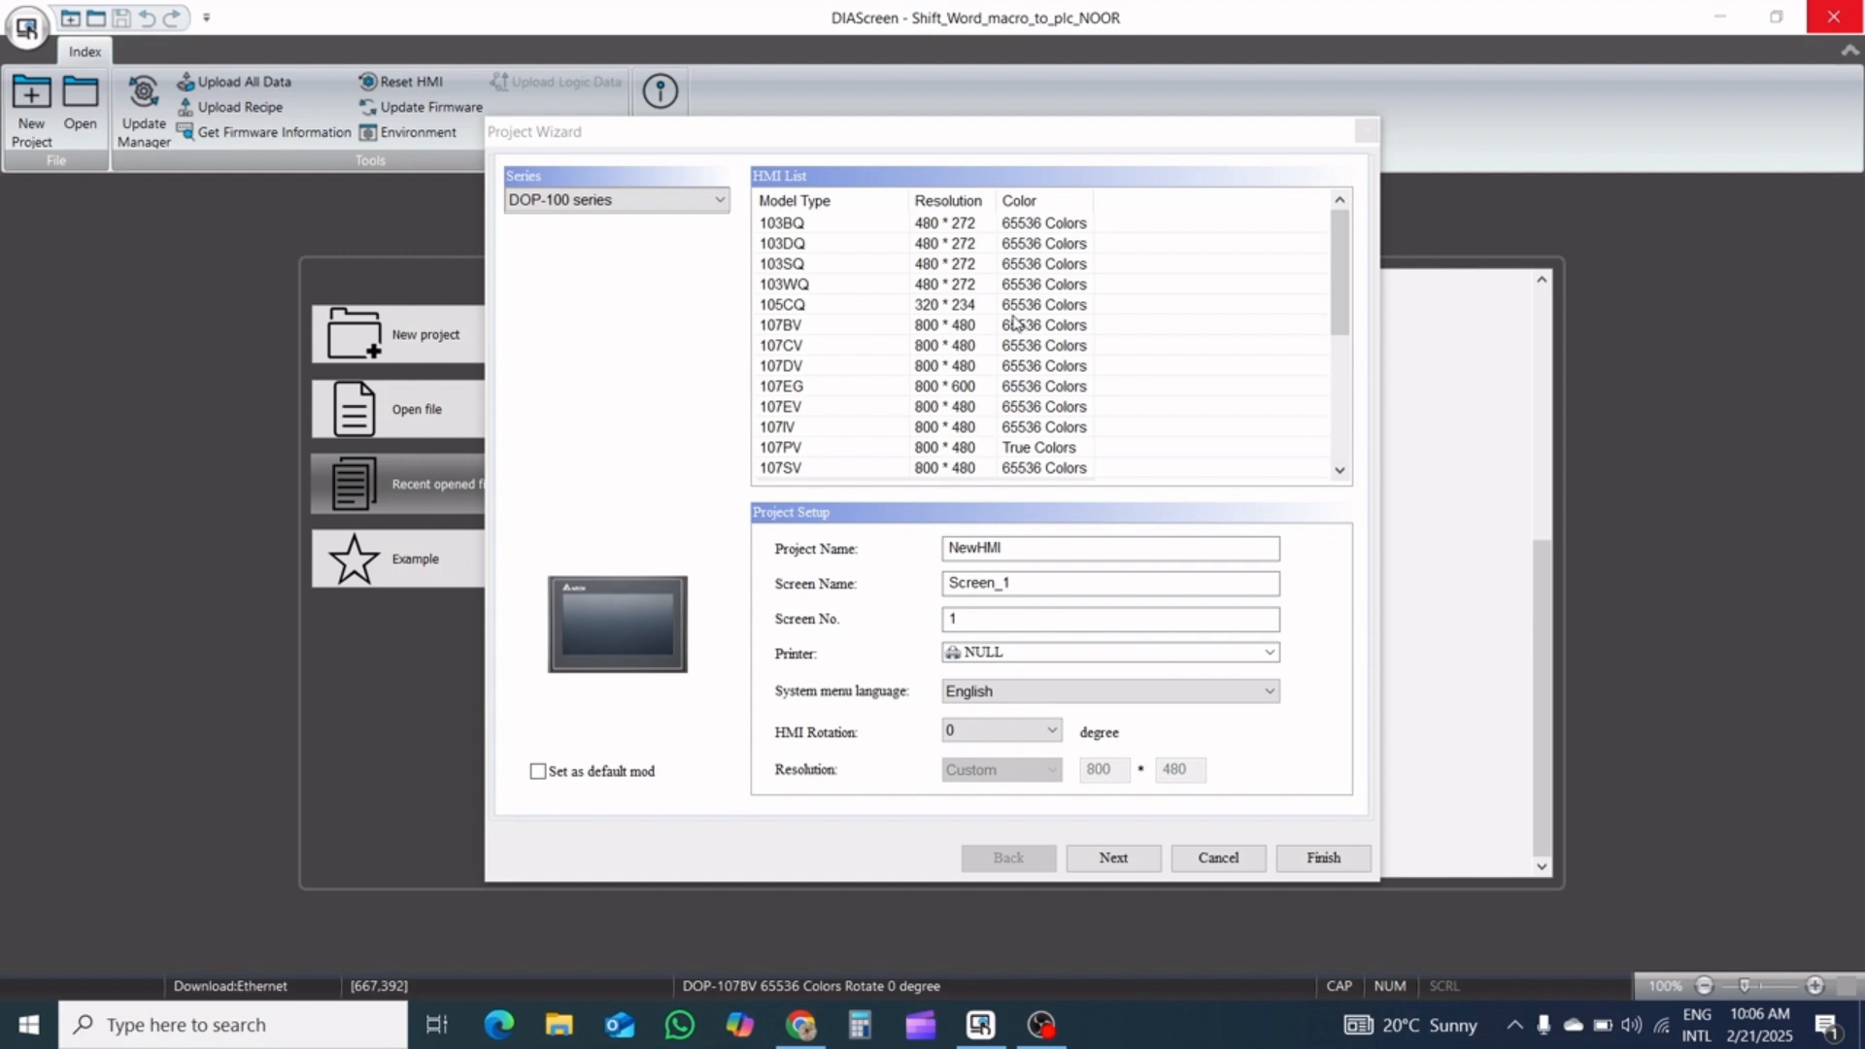
# Choose the 110IG model (800 * 600) from the DOP-100 series for the new project and continue the wizard
pyautogui.scroll(-1, 979, 345)
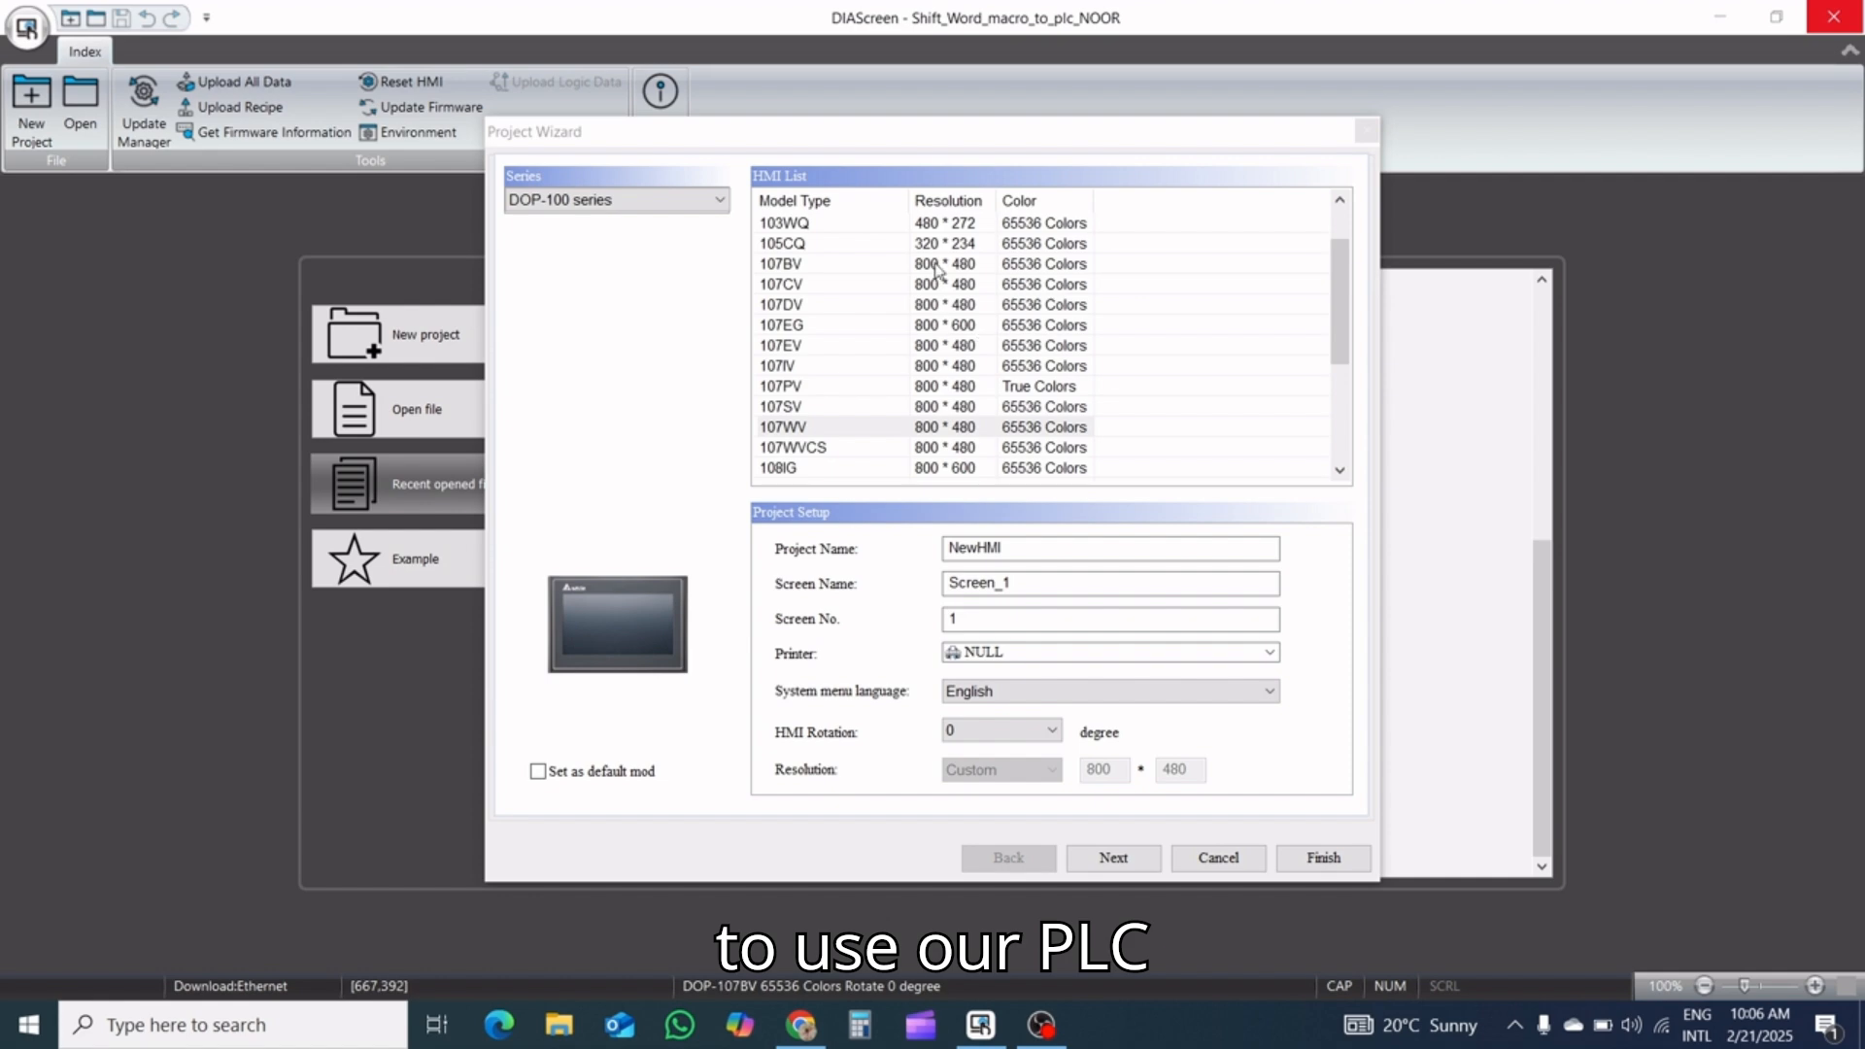
pyautogui.click(1340, 472)
pyautogui.click(1339, 472)
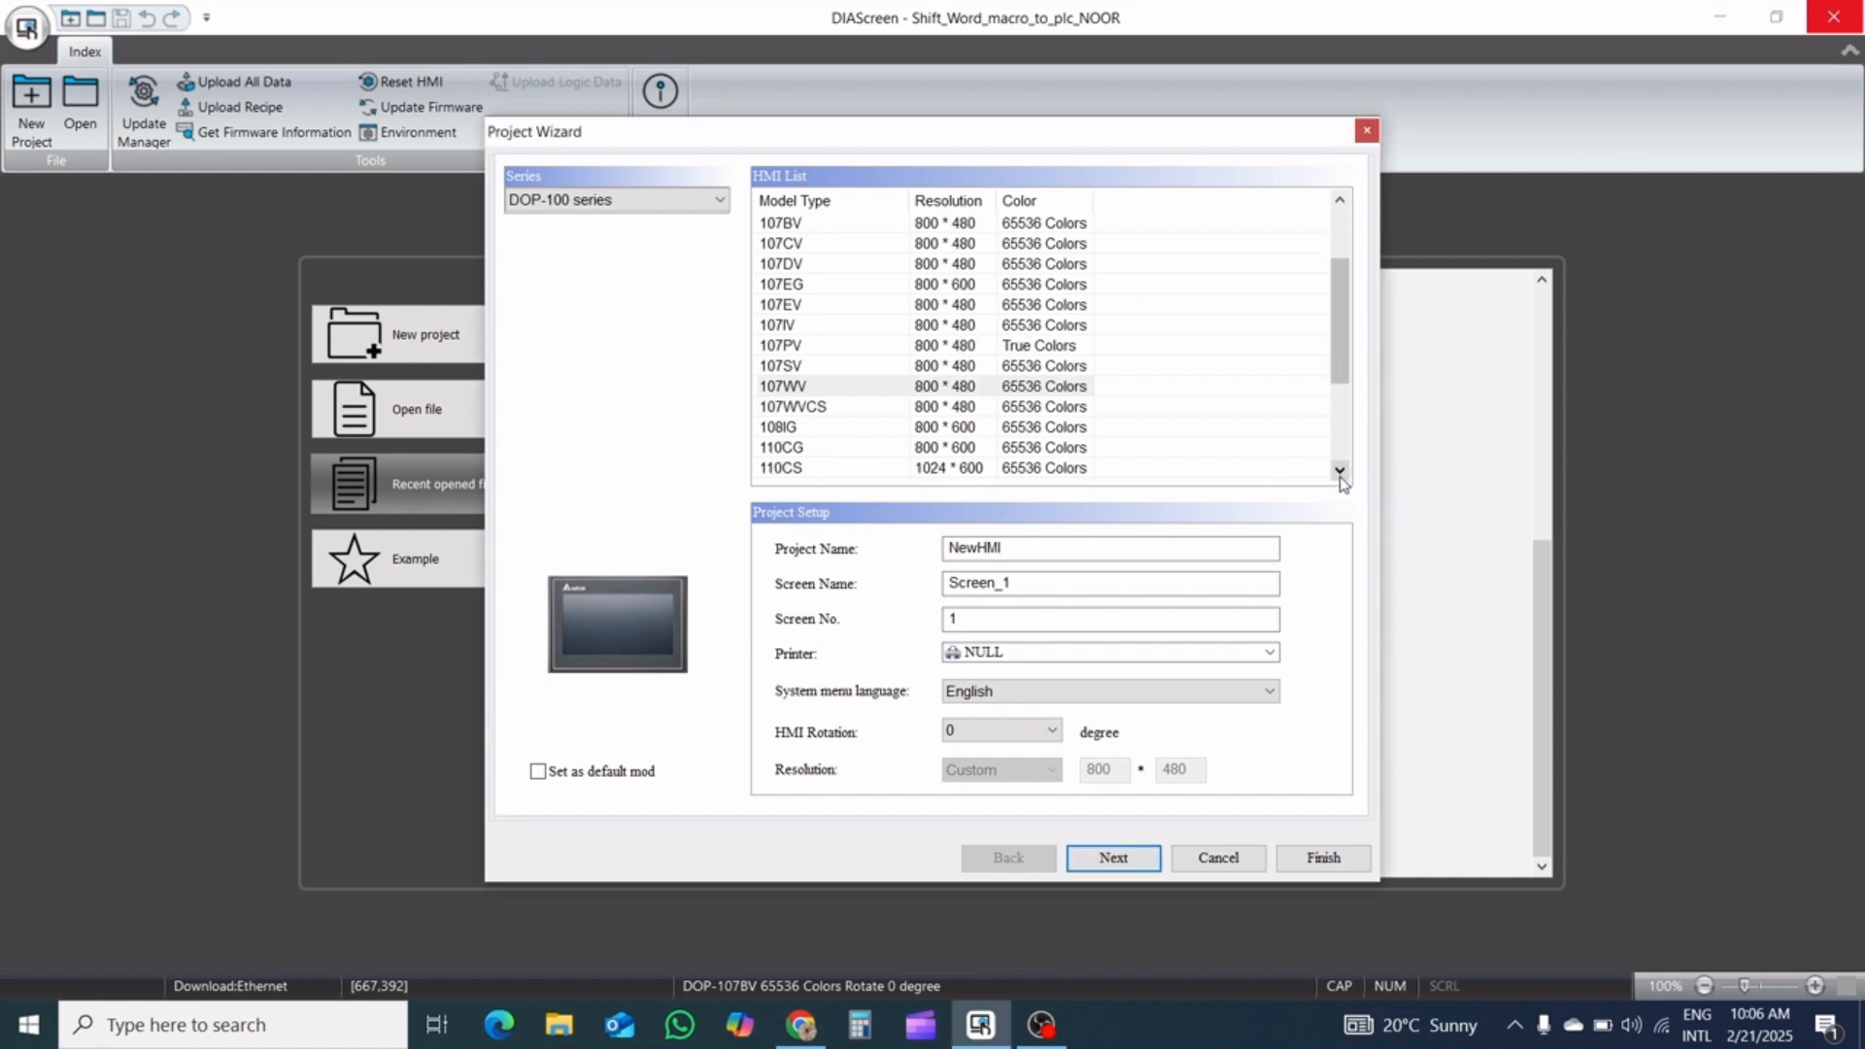
pyautogui.click(1341, 474)
pyautogui.click(1341, 473)
pyautogui.click(1340, 474)
pyautogui.click(1341, 474)
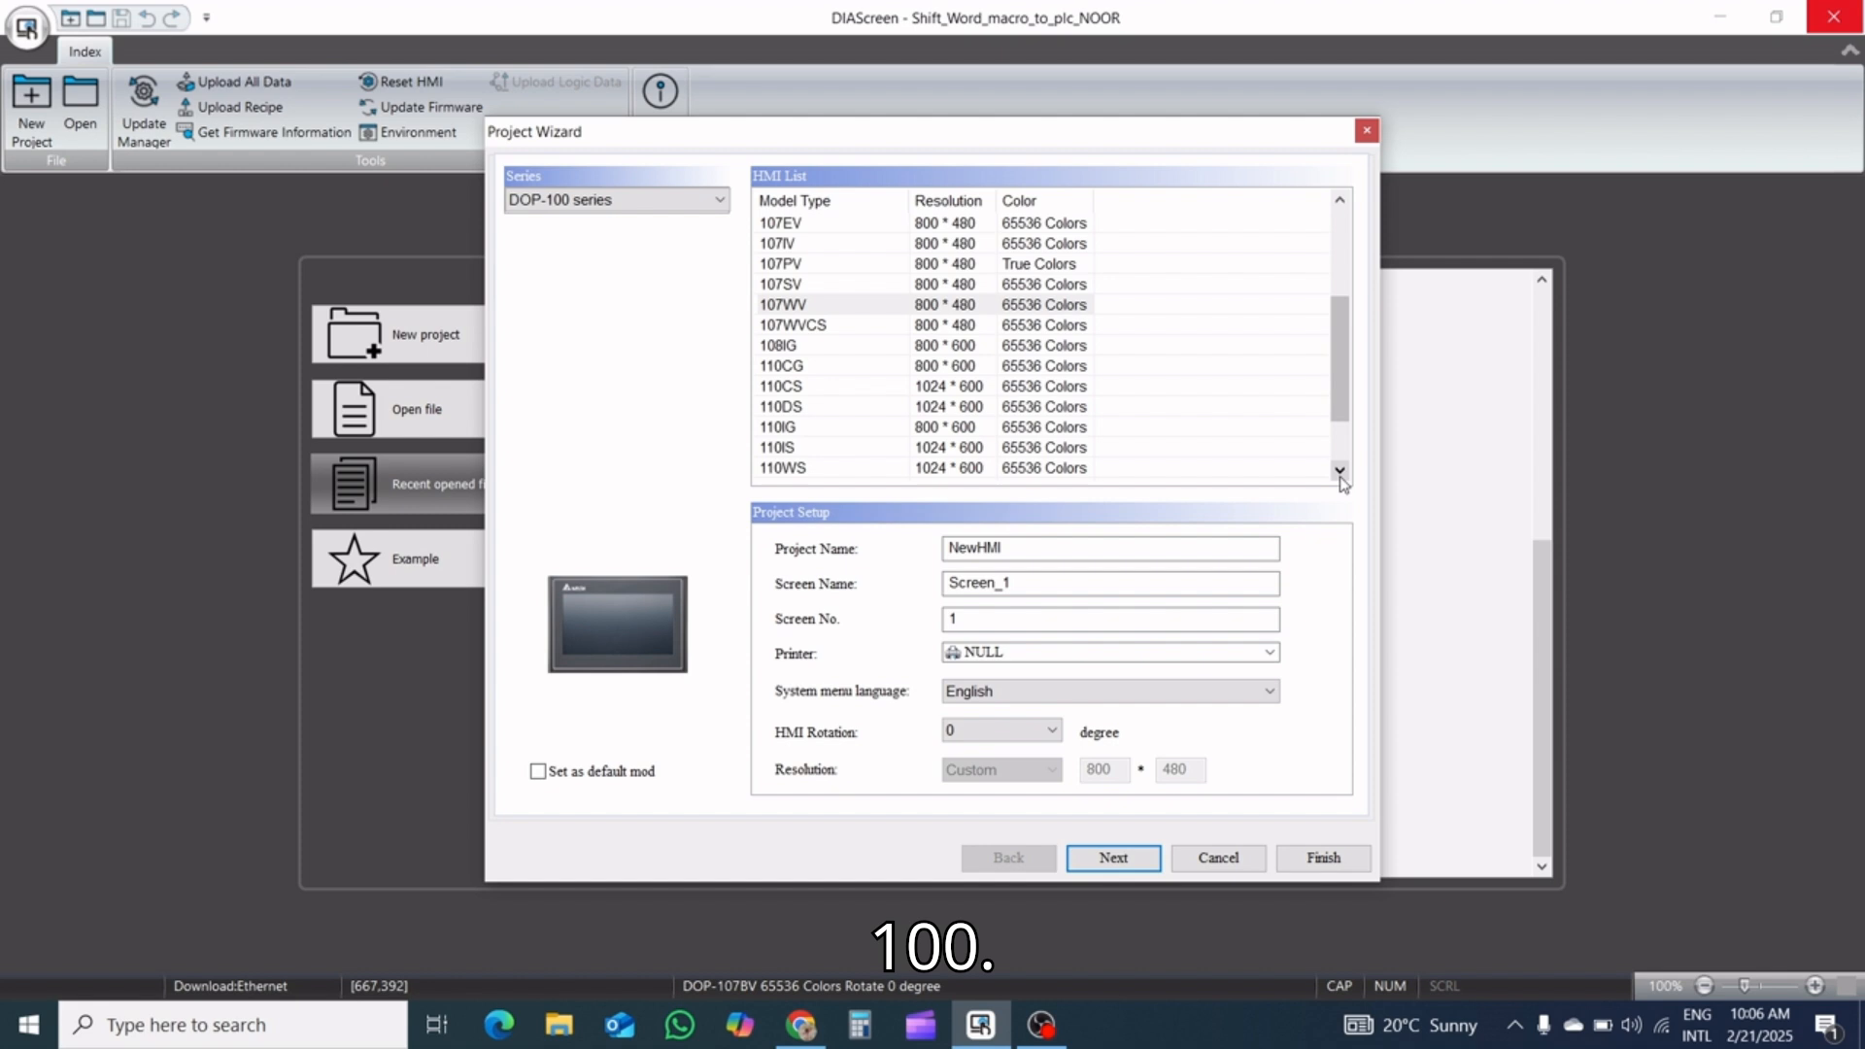
pyautogui.click(846, 434)
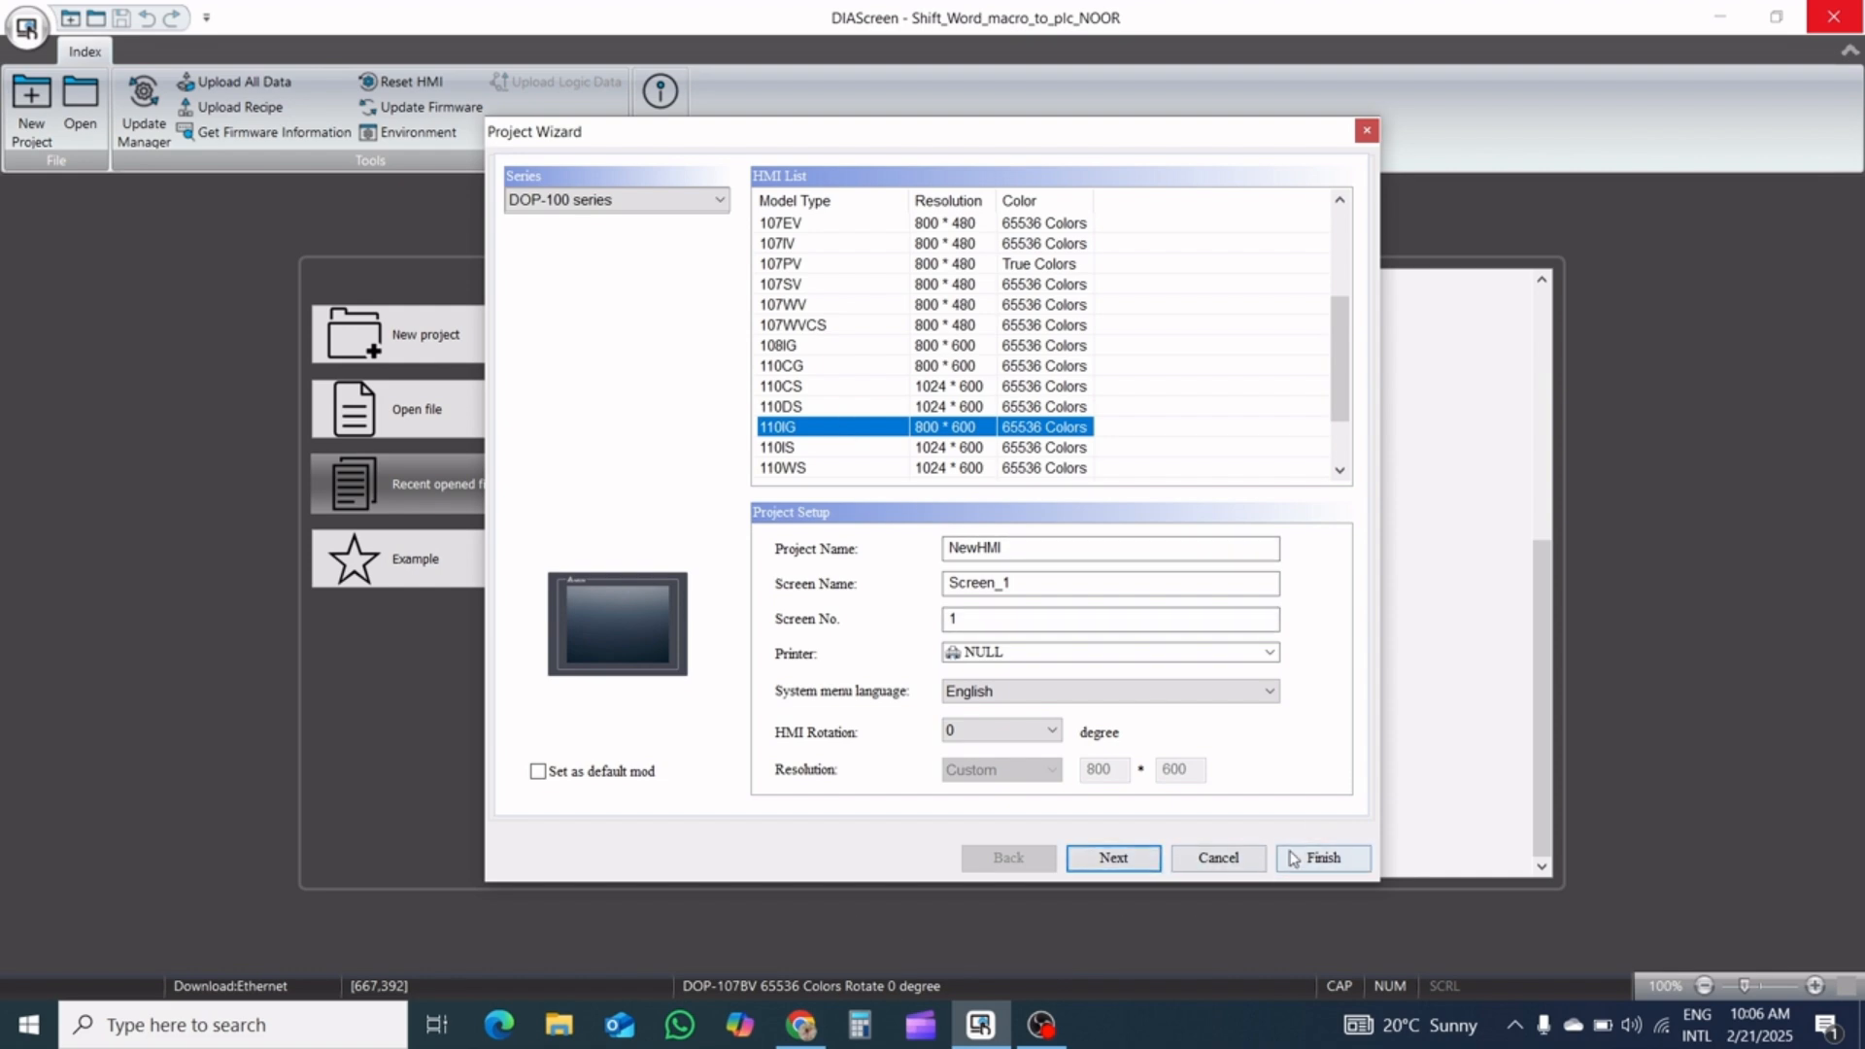
pyautogui.click(1112, 859)
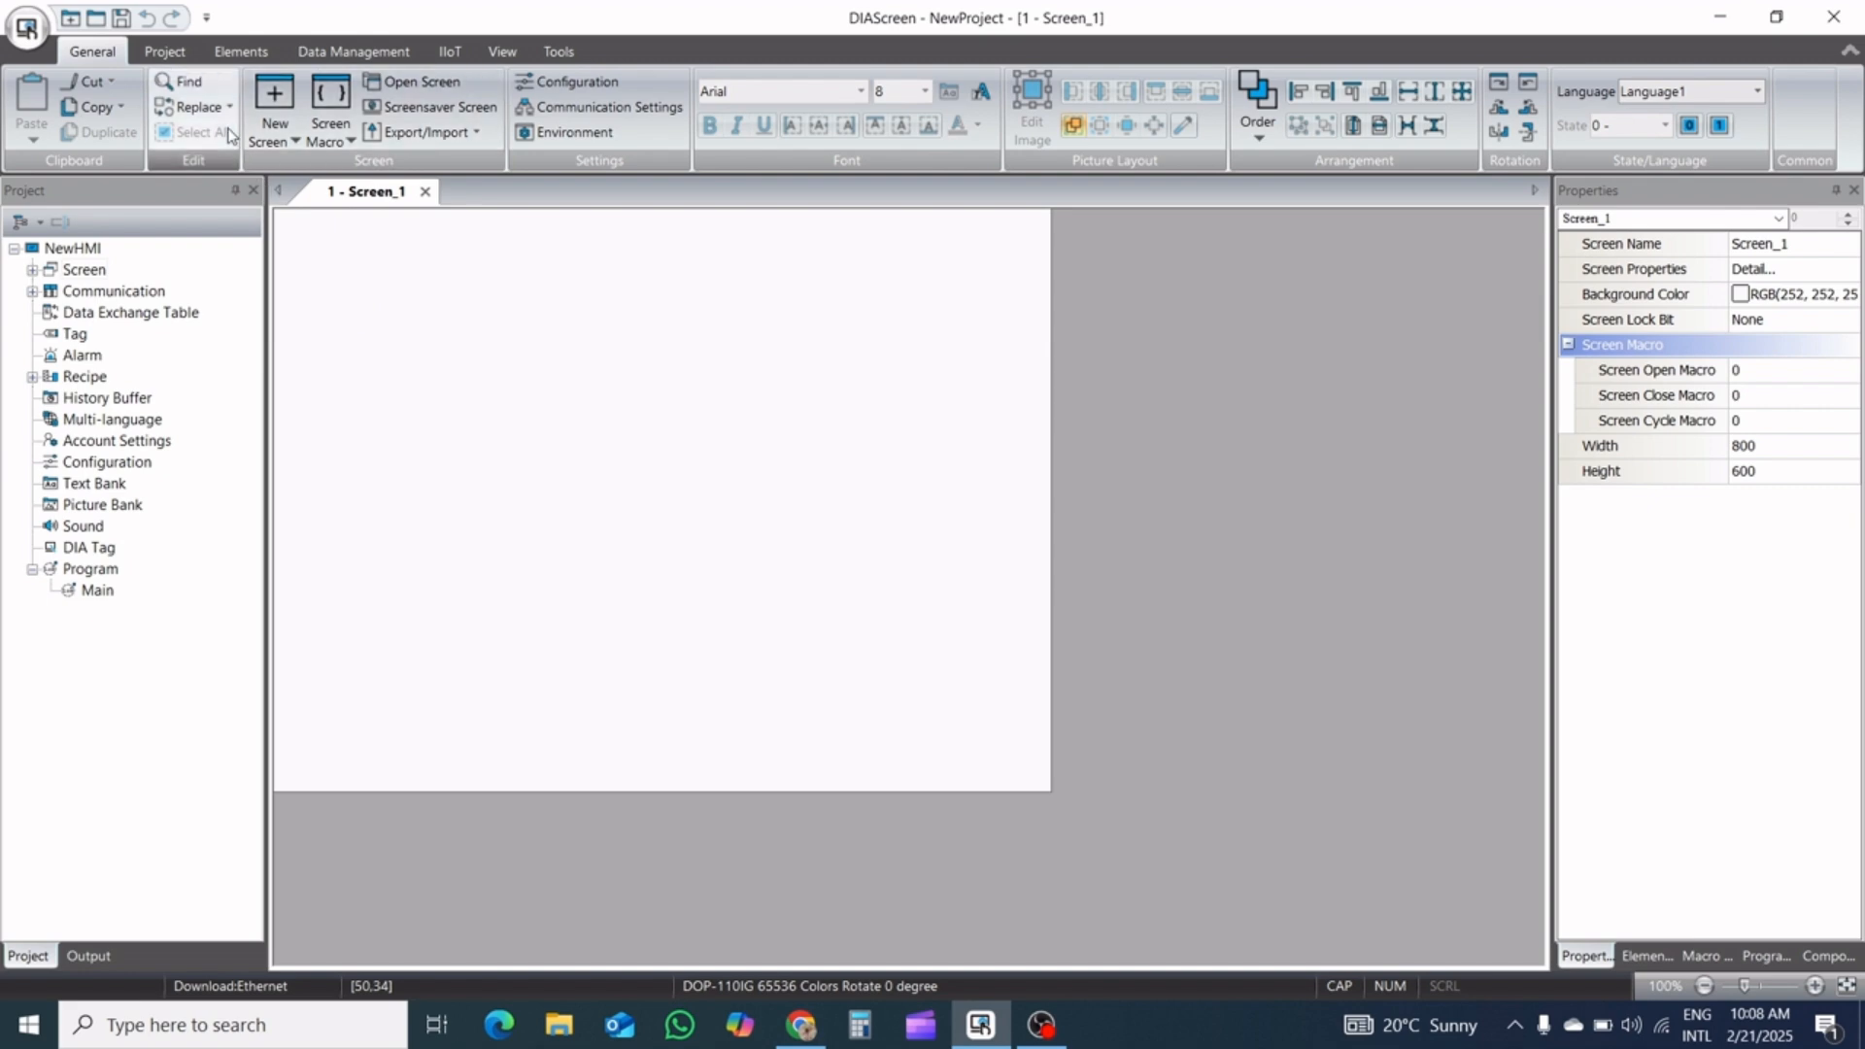
# Place a text element near the upper-left corner of Screen_1, at about X 53, Y 40
pyautogui.click(228, 53)
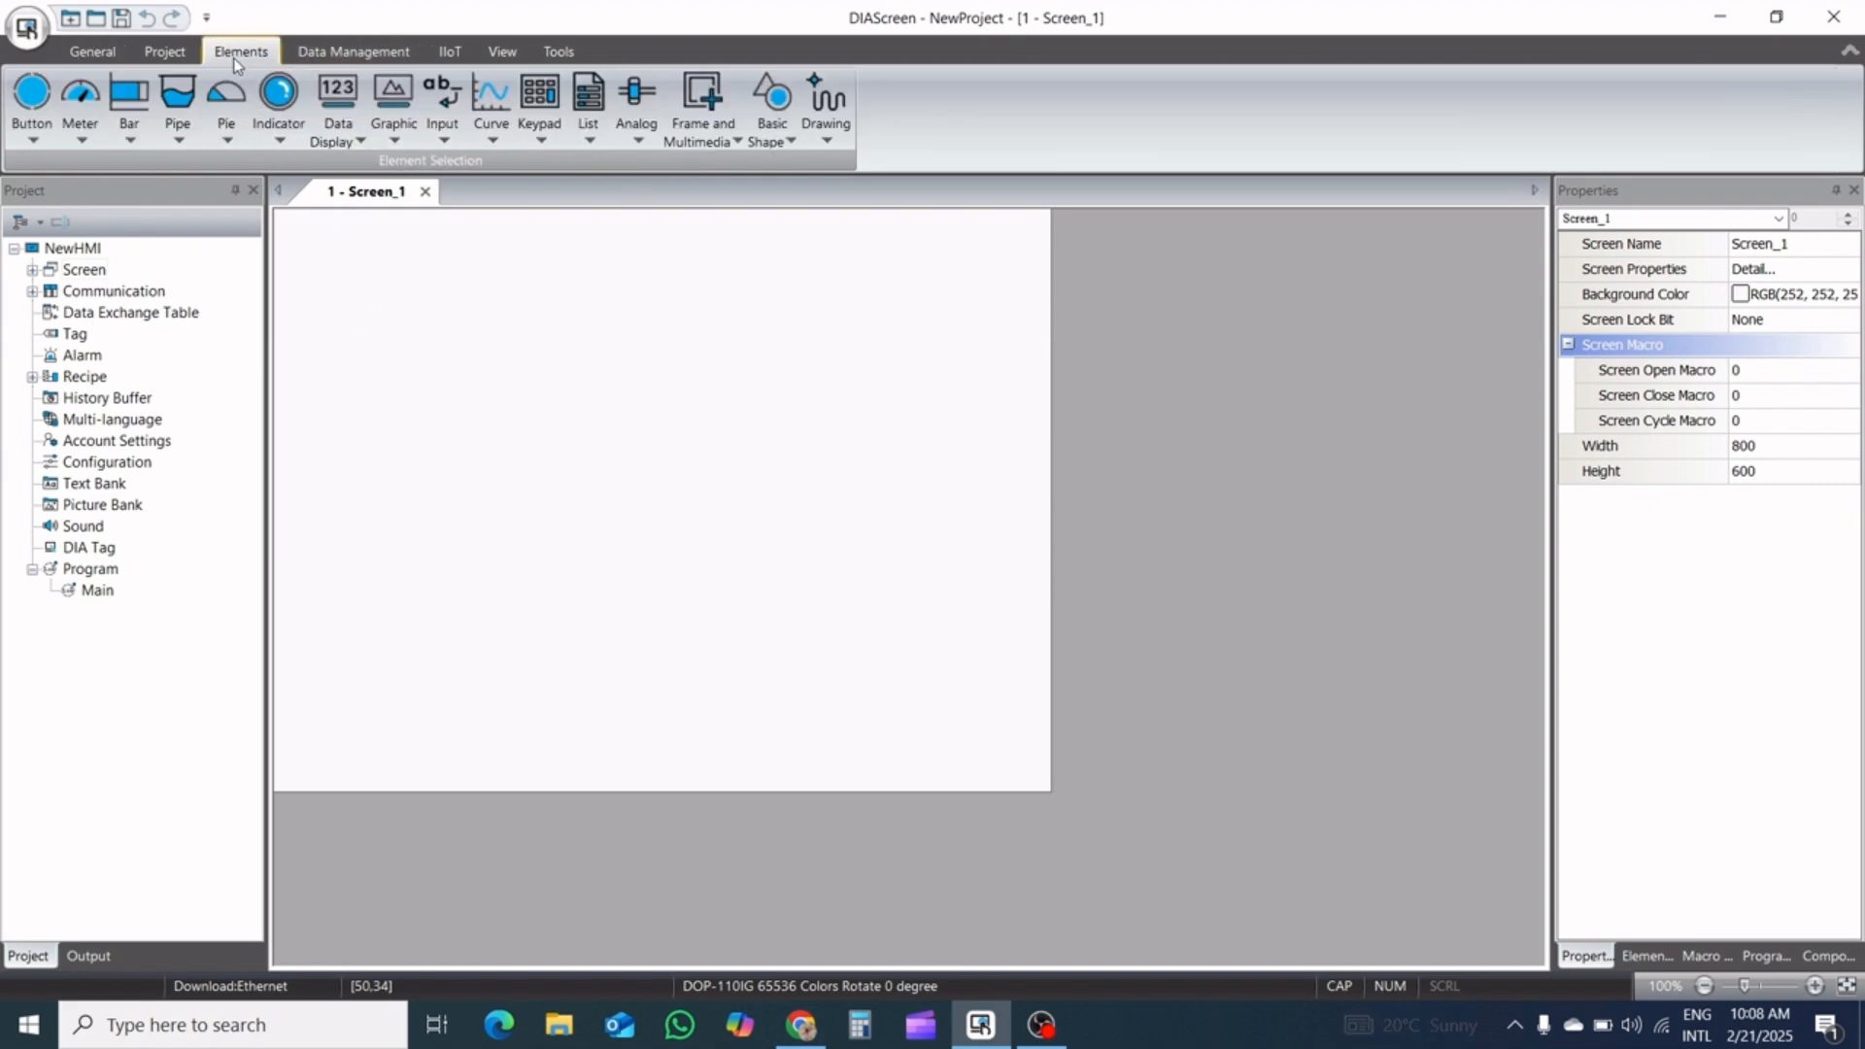
pyautogui.click(821, 133)
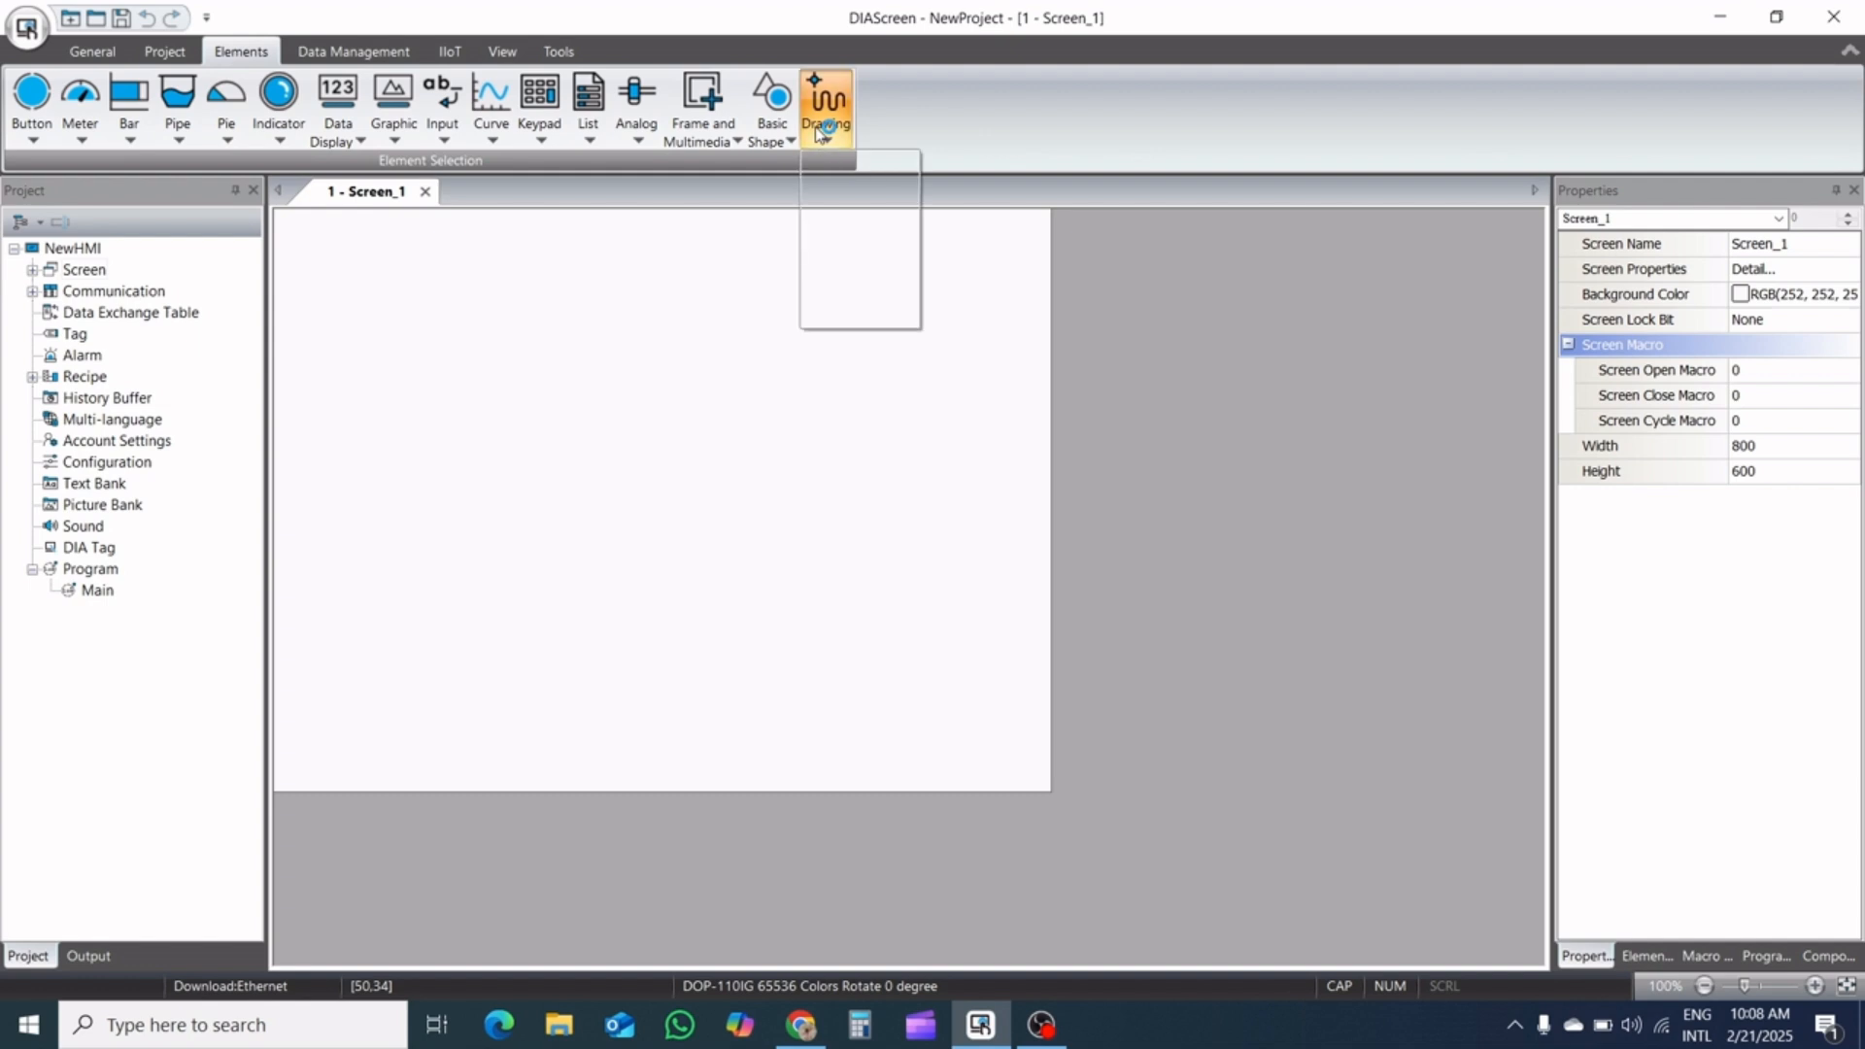
pyautogui.click(859, 275)
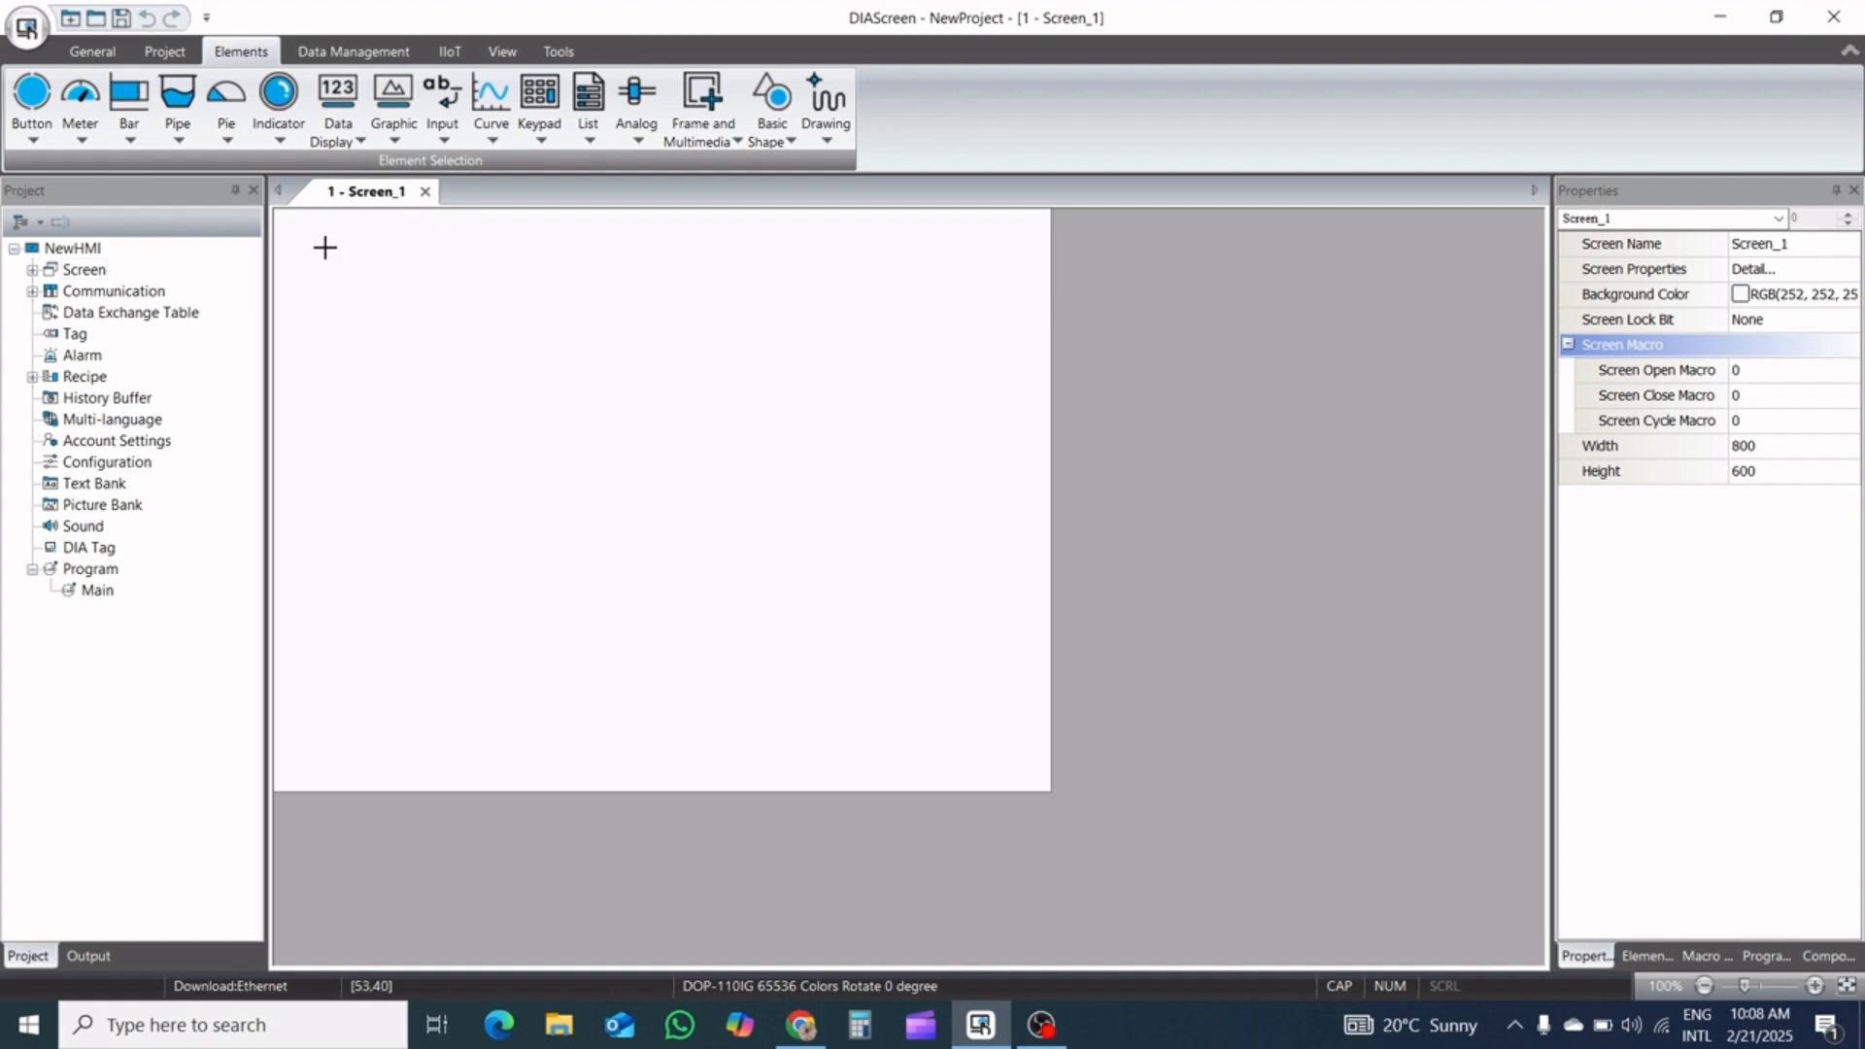
pyautogui.moveTo(324, 247); pyautogui.dragTo(396, 278)
# Set the new text element's text to HEATER ZONE-1
pyautogui.doubleClick(332, 262)
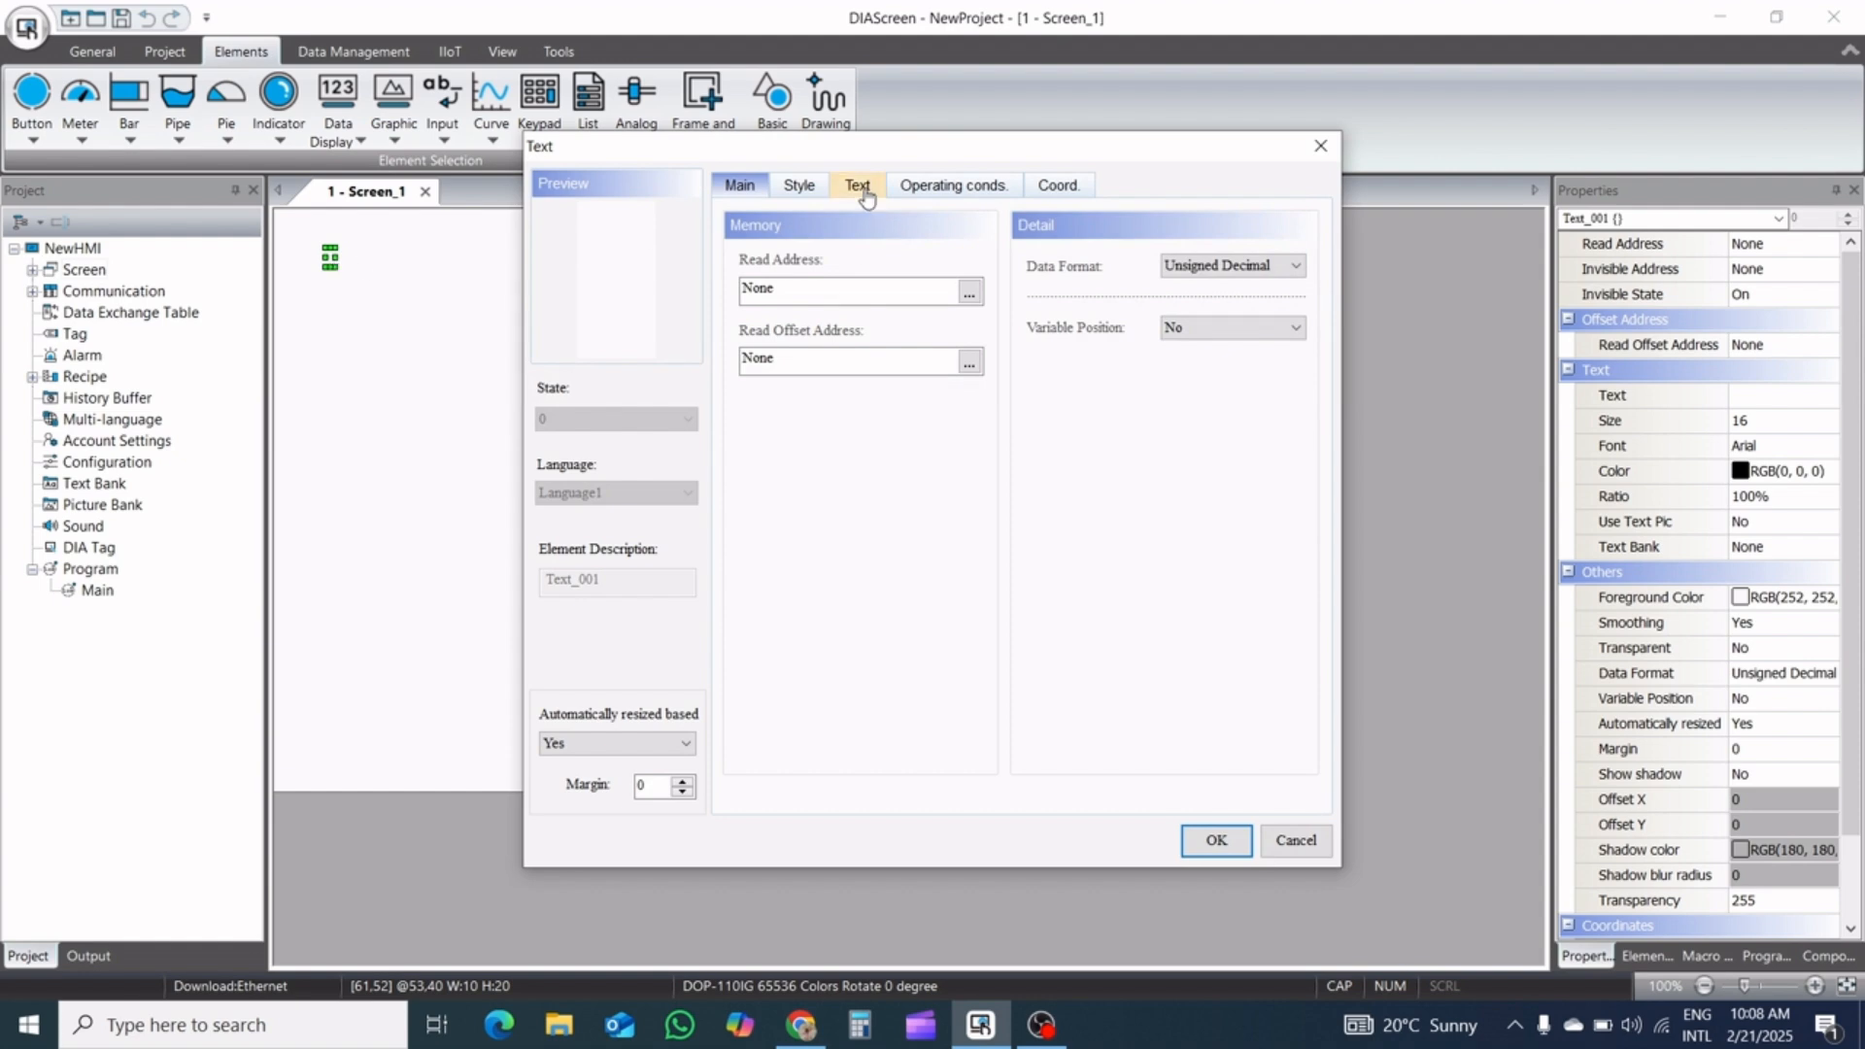
pyautogui.click(856, 185)
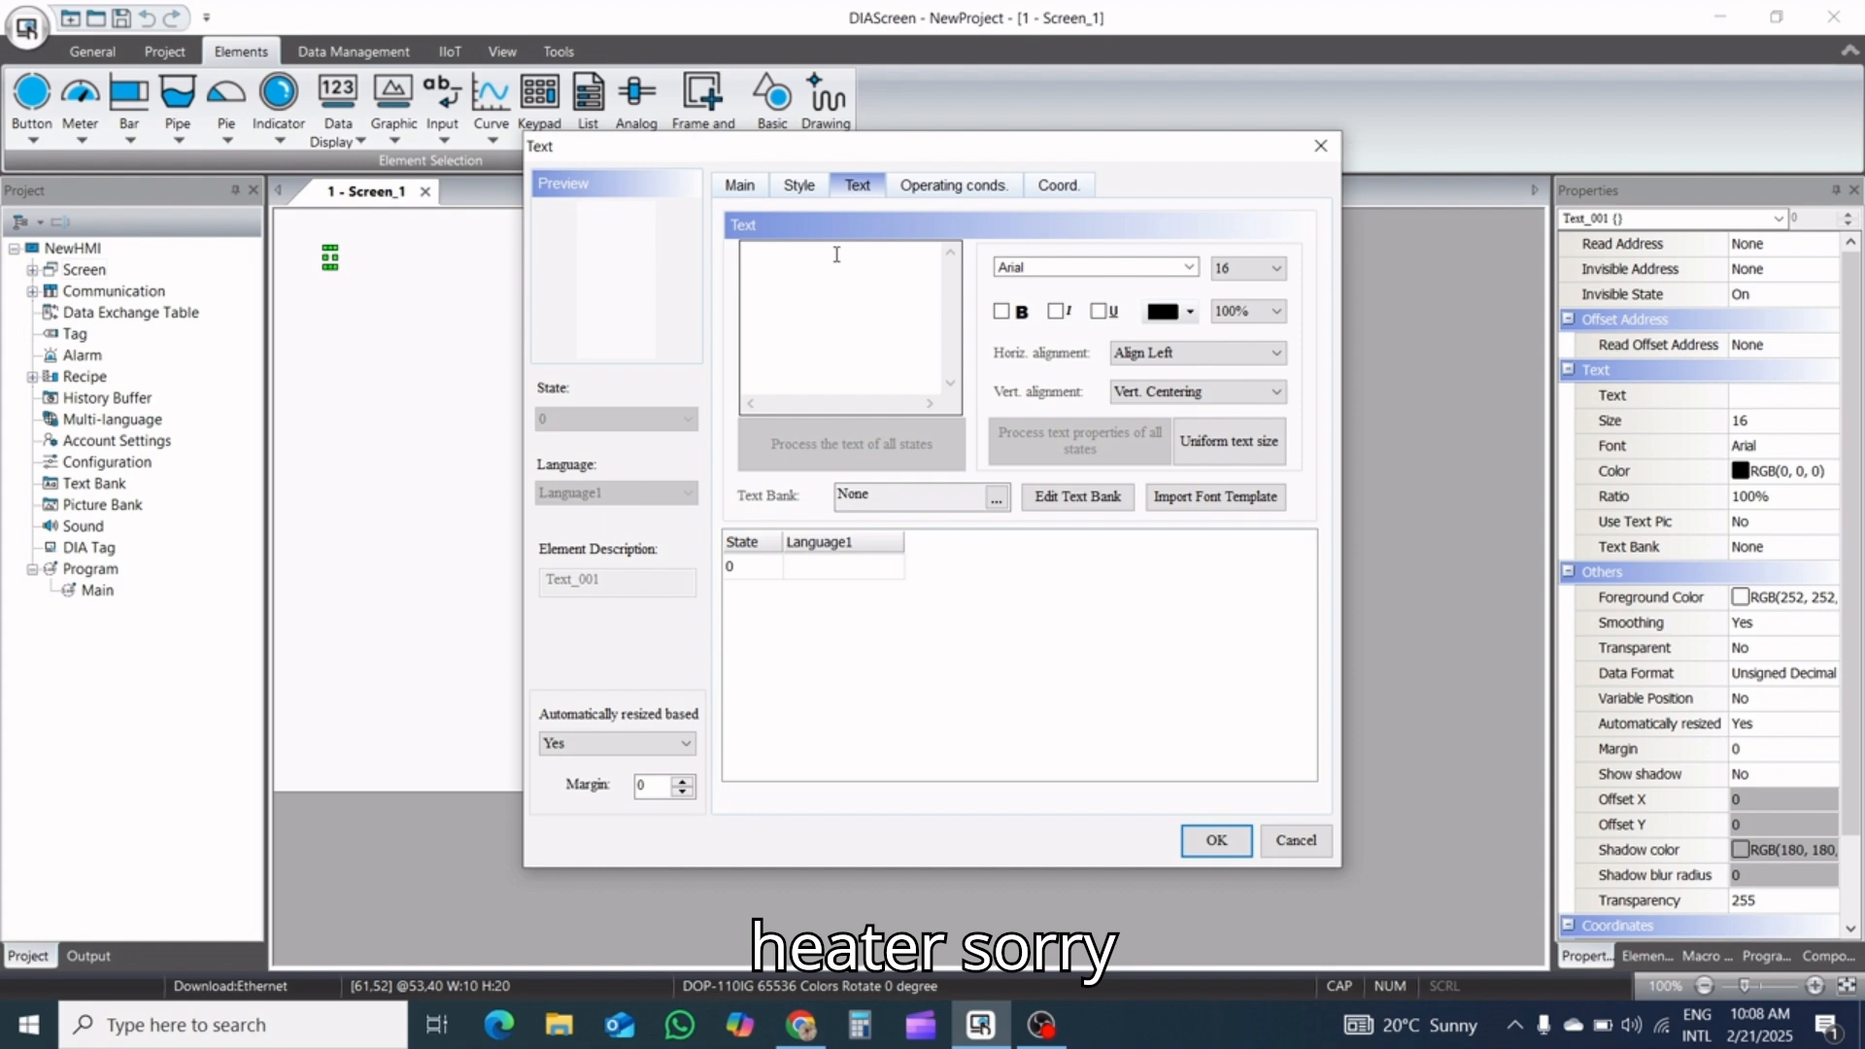
pyautogui.write('HE')
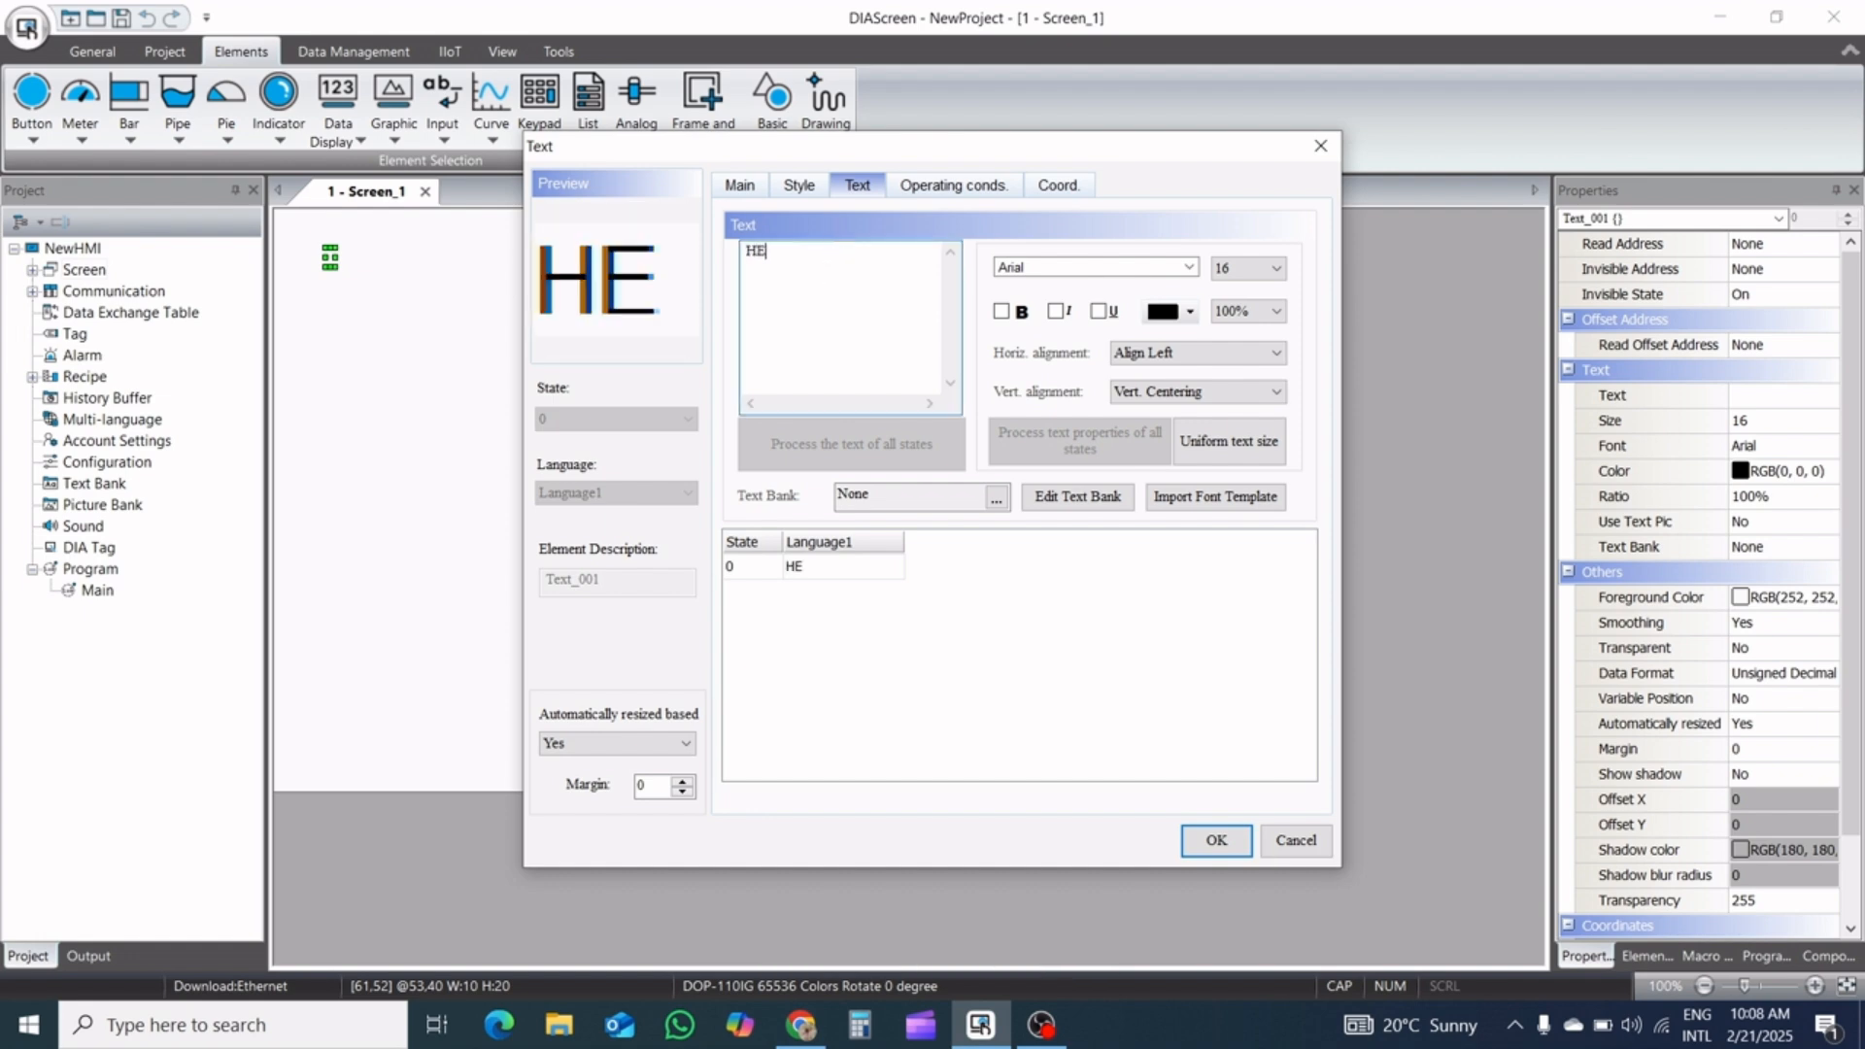
pyautogui.write('ATER')
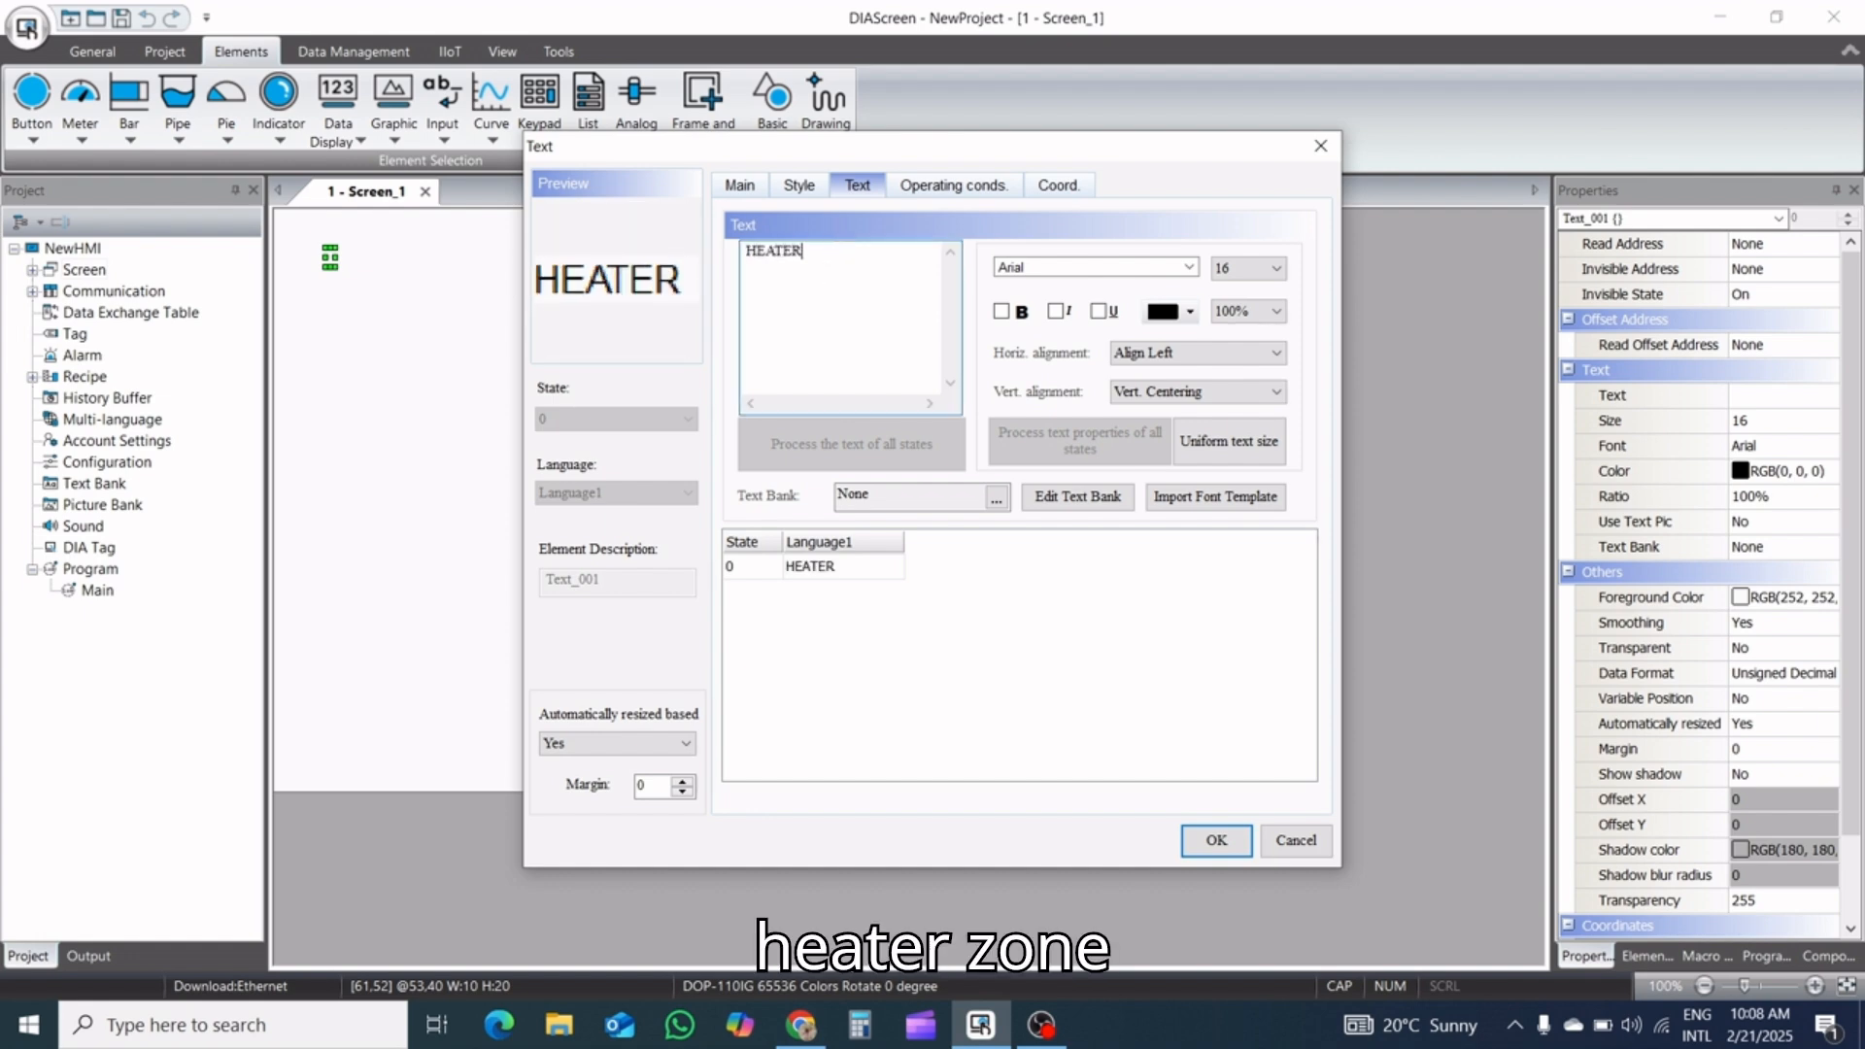
pyautogui.write(' ZON')
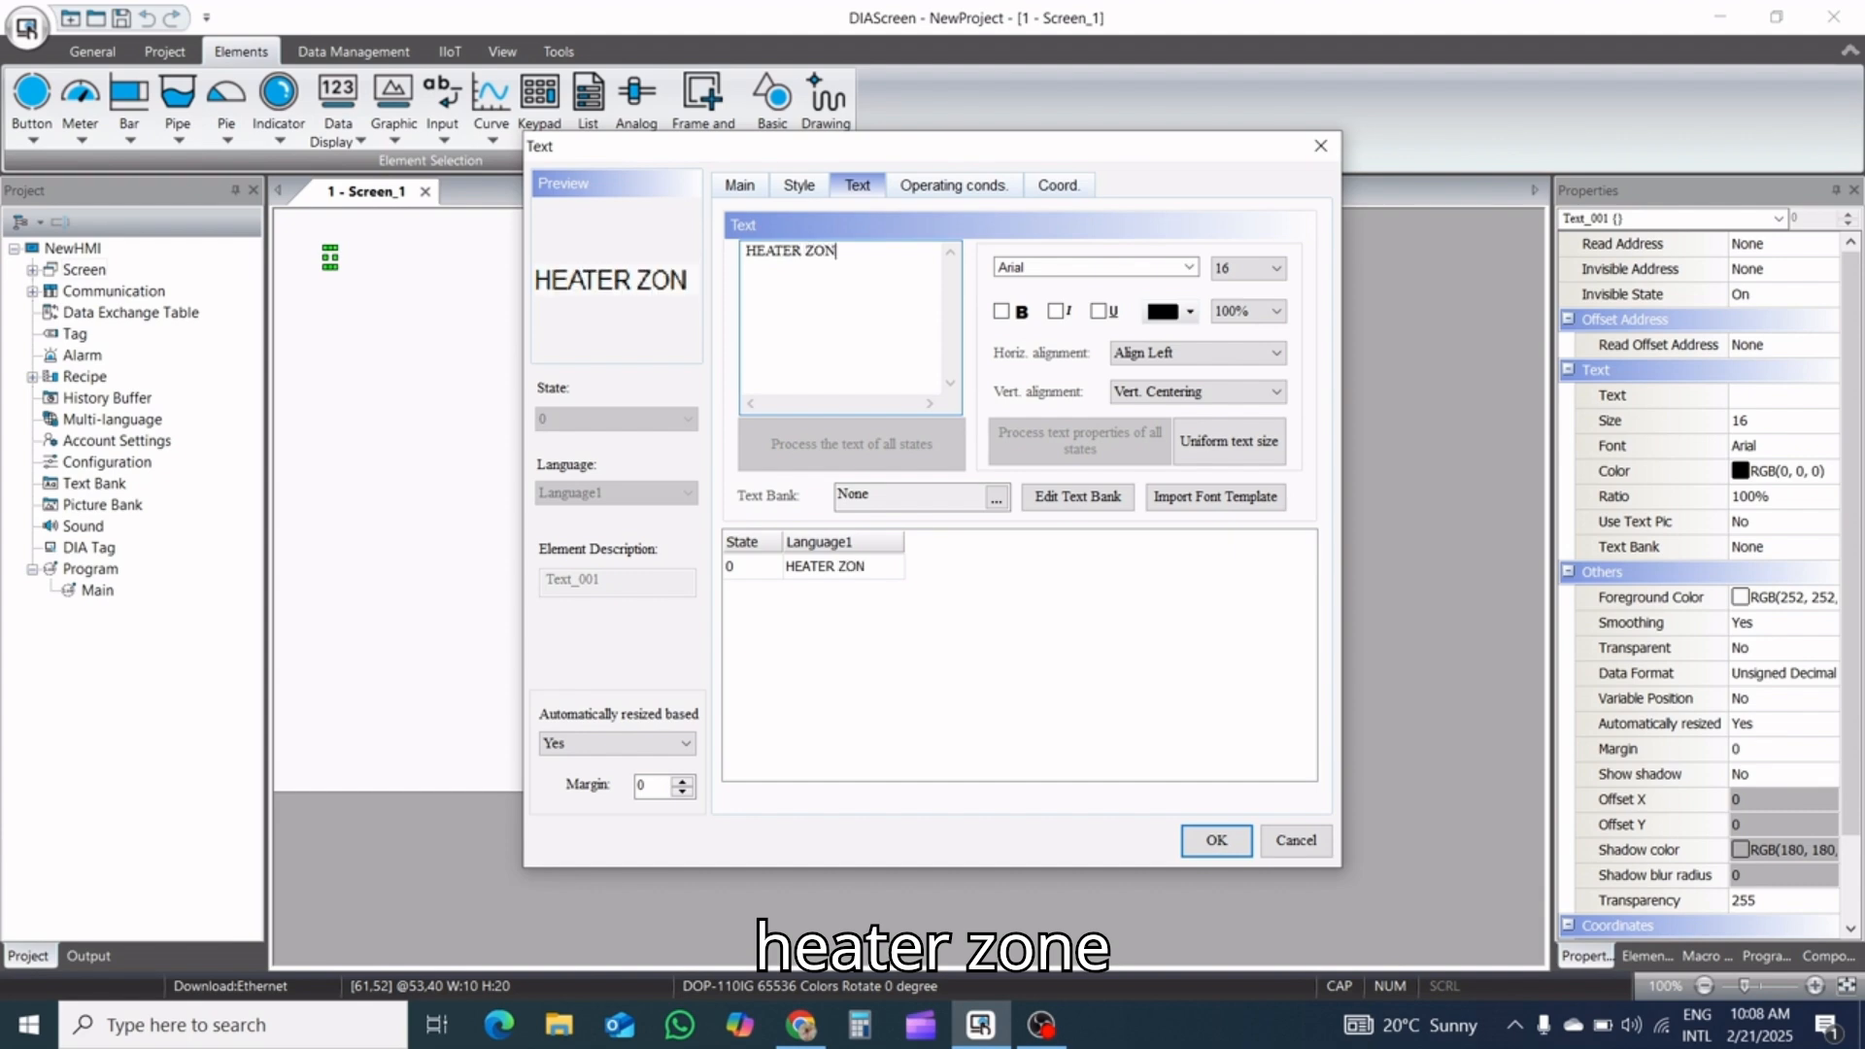
pyautogui.write('E-1')
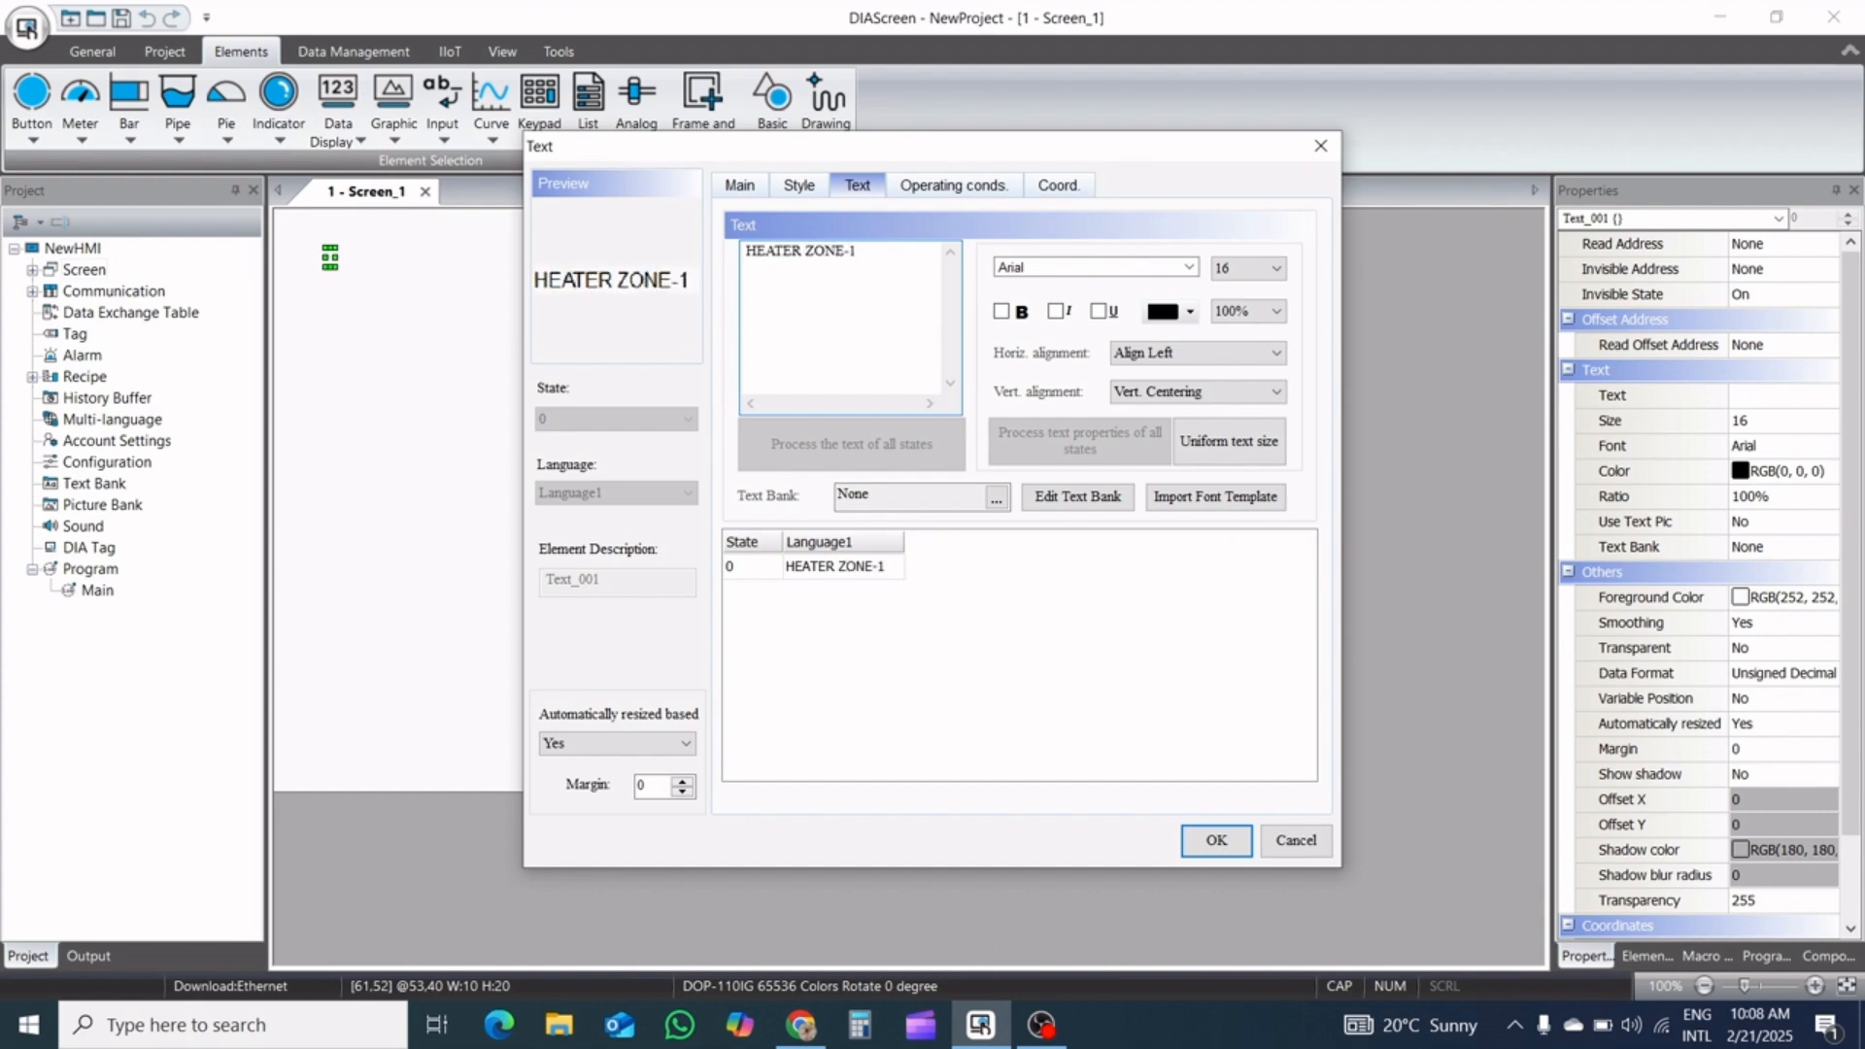
pyautogui.click(1216, 840)
# Draw a numeric entry about 152 by 49 pixels directly below the HEATER ZONE-1 label
pyautogui.click(442, 131)
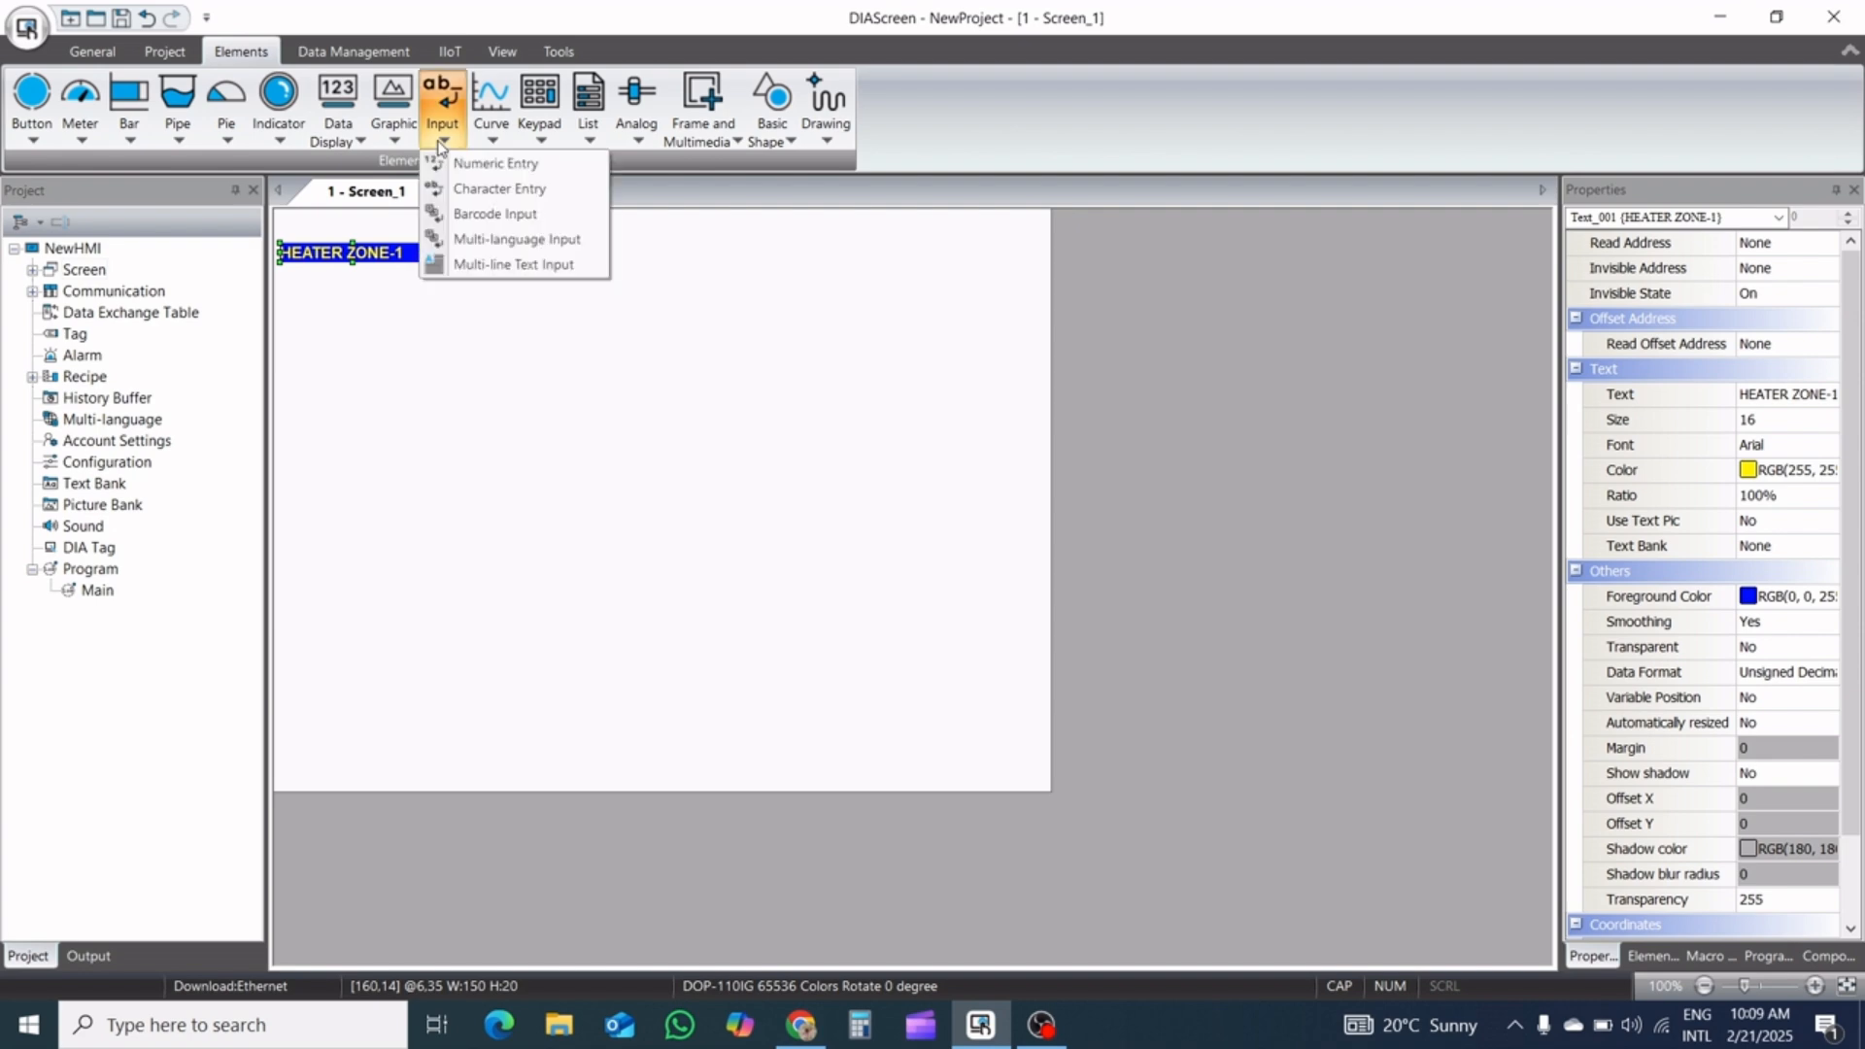
pyautogui.click(463, 165)
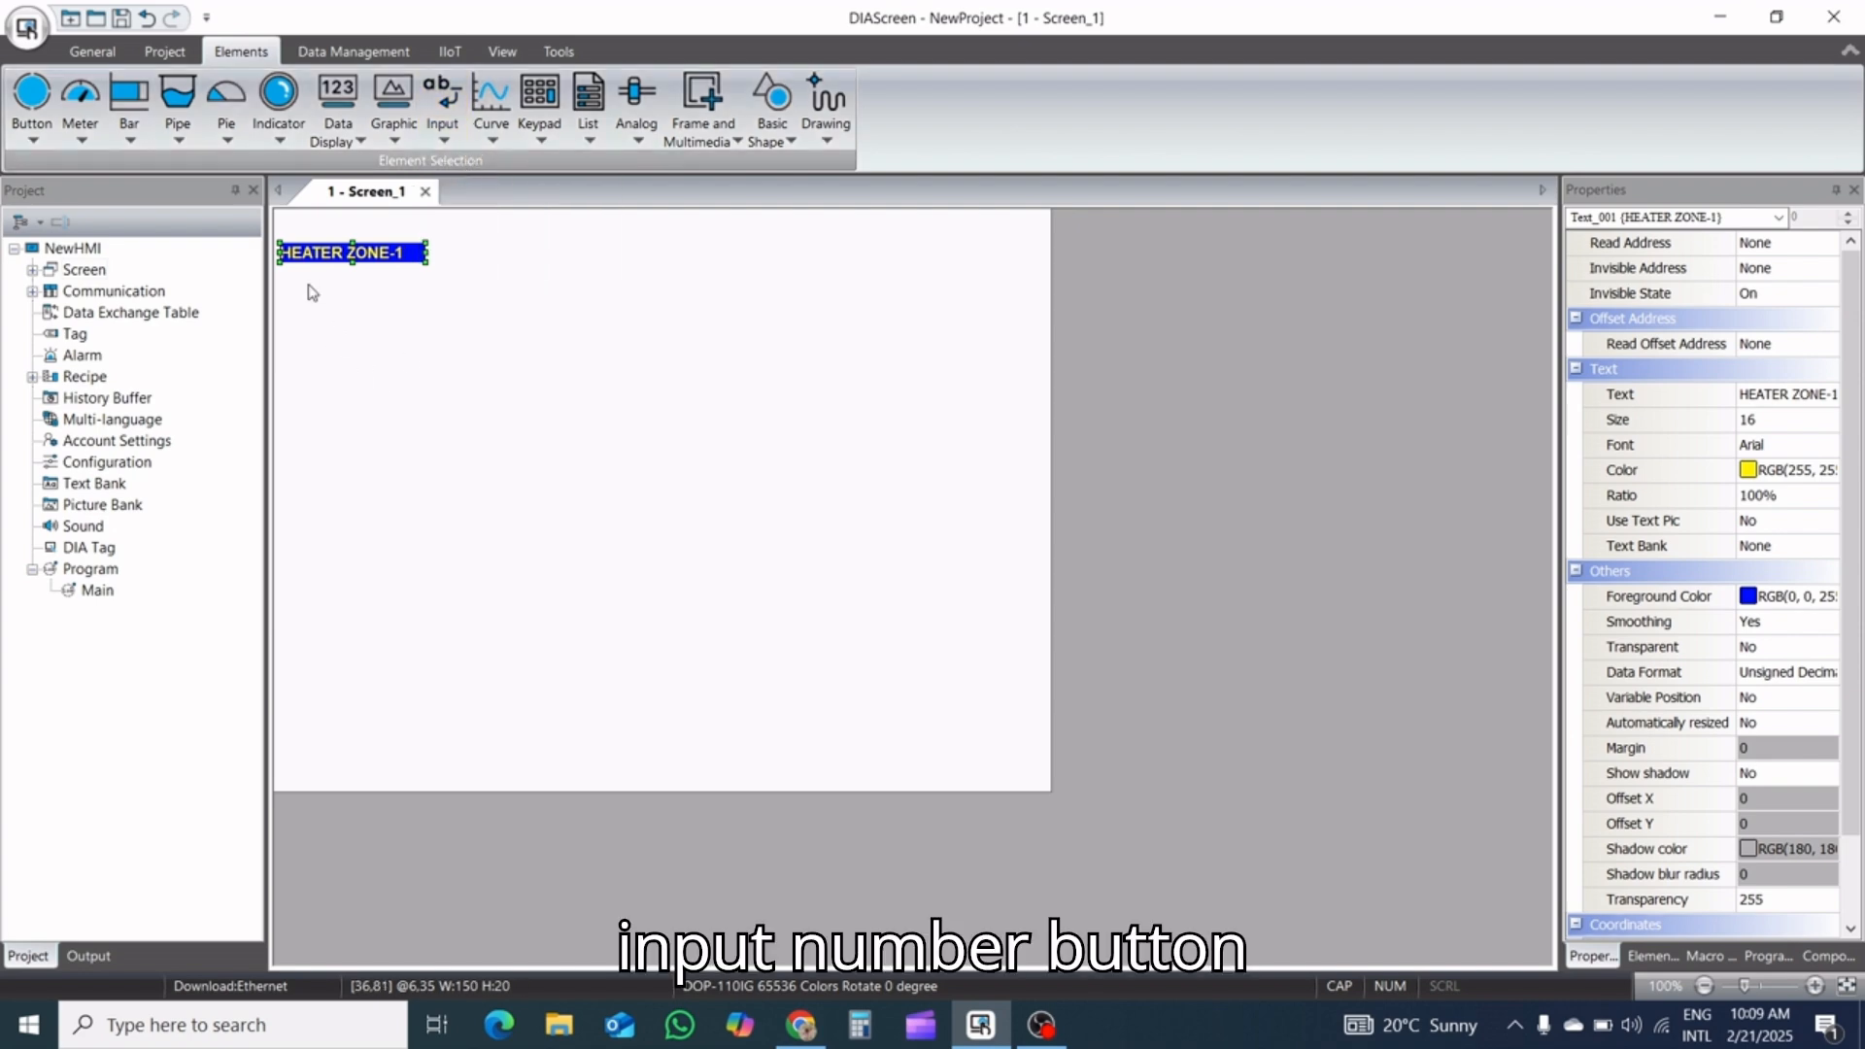
pyautogui.moveTo(279, 269); pyautogui.dragTo(425, 316)
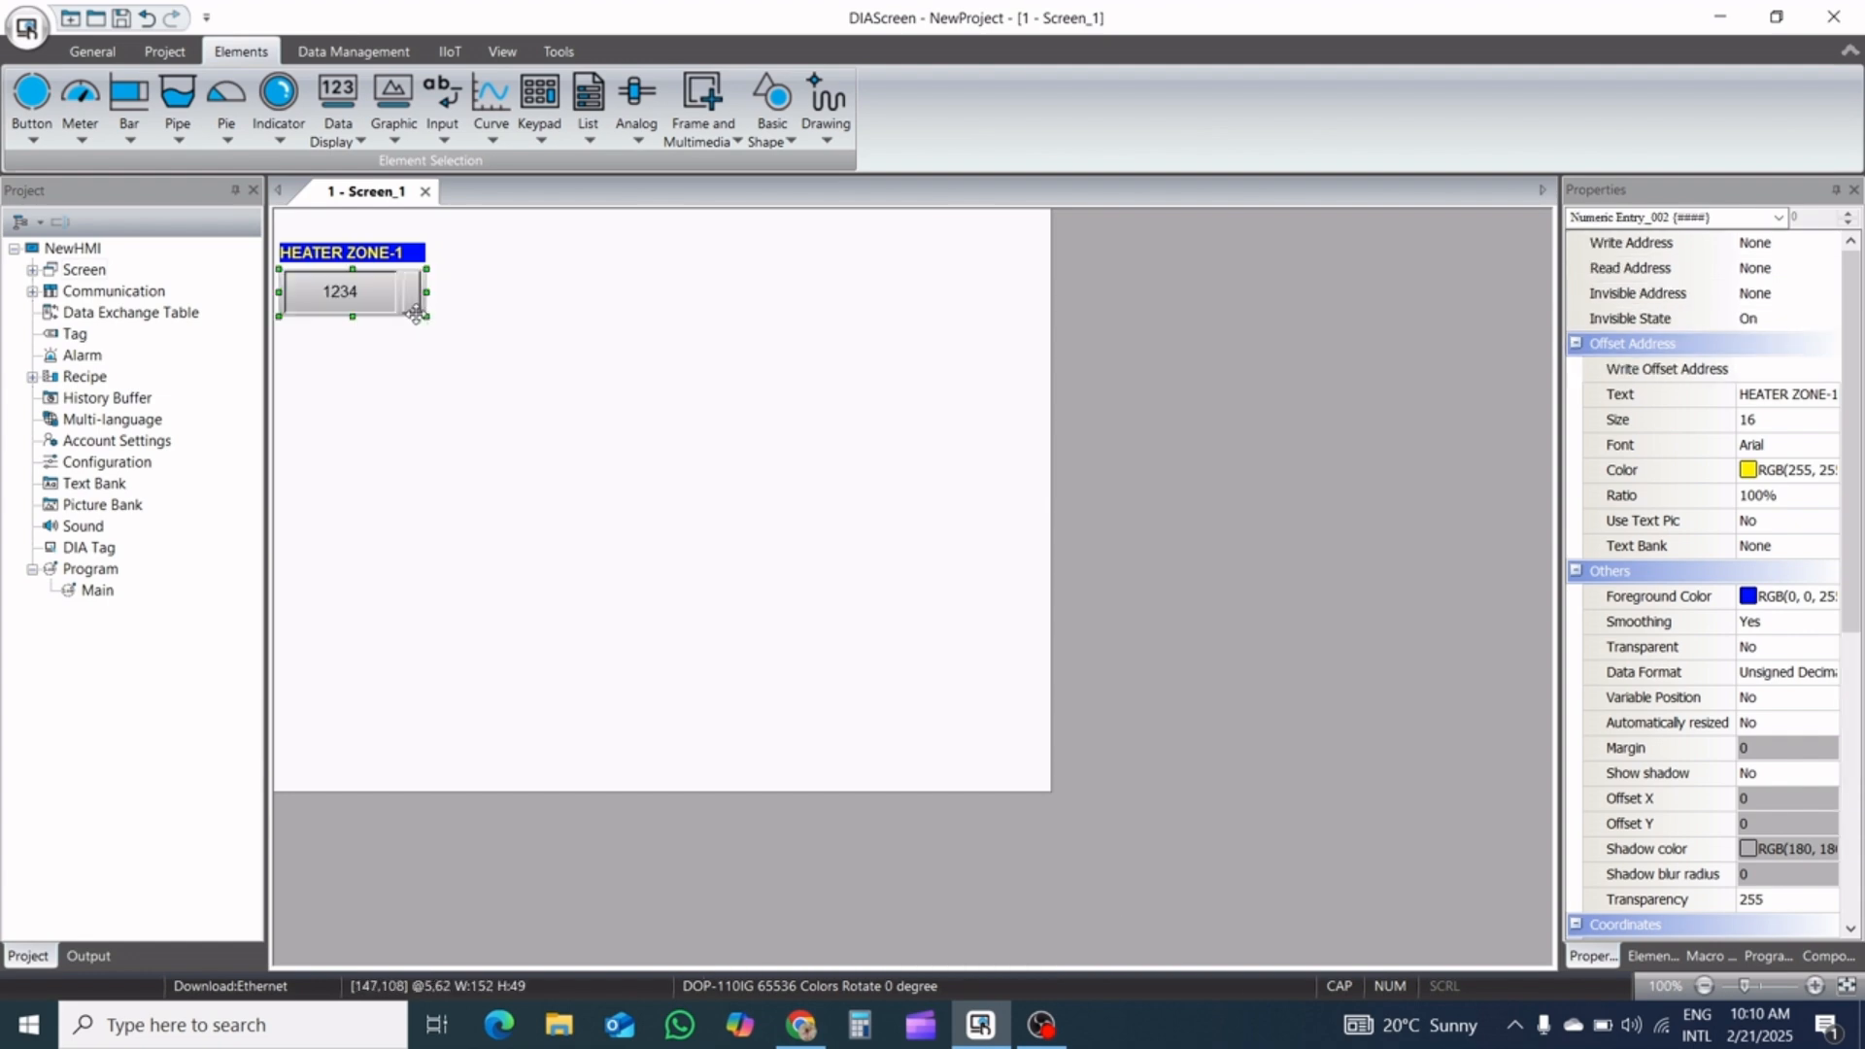
# Set the numeric entry's write address to word address $1 in Internal Memory
pyautogui.doubleClick(368, 296)
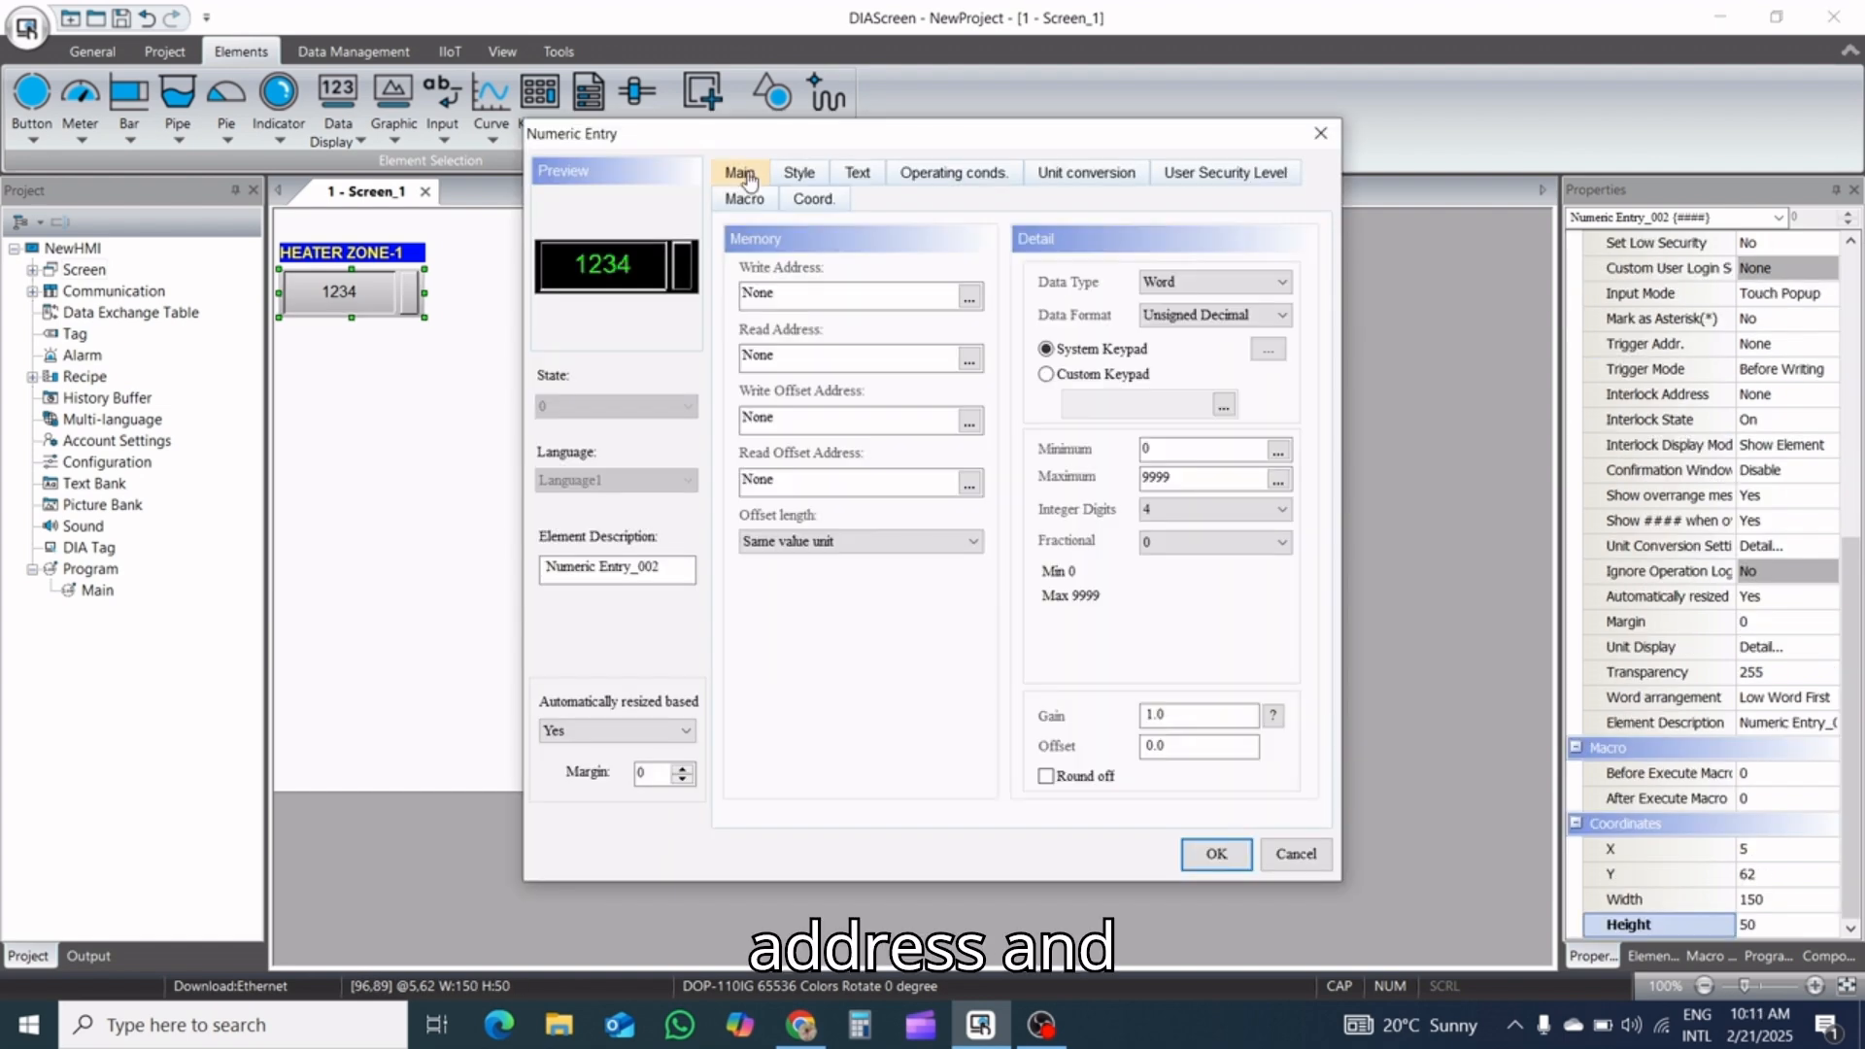
pyautogui.click(968, 295)
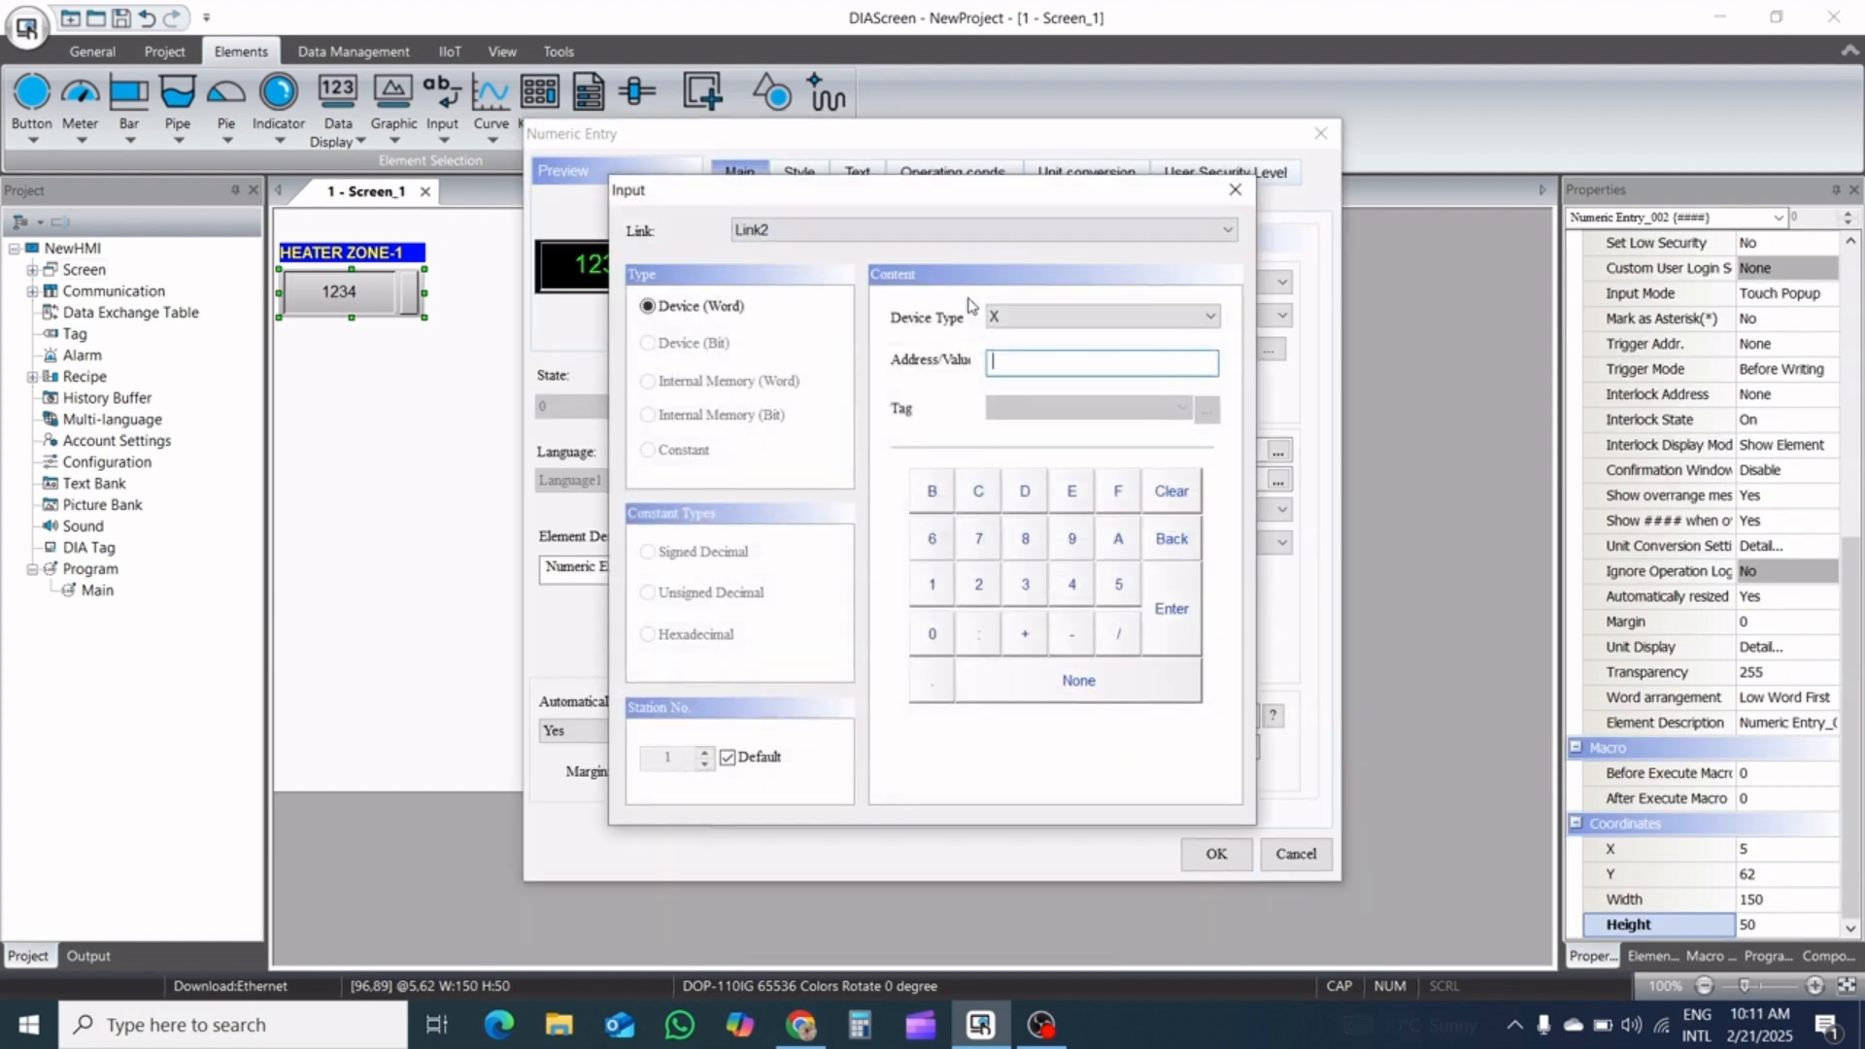
pyautogui.click(923, 233)
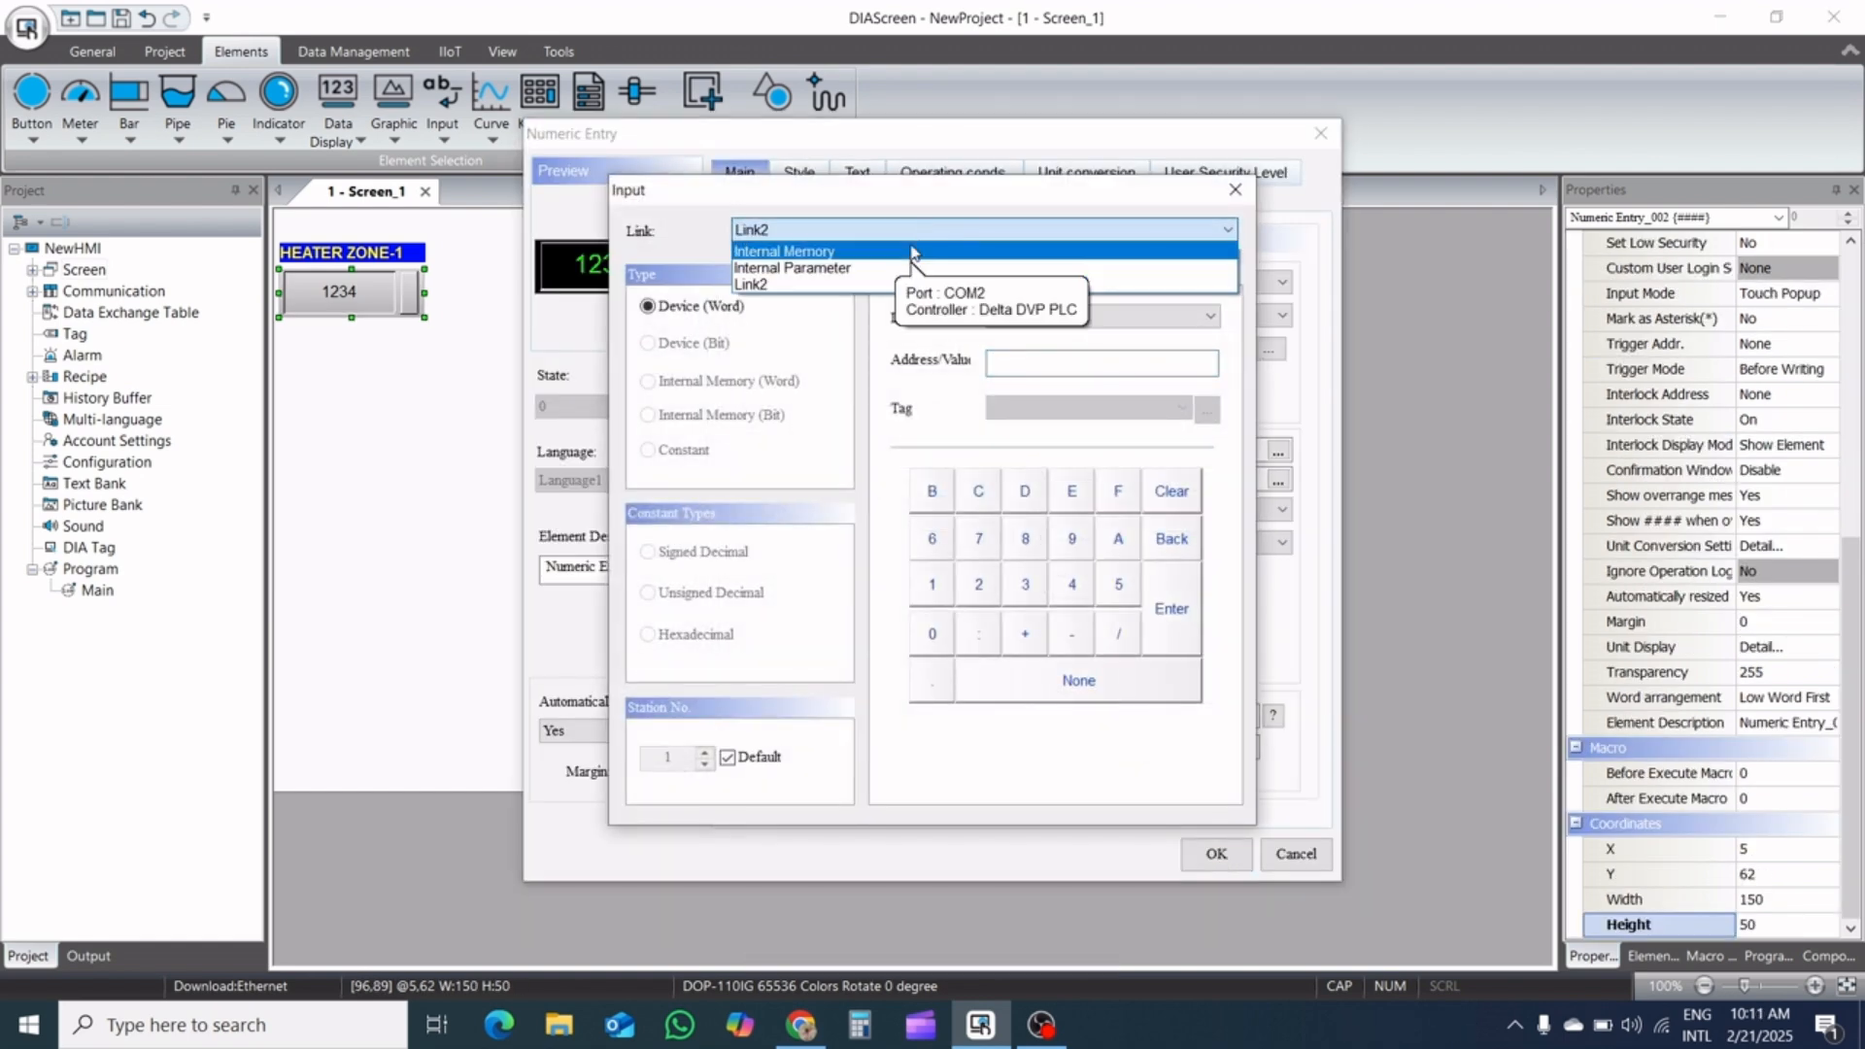
pyautogui.click(922, 251)
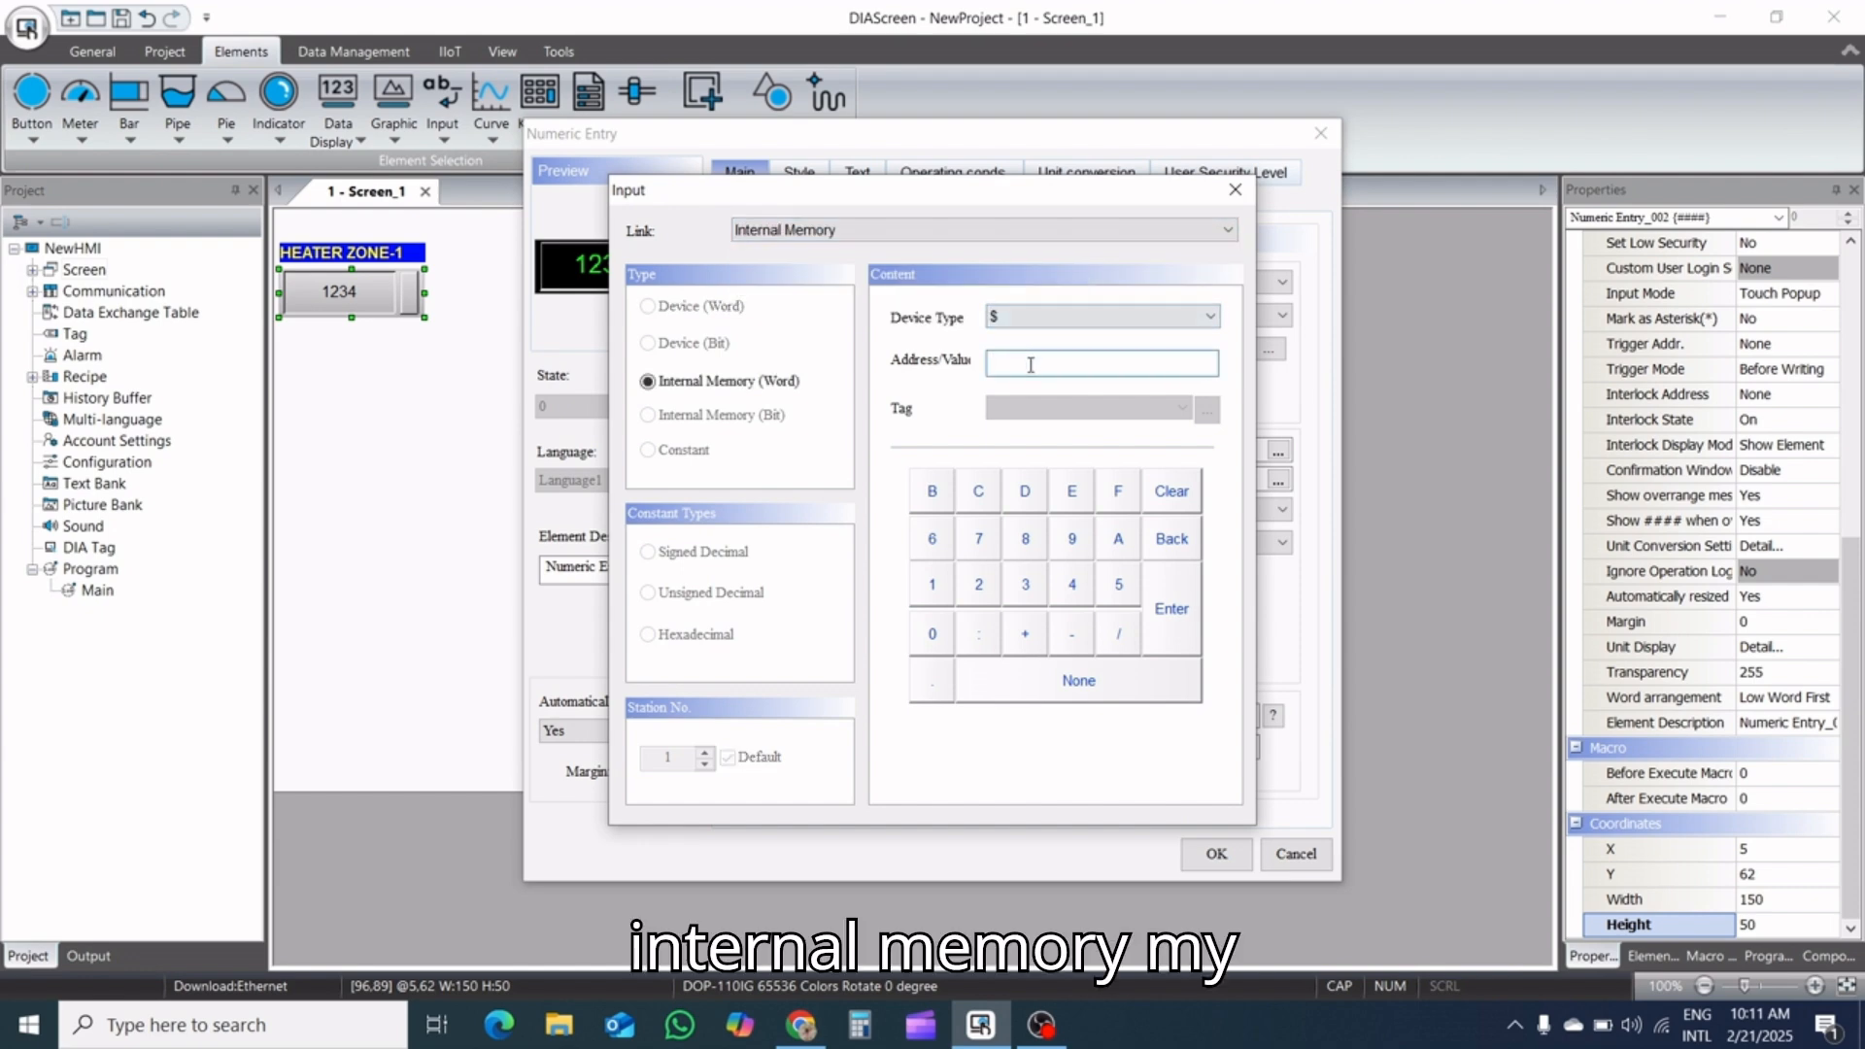
pyautogui.write('1')
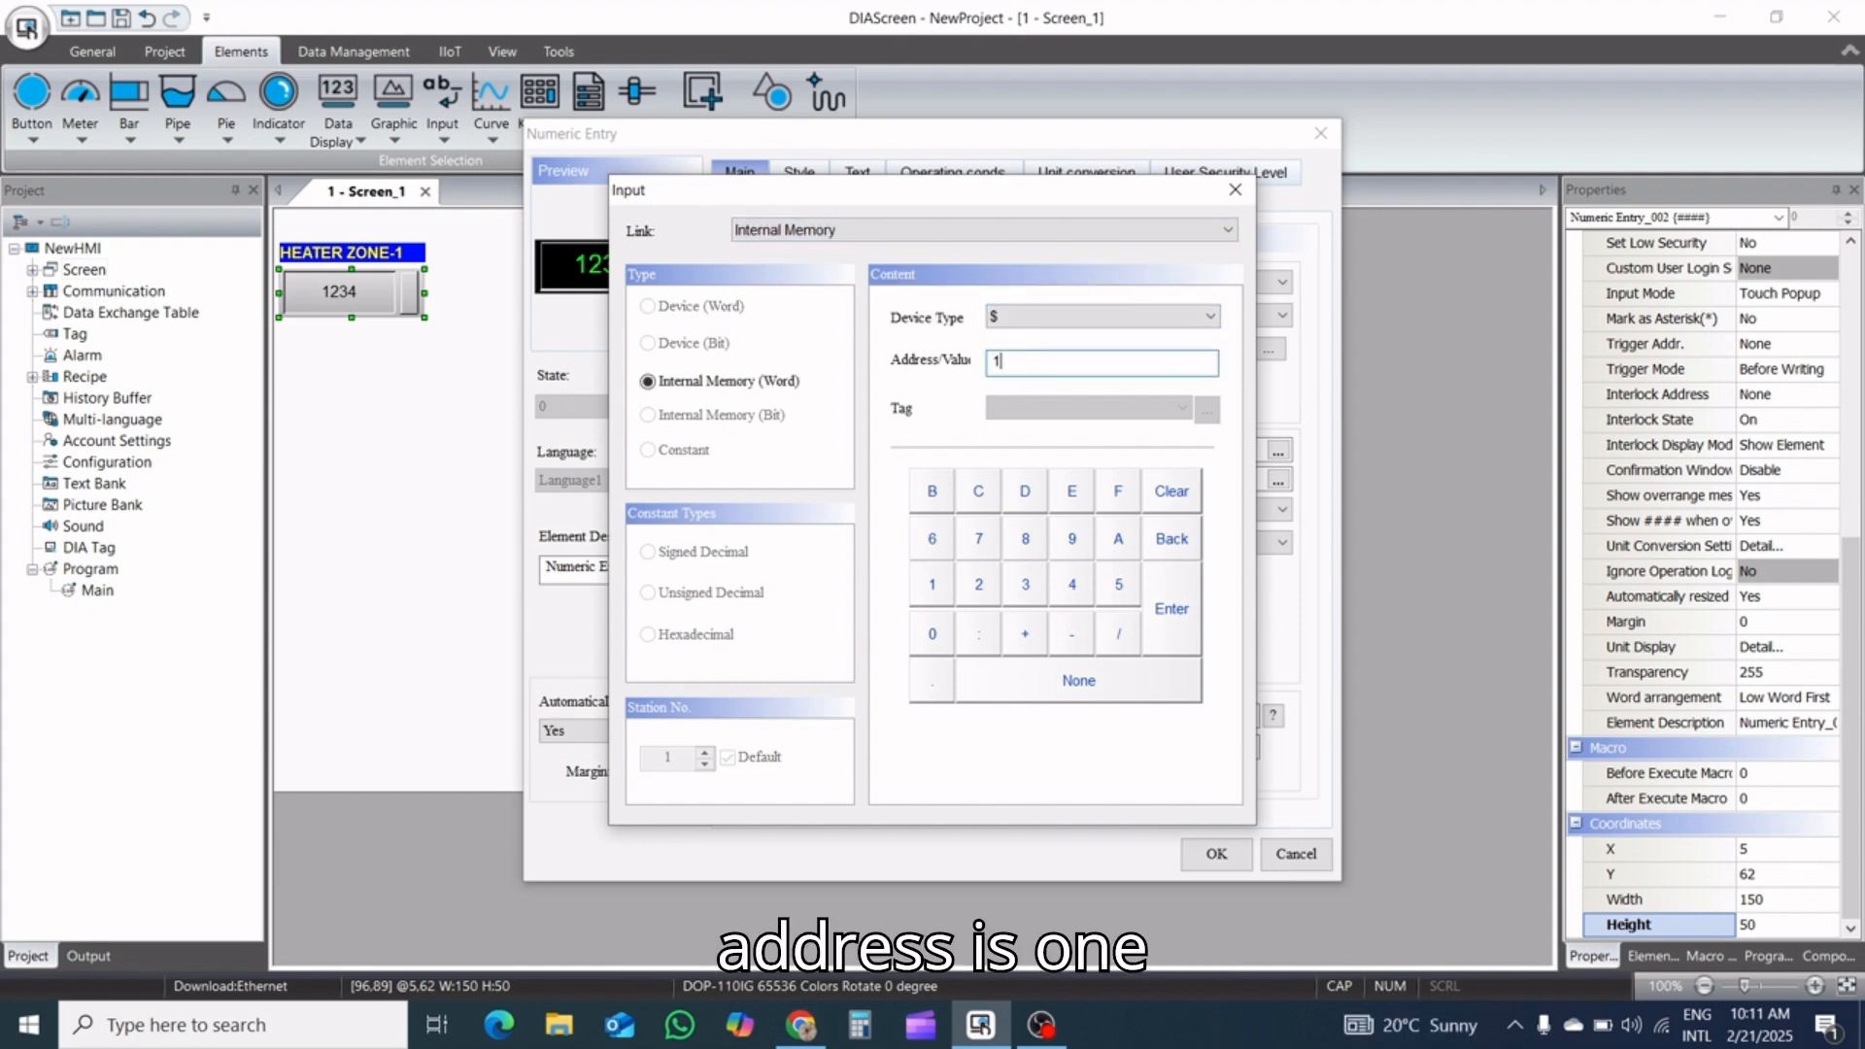
pyautogui.click(1179, 606)
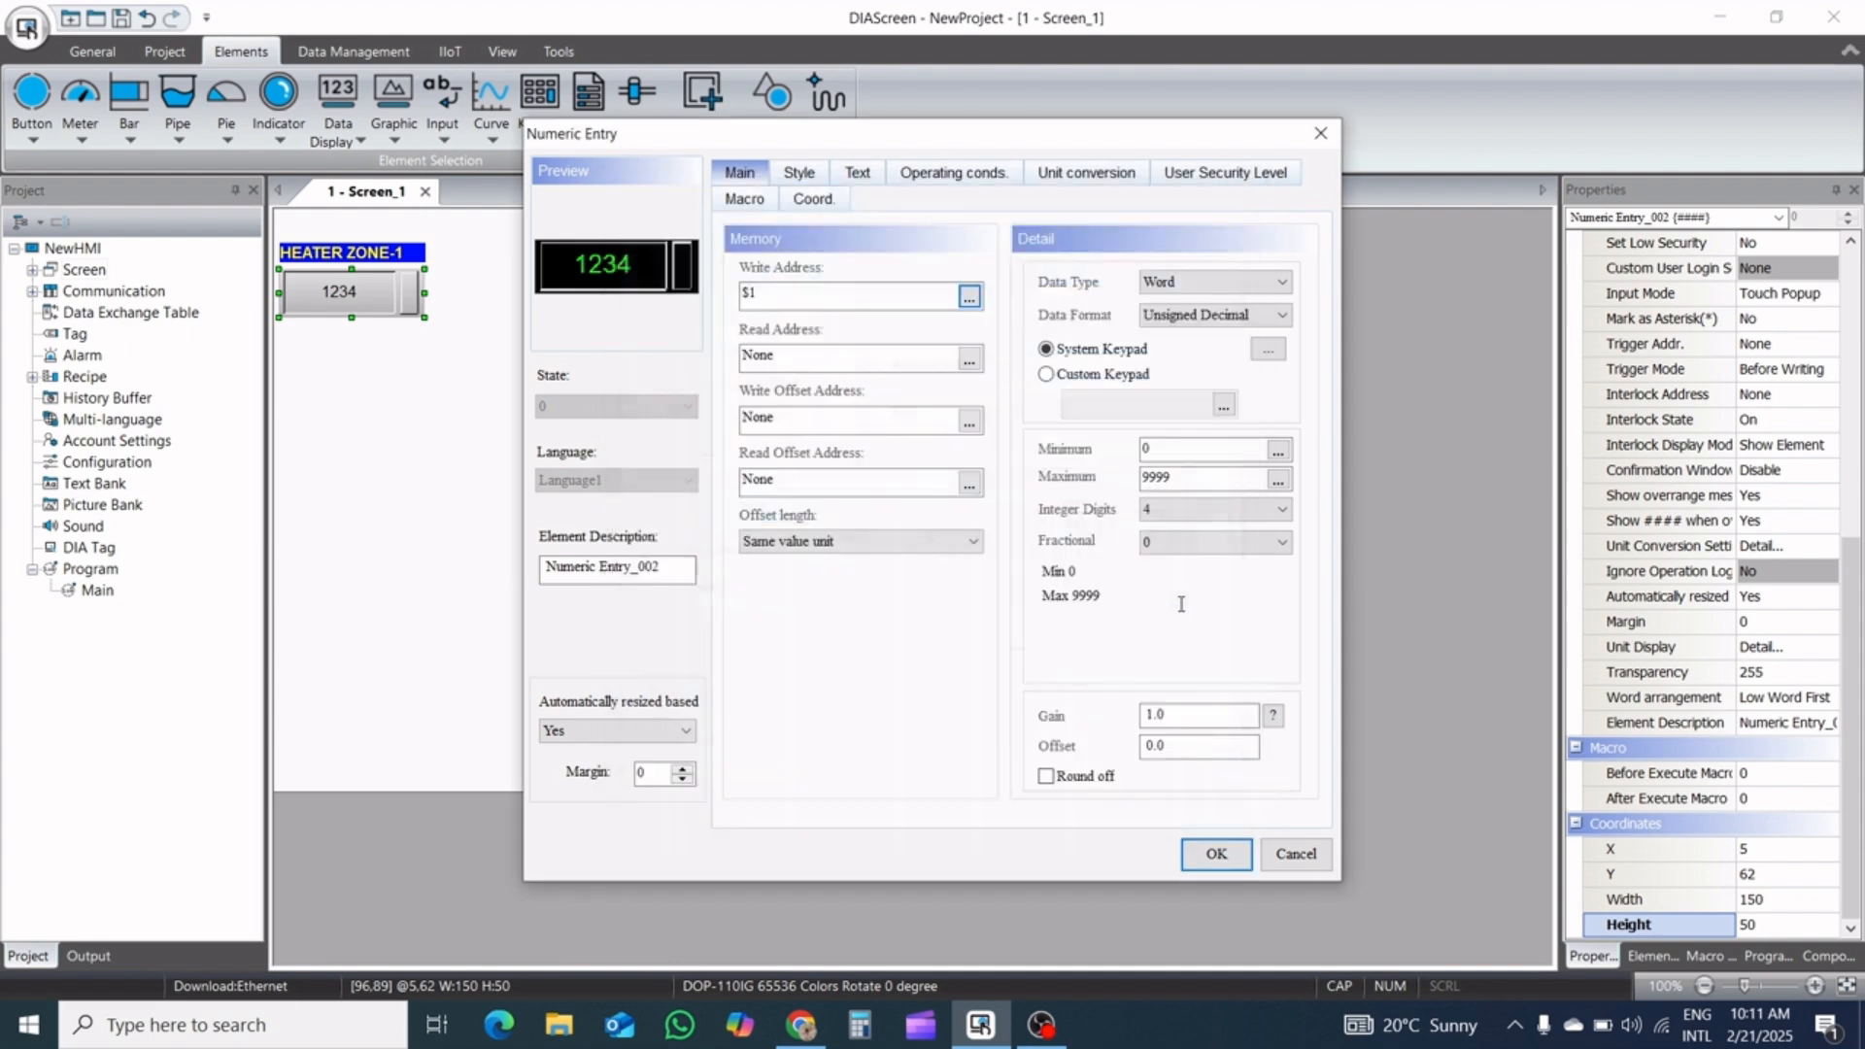
pyautogui.click(1218, 854)
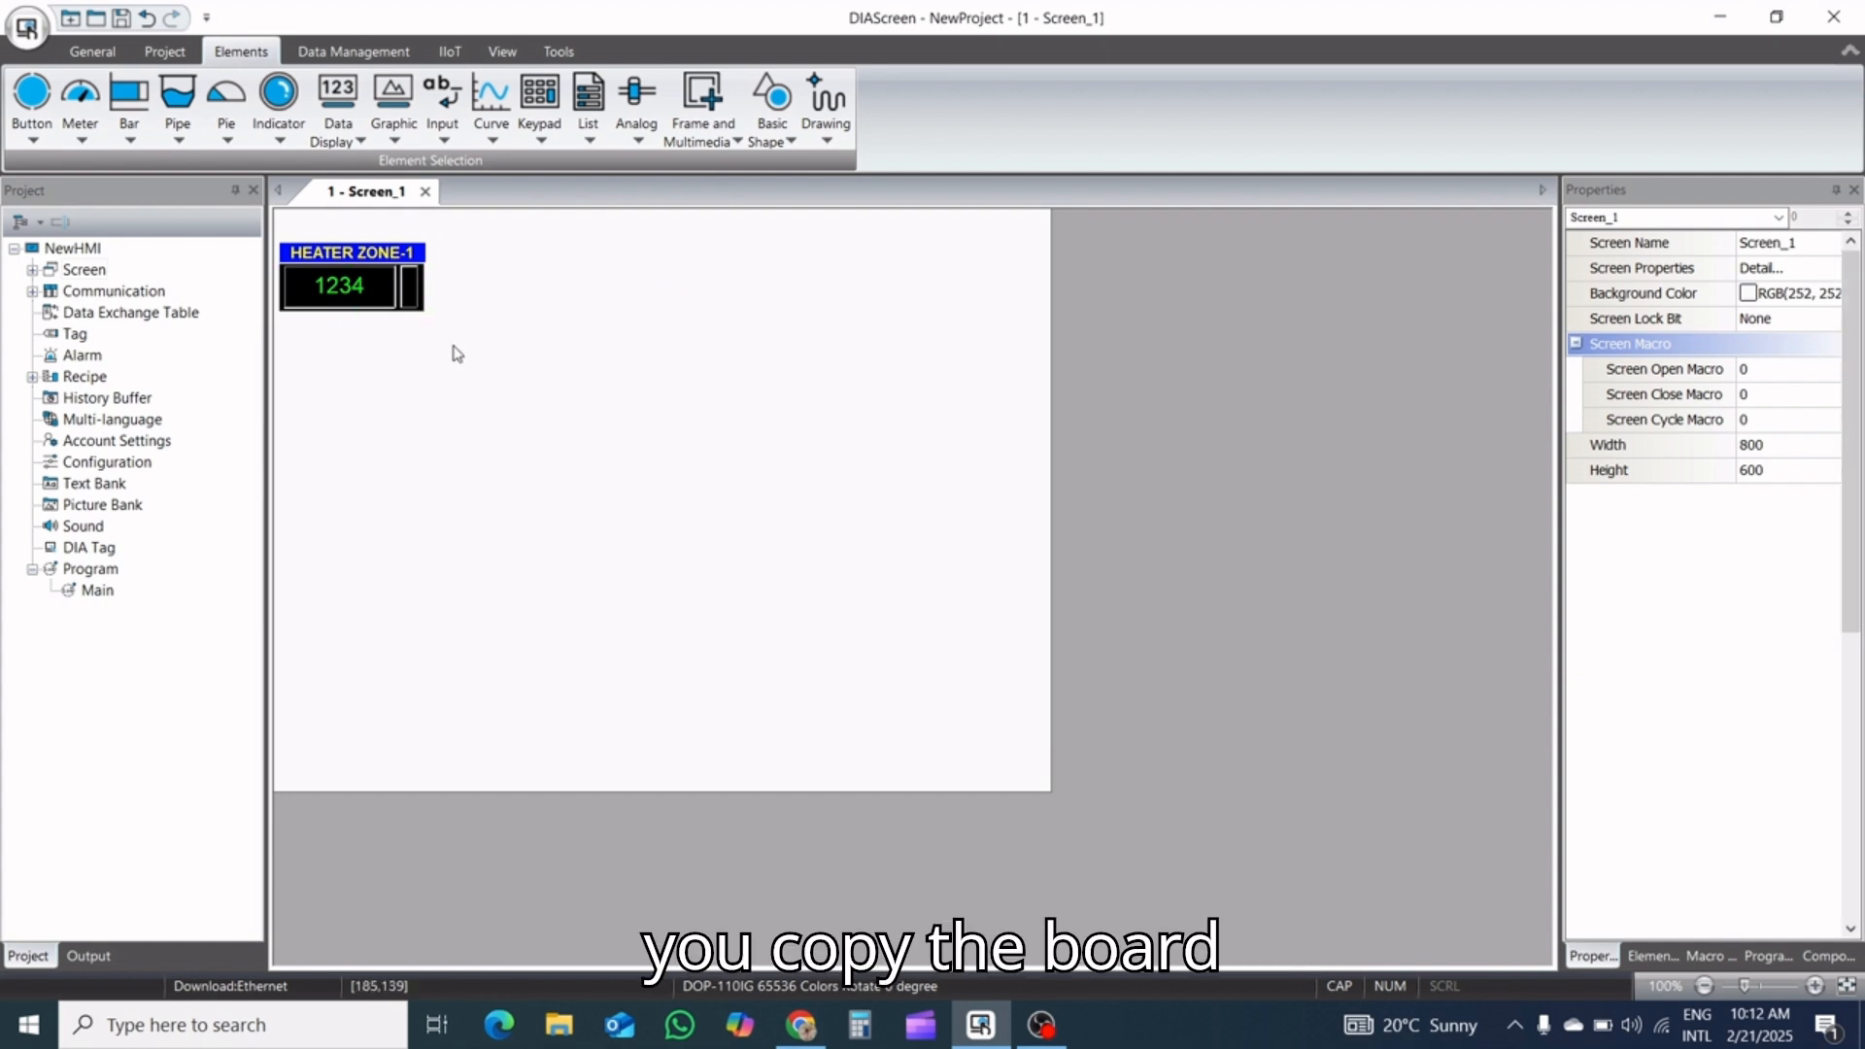
# Duplicate the HEATER ZONE-1 label with its numeric entry and place the copy a little below the original, left-aligned
pyautogui.moveTo(453, 345); pyautogui.dragTo(269, 233)
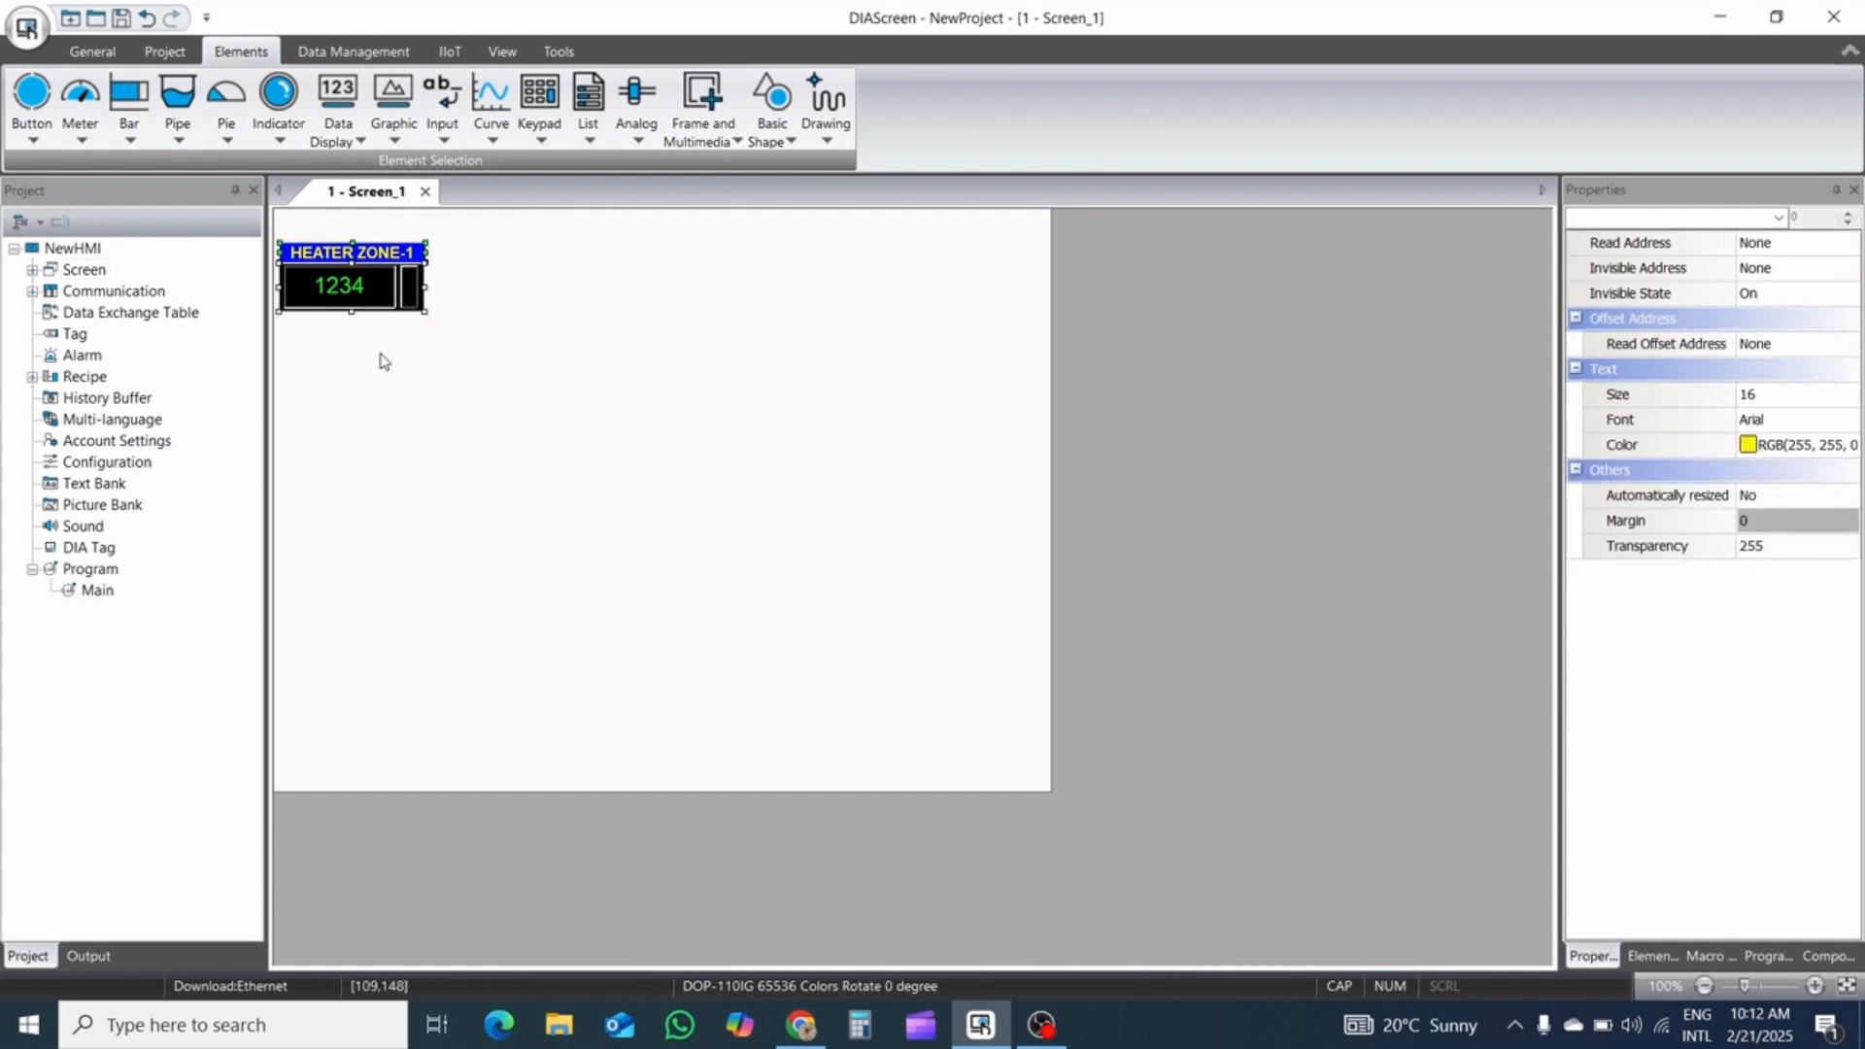
pyautogui.hotkey('ctrl', 'v')
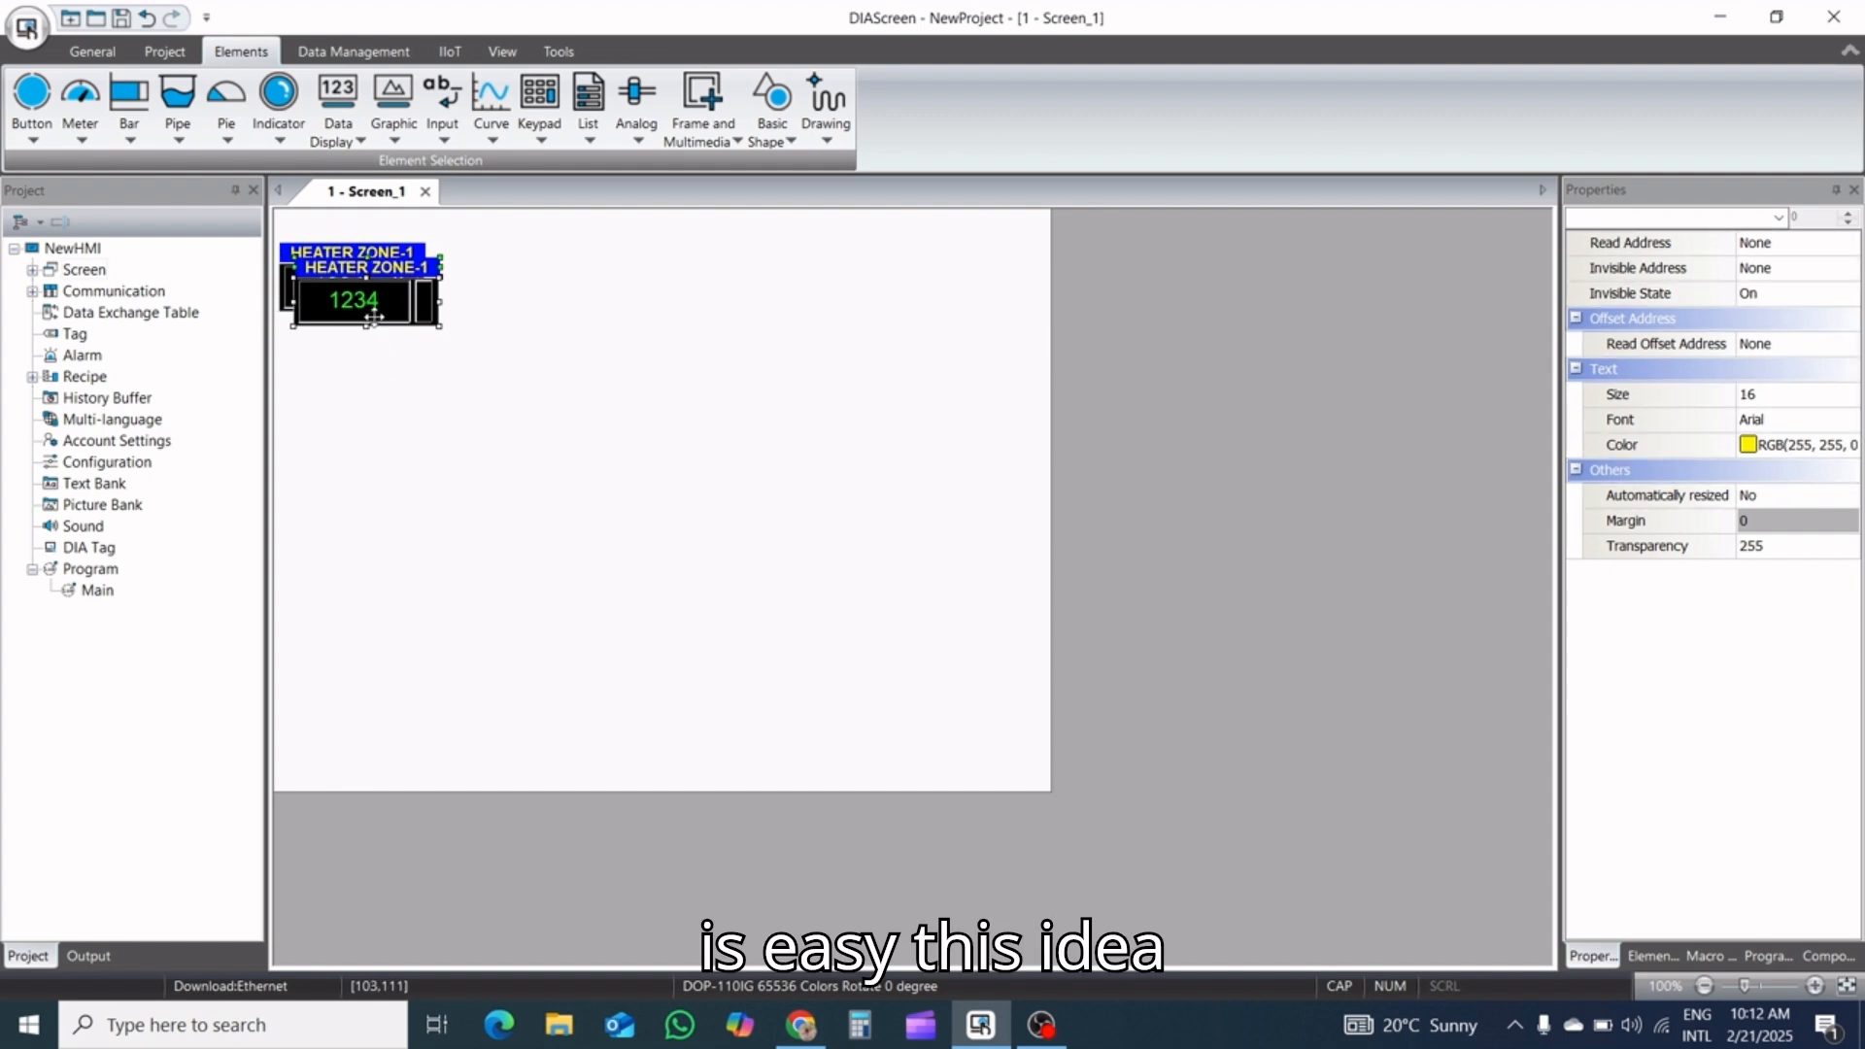
pyautogui.moveTo(365, 317); pyautogui.dragTo(353, 375)
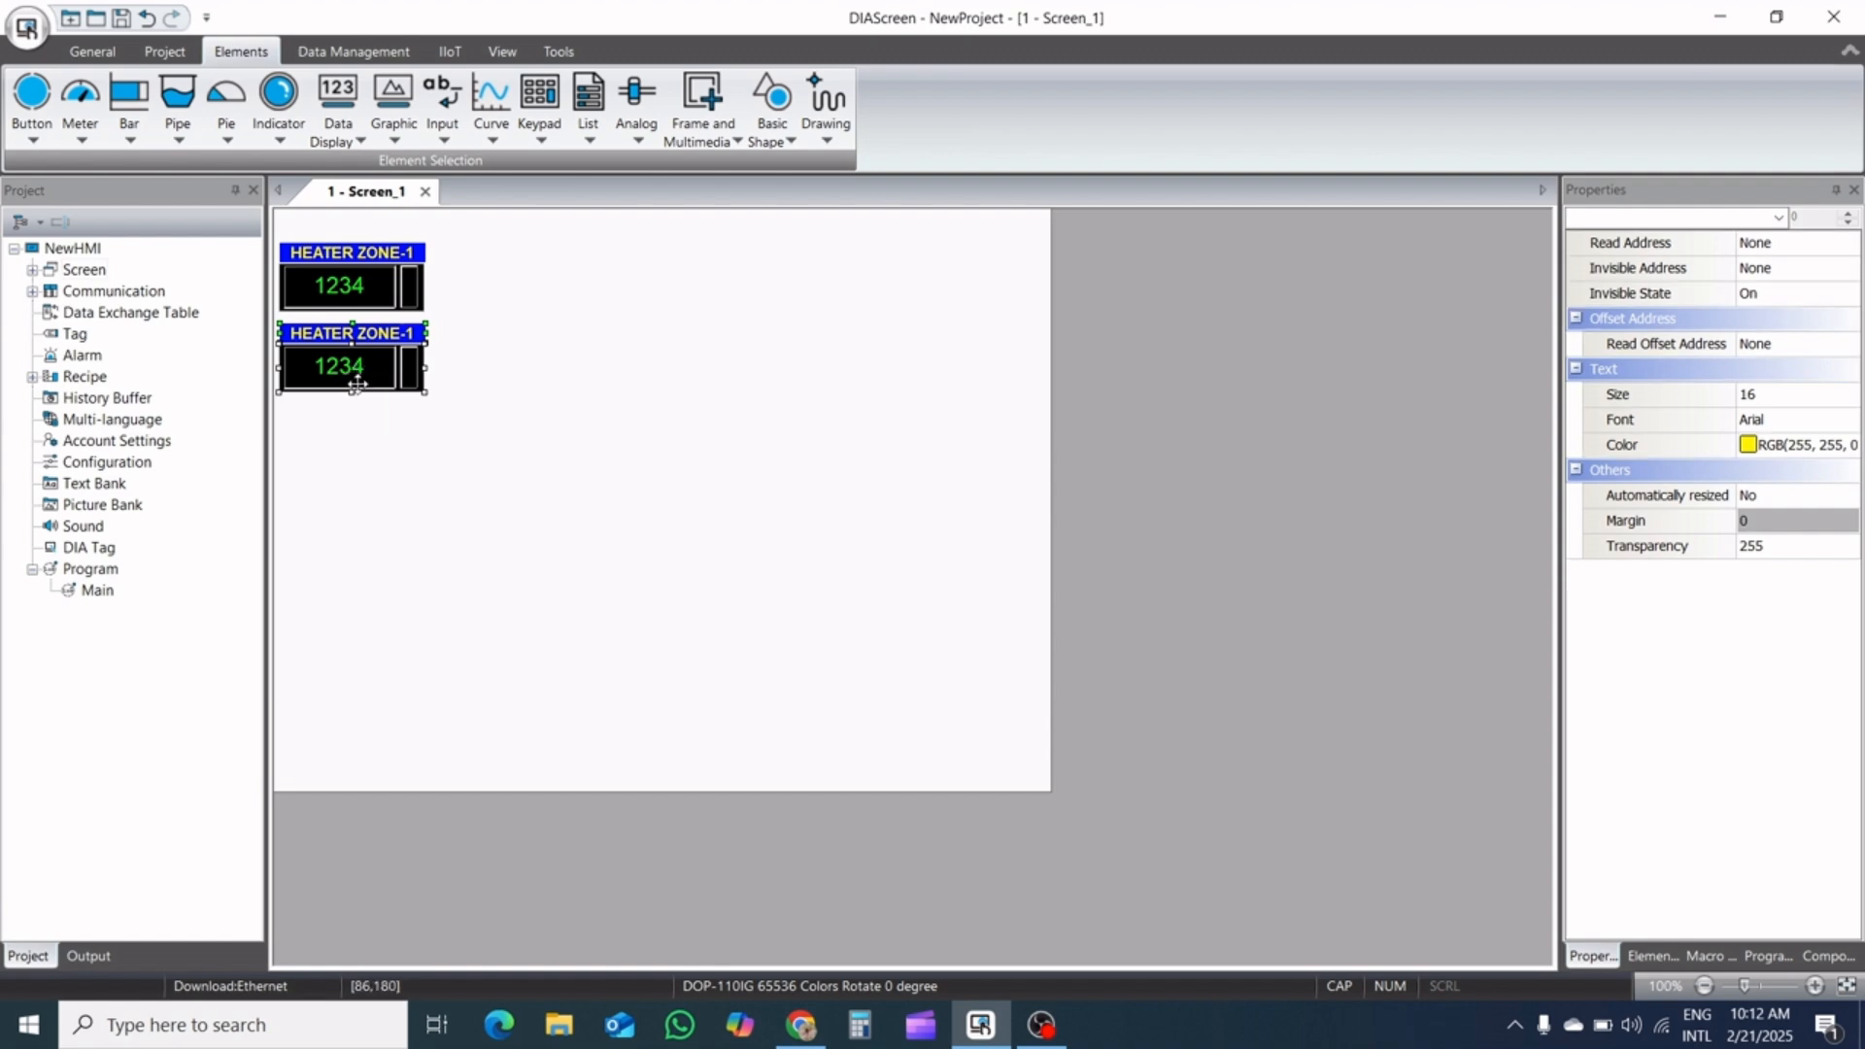
pyautogui.moveTo(357, 384); pyautogui.dragTo(358, 396)
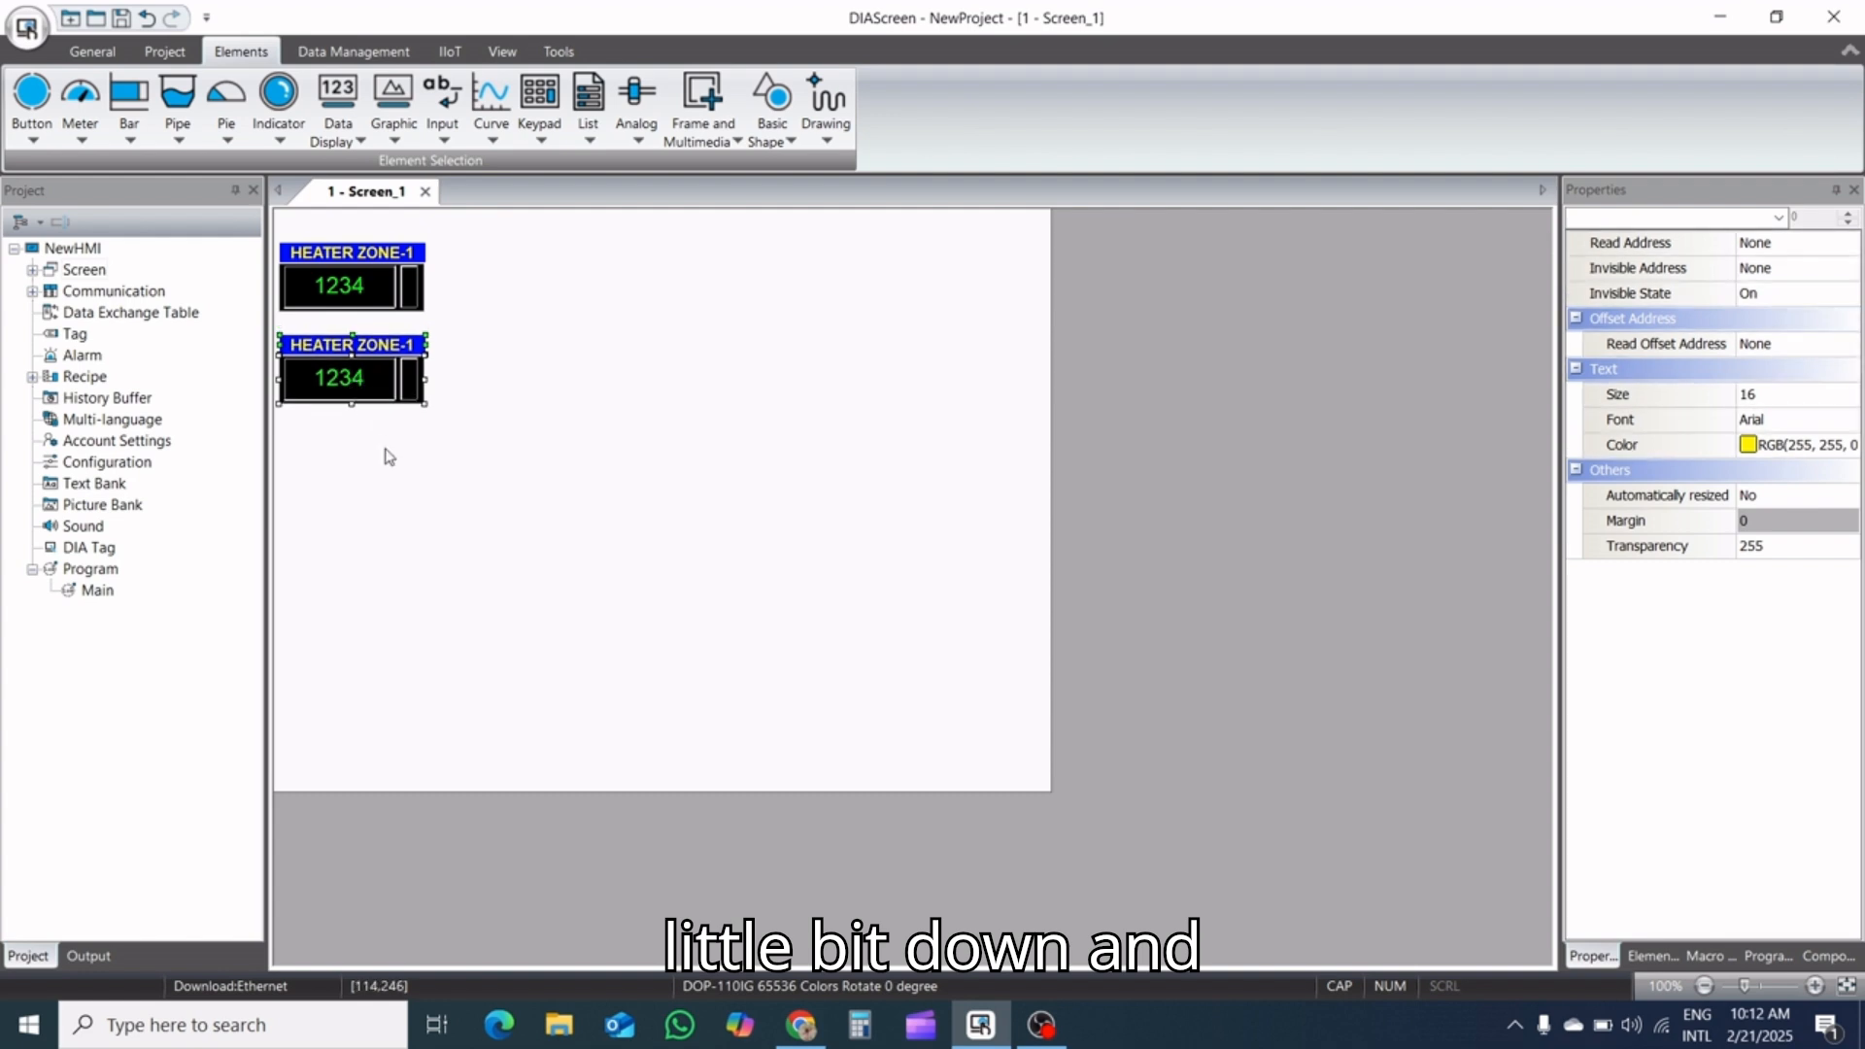
pyautogui.click(389, 457)
# Change the copied label's text to VALUE
pyautogui.click(360, 347)
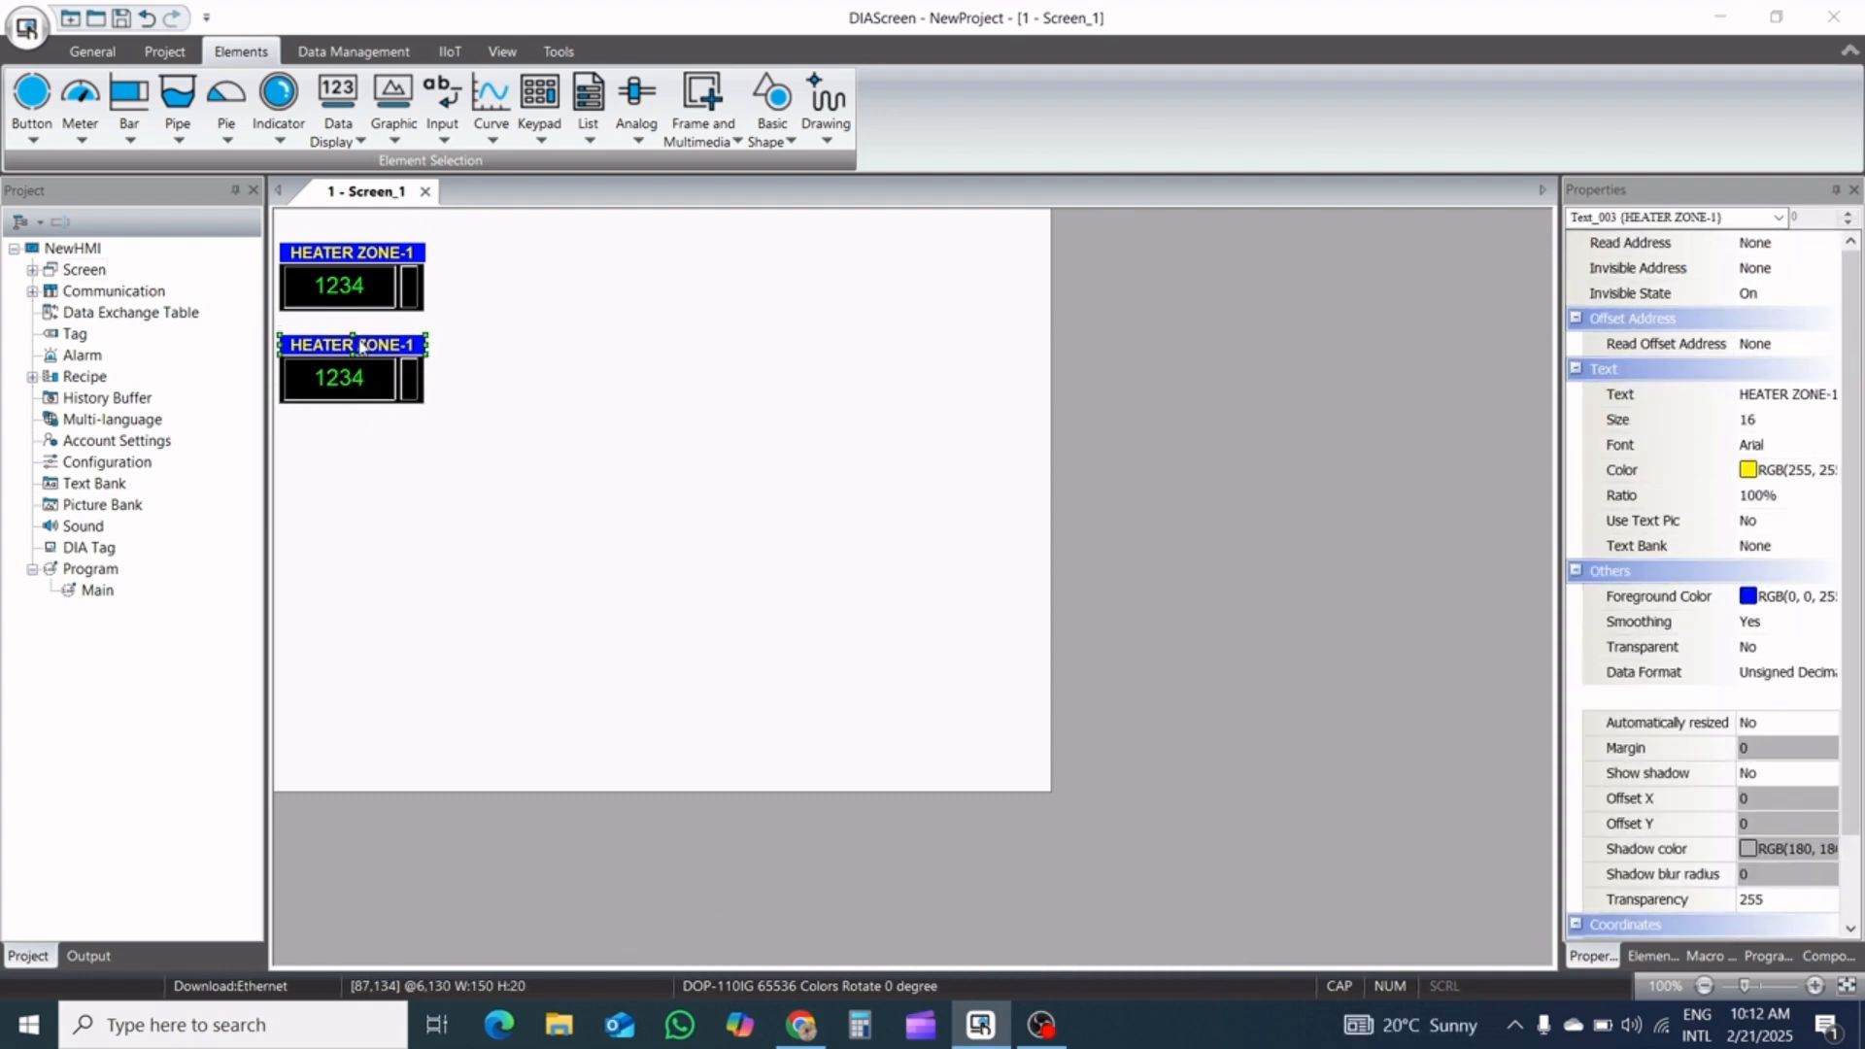
pyautogui.doubleClick(360, 347)
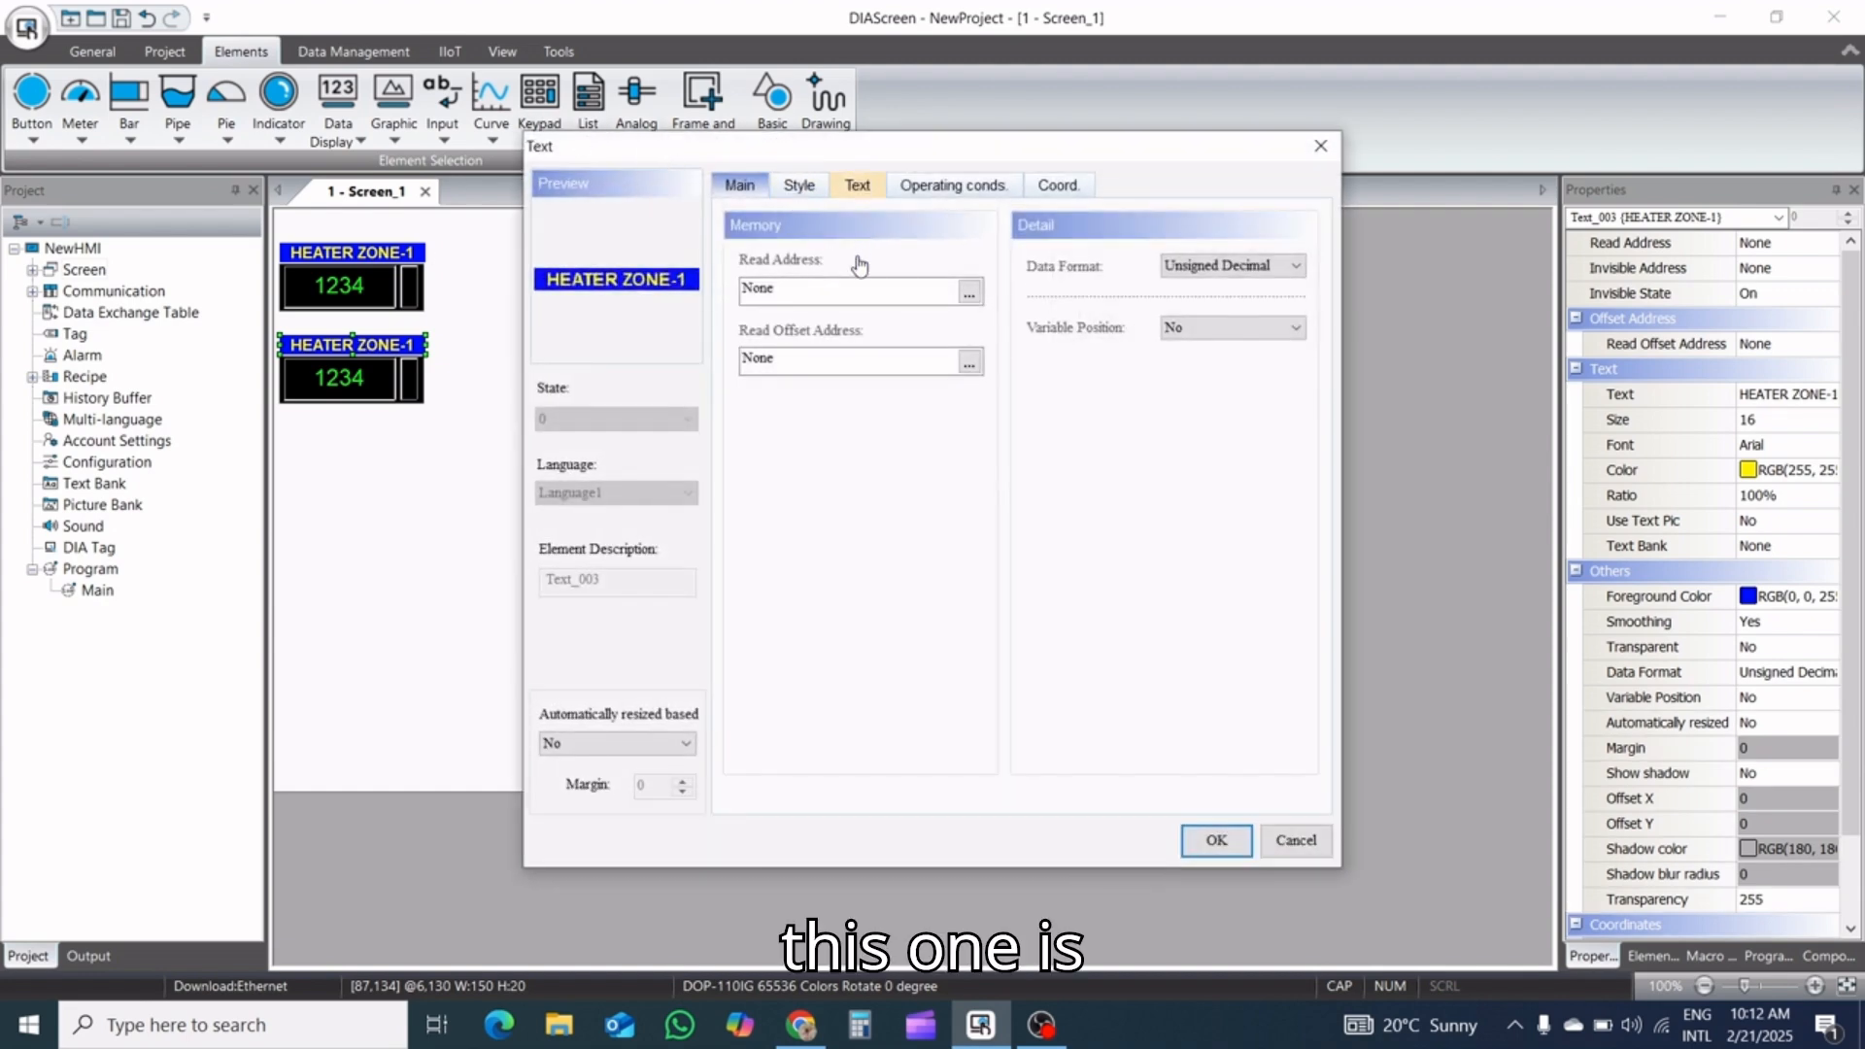
pyautogui.click(857, 186)
pyautogui.moveTo(855, 249); pyautogui.dragTo(743, 249)
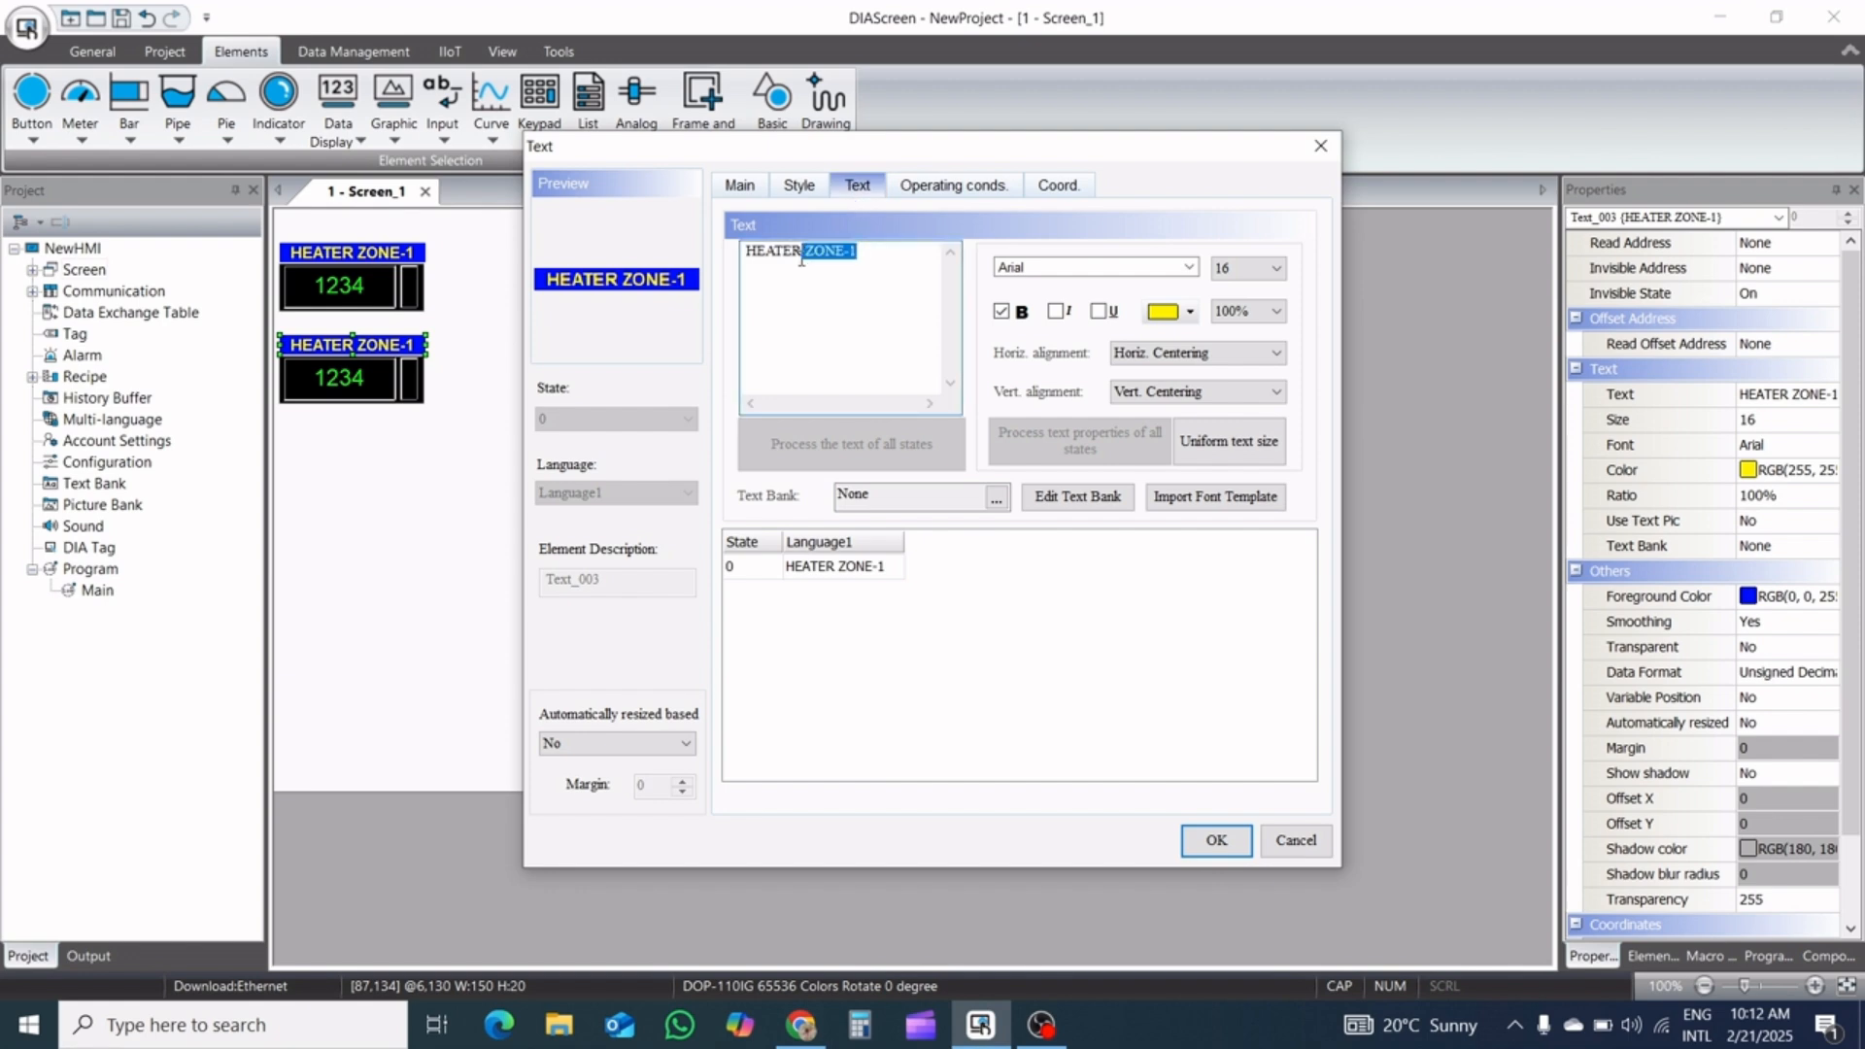
pyautogui.write('VA')
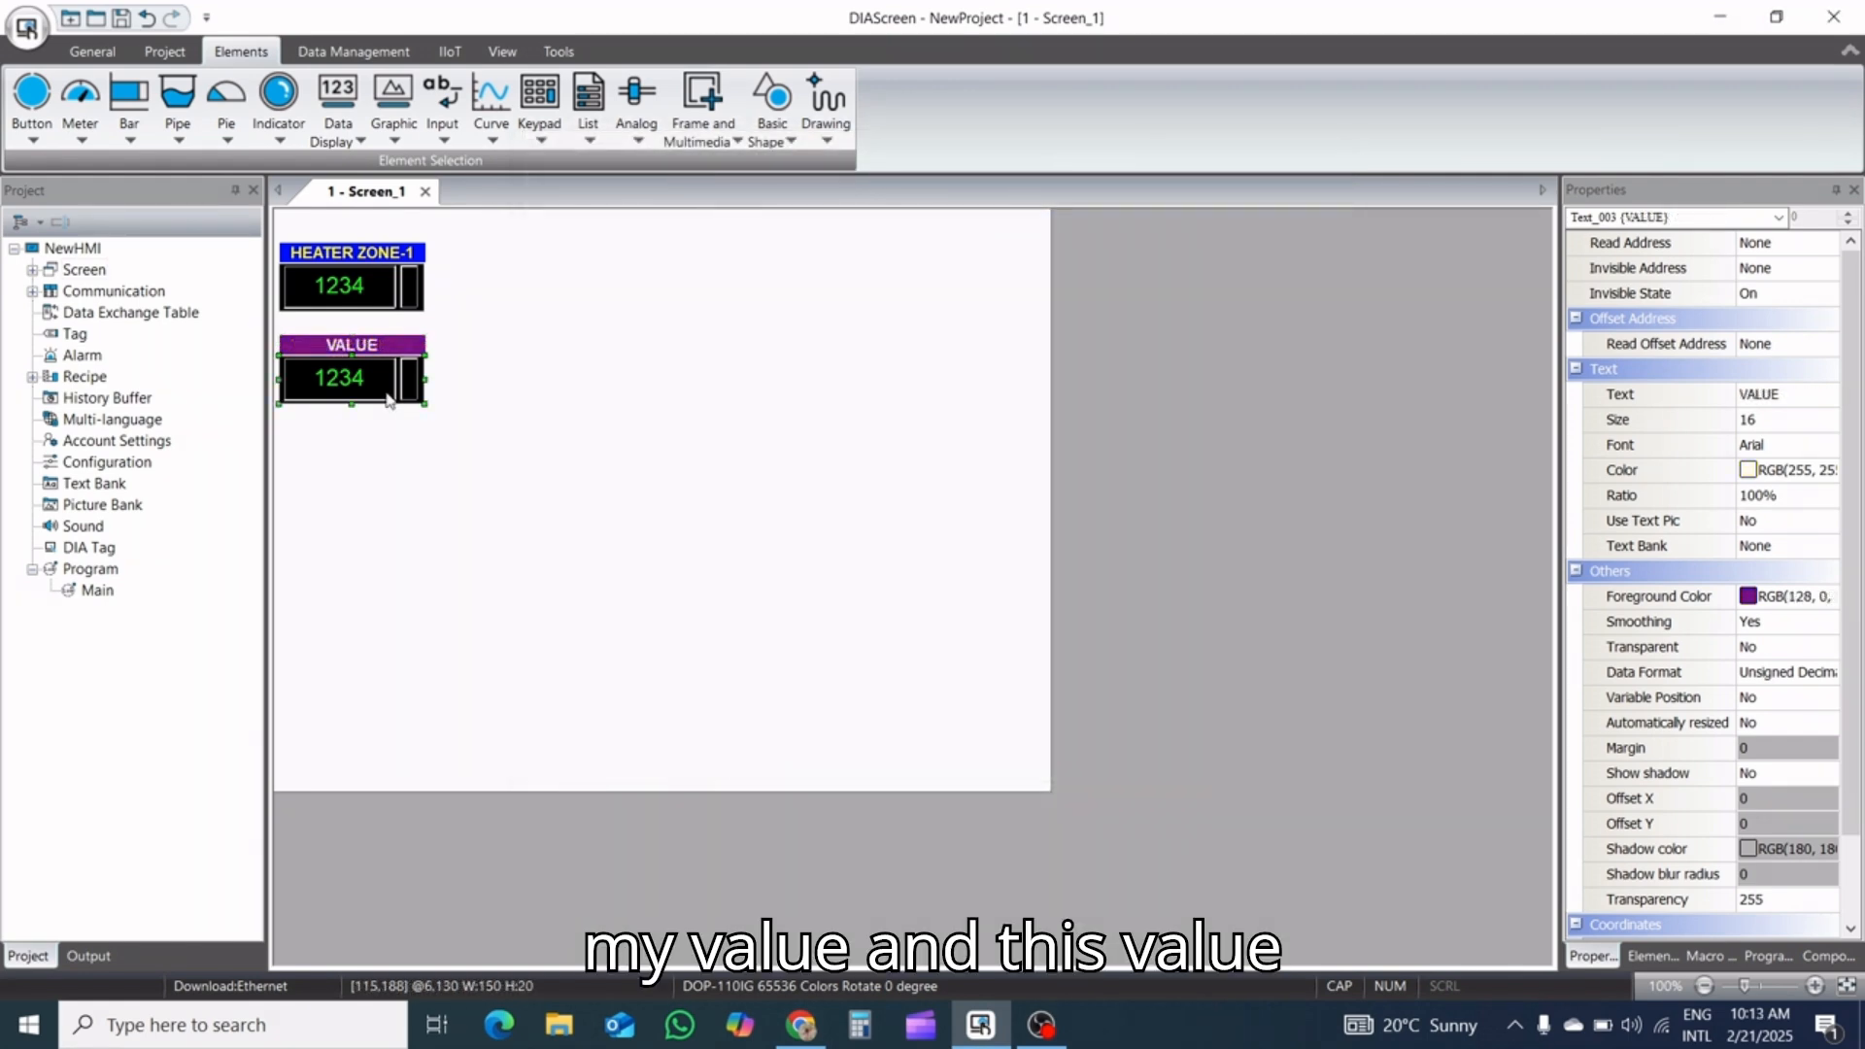
# Set the VALUE numeric entry's write address to $100 and its maximum to 350
pyautogui.click(388, 401)
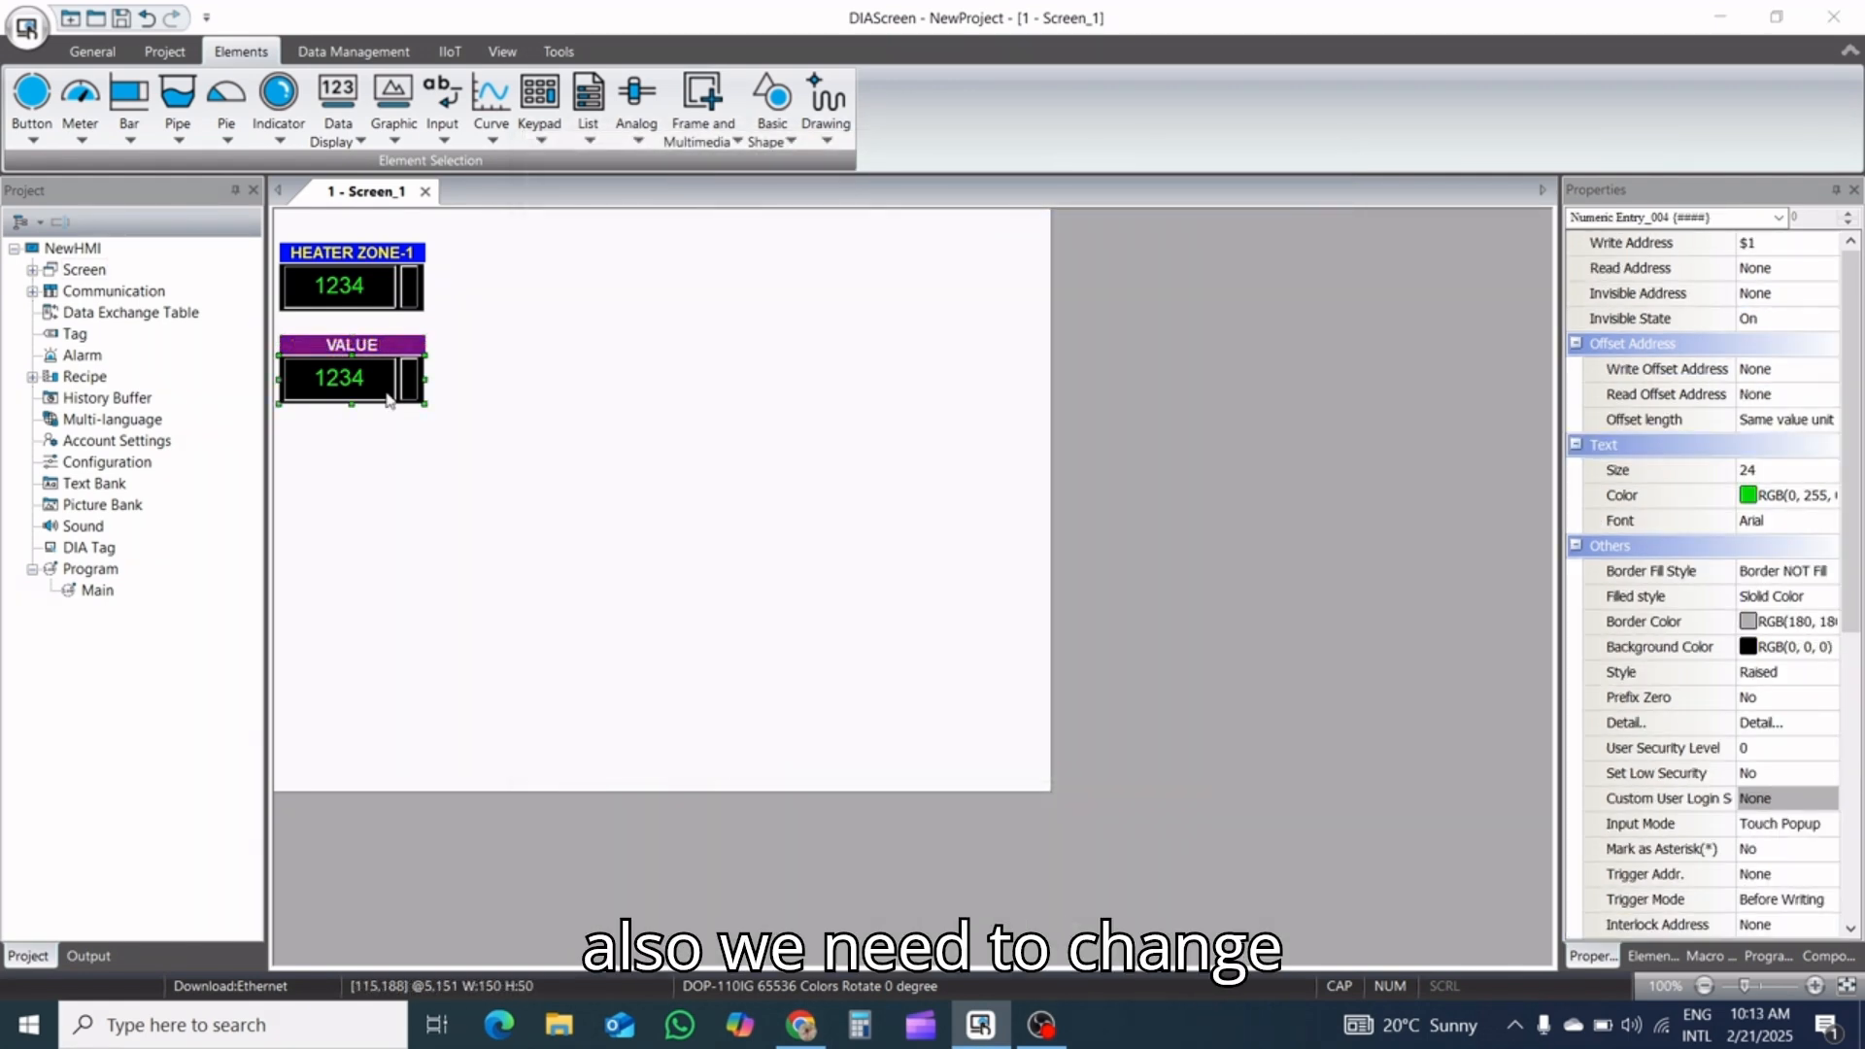
pyautogui.doubleClick(388, 400)
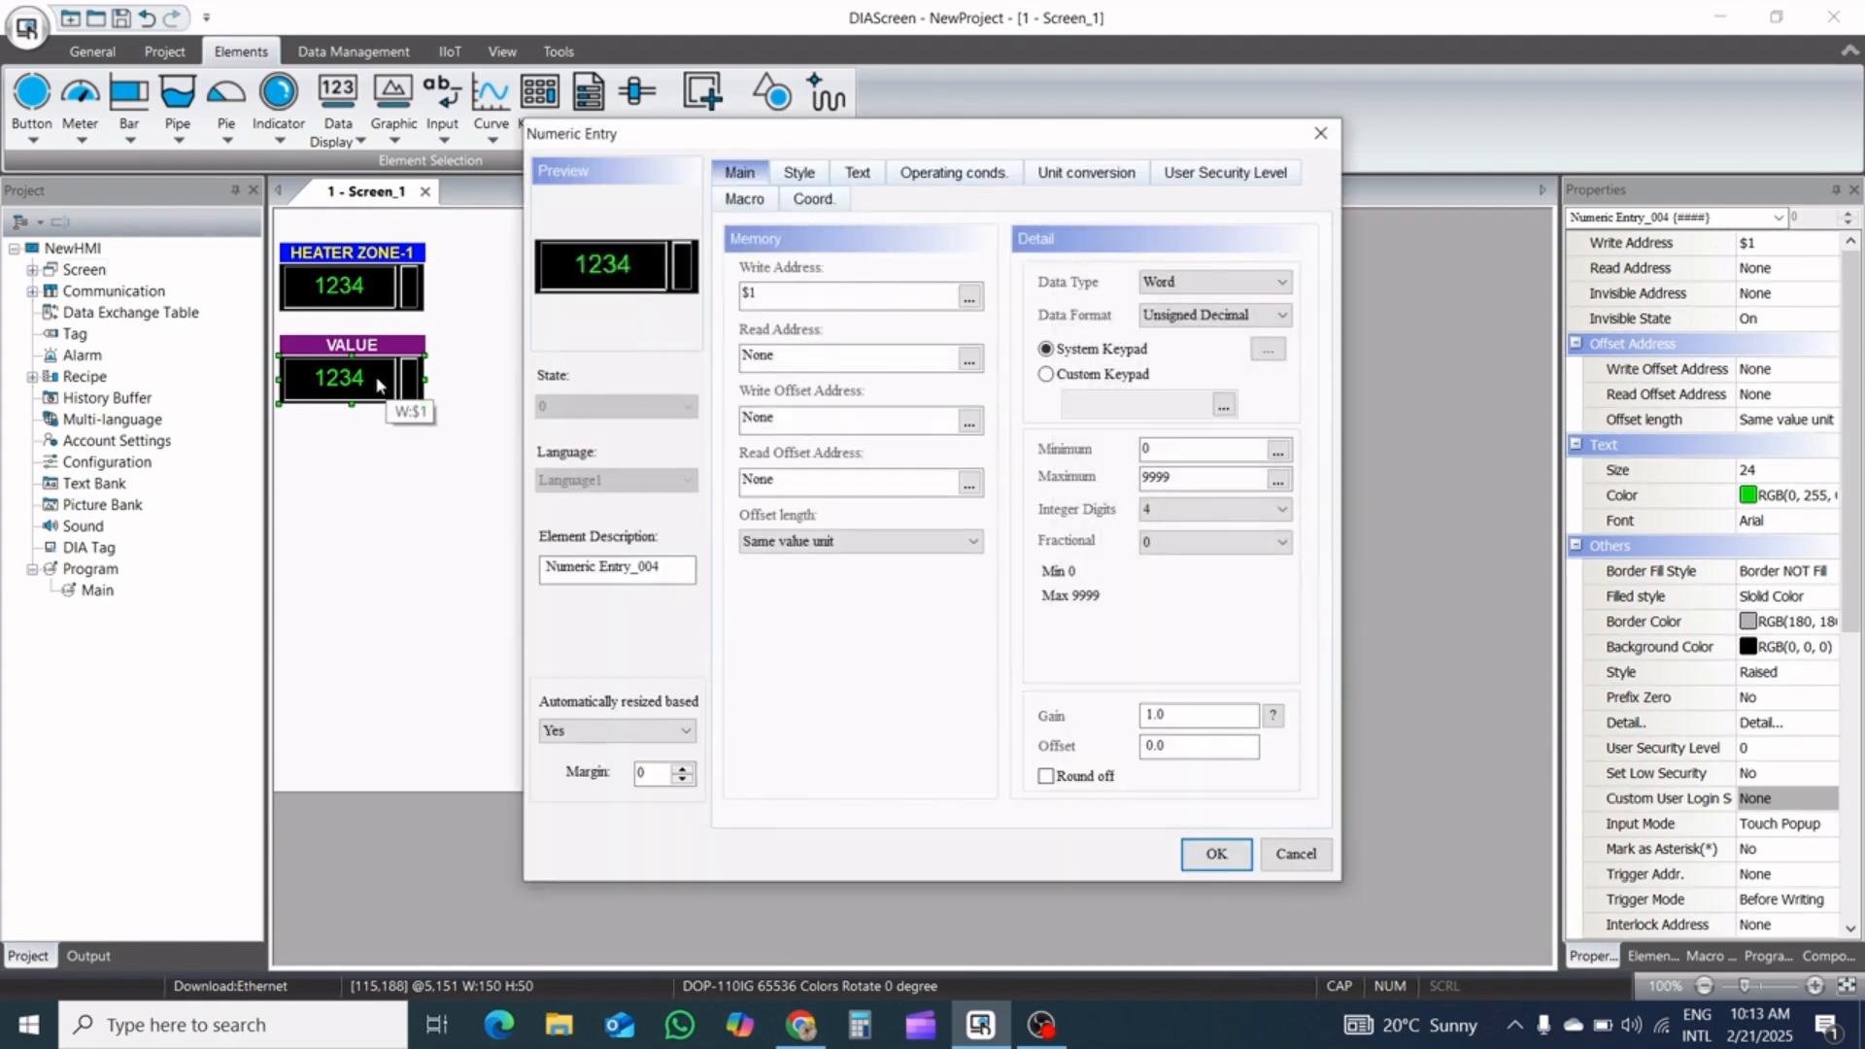
pyautogui.click(773, 300)
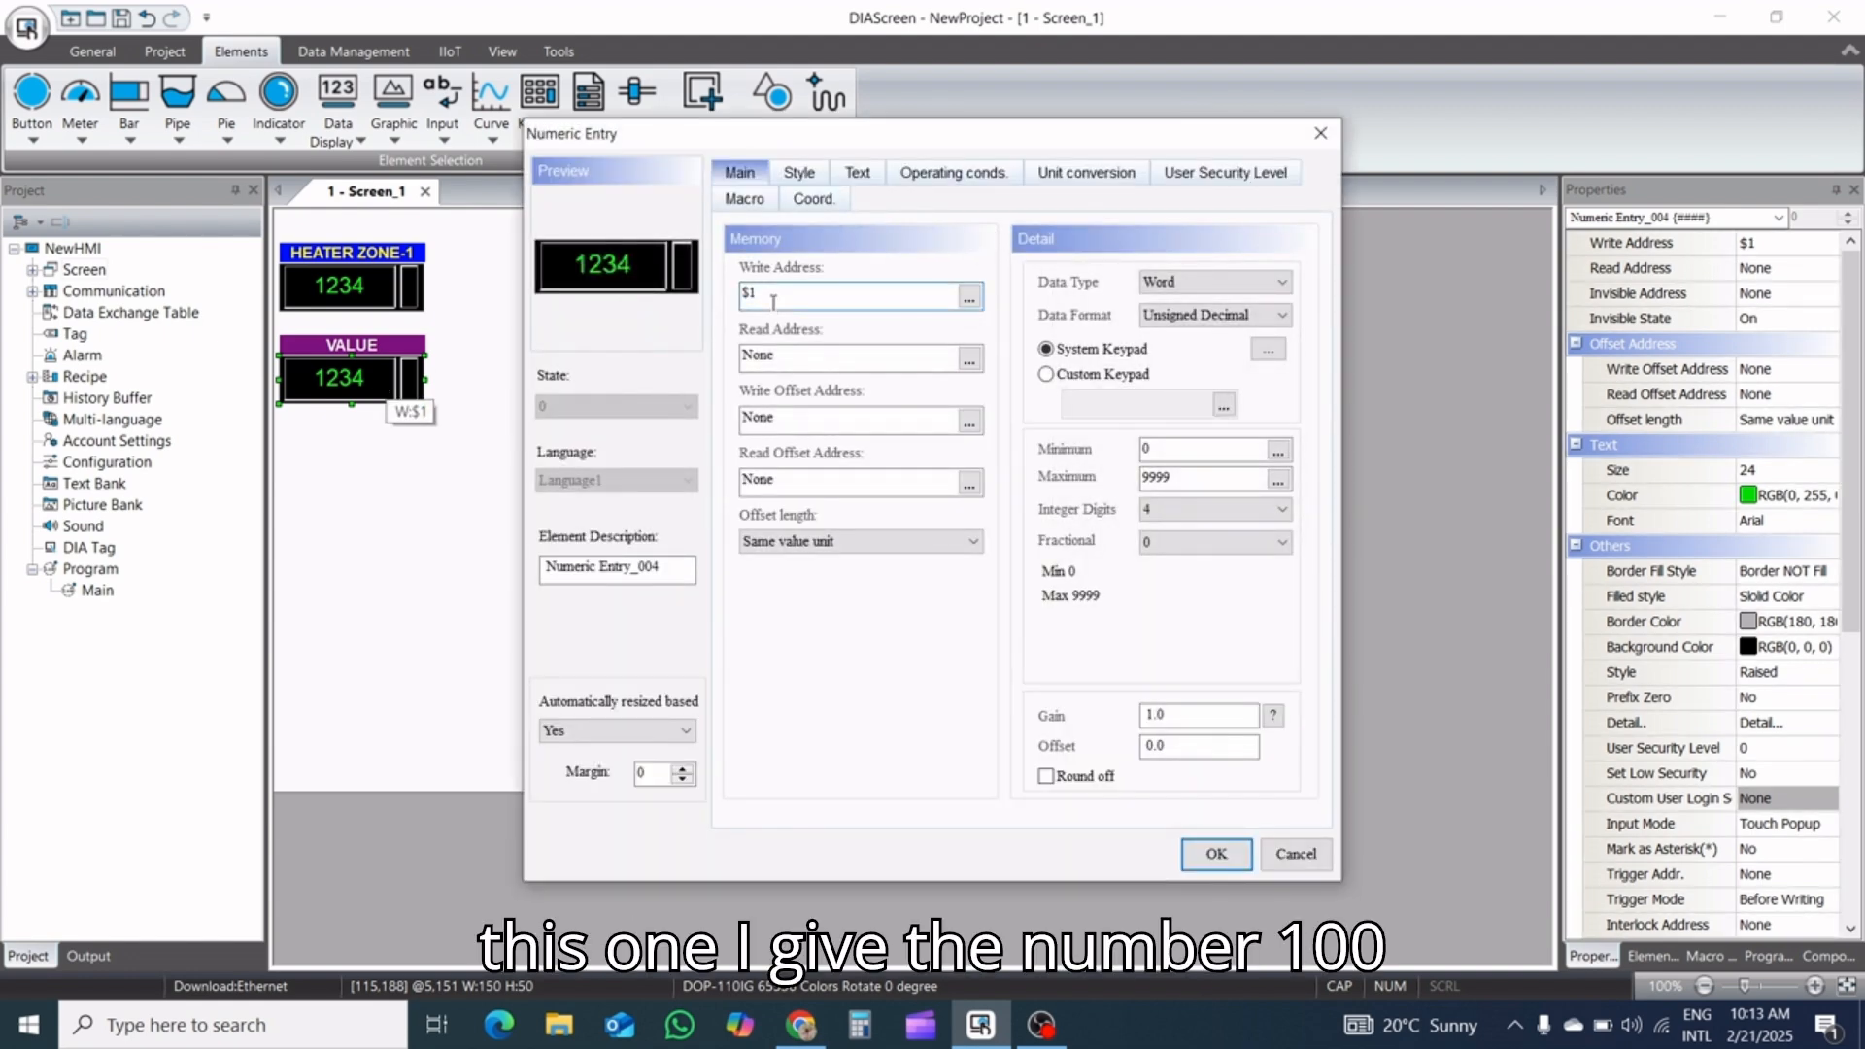
pyautogui.write('00')
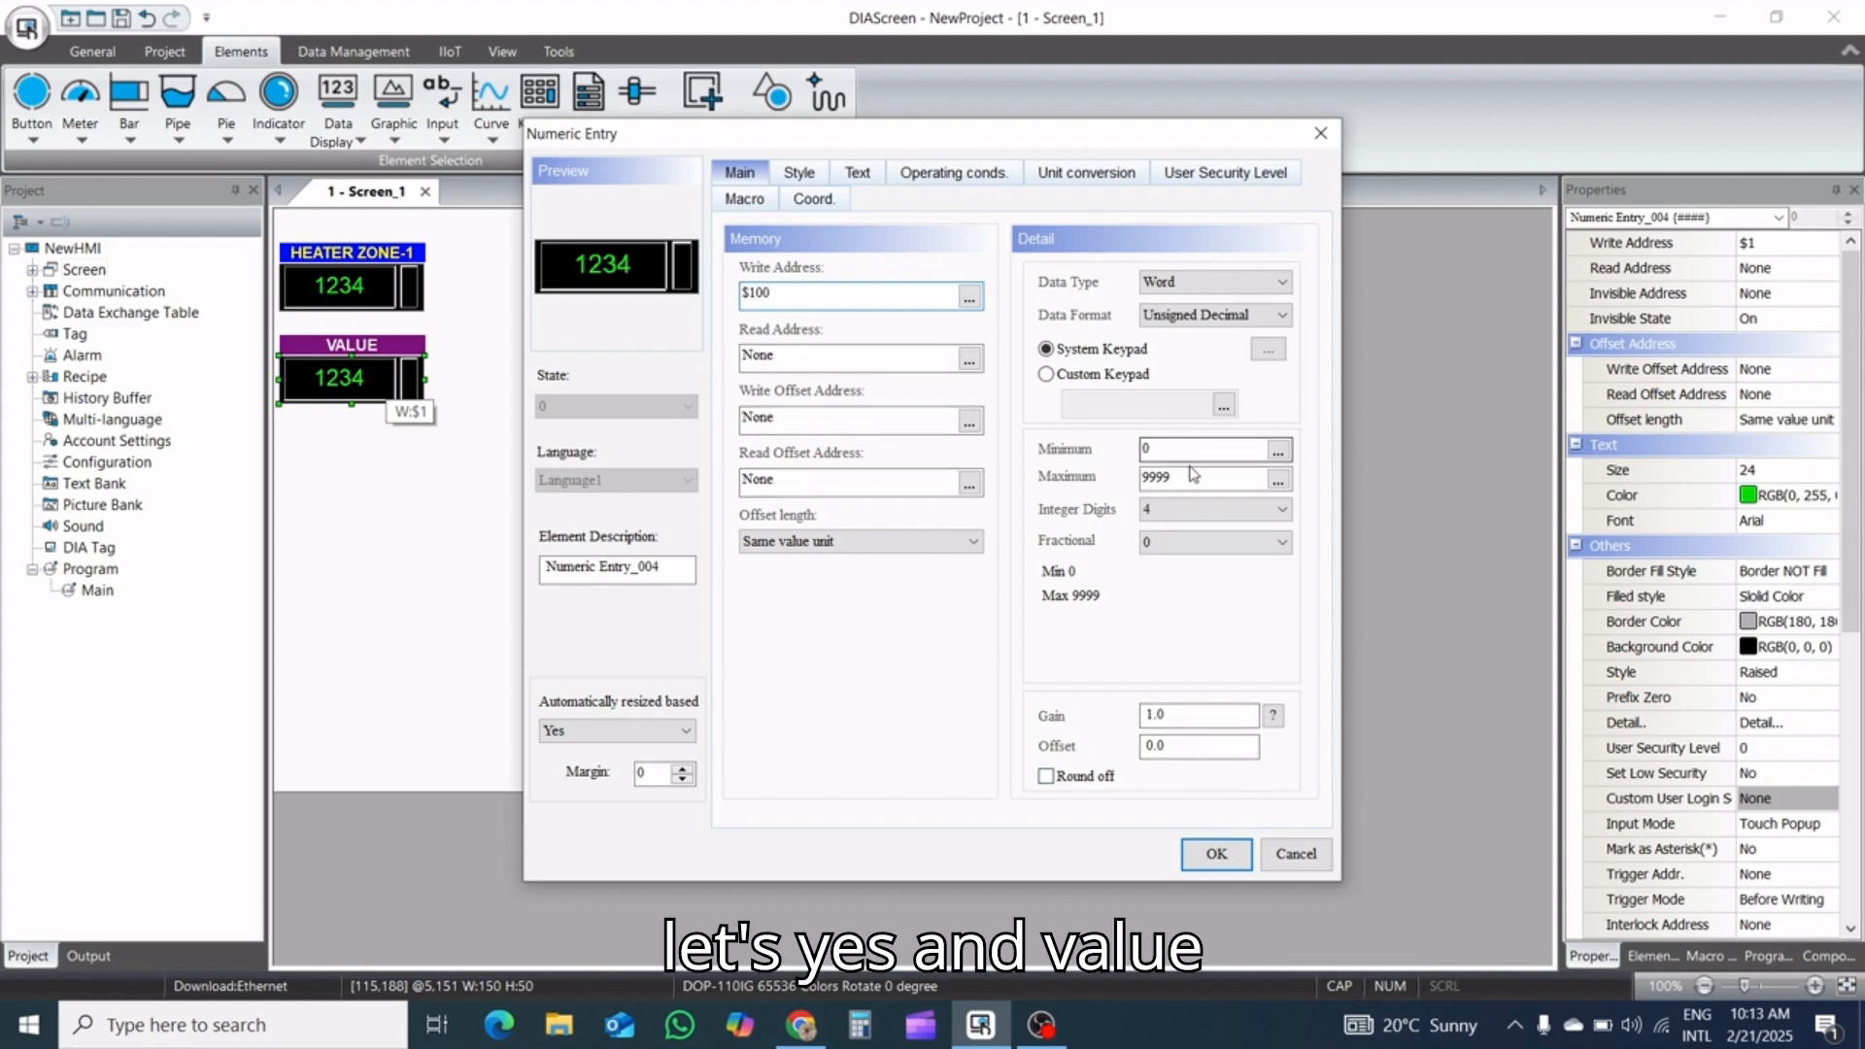
pyautogui.moveTo(1190, 477); pyautogui.dragTo(1137, 477)
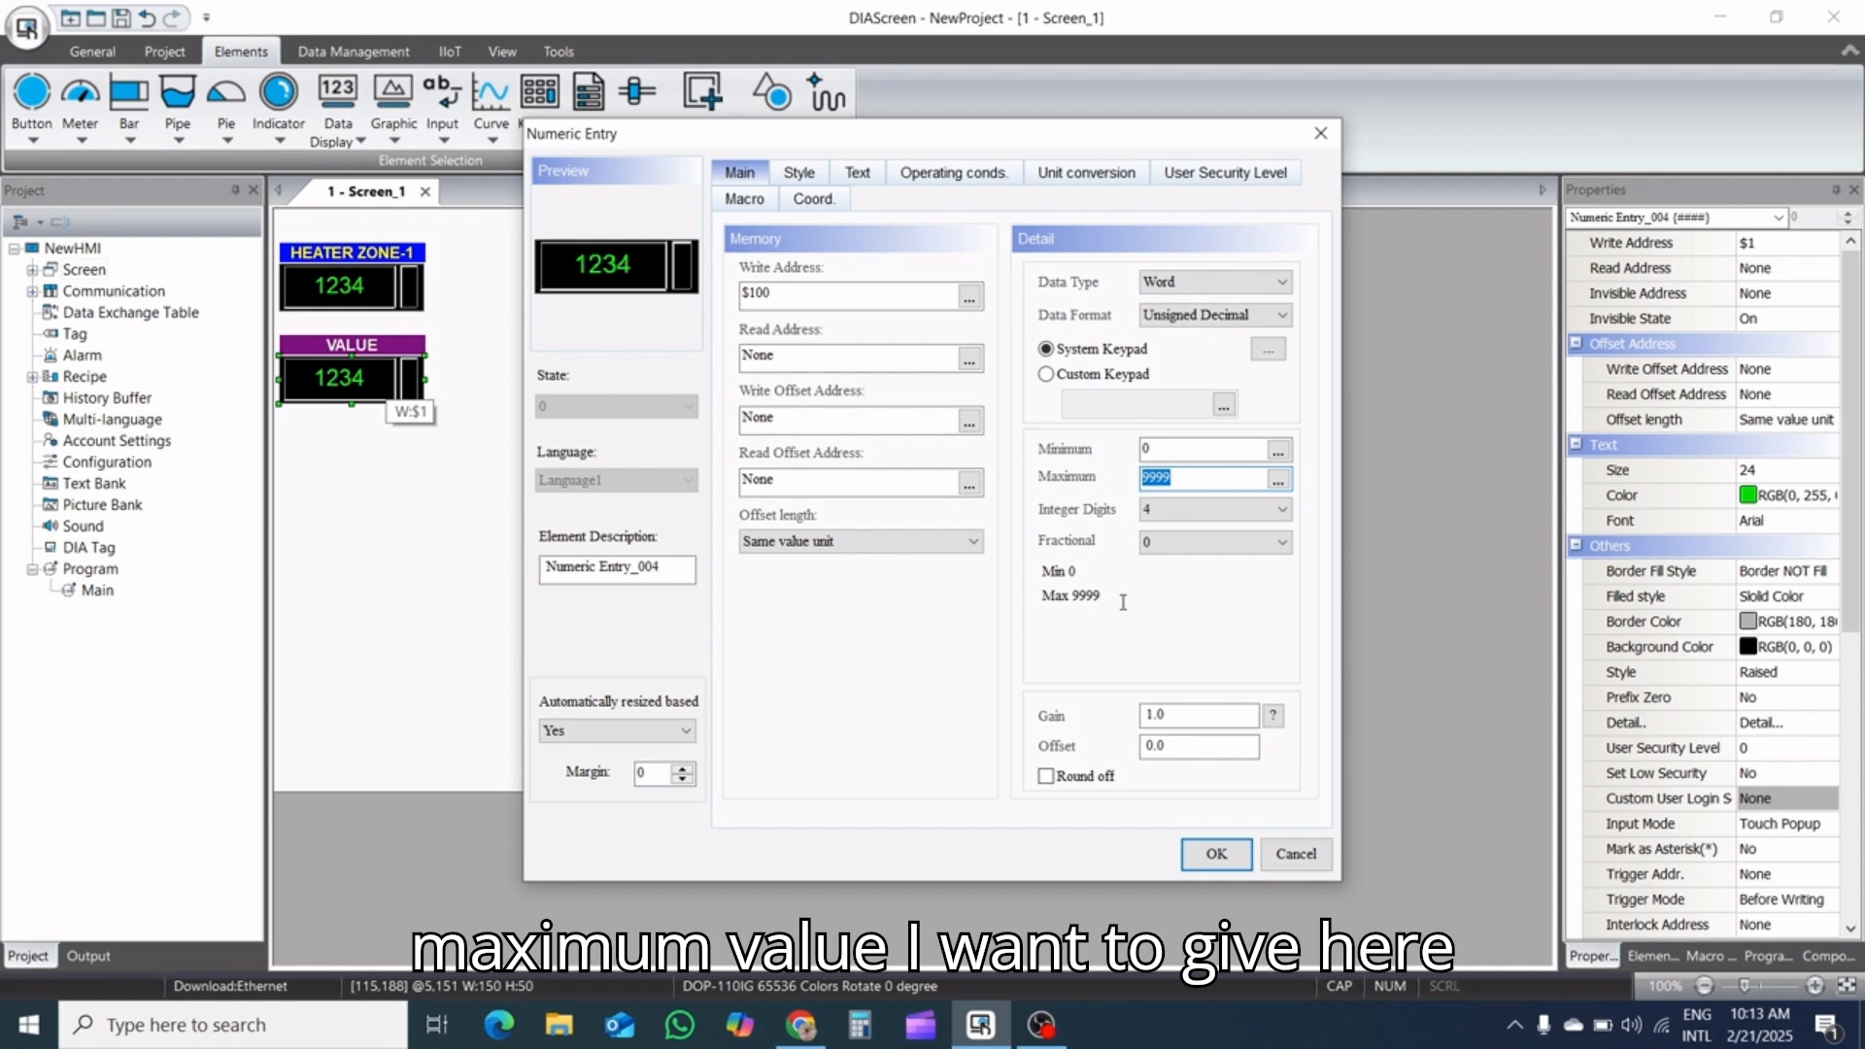
pyautogui.write('350')
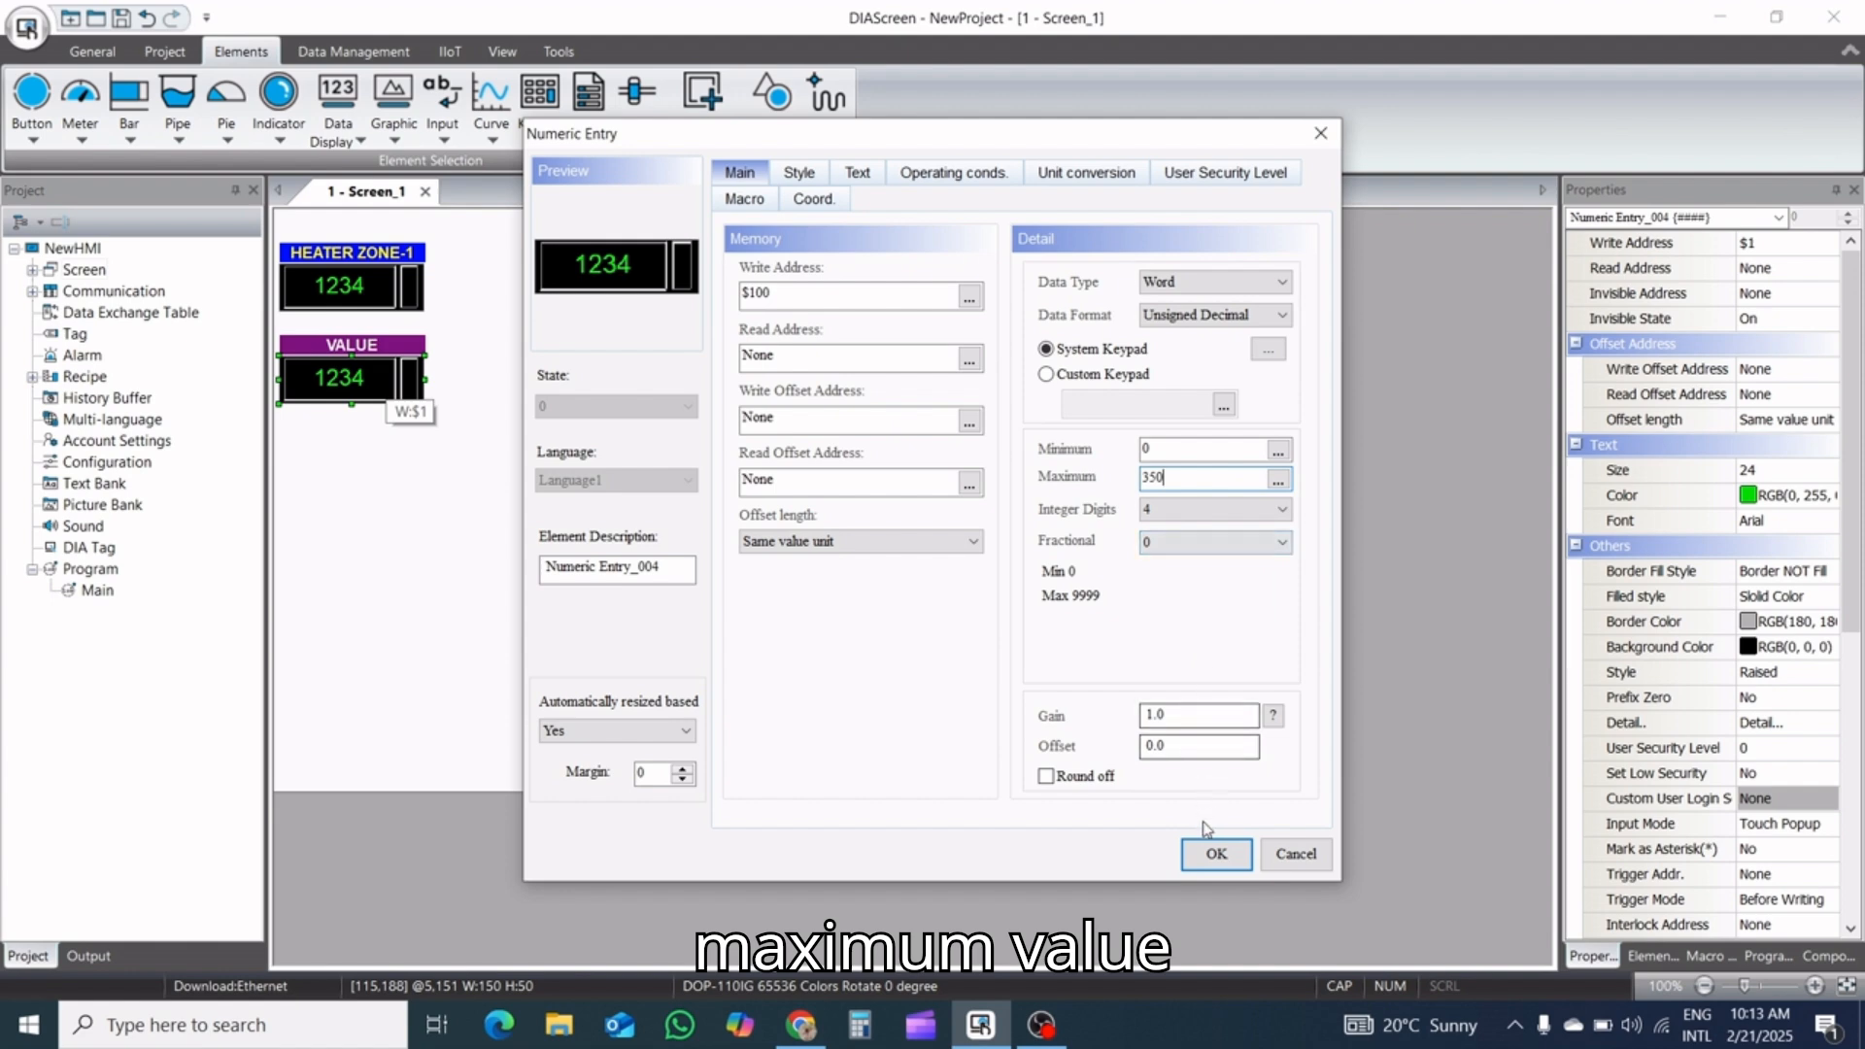
pyautogui.click(1216, 855)
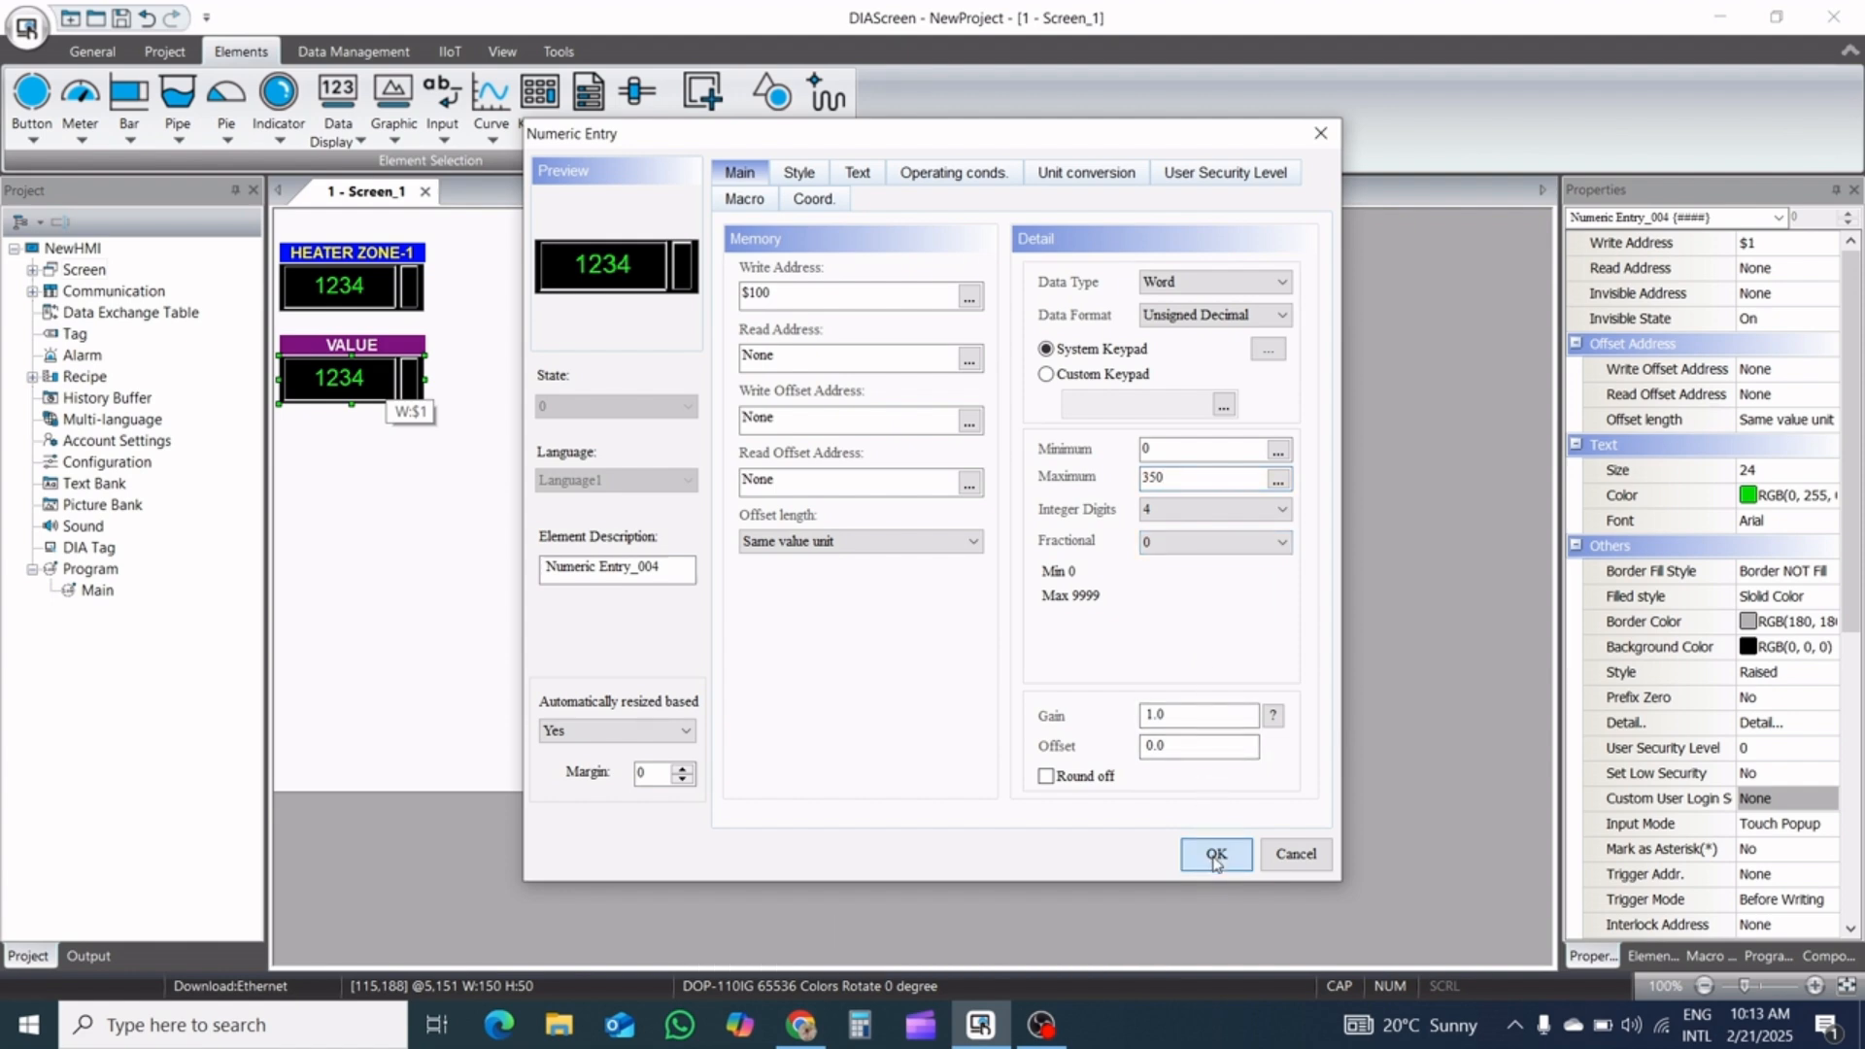
# Duplicate the HEATER ZONE-1 label with its numeric entry to form a horizontal row of five pairs across the screen
pyautogui.click(410, 280)
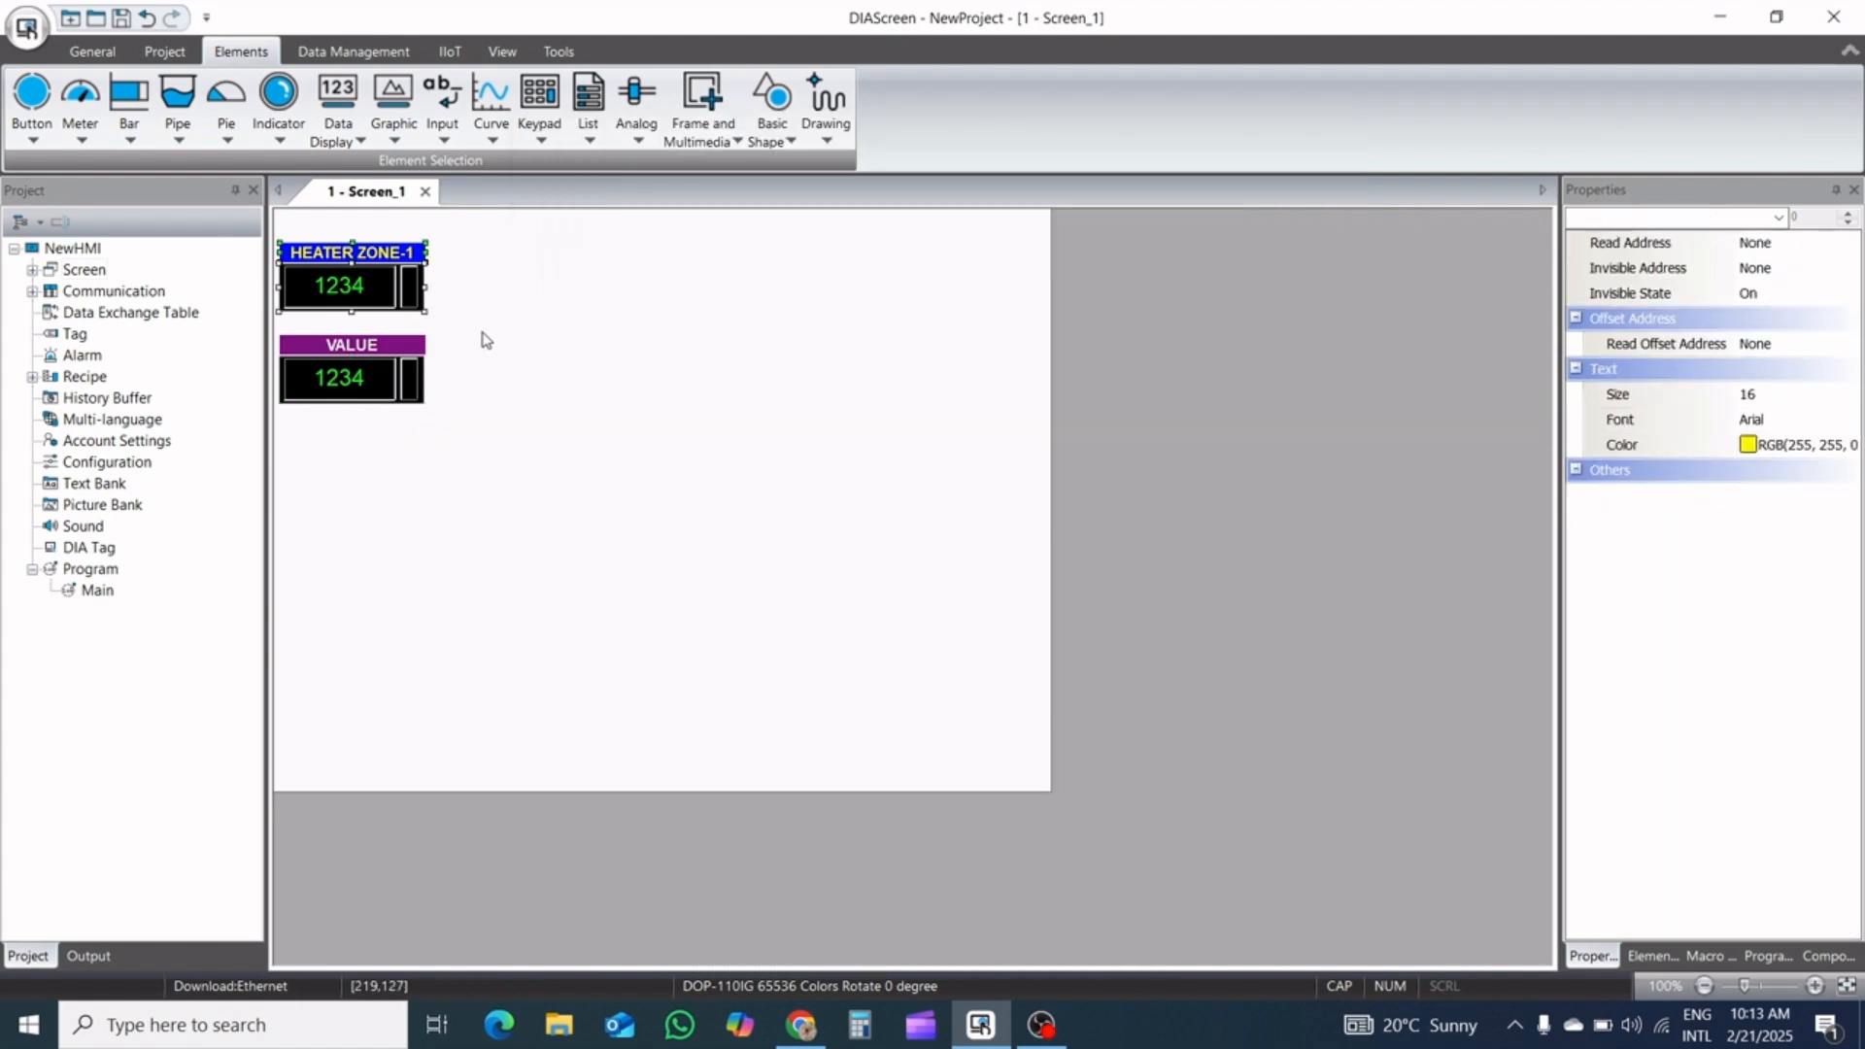
pyautogui.rightClick(403, 276)
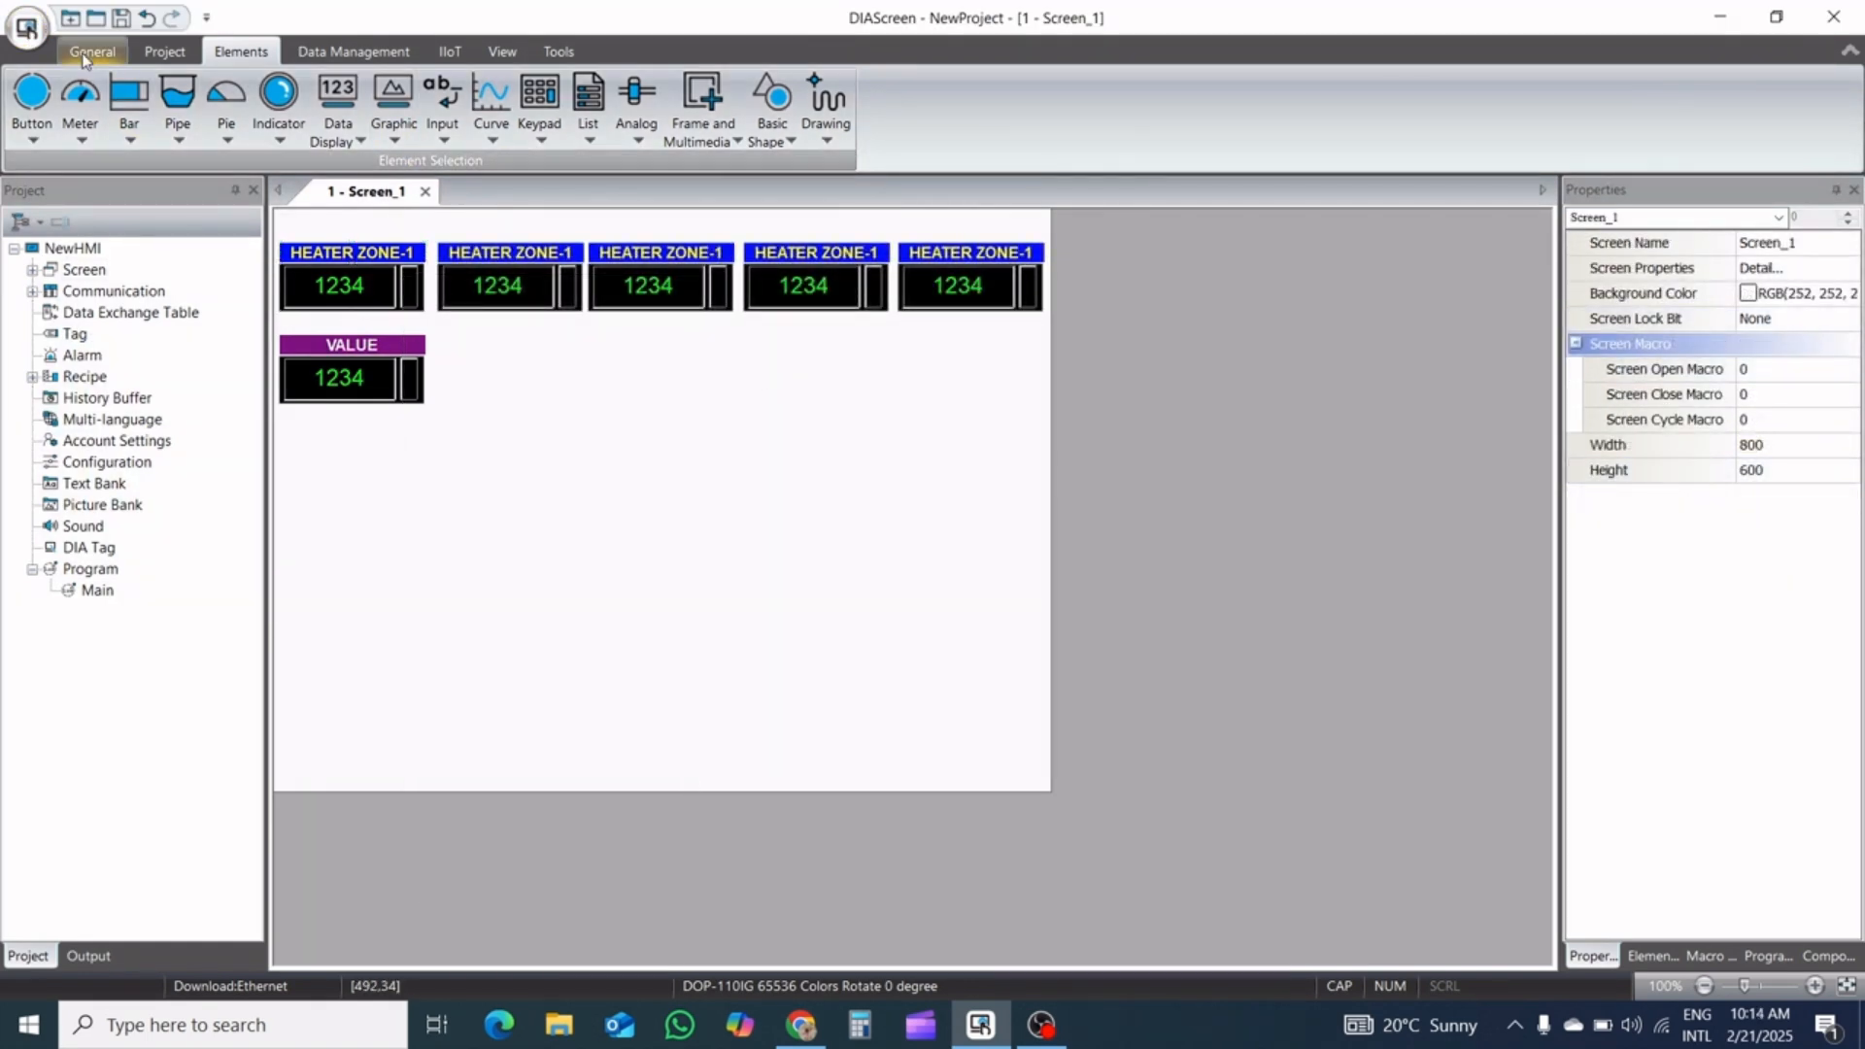
# Make all five HEATER ZONE-1 labels and their numeric entries the same width
pyautogui.click(90, 52)
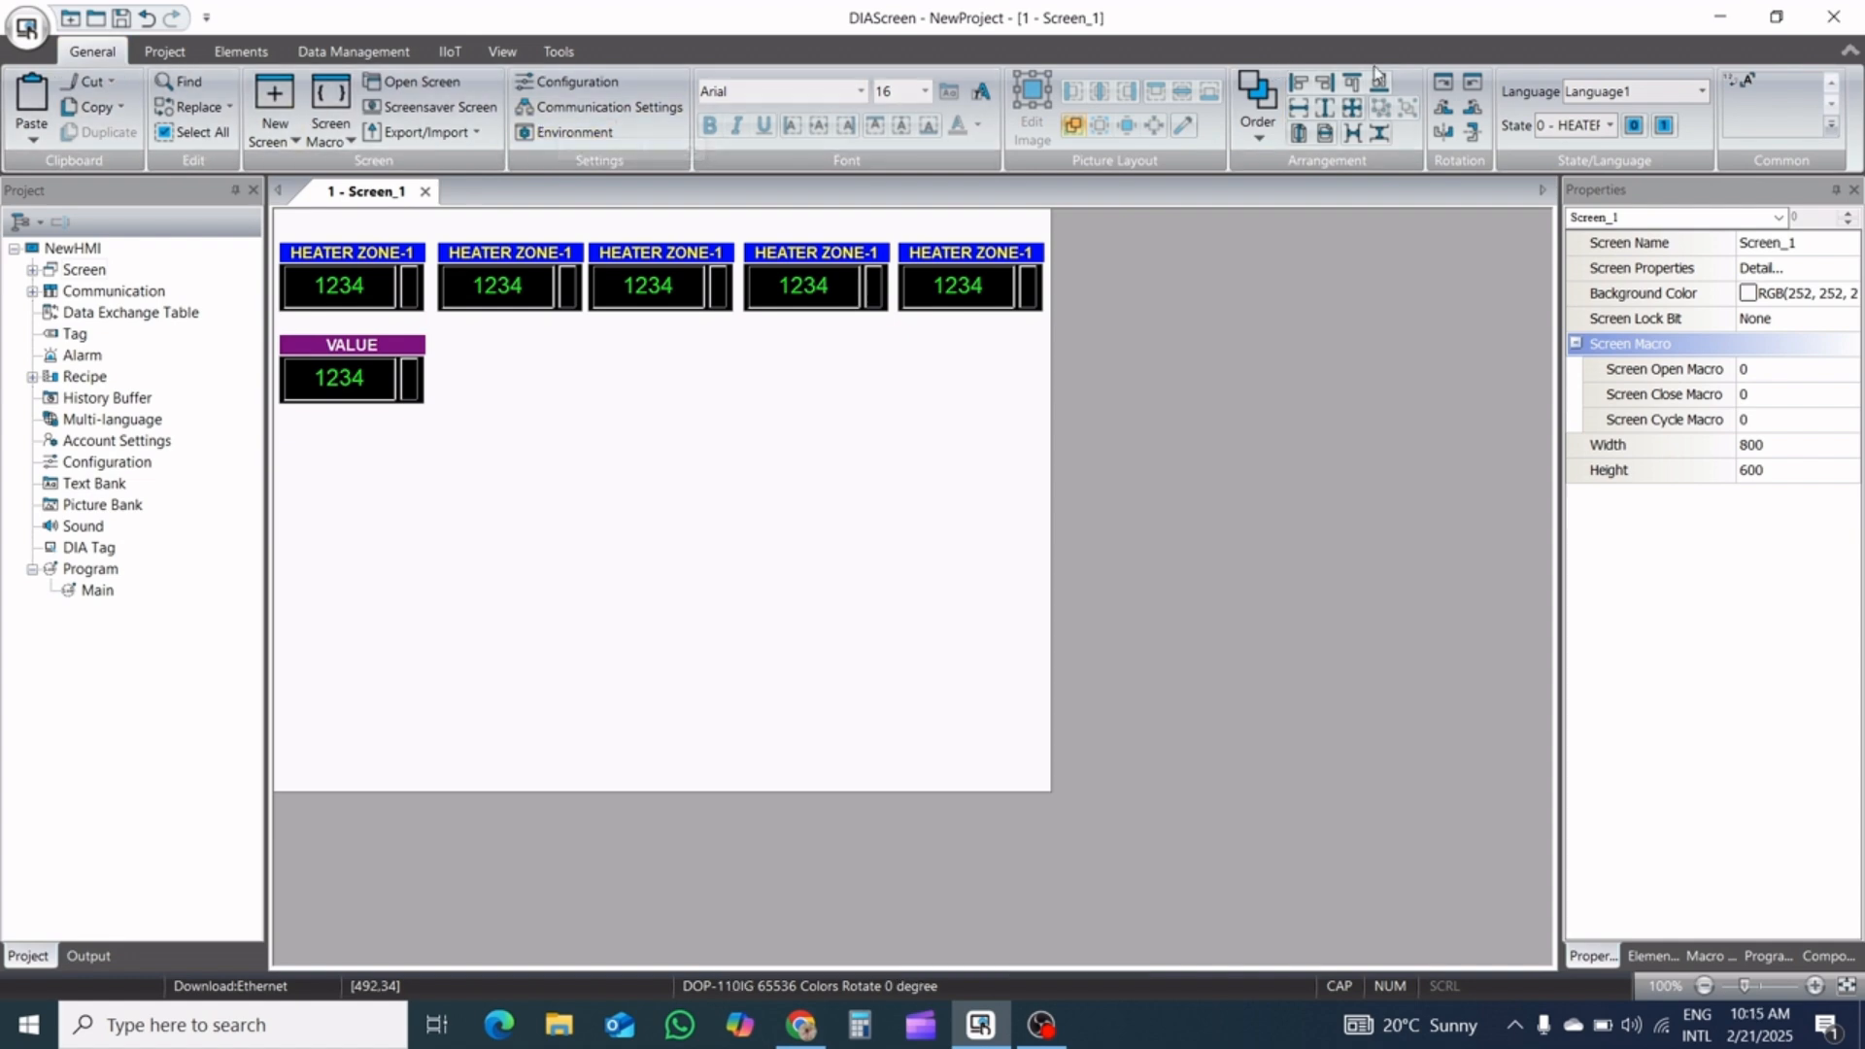
pyautogui.moveTo(1076, 219); pyautogui.dragTo(255, 324)
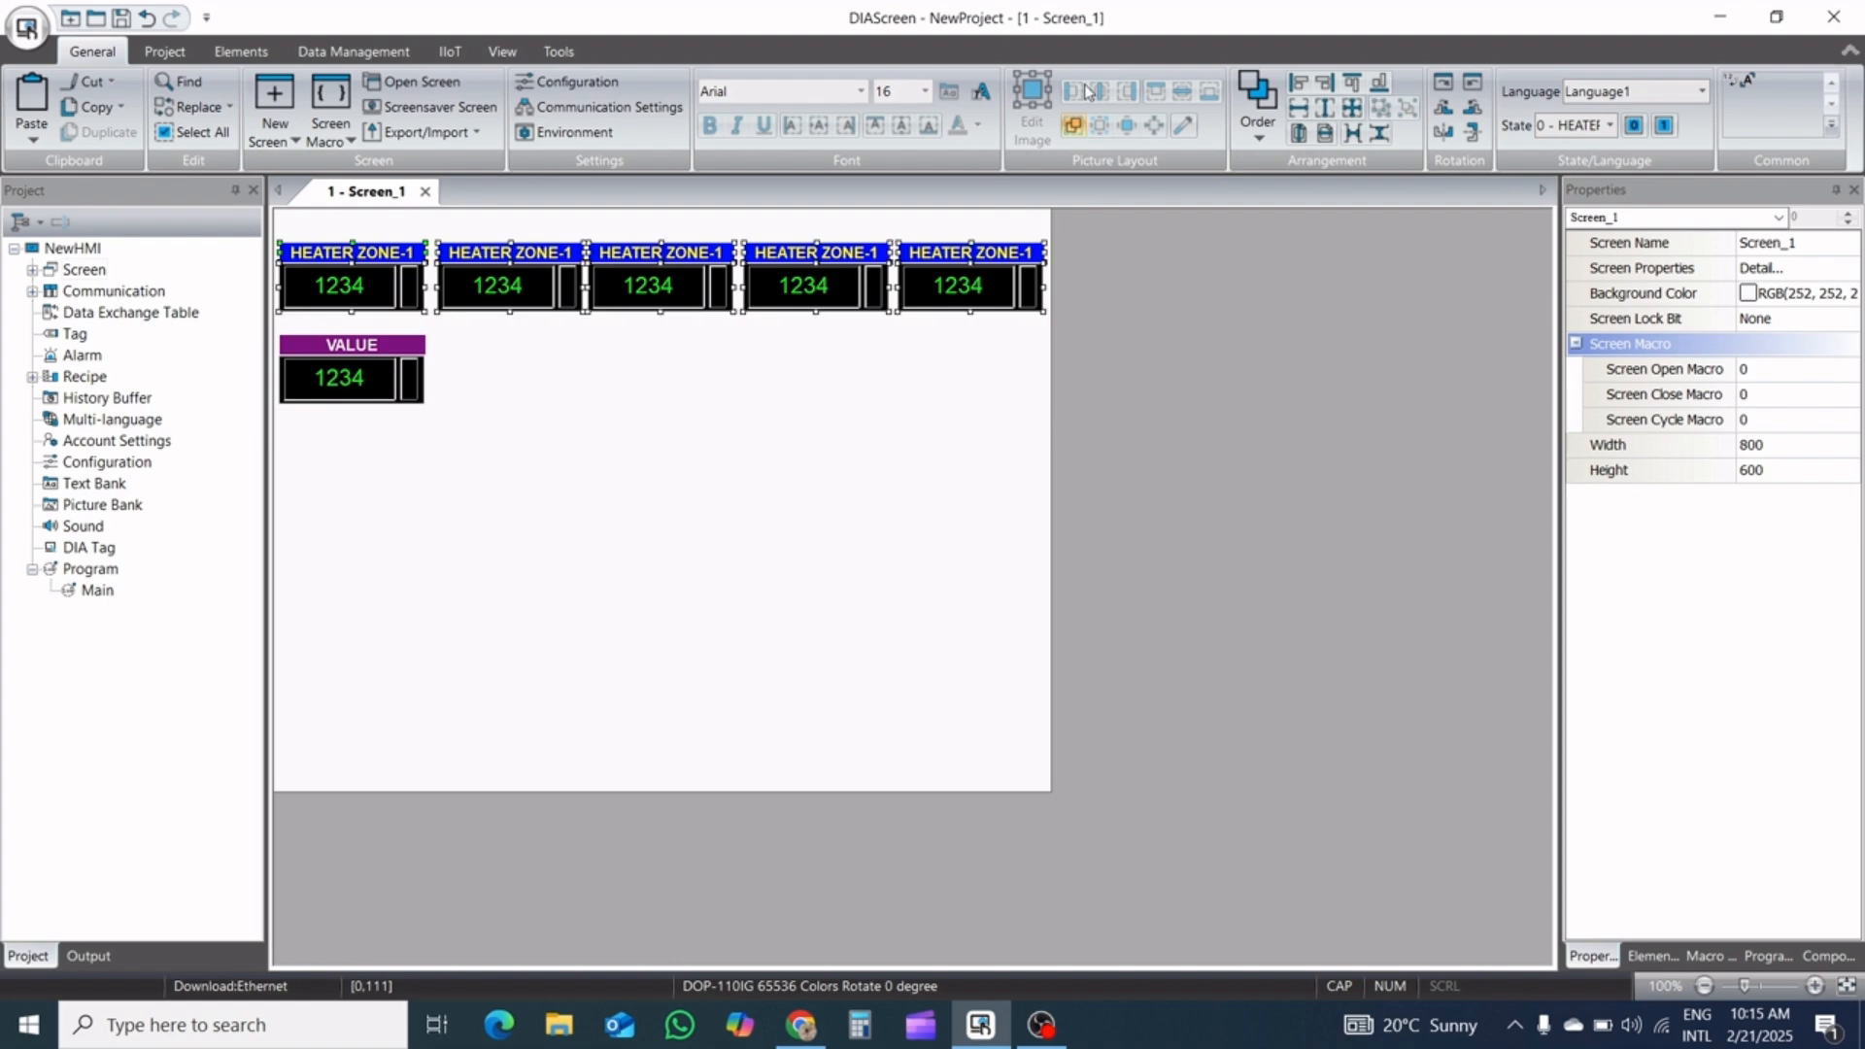
pyautogui.click(1293, 105)
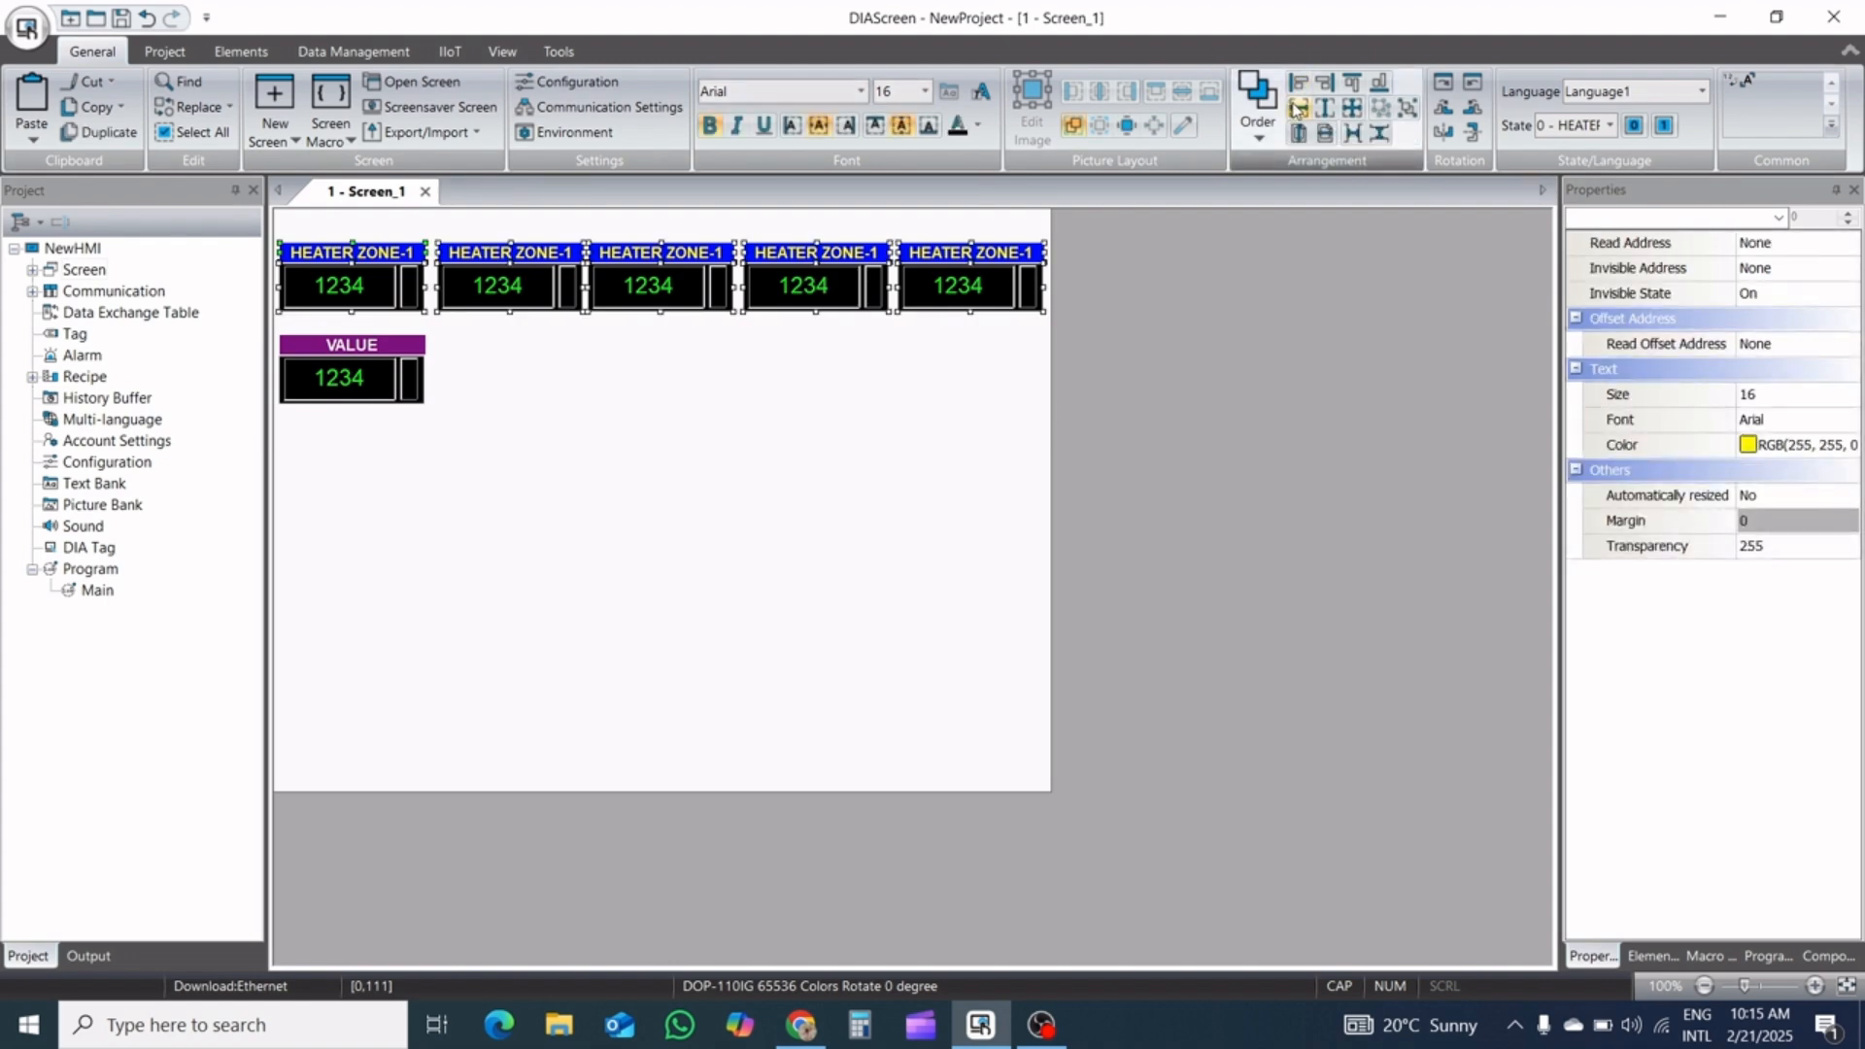
pyautogui.click(1297, 106)
pyautogui.click(1294, 107)
pyautogui.click(1294, 107)
pyautogui.click(743, 641)
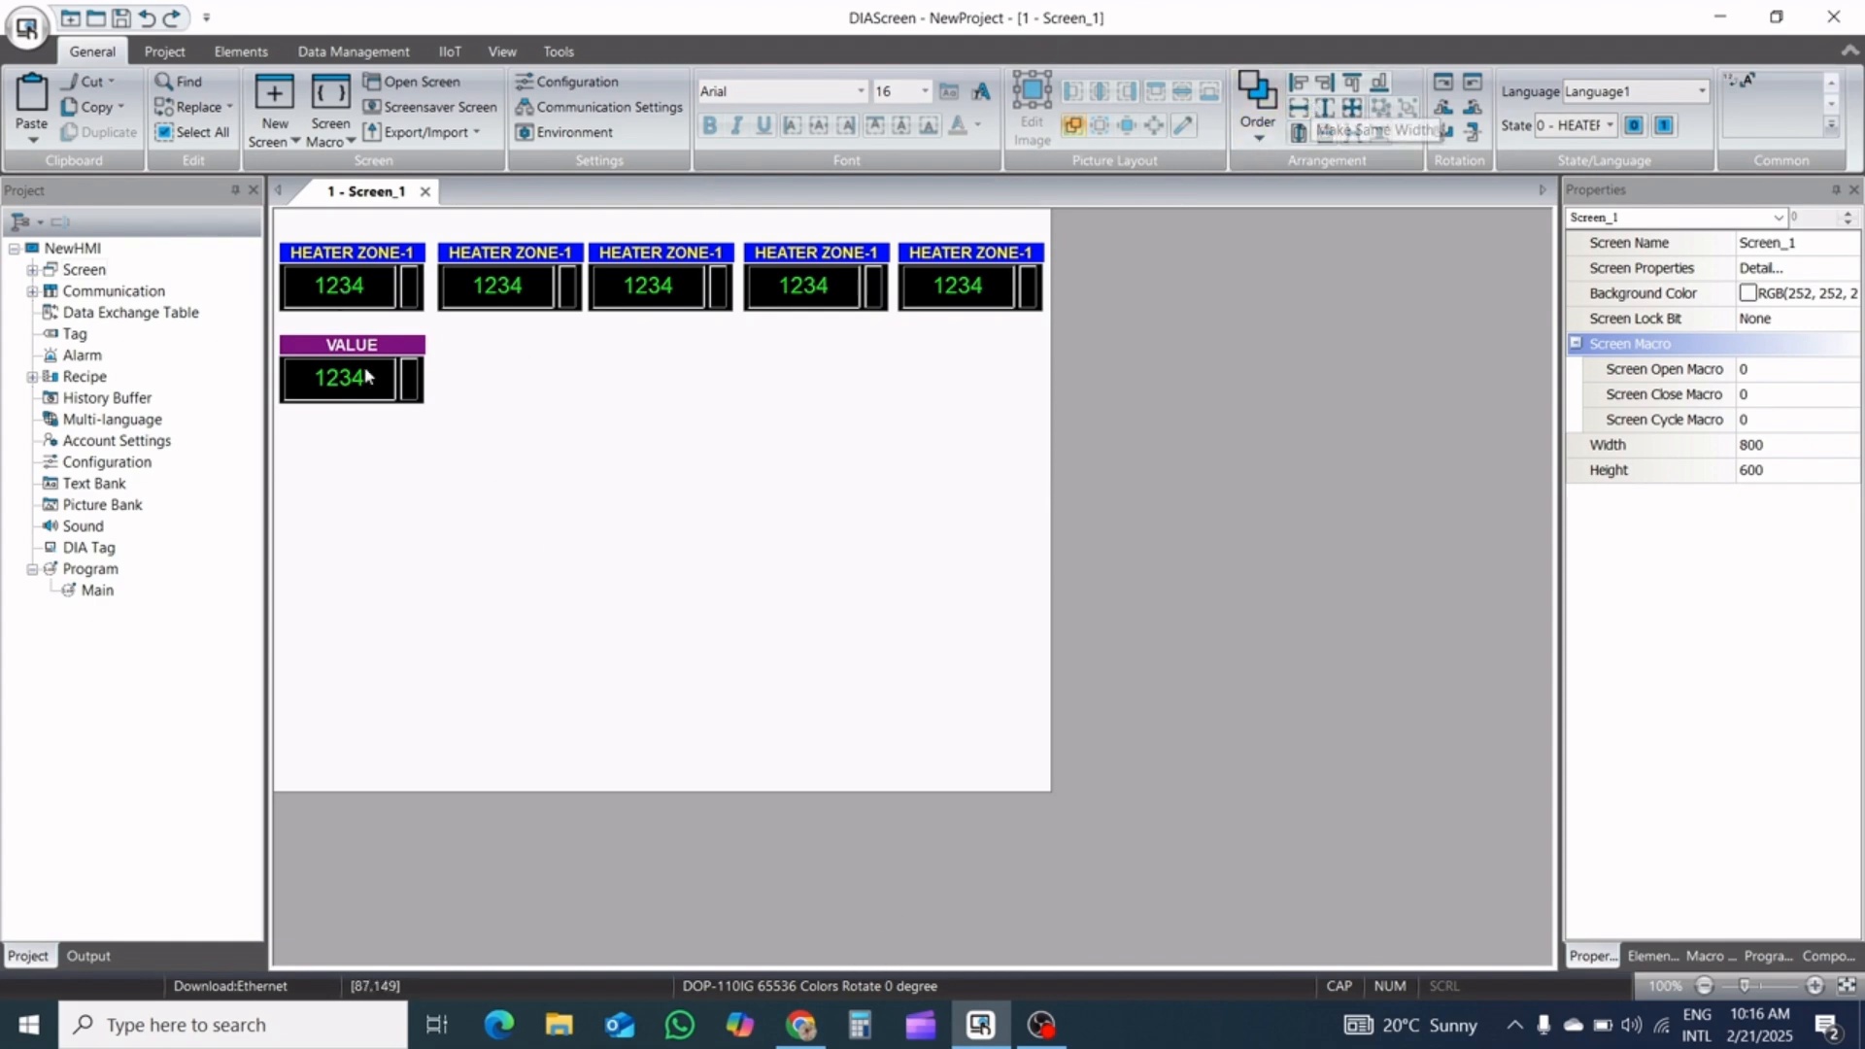
pyautogui.moveTo(380, 396); pyautogui.dragTo(242, 325)
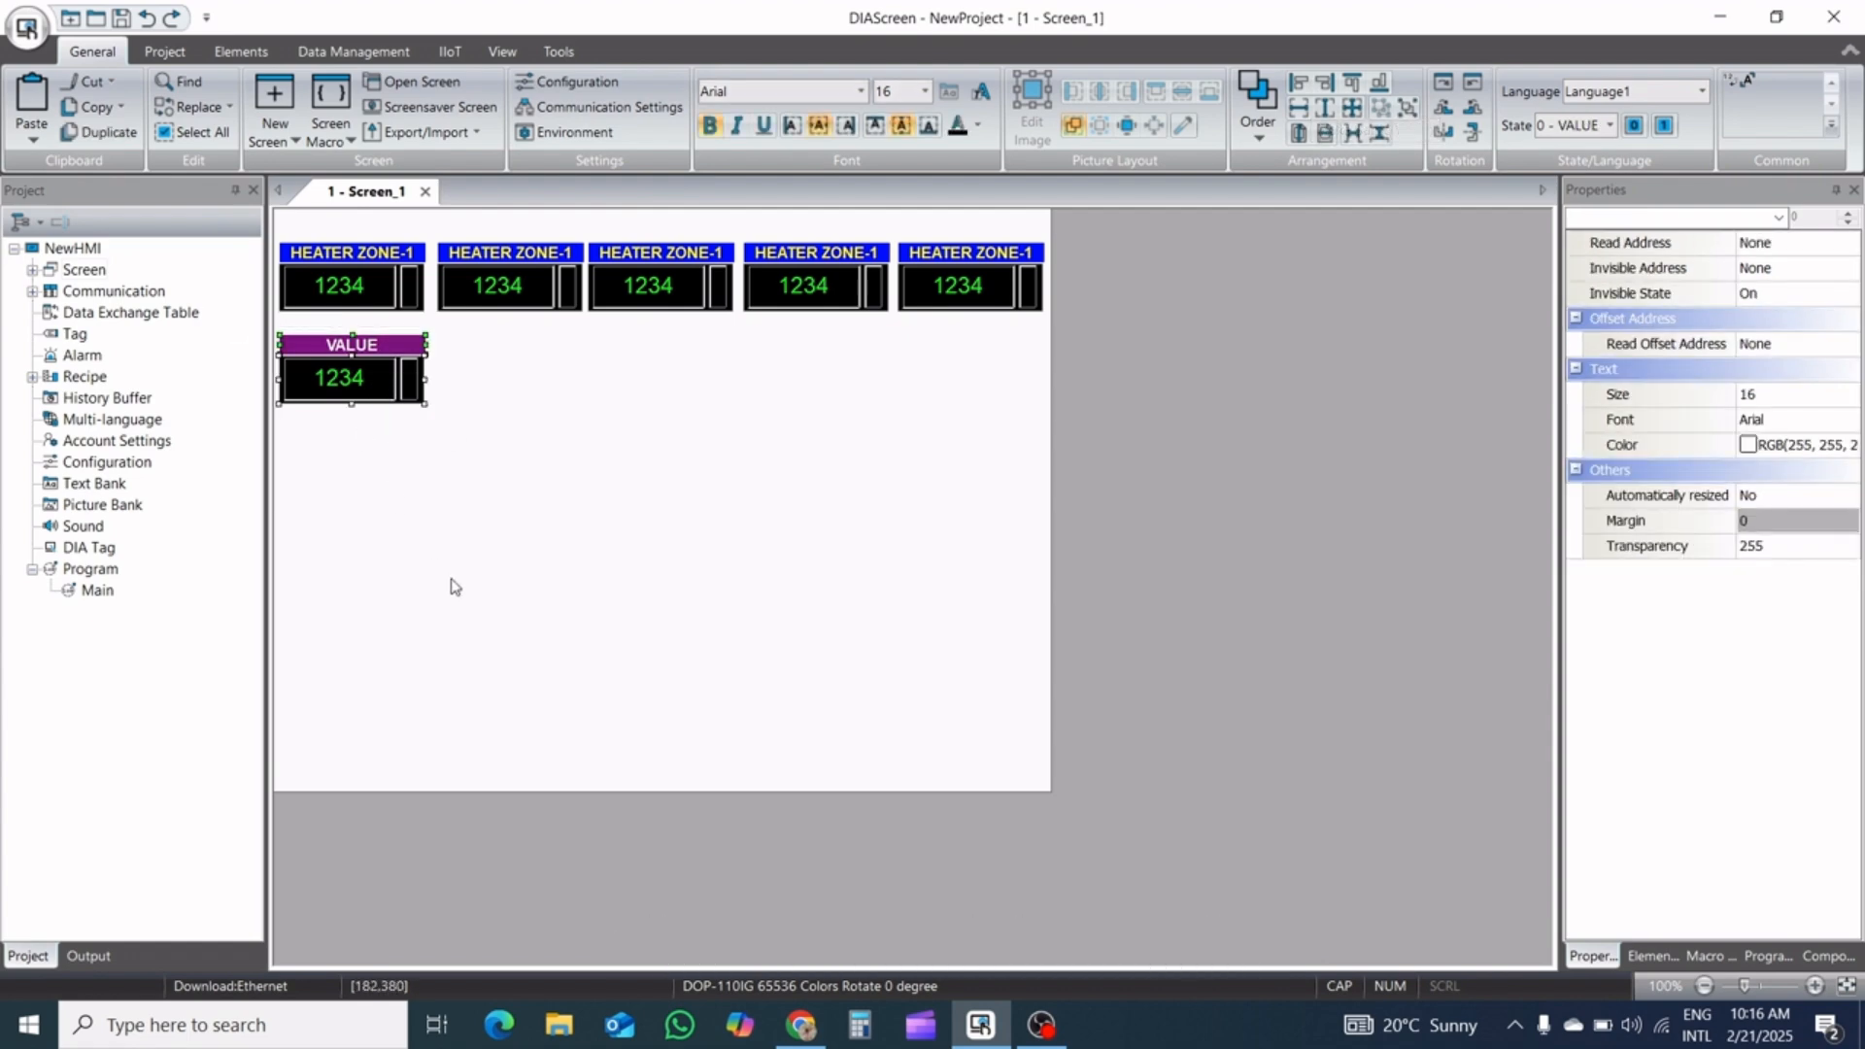
pyautogui.hotkey('ctrl', 'd')
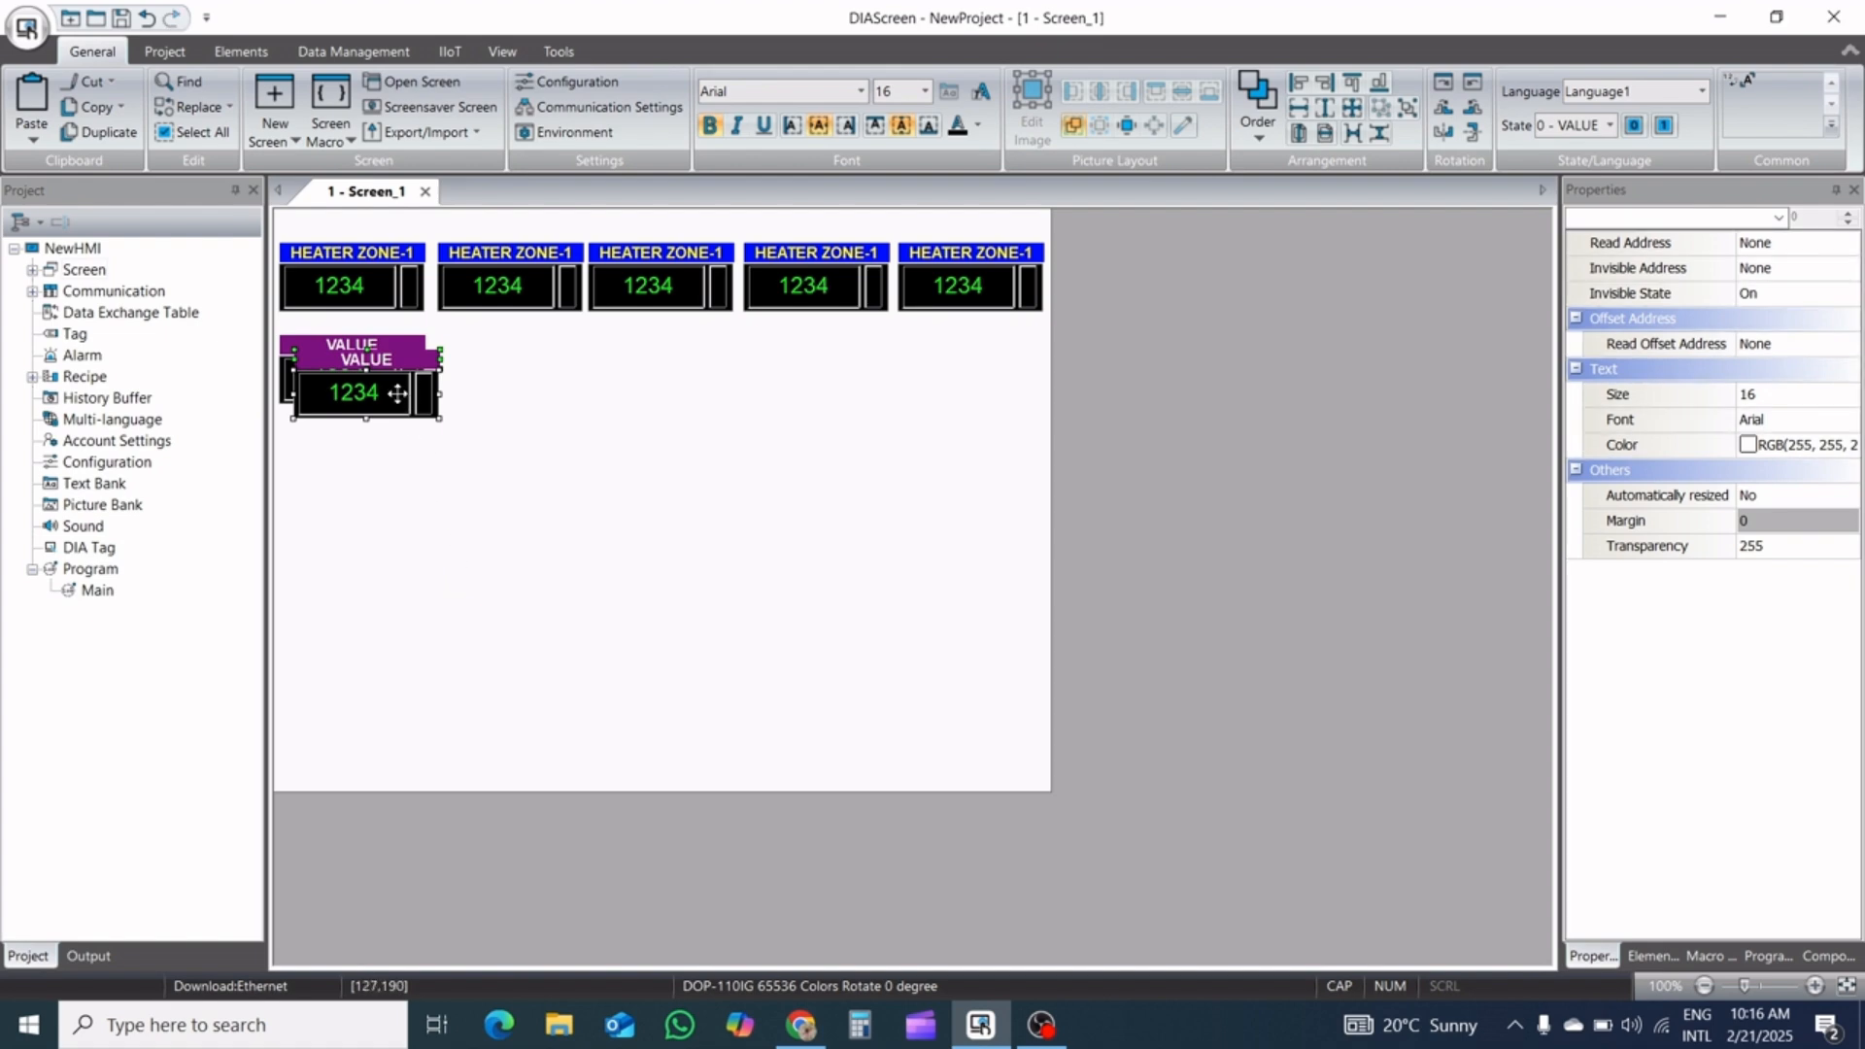
pyautogui.moveTo(397, 393); pyautogui.dragTo(473, 378)
pyautogui.press('Delete')
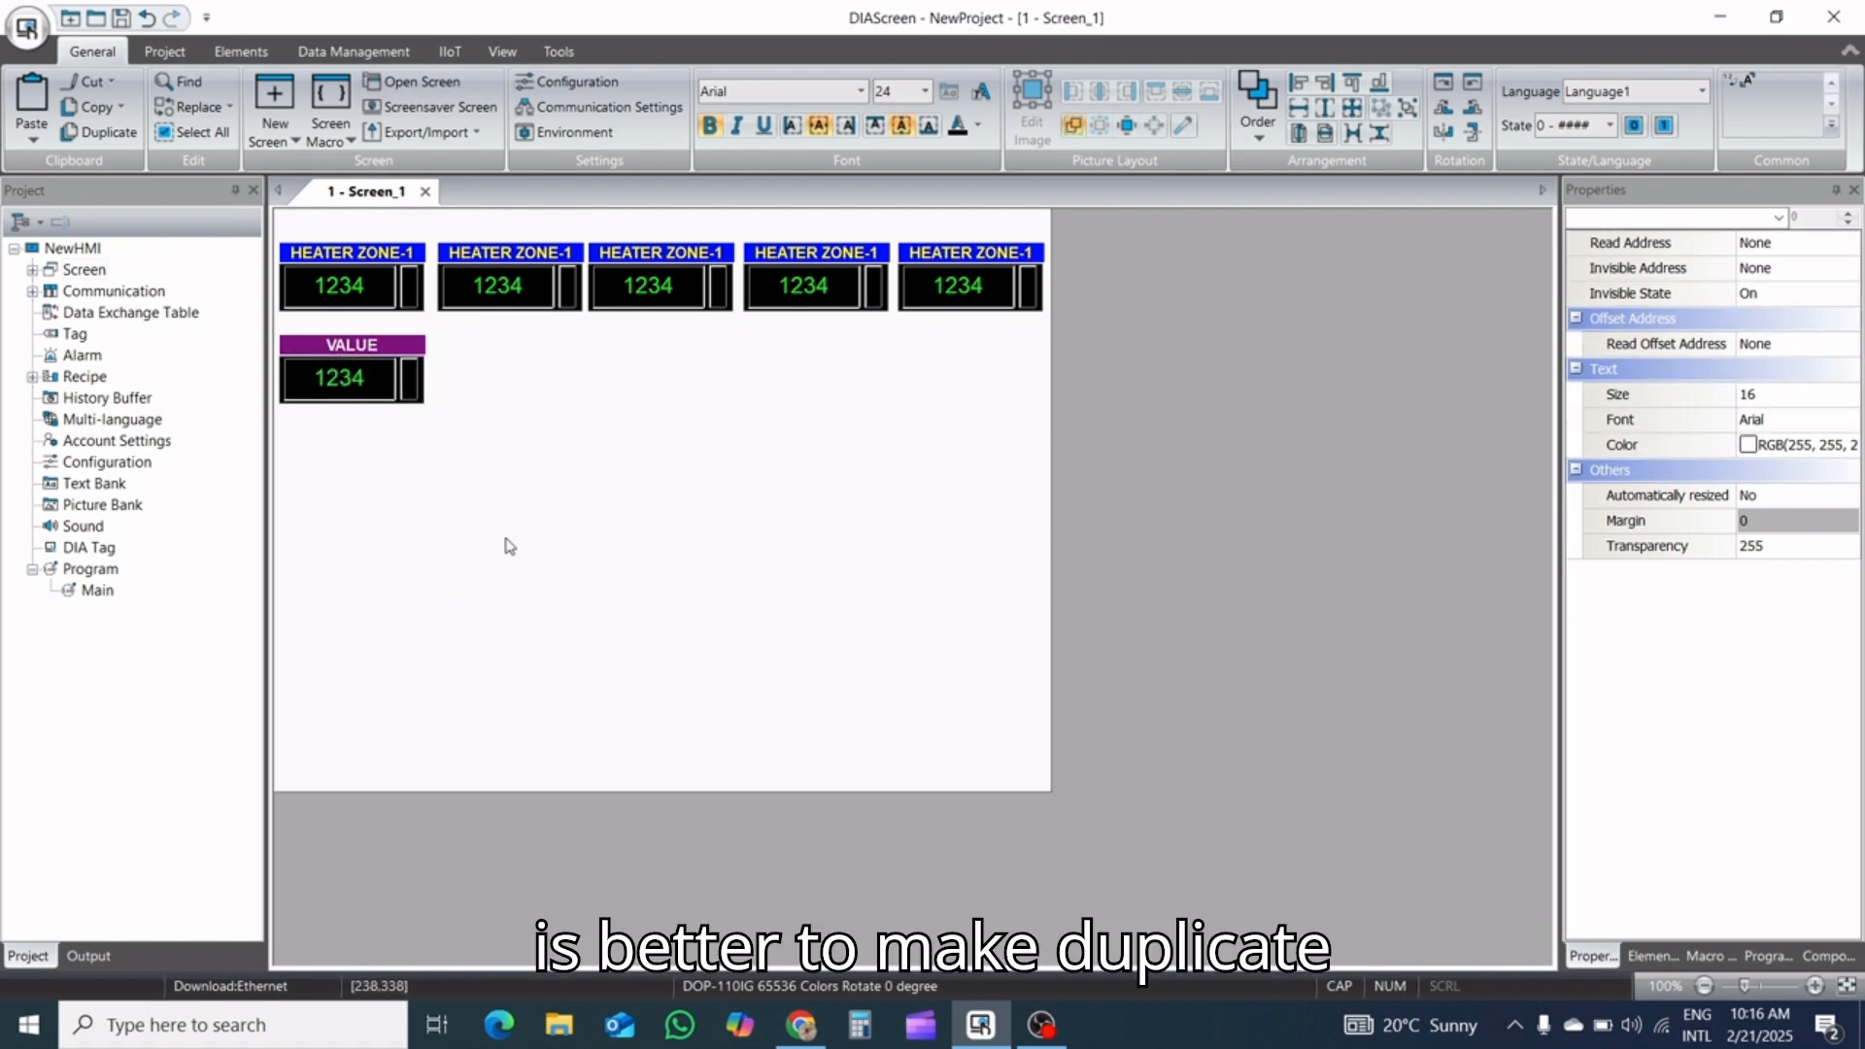
pyautogui.click(504, 546)
# Duplicate the VALUE label with its numeric entry and place the copy beside the original, under the second heater zone pair
pyautogui.moveTo(458, 452); pyautogui.dragTo(234, 317)
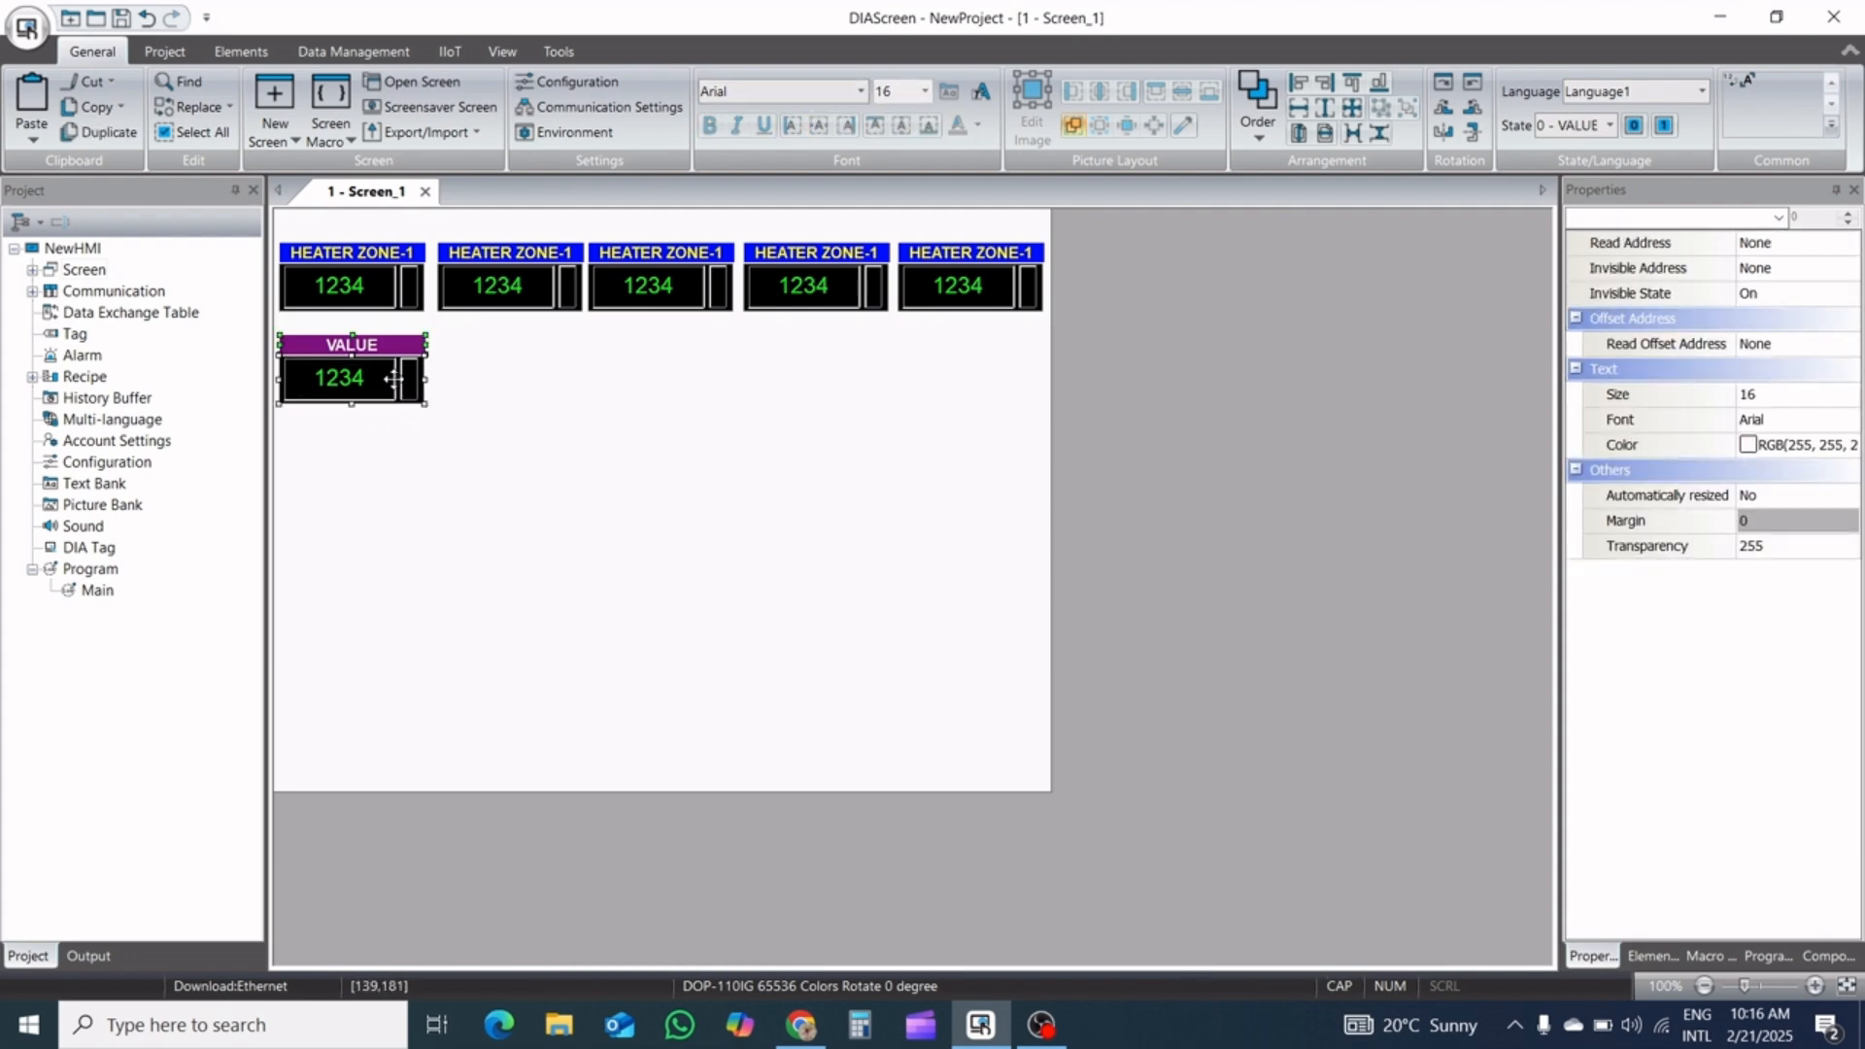
pyautogui.rightClick(393, 379)
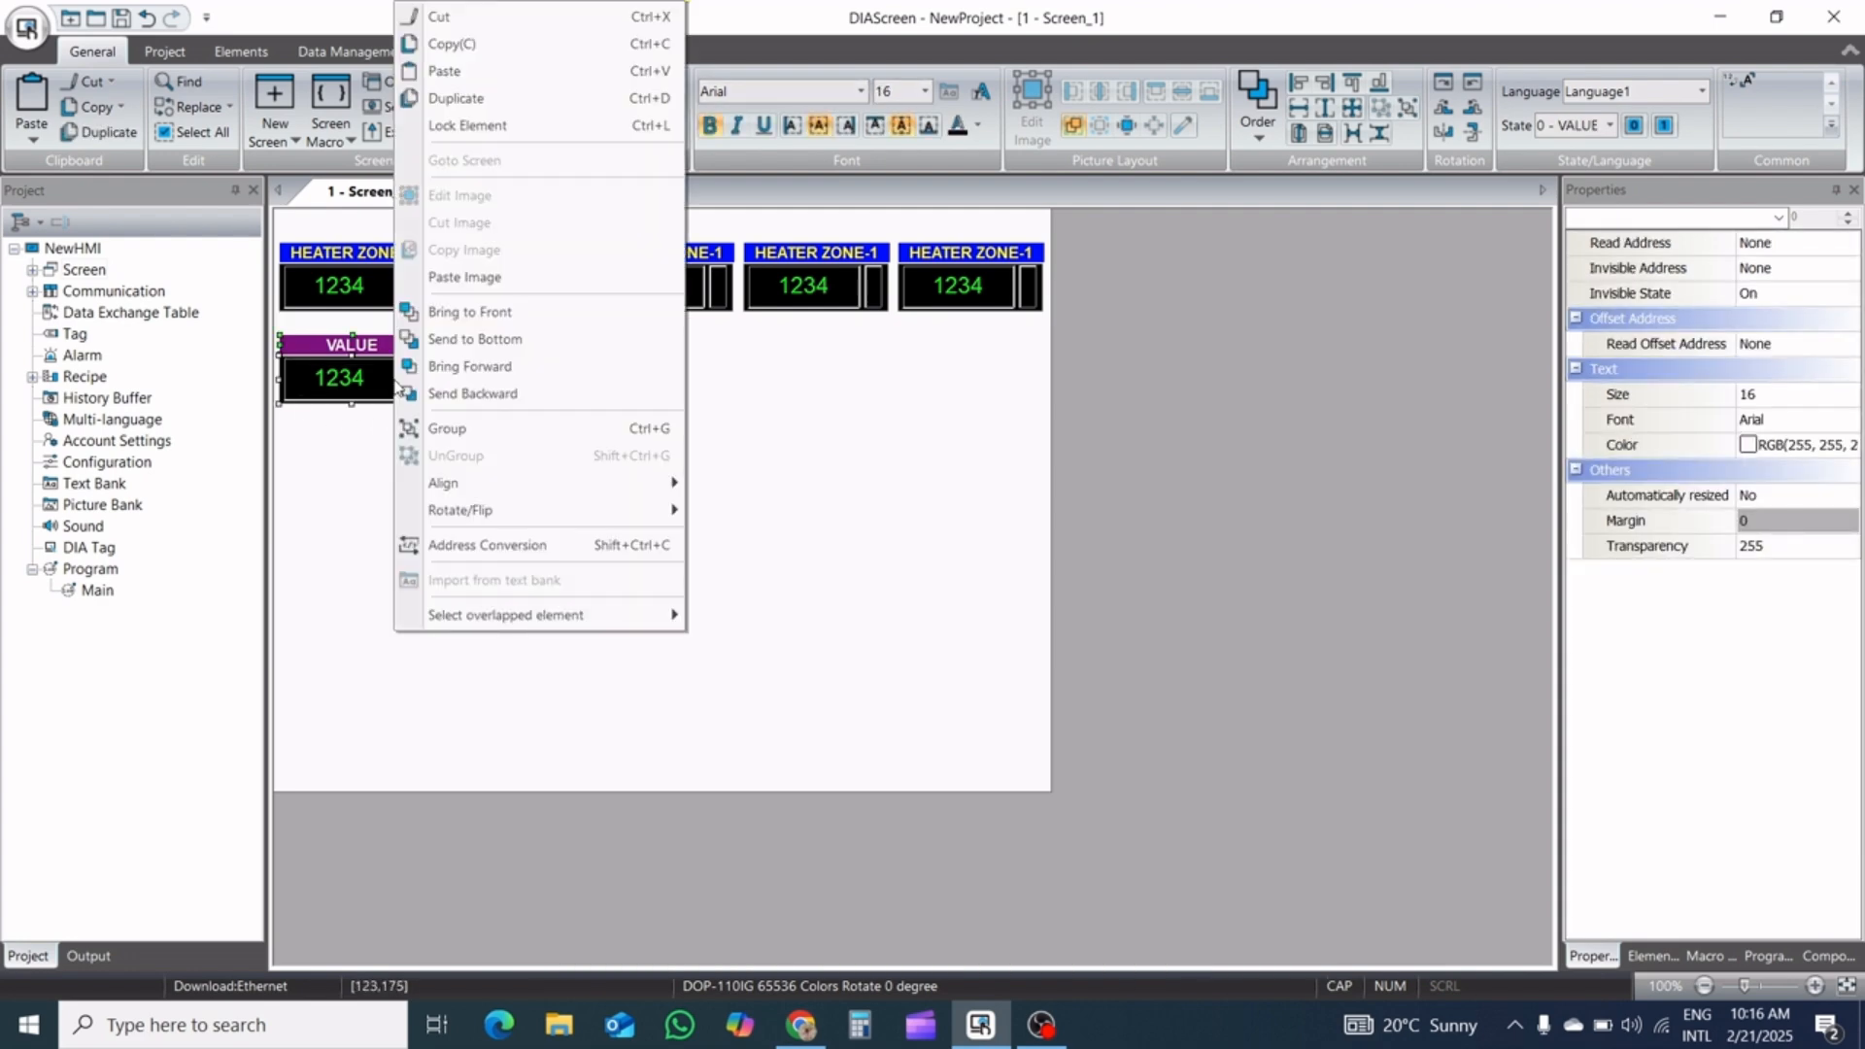
pyautogui.click(513, 99)
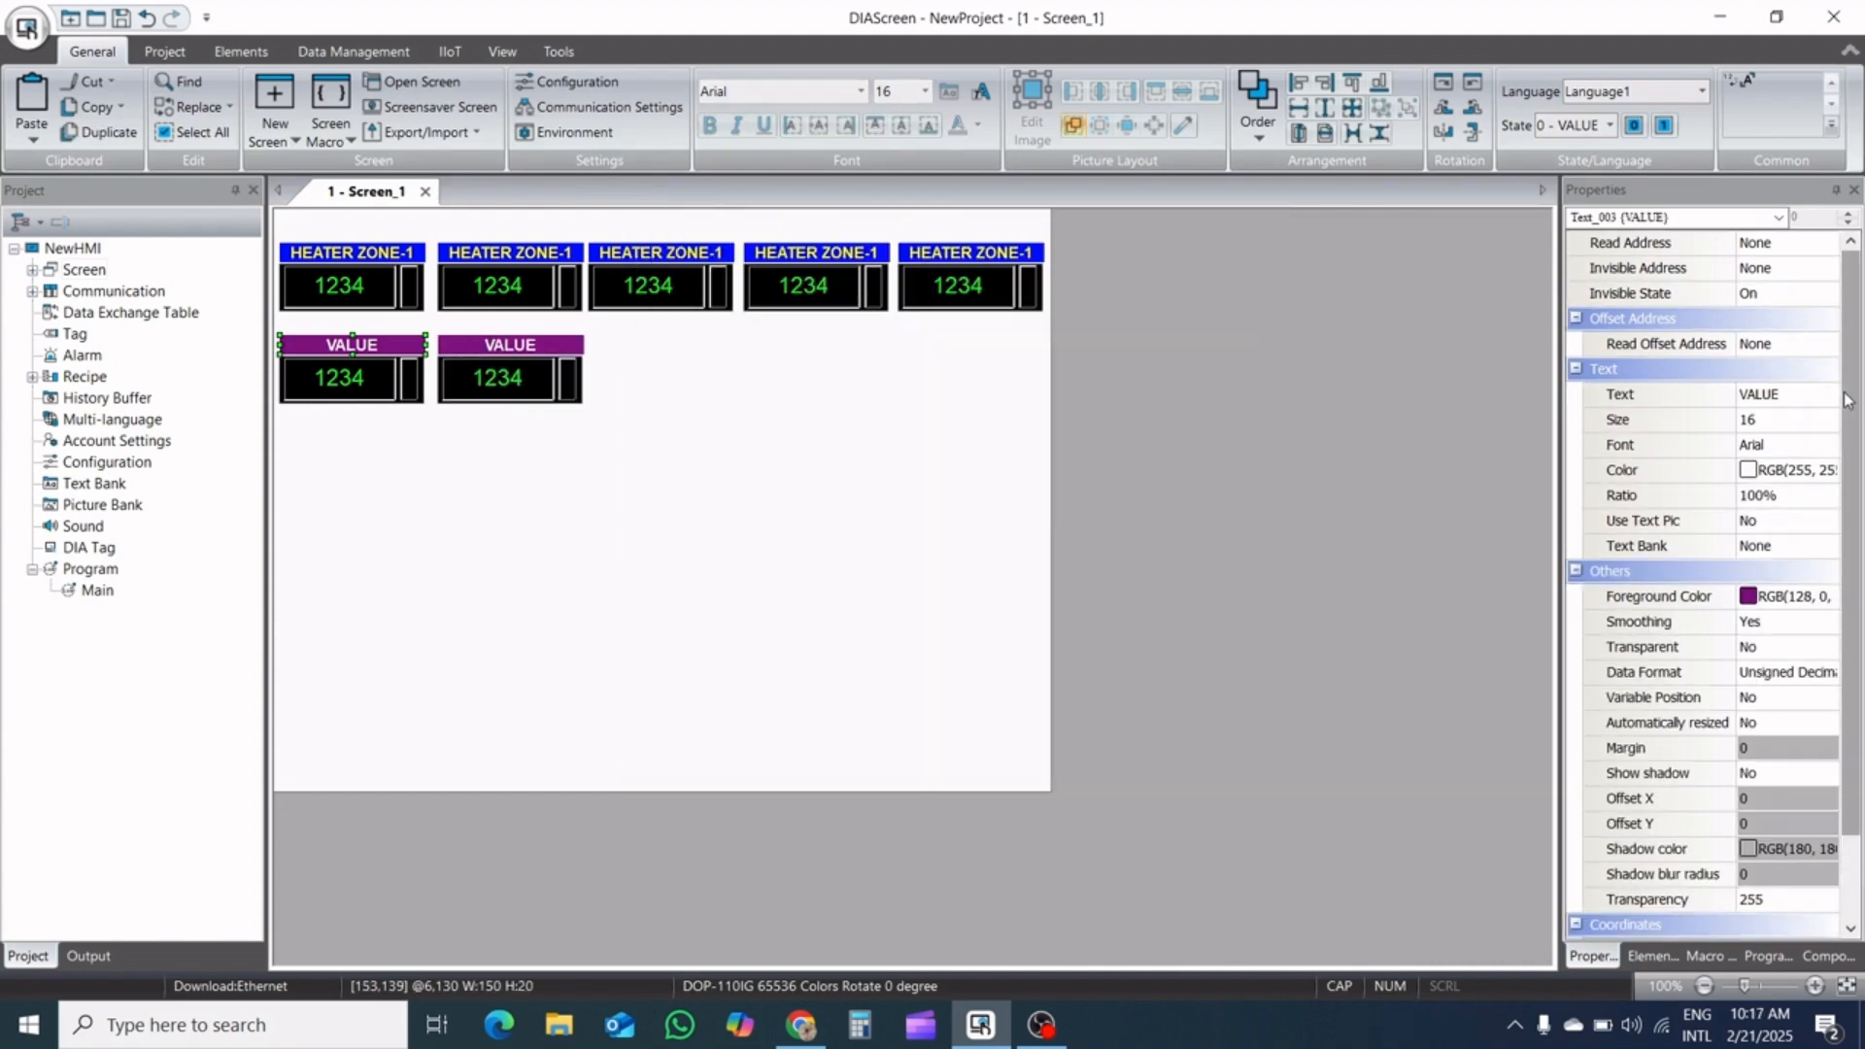
pyautogui.moveTo(1853, 598); pyautogui.dragTo(1862, 608)
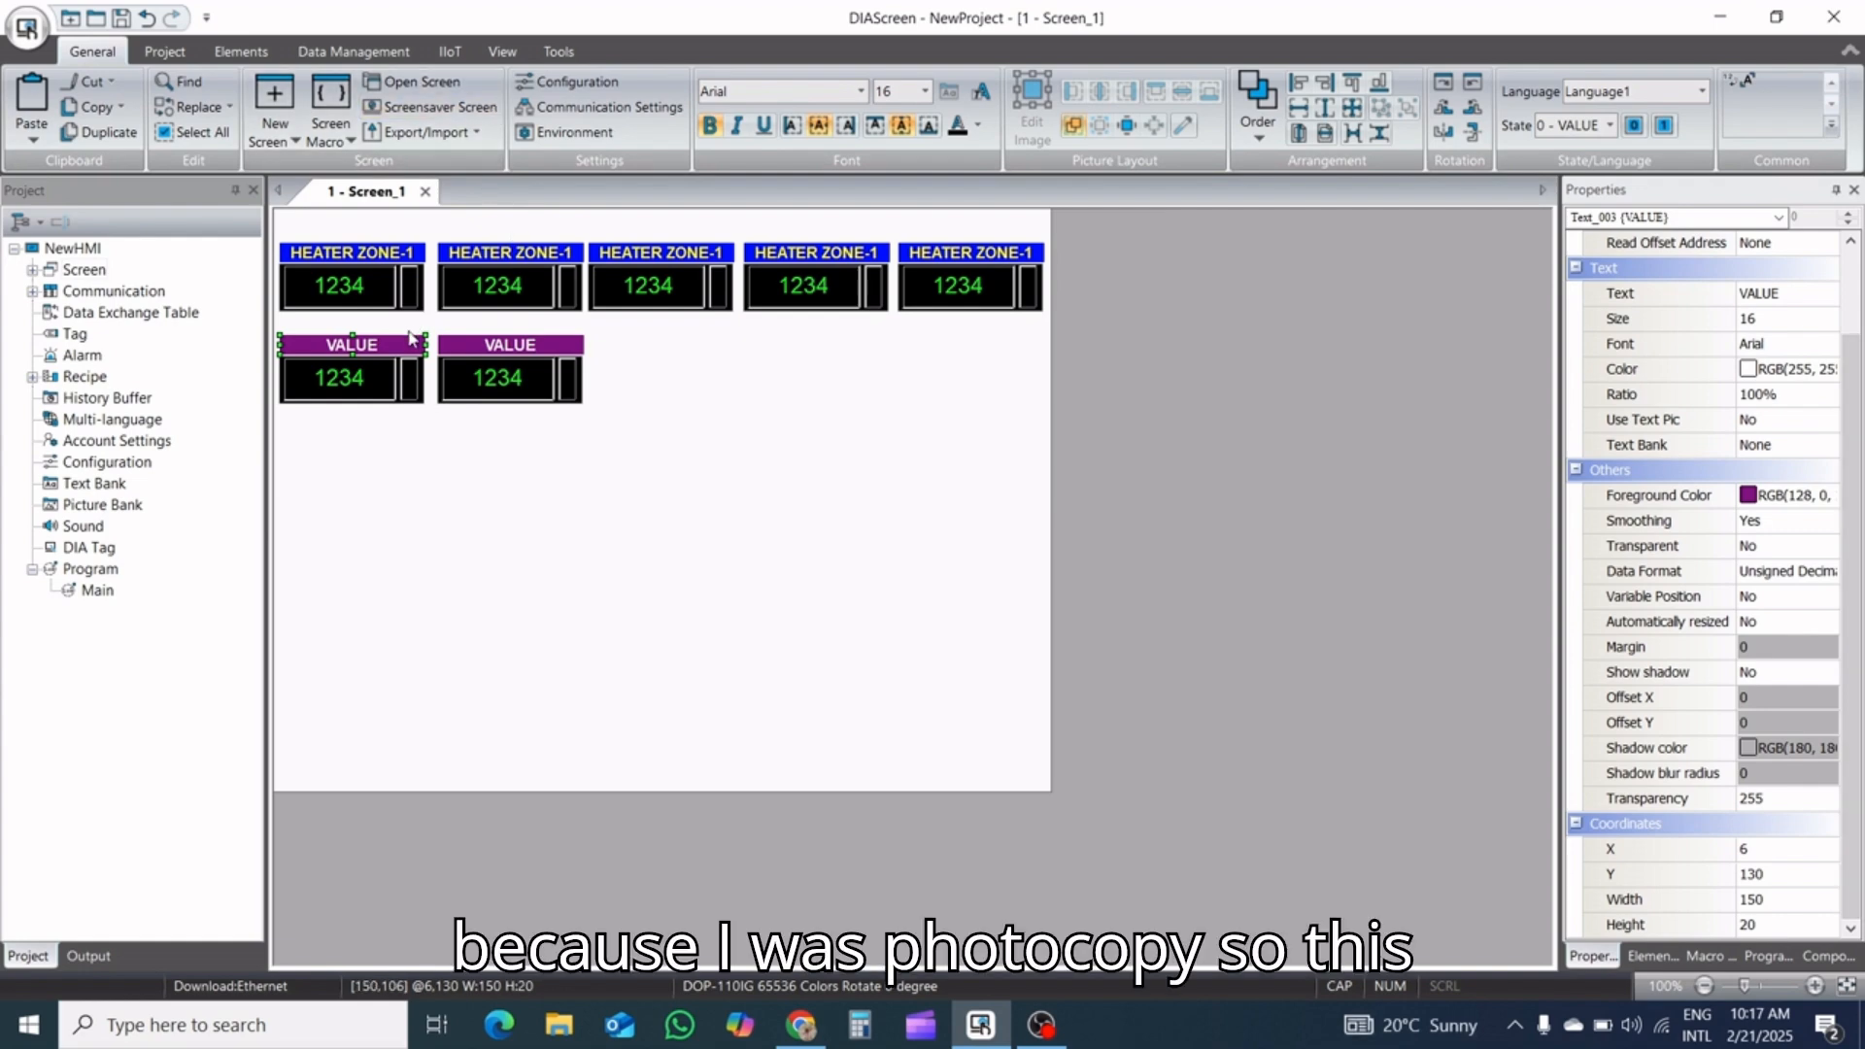
# Set the write address of the copied numeric entry beside the VALUE pair to $101
pyautogui.click(503, 387)
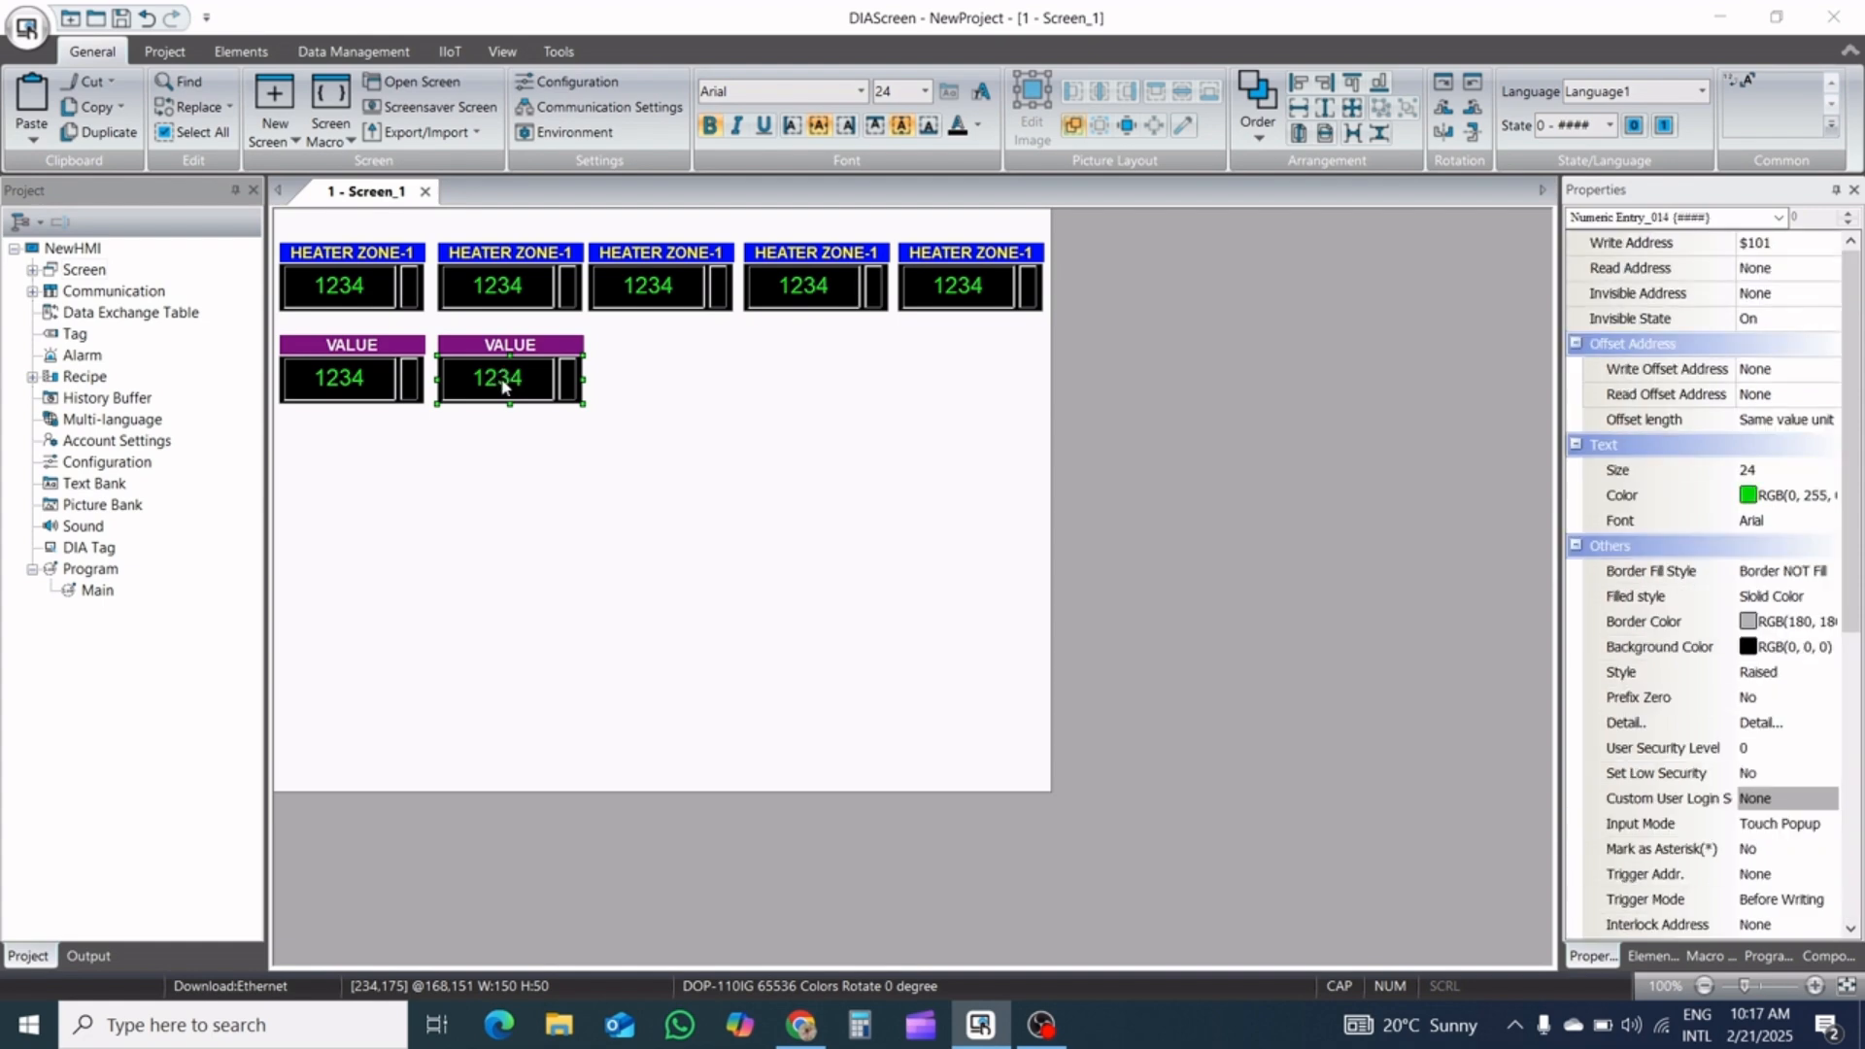
pyautogui.doubleClick(503, 385)
pyautogui.click(782, 293)
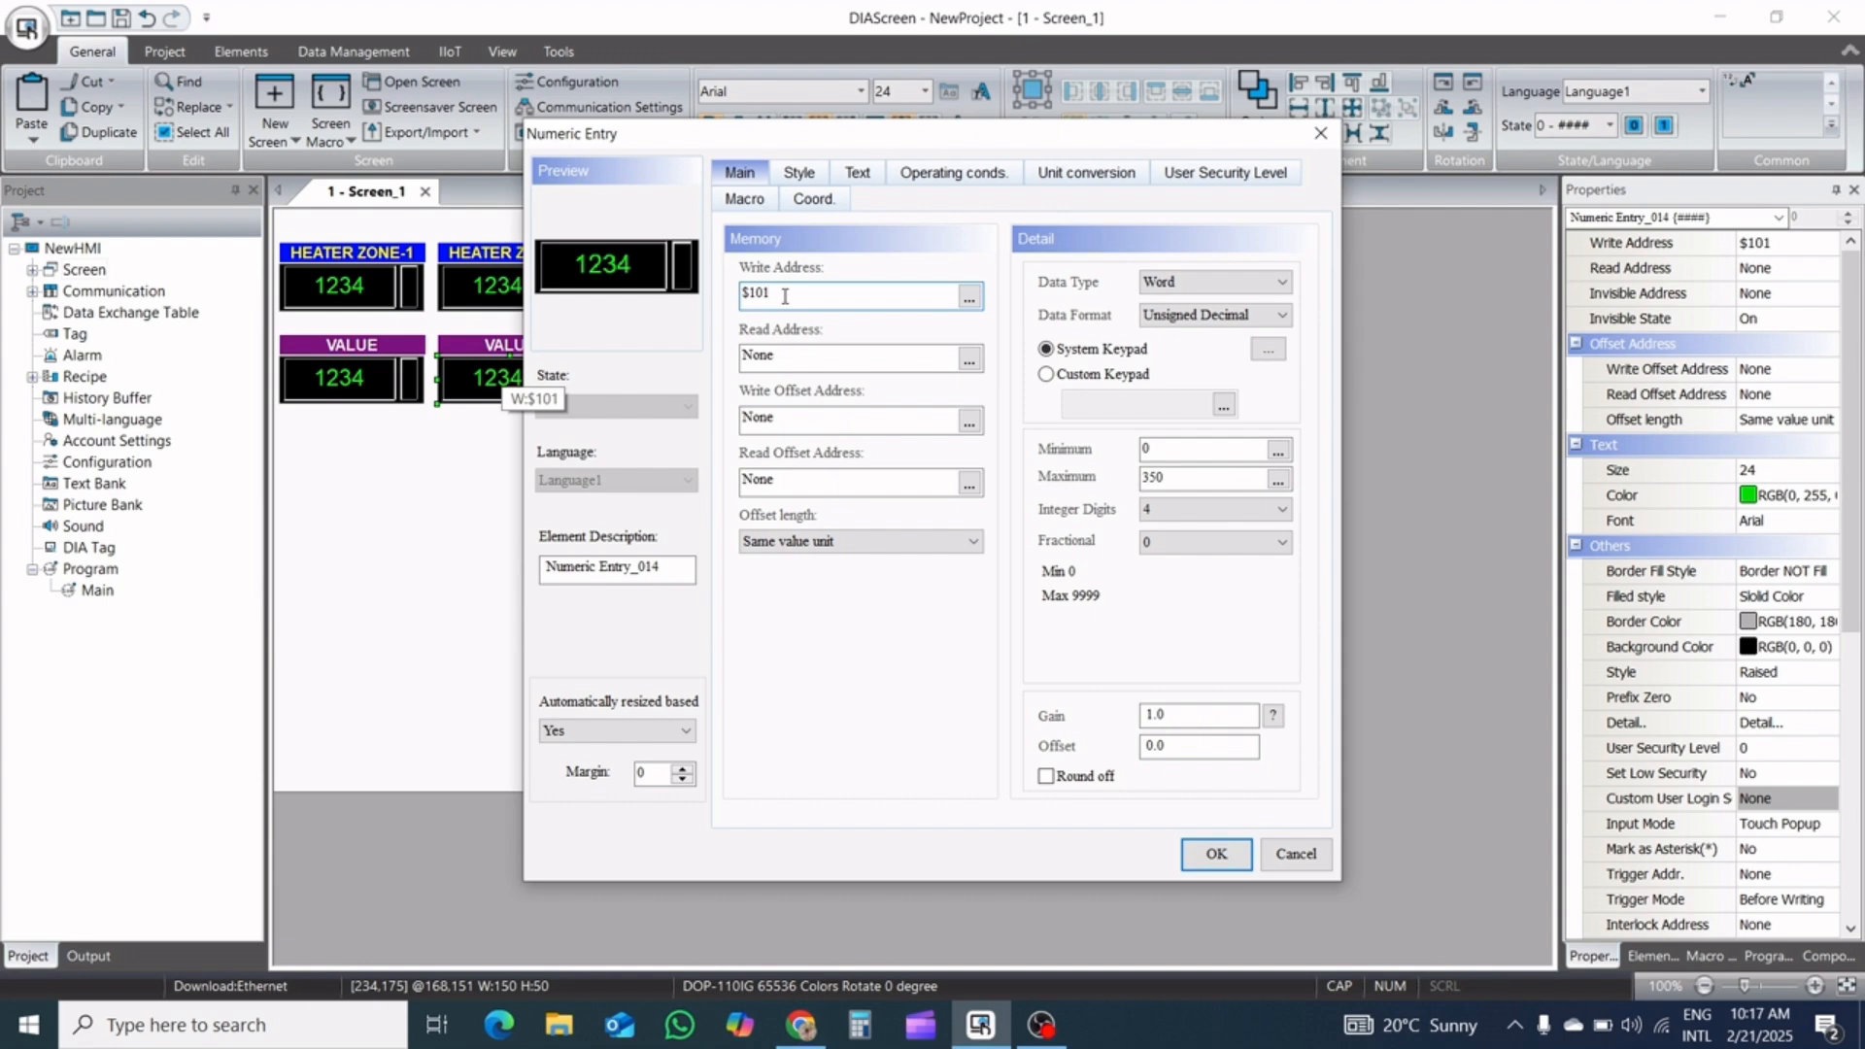
pyautogui.press('BackSpace')
pyautogui.click(1193, 857)
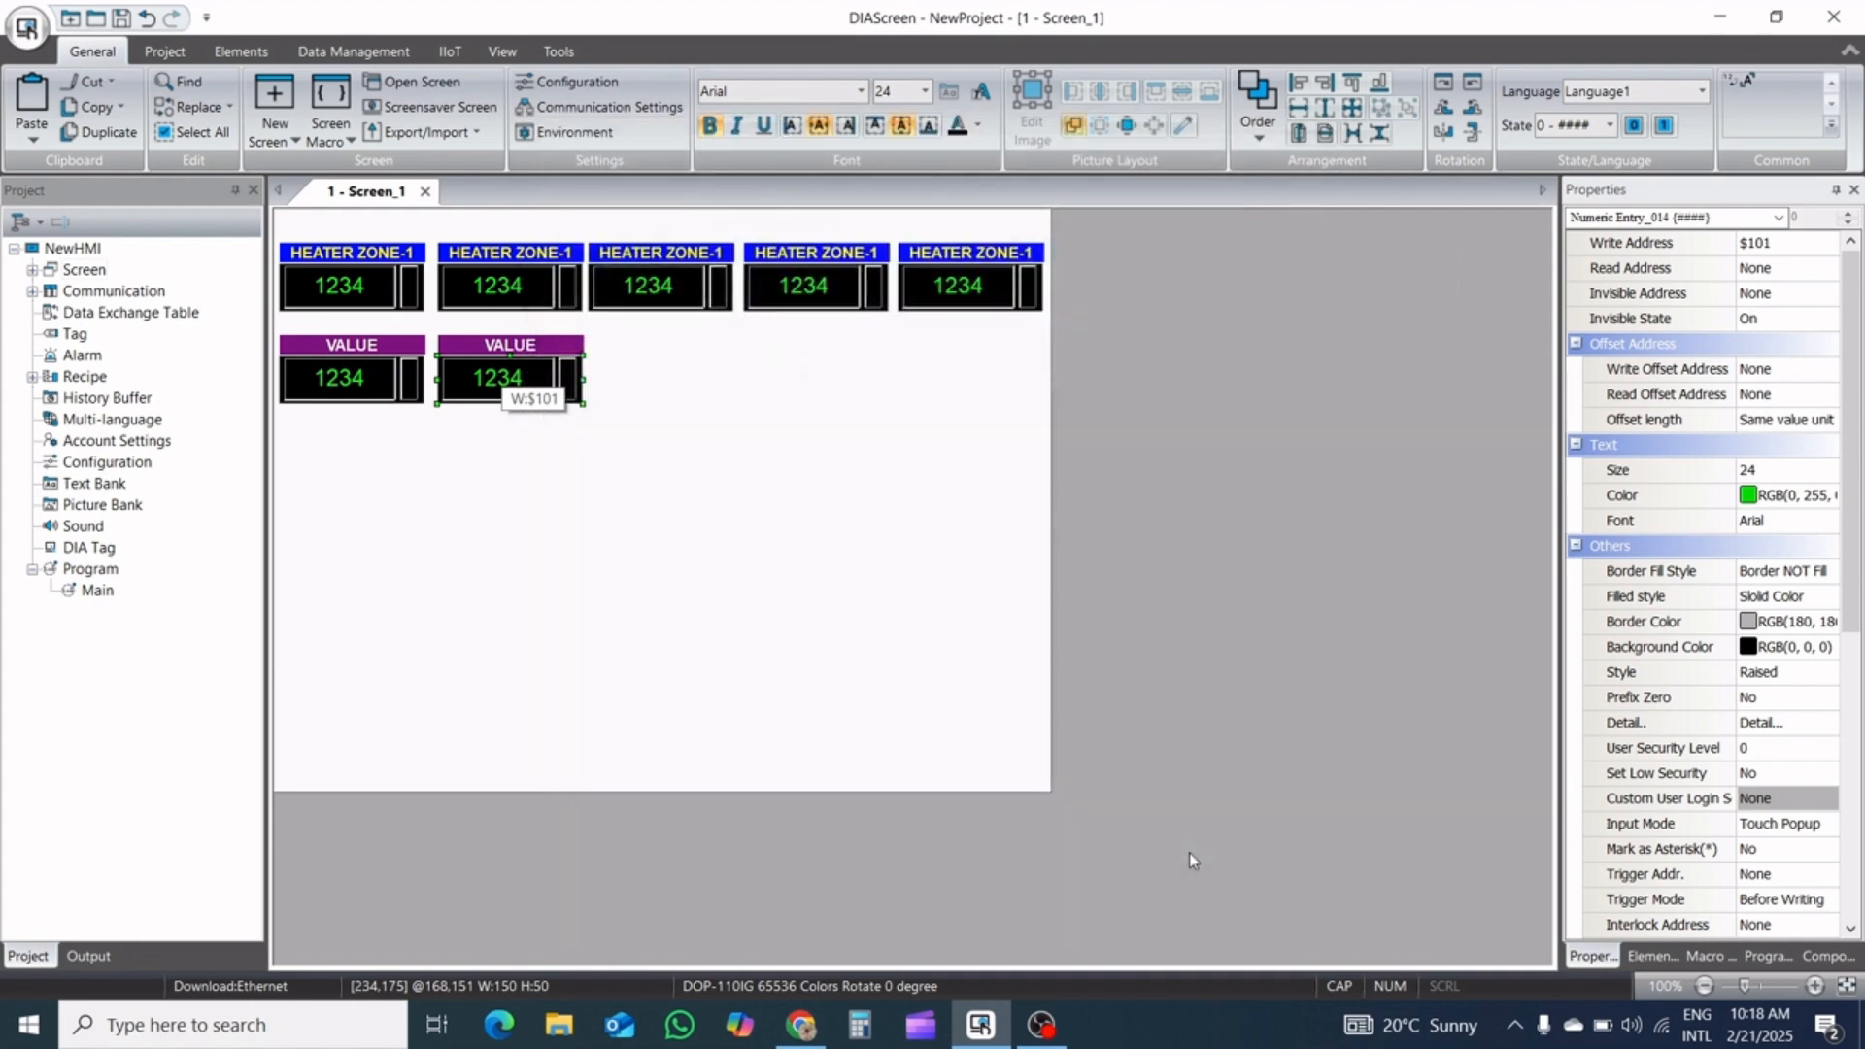
# Change the text of the copied VALUE label to ZONE-NUMBER
pyautogui.click(544, 344)
pyautogui.doubleClick(546, 348)
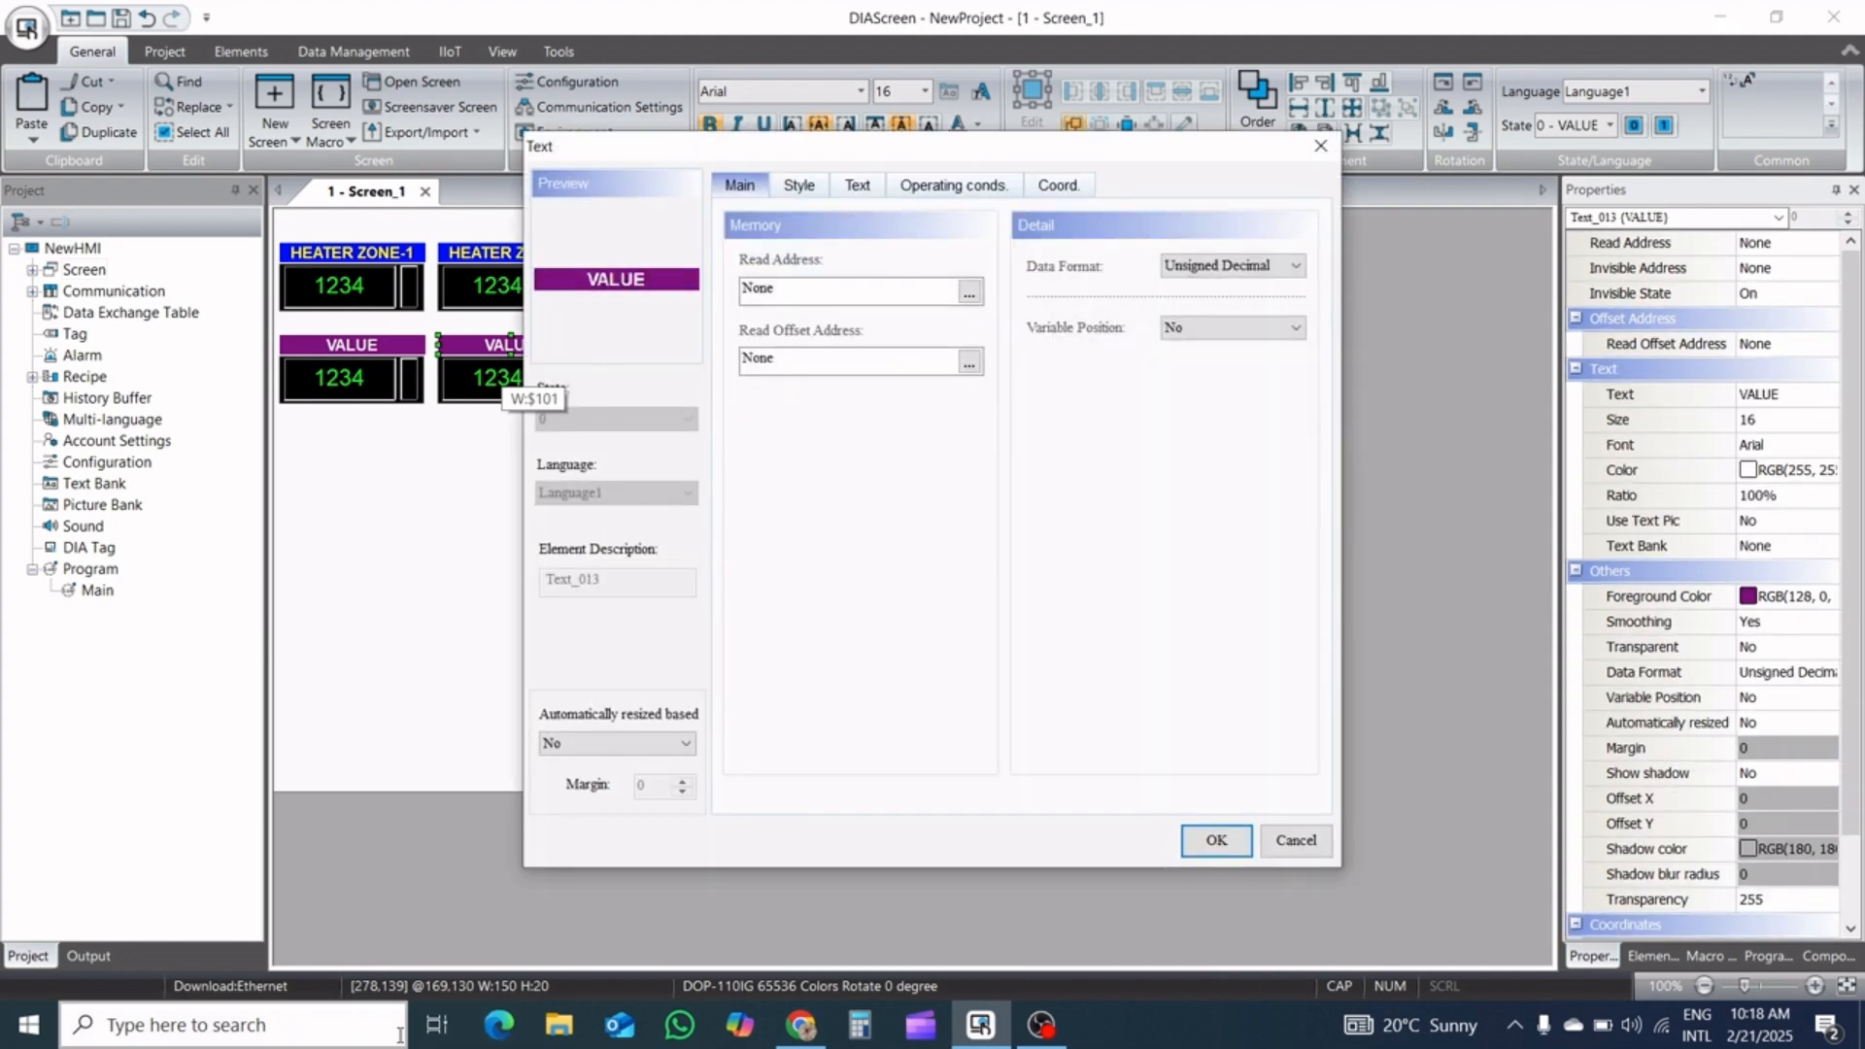
pyautogui.click(858, 187)
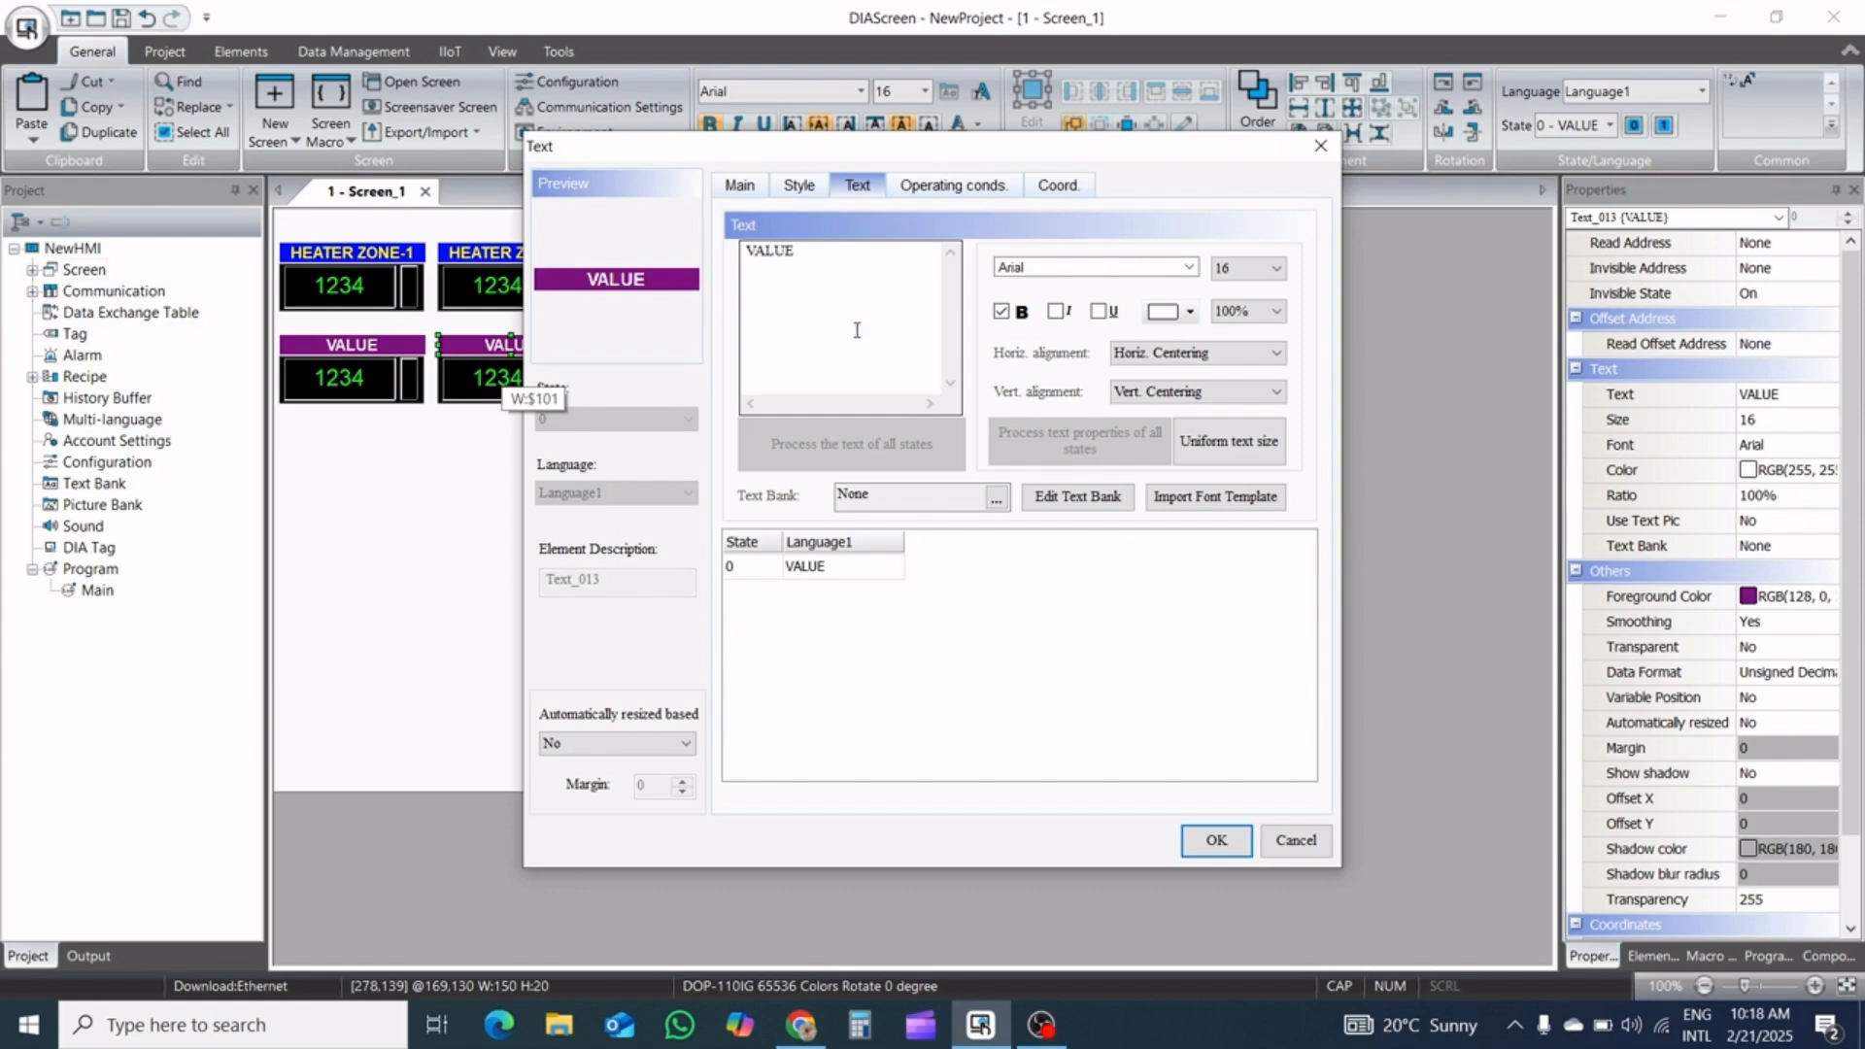
pyautogui.moveTo(804, 250); pyautogui.dragTo(712, 252)
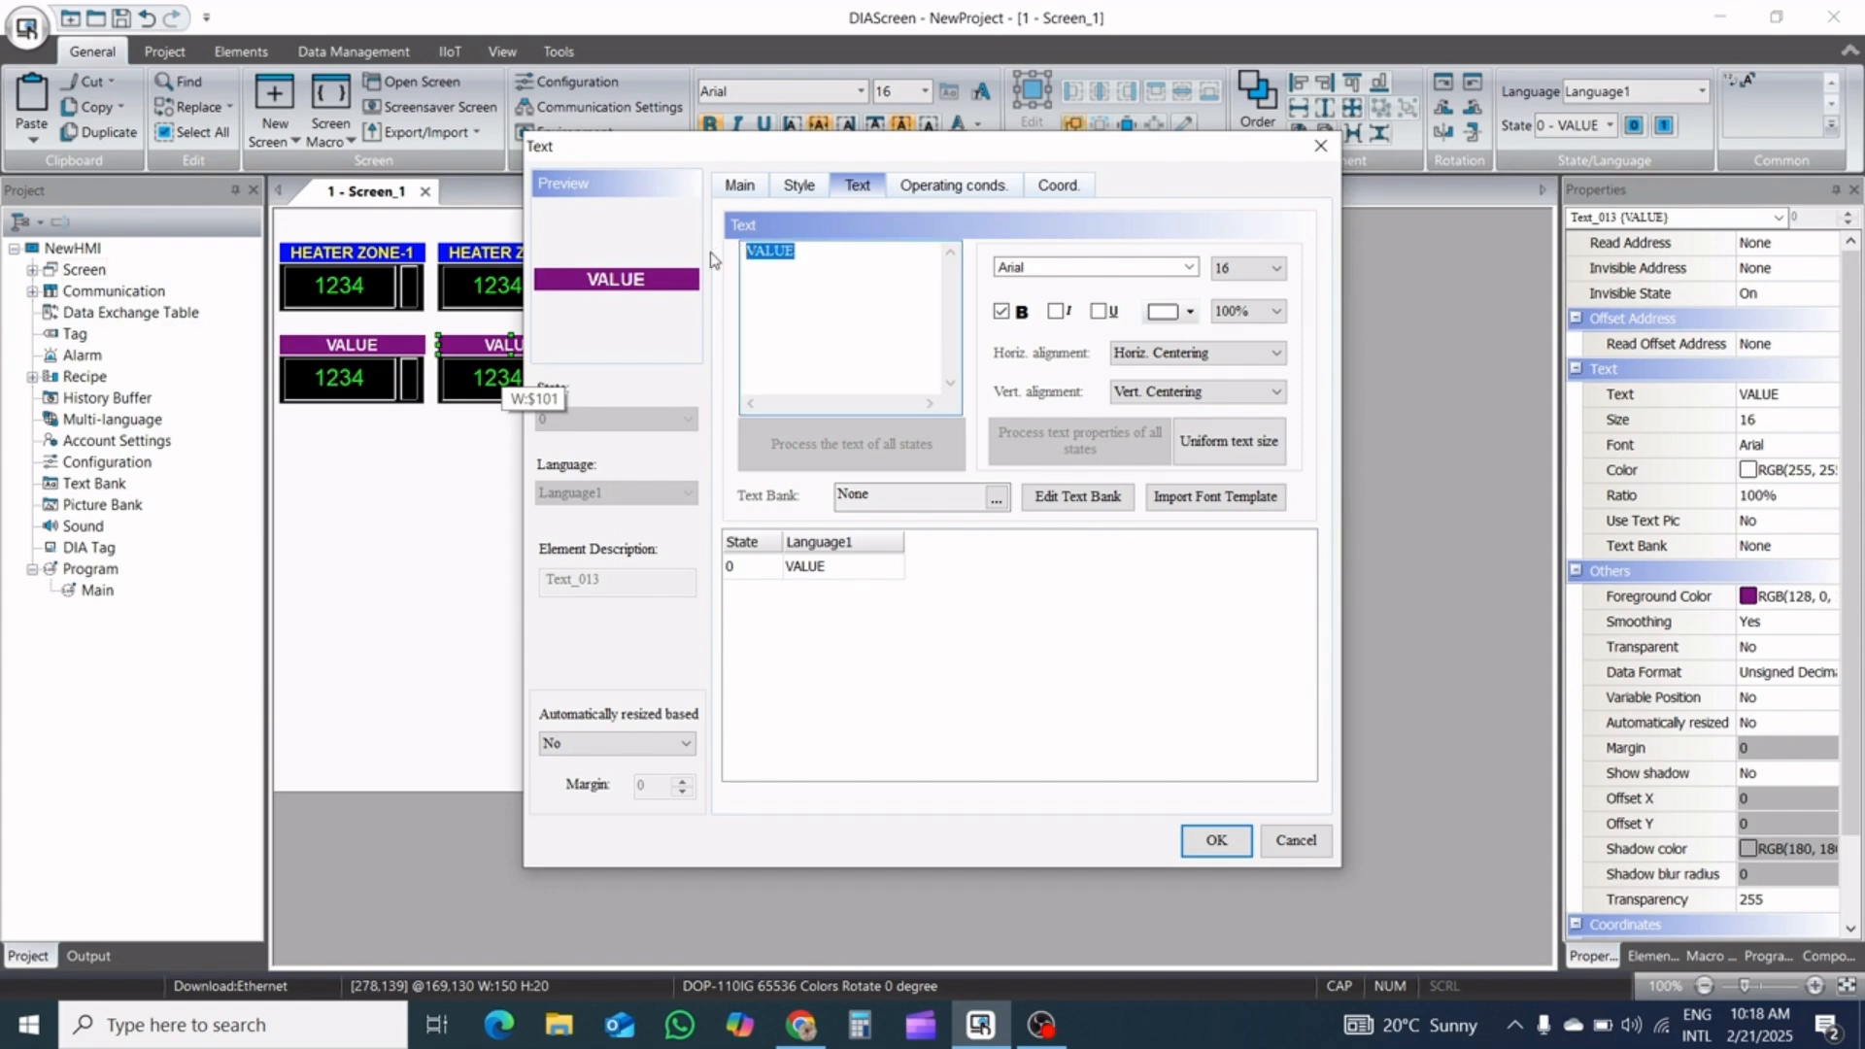
pyautogui.write('ZON')
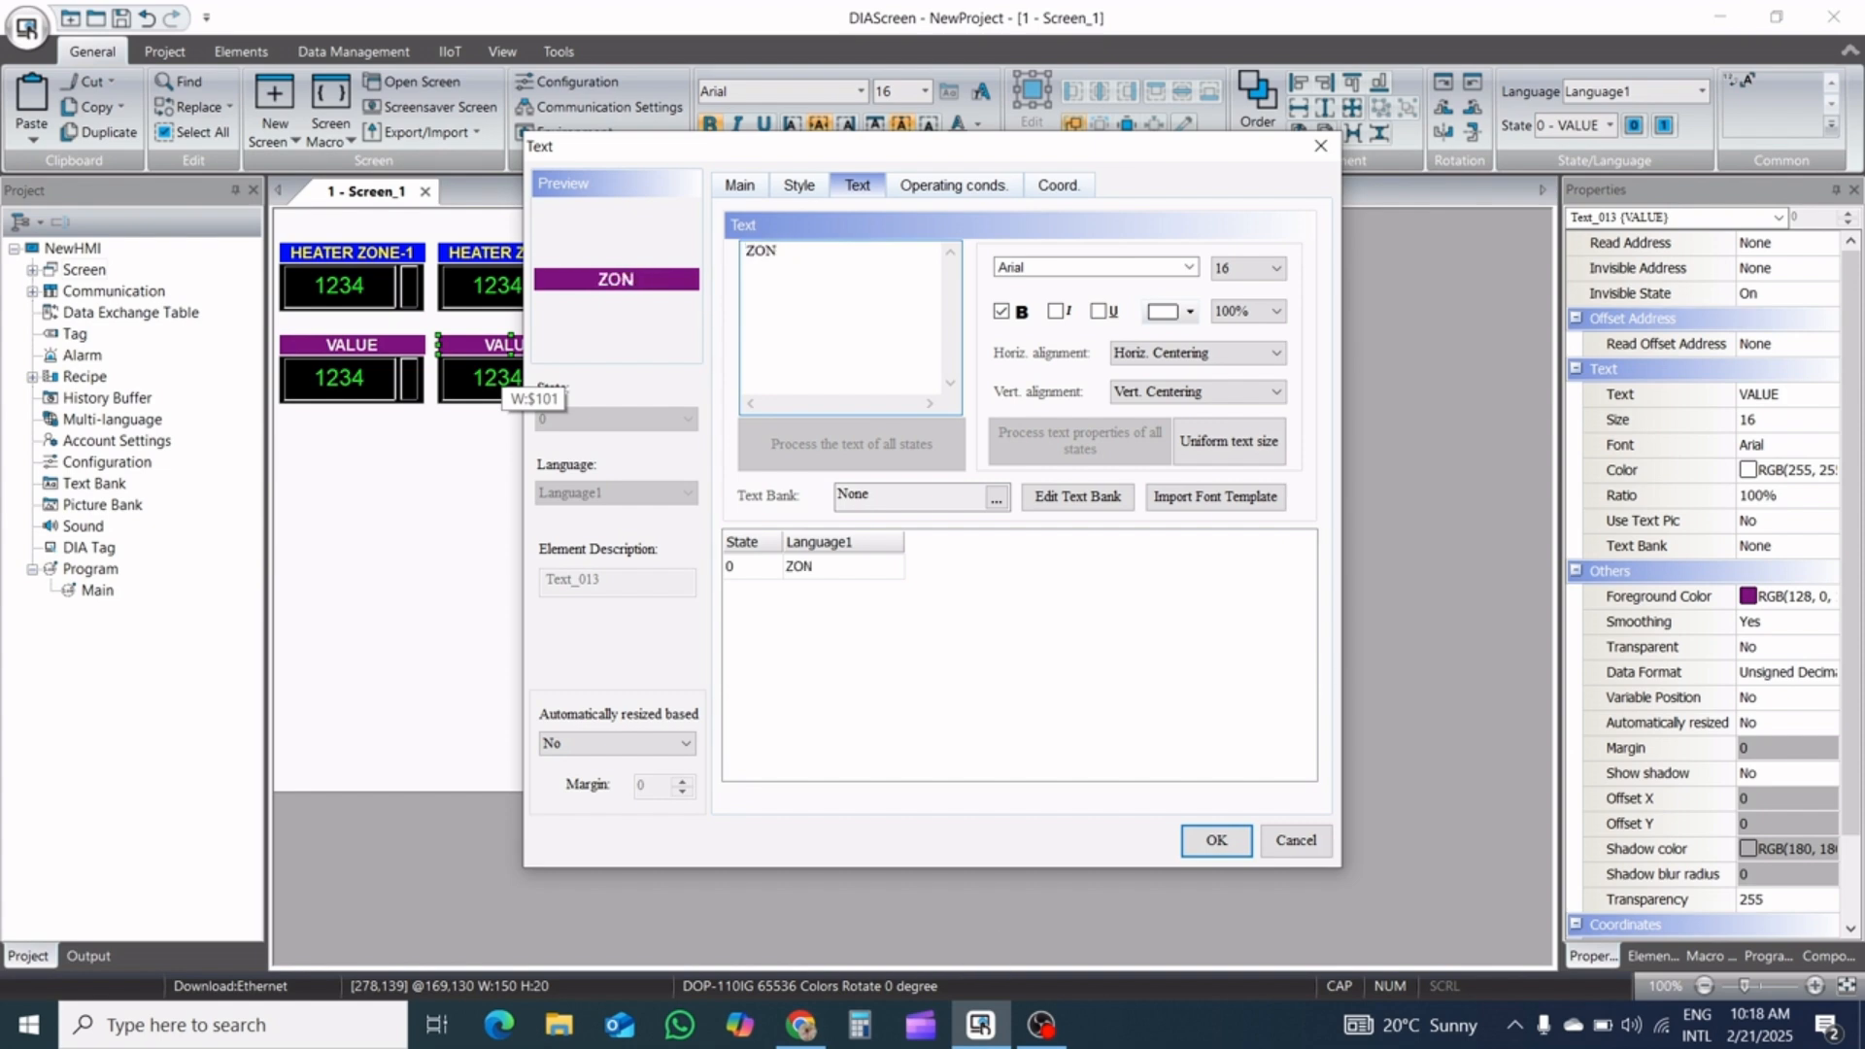
pyautogui.write('N')
pyautogui.press('BackSpace')
pyautogui.write('E')
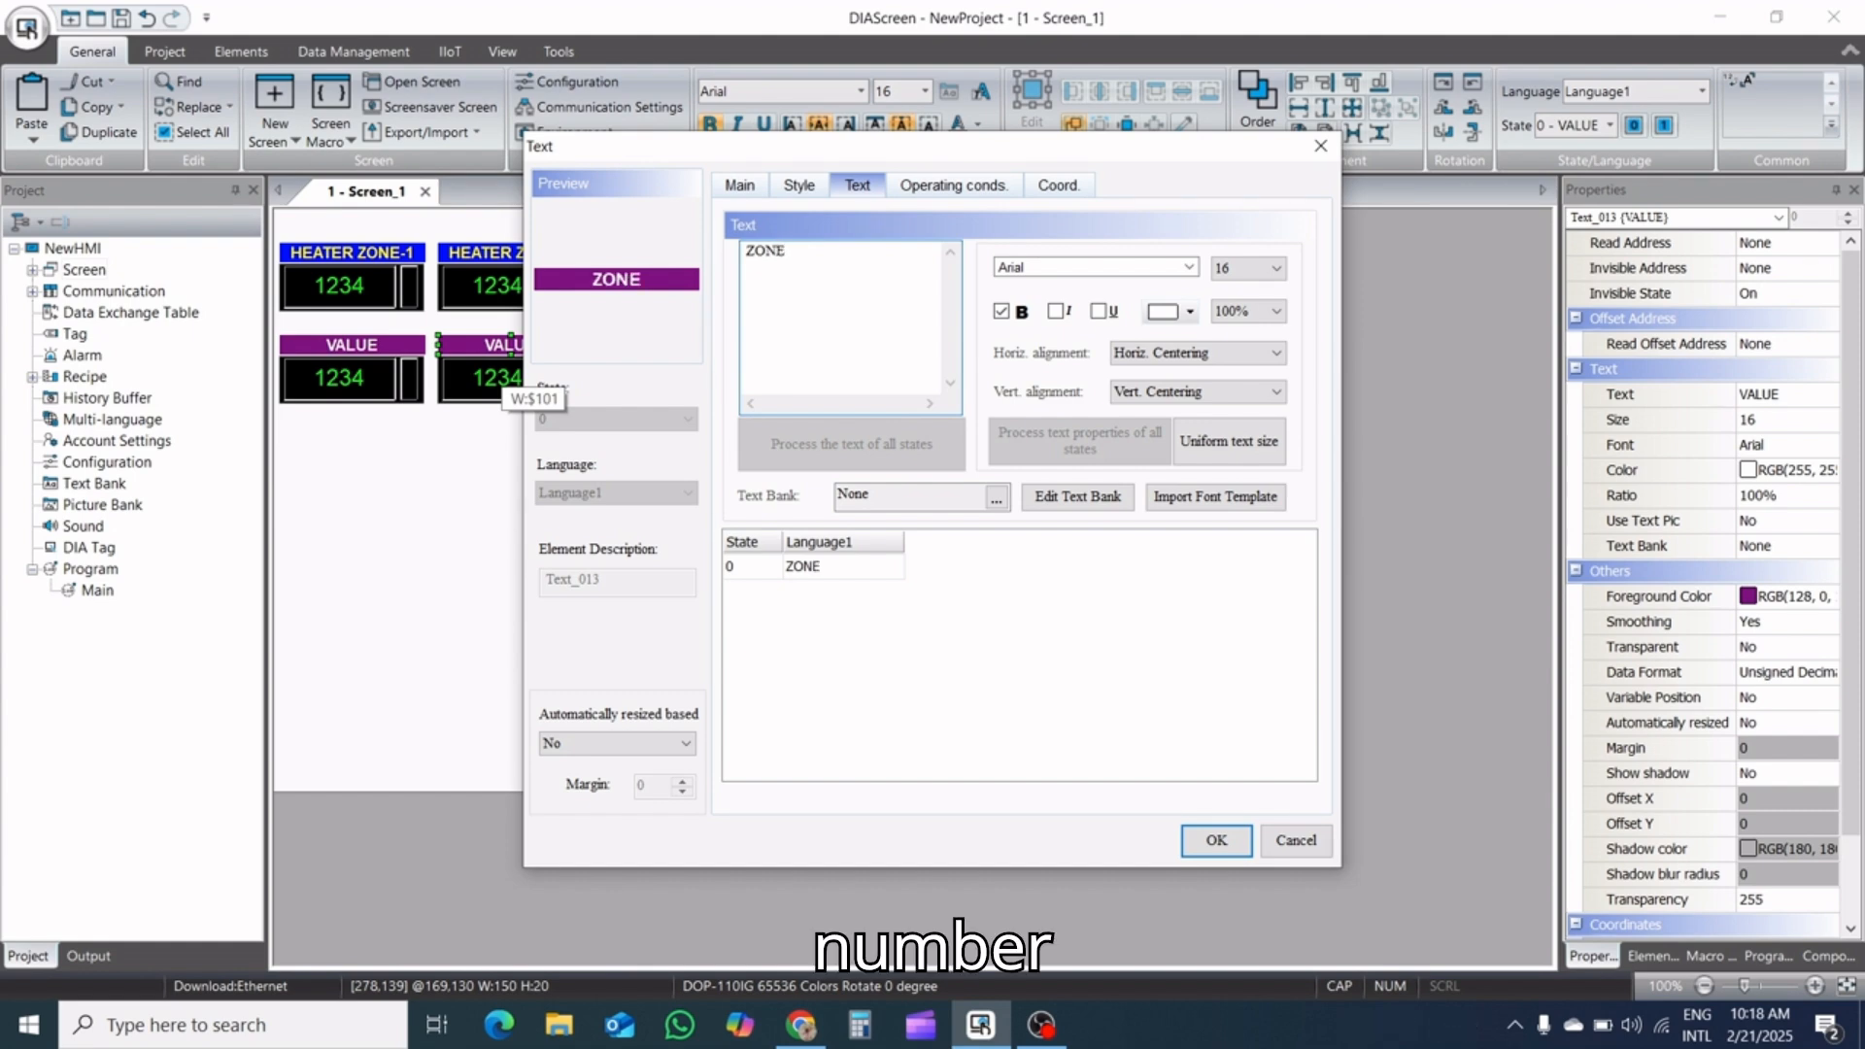
pyautogui.write('-NUMB')
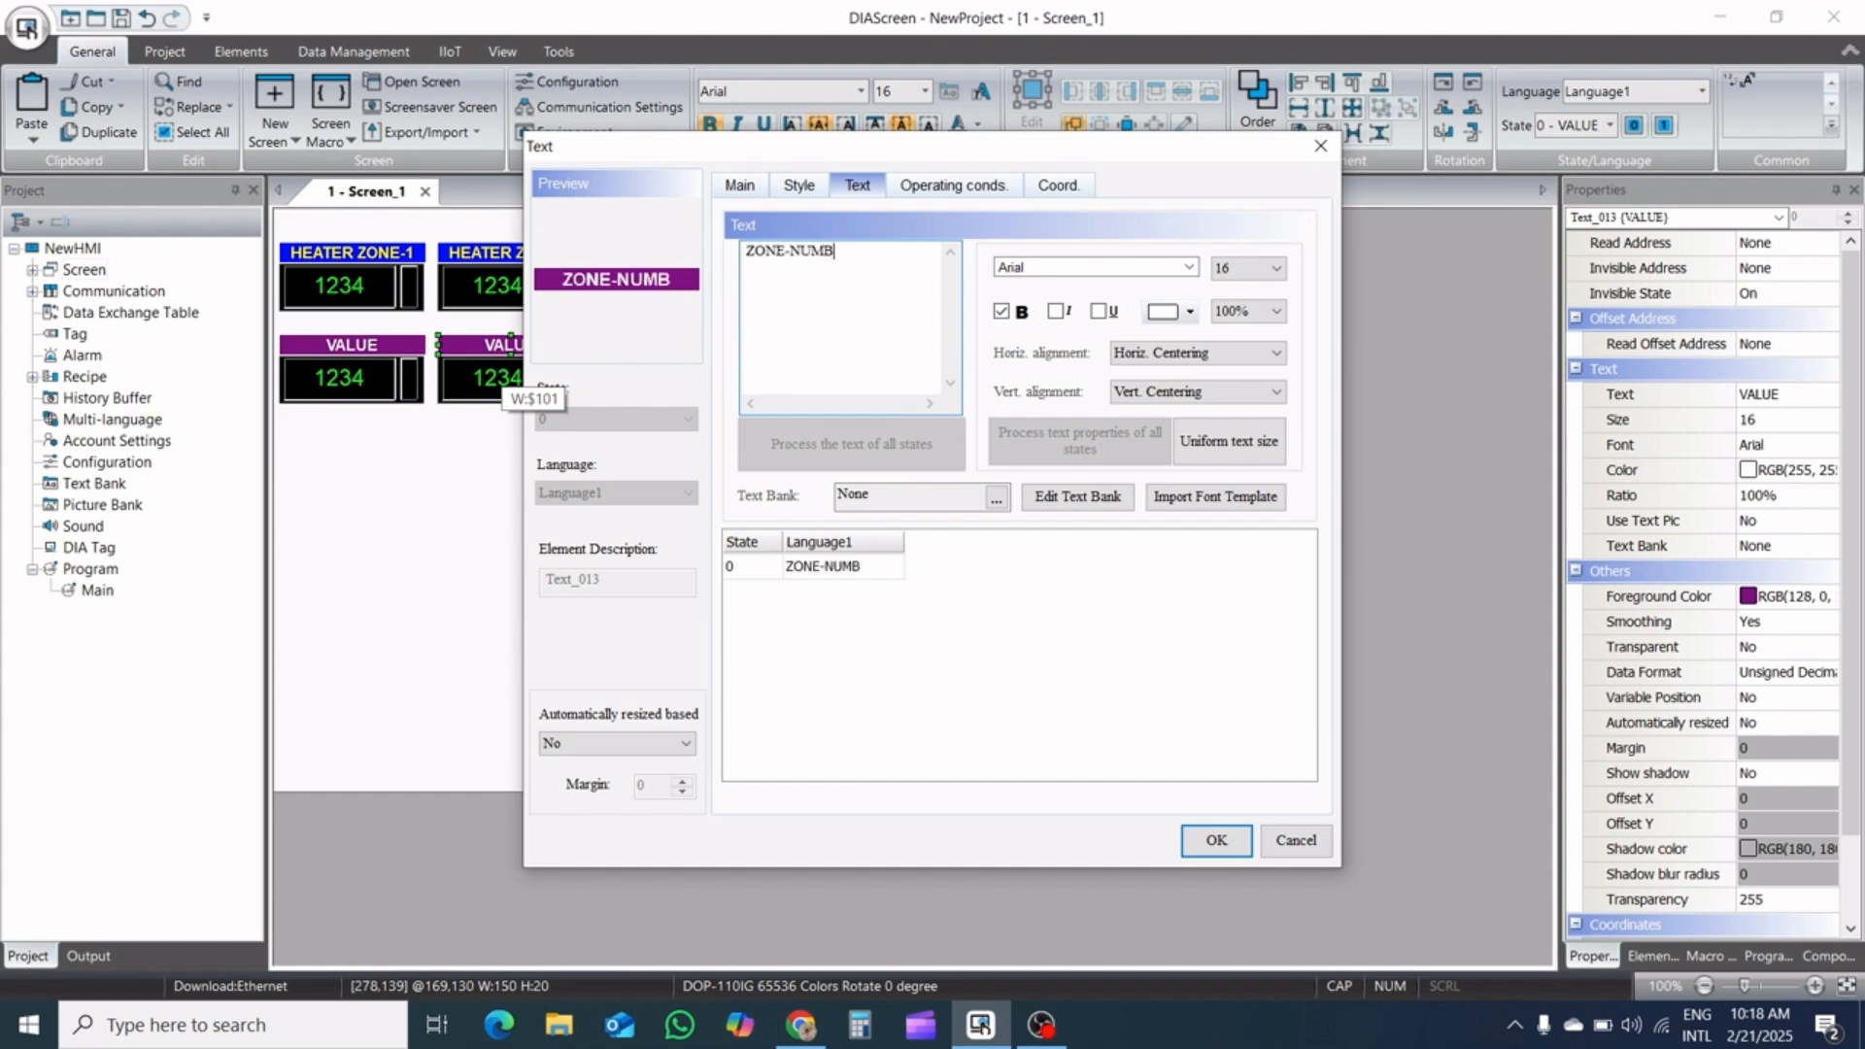
pyautogui.write('ER')
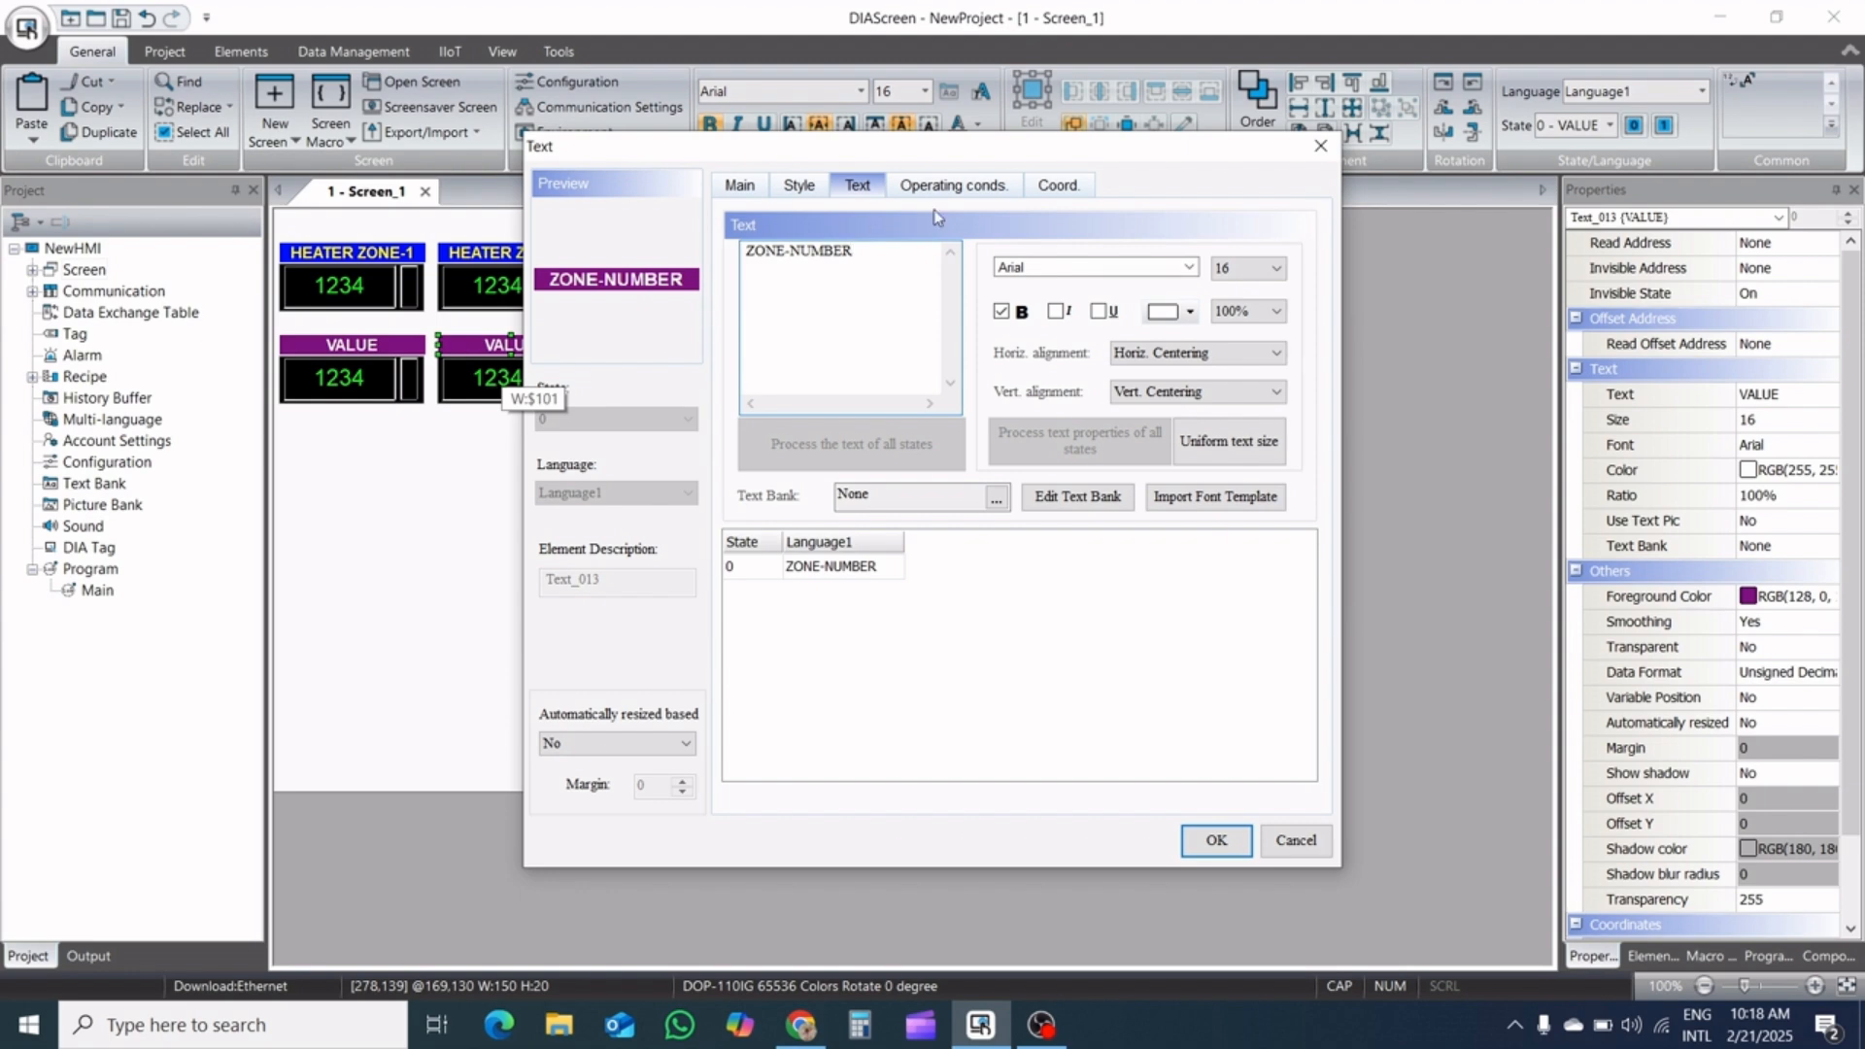
pyautogui.click(1216, 841)
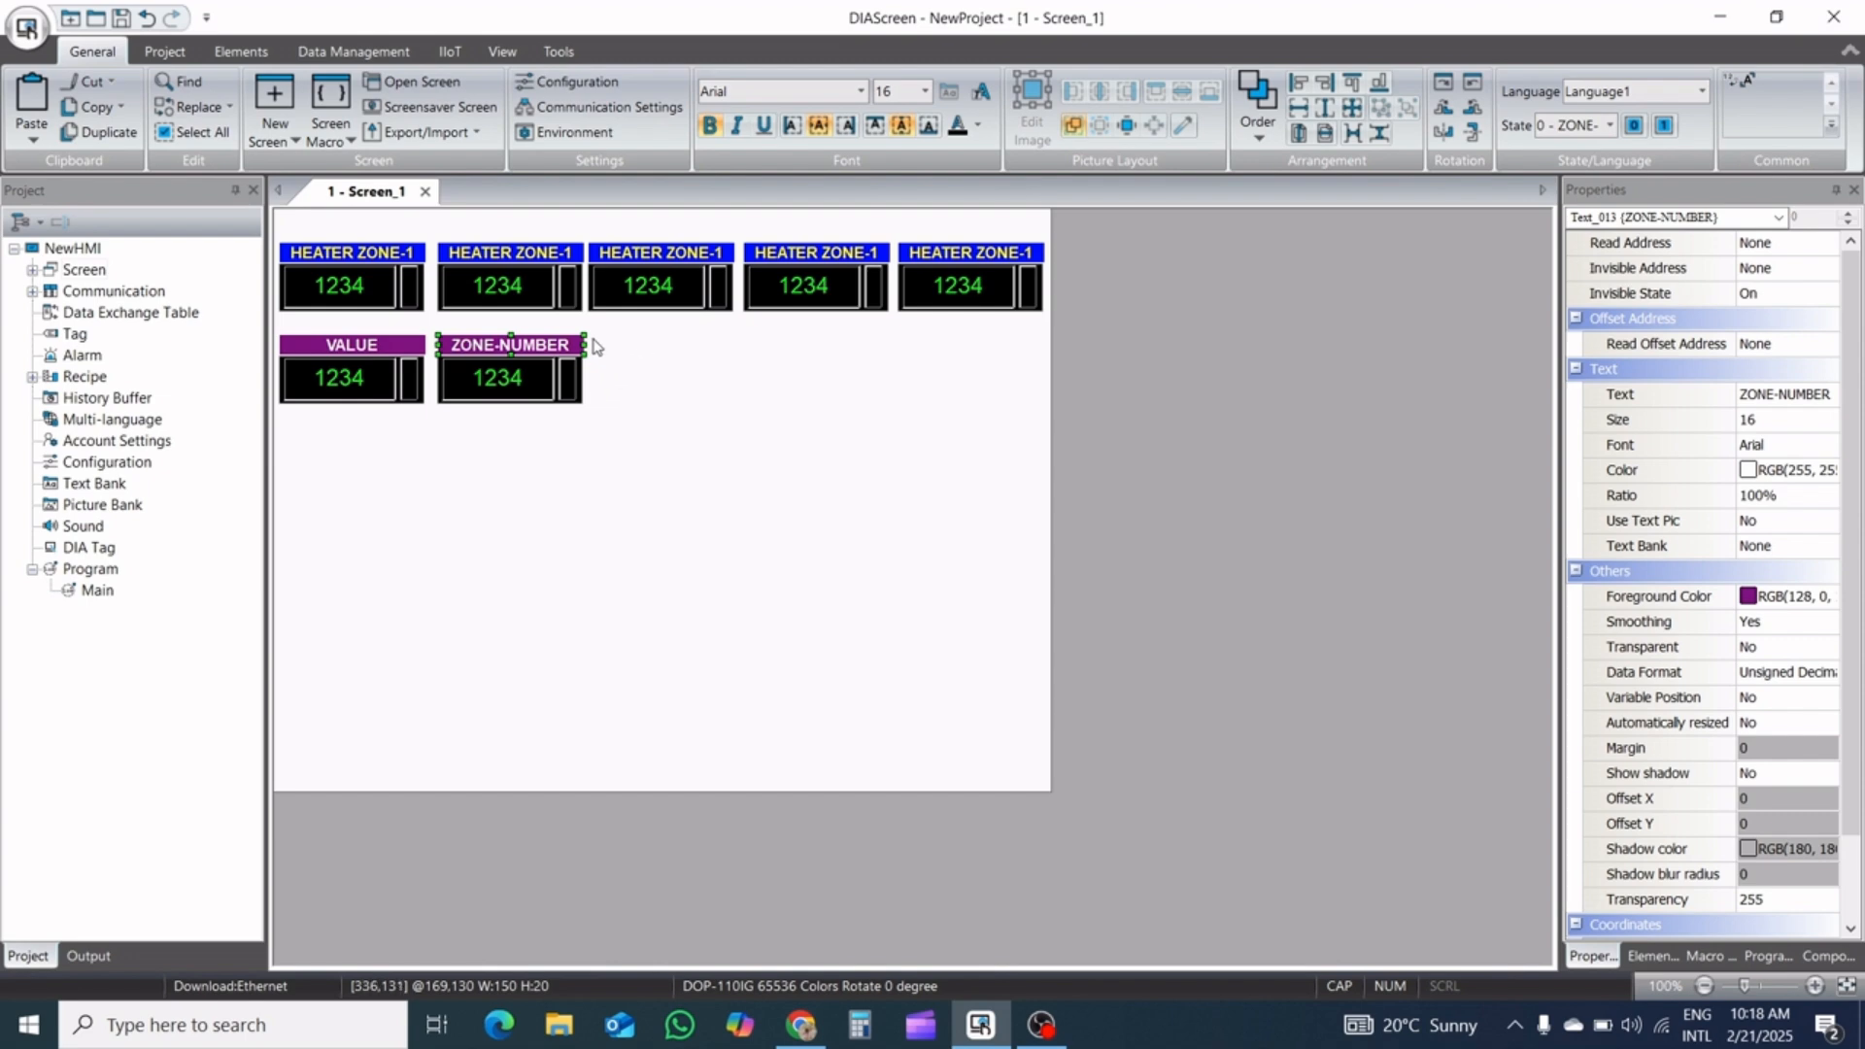
pyautogui.click(624, 356)
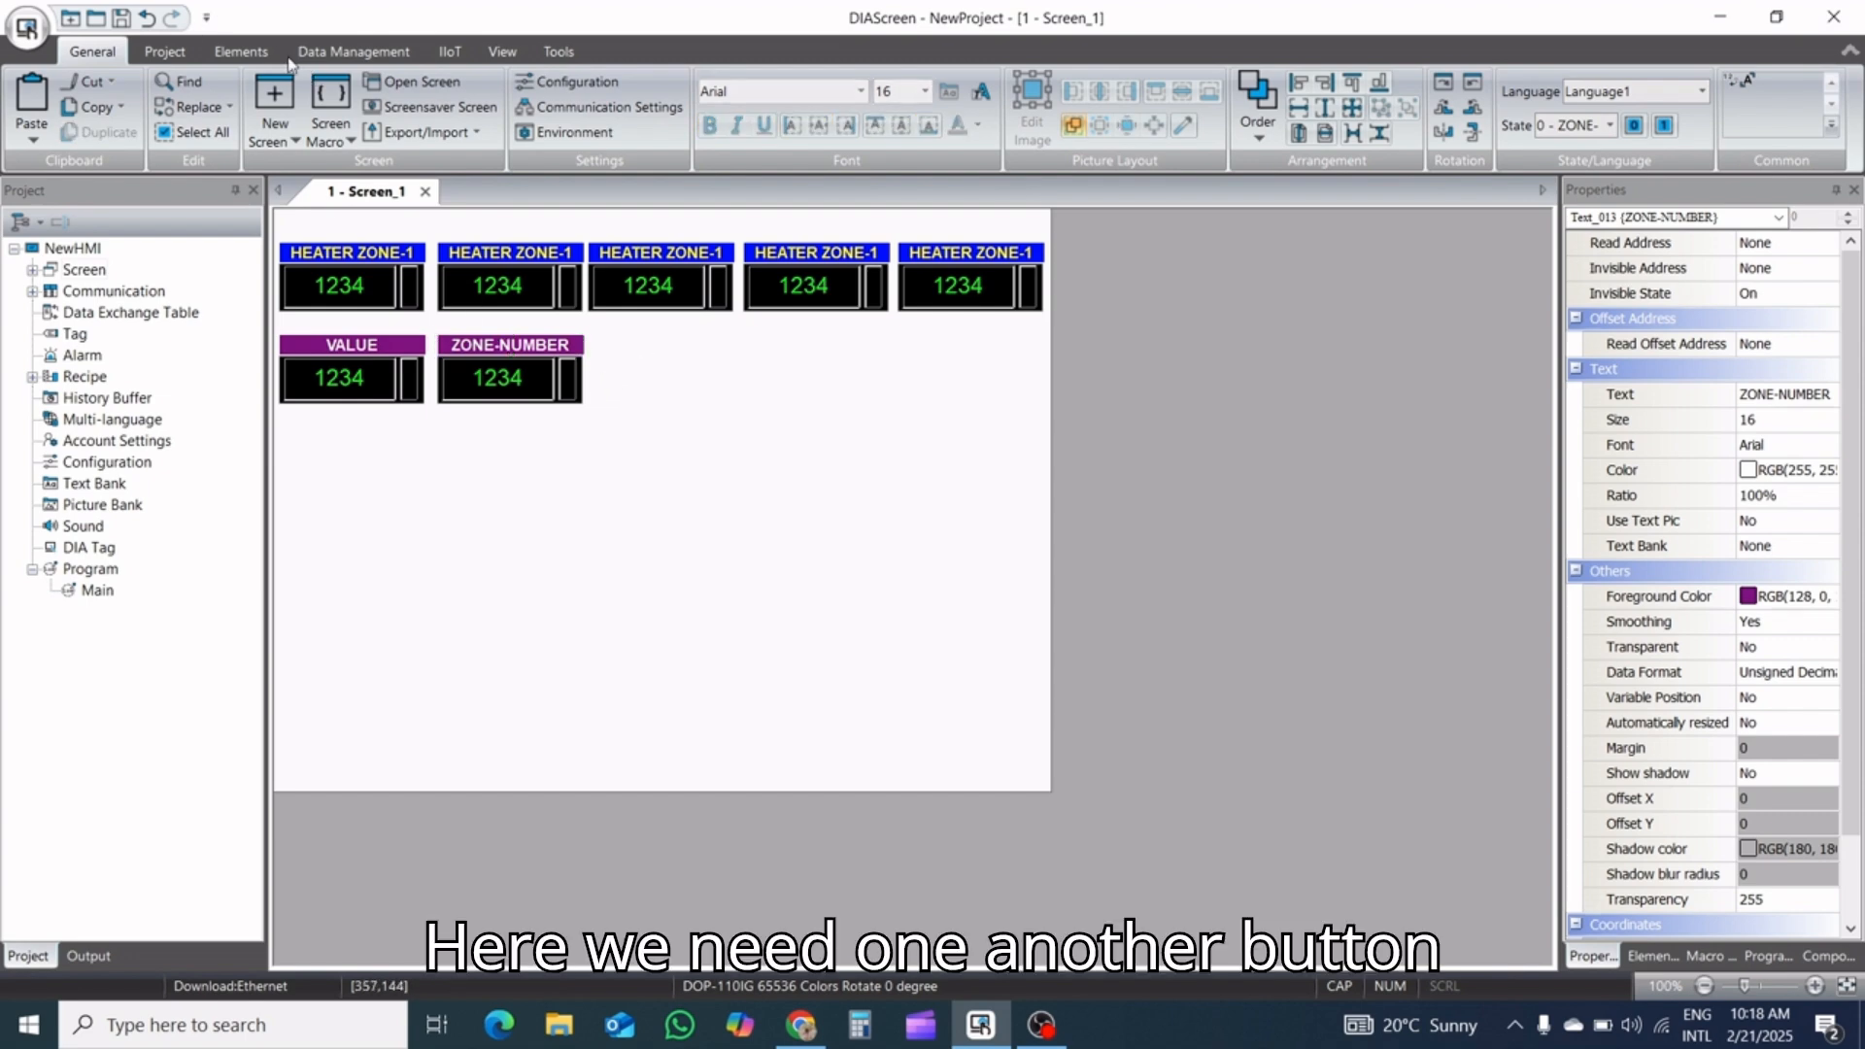
# Place a momentary ENTER button about 150 × 70 beside the ZONE-NUMBER entry, nudged to position 333,131
pyautogui.click(340, 58)
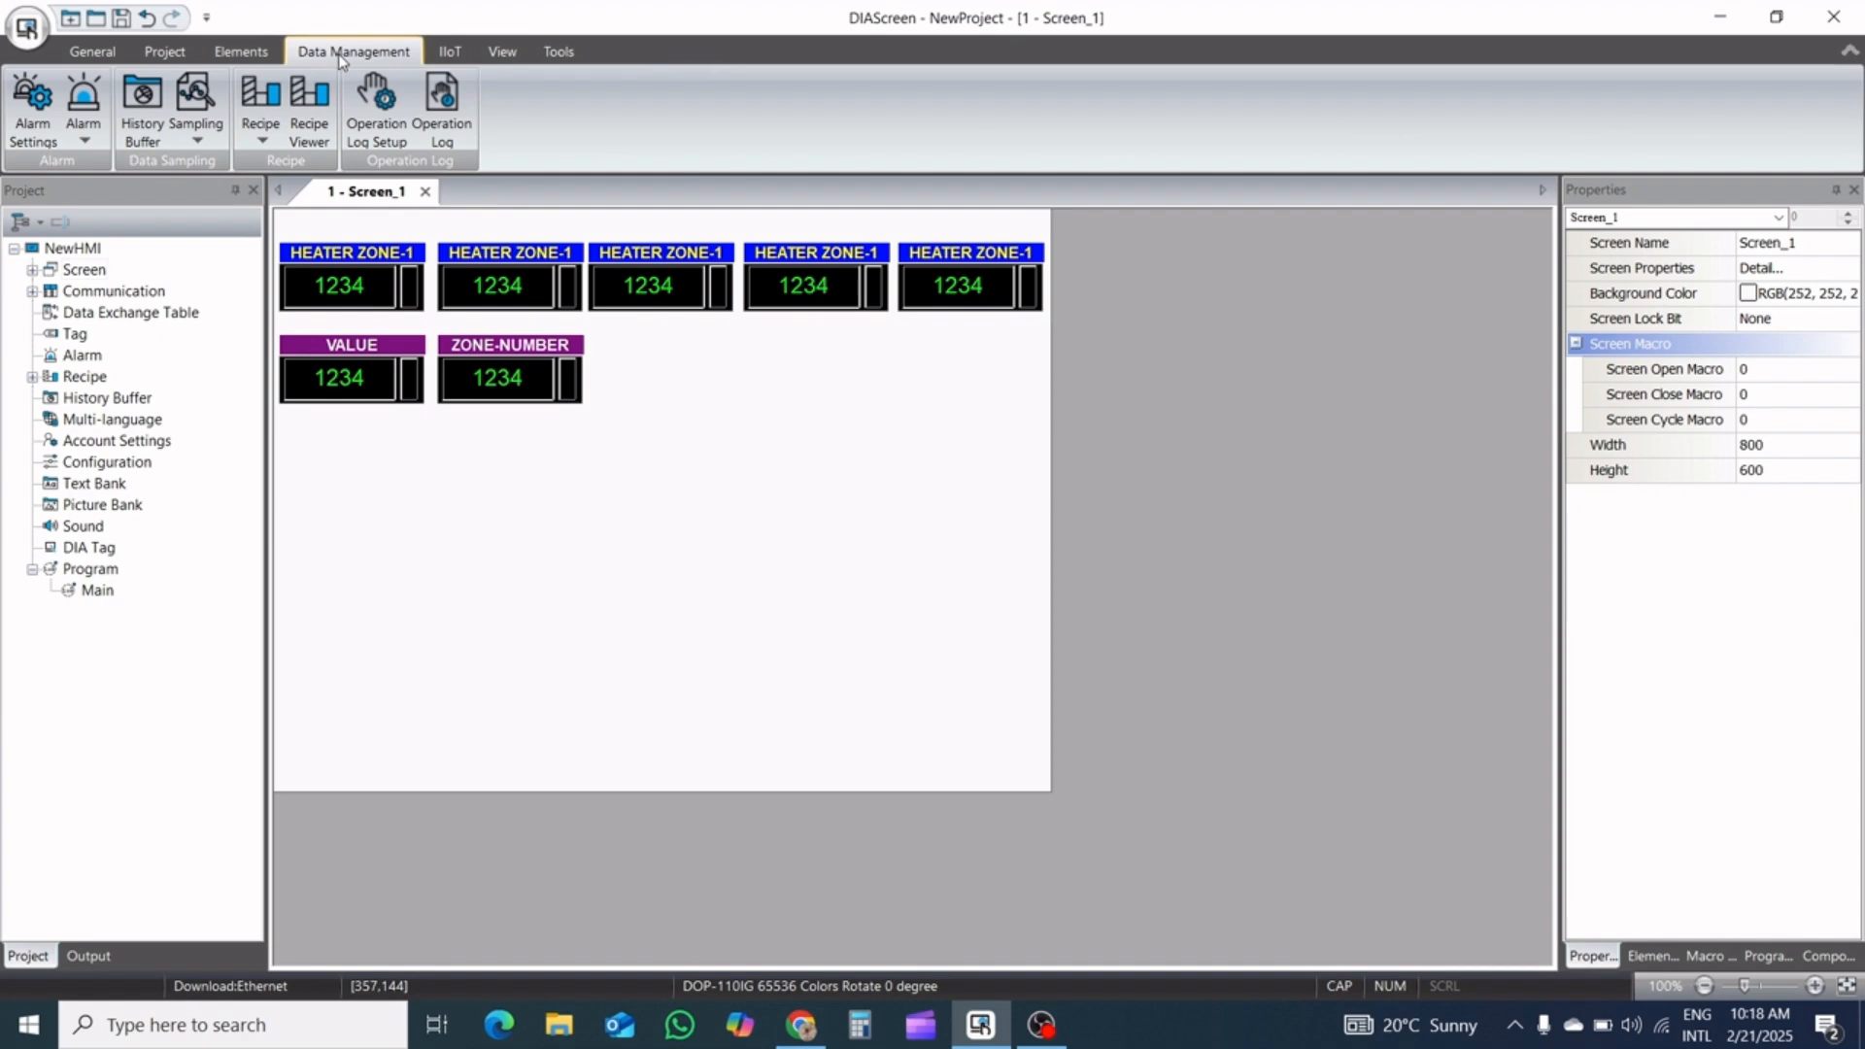
pyautogui.click(238, 53)
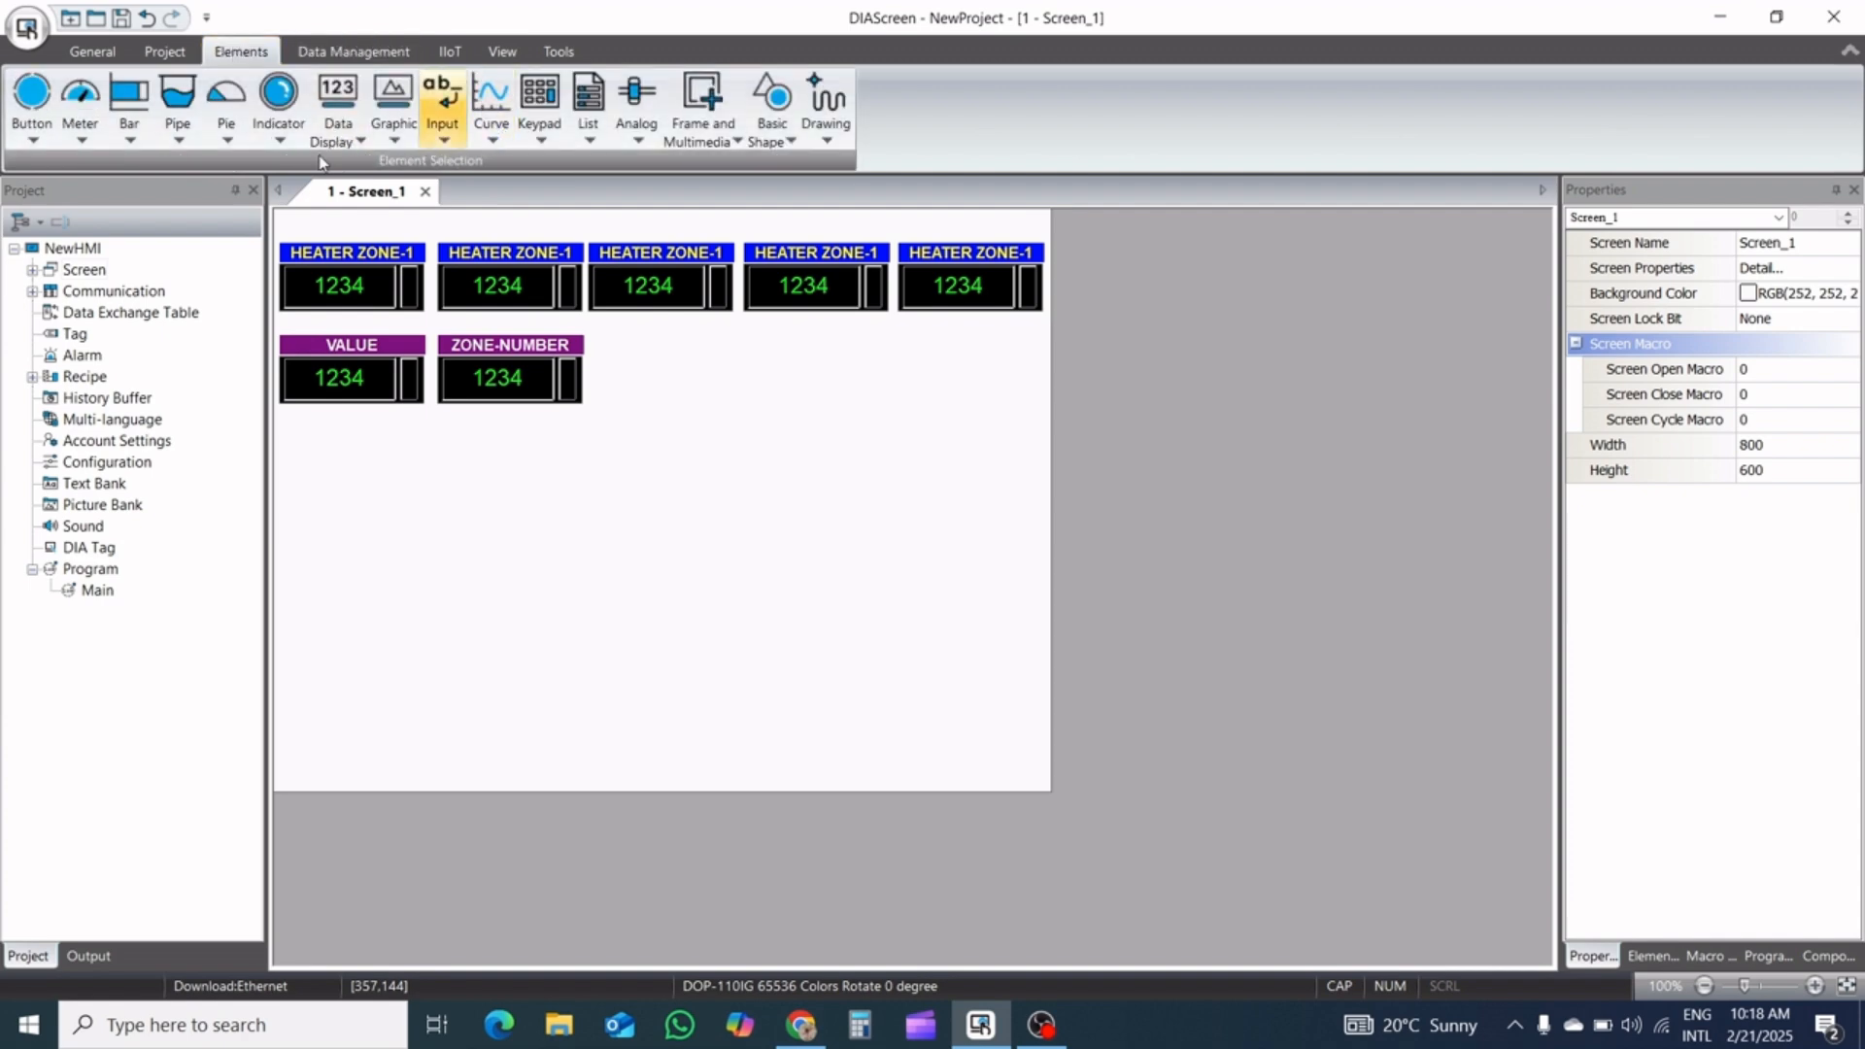
pyautogui.click(30, 142)
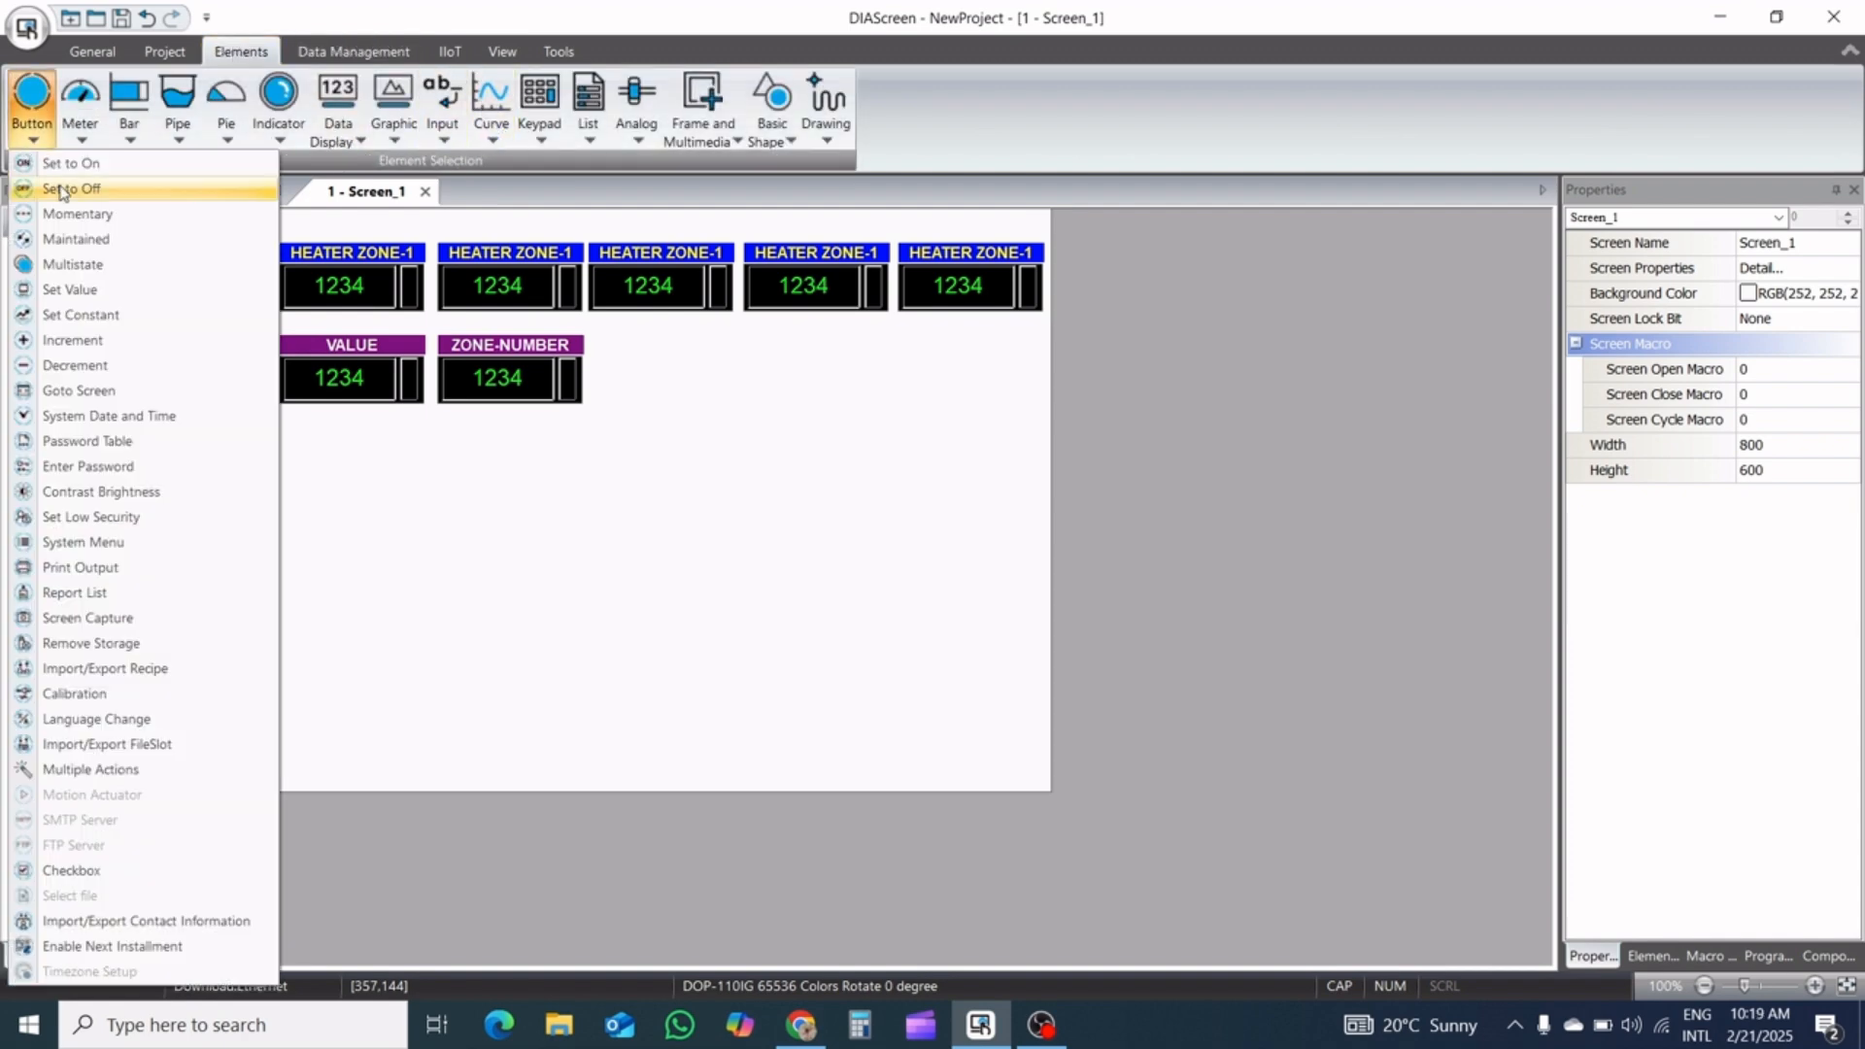
pyautogui.click(77, 216)
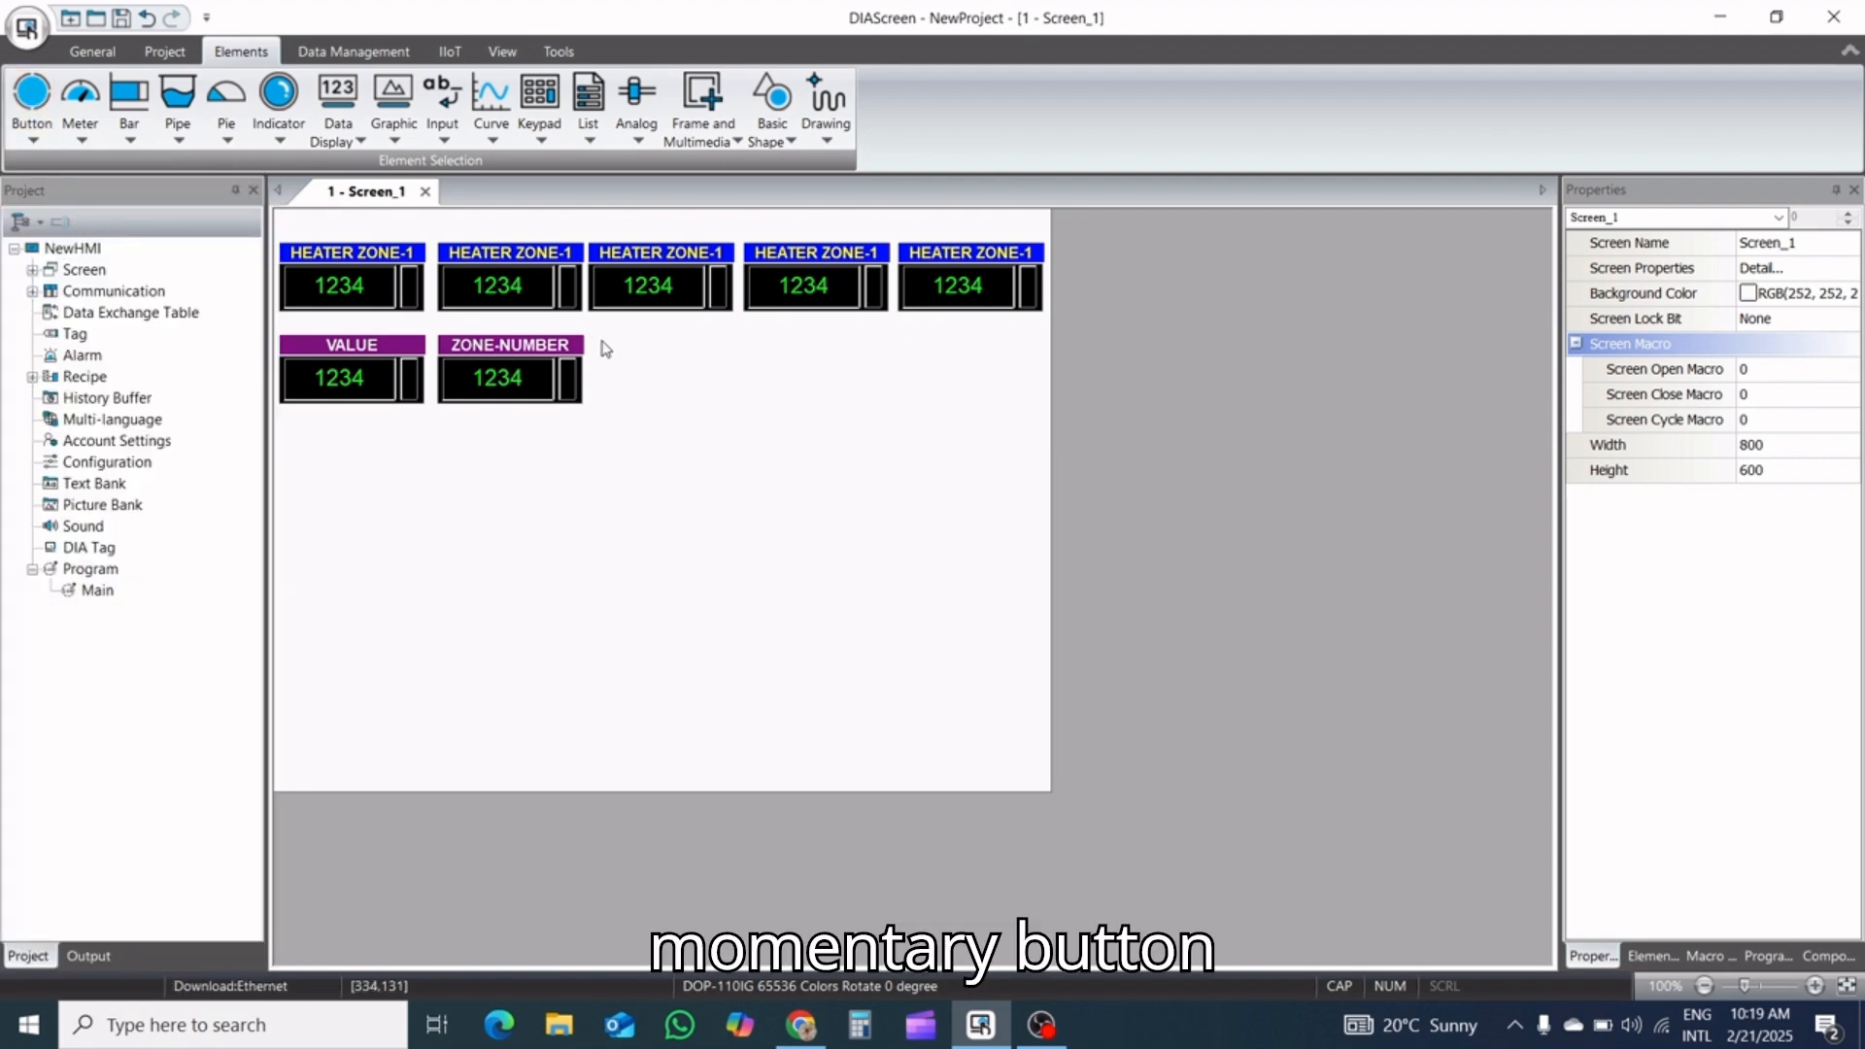
pyautogui.moveTo(599, 337); pyautogui.dragTo(743, 404)
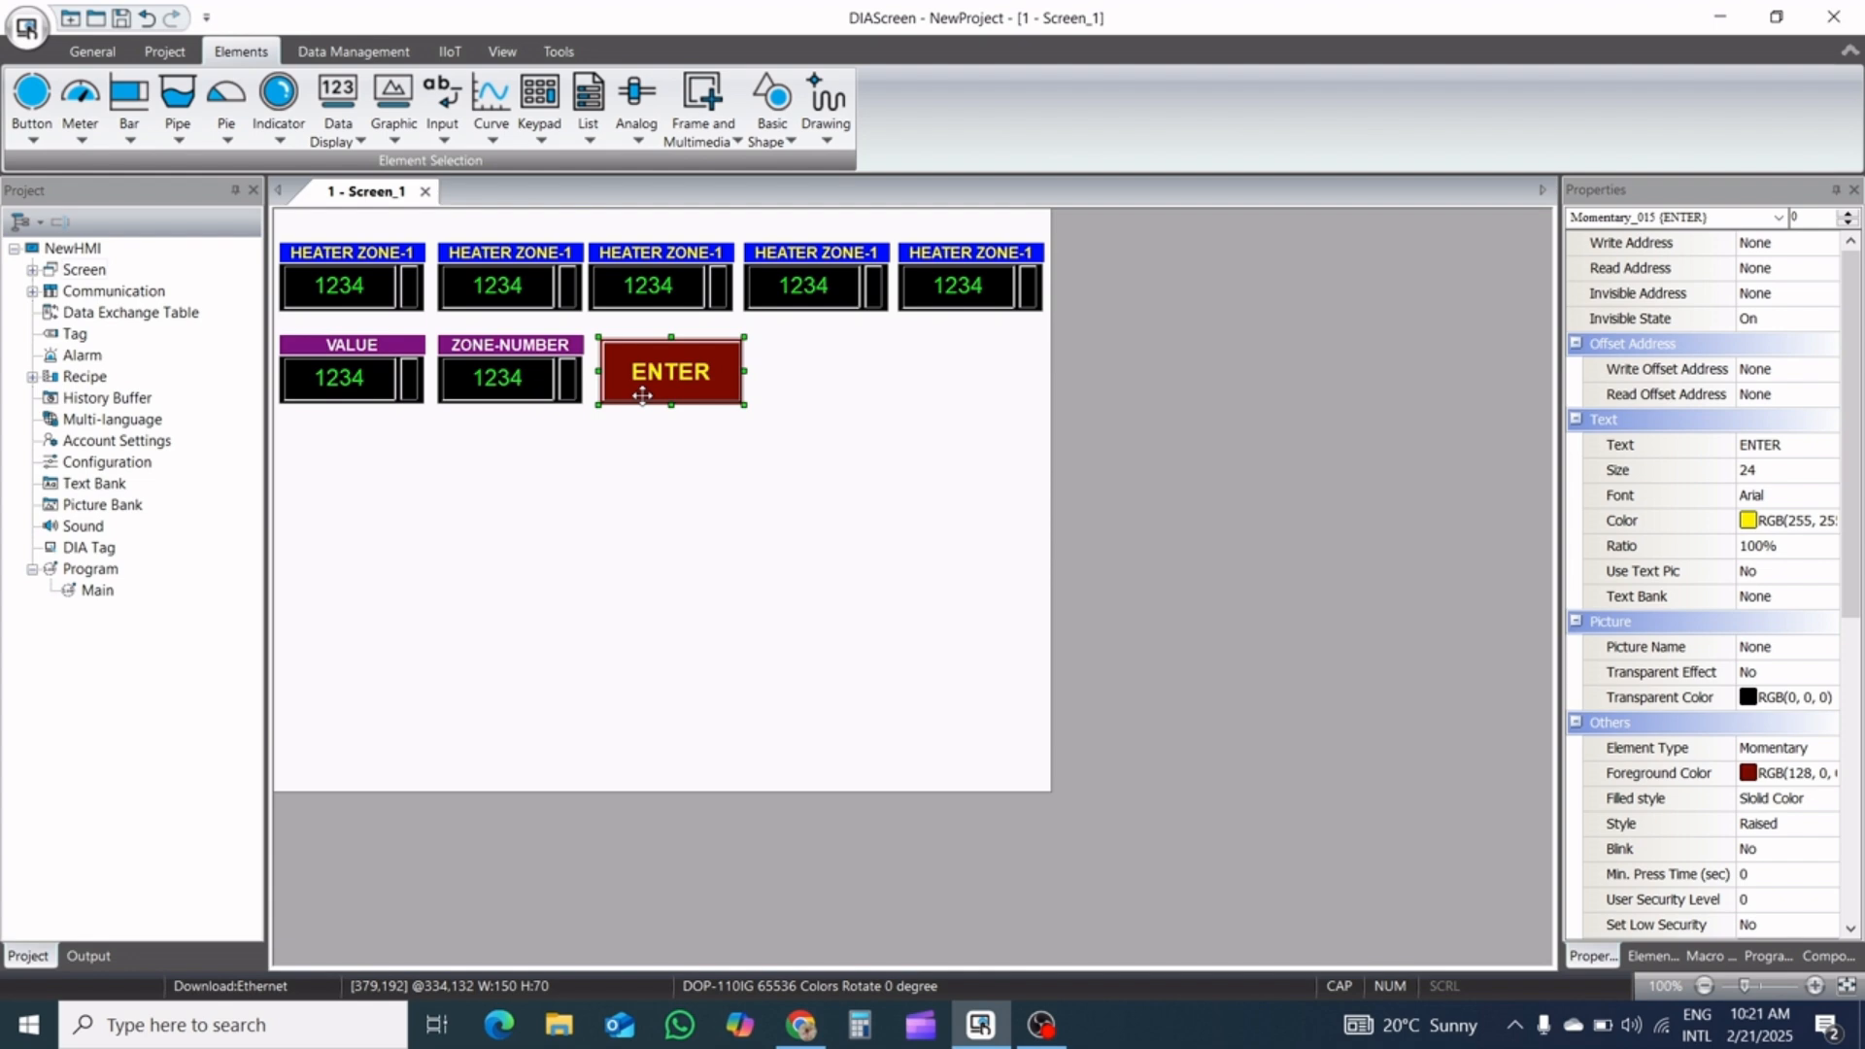
pyautogui.press('Left')
pyautogui.press('Up')
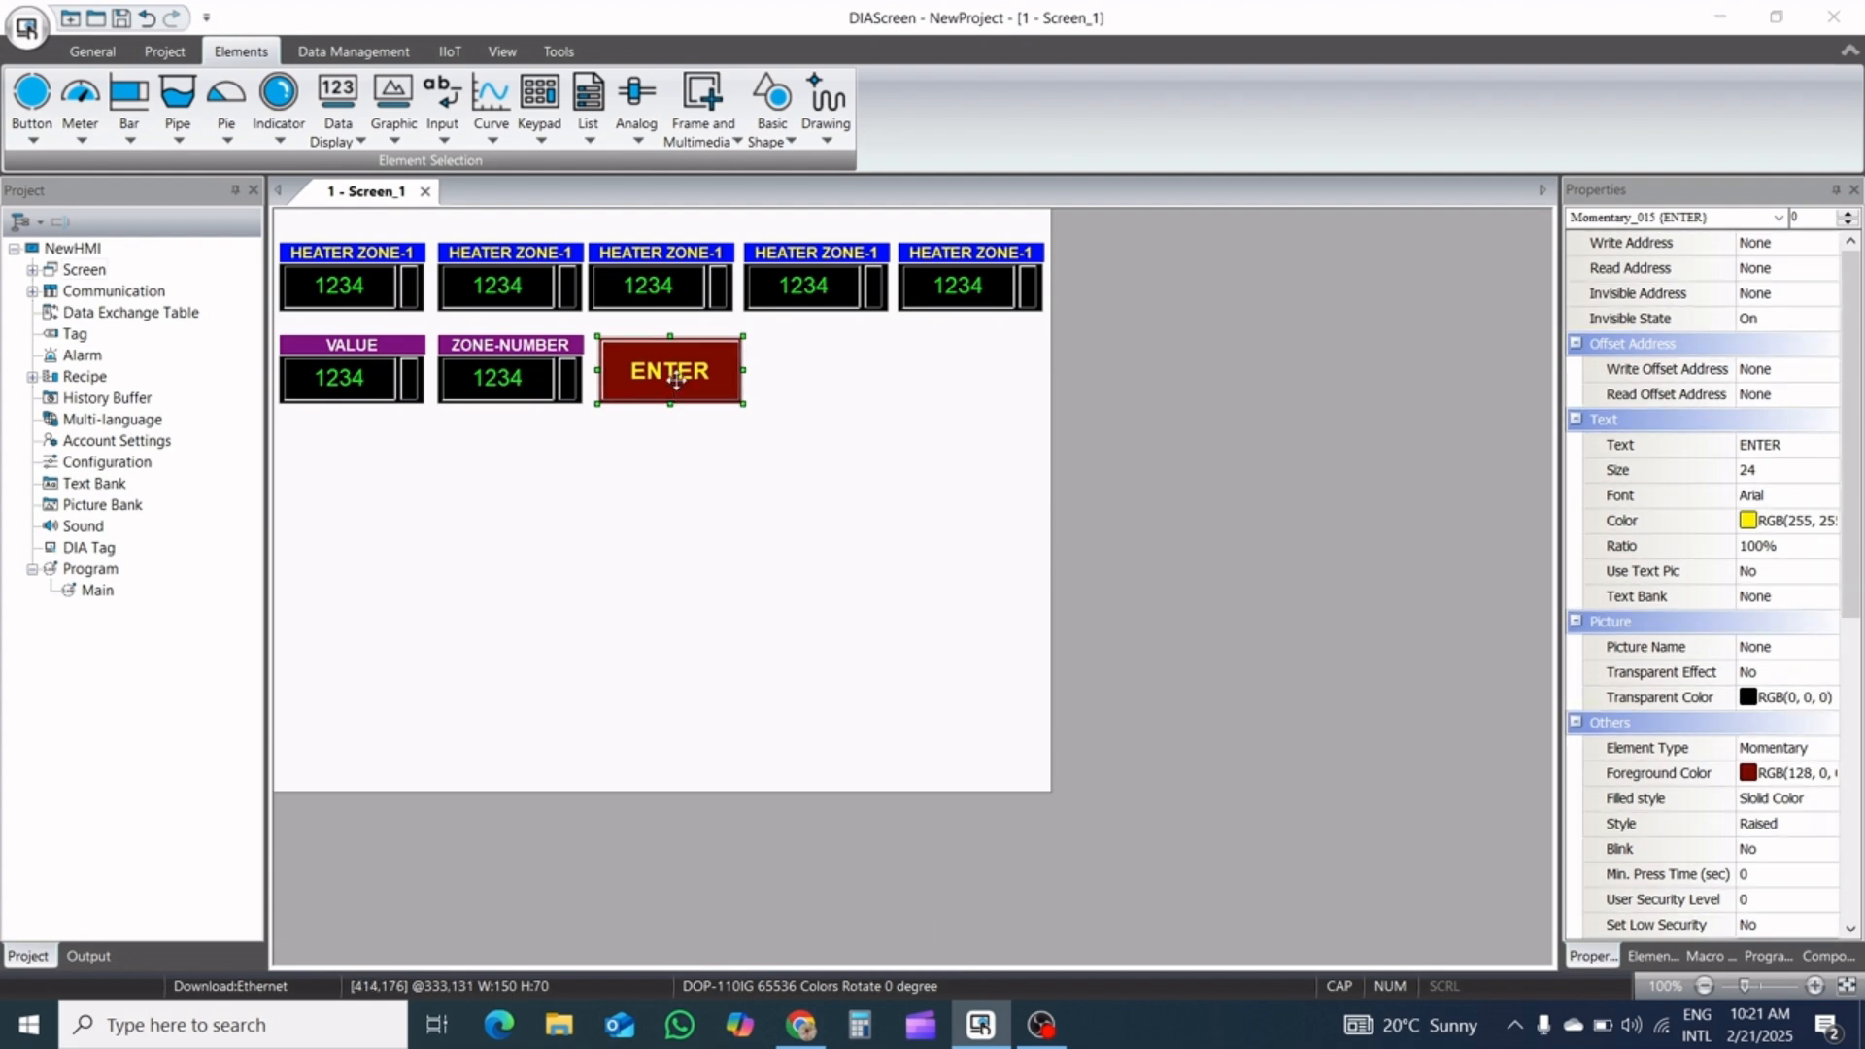
# Set the ENTER button's write address to internal memory bit $104.0
pyautogui.doubleClick(676, 378)
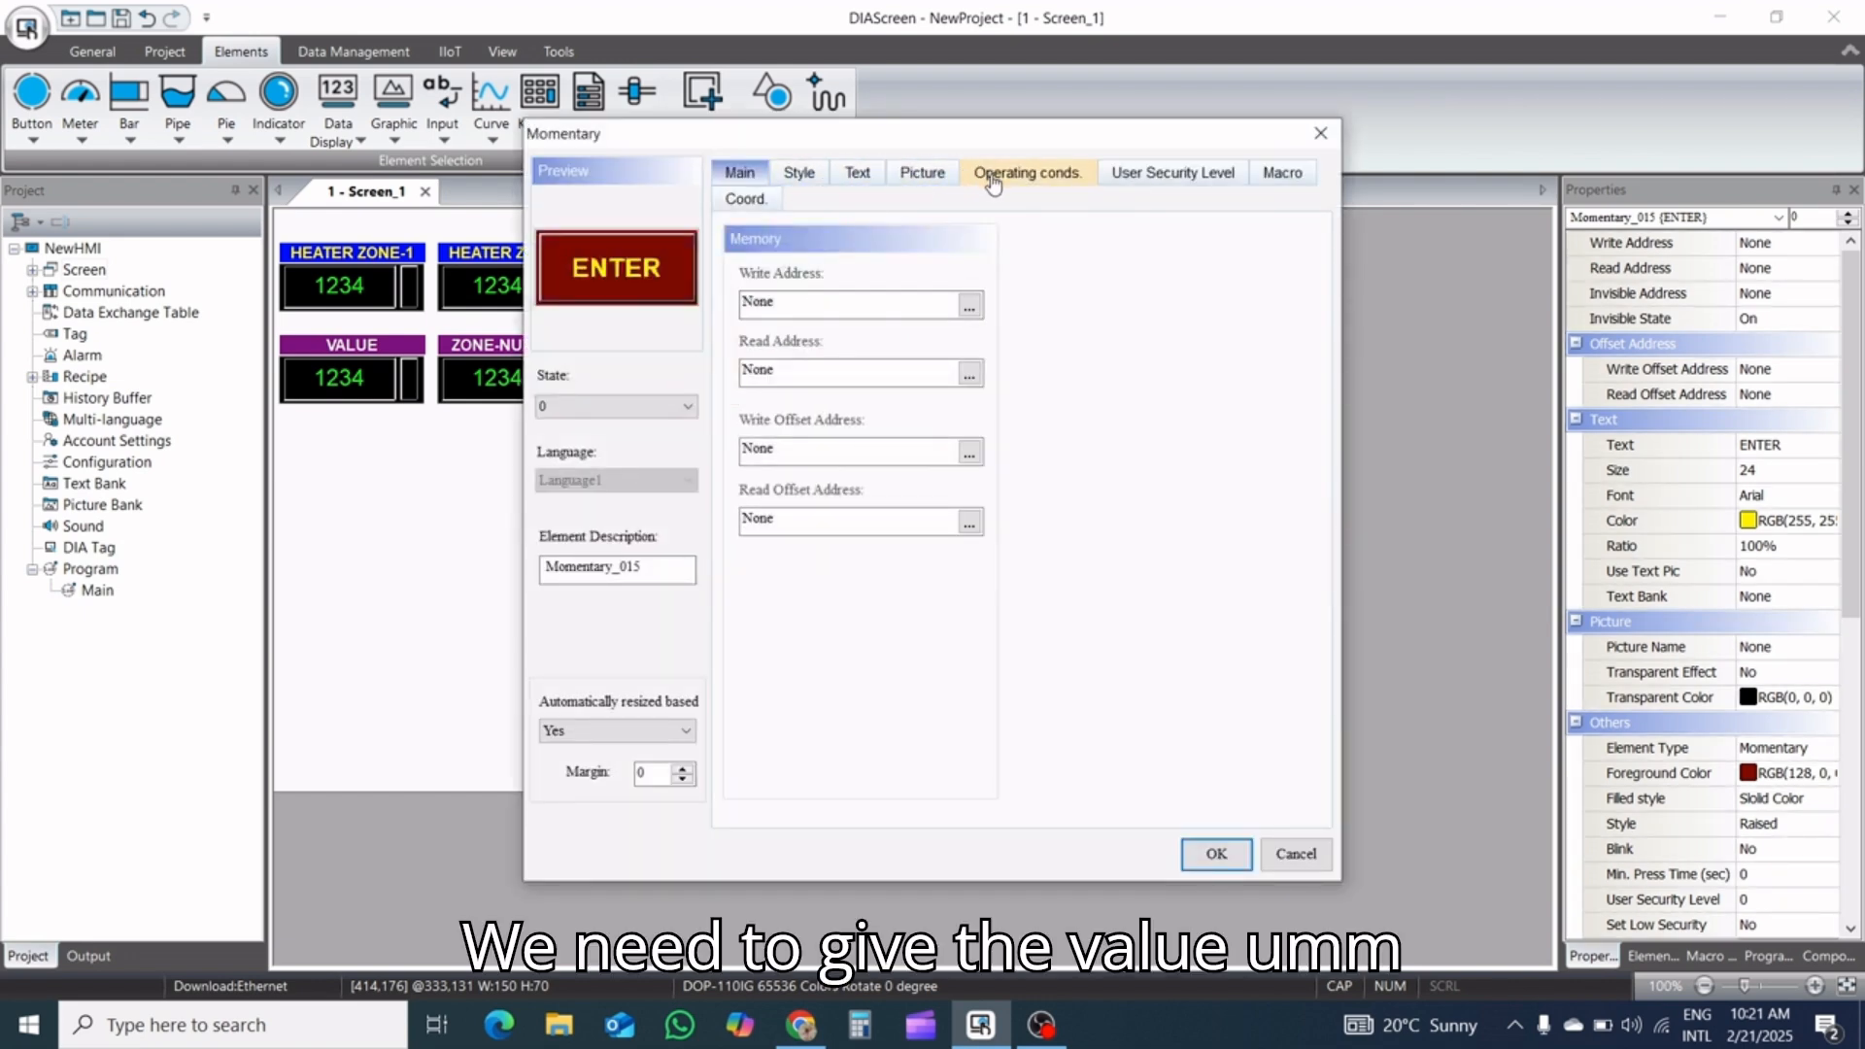
pyautogui.click(971, 305)
pyautogui.click(947, 233)
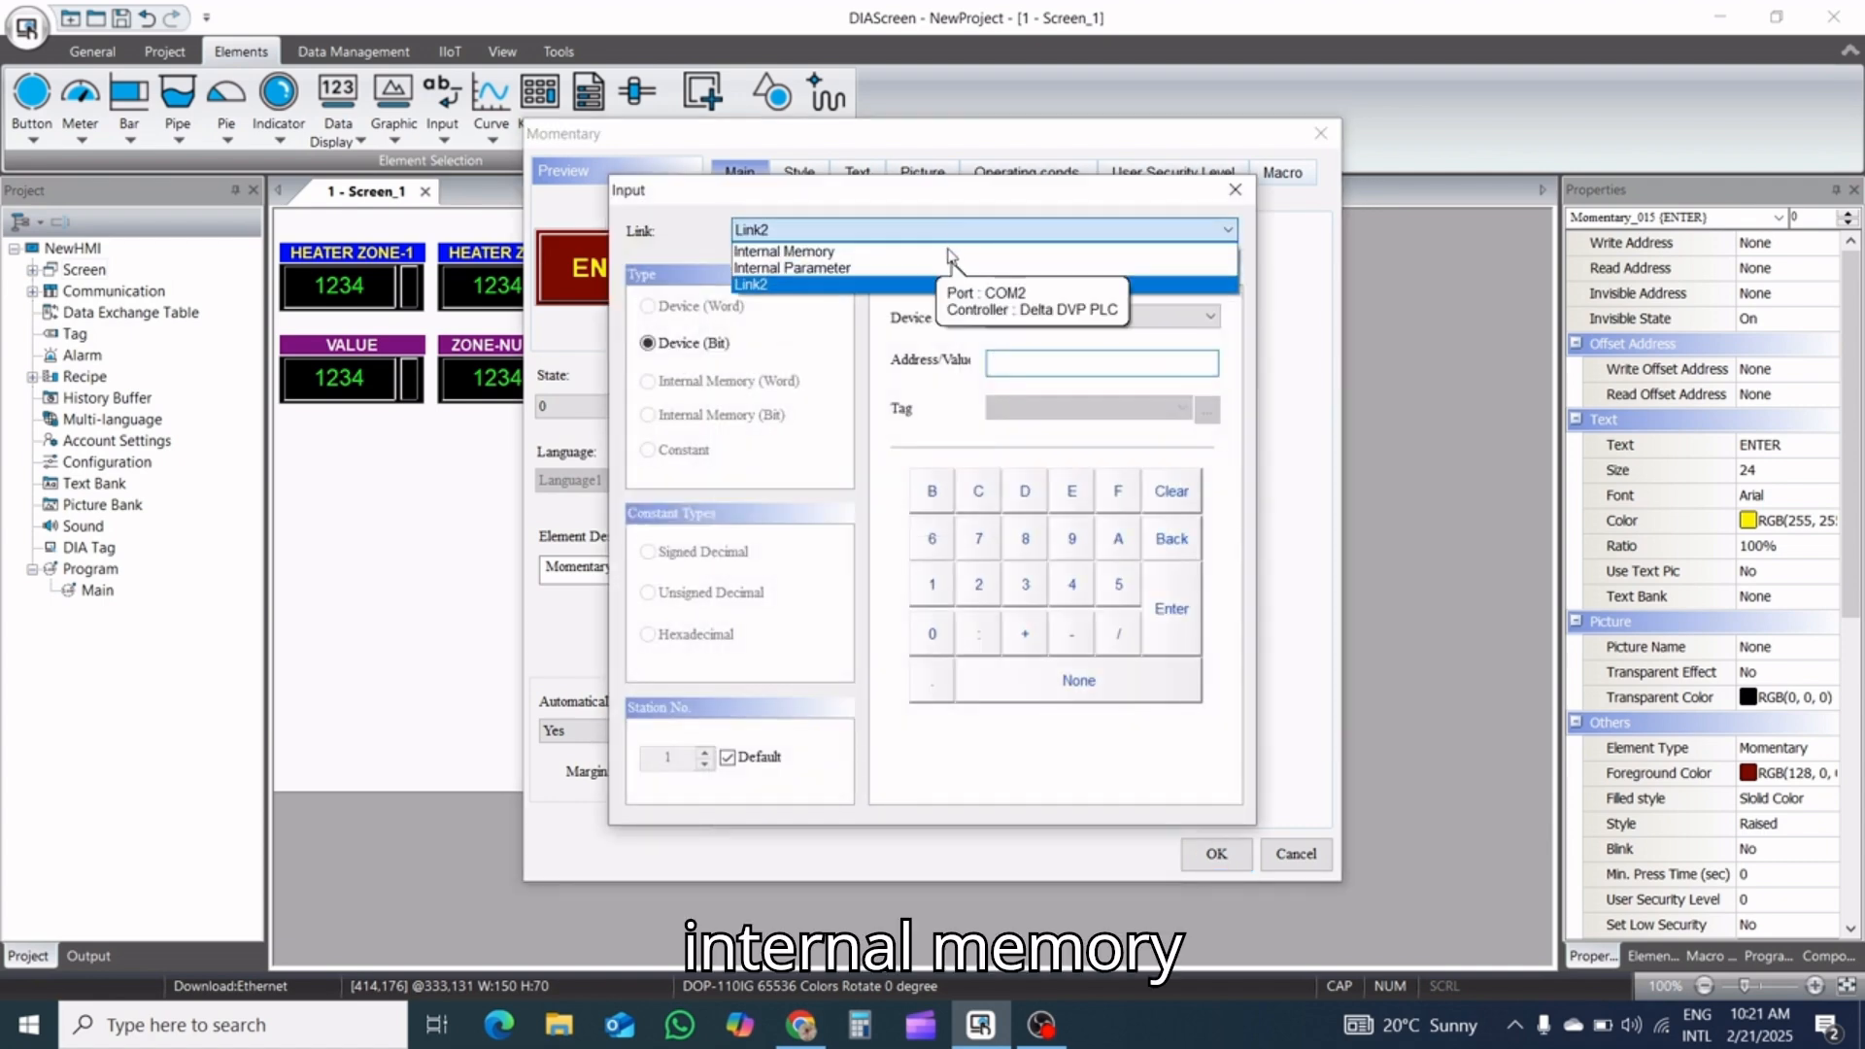
pyautogui.click(933, 251)
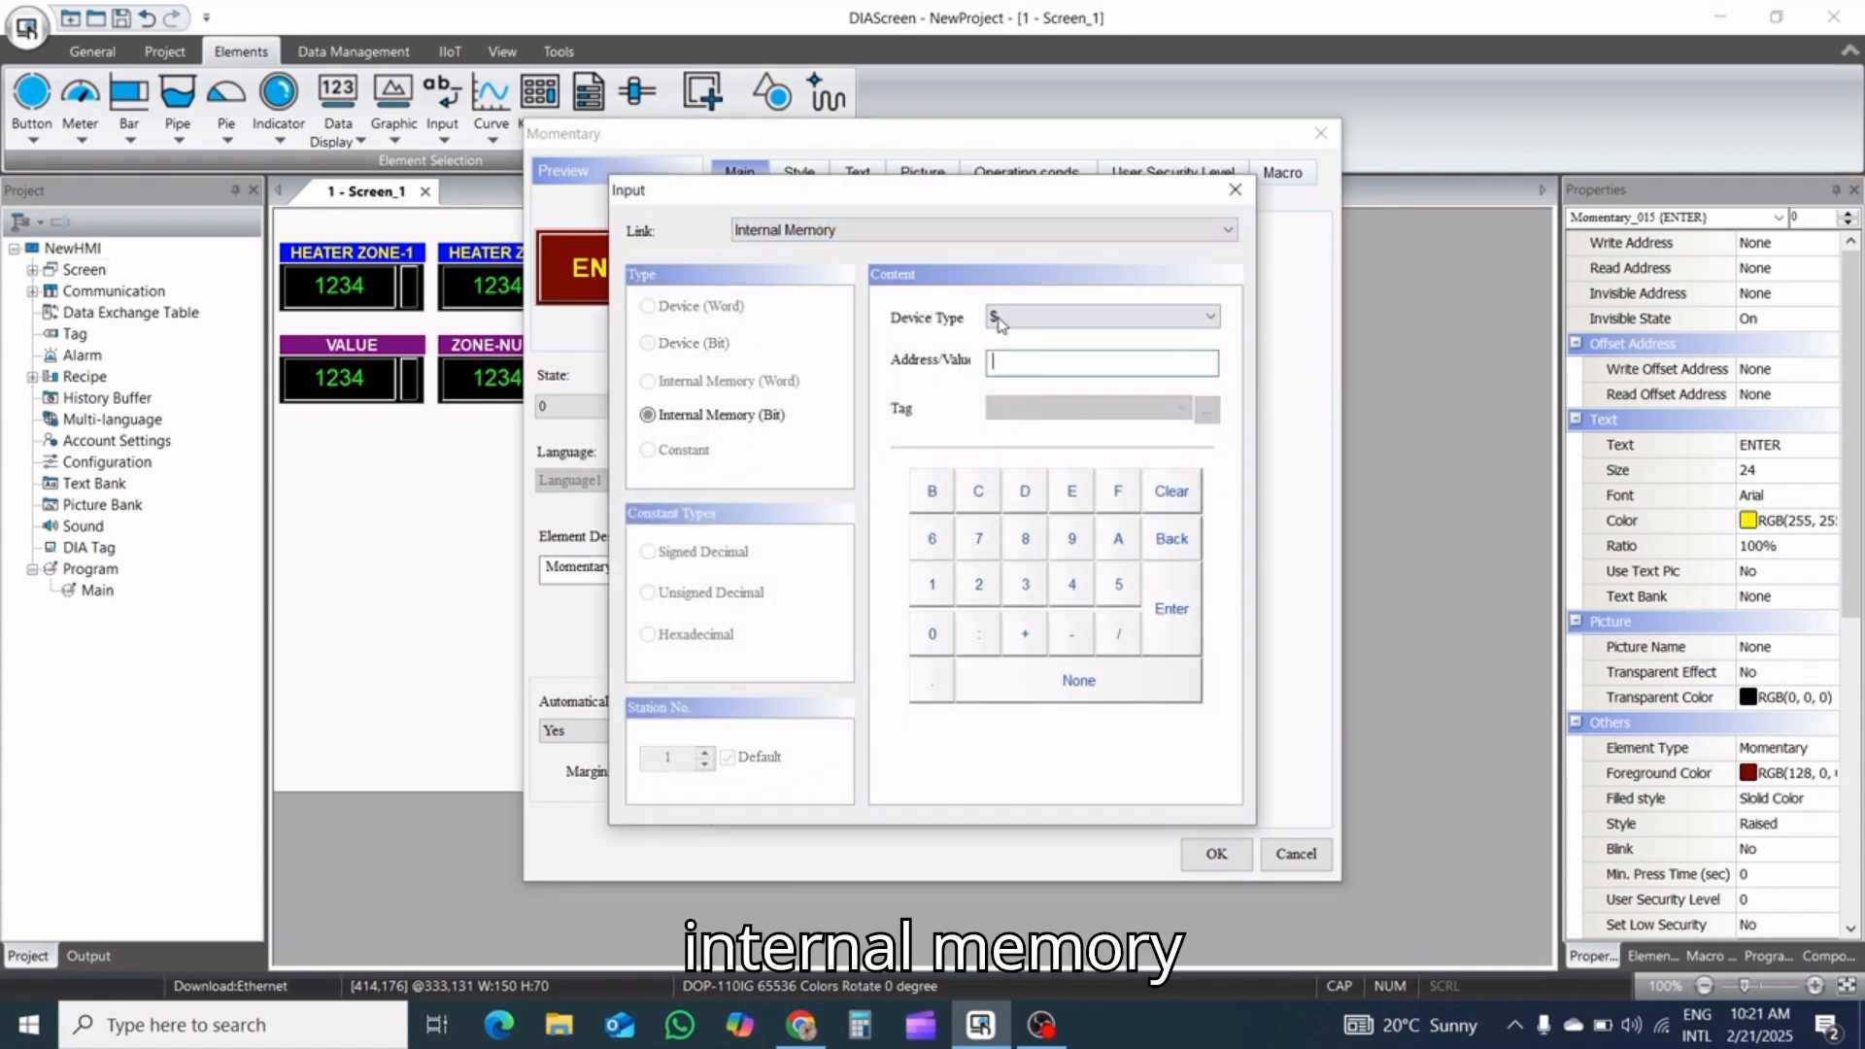
pyautogui.click(1023, 371)
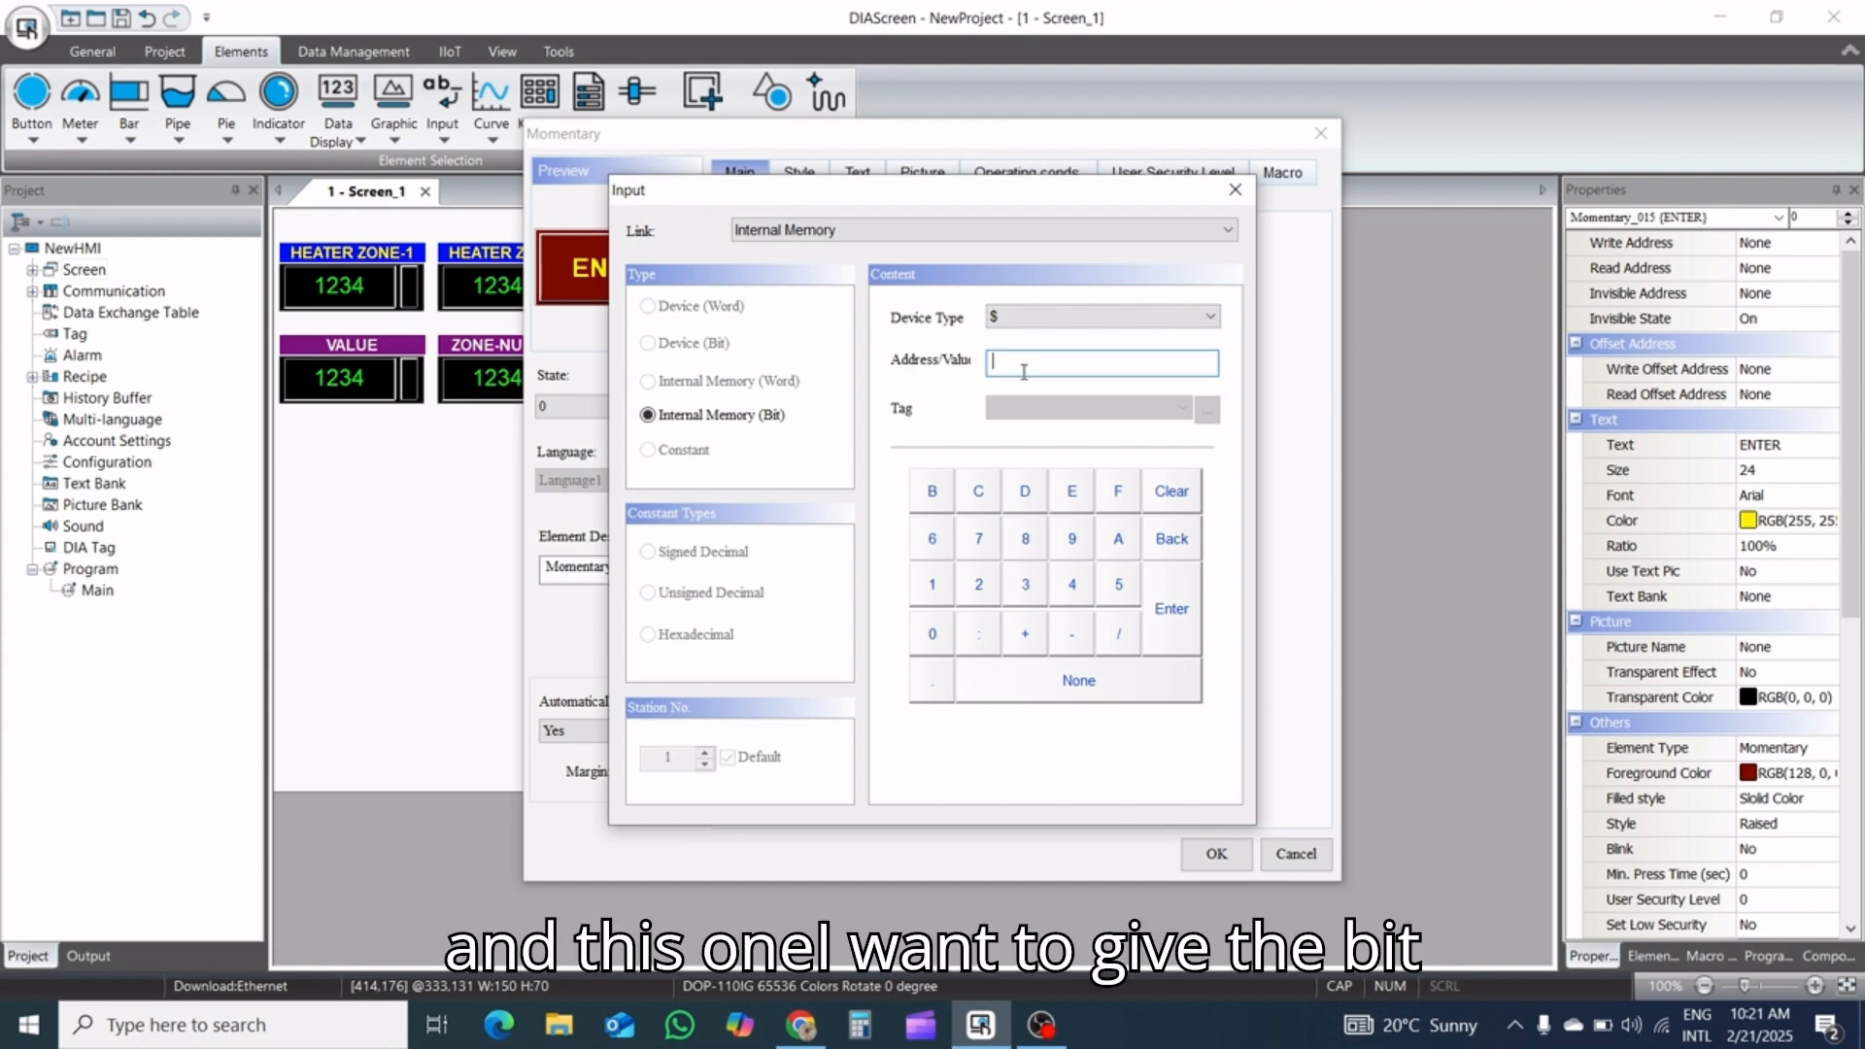
pyautogui.click(946, 592)
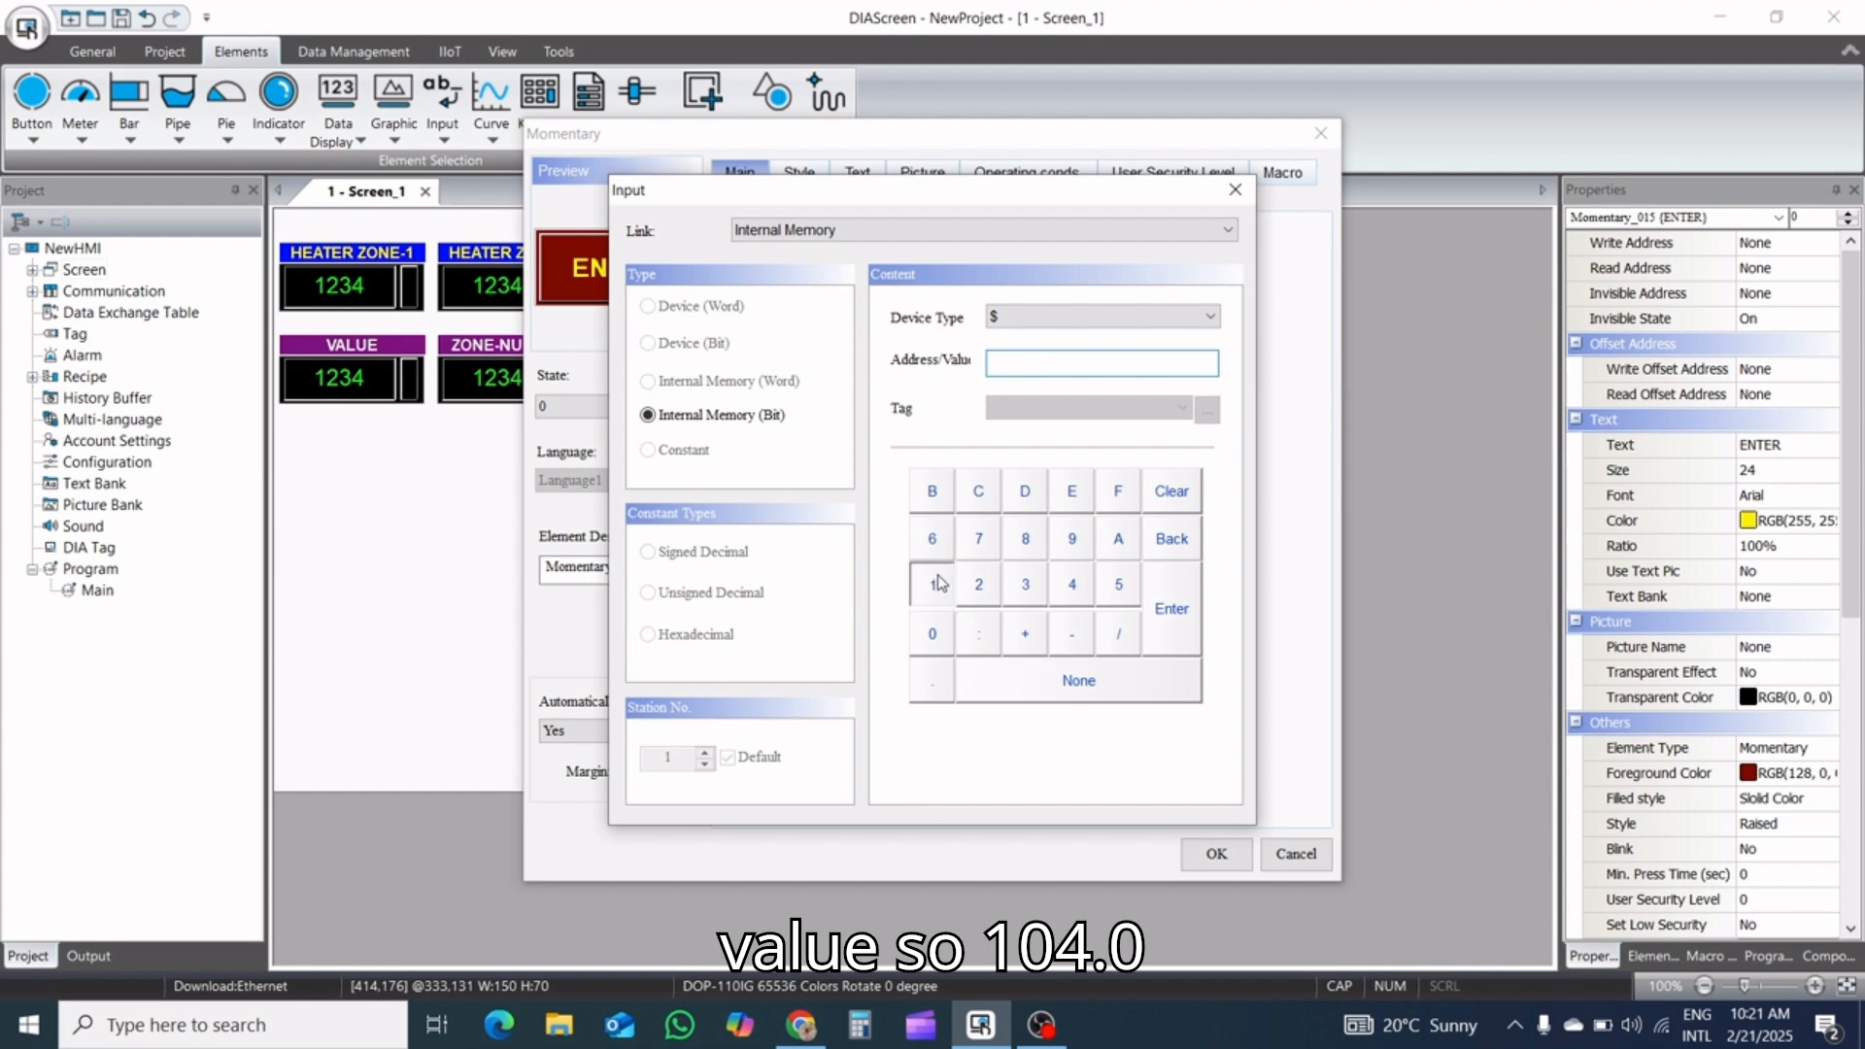
pyautogui.click(954, 638)
pyautogui.click(1072, 586)
pyautogui.click(932, 678)
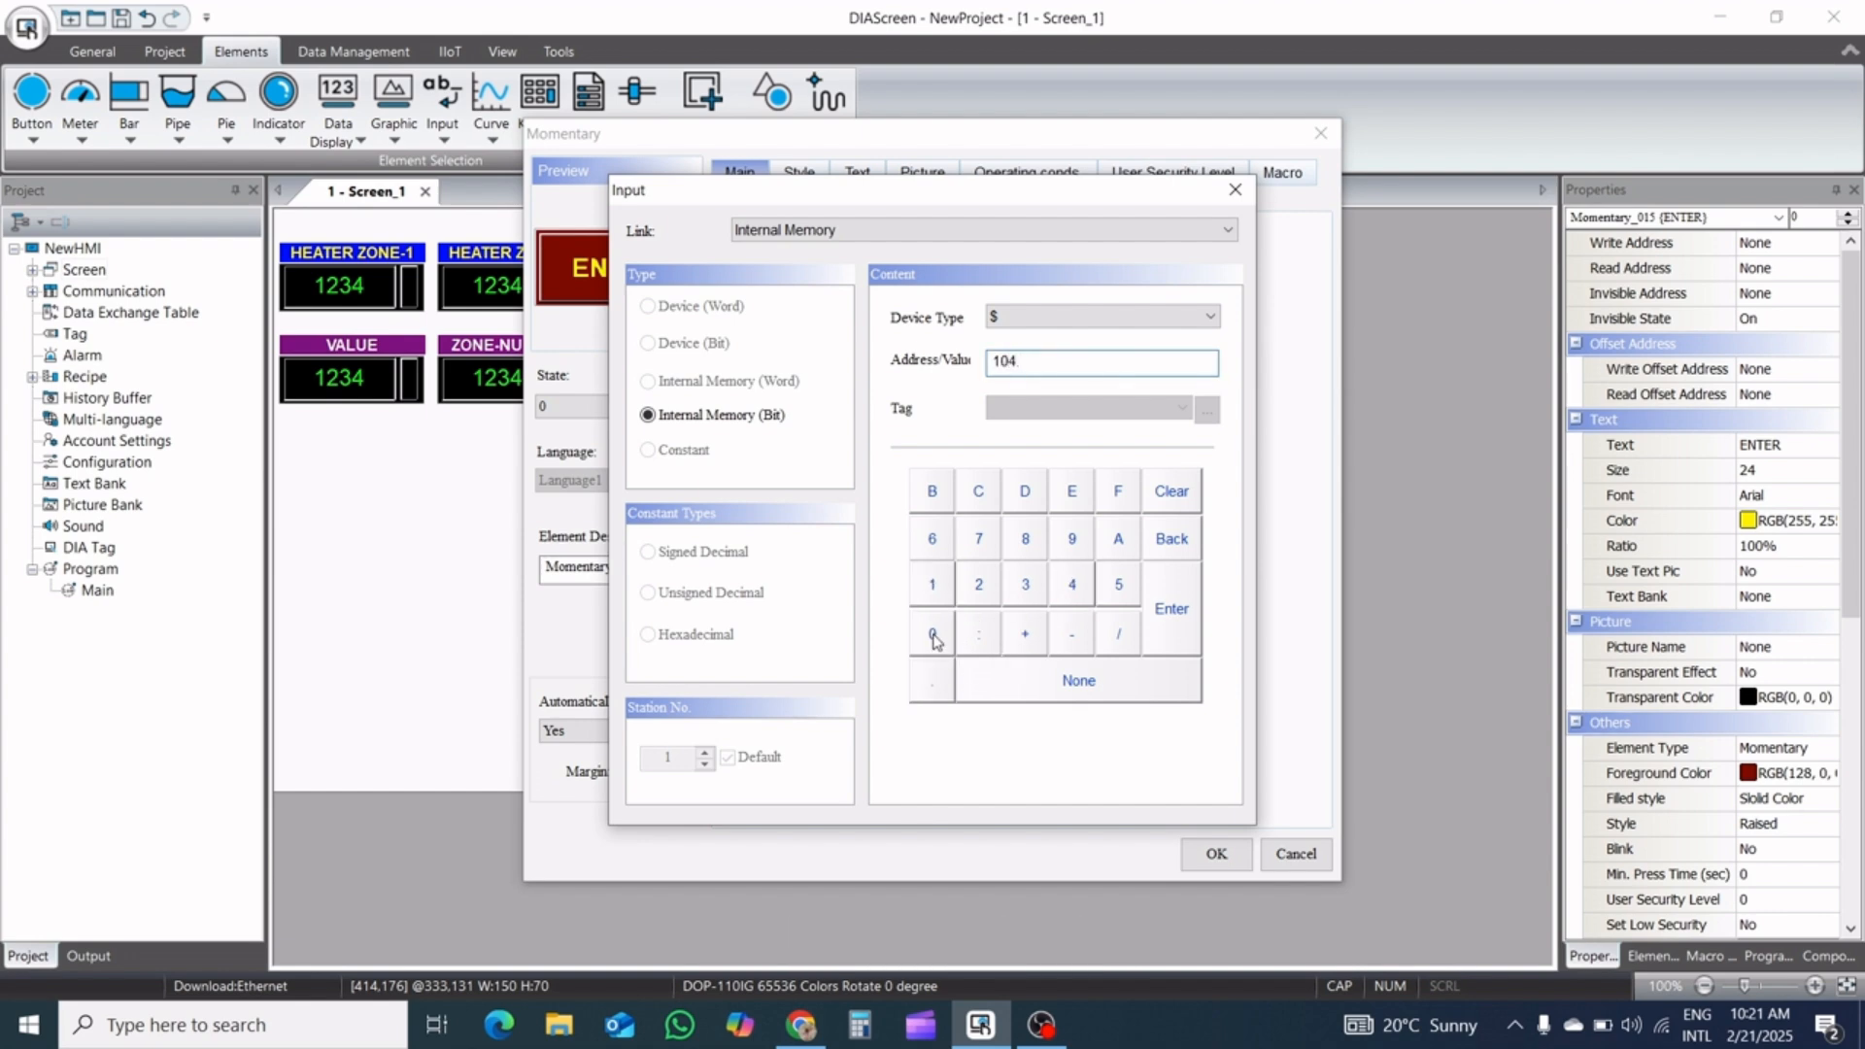
pyautogui.click(934, 637)
pyautogui.click(1191, 611)
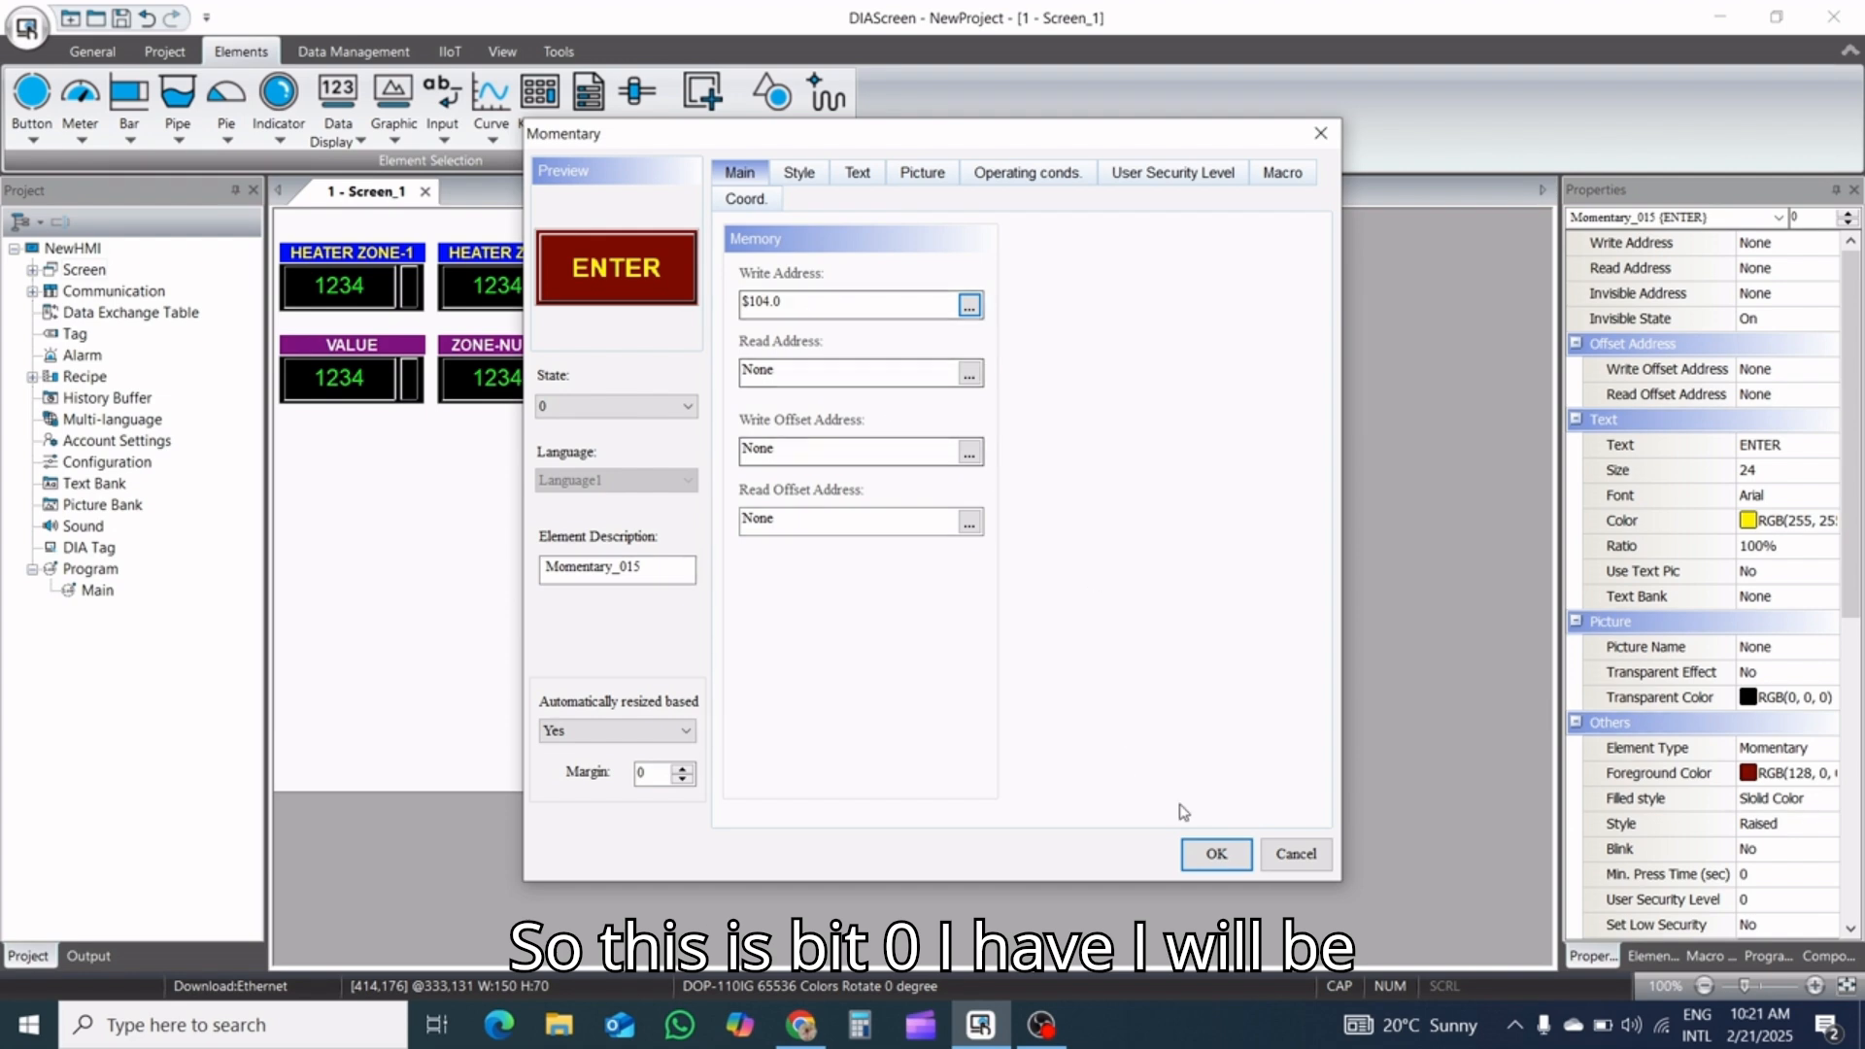
pyautogui.click(1220, 862)
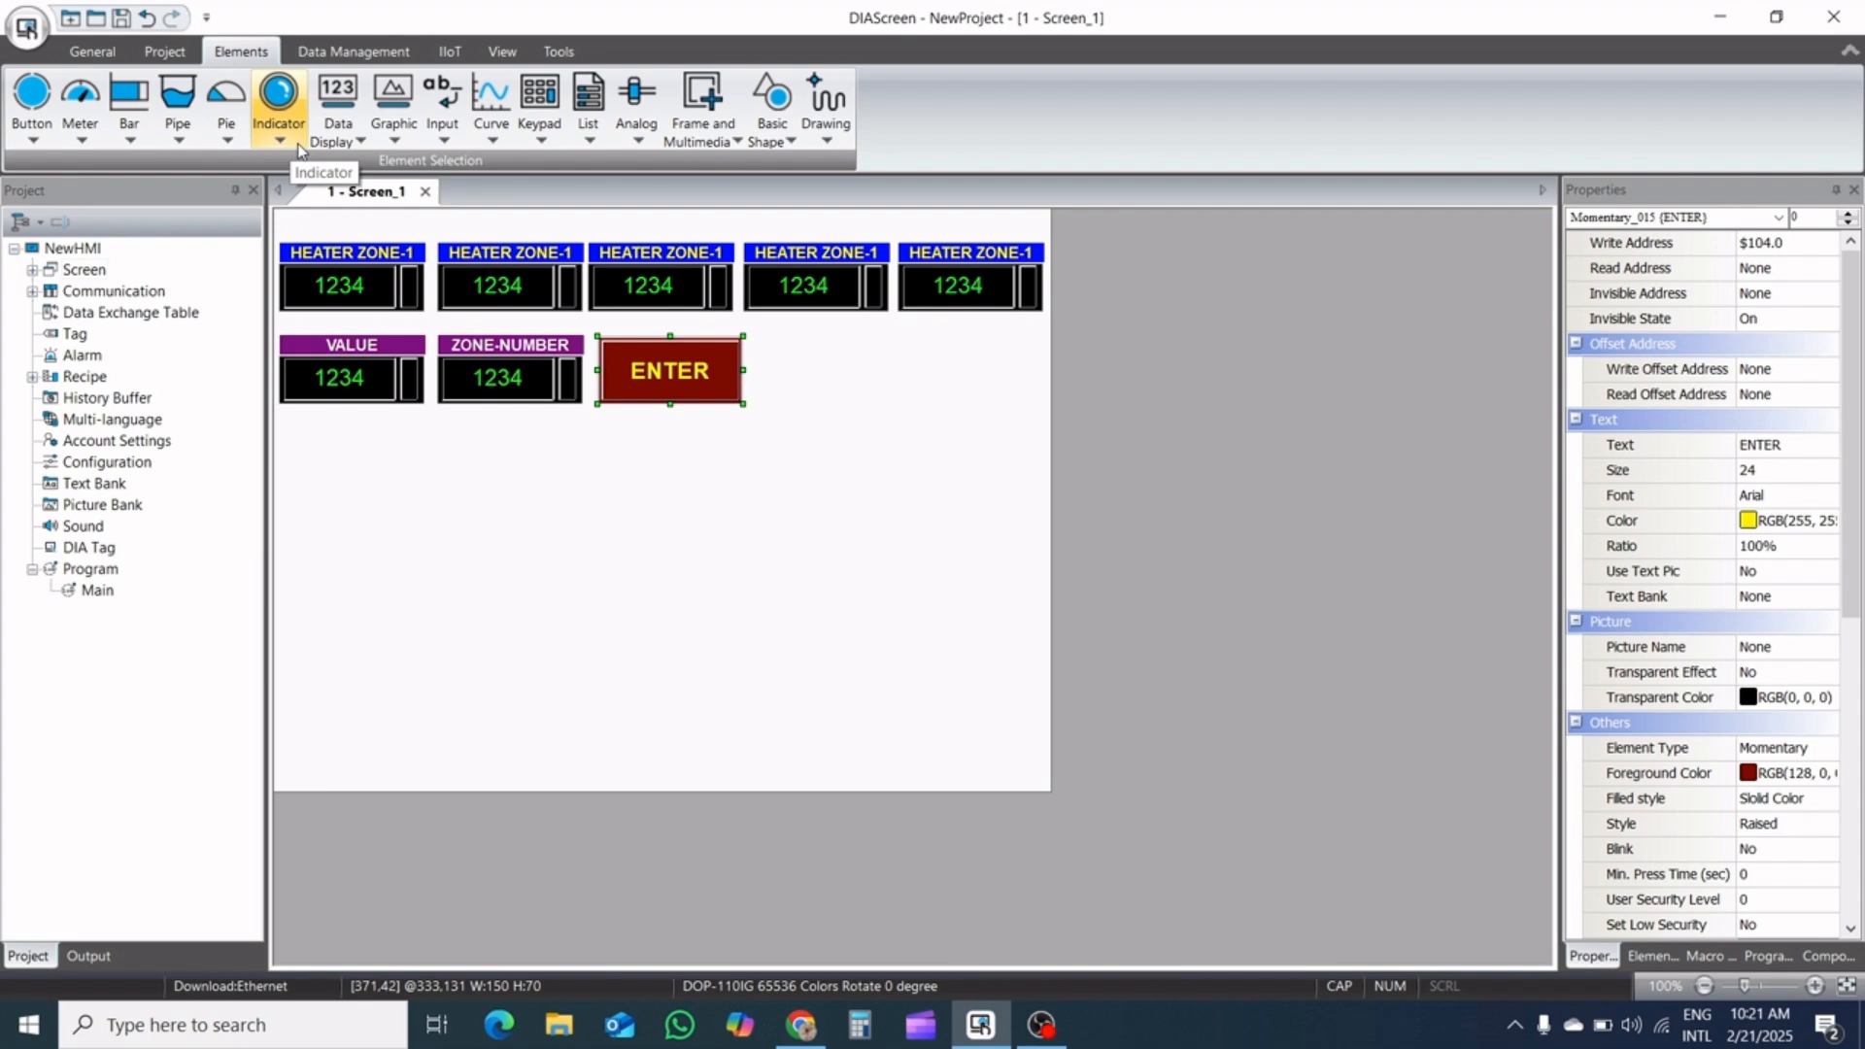
# Add a Moving Sign about 485 × 33 below the VALUE, ZONE-NUMBER and ENTER elements, and open its settings
pyautogui.click(360, 142)
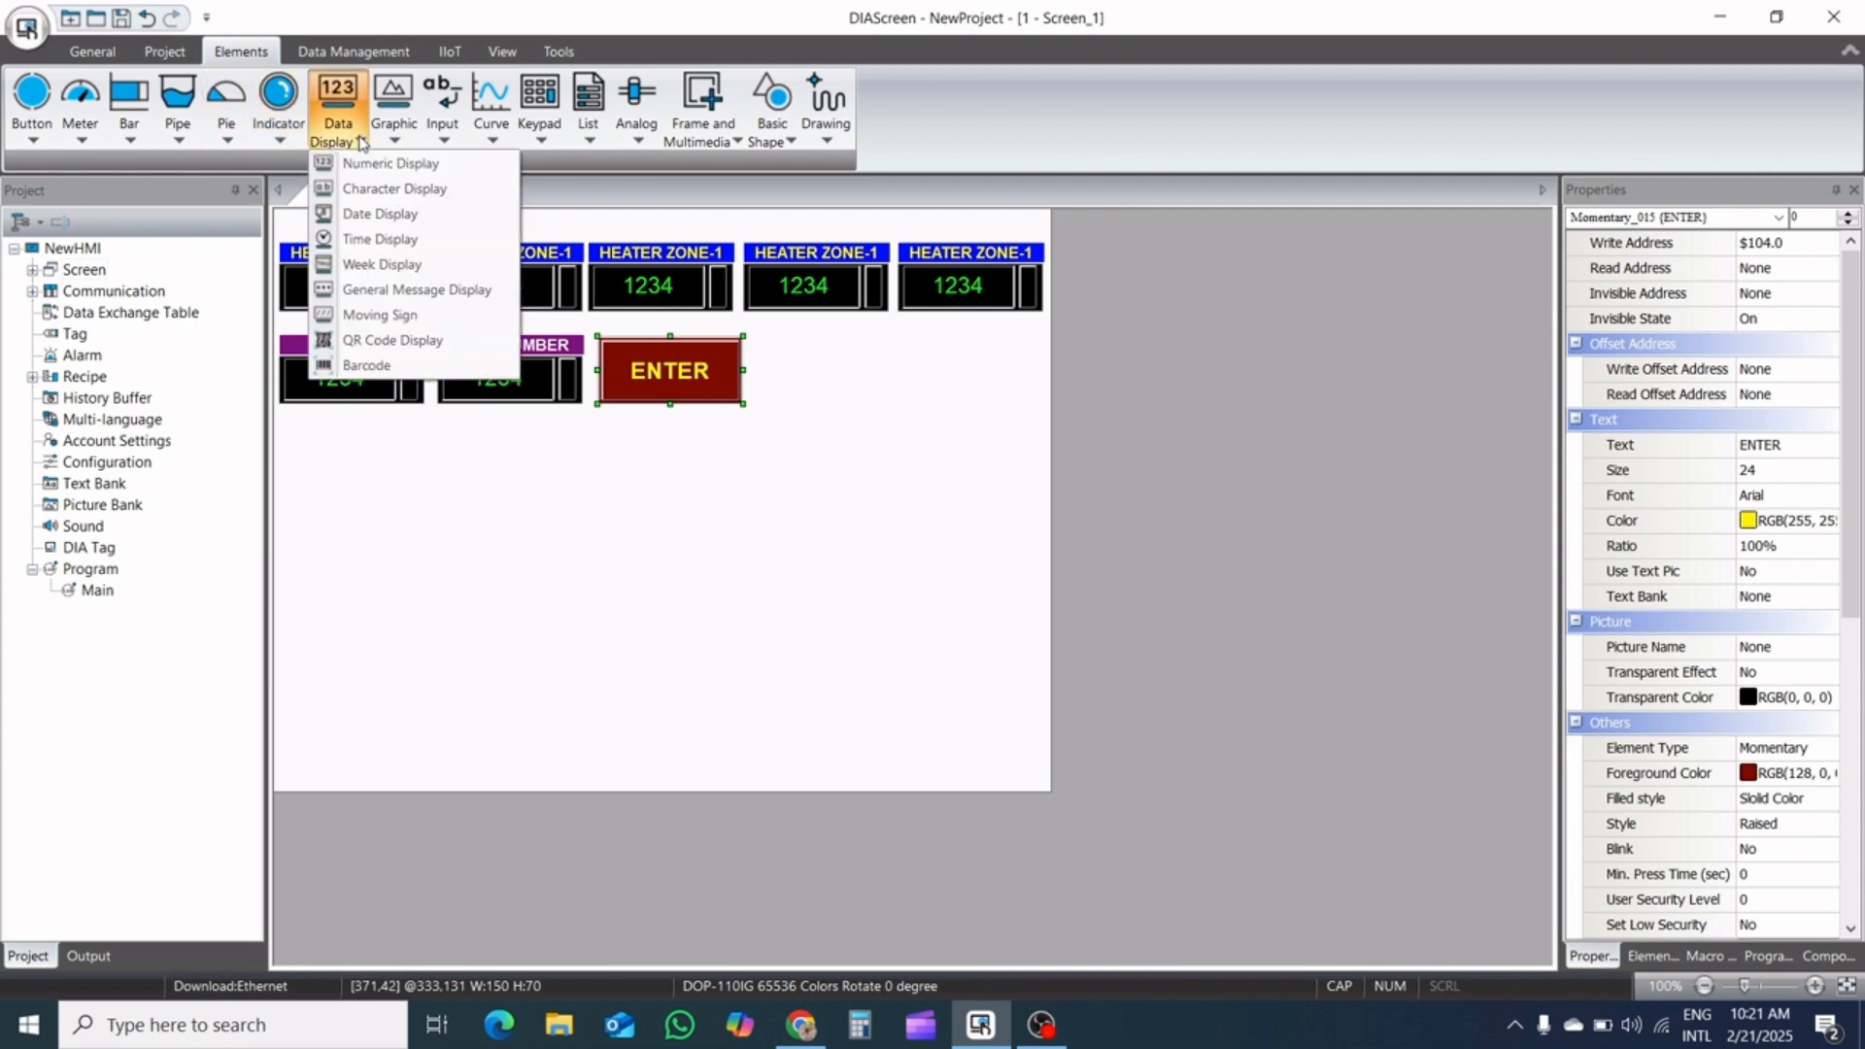
pyautogui.click(413, 315)
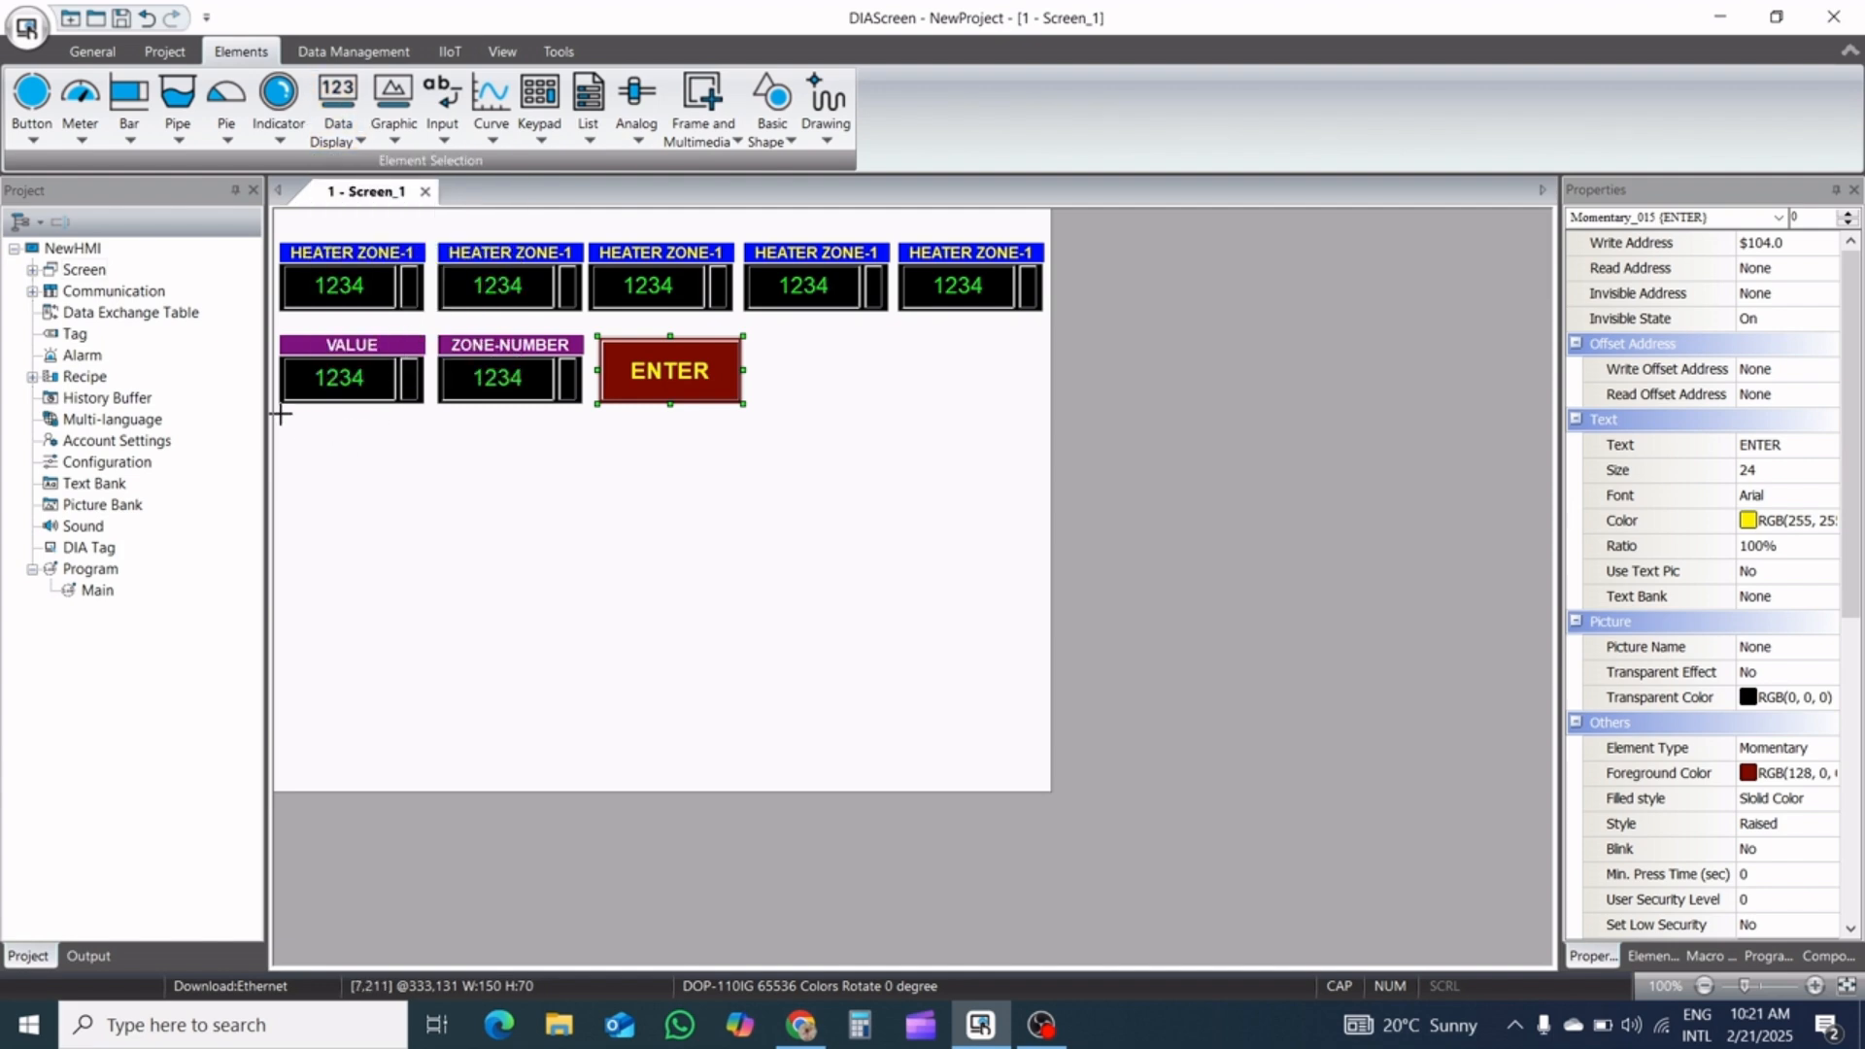
pyautogui.moveTo(280, 413); pyautogui.dragTo(751, 446)
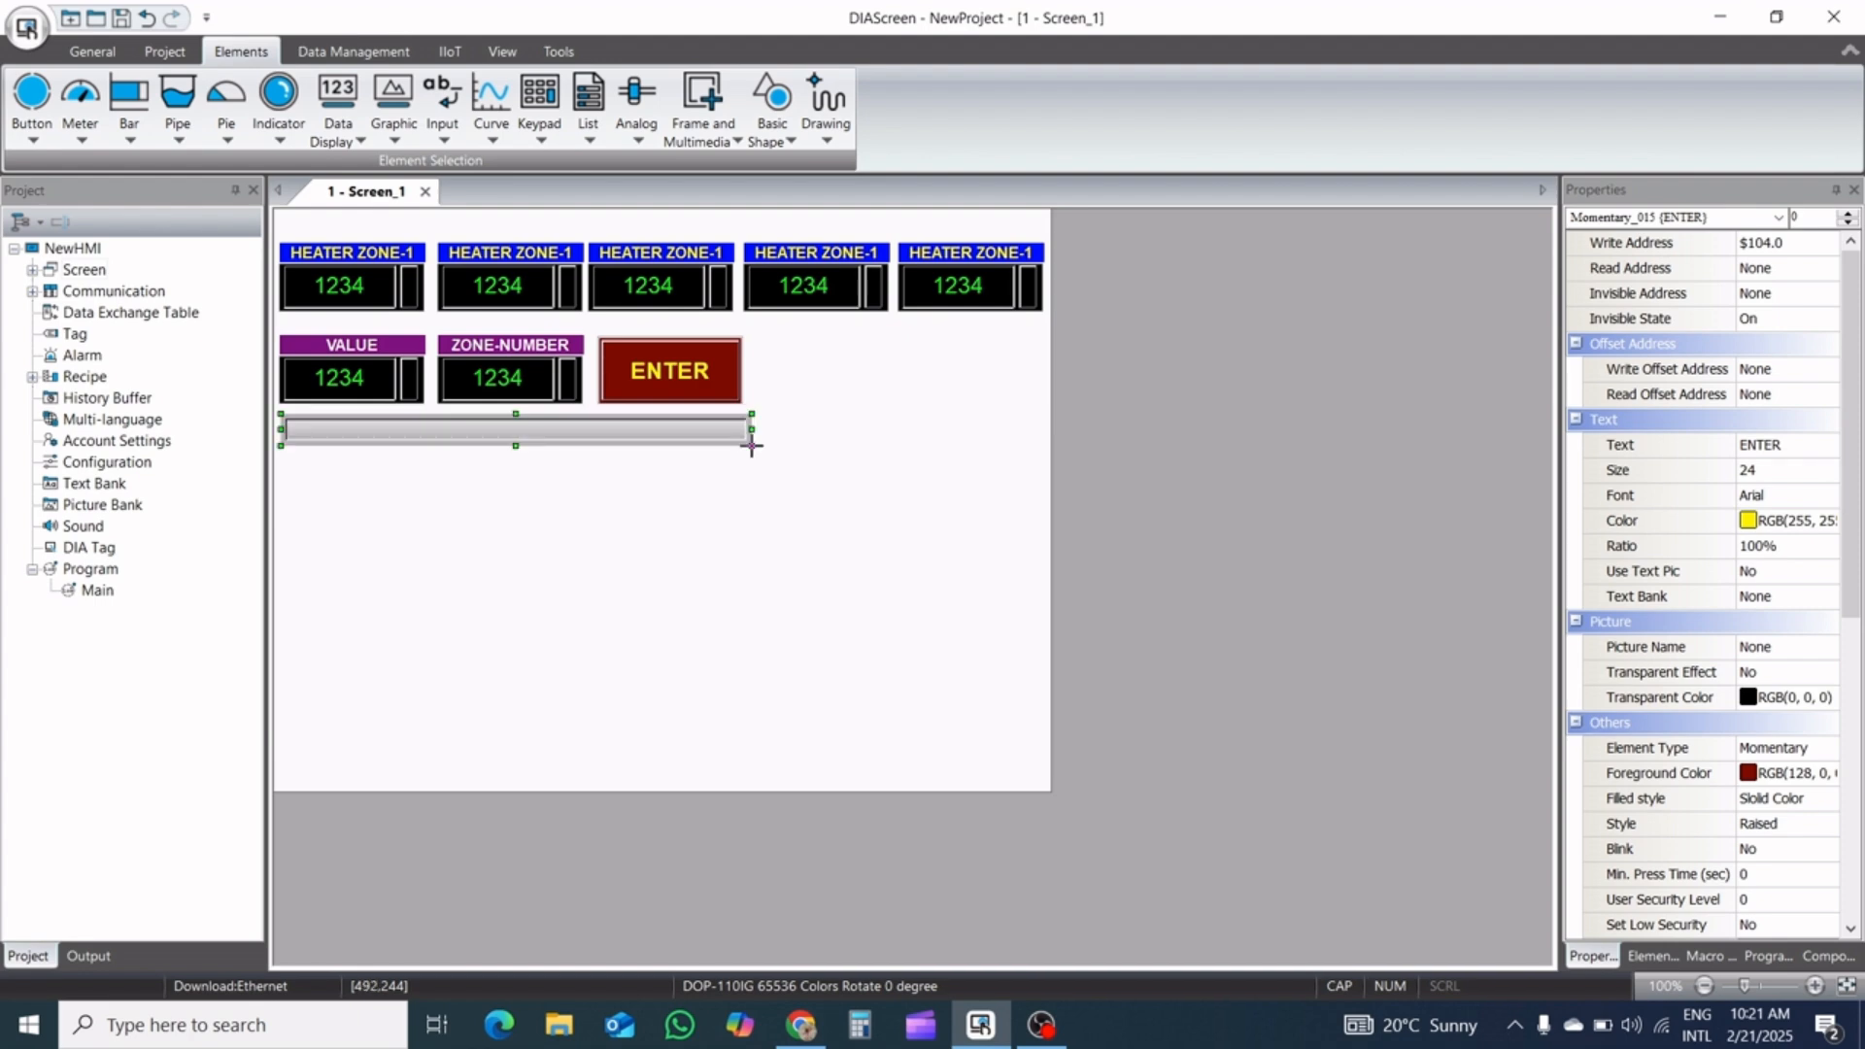
pyautogui.doubleClick(647, 424)
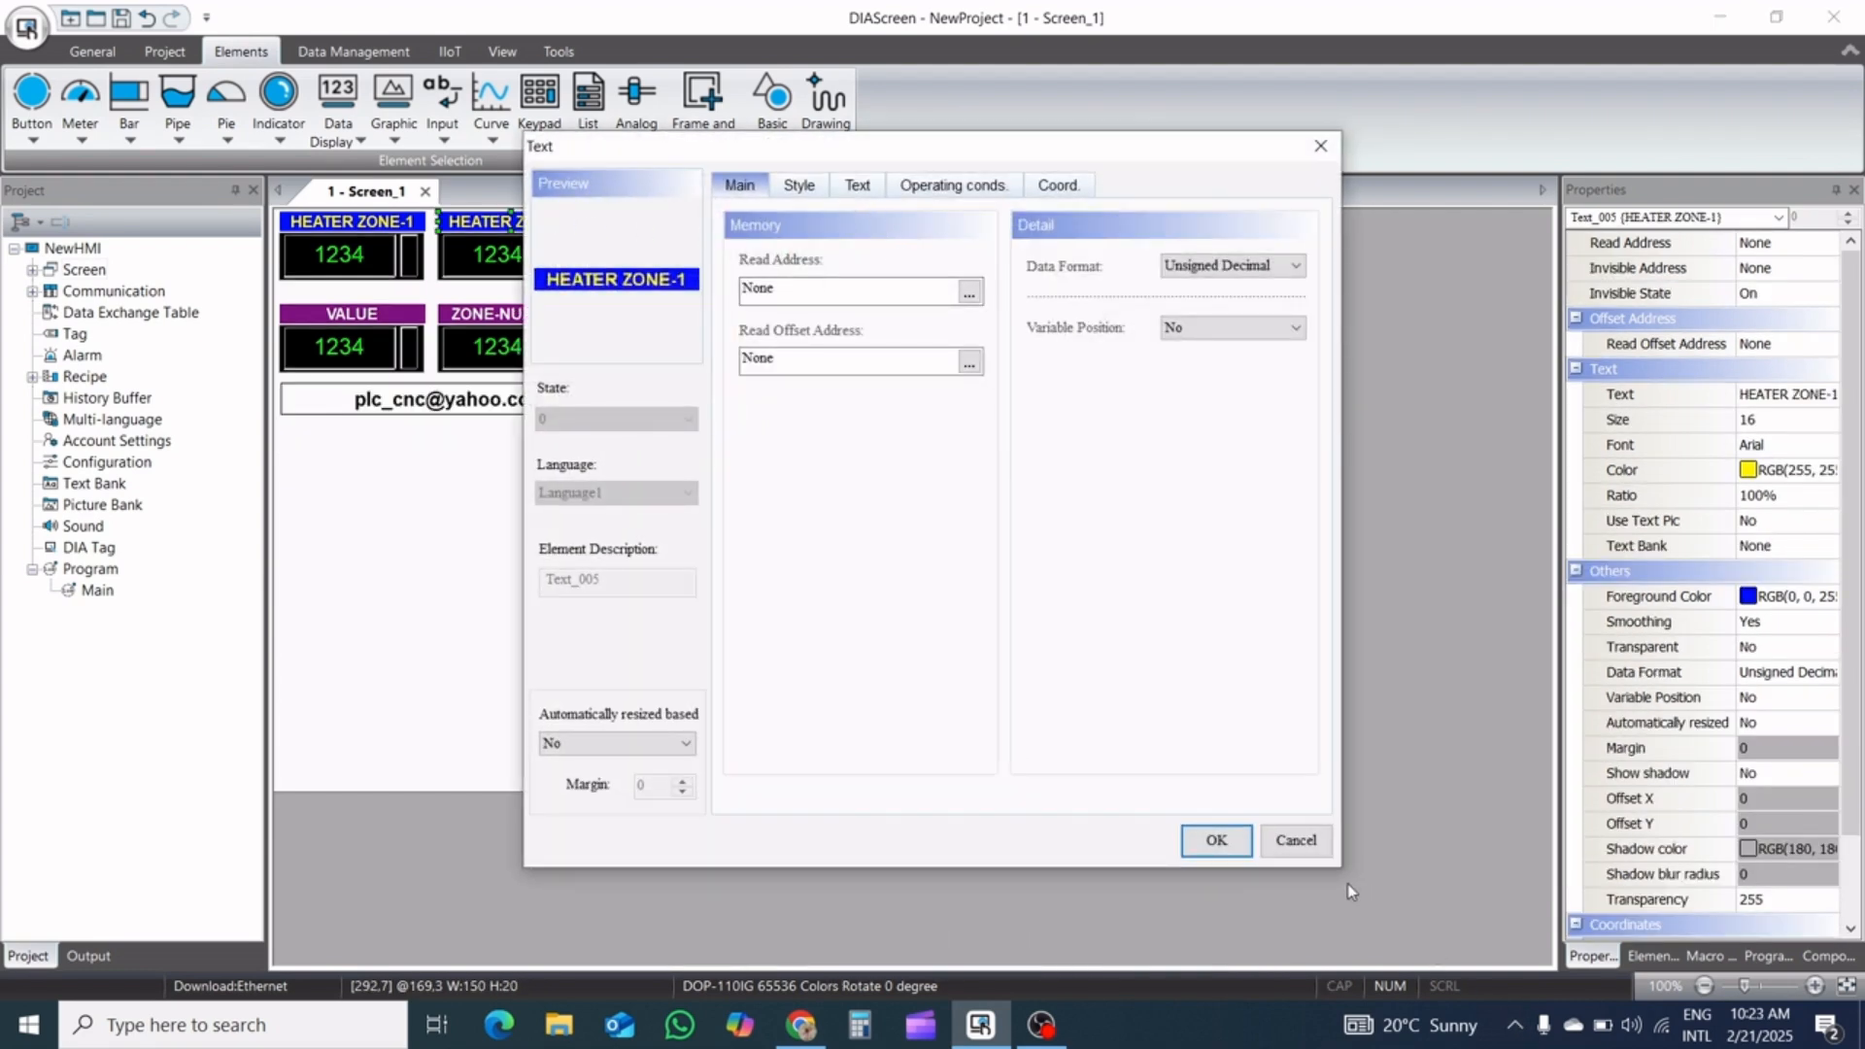
pyautogui.click(1299, 841)
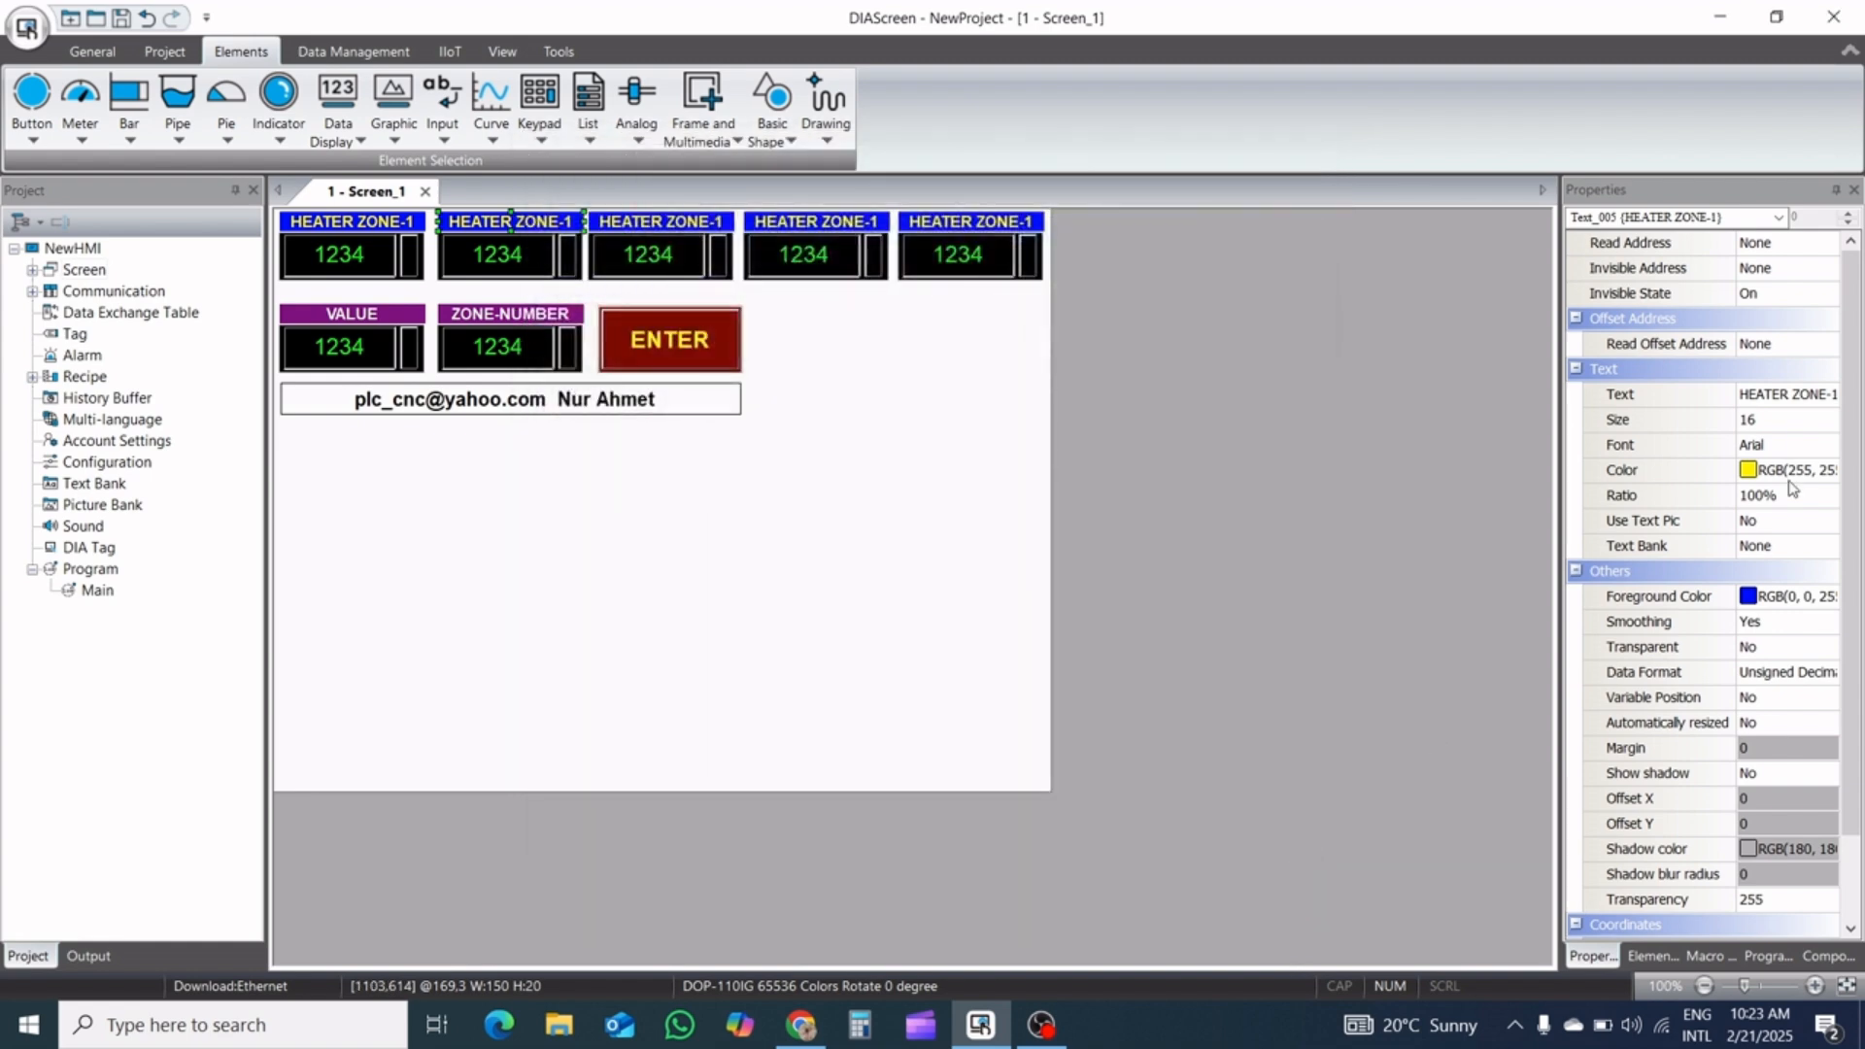
pyautogui.click(1831, 394)
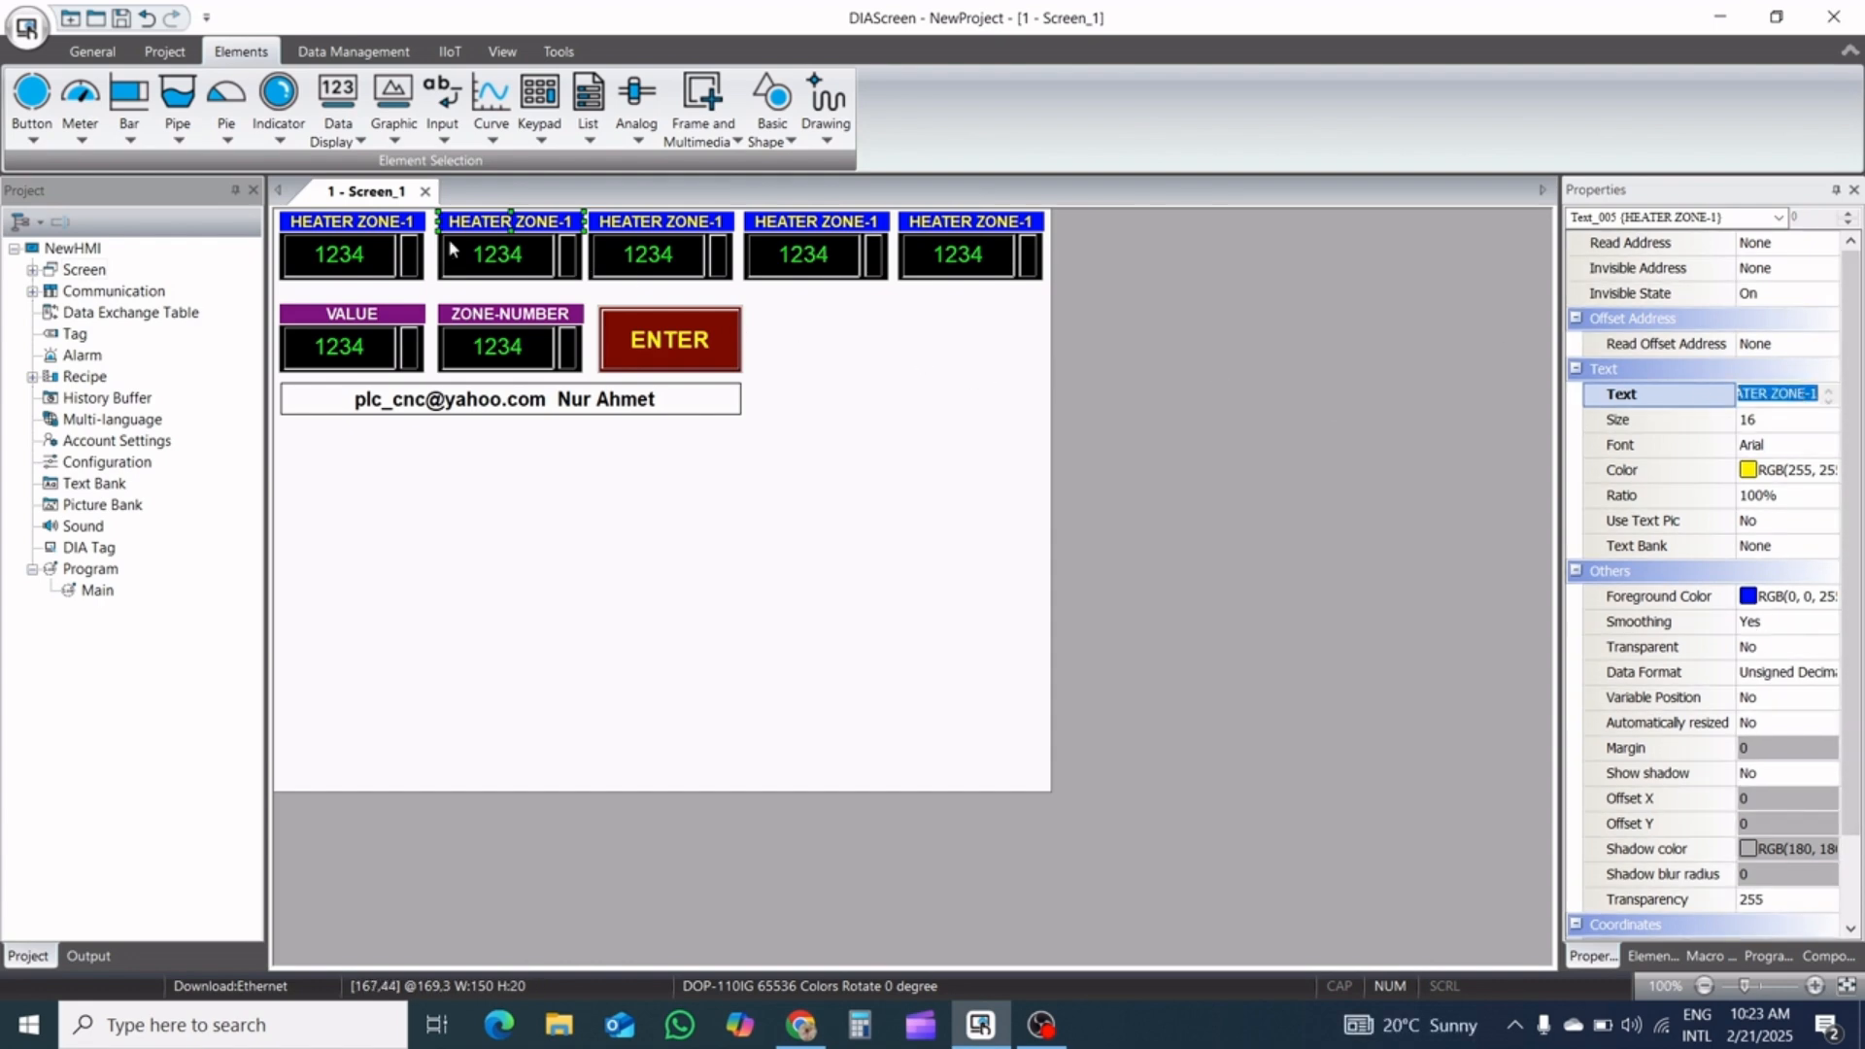
pyautogui.click(508, 215)
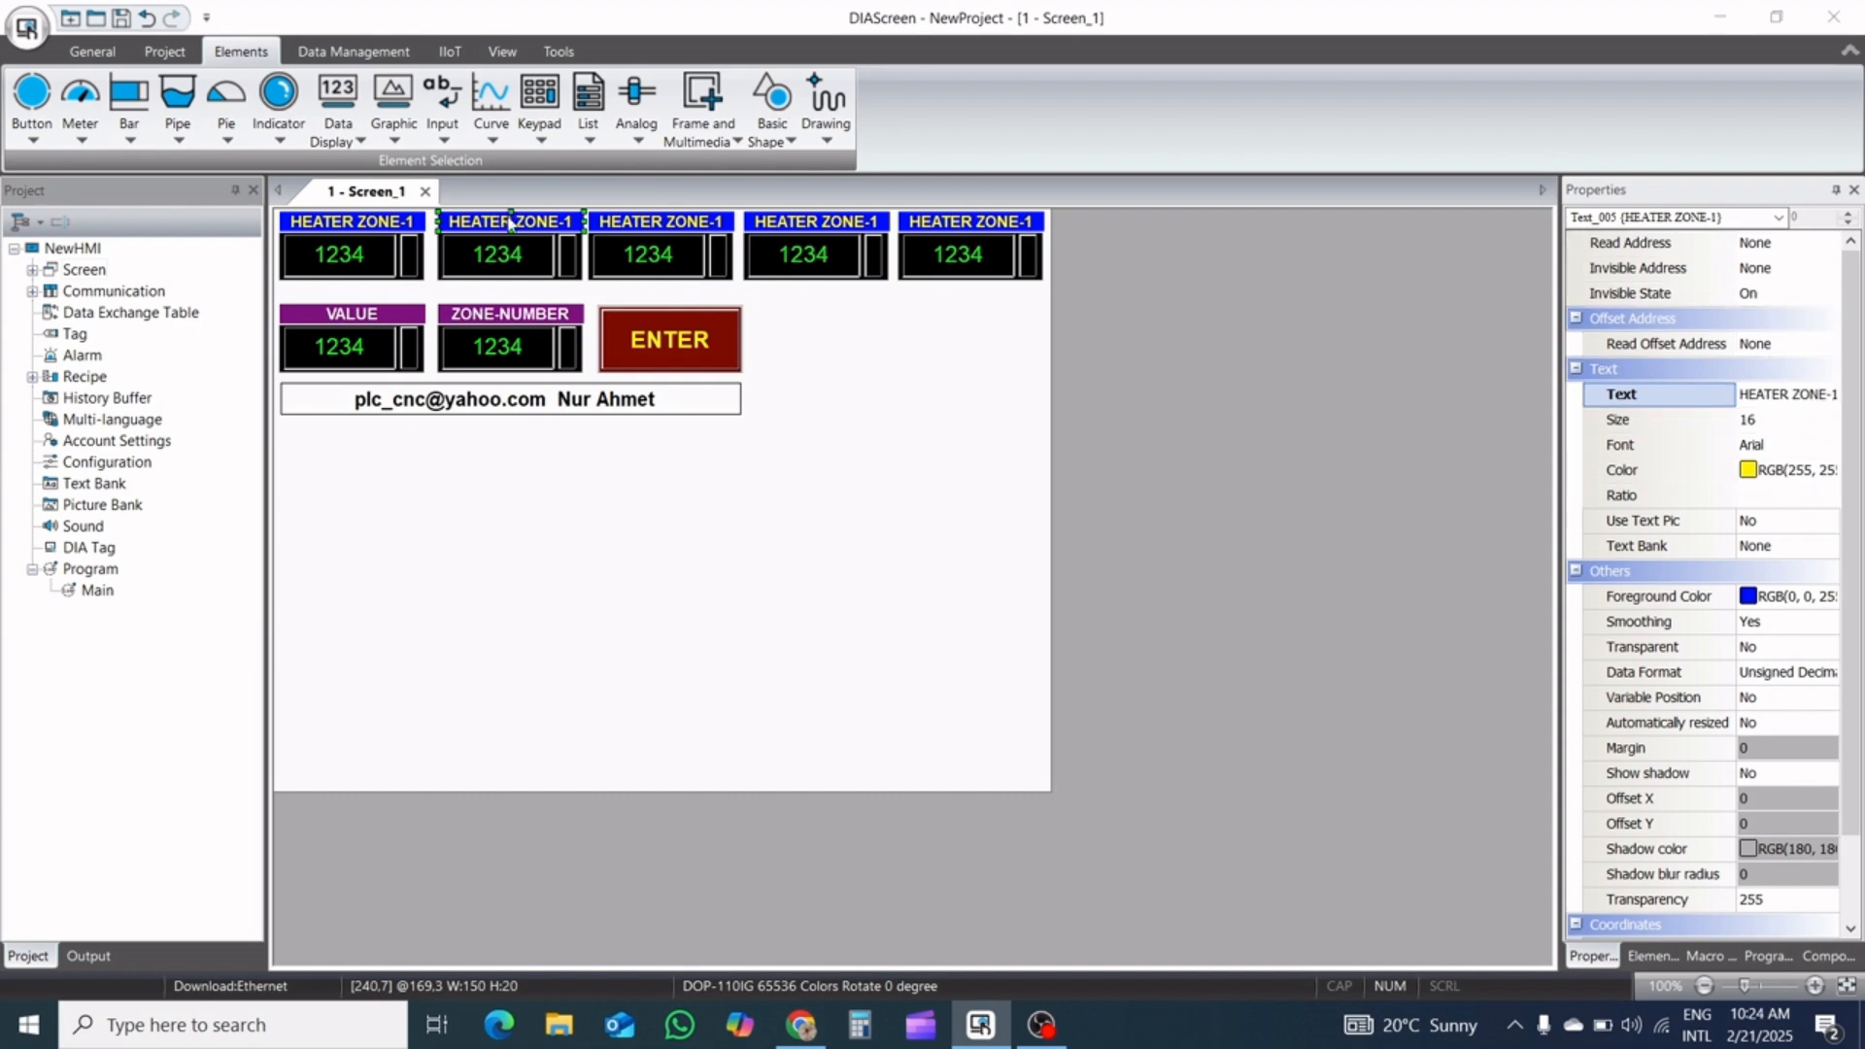
# Change the text of the second heater zone label to HEATER ZONE-2
pyautogui.doubleClick(508, 222)
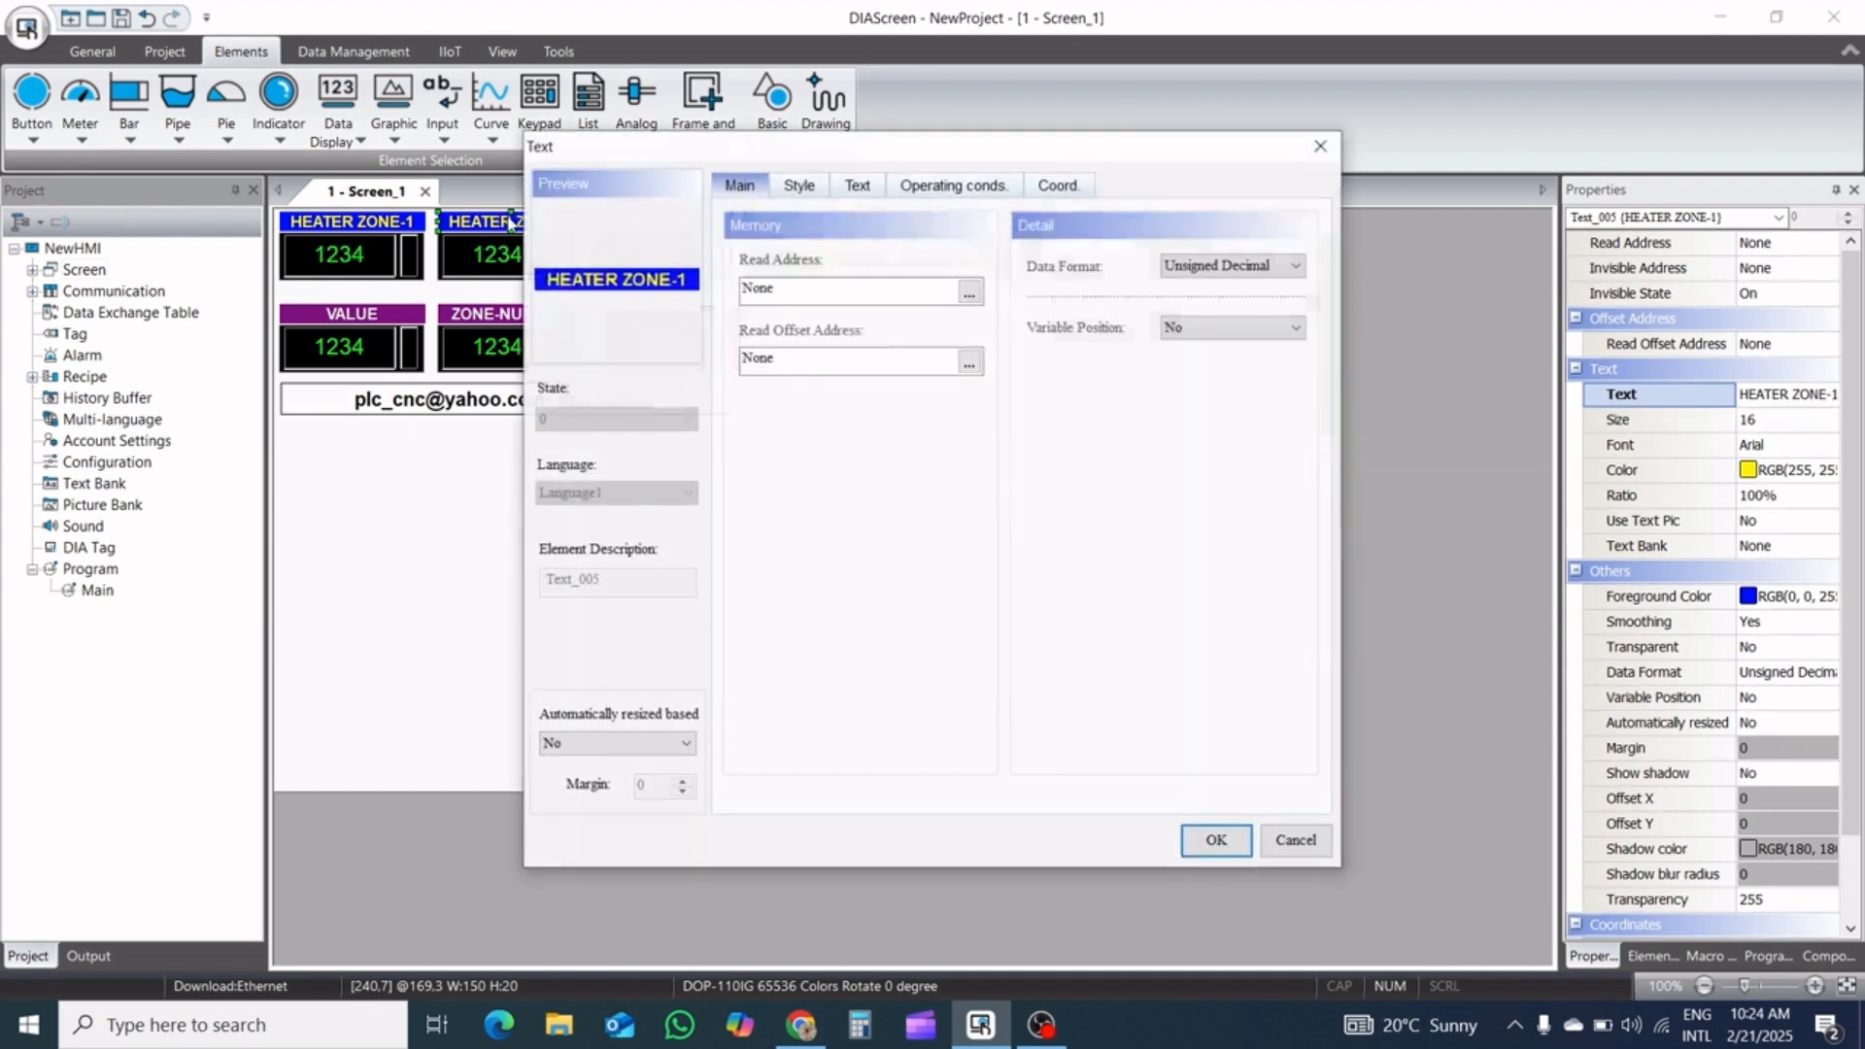
pyautogui.click(847, 191)
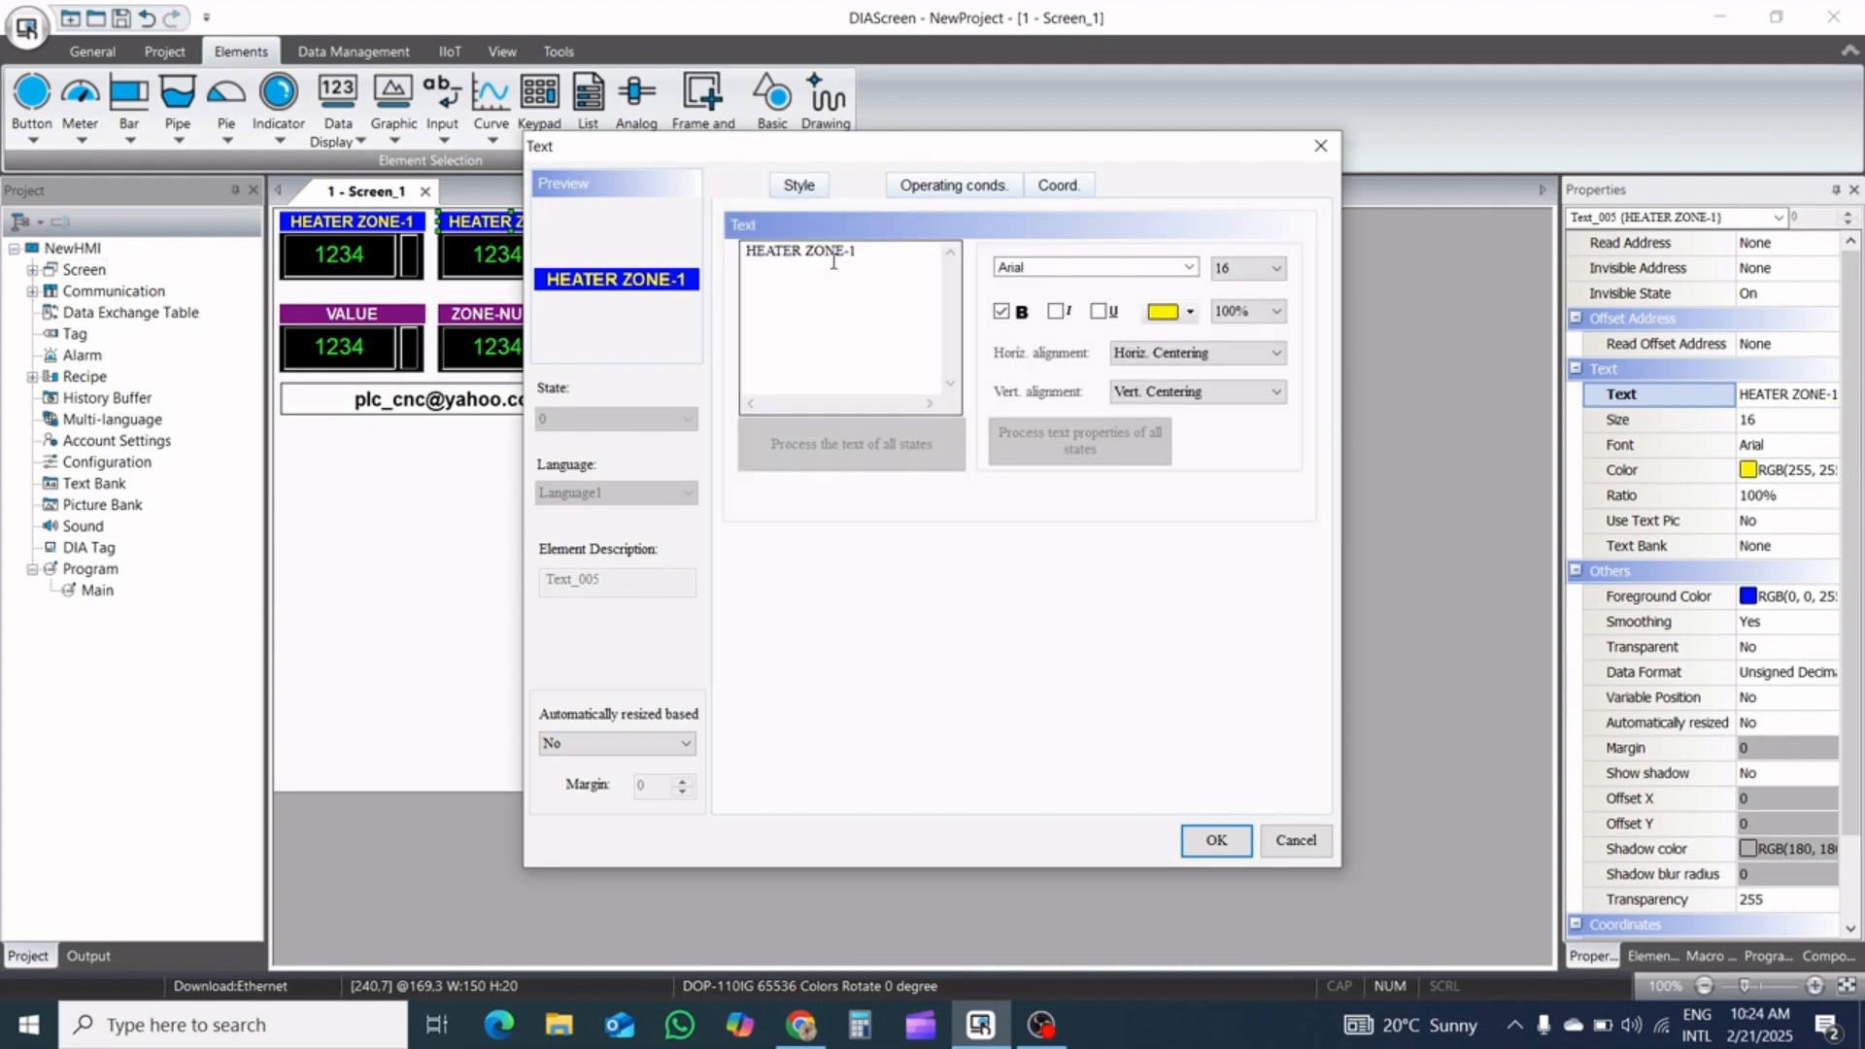
pyautogui.click(859, 252)
pyautogui.press('BackSpace')
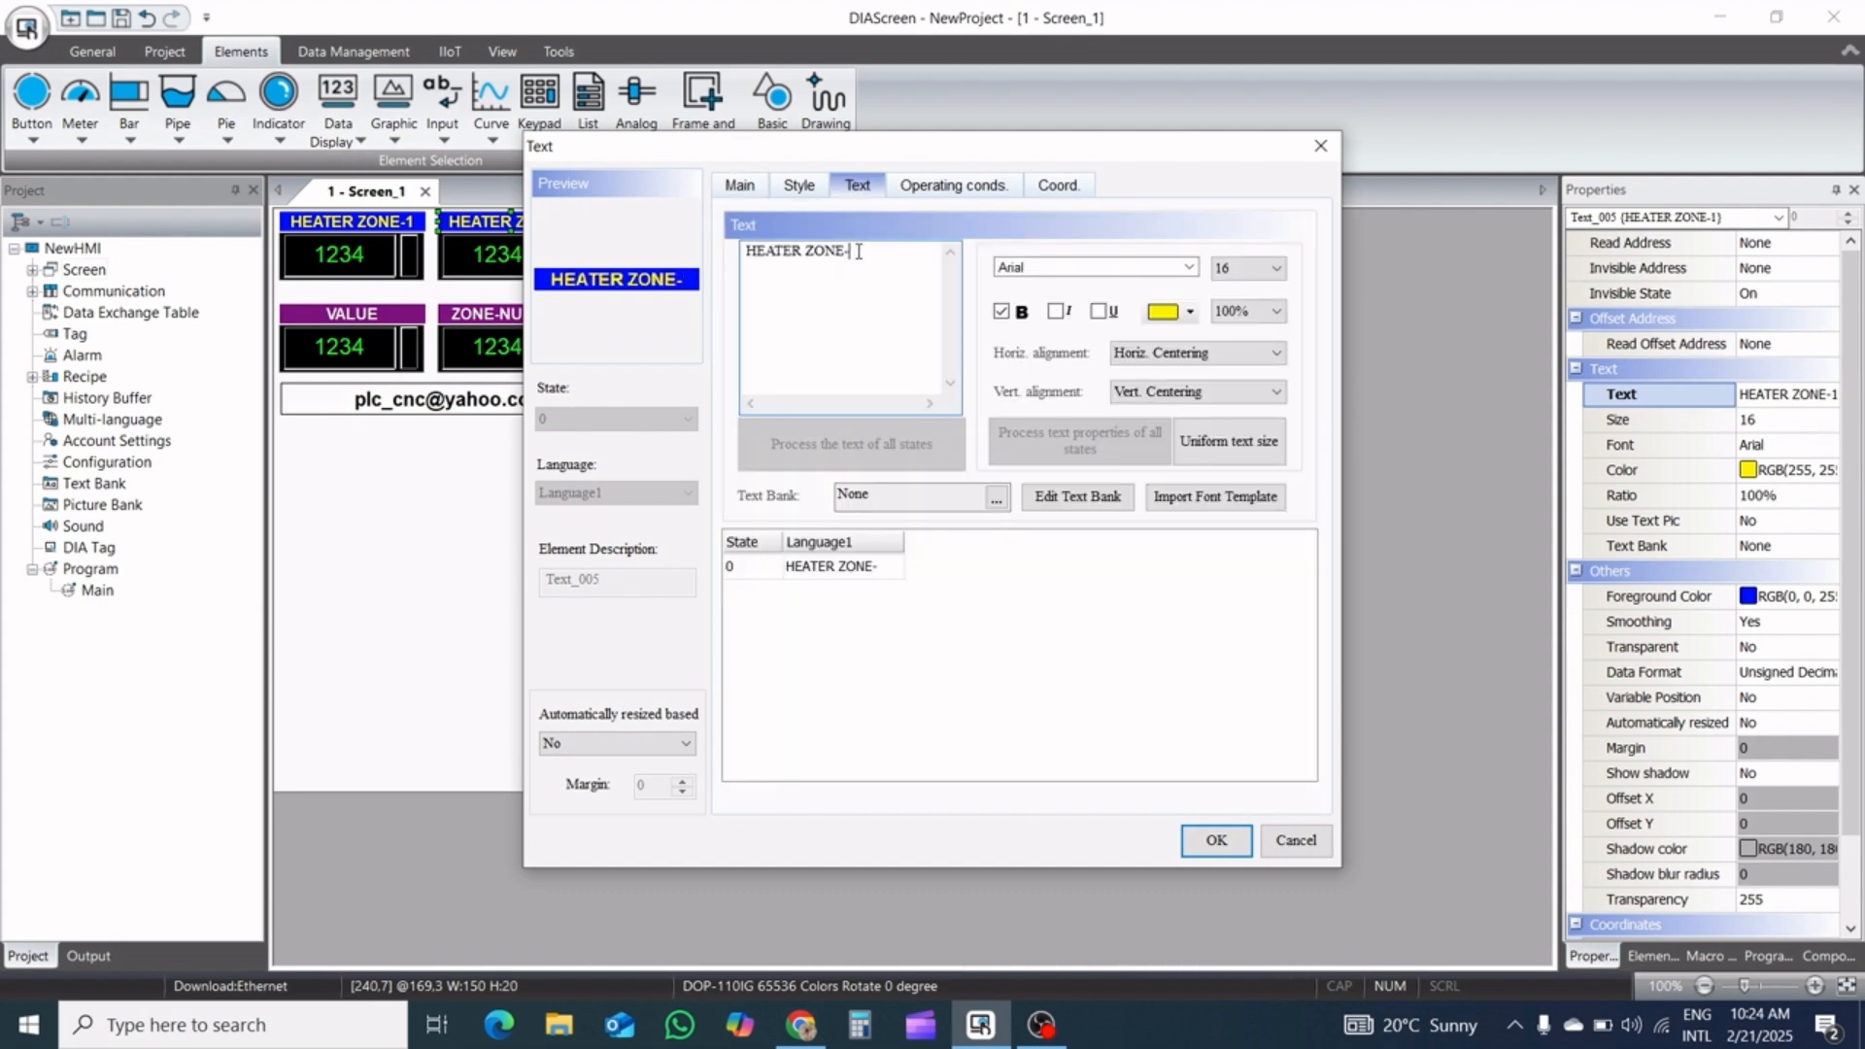
pyautogui.write('2')
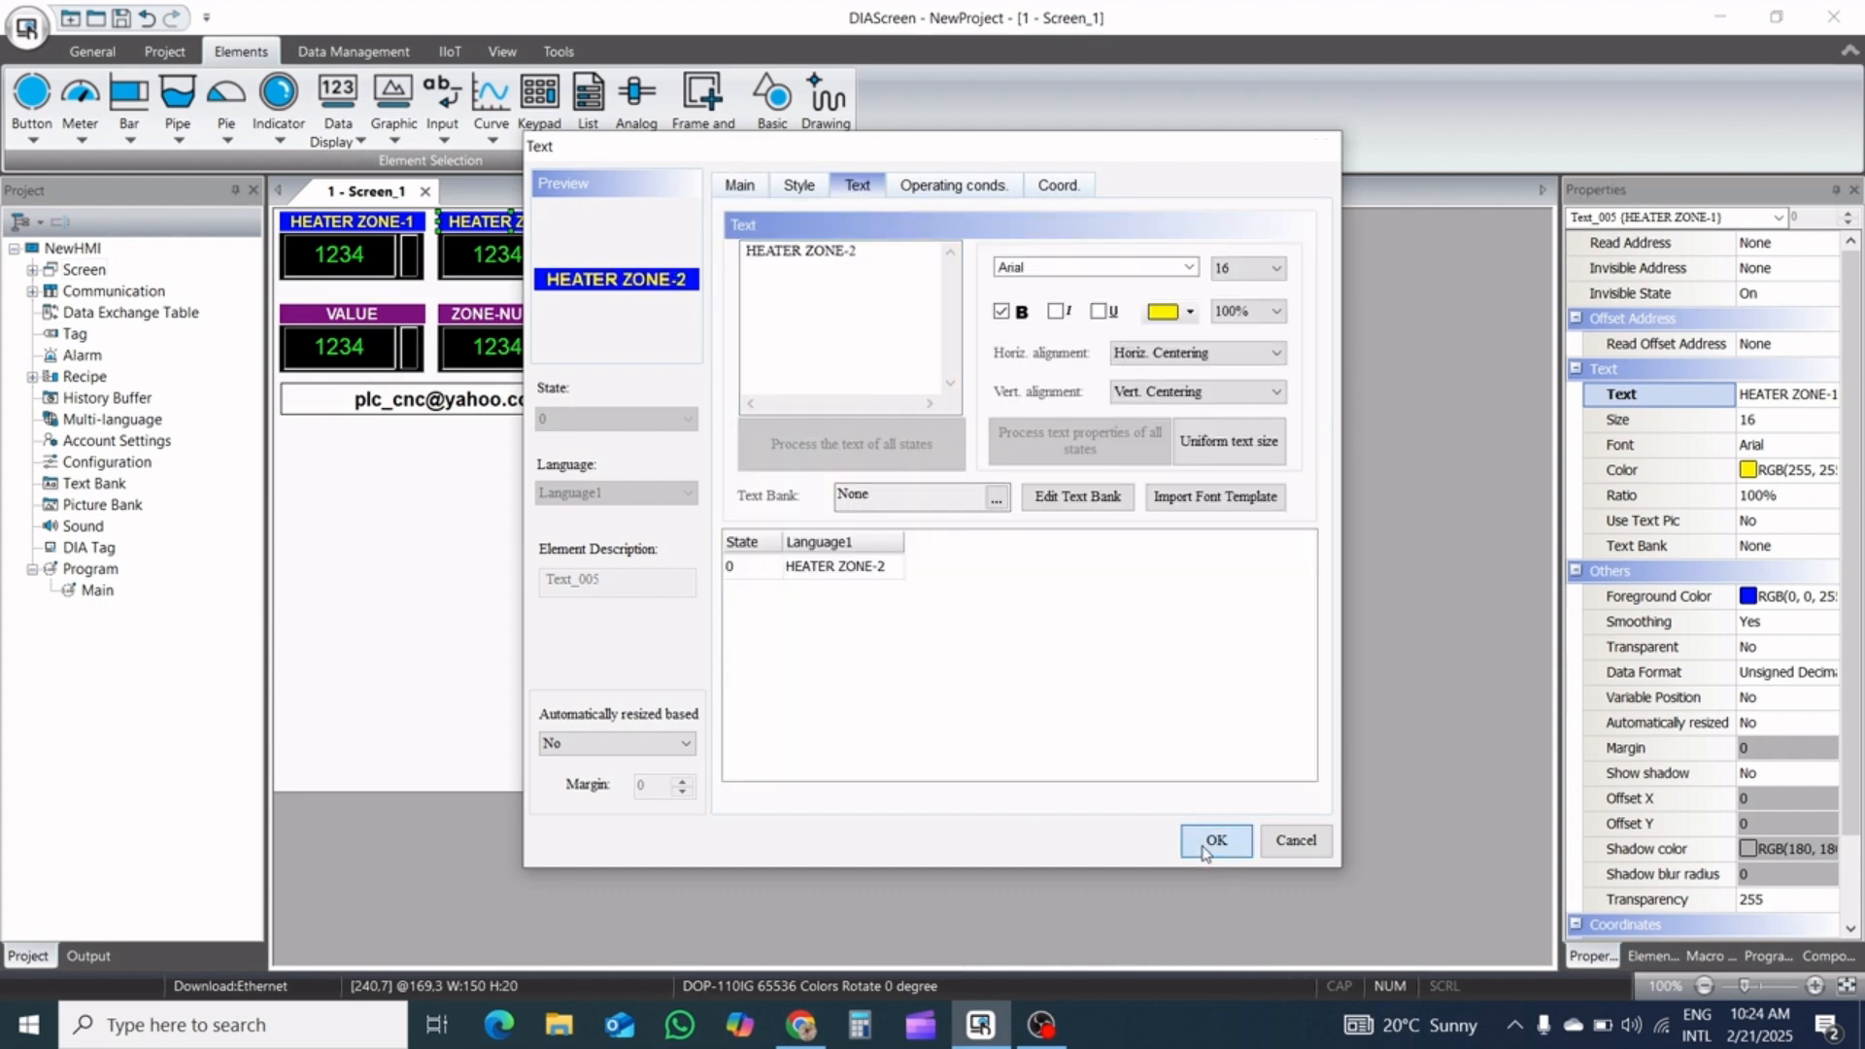
pyautogui.click(1212, 841)
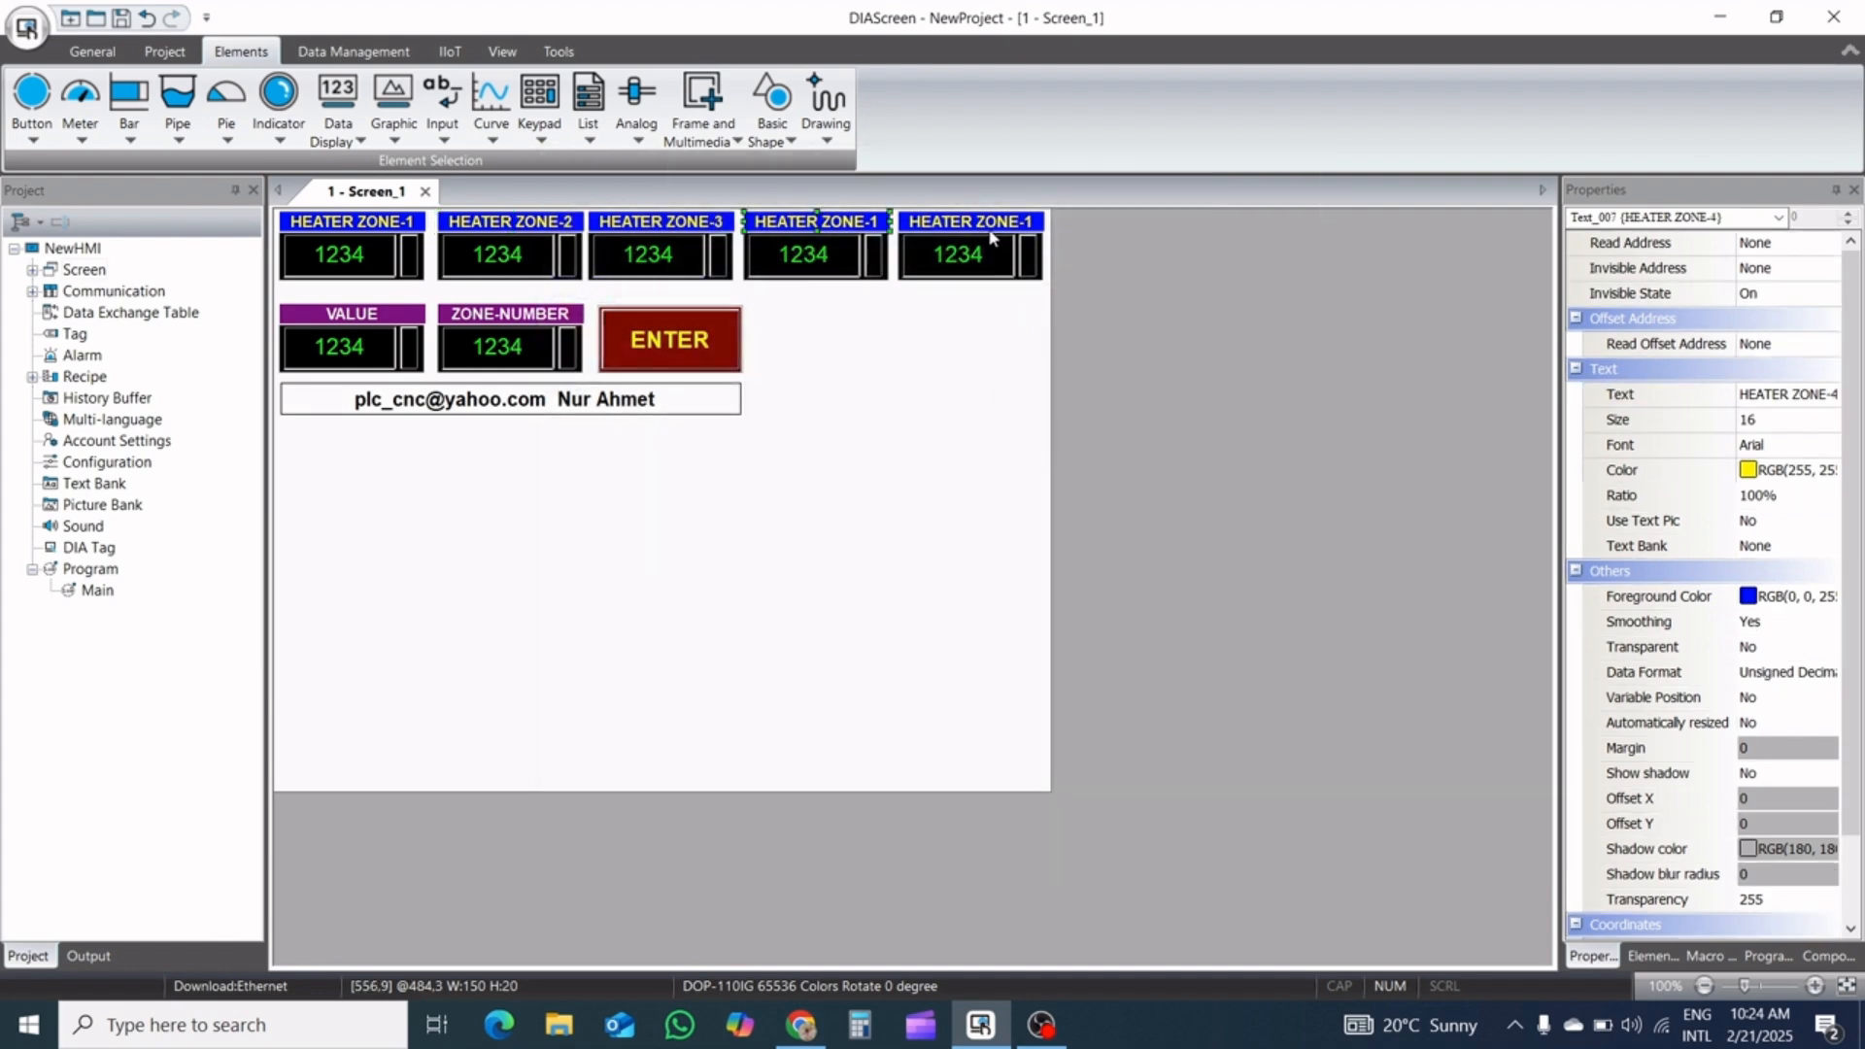
pyautogui.click(992, 237)
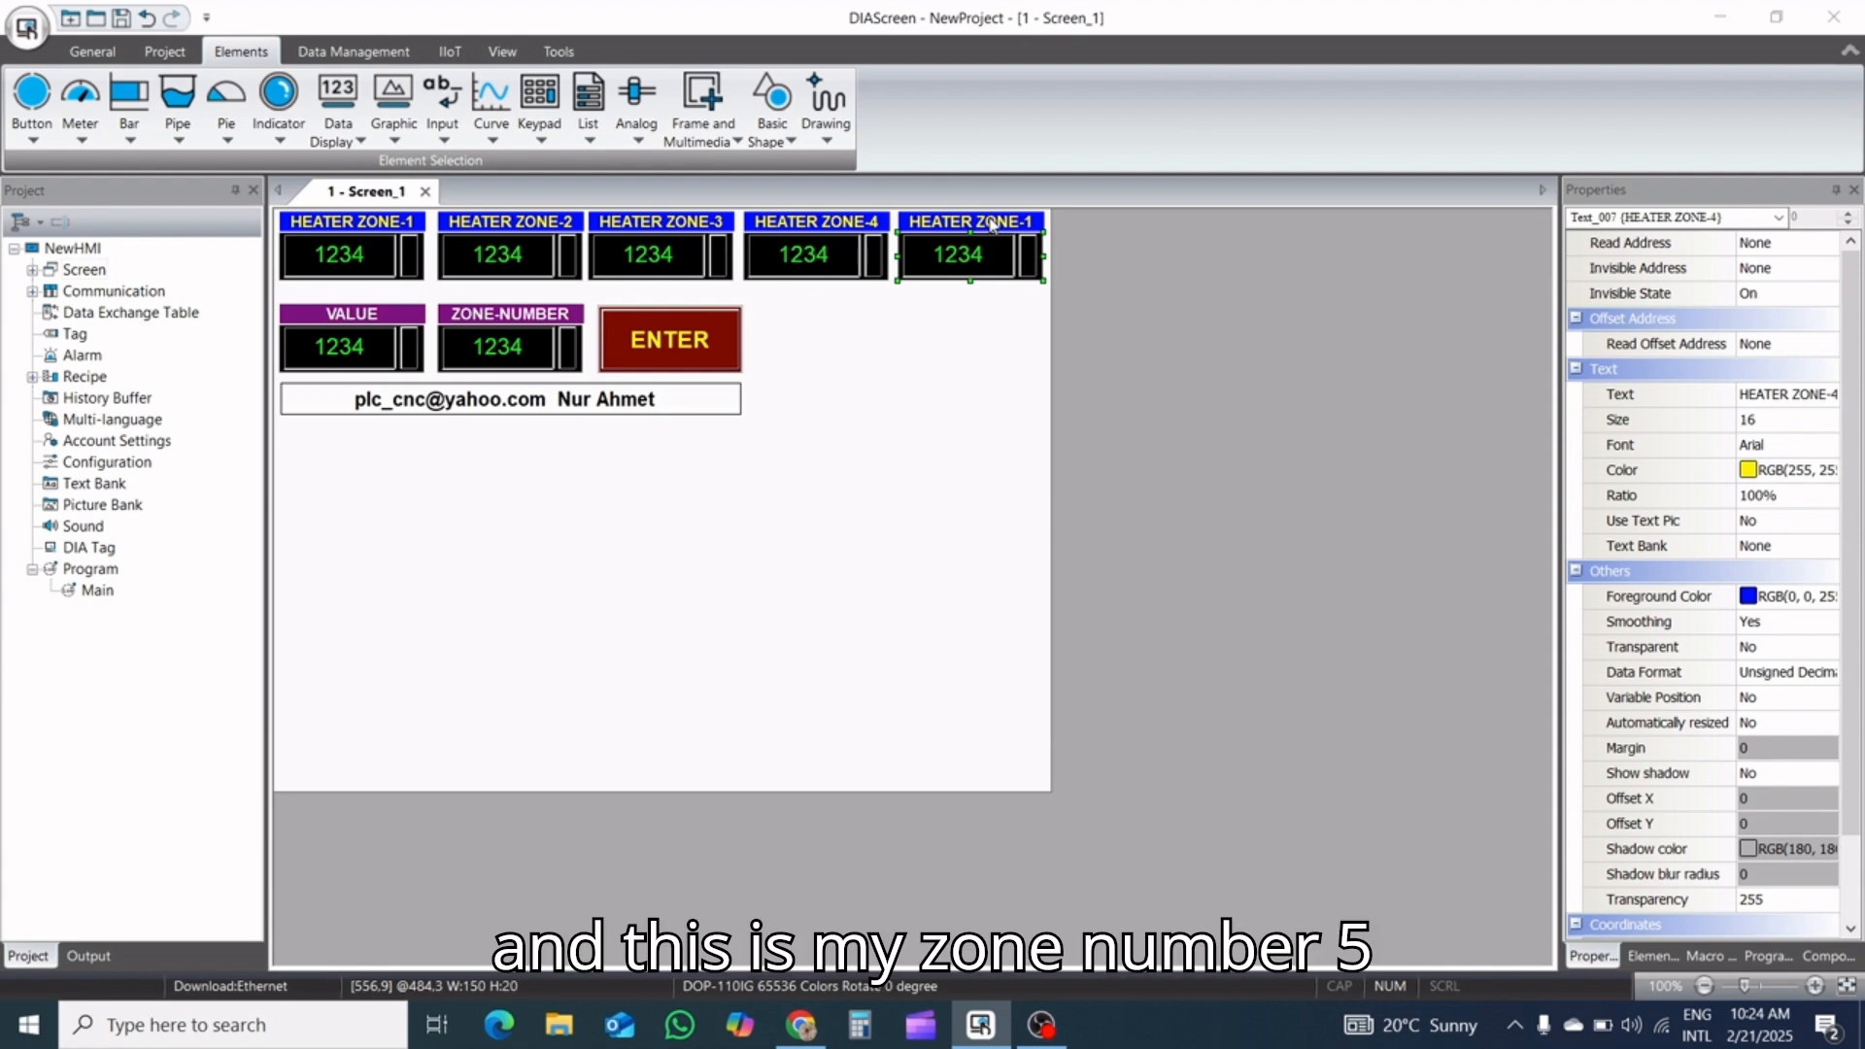
pyautogui.doubleClick(991, 231)
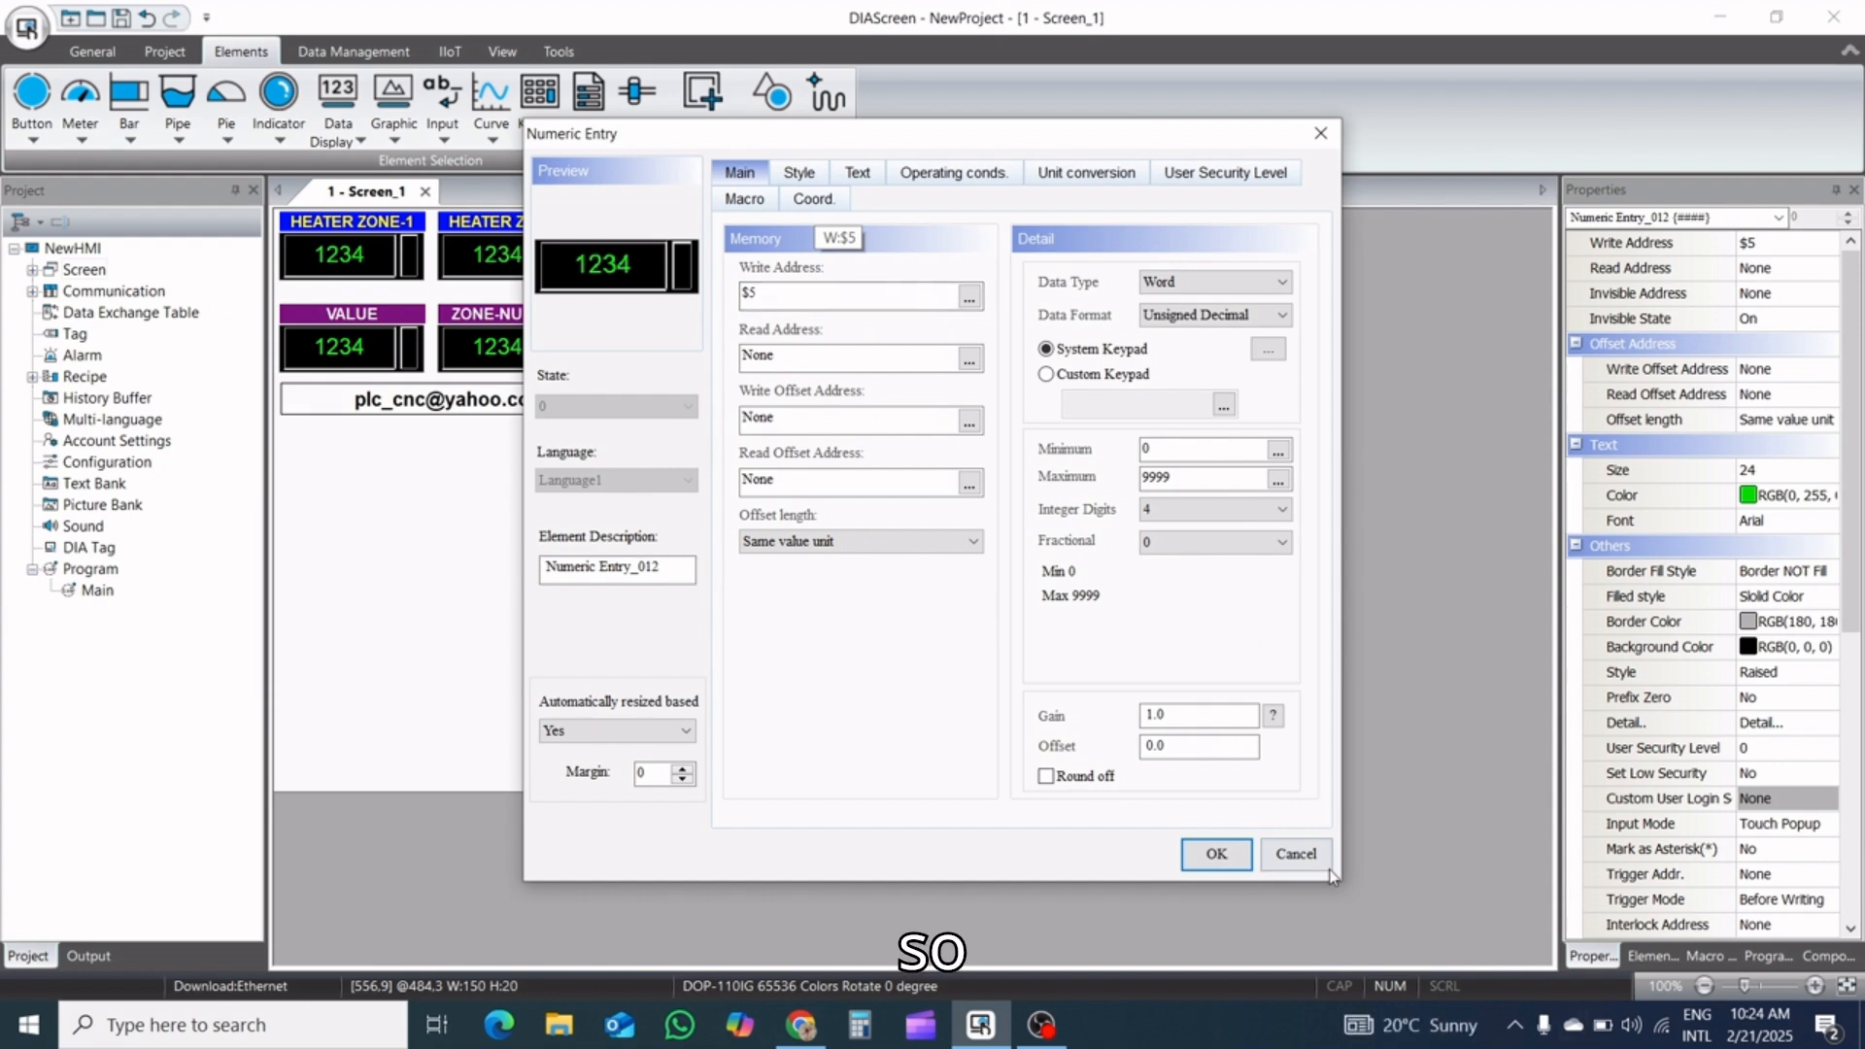
pyautogui.click(1296, 853)
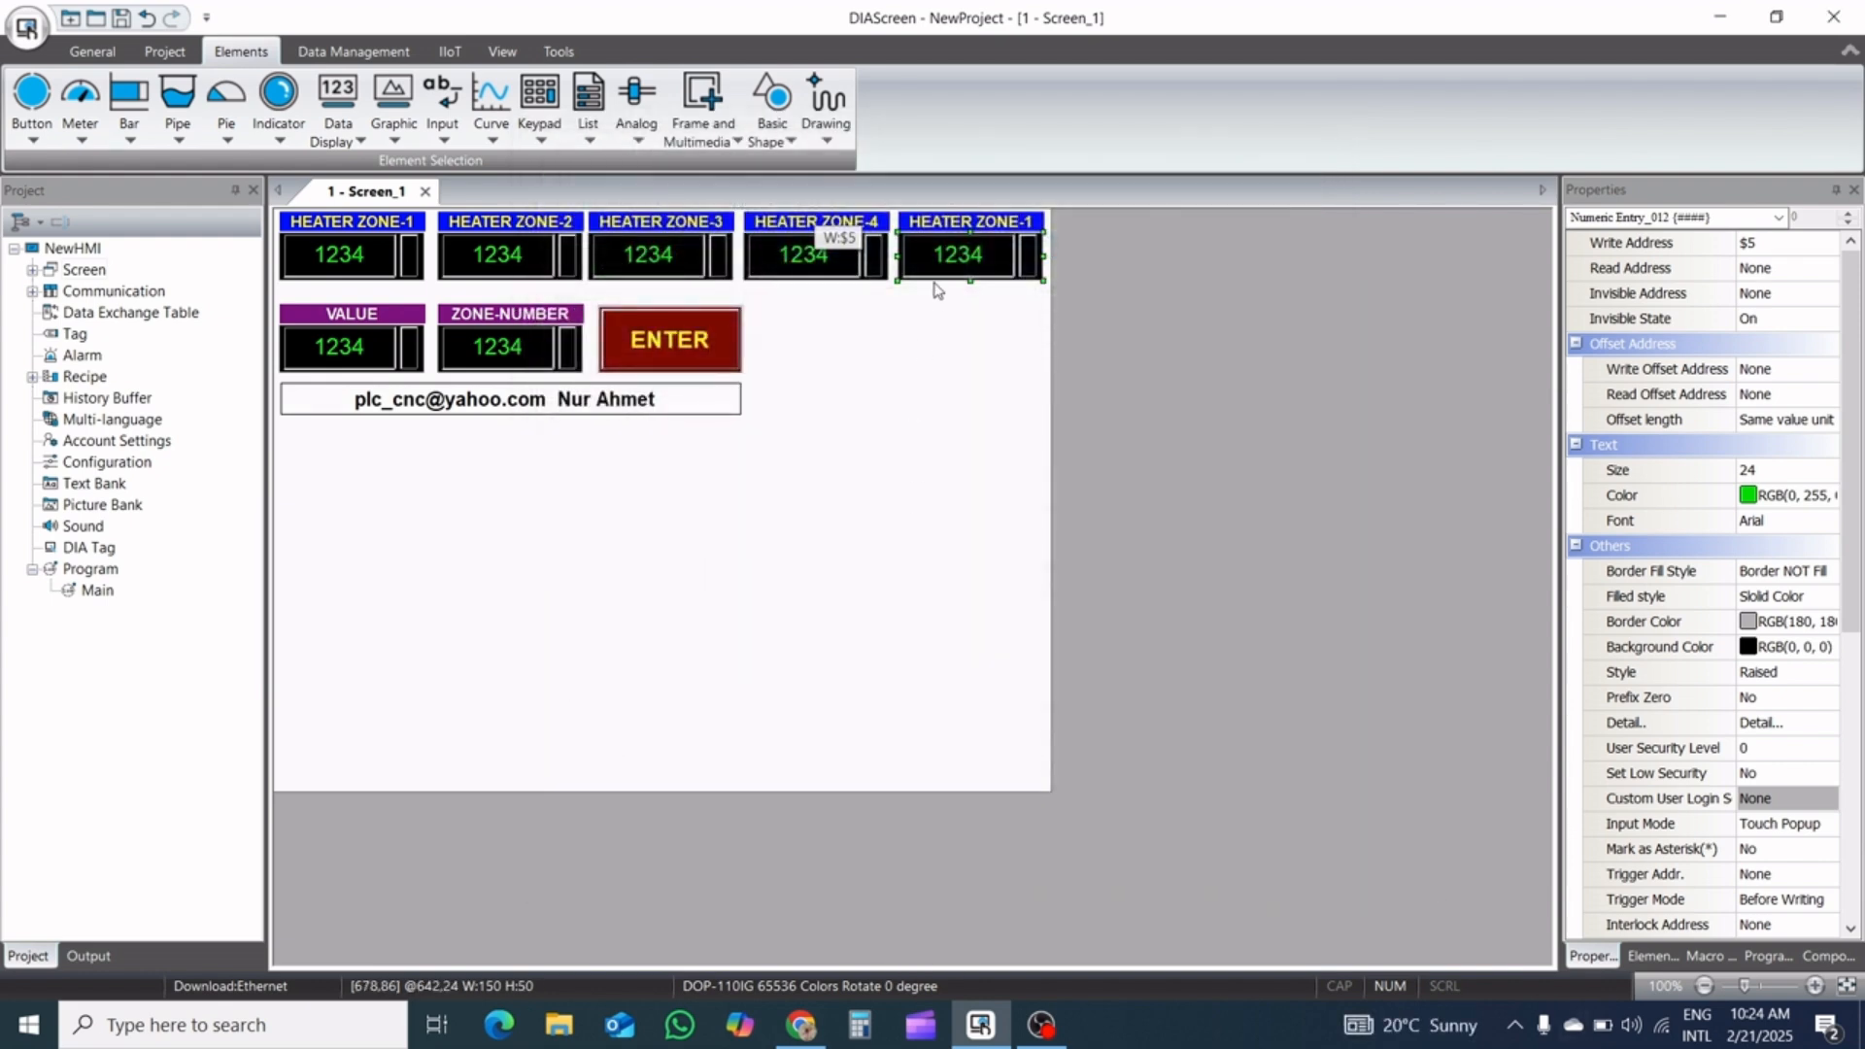
# Change the text of the fifth heater zone label to HEATER ZONE-5
pyautogui.click(951, 221)
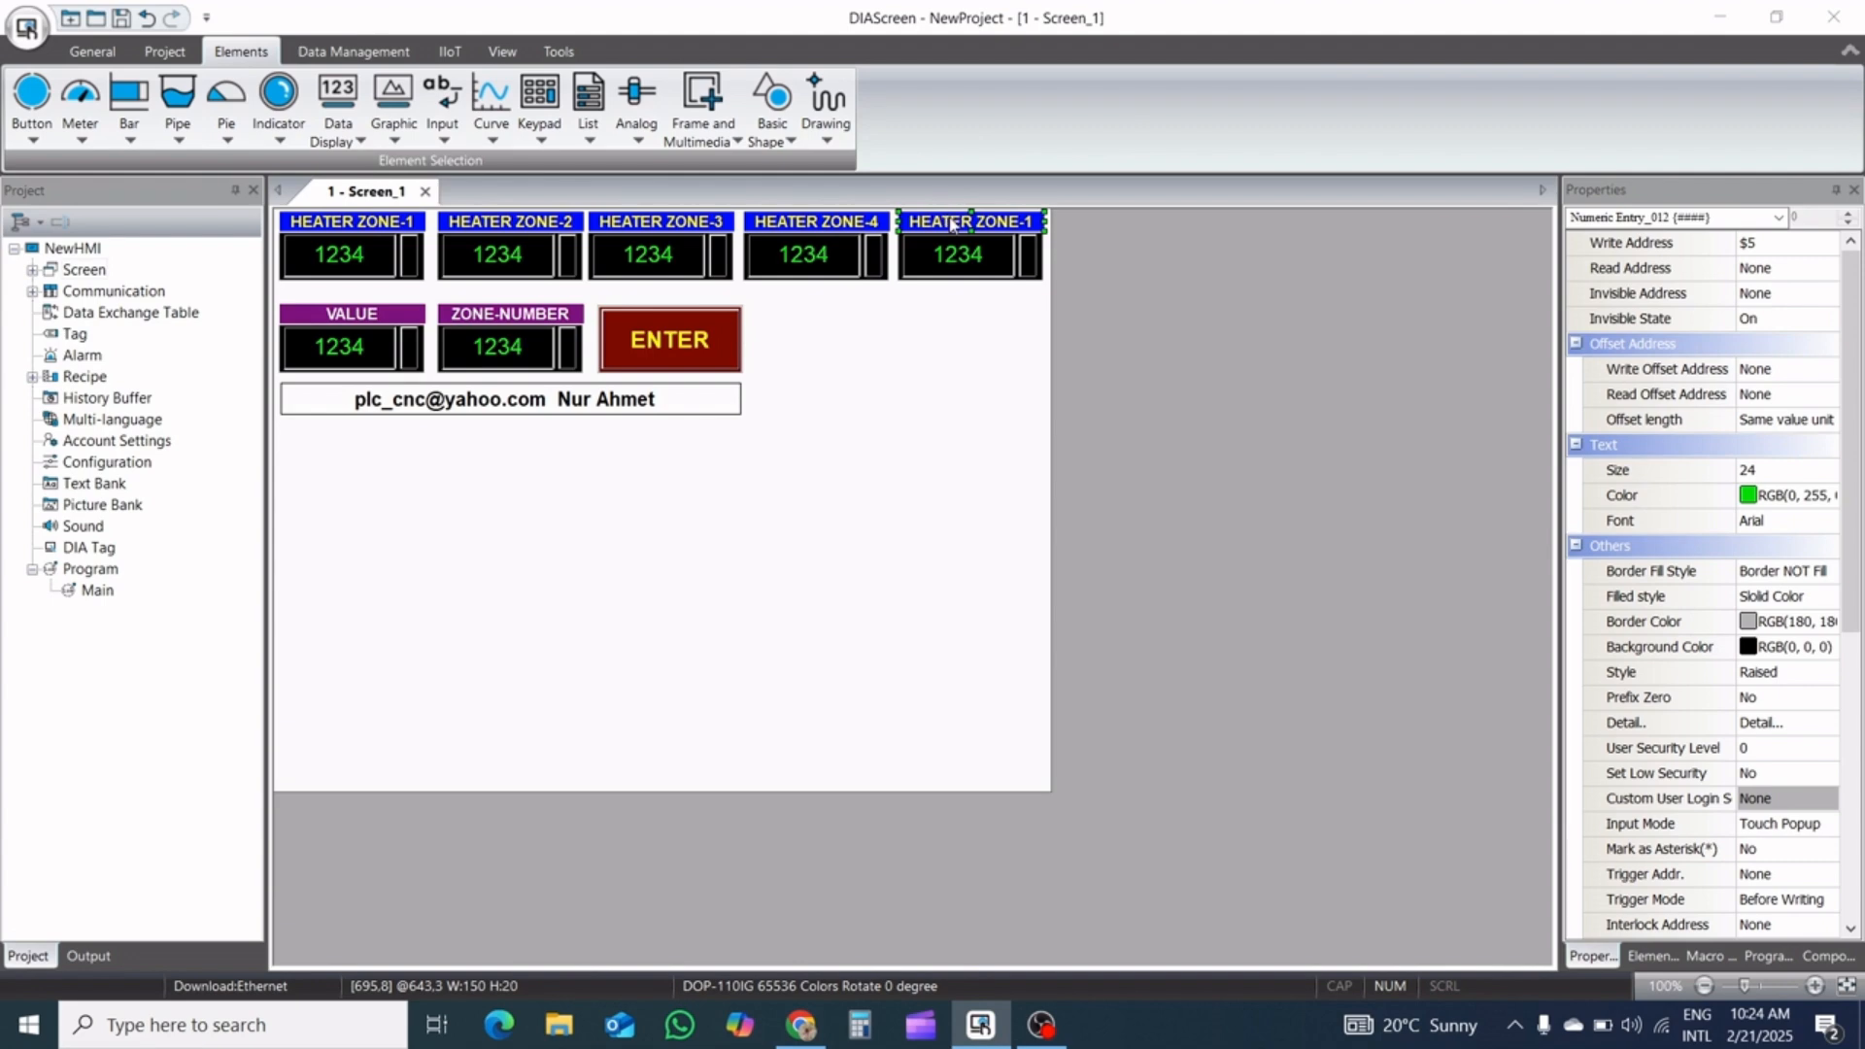
pyautogui.doubleClick(951, 222)
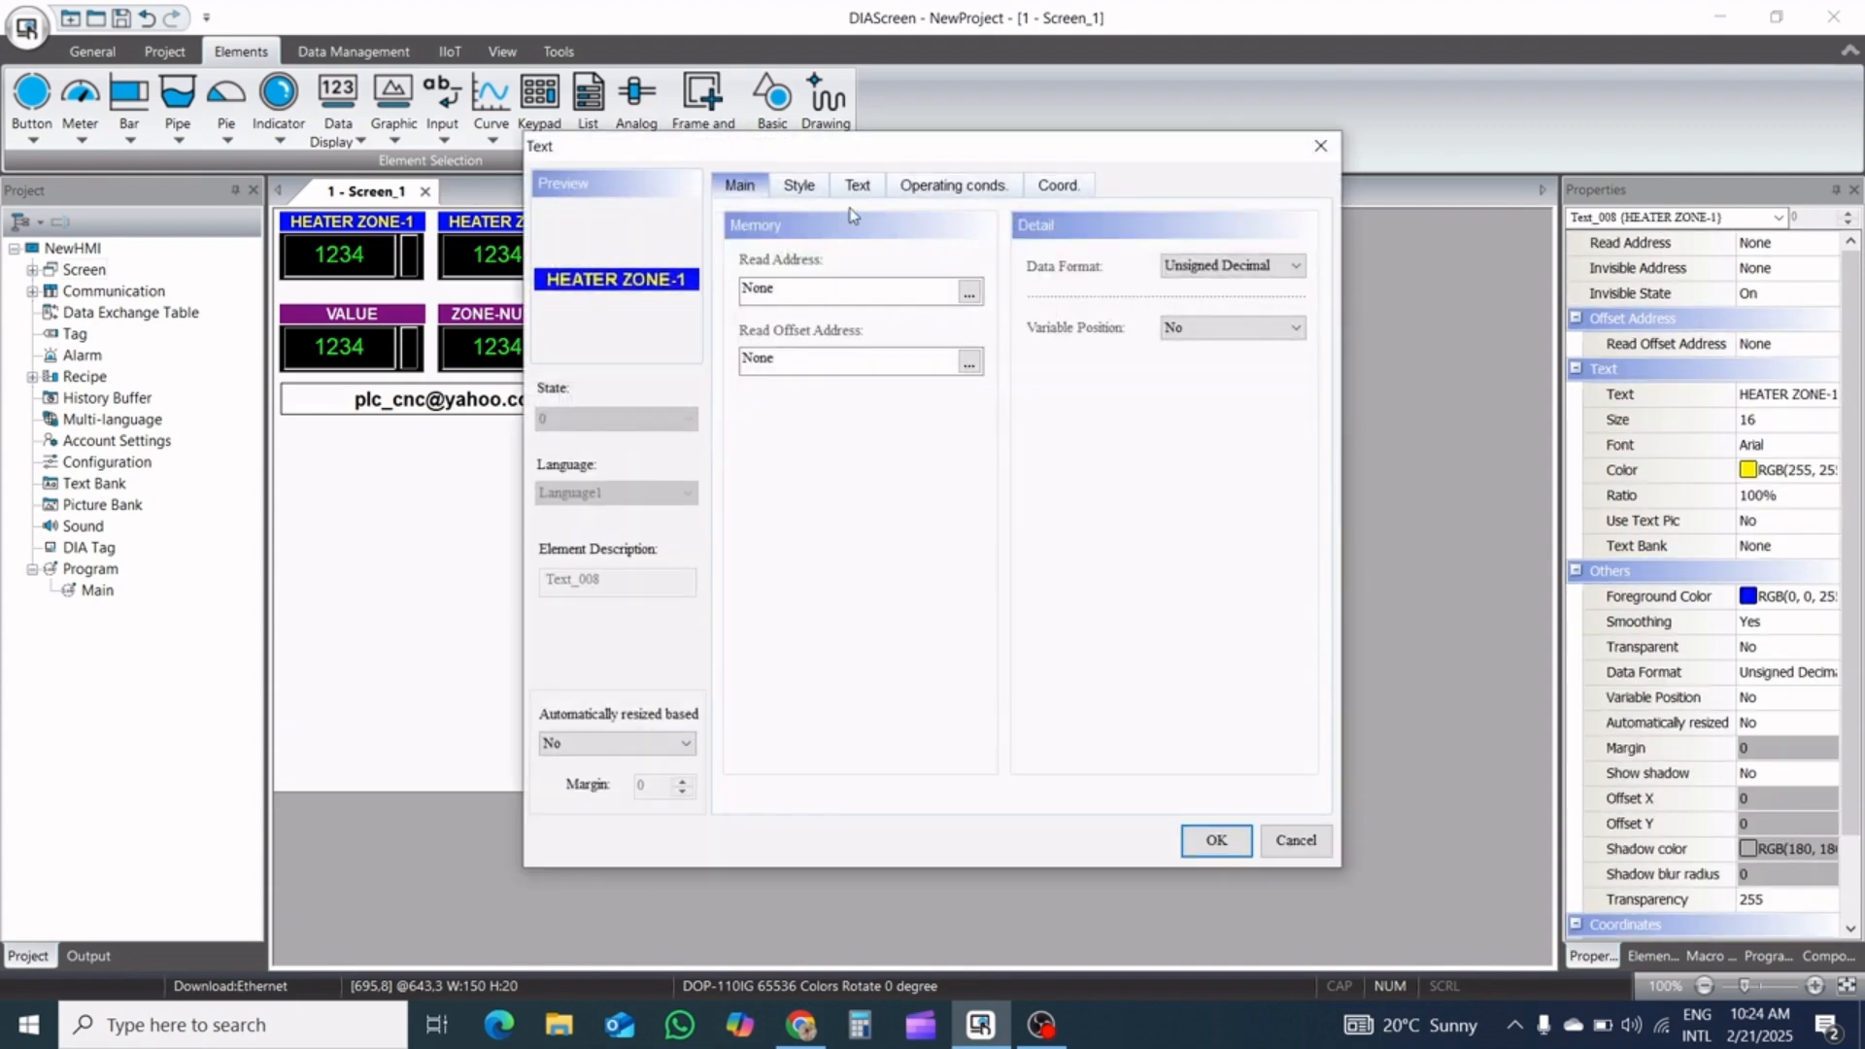
pyautogui.click(859, 187)
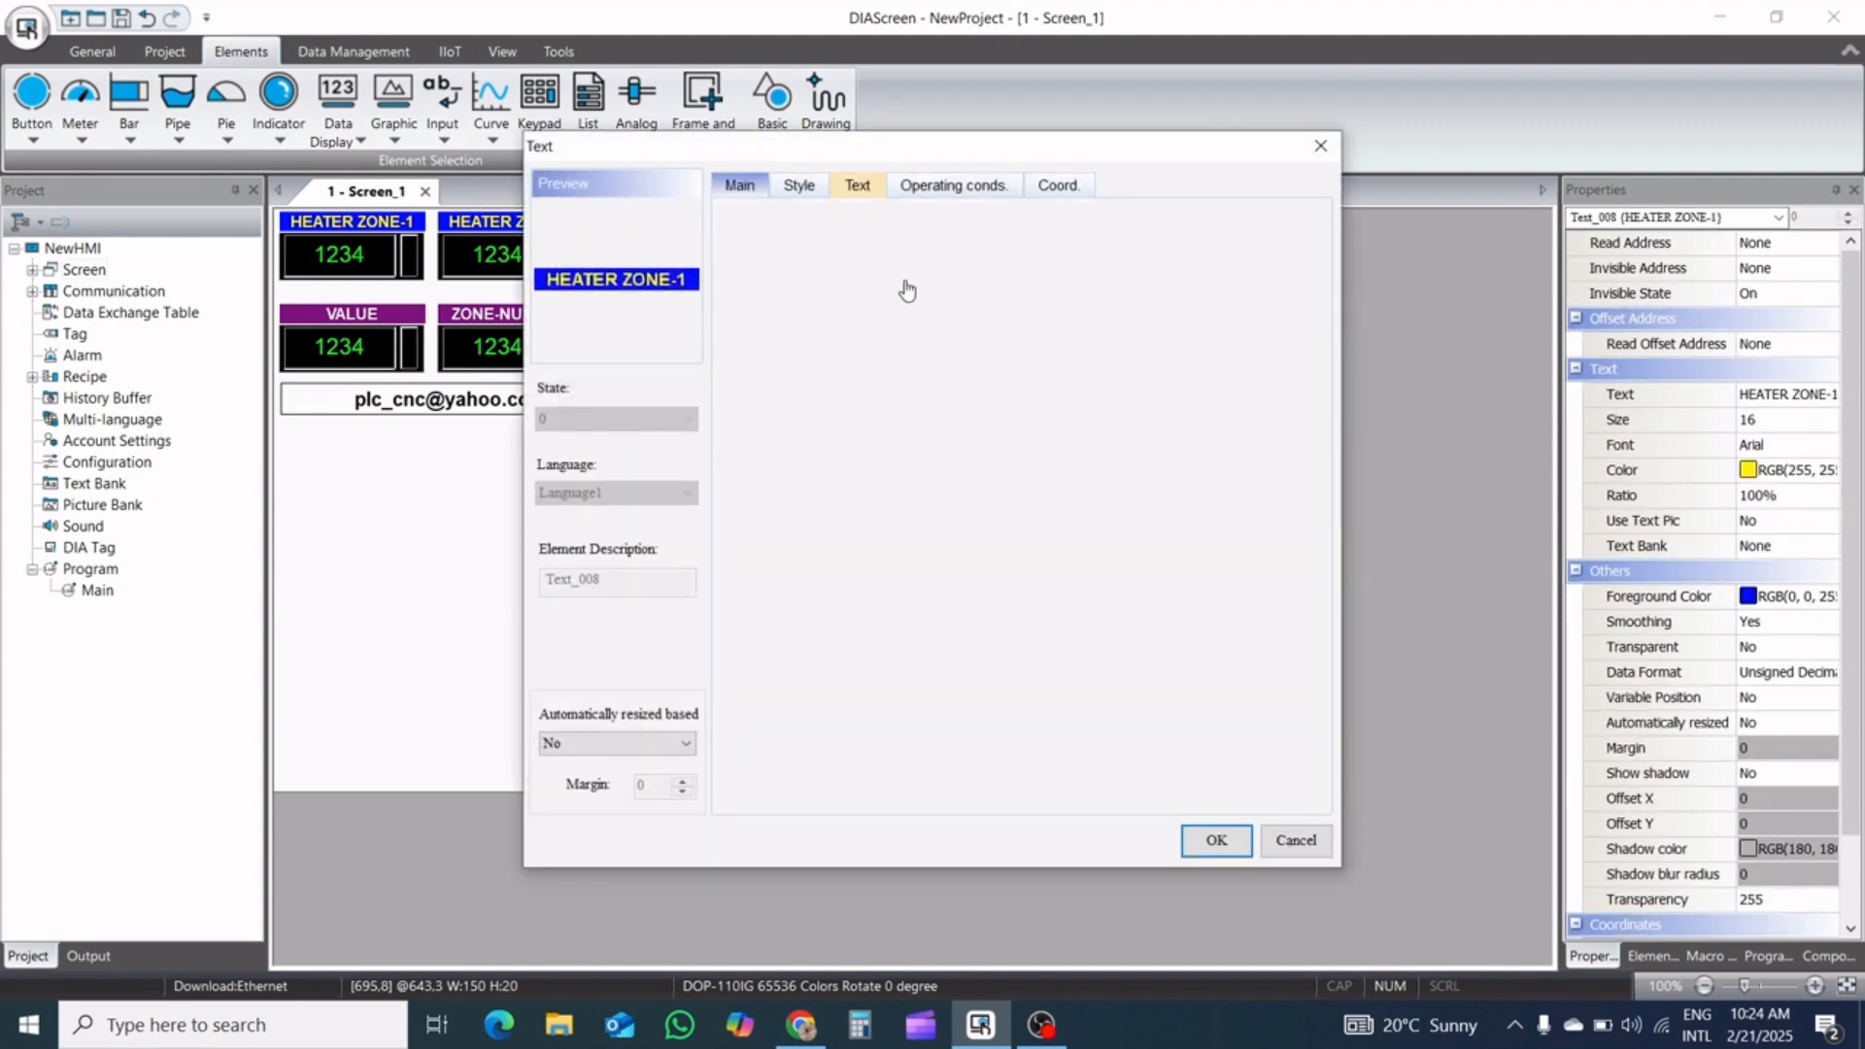
pyautogui.click(882, 253)
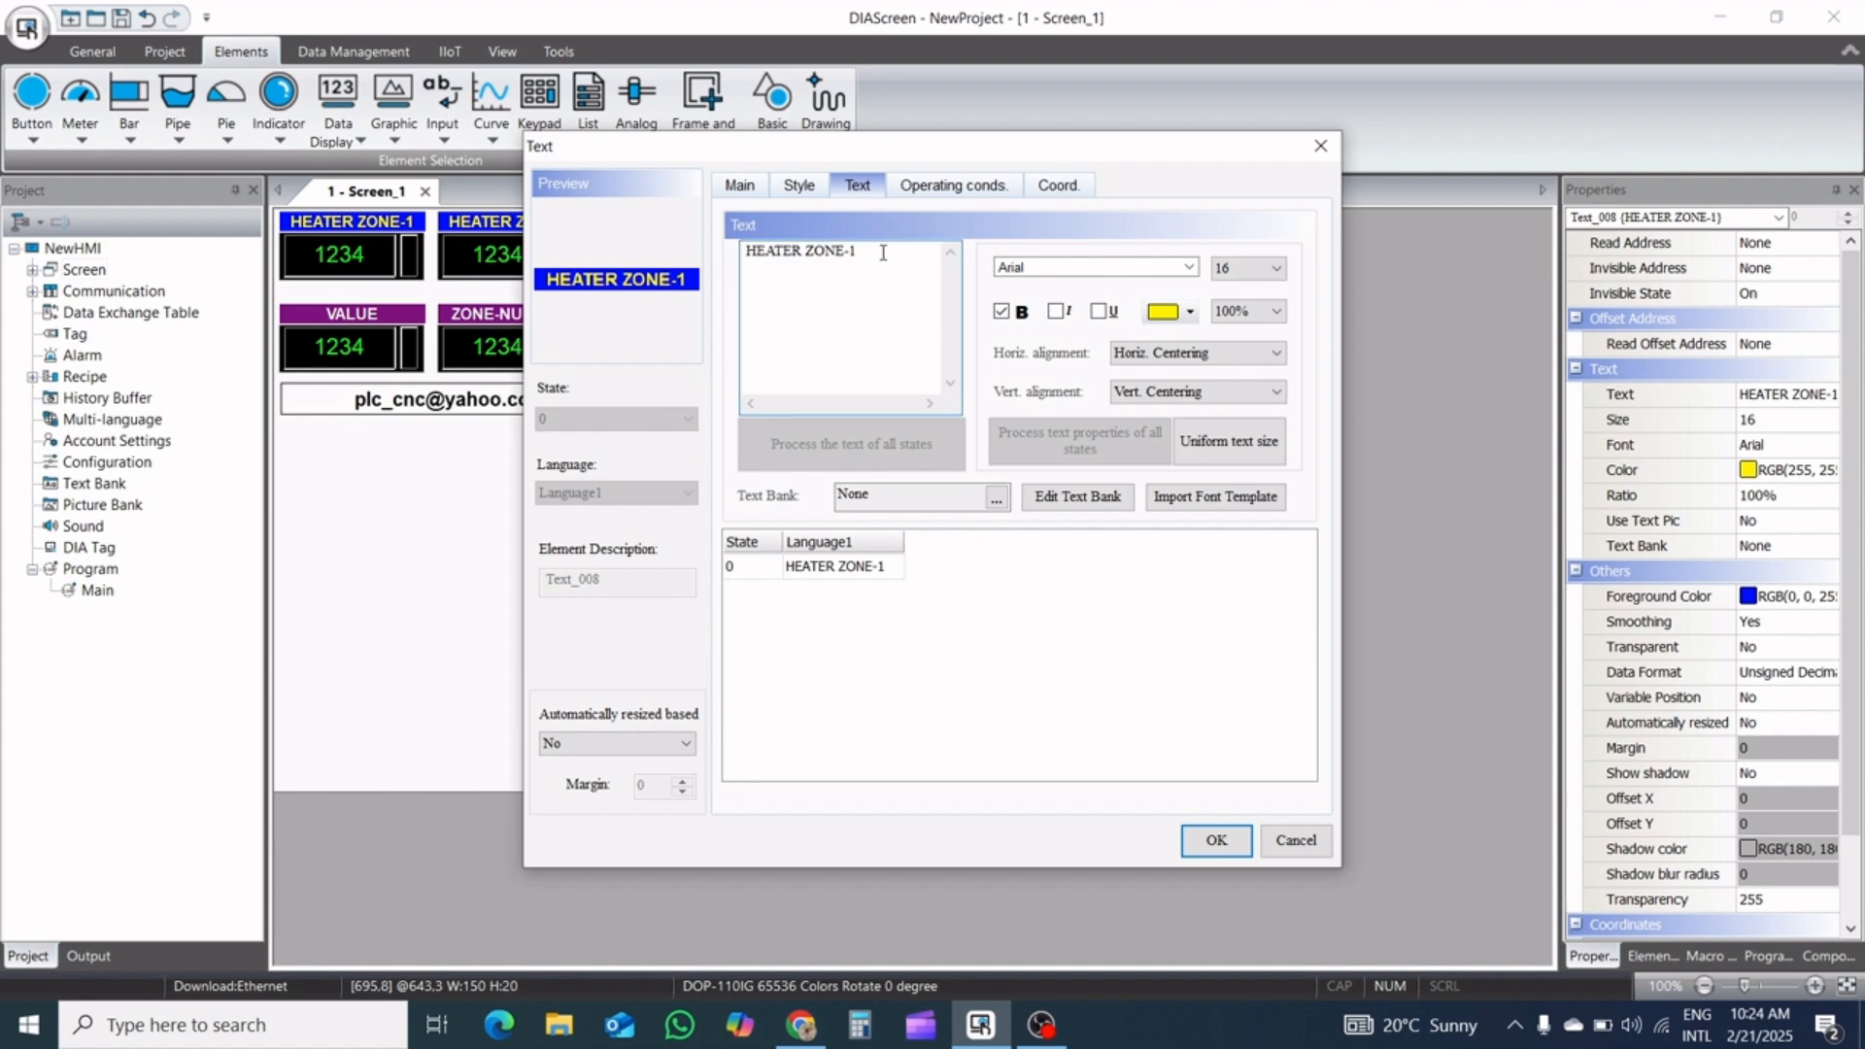
pyautogui.press('BackSpace')
pyautogui.write('5')
pyautogui.click(1213, 855)
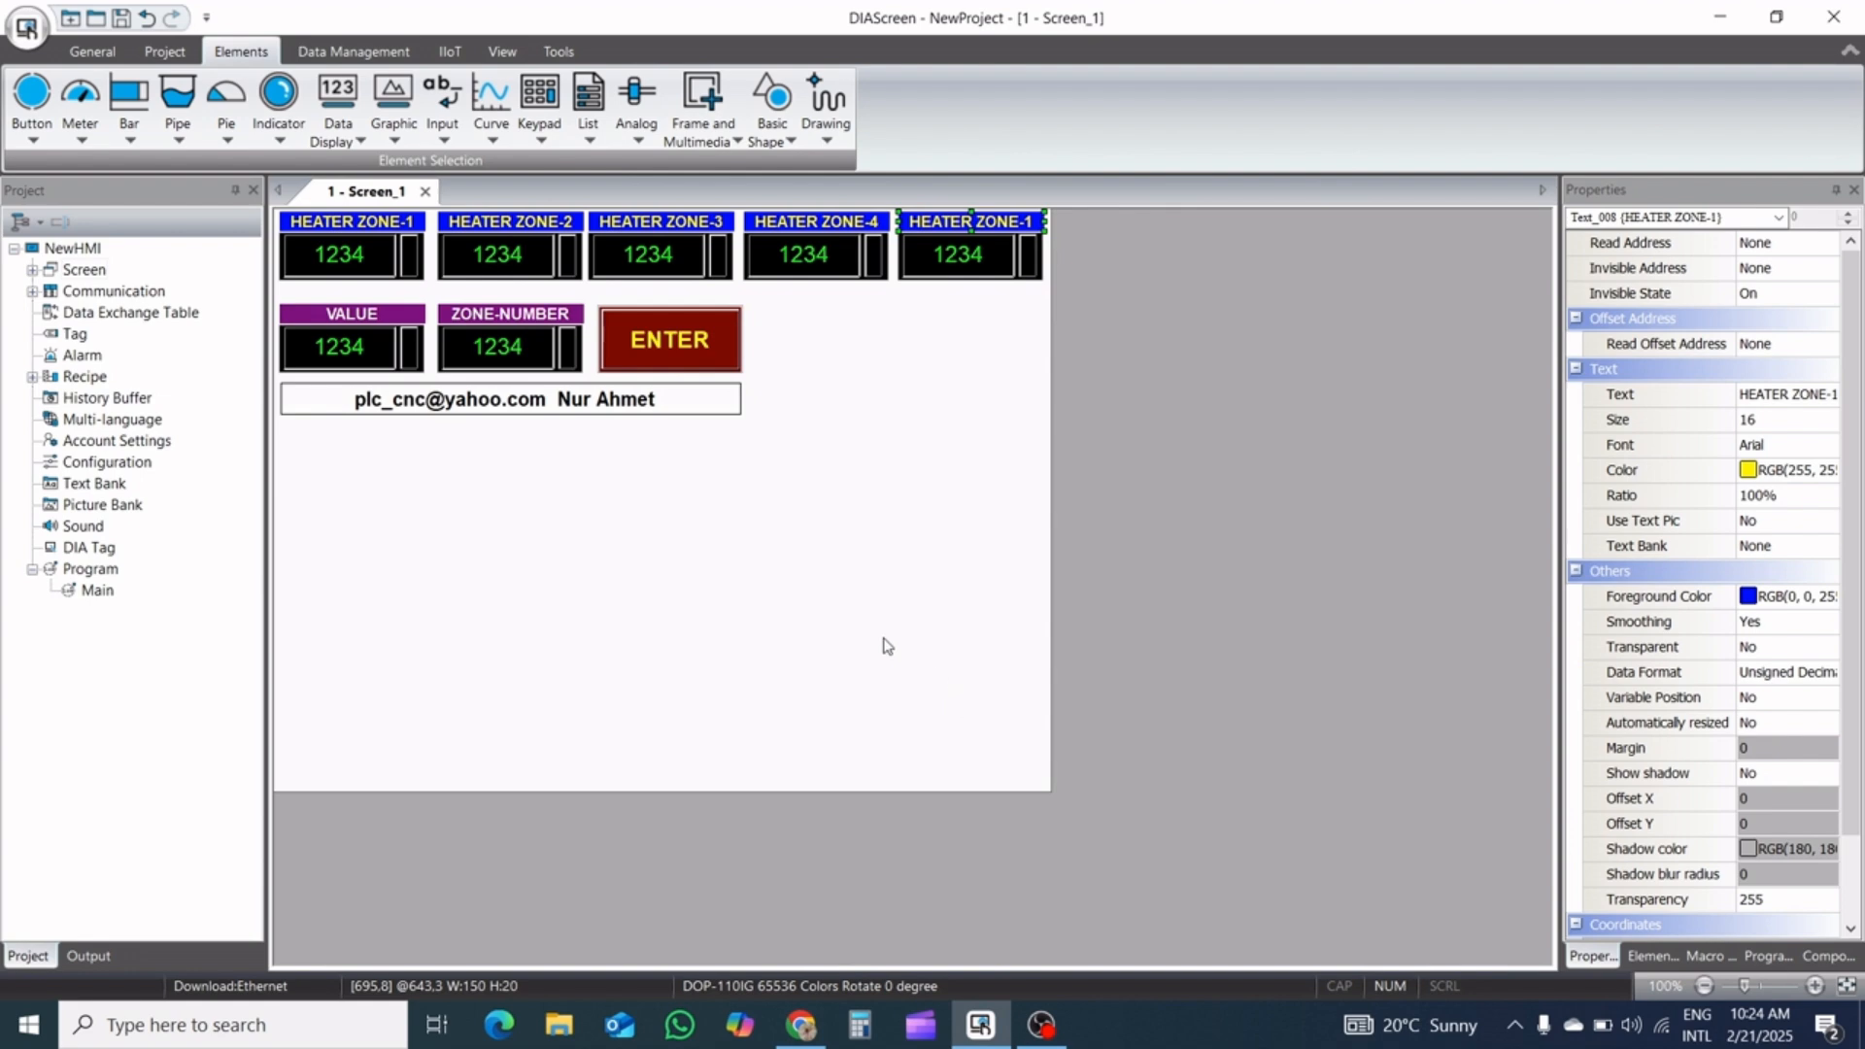
# Move the VALUE, ZONE-NUMBER and ENTER elements together with the sign slightly up, closer to the heater zone row
pyautogui.click(777, 559)
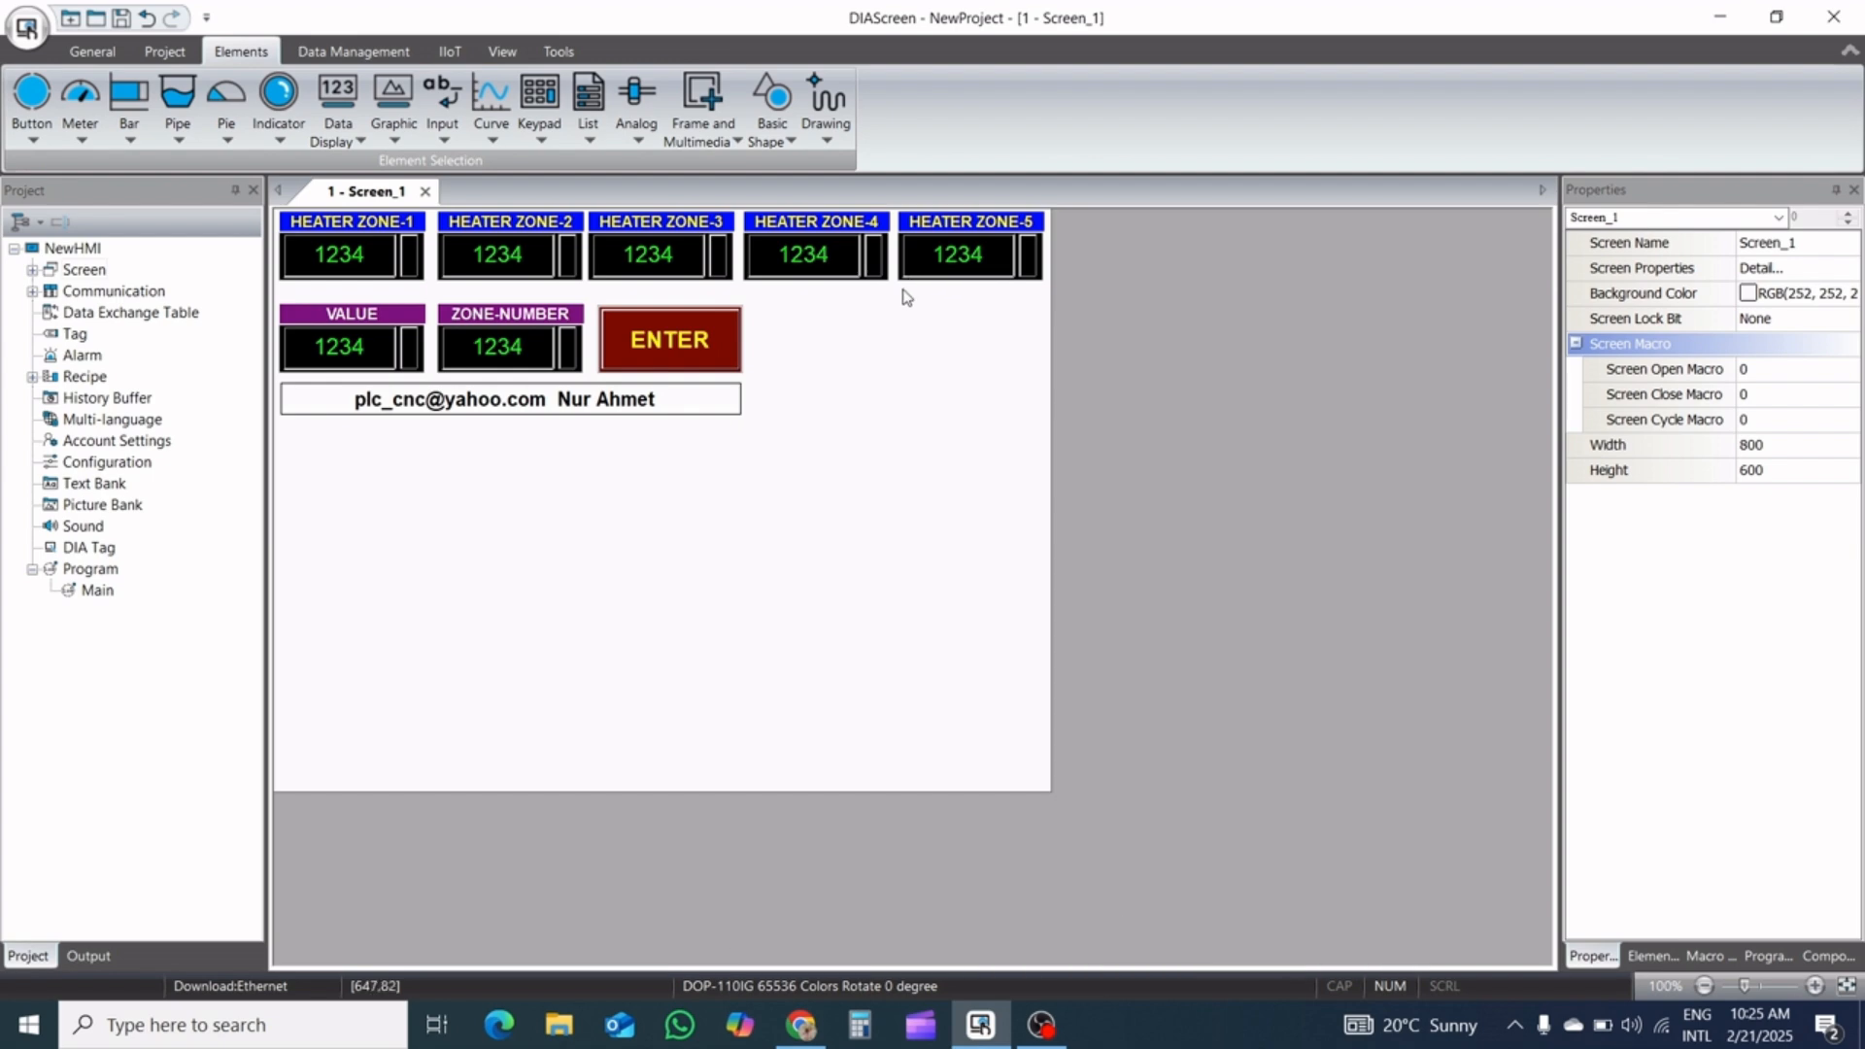
pyautogui.moveTo(767, 302); pyautogui.dragTo(278, 448)
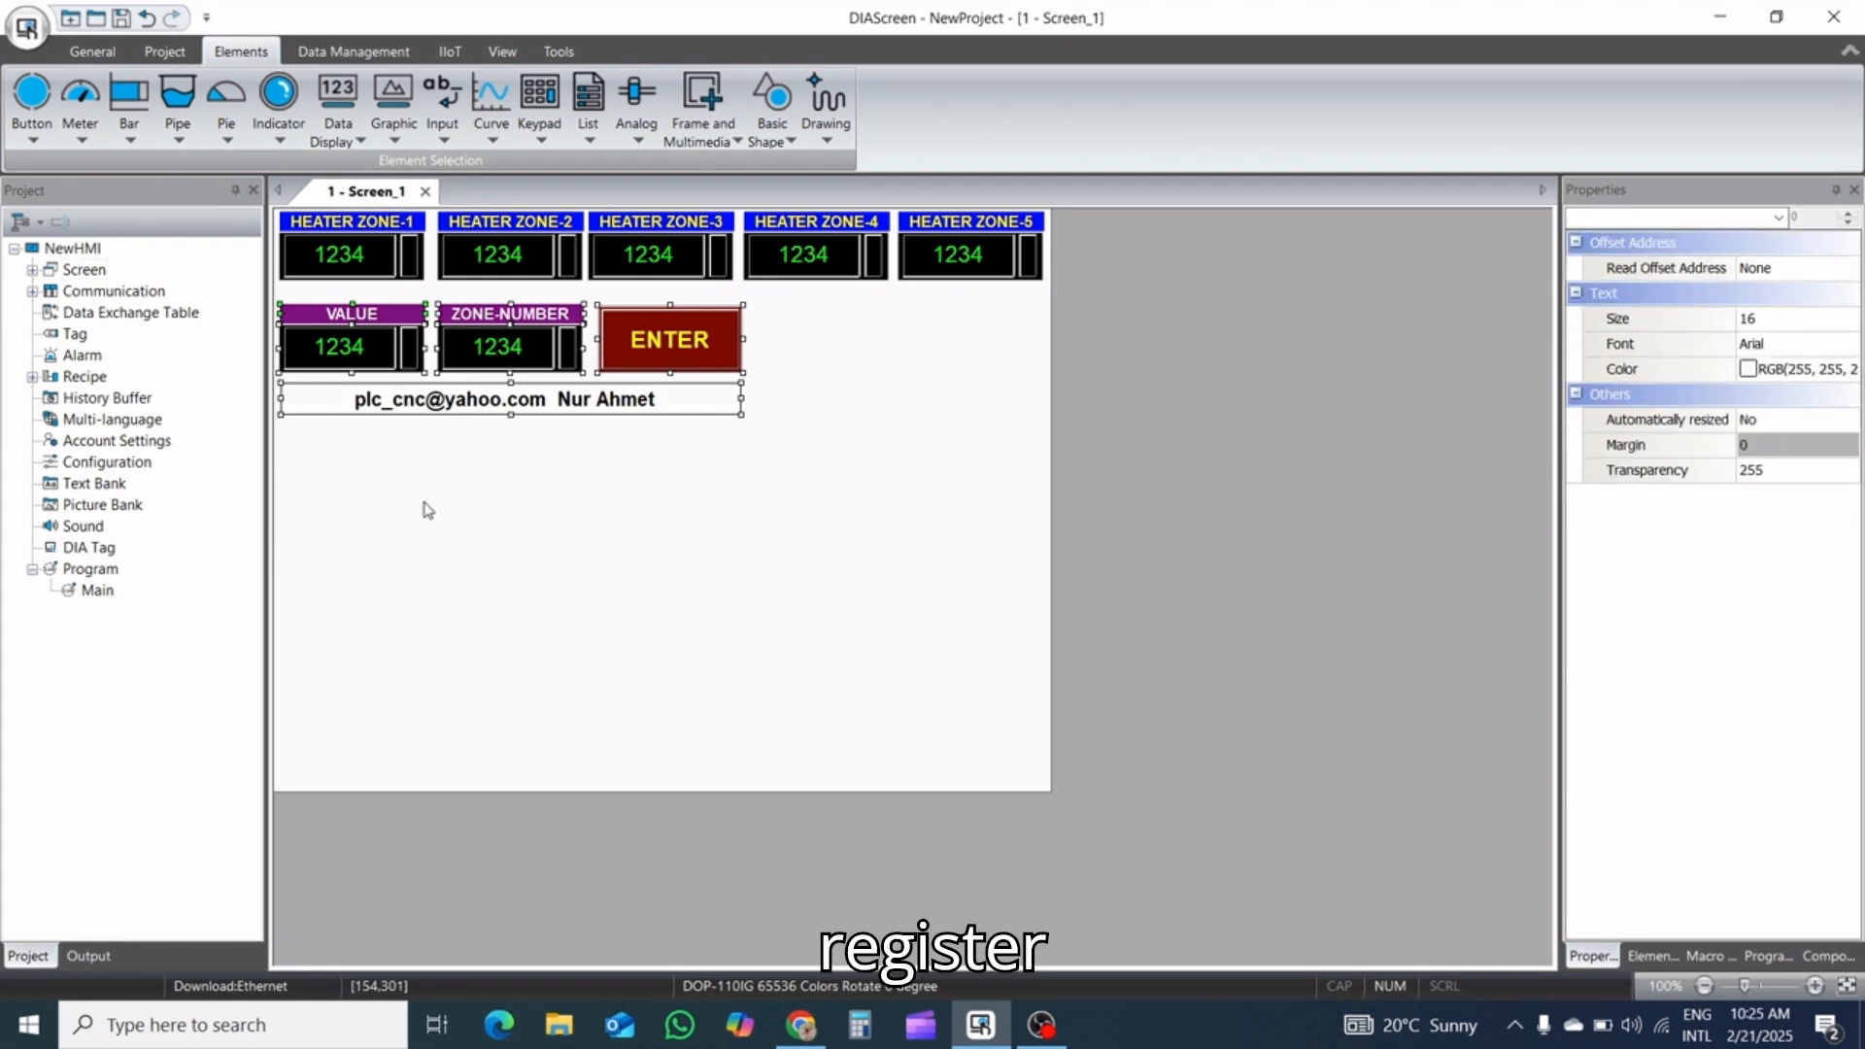
pyautogui.press('Up')
pyautogui.press('Up')
pyautogui.press('Up')
pyautogui.press('Up')
pyautogui.press('Up')
pyautogui.press('Up')
pyautogui.press('Up')
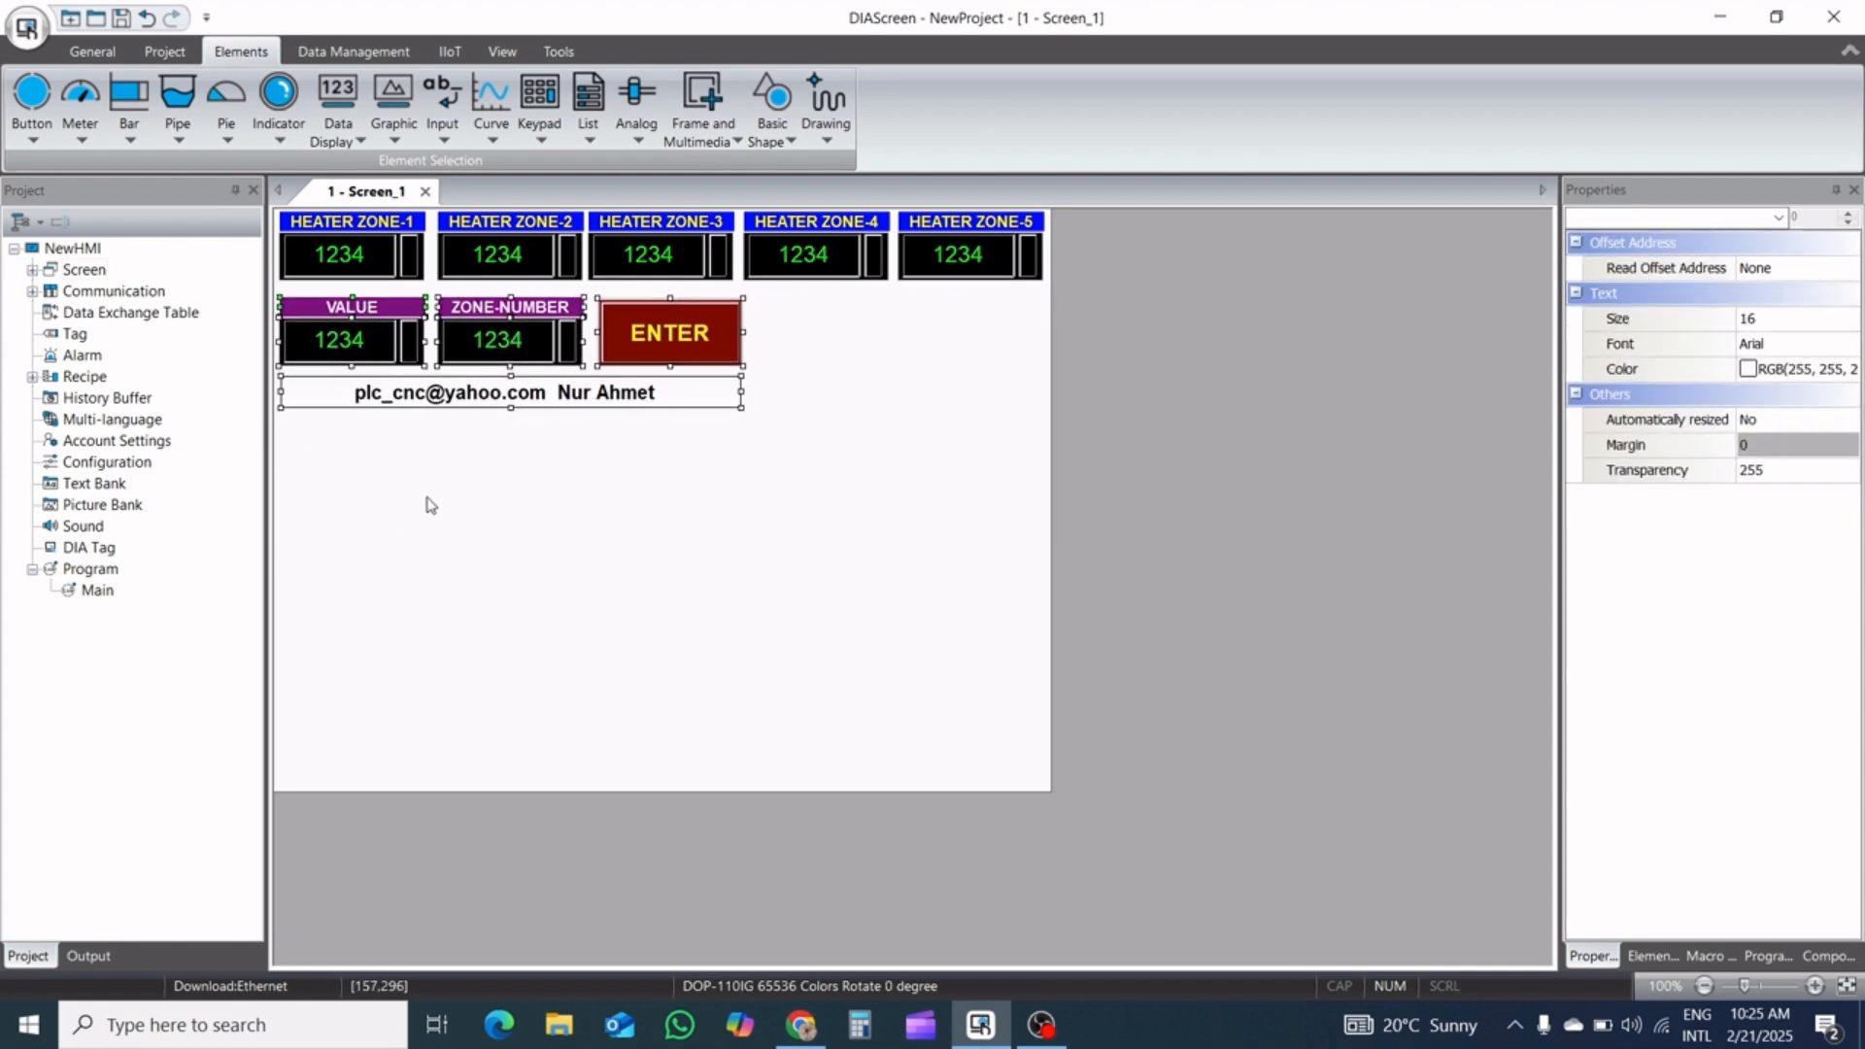
pyautogui.press('Up')
pyautogui.press('Up')
pyautogui.press('Up')
pyautogui.press('Up')
pyautogui.press('Up')
pyautogui.press('Up')
pyautogui.press('Up')
pyautogui.press('Up')
pyautogui.press('Up')
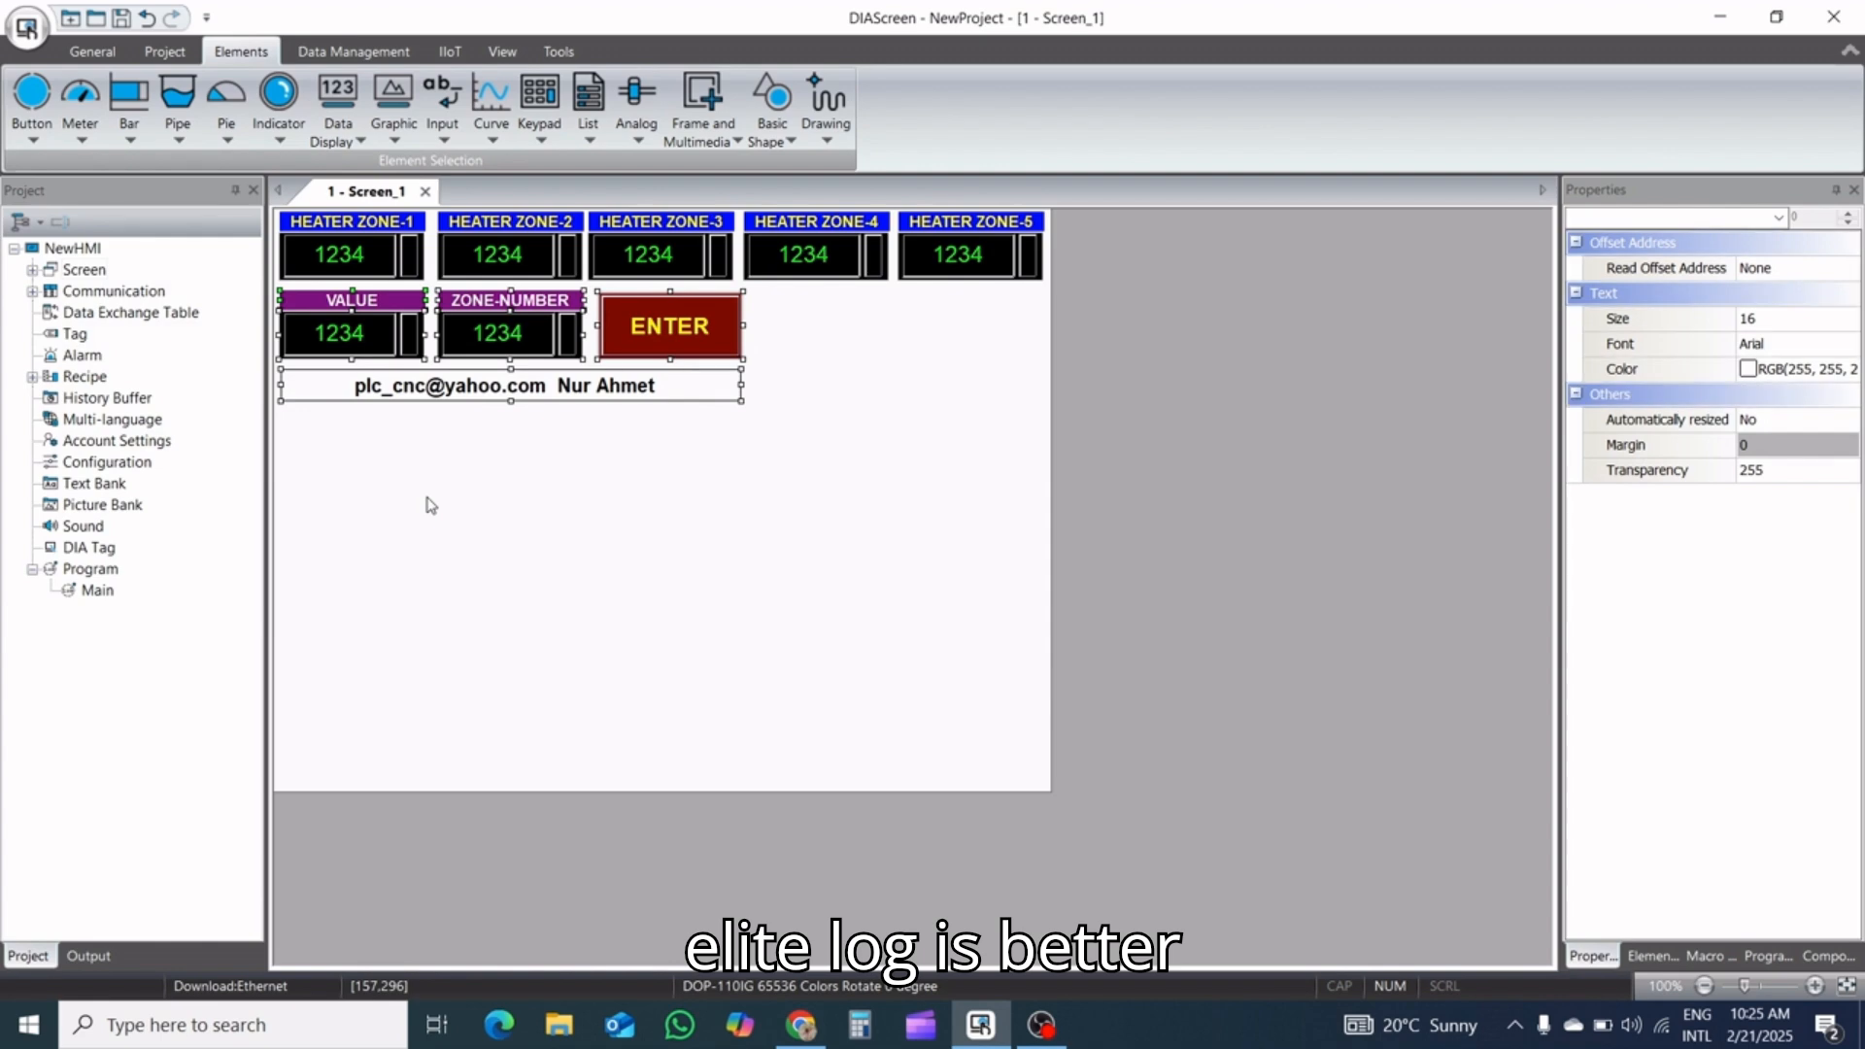
pyautogui.click(430, 504)
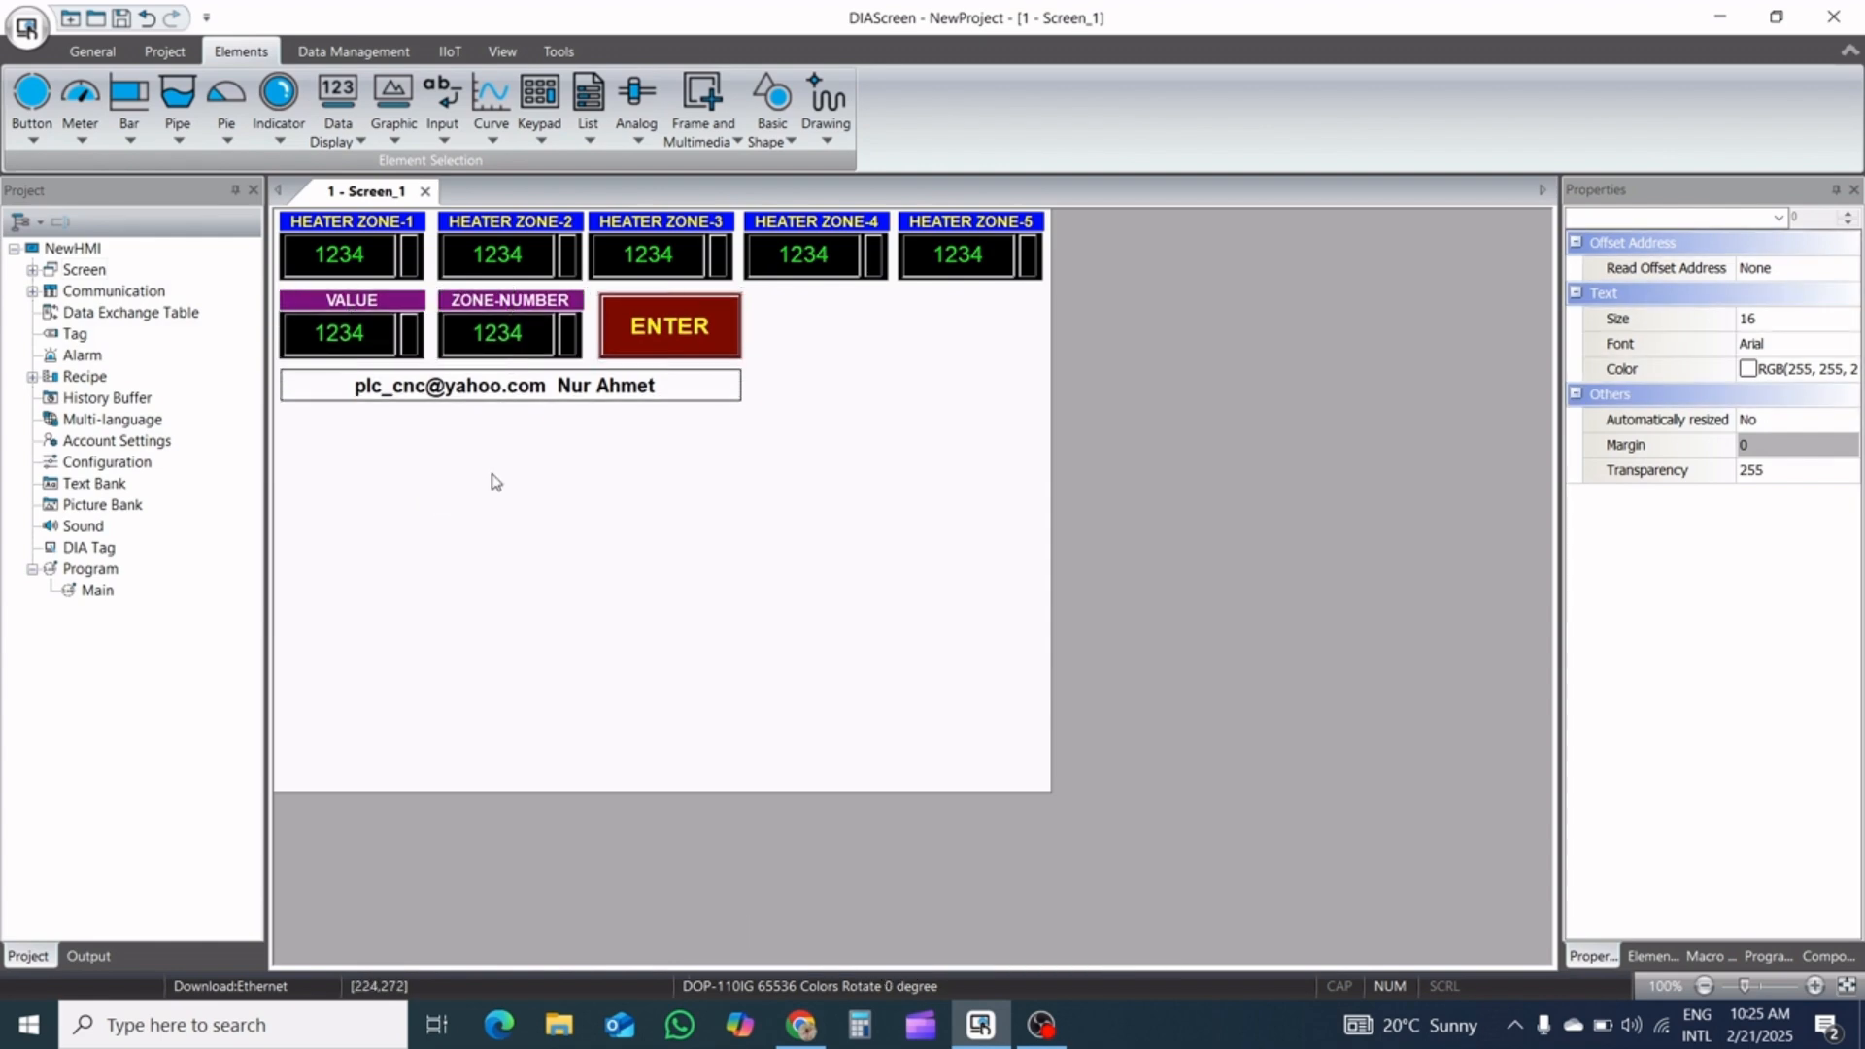
pyautogui.click(487, 485)
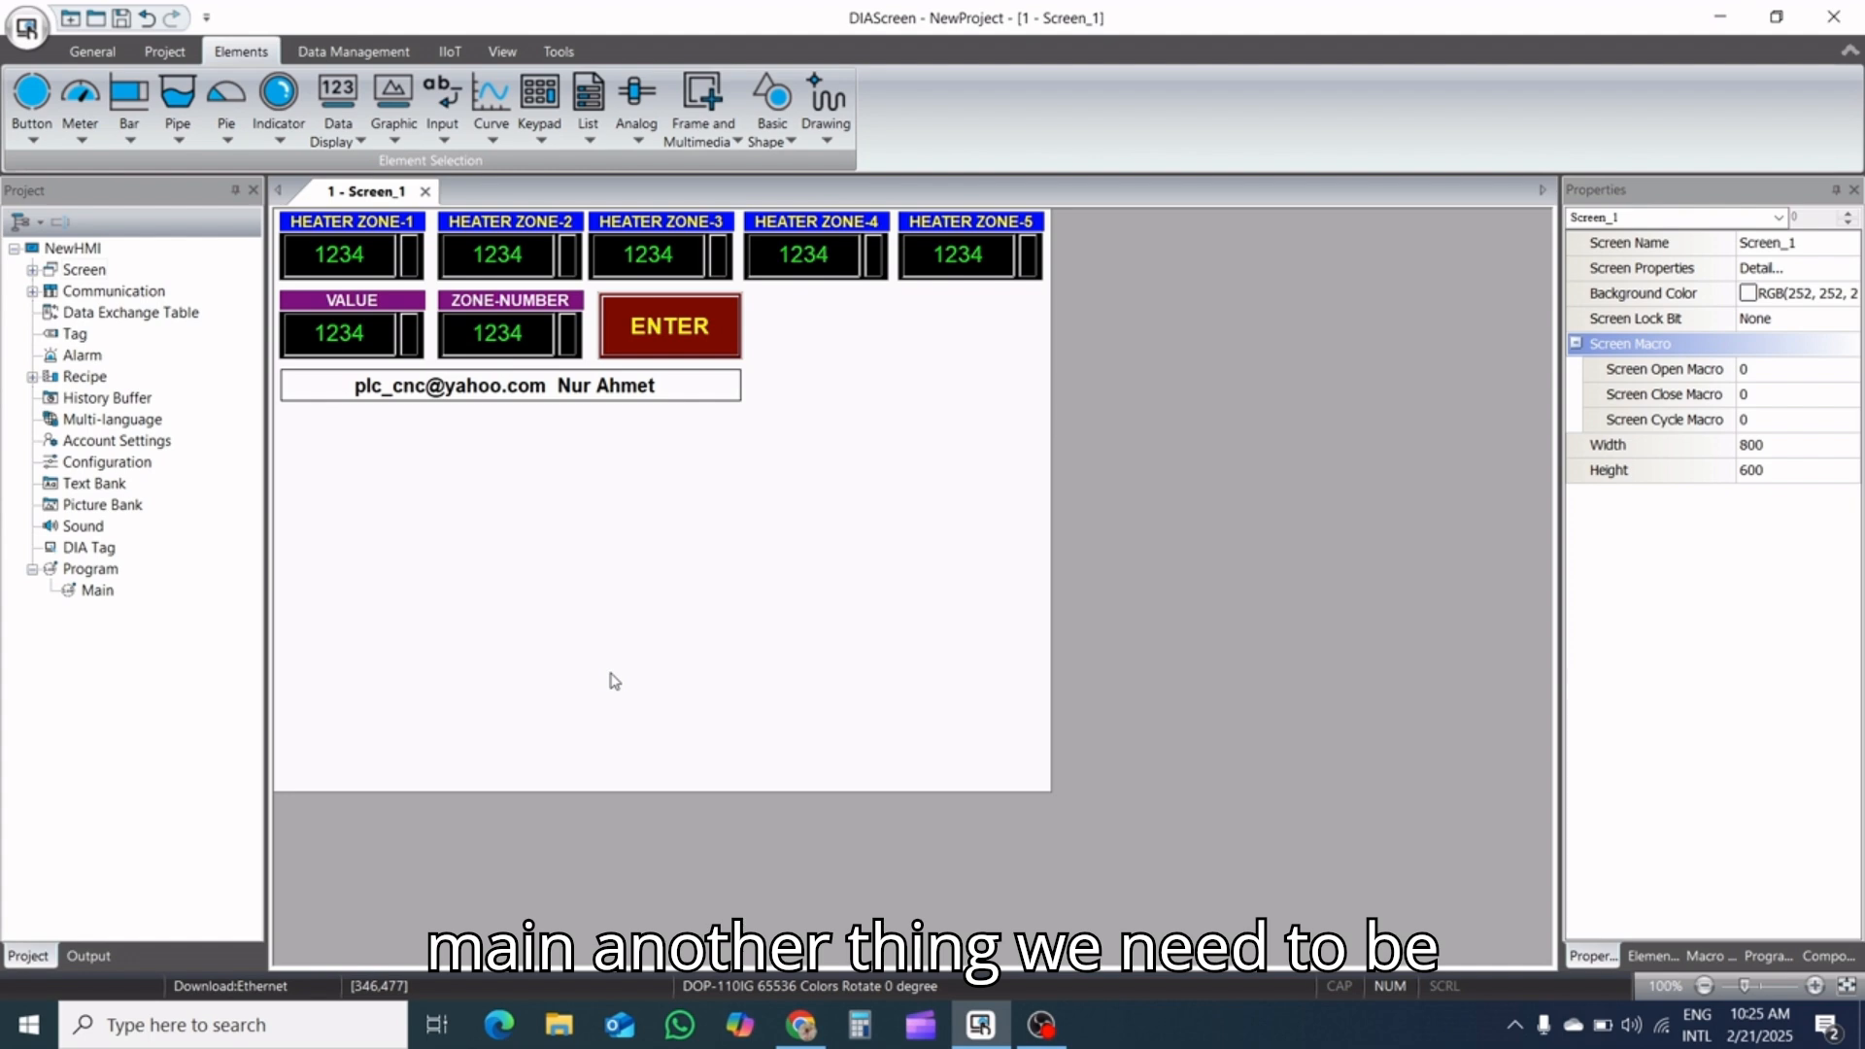
# Add a Maintained button about 137 × 39 below the sign, aligned near its left end
pyautogui.click(32, 131)
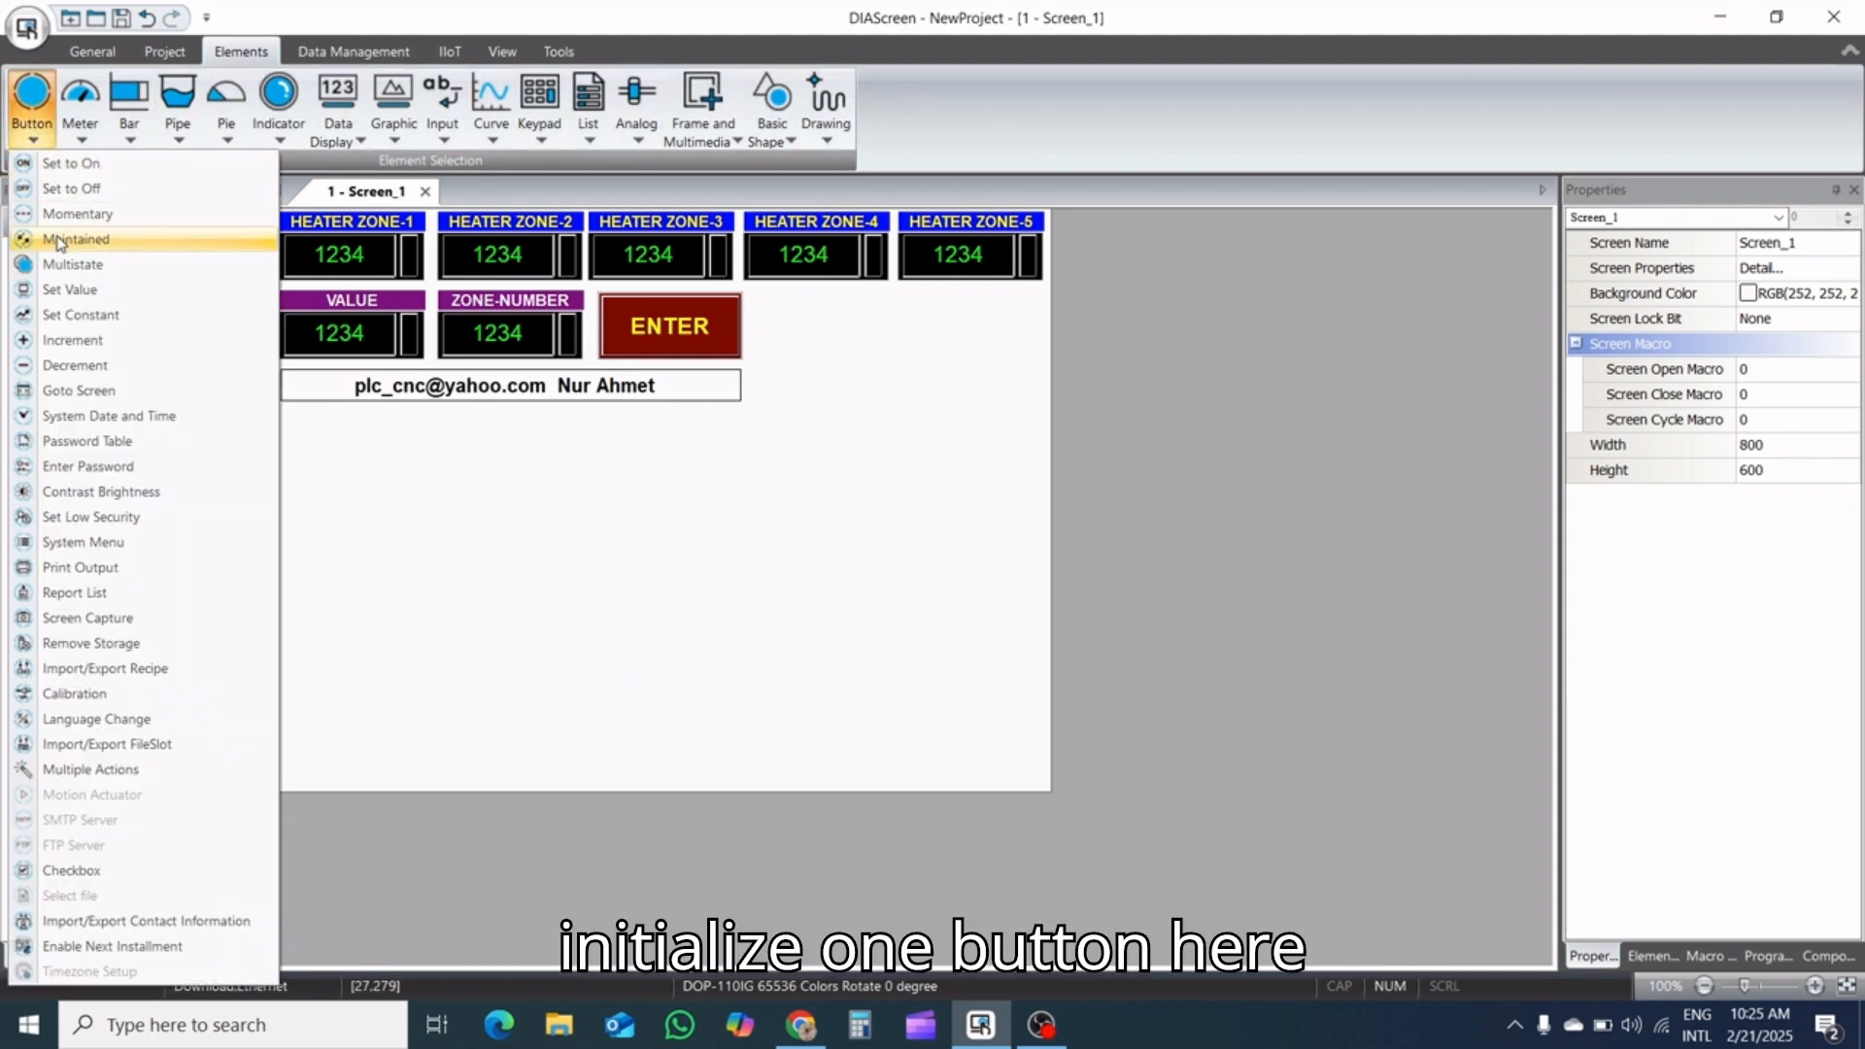
pyautogui.click(119, 312)
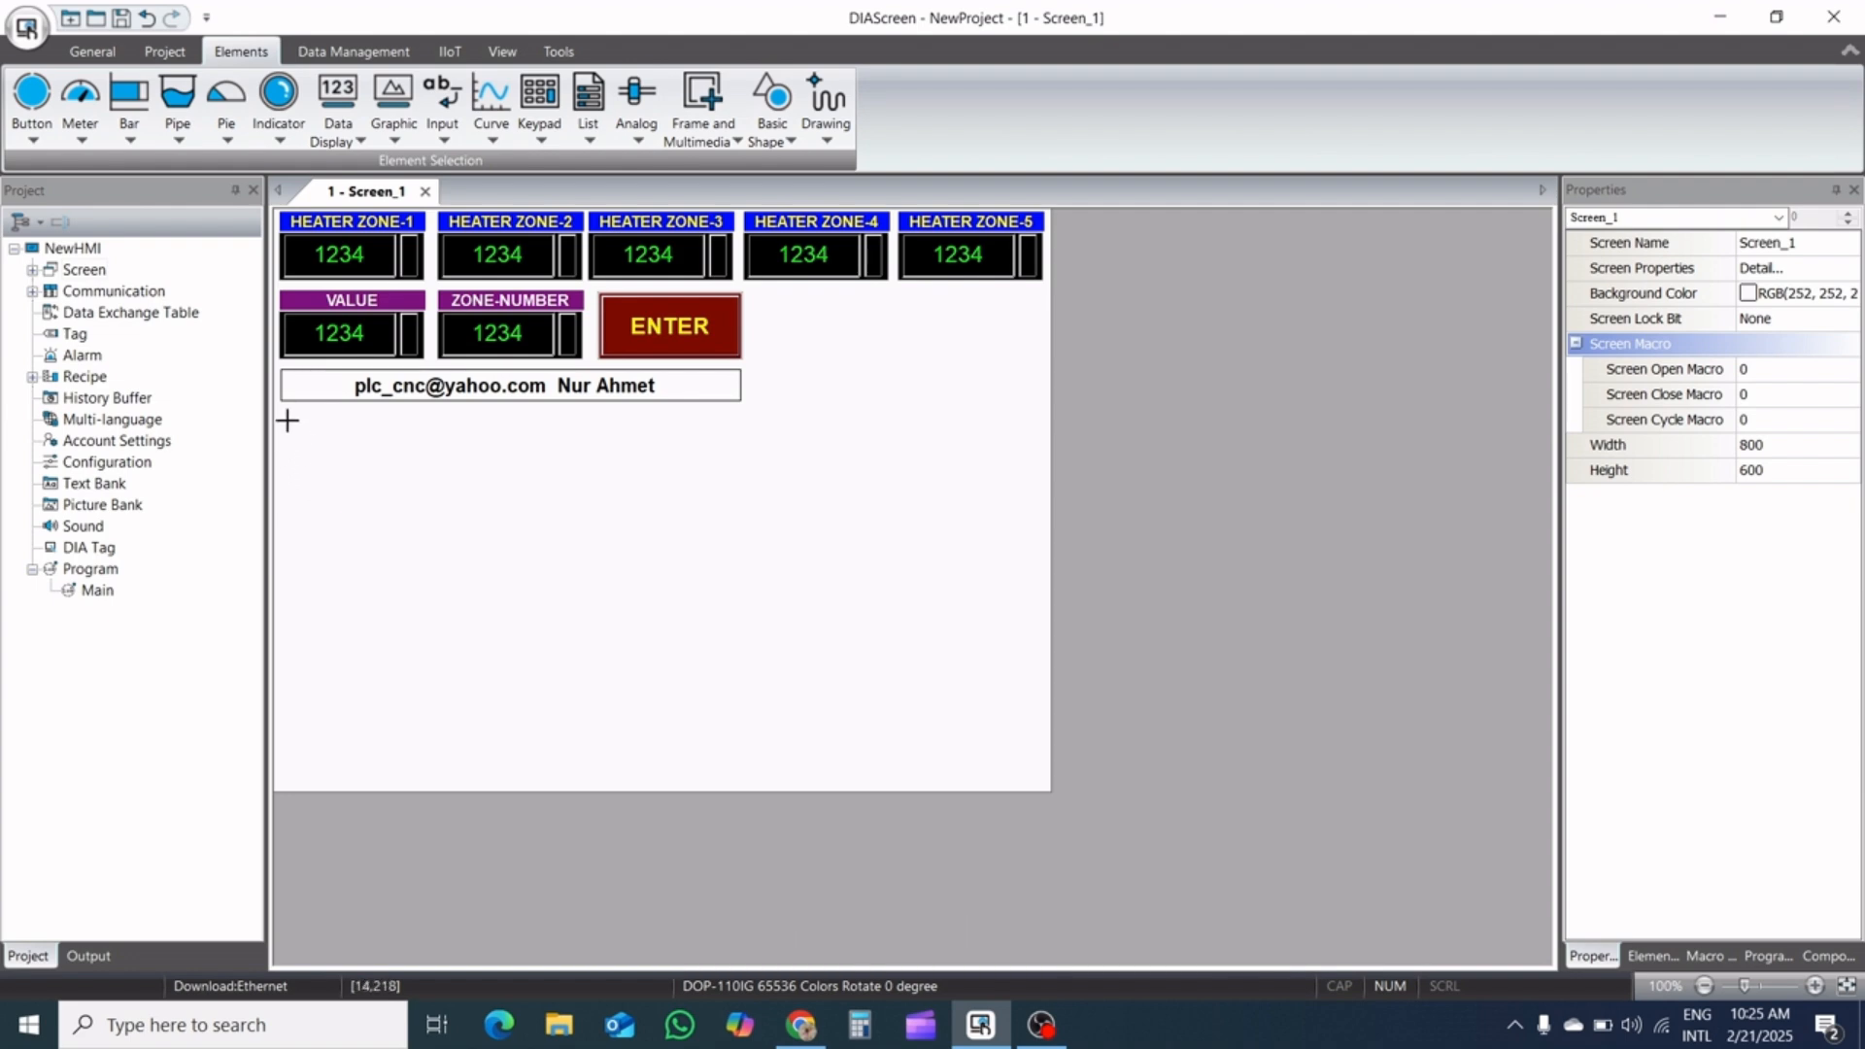
pyautogui.moveTo(286, 419); pyautogui.dragTo(419, 455)
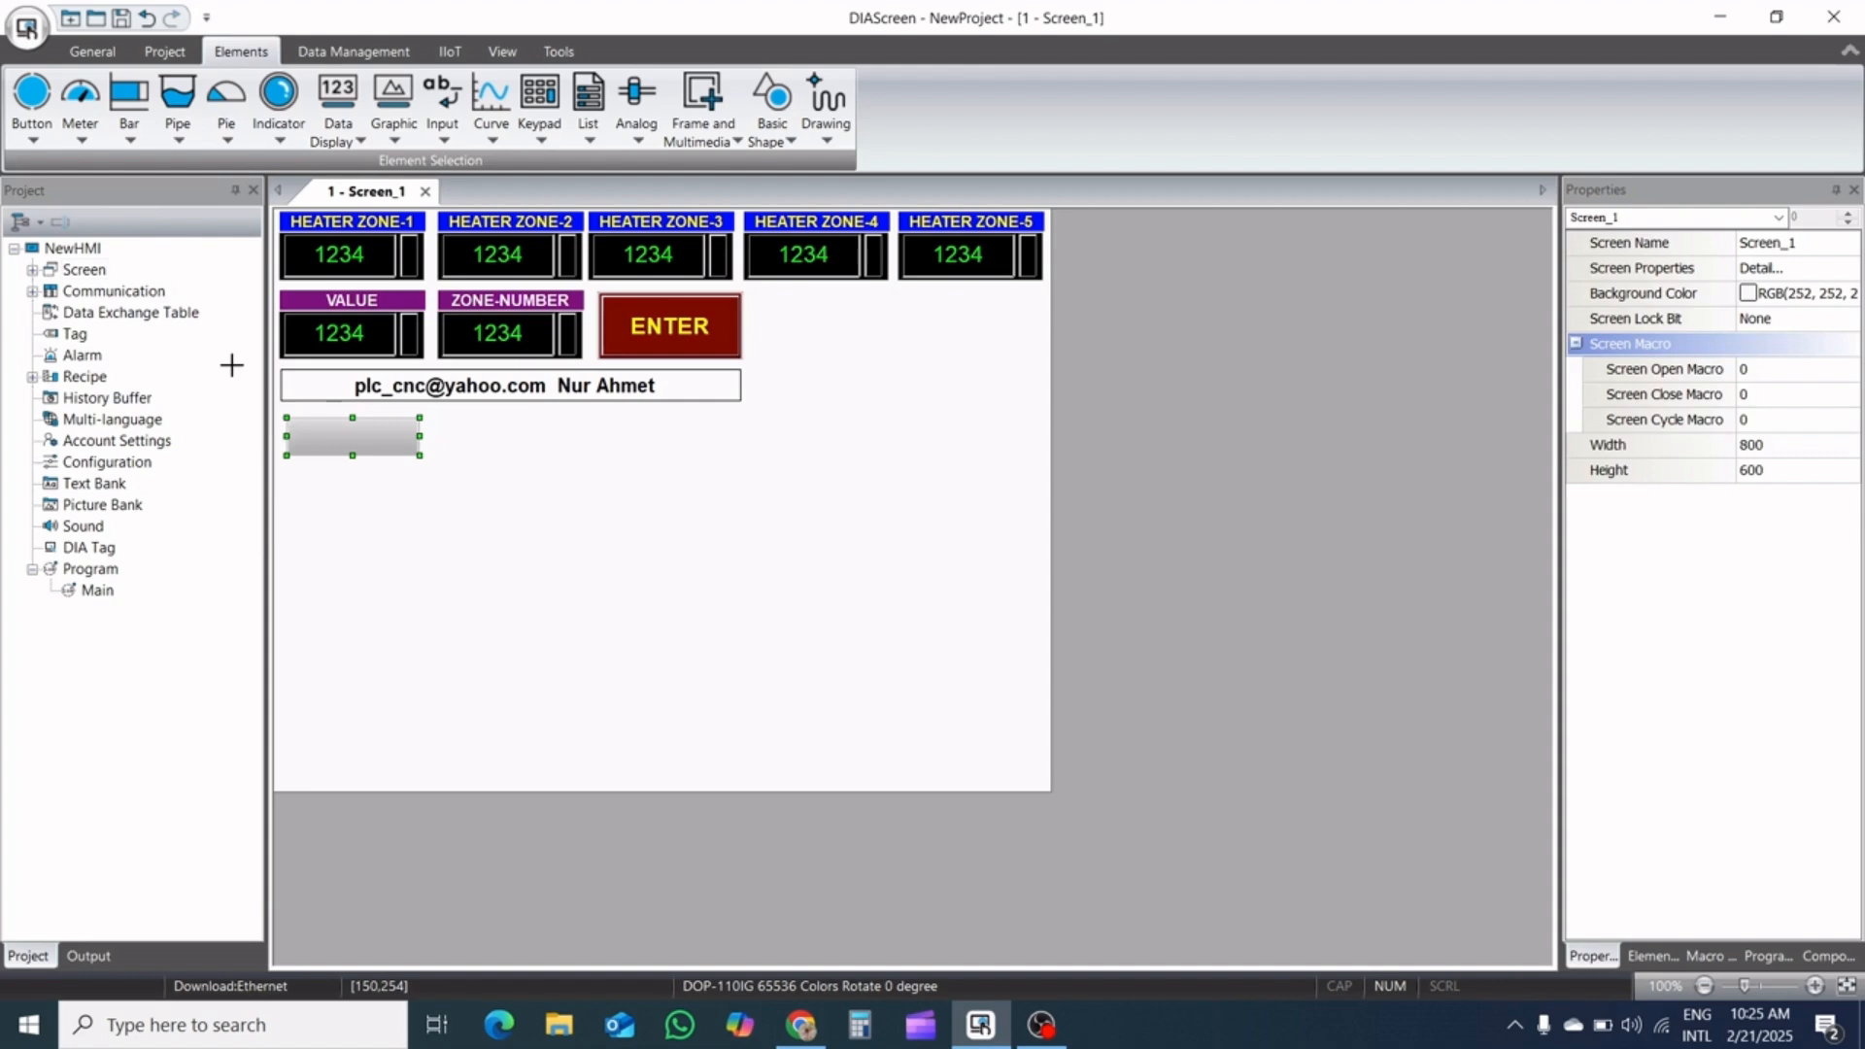
# Add a General Message Display about 141 × 322 directly below the new Maintained button
pyautogui.click(351, 145)
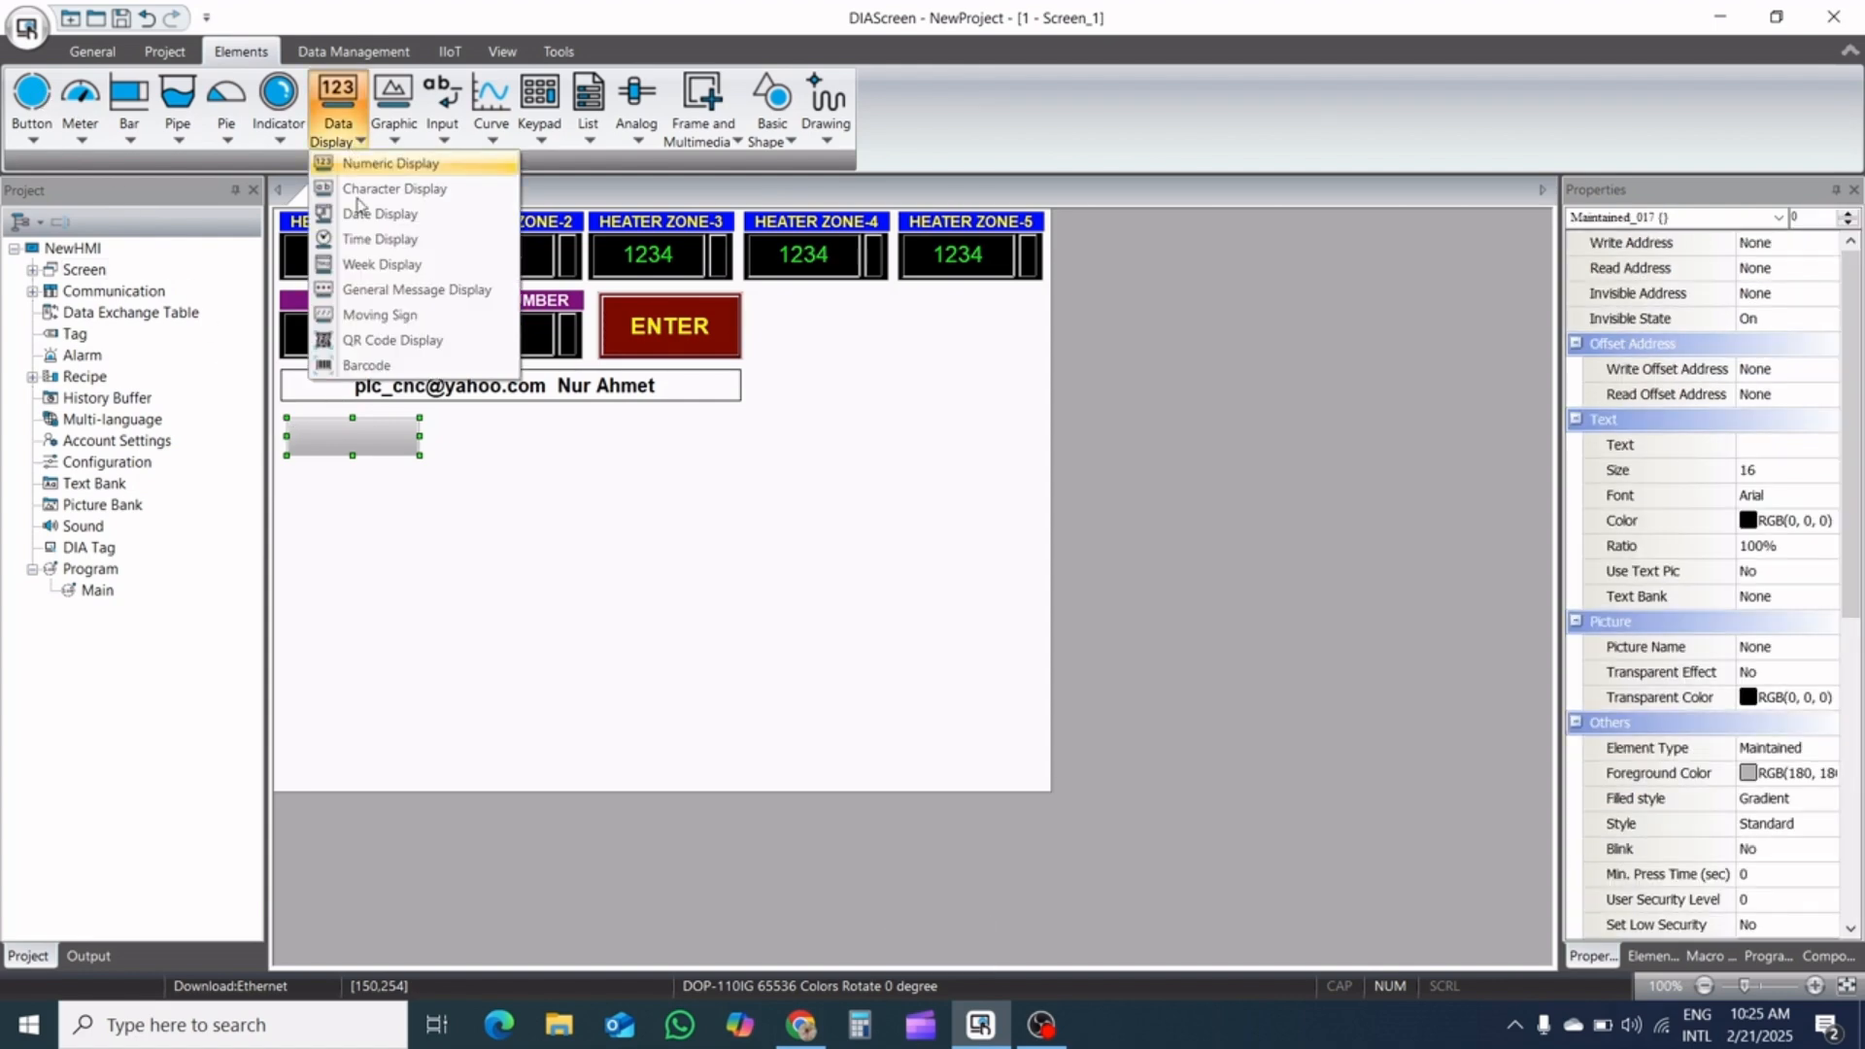
pyautogui.click(377, 289)
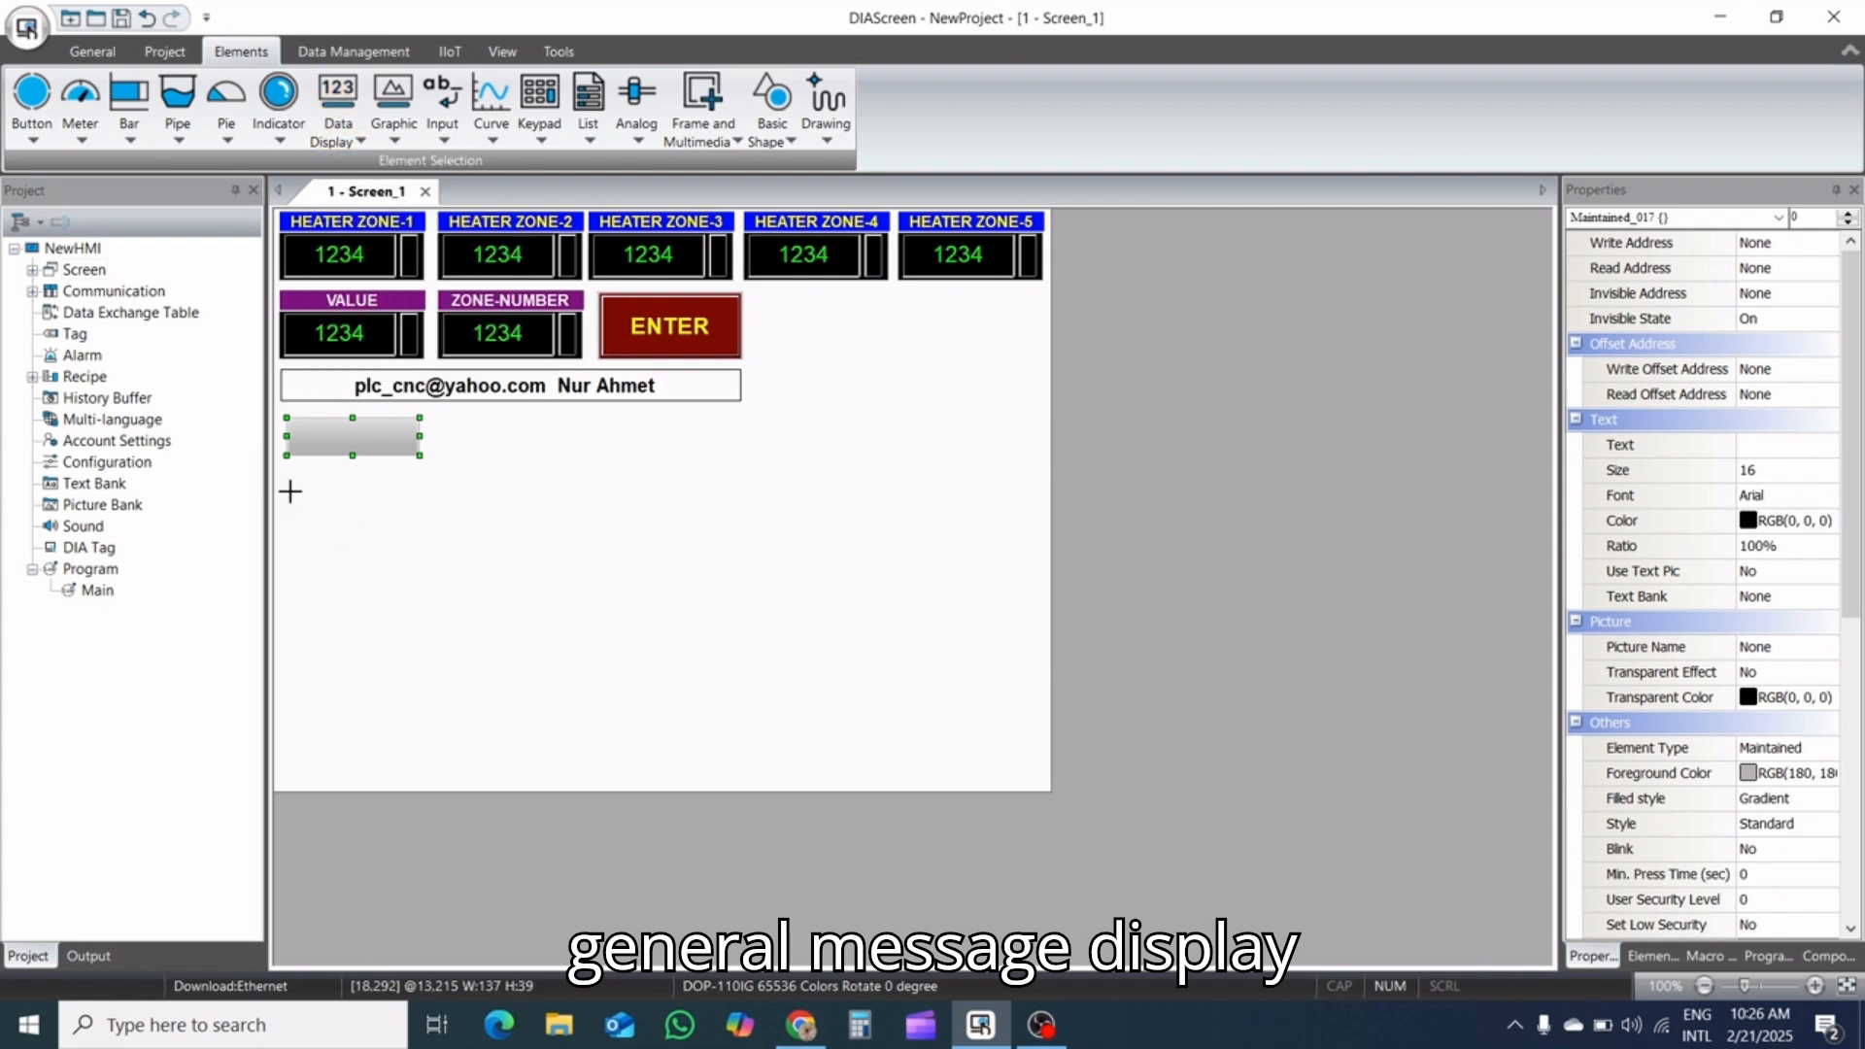
pyautogui.moveTo(287, 473); pyautogui.dragTo(424, 784)
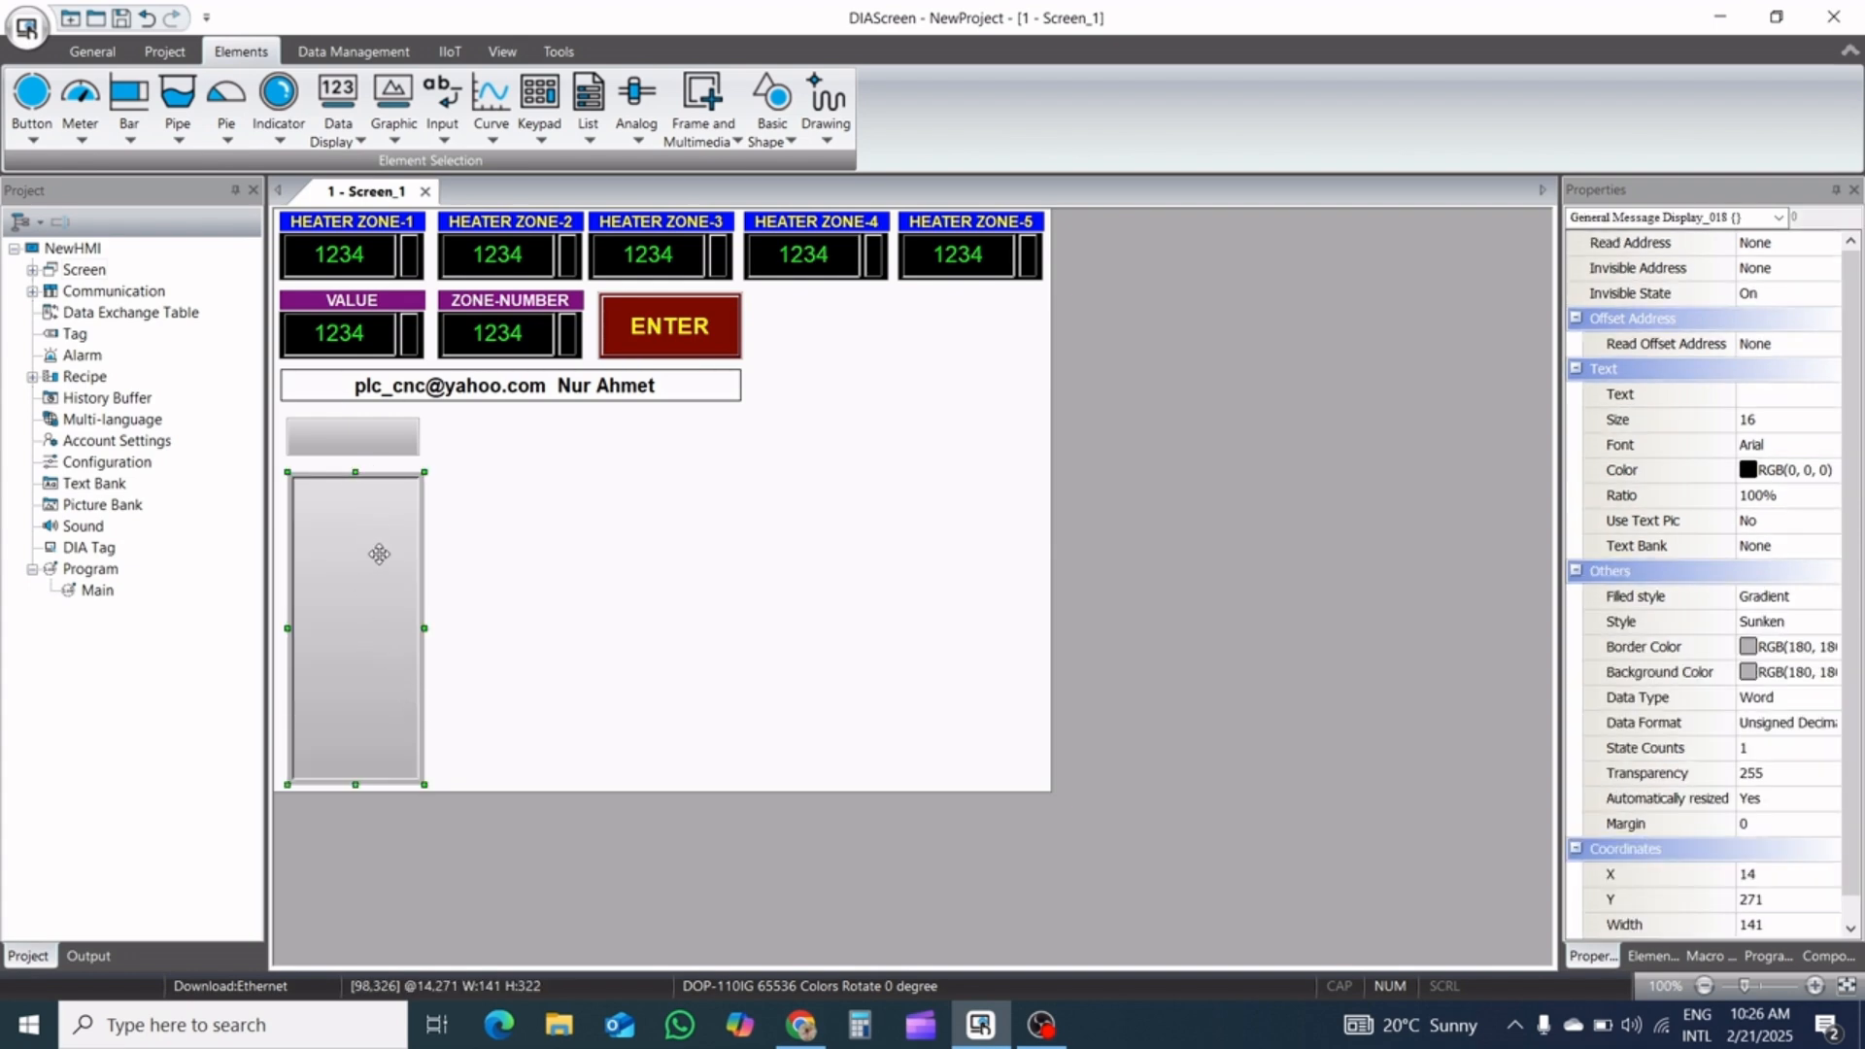
# Set the General Message Display's read address to word register D700 on Link2
pyautogui.doubleClick(379, 581)
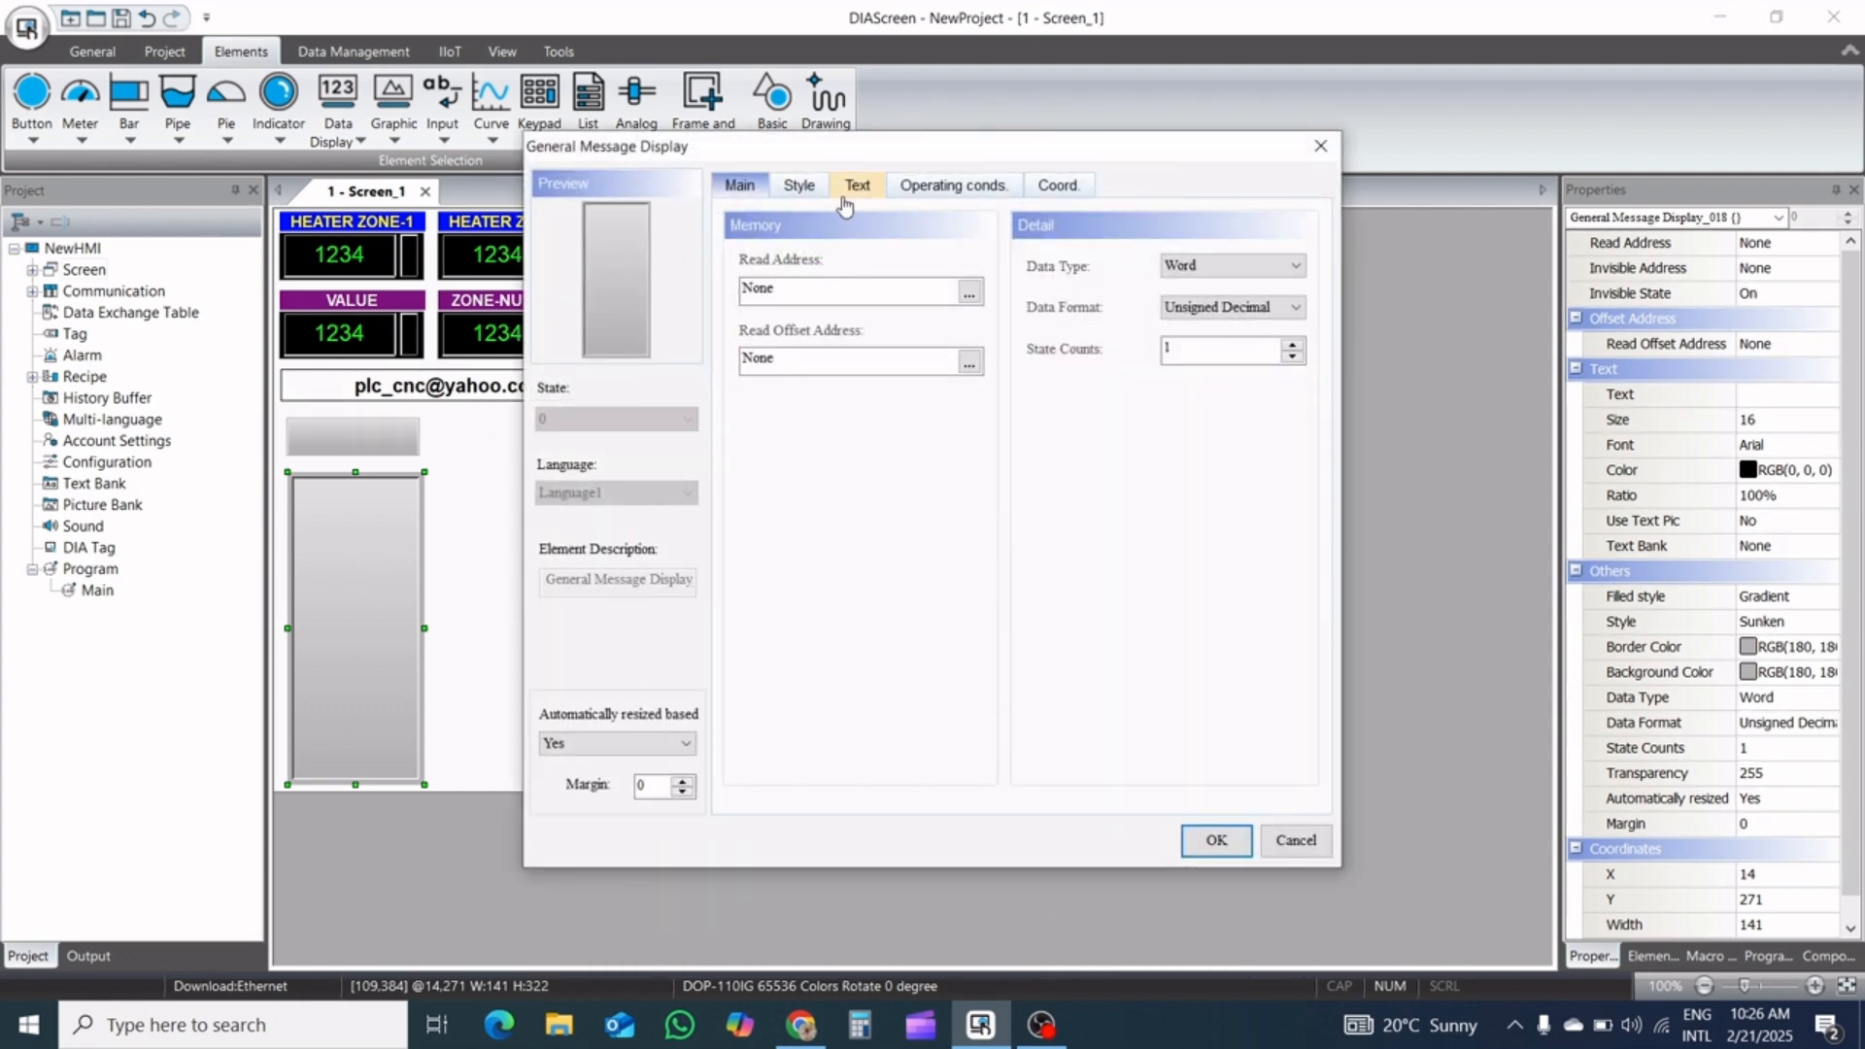
pyautogui.click(968, 294)
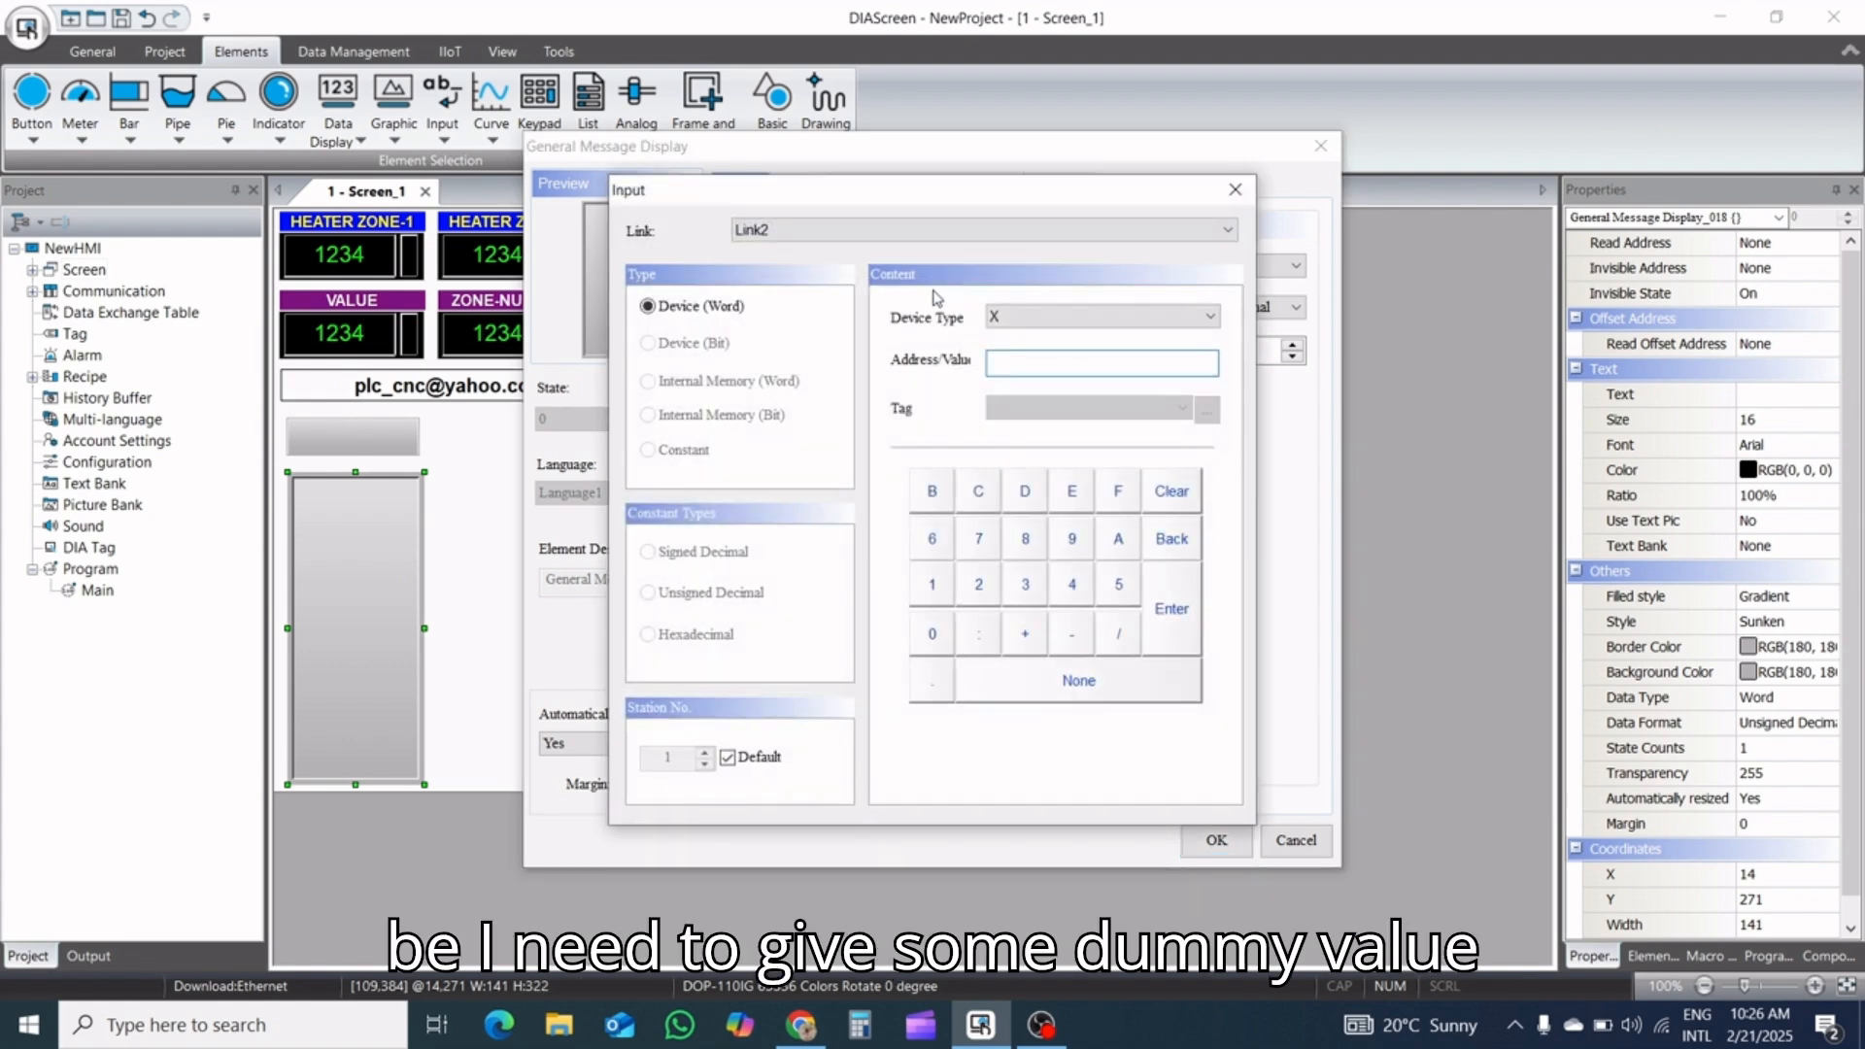
pyautogui.click(1033, 314)
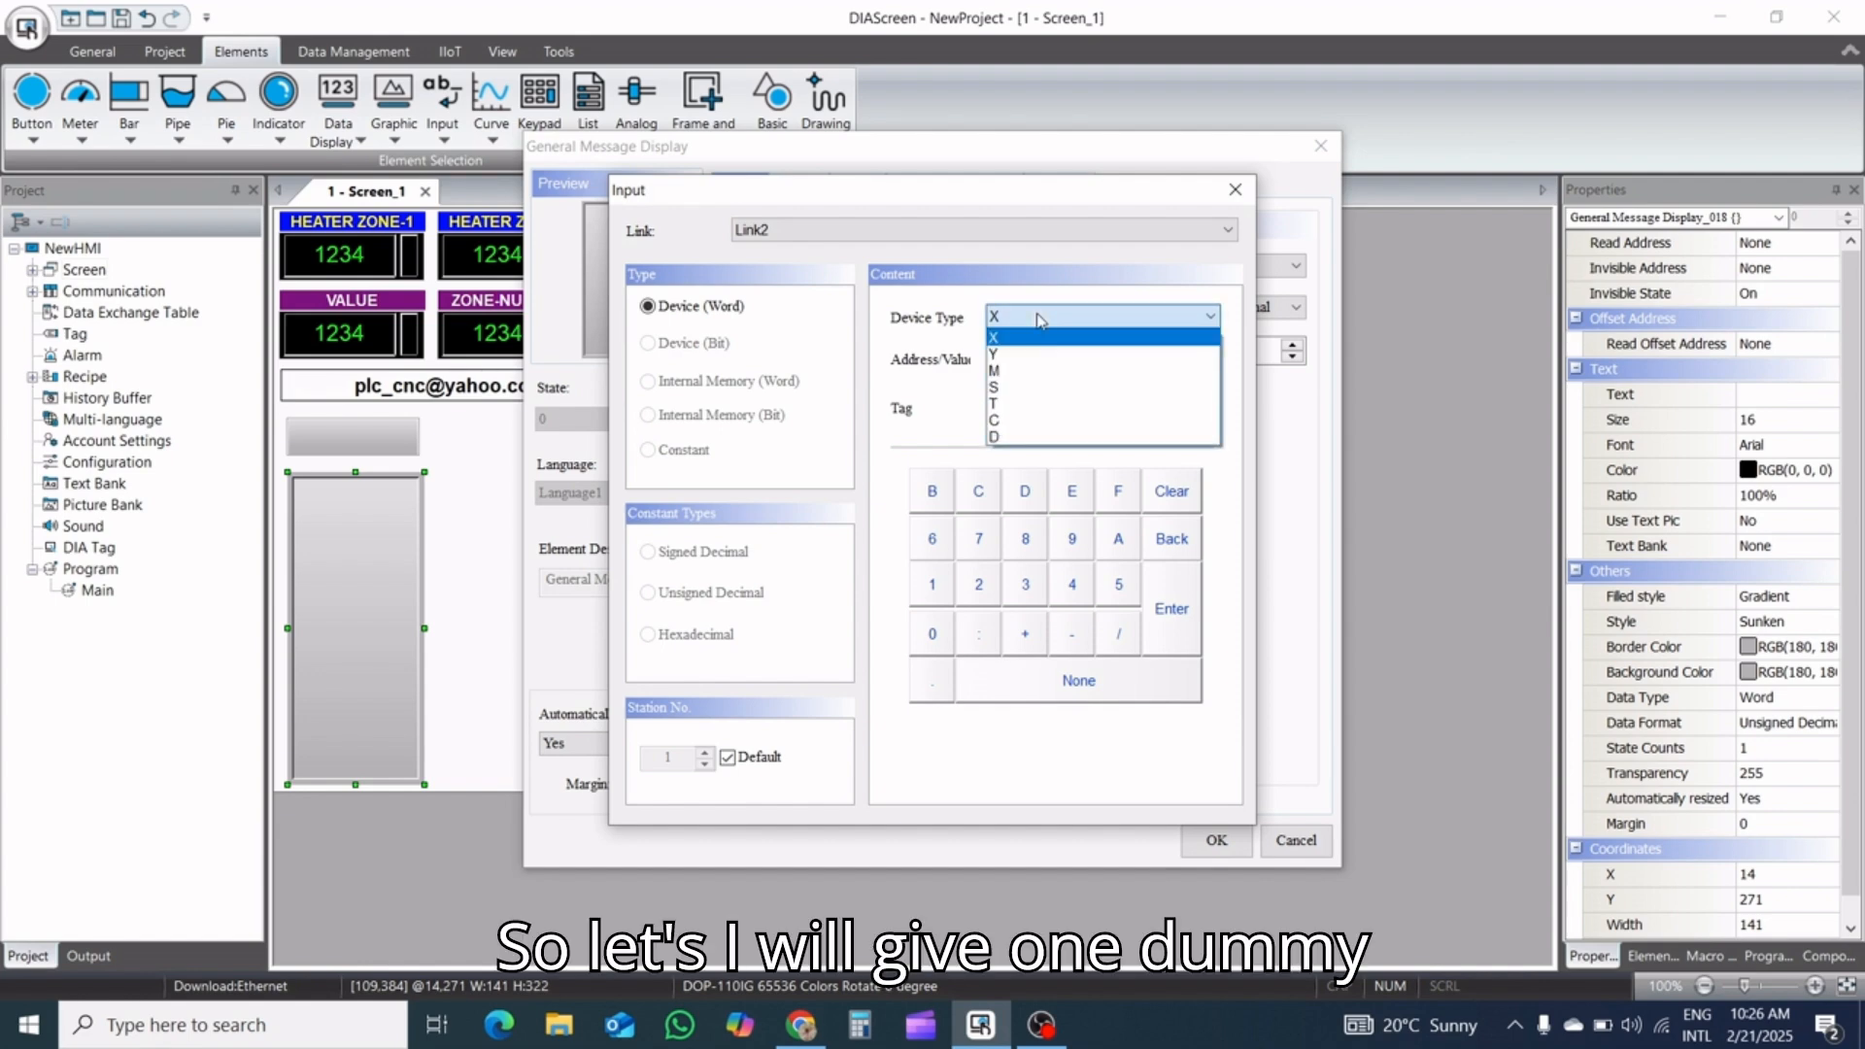
pyautogui.click(1028, 437)
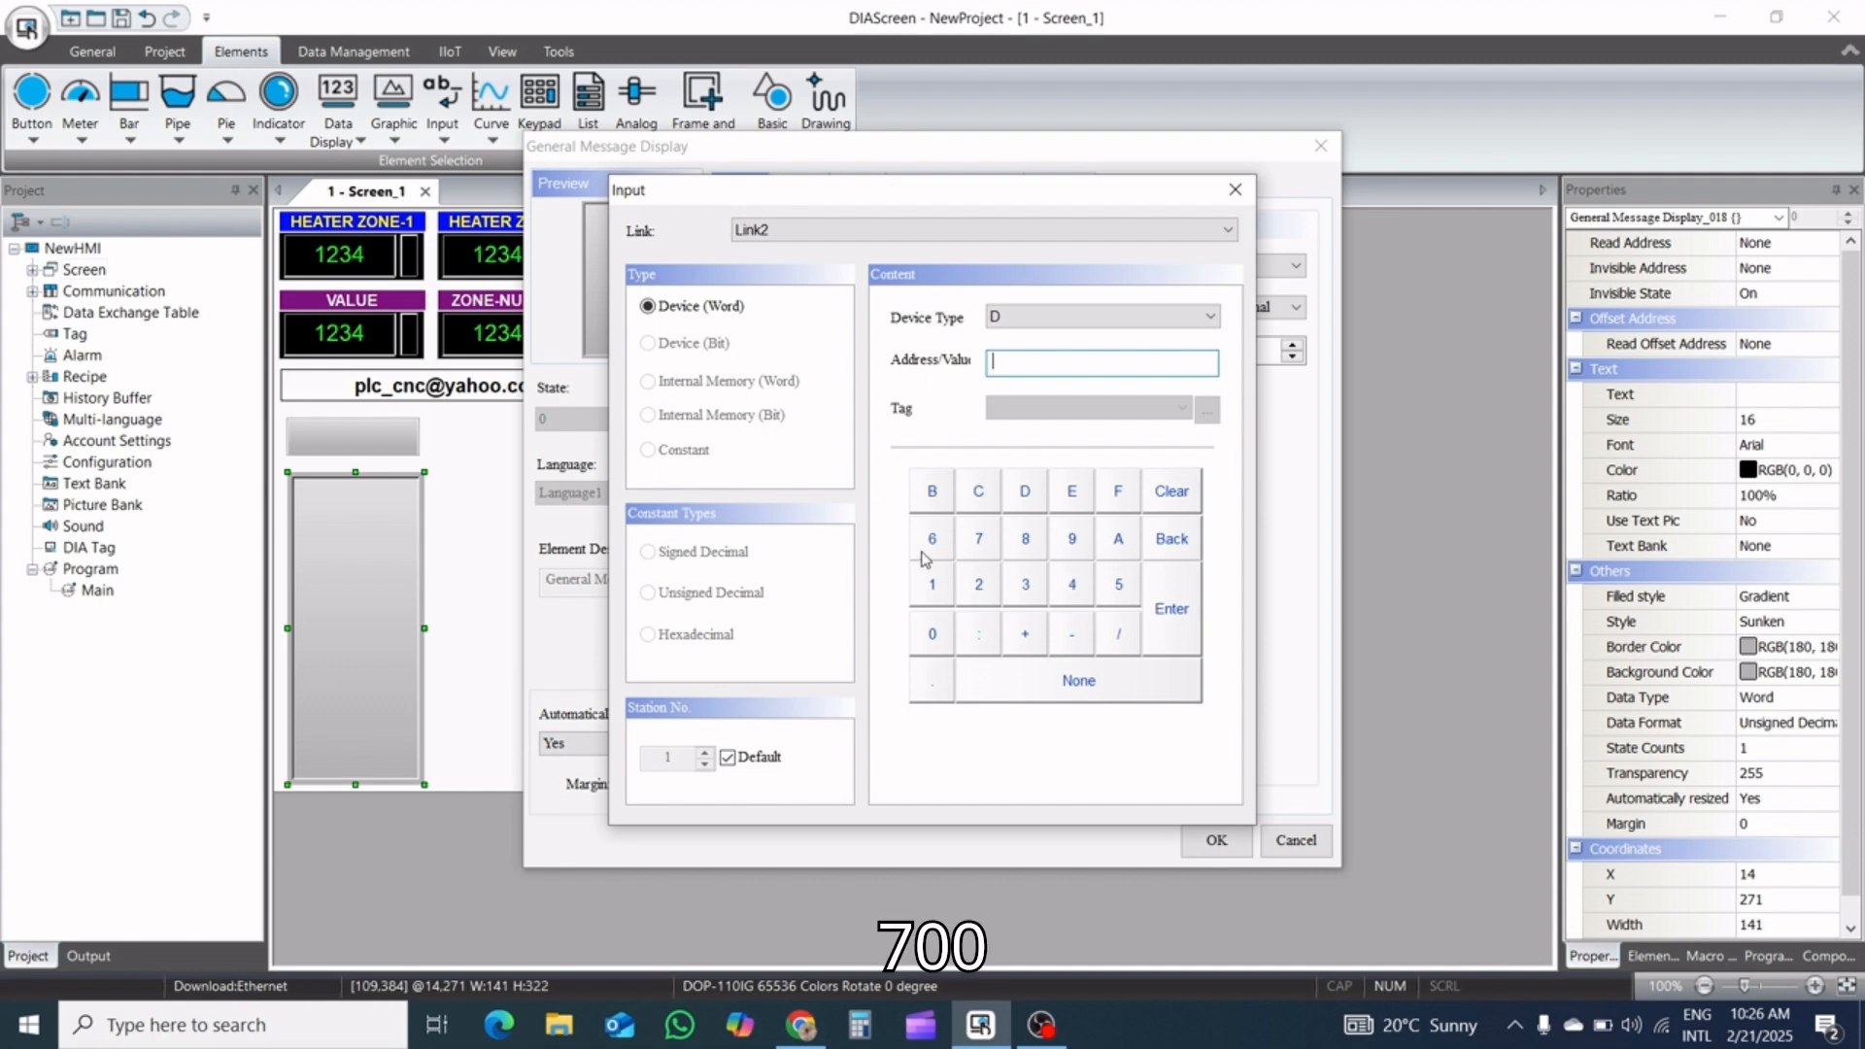
pyautogui.click(979, 538)
pyautogui.click(933, 634)
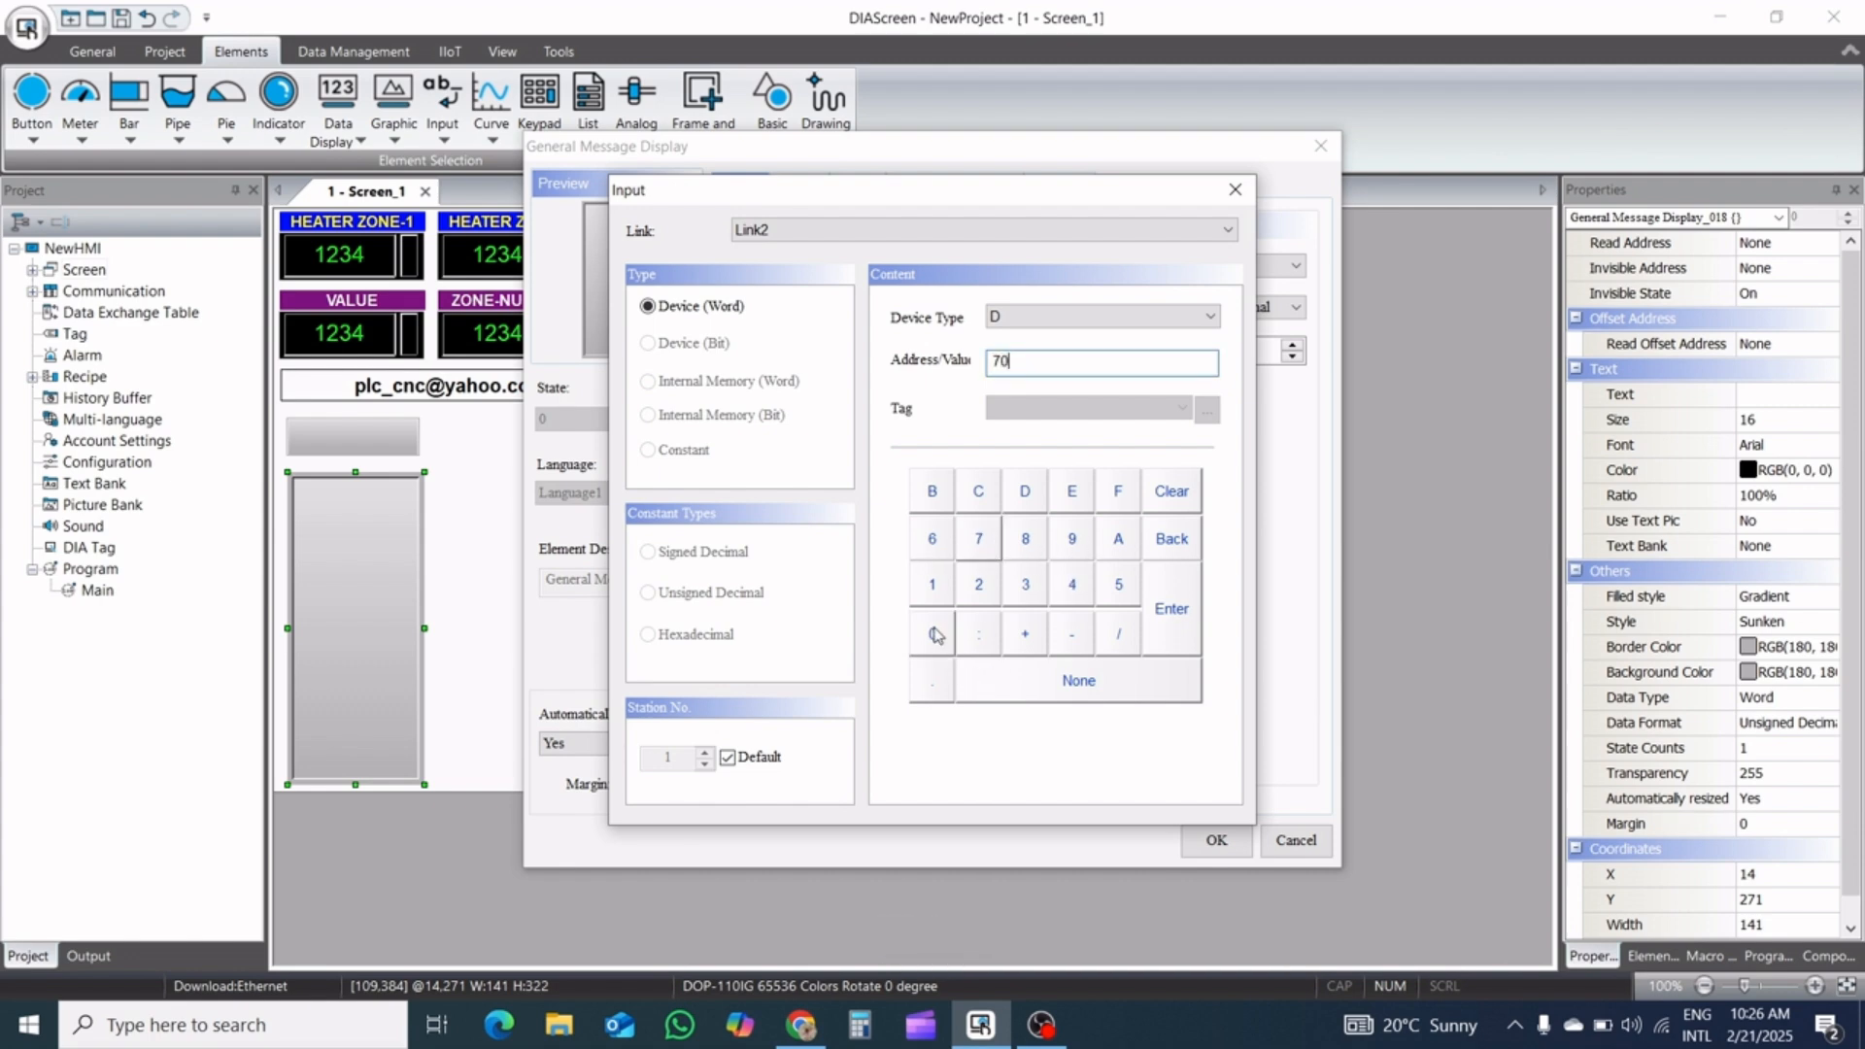
pyautogui.click(1170, 608)
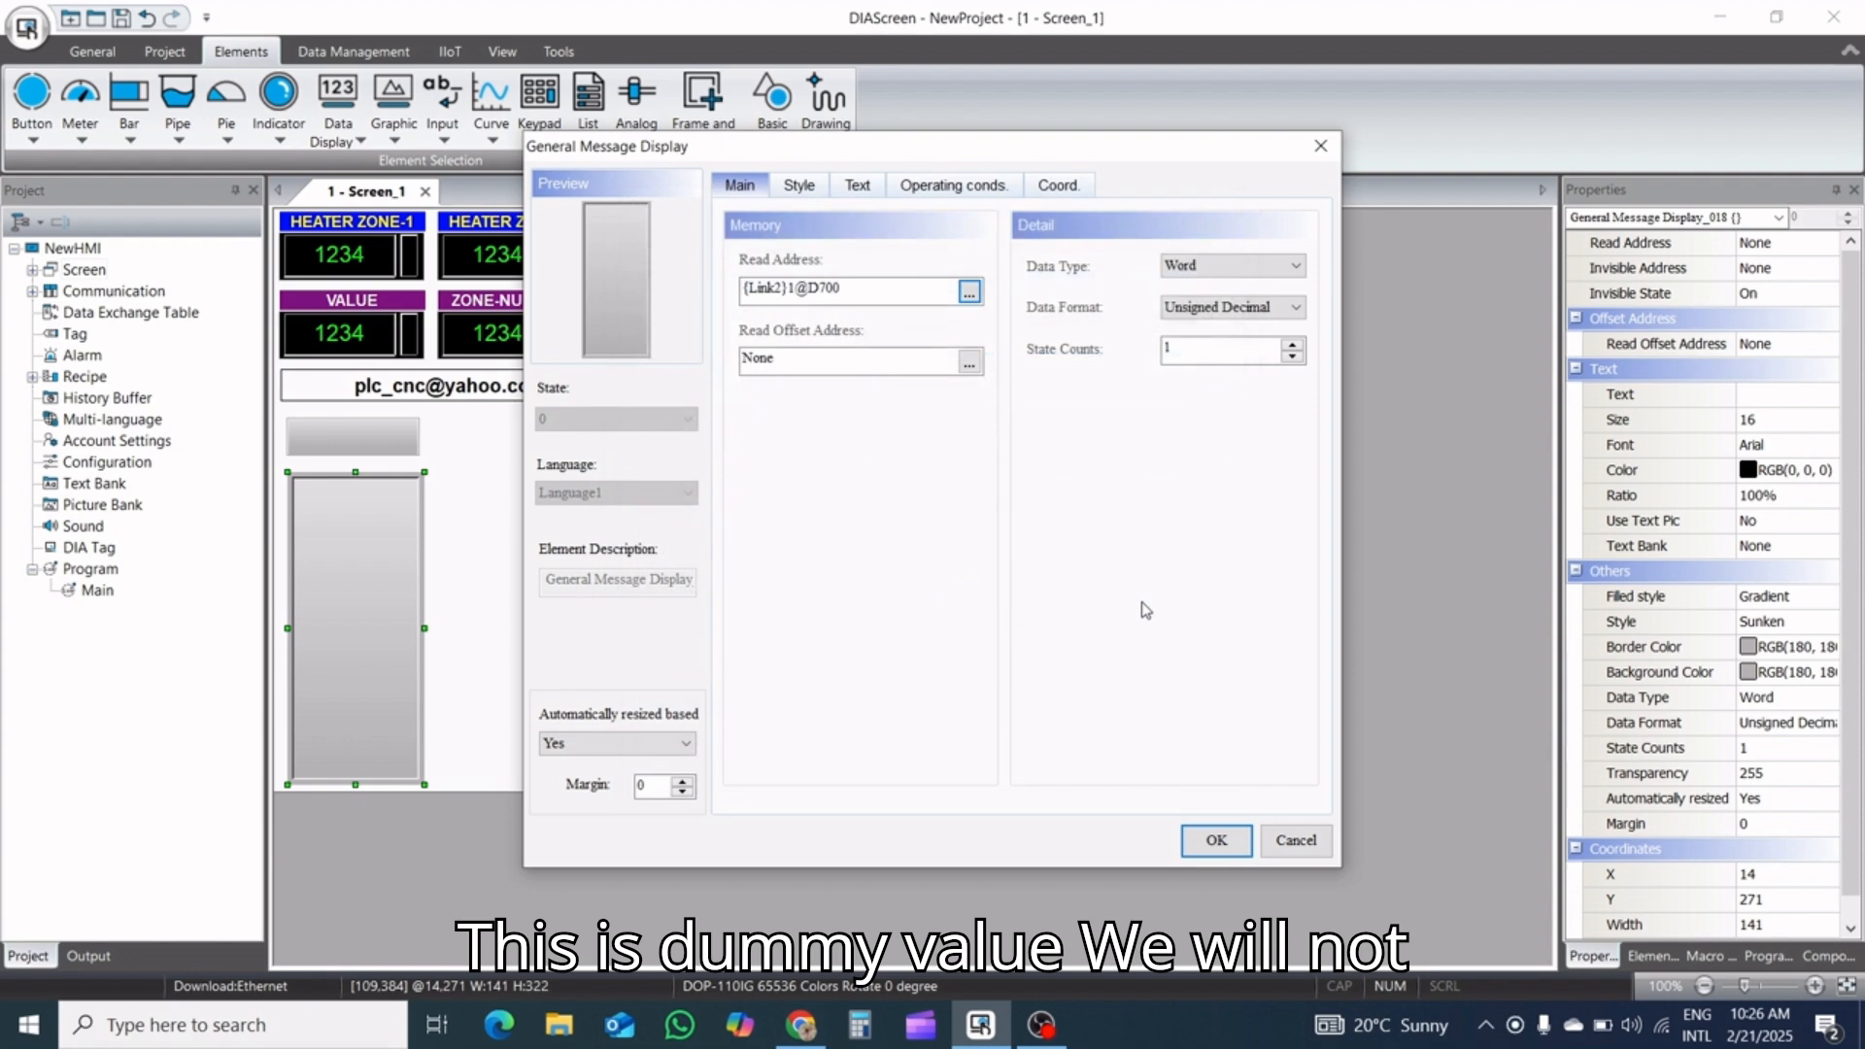
pyautogui.click(1216, 838)
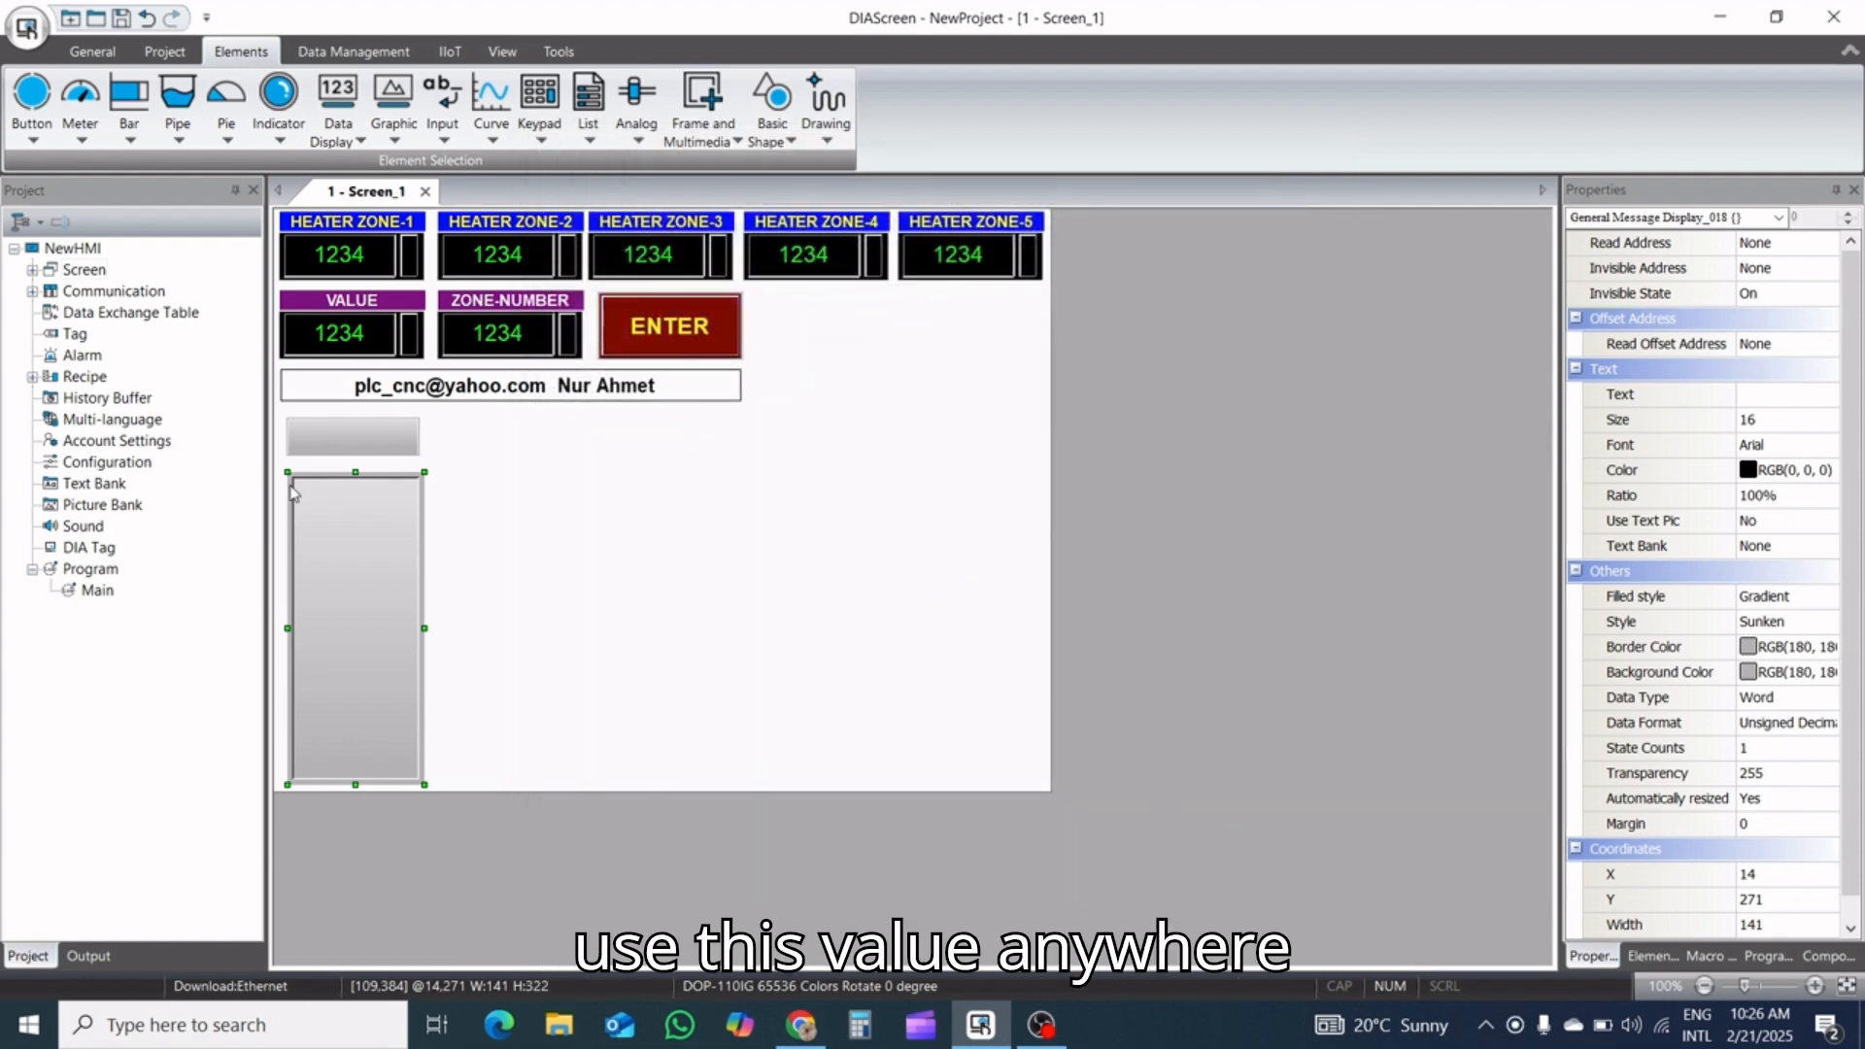
# Resize the General Message Display to a width of 130 and a height of 350
pyautogui.click(349, 447)
pyautogui.click(349, 533)
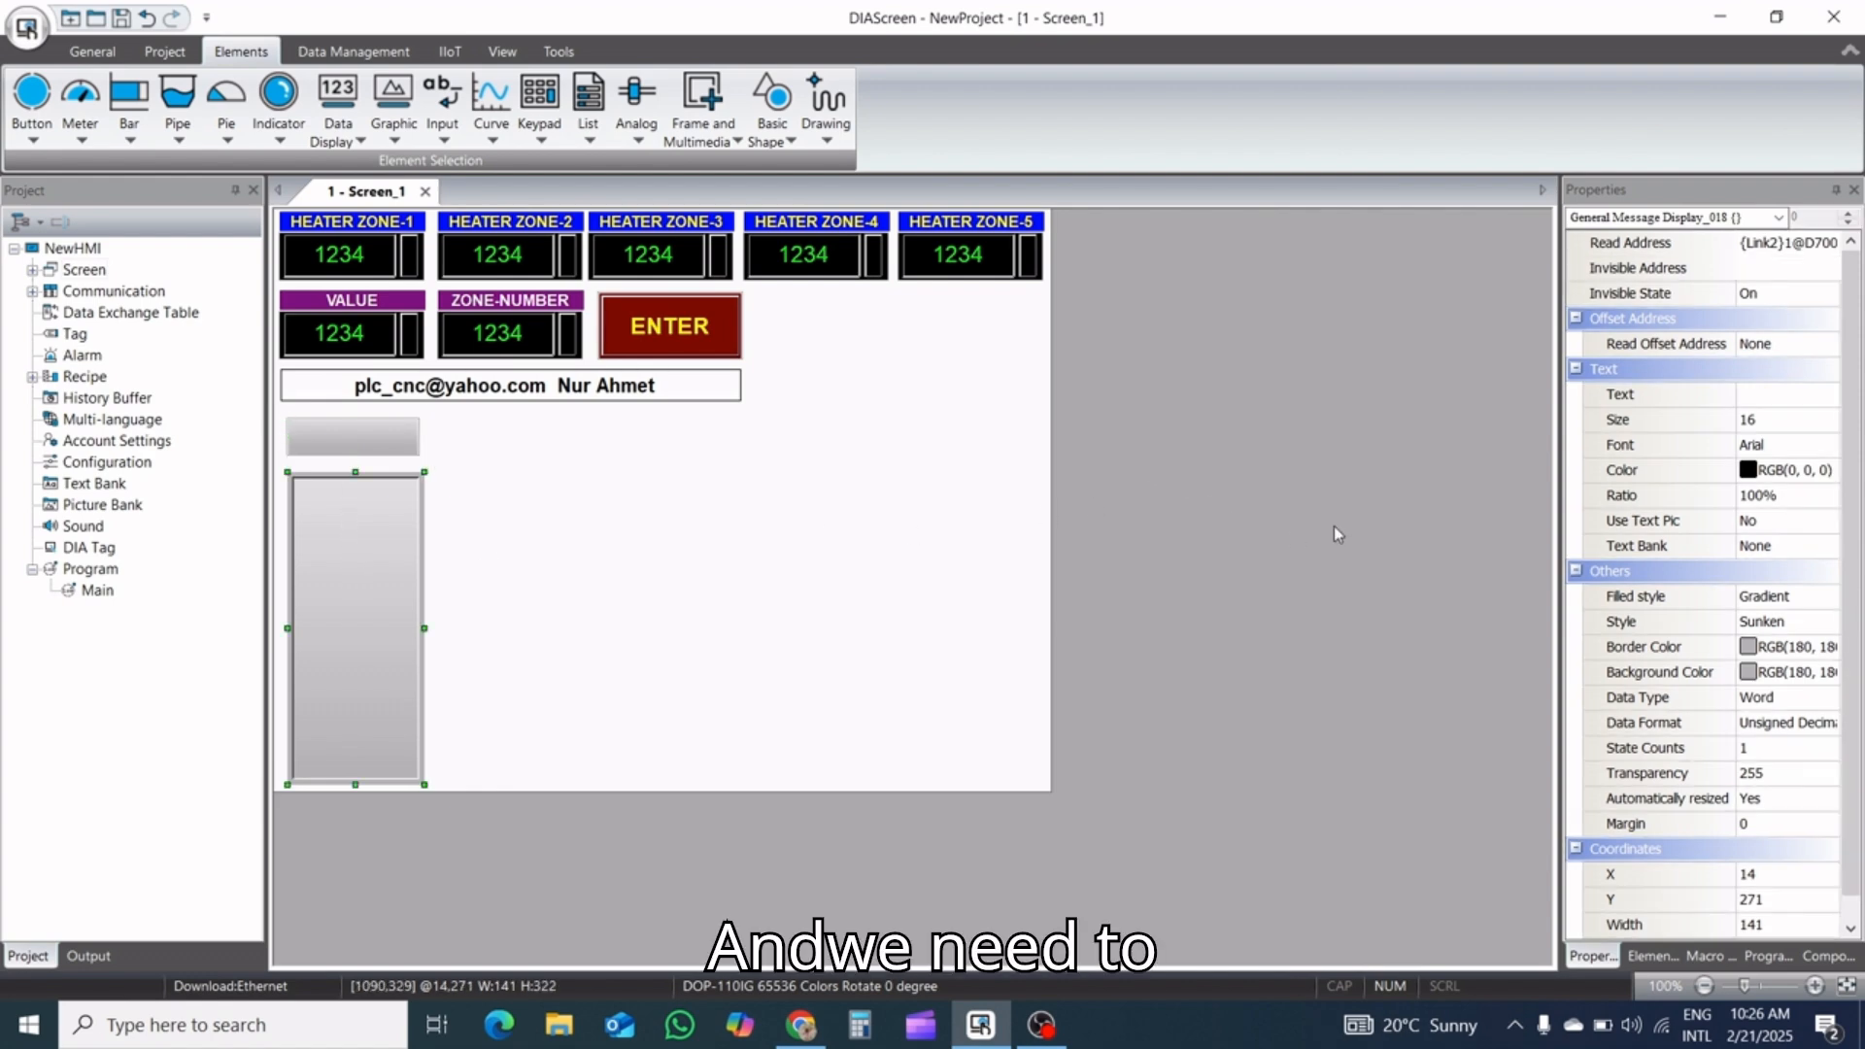
pyautogui.scroll(-1, 1854, 365)
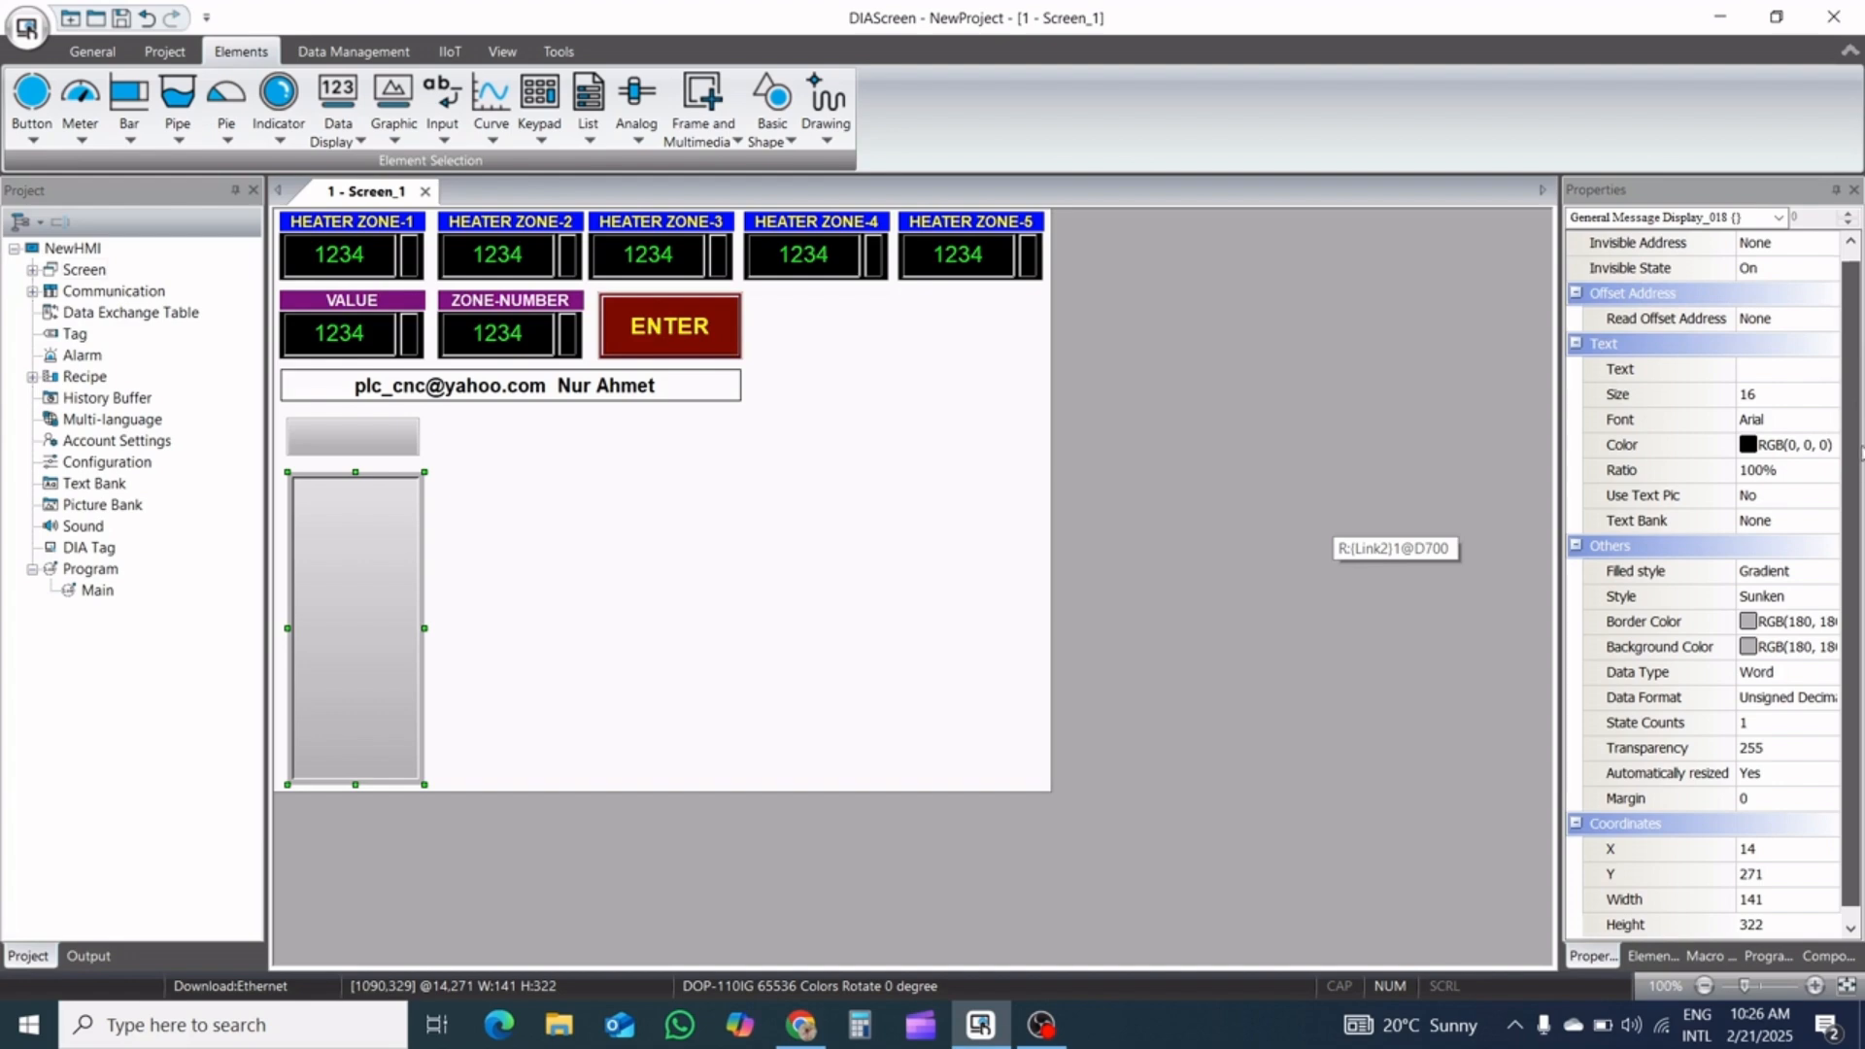
pyautogui.click(1783, 901)
pyautogui.write('1')
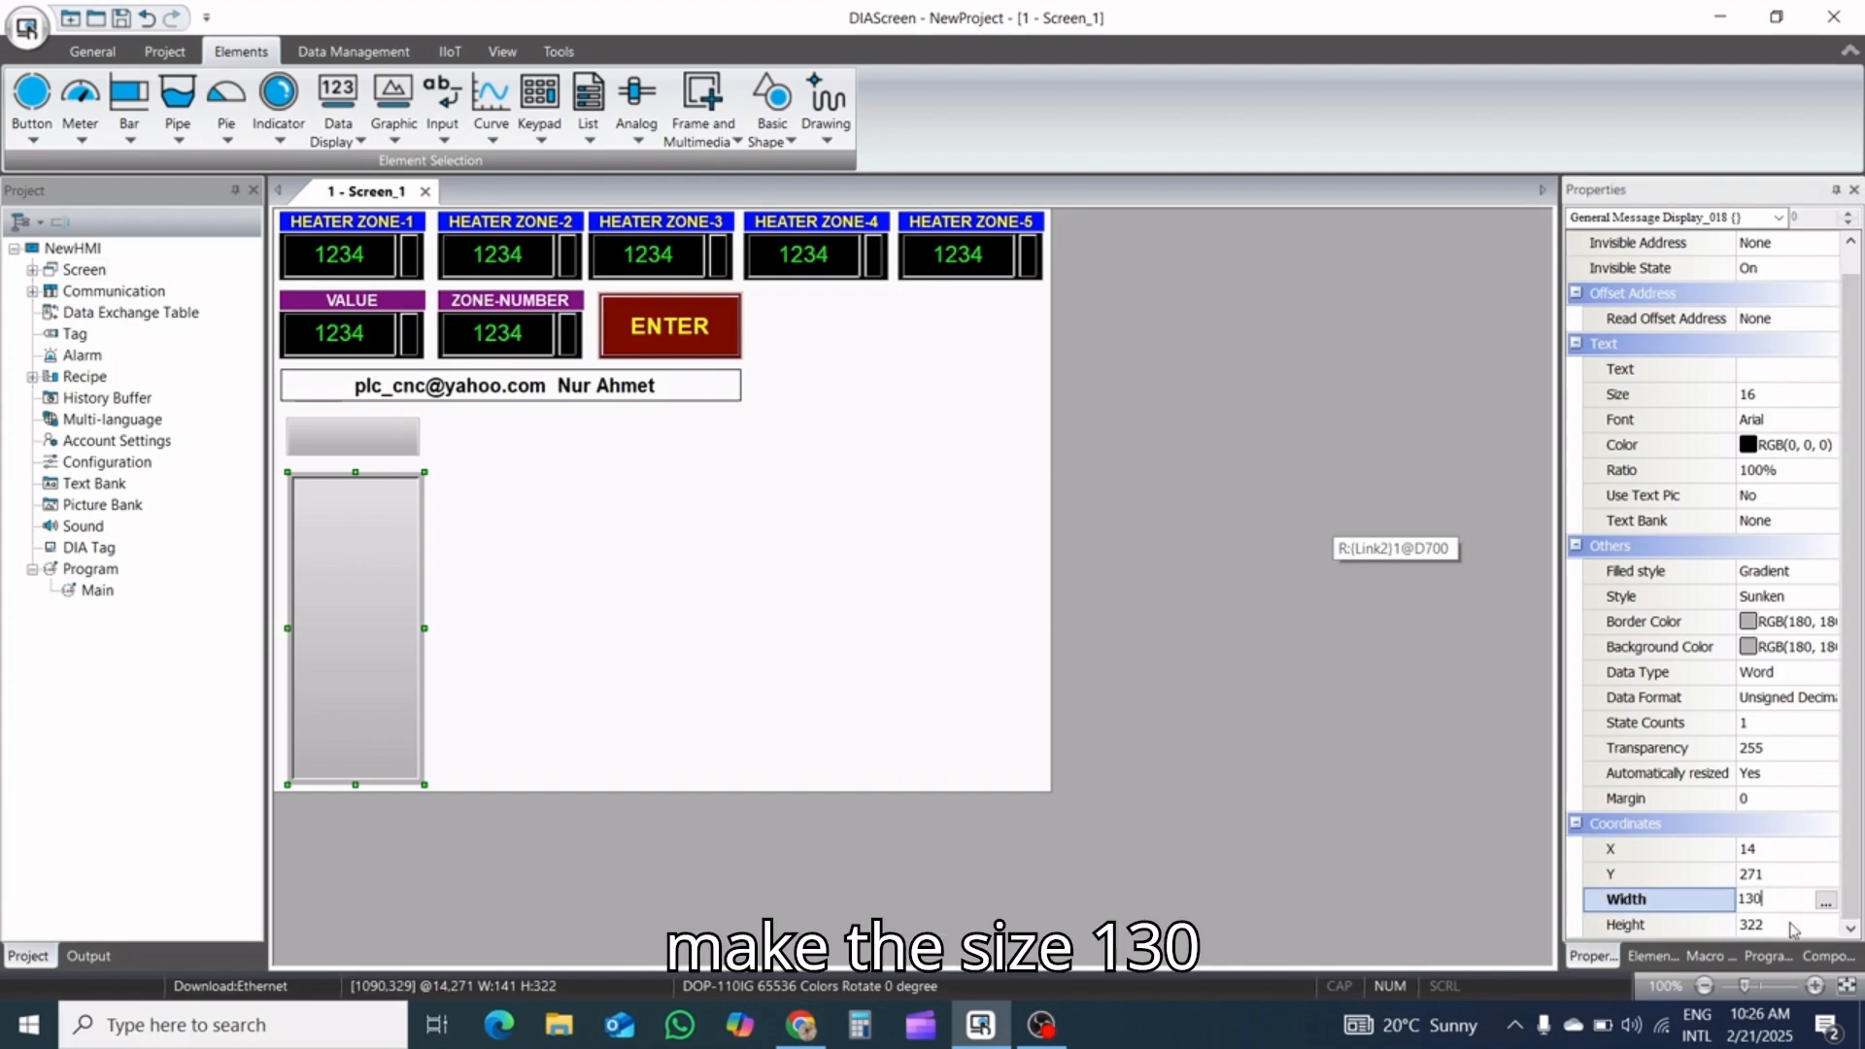
pyautogui.write('30')
pyautogui.click(1778, 926)
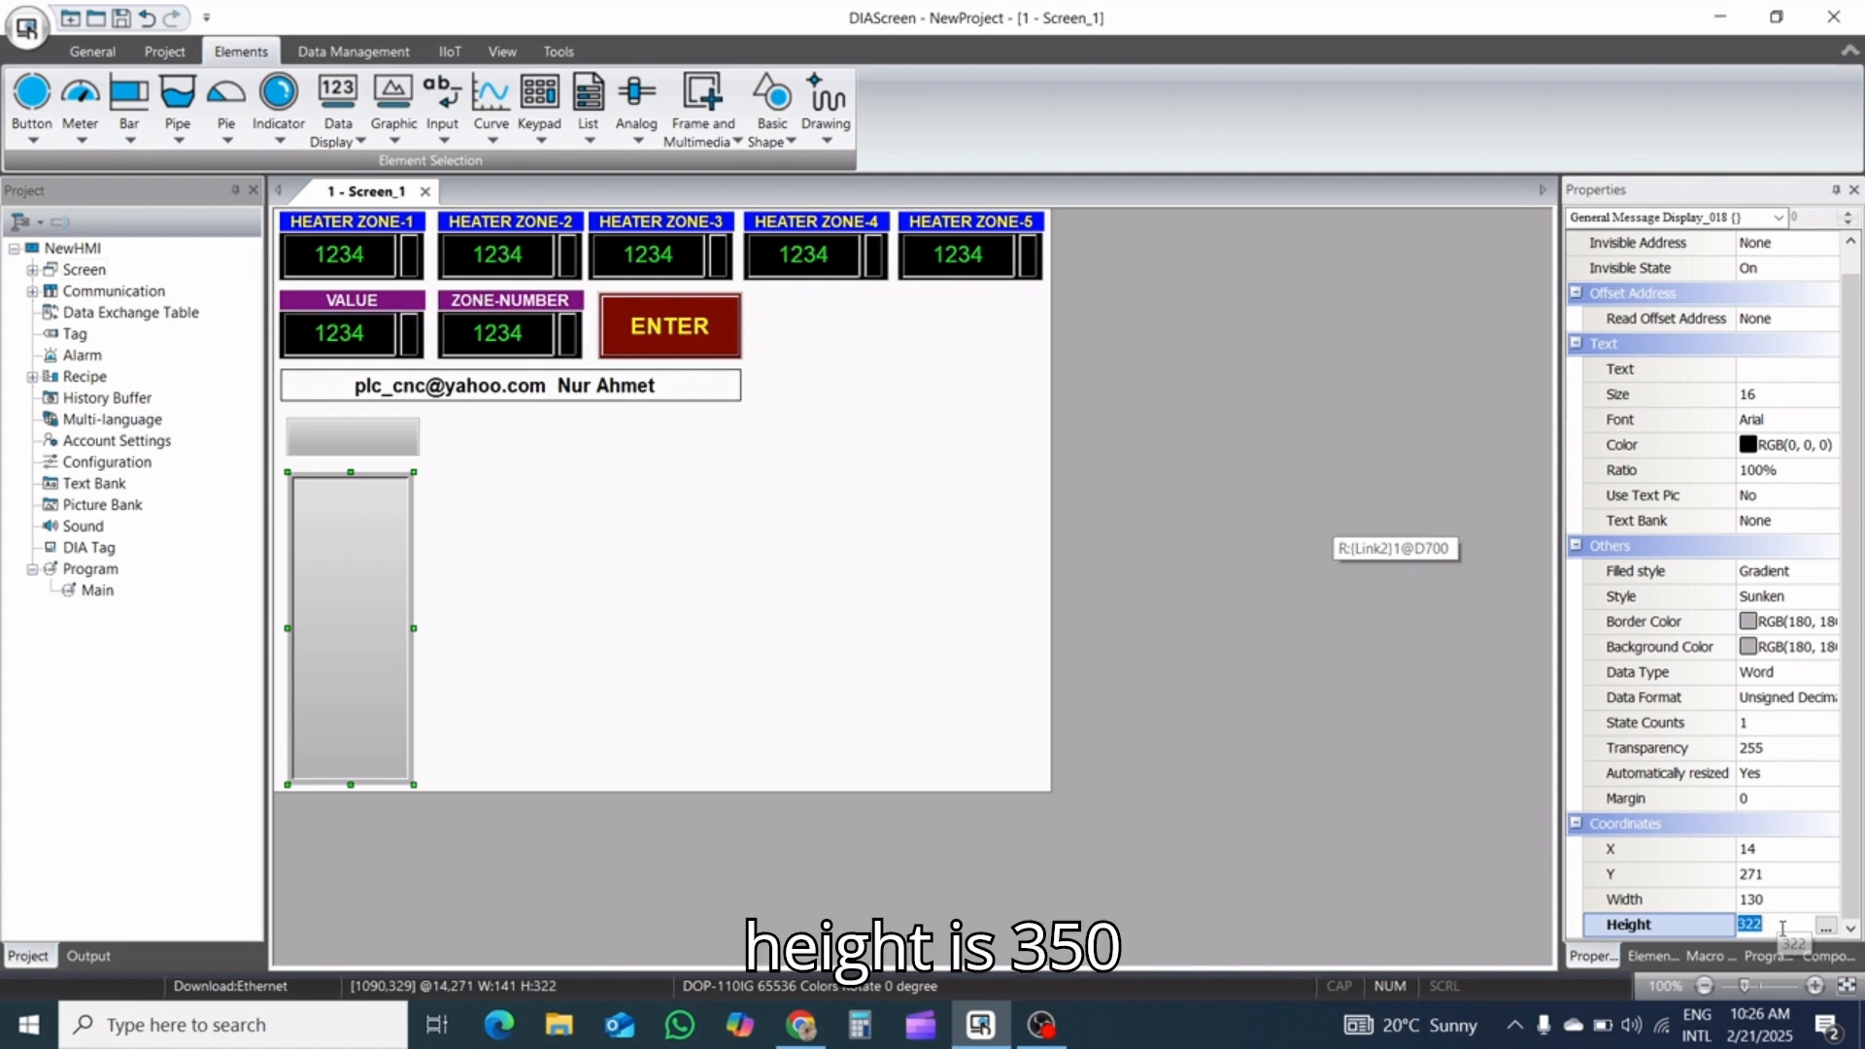
pyautogui.write('350')
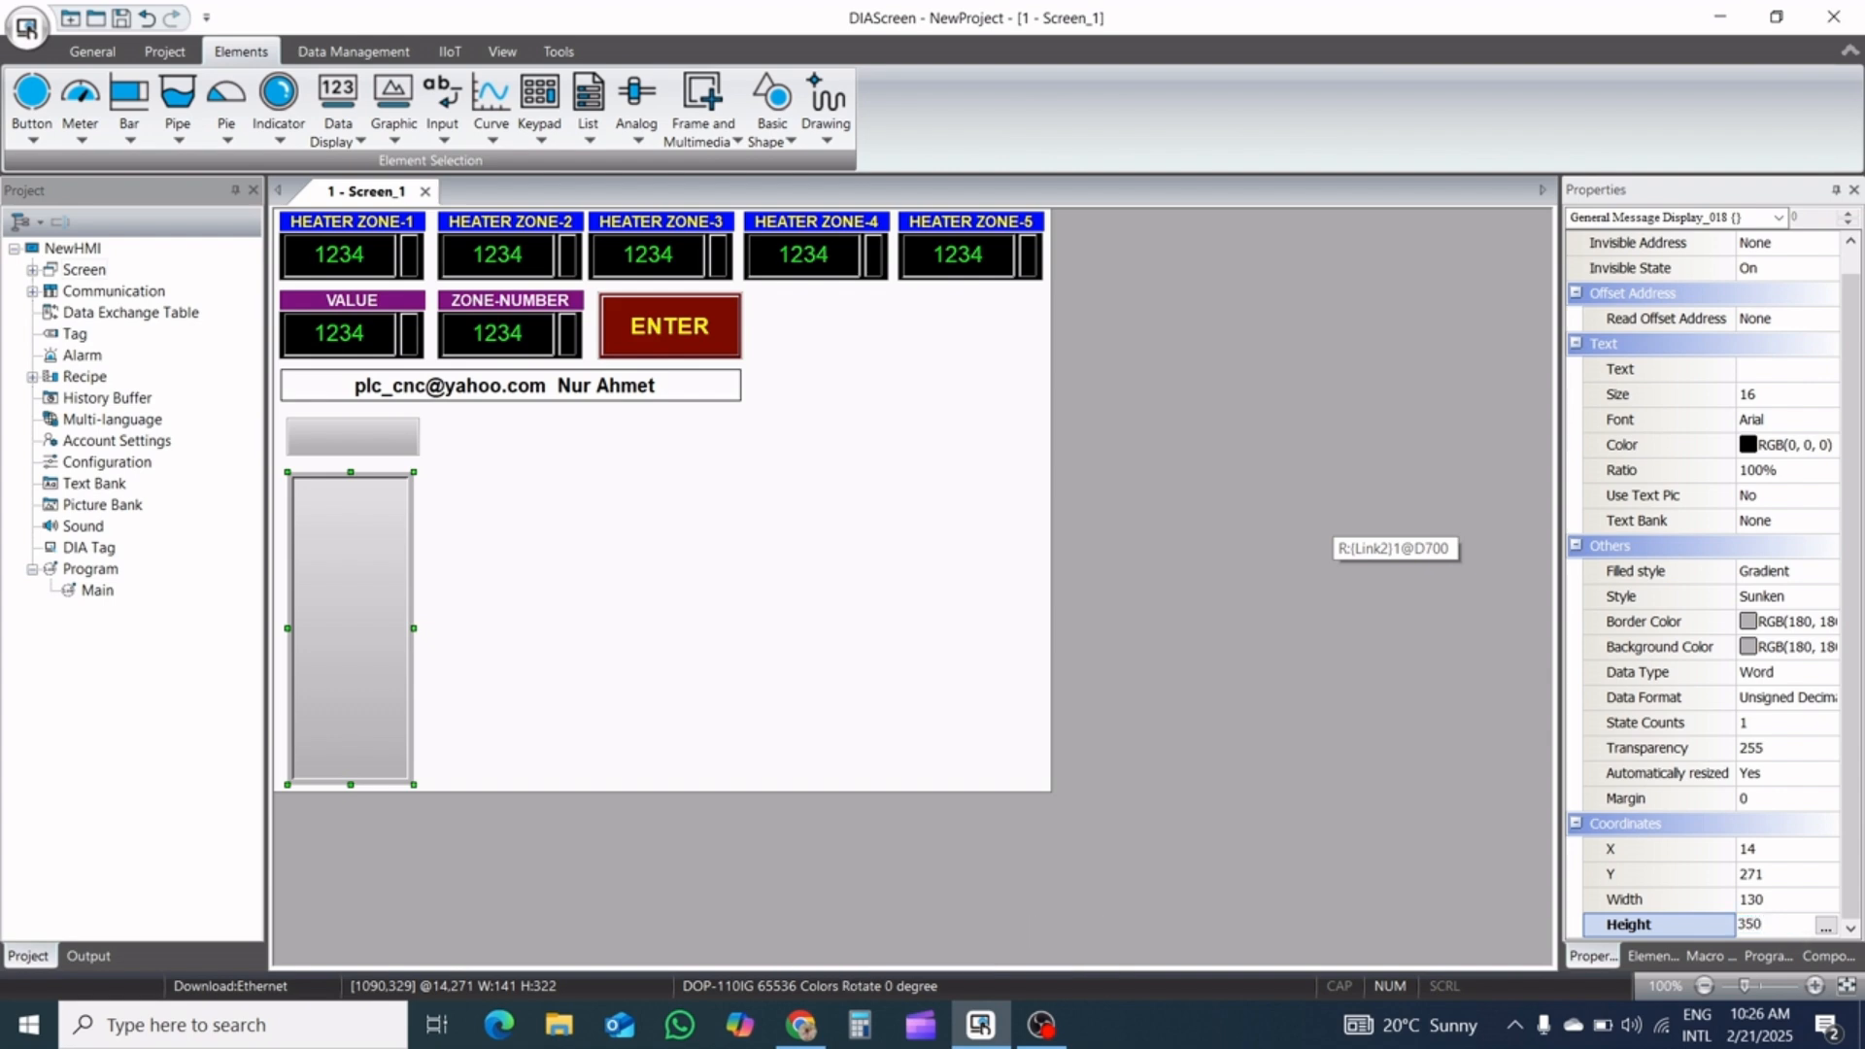
pyautogui.click(518, 585)
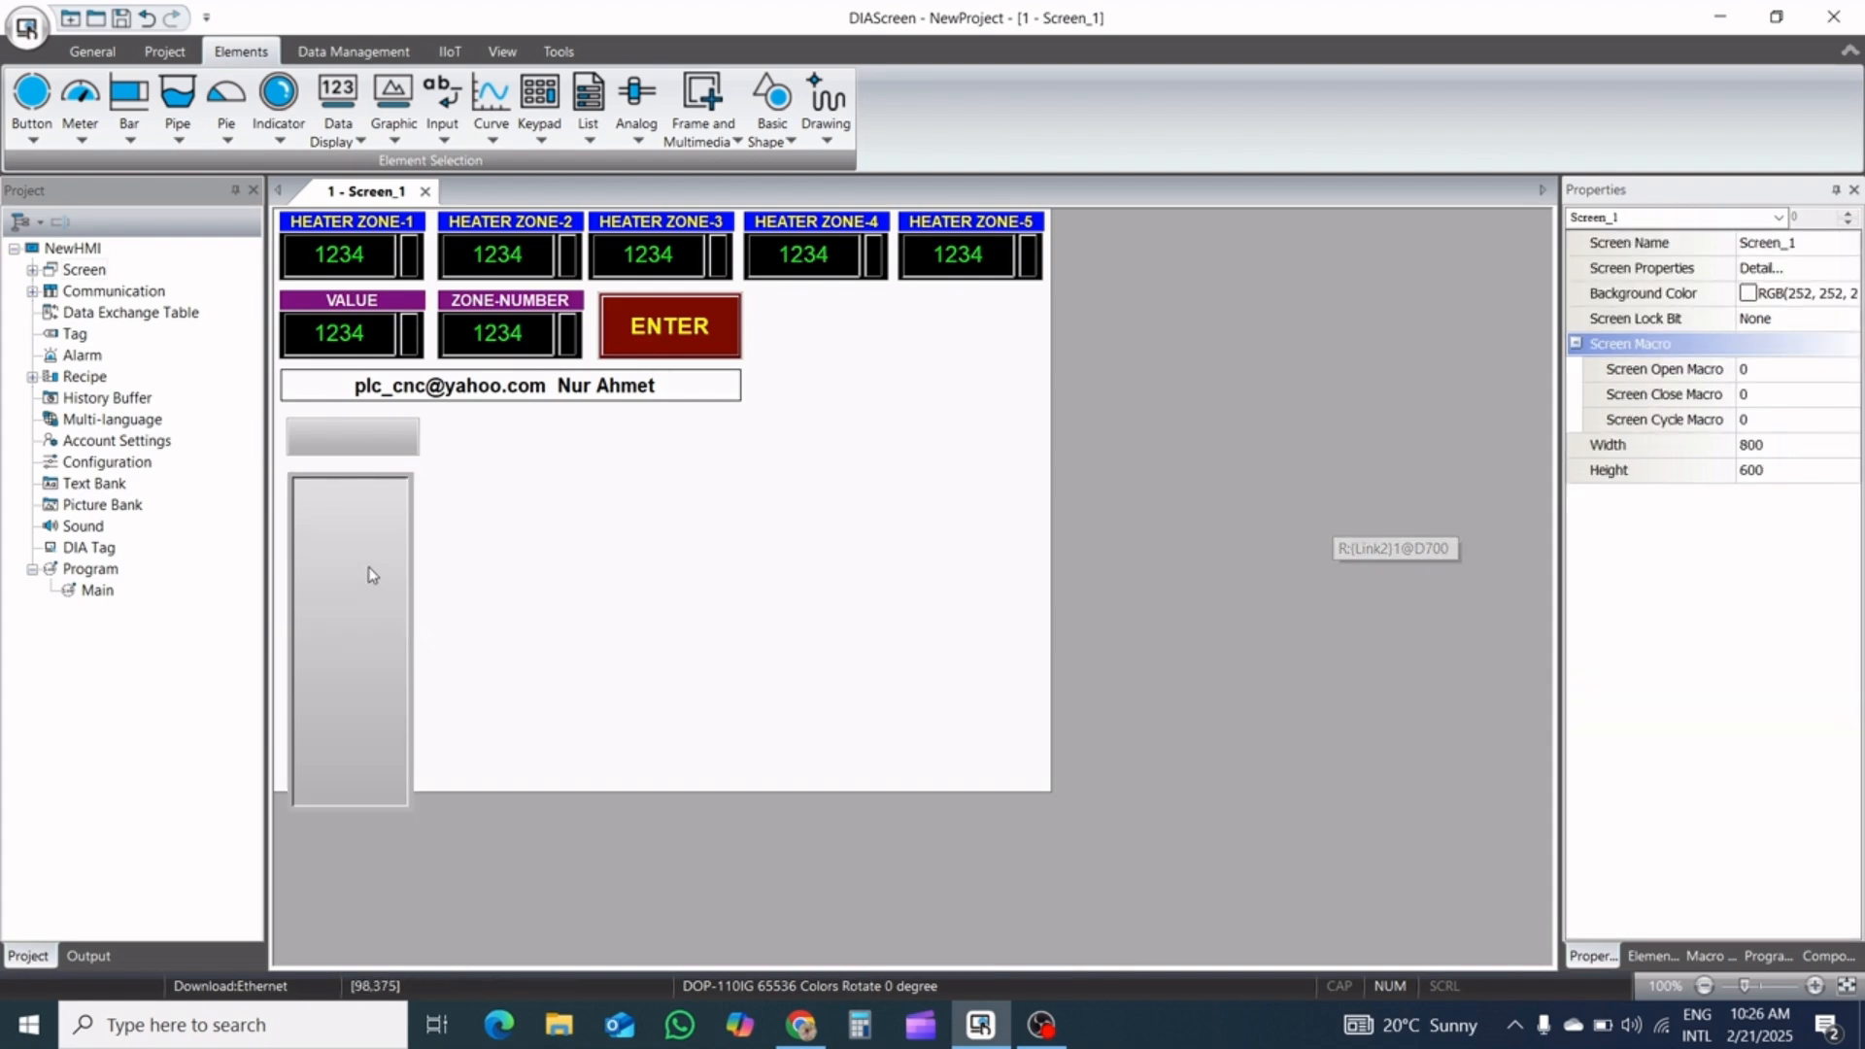
# Move the General Message Display up and left to X 7, Y 245 so it fits on the screen page
pyautogui.click(357, 522)
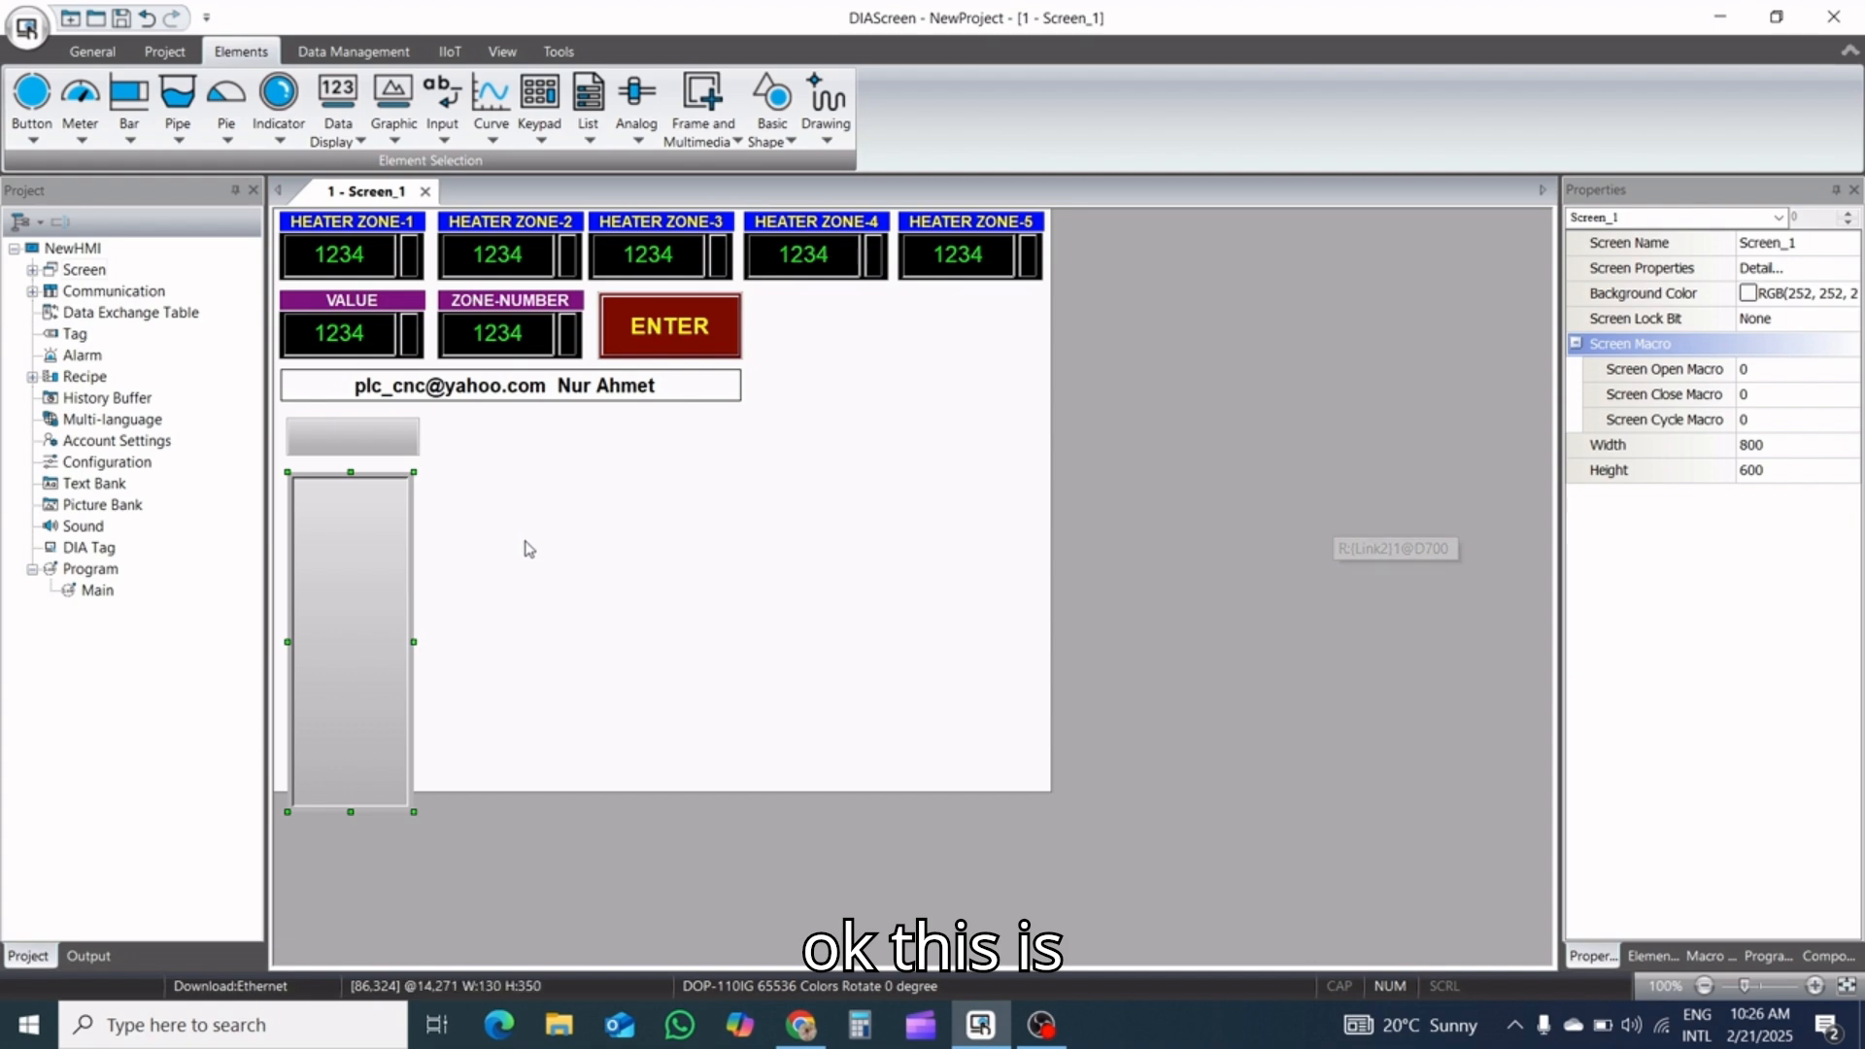
pyautogui.press('Up')
pyautogui.press('Up')
pyautogui.press('Up')
pyautogui.press('Up')
pyautogui.press('Up')
pyautogui.press('Up')
pyautogui.press('Up')
pyautogui.press('Up')
pyautogui.press('Up')
pyautogui.press('Up')
pyautogui.press('Up')
pyautogui.press('Up')
pyautogui.press('Up')
pyautogui.press('Up')
pyautogui.press('Up')
pyautogui.press('Up')
pyautogui.press('Up')
pyautogui.press('Up')
pyautogui.press('Up')
pyautogui.press('Up')
pyautogui.press('Up')
pyautogui.press('Up')
pyautogui.press('Up')
pyautogui.press('Up')
pyautogui.press('Up')
pyautogui.press('Up')
pyautogui.press('Up')
pyautogui.press('Up')
pyautogui.press('Up')
pyautogui.press('Up')
pyautogui.press('Up')
pyautogui.press('Up')
pyautogui.press('Up')
pyautogui.press('Up')
pyautogui.press('Up')
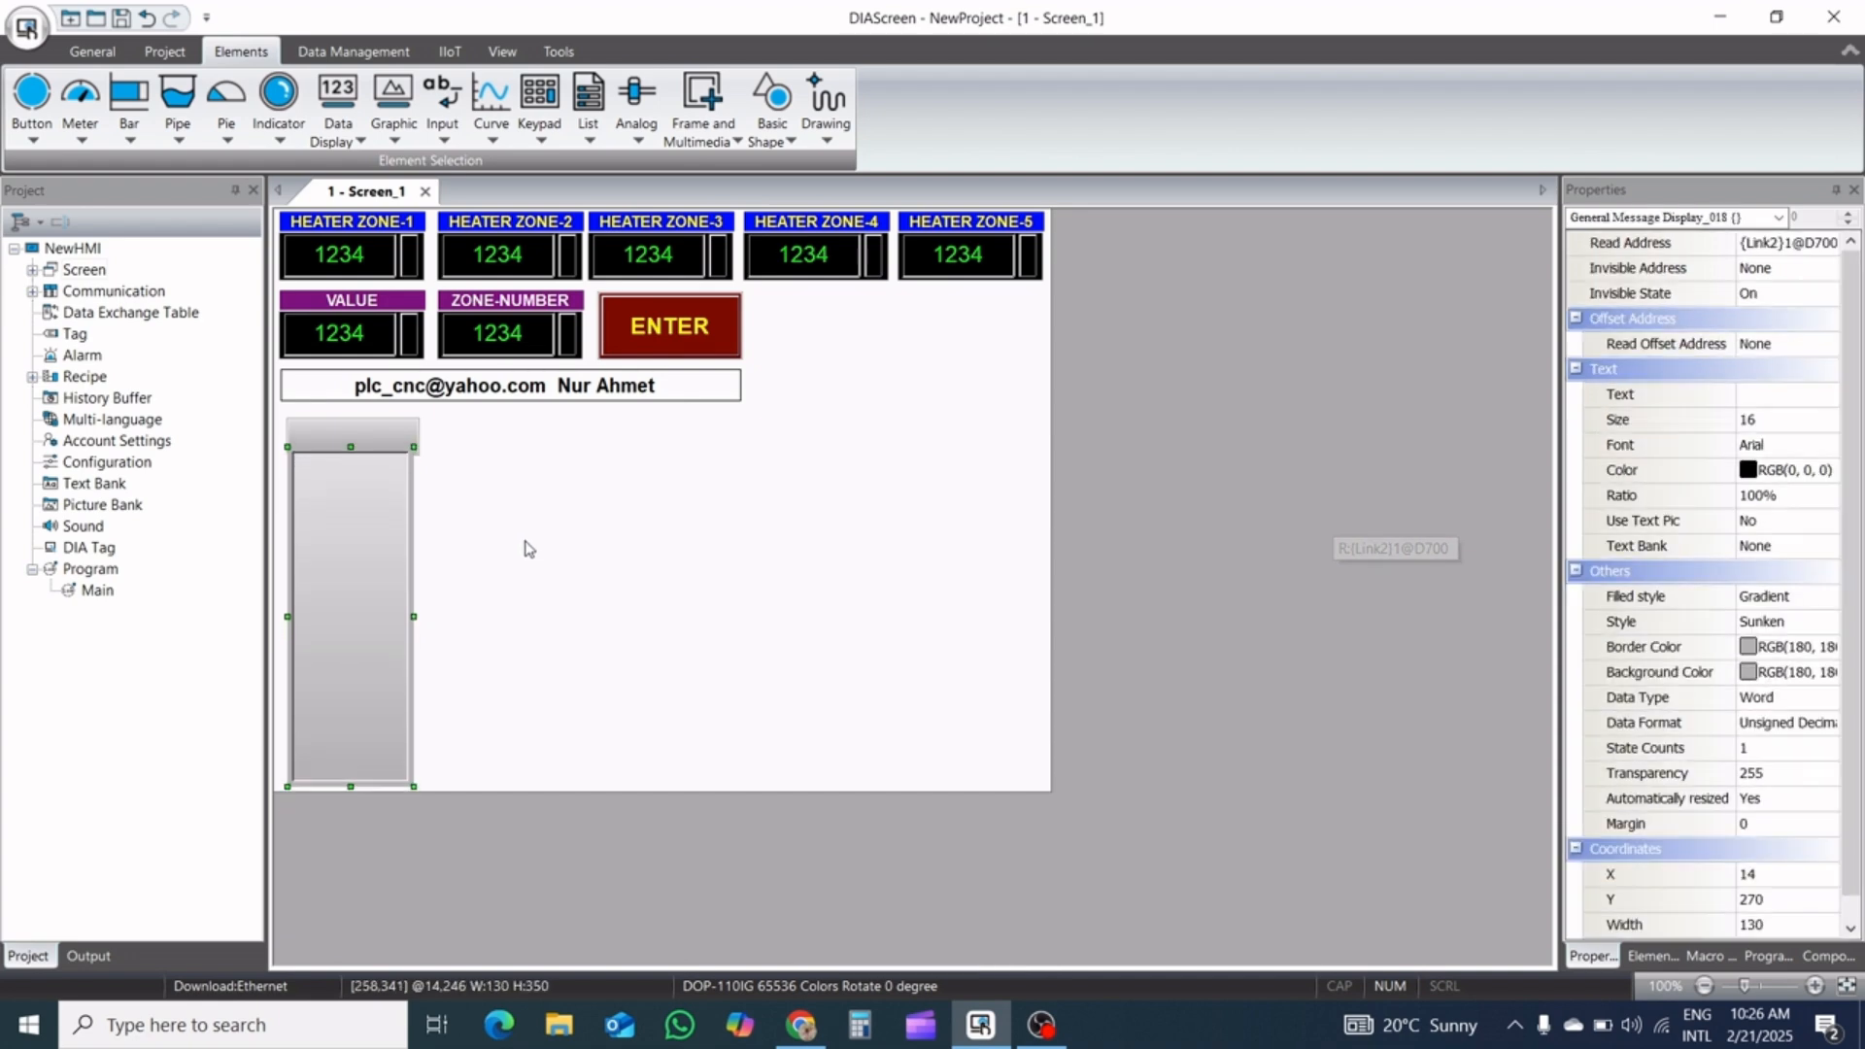
pyautogui.press('Down')
pyautogui.press('Down')
pyautogui.press('Down')
pyautogui.press('Down')
pyautogui.press('Down')
pyautogui.press('Down')
pyautogui.press('Down')
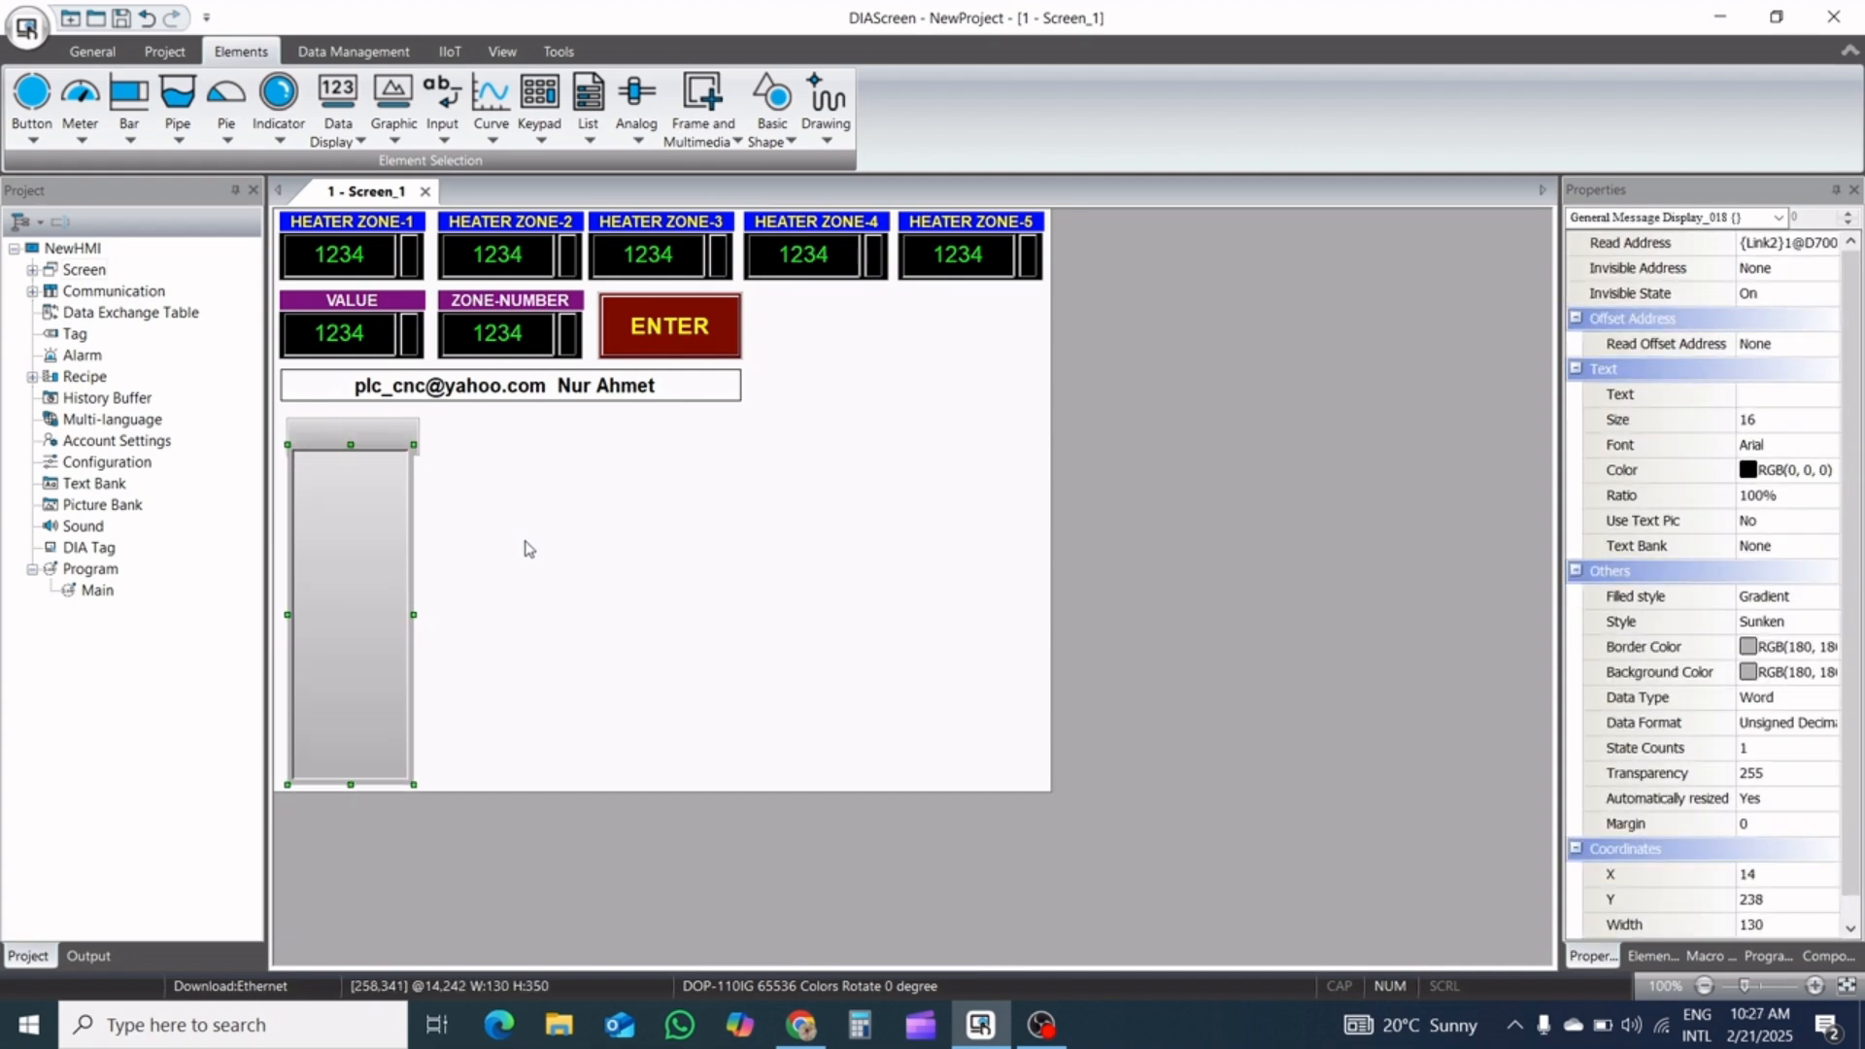
pyautogui.press('Left')
pyautogui.press('Left')
pyautogui.press('Left')
pyautogui.press('Left')
pyautogui.press('Left')
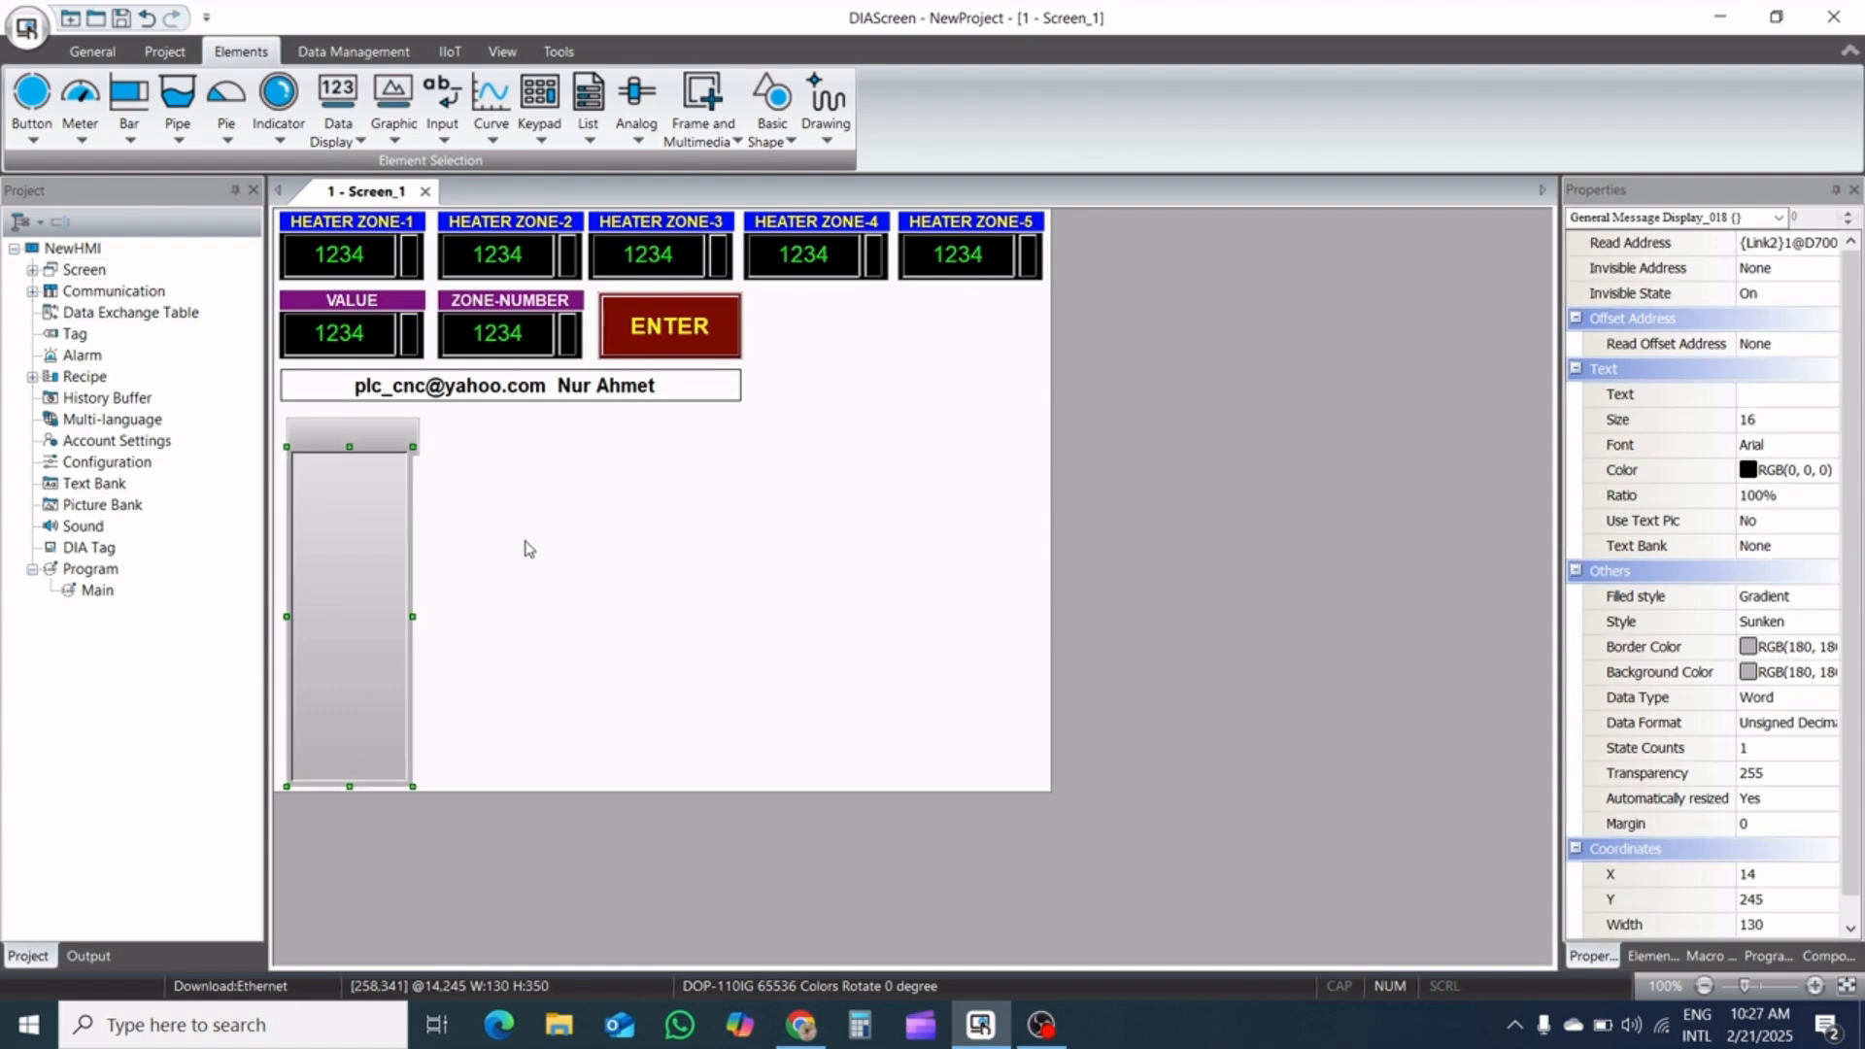
pyautogui.press('Left')
pyautogui.press('Left')
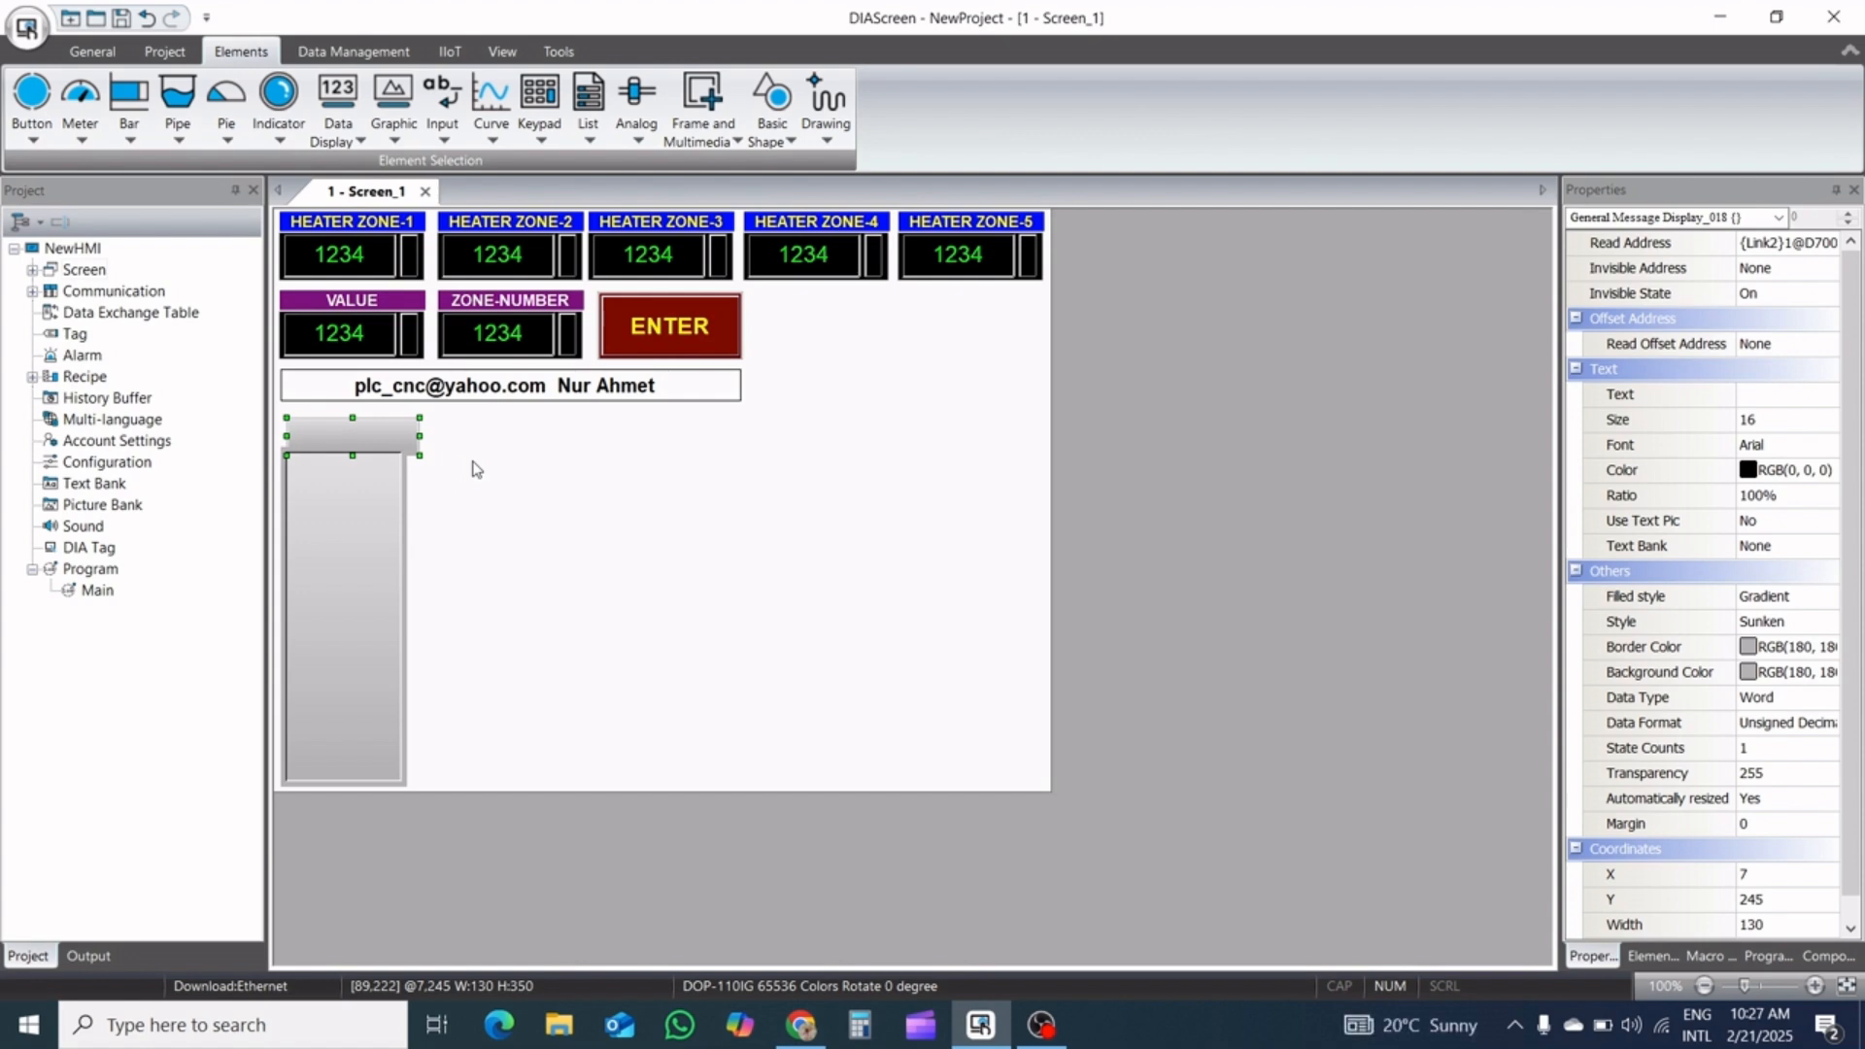
# Move the Maintained button to X 11, Y 203, just under the sign and above the message display
pyautogui.press('Up')
pyautogui.press('Up')
pyautogui.press('Up')
pyautogui.press('Up')
pyautogui.press('Up')
pyautogui.press('Up')
pyautogui.press('Up')
pyautogui.press('Up')
pyautogui.press('Up')
pyautogui.press('Up')
pyautogui.press('Up')
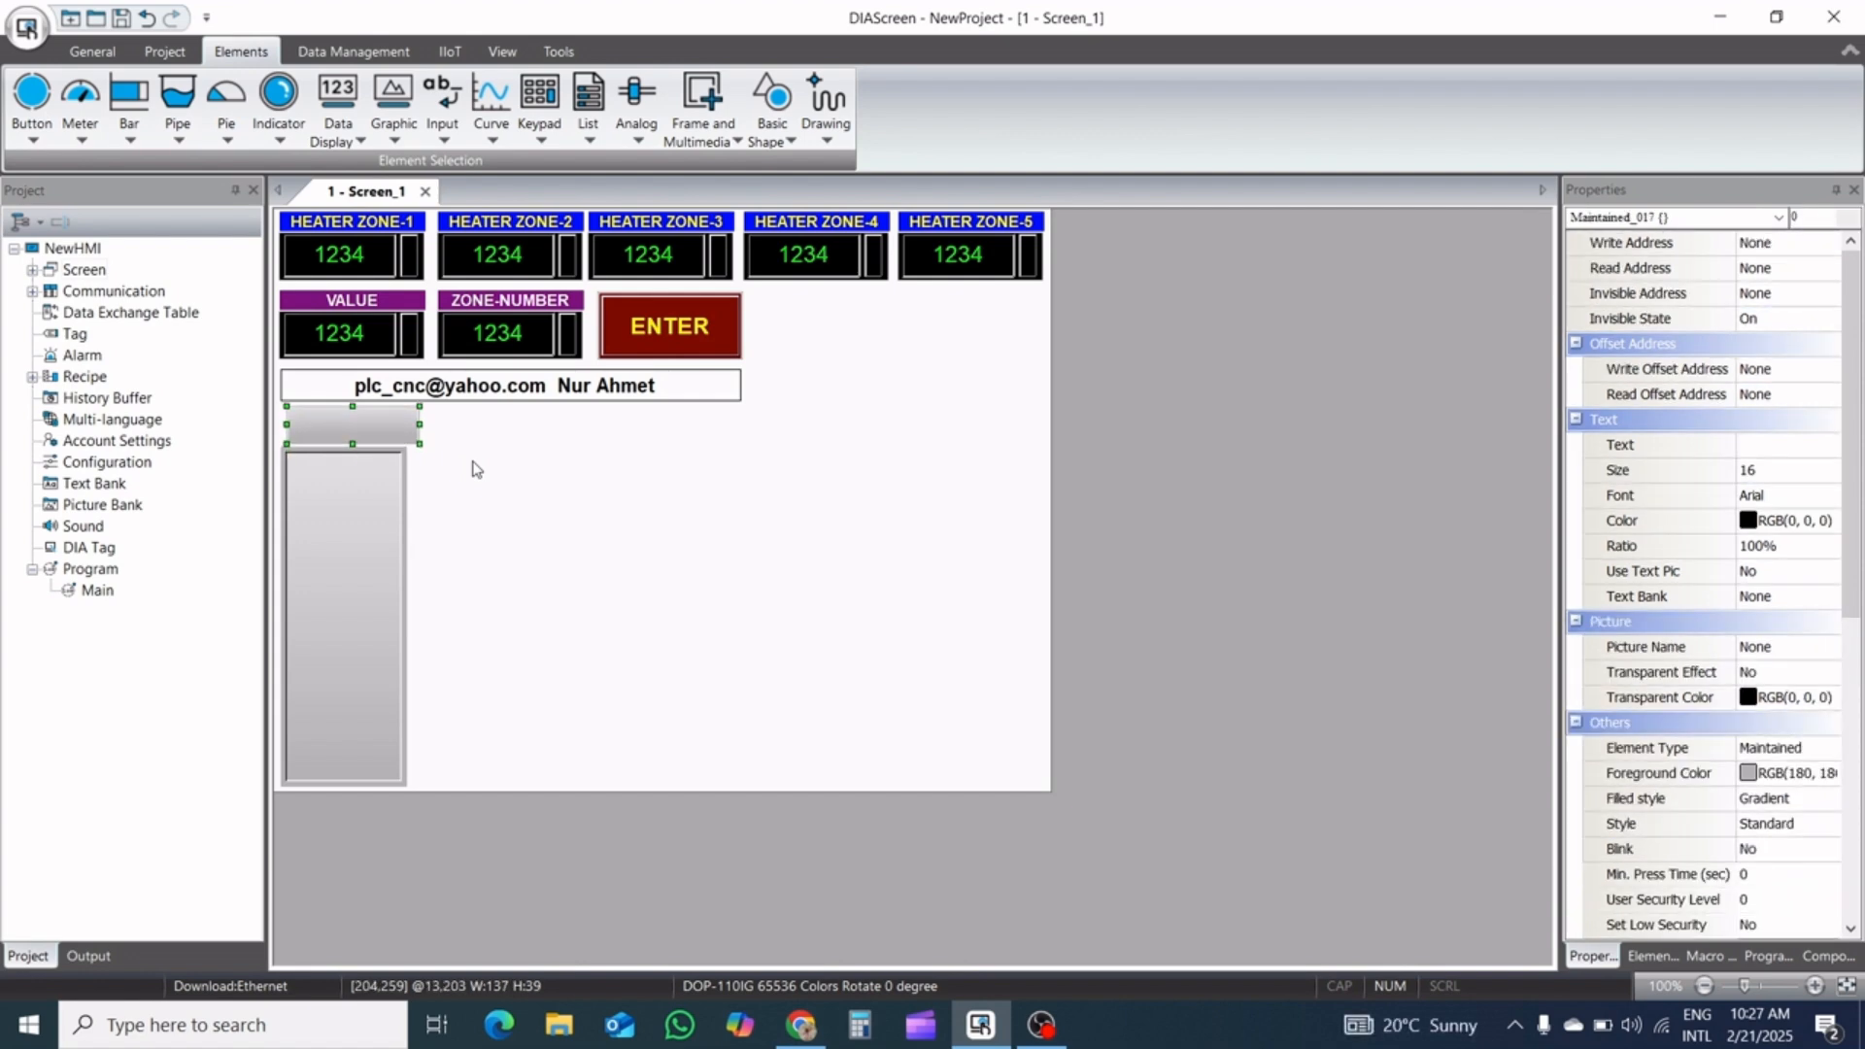
pyautogui.press('Left')
pyautogui.press('Left')
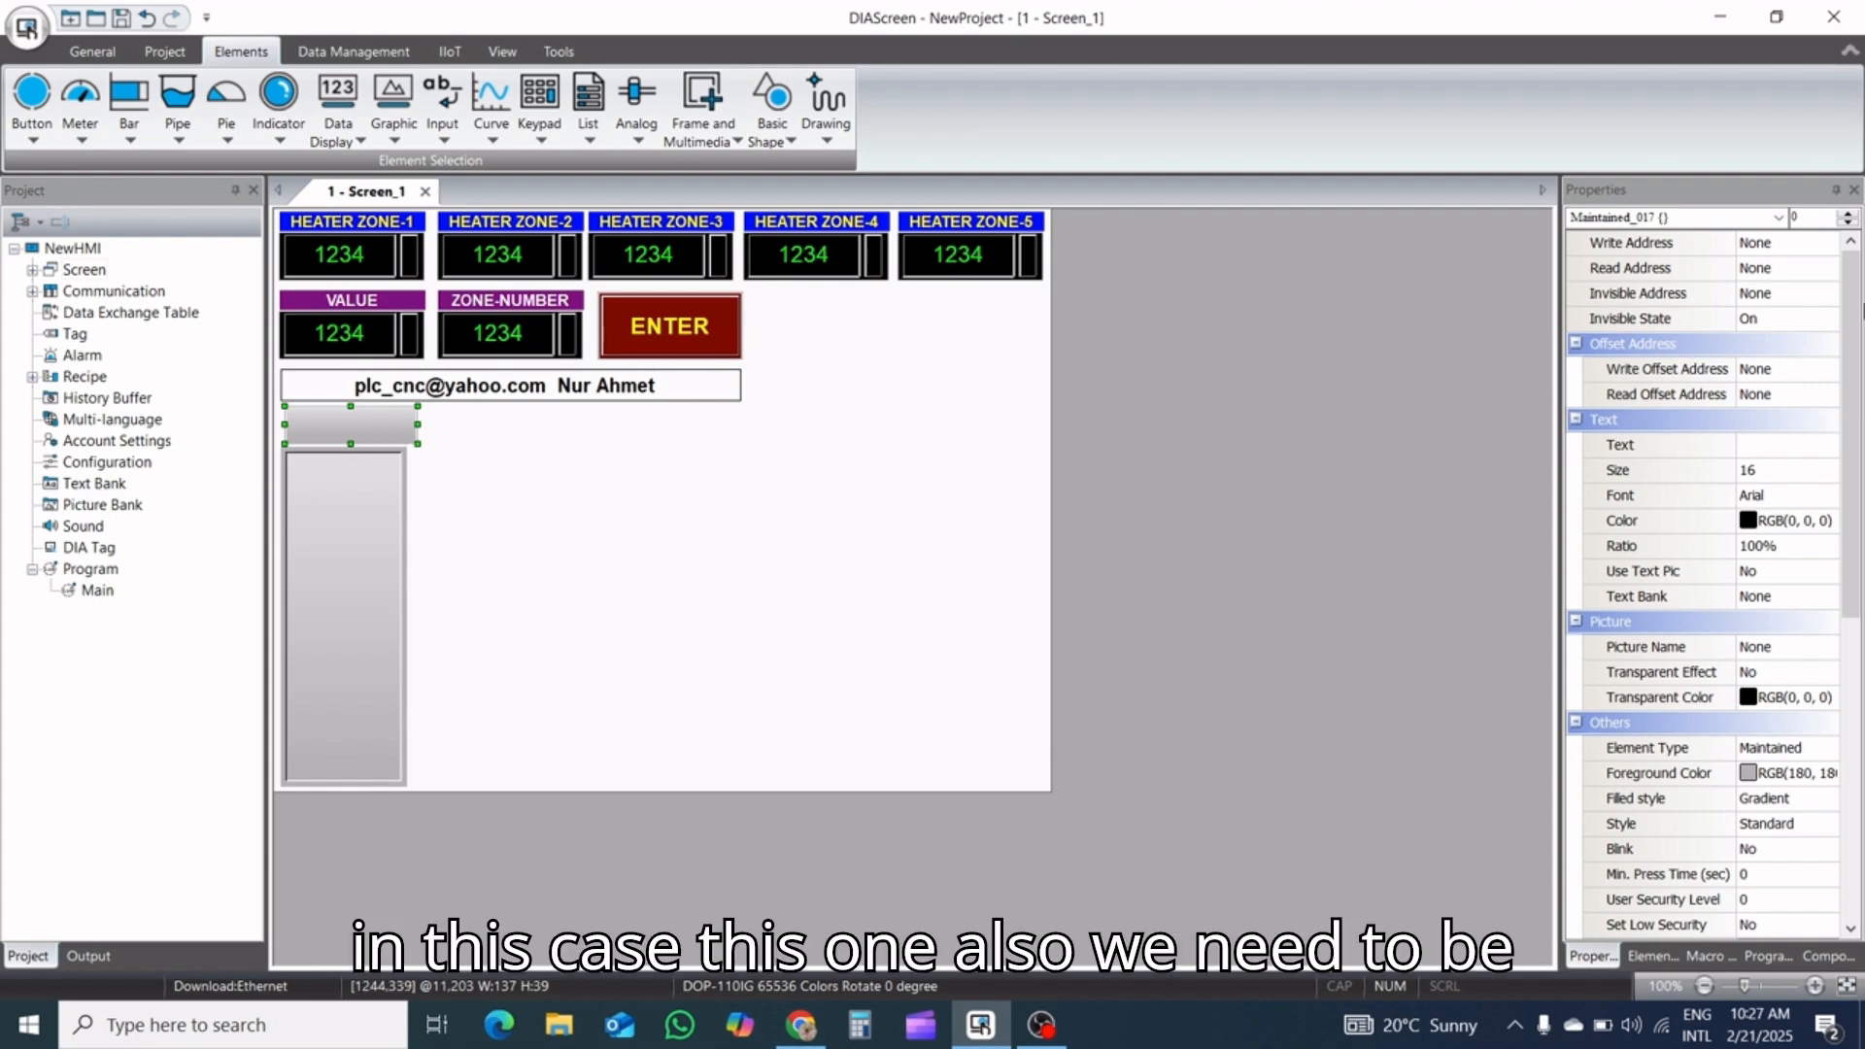
# Resize the Maintained button to a width of 130 and a height of 35
pyautogui.moveTo(1855, 323); pyautogui.dragTo(1861, 617)
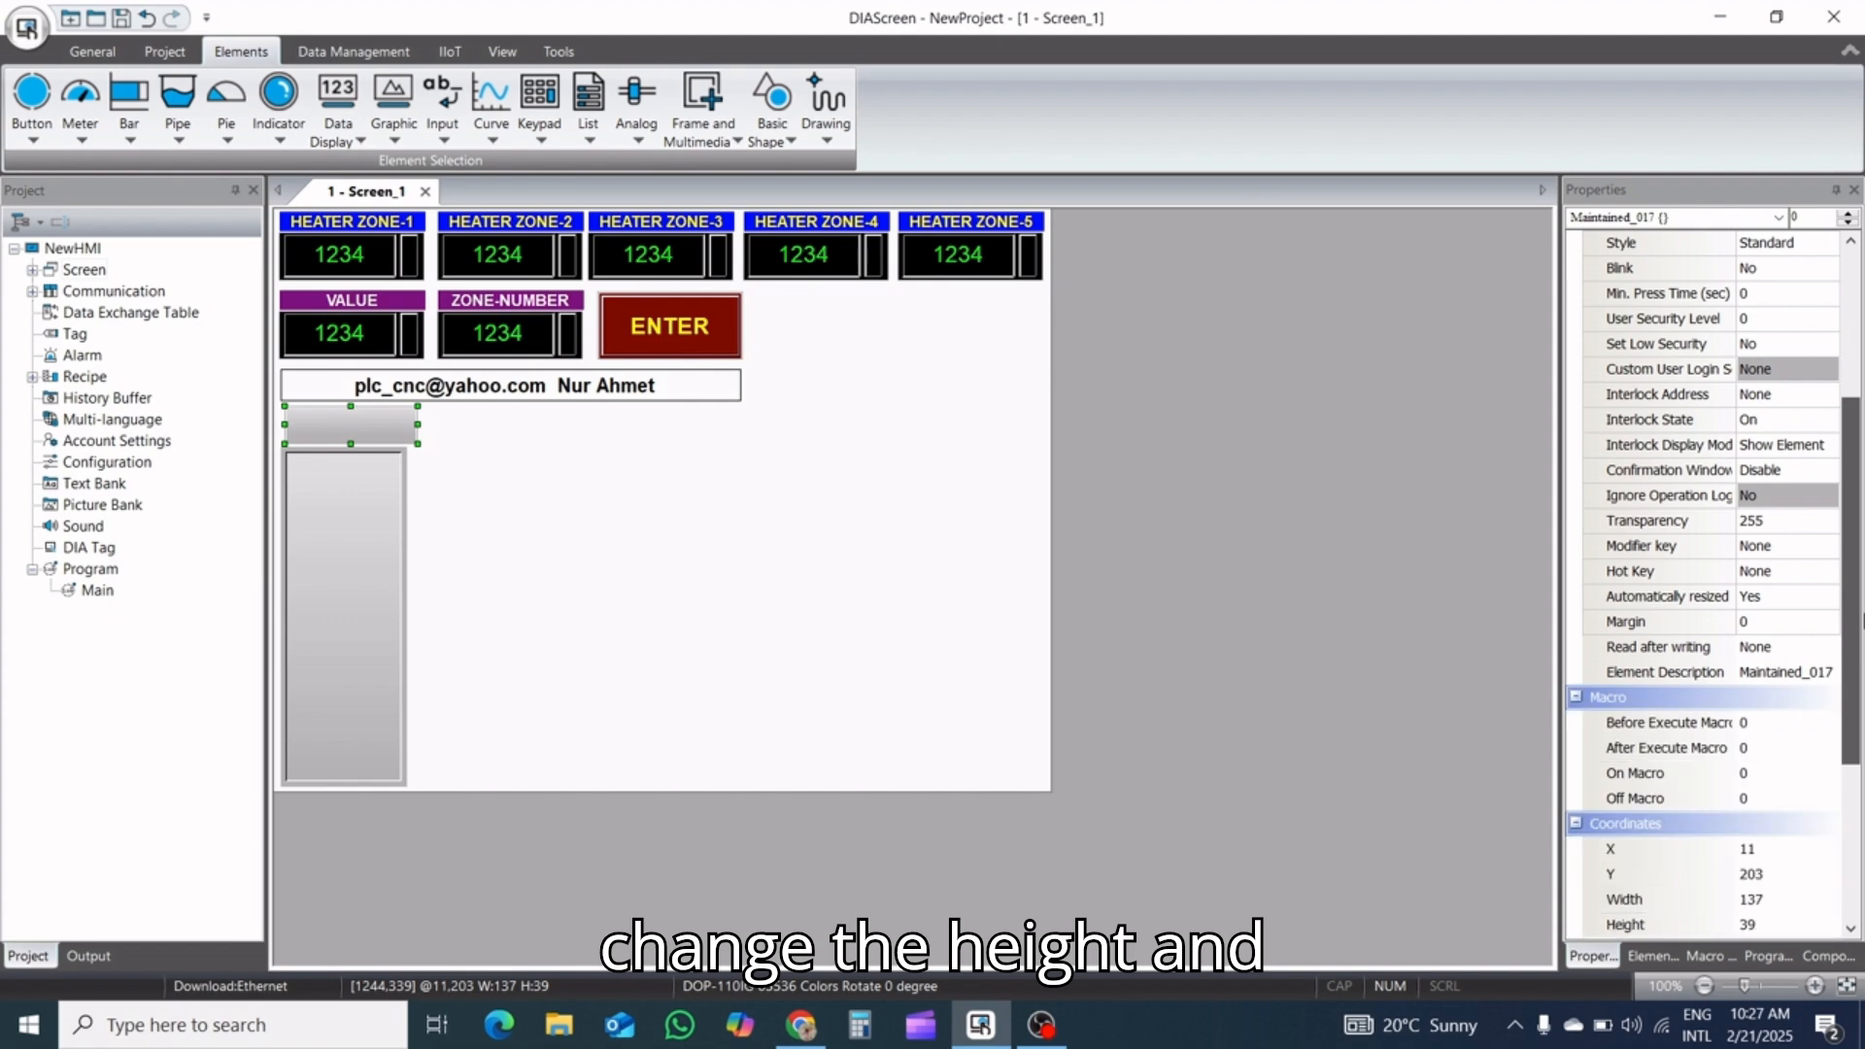
pyautogui.doubleClick(1794, 901)
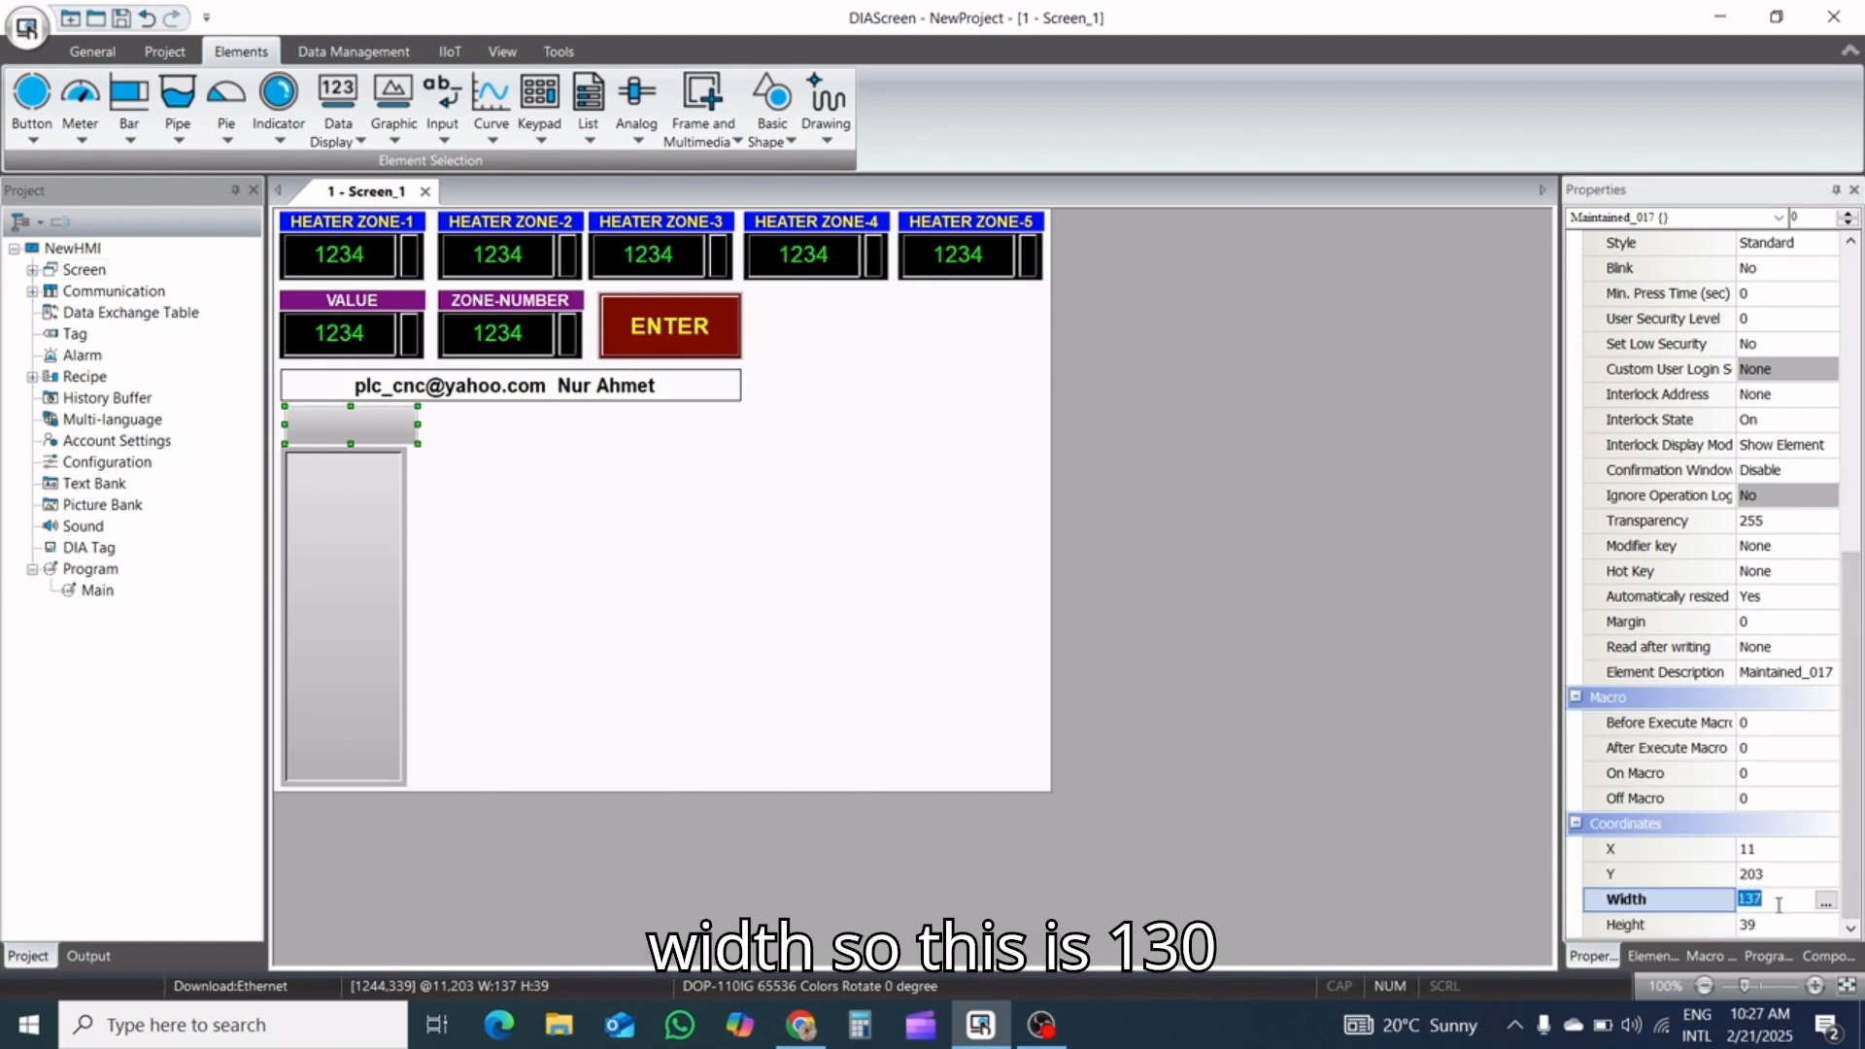
pyautogui.write('130')
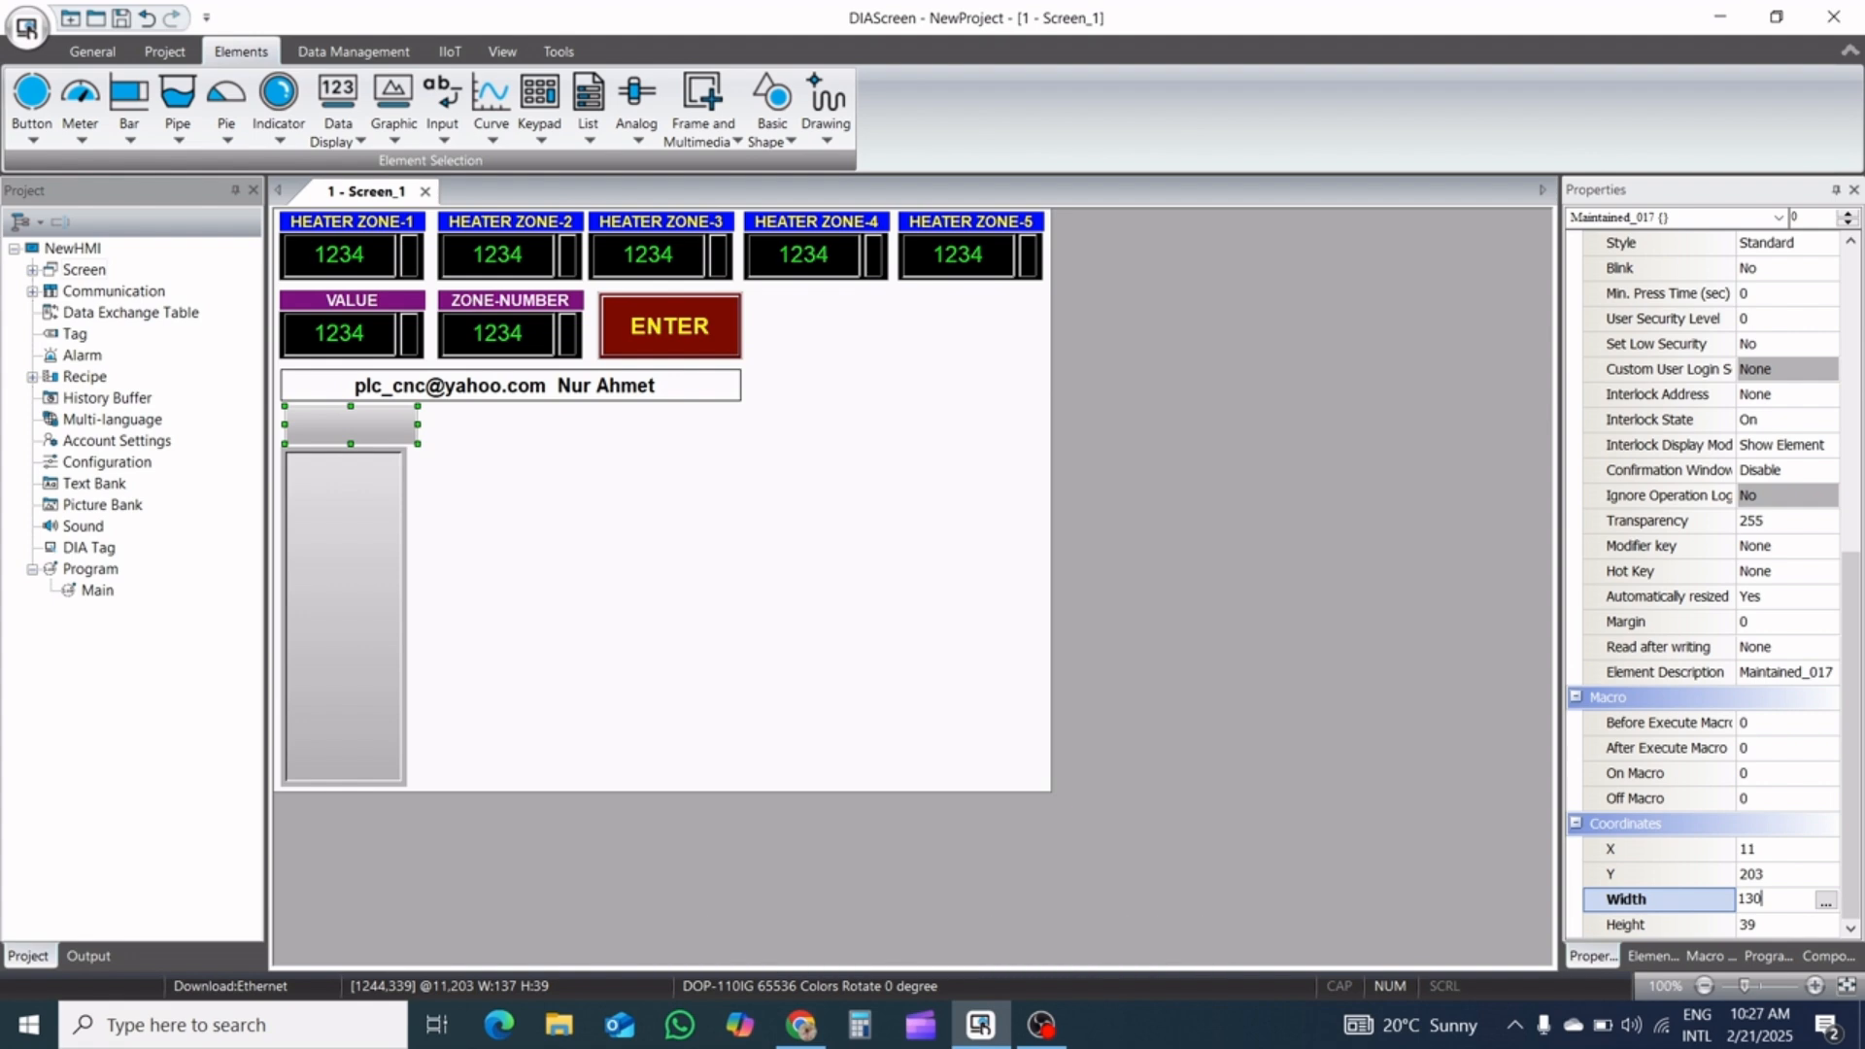
pyautogui.click(1777, 926)
pyautogui.click(1777, 925)
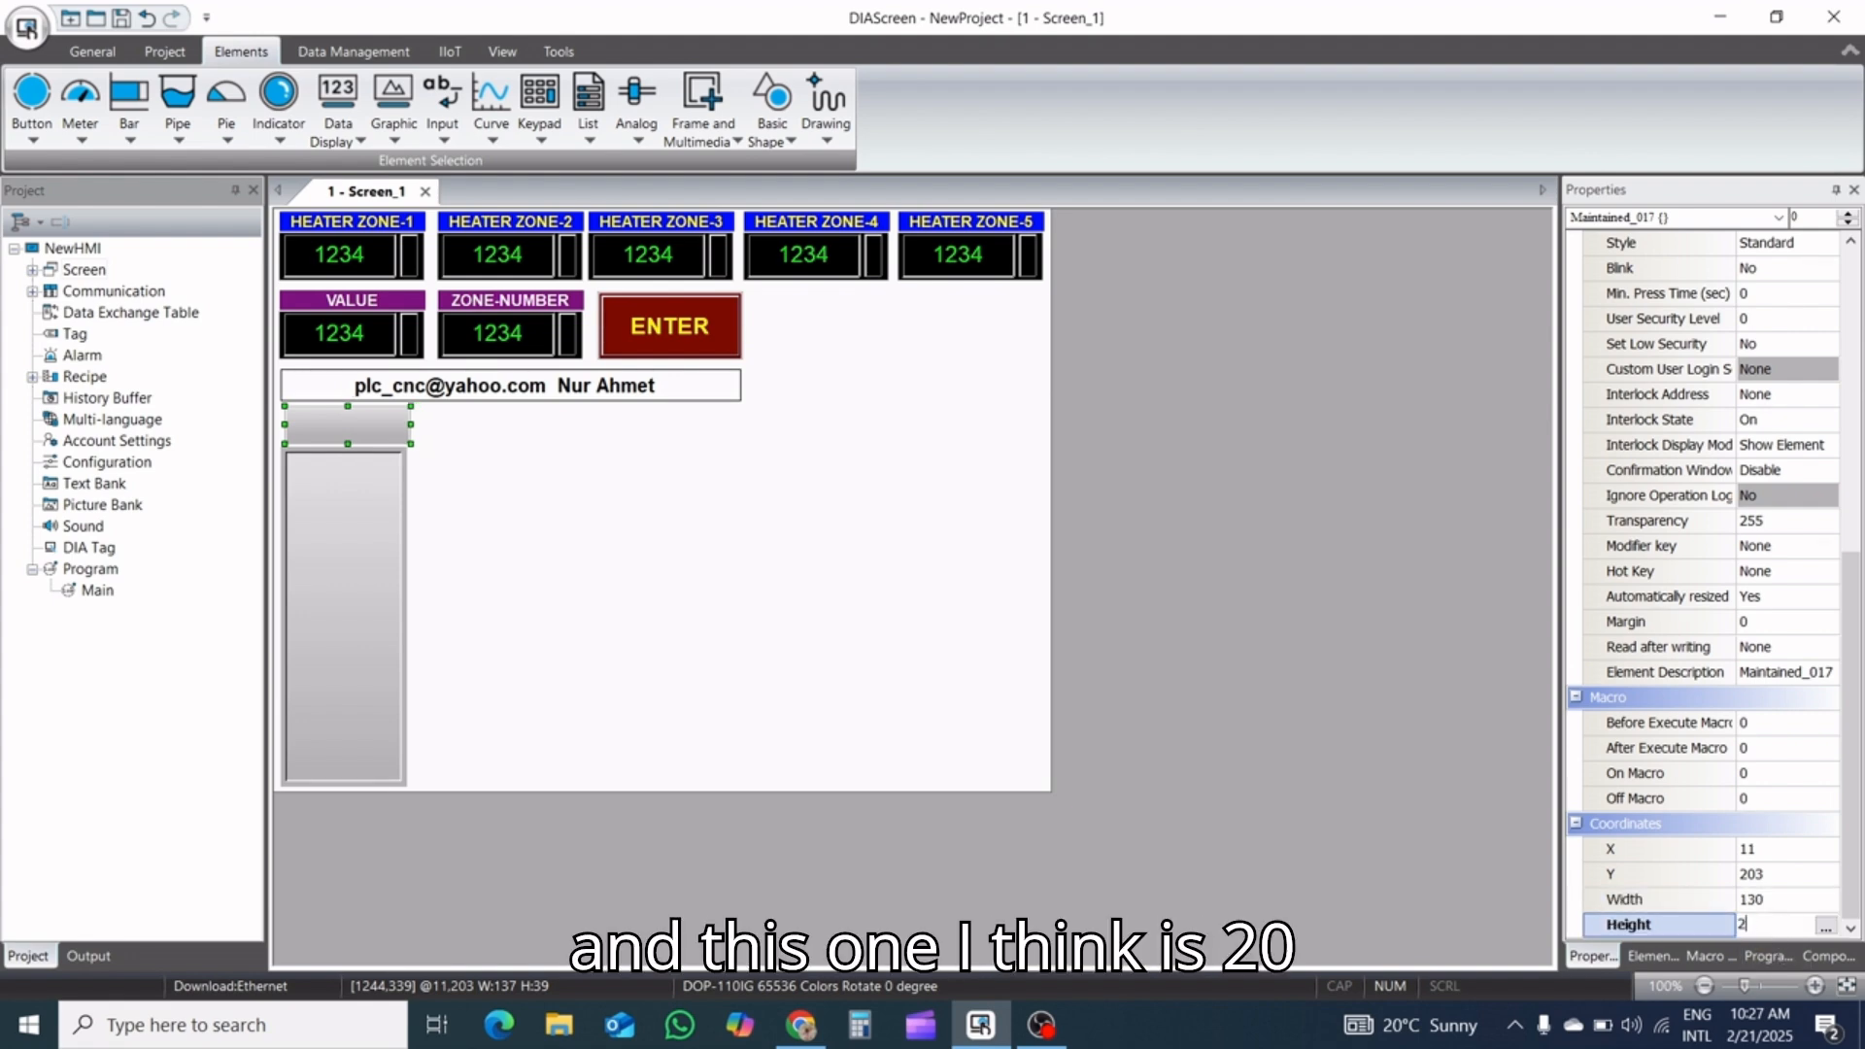
pyautogui.press('Return')
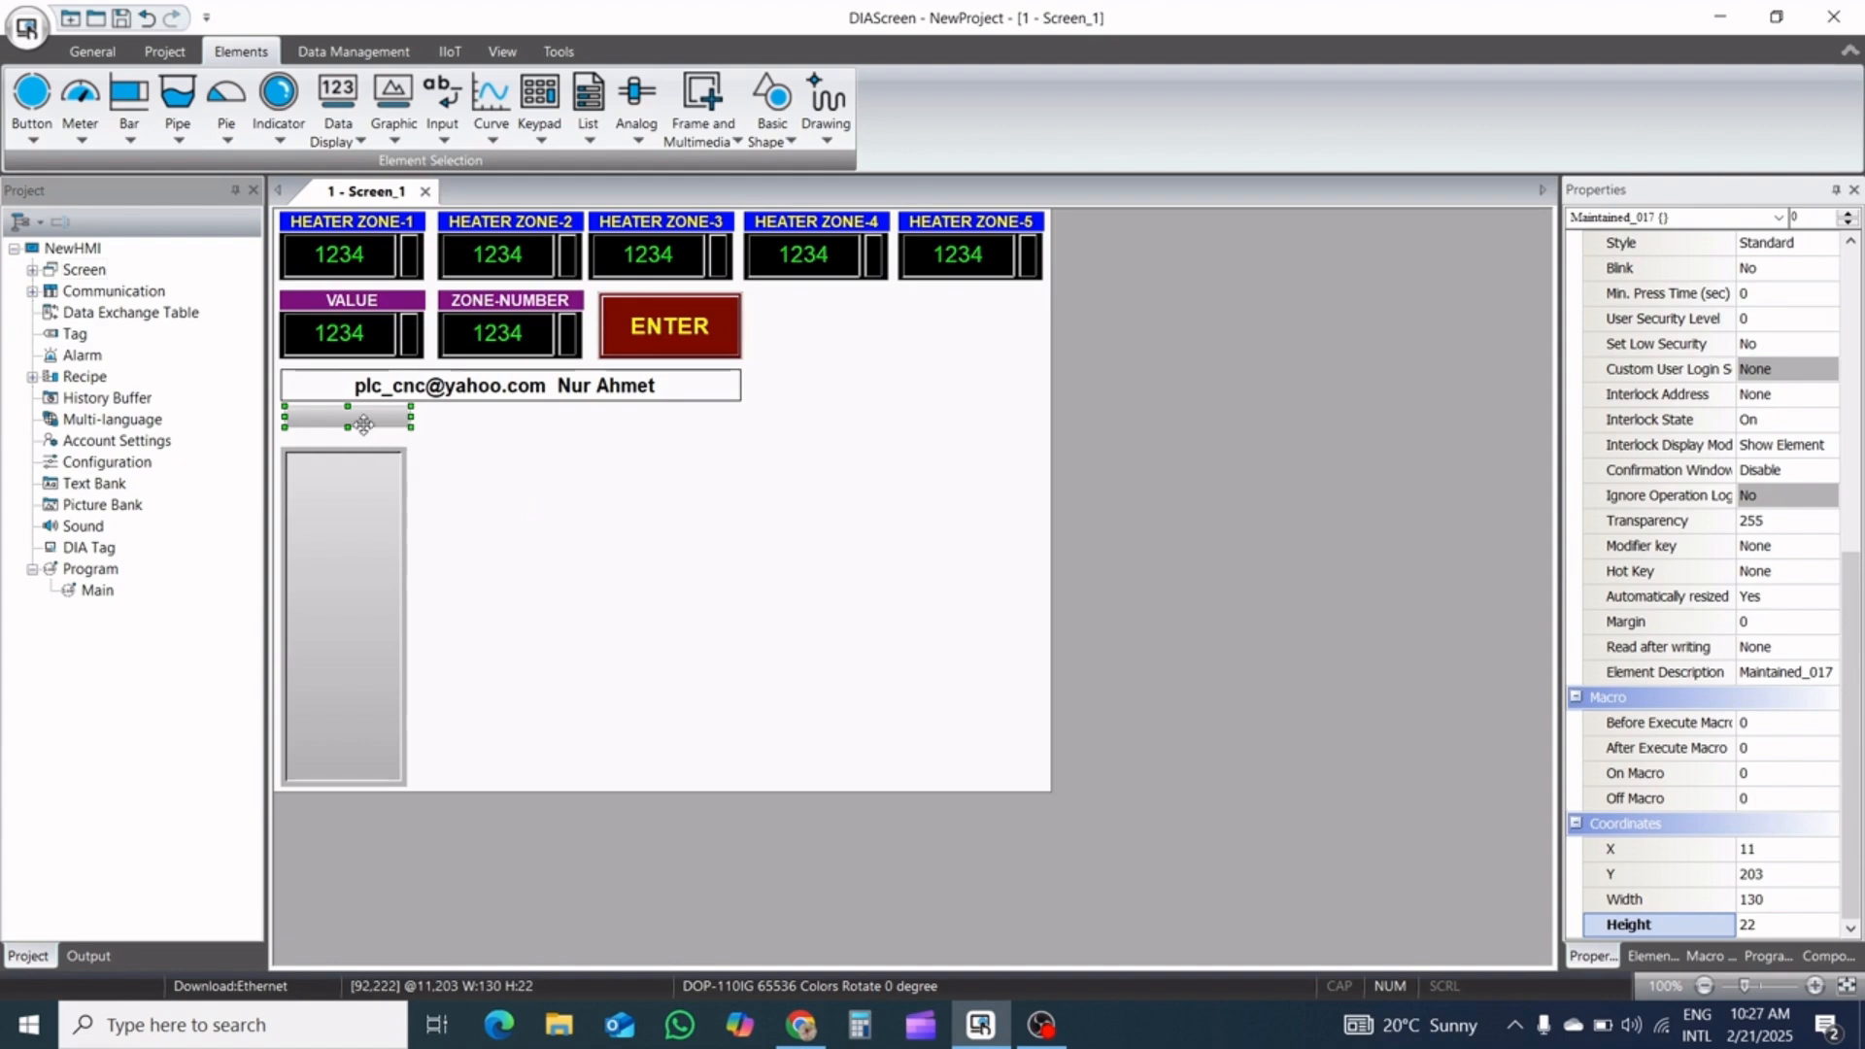
pyautogui.click(1812, 924)
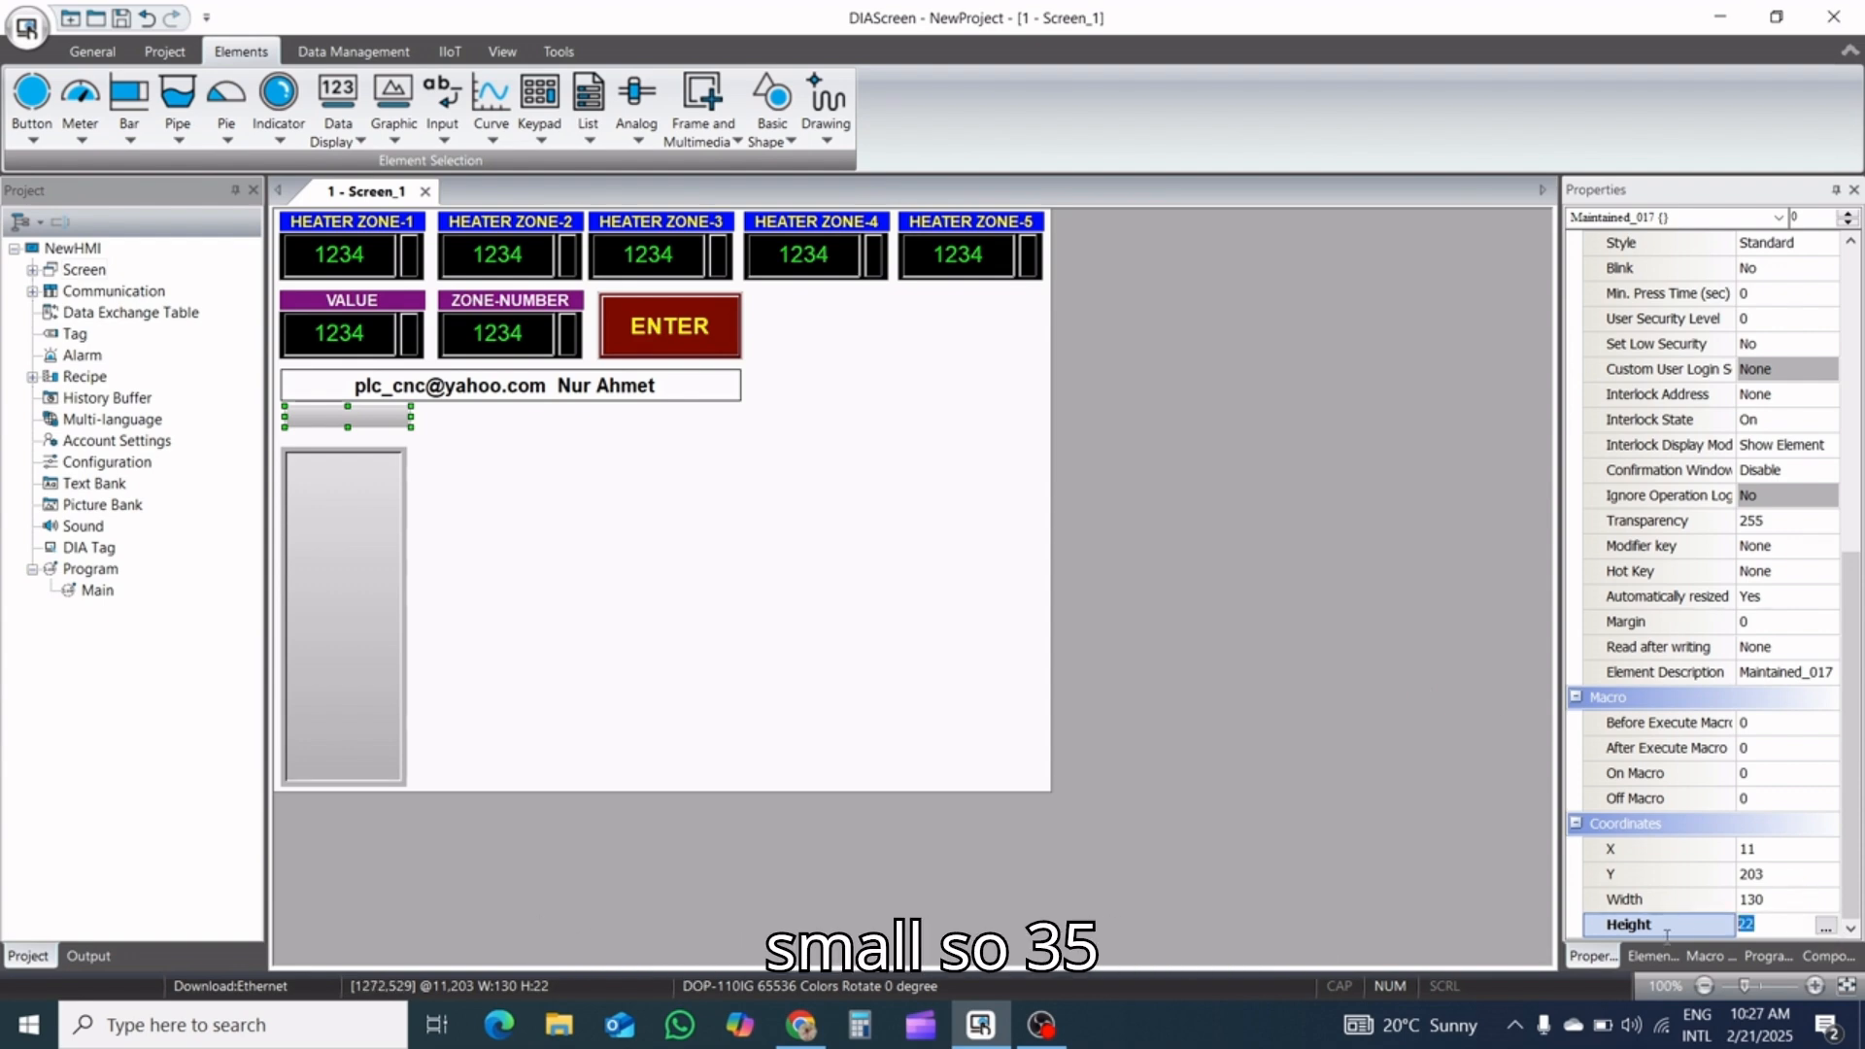
pyautogui.write('35')
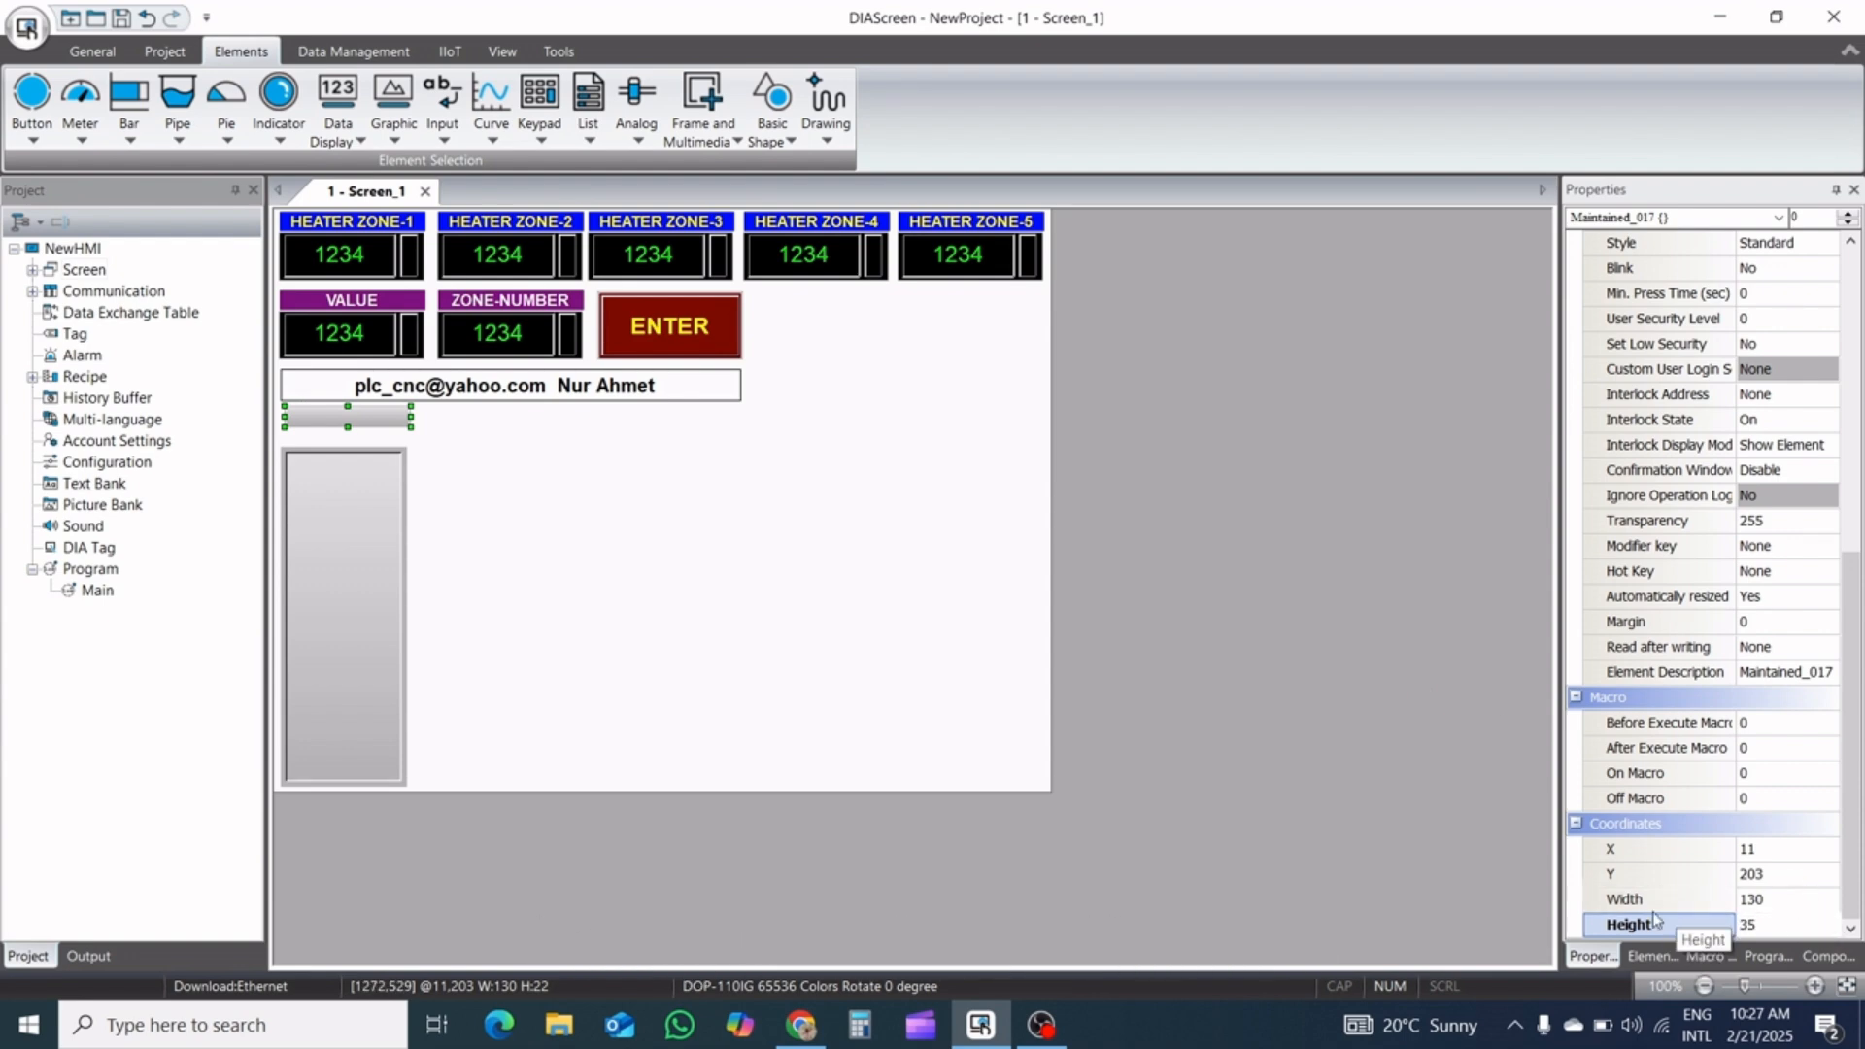
pyautogui.press('Return')
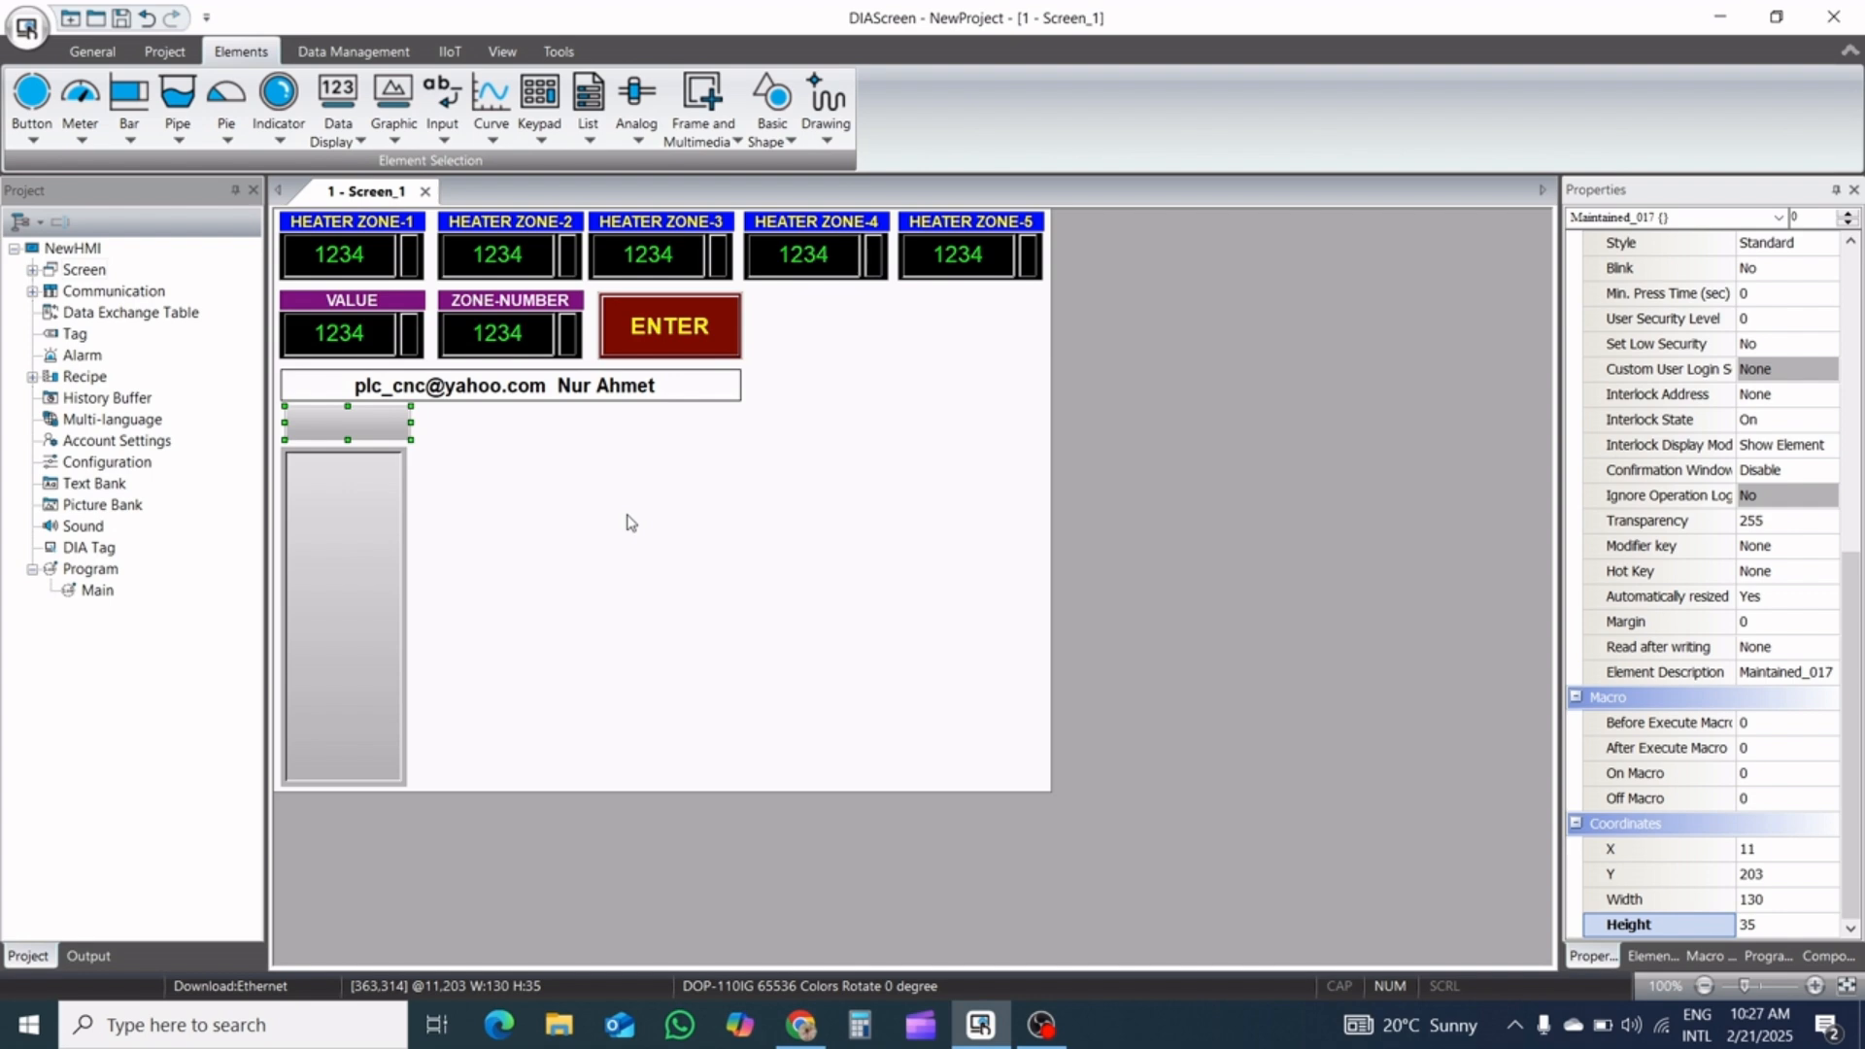
# Nudge the Maintained button to X 8, Y 207 so it lines up above the message display
pyautogui.click(371, 418)
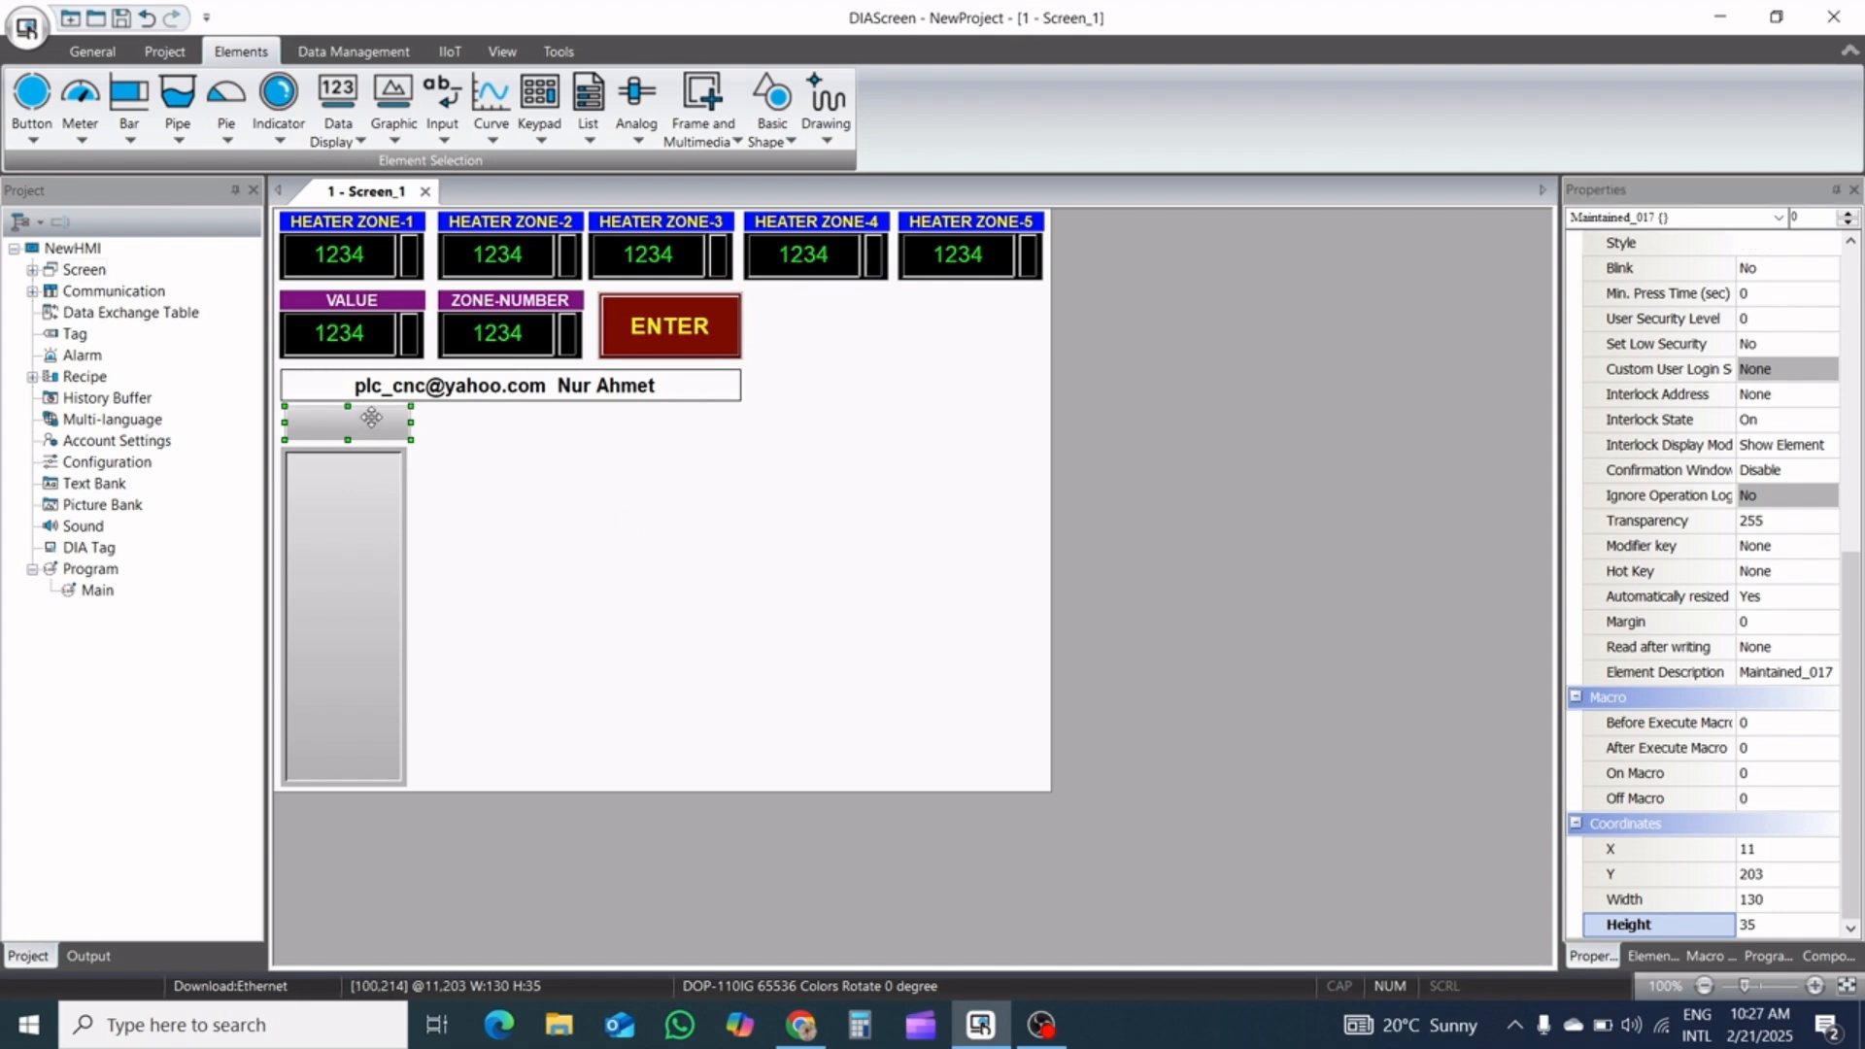
pyautogui.press('Left')
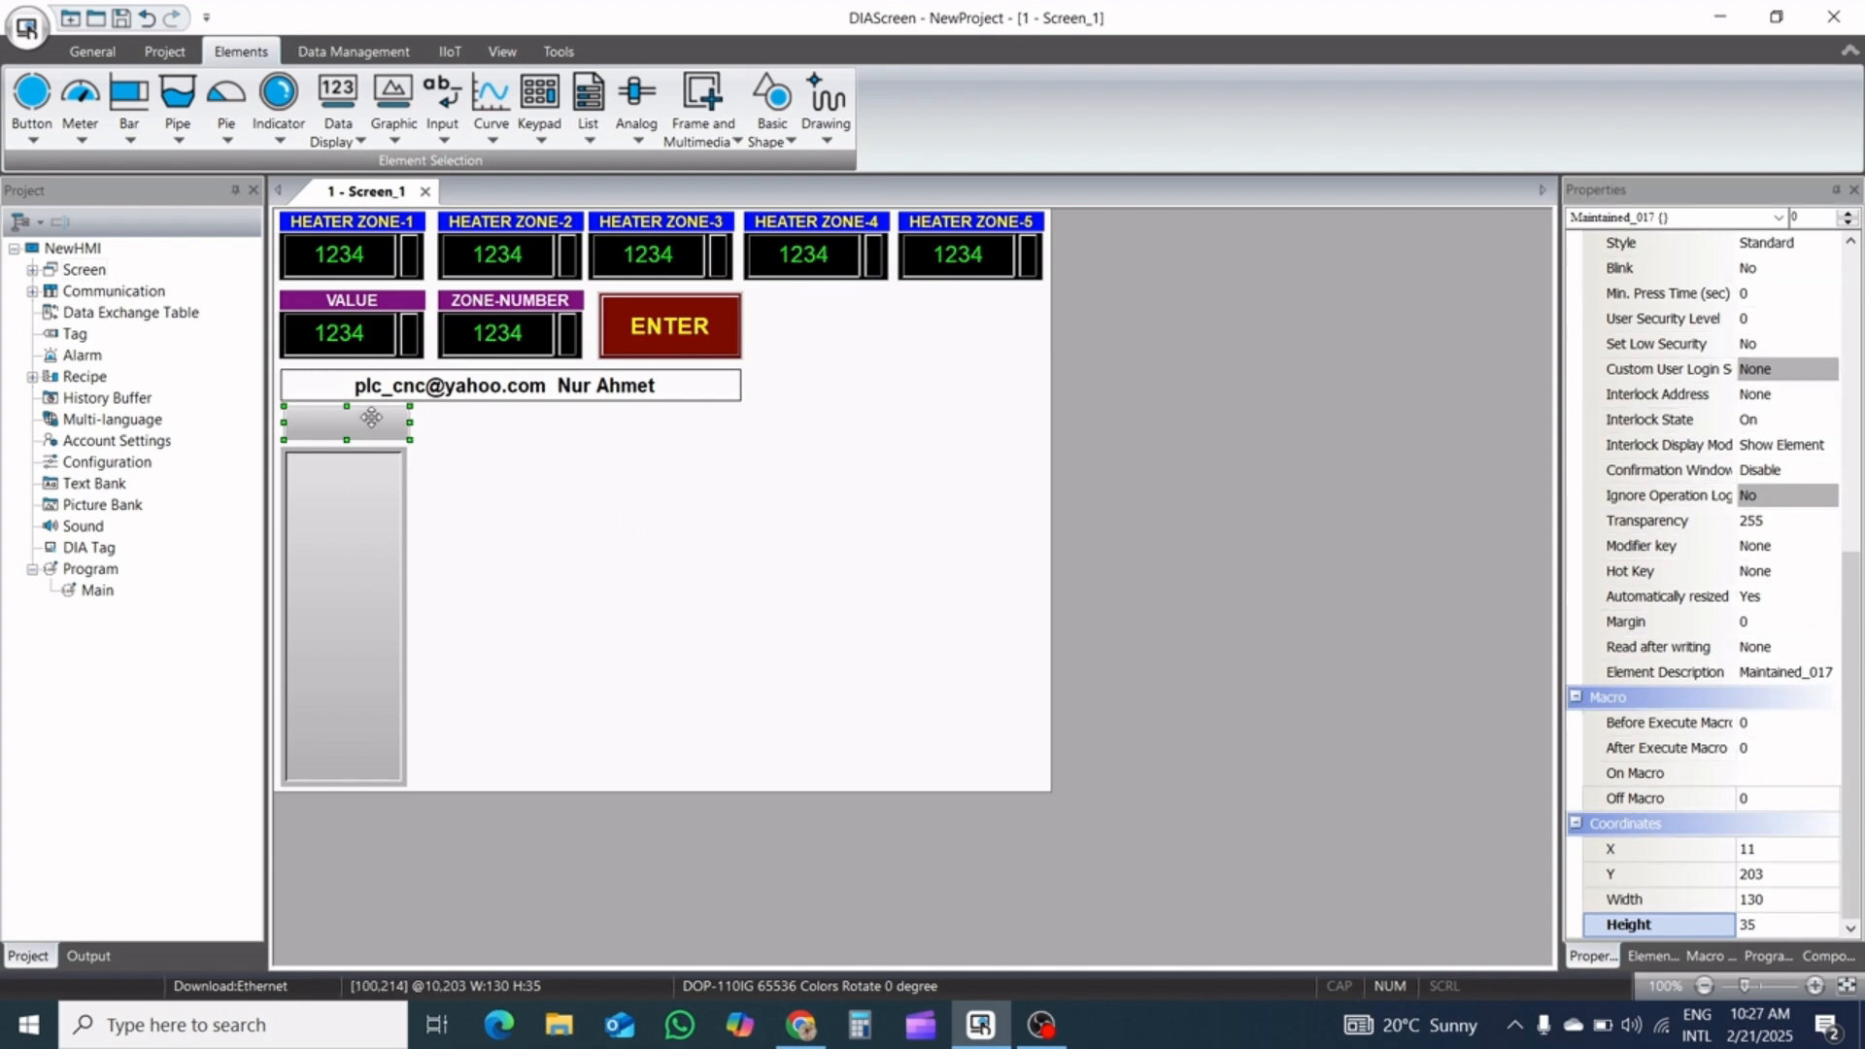
pyautogui.press('Down')
pyautogui.press('Down')
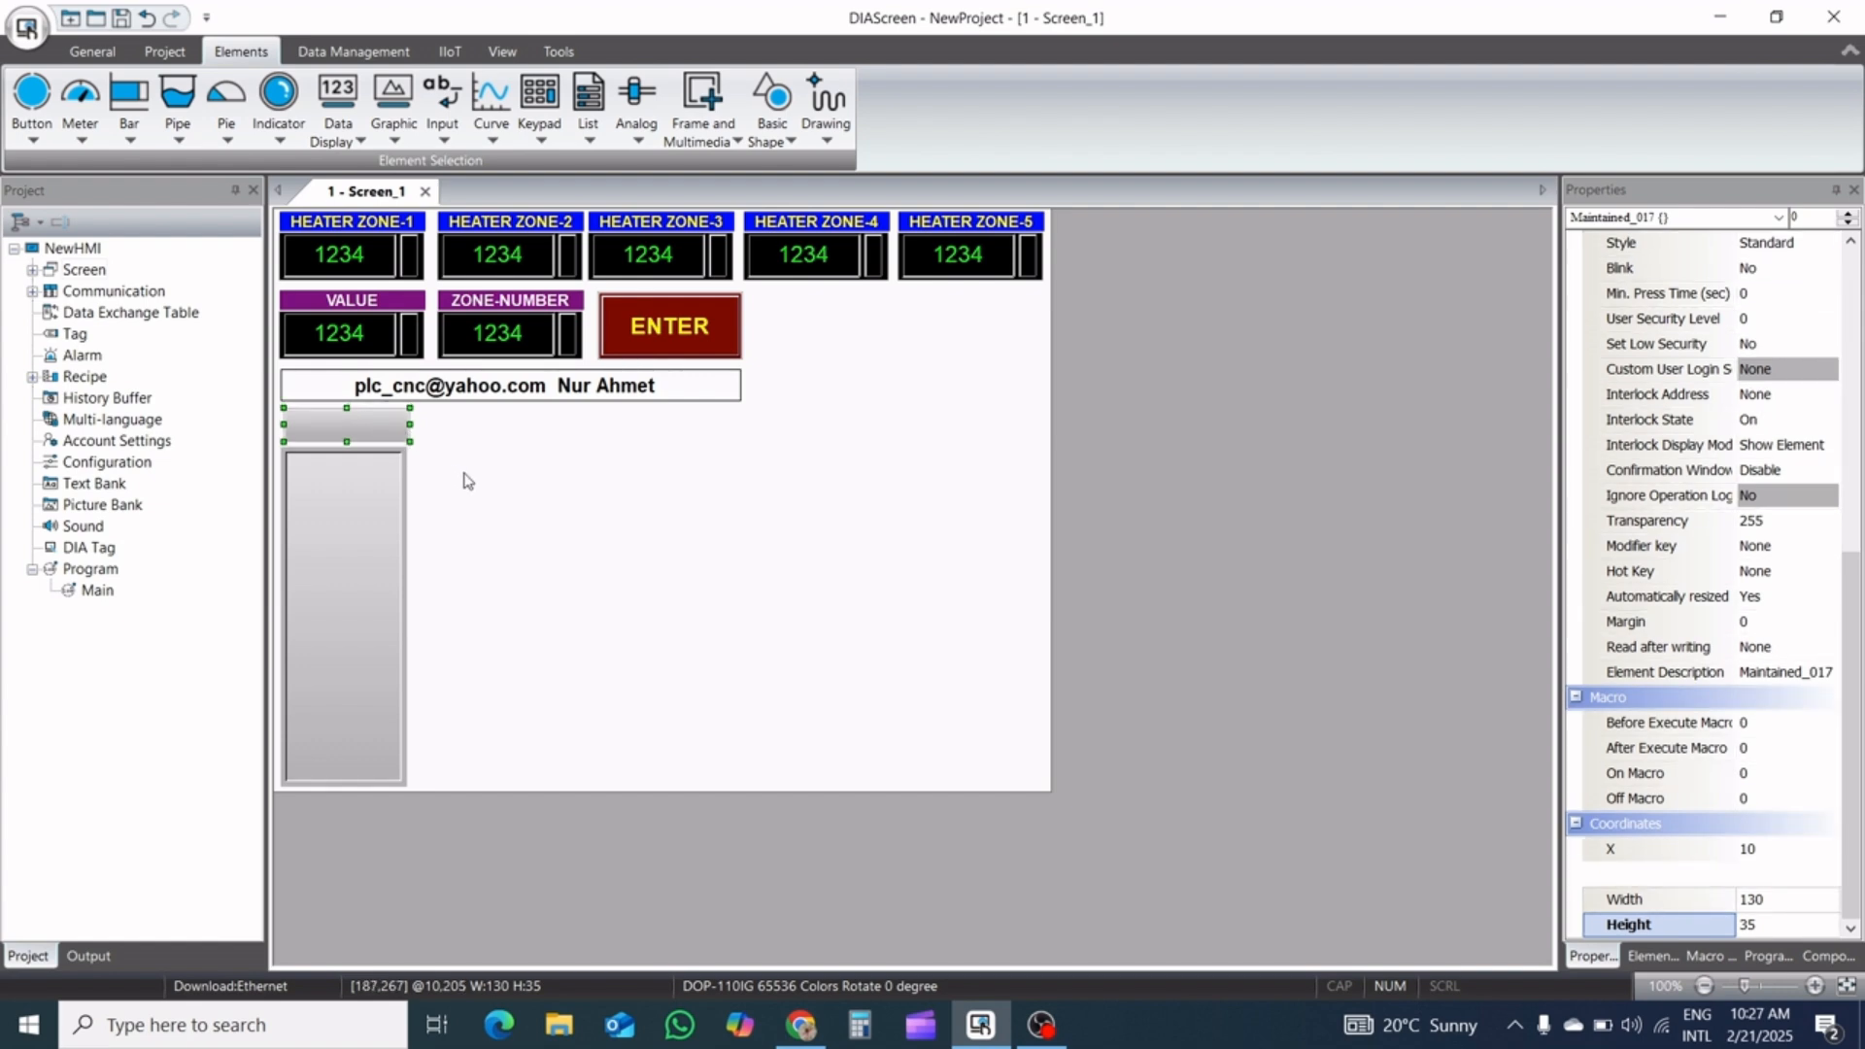
pyautogui.press('Down')
pyautogui.press('Down')
pyautogui.press('Down')
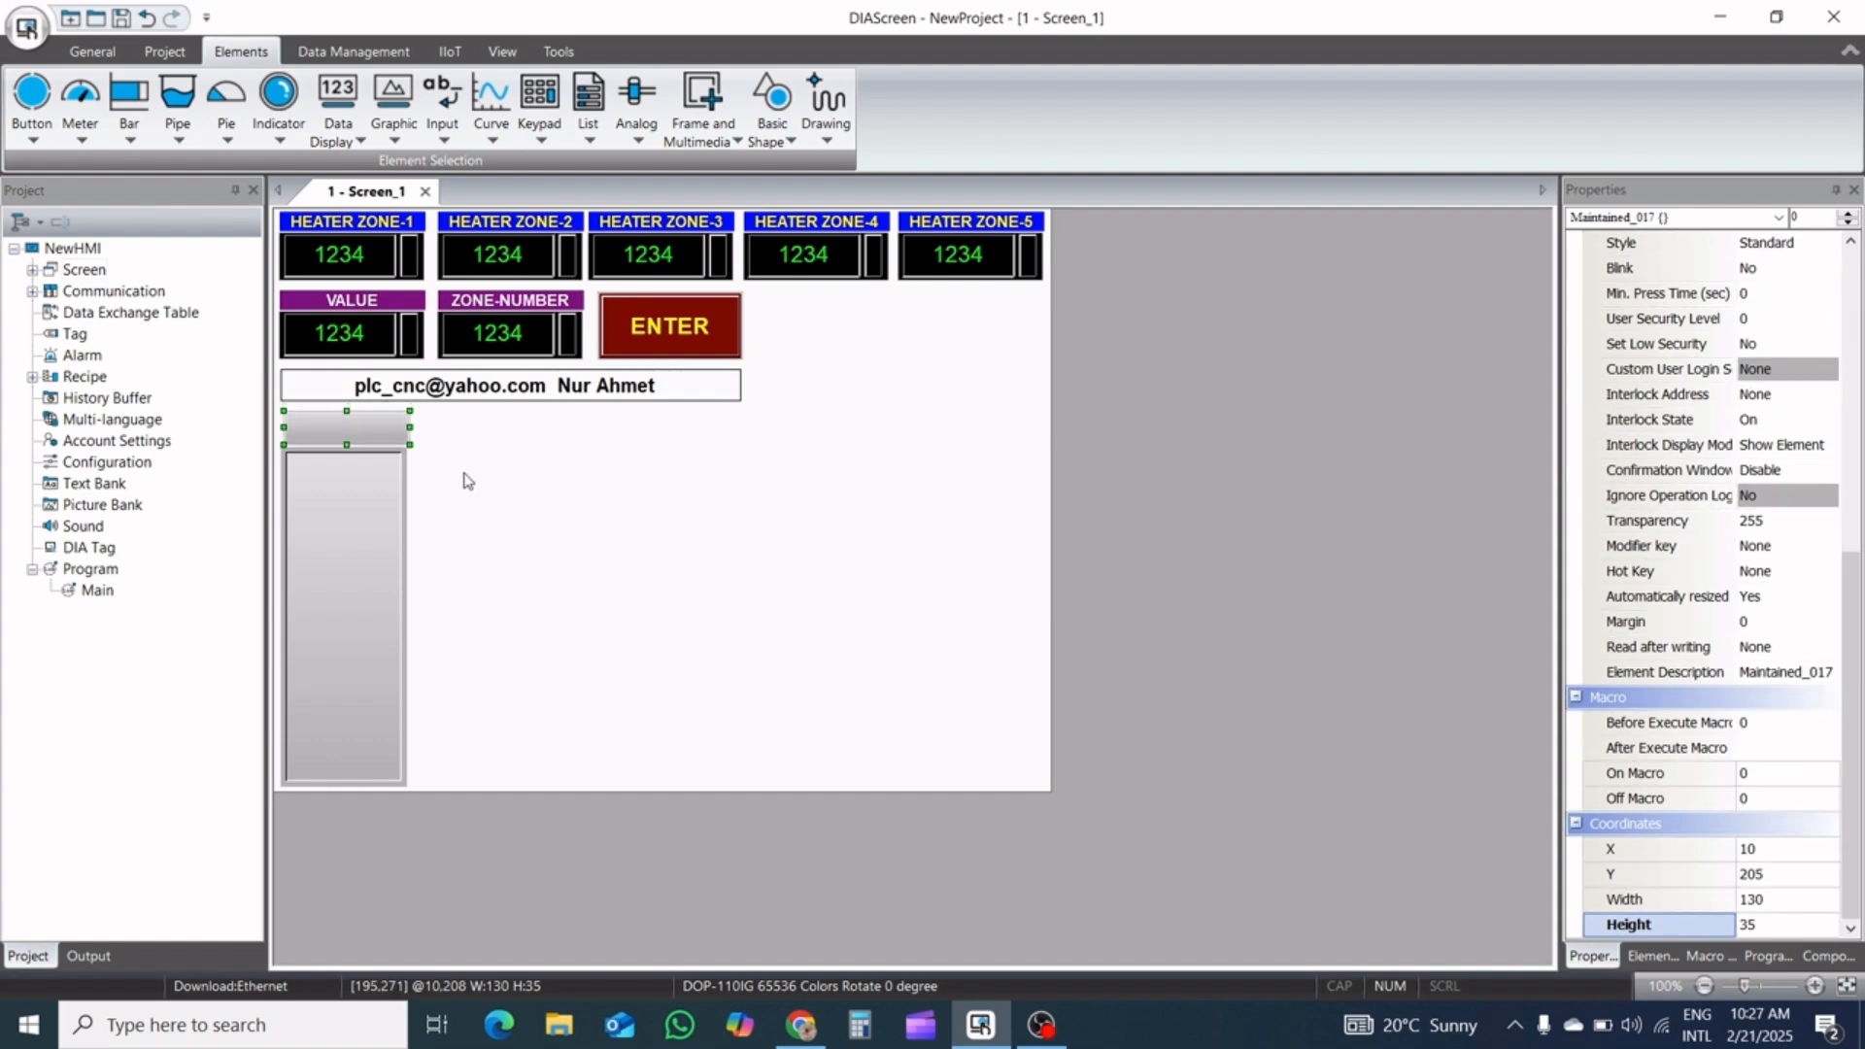
pyautogui.press('Left')
pyautogui.press('Up')
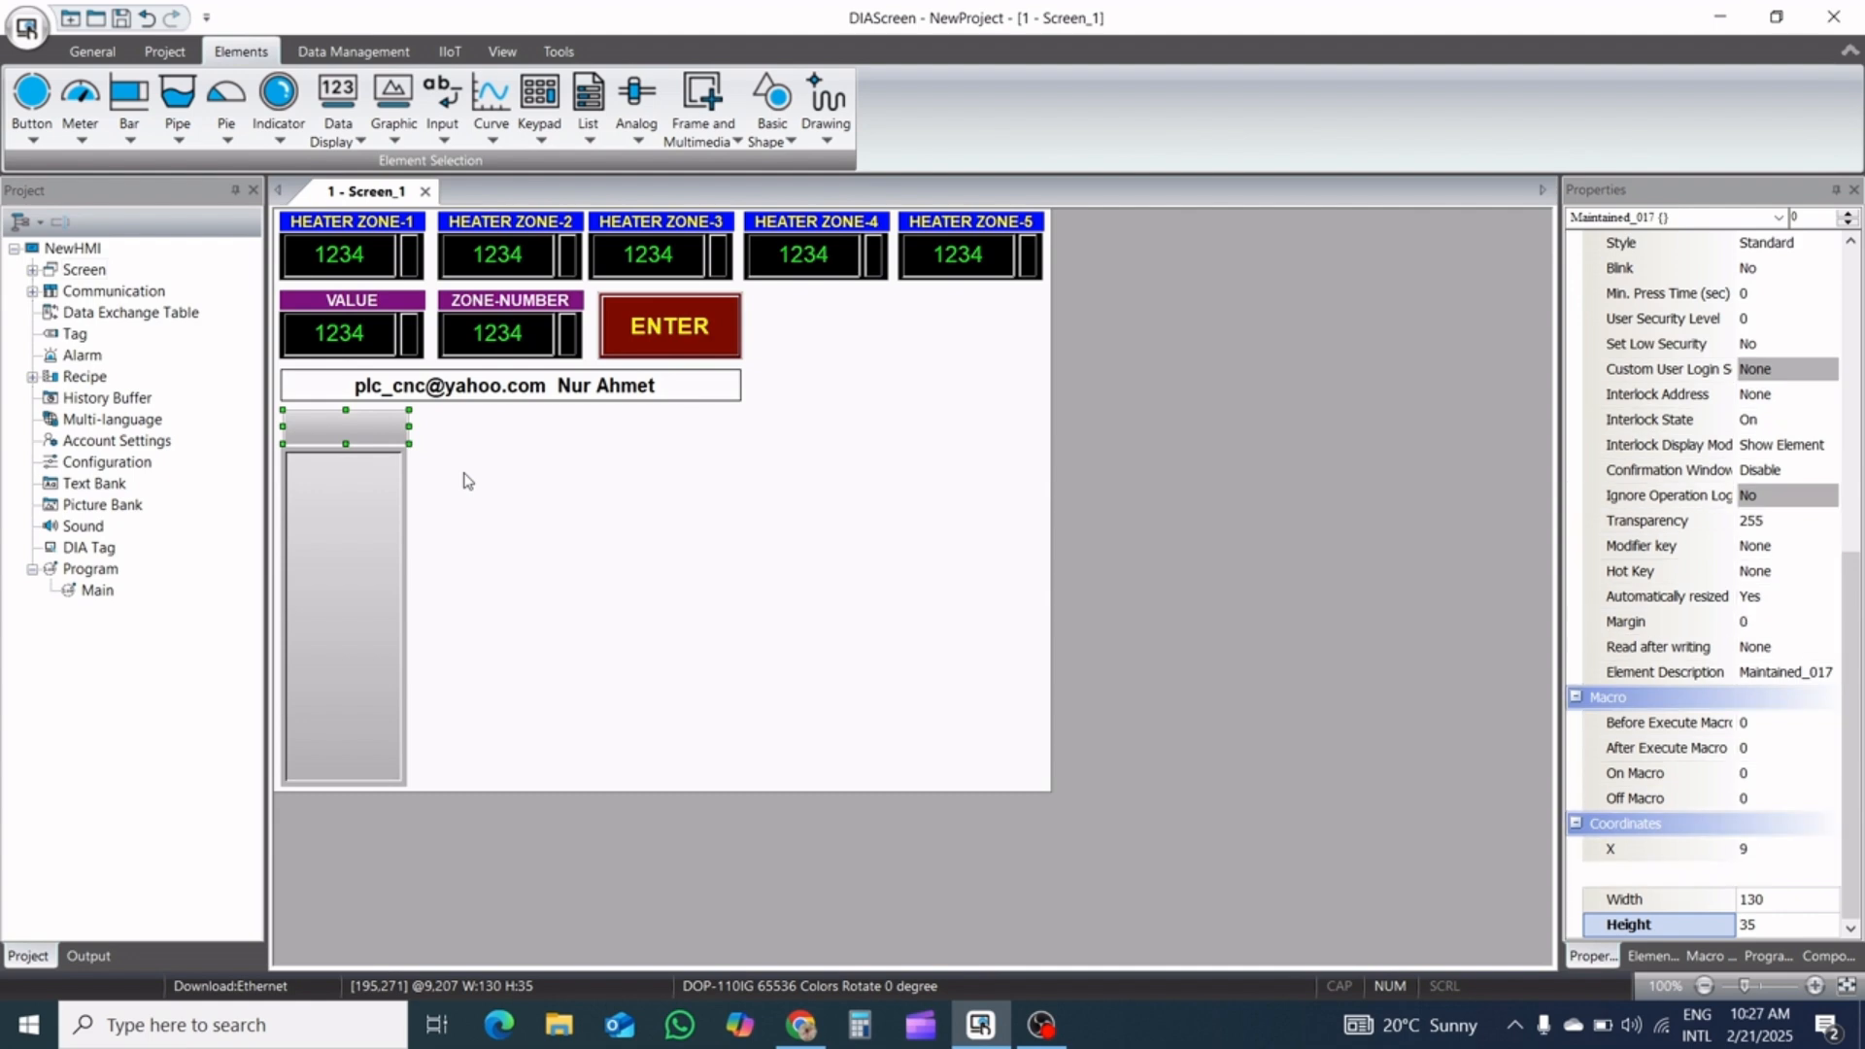
pyautogui.press('Left')
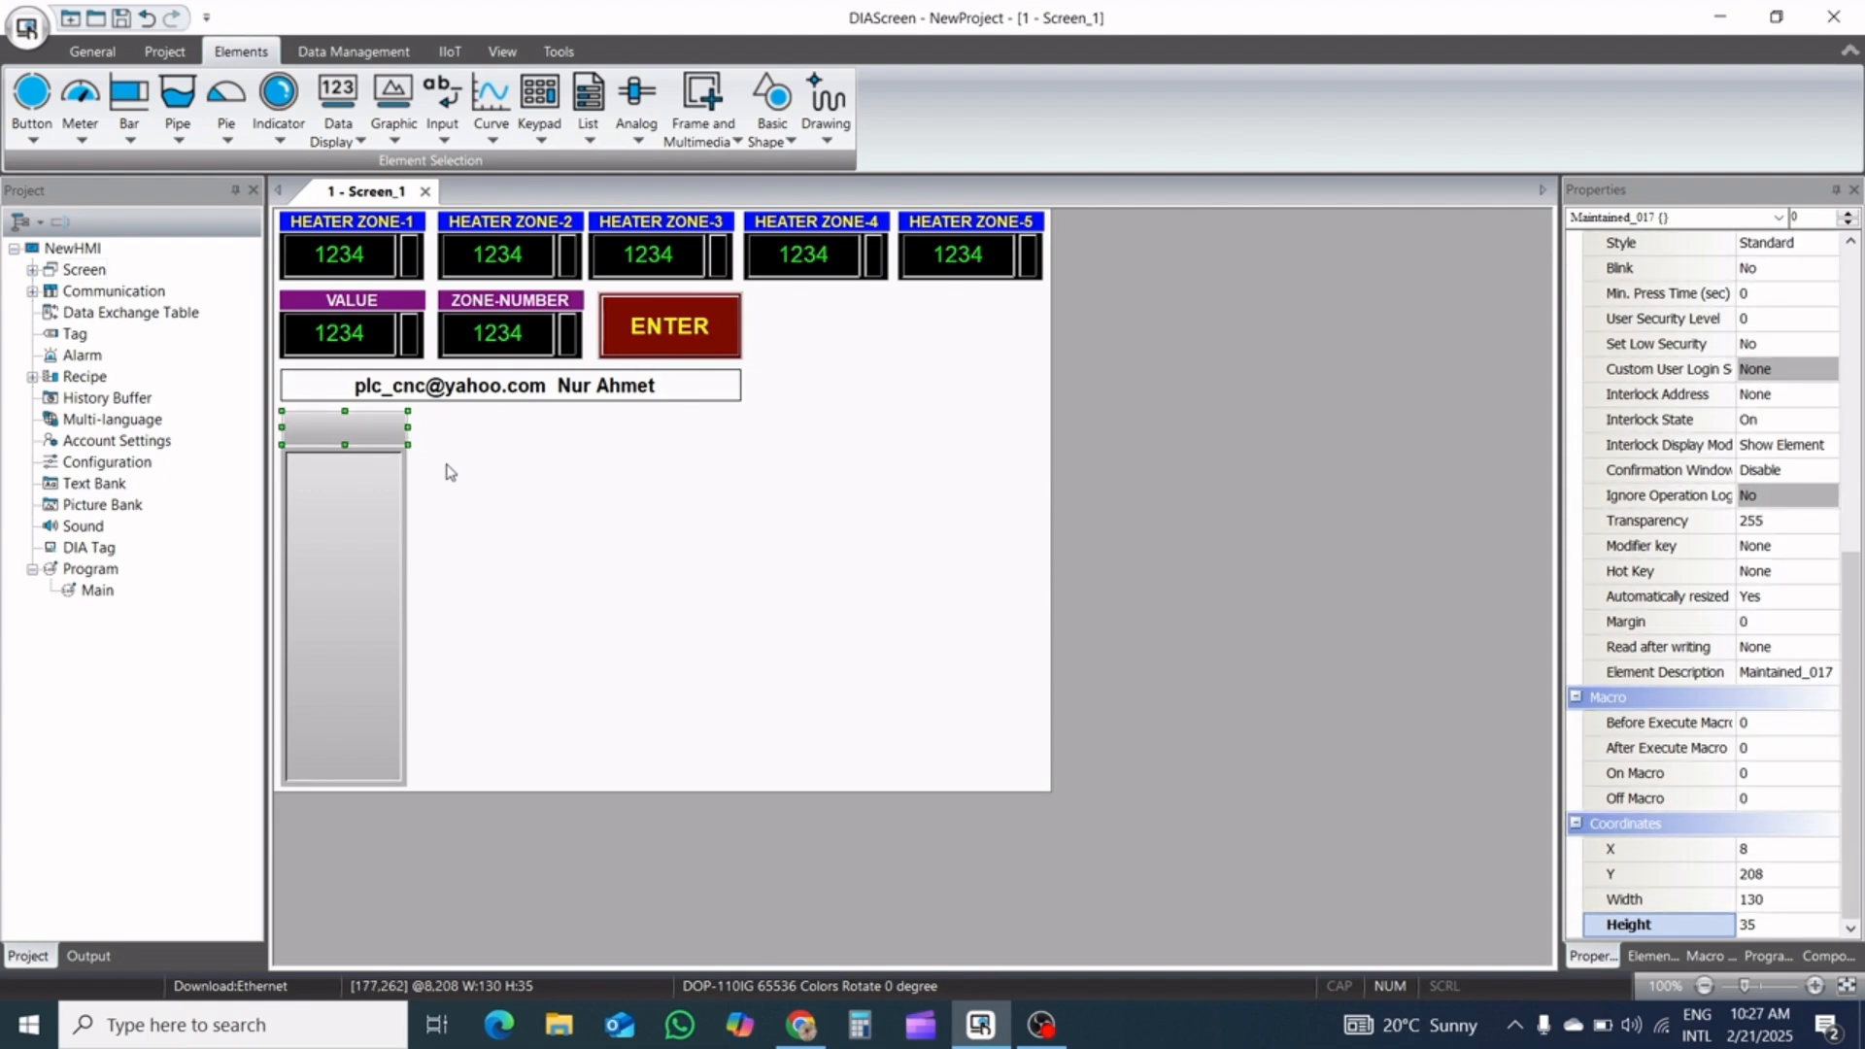
pyautogui.press('Down')
pyautogui.press('Up')
# Set the General Message Display's border color to black
pyautogui.click(357, 528)
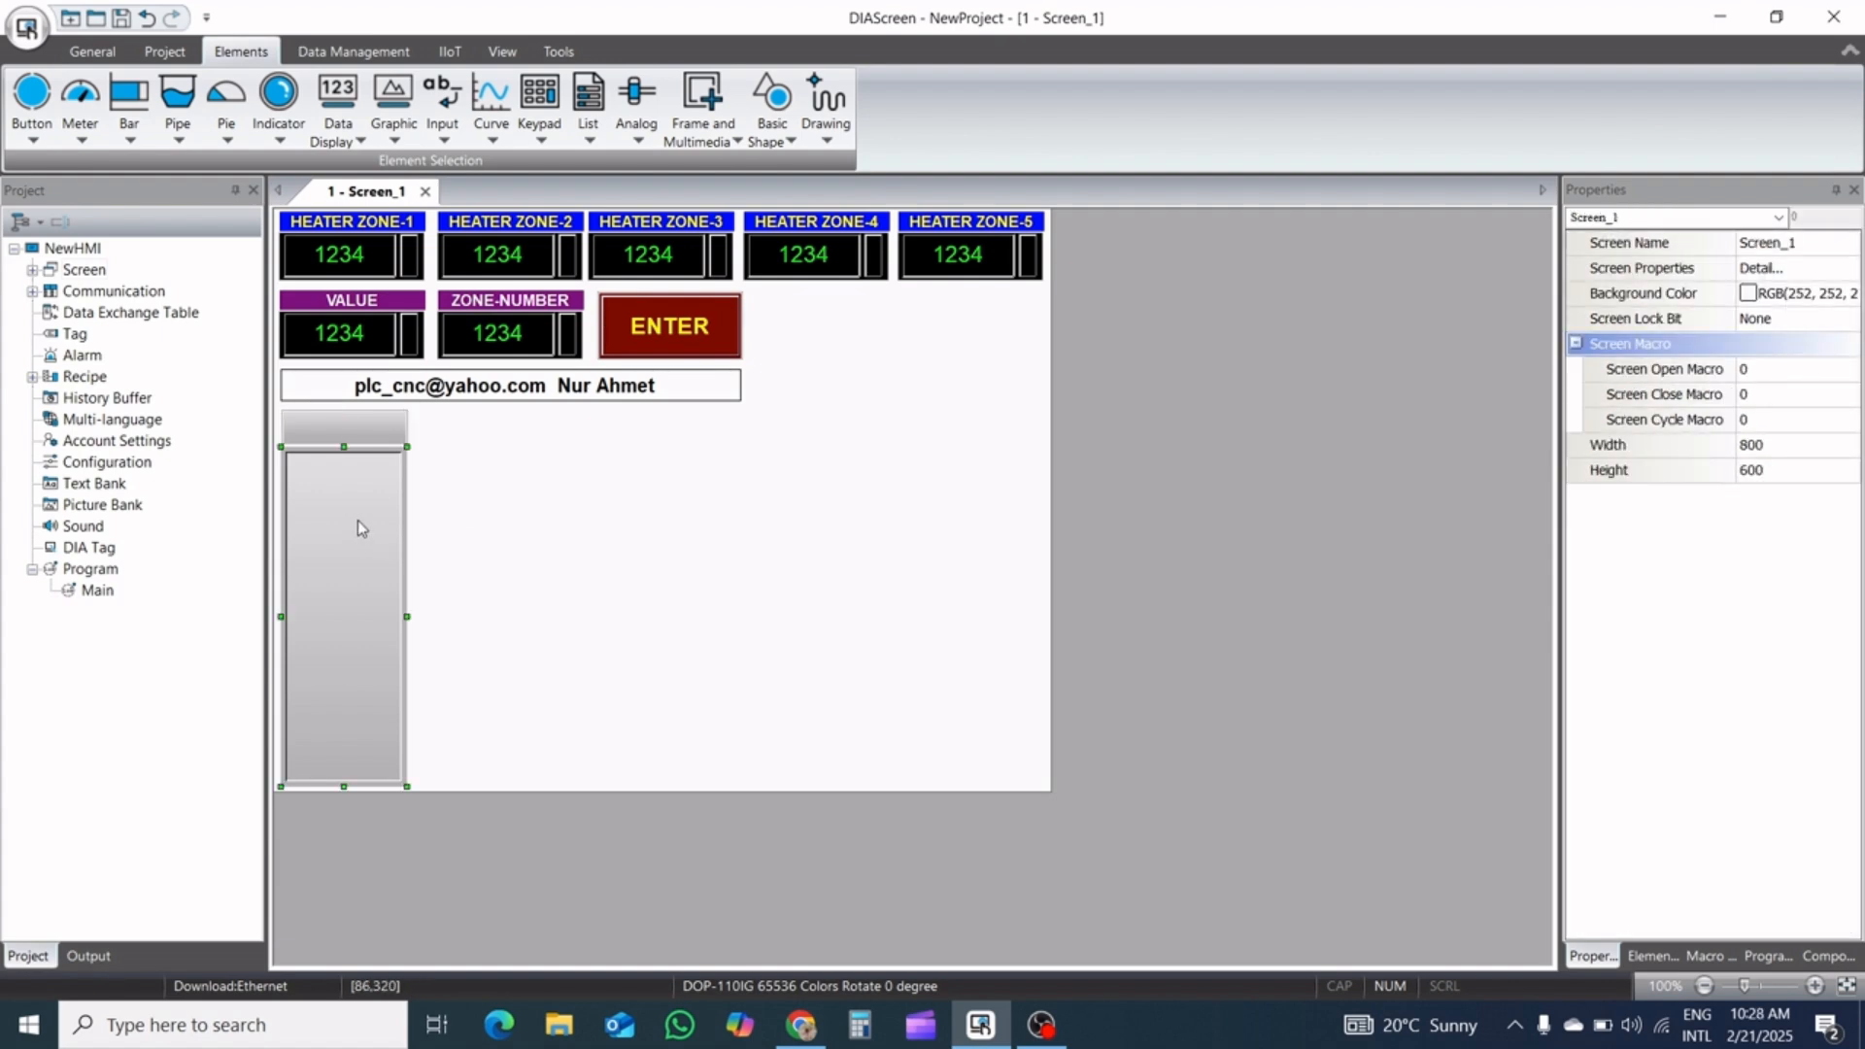
pyautogui.click(357, 523)
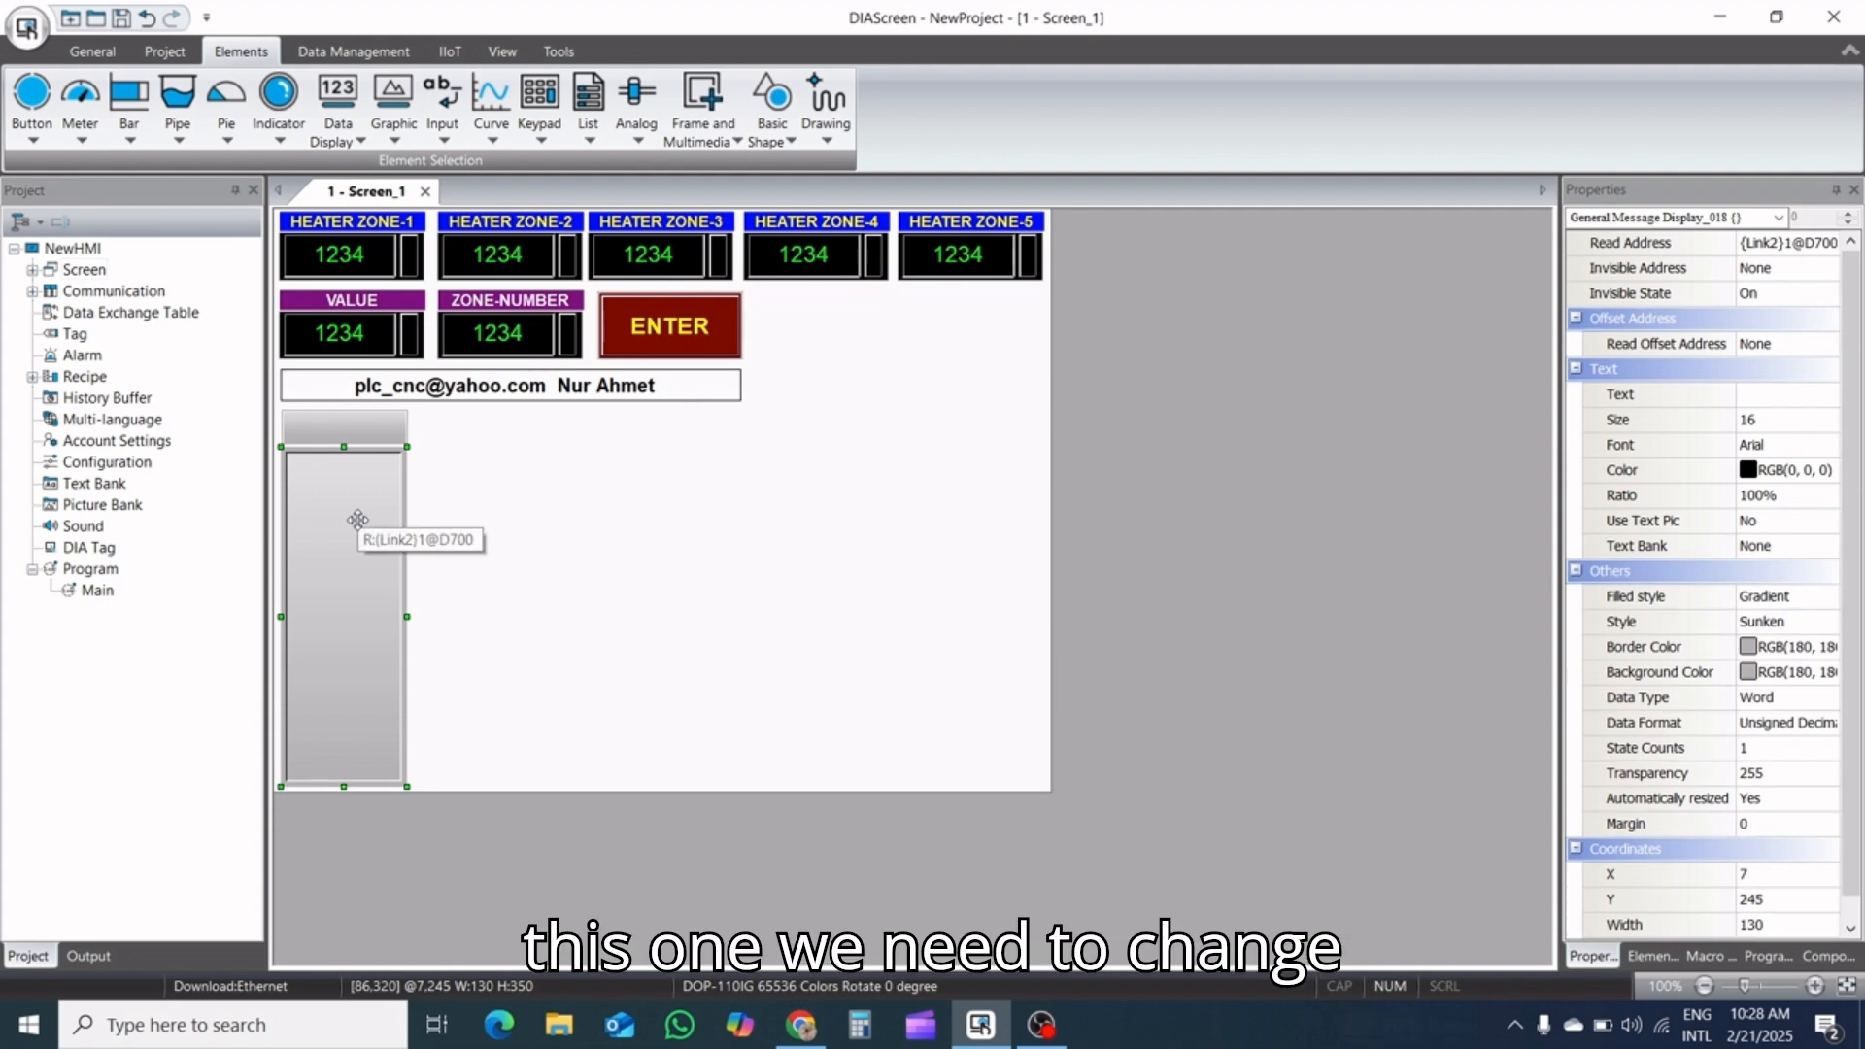
pyautogui.doubleClick(358, 529)
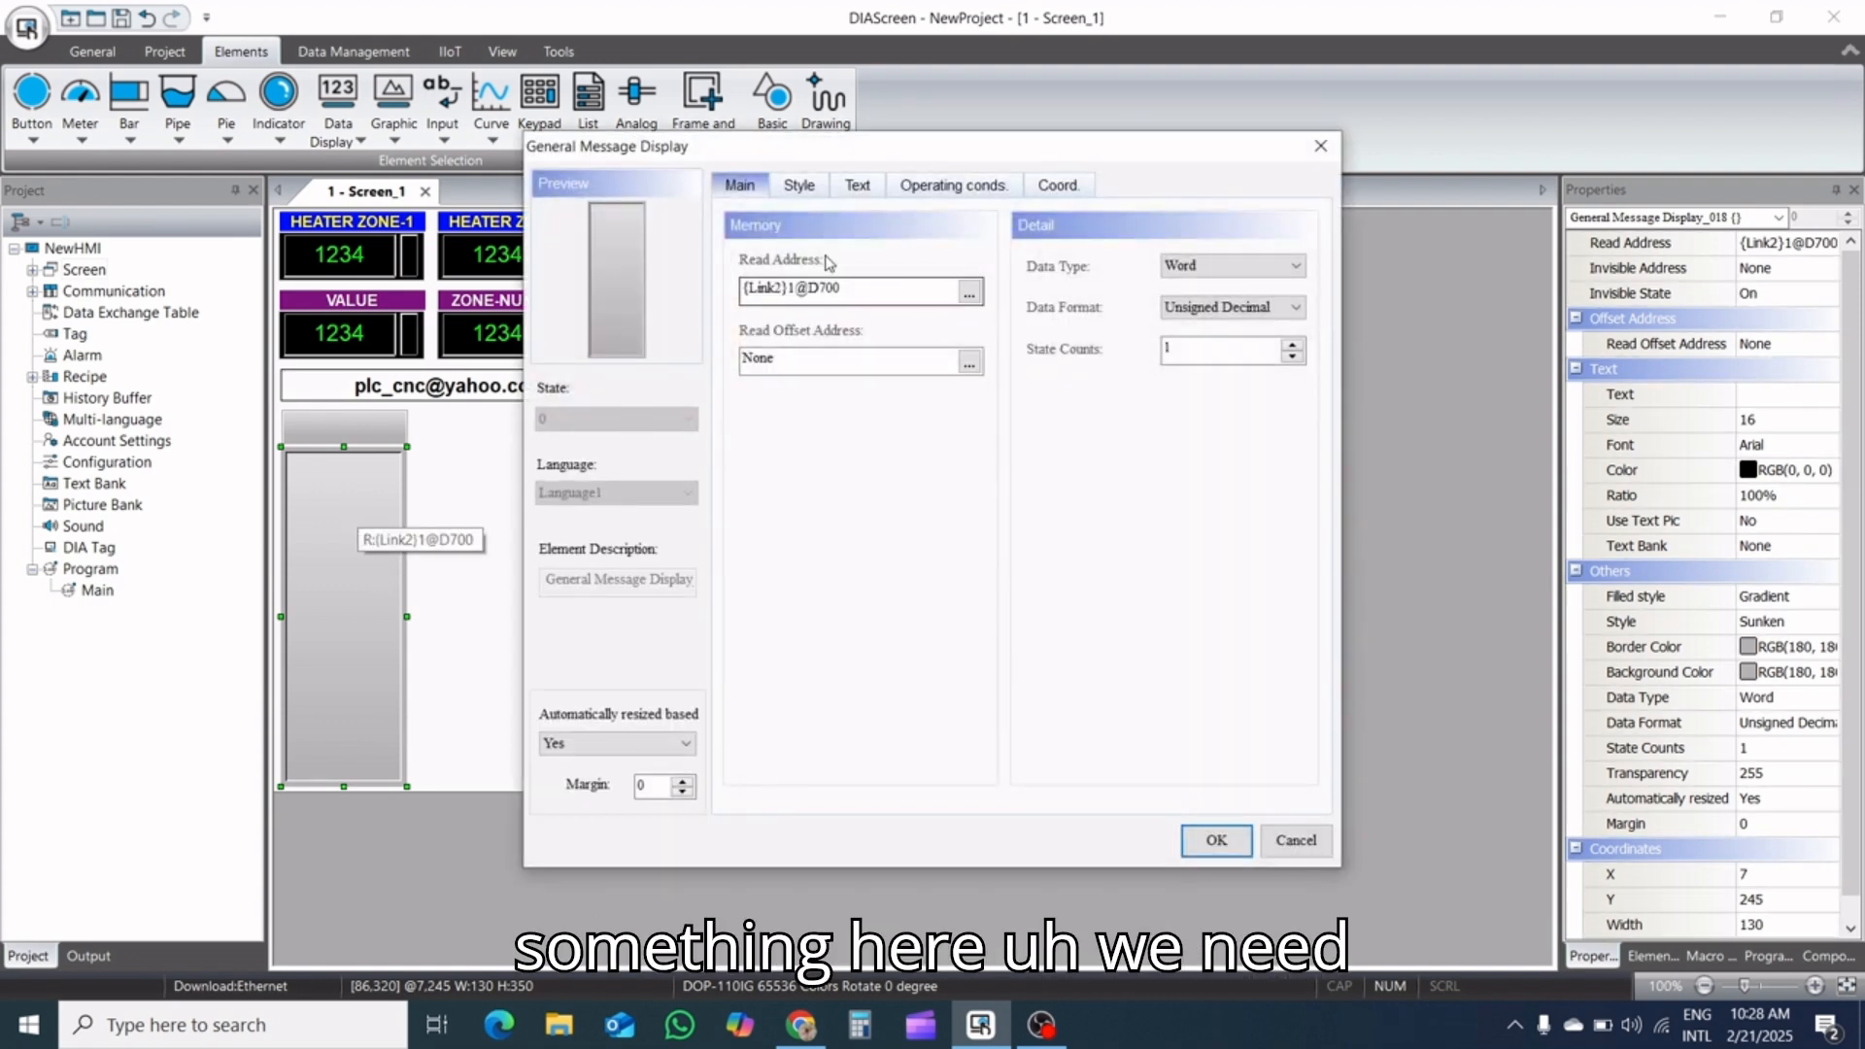
pyautogui.click(802, 187)
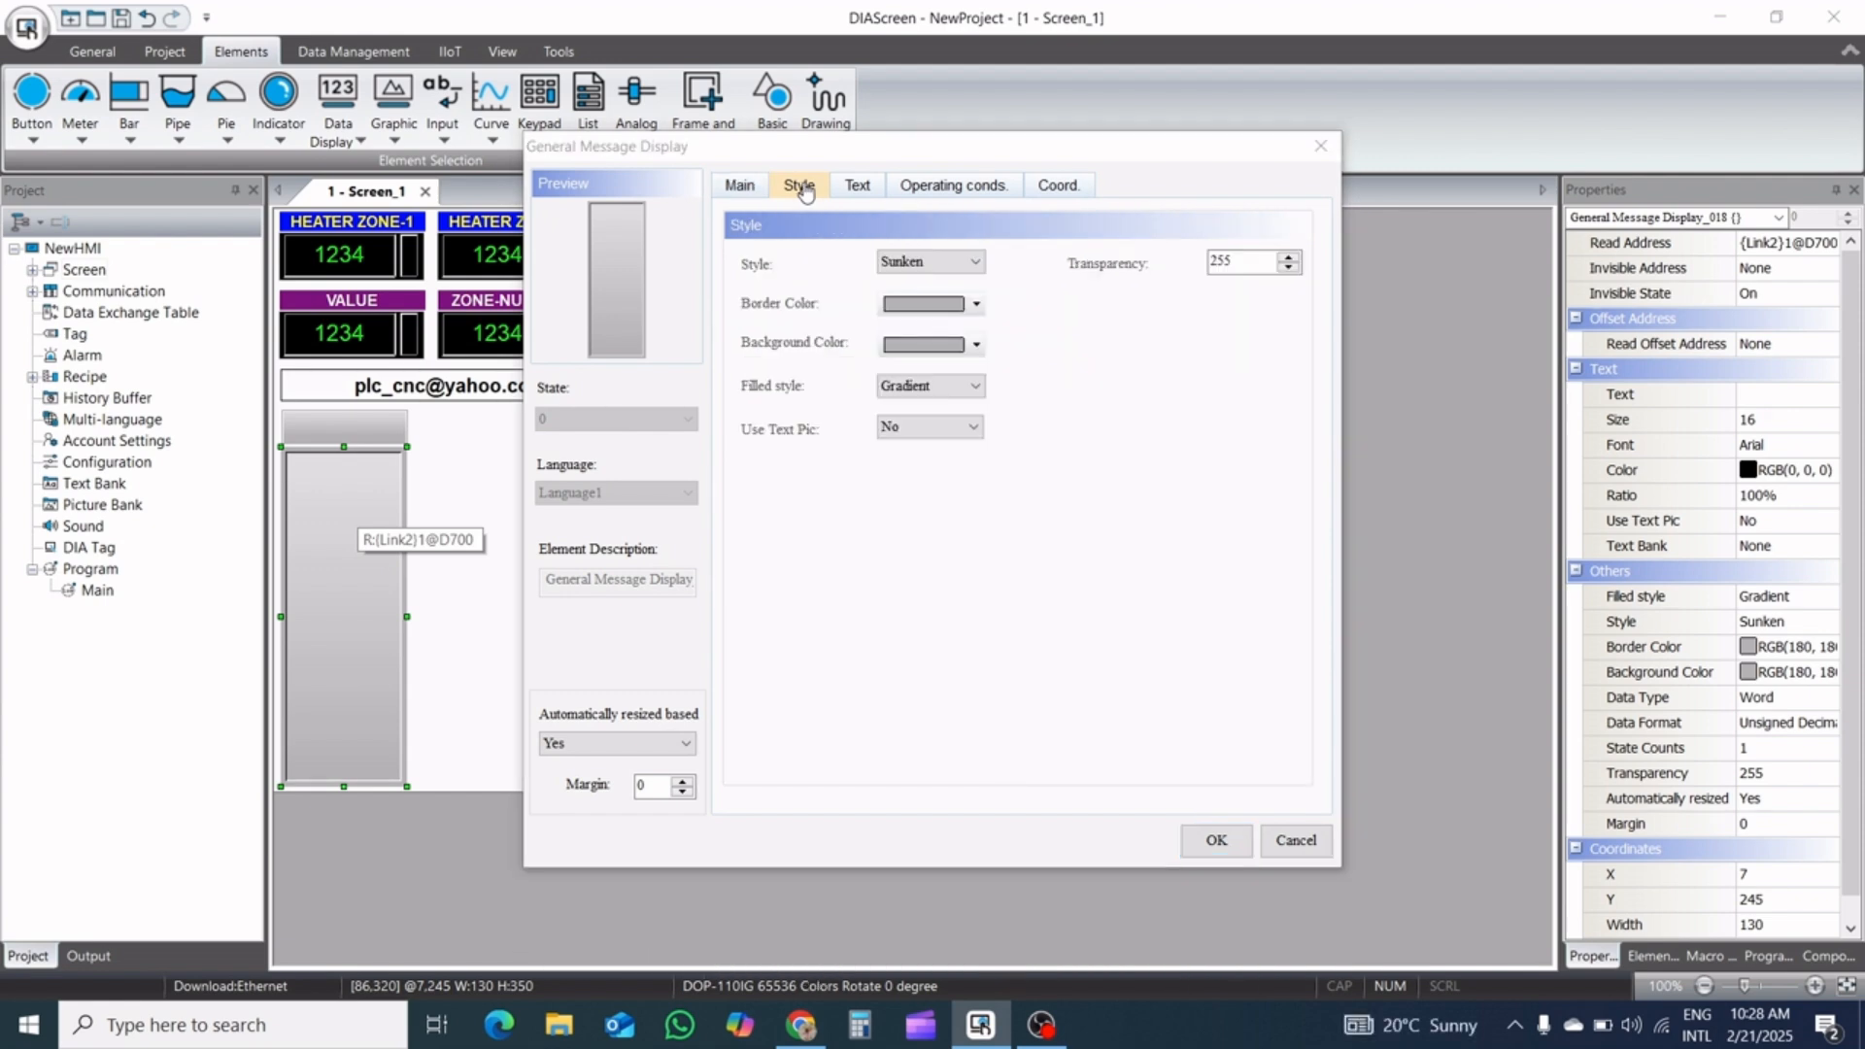
pyautogui.click(975, 305)
pyautogui.click(629, 485)
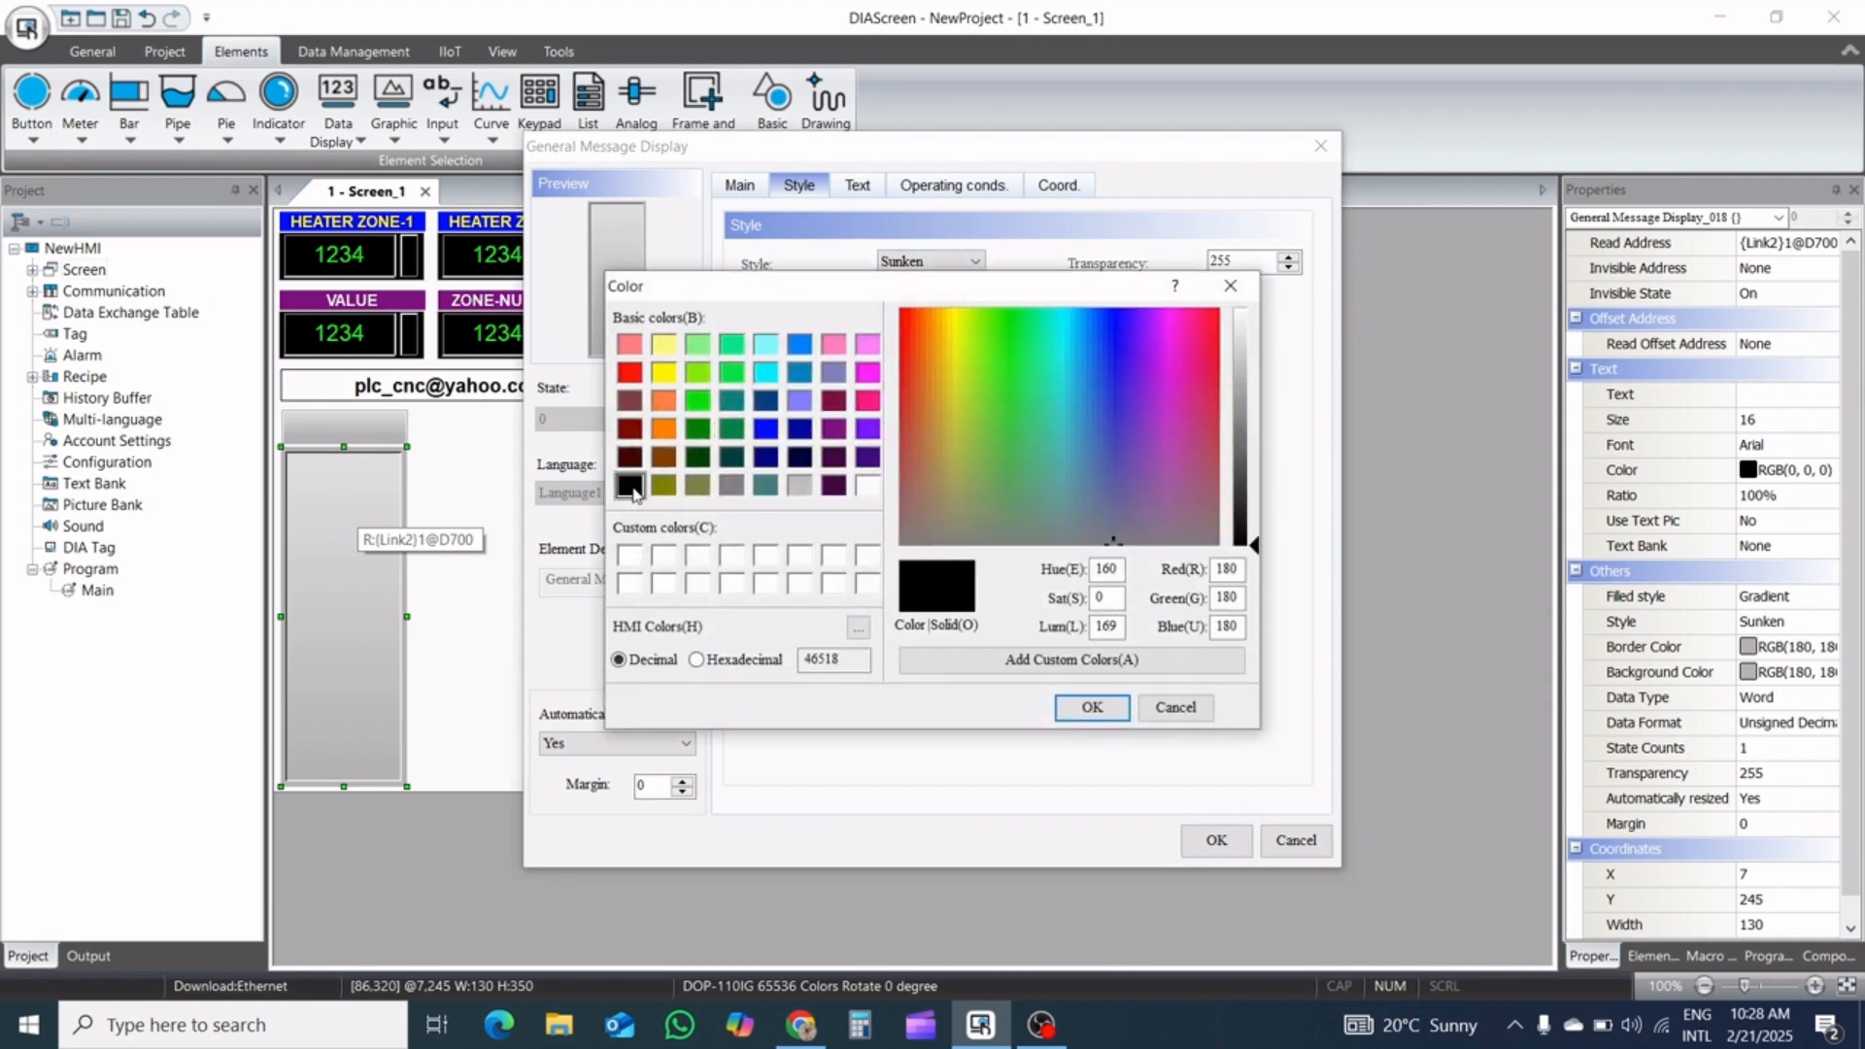
pyautogui.click(1090, 708)
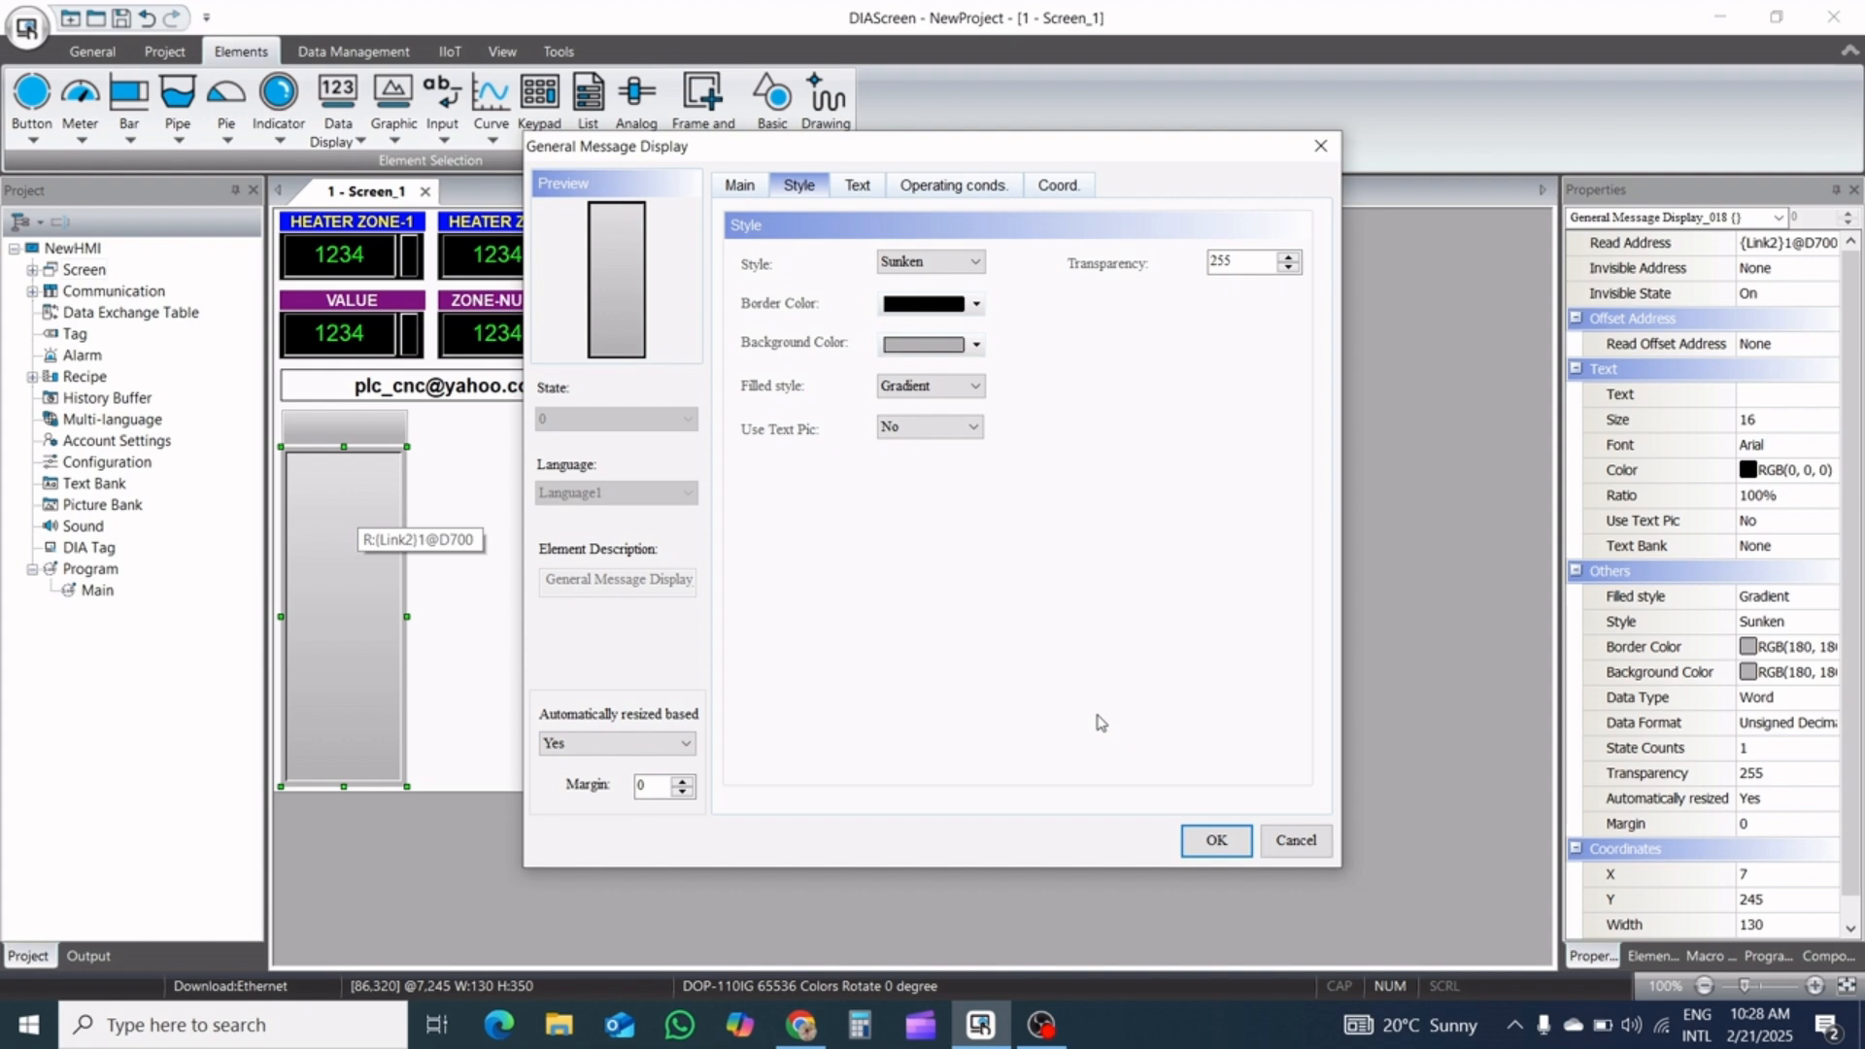
pyautogui.click(1216, 840)
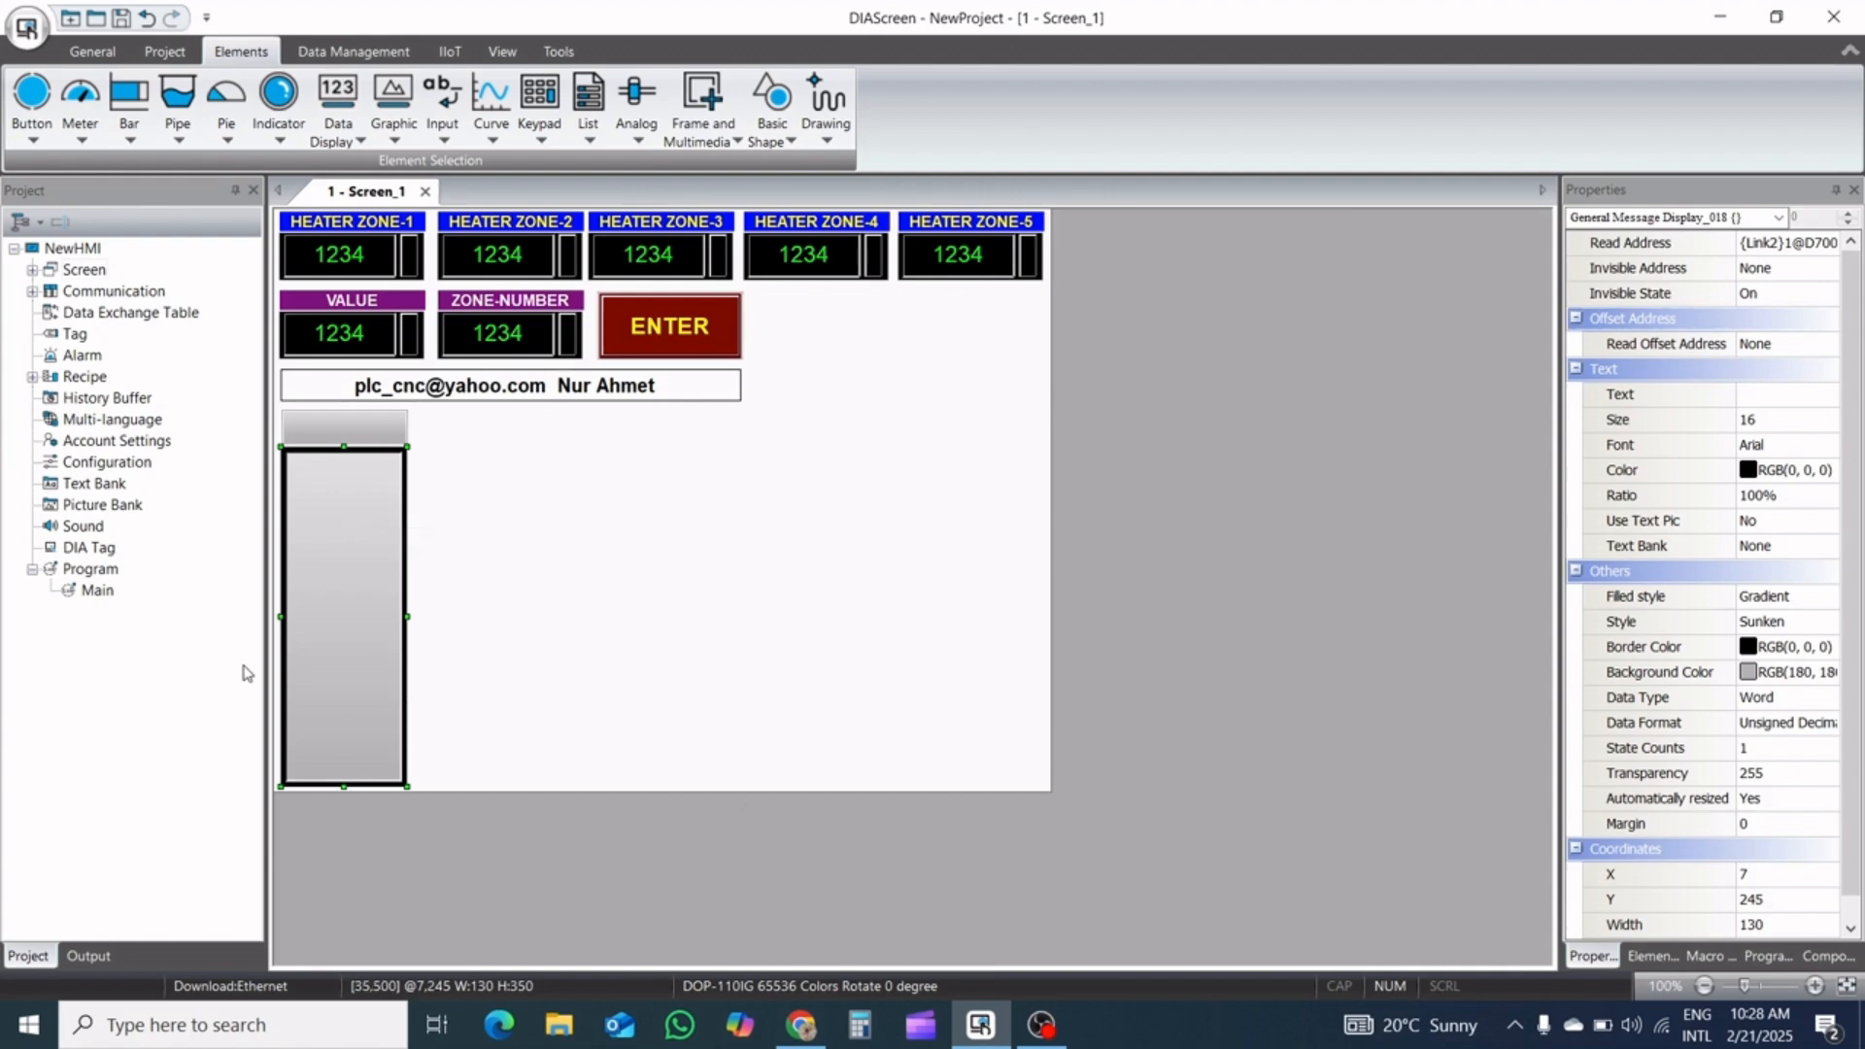
# Set the General Message Display's filled style to solid color with the gray RGB(180, 180, 180) background
pyautogui.doubleClick(361, 634)
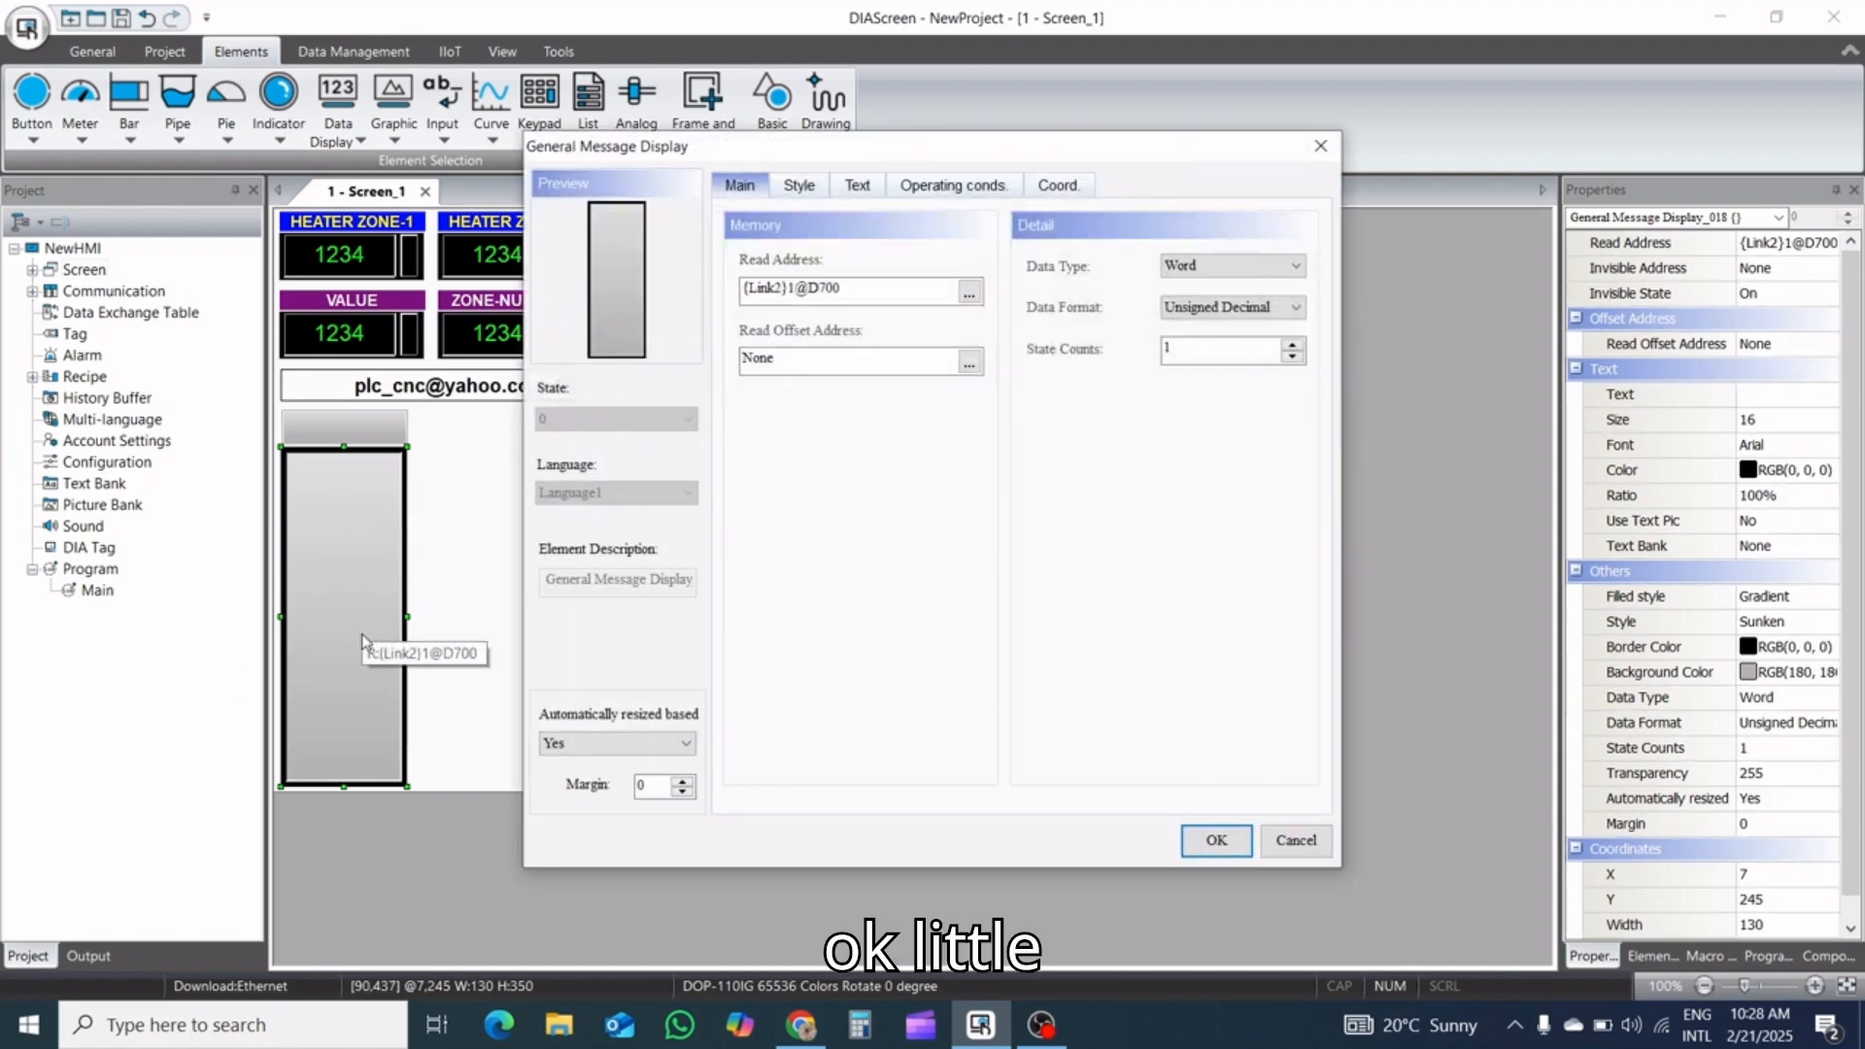
pyautogui.click(792, 192)
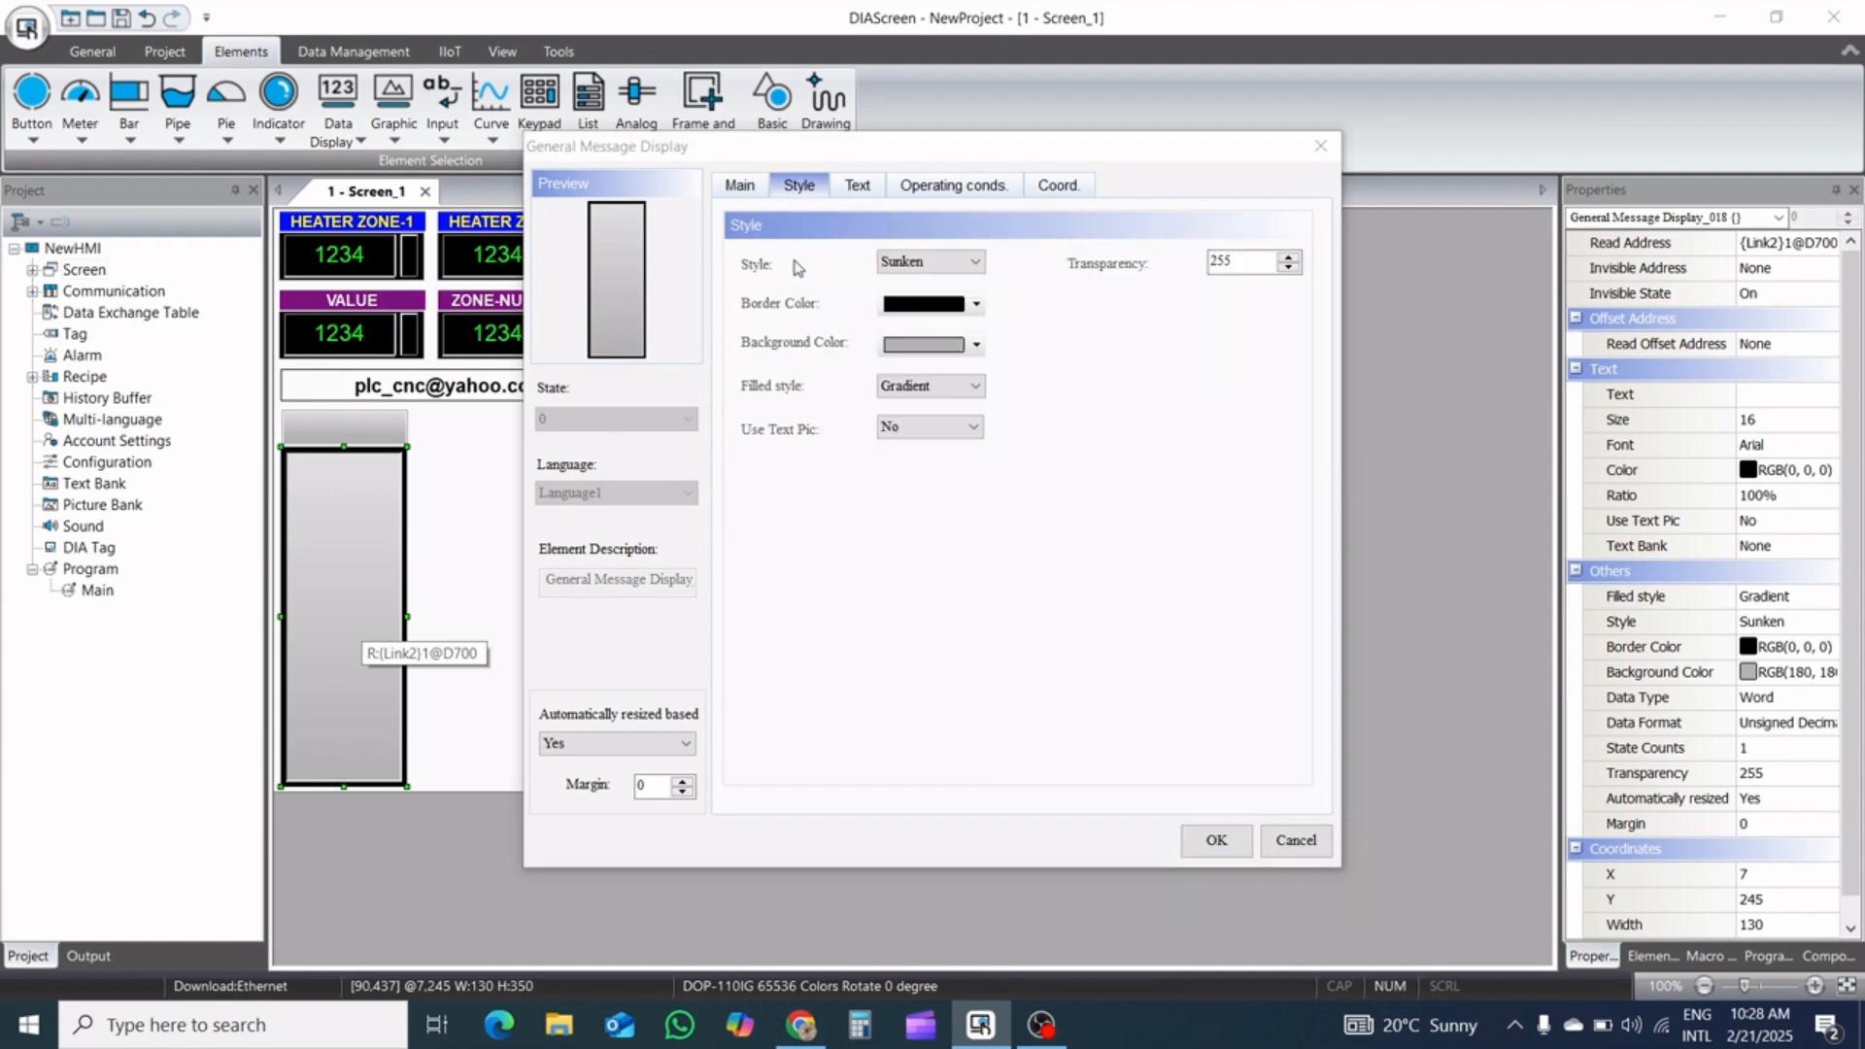
pyautogui.click(927, 386)
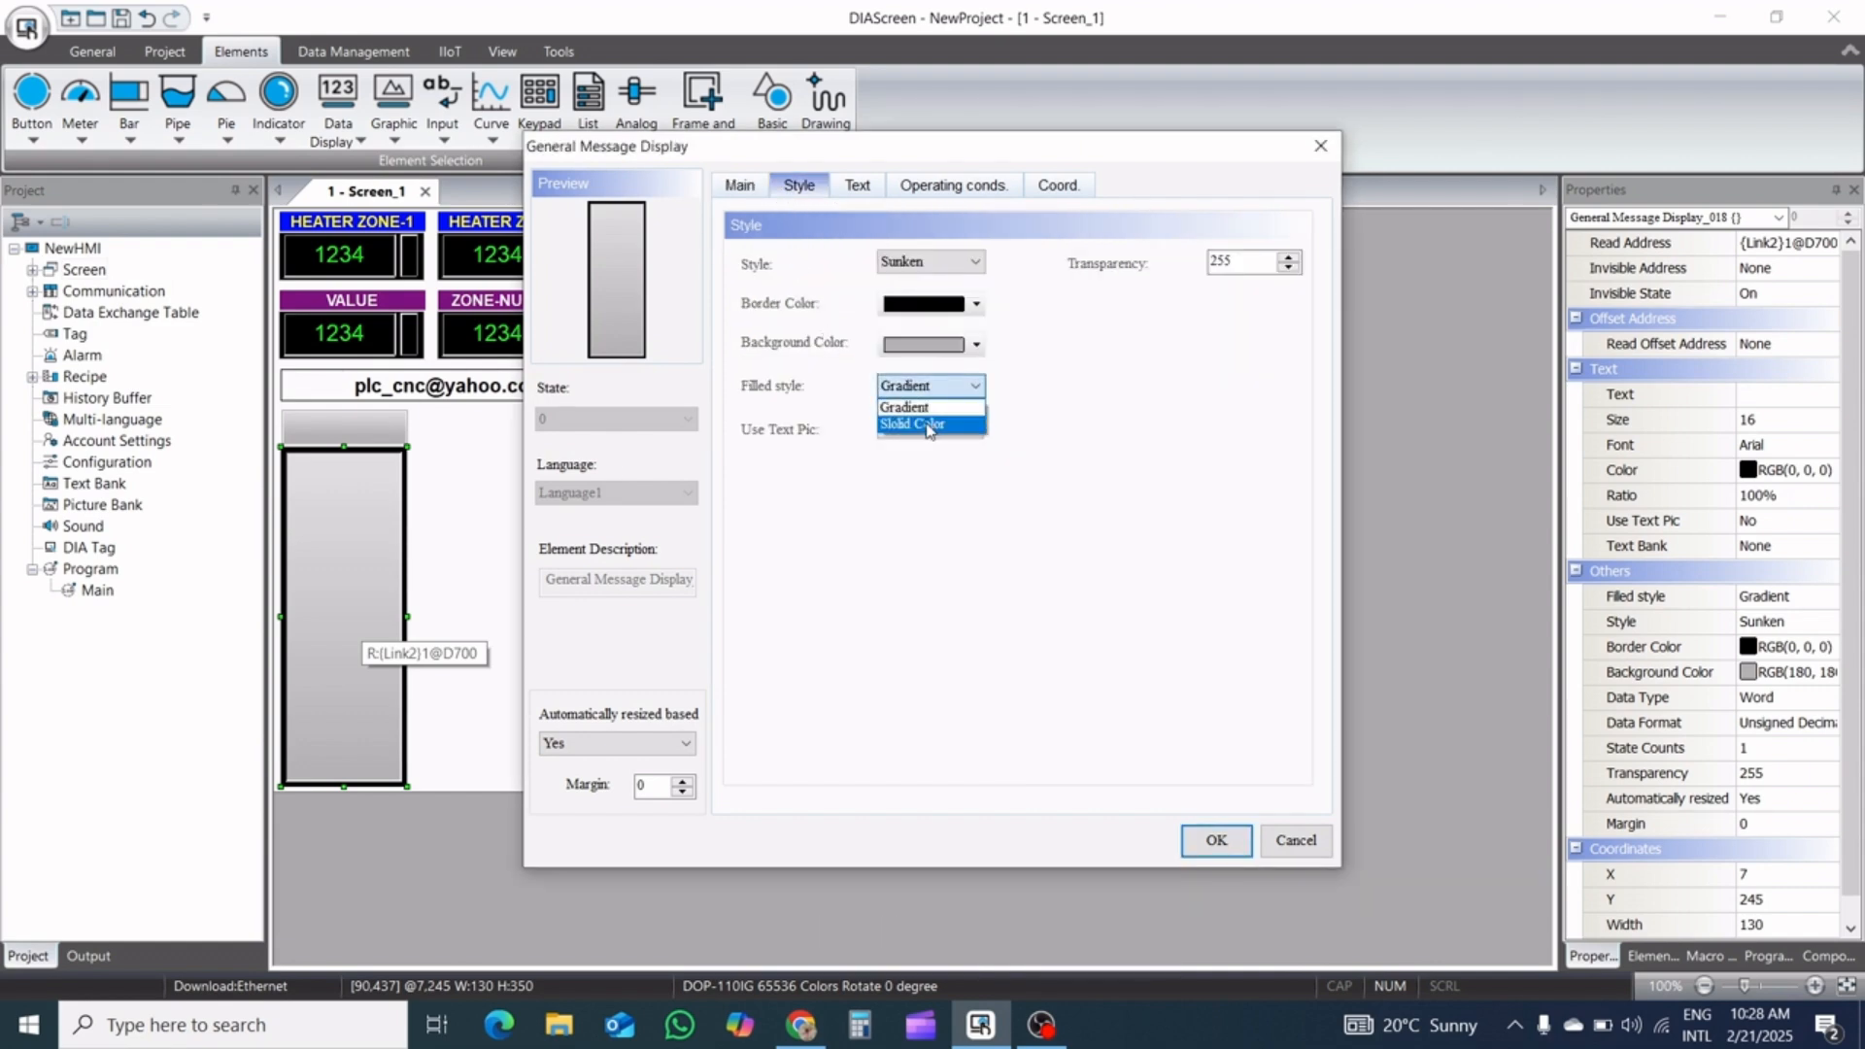
pyautogui.click(929, 426)
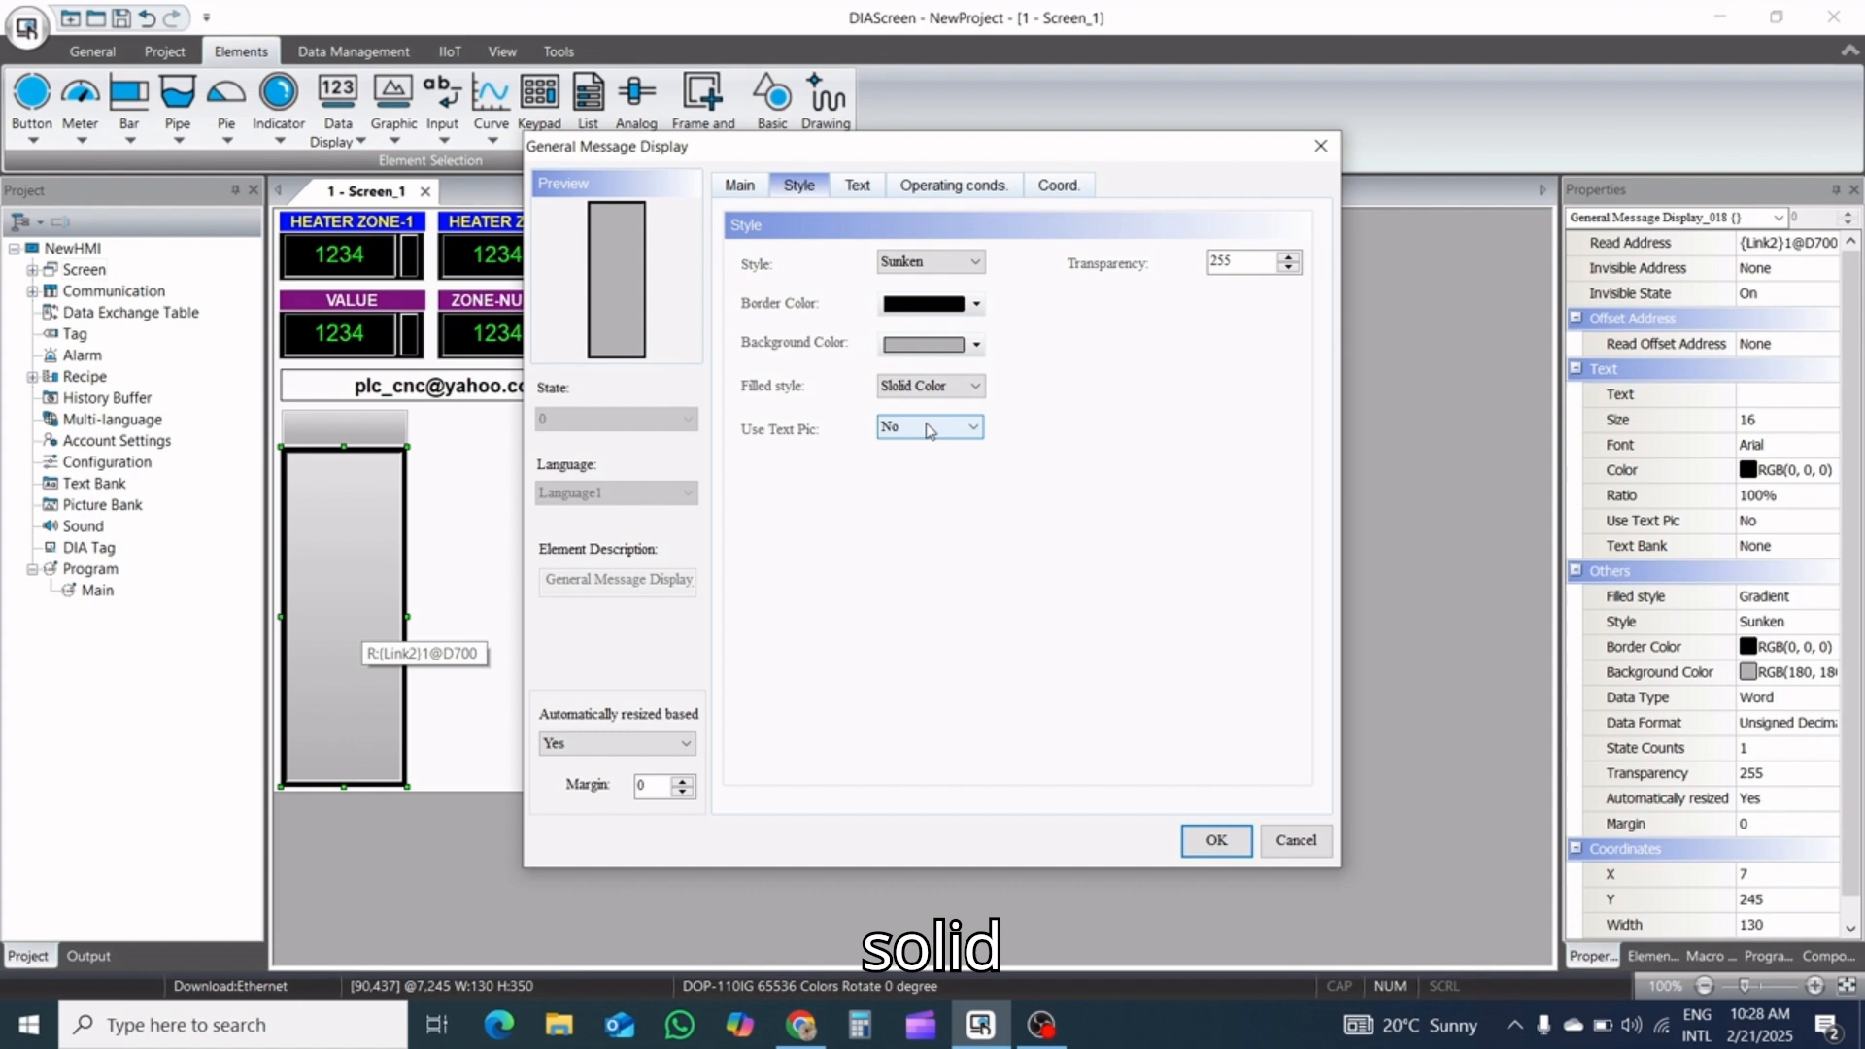
pyautogui.click(974, 346)
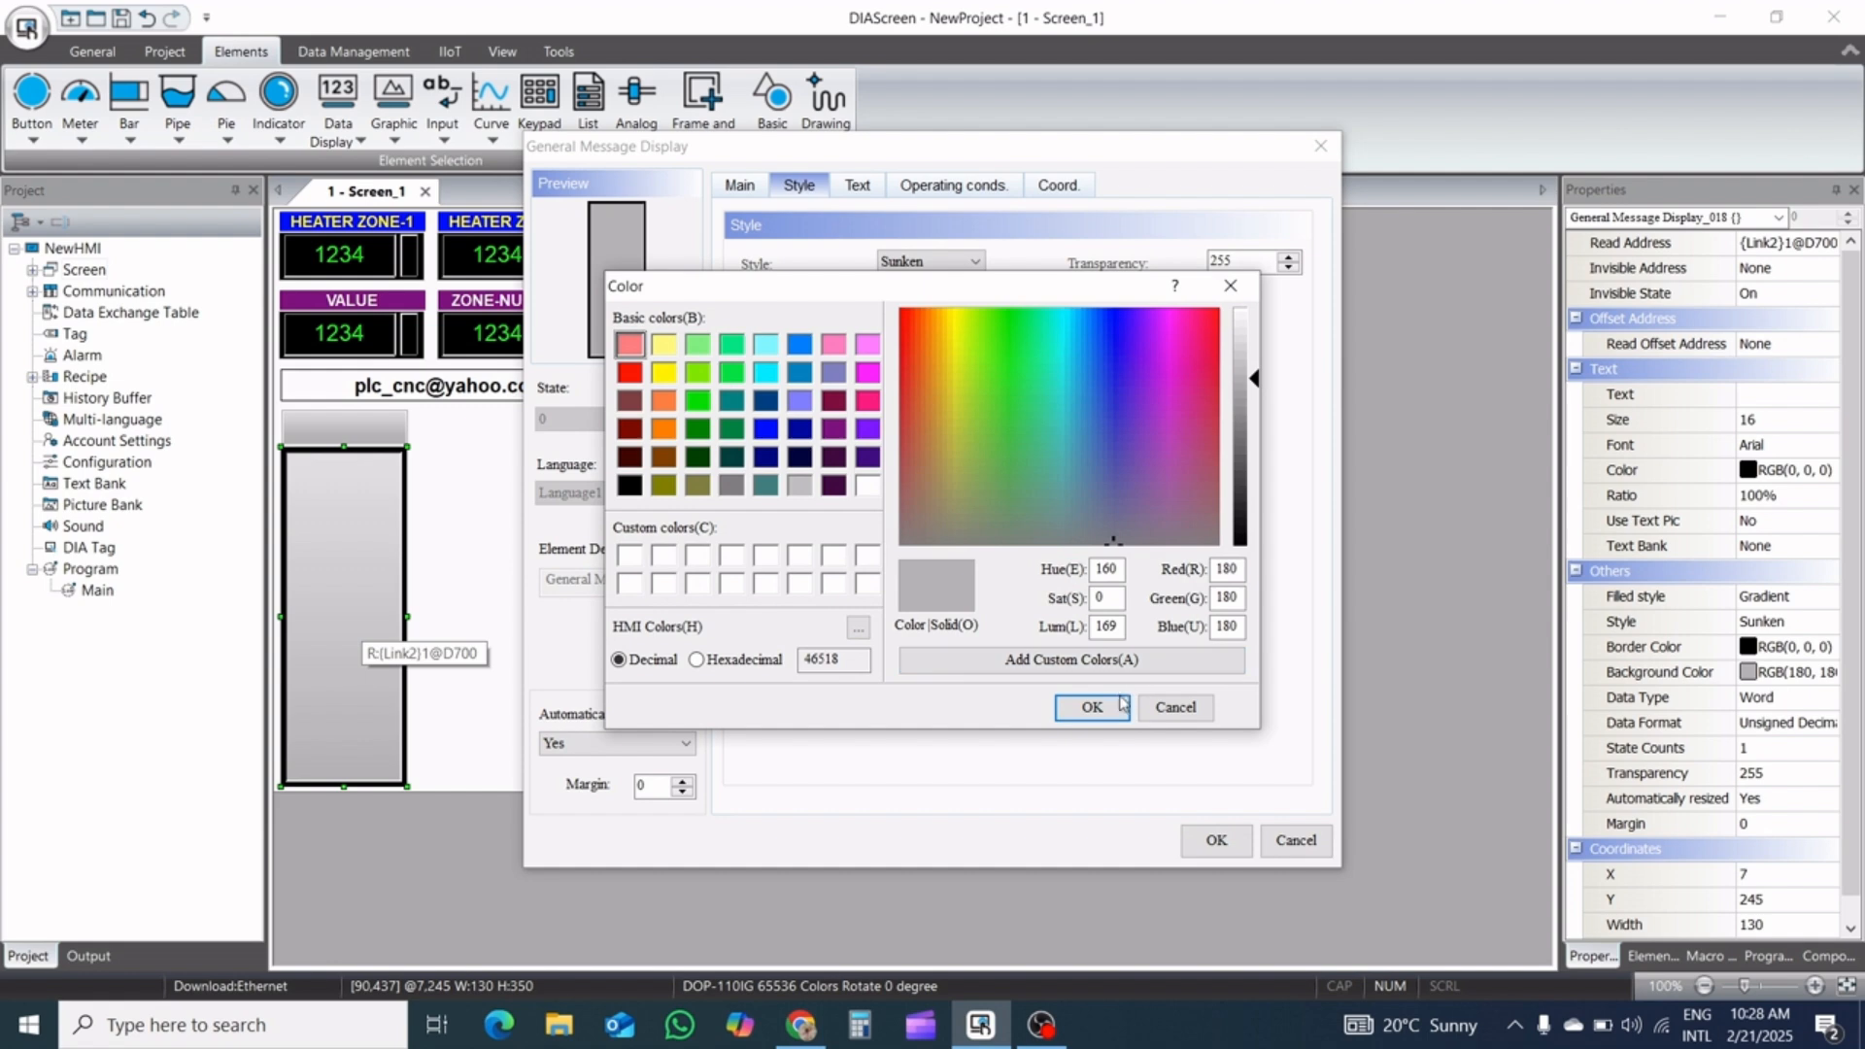
pyautogui.click(1092, 707)
pyautogui.click(1213, 841)
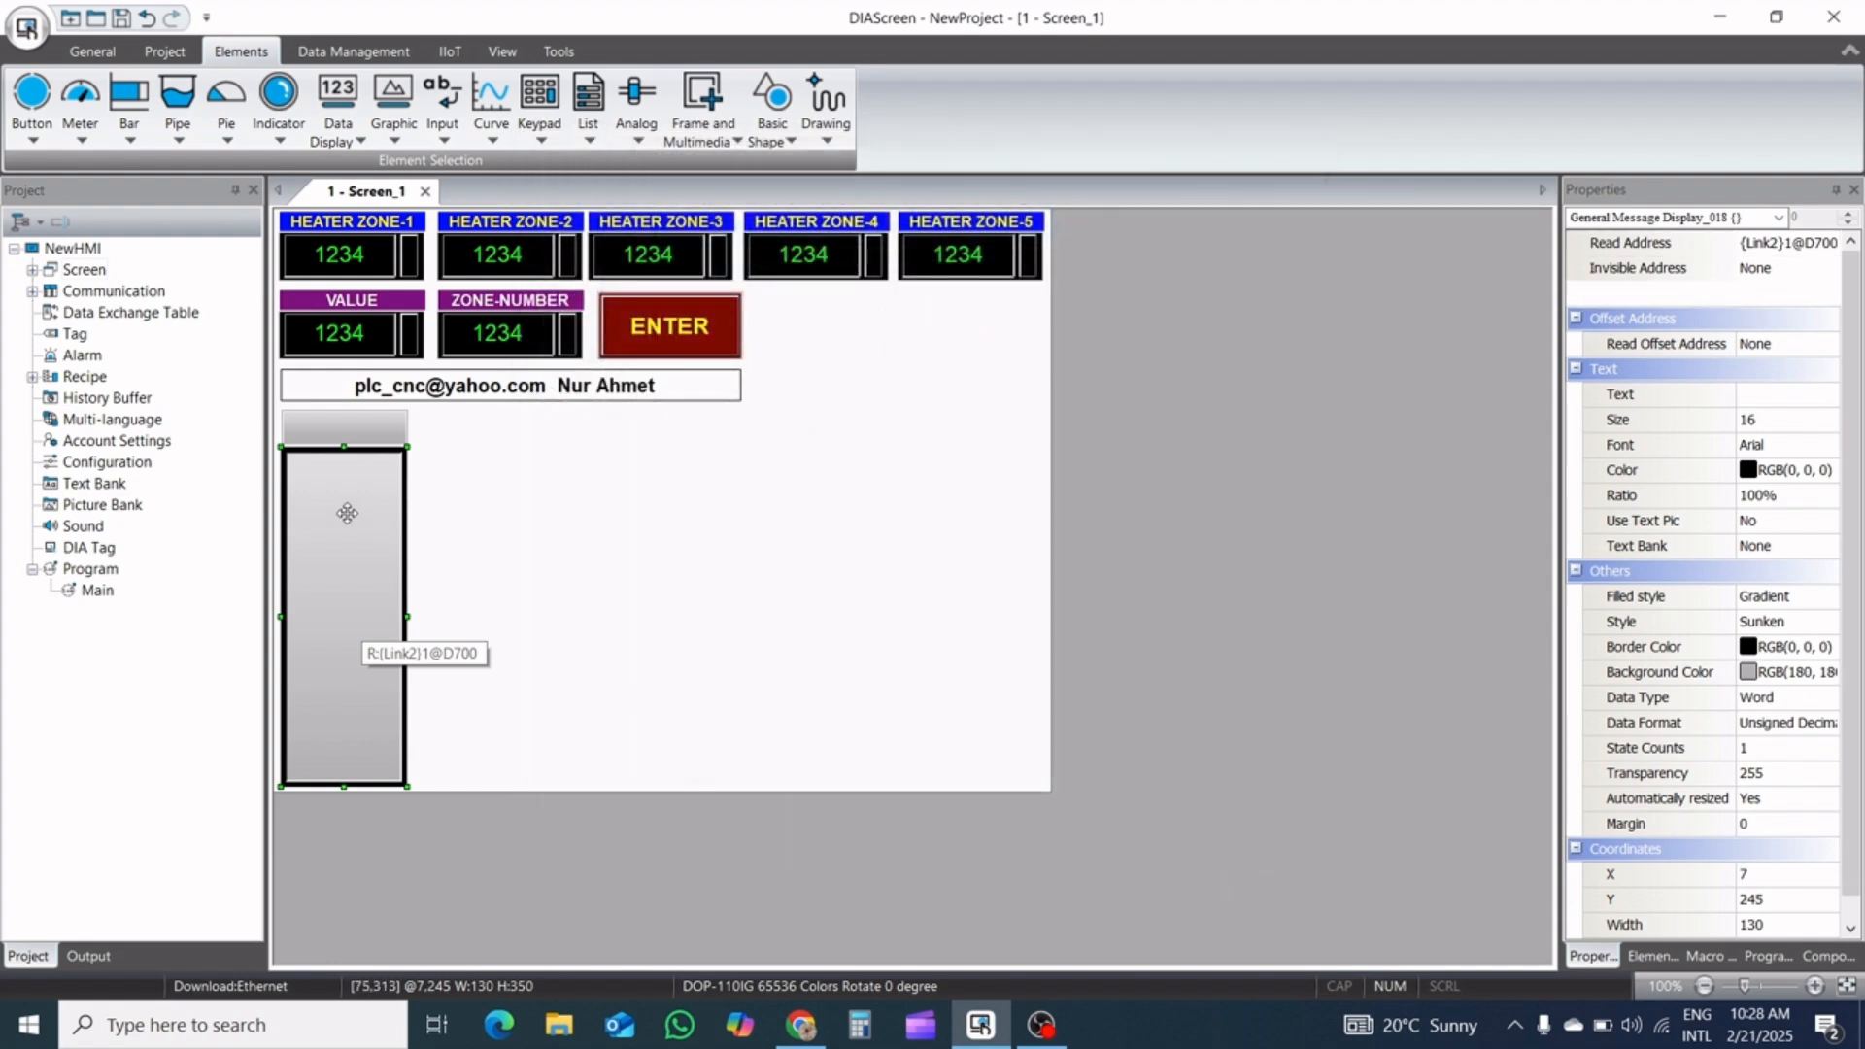
# Set the Maintained button's write address to bit device M20 on Link2
pyautogui.click(361, 433)
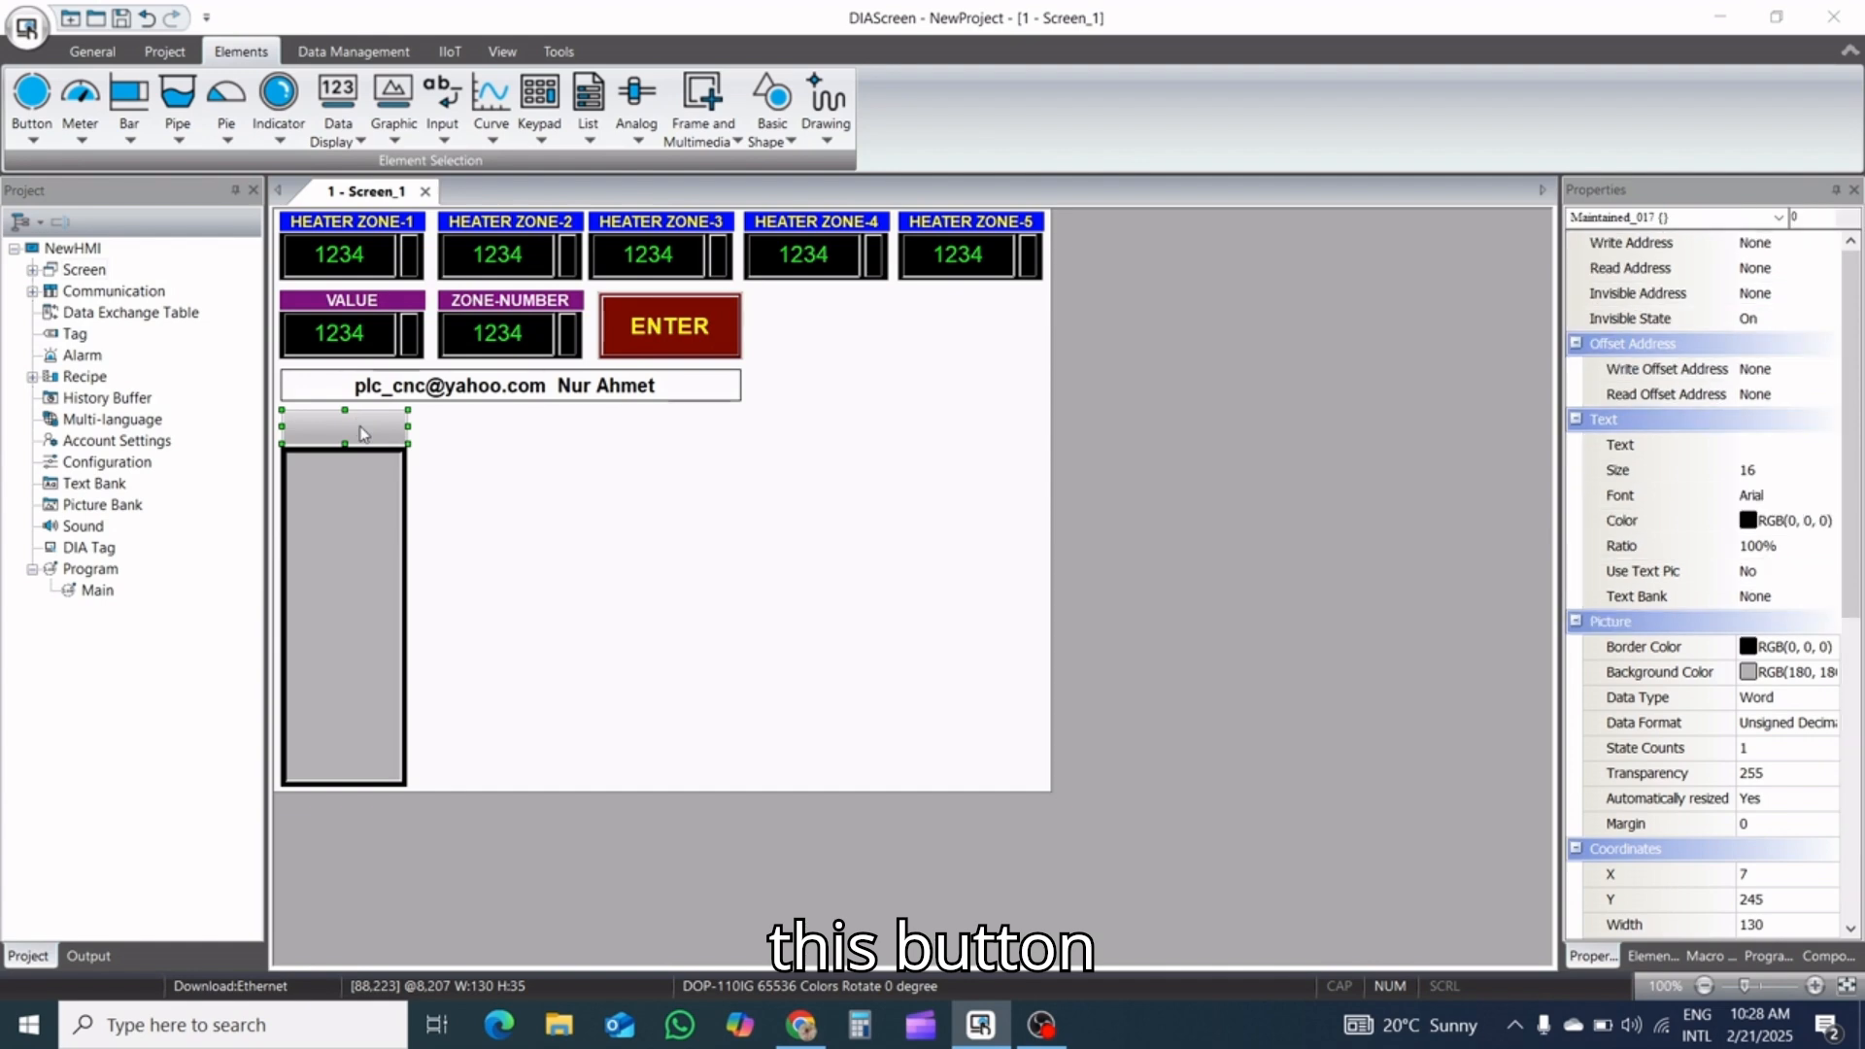
pyautogui.doubleClick(361, 431)
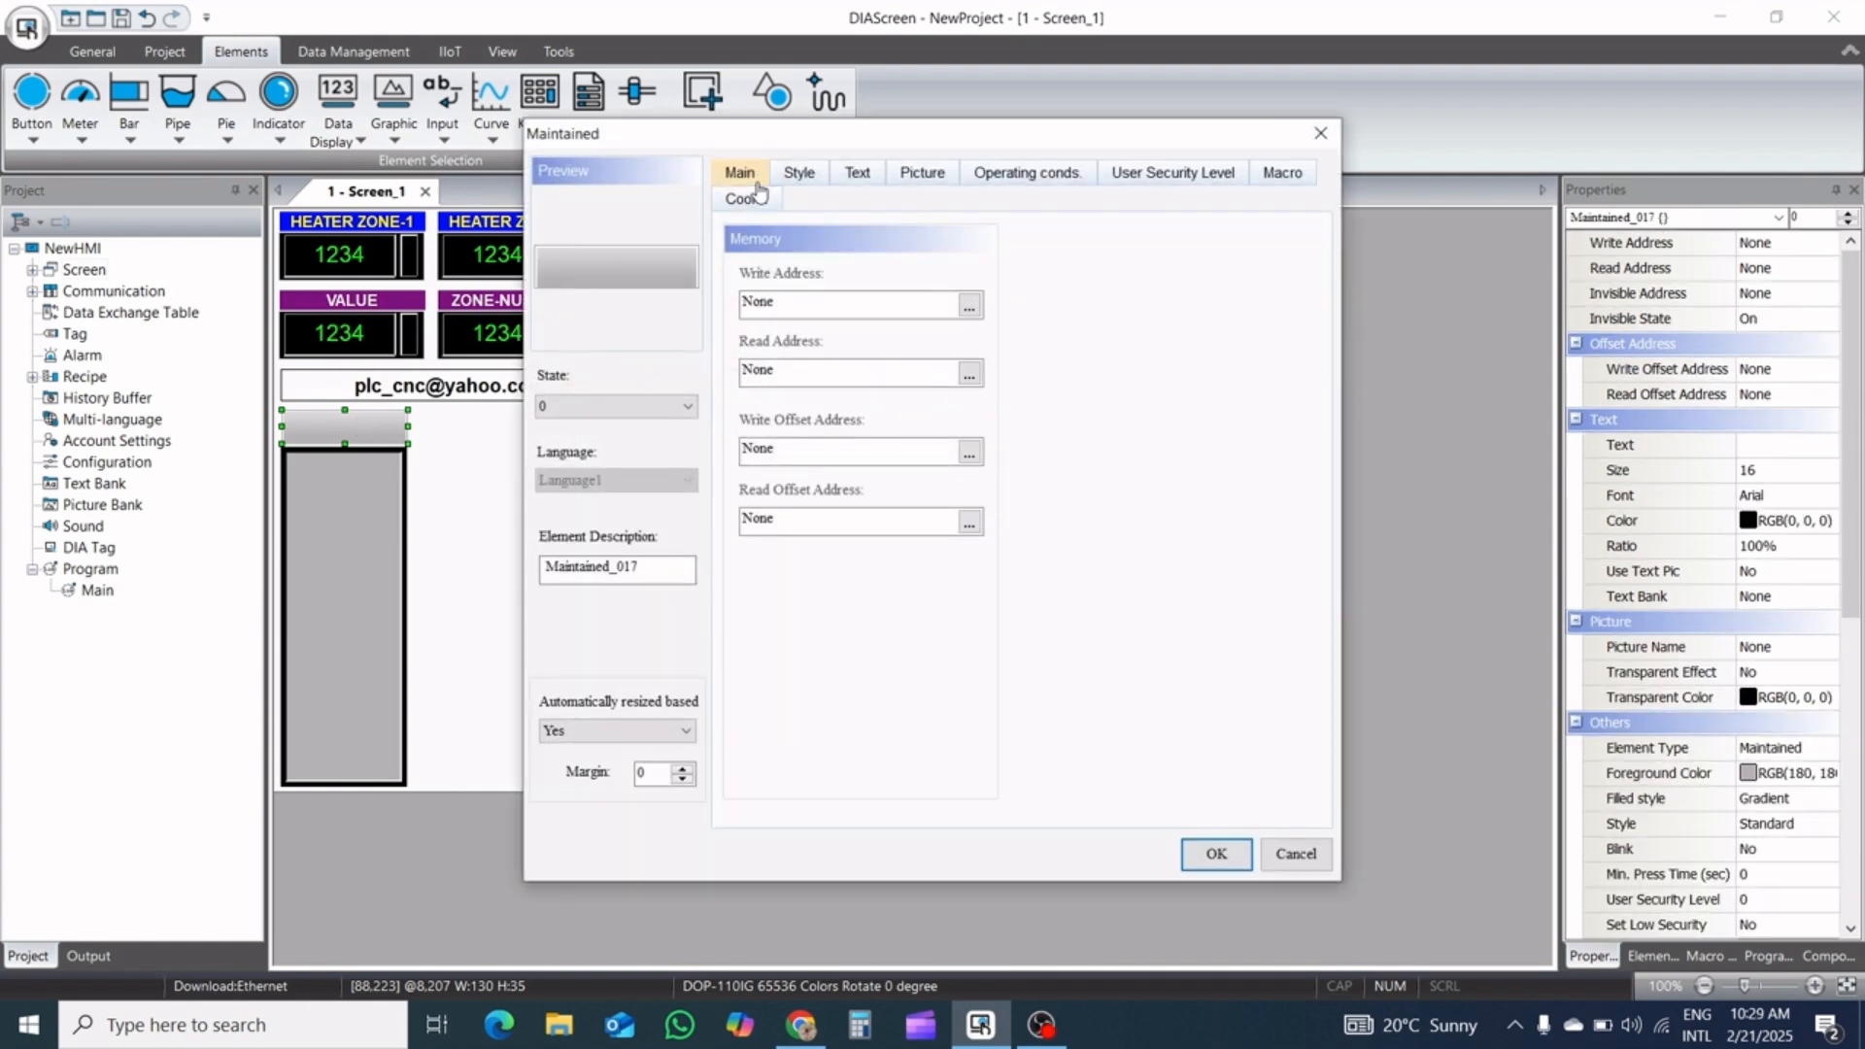
pyautogui.click(968, 307)
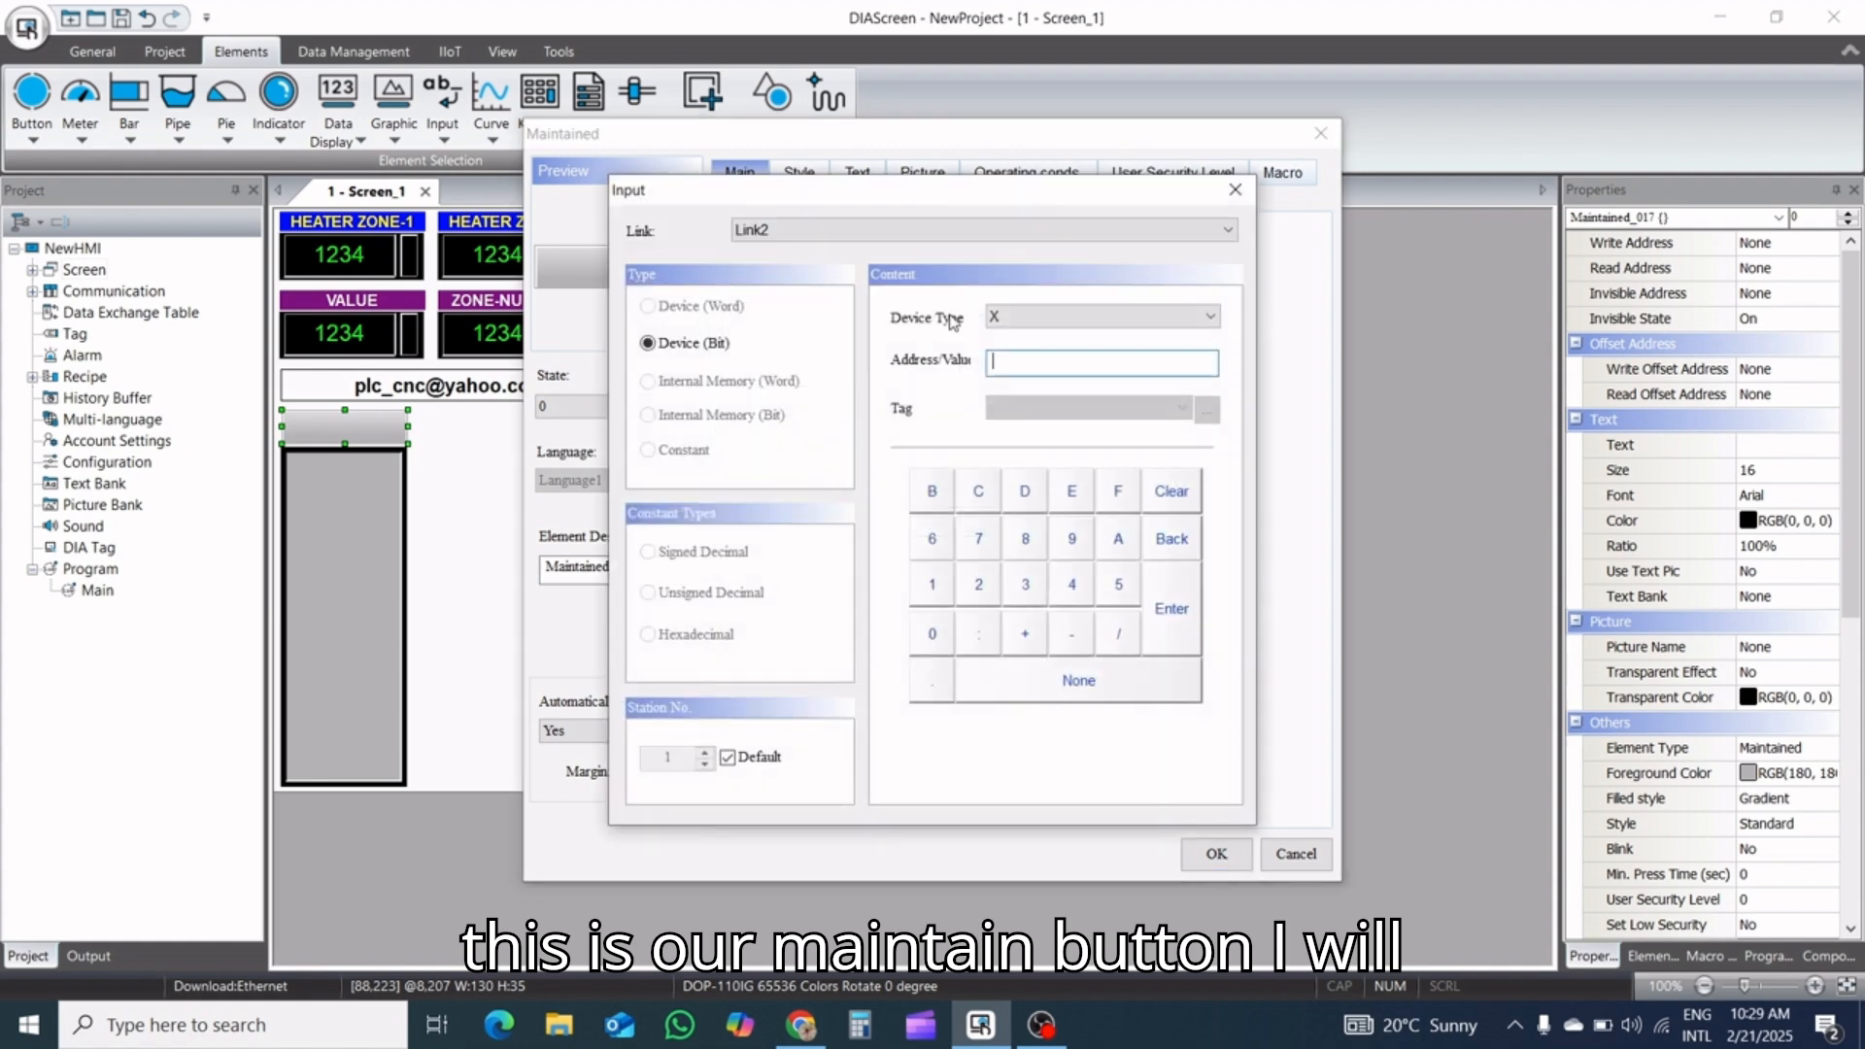
pyautogui.click(1020, 319)
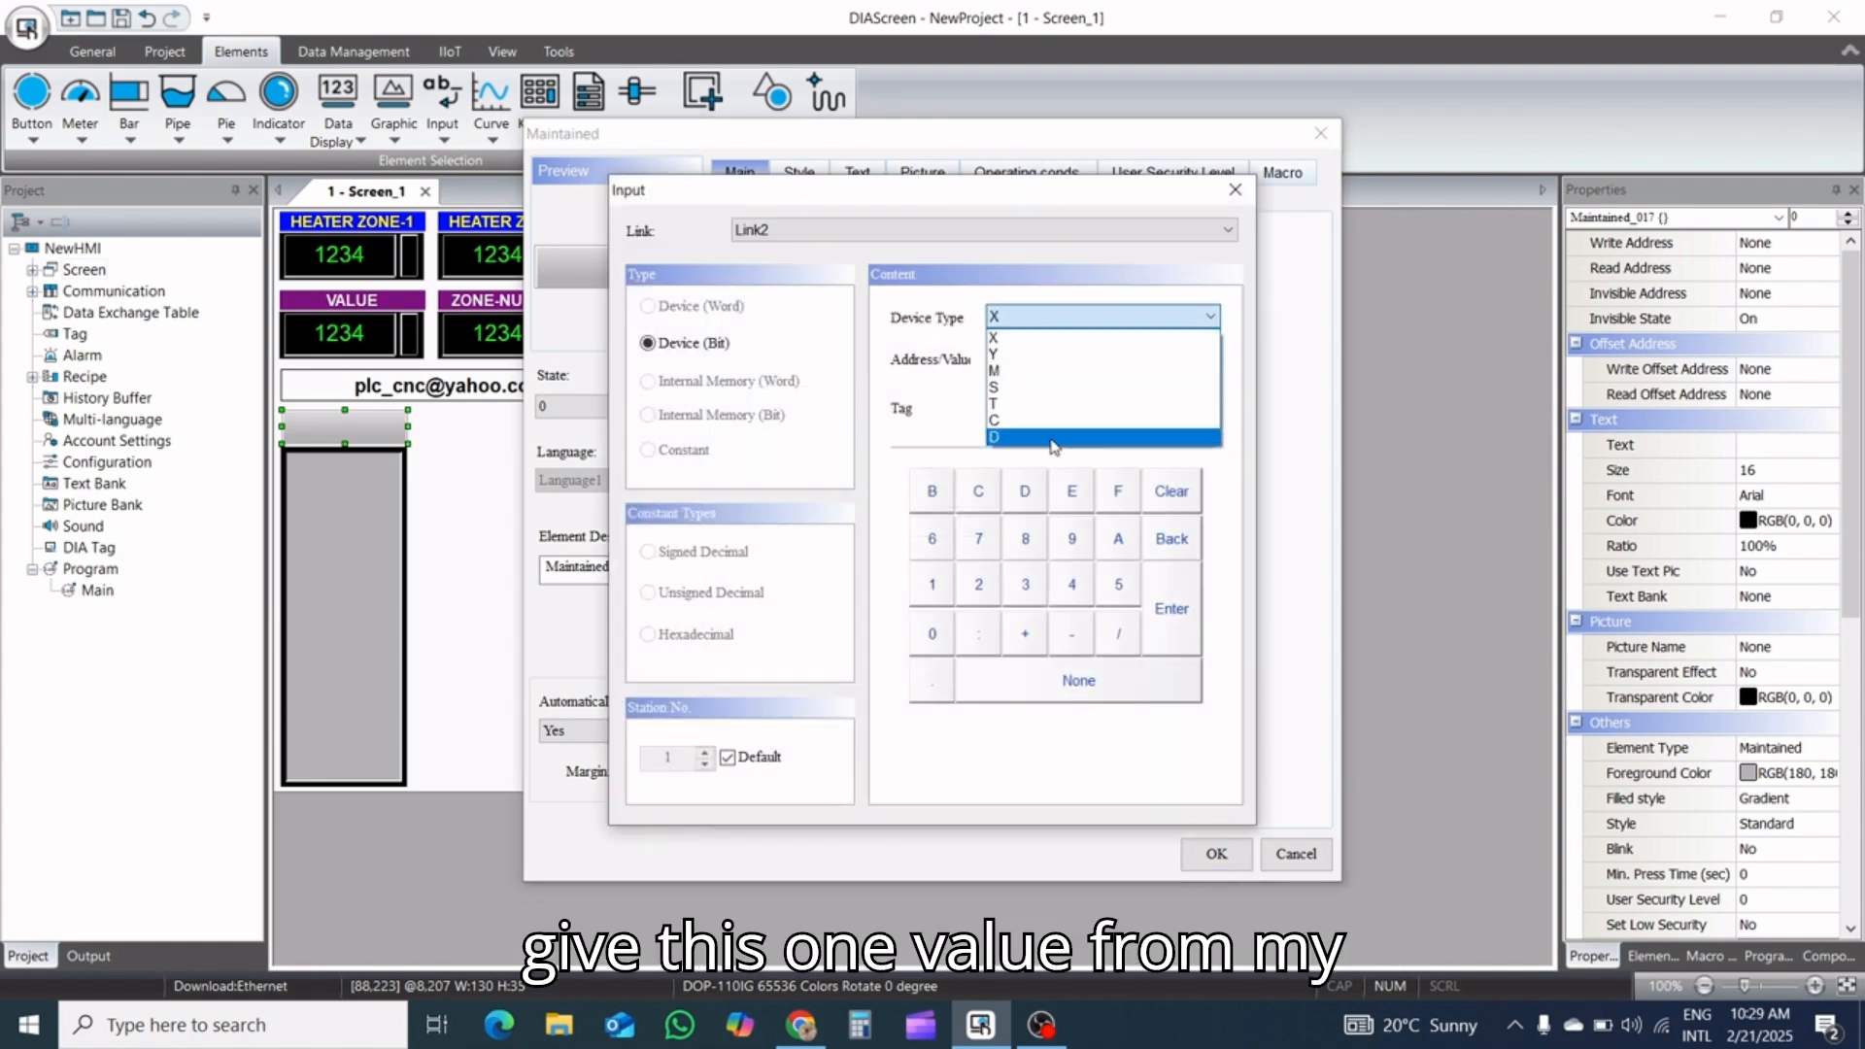
pyautogui.click(1049, 374)
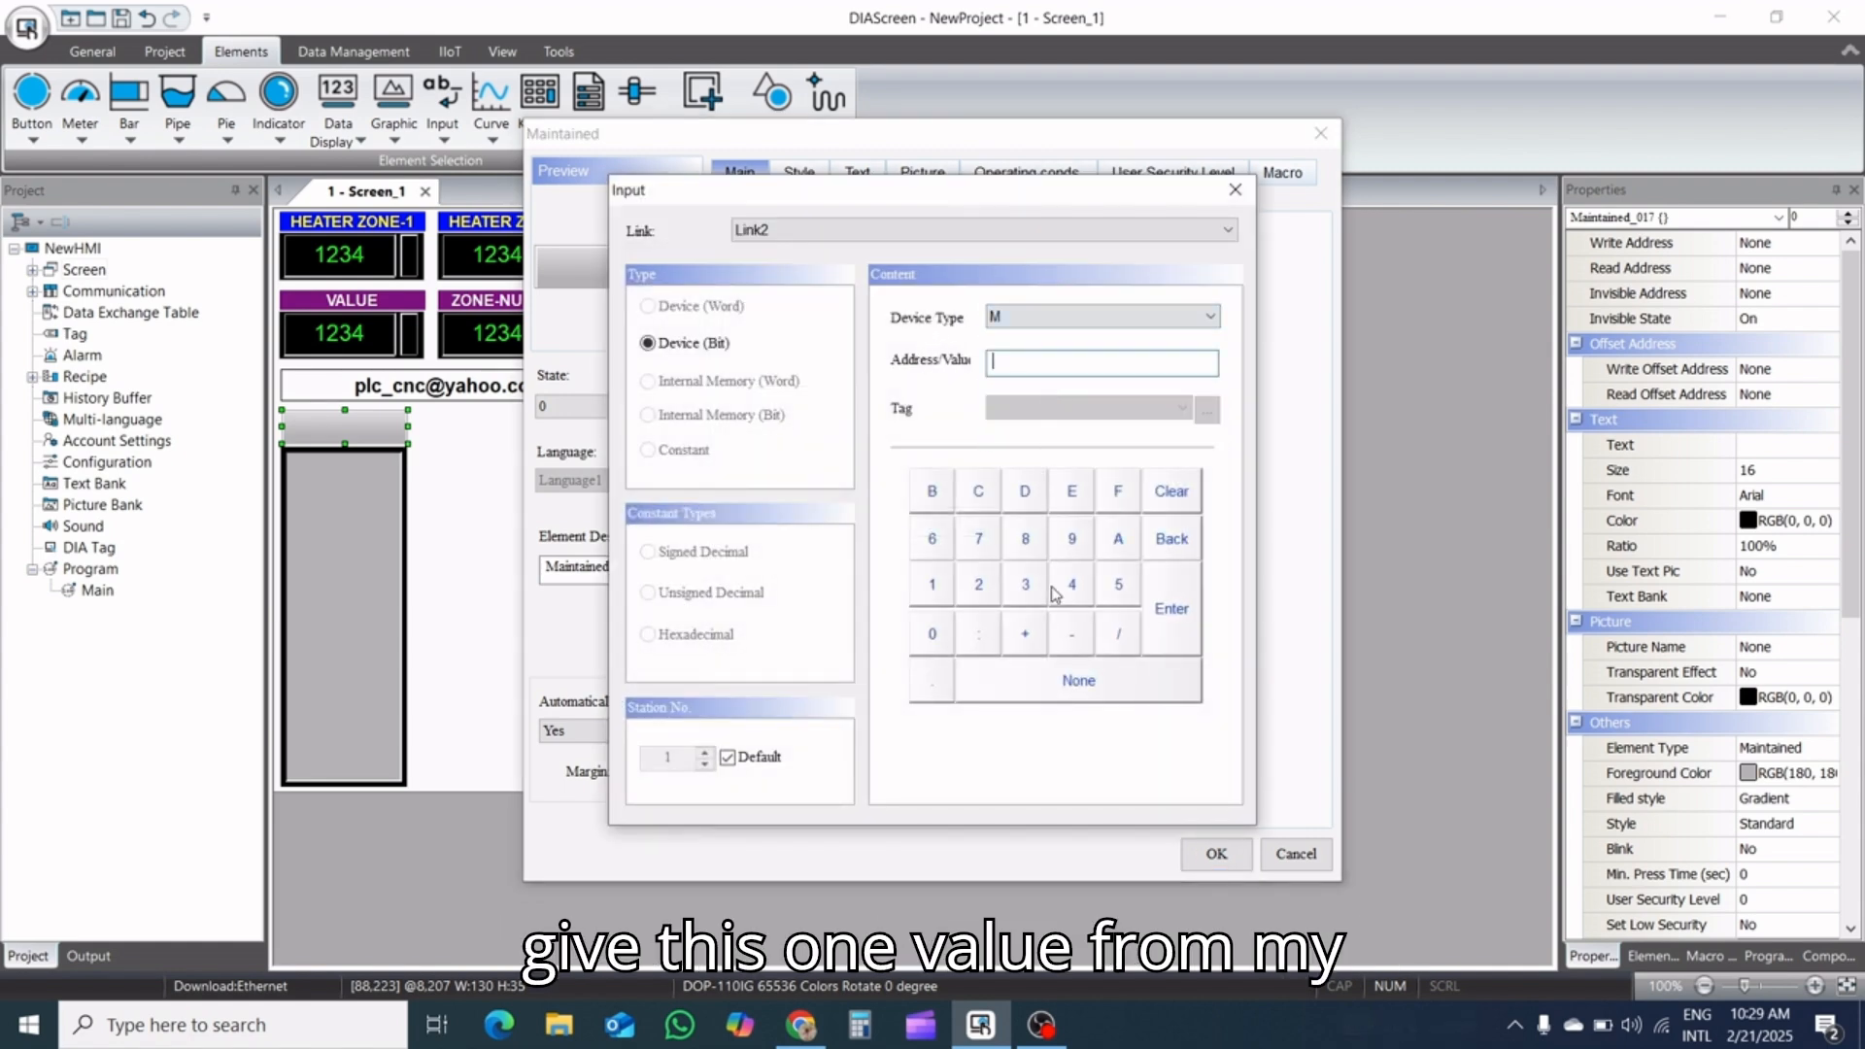
pyautogui.click(979, 583)
pyautogui.click(932, 633)
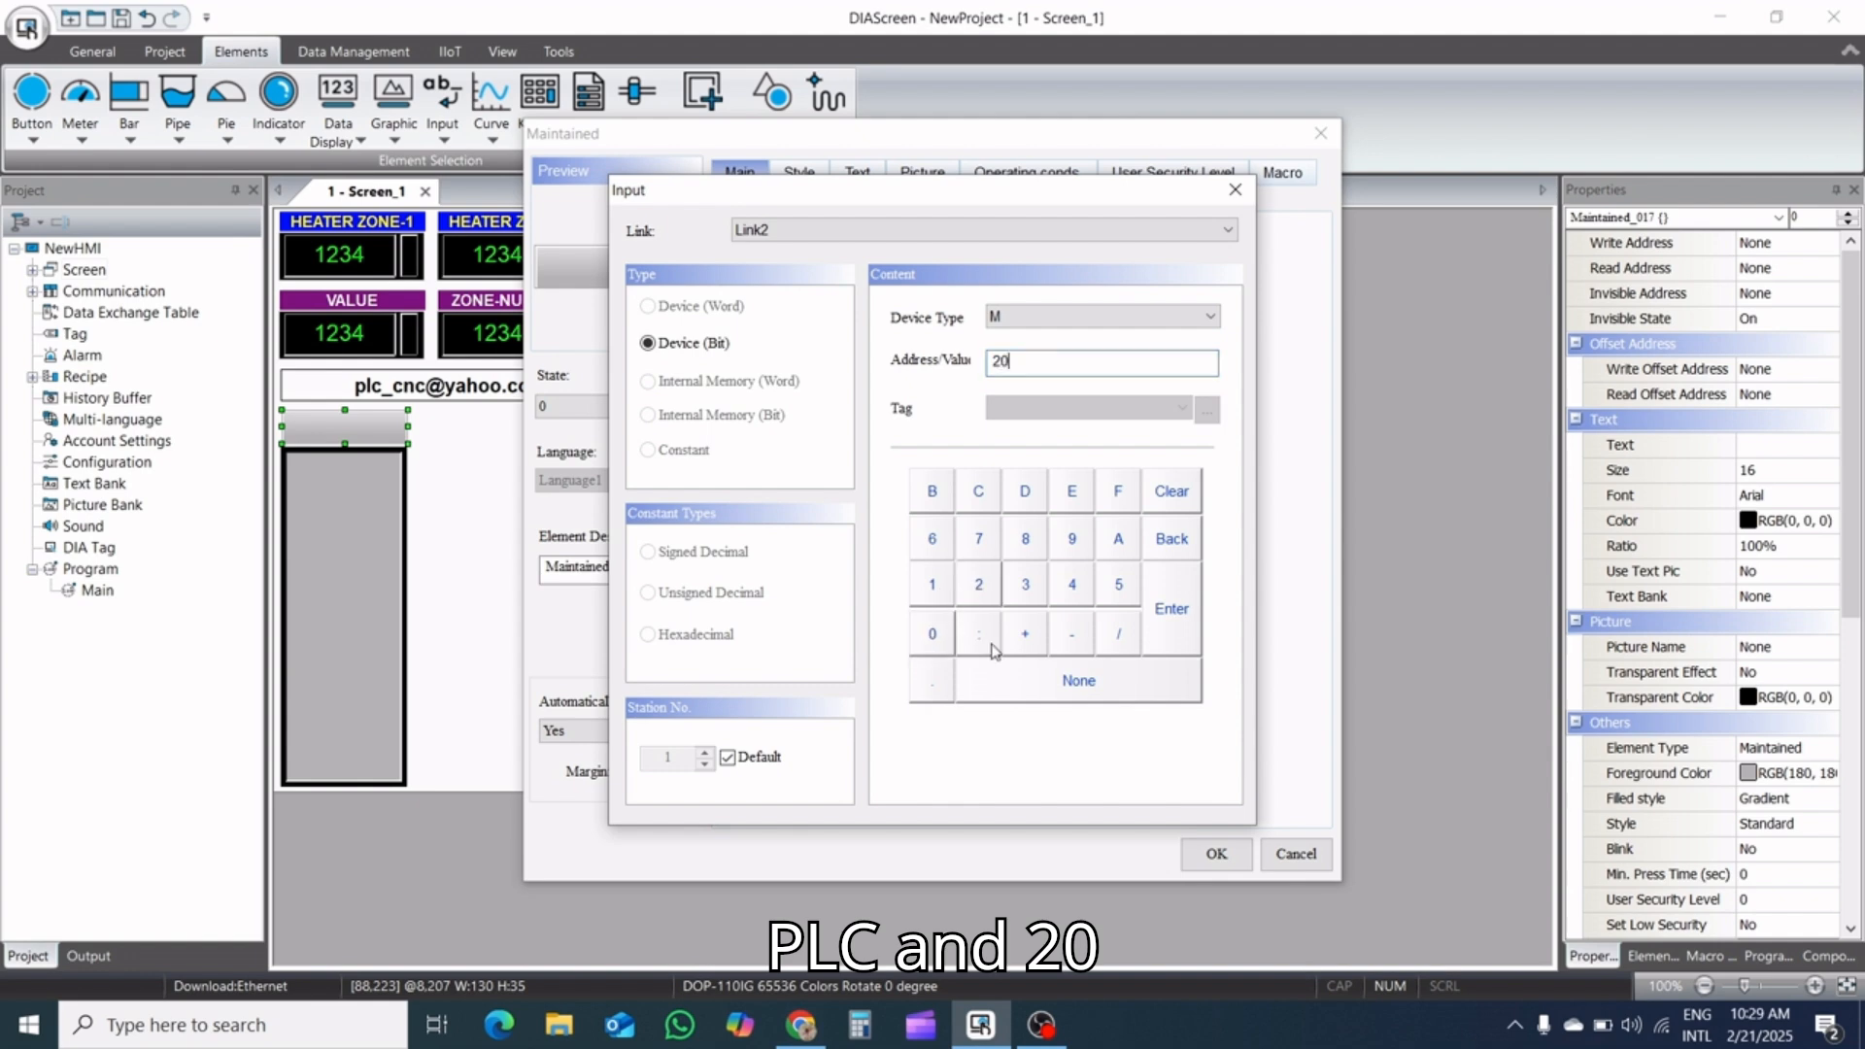
pyautogui.click(1172, 621)
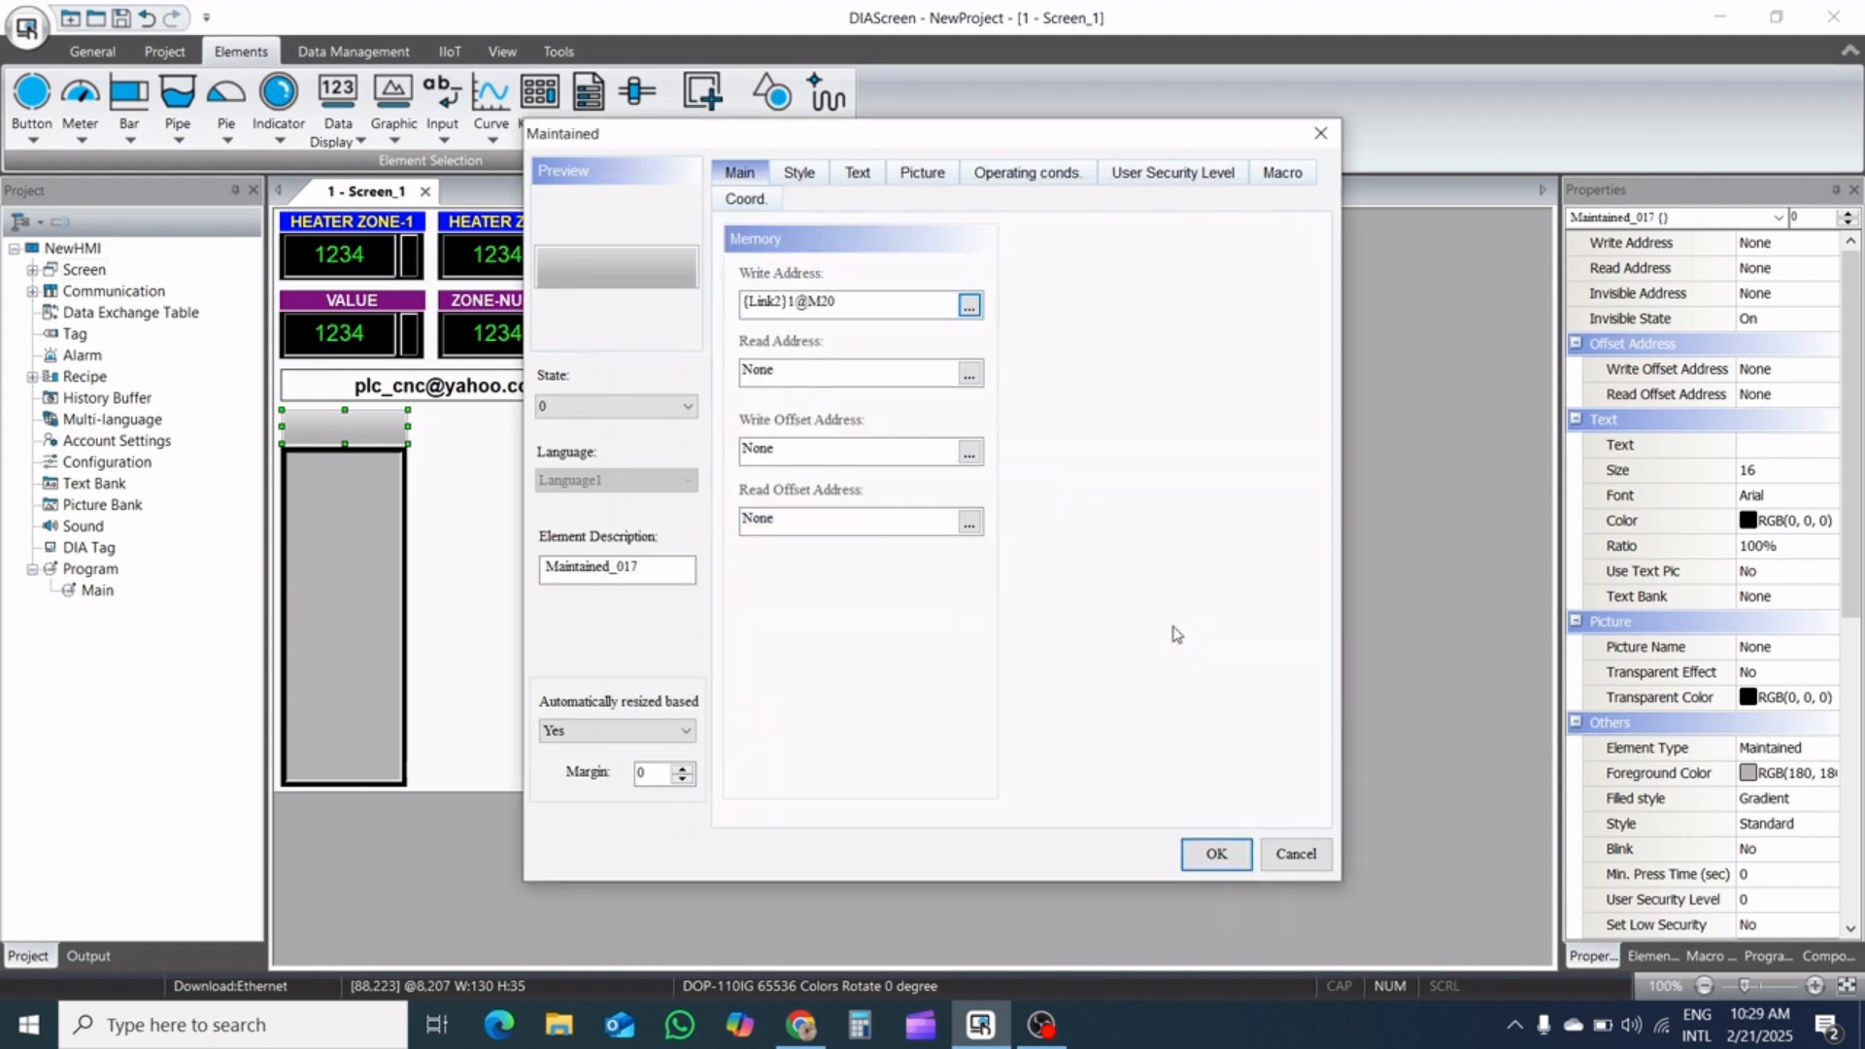
pyautogui.click(1213, 854)
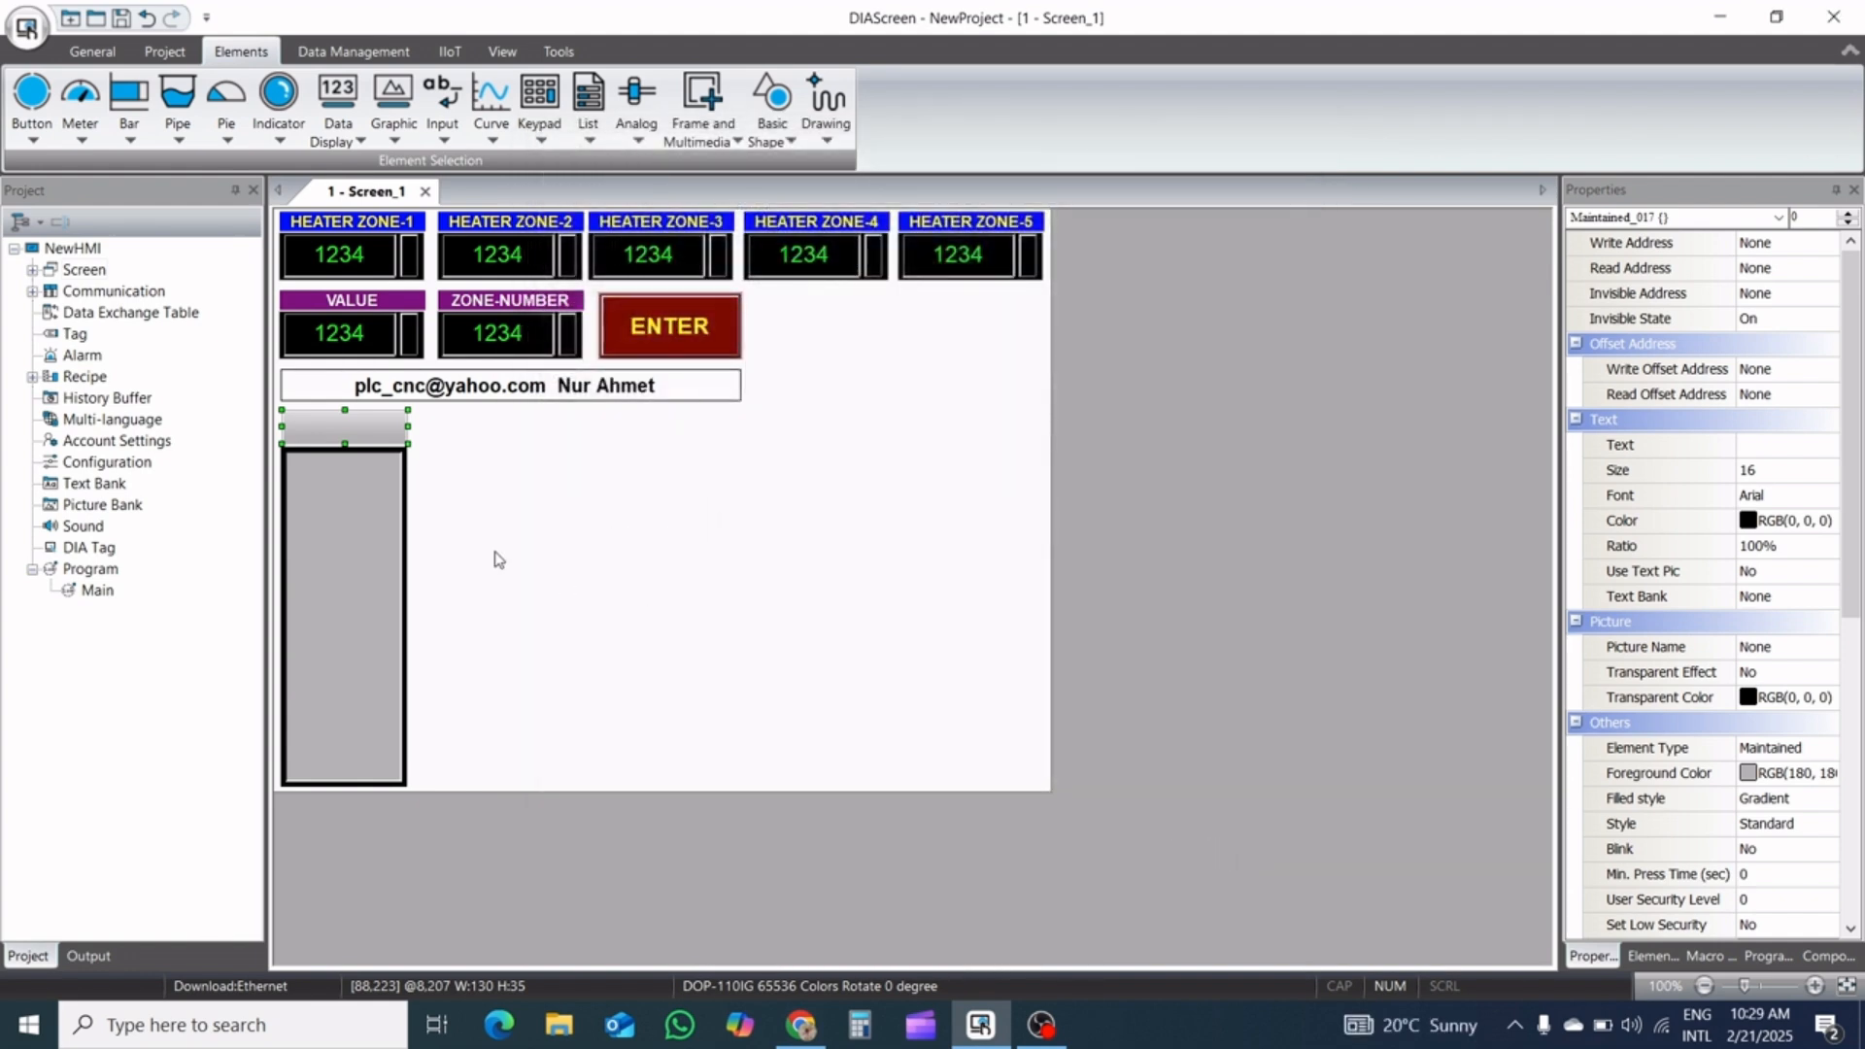
# Label the Maintained button ZONE-1-DATA OFF for state 0 and ZONE-1-DATA ON for state 1, giving state 1 a raised, solid-color style
pyautogui.doubleClick(356, 421)
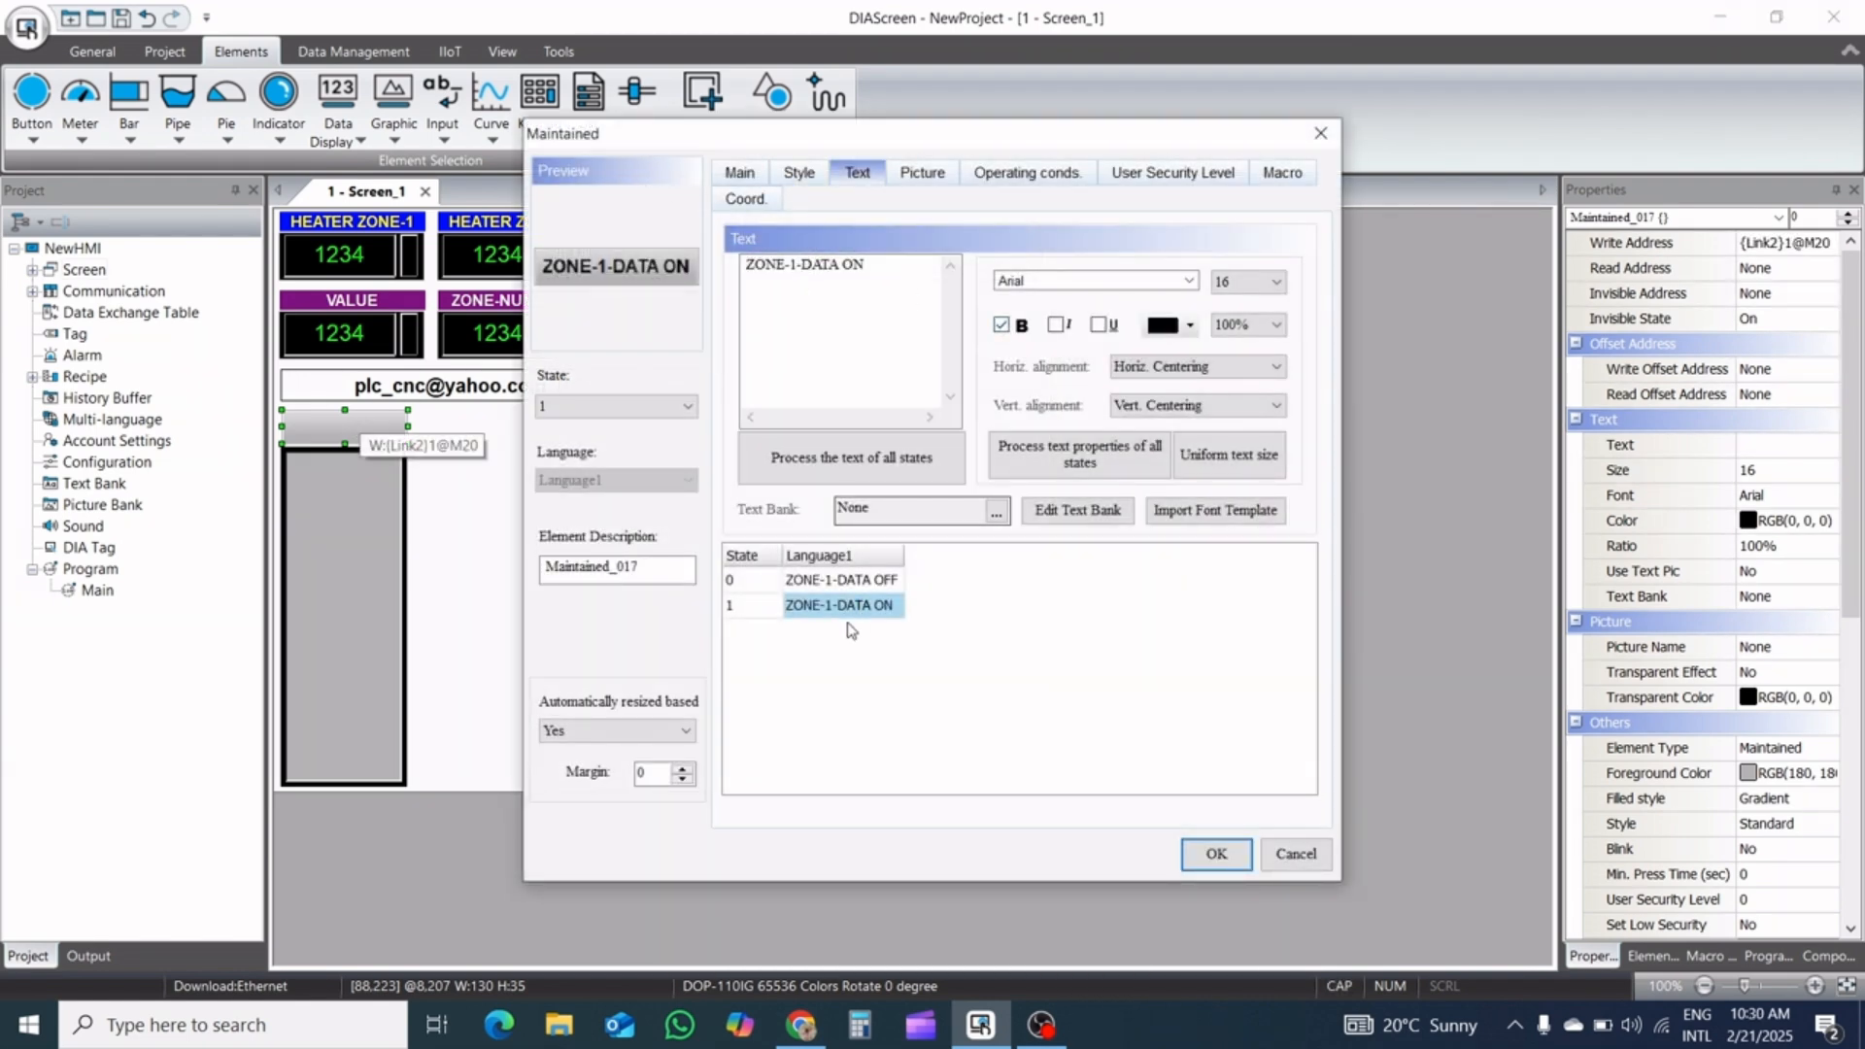
pyautogui.click(799, 175)
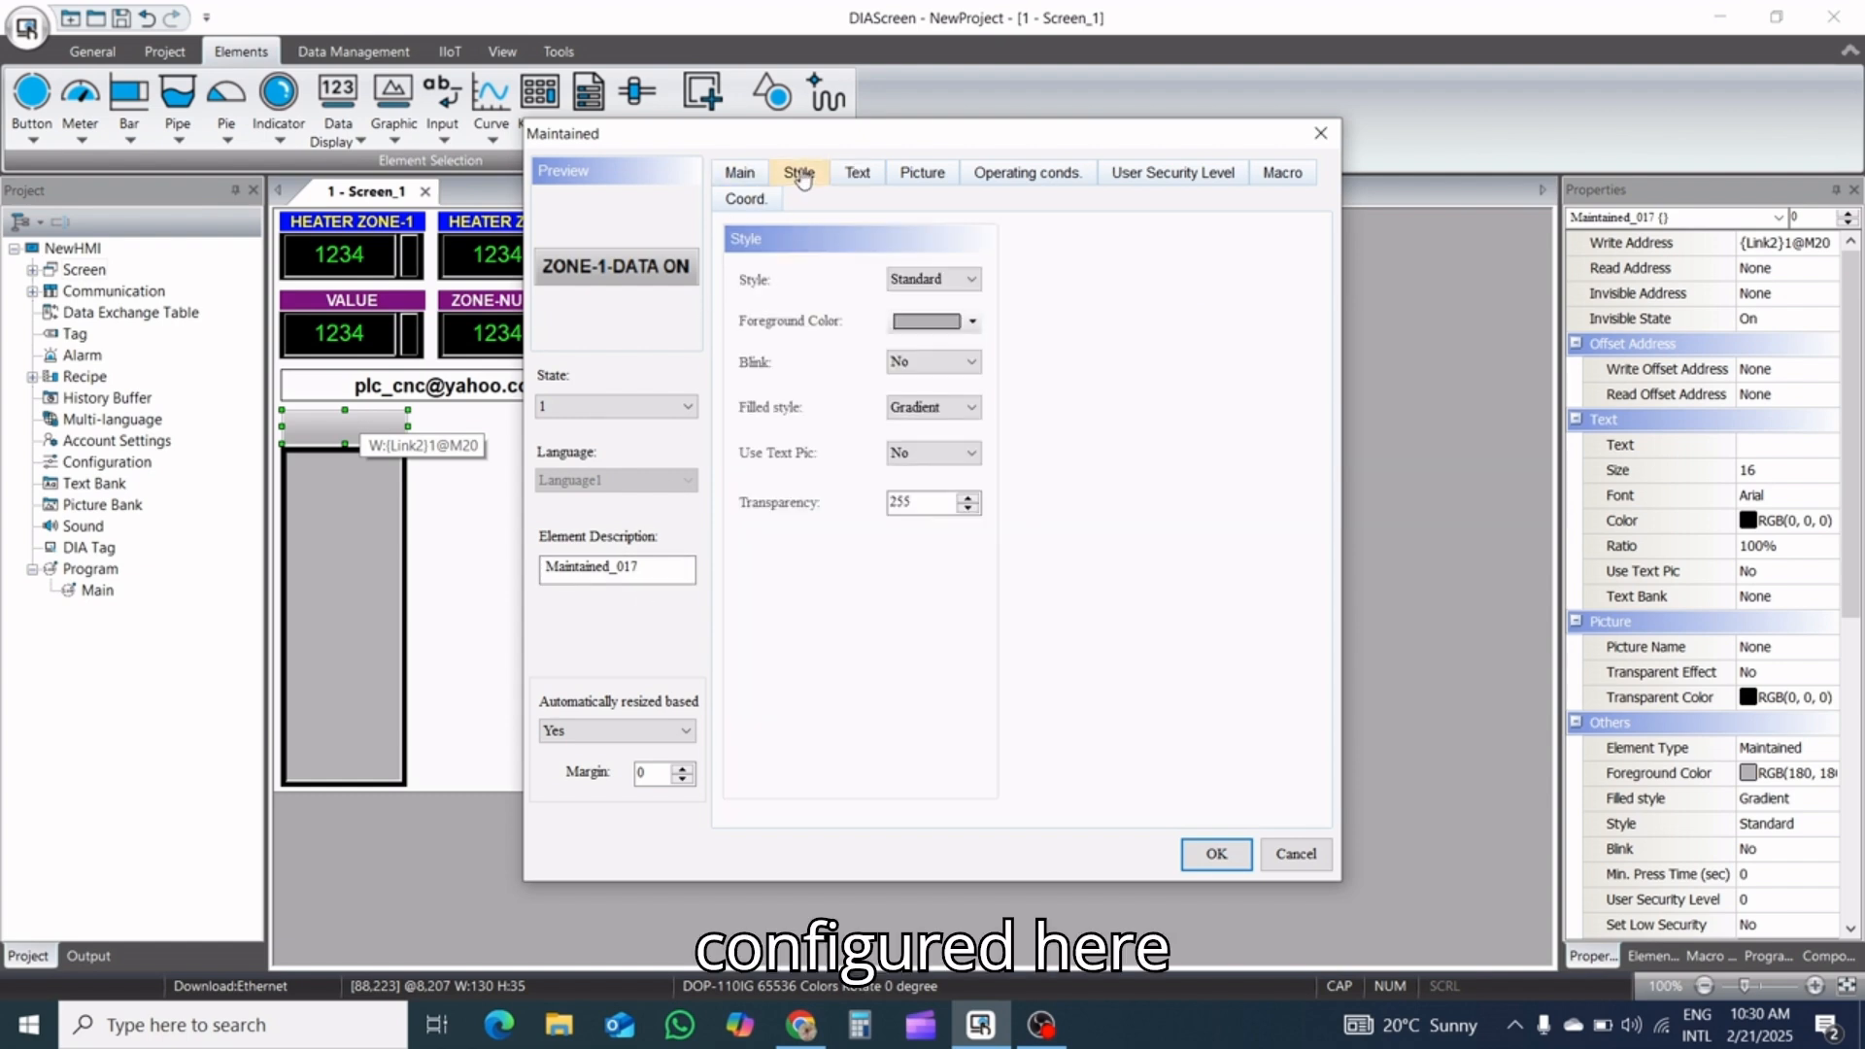
pyautogui.click(964, 281)
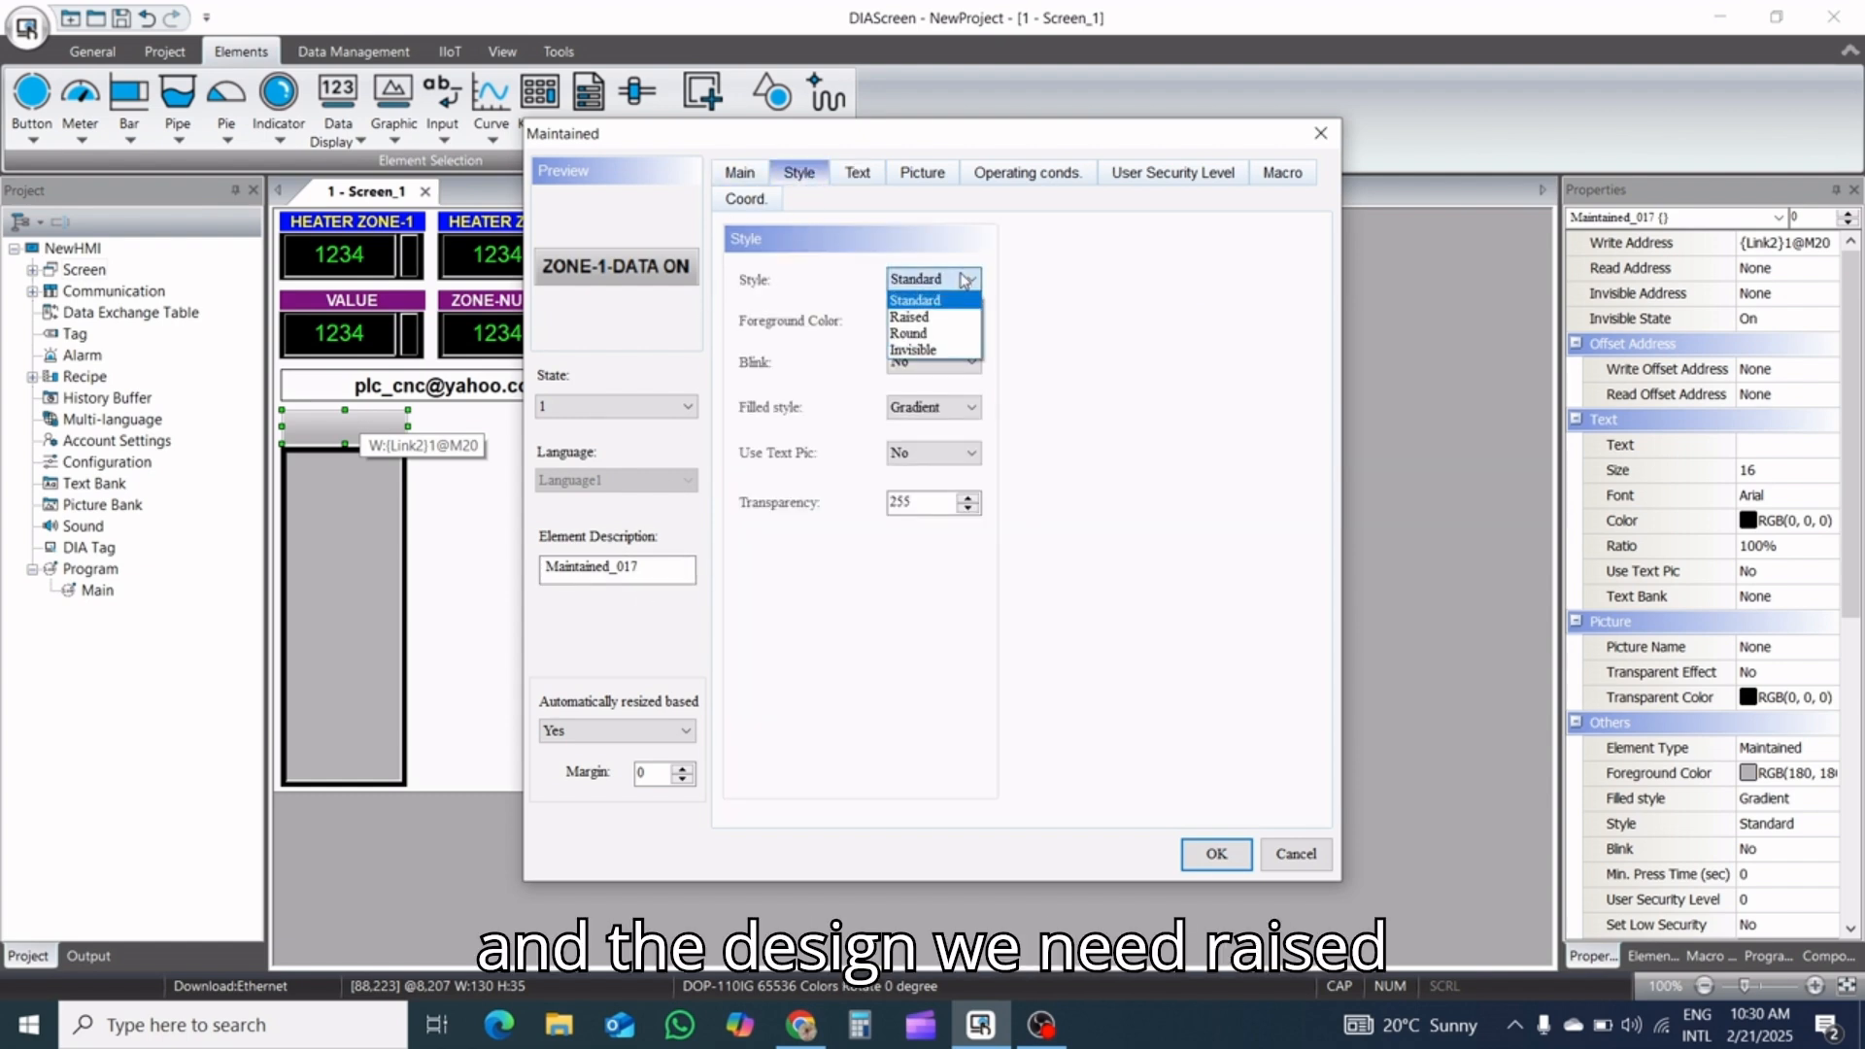
pyautogui.click(945, 320)
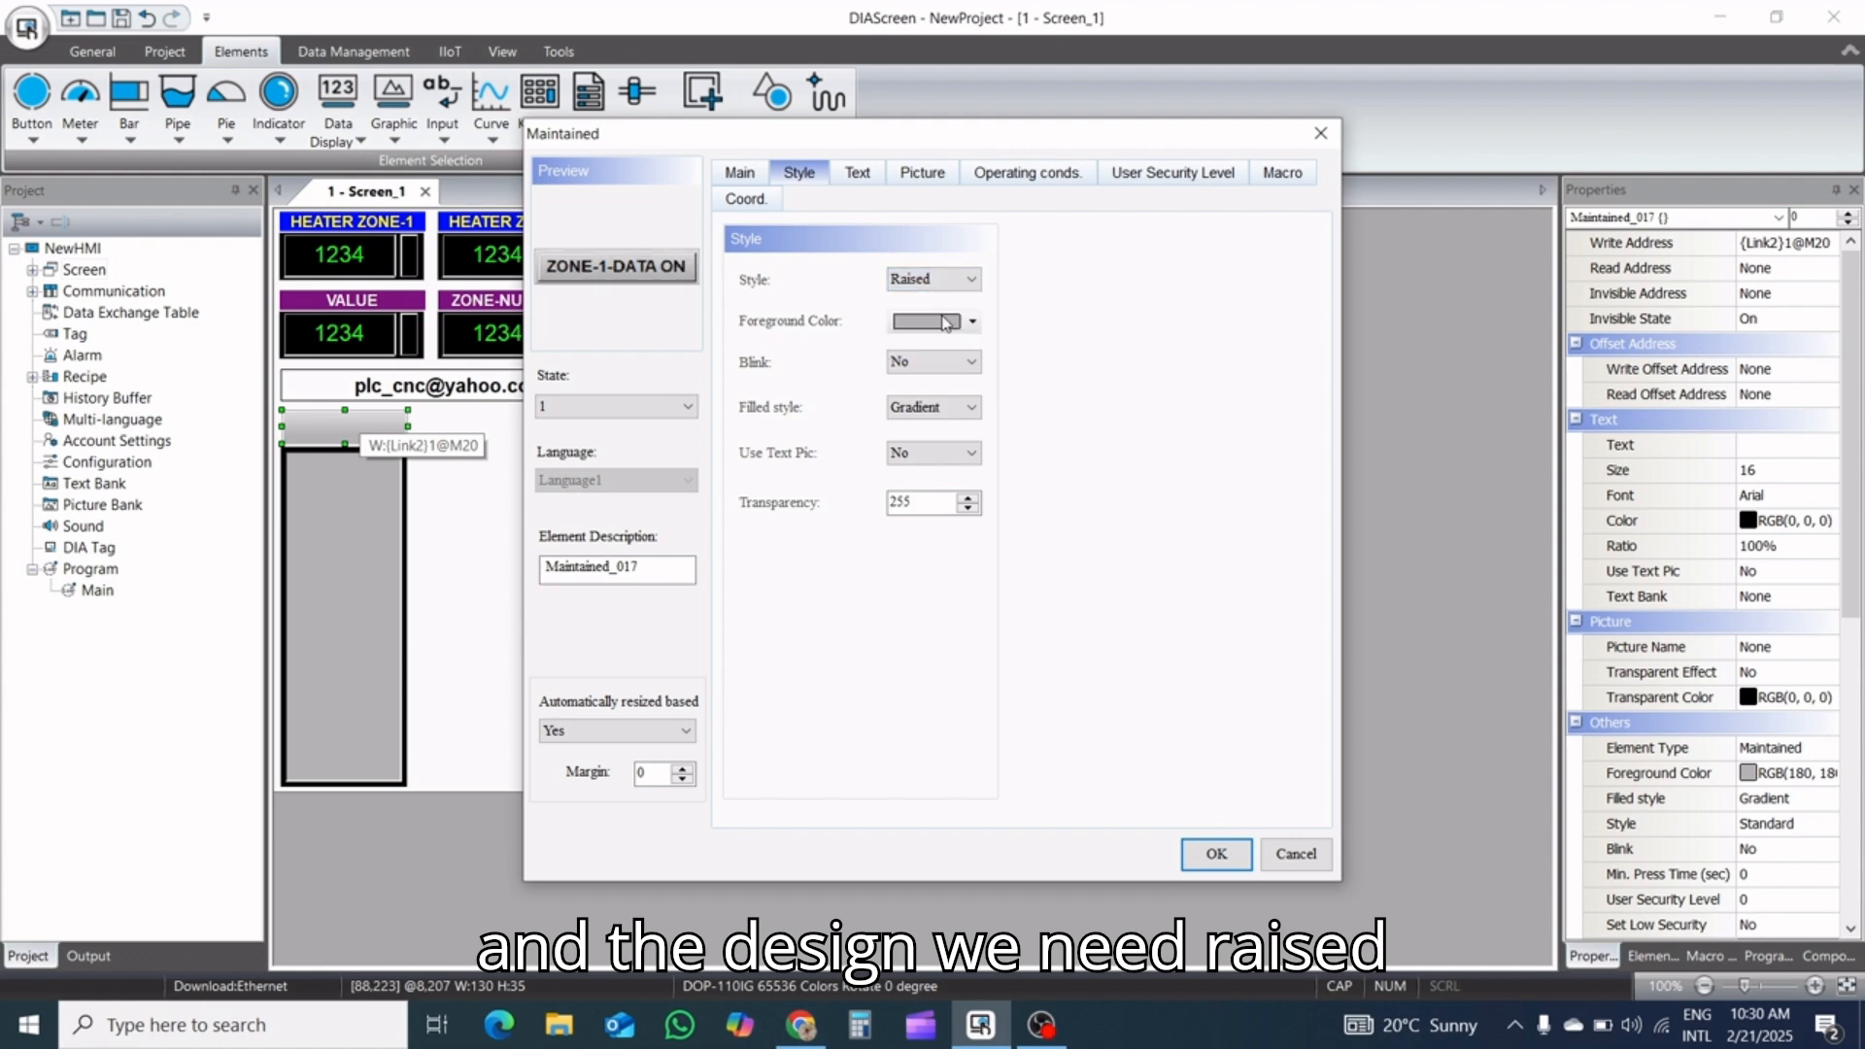
pyautogui.click(945, 407)
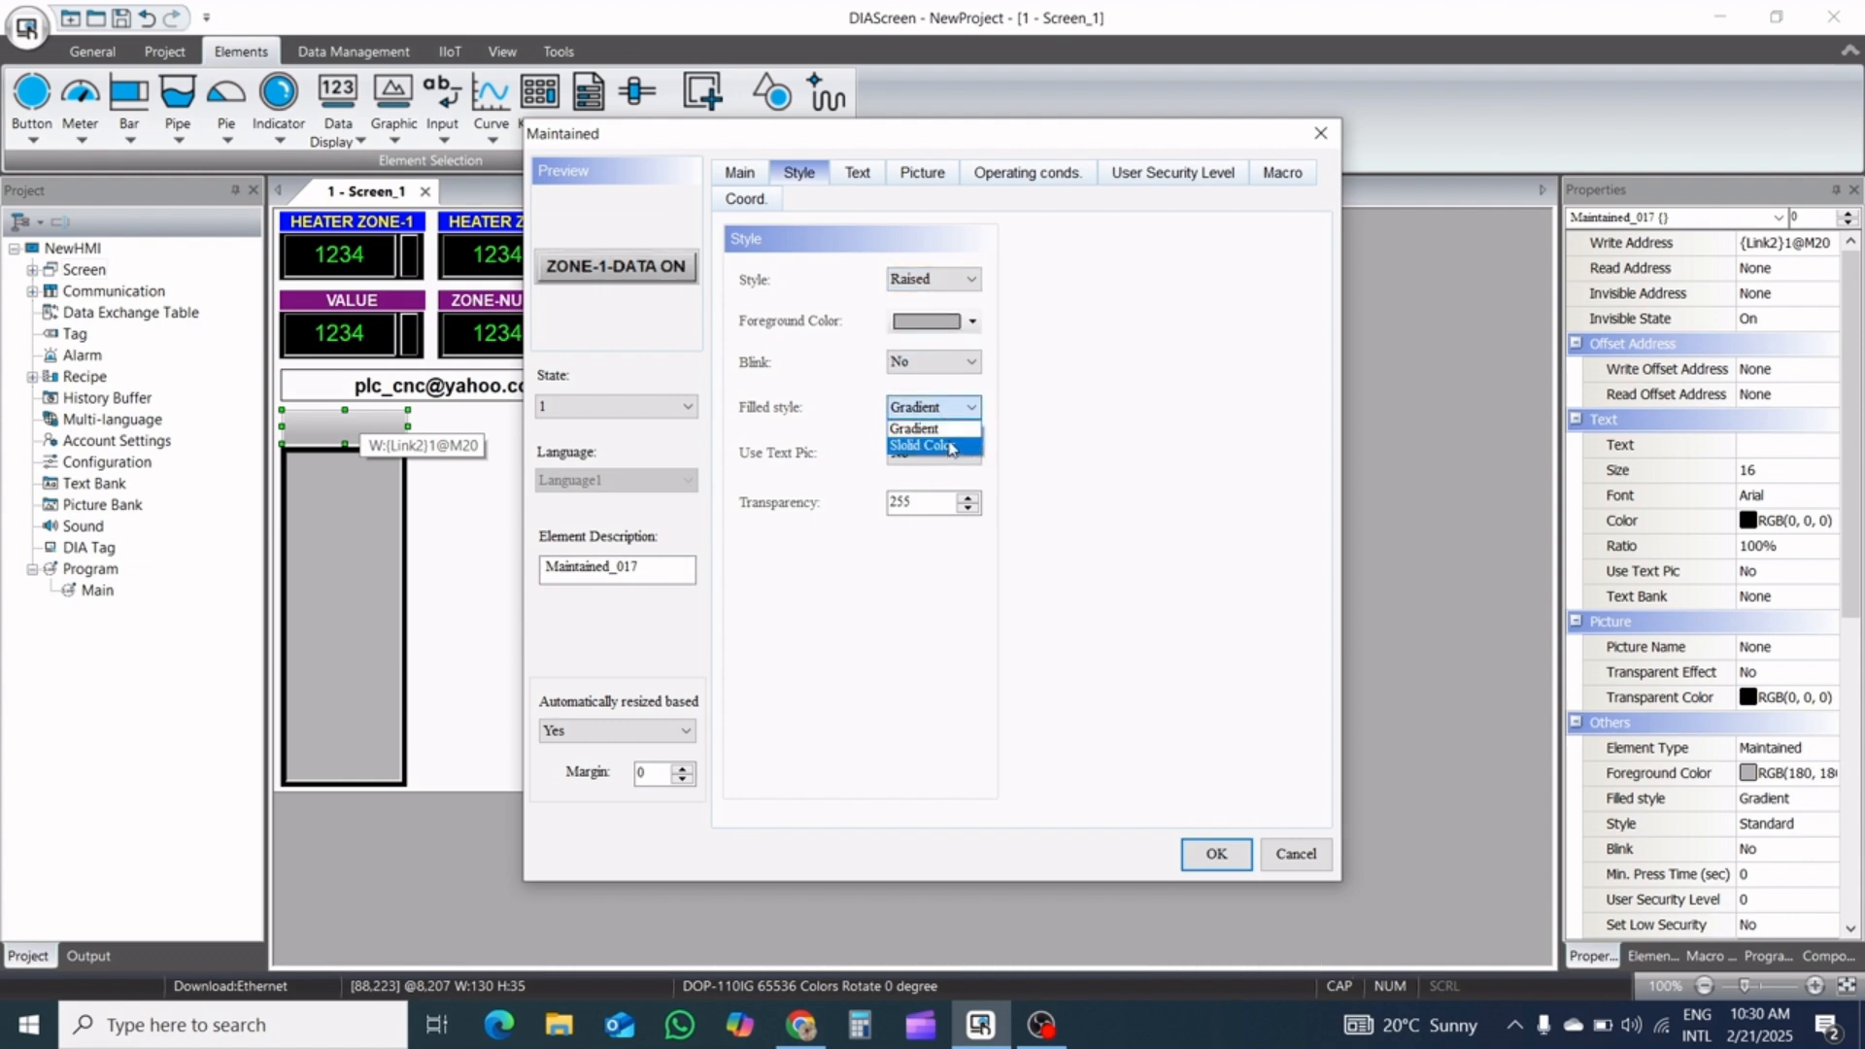
pyautogui.click(951, 446)
# Set the Maintained button's state 1 foreground color to orange RGB(255, 128, 64) and apply the settings
pyautogui.click(971, 324)
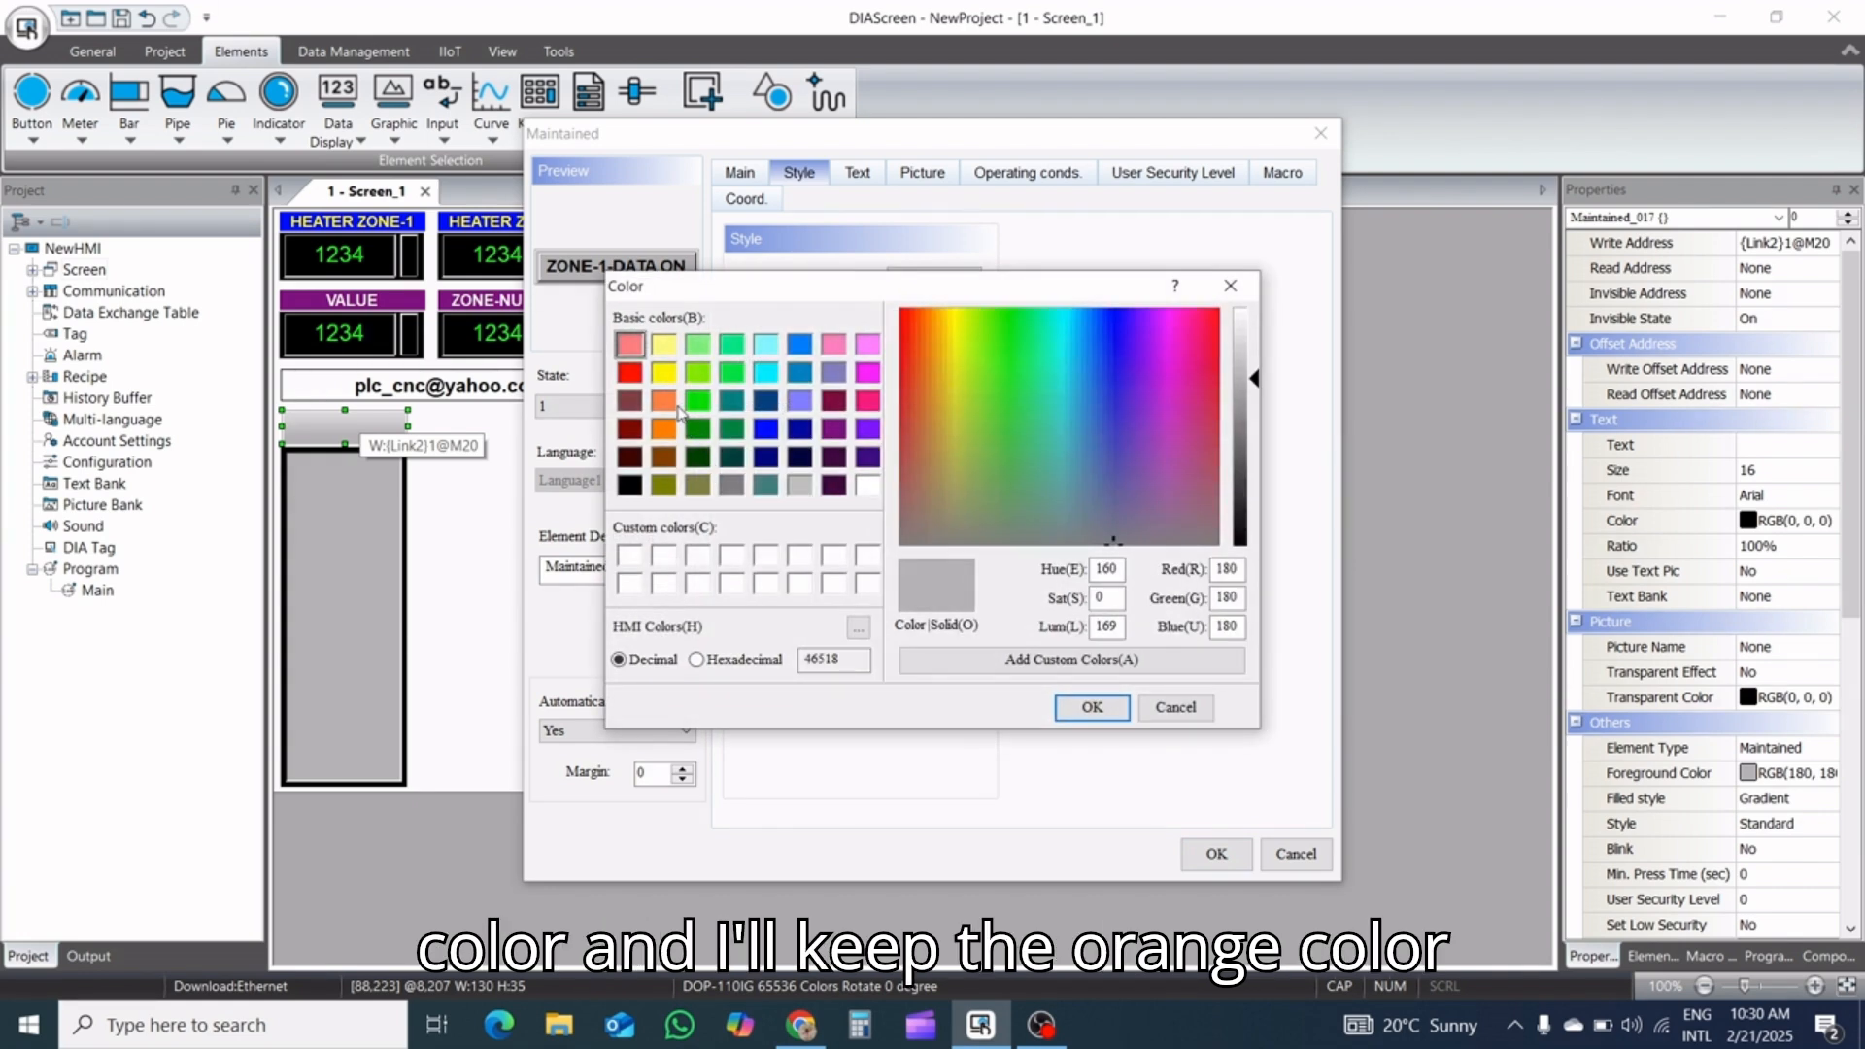
pyautogui.click(664, 401)
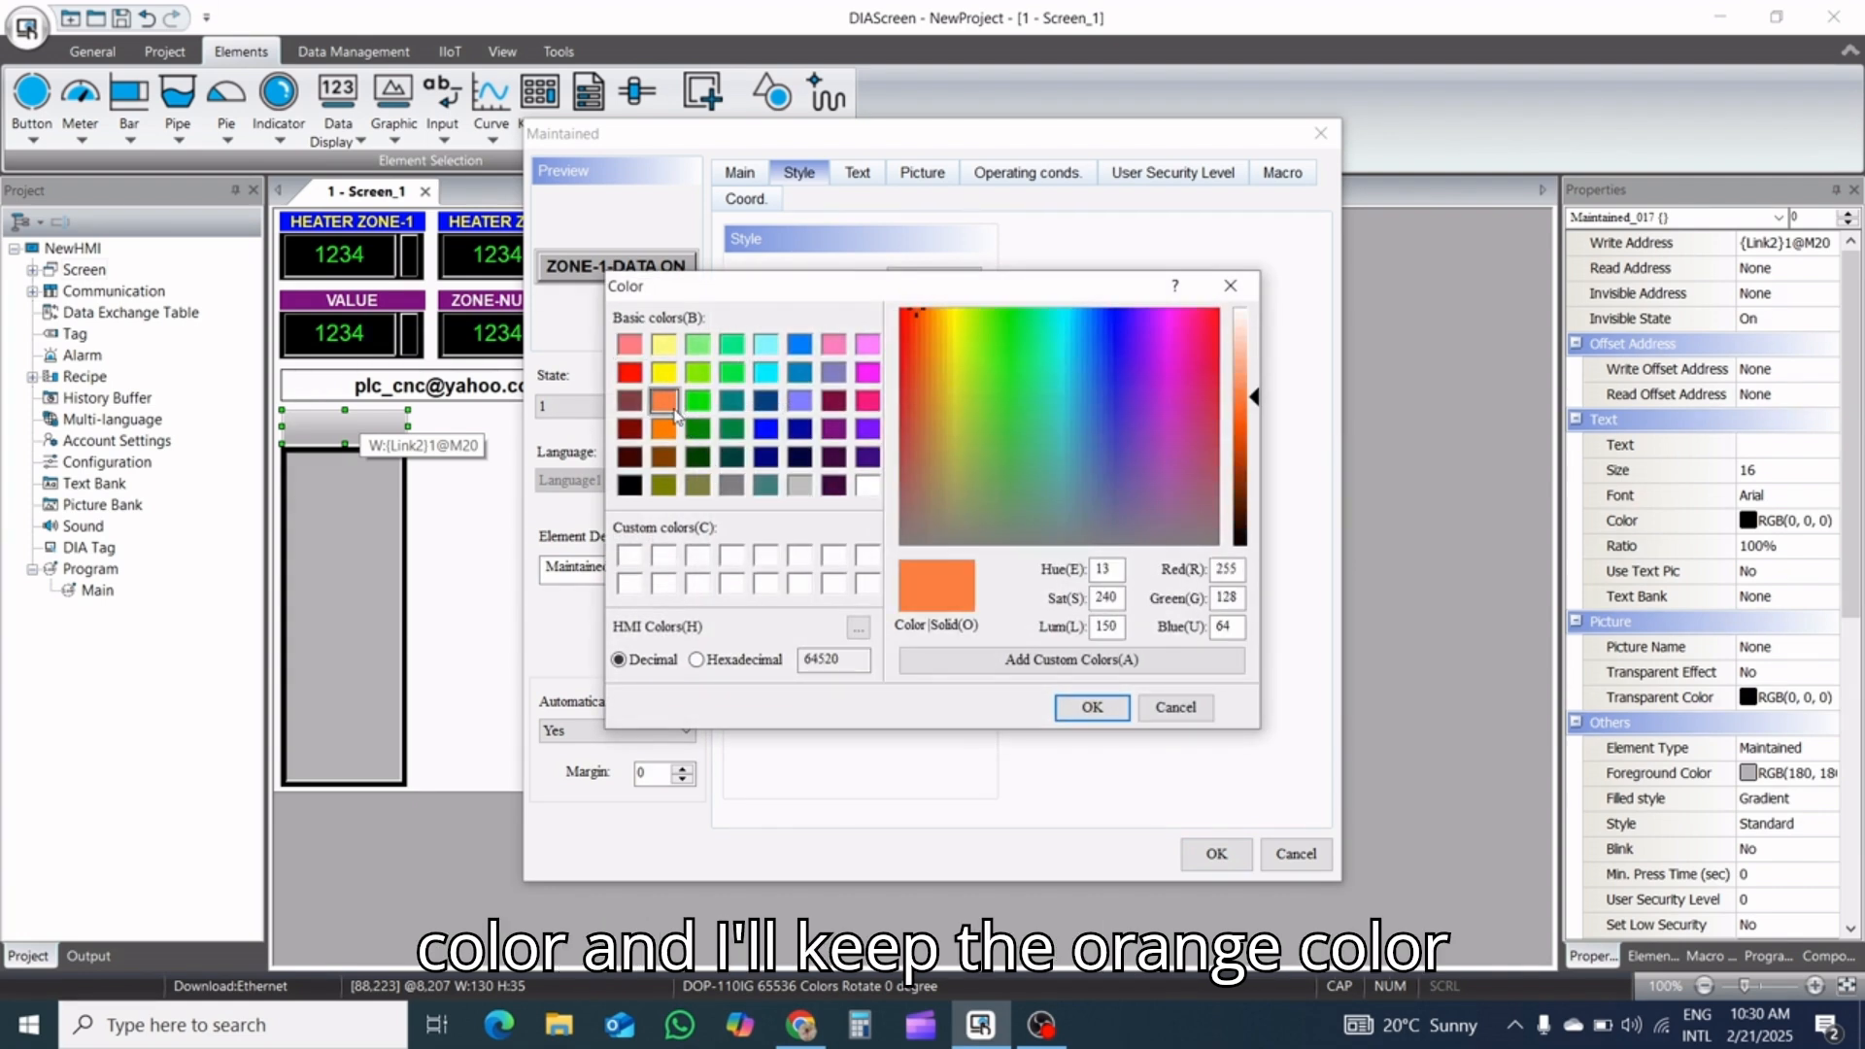
pyautogui.click(1090, 709)
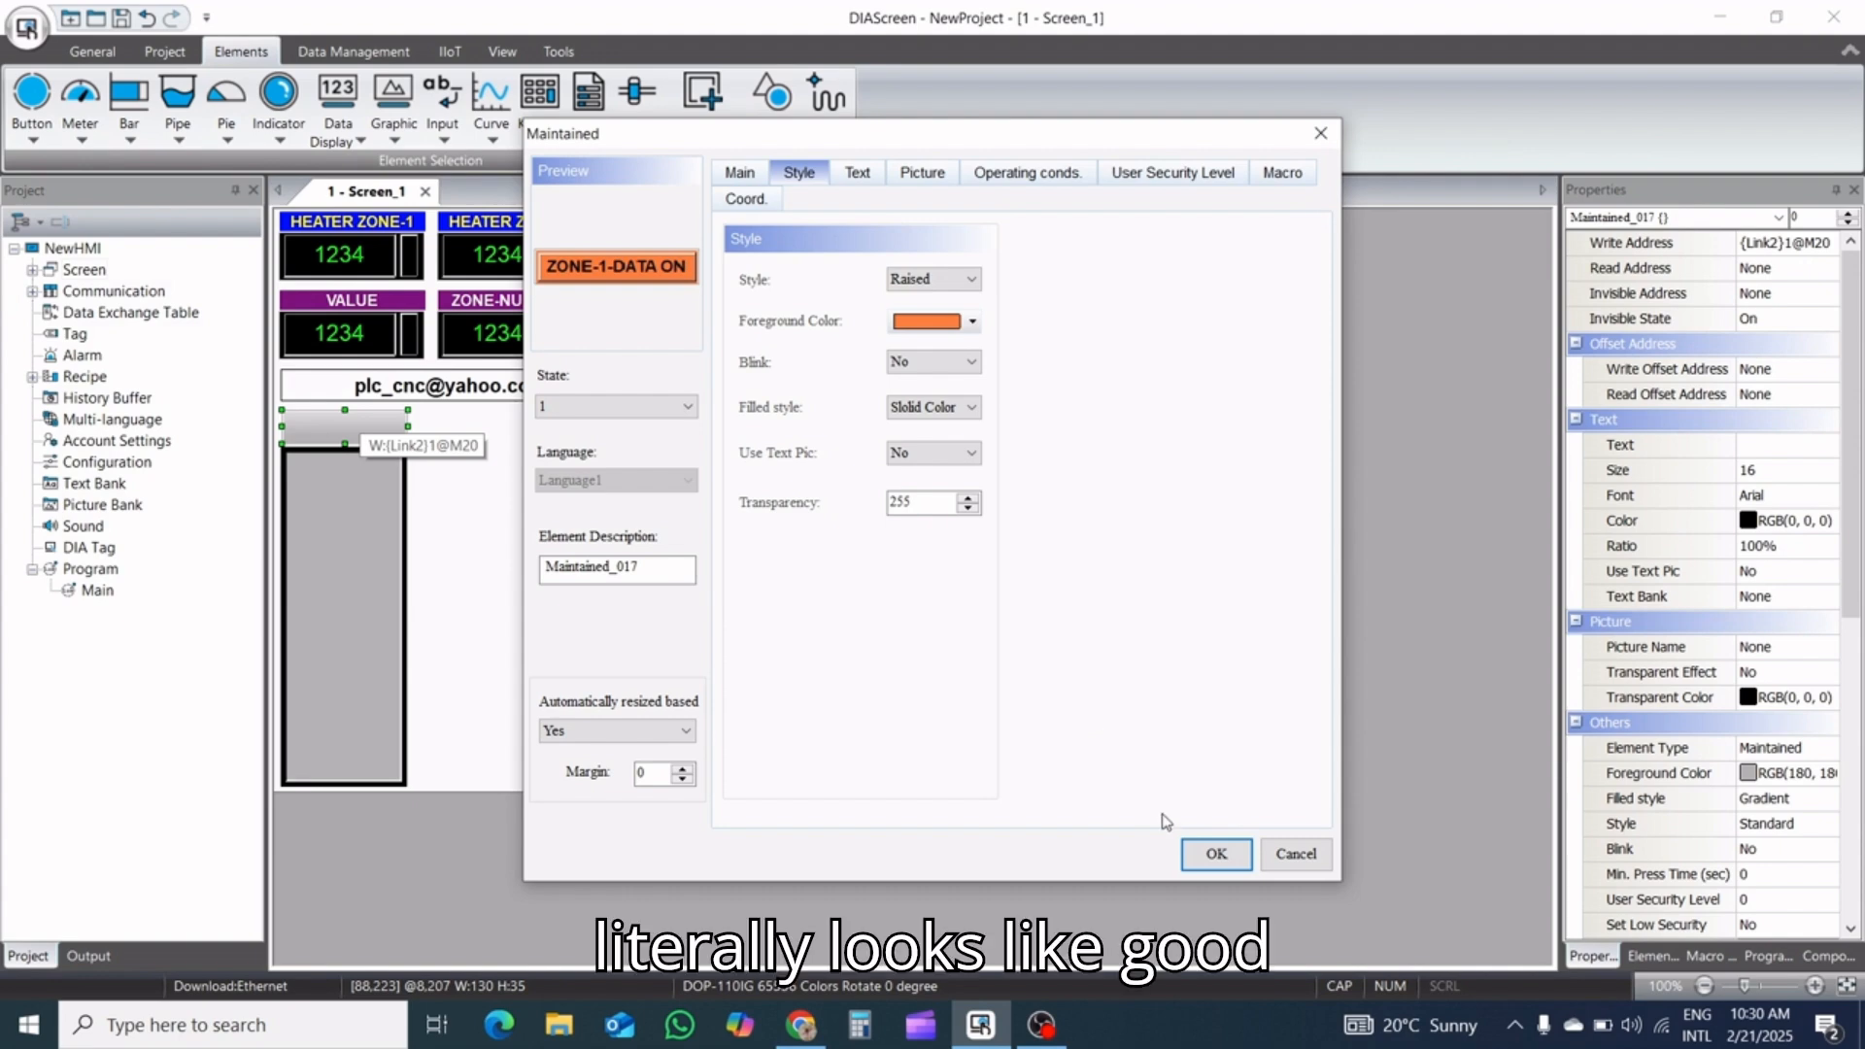
pyautogui.click(1201, 855)
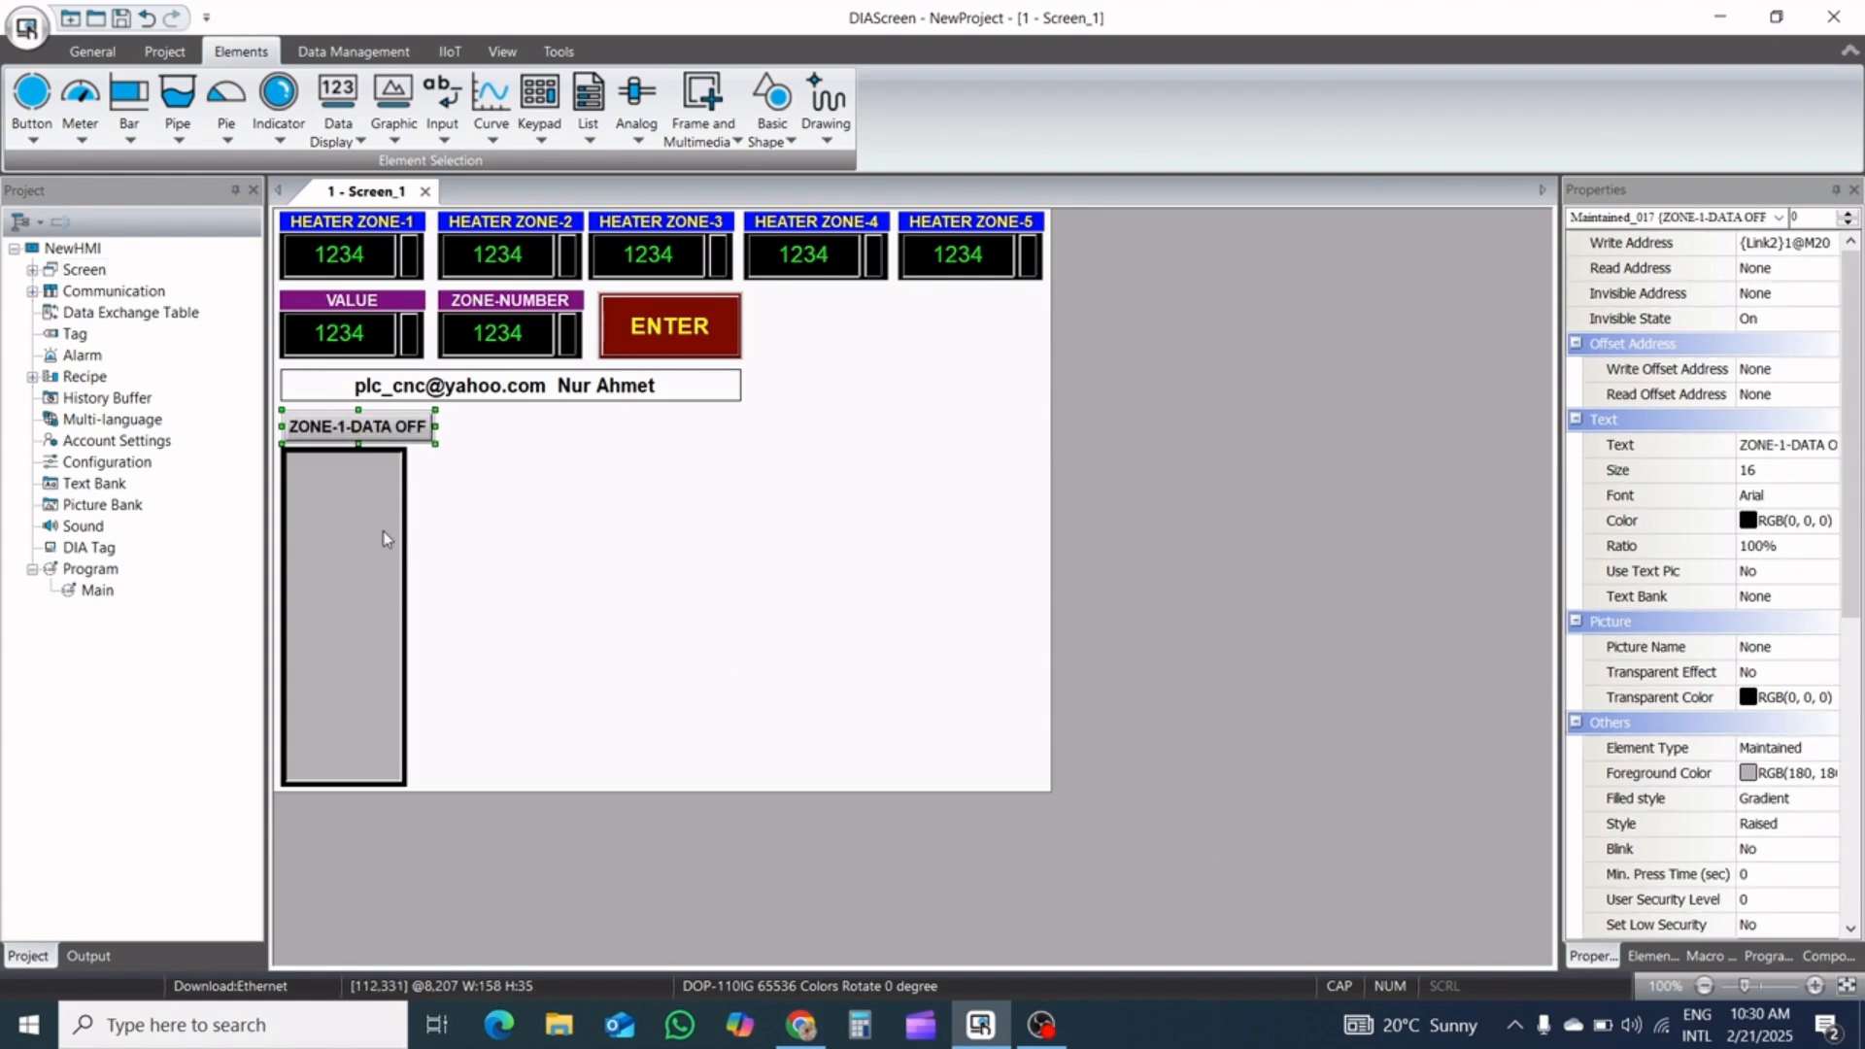
# Turn off automatic resizing for the ZONE-1-DATA Maintained button
pyautogui.doubleClick(386, 425)
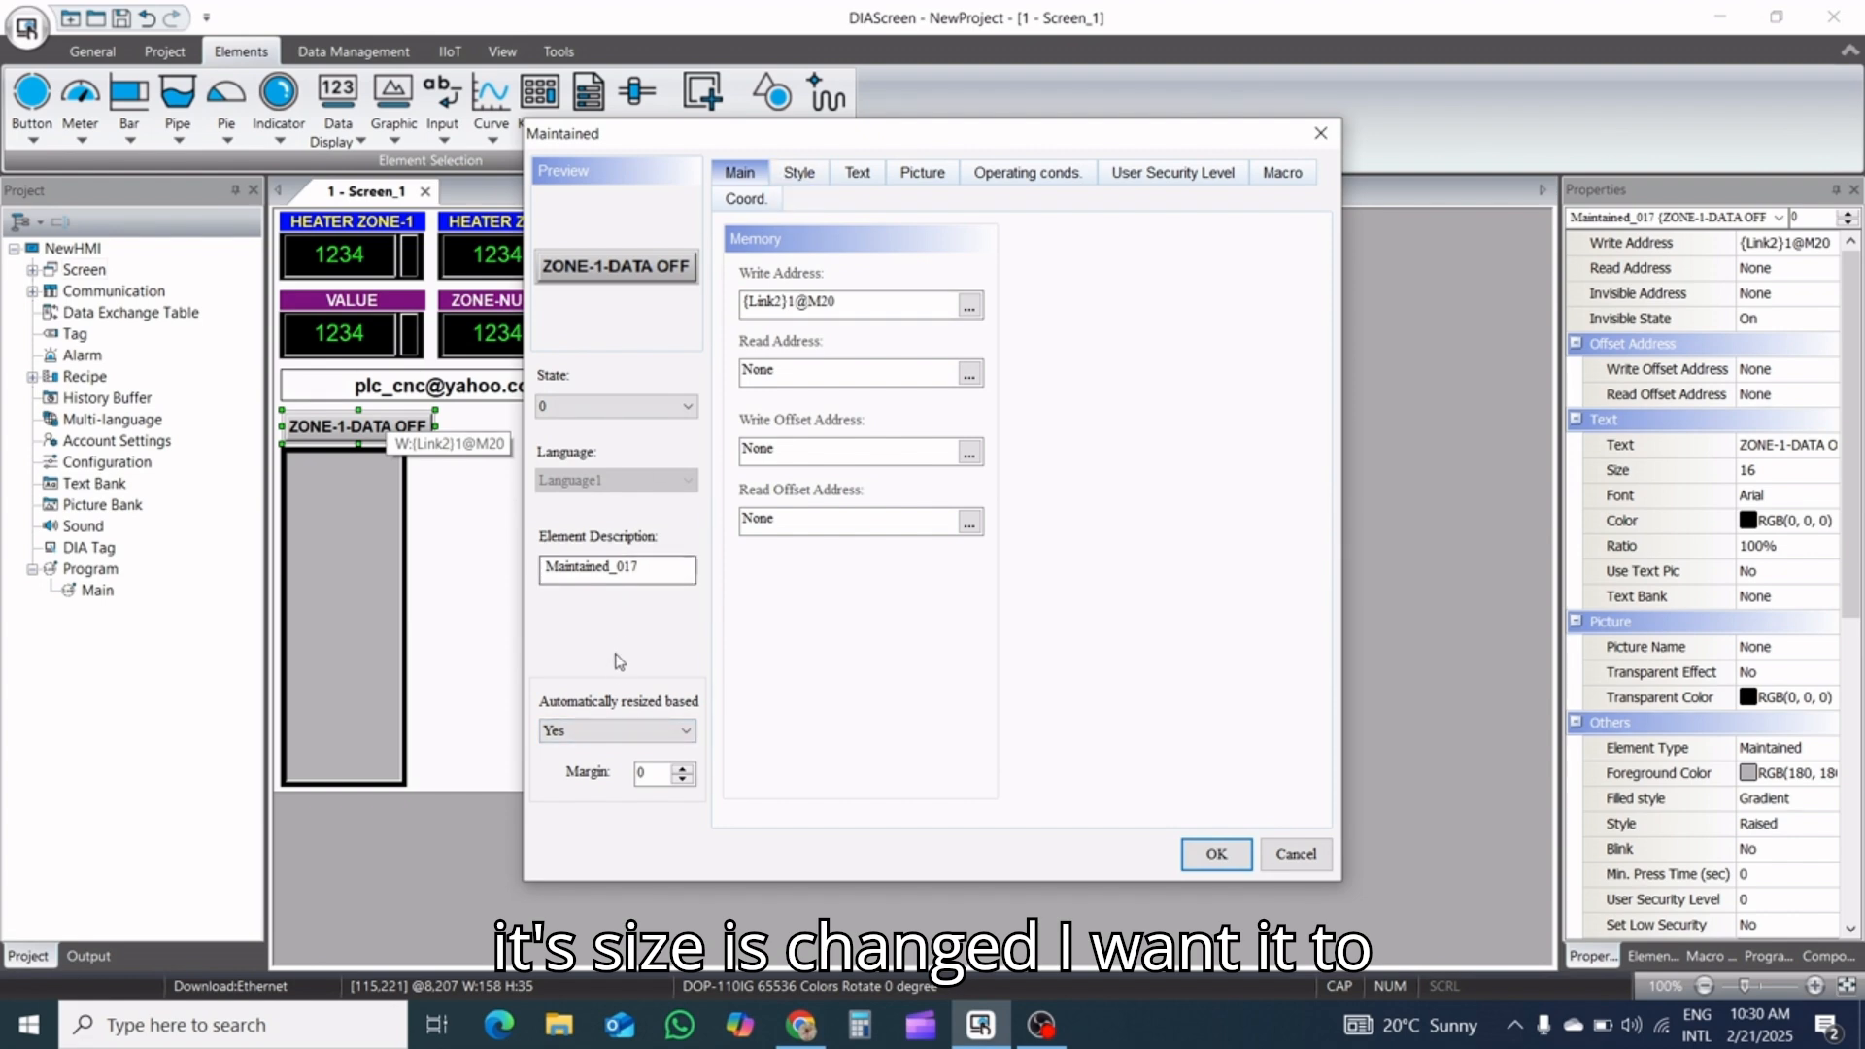
pyautogui.click(625, 730)
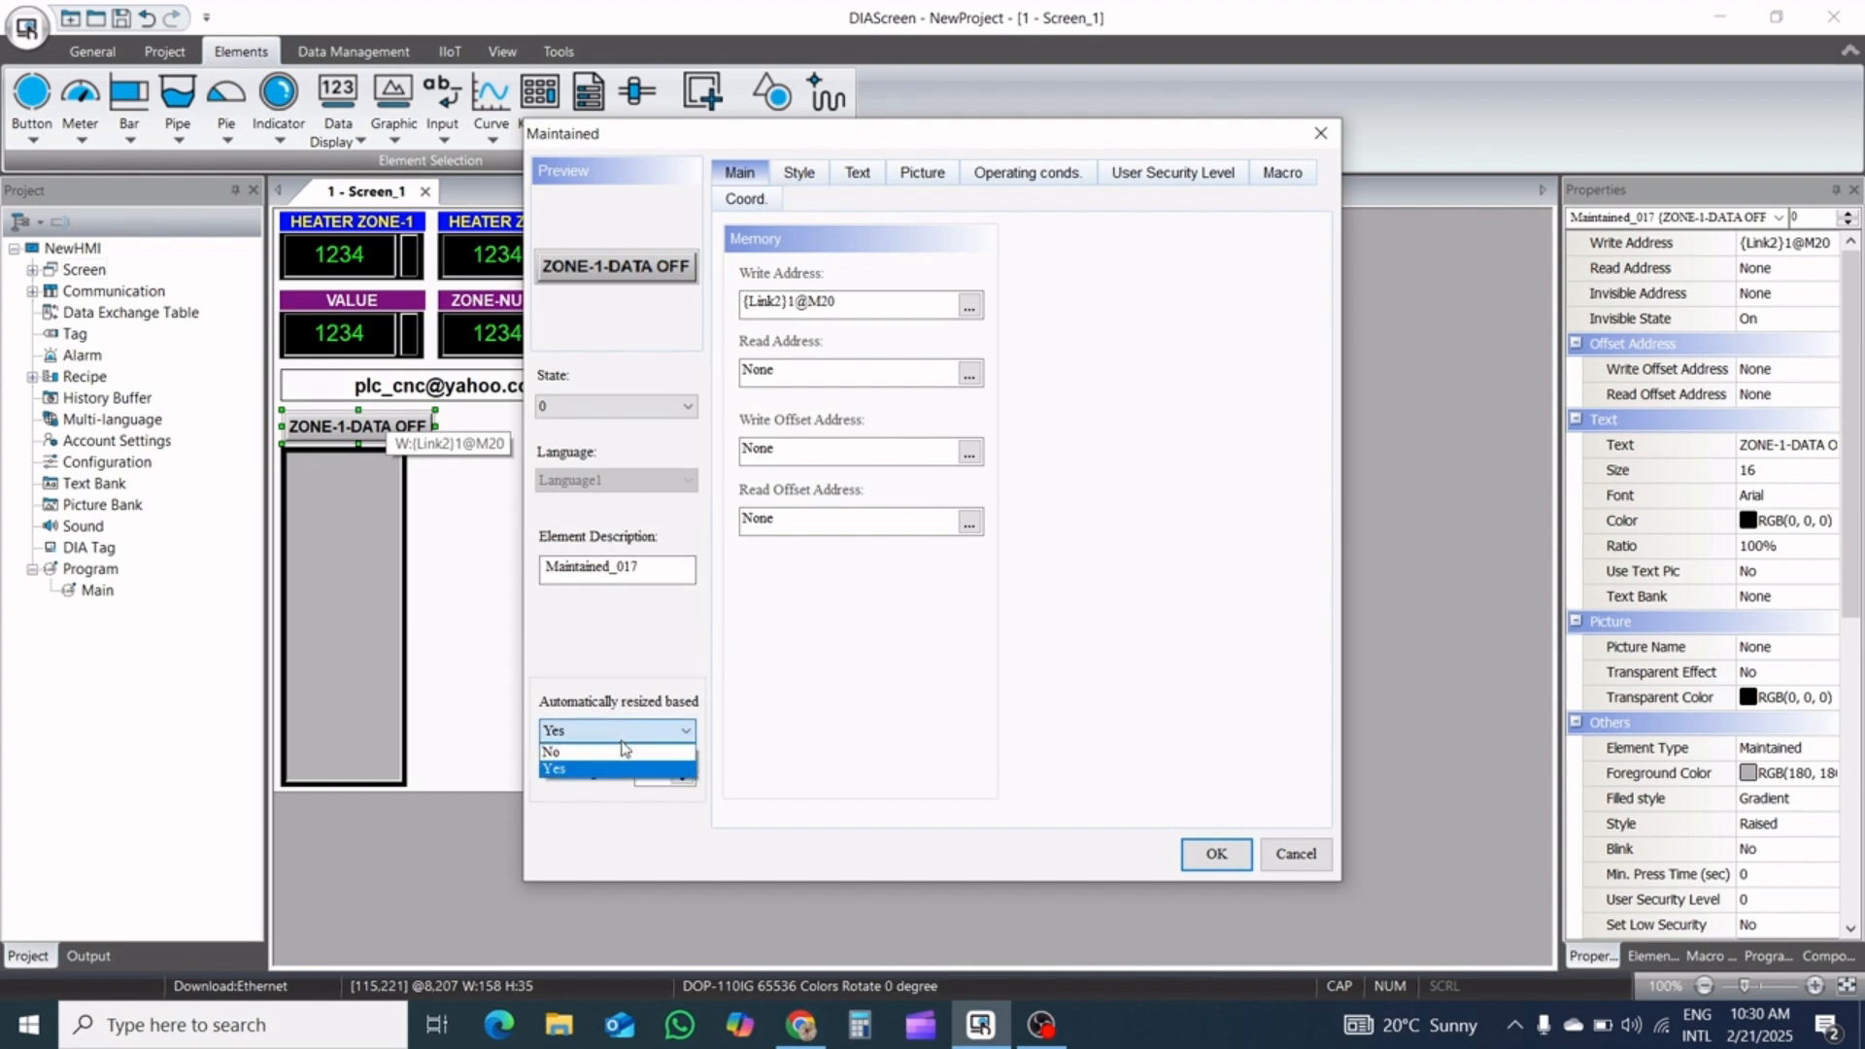
pyautogui.click(622, 751)
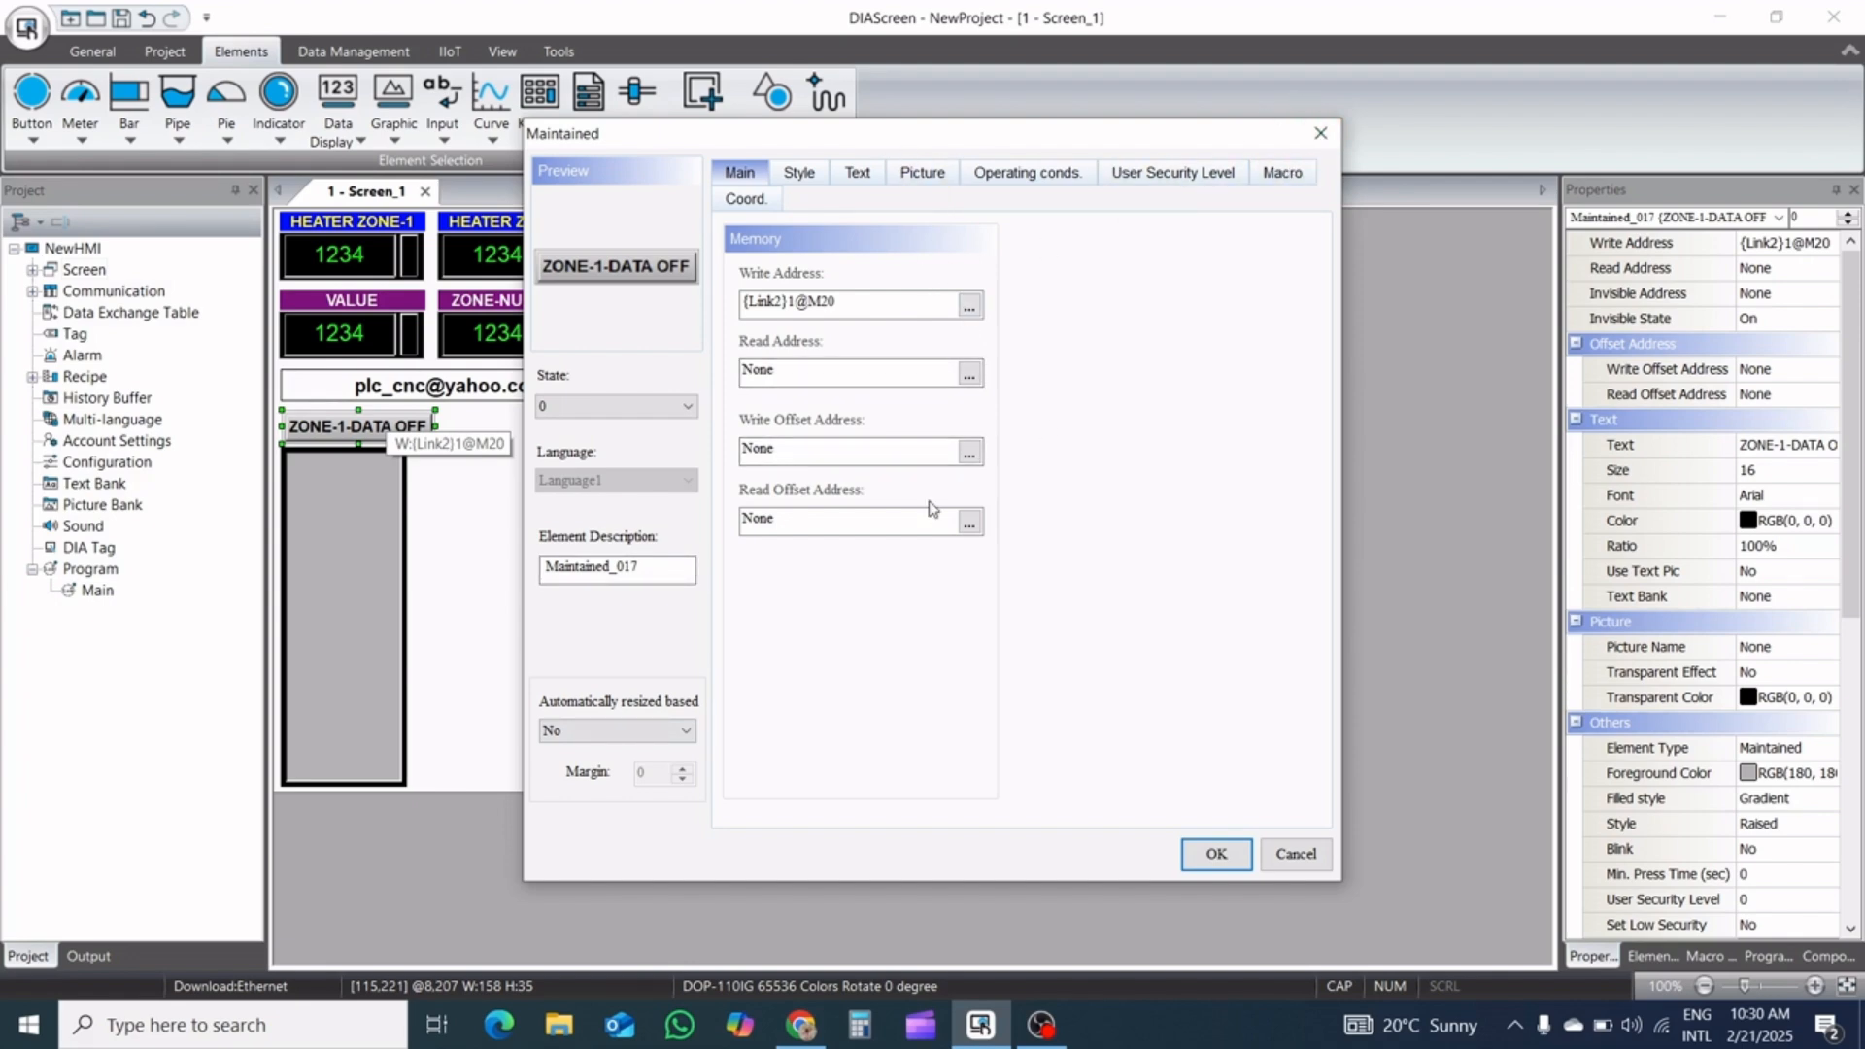
# Set the text size to 12 for both the ZONE-1-DATA OFF and ZONE-1-DATA ON states
pyautogui.click(818, 177)
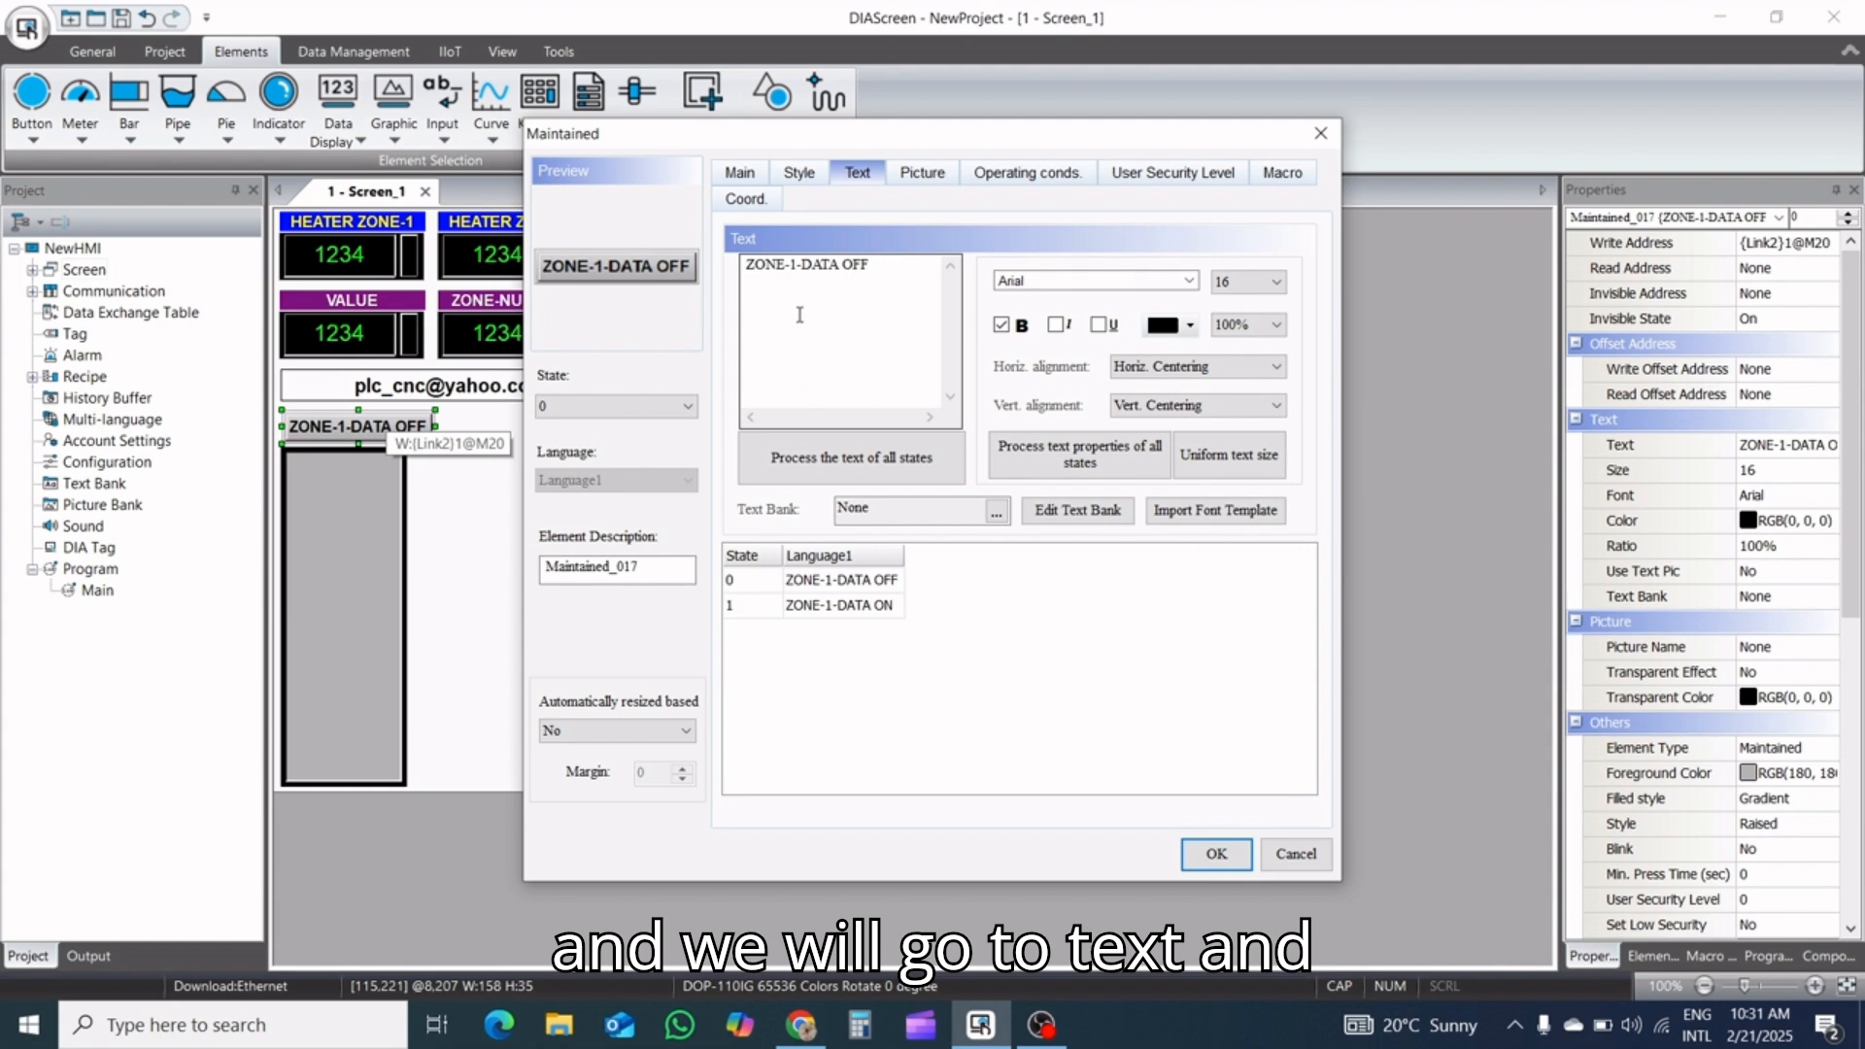
pyautogui.click(1241, 281)
pyautogui.click(1239, 336)
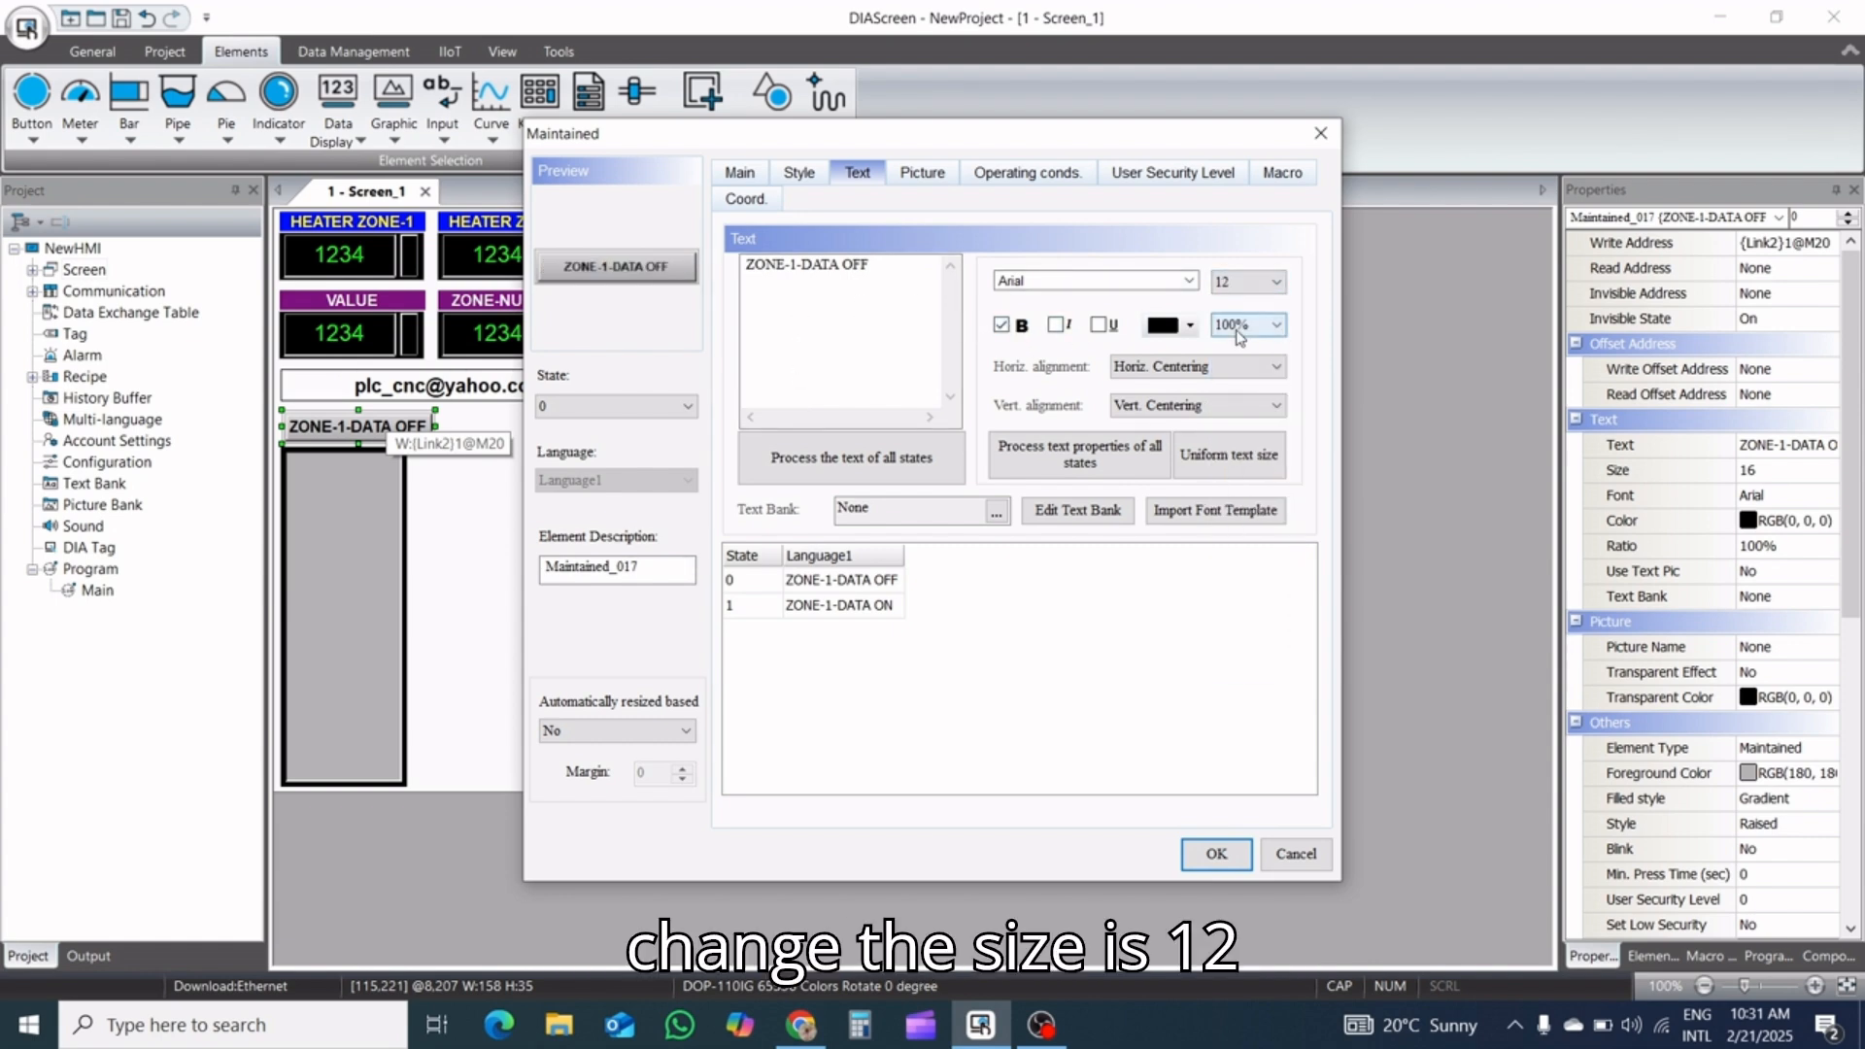
pyautogui.click(851, 604)
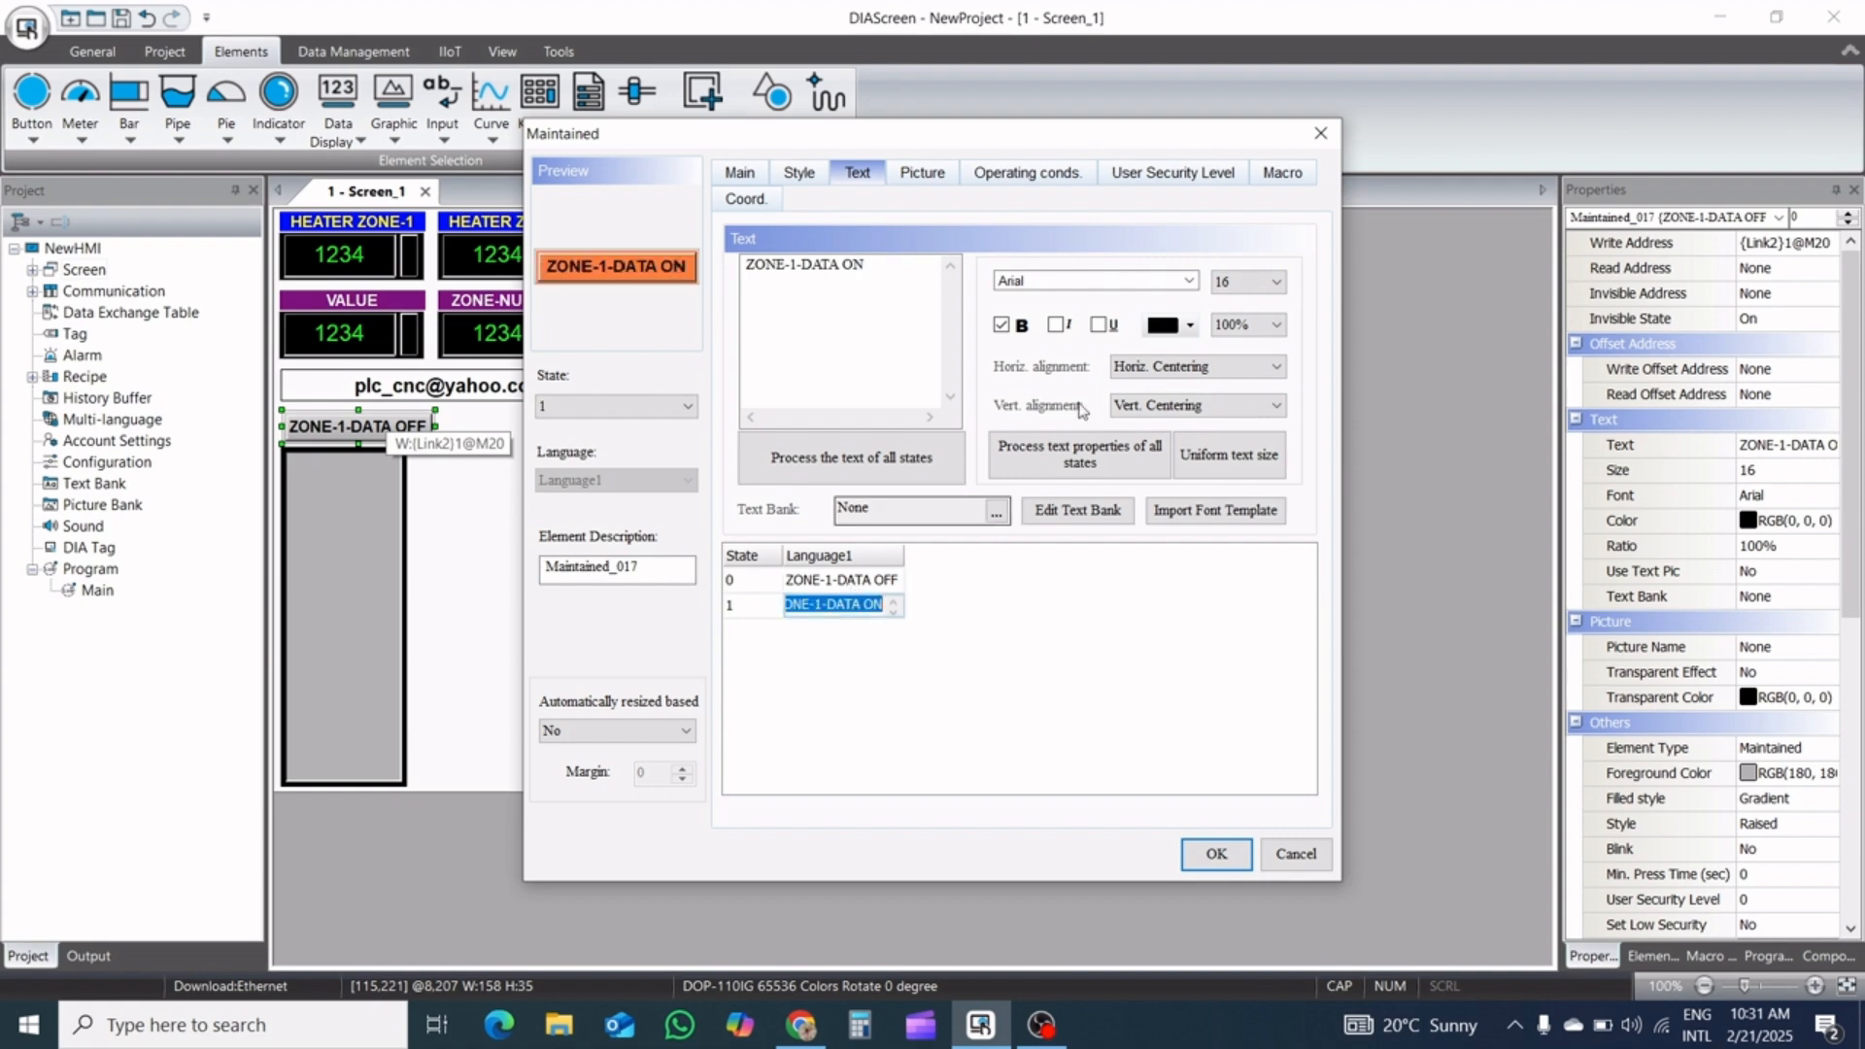
pyautogui.click(1264, 282)
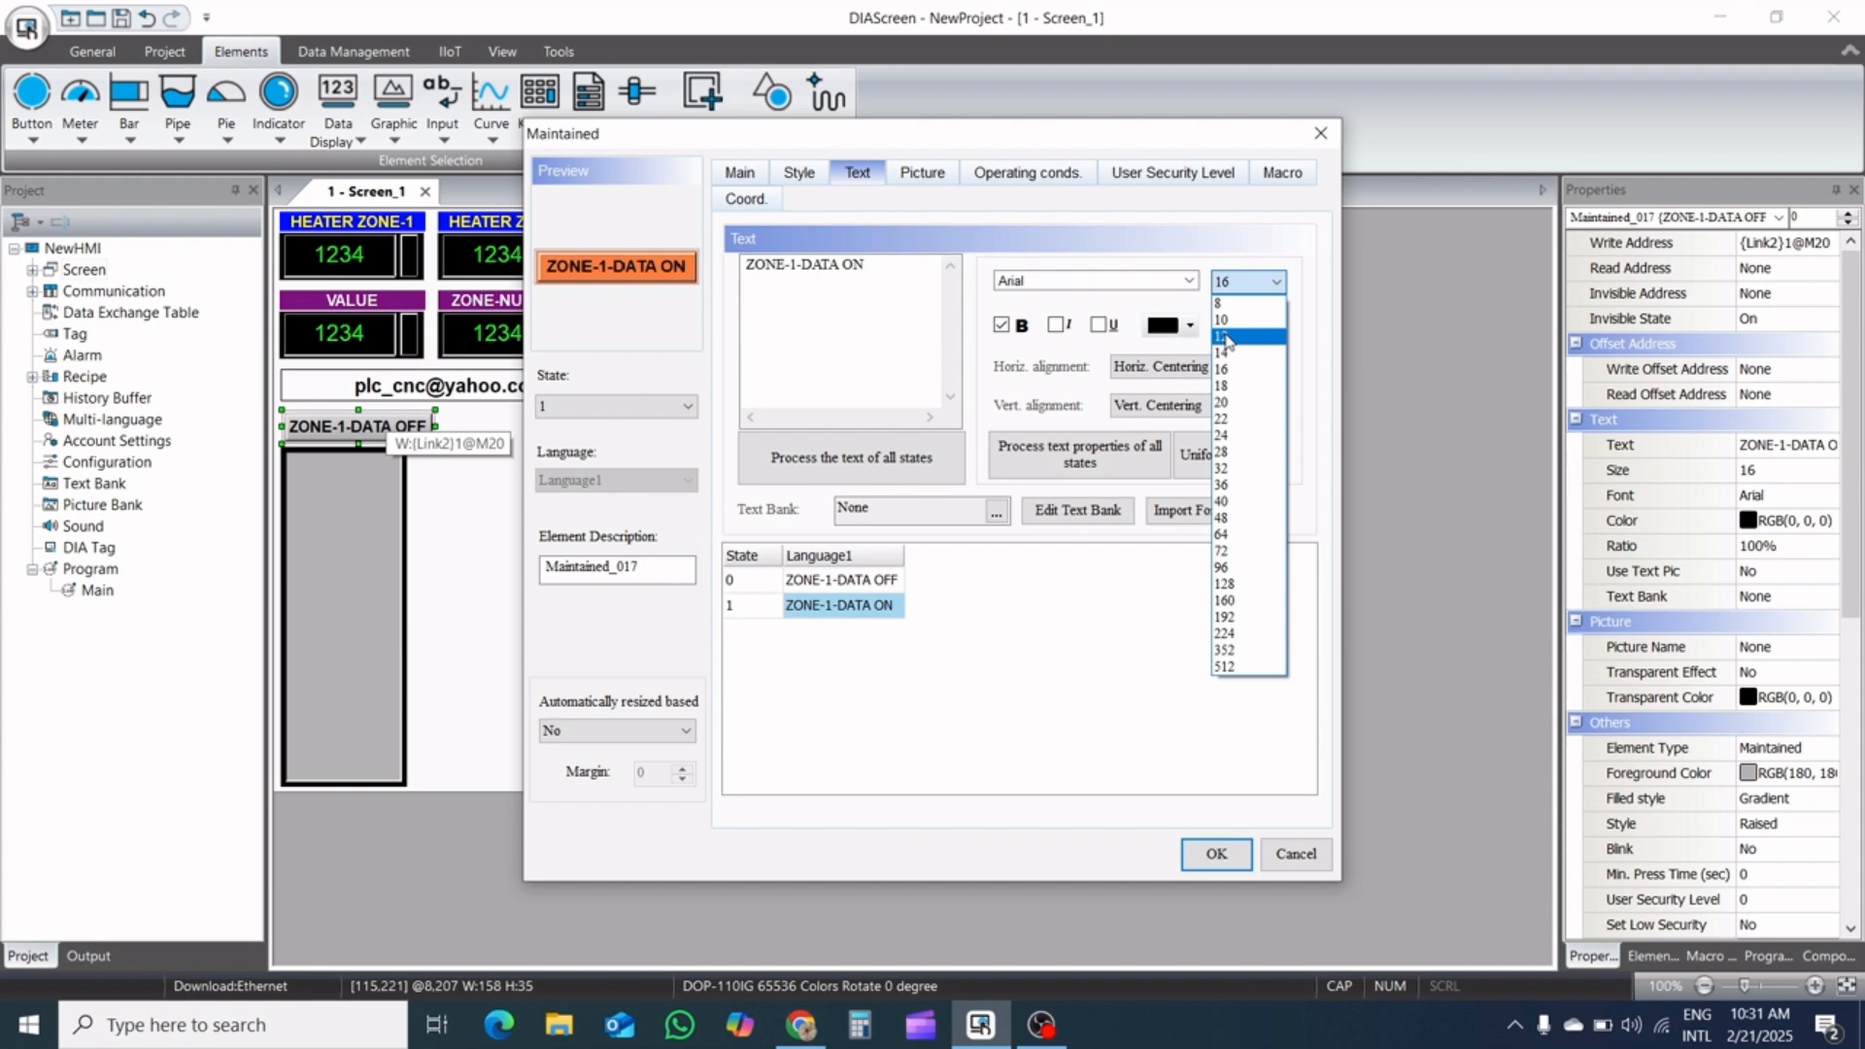
pyautogui.click(1226, 336)
pyautogui.doubleClick(837, 579)
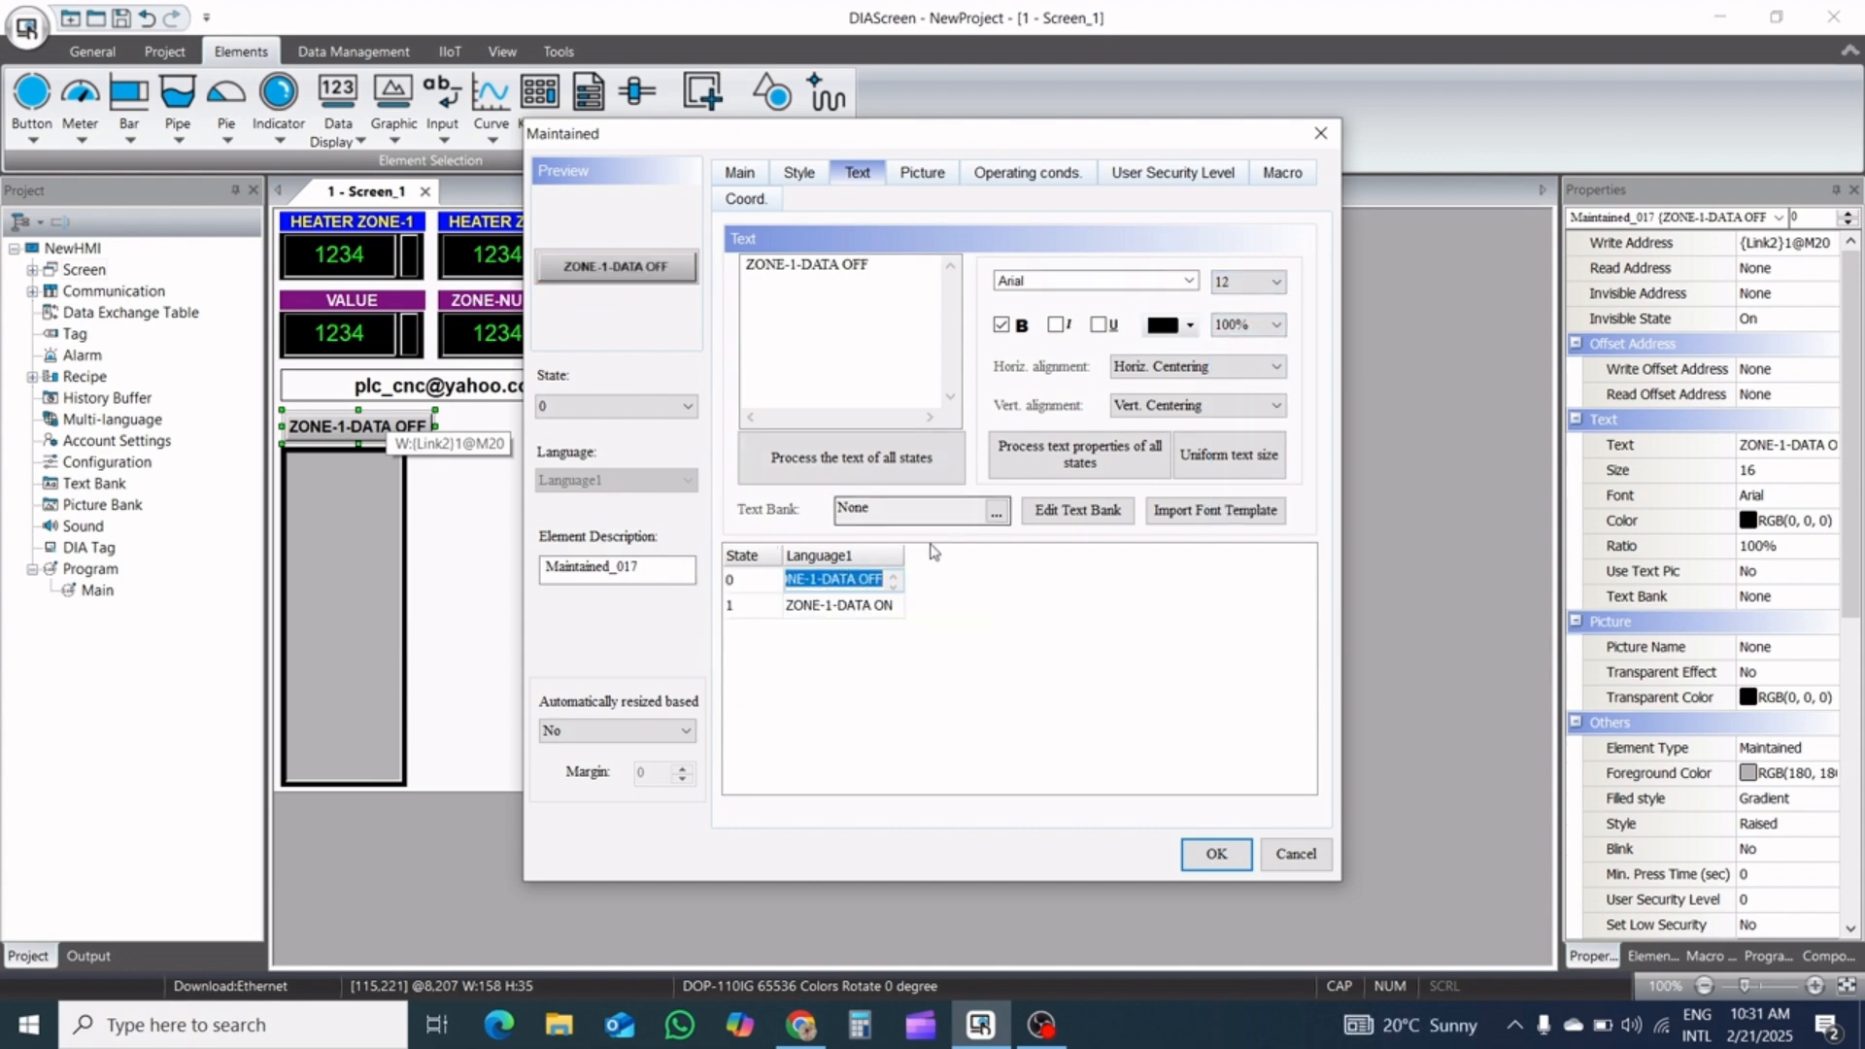
pyautogui.doubleClick(873, 605)
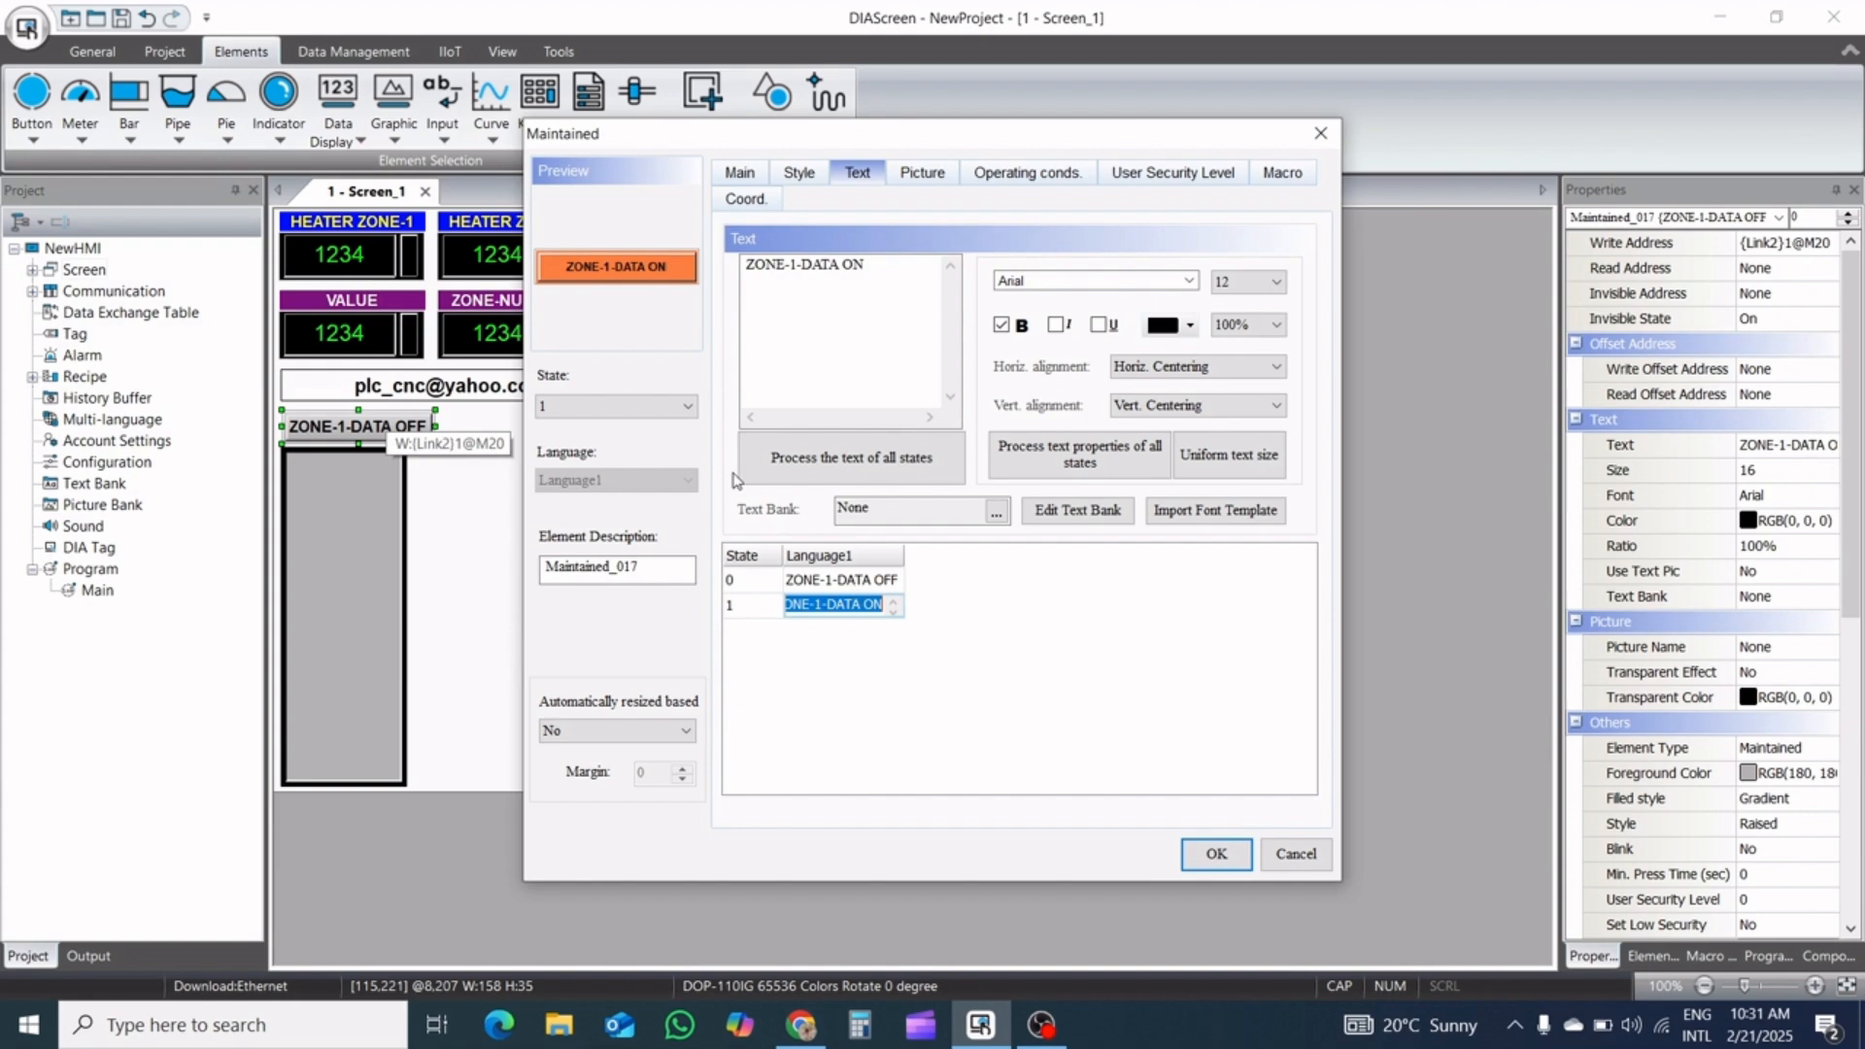
# Set the foreground color of the button's ZONE-1-DATA ON state to pure blue
pyautogui.click(814, 182)
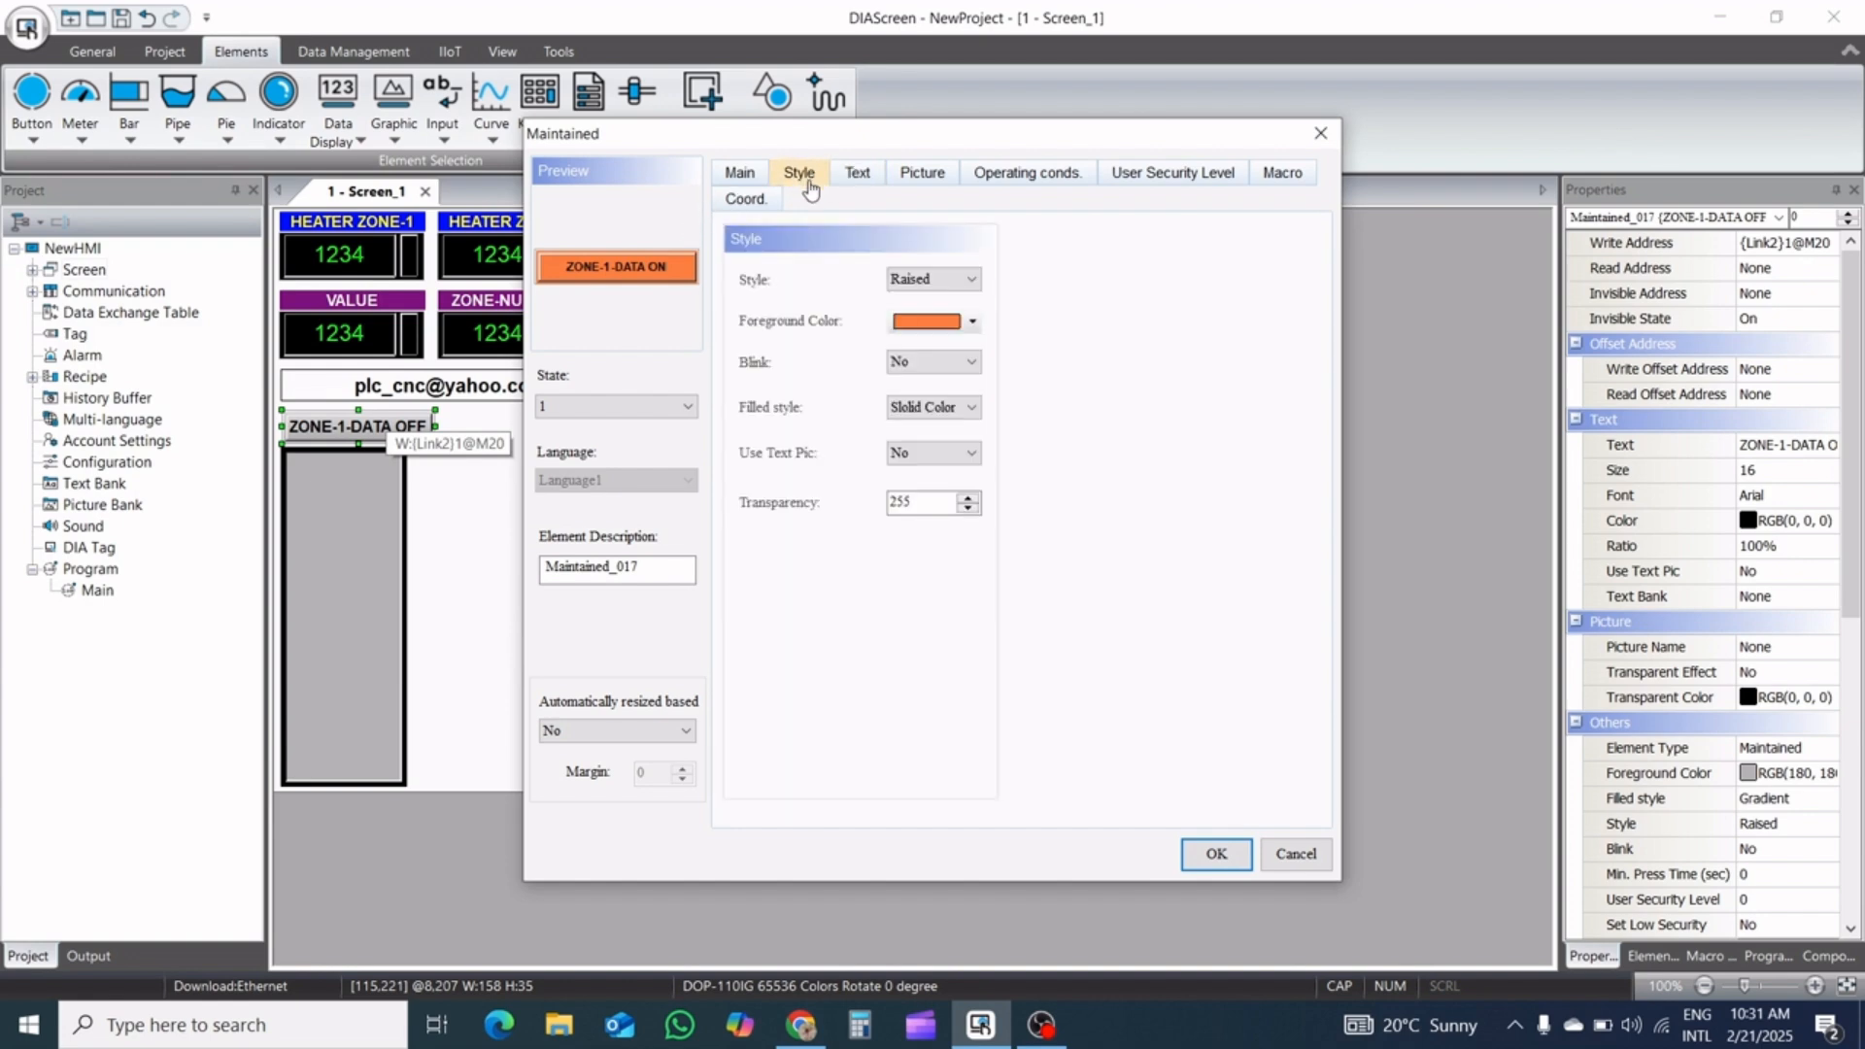
pyautogui.click(968, 328)
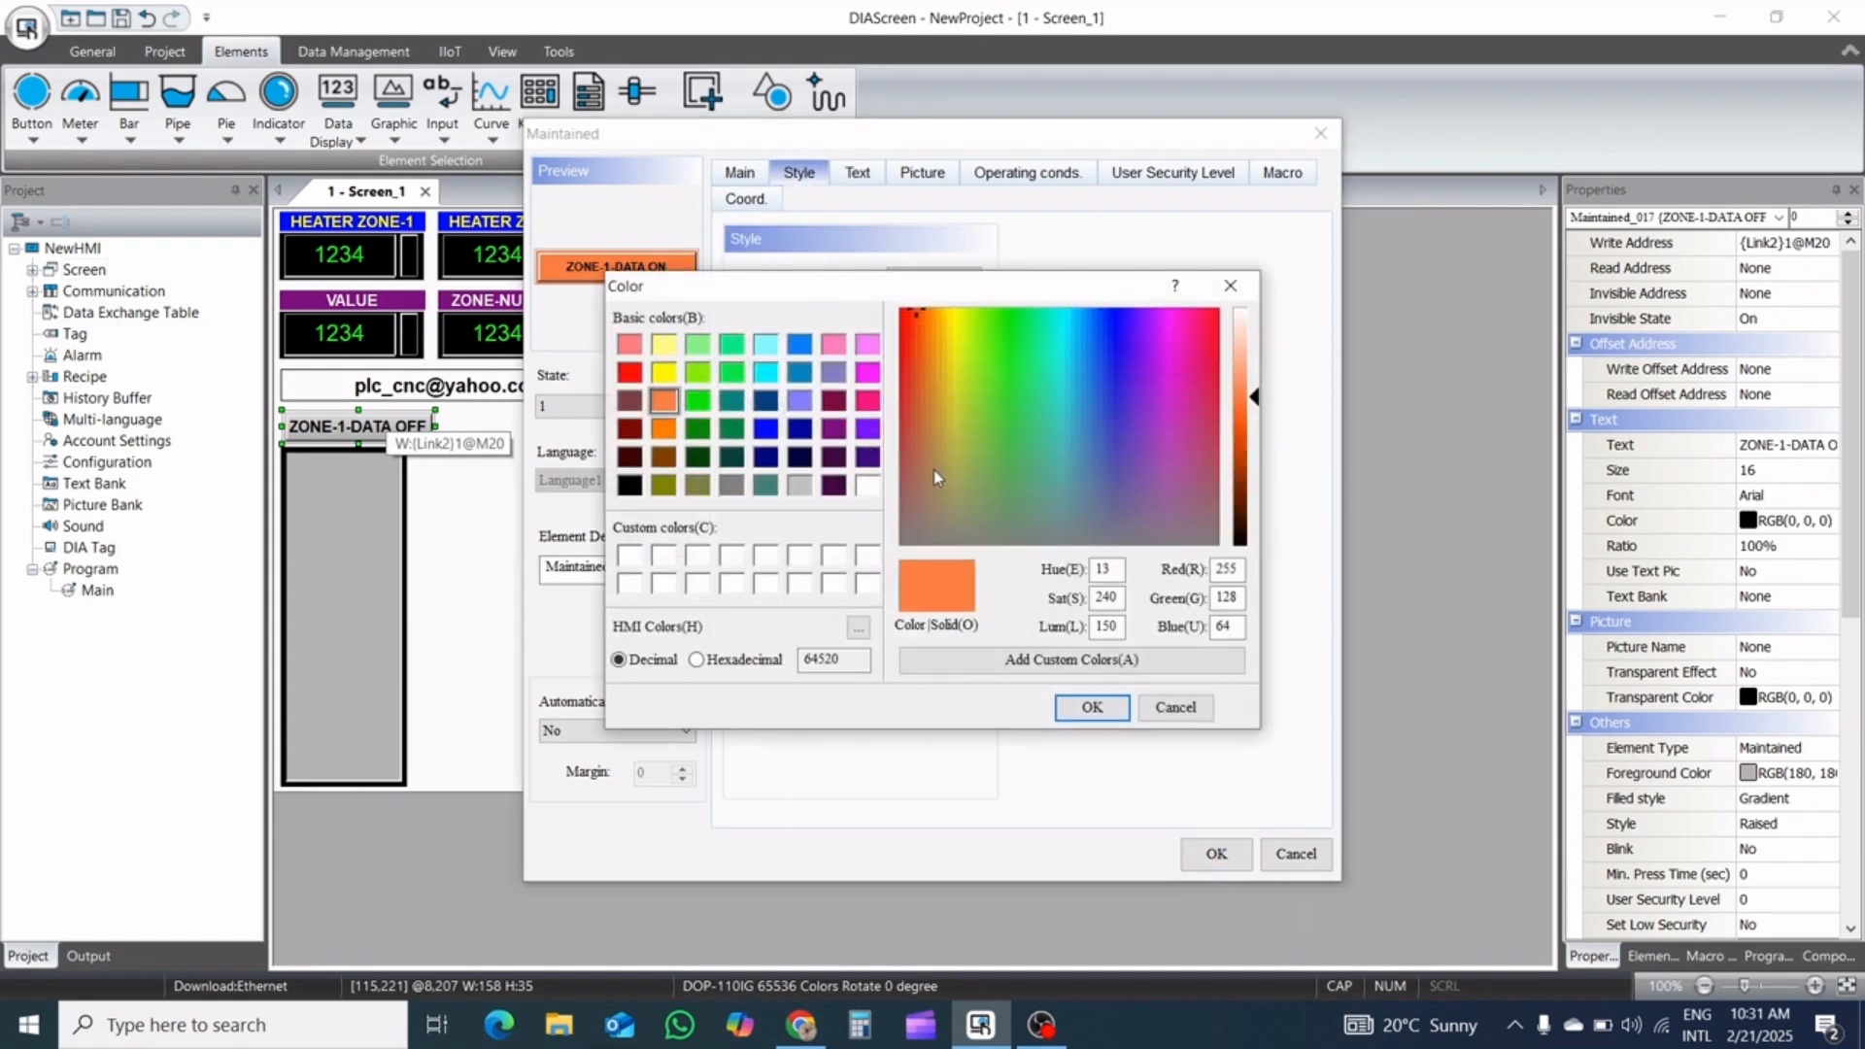
pyautogui.click(766, 430)
pyautogui.click(1071, 706)
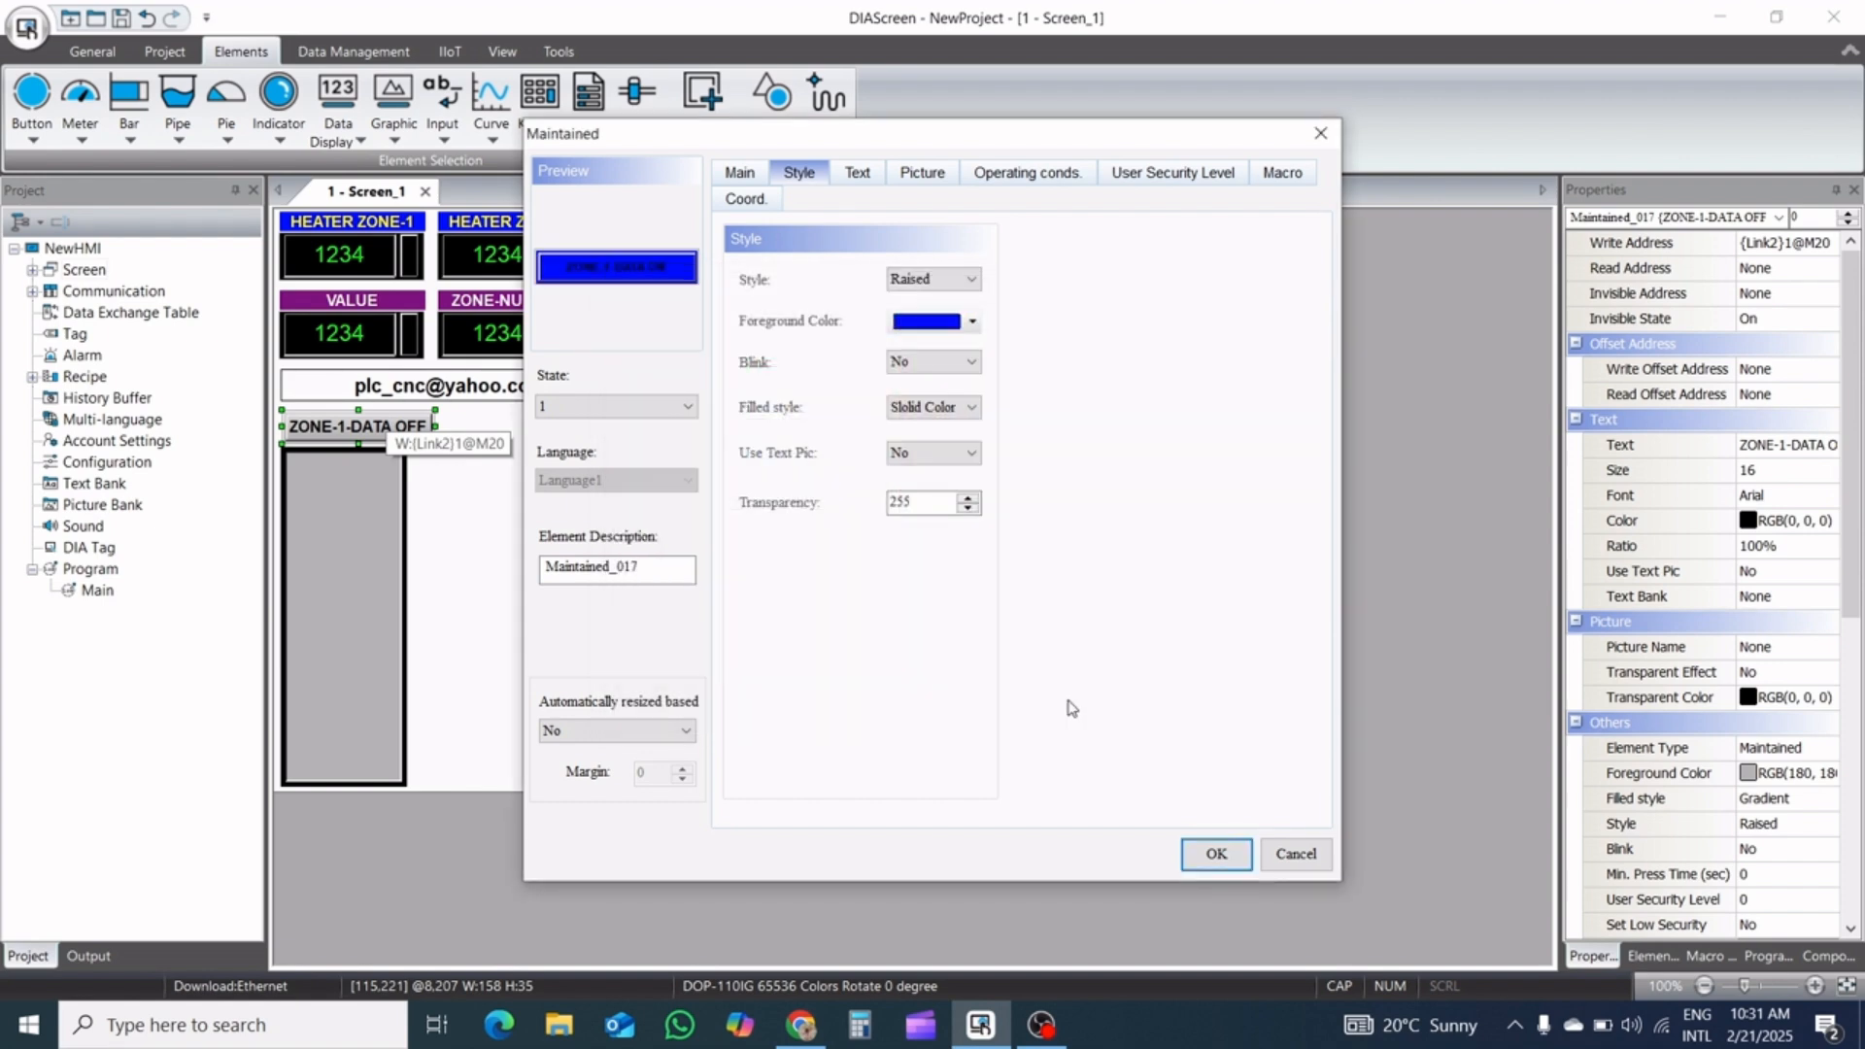
# Give the button's state 0 an orange RGB(255, 128, 0) foreground color with a solid-color filled style
pyautogui.click(680, 406)
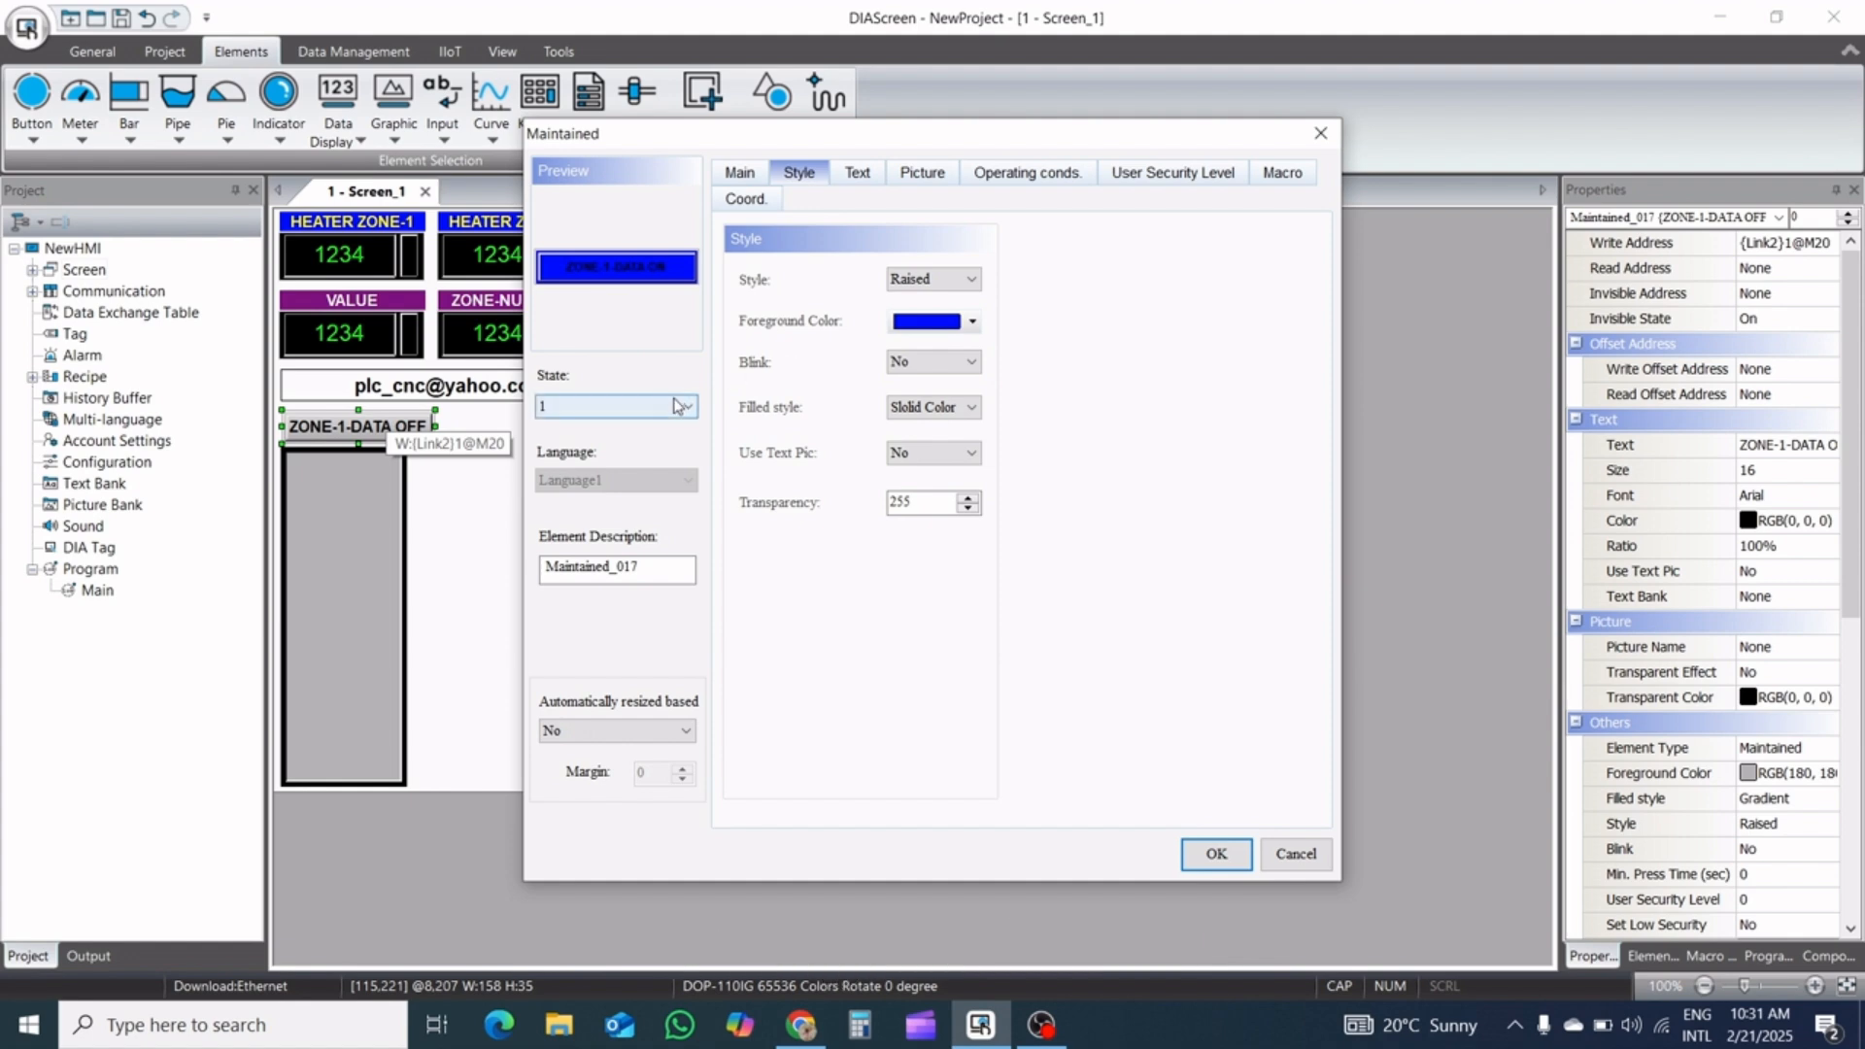
pyautogui.click(602, 429)
pyautogui.click(944, 282)
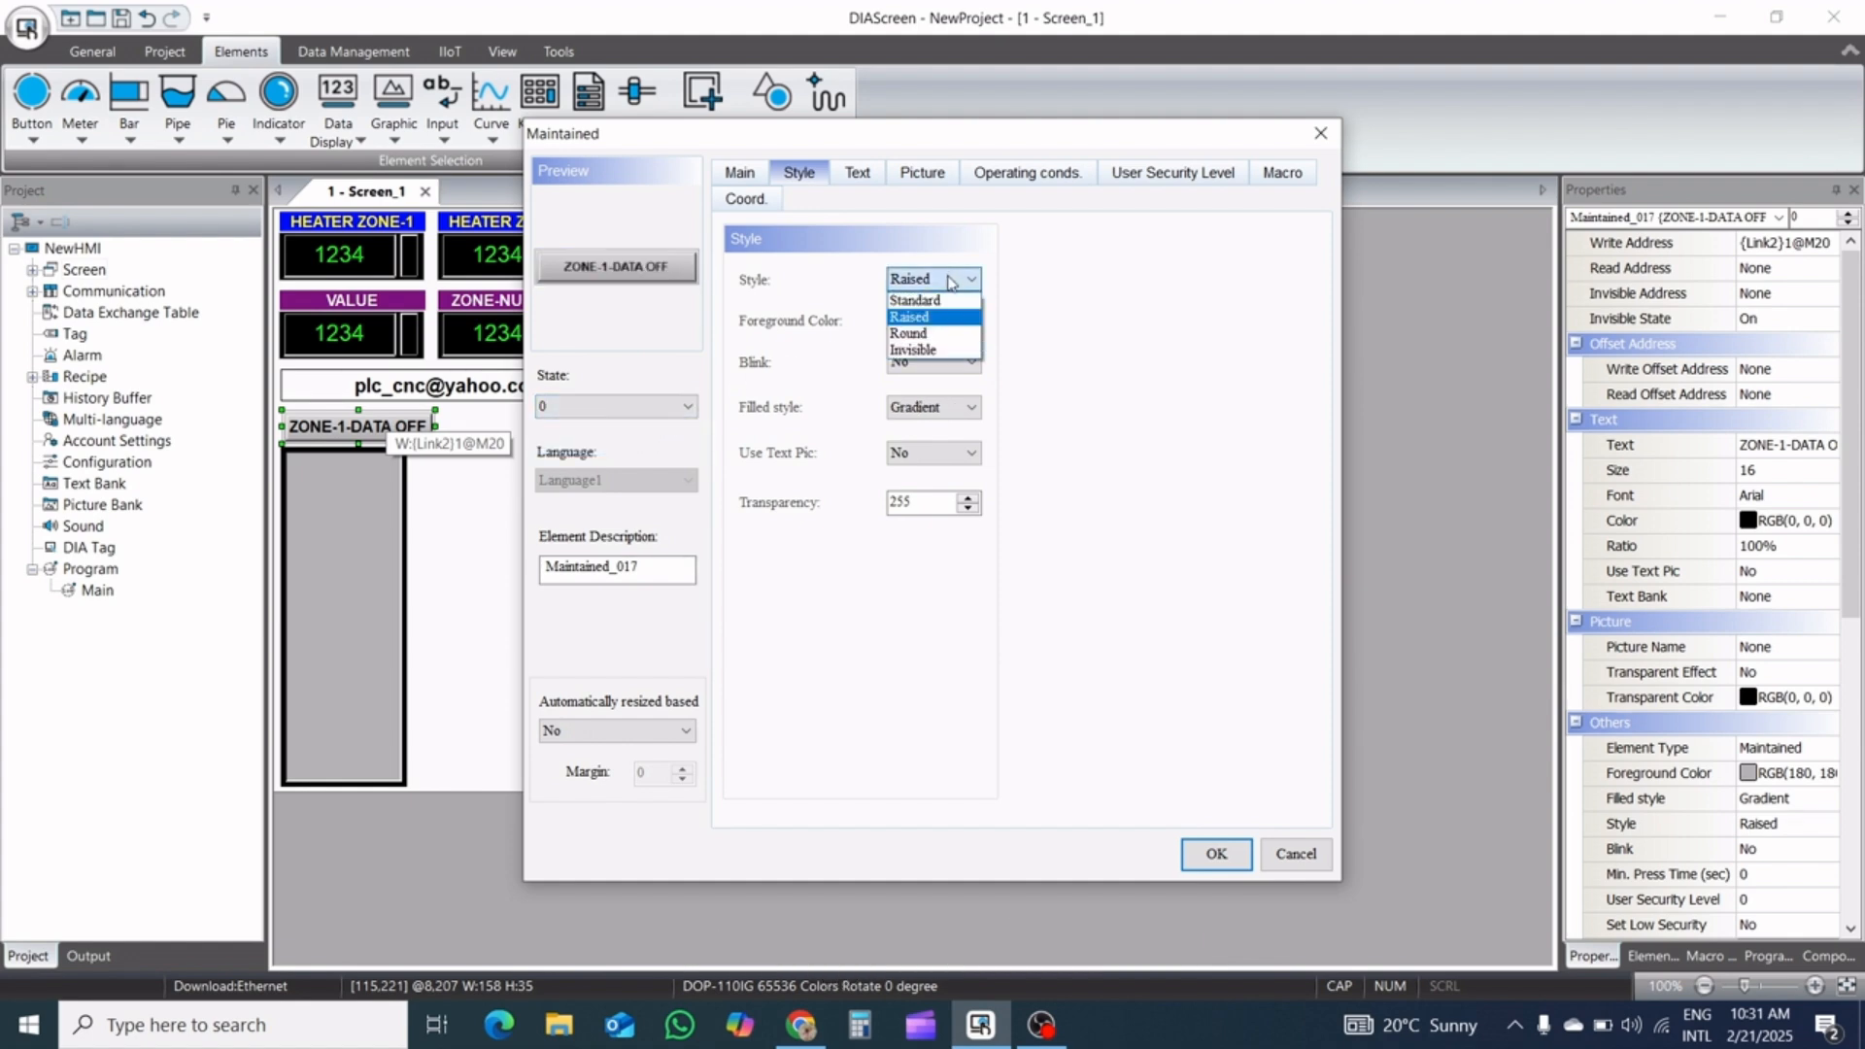
pyautogui.click(775, 377)
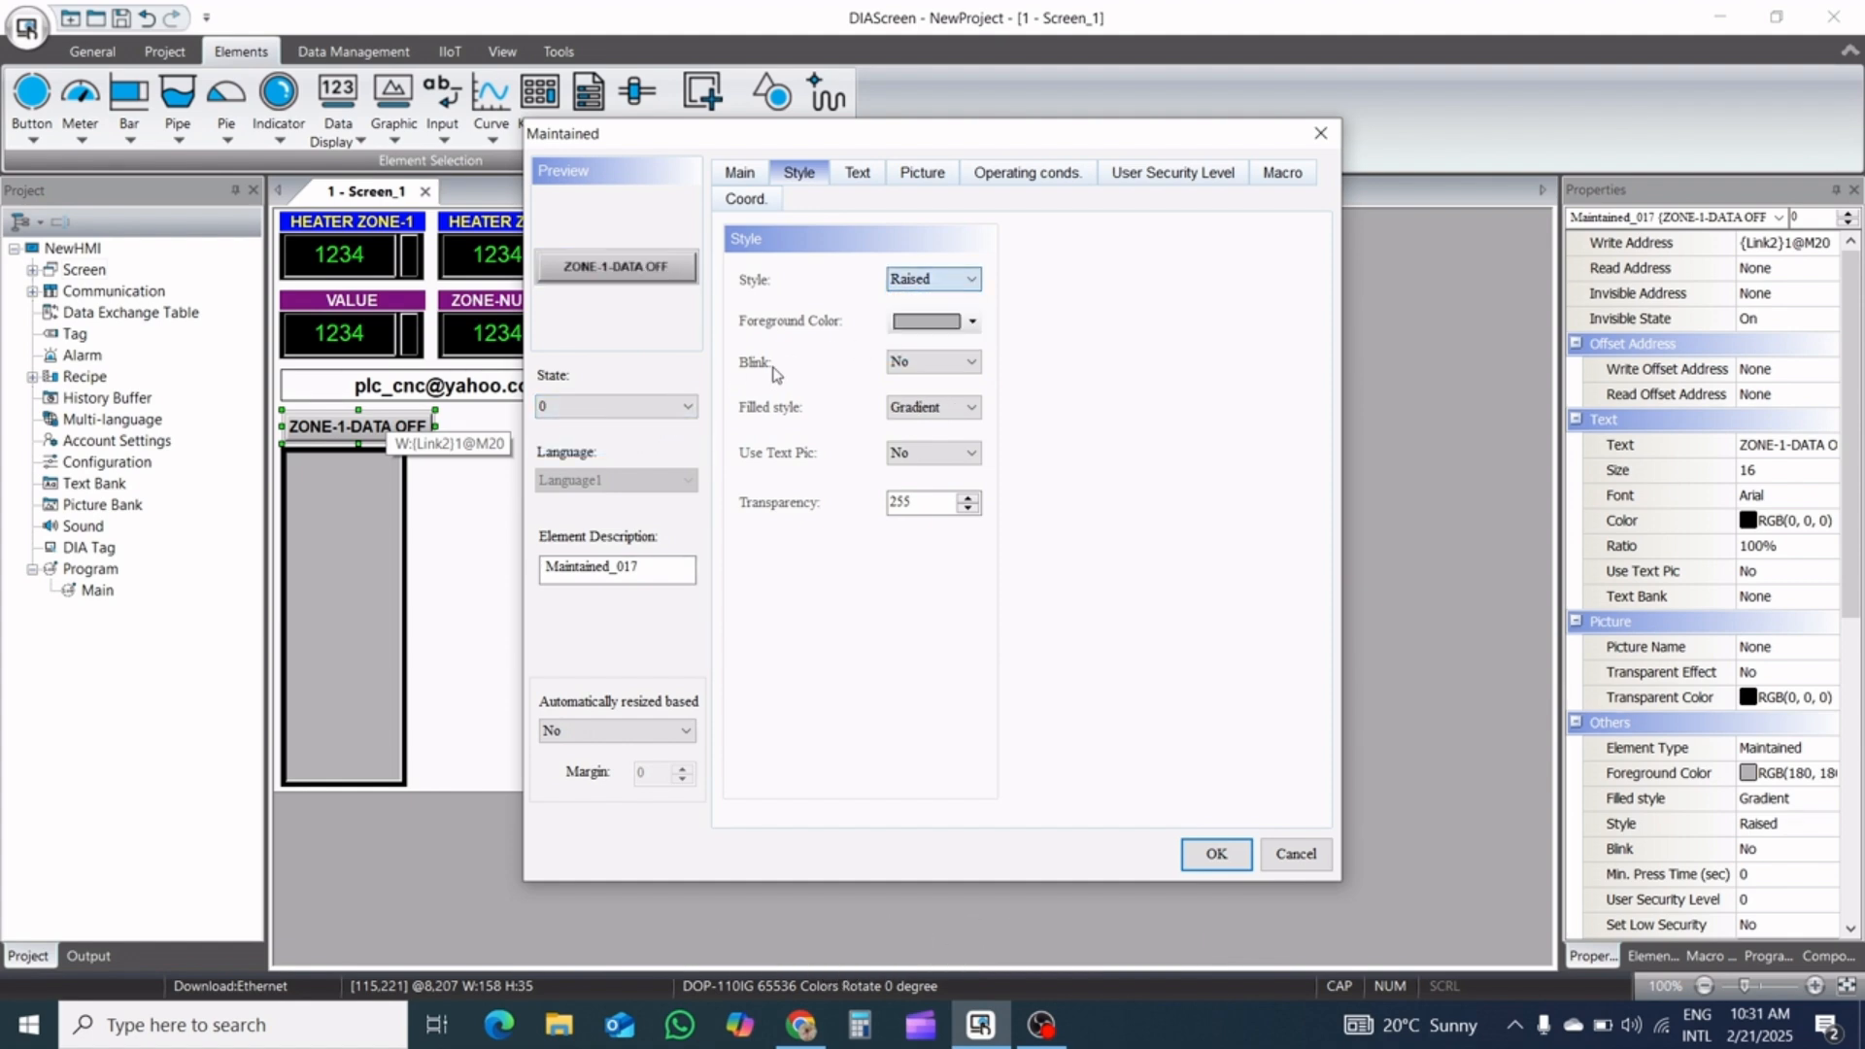
pyautogui.click(927, 323)
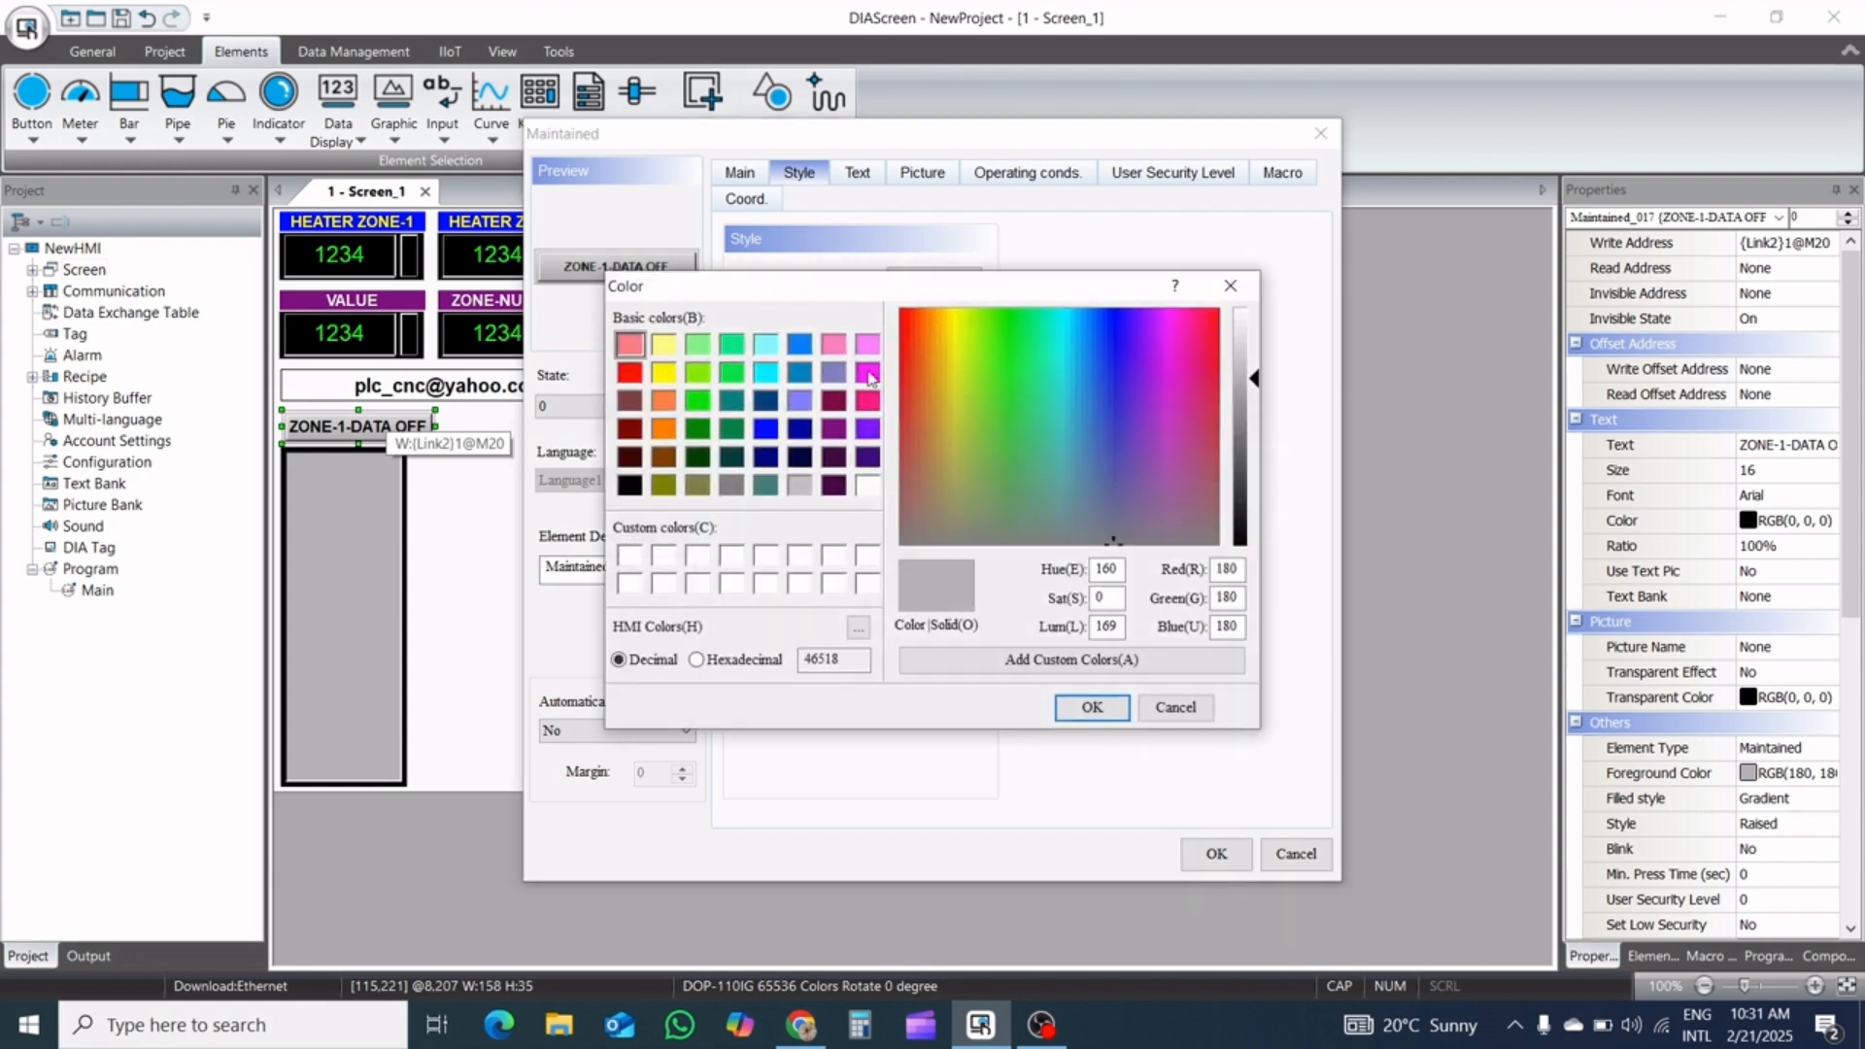
pyautogui.click(664, 429)
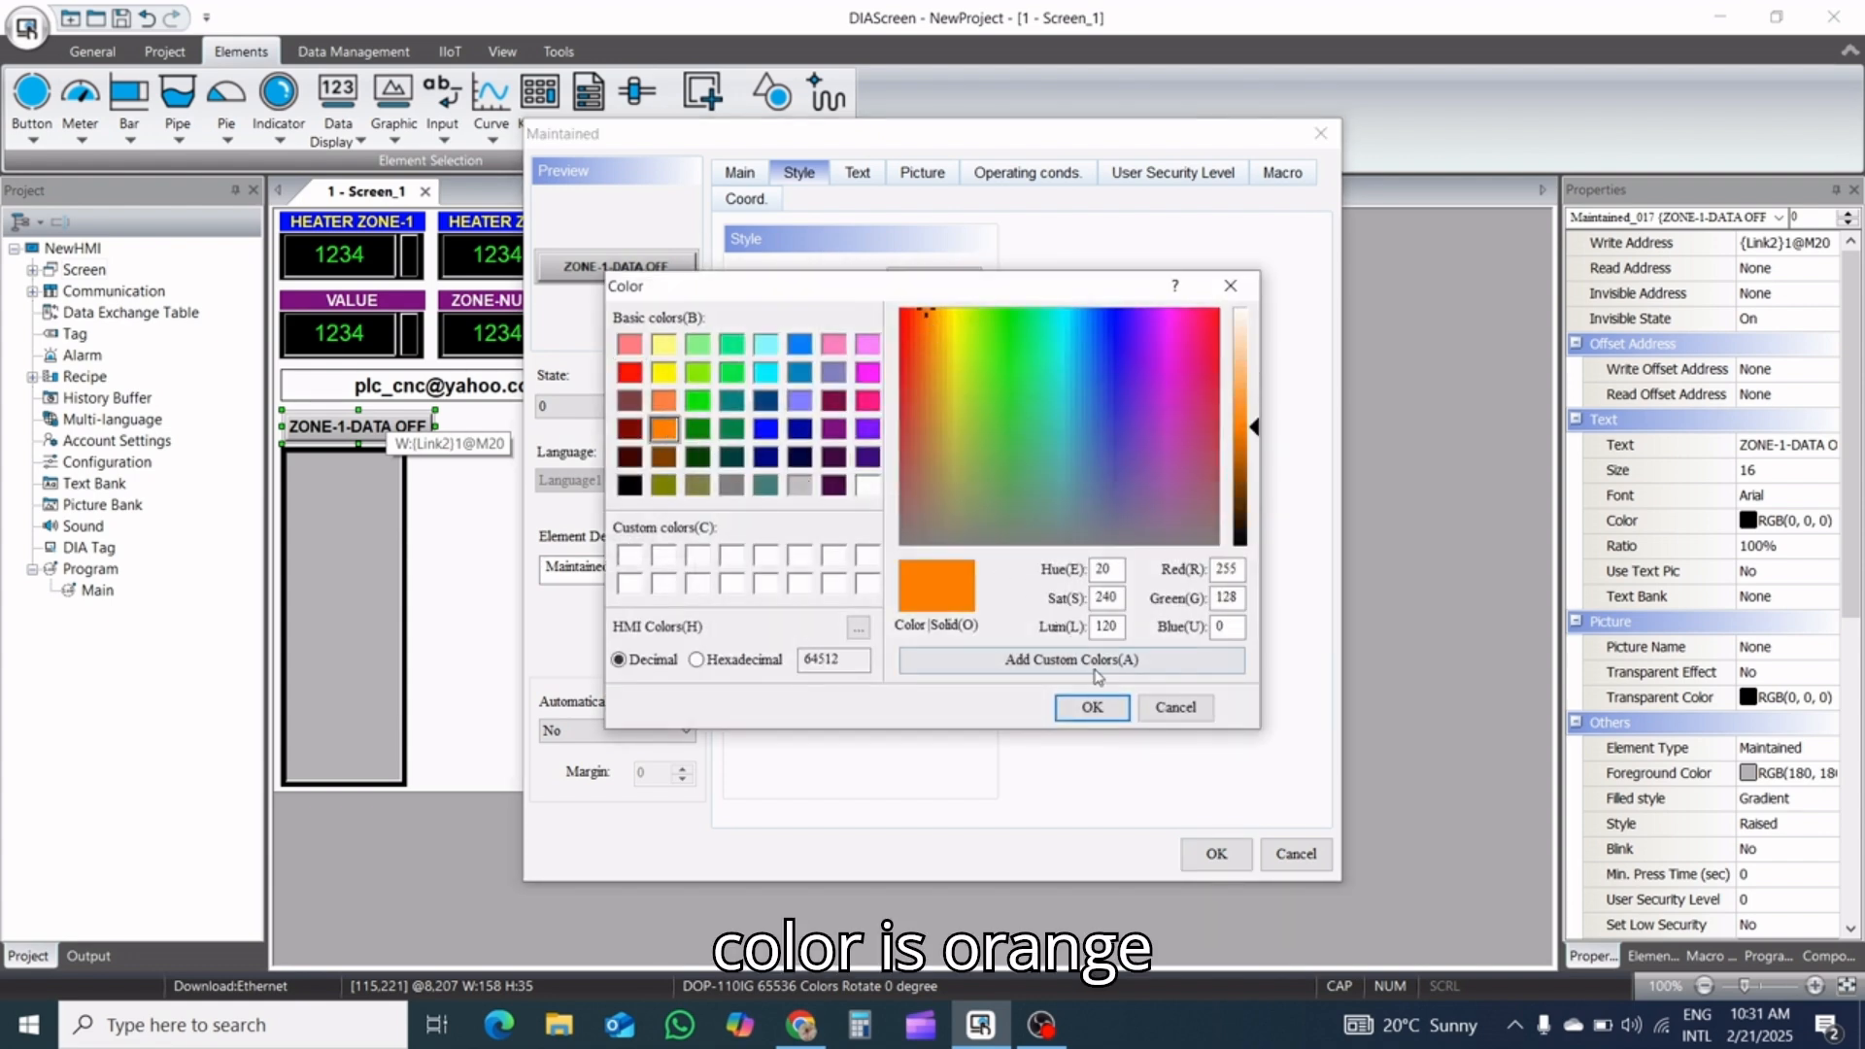
pyautogui.click(1100, 707)
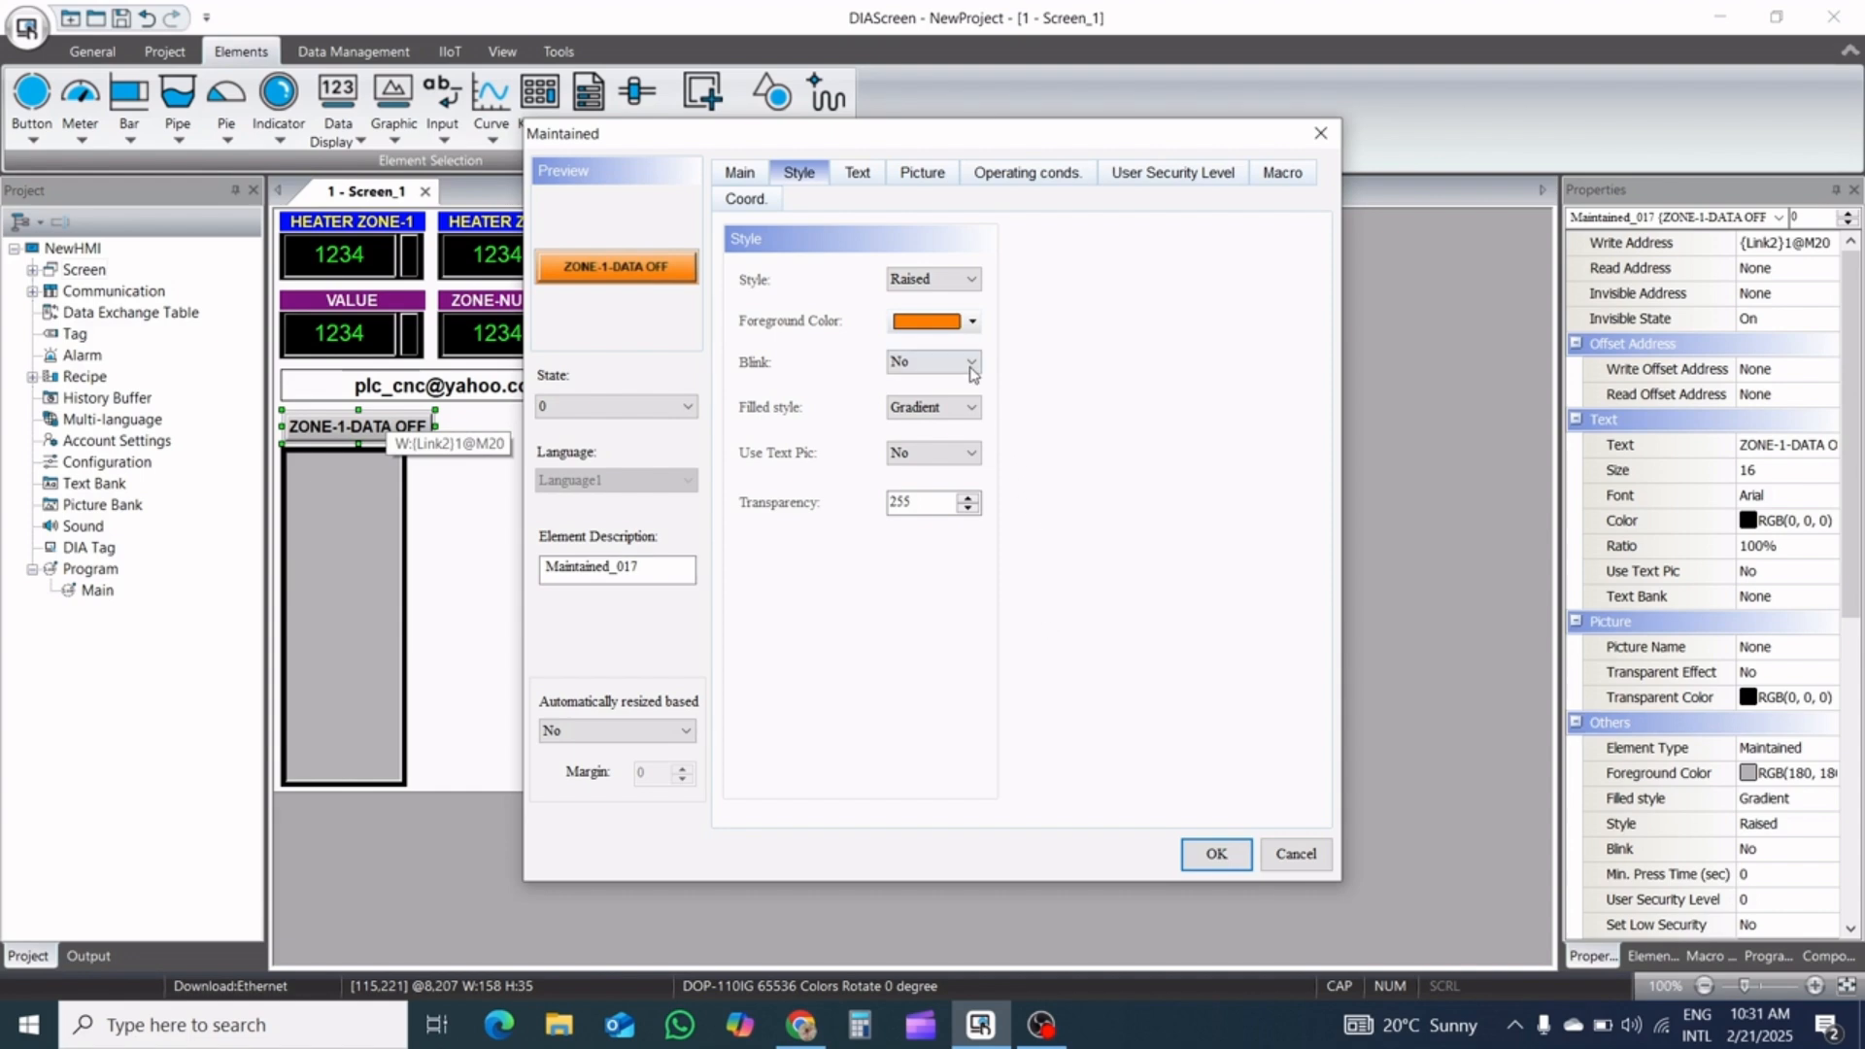
pyautogui.click(964, 410)
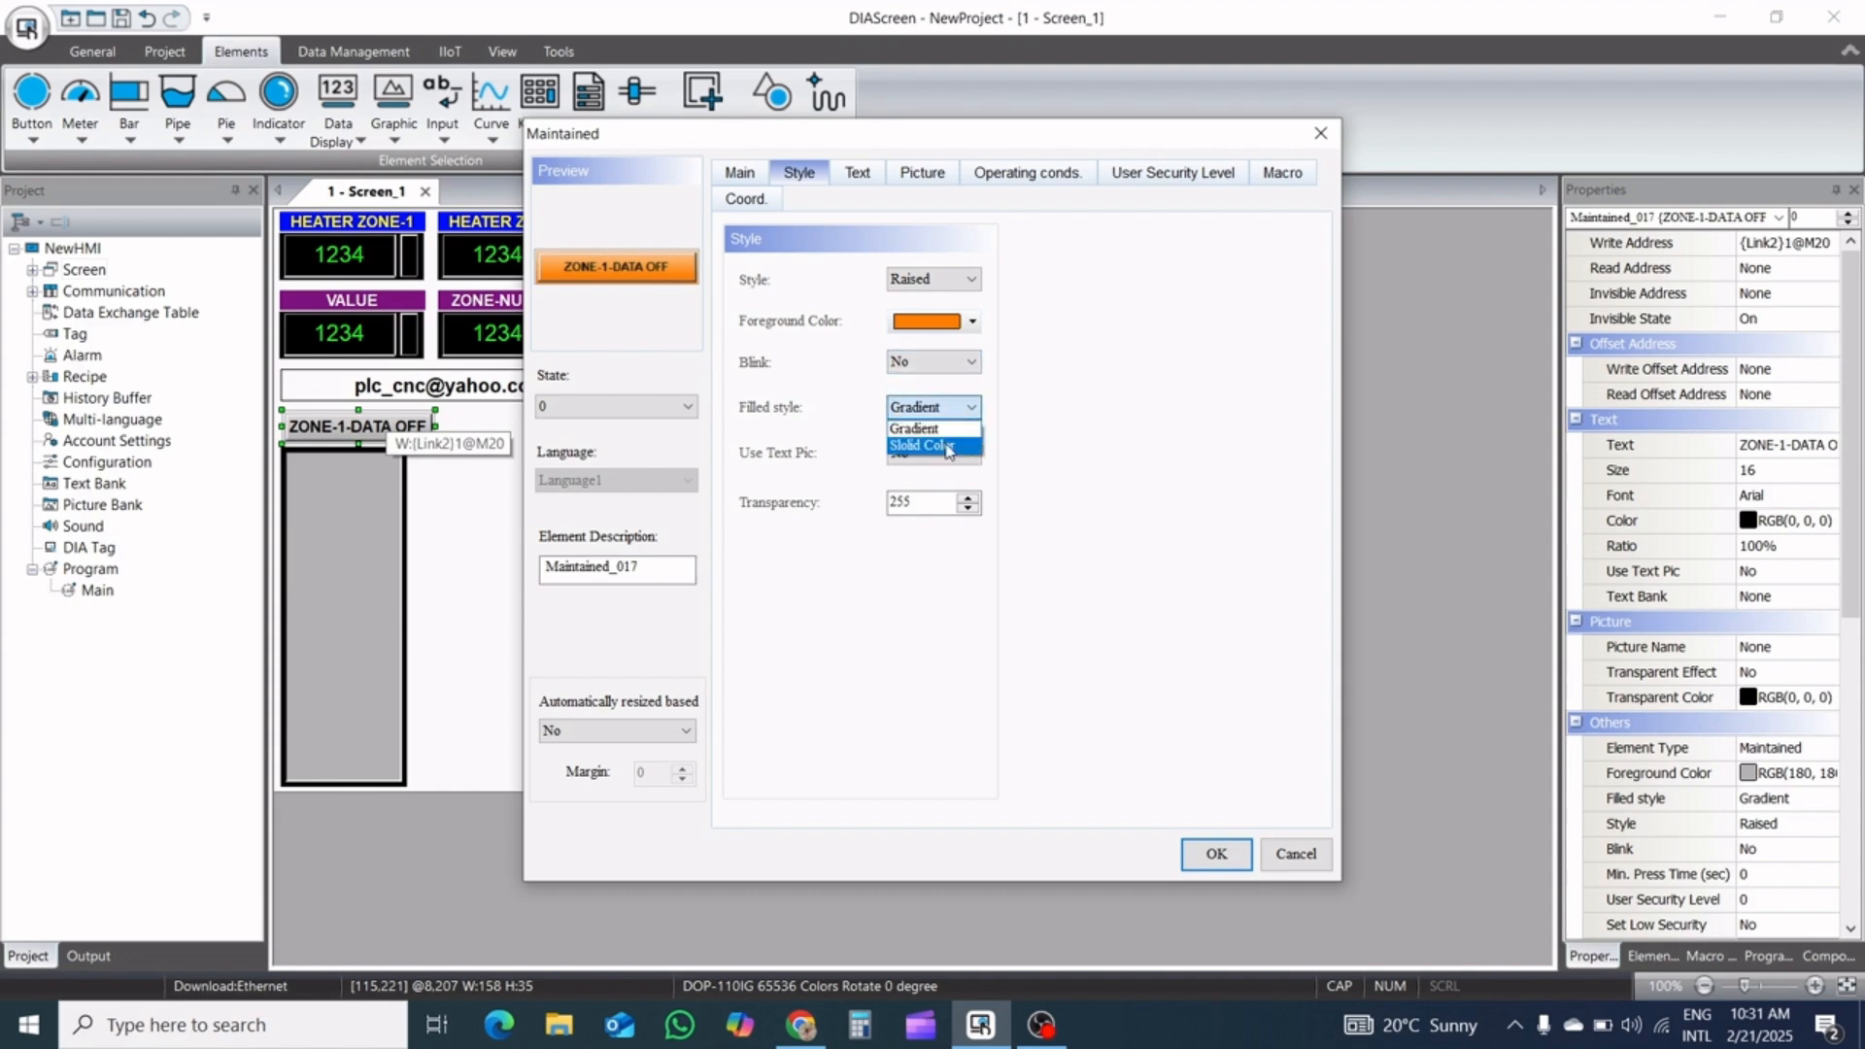
pyautogui.click(947, 447)
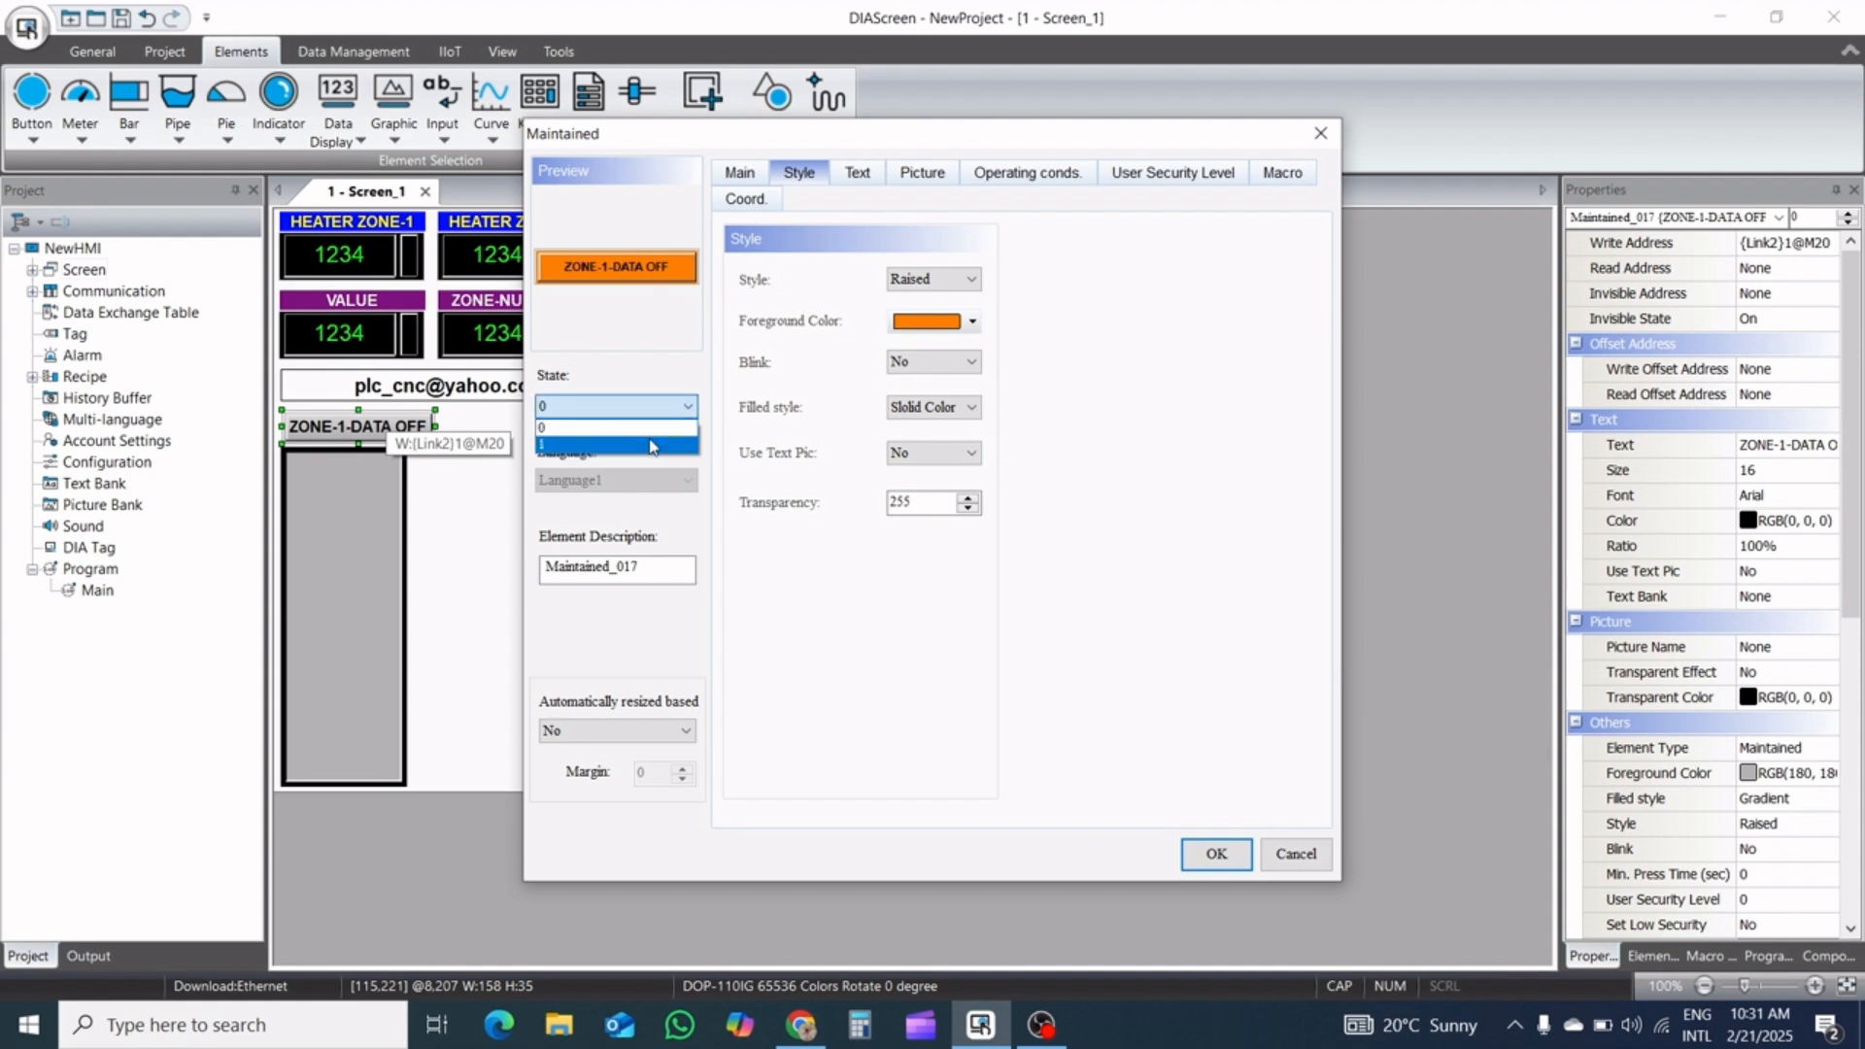
# Set the button's state 1 foreground color to light blue RGB(128, 128, 255) and apply the Maintained settings
pyautogui.click(653, 444)
pyautogui.click(971, 324)
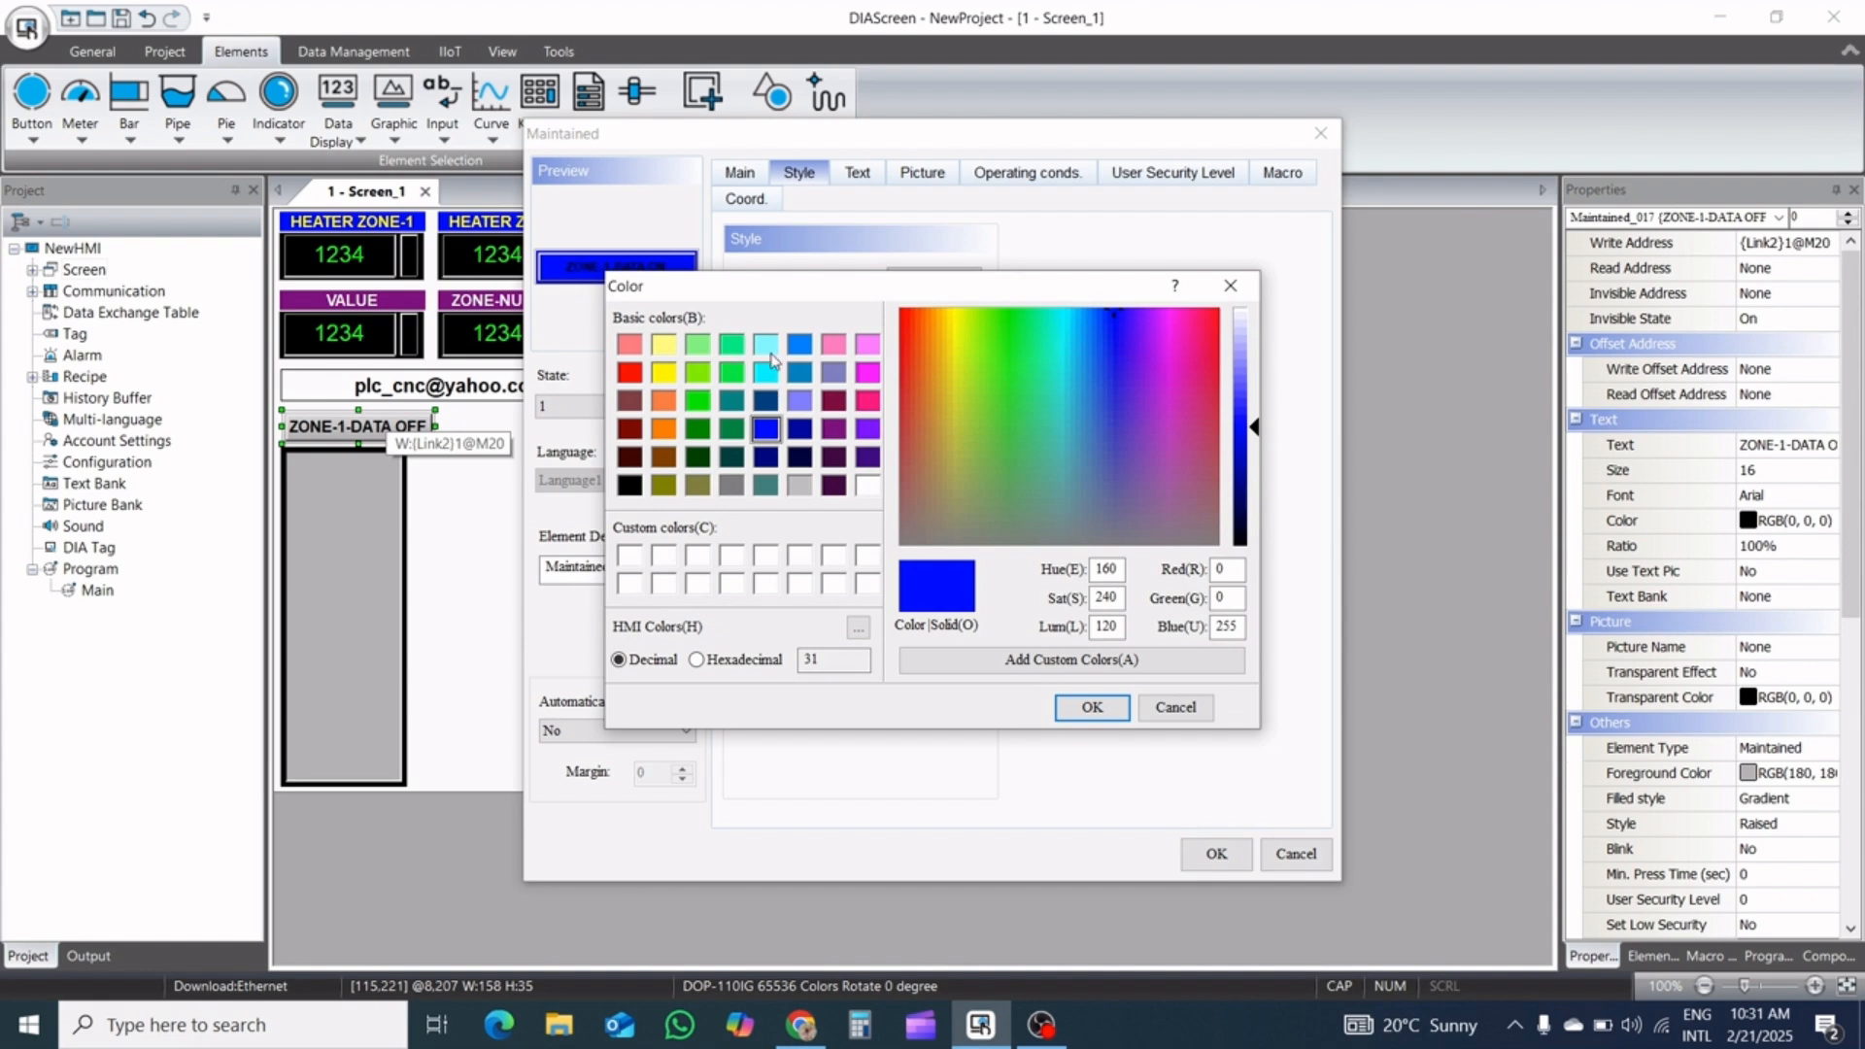
pyautogui.click(799, 401)
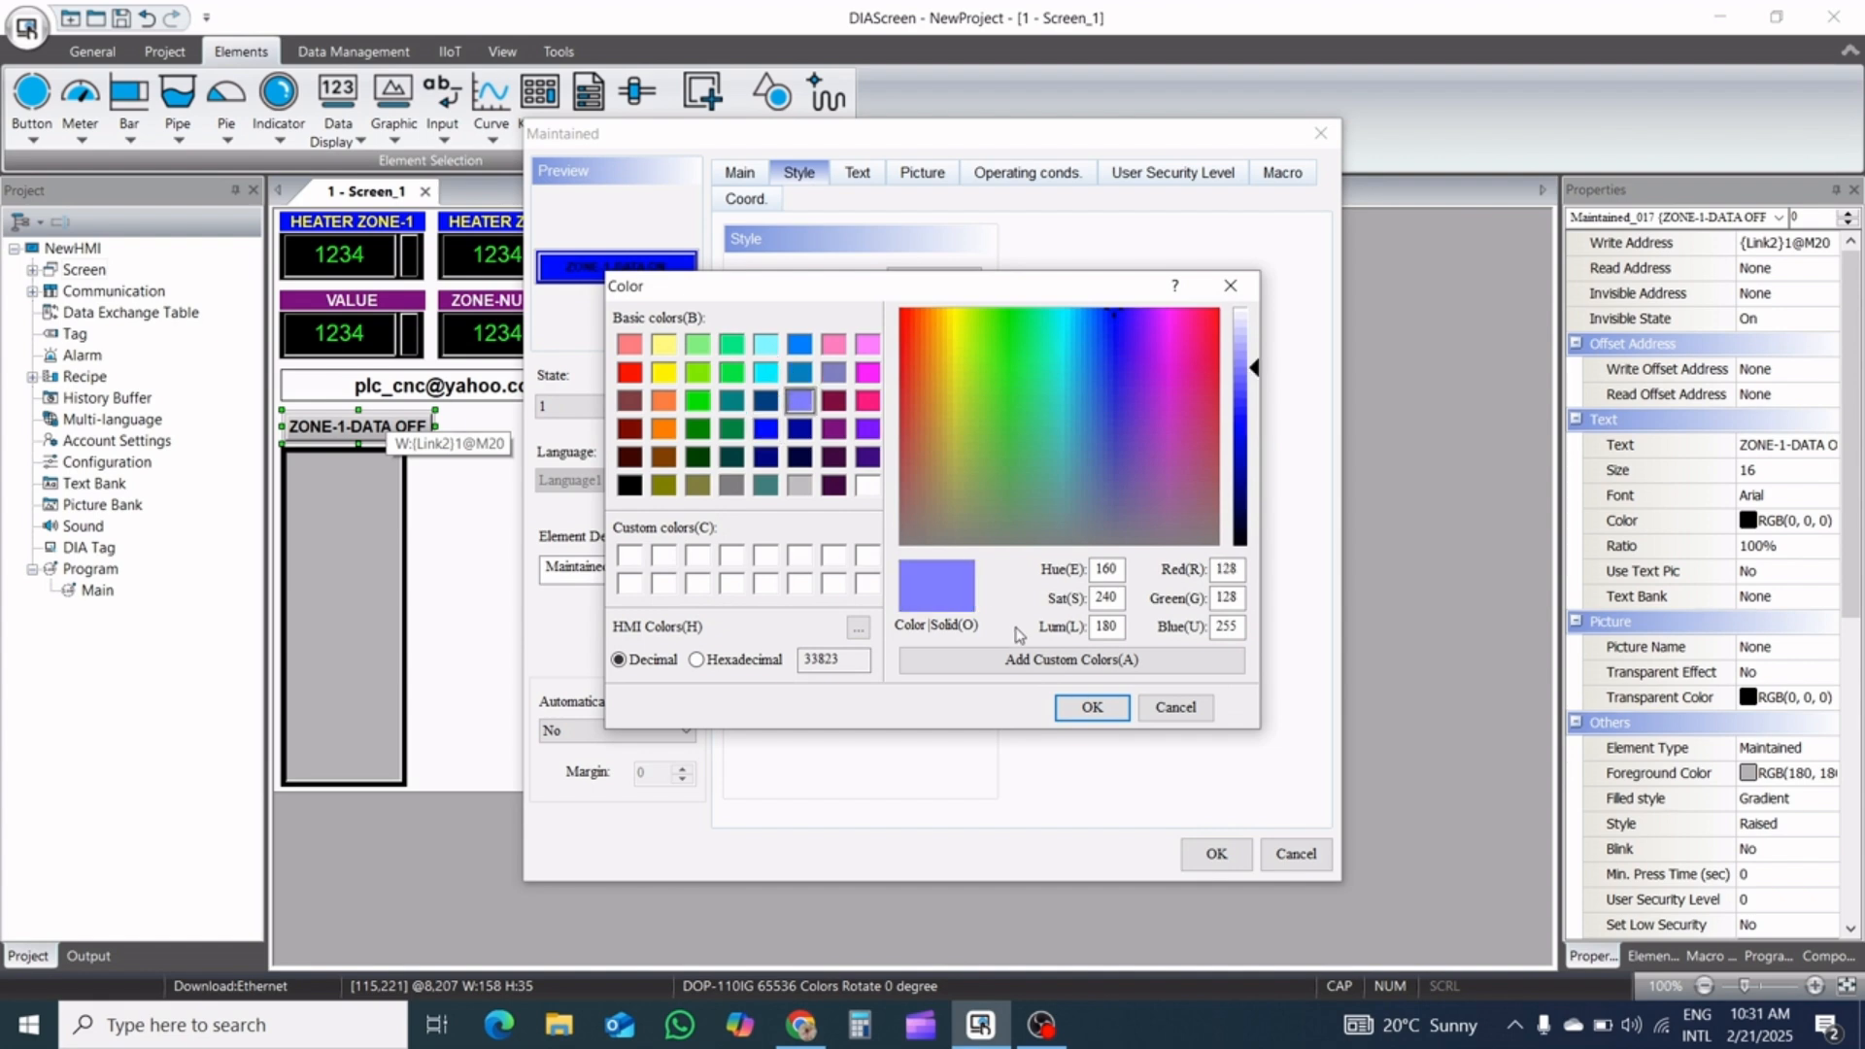
pyautogui.click(1089, 707)
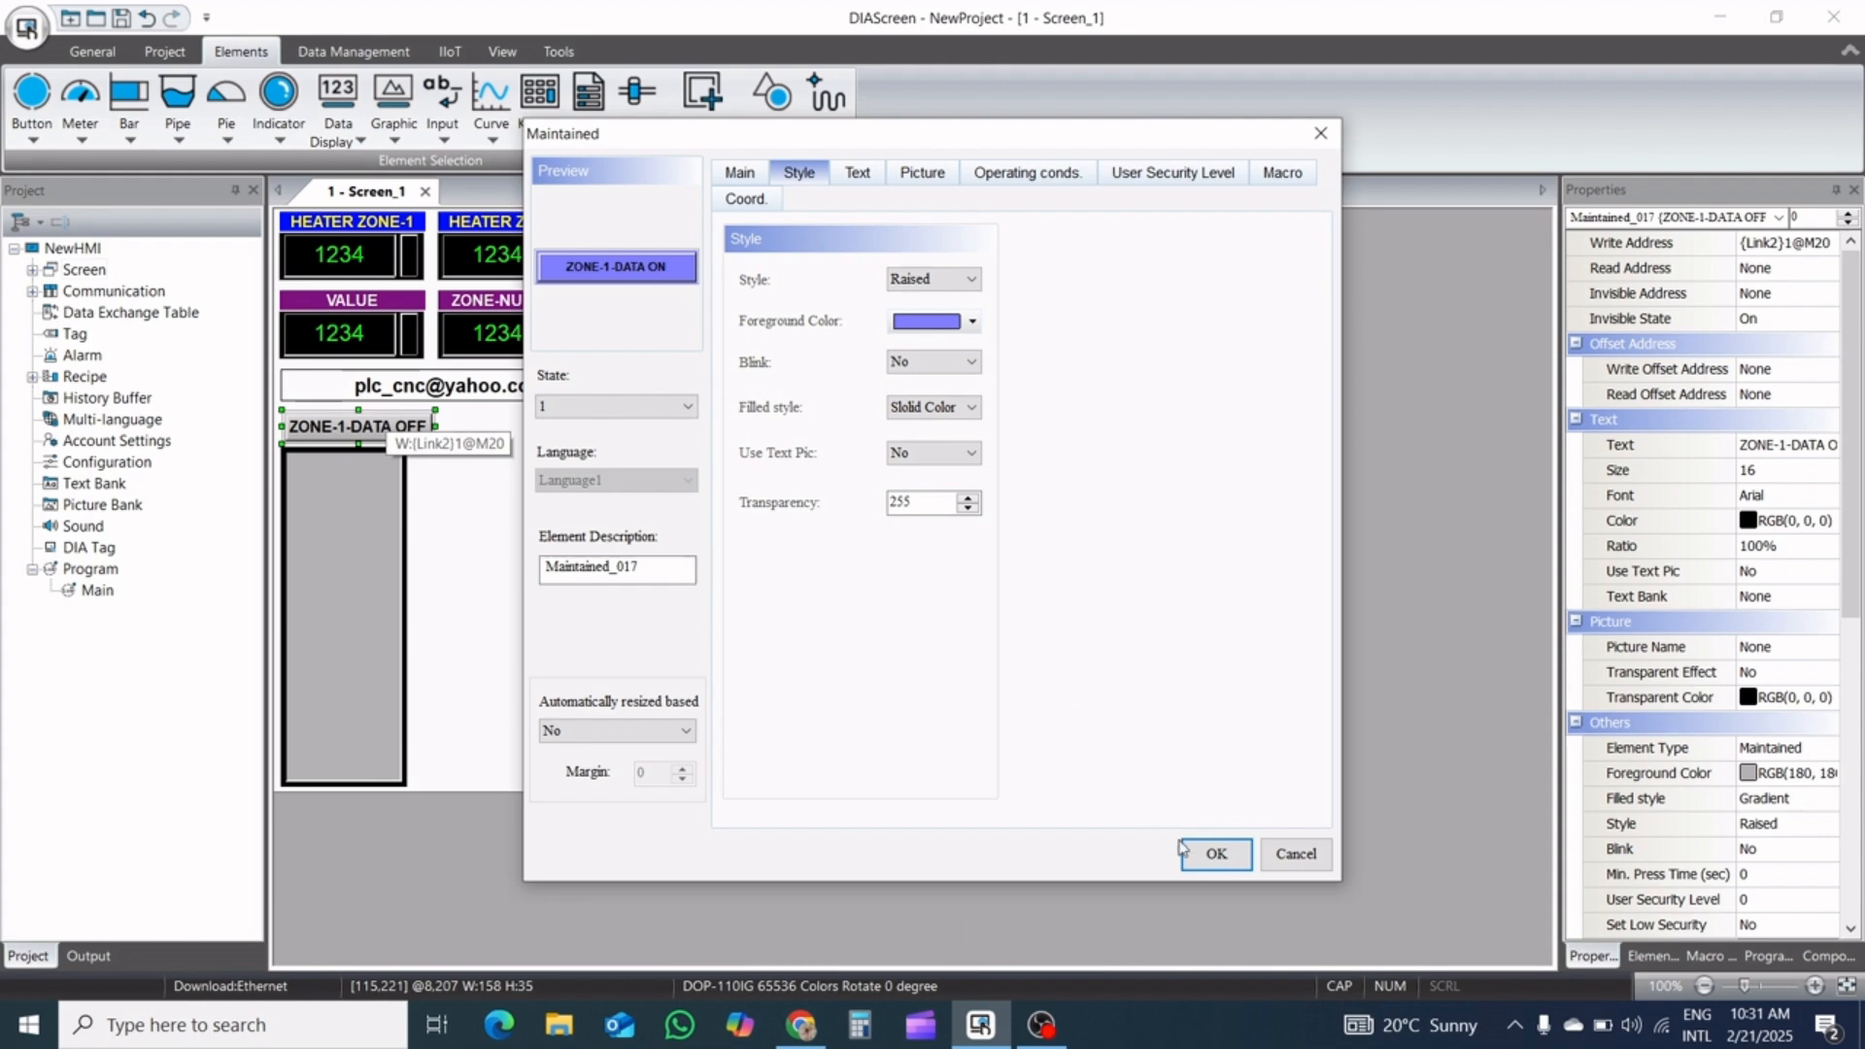
pyautogui.click(1214, 853)
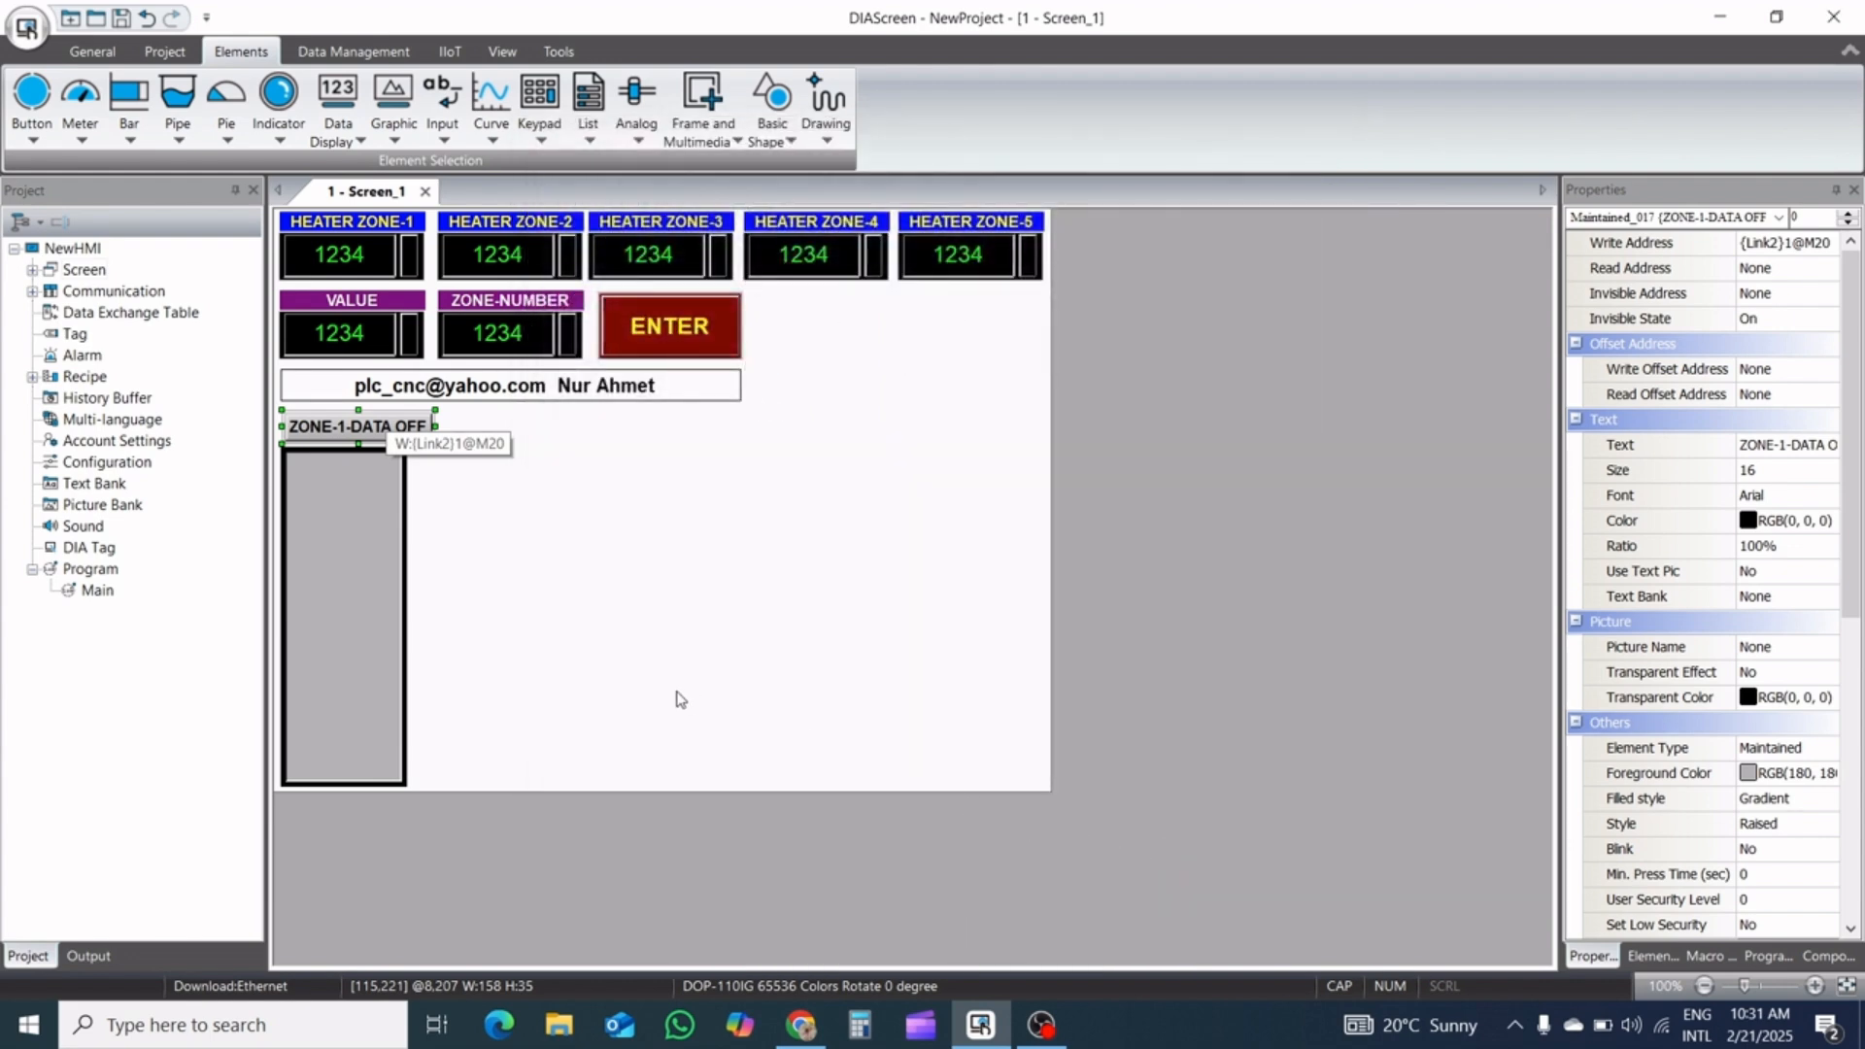
# Set the width of the ZONE-1-DATA OFF button to 130
pyautogui.moveTo(1851, 485); pyautogui.dragTo(1862, 822)
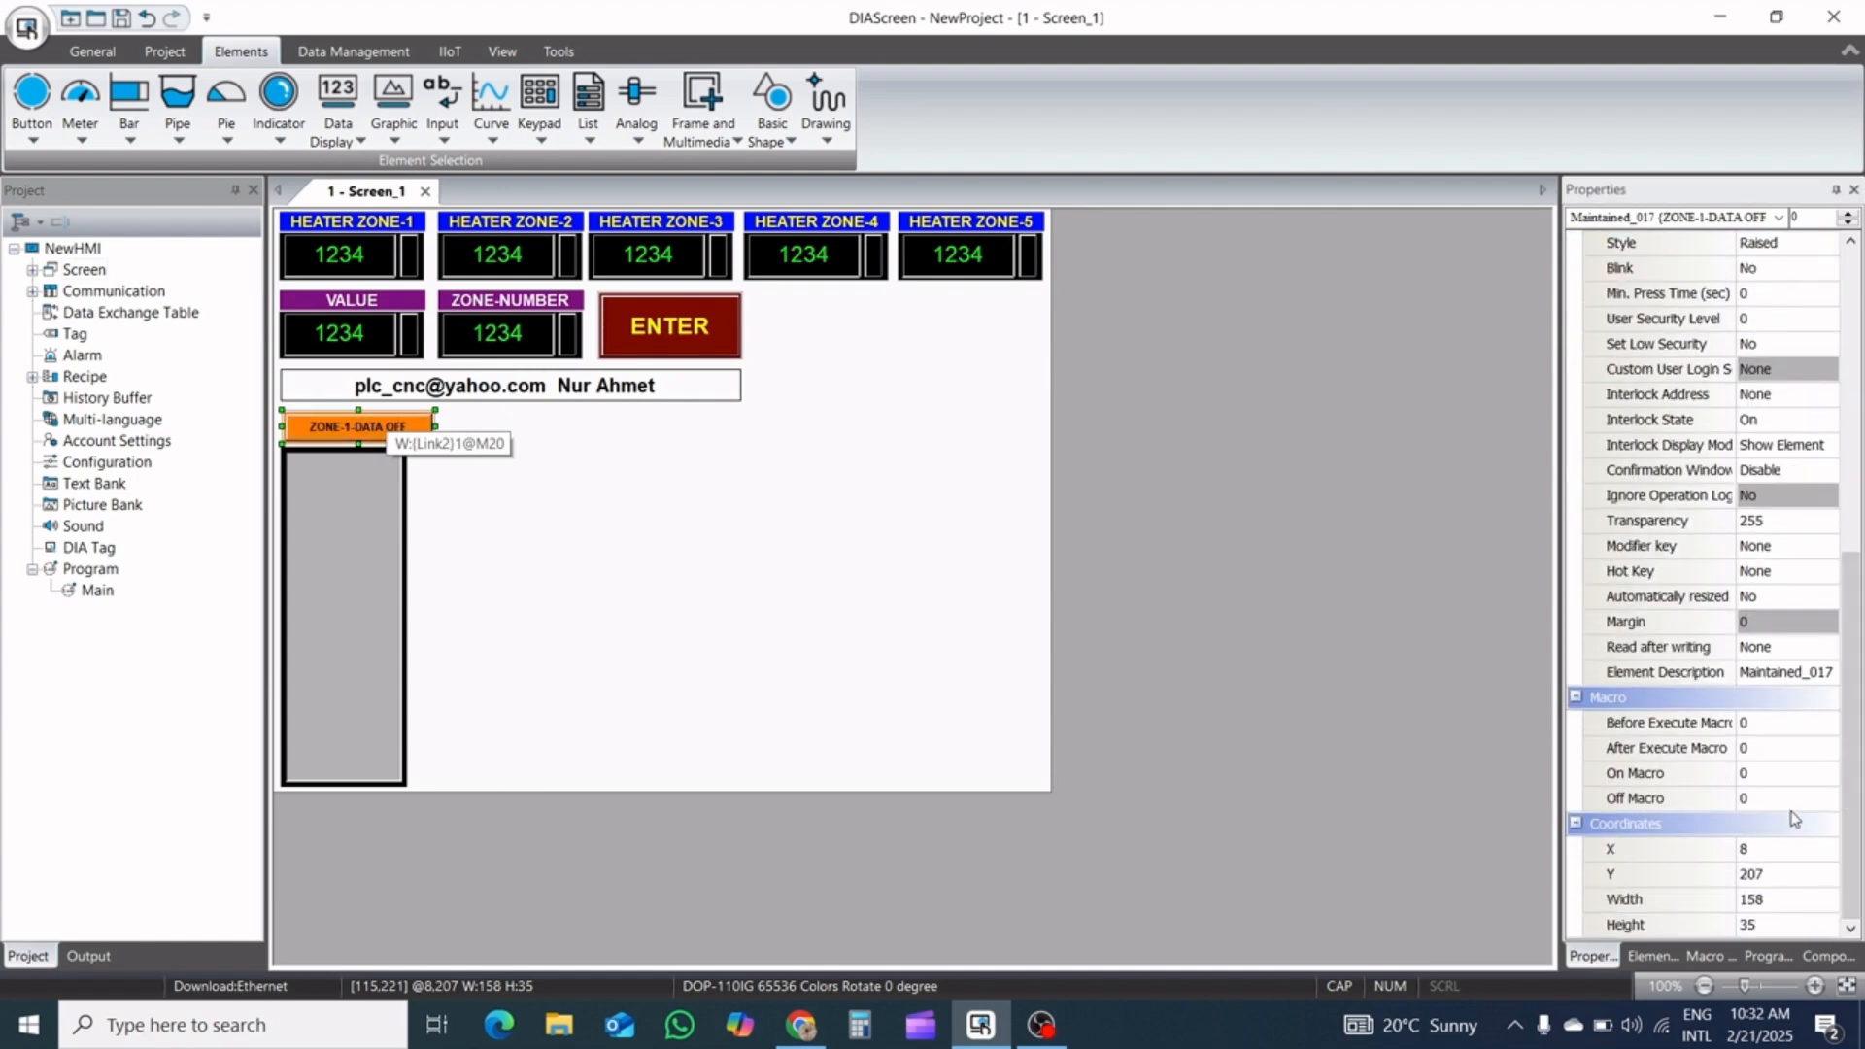
pyautogui.click(1796, 899)
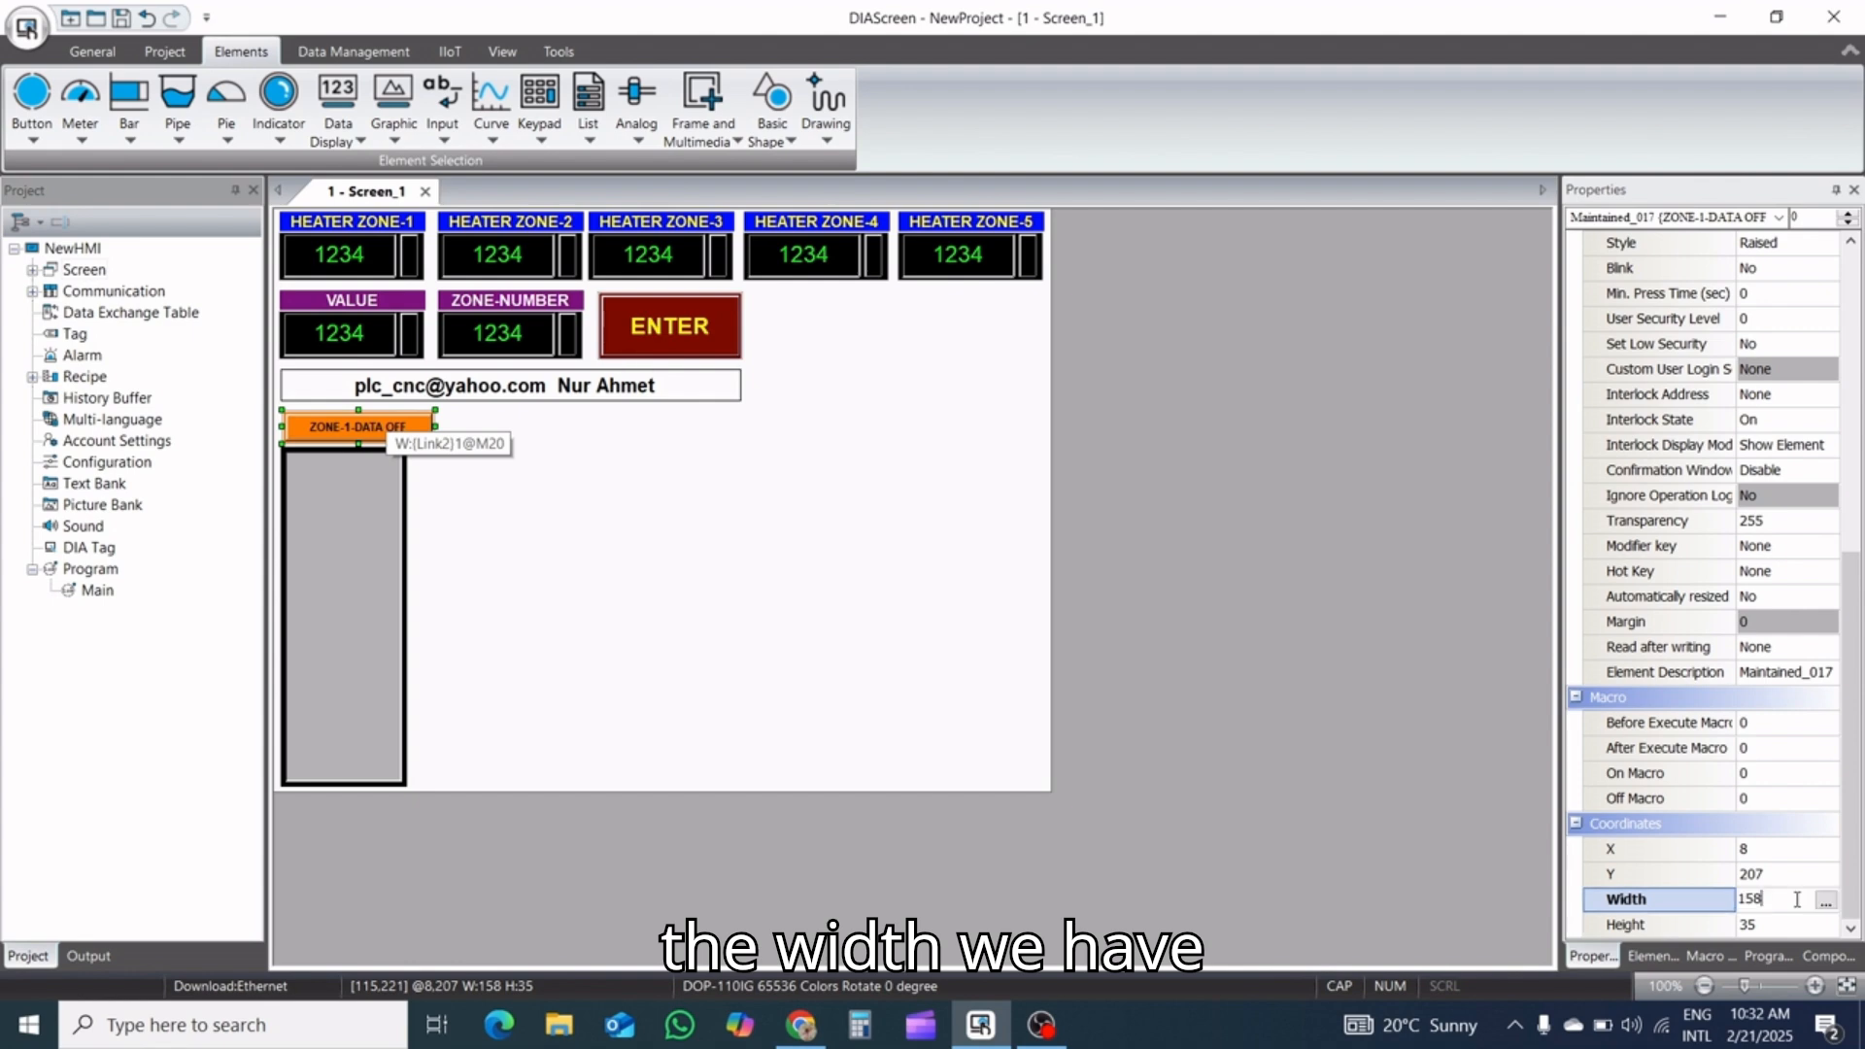
pyautogui.press('BackSpace')
pyautogui.press('BackSpace')
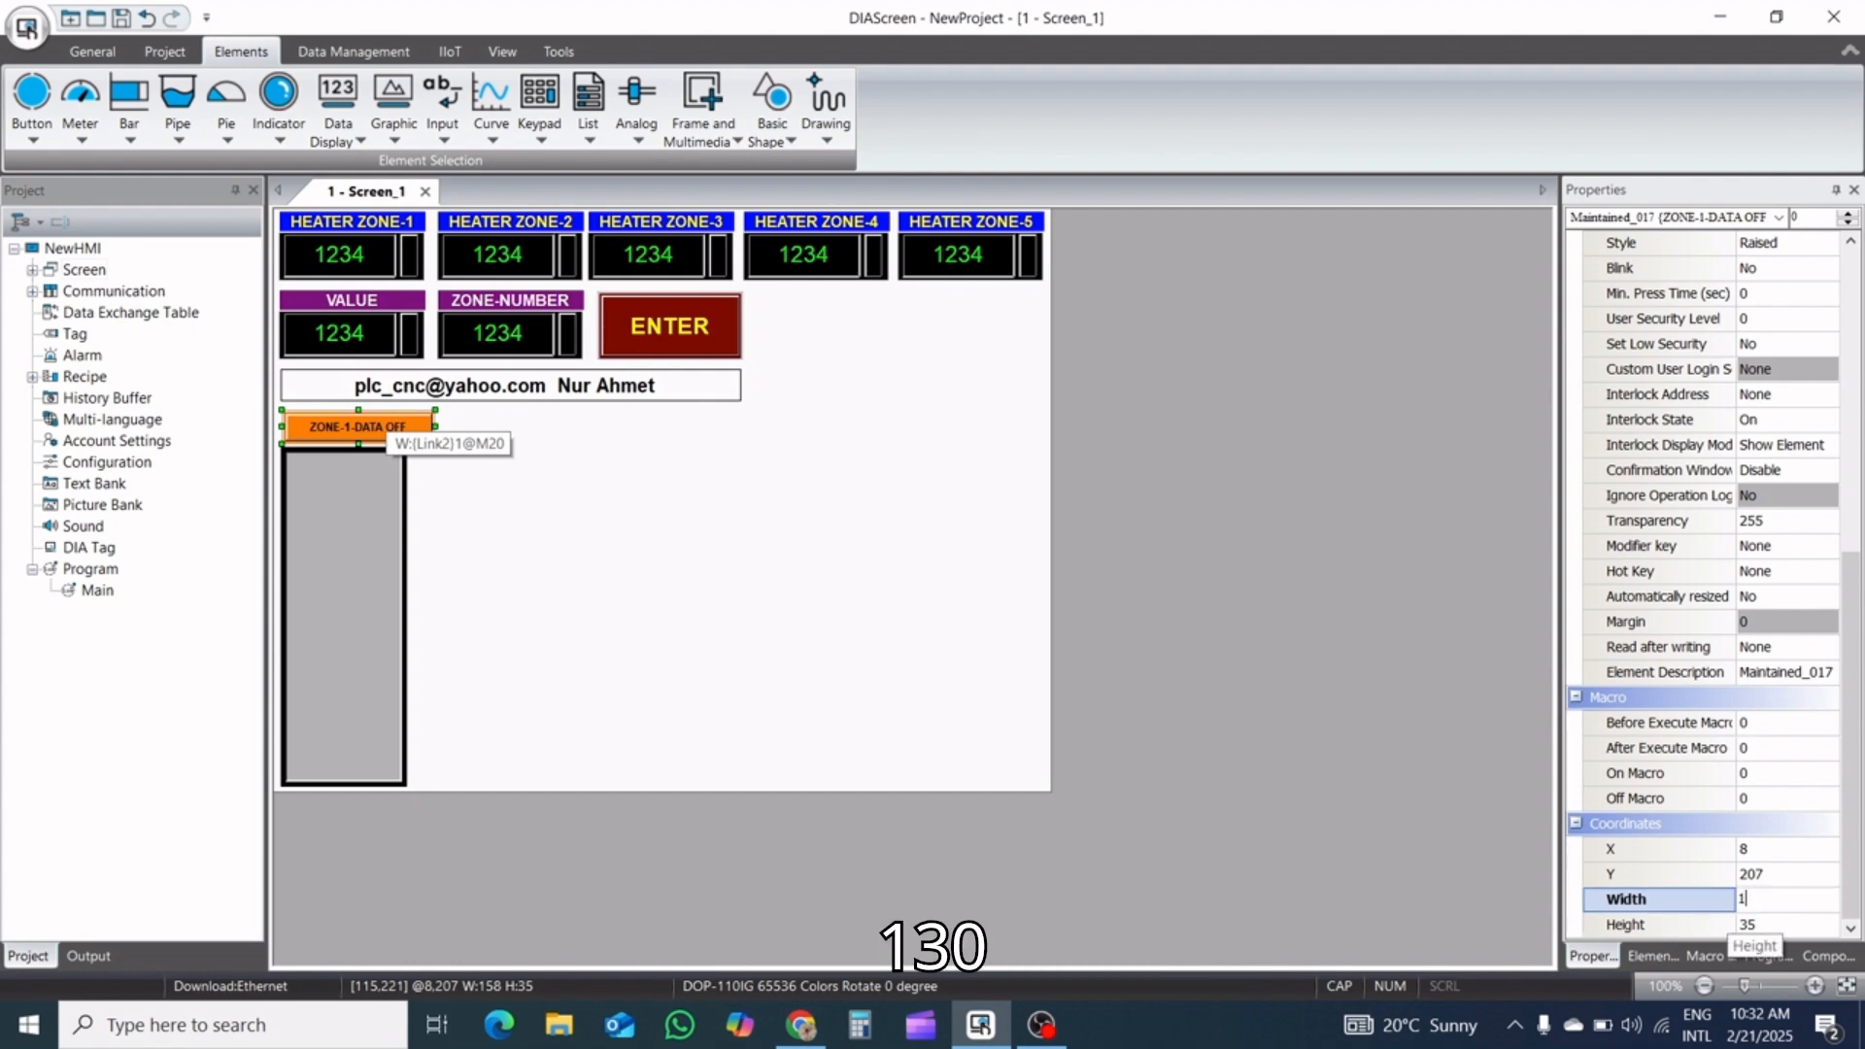
pyautogui.write('30')
pyautogui.press('Return')
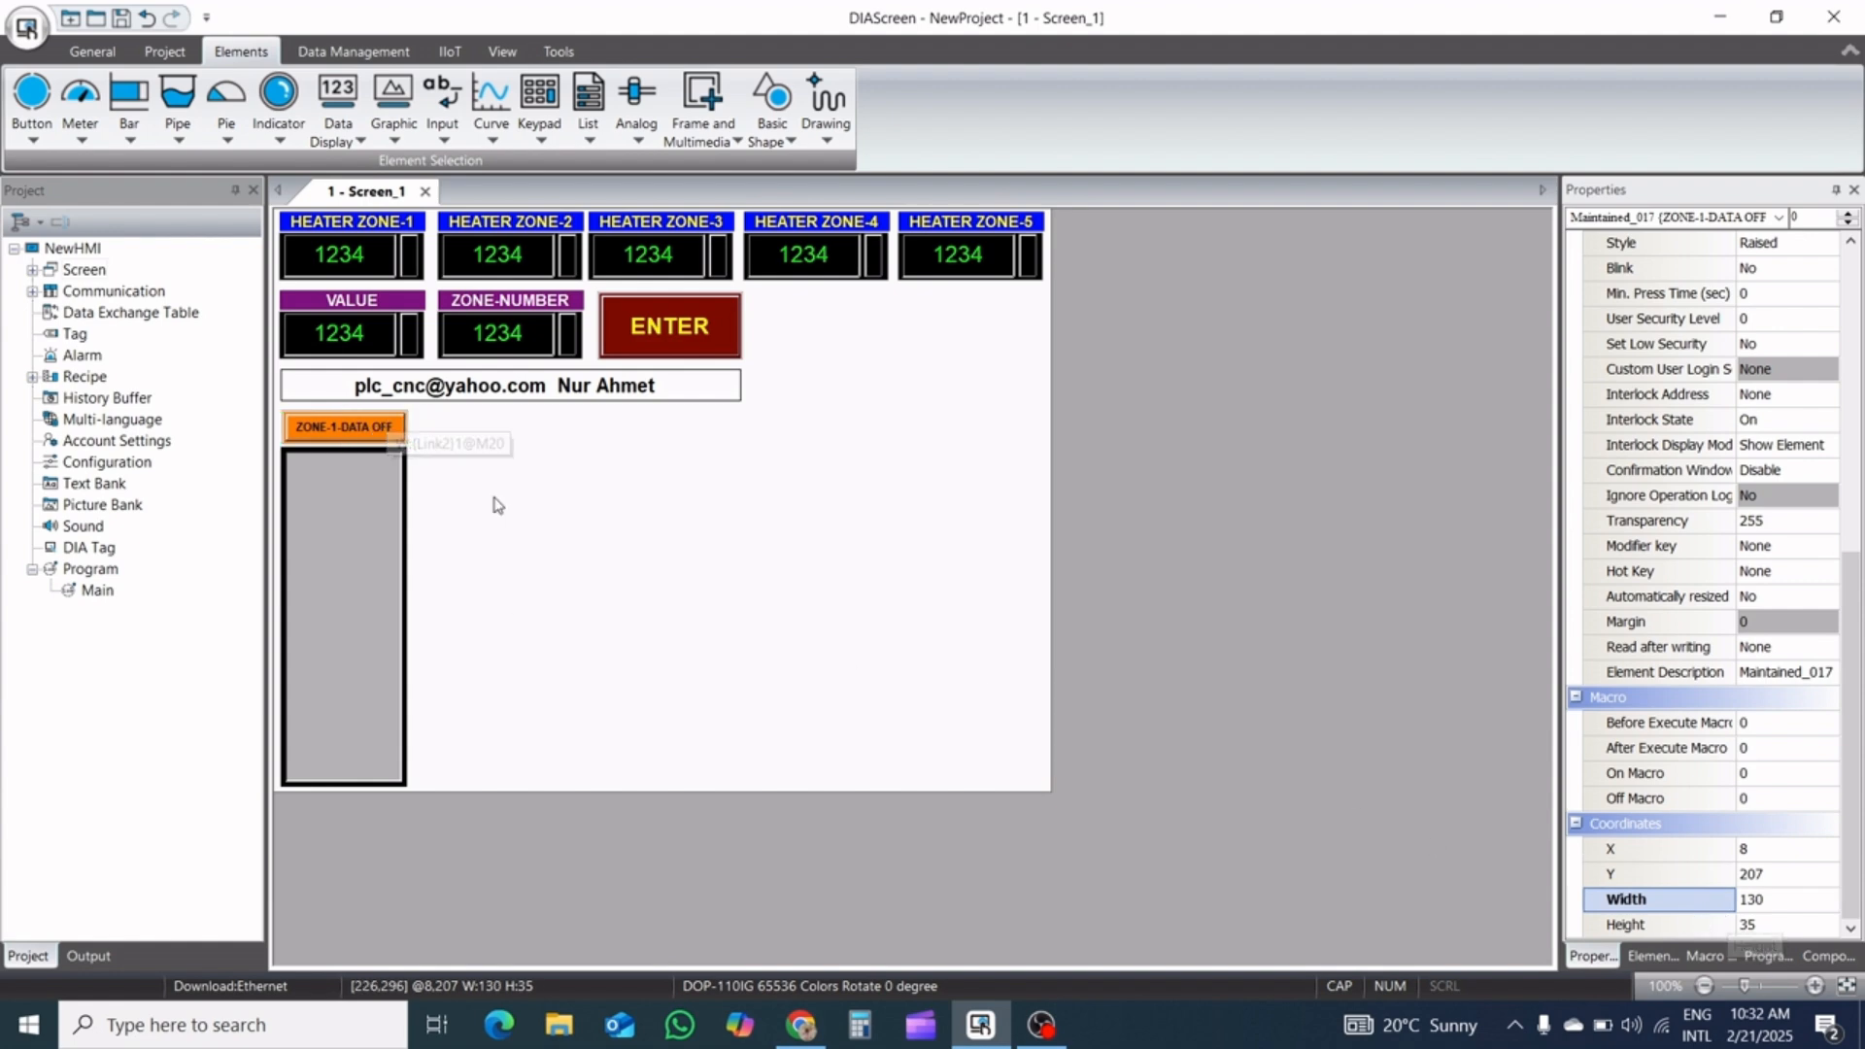
pyautogui.click(281, 456)
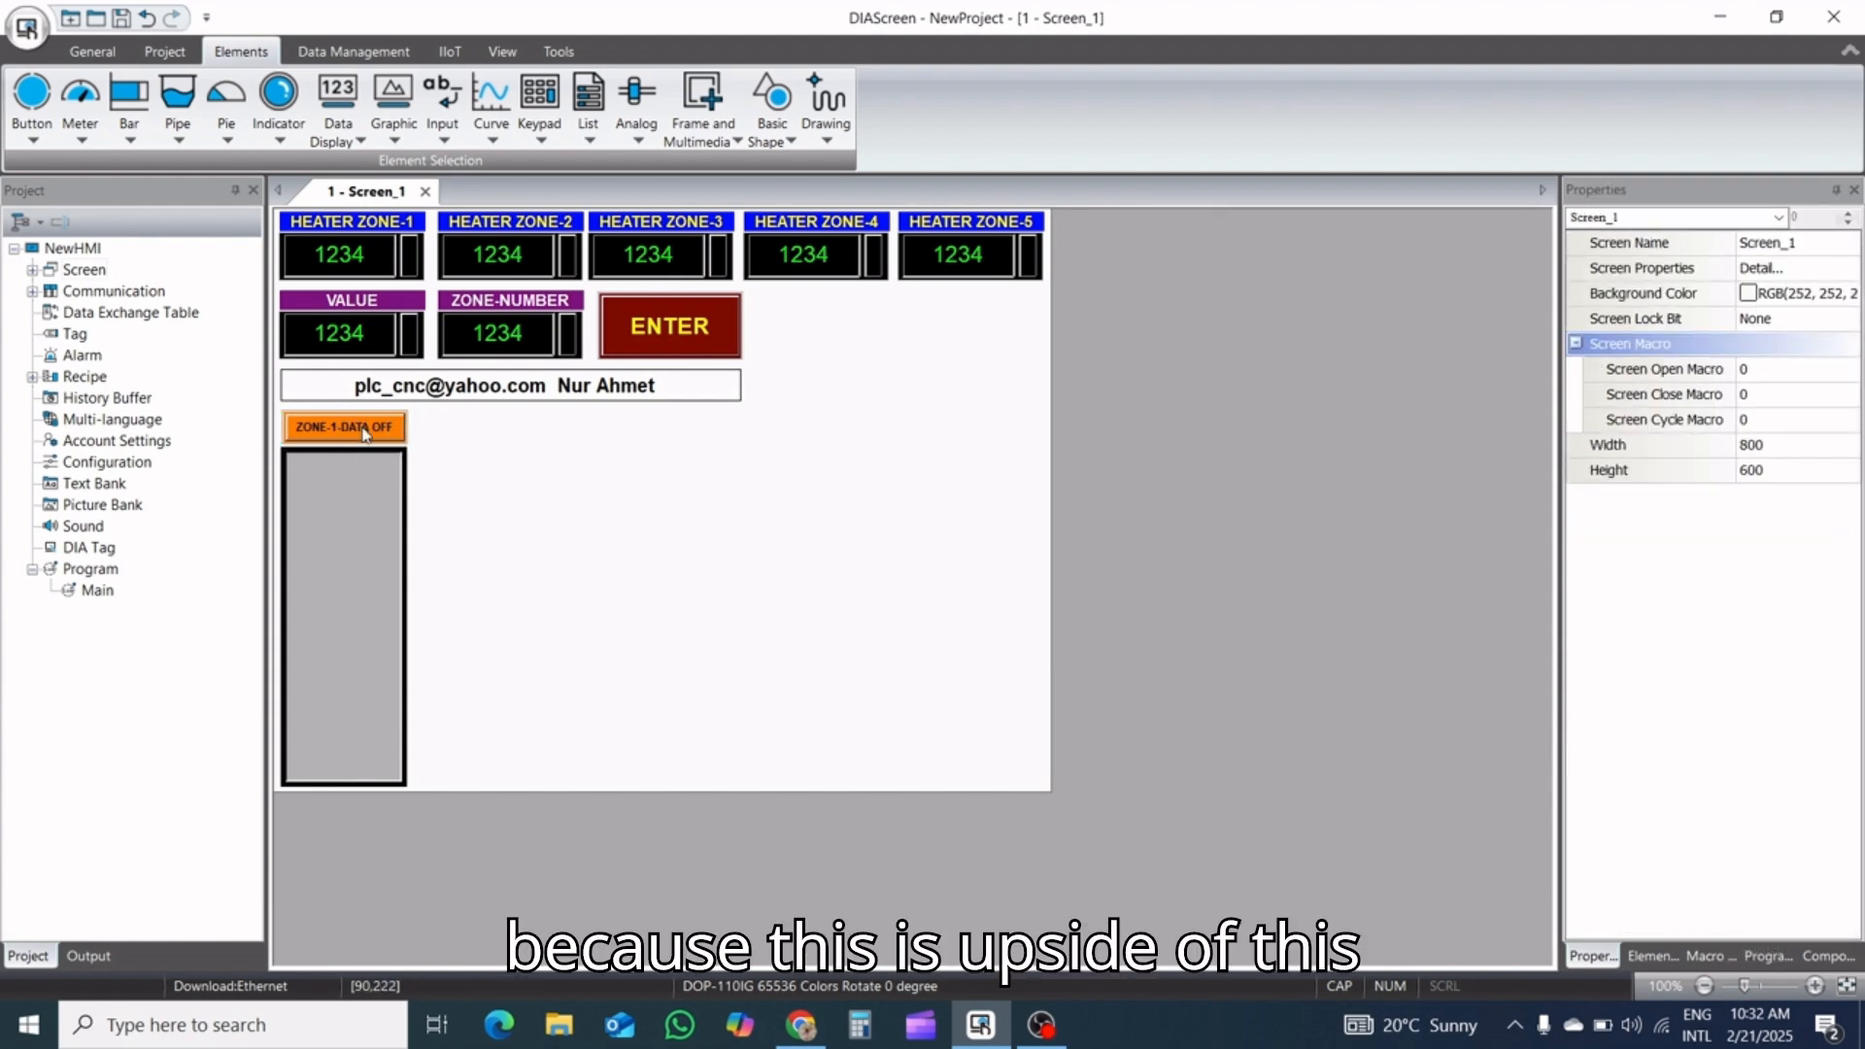
pyautogui.click(360, 500)
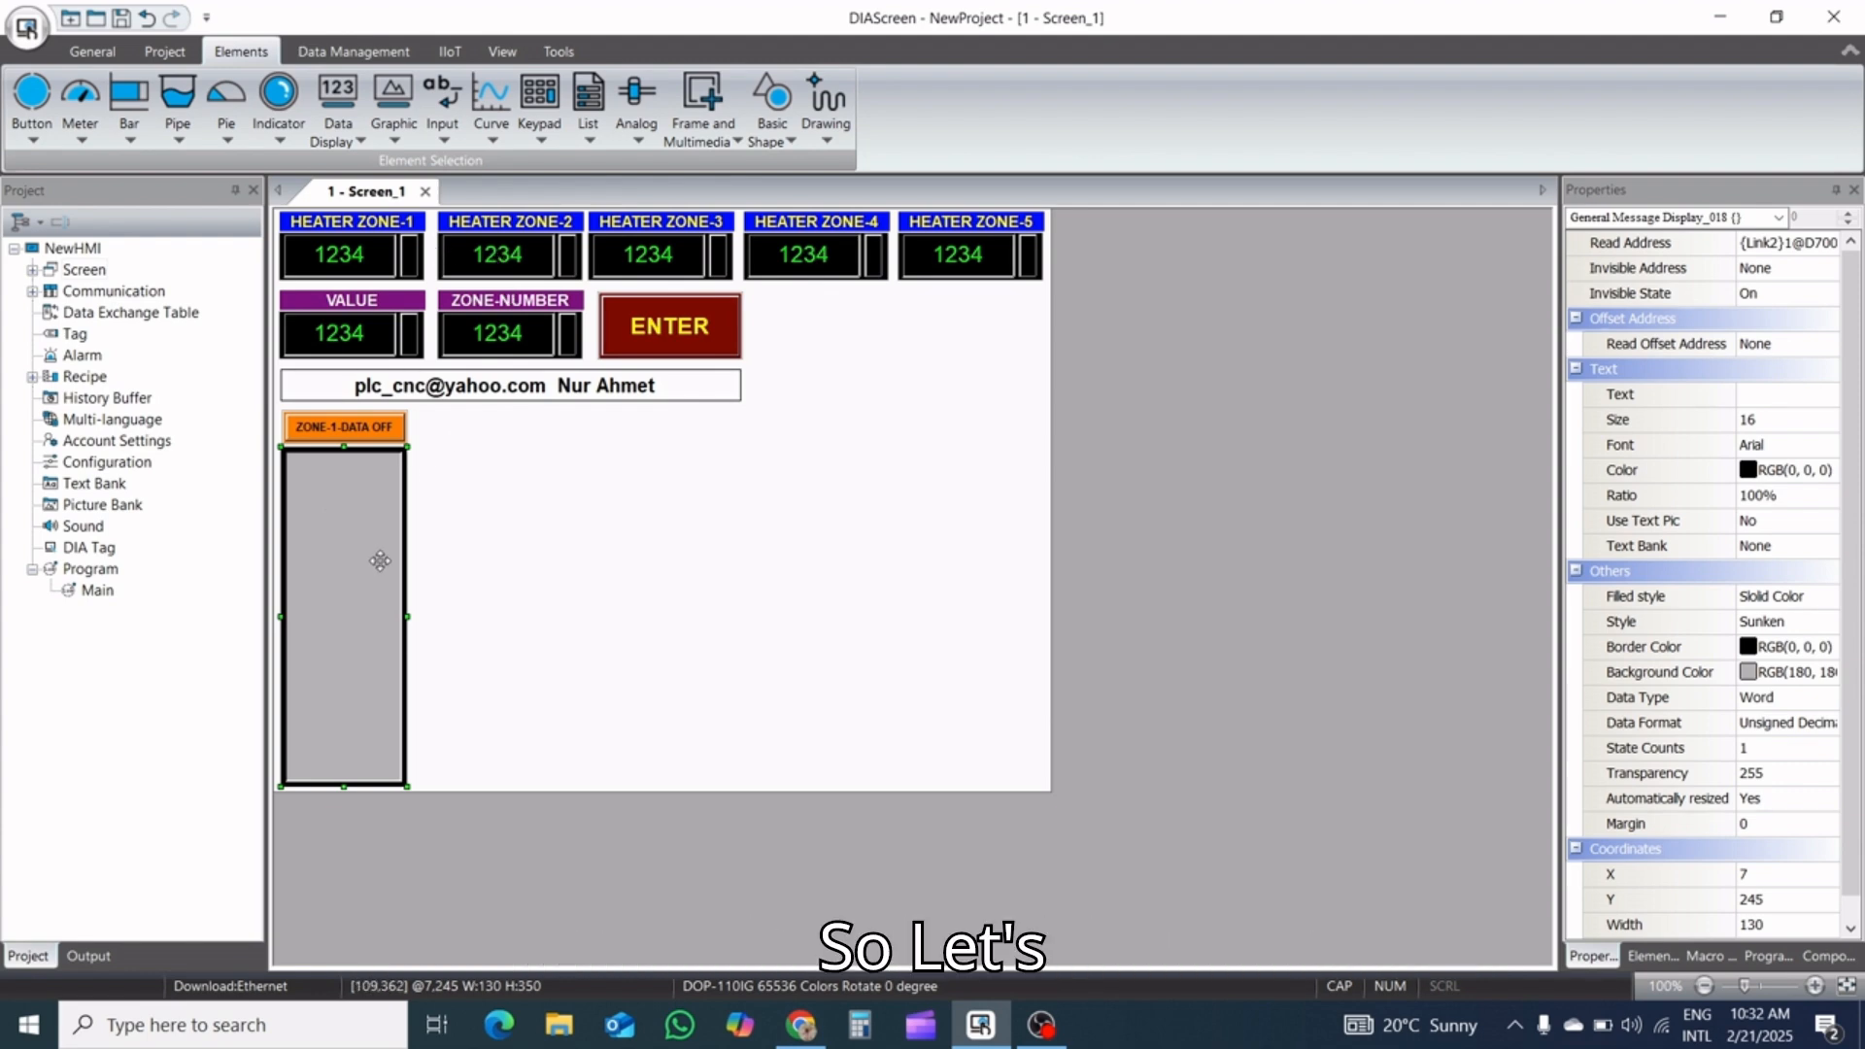
pyautogui.click(412, 543)
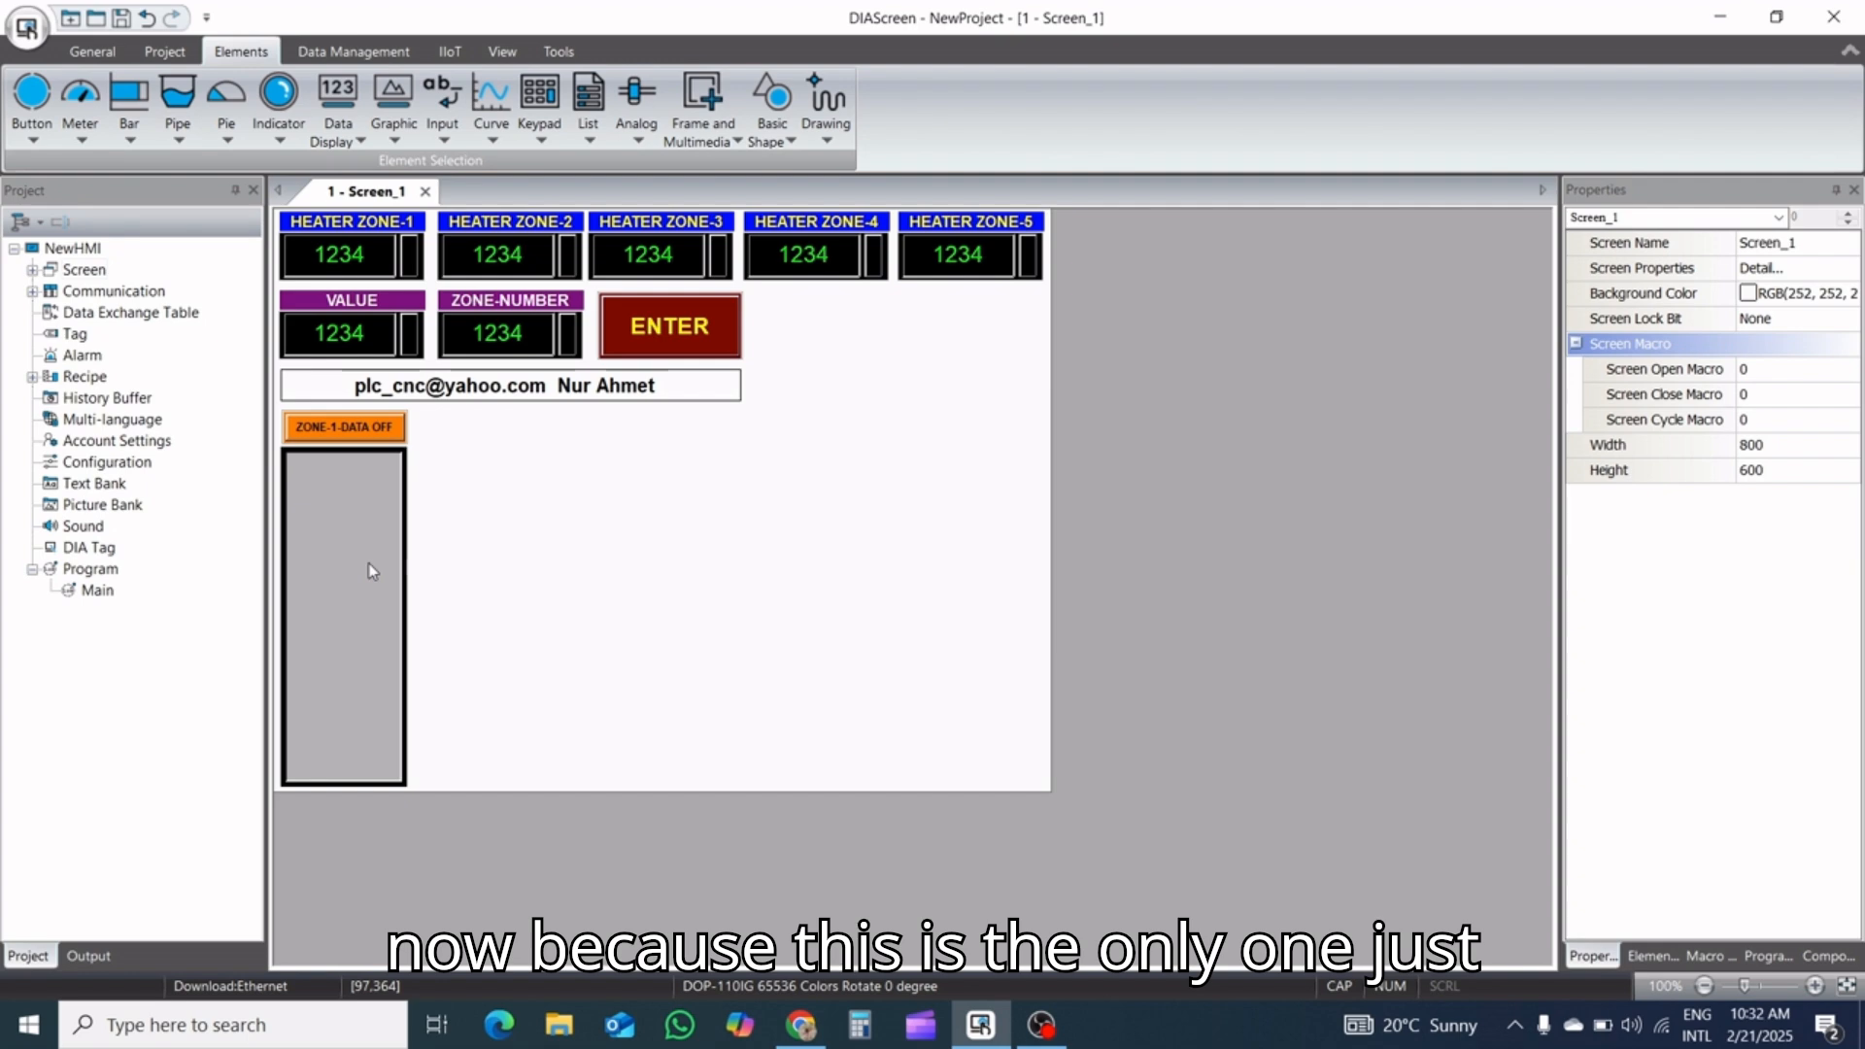
# Place a new Maintained button in the empty screen area beside the gray message display
pyautogui.click(44, 142)
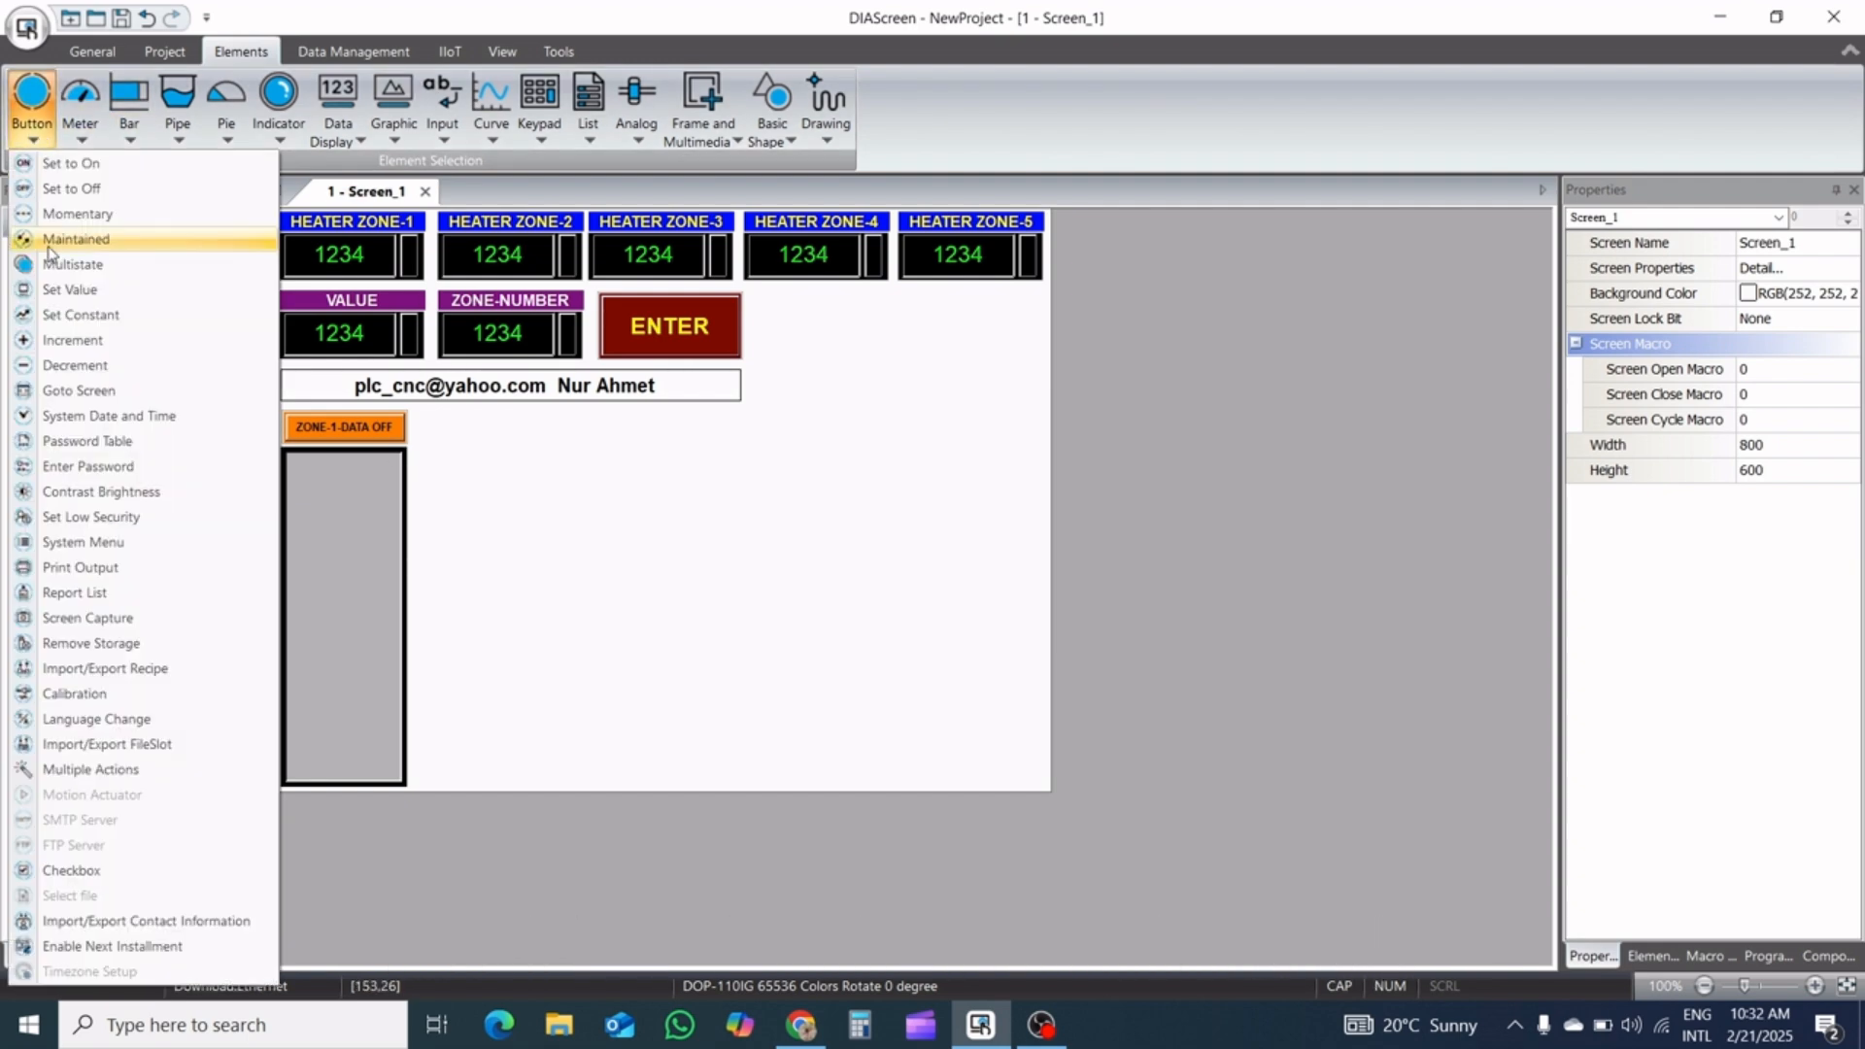
pyautogui.click(98, 239)
pyautogui.click(486, 466)
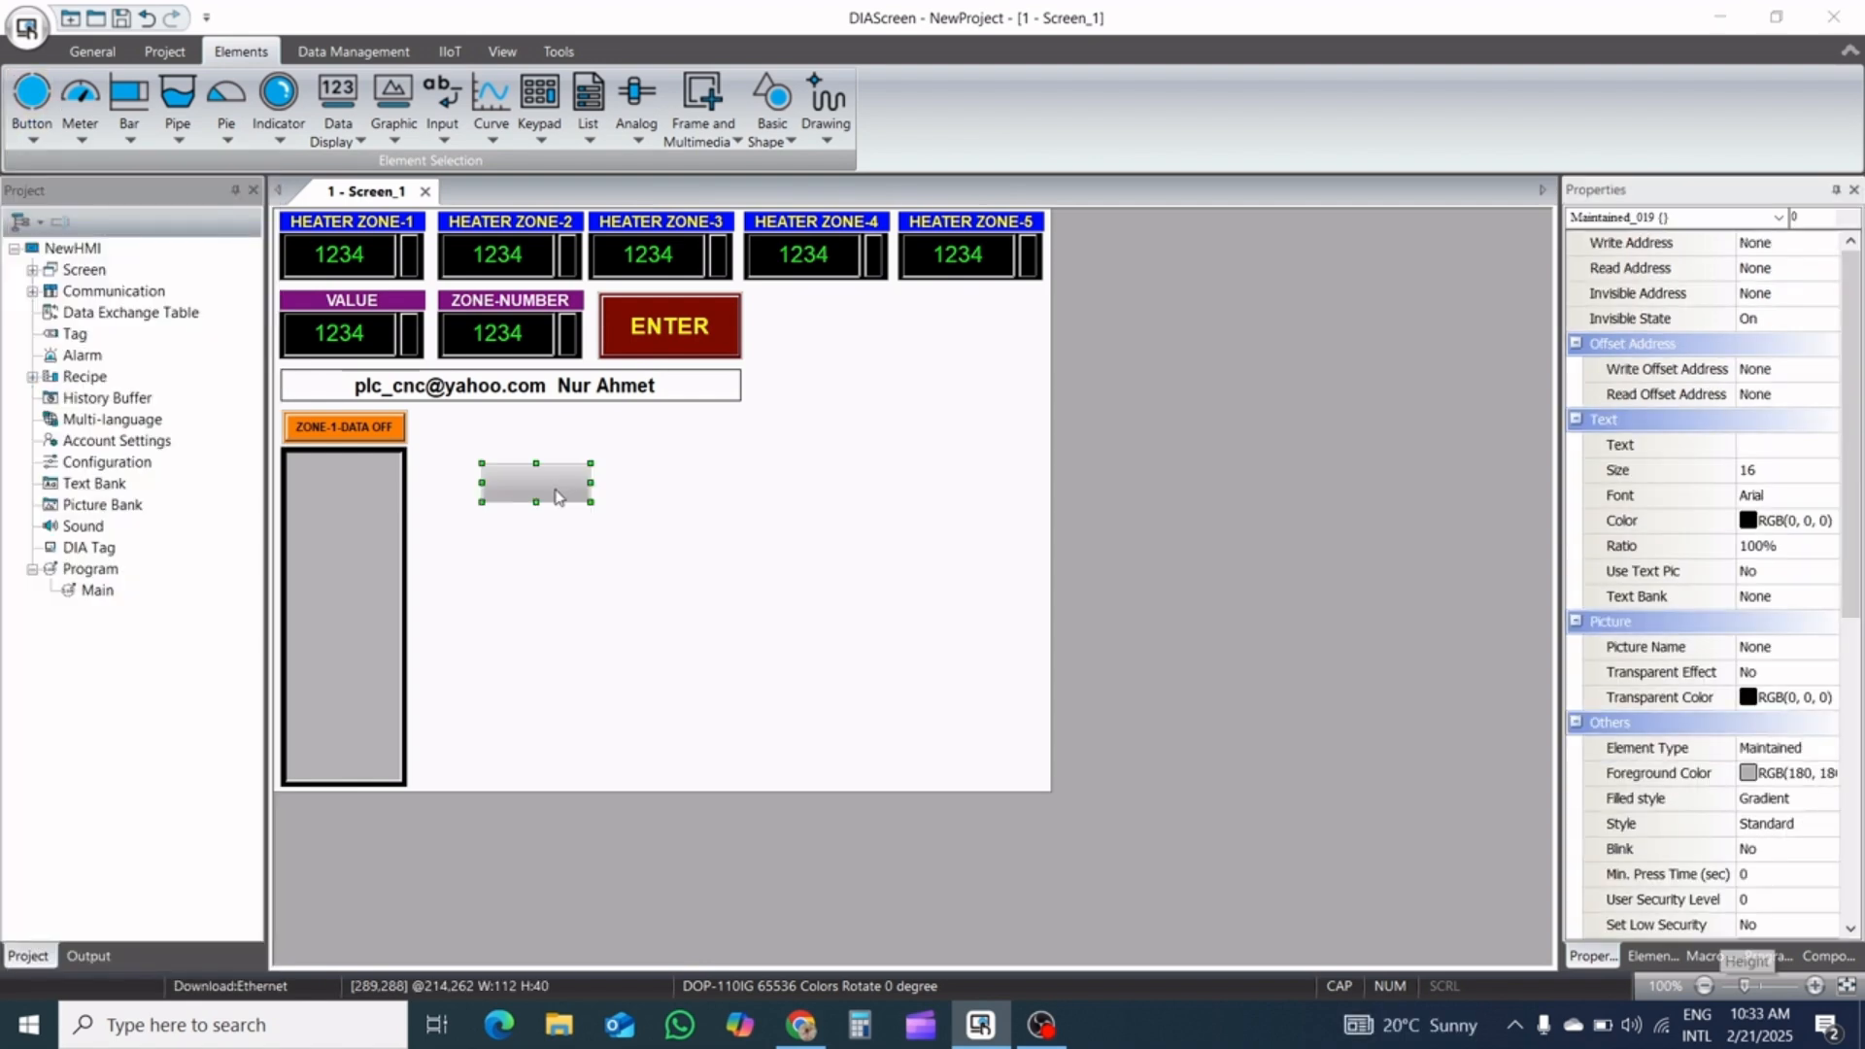
# Set the new Maintained button's write address to bit device M50 on Link2
pyautogui.doubleClick(560, 497)
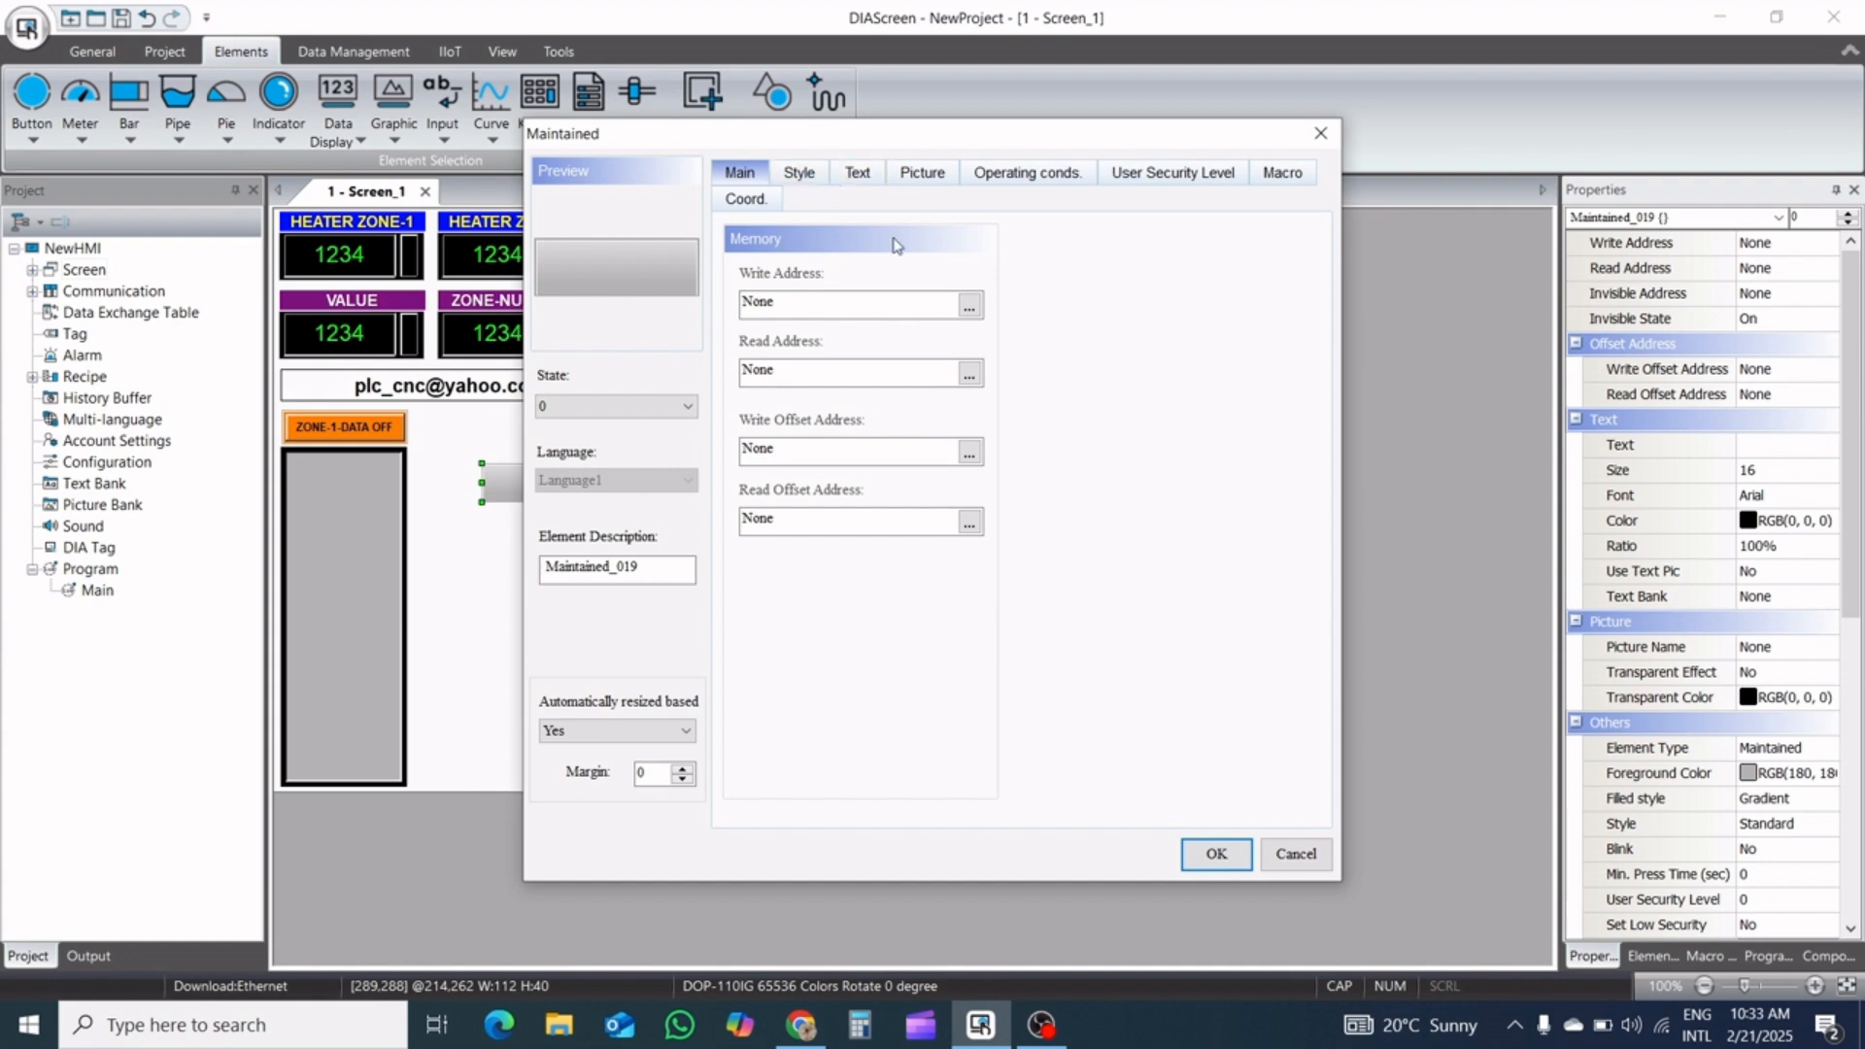
pyautogui.click(968, 306)
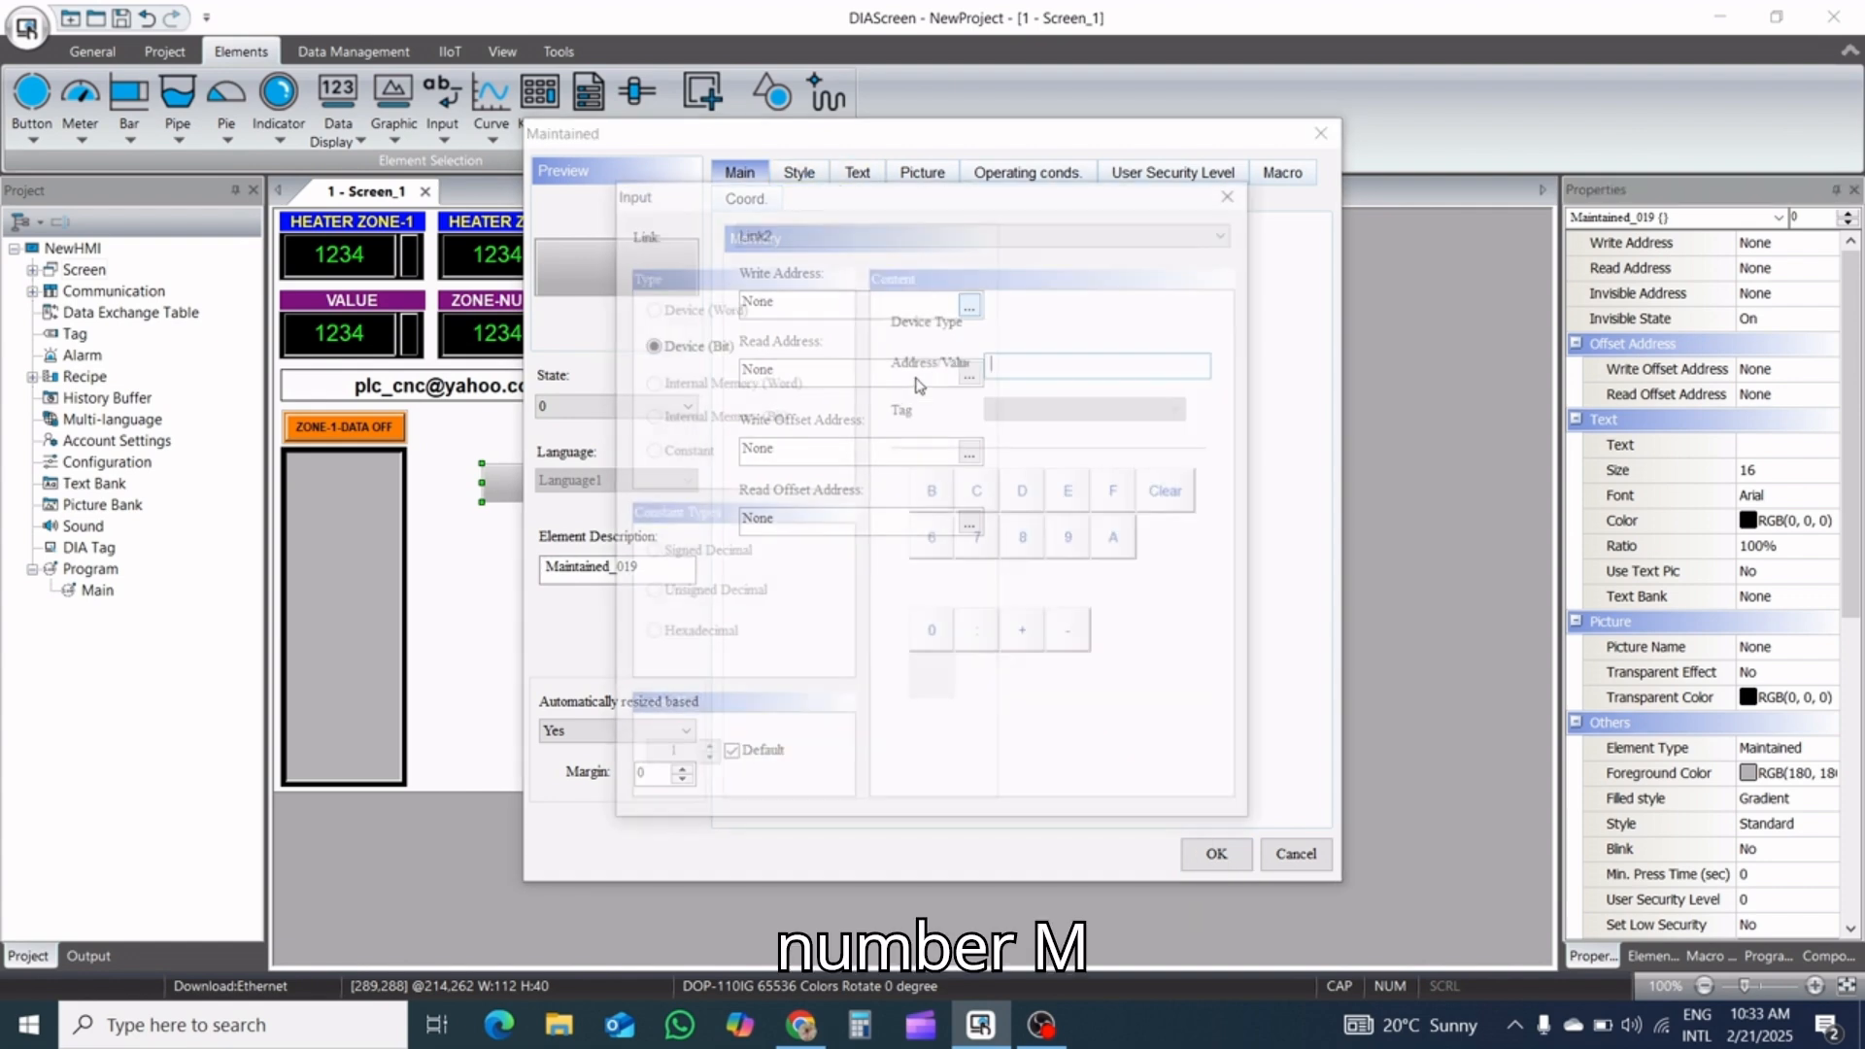
pyautogui.click(1023, 330)
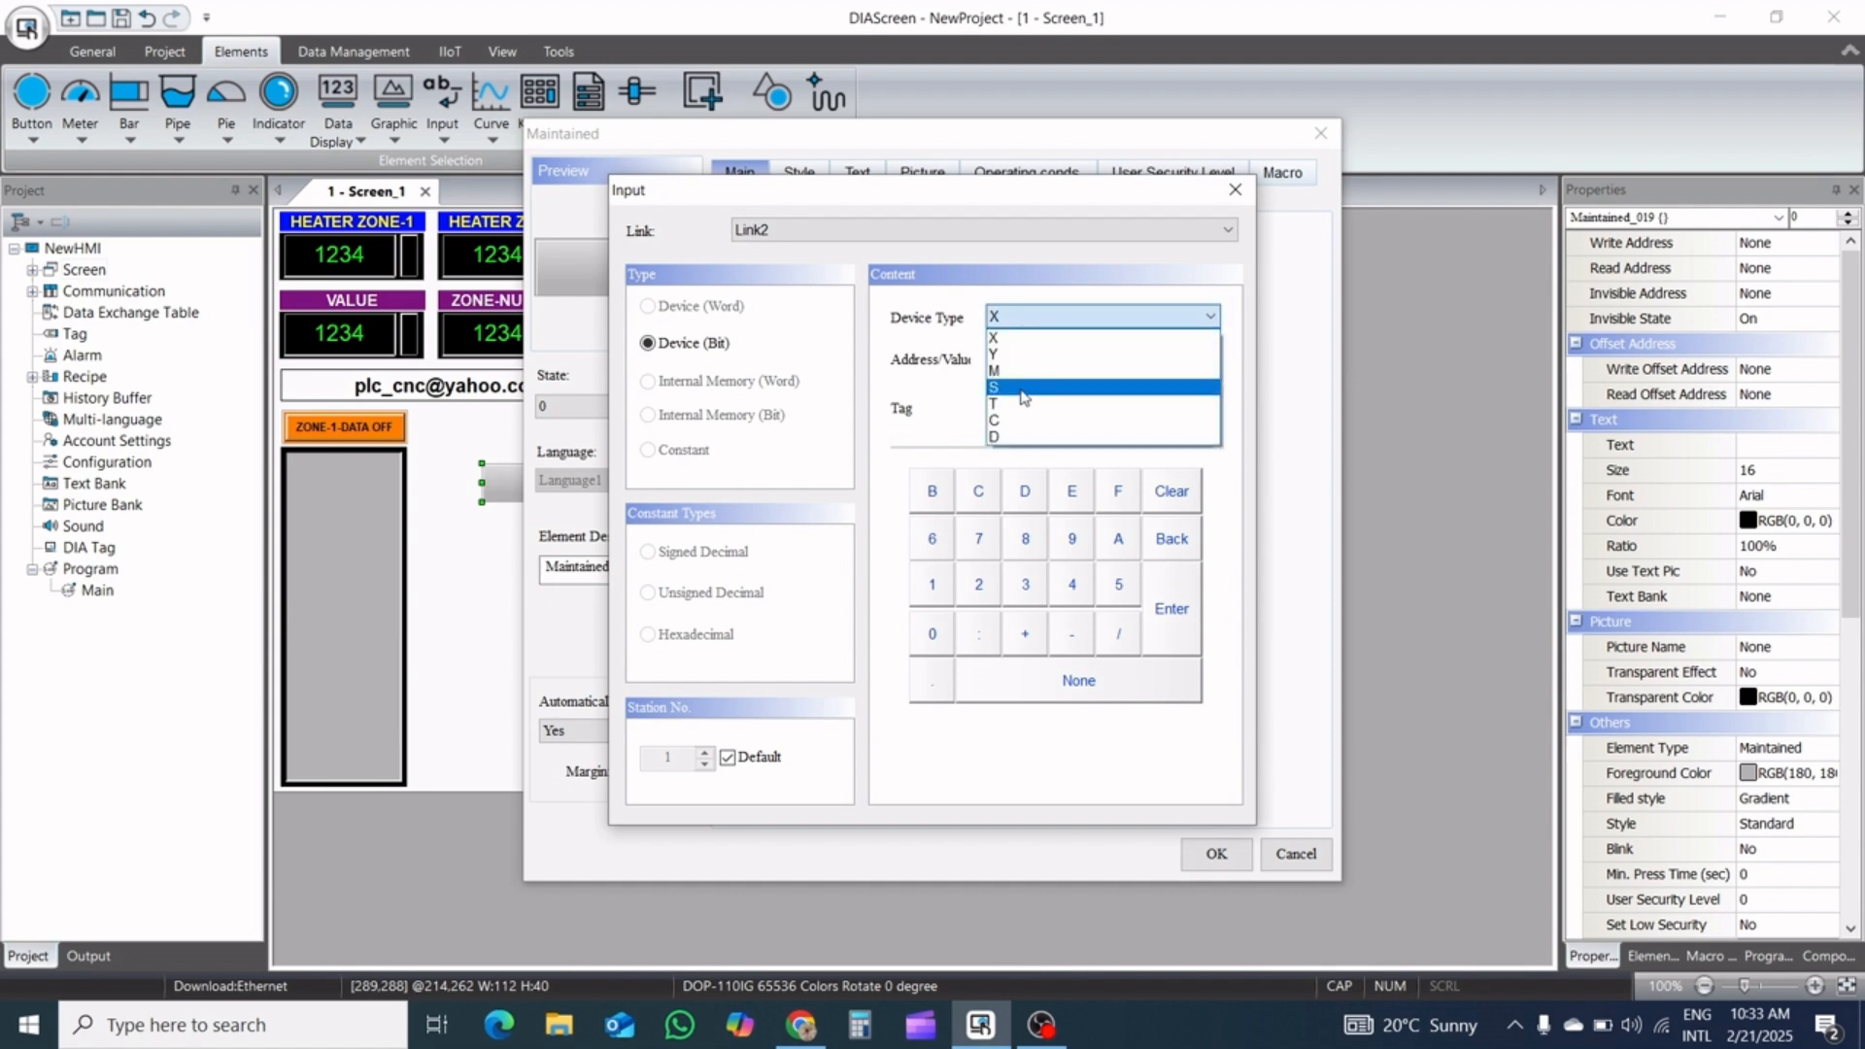
pyautogui.click(1025, 388)
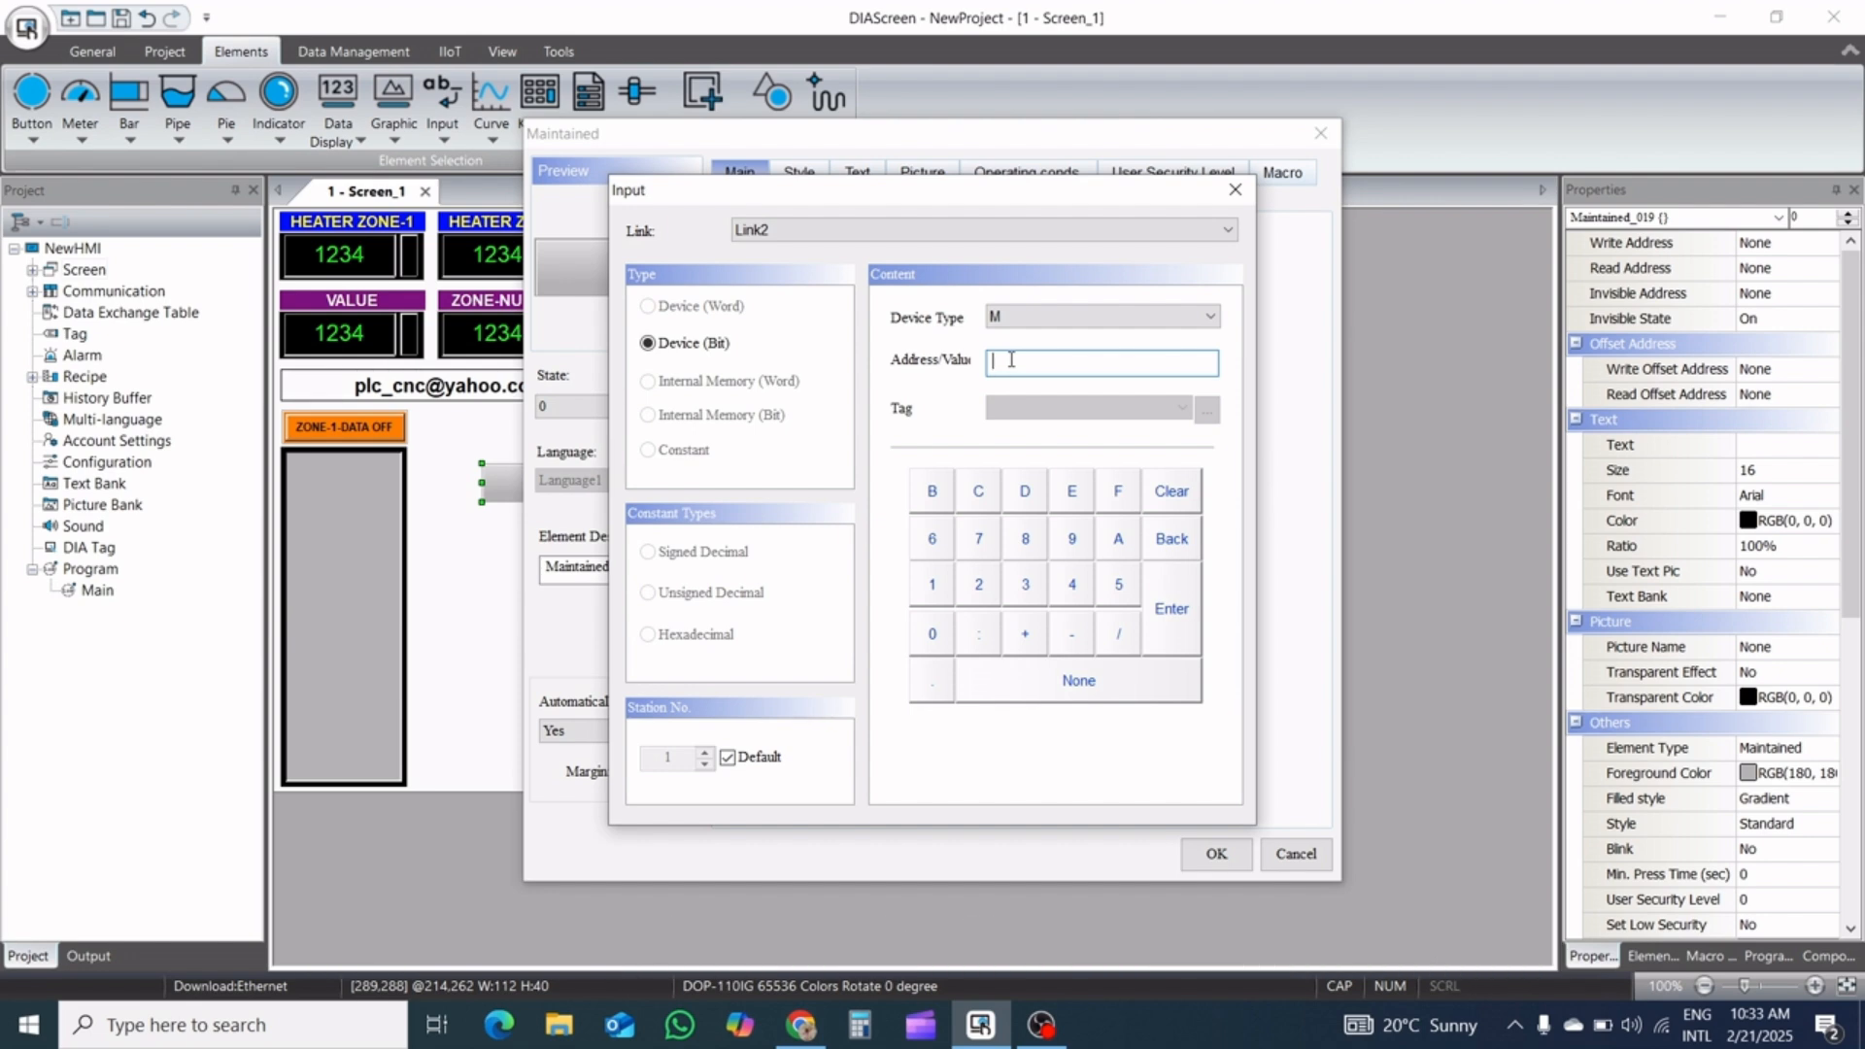
pyautogui.write('50')
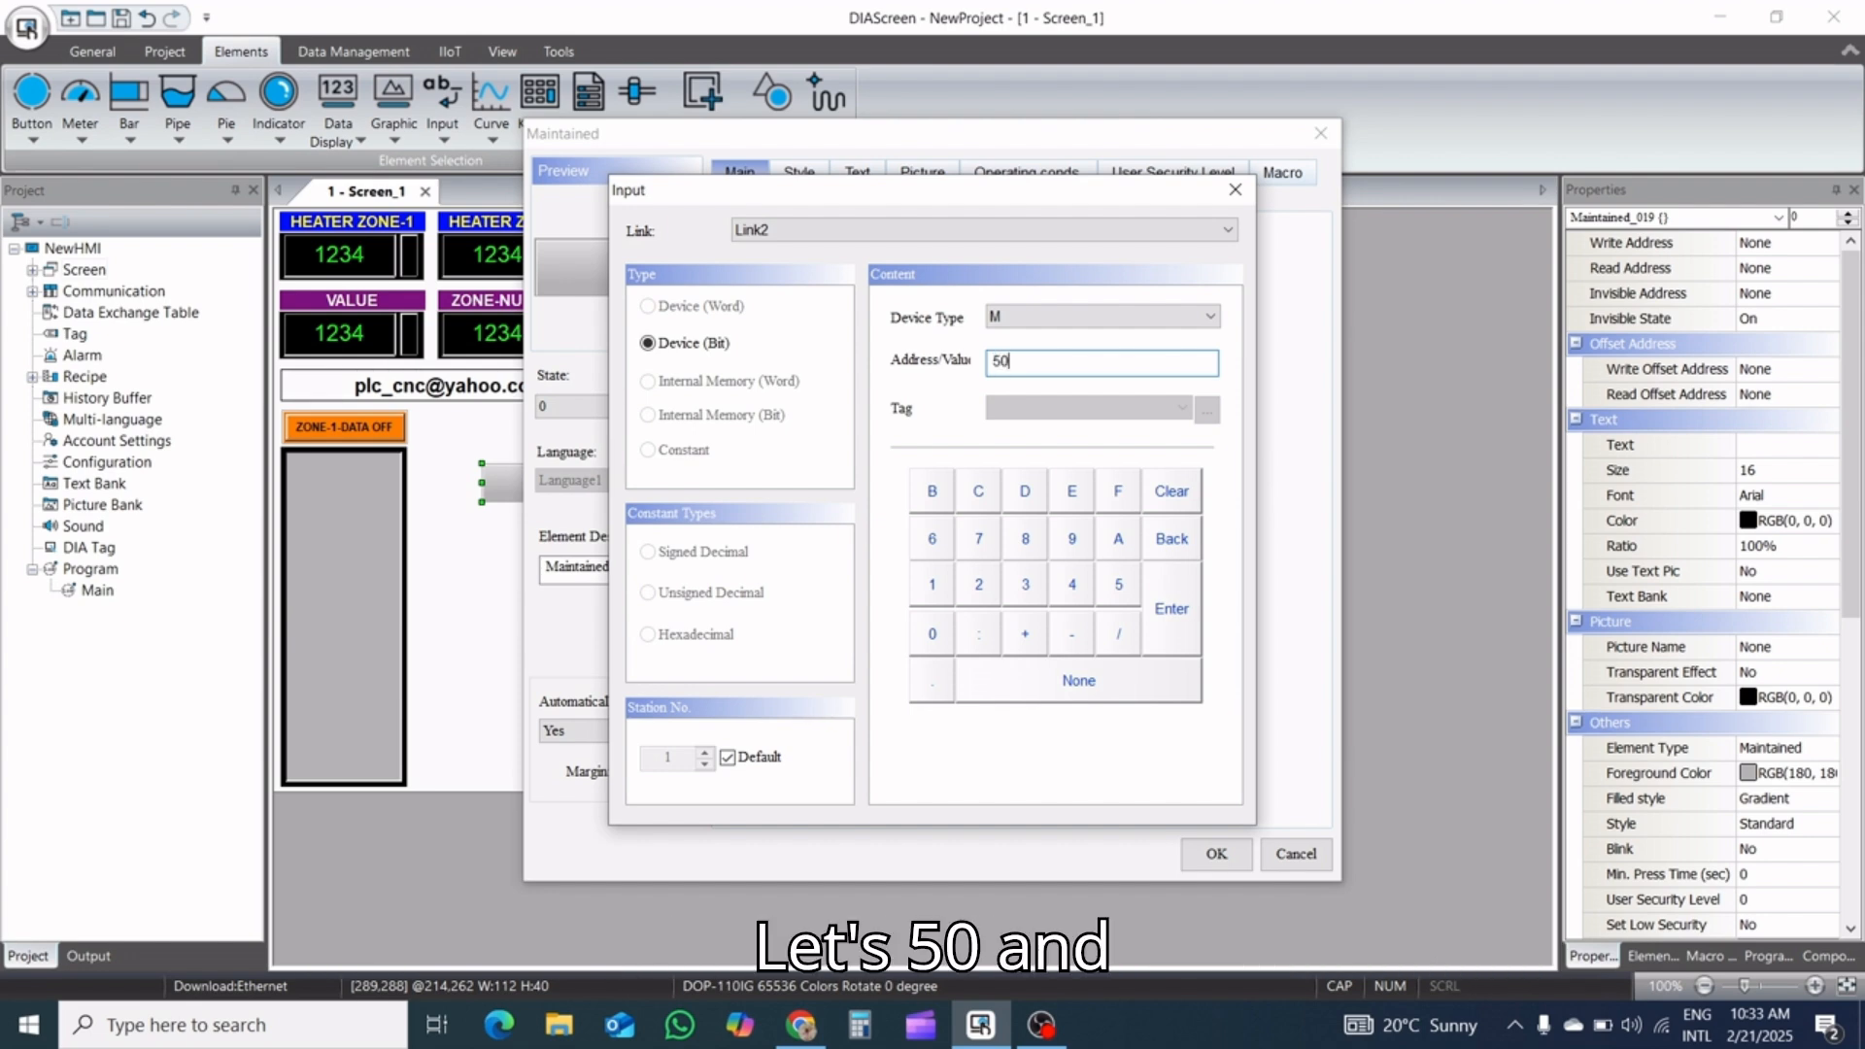
pyautogui.click(1182, 608)
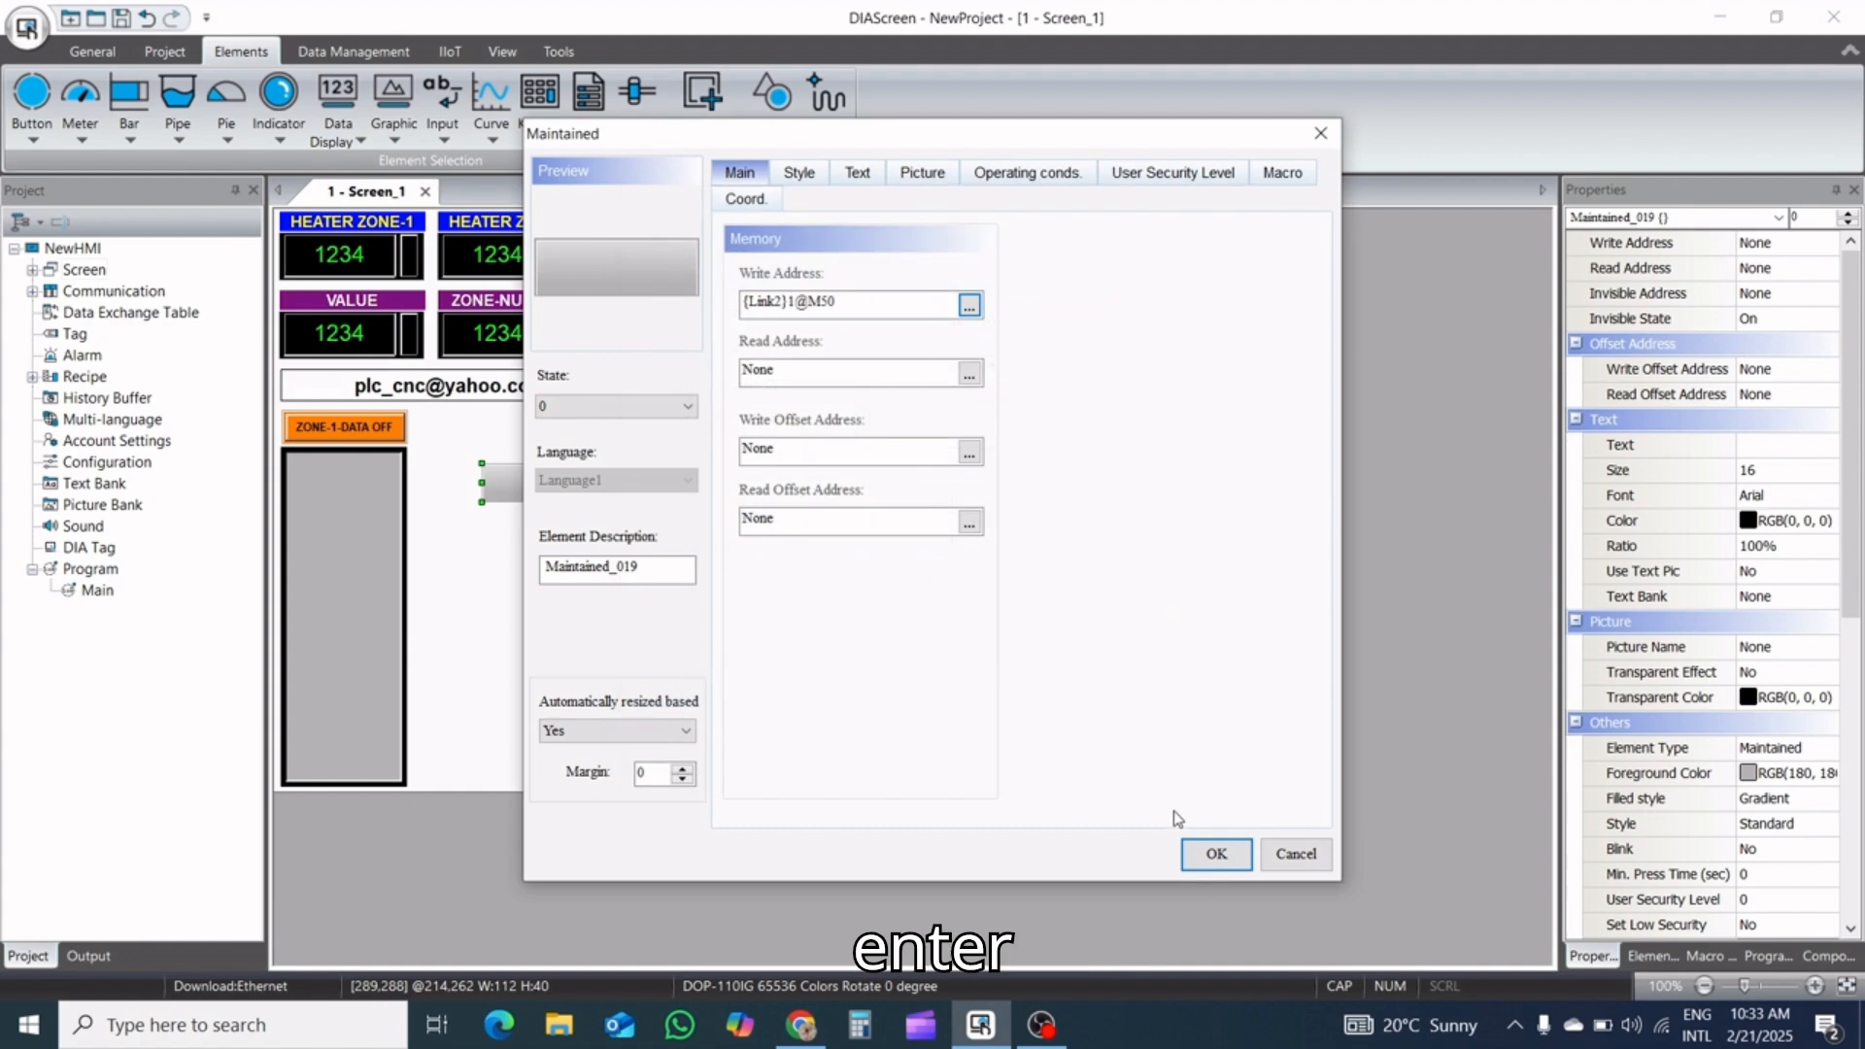
# Assign the 100 Series toggle switch pictures 30 (state 0) and 35 (state 1) to the button, with stretch mode Stretch All
pyautogui.click(851, 175)
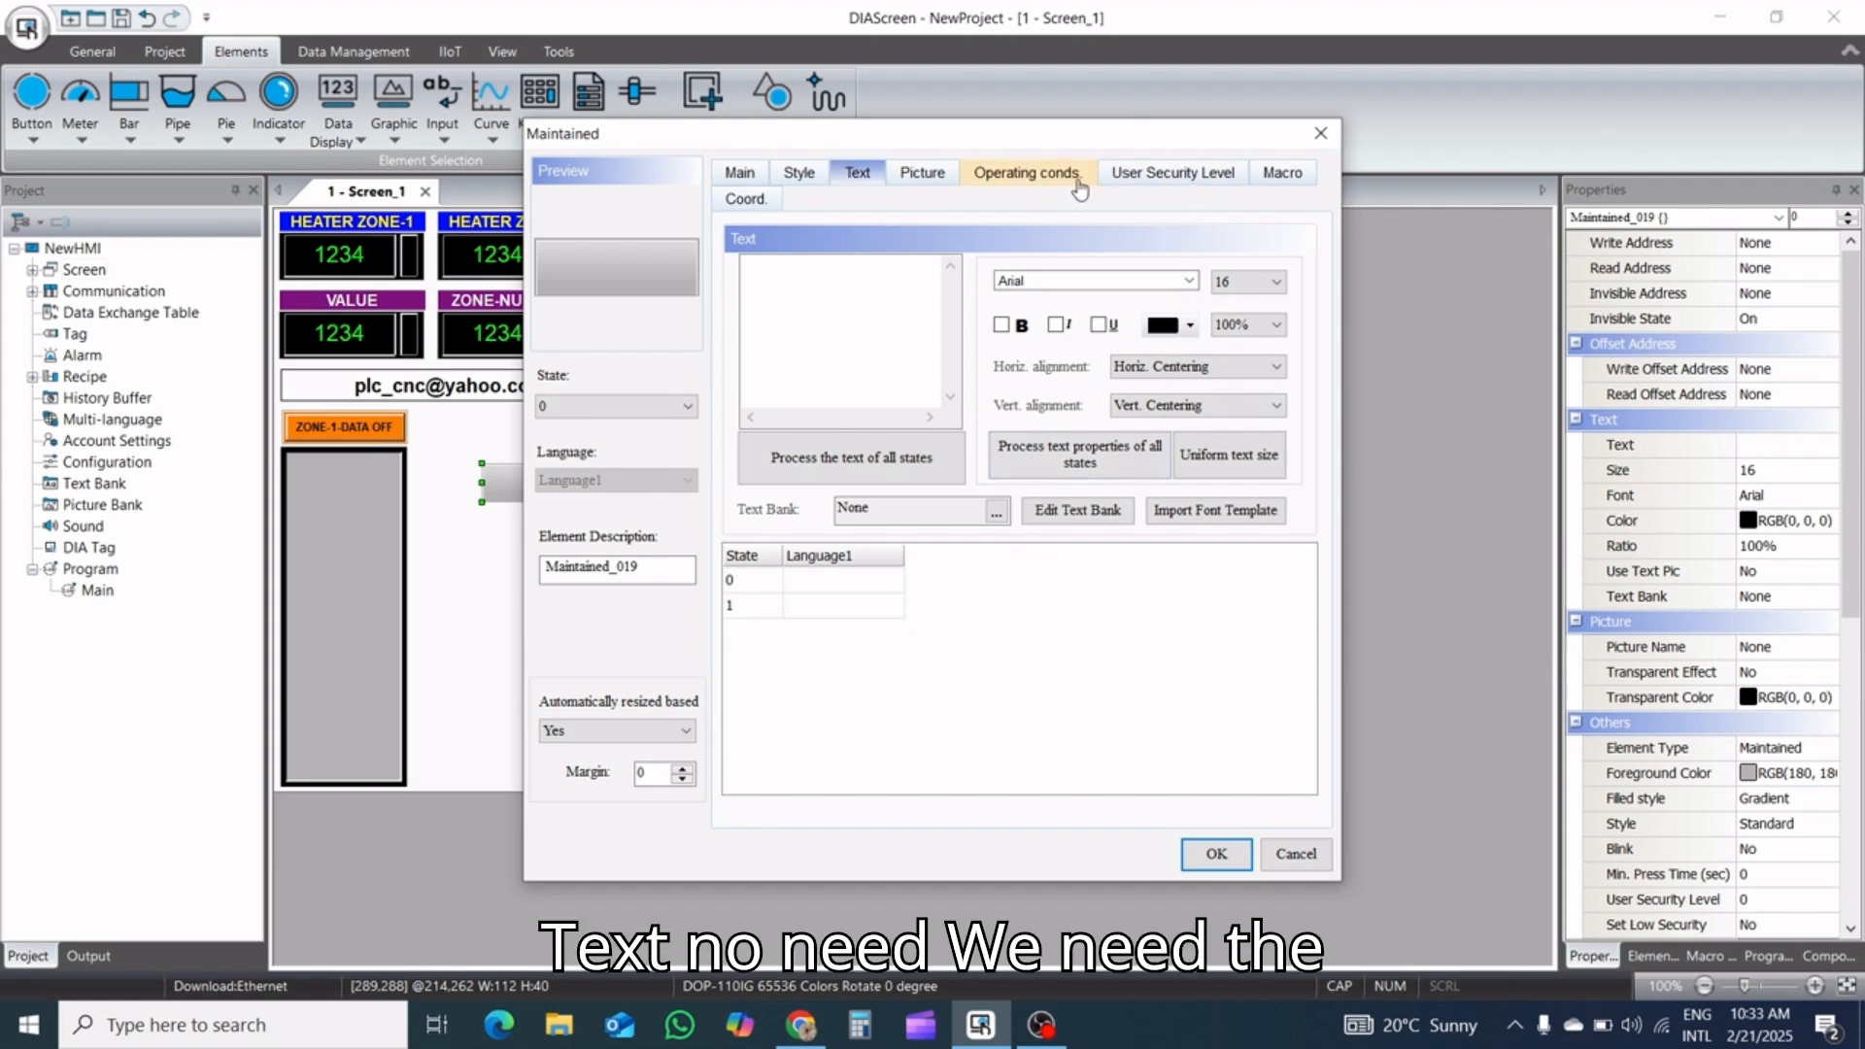
pyautogui.click(922, 174)
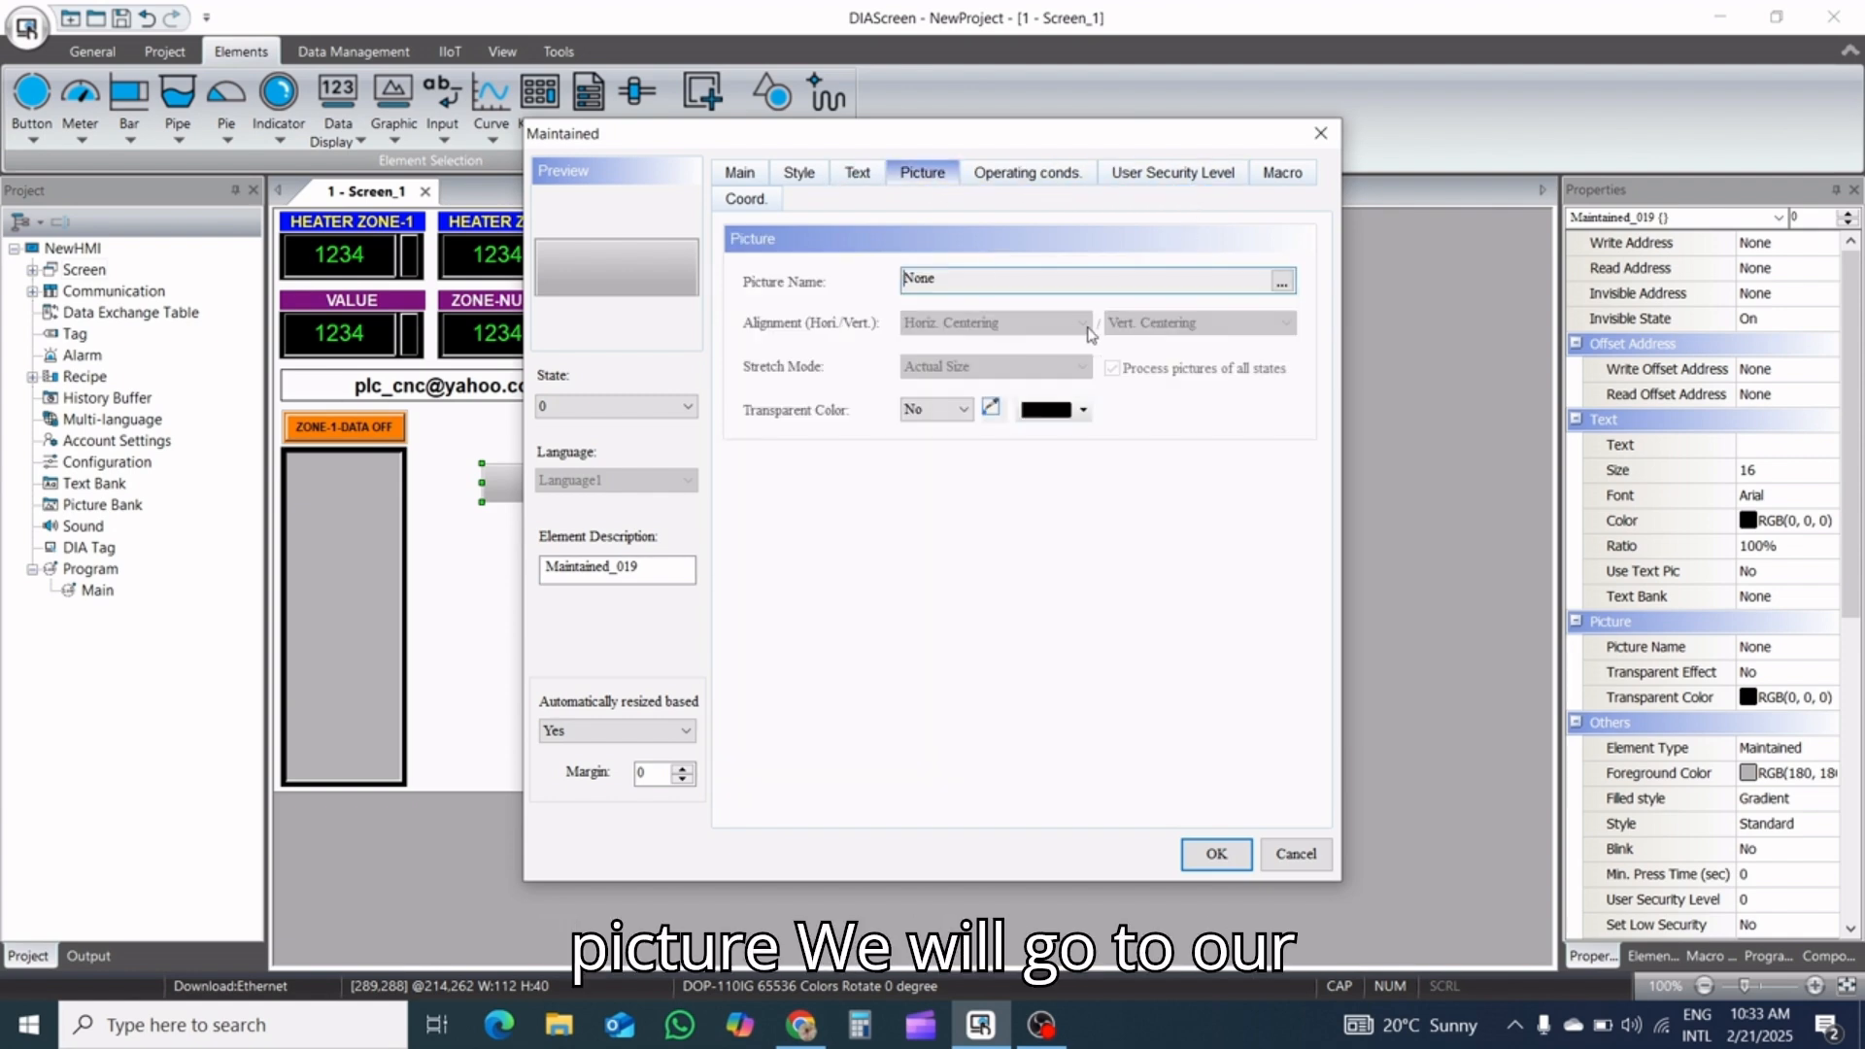
pyautogui.click(1280, 282)
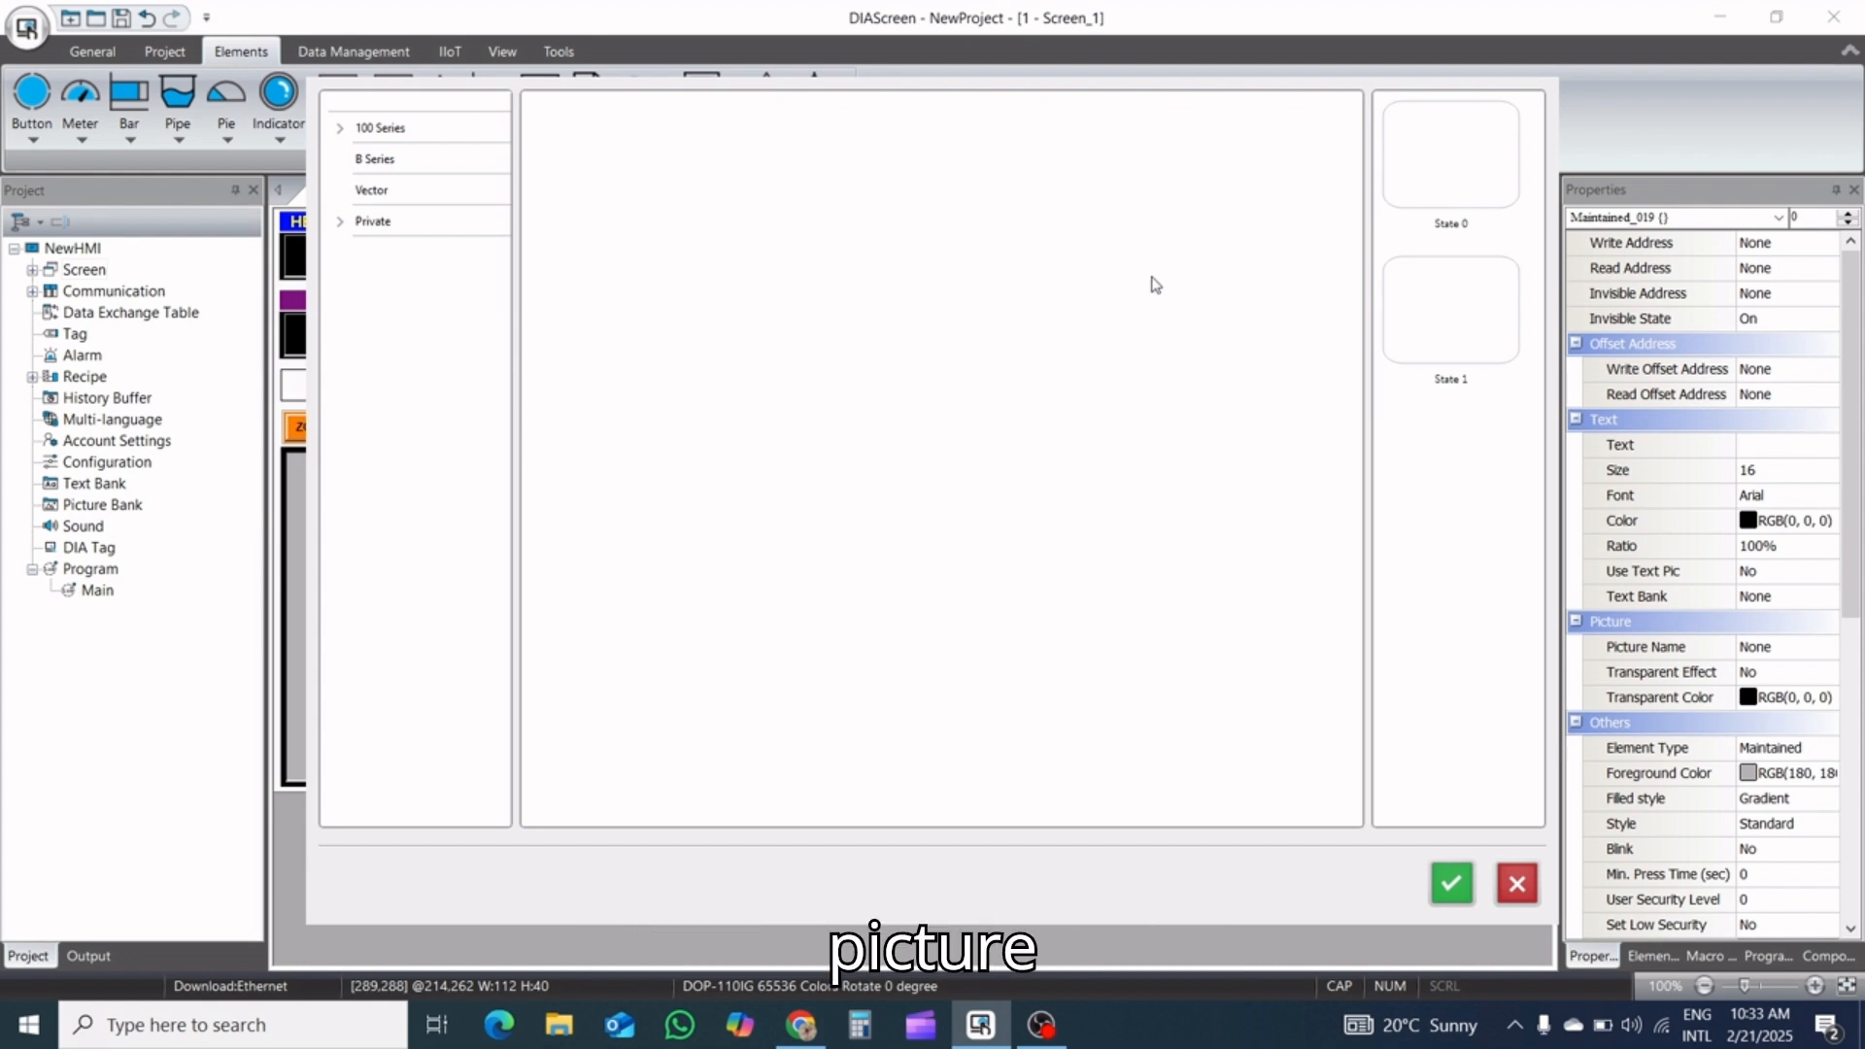
pyautogui.click(367, 131)
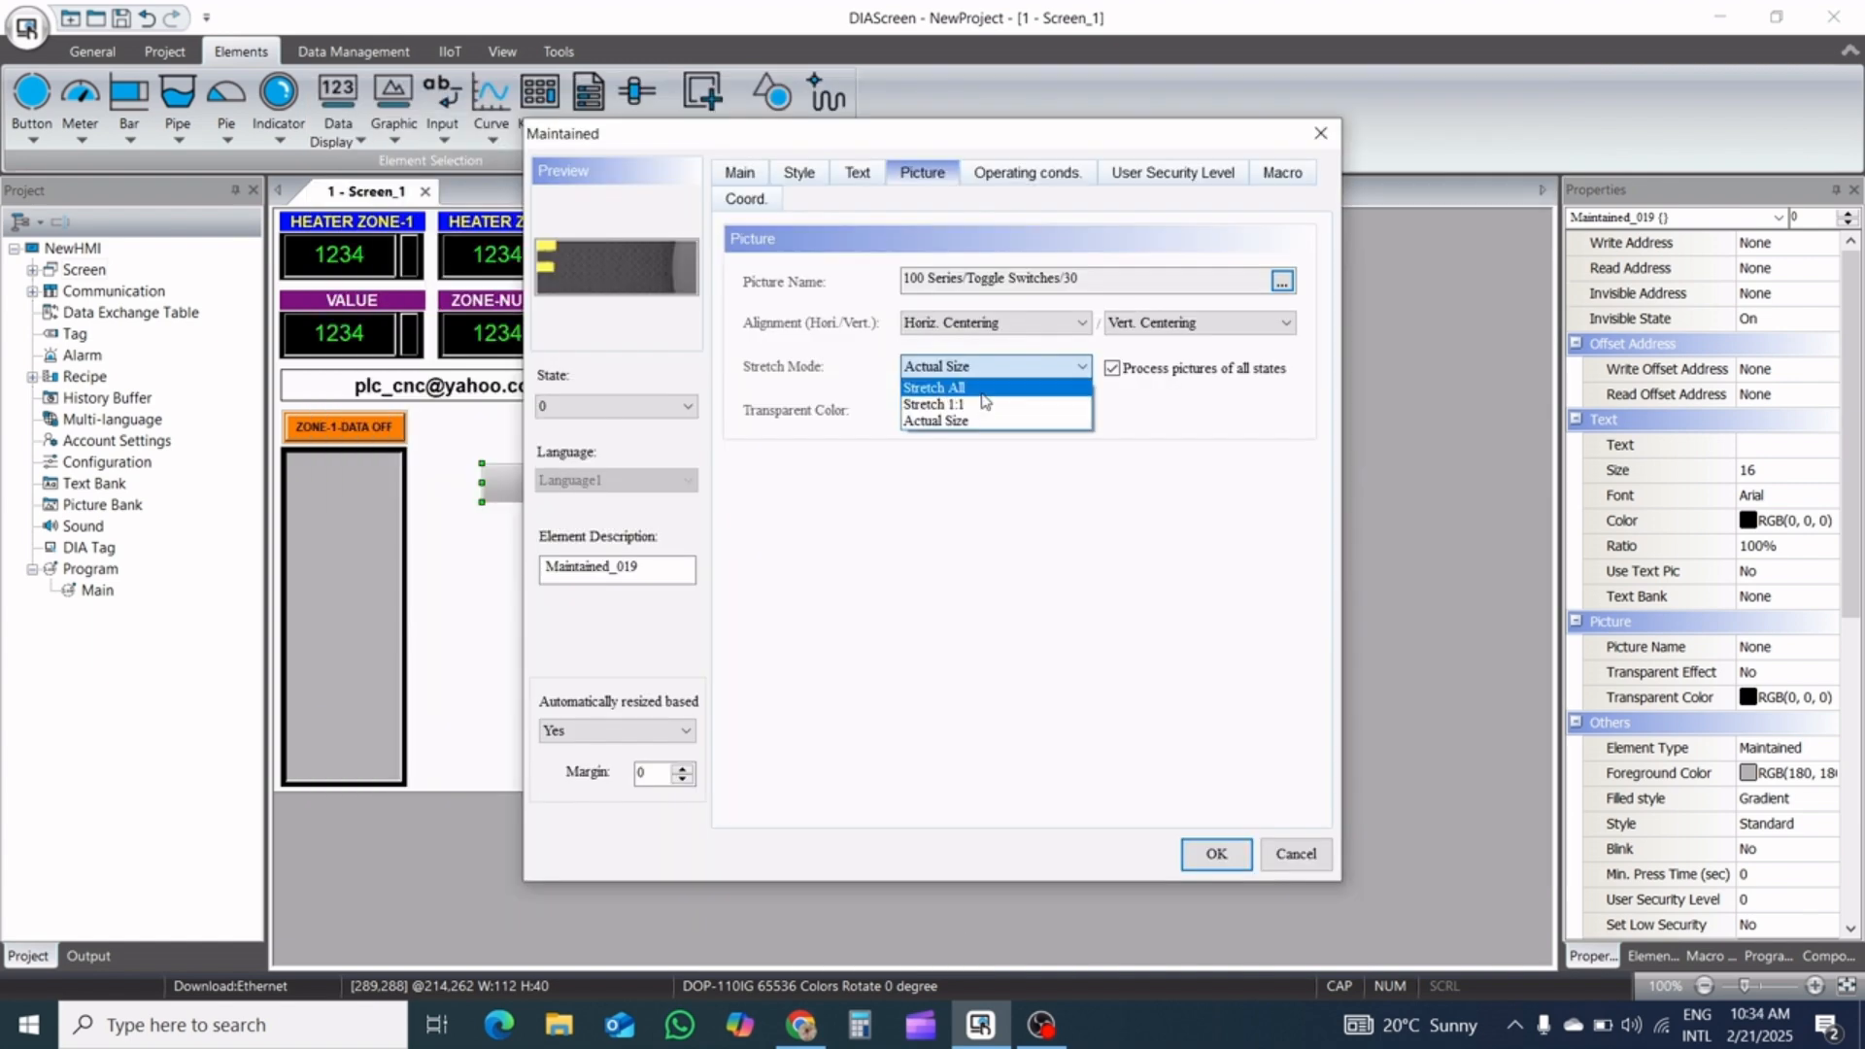
pyautogui.click(982, 388)
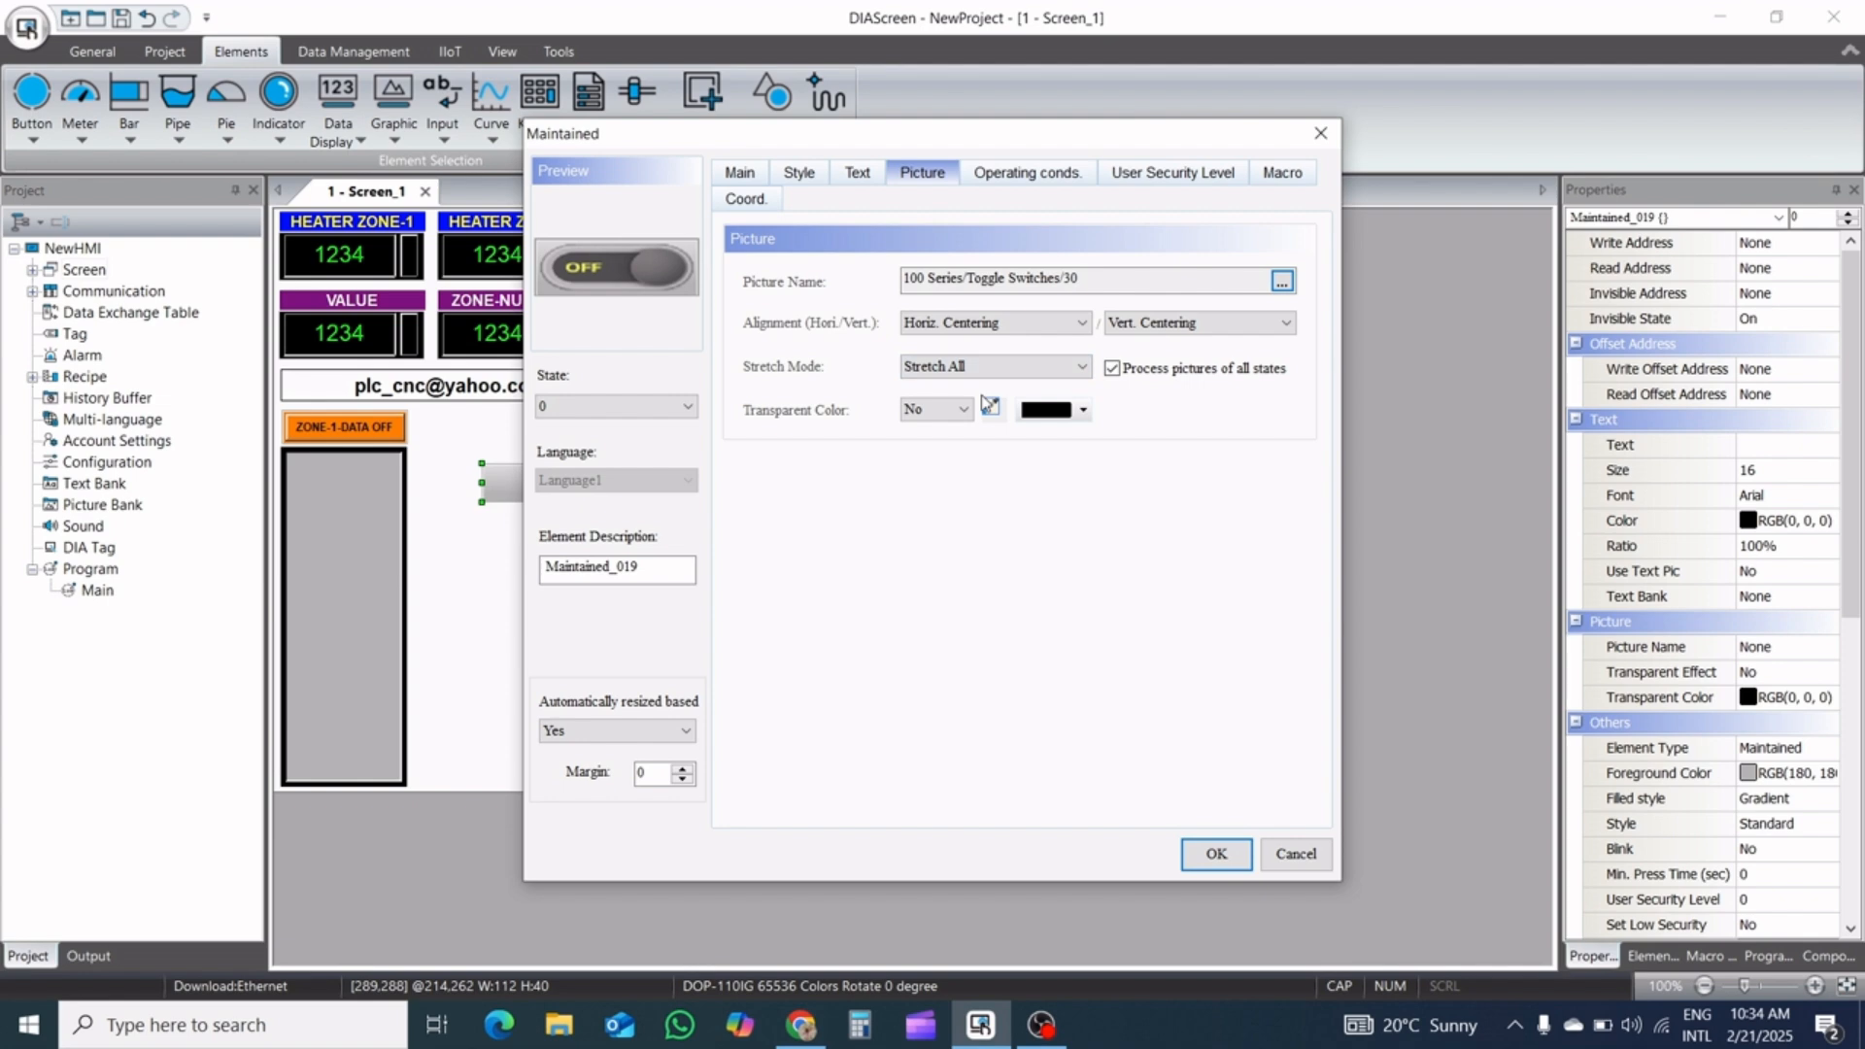
# Check the picture and stretch mode of the toggle button's state 1, and return to state 0
pyautogui.click(611, 406)
pyautogui.click(613, 455)
pyautogui.click(634, 407)
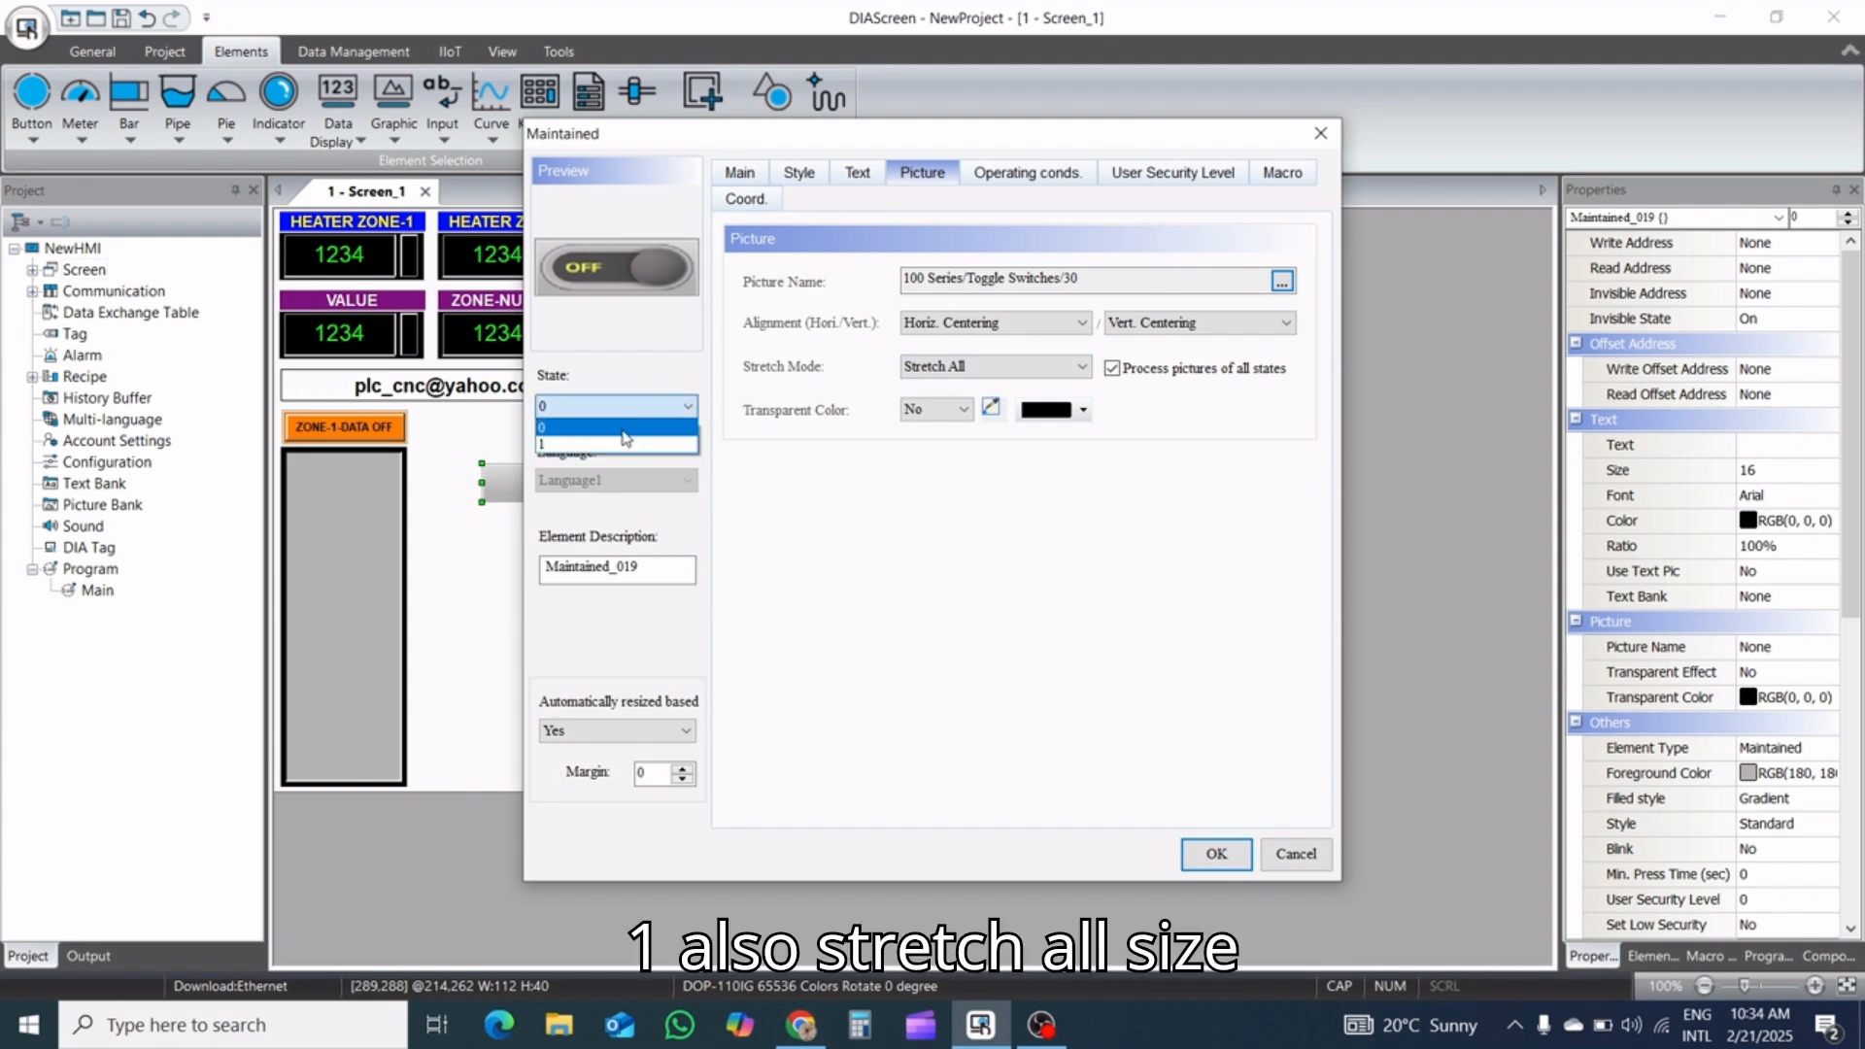
pyautogui.click(622, 444)
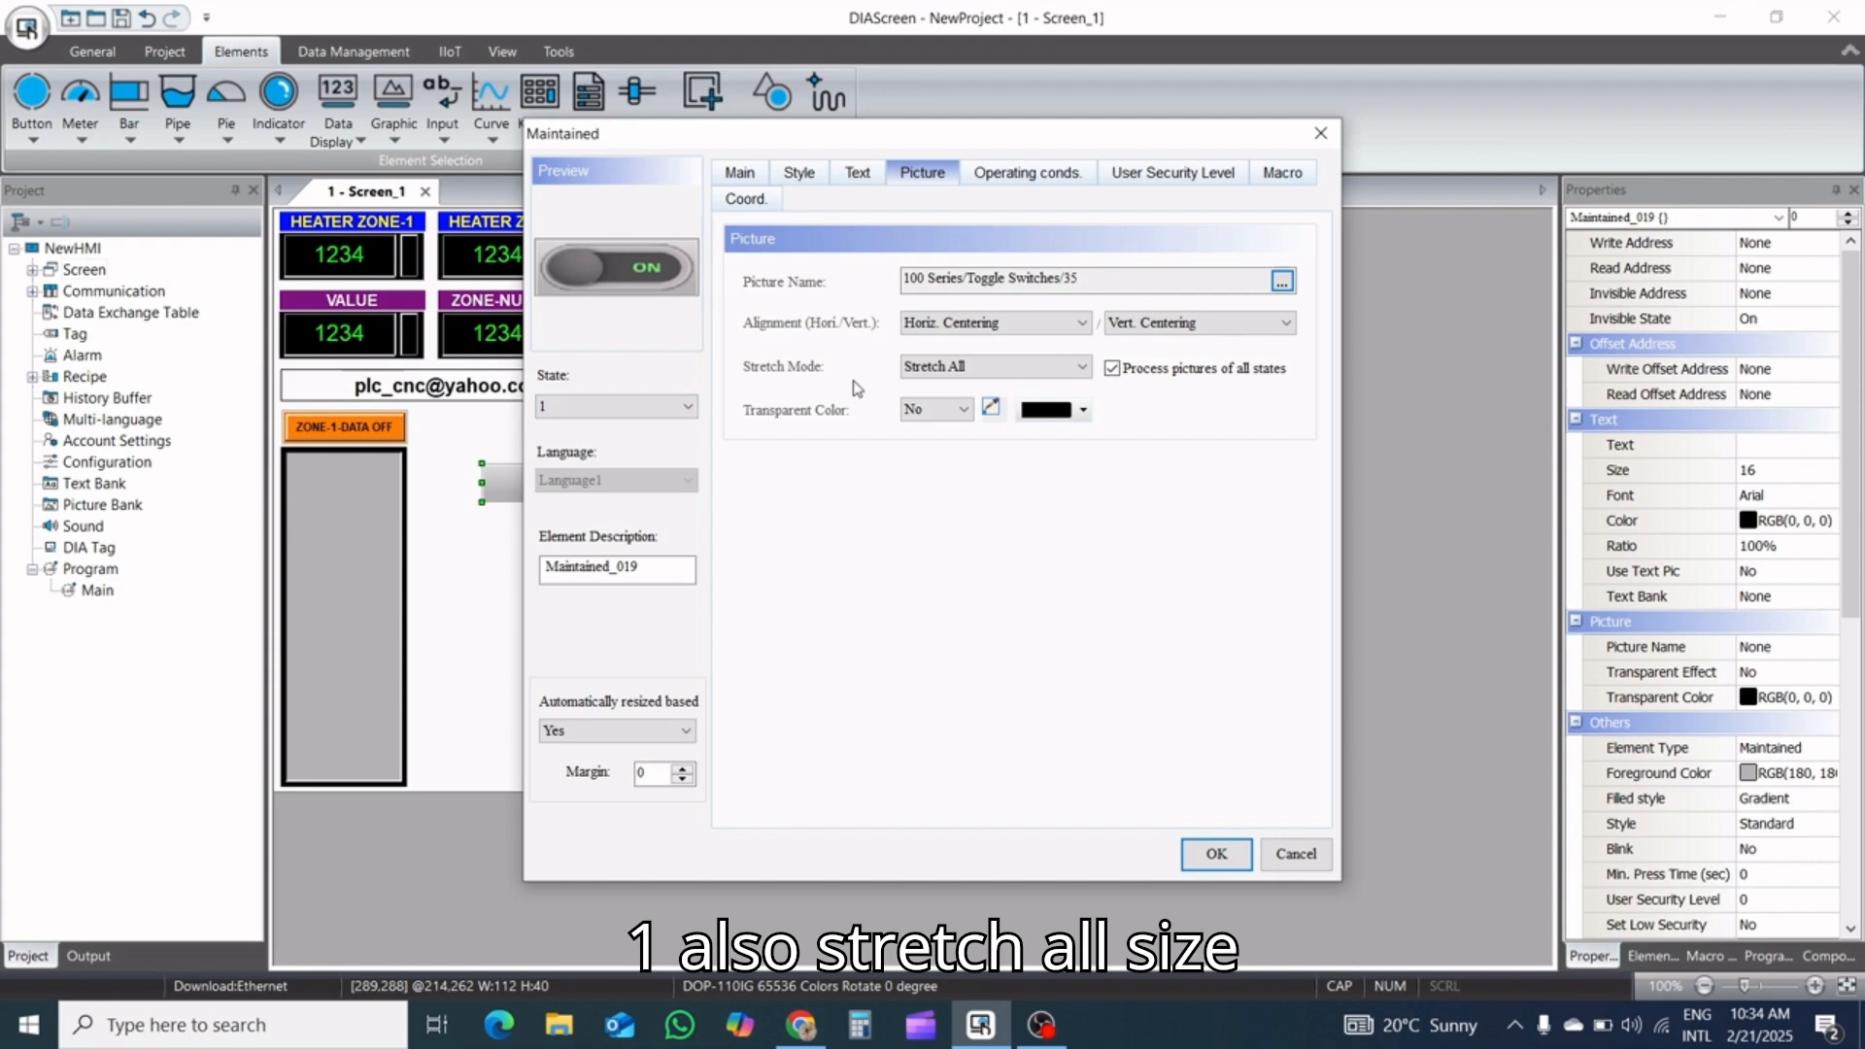
pyautogui.click(974, 366)
pyautogui.click(974, 366)
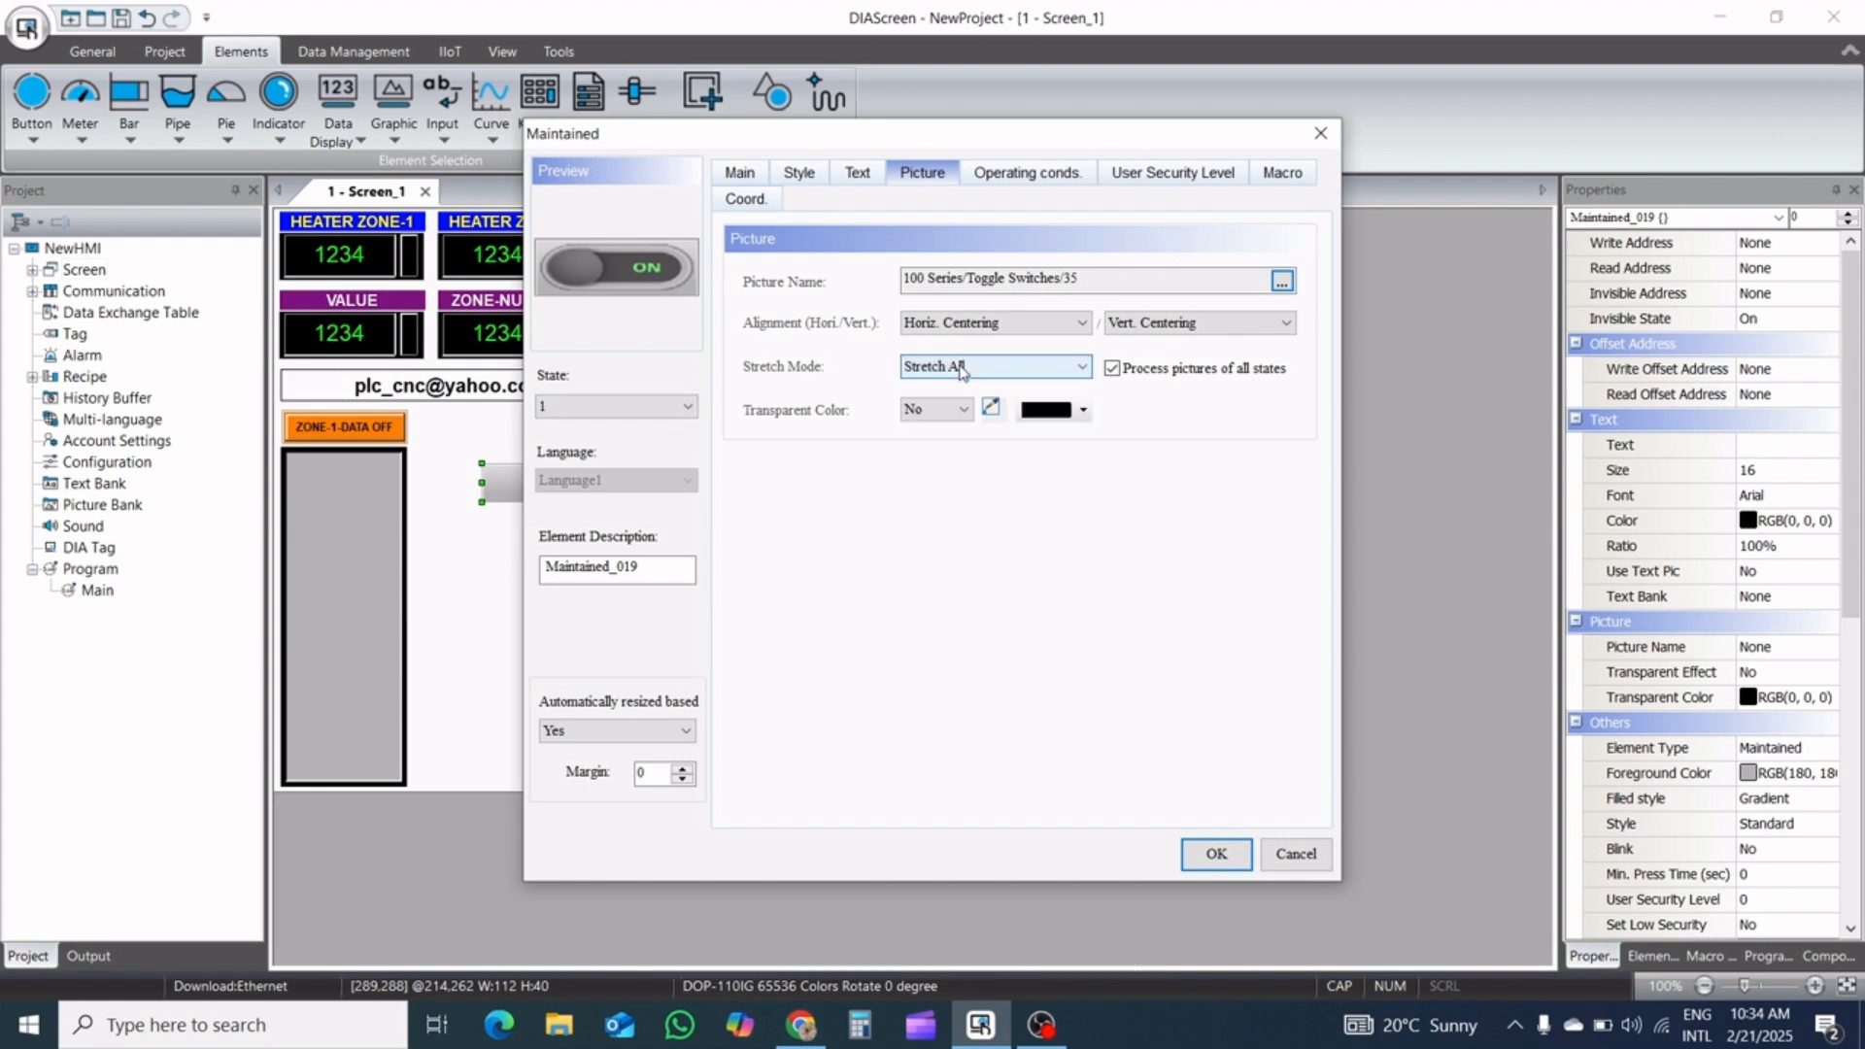
pyautogui.click(636, 406)
pyautogui.click(620, 428)
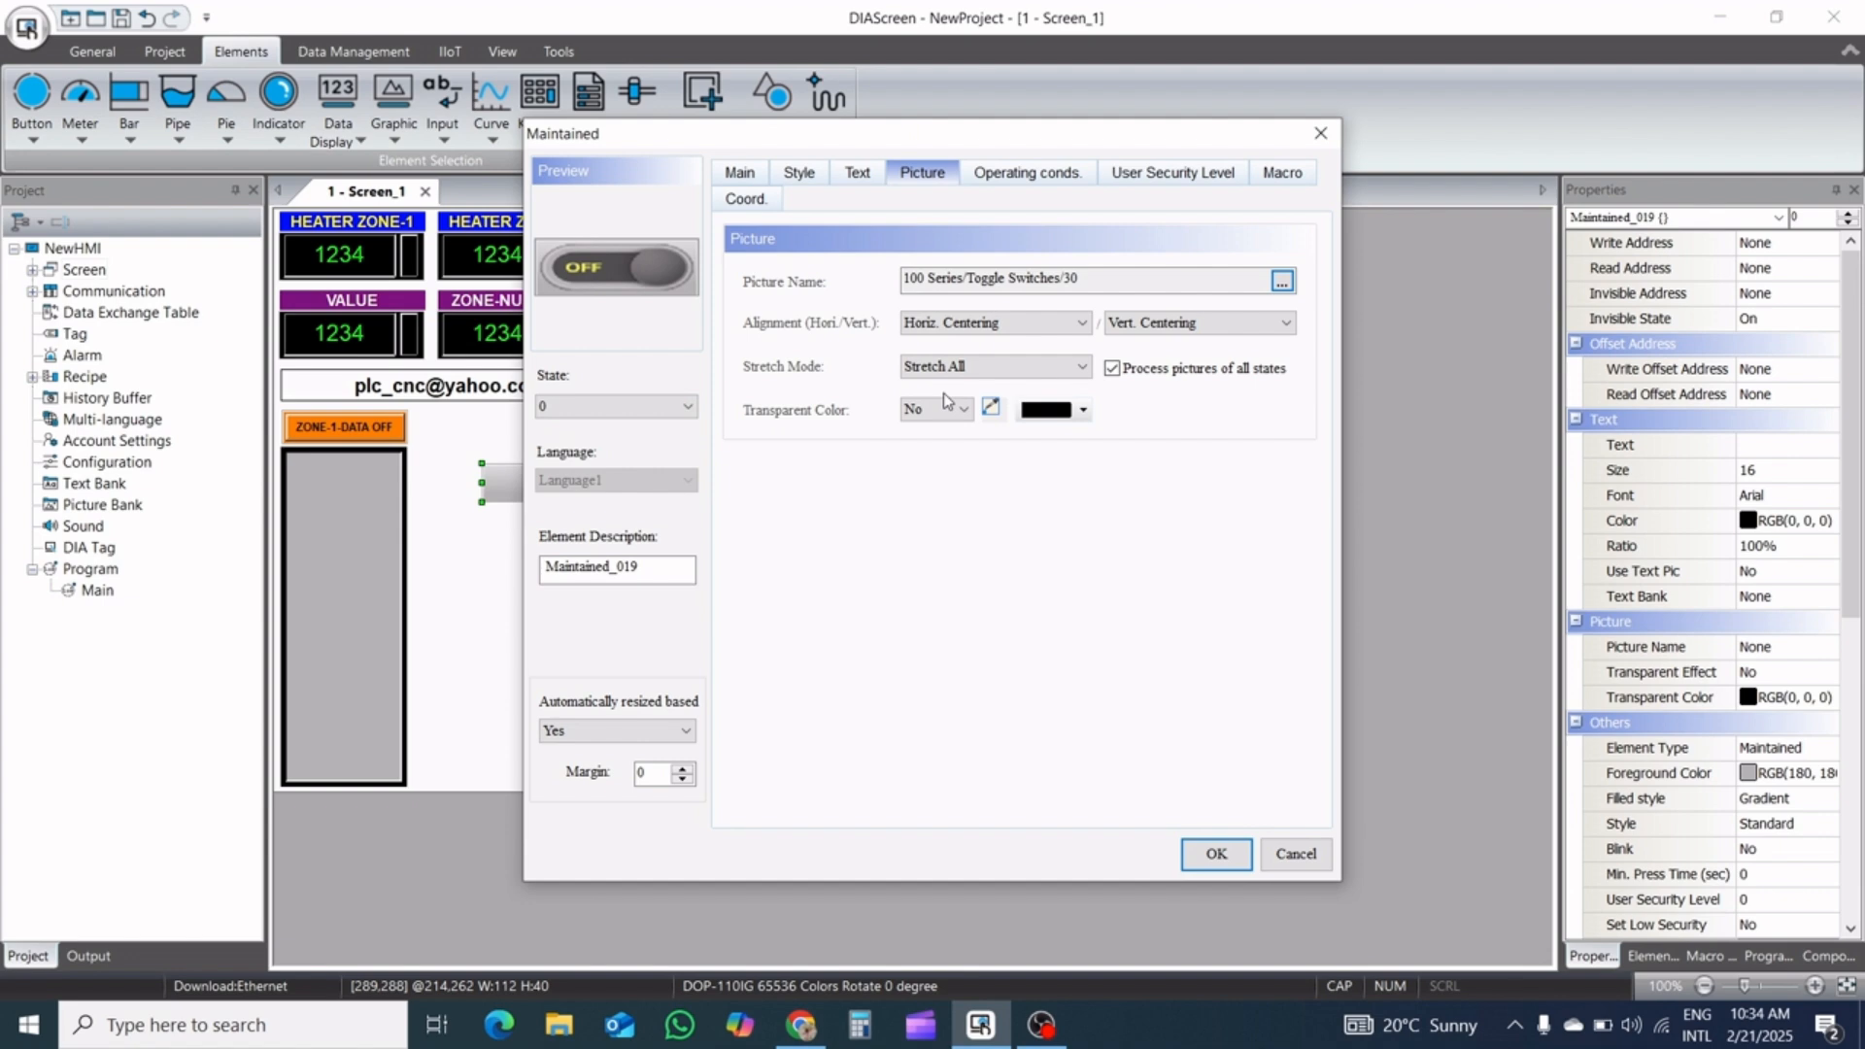
# Give the toggle button's state 0 a black foreground color and a solid-color filled style
pyautogui.click(820, 182)
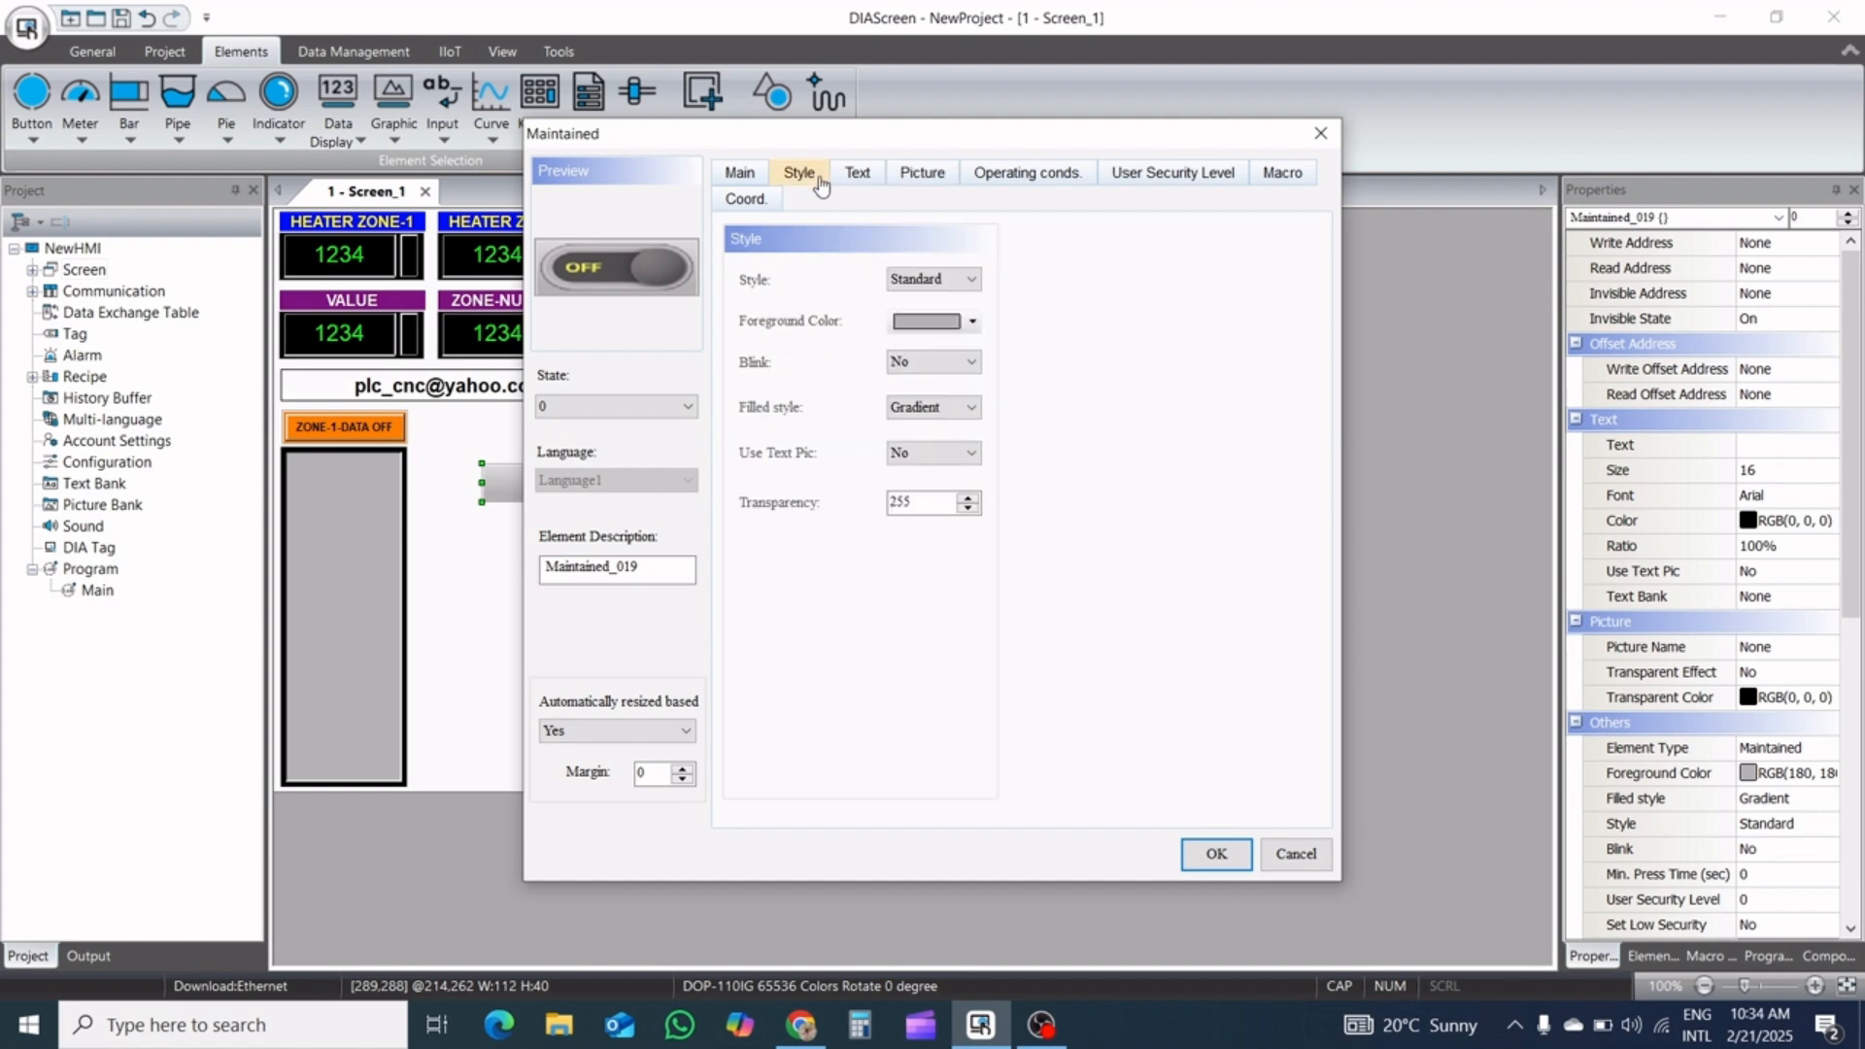
pyautogui.click(972, 324)
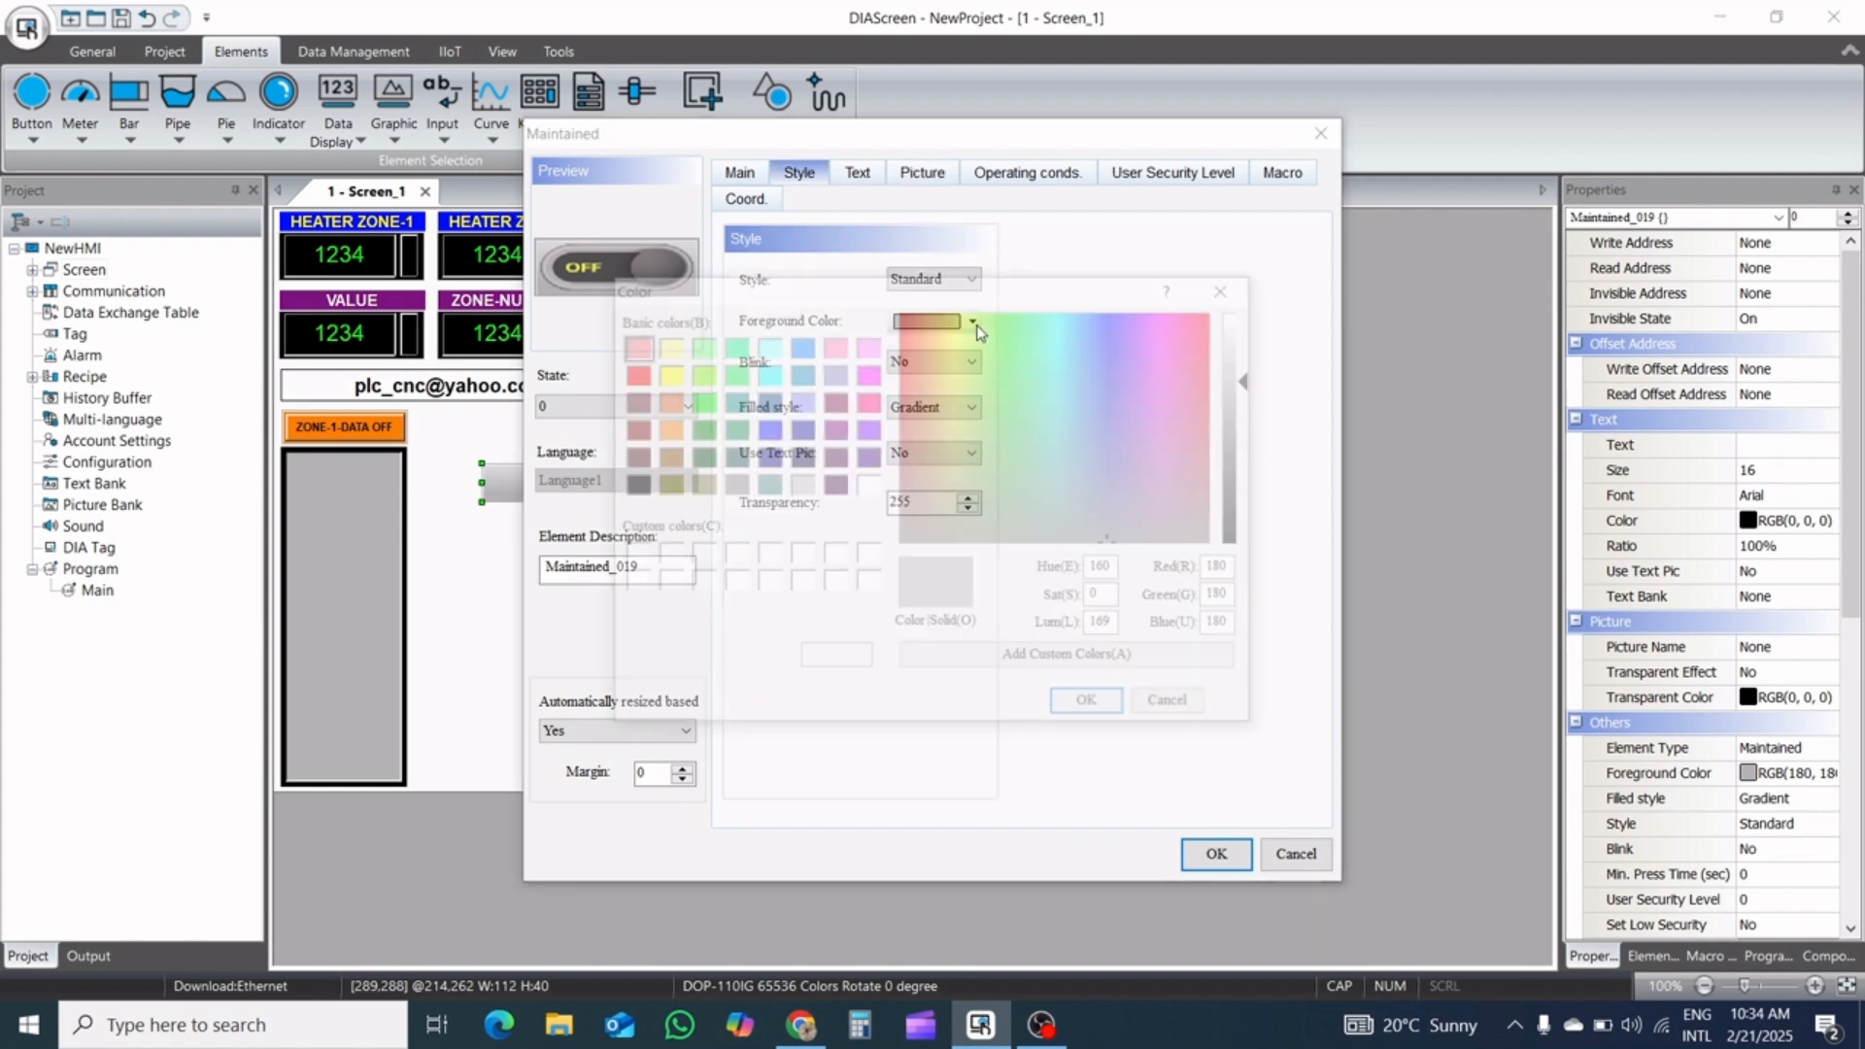
pyautogui.click(631, 486)
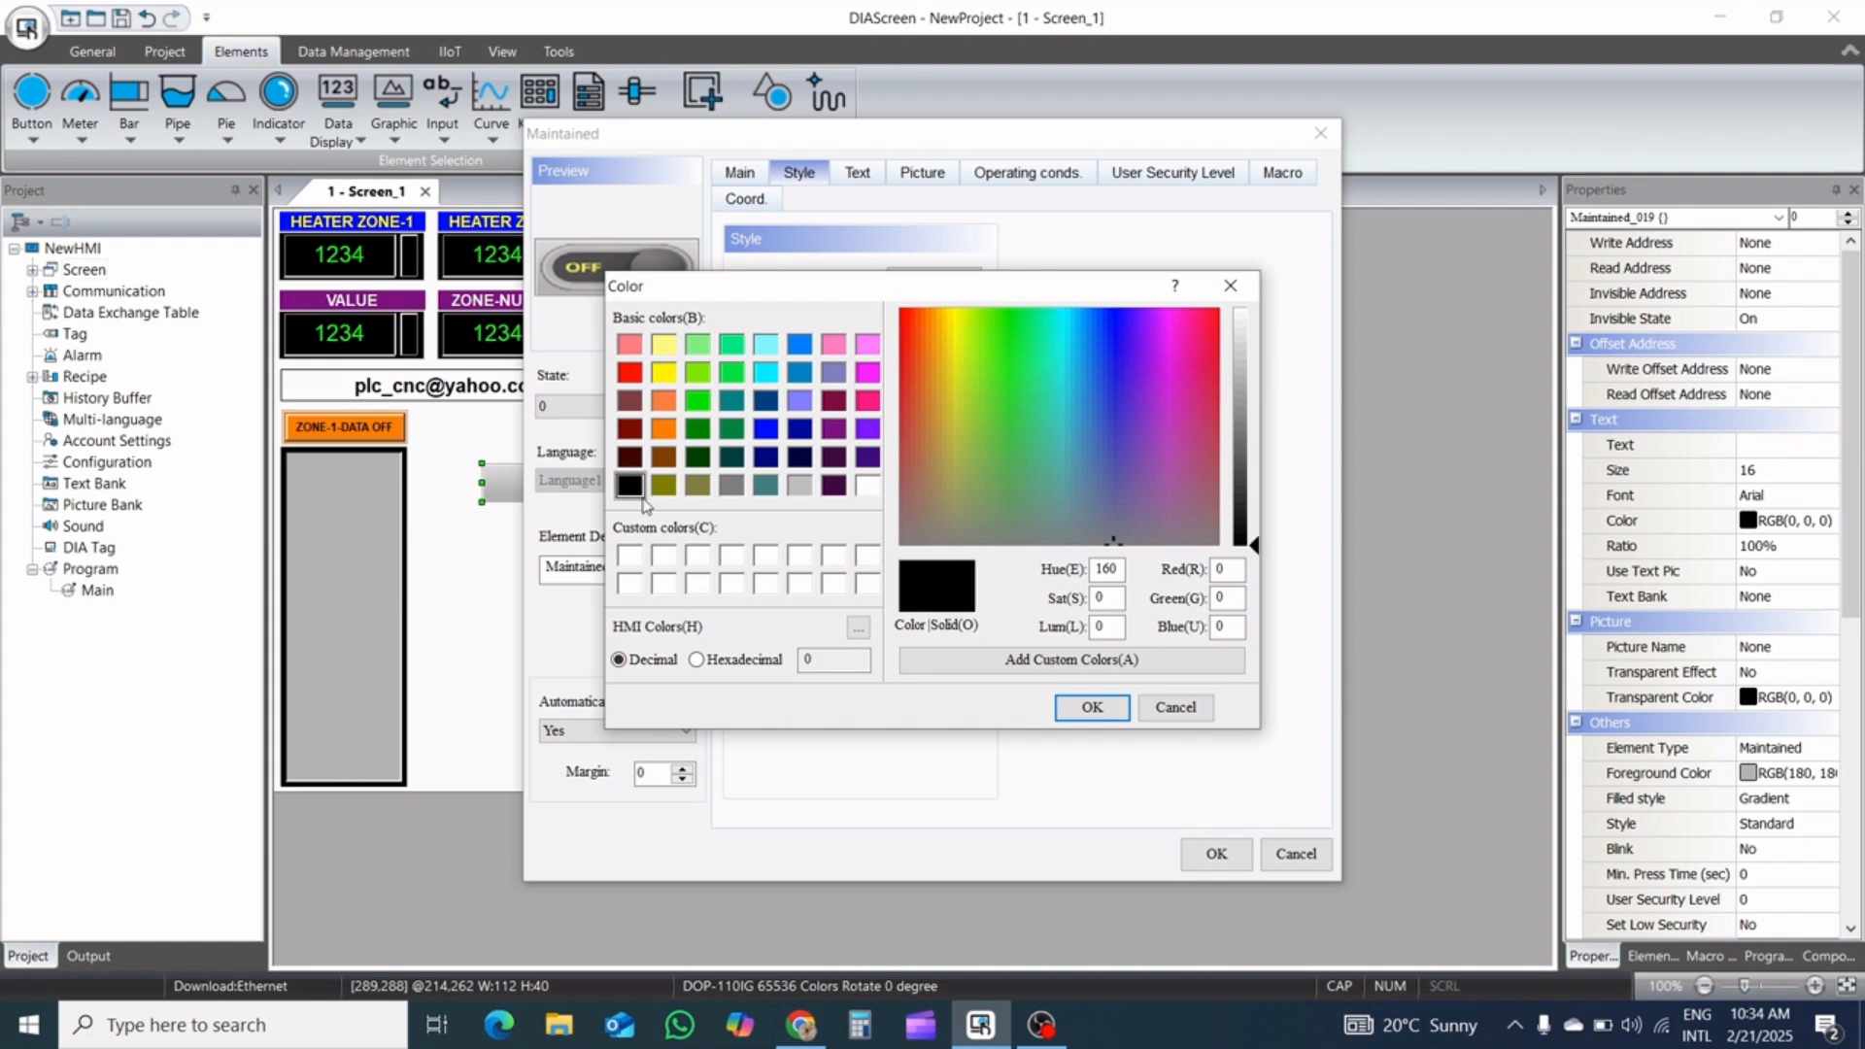
pyautogui.click(1091, 707)
pyautogui.click(967, 408)
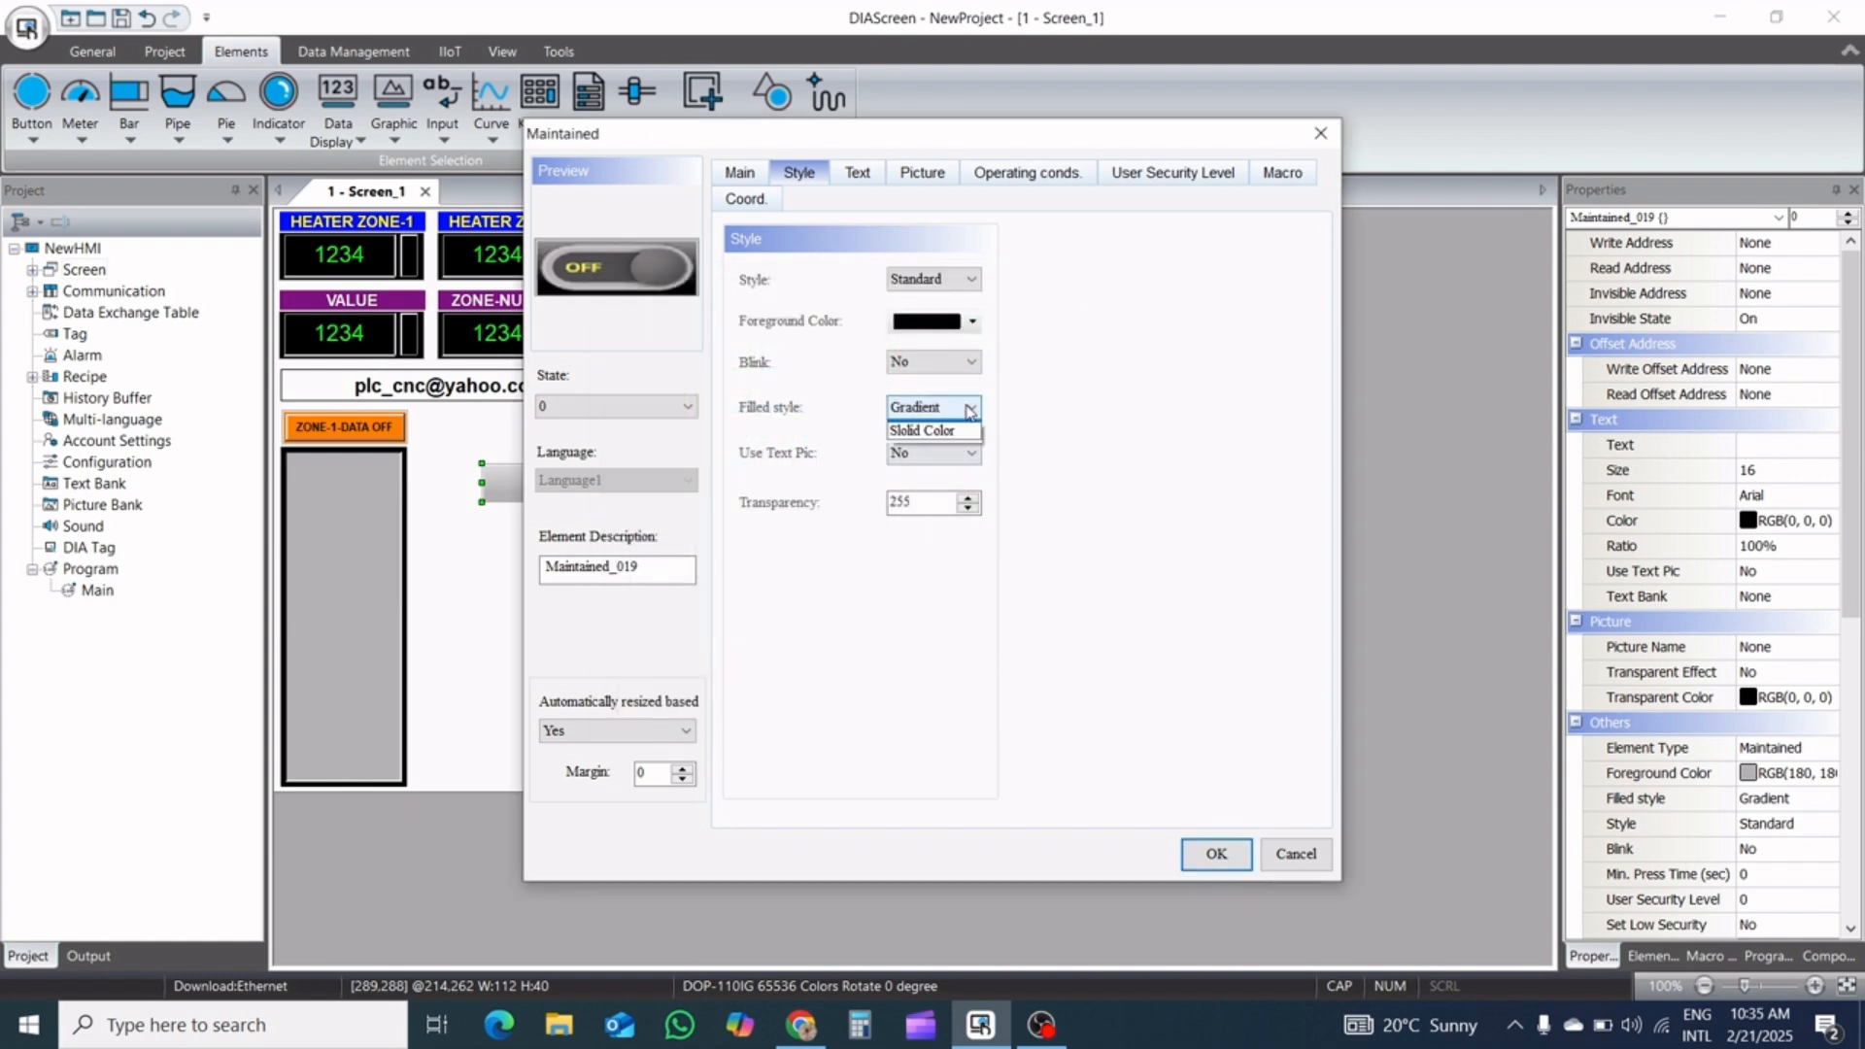
pyautogui.click(950, 447)
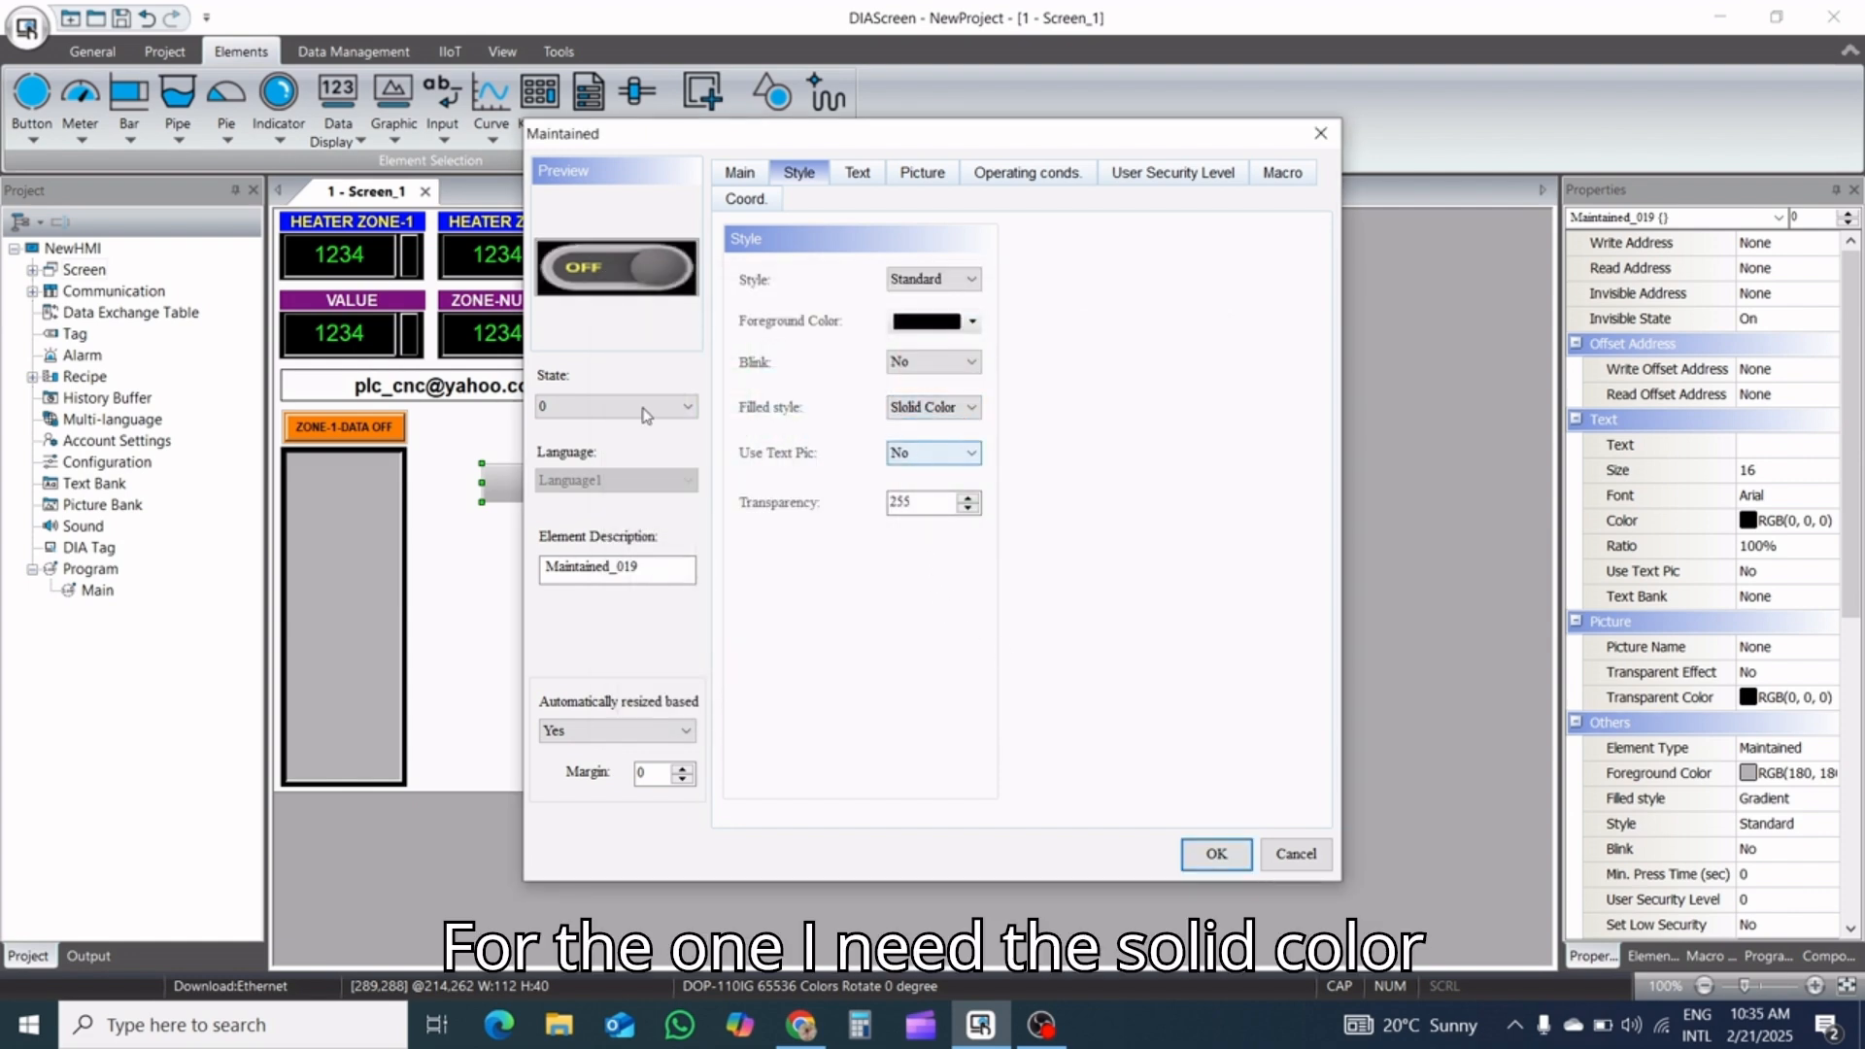
# Give the toggle button's state 1 a black foreground color and solid-color filled style, and apply the Maintained settings
pyautogui.click(618, 408)
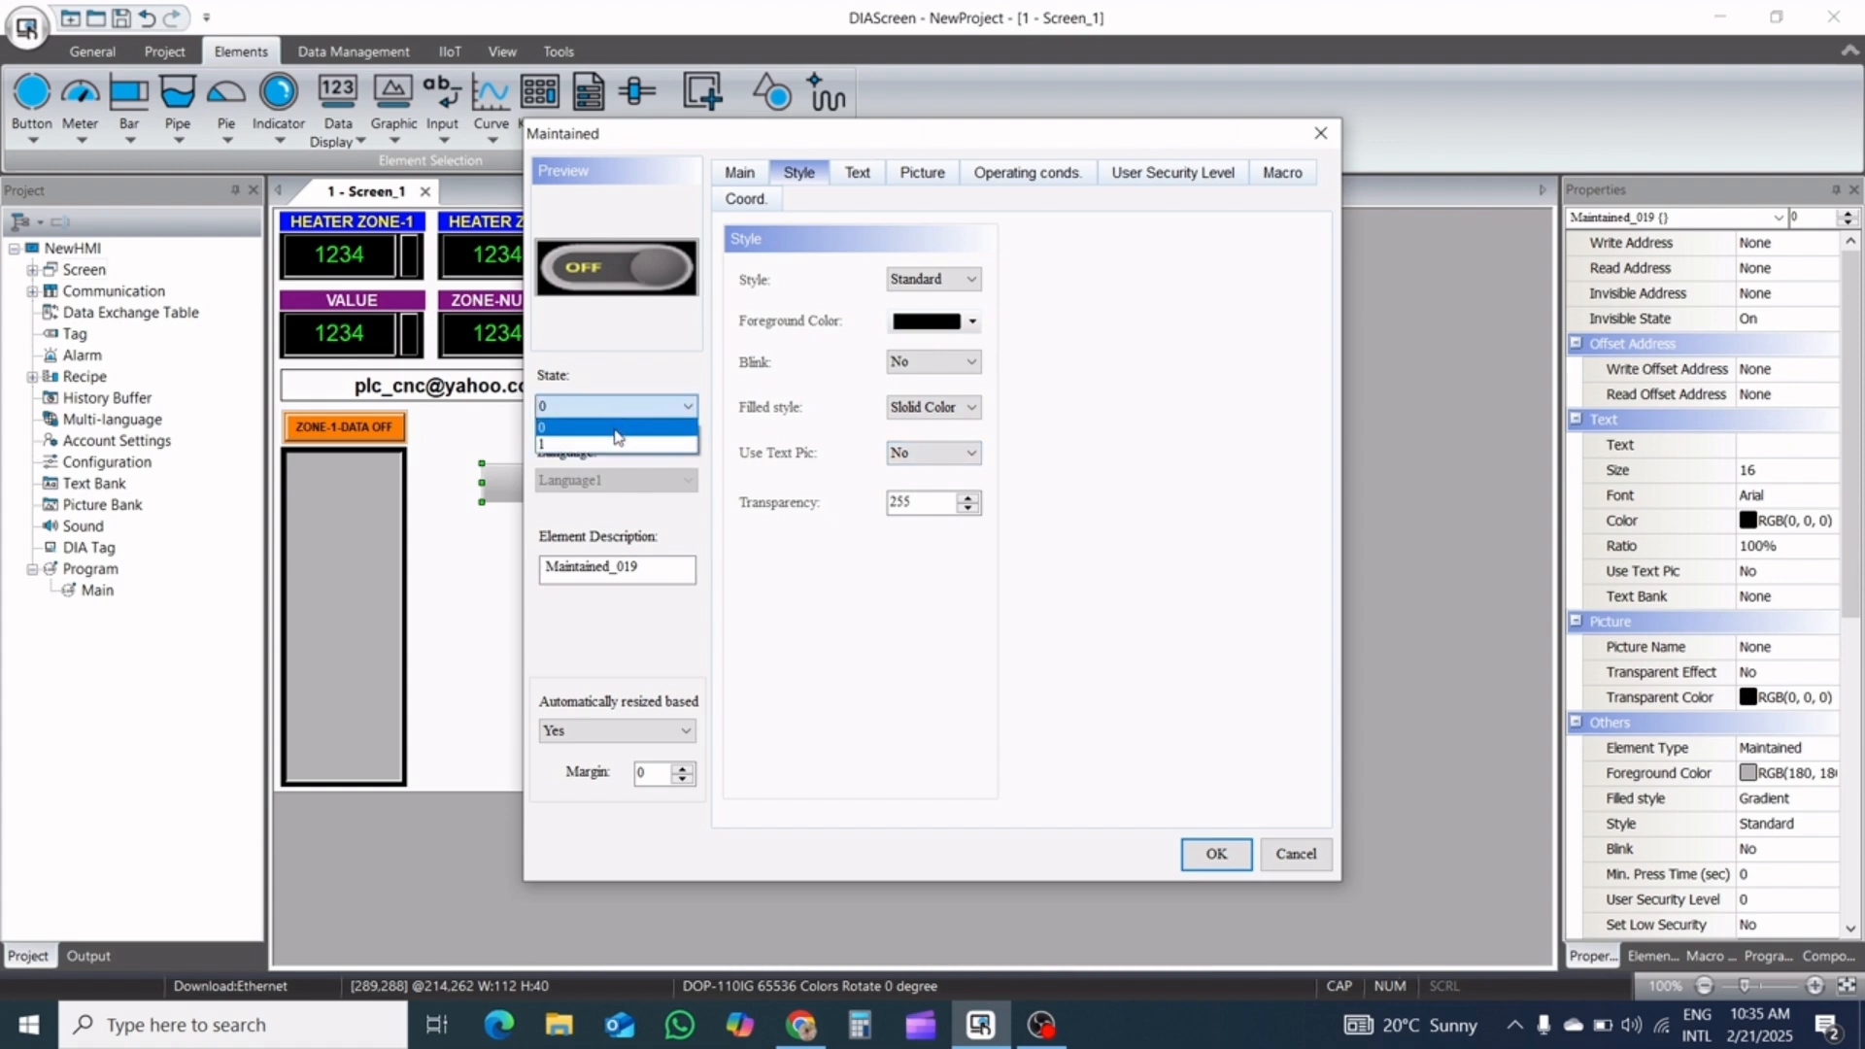
pyautogui.click(617, 445)
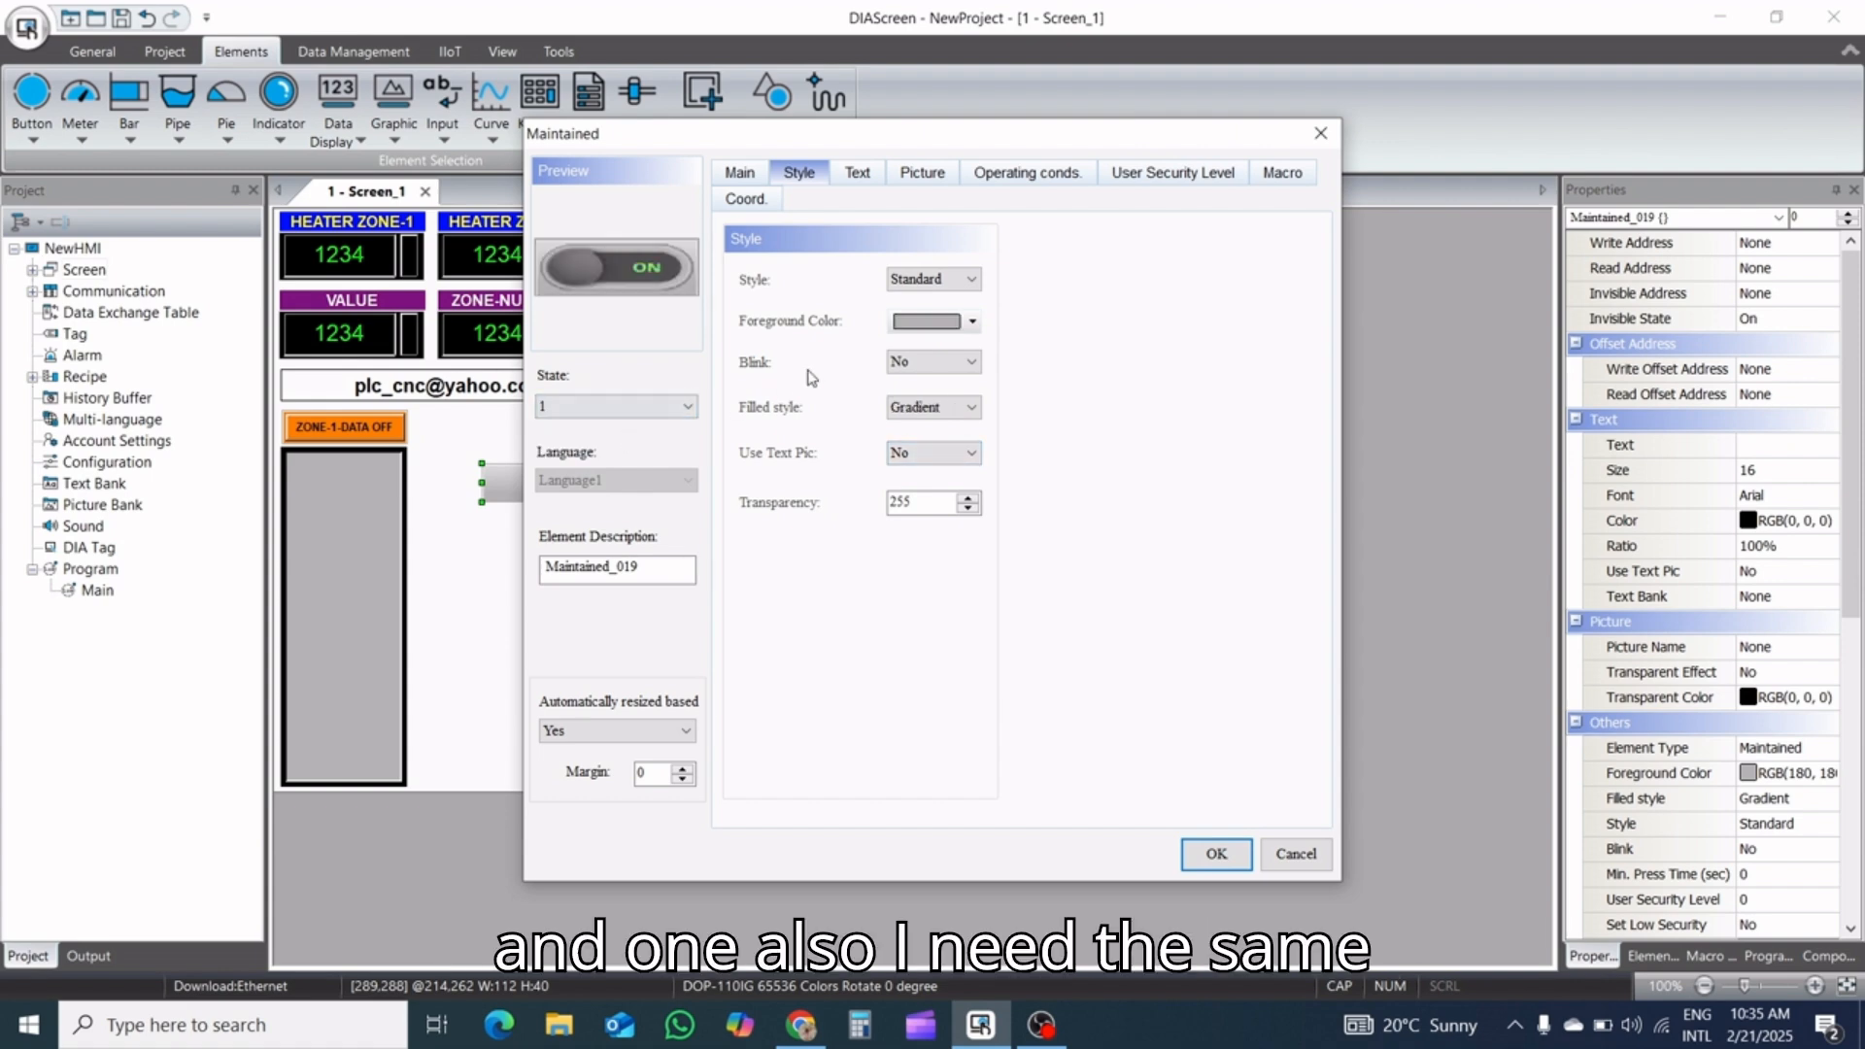
pyautogui.click(954, 328)
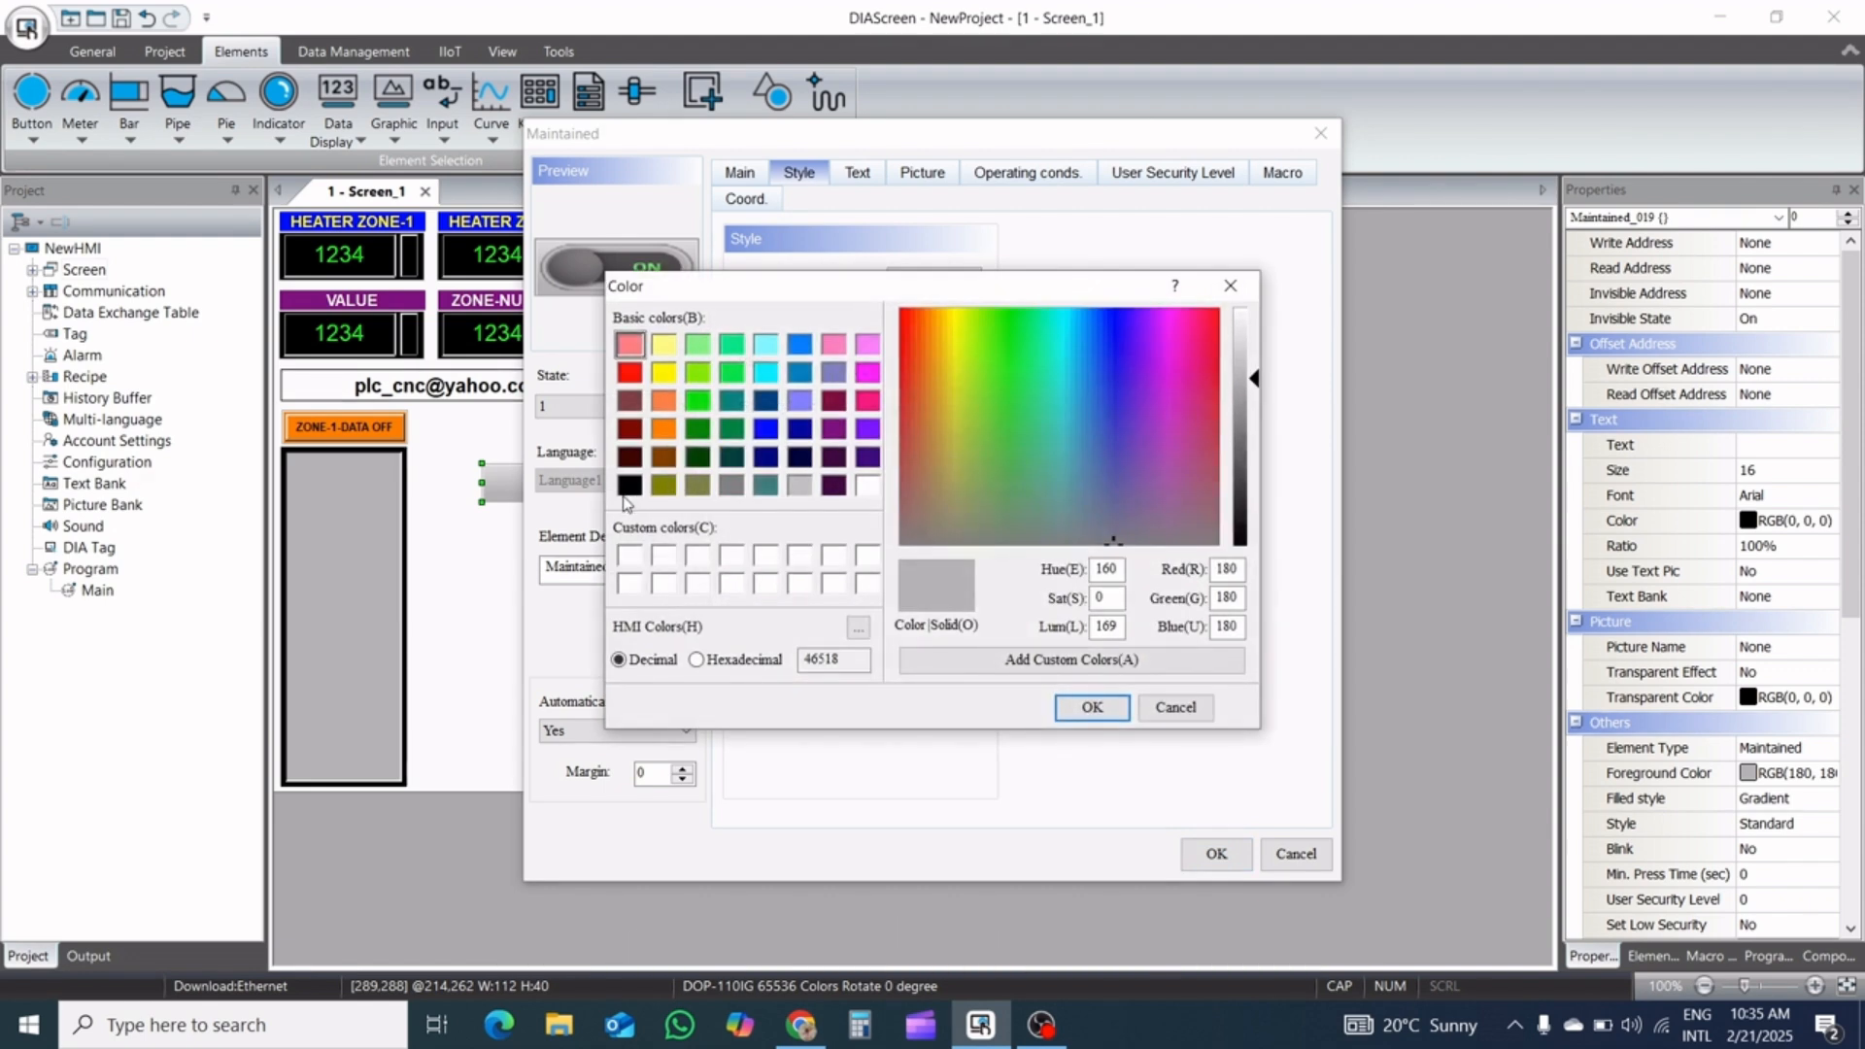
pyautogui.click(629, 485)
pyautogui.click(1091, 707)
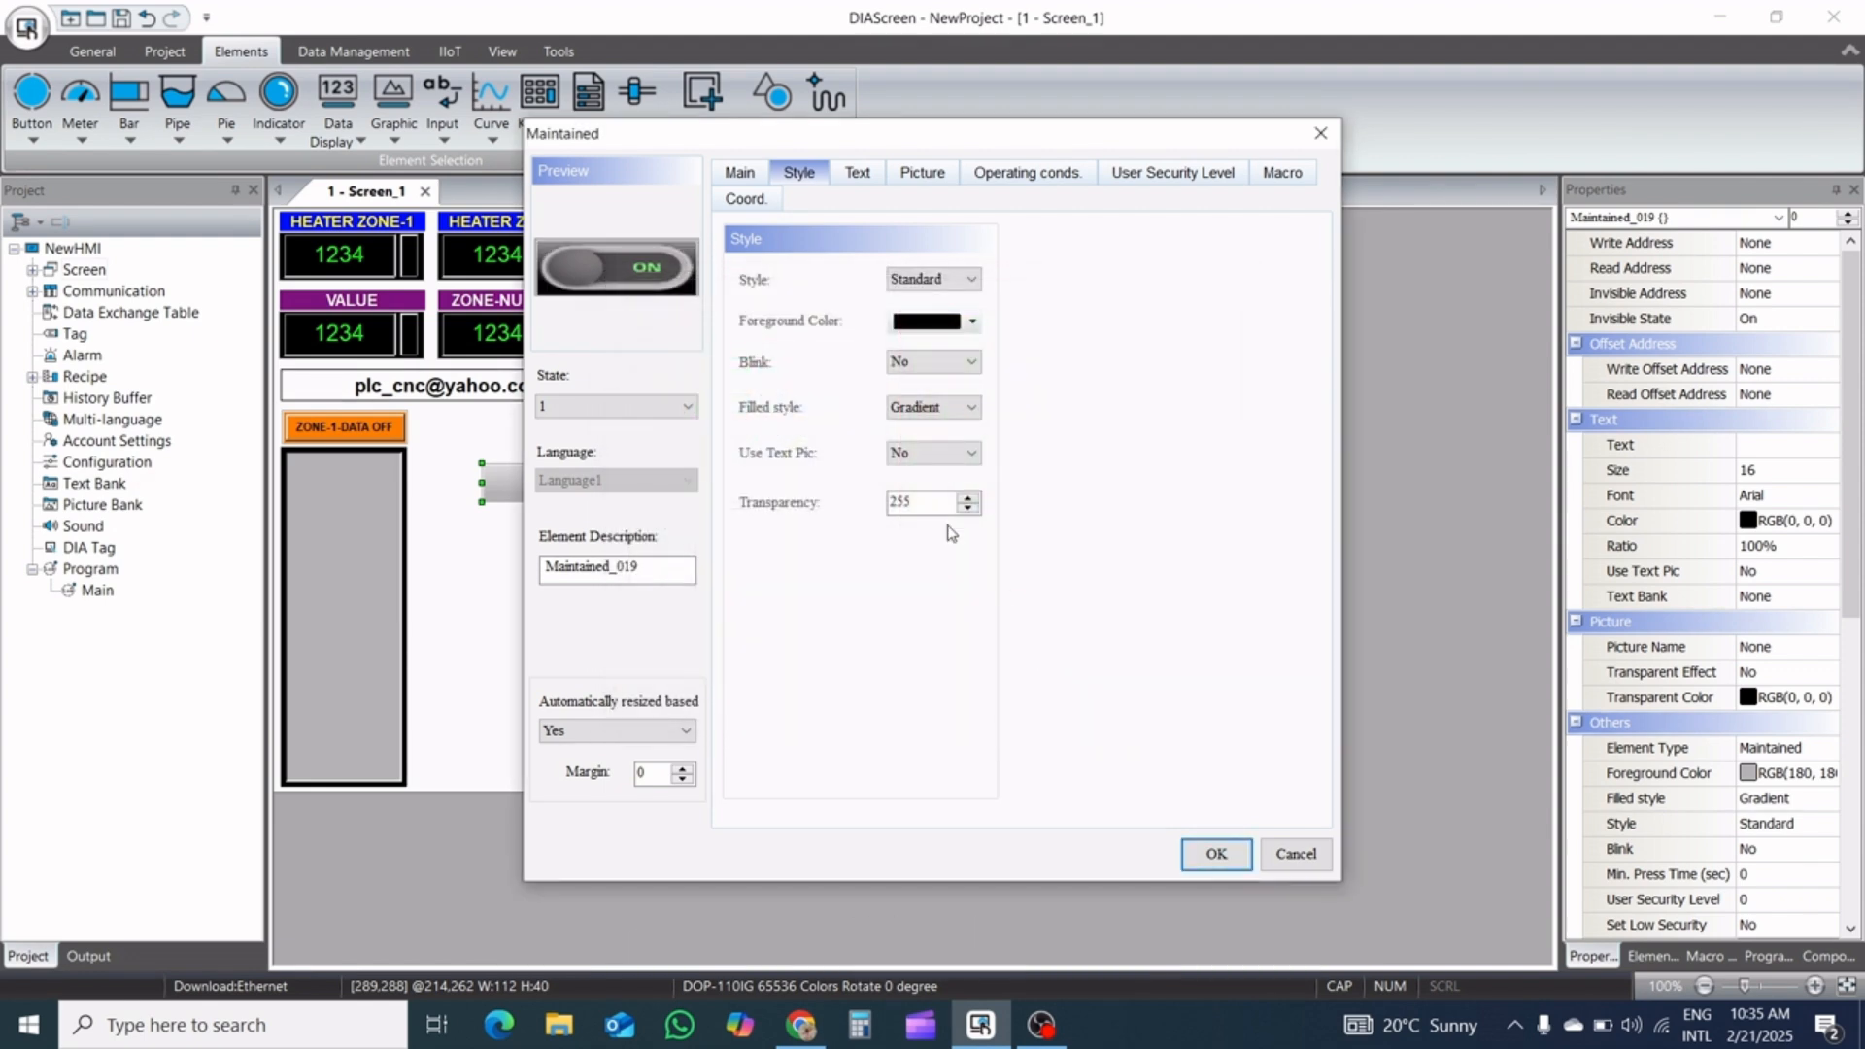
pyautogui.click(930, 410)
pyautogui.click(929, 445)
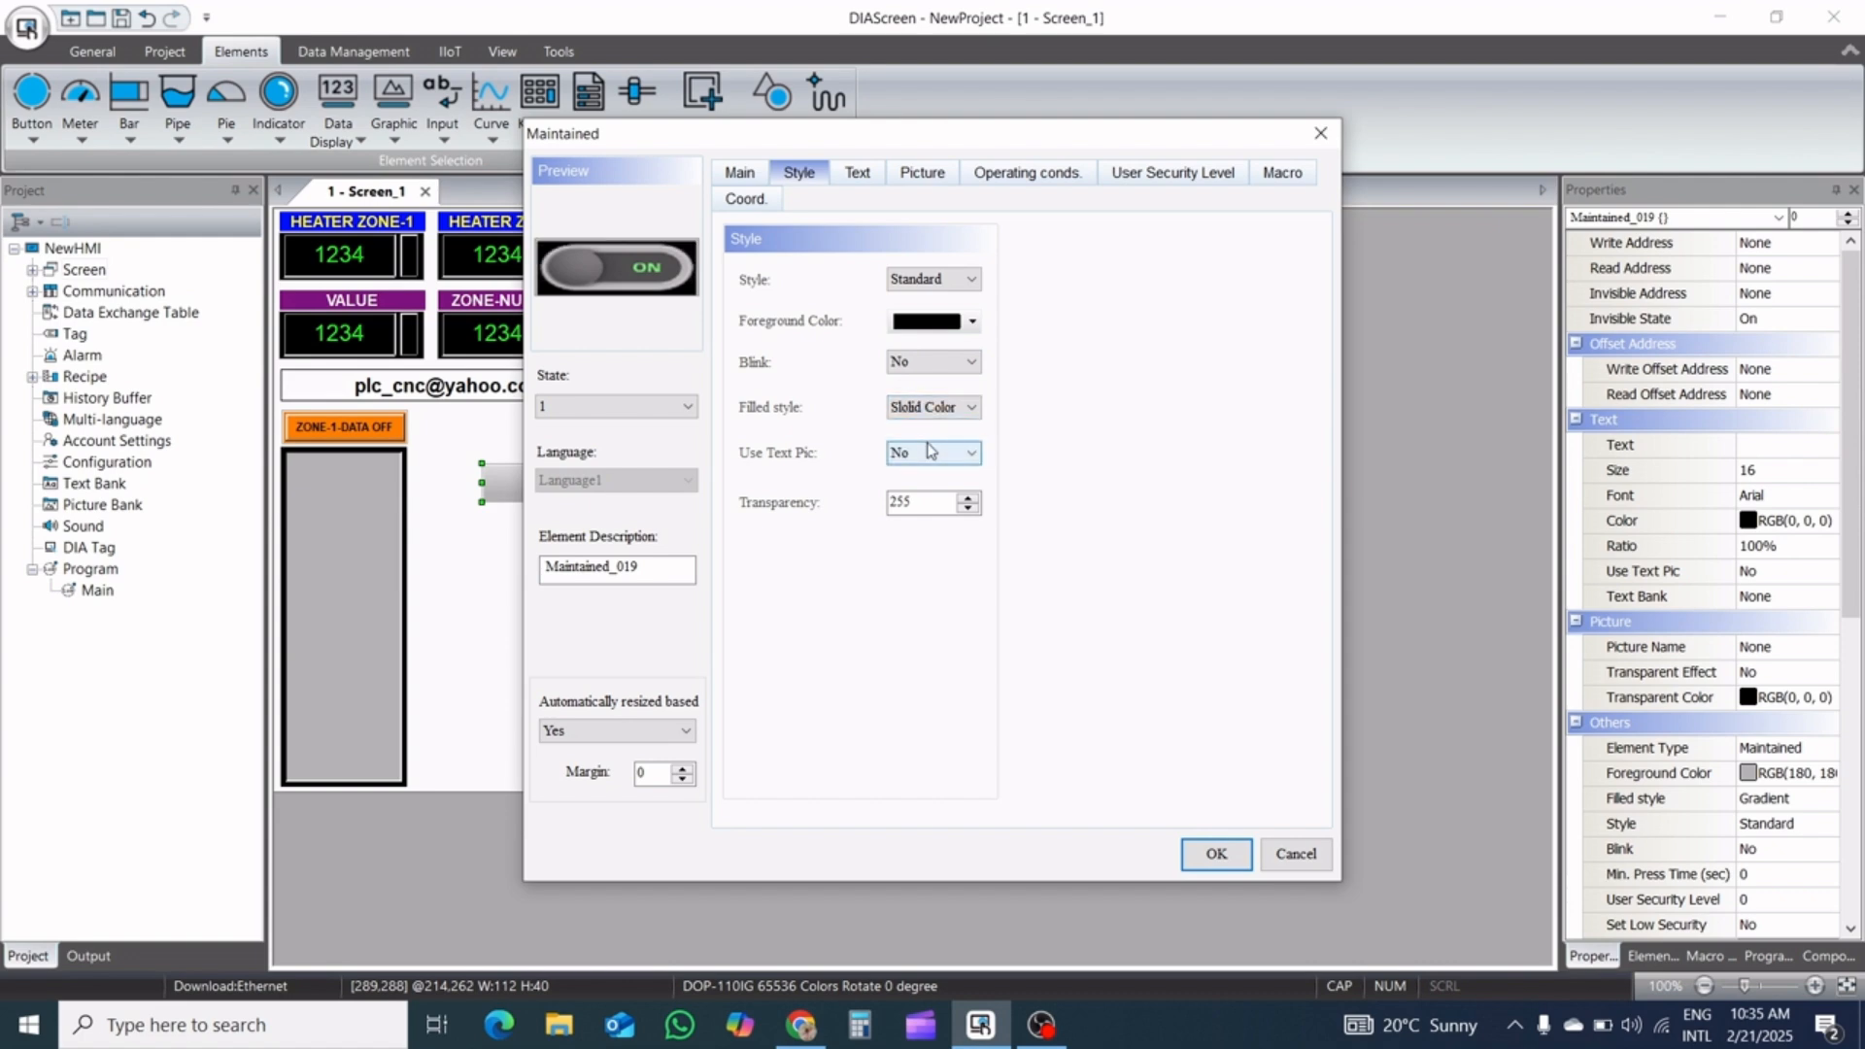
pyautogui.click(1215, 854)
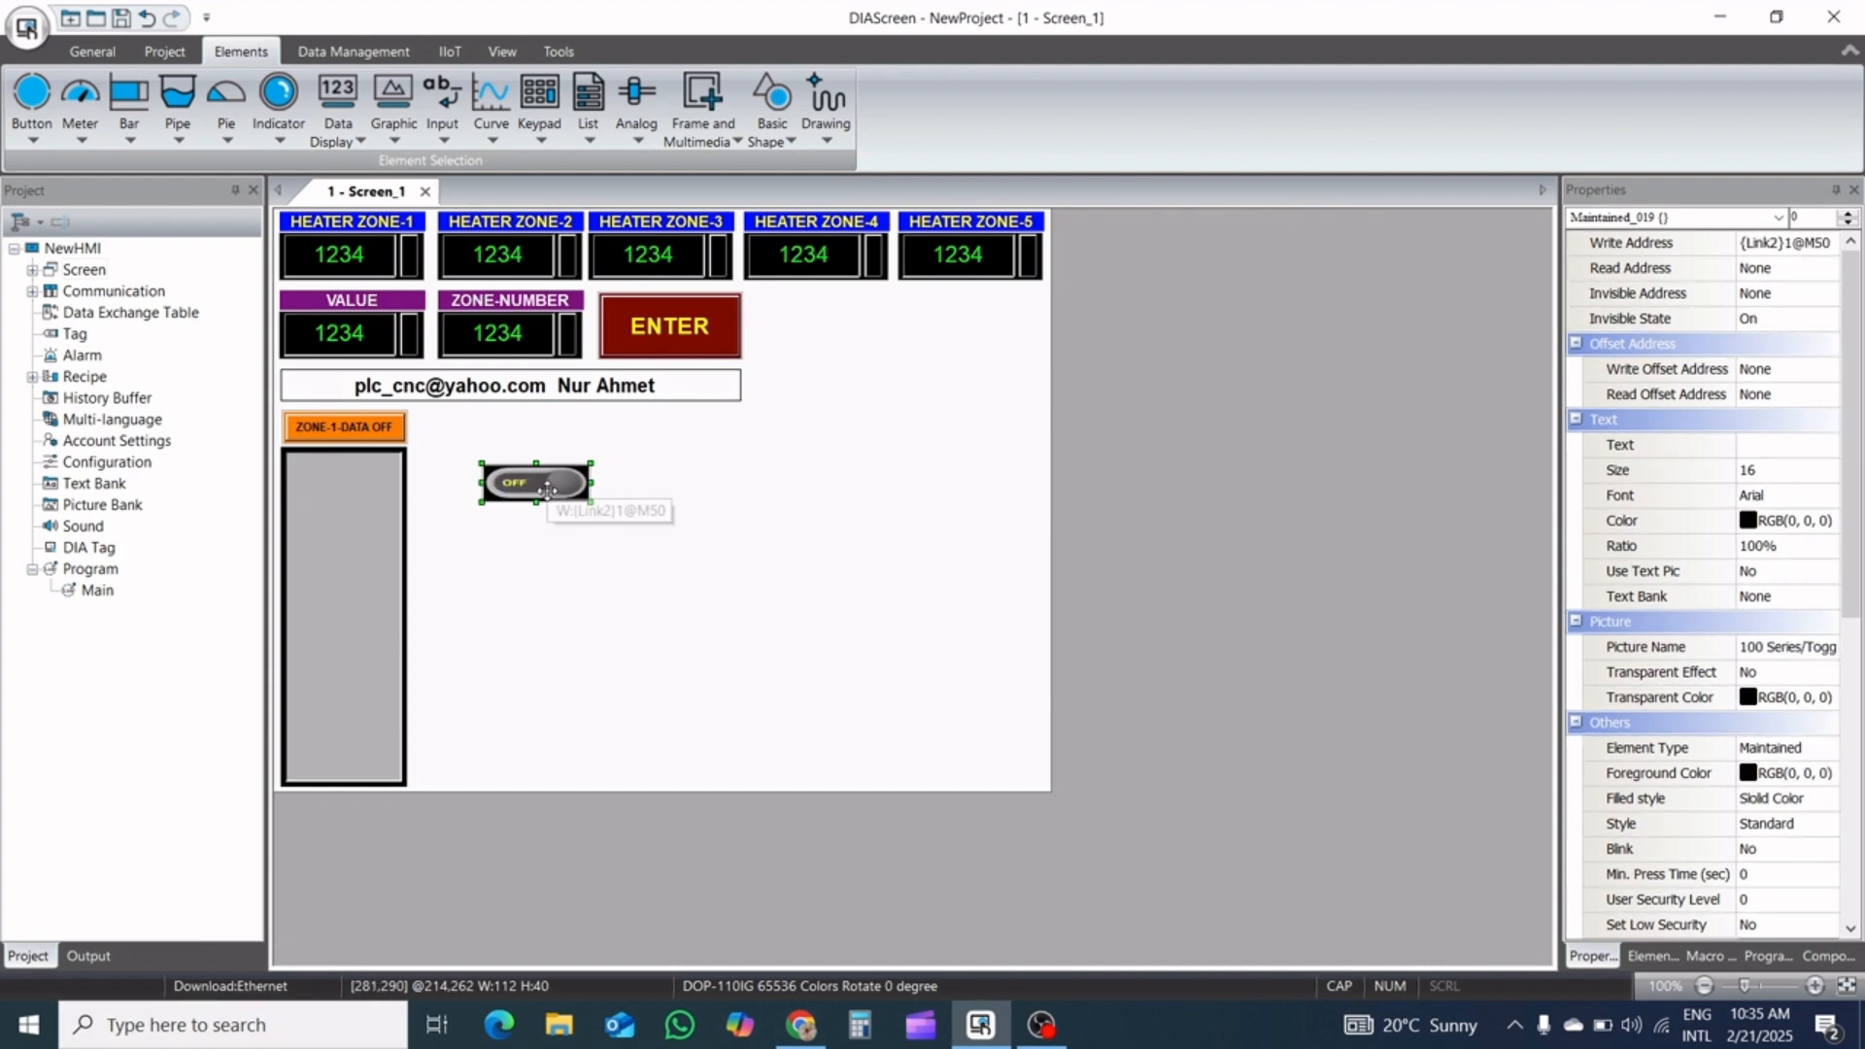
# Move the toggle switch button into the upper end of the gray message display, just below the ZONE-1-DATA OFF button
pyautogui.moveTo(545, 483); pyautogui.dragTo(354, 475)
pyautogui.press('Up')
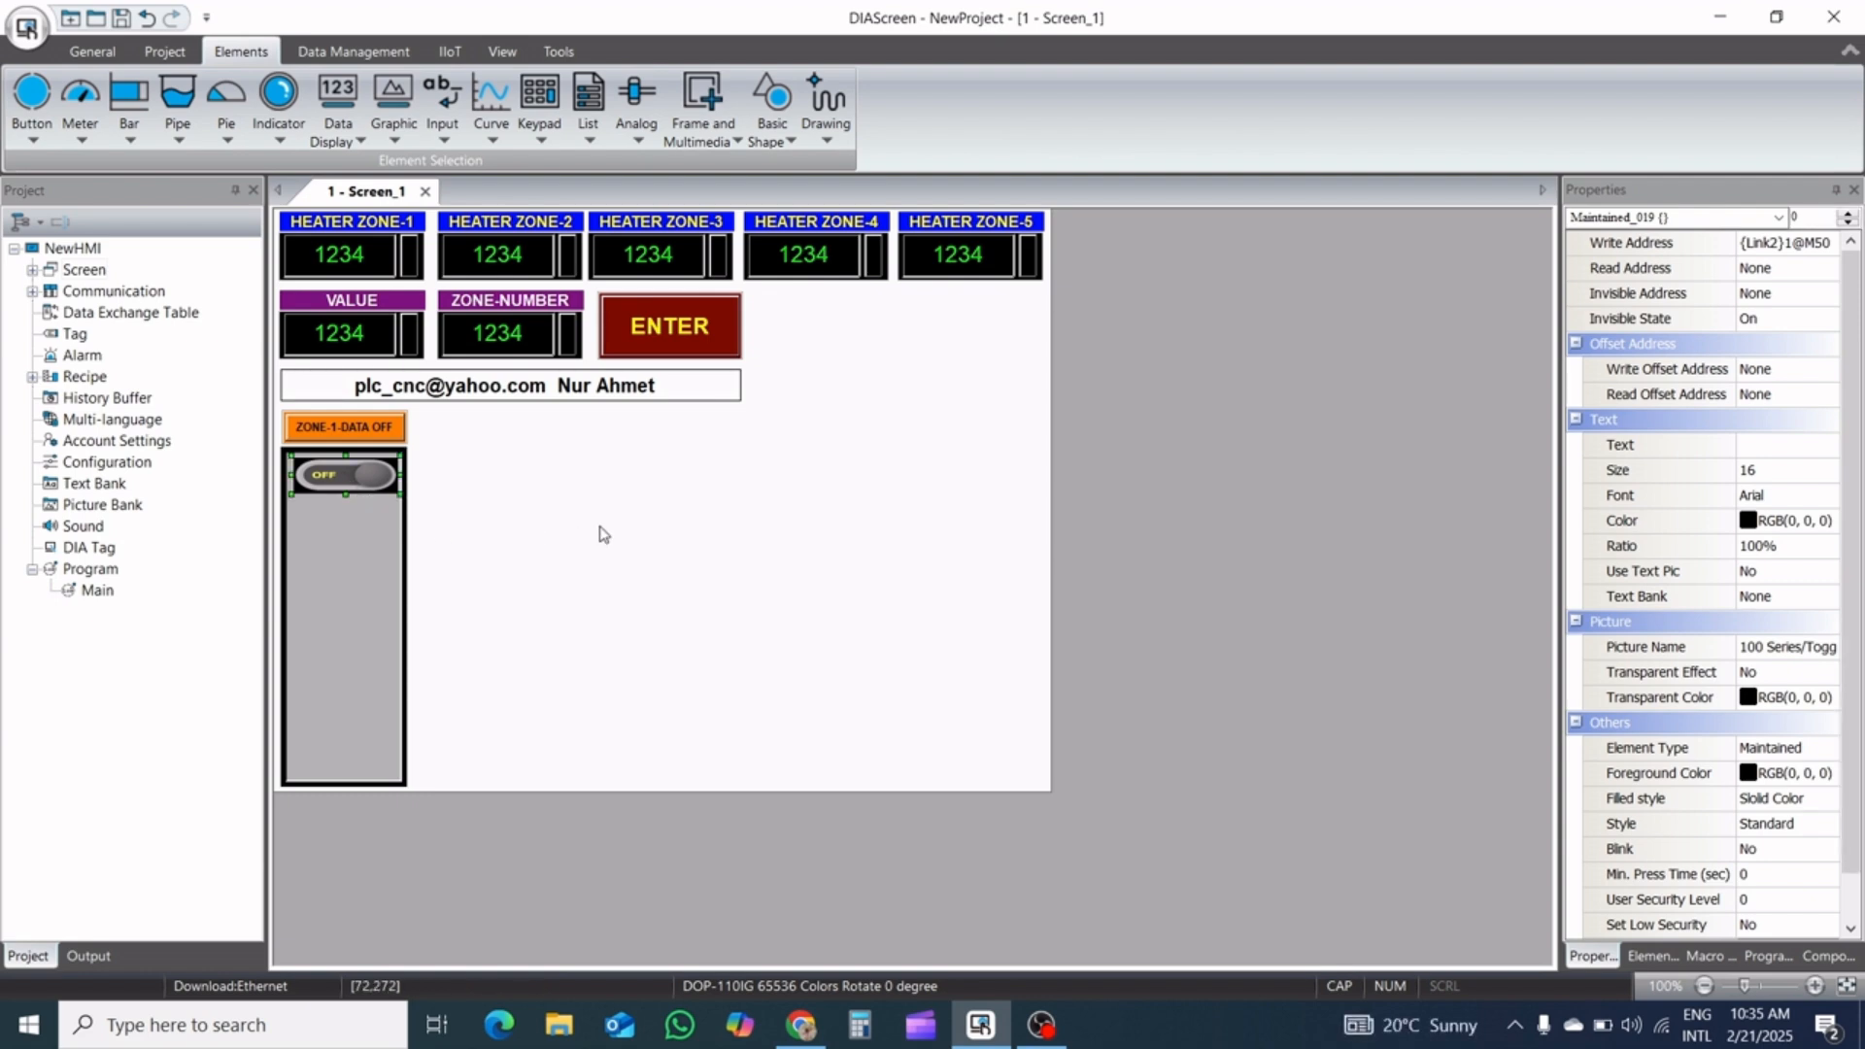
# Nudge the toggle switch button slightly left to centre it in the gray message display, and deselect it
pyautogui.press('Left')
pyautogui.press('Left')
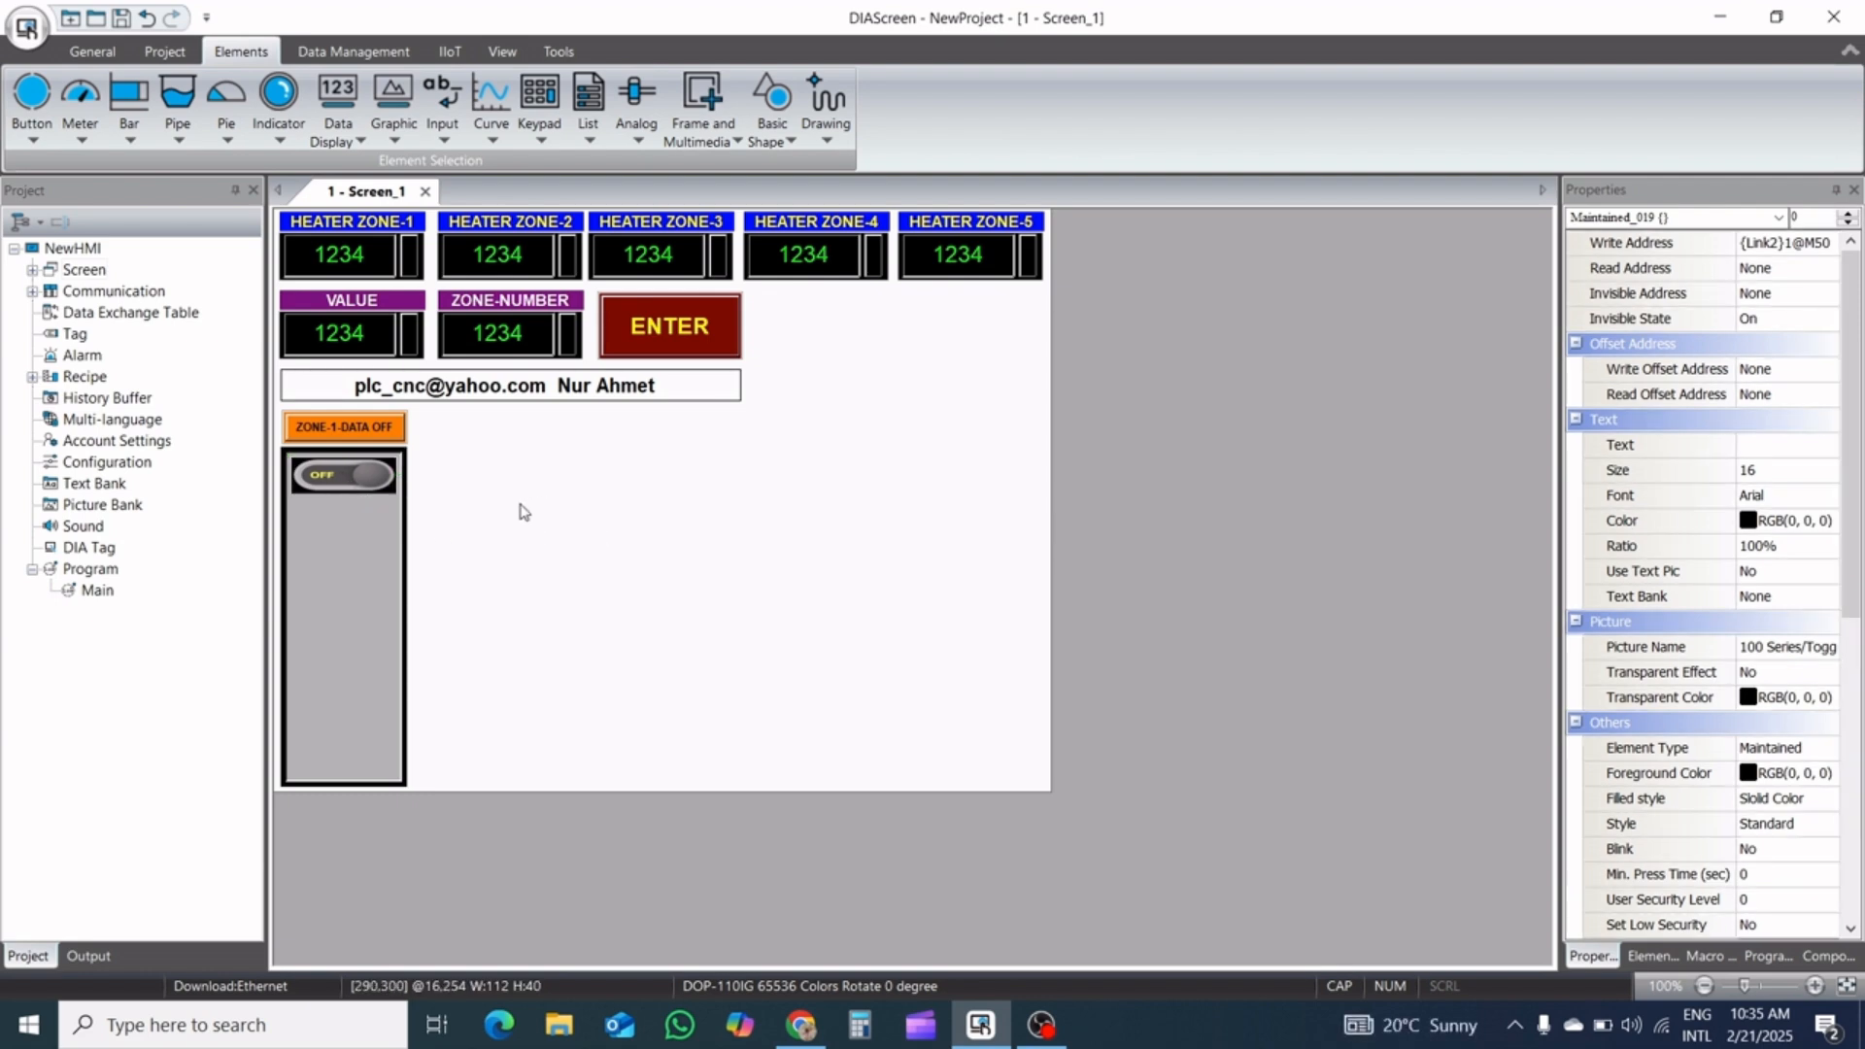
pyautogui.click(398, 195)
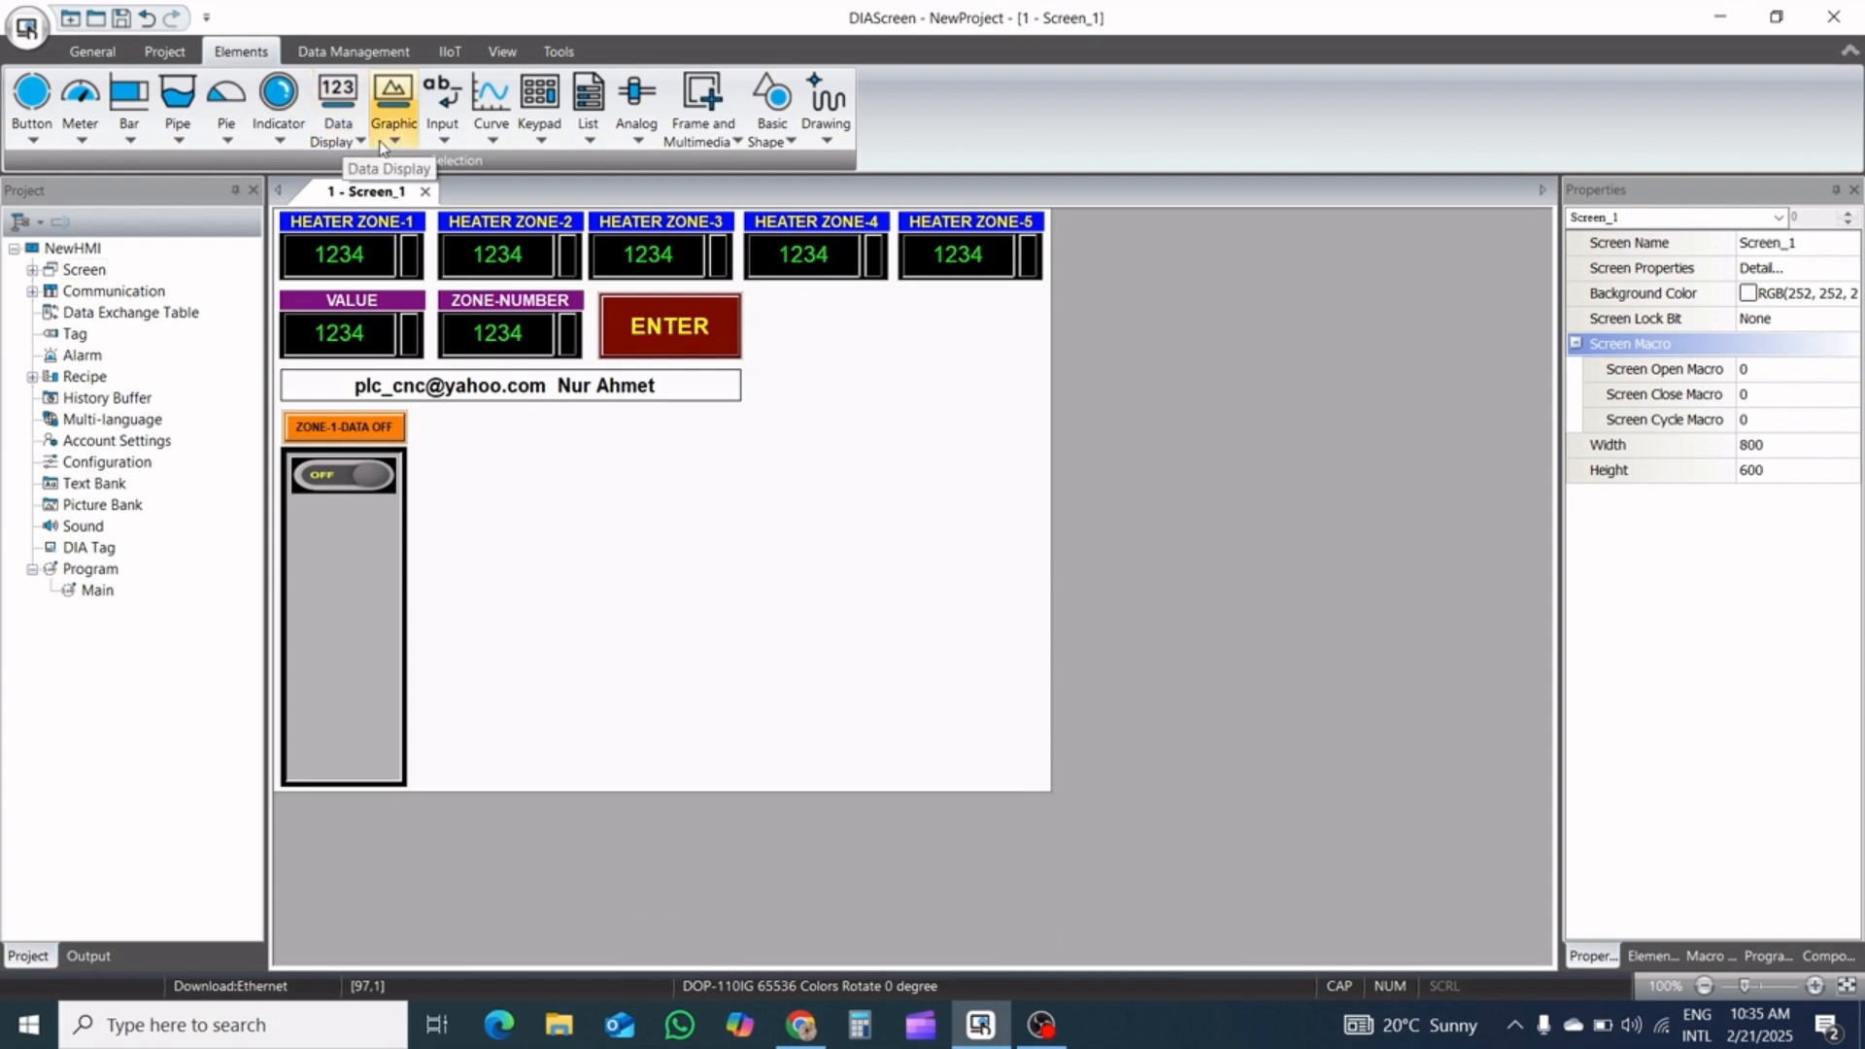
# Draw a numeric entry about 146 by 52 pixels in the empty area beside the toggle switch button
pyautogui.click(441, 142)
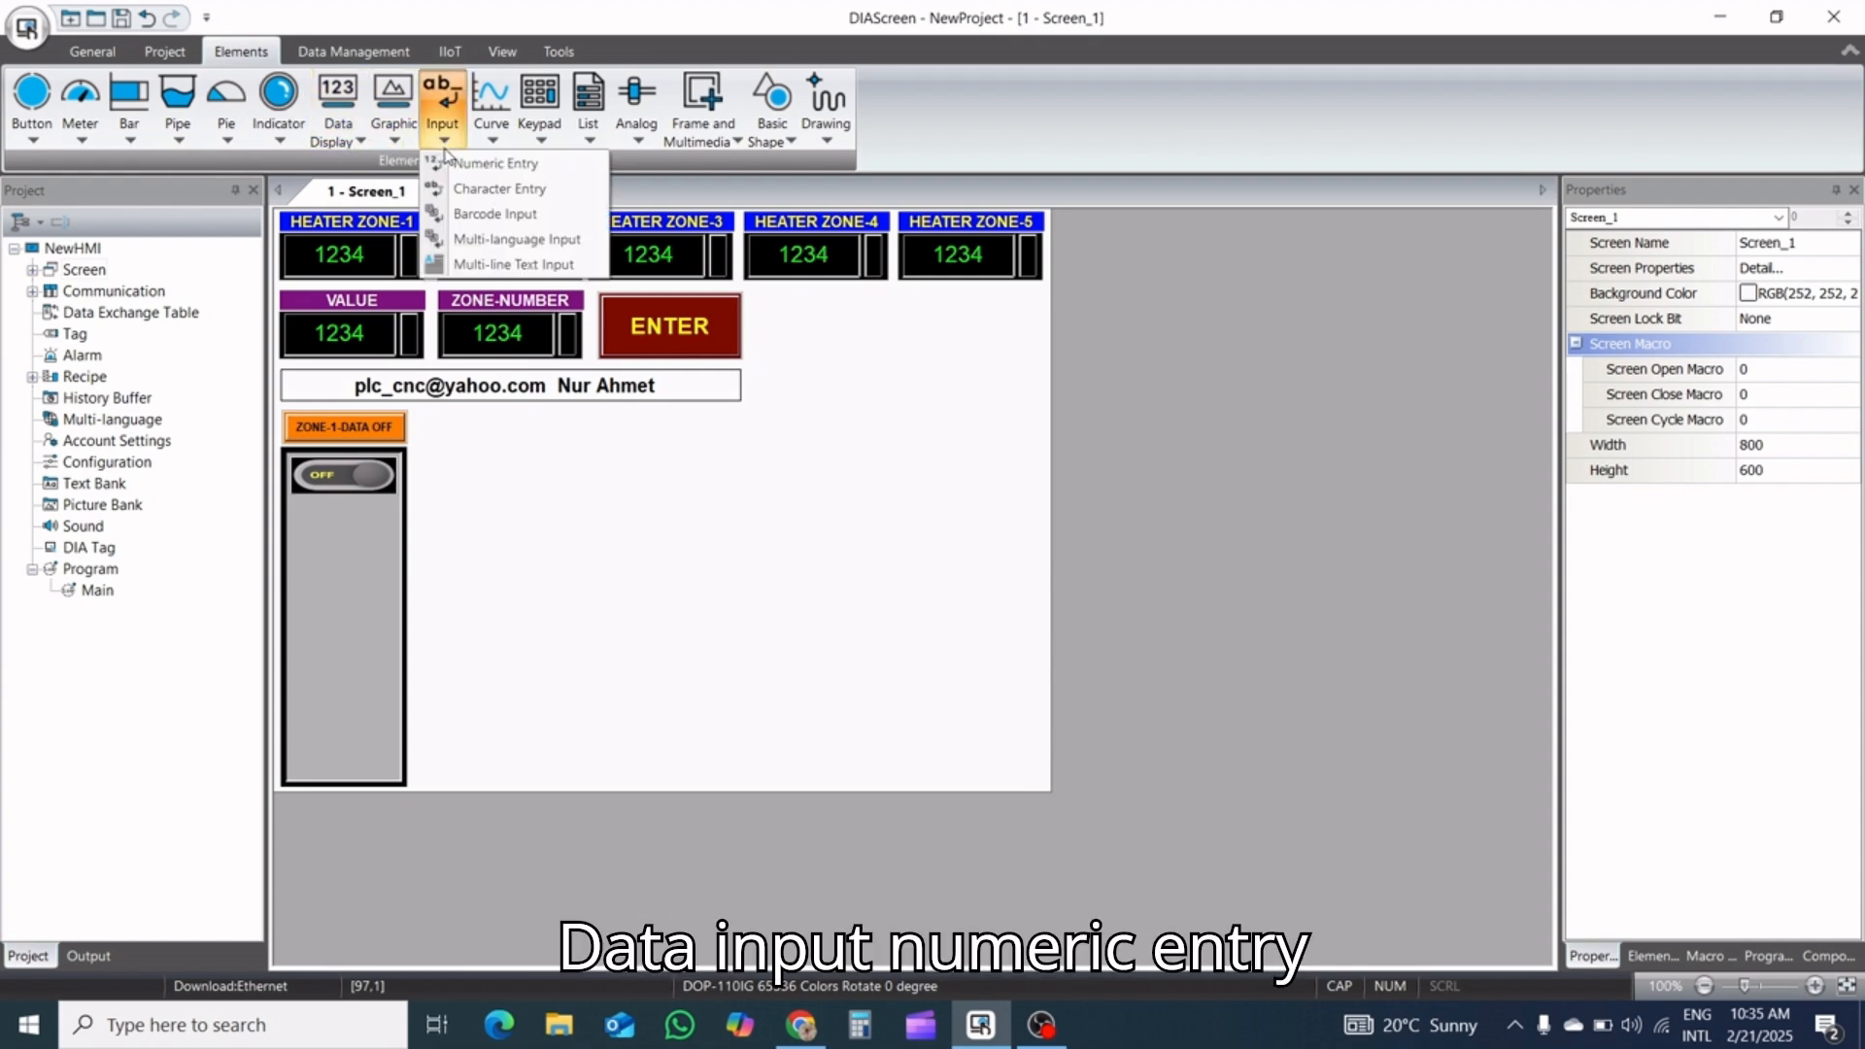
pyautogui.click(476, 164)
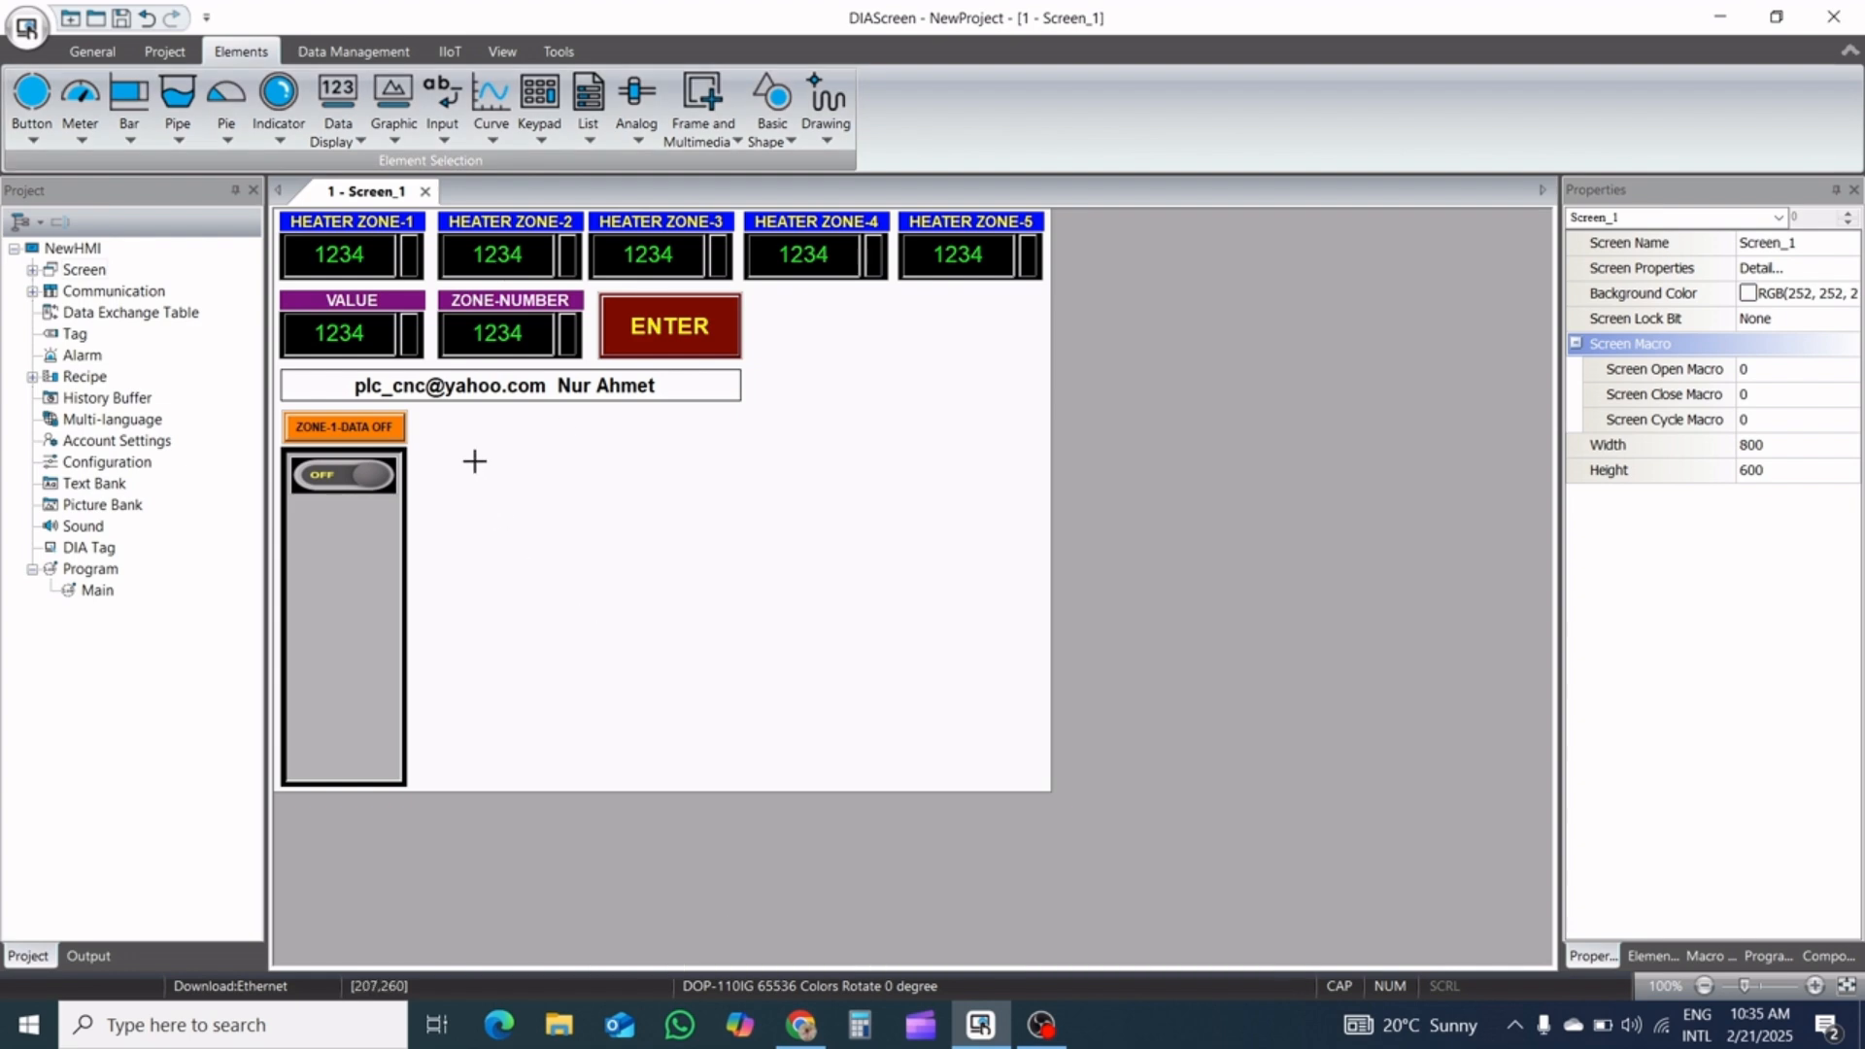
pyautogui.moveTo(474, 461); pyautogui.dragTo(616, 512)
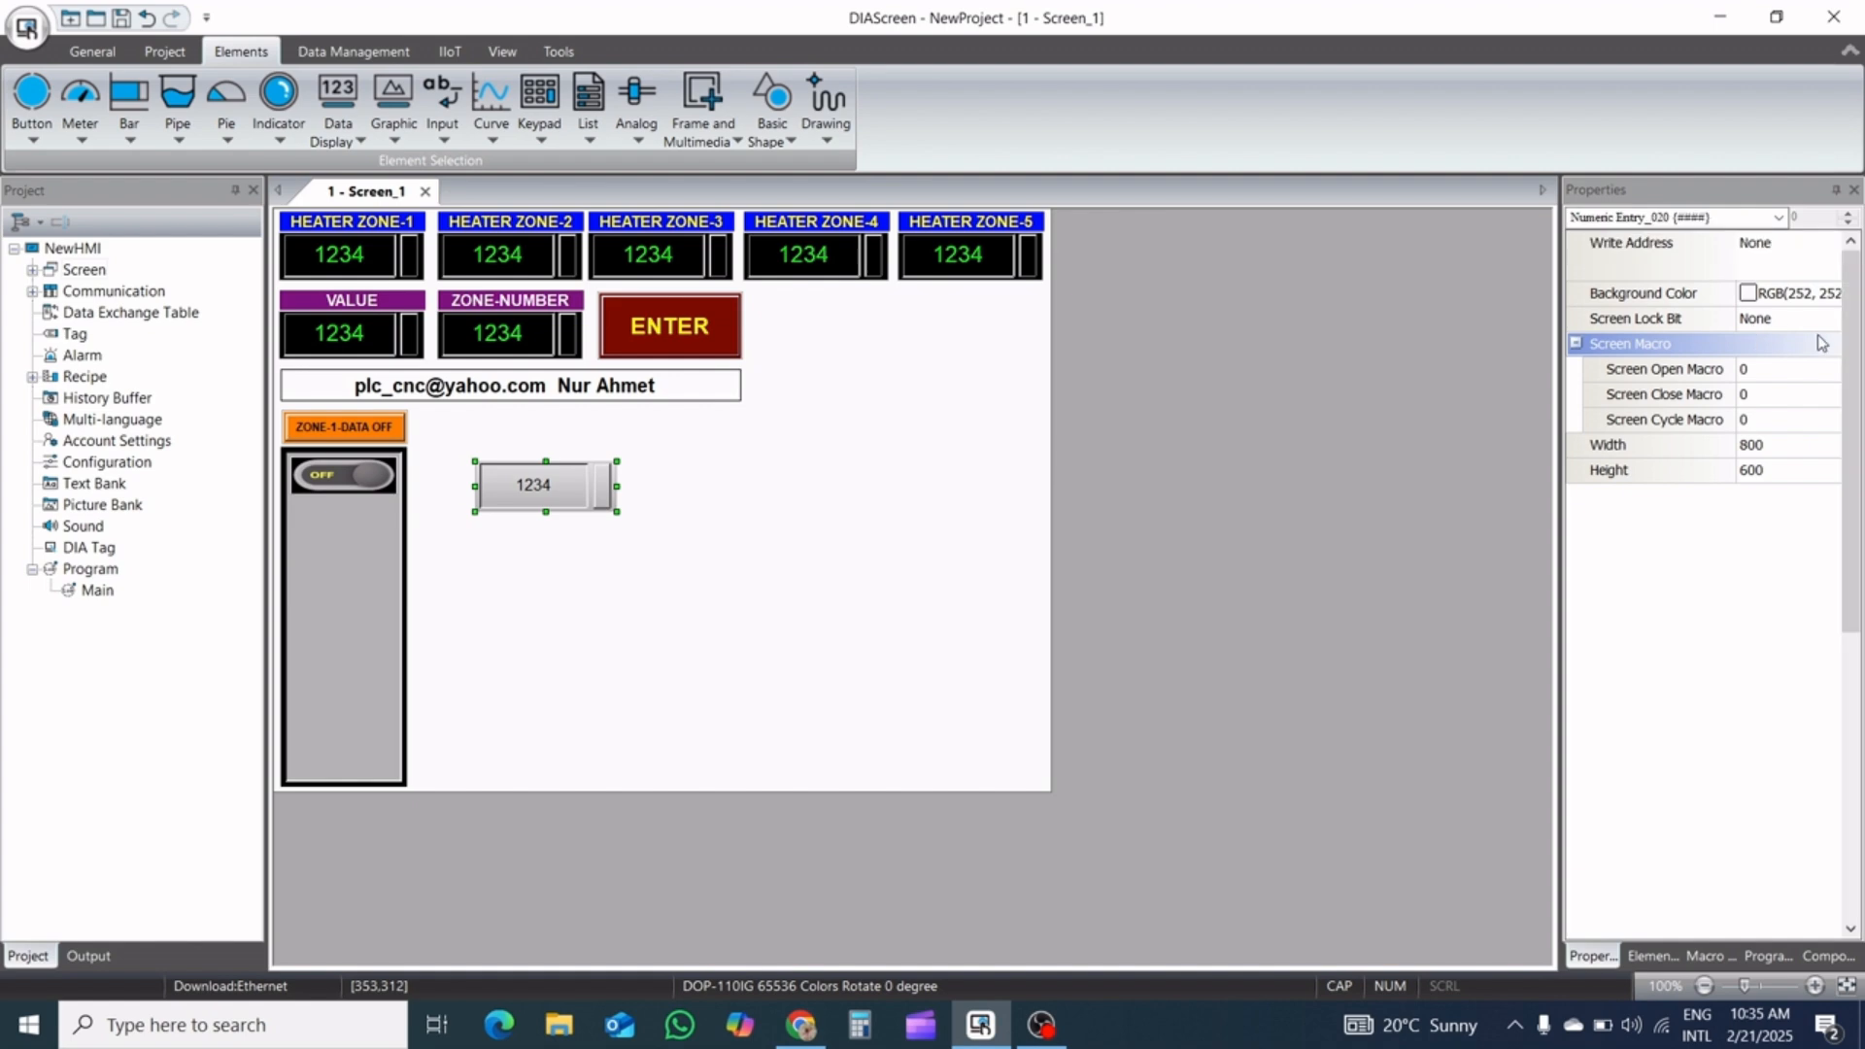
# Set the new numeric entry's width to 112 and height to 50, and check its coordinates
pyautogui.moveTo(1855, 430); pyautogui.dragTo(1860, 802)
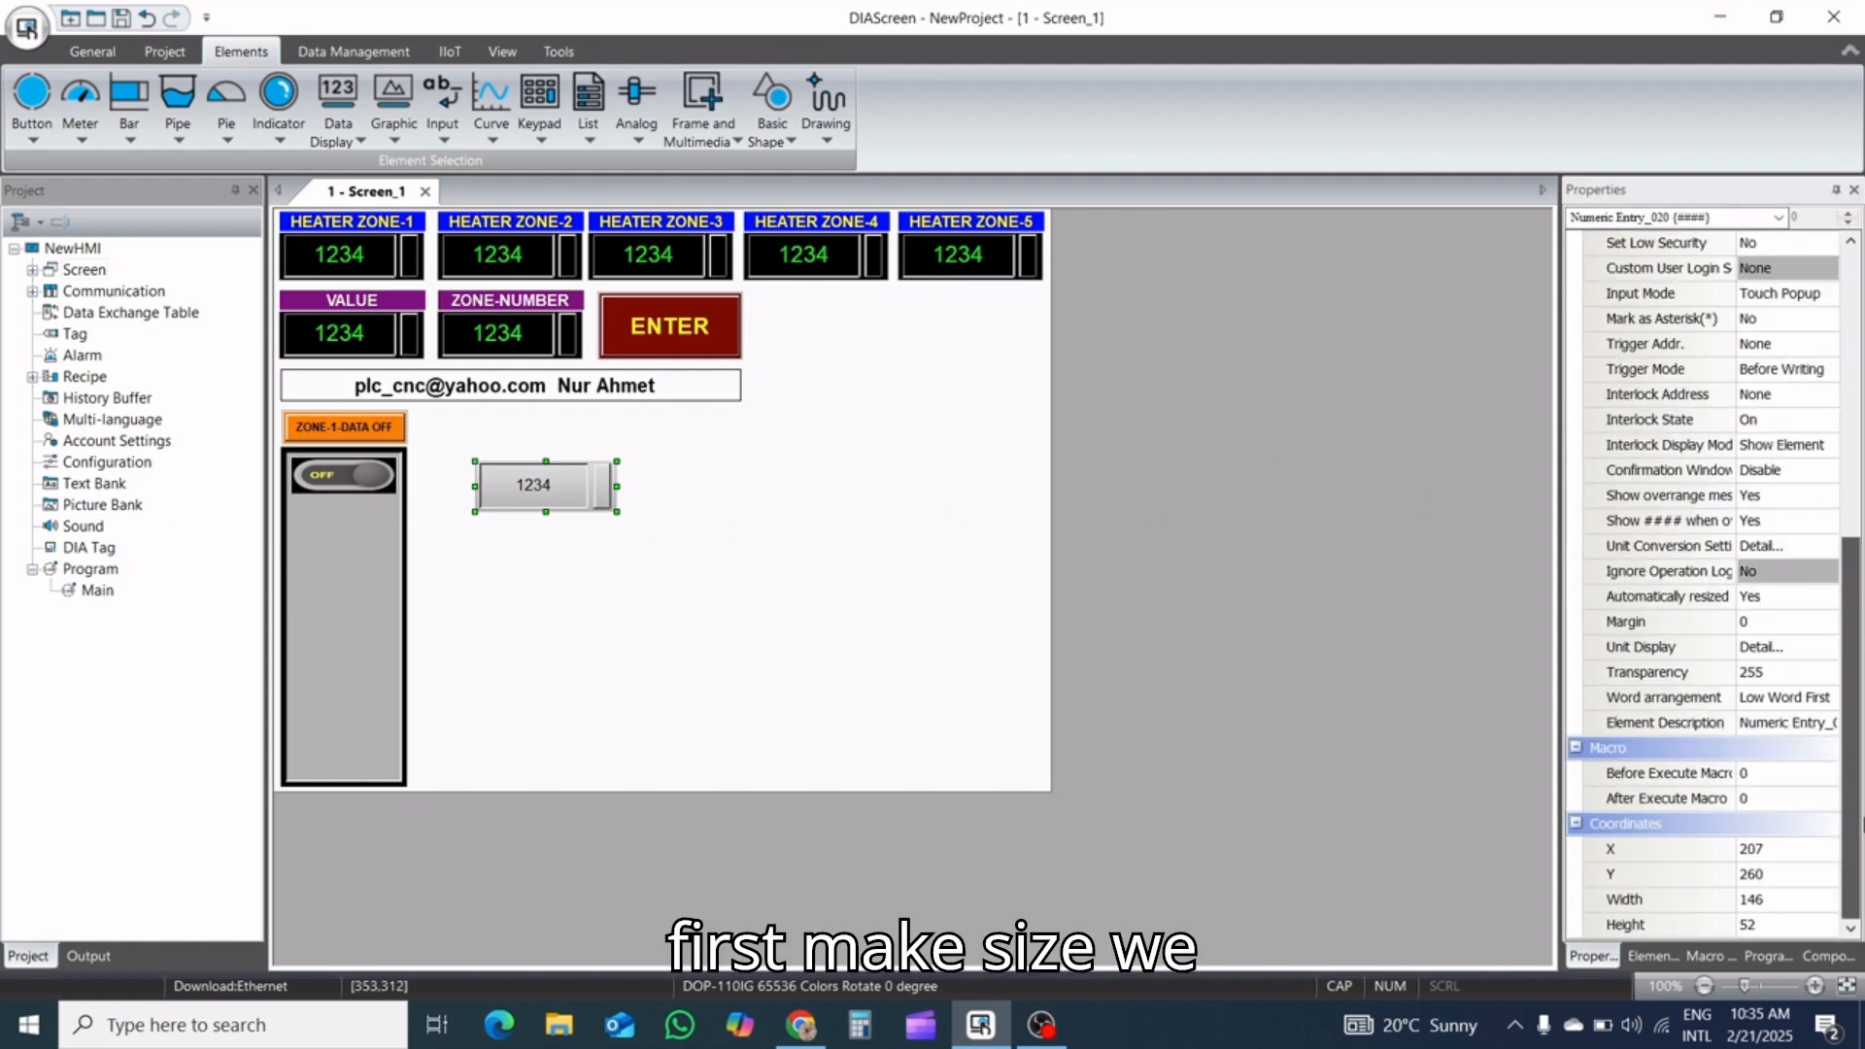
pyautogui.click(1793, 899)
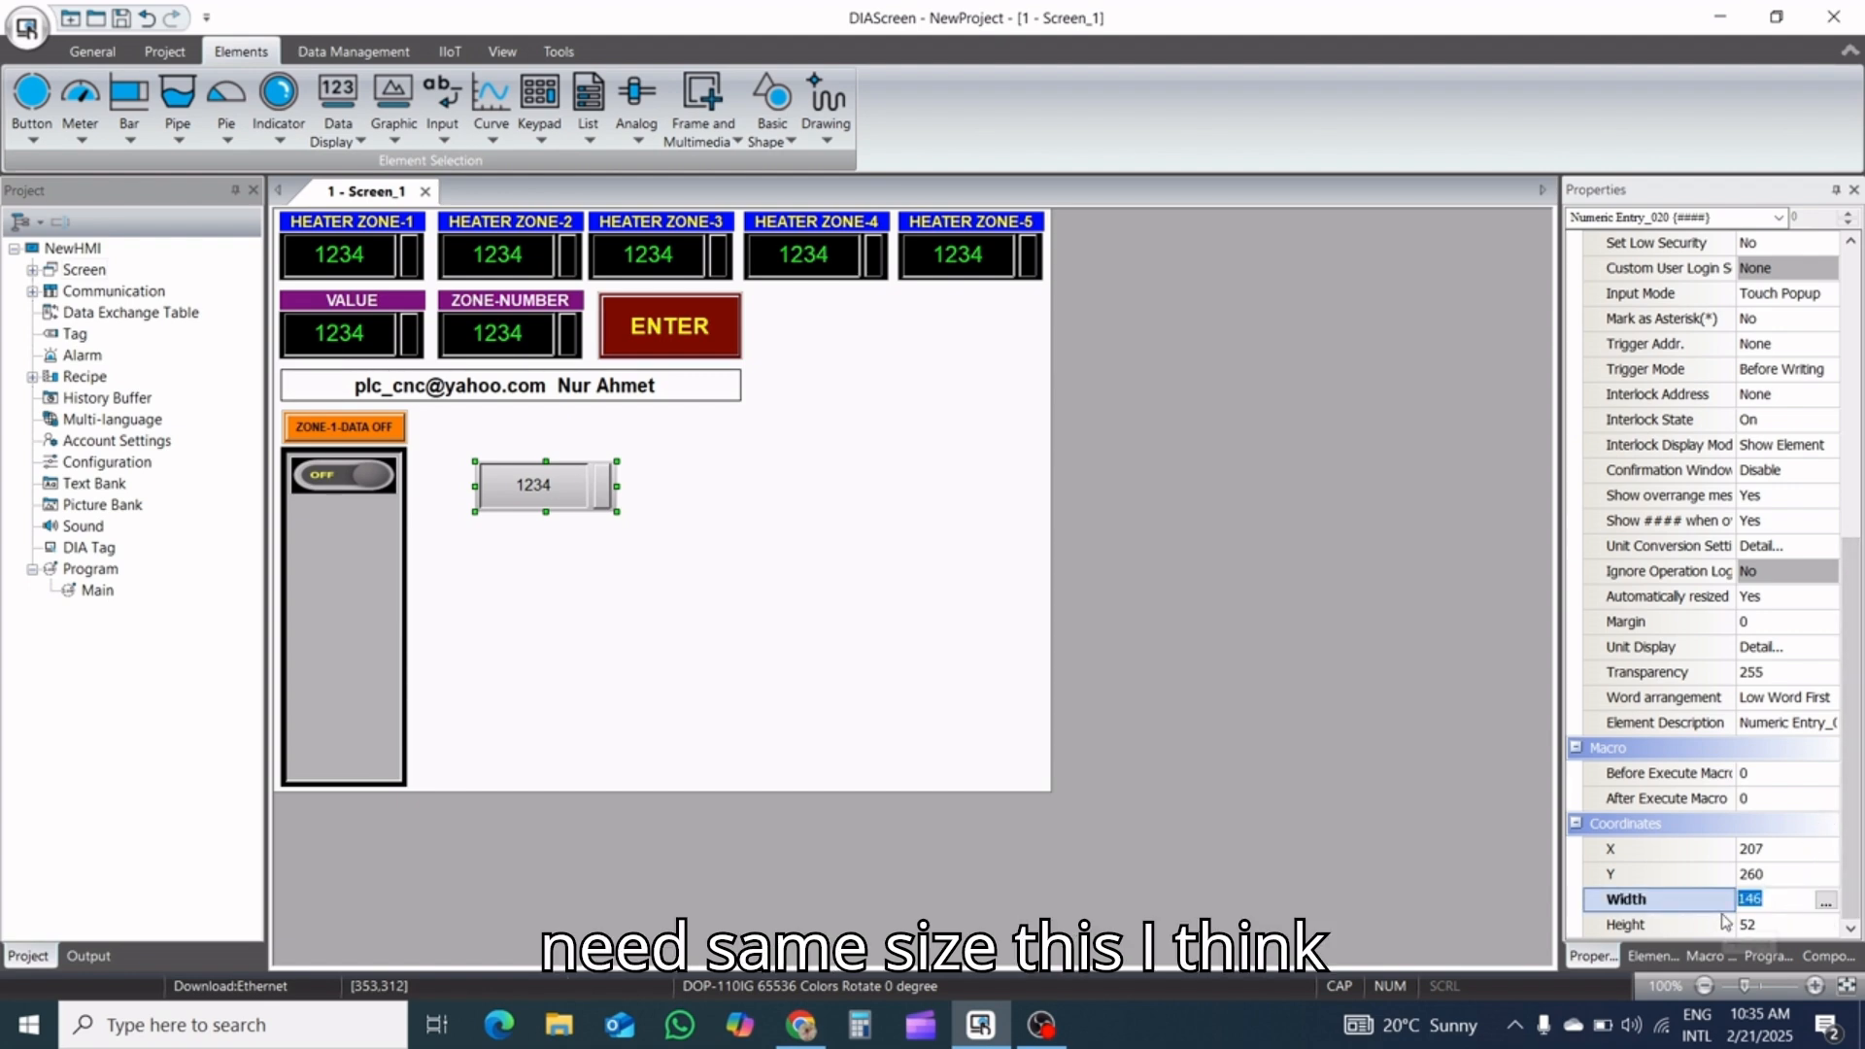
pyautogui.write('11')
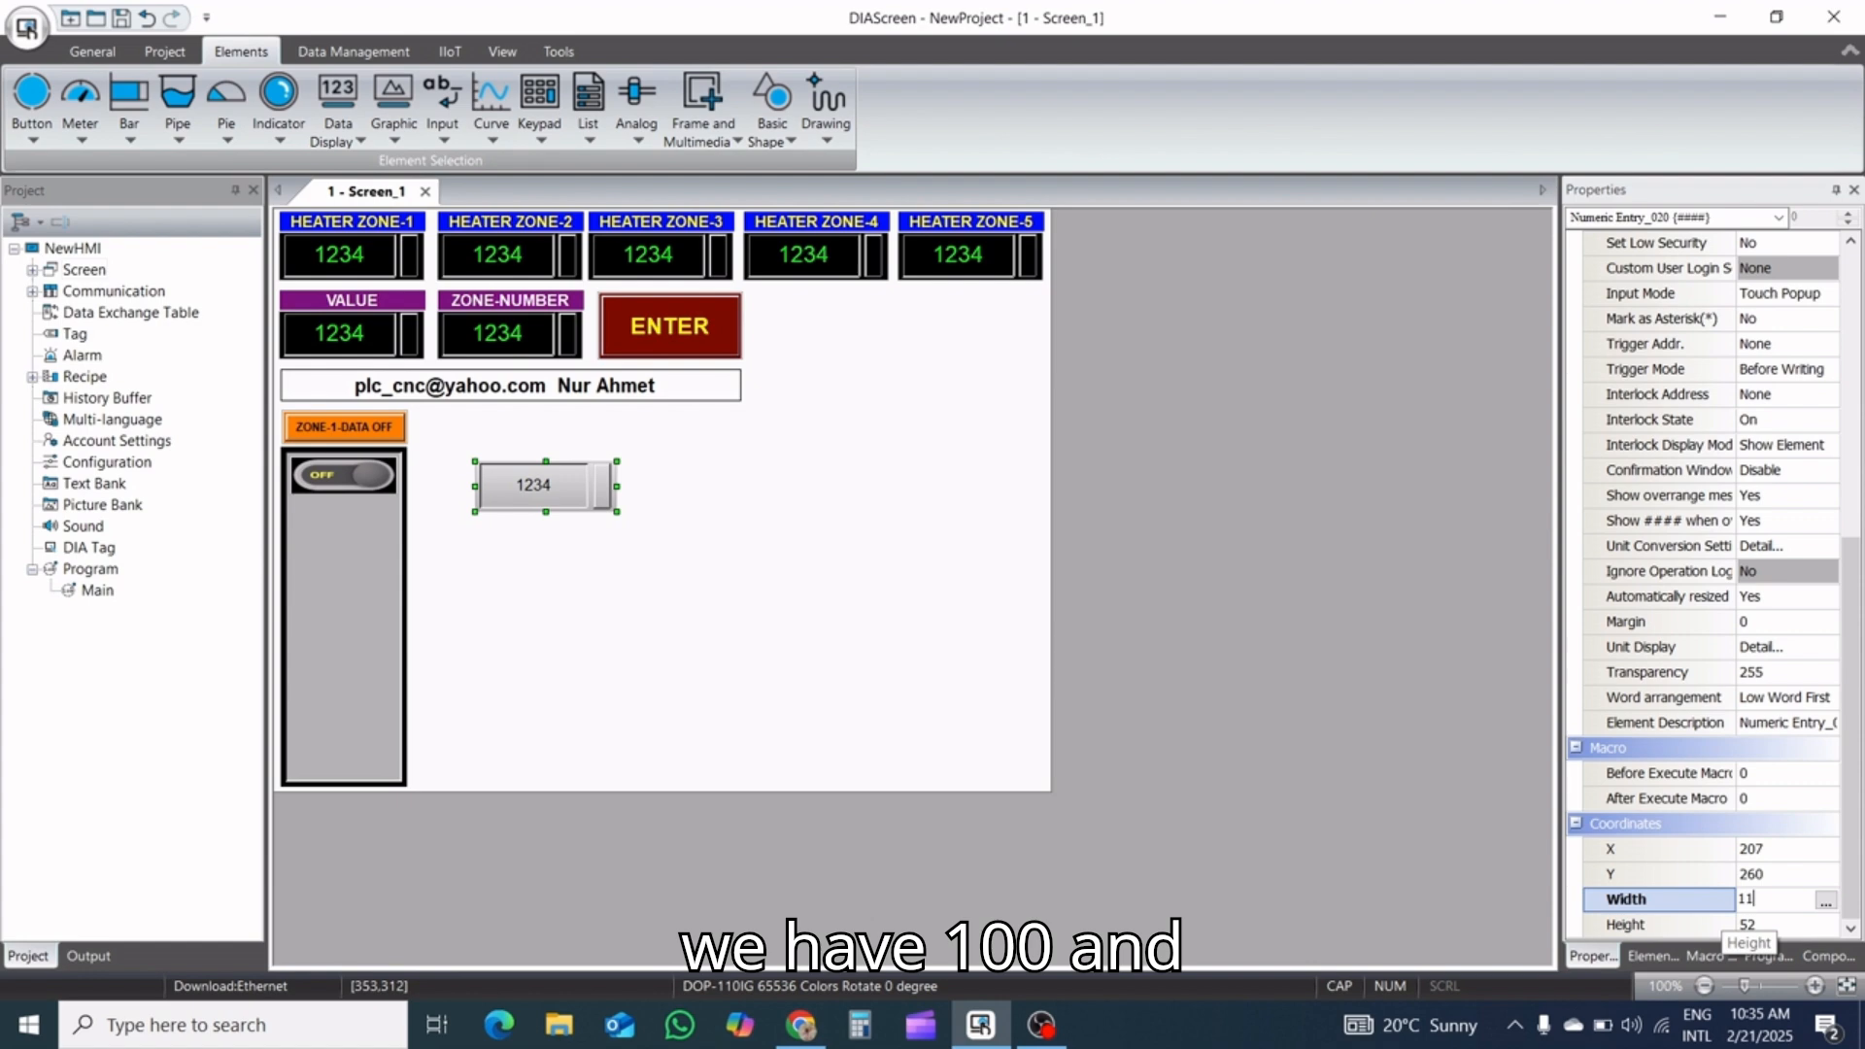
pyautogui.write('2')
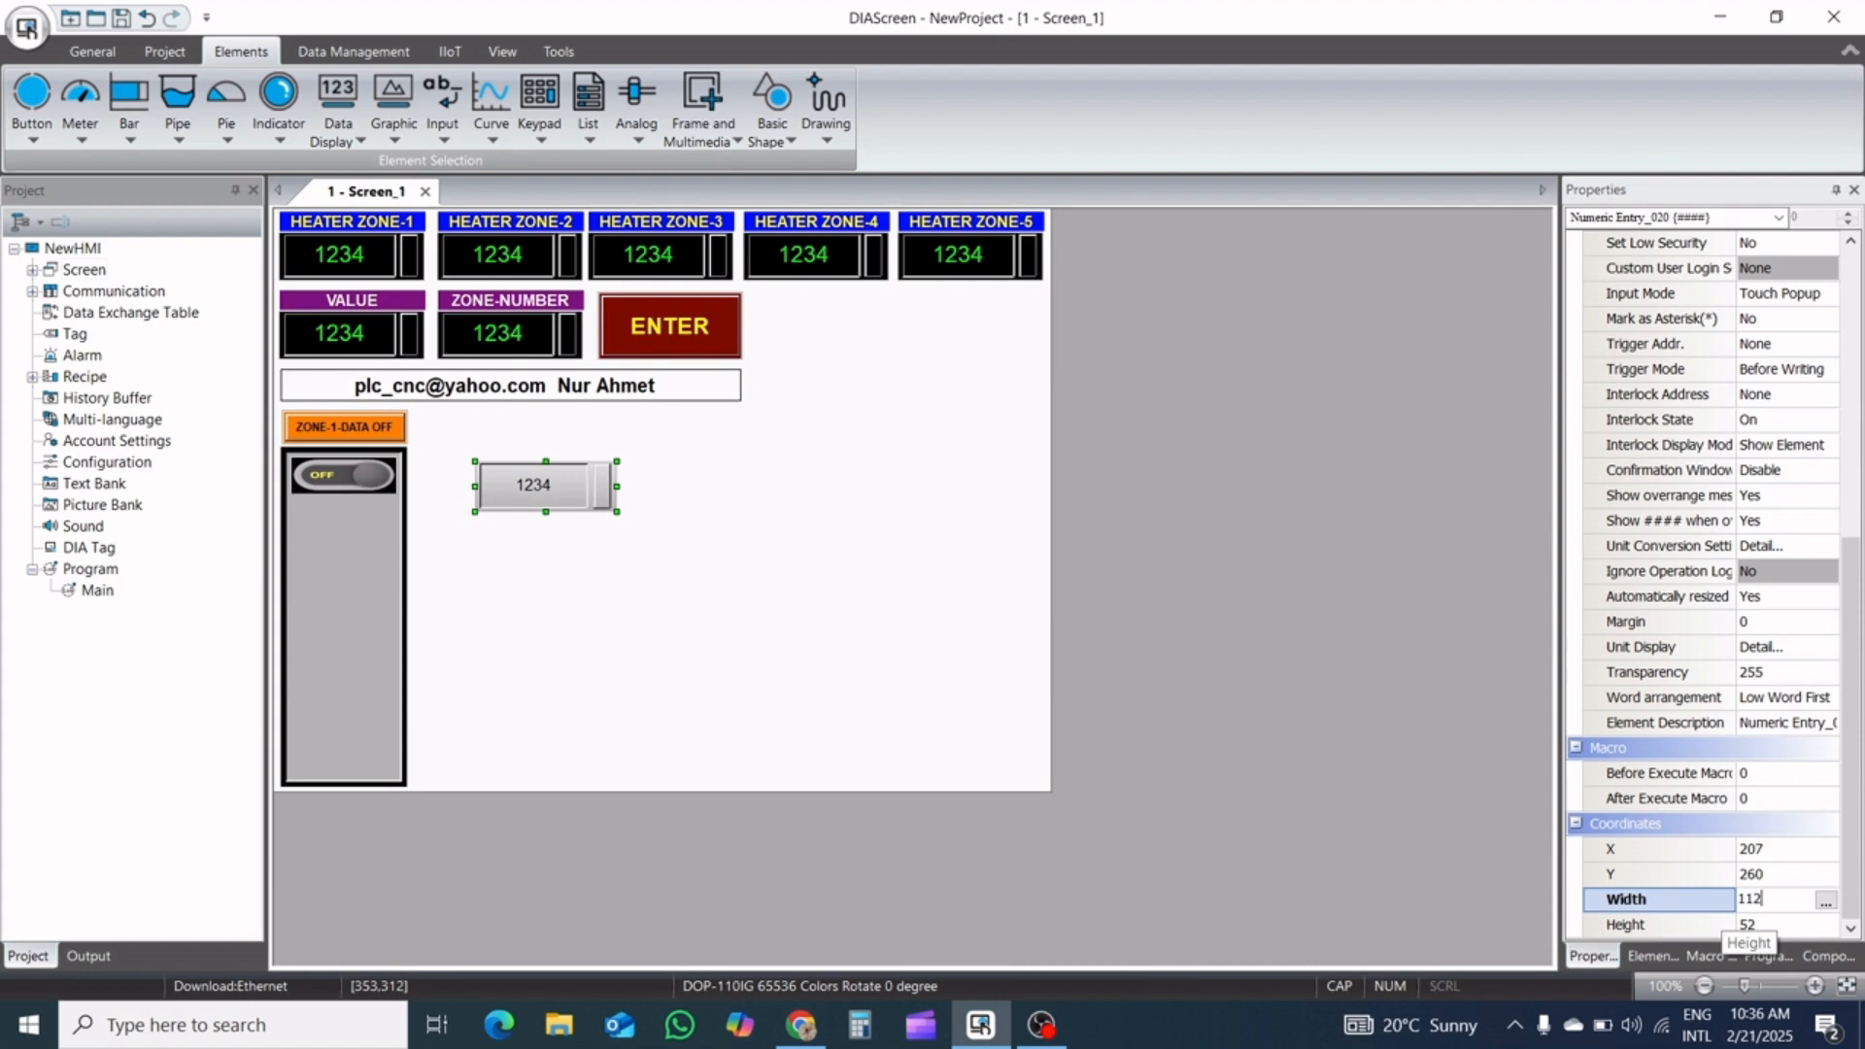
pyautogui.click(1783, 928)
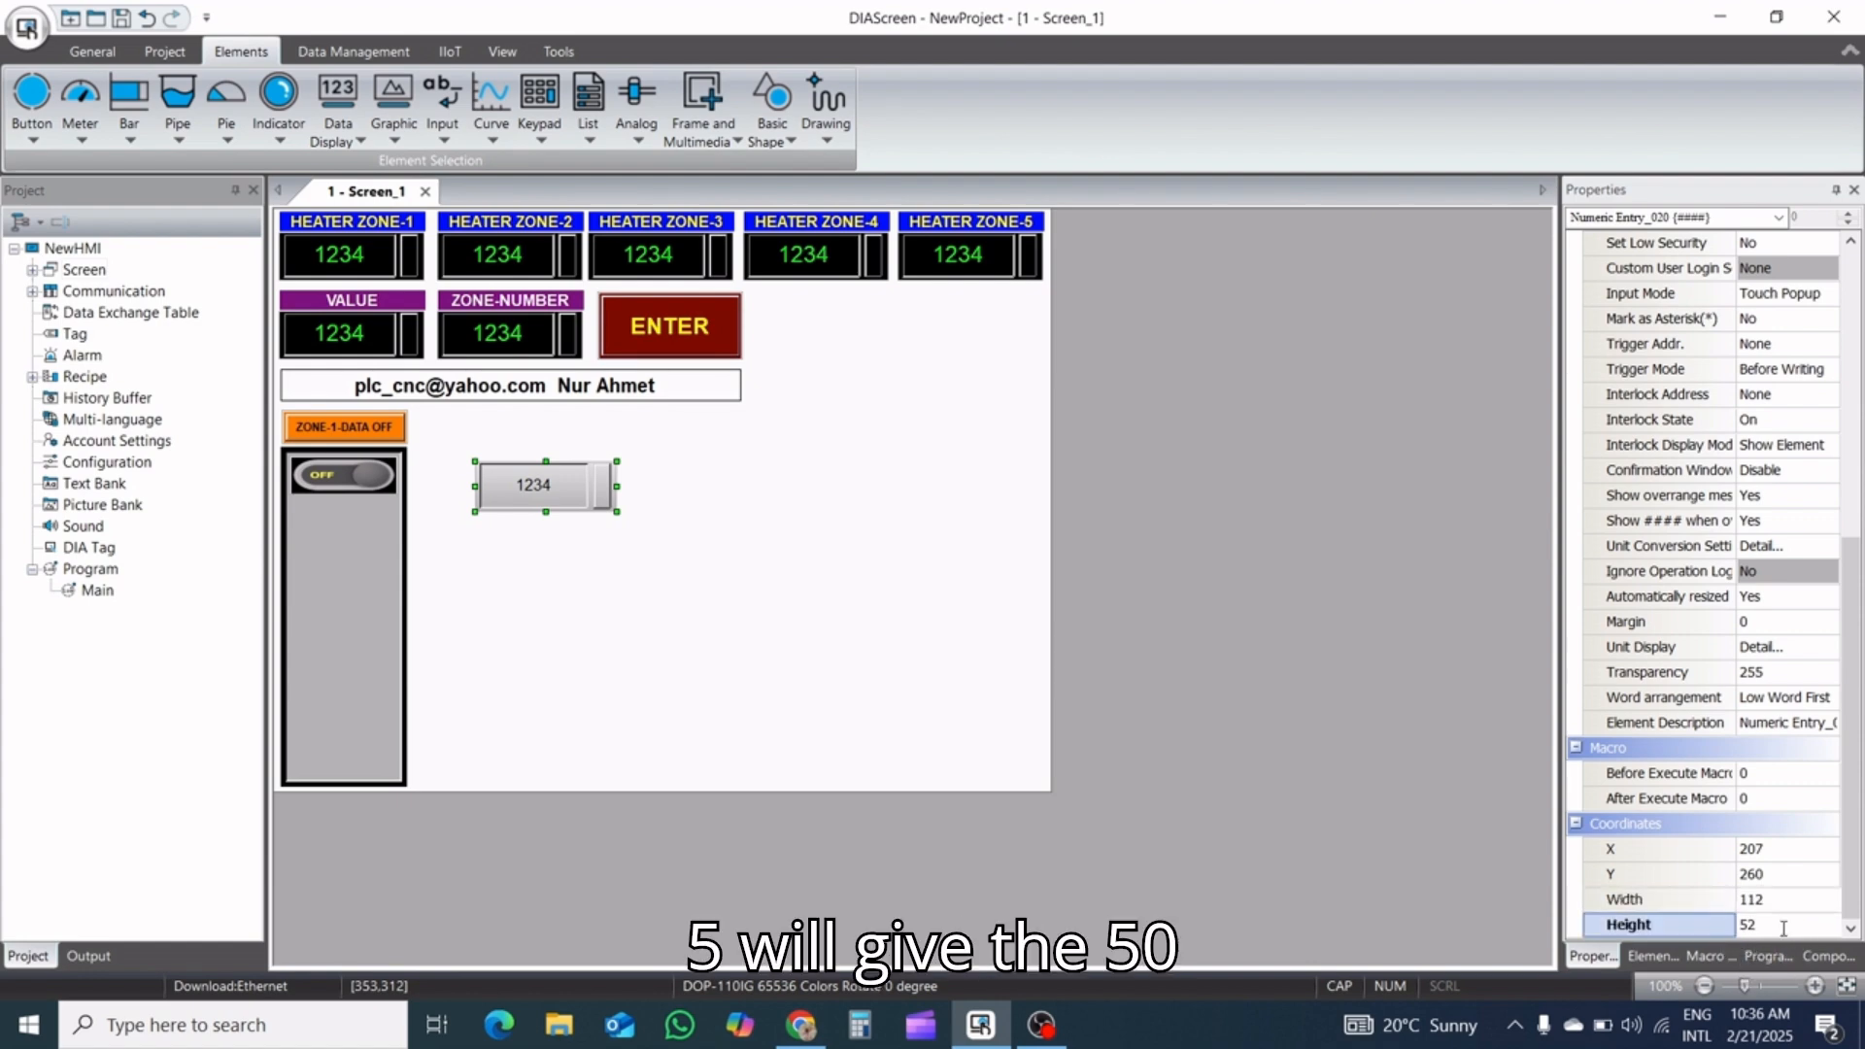
pyautogui.moveTo(1783, 927); pyautogui.dragTo(1703, 925)
pyautogui.write('5')
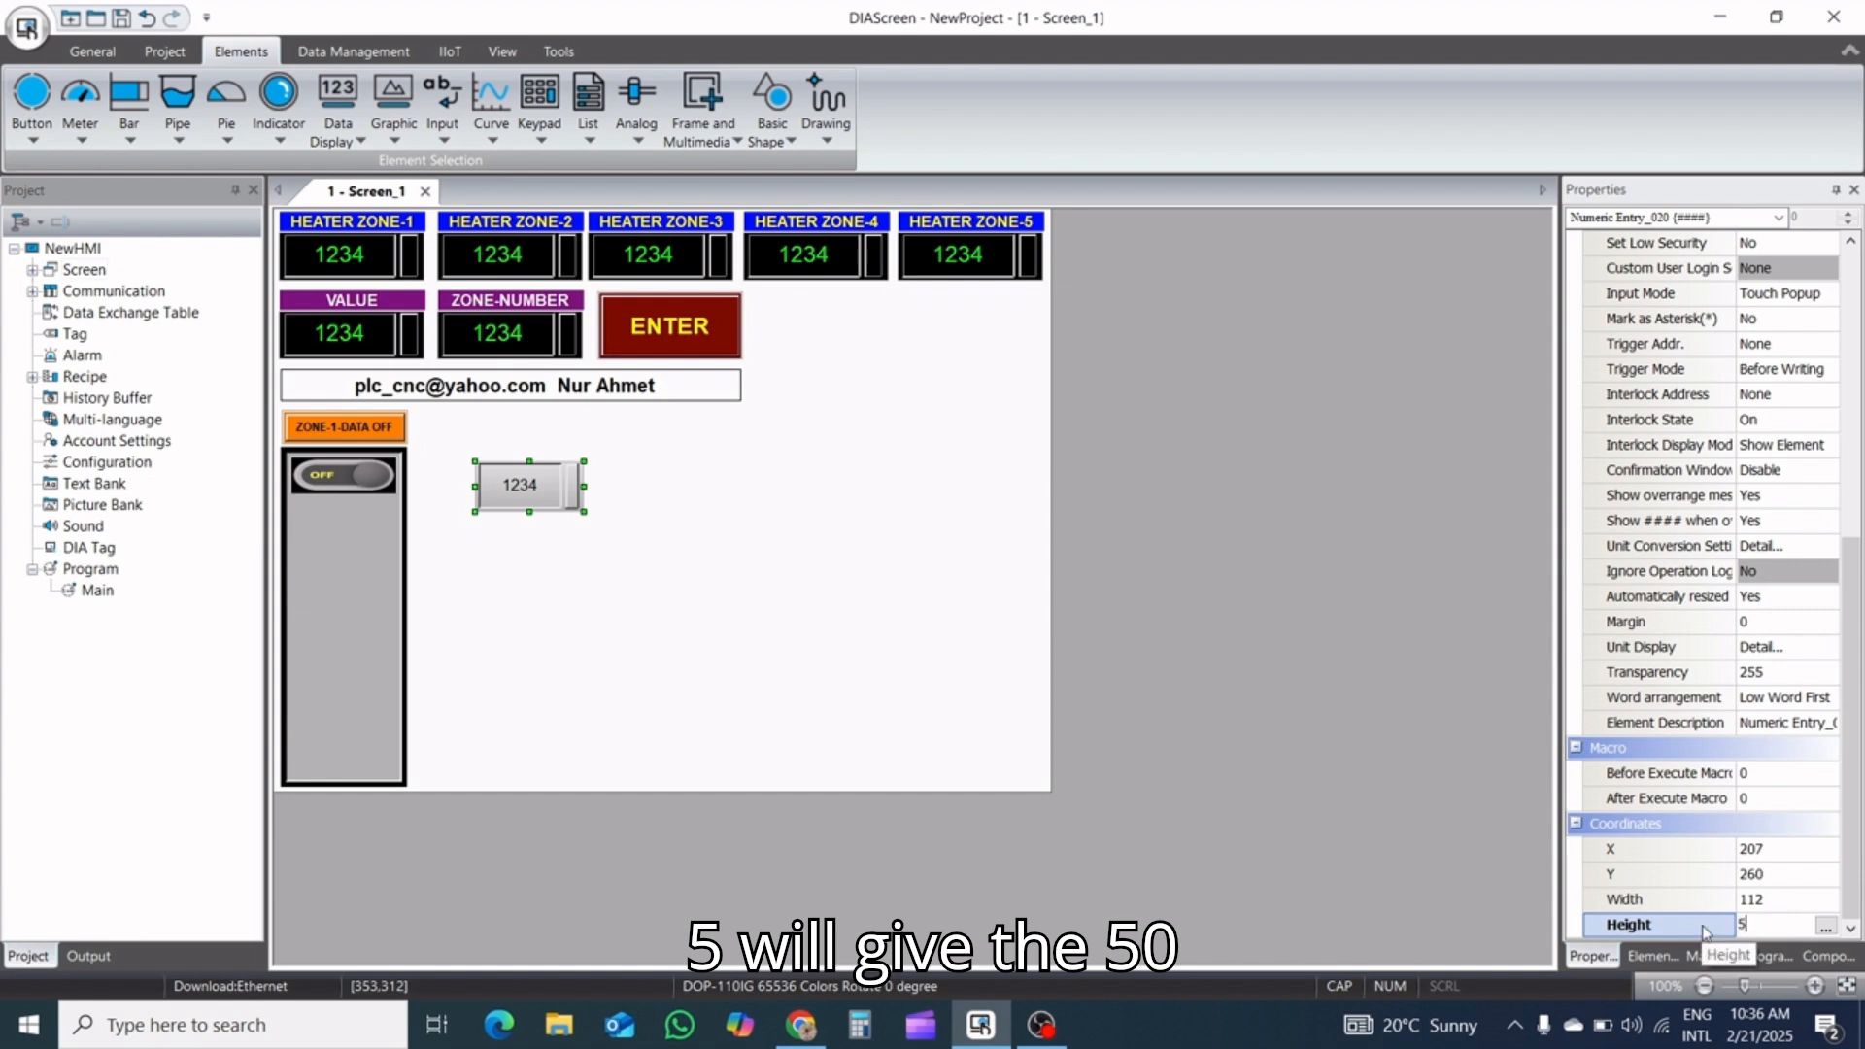
pyautogui.click(1128, 582)
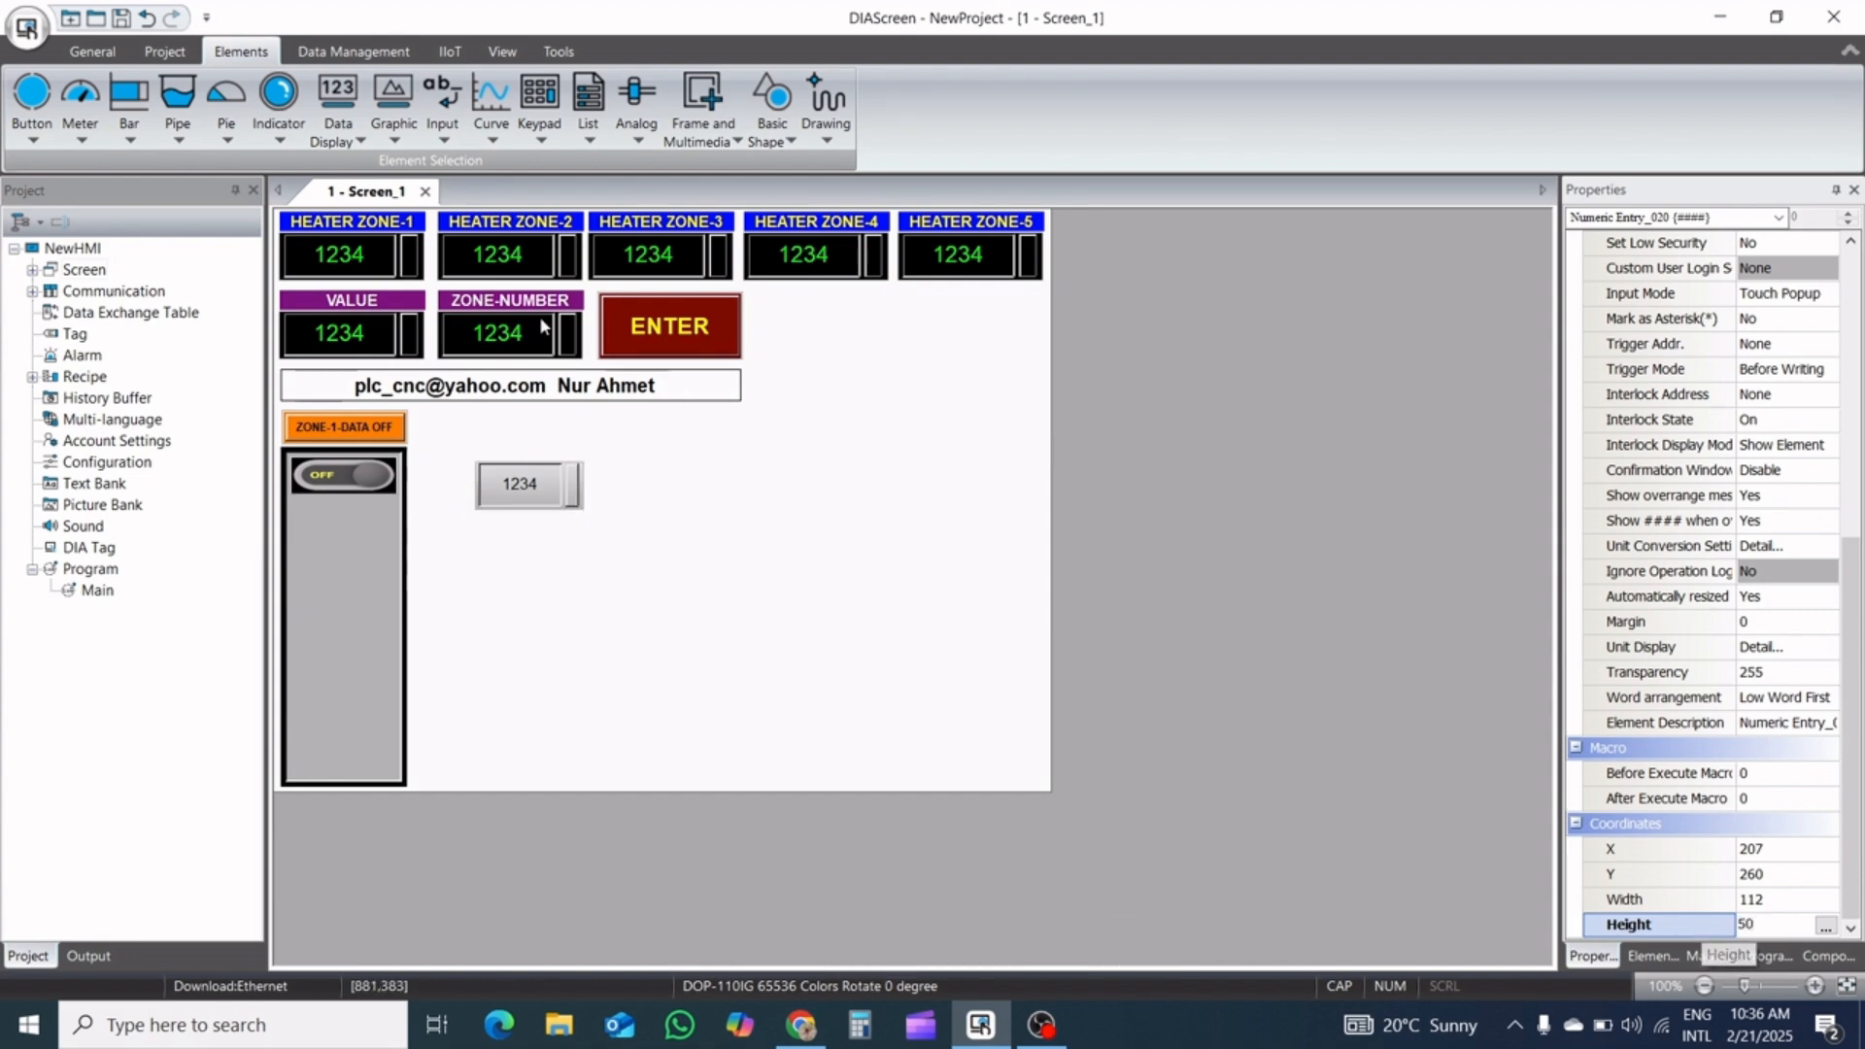
pyautogui.click(544, 509)
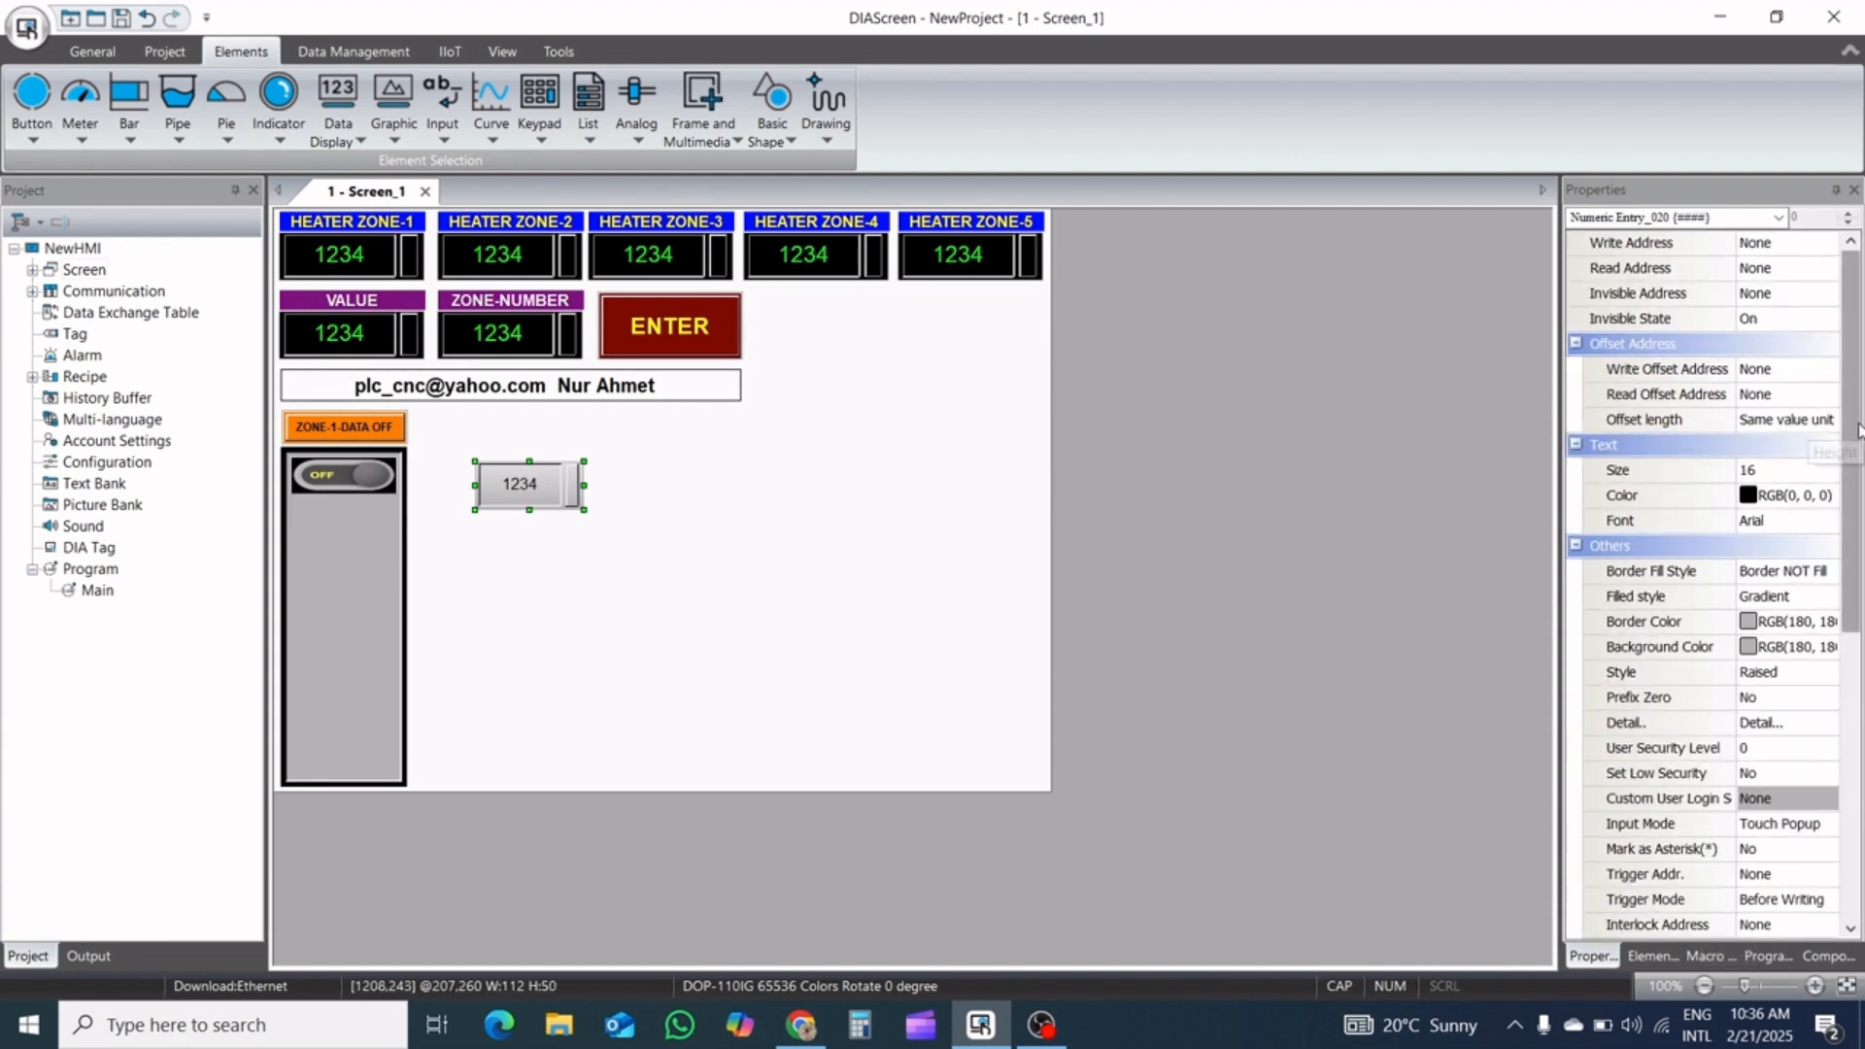
pyautogui.scroll(-2, 1850, 437)
pyautogui.scroll(-3, 1709, 582)
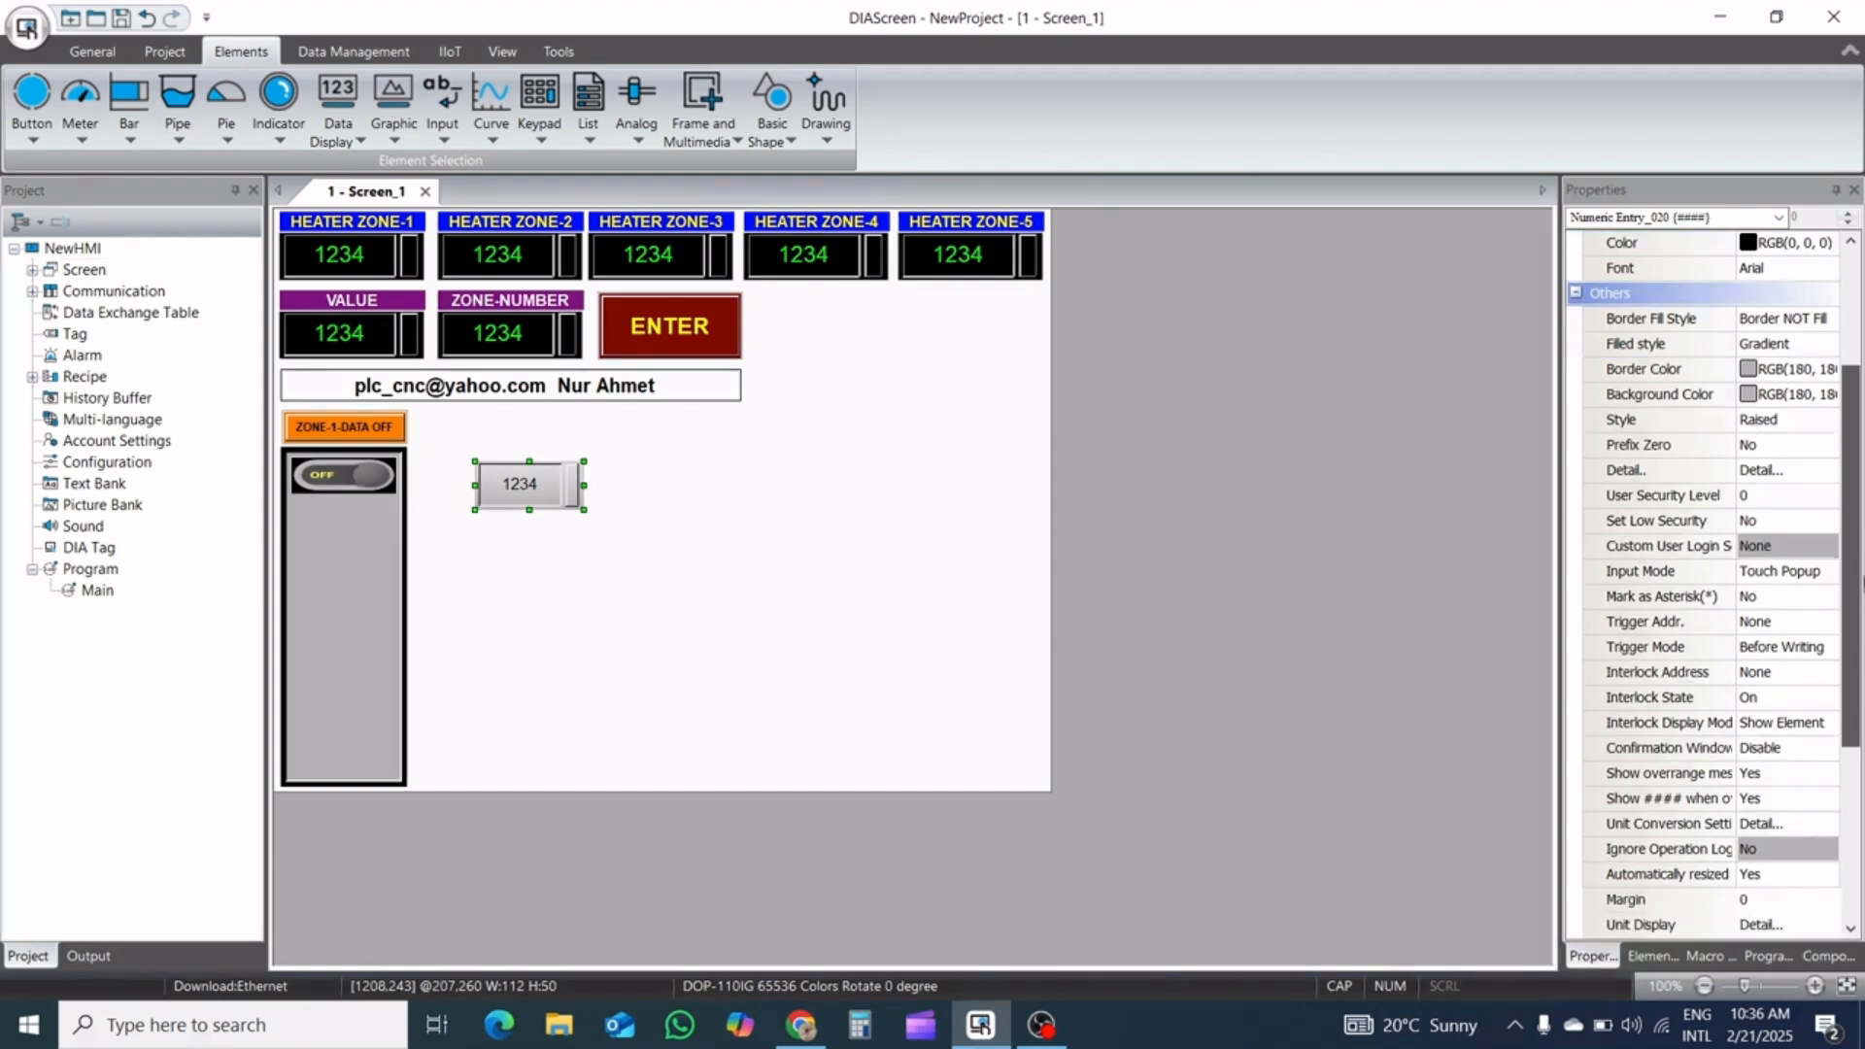
pyautogui.moveTo(1863, 693); pyautogui.dragTo(1863, 749)
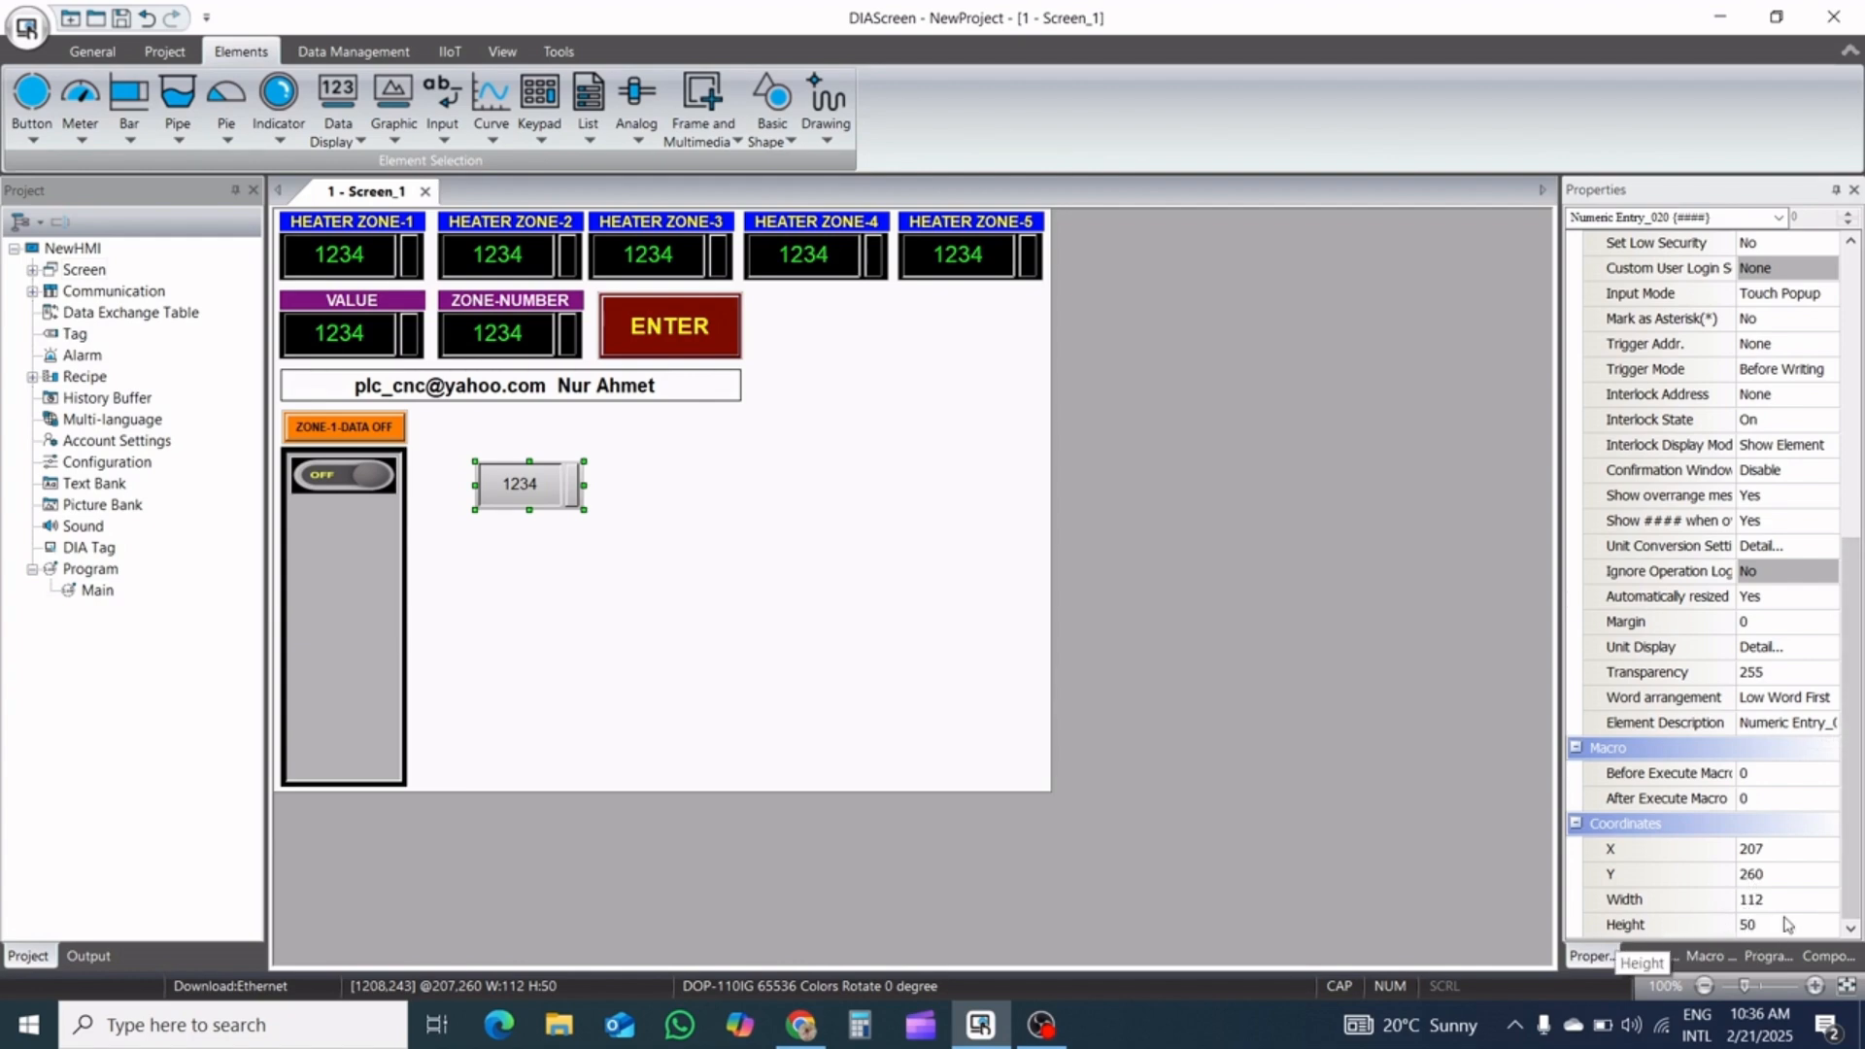
pyautogui.moveTo(1851, 679); pyautogui.dragTo(1839, 334)
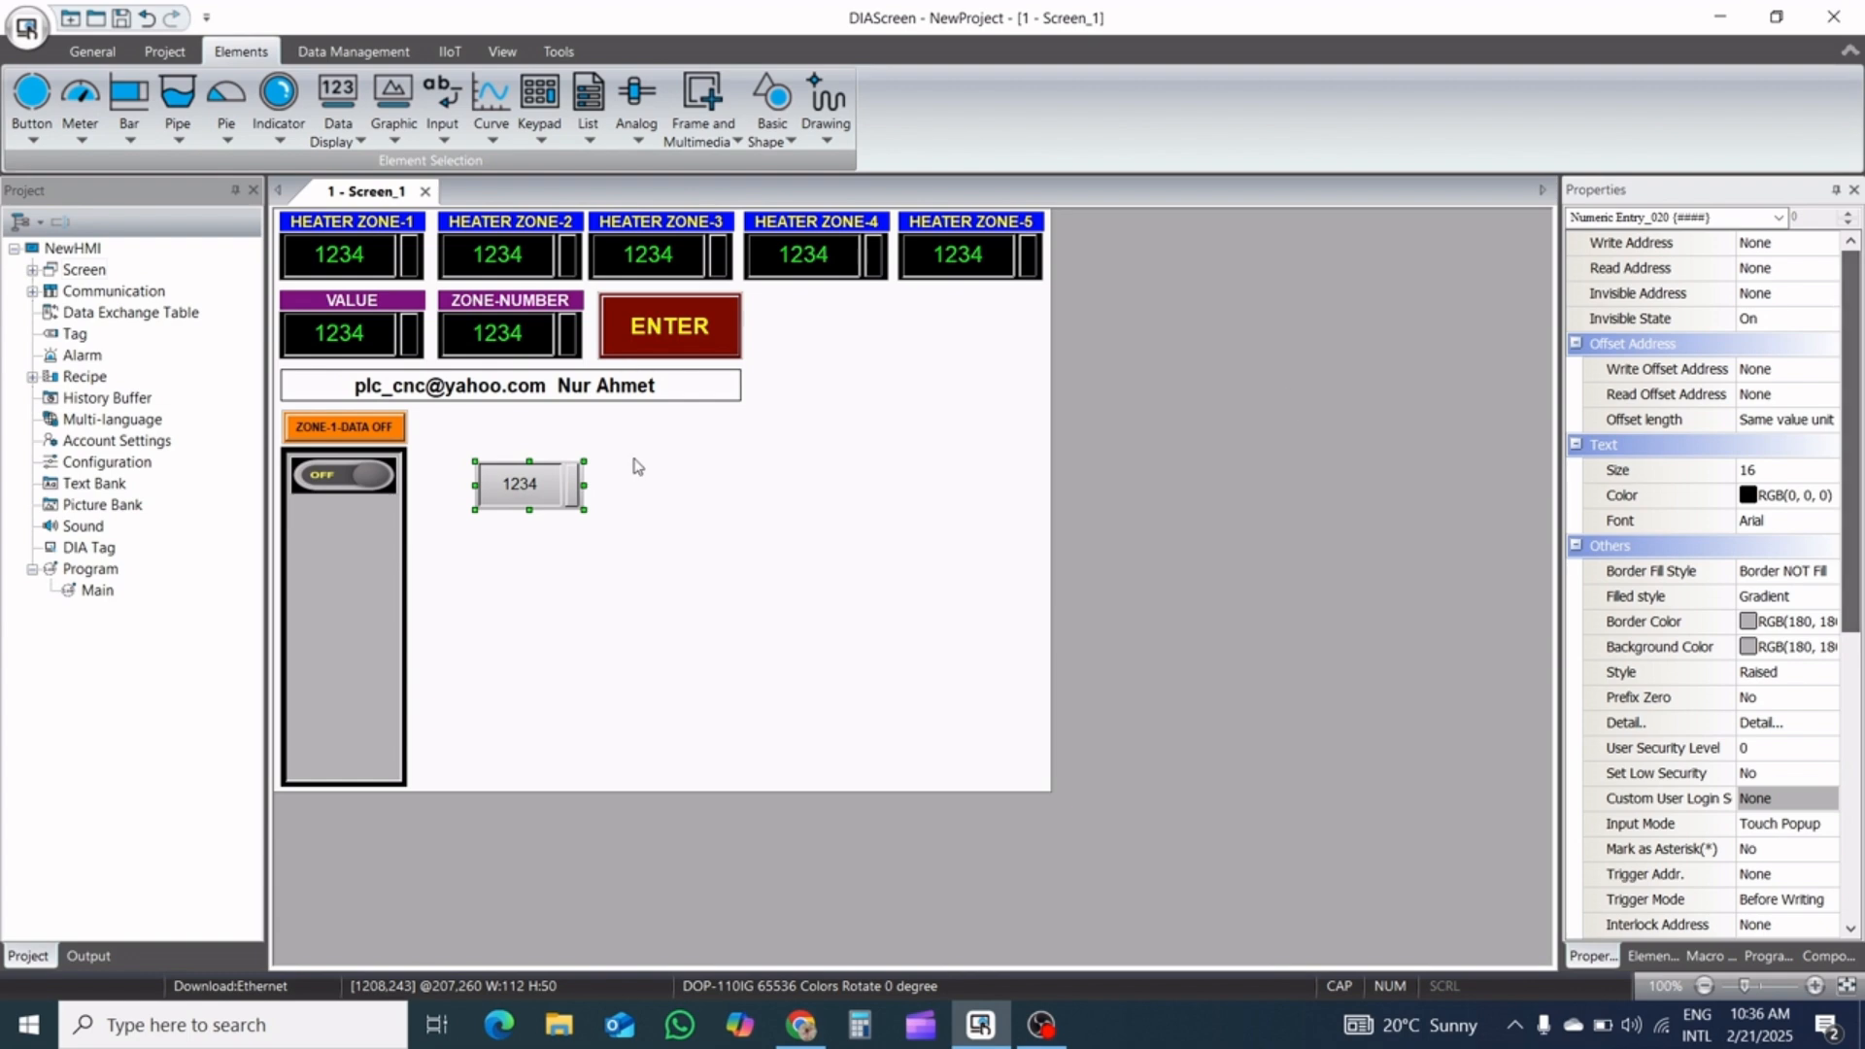
# Set the new numeric entry's write address to word device D200 on Link2
pyautogui.doubleClick(535, 489)
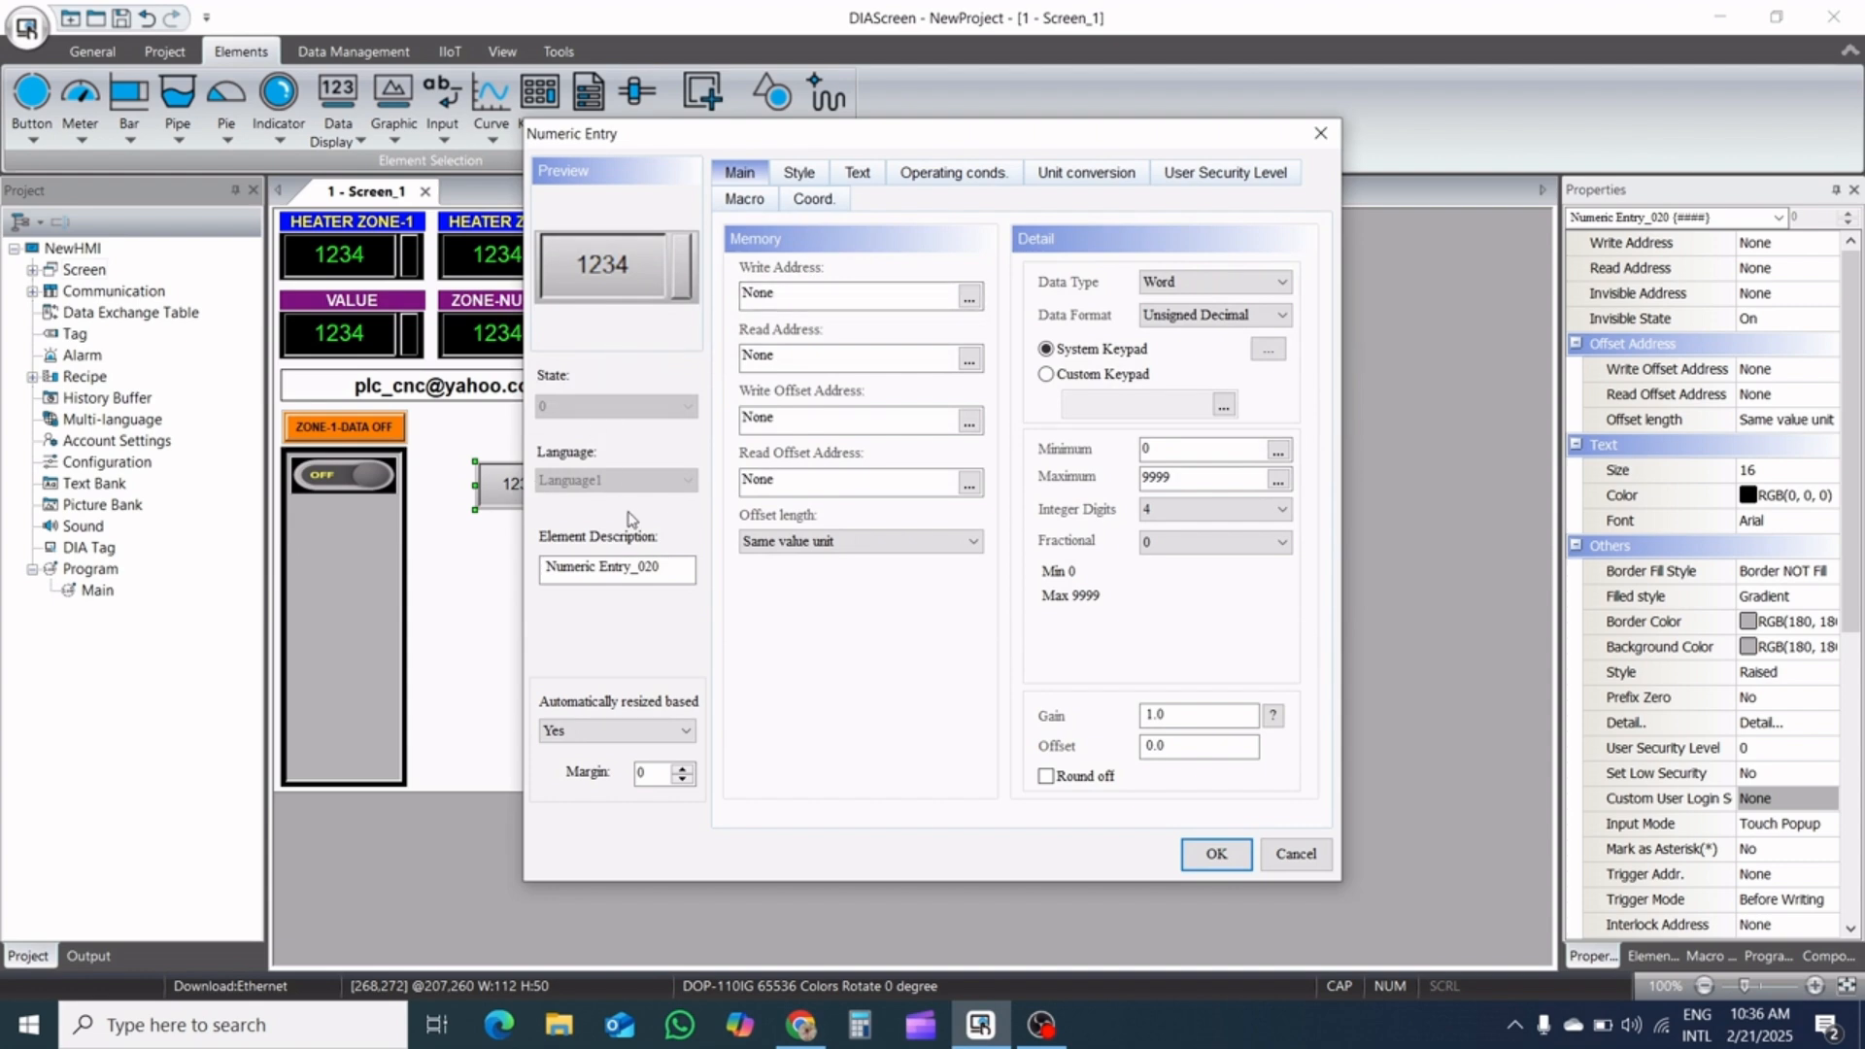
pyautogui.click(969, 296)
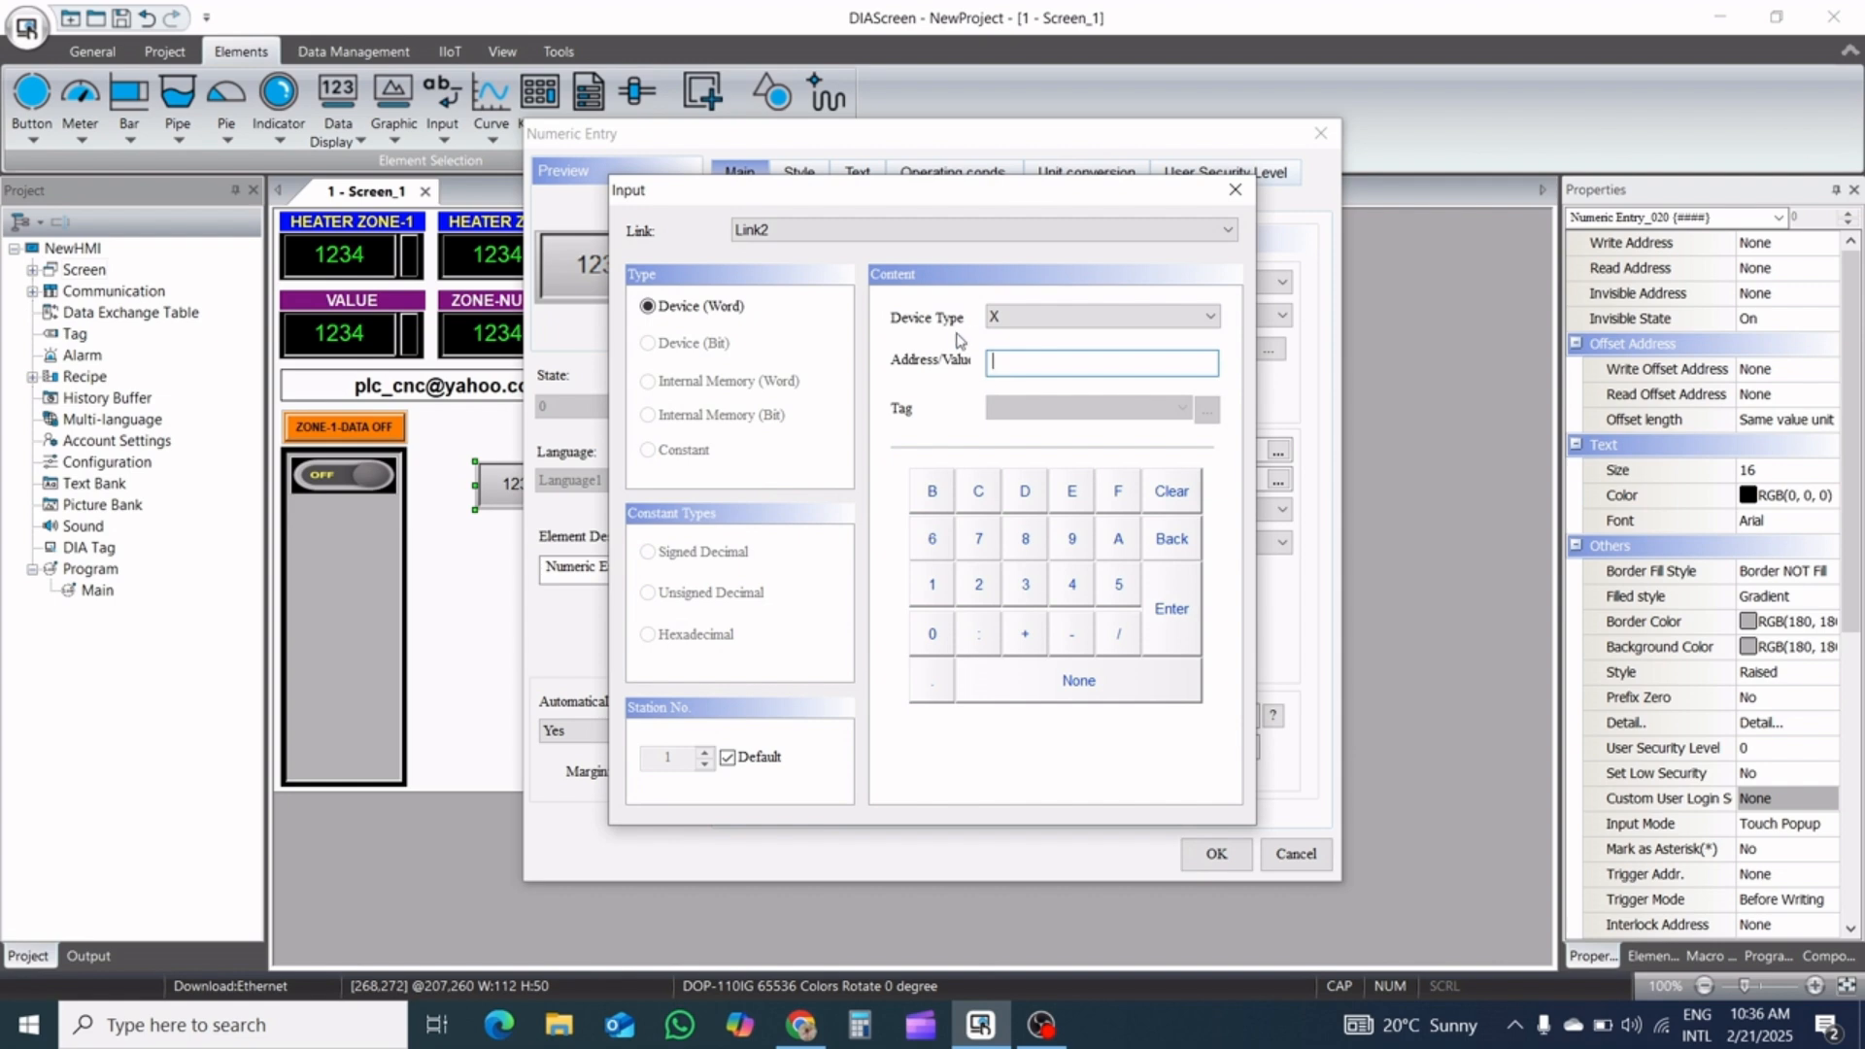
pyautogui.click(1022, 315)
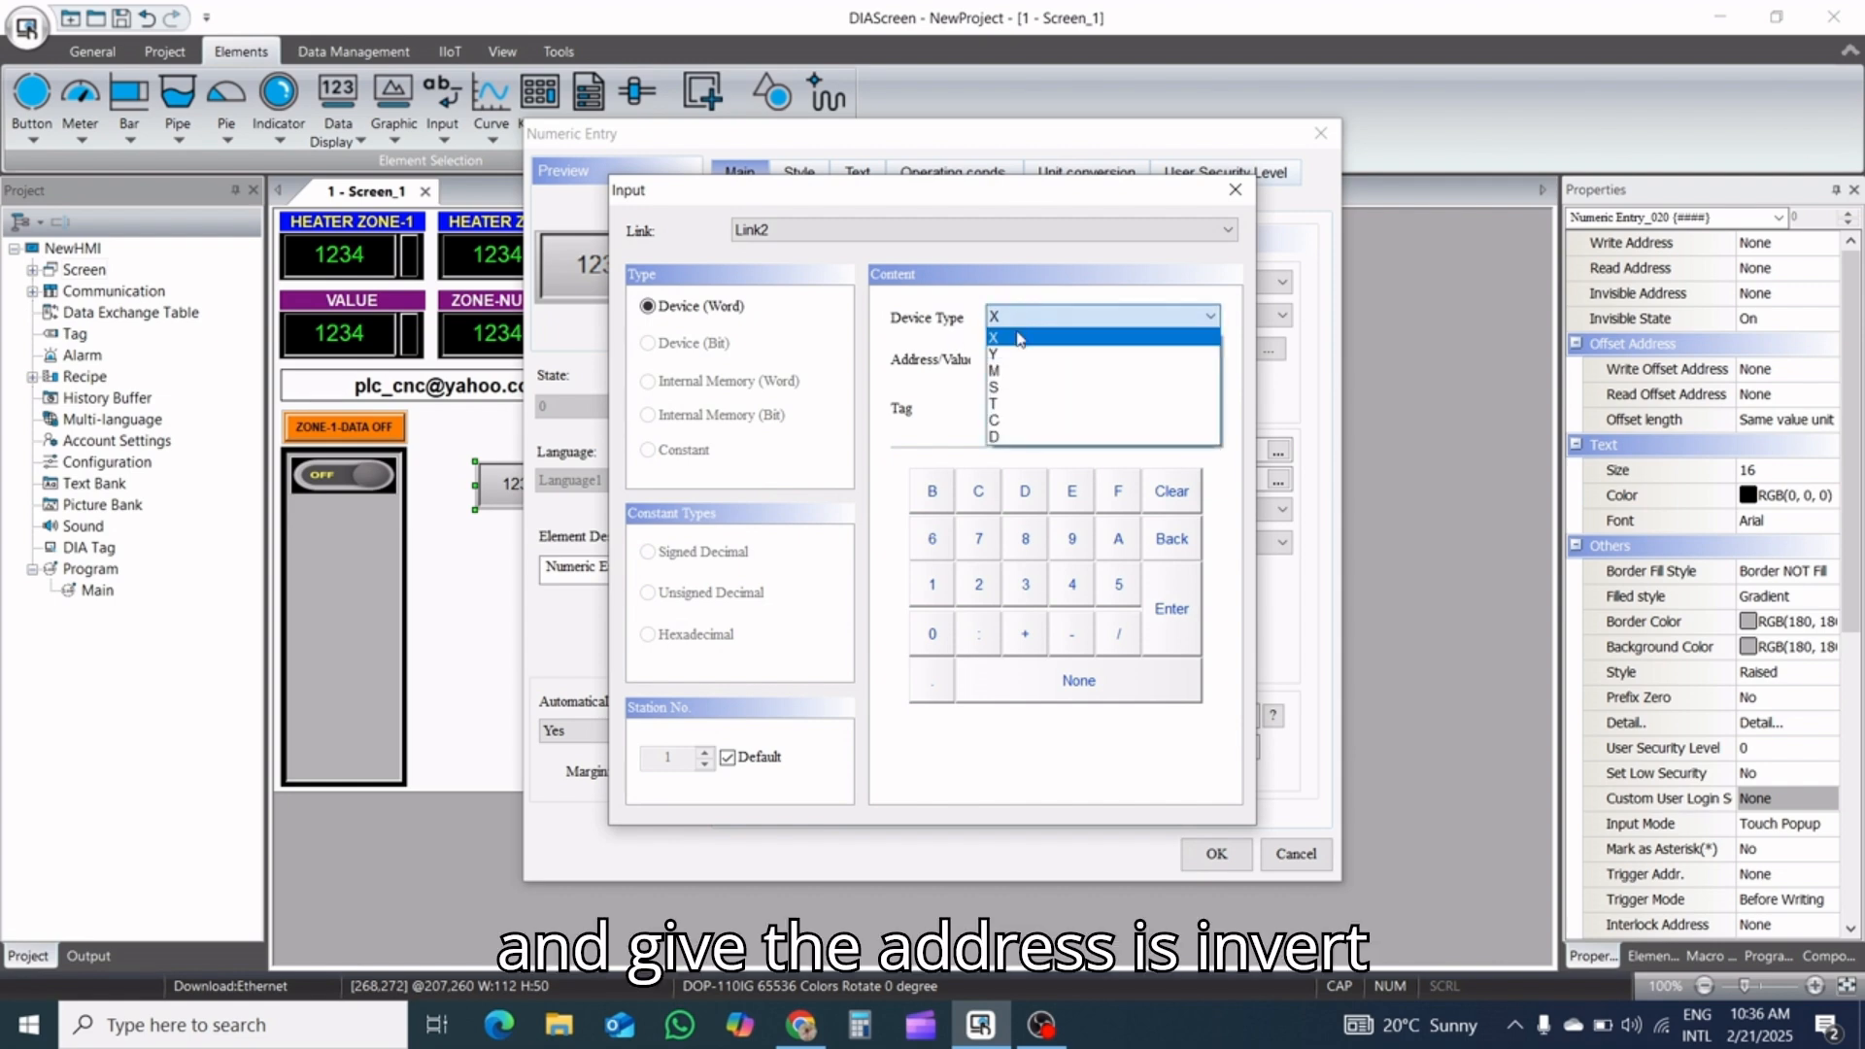
pyautogui.click(1008, 436)
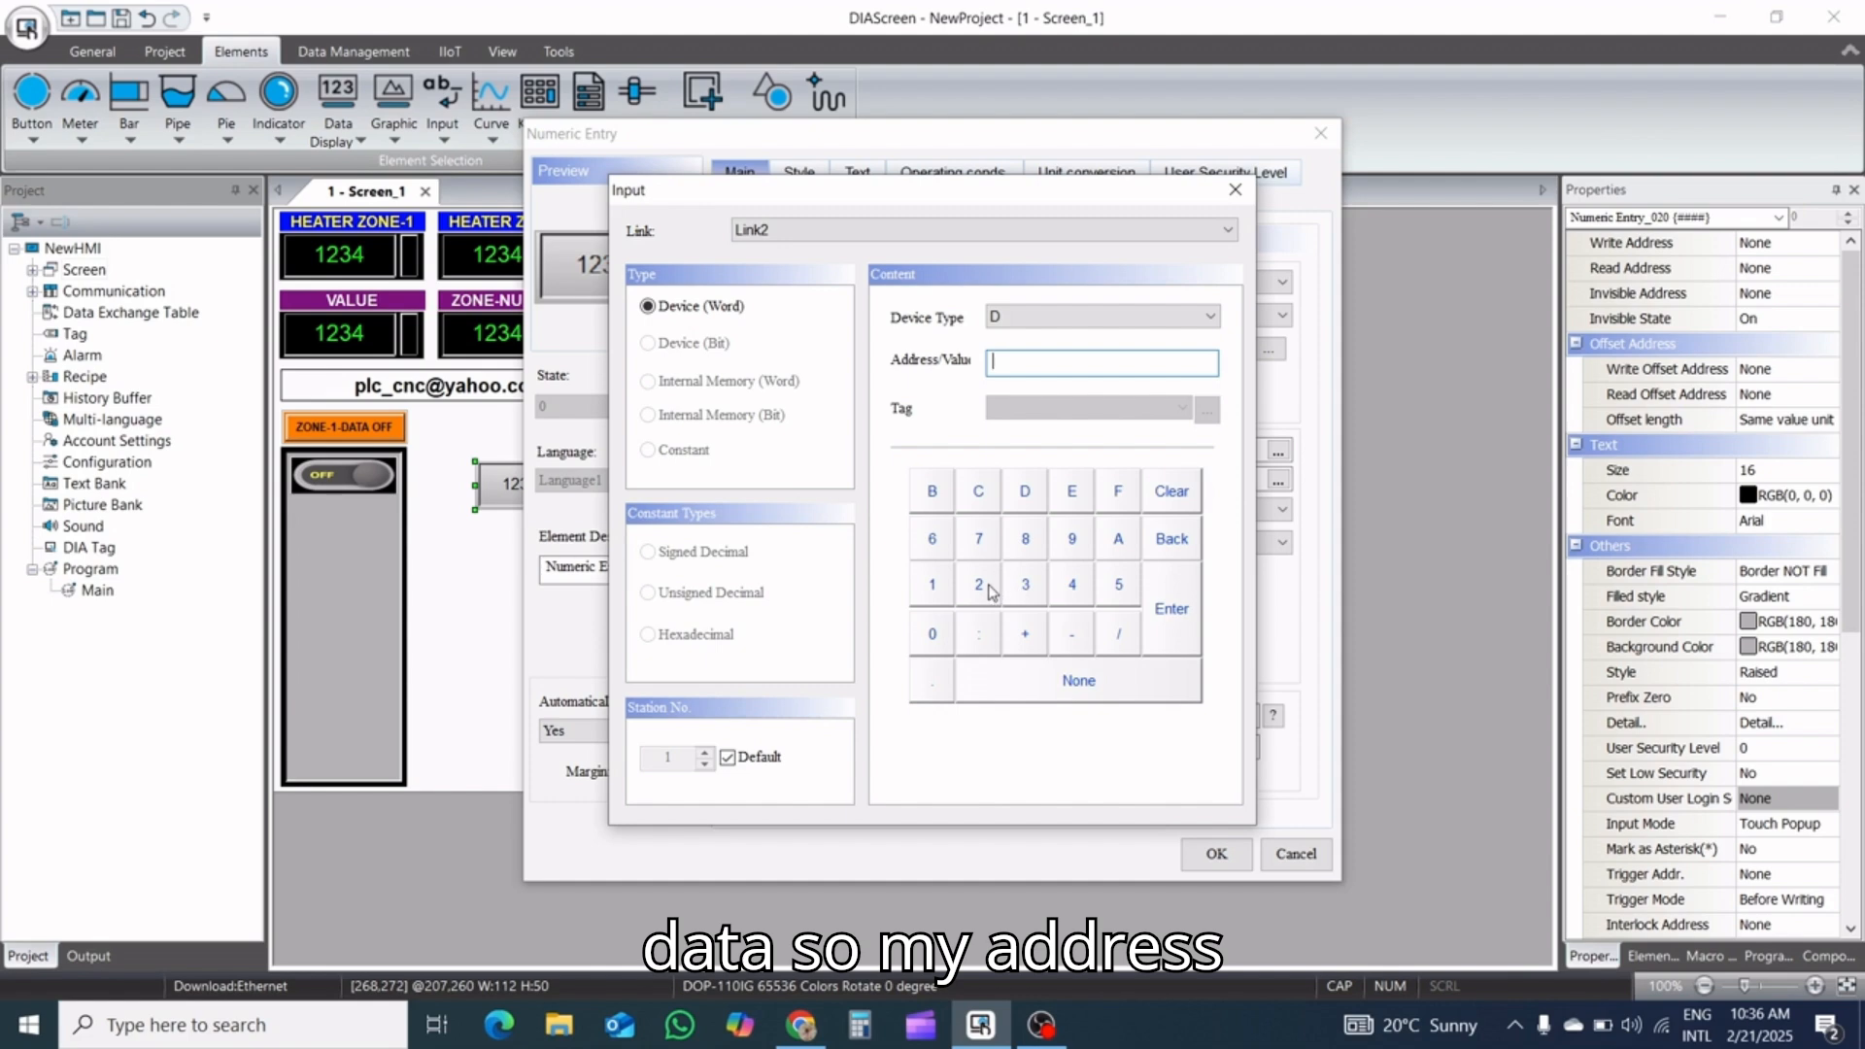
pyautogui.click(981, 585)
pyautogui.click(931, 641)
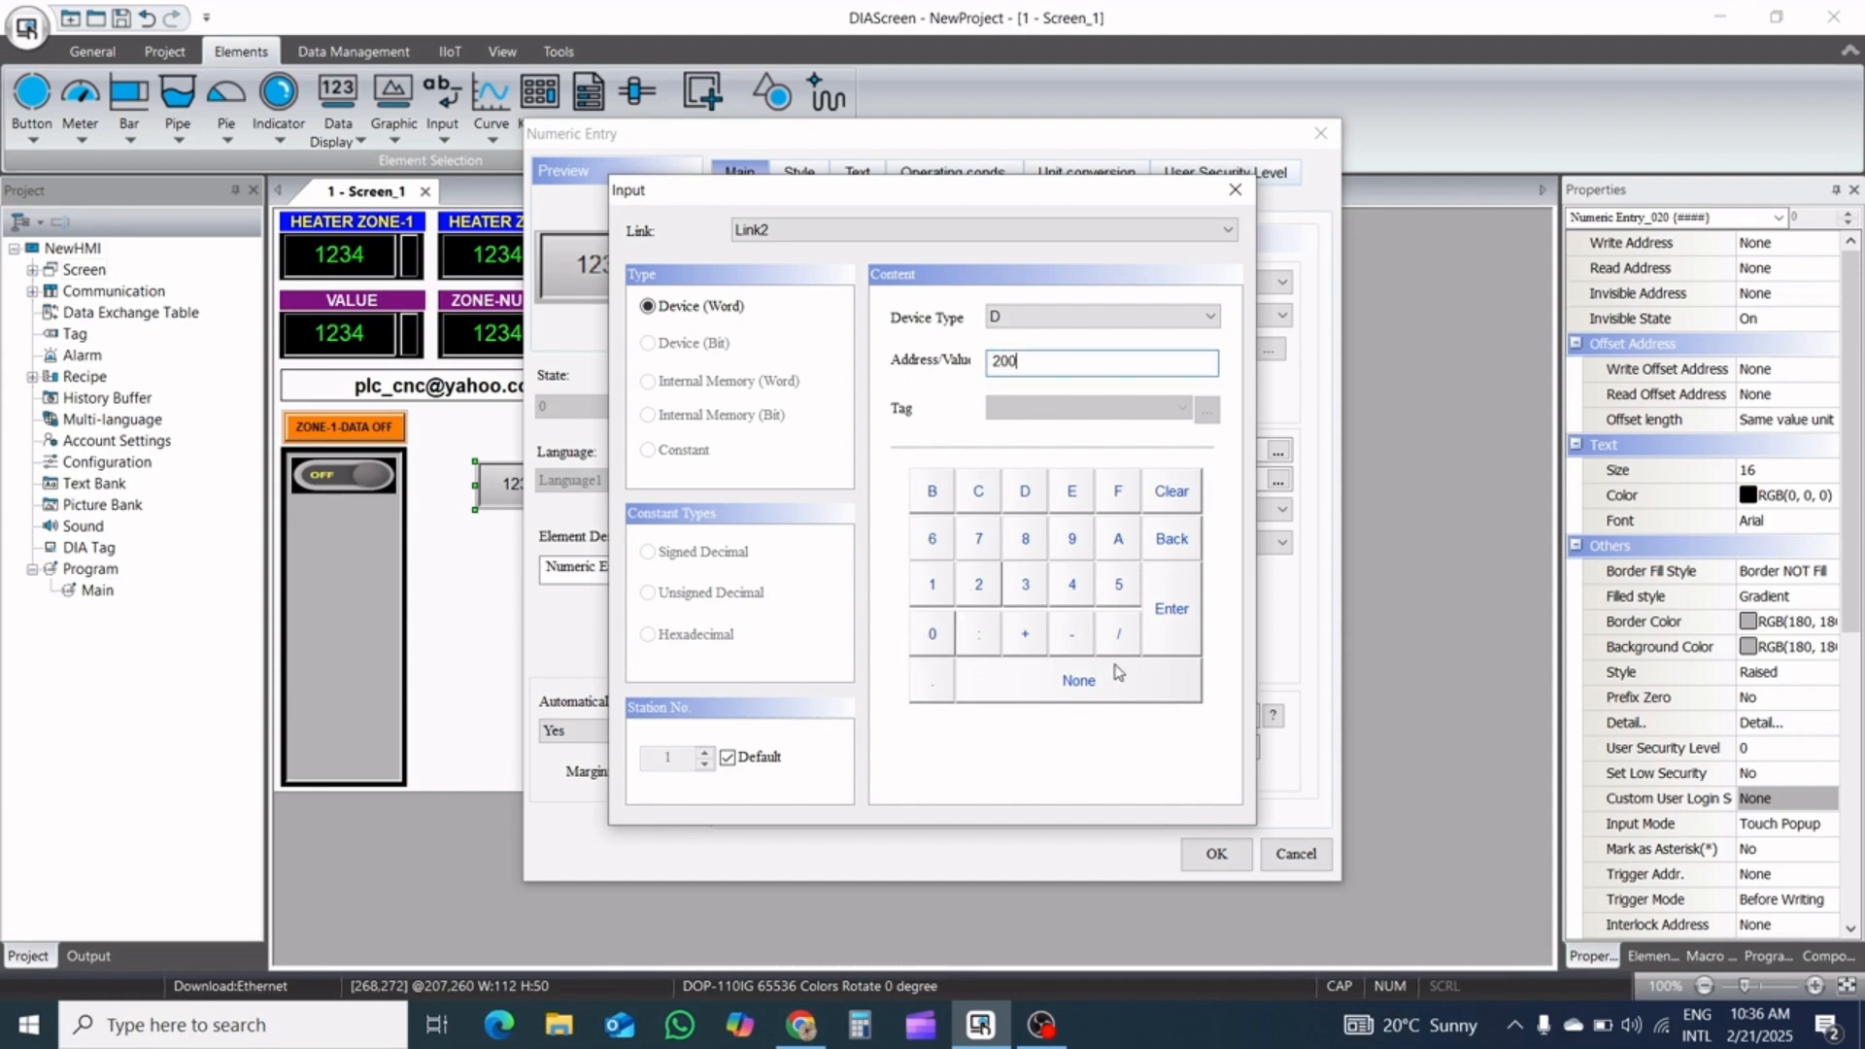
pyautogui.click(1168, 608)
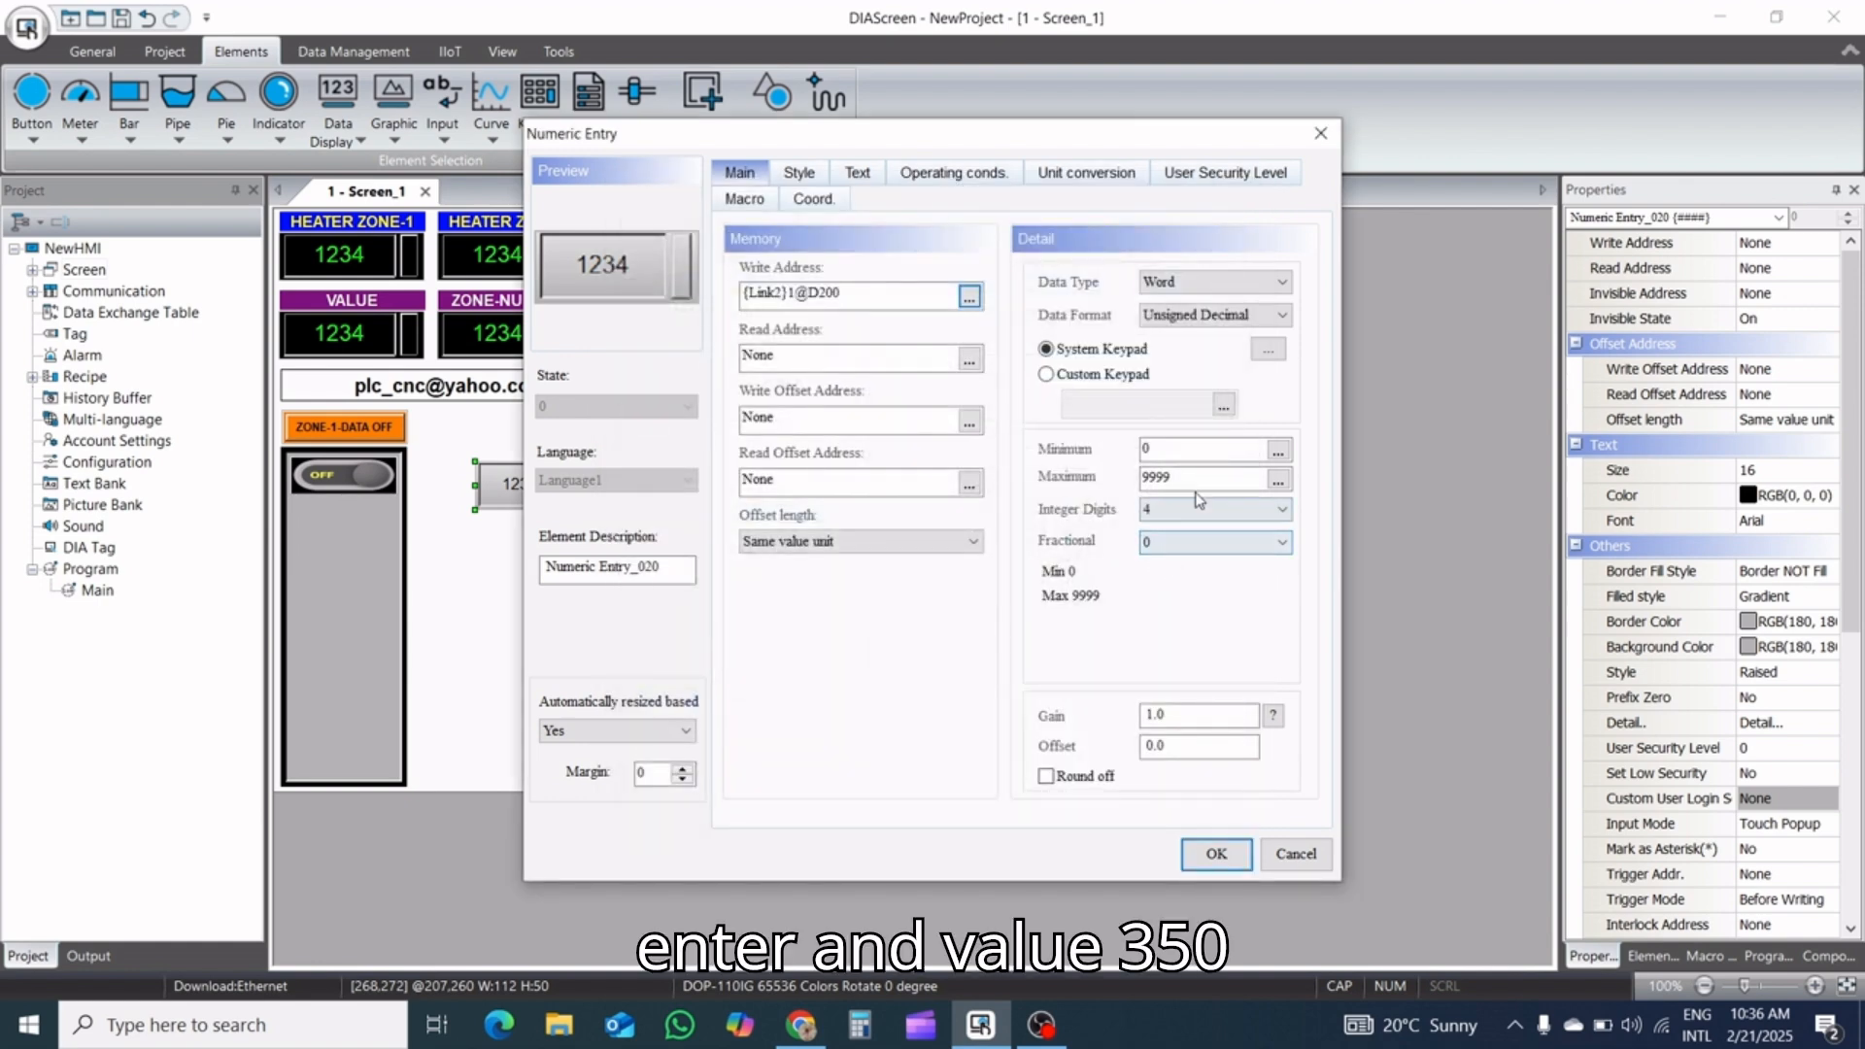
# Set the numeric entry's maximum value to 350 and keep the Raised style
pyautogui.doubleClick(1199, 477)
pyautogui.write('3')
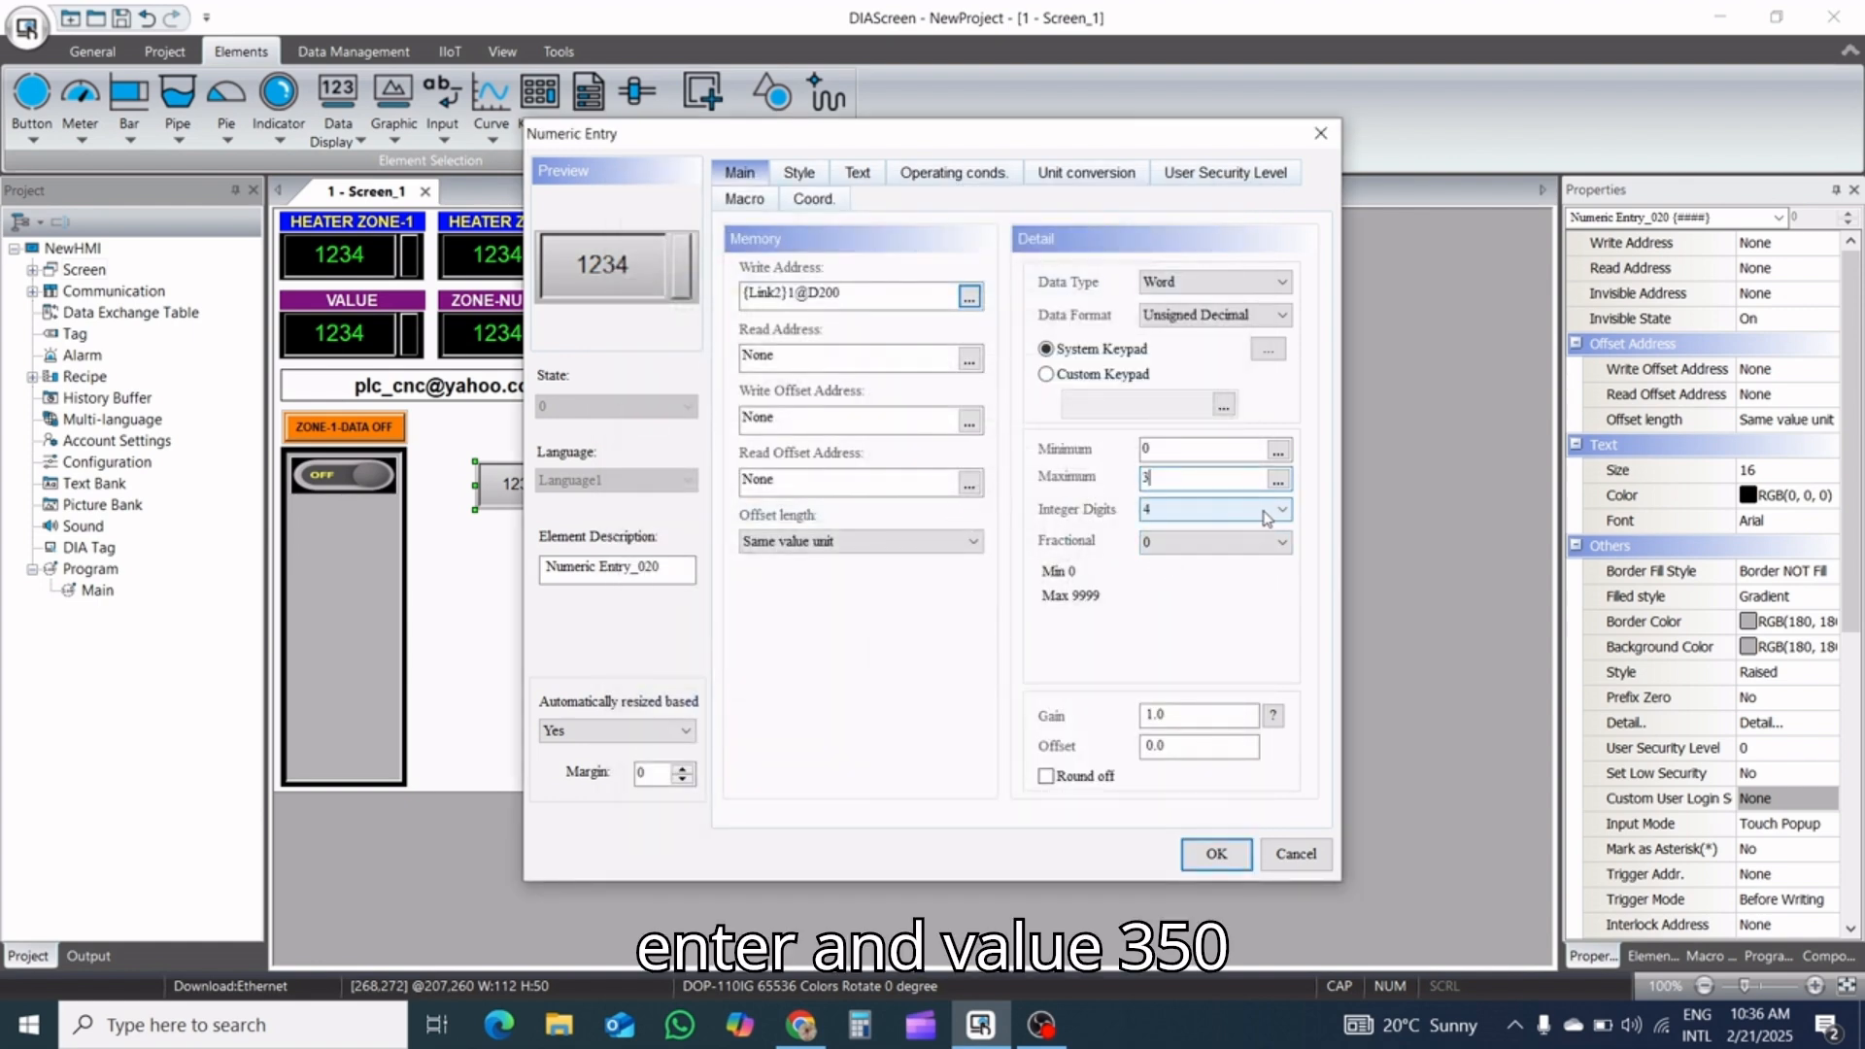
pyautogui.write('50')
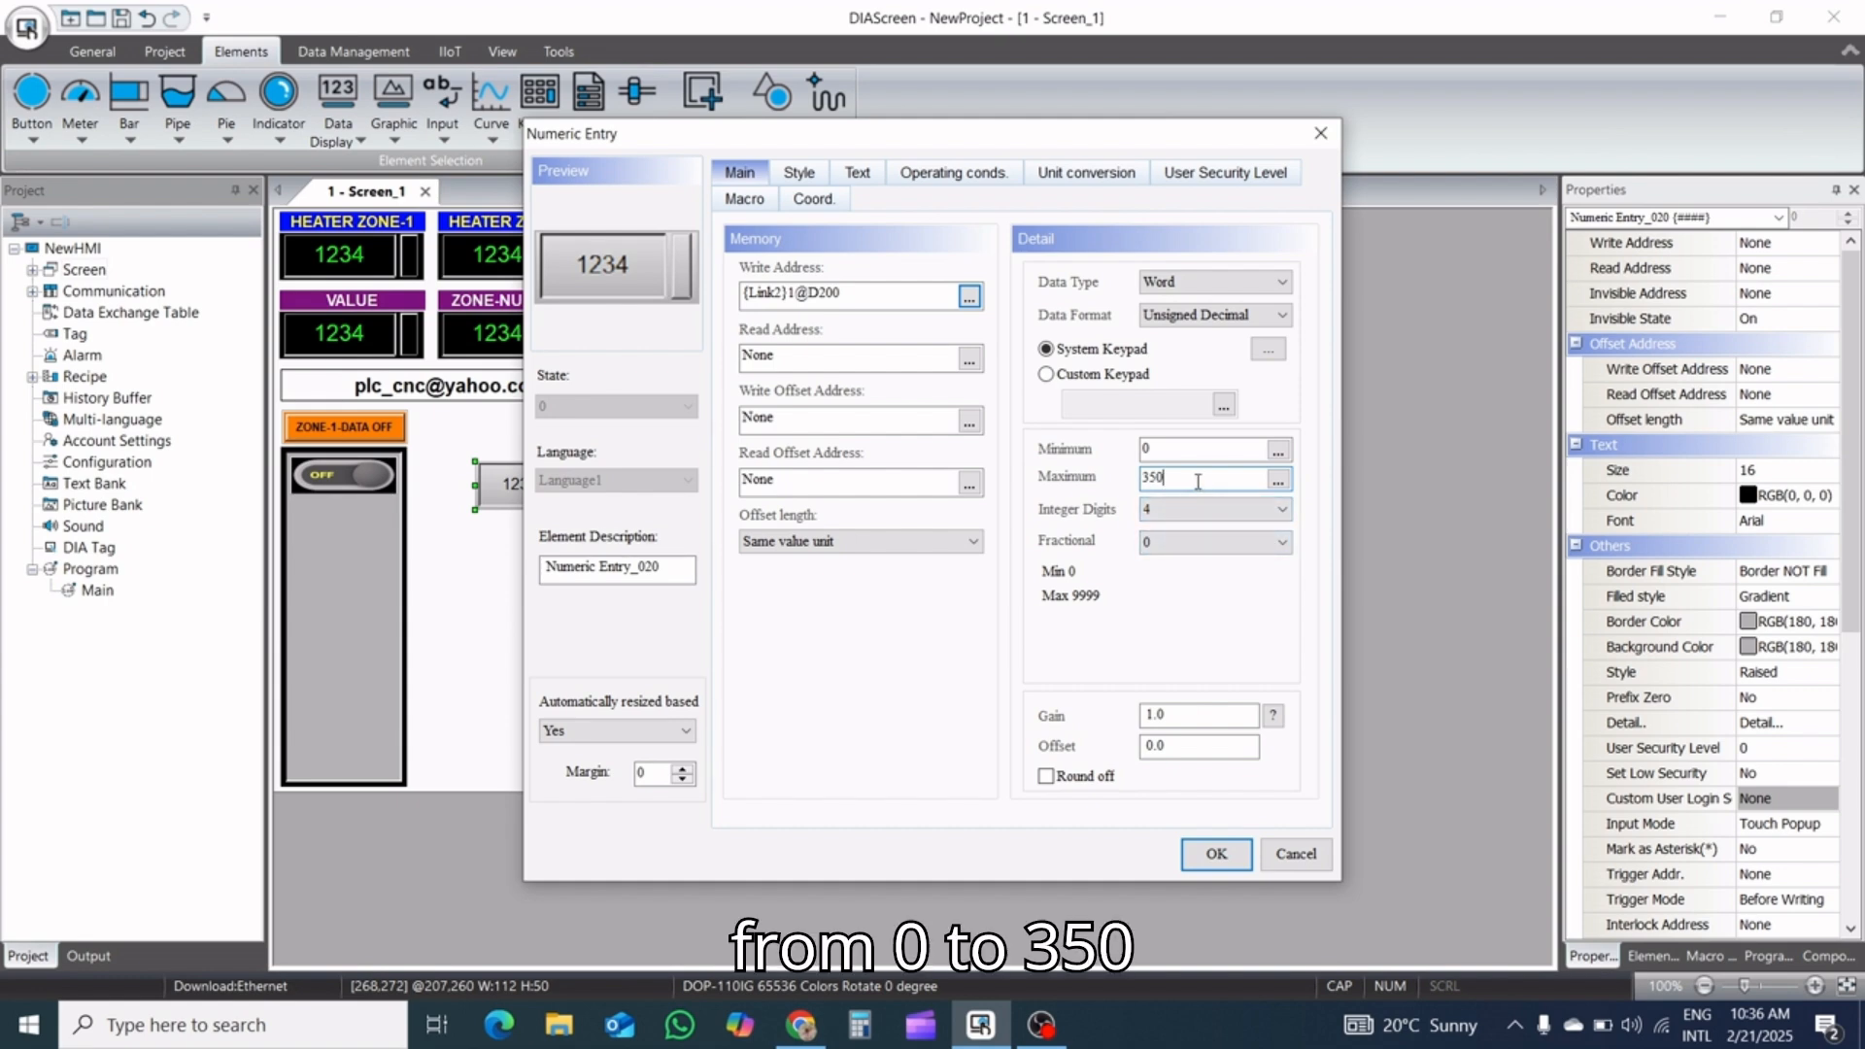
pyautogui.click(820, 180)
pyautogui.click(952, 279)
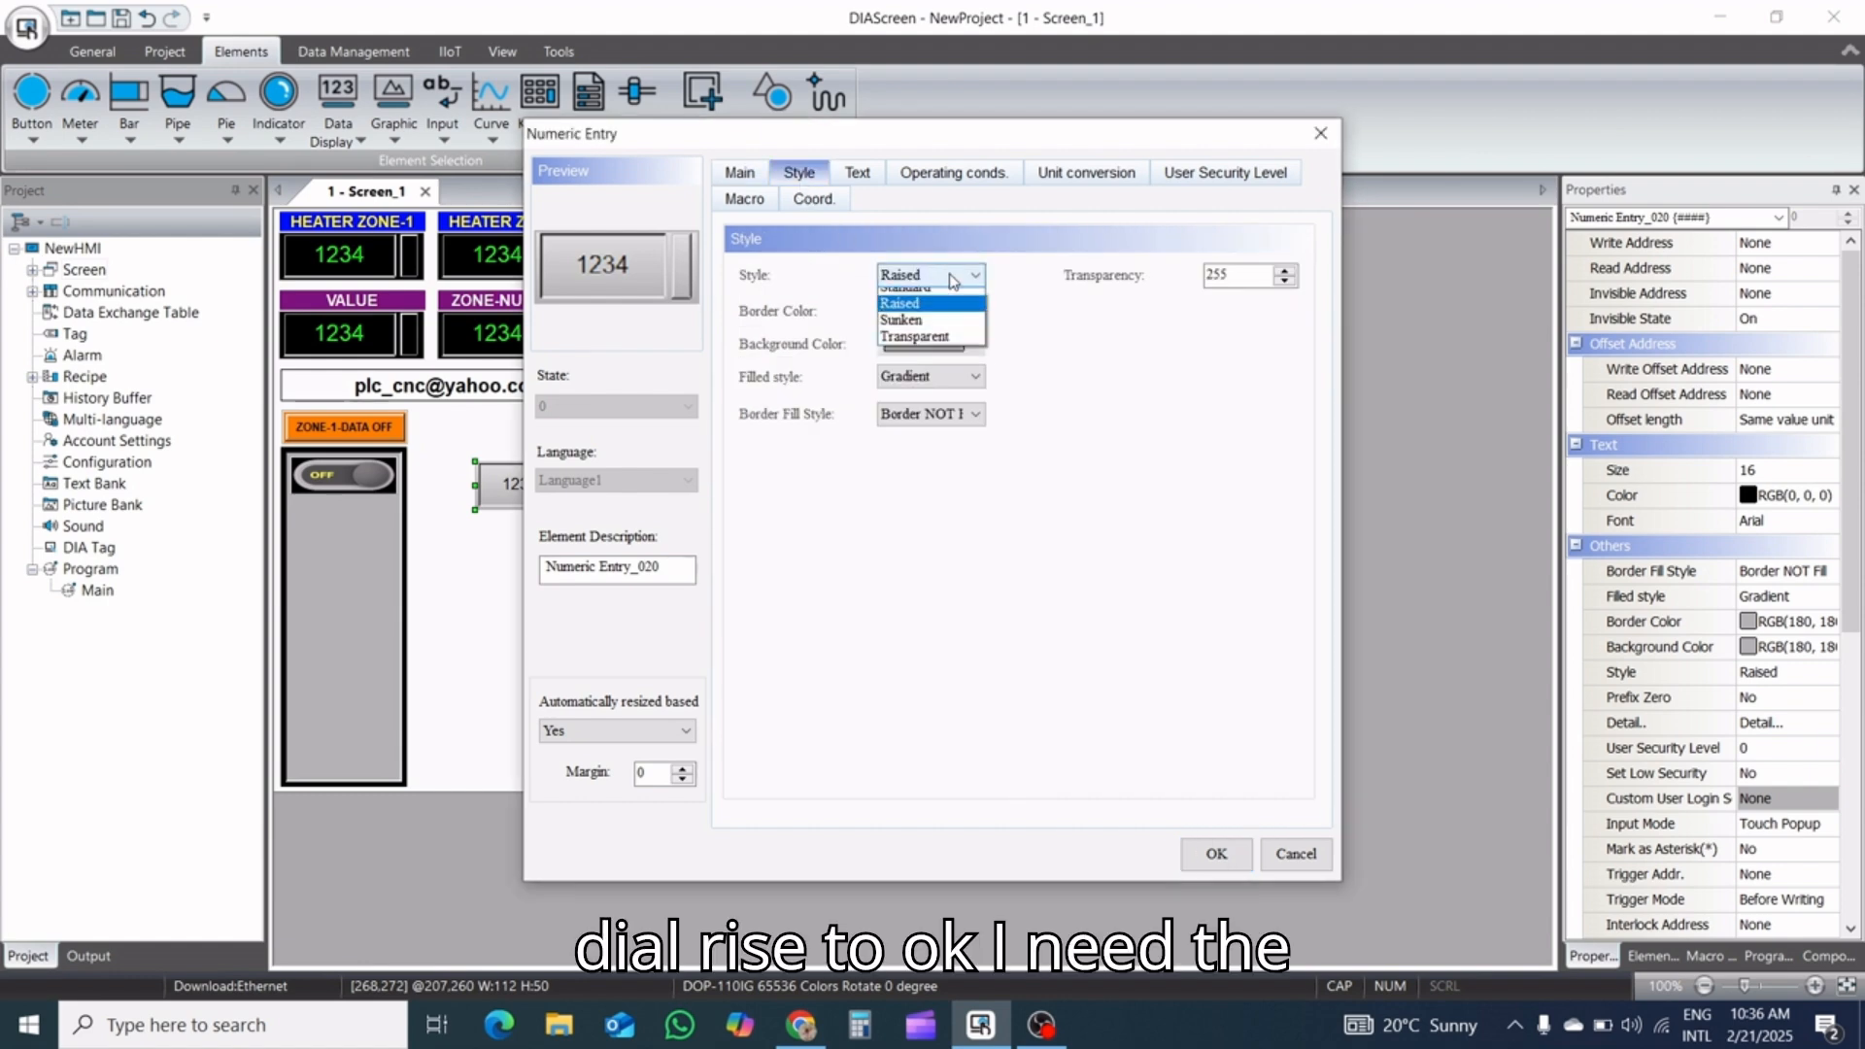
pyautogui.click(952, 302)
# Give the numeric entry a light green border color, leaving its background color as it is
pyautogui.click(972, 309)
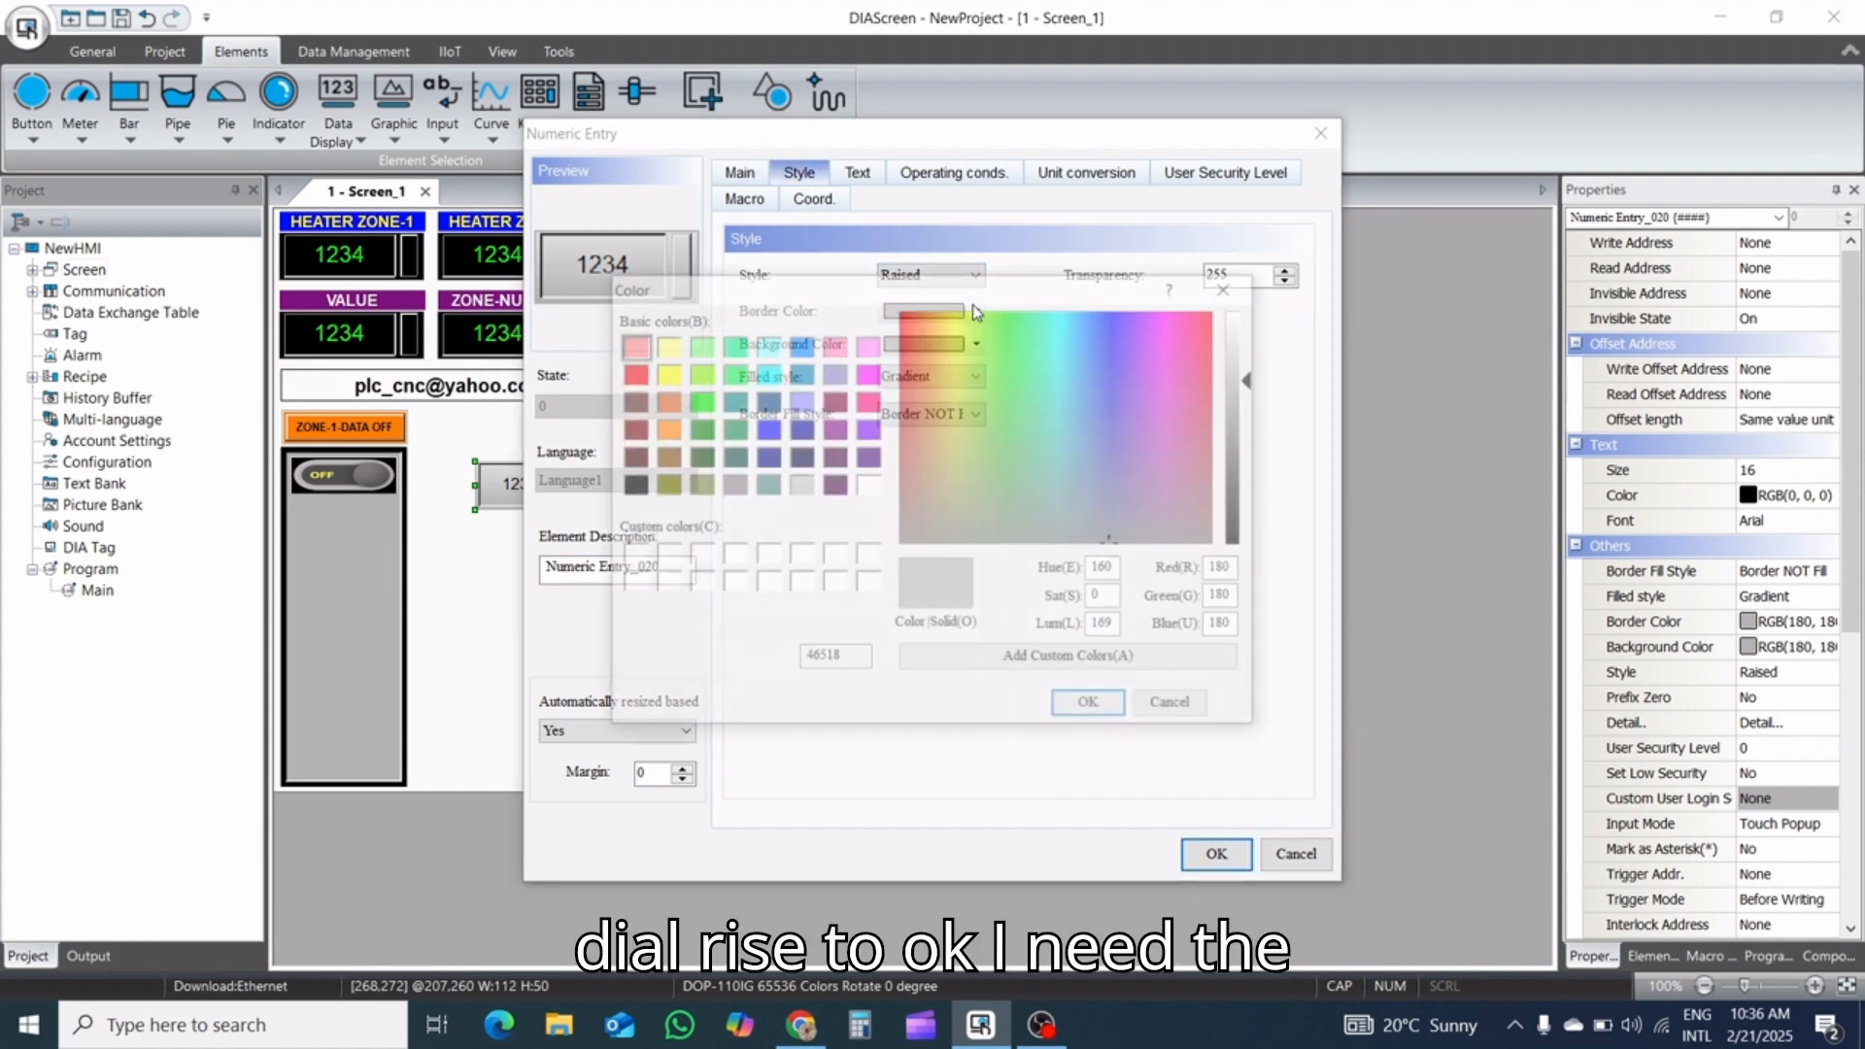
pyautogui.click(708, 347)
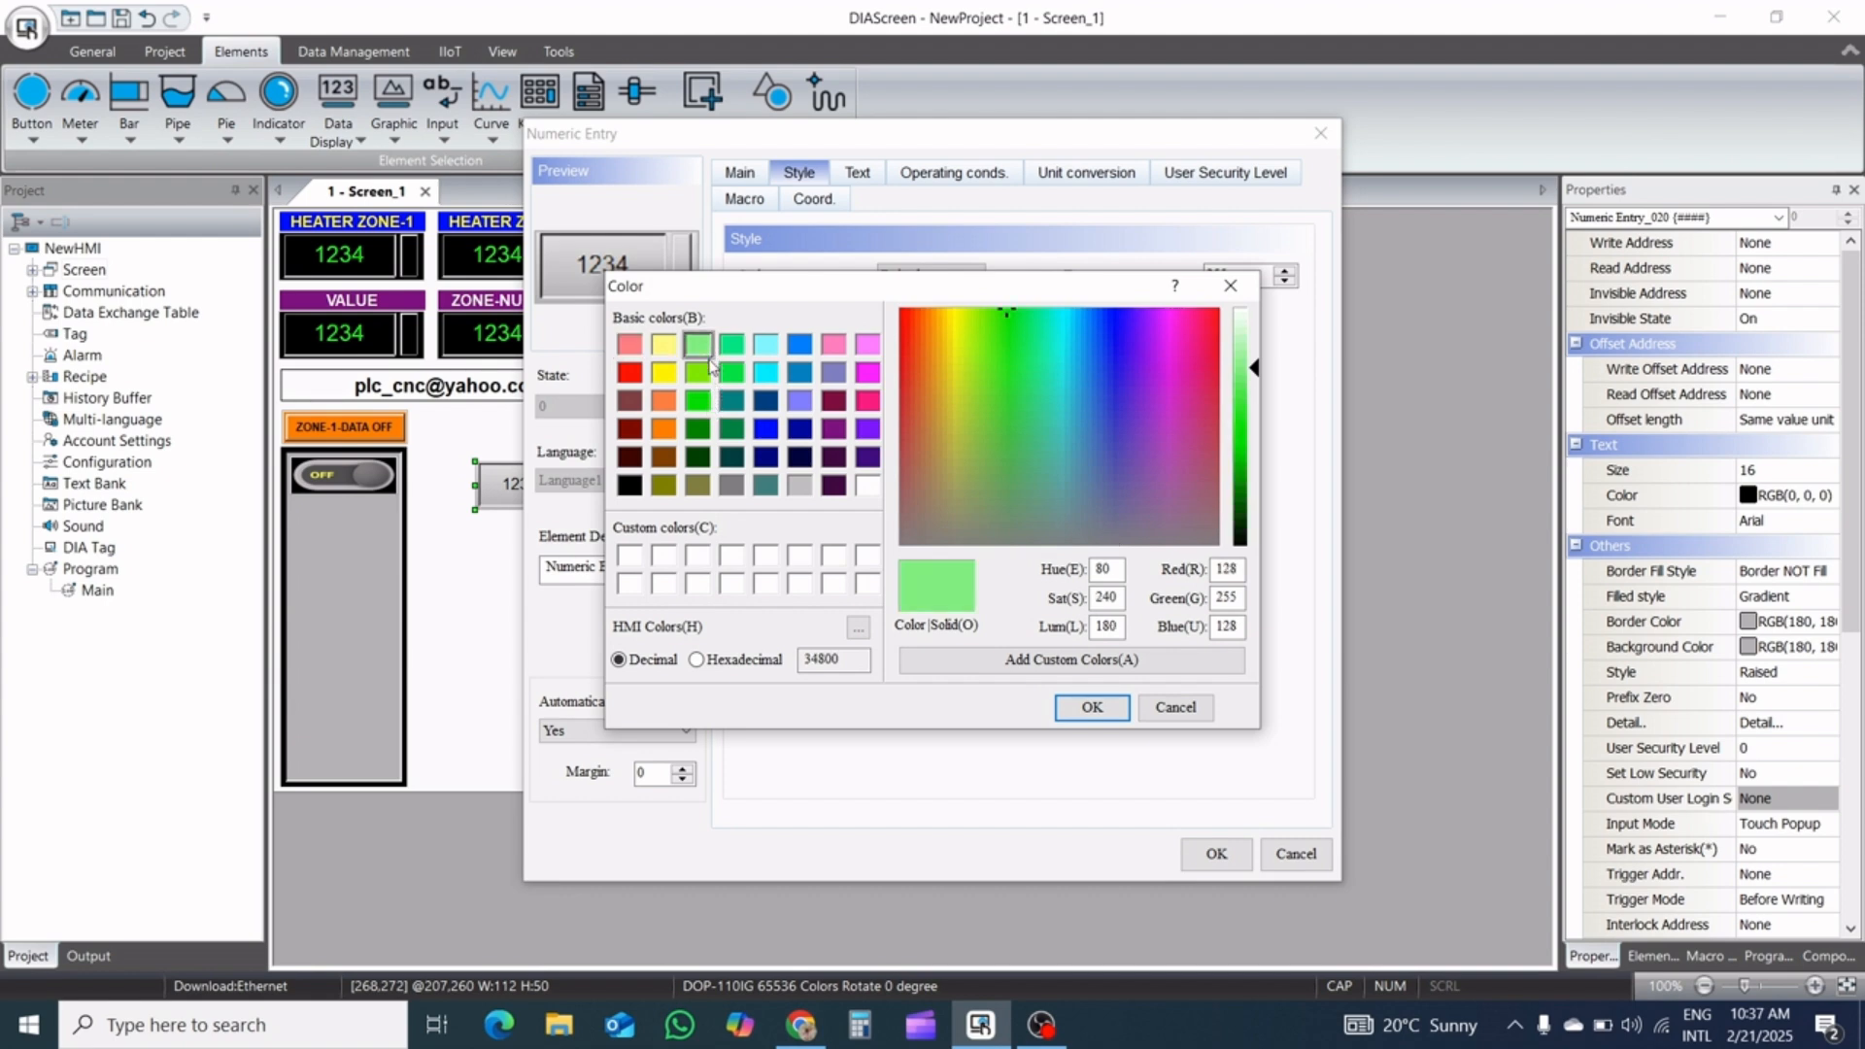
pyautogui.click(1088, 706)
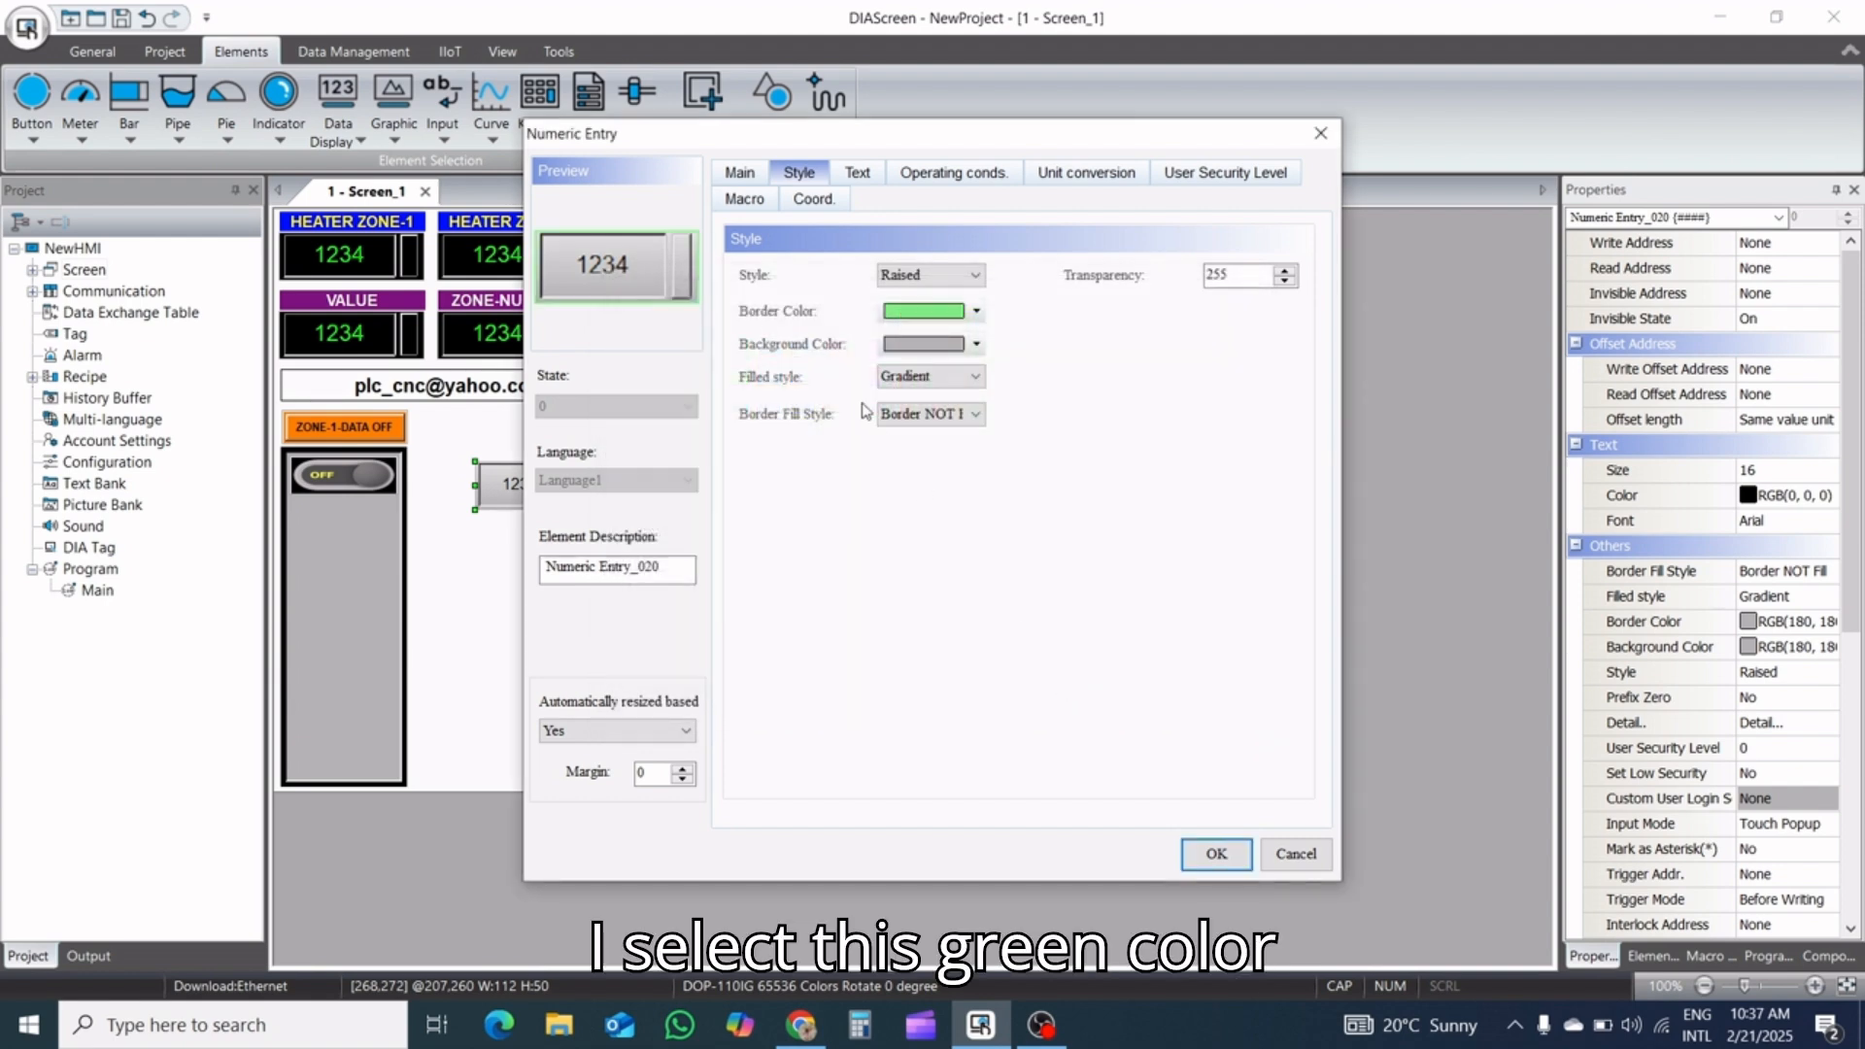
pyautogui.click(975, 344)
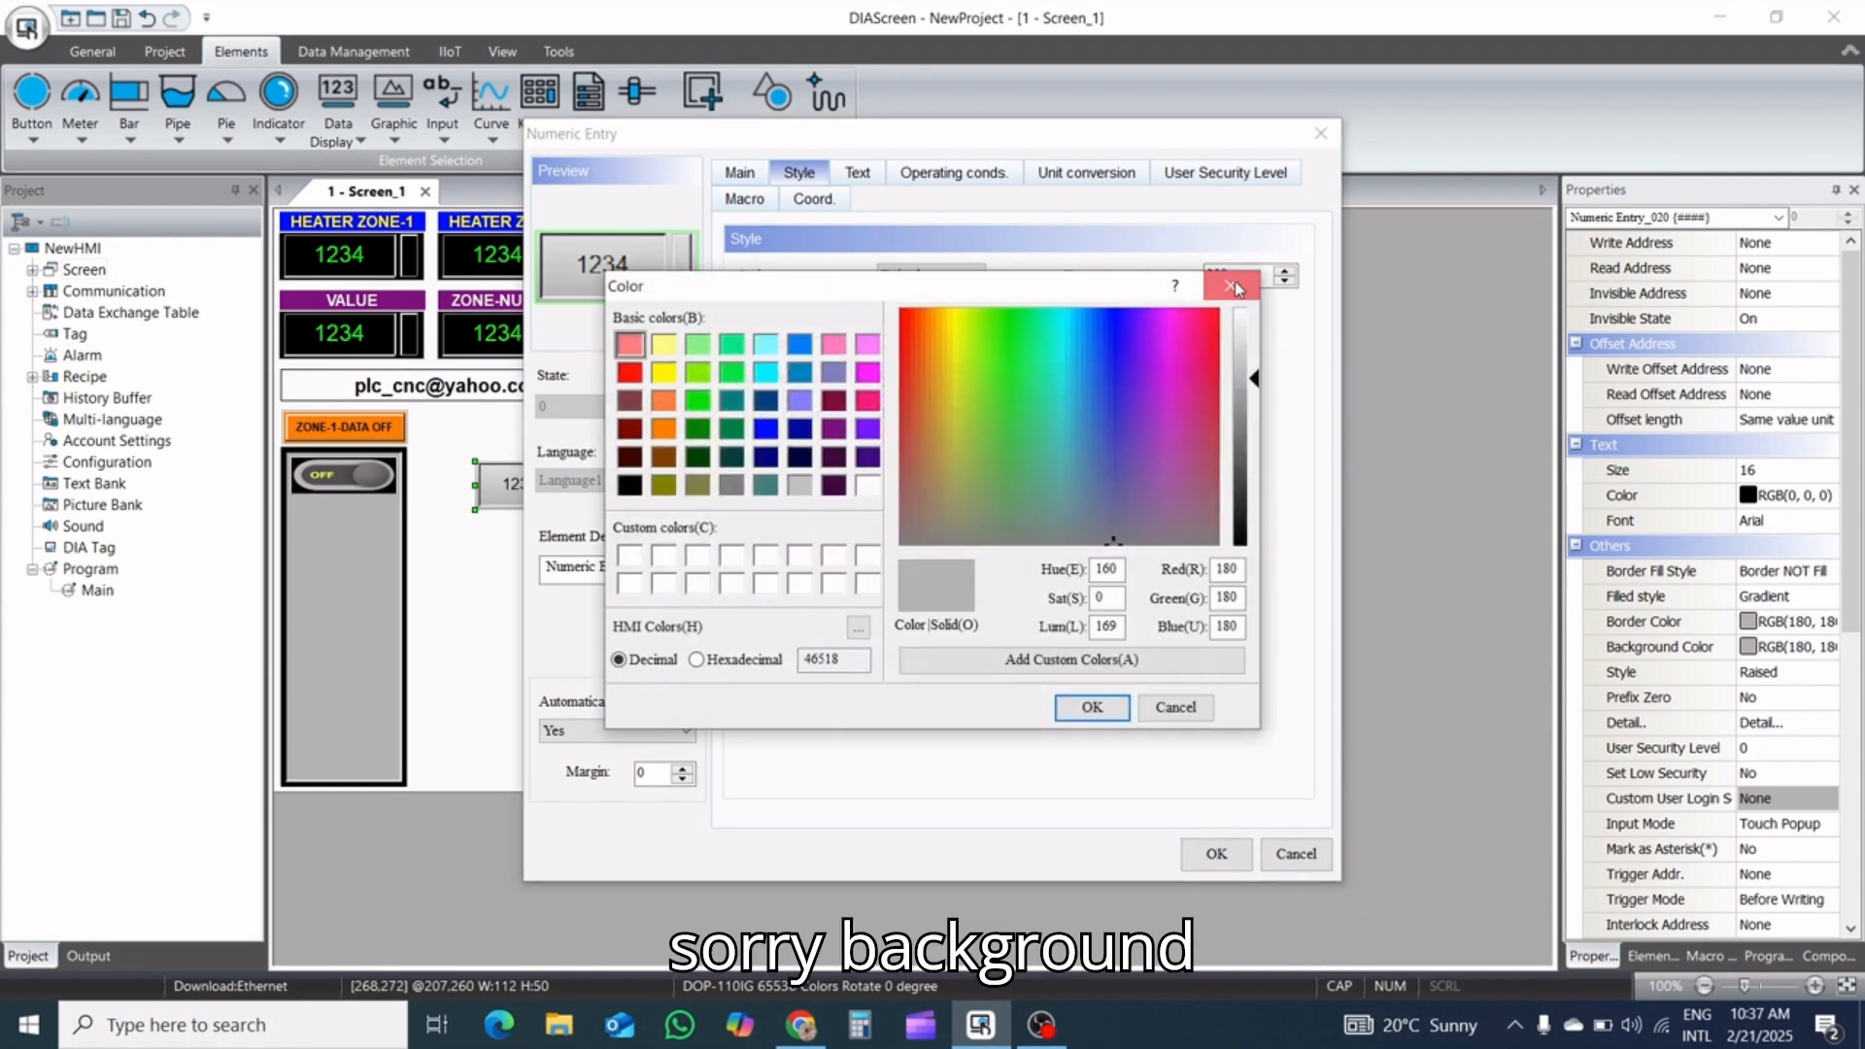
pyautogui.click(1229, 285)
# Set the numeric entry's border color to black
pyautogui.click(970, 313)
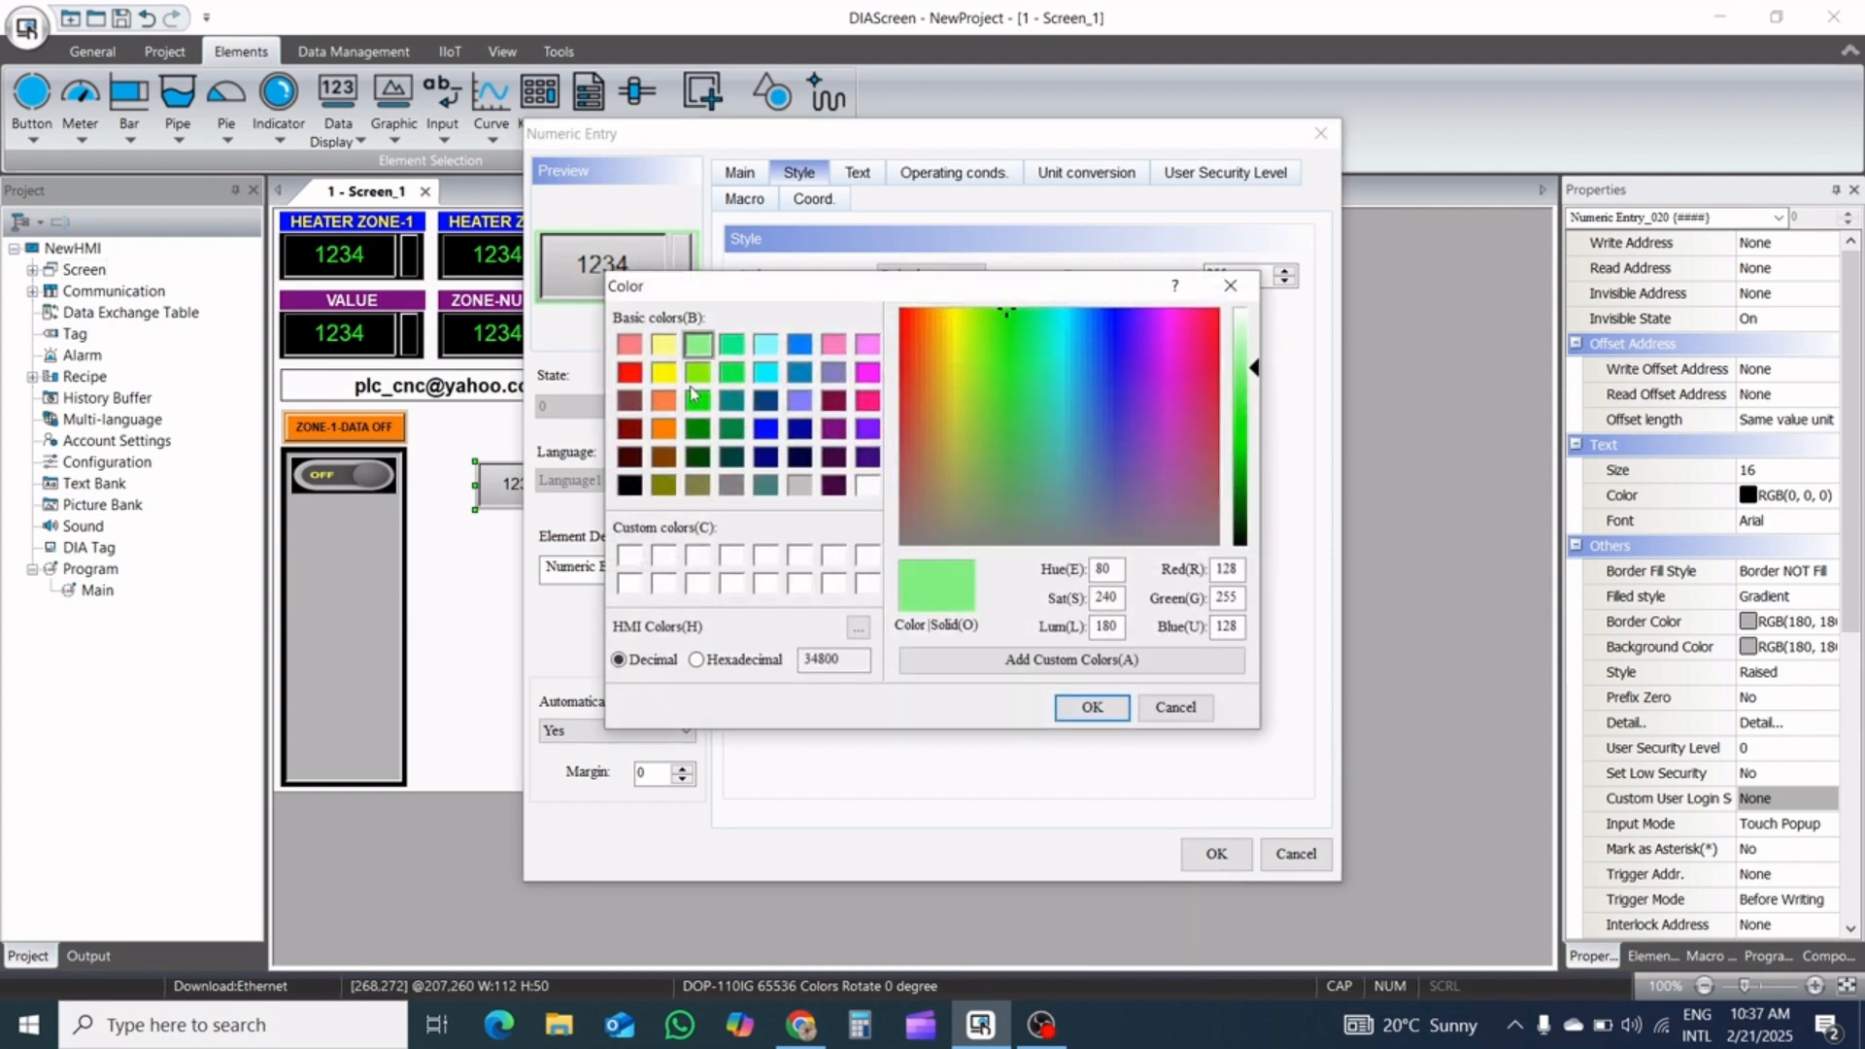
pyautogui.click(630, 484)
pyautogui.click(1091, 707)
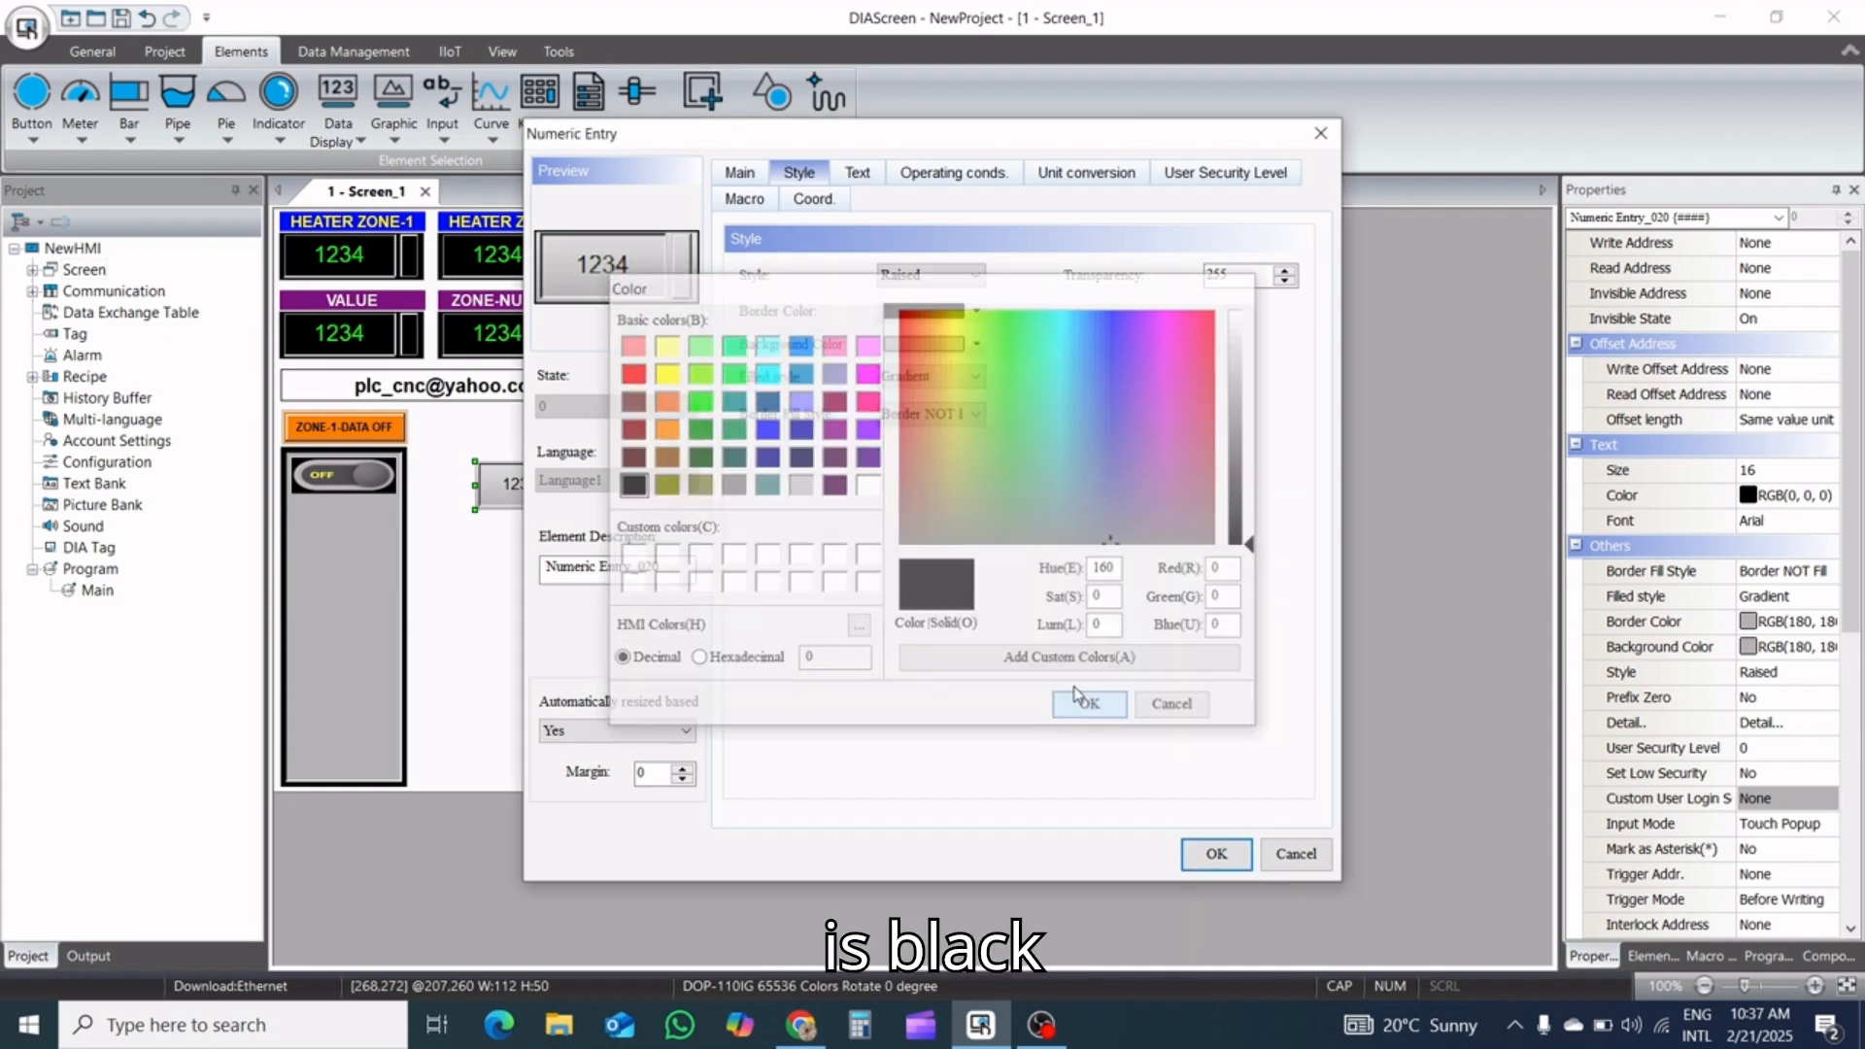
# Give the numeric entry a light green background, RGB 128, 255, 128, with a solid-color filled style
pyautogui.click(974, 344)
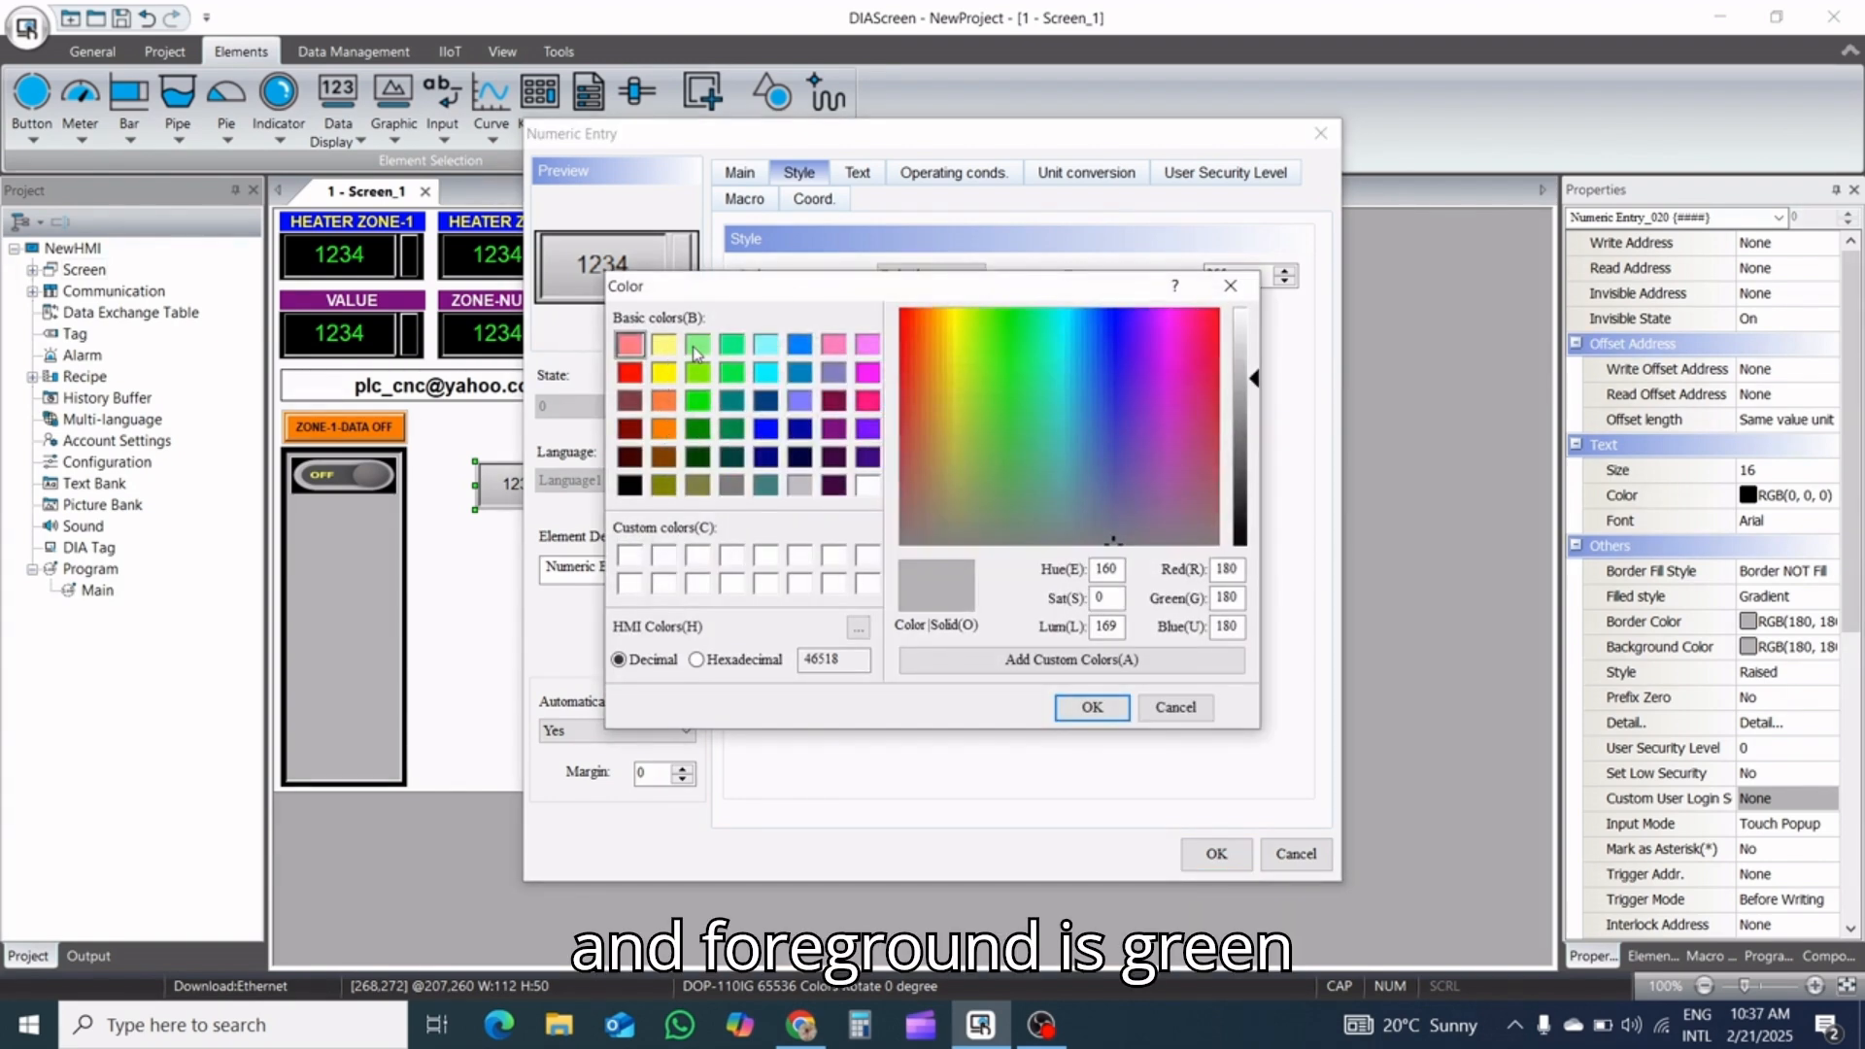
pyautogui.click(696, 346)
pyautogui.click(1089, 708)
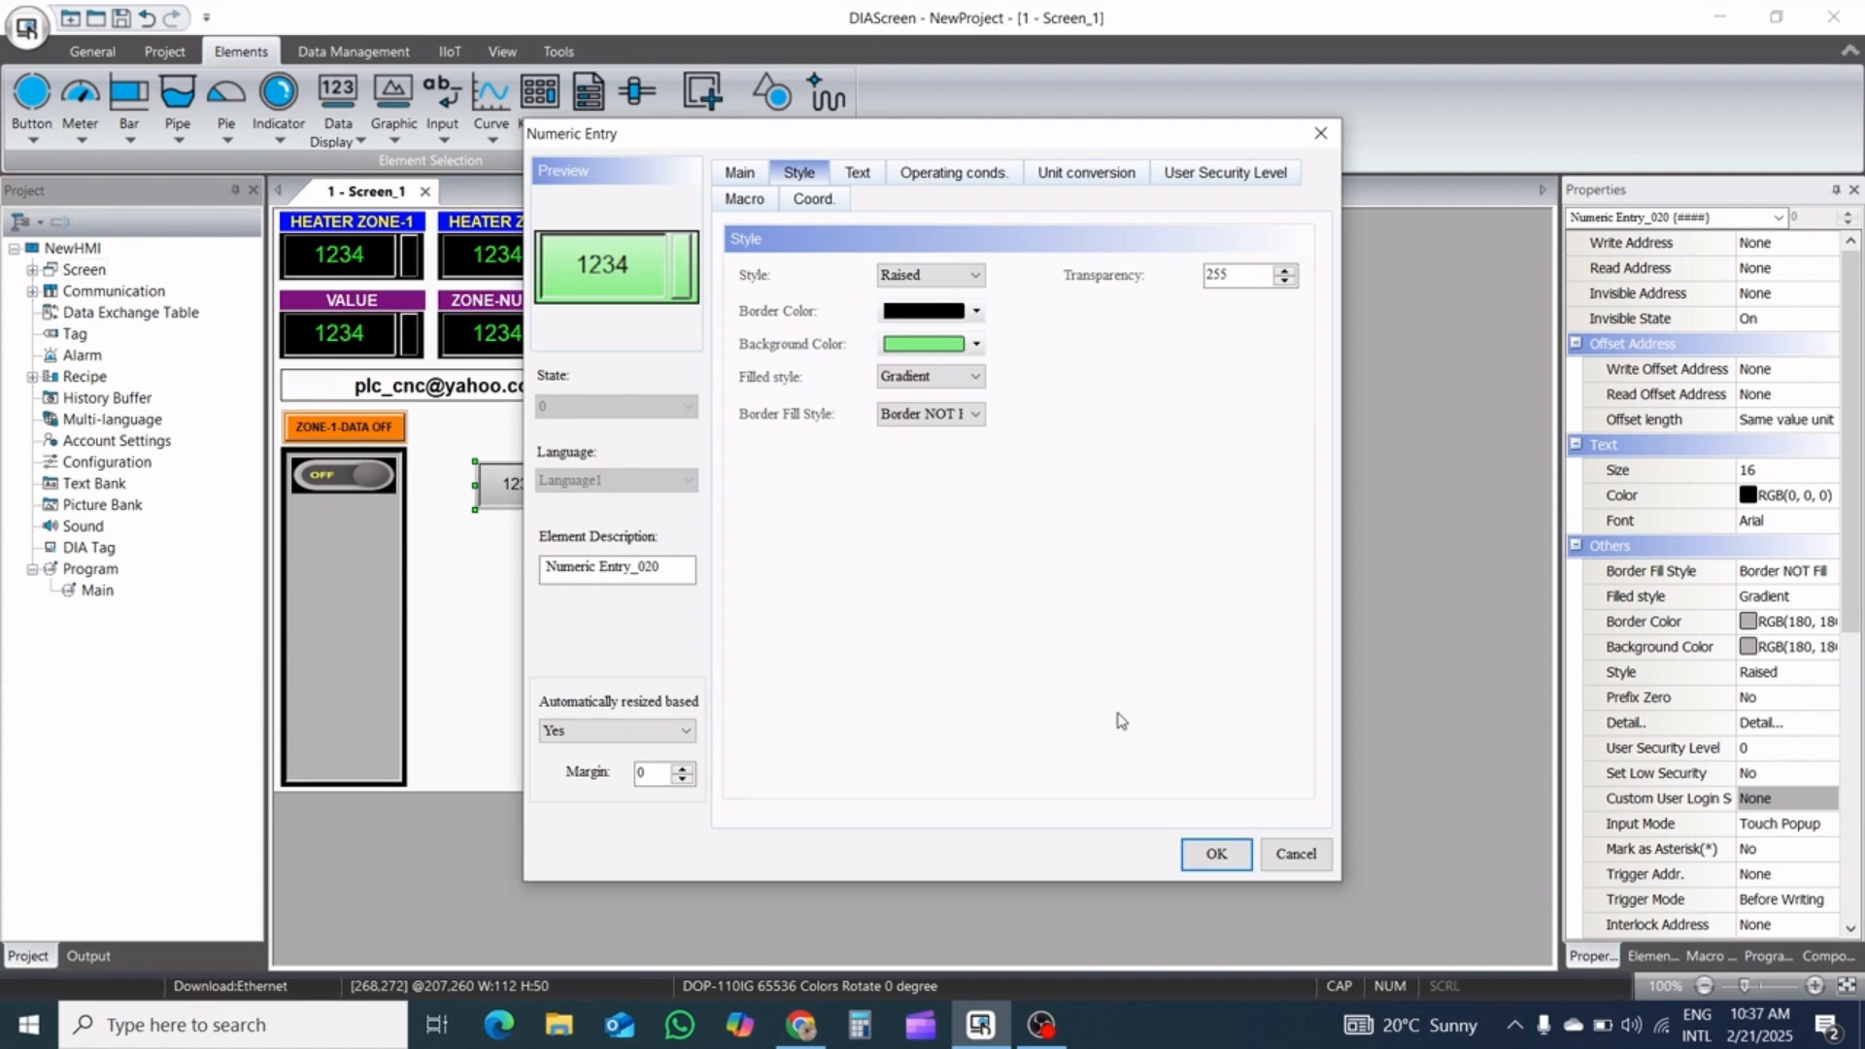
pyautogui.click(939, 384)
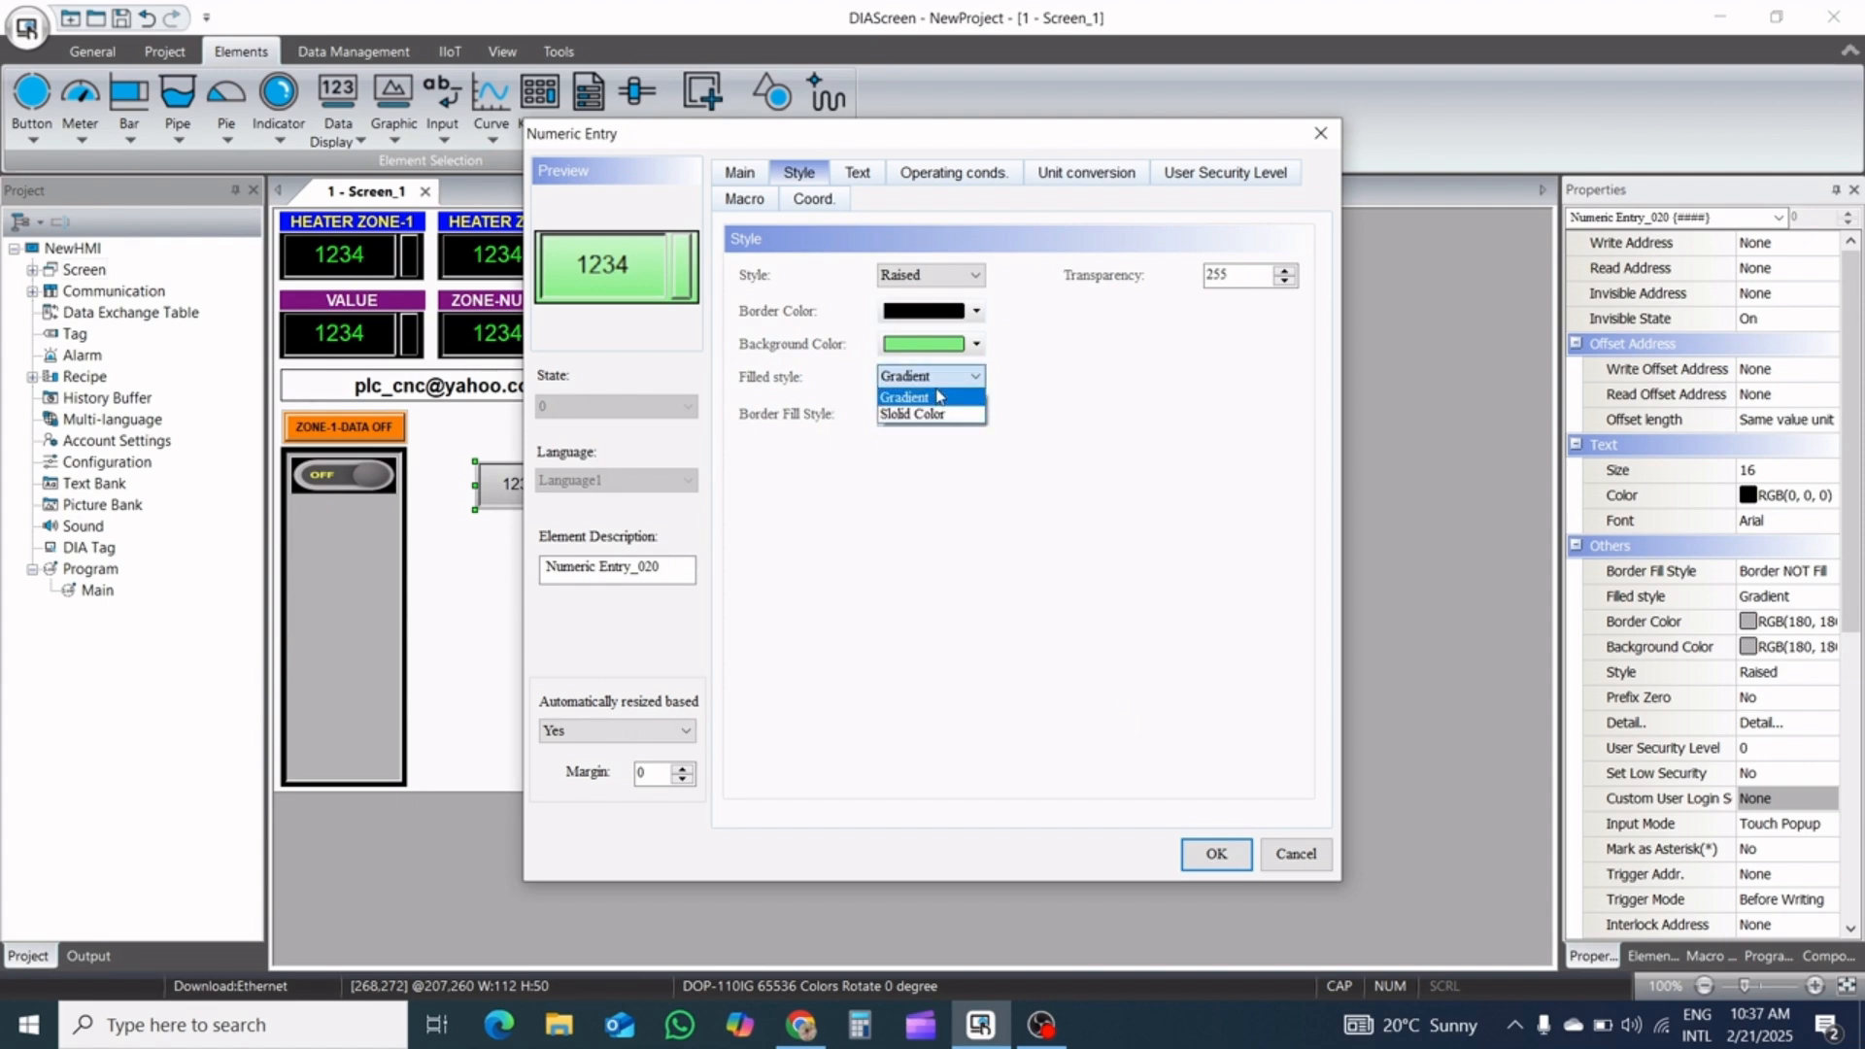
pyautogui.click(930, 413)
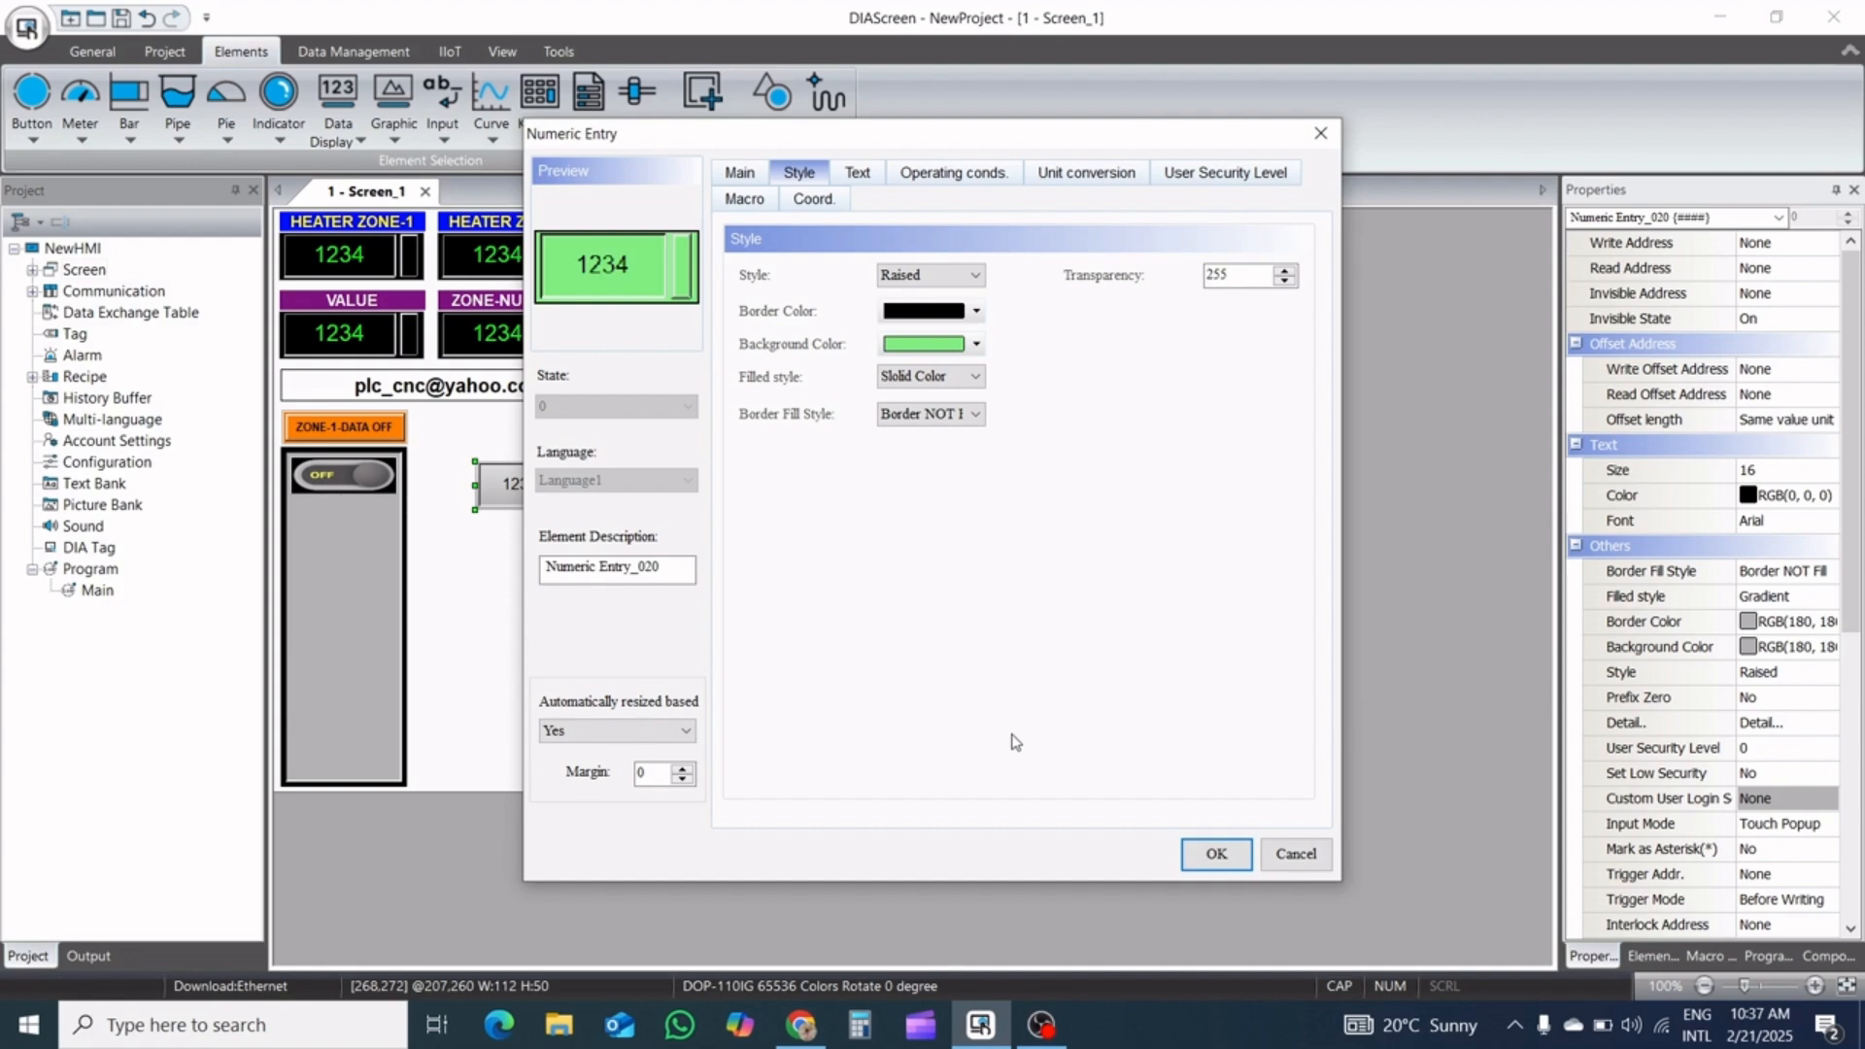
# Apply the green numeric entry's settings and place it inside the tall grey panel, directly below the toggle switch
pyautogui.click(1204, 856)
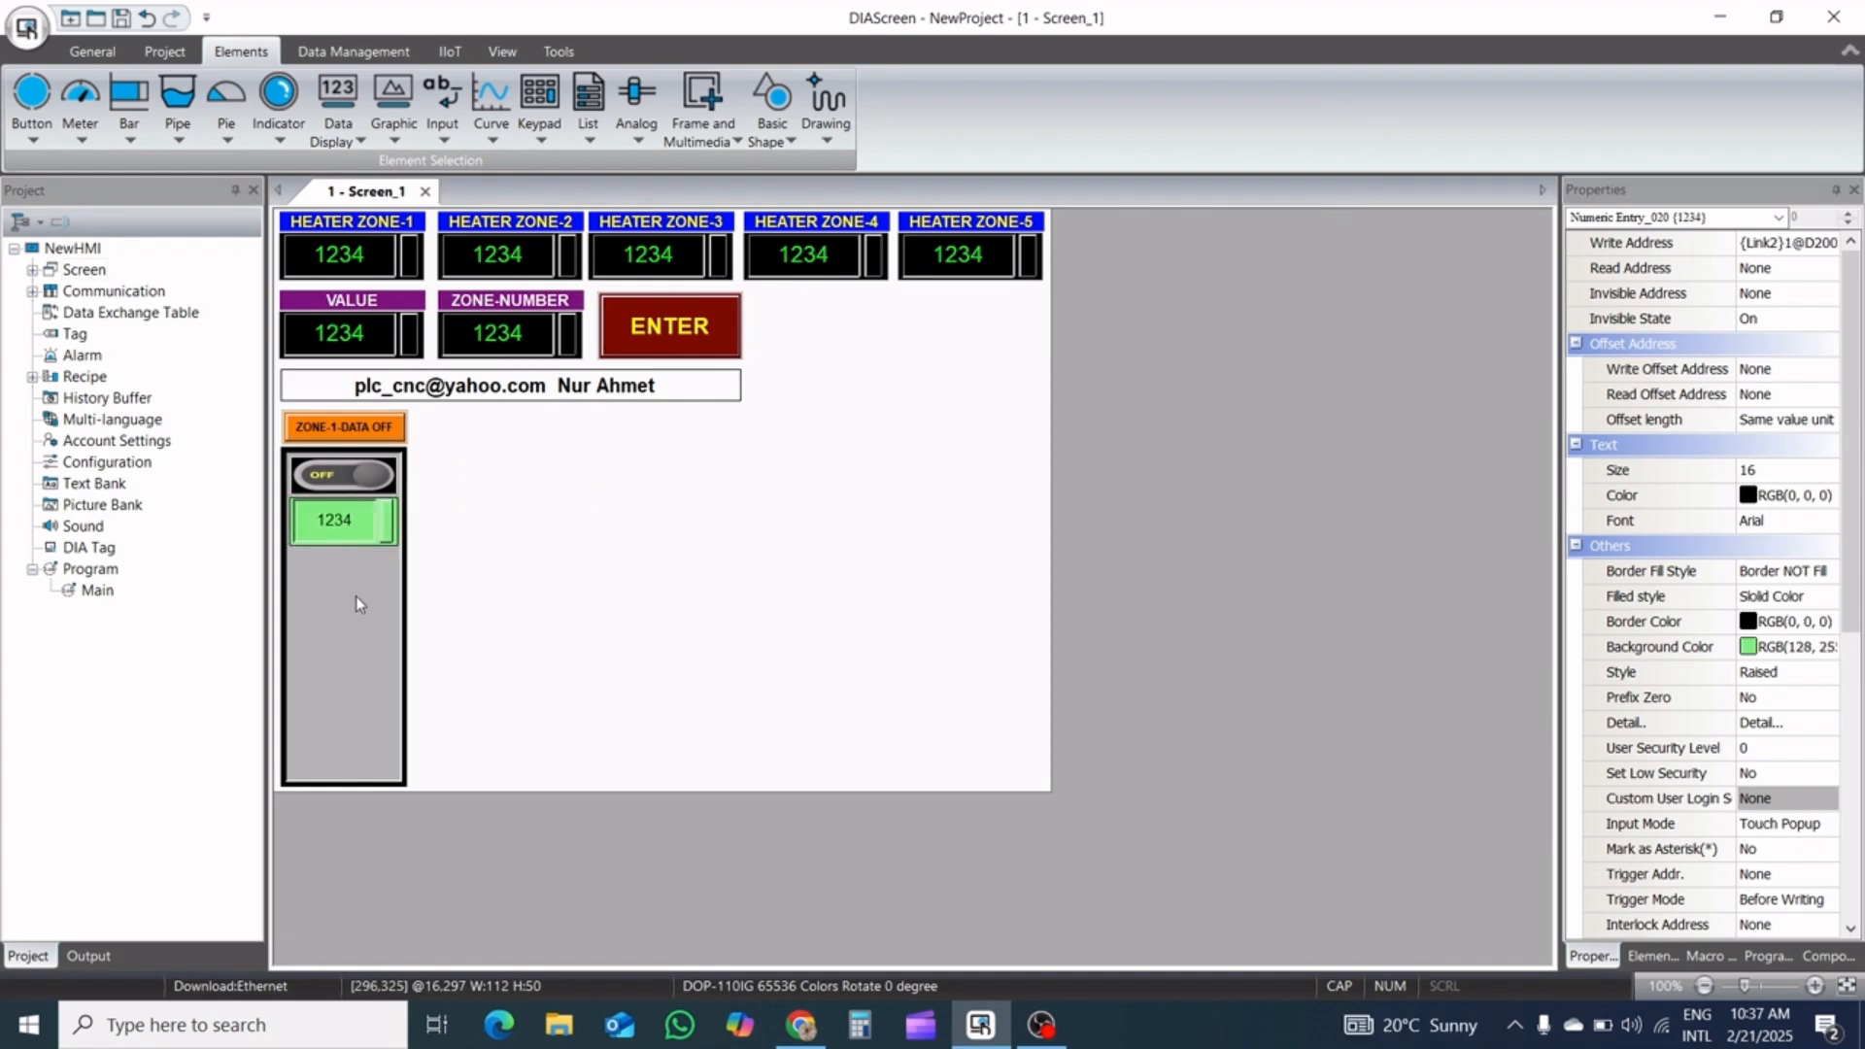
pyautogui.click(331, 541)
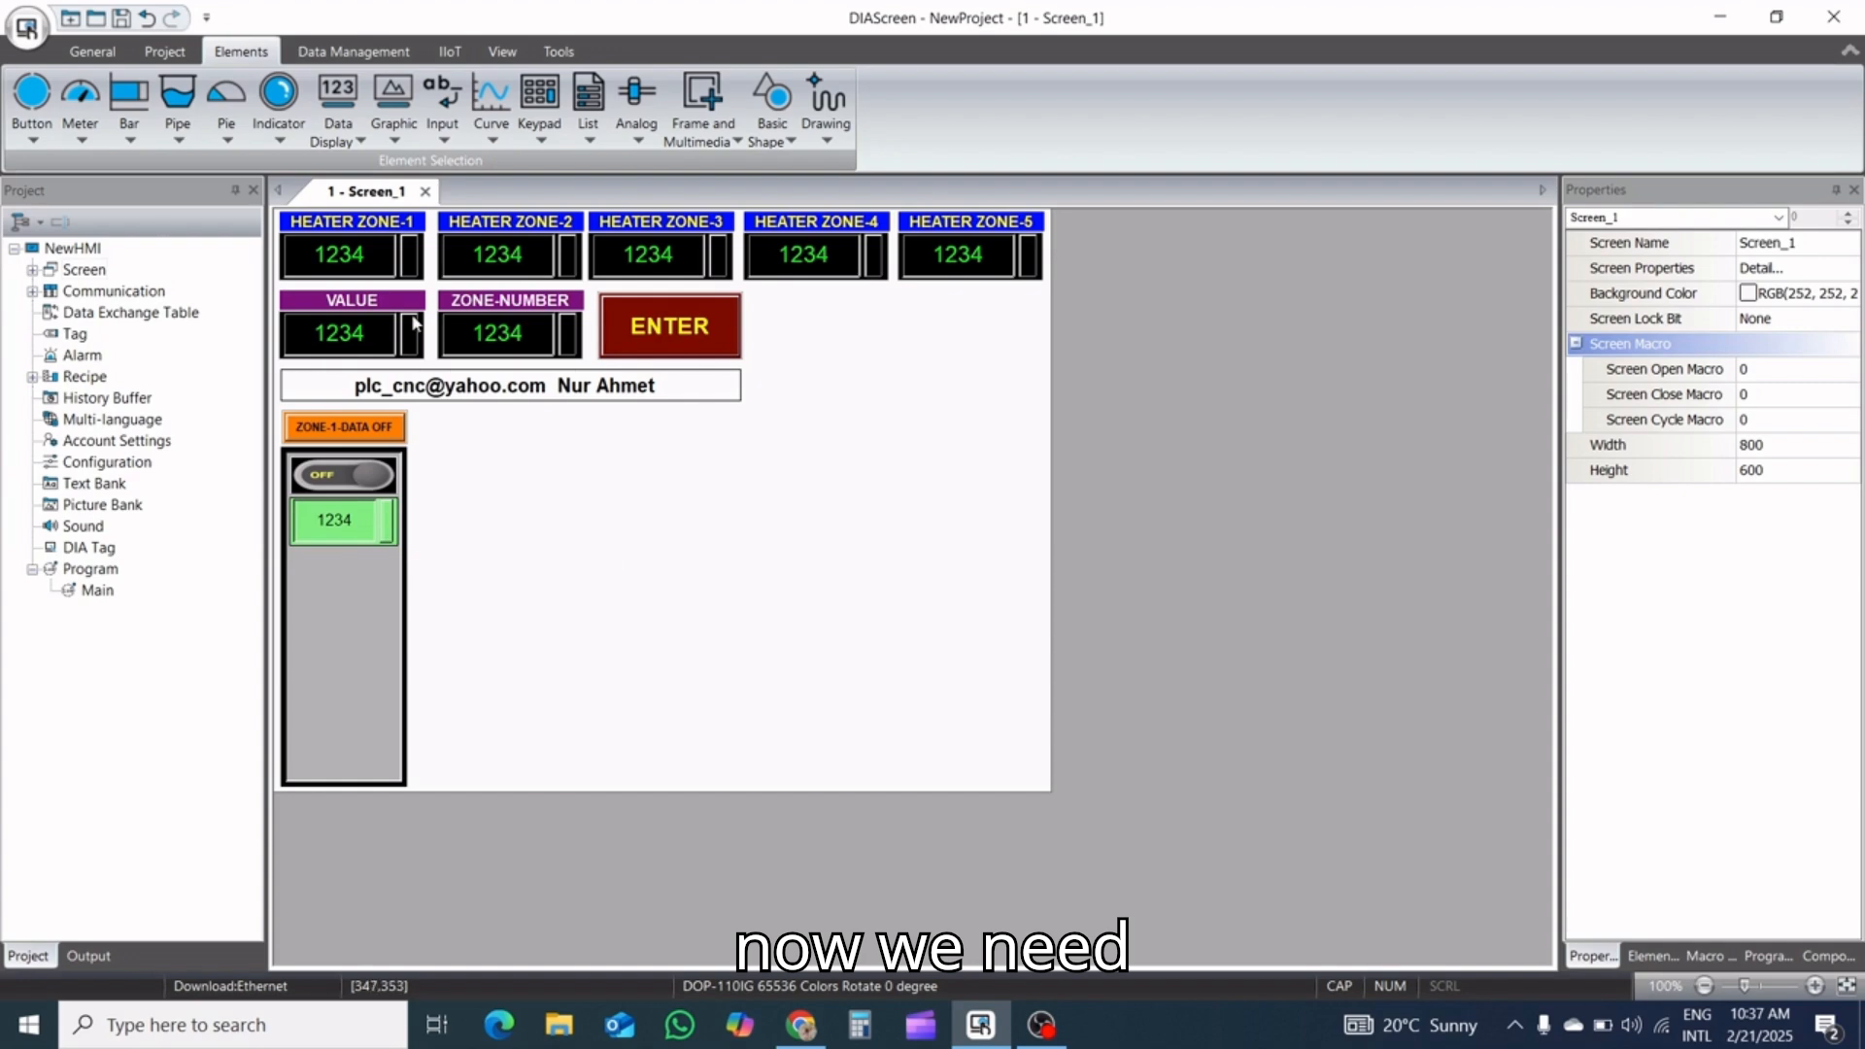
# Draw a numeric display about 154 by 85 pixels in the empty area beside the grey panel
pyautogui.click(338, 142)
pyautogui.click(349, 163)
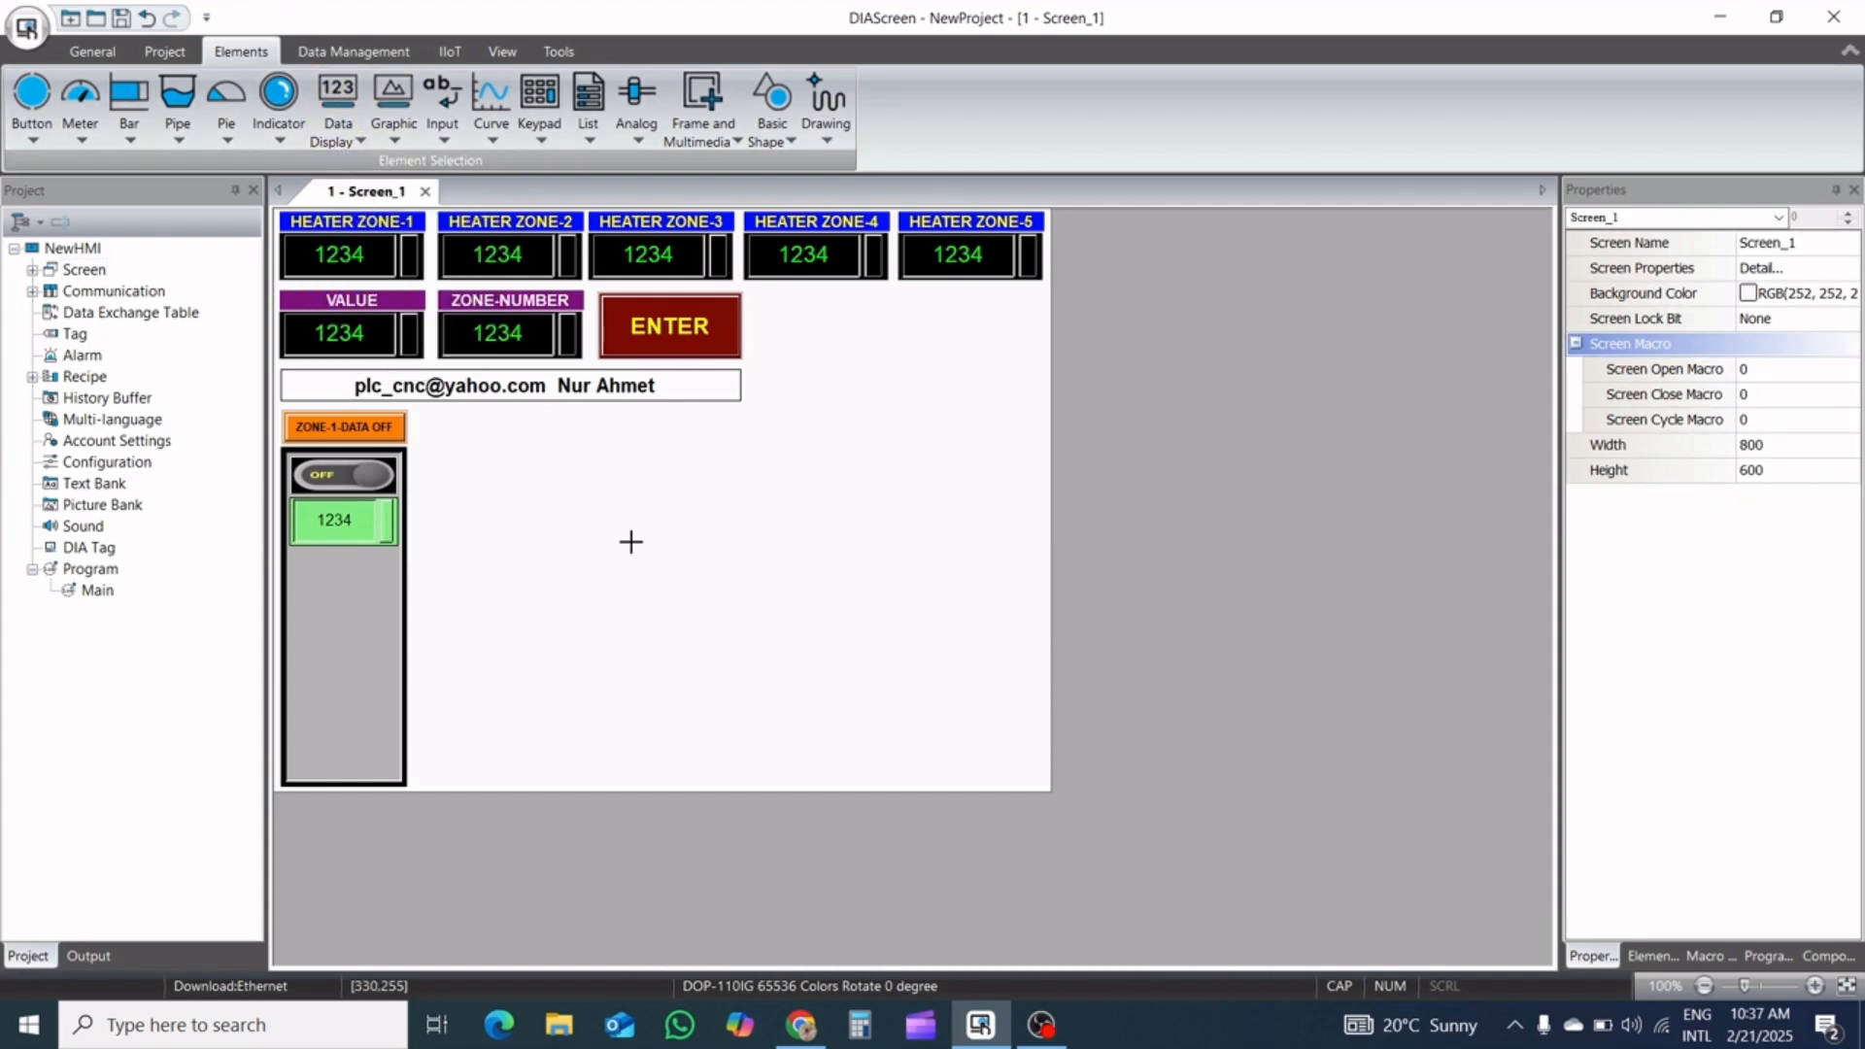
pyautogui.moveTo(556, 529); pyautogui.dragTo(706, 612)
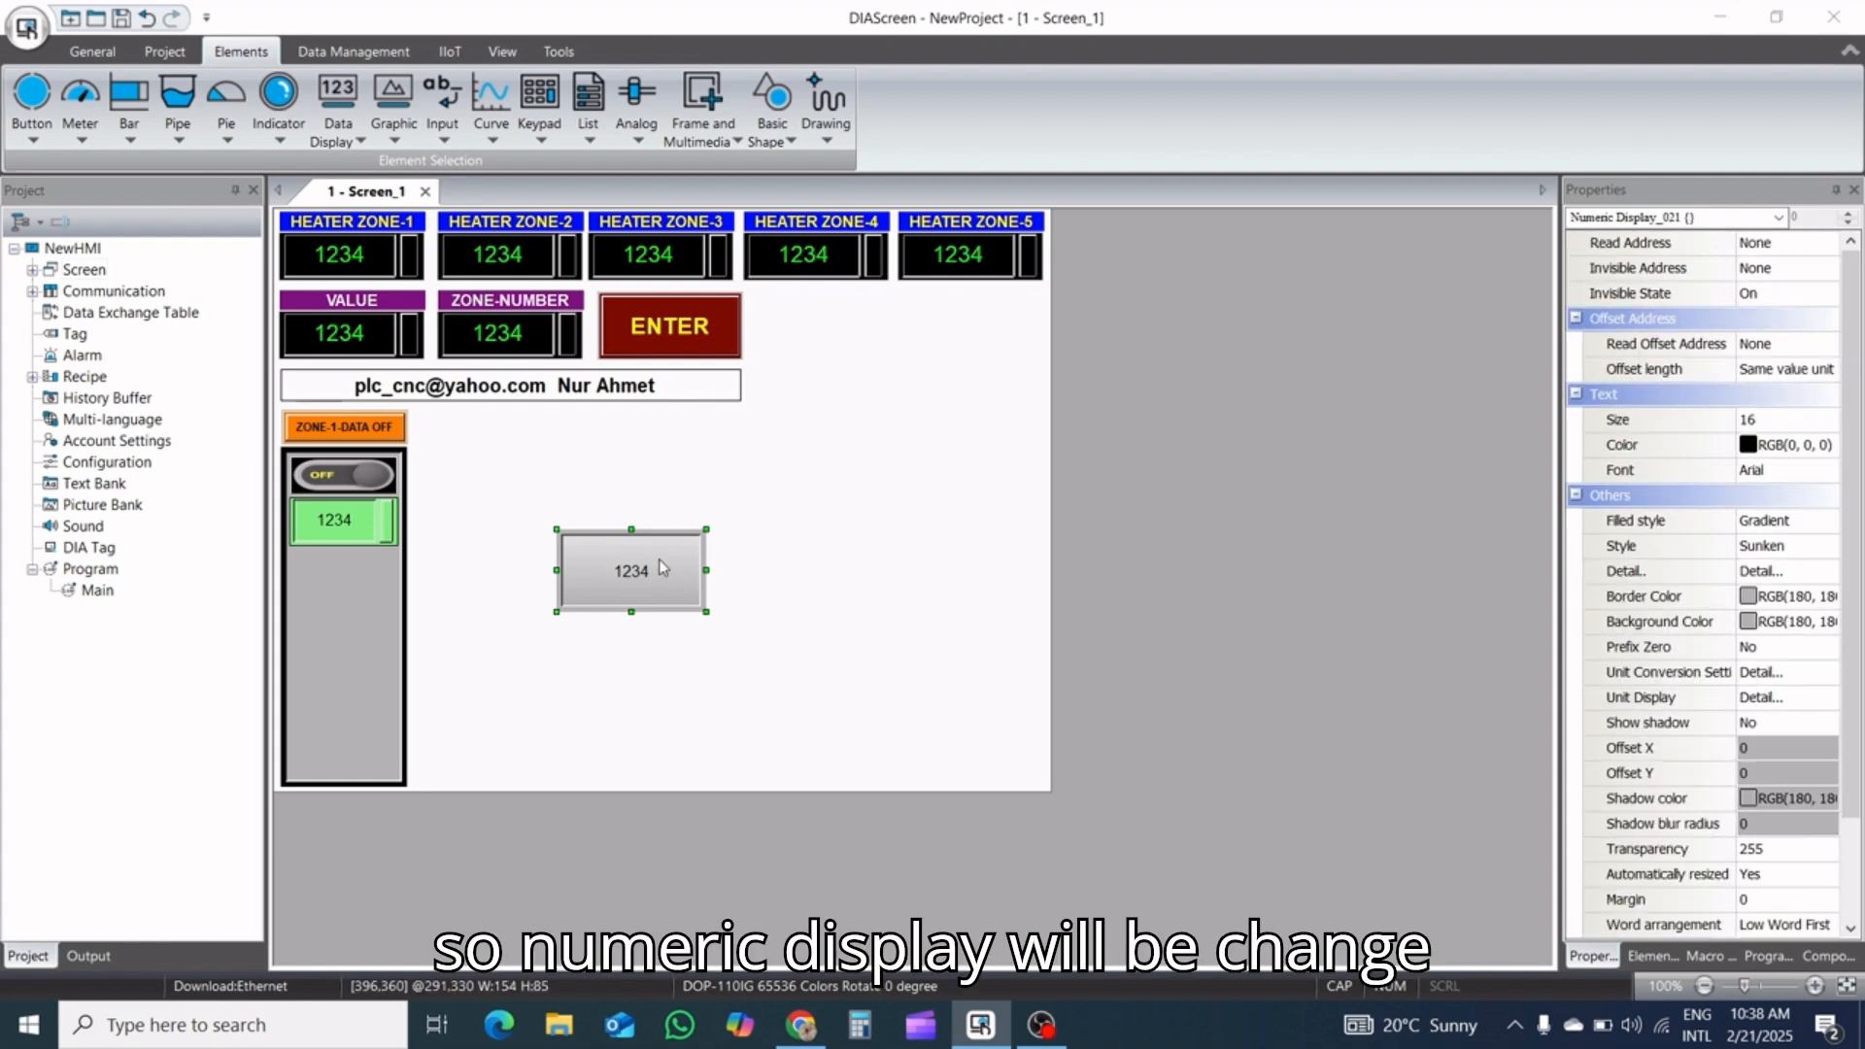
# Start defining the new numeric display's read address on Link2, choosing T as the word device type
pyautogui.doubleClick(660, 568)
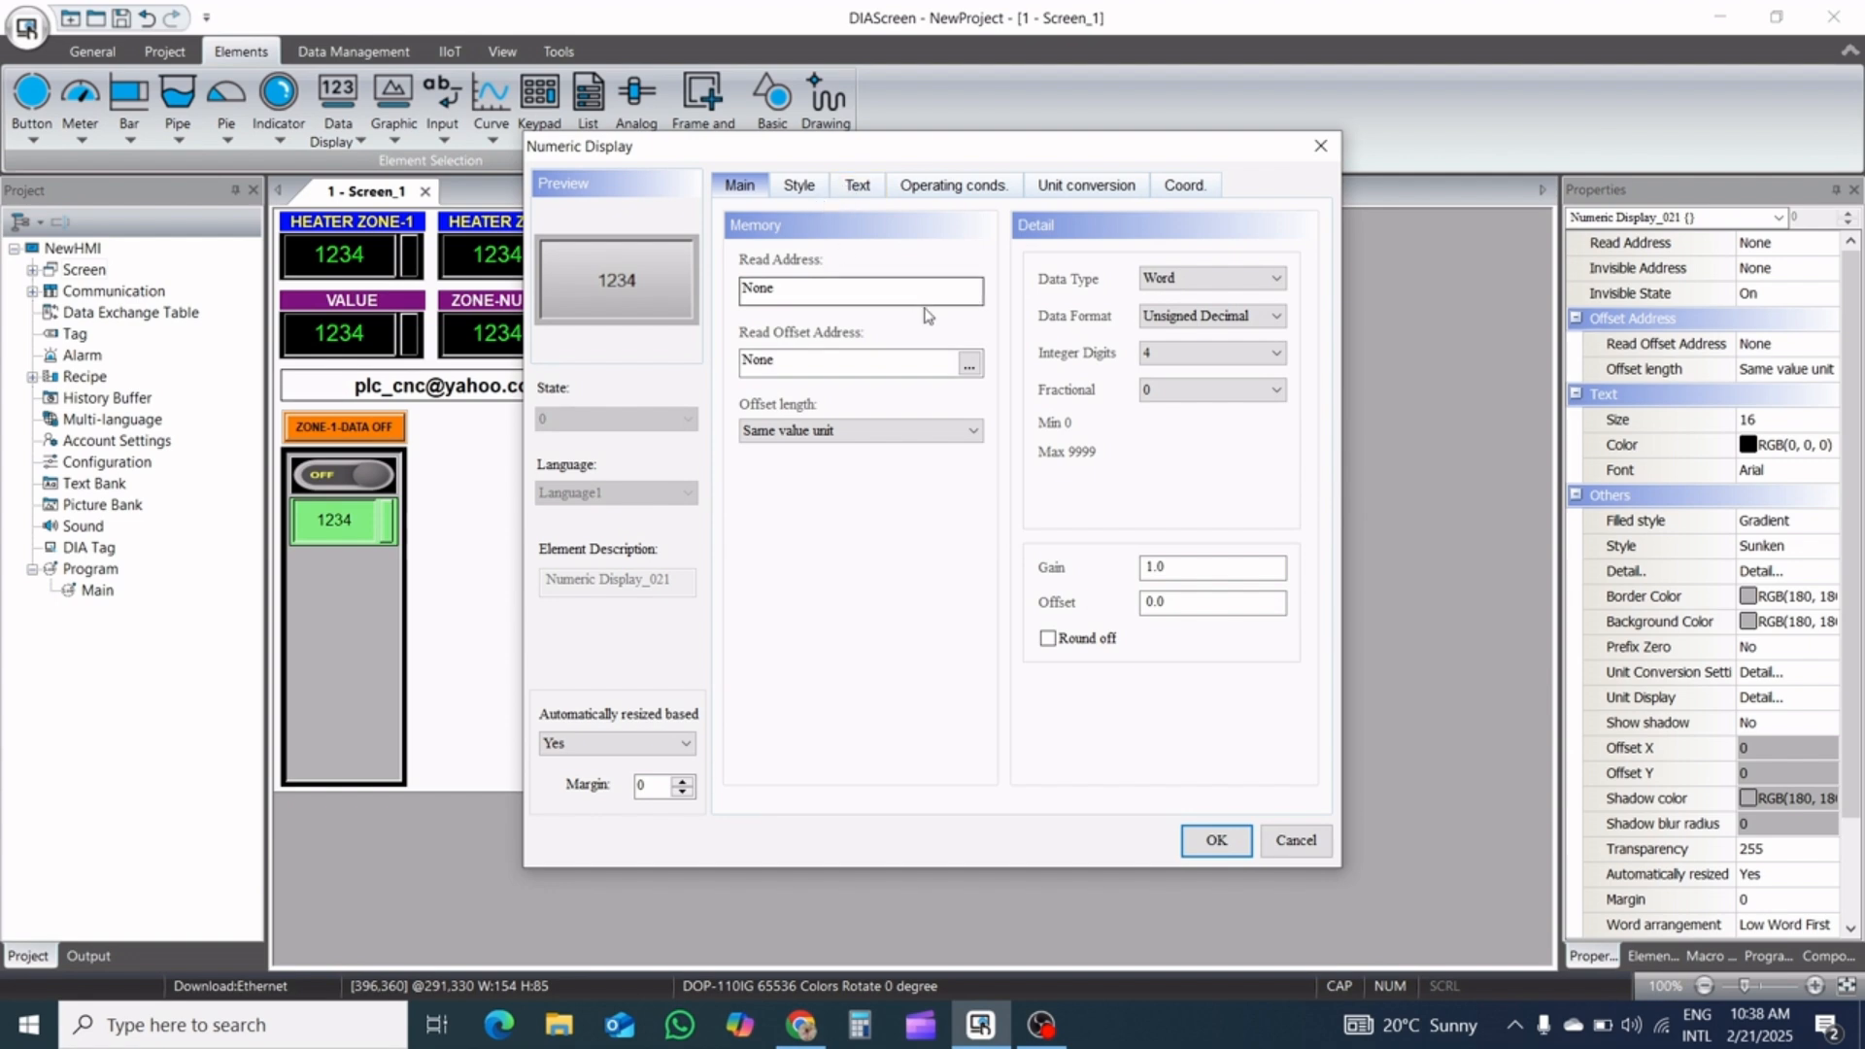
pyautogui.click(968, 290)
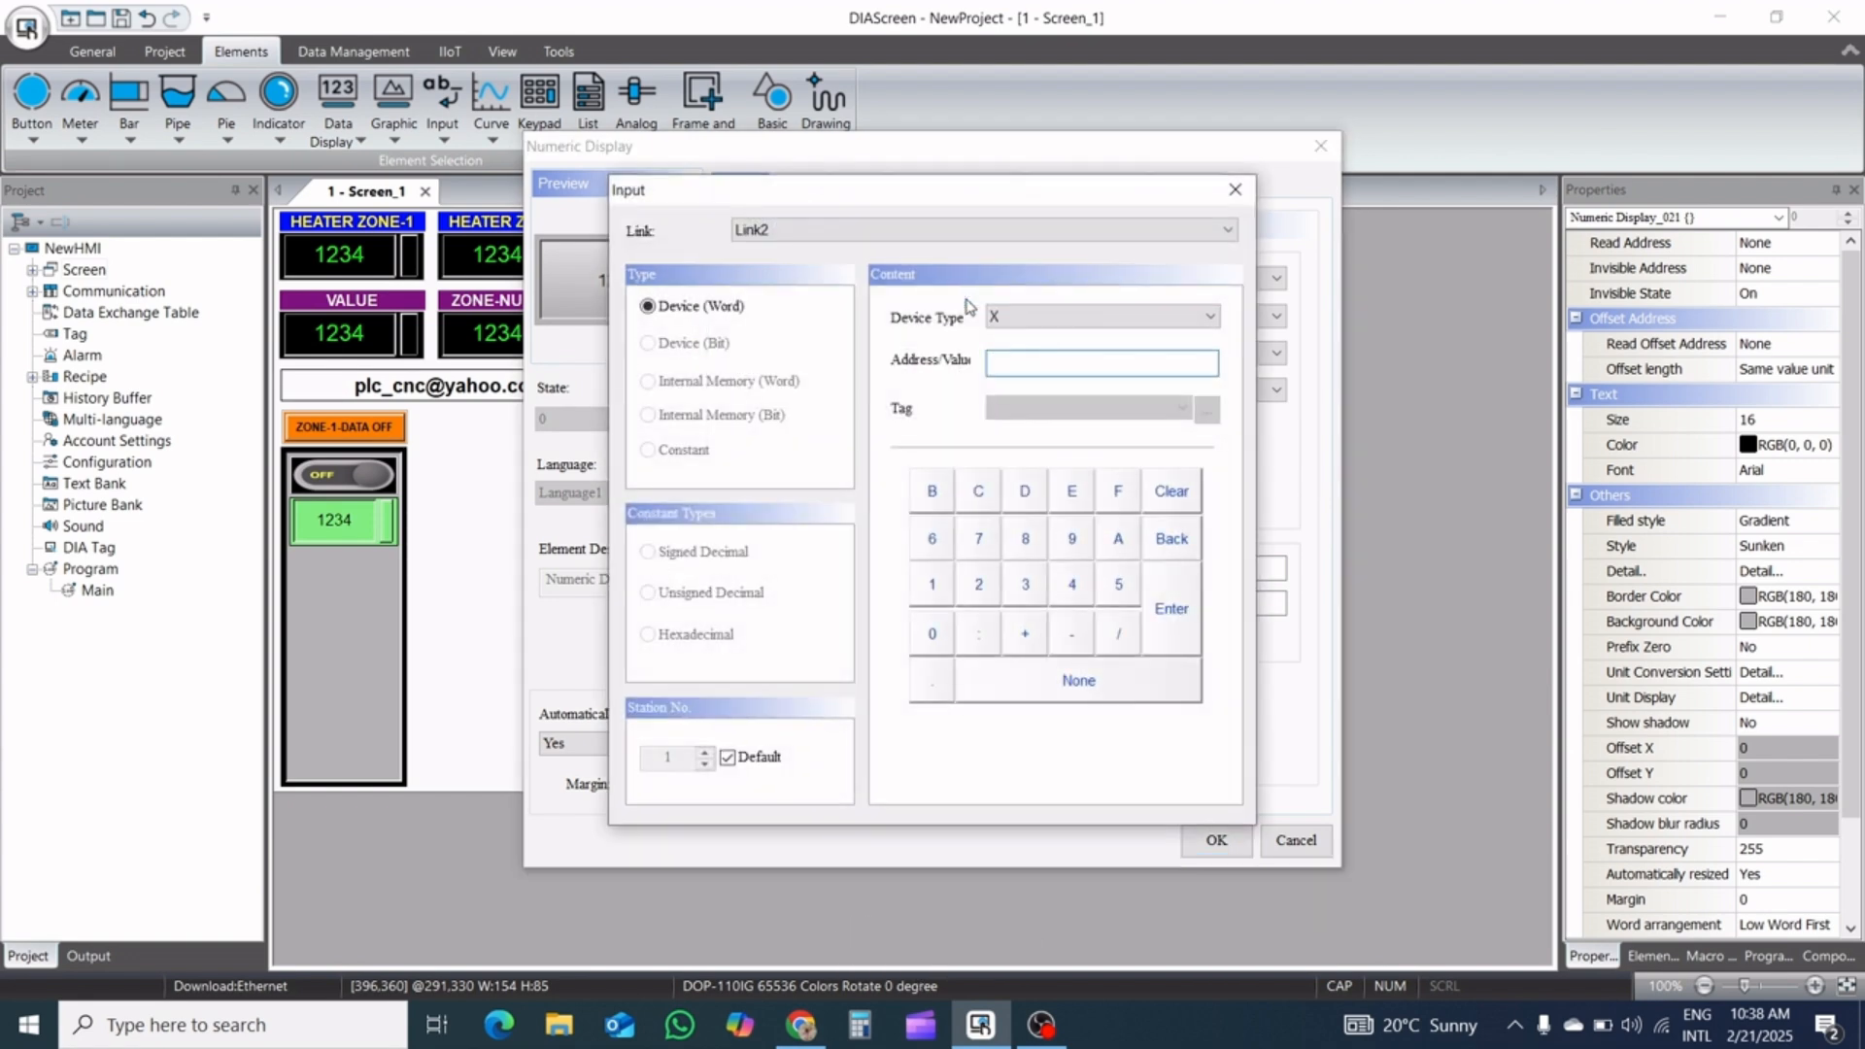
pyautogui.click(1010, 317)
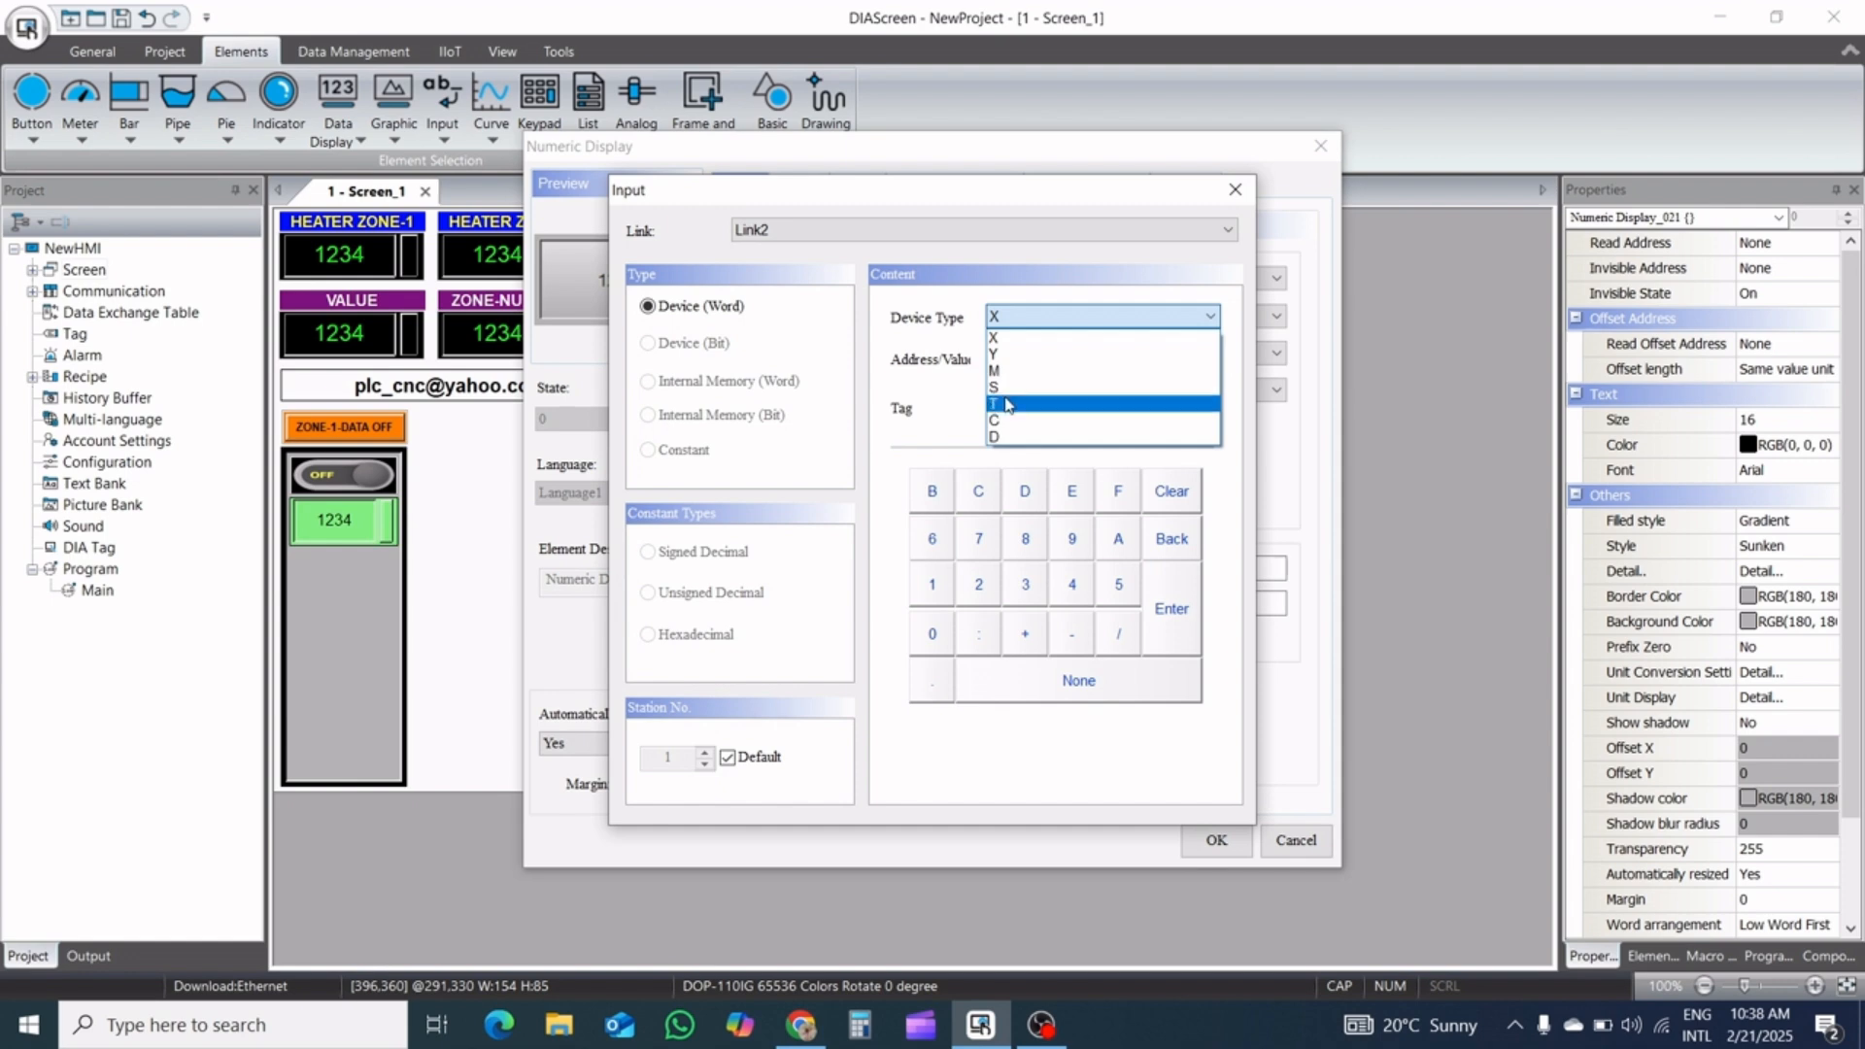
pyautogui.click(1007, 404)
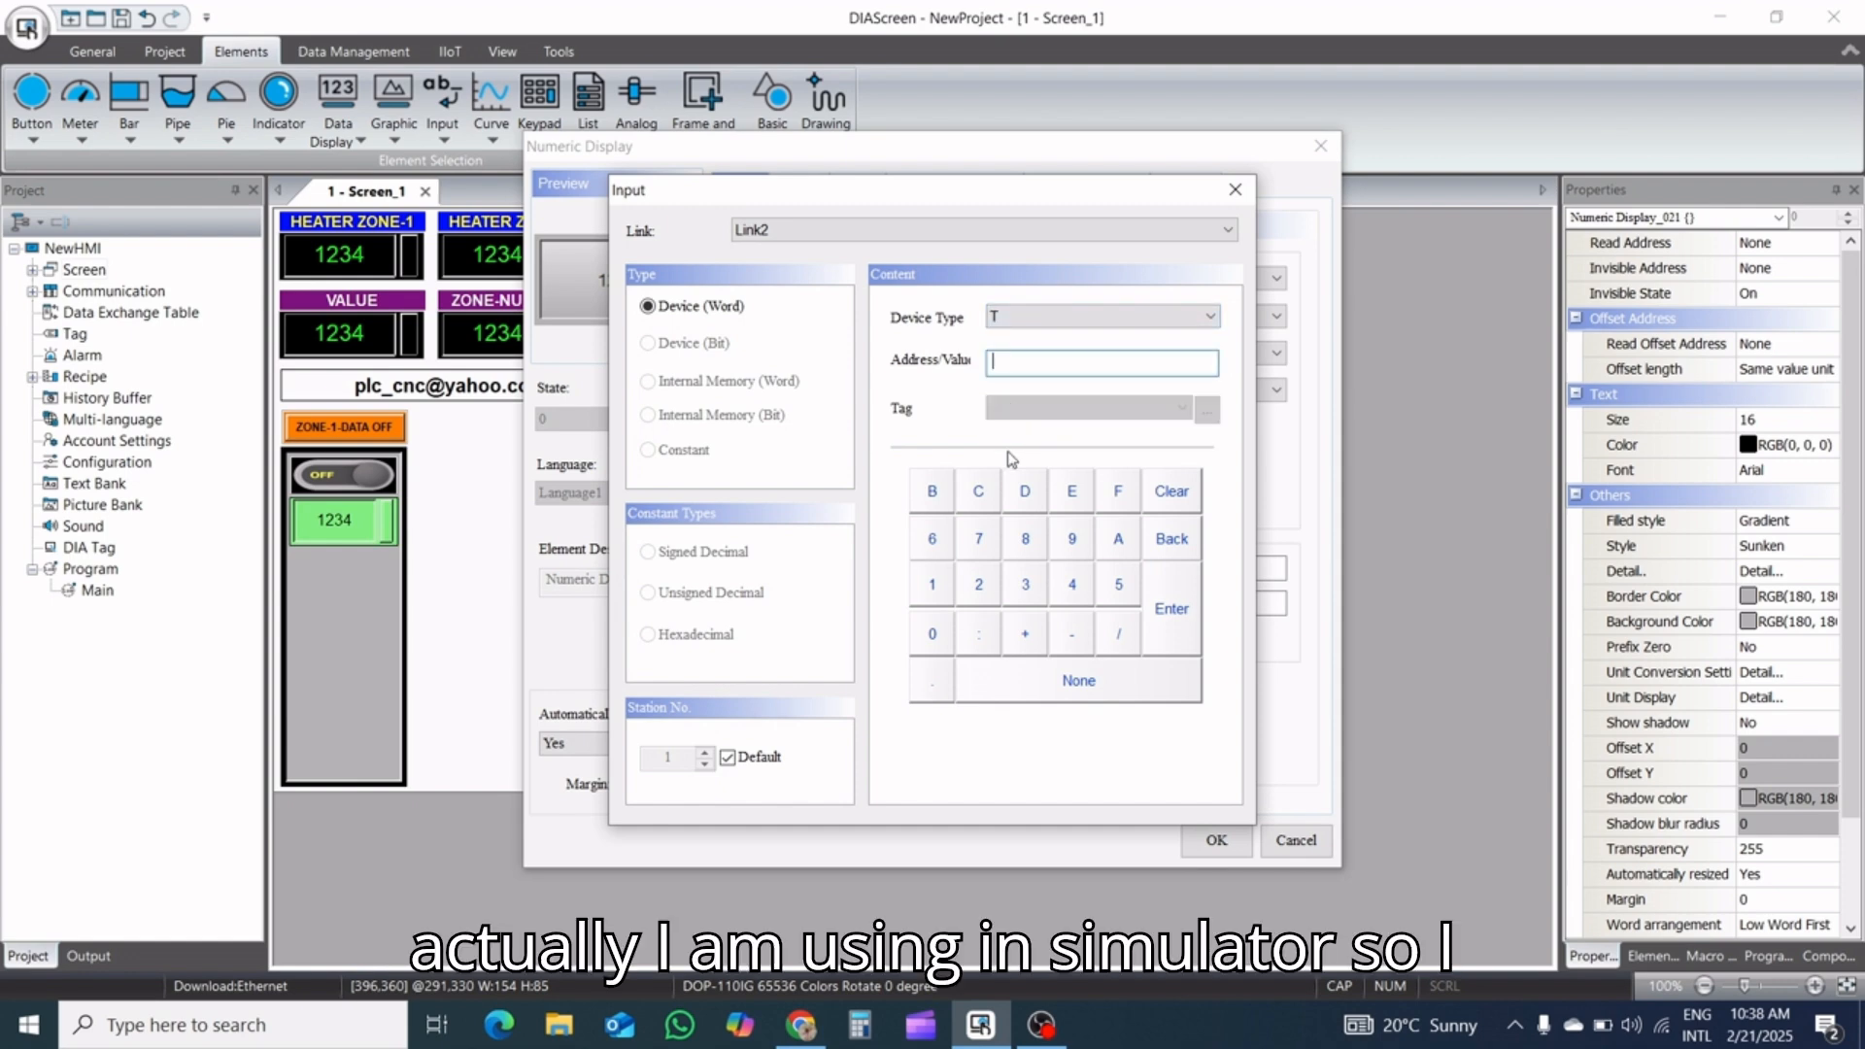
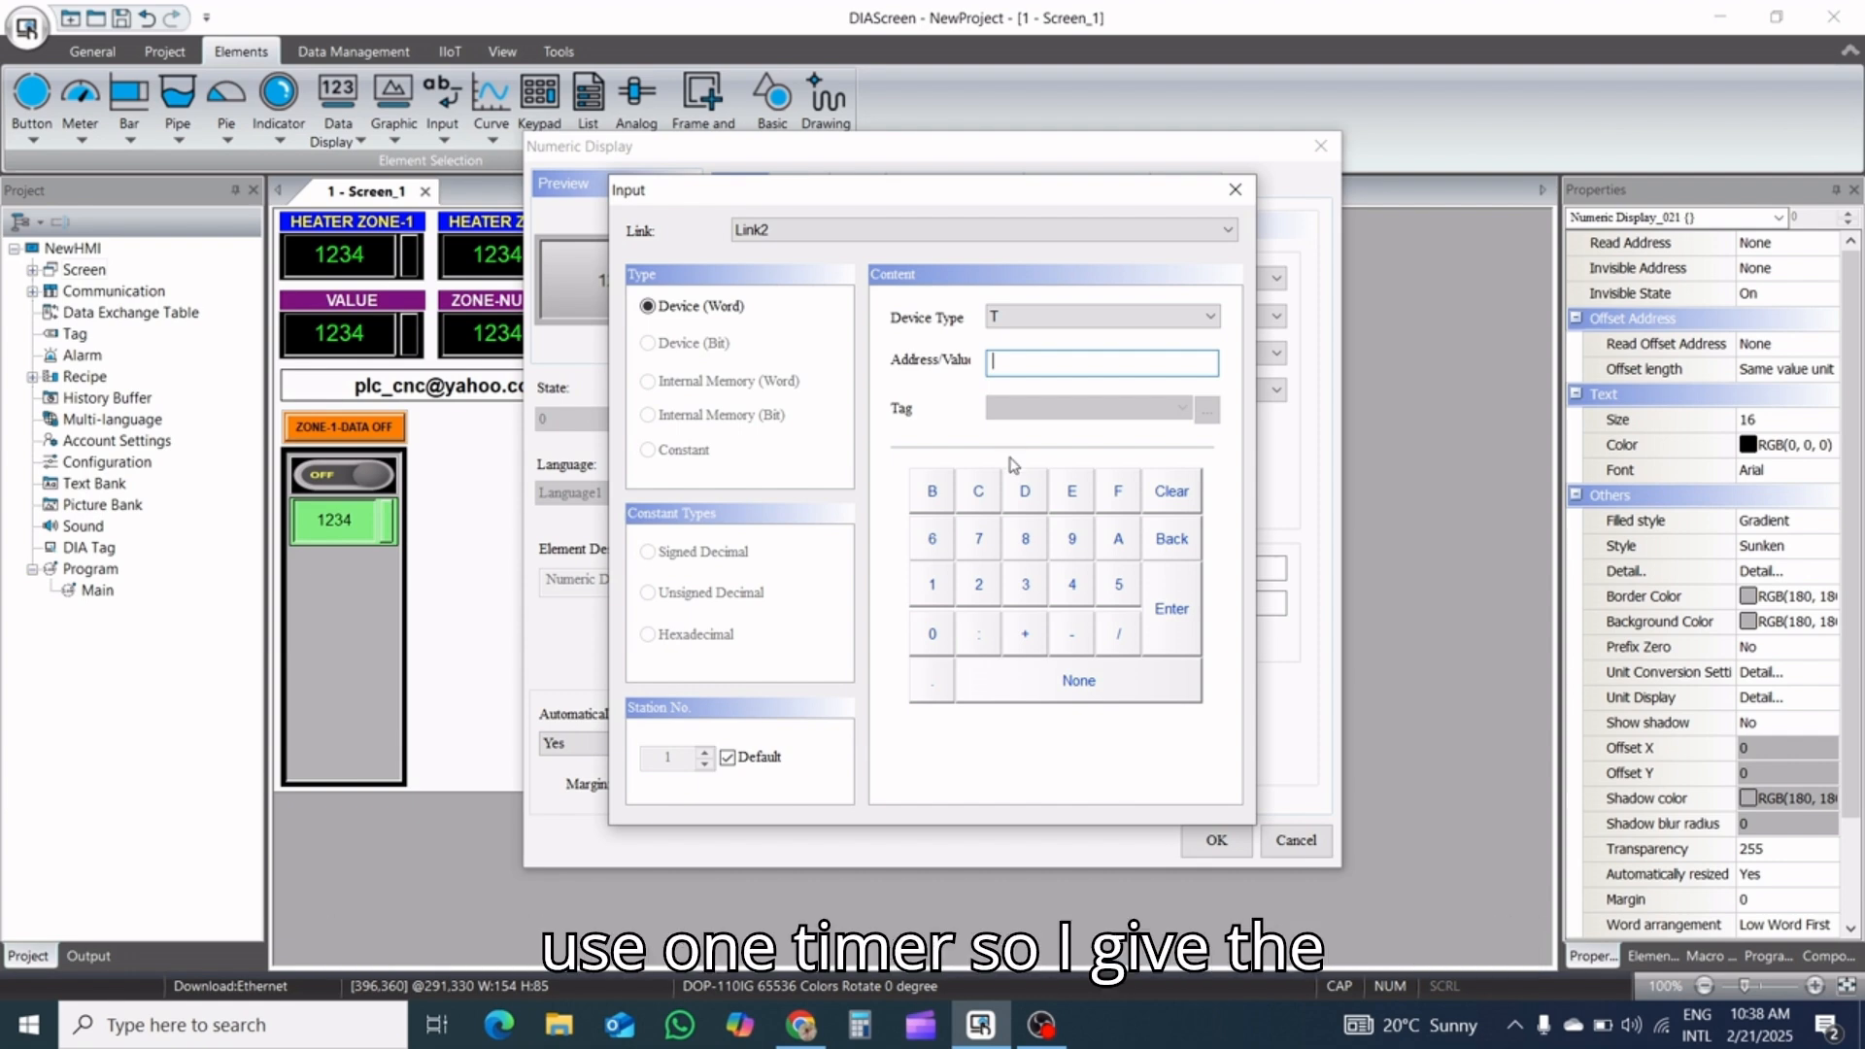
# Set the numeric display's read address to T1 on Link2 and its background color to light cyan, RGB 128, 255, 255
pyautogui.click(934, 583)
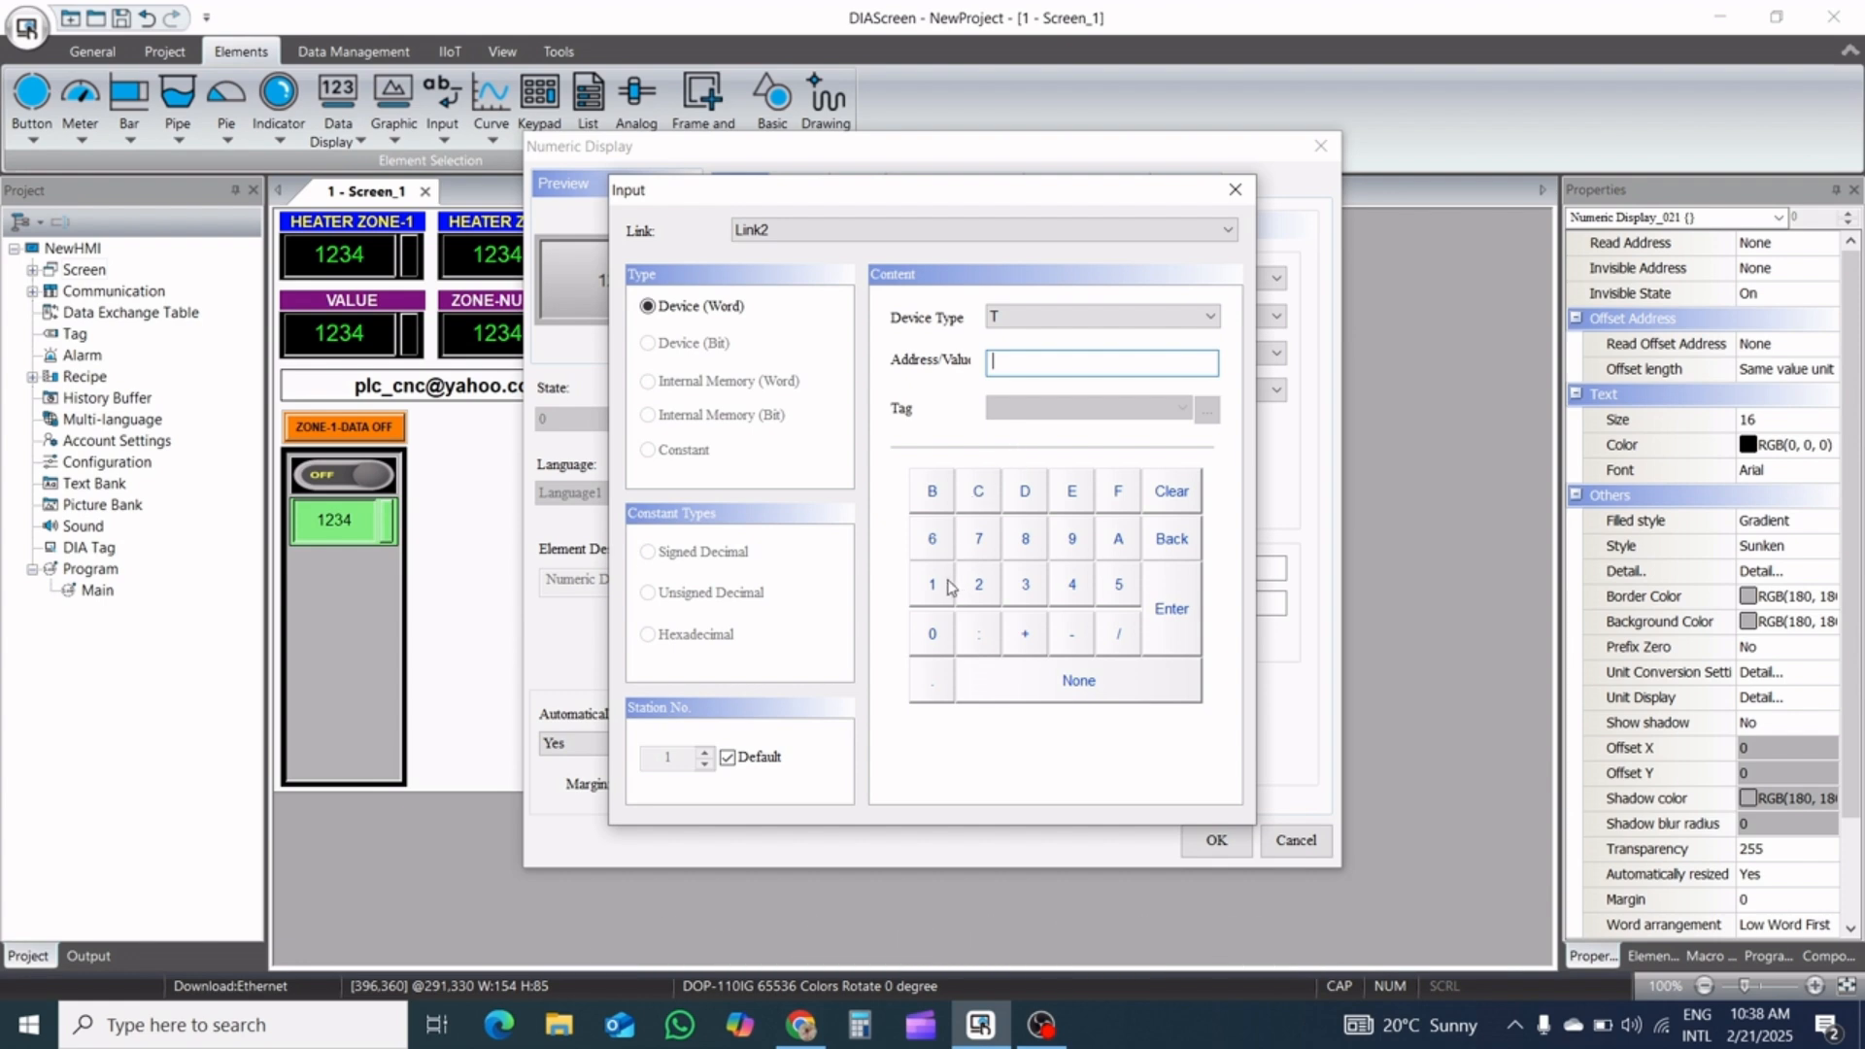
pyautogui.click(1177, 609)
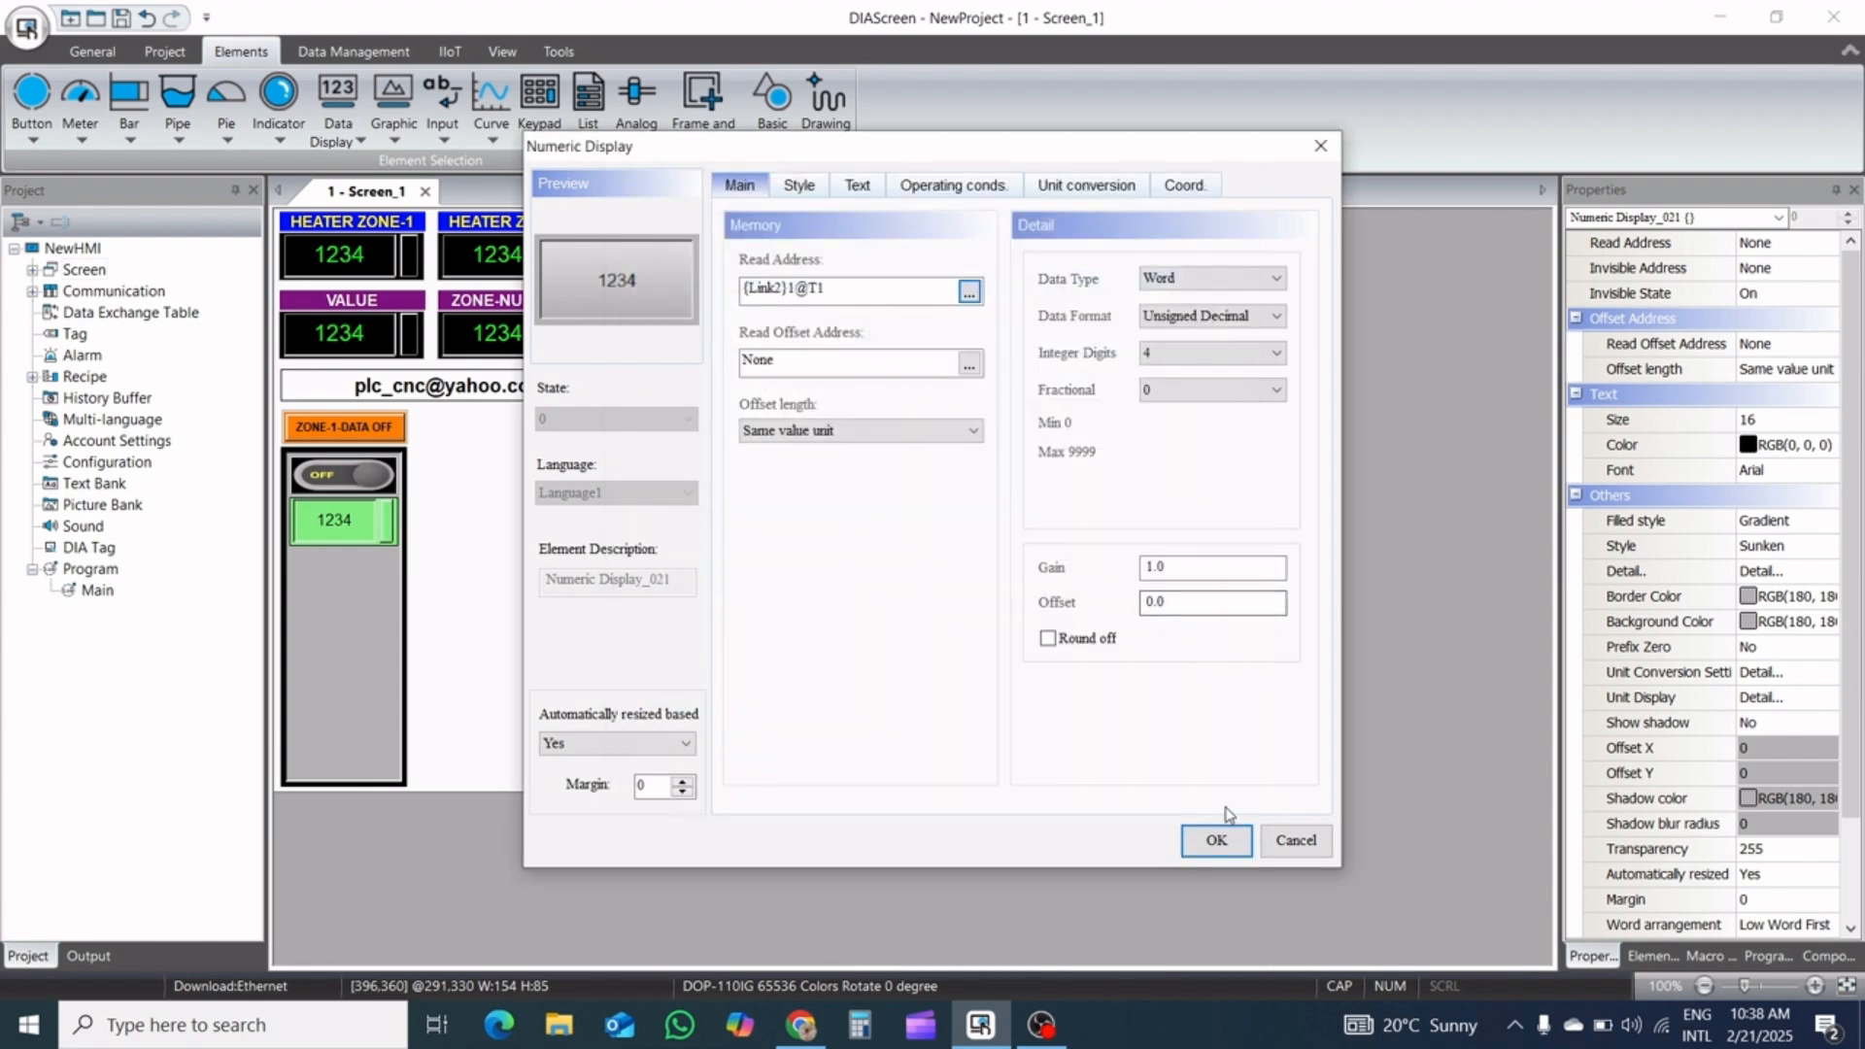
pyautogui.click(802, 187)
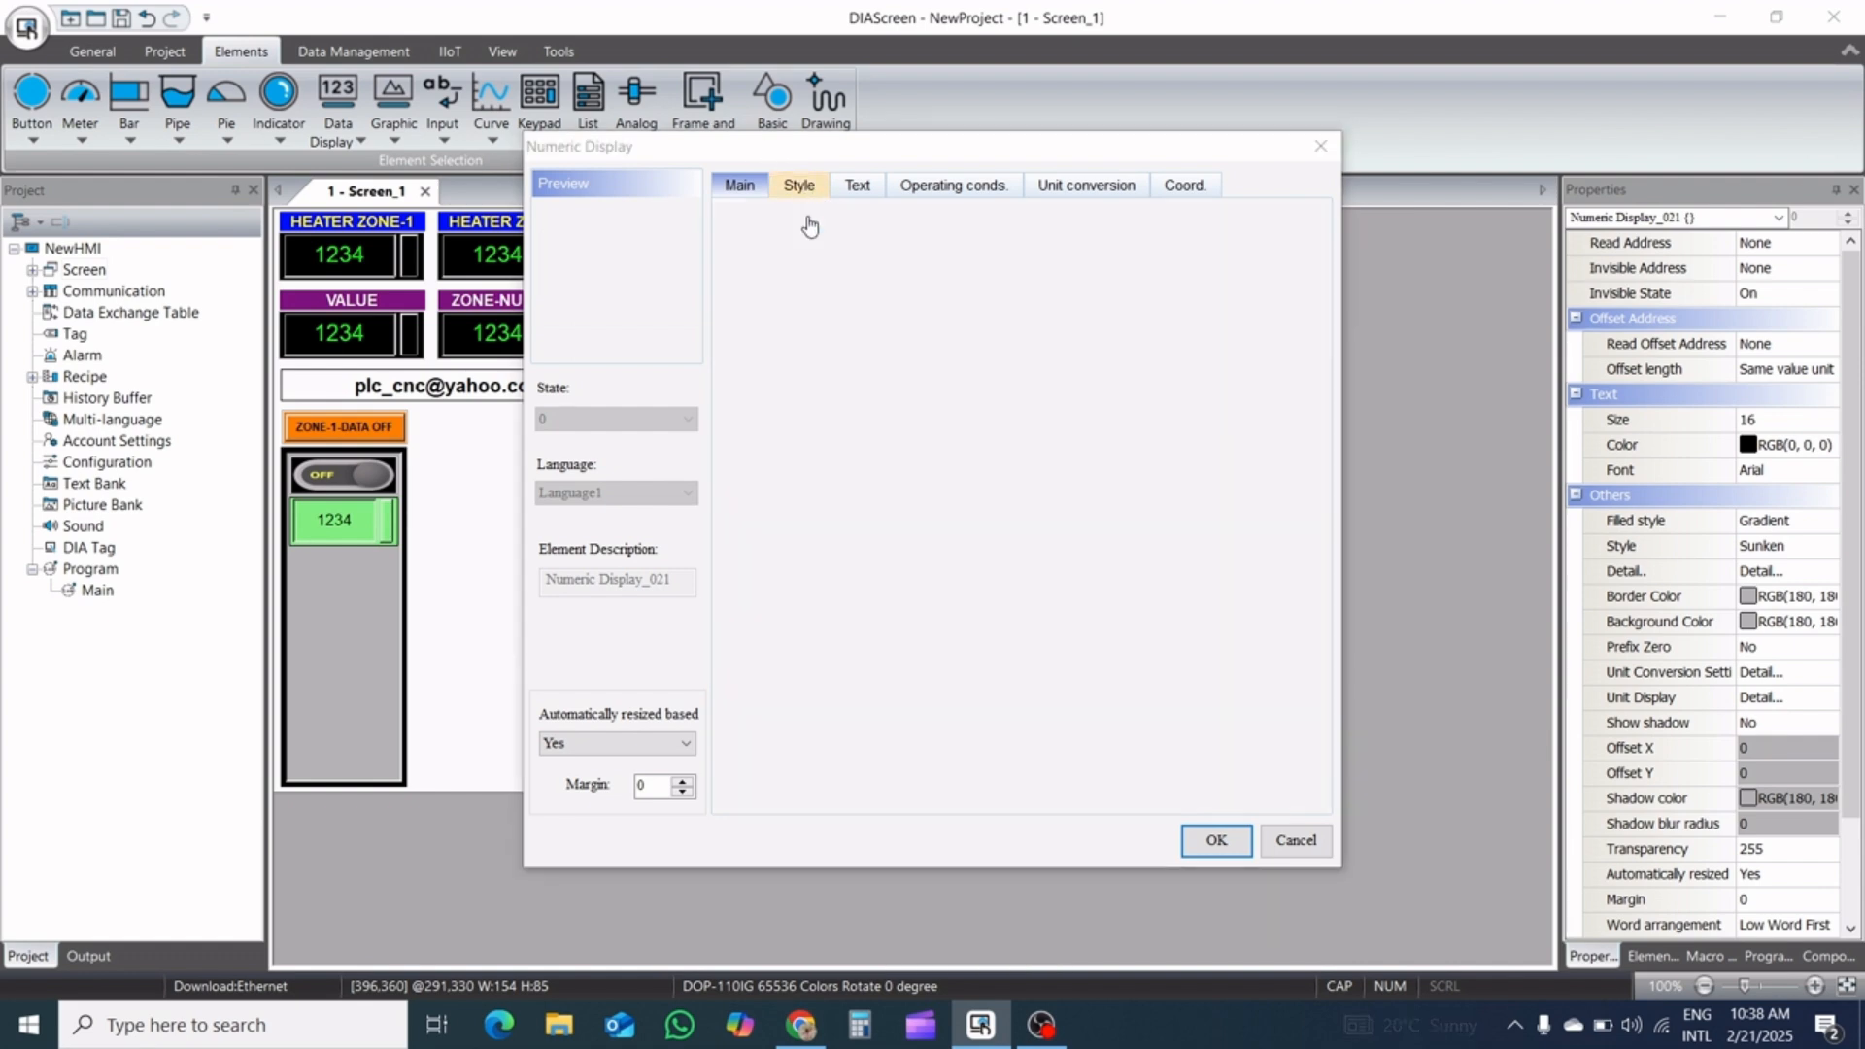
pyautogui.click(964, 347)
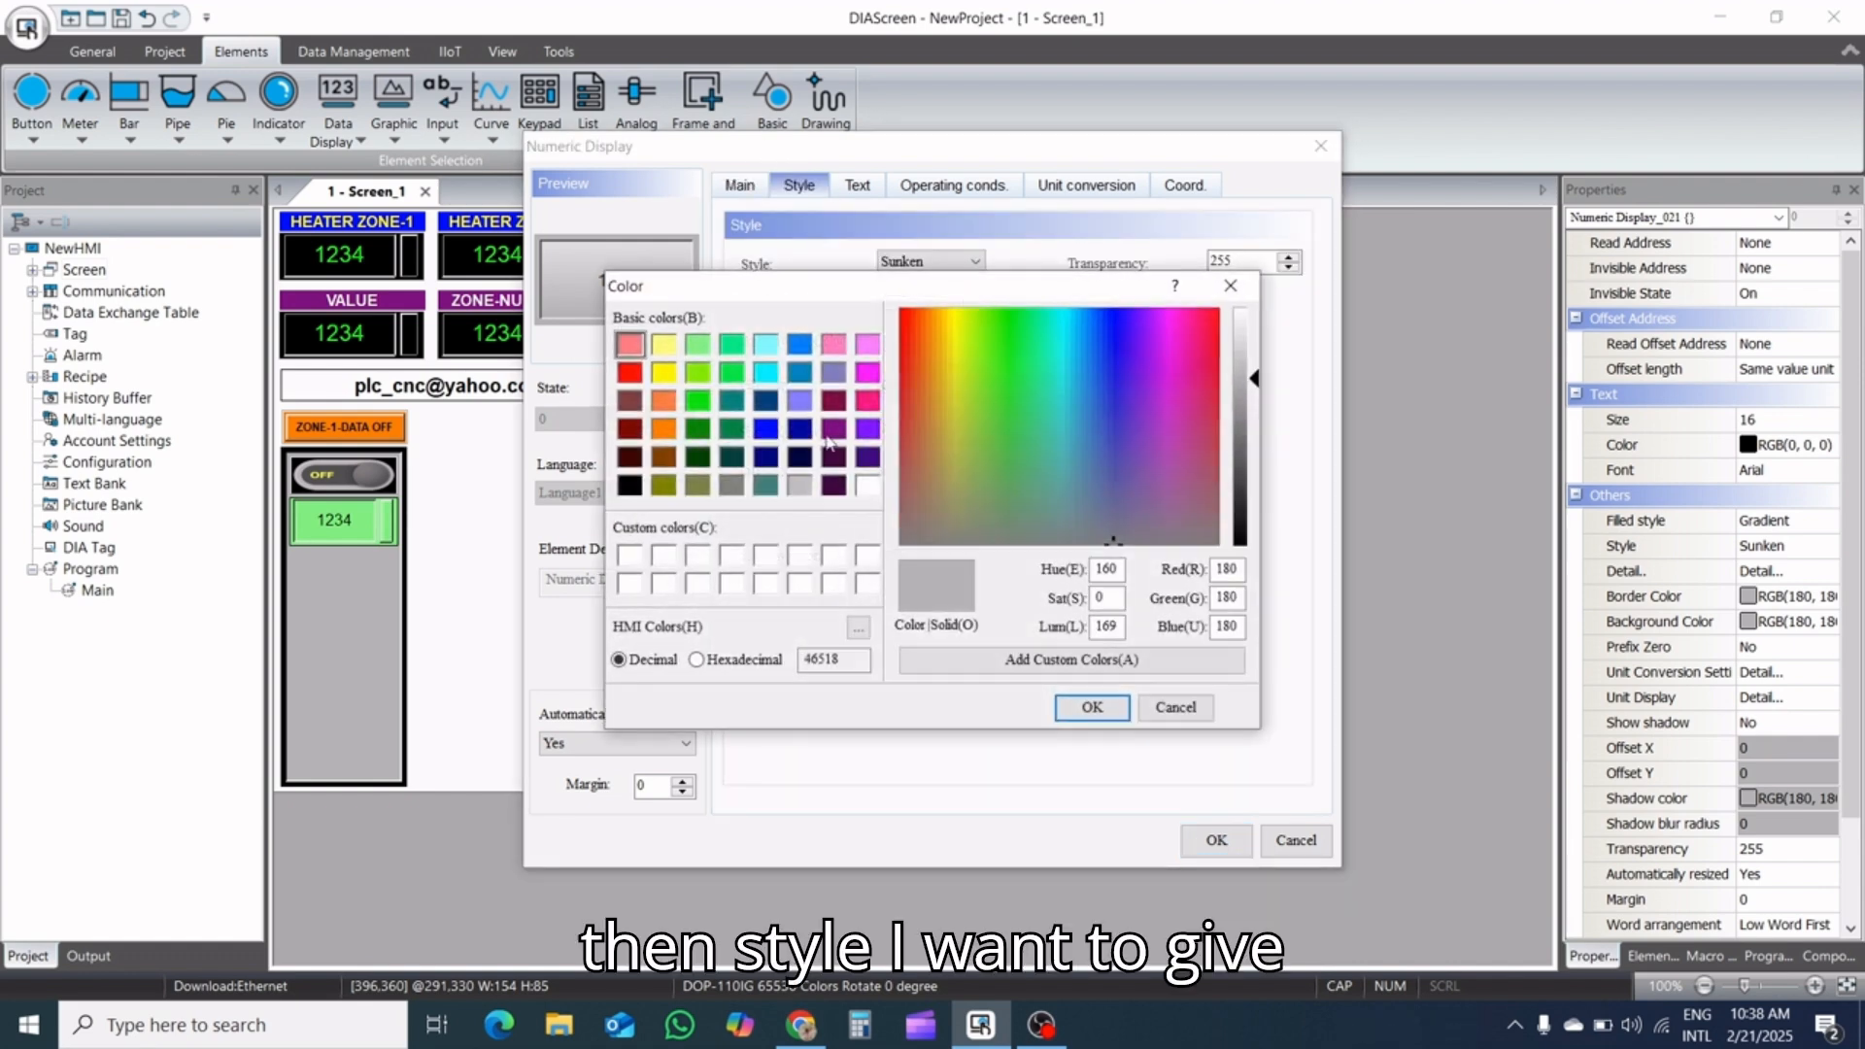
pyautogui.click(765, 344)
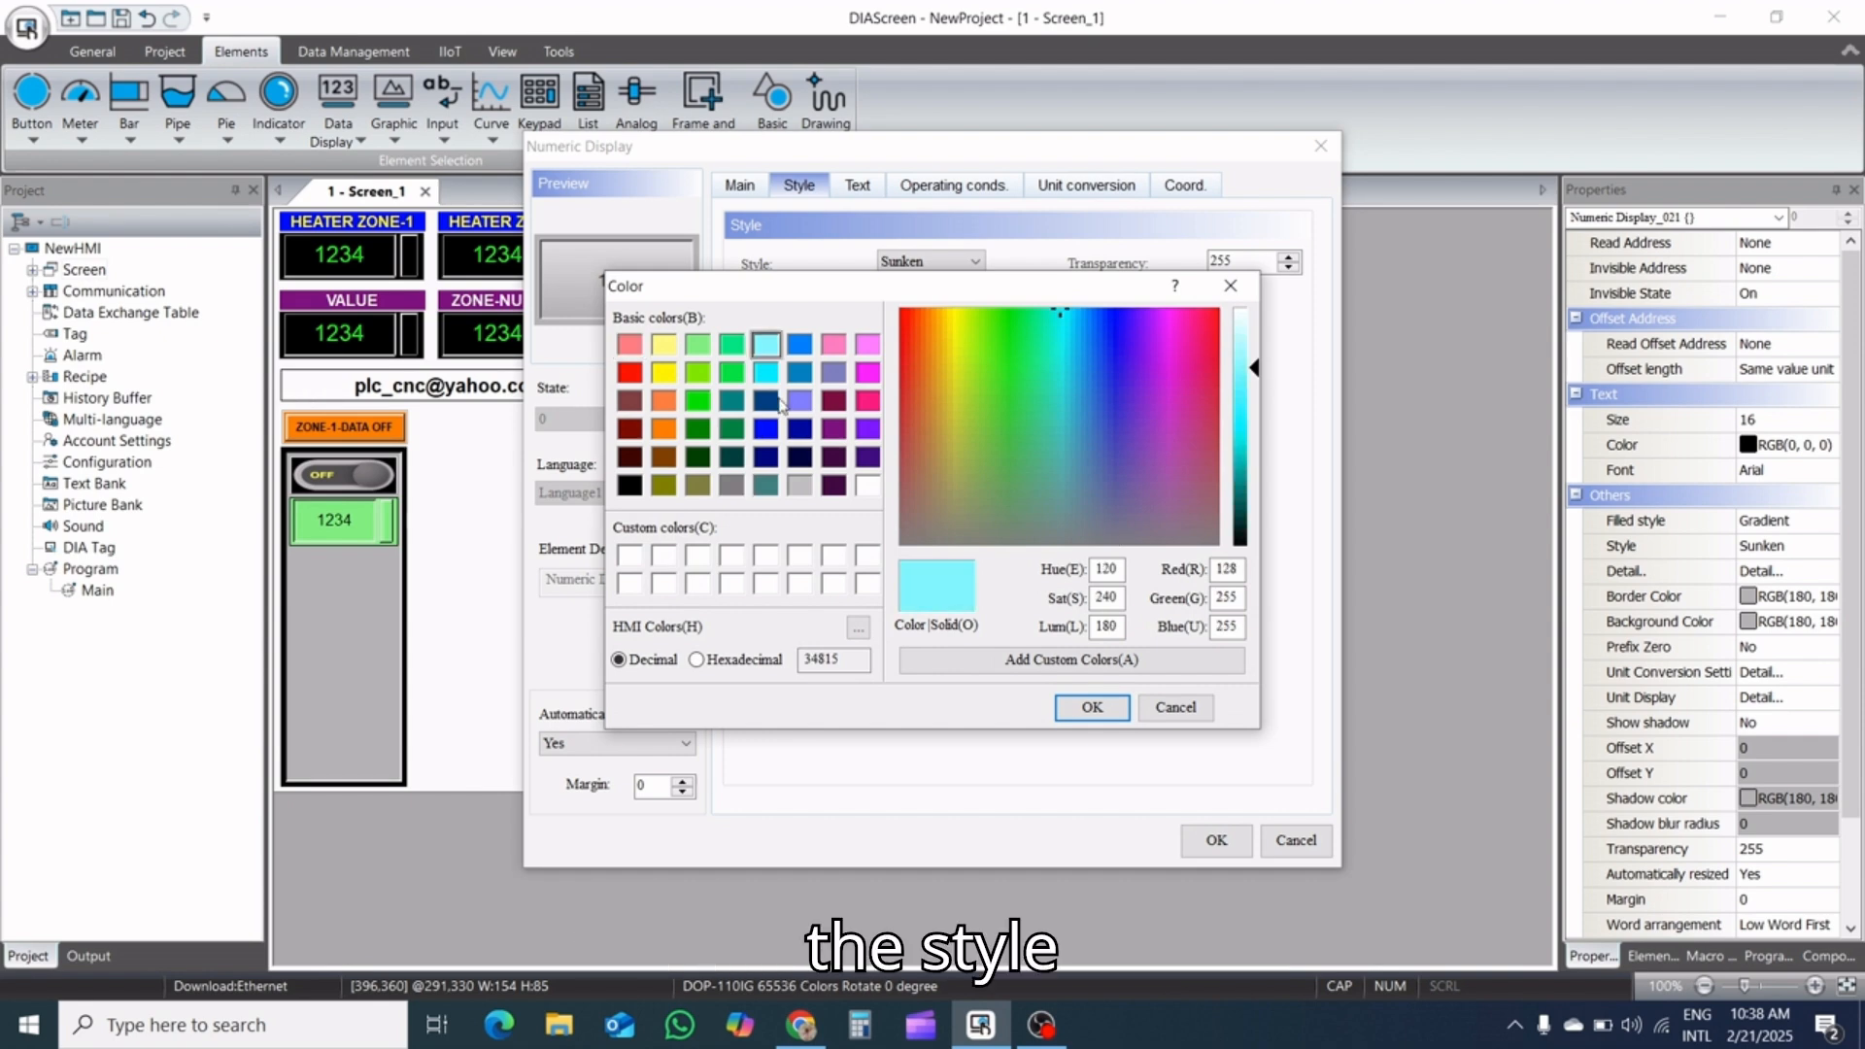
pyautogui.click(1091, 708)
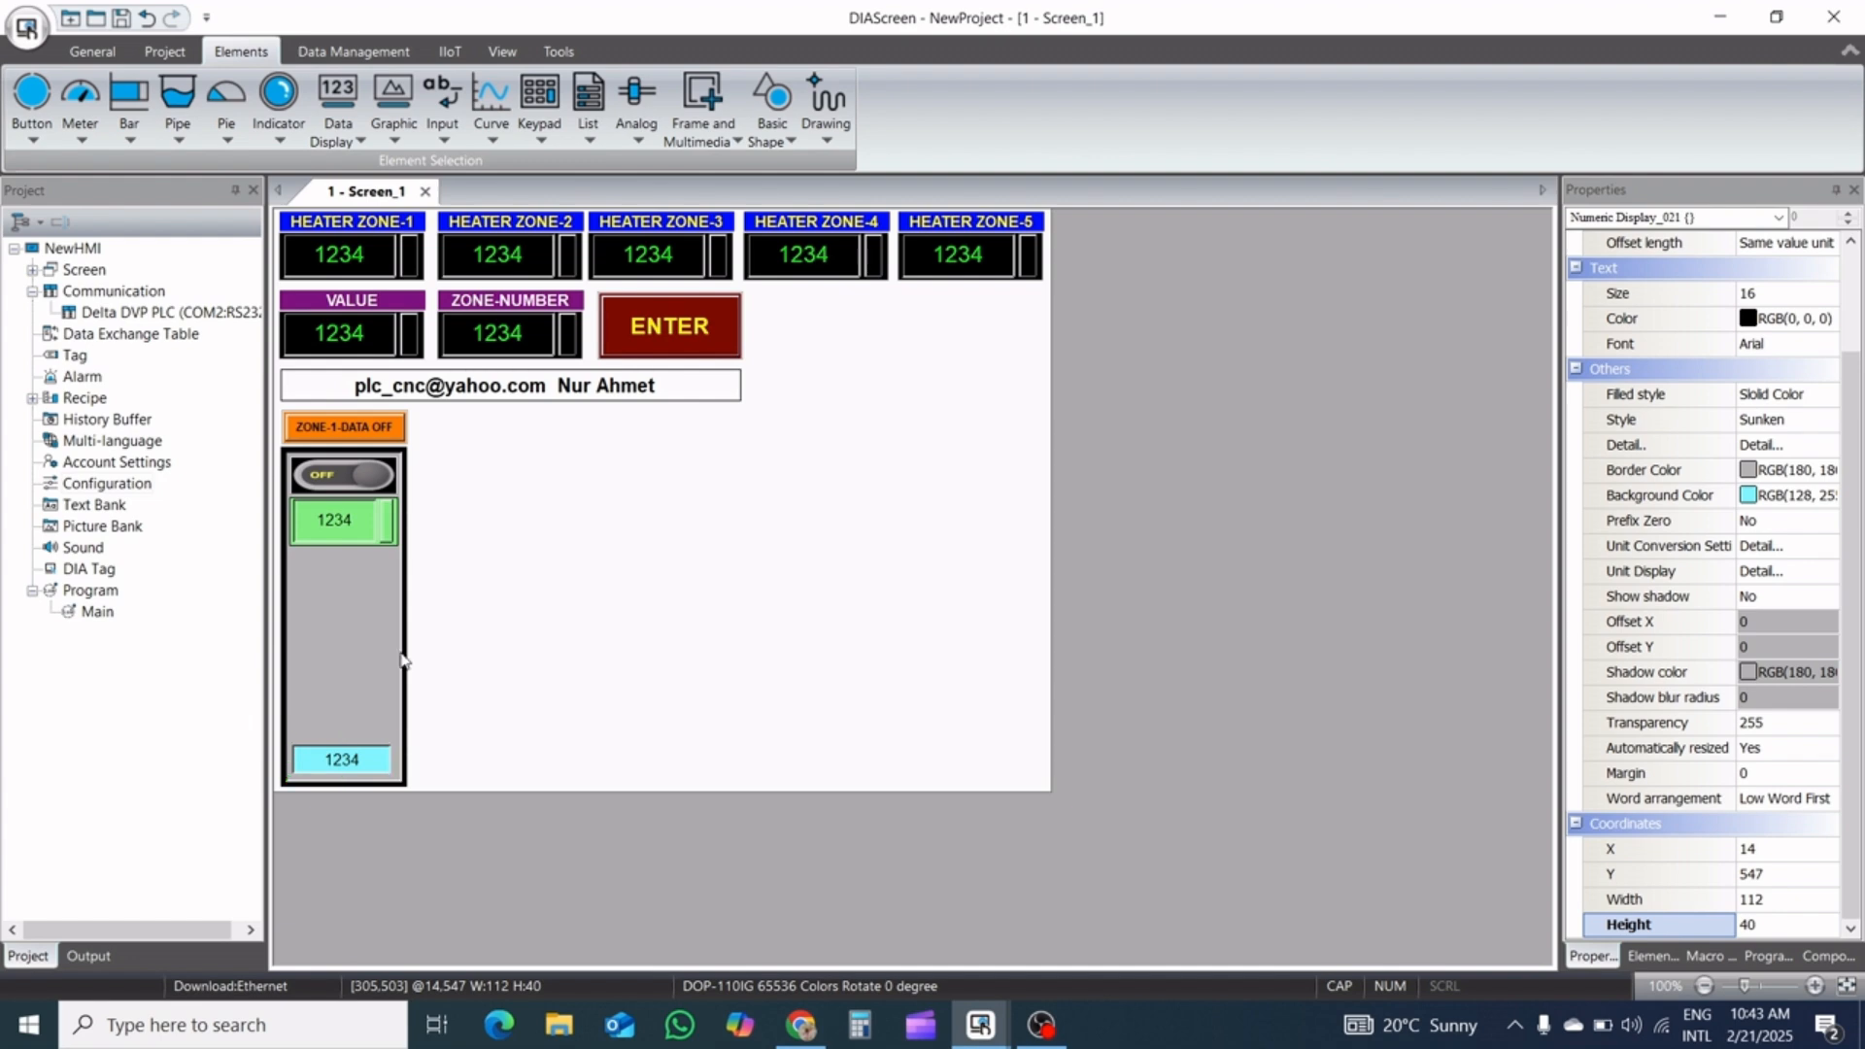
# Change the tall panel's background to a darker grey, RGB 128, 128, 128, and apply its settings
pyautogui.click(370, 655)
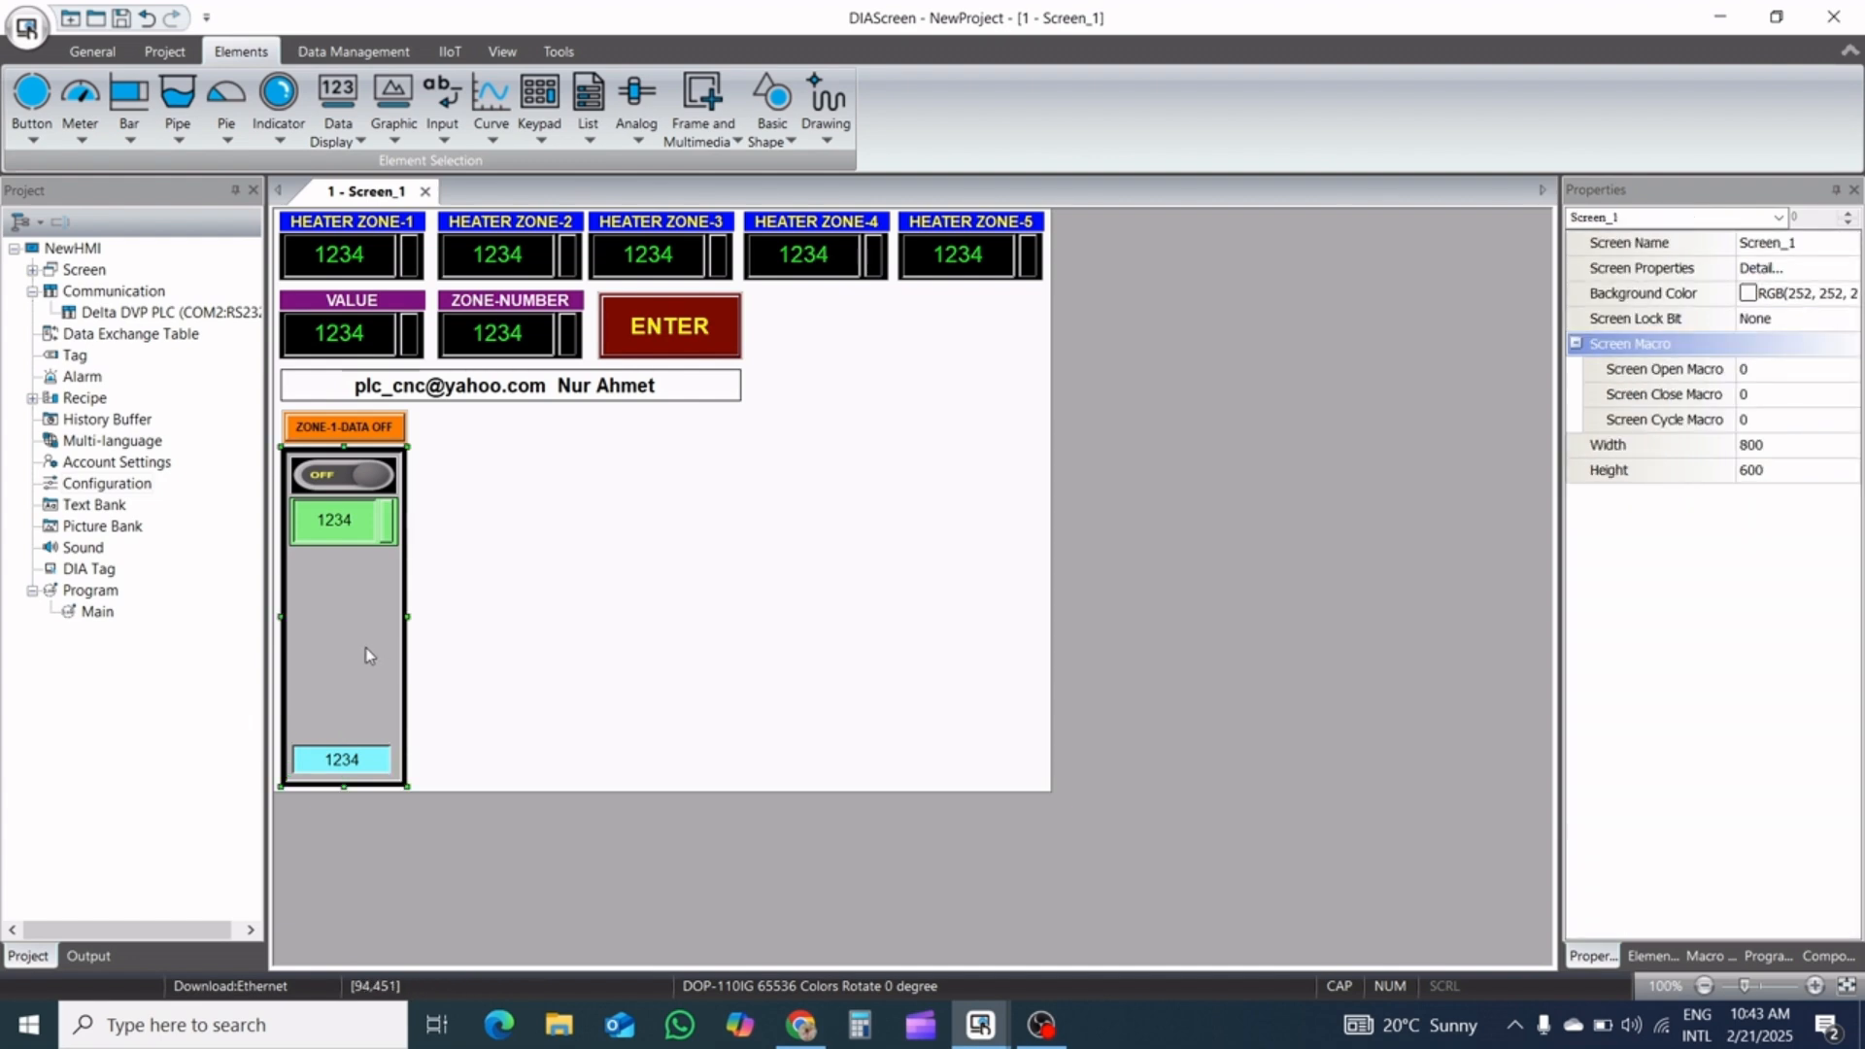
pyautogui.doubleClick(370, 654)
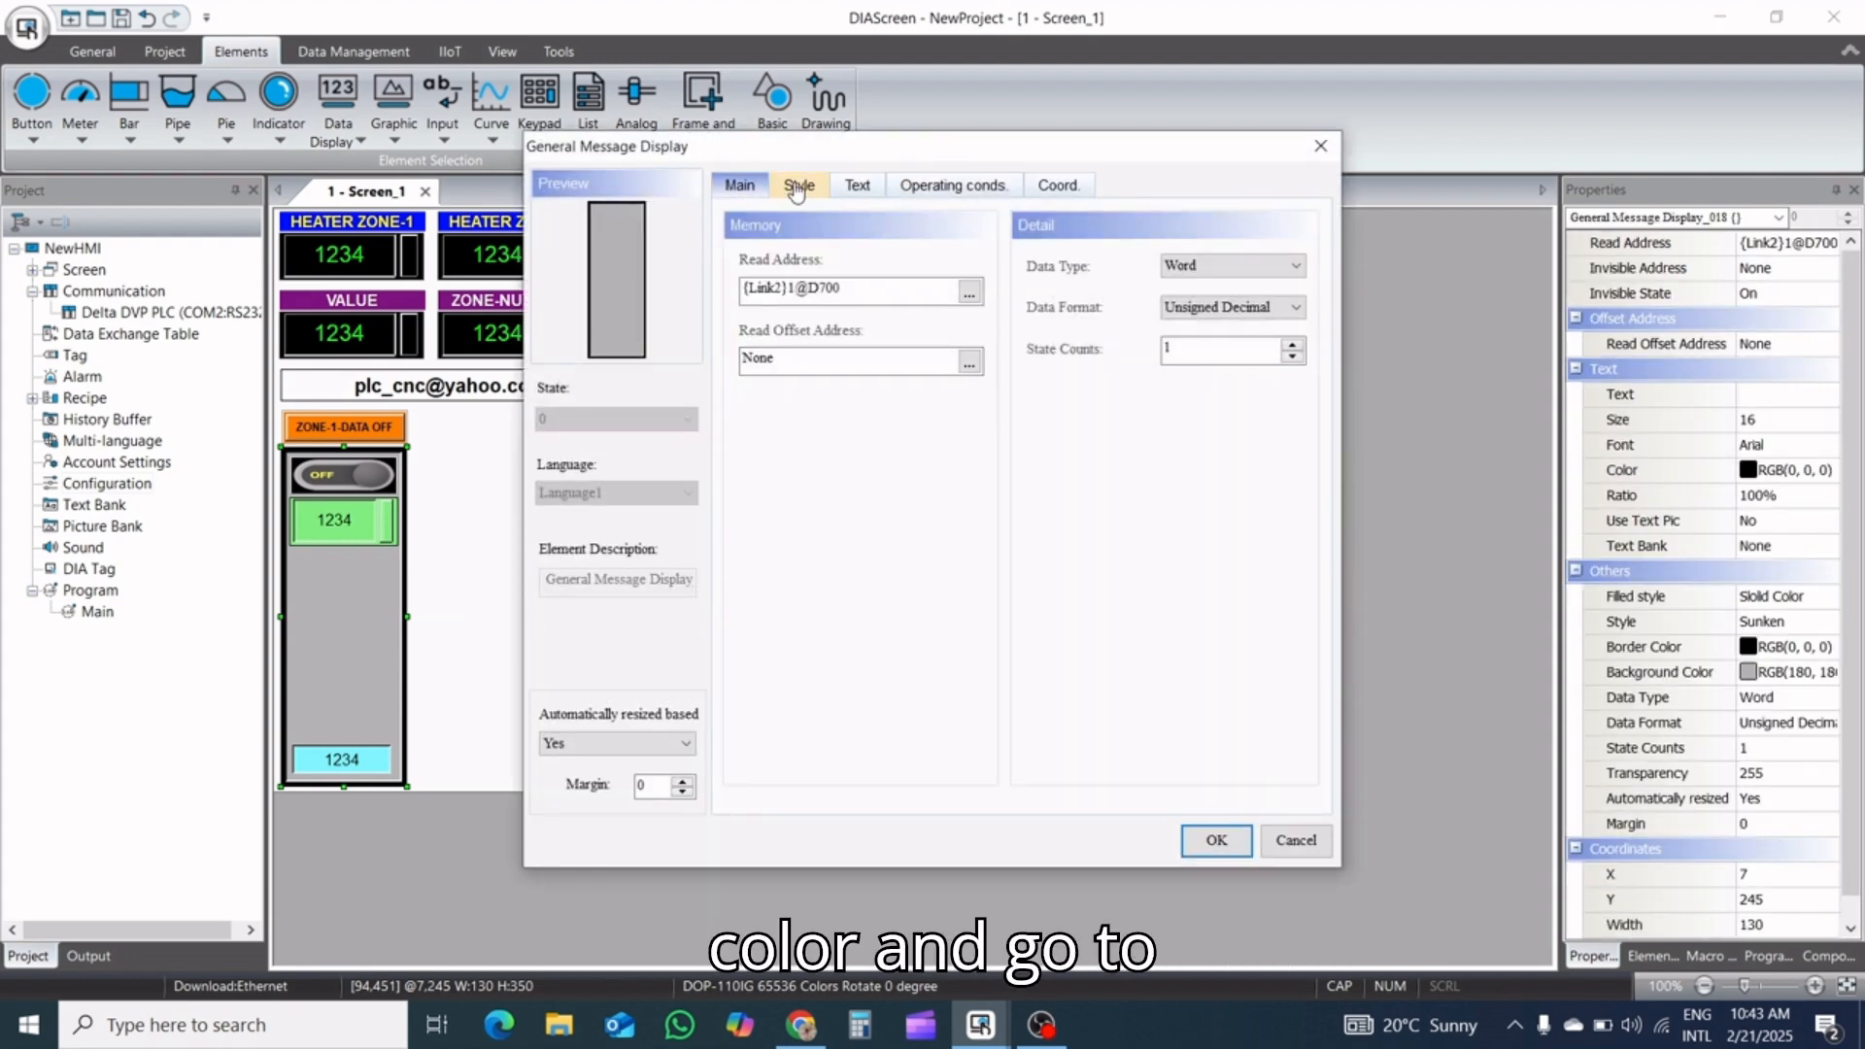
pyautogui.click(800, 189)
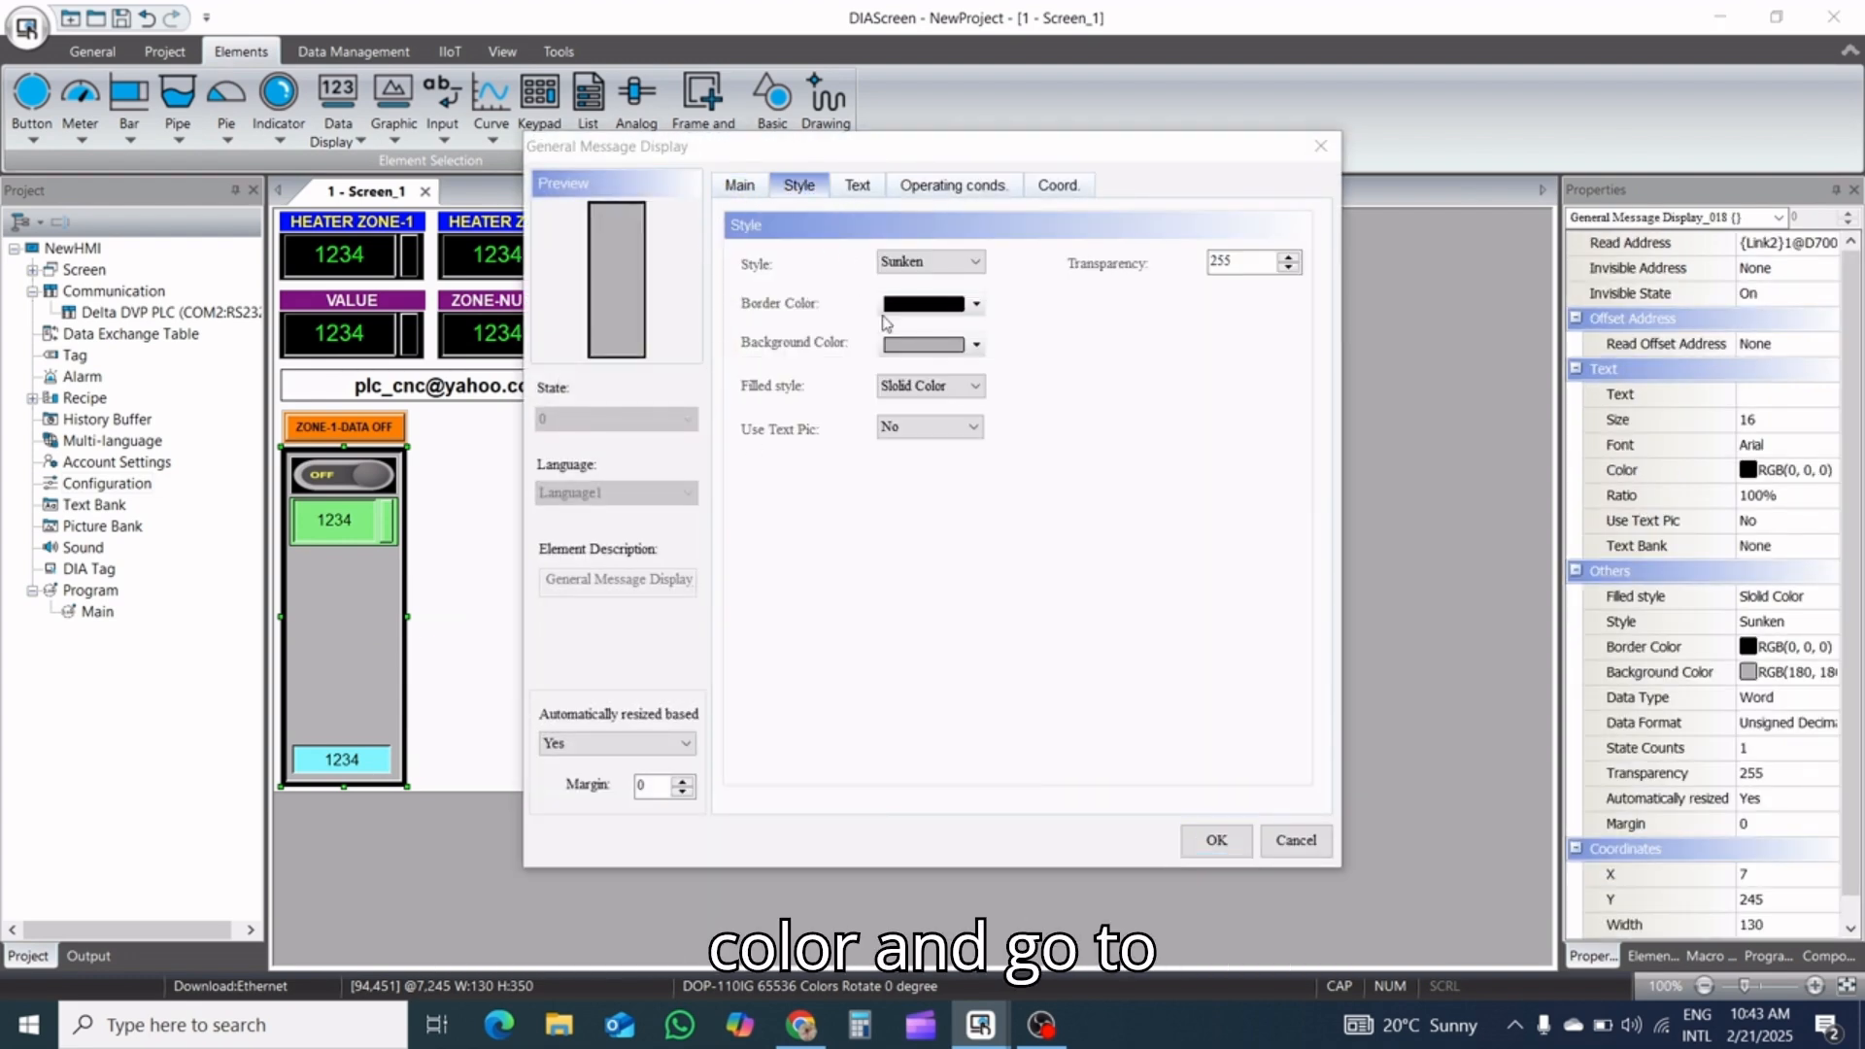
pyautogui.click(976, 346)
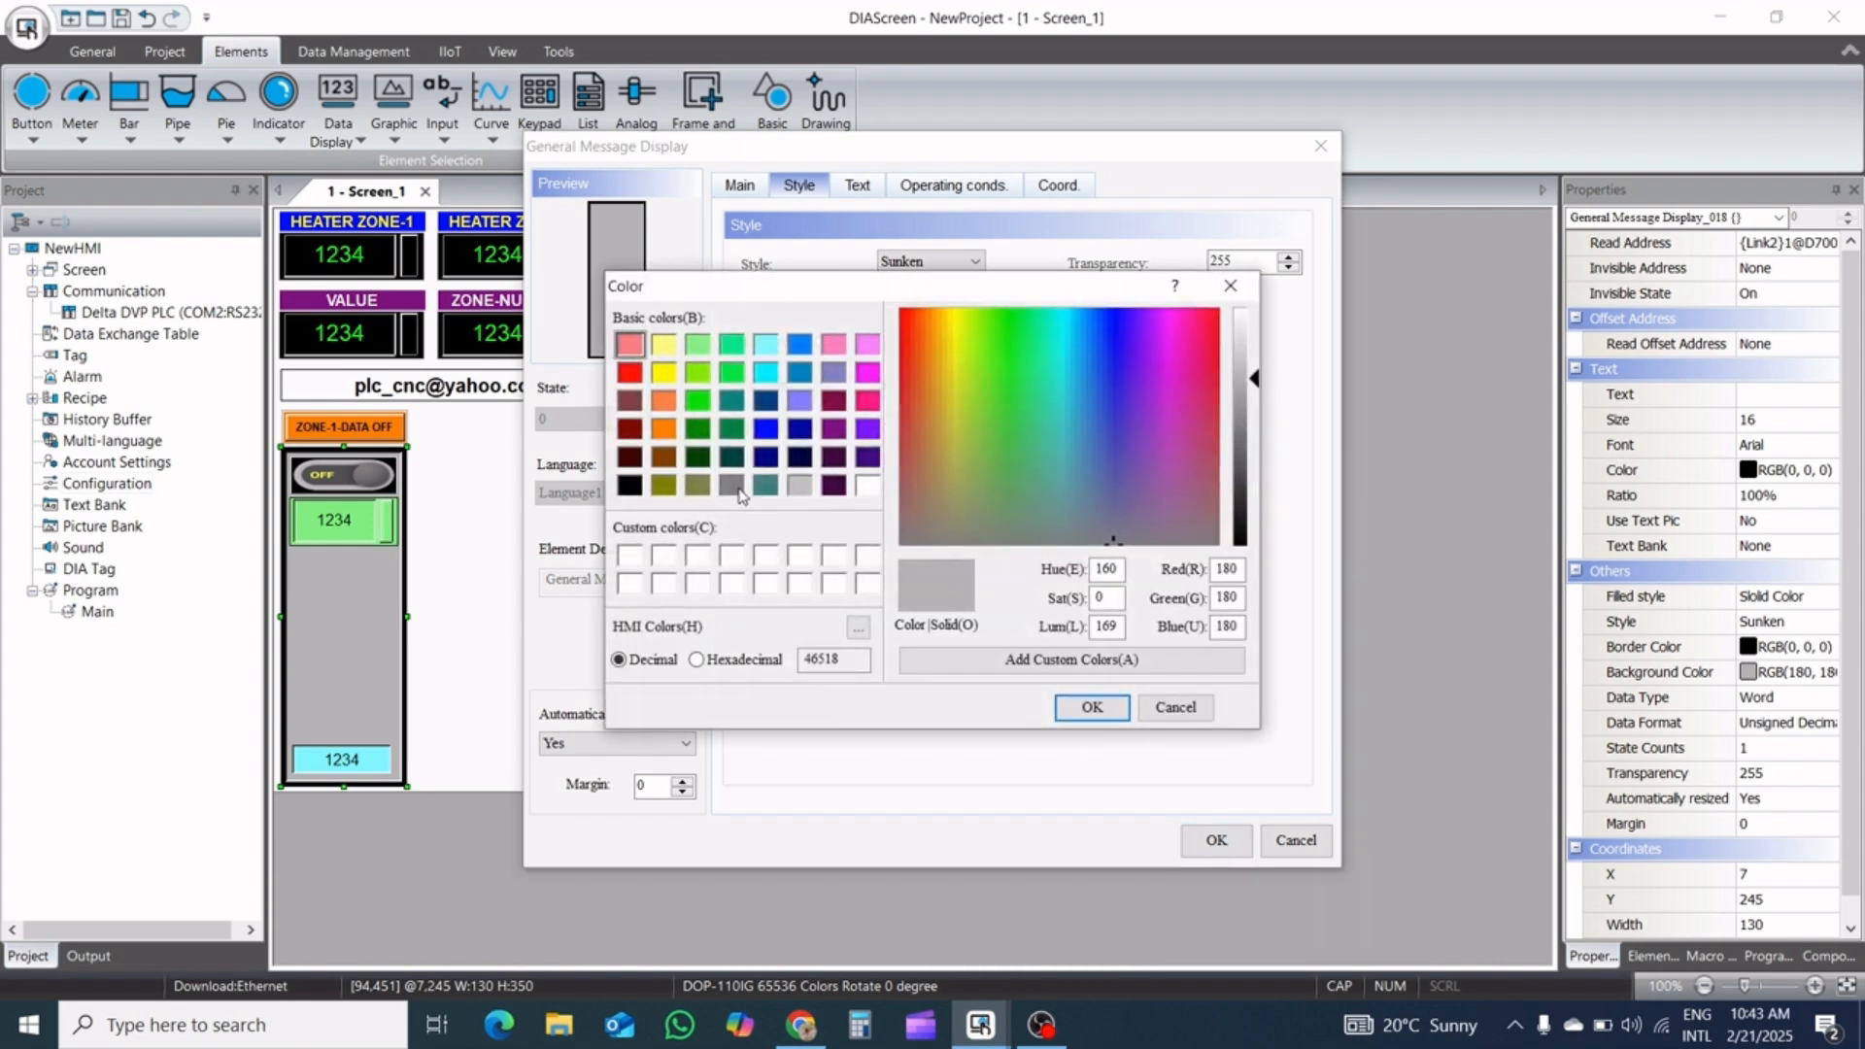
pyautogui.click(732, 485)
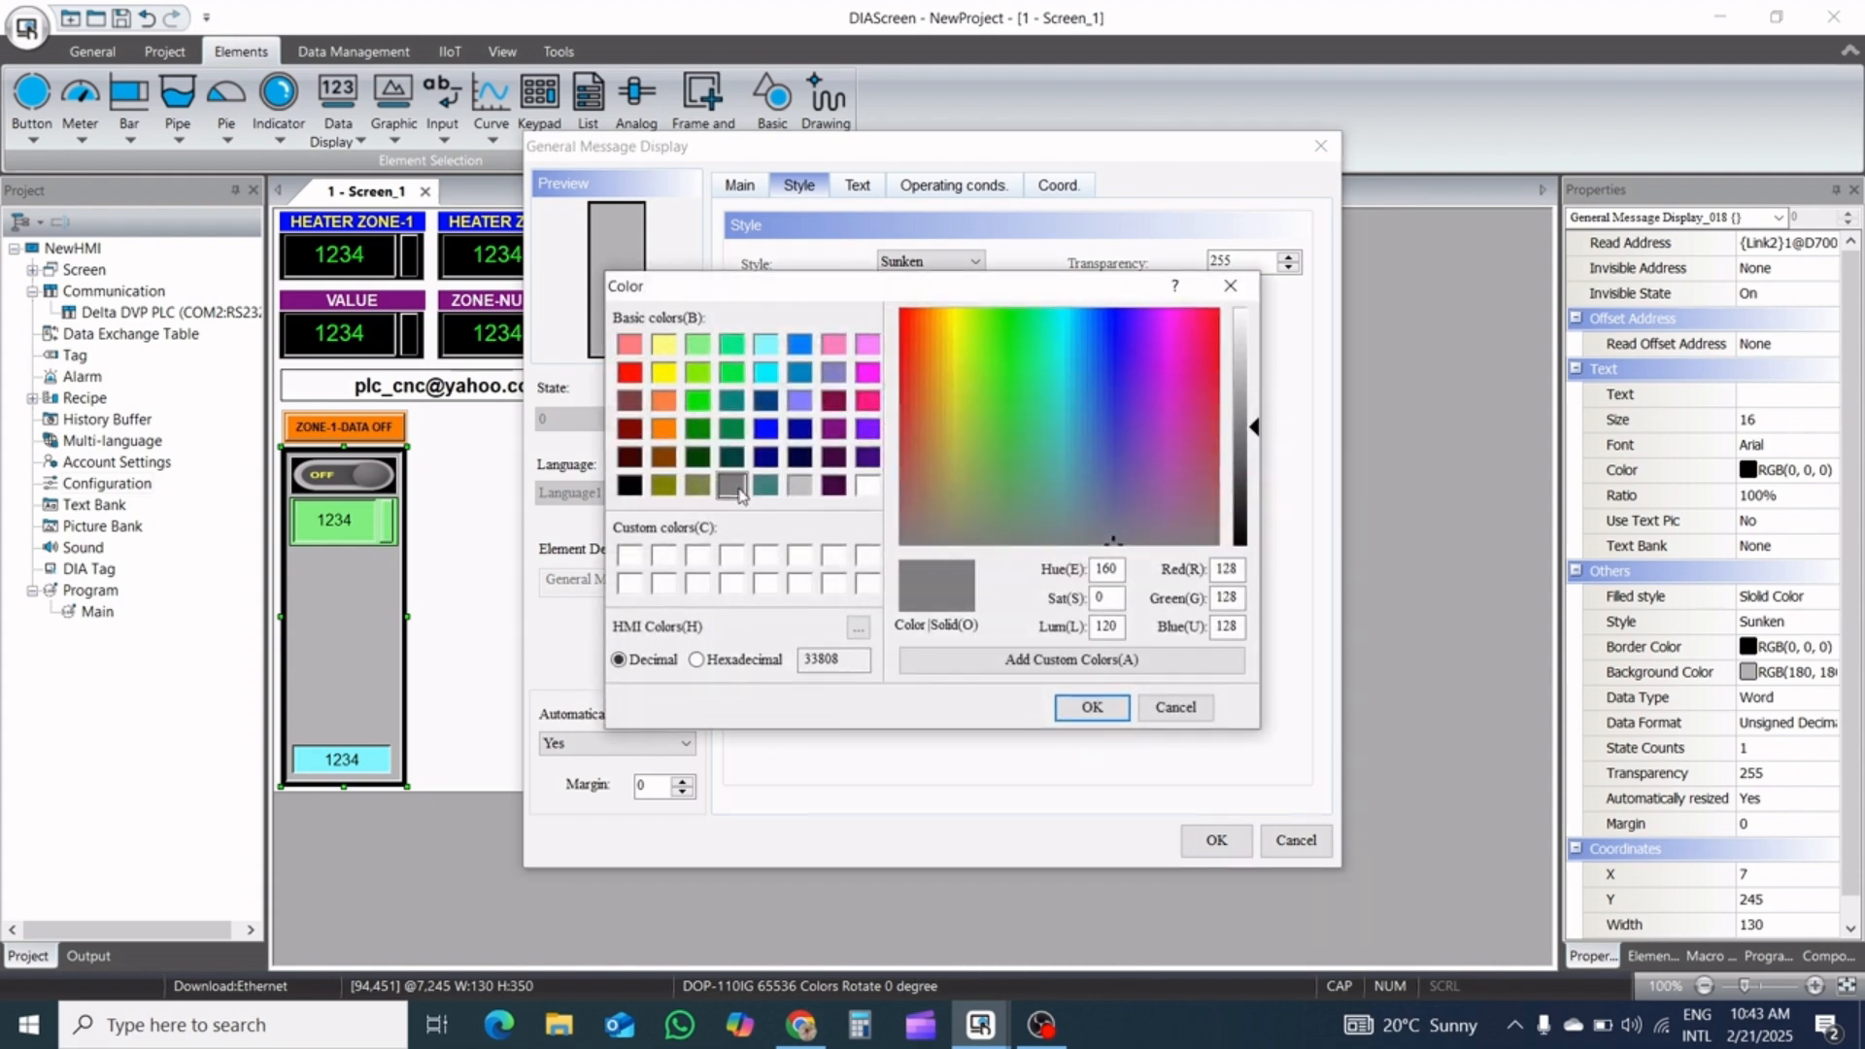
pyautogui.click(1067, 709)
pyautogui.click(1209, 837)
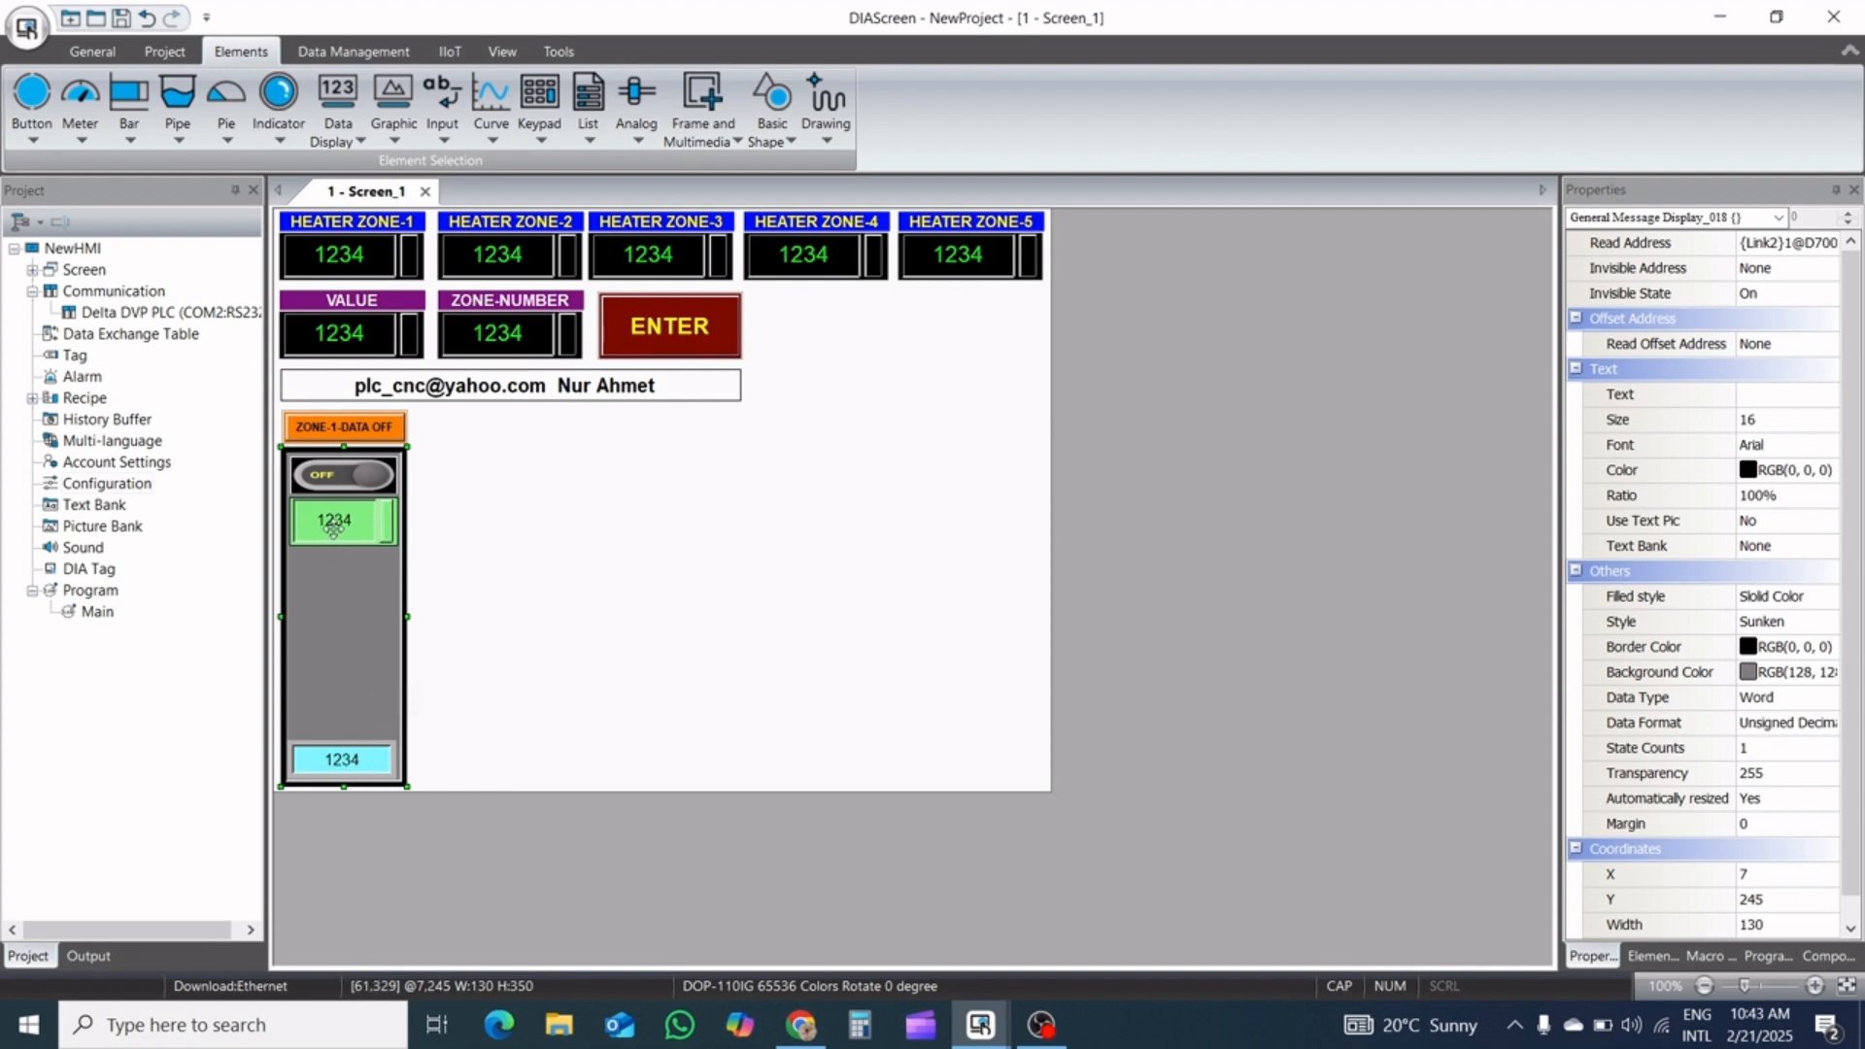
pyautogui.click(554, 525)
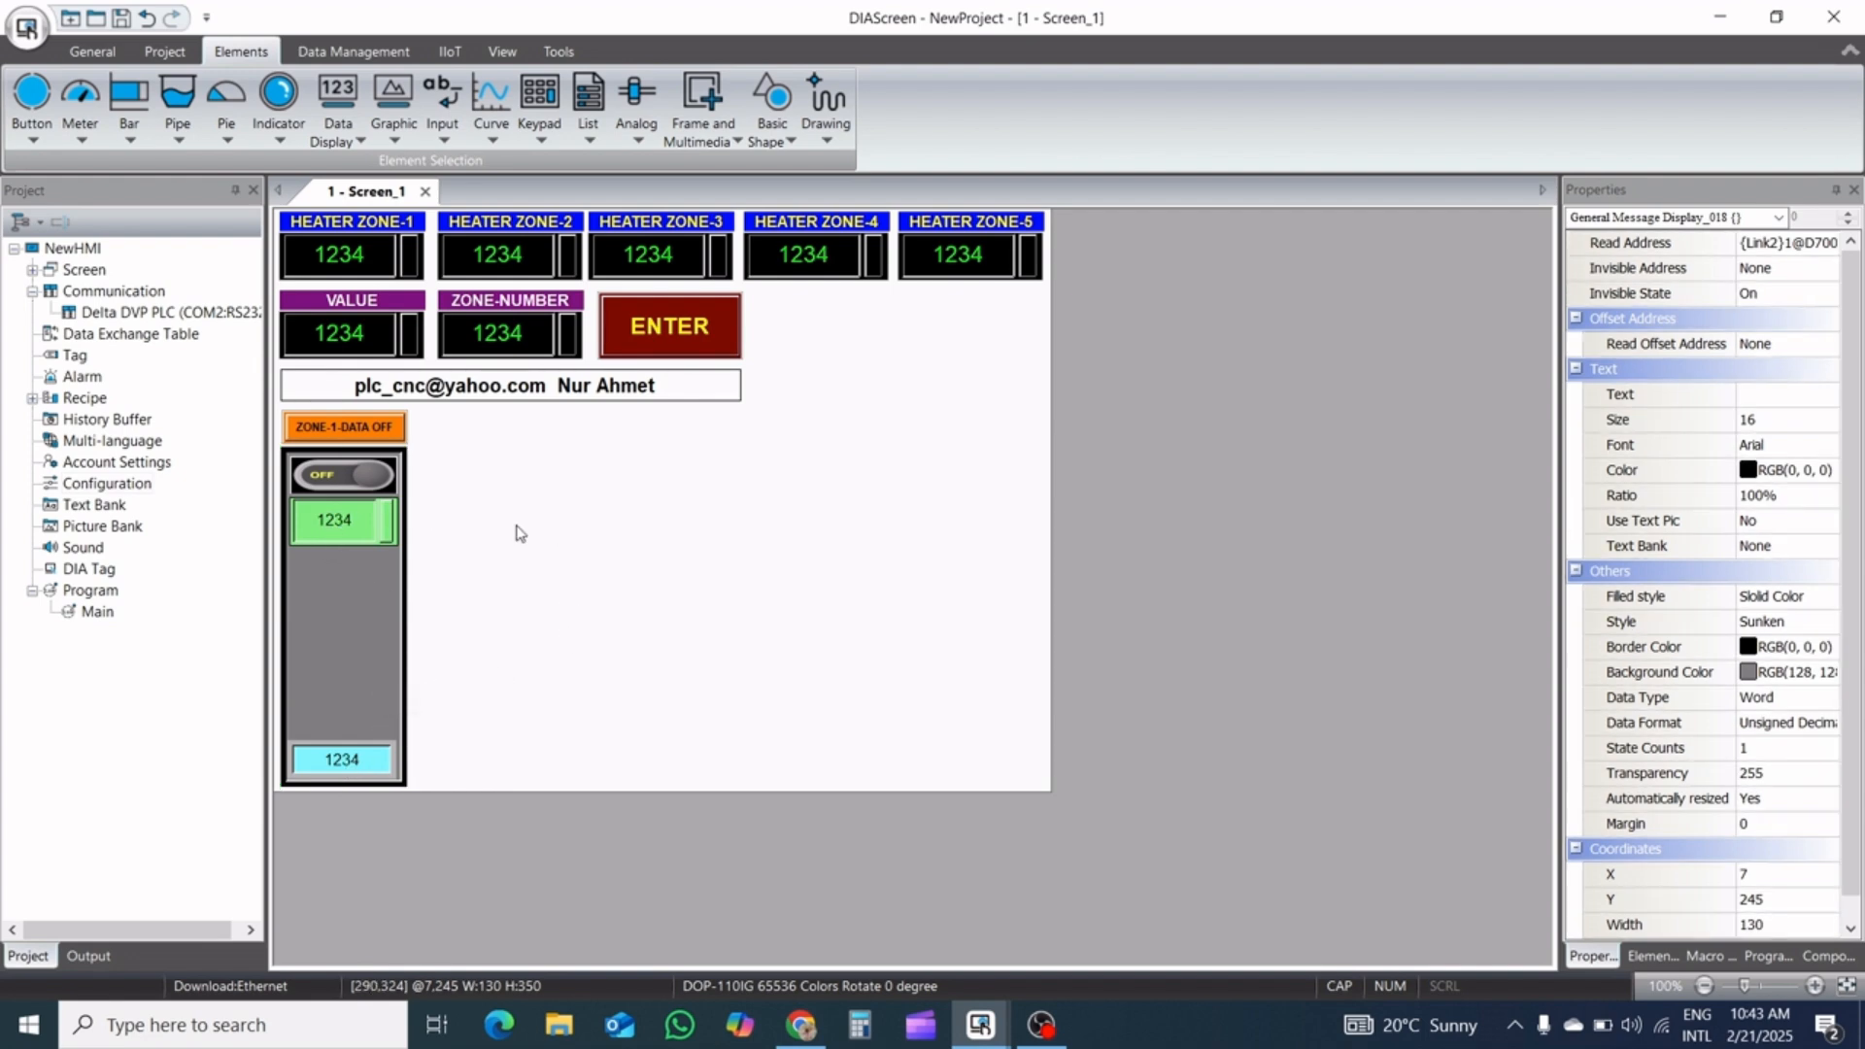
pyautogui.click(385, 536)
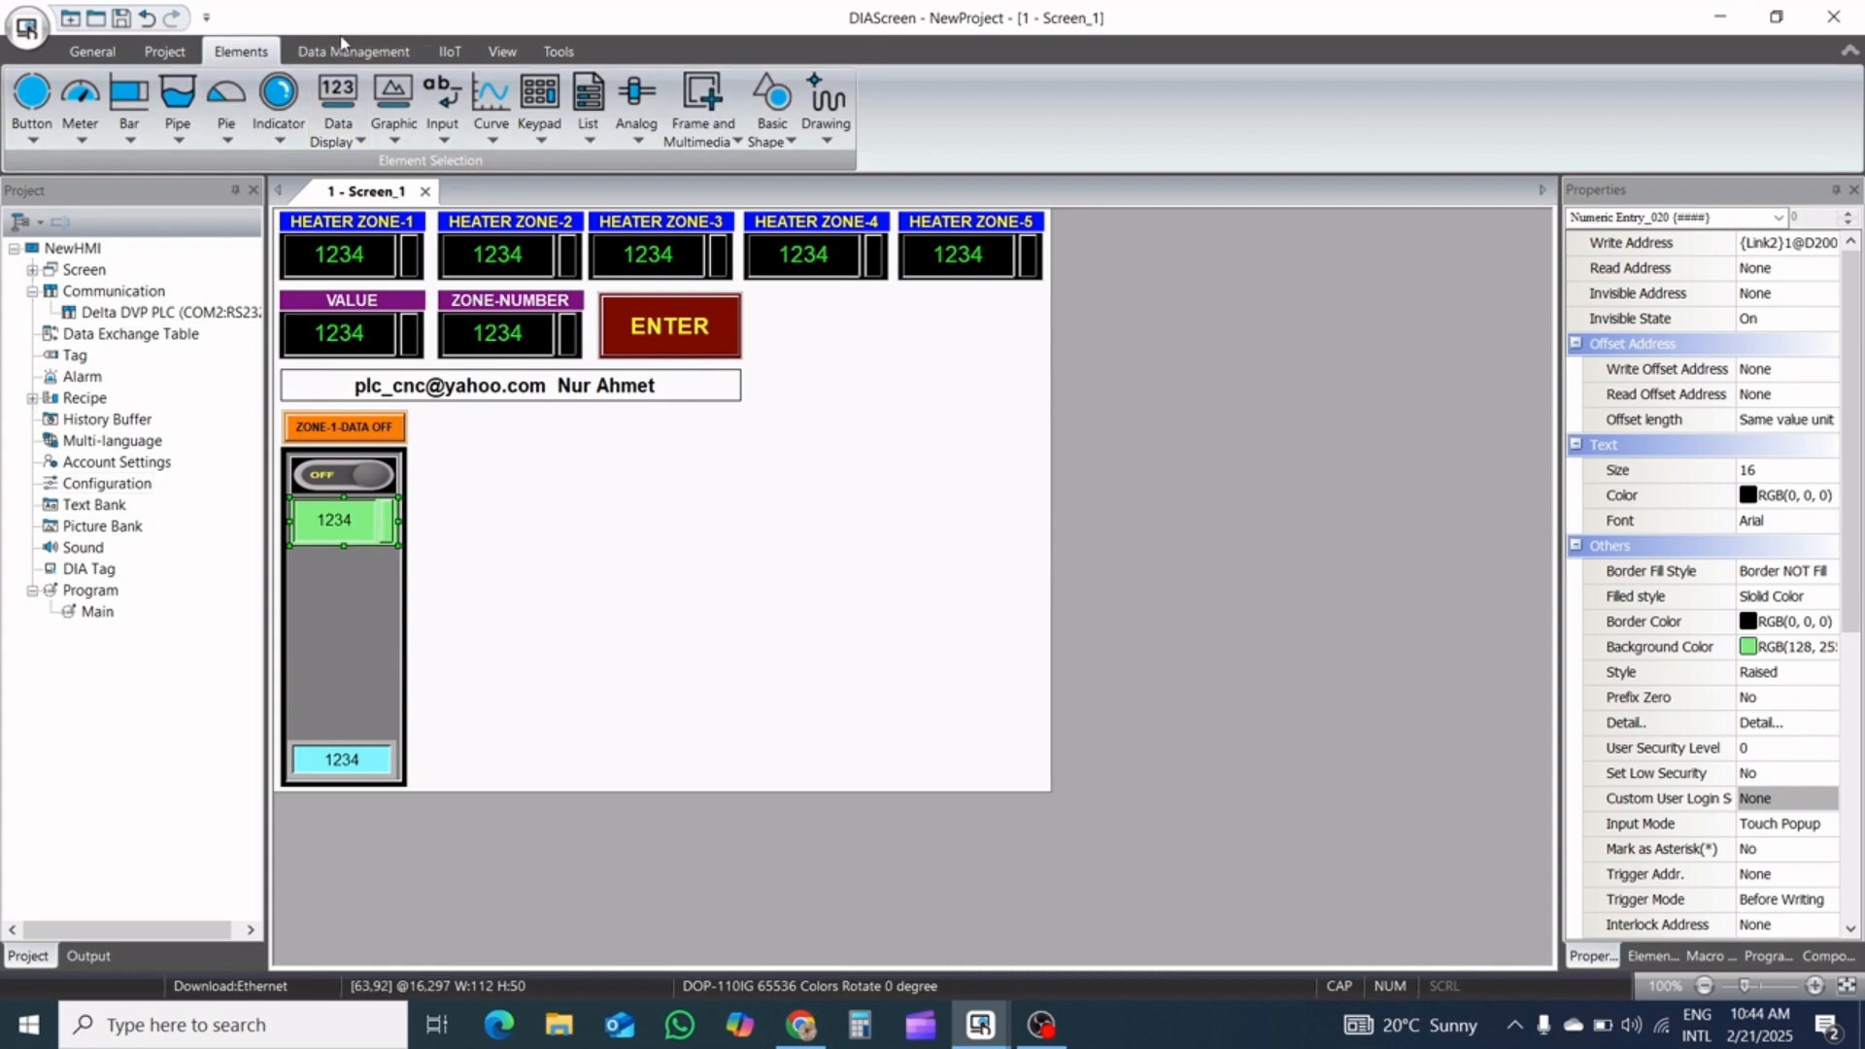
# Draw a vertical Normal bar about 34 by 213 pixels in the empty area beside the tall panel
pyautogui.click(133, 142)
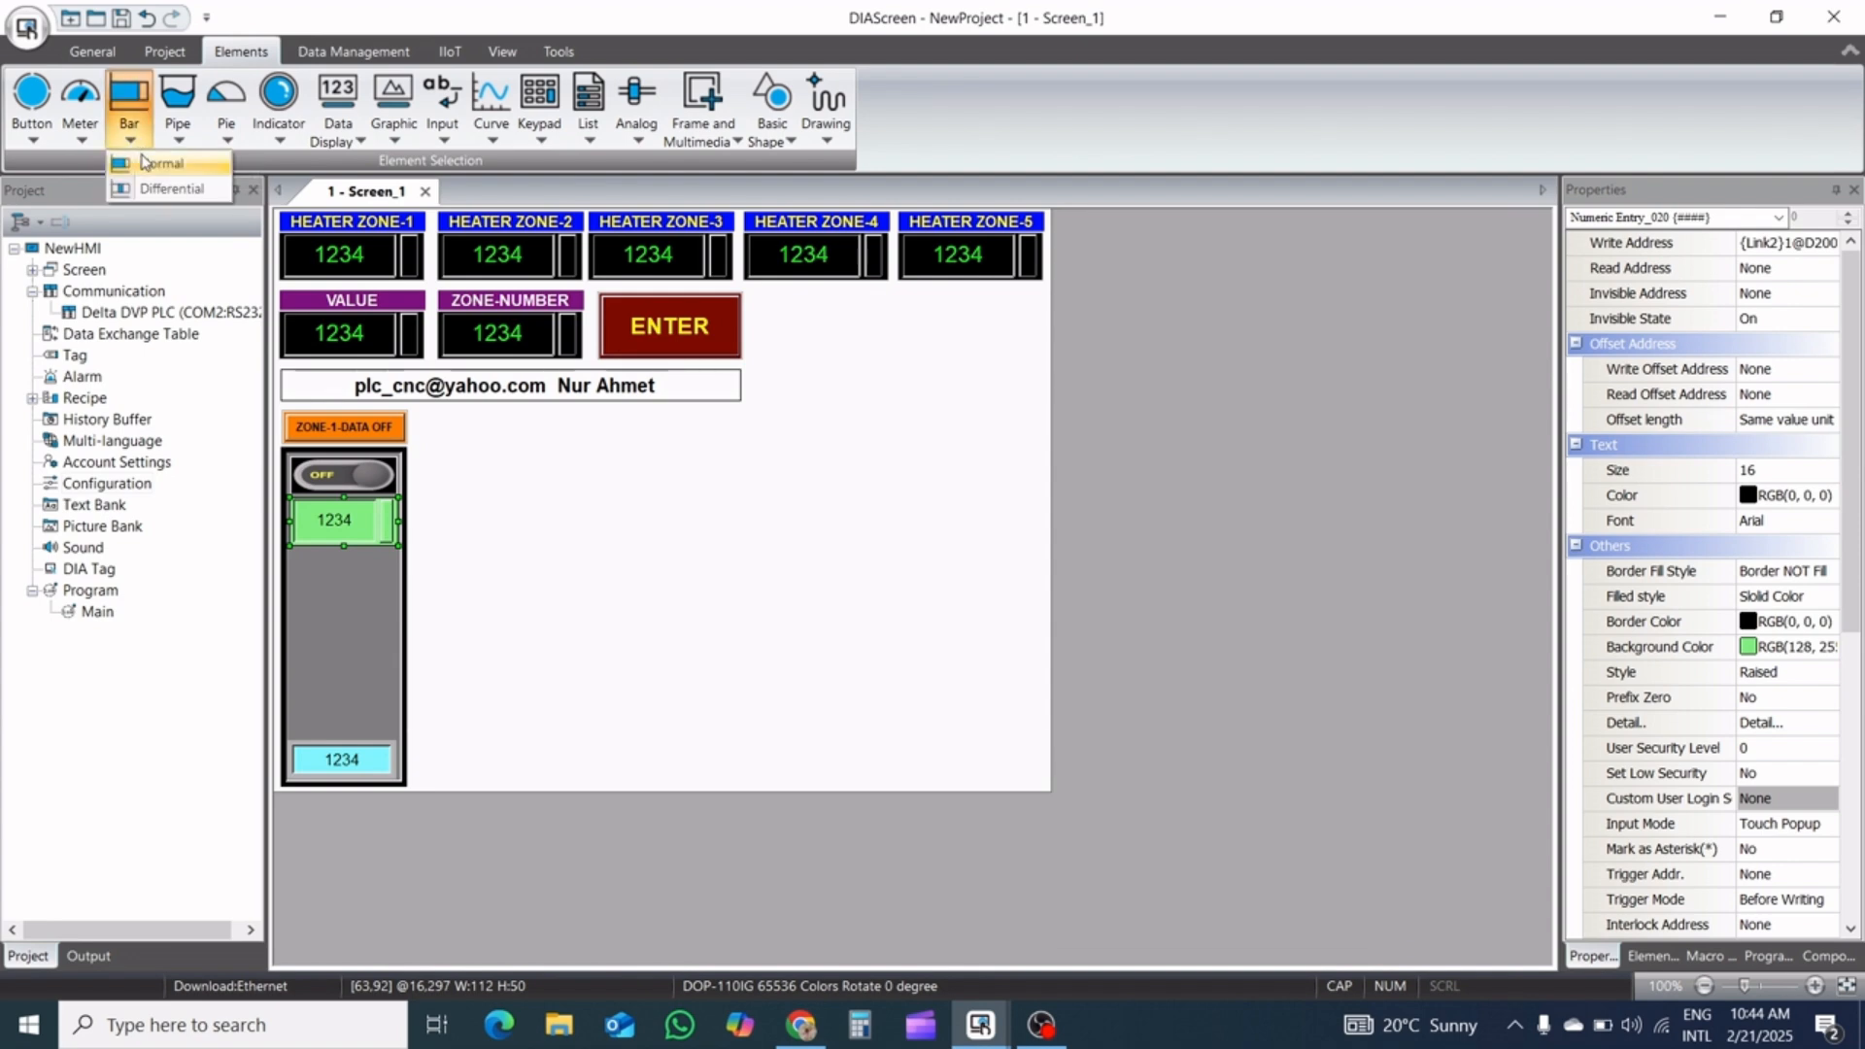
pyautogui.click(155, 167)
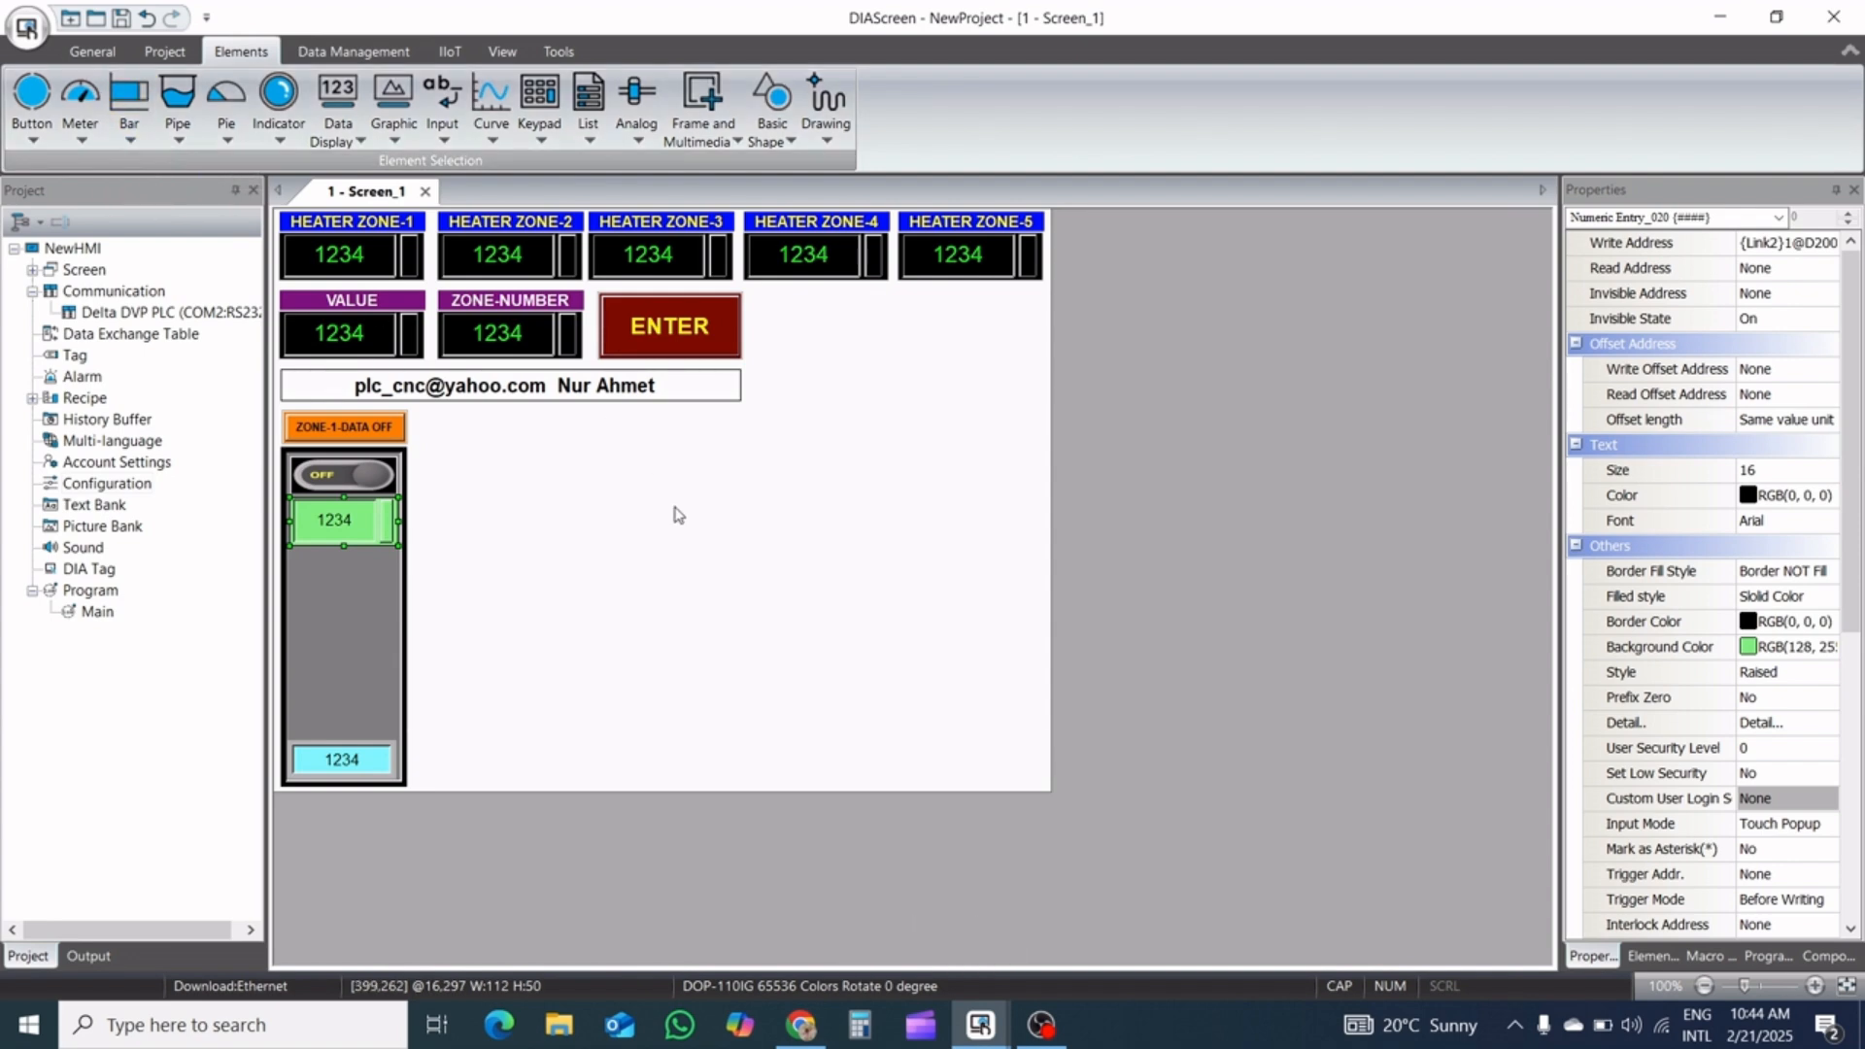
pyautogui.moveTo(523, 461); pyautogui.dragTo(557, 668)
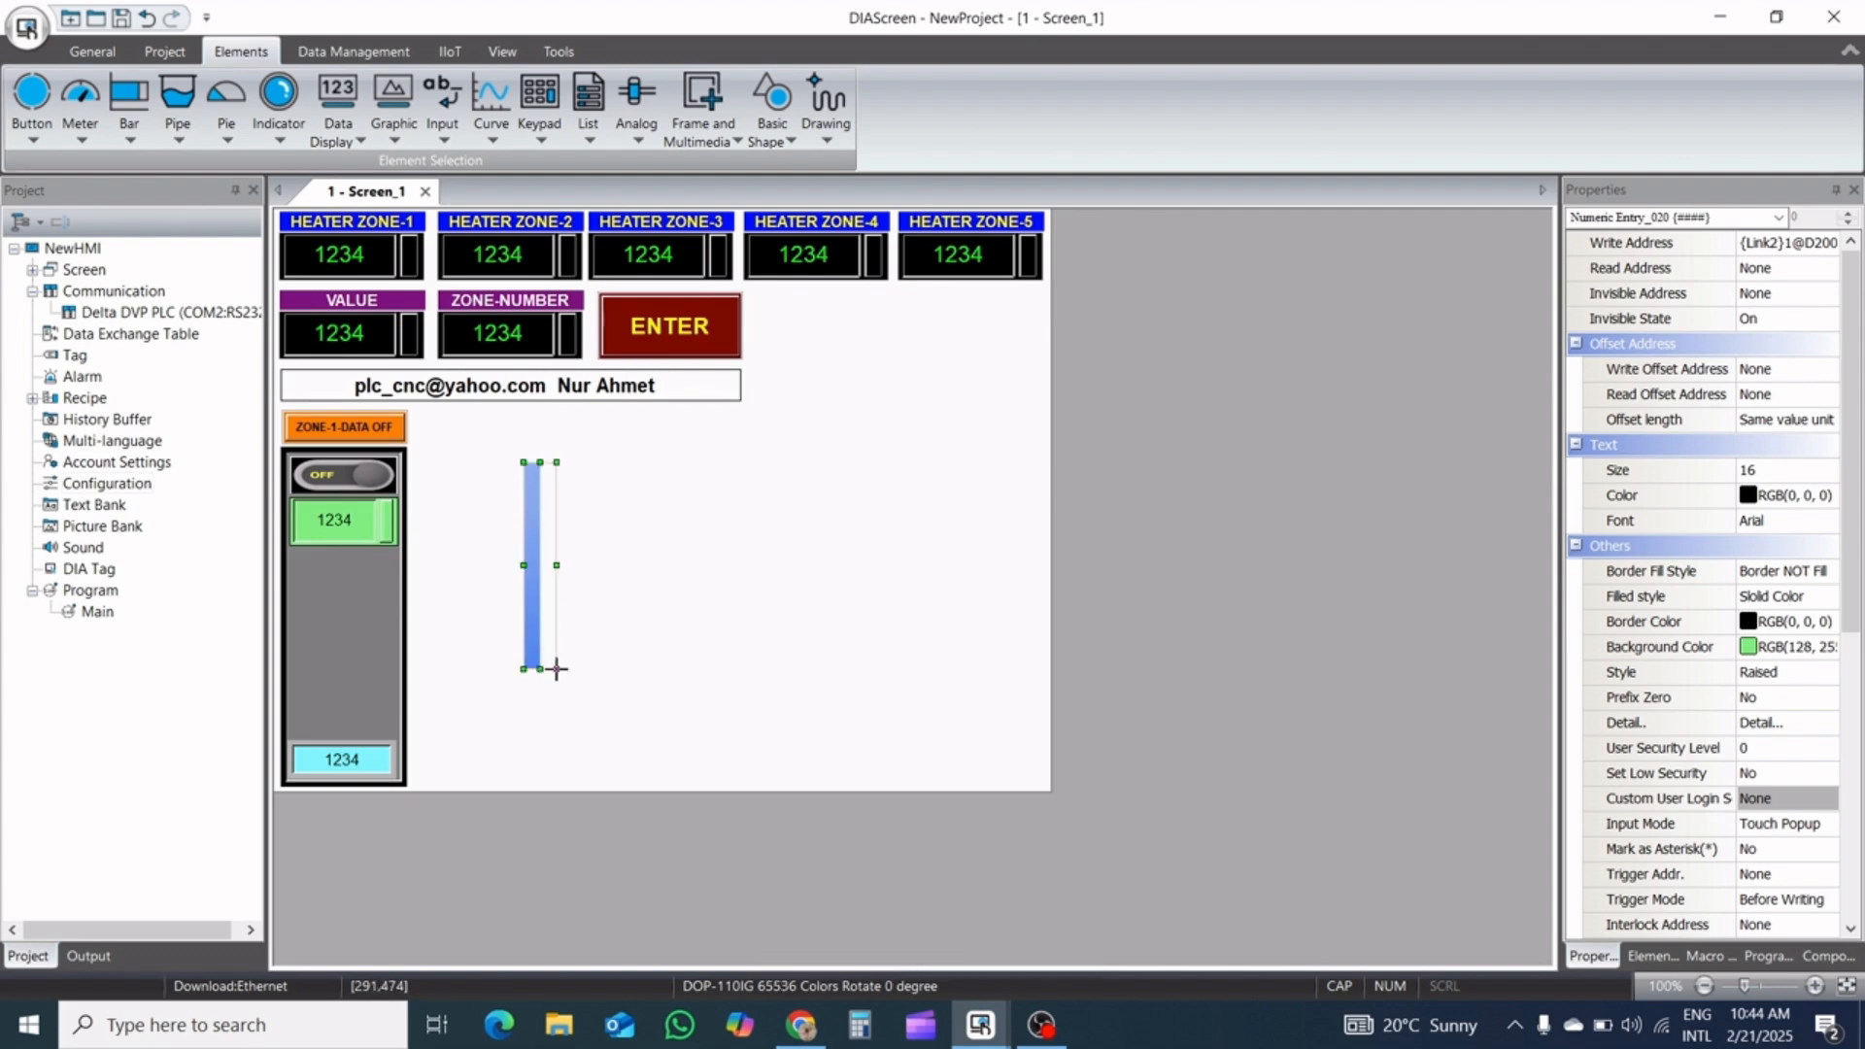
# Set the new bar's maximum value to 350
pyautogui.doubleClick(544, 594)
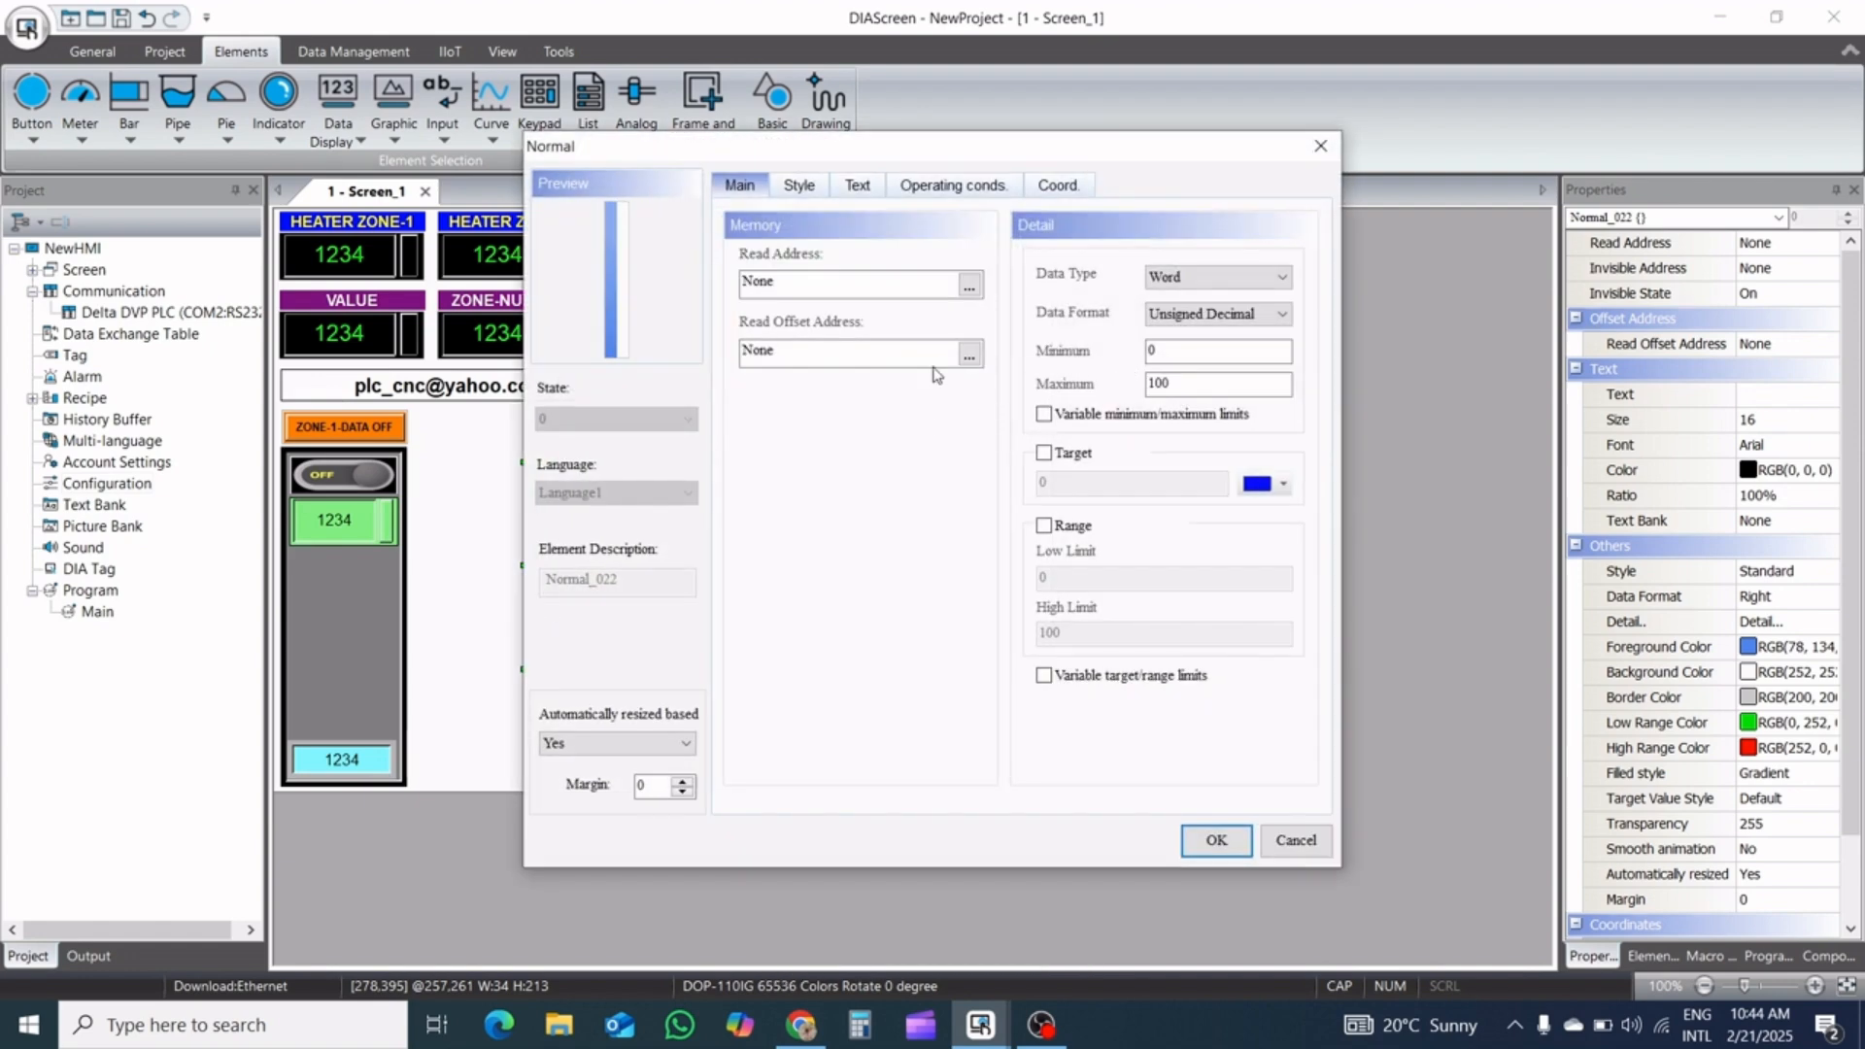
pyautogui.doubleClick(1251, 382)
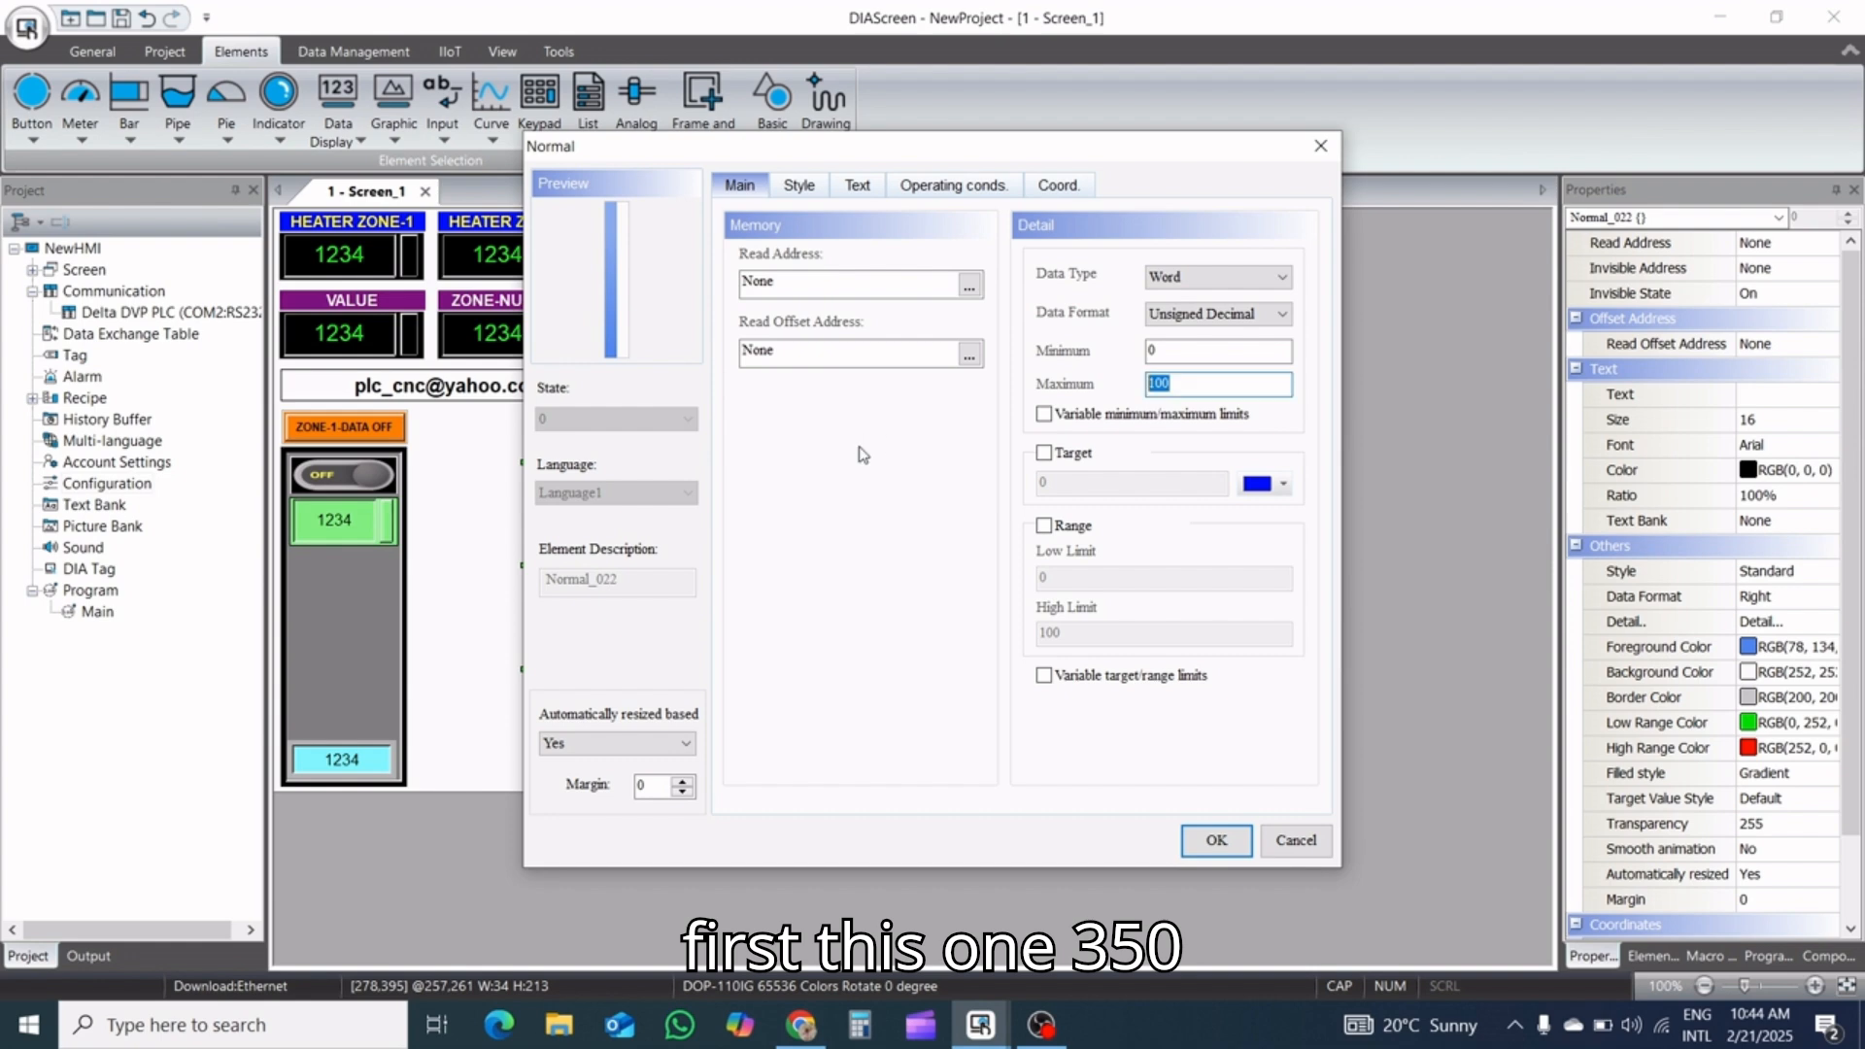
pyautogui.write('350')
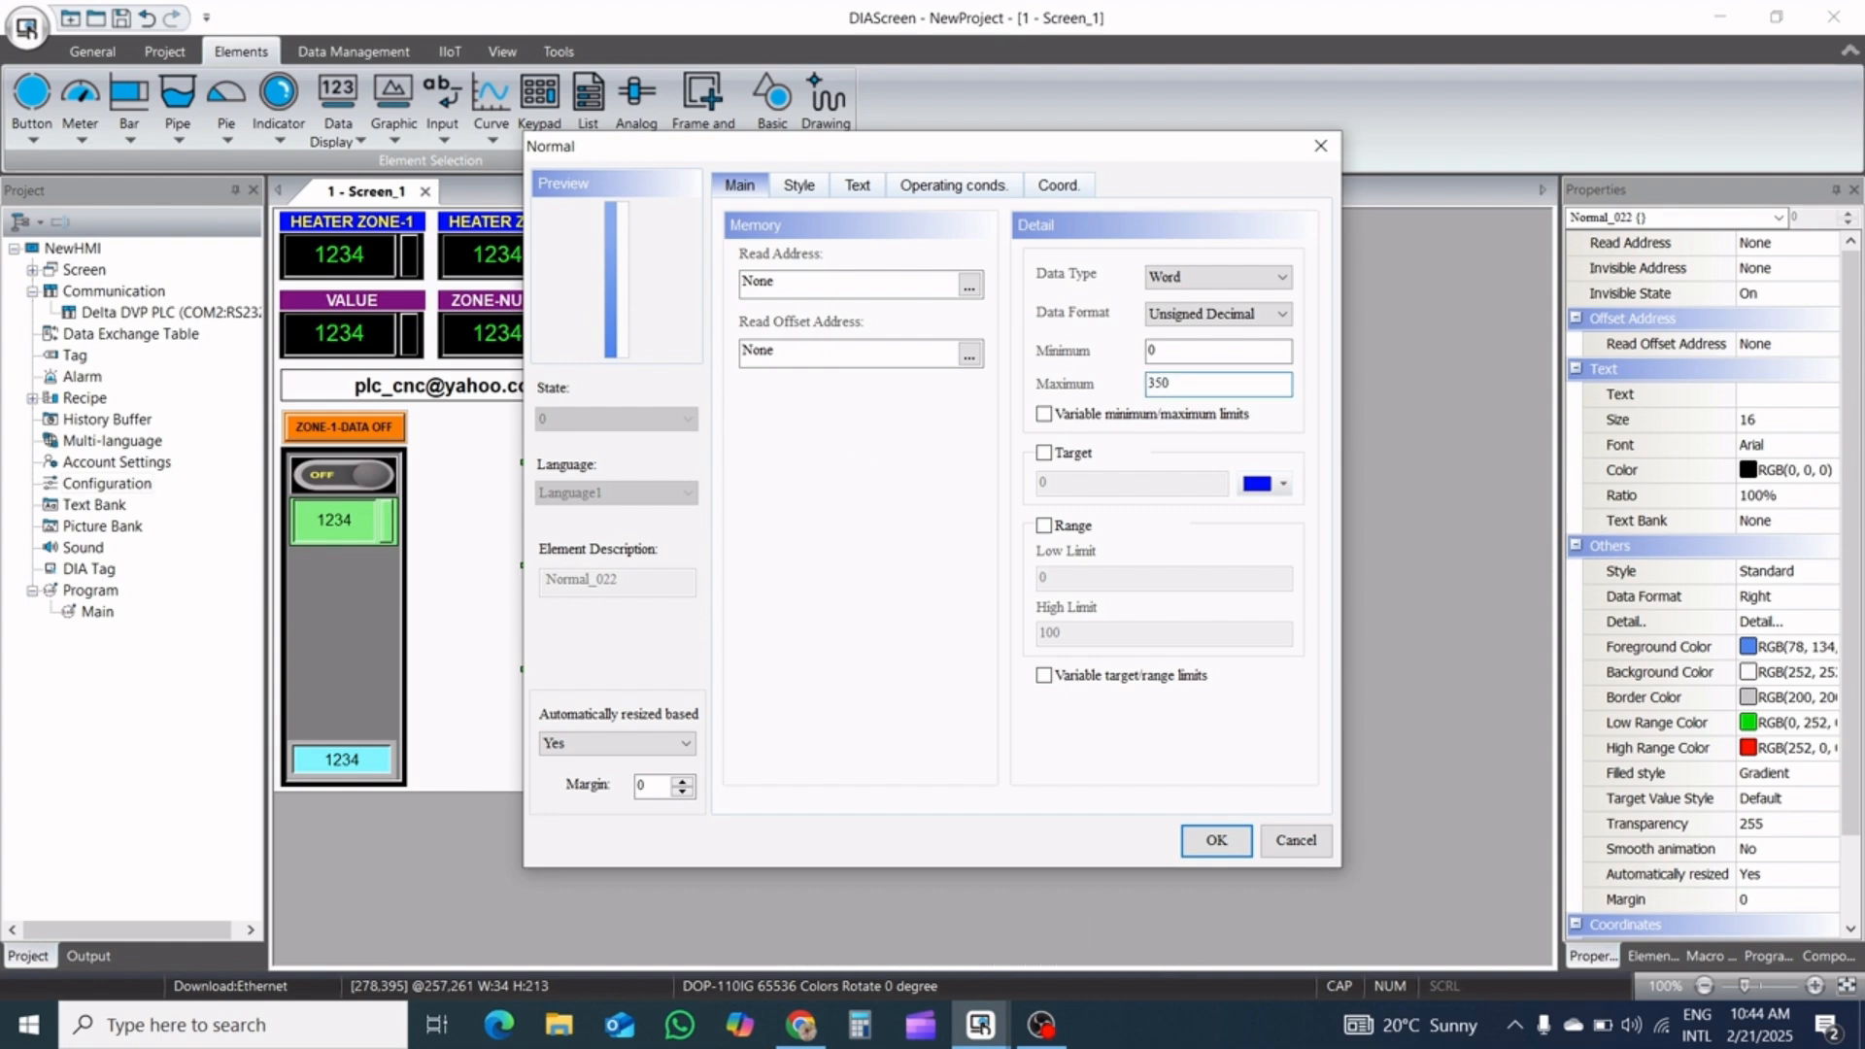
# Assign word device D300 on Link2 as the bar's read address
pyautogui.click(967, 289)
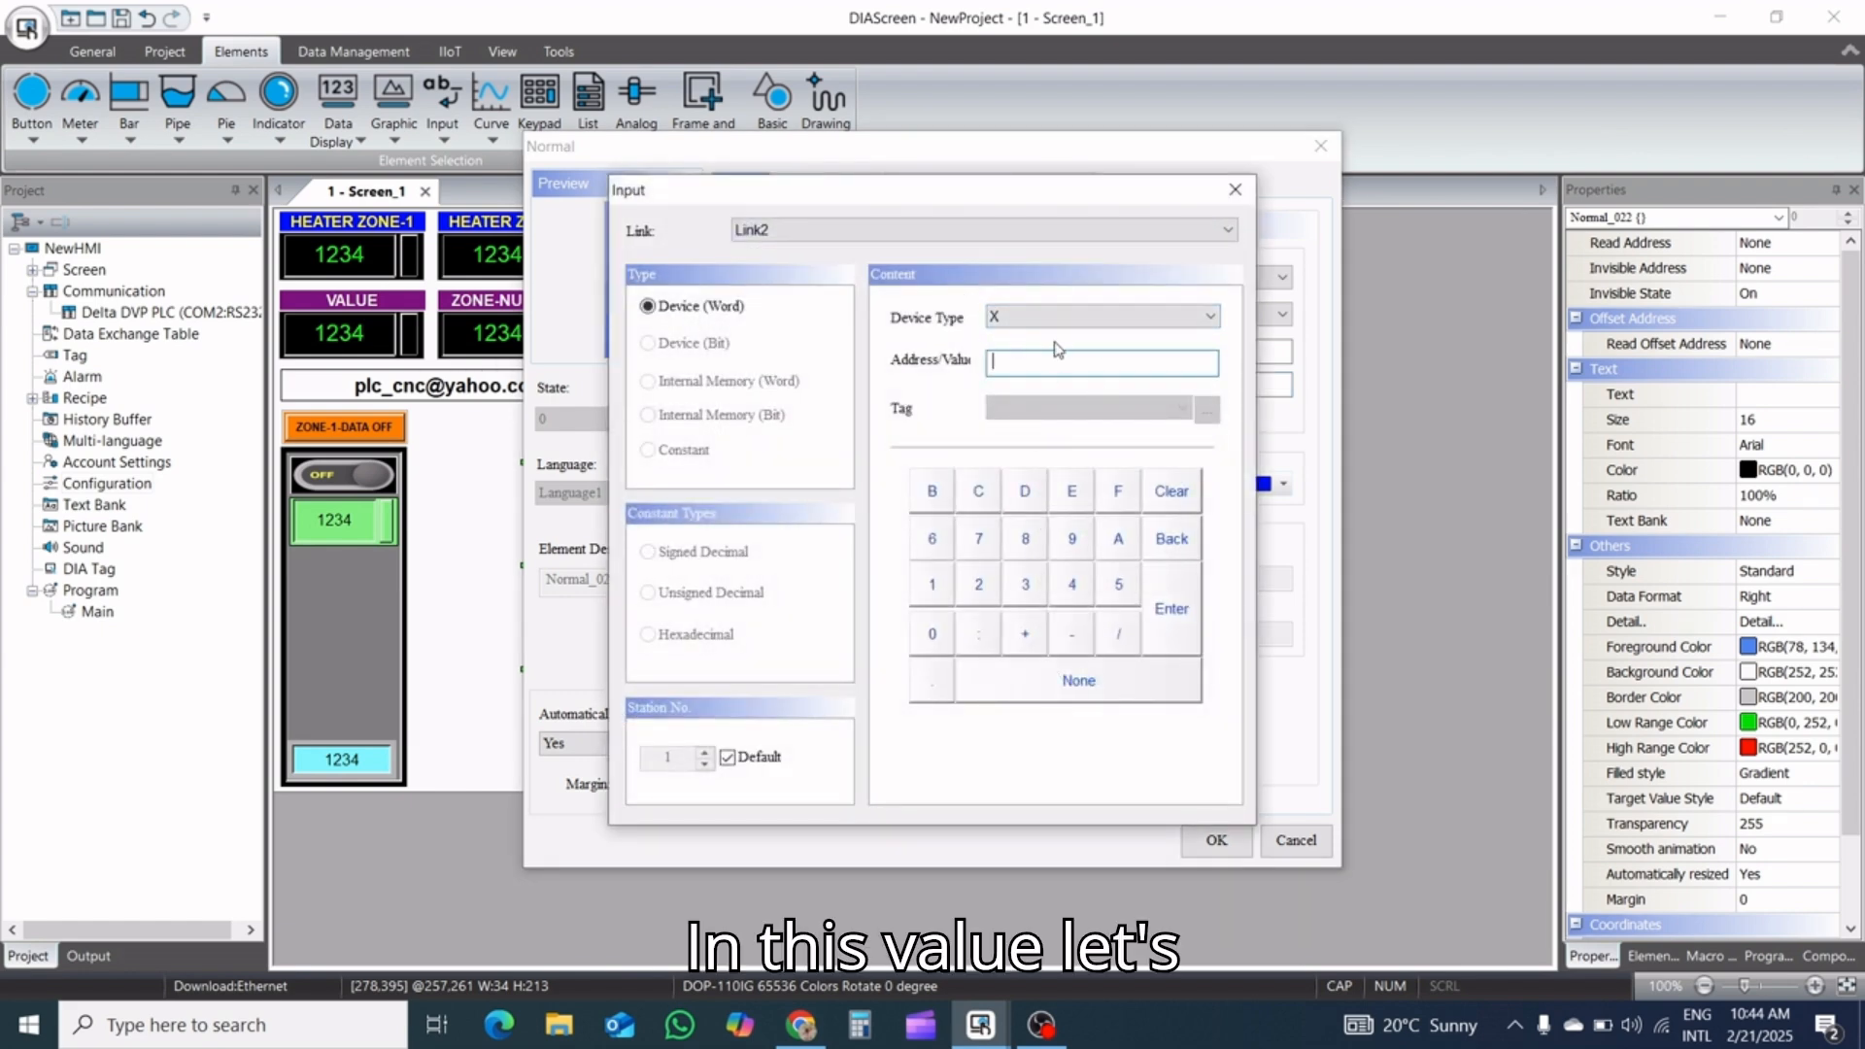
pyautogui.click(1057, 319)
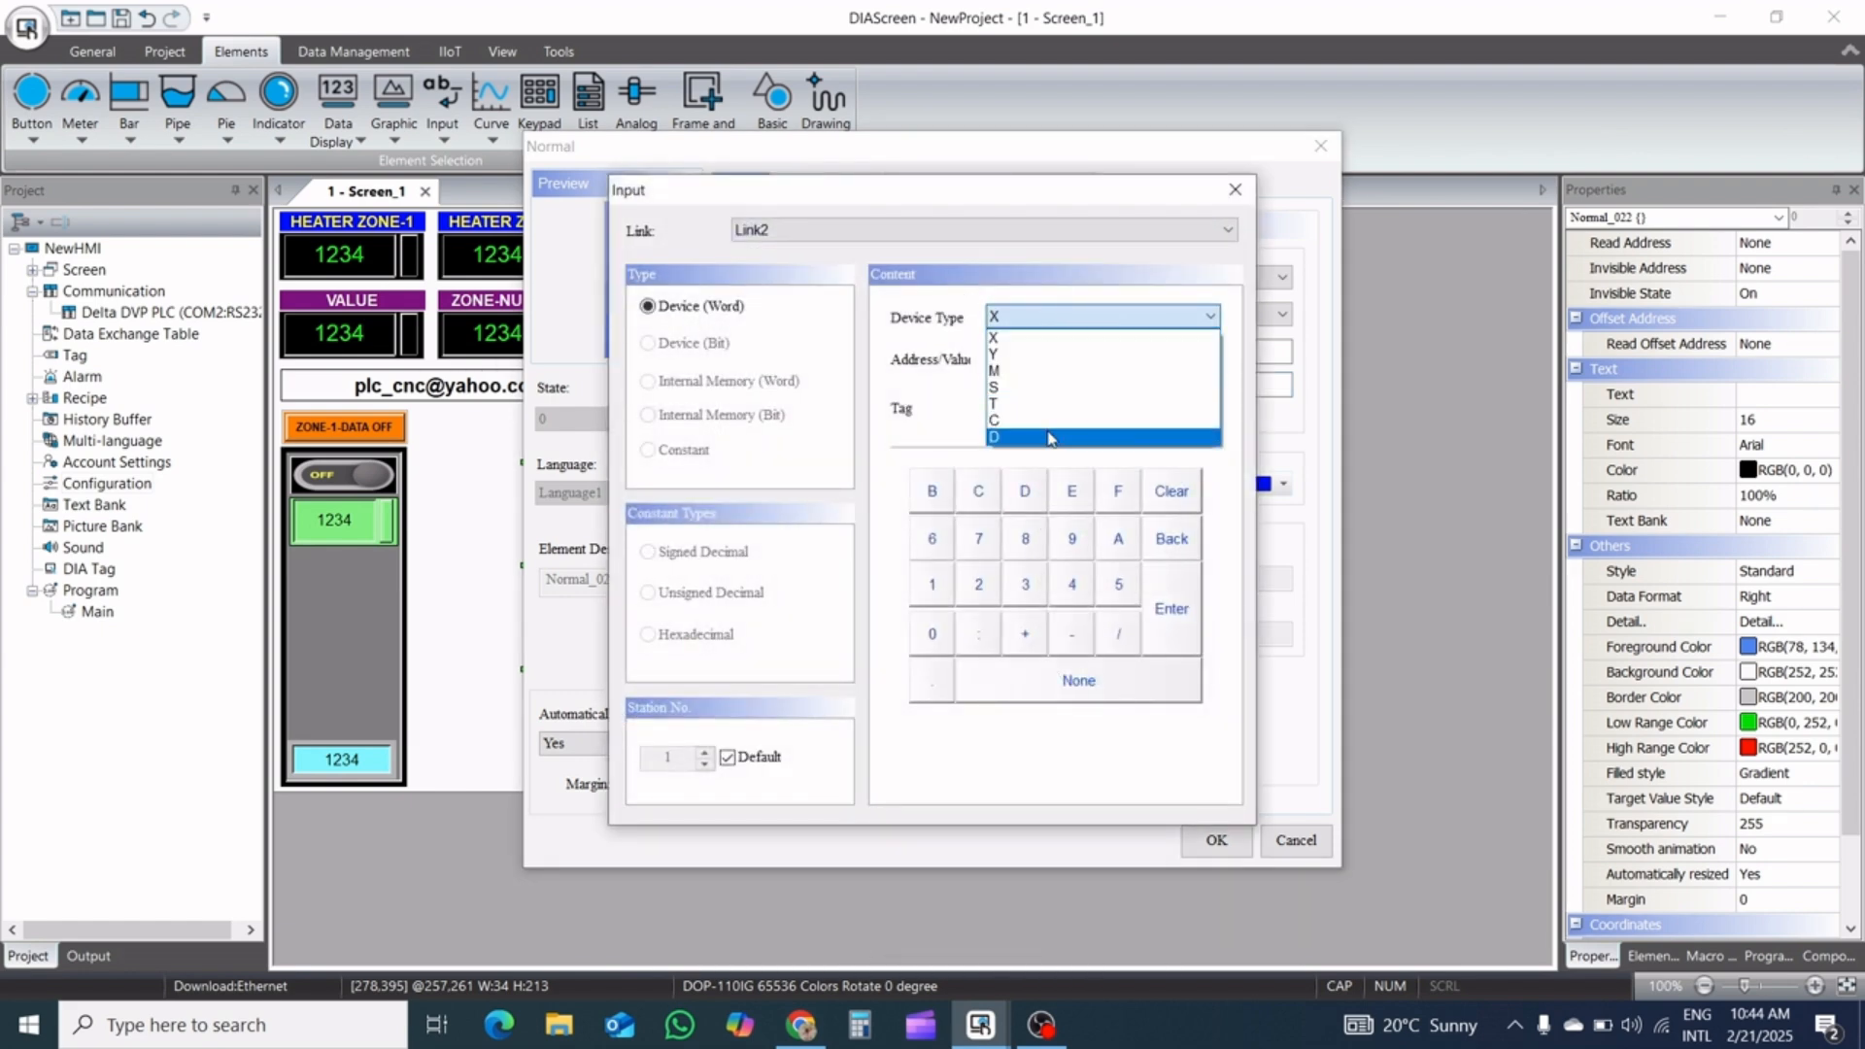
pyautogui.click(1049, 437)
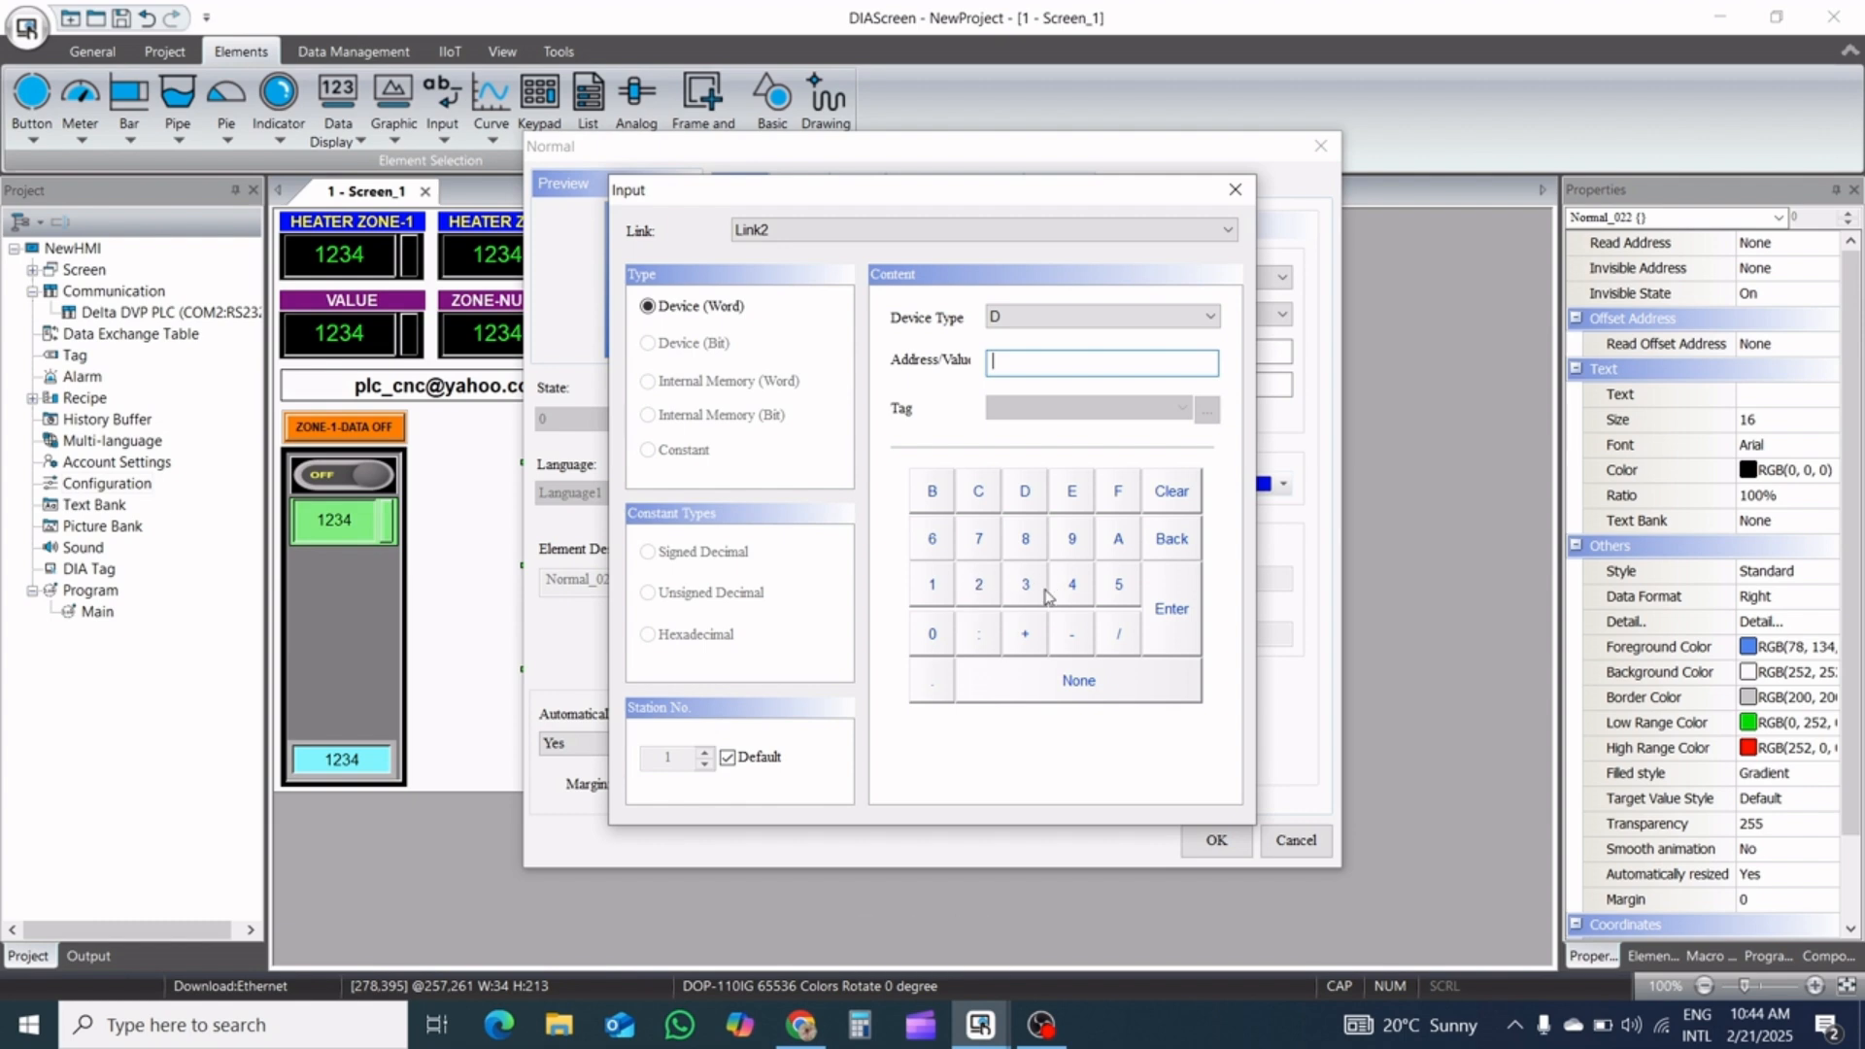
pyautogui.click(930, 639)
pyautogui.click(928, 638)
pyautogui.click(1173, 612)
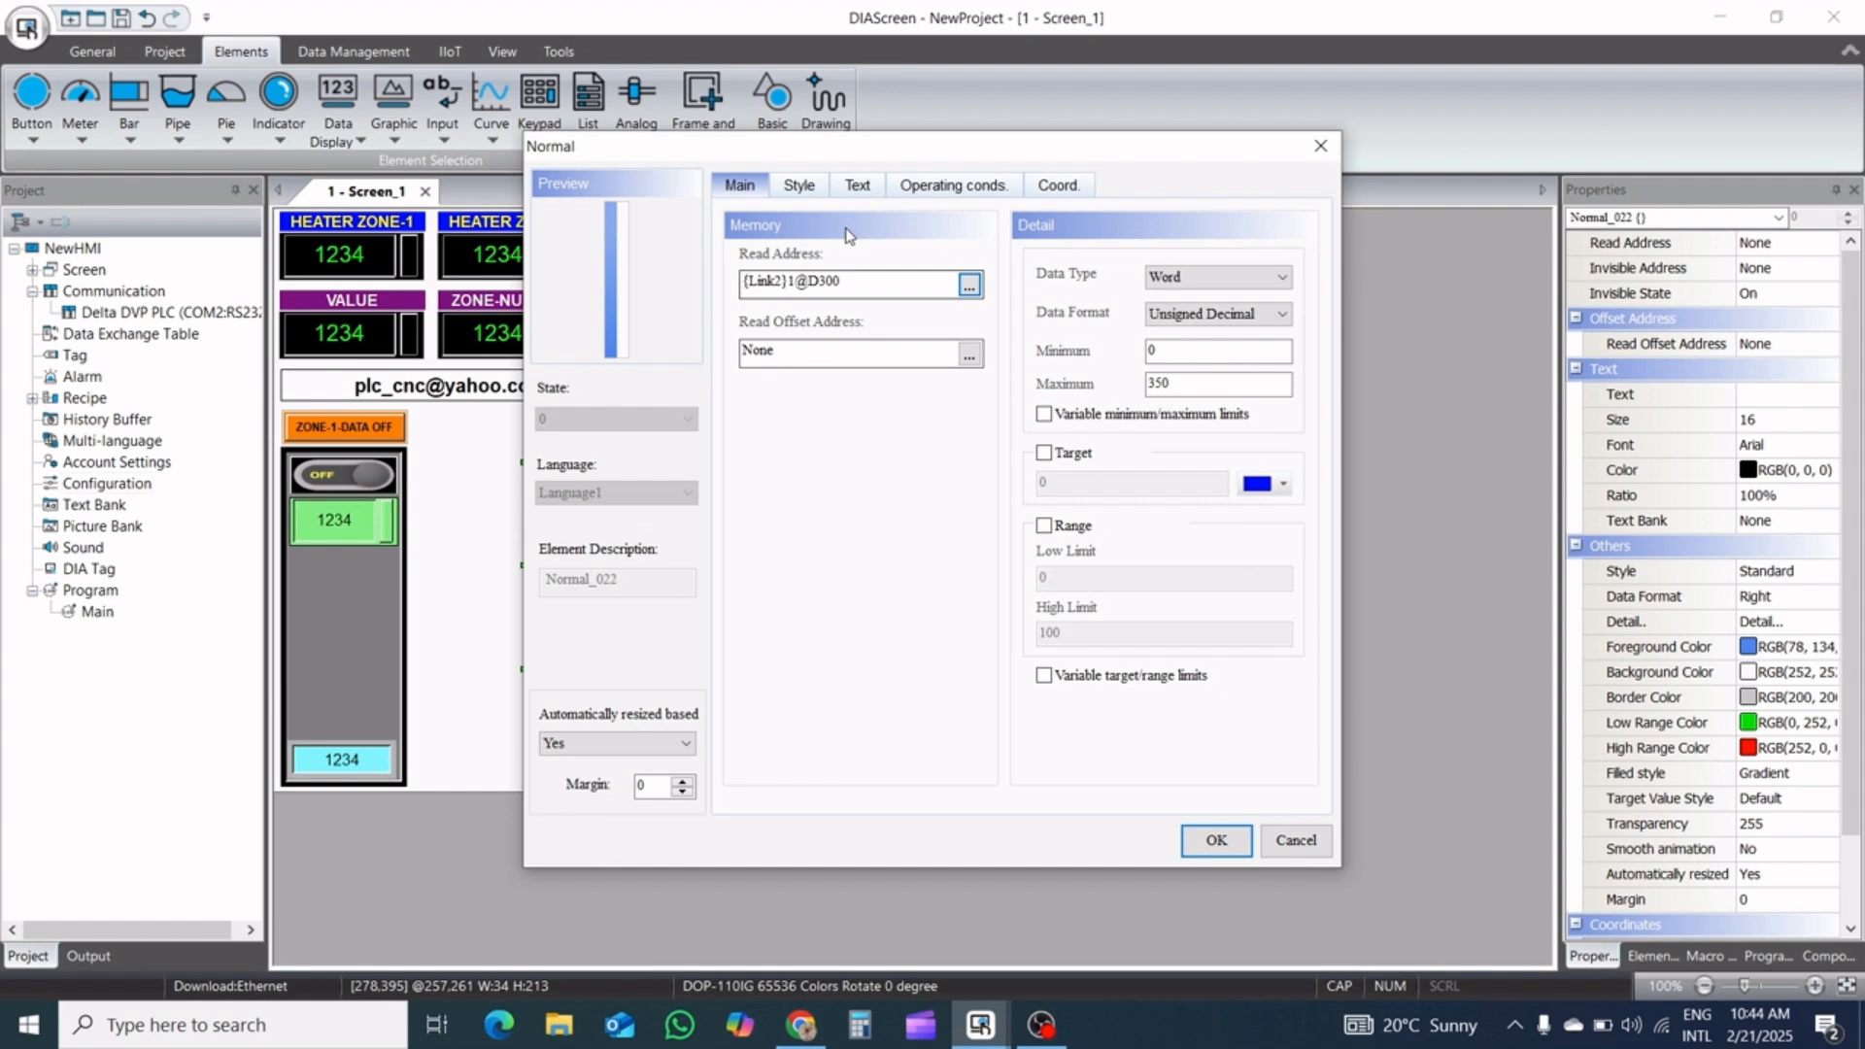
# Set the bar's data format to Top and its style to Raised
pyautogui.click(806, 197)
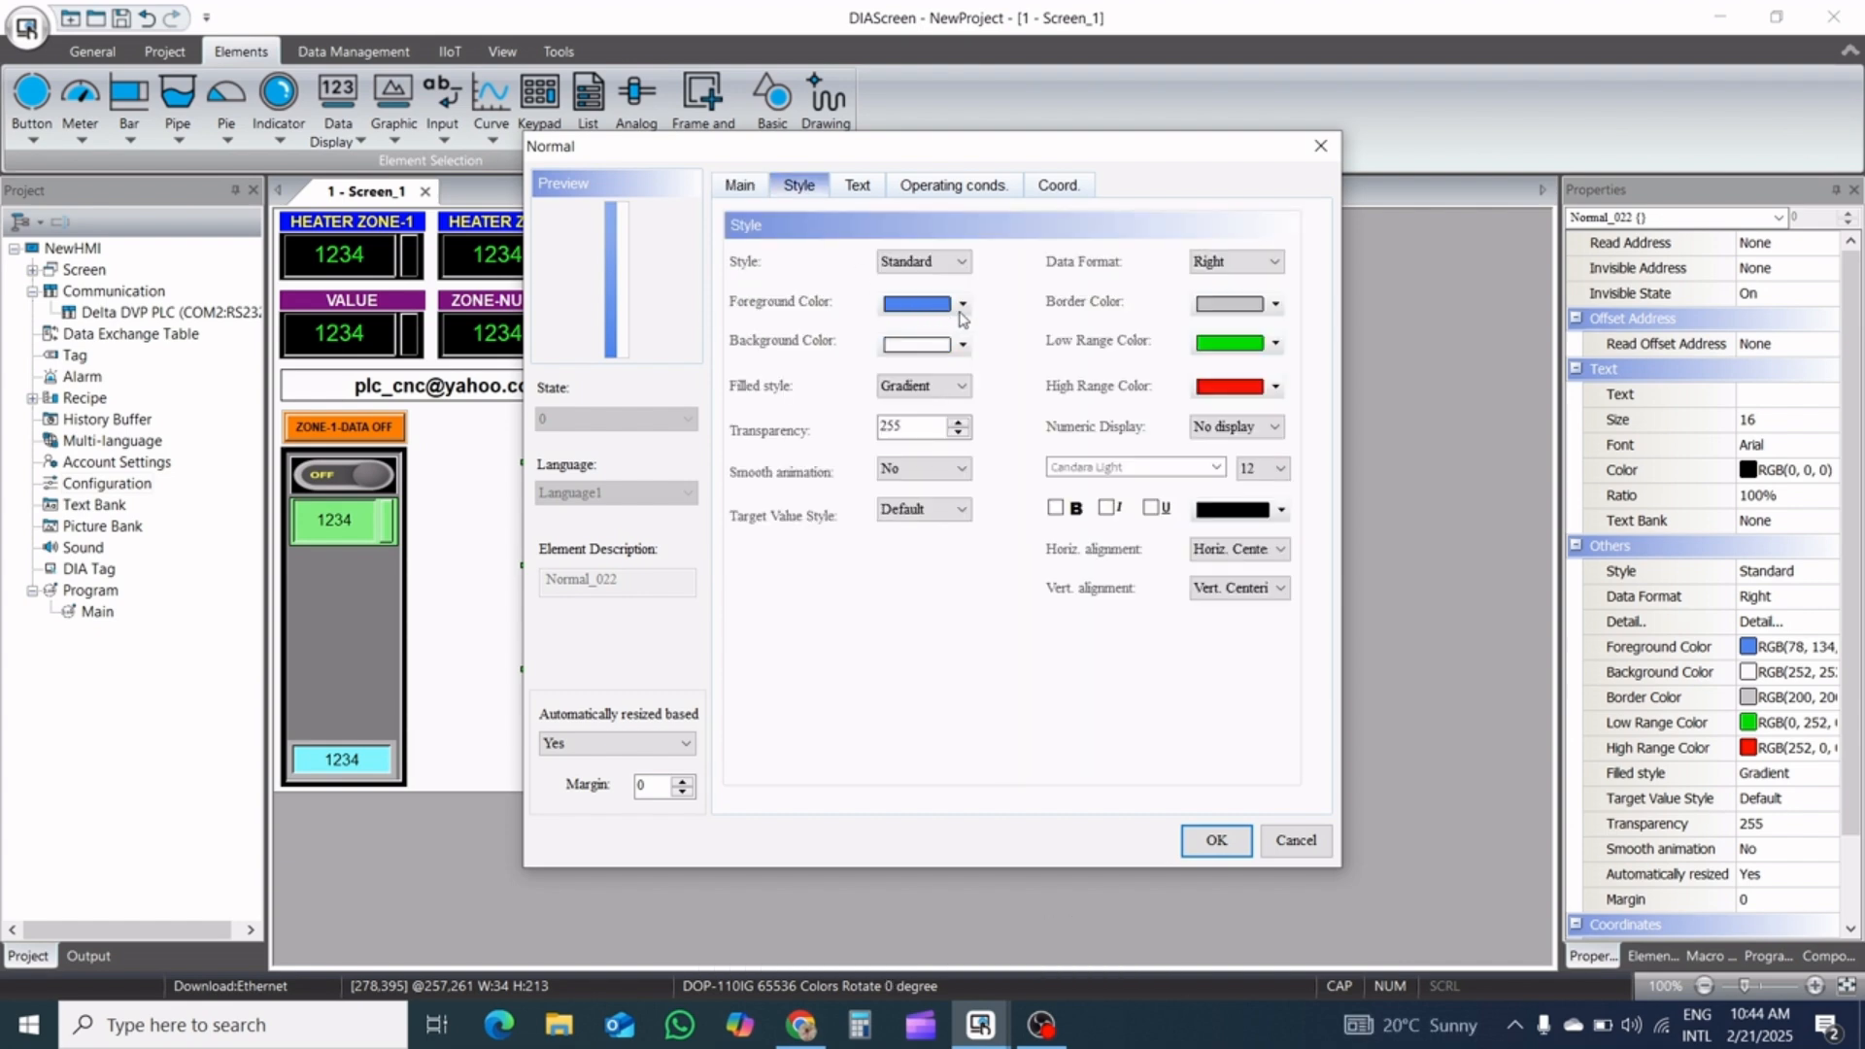
pyautogui.click(1258, 262)
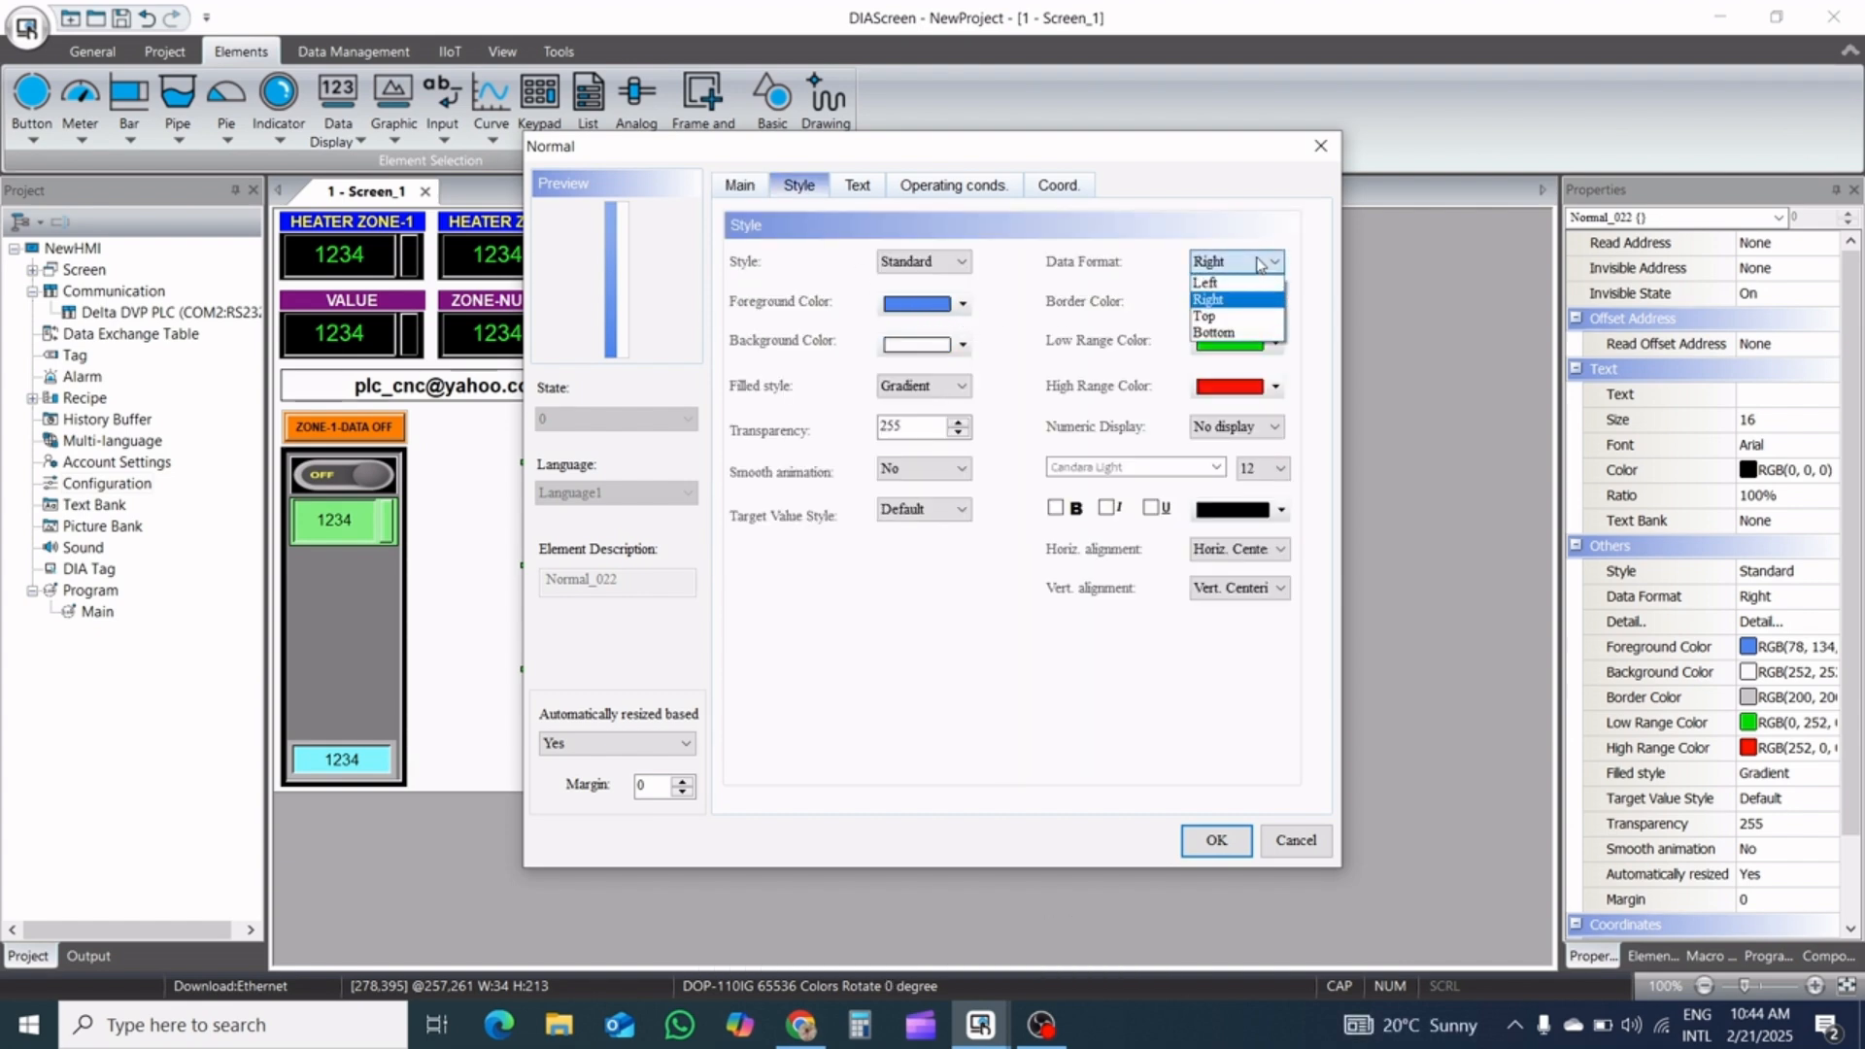
pyautogui.click(1249, 334)
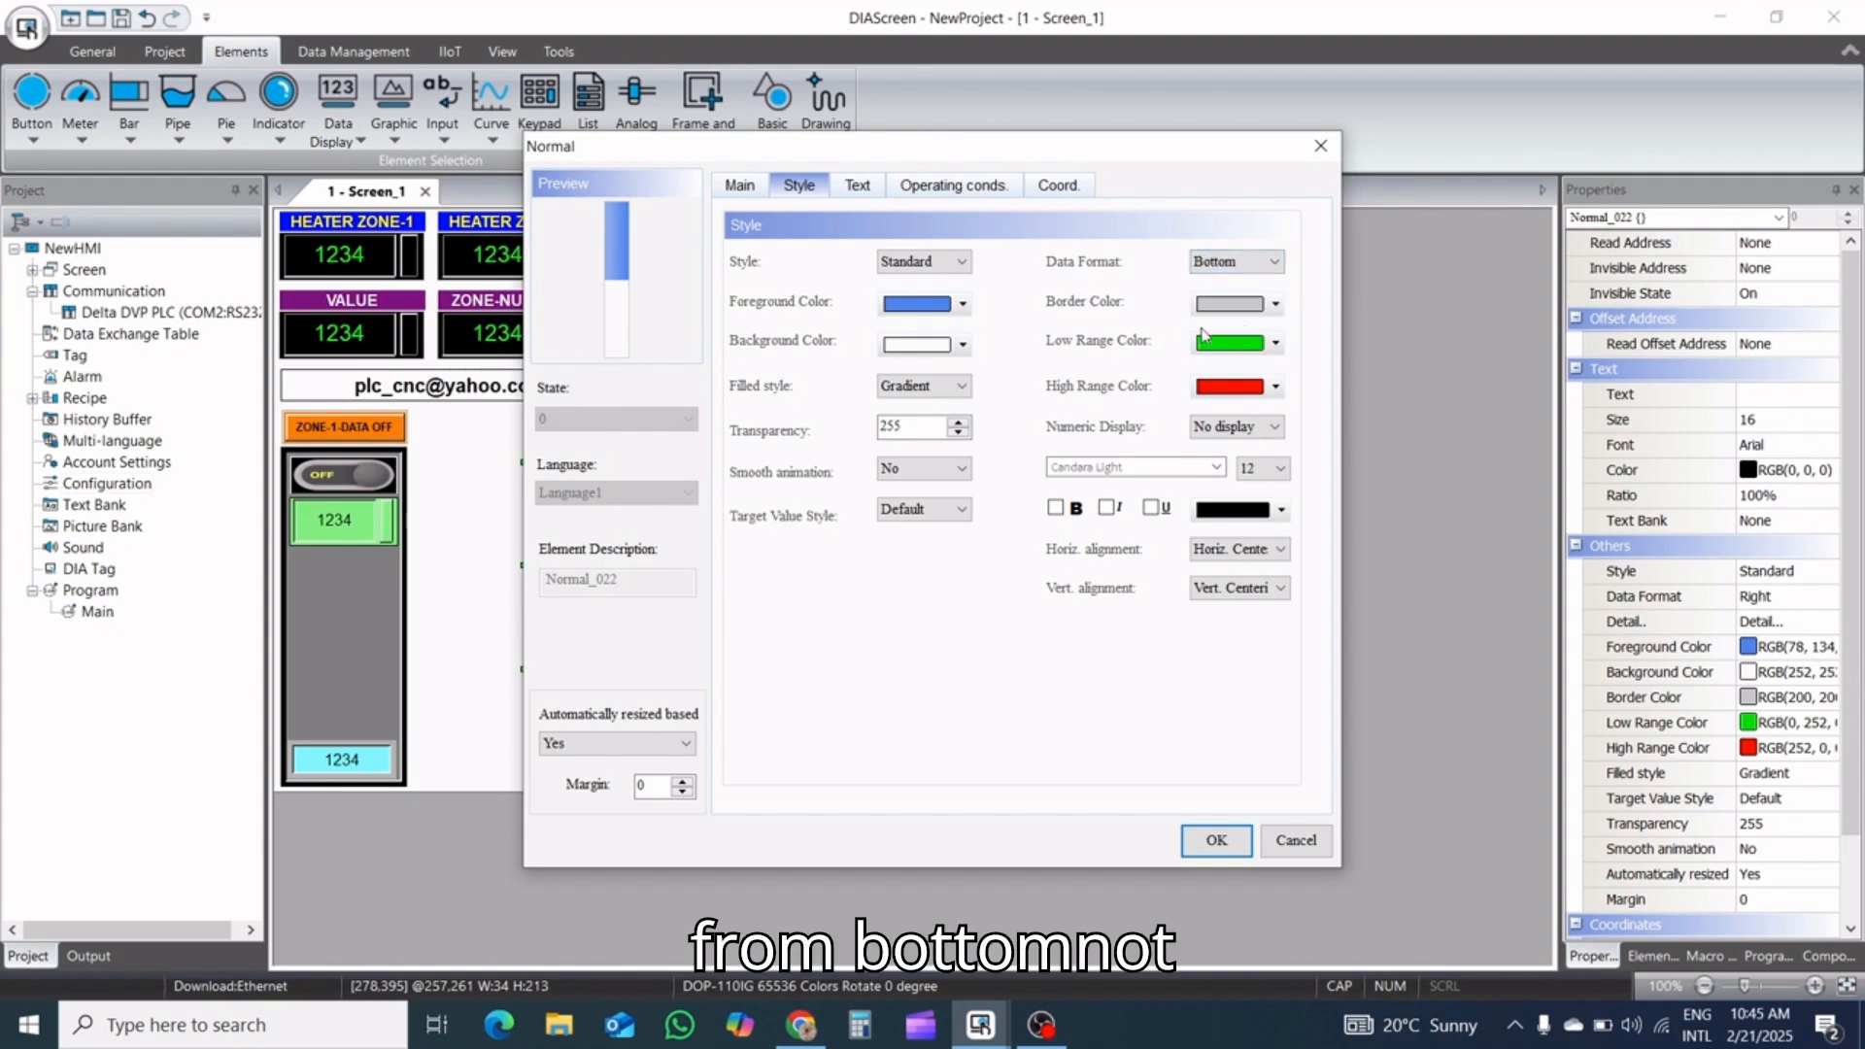
pyautogui.click(1243, 262)
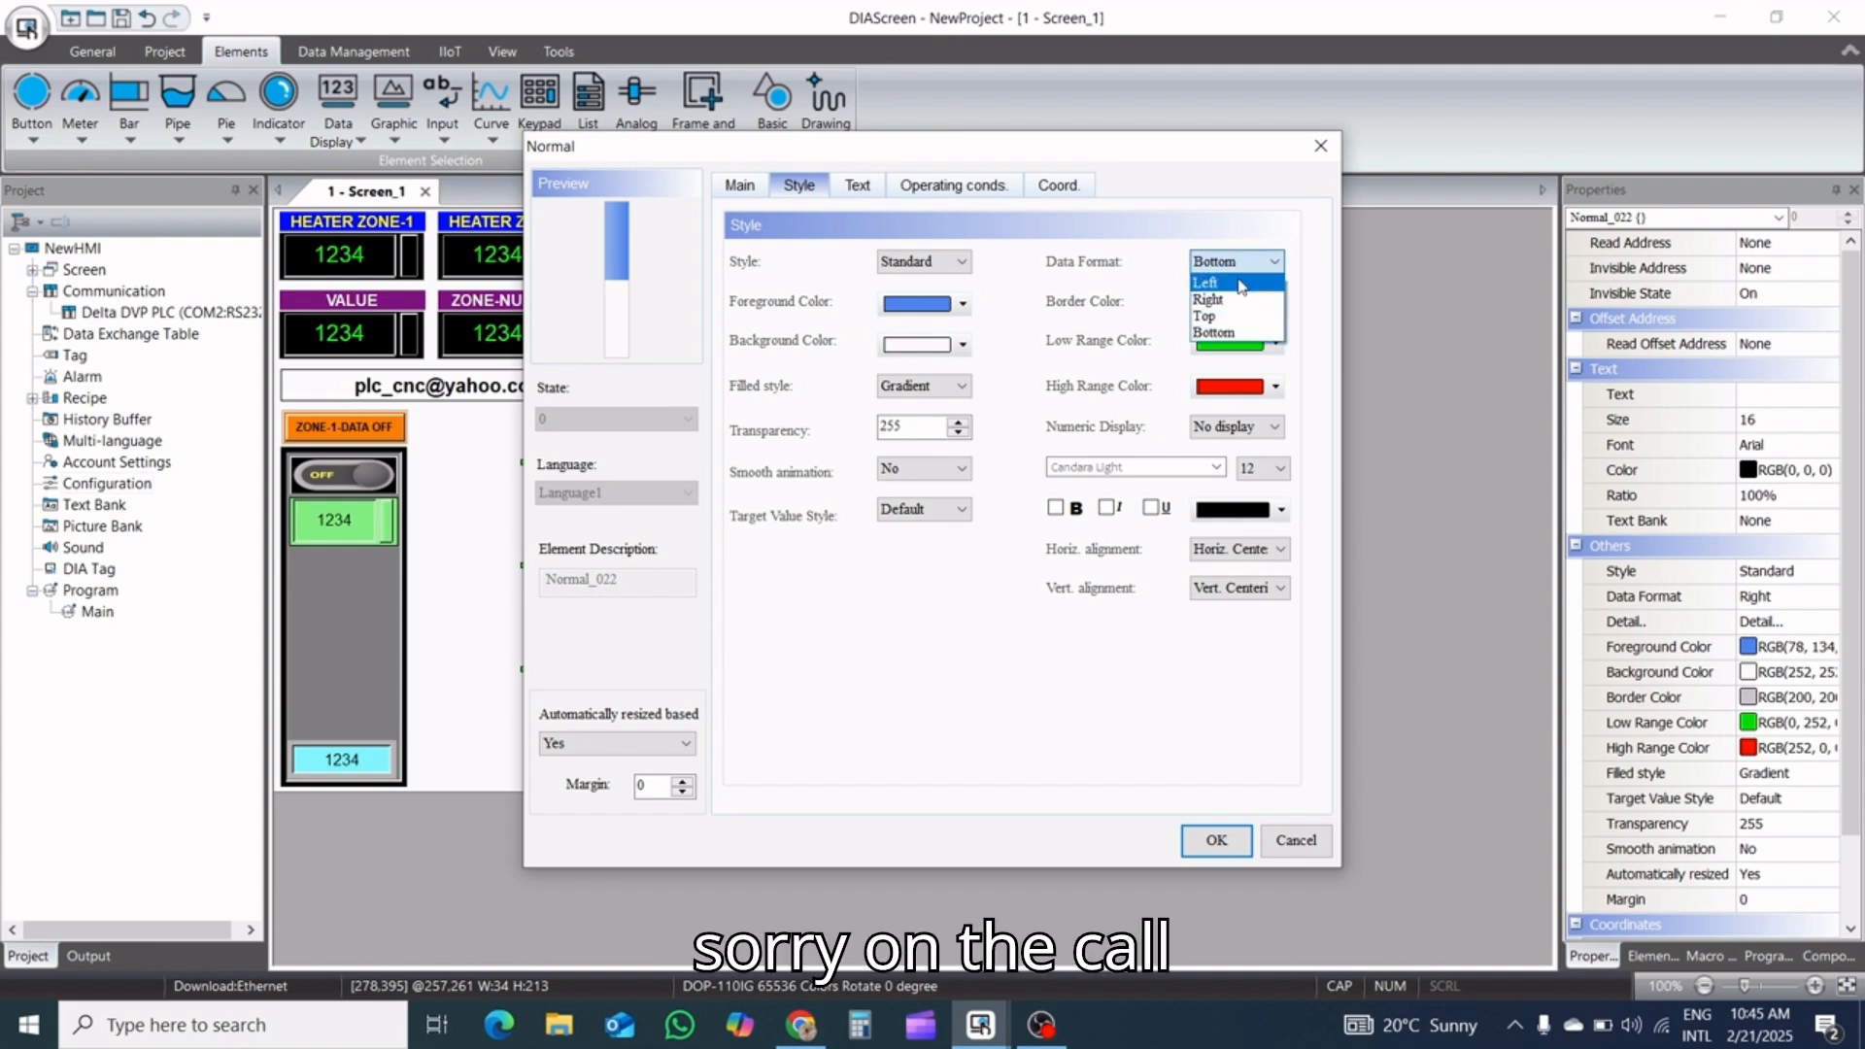
pyautogui.click(1239, 320)
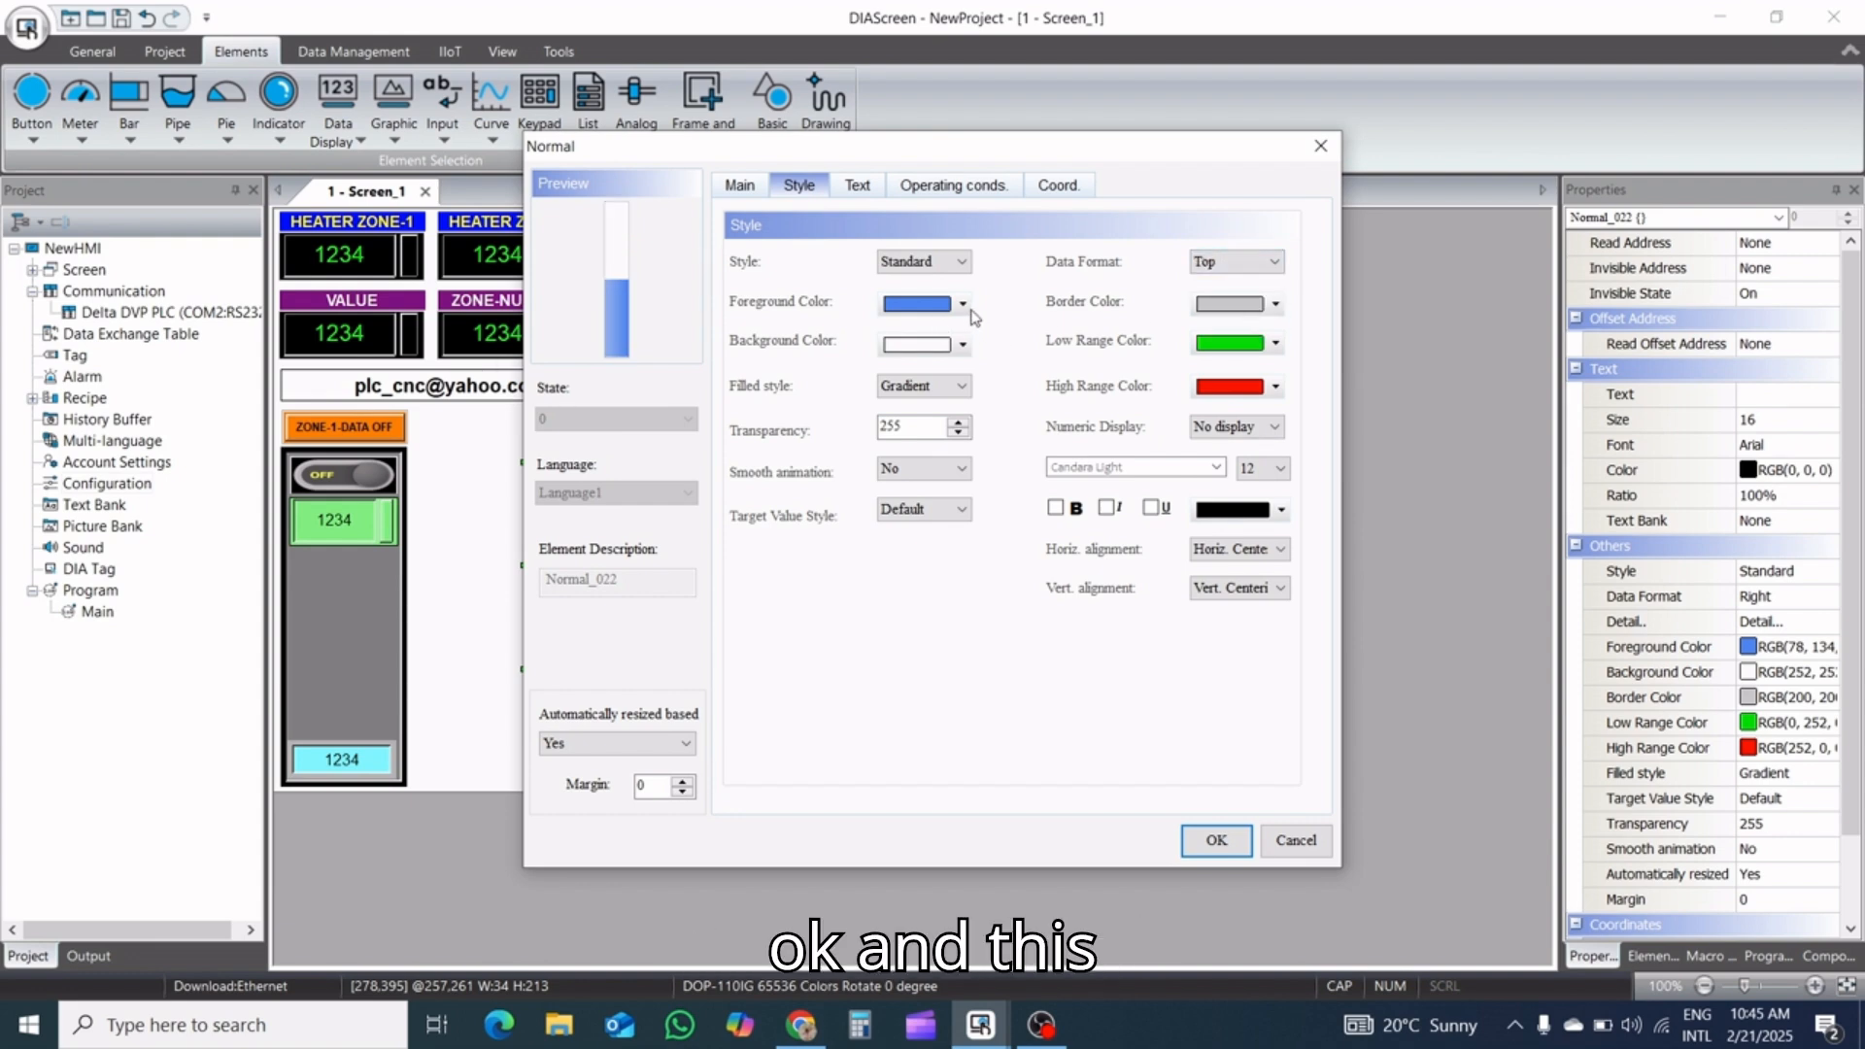
pyautogui.click(957, 262)
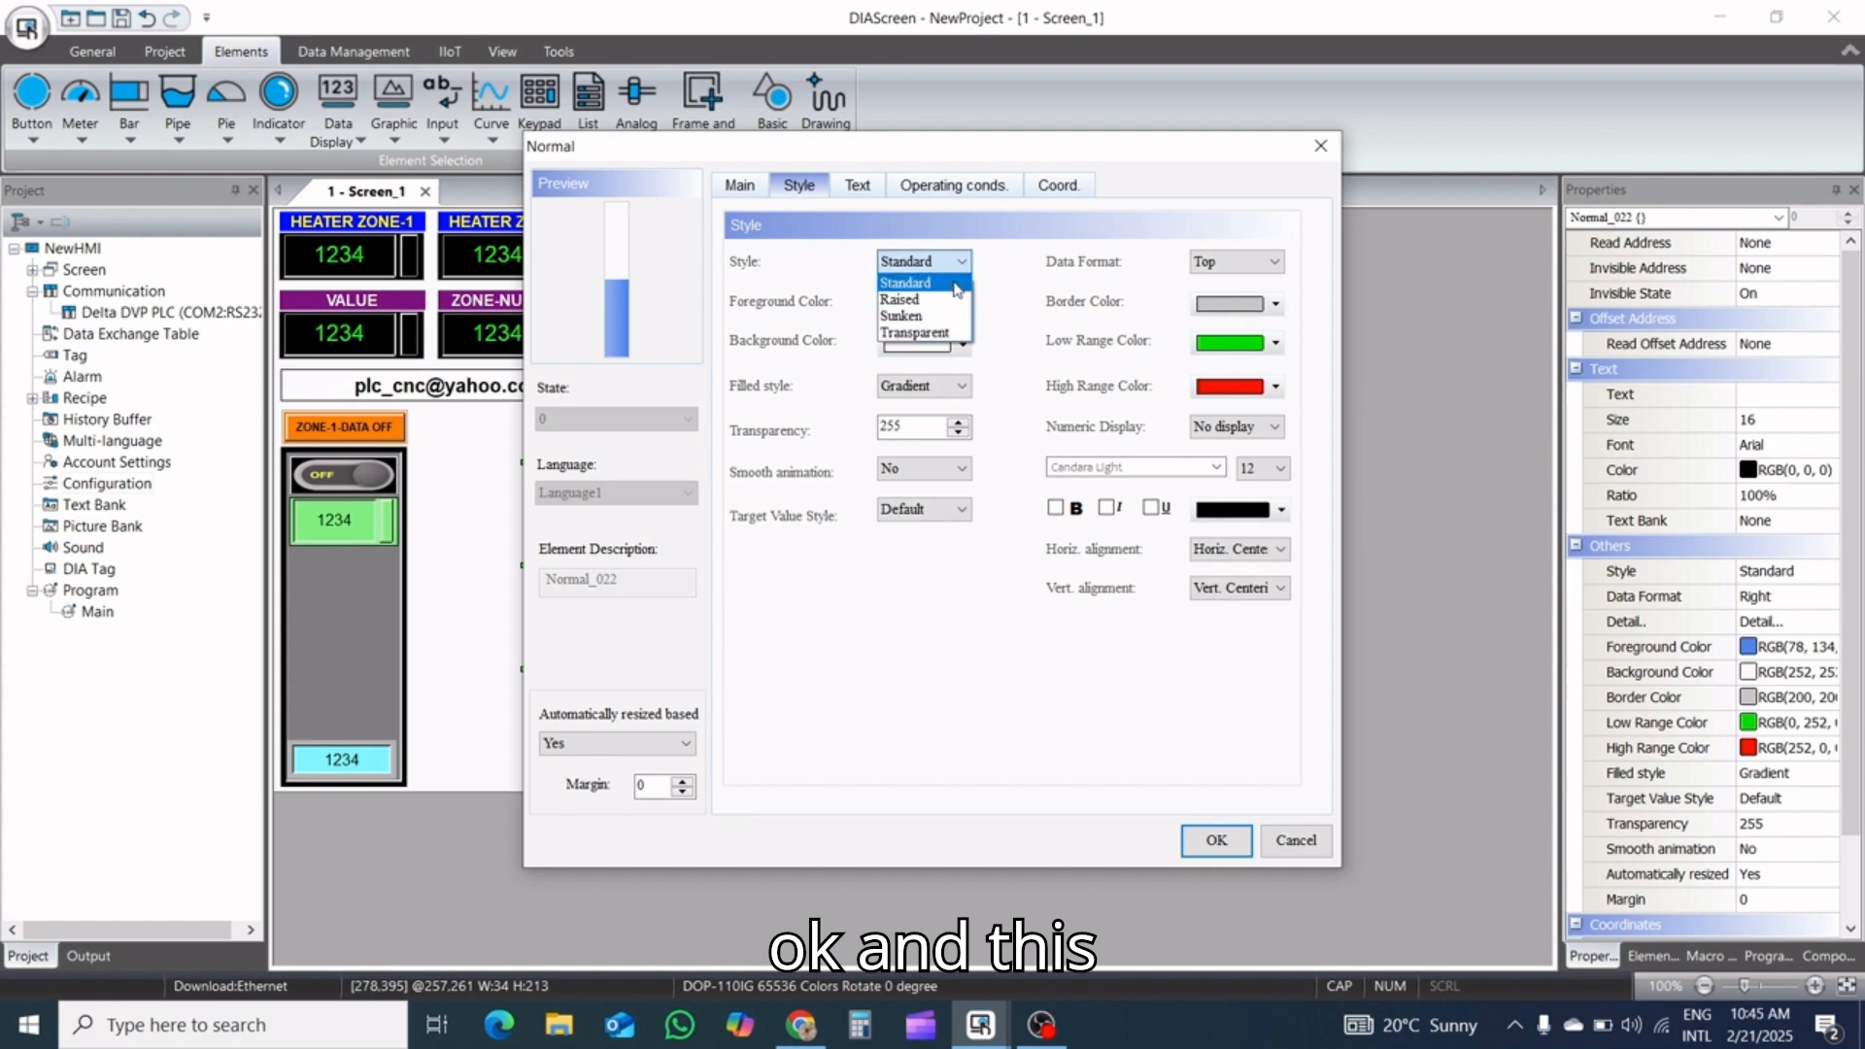
pyautogui.click(953, 302)
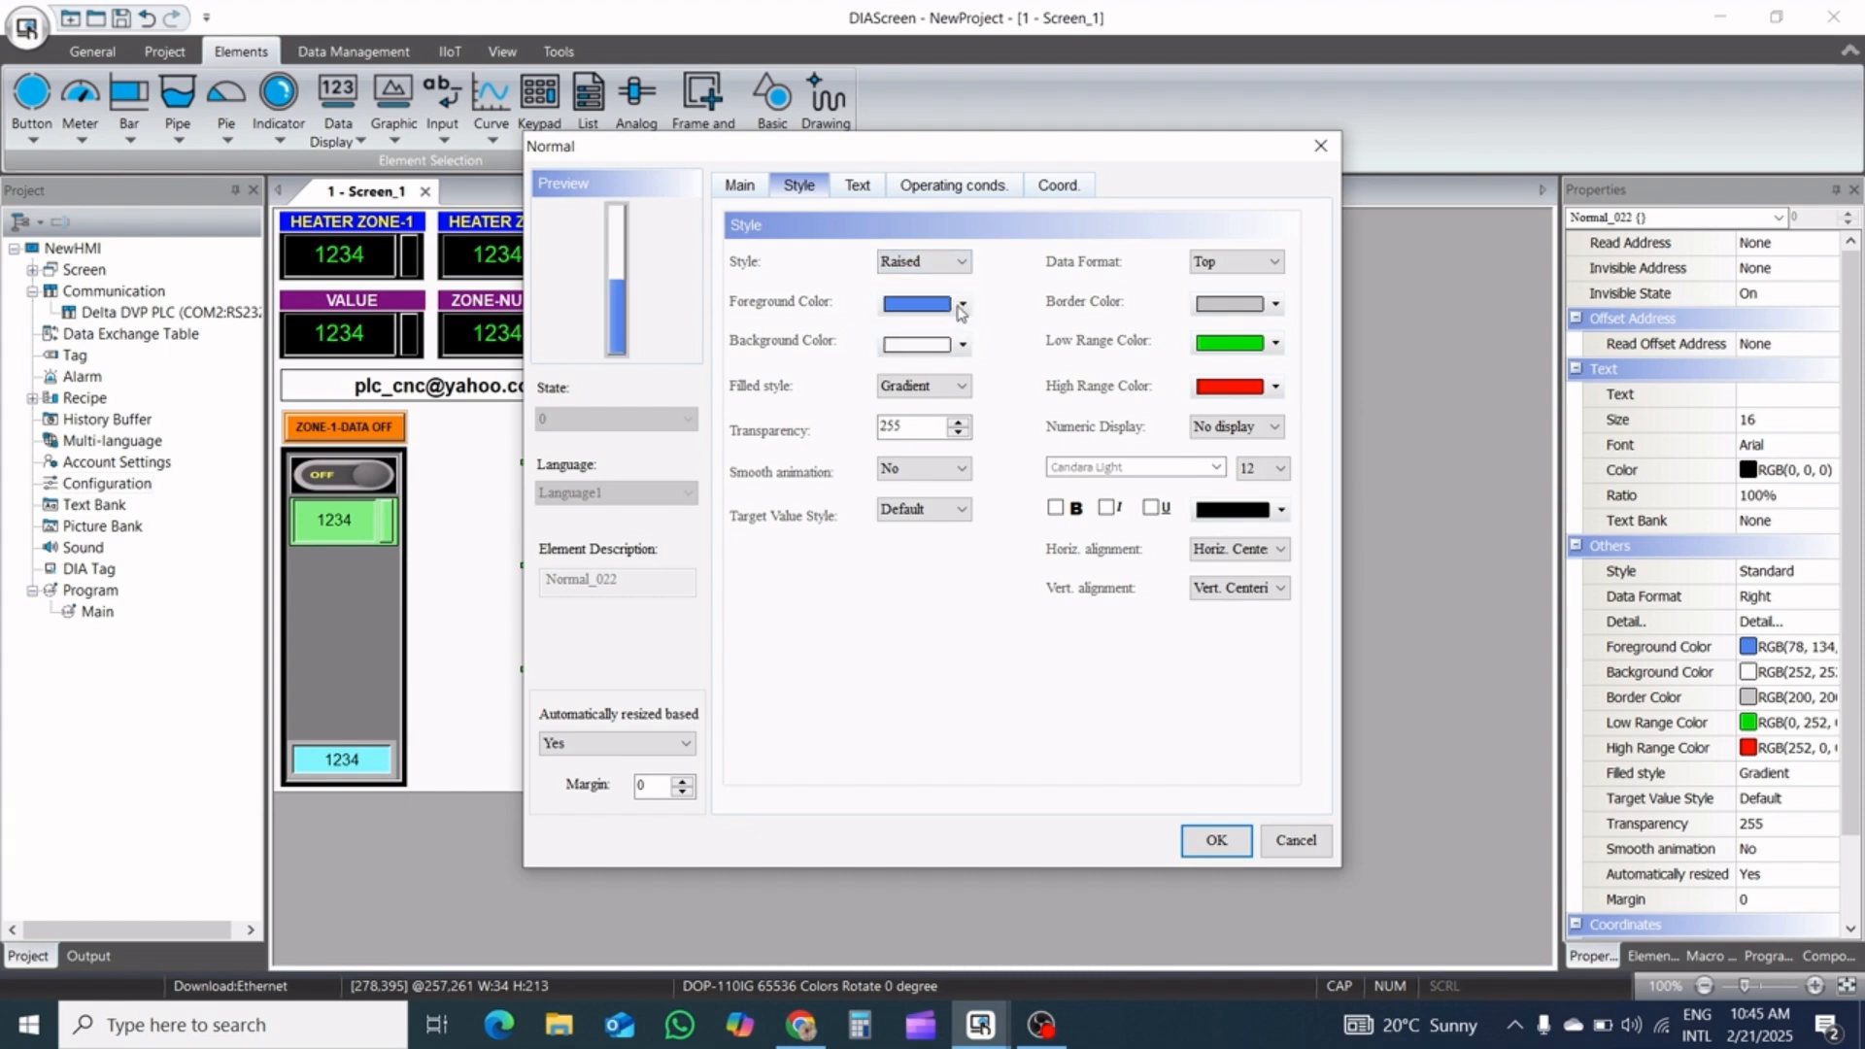
# Give the bar a red foreground color and a solid-color filled style
pyautogui.click(962, 305)
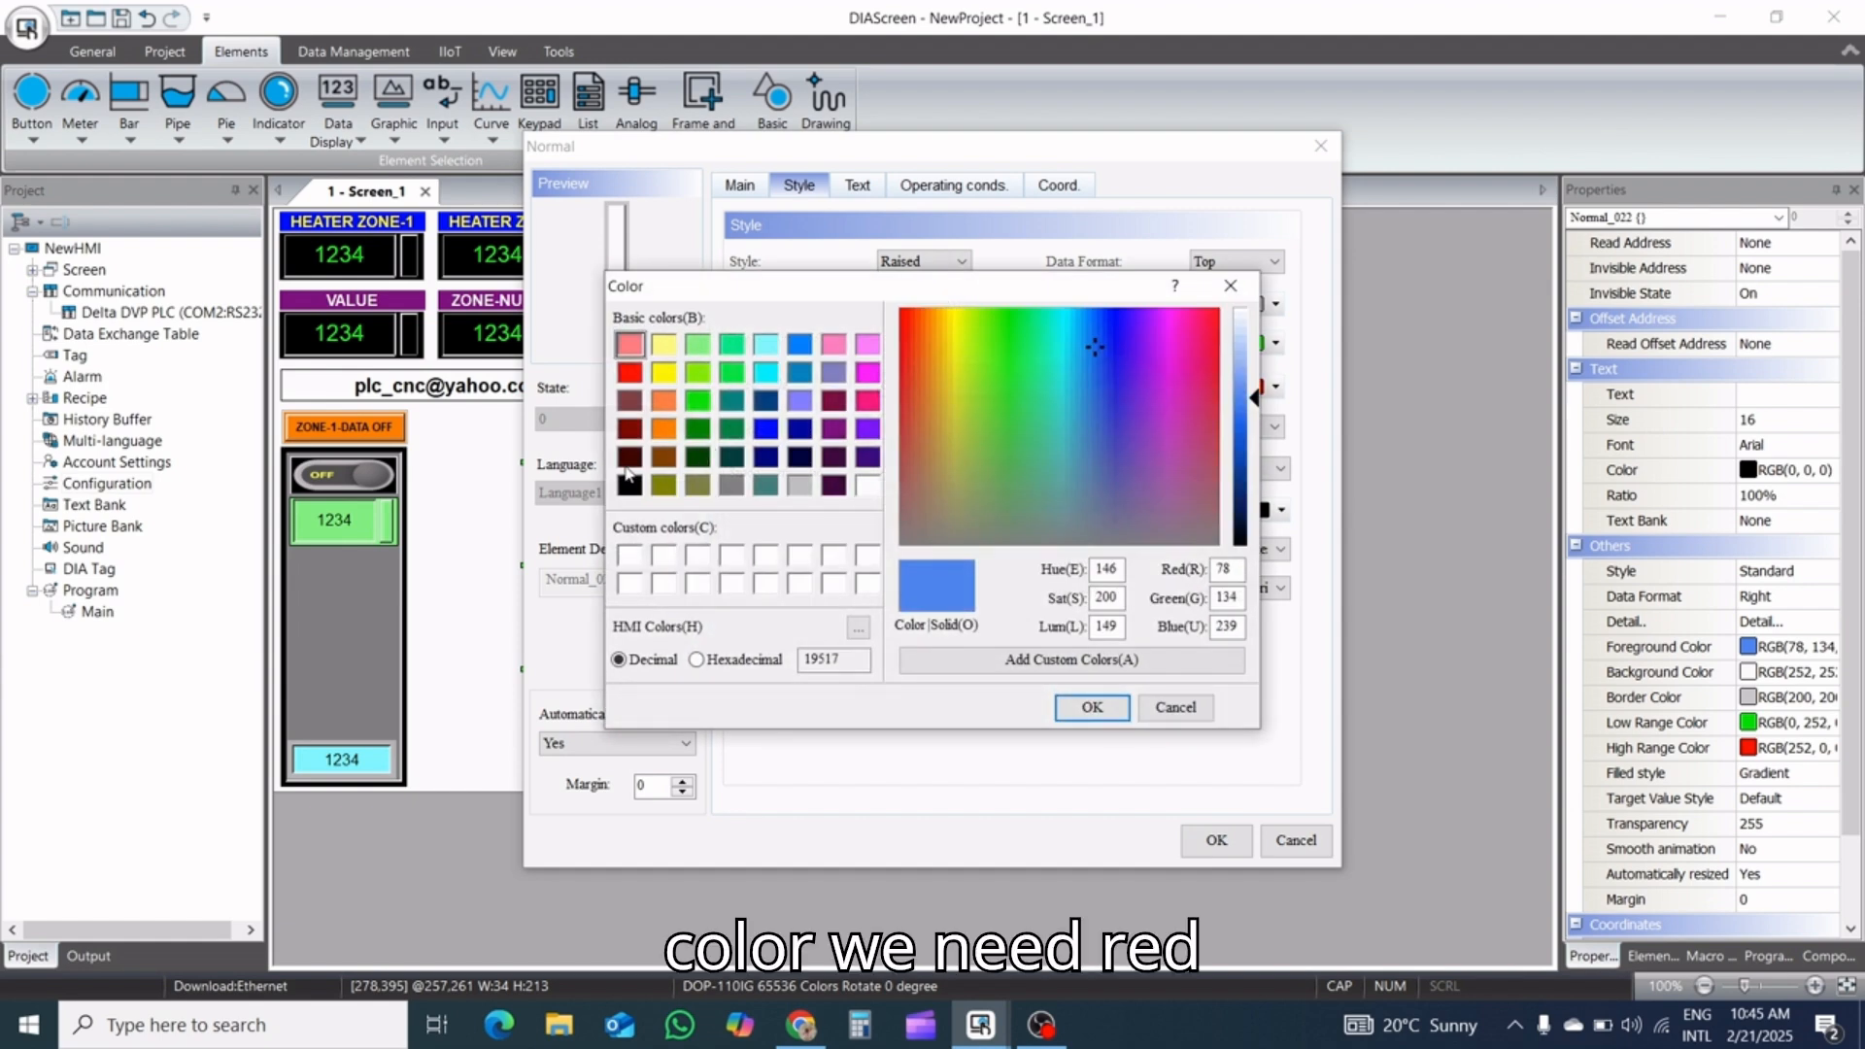
pyautogui.click(629, 375)
pyautogui.click(1092, 707)
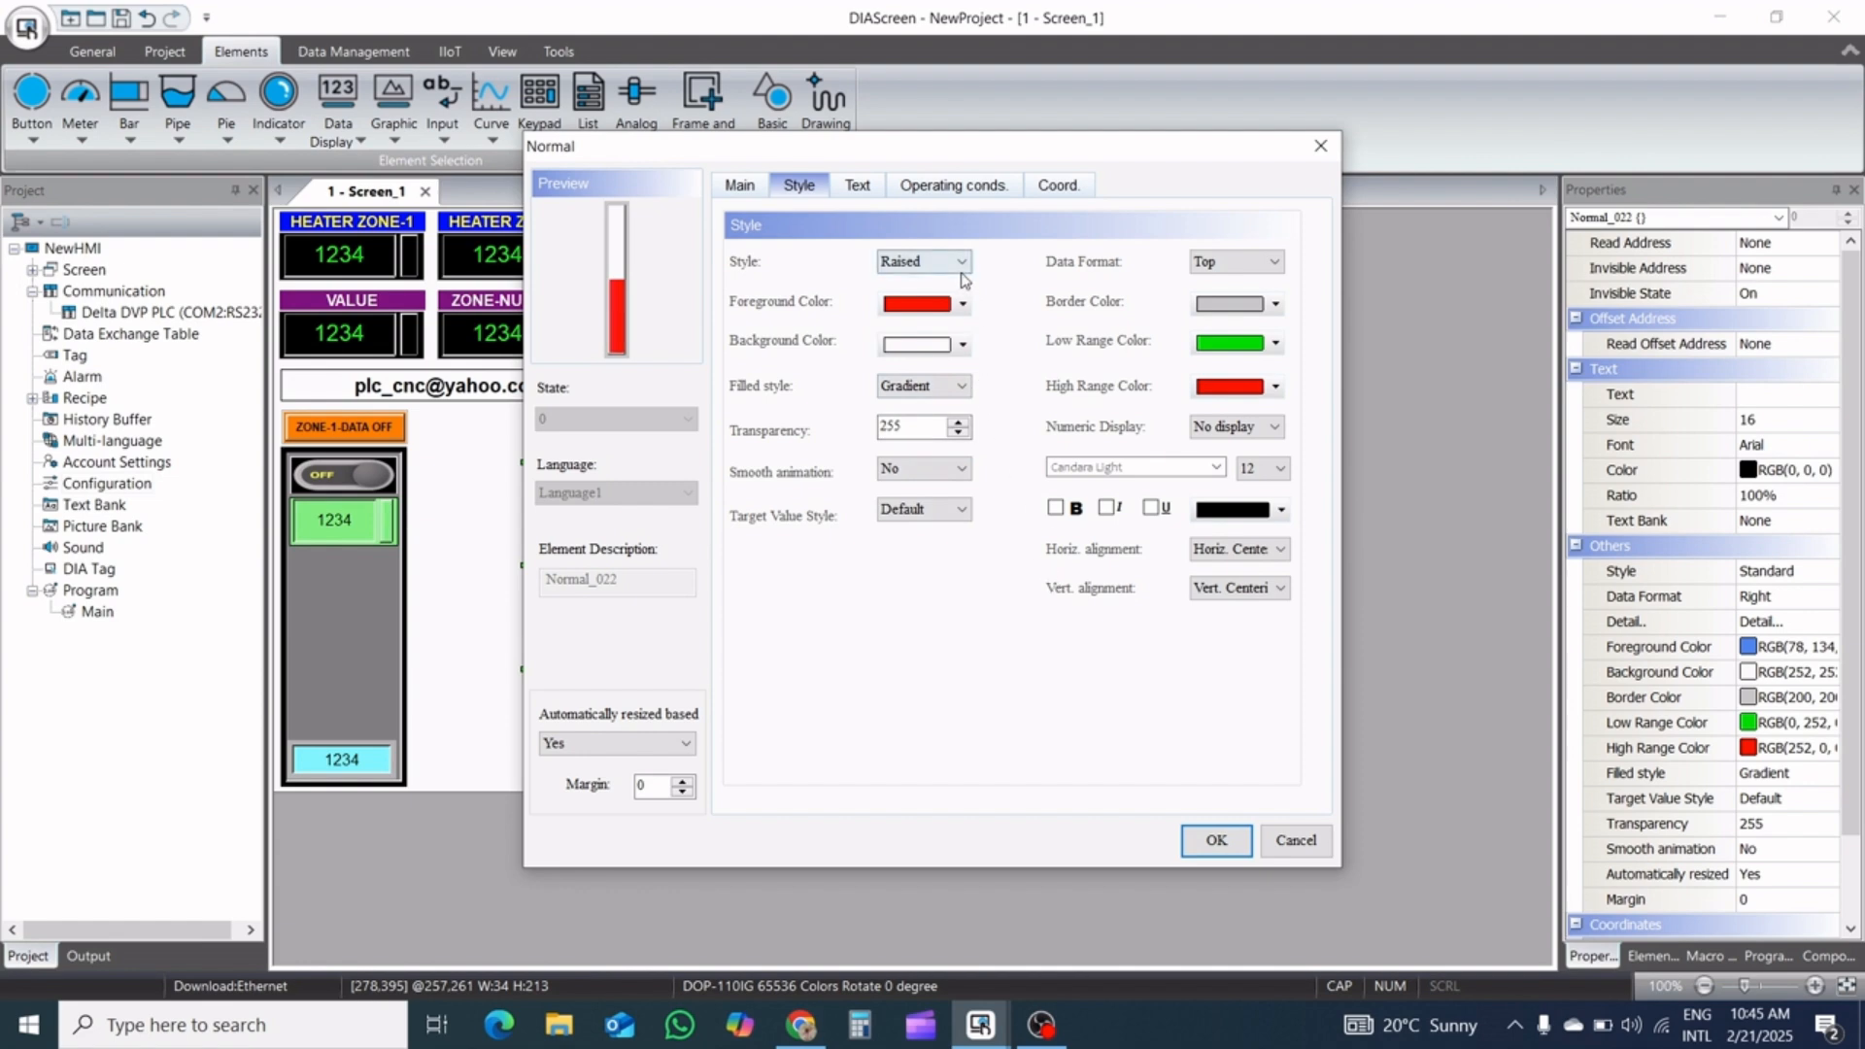
pyautogui.click(955, 385)
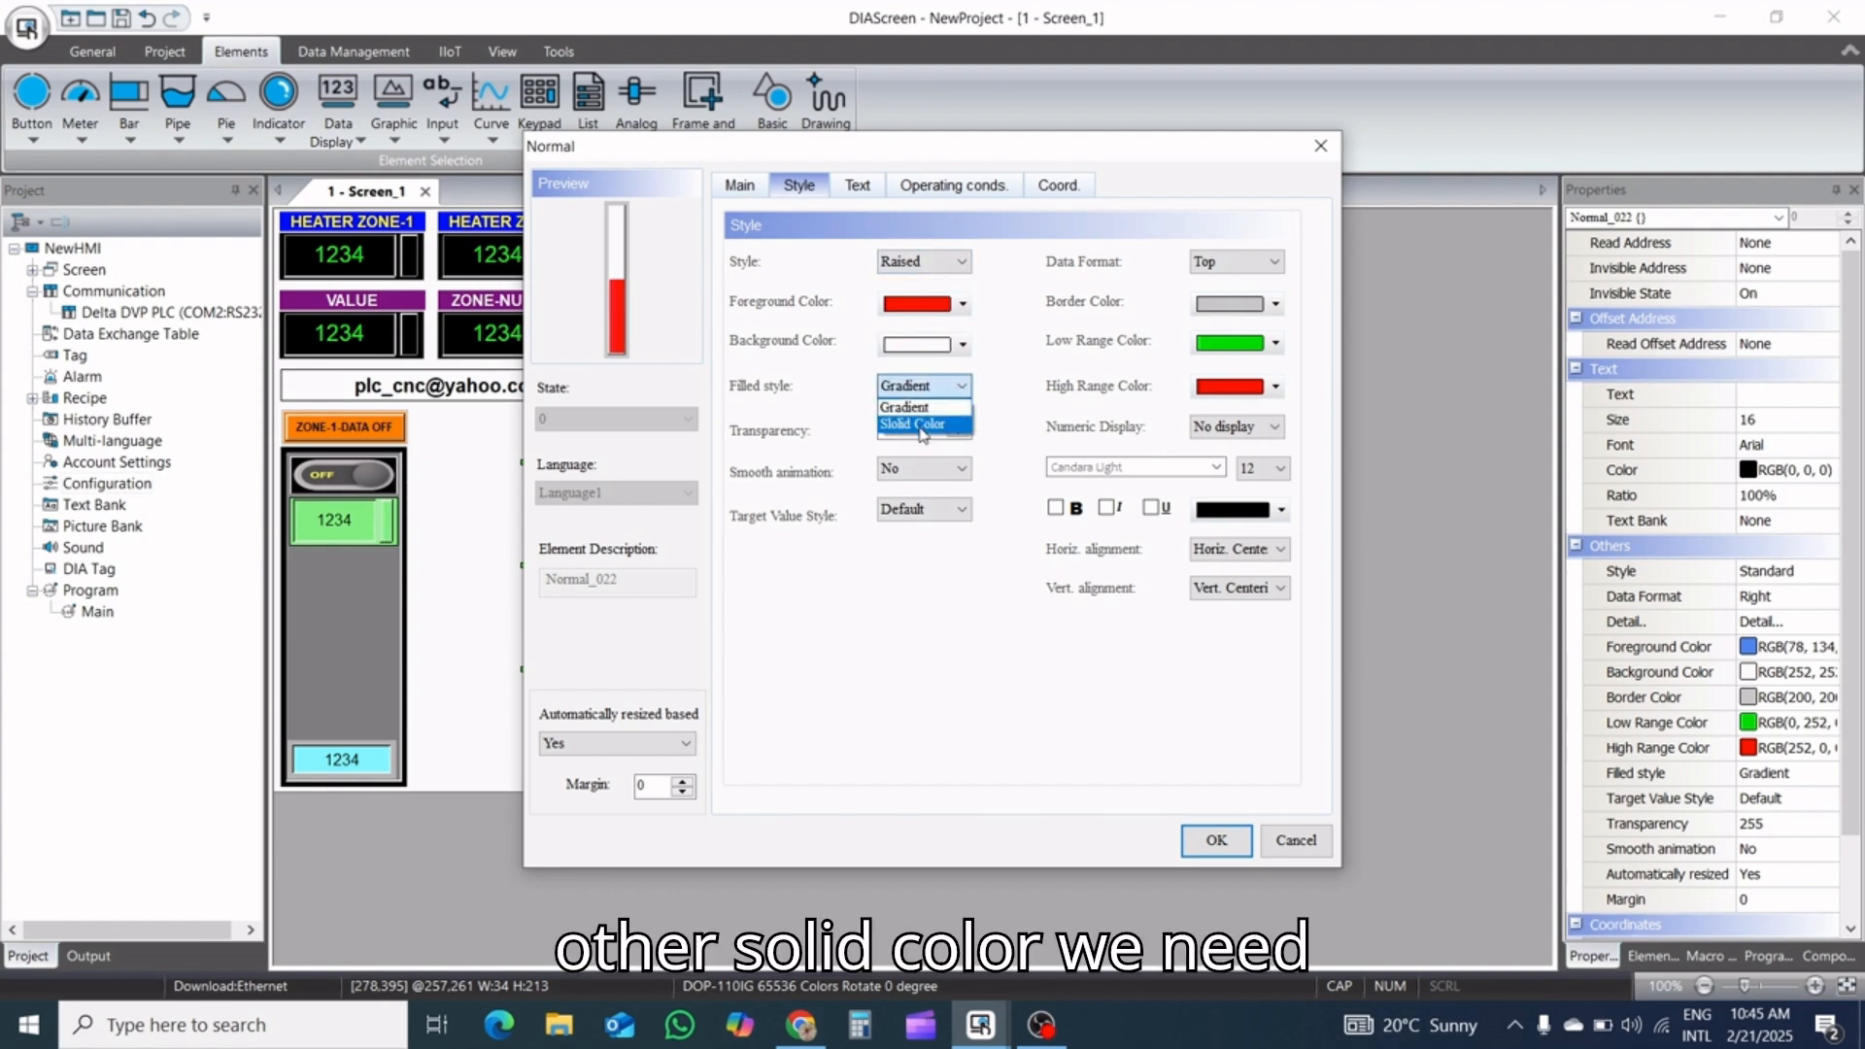
pyautogui.click(920, 424)
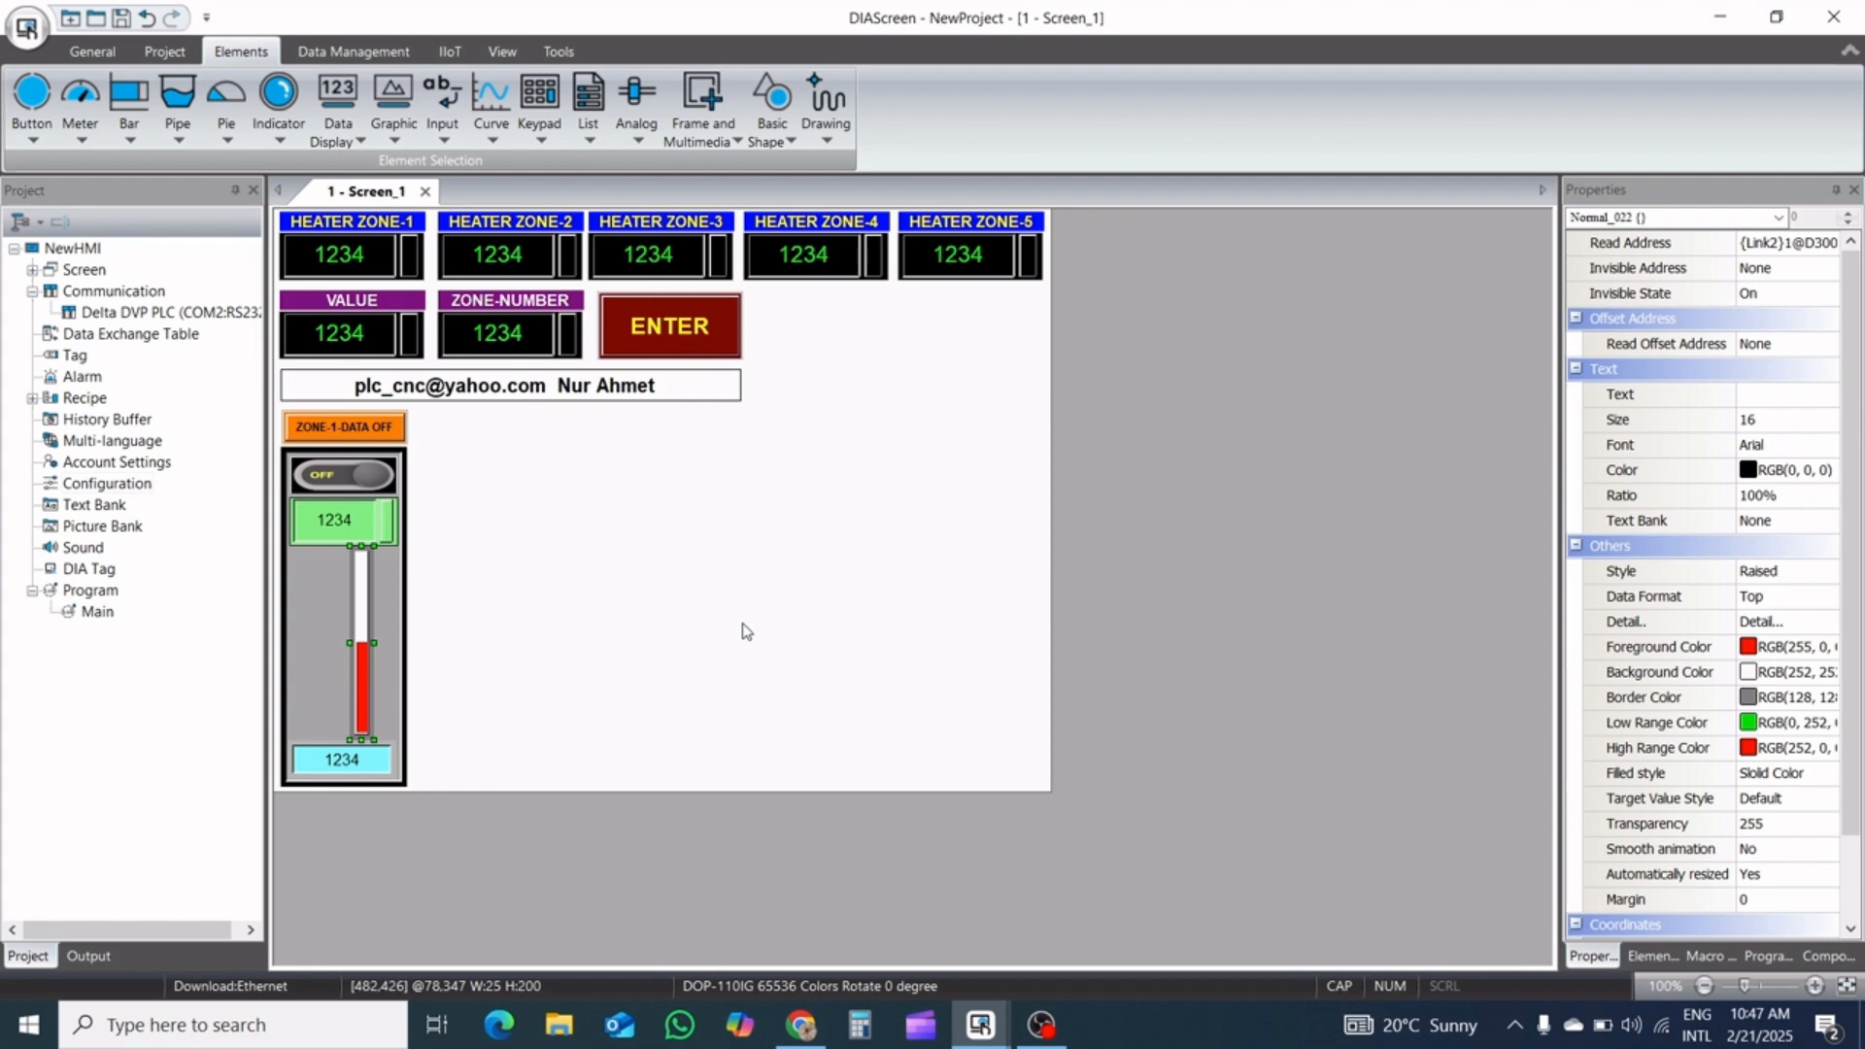
# Draw a vertical scale element about 23 wide and 235 high in the empty area beside the zone panel
pyautogui.click(738, 630)
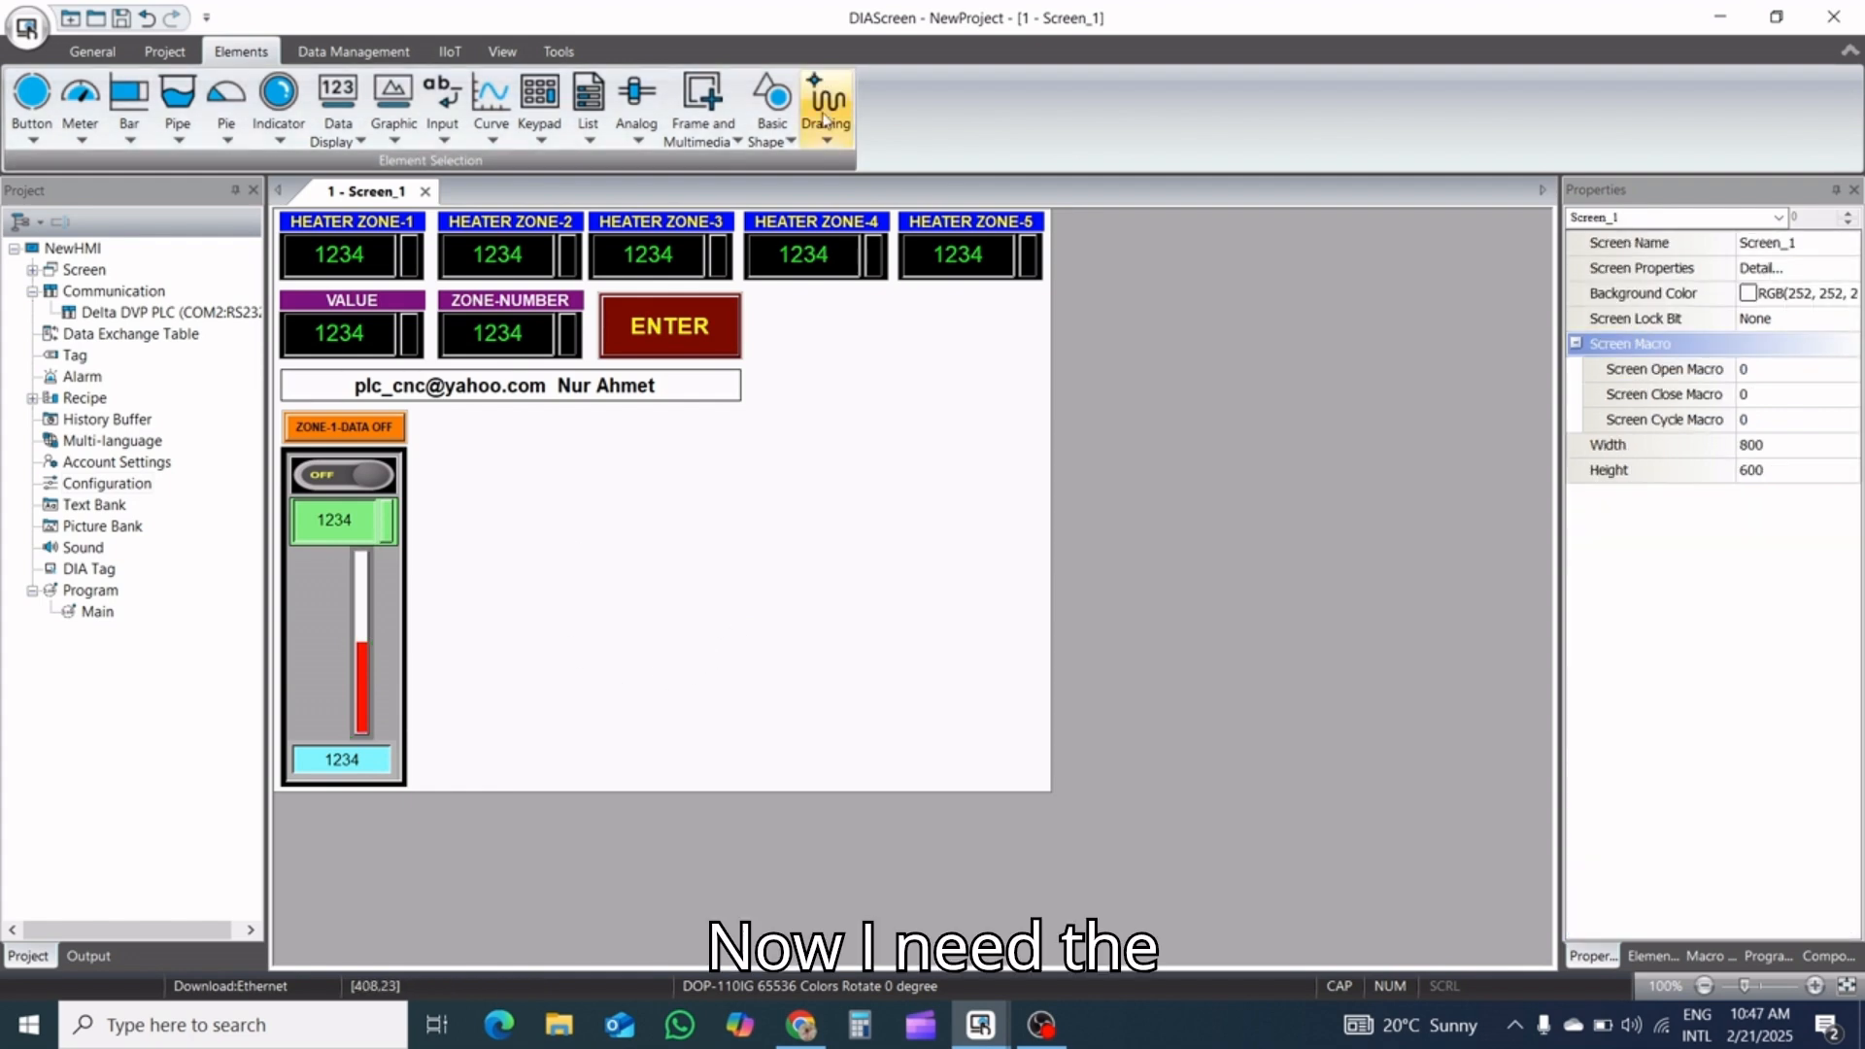
pyautogui.click(827, 142)
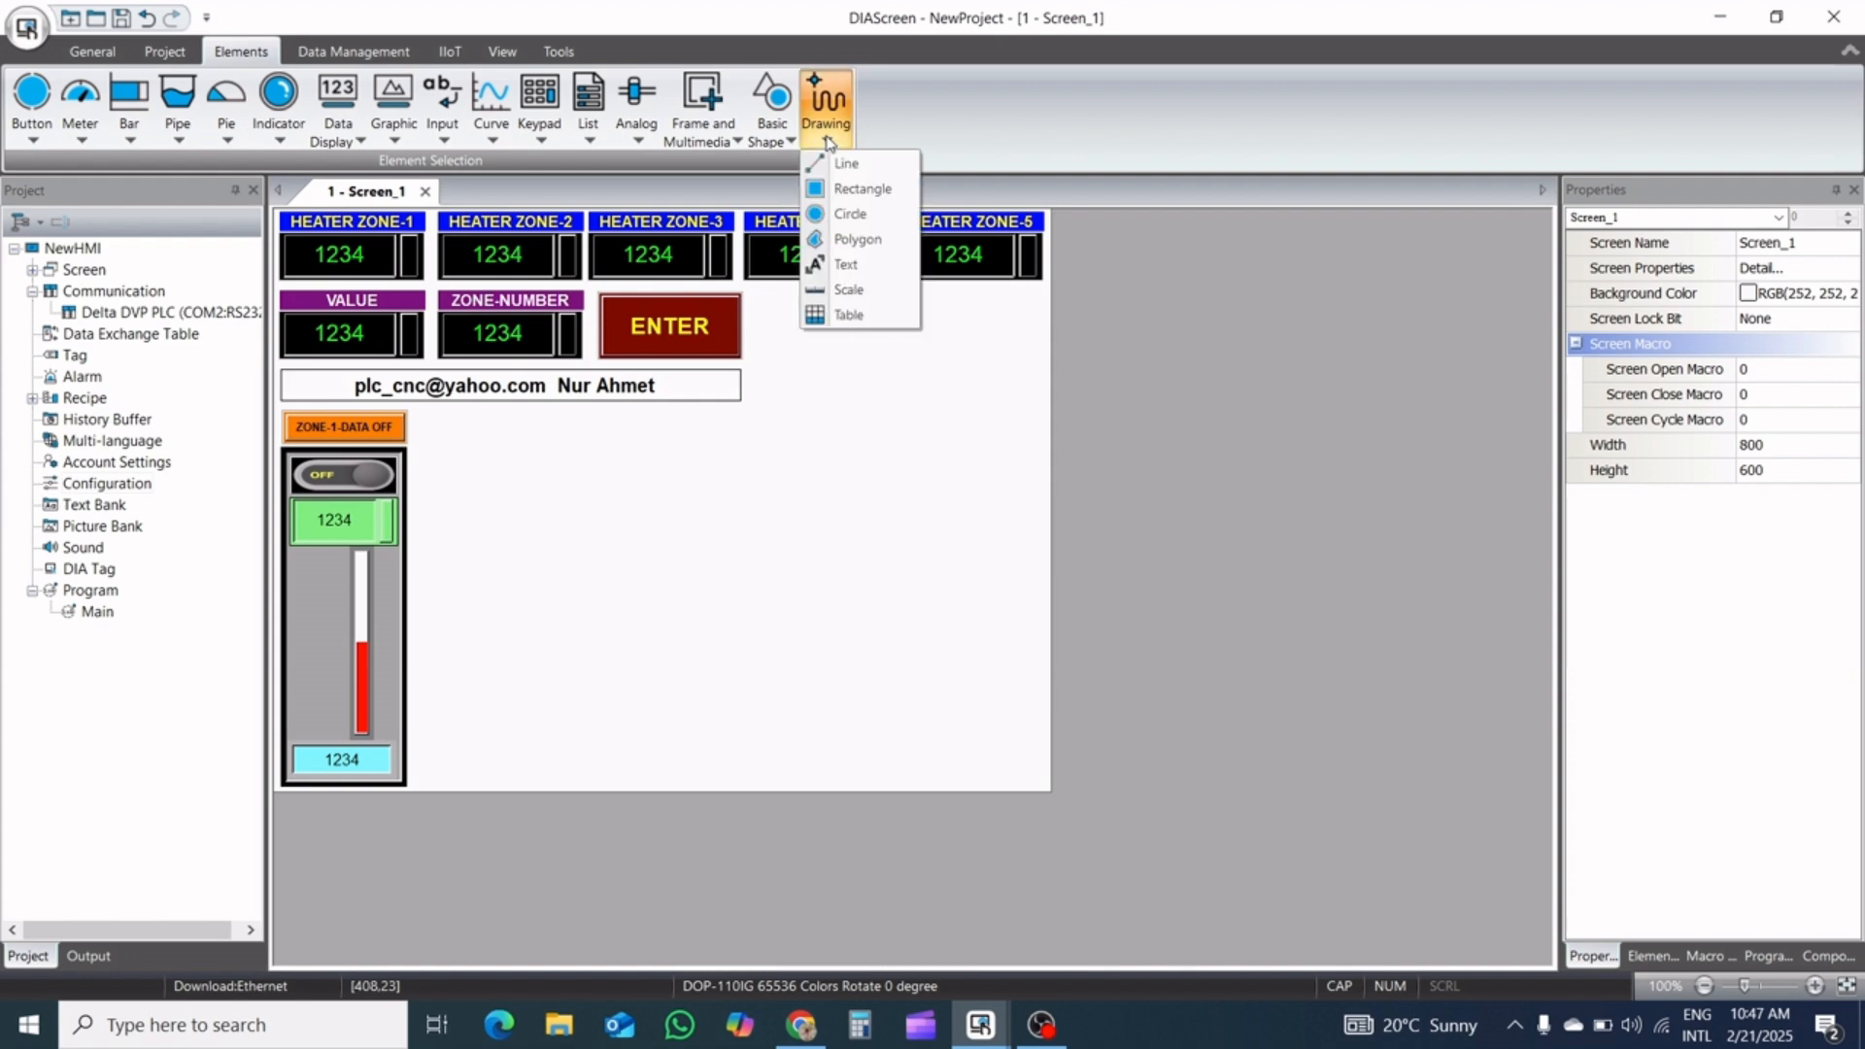
pyautogui.click(850, 289)
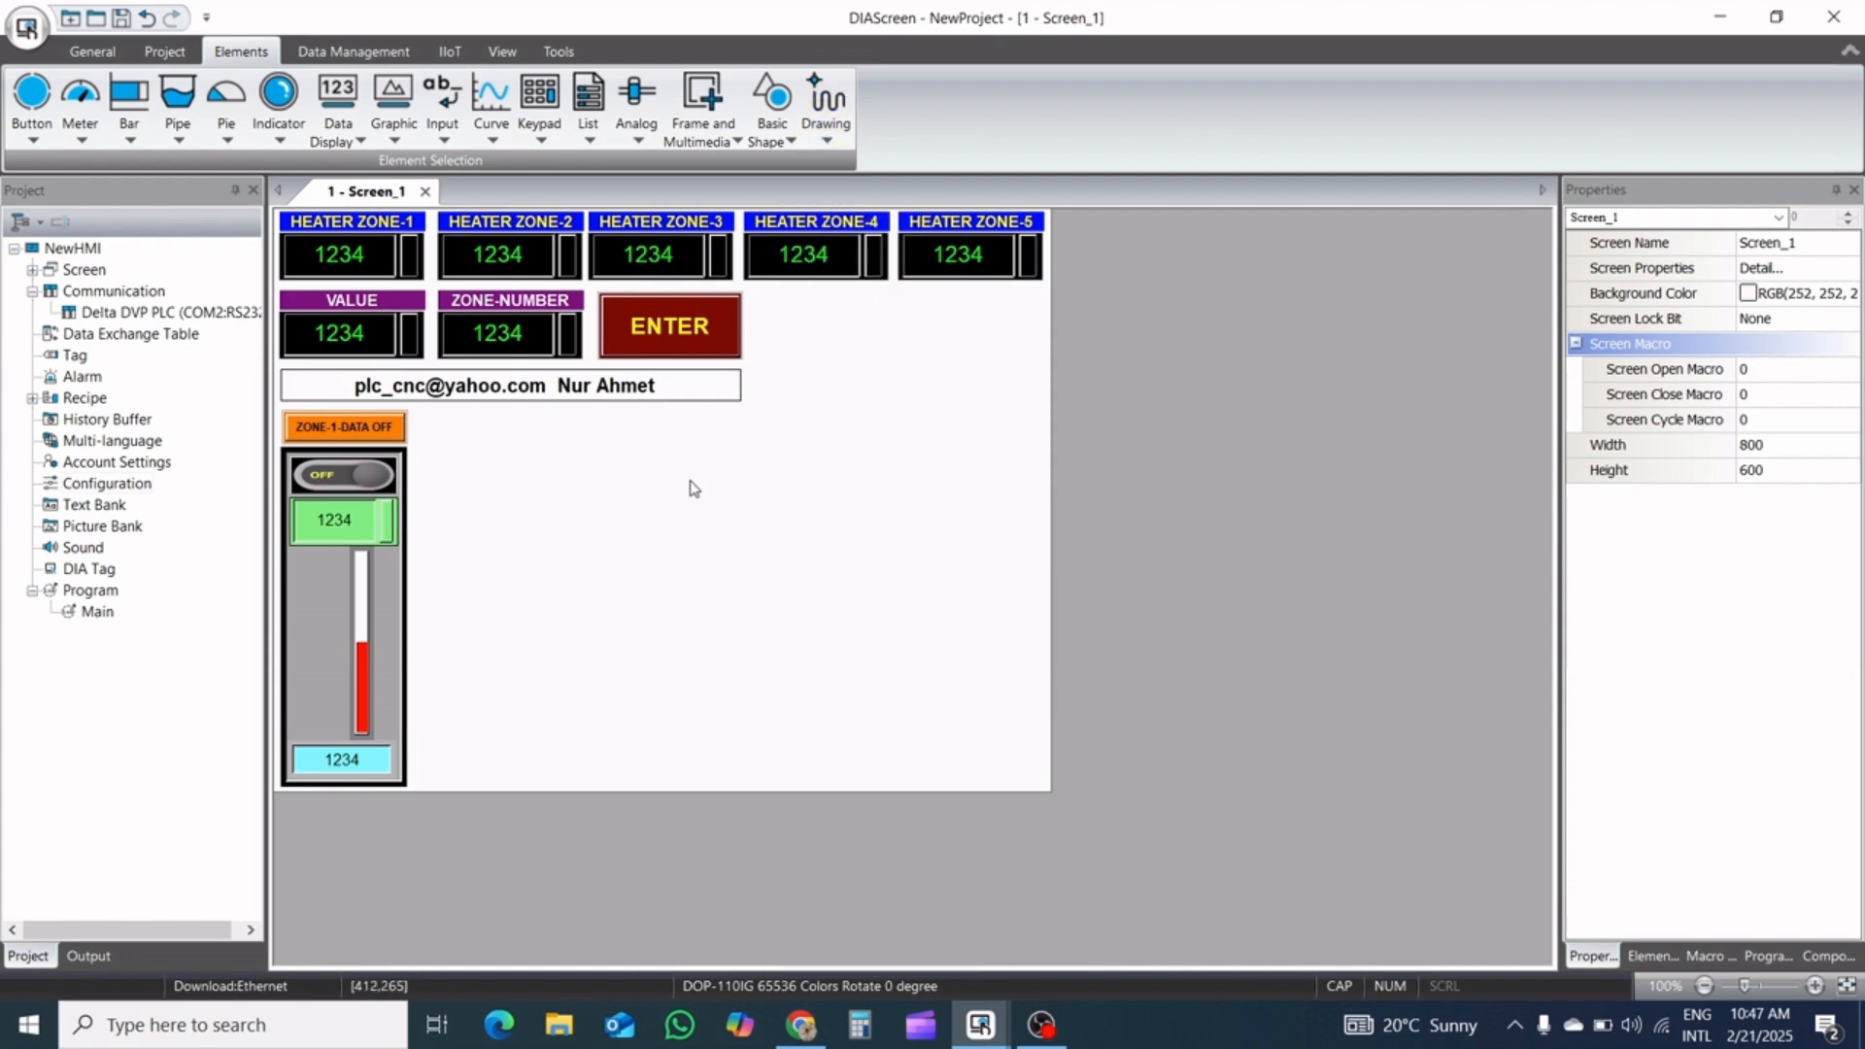
pyautogui.moveTo(689, 466); pyautogui.dragTo(689, 692)
pyautogui.click(687, 579)
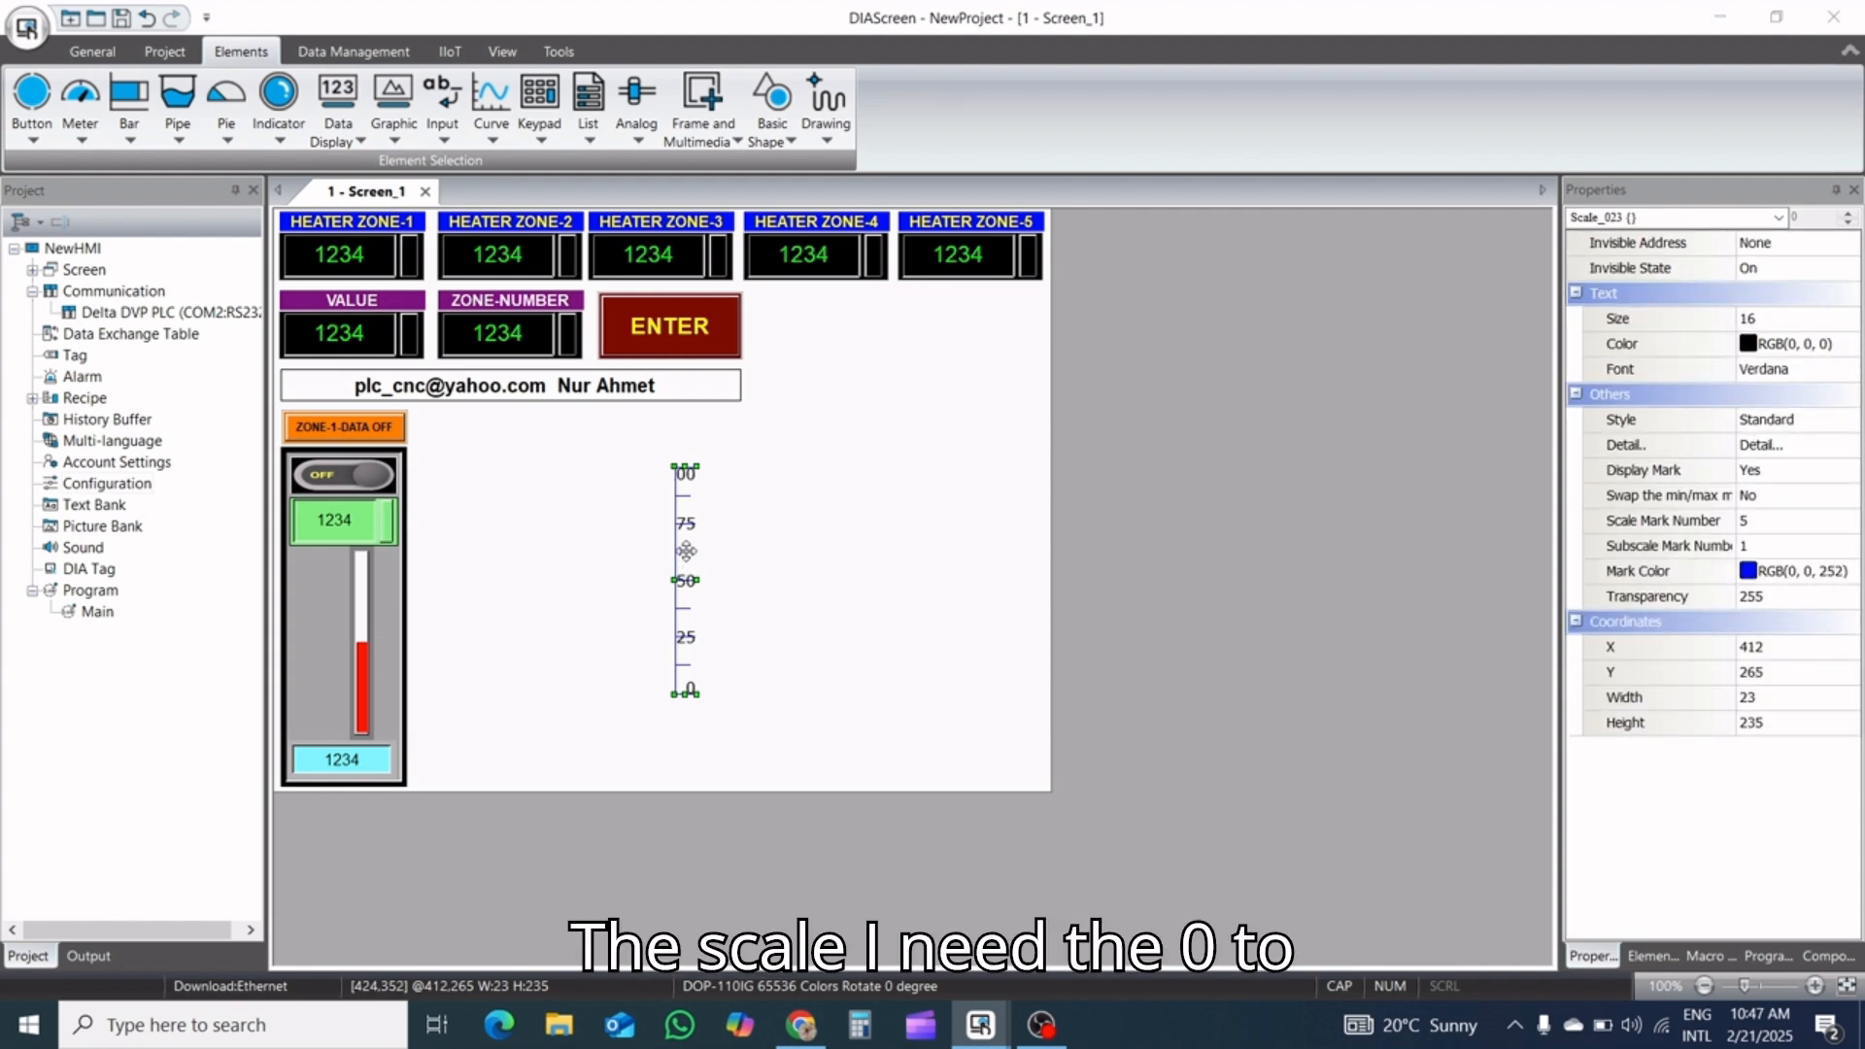
# Set the new scale's maximum to 350 and its scale mark number to 8
pyautogui.doubleClick(687, 551)
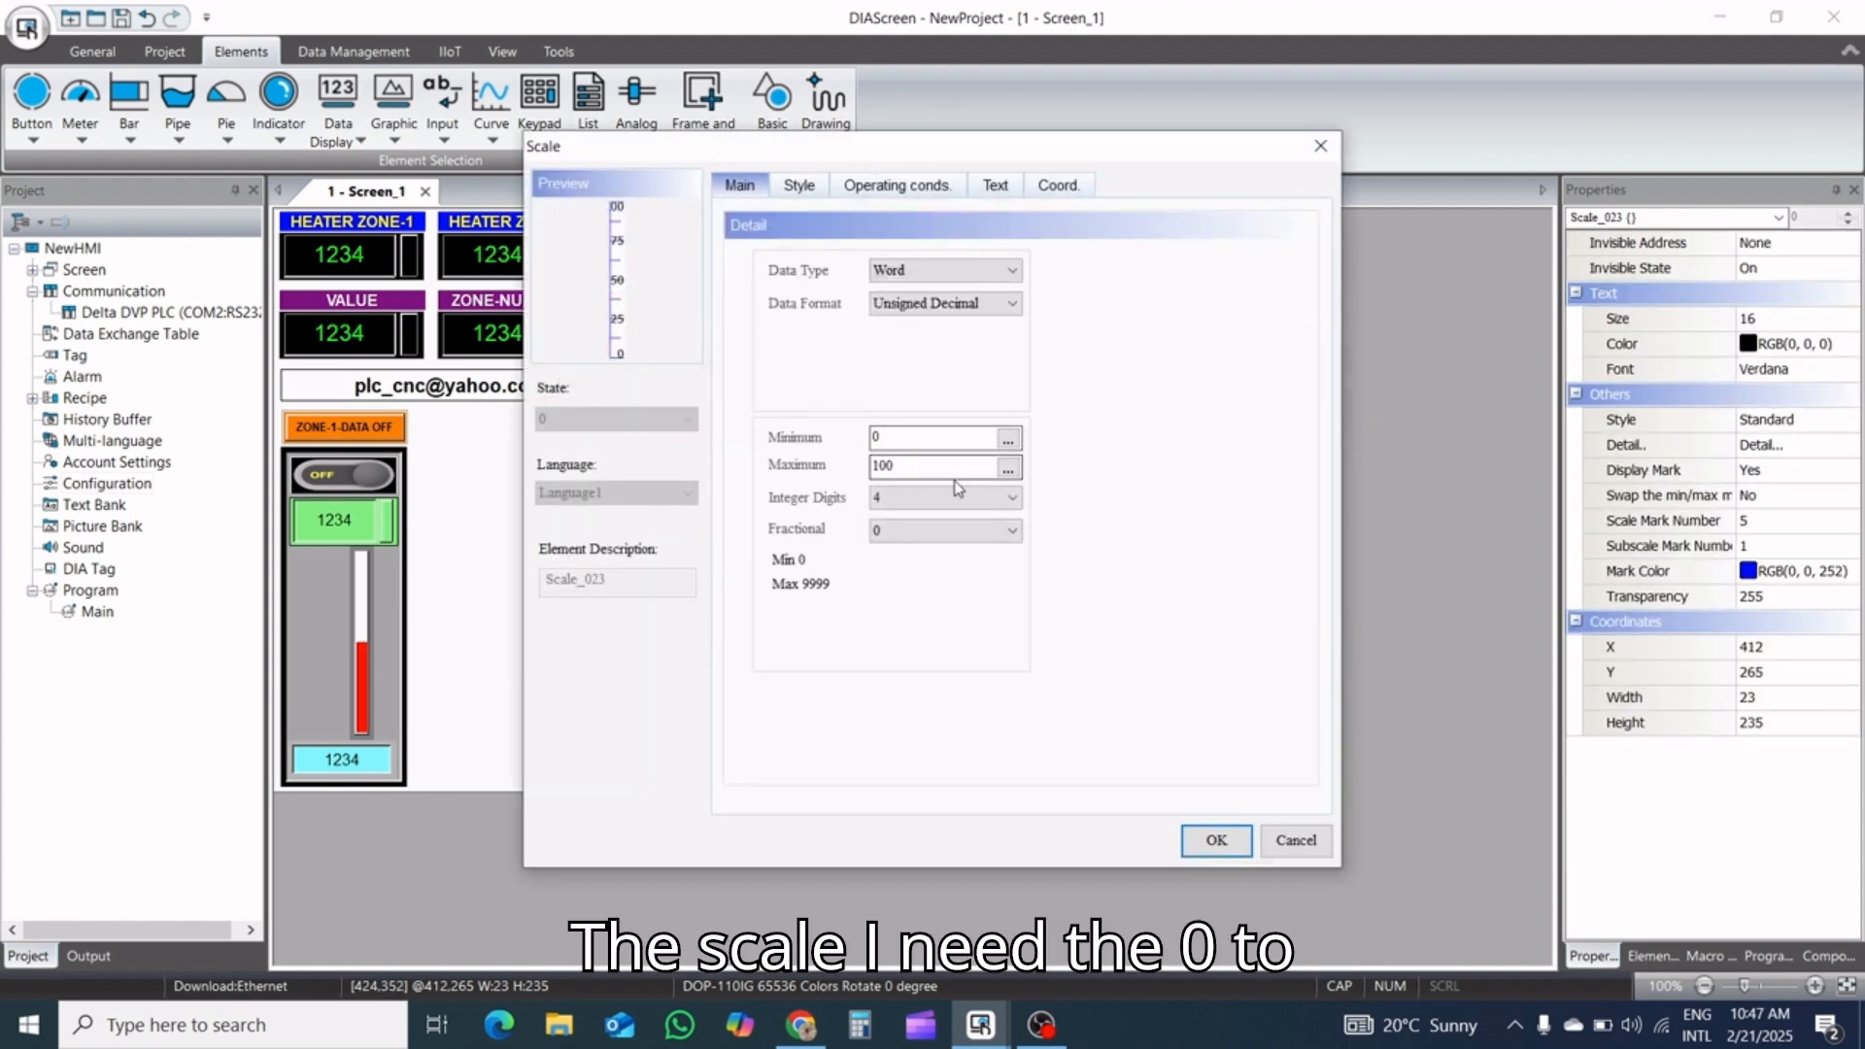
pyautogui.moveTo(986, 469); pyautogui.dragTo(679, 491)
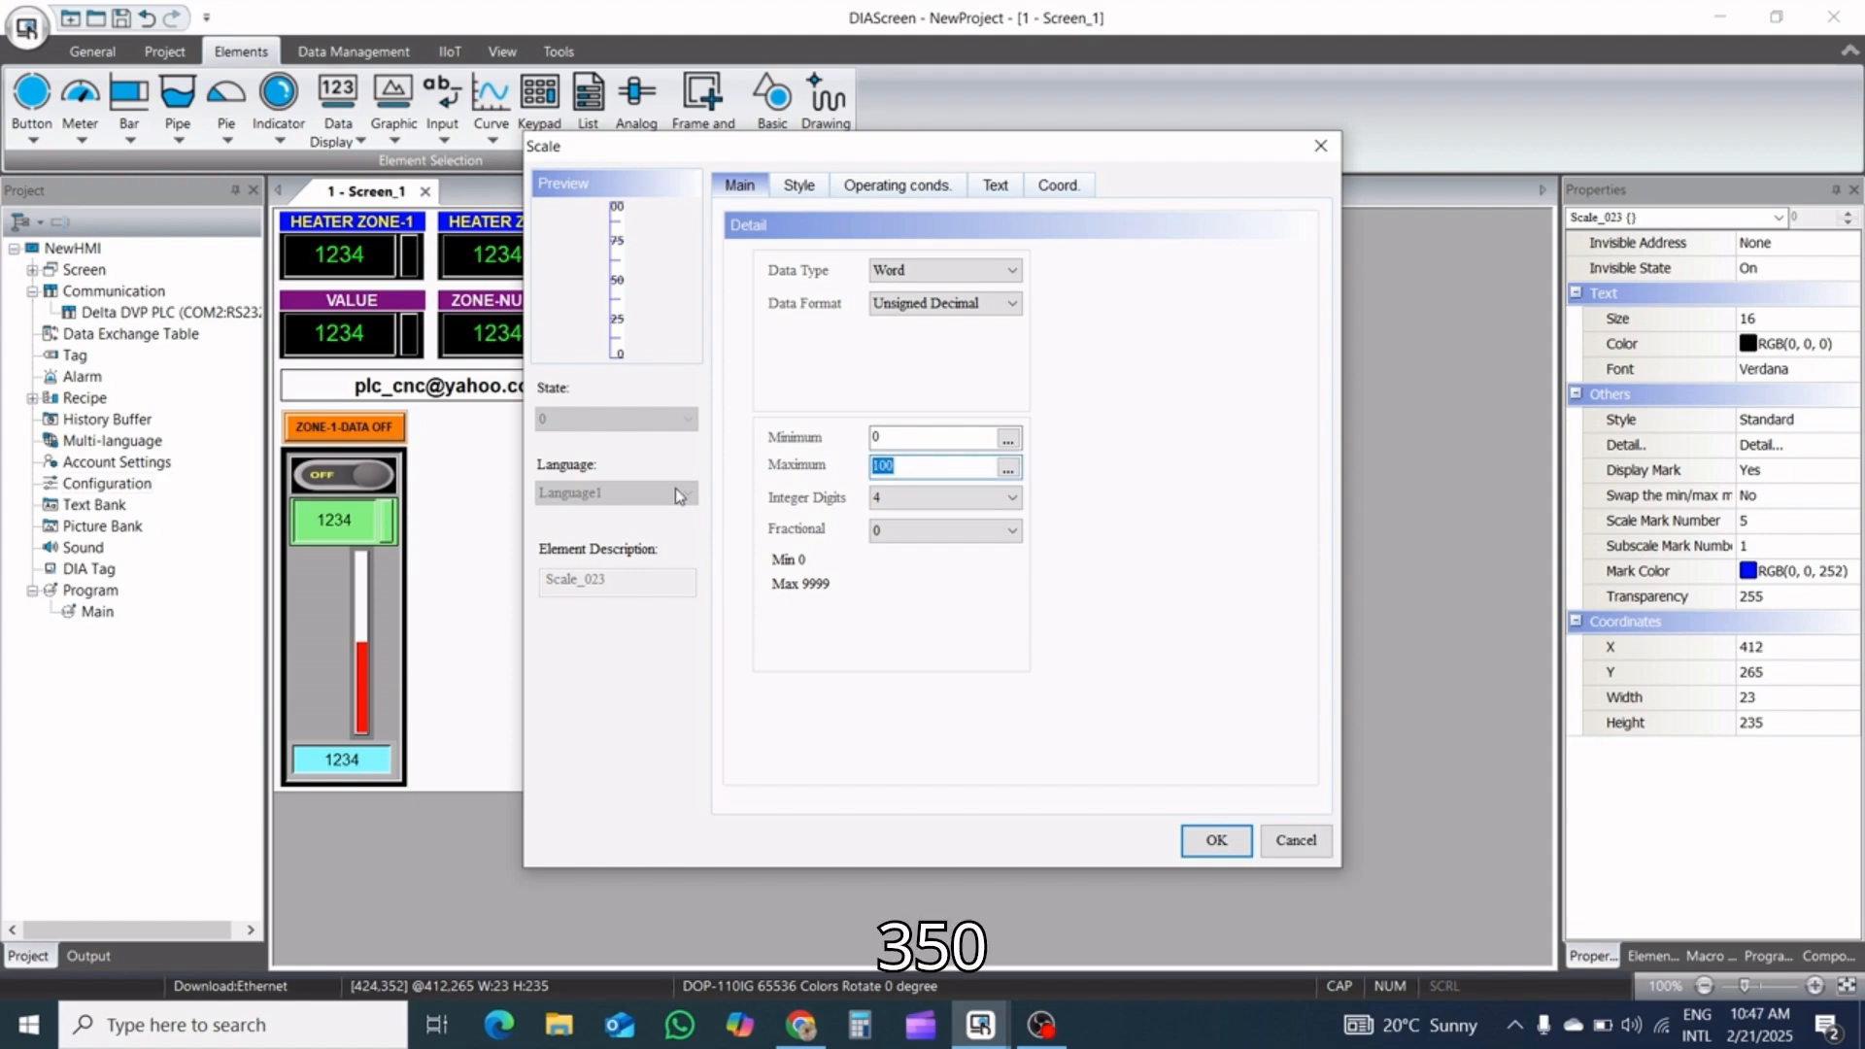
pyautogui.write('350')
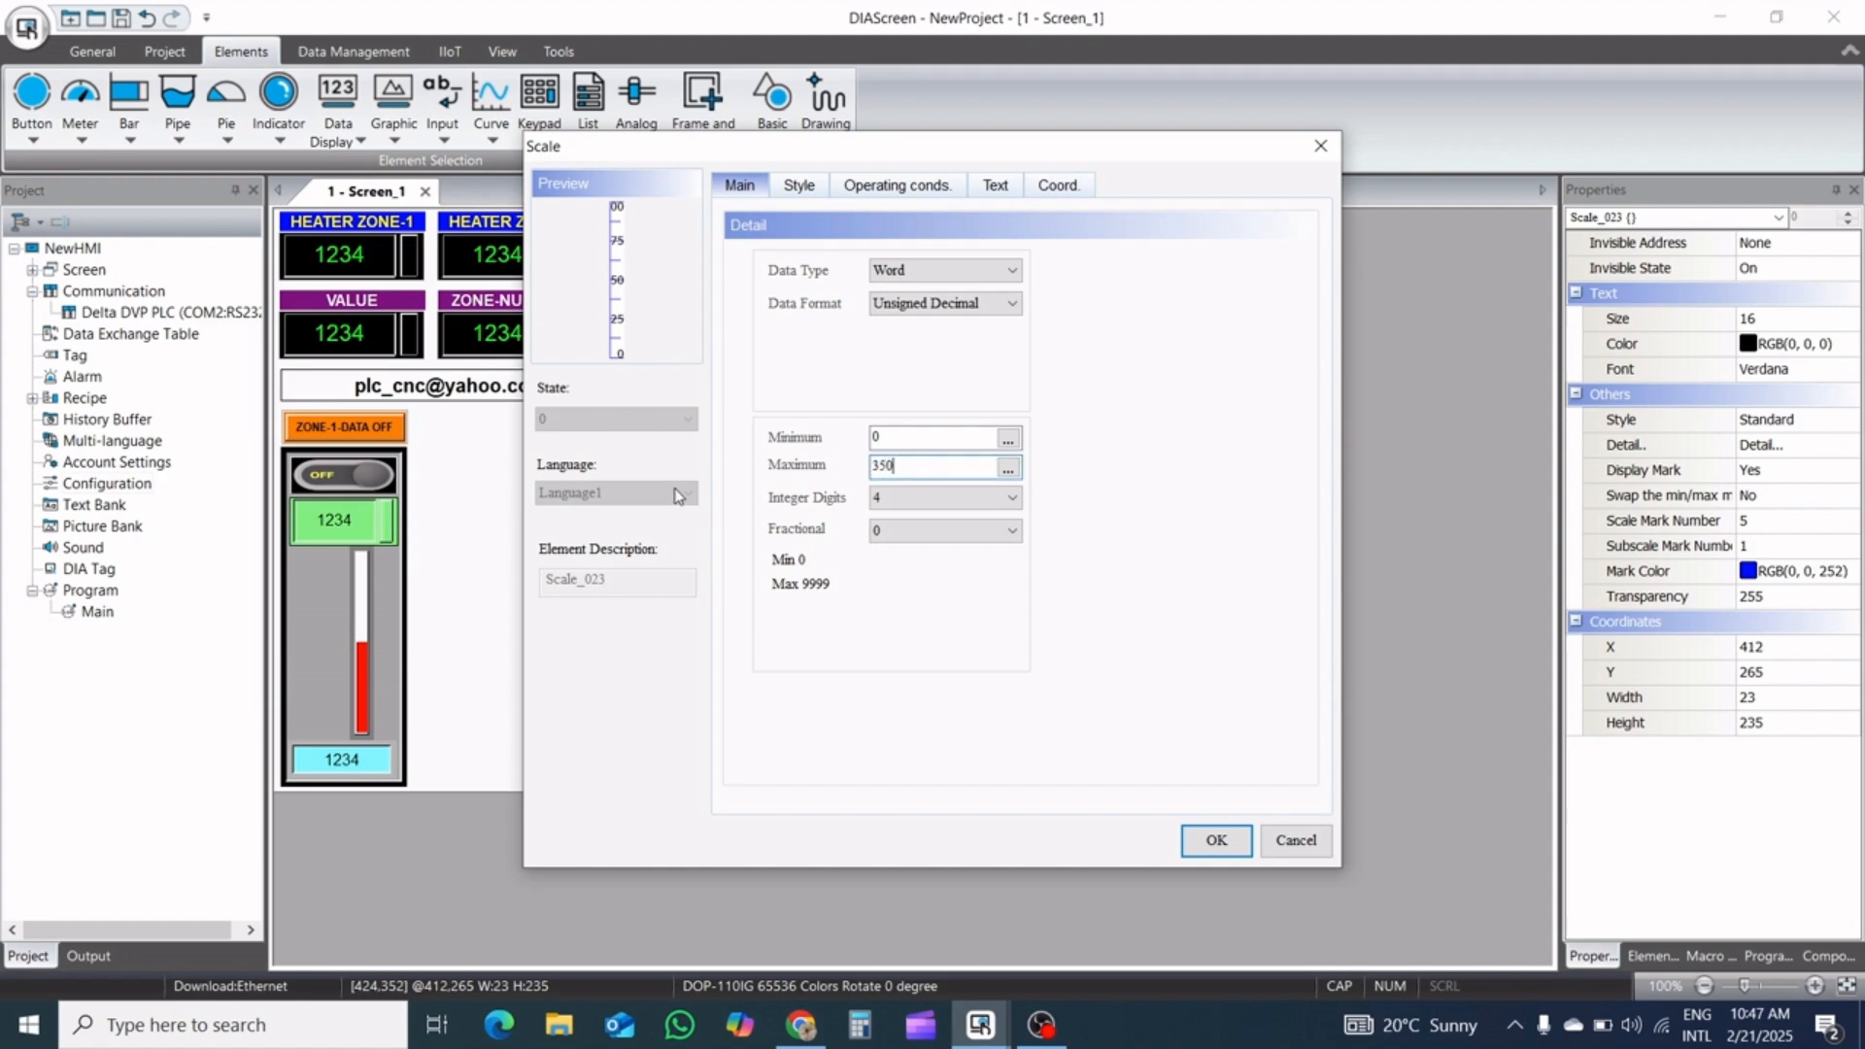
pyautogui.click(794, 191)
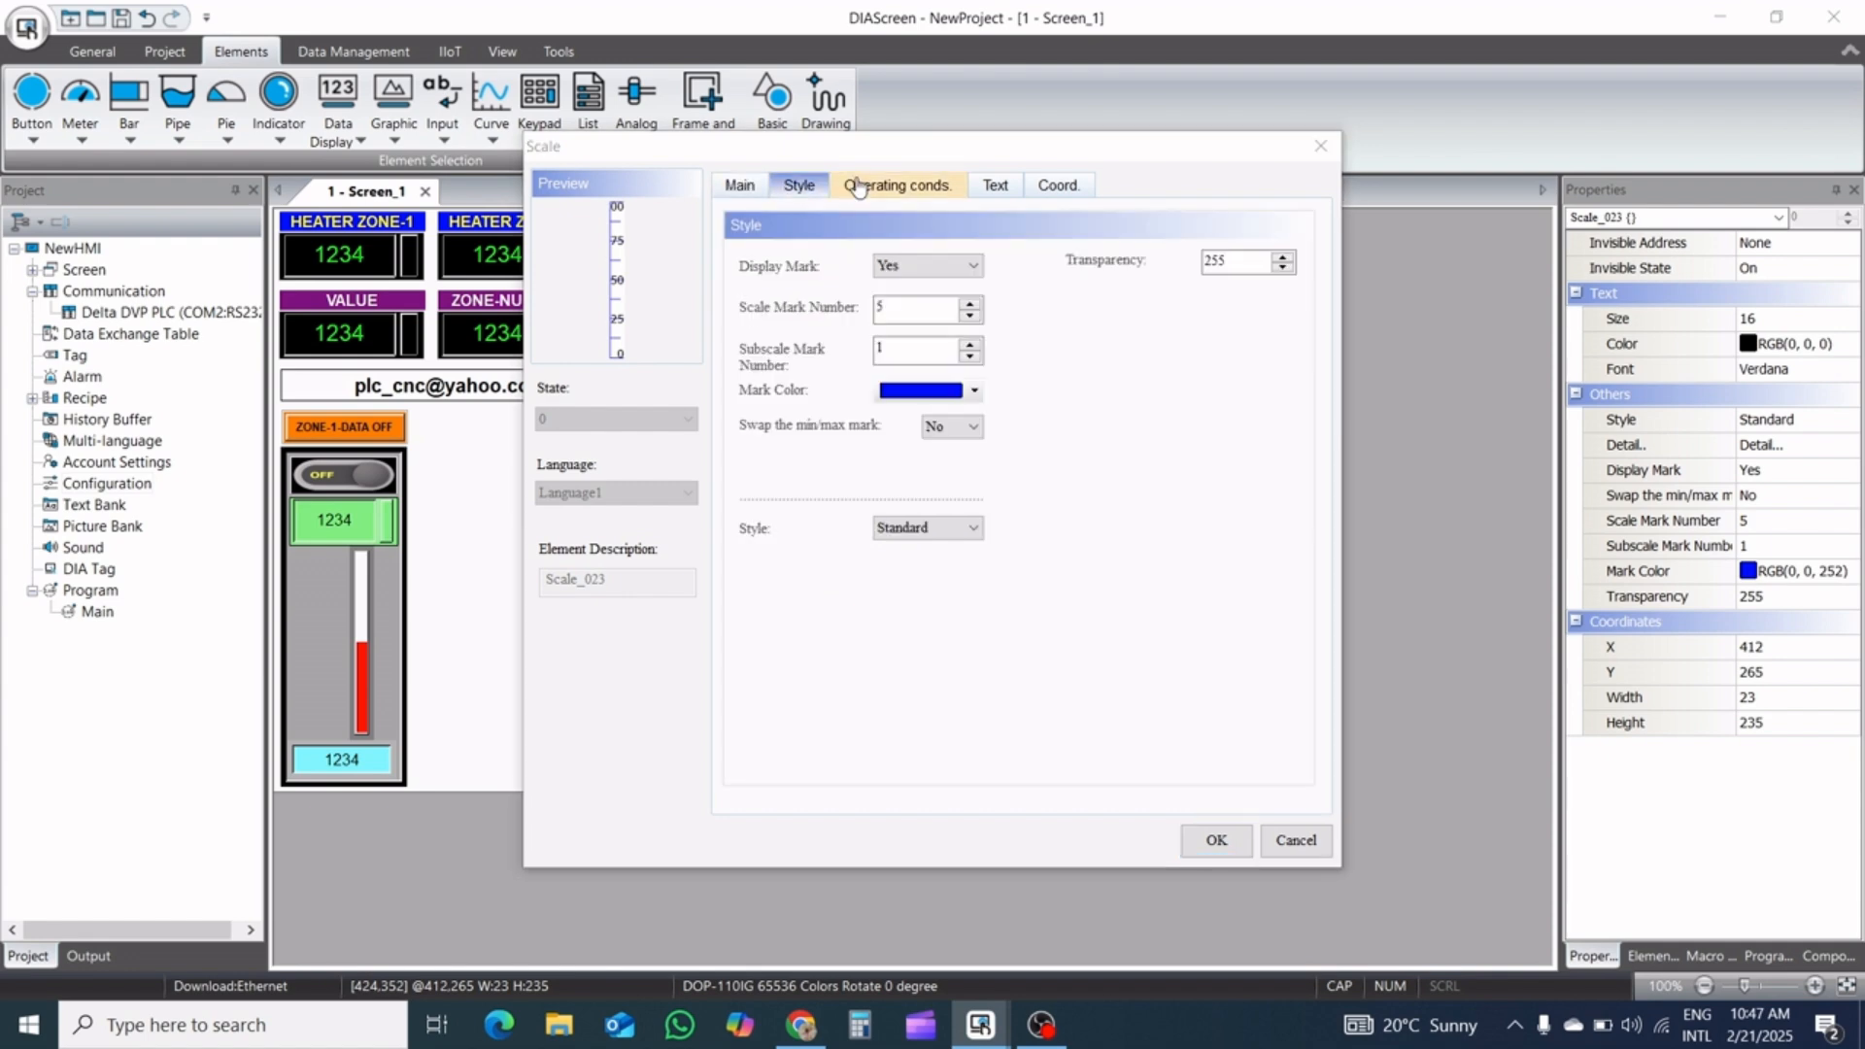
pyautogui.click(969, 316)
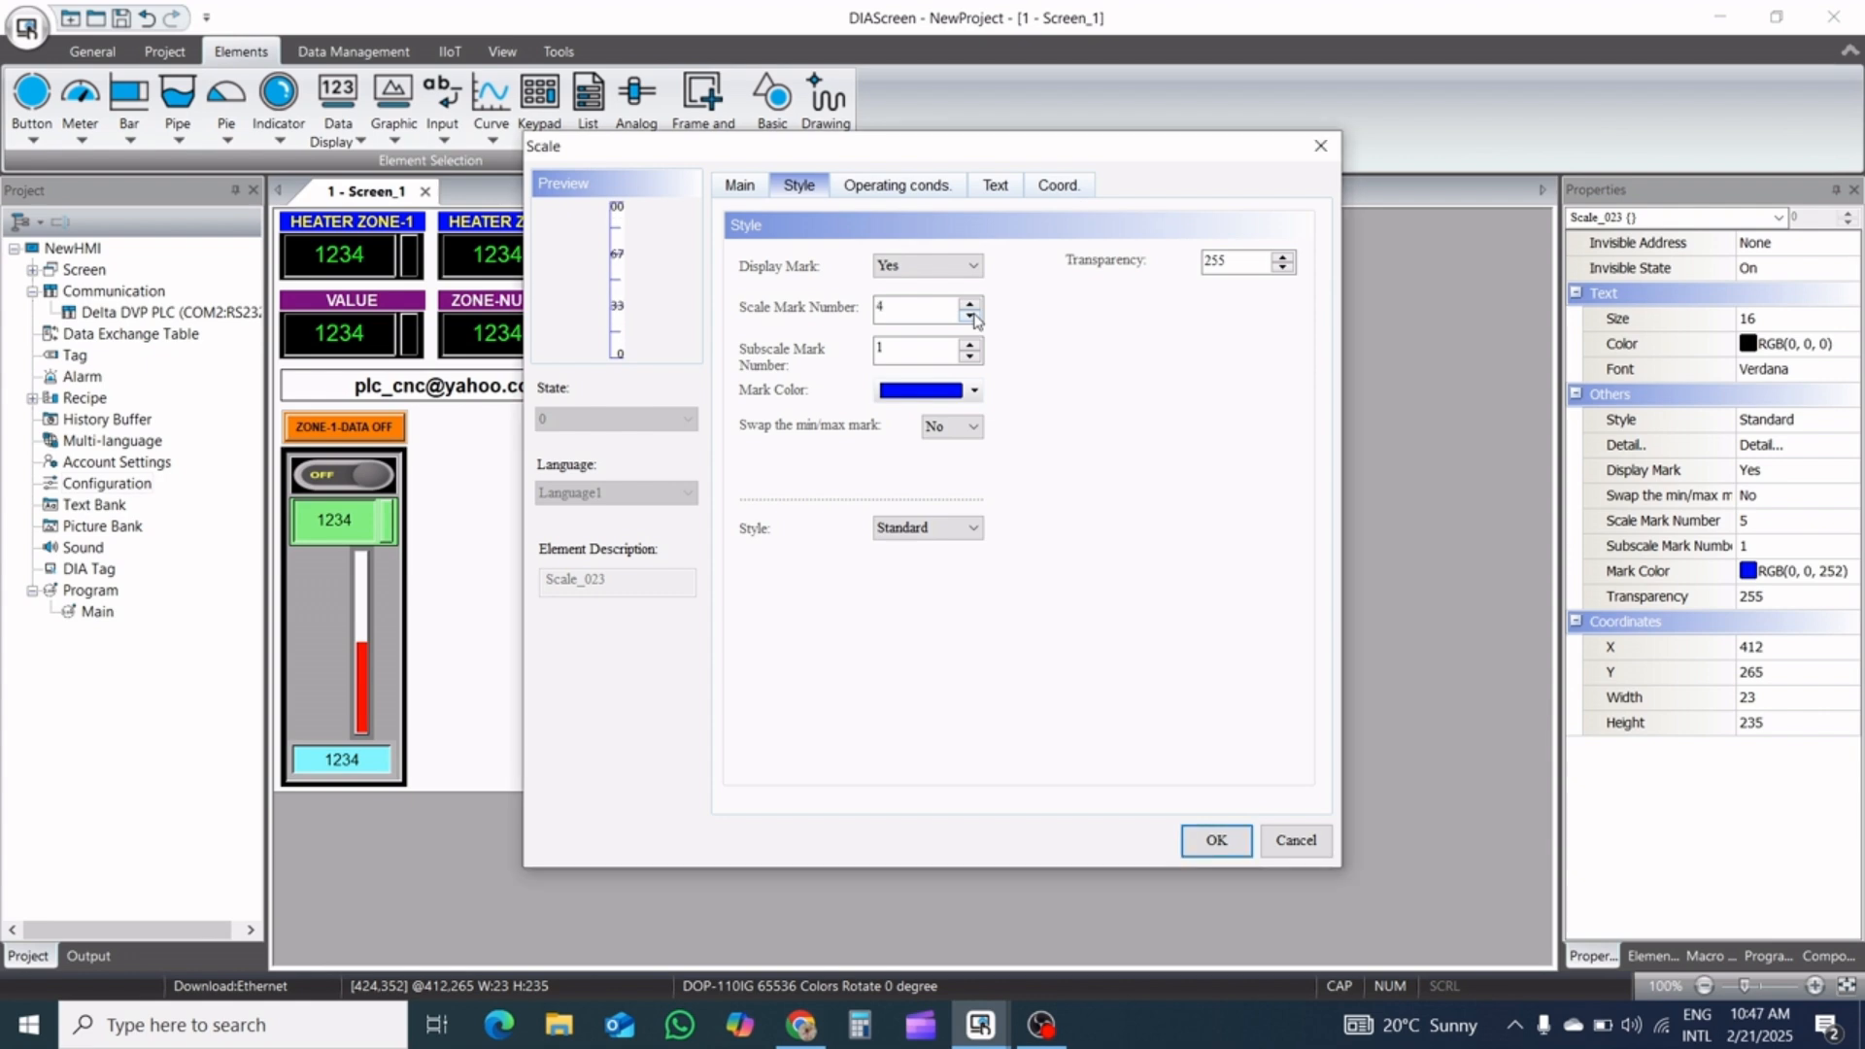
pyautogui.click(970, 303)
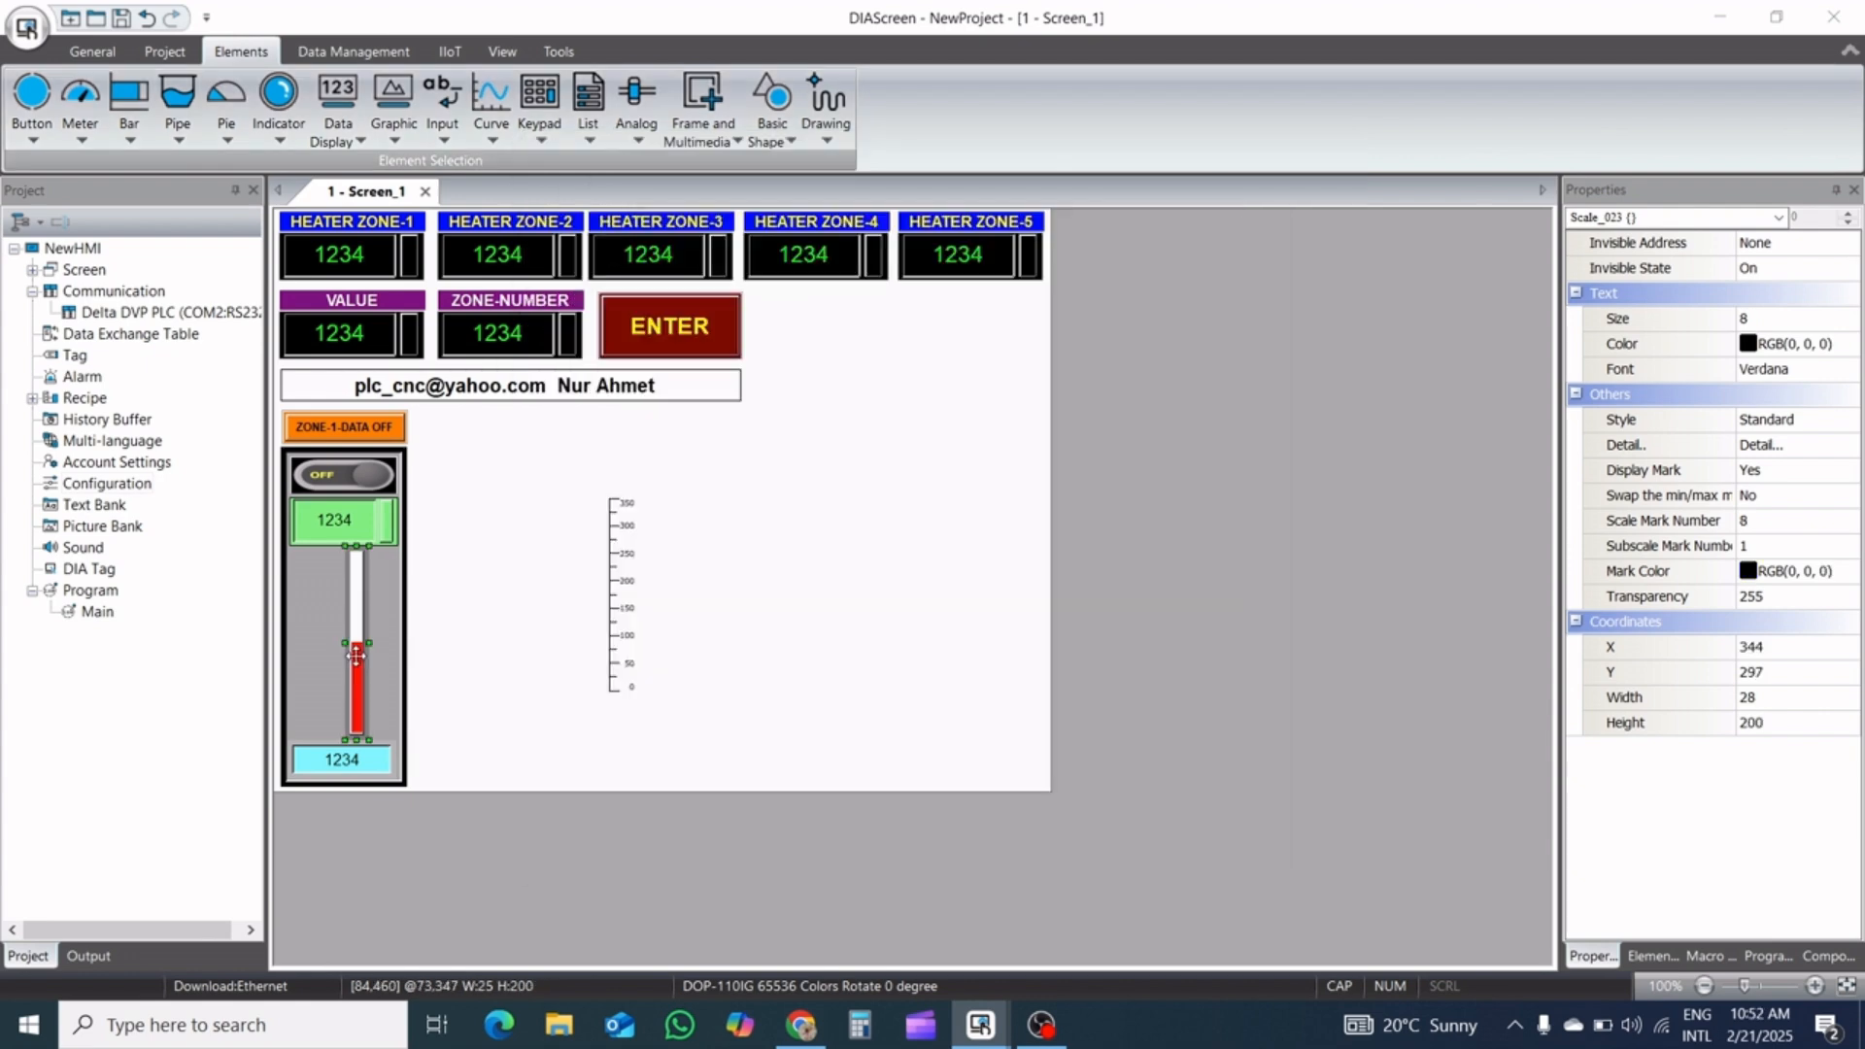
# Change the D300 bar's border color to light gray, RGB(192, 192, 192)
pyautogui.click(358, 664)
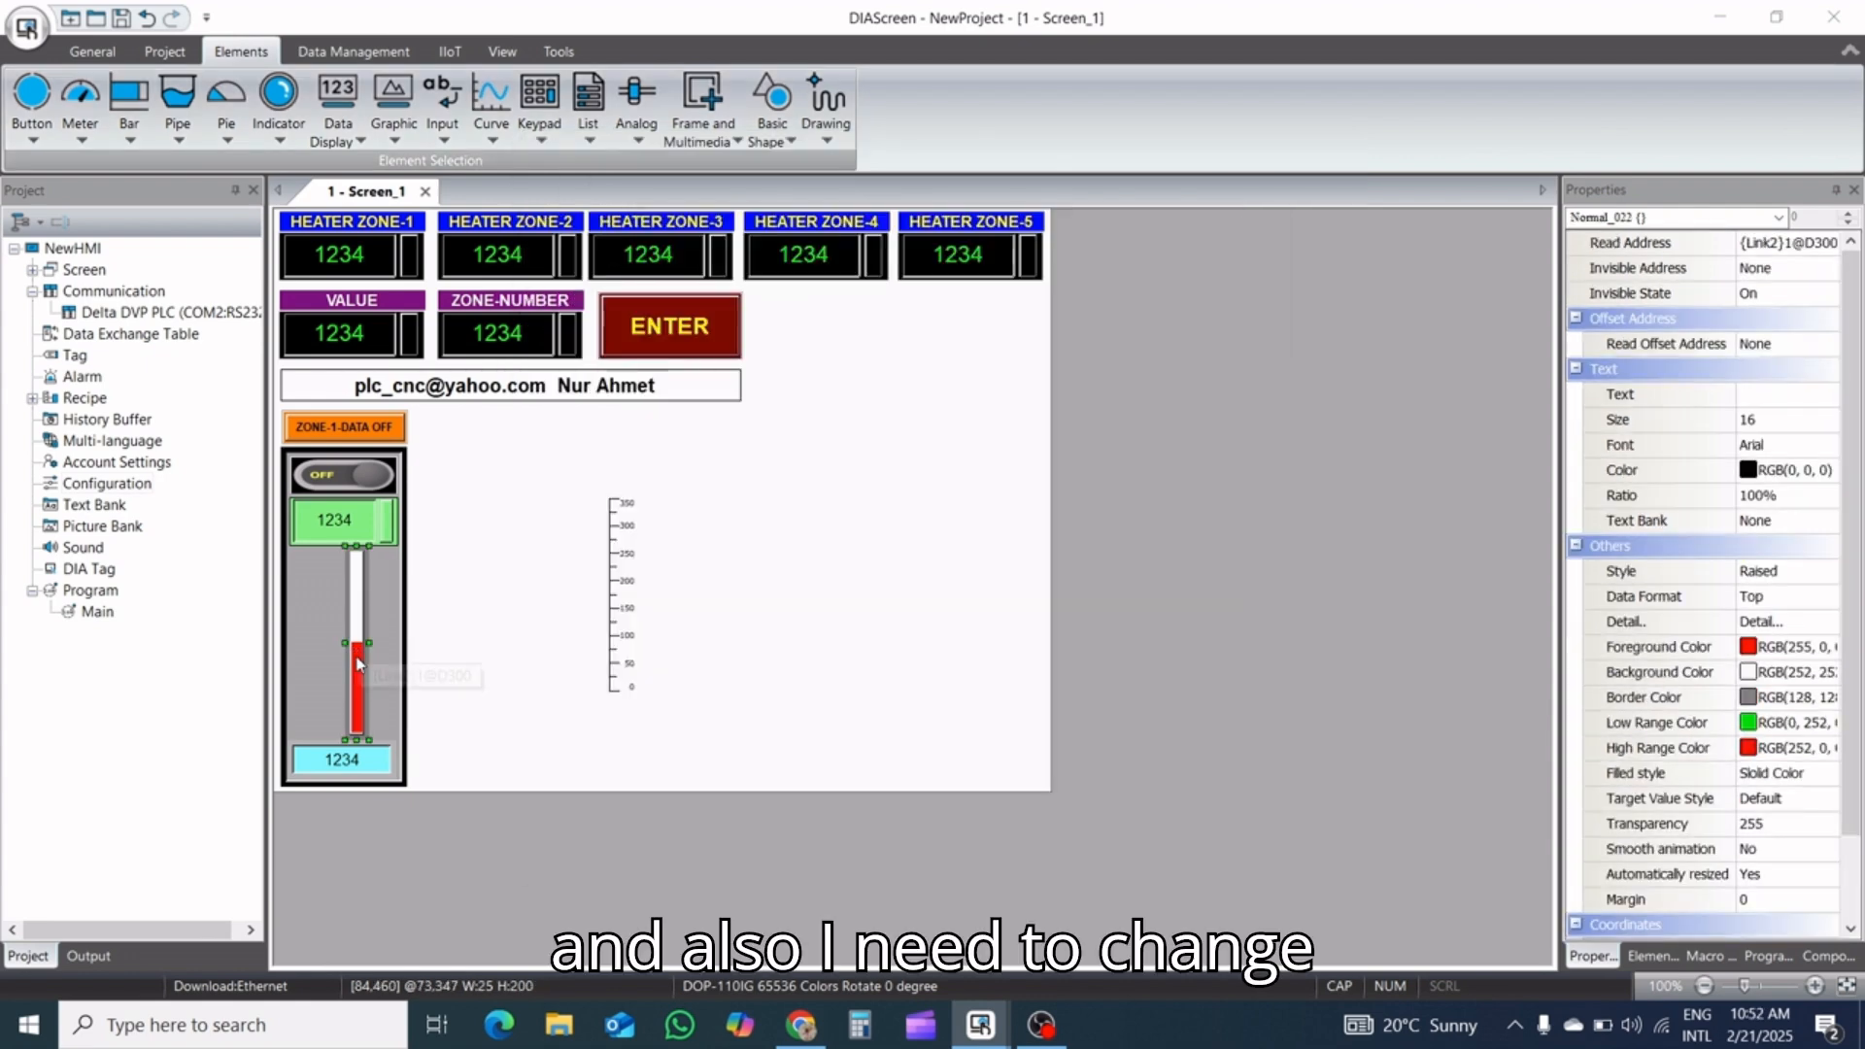
pyautogui.doubleClick(358, 664)
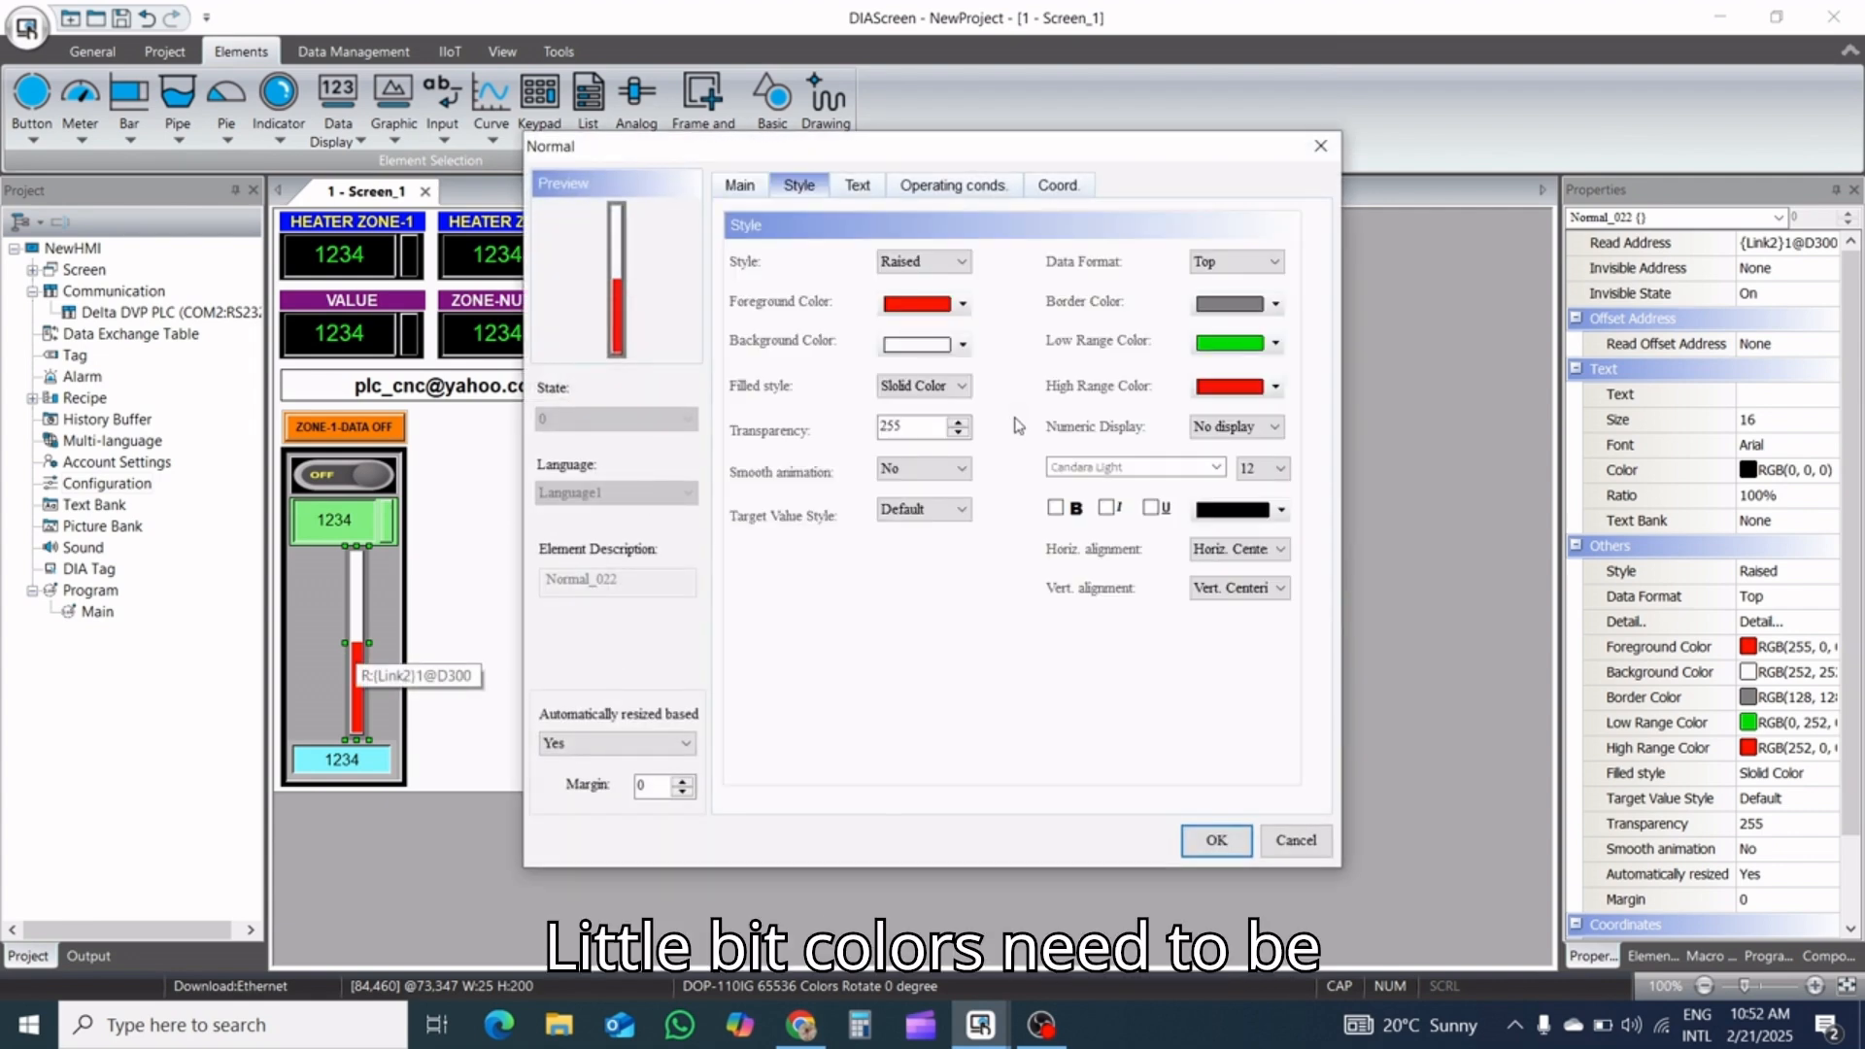
pyautogui.click(1280, 301)
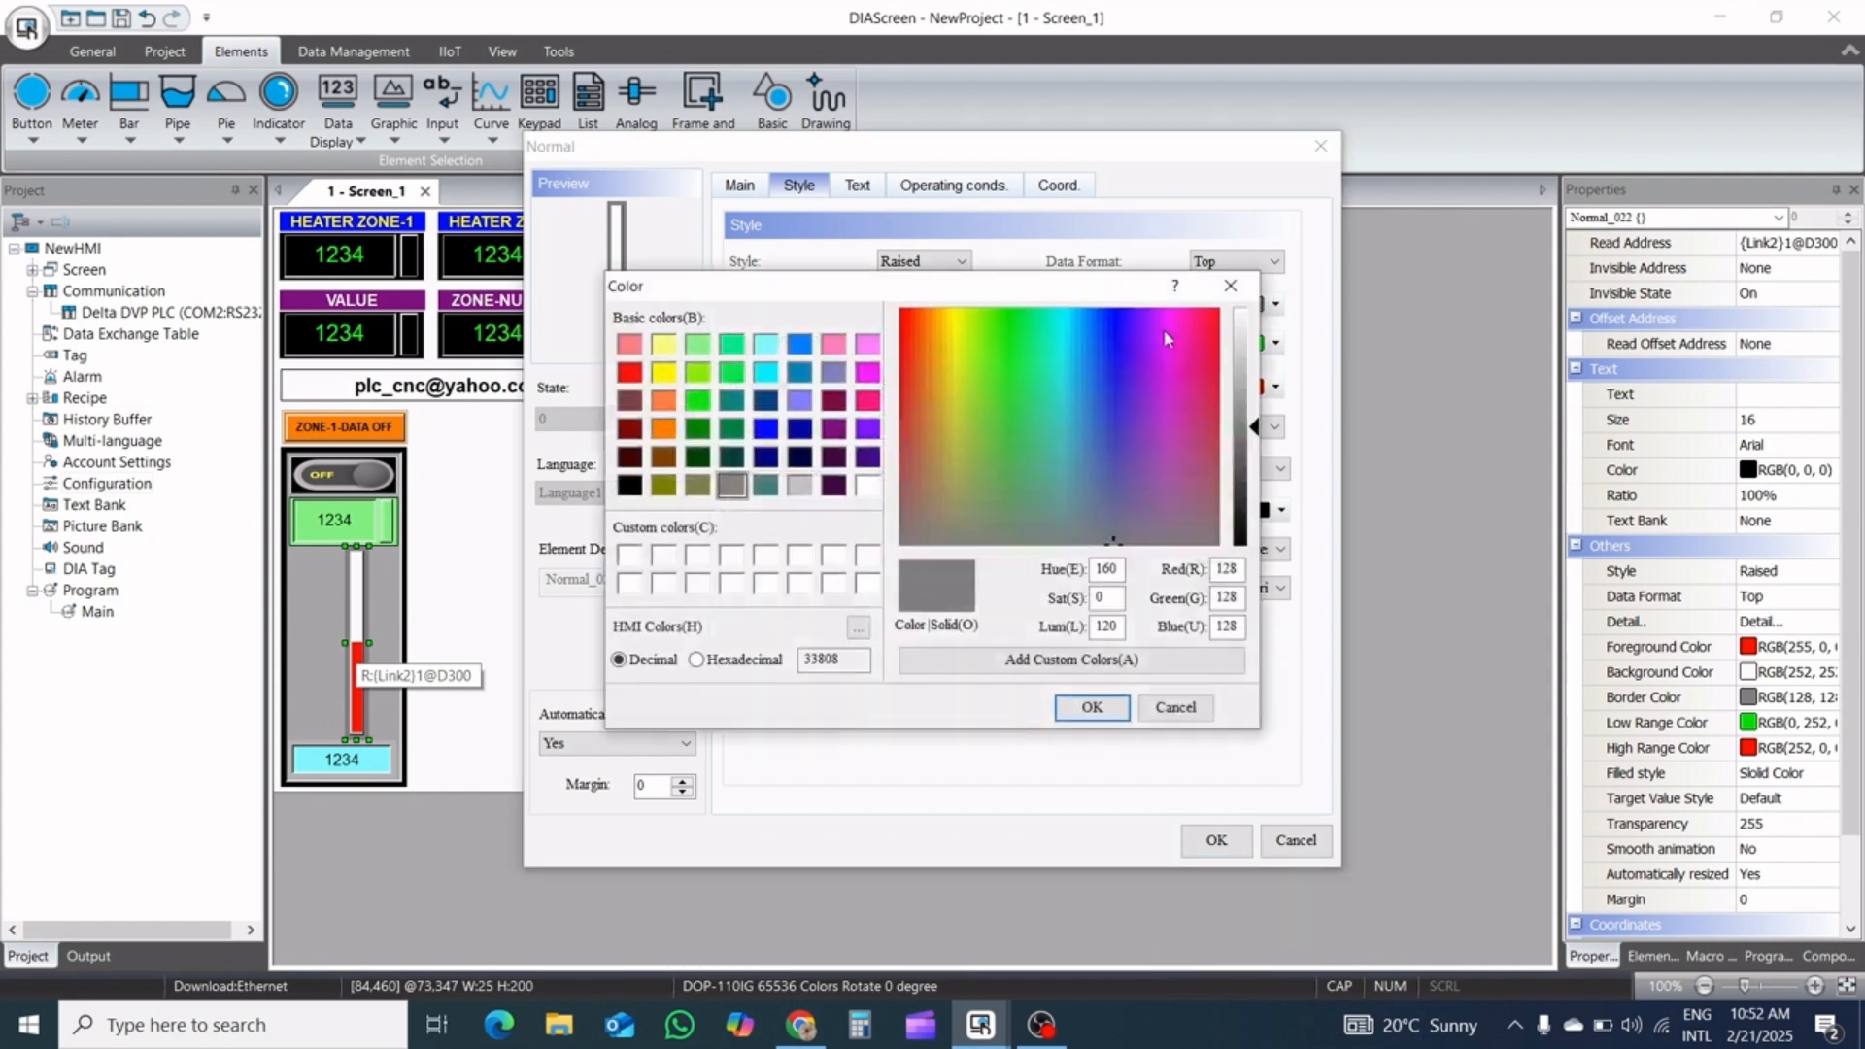
pyautogui.click(798, 485)
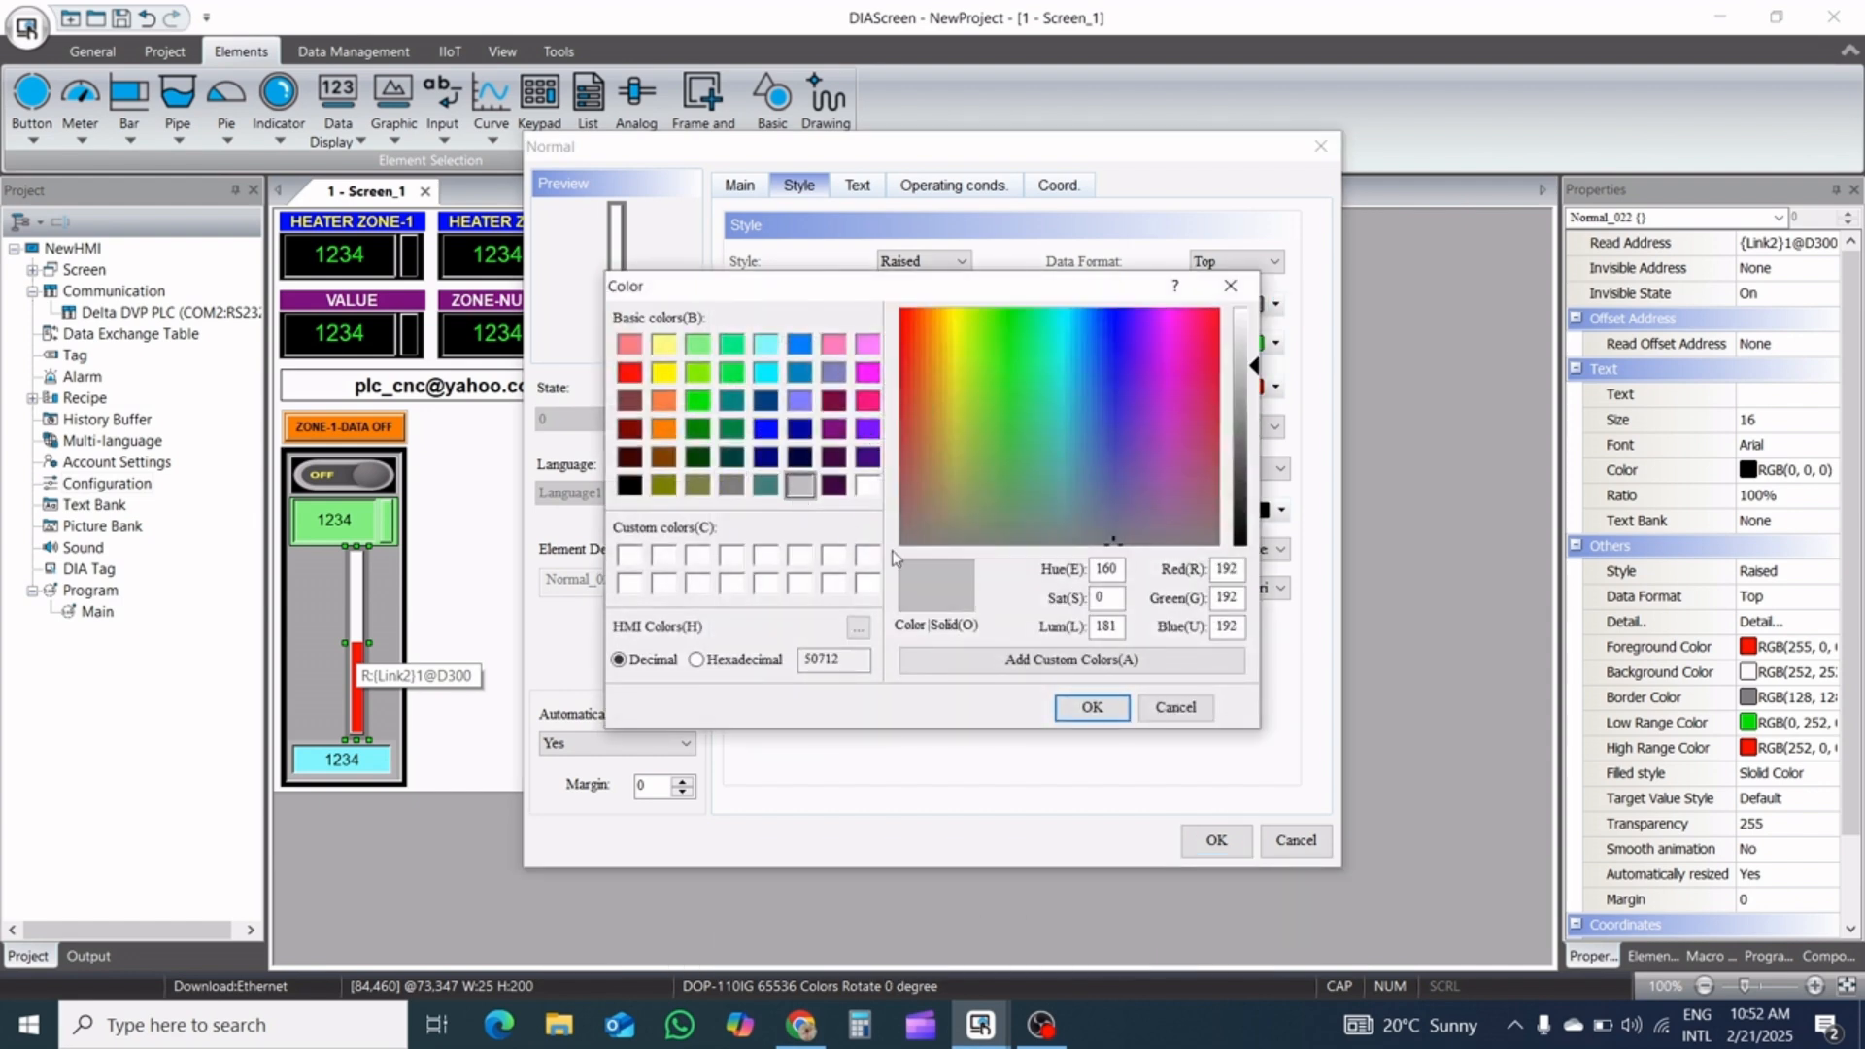
pyautogui.click(1089, 707)
pyautogui.click(1209, 843)
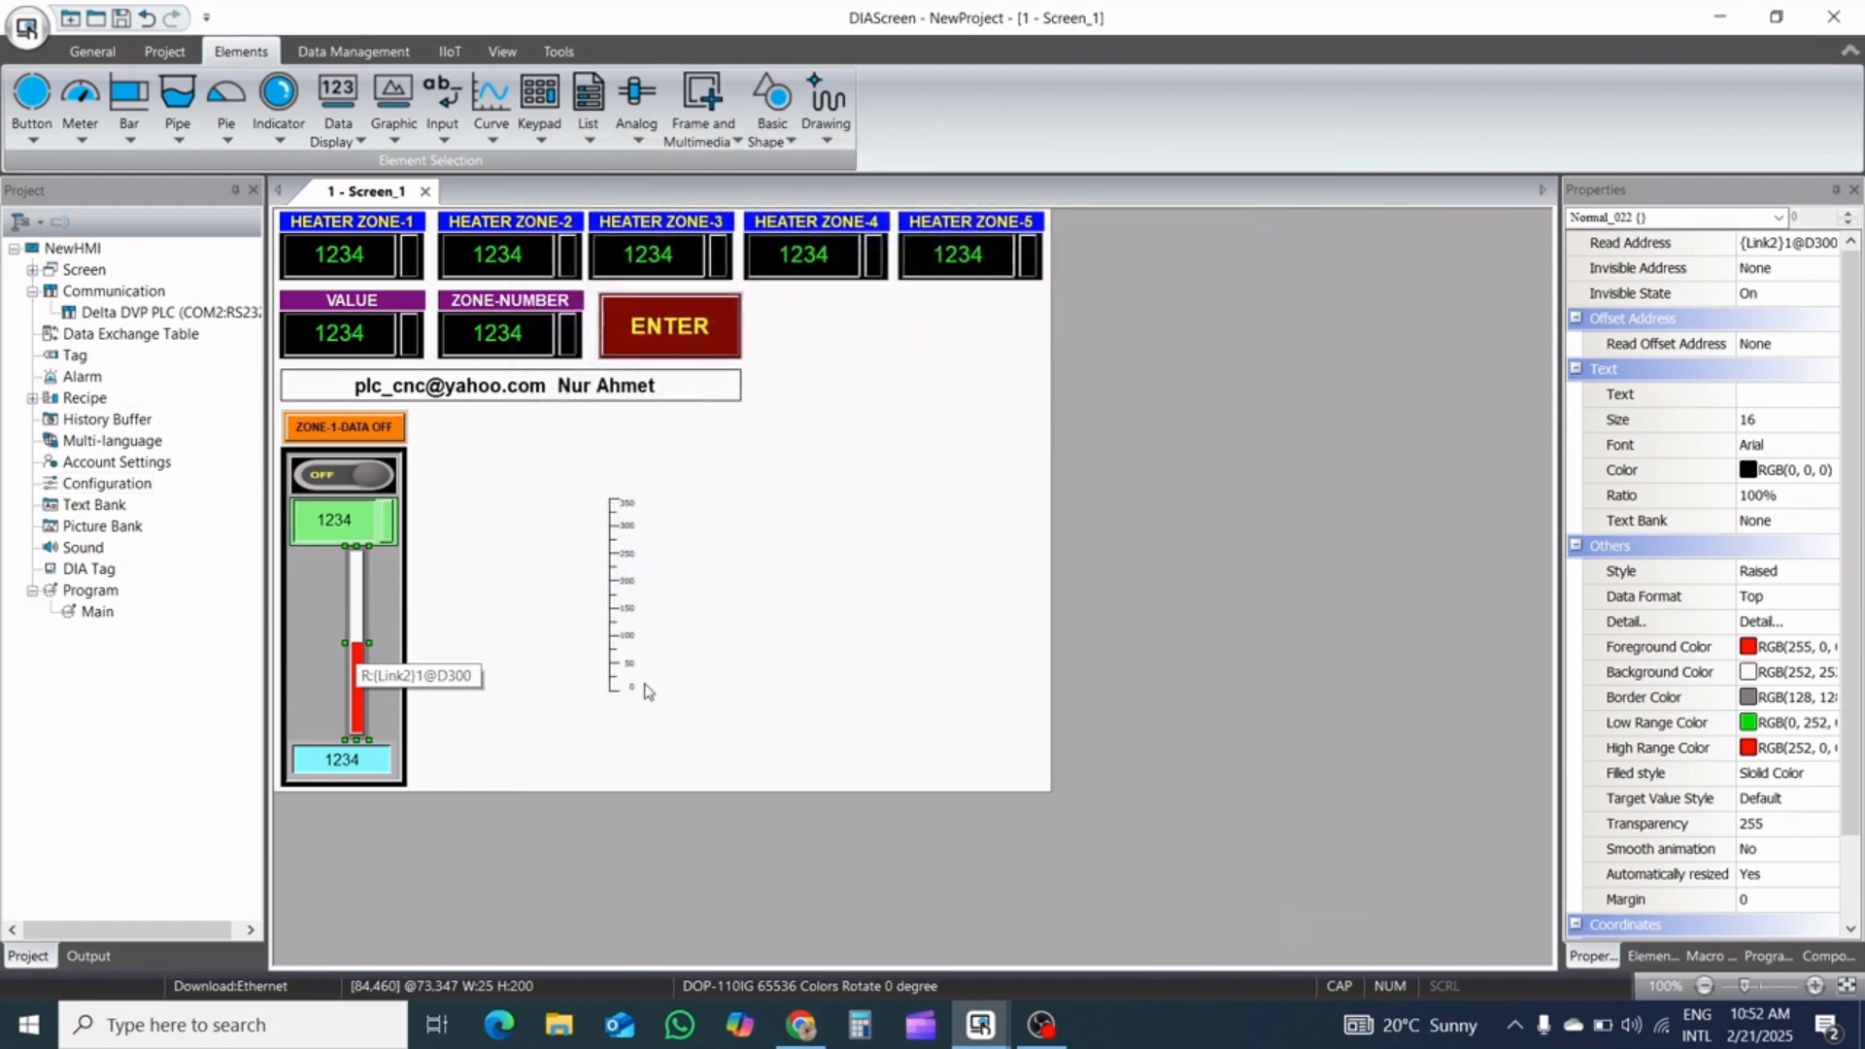
# Darken the zone panel's background color to gray, about RGB(132, 132, 132)
pyautogui.doubleClick(393, 621)
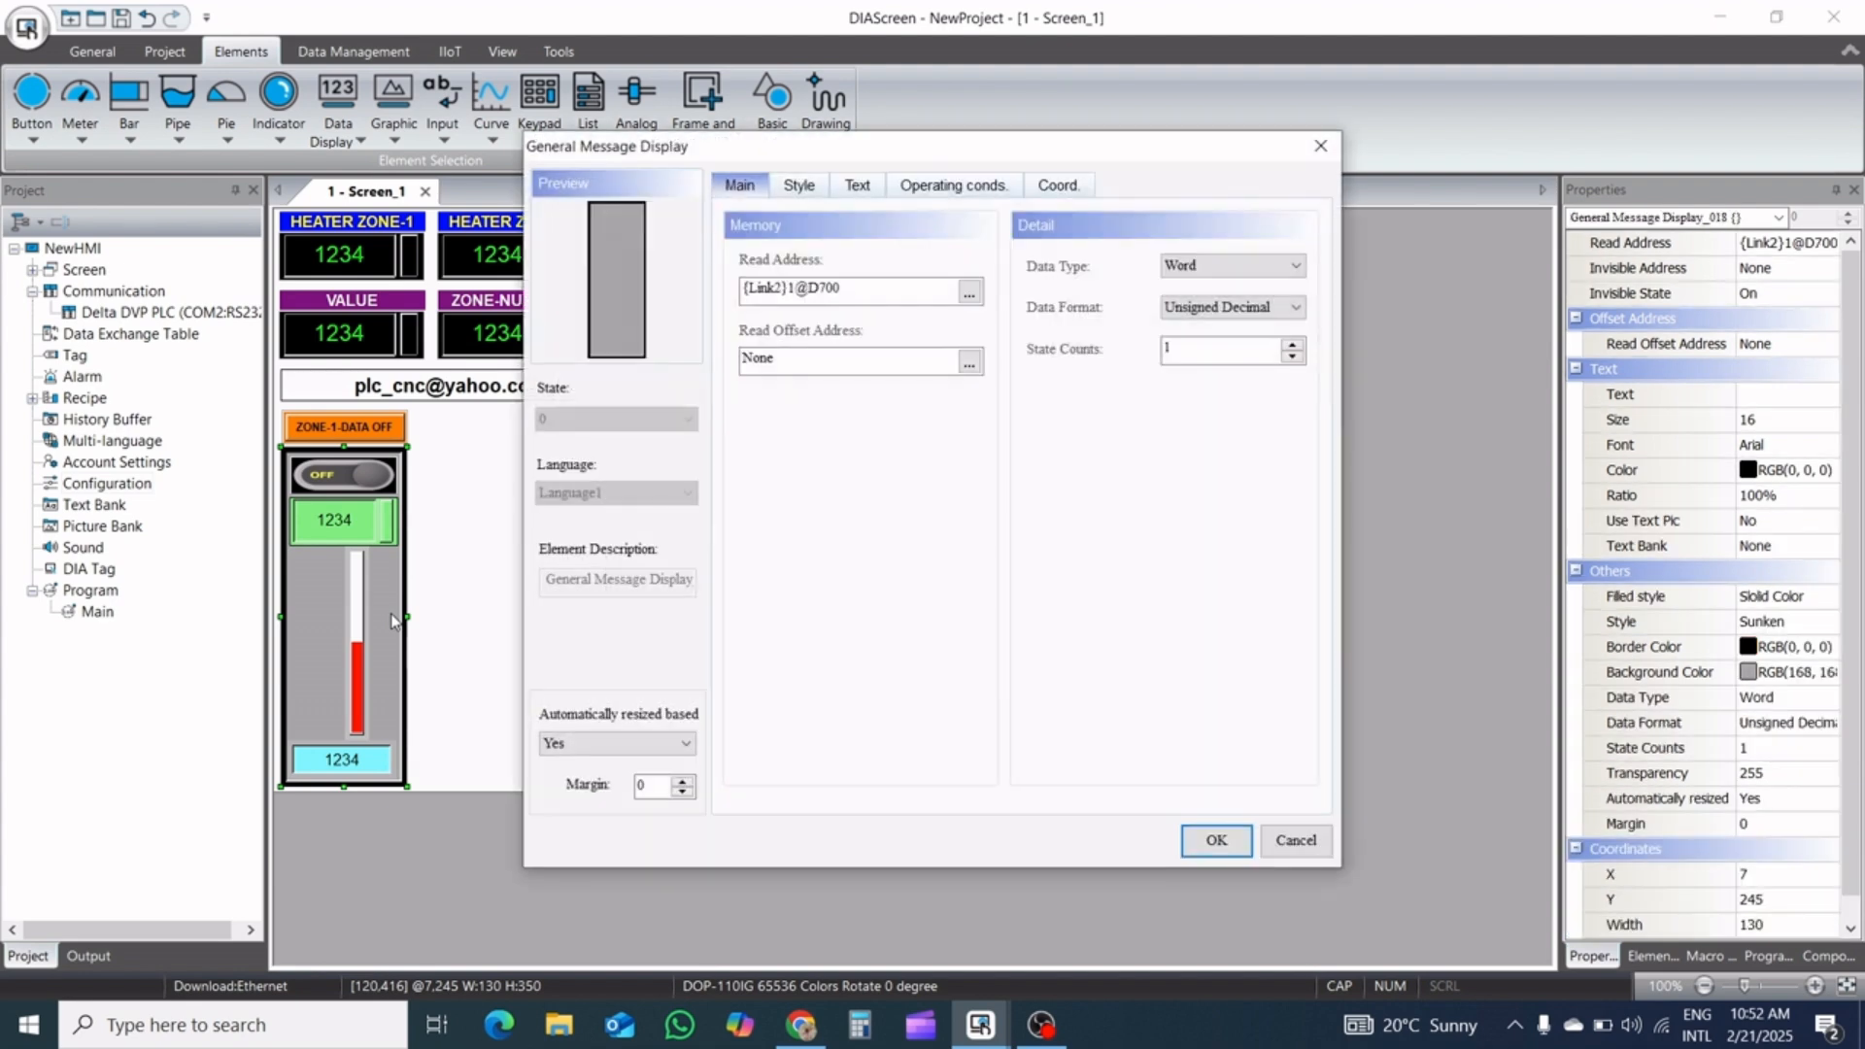
pyautogui.click(798, 185)
pyautogui.click(976, 345)
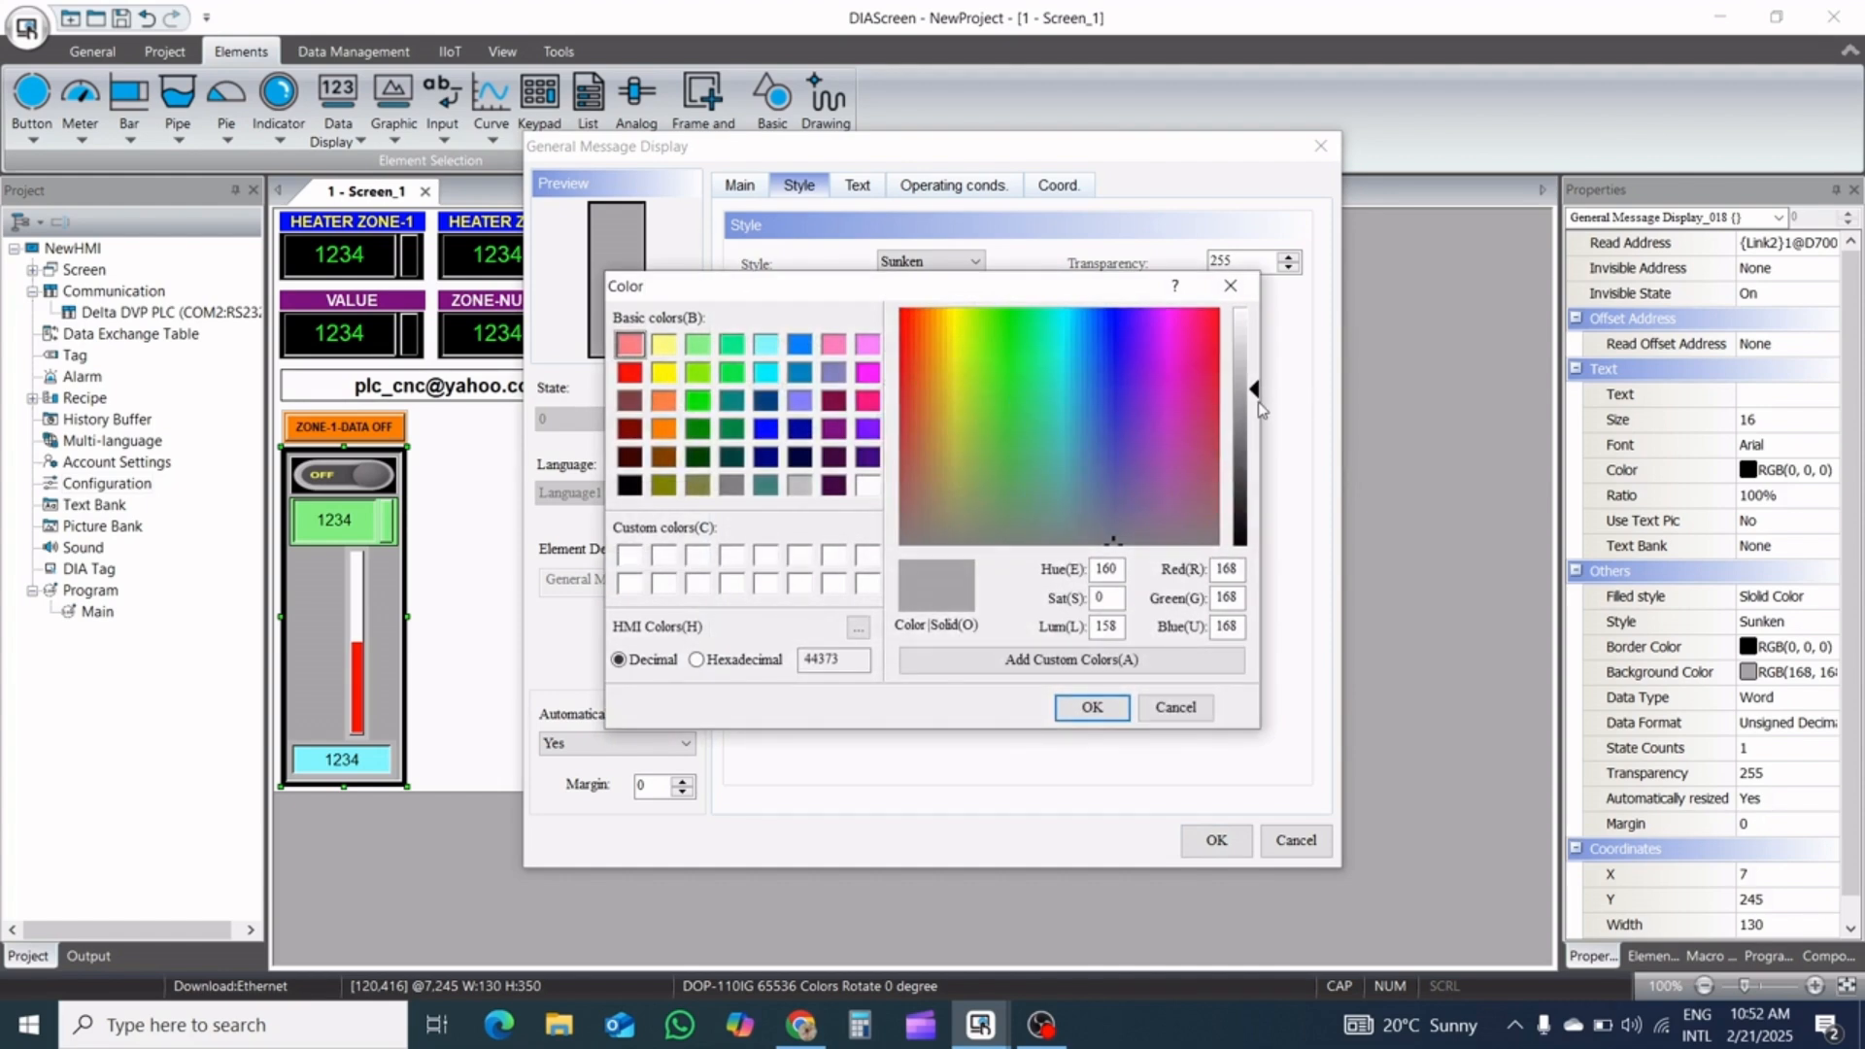
pyautogui.moveTo(1256, 393); pyautogui.dragTo(1252, 430)
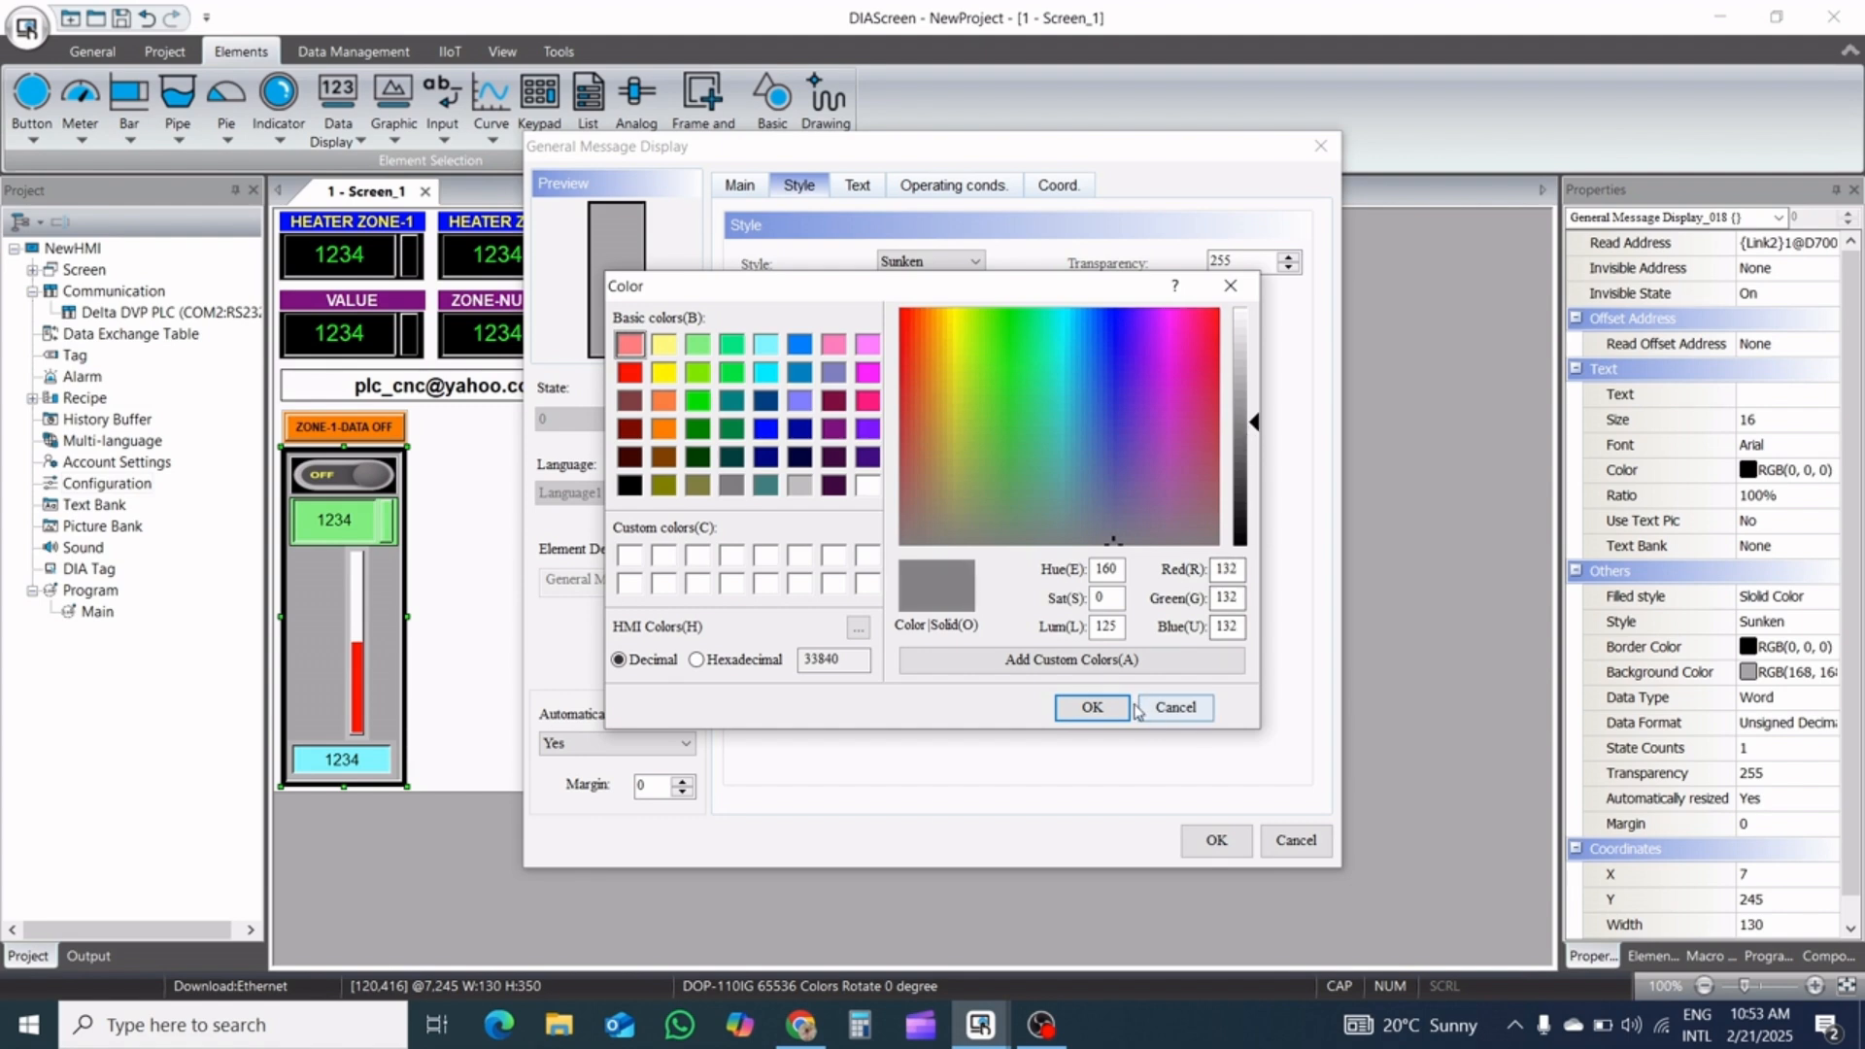
pyautogui.click(1092, 706)
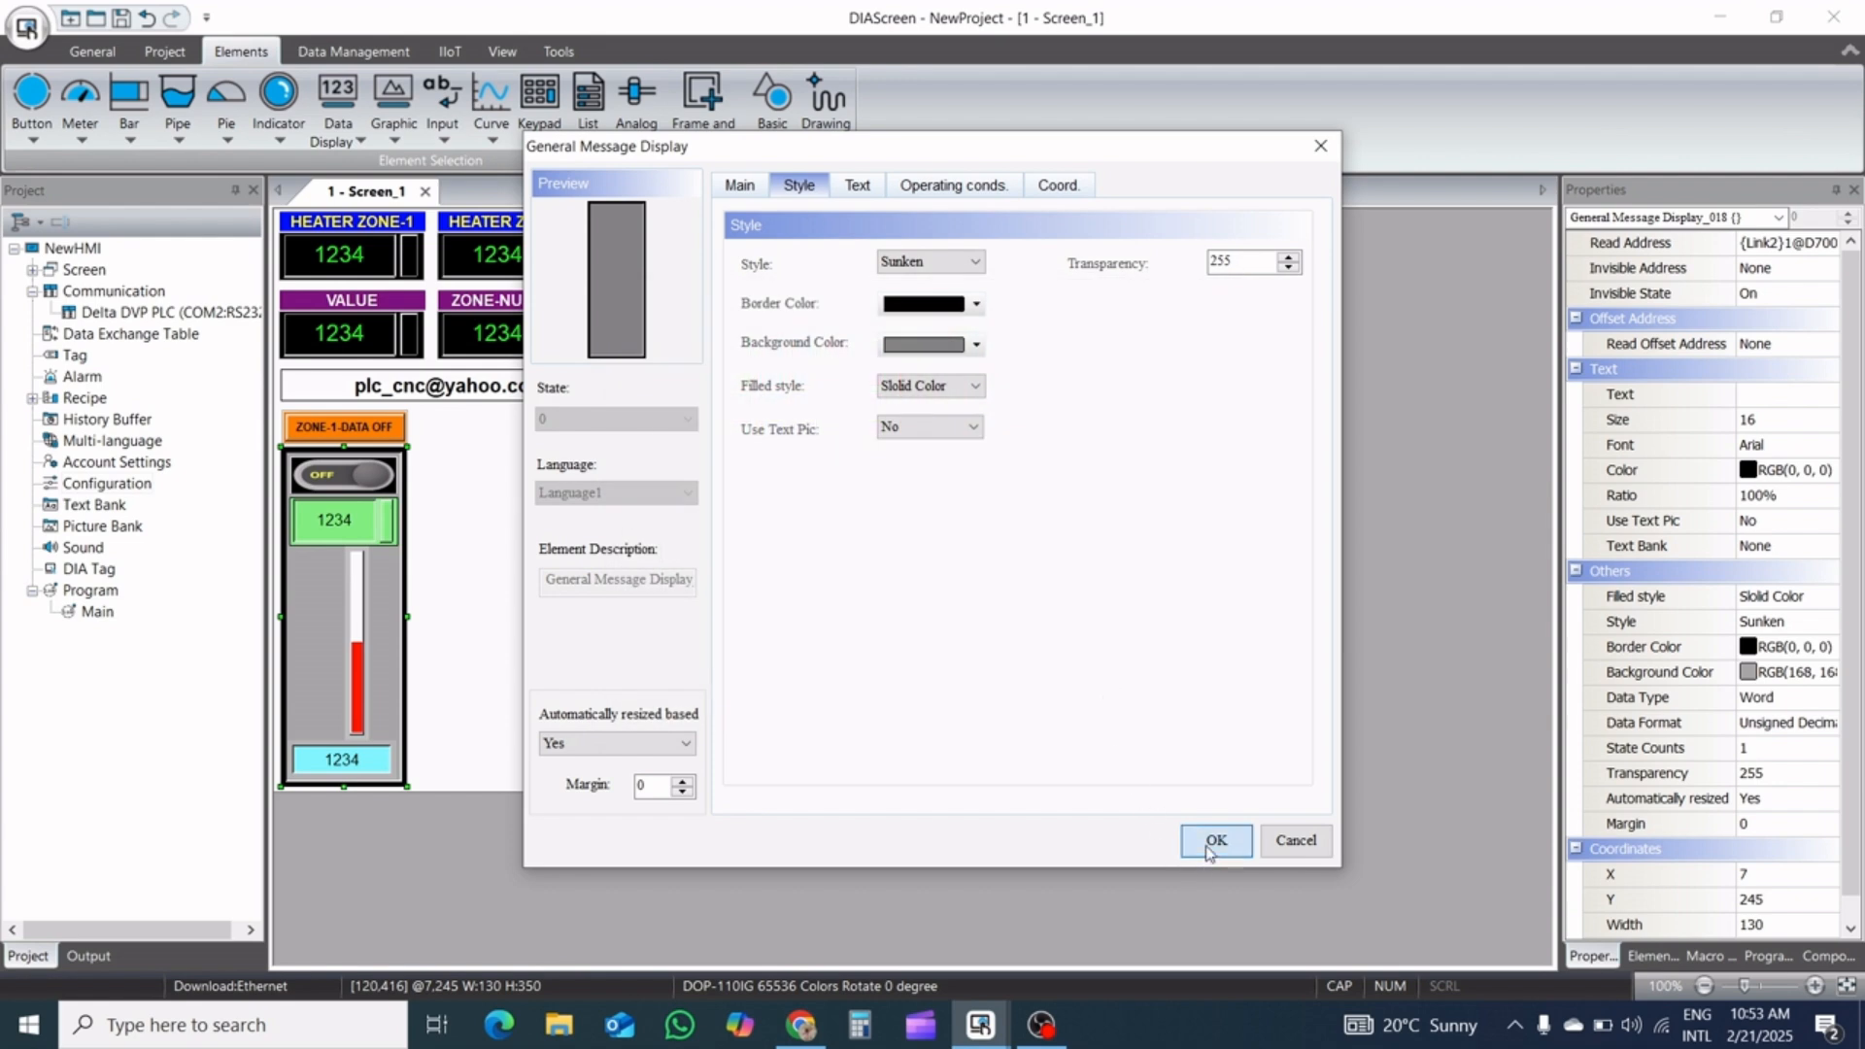
pyautogui.click(1214, 841)
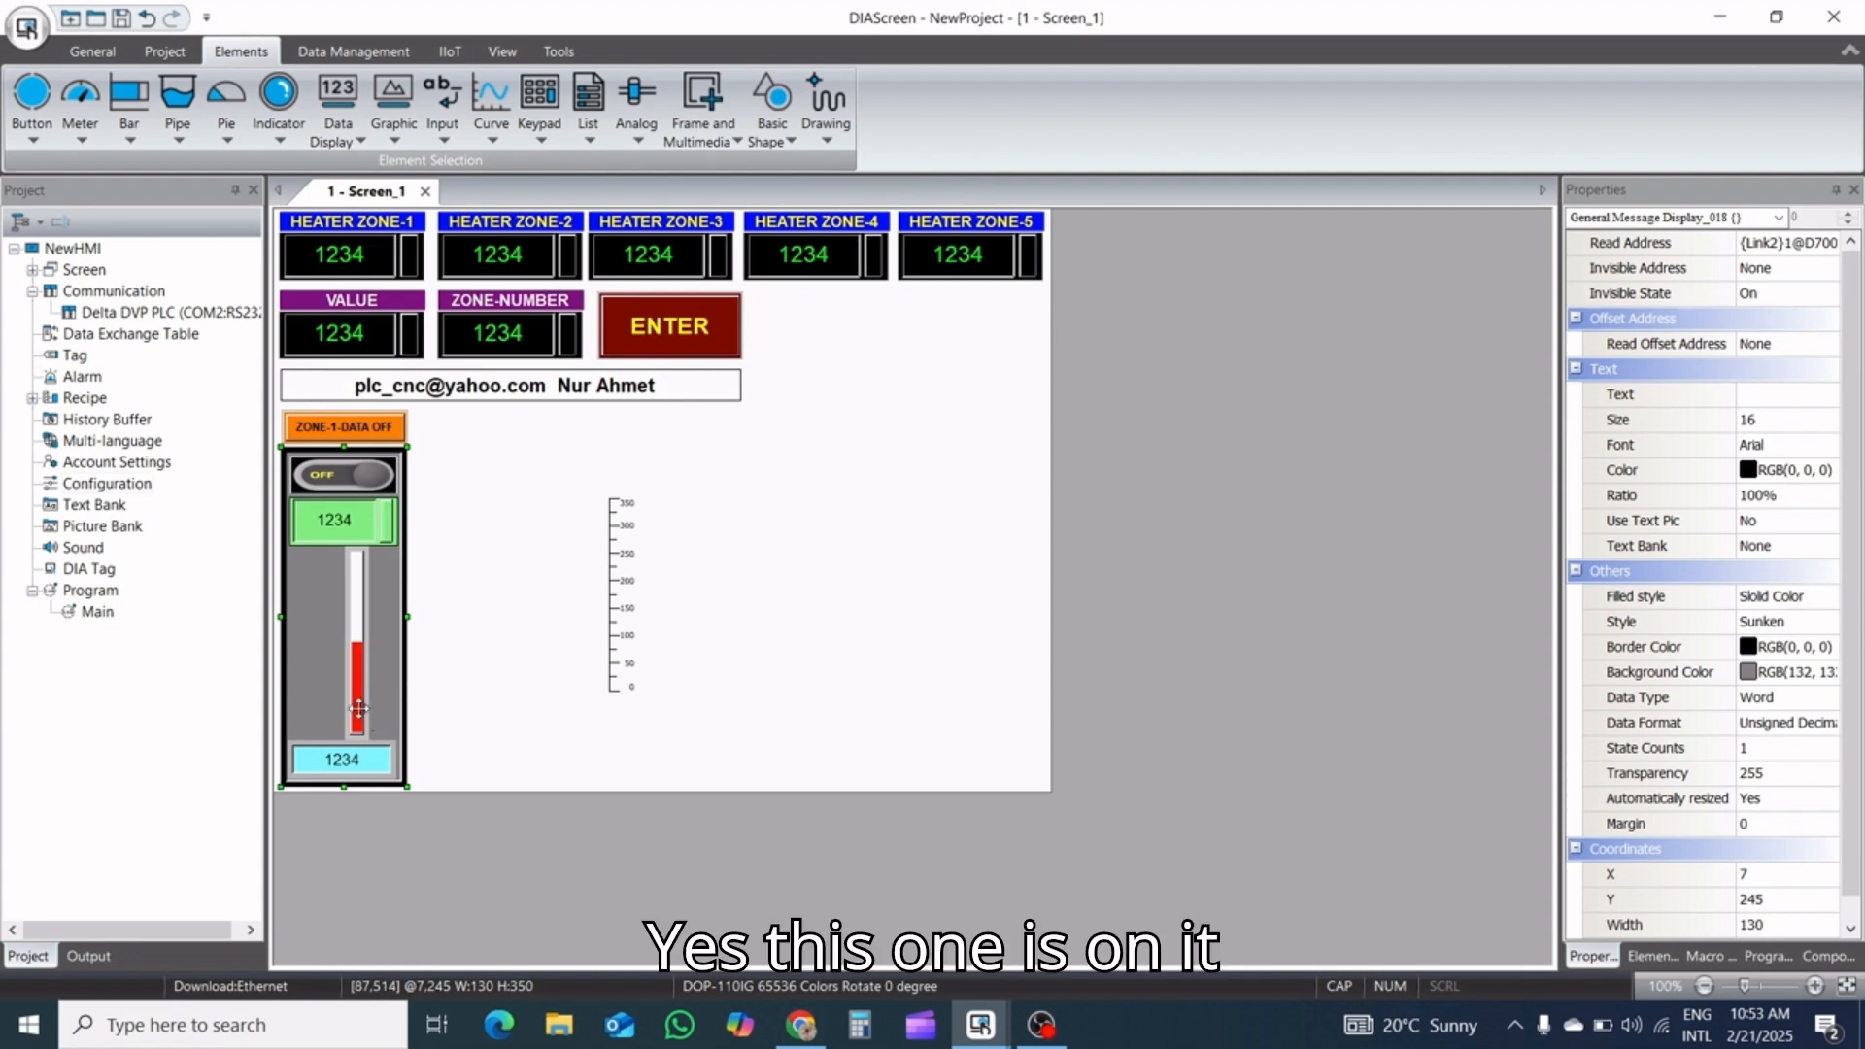
# Move the scale into the zone panel directly to the right of the red bar, at X 99, Y 347
pyautogui.click(616, 622)
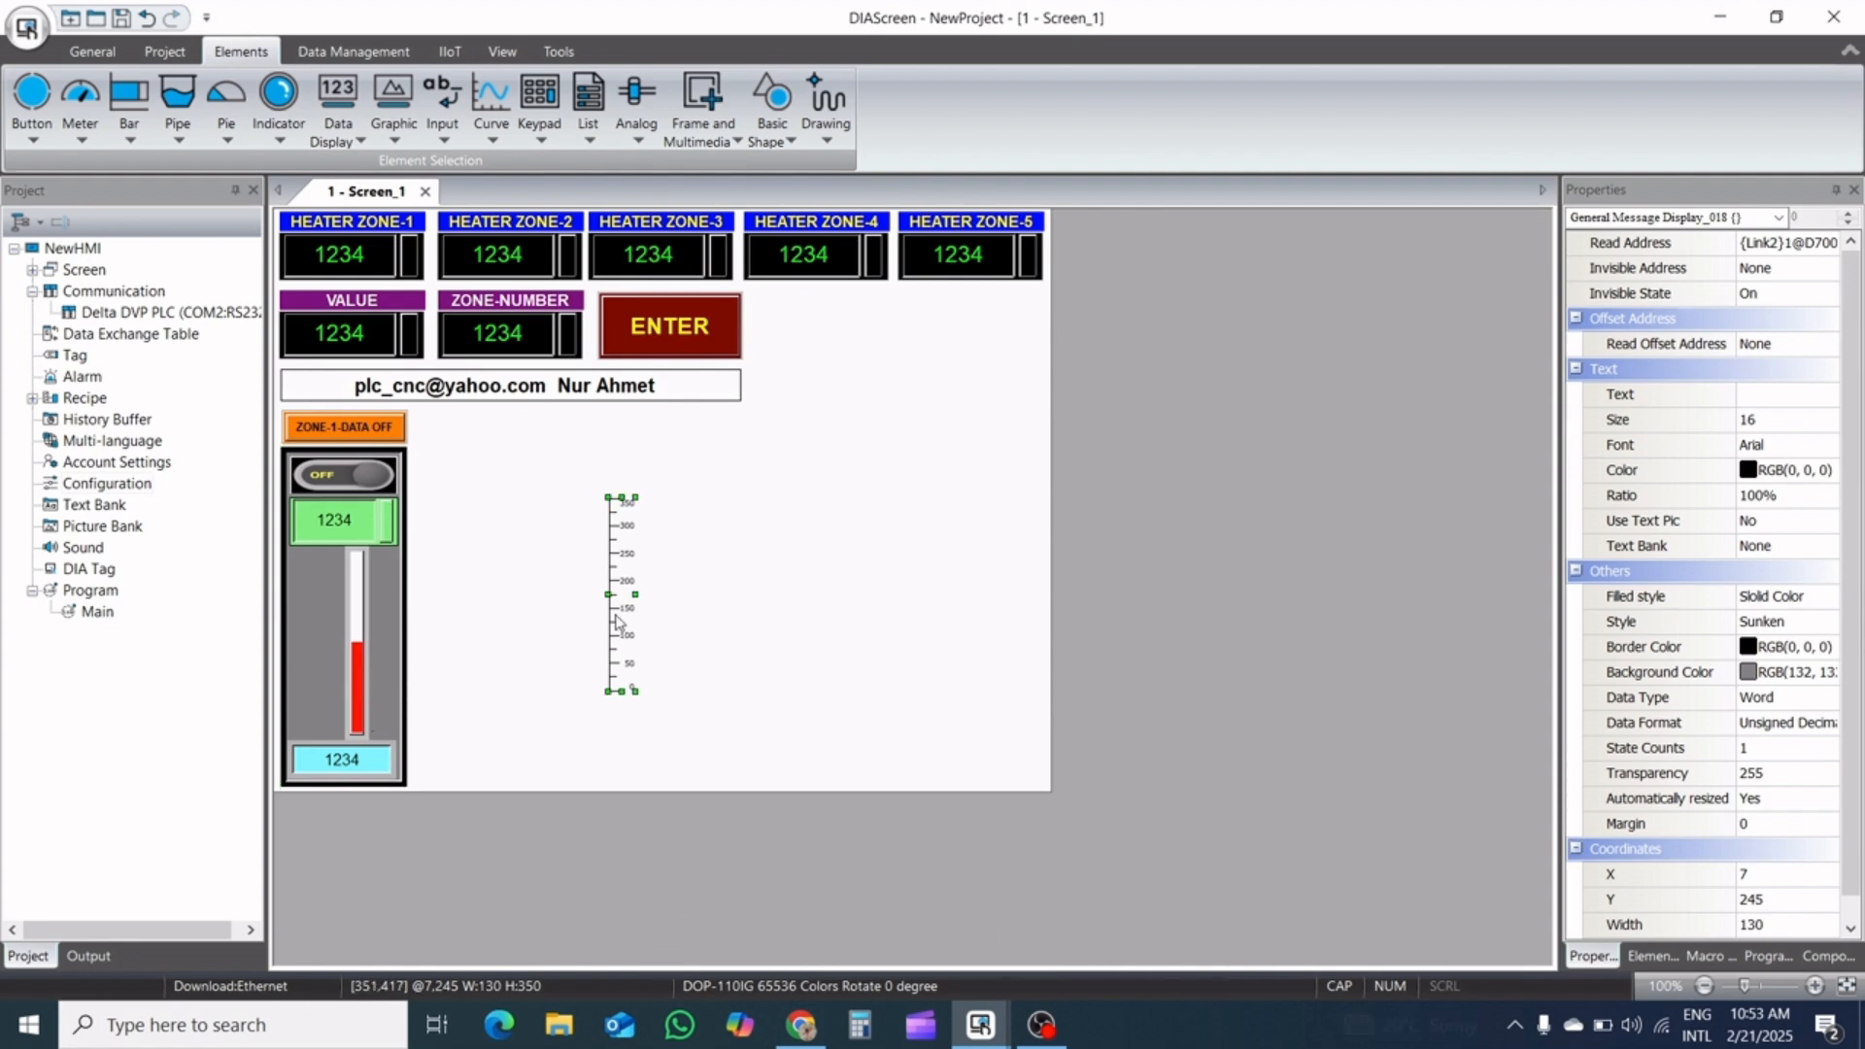
pyautogui.moveTo(615, 598); pyautogui.dragTo(379, 652)
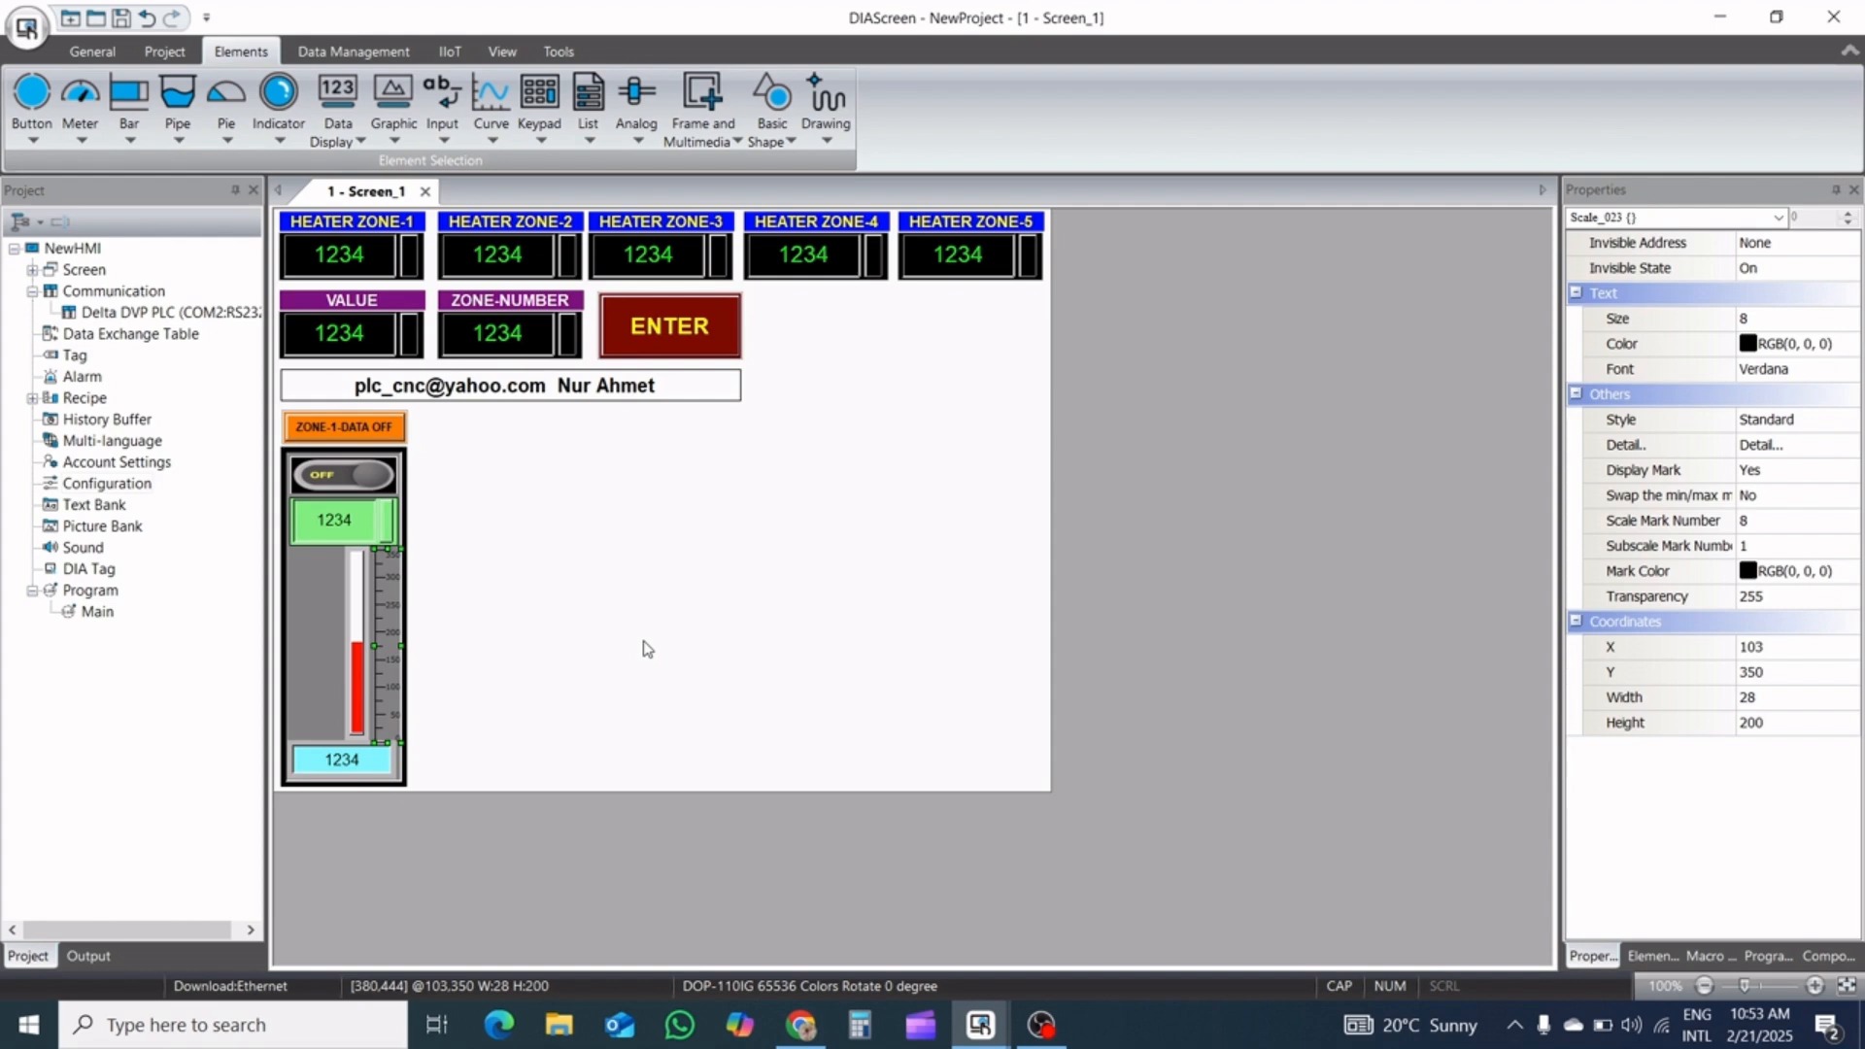
pyautogui.press('Up')
pyautogui.press('Up')
pyautogui.press('Up')
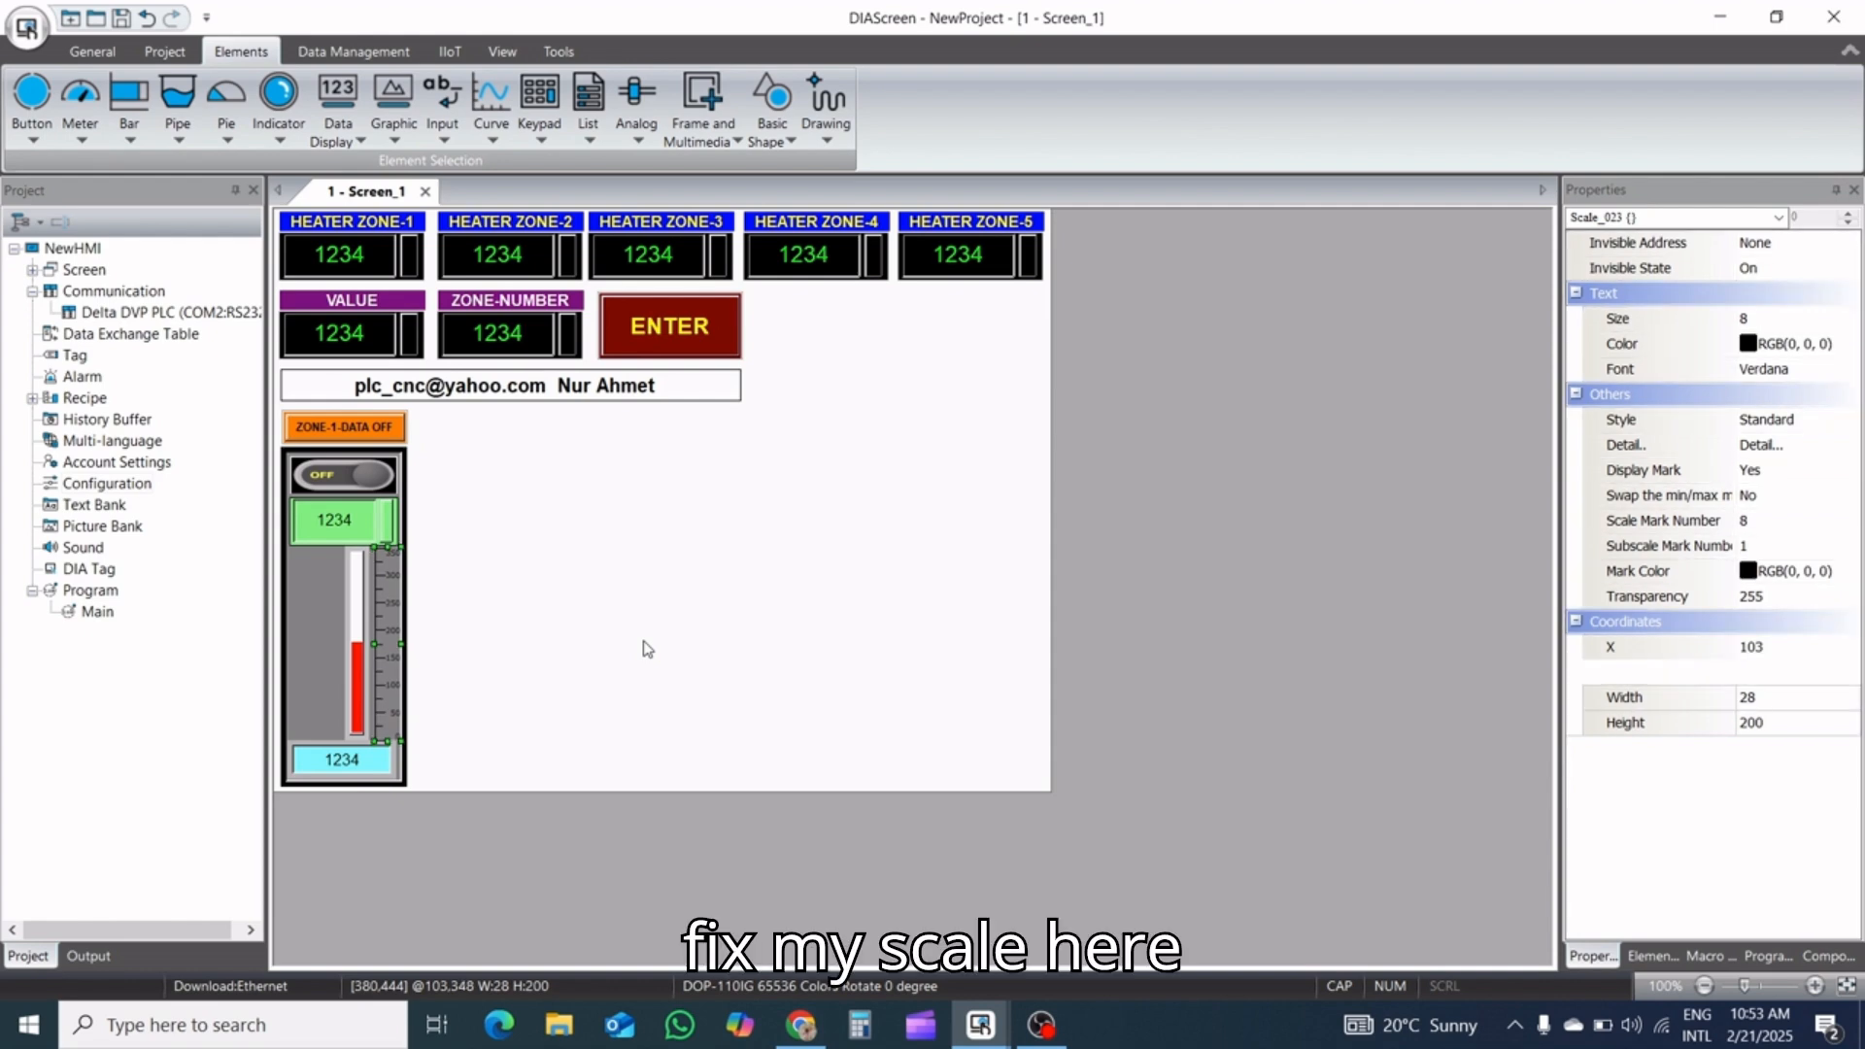
pyautogui.press('Left')
pyautogui.press('Left')
pyautogui.press('Left')
pyautogui.press('Left')
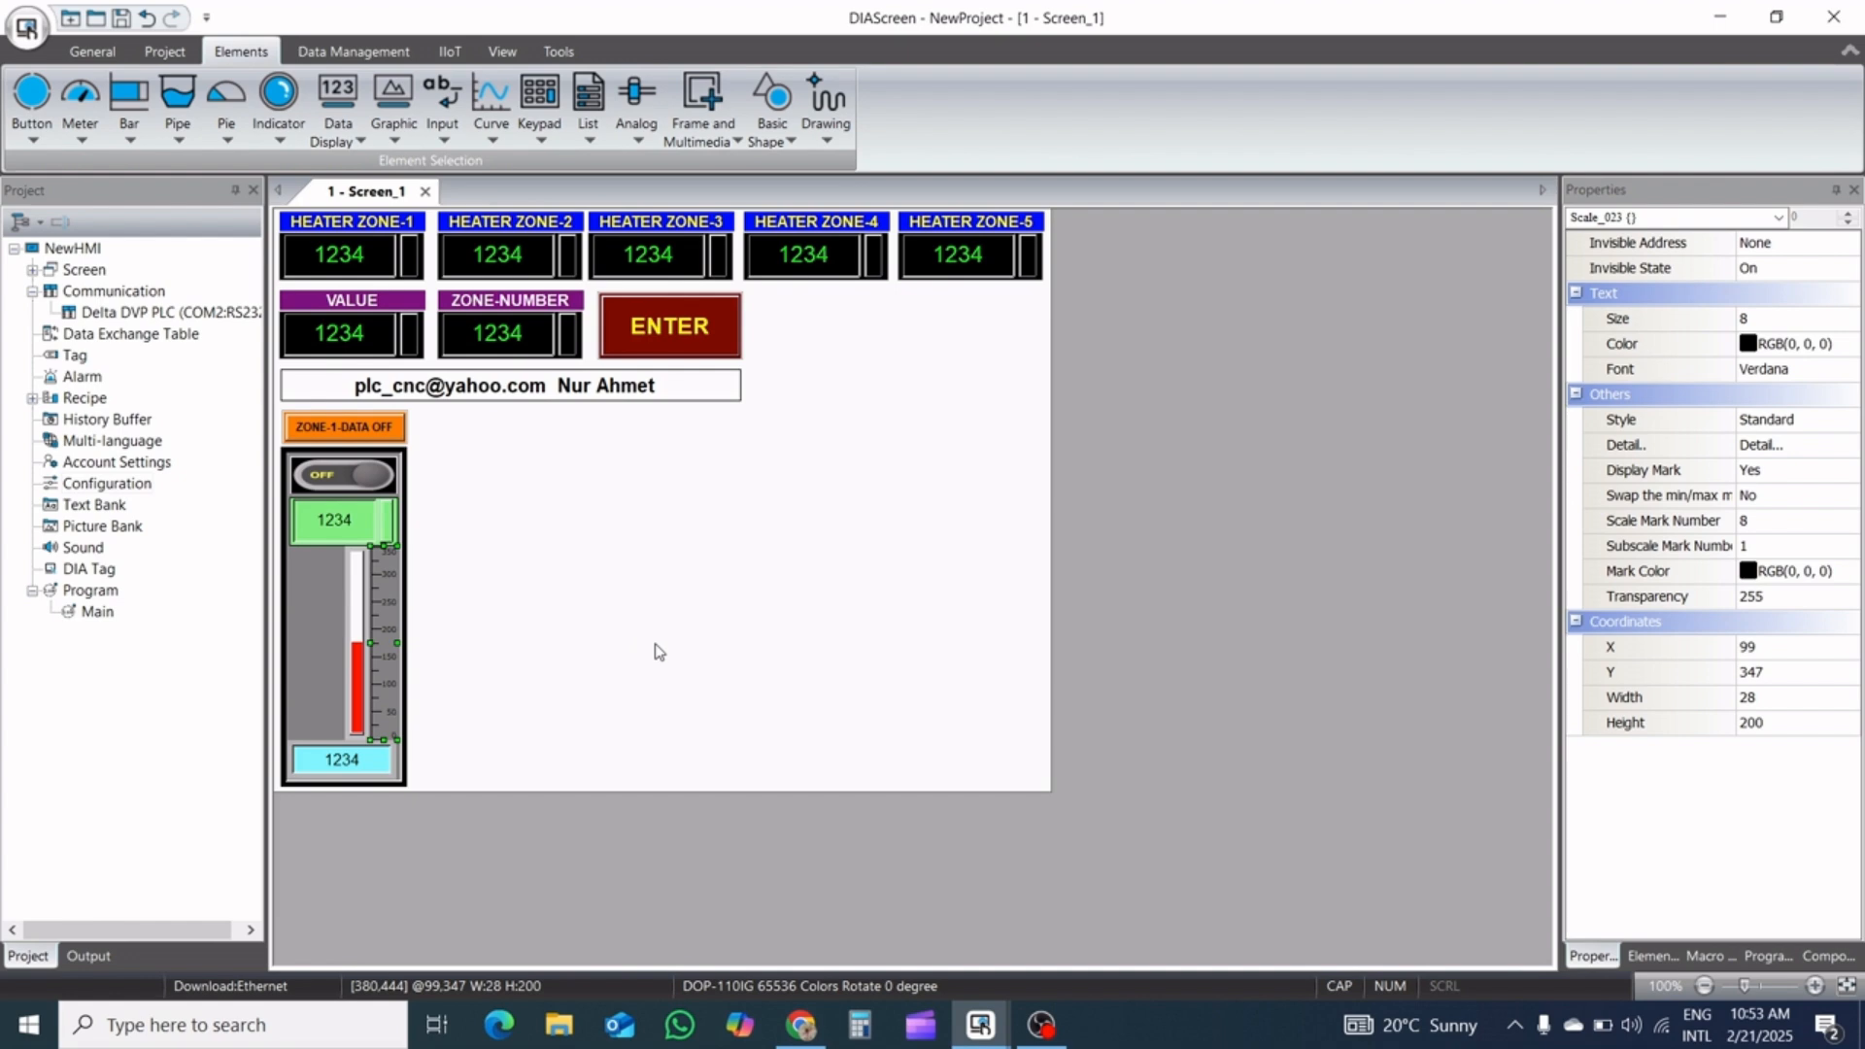
# Duplicate the scale and place the copy in the empty screen area at about X 366, Y 334
pyautogui.click(448, 650)
pyautogui.hotkey('ctrl', 'c')
pyautogui.hotkey('ctrl', 'v')
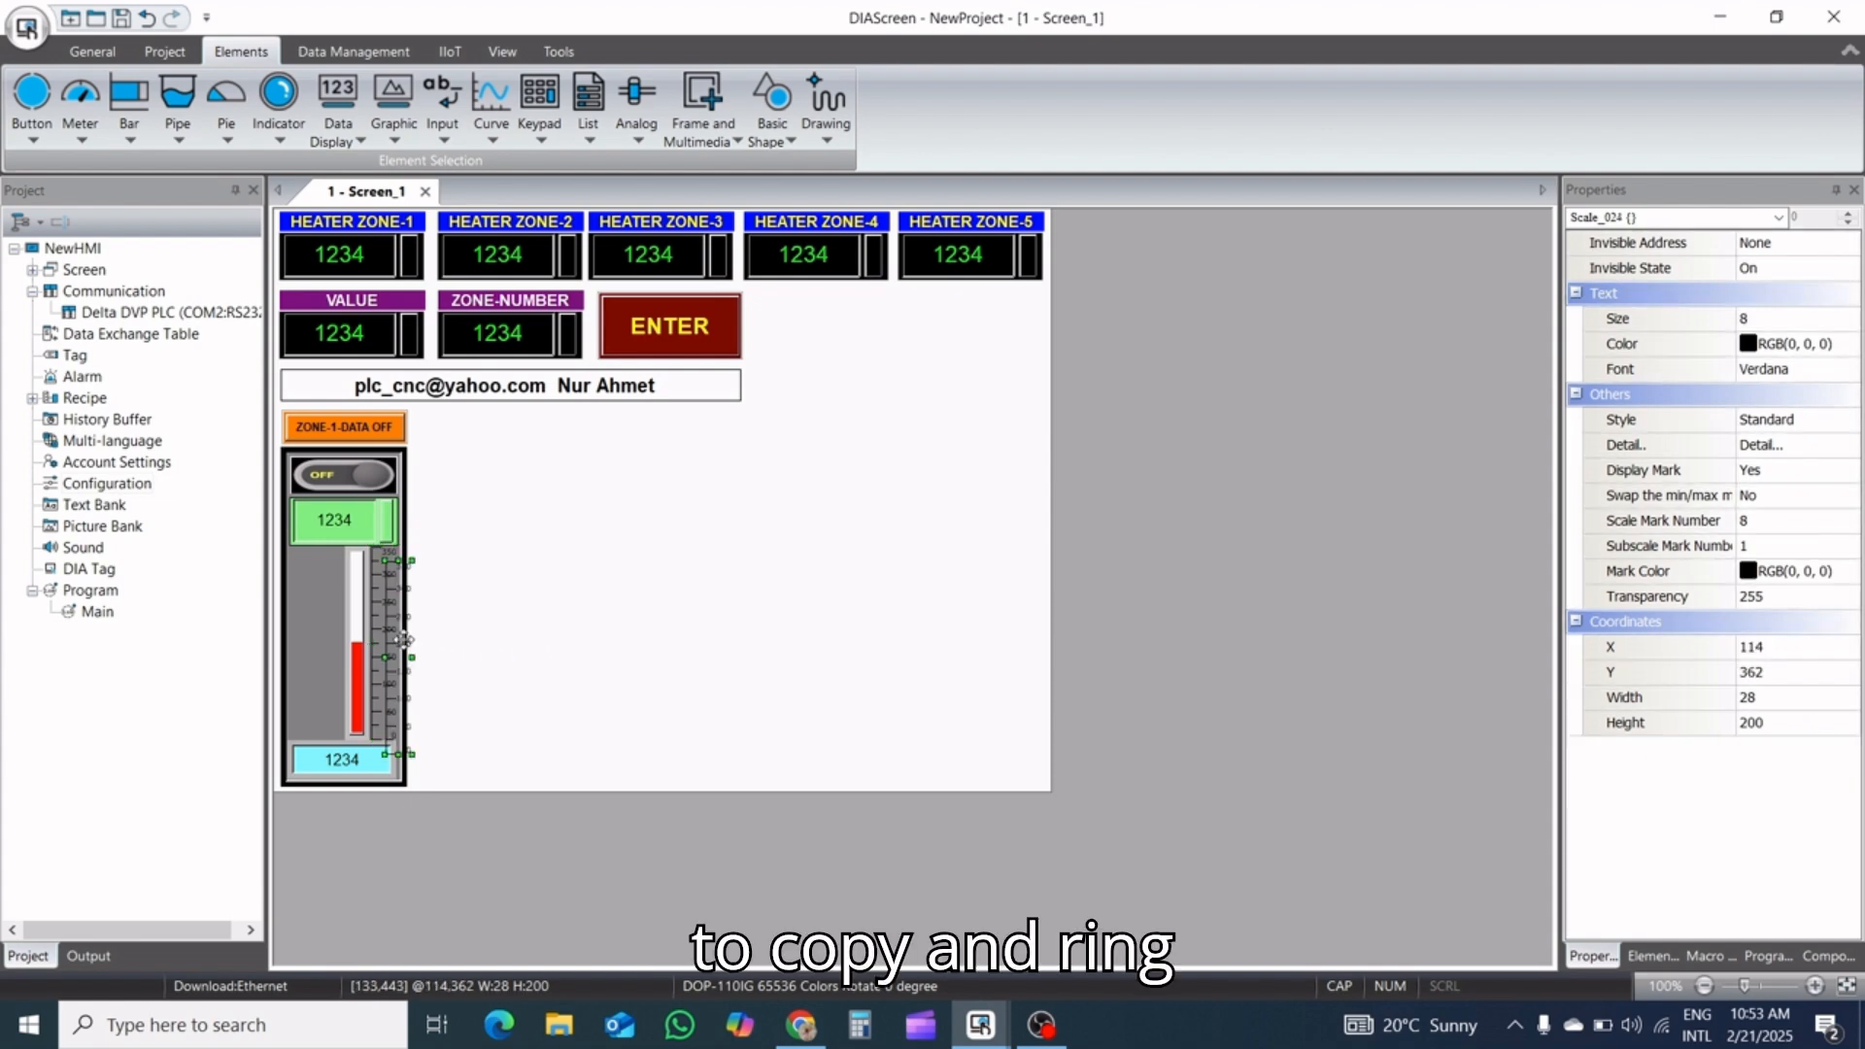
pyautogui.moveTo(404, 639); pyautogui.dragTo(647, 613)
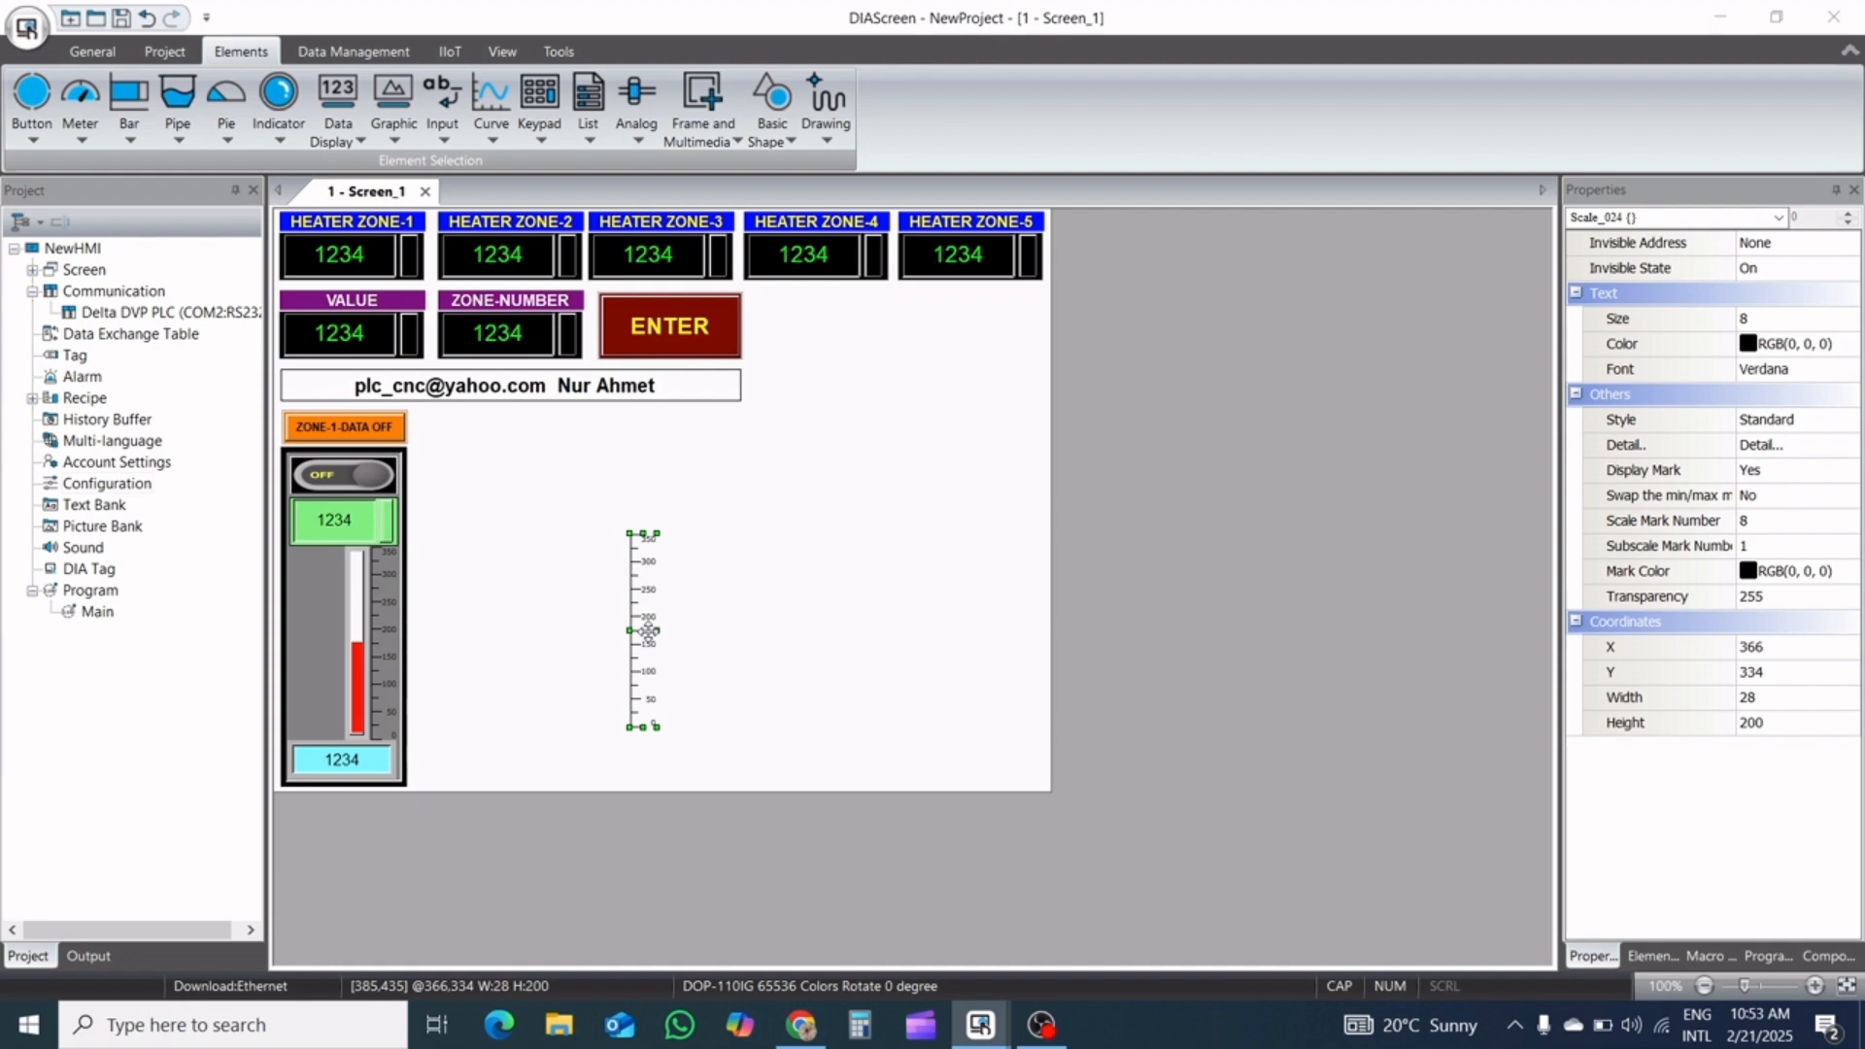
# Set the copied scale's style to Rotation 180
pyautogui.doubleClick(647, 632)
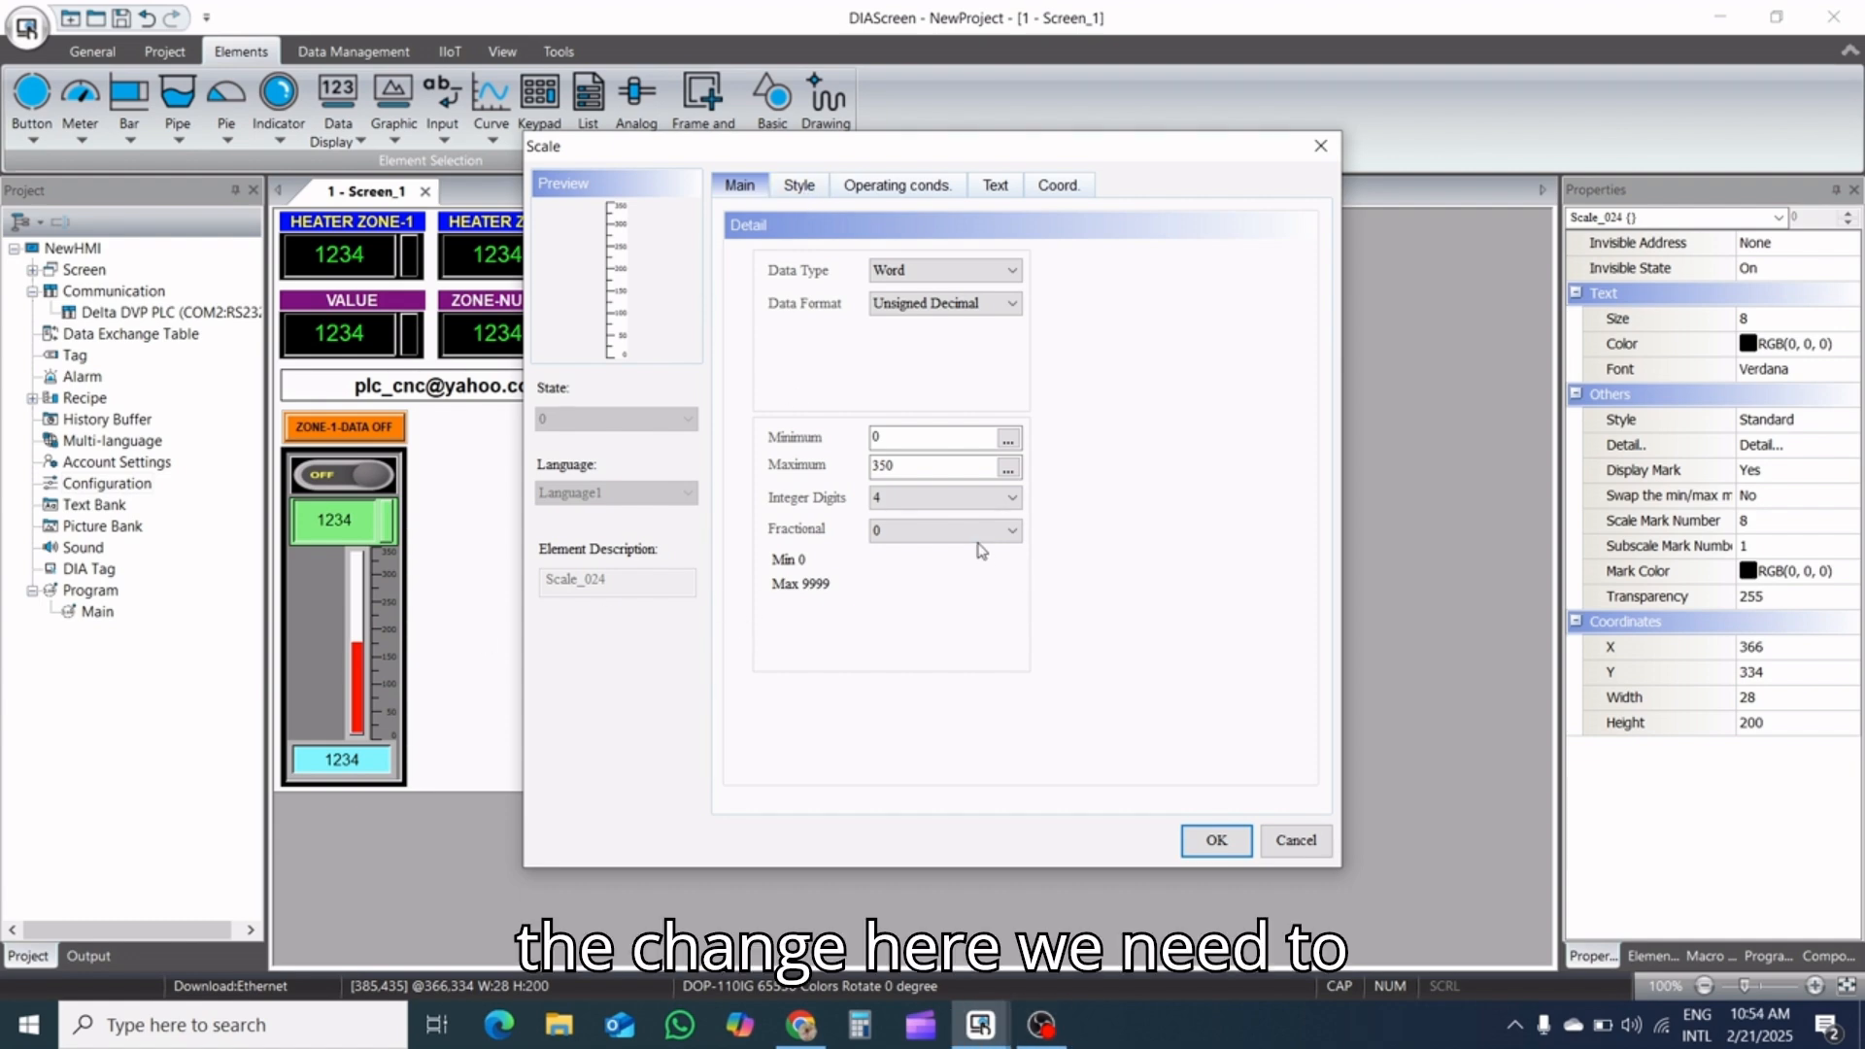
pyautogui.click(799, 184)
pyautogui.click(962, 529)
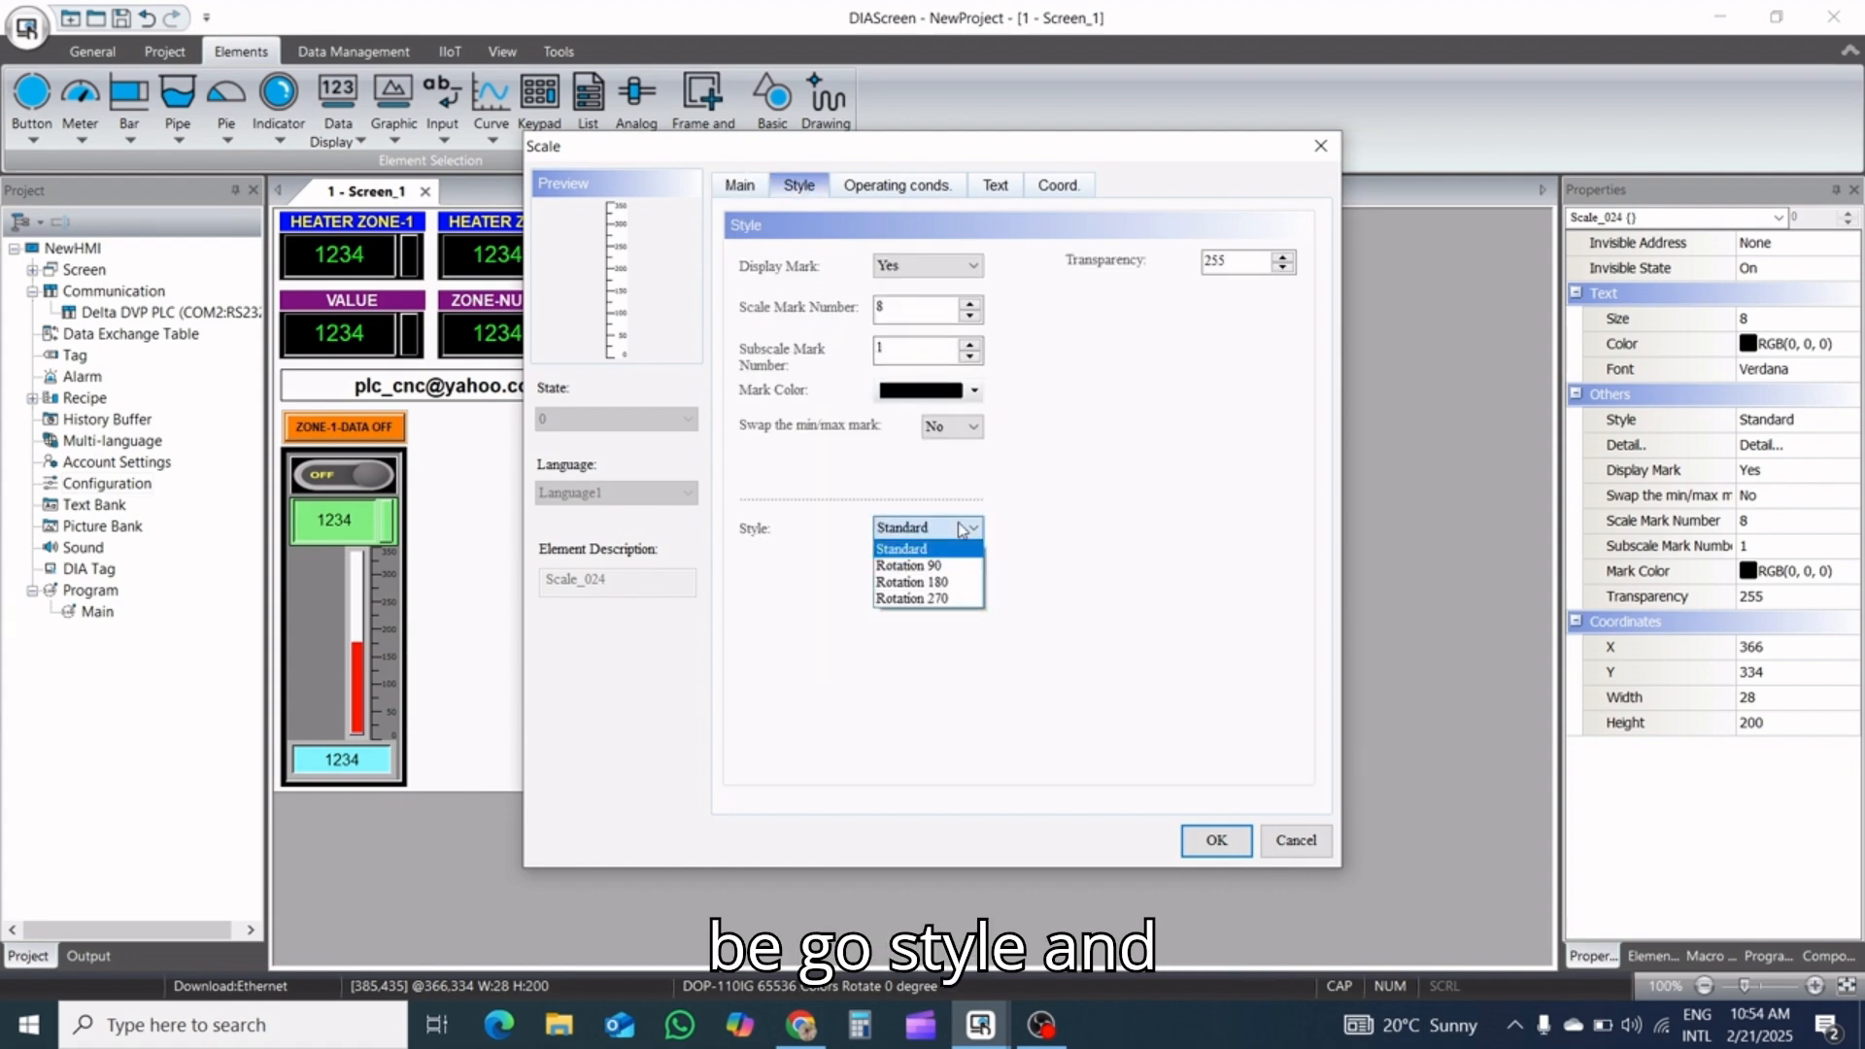
pyautogui.click(954, 585)
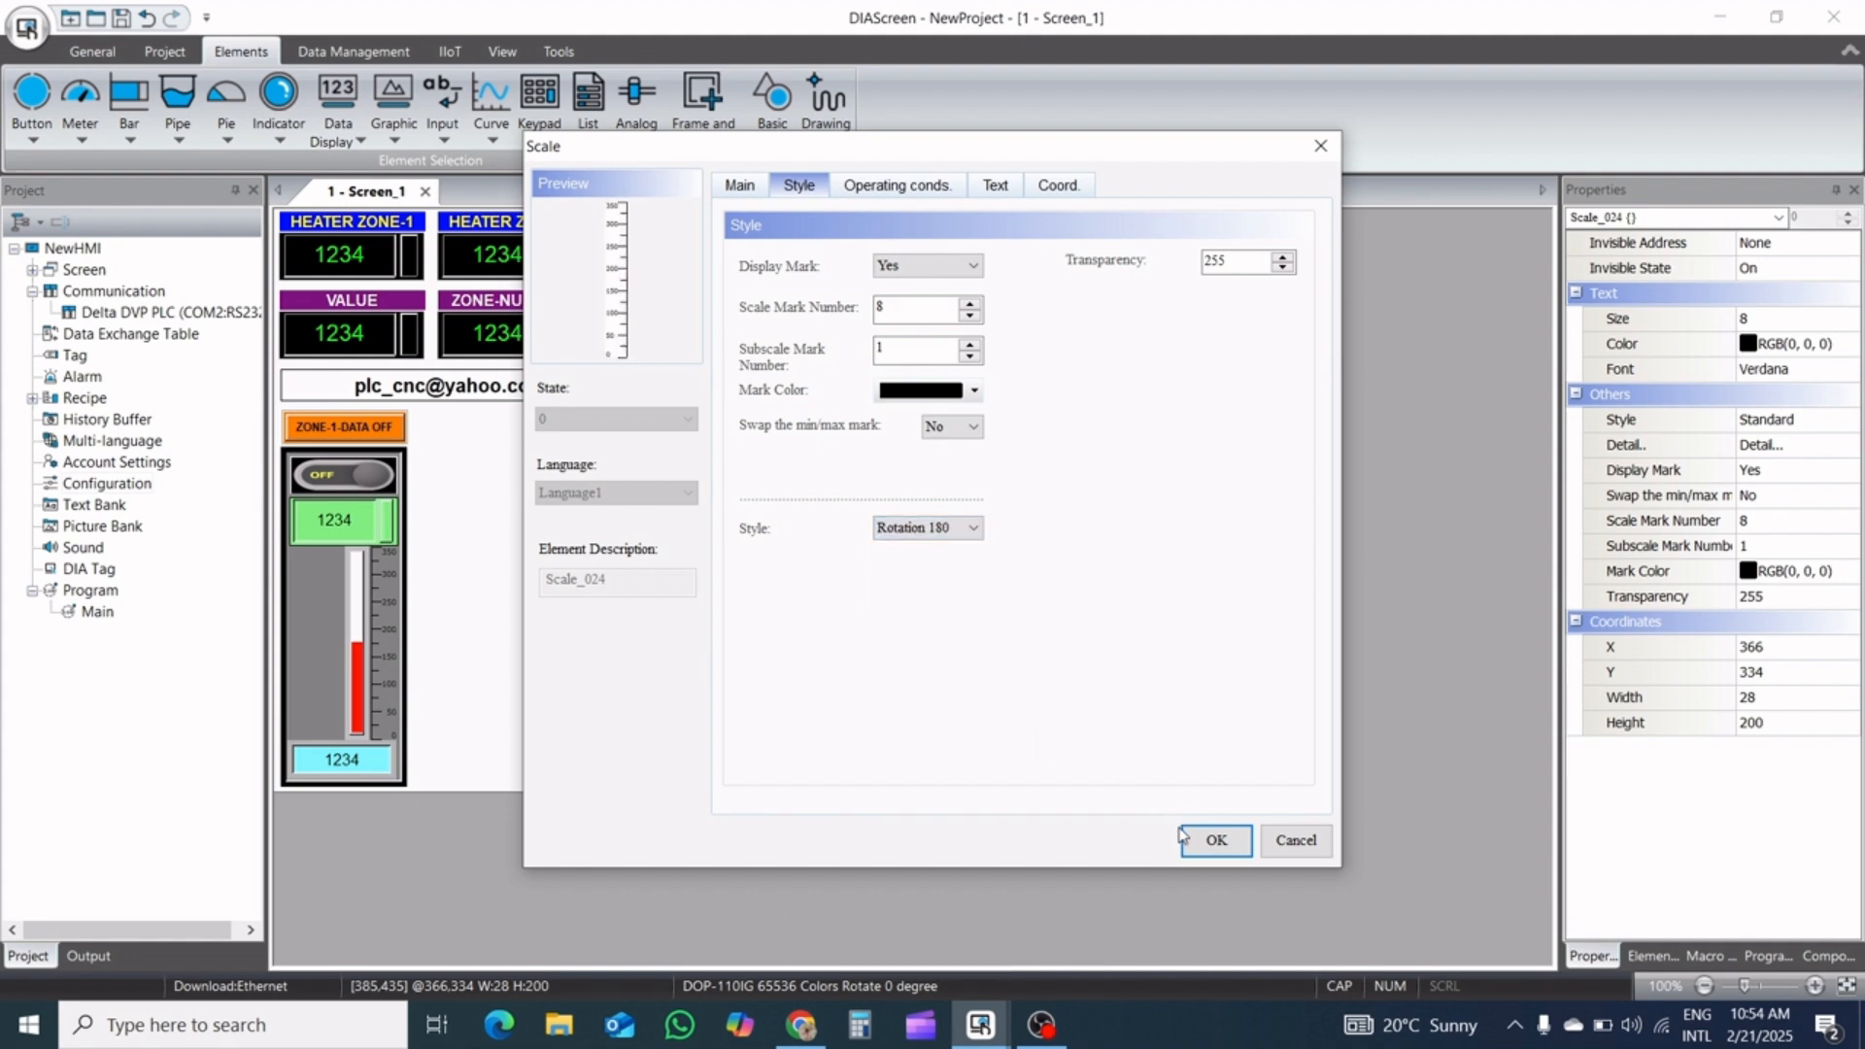
pyautogui.click(1204, 841)
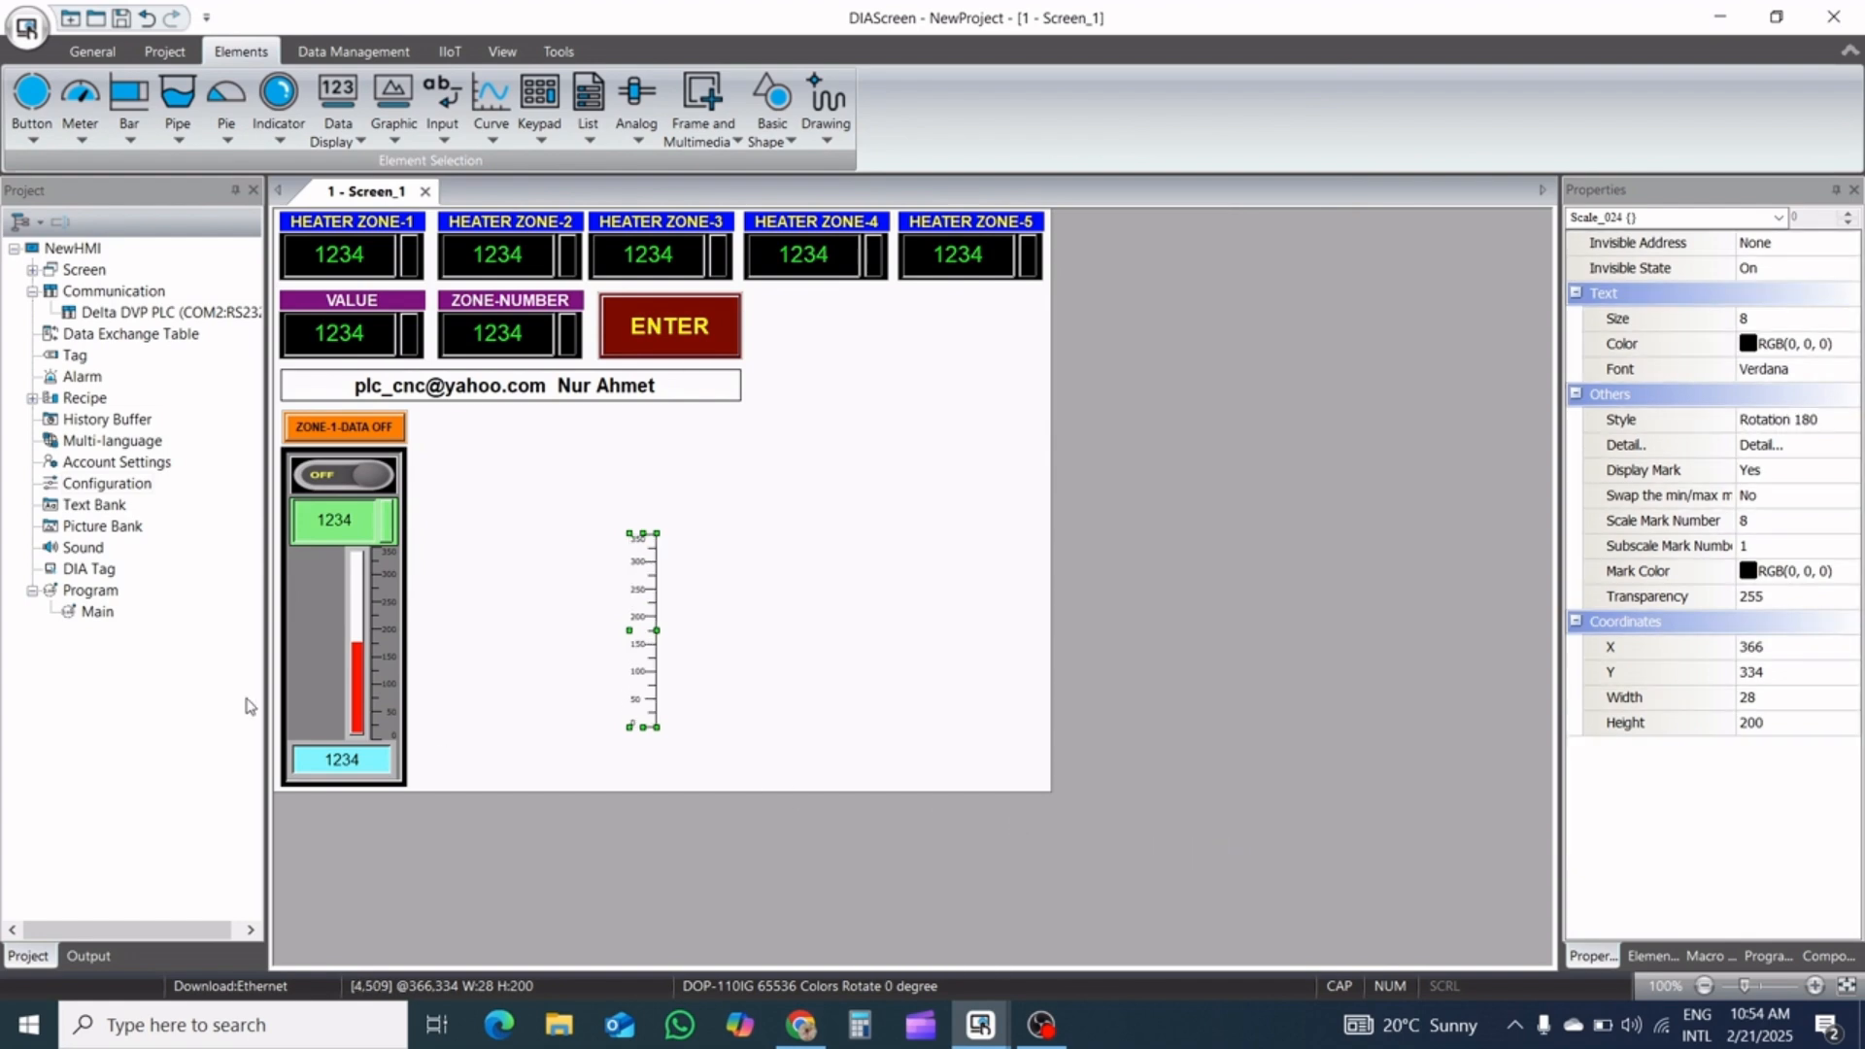
# Duplicate the D300 bar and position the copy parallel to the left of the original, at about X 37, Y 348
pyautogui.click(352, 684)
pyautogui.hotkey('ctrl', 'c')
pyautogui.hotkey('ctrl', 'v')
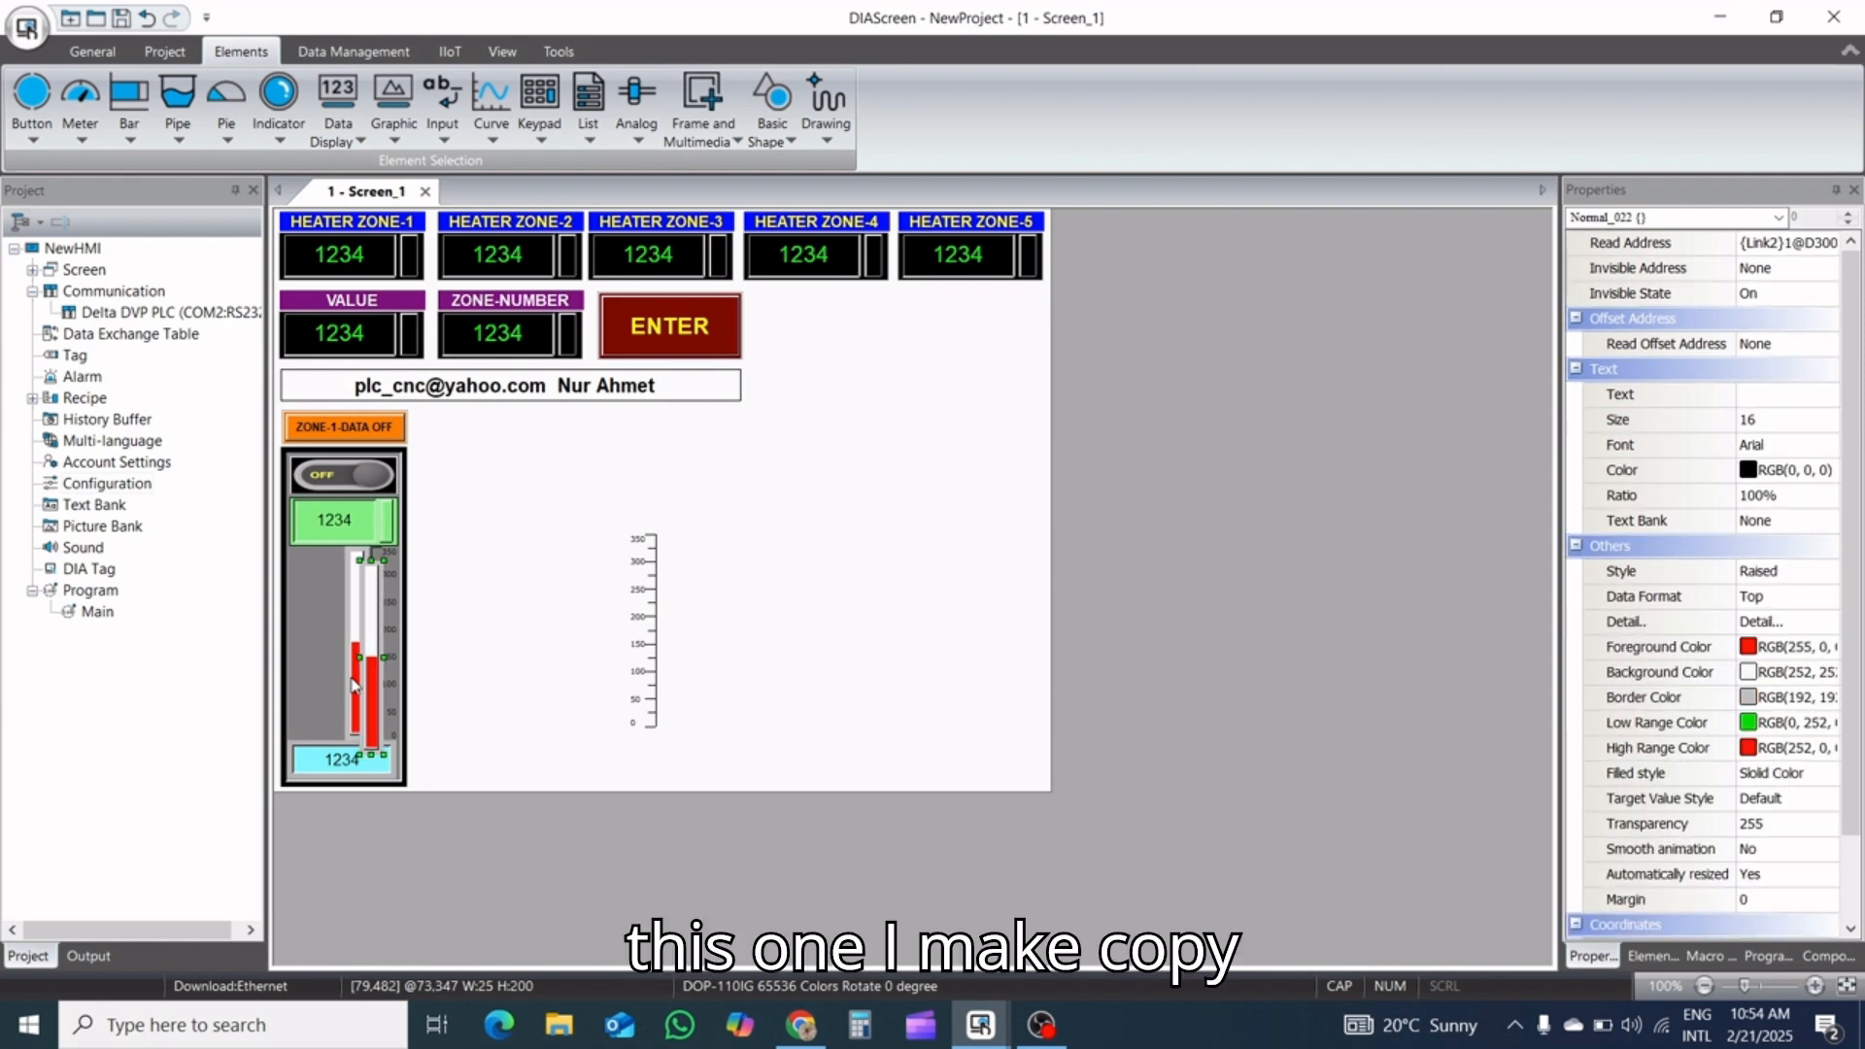
pyautogui.press('Up')
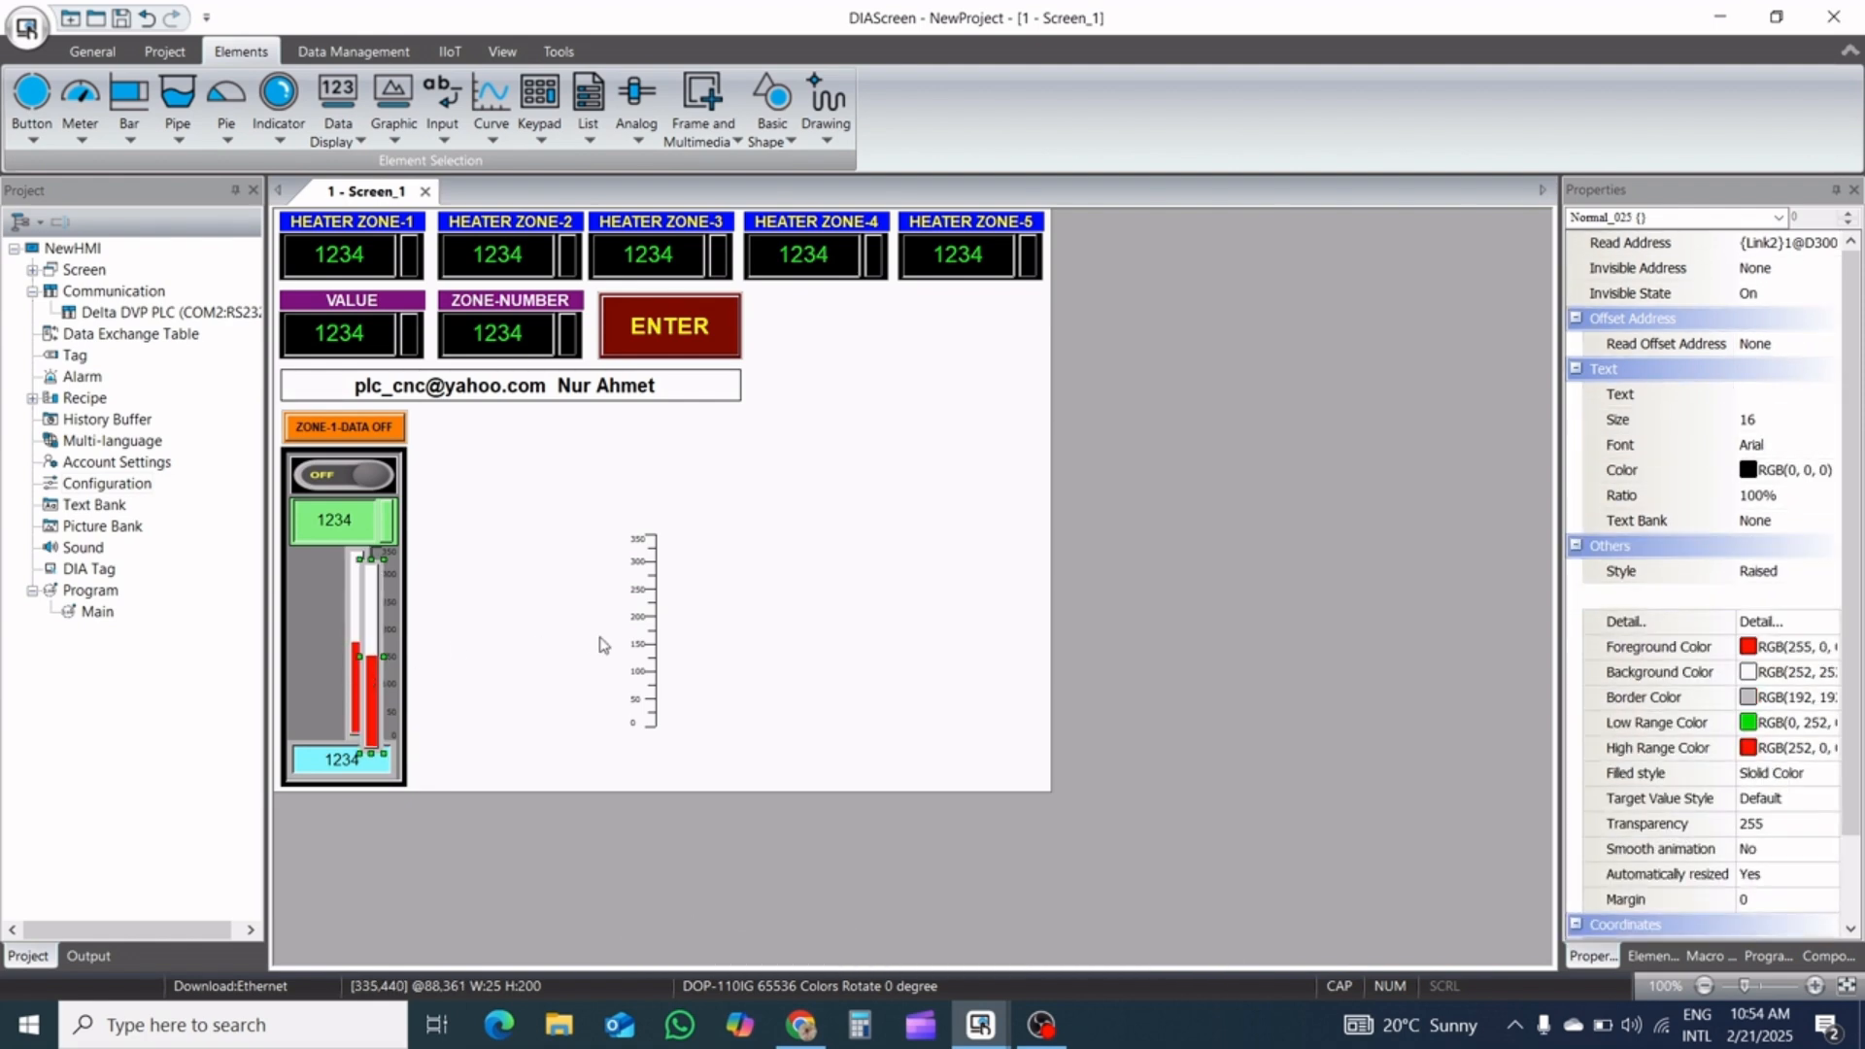
pyautogui.press('Up')
pyautogui.press('Up')
pyautogui.press('Up')
pyautogui.press('Up')
pyautogui.press('Up')
pyautogui.press('Up')
pyautogui.press('Up')
pyautogui.press('Up')
pyautogui.press('Up')
pyautogui.press('Up')
pyautogui.press('Up')
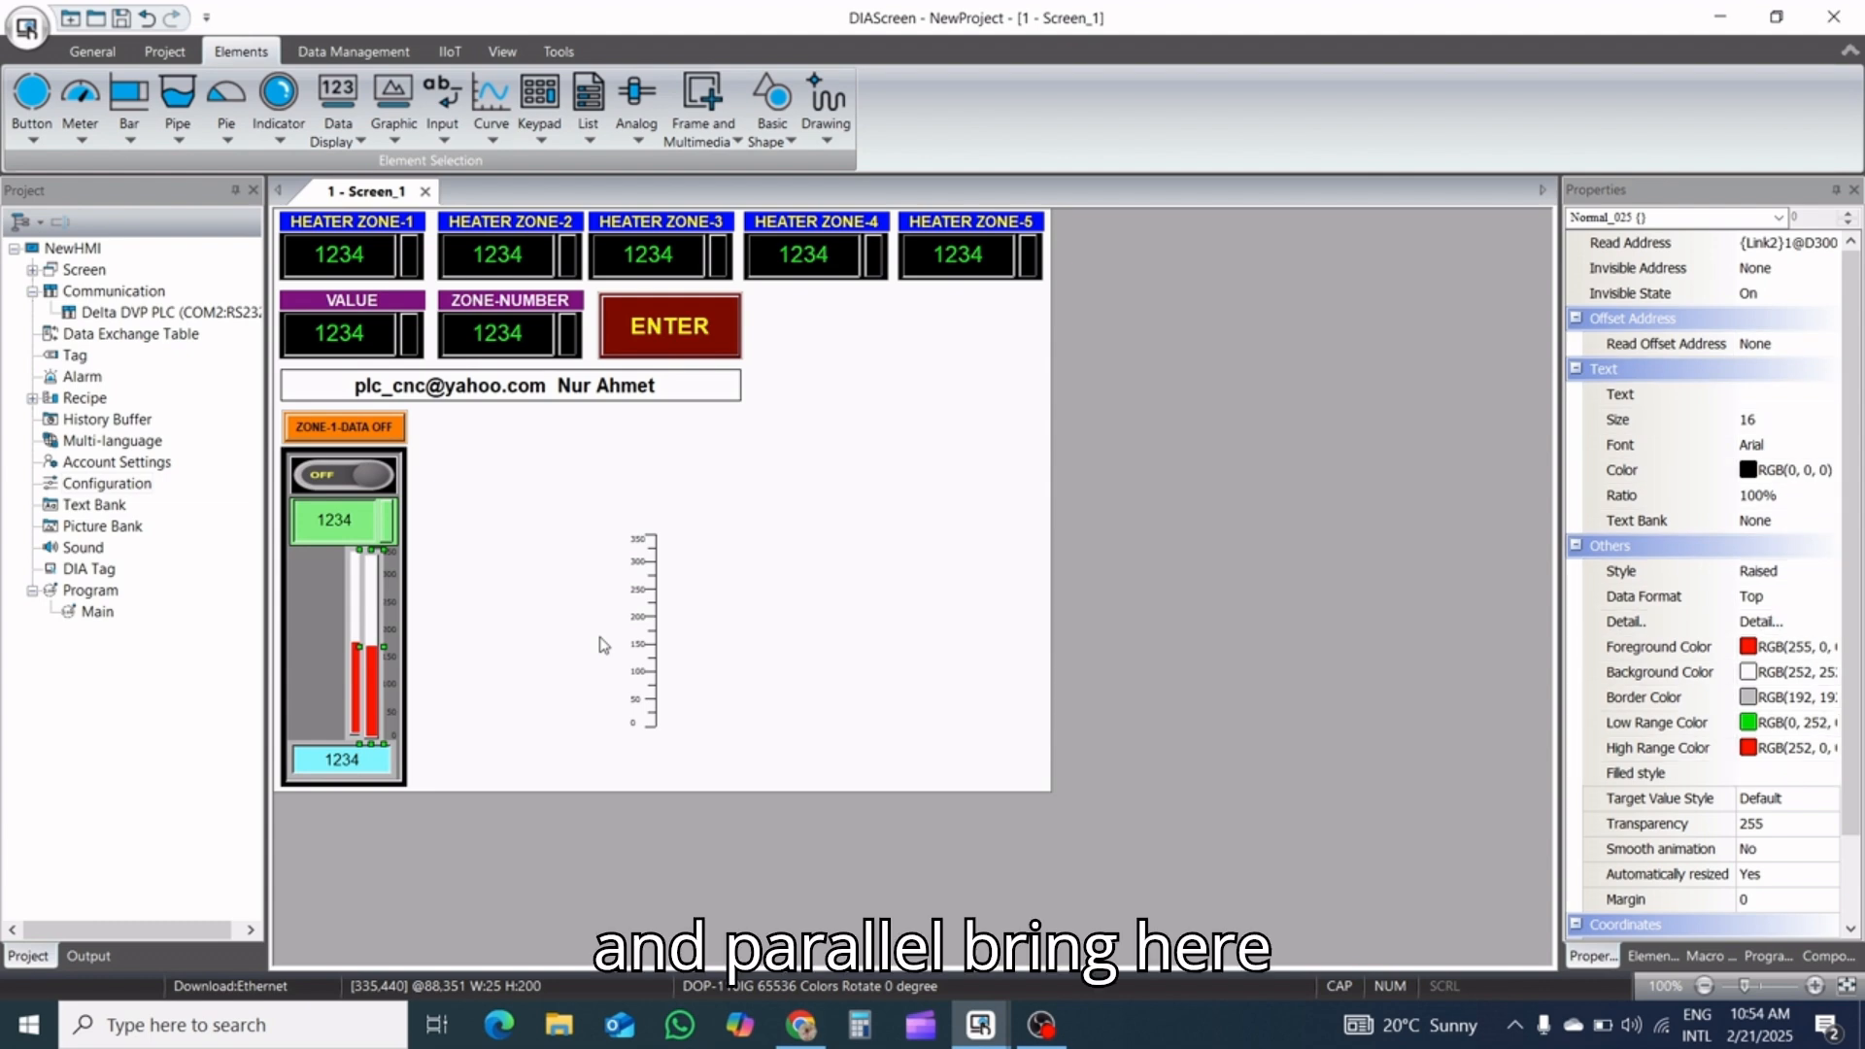
pyautogui.press('Left')
pyautogui.press('Left')
pyautogui.press('Left')
pyautogui.press('Left')
pyautogui.press('Left')
pyautogui.press('Left')
pyautogui.press('Left')
pyautogui.press('Left')
pyautogui.press('Left')
pyautogui.press('Left')
pyautogui.press('Left')
pyautogui.press('Left')
pyautogui.press('Left')
pyautogui.press('Left')
pyautogui.press('Left')
pyautogui.press('Left')
pyautogui.press('Left')
pyautogui.press('Left')
pyautogui.press('Left')
pyautogui.press('Left')
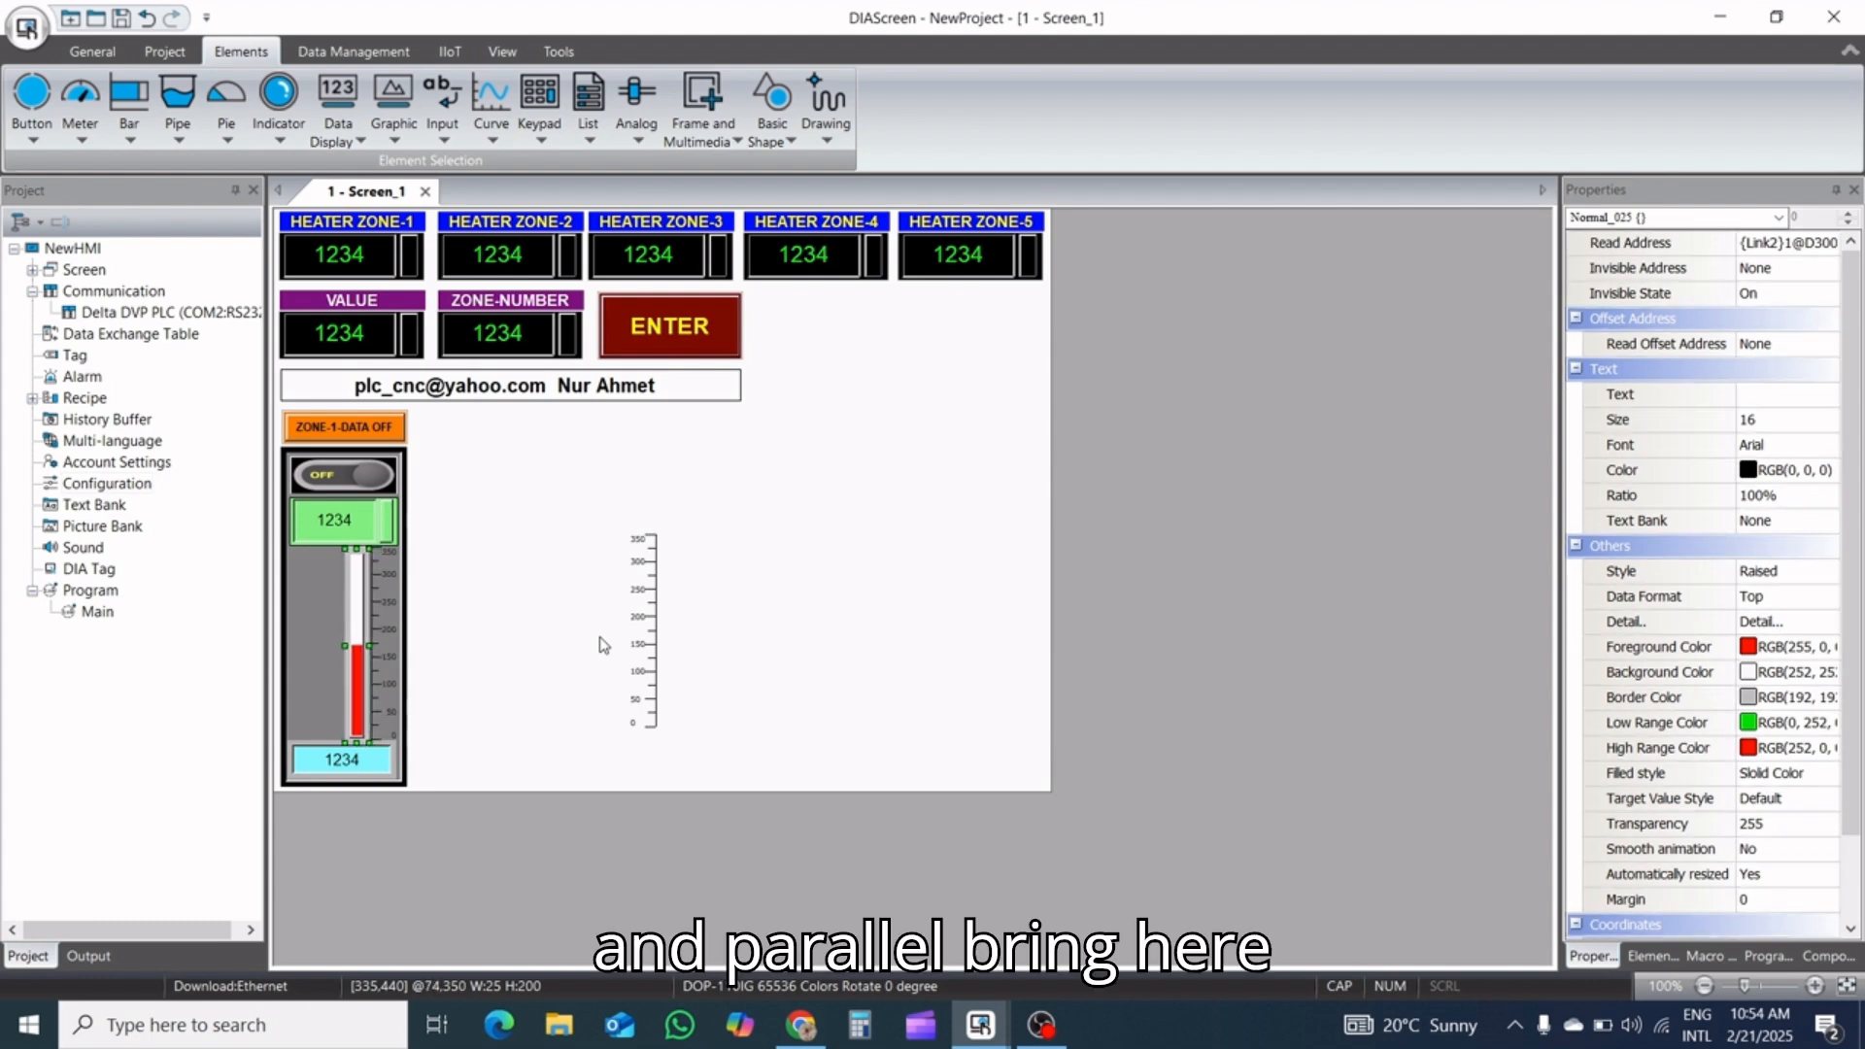
pyautogui.press('Left')
pyautogui.press('Left')
pyautogui.press('Left')
pyautogui.press('Left')
pyautogui.press('Left')
pyautogui.press('Left')
pyautogui.press('Left')
pyautogui.press('Left')
pyautogui.press('Left')
pyautogui.press('Left')
pyautogui.press('Left')
pyautogui.press('Left')
pyautogui.press('Left')
pyautogui.press('Left')
pyautogui.press('Left')
pyautogui.press('Left')
pyautogui.press('Left')
pyautogui.press('Left')
pyautogui.press('Left')
pyautogui.press('Left')
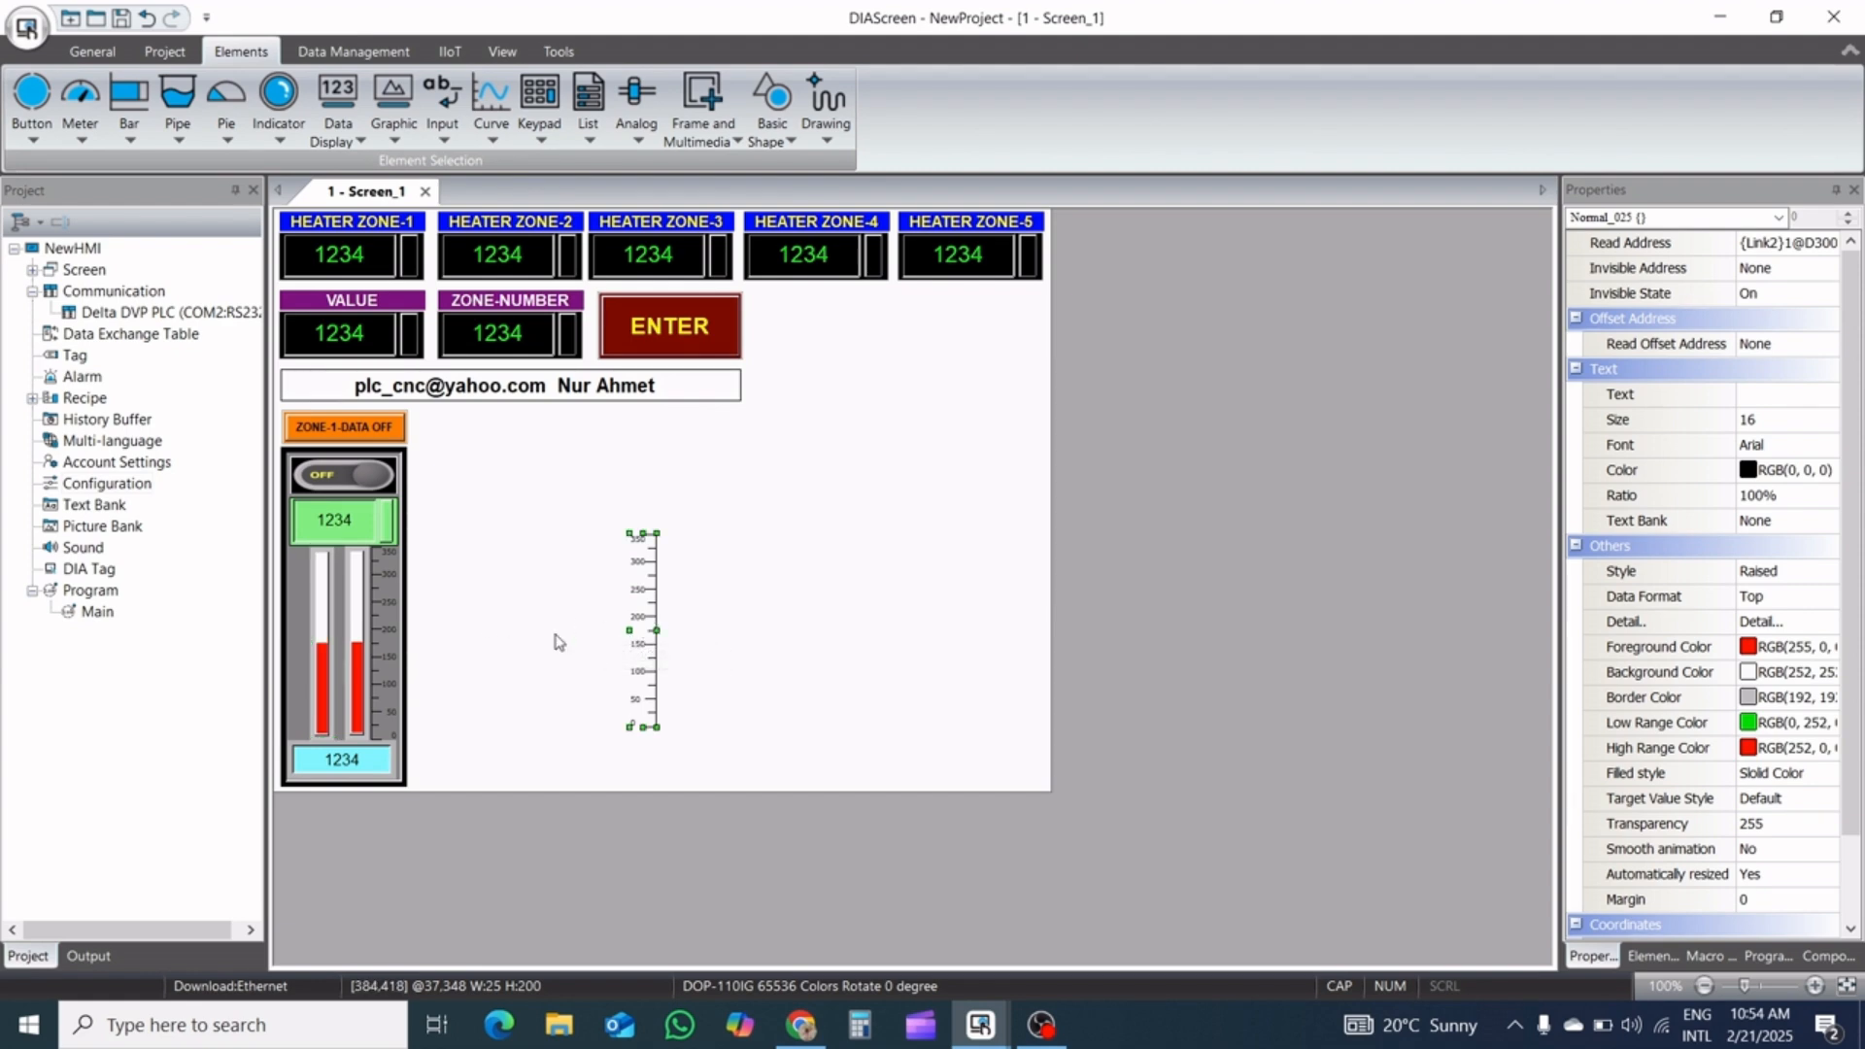
# Move the rotated scale into the zone panel directly left of the paired bars, at X 16, Y 352
pyautogui.moveTo(643, 631); pyautogui.dragTo(303, 632)
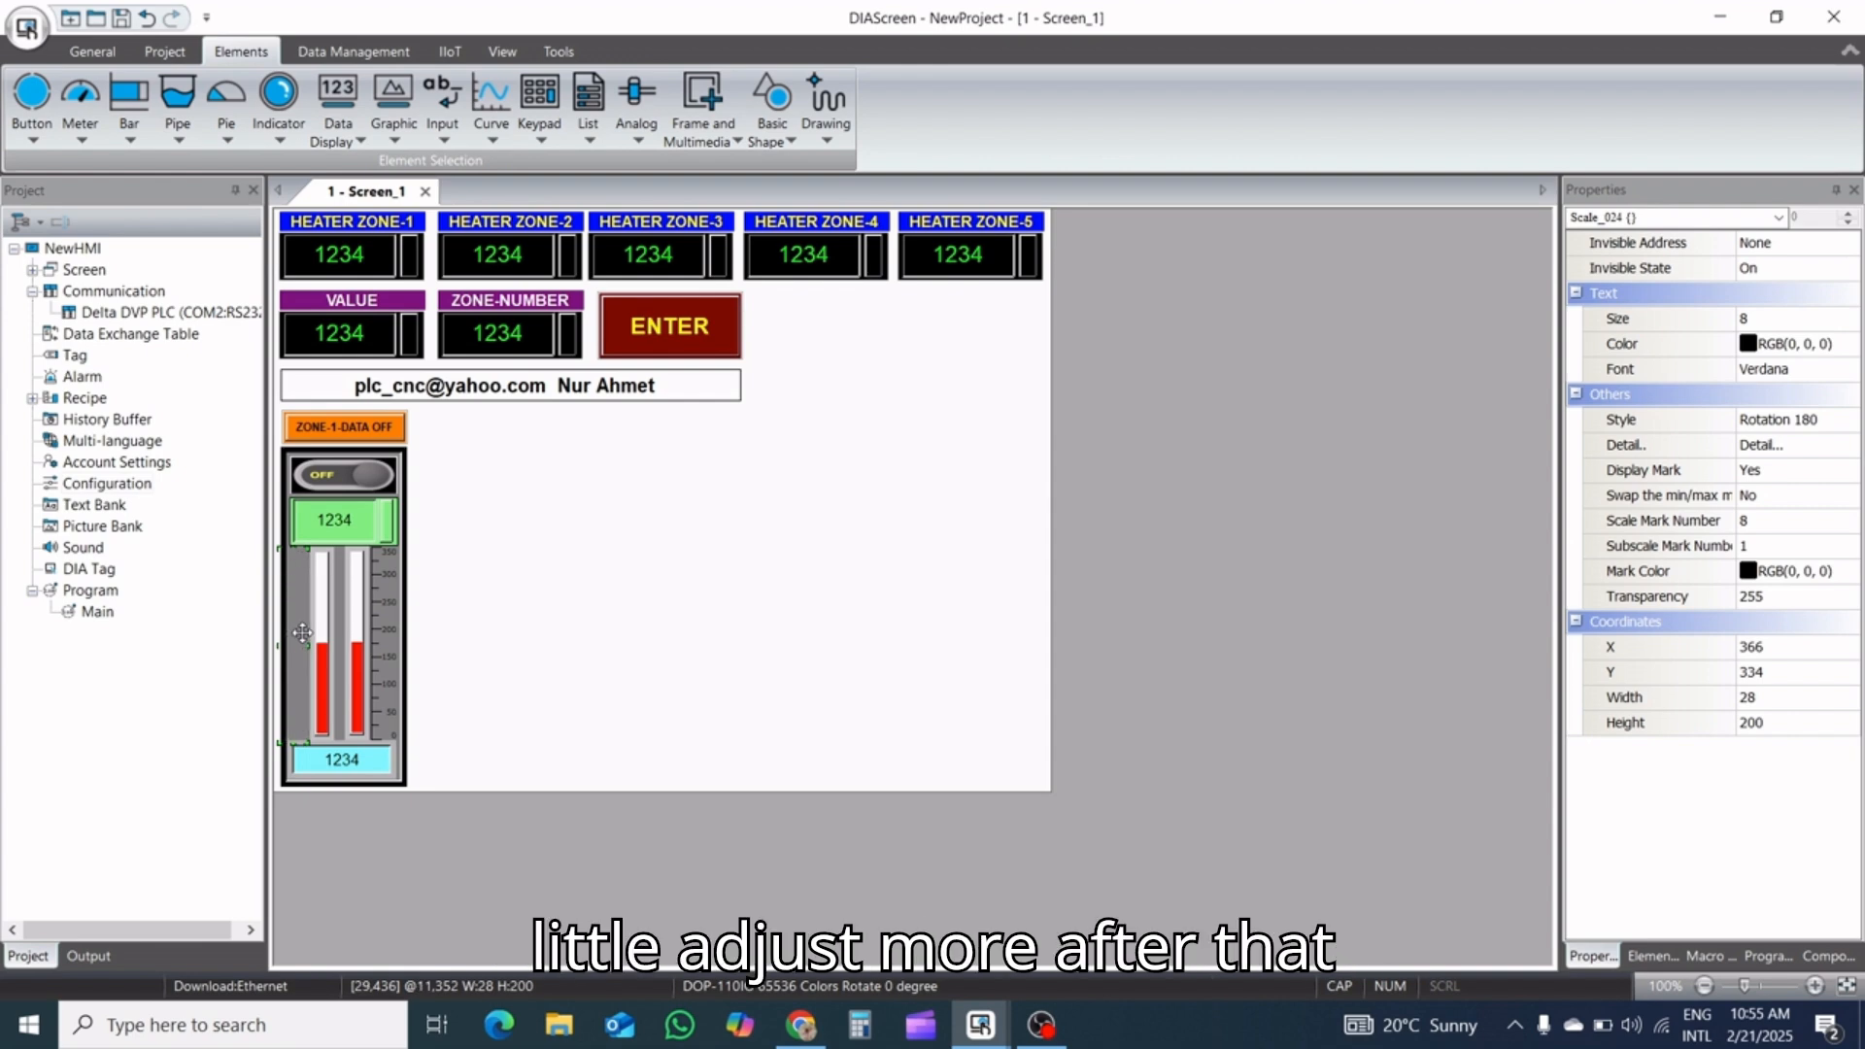
pyautogui.press('Right')
pyautogui.press('Right')
pyautogui.press('Right')
pyautogui.press('Right')
pyautogui.press('Right')
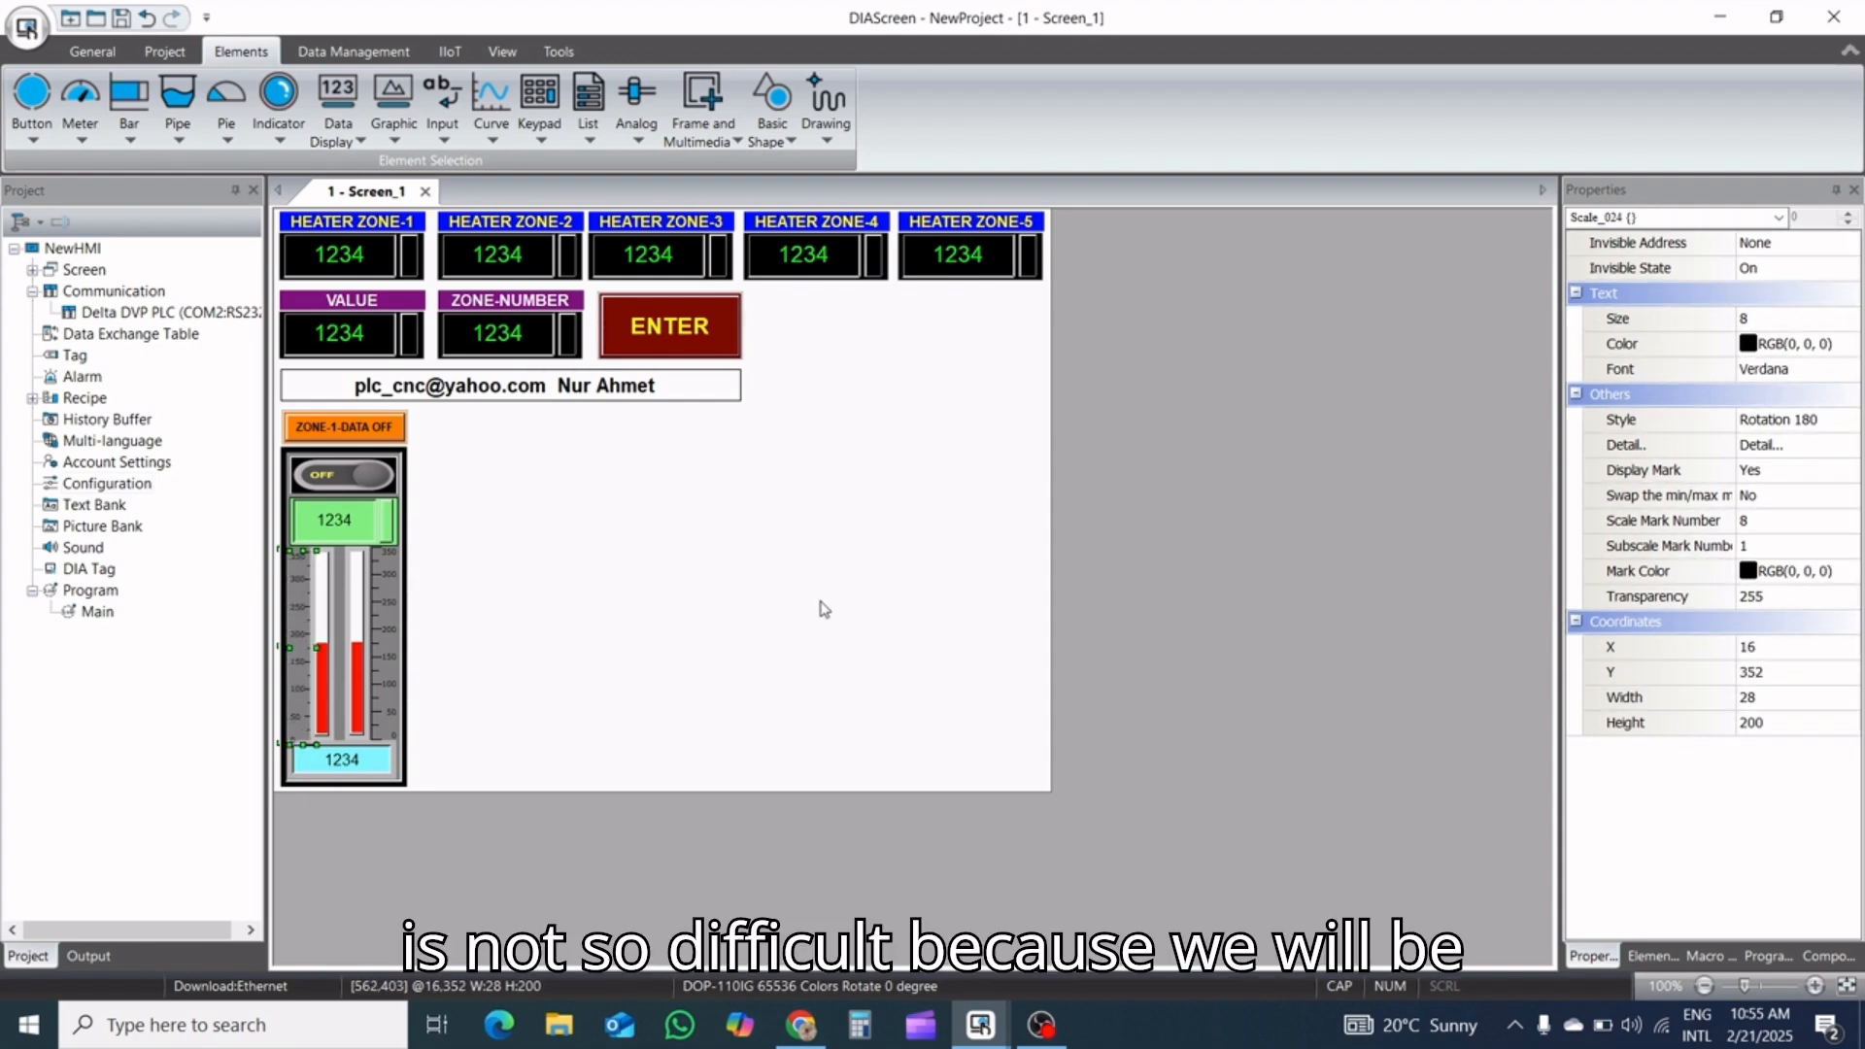
# Set the foreground color of the left bar in the zone panel to dark green, RGB 0, 128, 0
pyautogui.doubleClick(336, 636)
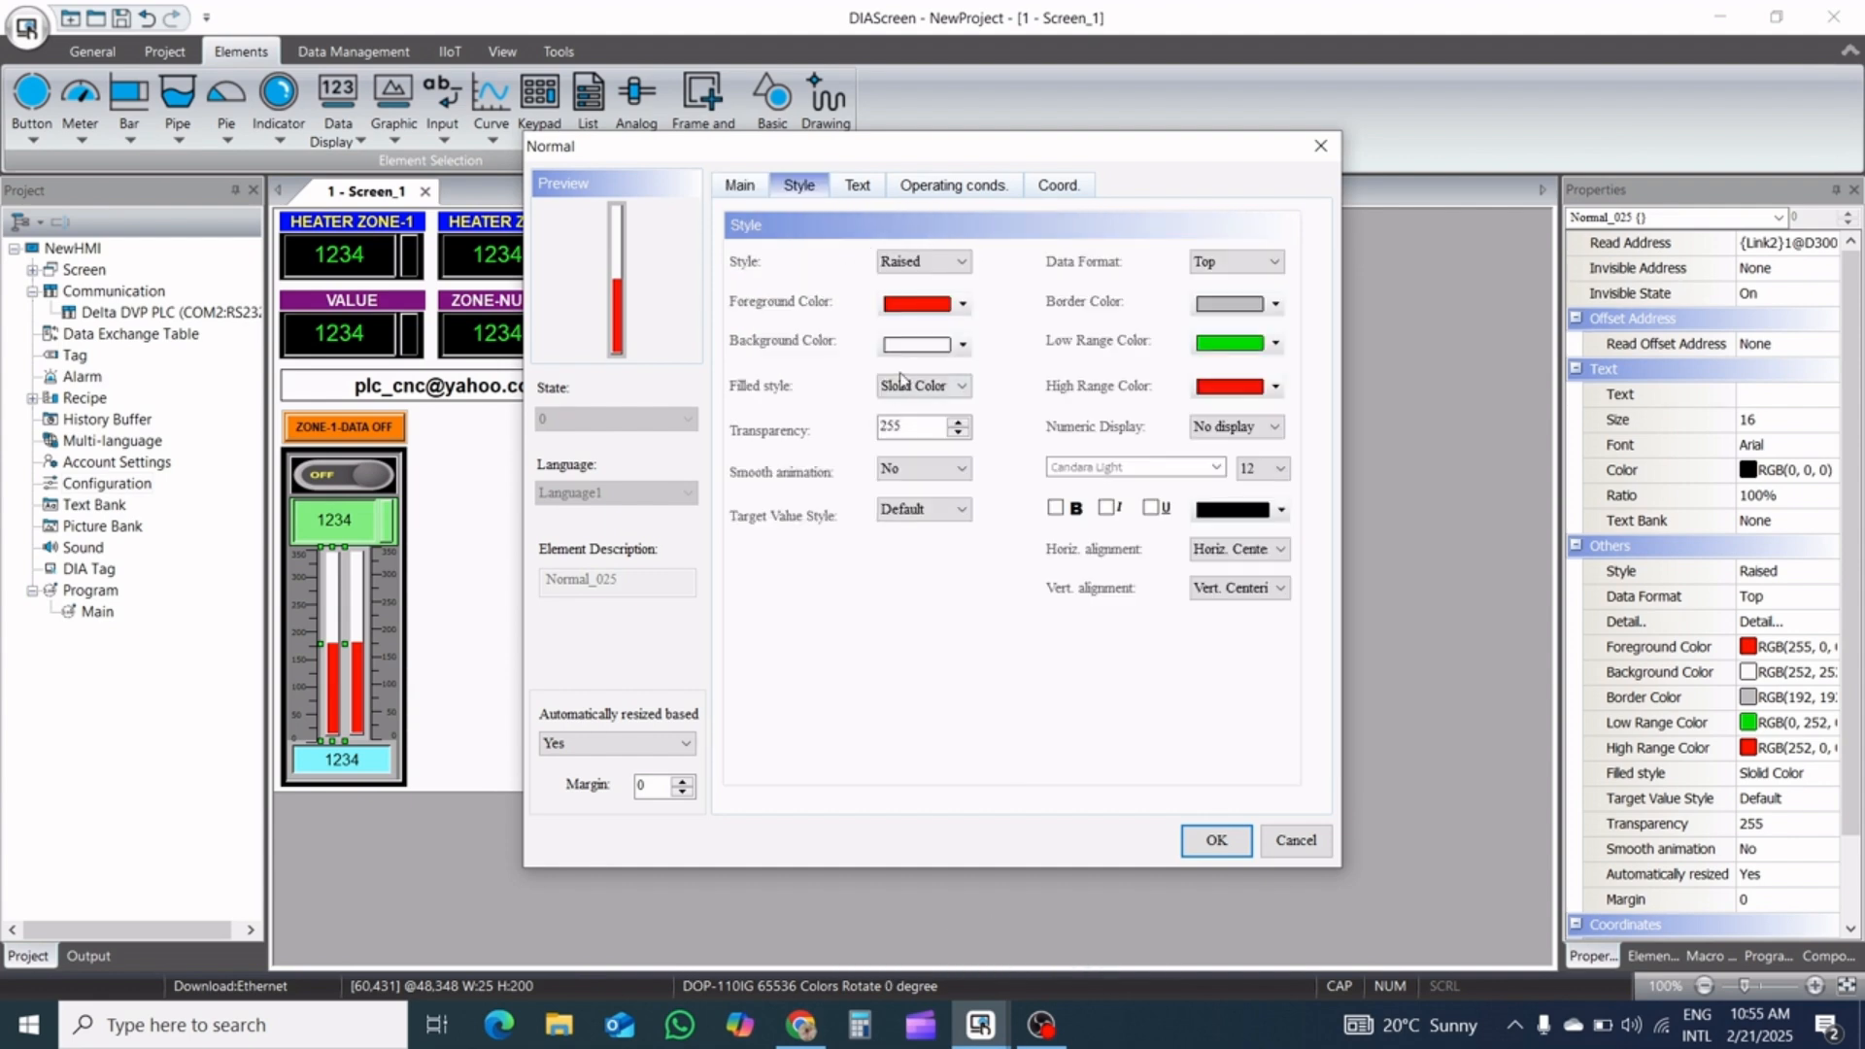
pyautogui.click(962, 304)
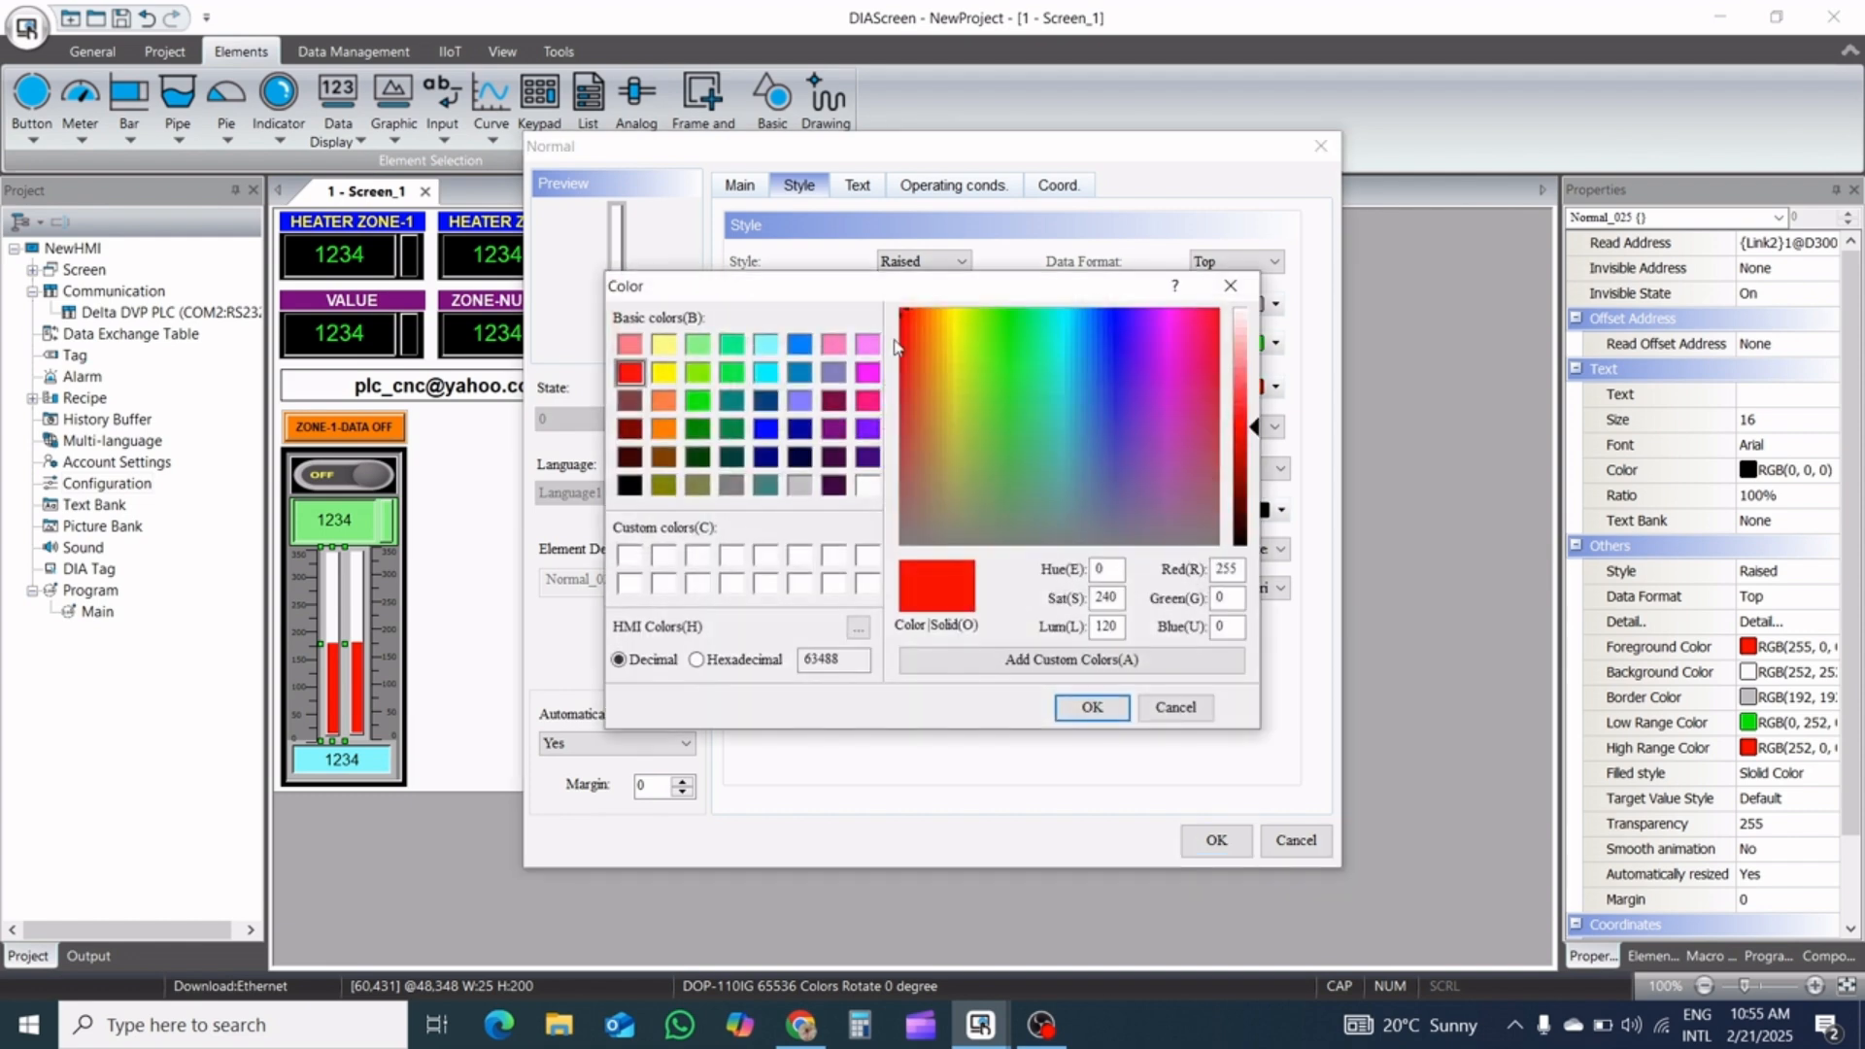
pyautogui.click(698, 399)
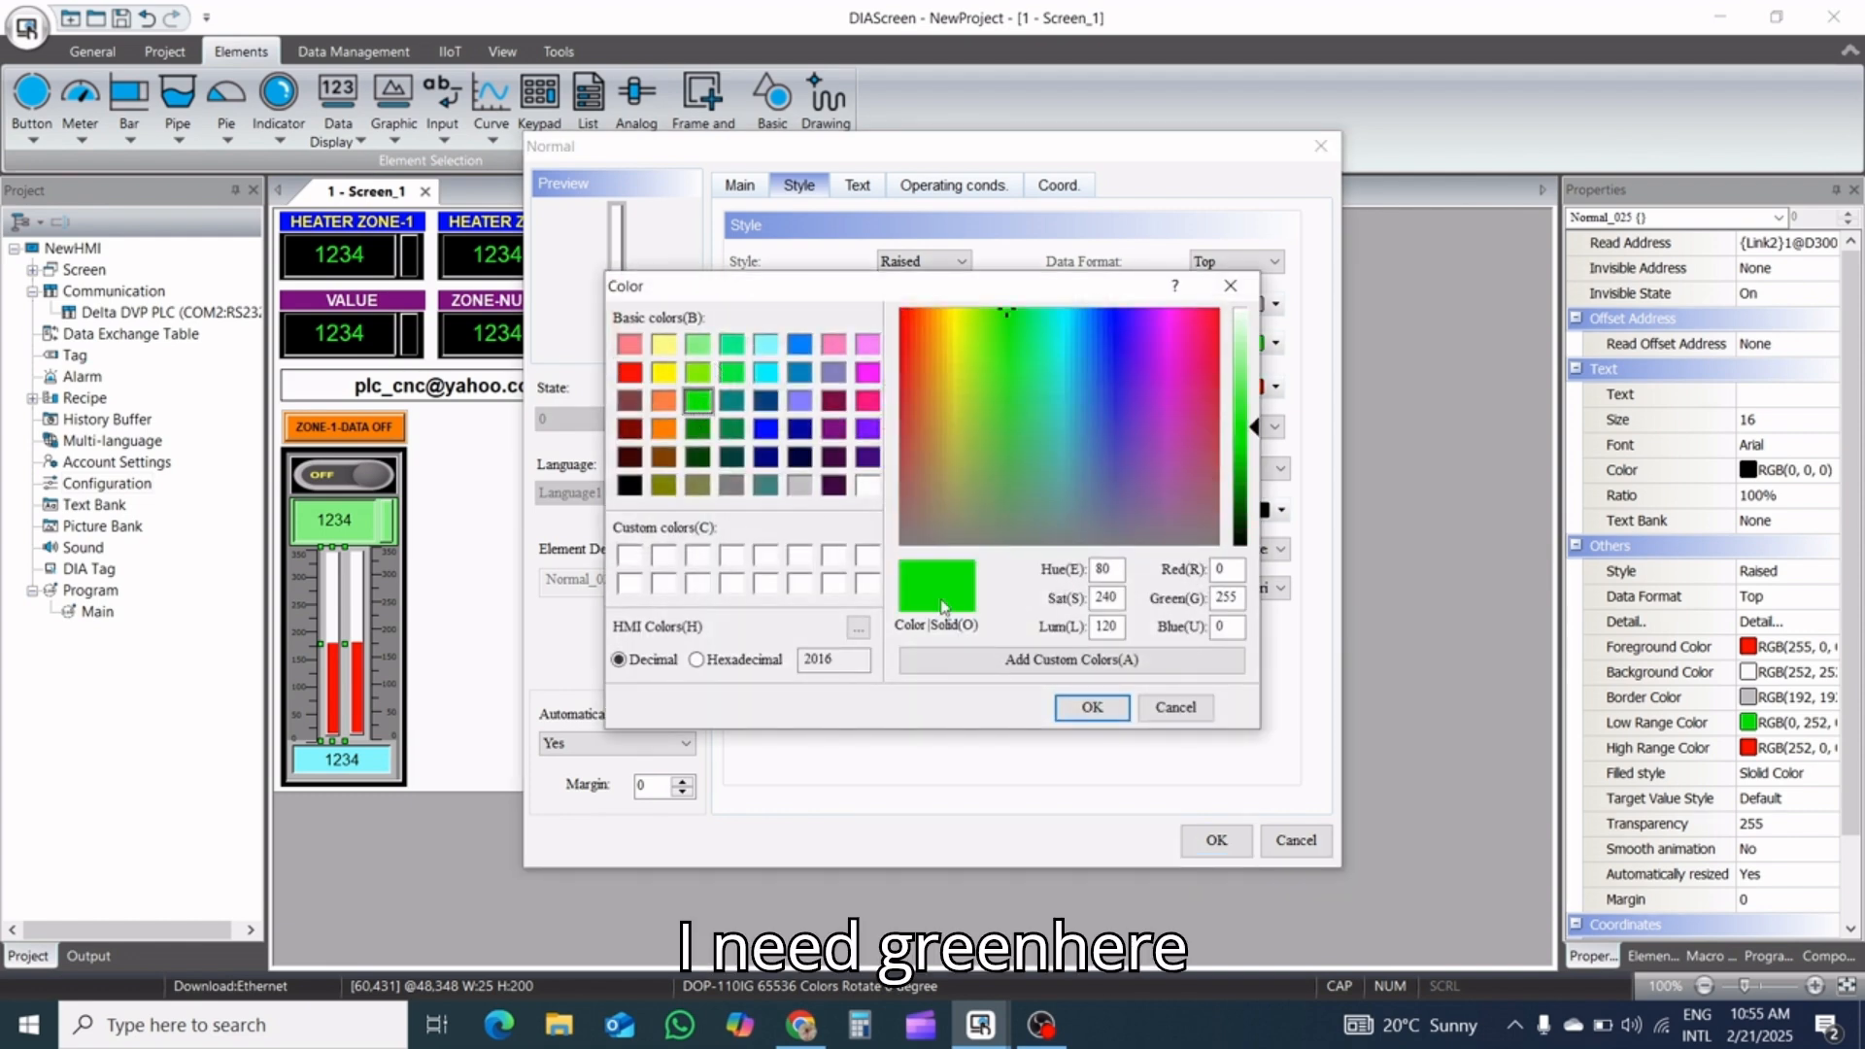
pyautogui.click(1087, 709)
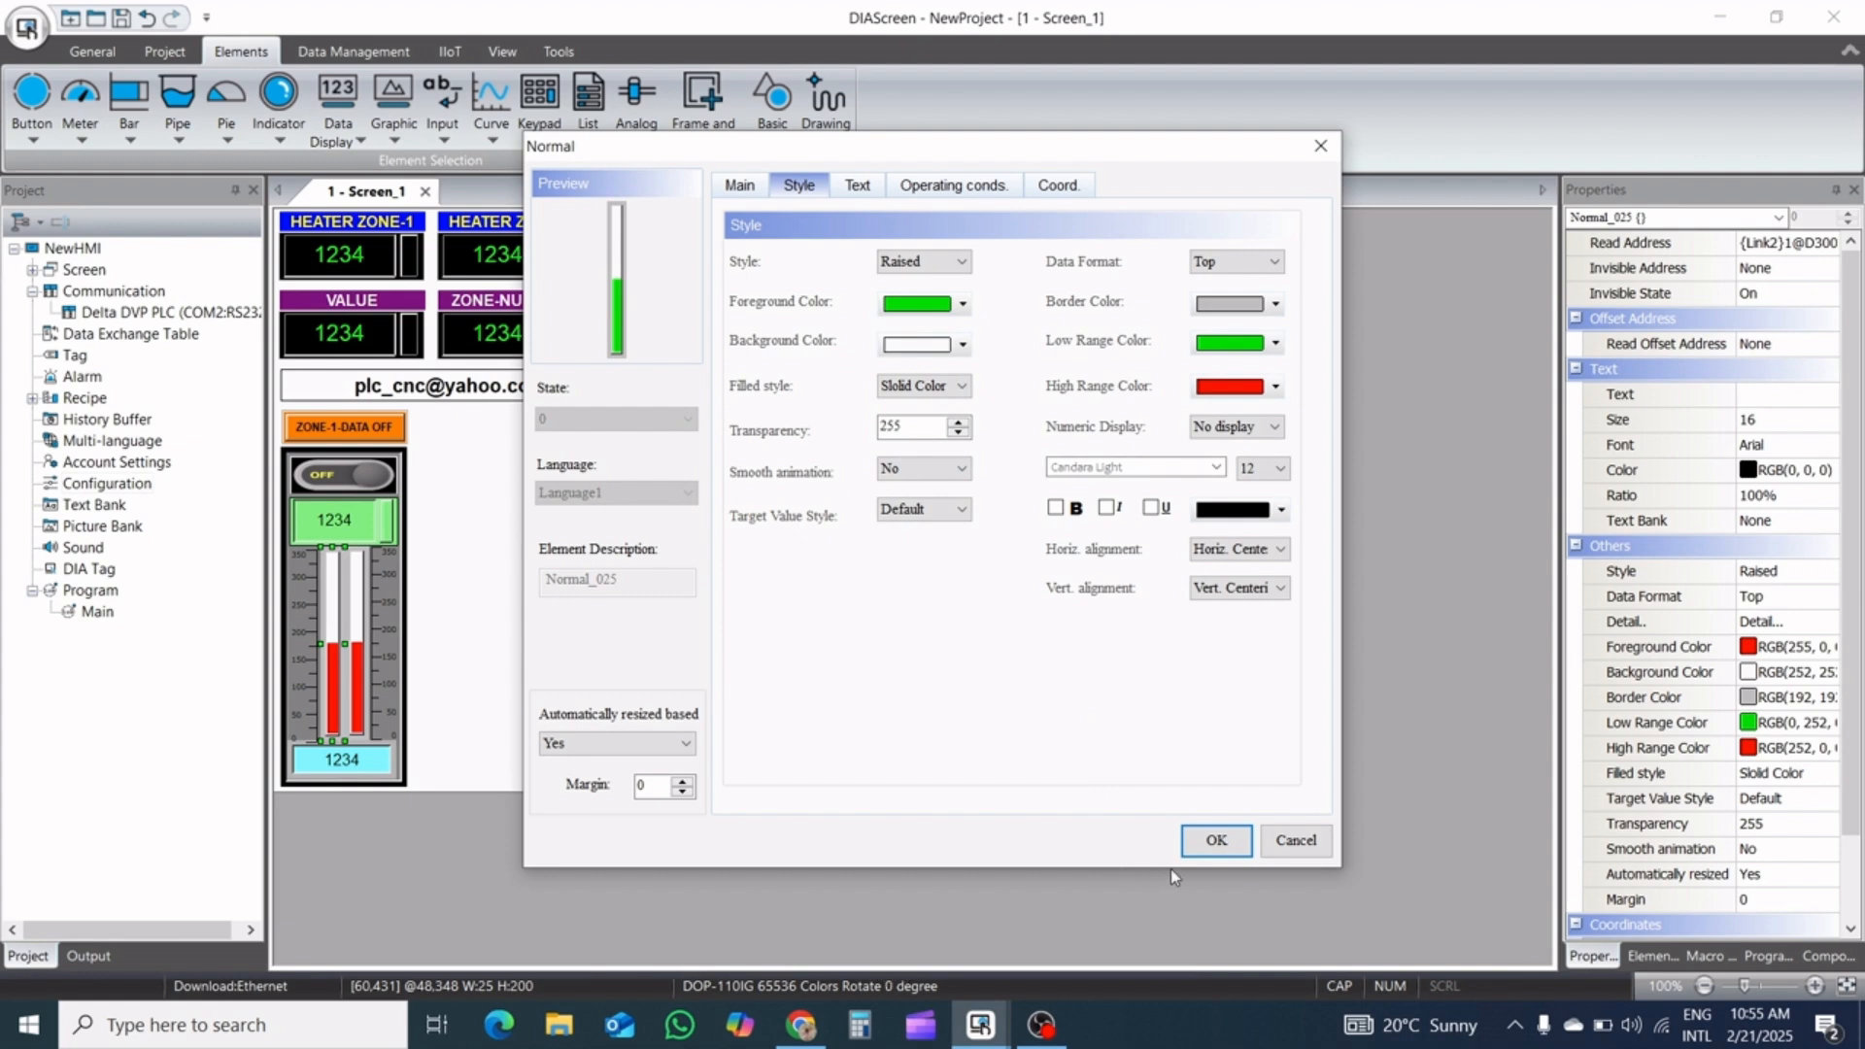
pyautogui.click(958, 303)
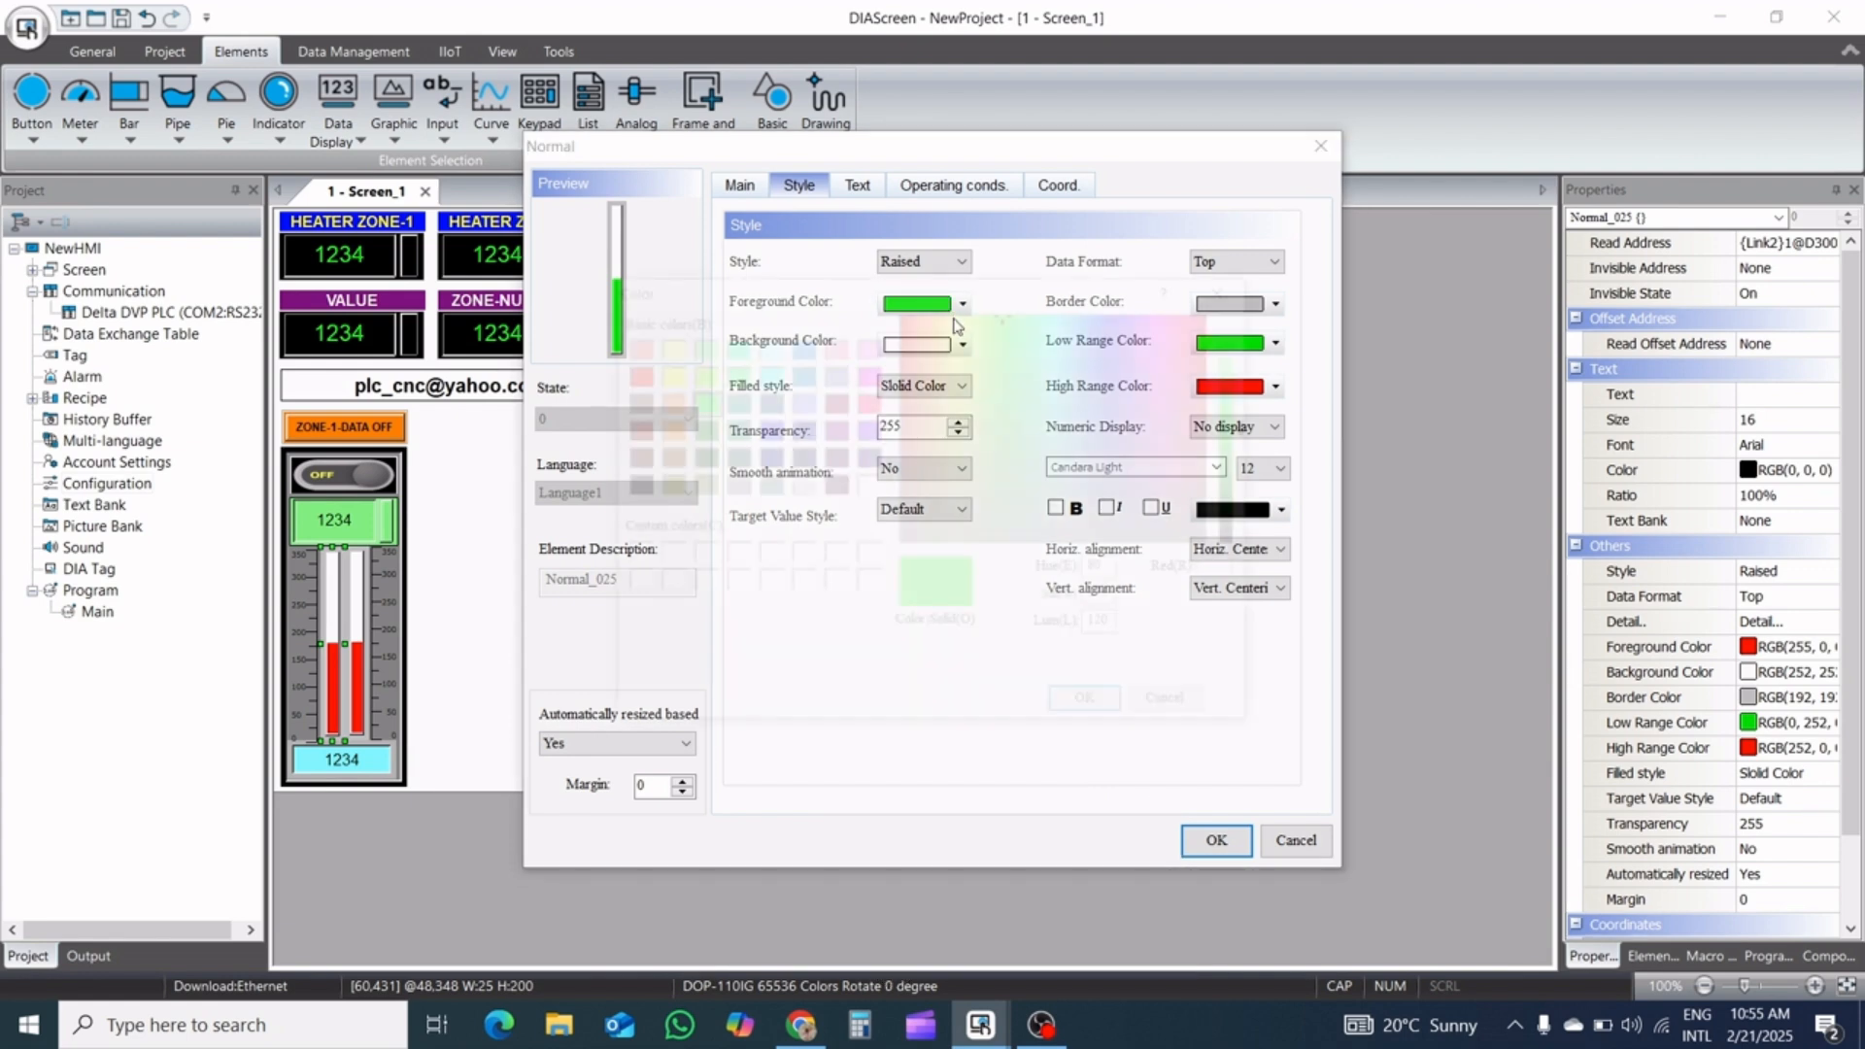
pyautogui.click(702, 434)
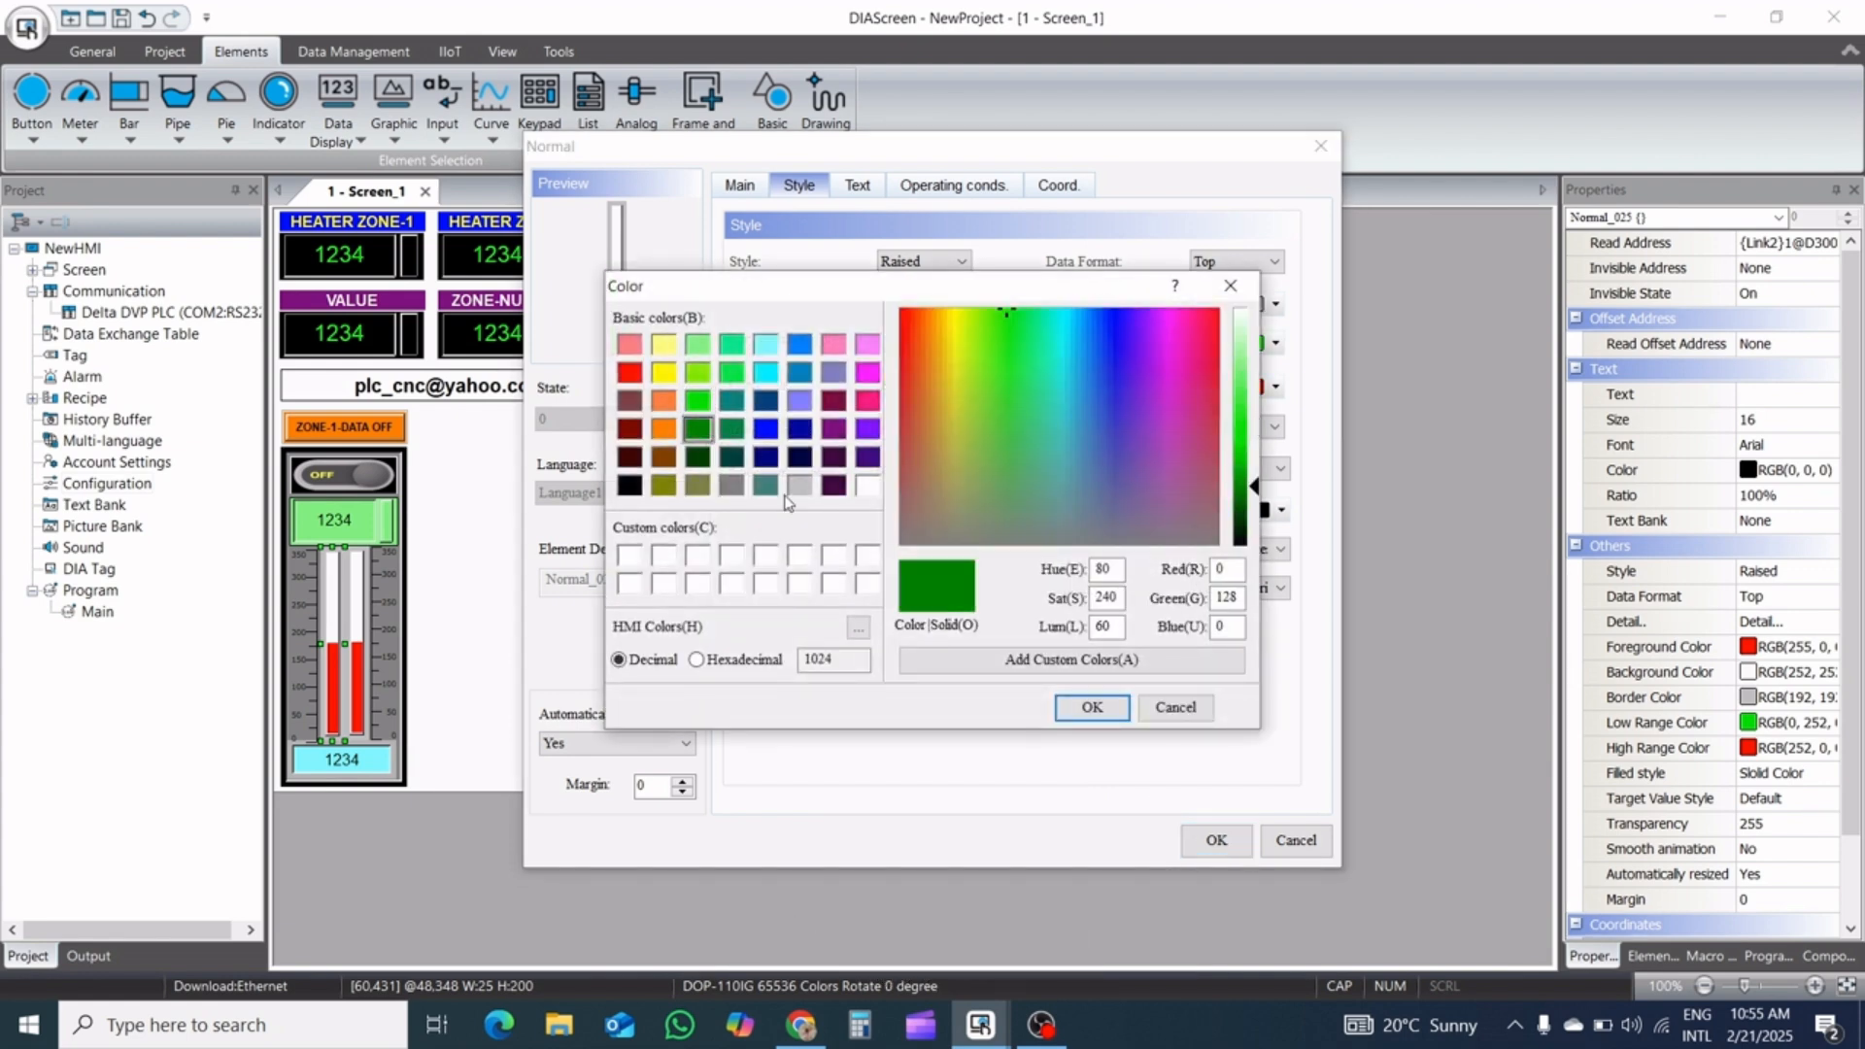
pyautogui.click(1089, 707)
pyautogui.click(1221, 838)
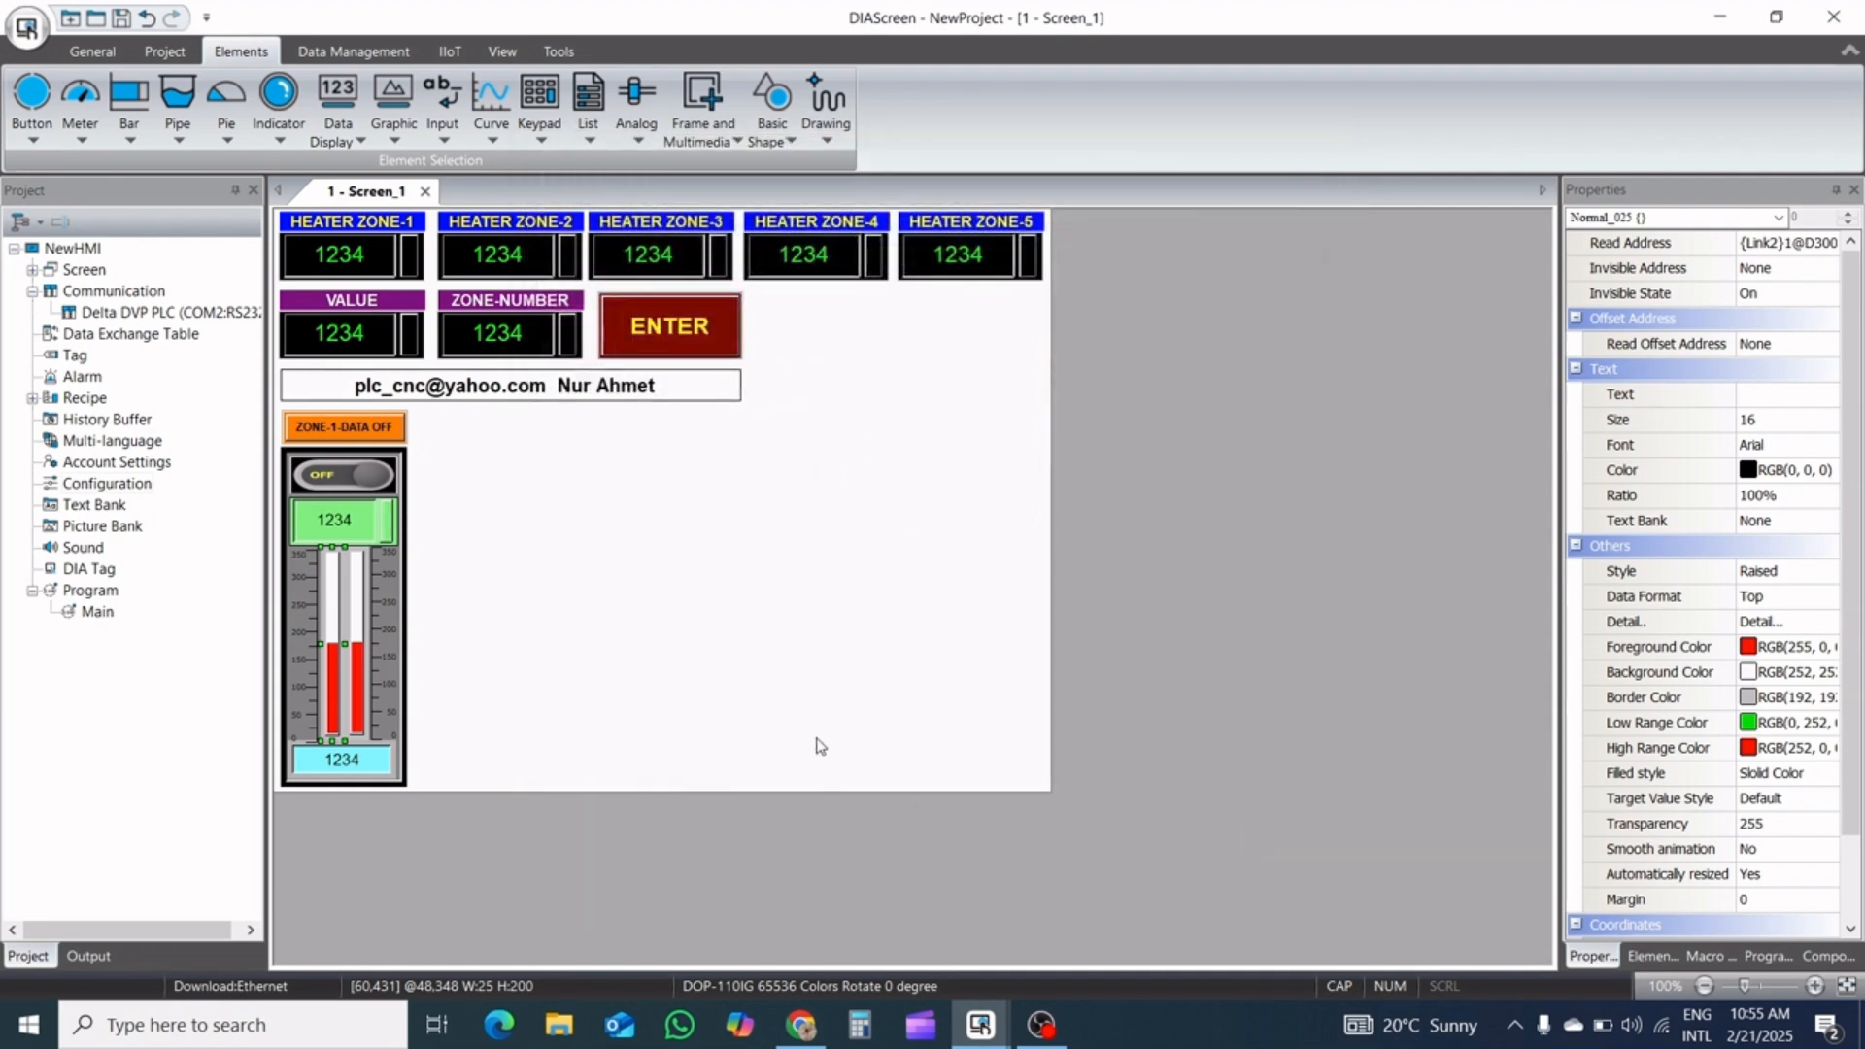
# Change the green bar's read address to device T1 on Link2
pyautogui.click(357, 777)
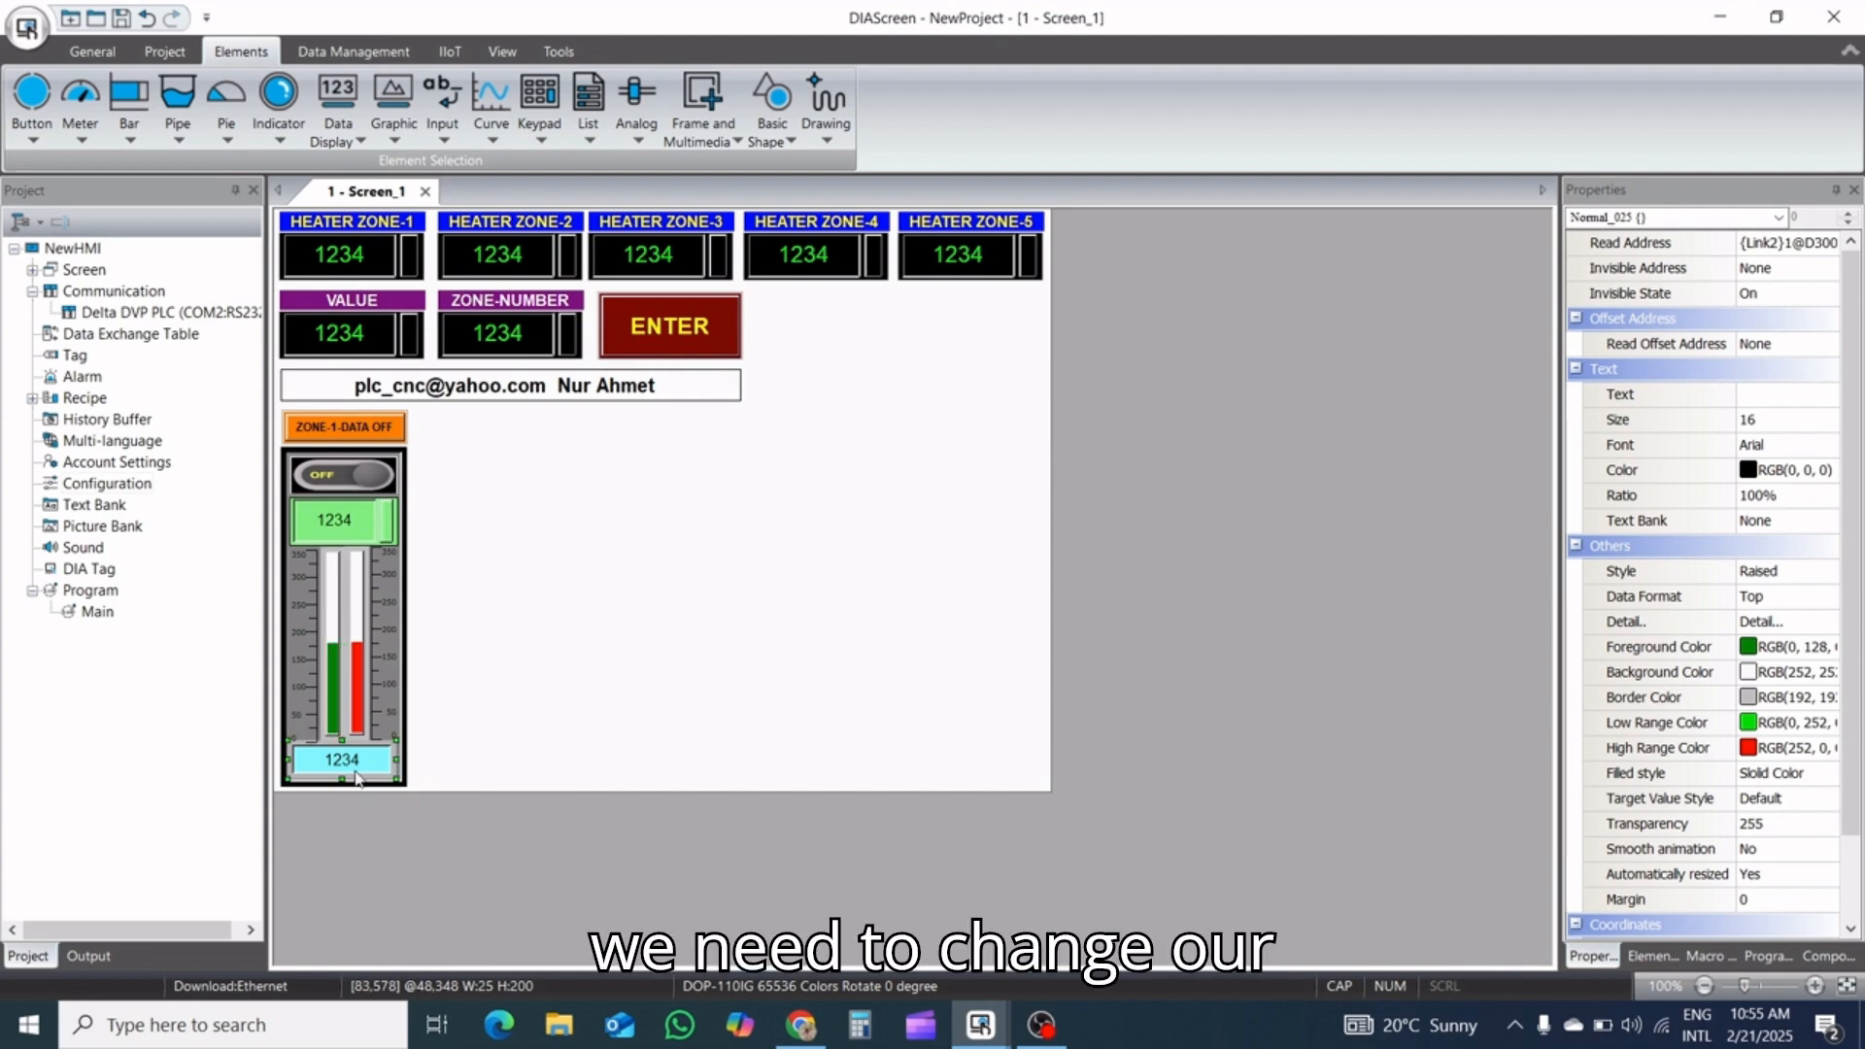
pyautogui.click(340, 712)
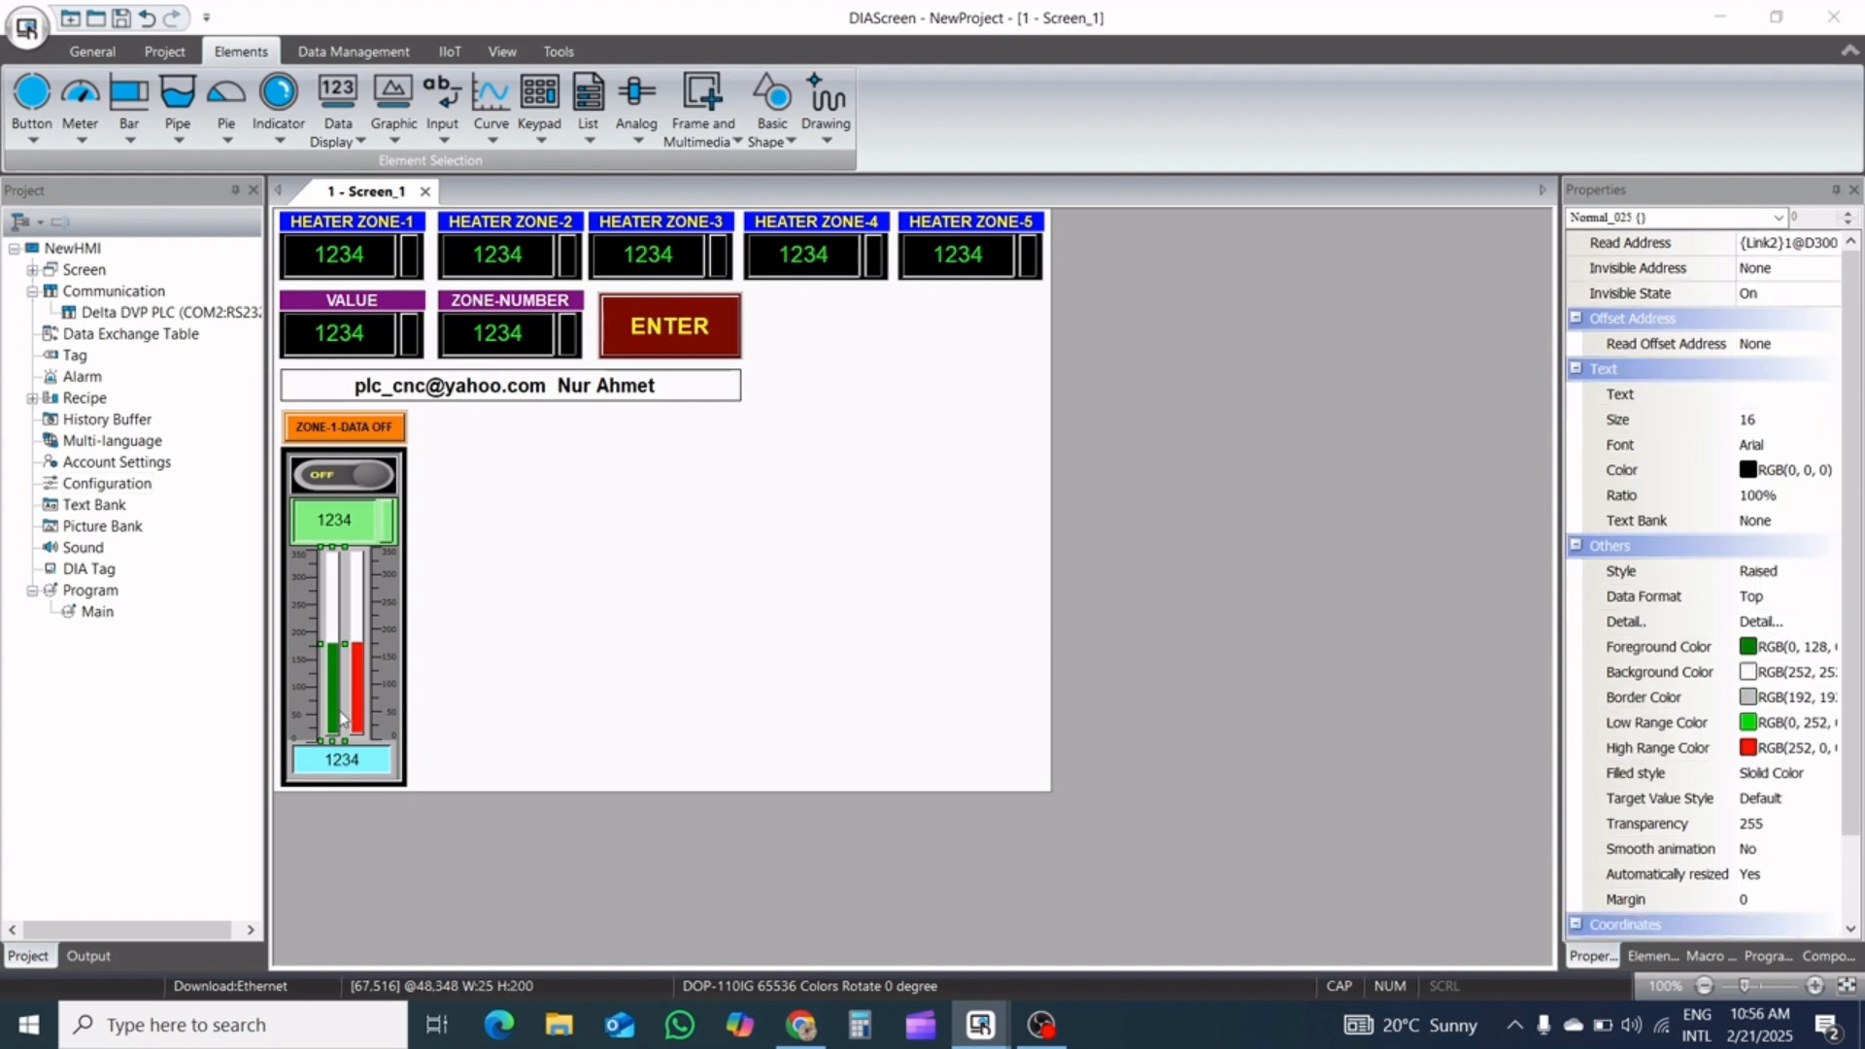
pyautogui.doubleClick(340, 714)
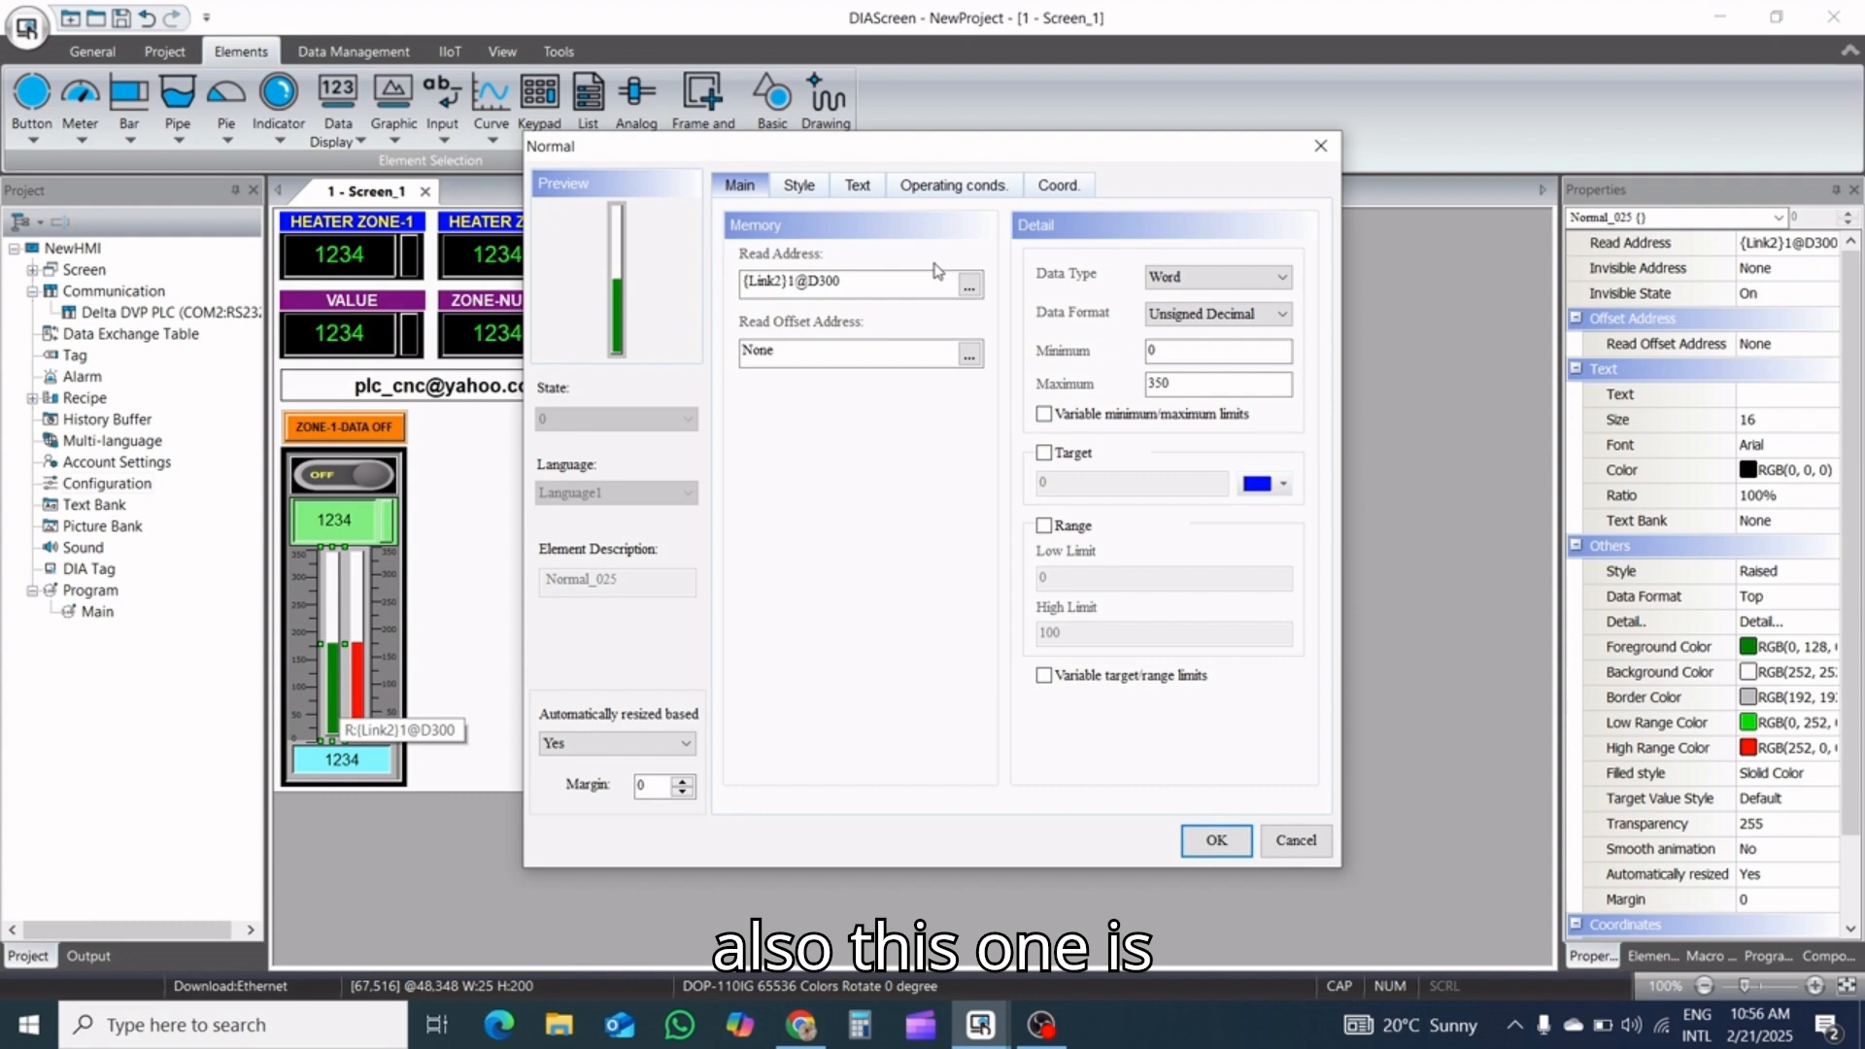
pyautogui.click(969, 286)
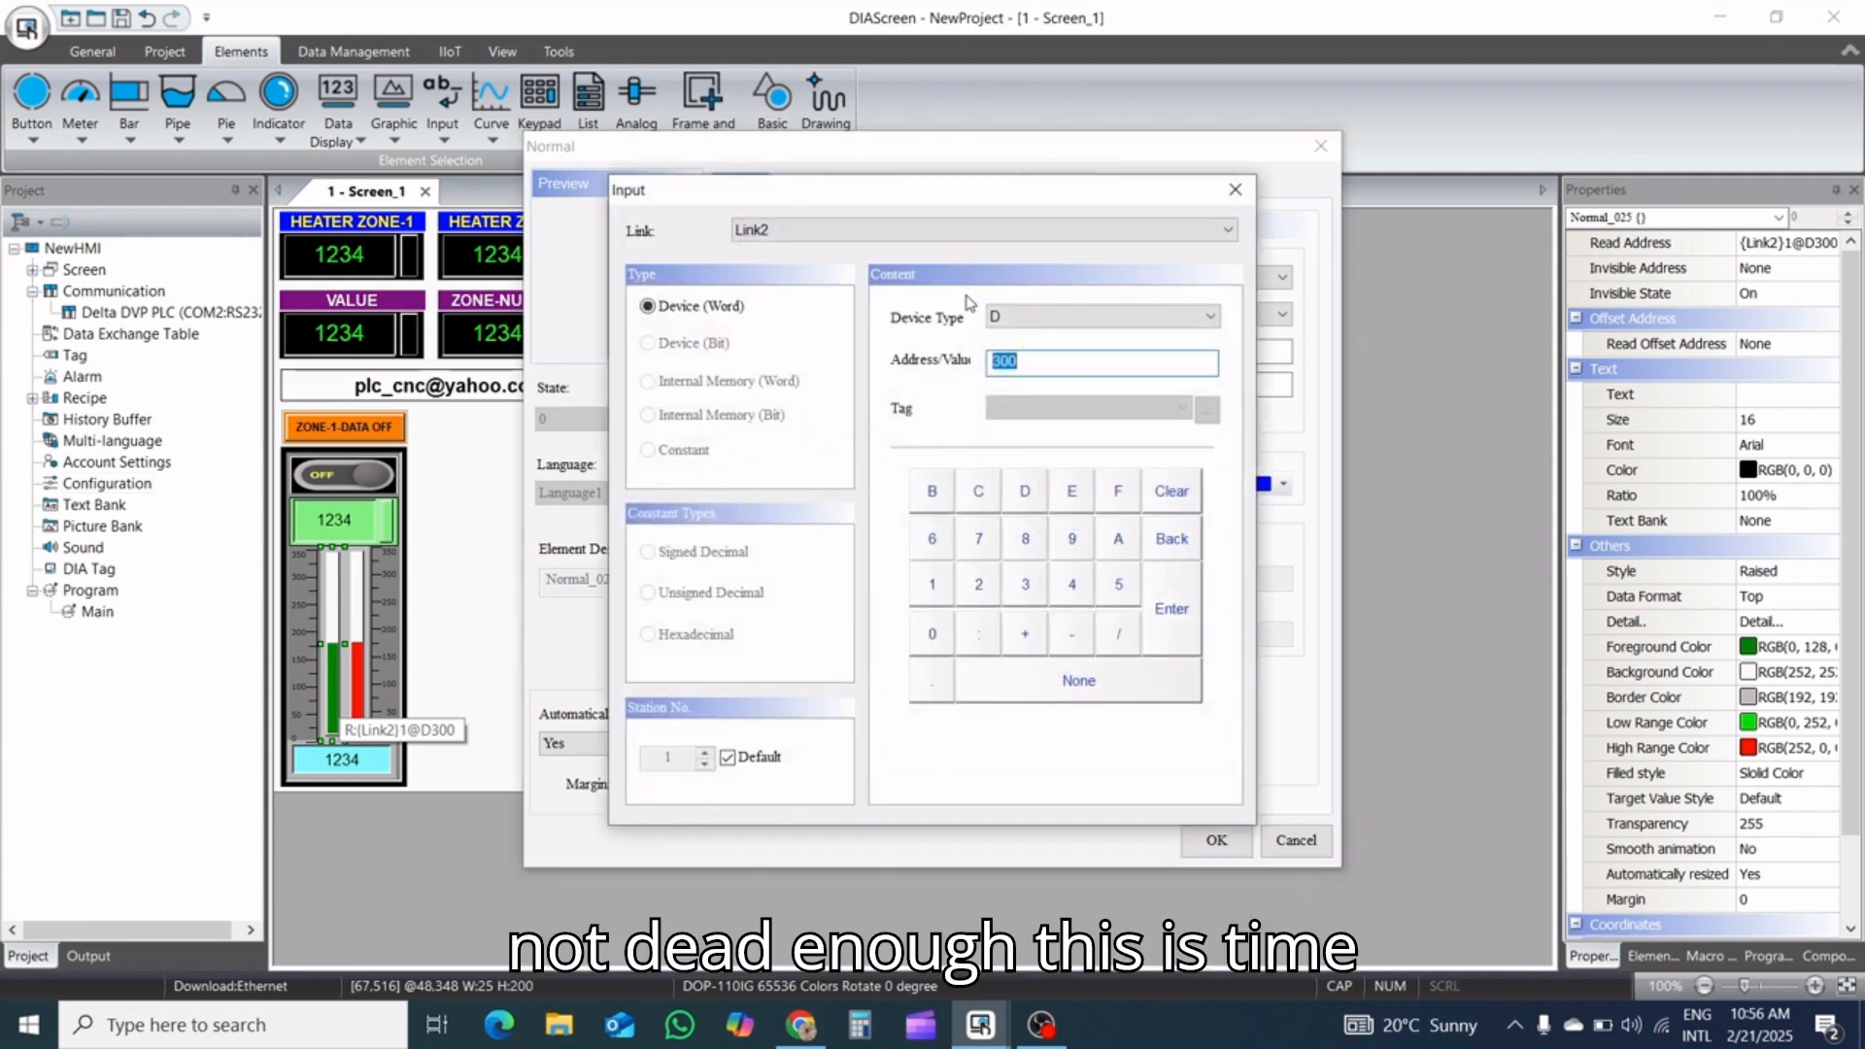
pyautogui.click(1068, 325)
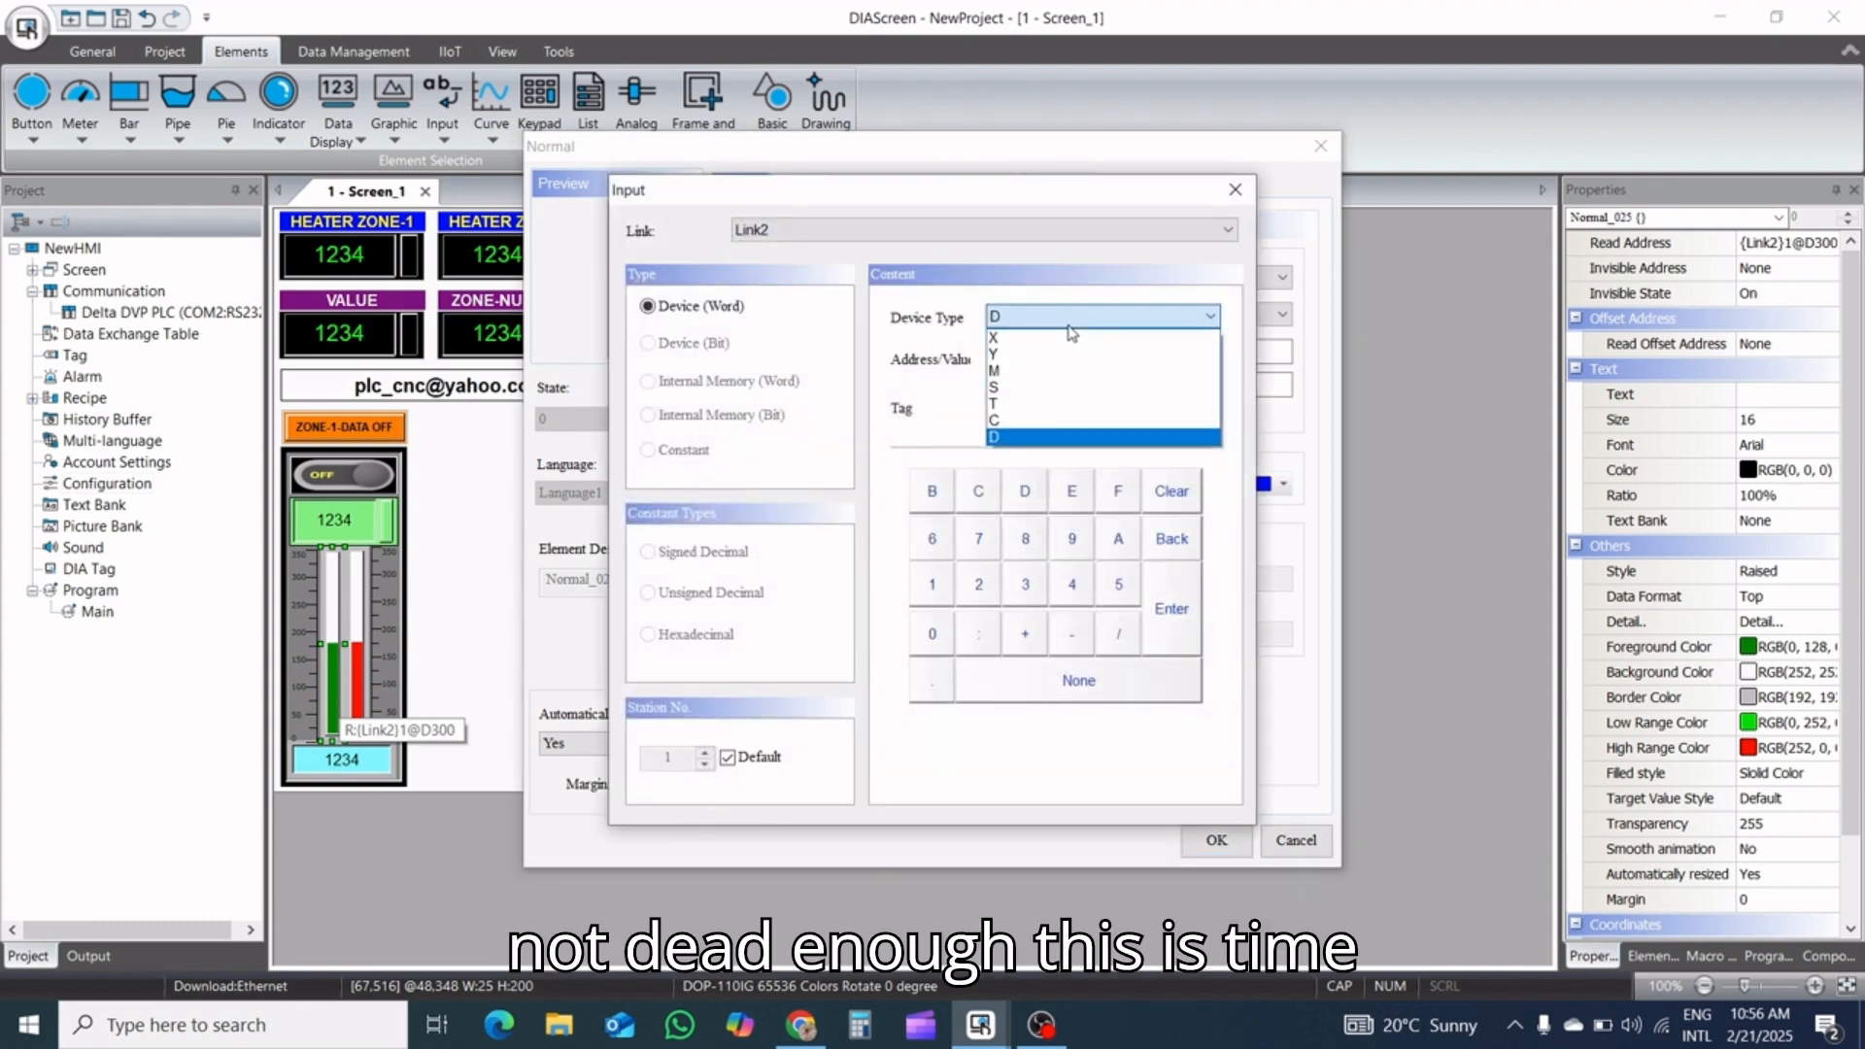
pyautogui.click(1044, 403)
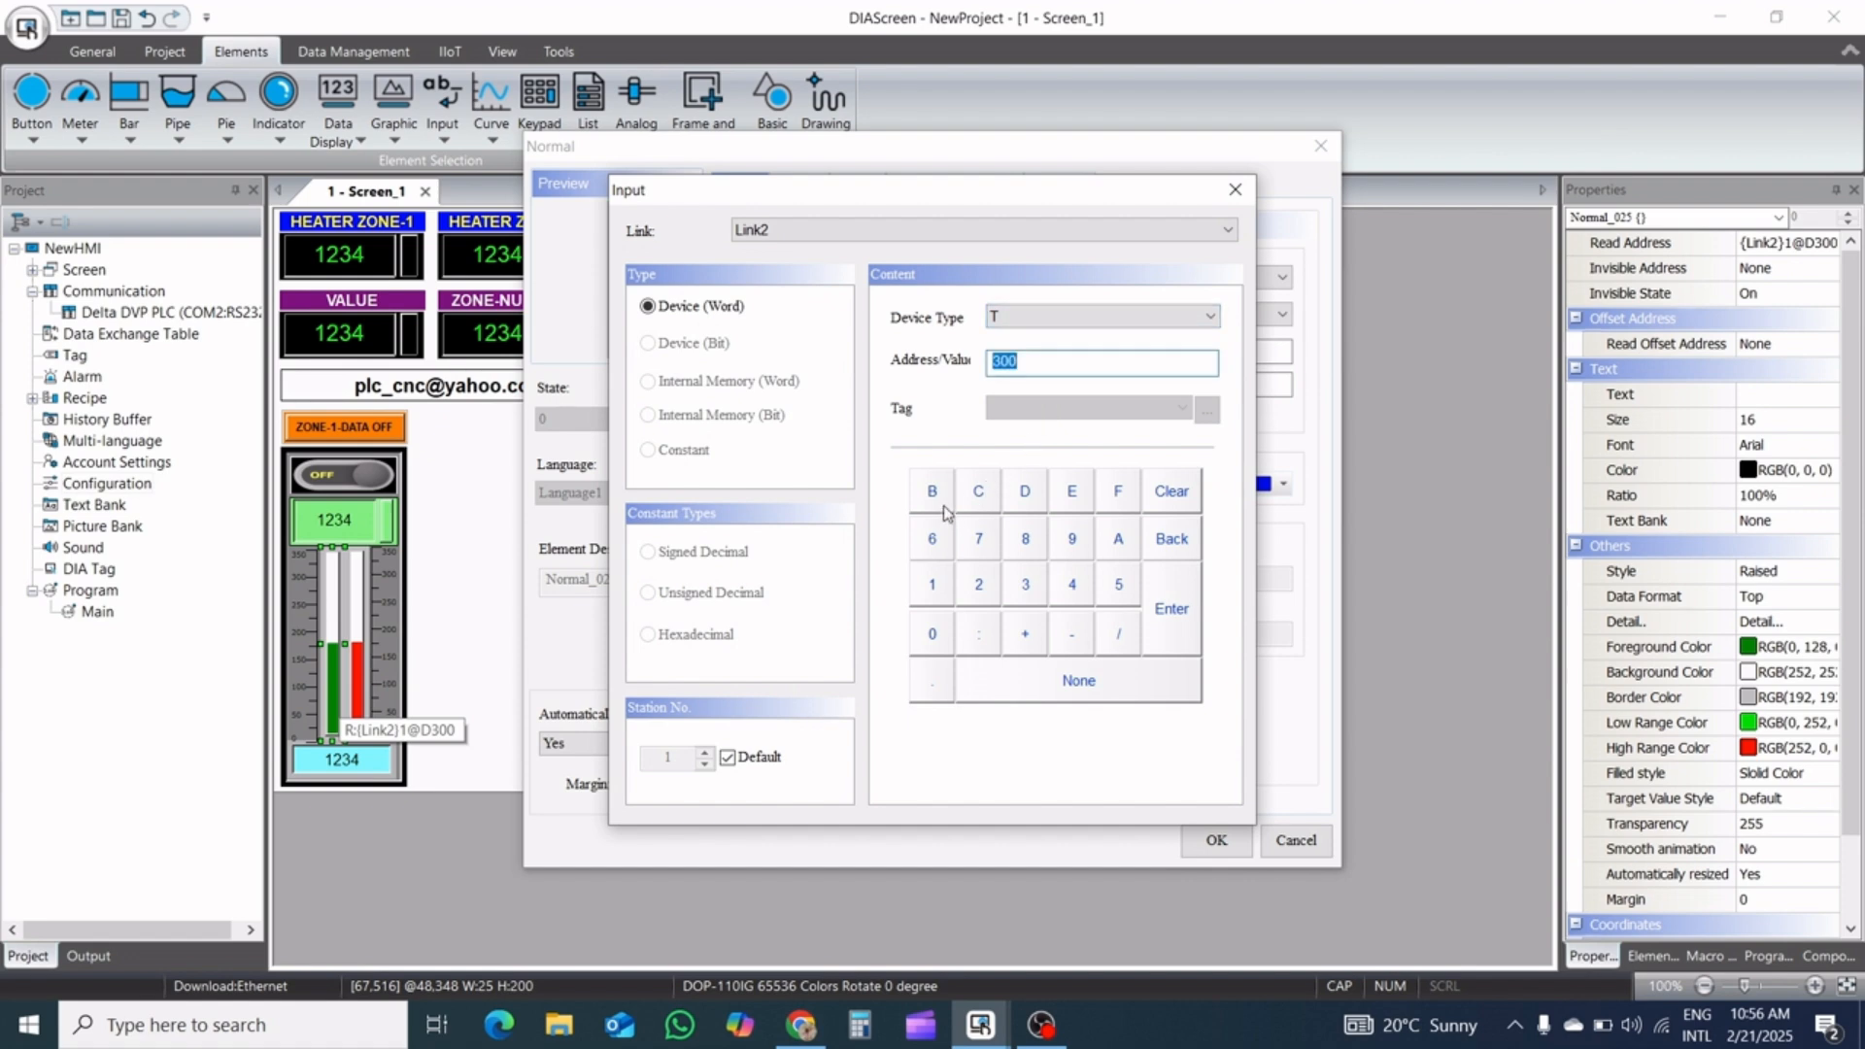
pyautogui.click(930, 595)
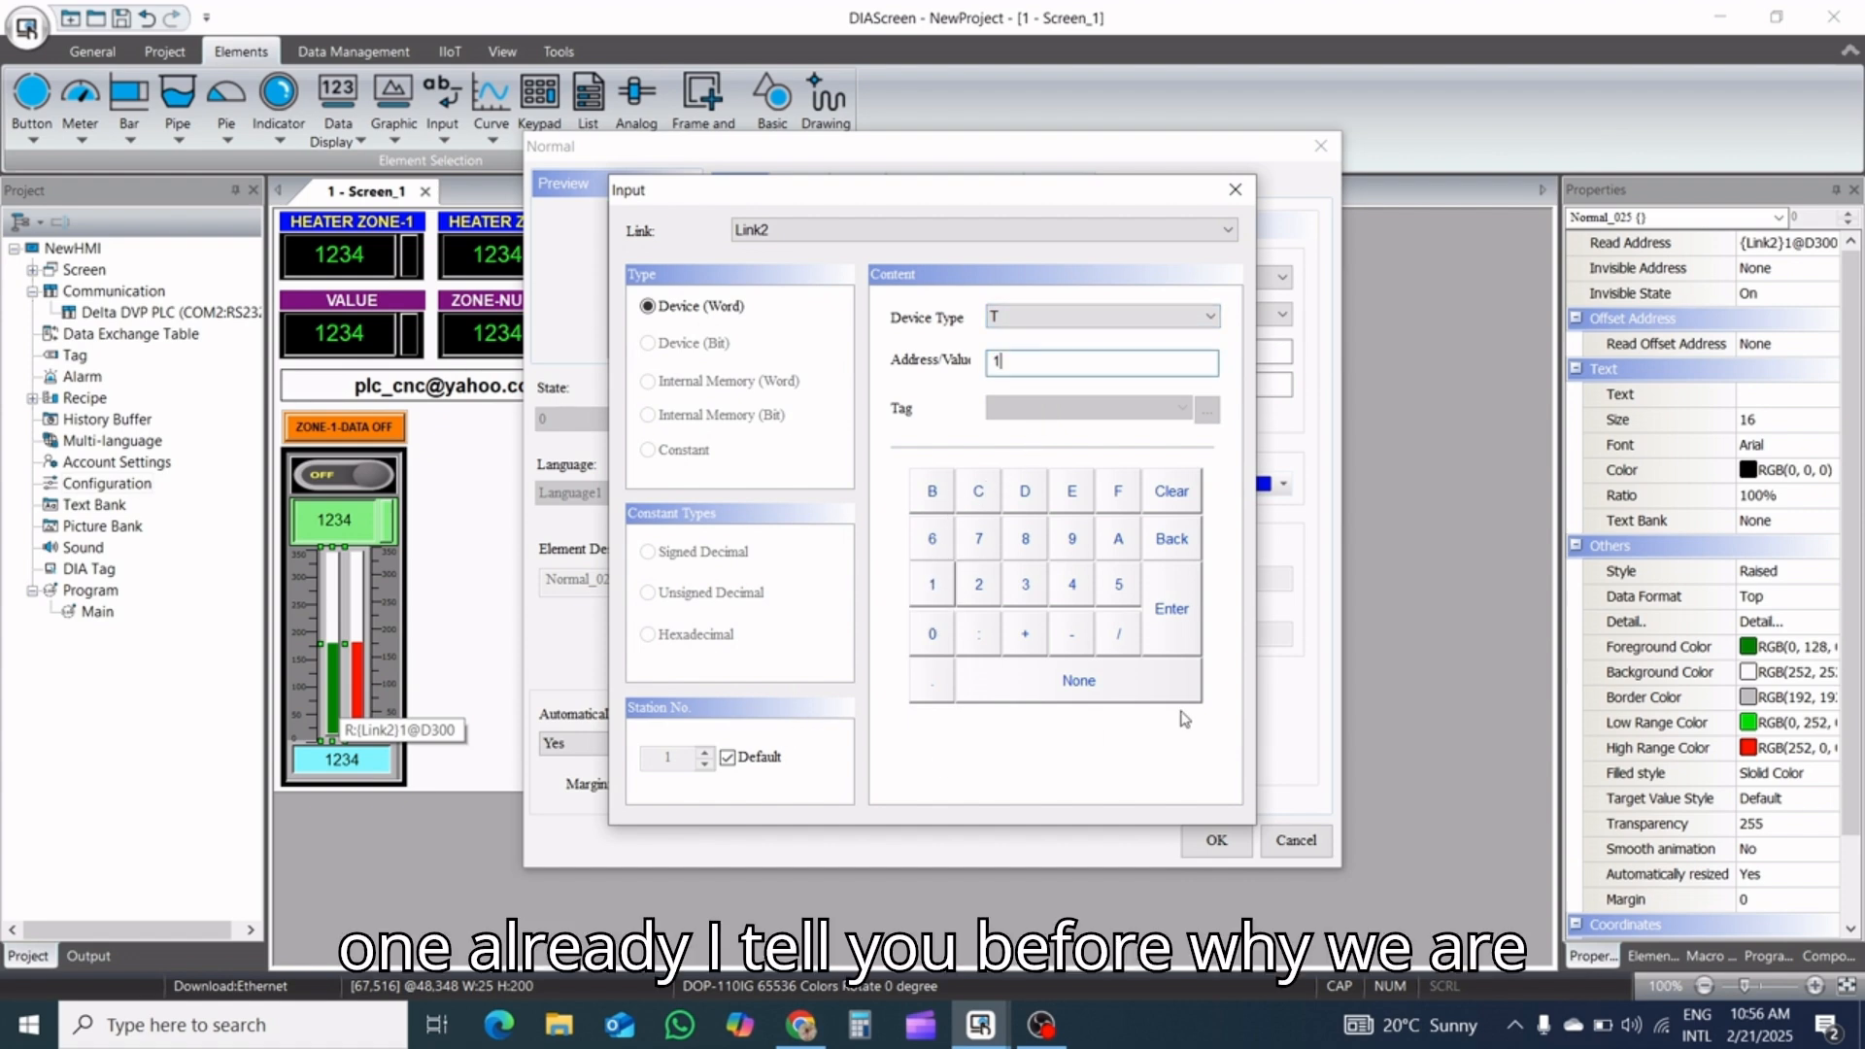
pyautogui.click(1171, 602)
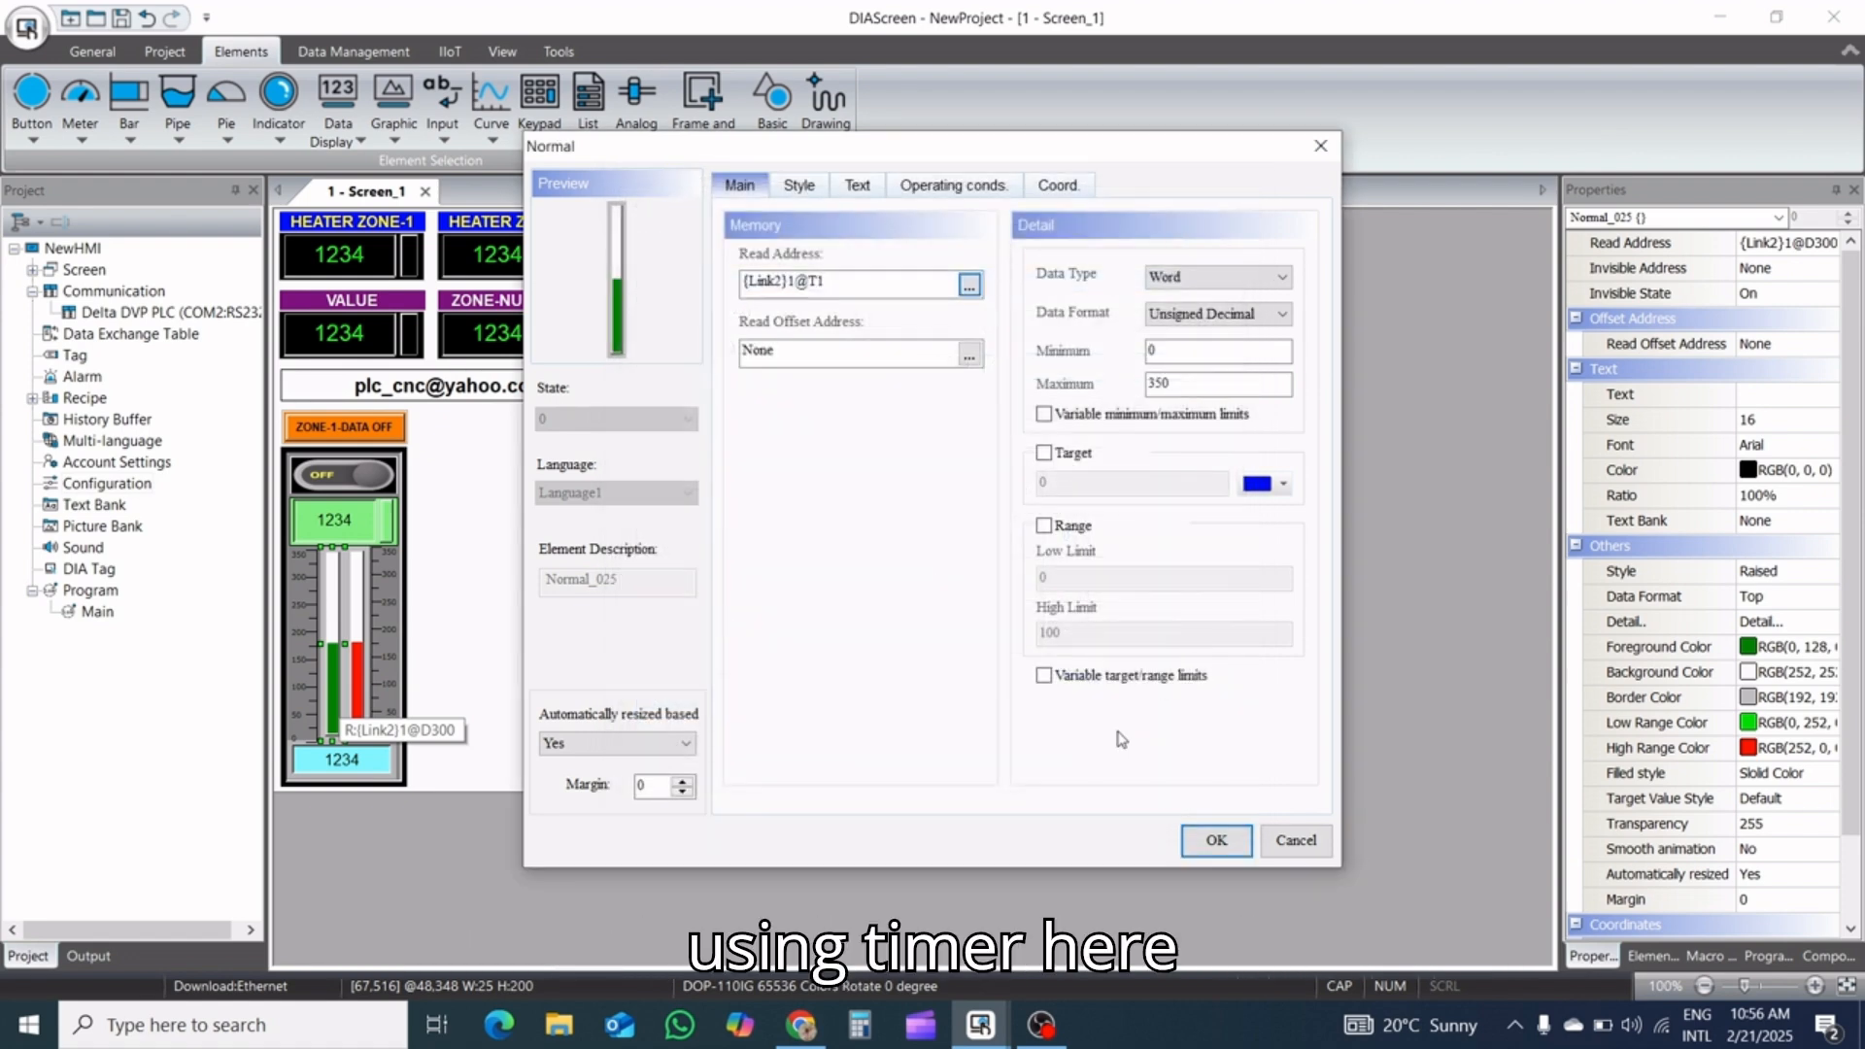
pyautogui.click(1224, 848)
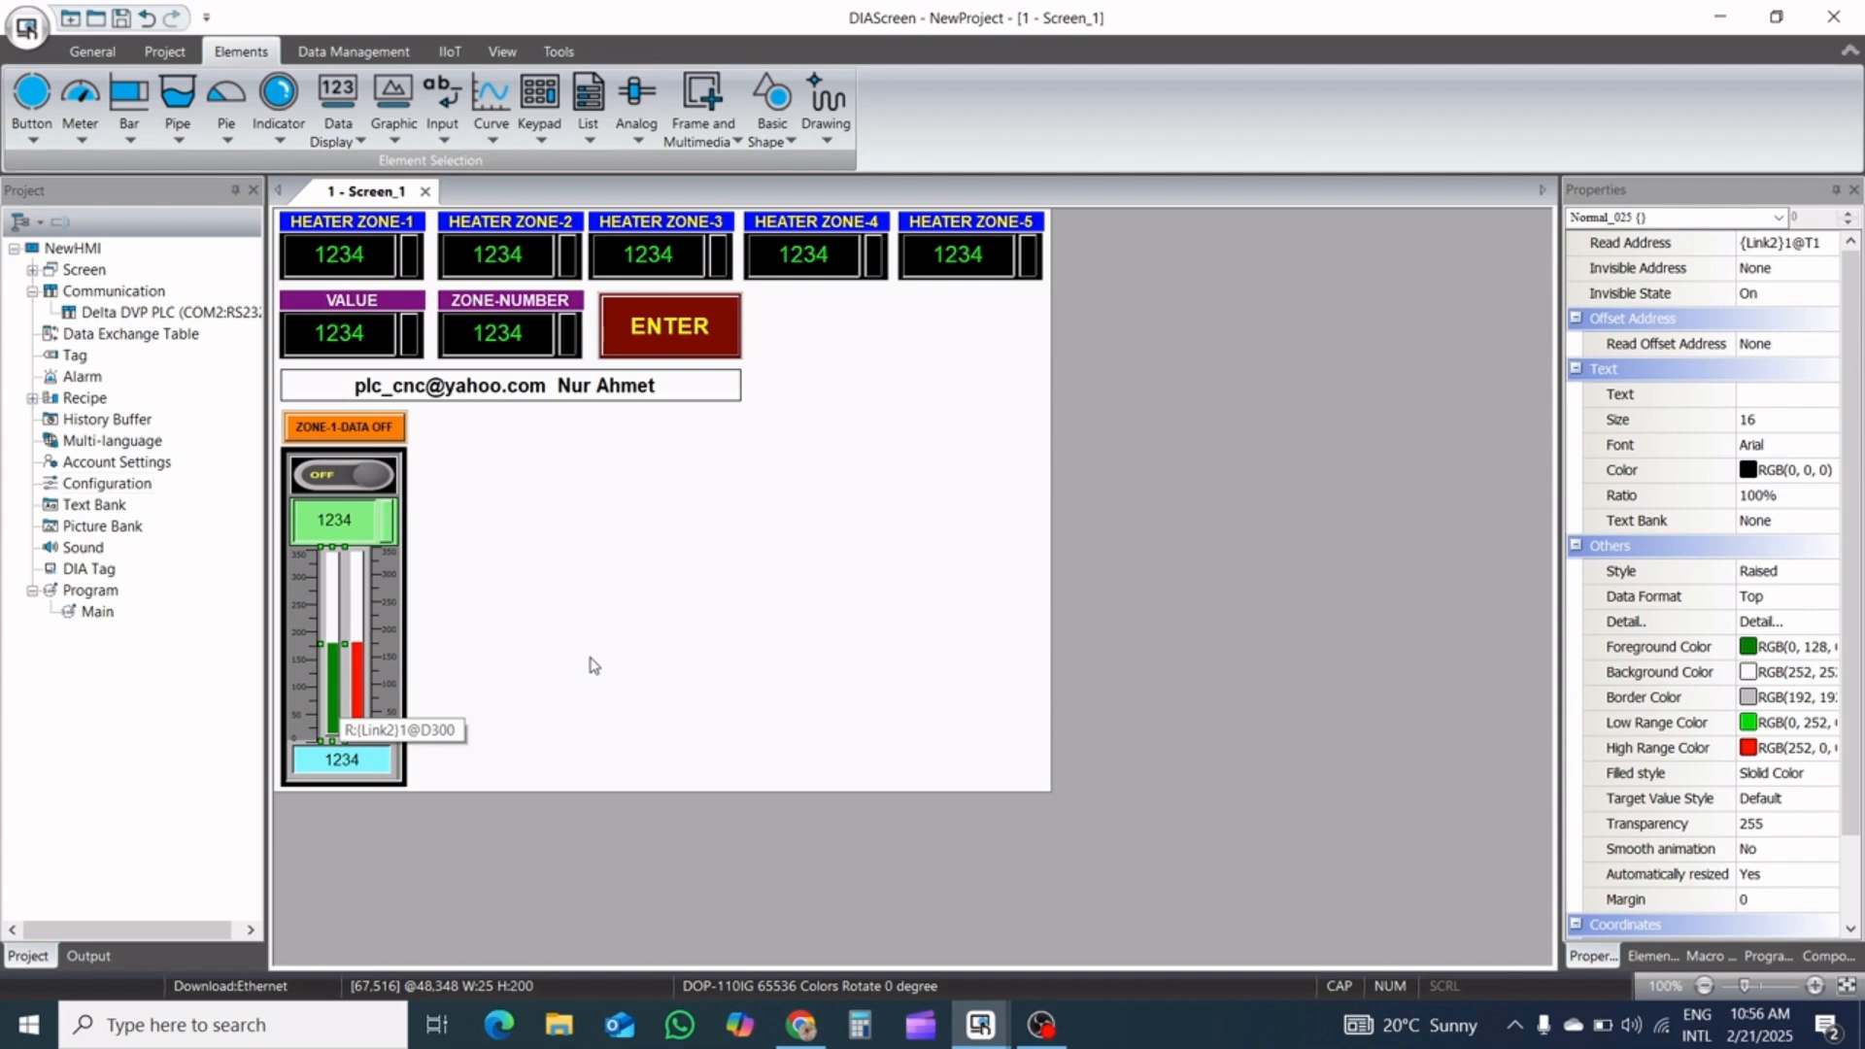
pyautogui.click(666, 636)
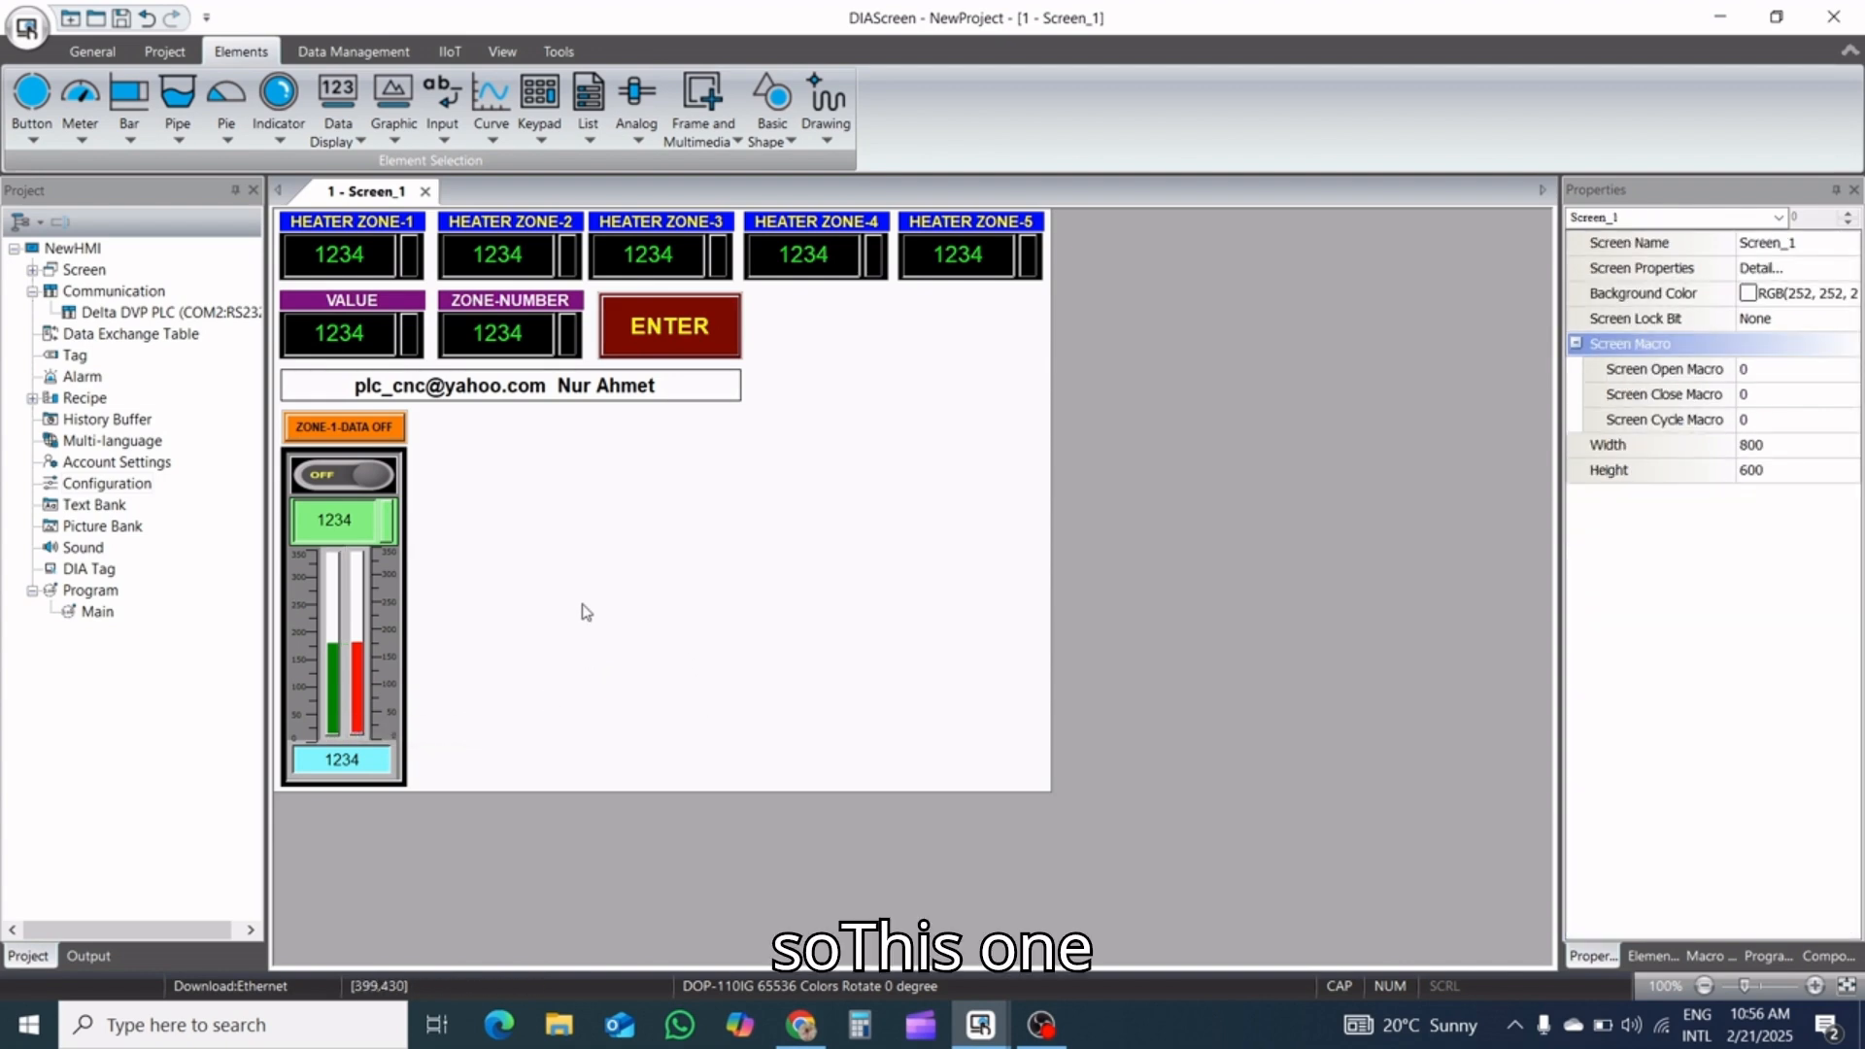
# Assign the zone switch new Toggle Switches pictures: red OFF picture 44 for state 0 and green ON picture 45 for state 1
pyautogui.doubleClick(358, 478)
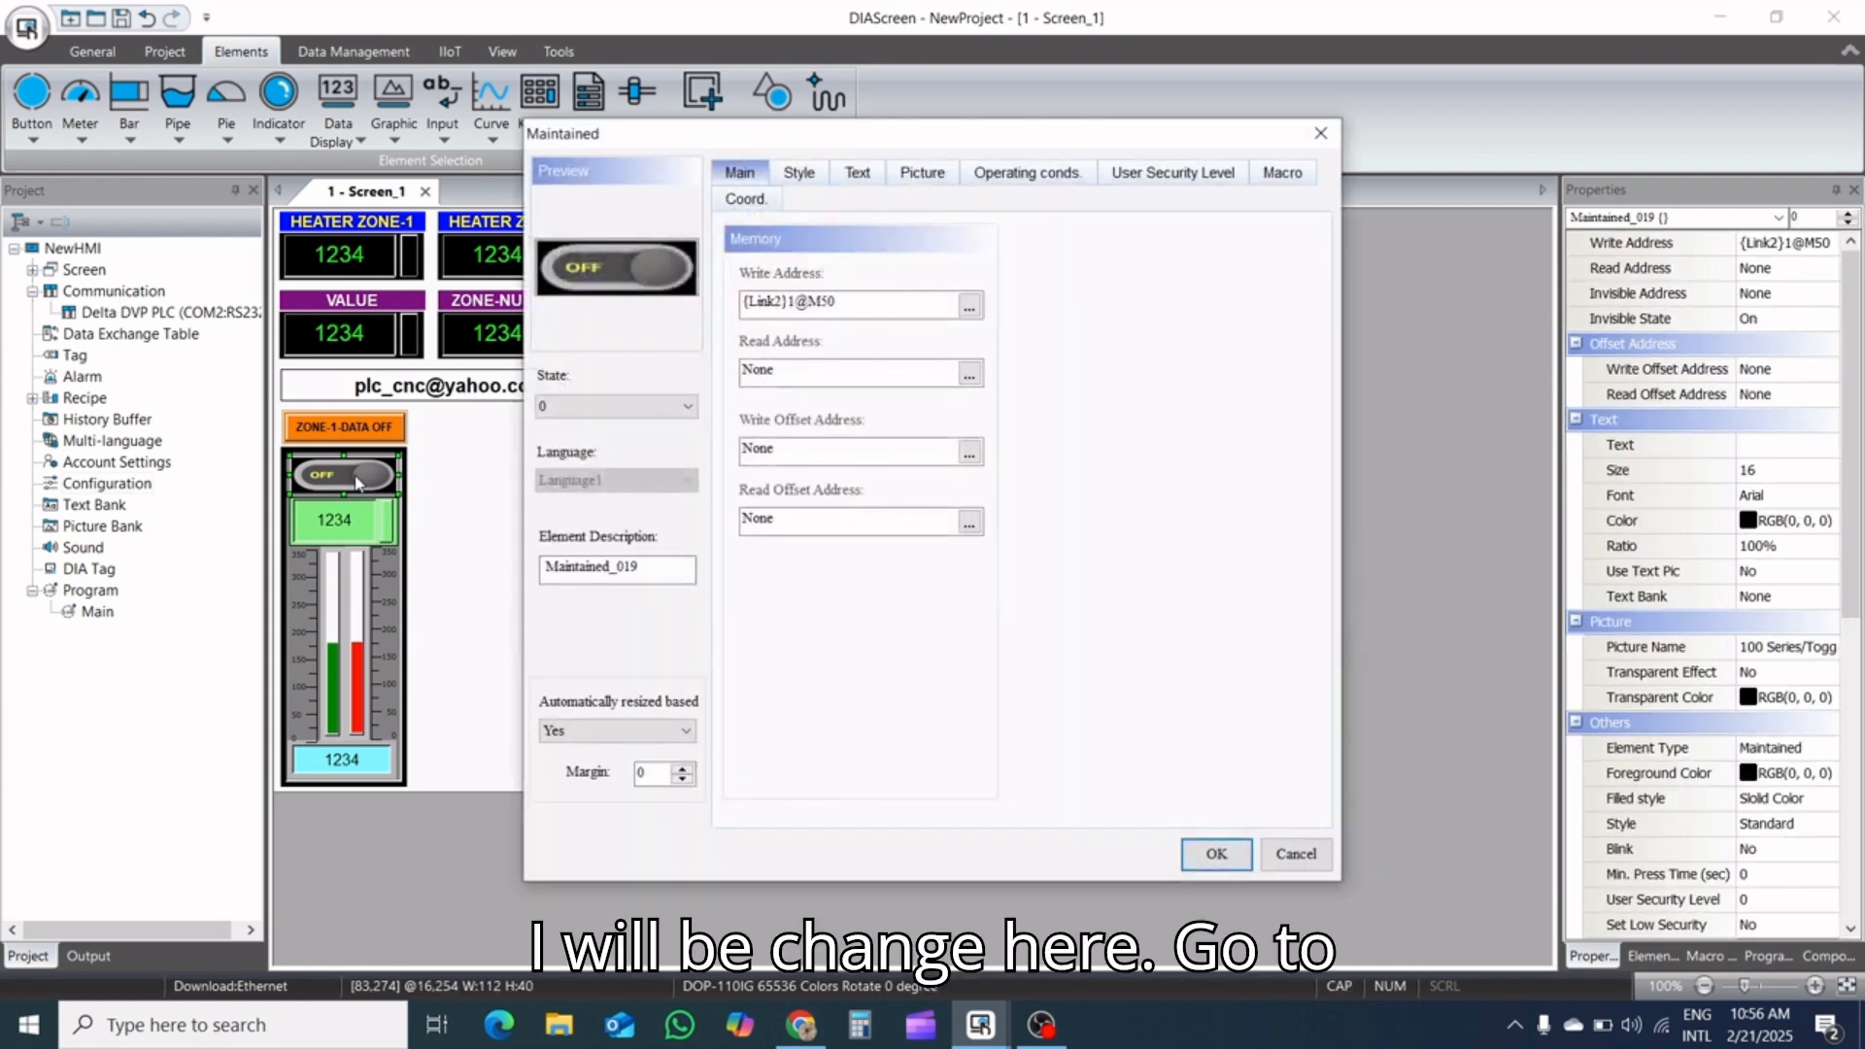
pyautogui.click(921, 175)
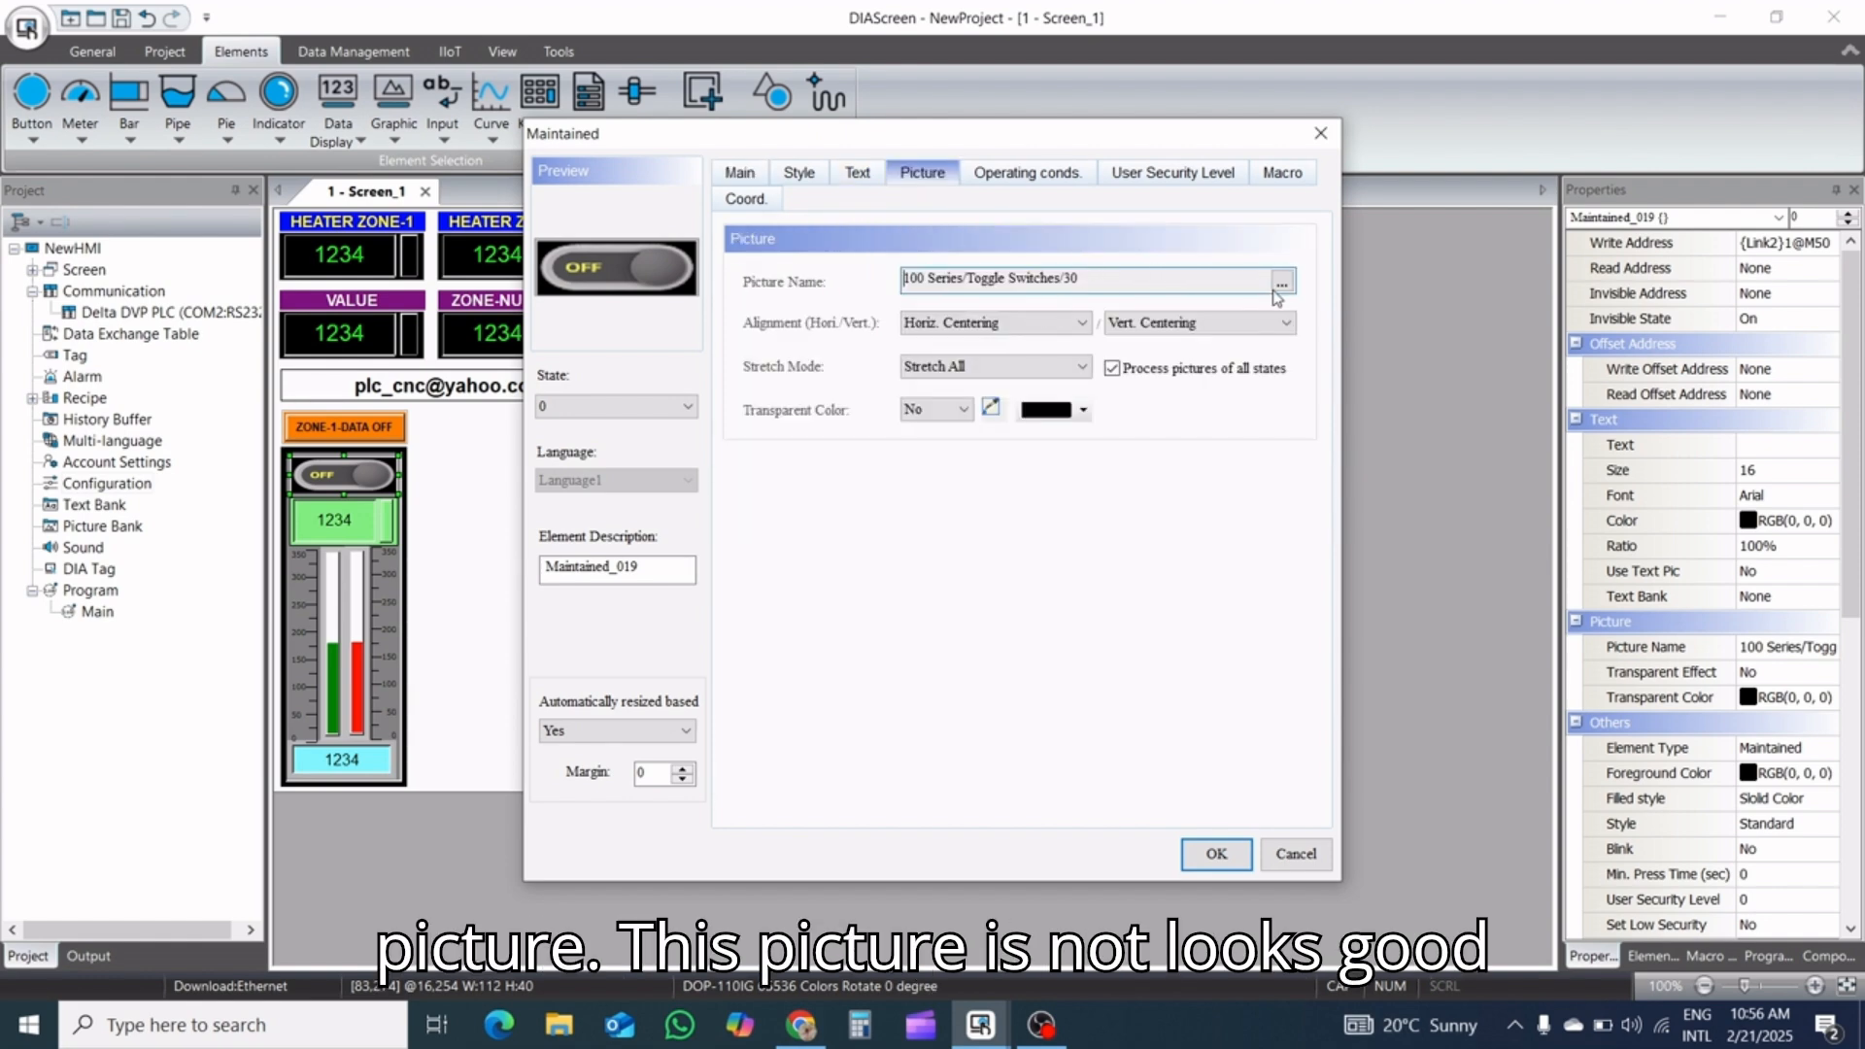
pyautogui.click(1281, 282)
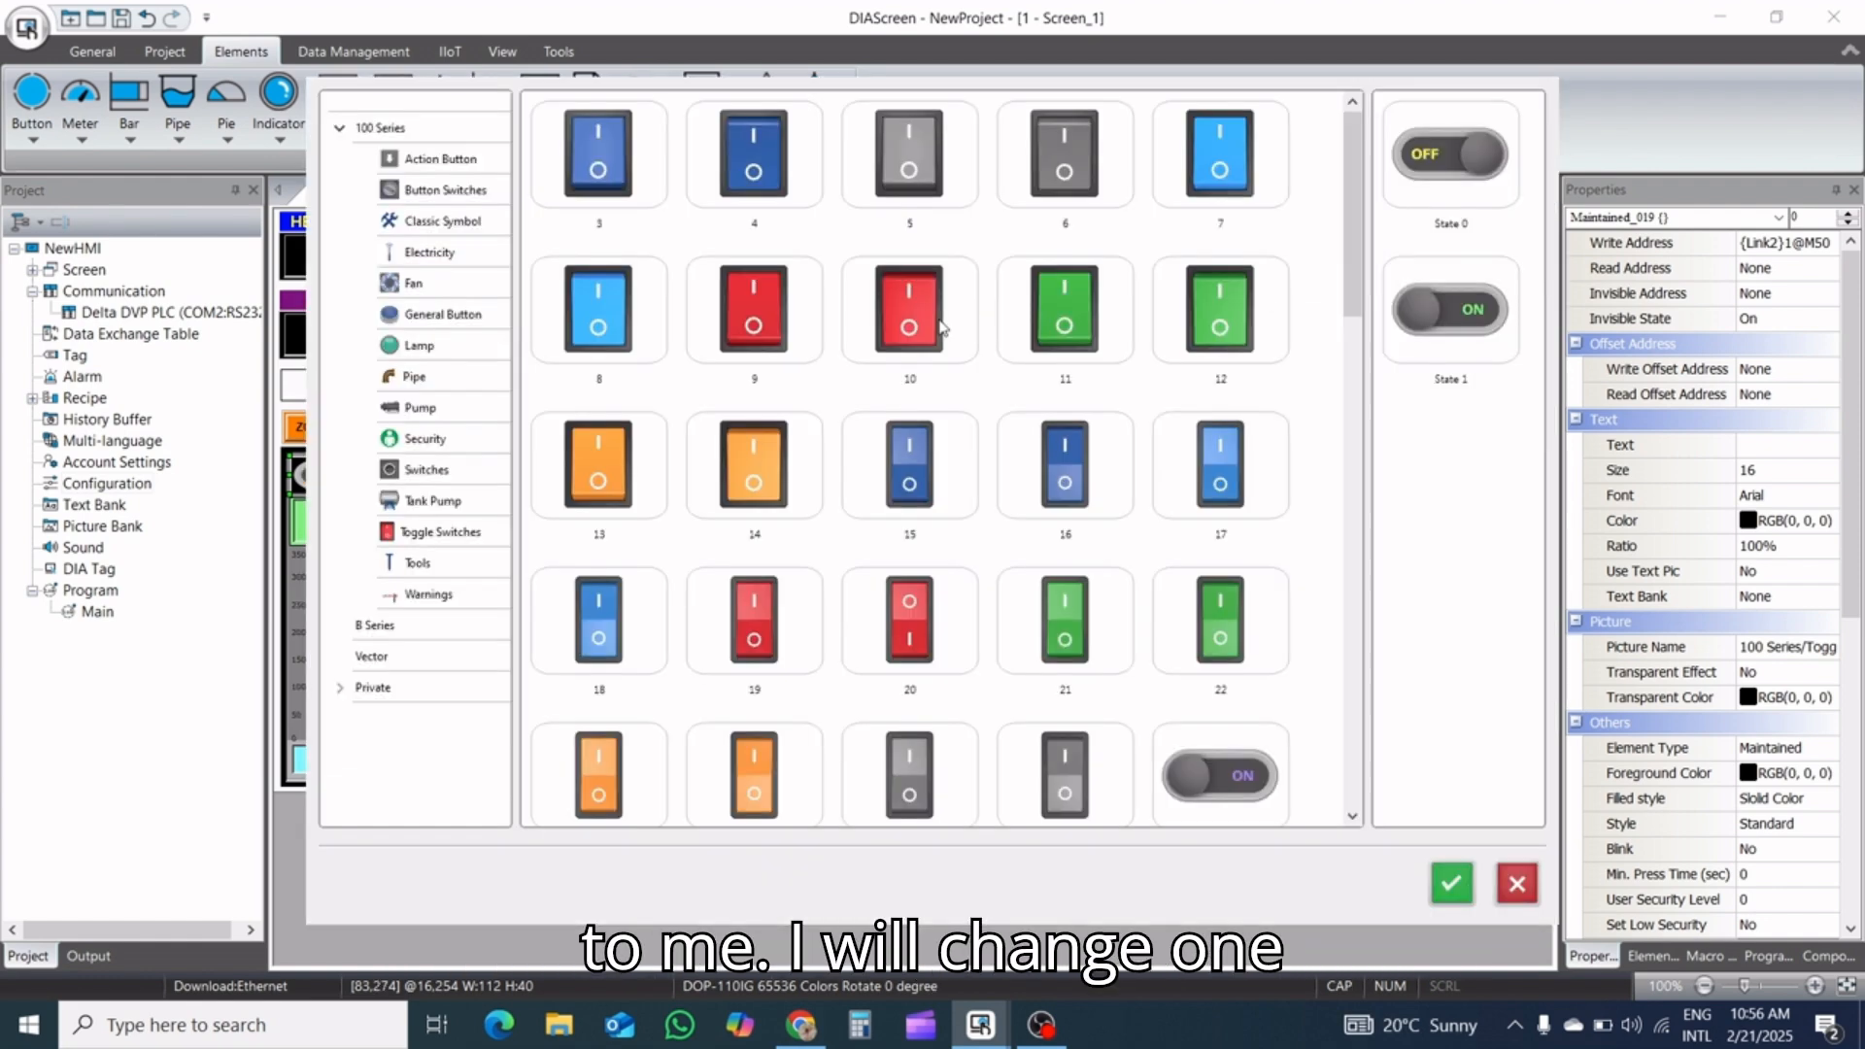
pyautogui.scroll(-3, 1170, 641)
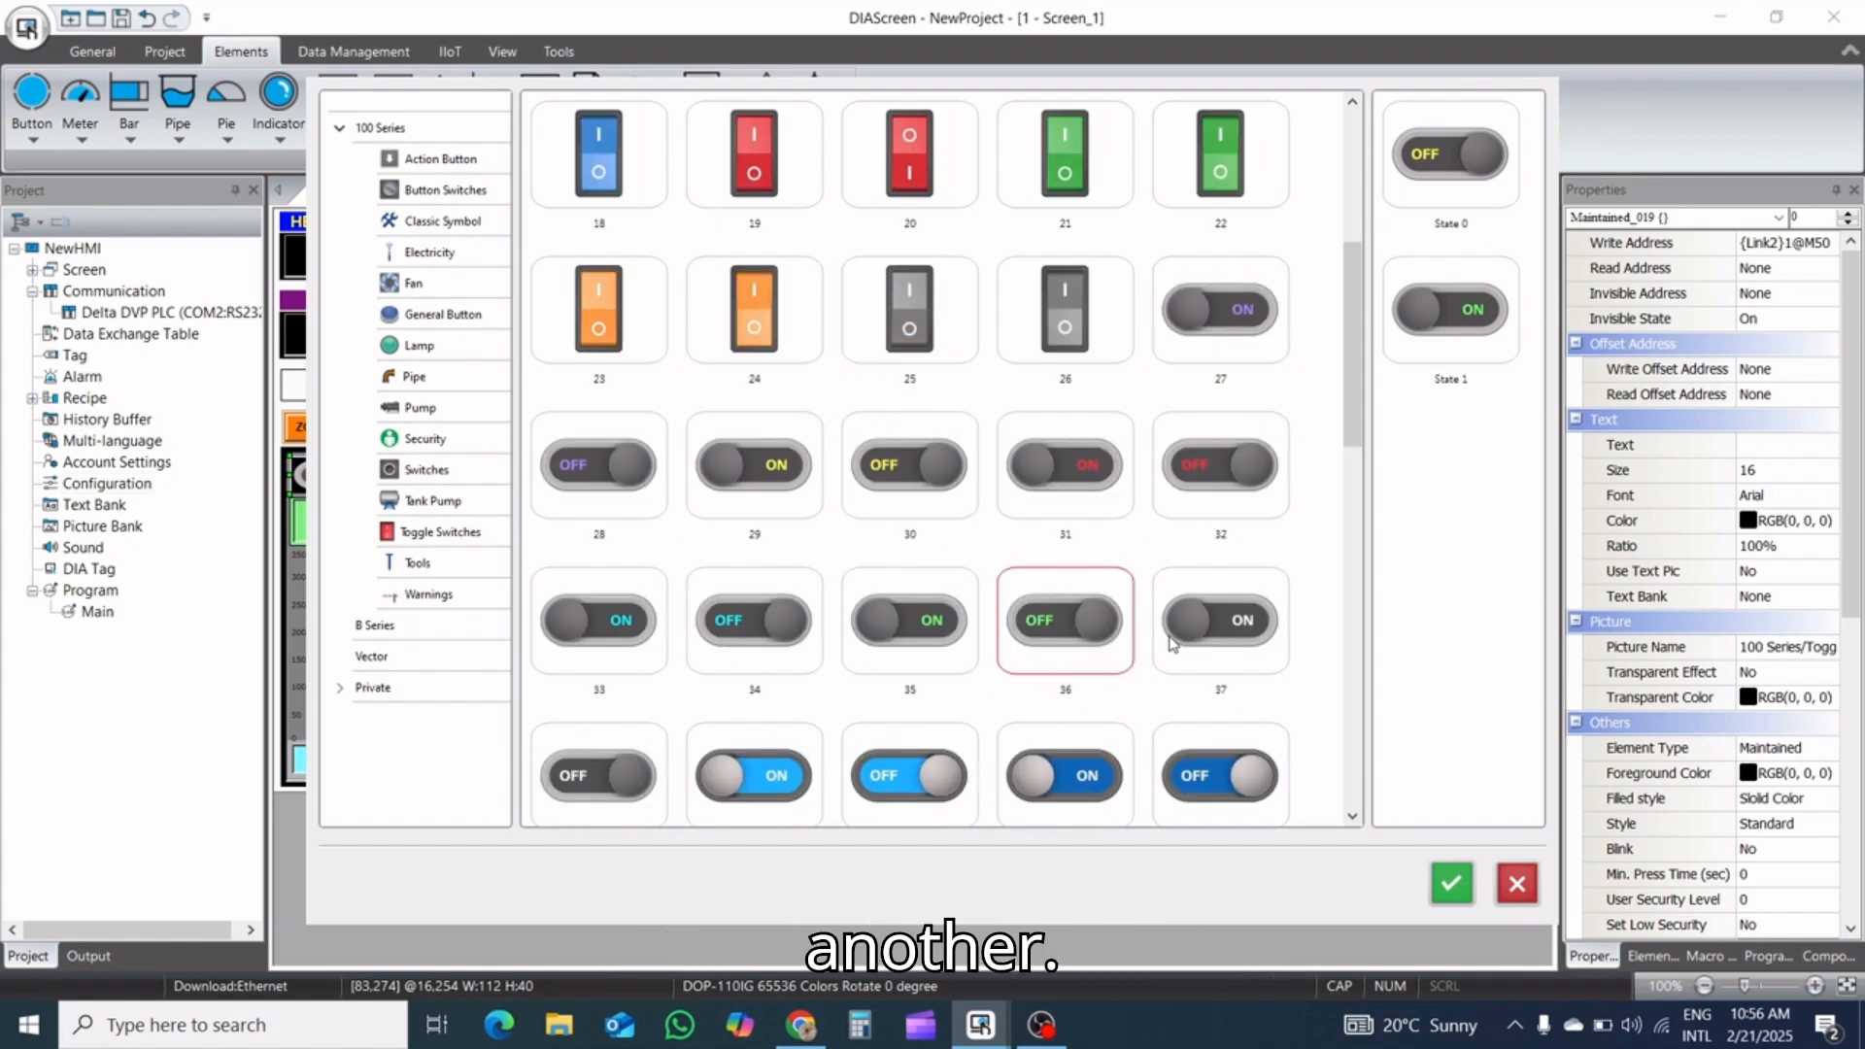
pyautogui.scroll(-5, 1170, 641)
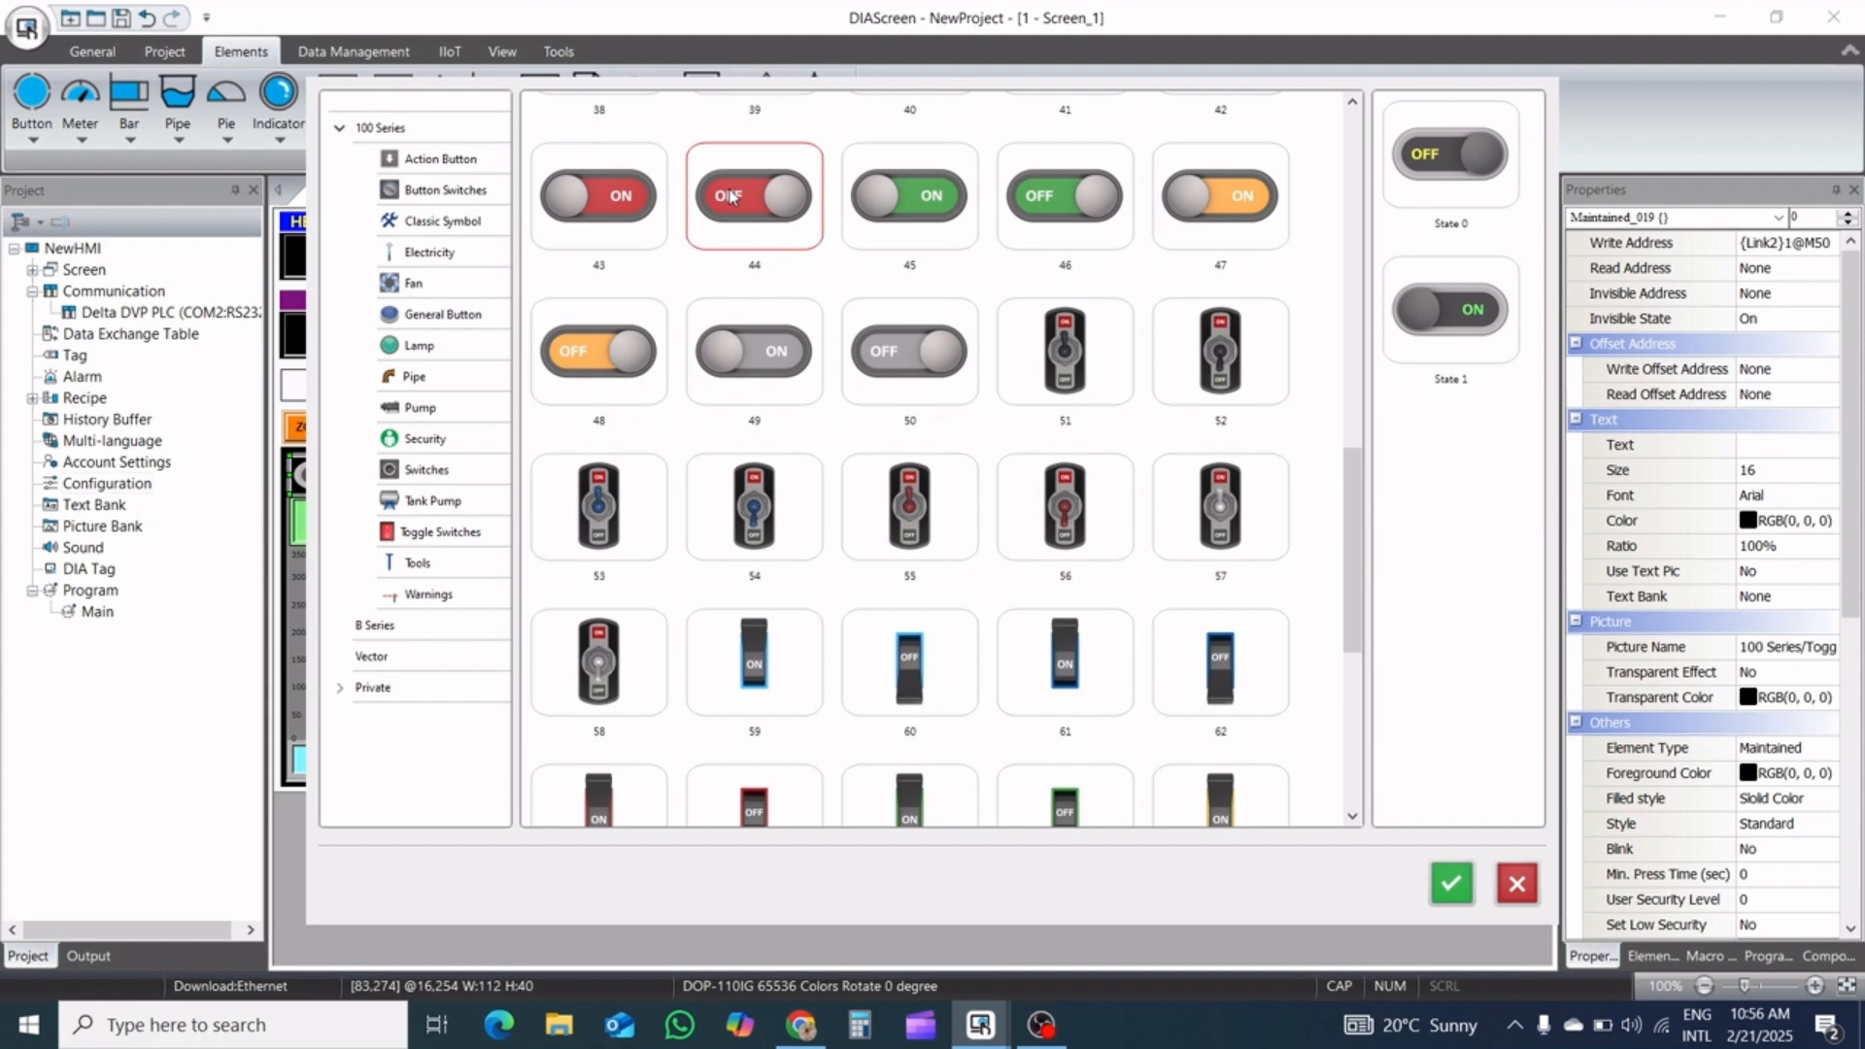
pyautogui.moveTo(741, 202); pyautogui.dragTo(1428, 153)
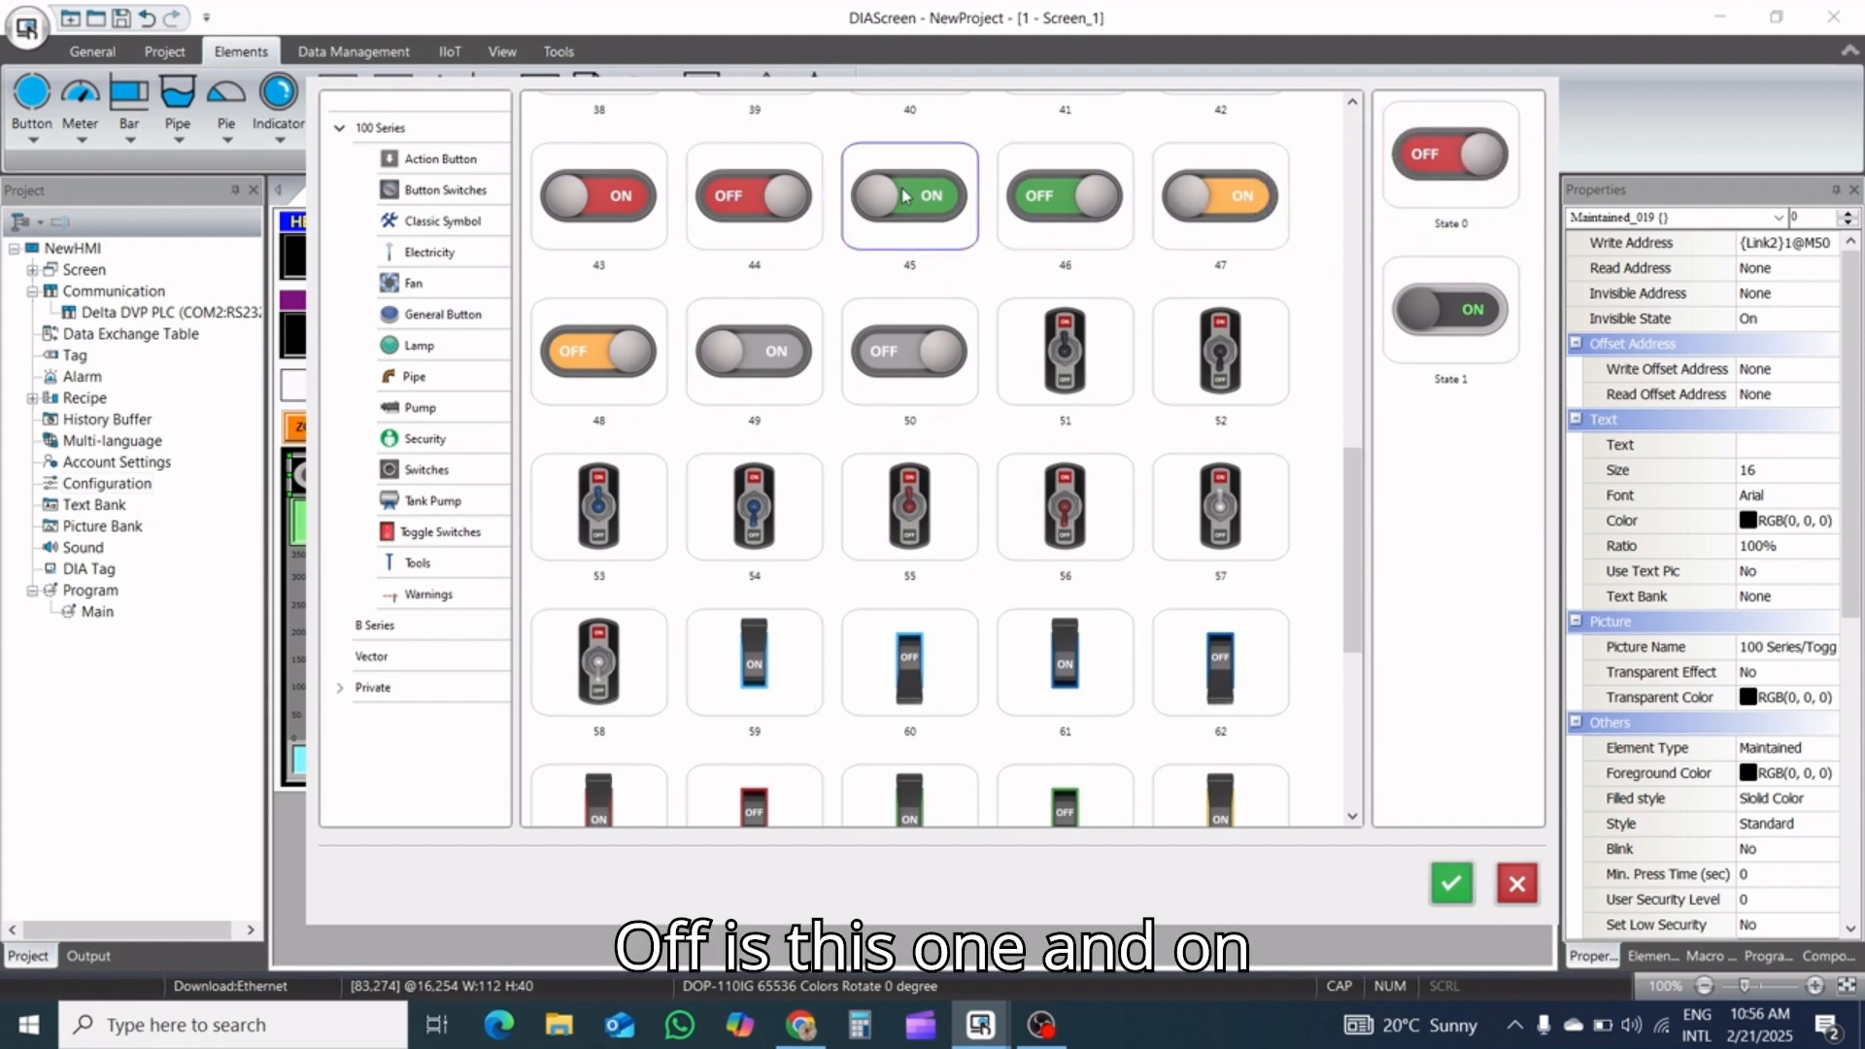
pyautogui.moveTo(903, 195); pyautogui.dragTo(1454, 304)
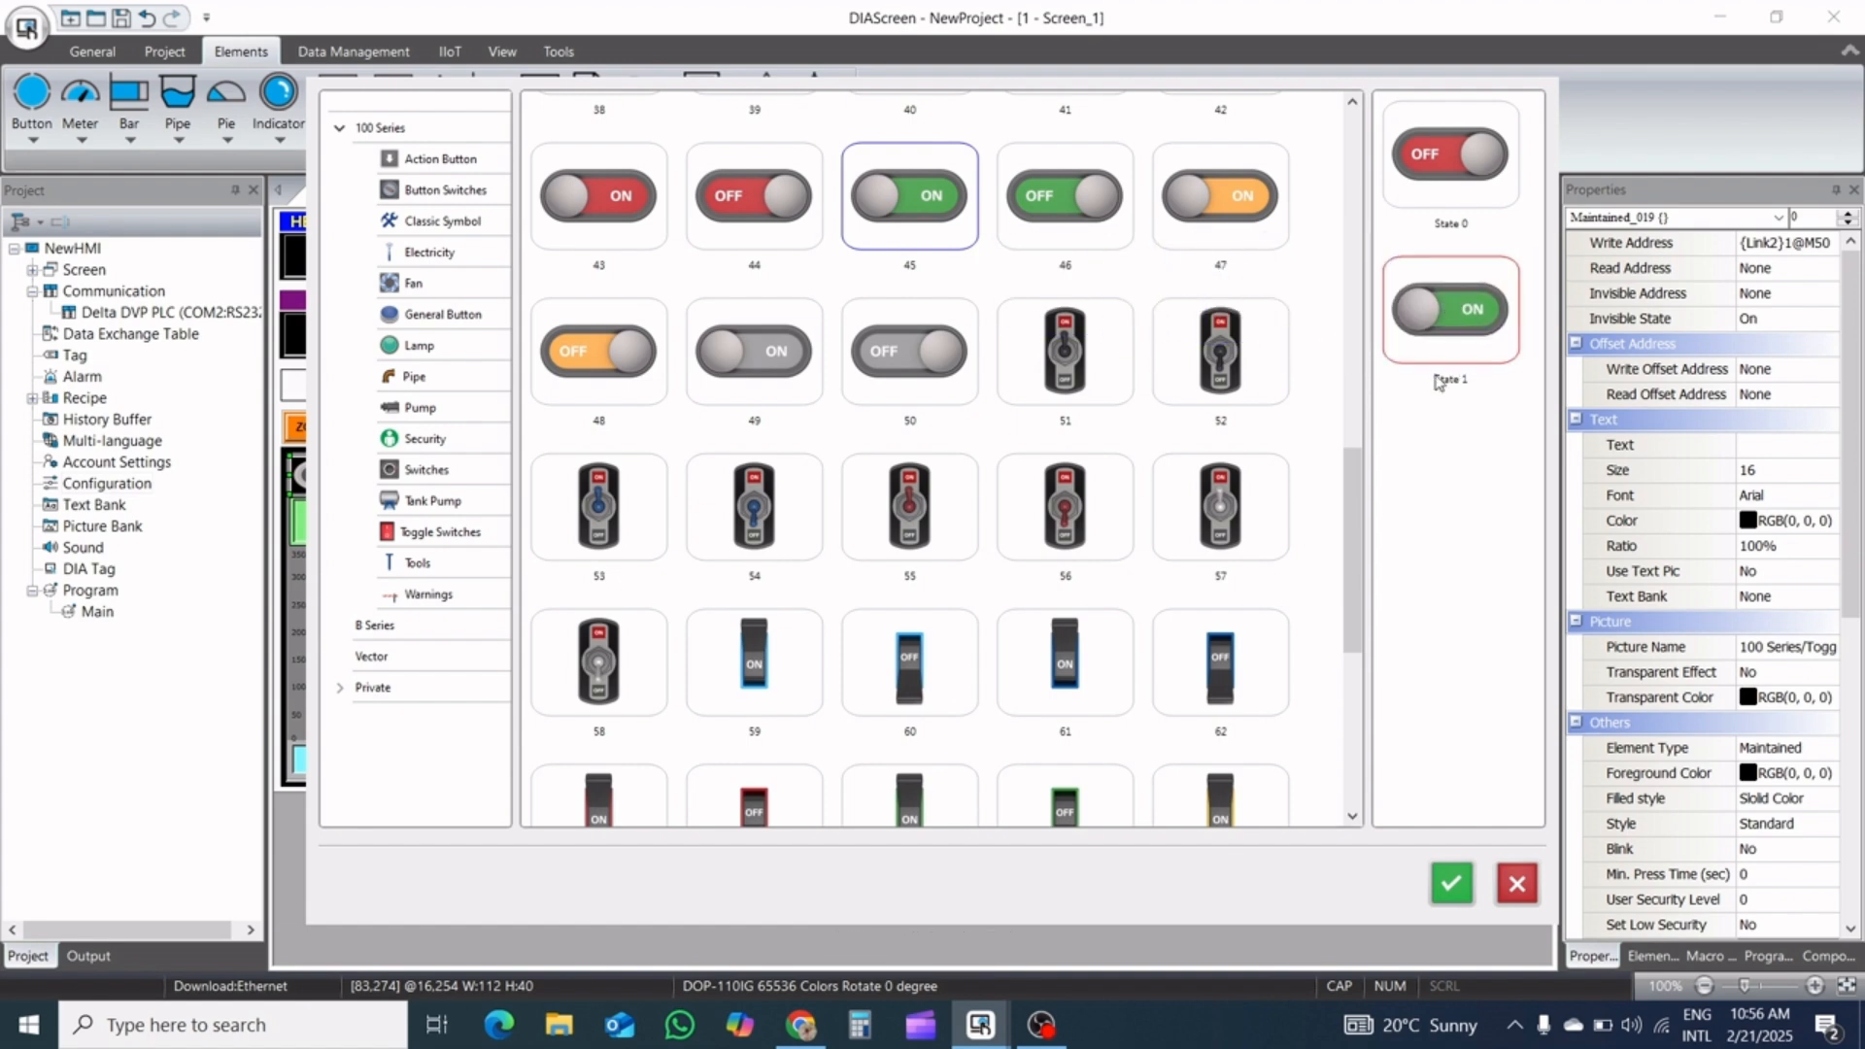
pyautogui.click(1451, 886)
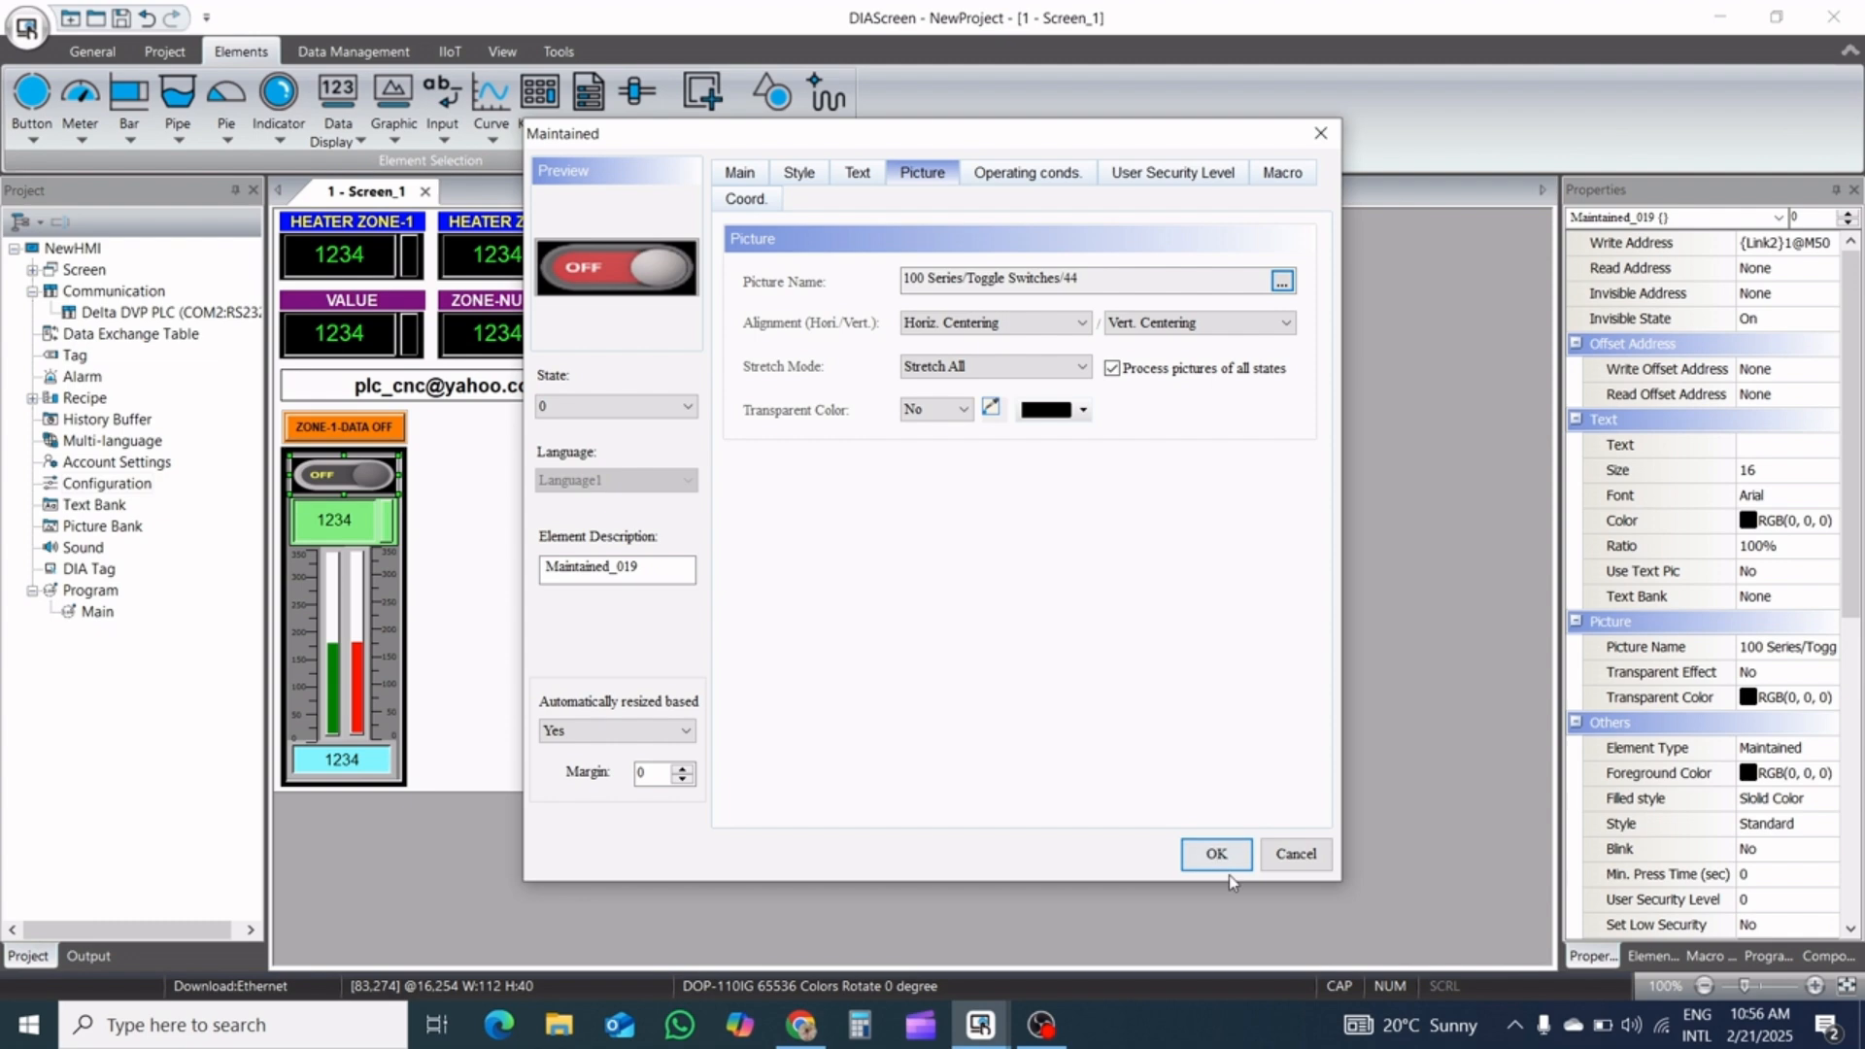
# Preview the switch in states 1 and 0 and apply its new pictures
pyautogui.click(665, 407)
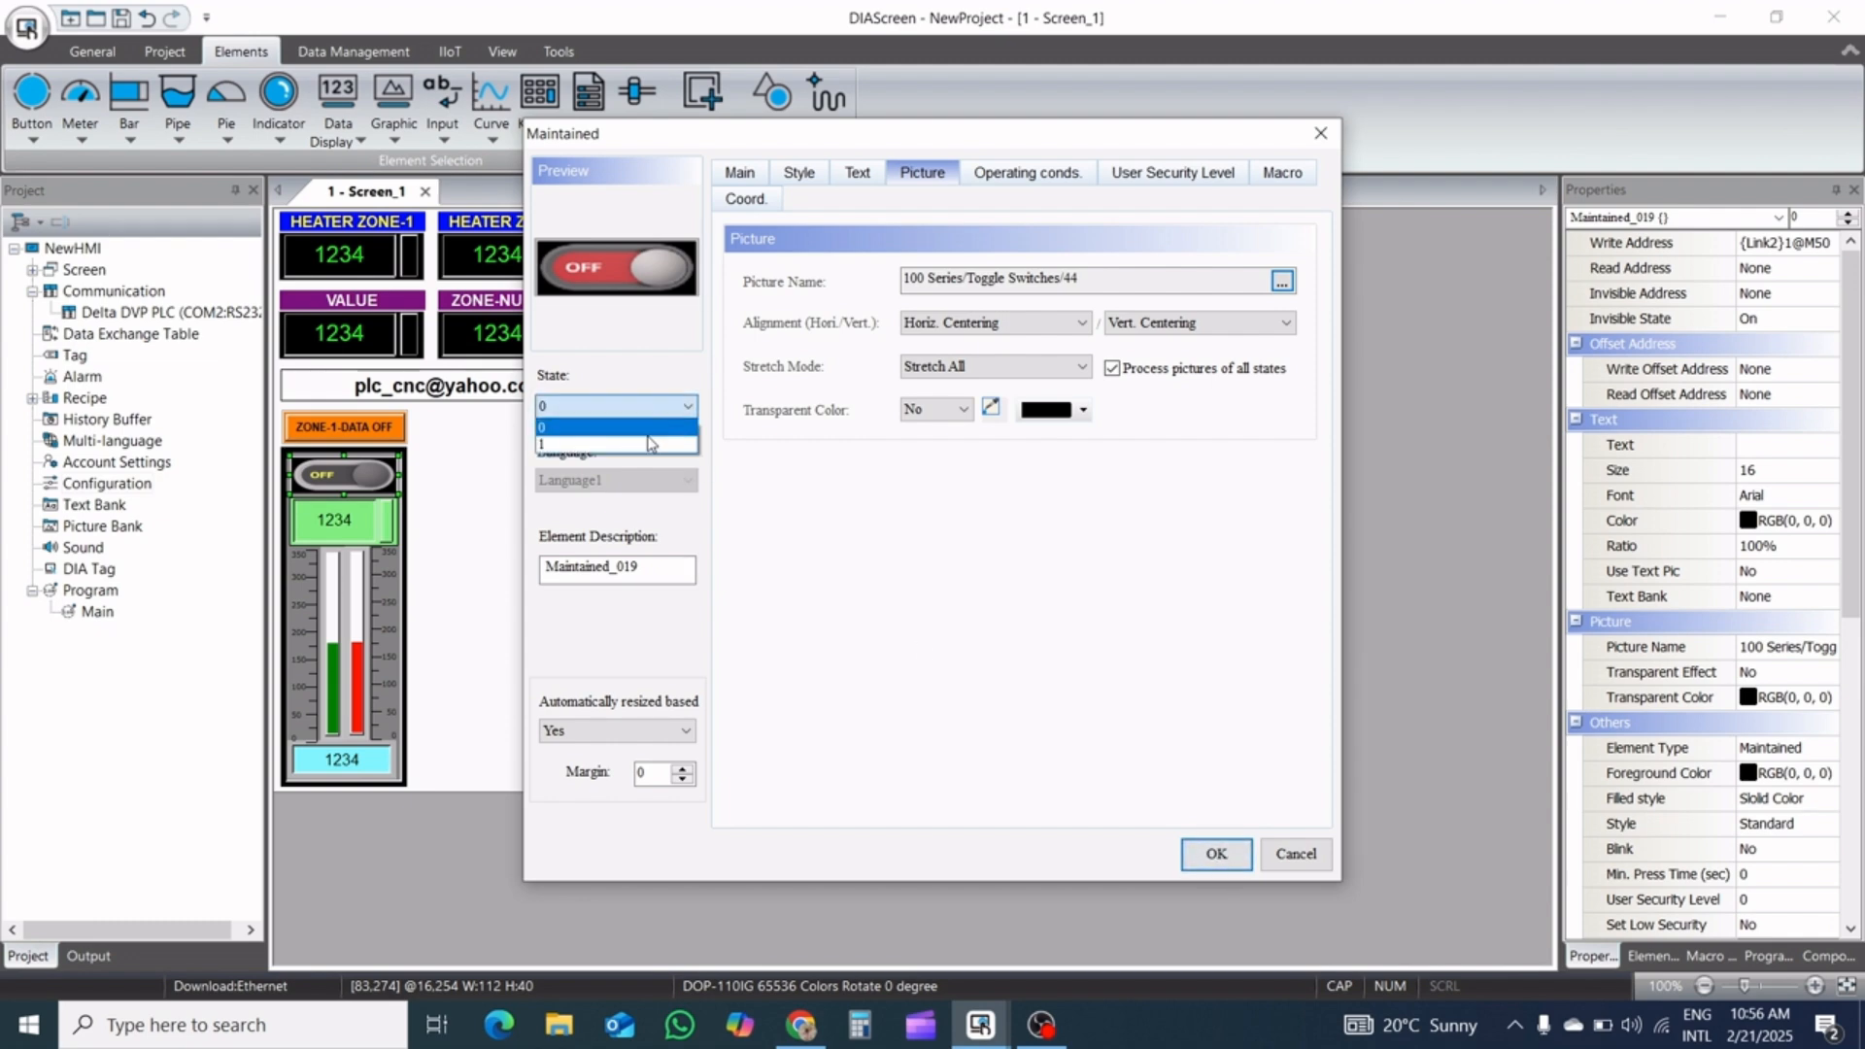
pyautogui.click(648, 444)
pyautogui.click(655, 413)
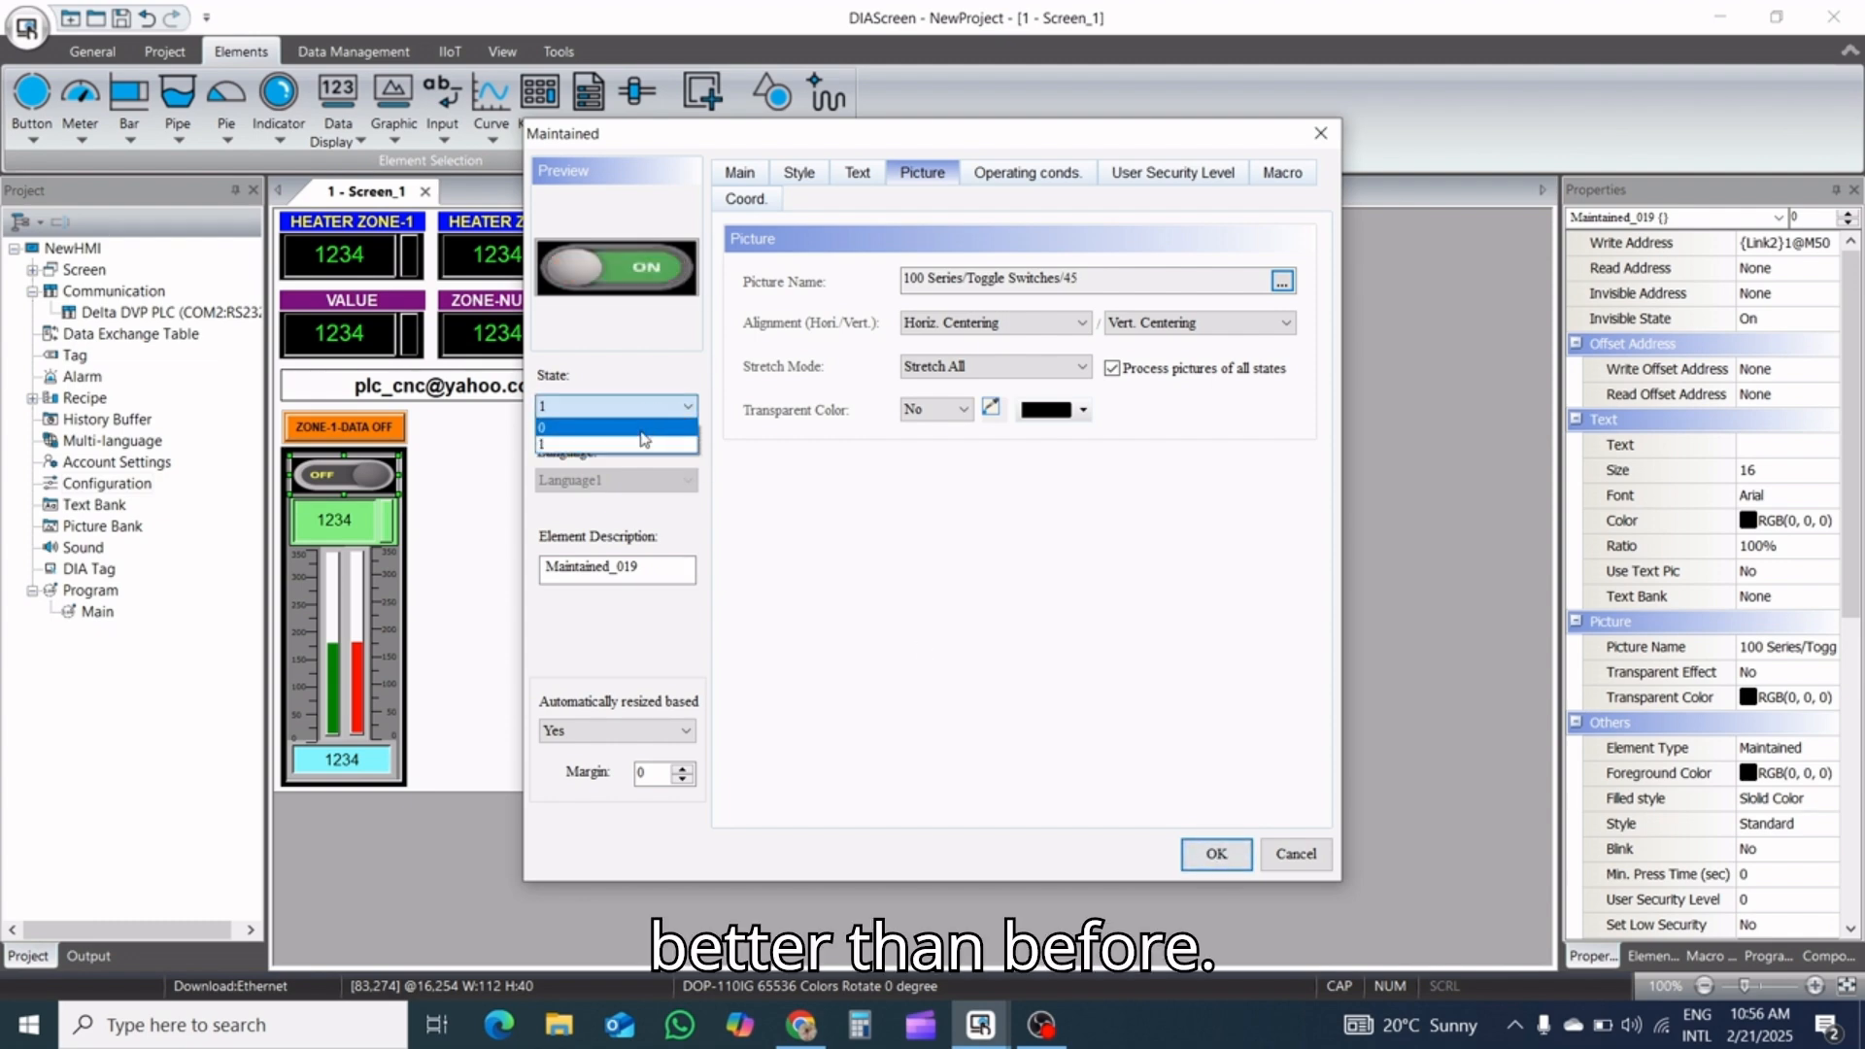
pyautogui.click(650, 428)
pyautogui.click(1214, 853)
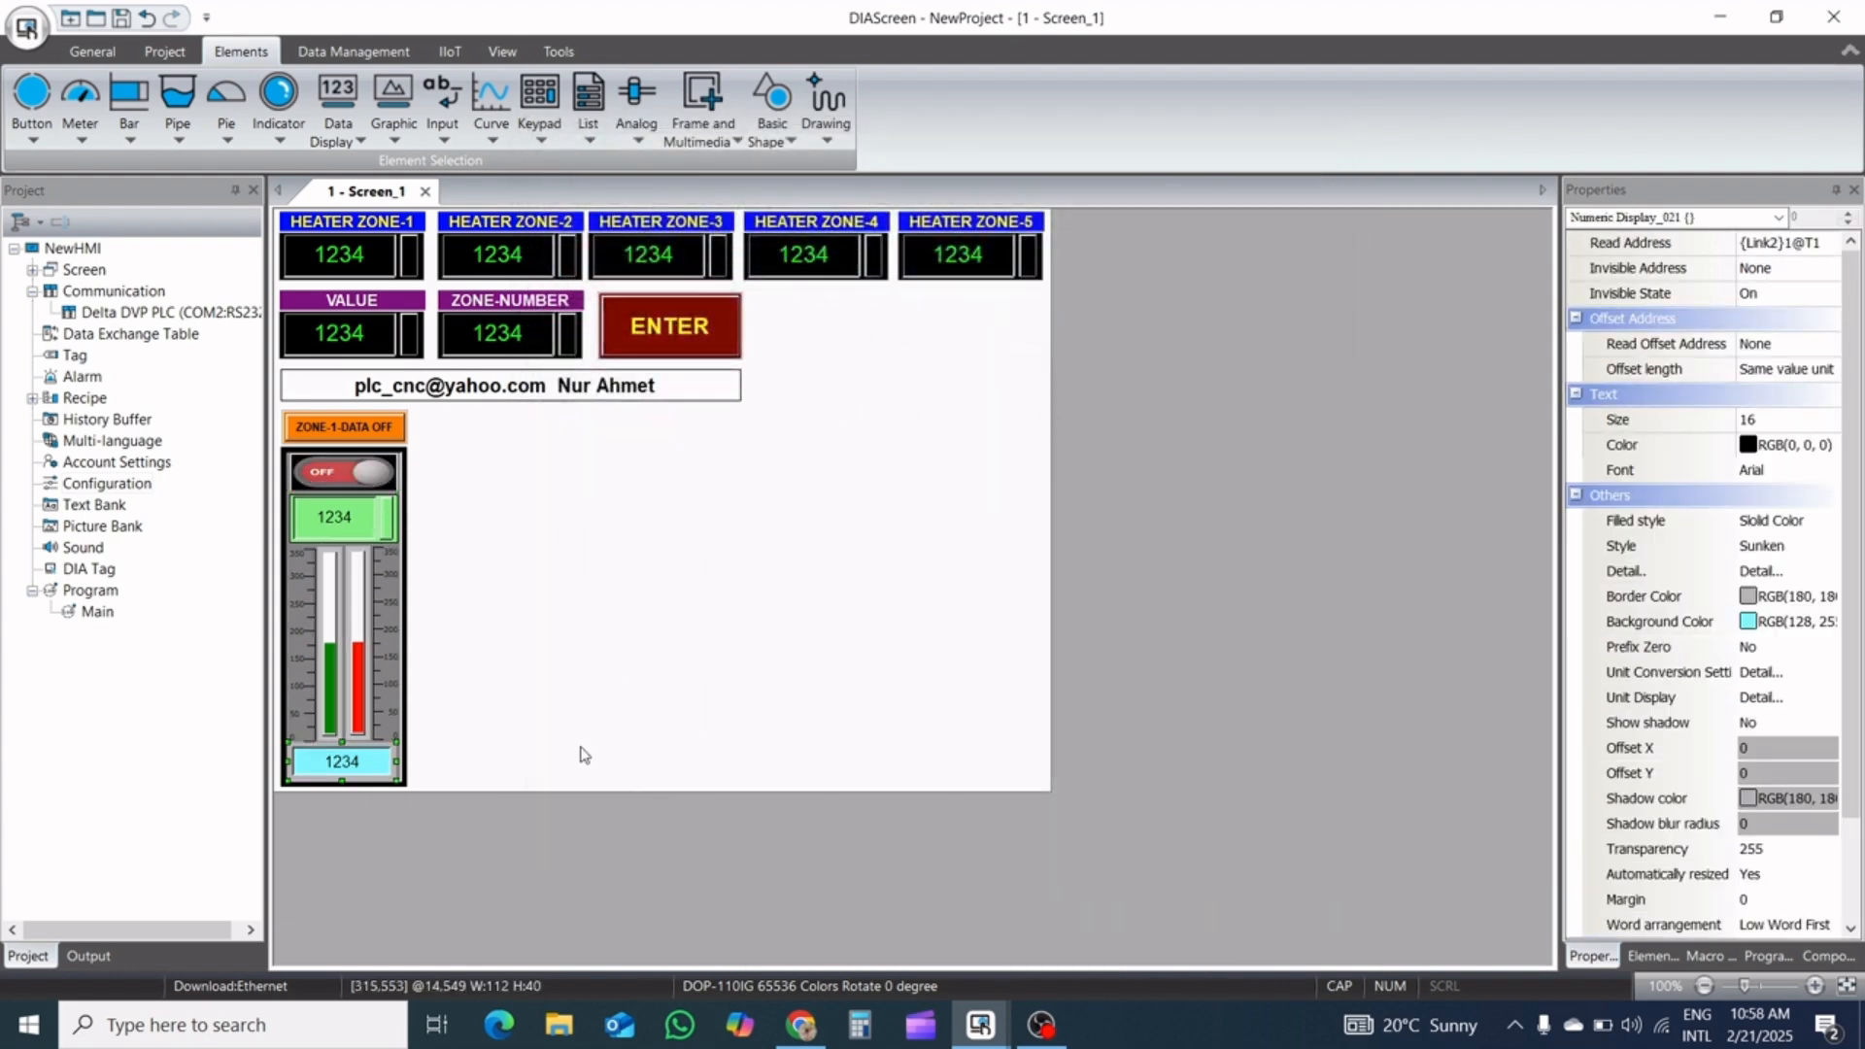
# Nudge the cyan T1 numeric display slightly right within the zone panel, to X 16, Y 549
pyautogui.press('Right')
pyautogui.press('Right')
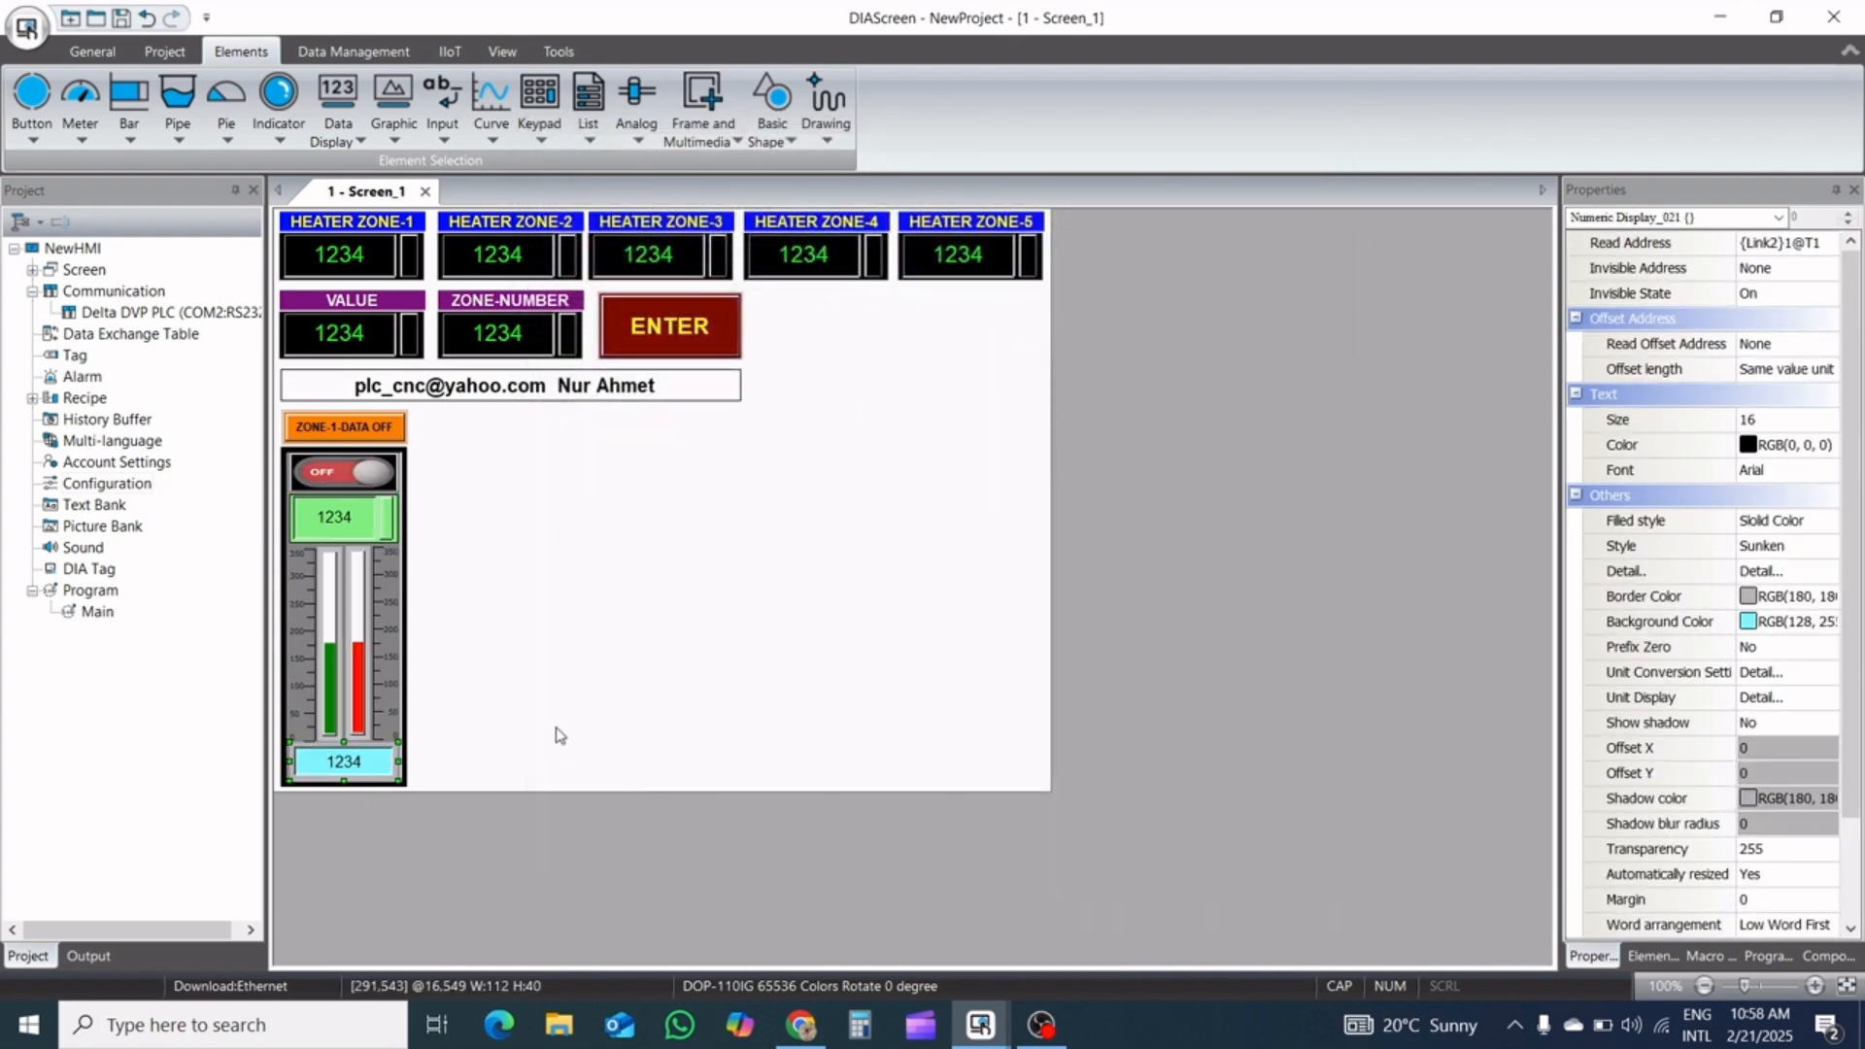
pyautogui.click(558, 711)
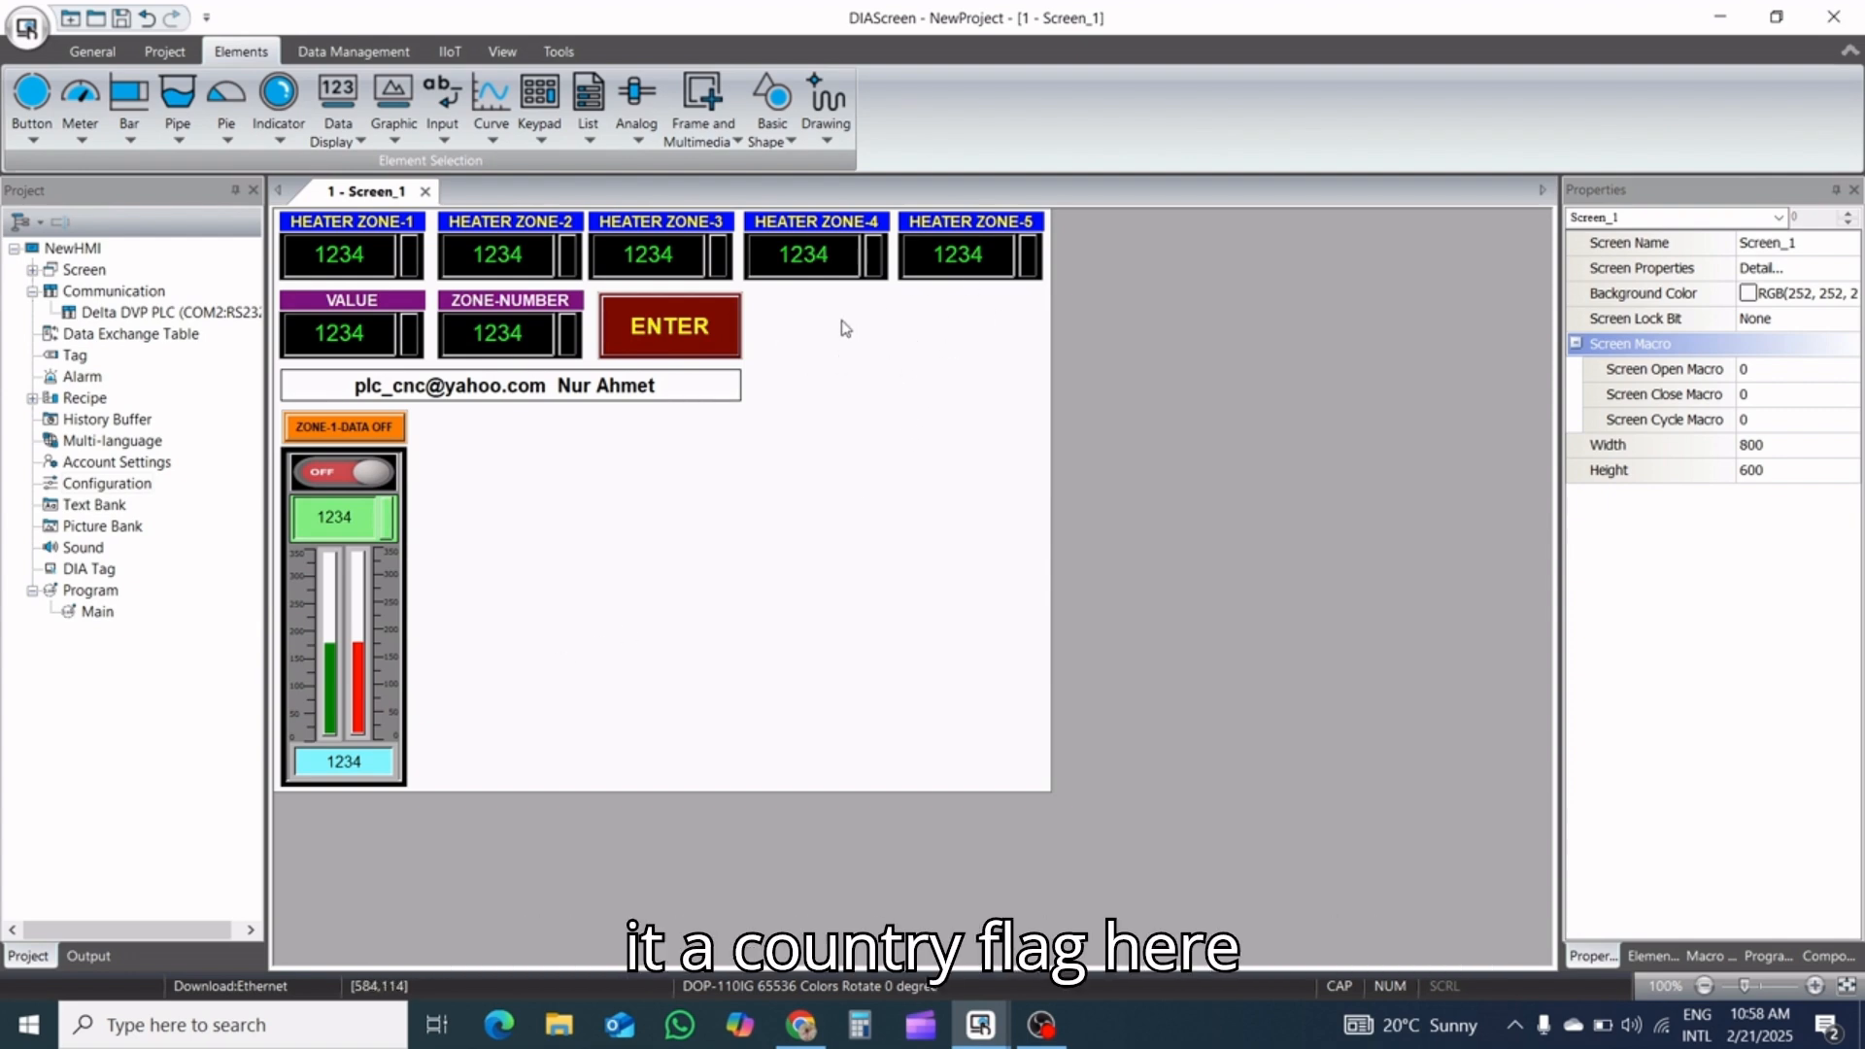
# Switch to the other open DIAScreen project, select the red flag picture on Screen_2, and return to NewProject
pyautogui.click(982, 1024)
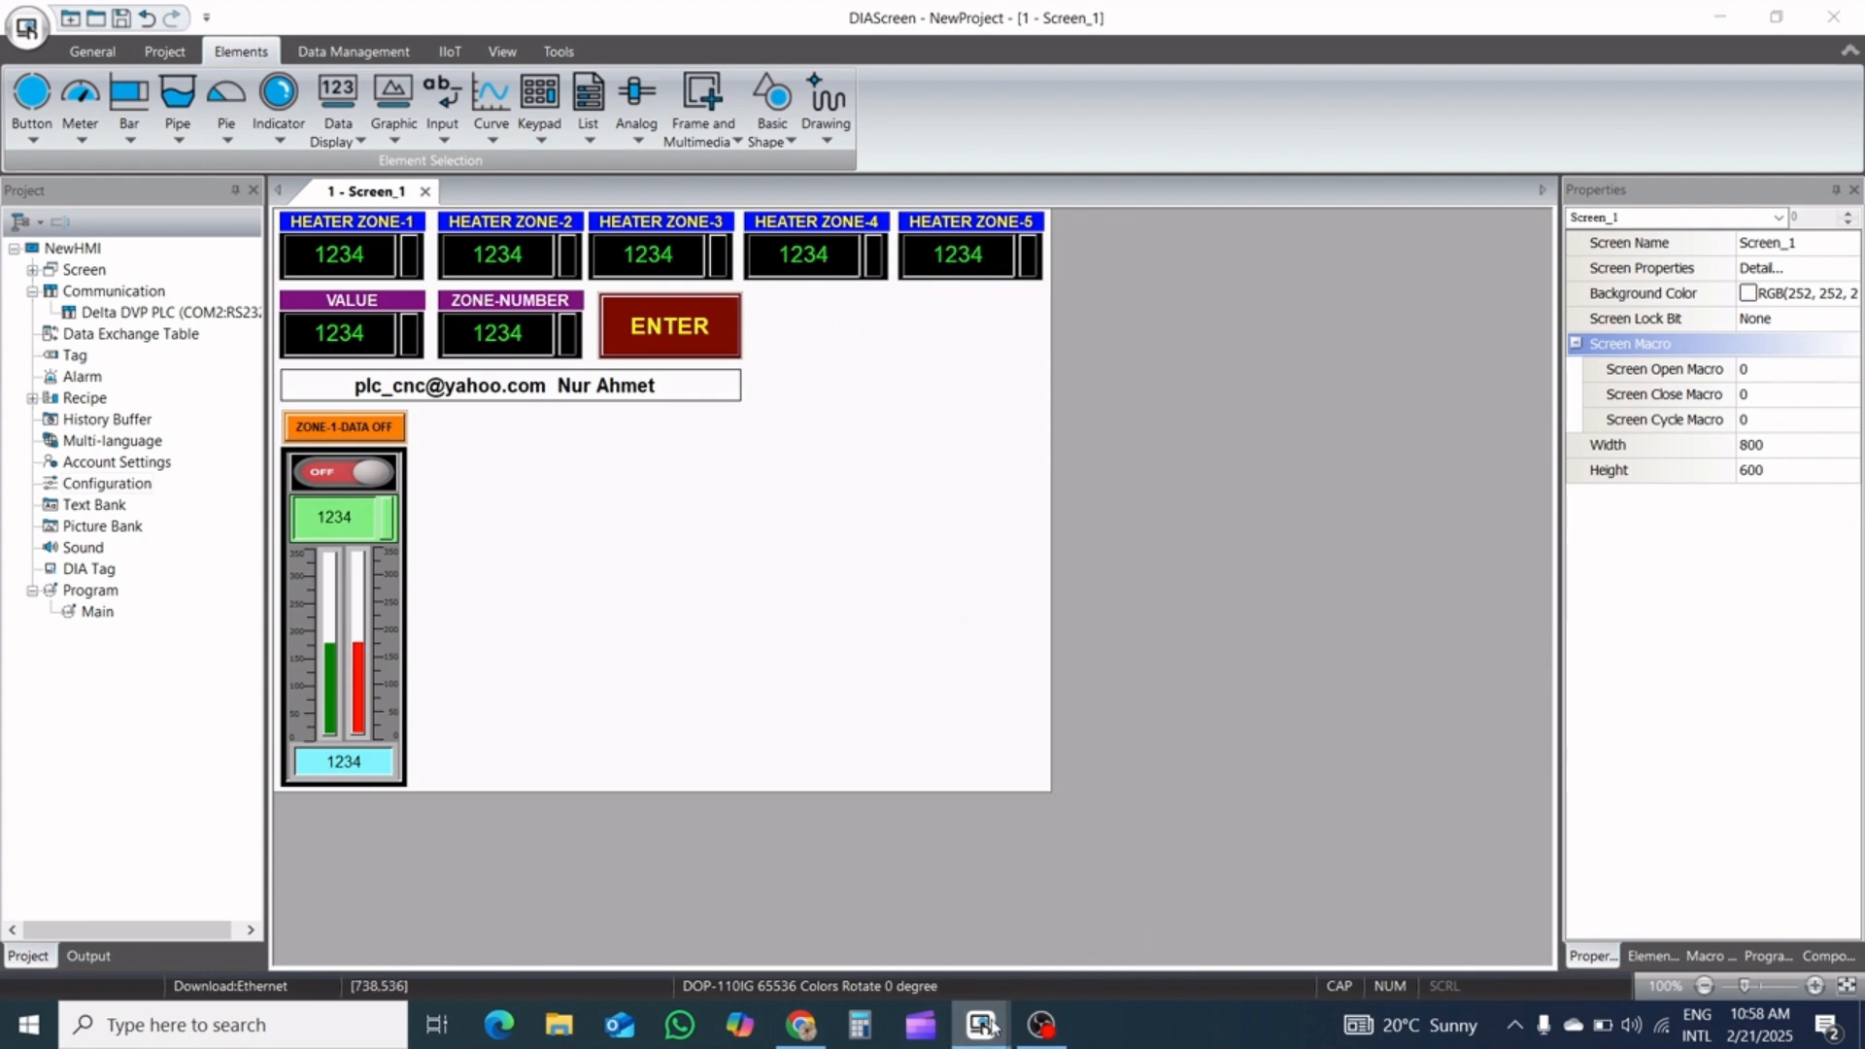
pyautogui.click(1107, 912)
pyautogui.click(730, 351)
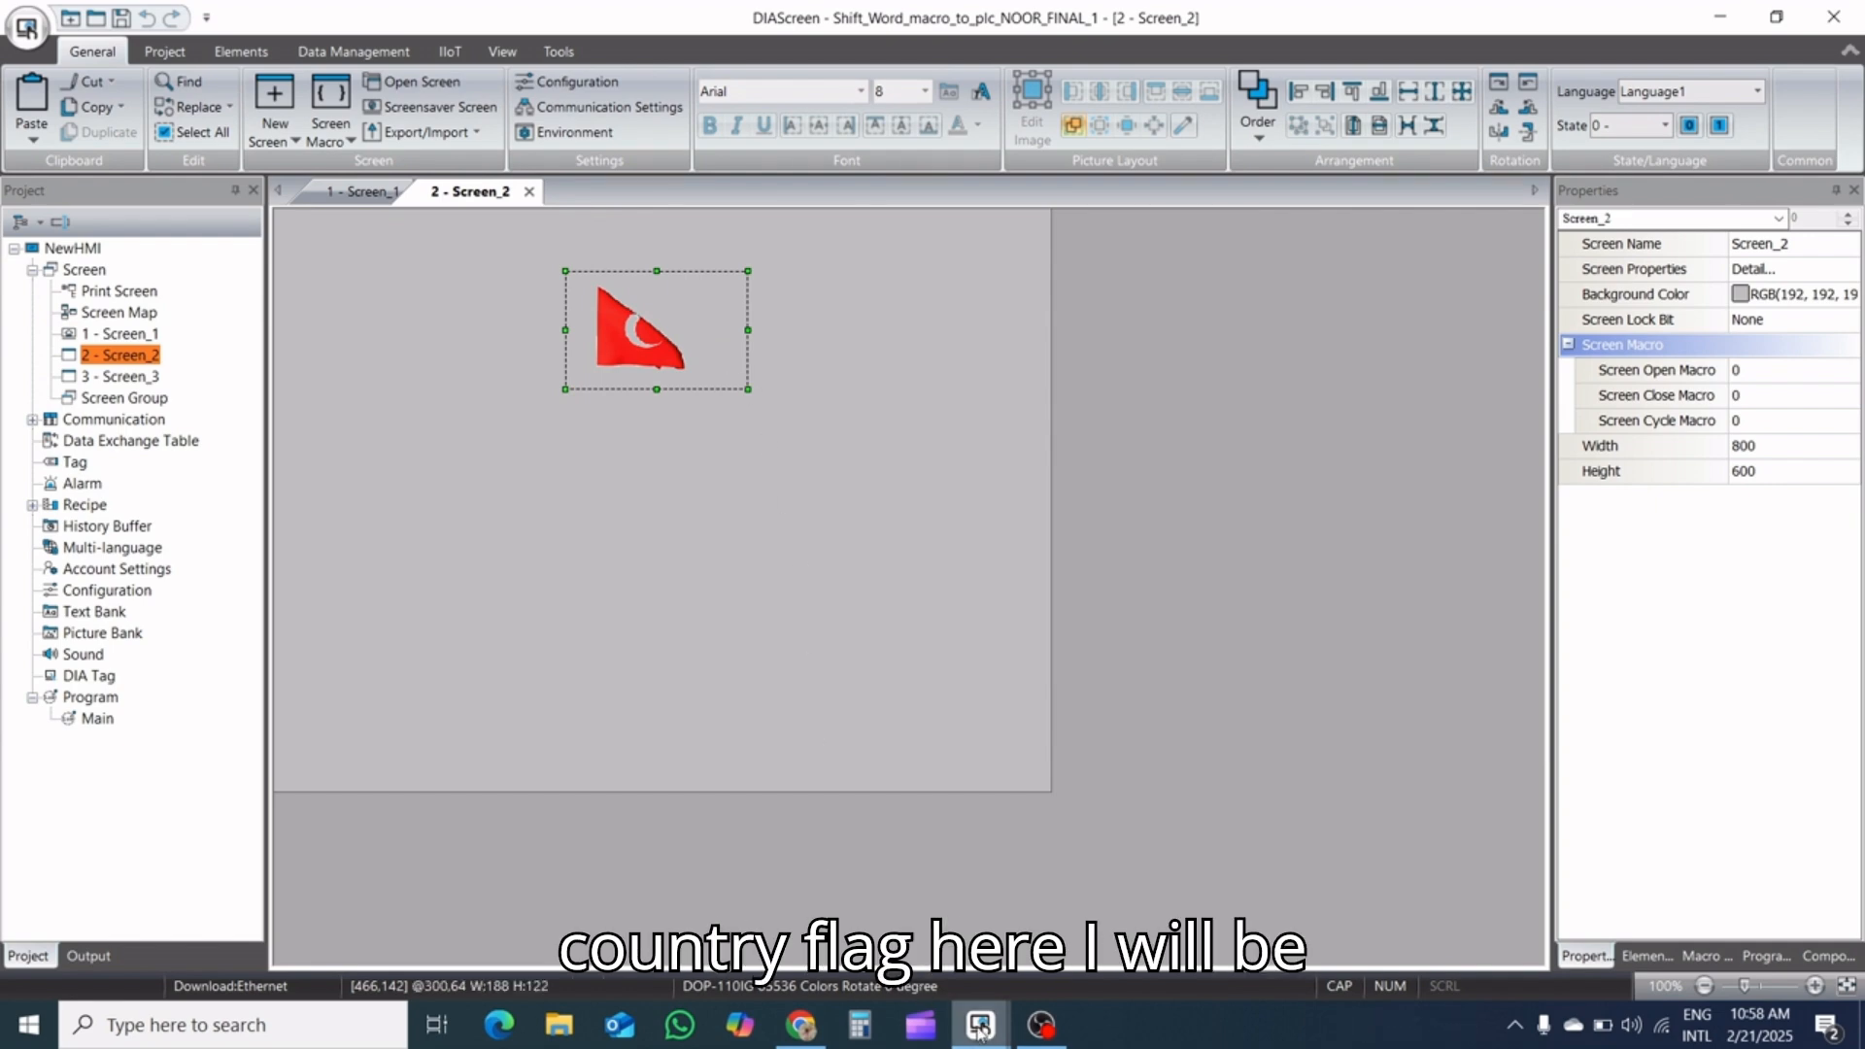
pyautogui.moveTo(985, 1034)
pyautogui.click(832, 899)
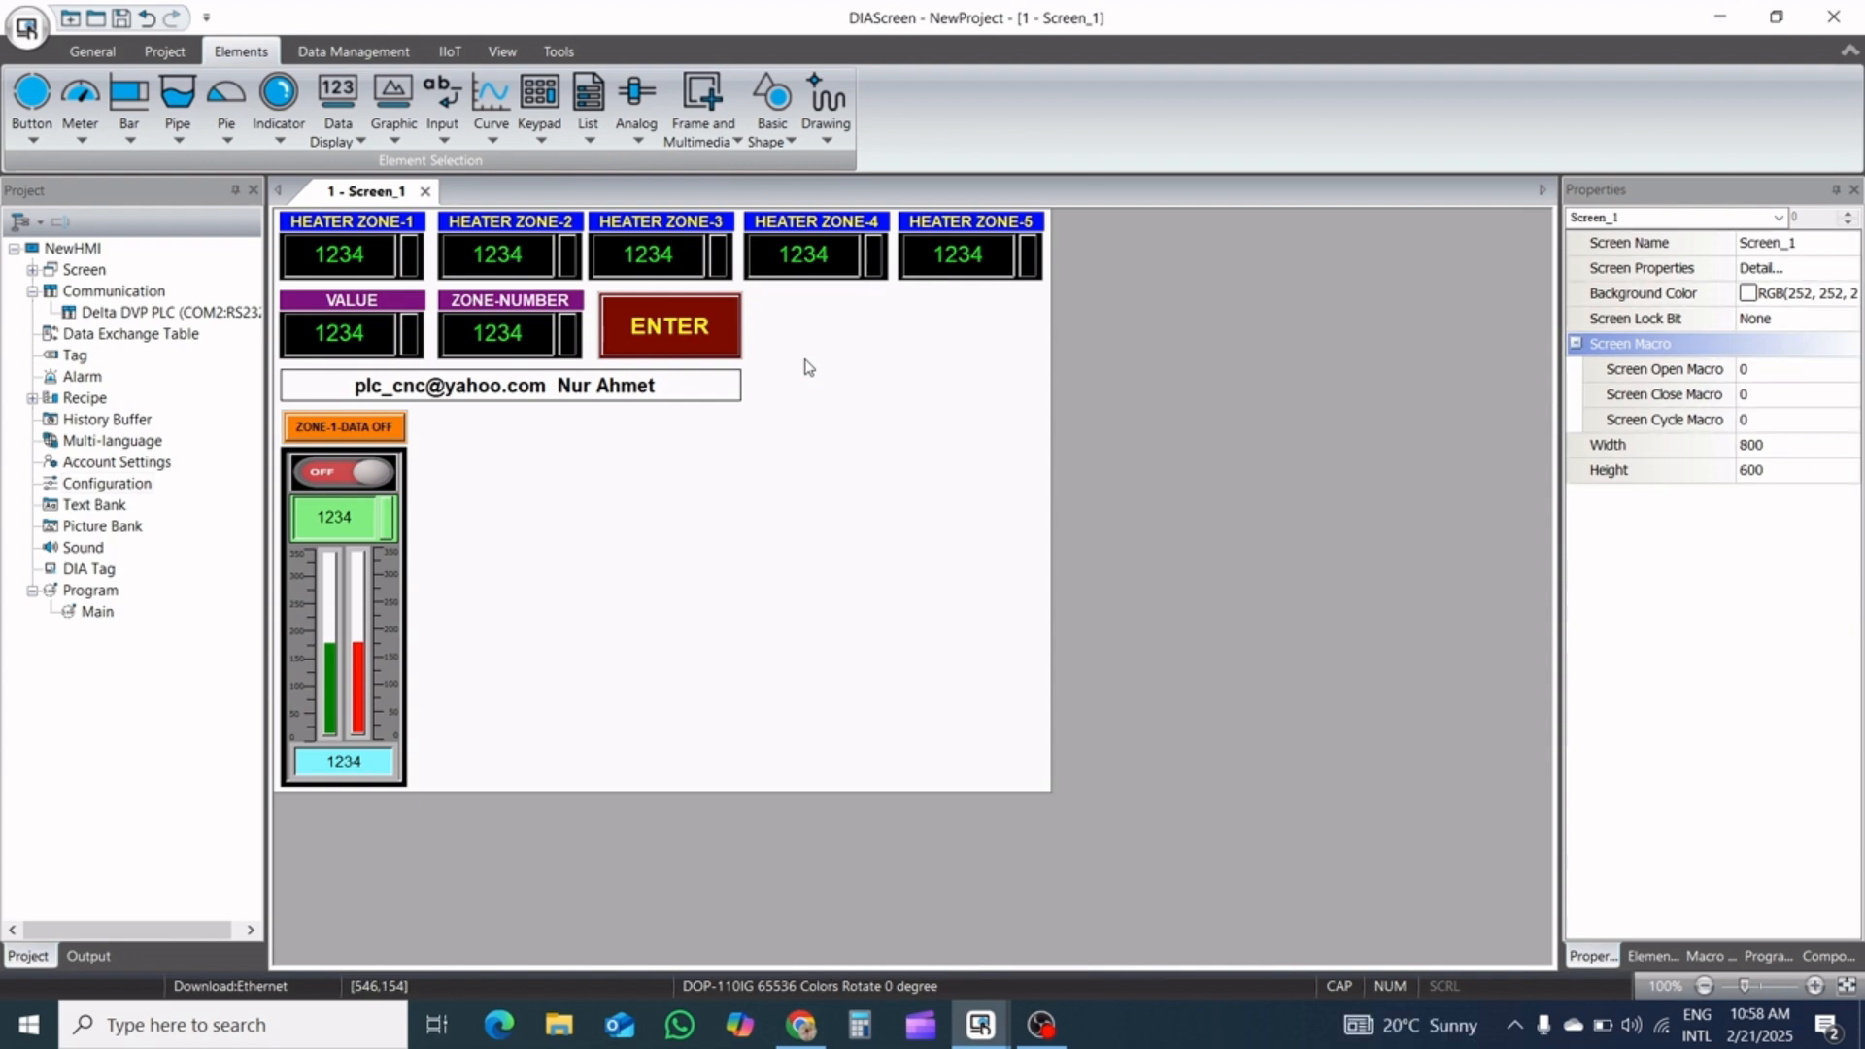
# Paste the flag picture beside the ENTER button and duplicate the zone-1 panel with its data button to make five zone columns
pyautogui.hotkey('ctrl', 'v')
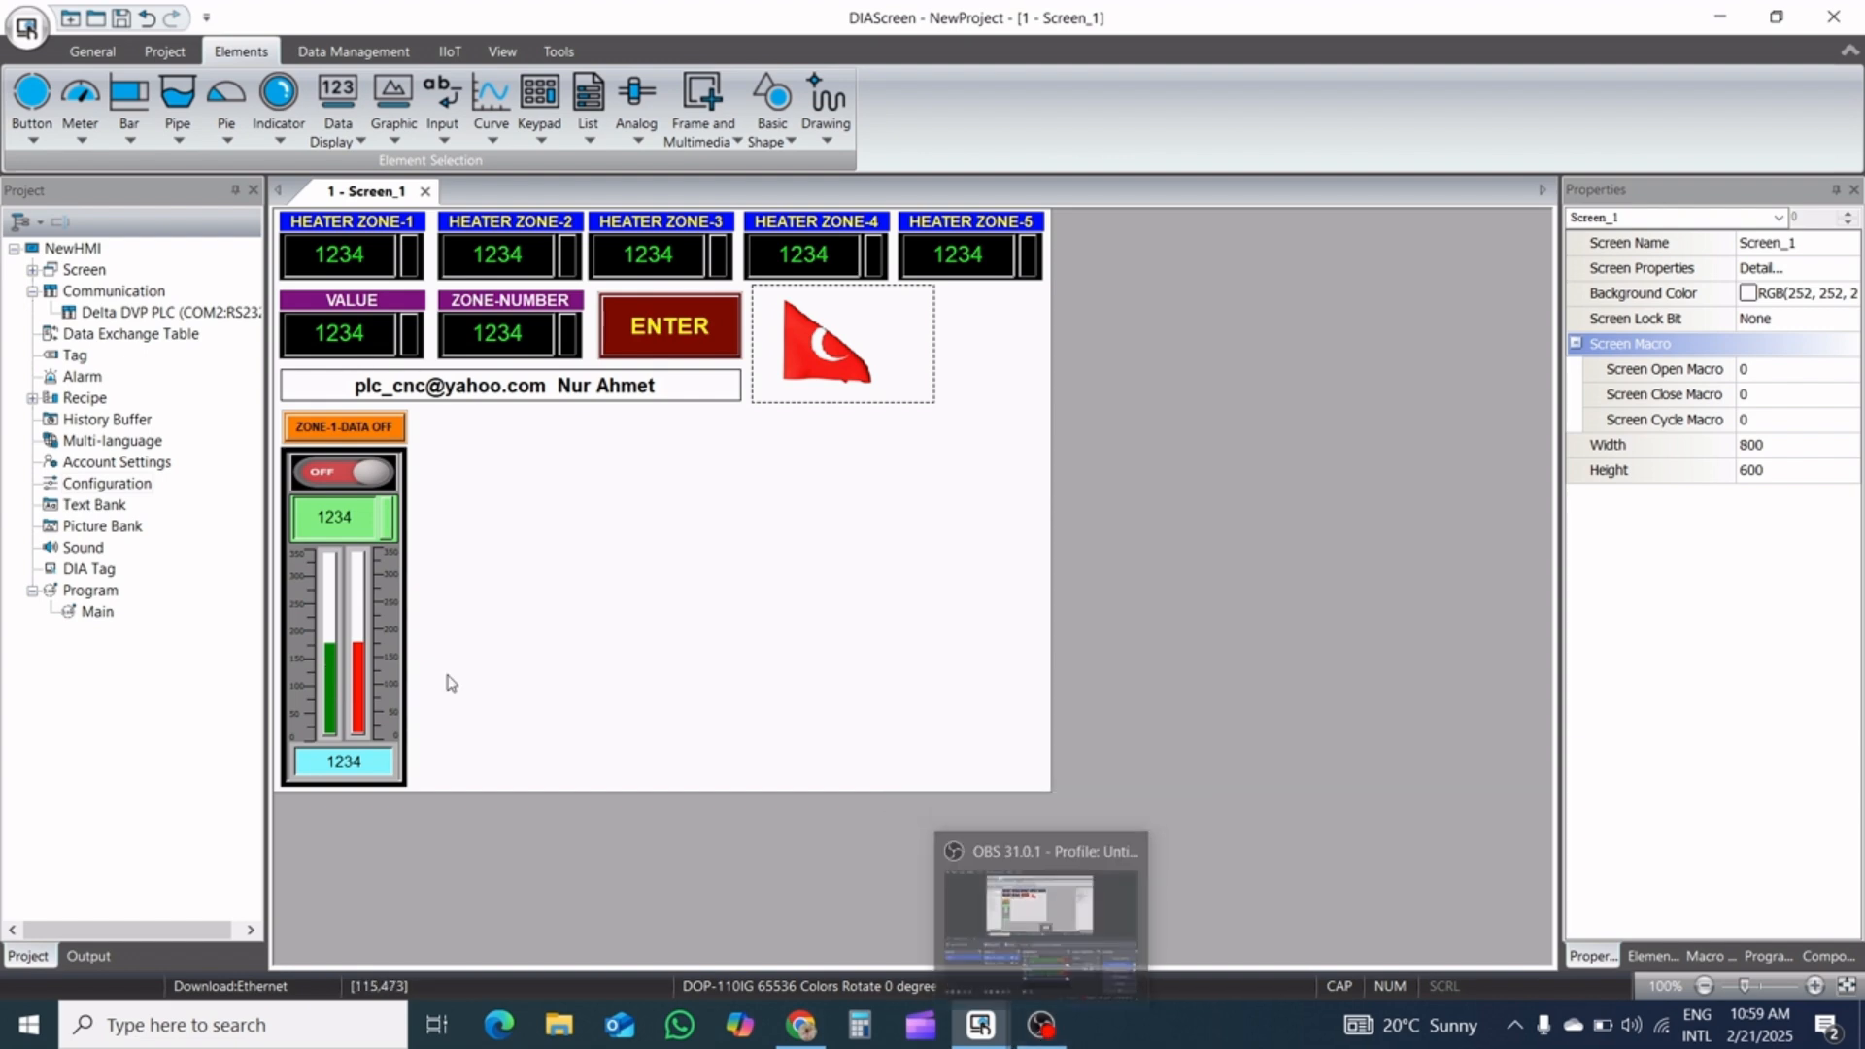
pyautogui.moveTo(492, 802); pyautogui.dragTo(230, 401)
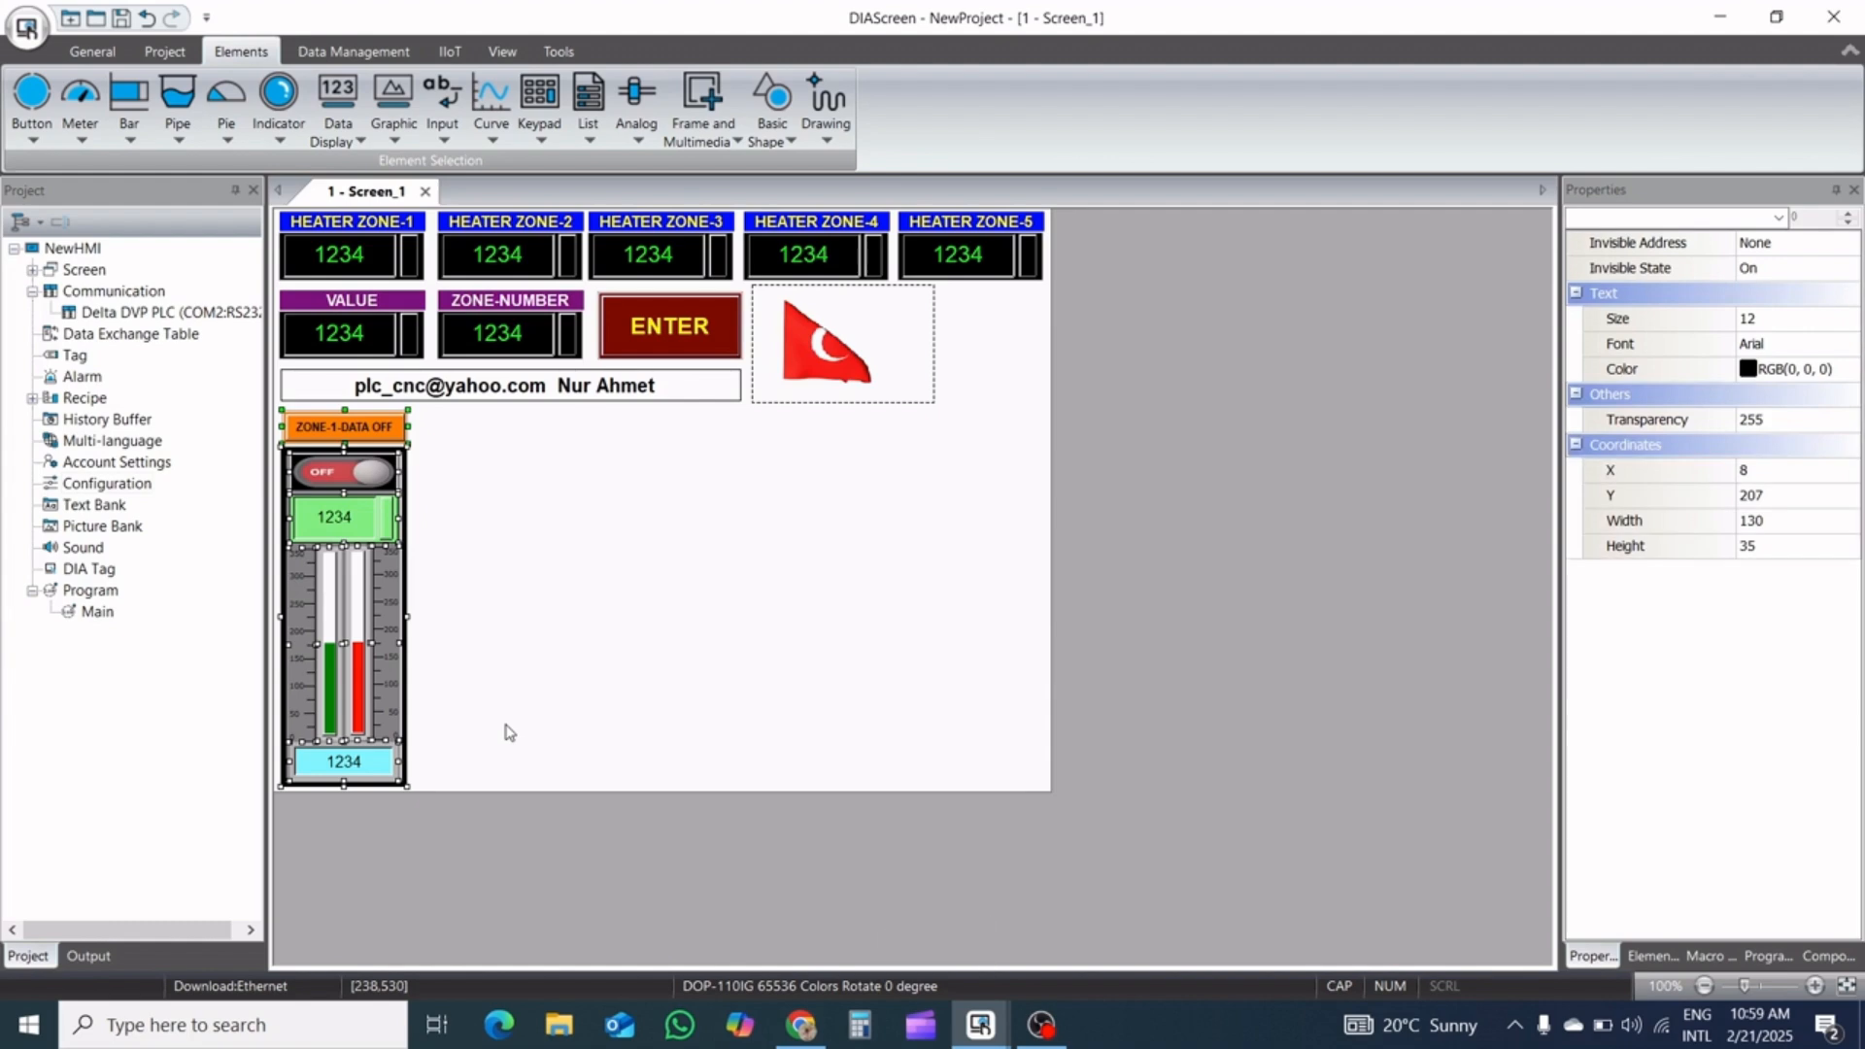
pyautogui.rightClick(348, 579)
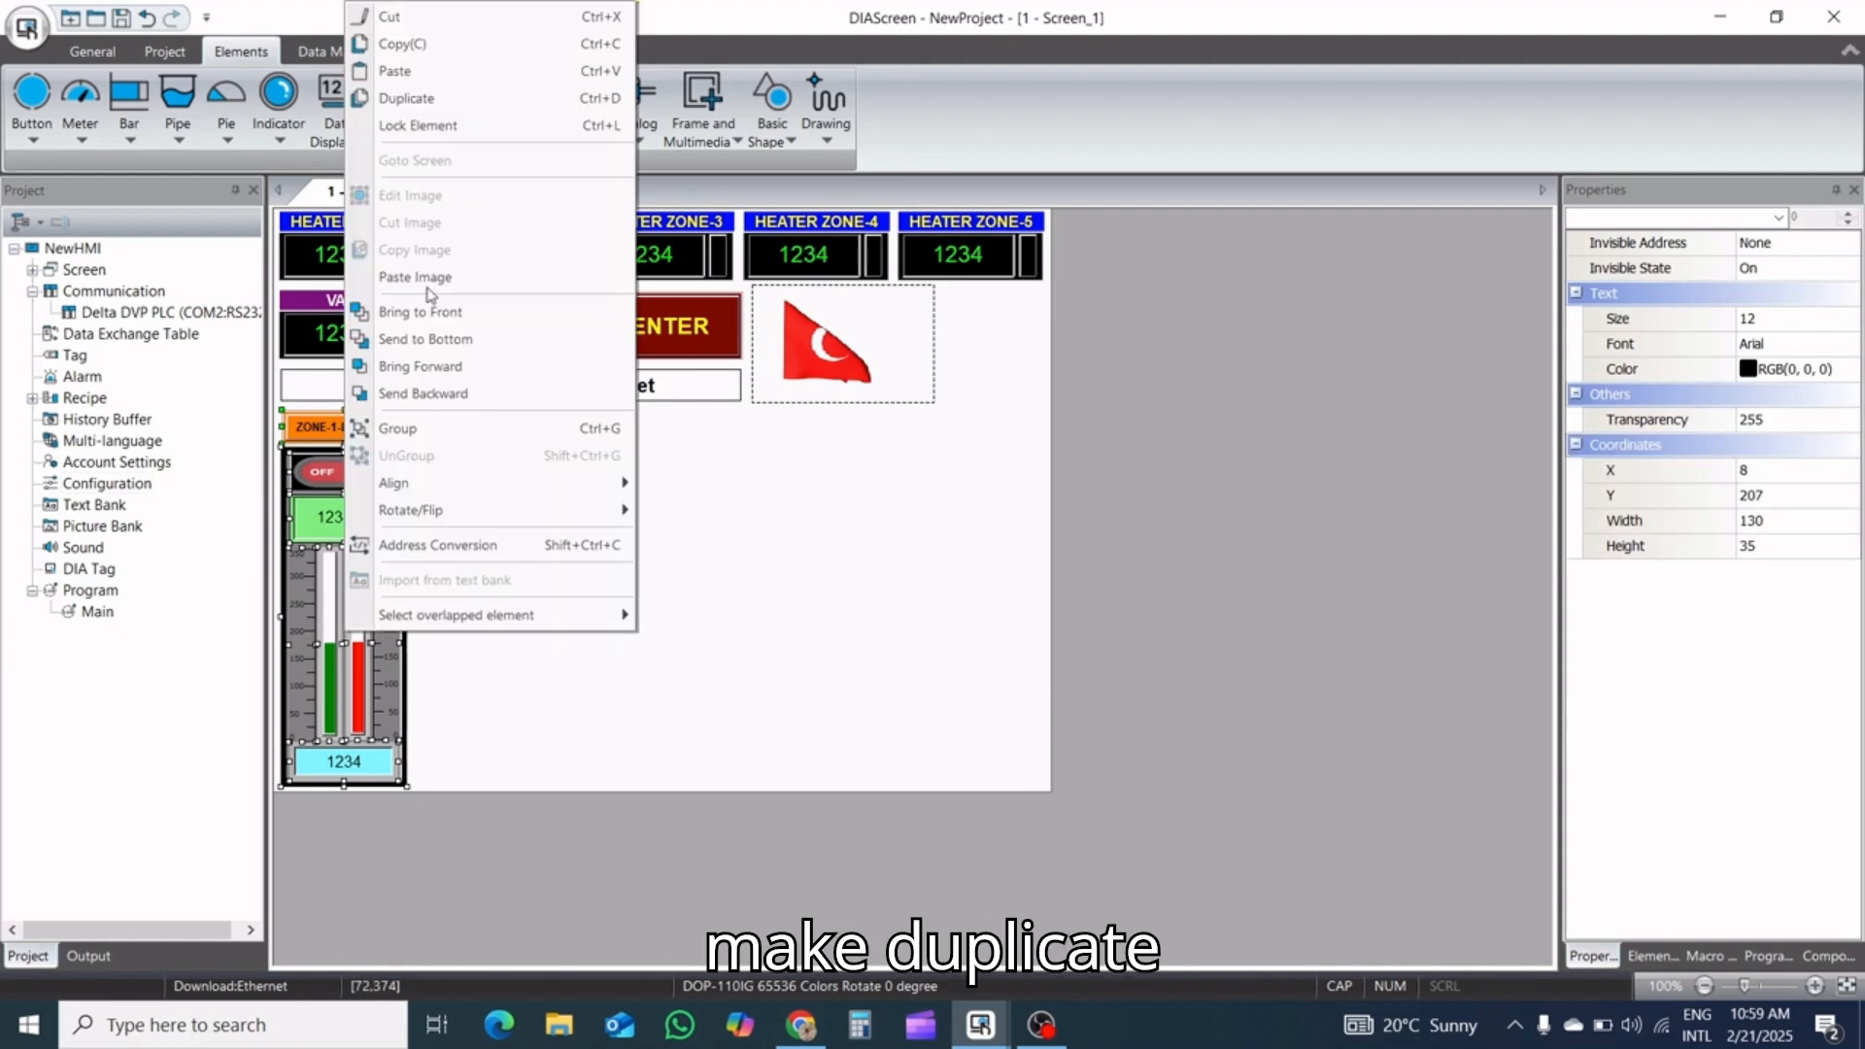
pyautogui.click(467, 98)
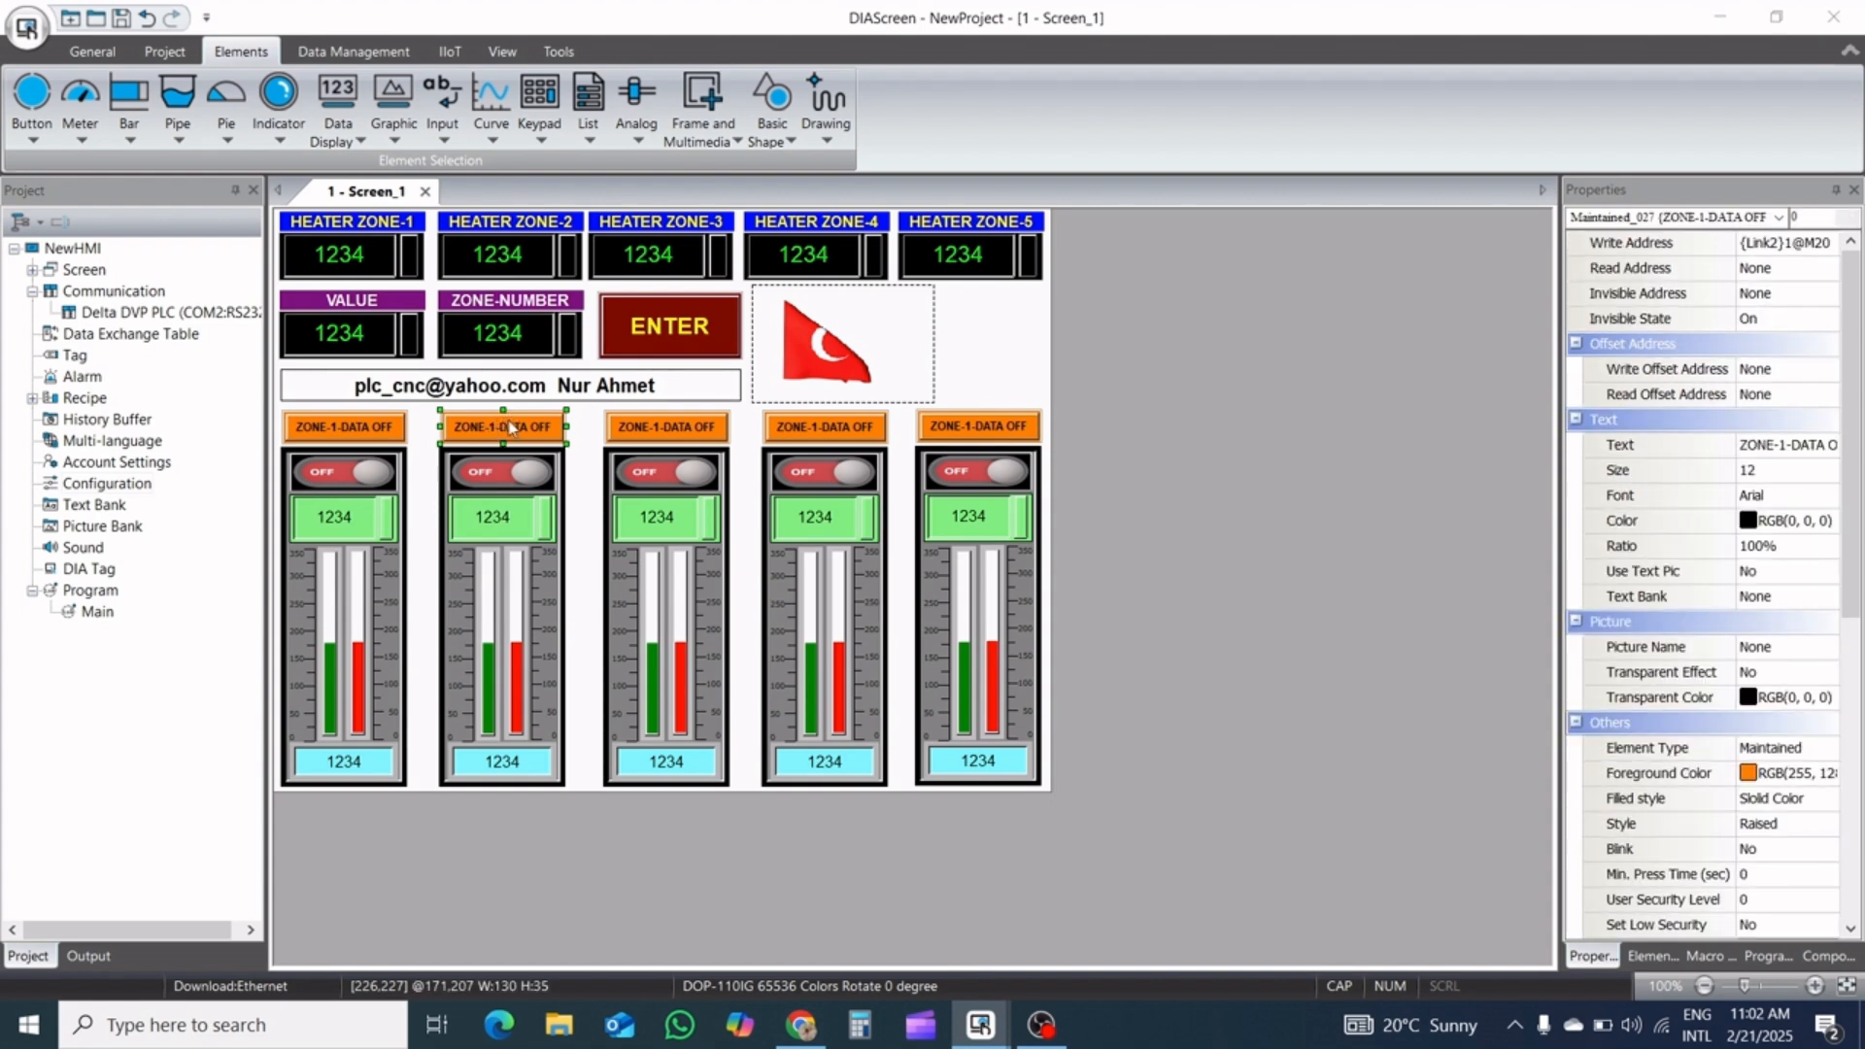
# Relabel the second column's data button ZONE-2-DATA OFF for state 0 and open its state 1 text for editing
pyautogui.doubleClick(508, 425)
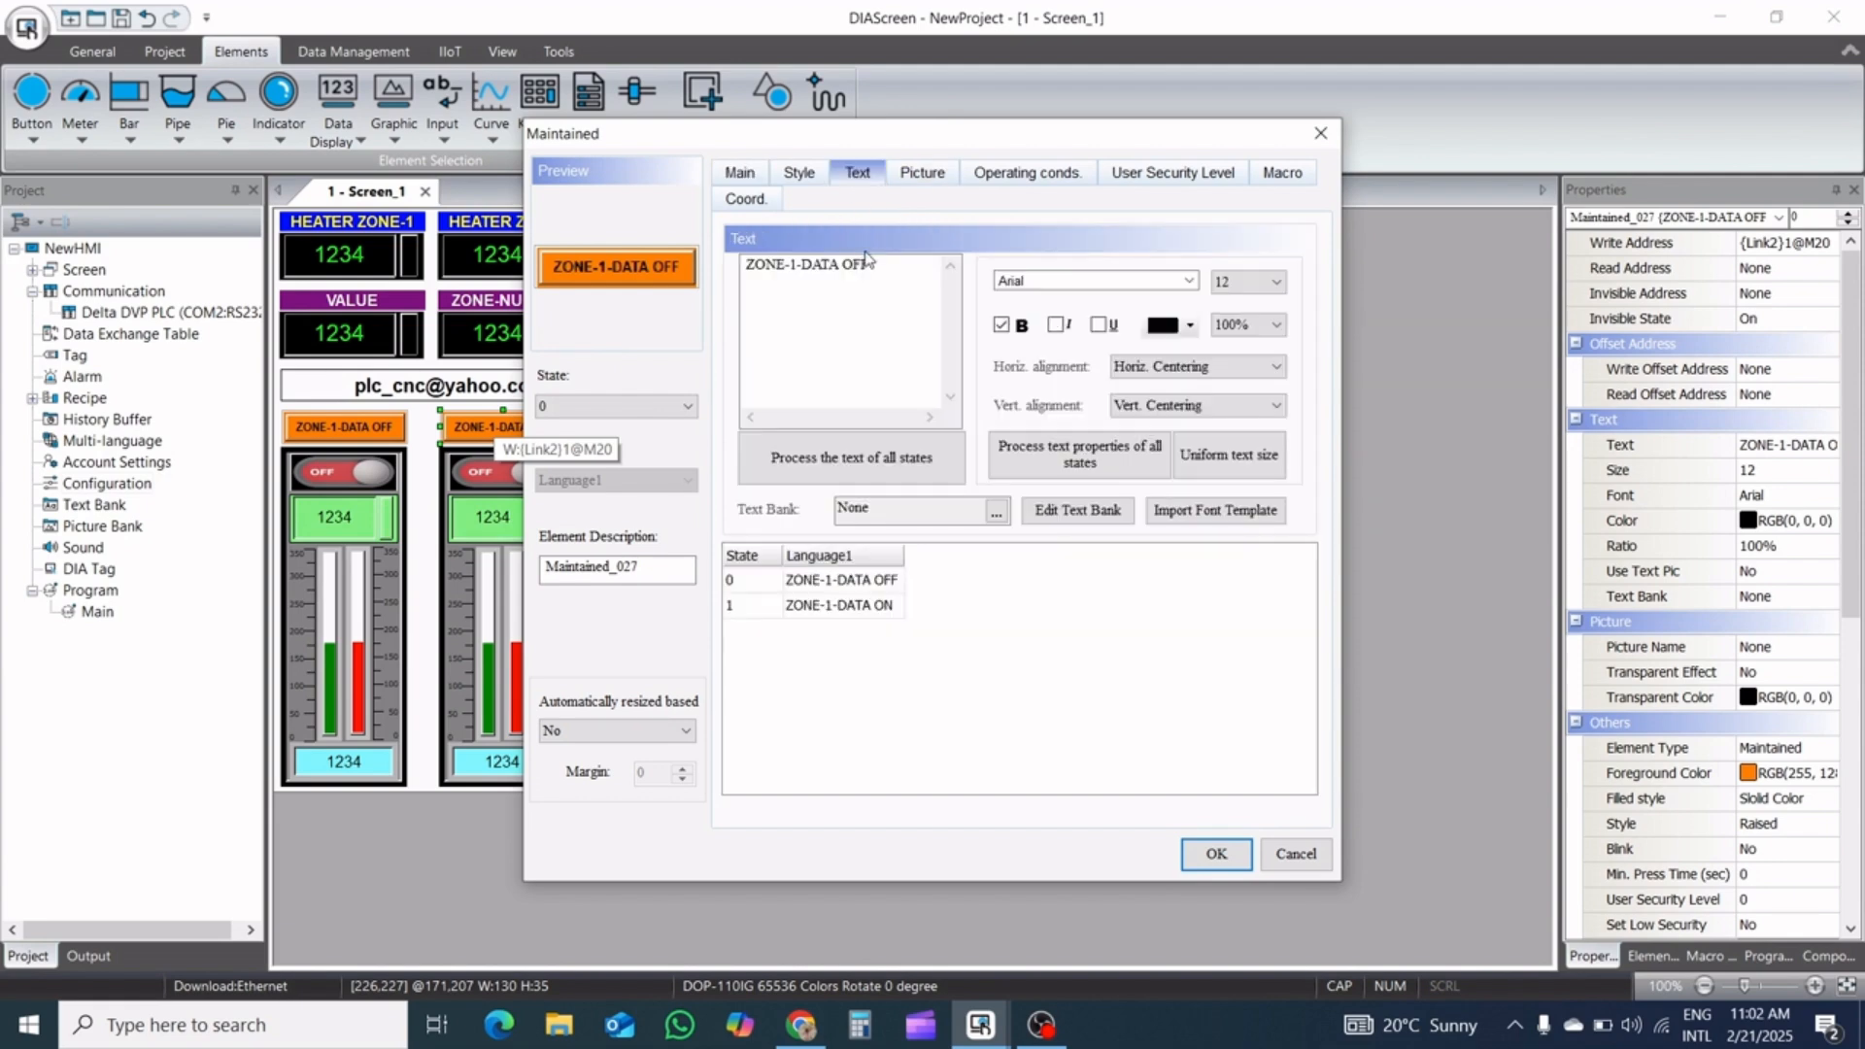
pyautogui.click(791, 266)
pyautogui.press('Delete')
pyautogui.write('2')
pyautogui.click(831, 605)
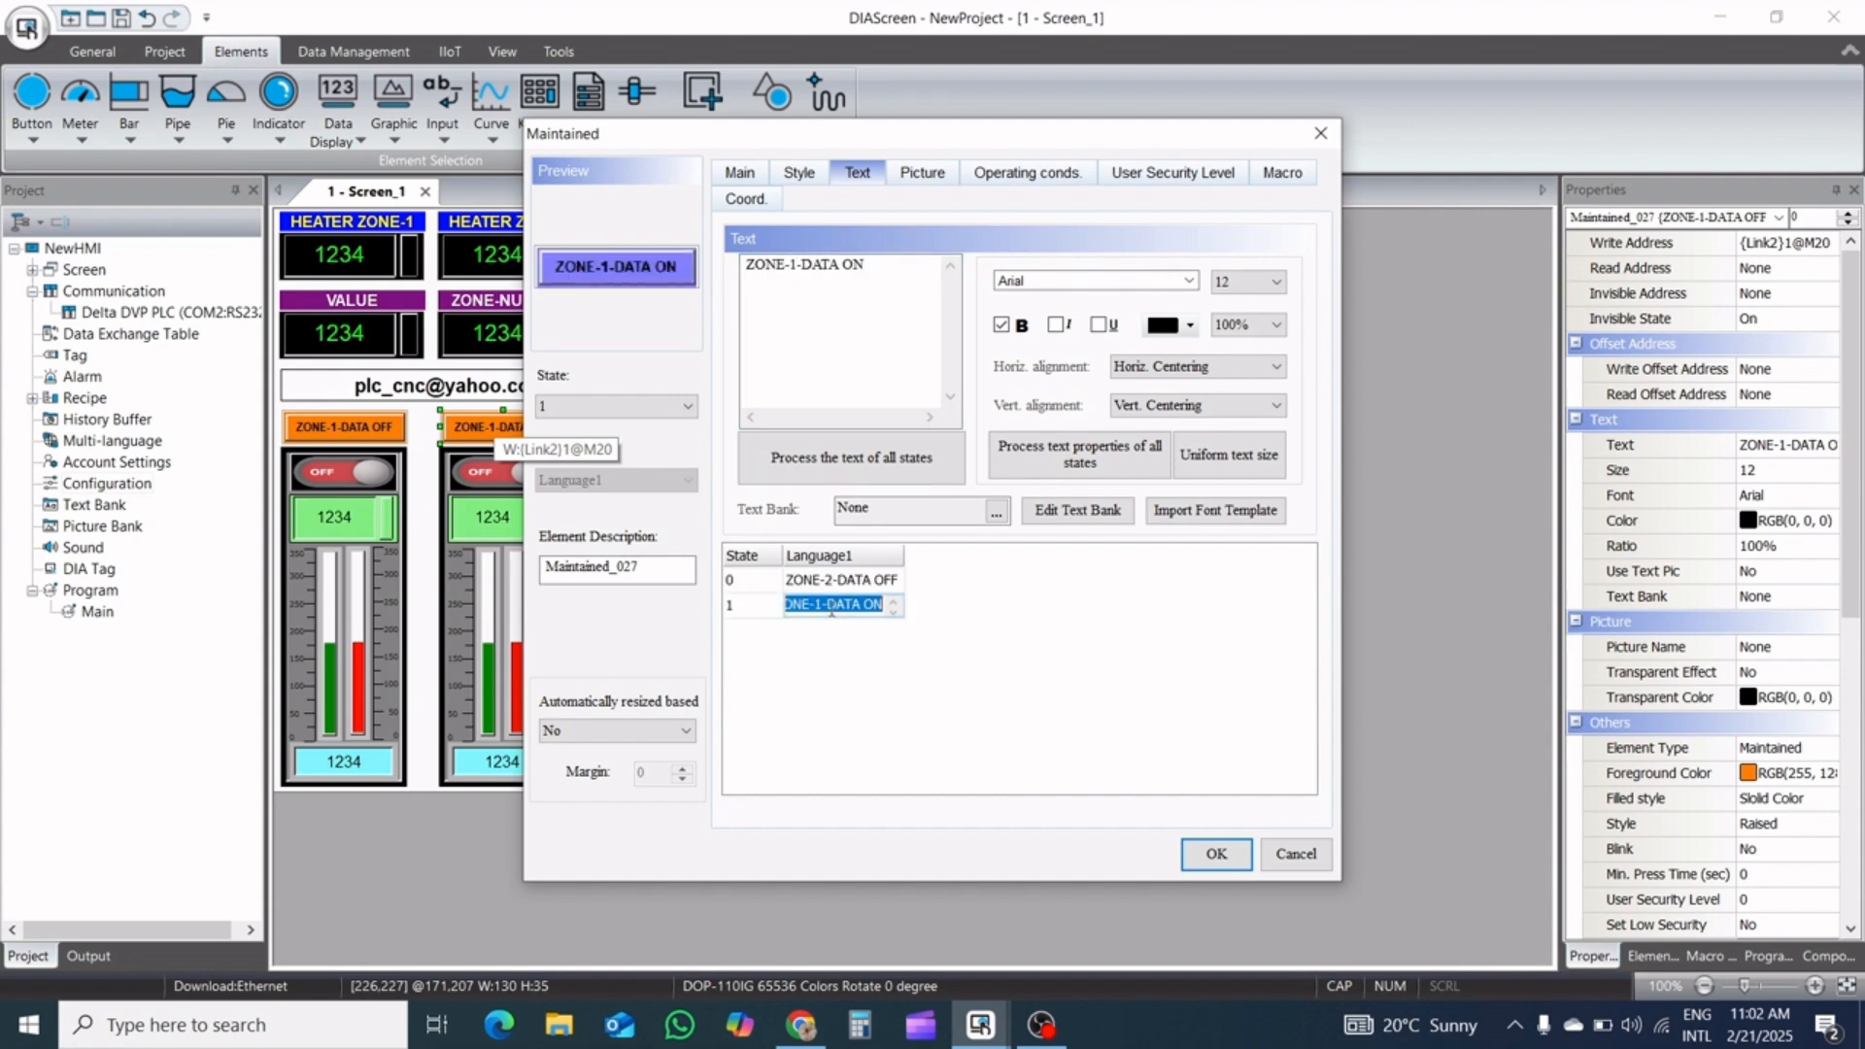
pyautogui.click(832, 605)
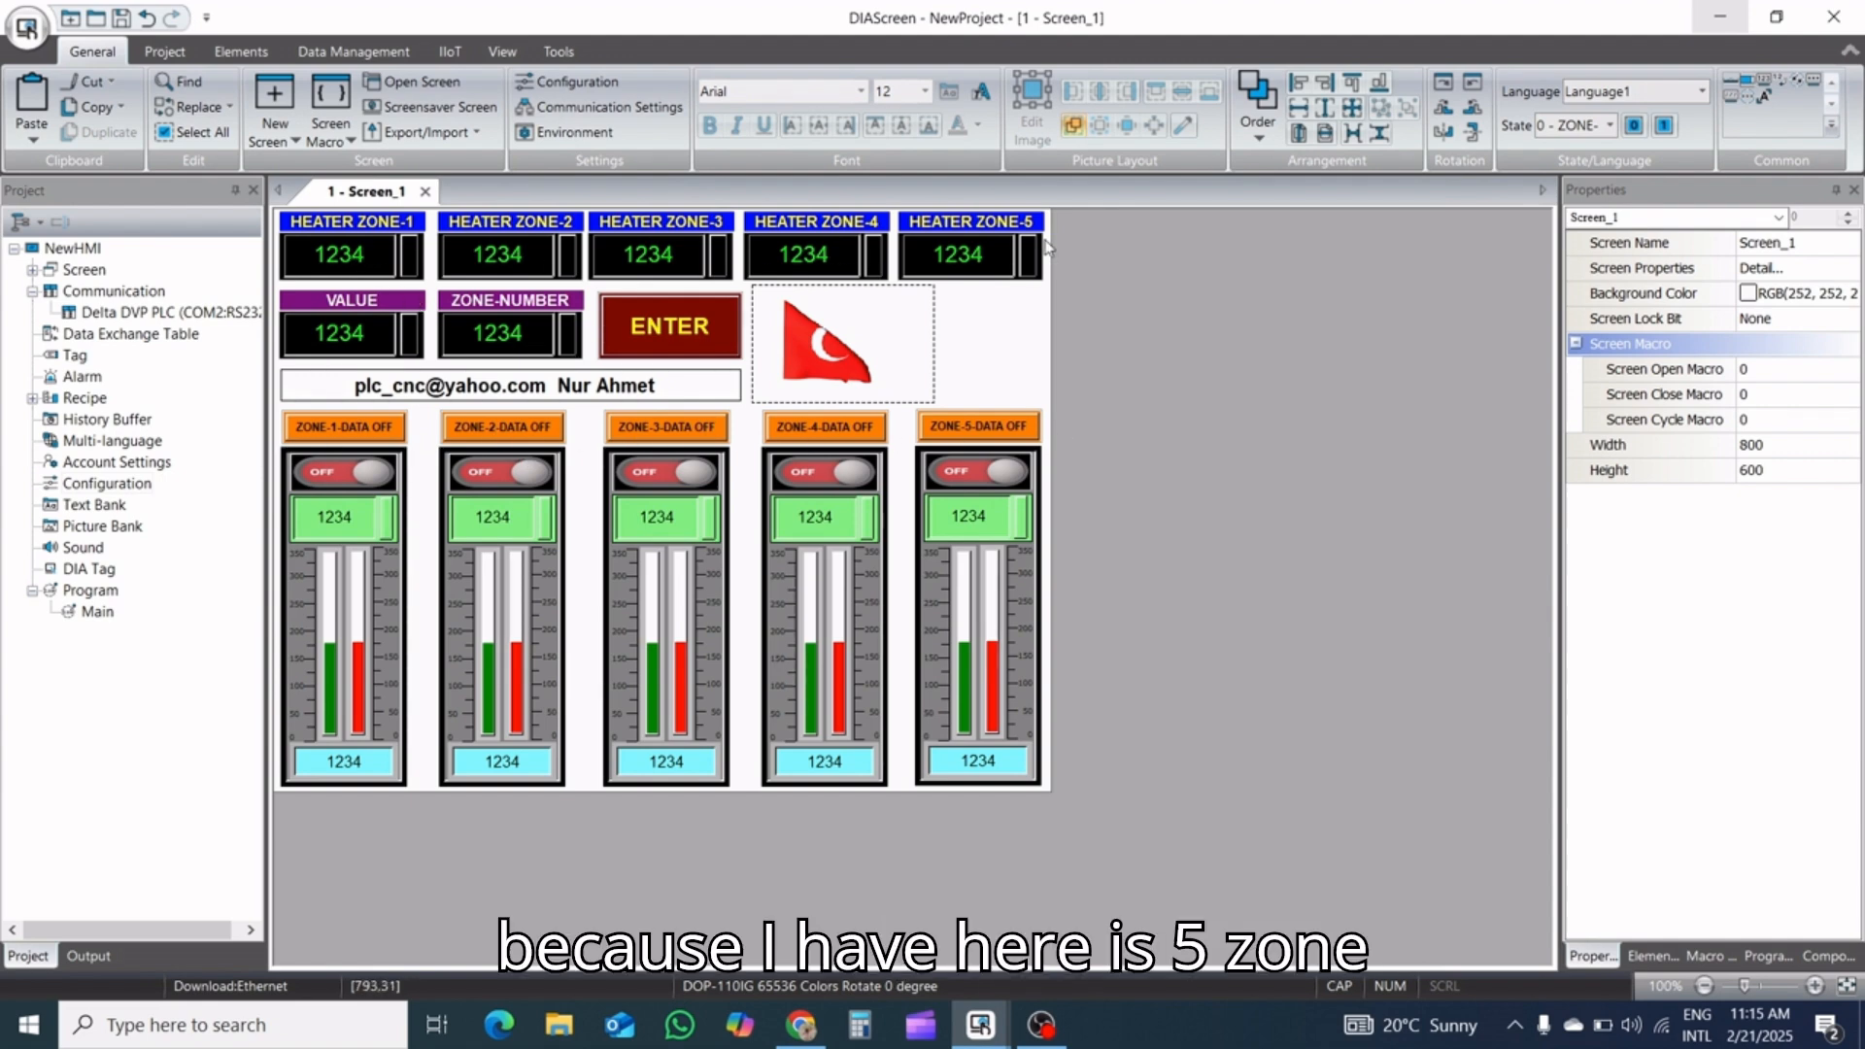
# Change the text color of the VALUE numeric entry to red
pyautogui.click(350, 340)
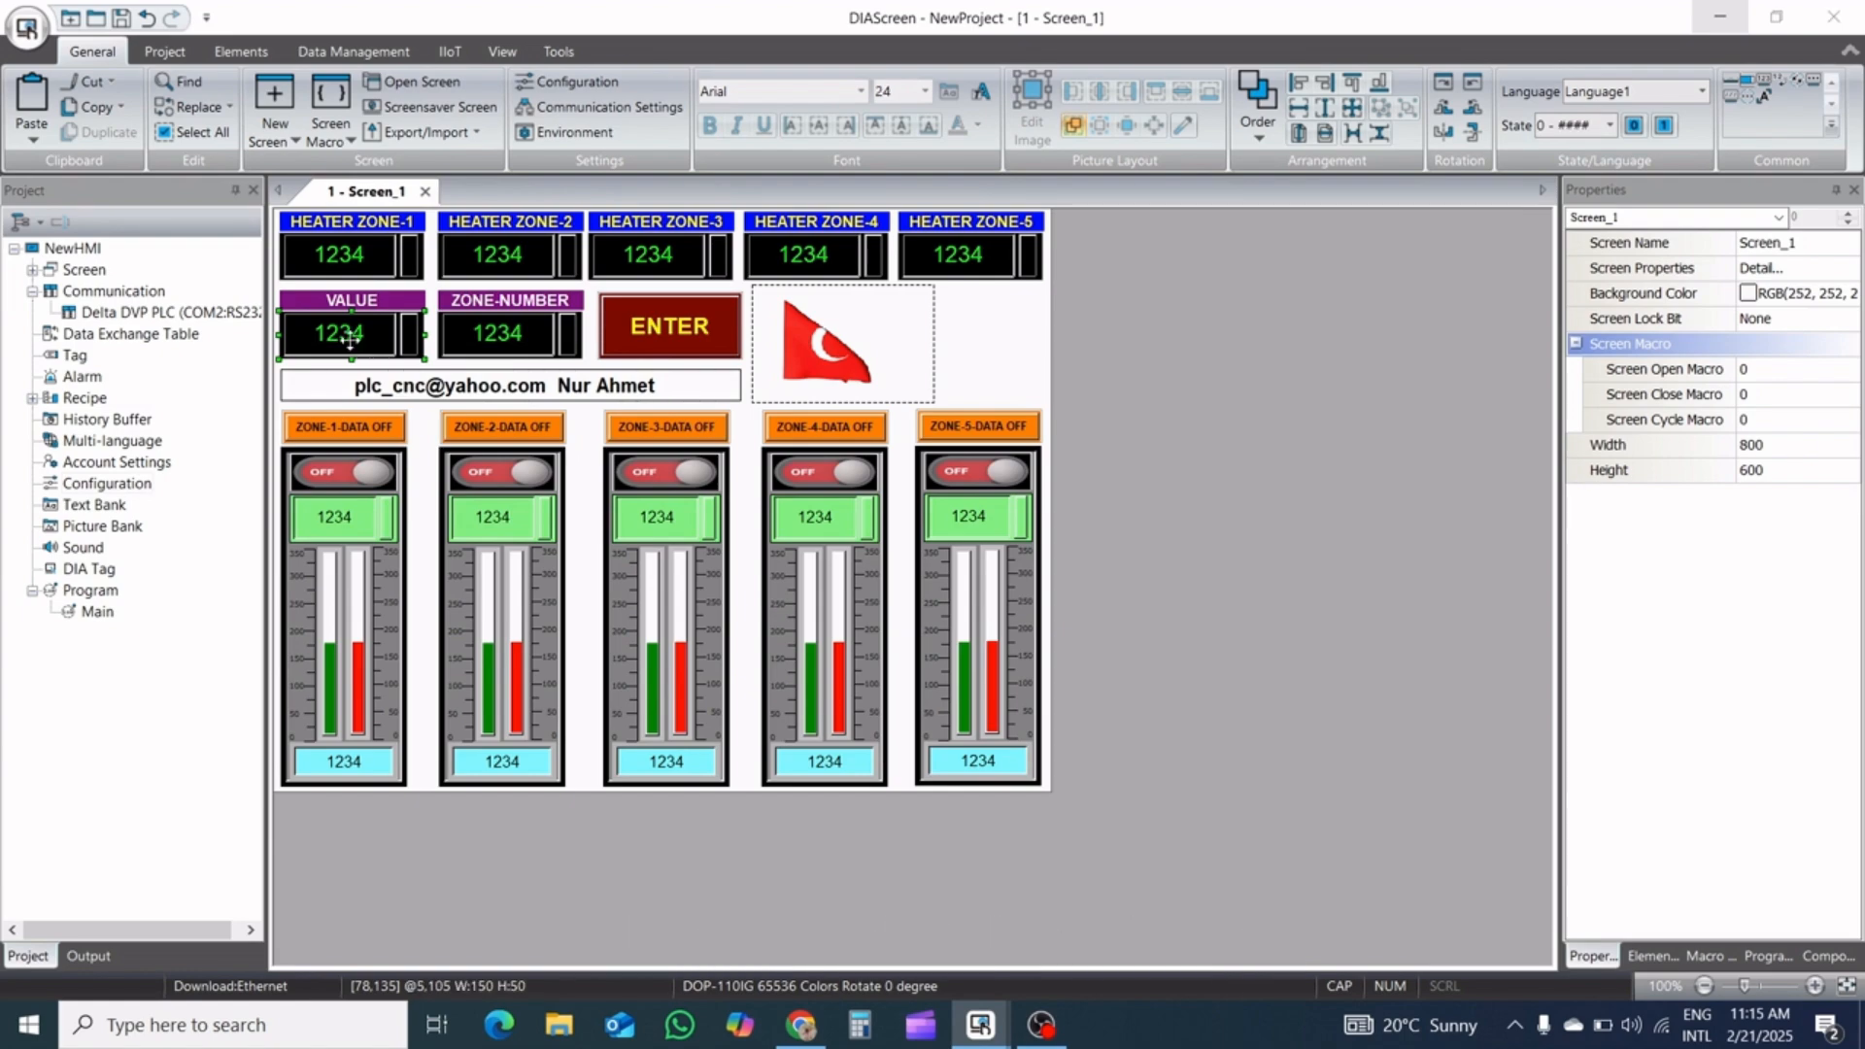
pyautogui.doubleClick(351, 340)
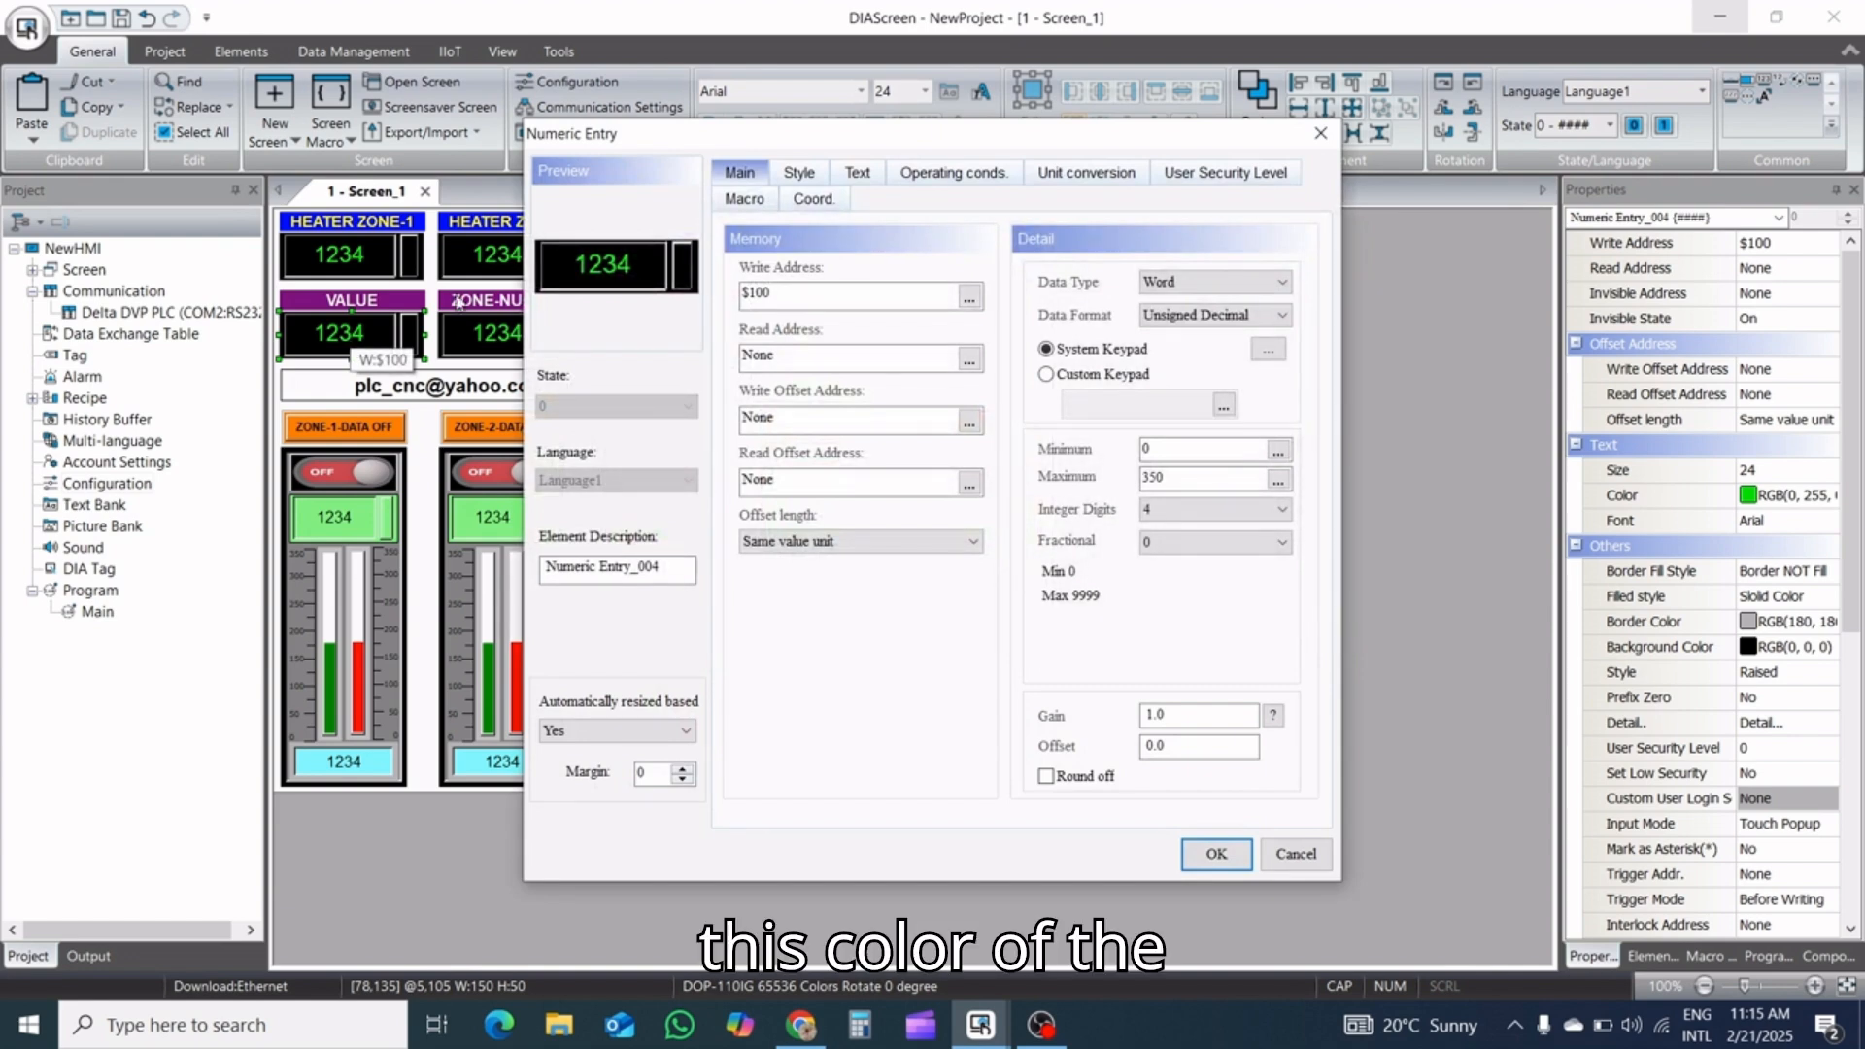
pyautogui.click(855, 183)
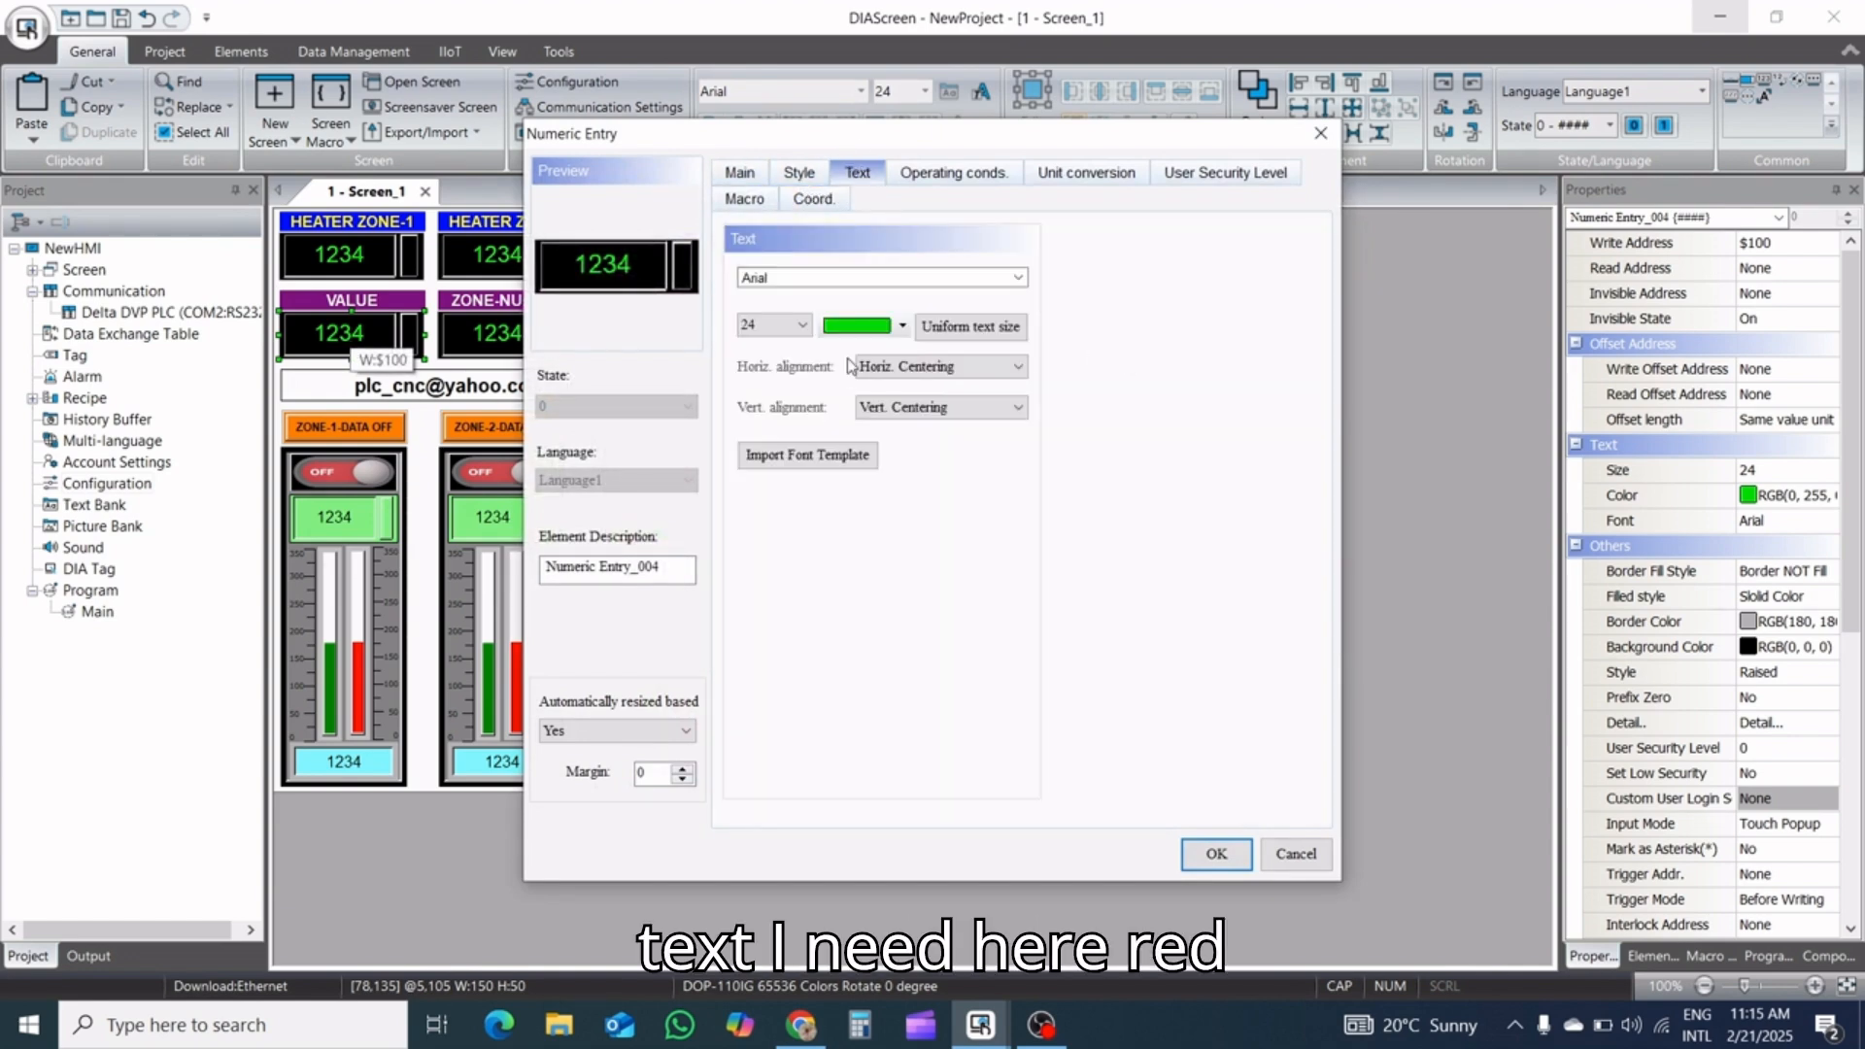
pyautogui.click(895, 330)
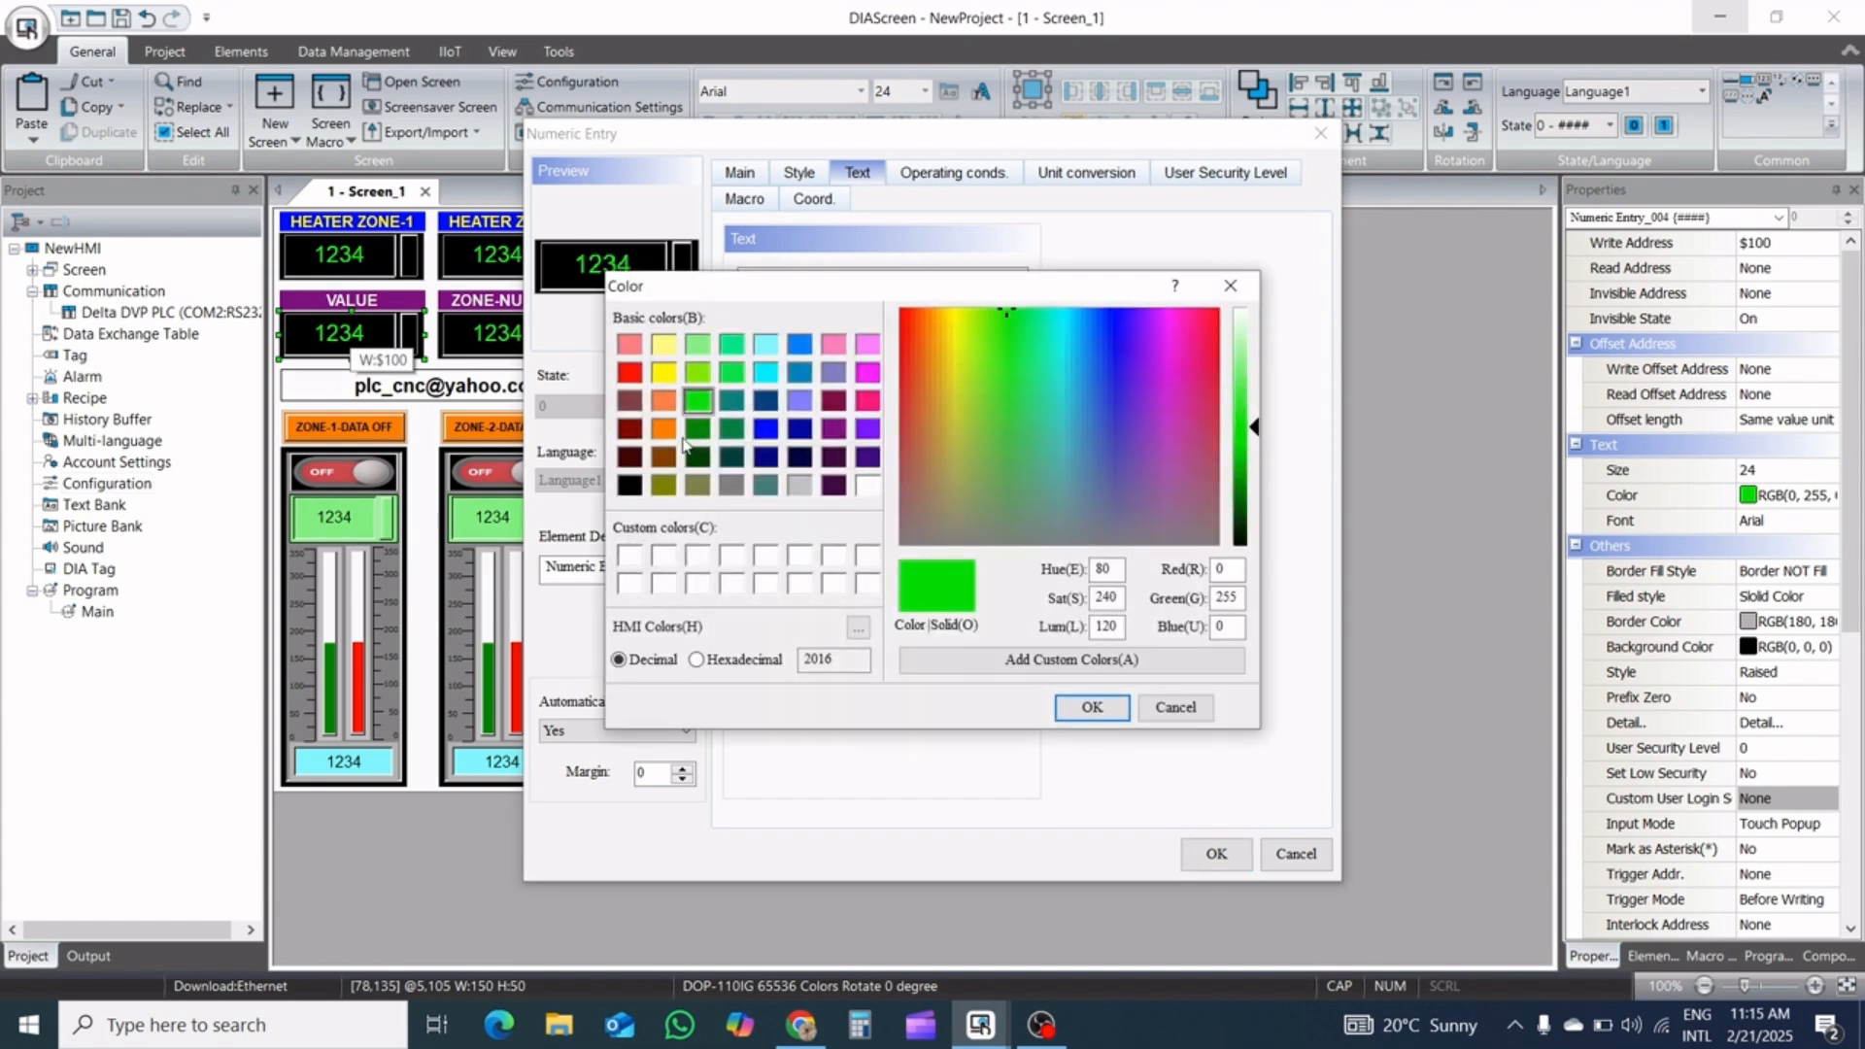
pyautogui.click(630, 373)
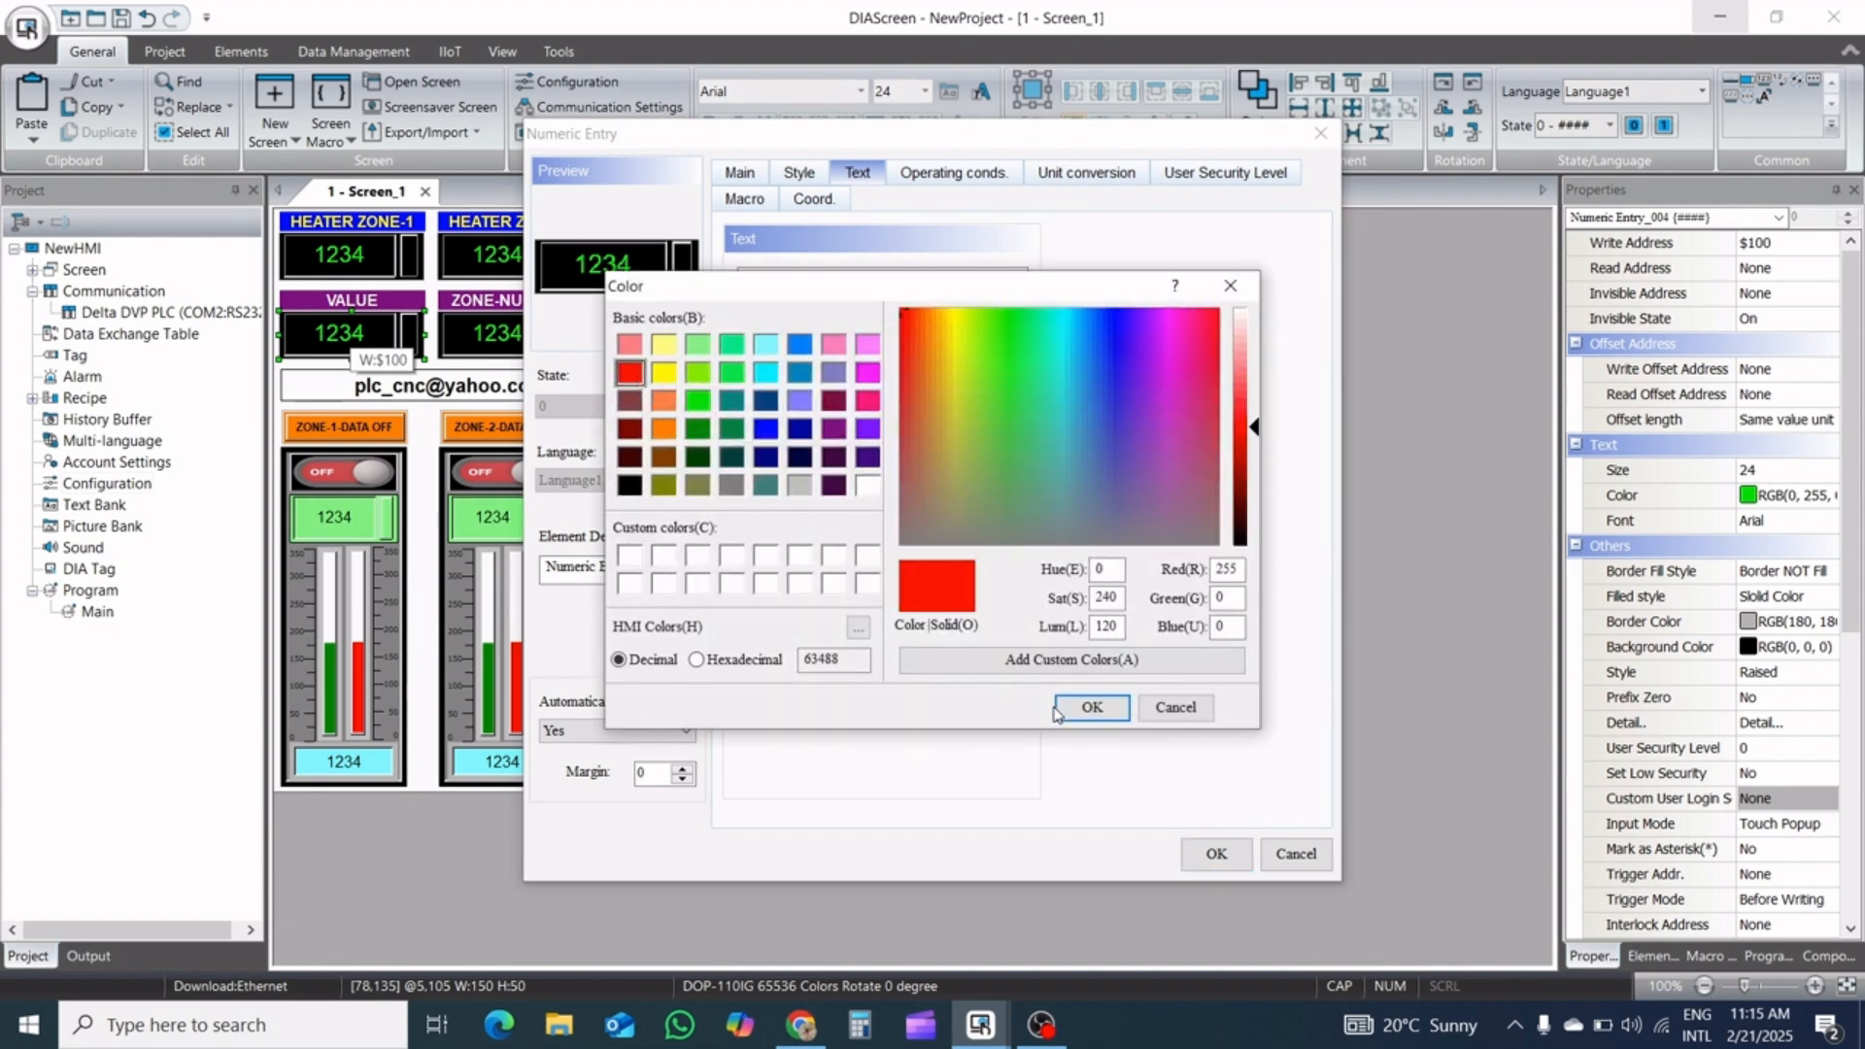
pyautogui.click(1084, 716)
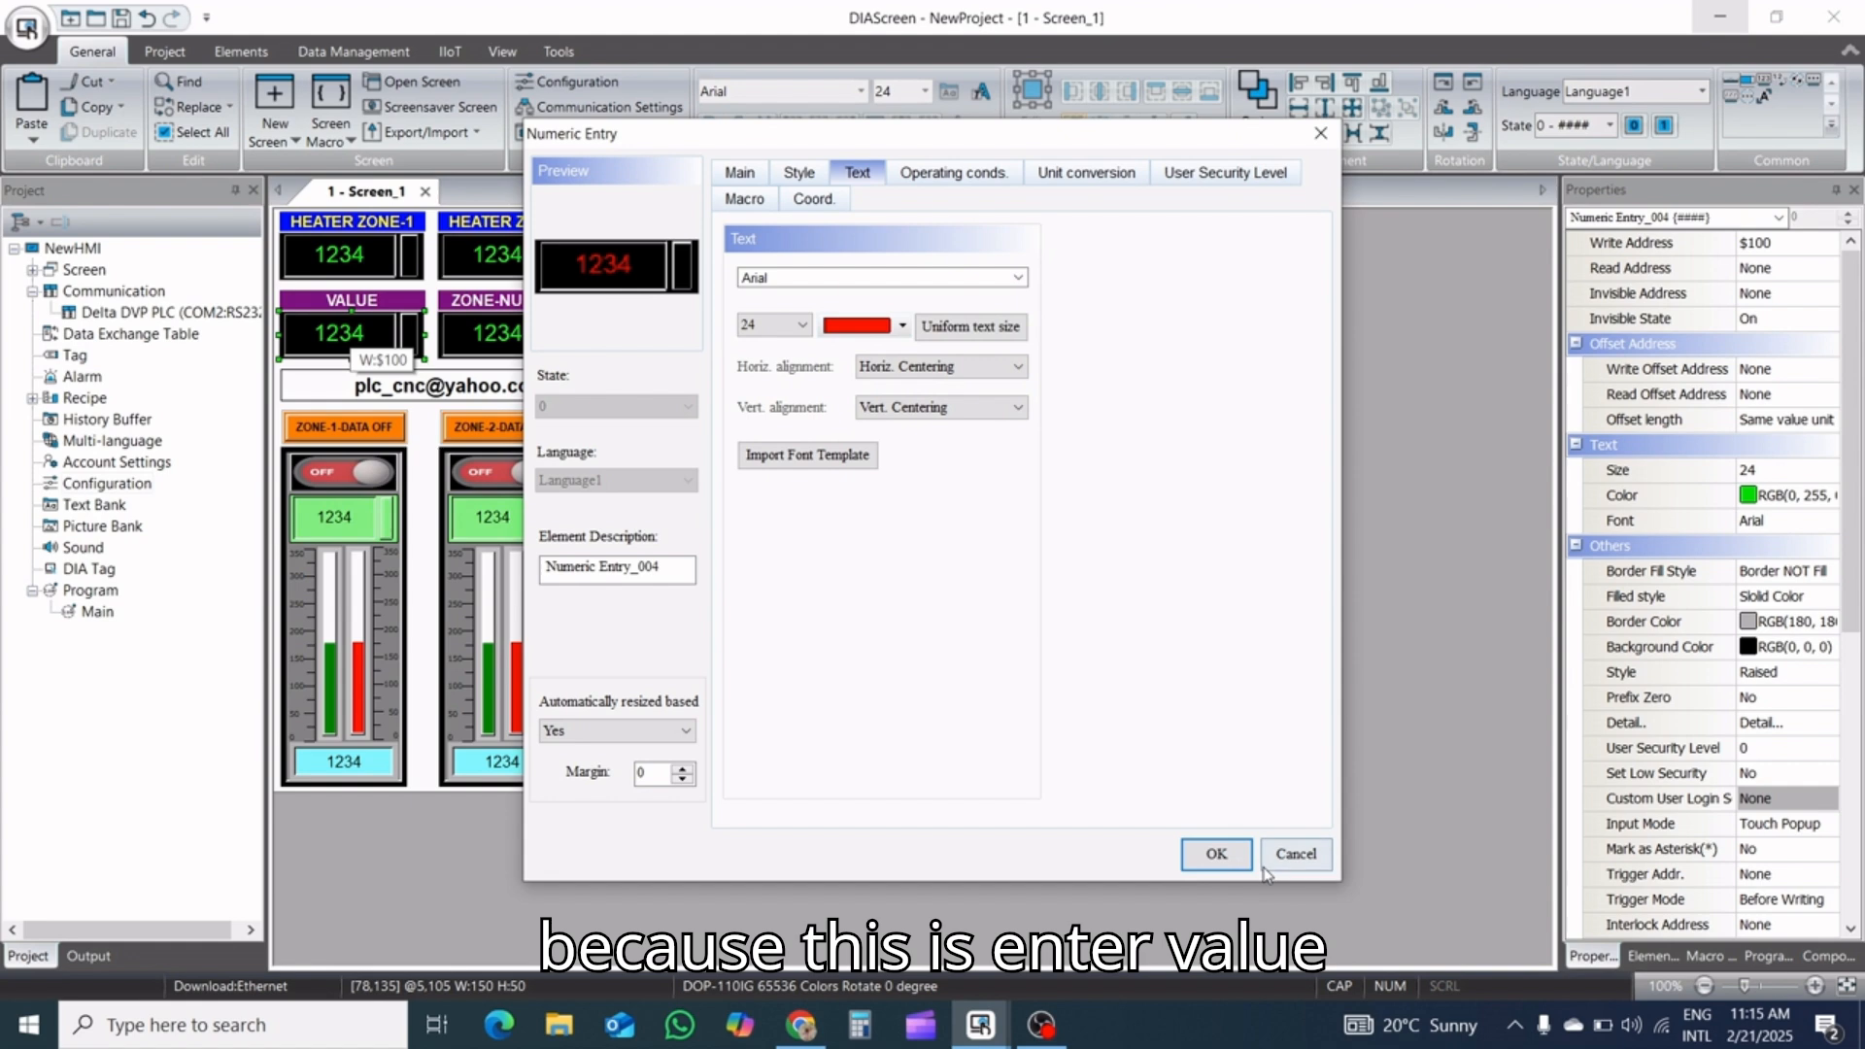
pyautogui.click(1211, 854)
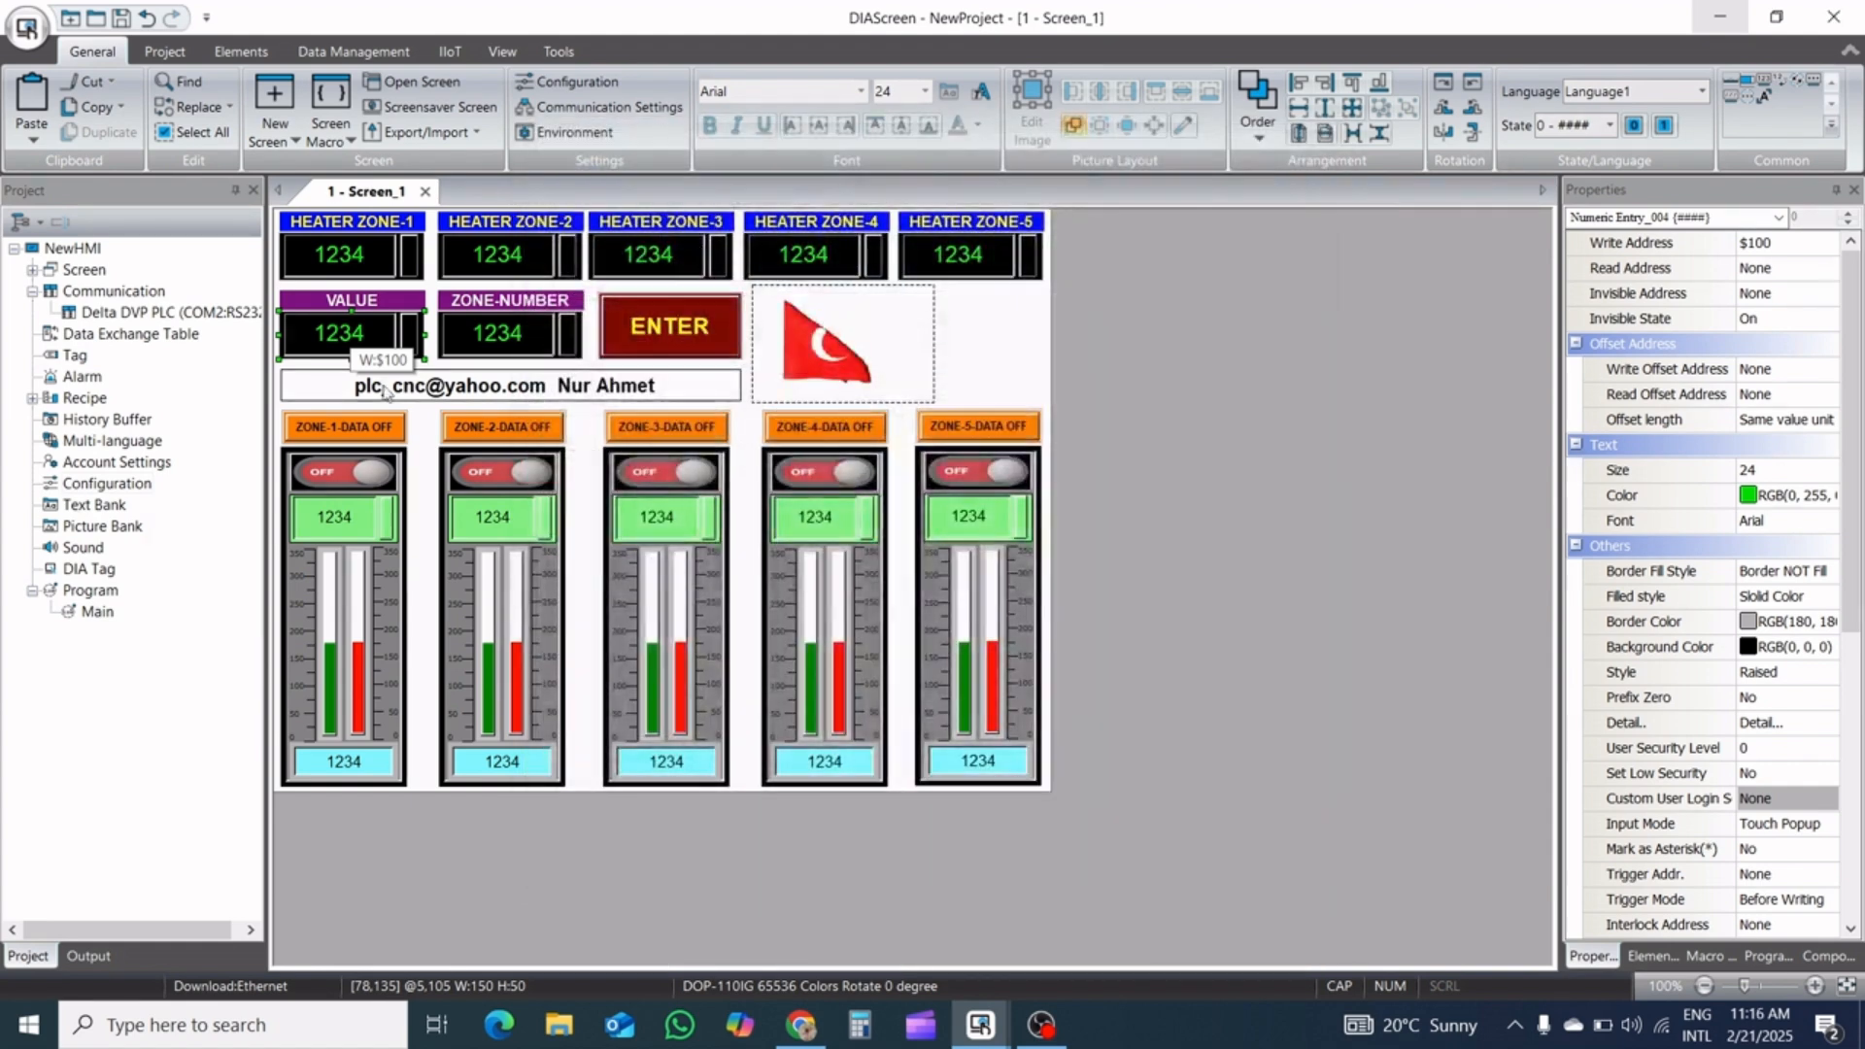
# Set the ZONE-NUMBER numeric entry's maximum to 5 and its text color to red
pyautogui.doubleClick(488, 335)
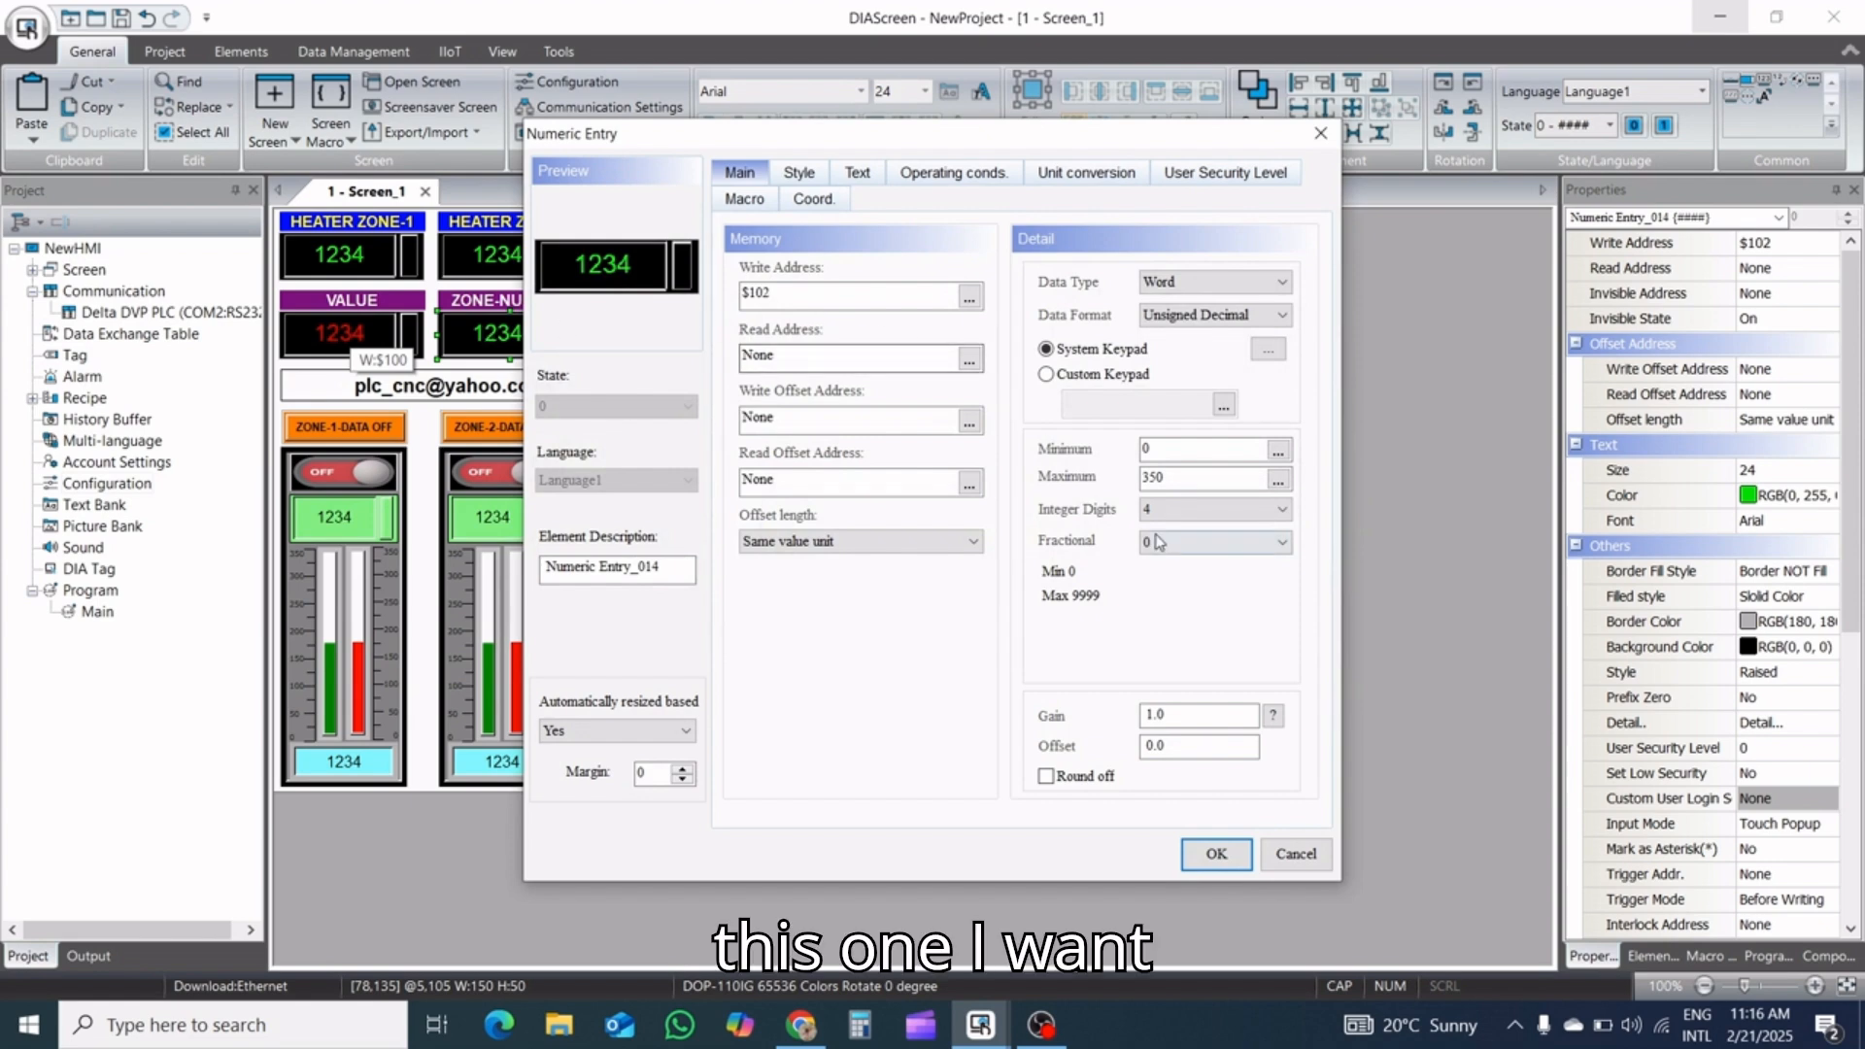
pyautogui.moveTo(1177, 478); pyautogui.dragTo(1038, 476)
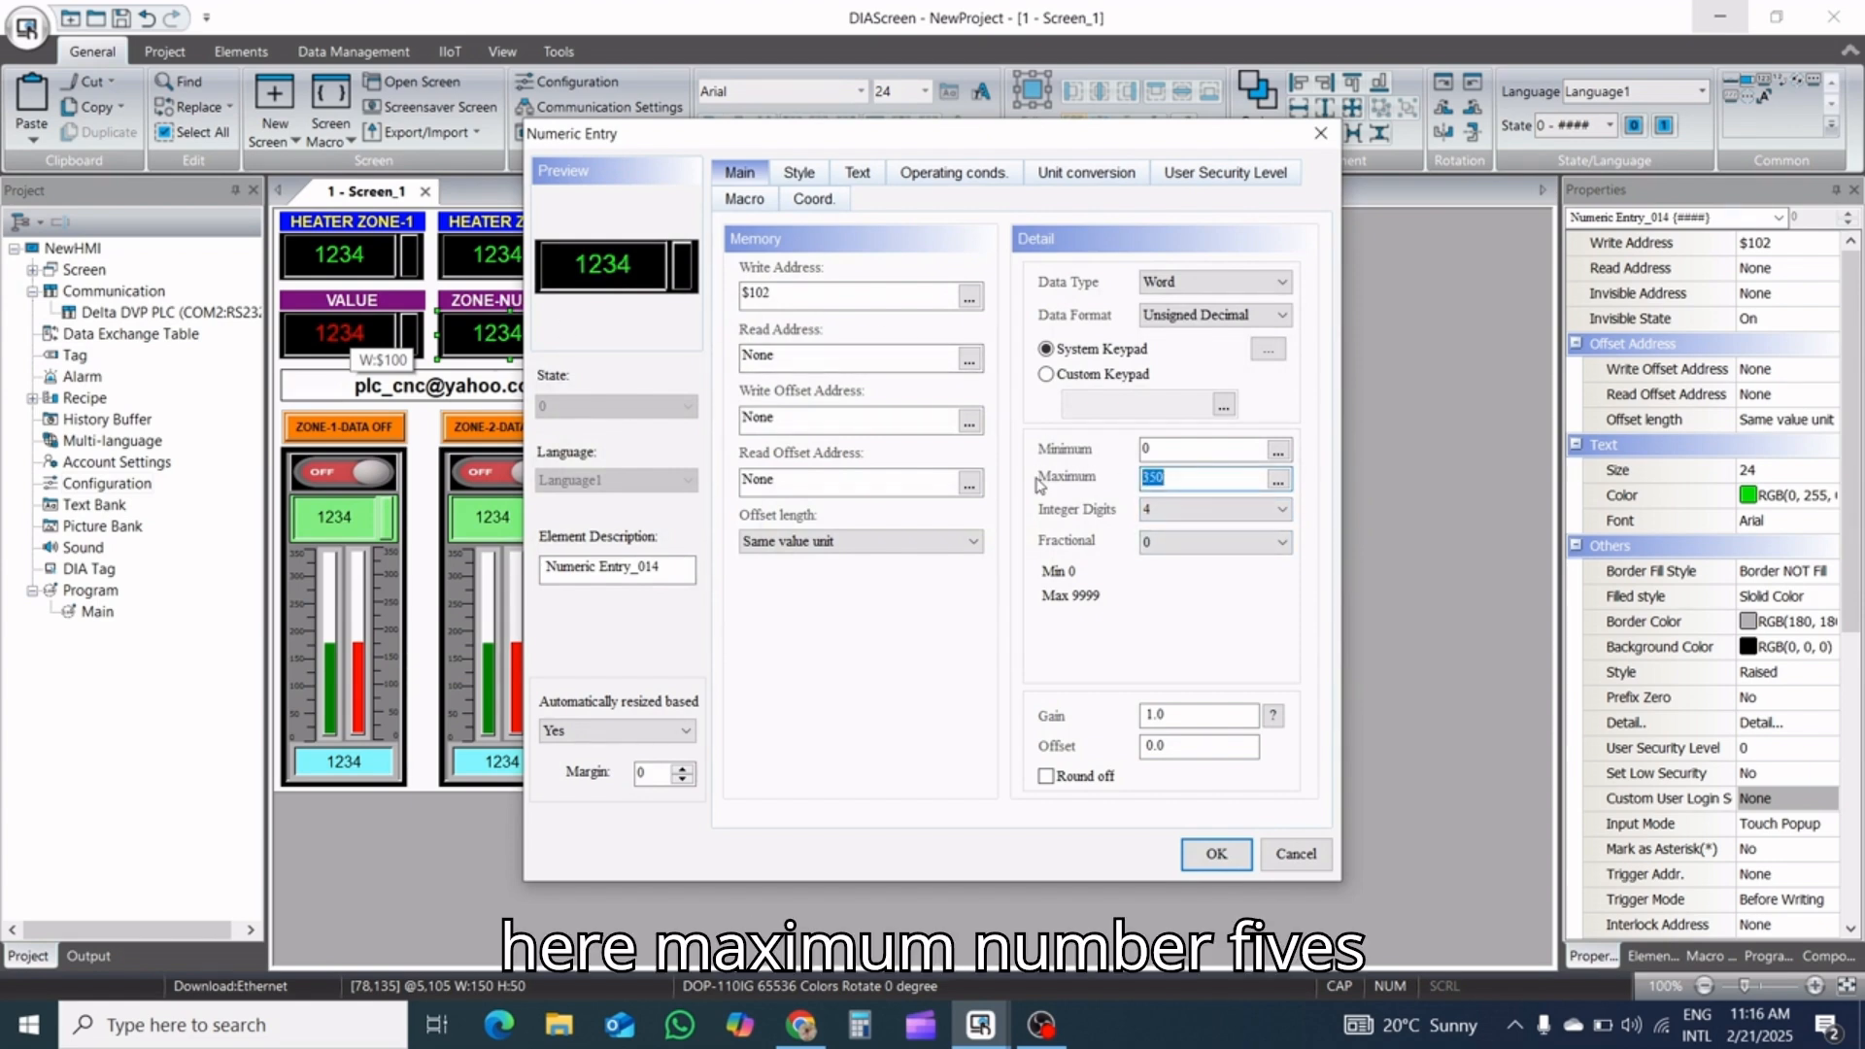
pyautogui.write('5')
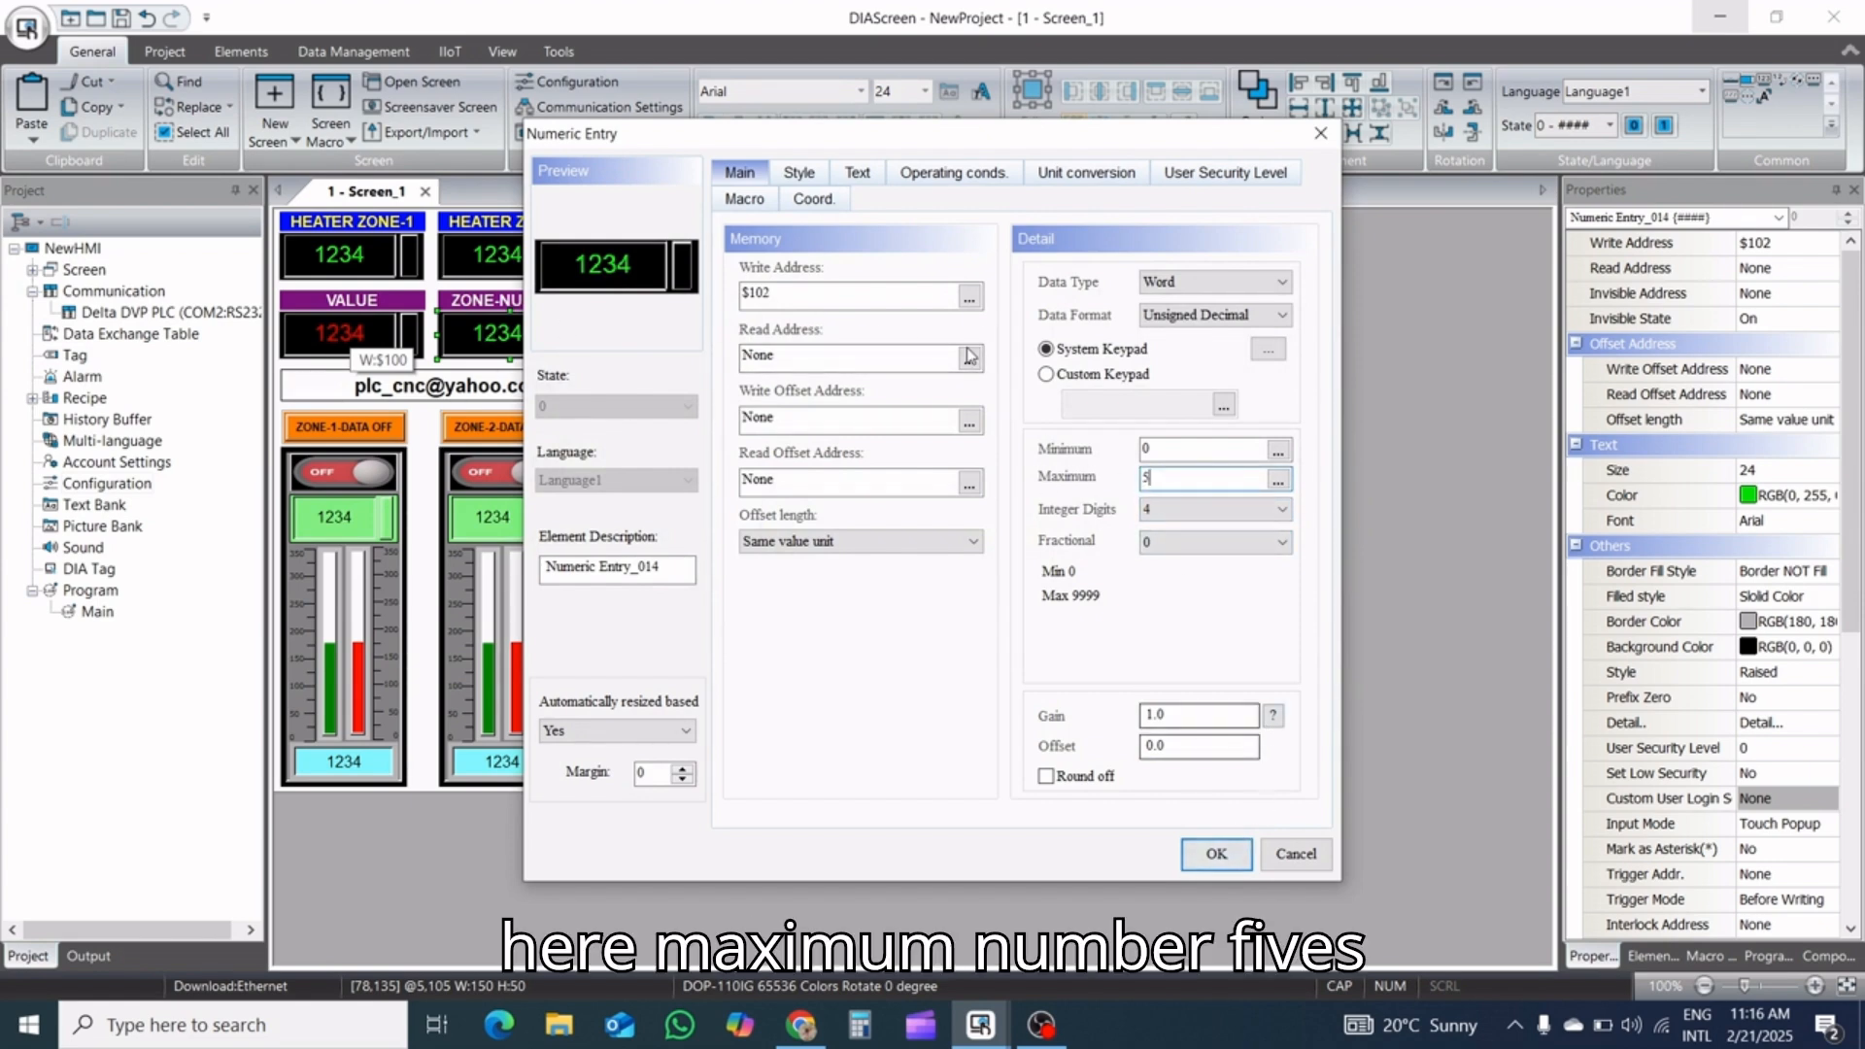
pyautogui.click(867, 187)
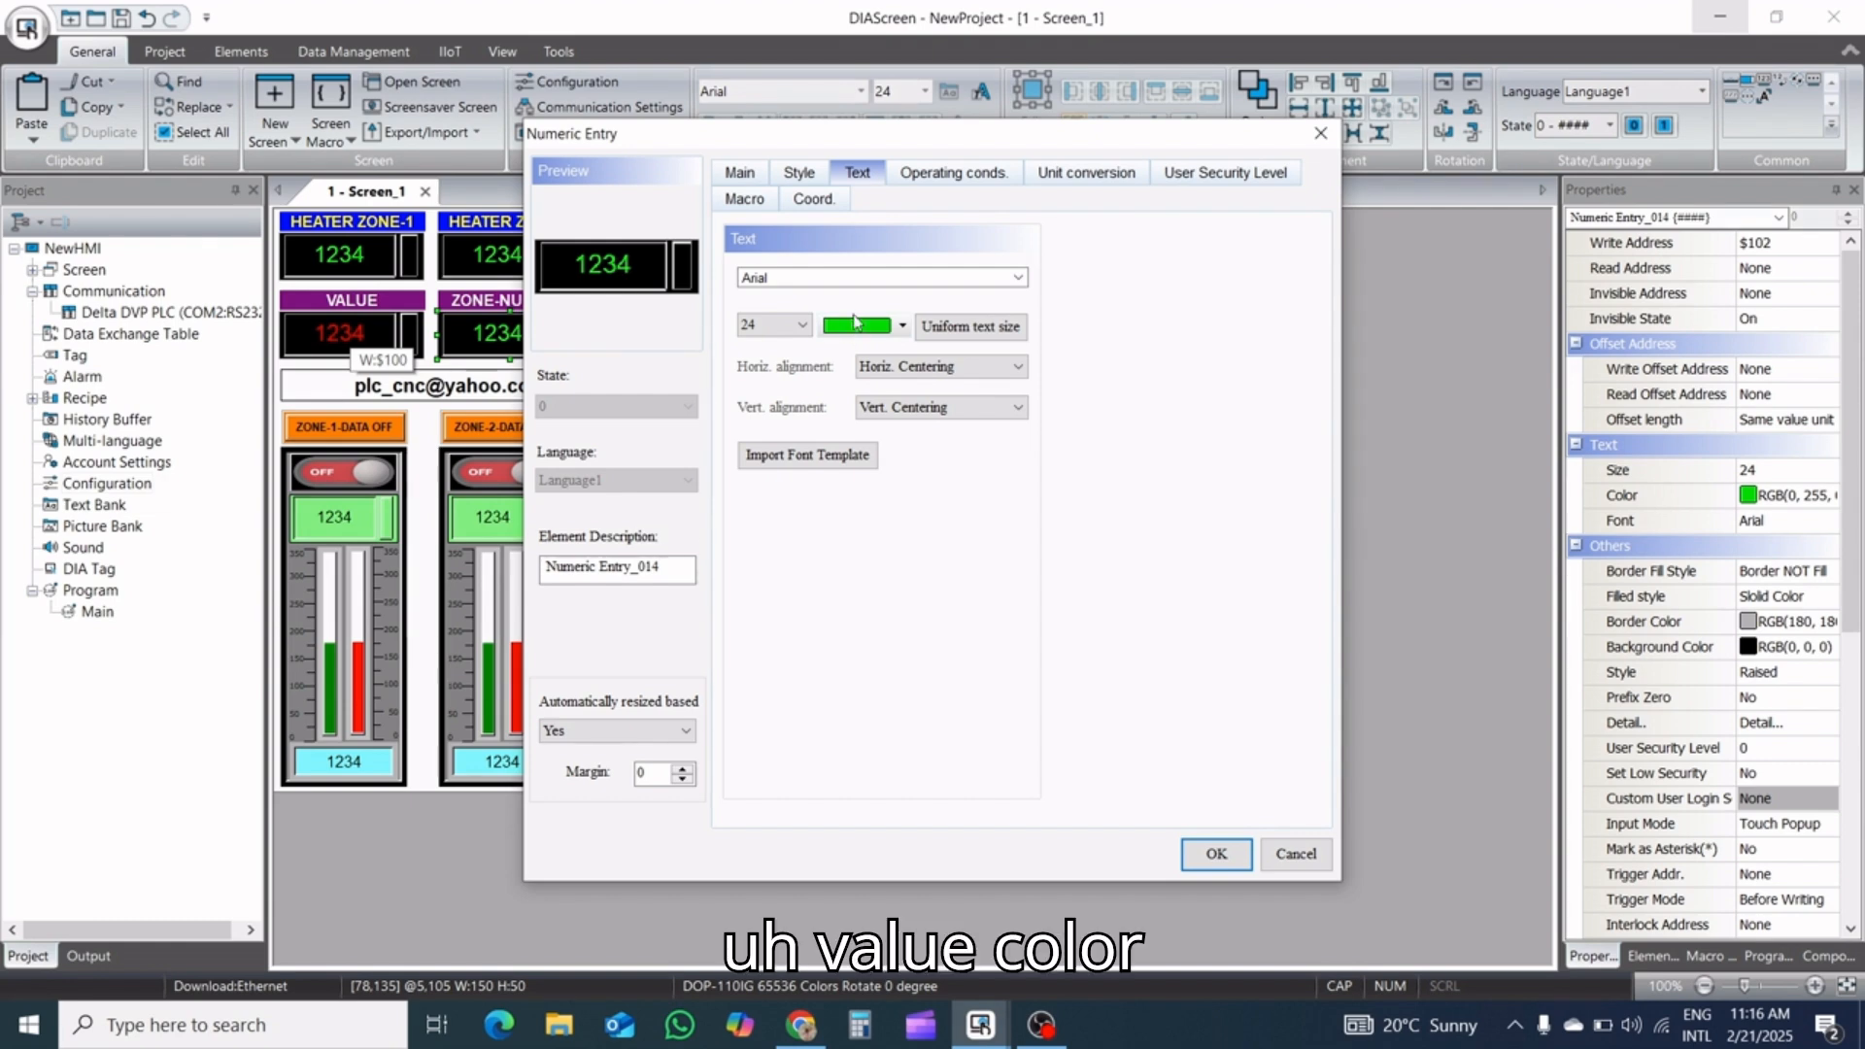
pyautogui.click(860, 327)
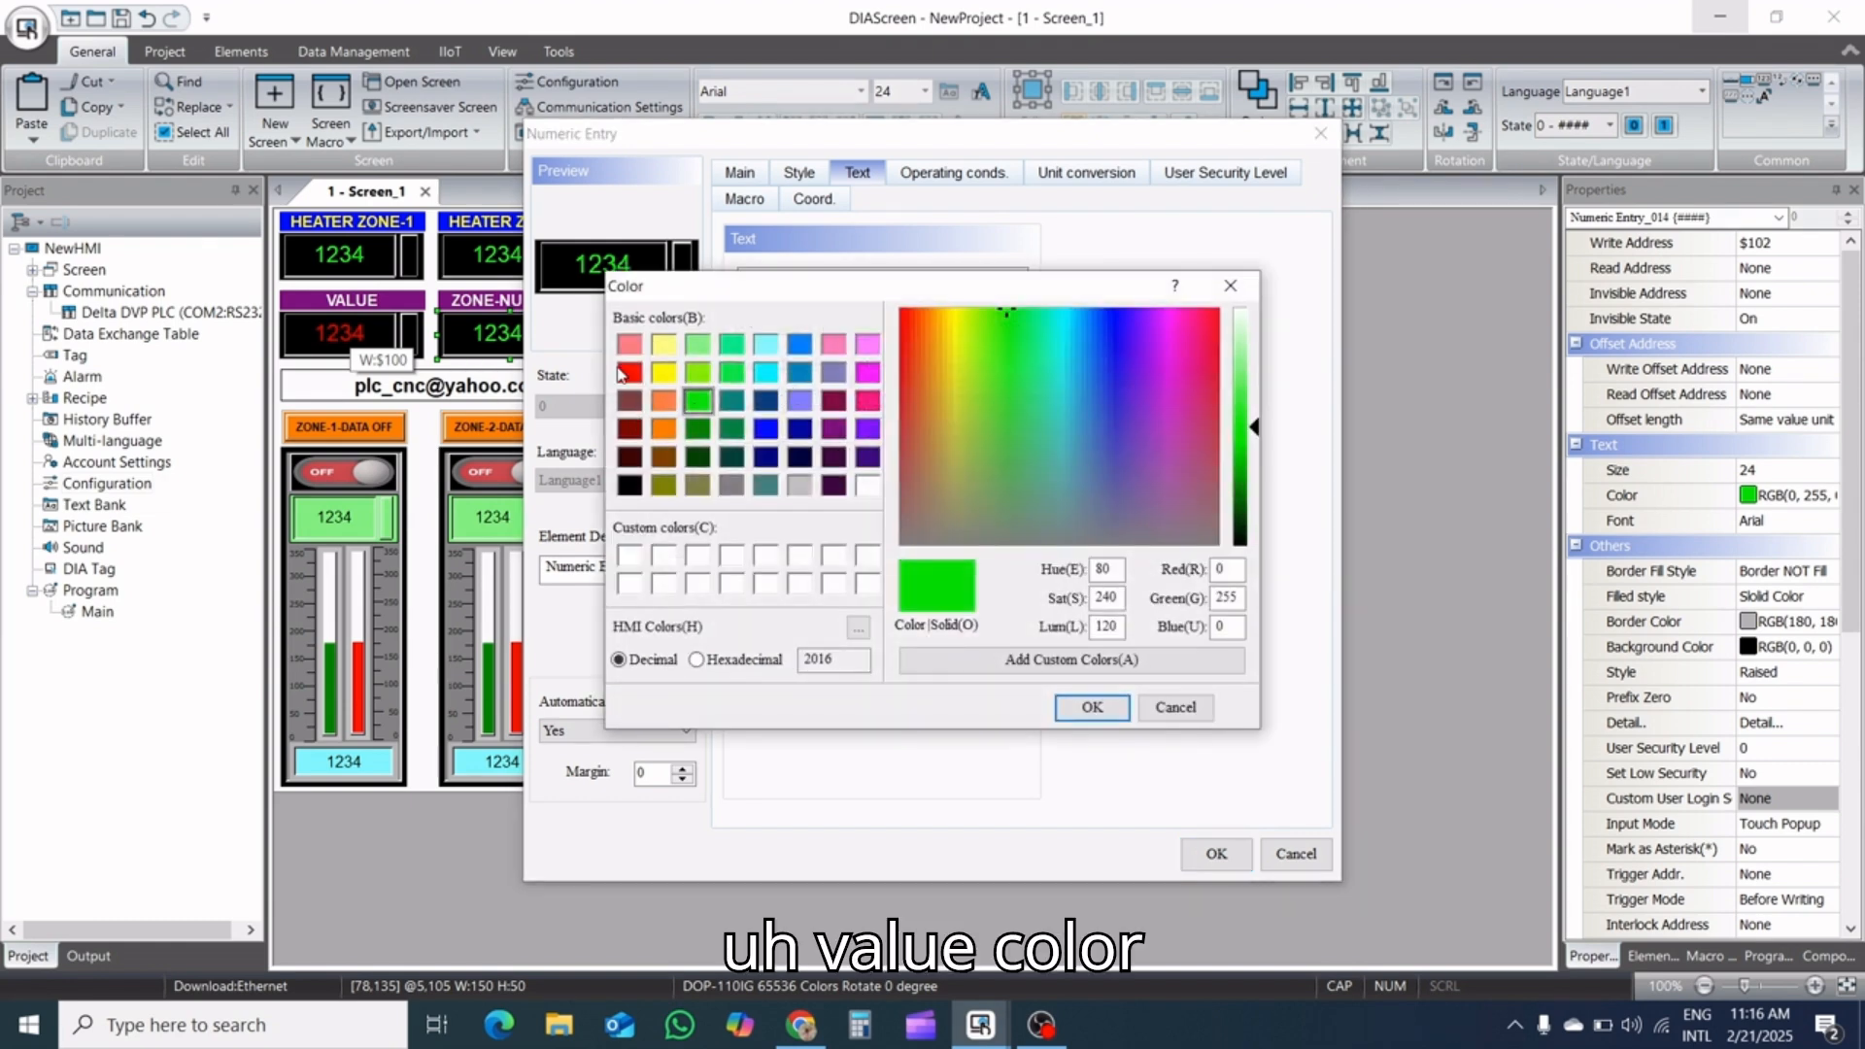
pyautogui.click(621, 375)
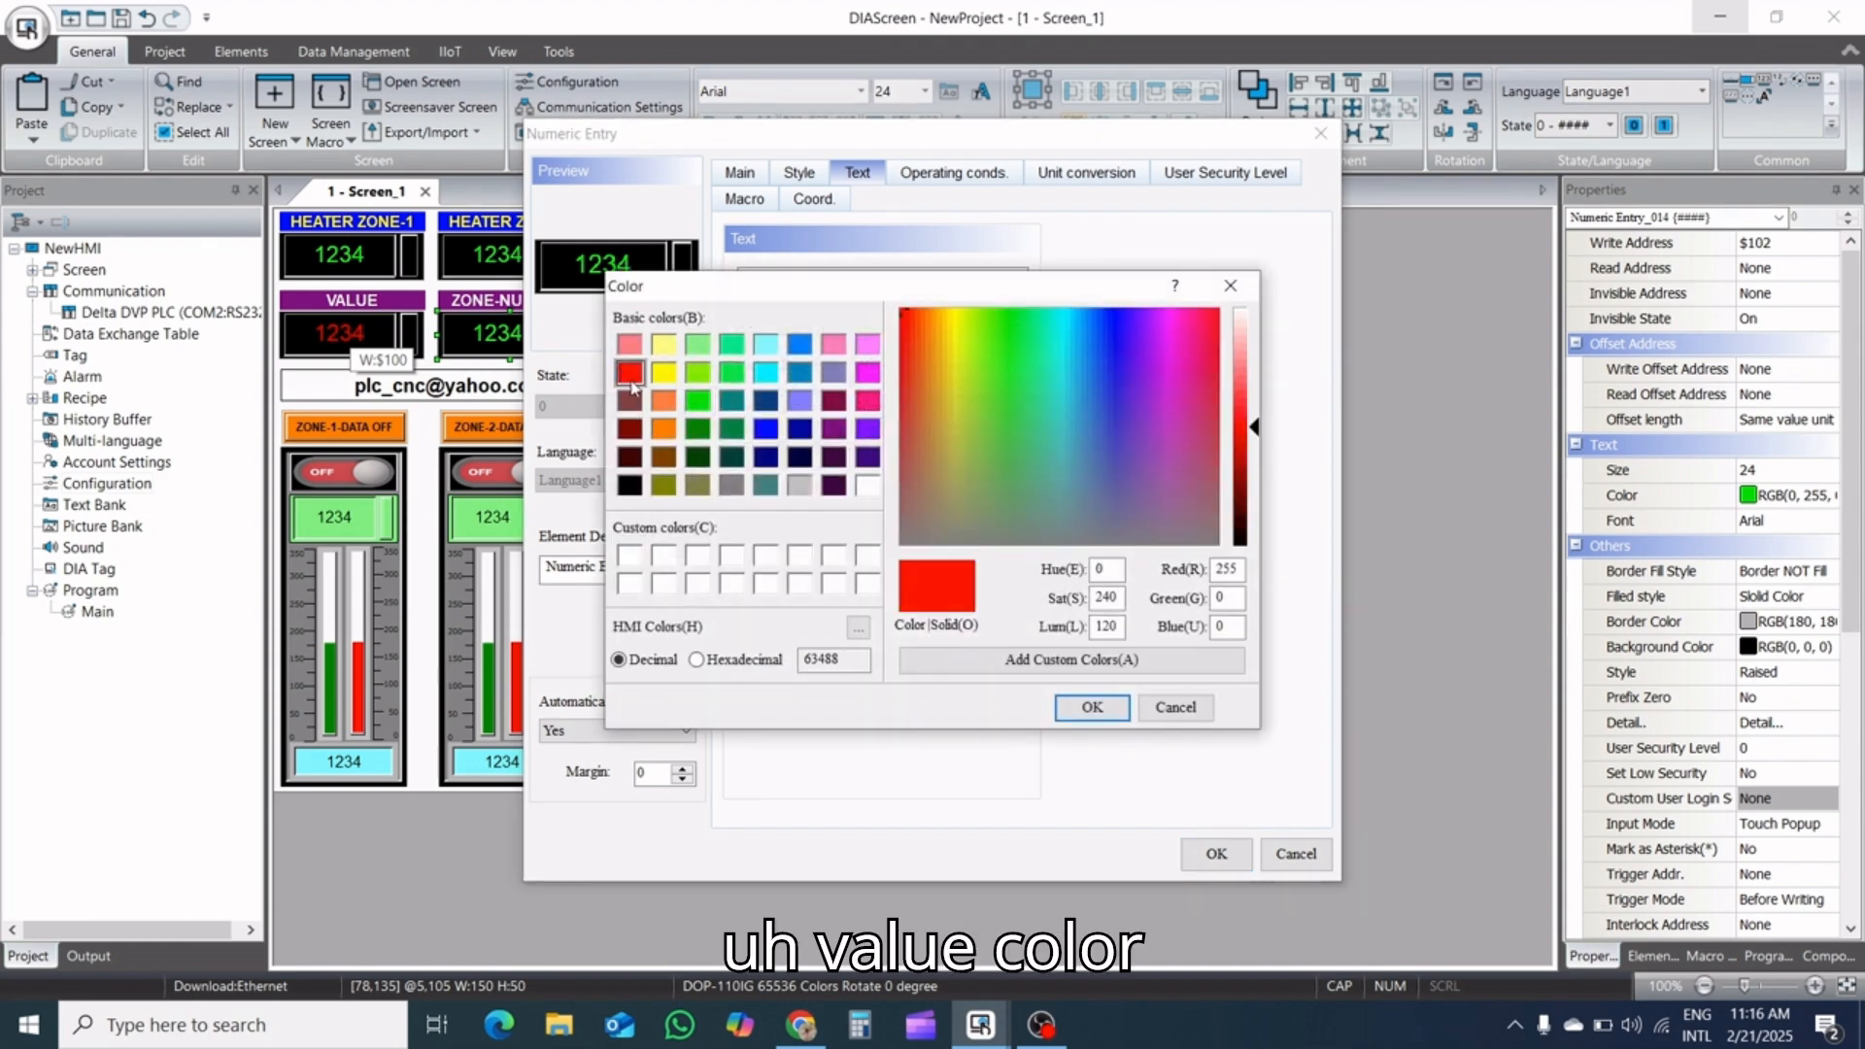
pyautogui.click(1091, 707)
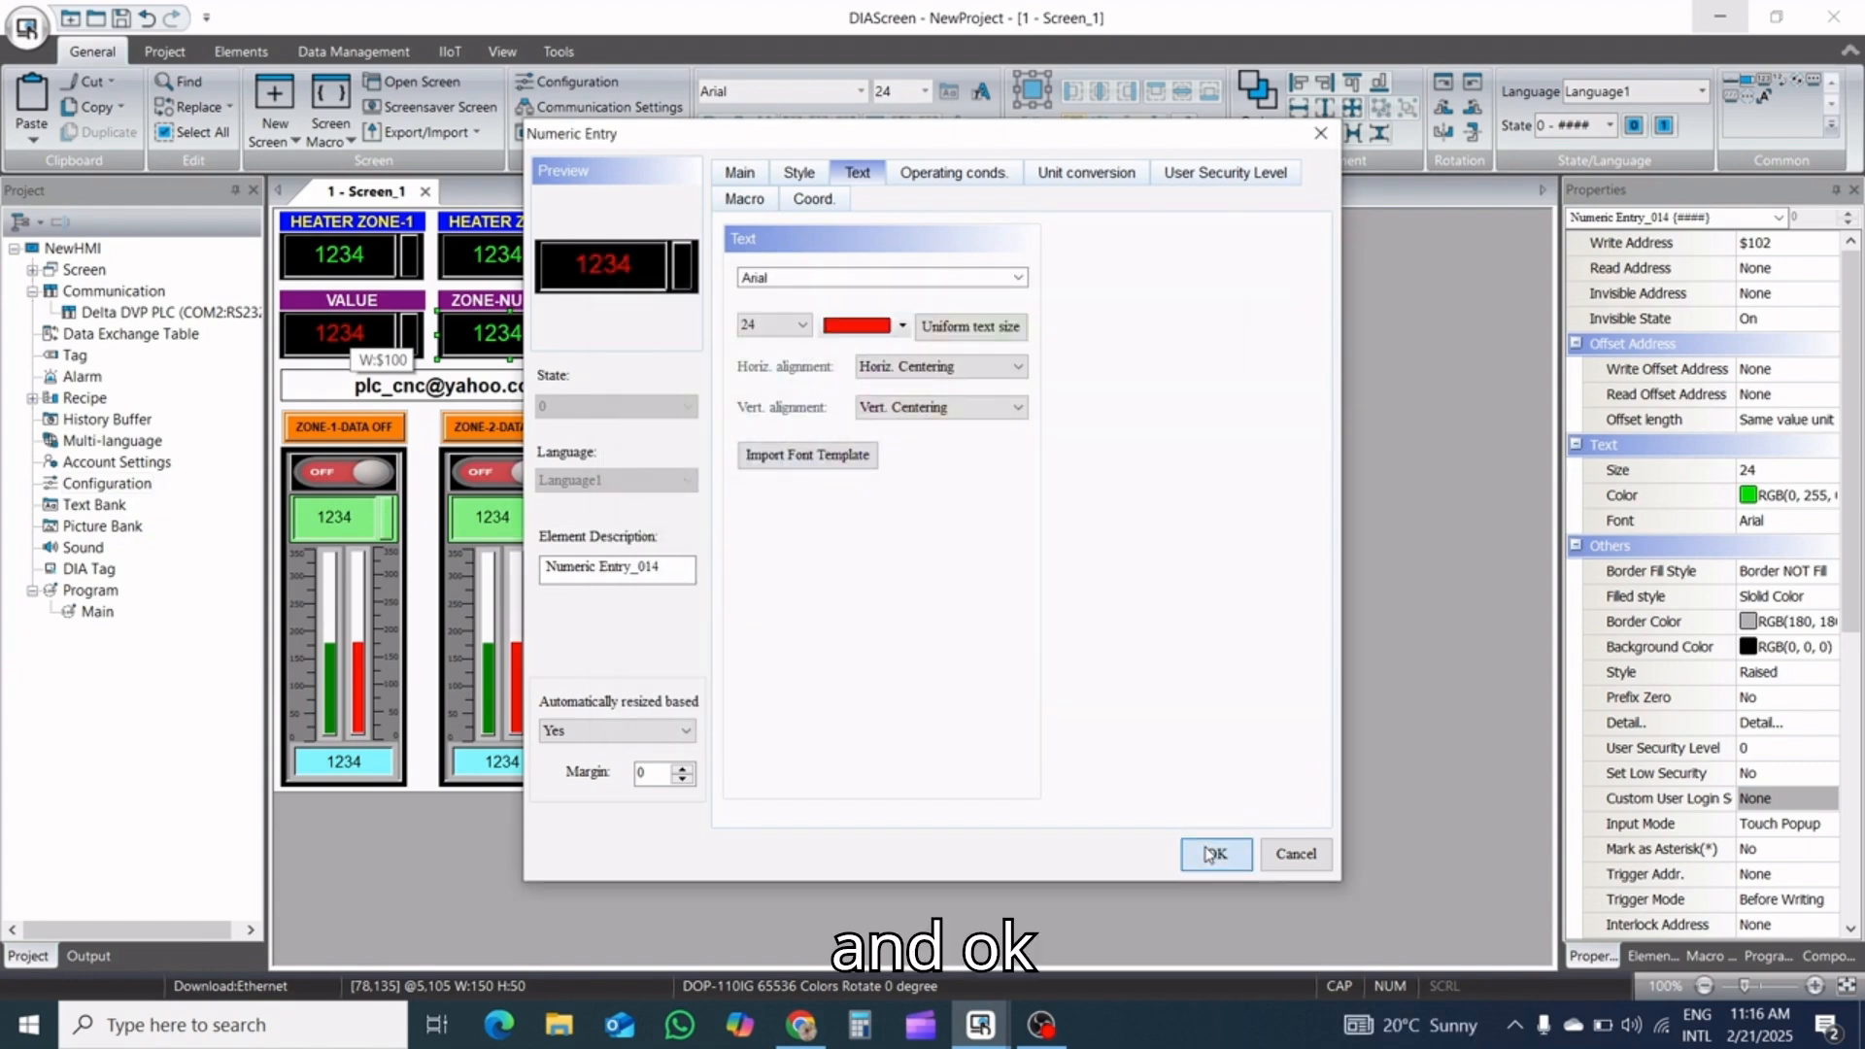
pyautogui.click(1214, 853)
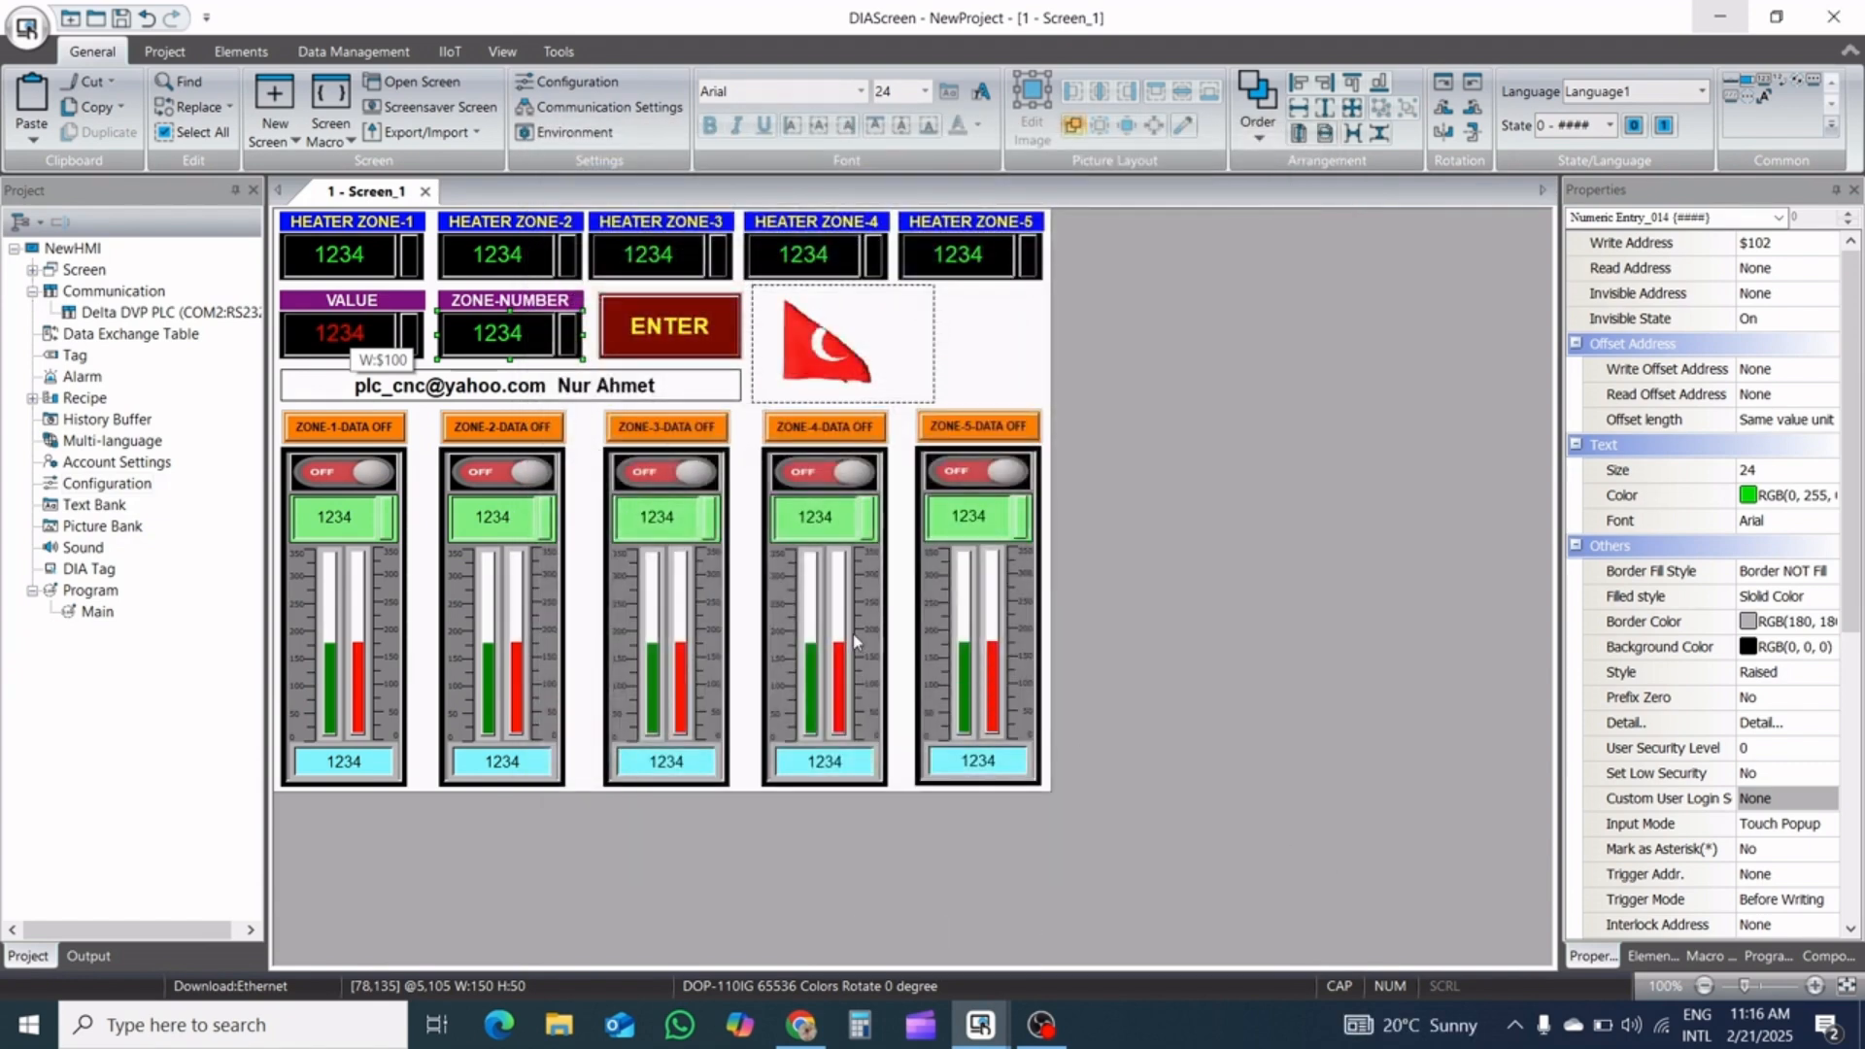
# Set the text size of the green numeric entries in the zone panels to 18
pyautogui.click(345, 534)
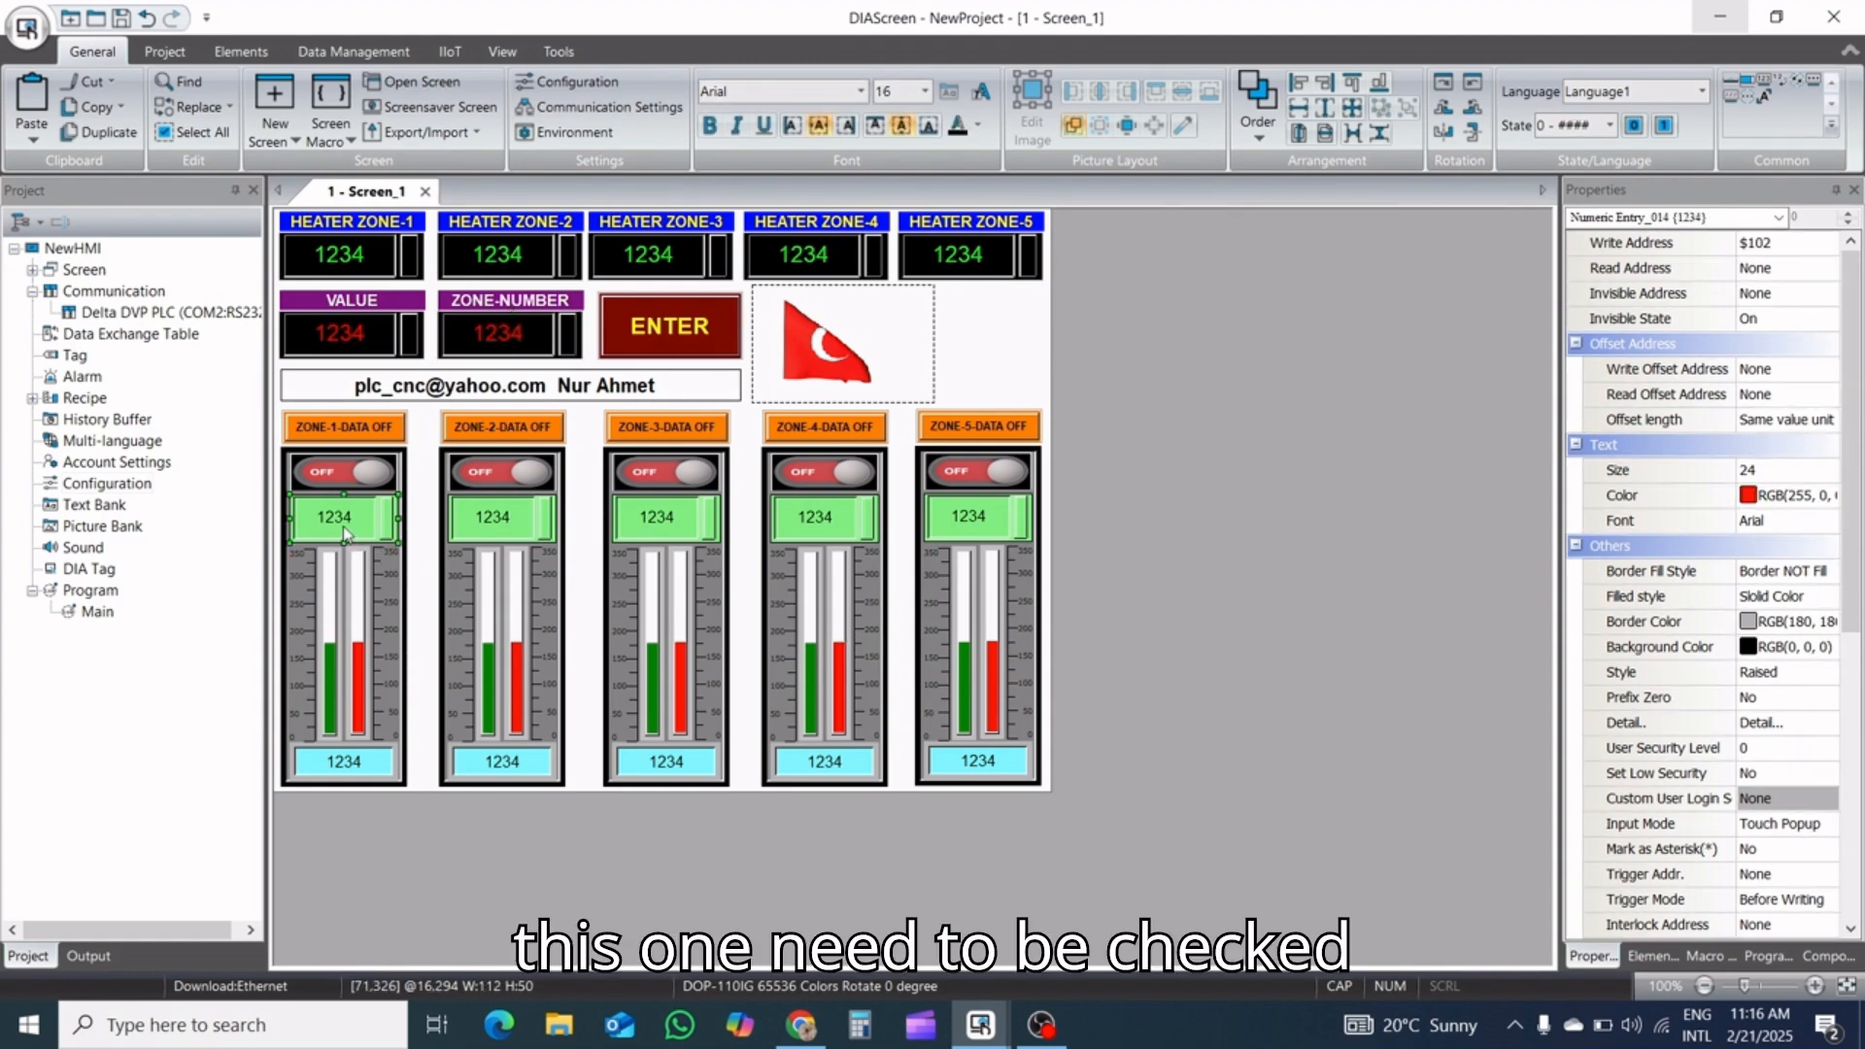
pyautogui.click(968, 517)
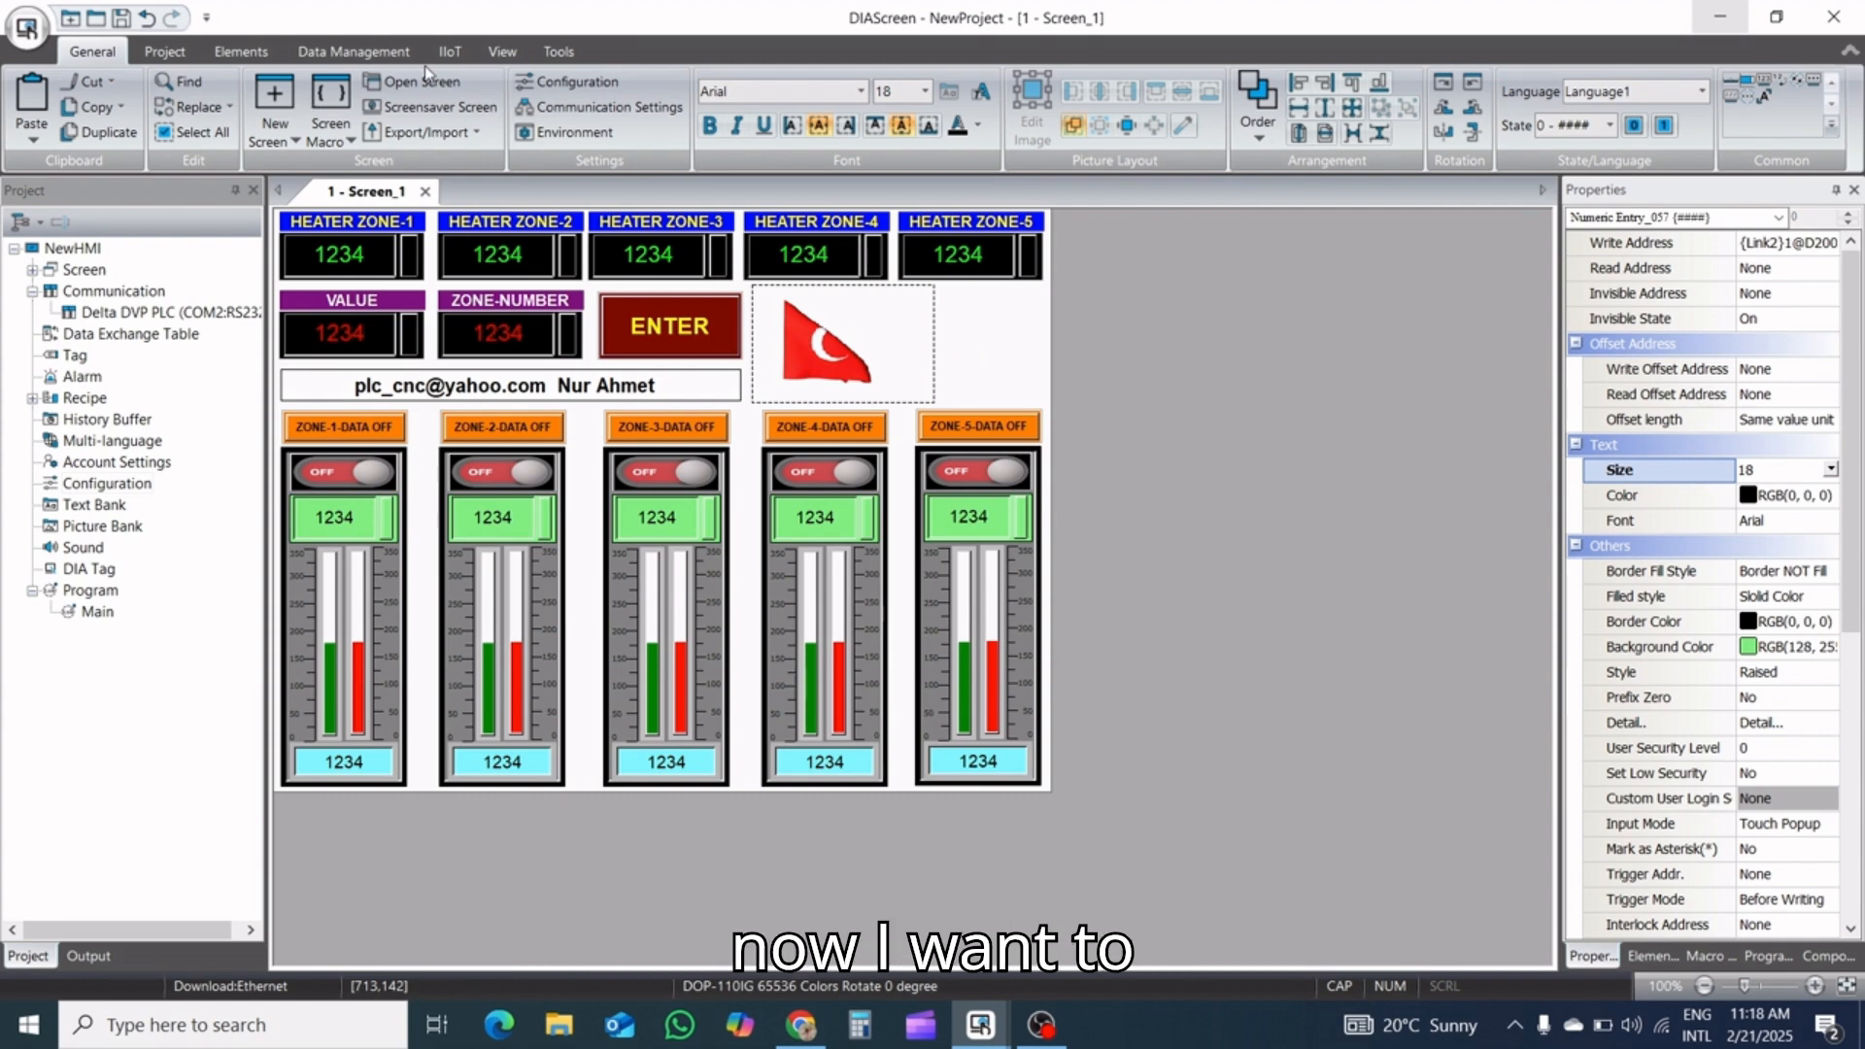
pyautogui.click(970, 355)
# Place a text element in the free area beside the flag, at about X 696, Y 96, and open its text settings
pyautogui.click(241, 52)
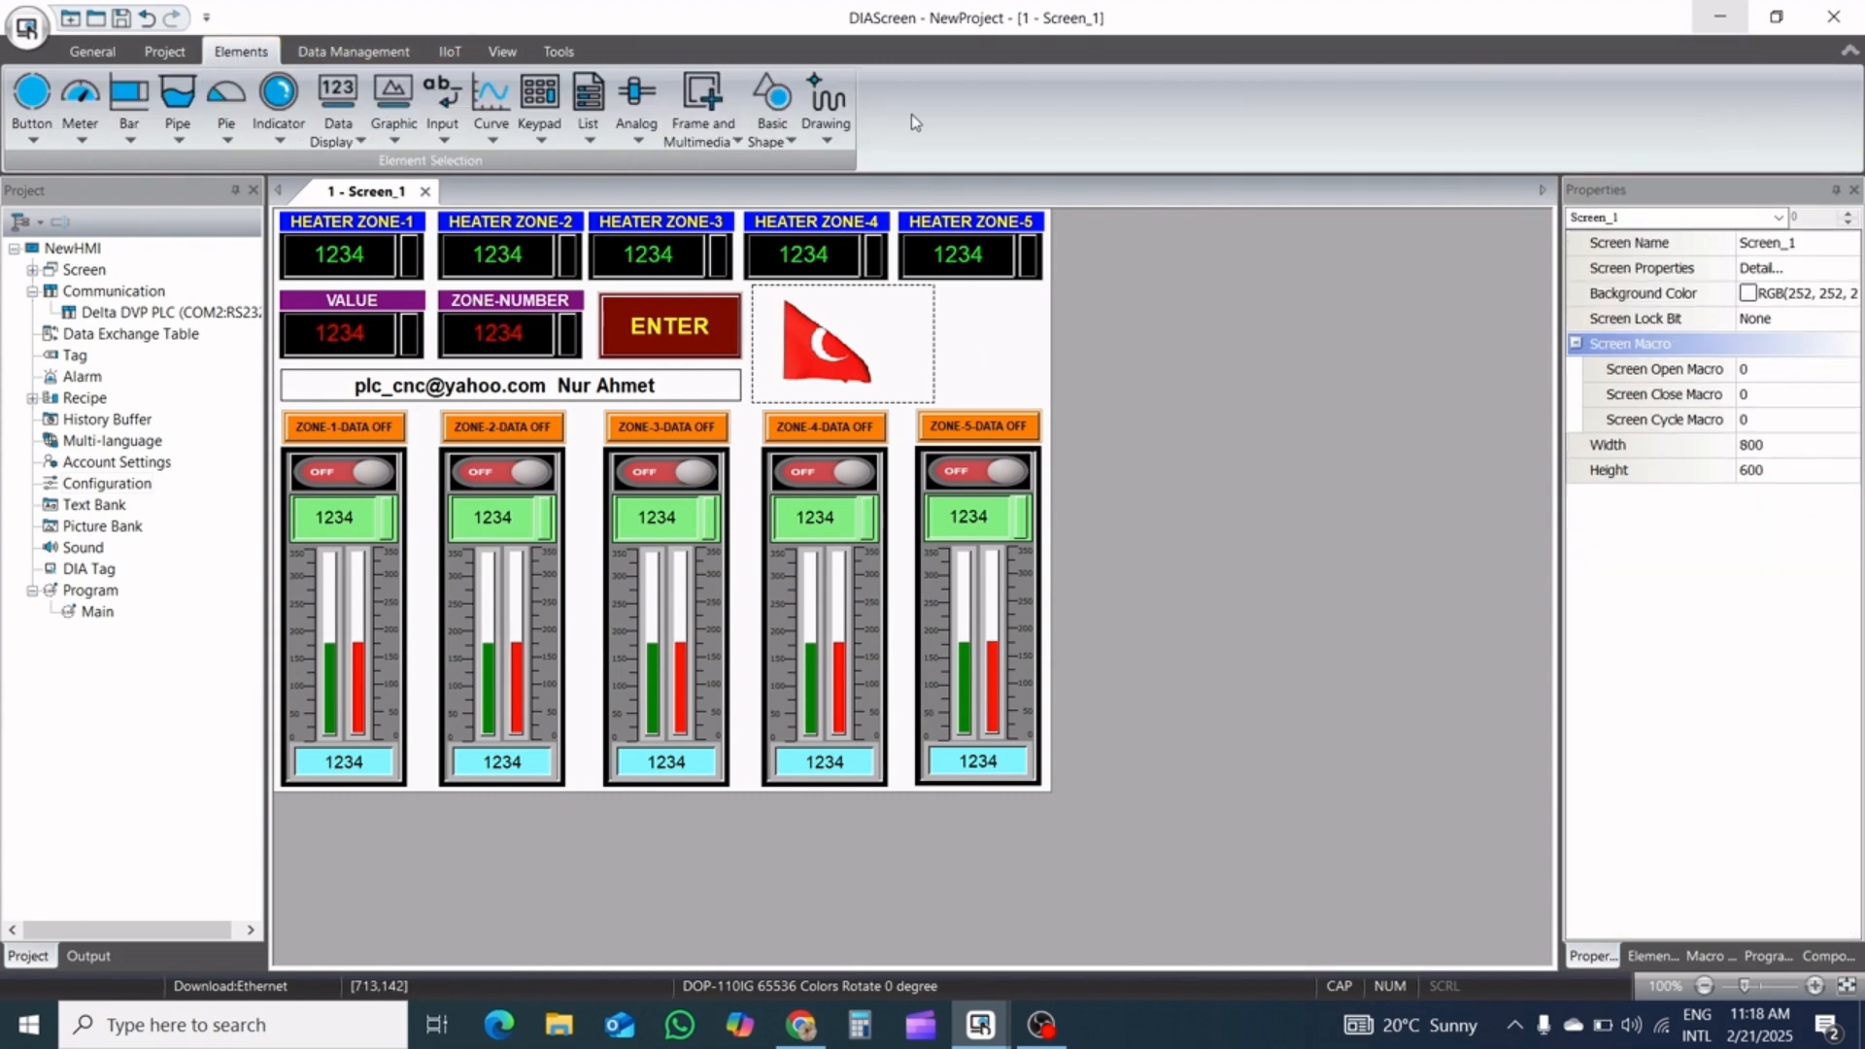
pyautogui.click(825, 112)
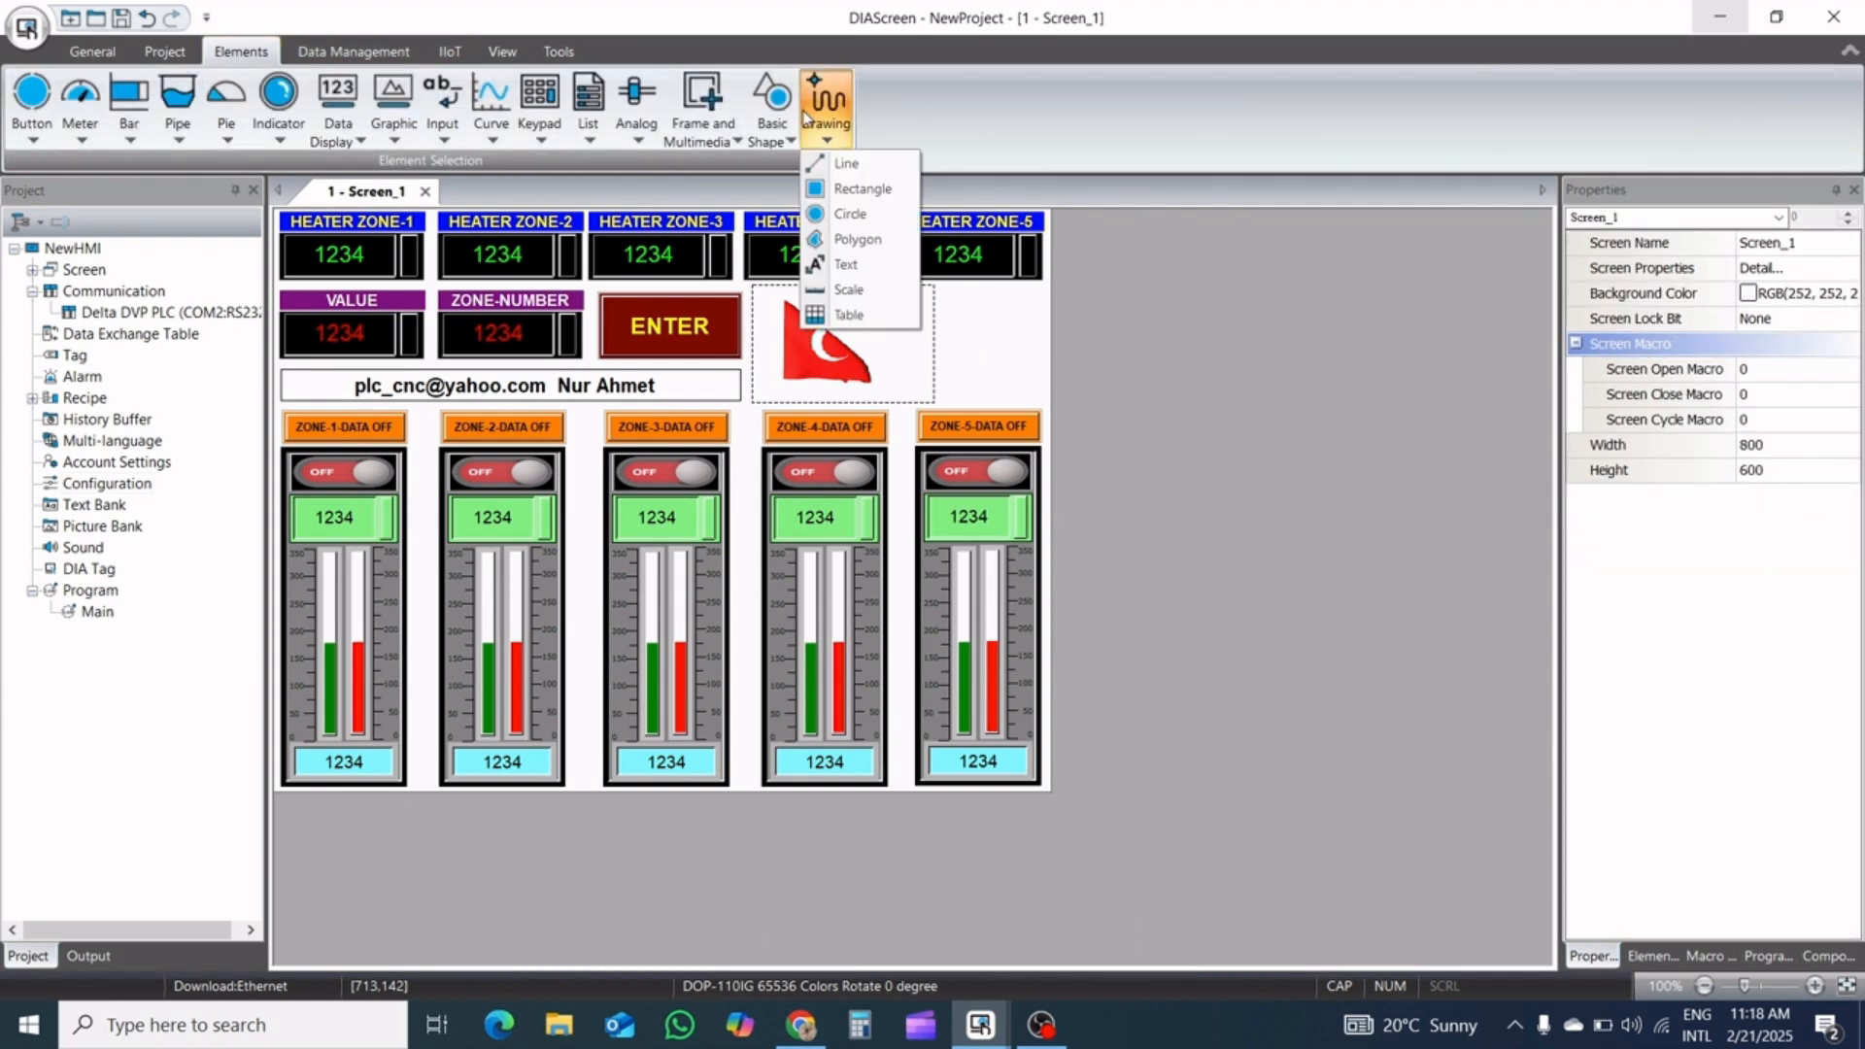
pyautogui.click(841, 264)
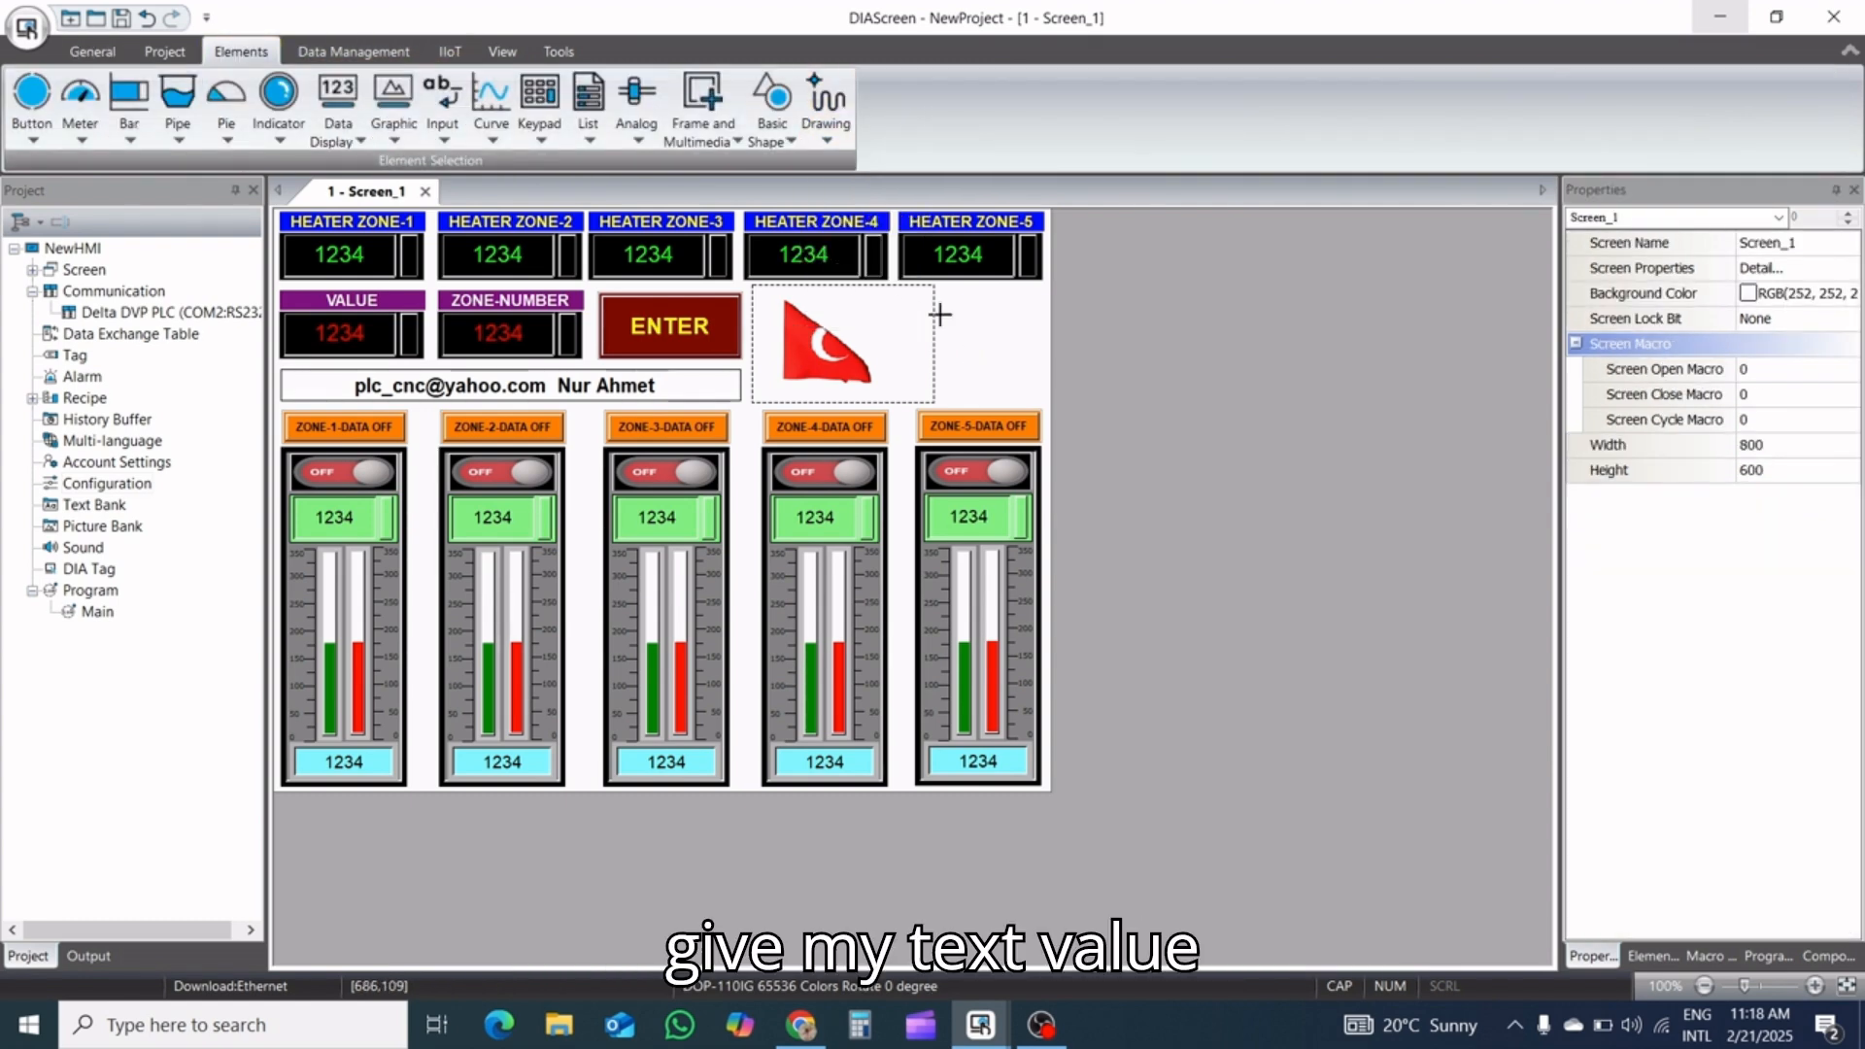
pyautogui.click(990, 324)
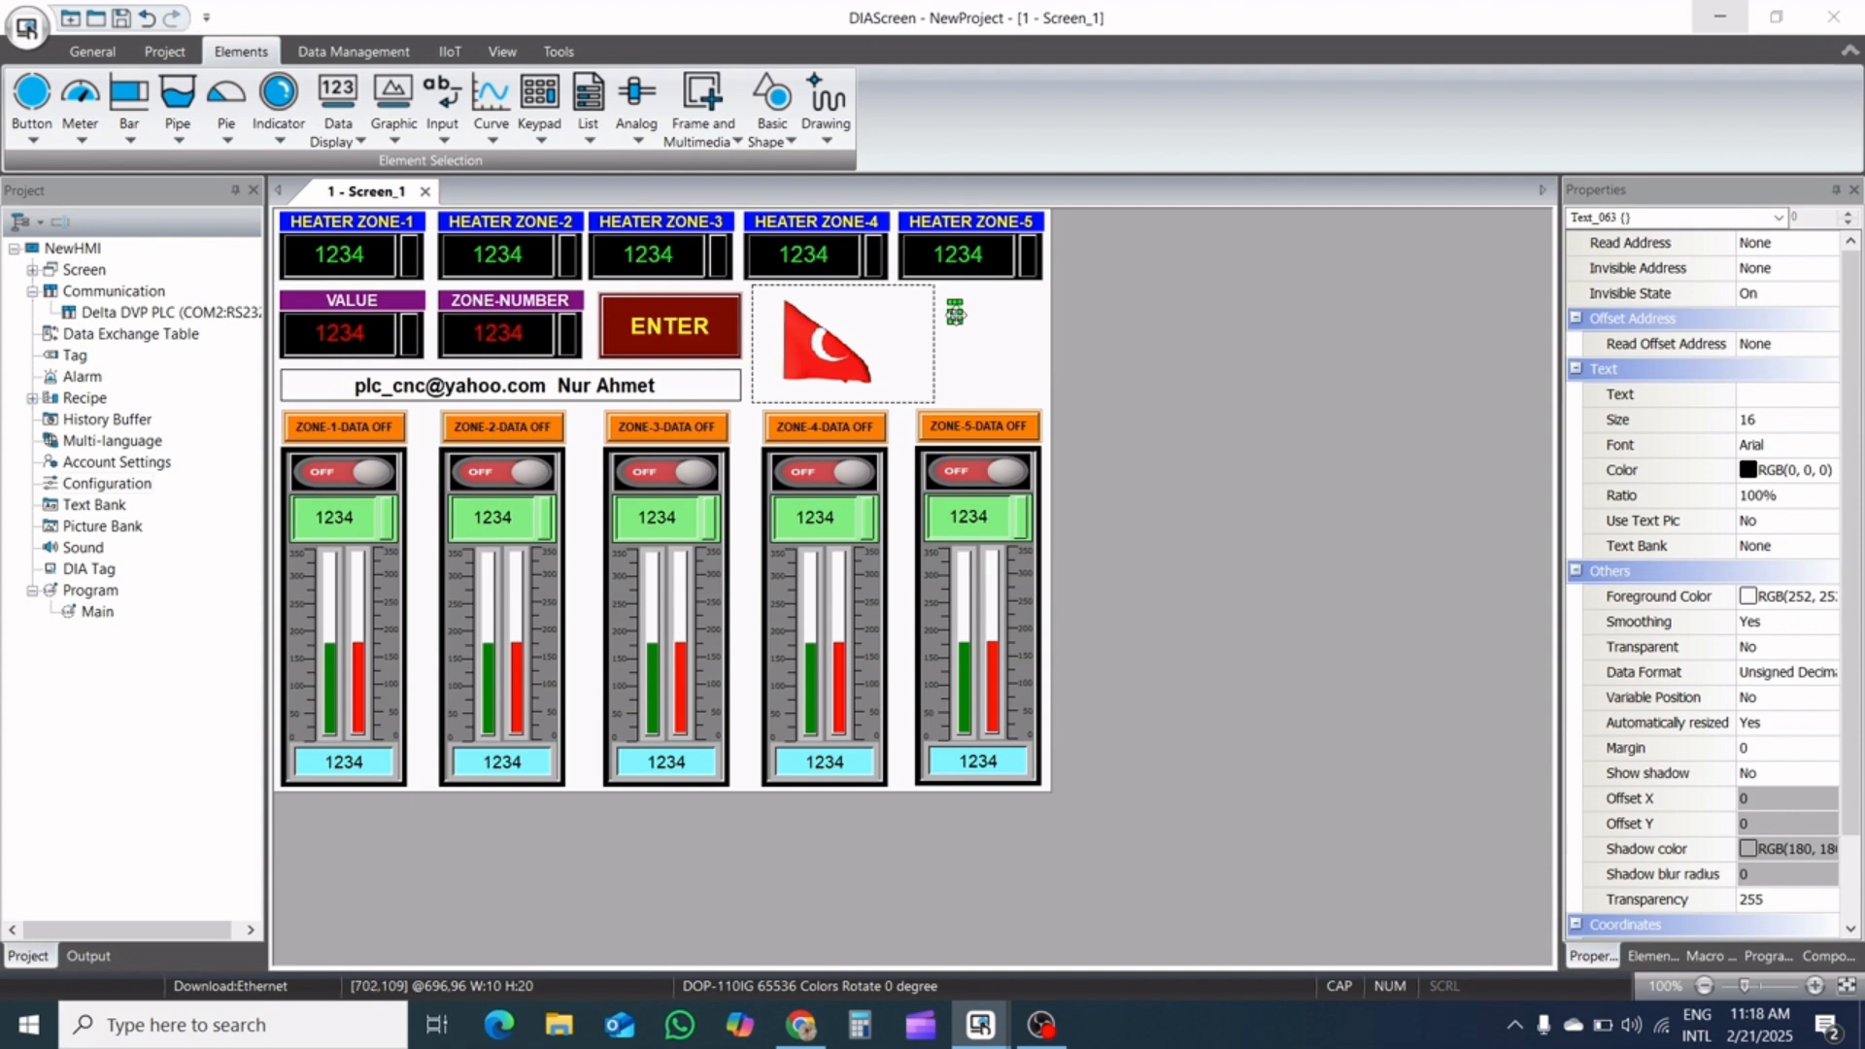
pyautogui.doubleClick(955, 312)
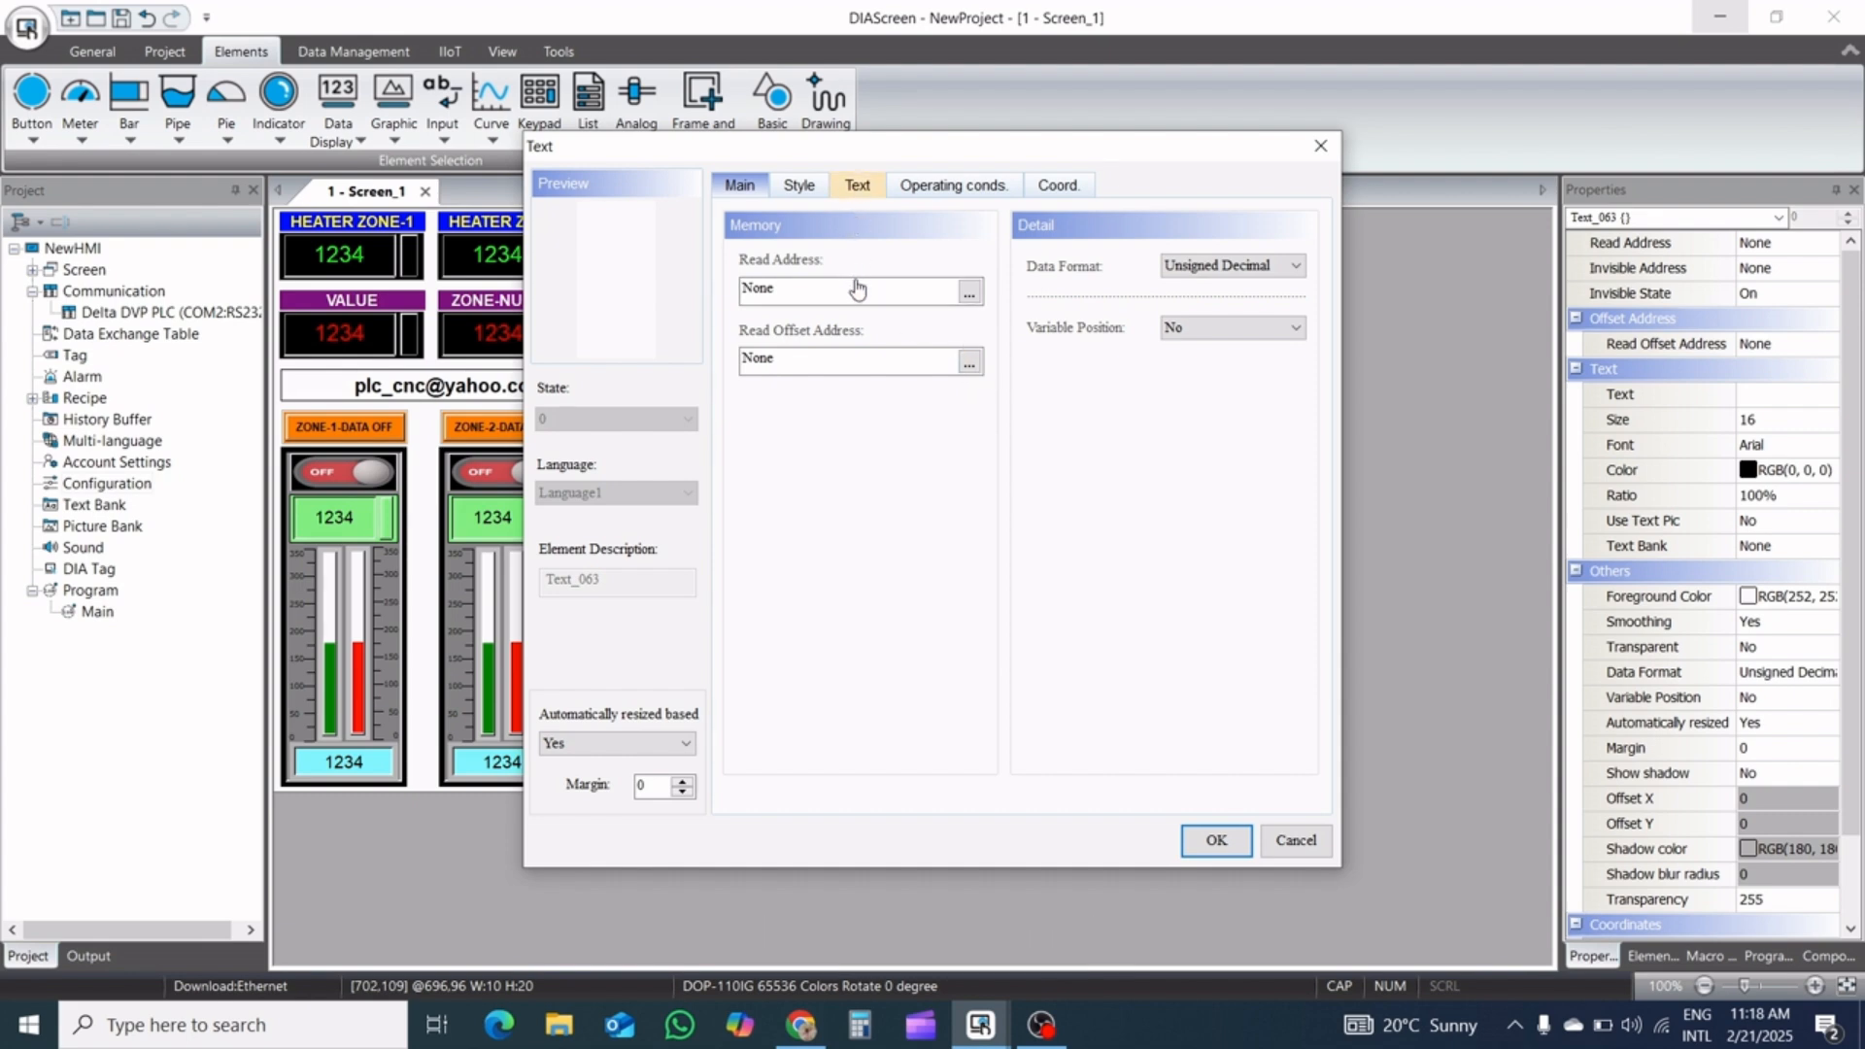
pyautogui.click(857, 186)
pyautogui.click(636, 744)
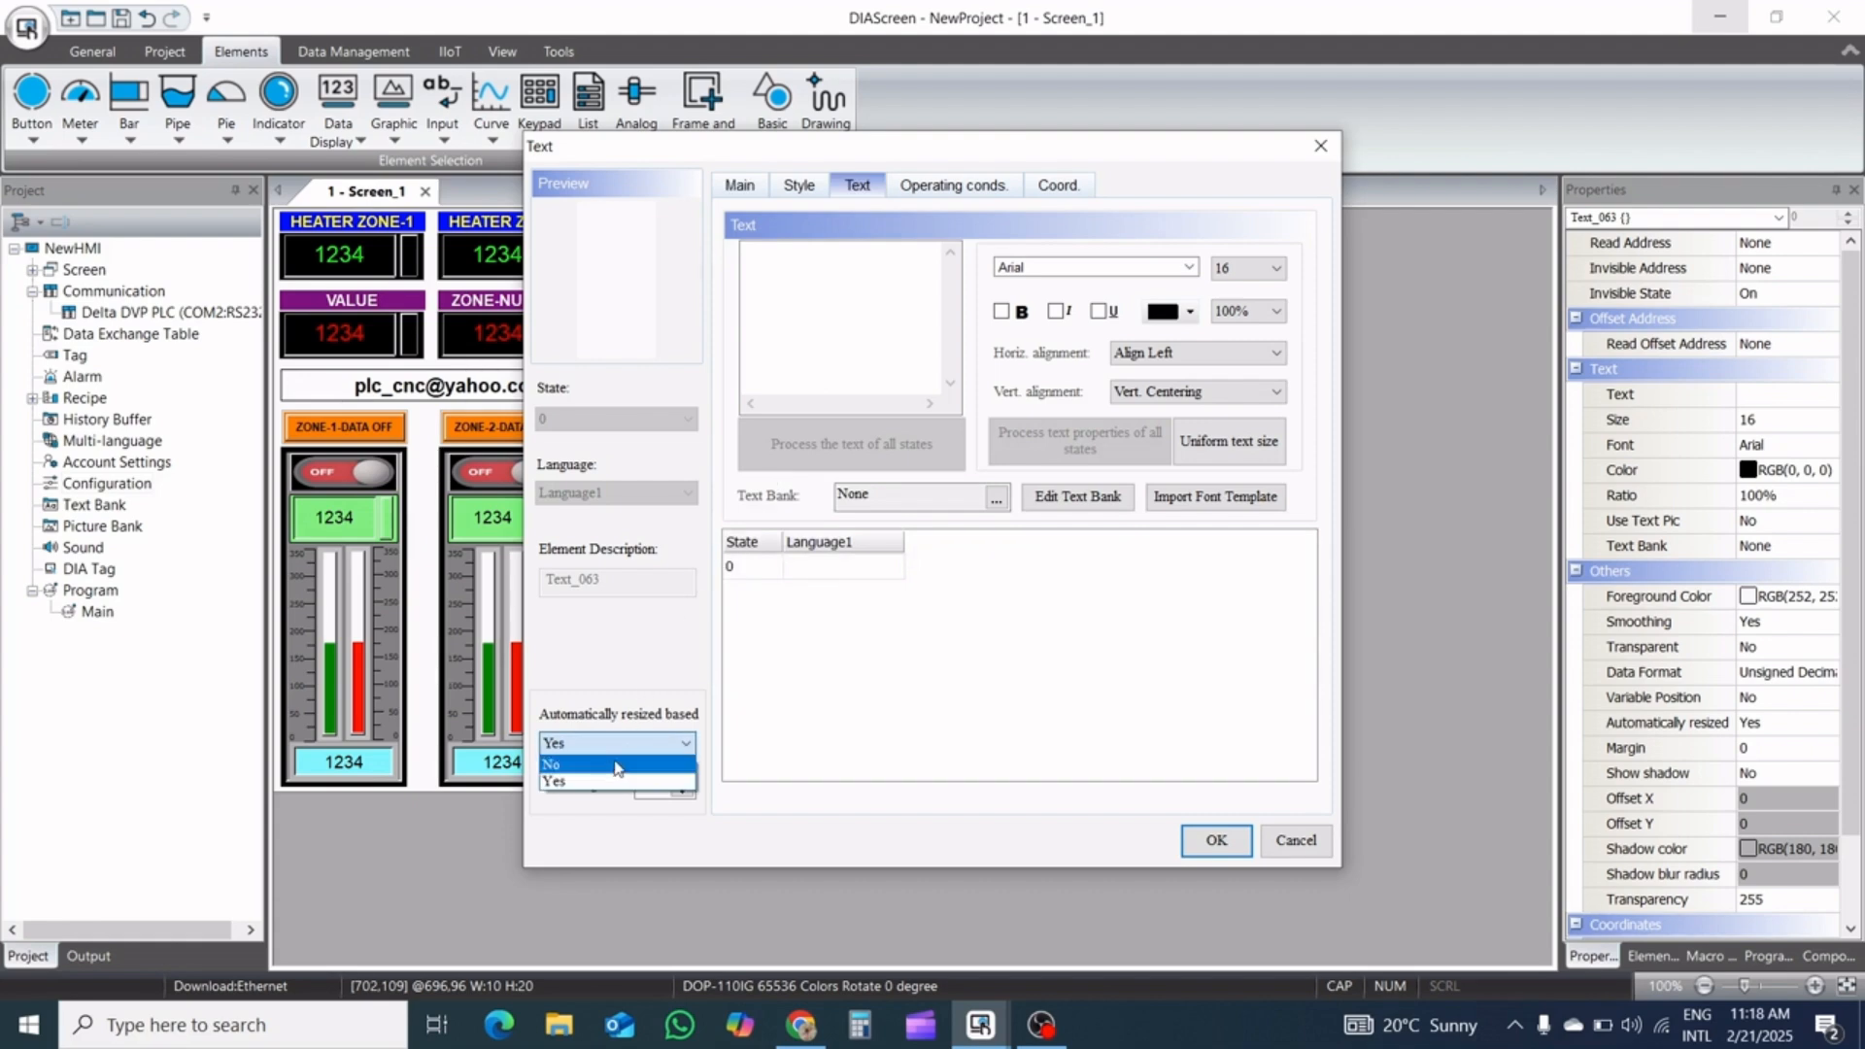
pyautogui.click(612, 776)
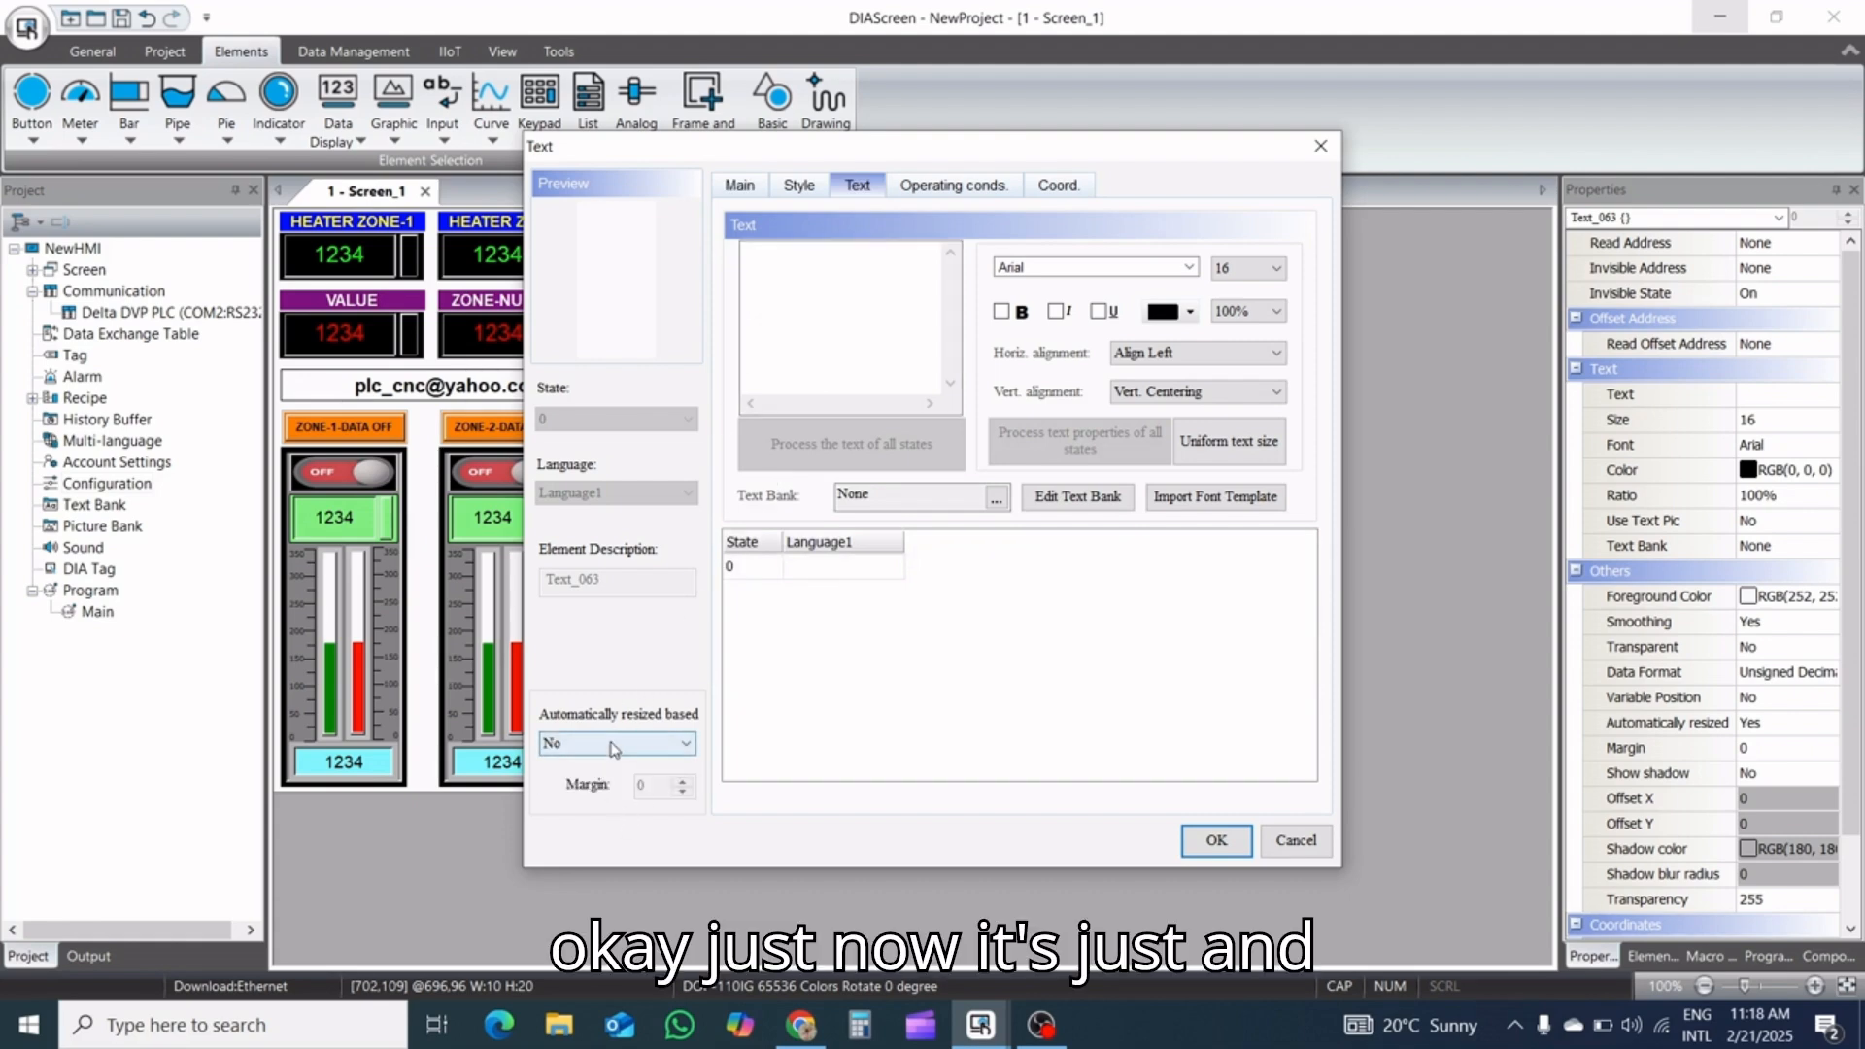
pyautogui.click(614, 740)
pyautogui.click(607, 780)
# Enter SV as the new text element's text and format it bold, size 14, with horizontal centering
pyautogui.click(783, 288)
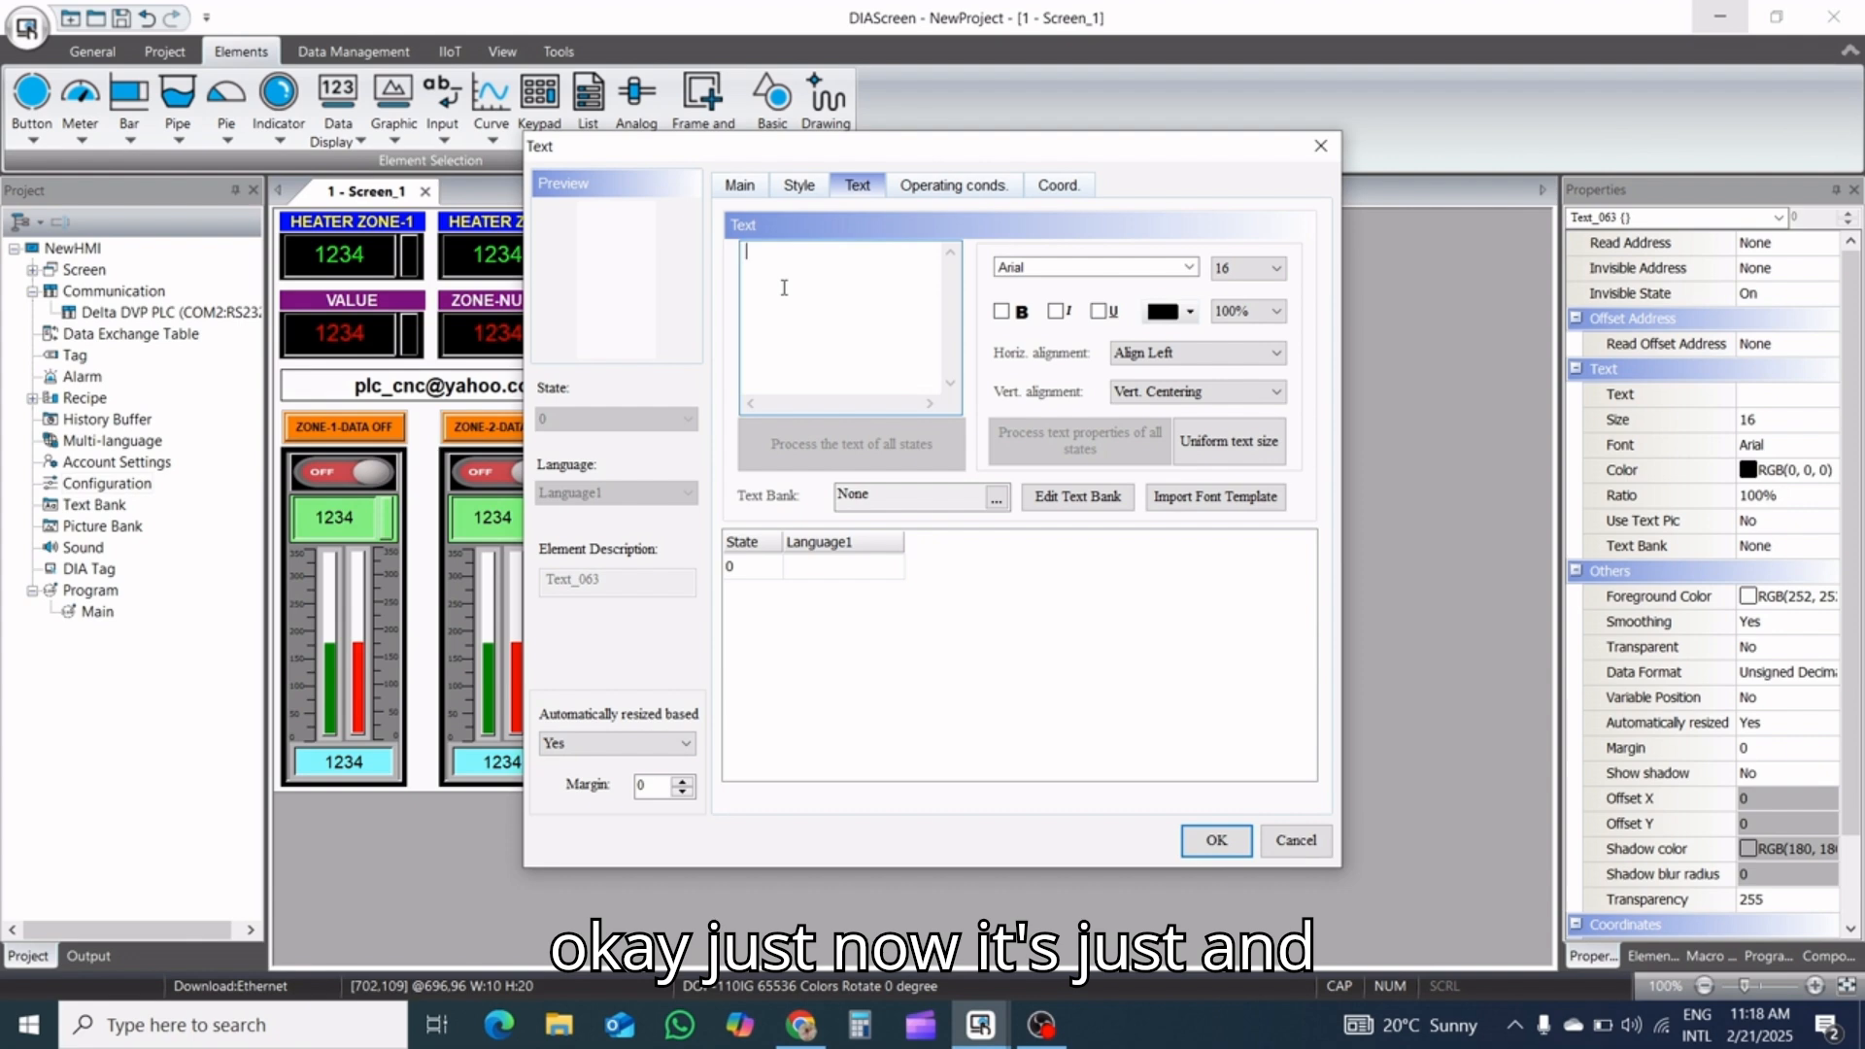
pyautogui.write('S')
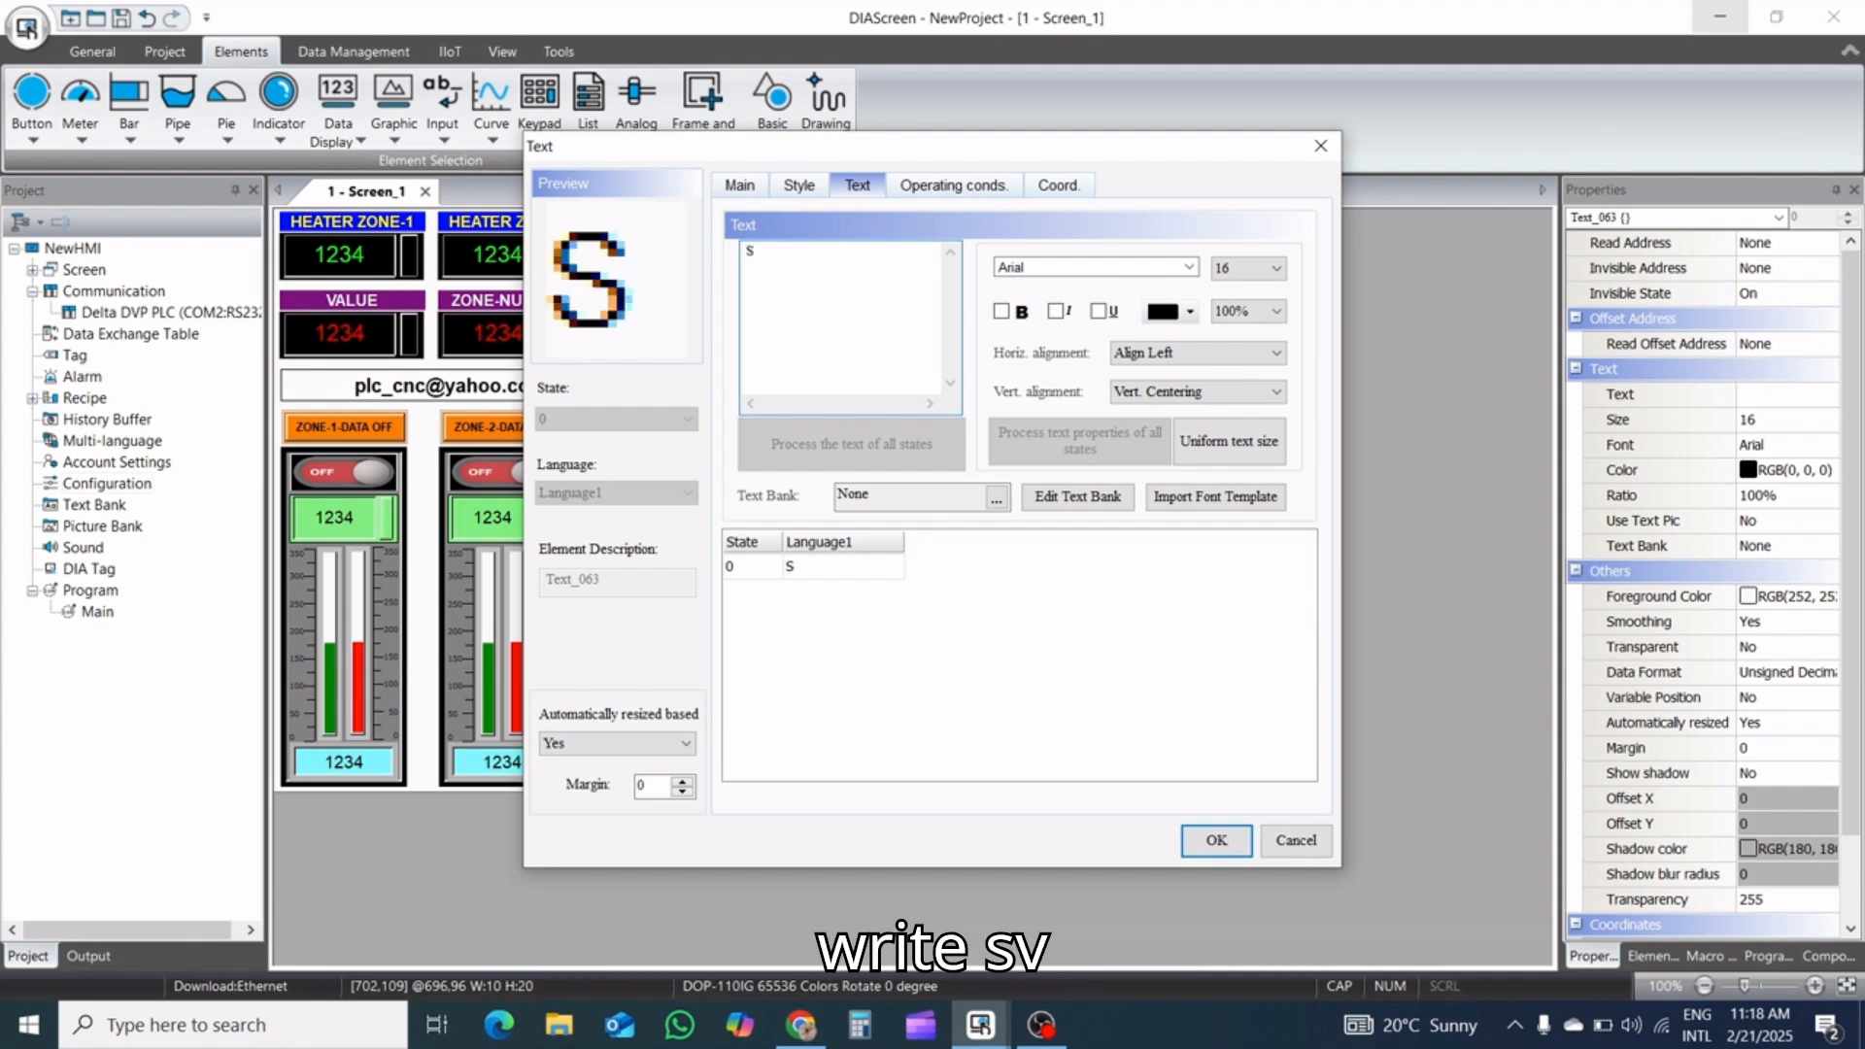
pyautogui.write('V')
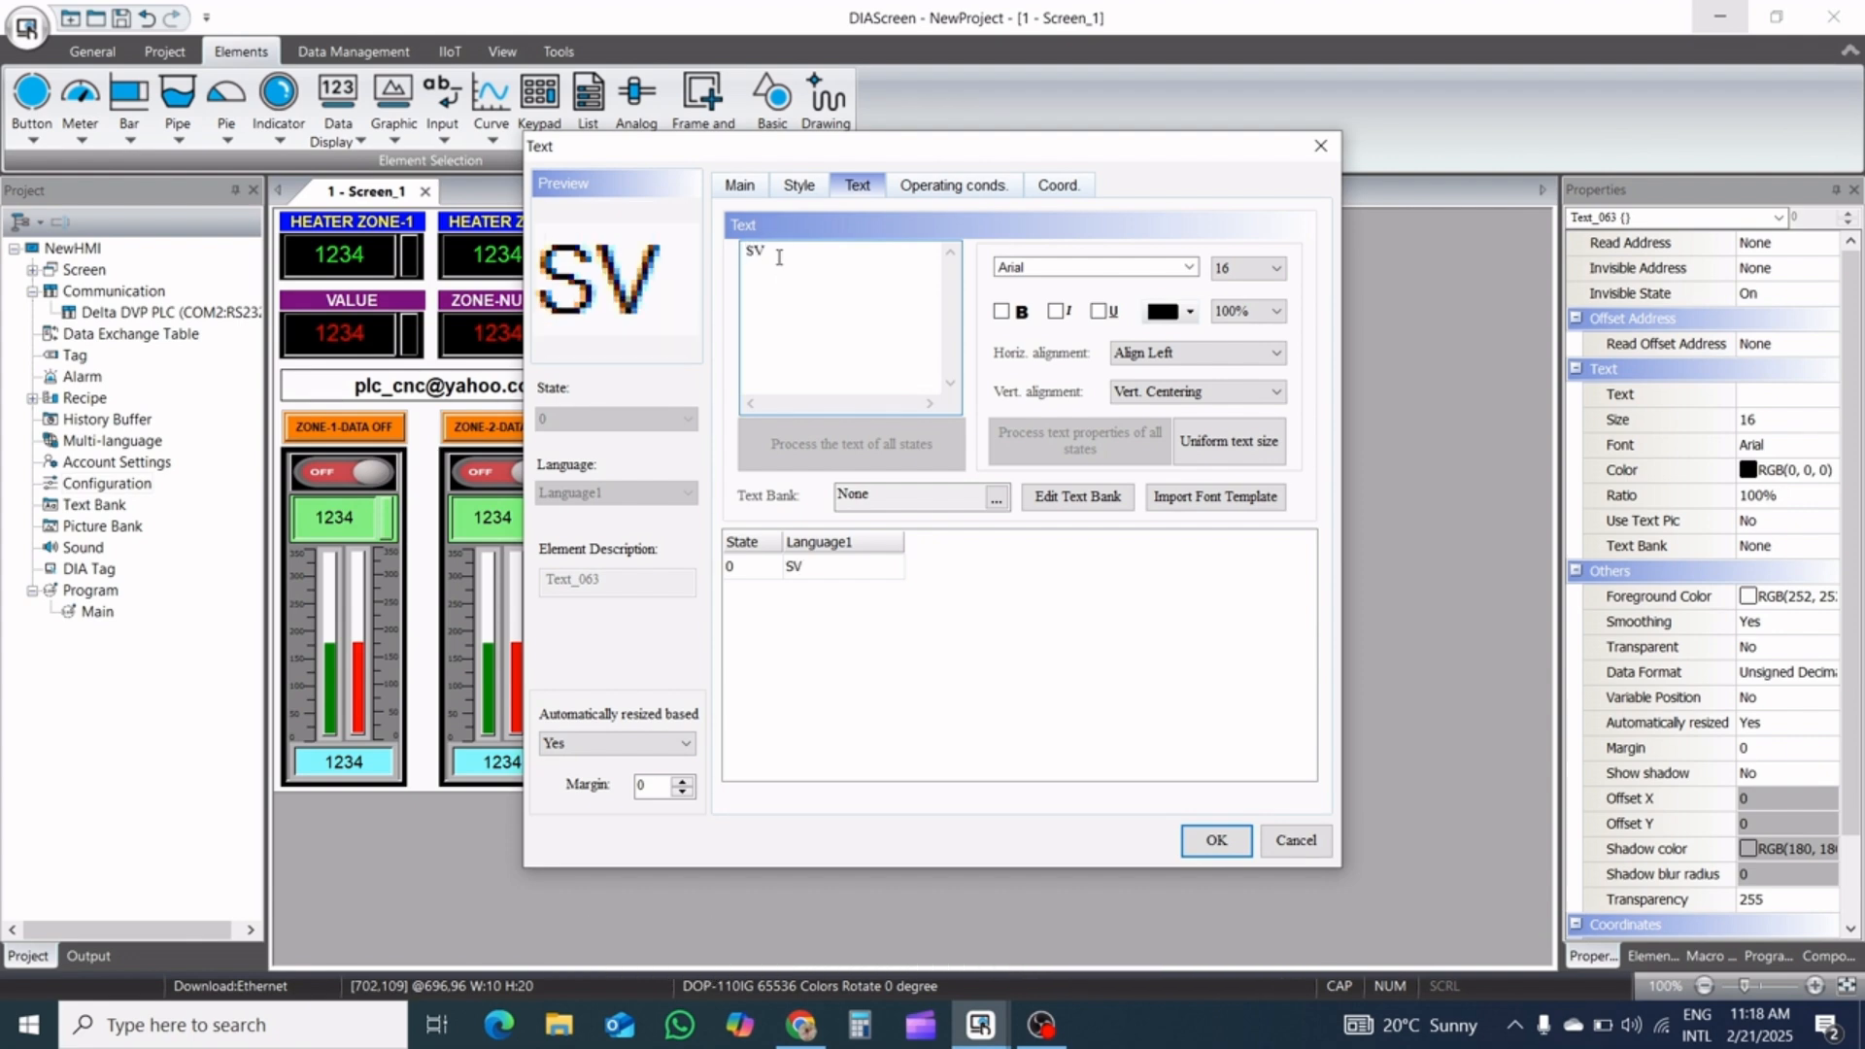
pyautogui.click(1001, 311)
pyautogui.click(1276, 271)
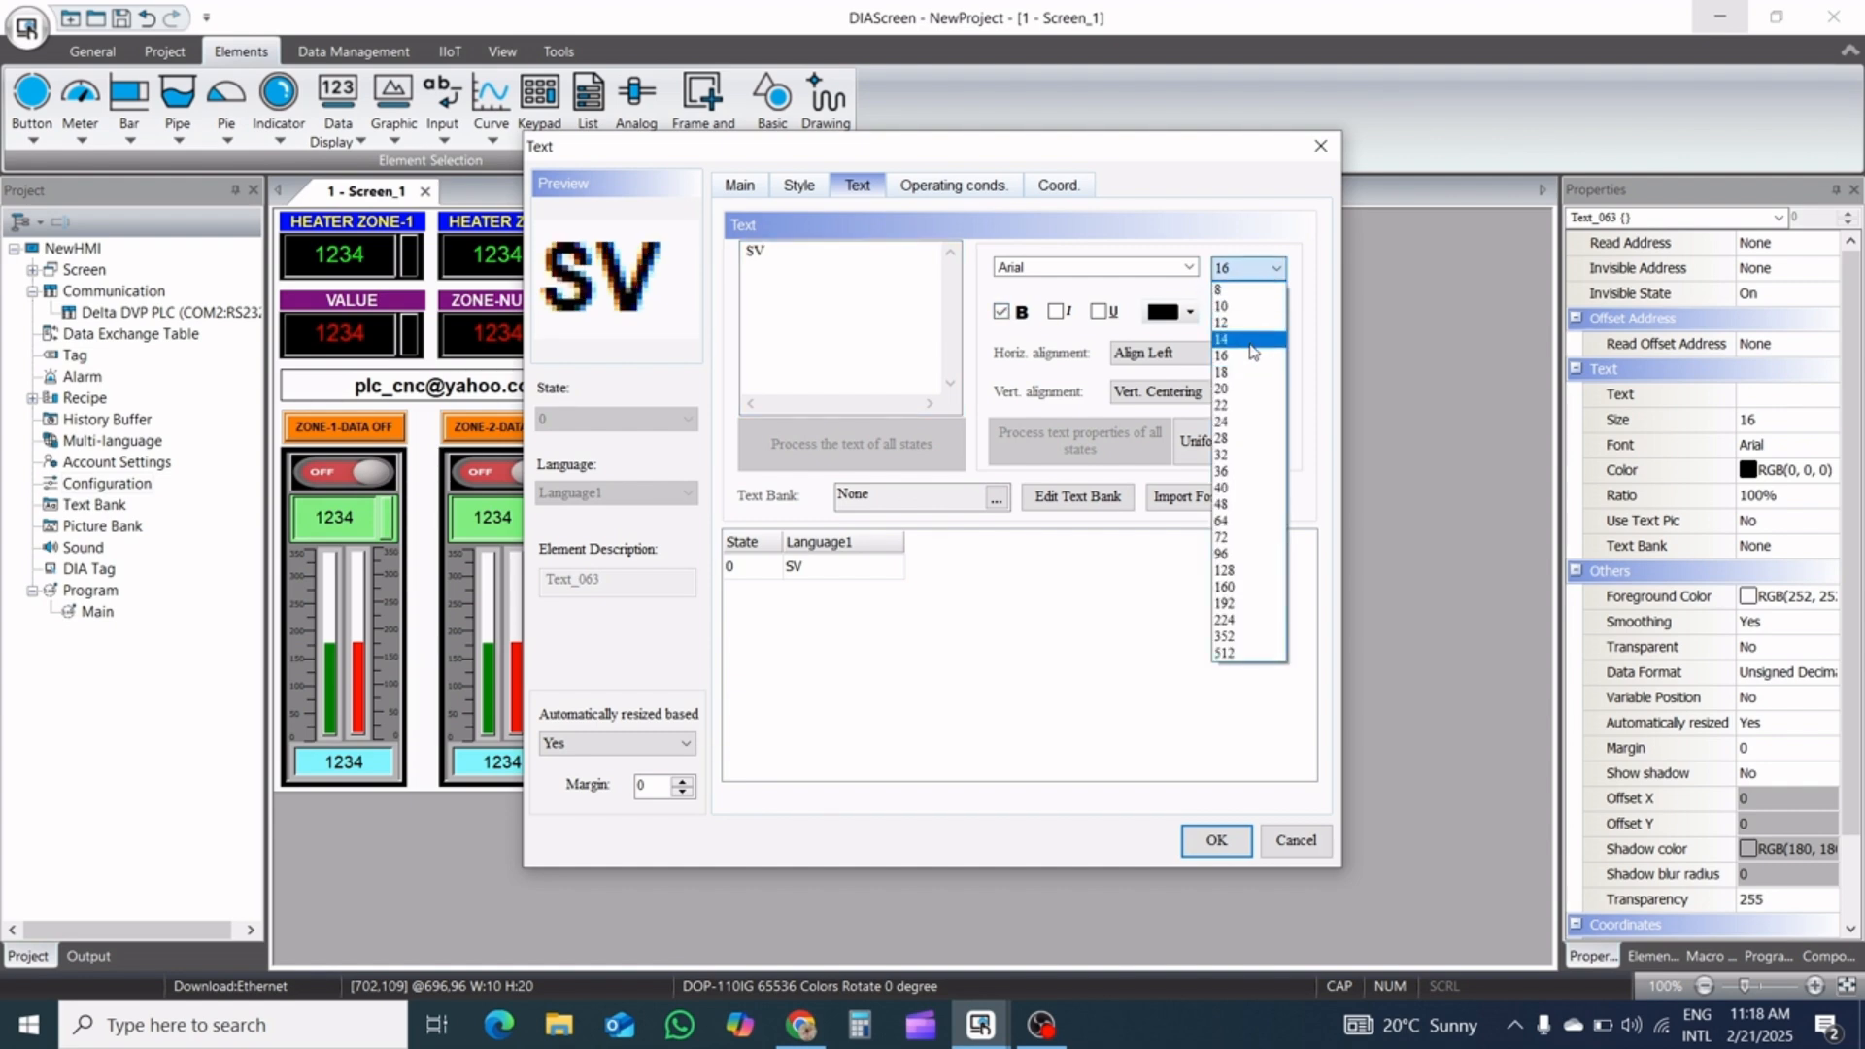
pyautogui.click(1249, 341)
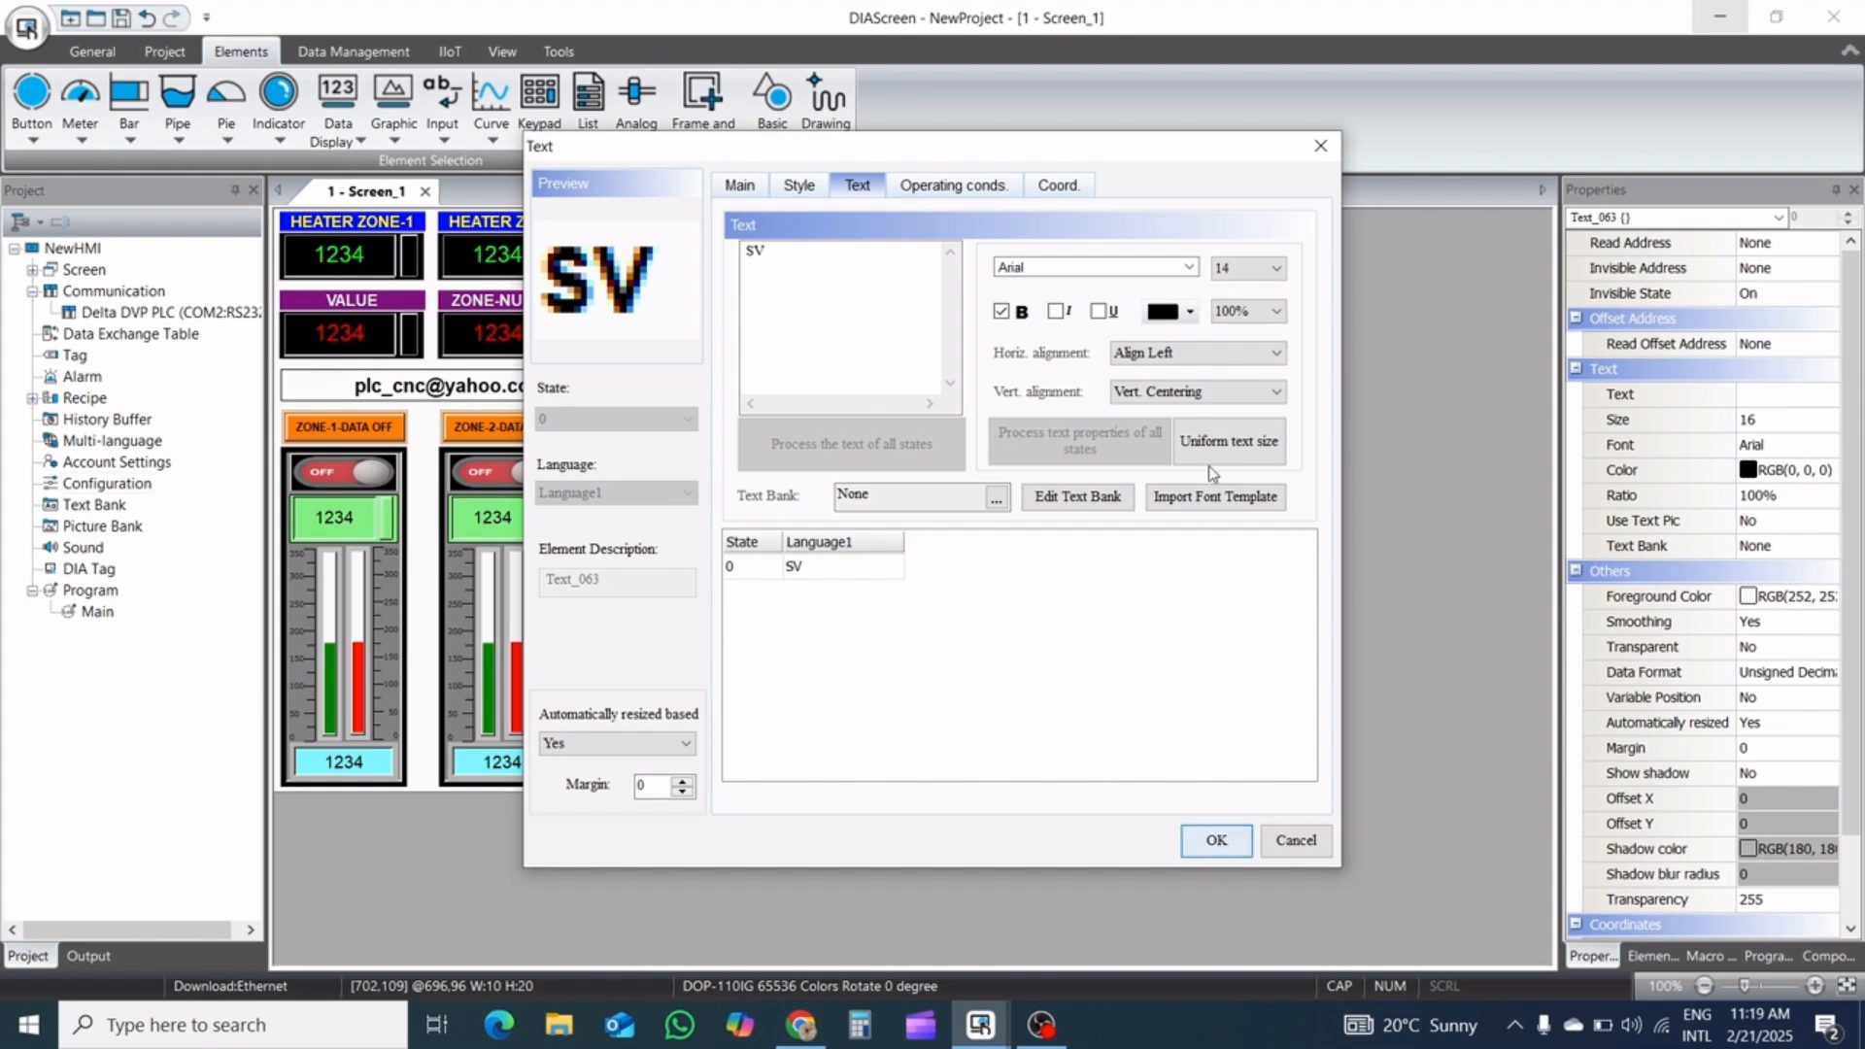
pyautogui.click(1212, 355)
pyautogui.click(1199, 389)
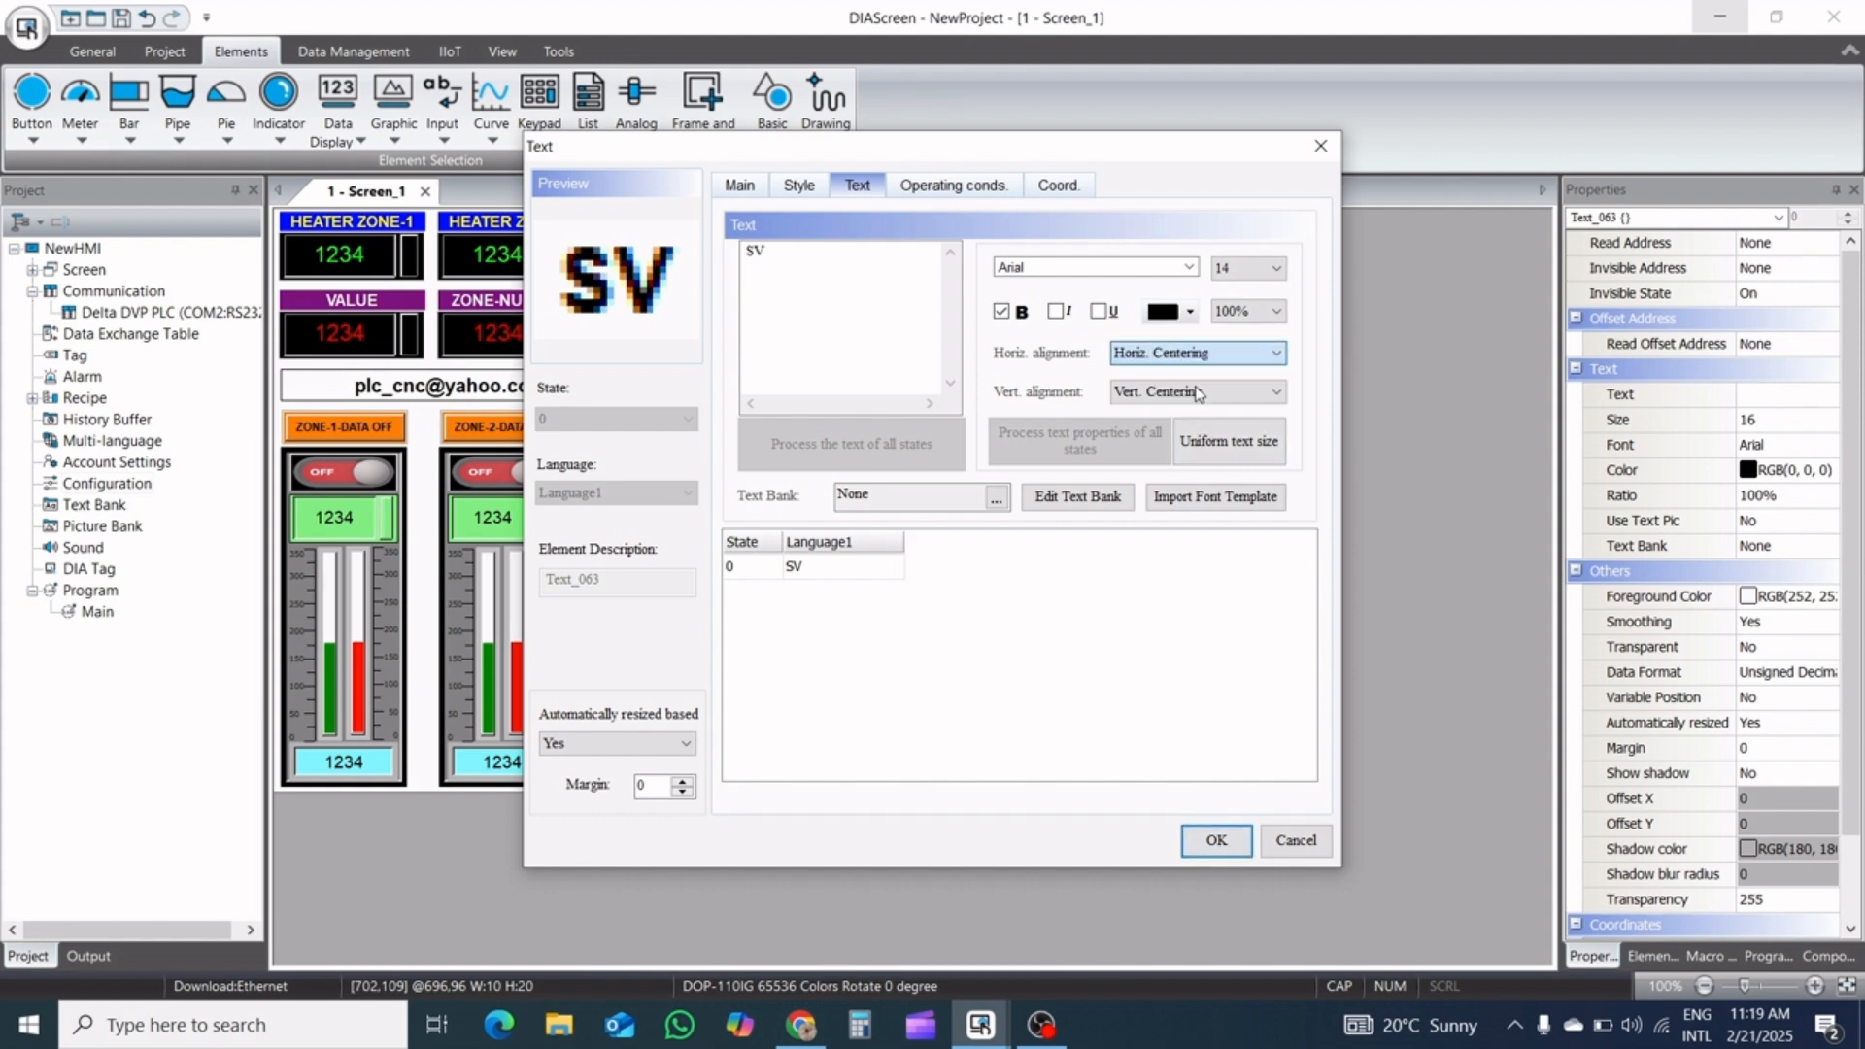
pyautogui.click(1241, 271)
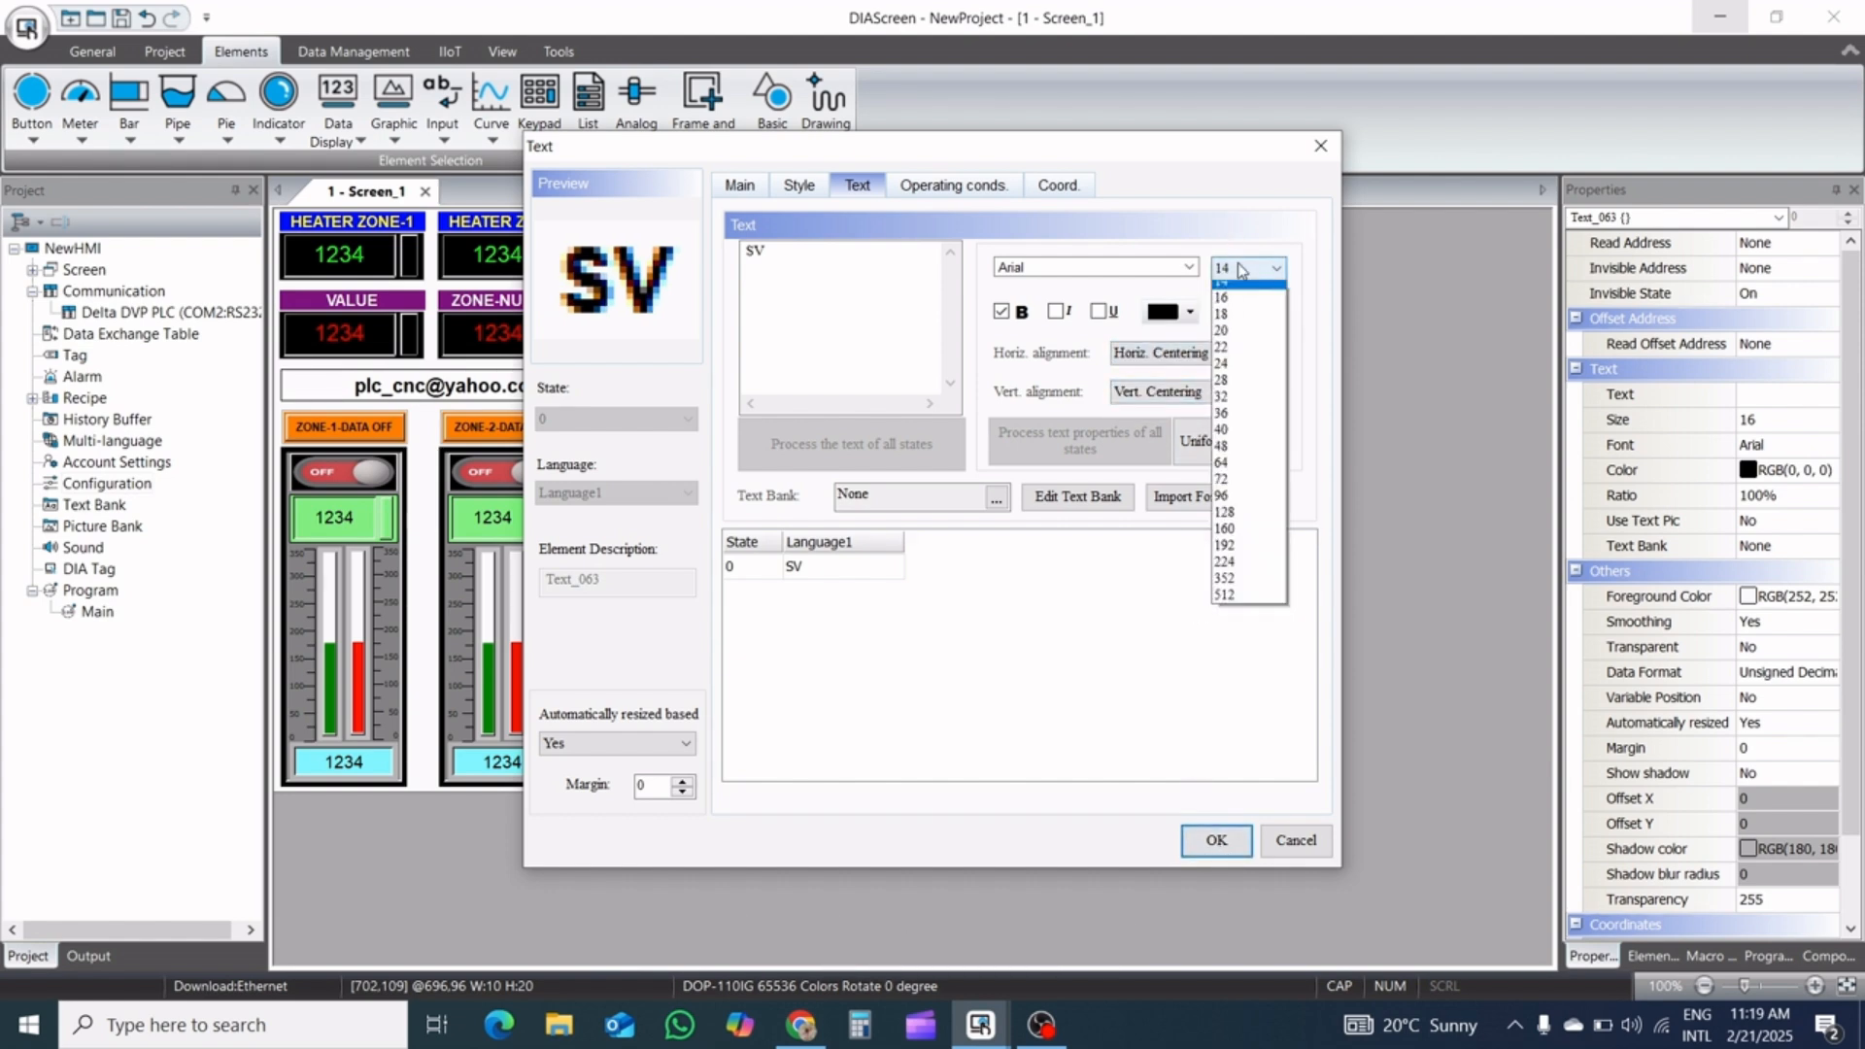
pyautogui.click(1241, 356)
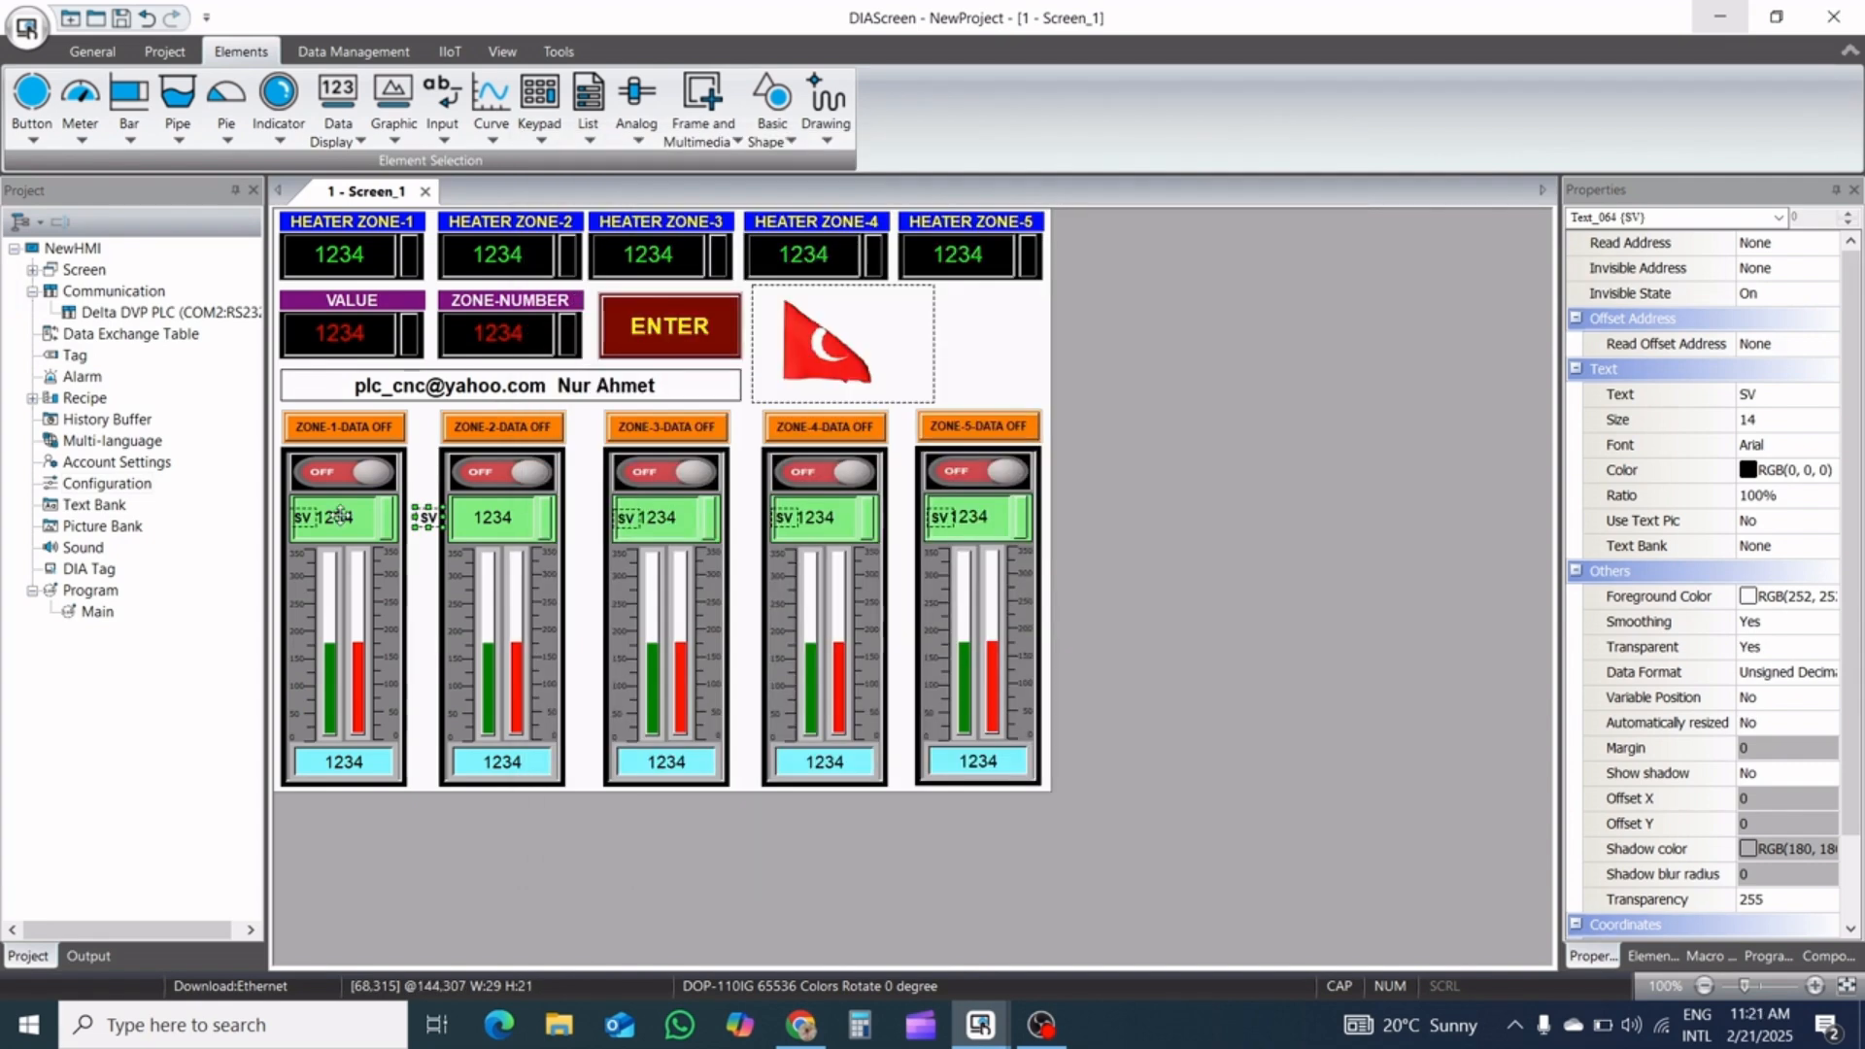
# Move the loose SV label into the zone 2 panel, in front of the number in its green display
pyautogui.press('Right')
pyautogui.press('Right')
pyautogui.press('Right')
pyautogui.press('Right')
pyautogui.press('Right')
pyautogui.press('Right')
pyautogui.press('Right')
pyautogui.press('Right')
pyautogui.press('Right')
pyautogui.press('Right')
pyautogui.press('Right')
pyautogui.press('Right')
pyautogui.press('Right')
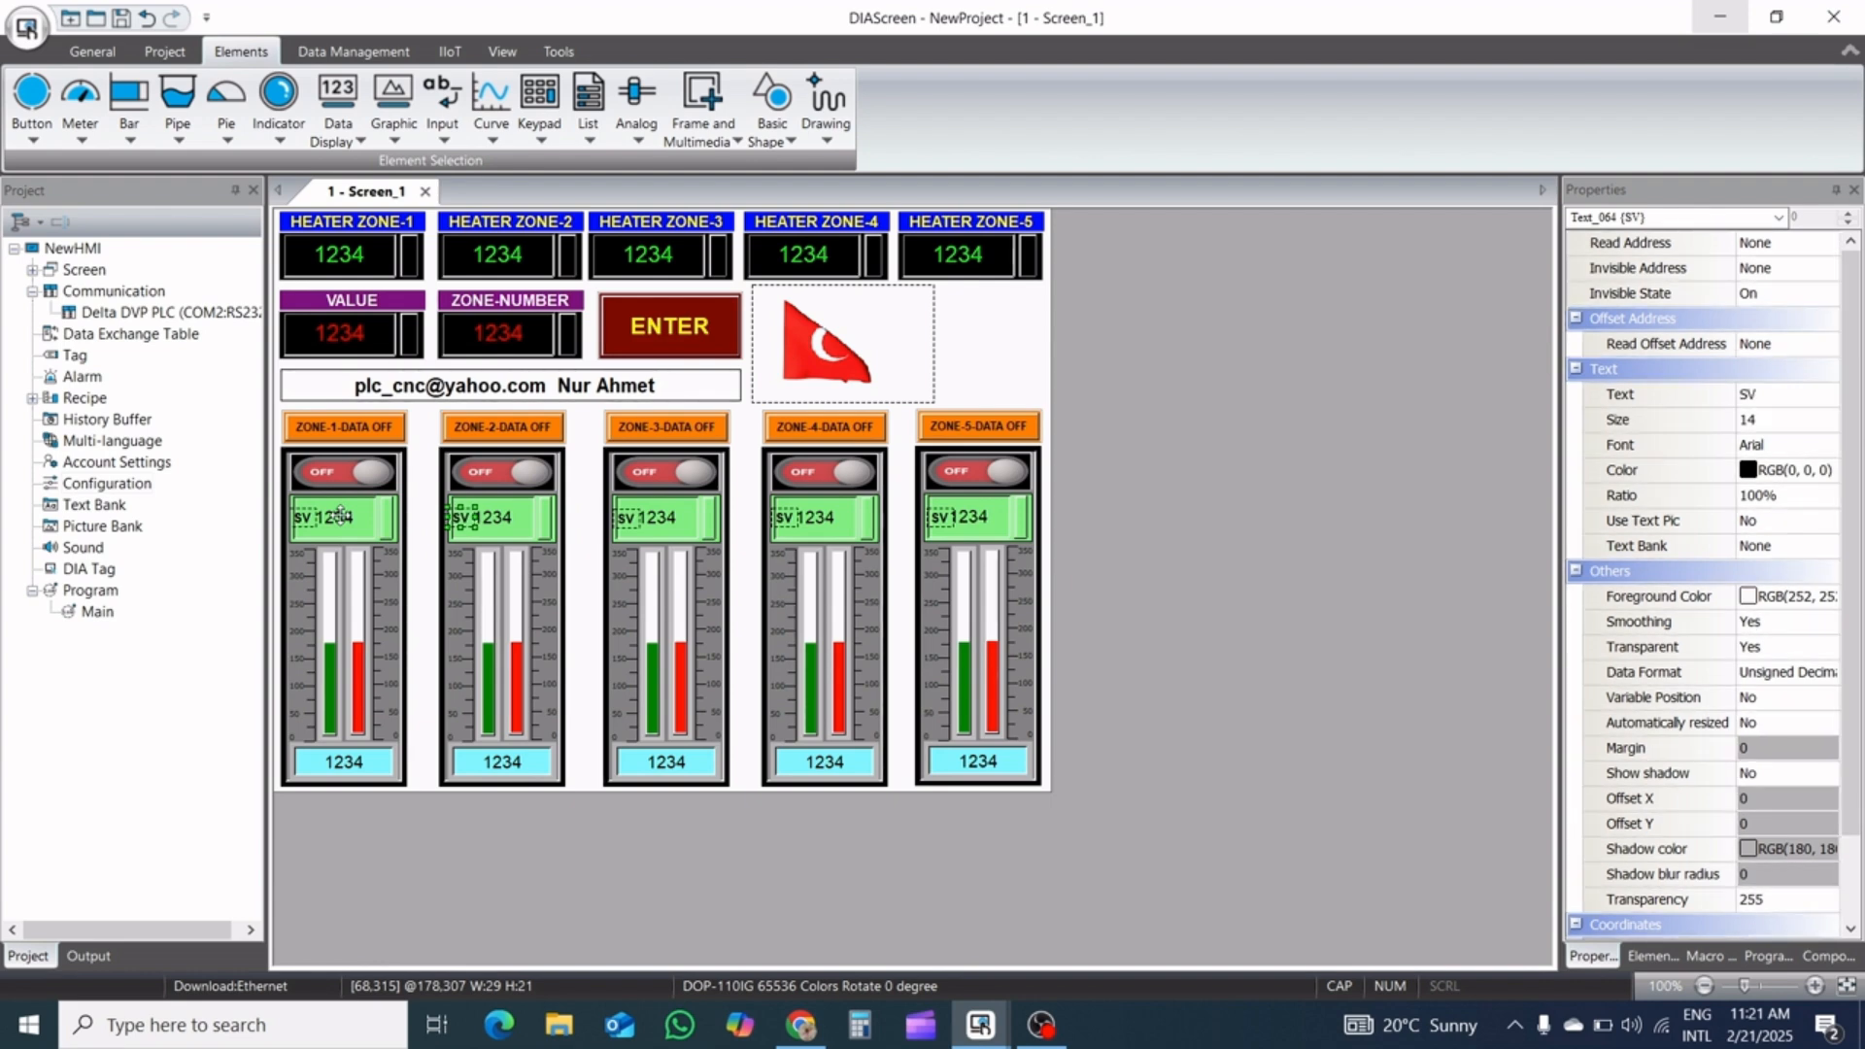
# Duplicate the five SV labels and place the copies in front of the numbers in the cyan displays of the zone panels
pyautogui.moveTo(1058, 499); pyautogui.dragTo(286, 534)
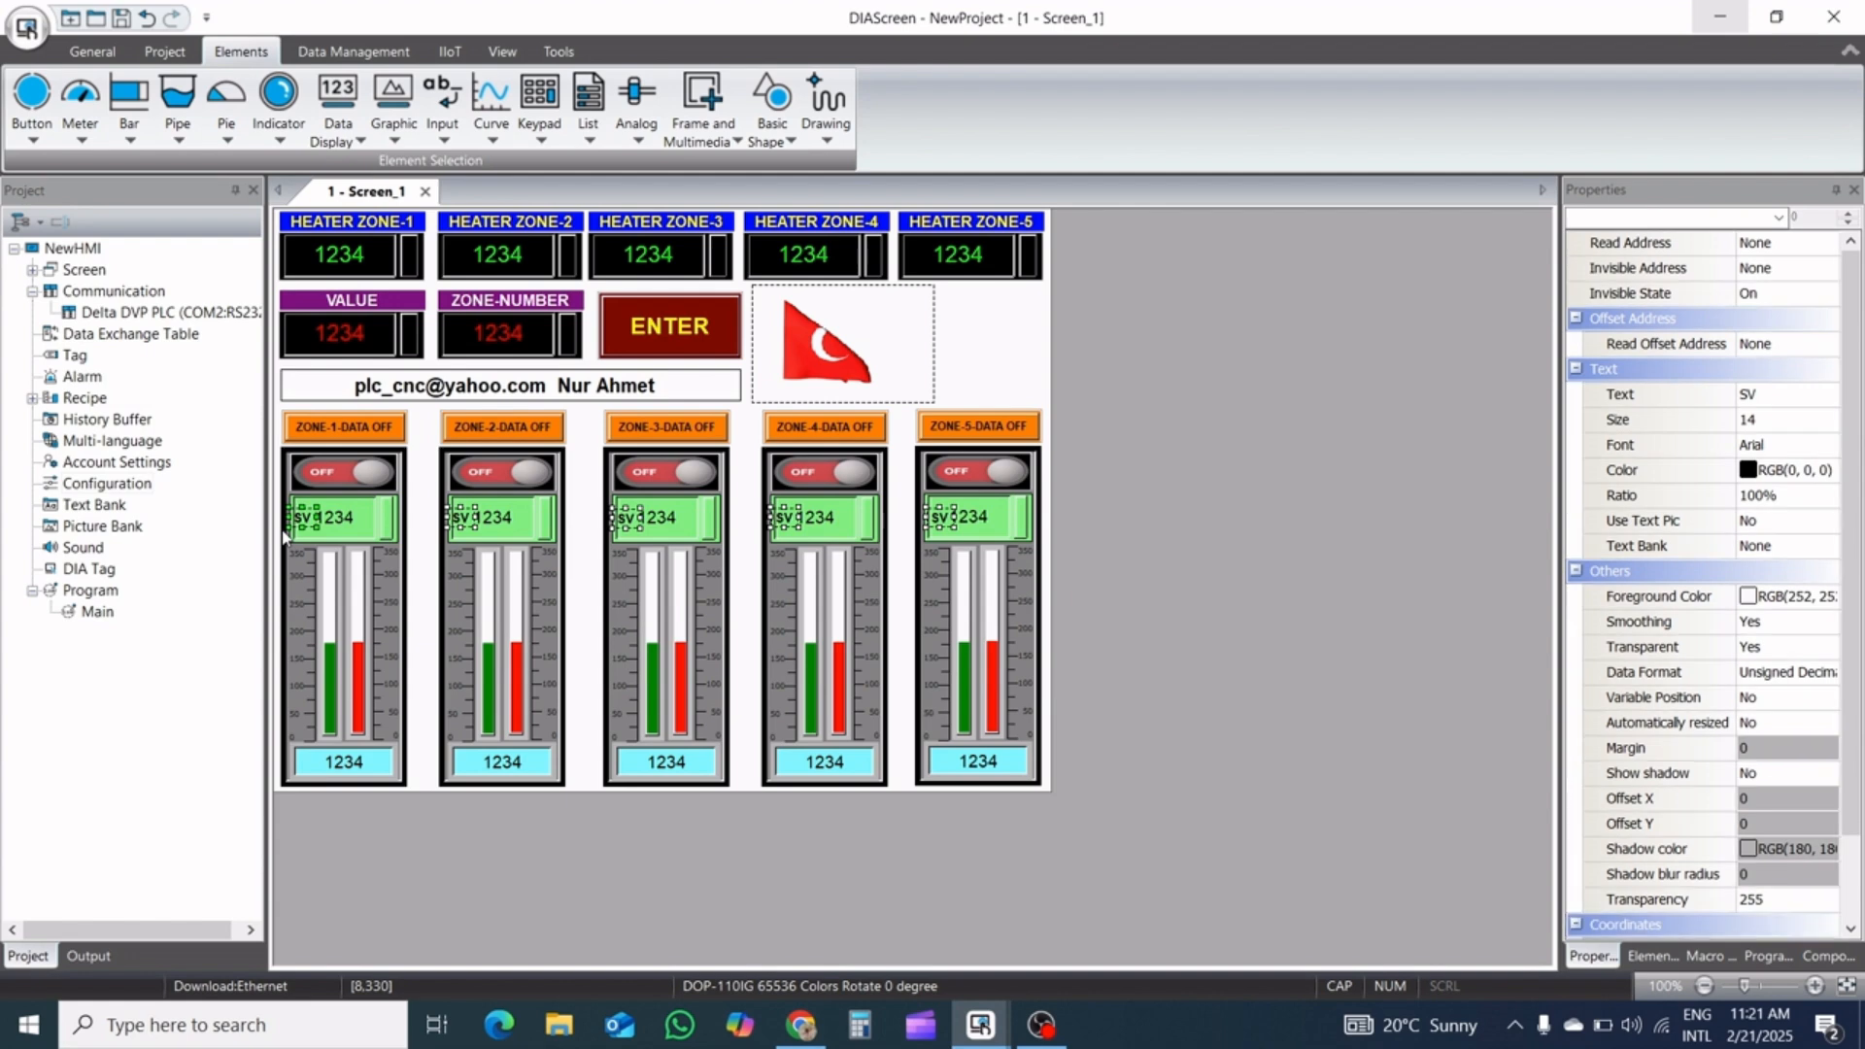
pyautogui.hotkey('ctrl', 'v')
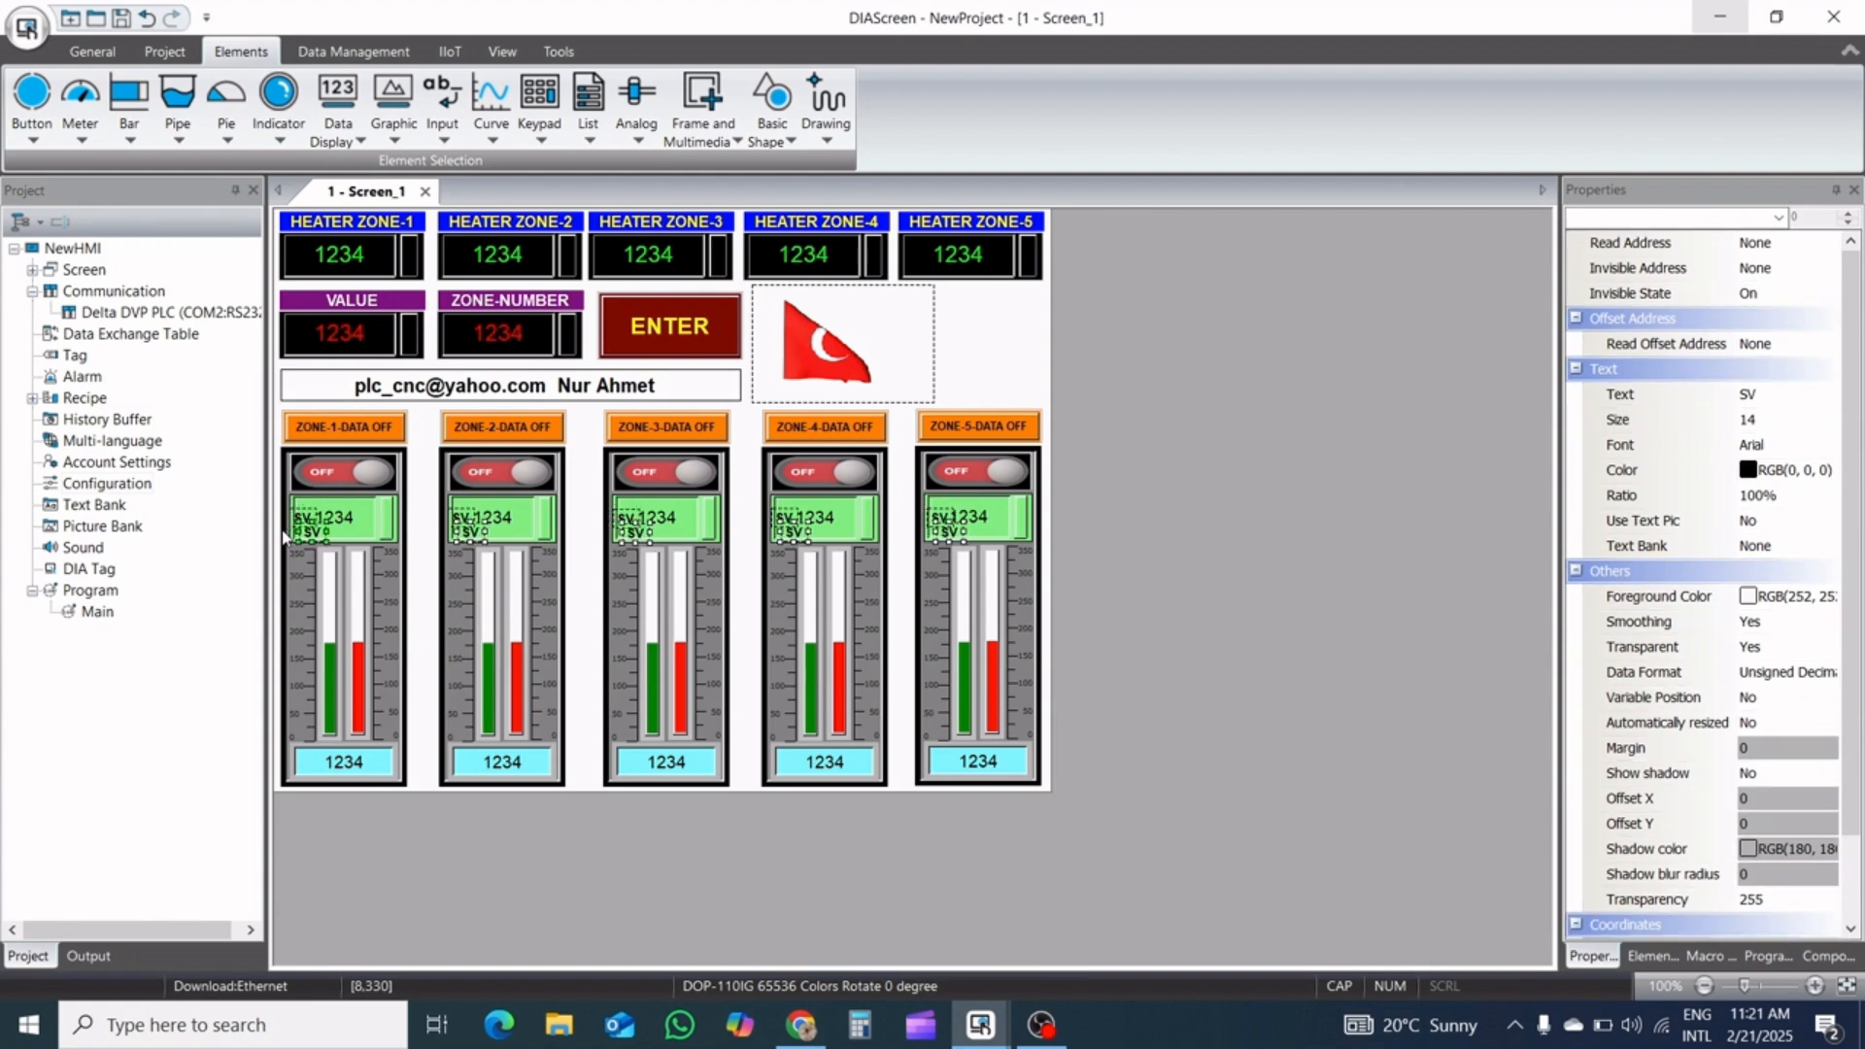
pyautogui.press('Left')
pyautogui.press('Left')
pyautogui.press('Left')
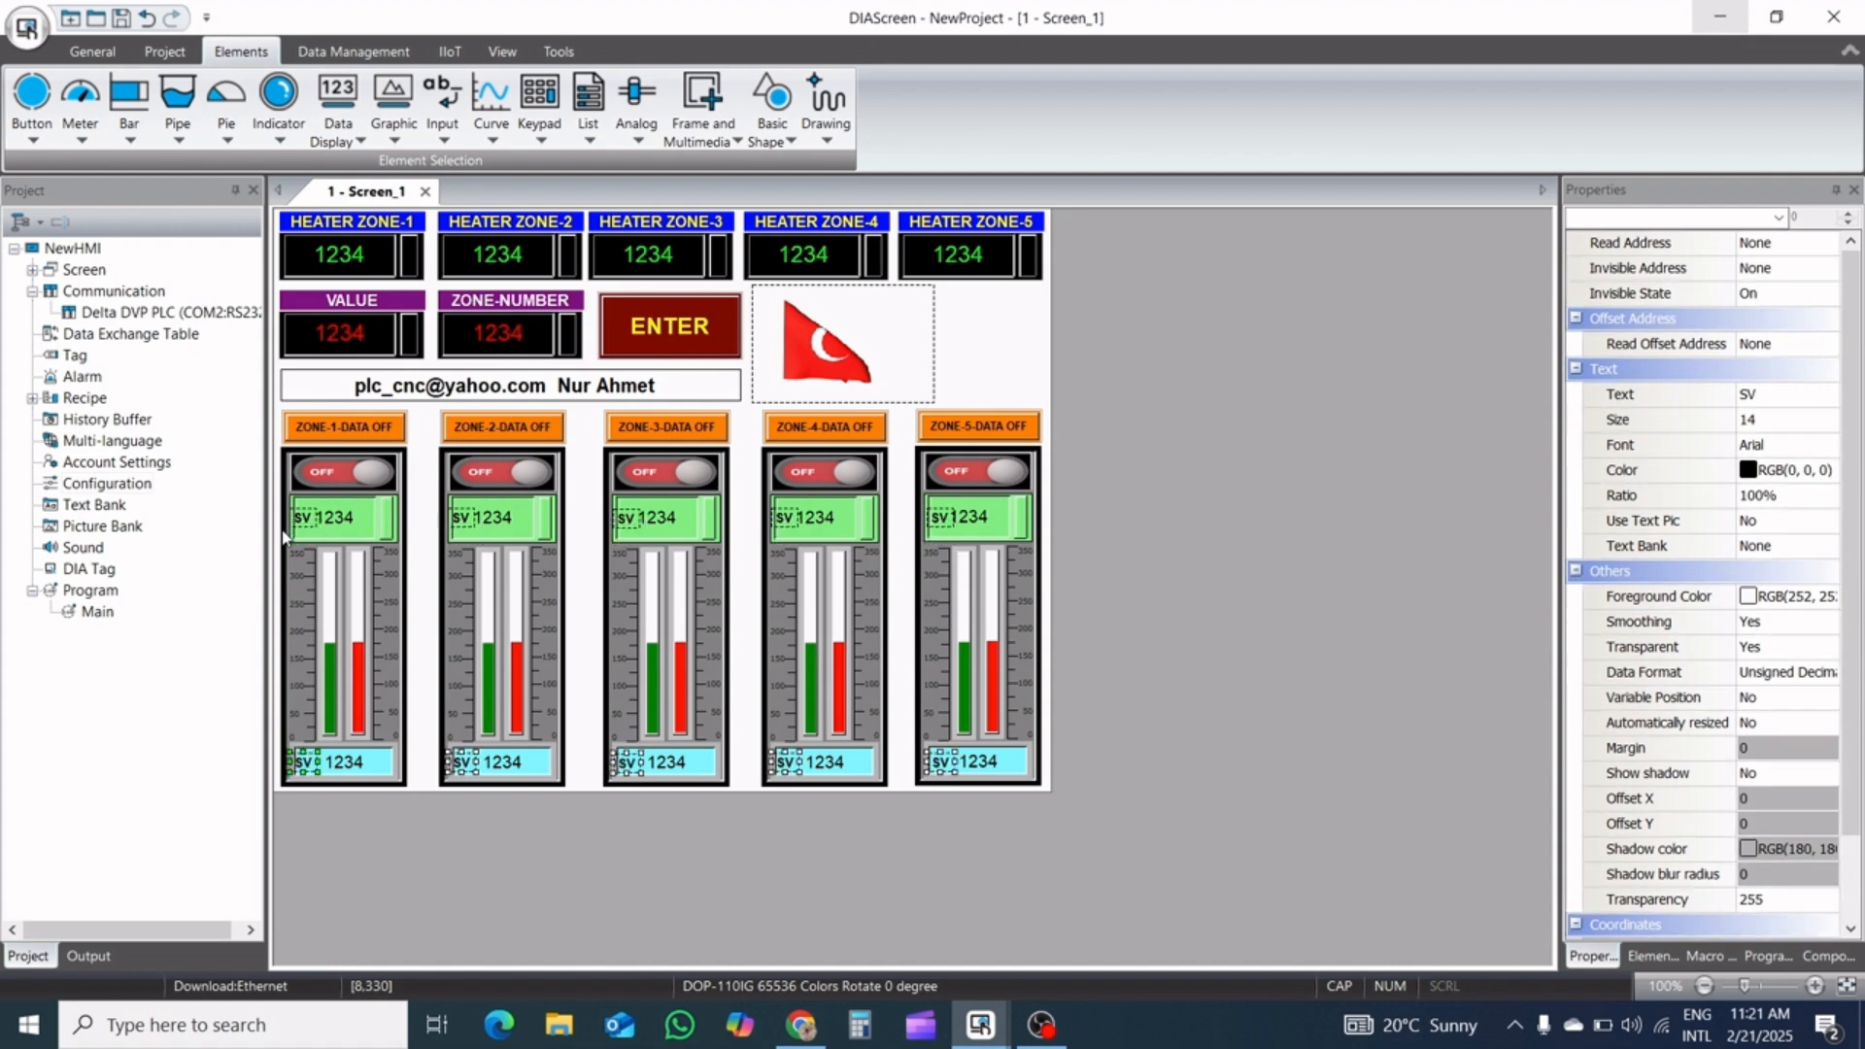
pyautogui.press('Right')
pyautogui.press('Right')
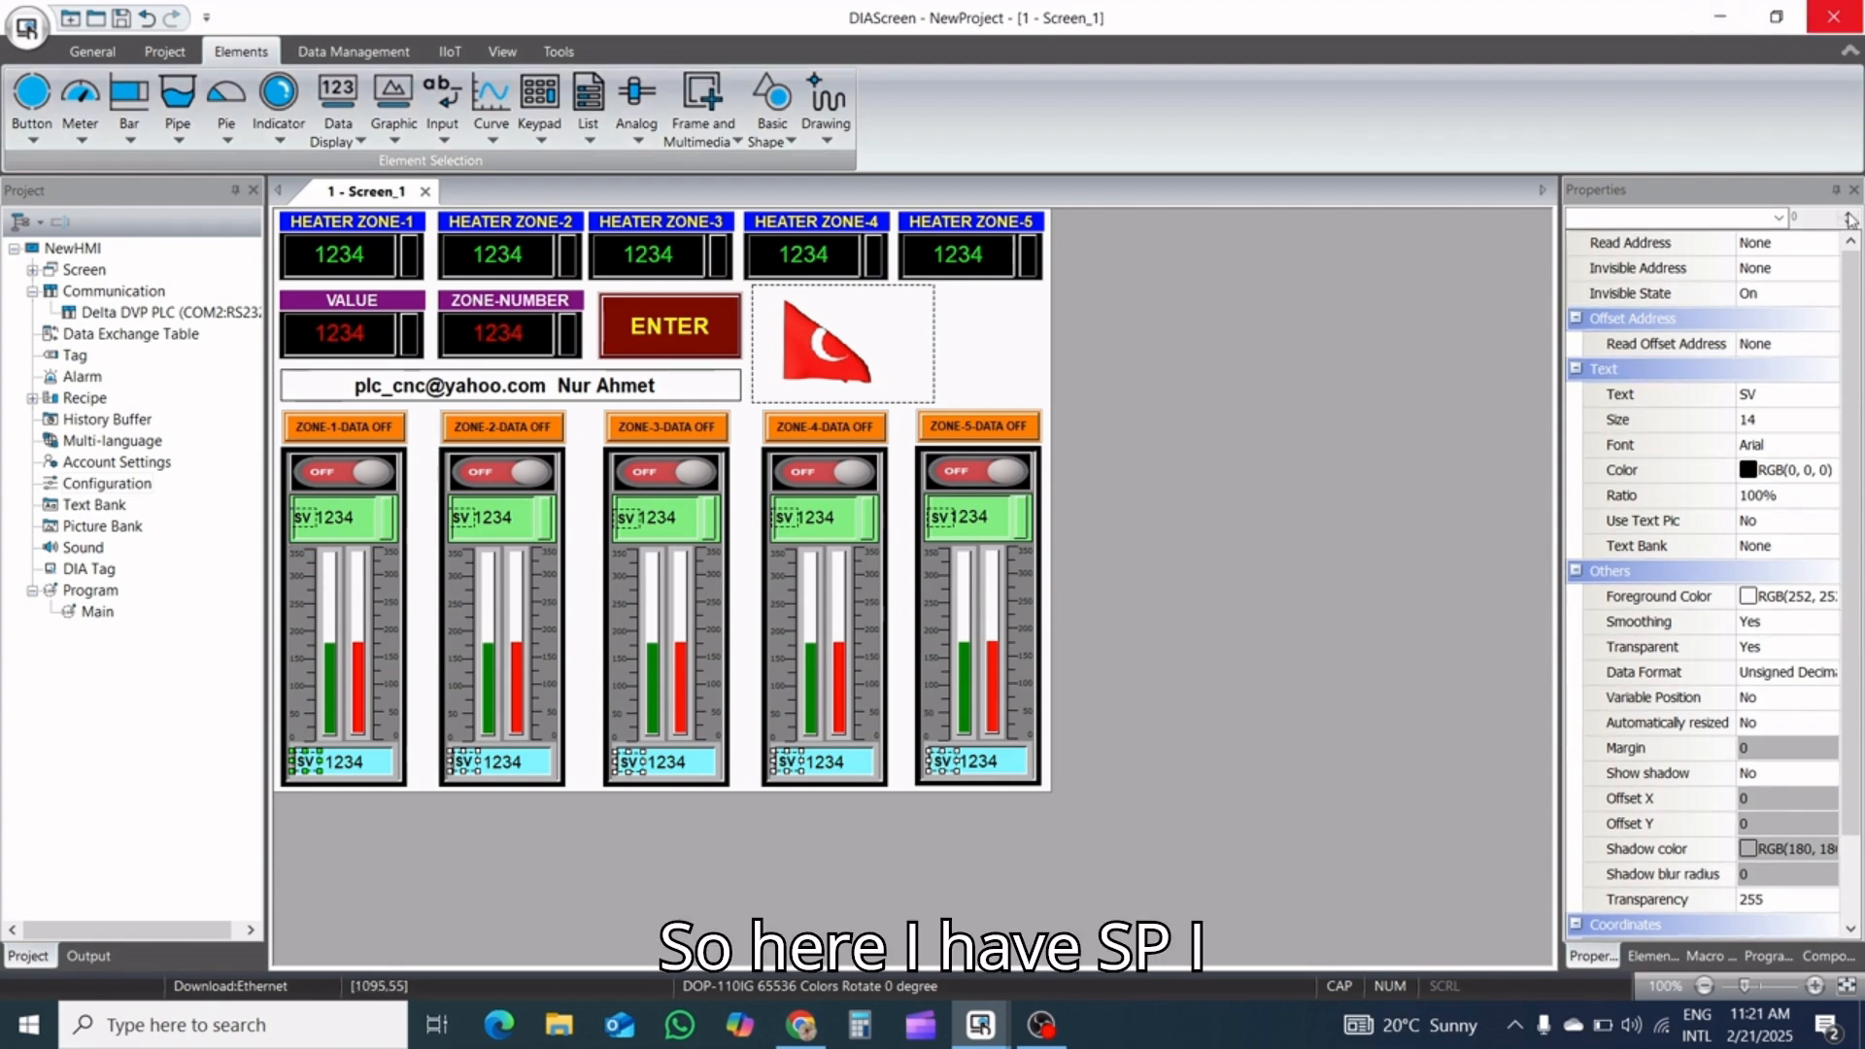
# Change the text of the five copied labels in the cyan displays to PV
pyautogui.click(1746, 397)
pyautogui.press('BackSpace')
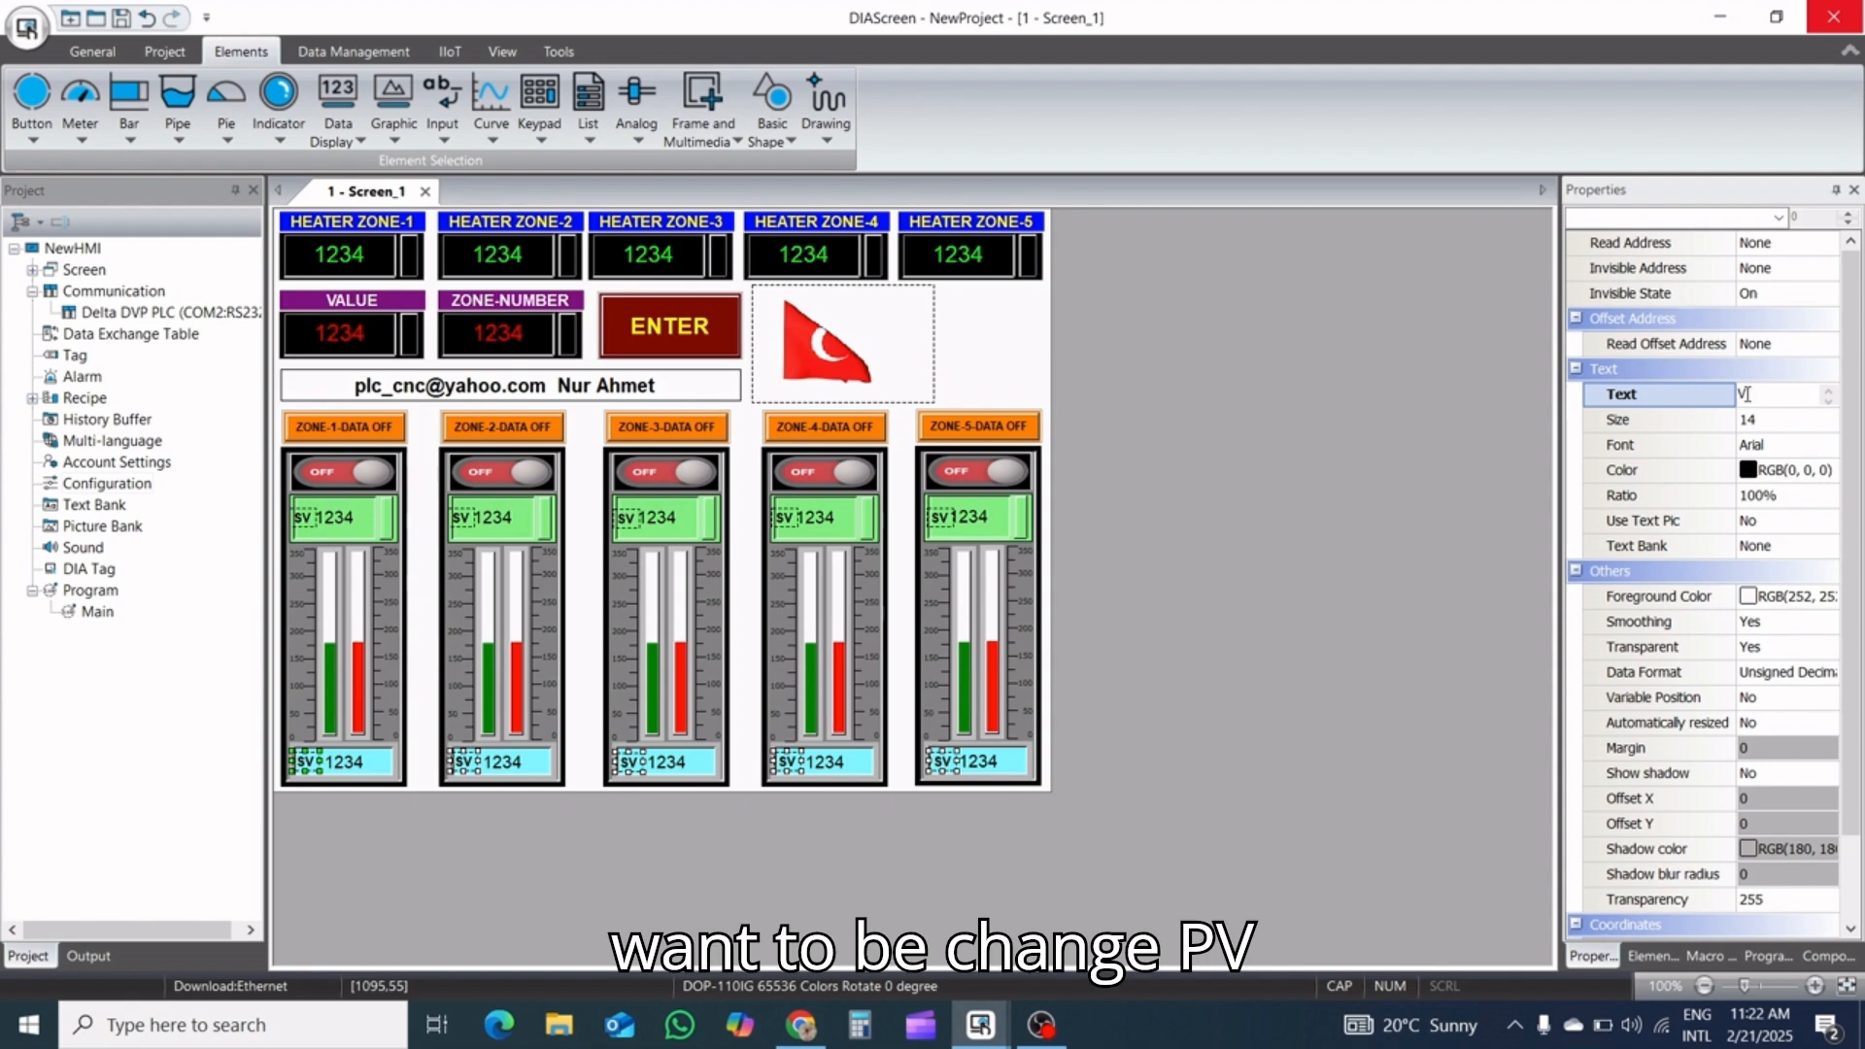
pyautogui.write('P')
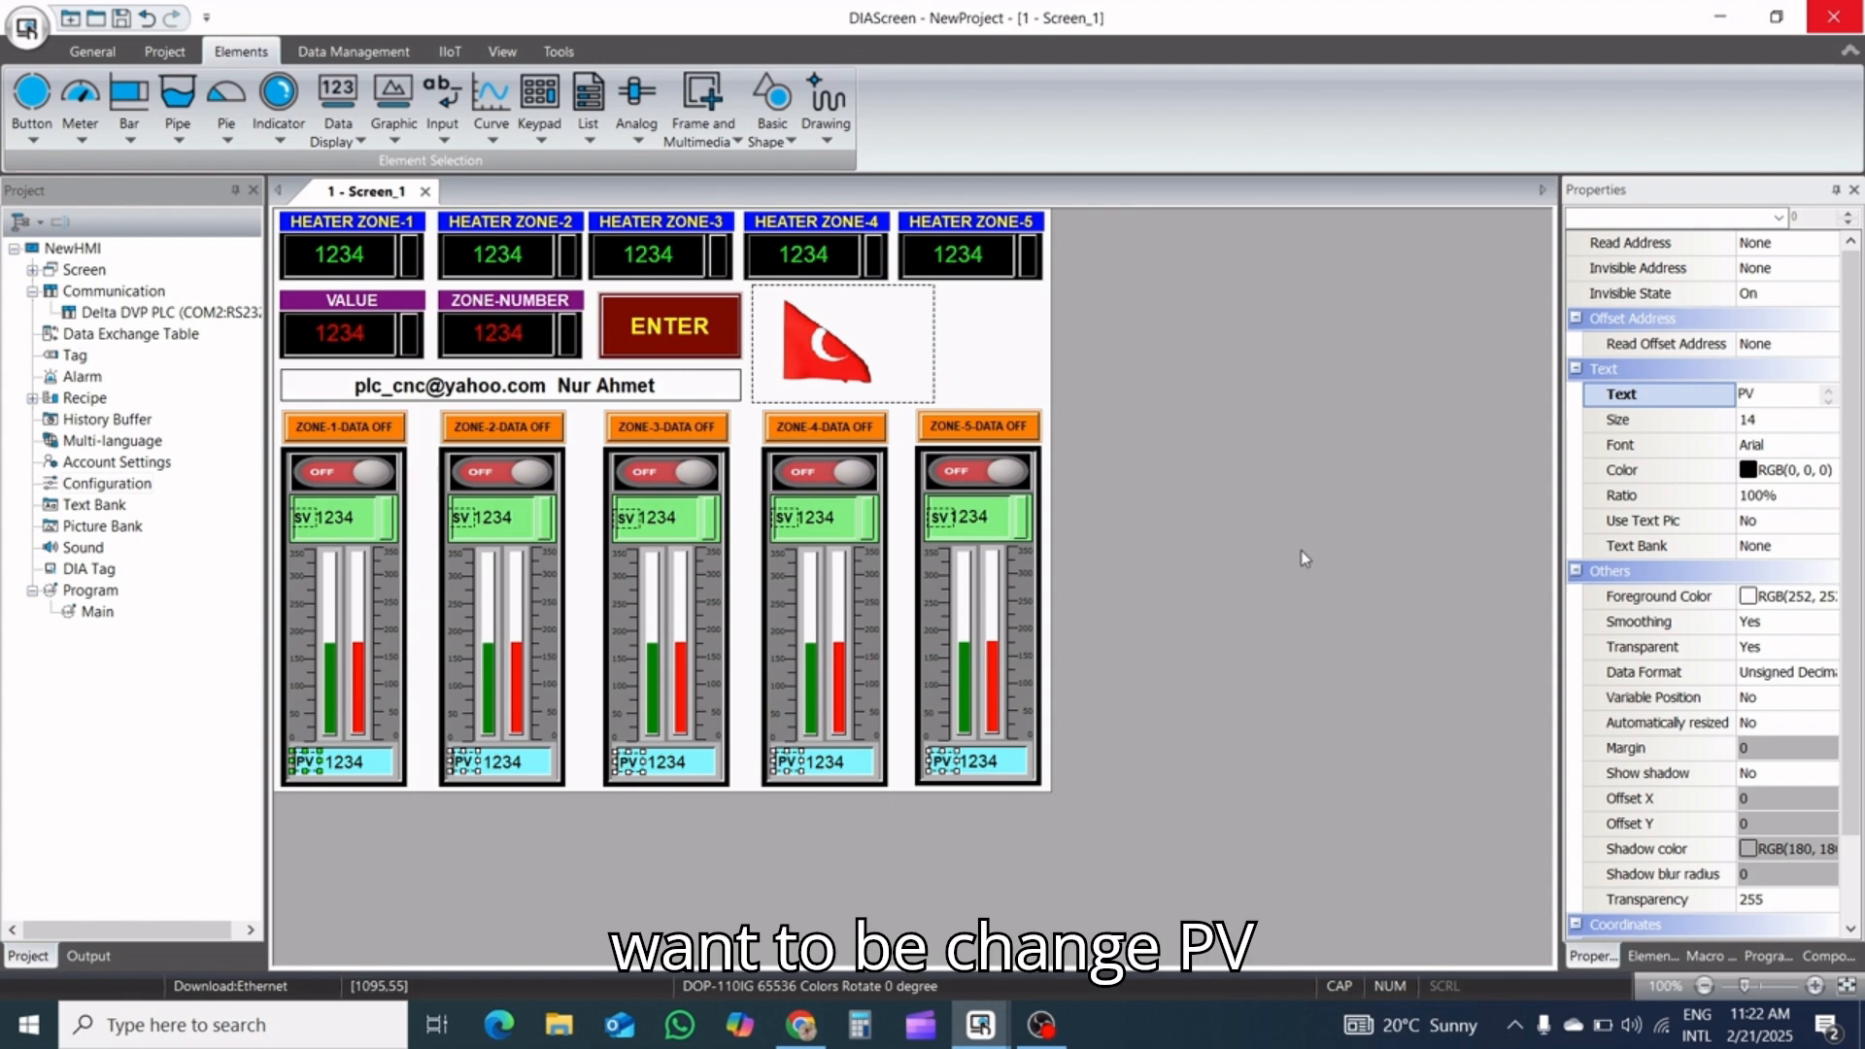
pyautogui.click(1227, 573)
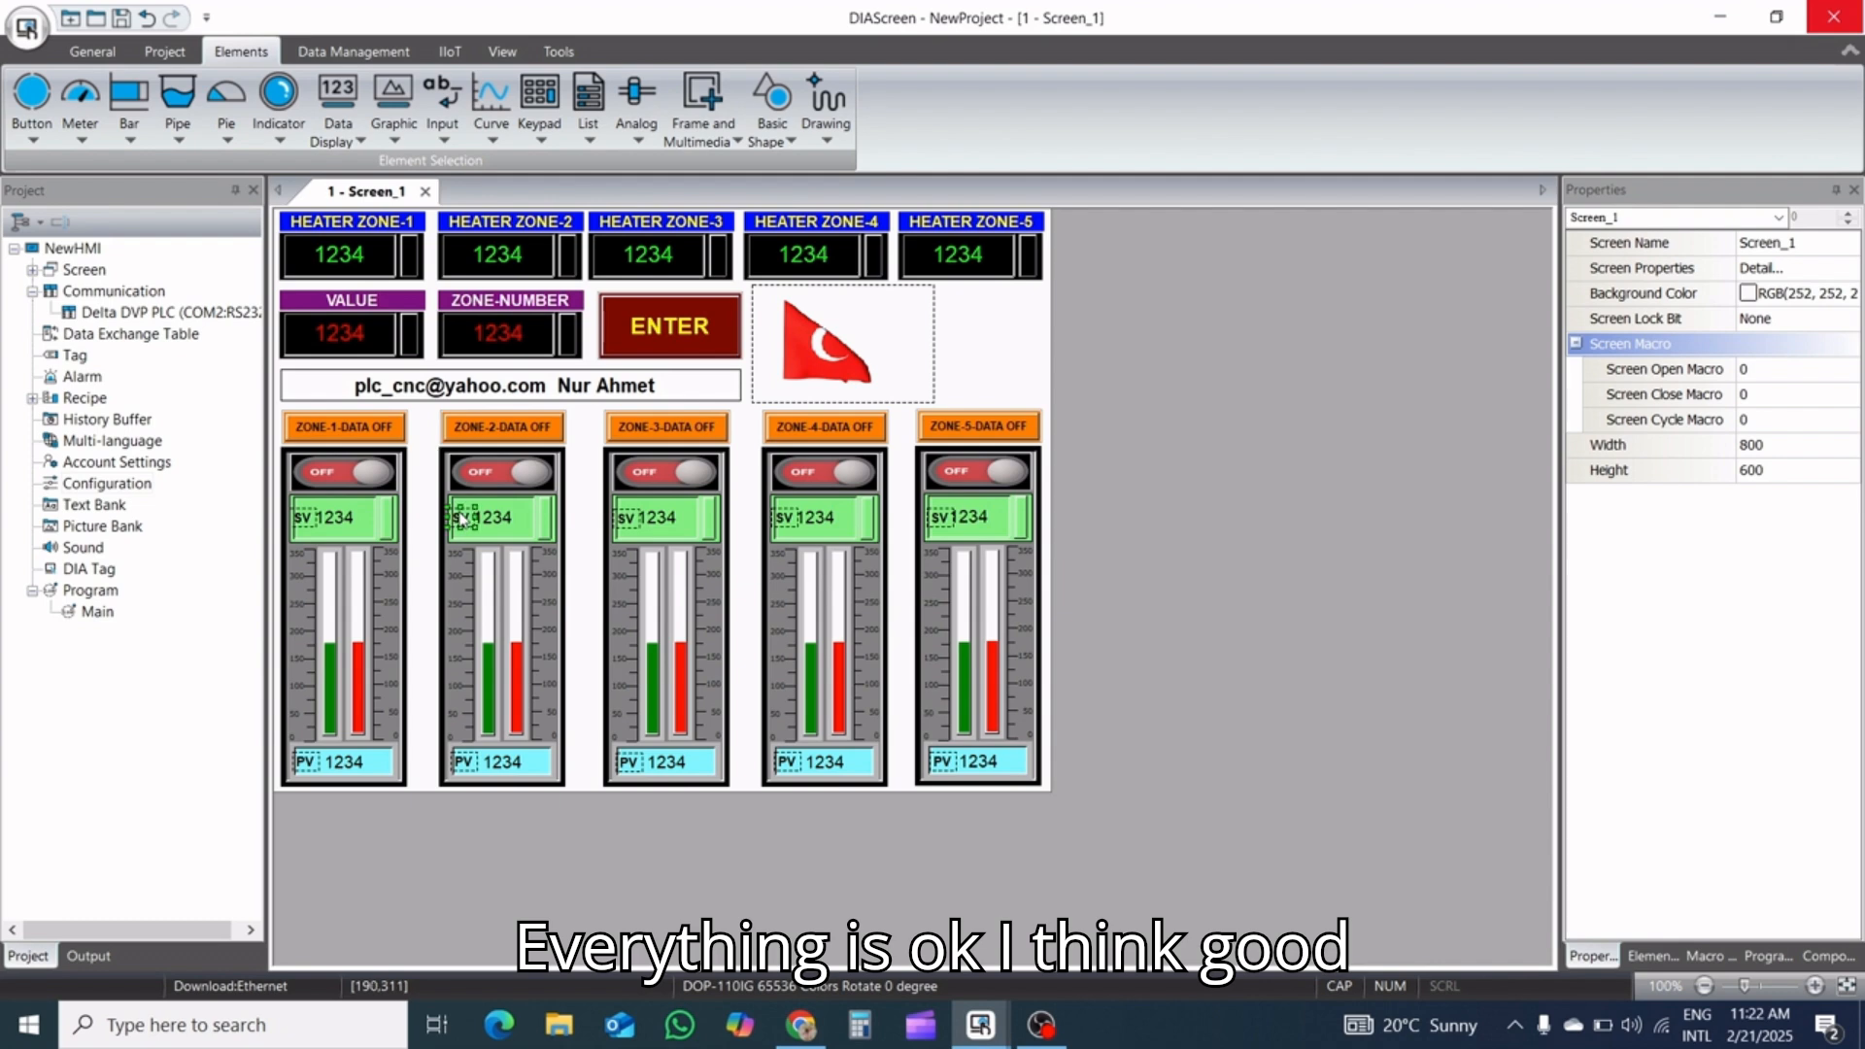
# Set the screen's background color to the basic grey RGB(192, 192, 192)
pyautogui.click(1799, 294)
pyautogui.click(1845, 295)
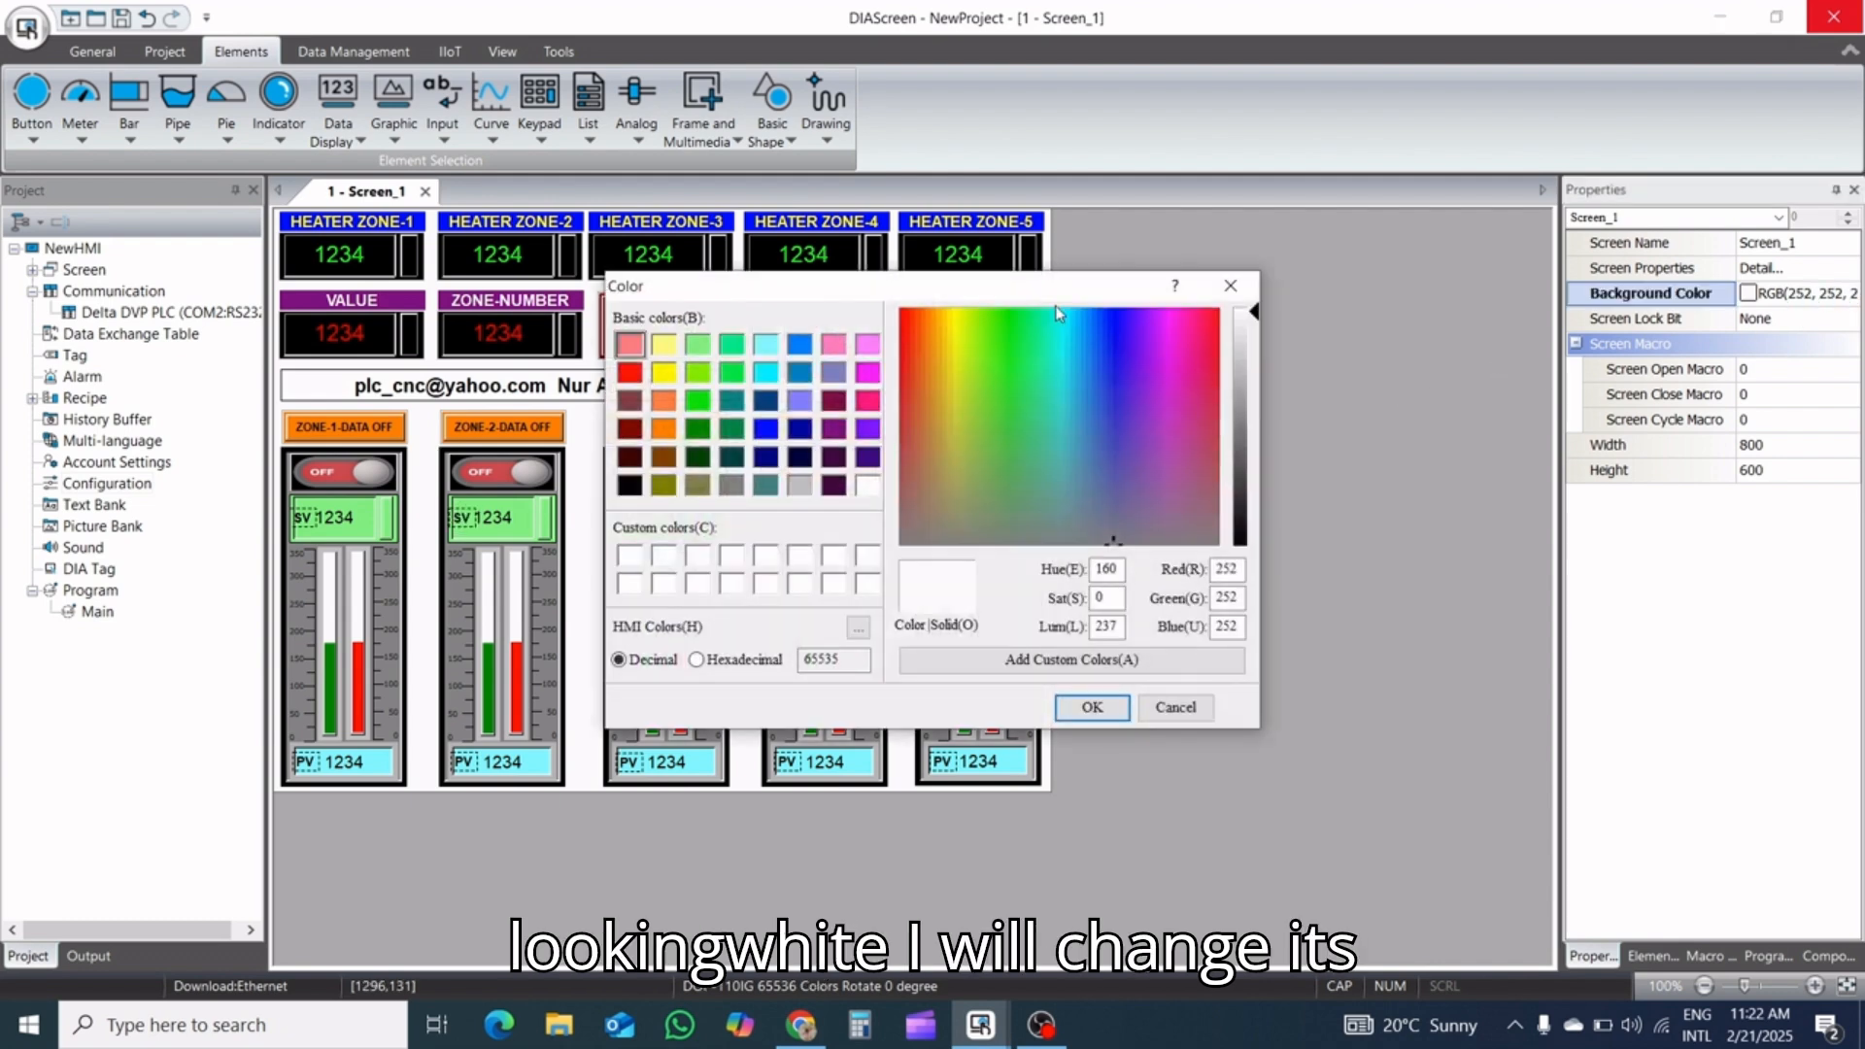
pyautogui.moveTo(1041, 285); pyautogui.dragTo(1432, 268)
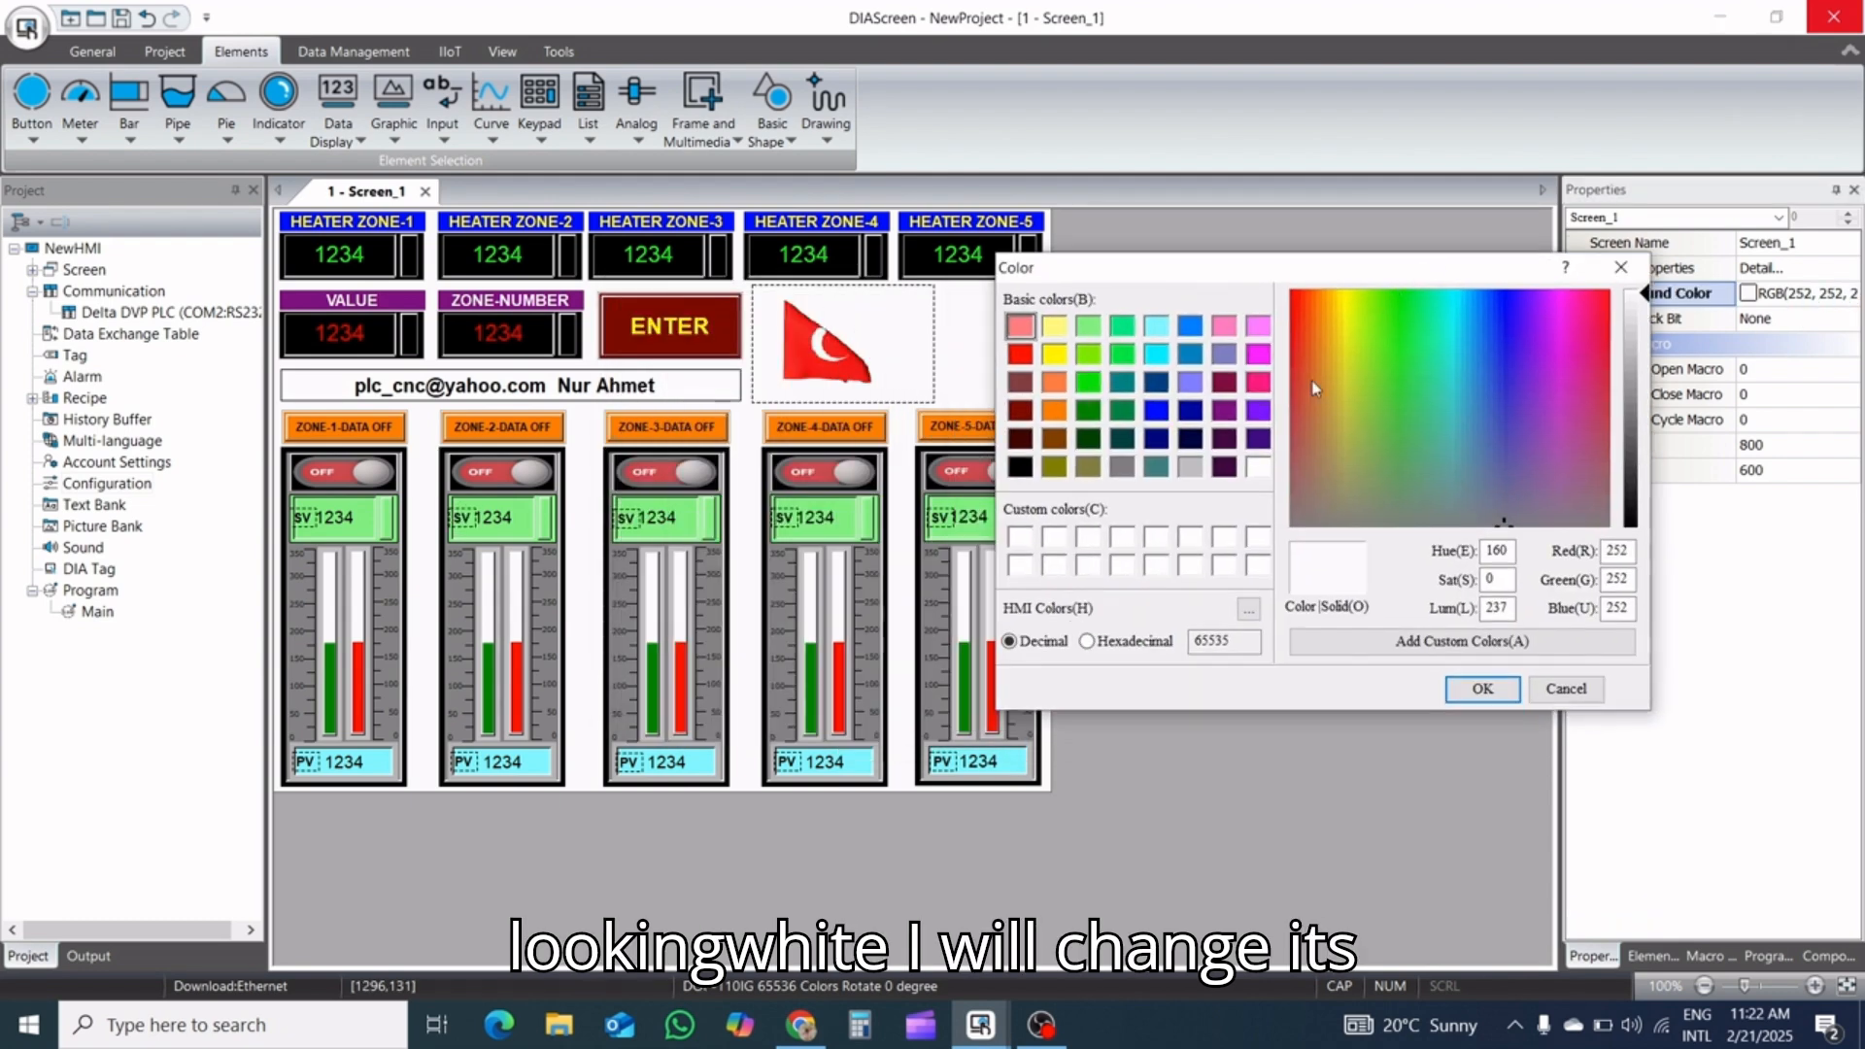
pyautogui.click(1190, 466)
pyautogui.click(1478, 690)
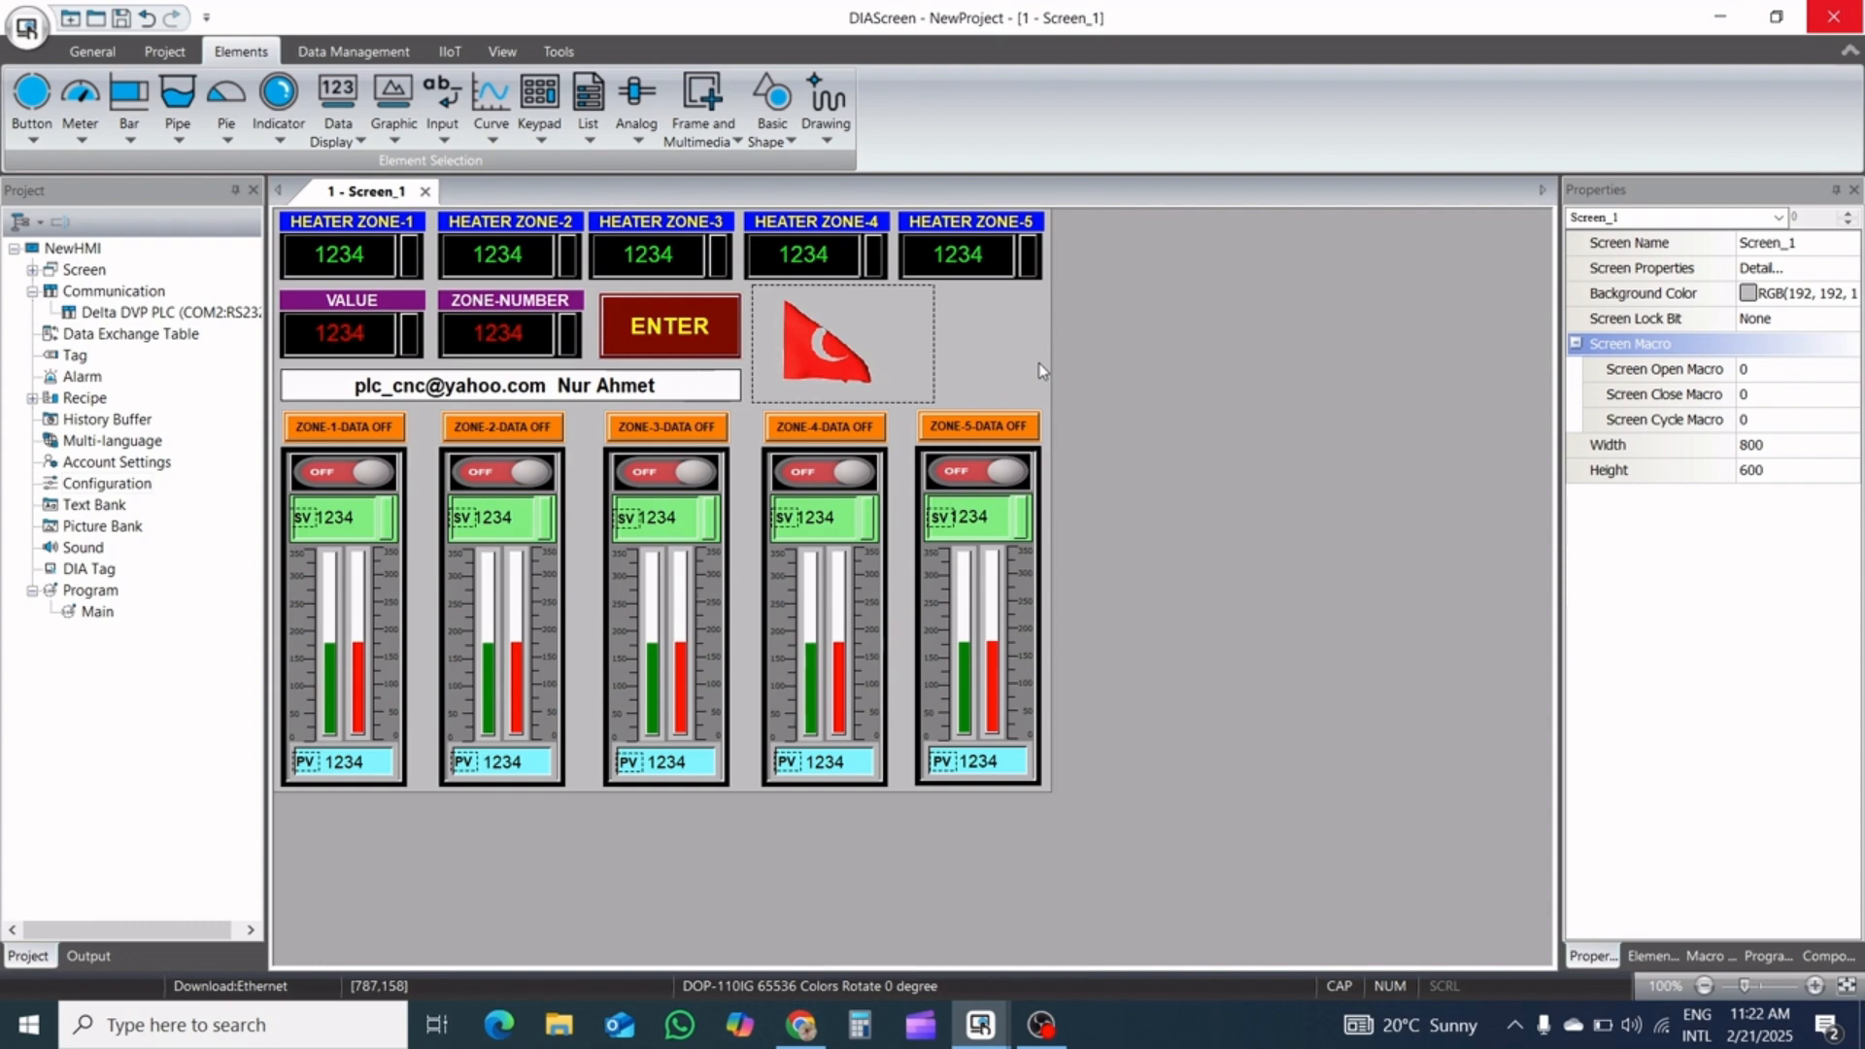
# Set the screen's background color to a lighter grey, RGB(230, 230, 230)
pyautogui.click(1748, 297)
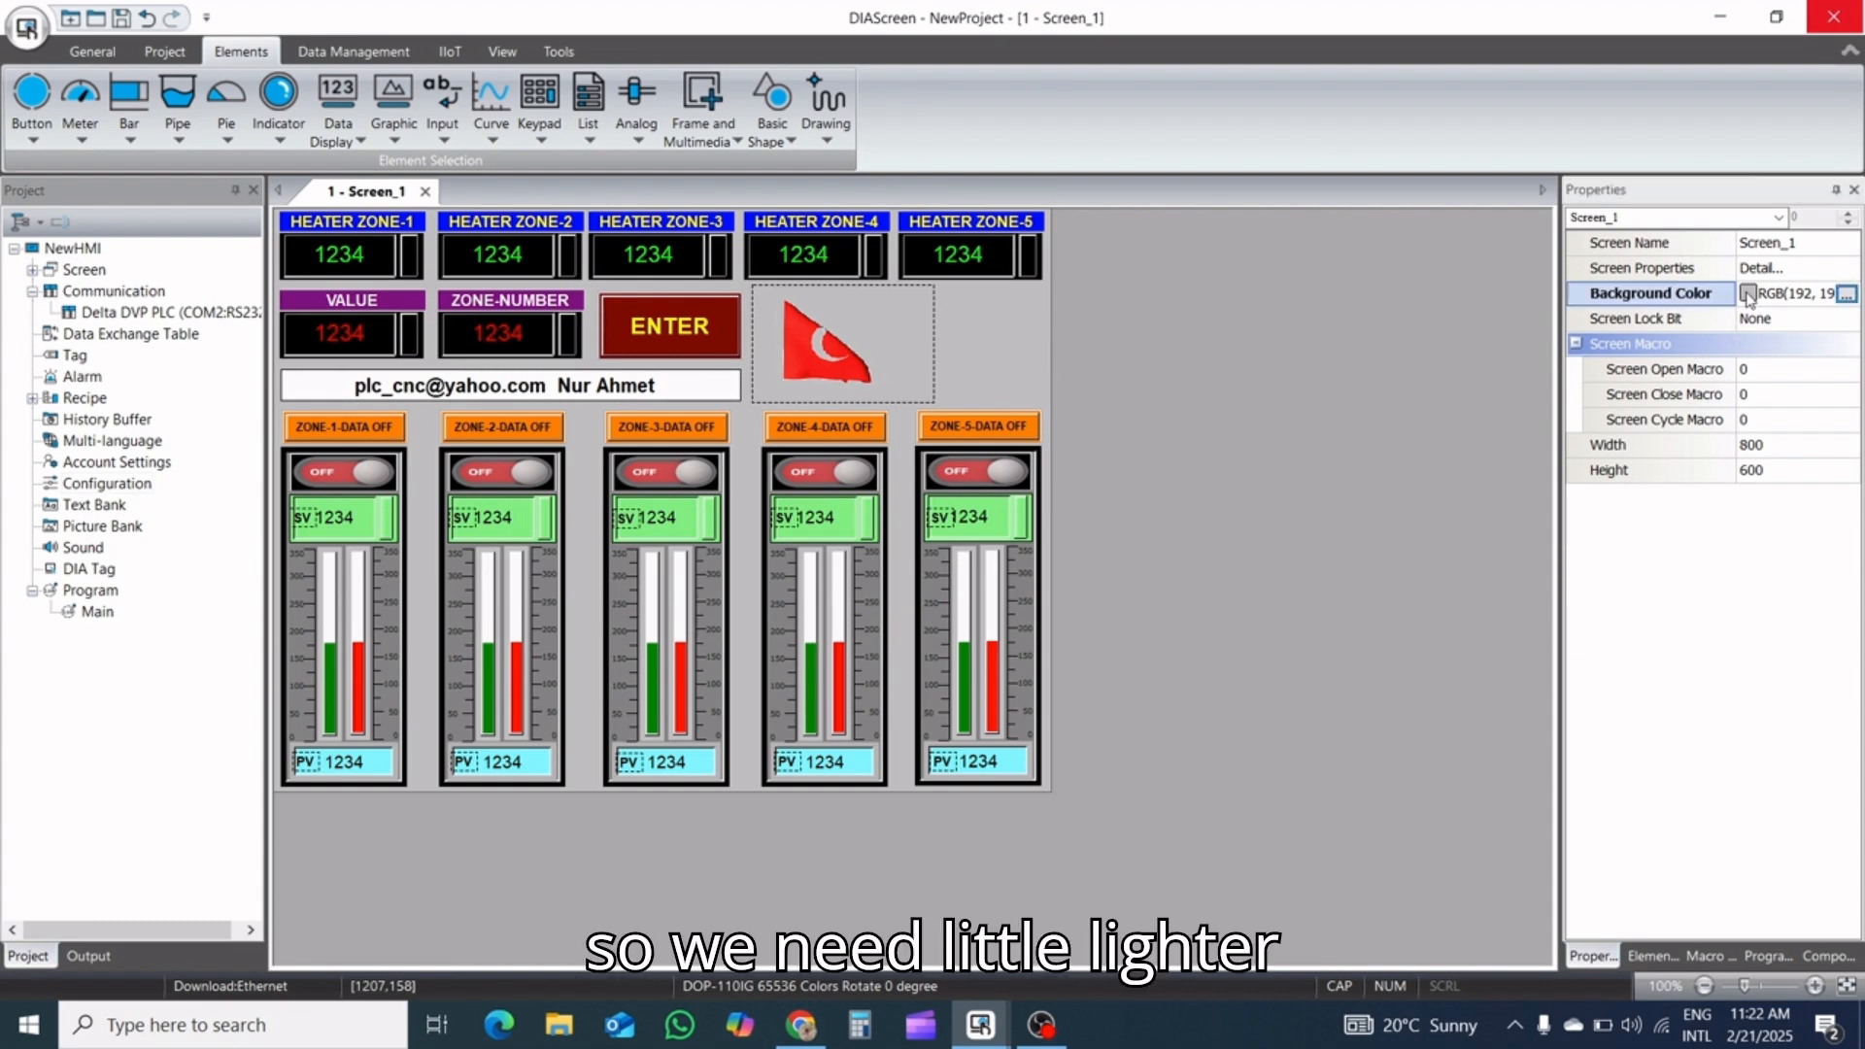
pyautogui.click(1845, 293)
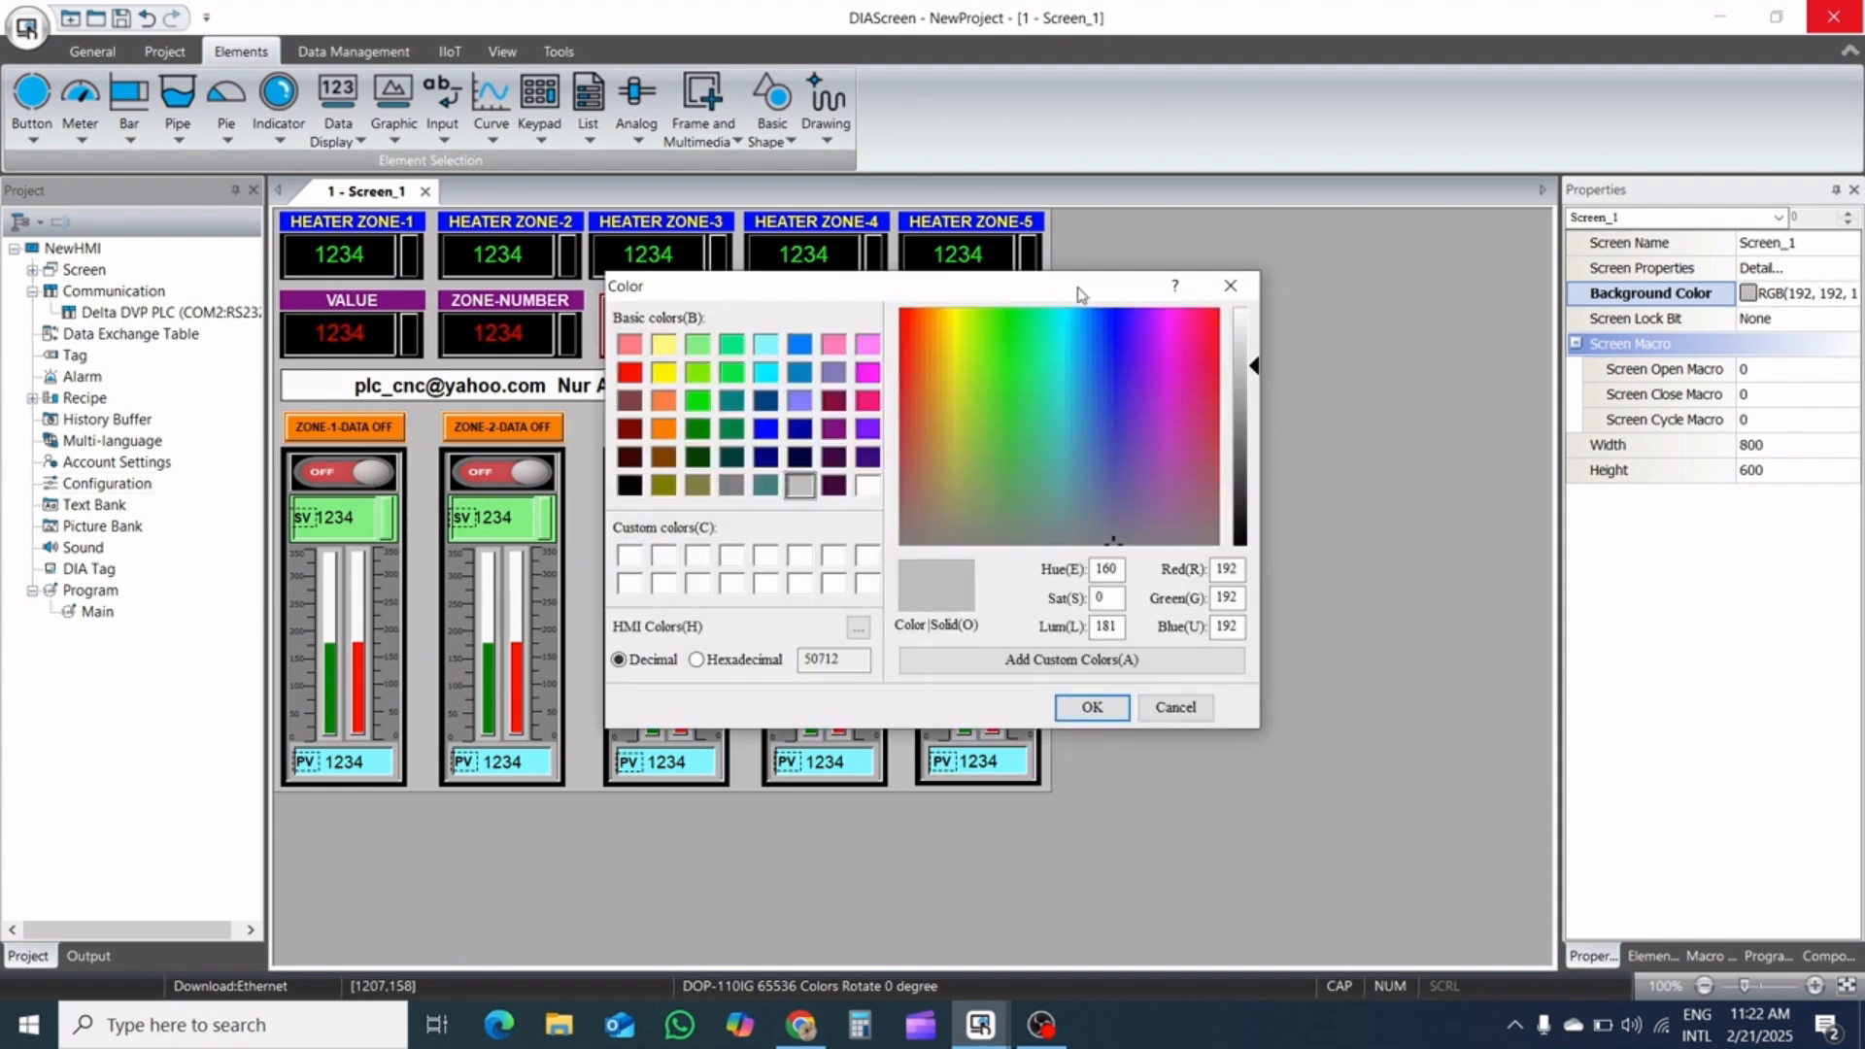
pyautogui.moveTo(1081, 294); pyautogui.dragTo(1281, 489)
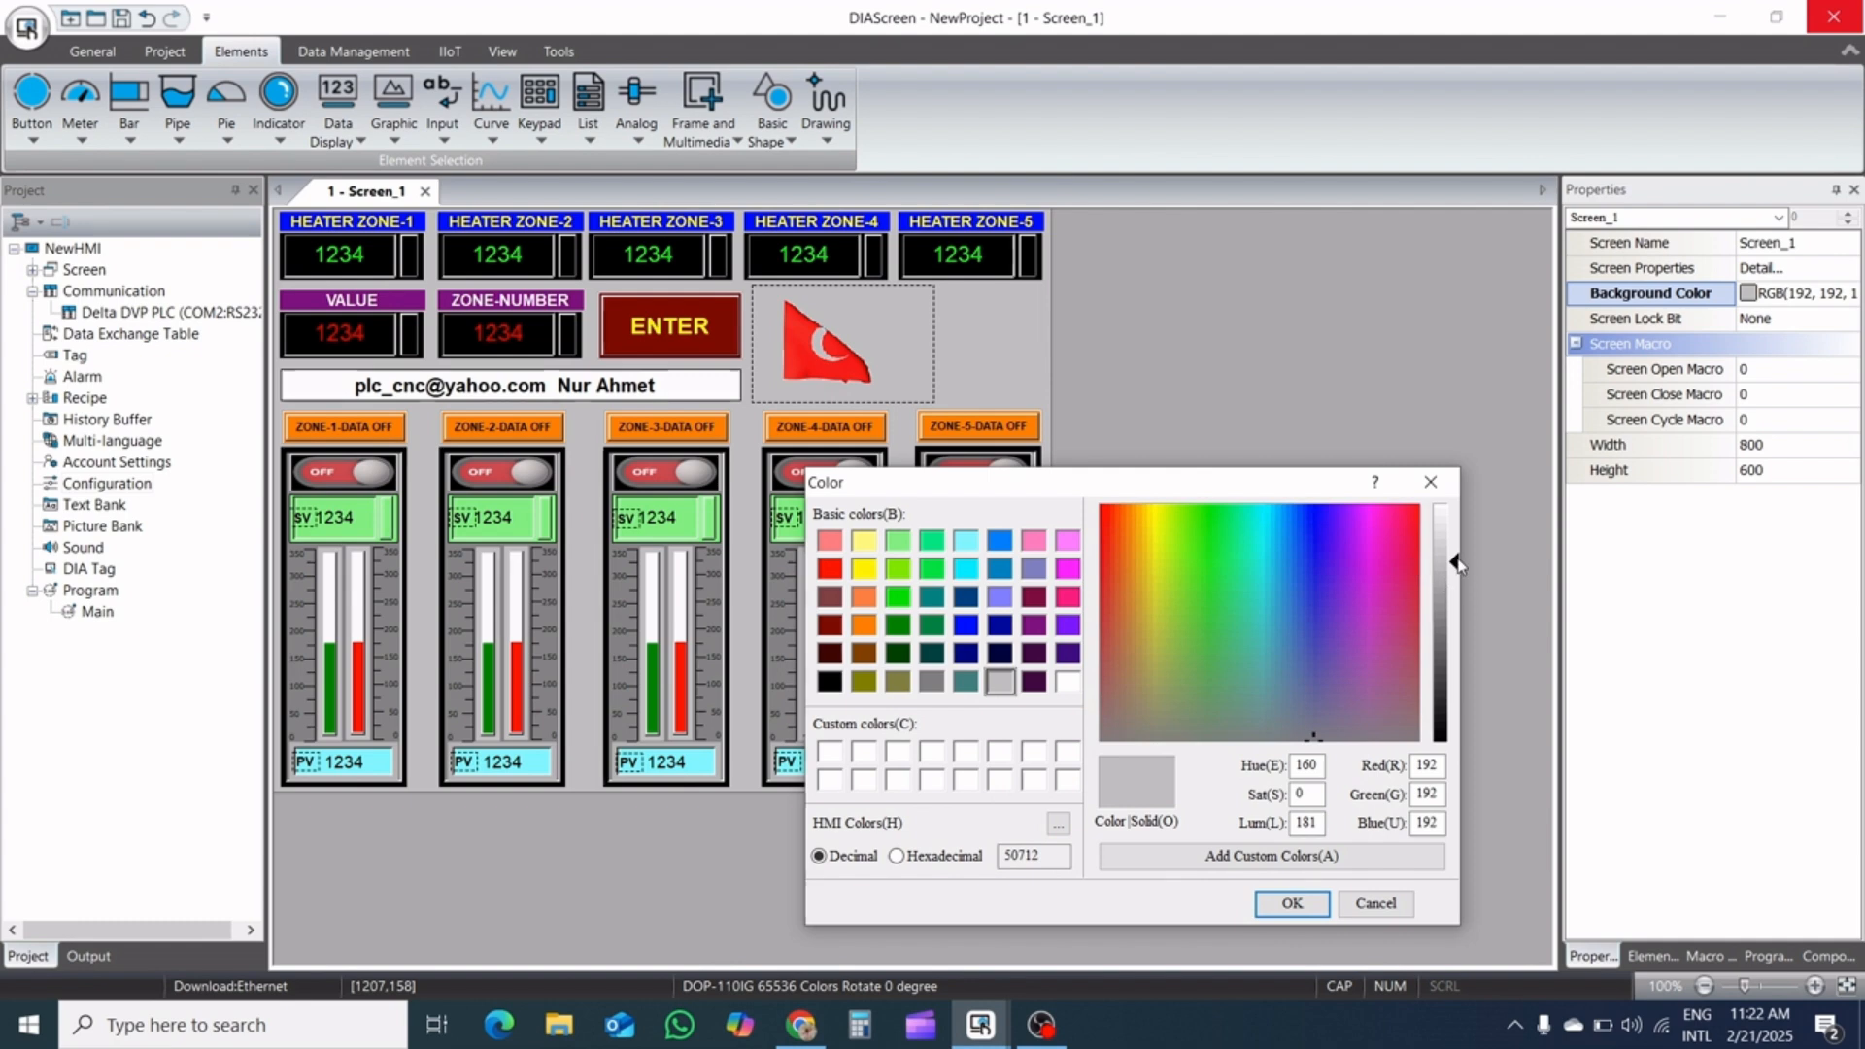
pyautogui.moveTo(1452, 563); pyautogui.dragTo(1456, 533)
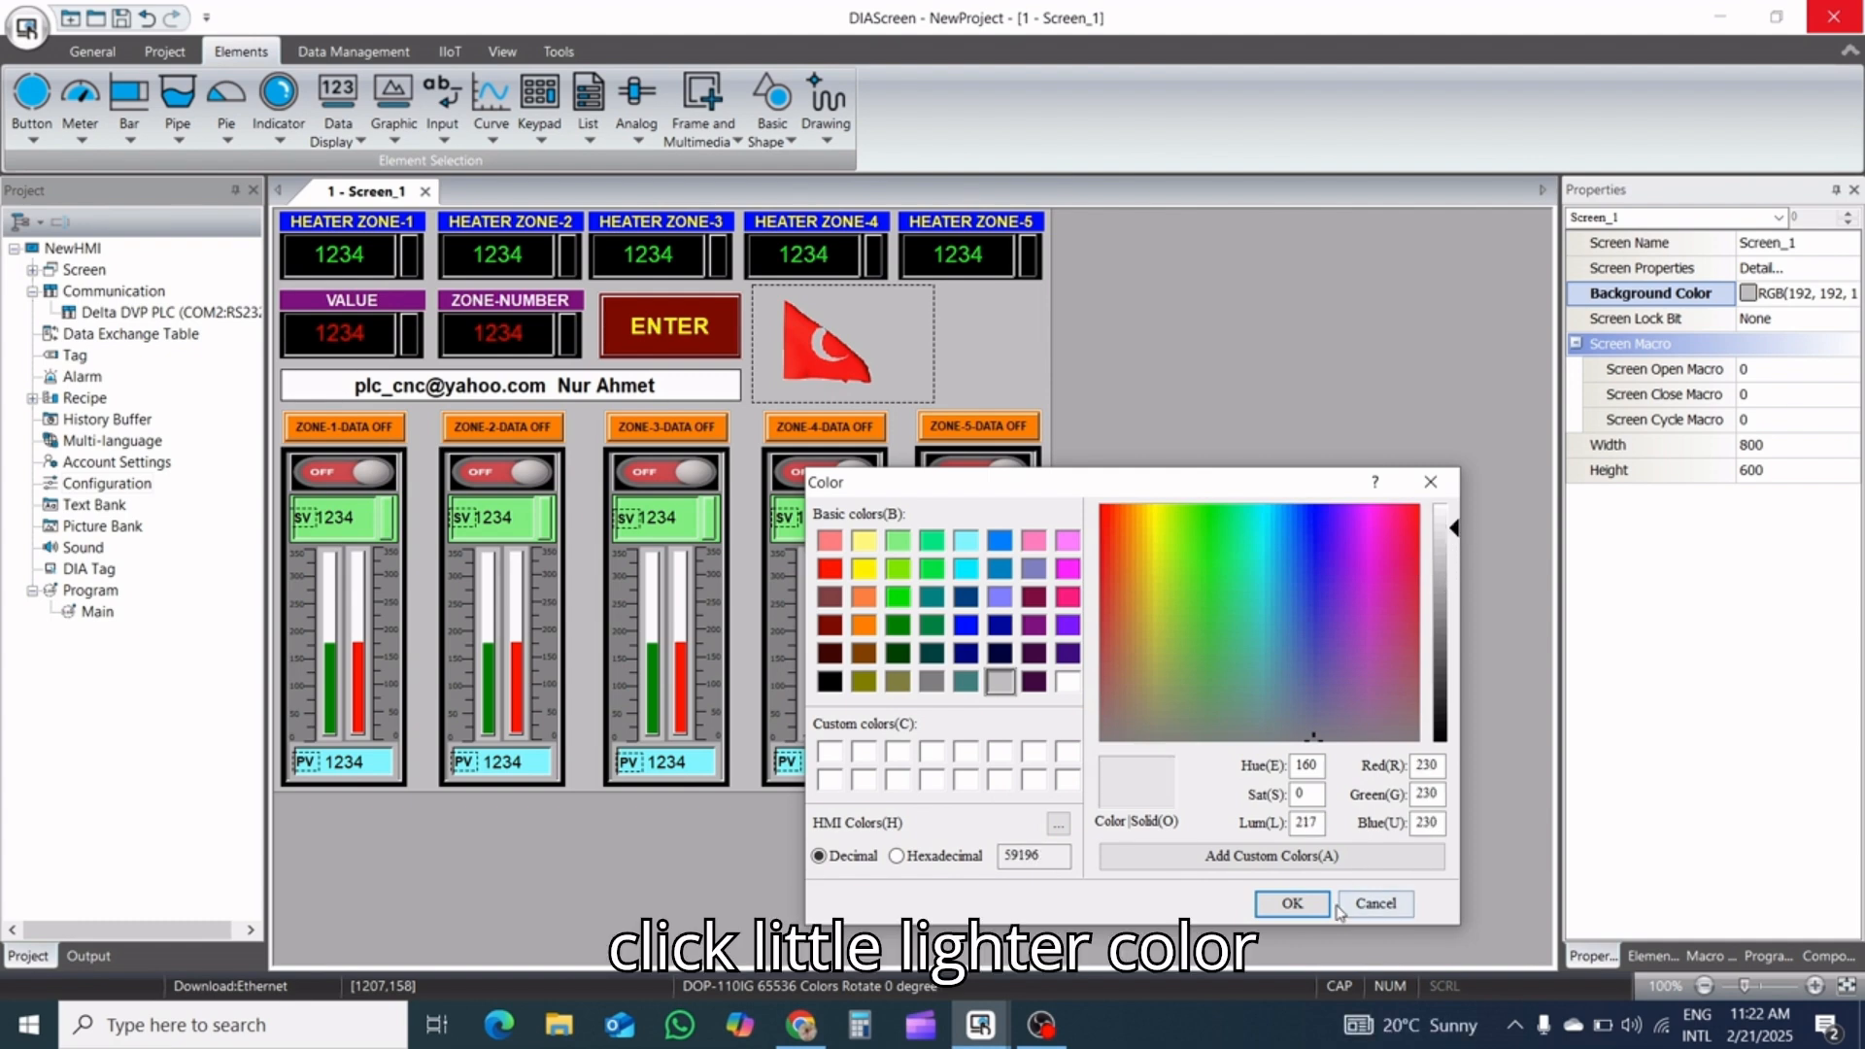
pyautogui.click(1291, 903)
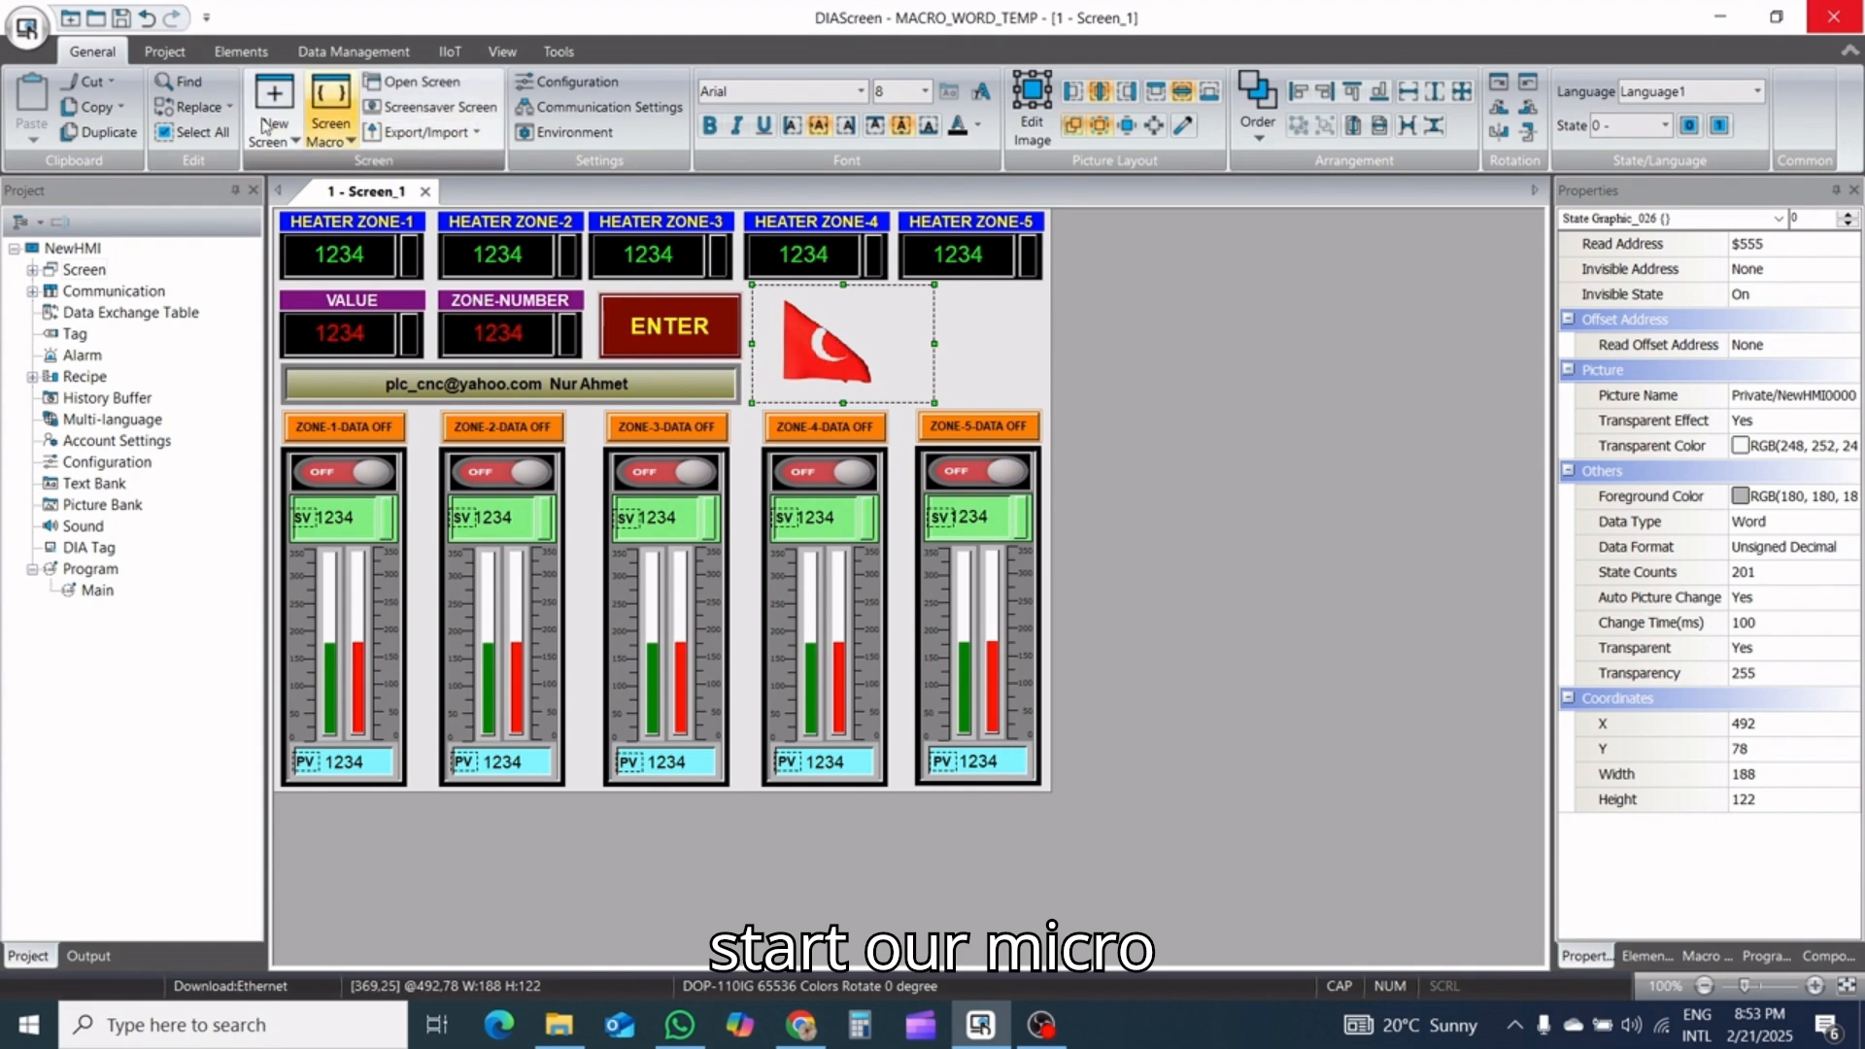
# Open the project's background macro for editing and check the flag graphic's read address
pyautogui.click(163, 52)
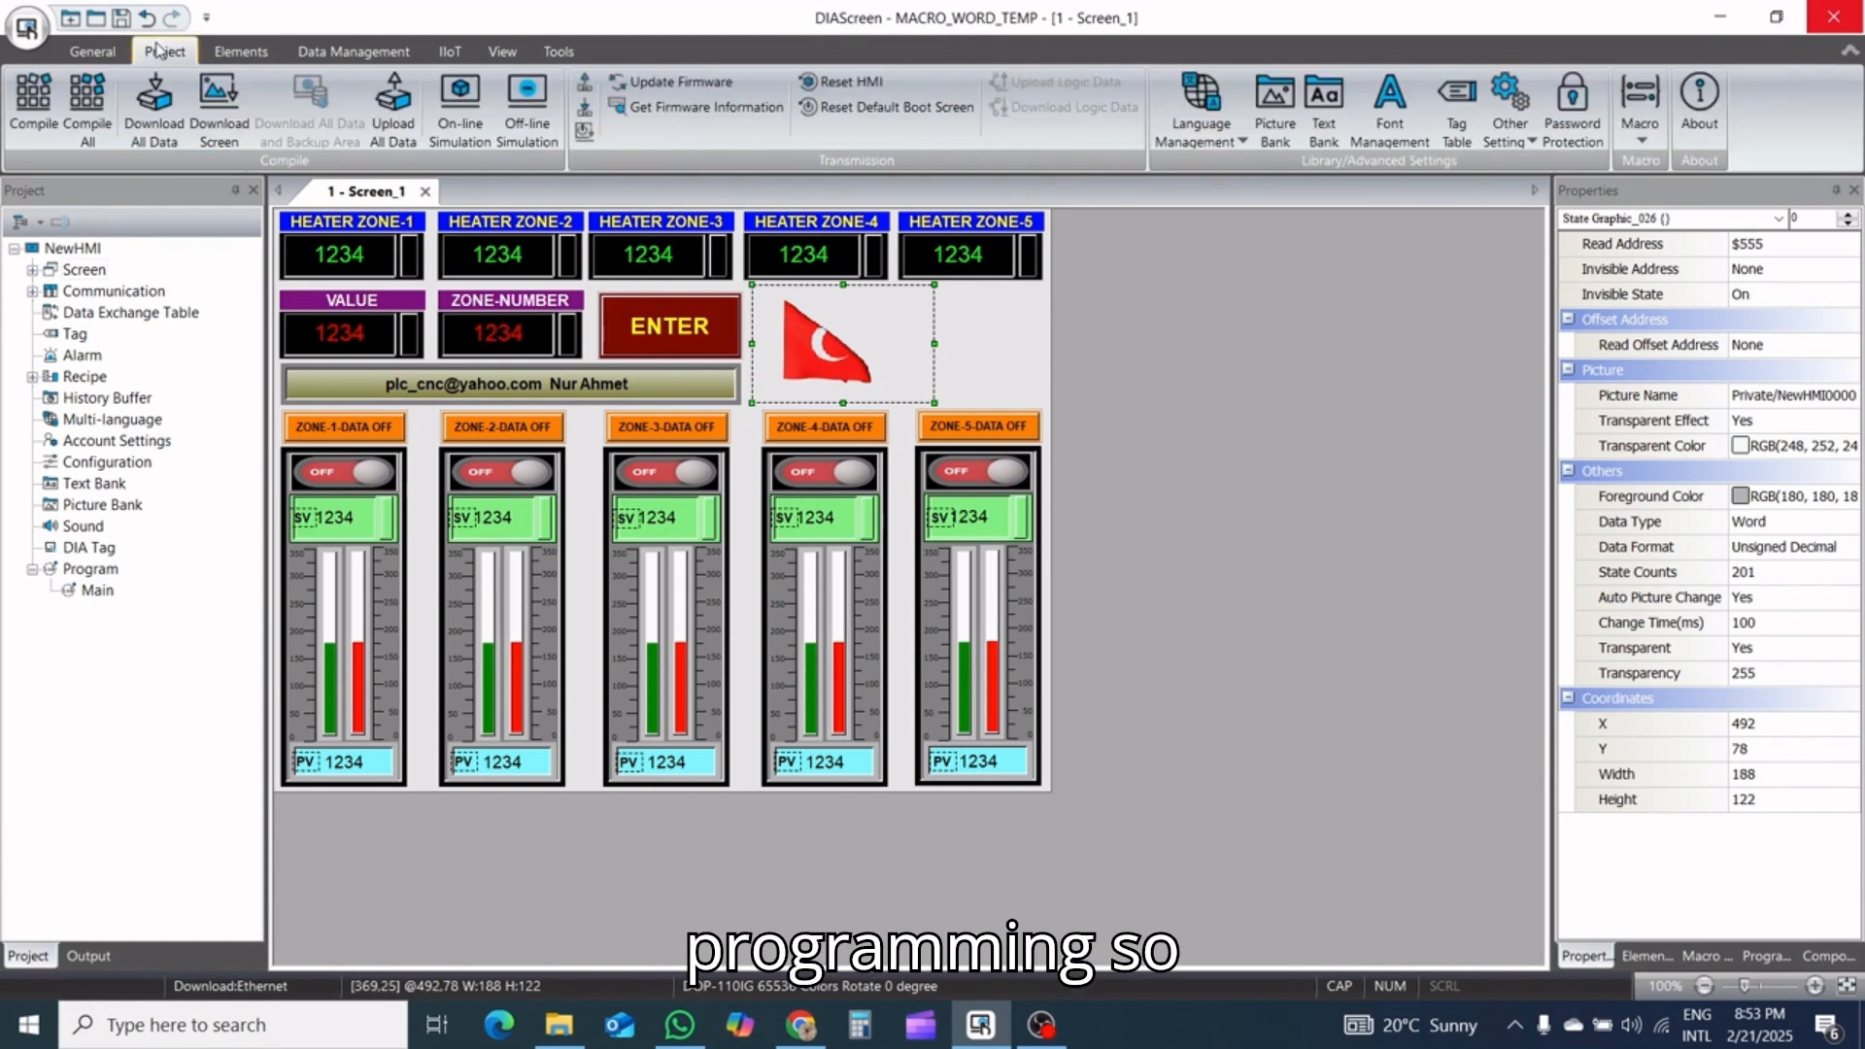
pyautogui.click(1637, 141)
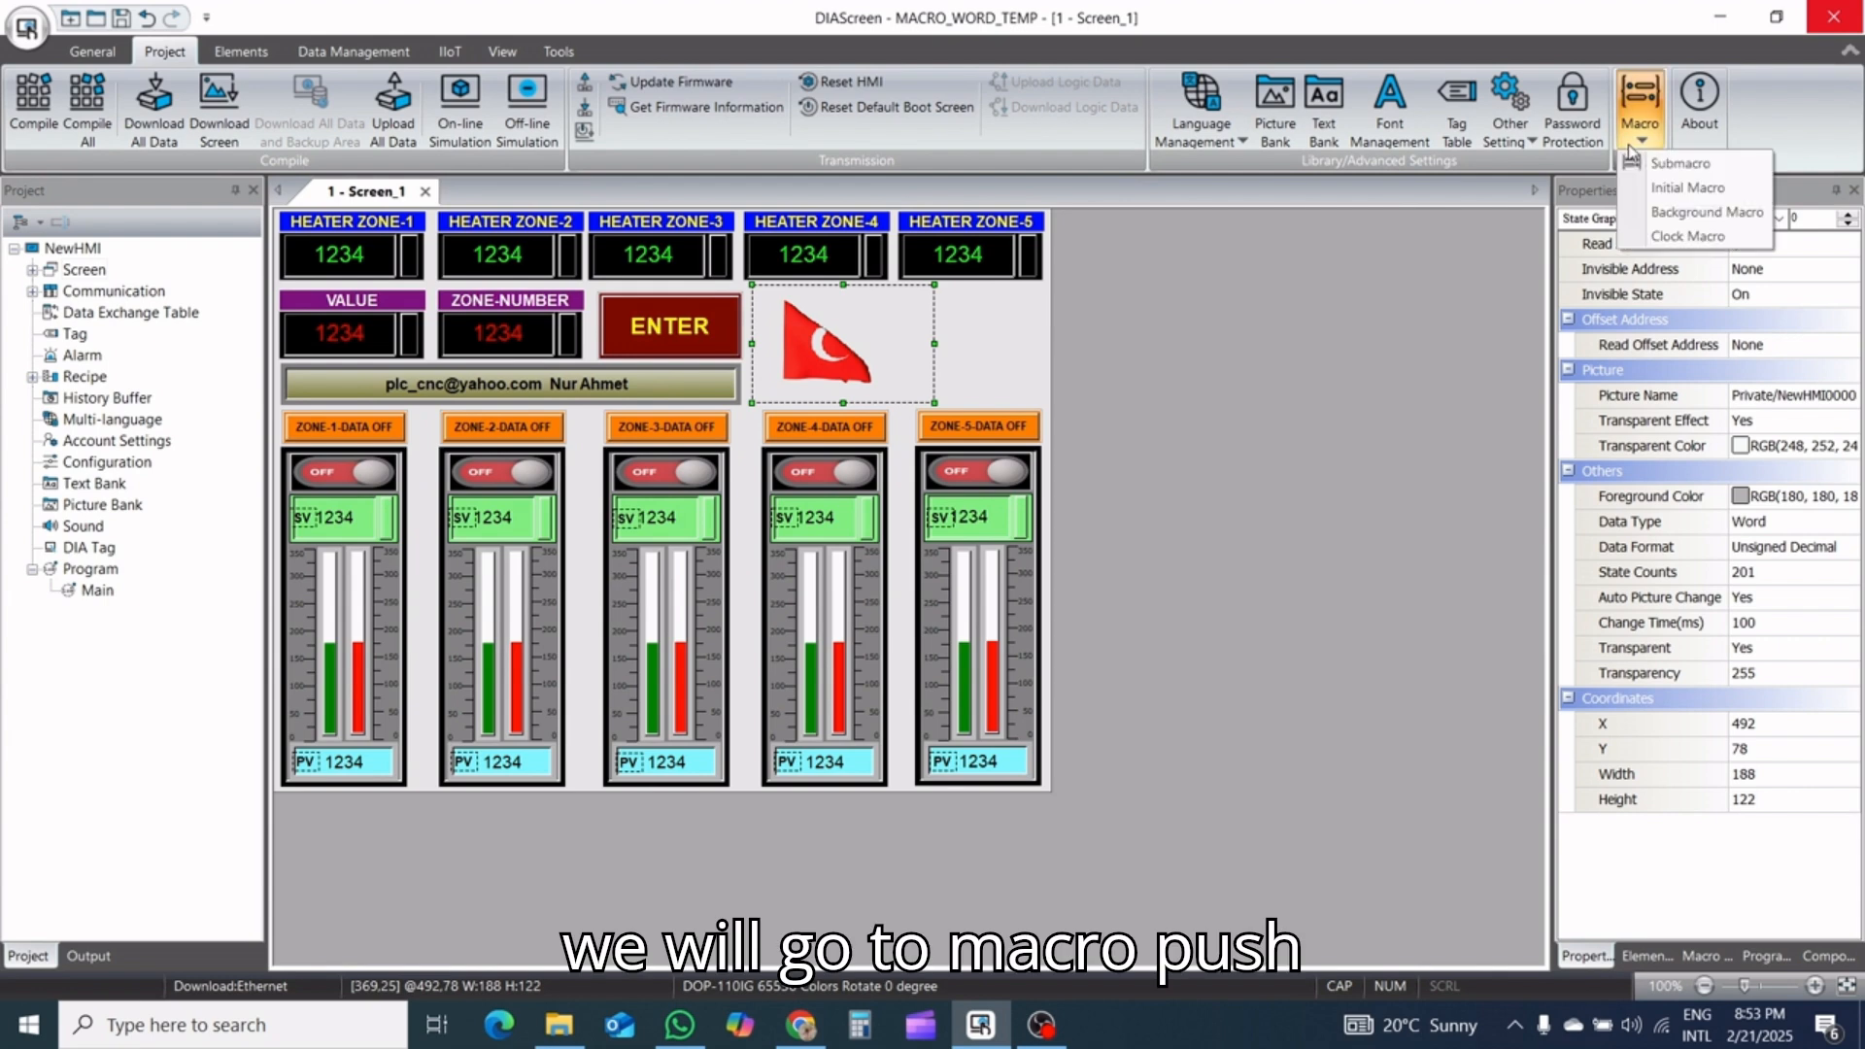
pyautogui.click(1651, 214)
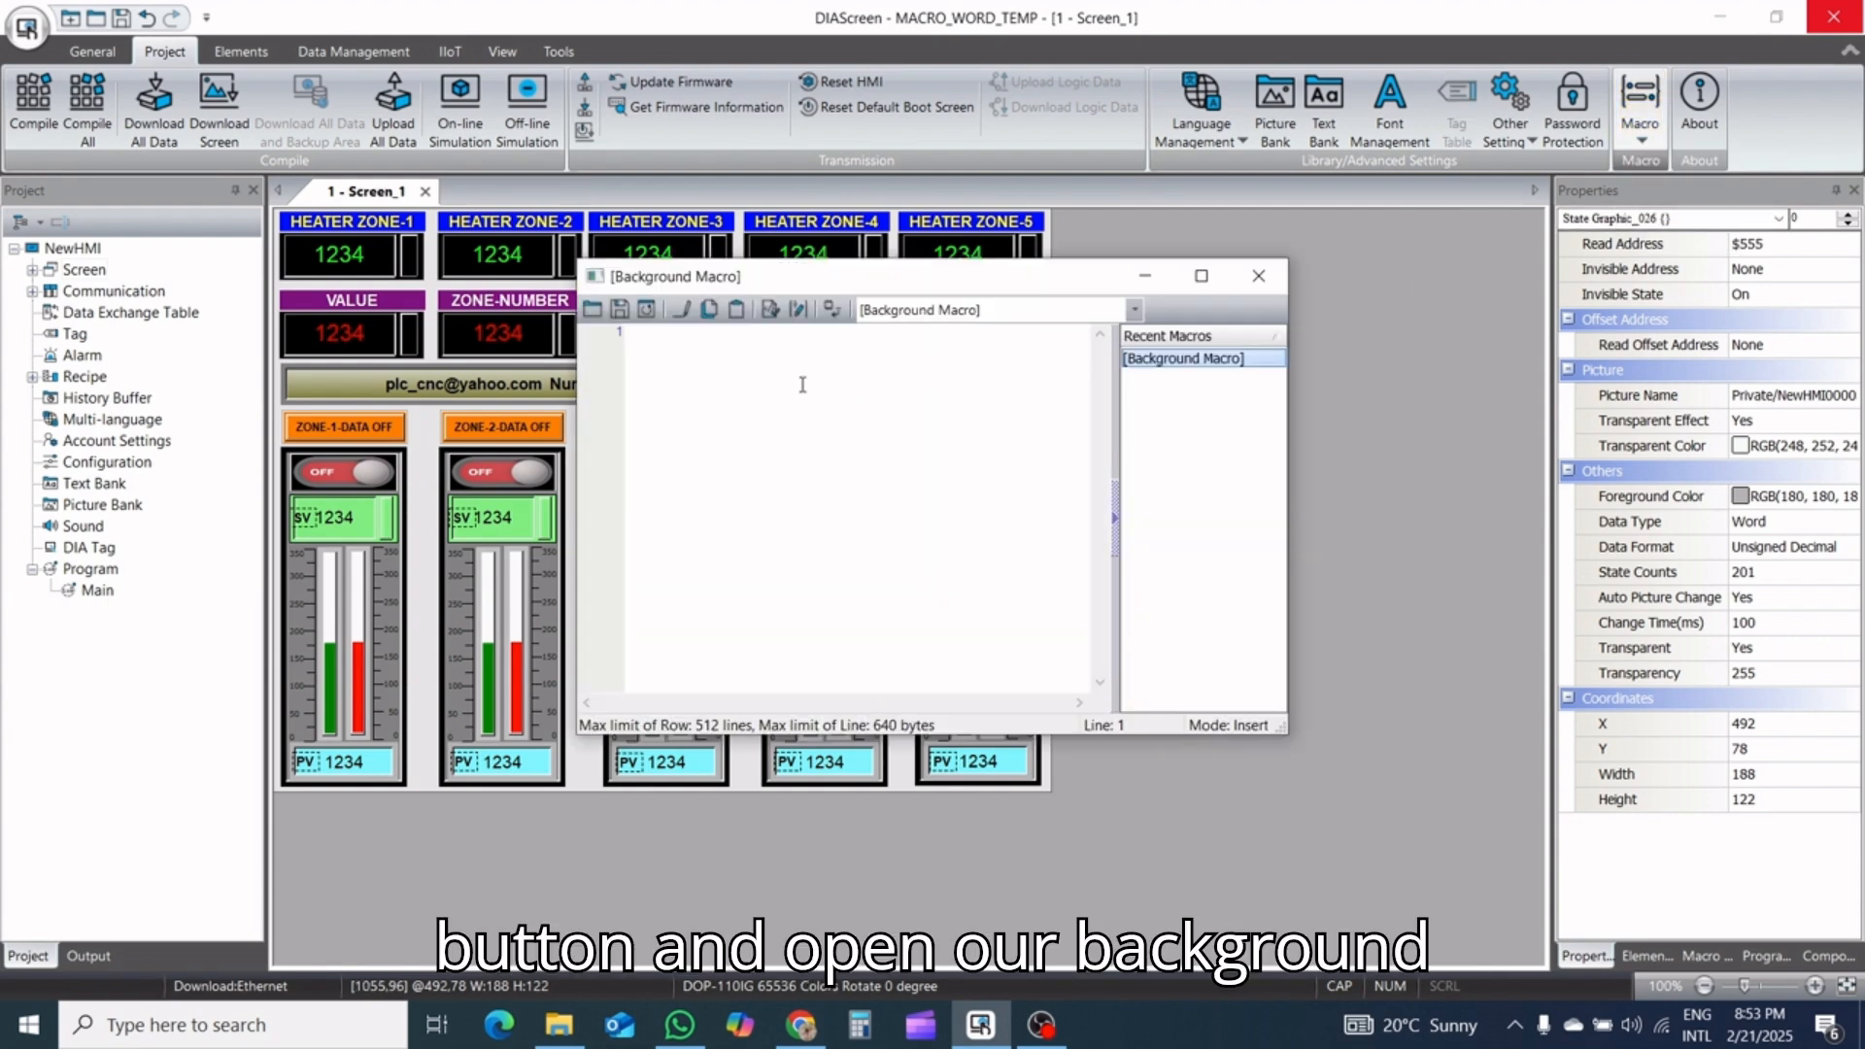
pyautogui.moveTo(920, 279); pyautogui.dragTo(966, 486)
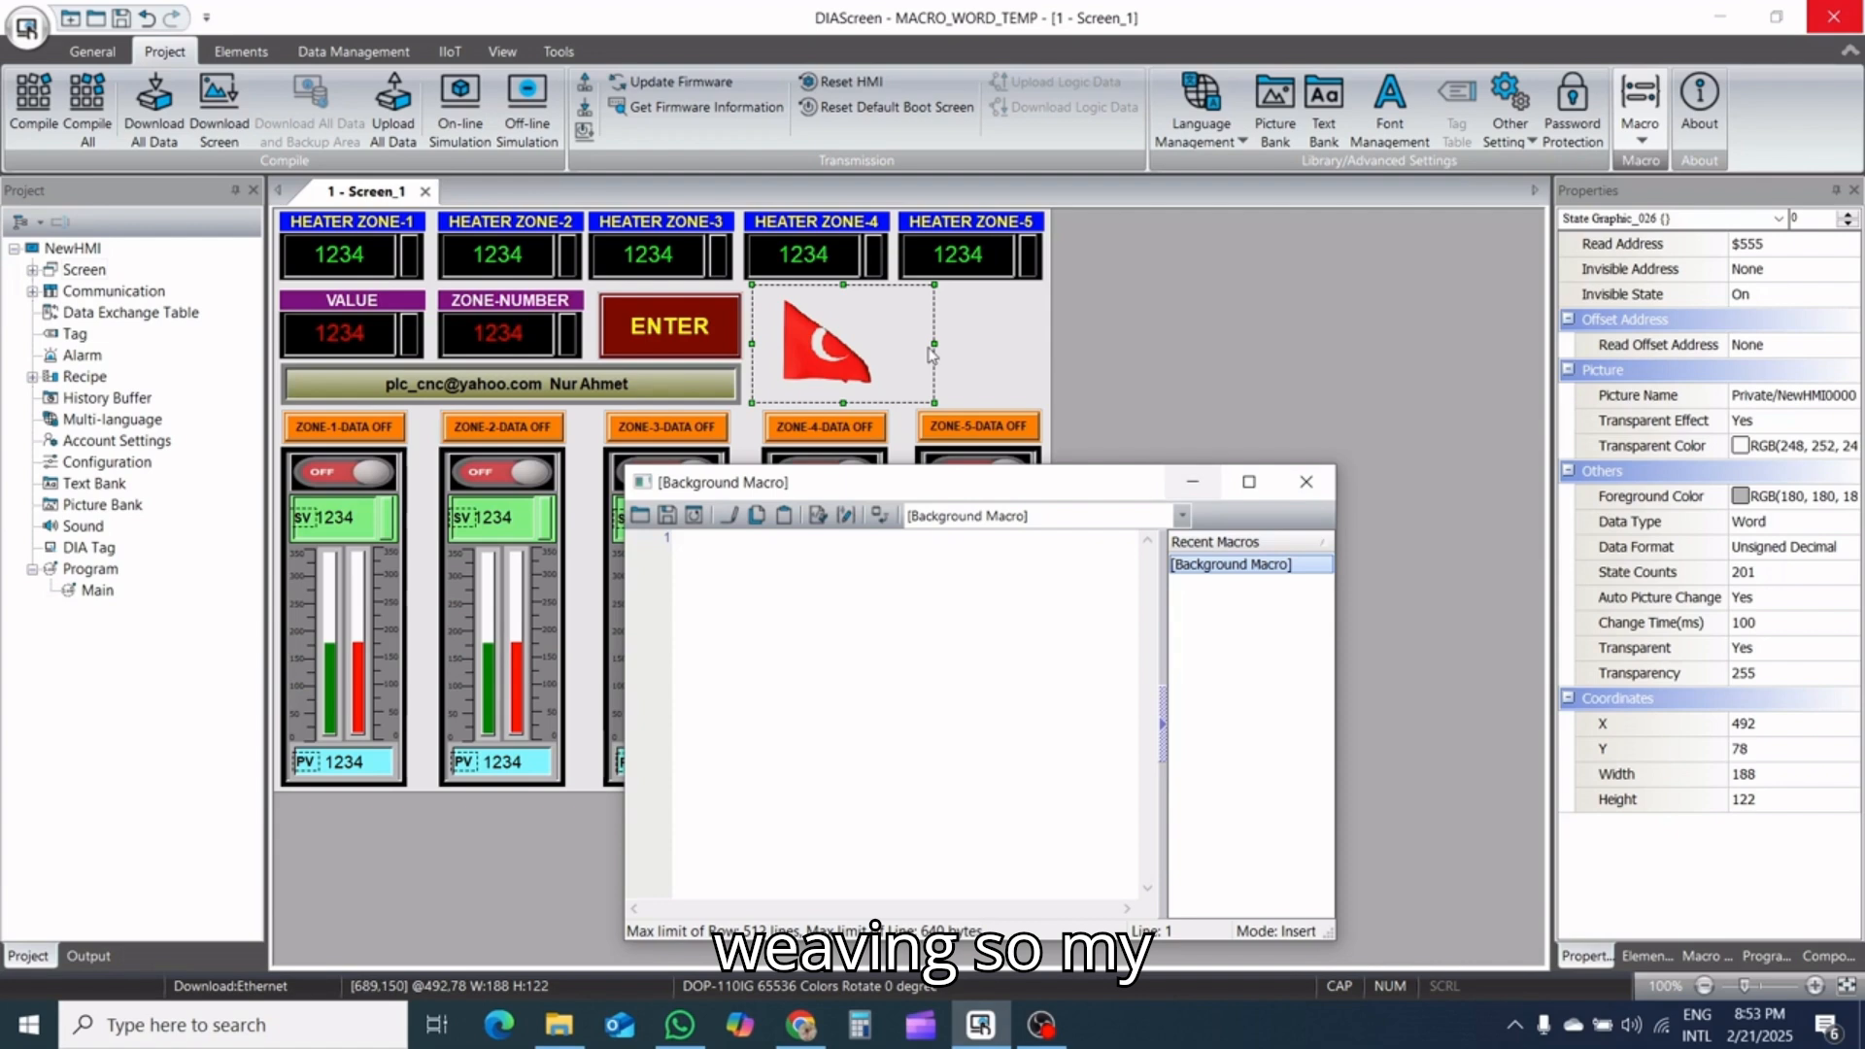
pyautogui.click(859, 316)
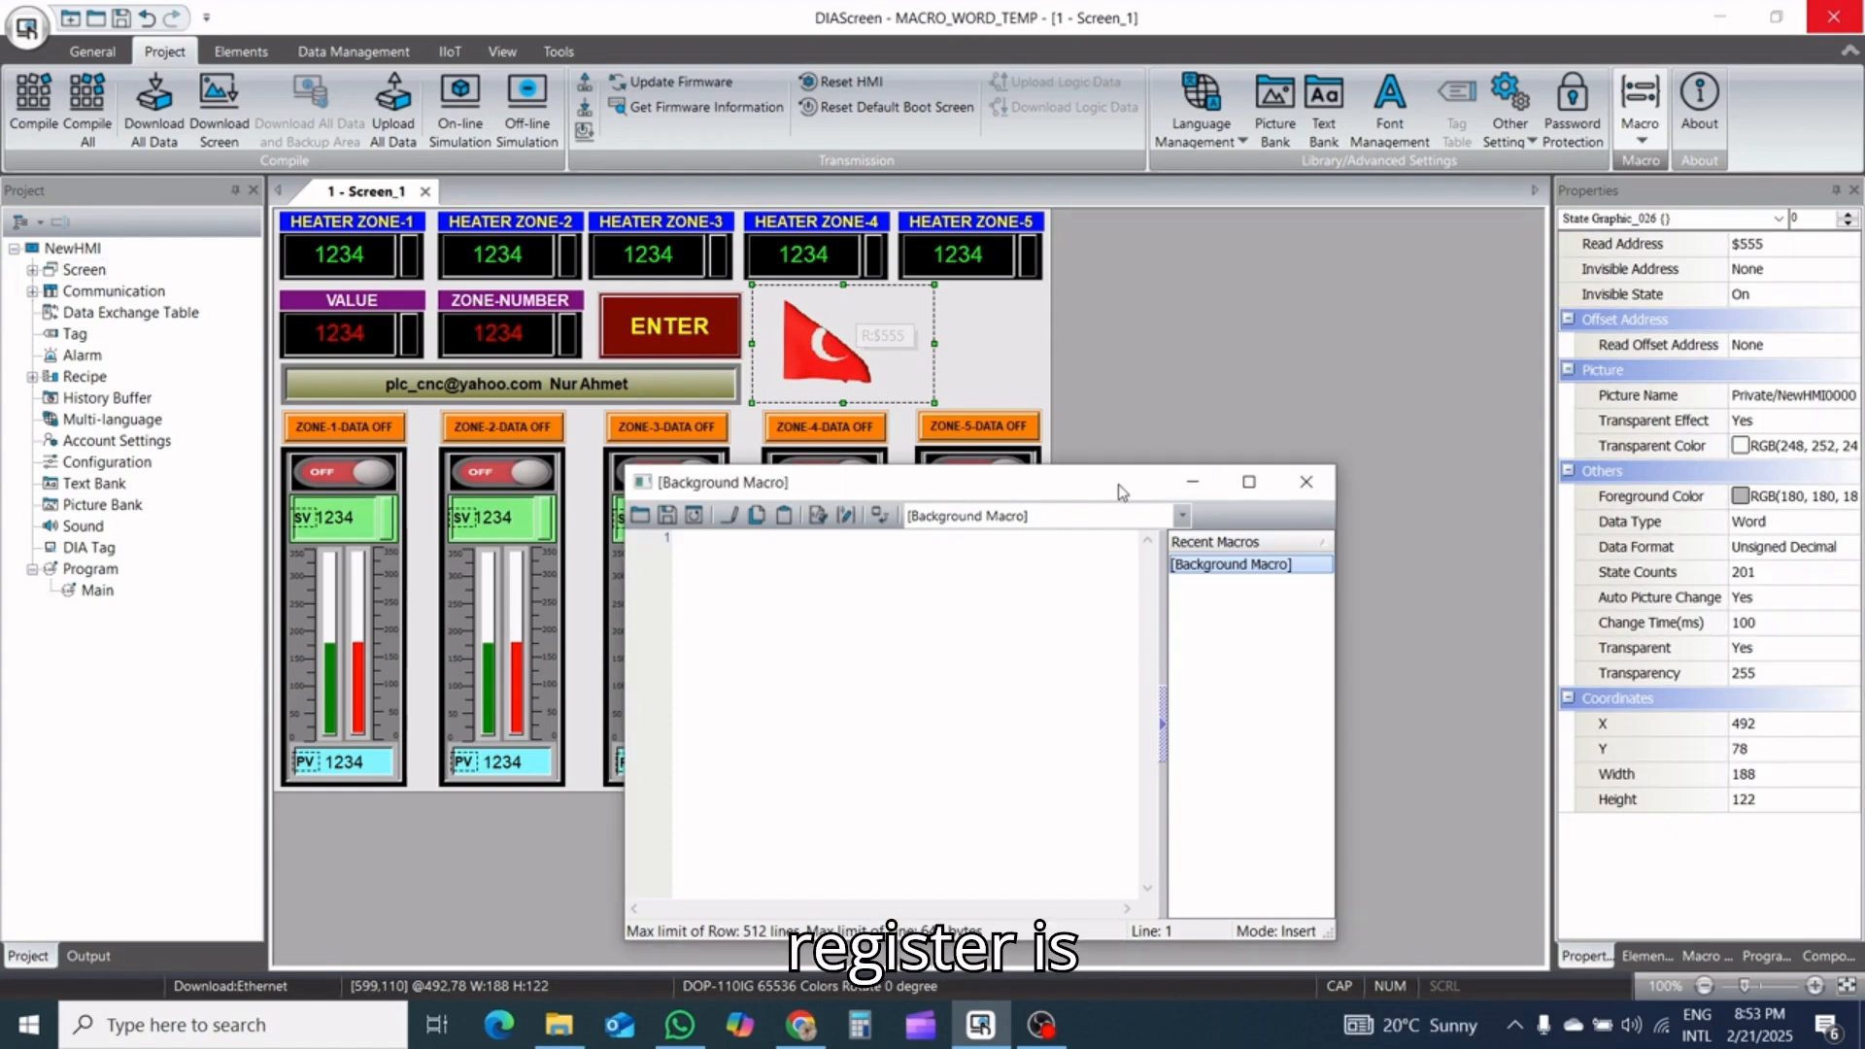
pyautogui.moveTo(1127, 482); pyautogui.dragTo(1127, 321)
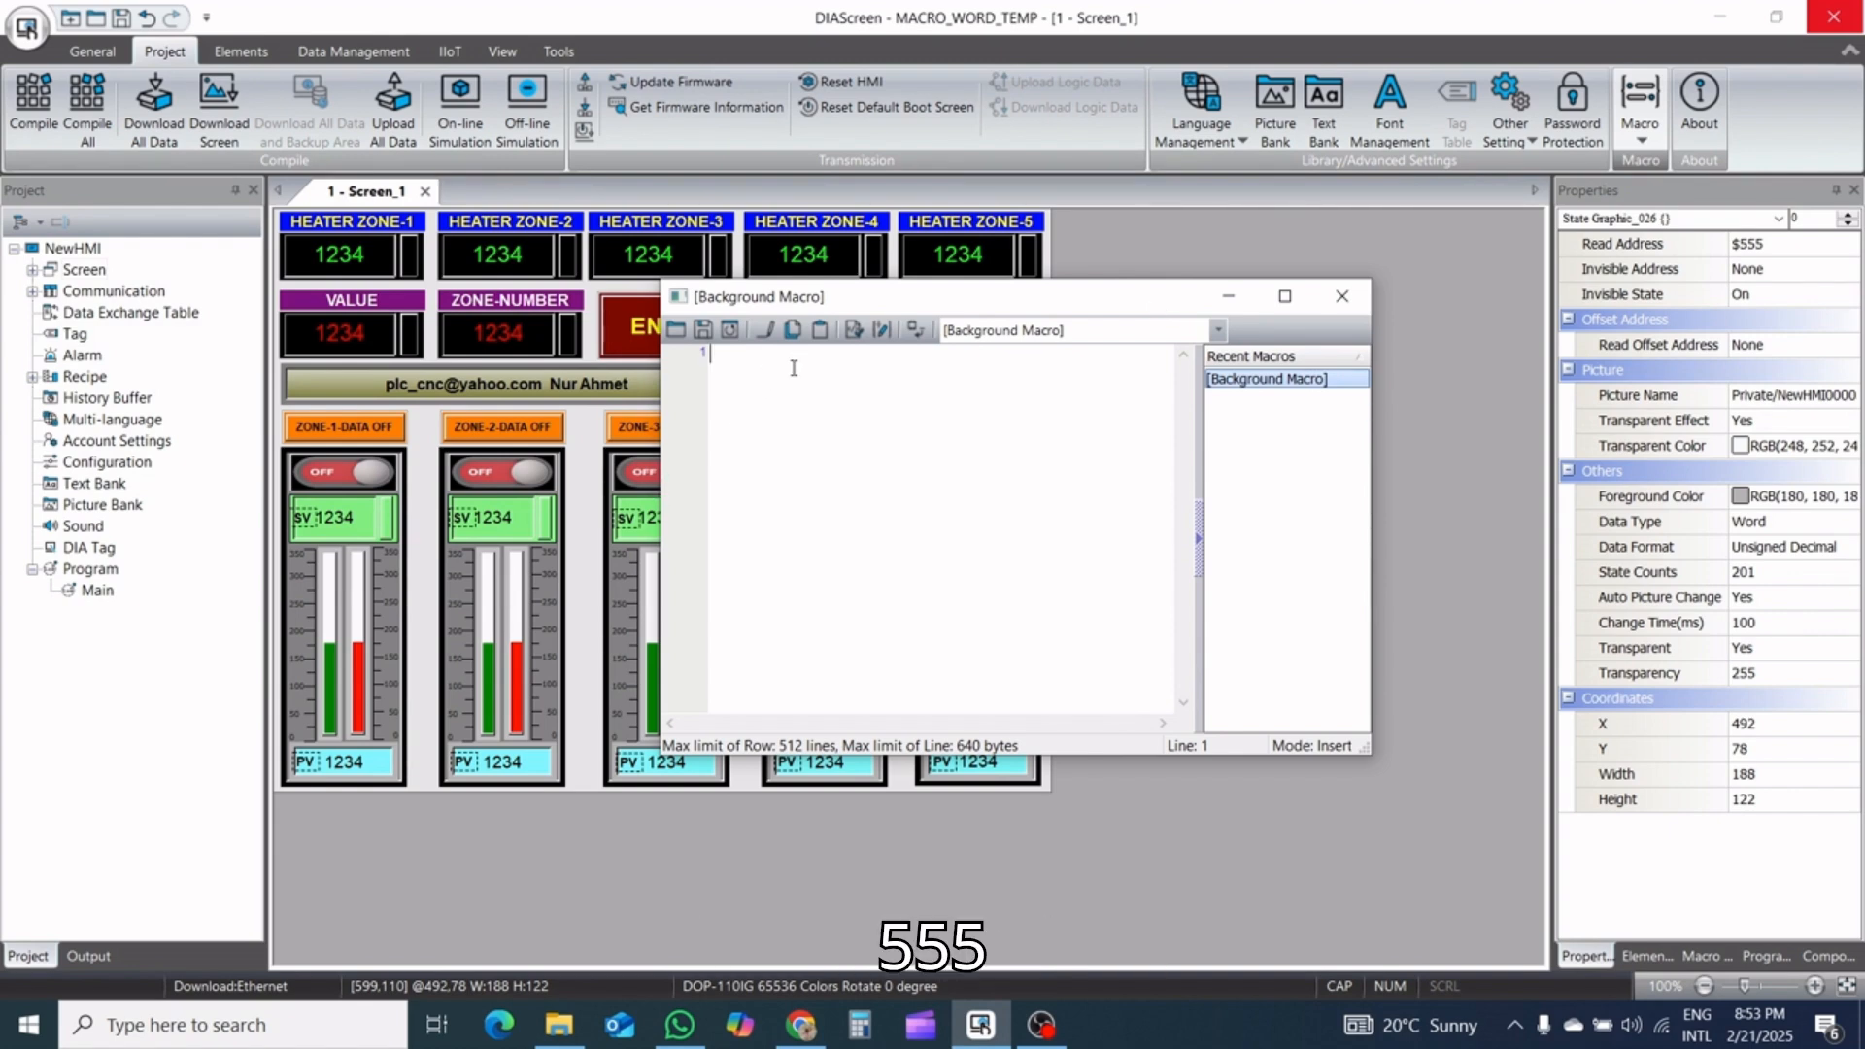
# Enter $555=2 as the first line of the background macro and start a second line
pyautogui.write('$')
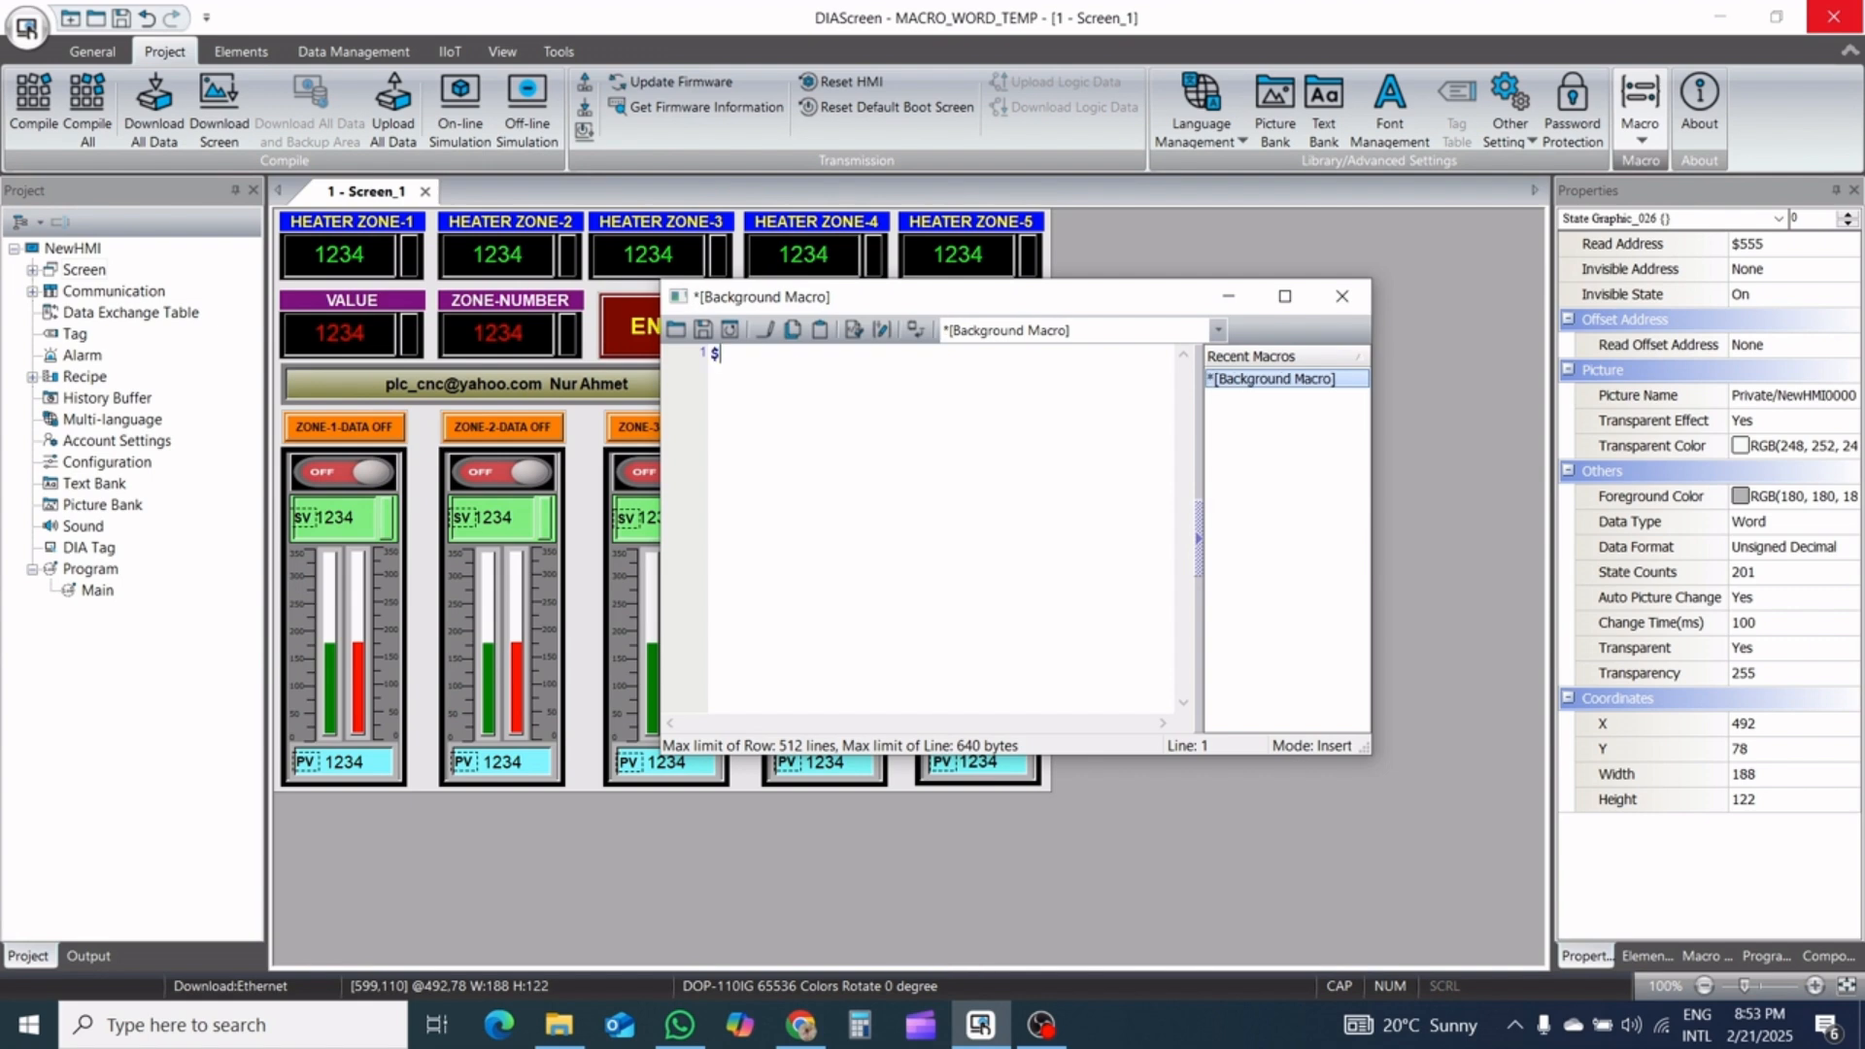
pyautogui.write('555')
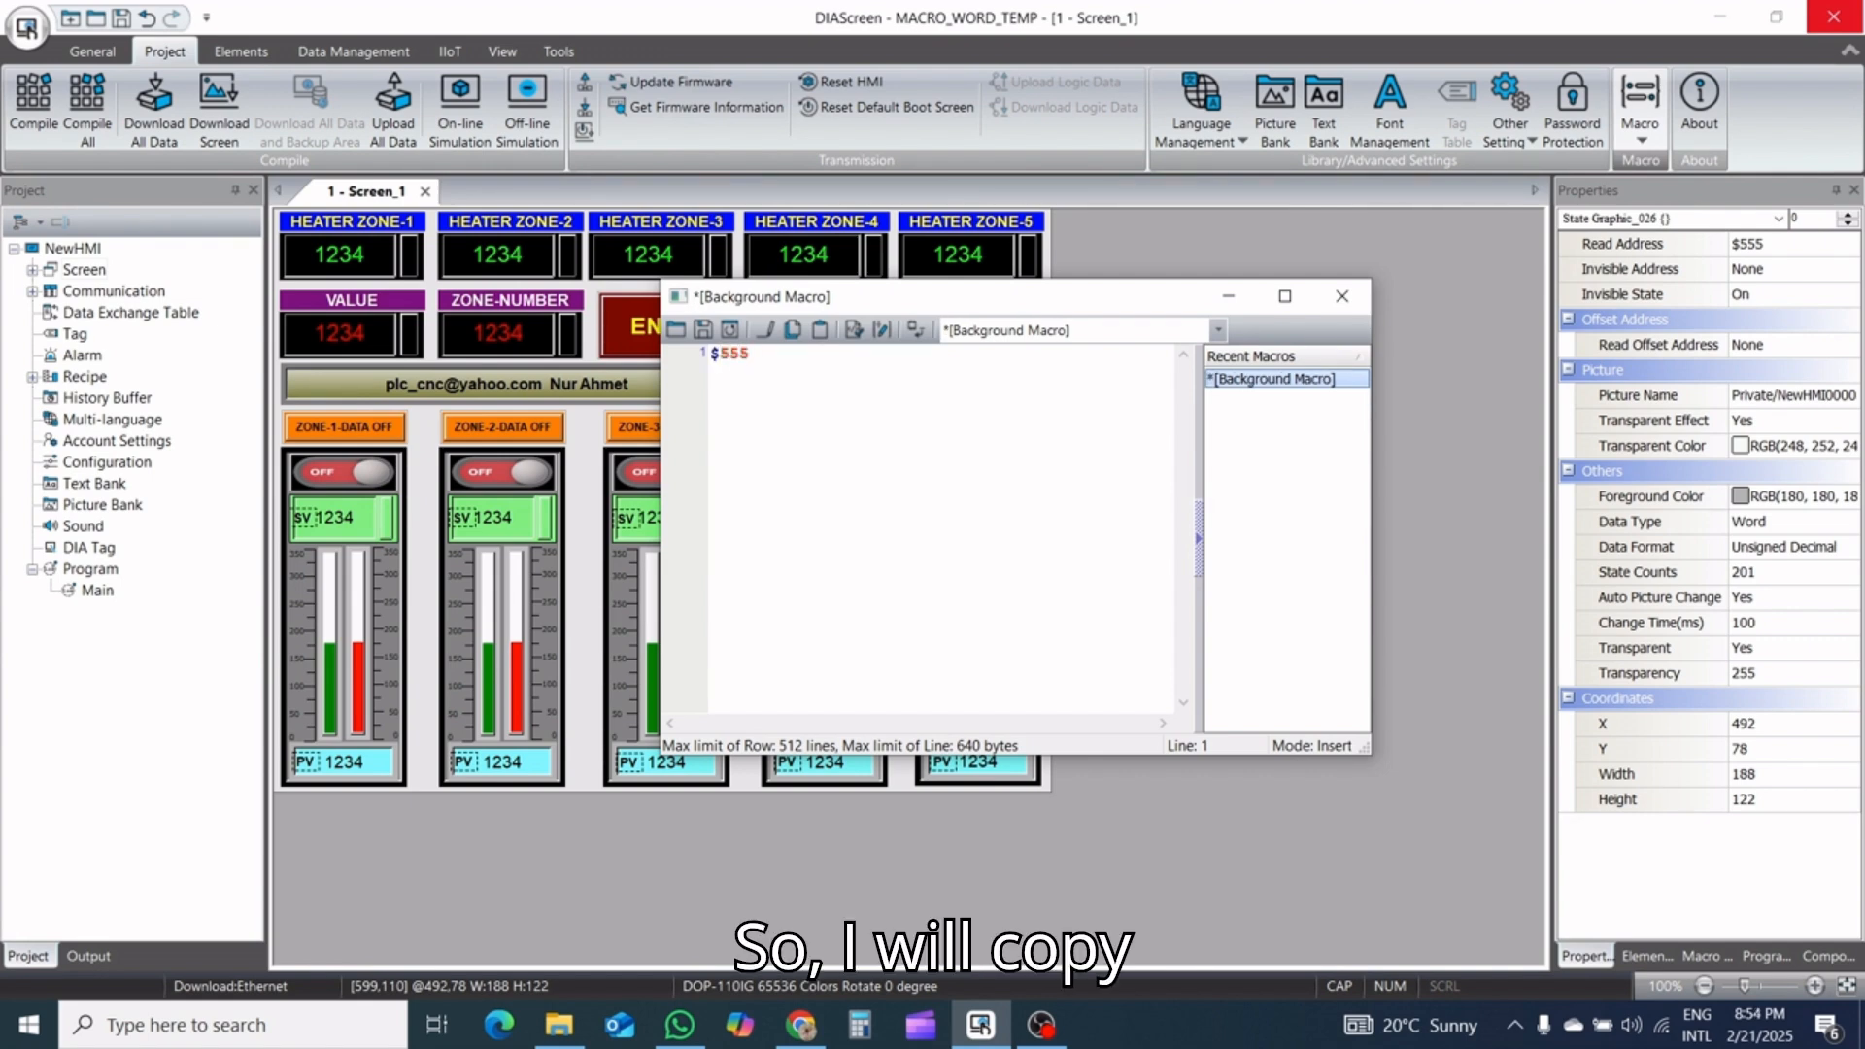
pyautogui.write('=2')
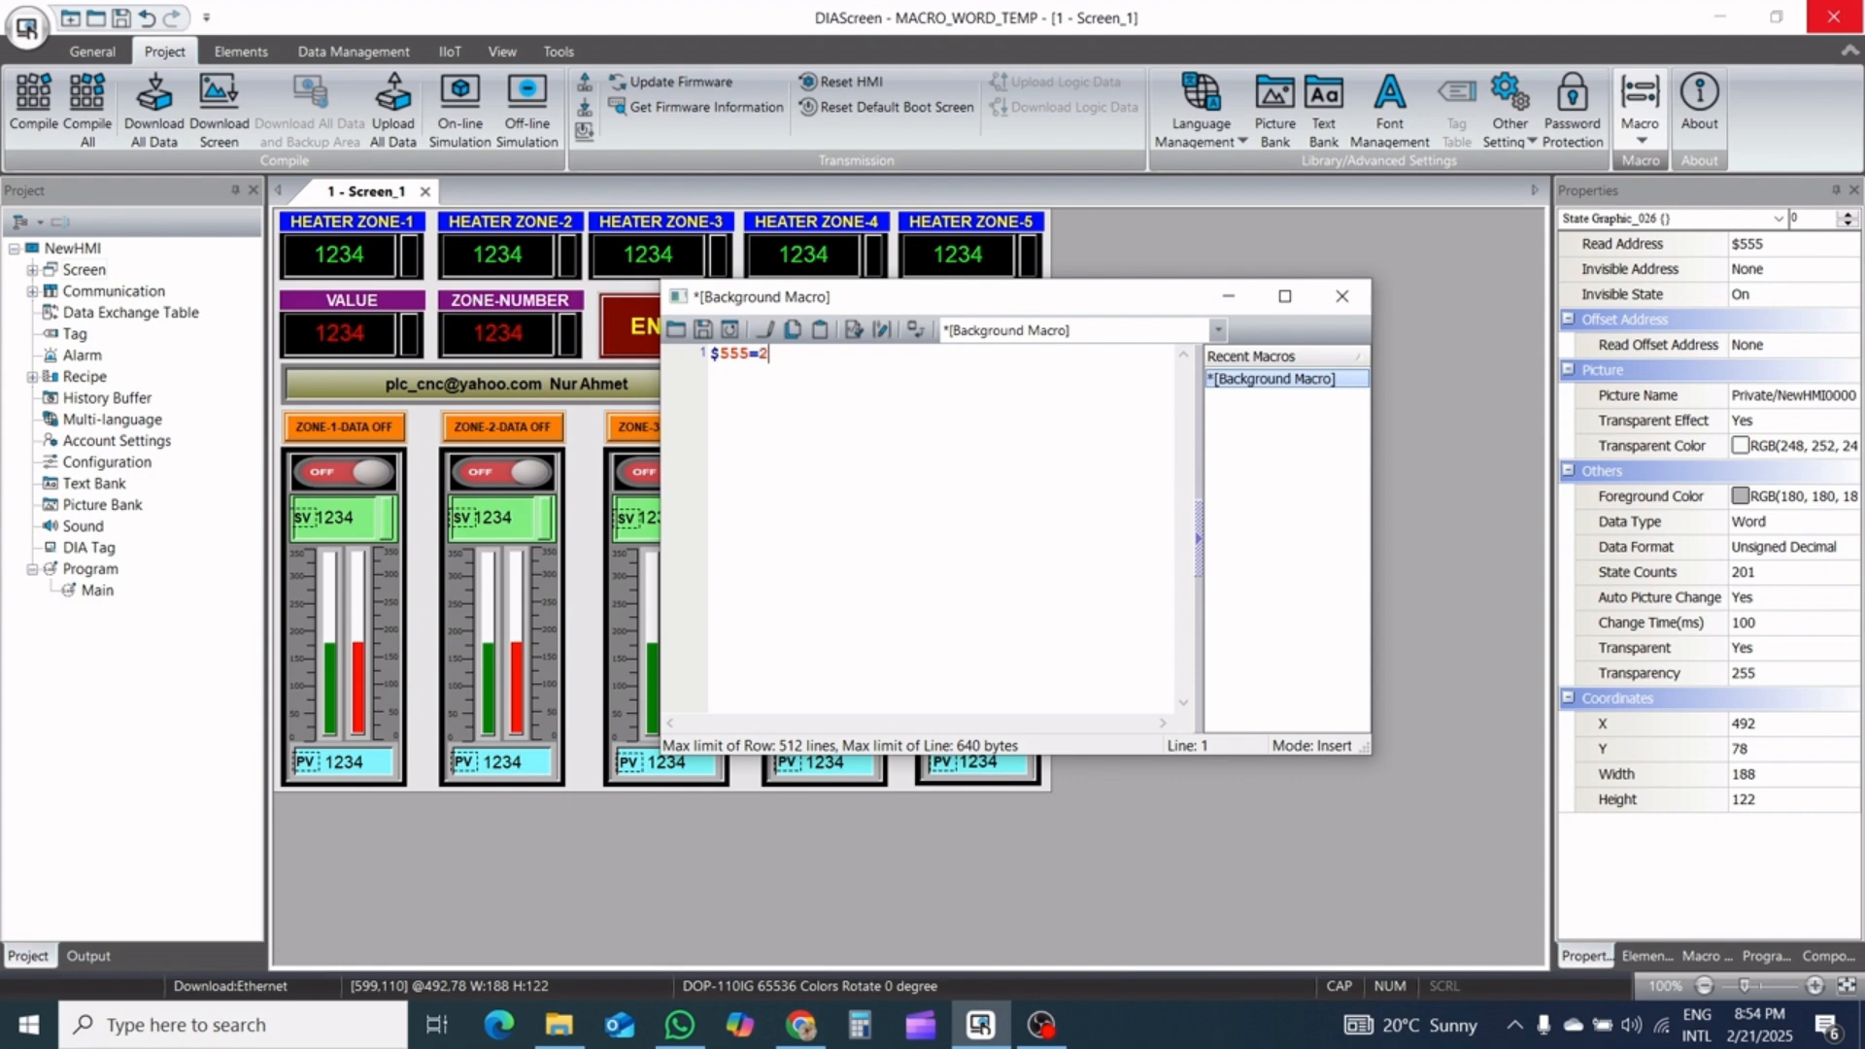
pyautogui.press('Return')
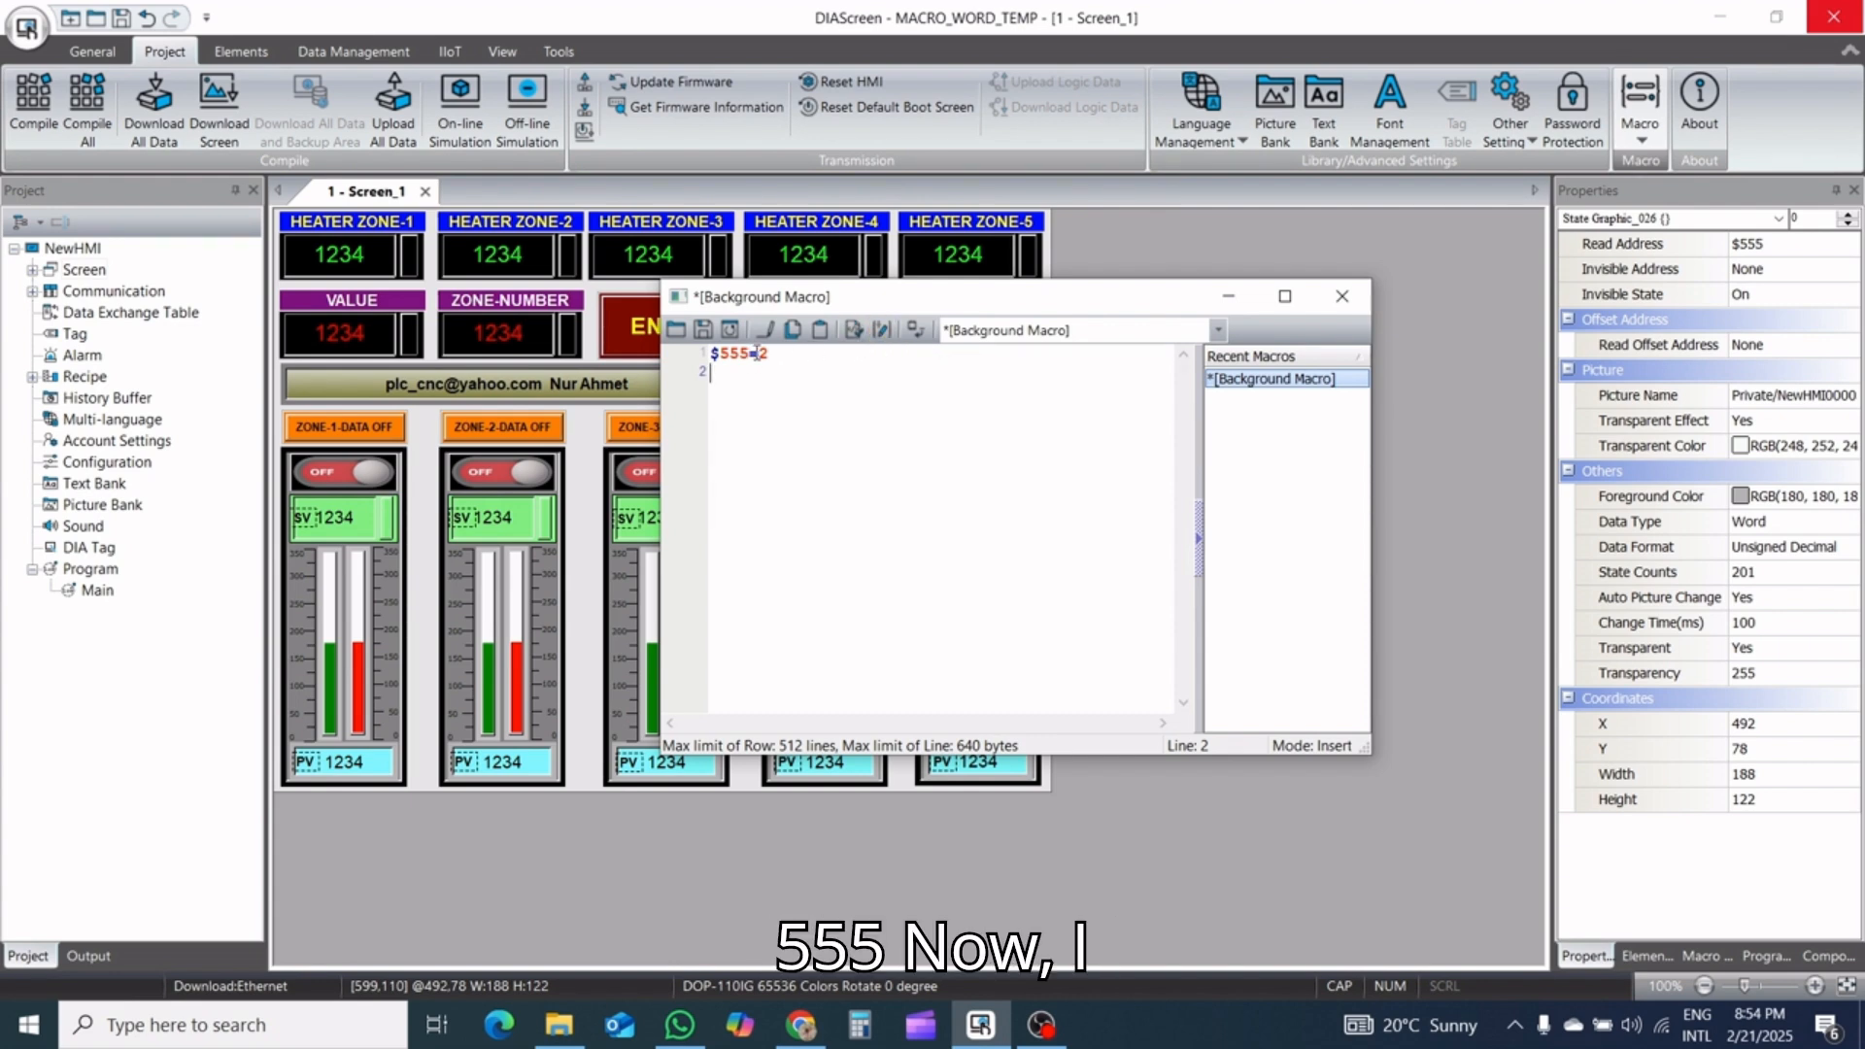
# Use the Macro Wizard to choose the IF == ON comparison command for the background macro's second line
pyautogui.click(881, 333)
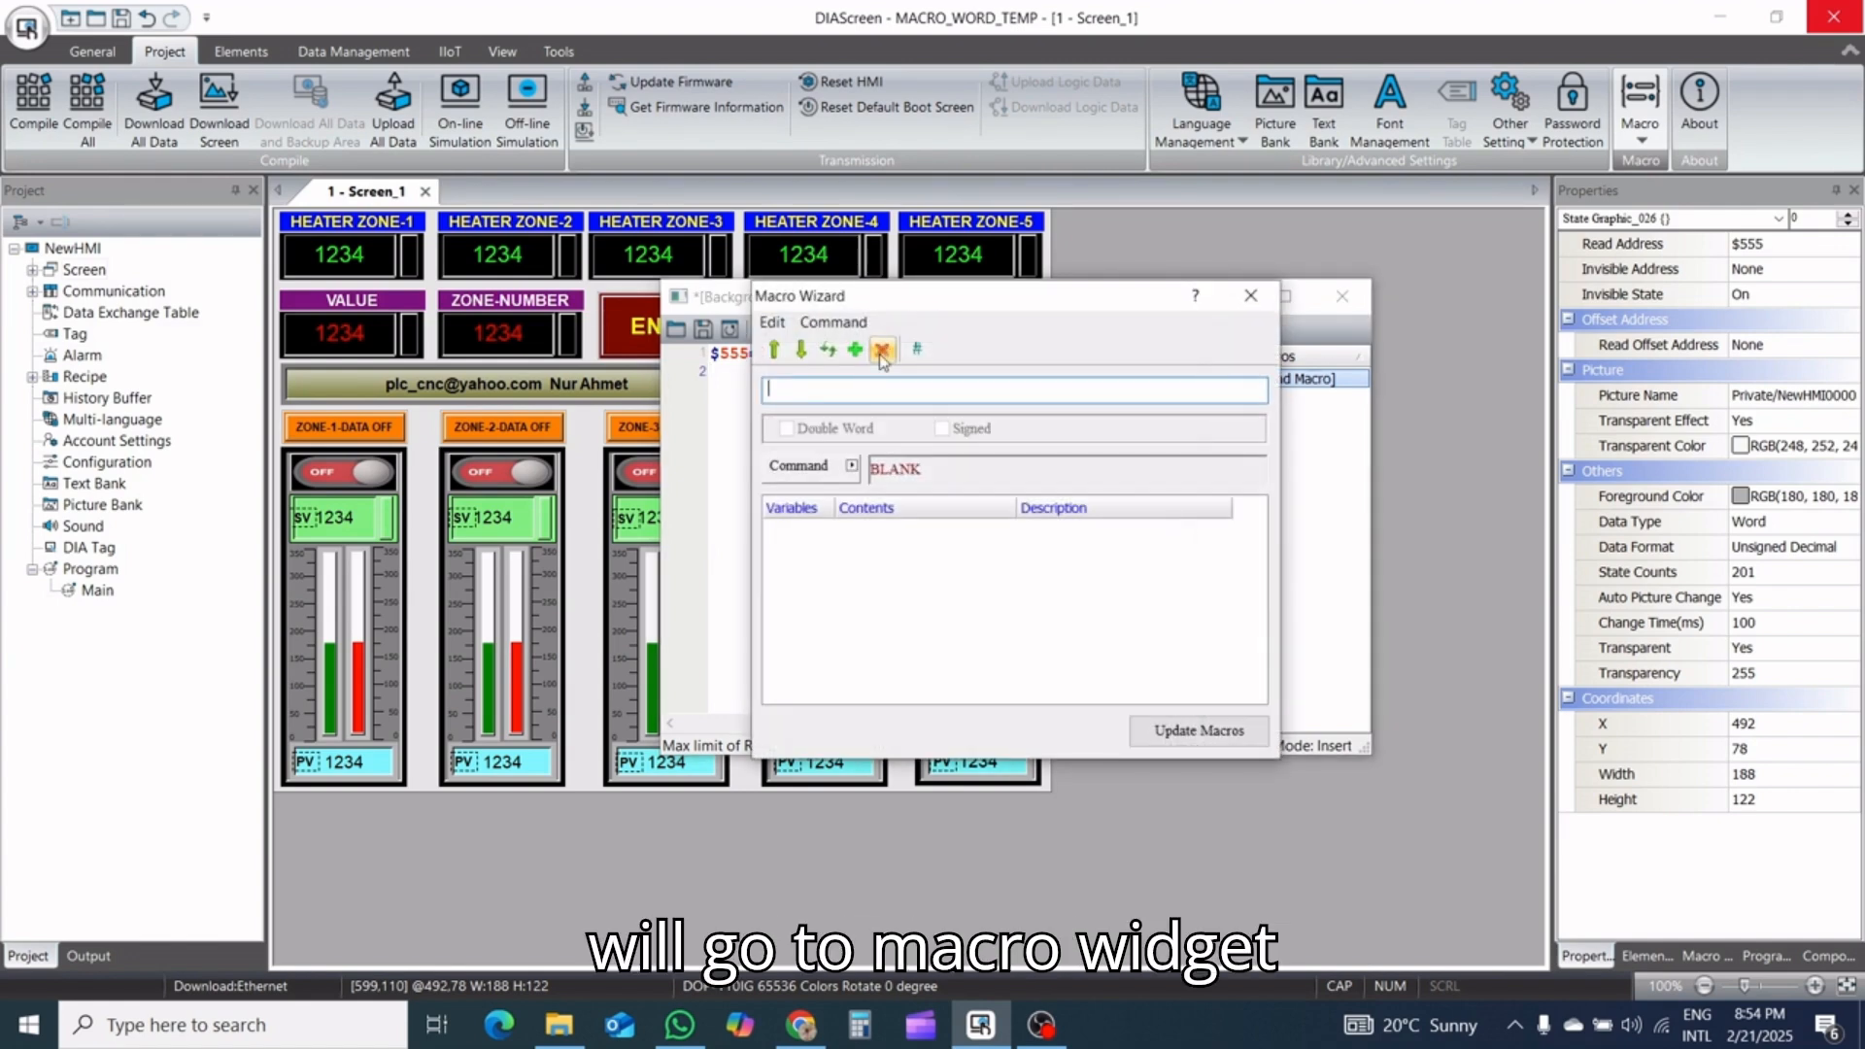
pyautogui.click(850, 467)
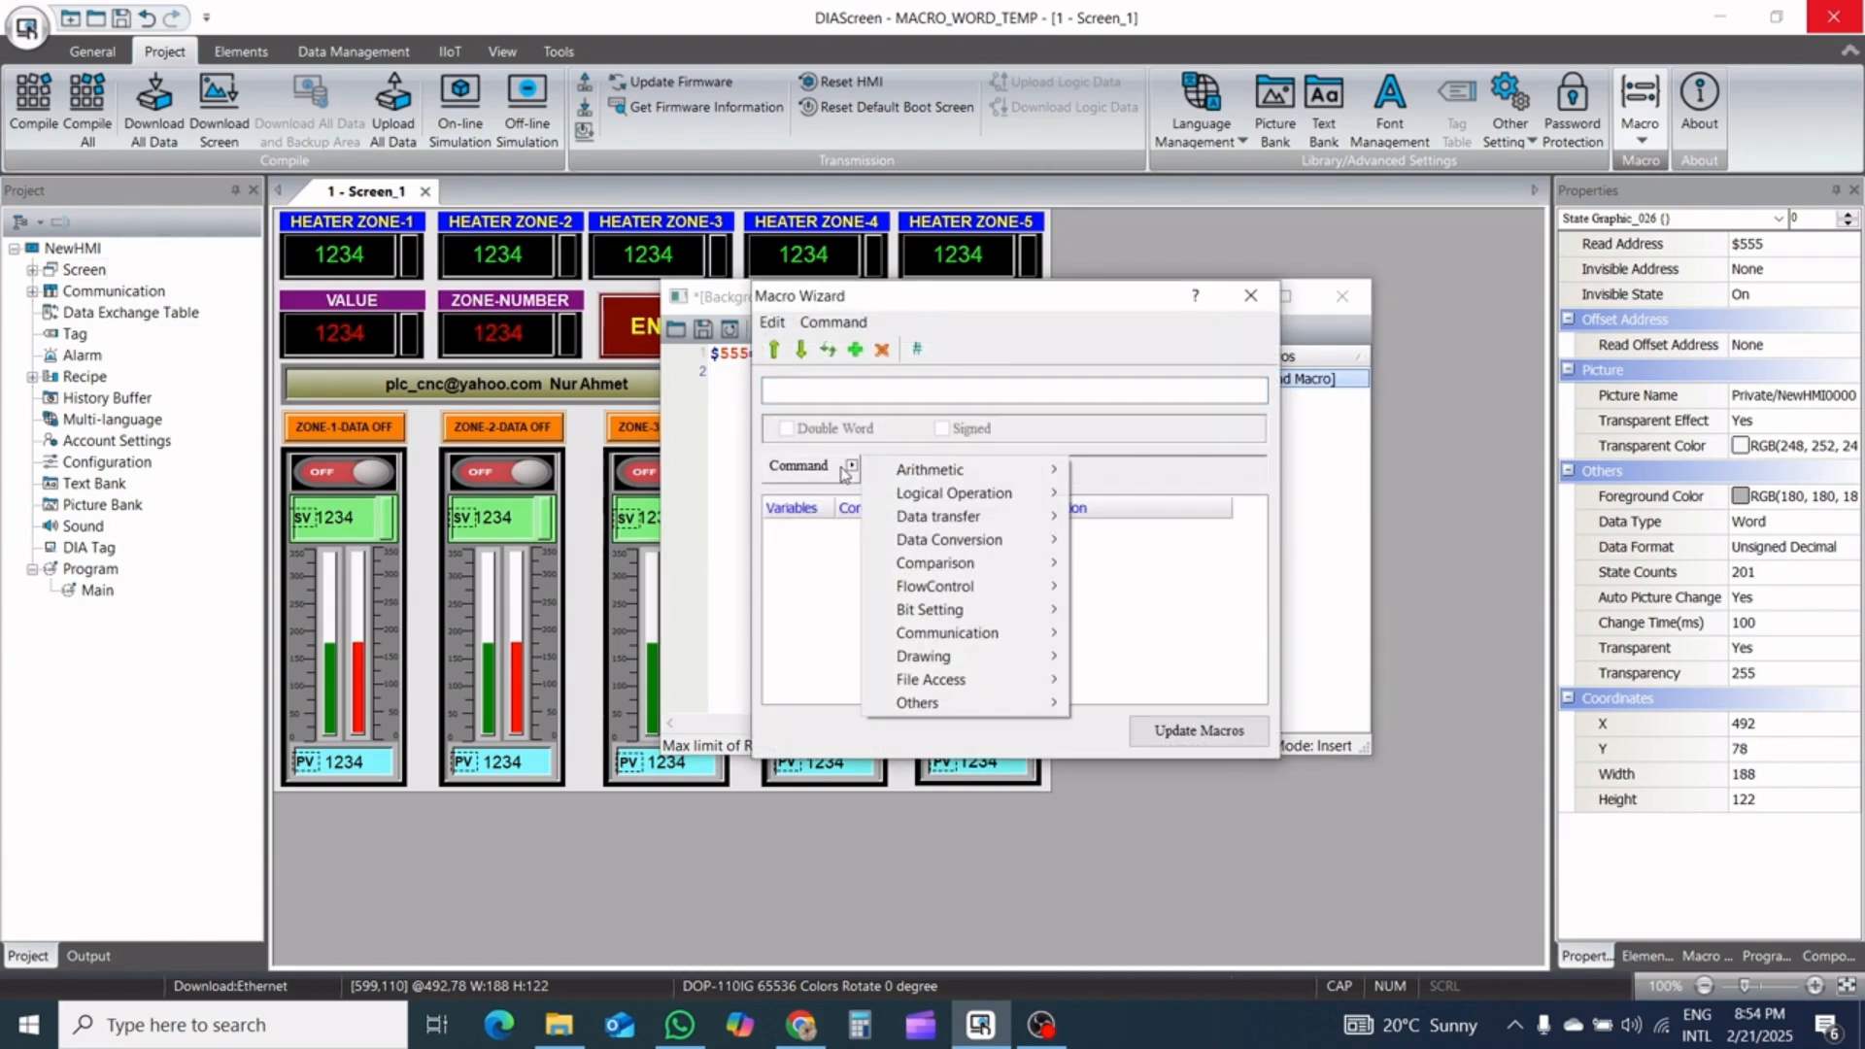
pyautogui.moveTo(890, 475)
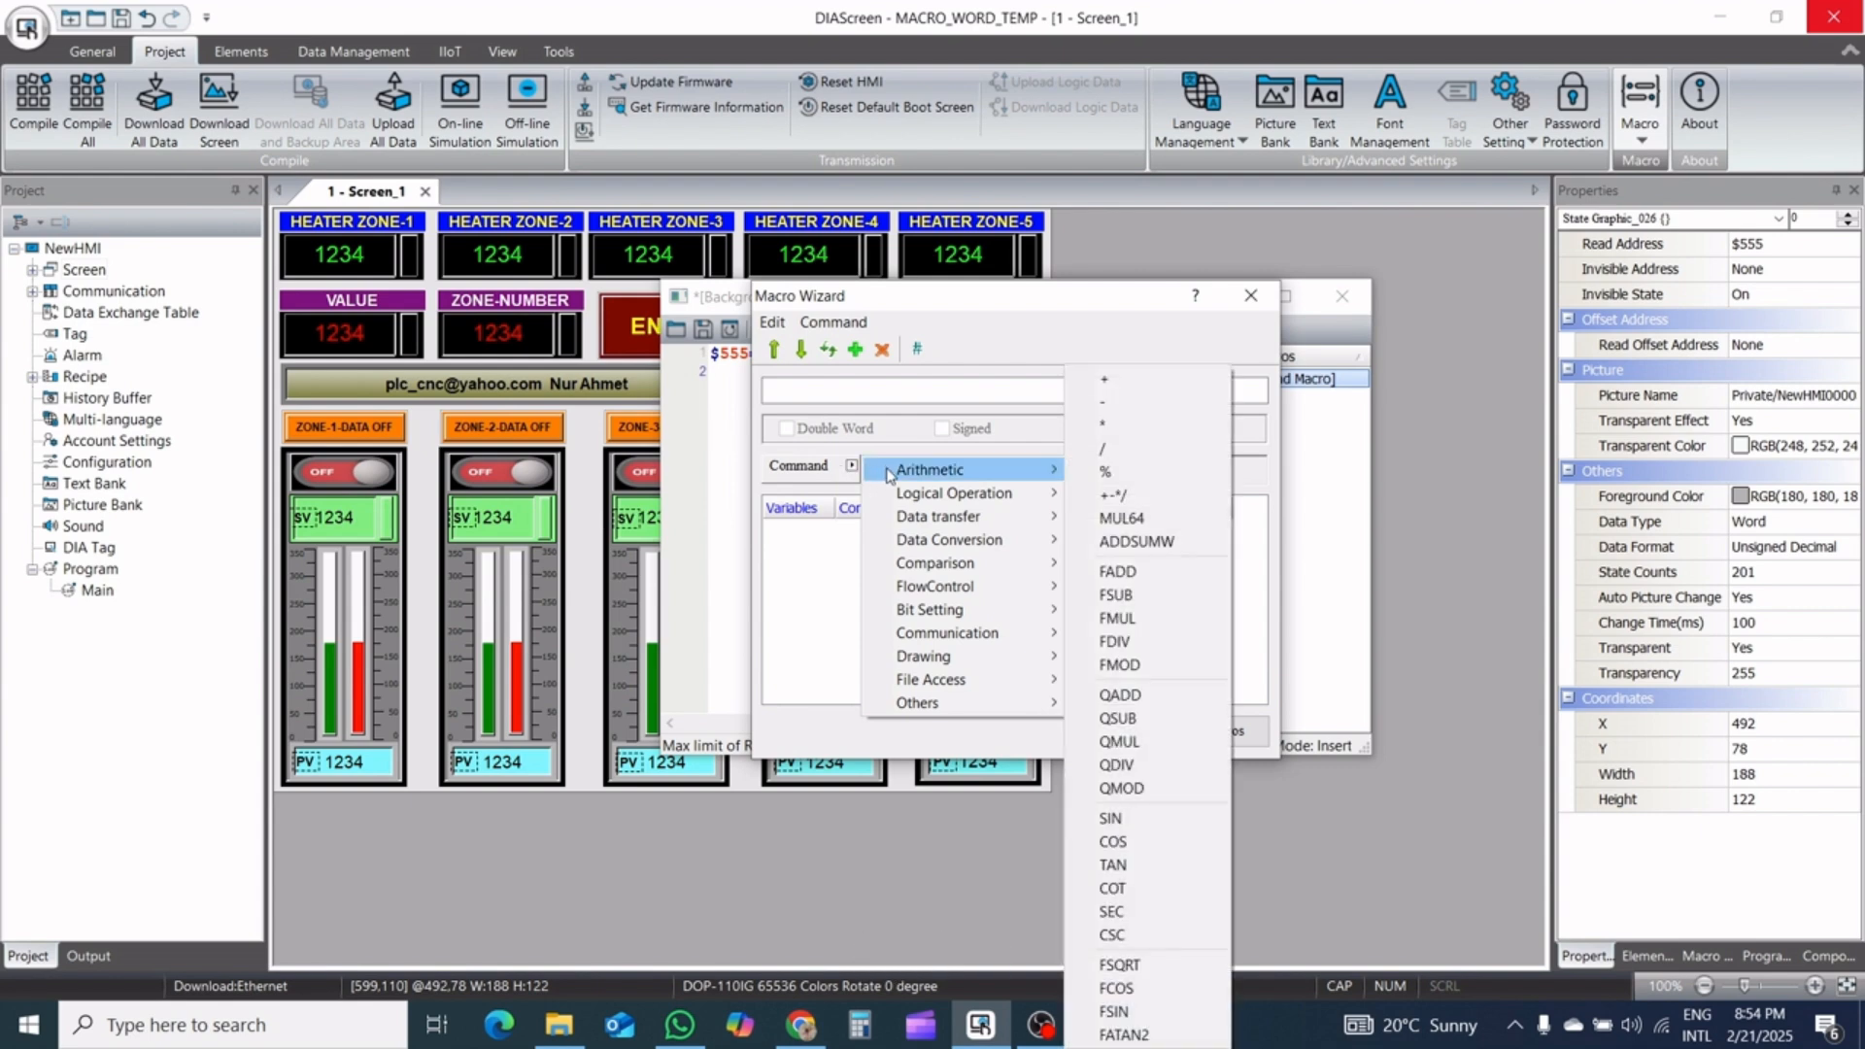
pyautogui.moveTo(925, 527)
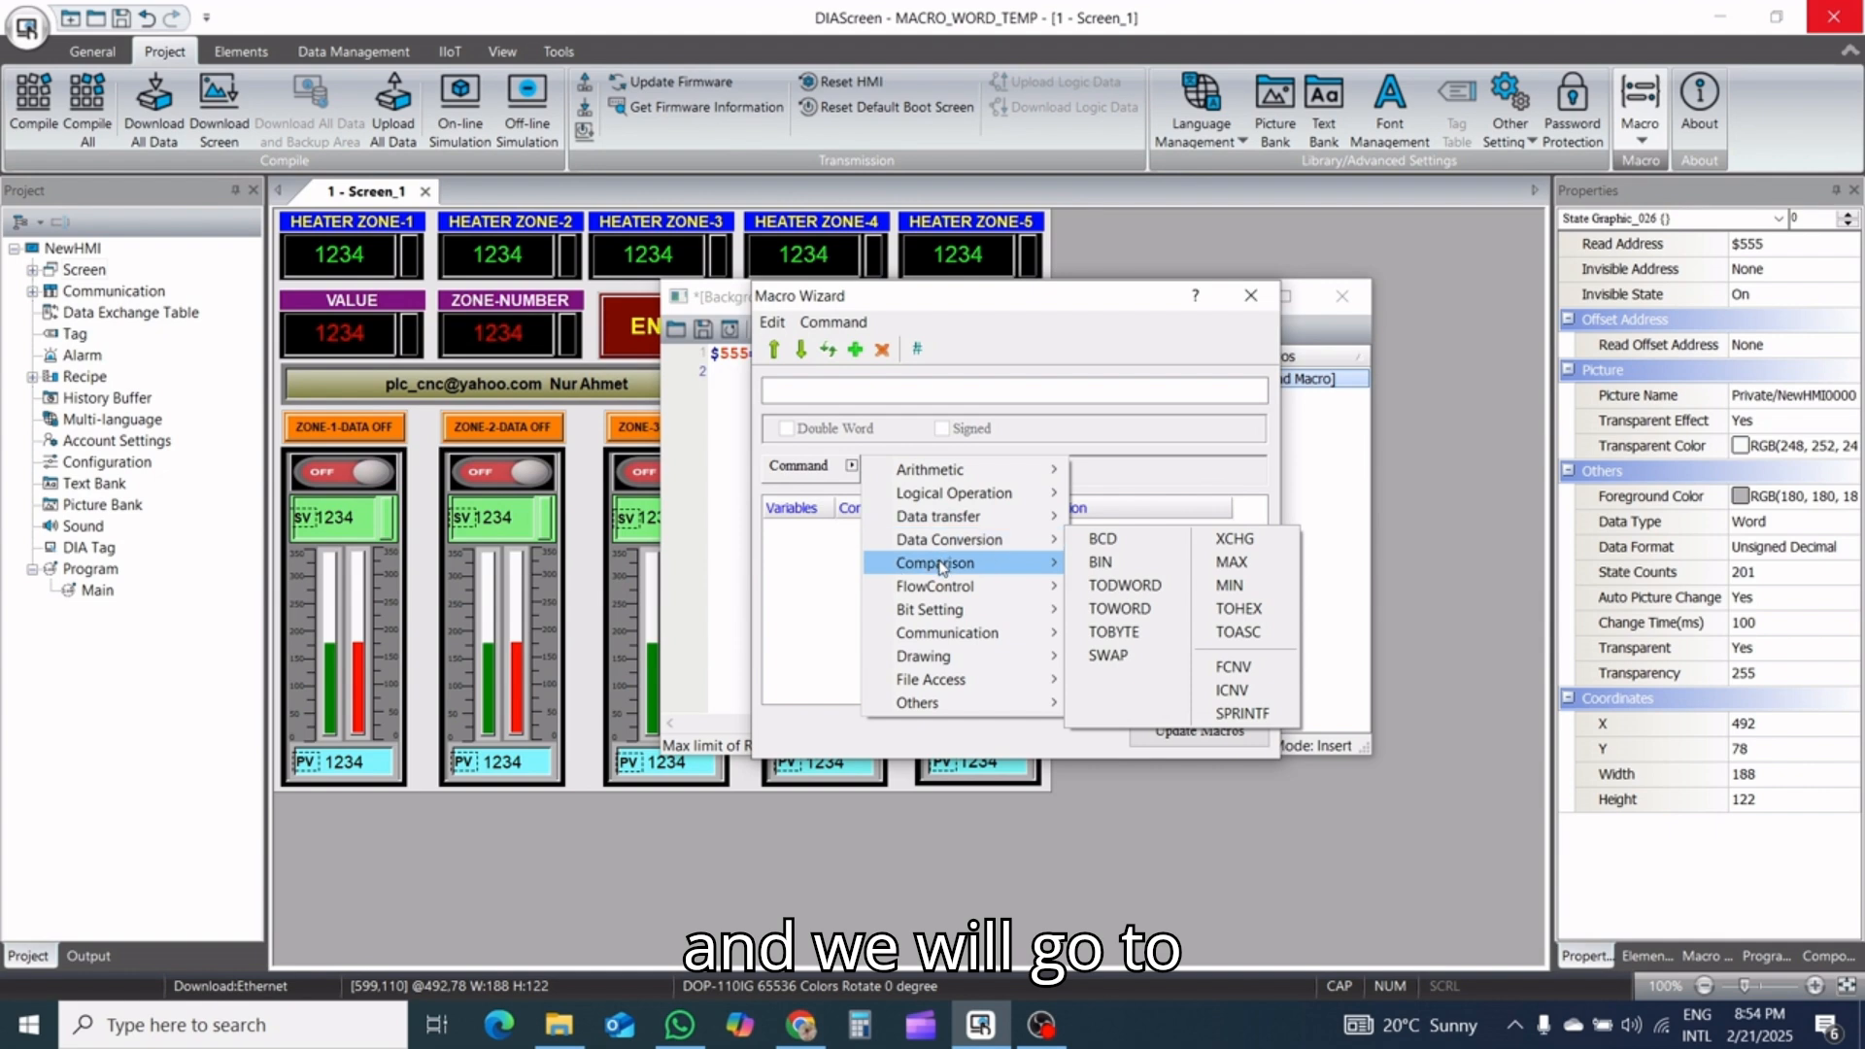
pyautogui.moveTo(940, 569)
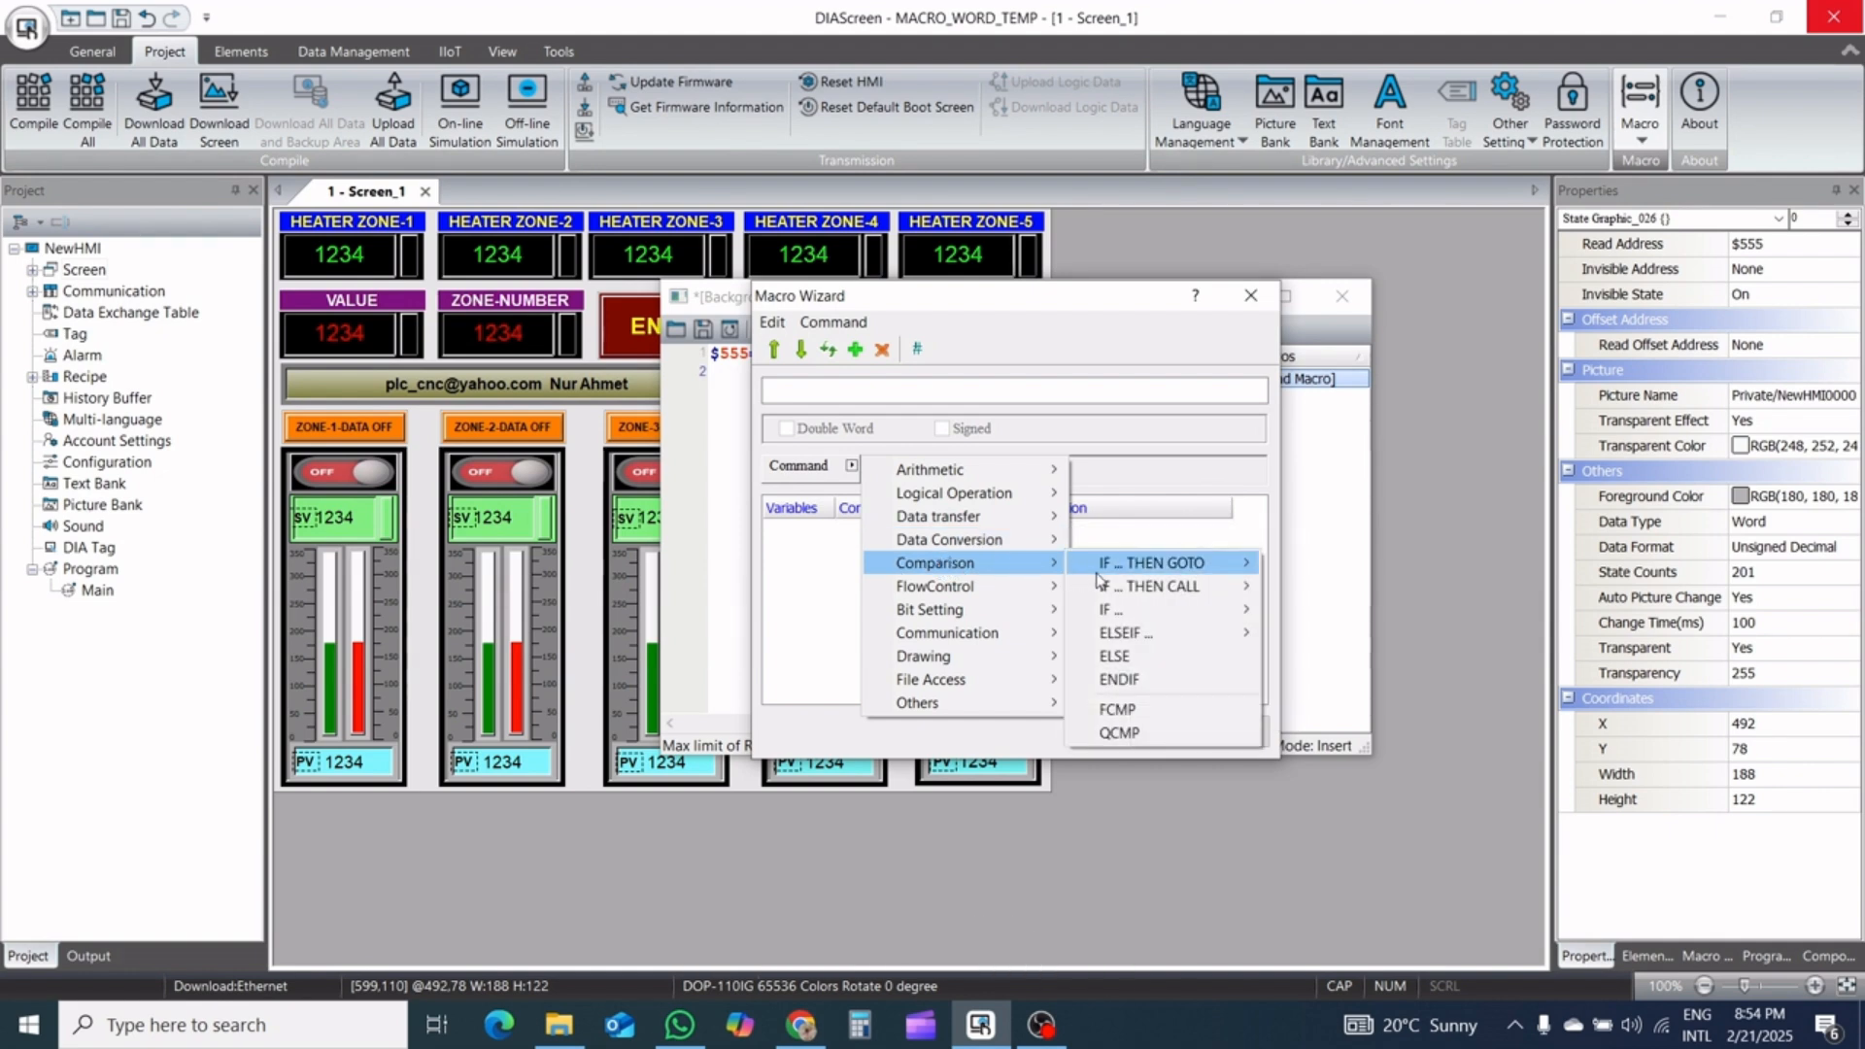
pyautogui.moveTo(1124, 612)
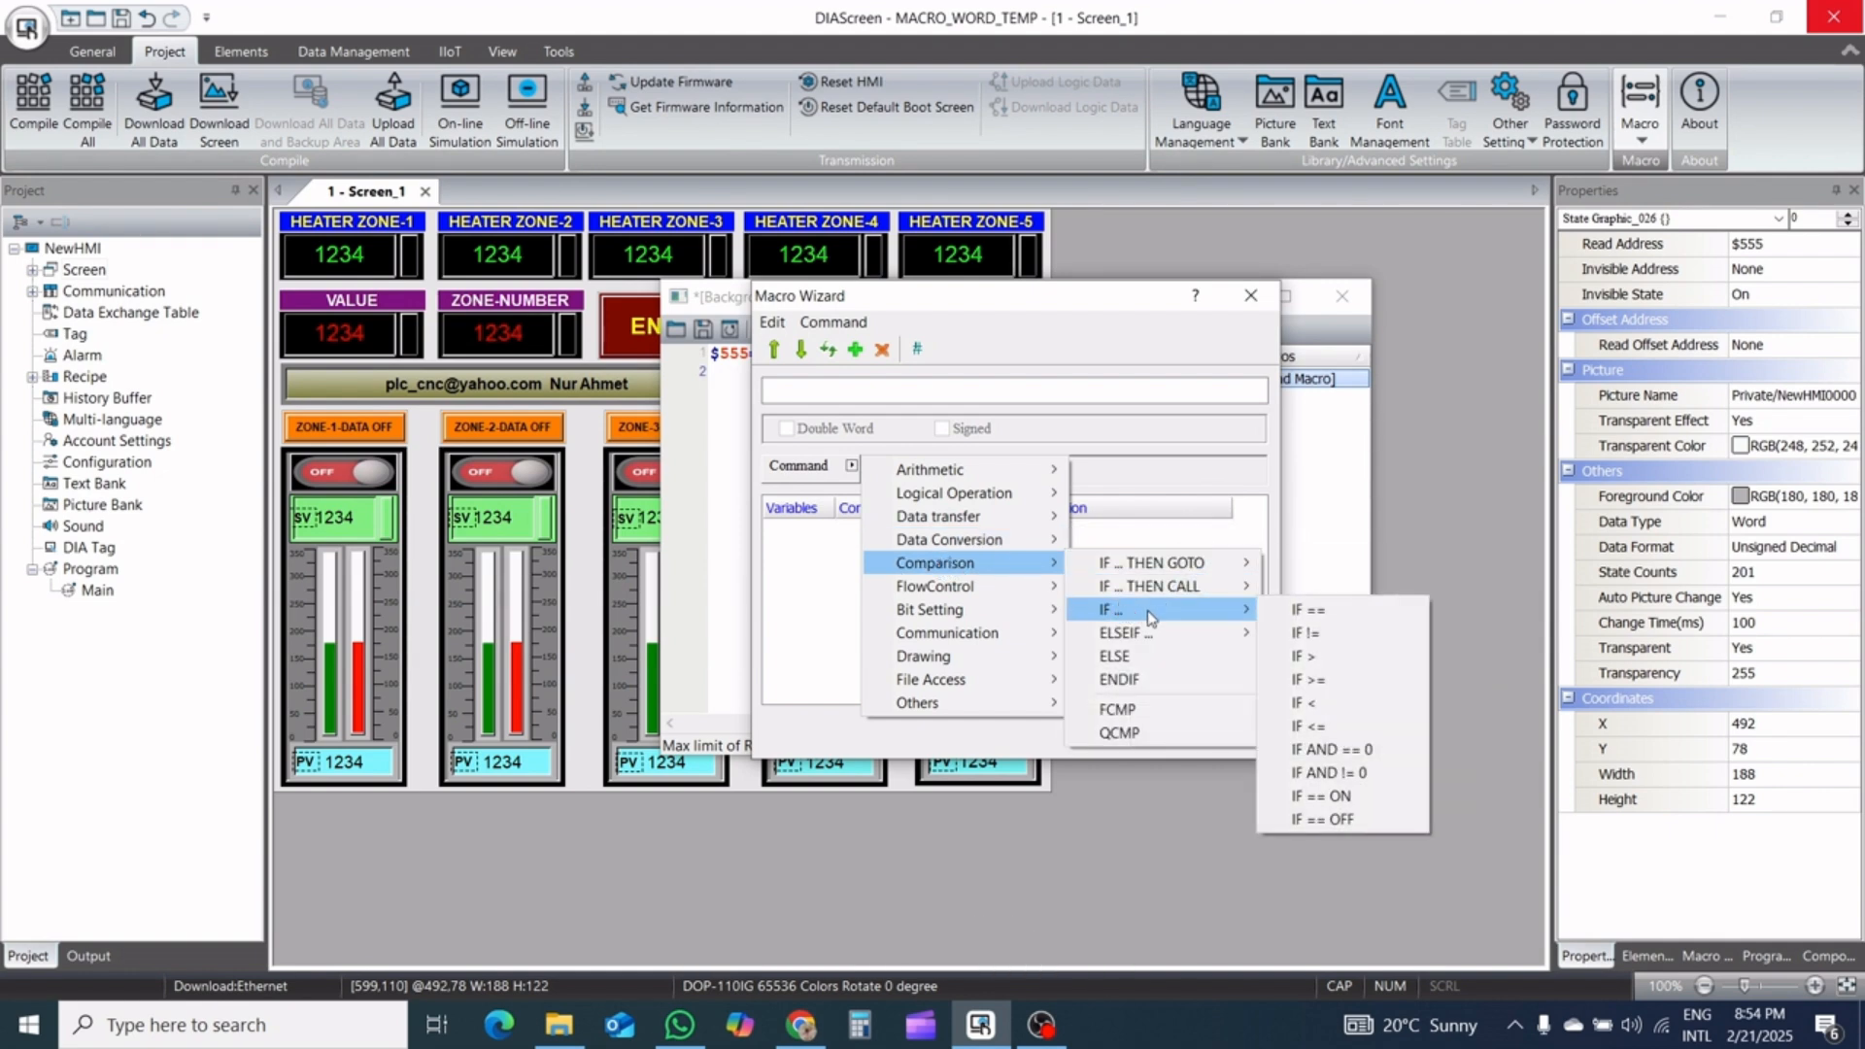
pyautogui.click(1344, 795)
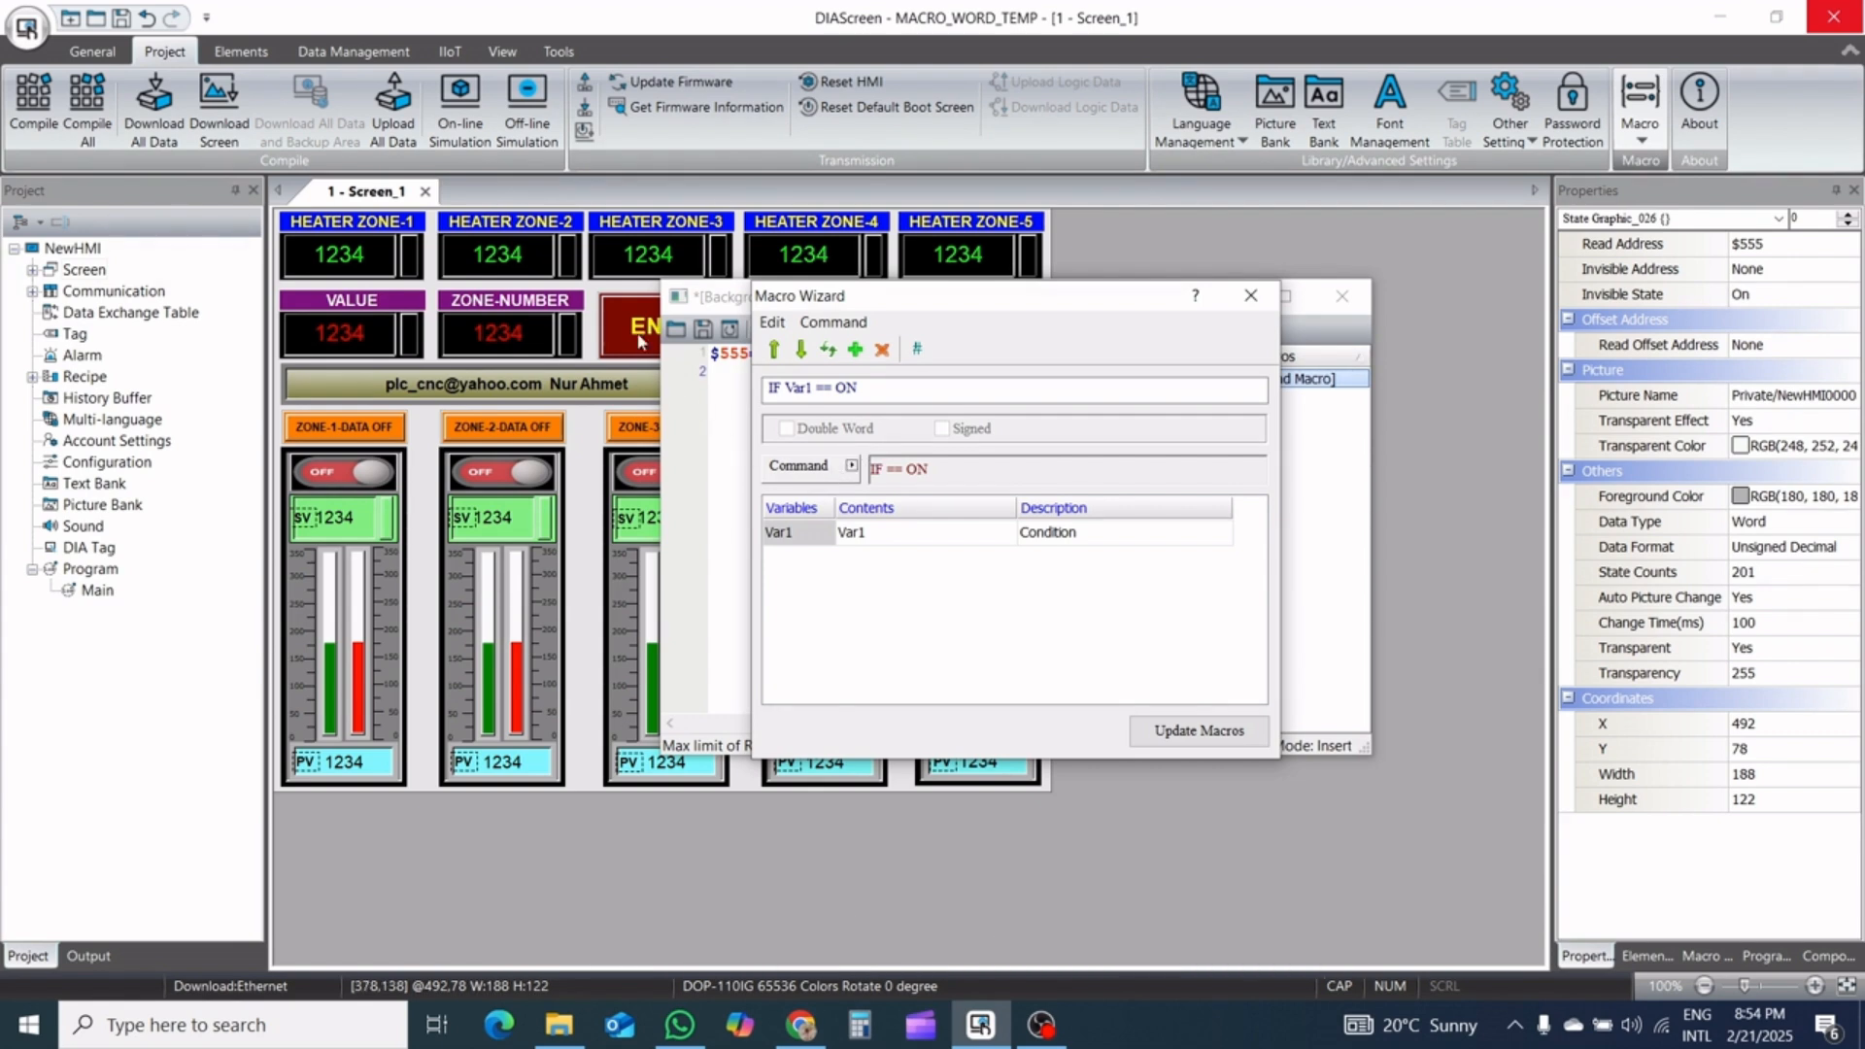
# Set the IF condition to internal memory bit $104.0, insert the line into the macro and close the wizard
pyautogui.click(872, 534)
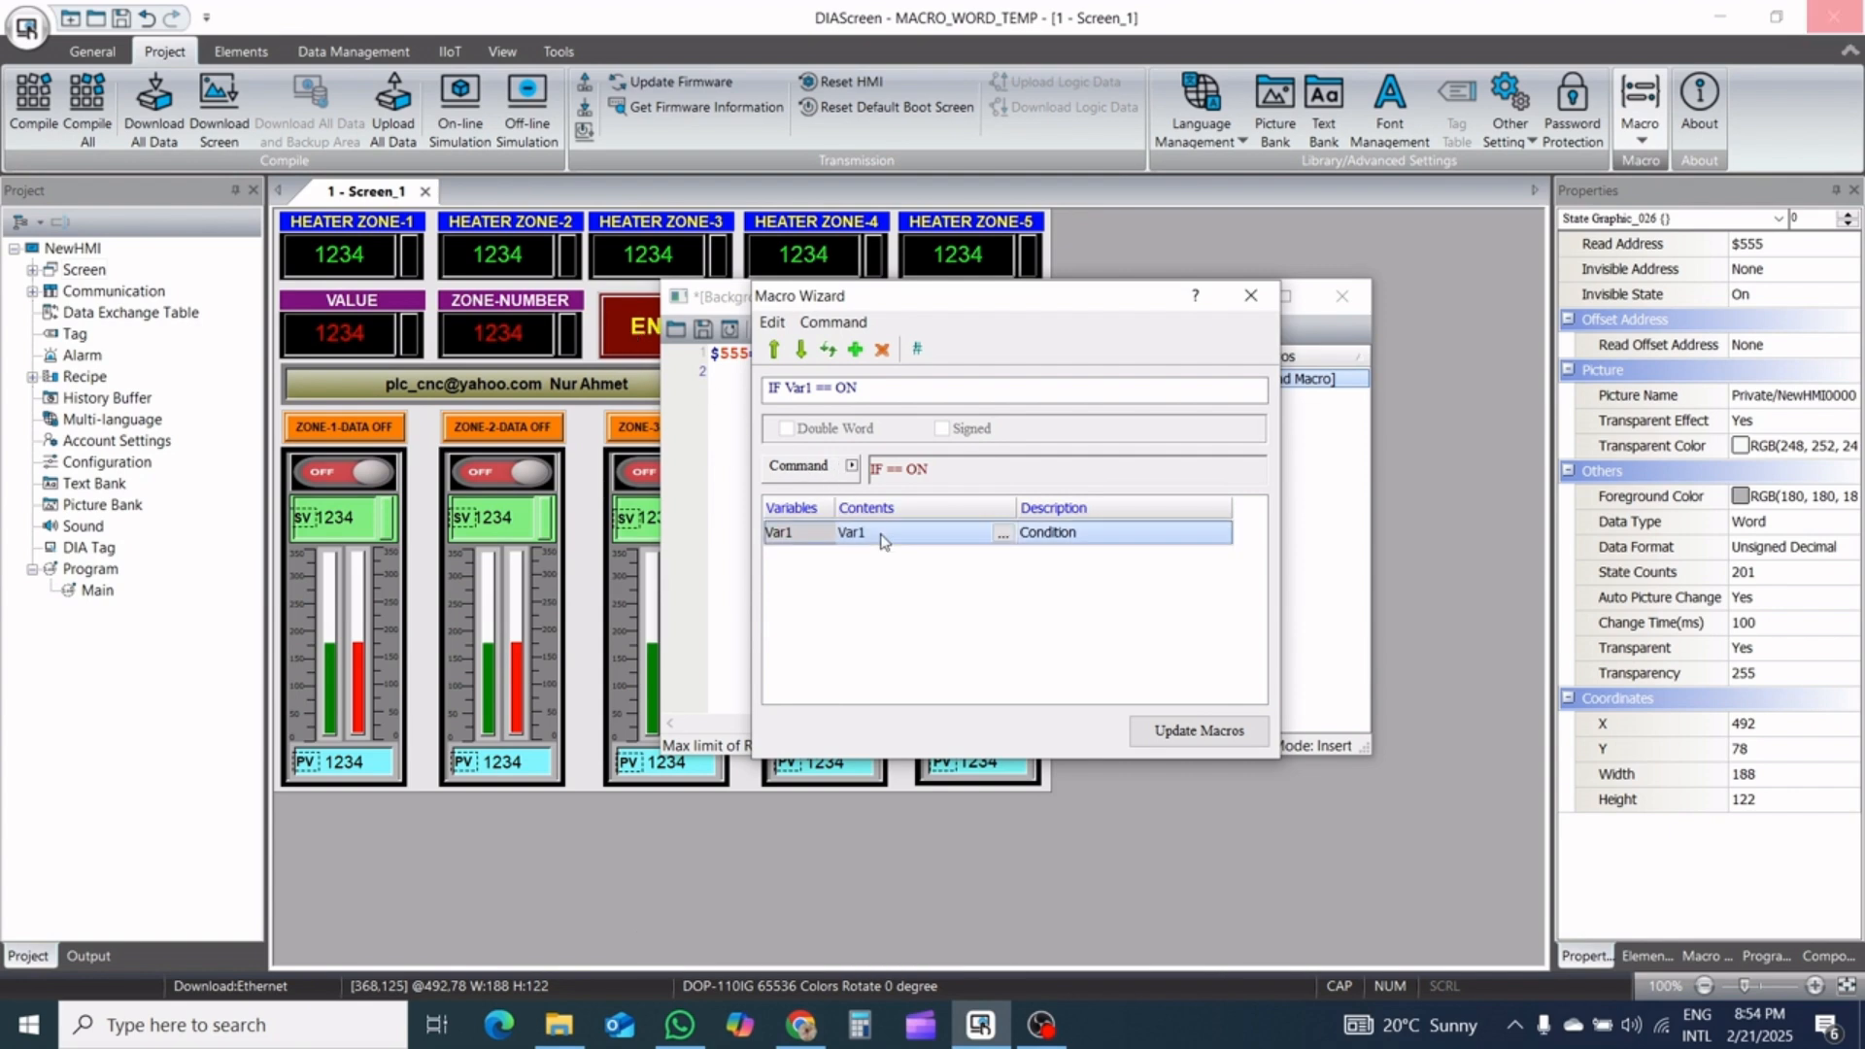
pyautogui.click(1001, 534)
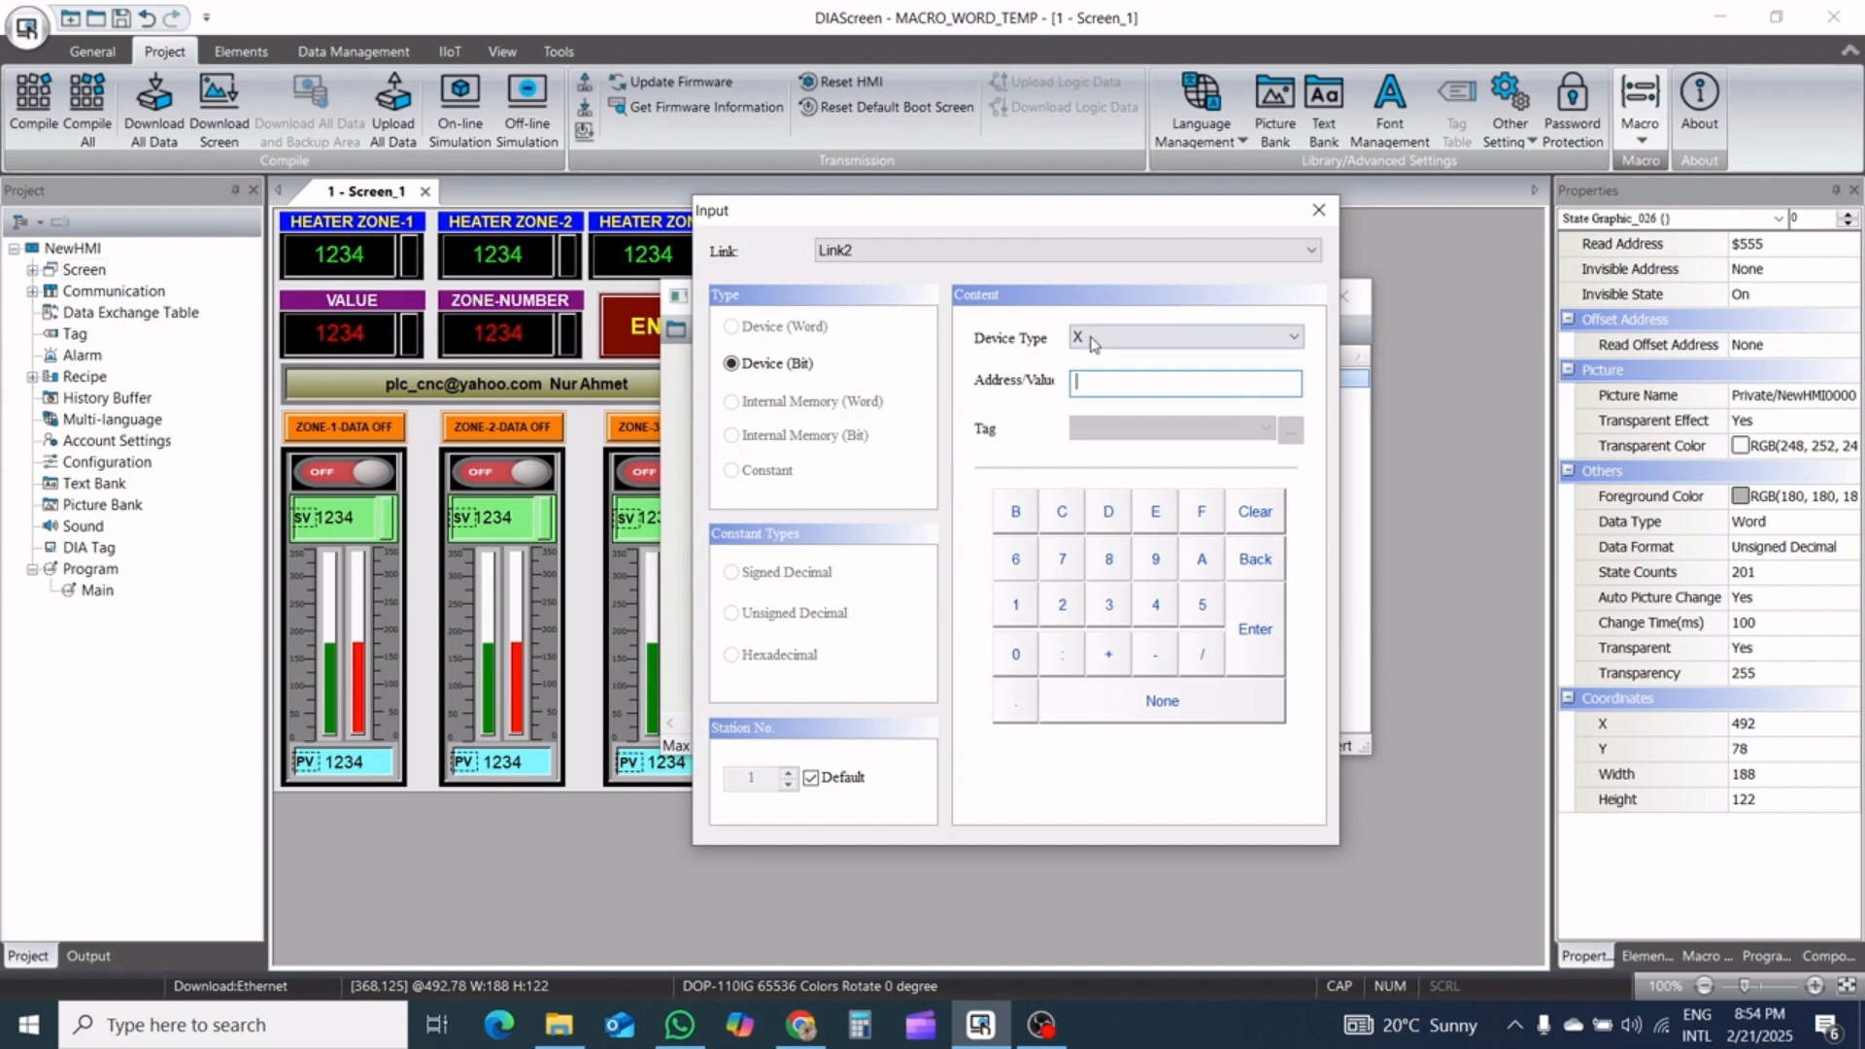
pyautogui.click(1048, 253)
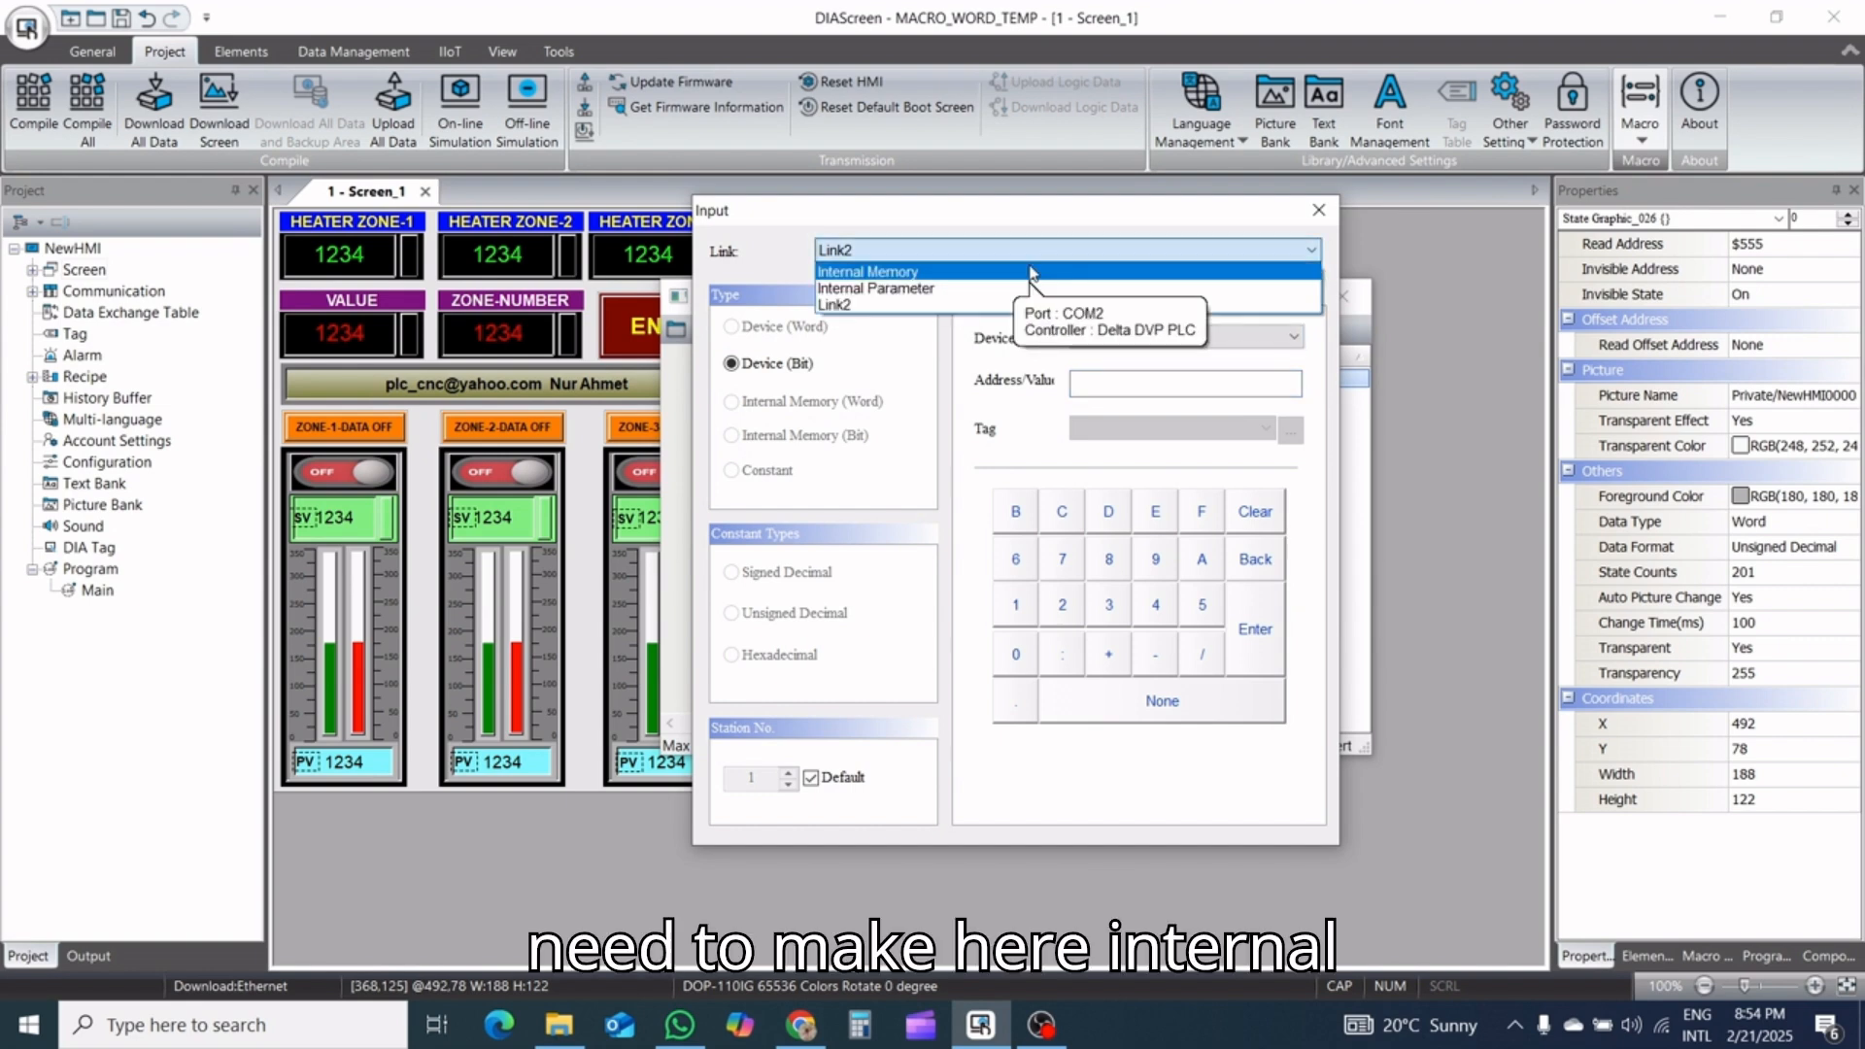
pyautogui.click(1032, 275)
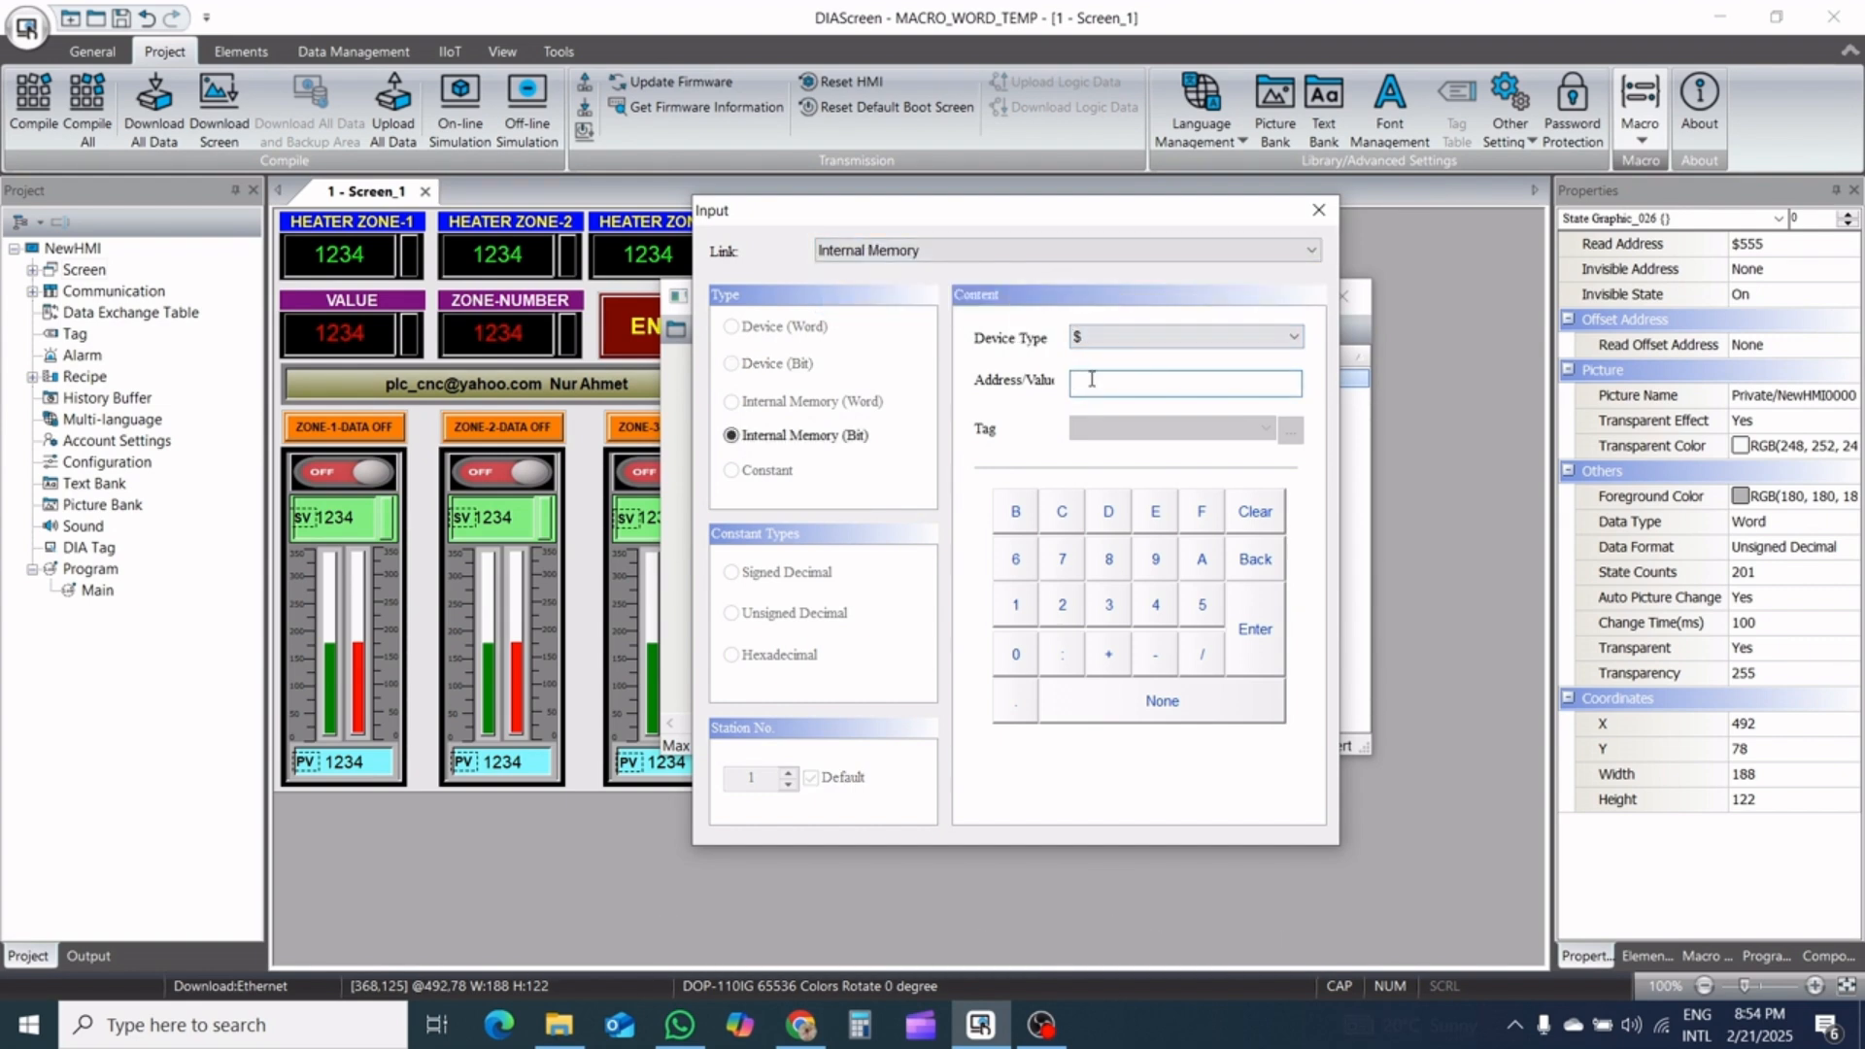
pyautogui.write('104')
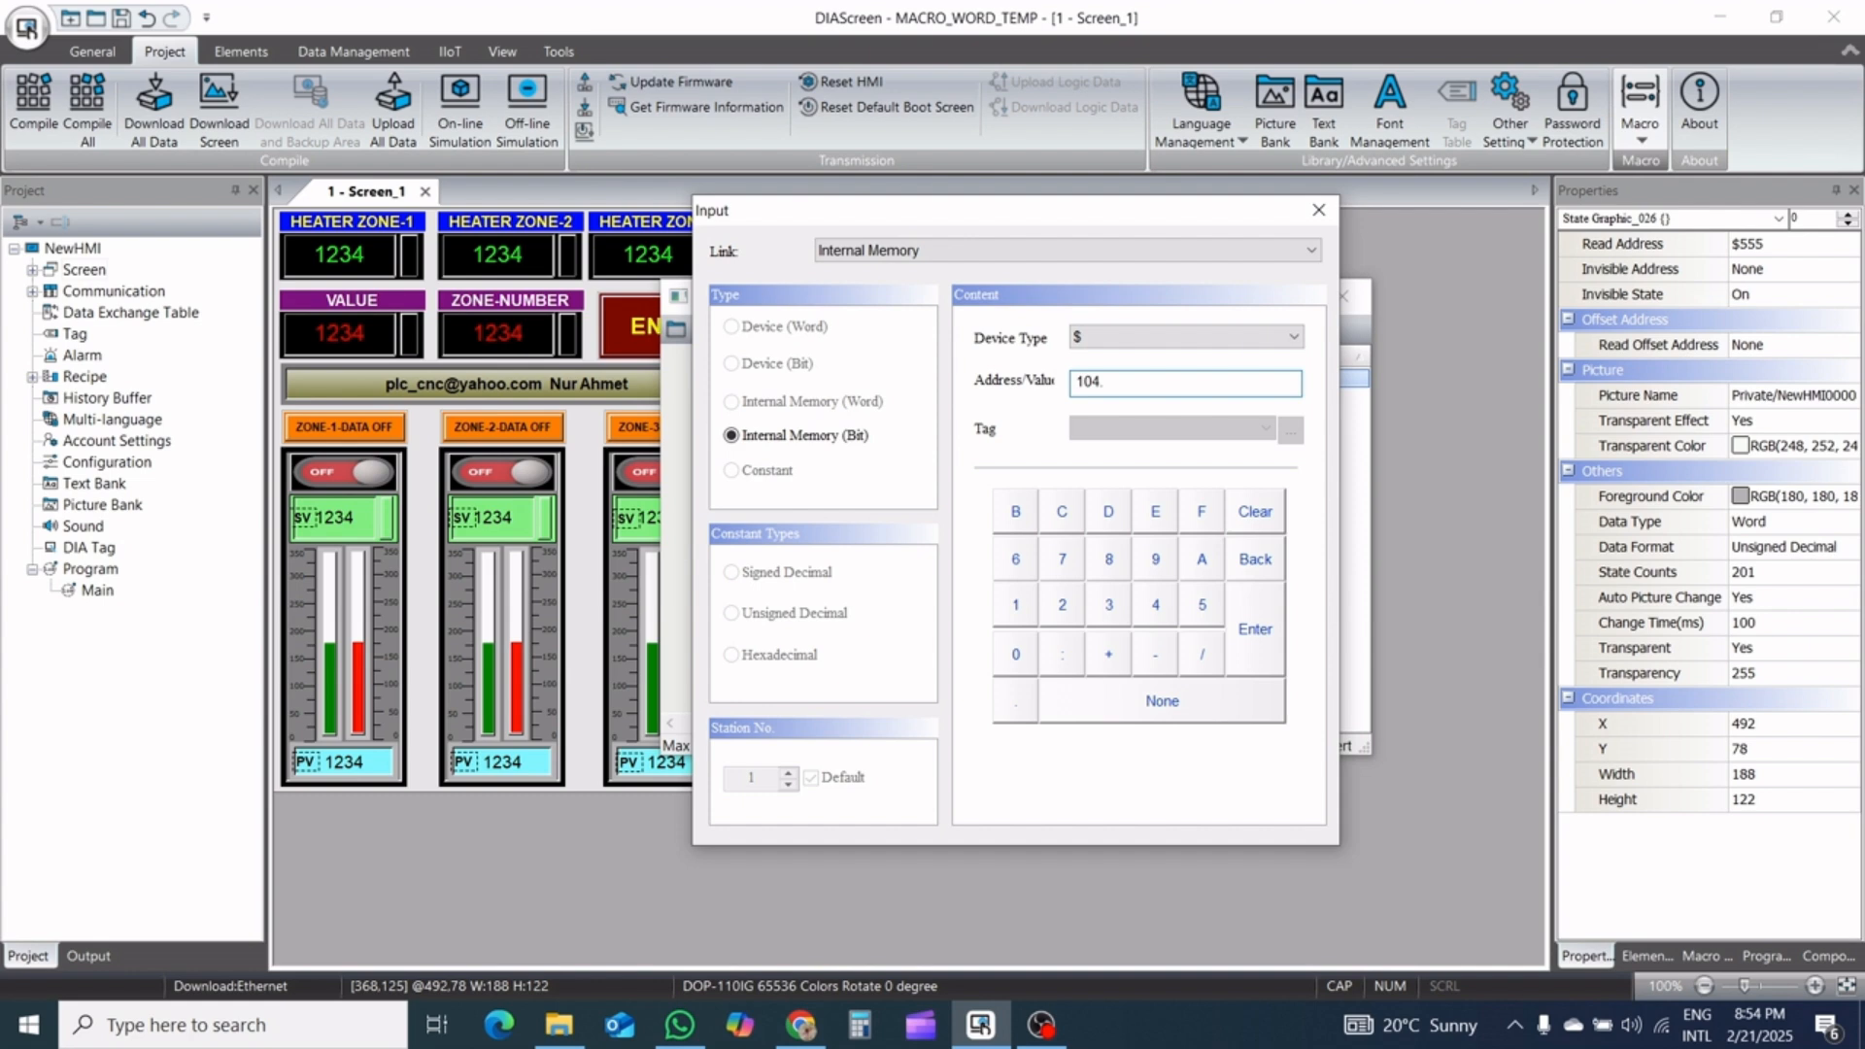
pyautogui.write('.0')
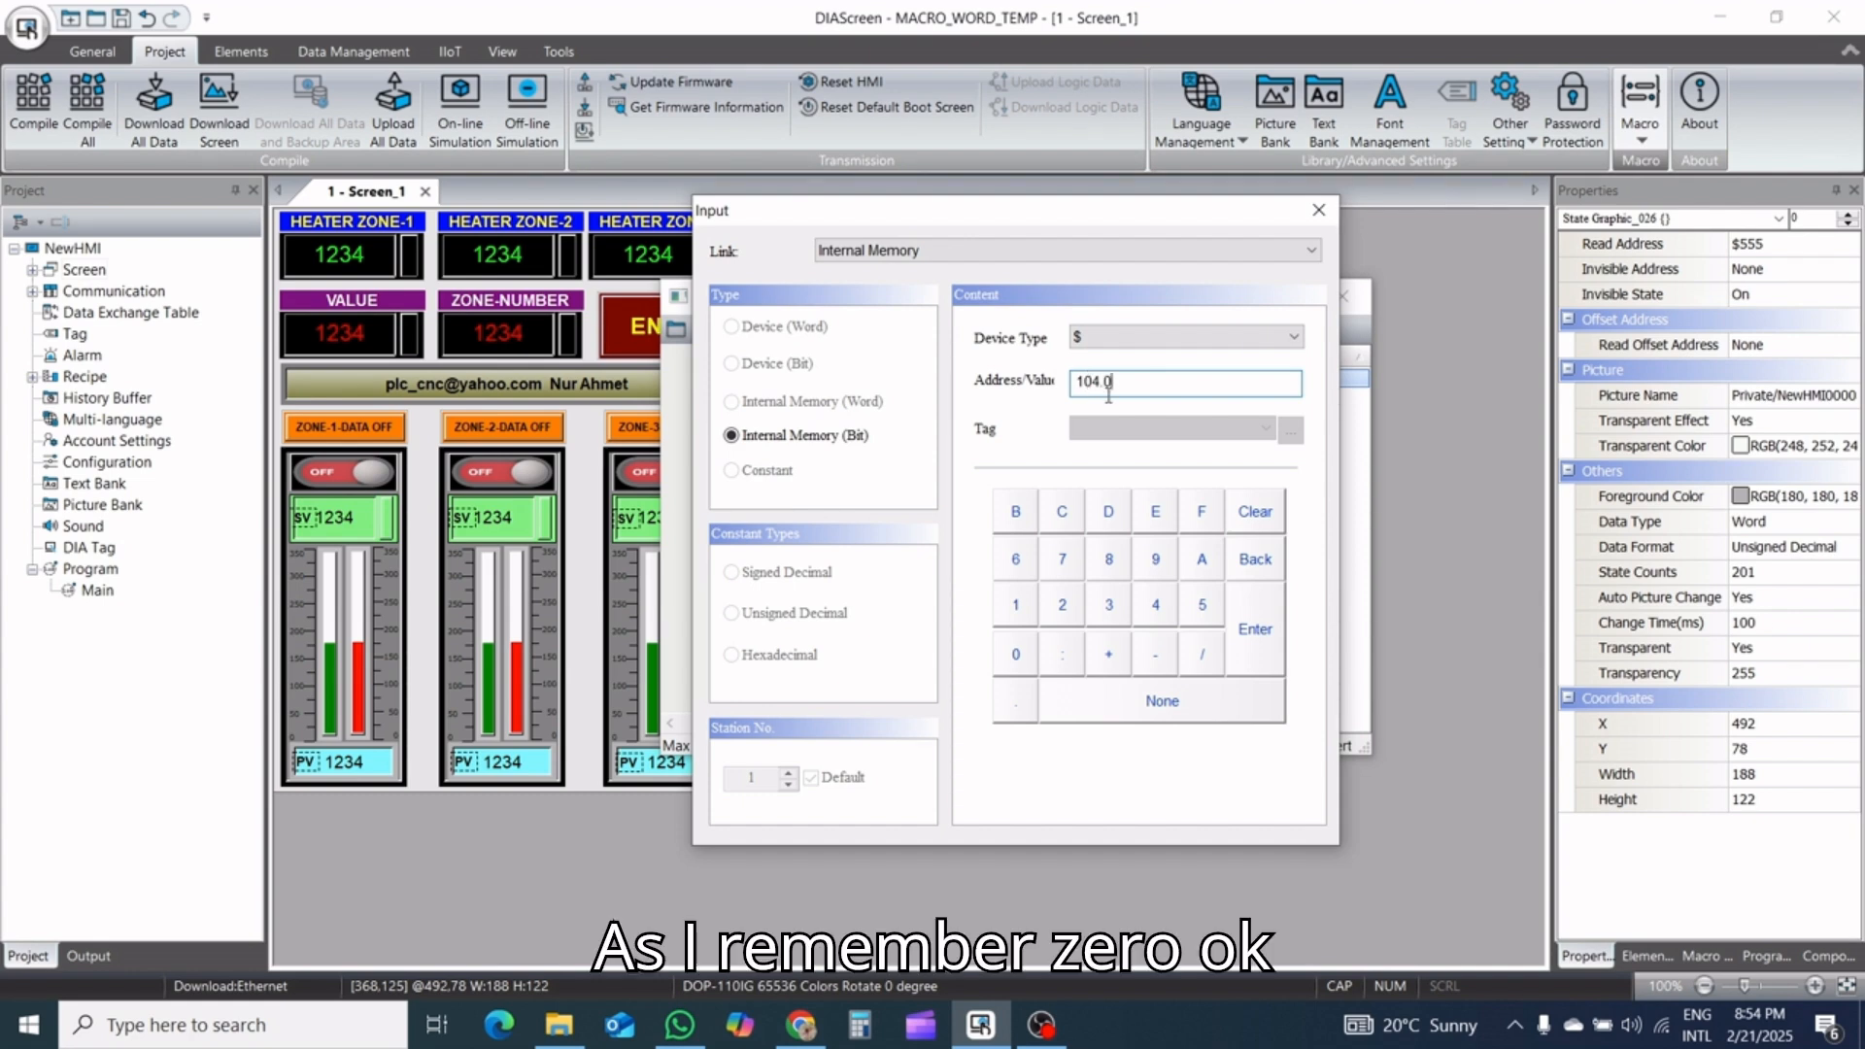
pyautogui.click(1264, 645)
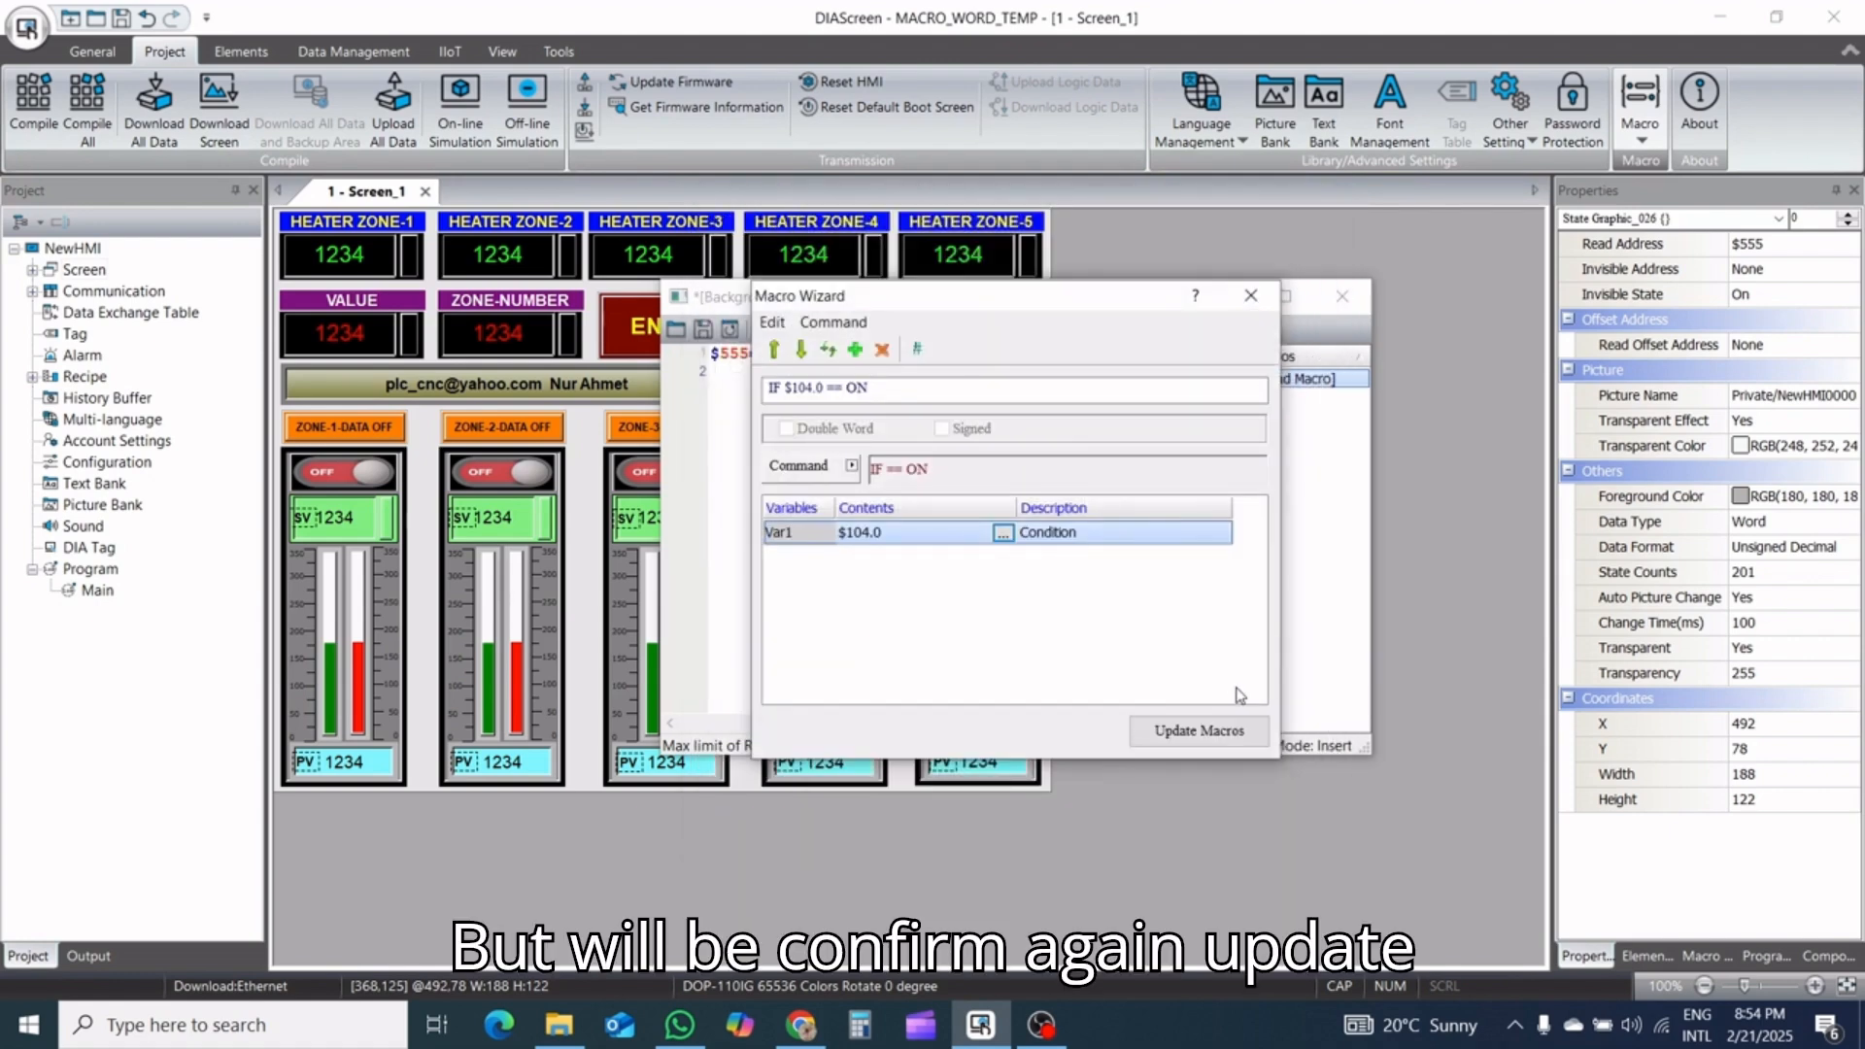
pyautogui.click(1217, 730)
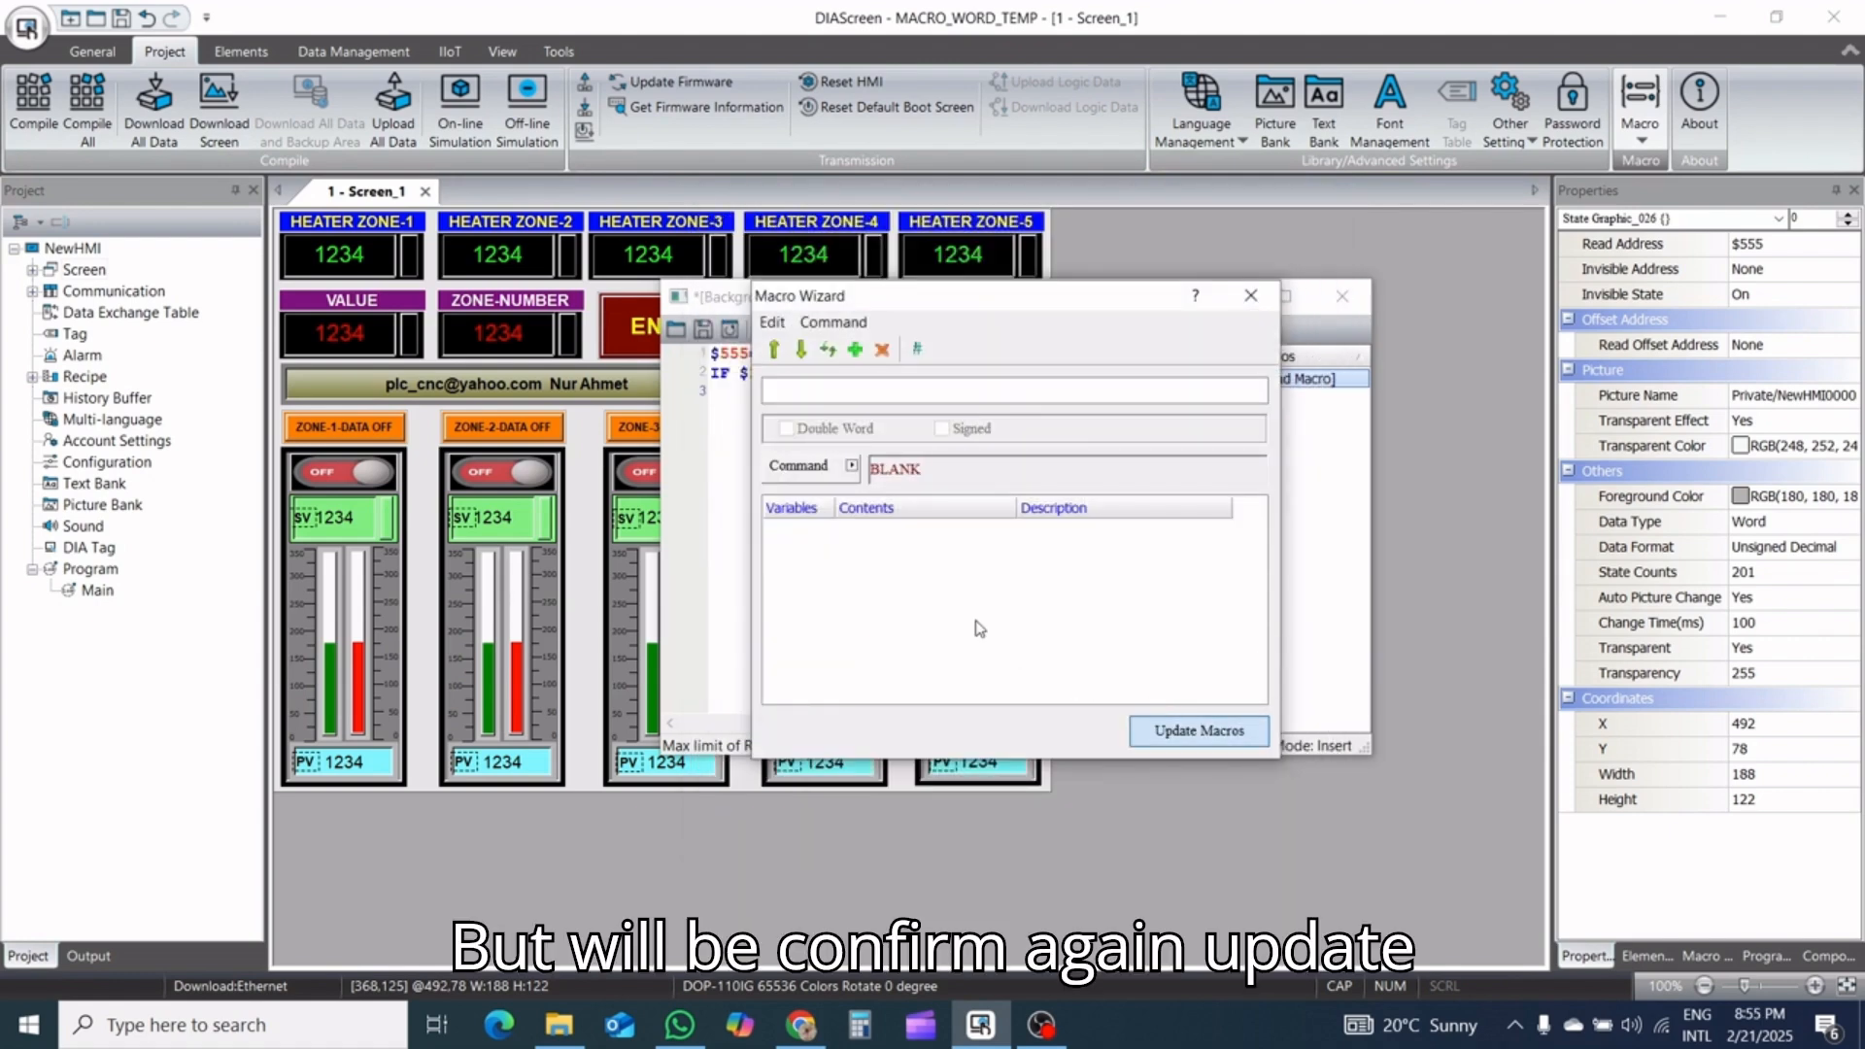
pyautogui.click(1250, 296)
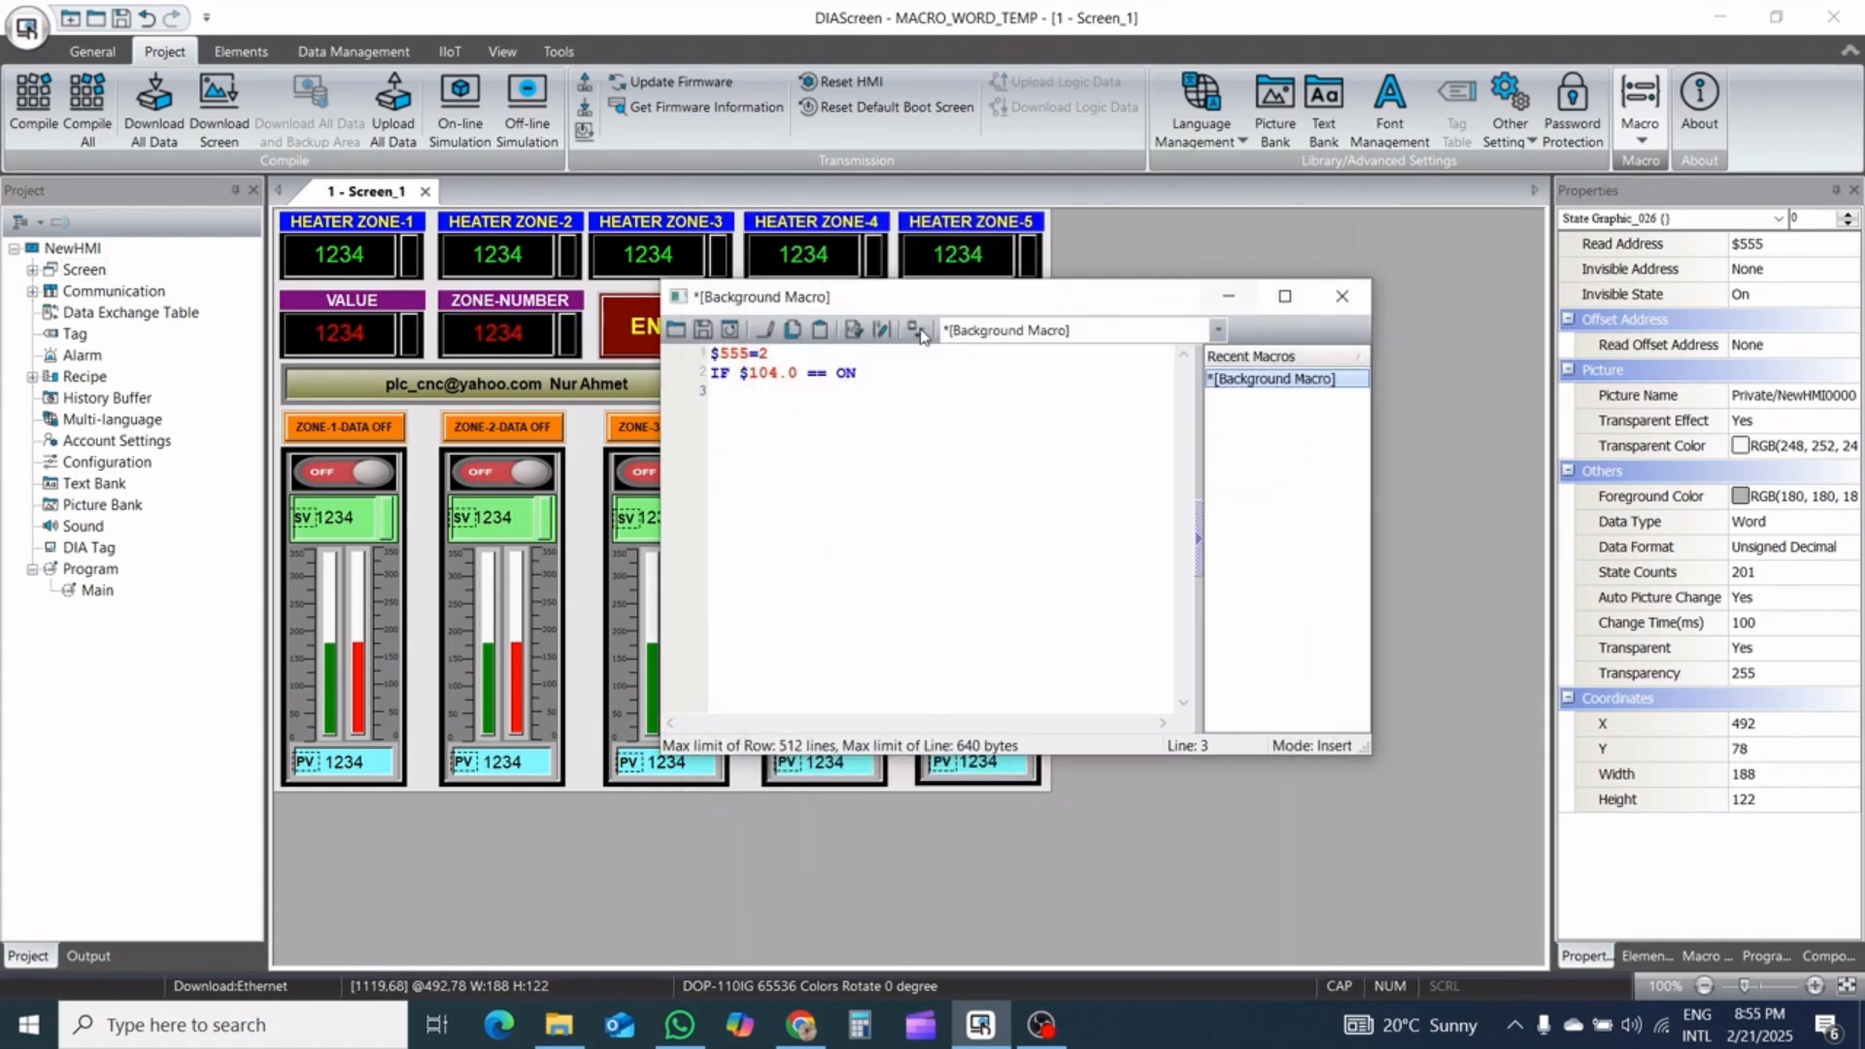
# Check the ENTER button's write address, and close the background macro with its edits saved
pyautogui.click(634, 319)
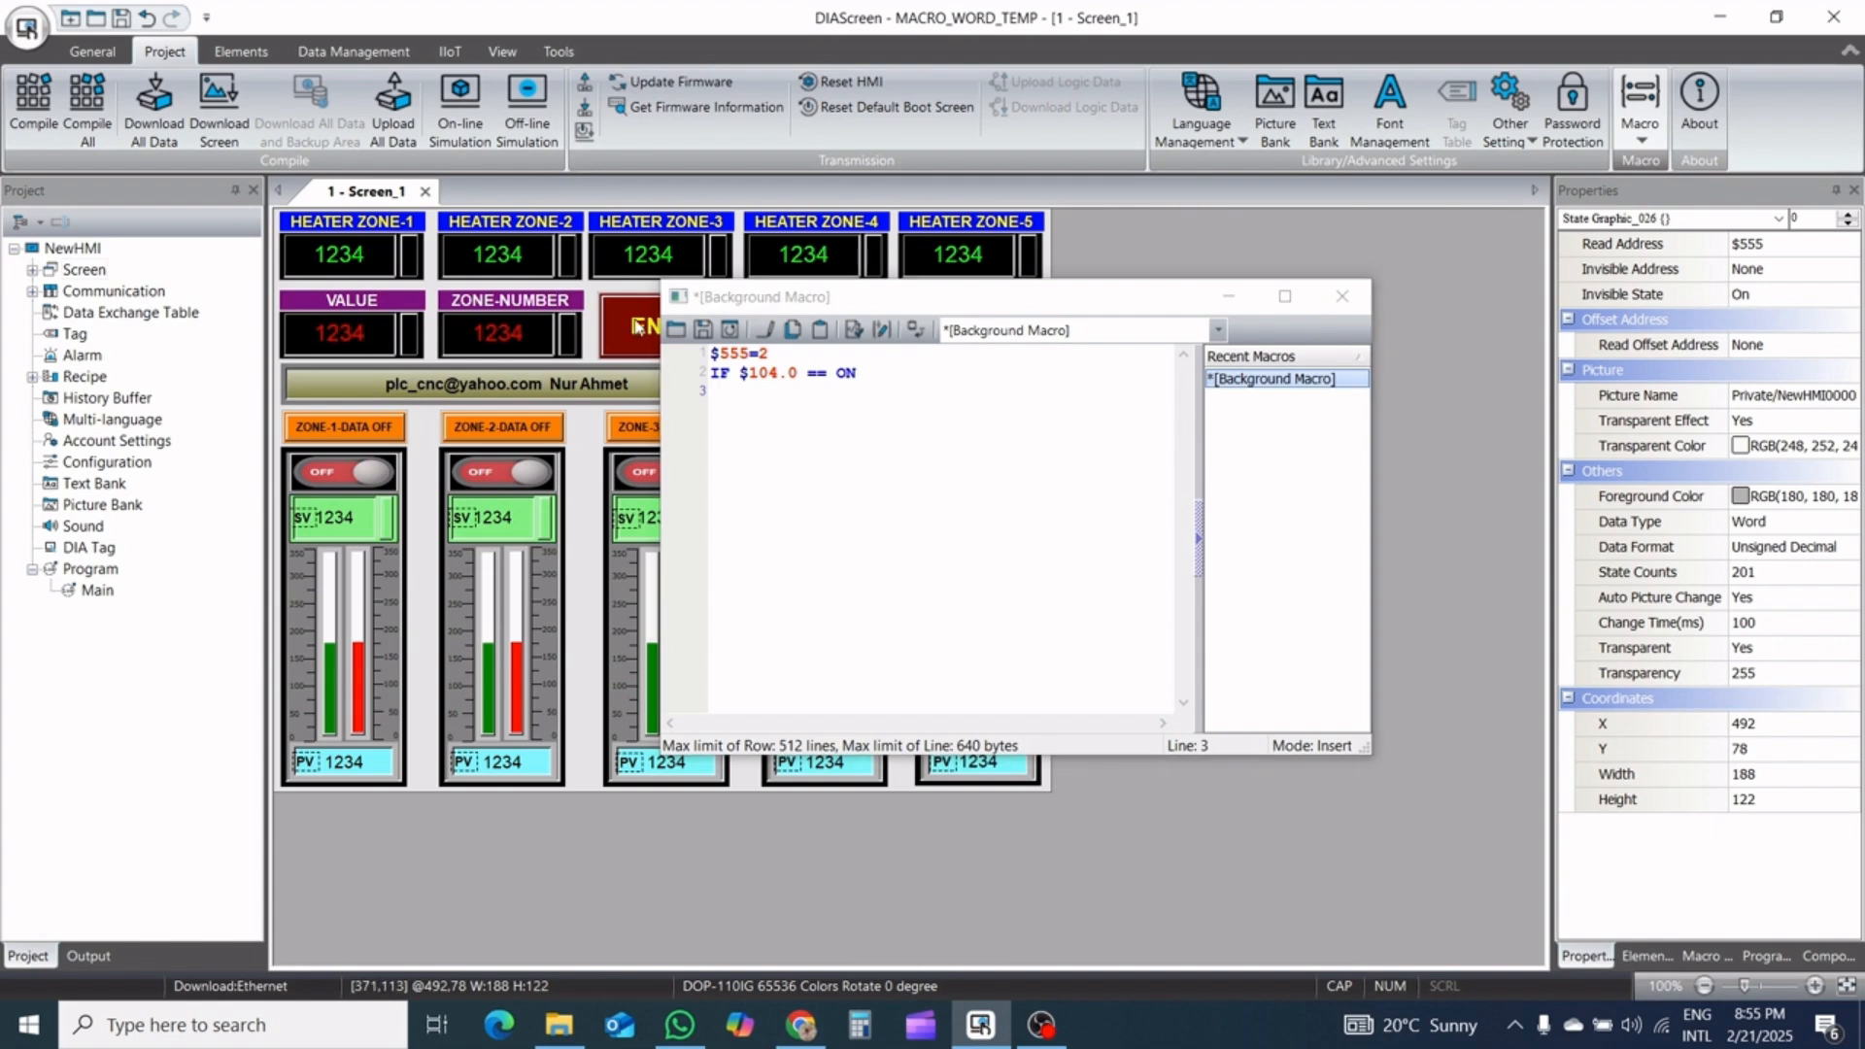
pyautogui.click(1341, 298)
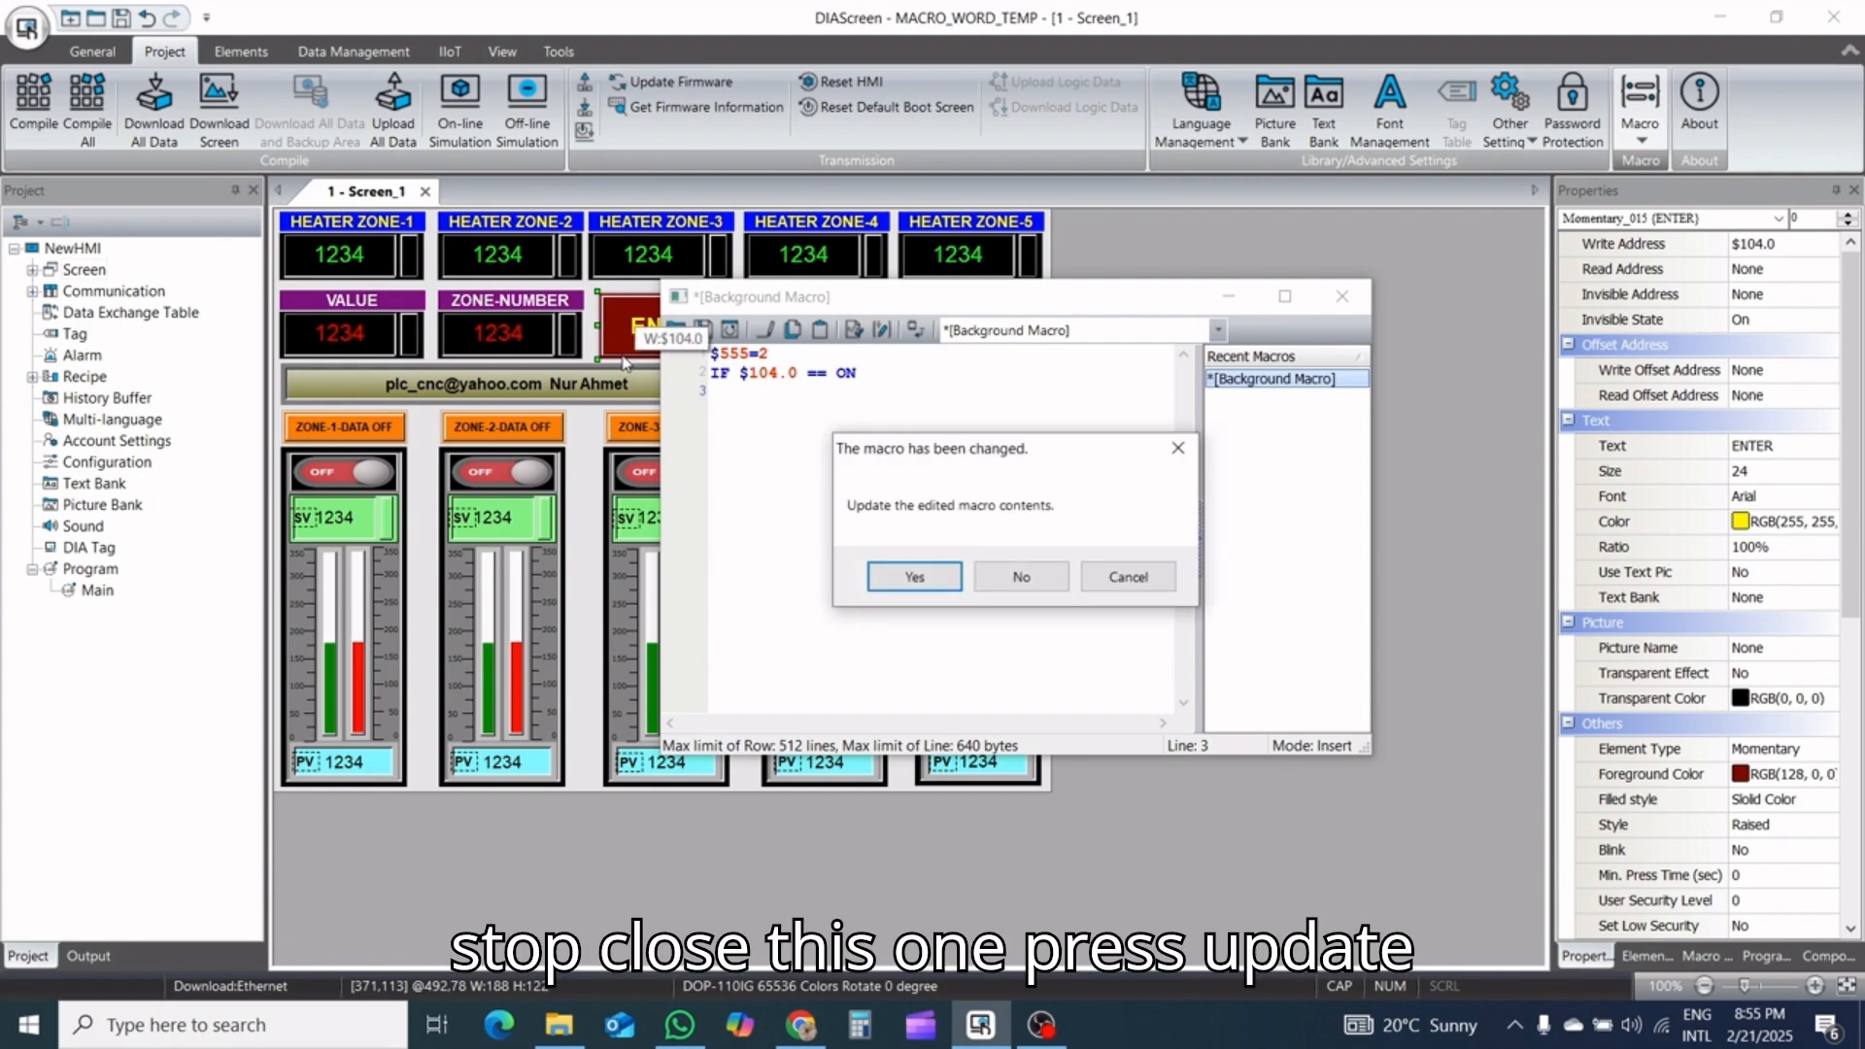
pyautogui.click(932, 575)
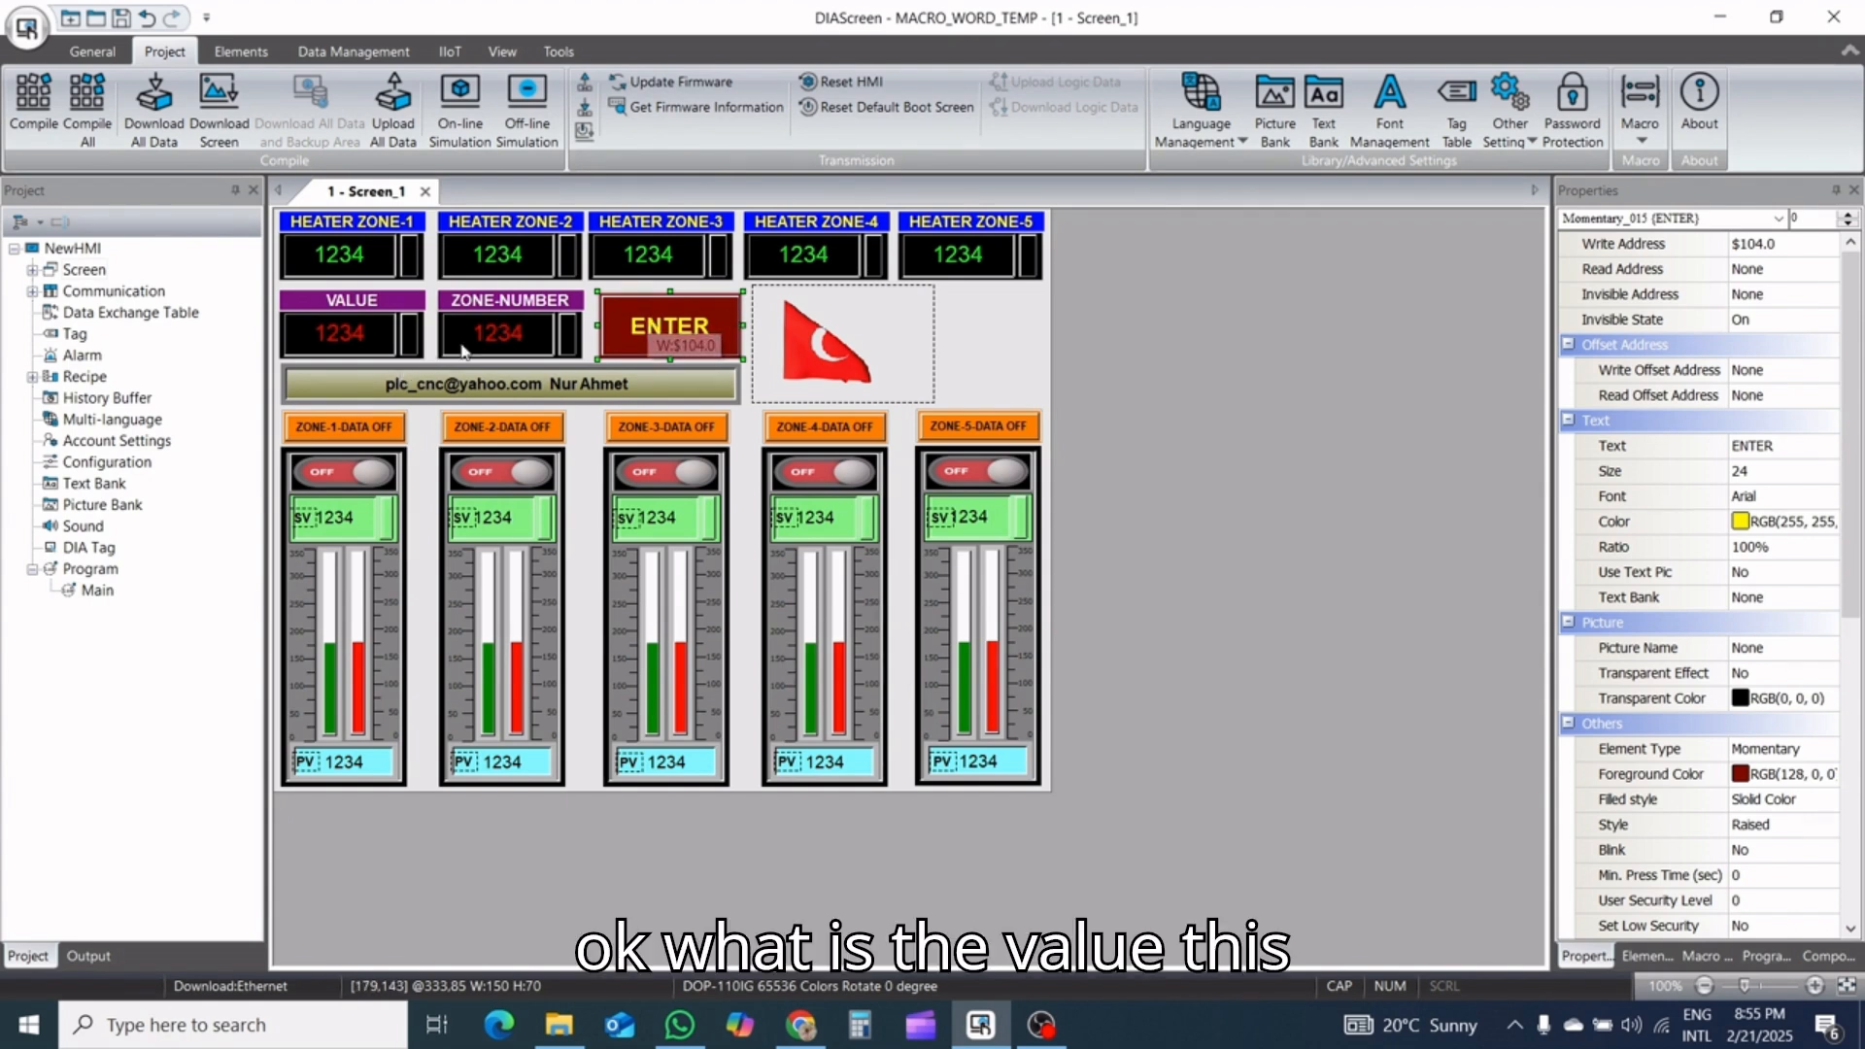
# Check the write addresses of the VALUE and ZONE-NUMBER entries and the ZONE-NUMBER entry's minimum and maximum limits
pyautogui.click(513, 326)
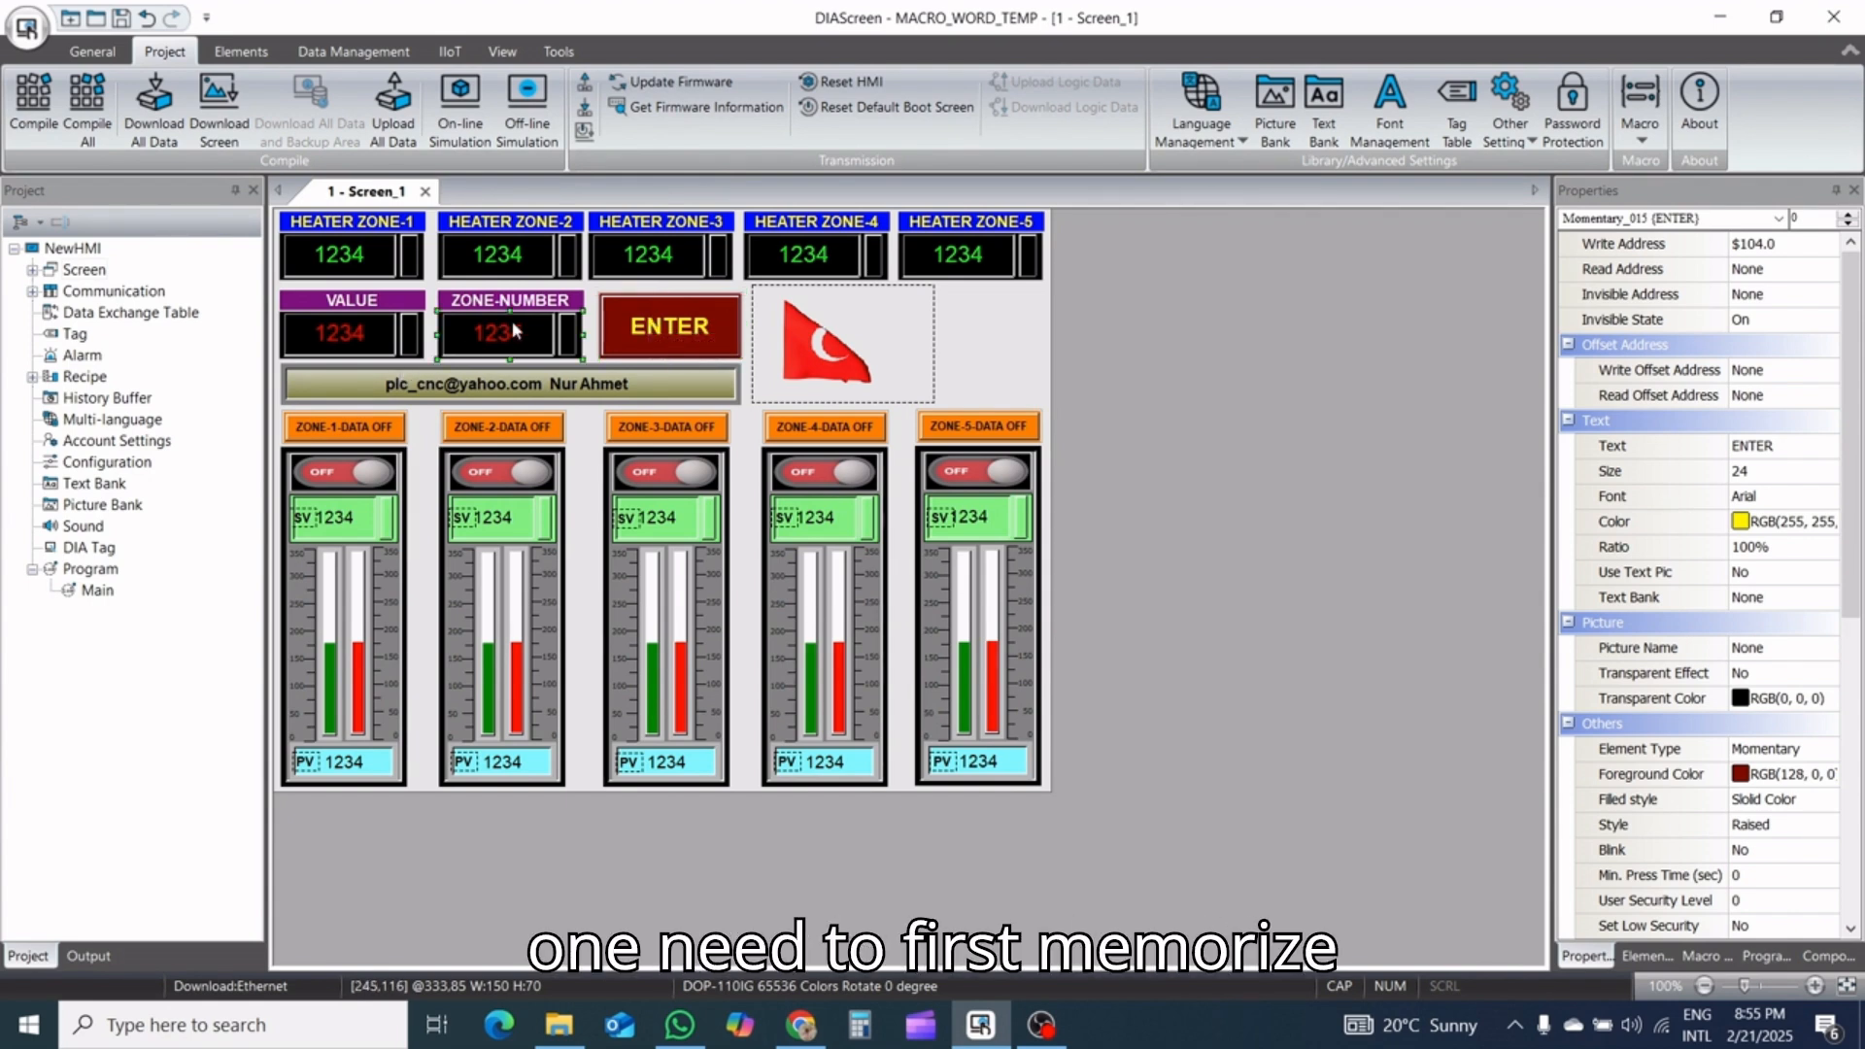
pyautogui.click(357, 340)
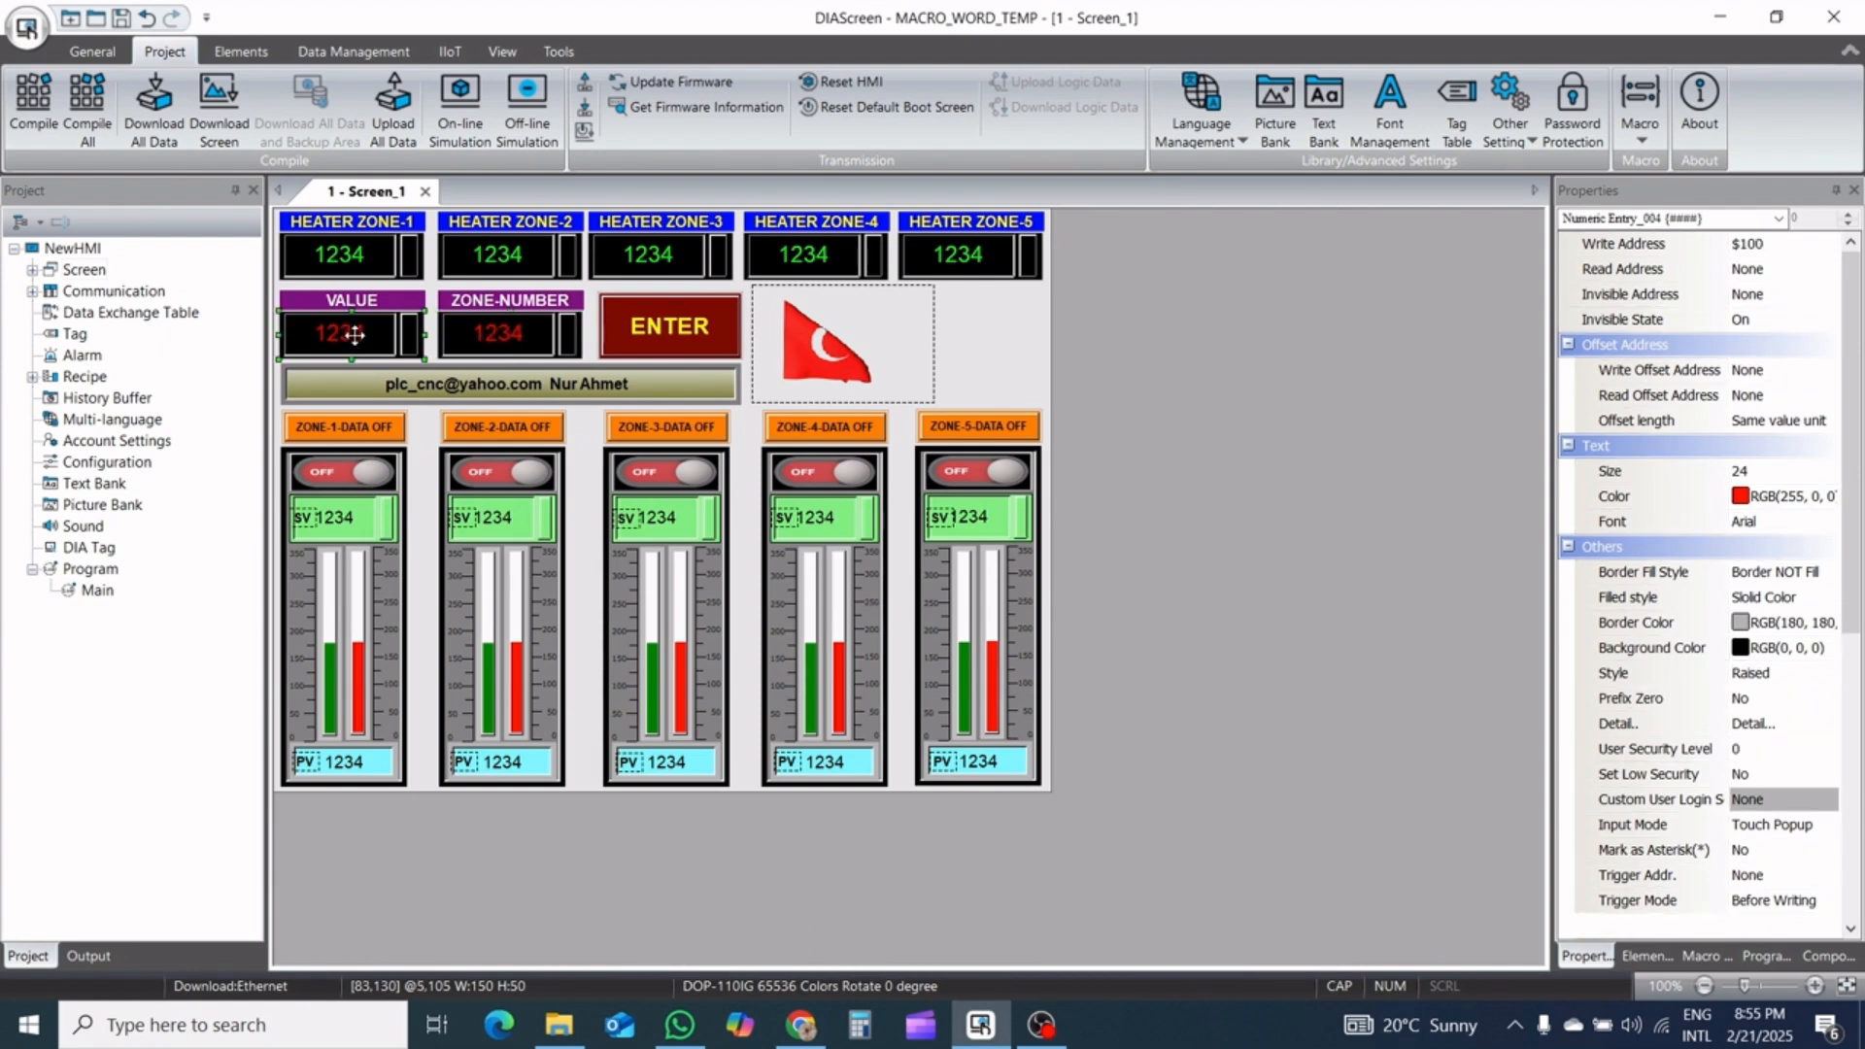
pyautogui.click(474, 342)
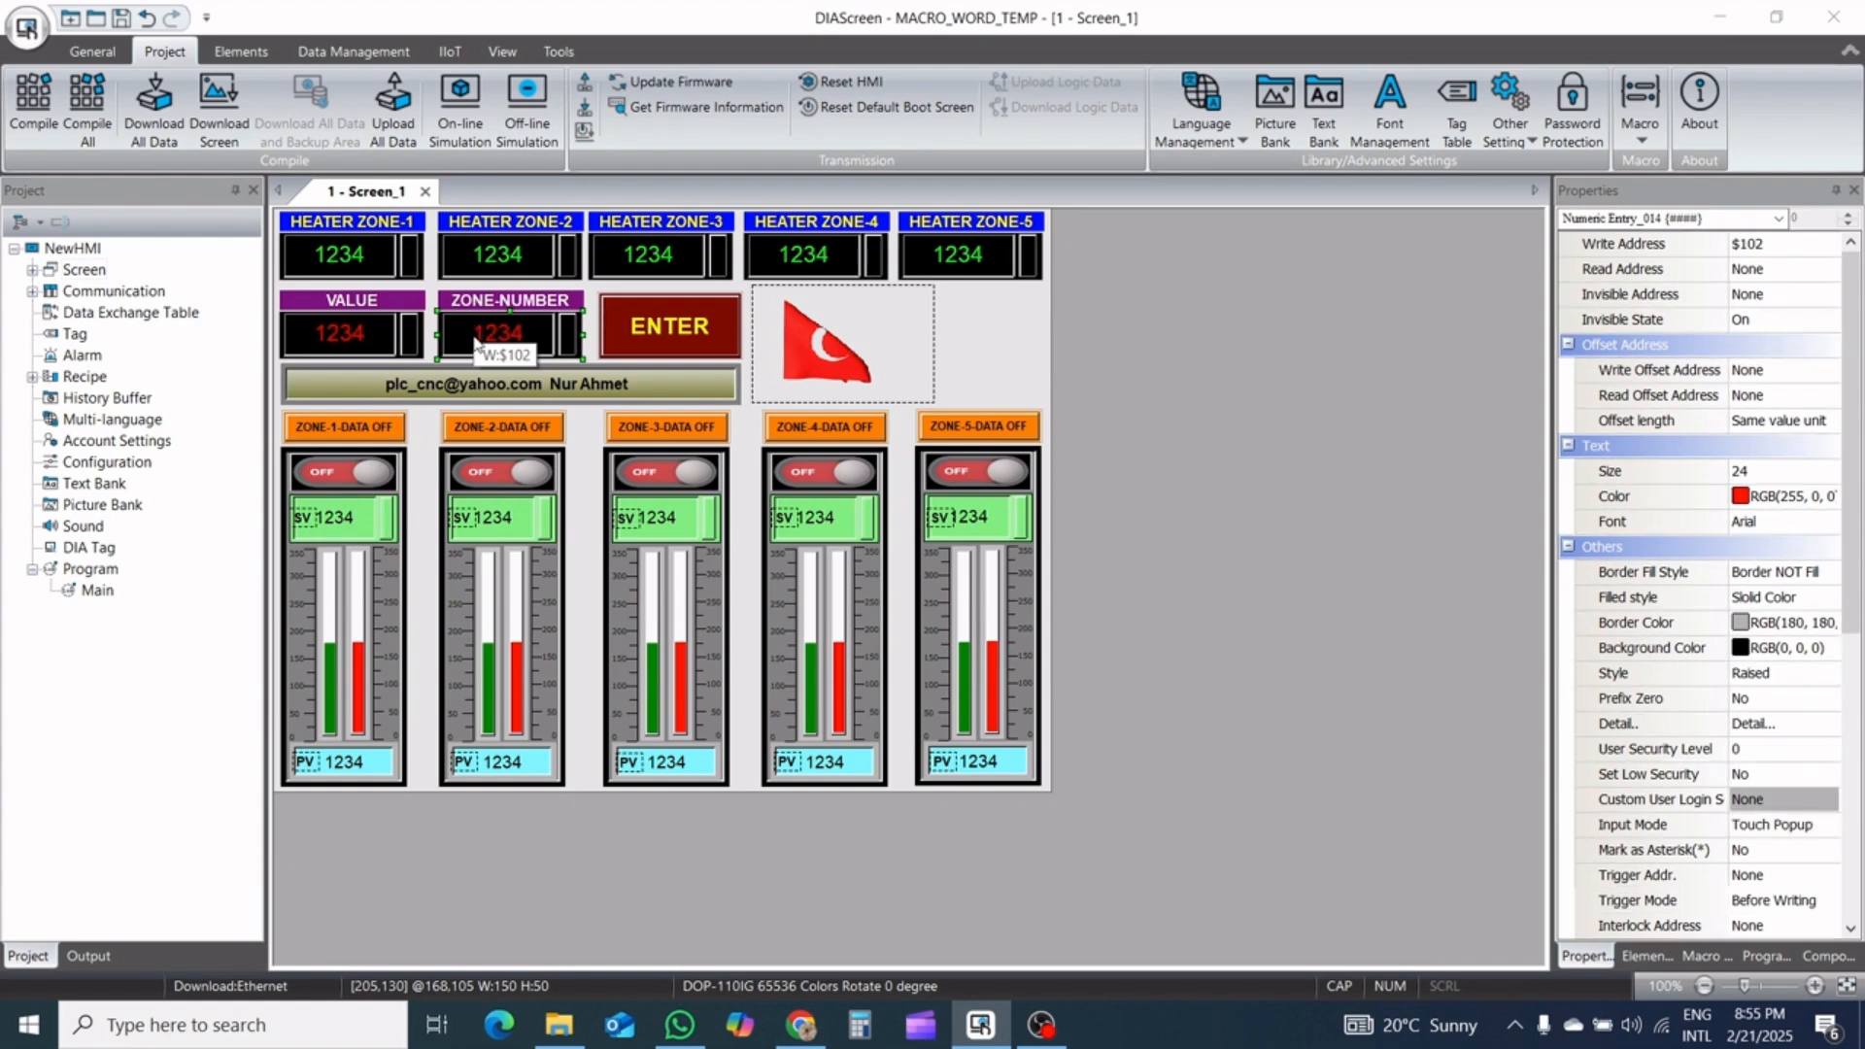
pyautogui.doubleClick(463, 336)
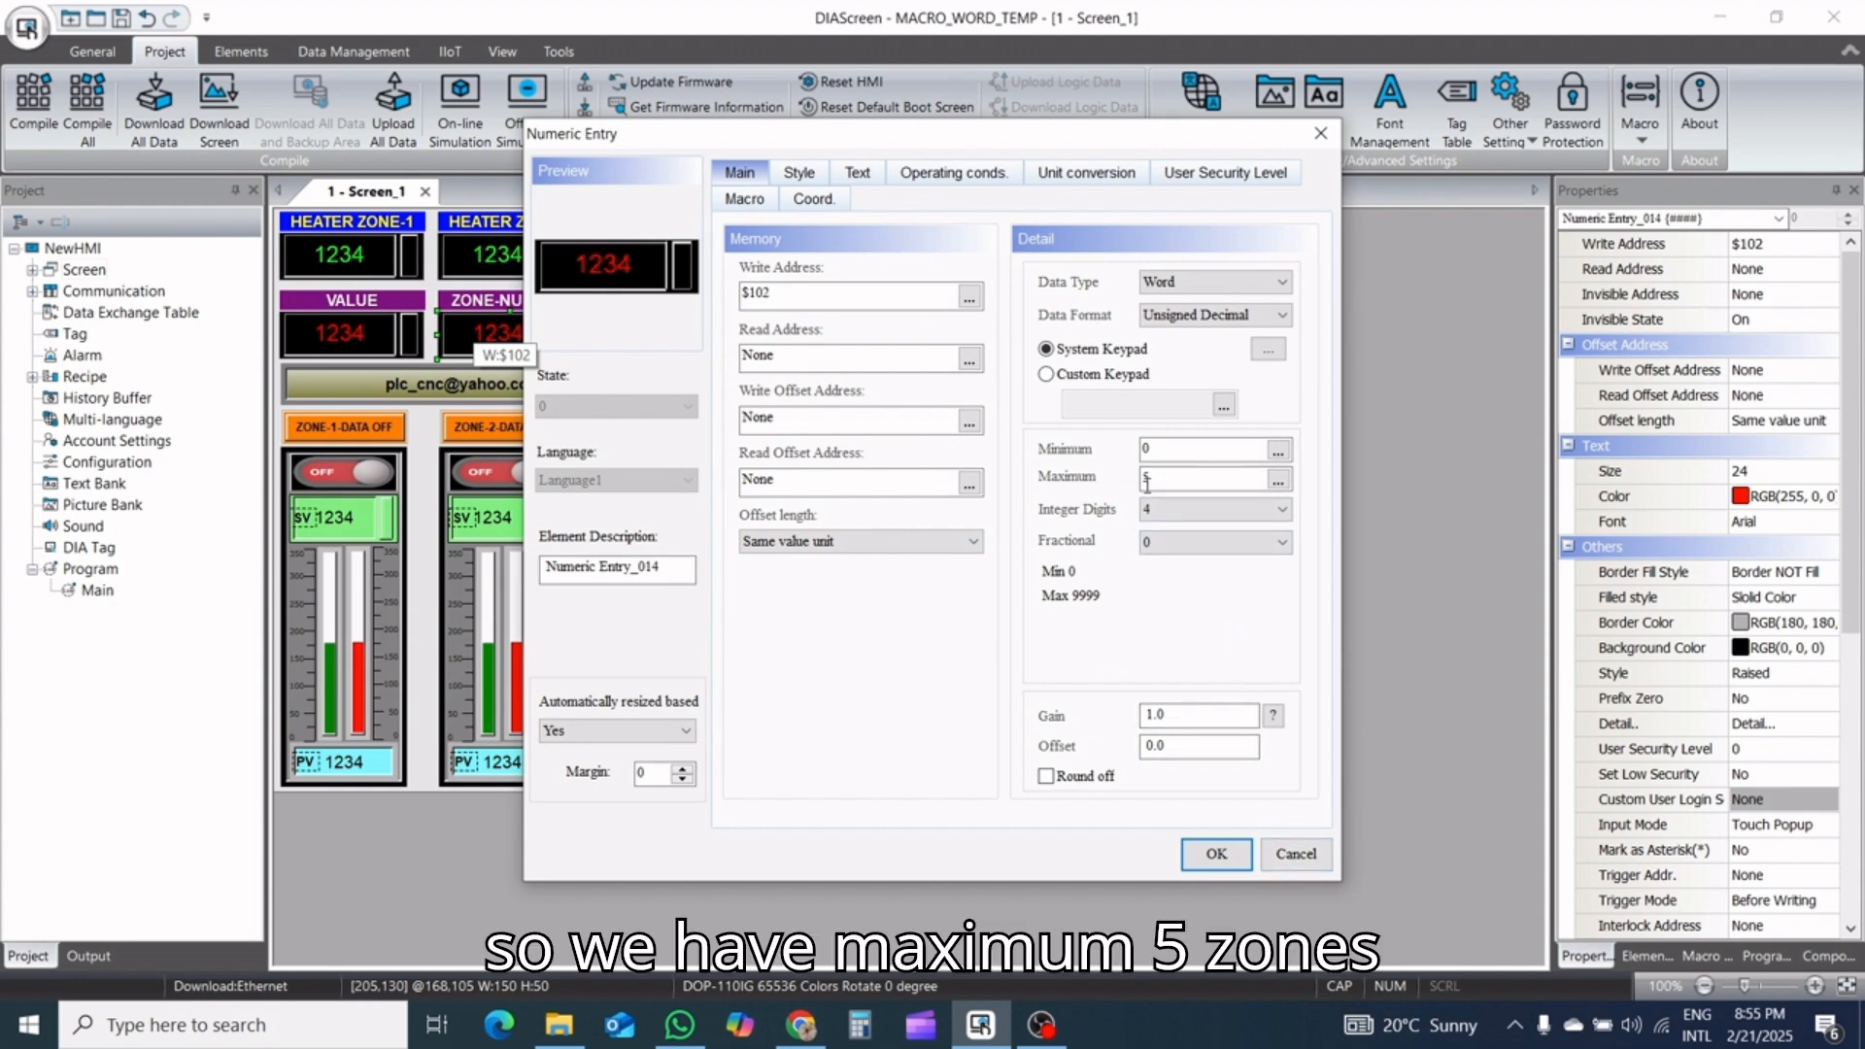
pyautogui.click(1301, 859)
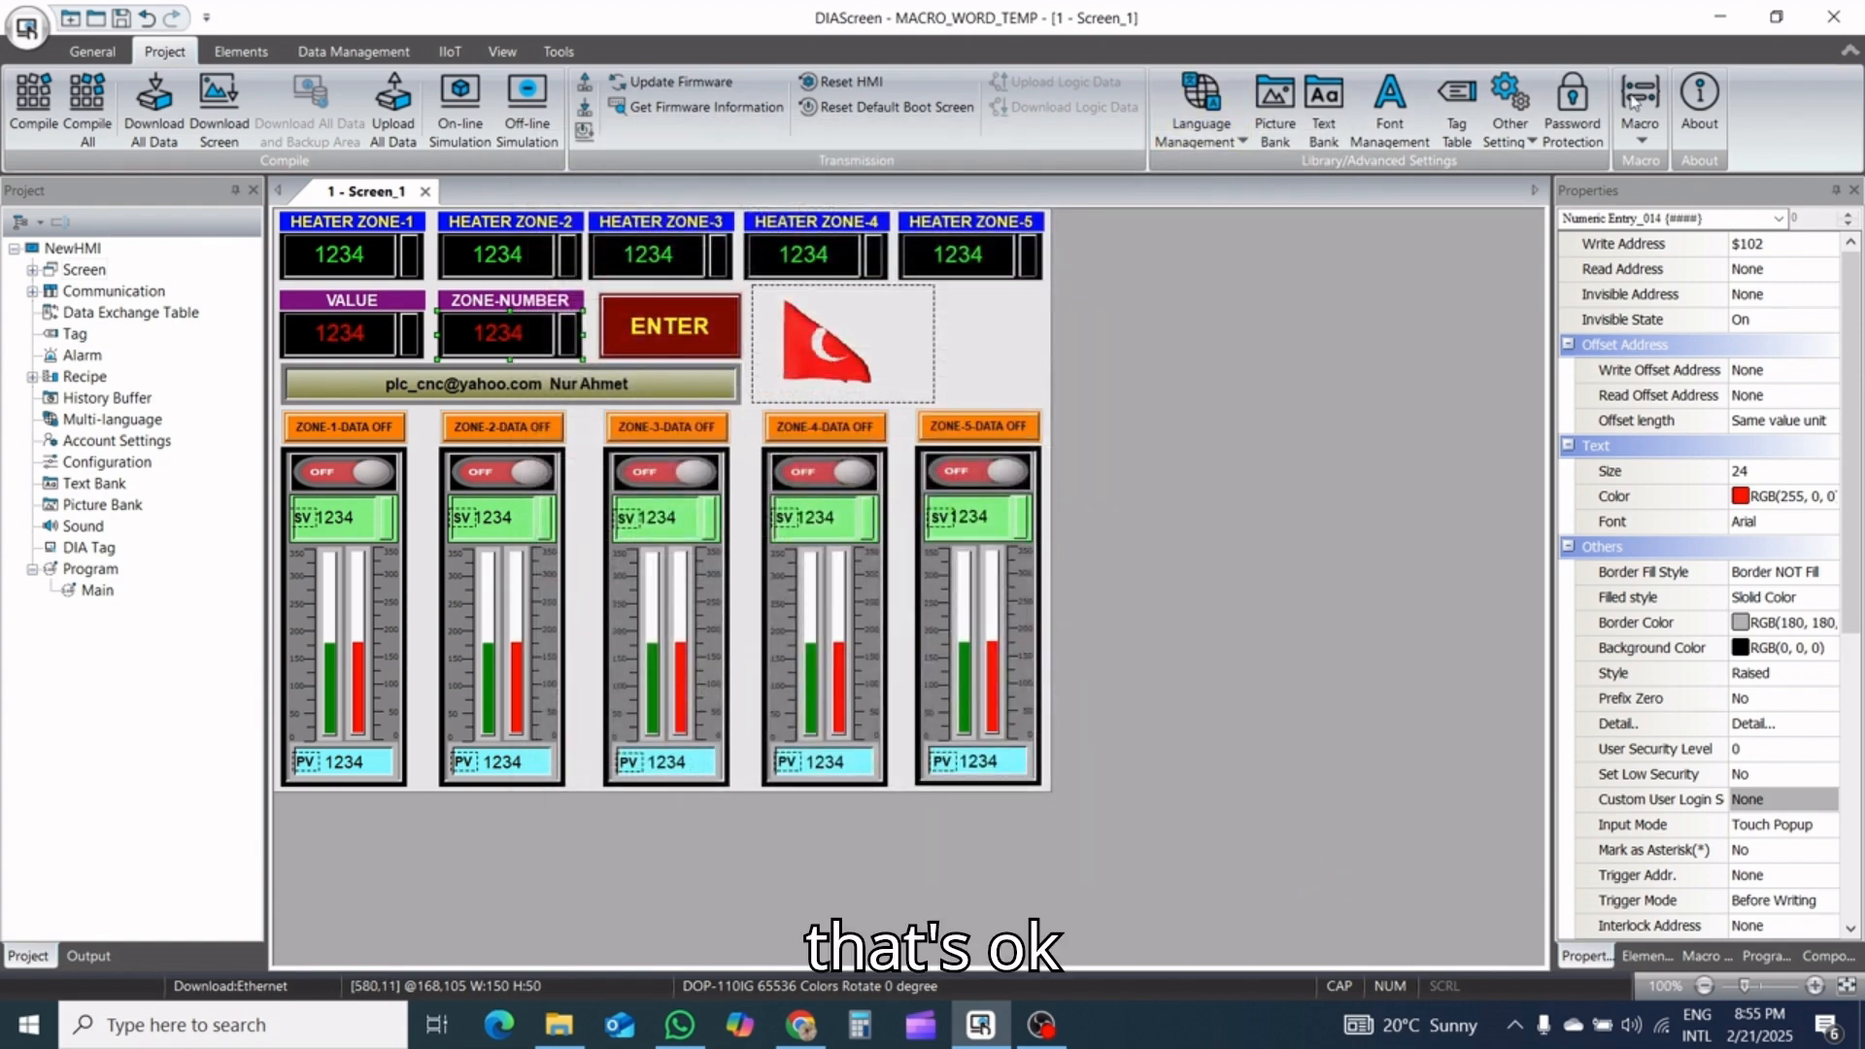
# Reopen the background macro, enter $6 = $102 as its third line and start a fourth line
pyautogui.click(1636, 140)
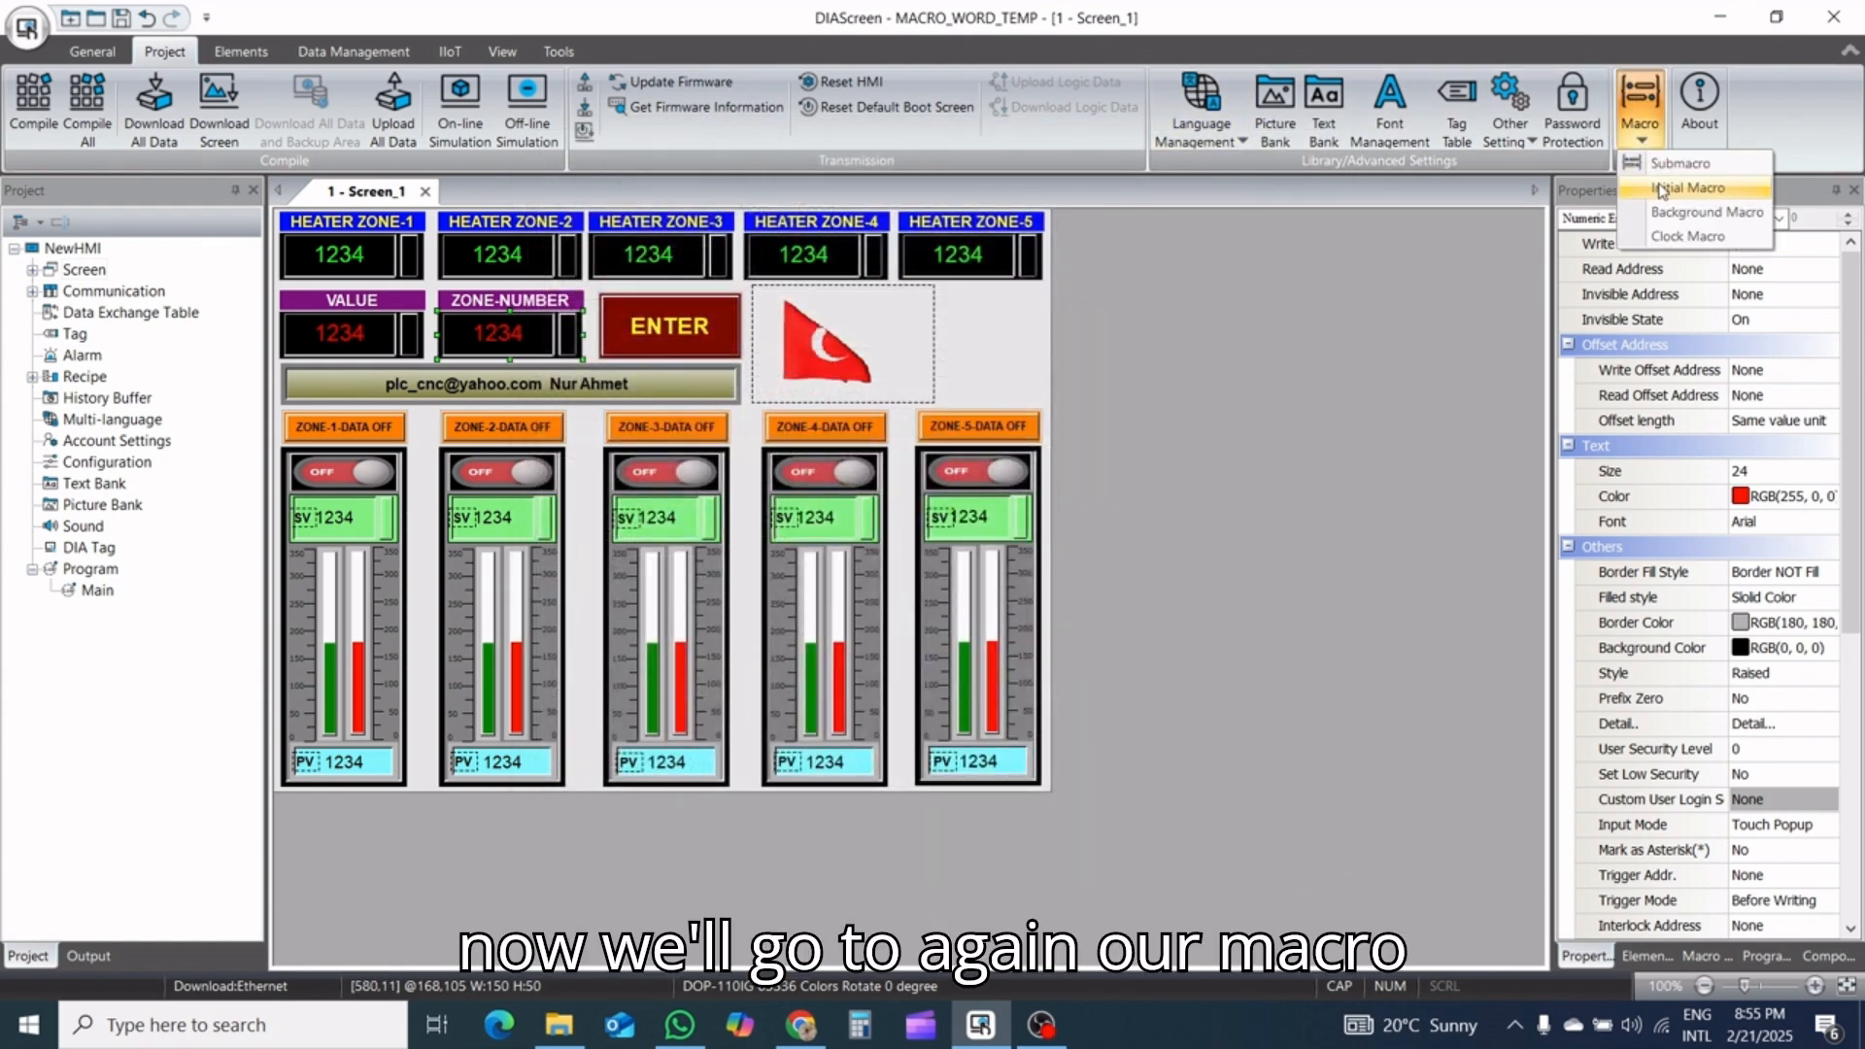
pyautogui.click(1668, 212)
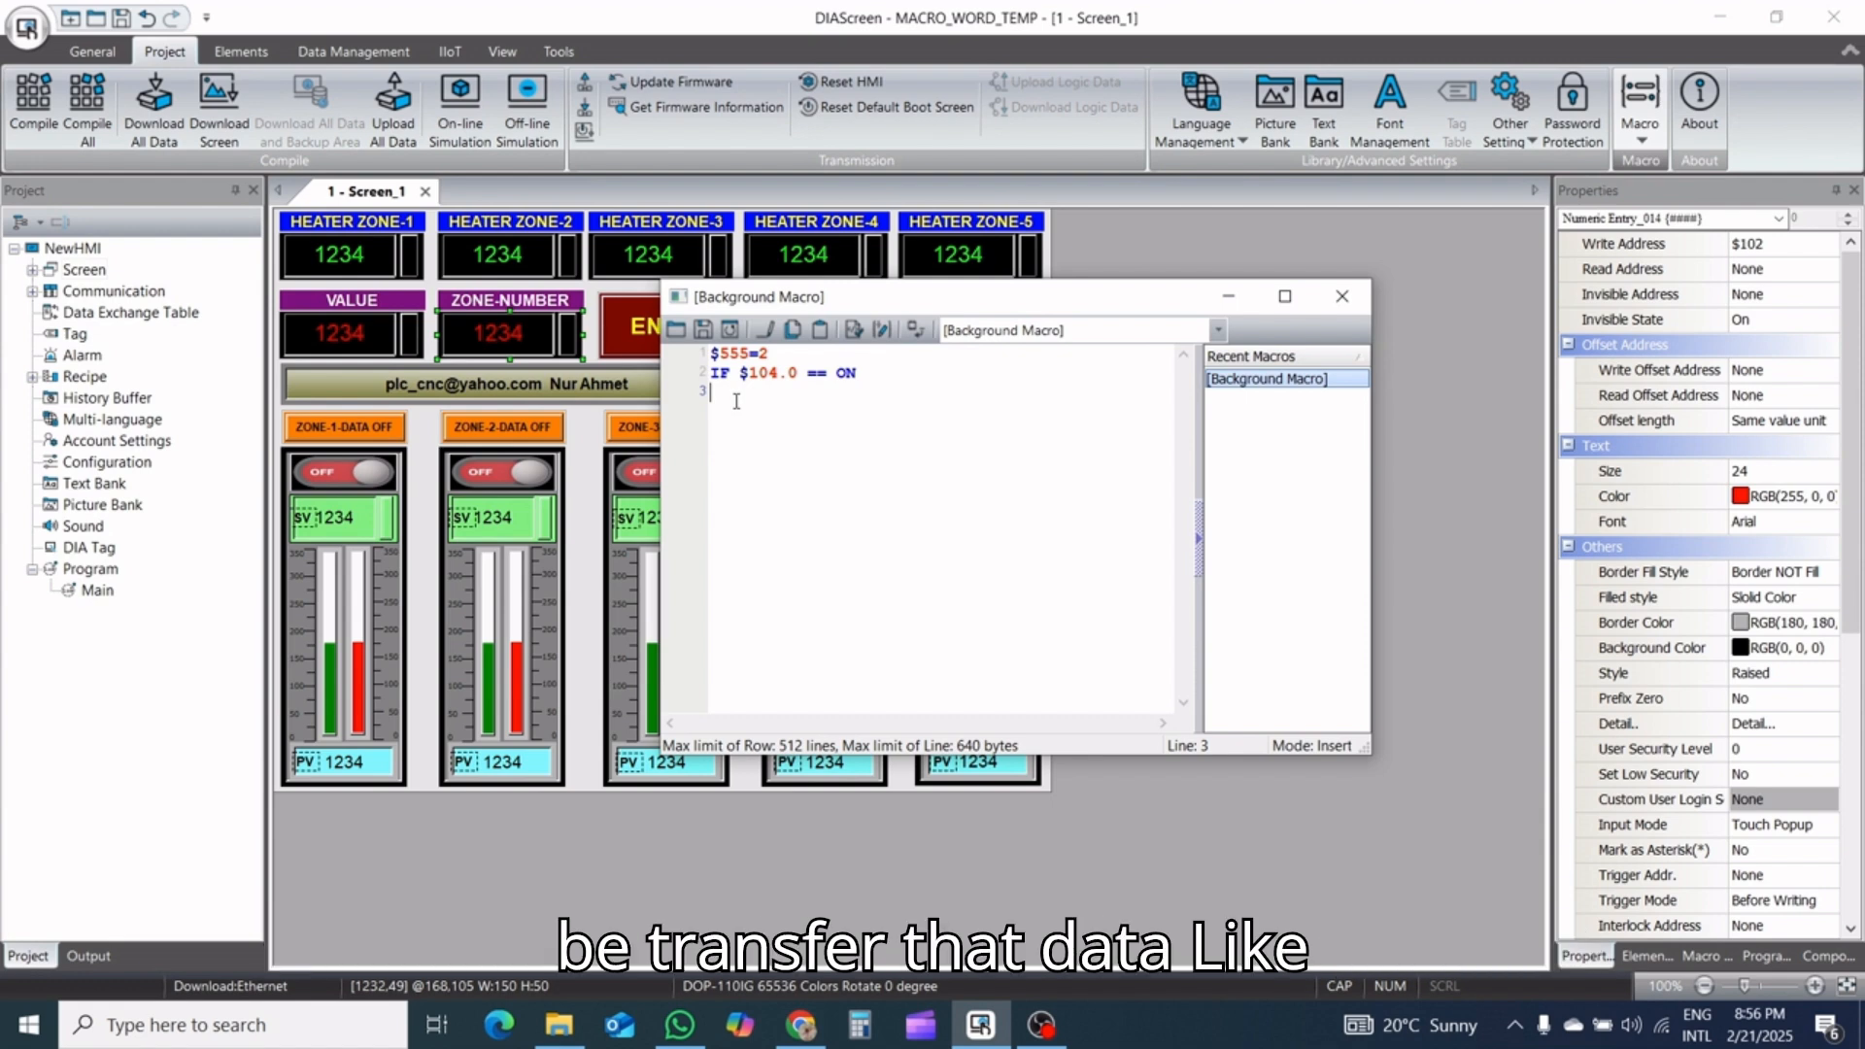
pyautogui.write('$')
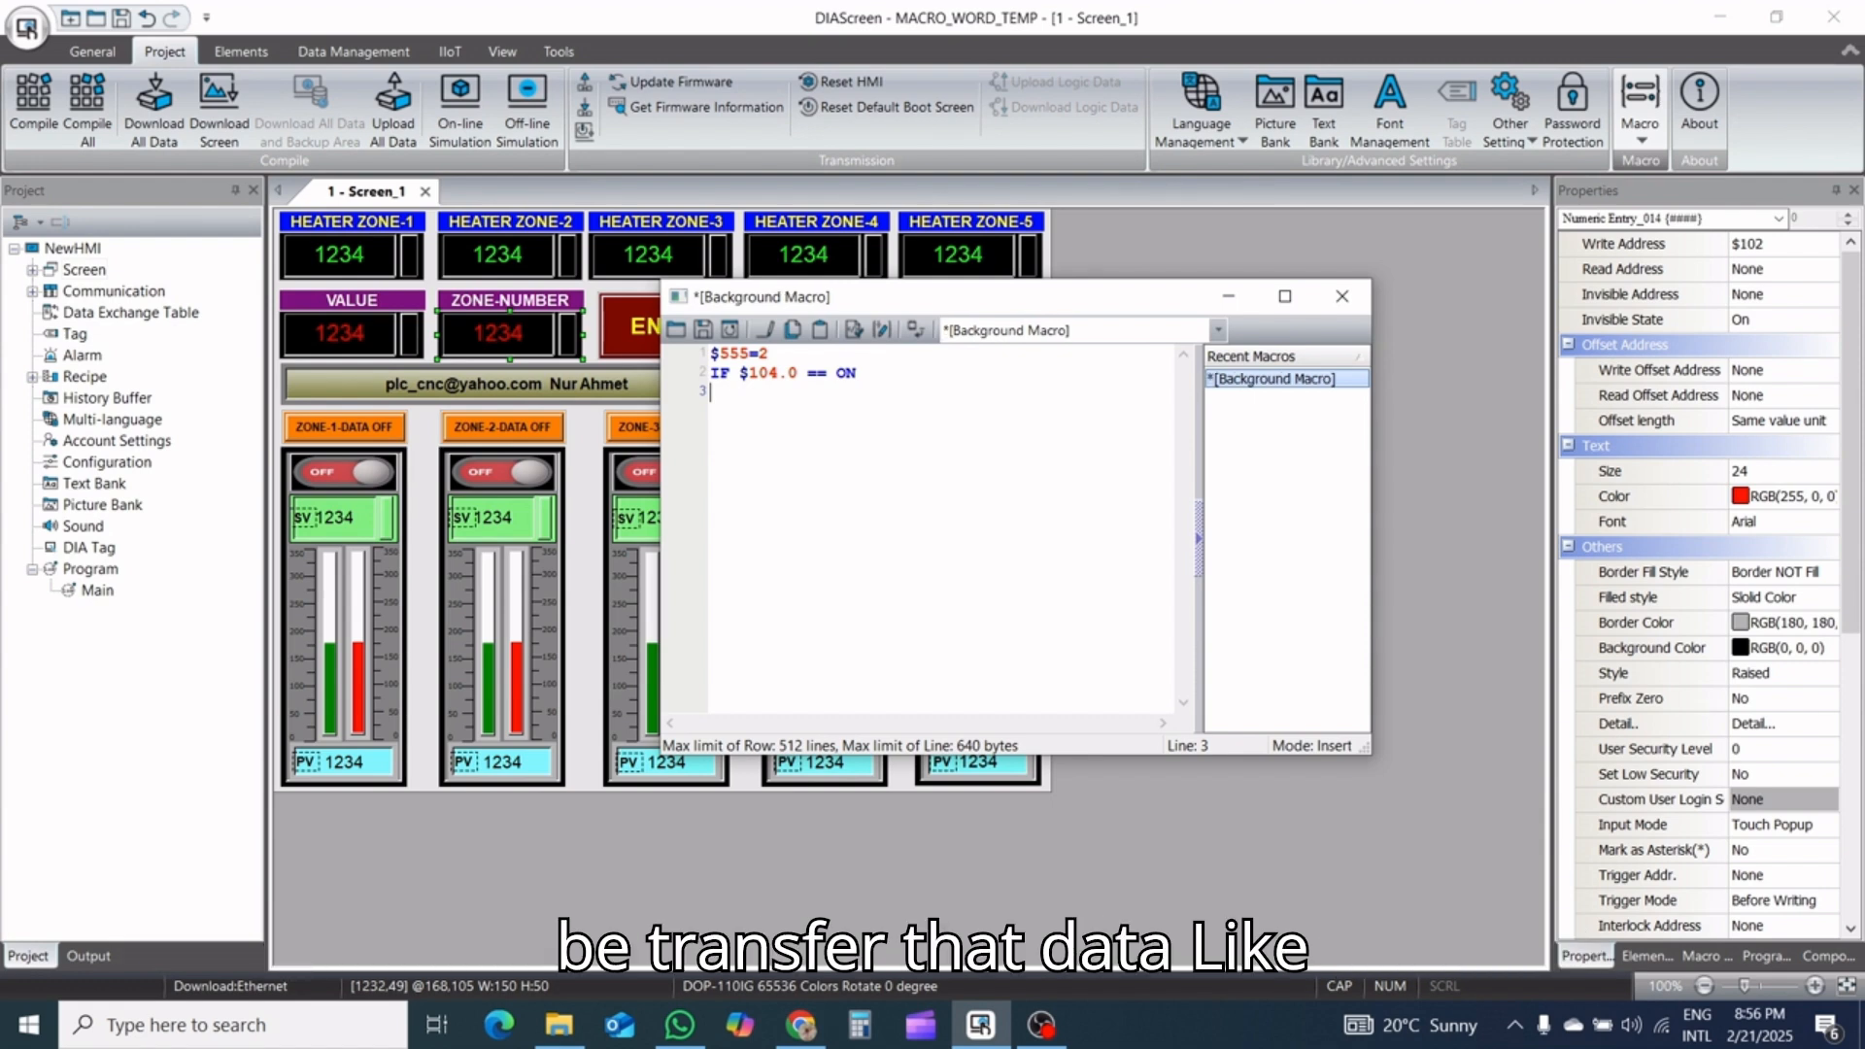
pyautogui.write('6')
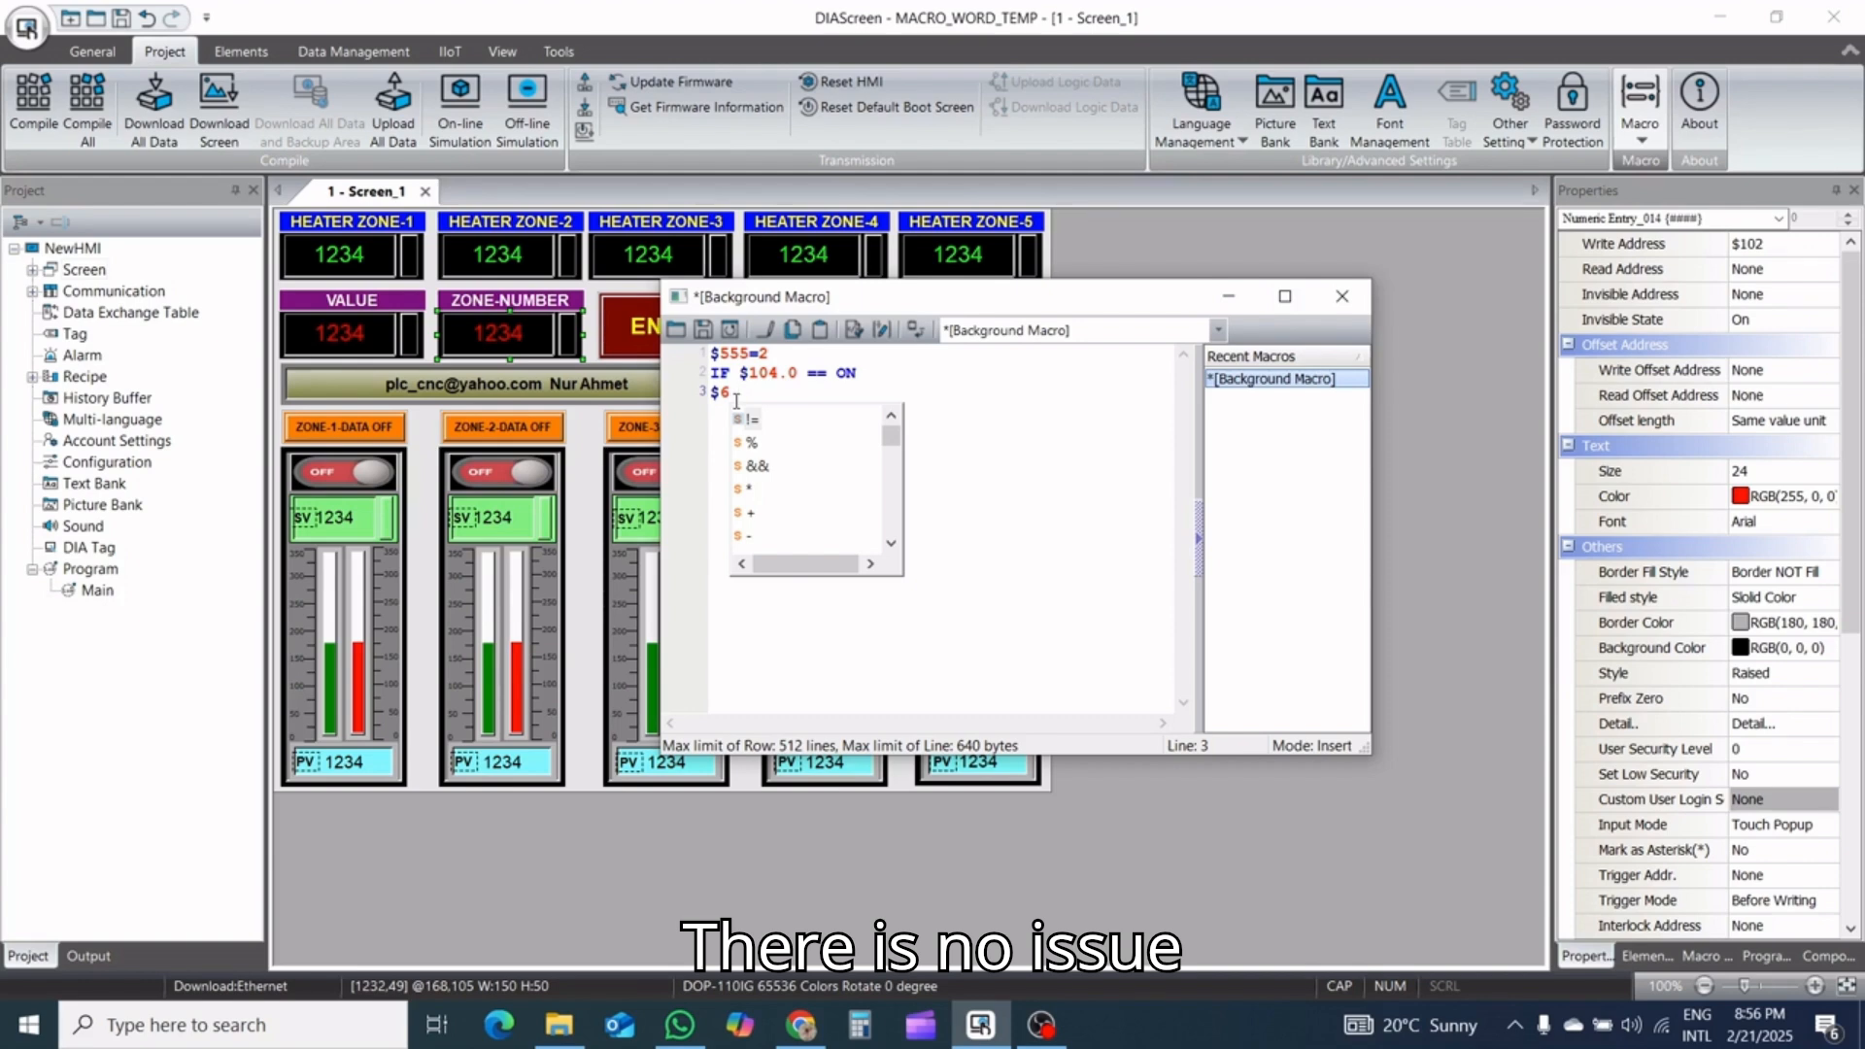
pyautogui.write('=')
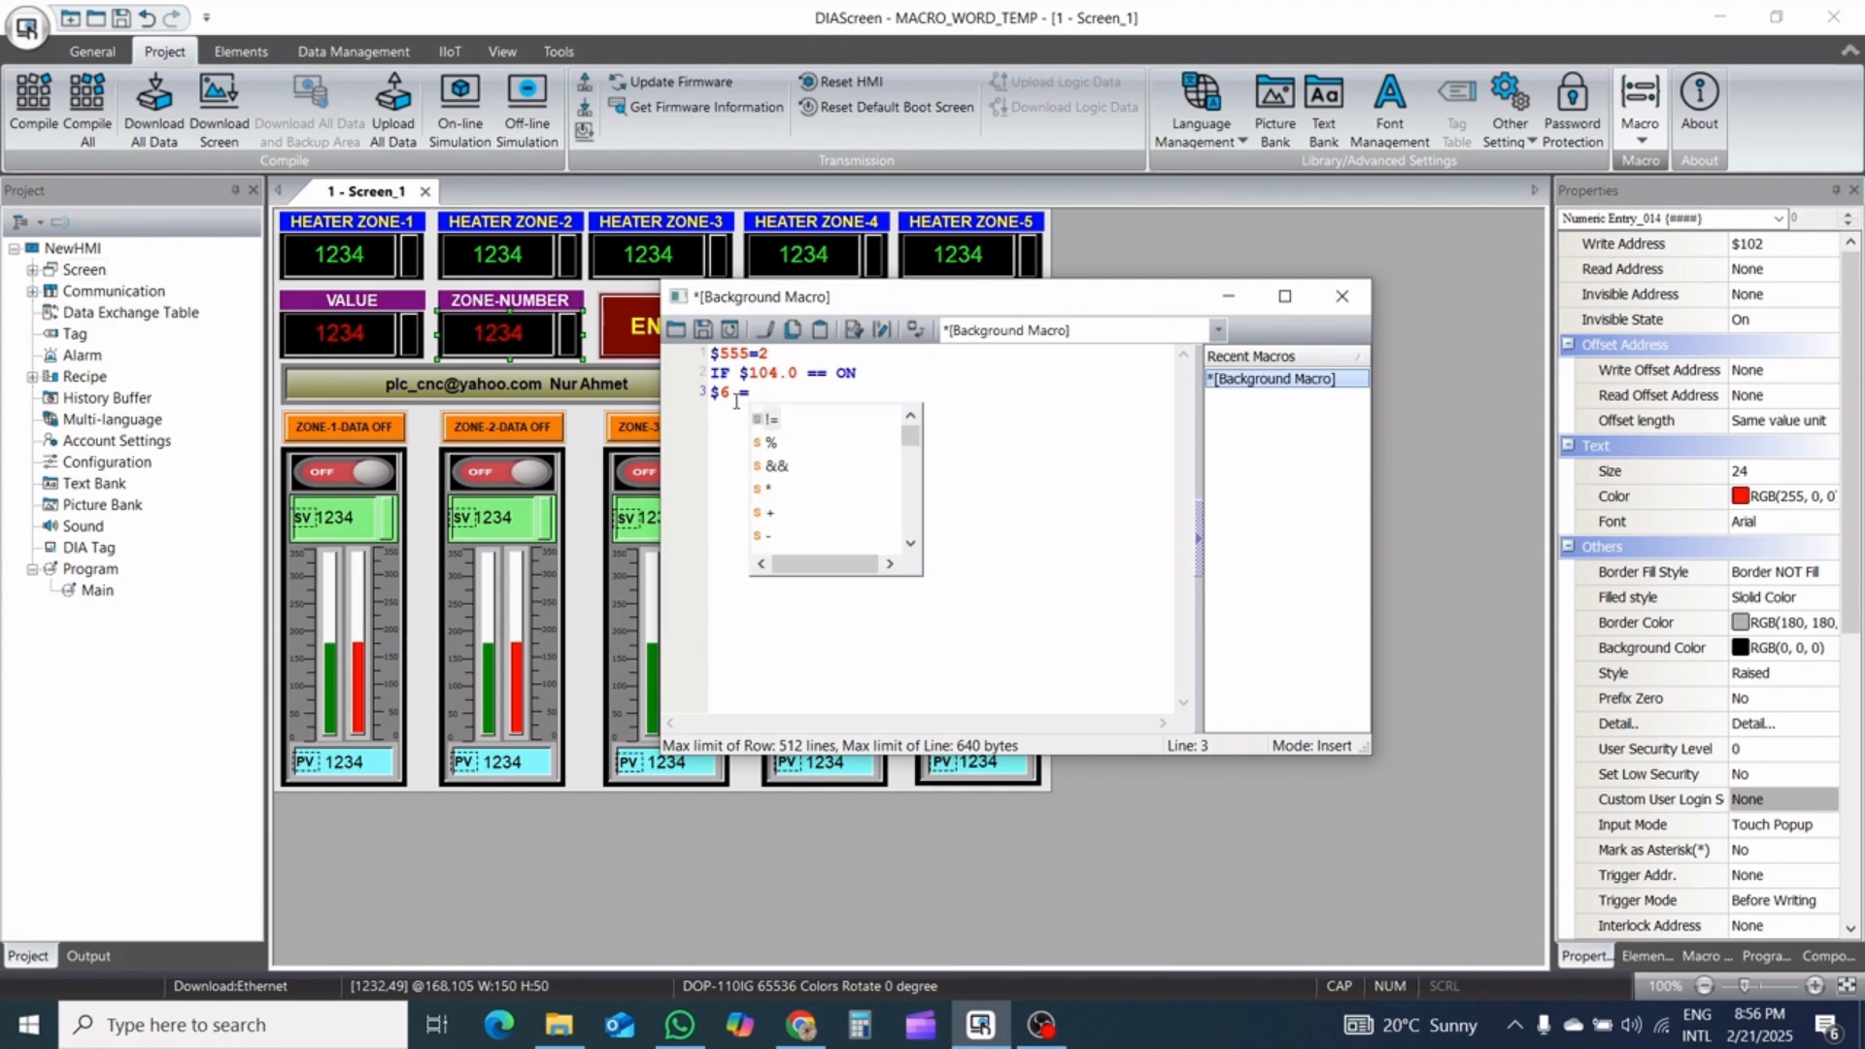
pyautogui.write(' $')
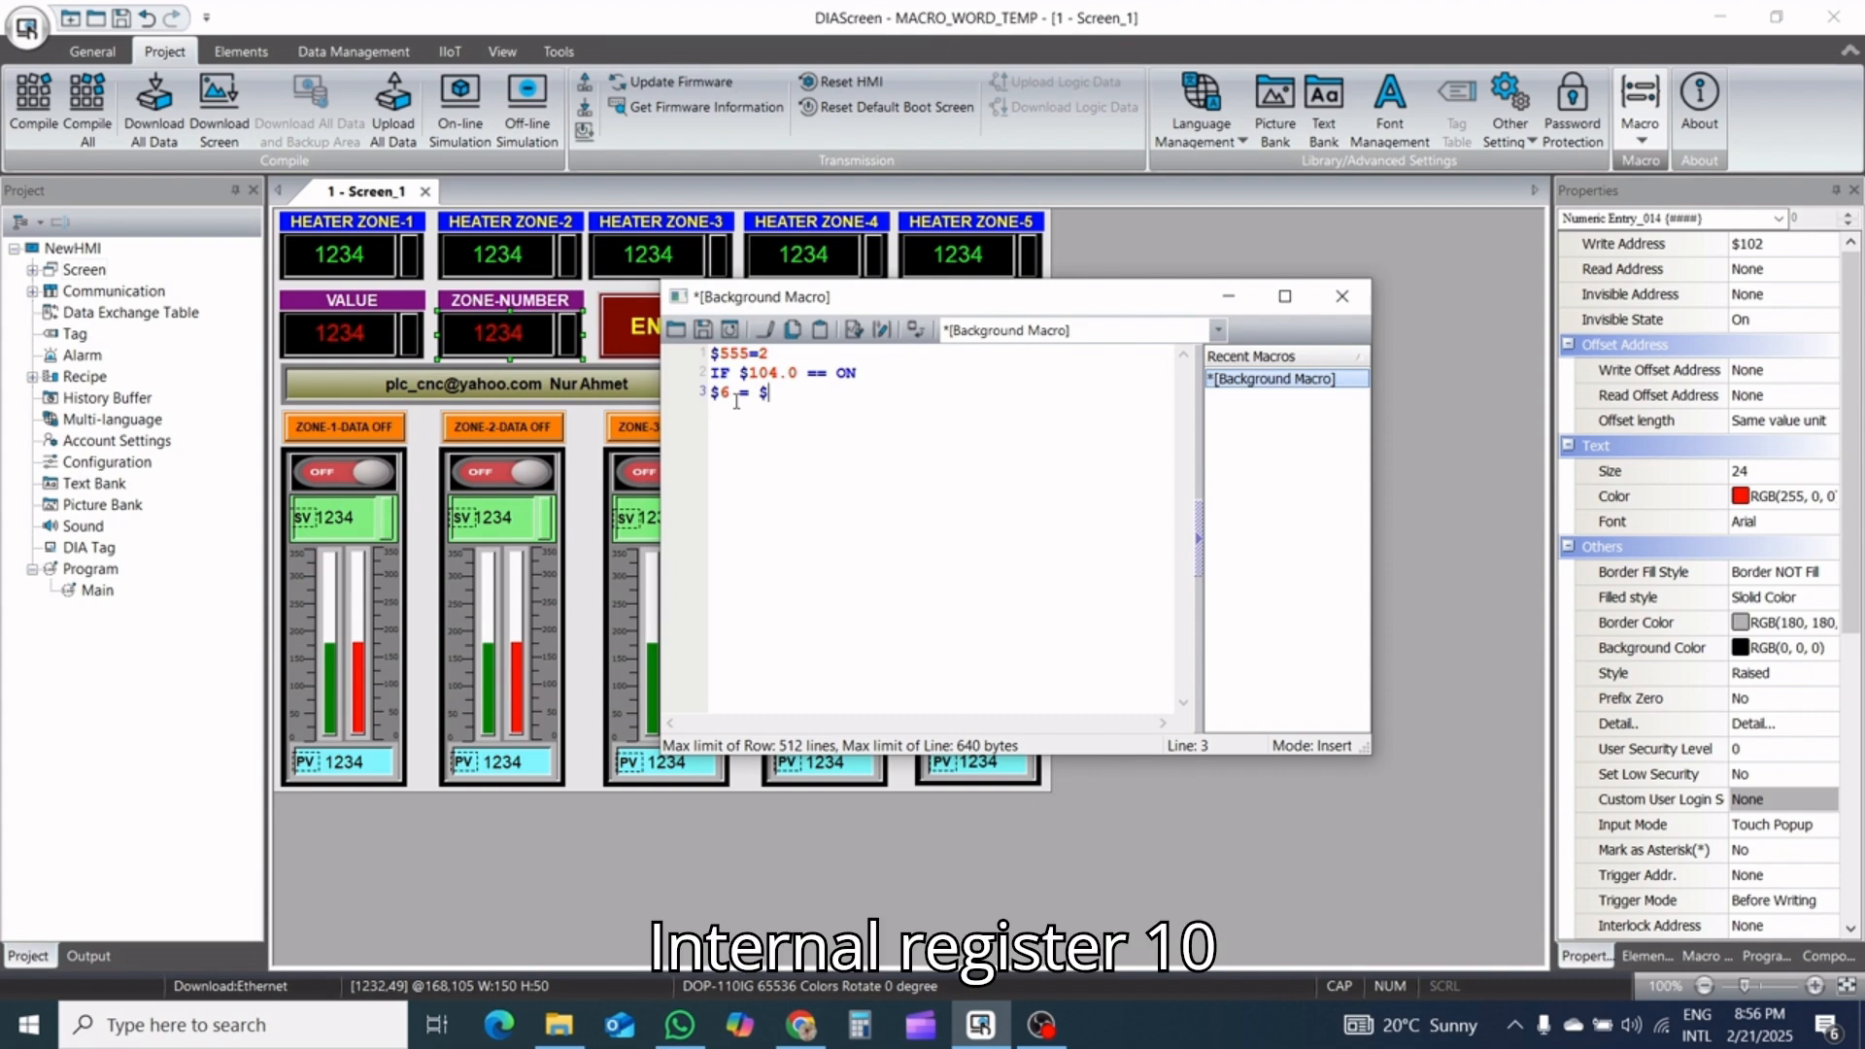
pyautogui.write('102')
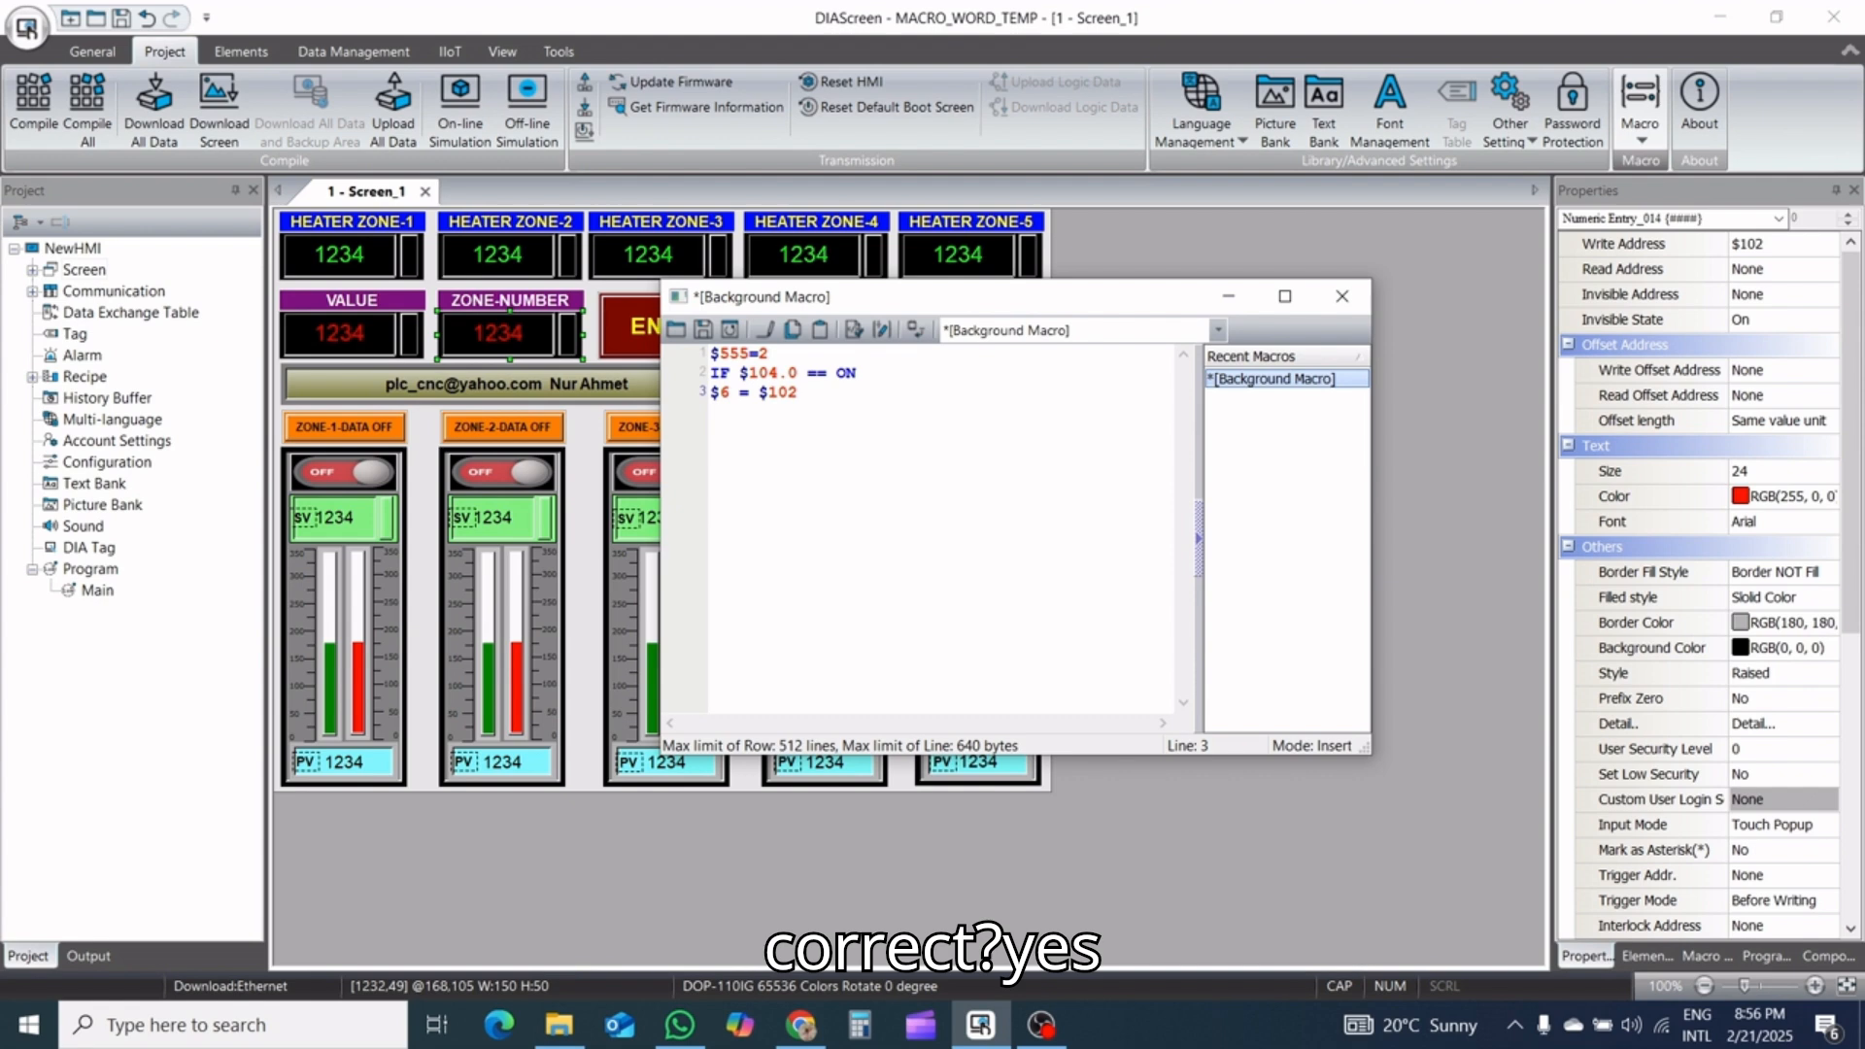
pyautogui.press('Return')
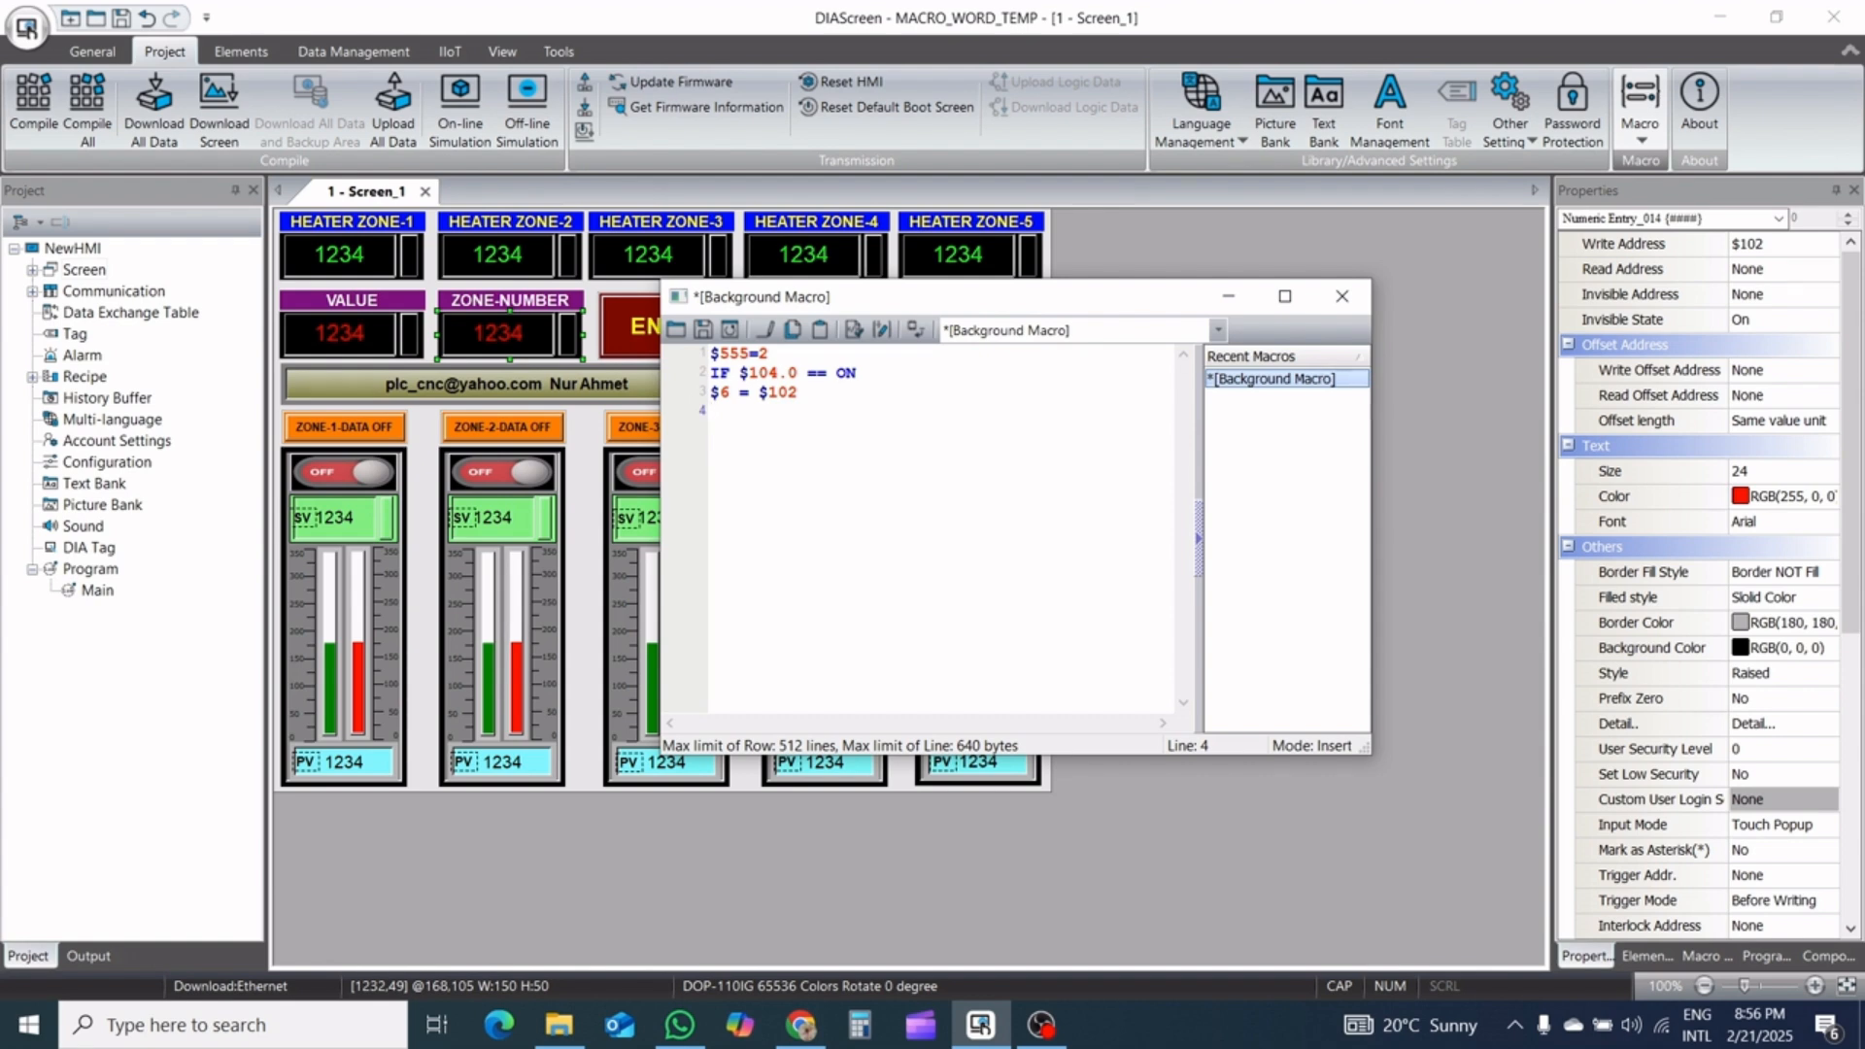
# Enter *$6 = $100 as the background macro's fourth line, save the macro and start a fifth line
pyautogui.write('*$')
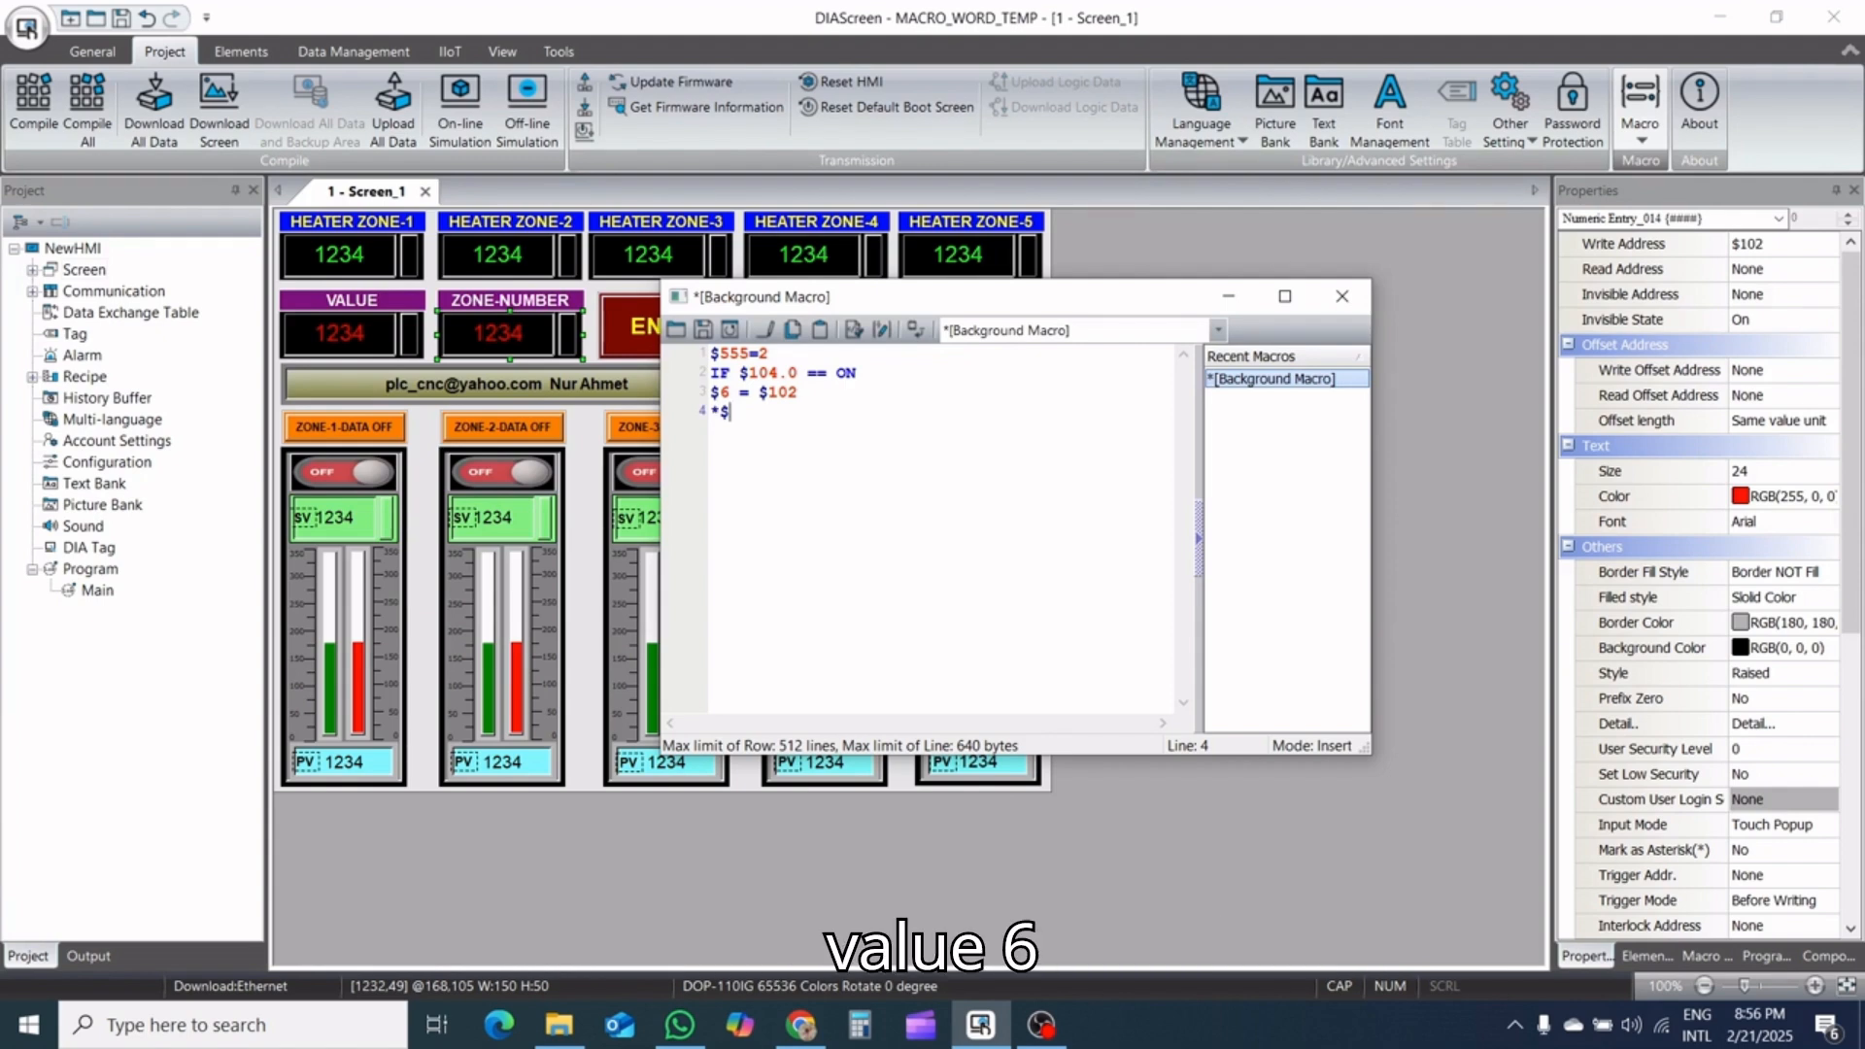
pyautogui.write('6')
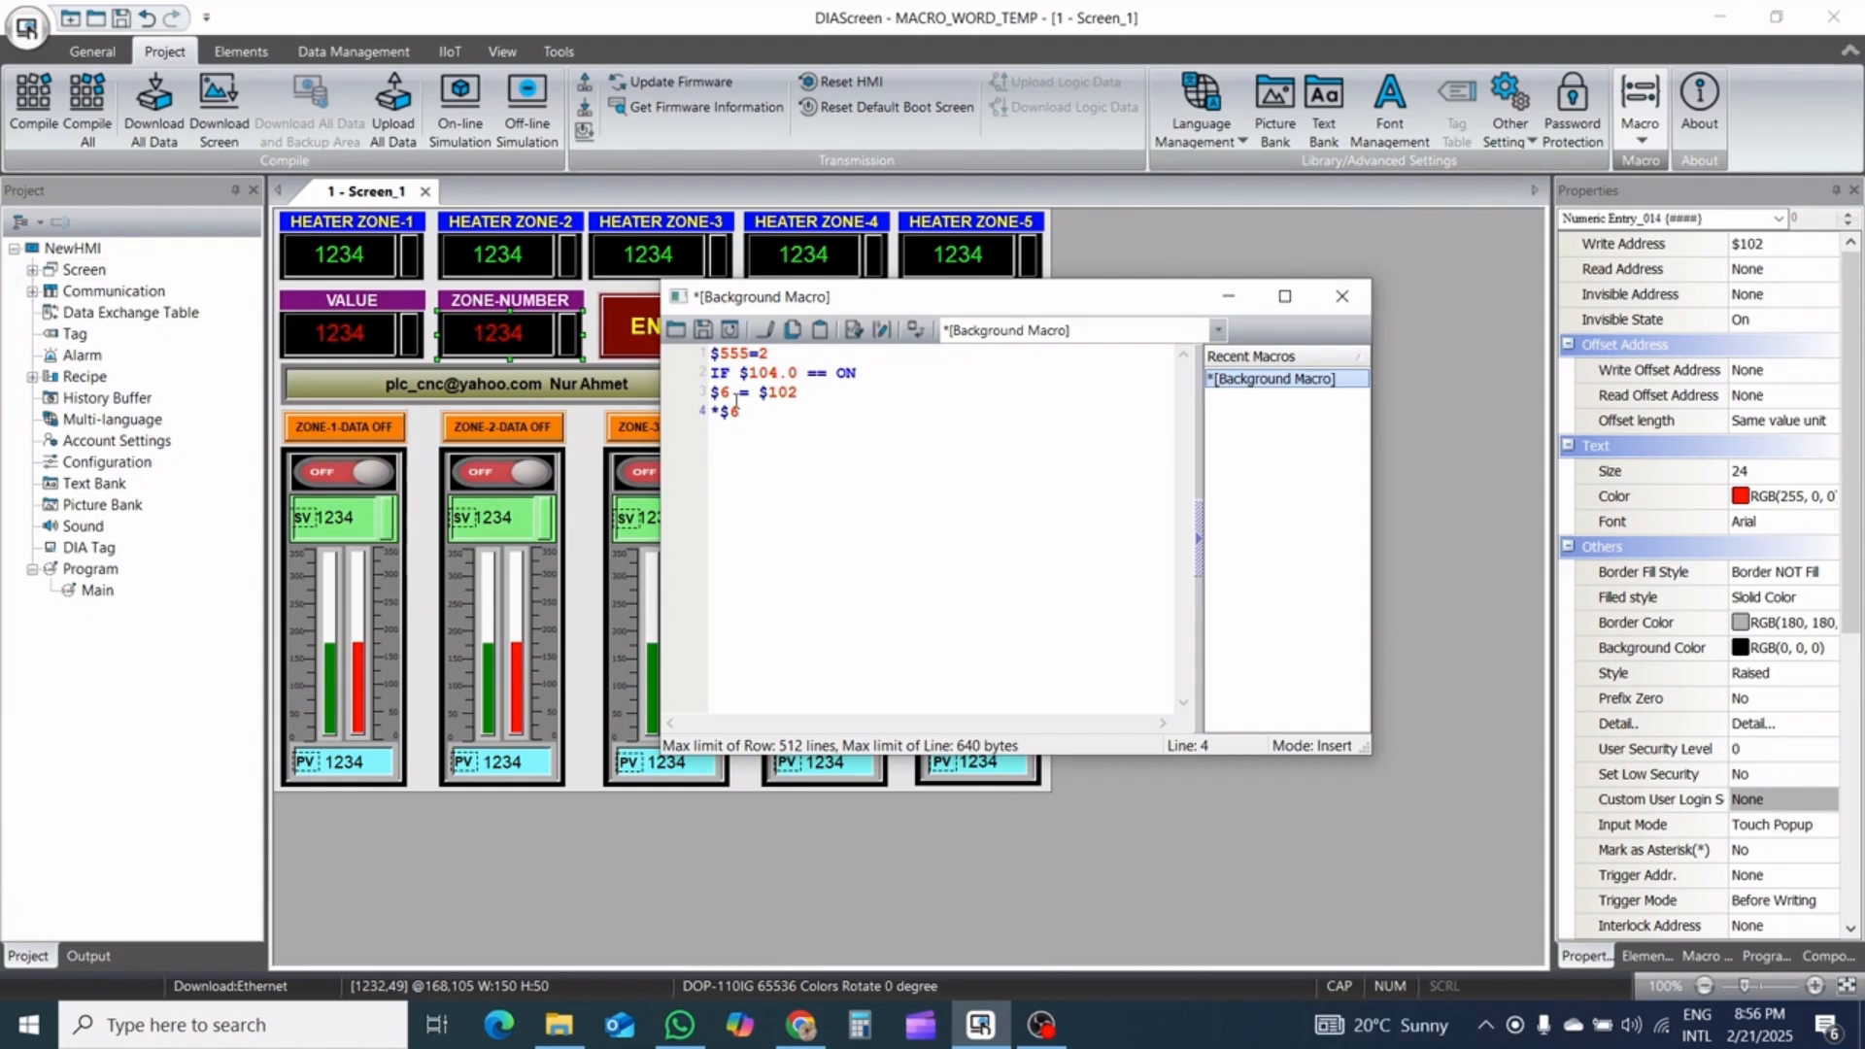
pyautogui.write(' =')
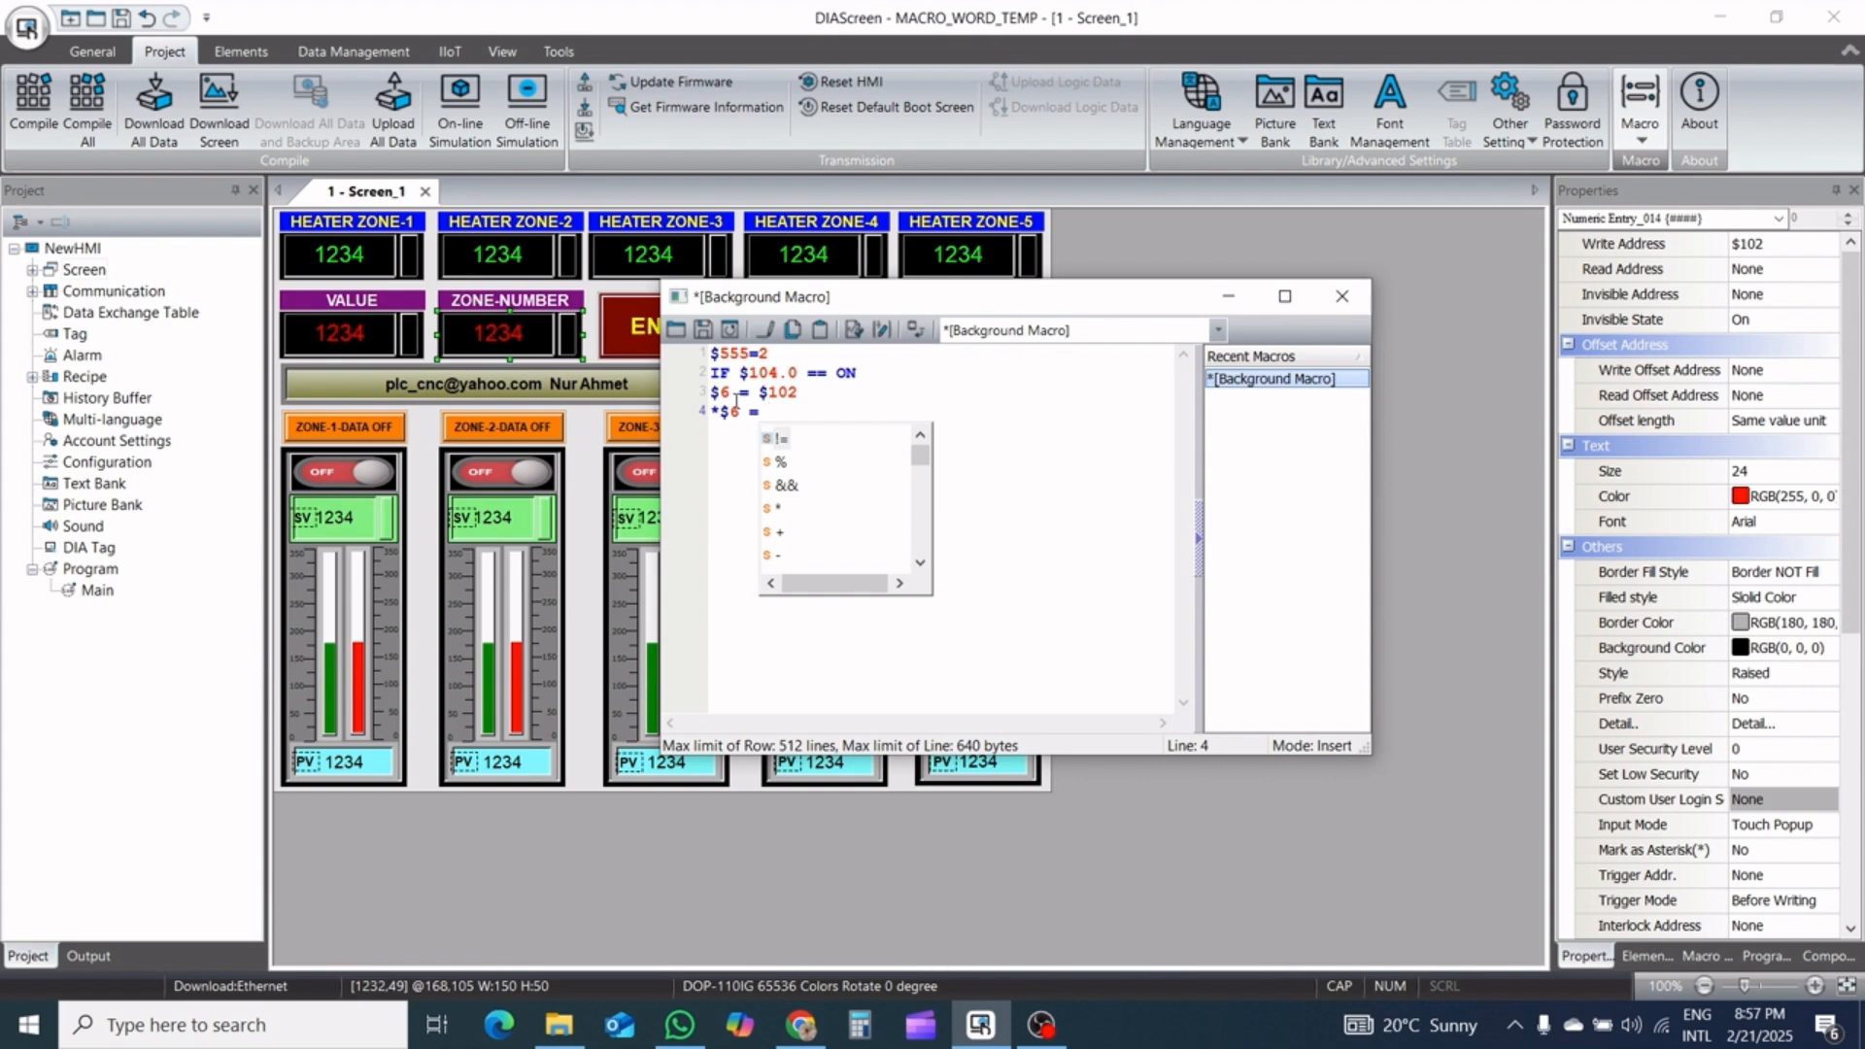
pyautogui.write(' $')
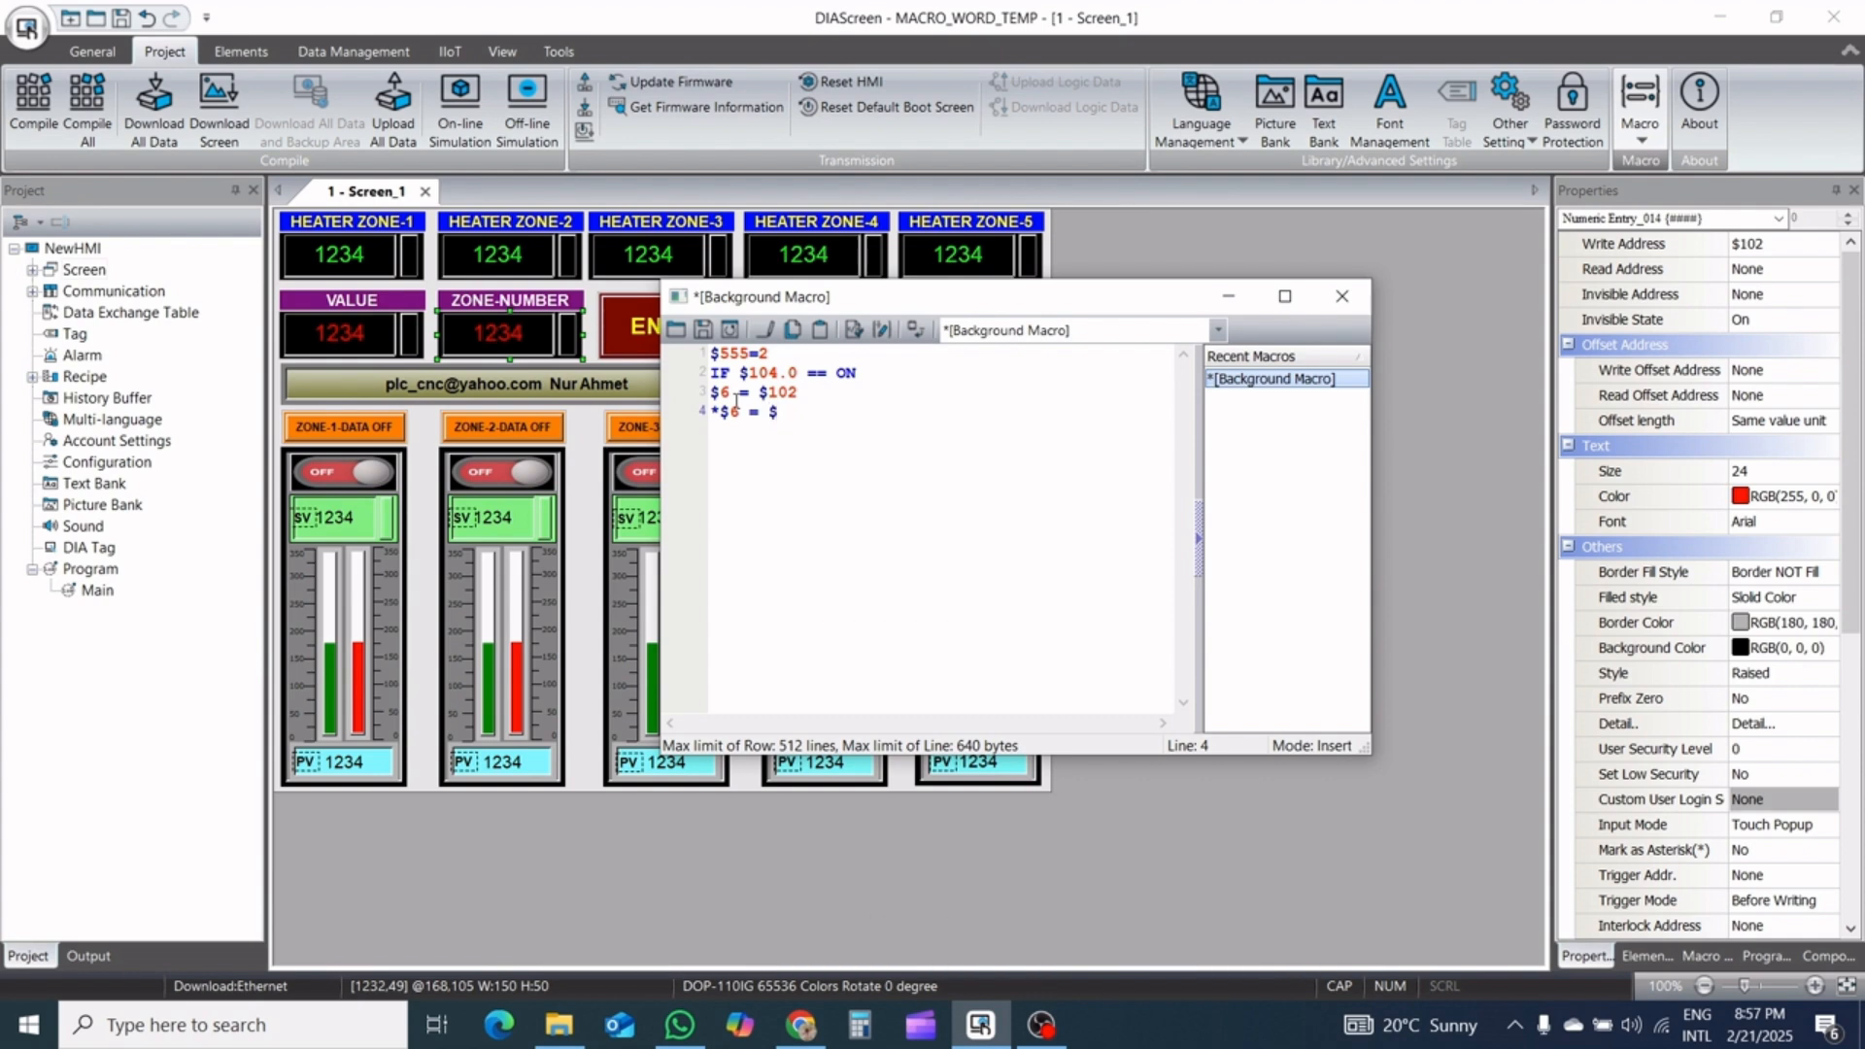
pyautogui.write('100')
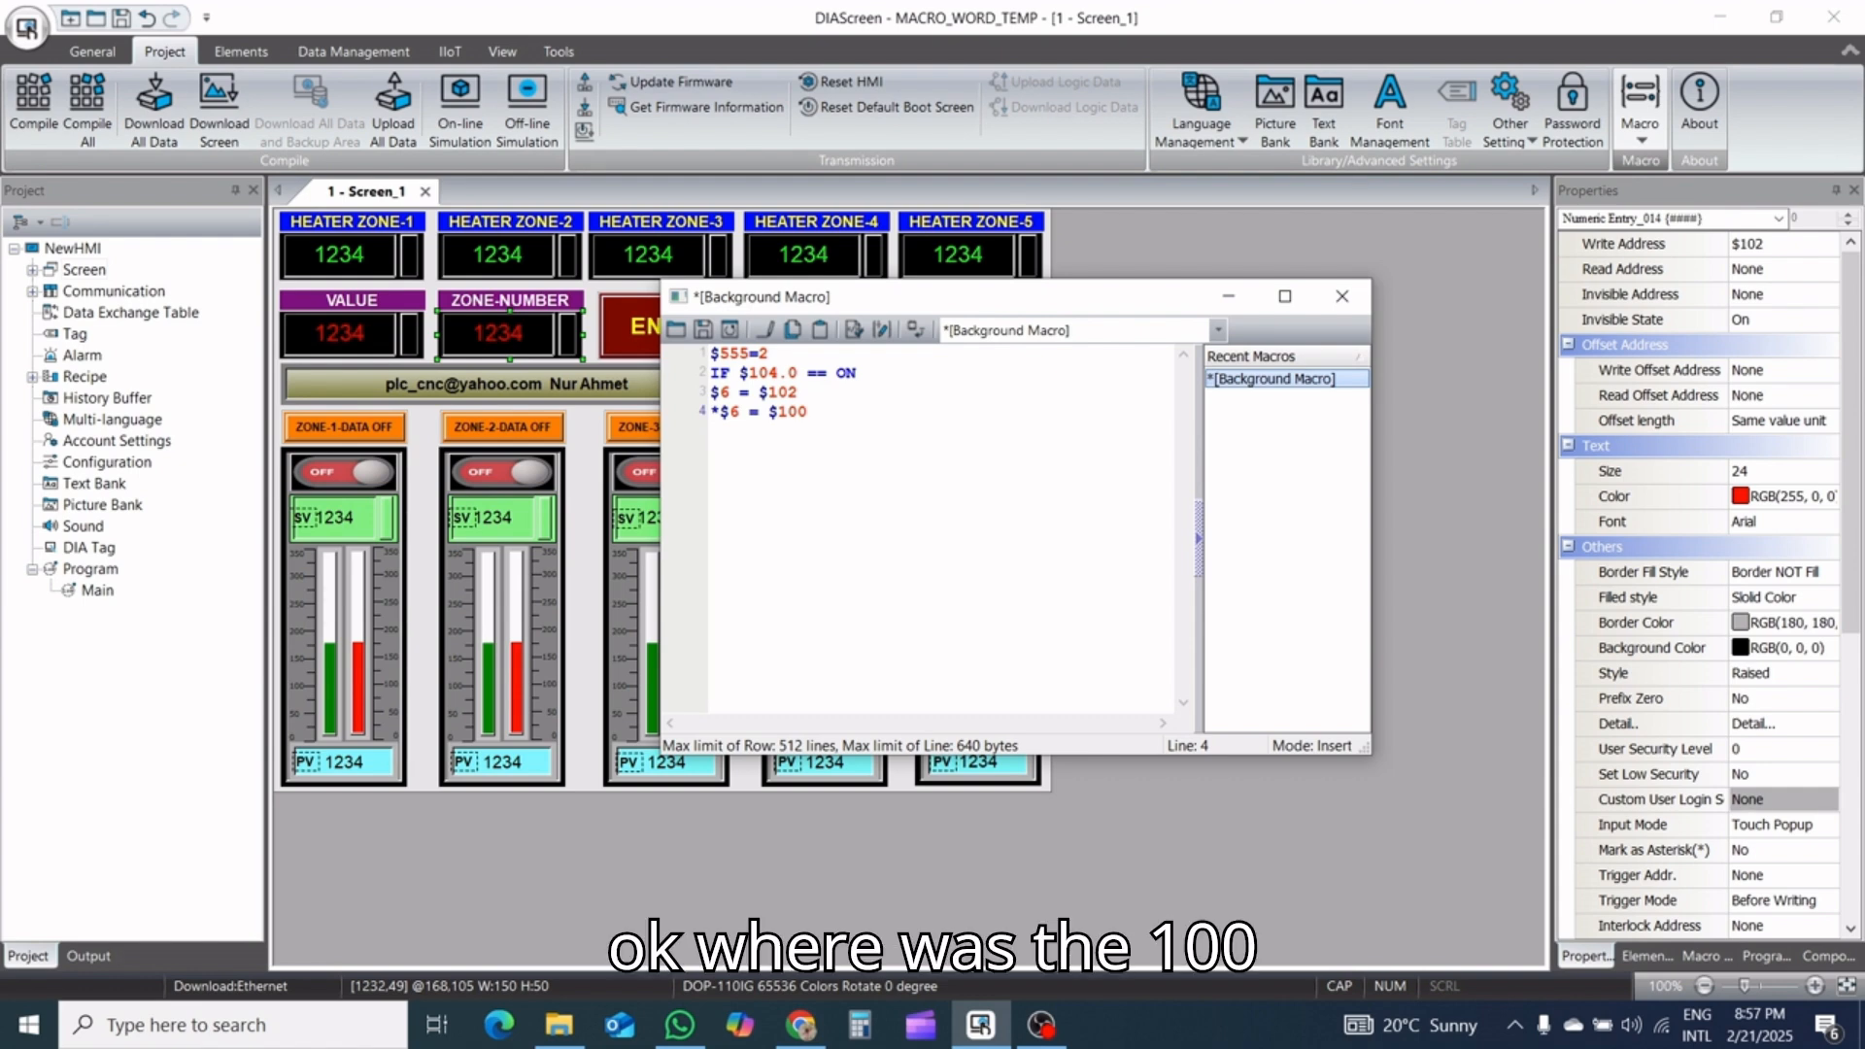
pyautogui.click(730, 332)
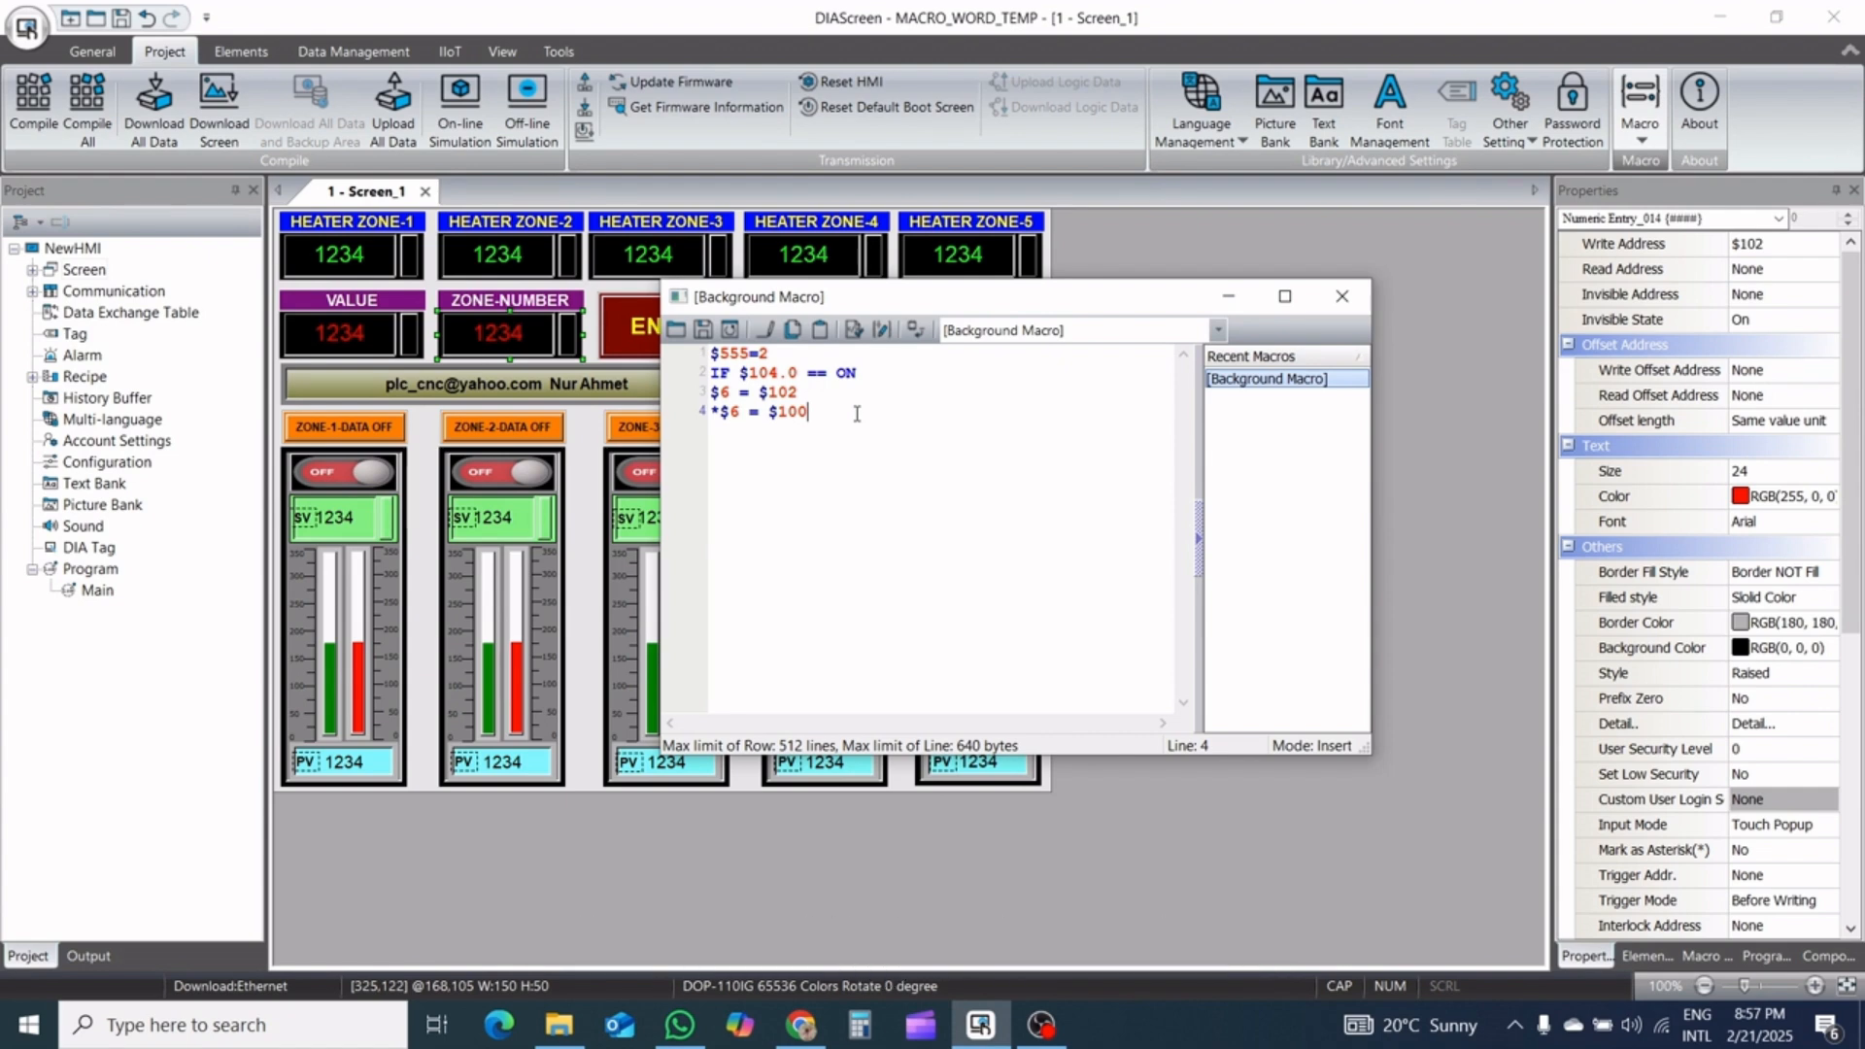
pyautogui.press('Return')
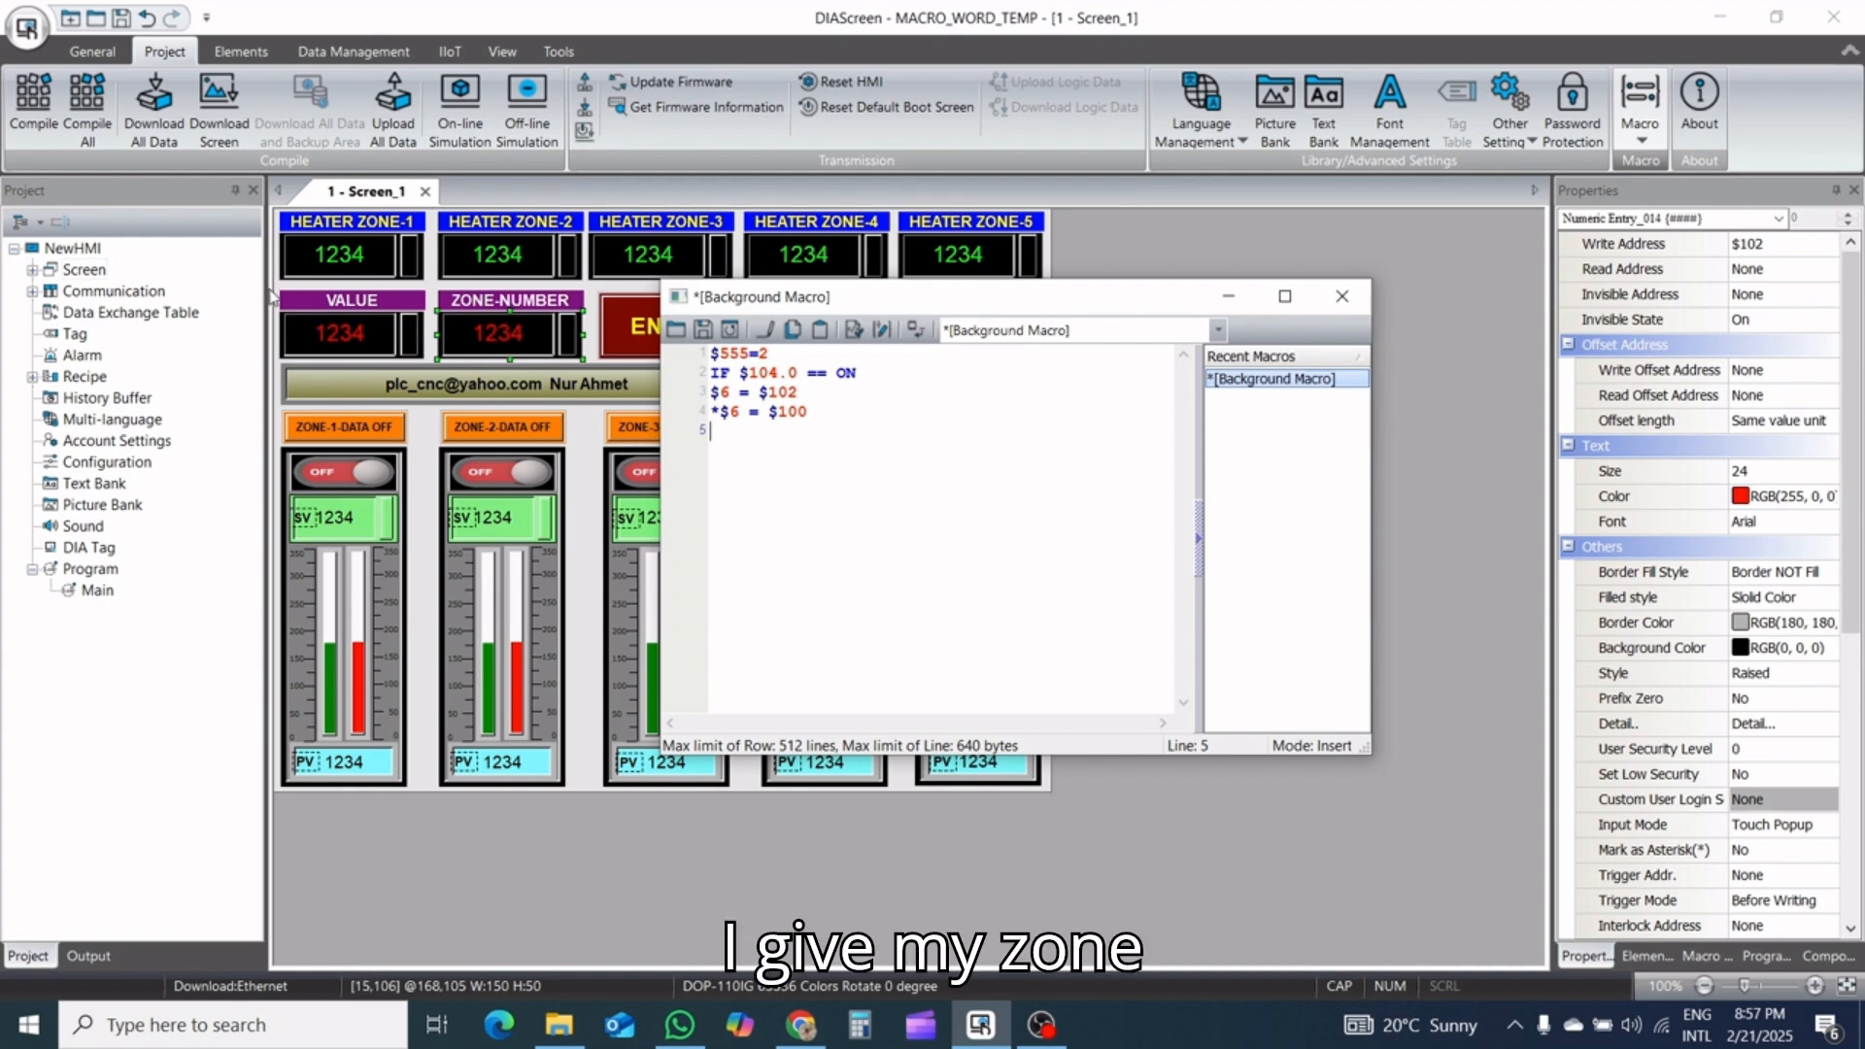
# Check the HEATER ZONE-1 entry's write address, and start a data transfer assignment (=) in the Macro Wizard
pyautogui.click(376, 247)
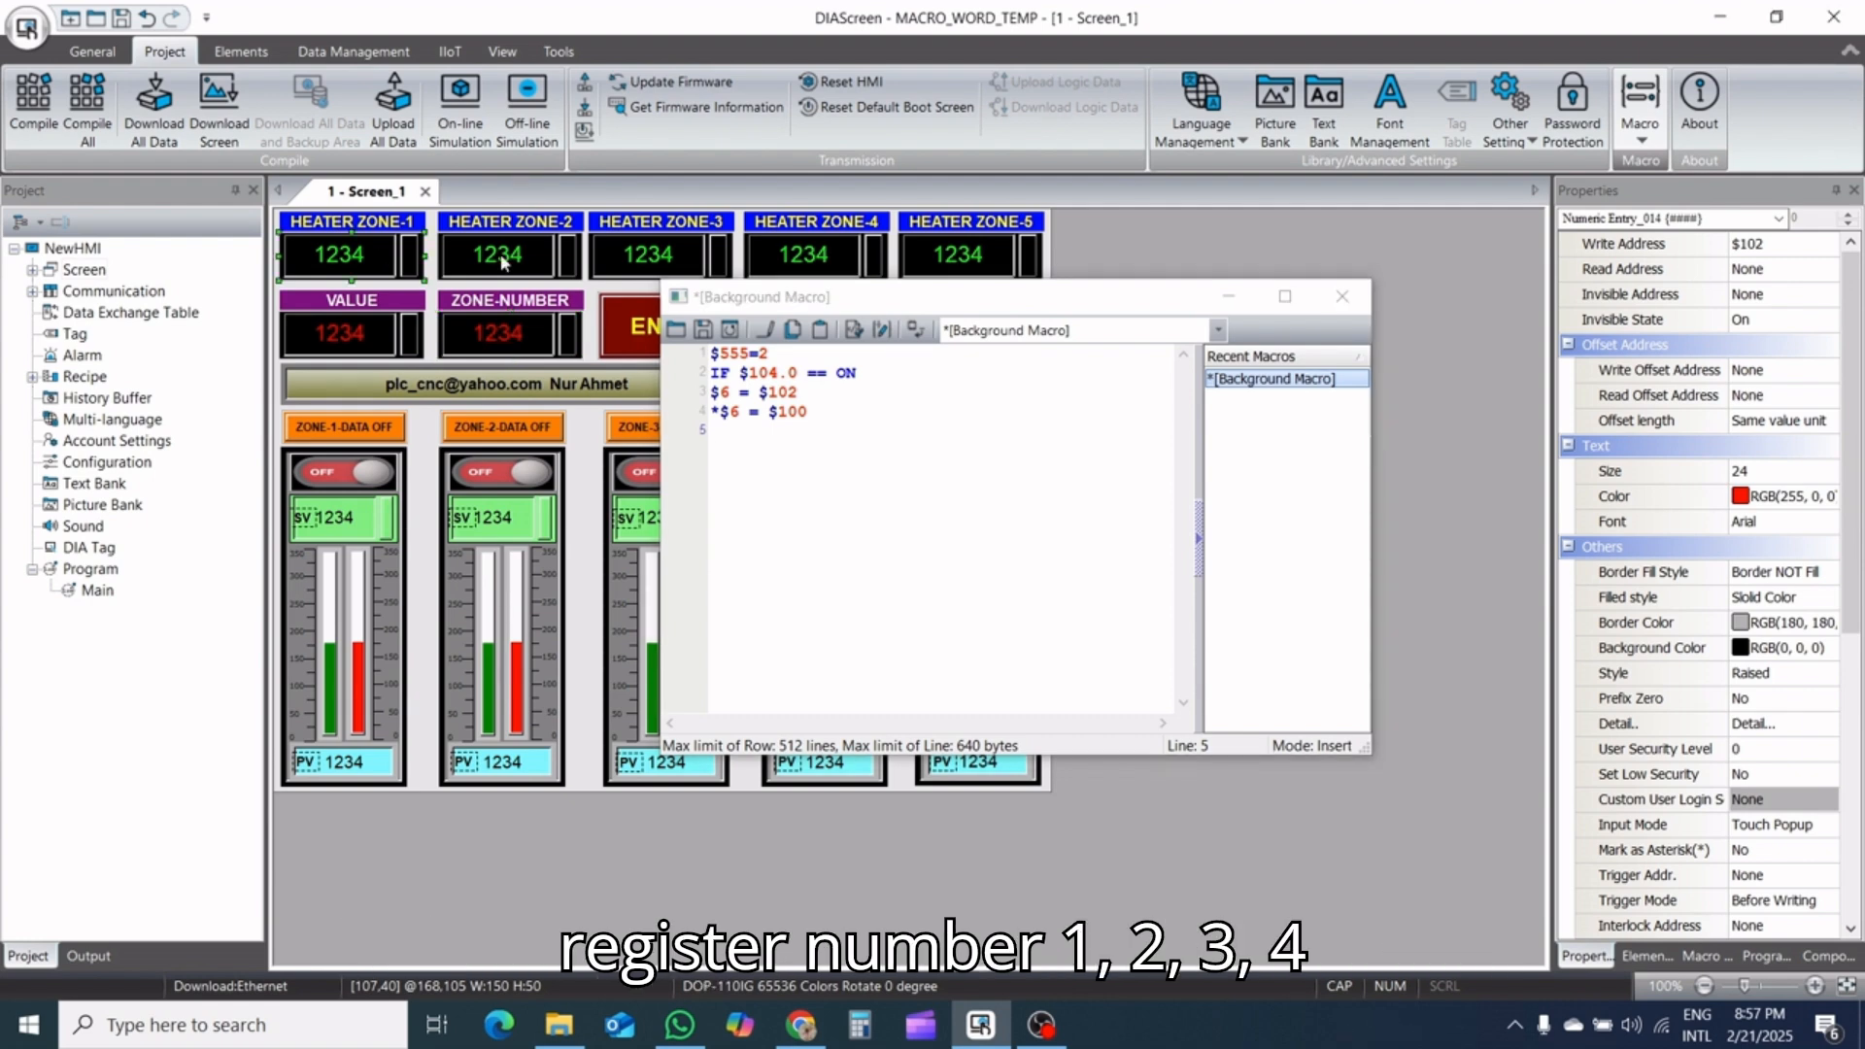
pyautogui.click(932, 264)
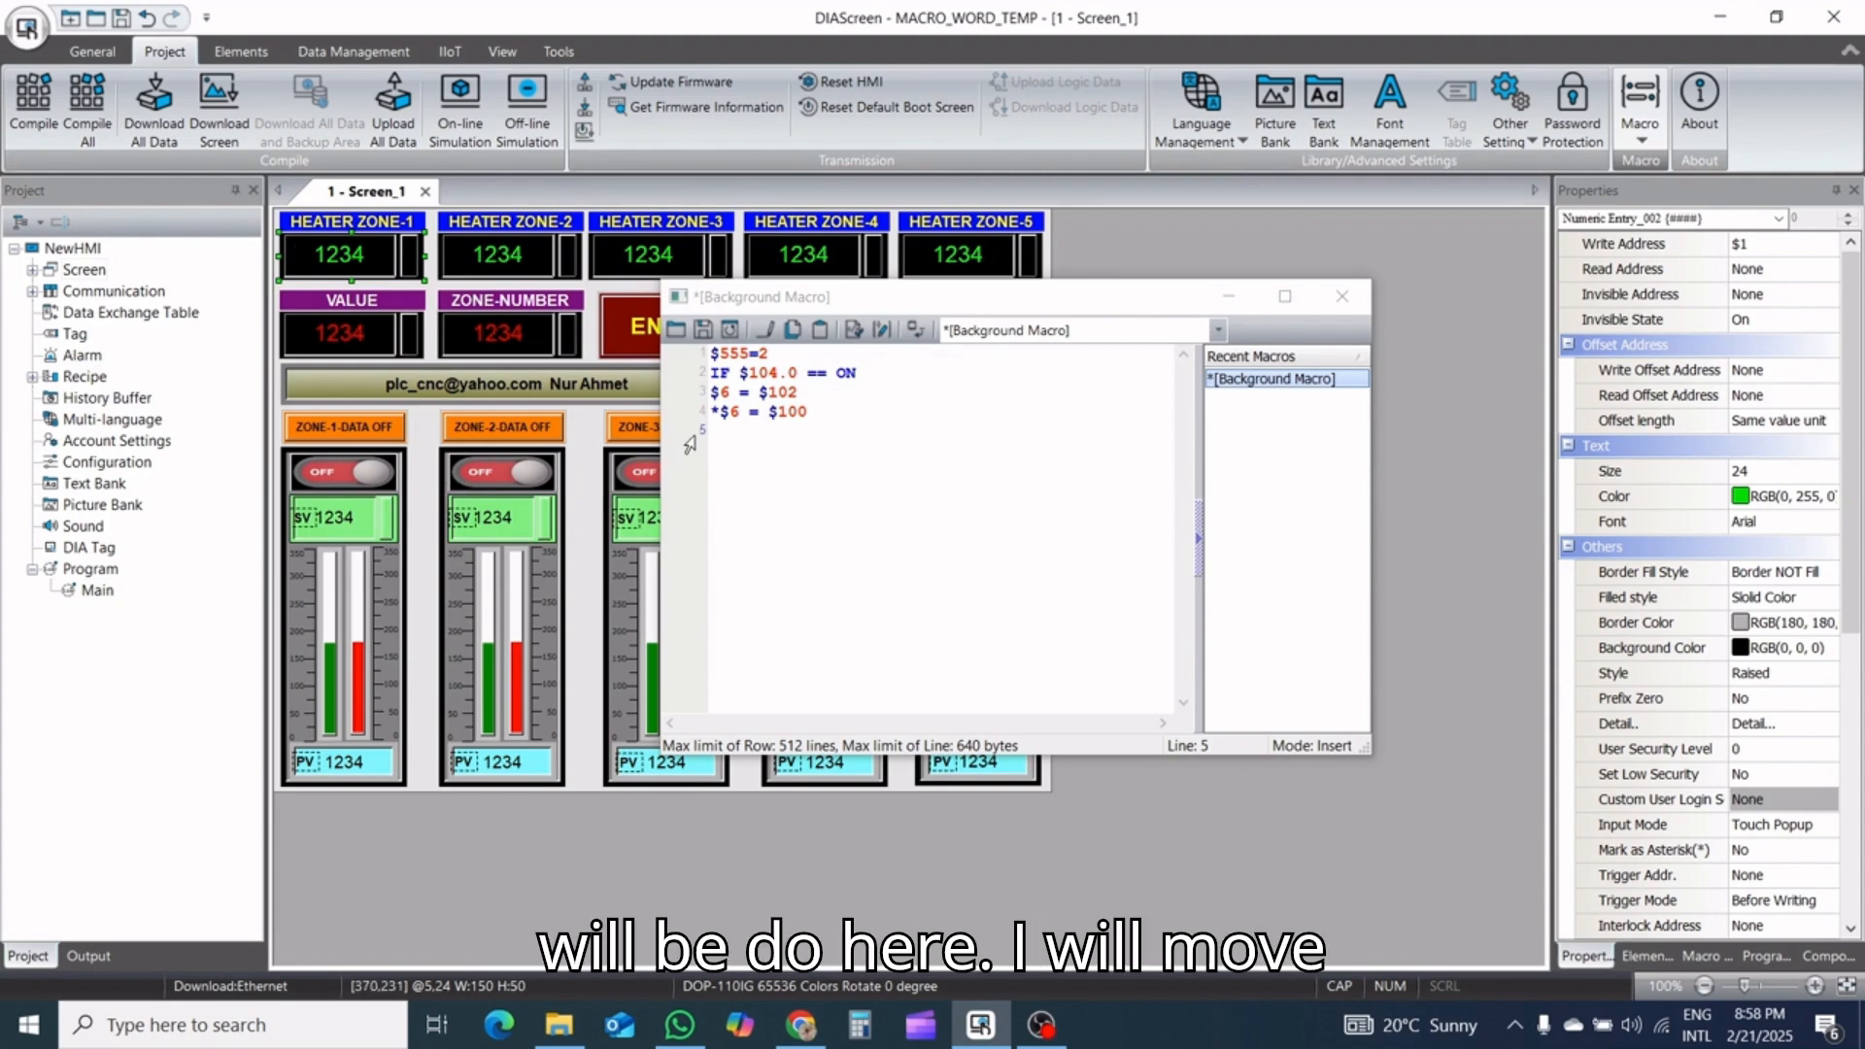
pyautogui.click(881, 330)
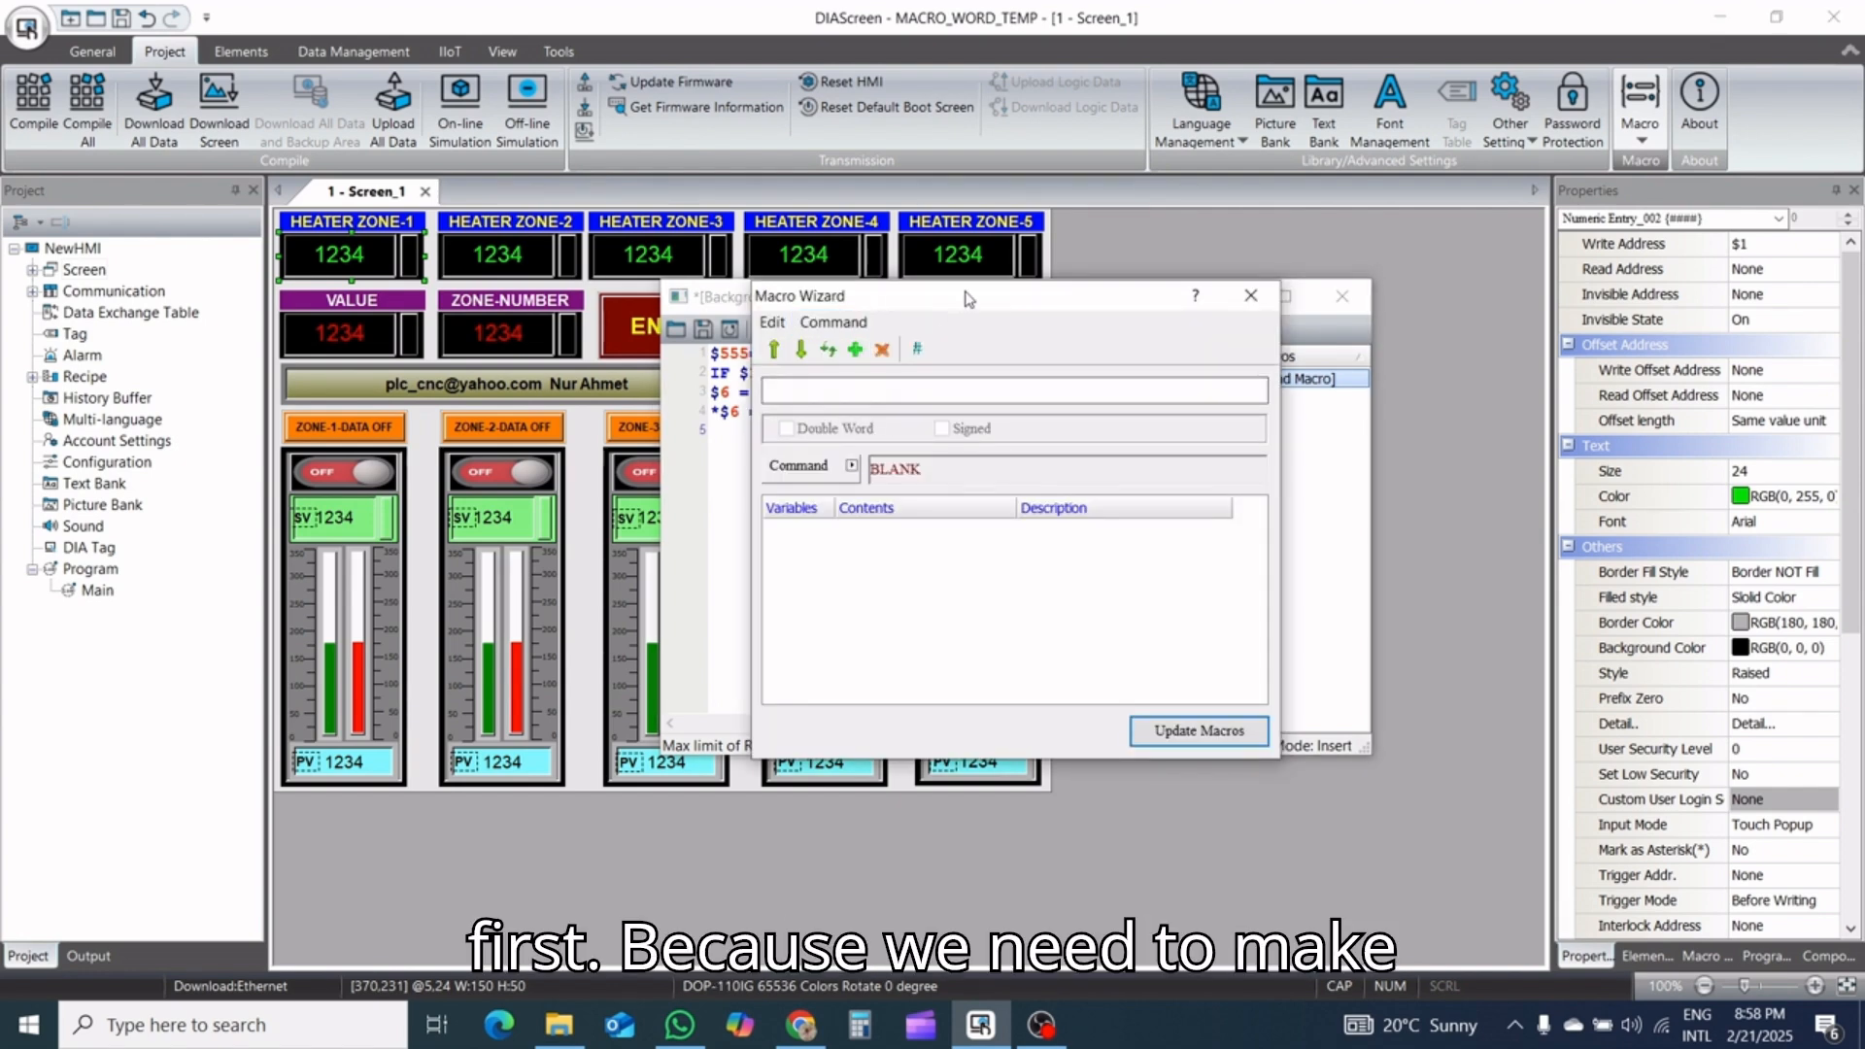
pyautogui.moveTo(971, 291); pyautogui.dragTo(1086, 299)
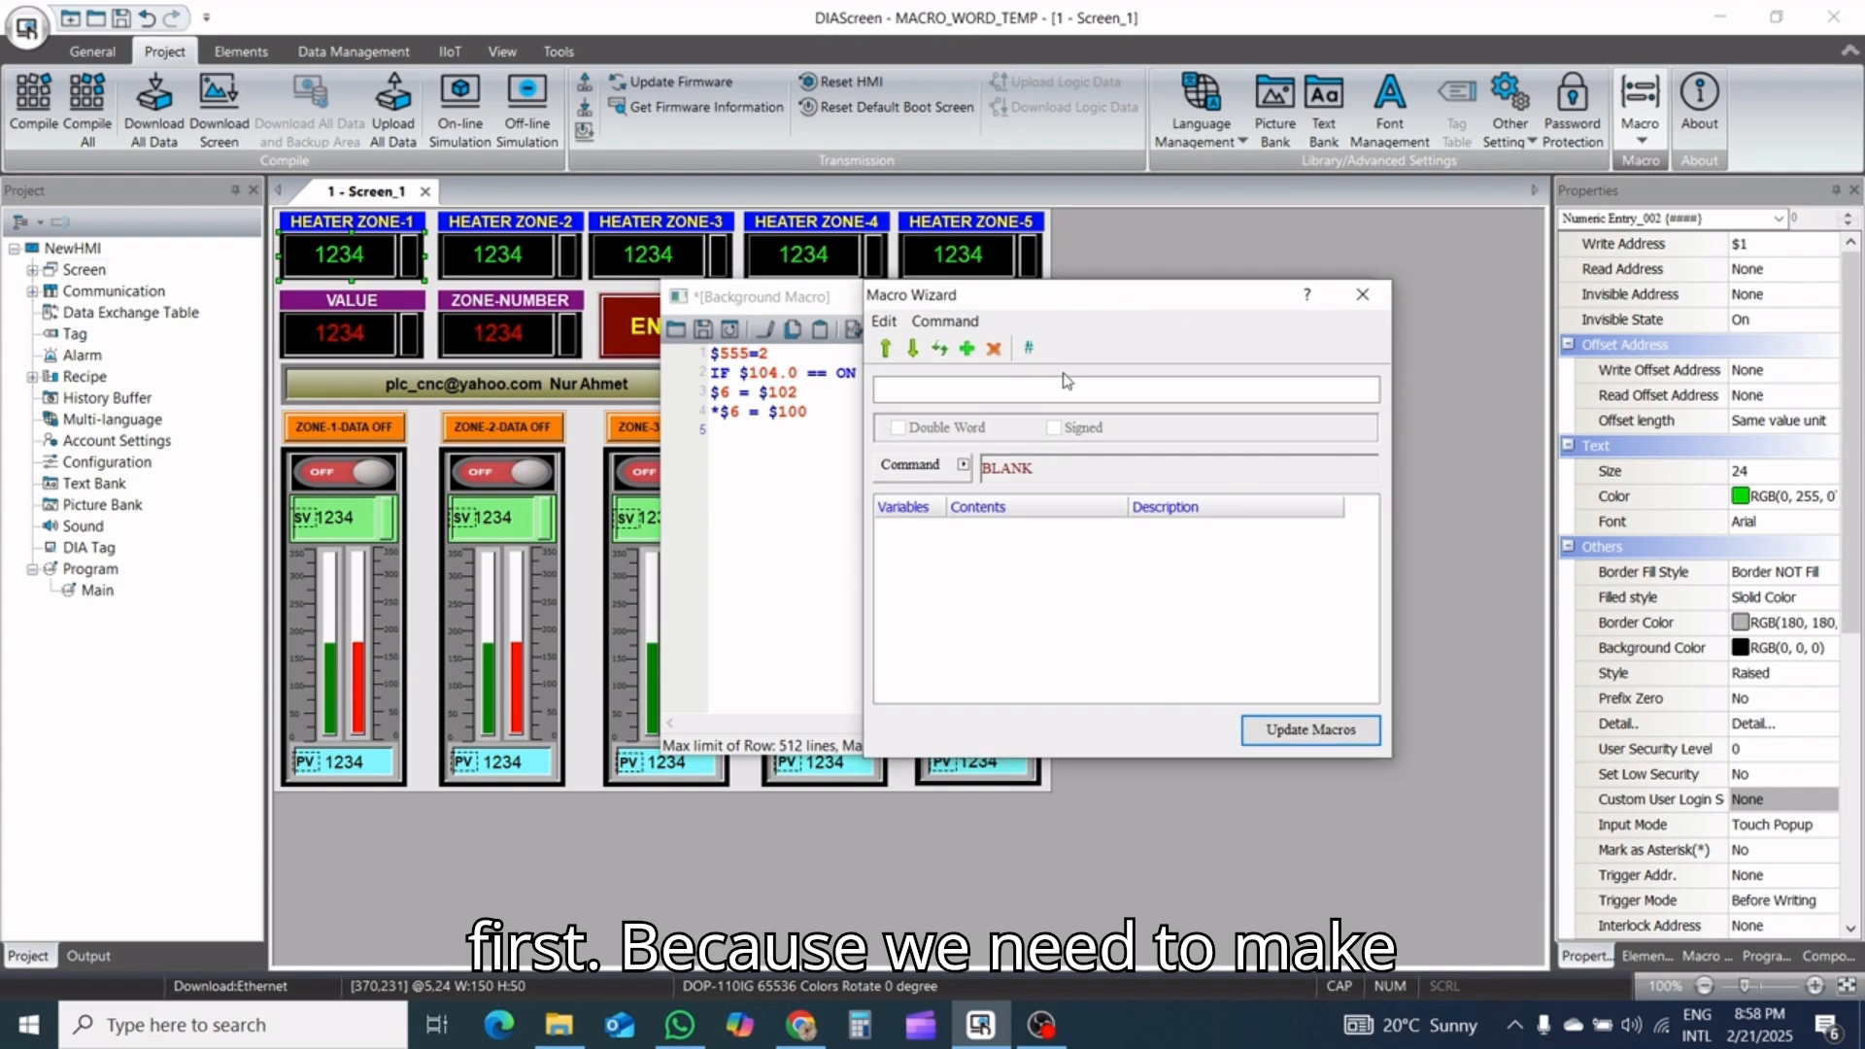
pyautogui.click(953, 470)
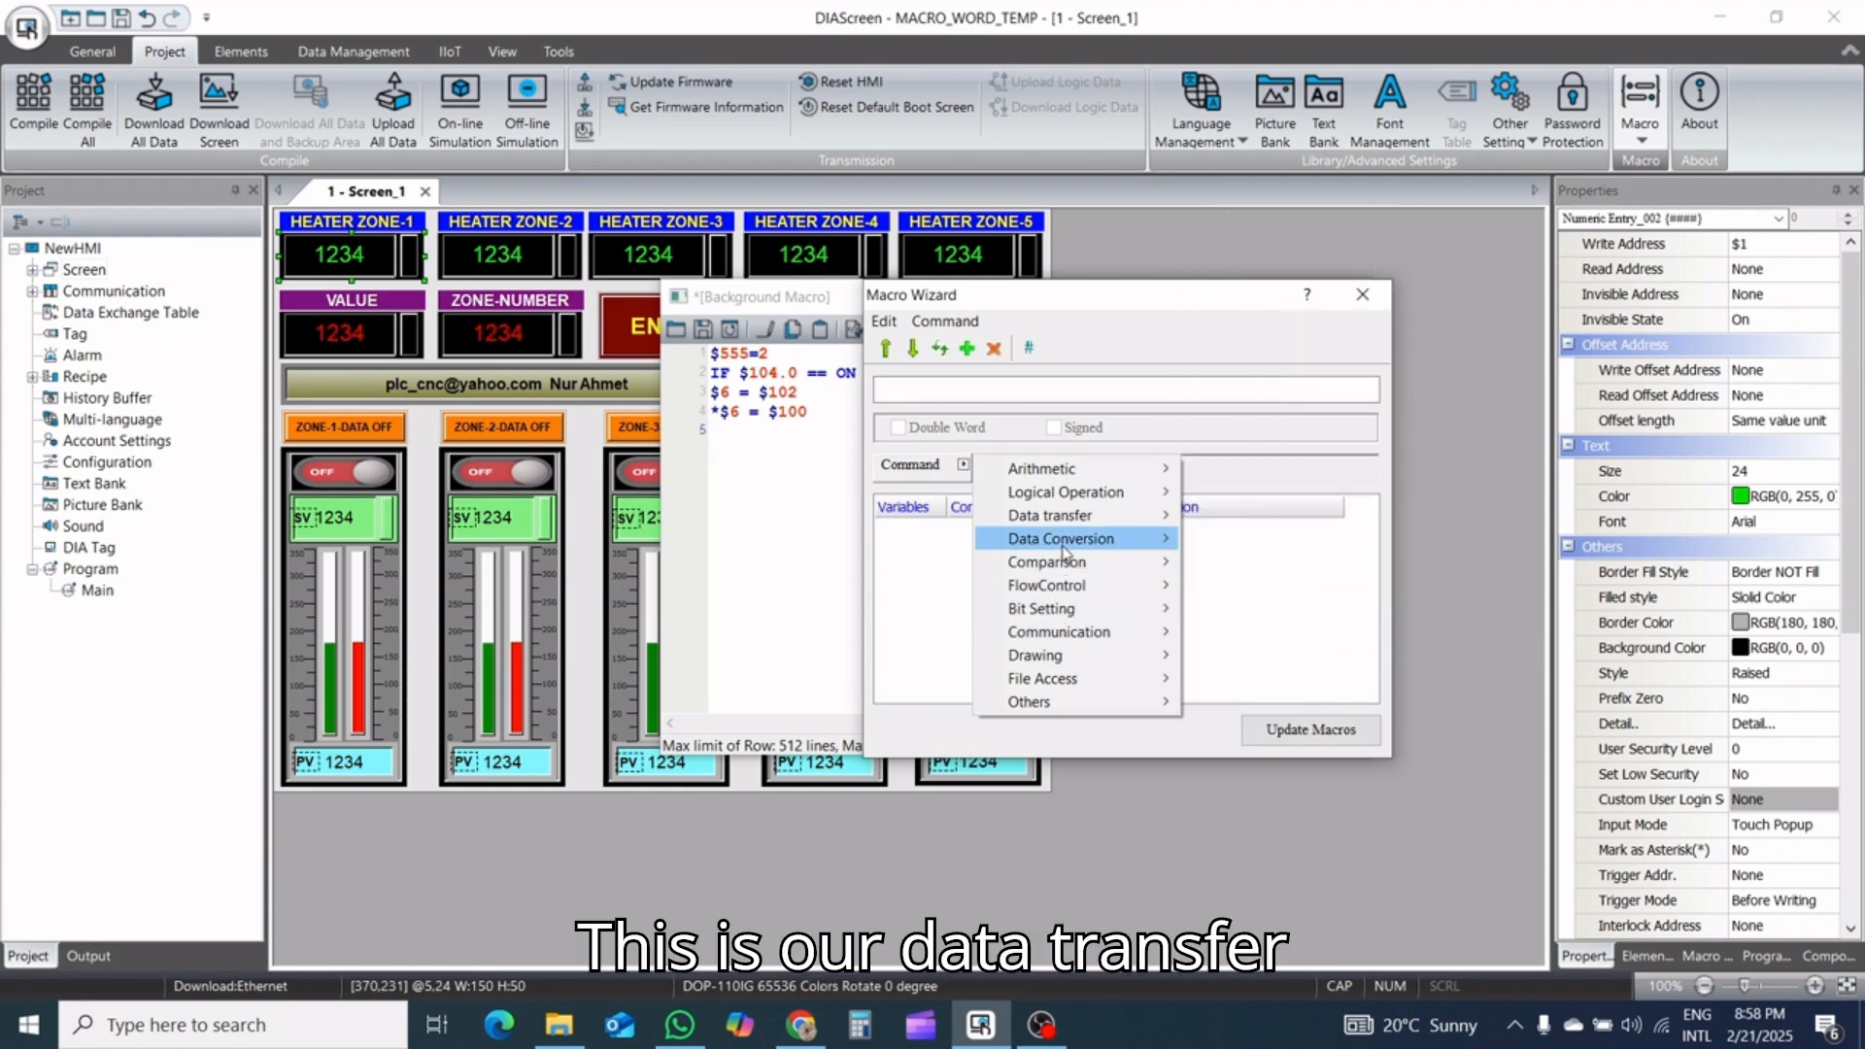
pyautogui.moveTo(1062, 542)
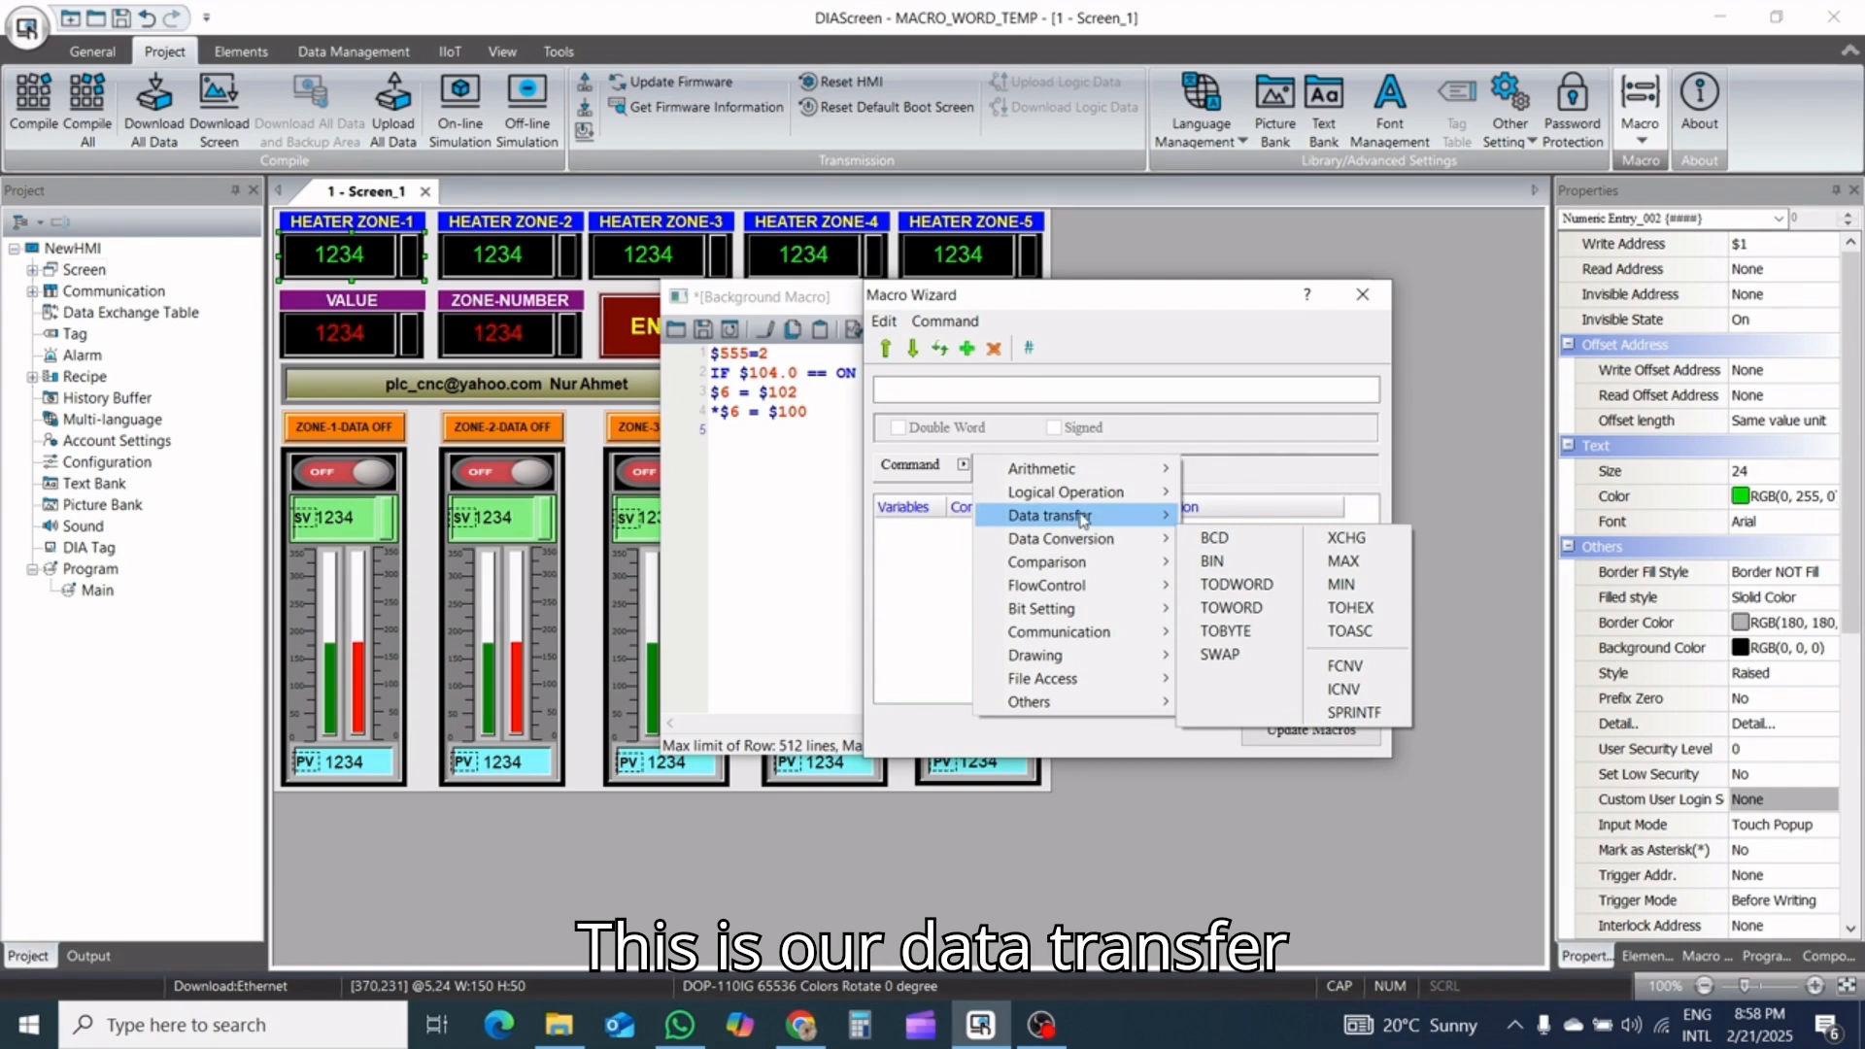
pyautogui.click(1223, 517)
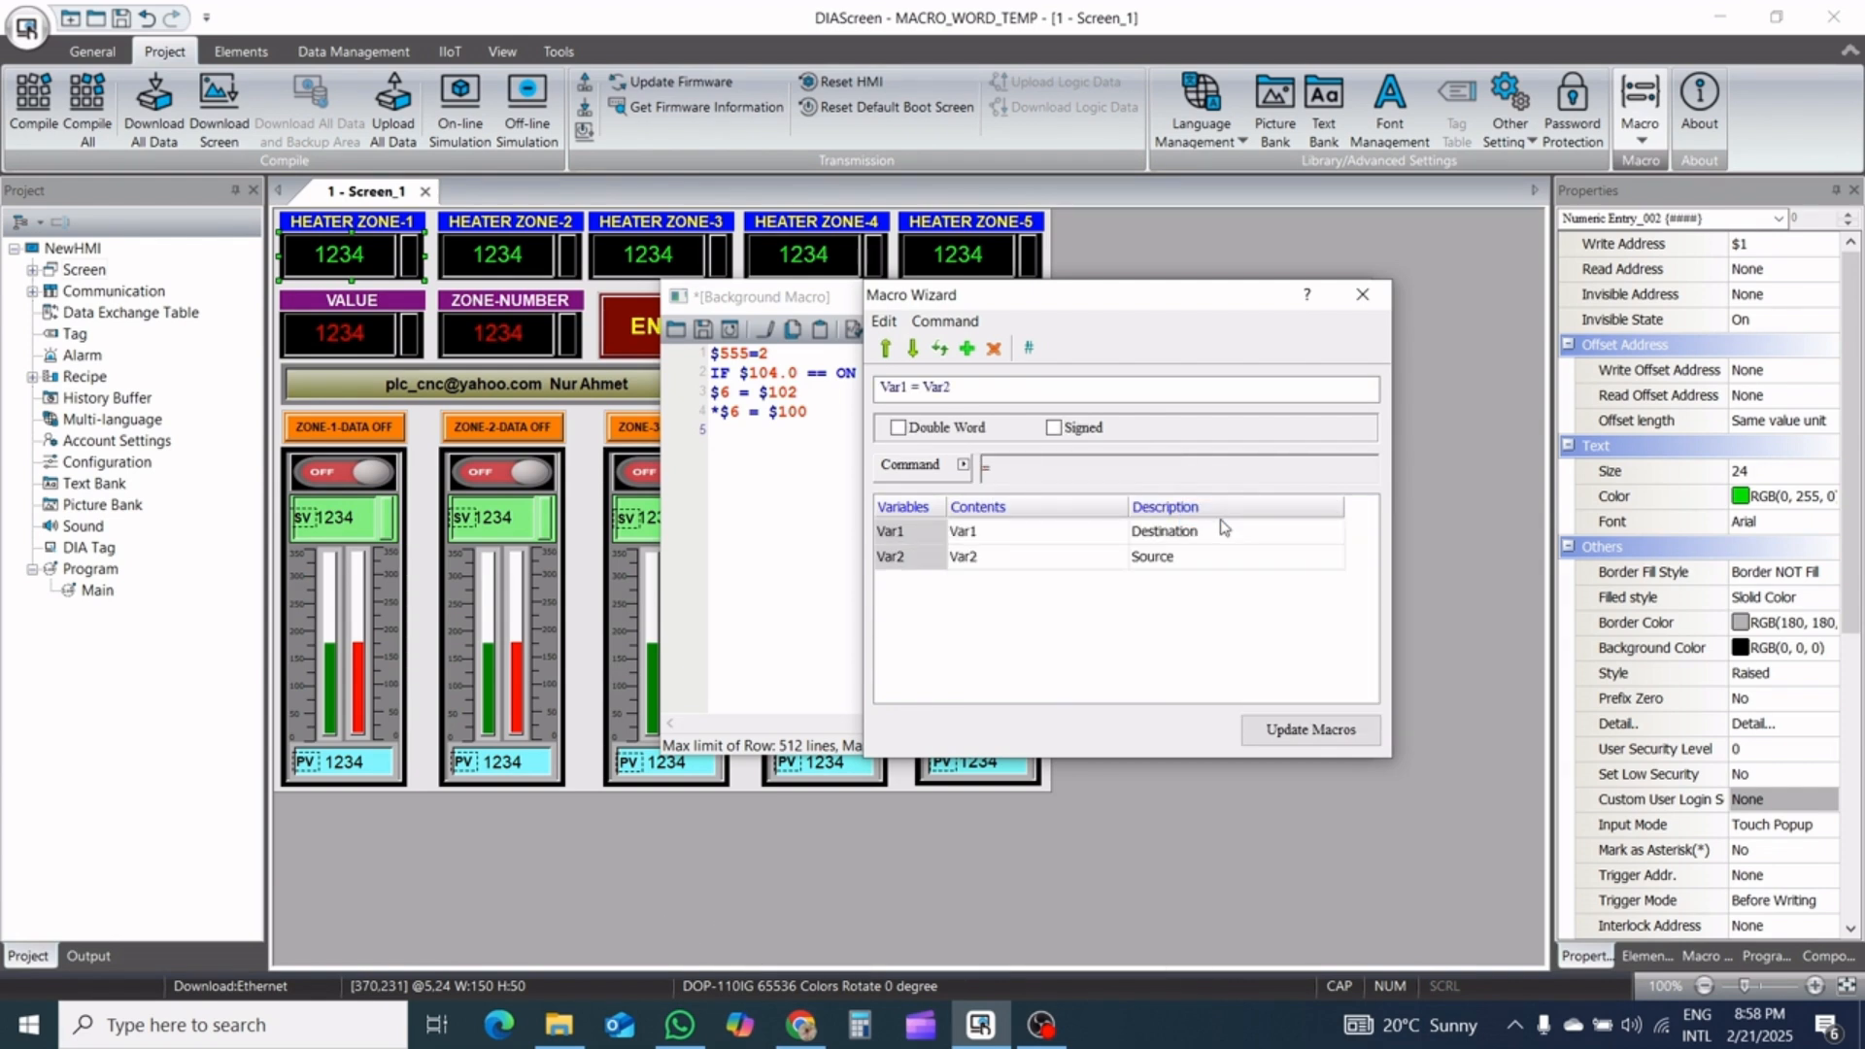
# Set the assignment's source to internal memory word $1
pyautogui.click(1036, 536)
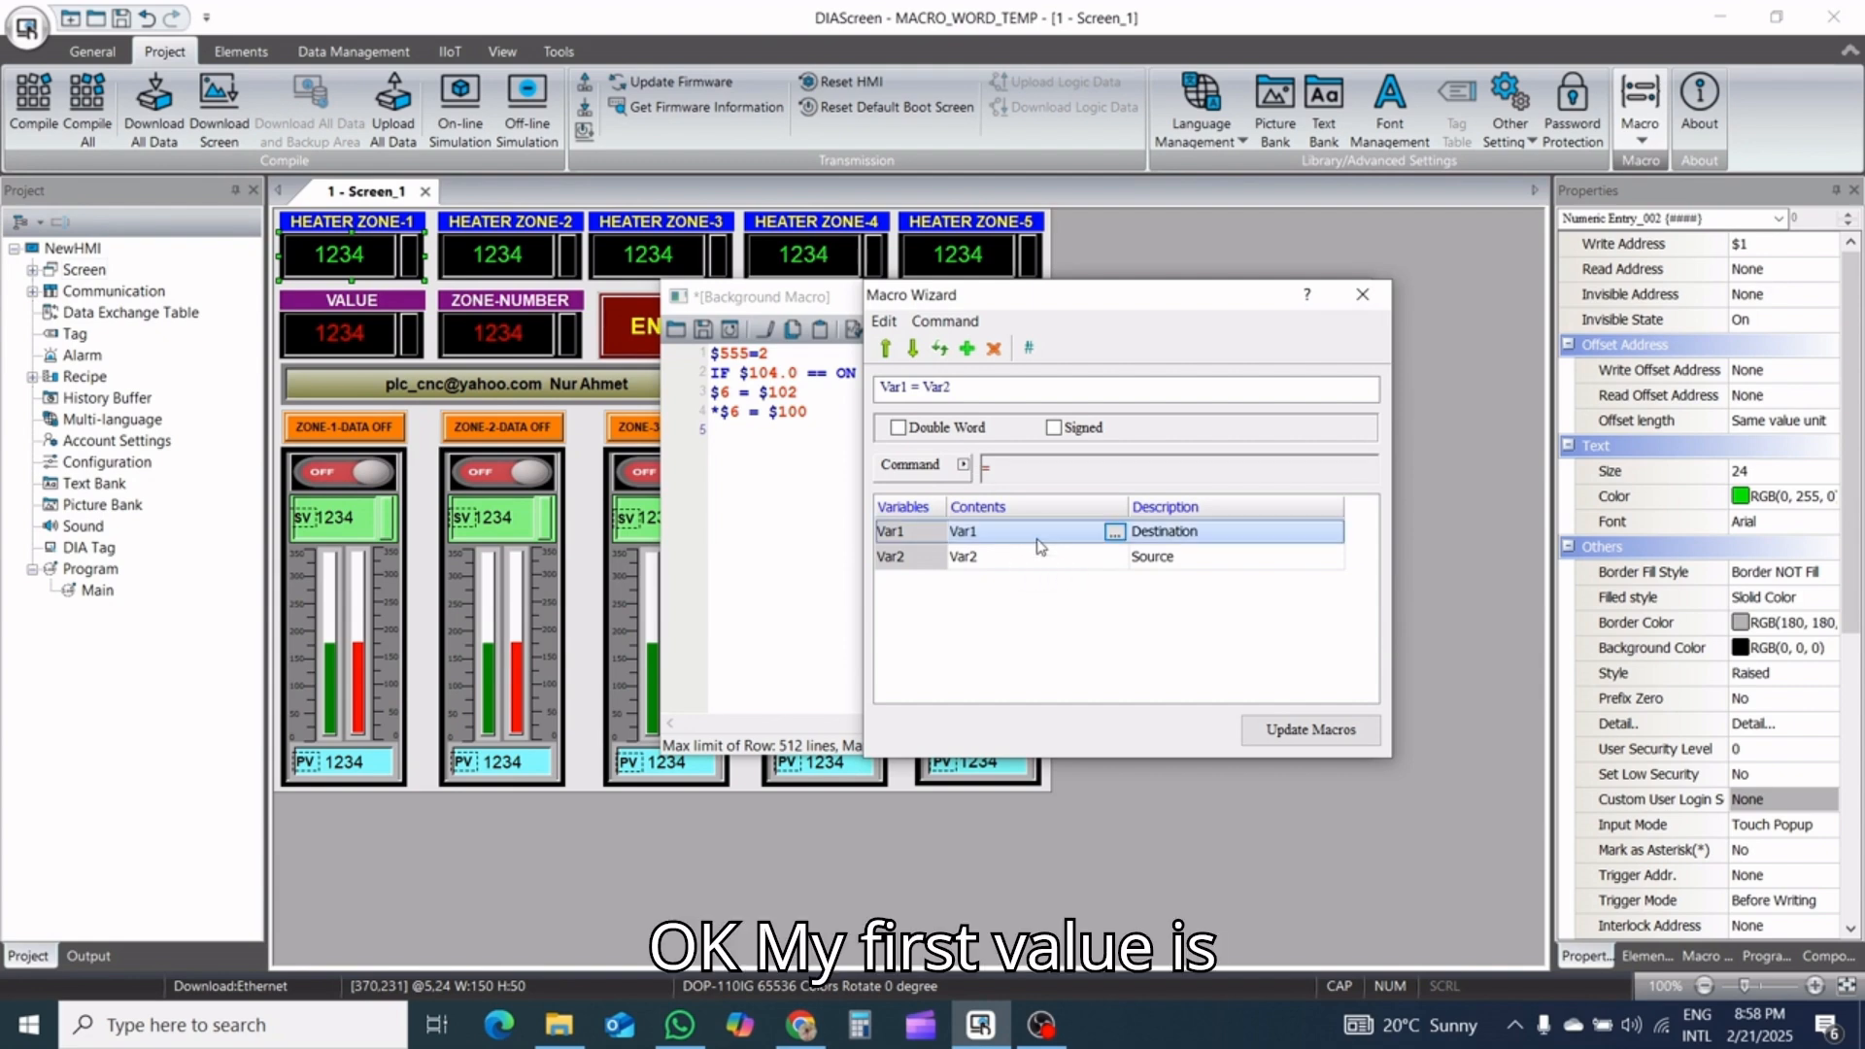
pyautogui.click(1113, 558)
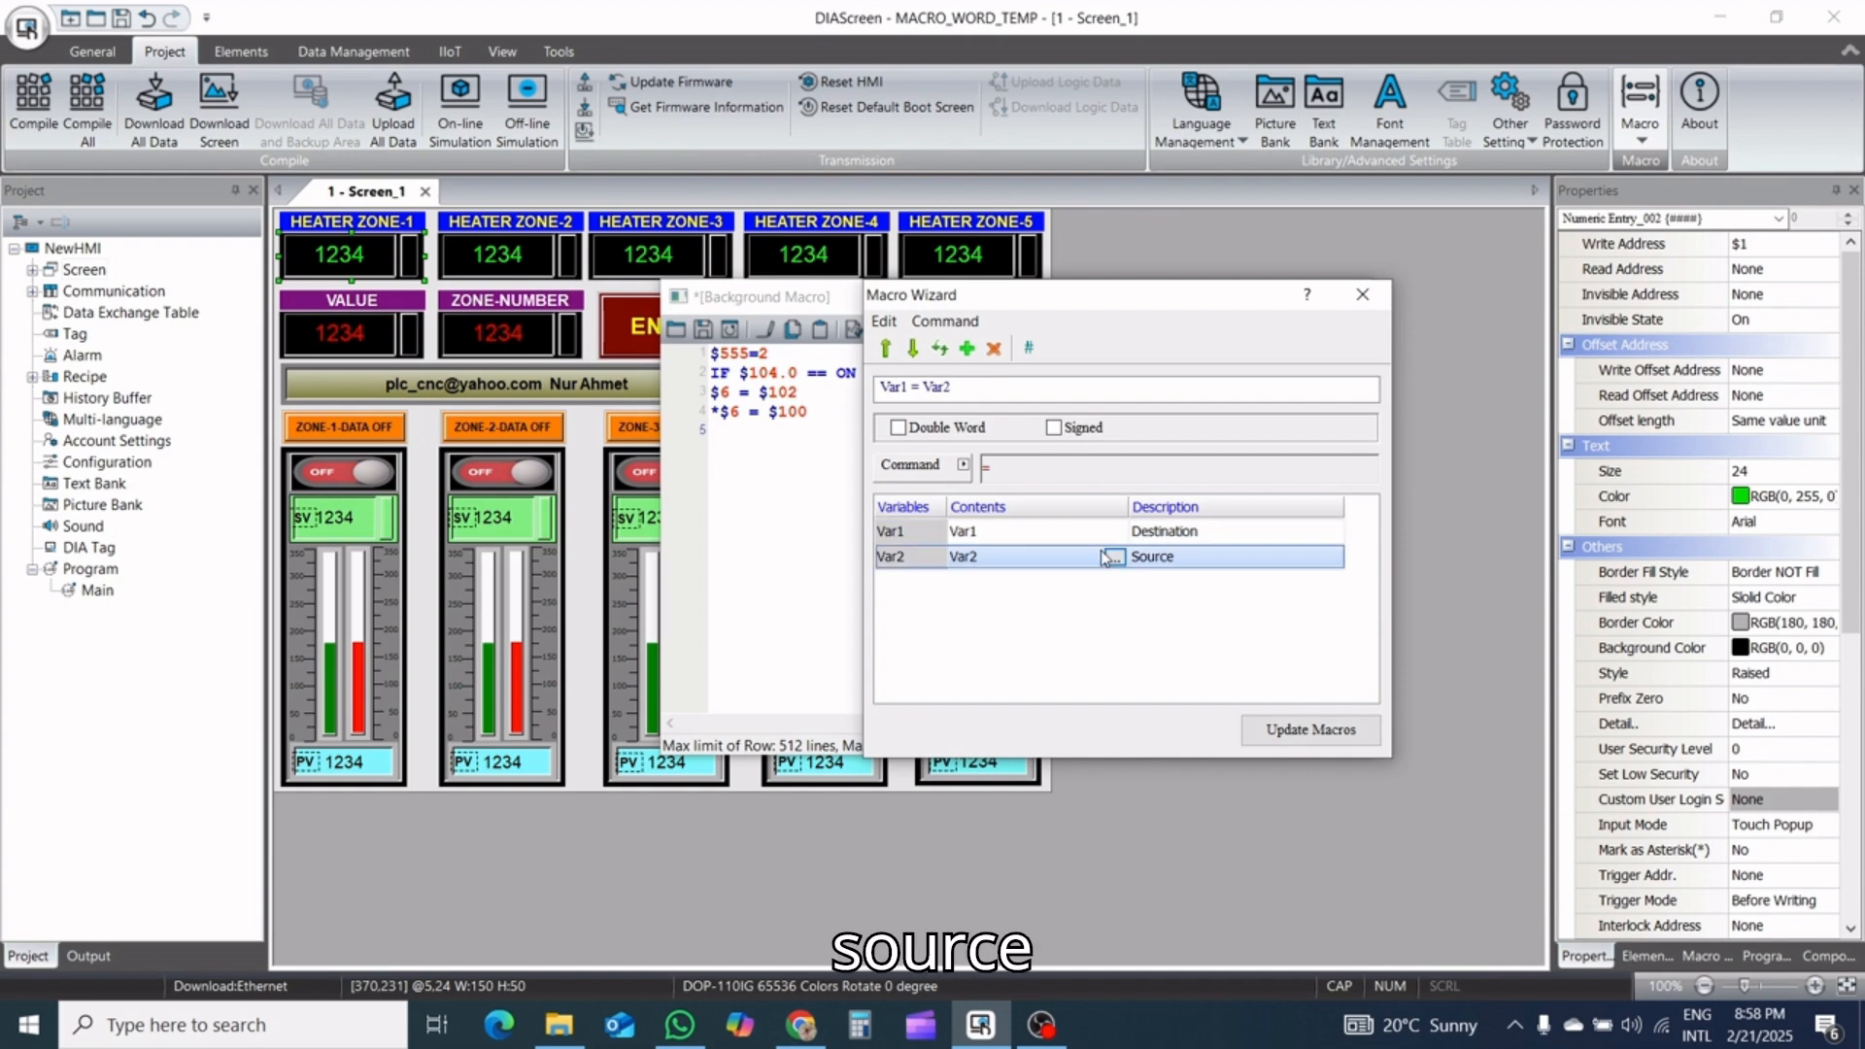
pyautogui.click(1114, 558)
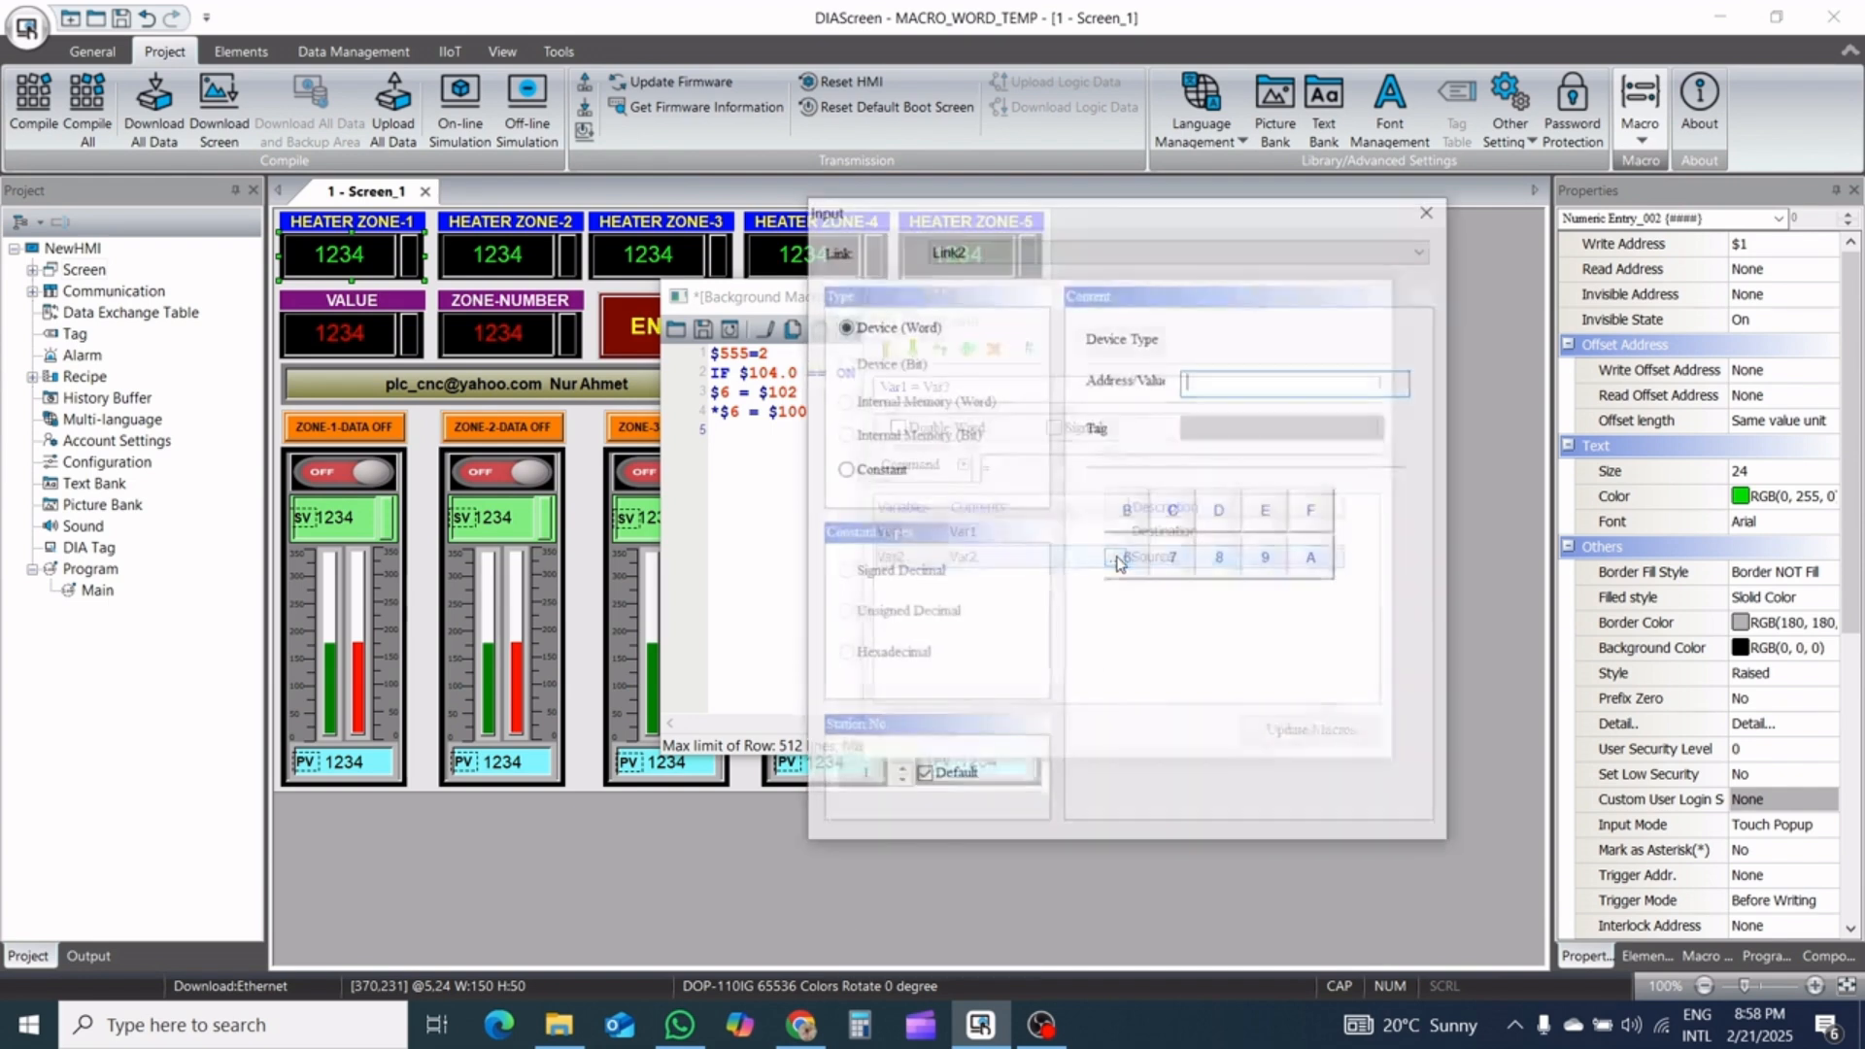
pyautogui.click(1127, 250)
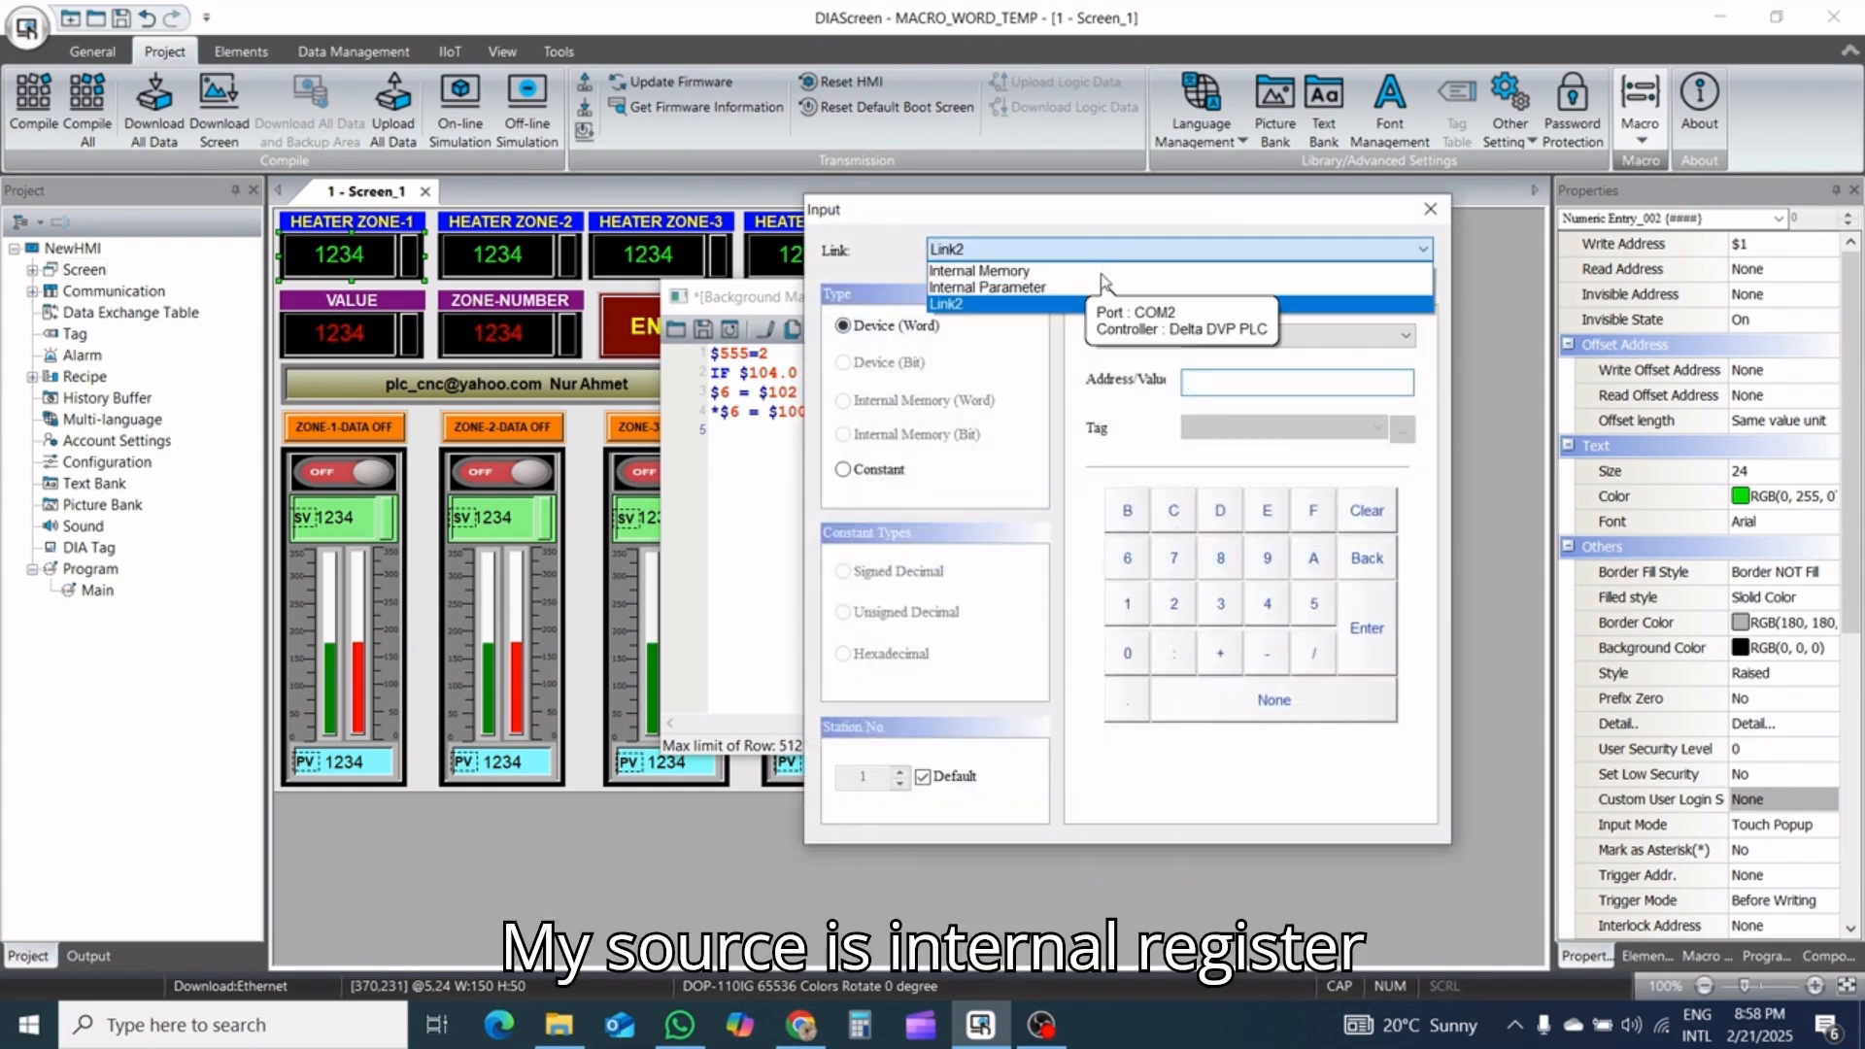
pyautogui.click(1146, 265)
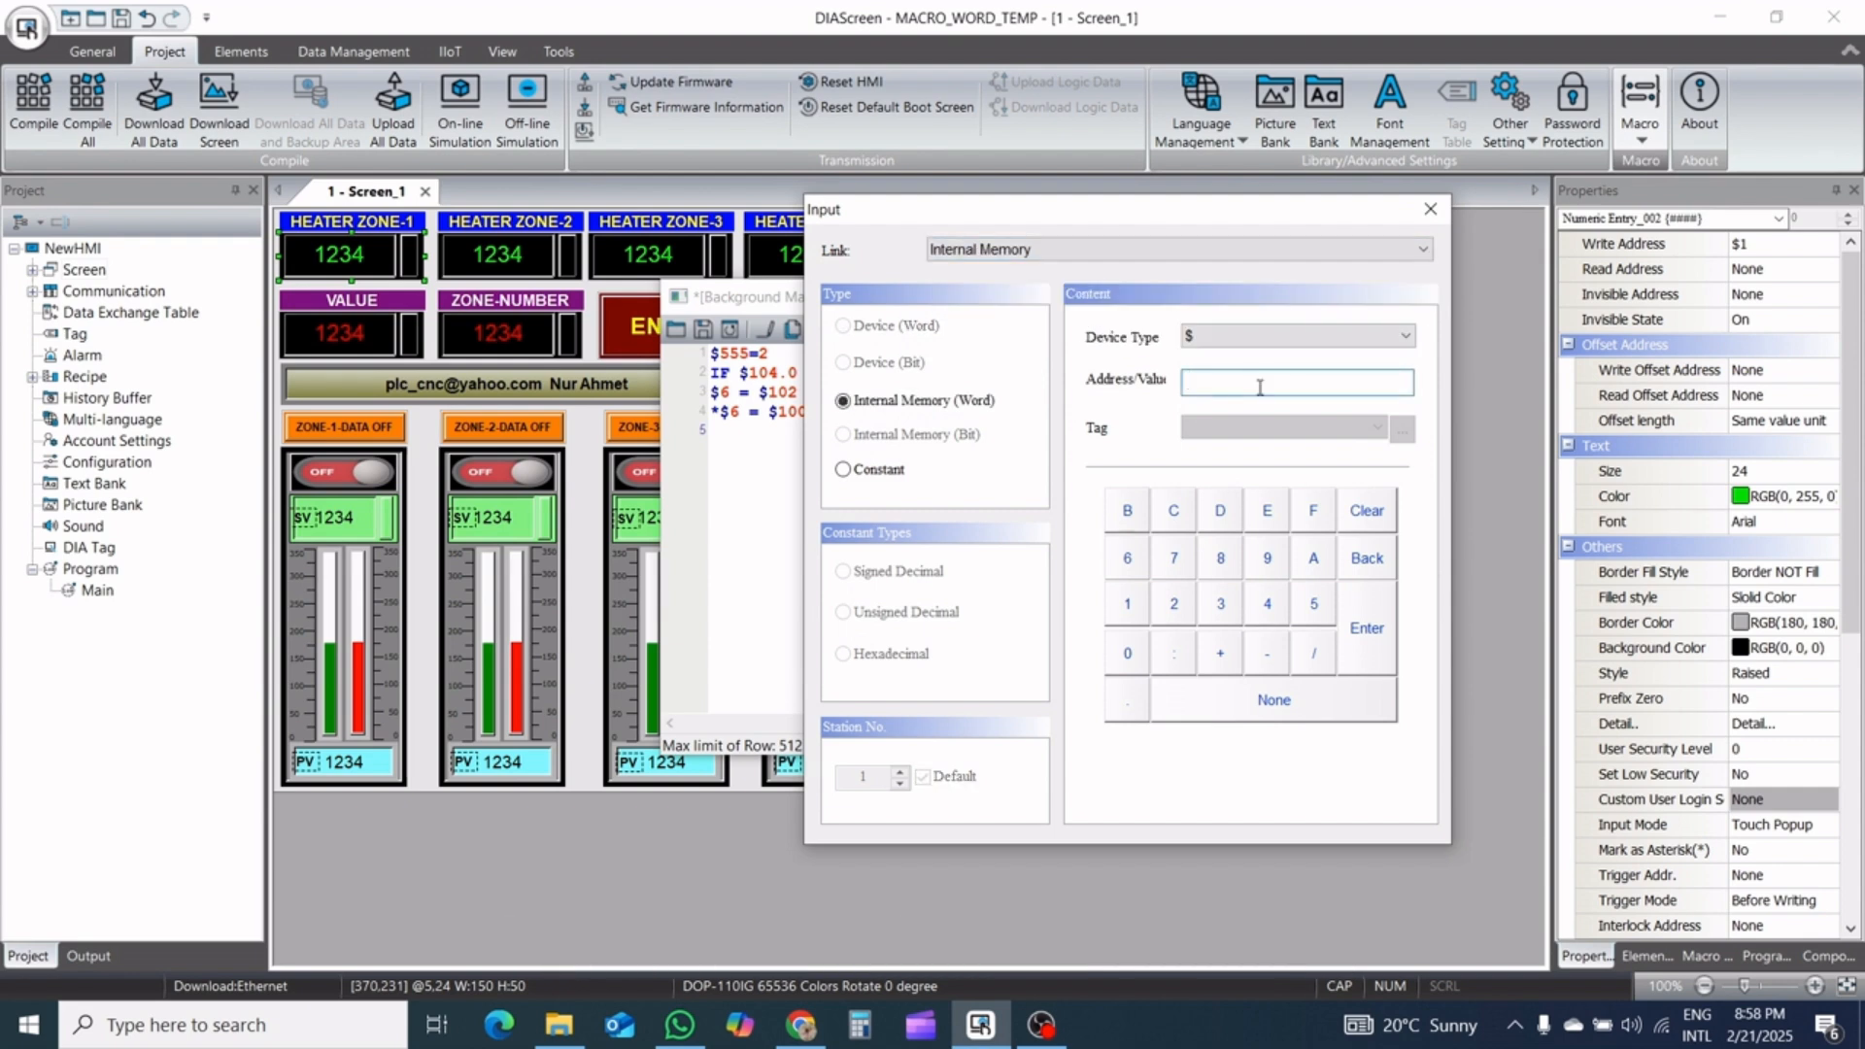
pyautogui.write('1')
pyautogui.click(1369, 647)
# Set the assignment's destination to Link2 device word D105, insert the line into the macro and close the wizard
pyautogui.click(1107, 533)
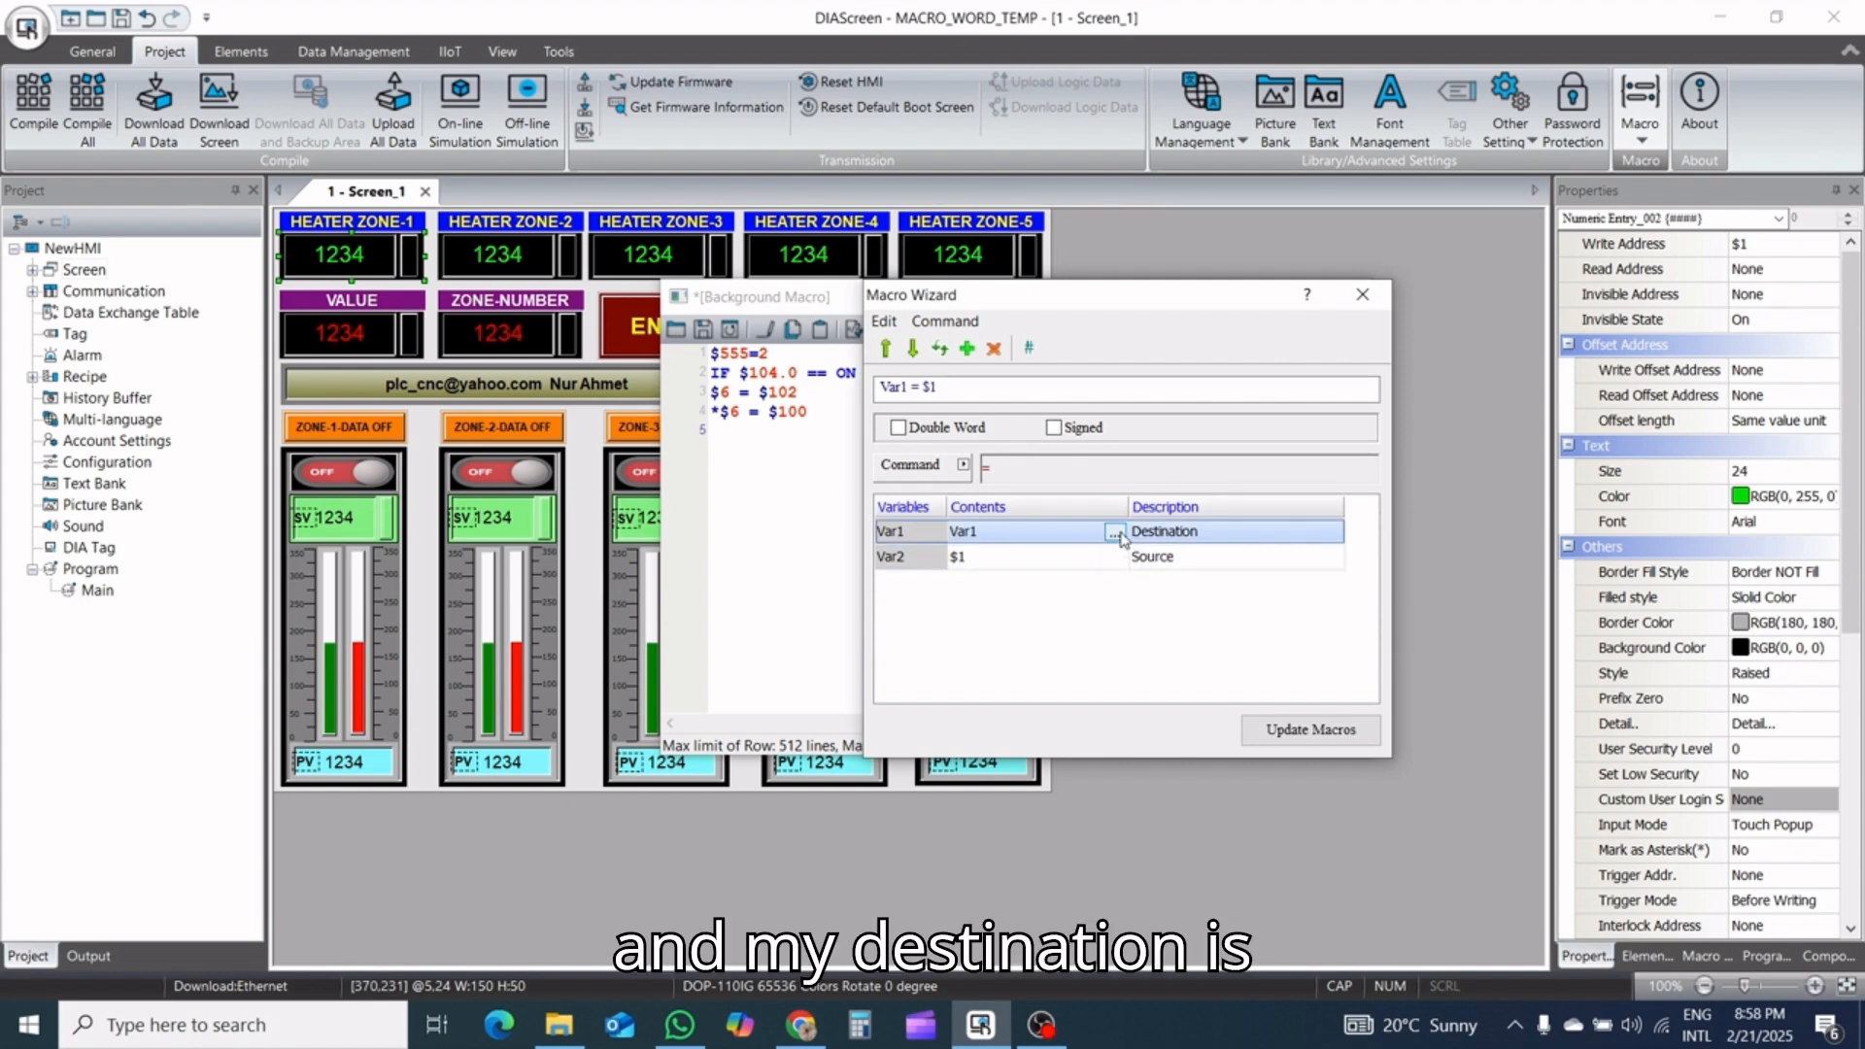
pyautogui.click(1114, 533)
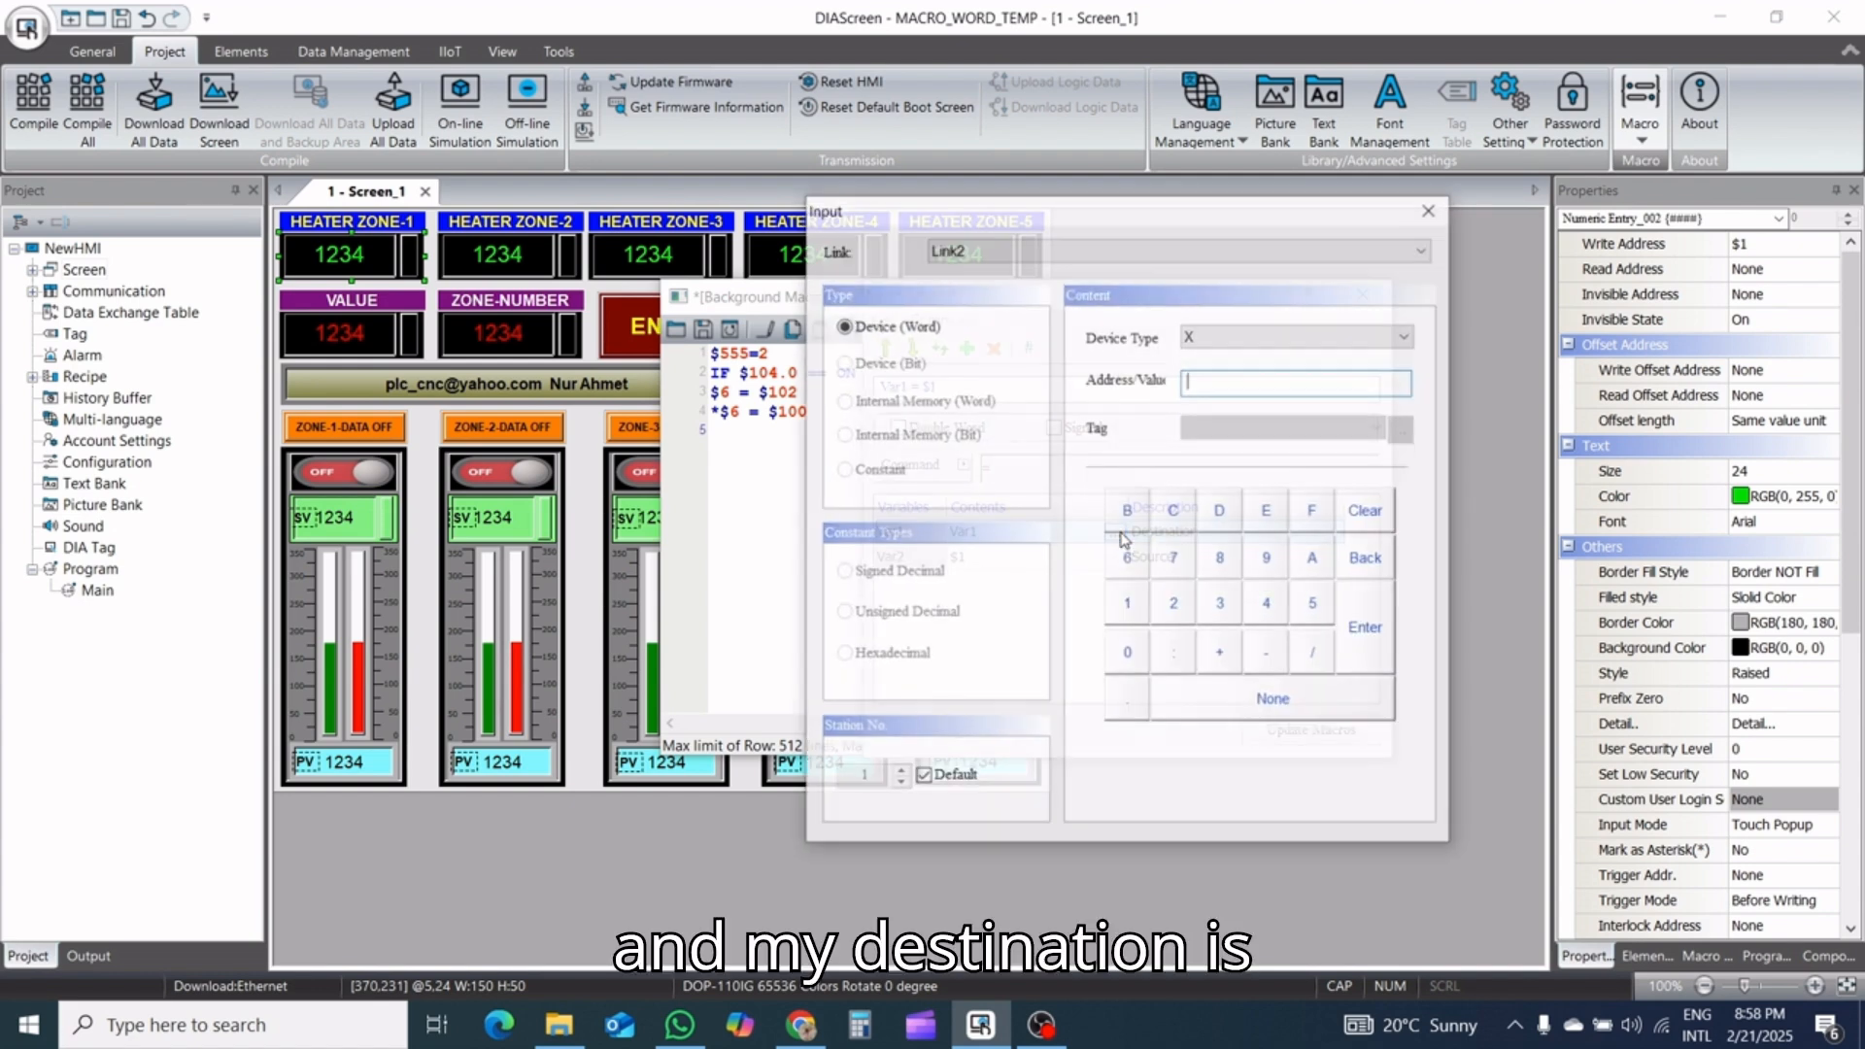
pyautogui.click(1211, 337)
pyautogui.click(1211, 474)
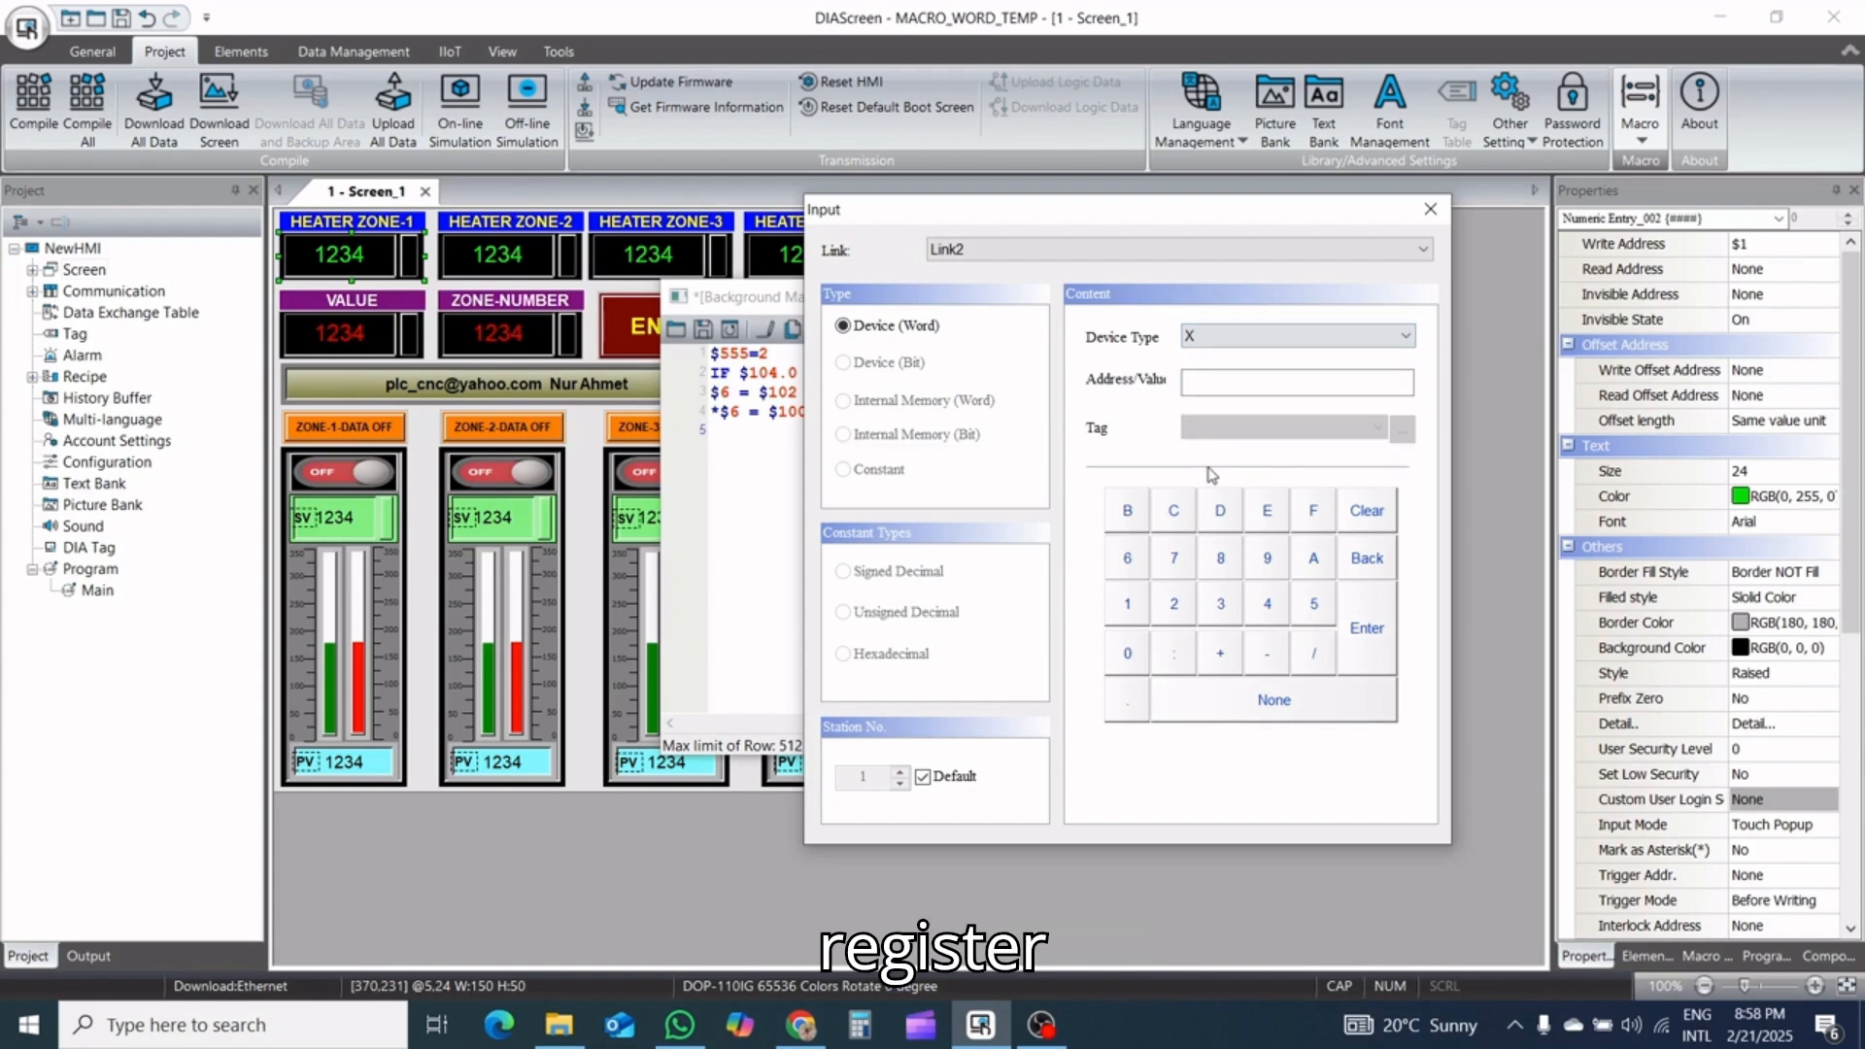
pyautogui.click(1128, 609)
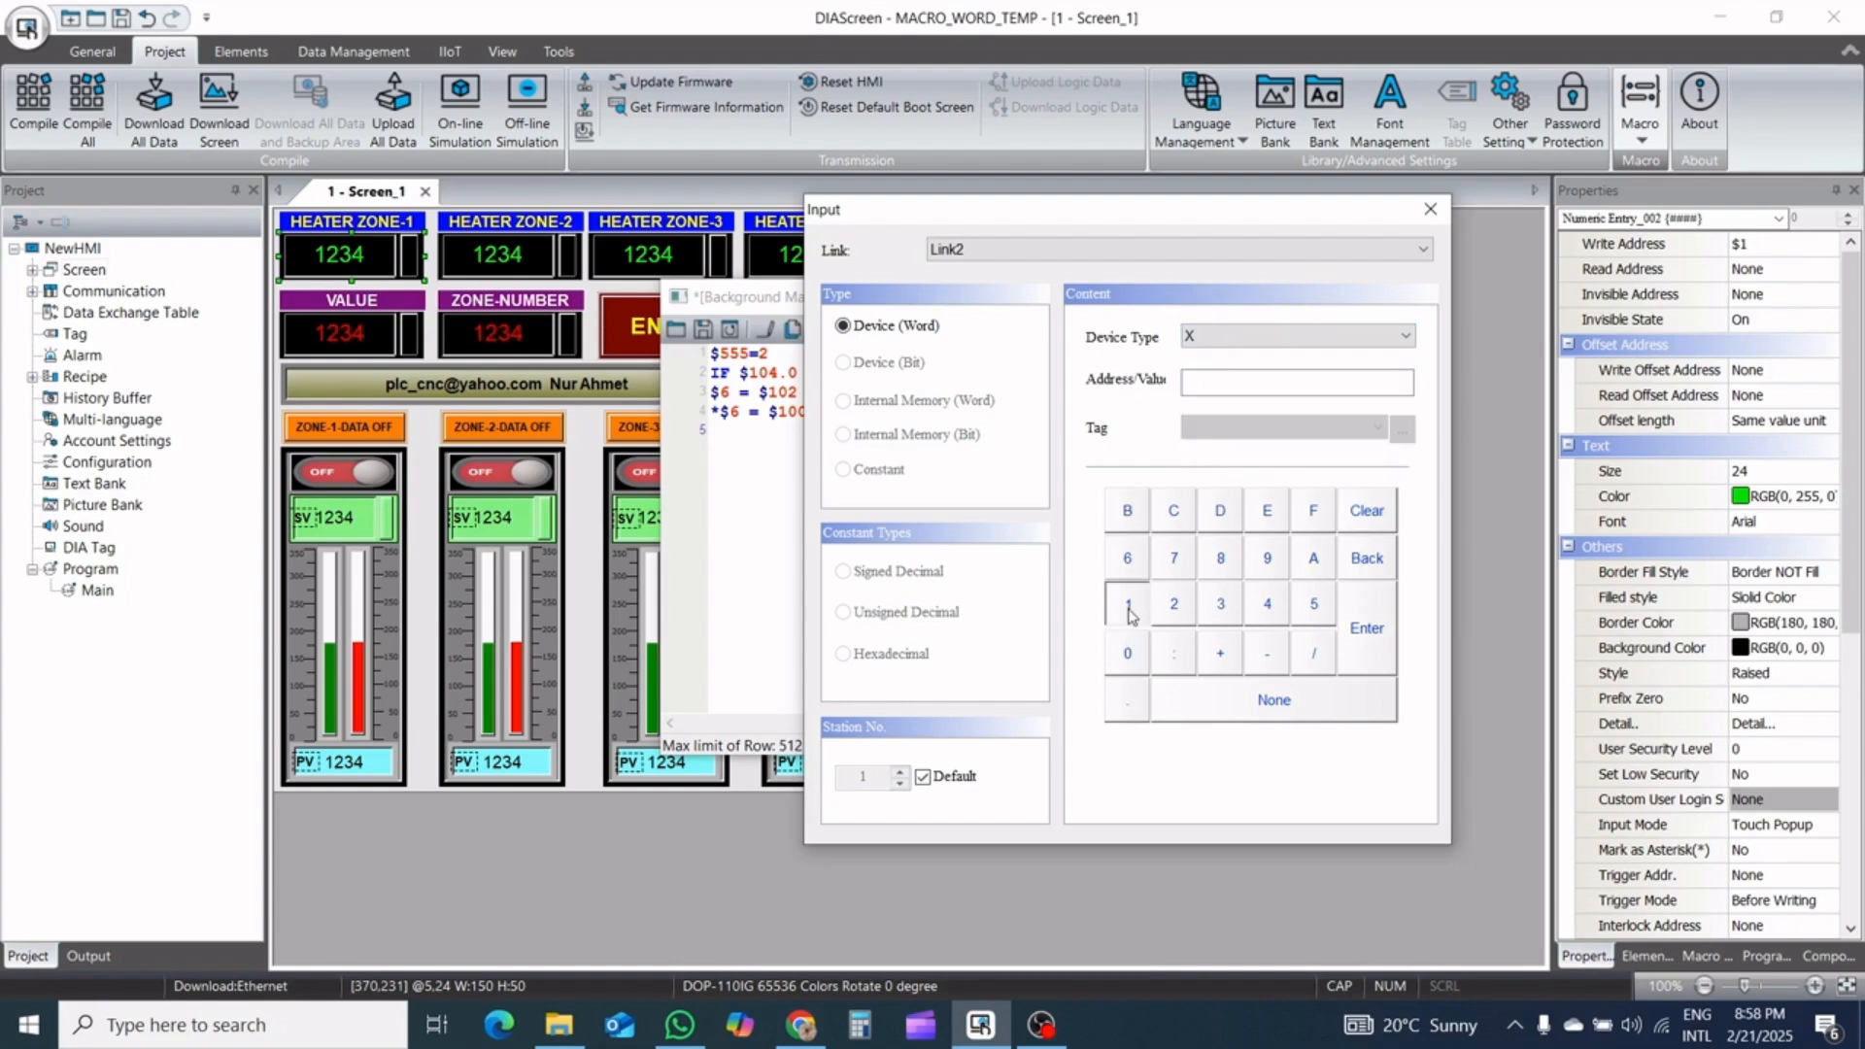
pyautogui.click(1128, 652)
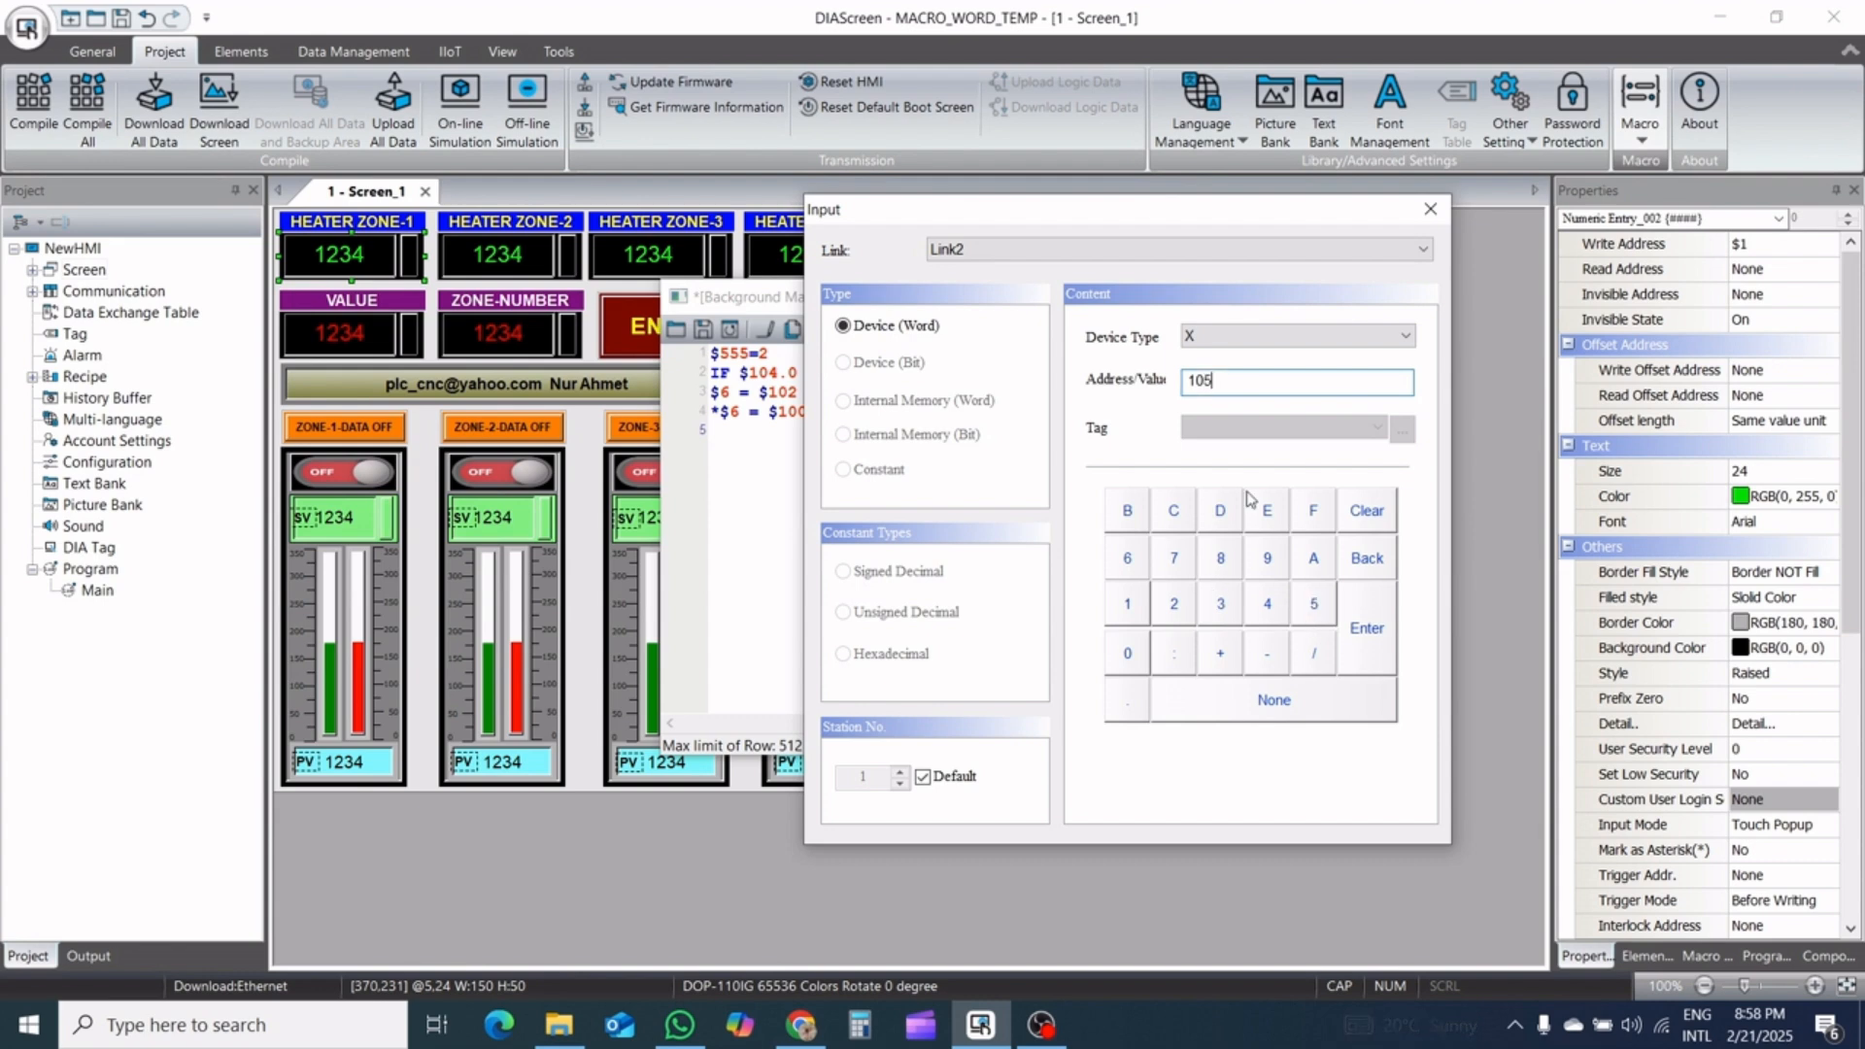
pyautogui.click(1248, 338)
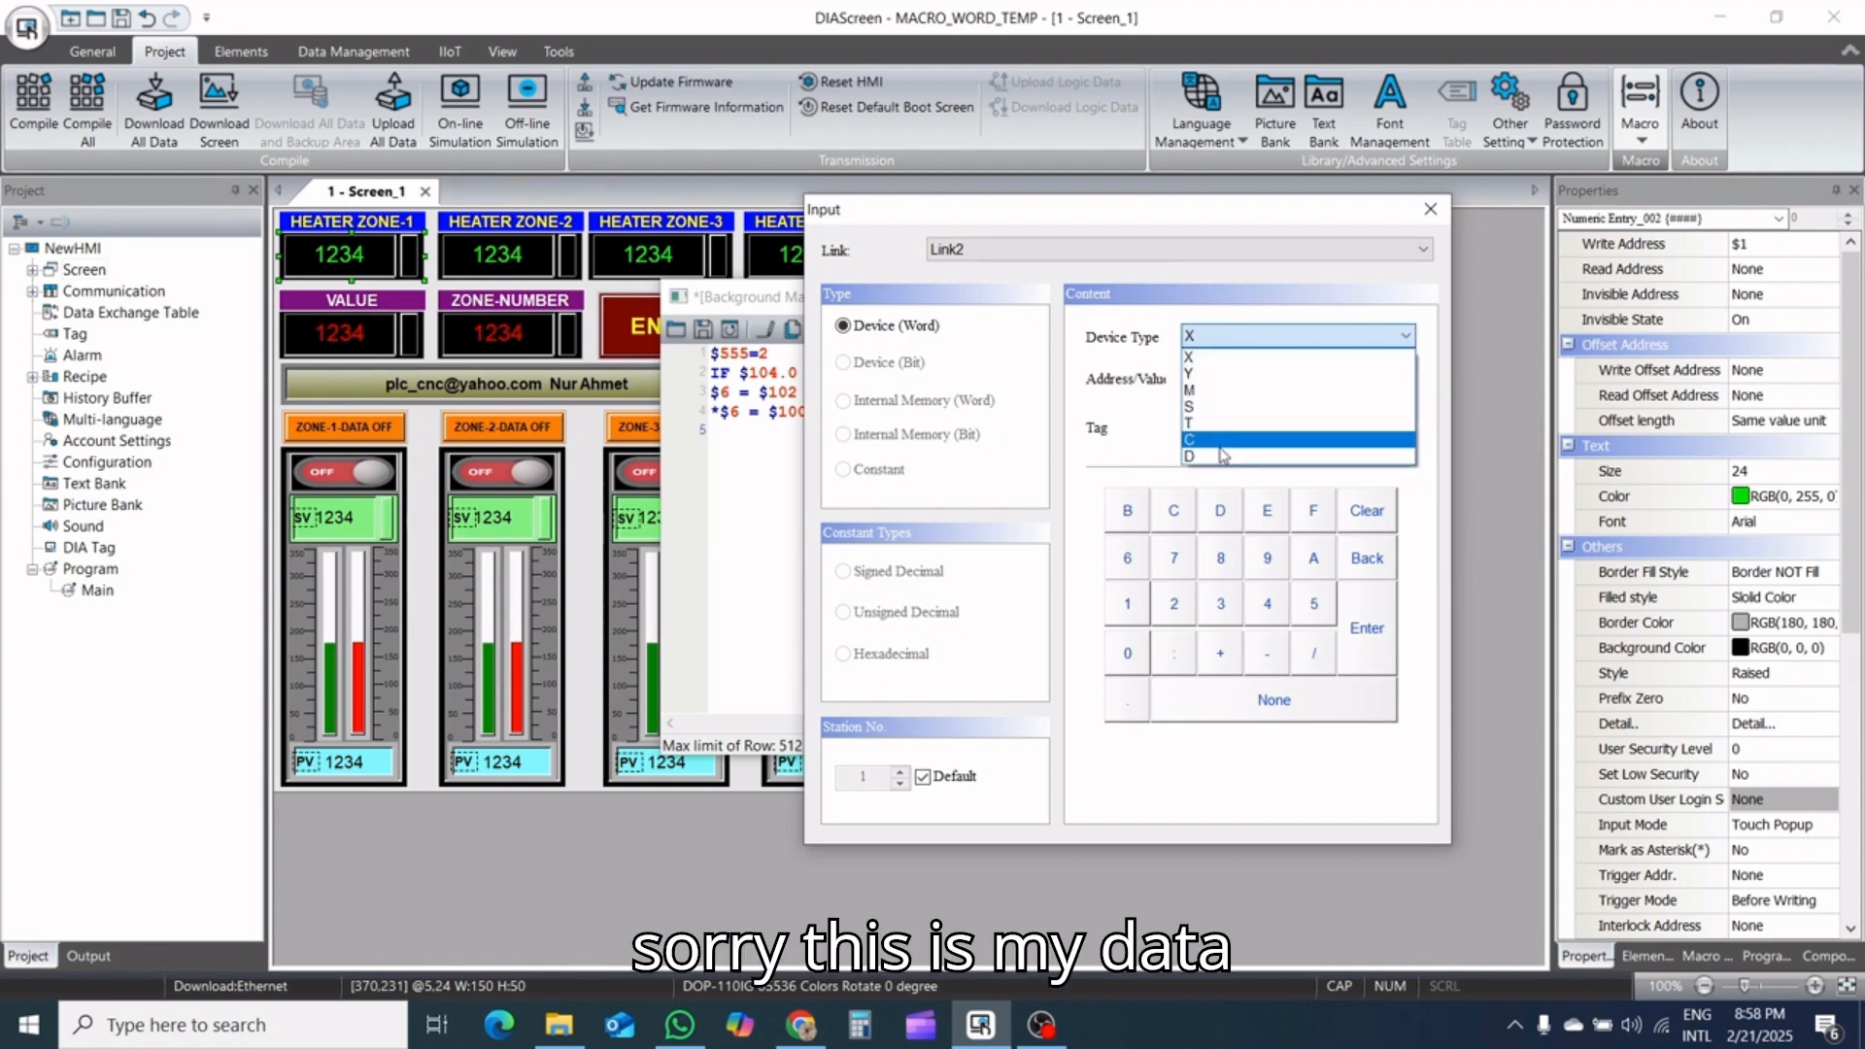
pyautogui.click(1216, 455)
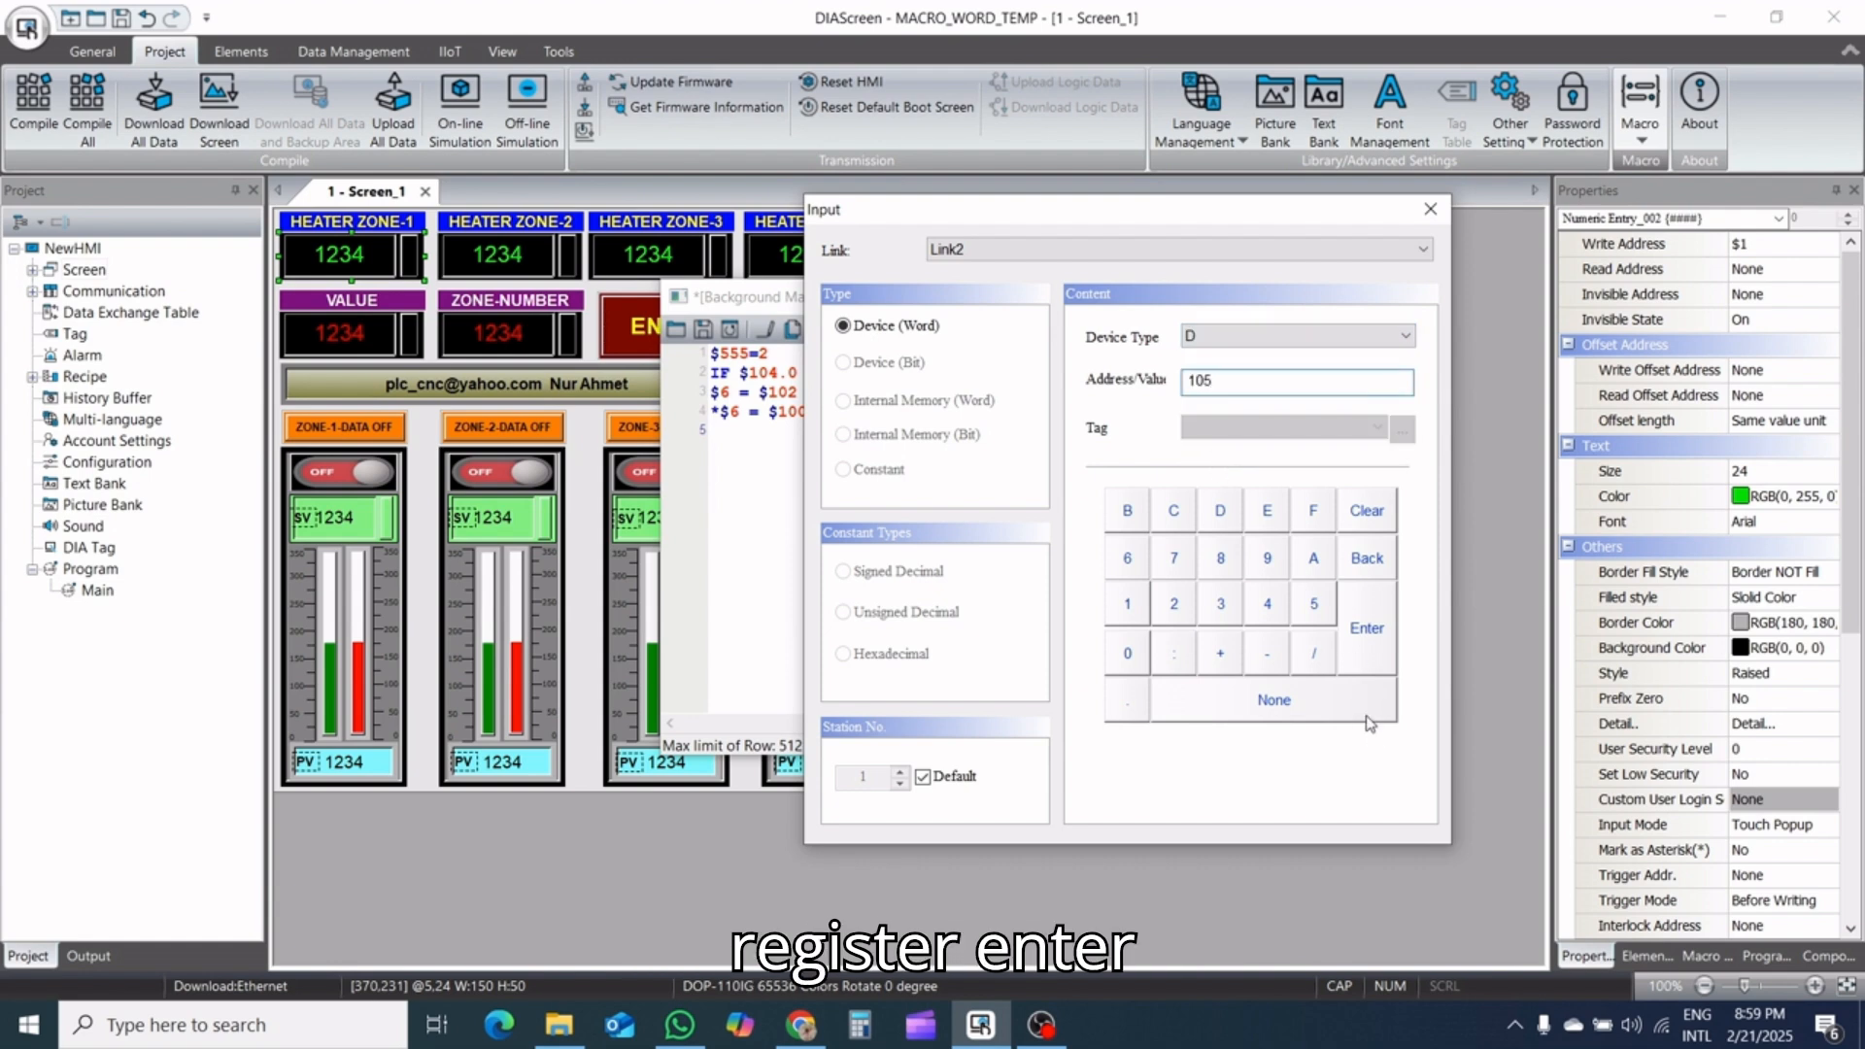
pyautogui.click(1367, 631)
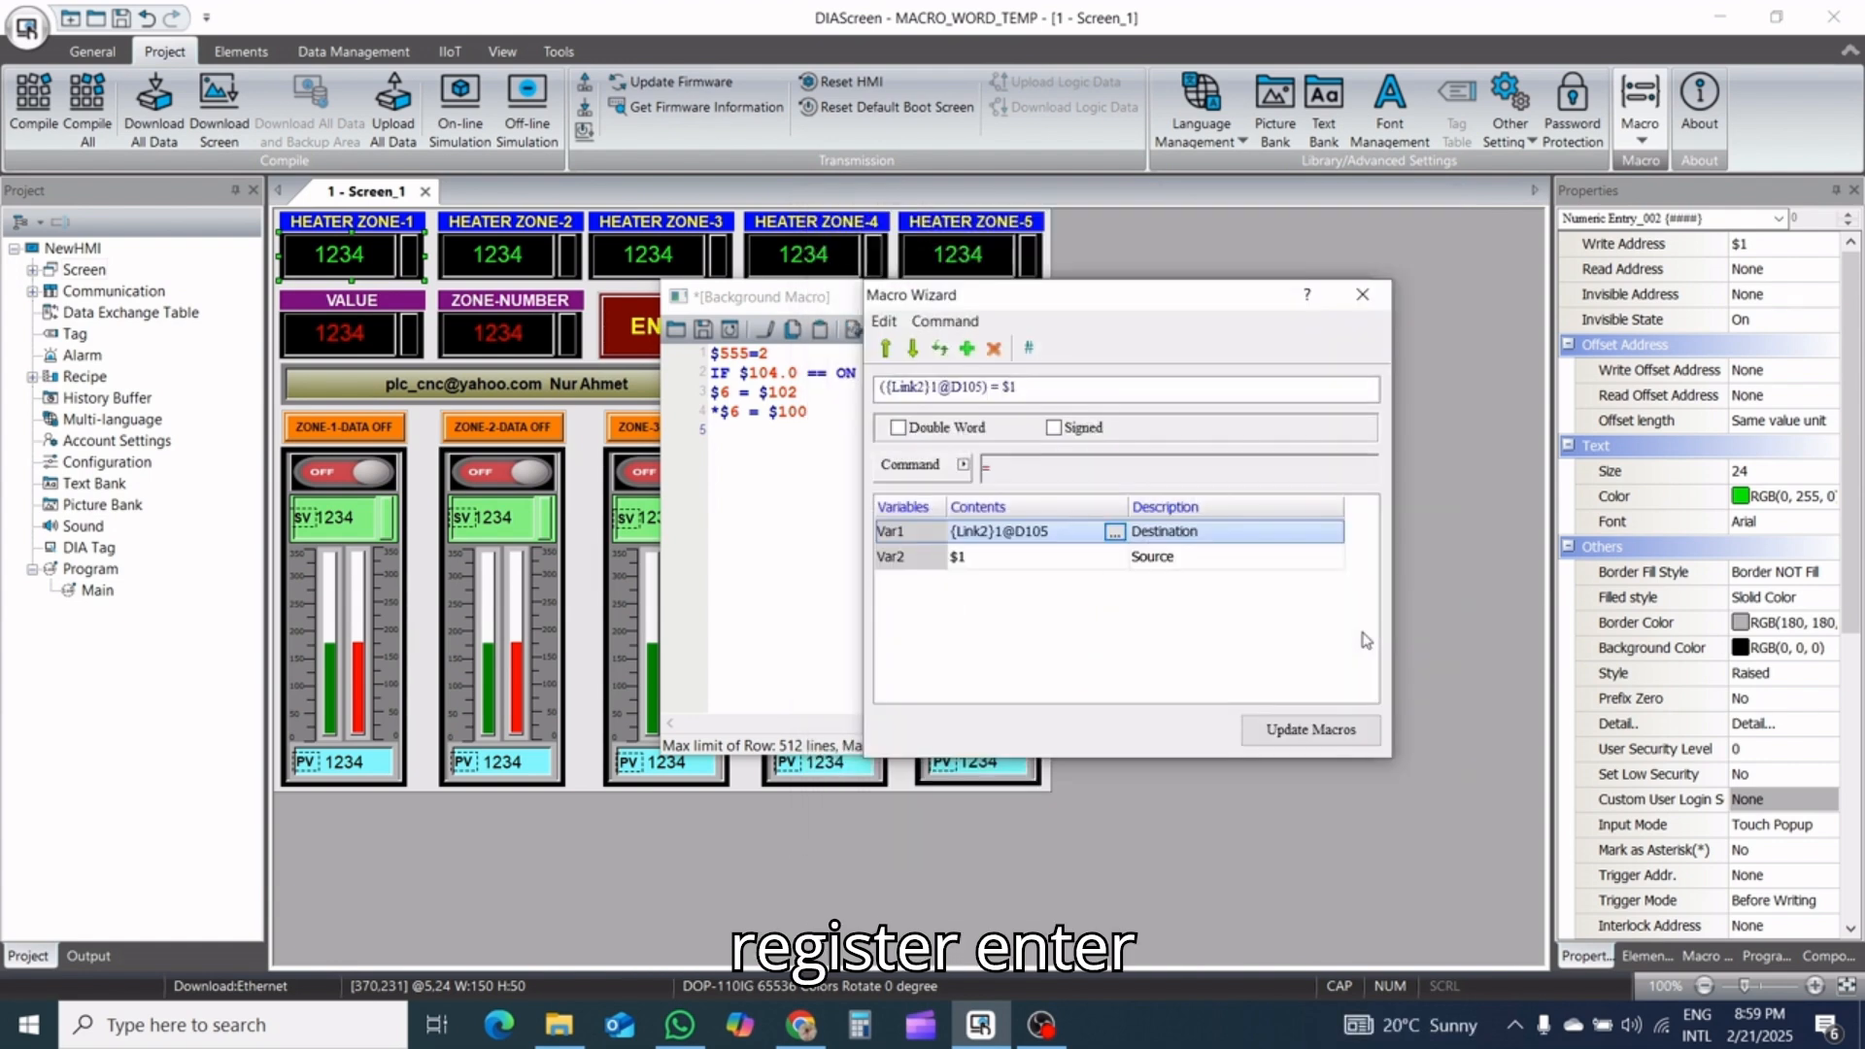
pyautogui.click(1321, 731)
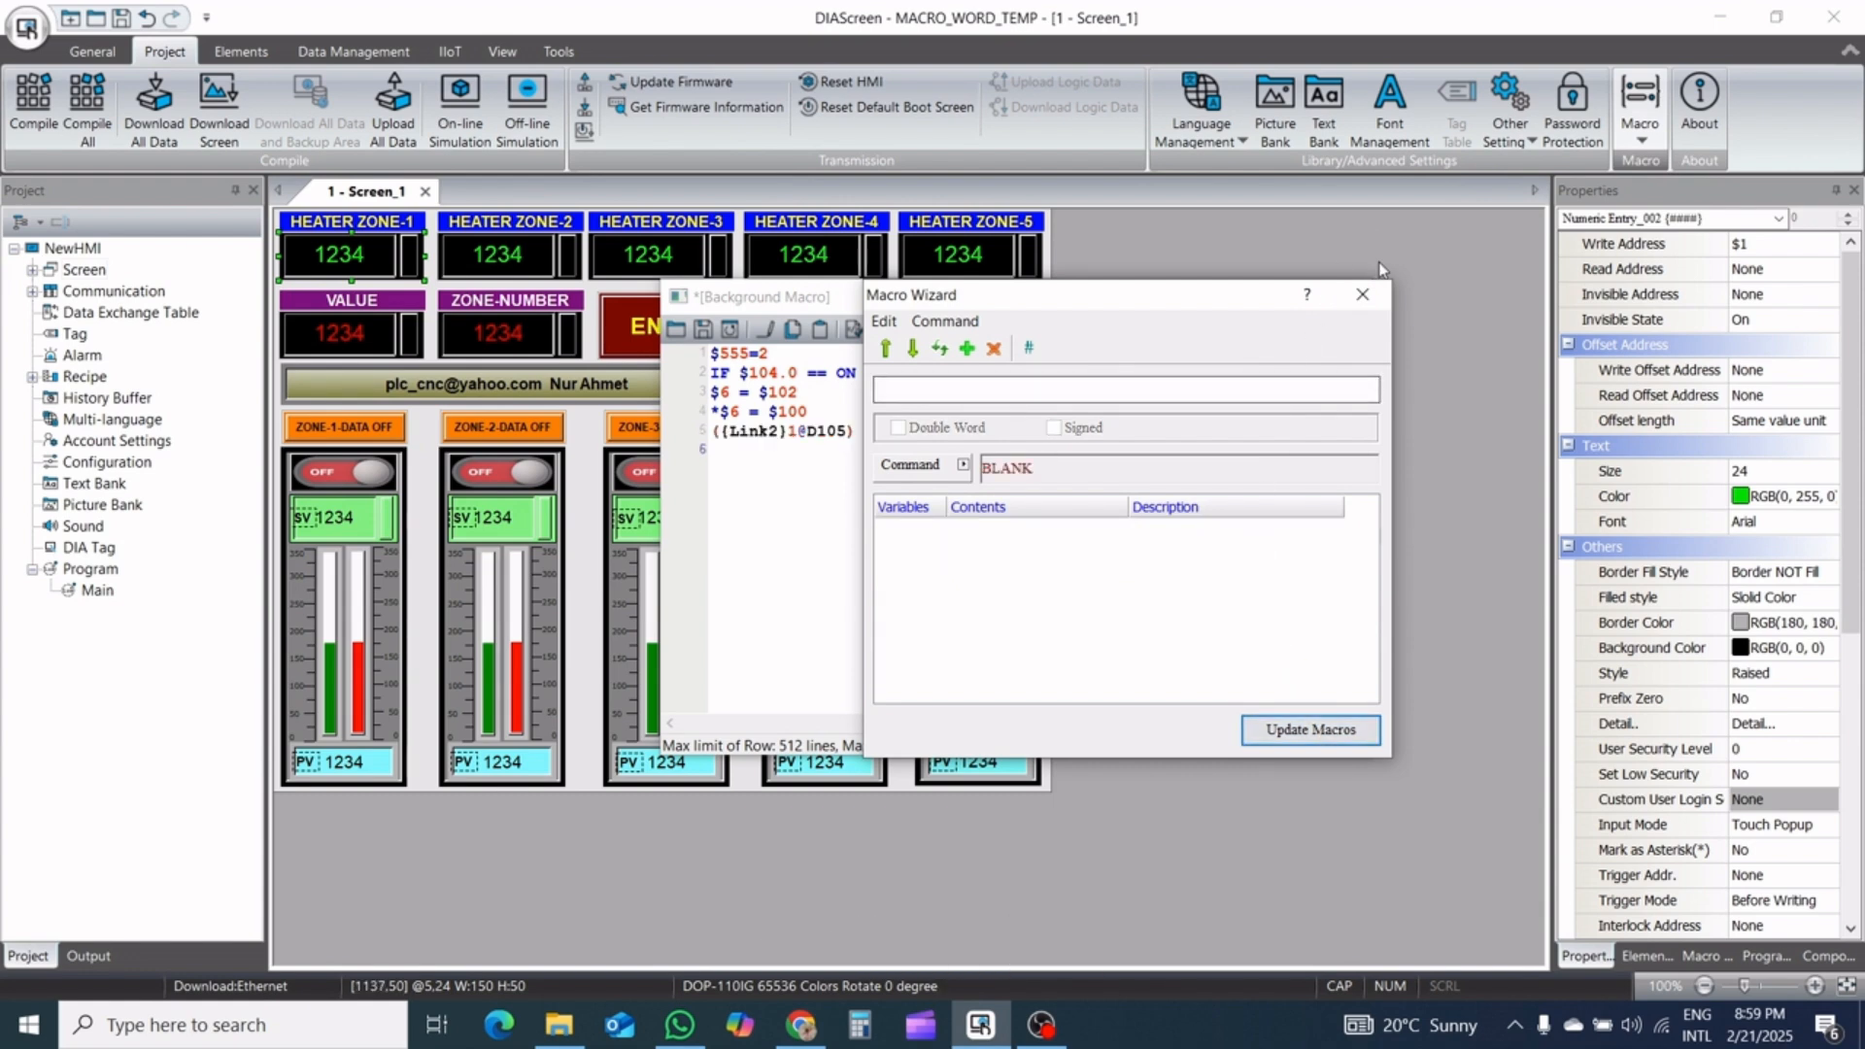
pyautogui.click(1364, 294)
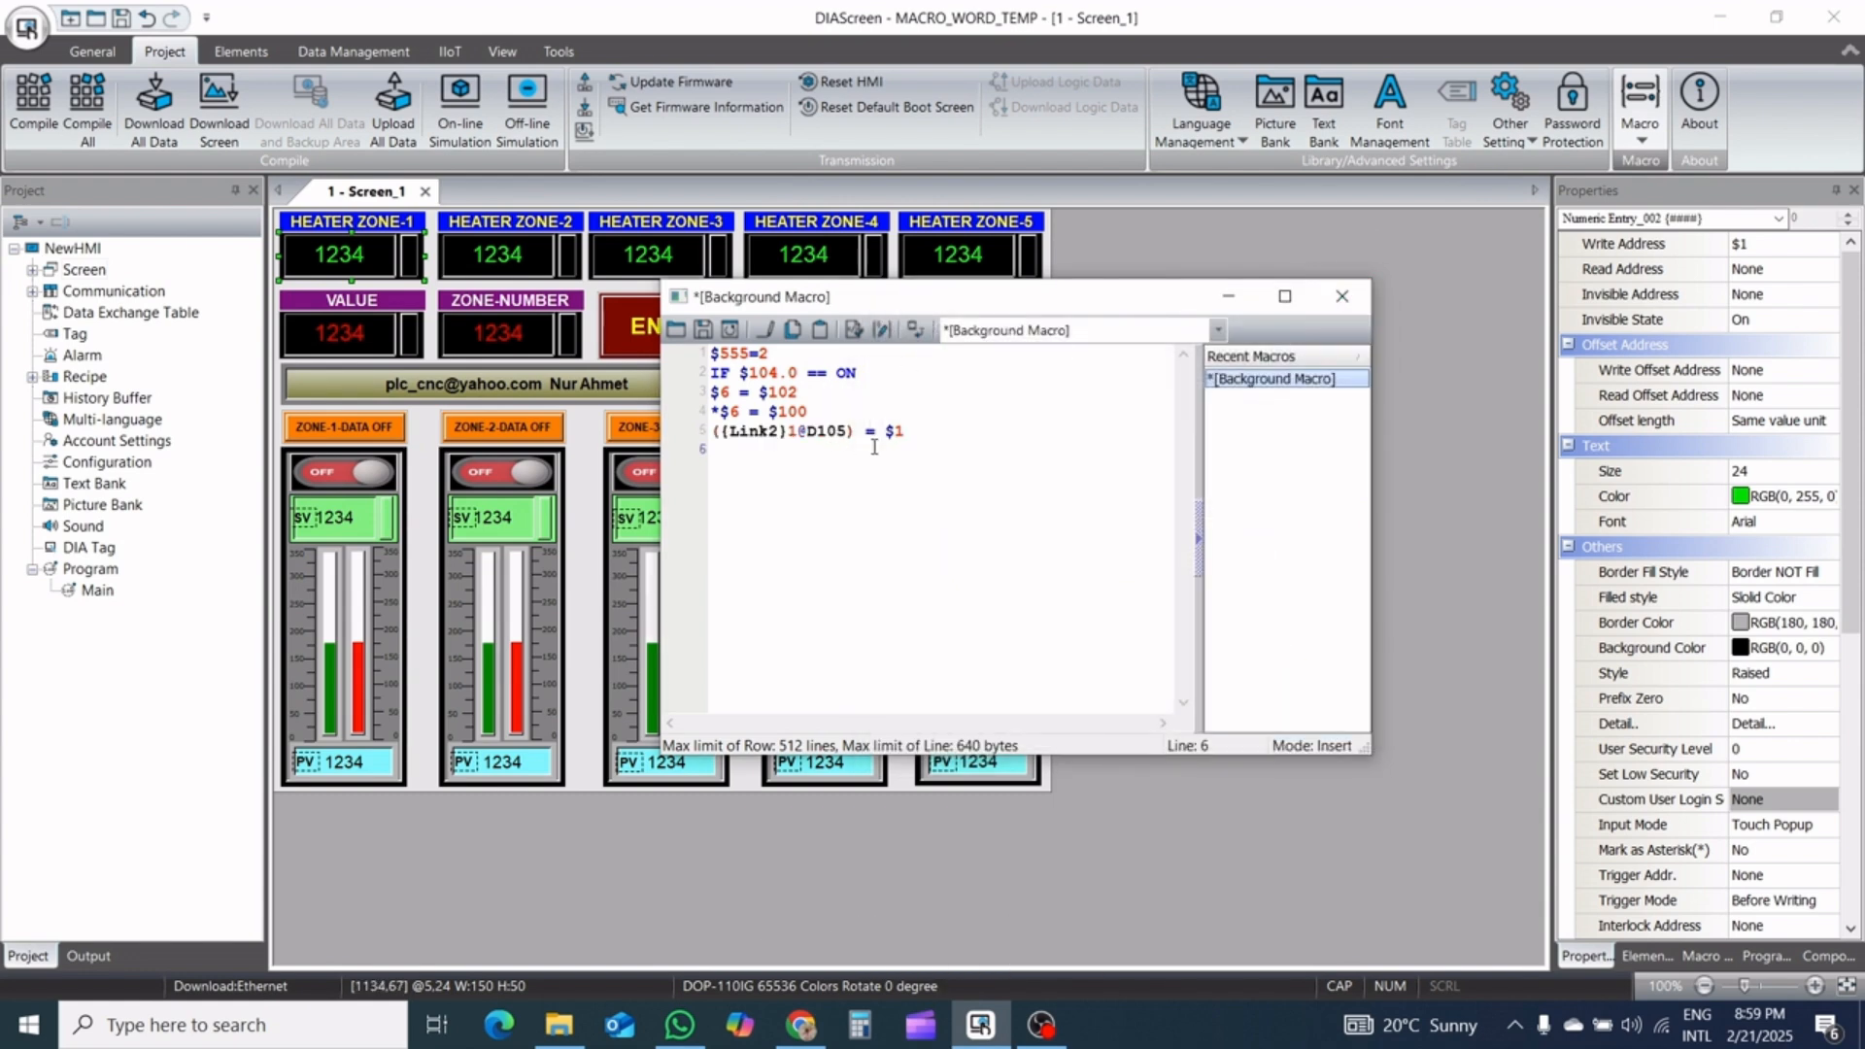
# Duplicate the ({Link2}1@D105) = $1 line onto macro lines 6 and 7
pyautogui.moveTo(909, 432); pyautogui.dragTo(719, 435)
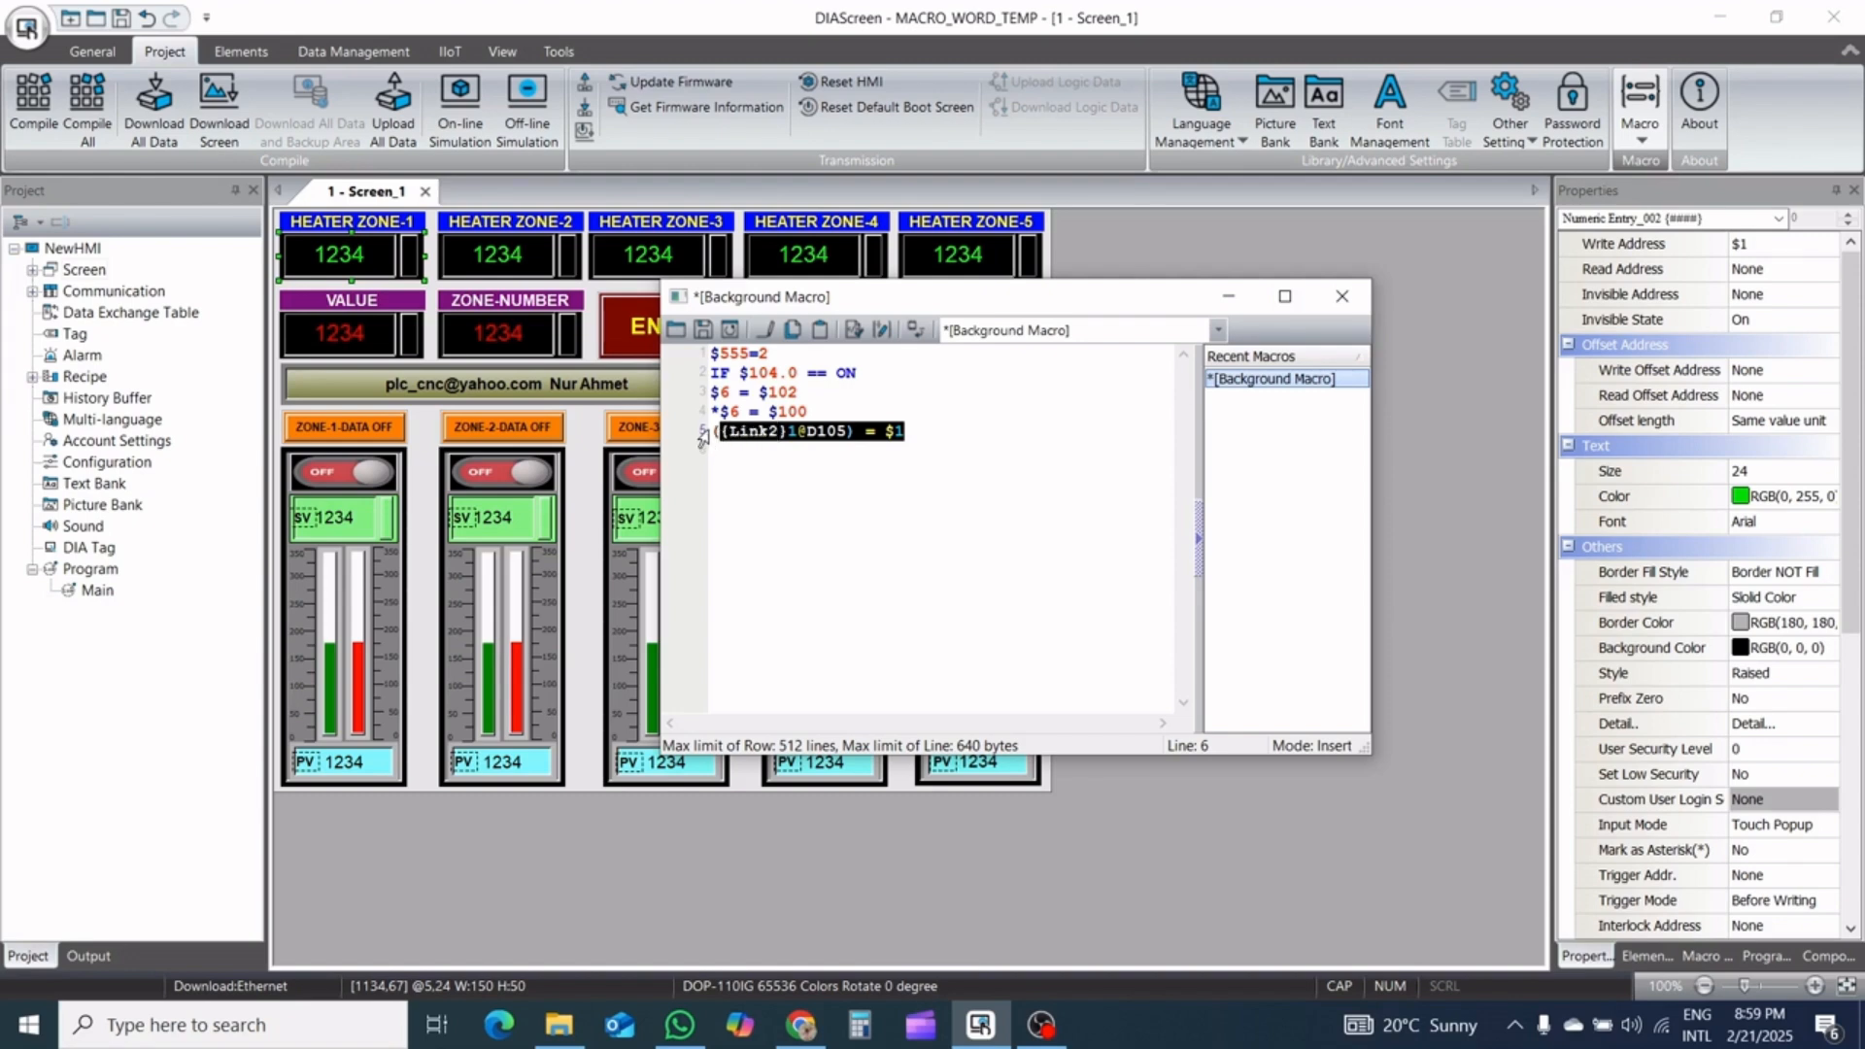
pyautogui.moveTo(710, 431); pyautogui.dragTo(919, 439)
pyautogui.click(917, 457)
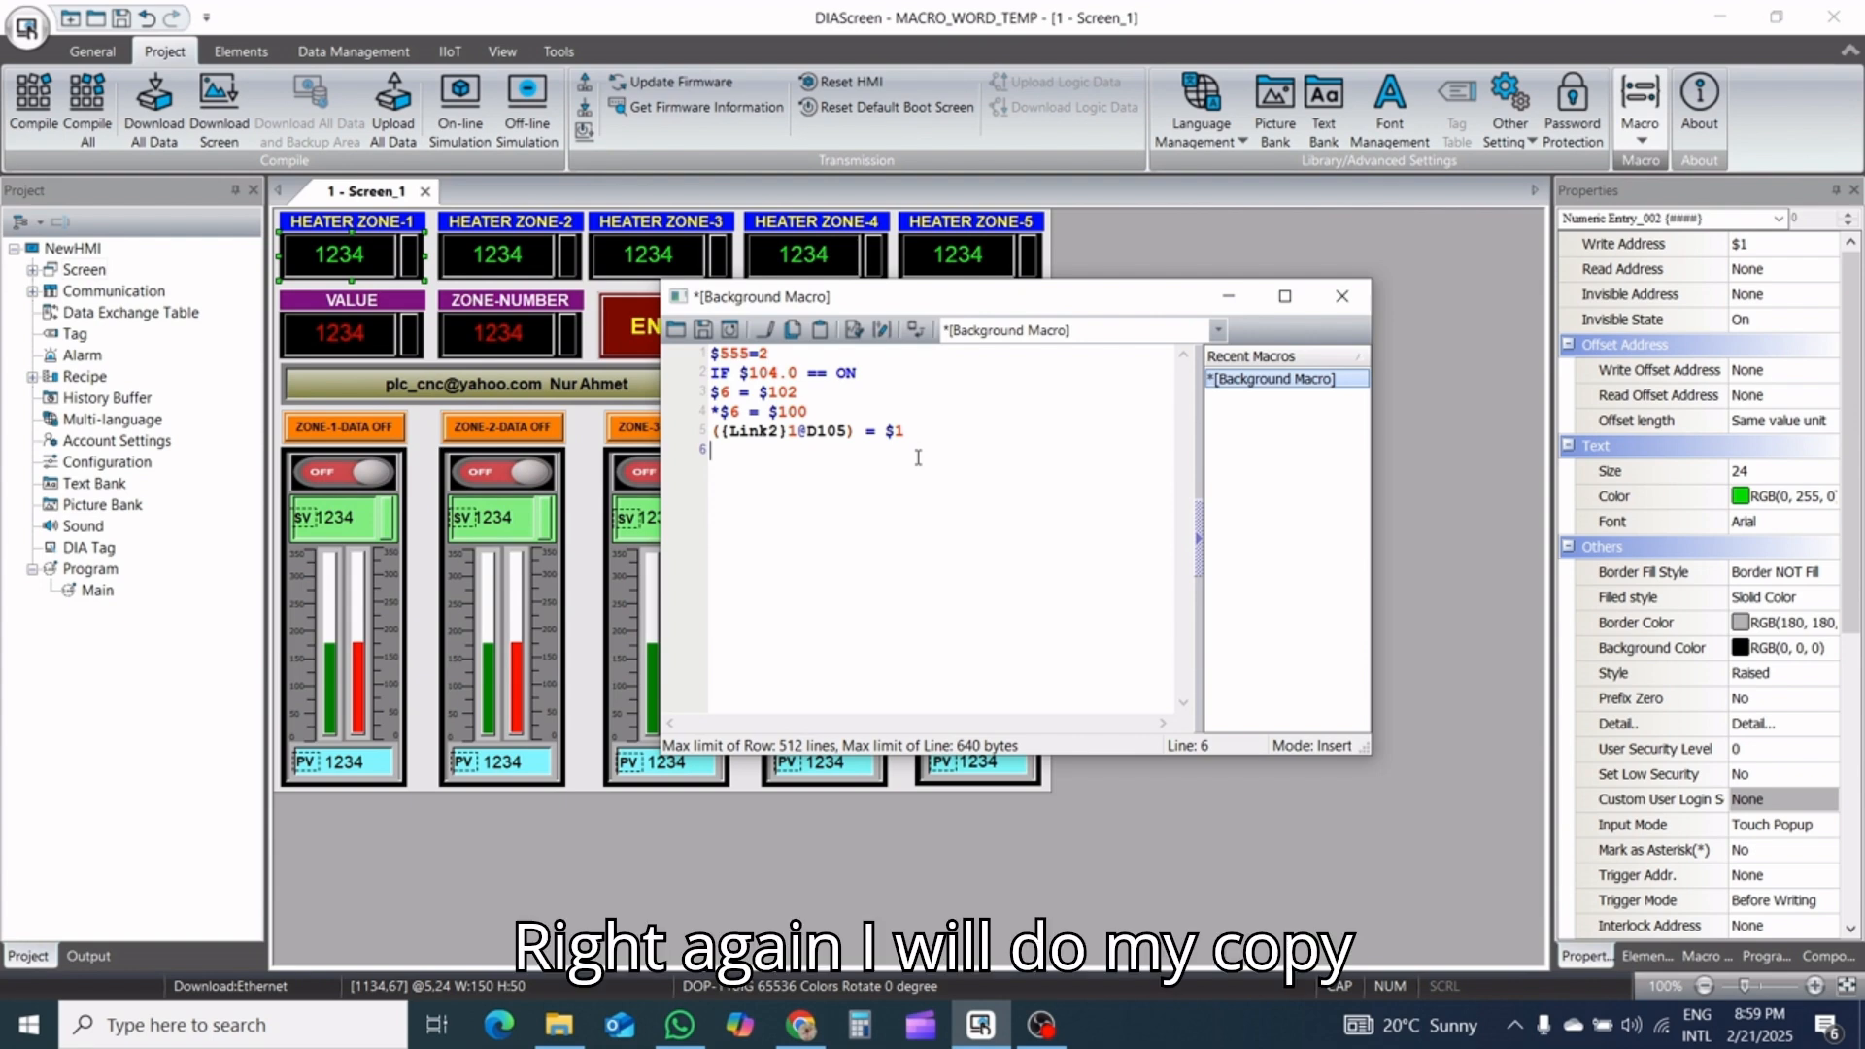
pyautogui.write('({Link2}1@D105) = $1')
pyautogui.hotkey('ctrl', 'c')
pyautogui.press('Return')
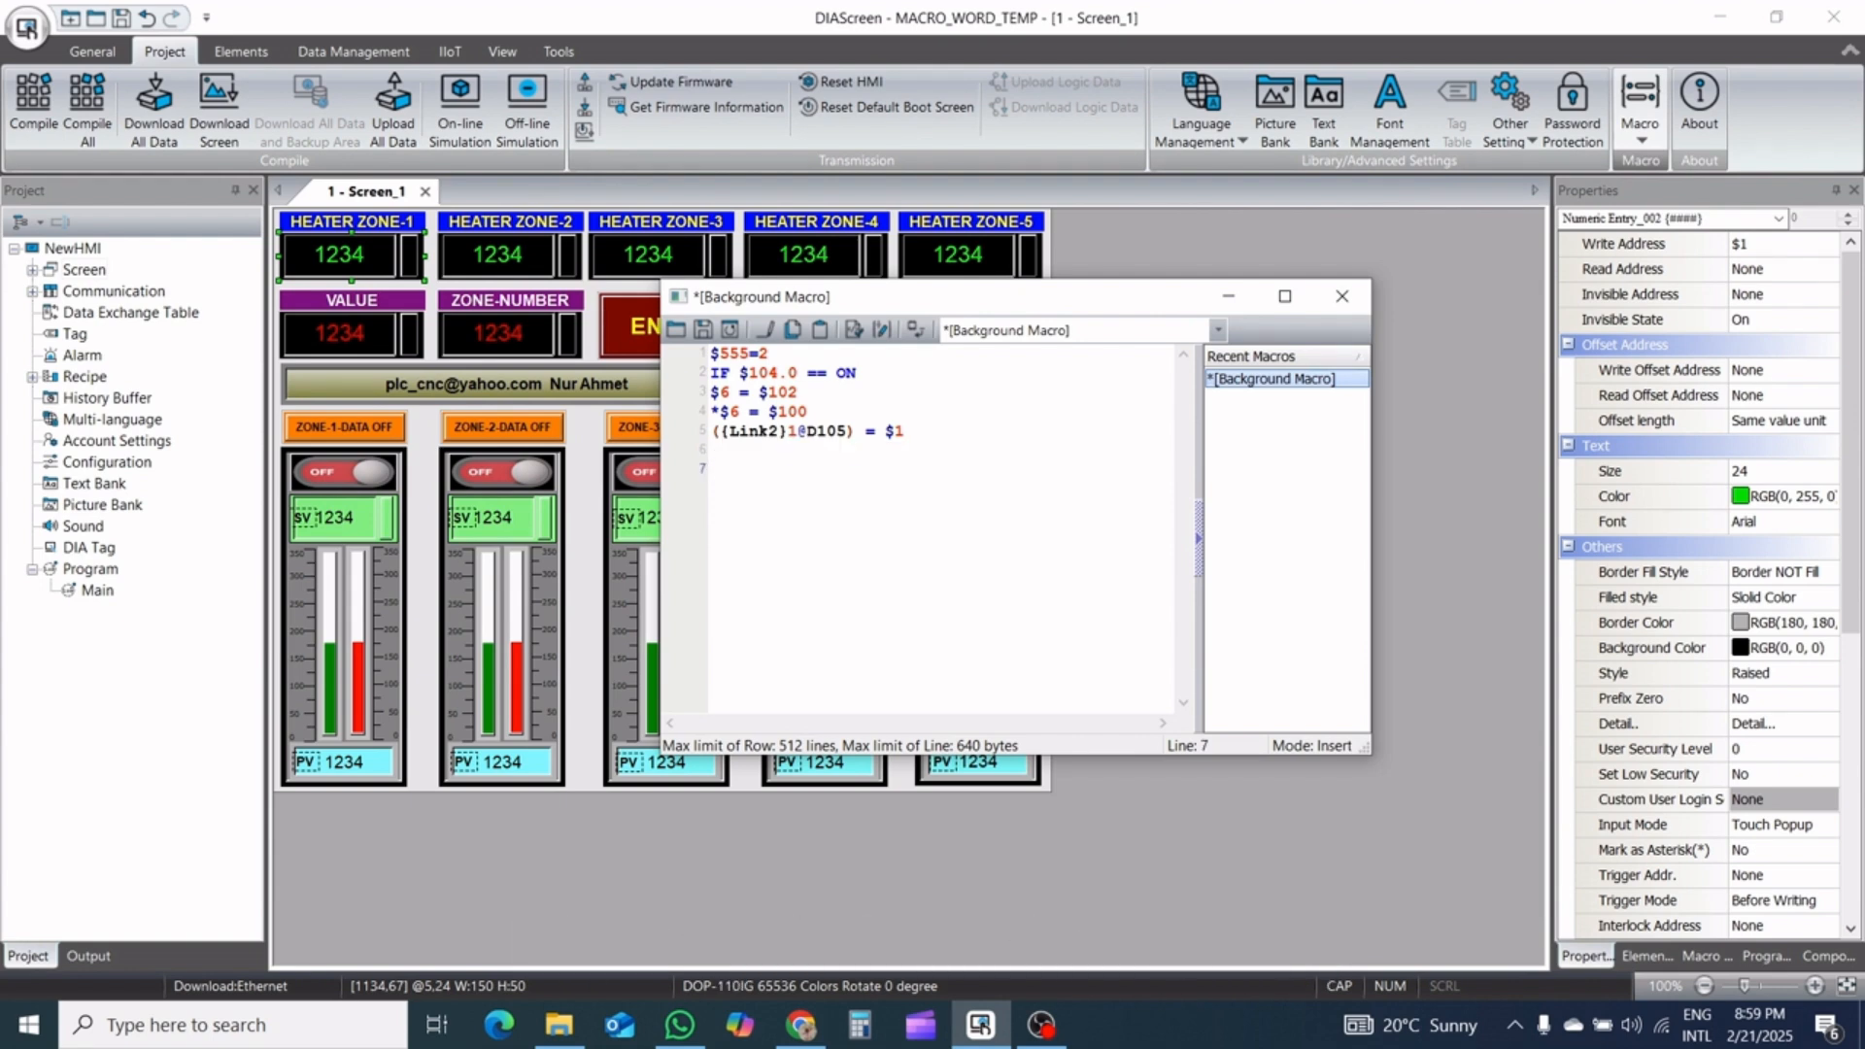
pyautogui.press('Up')
pyautogui.hotkey('ctrl', 'v')
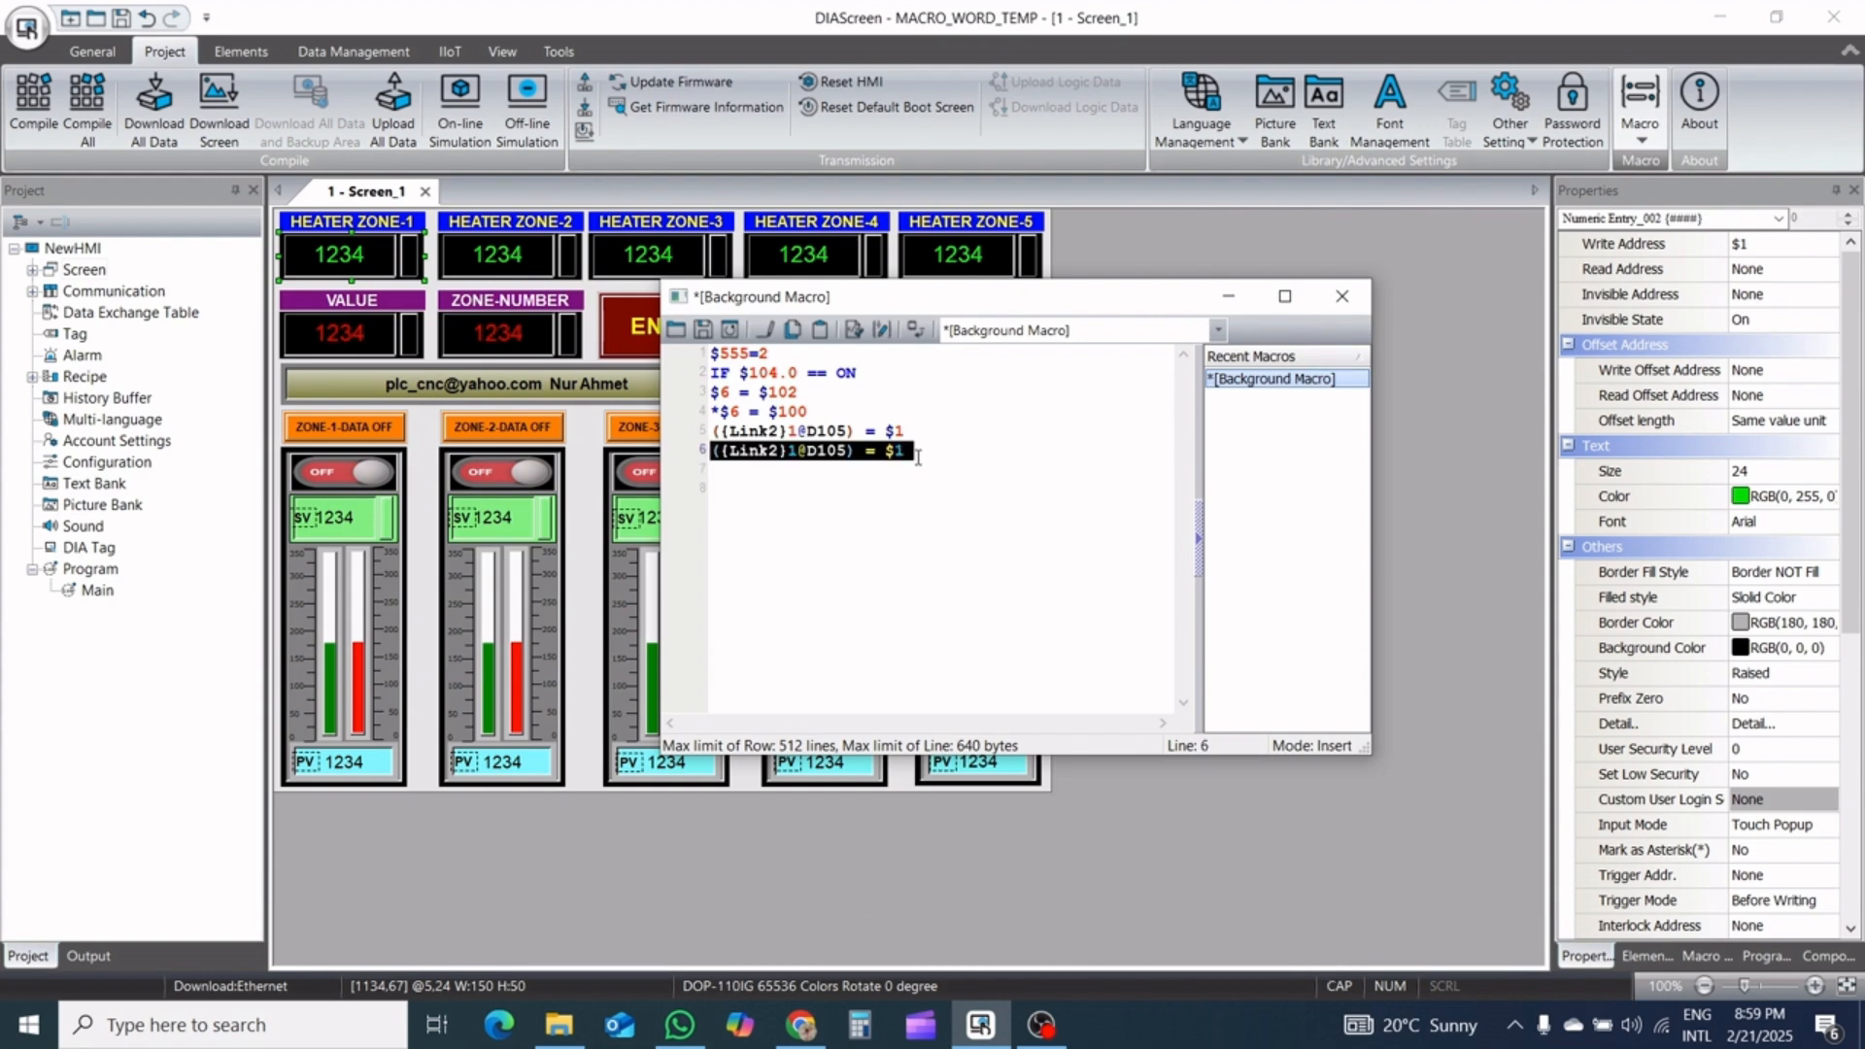
pyautogui.press('Return')
pyautogui.hotkey('ctrl', 'v')
pyautogui.press('Return')
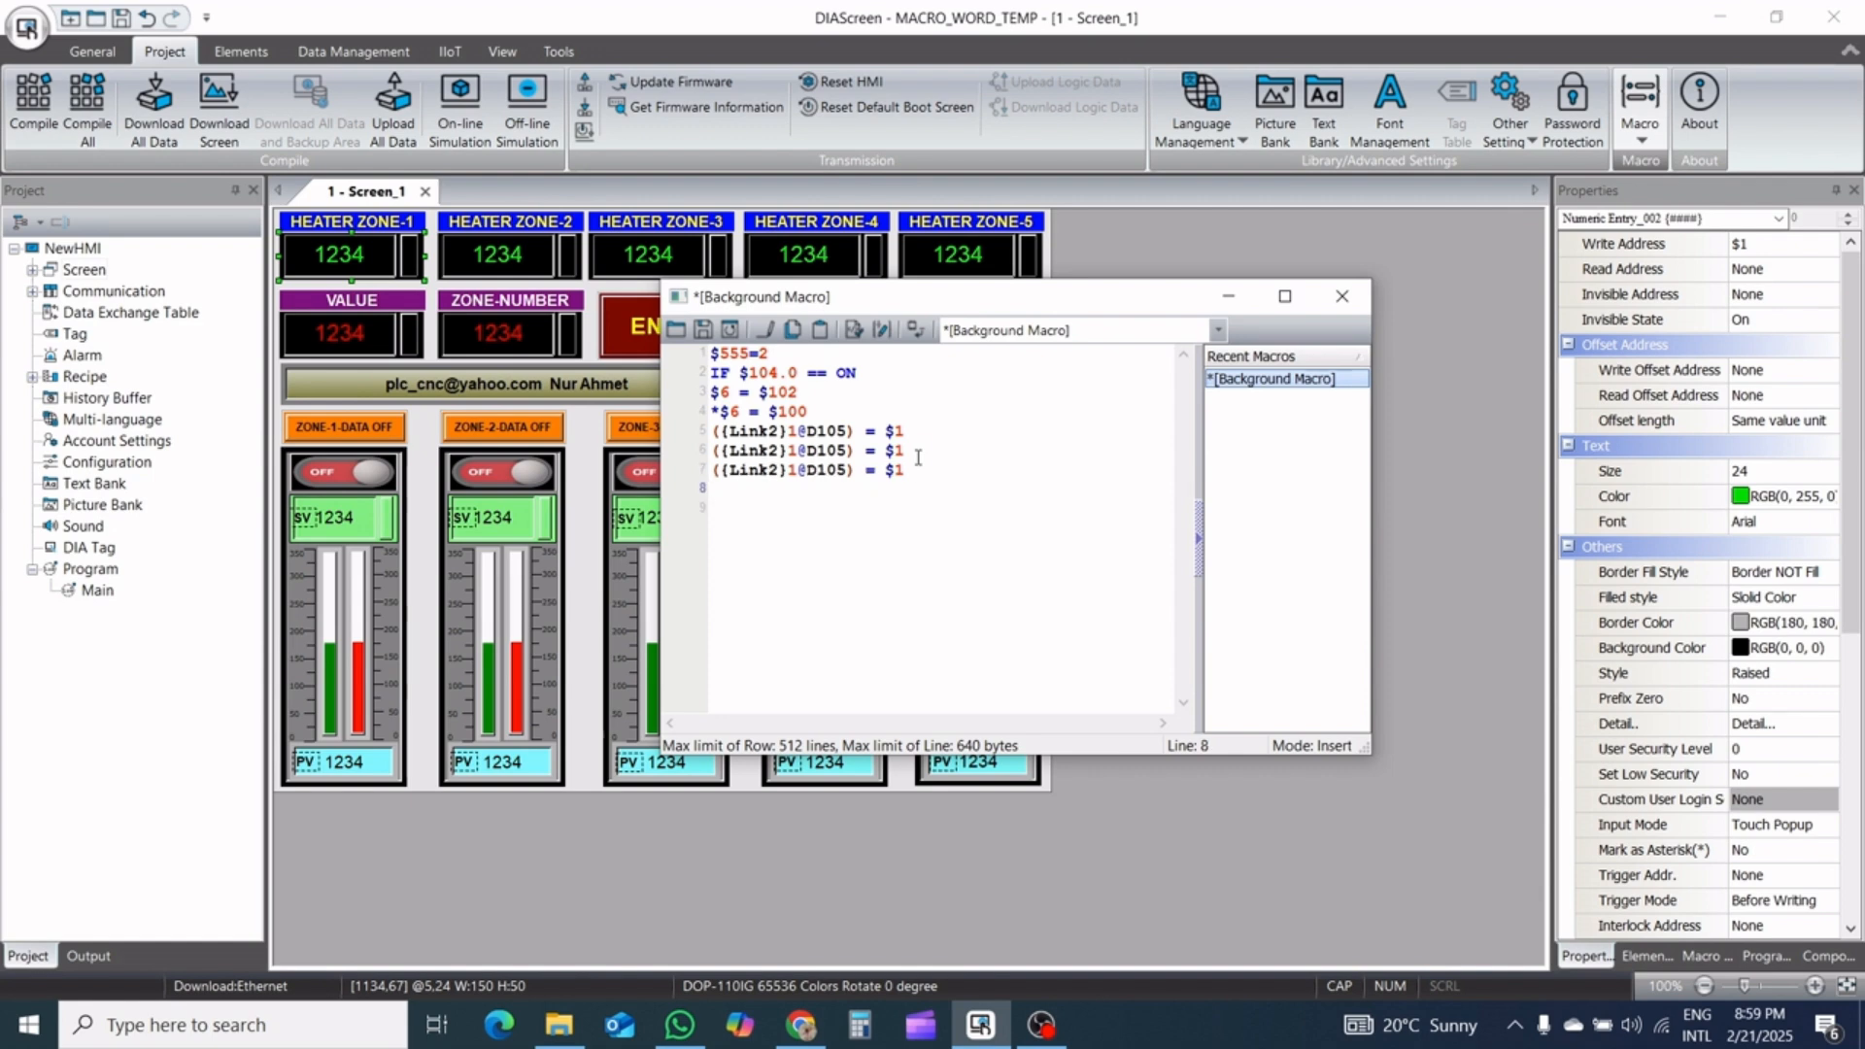
# Change the source register to $2 on macro line 6 and to $3 on line 7
pyautogui.write('V')
pyautogui.press('BackSpace')
pyautogui.write('V')
pyautogui.press('BackSpace')
pyautogui.press('BackSpace')
pyautogui.press('BackSpace')
pyautogui.write('2')
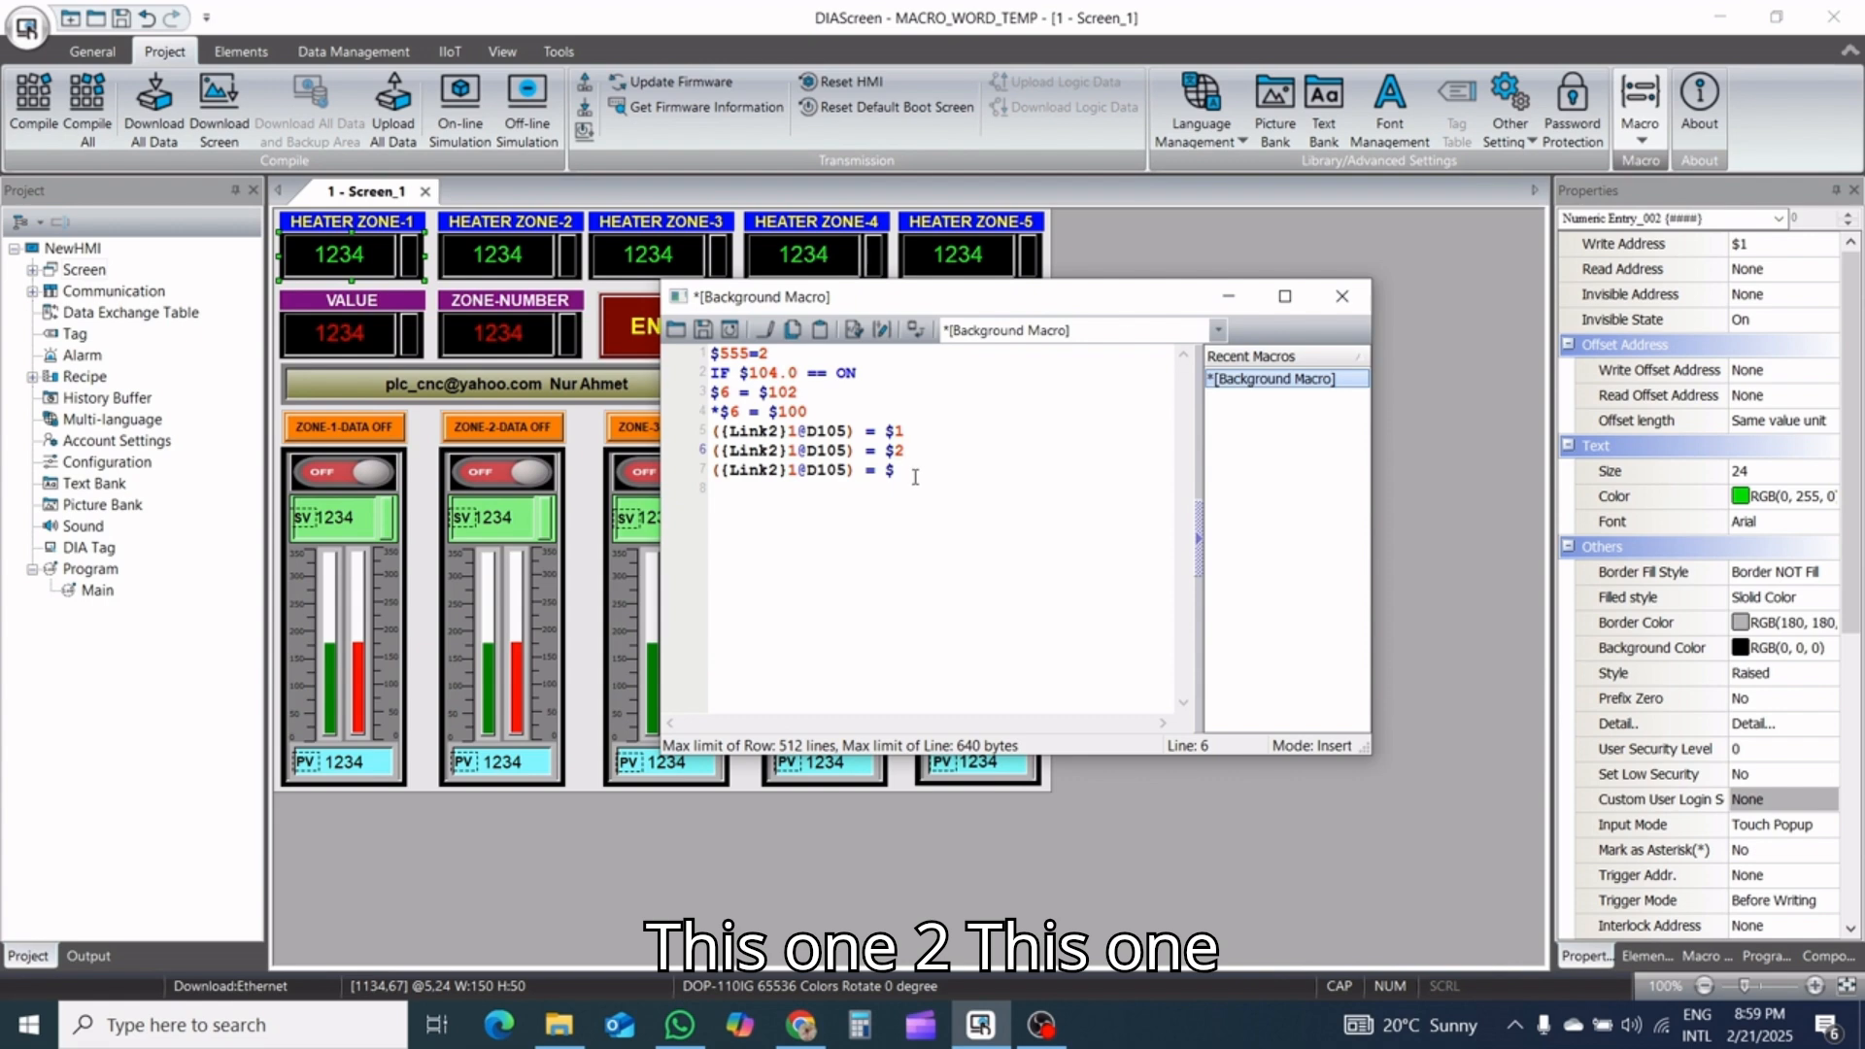
pyautogui.click(915, 476)
pyautogui.write('3')
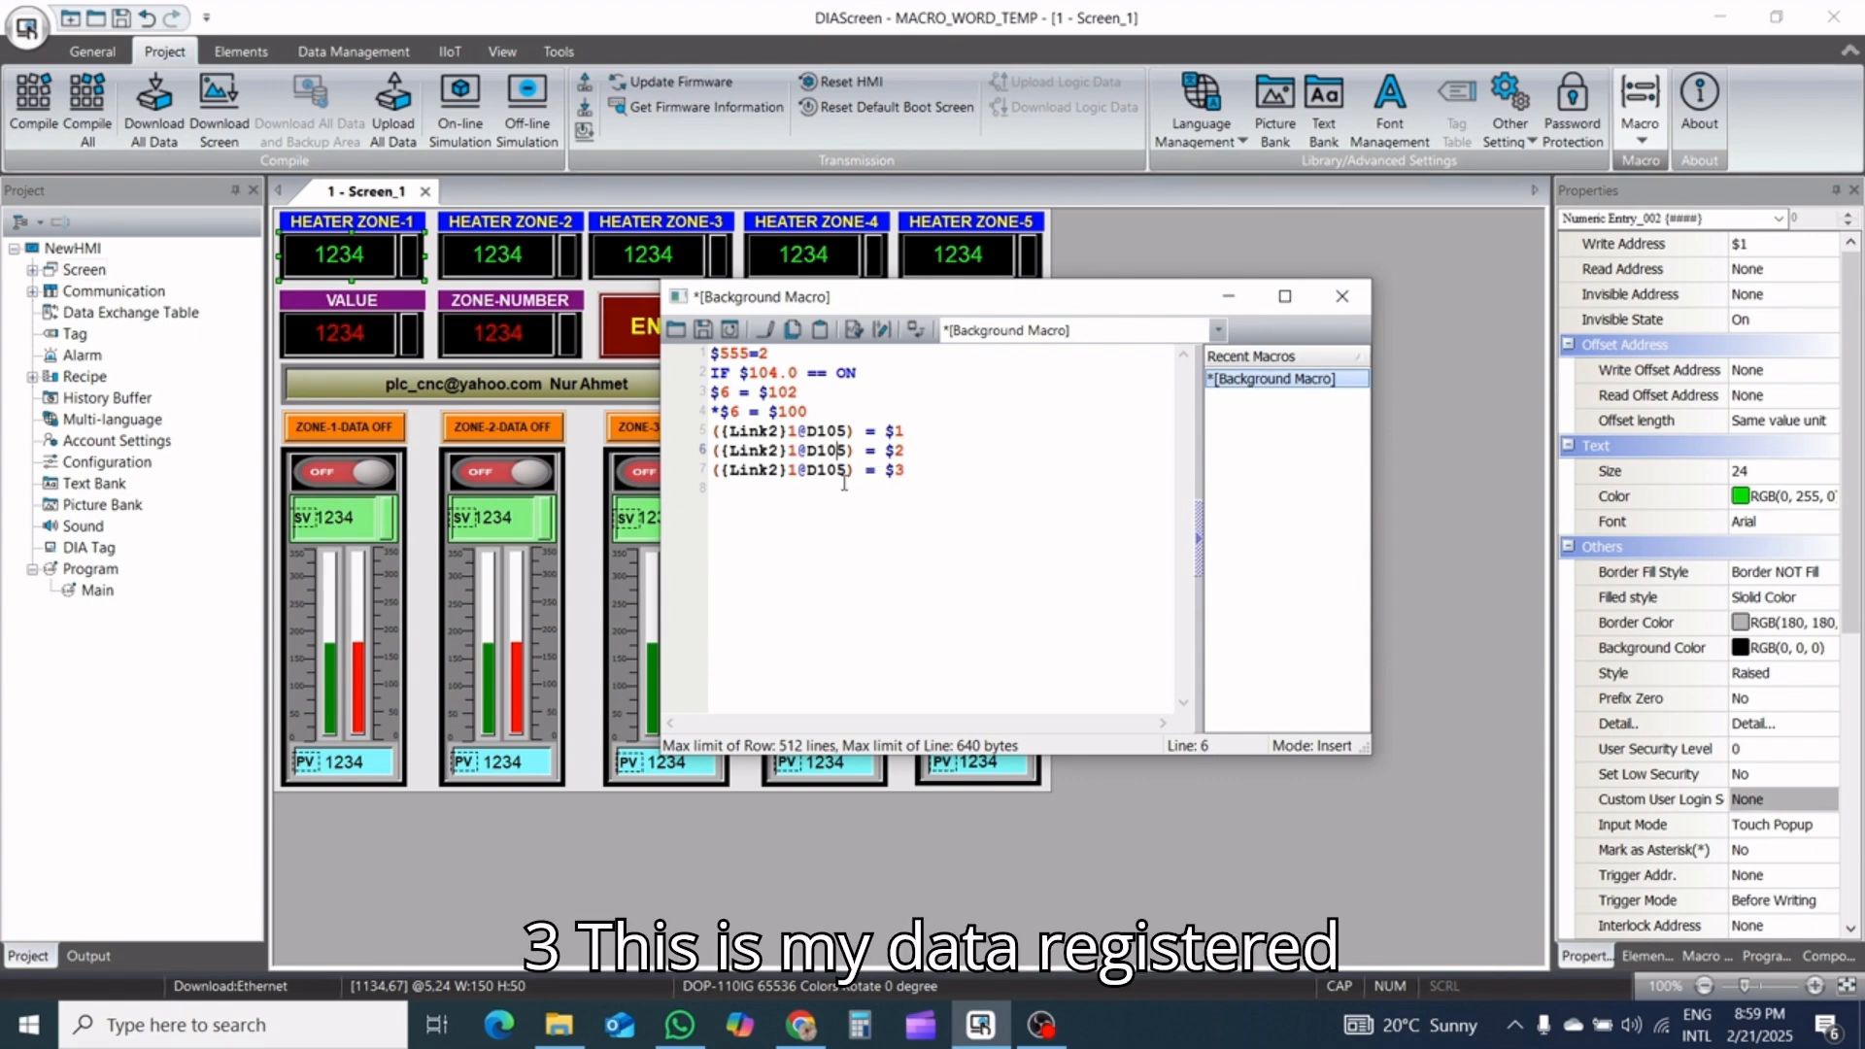
# Change the destination register to D110 on macro line 6 and to D115 on line 7
pyautogui.press('BackSpace')
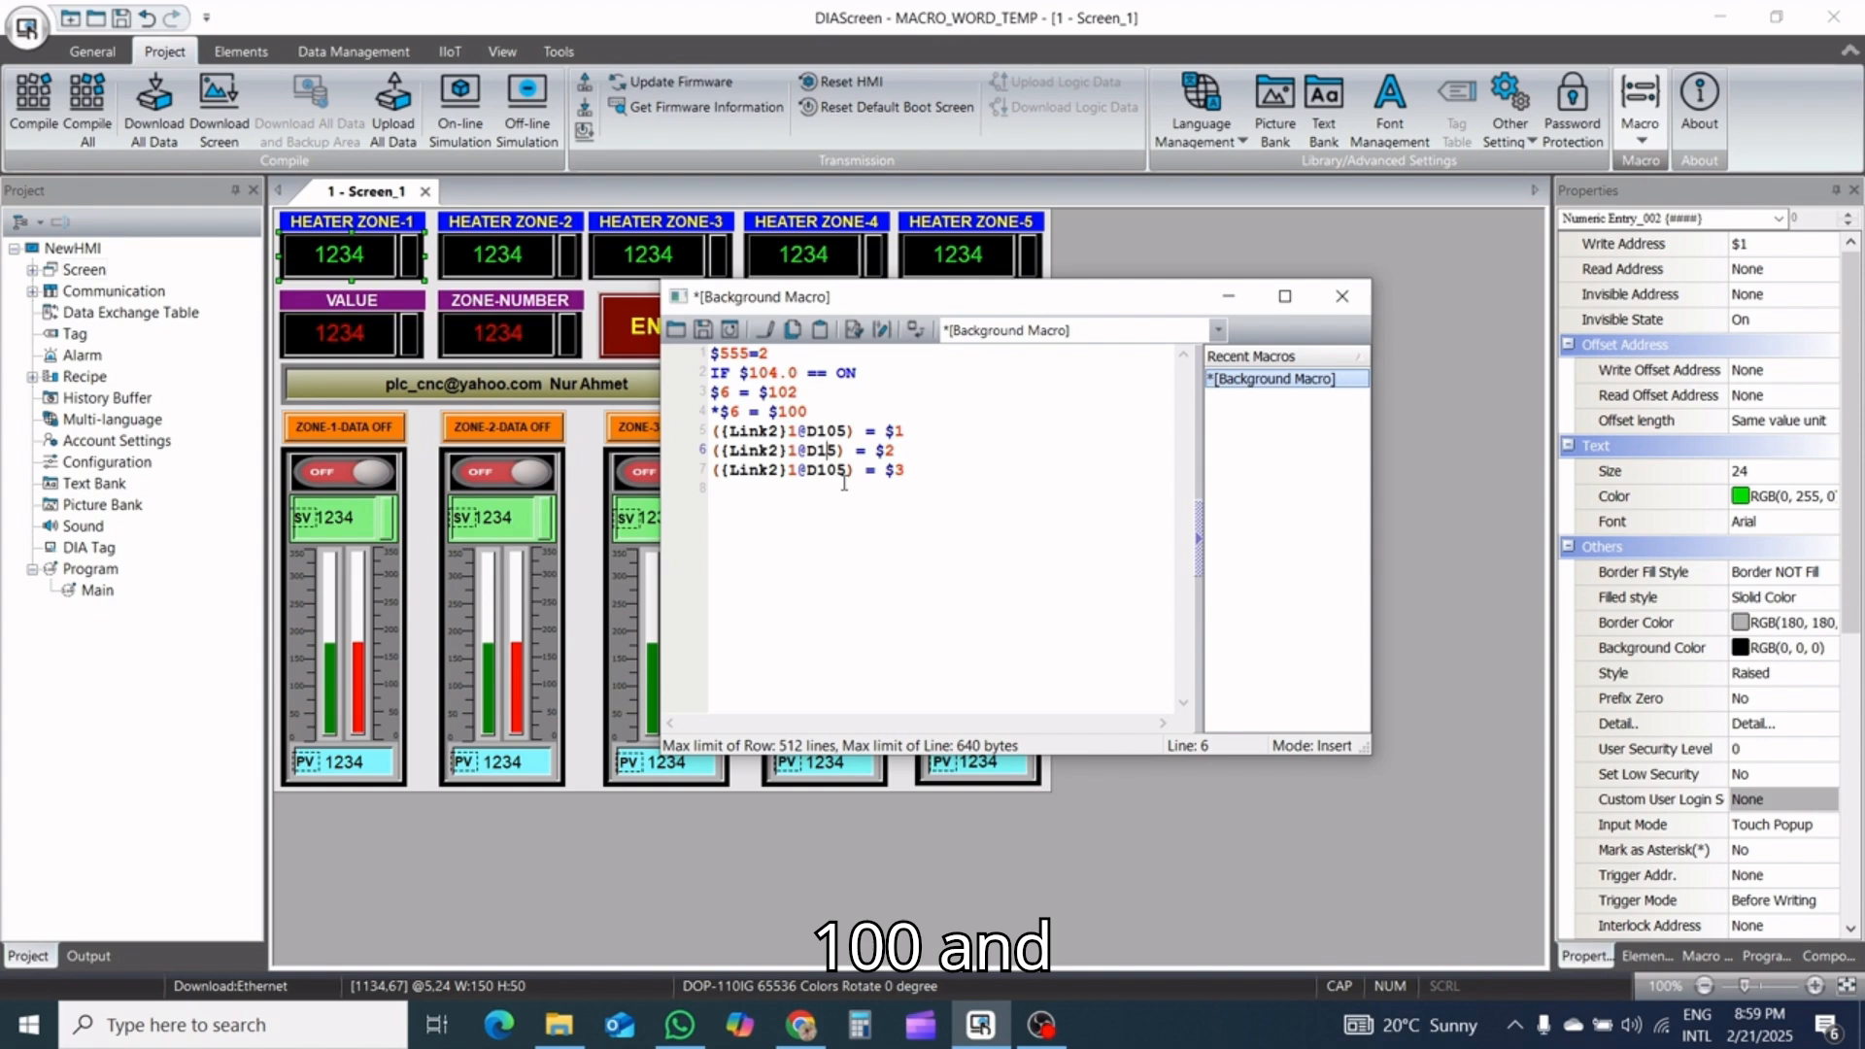
pyautogui.write('10')
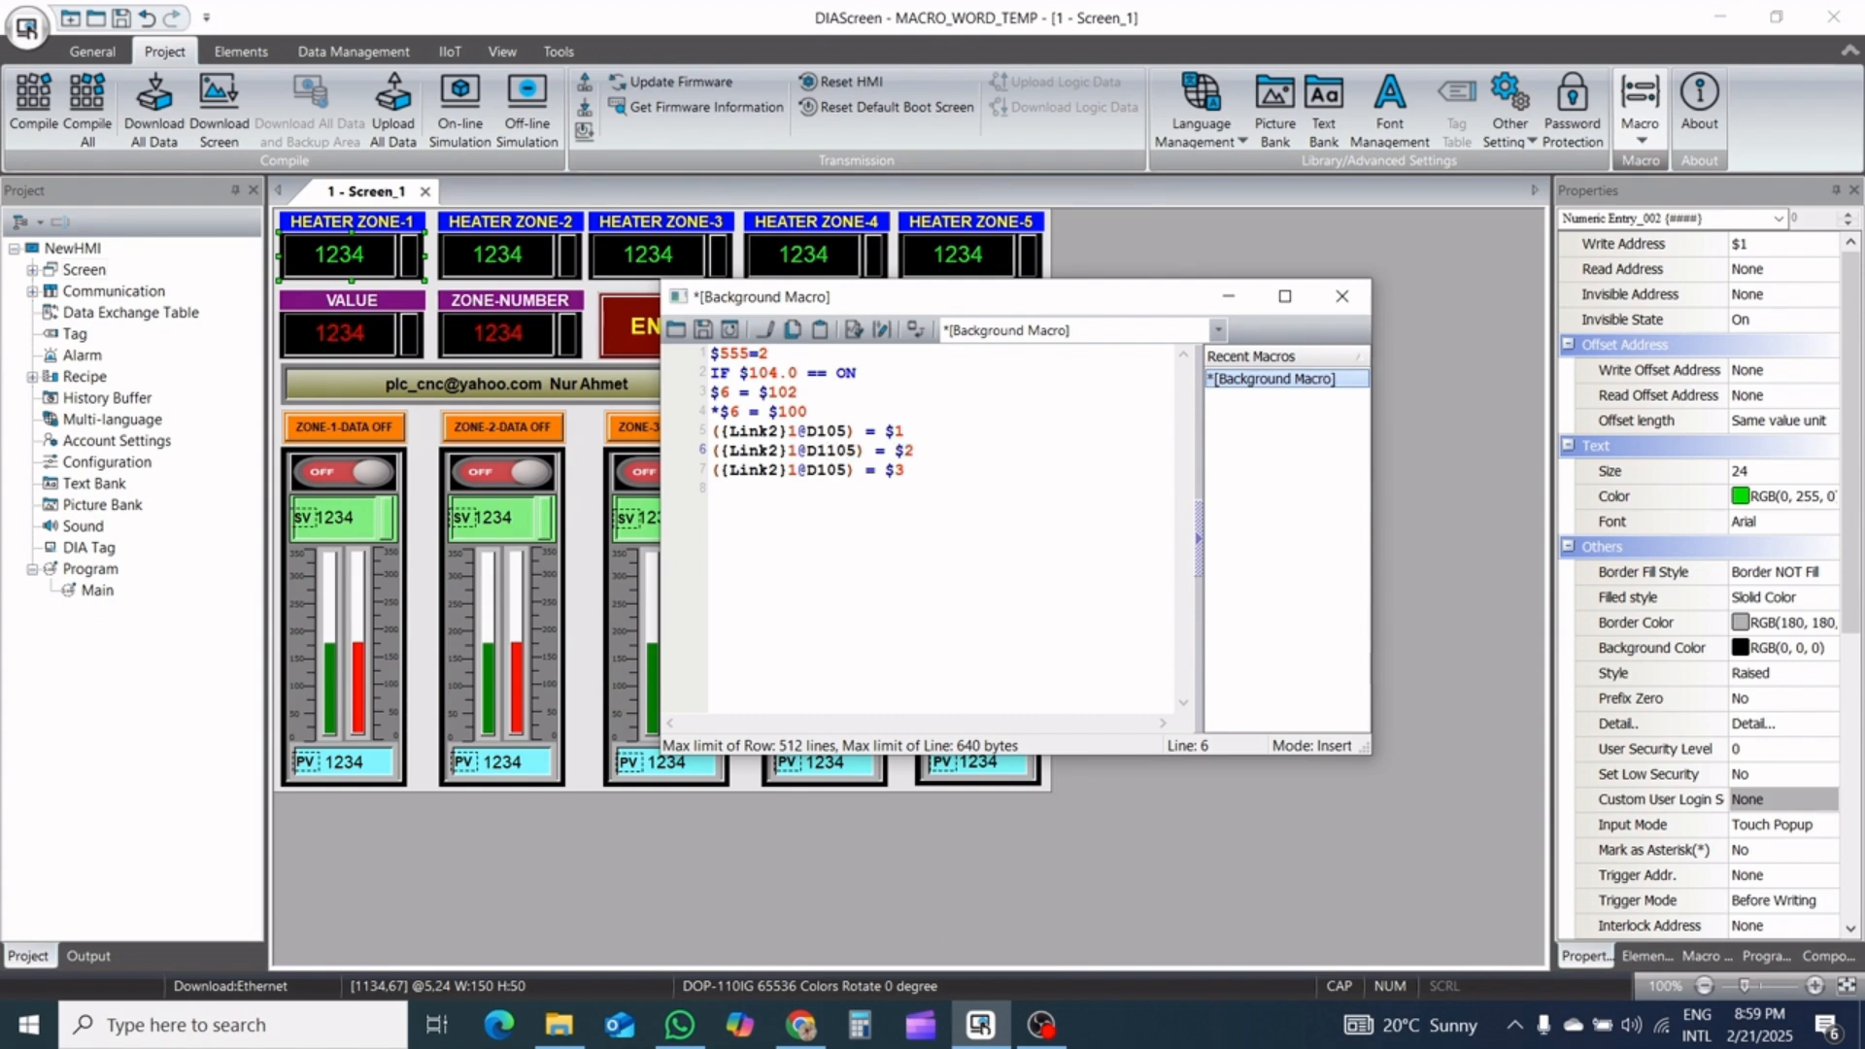
pyautogui.press('Delete')
pyautogui.click(840, 470)
# Paste the copied ({Link2}1@D105) = $1 line onto macro lines 8 and 9
pyautogui.press('Return')
pyautogui.press('Return')
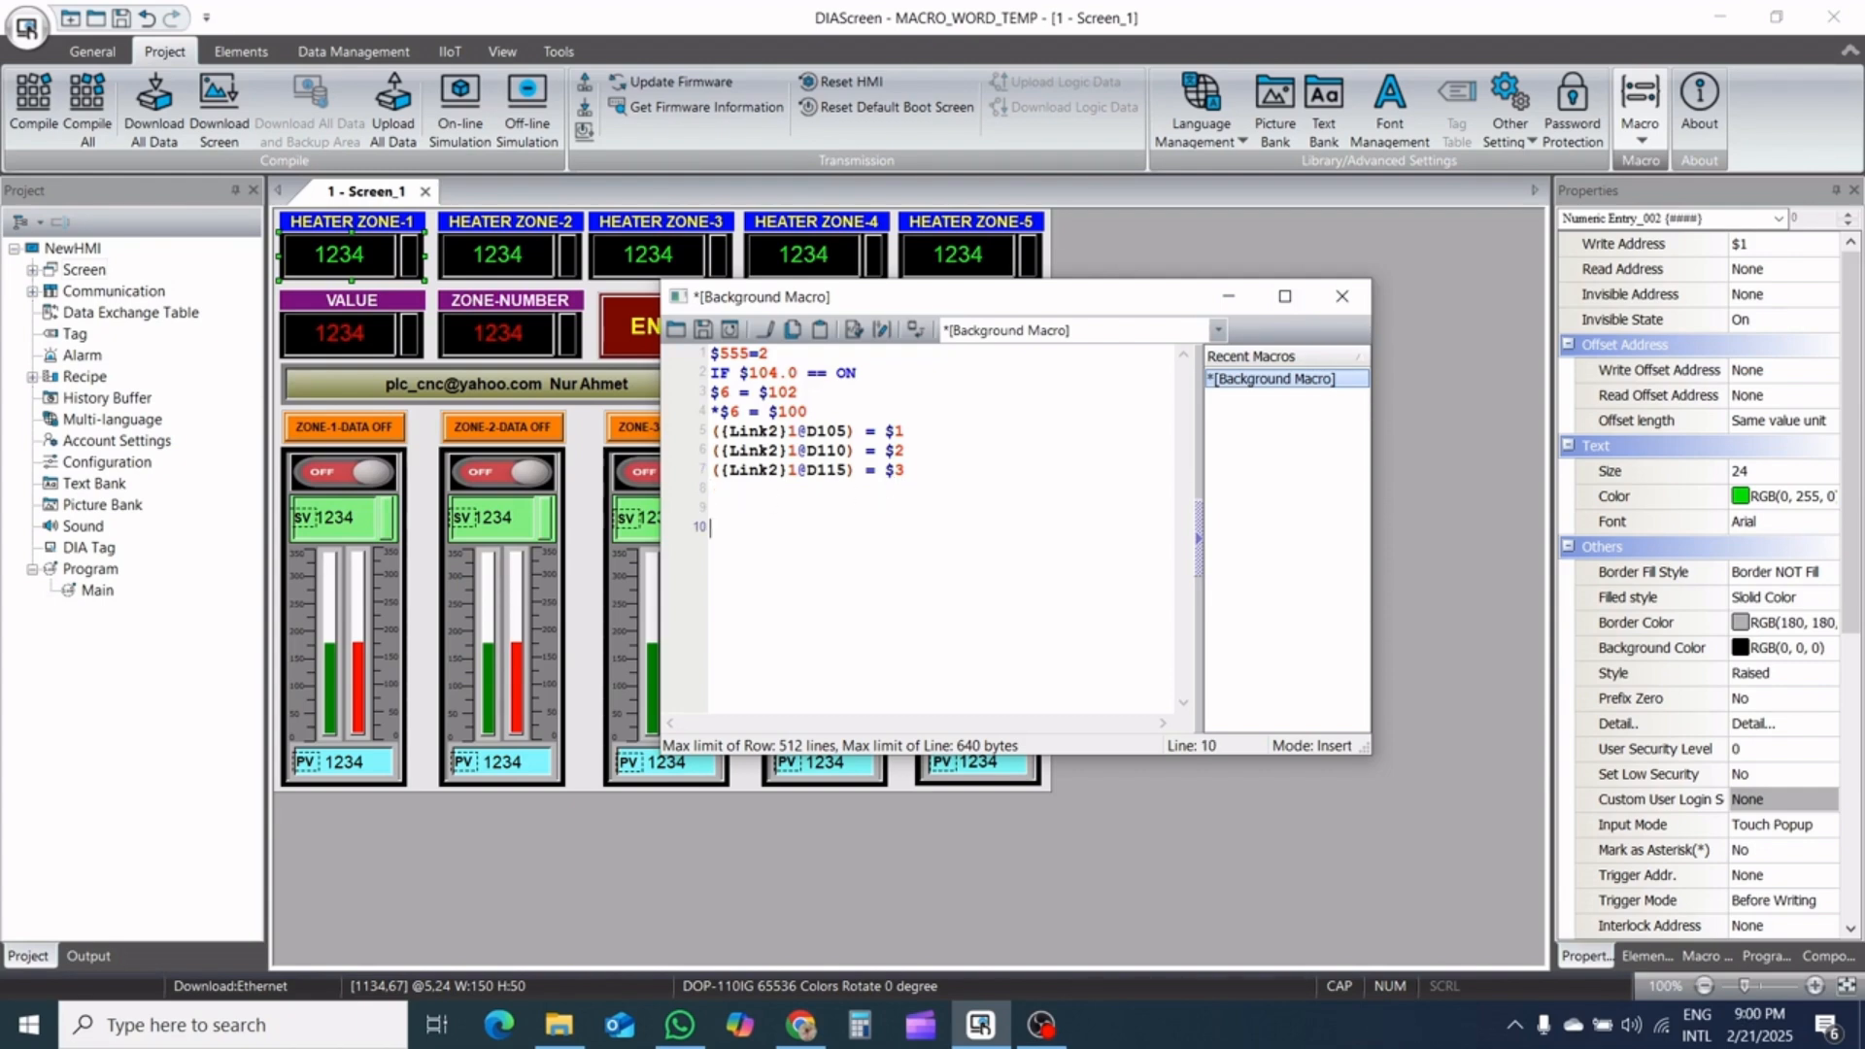
pyautogui.press('Up')
pyautogui.press('Up')
pyautogui.hotkey('ctrl', 'v')
pyautogui.hotkey('ctrl', 'c')
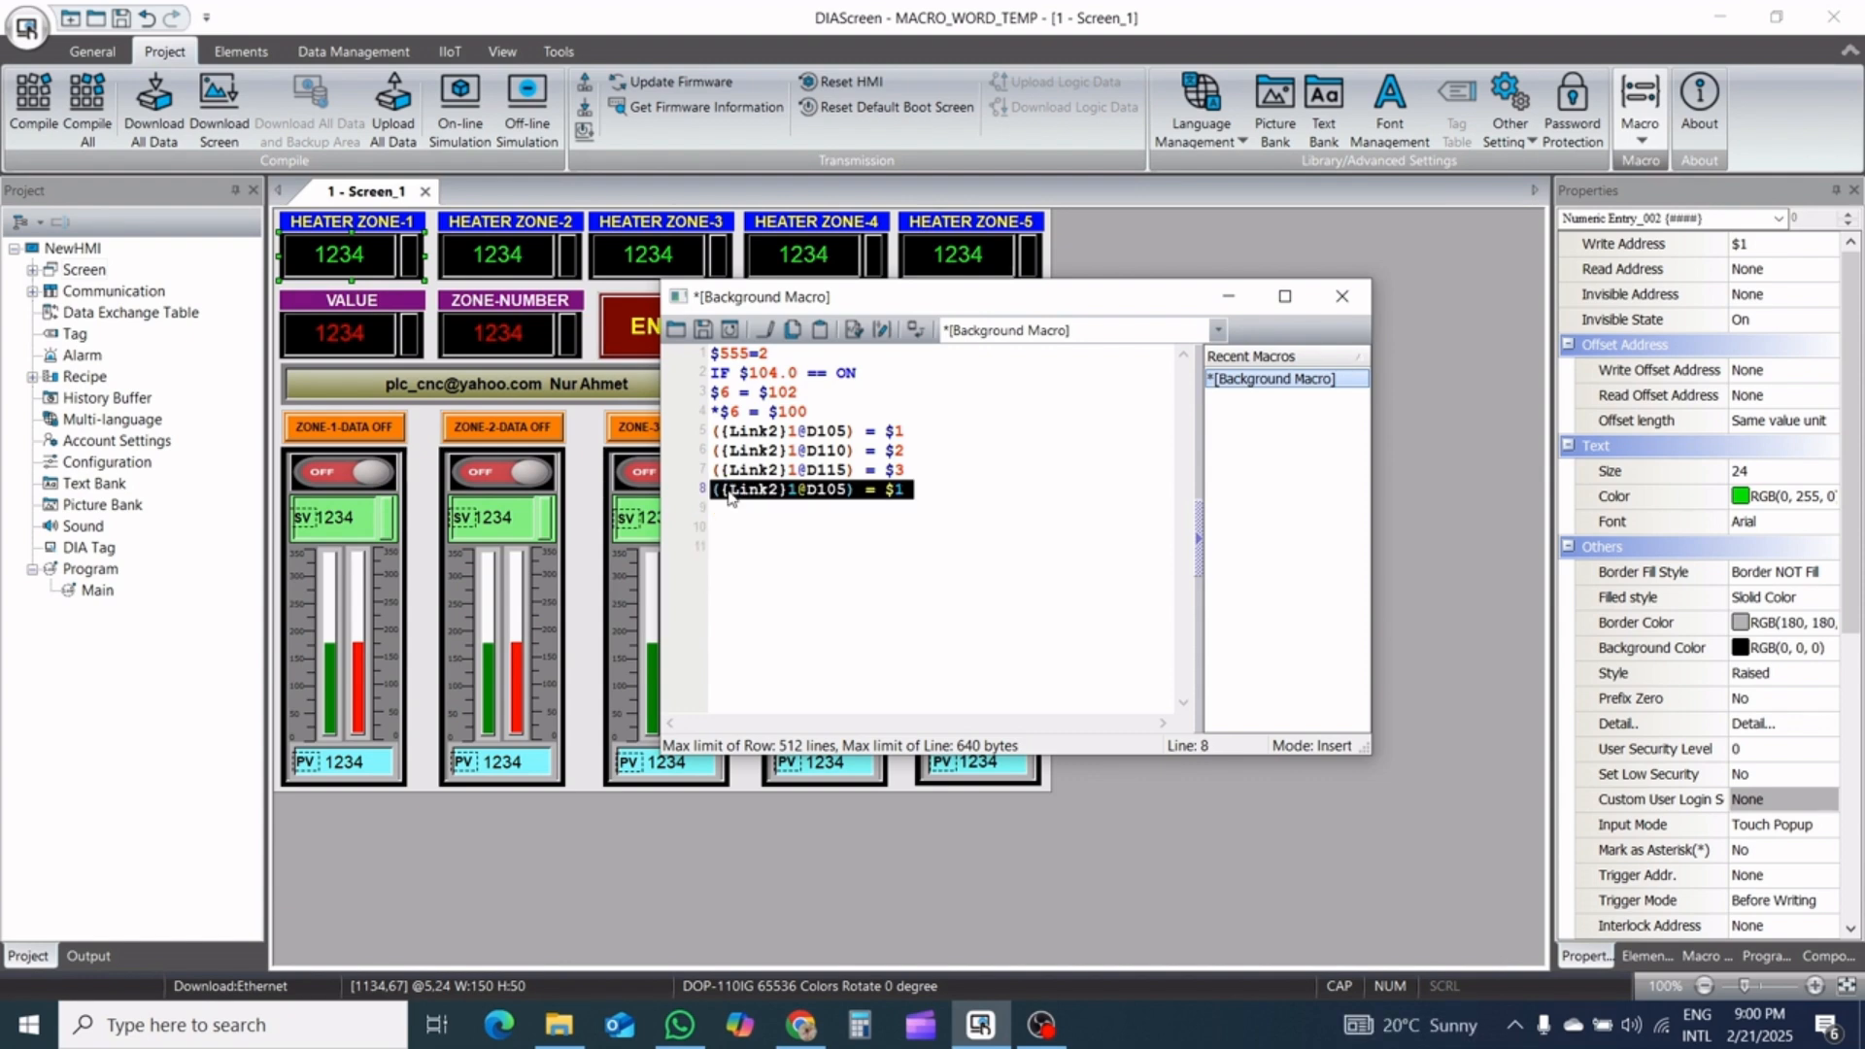
pyautogui.press('Down')
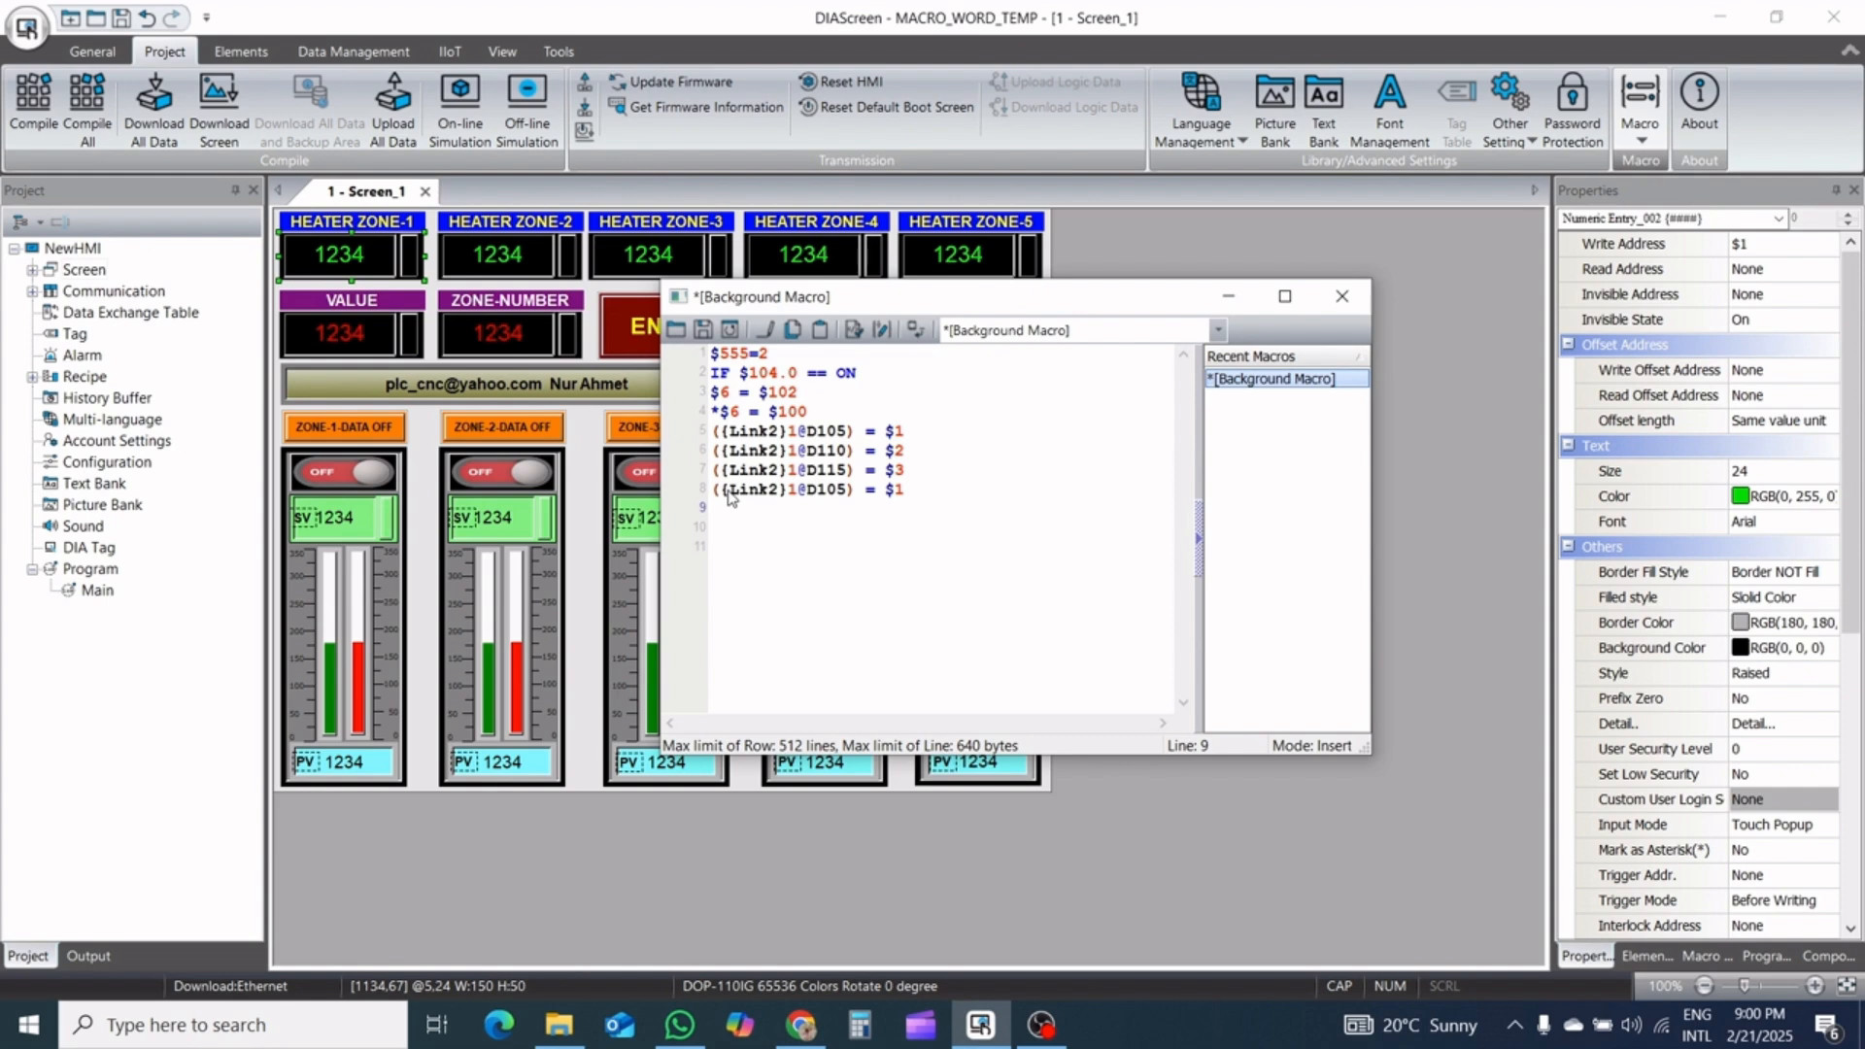
pyautogui.hotkey('ctrl', 'v')
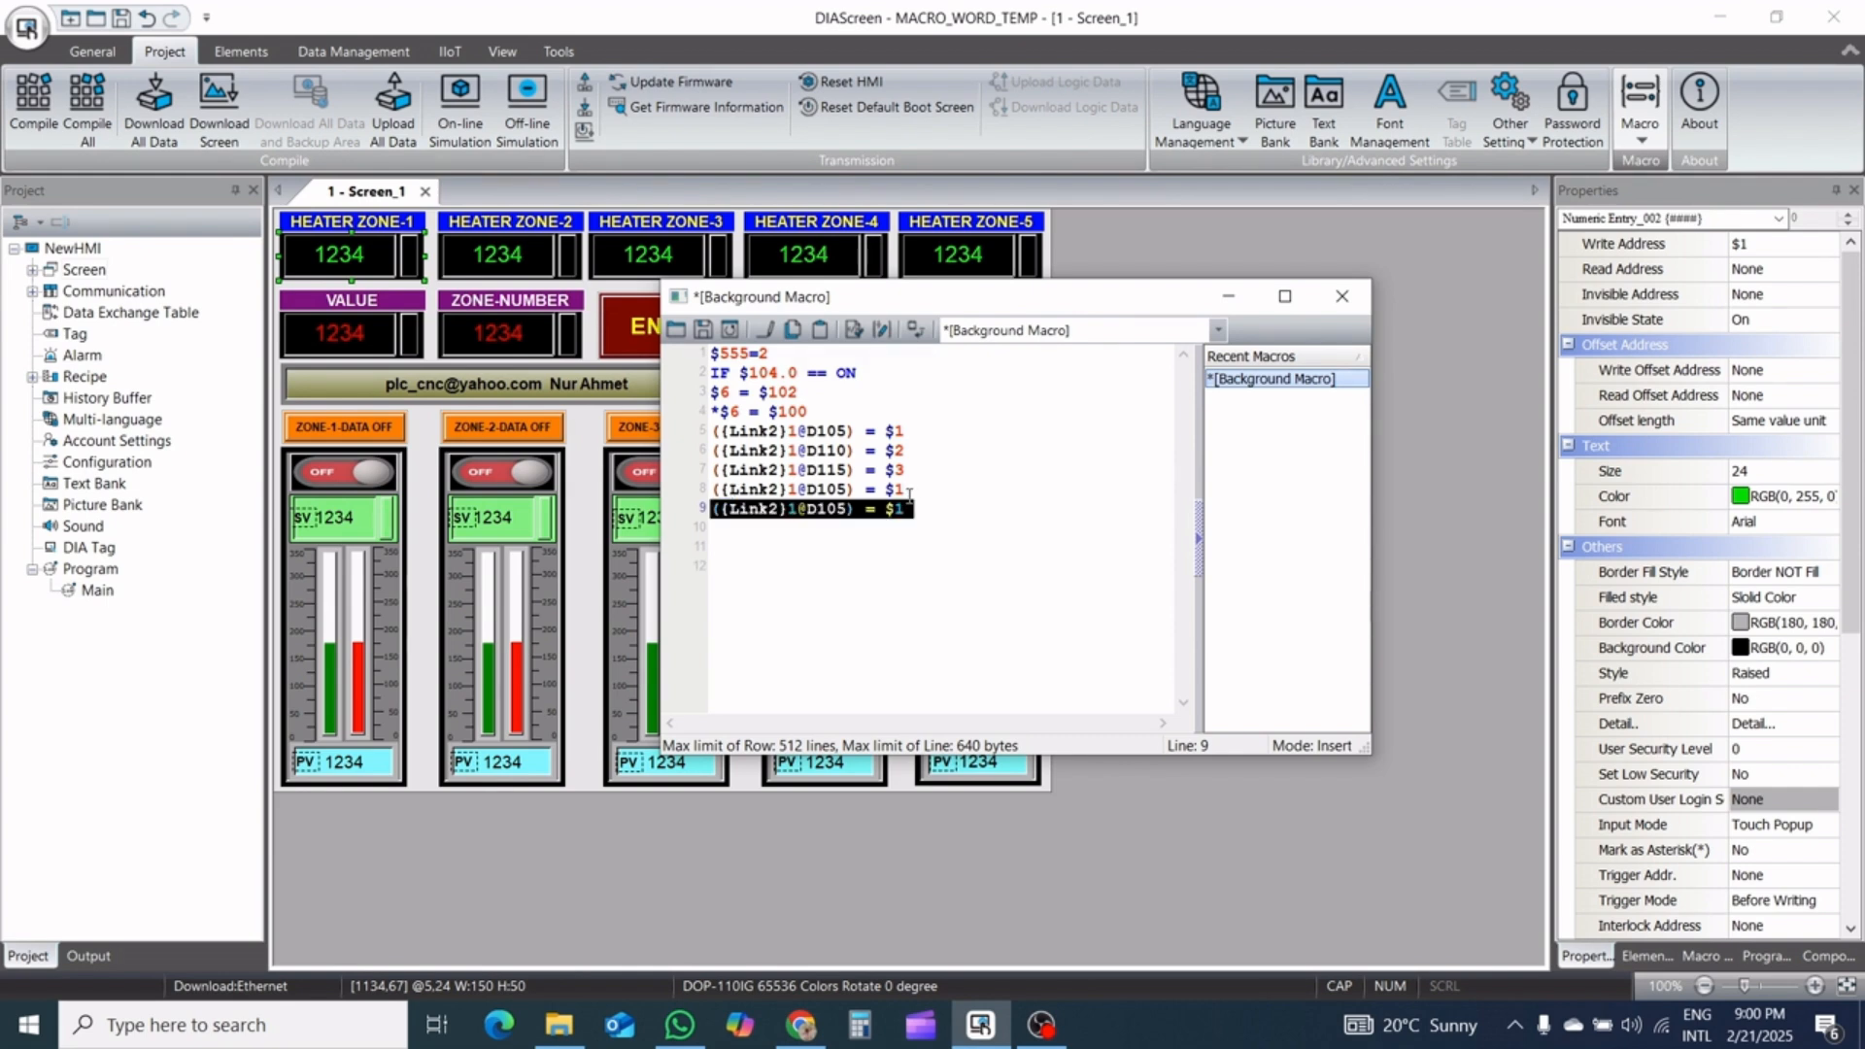
# Change macro line 8 so that Link2 register D120 receives the value of $4
pyautogui.click(844, 486)
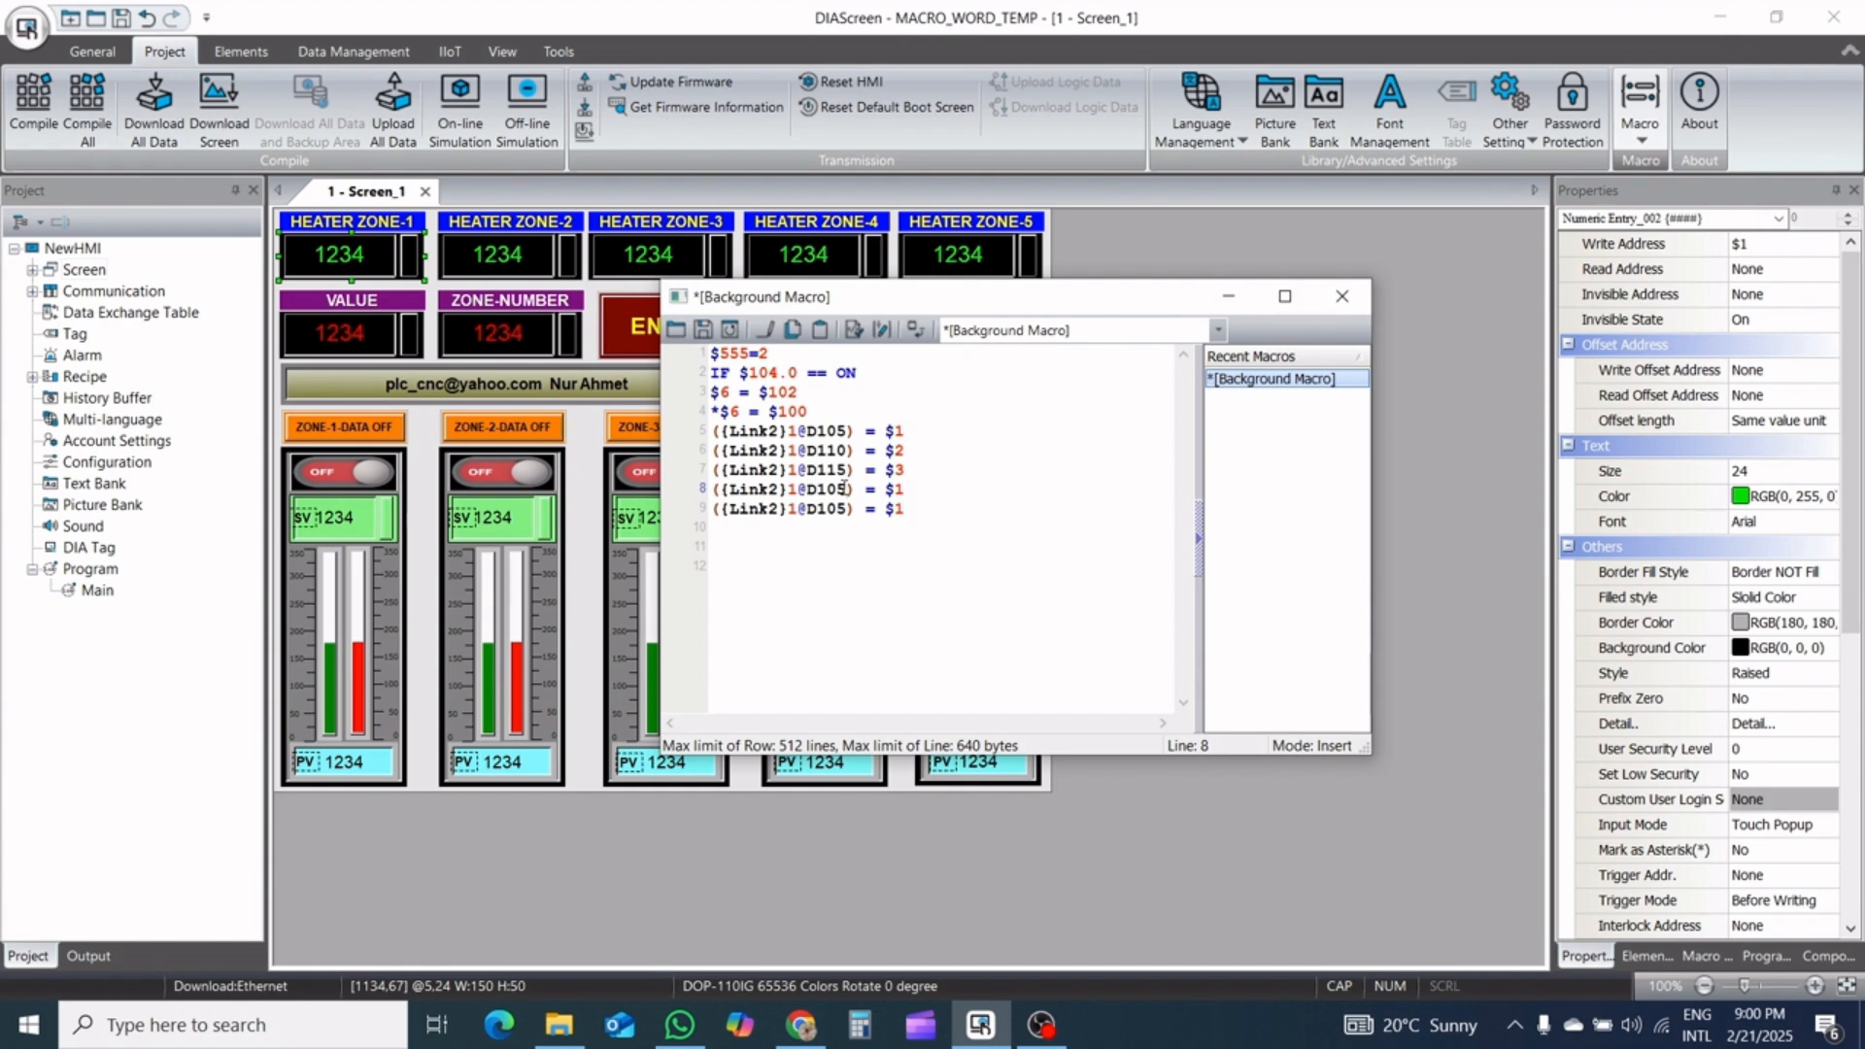
pyautogui.press('BackSpace')
pyautogui.press('BackSpace')
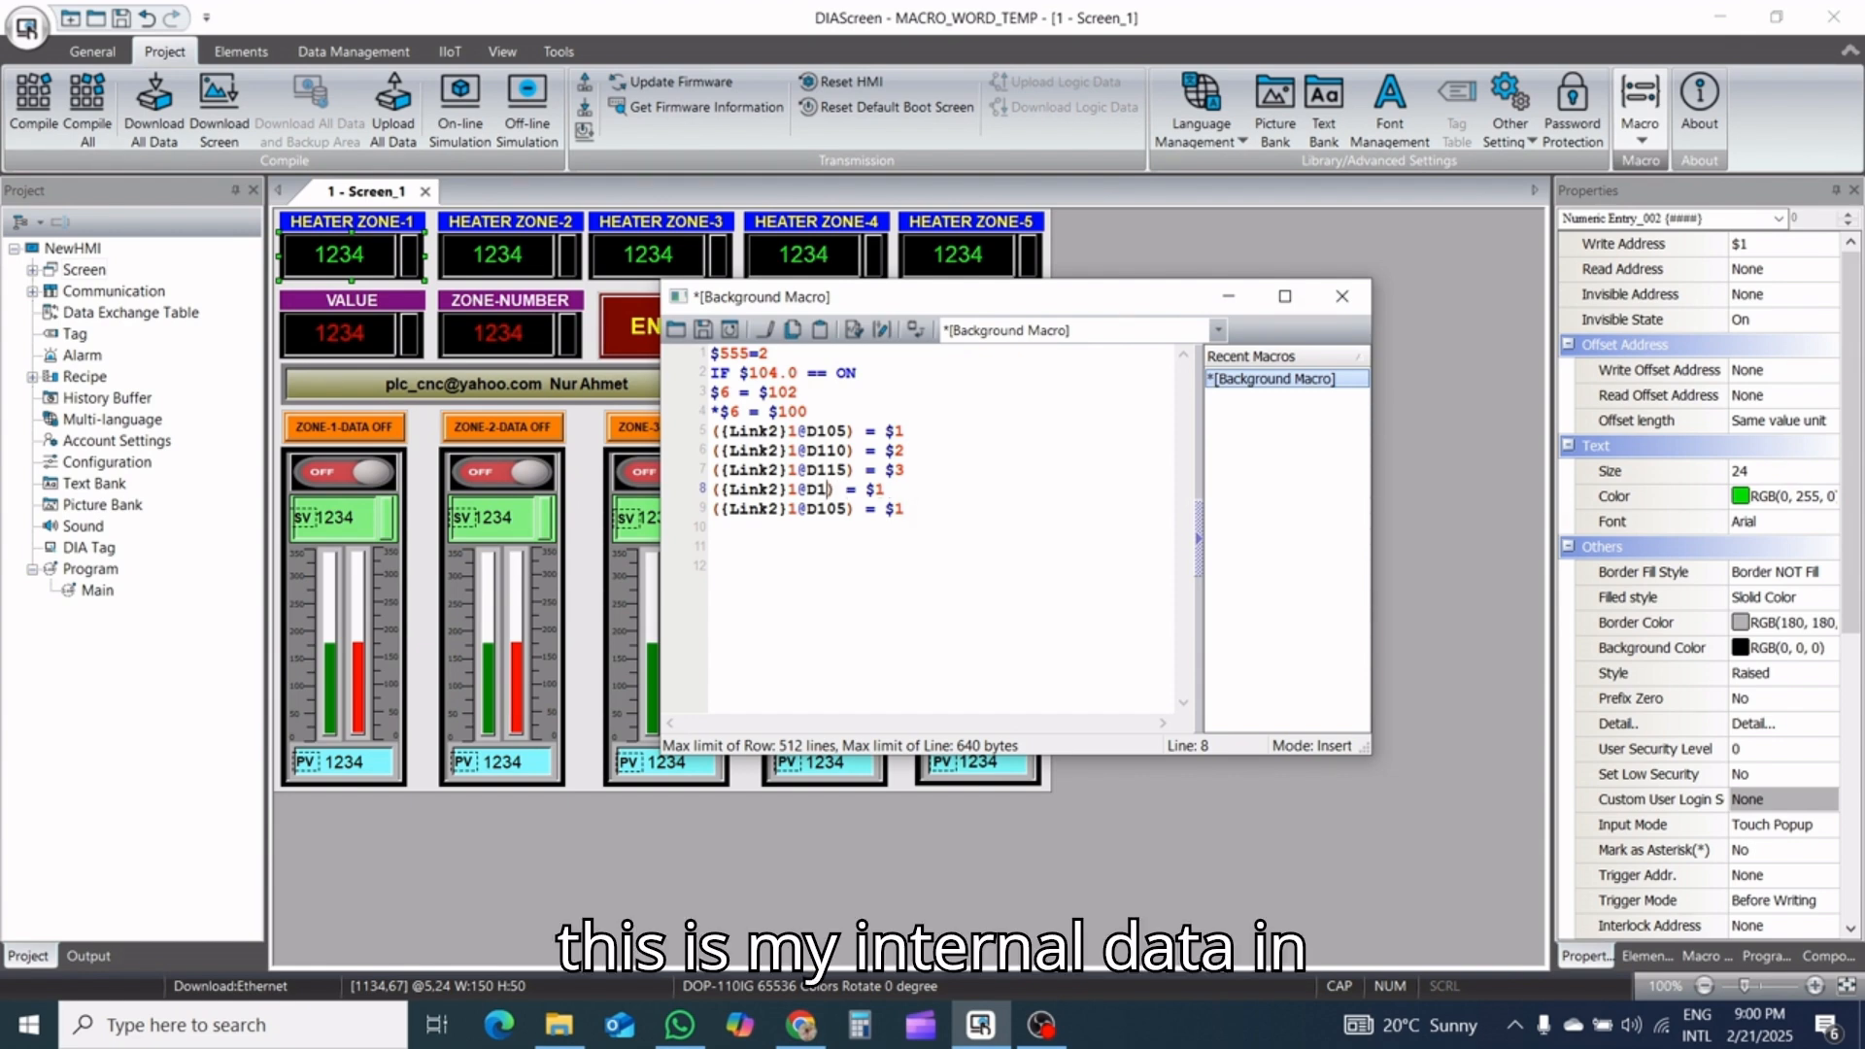
pyautogui.write('20')
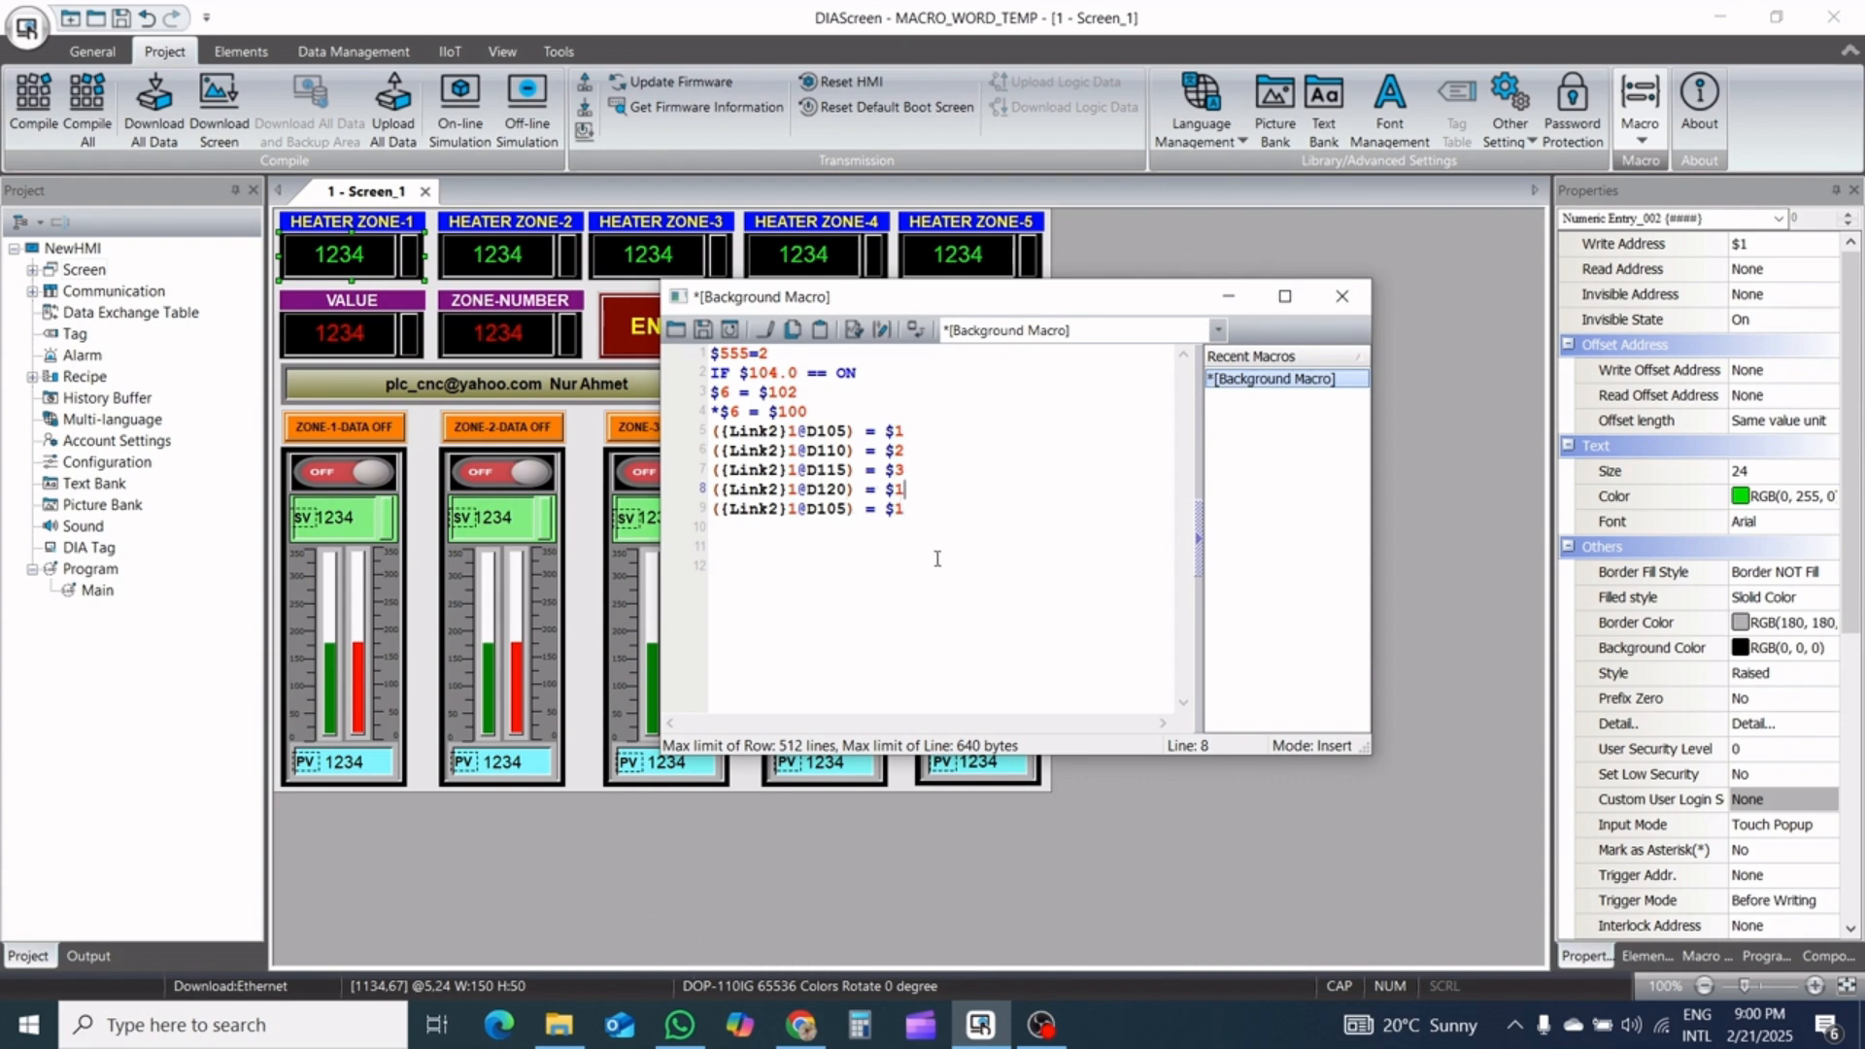
pyautogui.press('BackSpace')
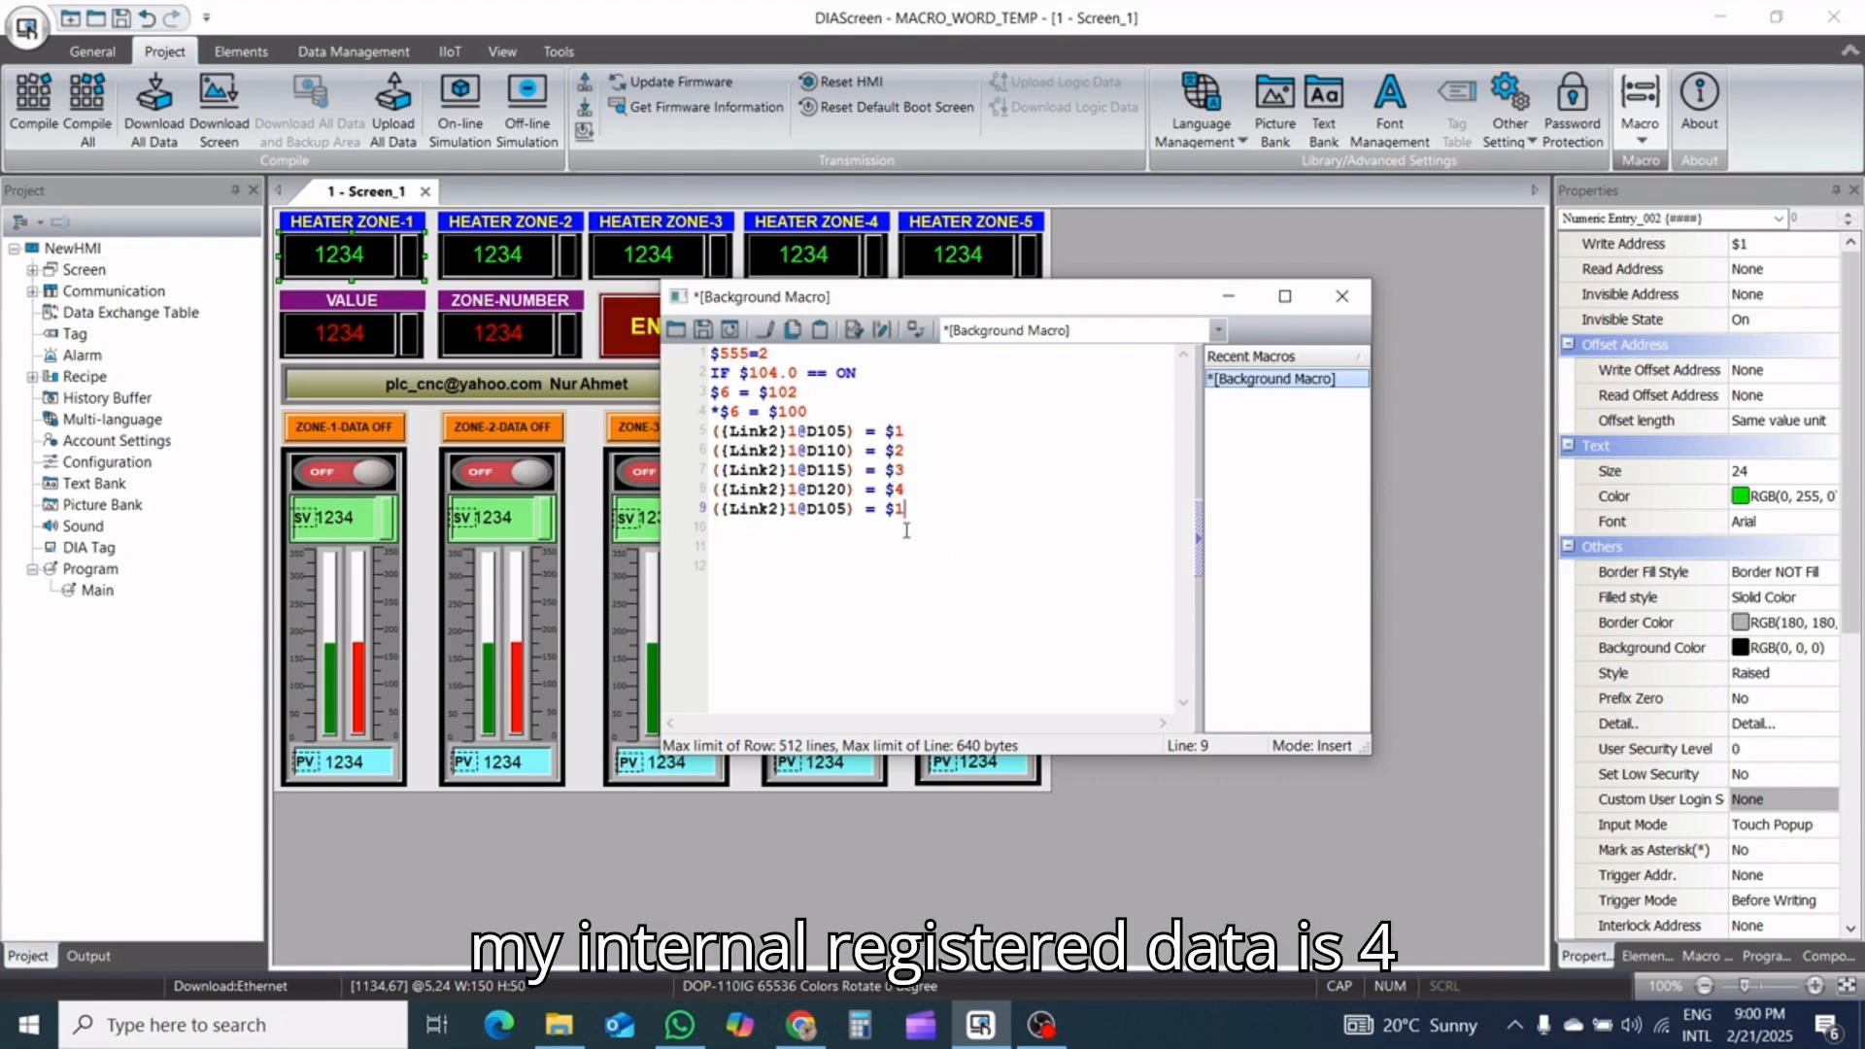
# Change macro line 9 so that Link2 register D125 receives the value of $5
pyautogui.press('BackSpace')
pyautogui.write('5')
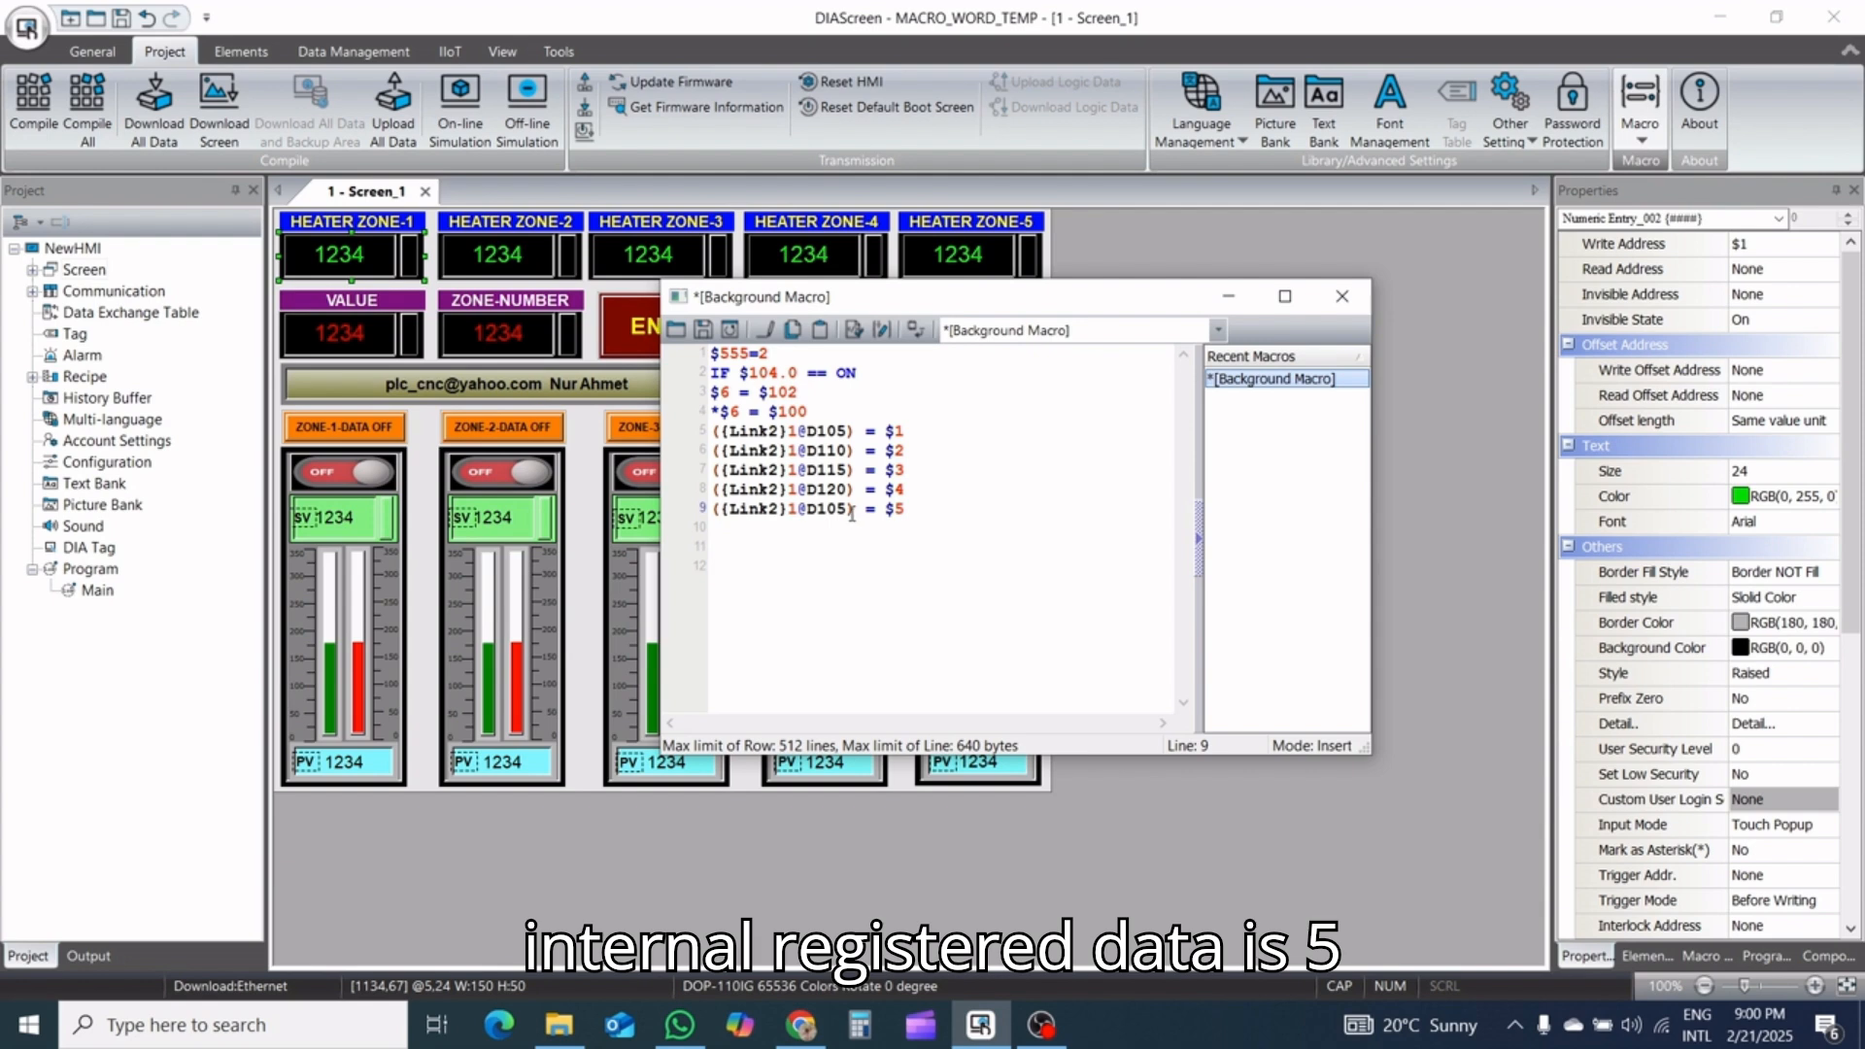
pyautogui.press('Left')
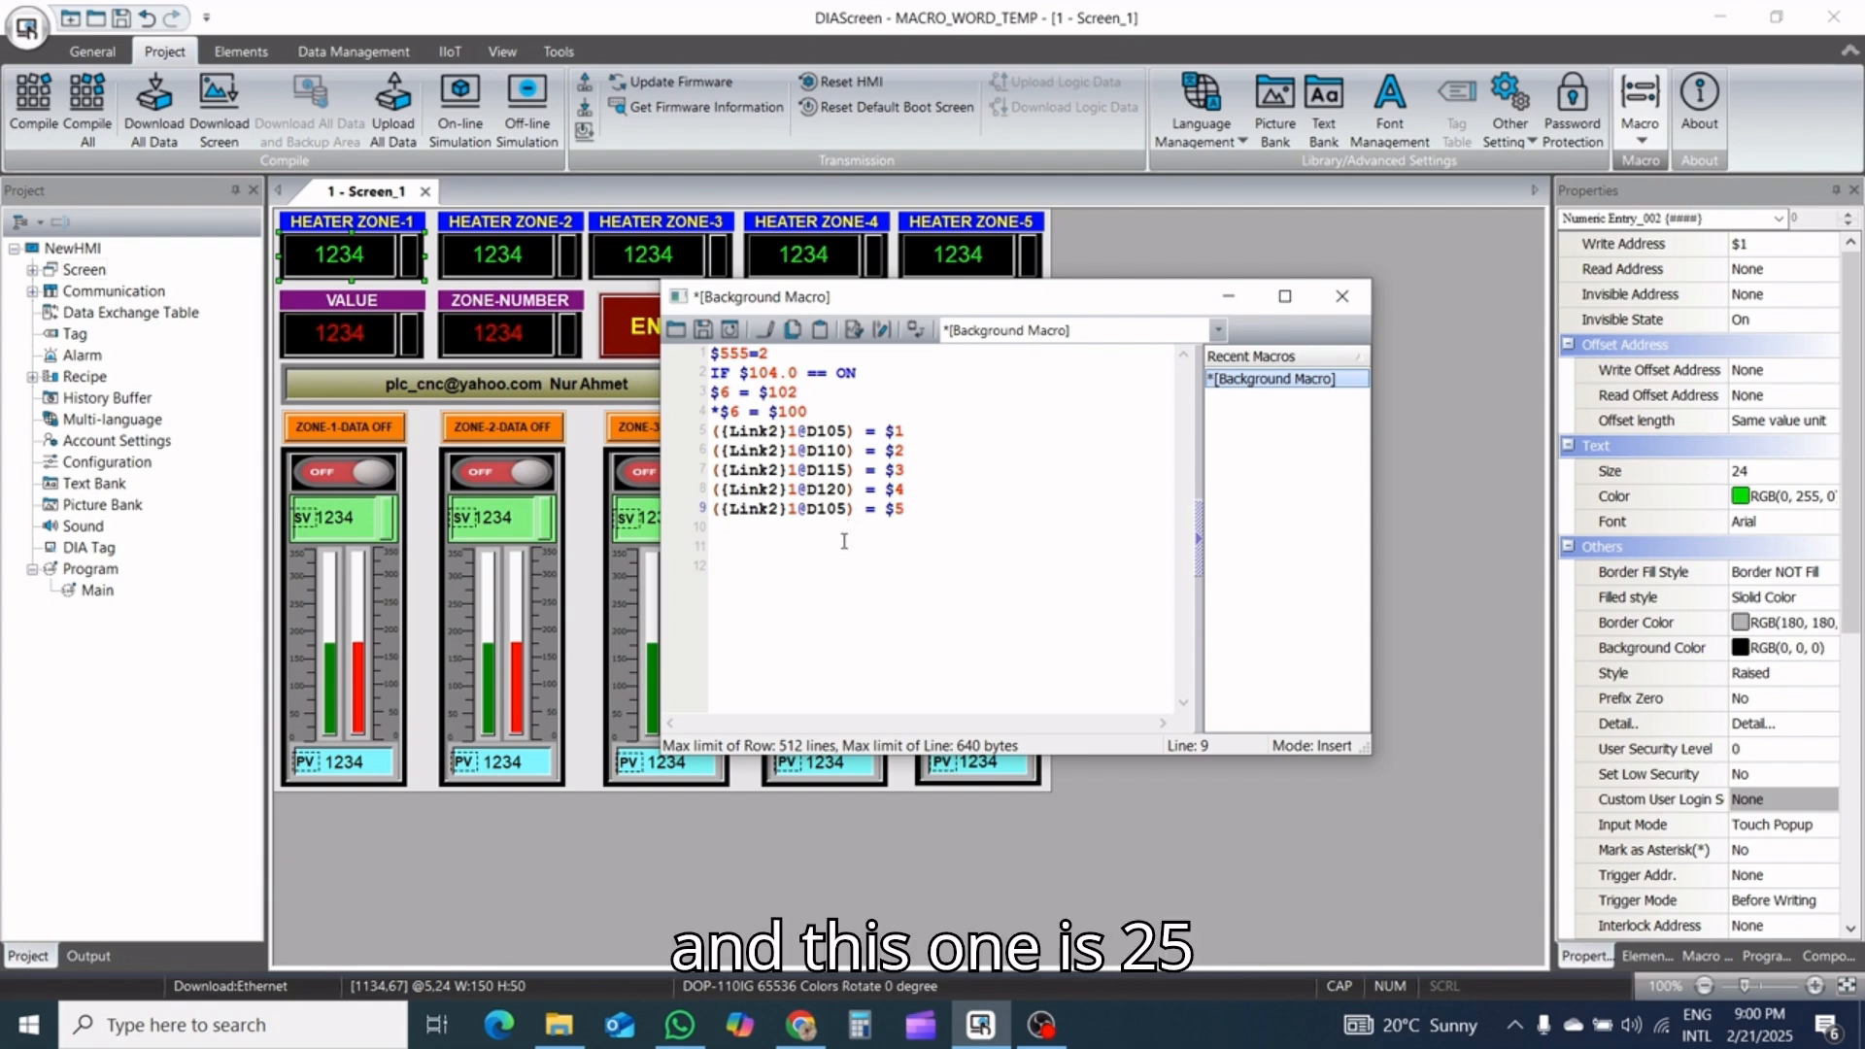
pyautogui.press('BackSpace')
pyautogui.write('2')
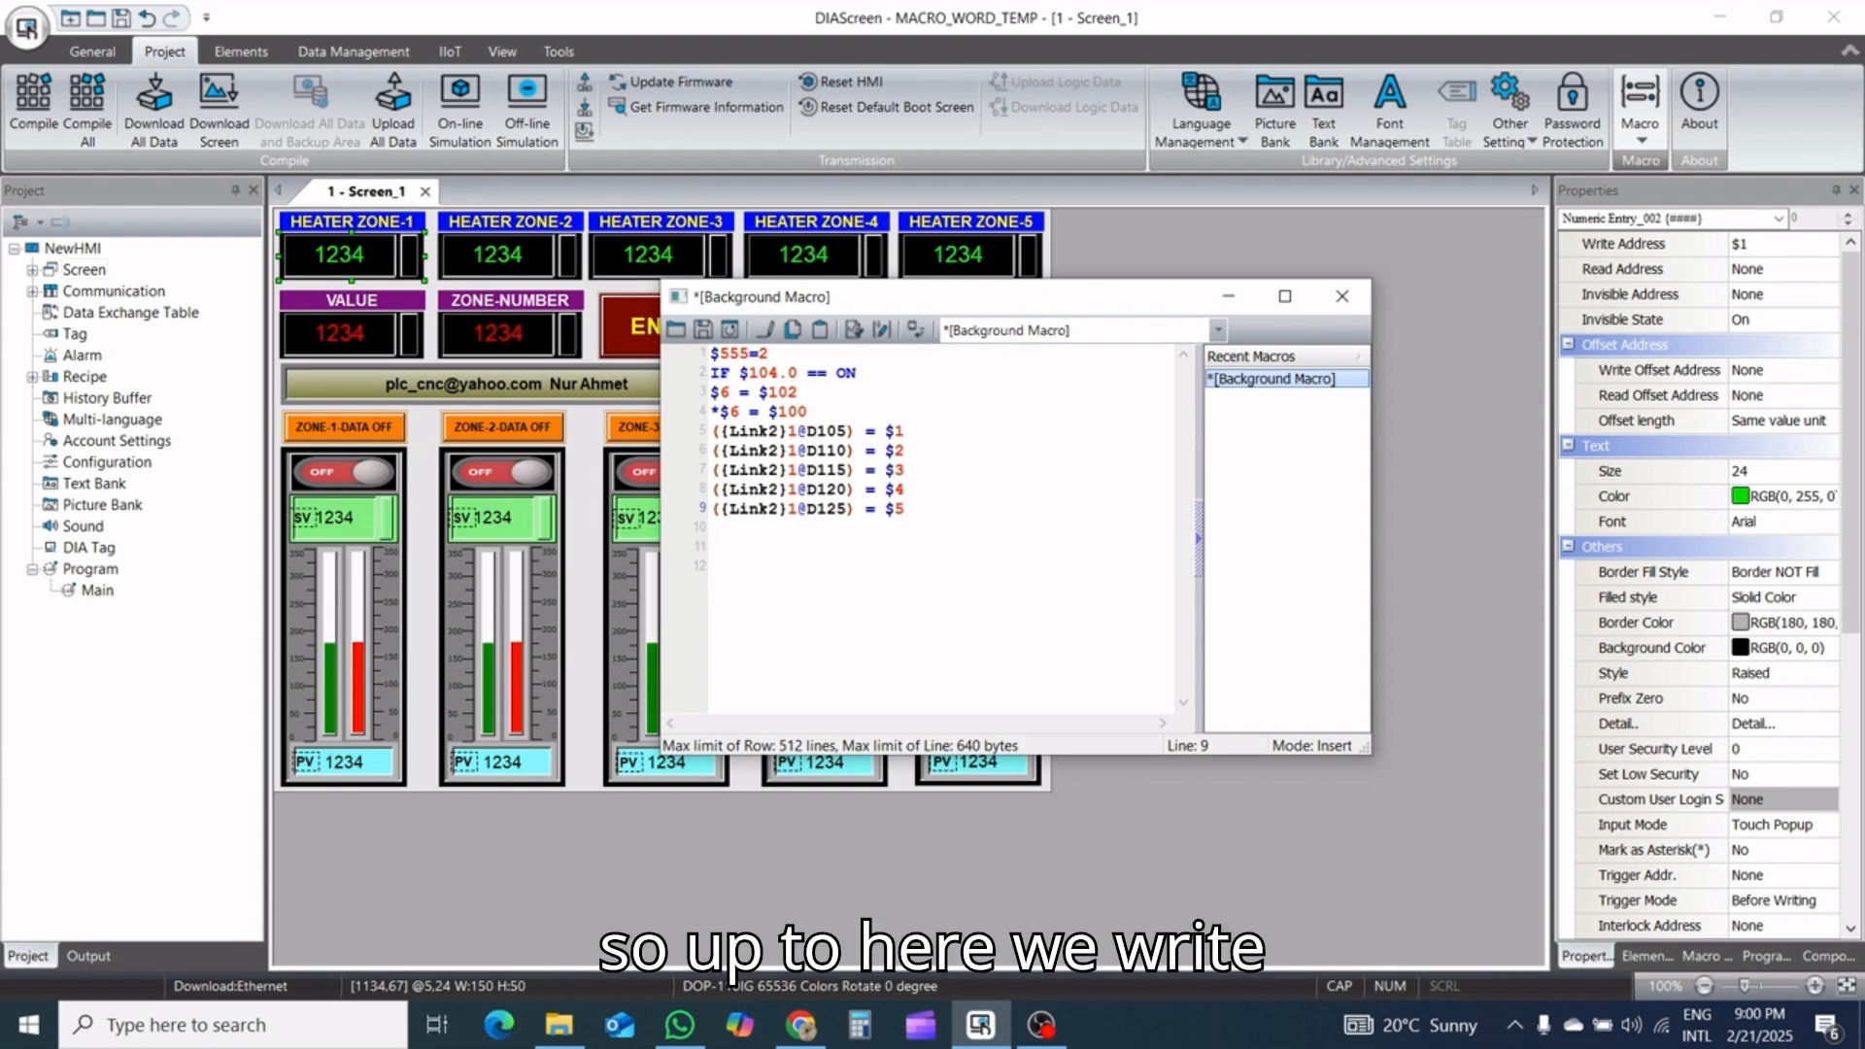
# Add END on line 10 and ENDIF on line 11, and save and close the background macro
pyautogui.click(928, 510)
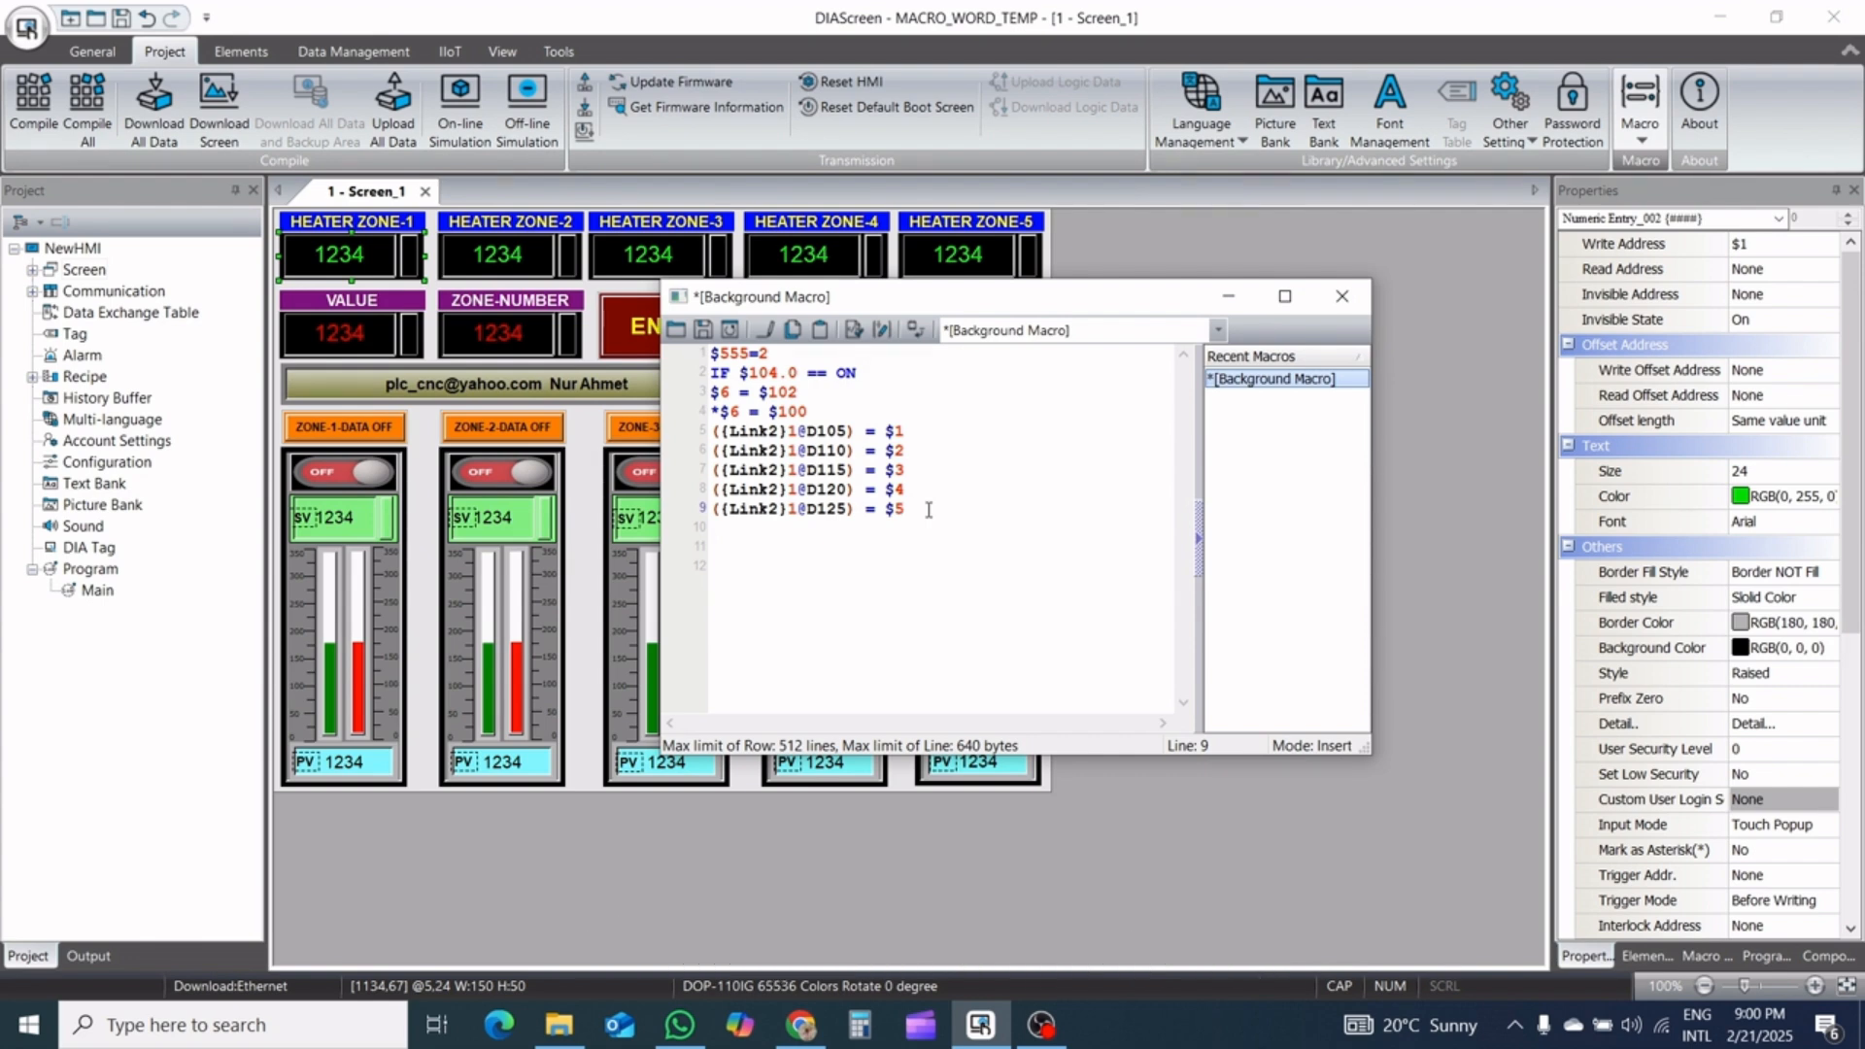
pyautogui.press('Return')
pyautogui.write('EN')
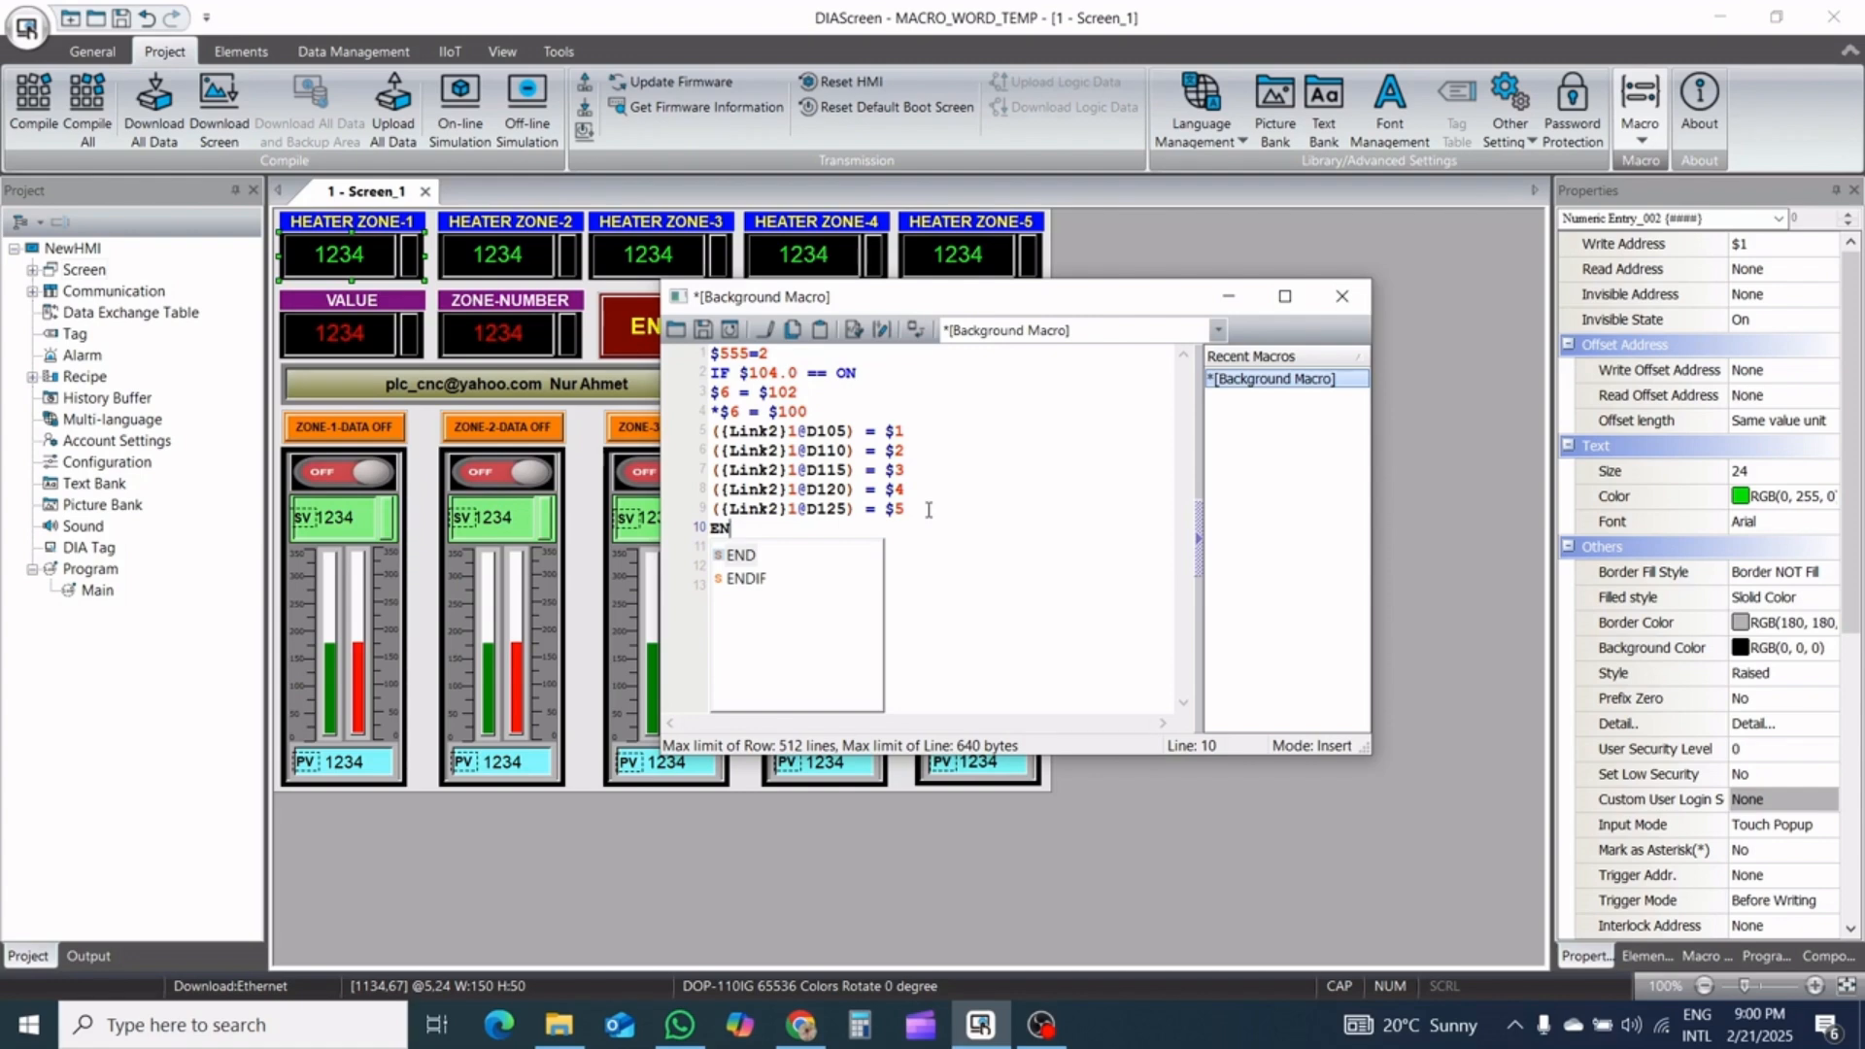
pyautogui.click(727, 556)
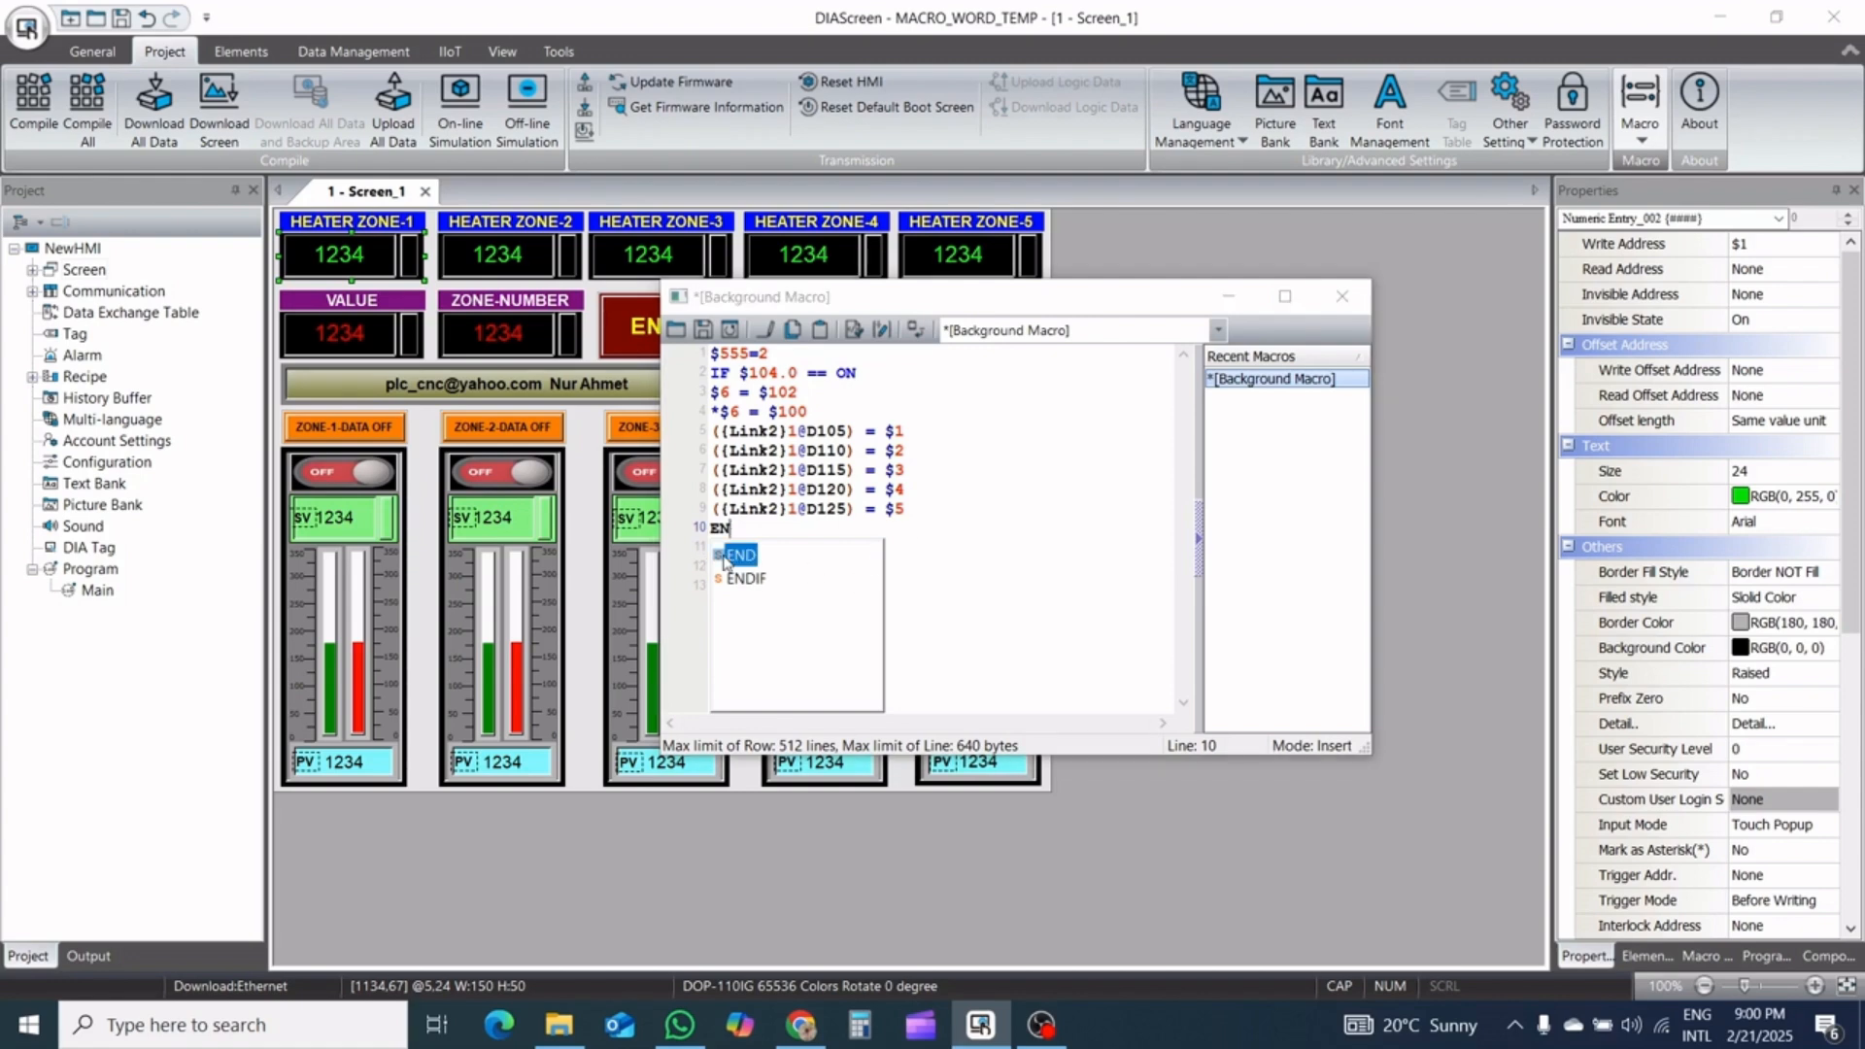
pyautogui.doubleClick(726, 558)
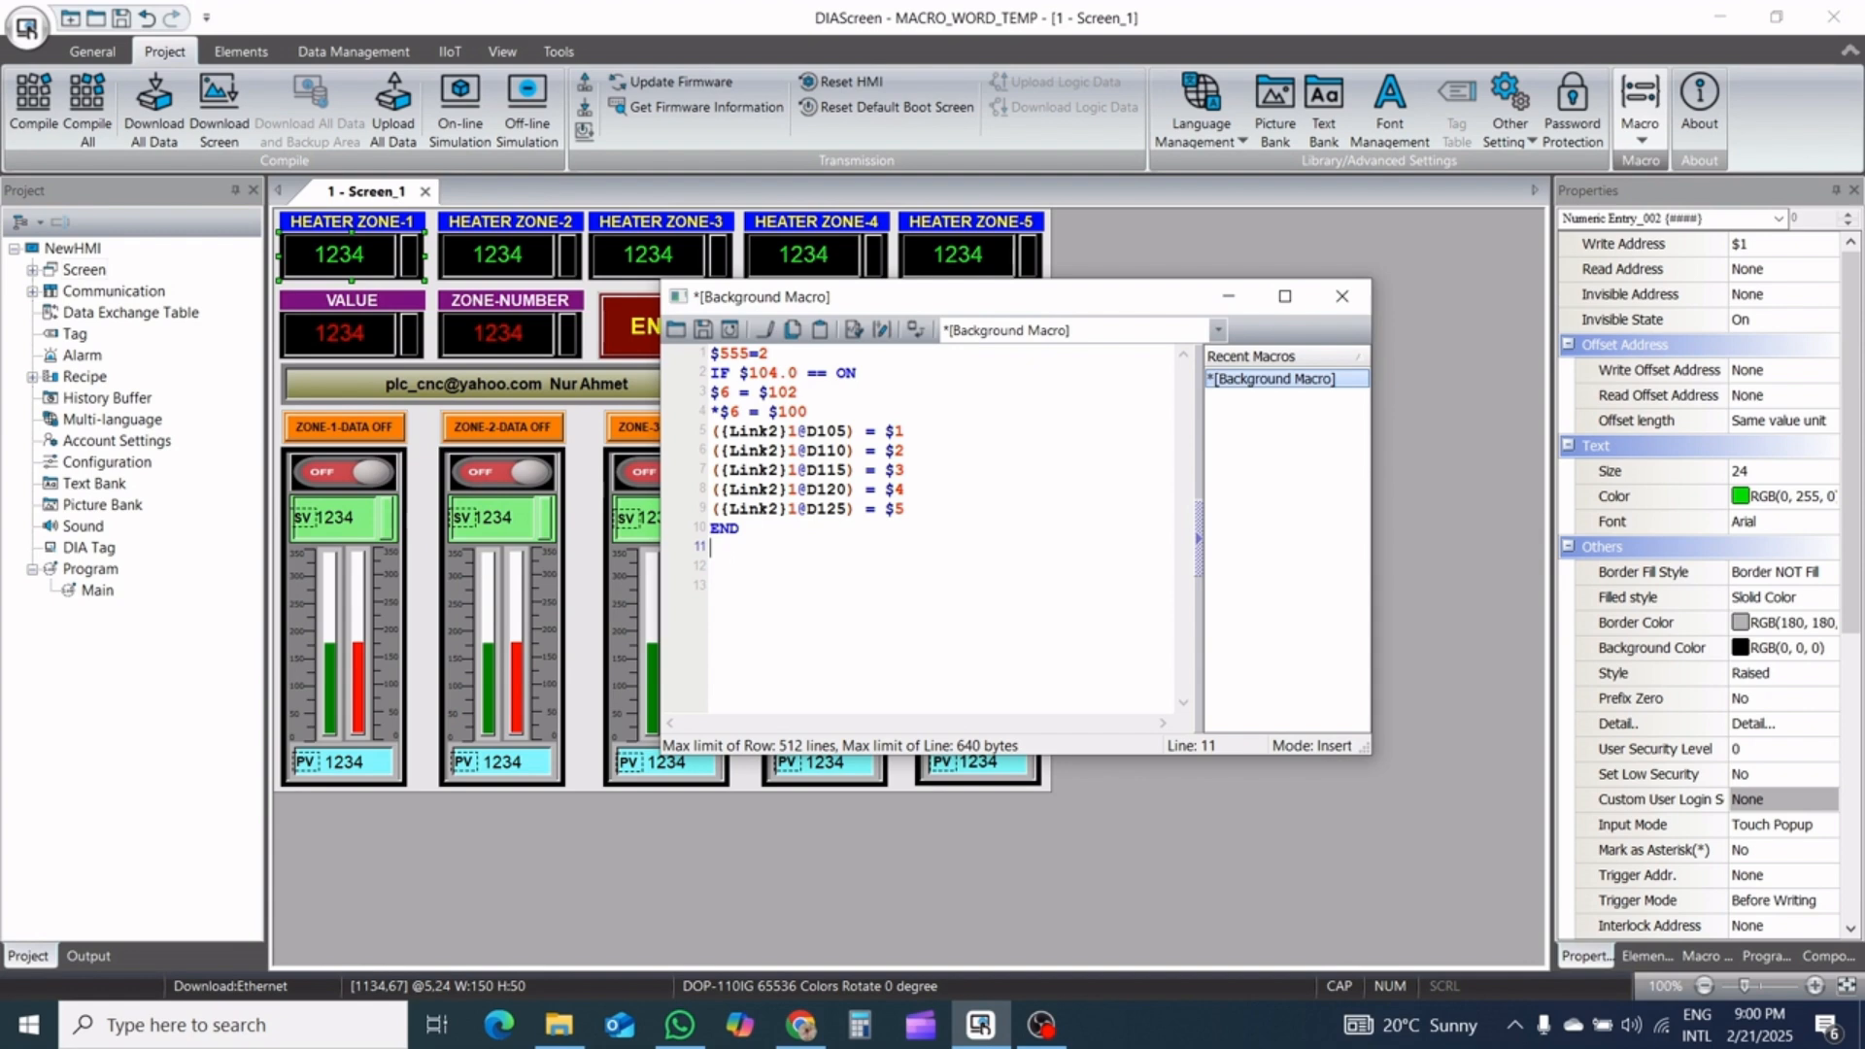
pyautogui.write('ENDIF')
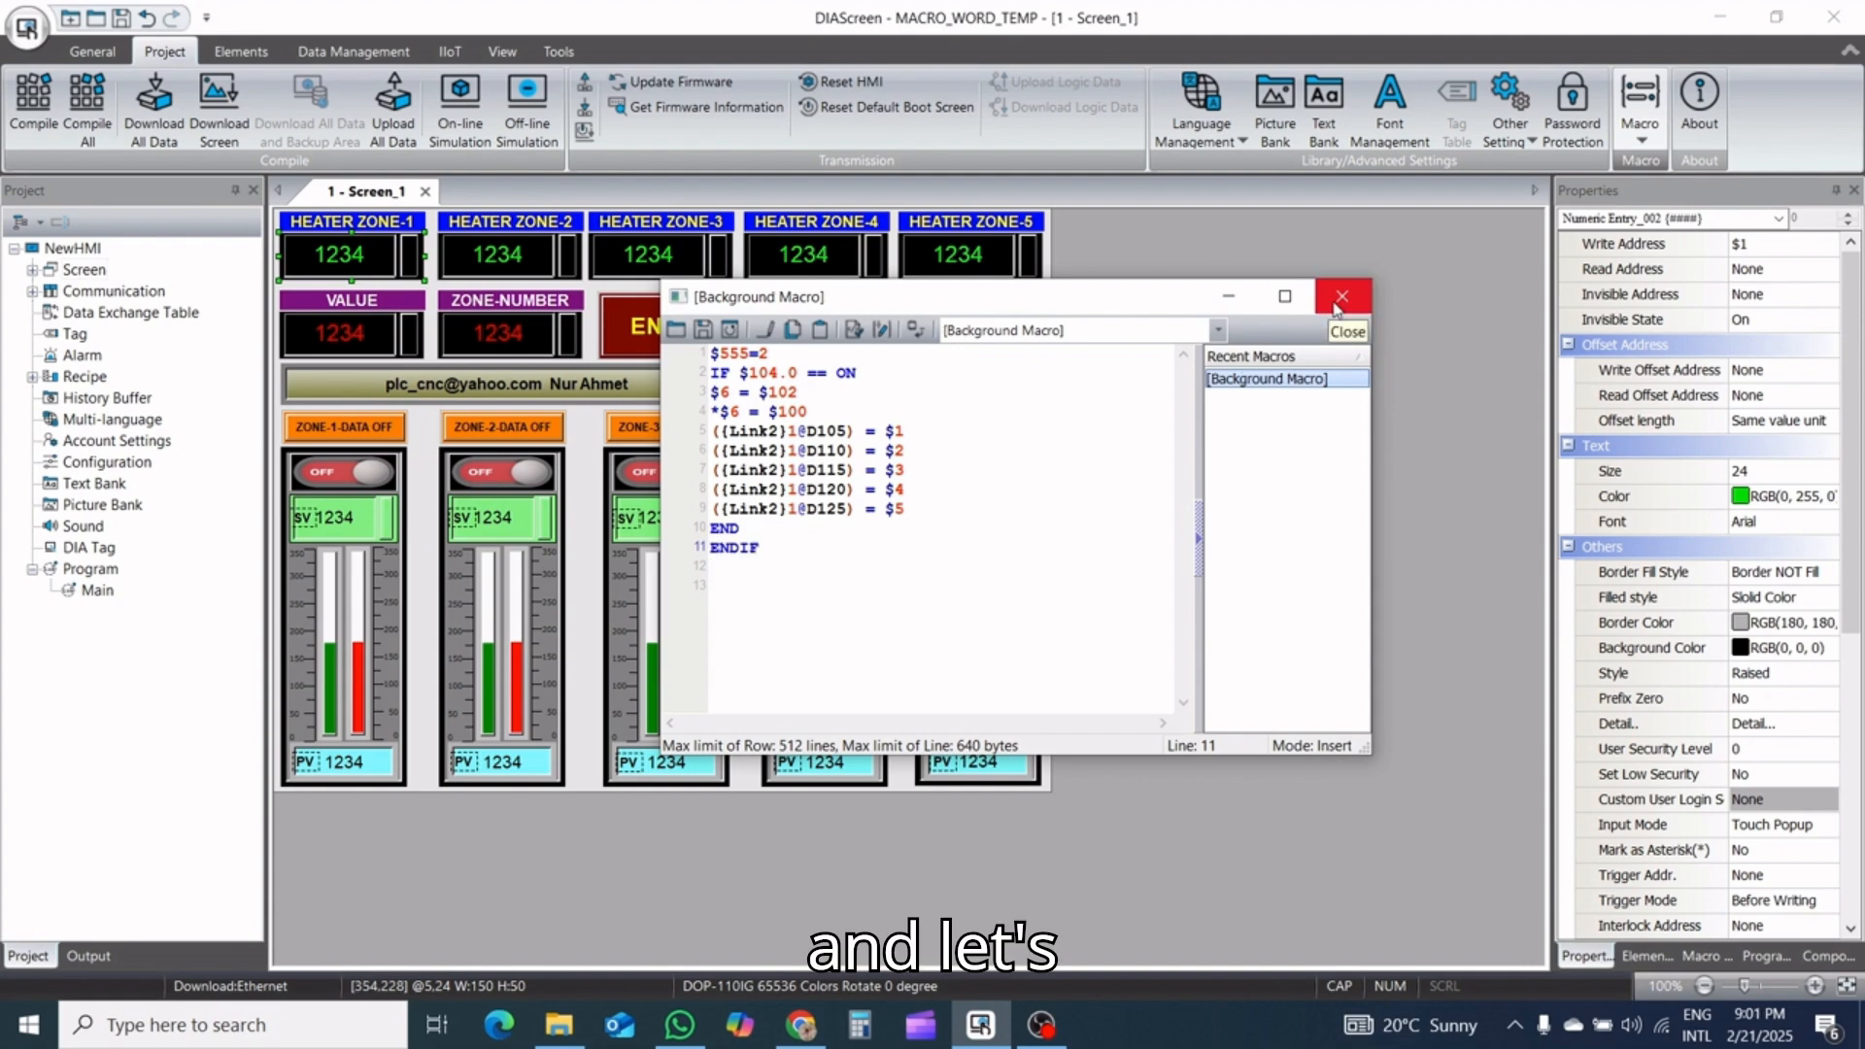
pyautogui.click(1338, 301)
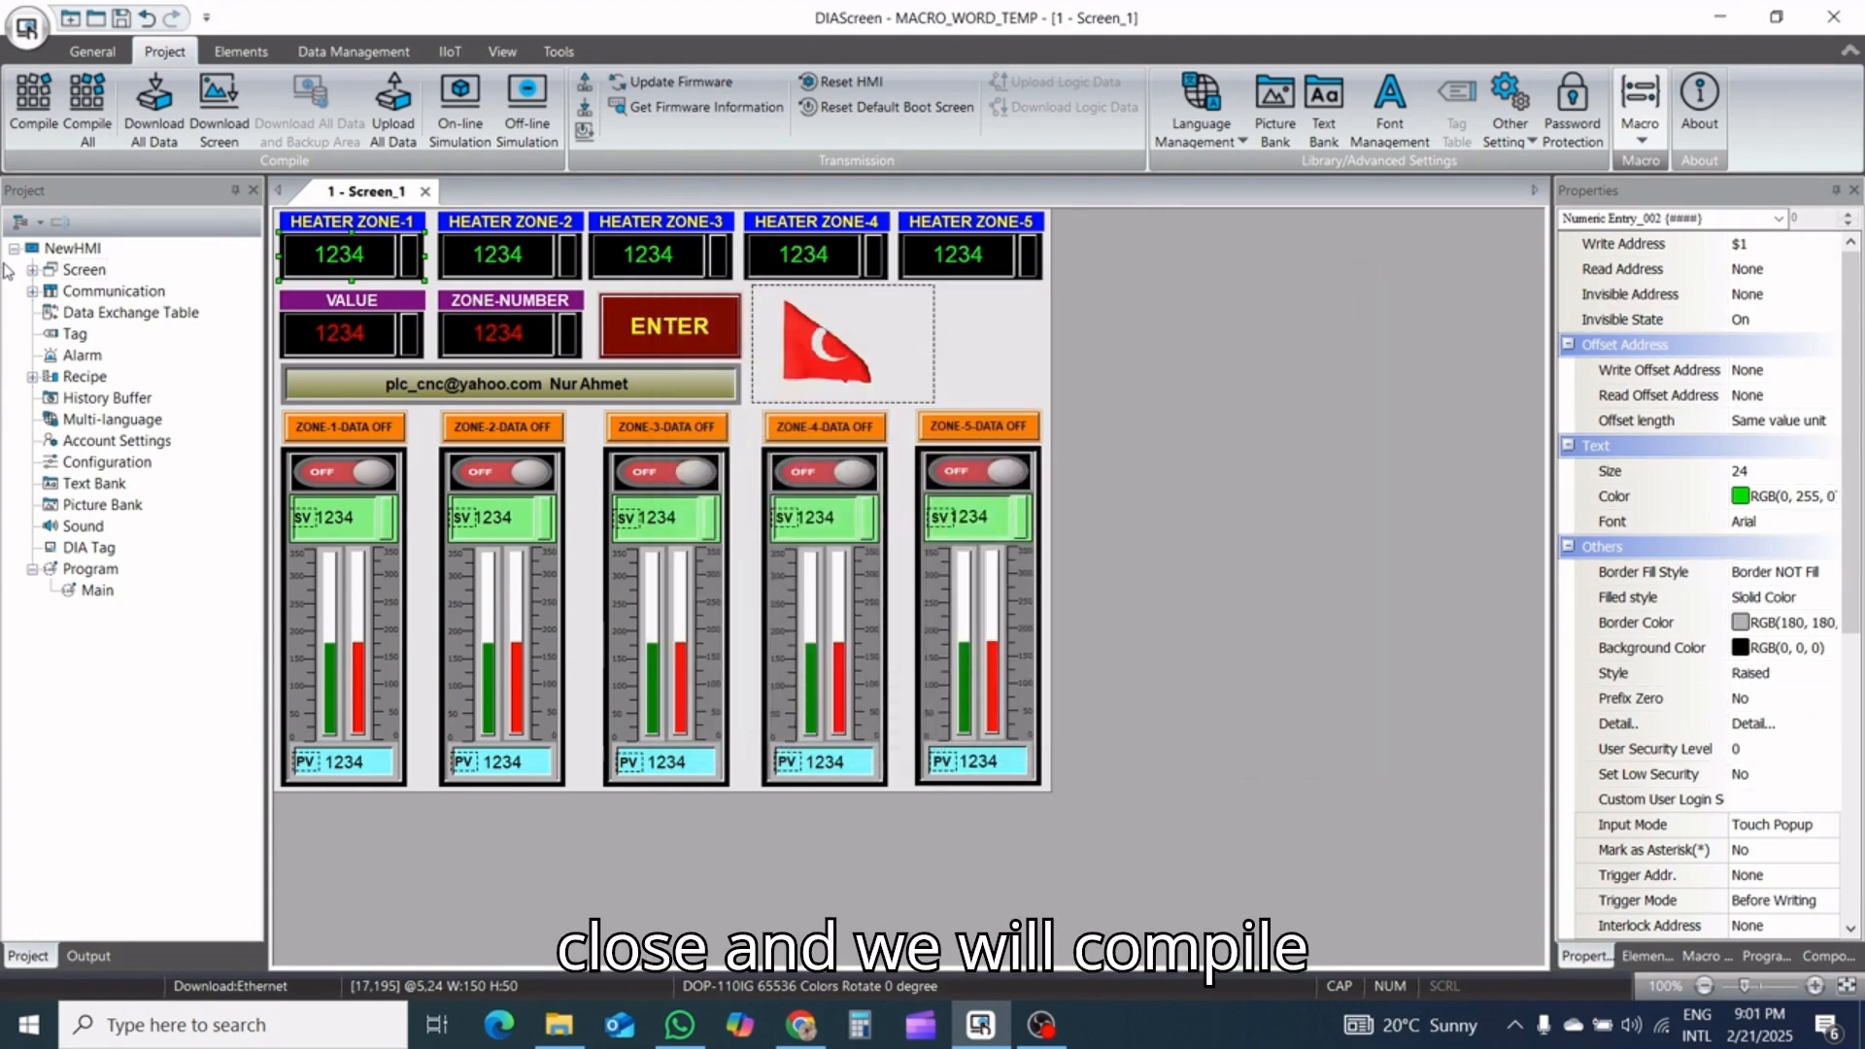
# Compile the project and go to the element address input error in the compile output
pyautogui.click(43, 97)
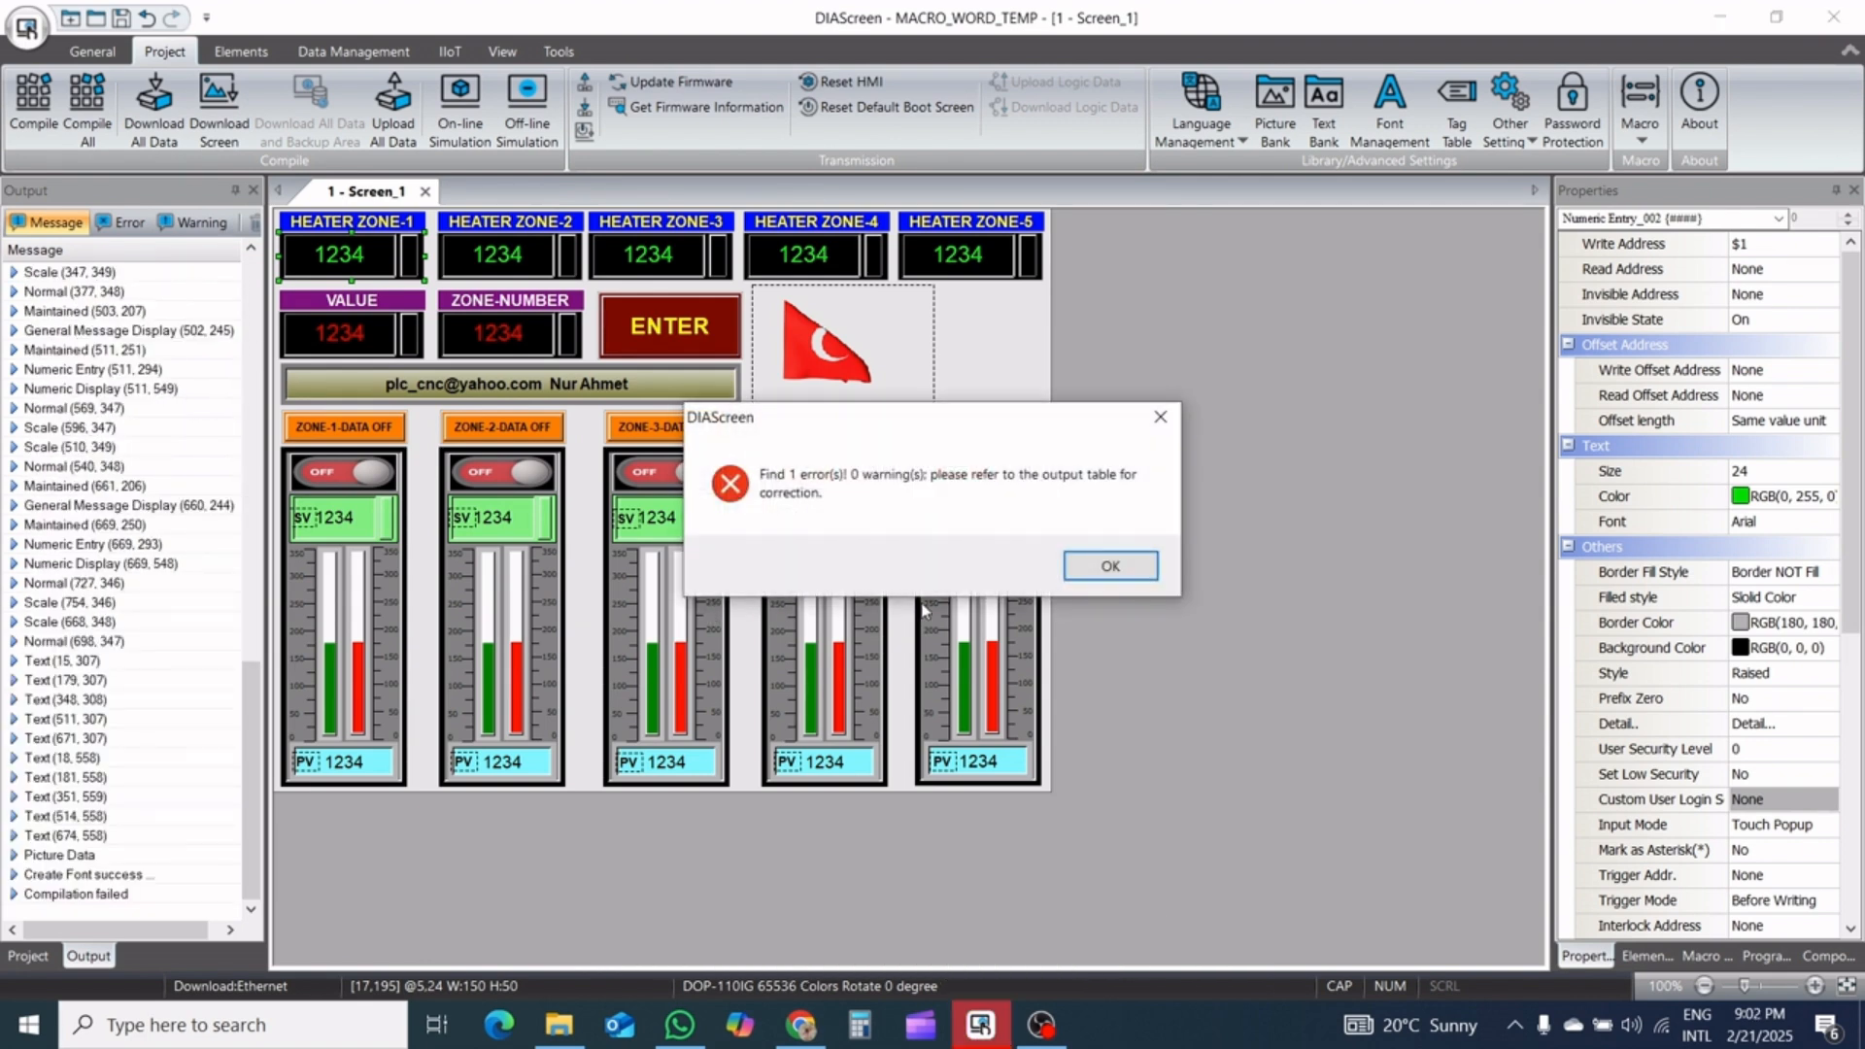
pyautogui.click(1096, 565)
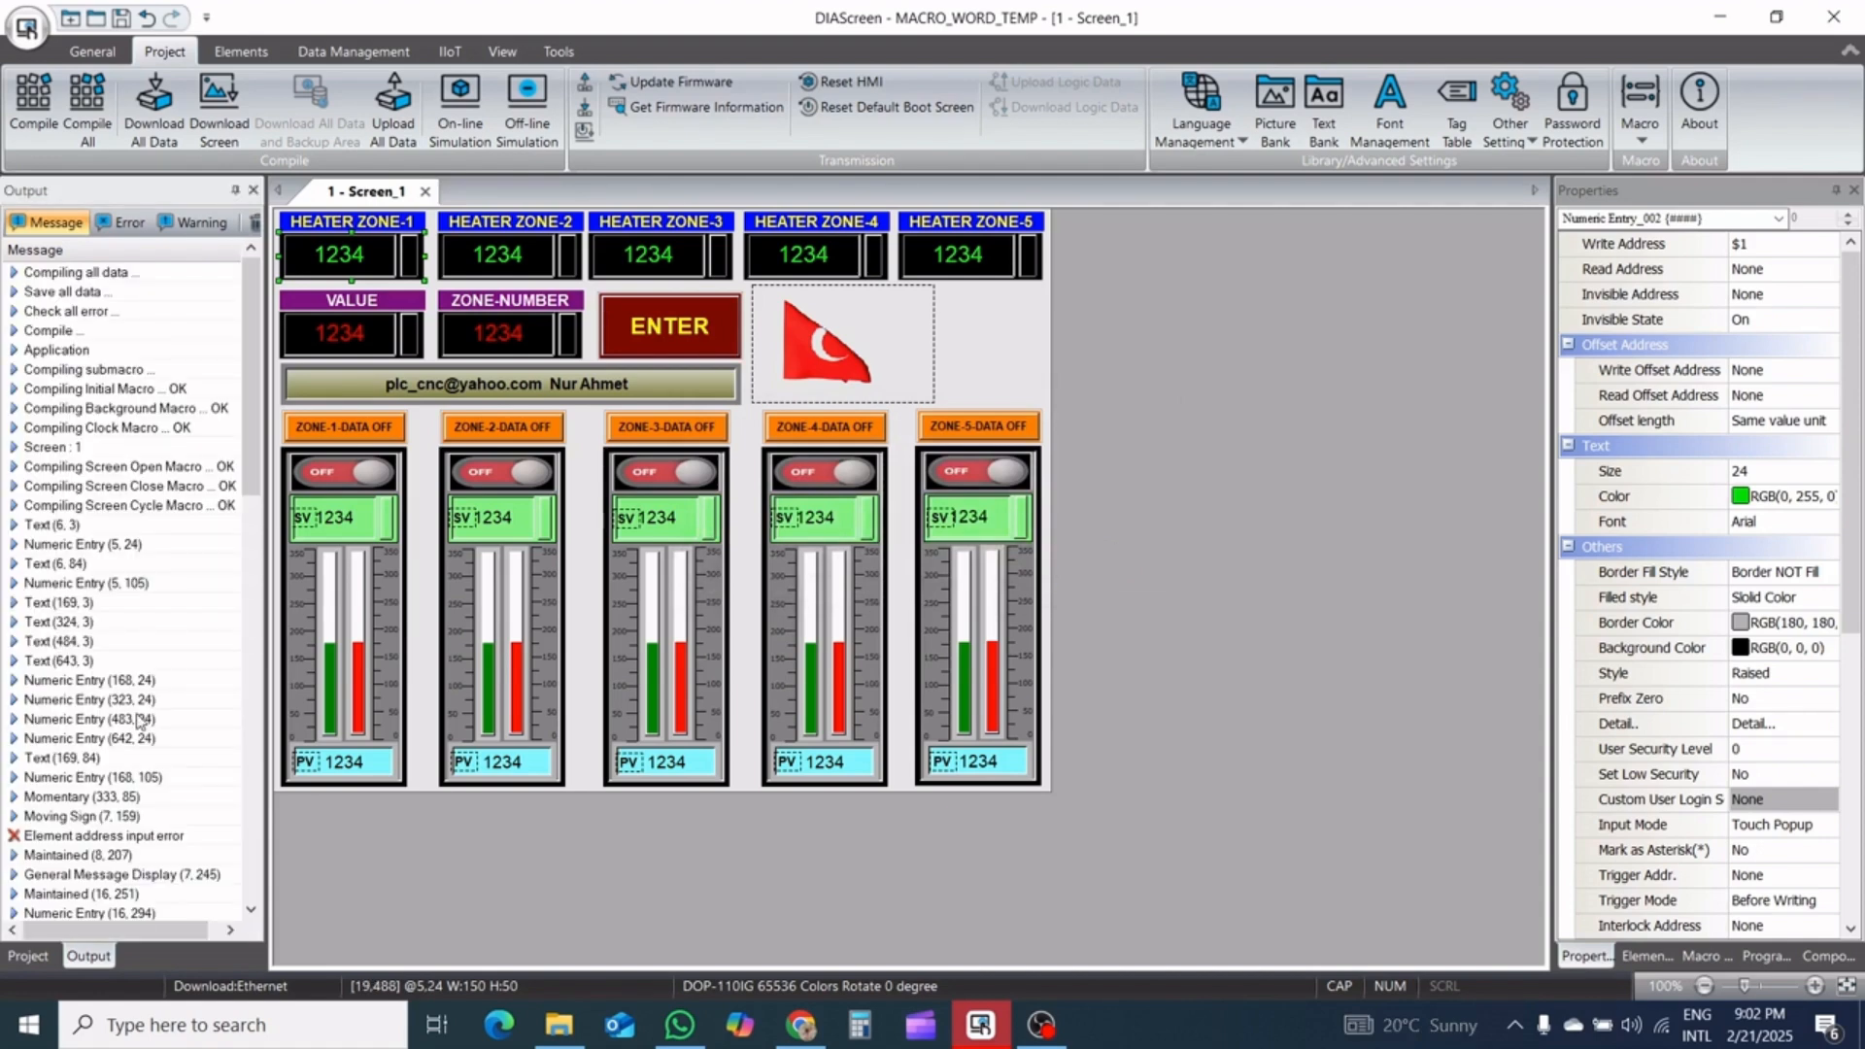
pyautogui.scroll(-4, 140, 721)
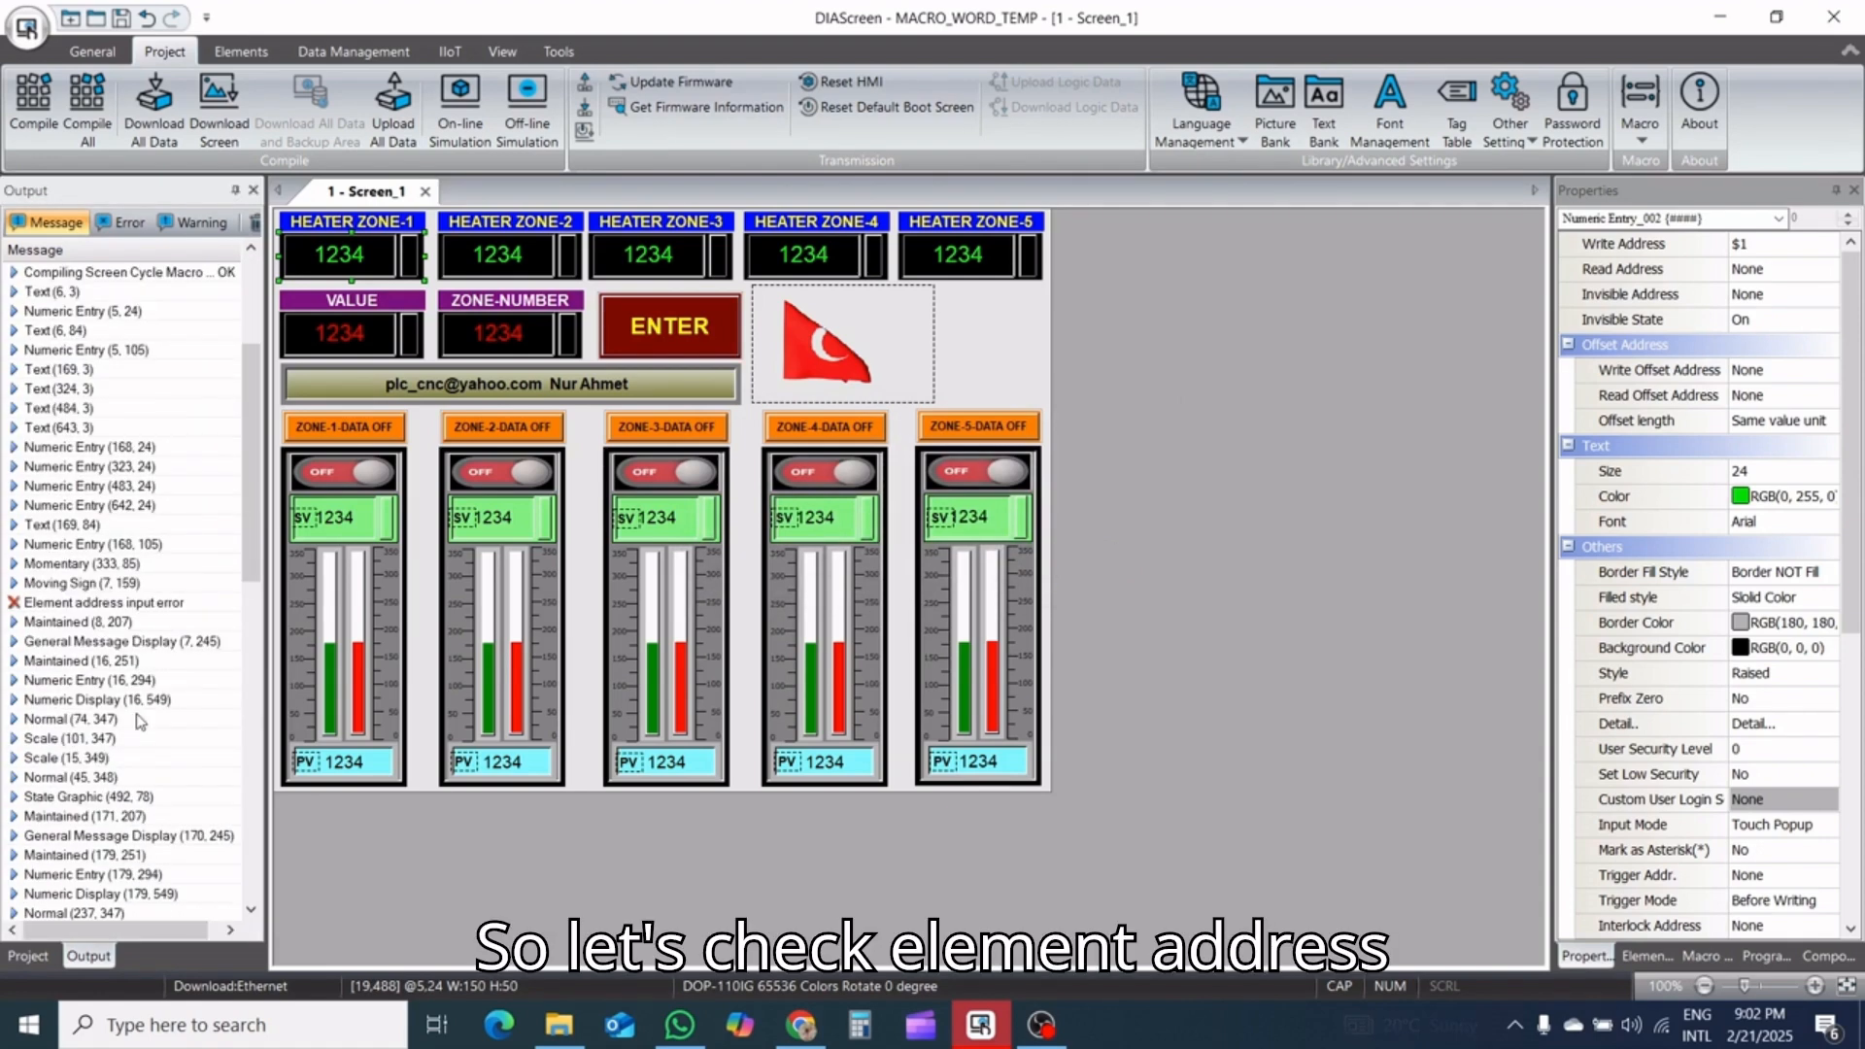
pyautogui.doubleClick(109, 603)
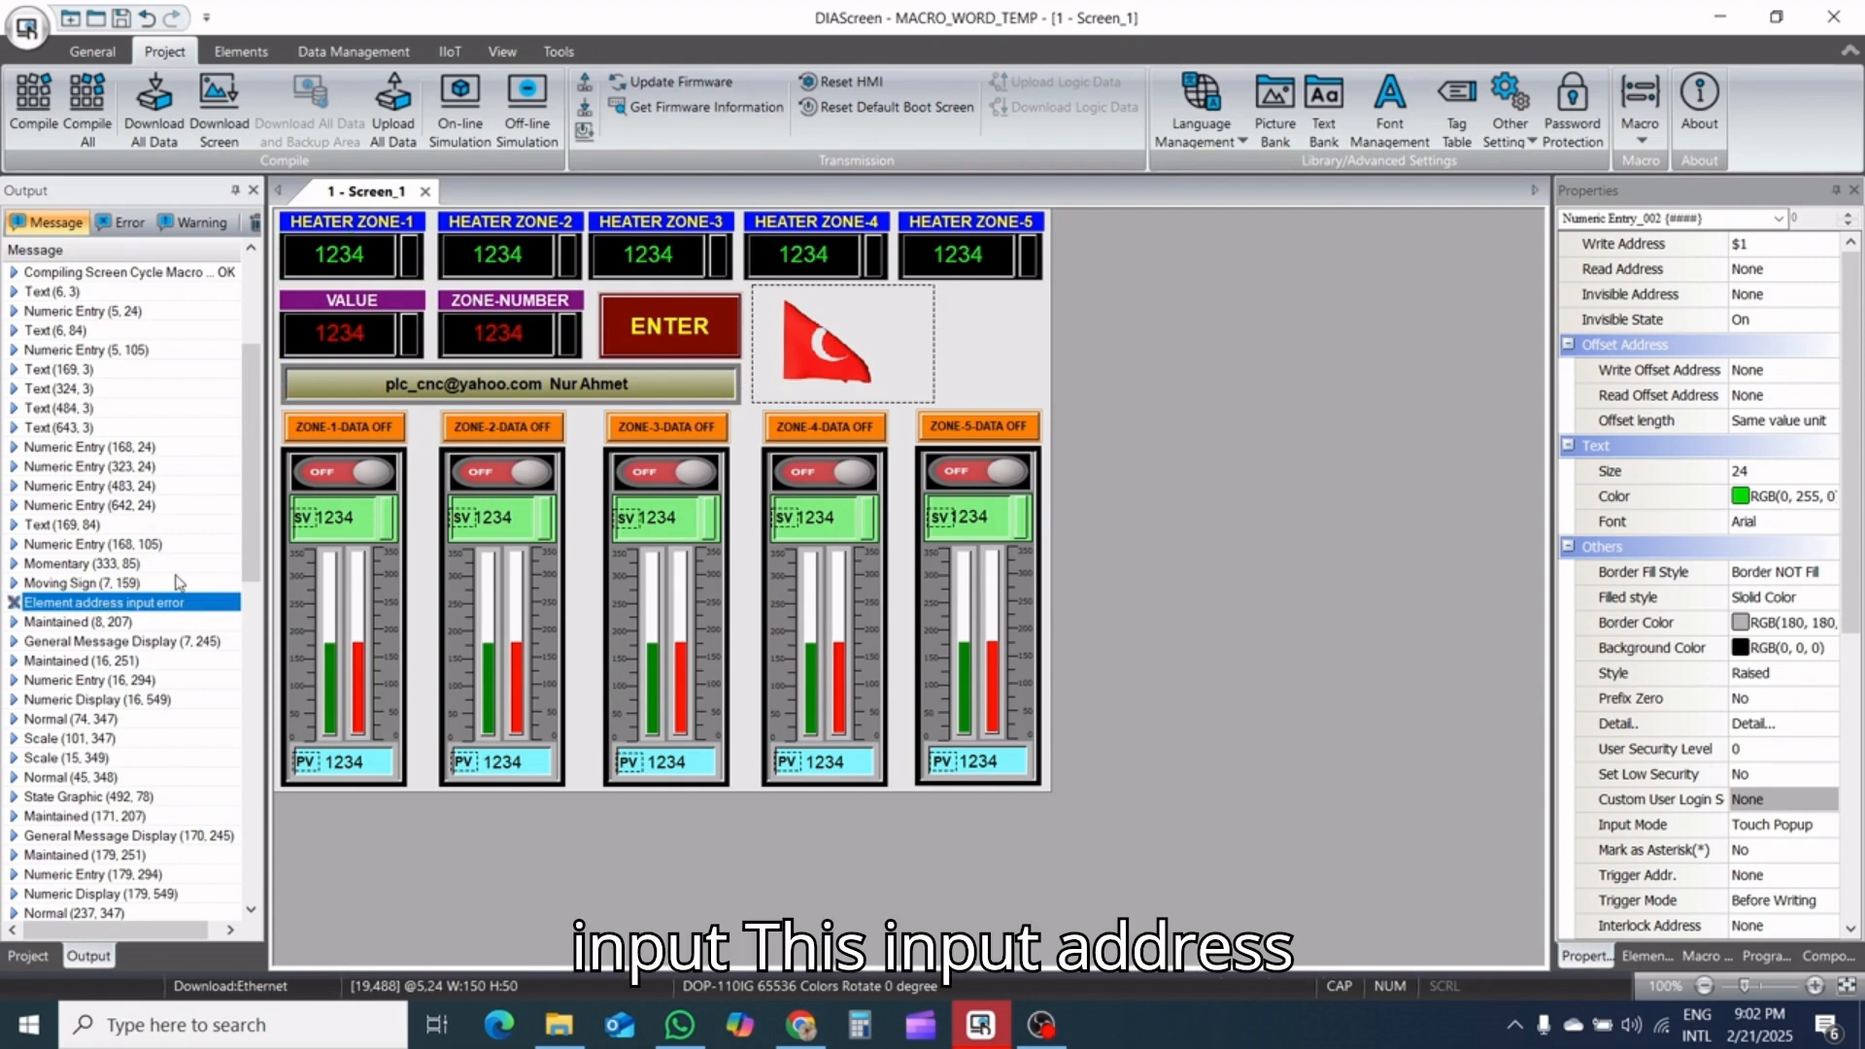
# Set the moving sign's read address to internal memory word $666
pyautogui.click(534, 385)
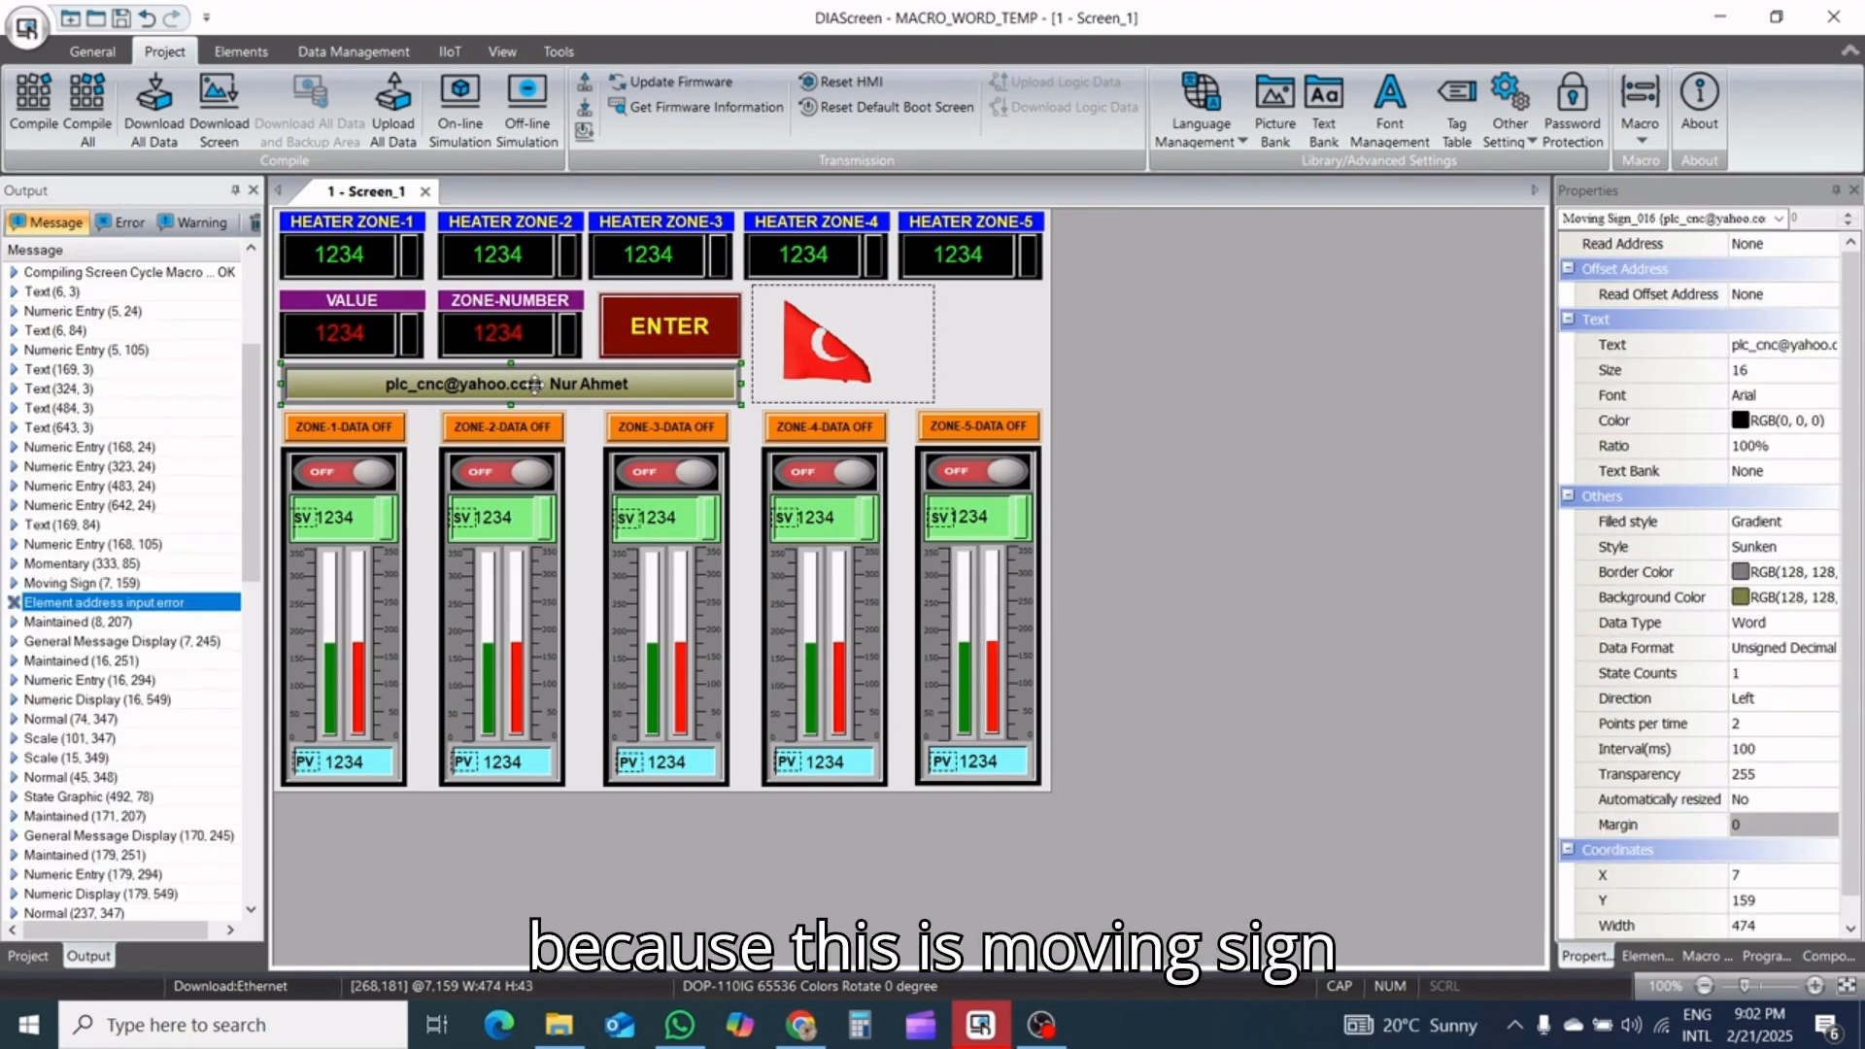
pyautogui.doubleClick(534, 386)
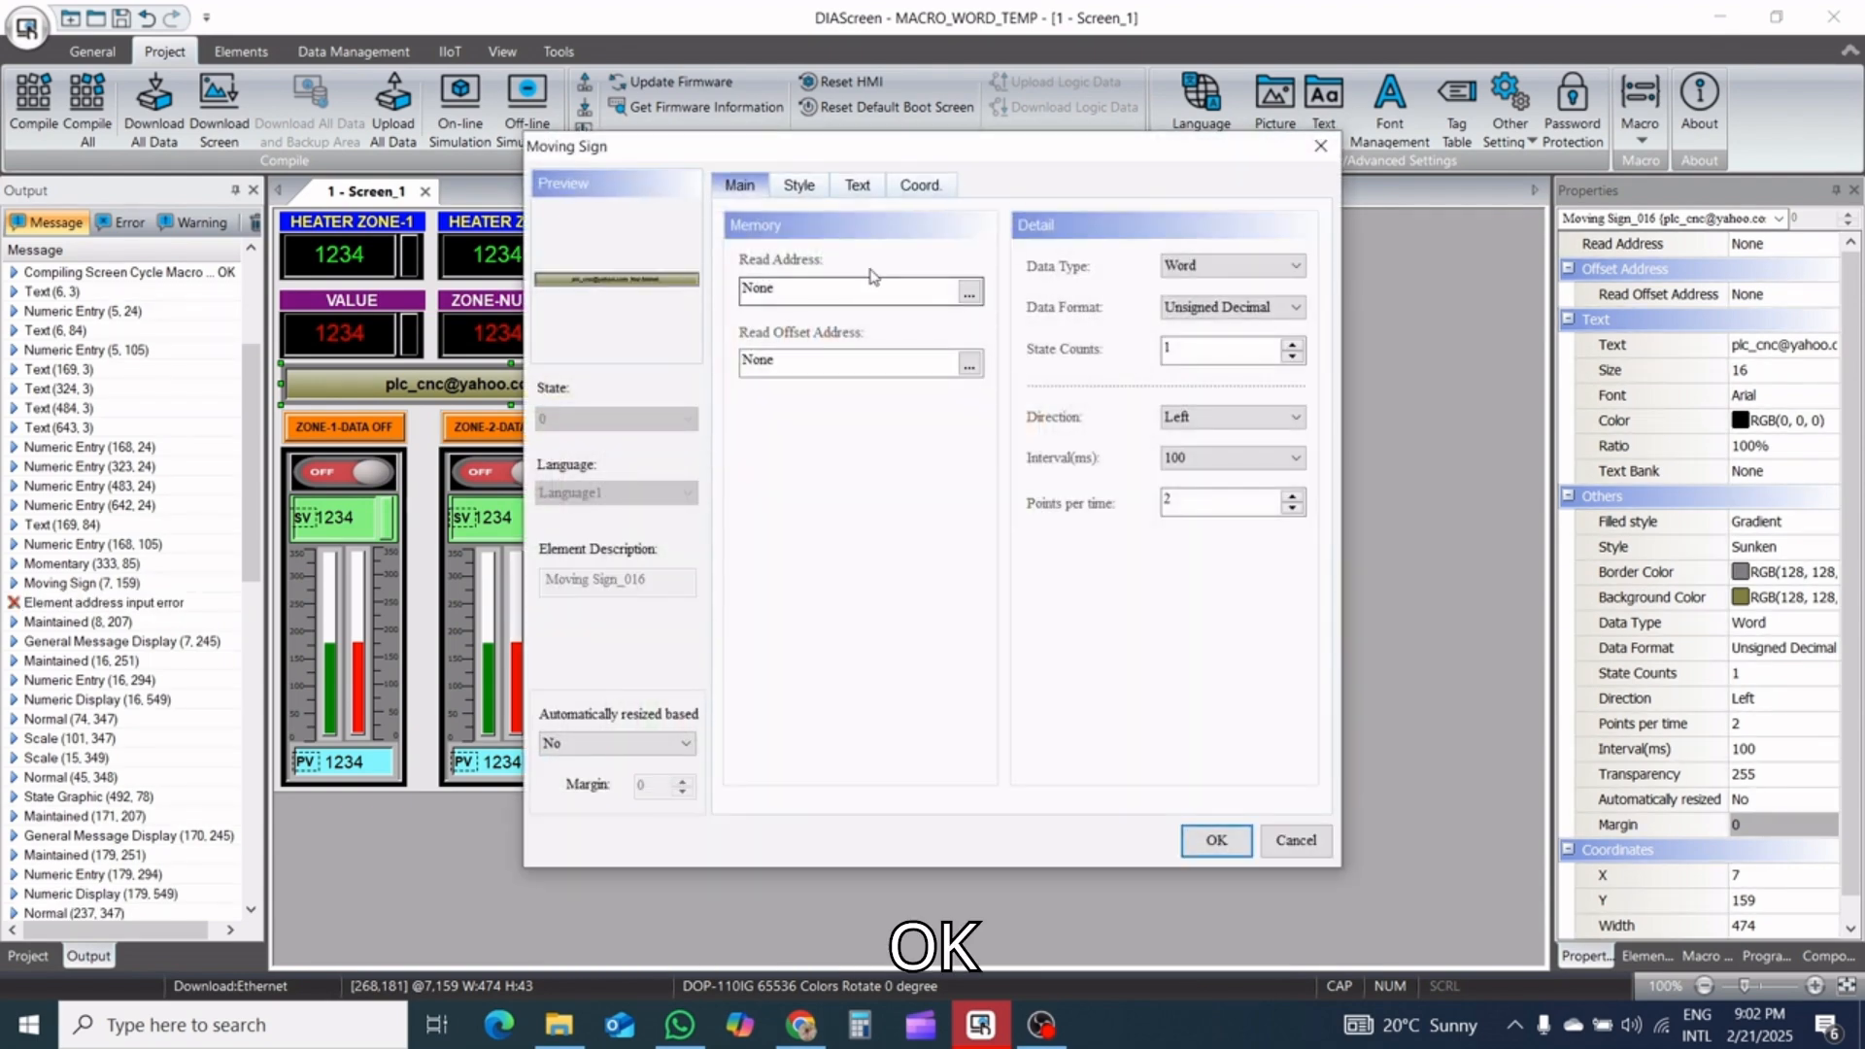
pyautogui.click(967, 292)
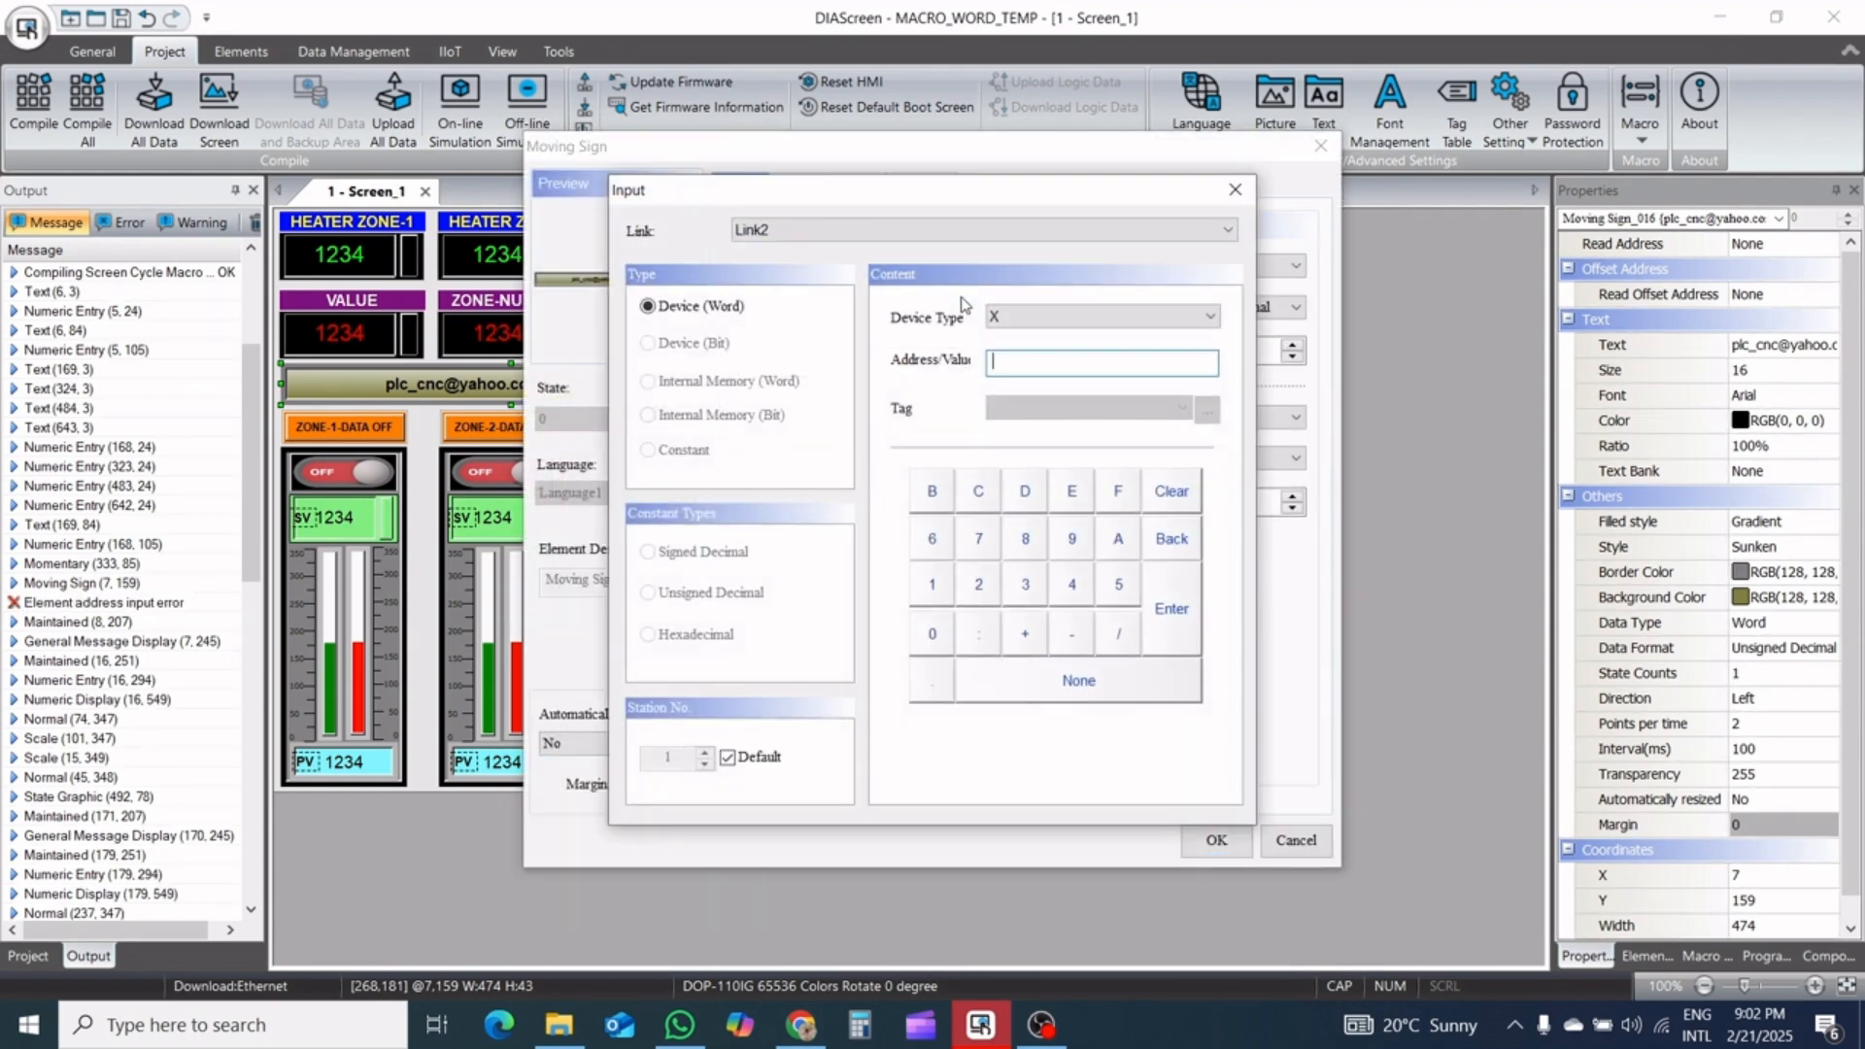
pyautogui.click(818, 235)
pyautogui.click(825, 255)
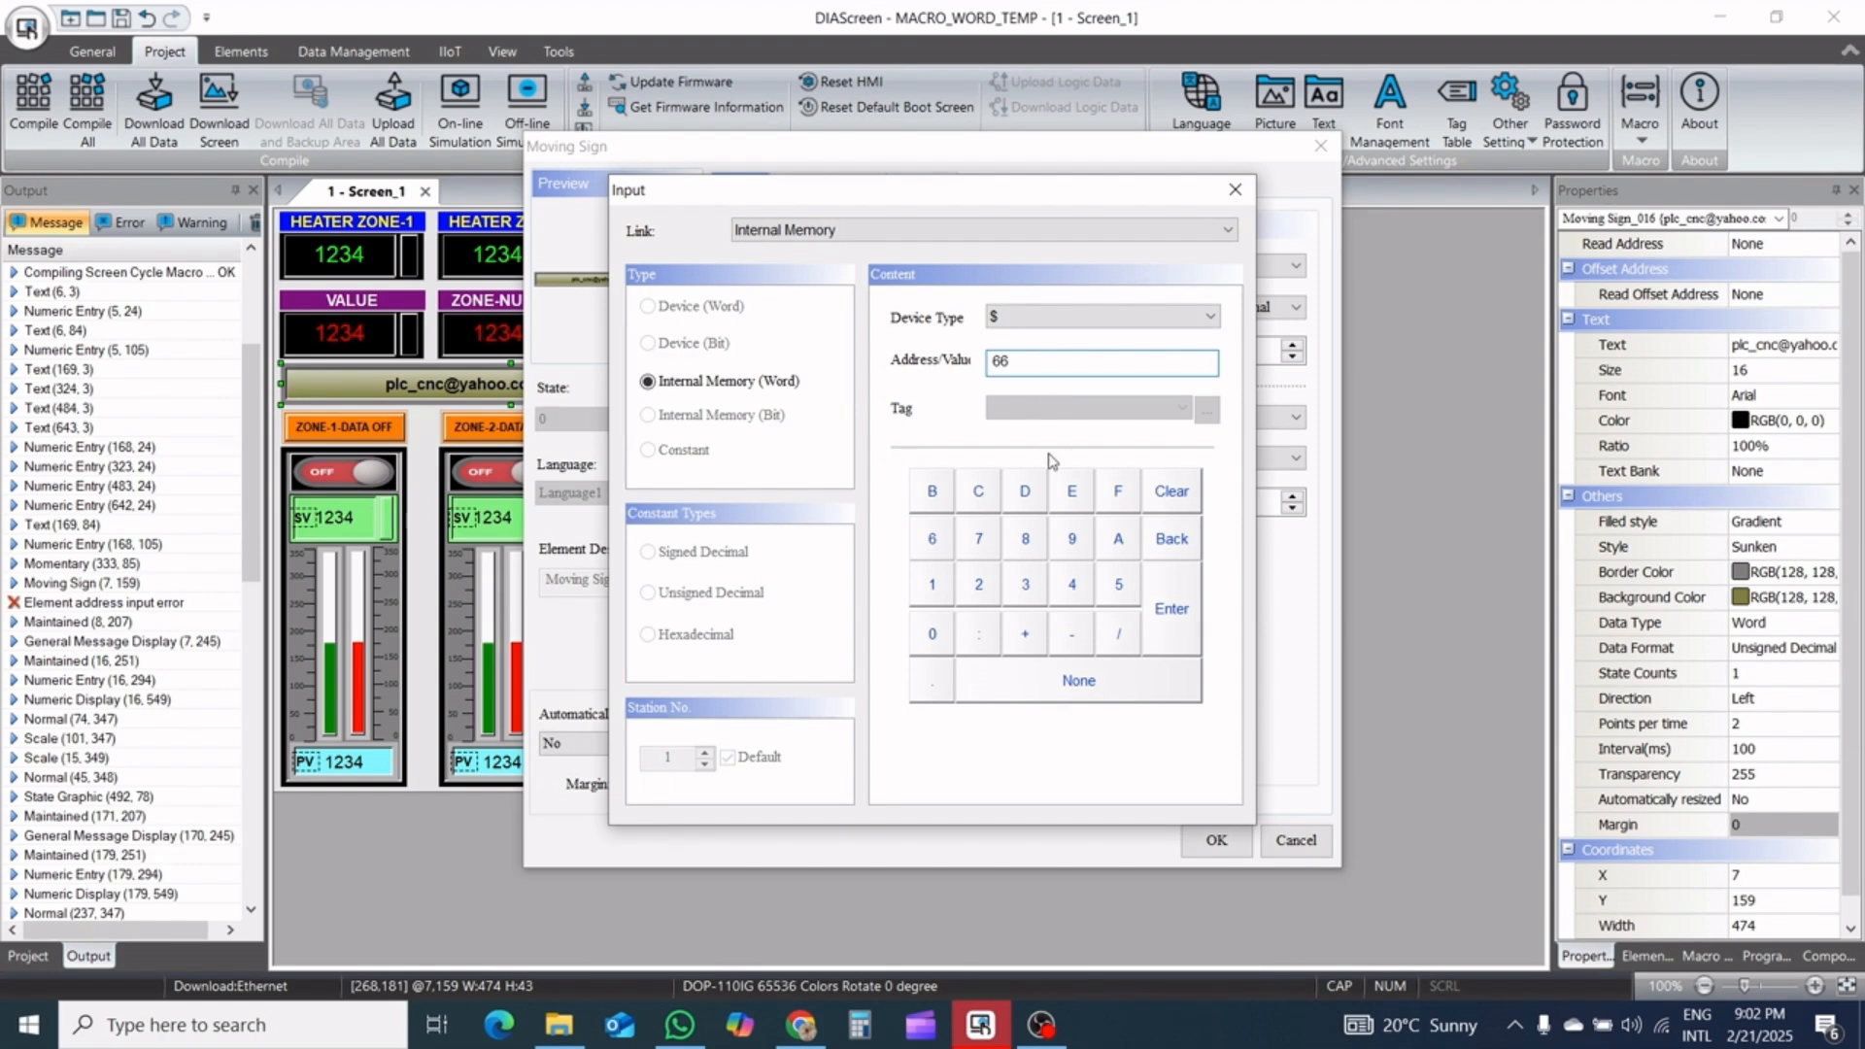
pyautogui.click(1172, 610)
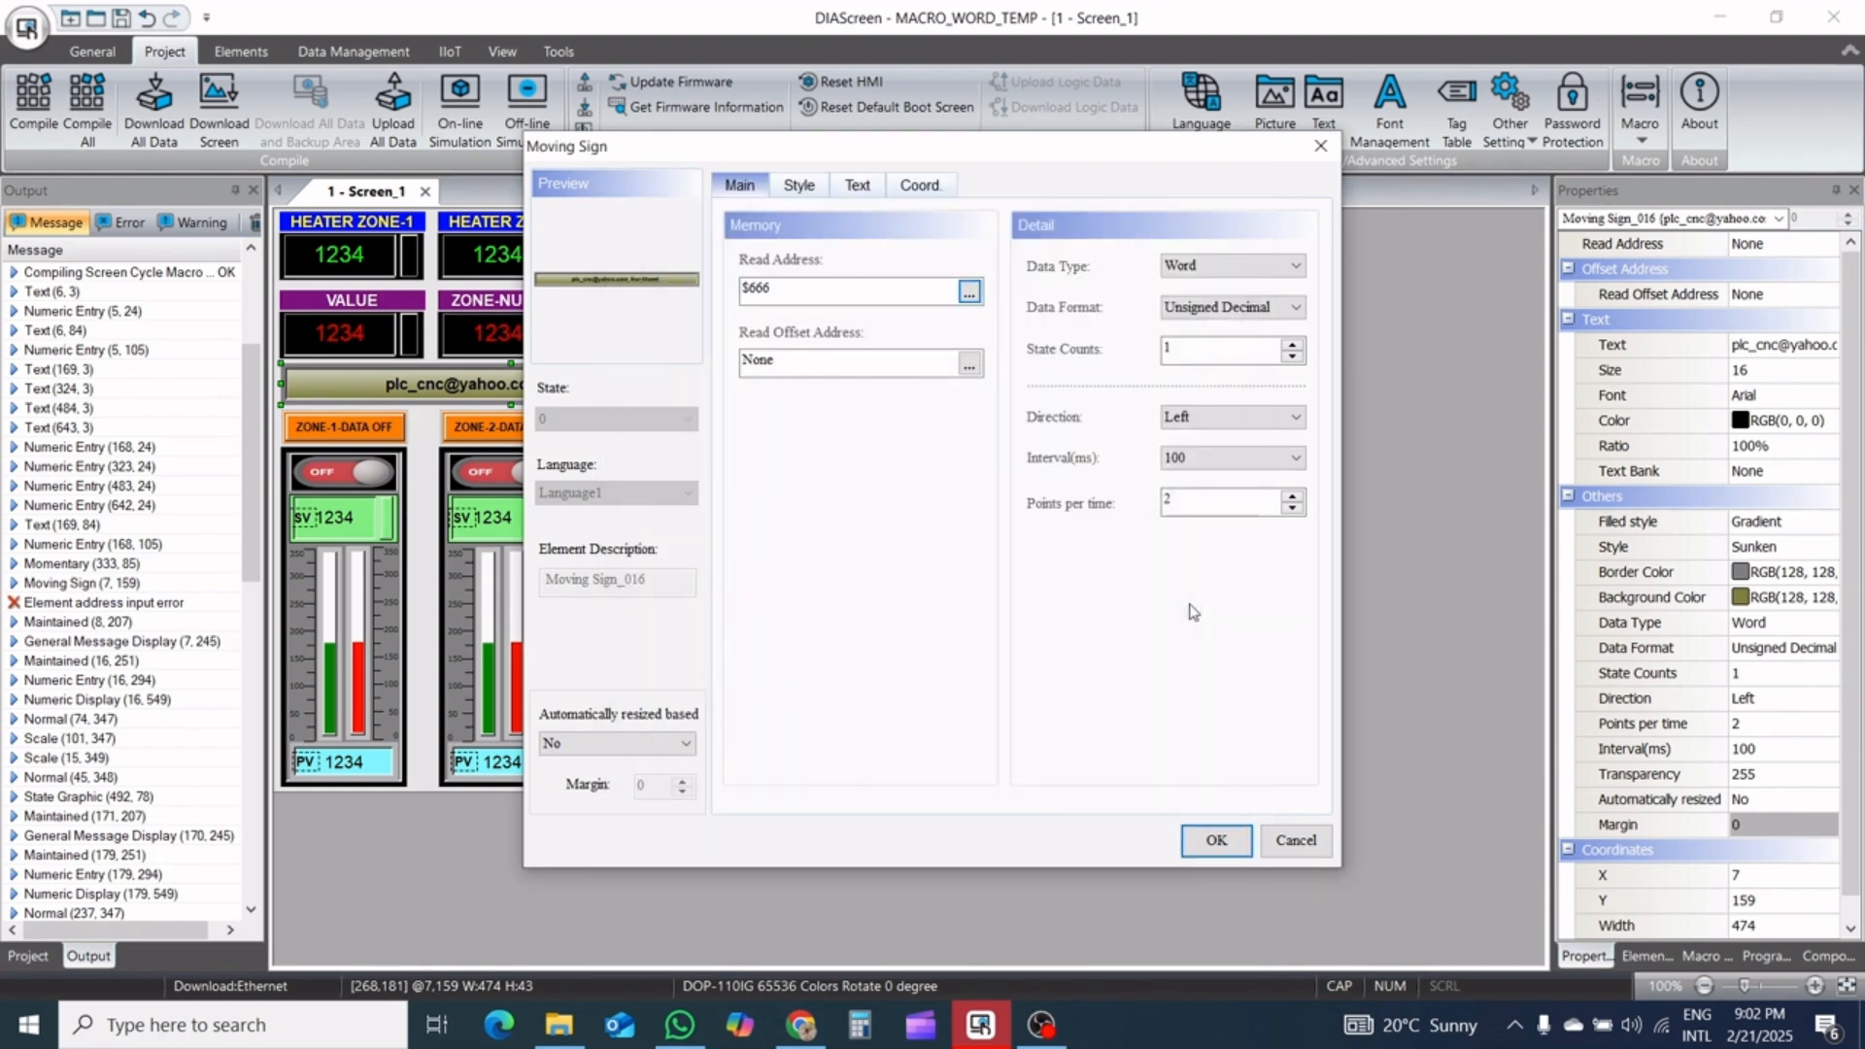
pyautogui.click(1213, 842)
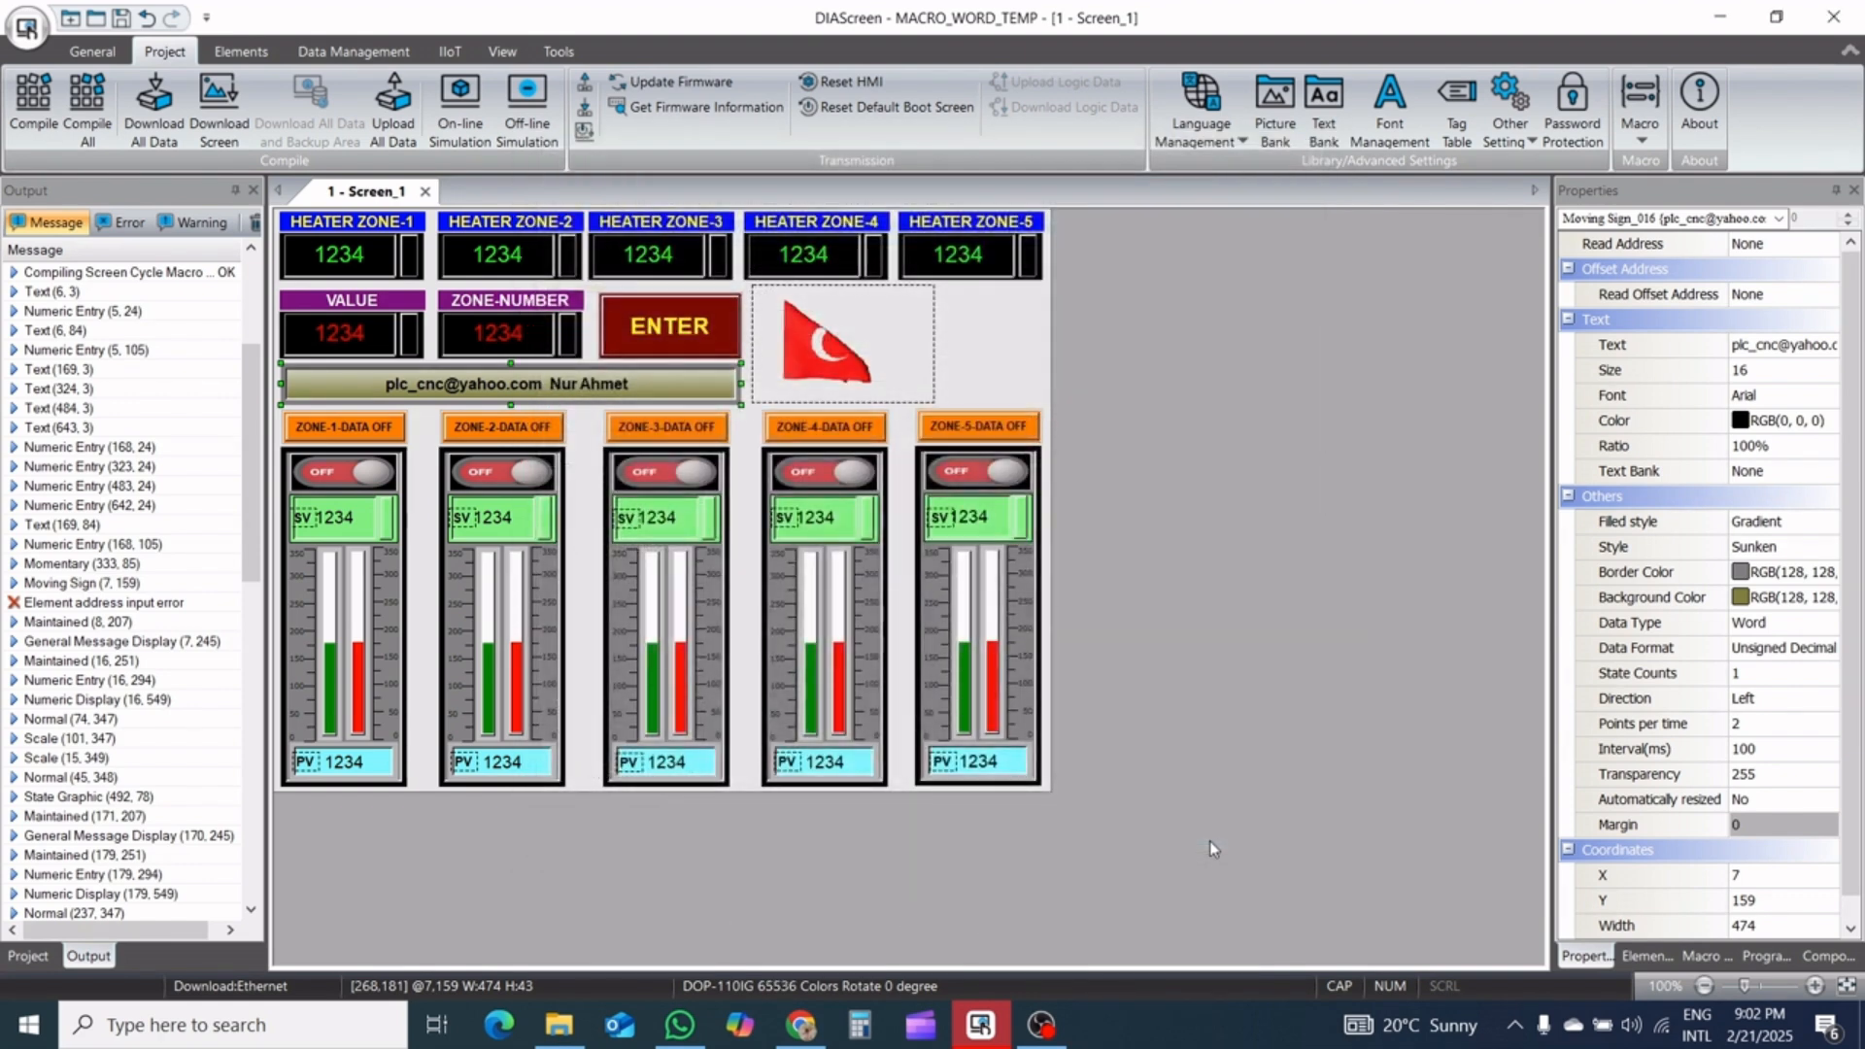
# Start the off-line simulation of the project
pyautogui.click(536, 92)
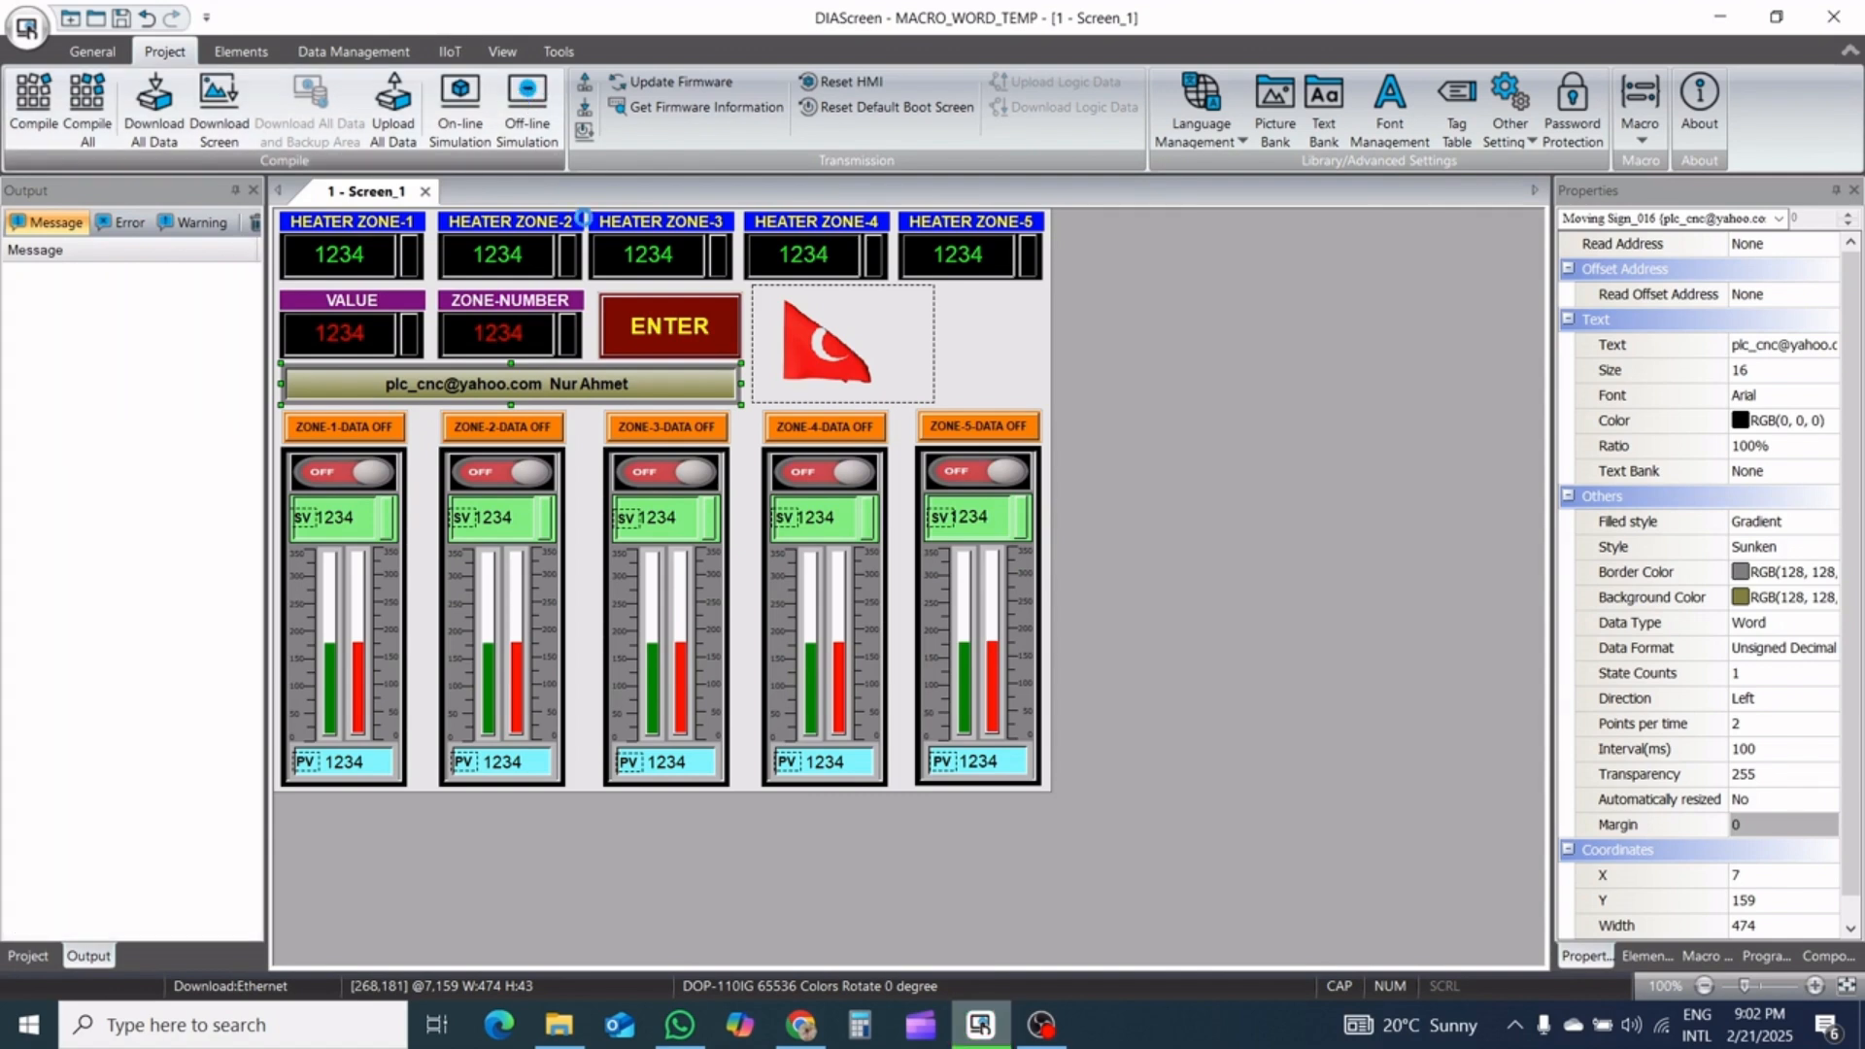
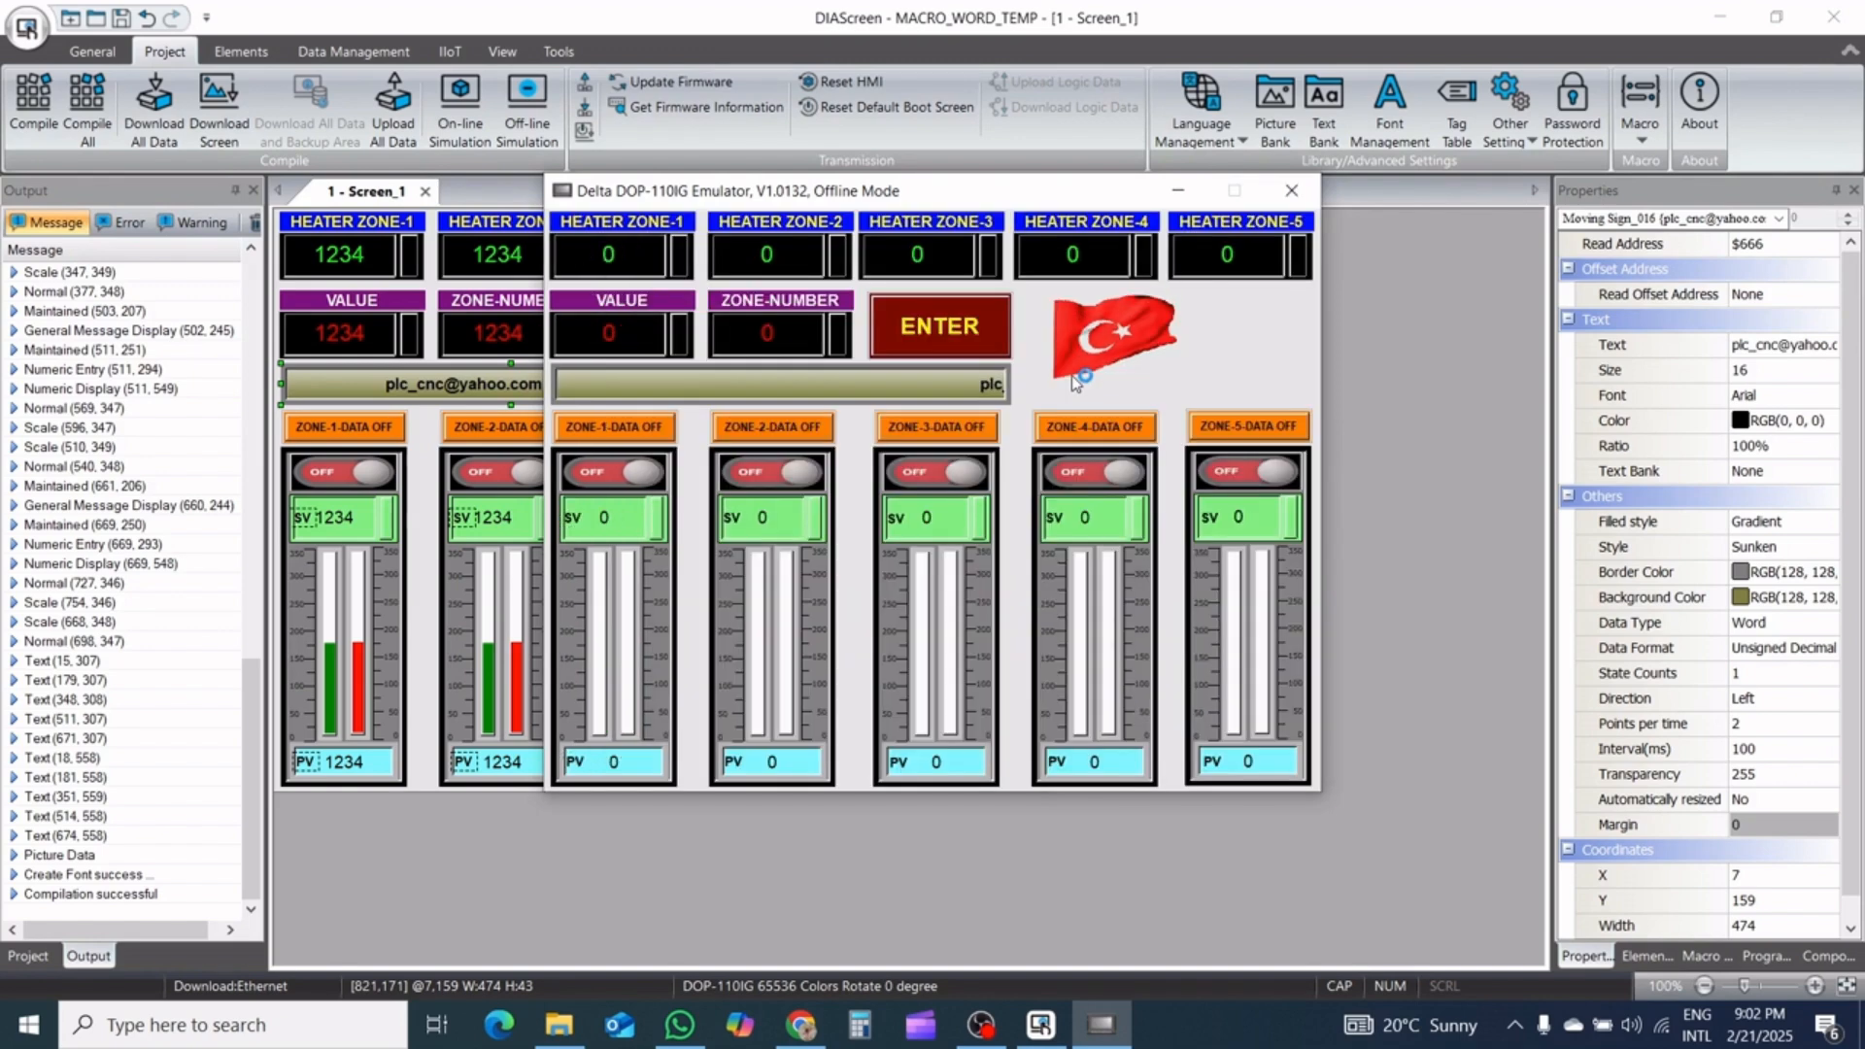
# Move the emulator window aside, and transfer the value 12 to heater zone 1 using VALUE and ZONE-NUMBER
pyautogui.moveTo(1003, 192); pyautogui.dragTo(736, 211)
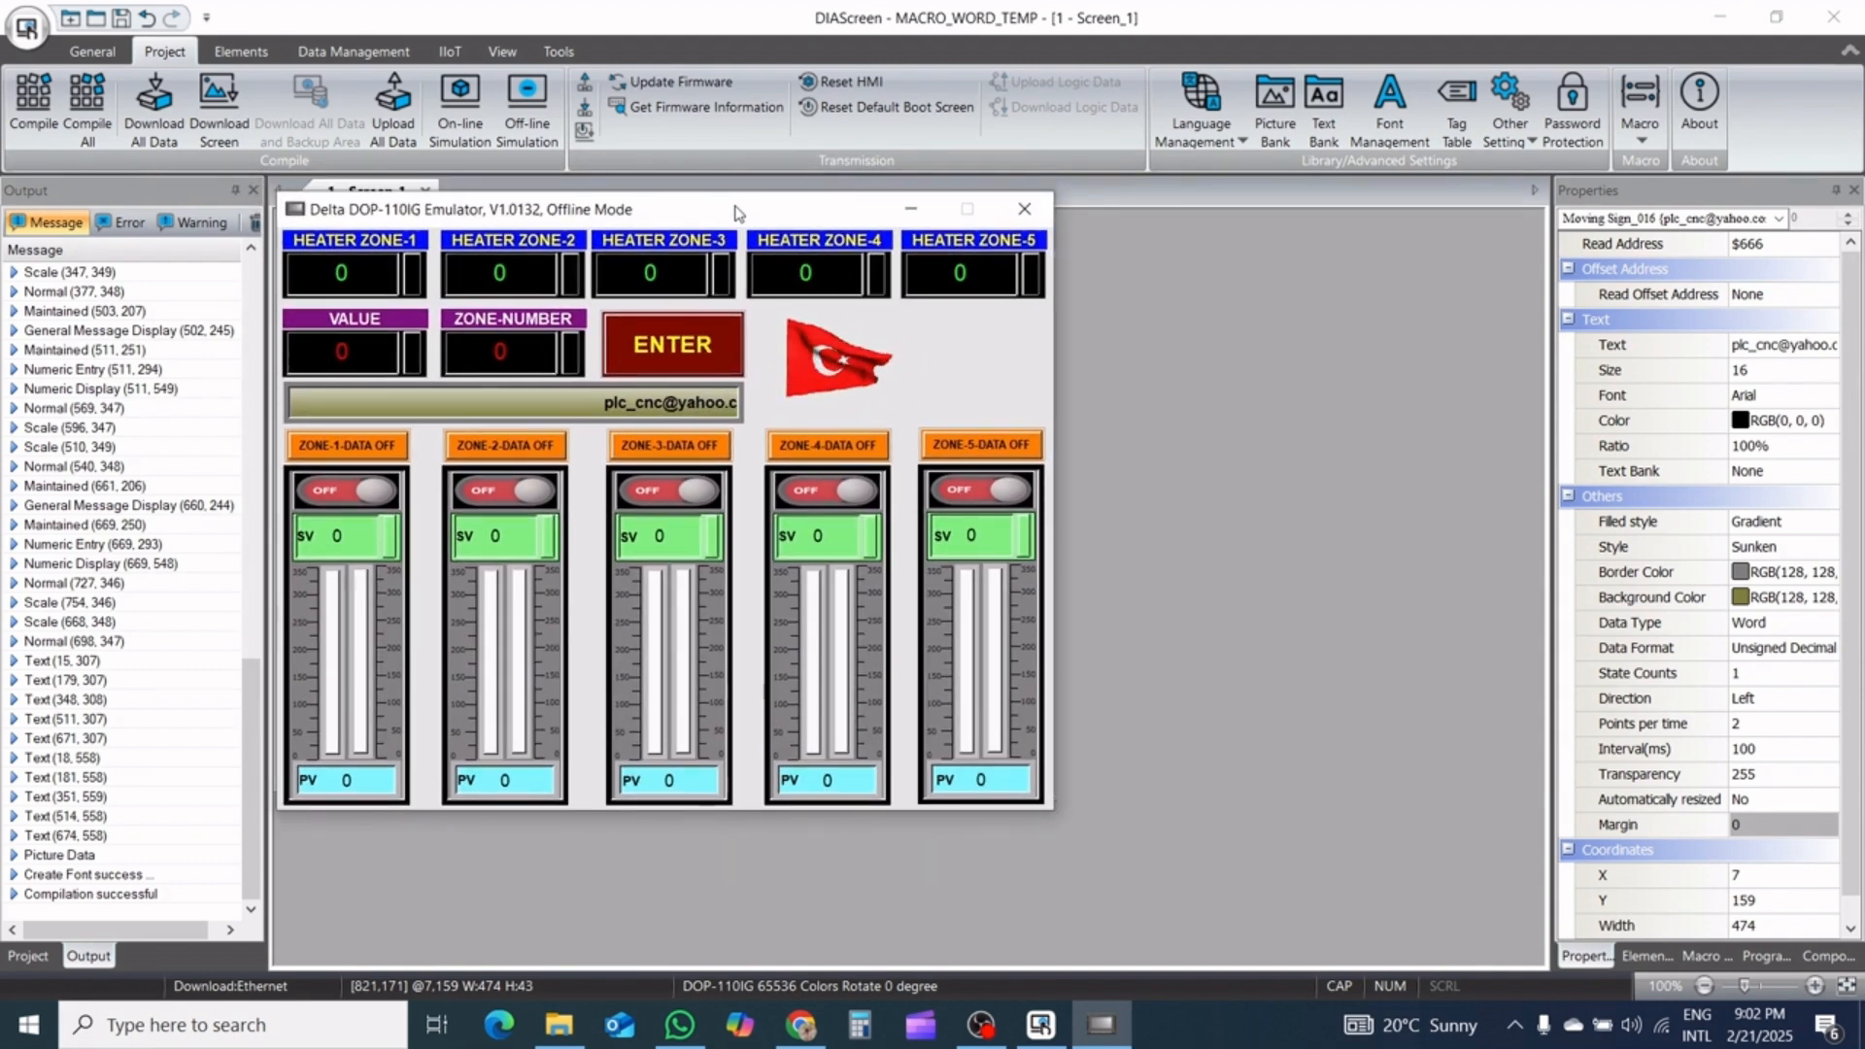
pyautogui.click(365, 340)
pyautogui.click(514, 463)
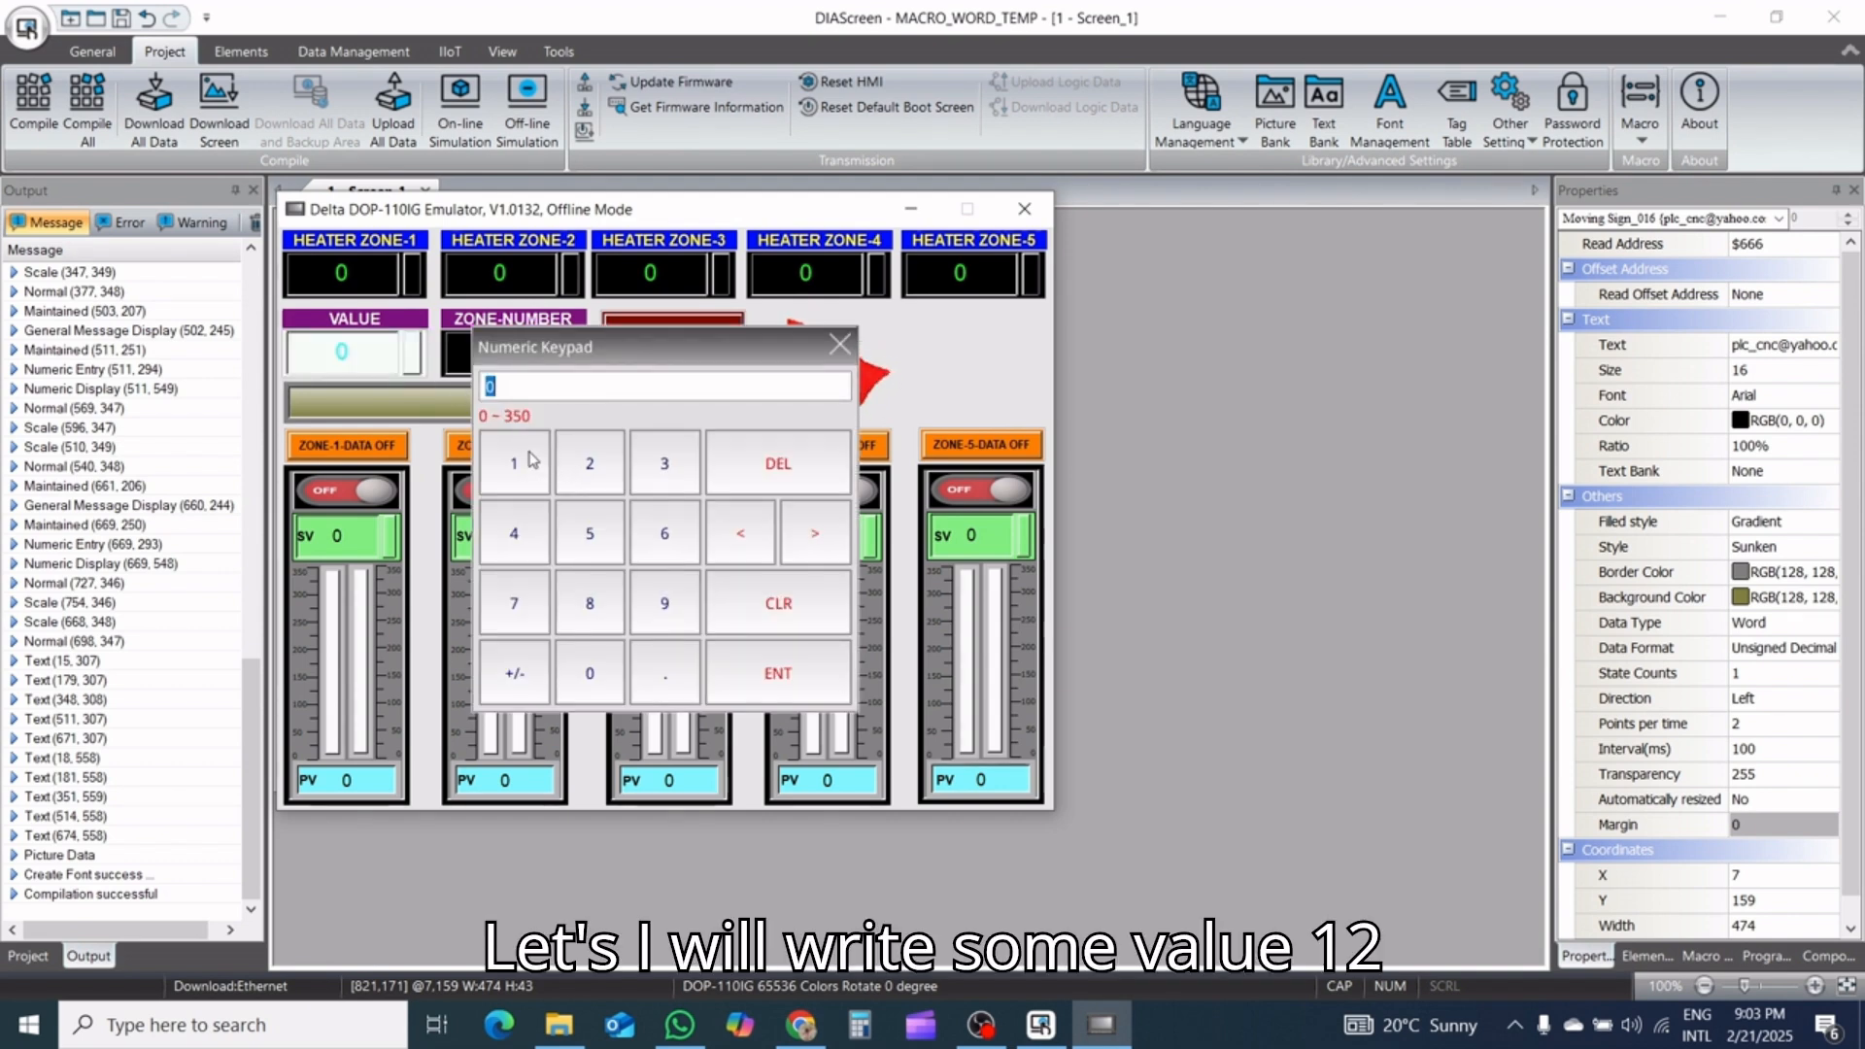
pyautogui.click(573, 463)
pyautogui.click(816, 664)
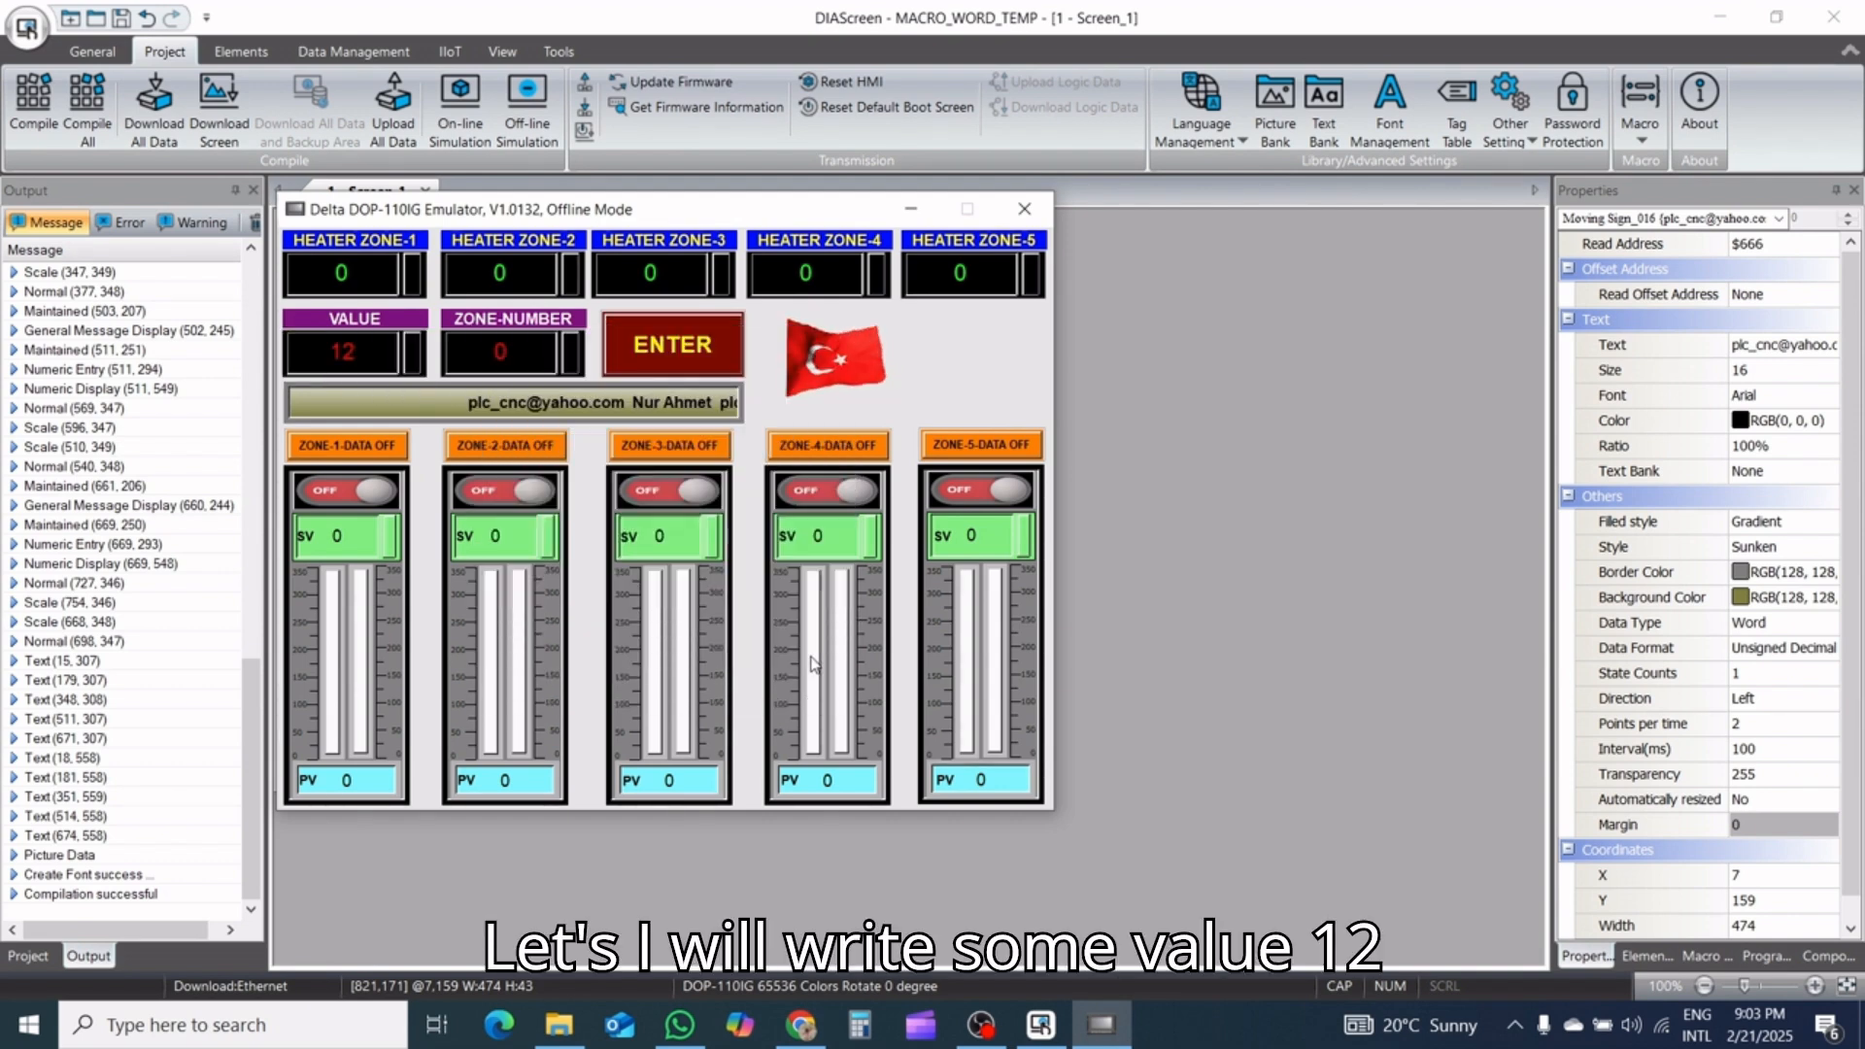
pyautogui.click(500, 352)
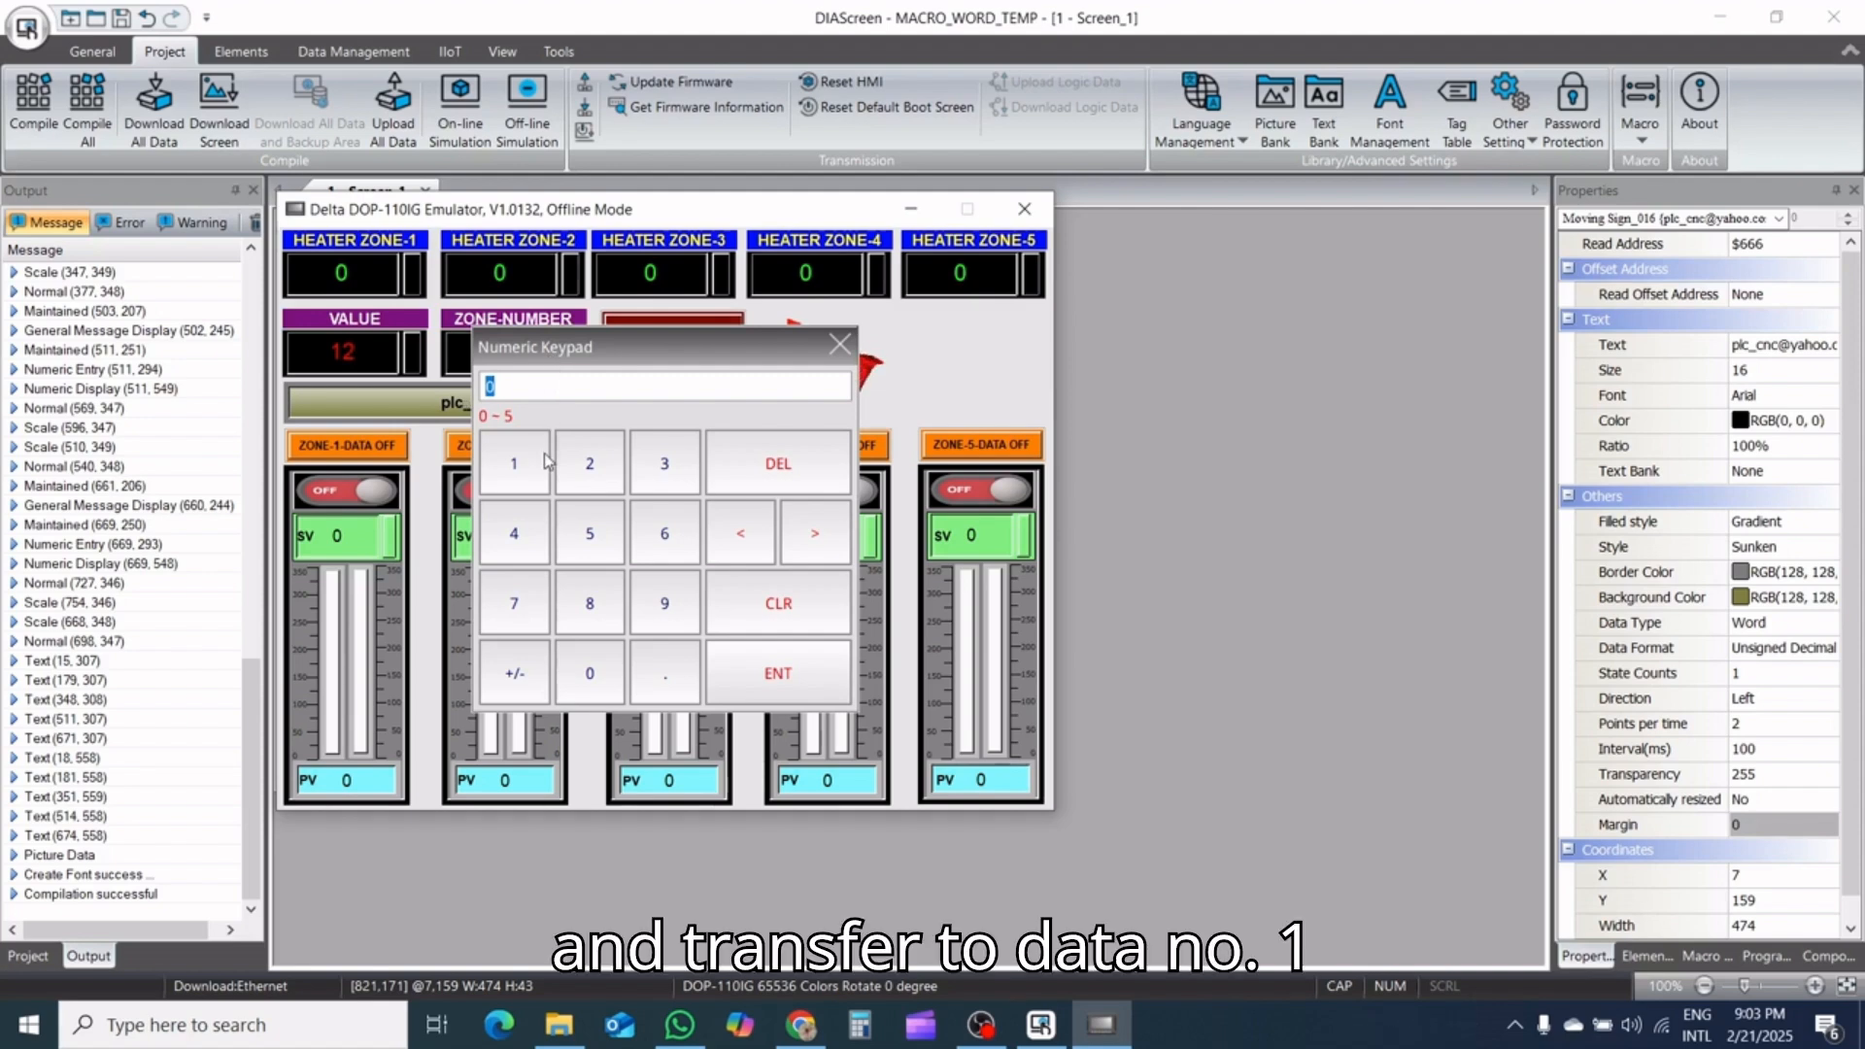
pyautogui.click(514, 464)
pyautogui.click(782, 697)
pyautogui.click(672, 345)
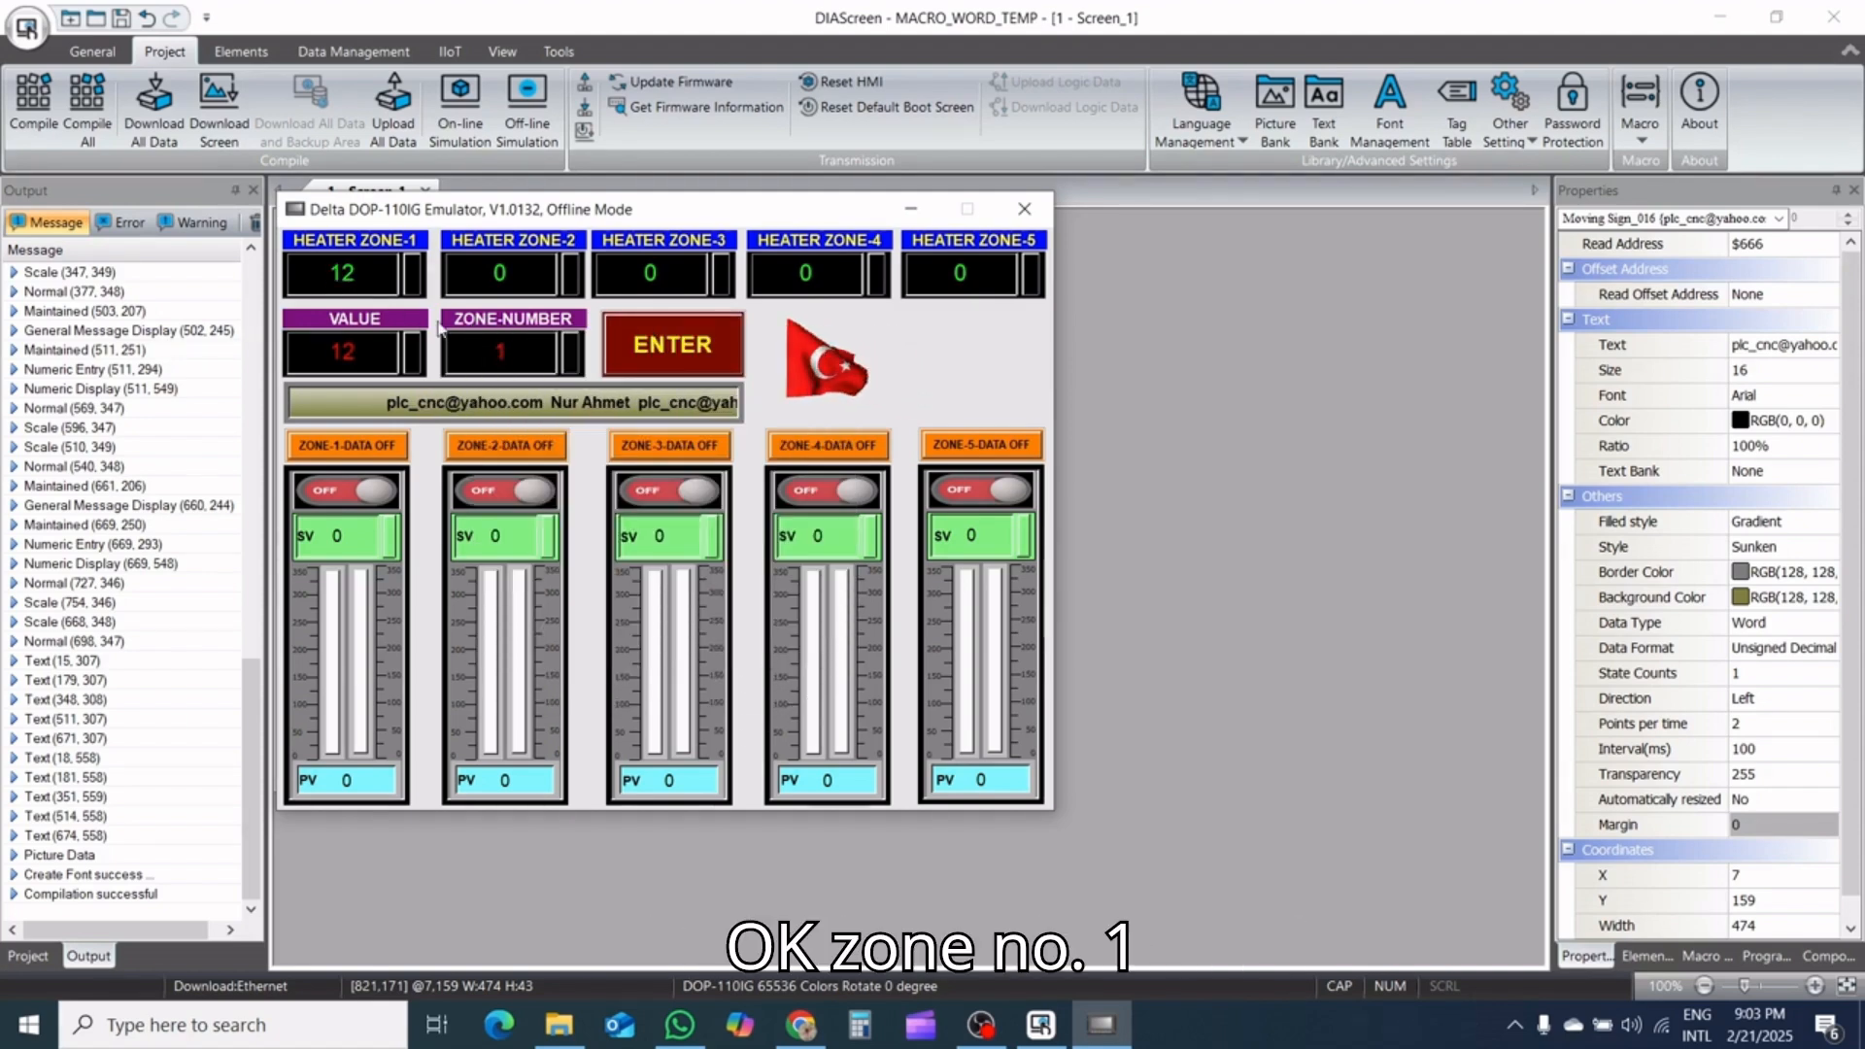
# Set VALUE to 14 and ZONE-NUMBER to 2, and transfer the value to heater zone 2
pyautogui.click(404, 352)
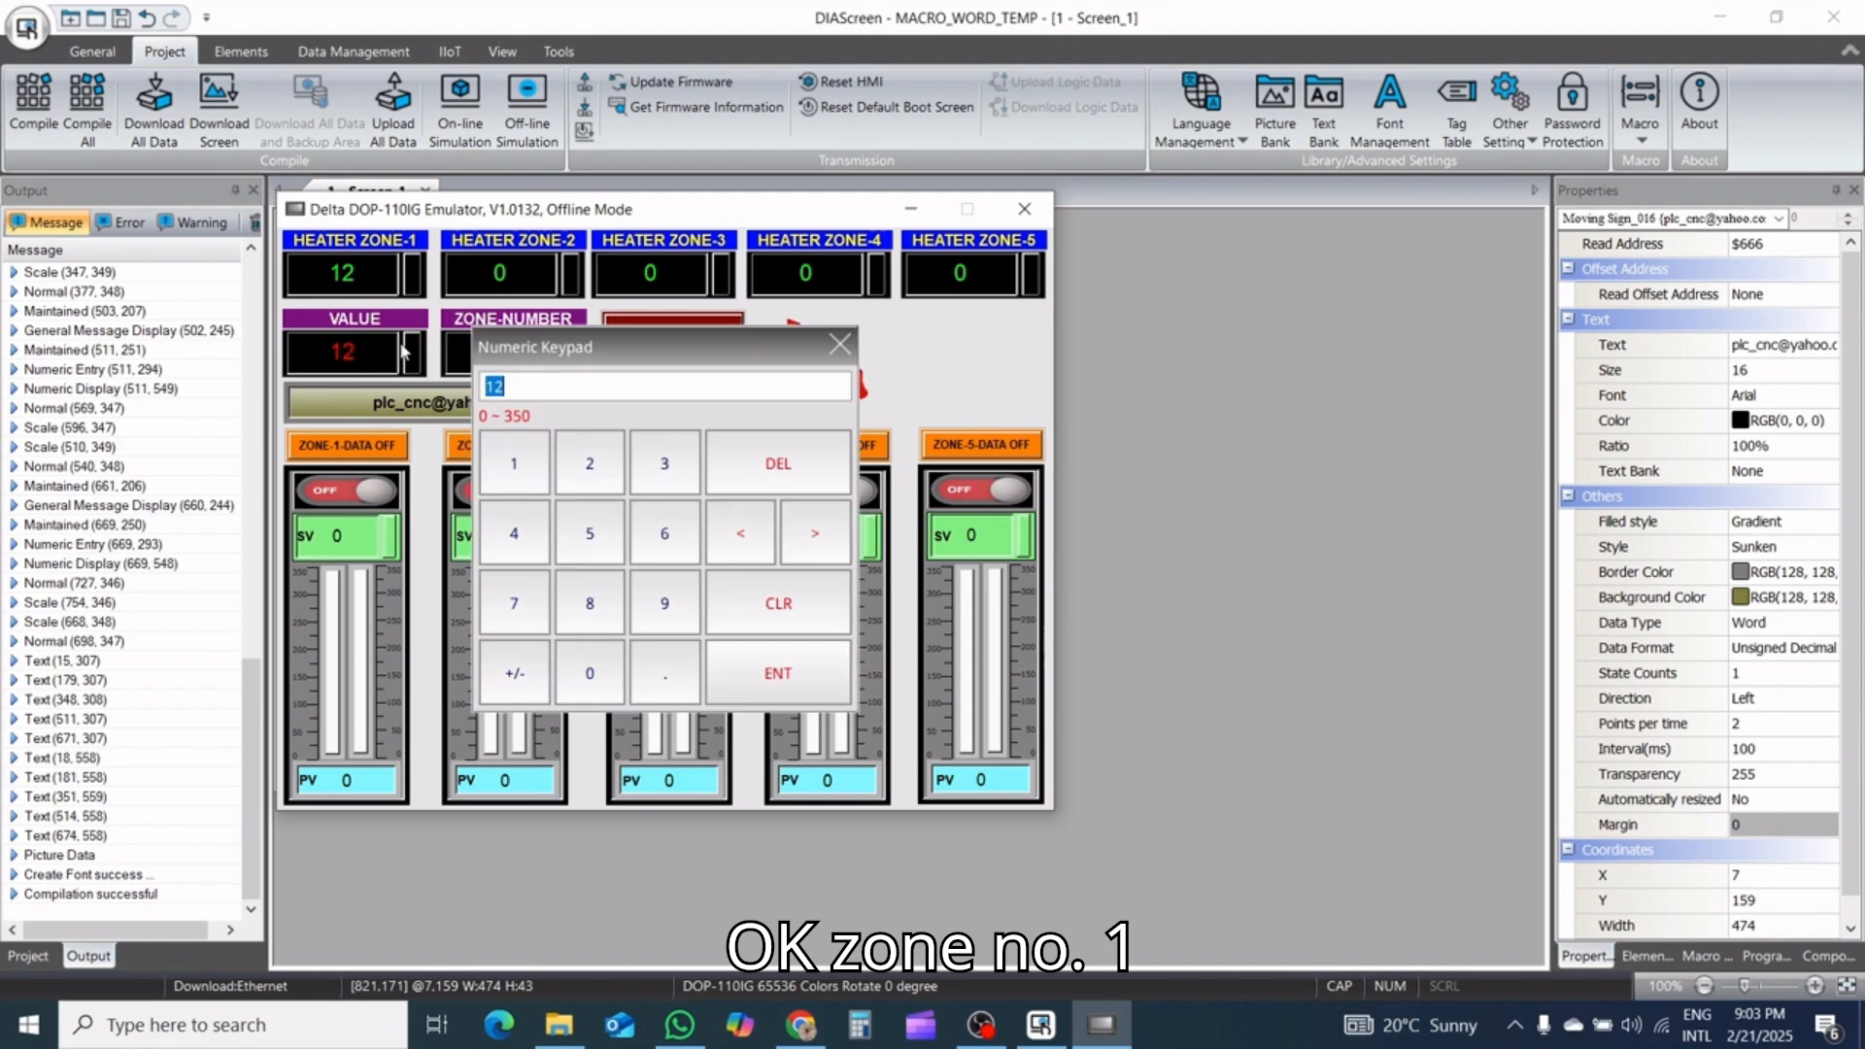
pyautogui.click(516, 466)
pyautogui.click(515, 530)
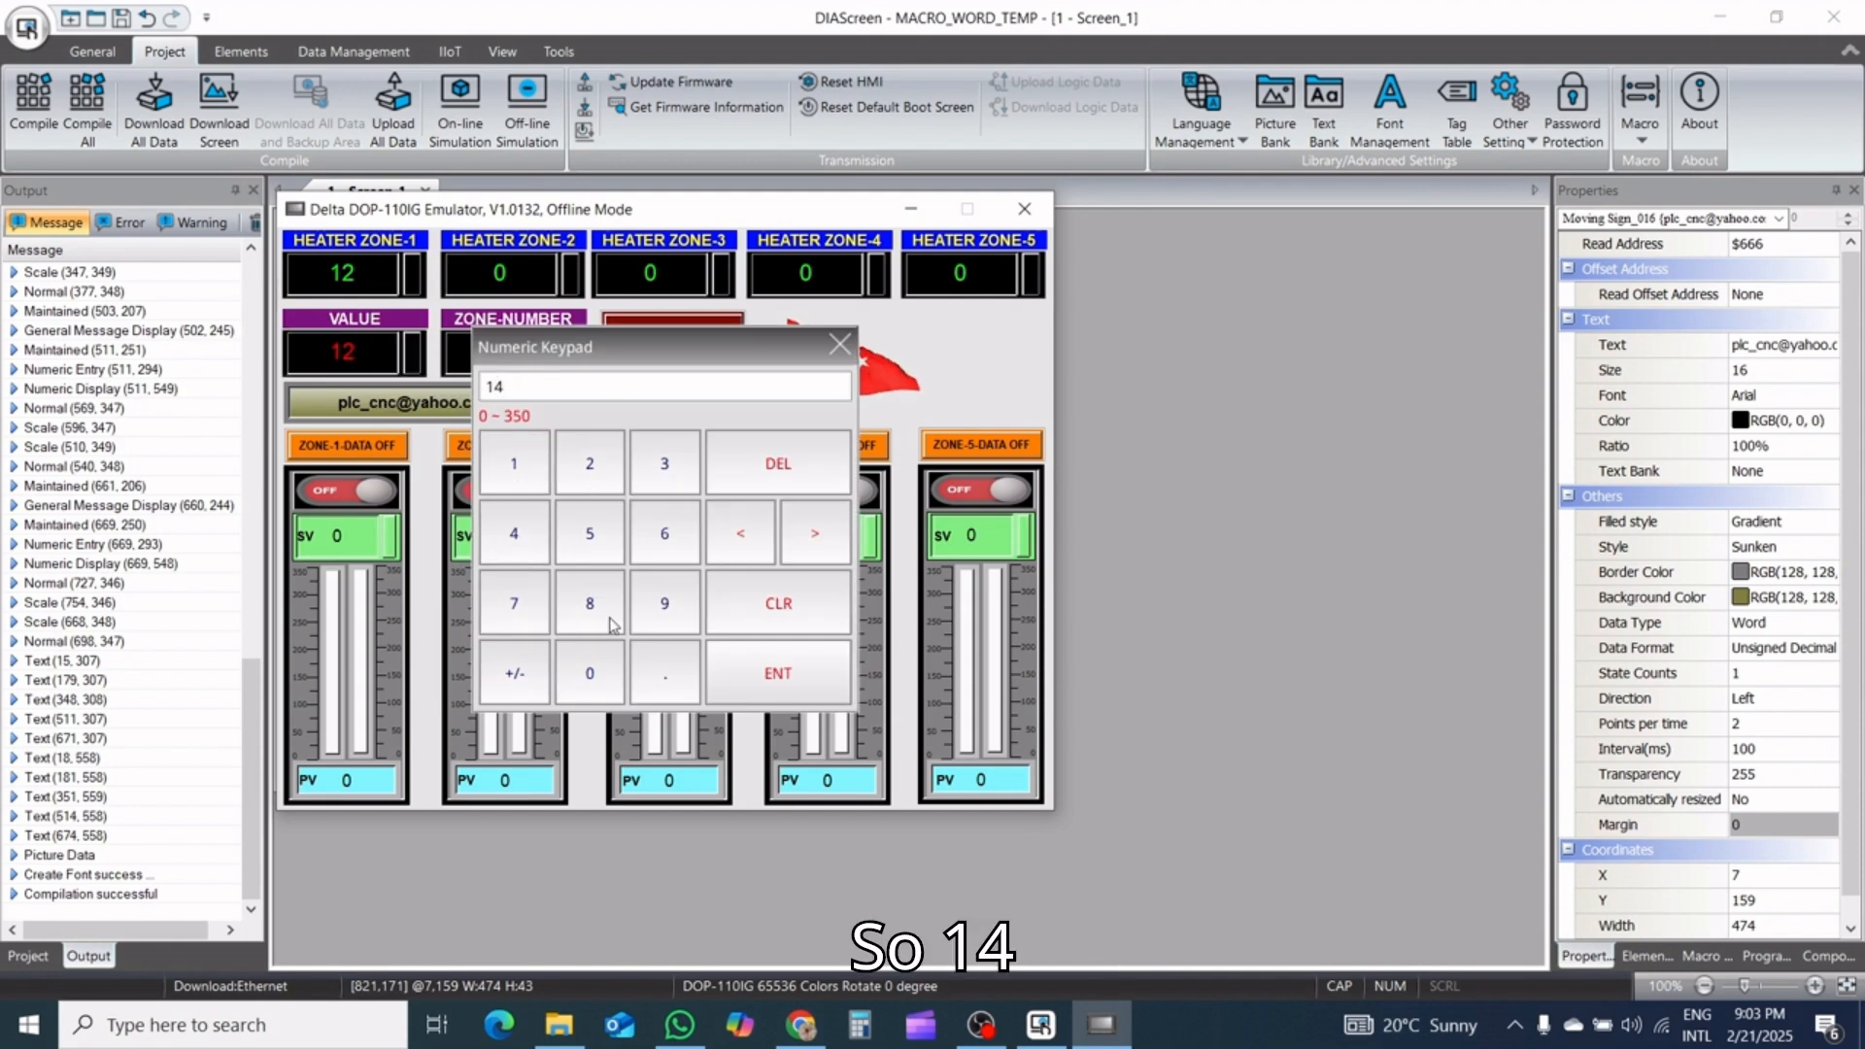
pyautogui.click(778, 673)
pyautogui.click(525, 367)
pyautogui.click(589, 463)
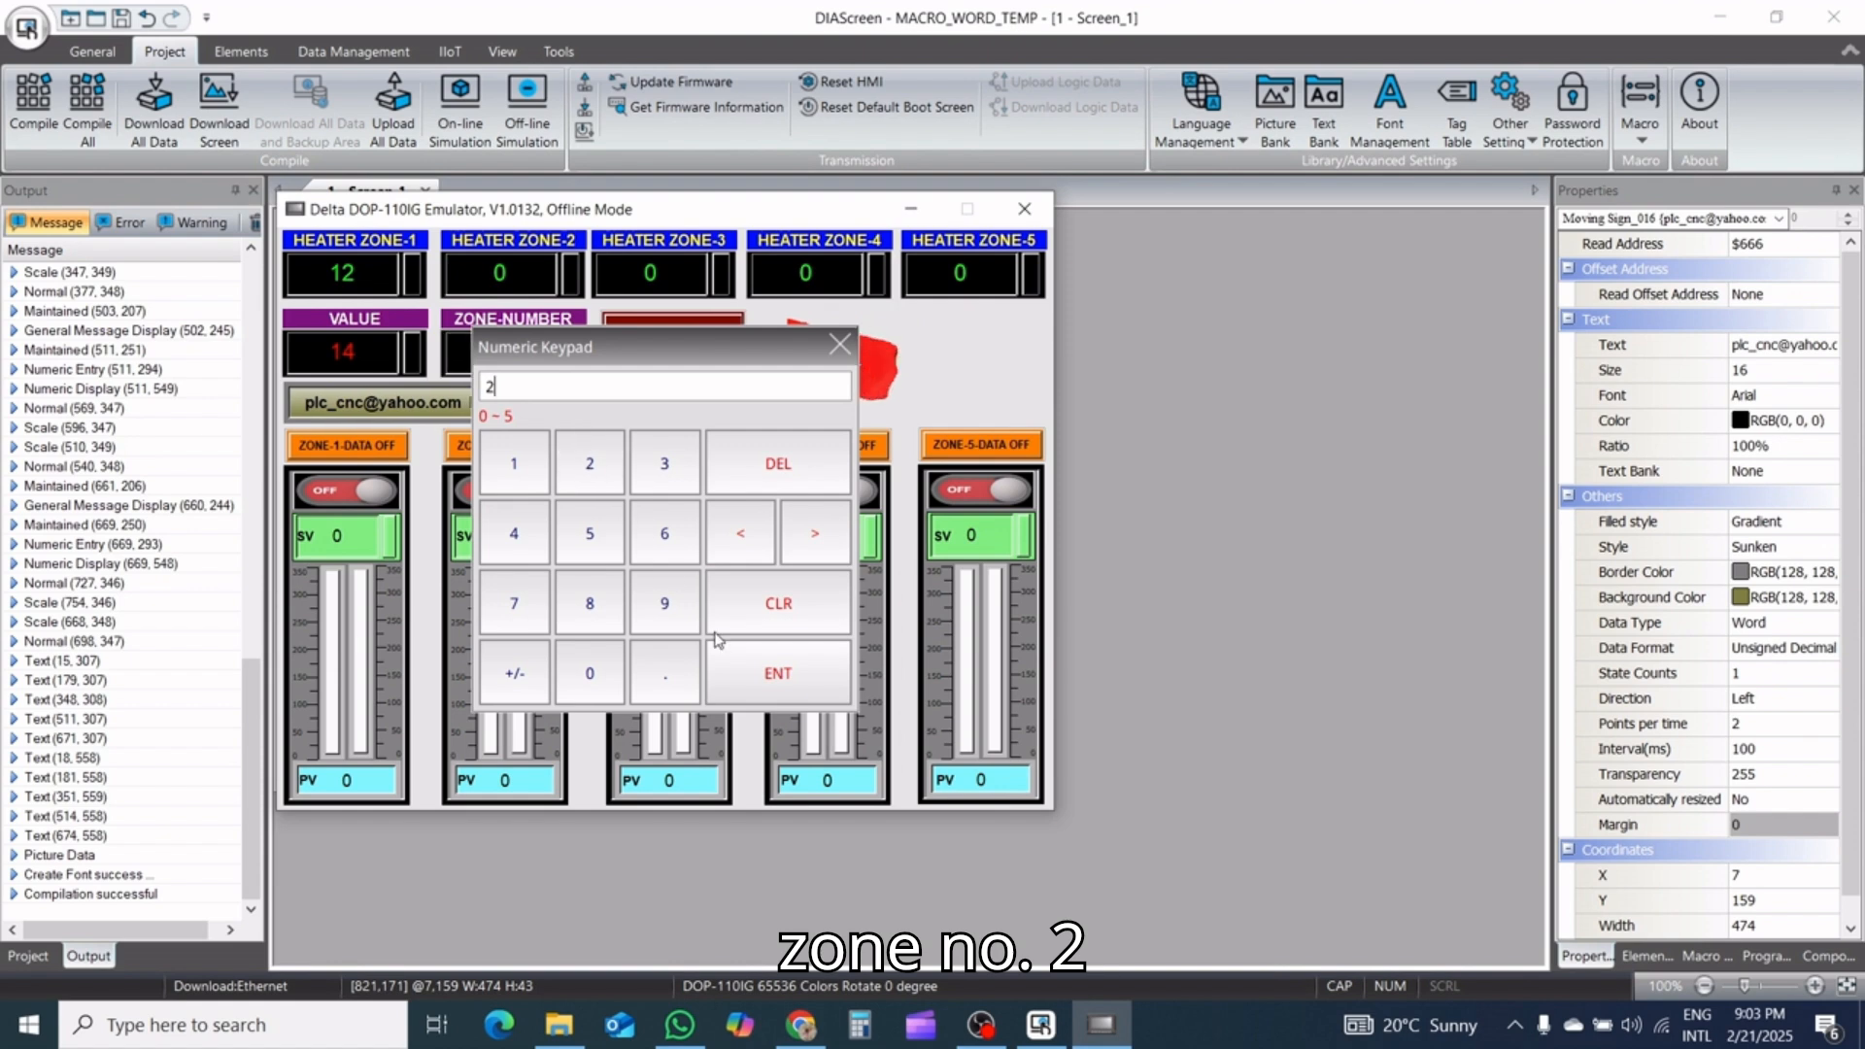
pyautogui.click(778, 673)
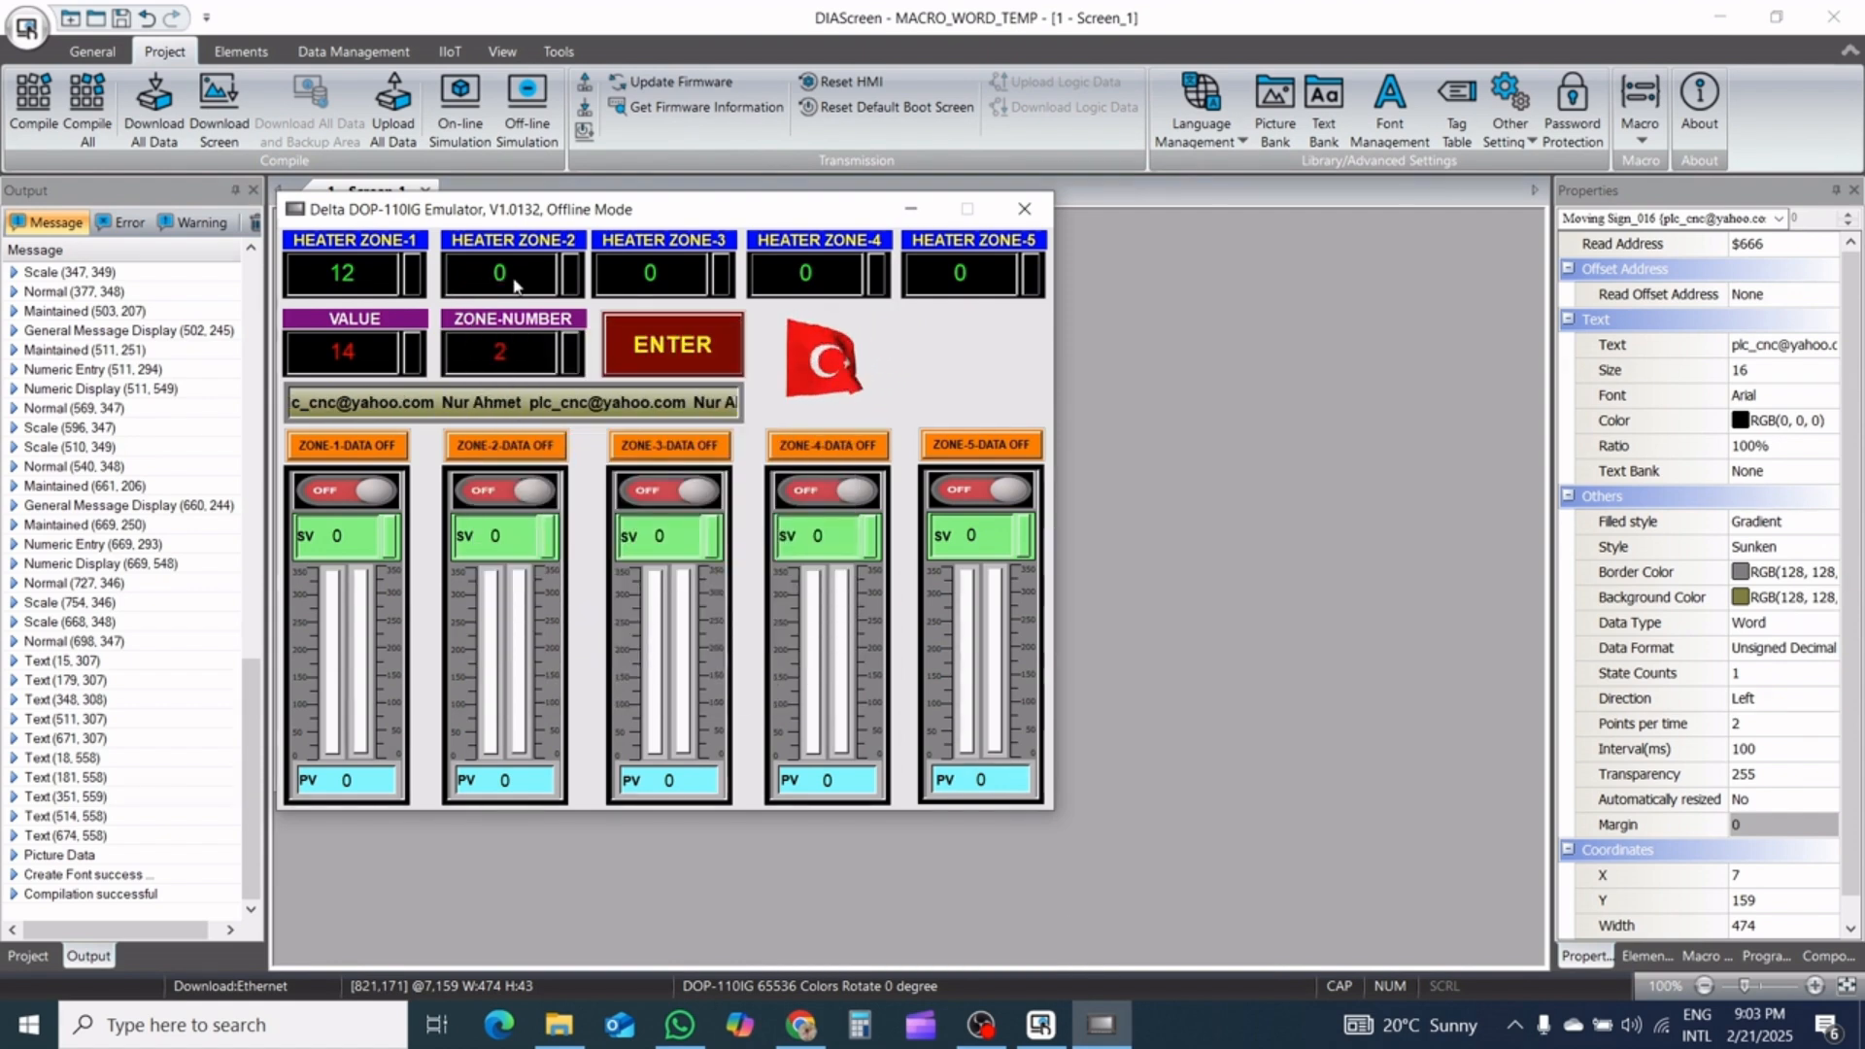
pyautogui.click(675, 359)
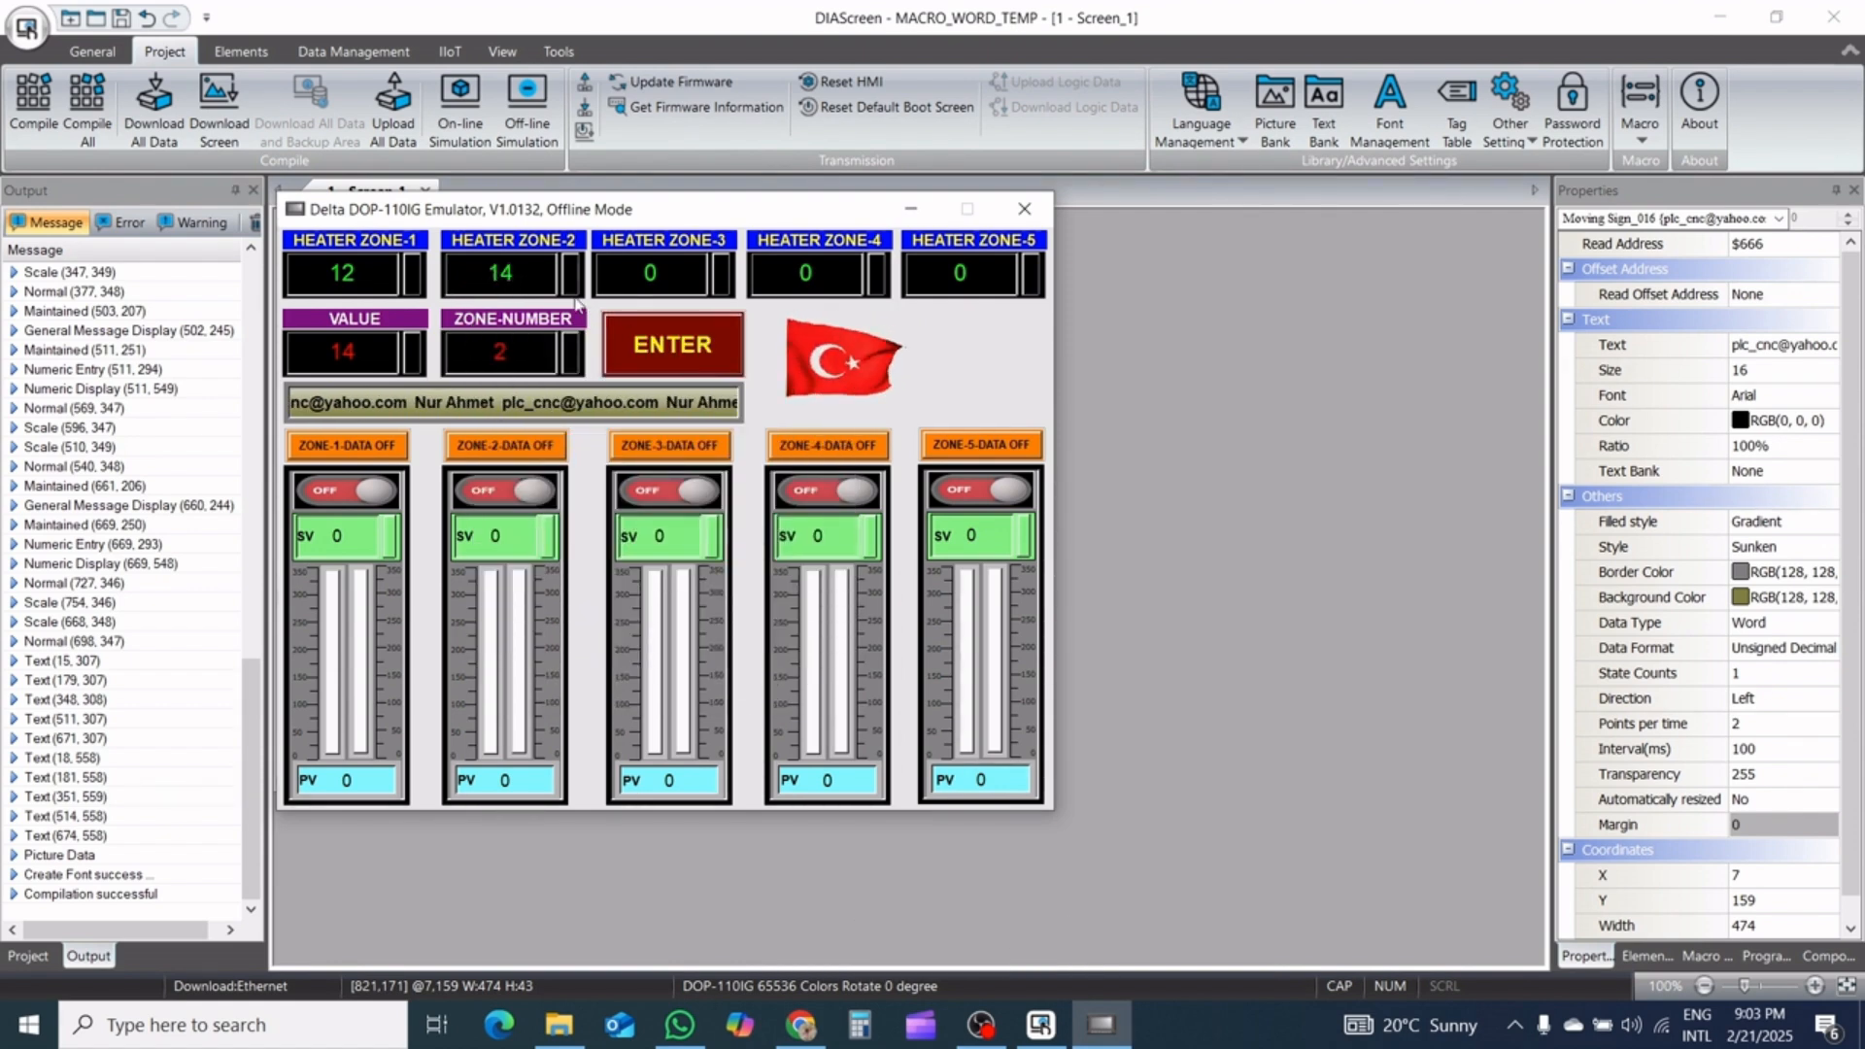
# Set VALUE to 3 and ZONE-NUMBER to 3, and transfer the value to heater zone 3
pyautogui.click(515, 360)
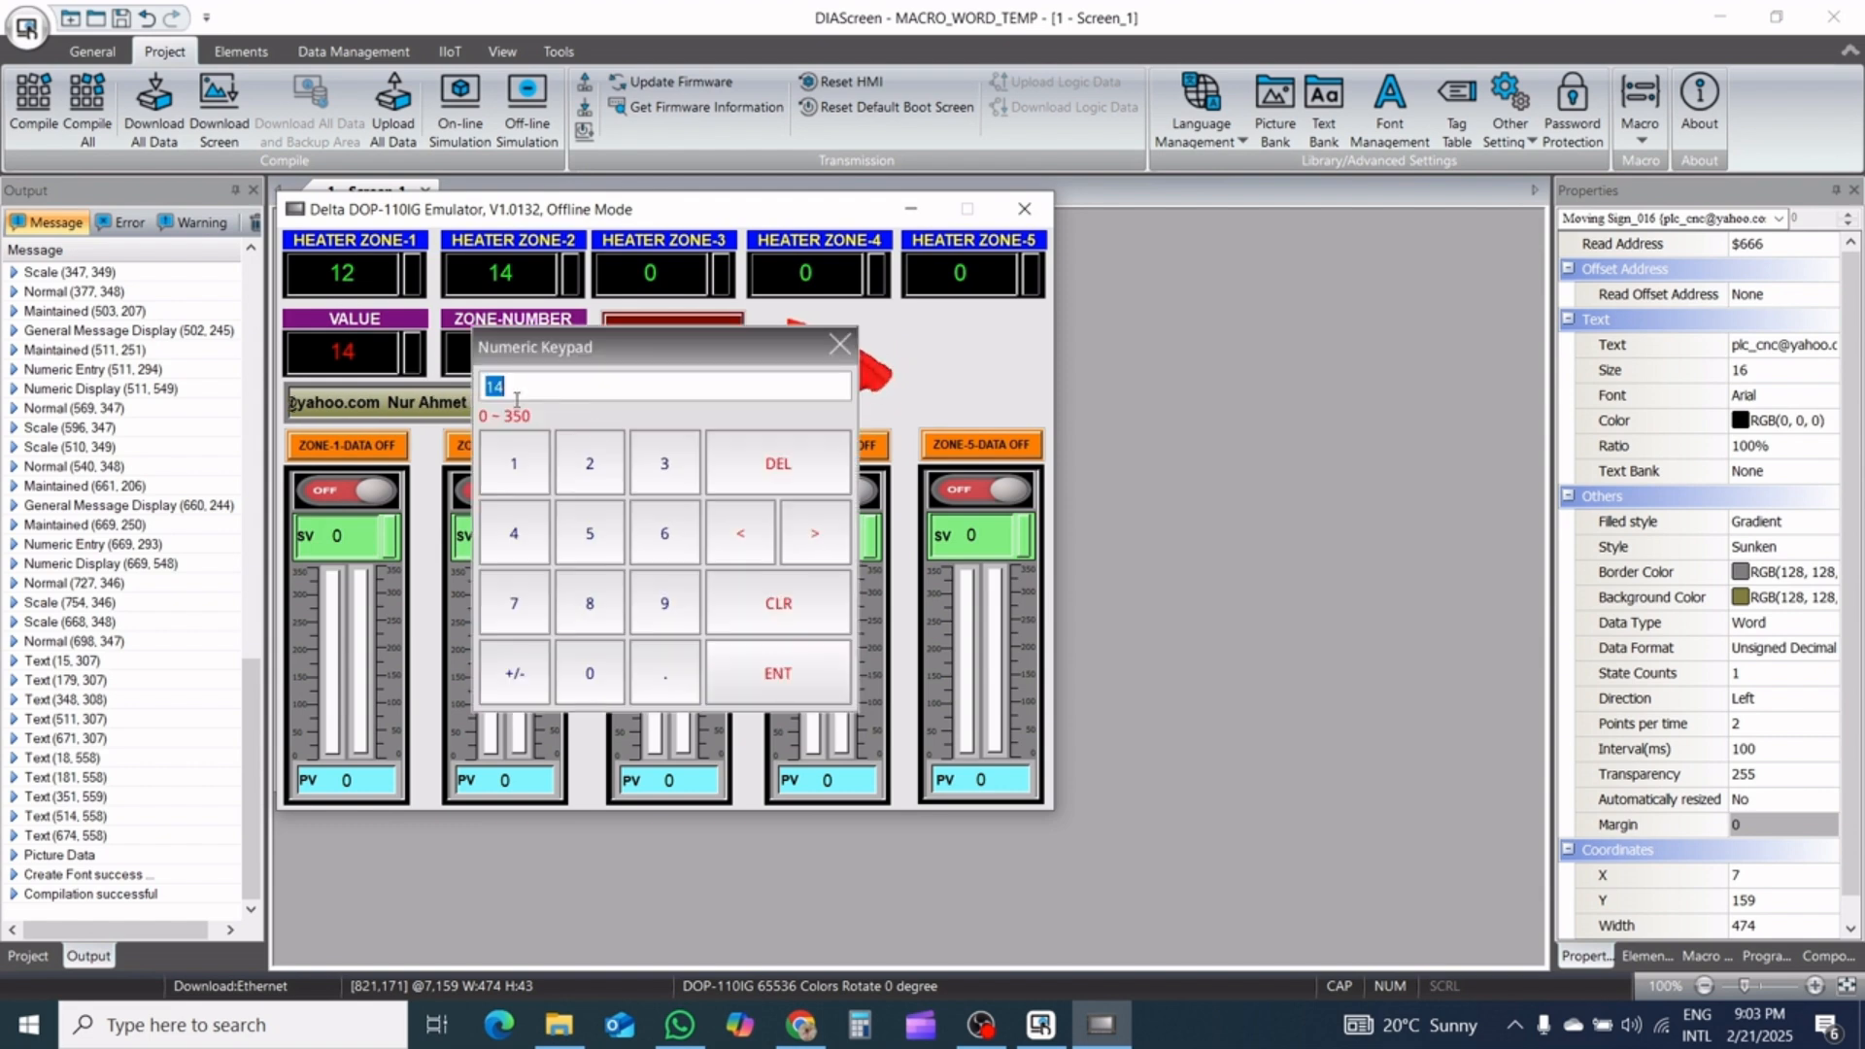
pyautogui.click(649, 464)
pyautogui.click(795, 670)
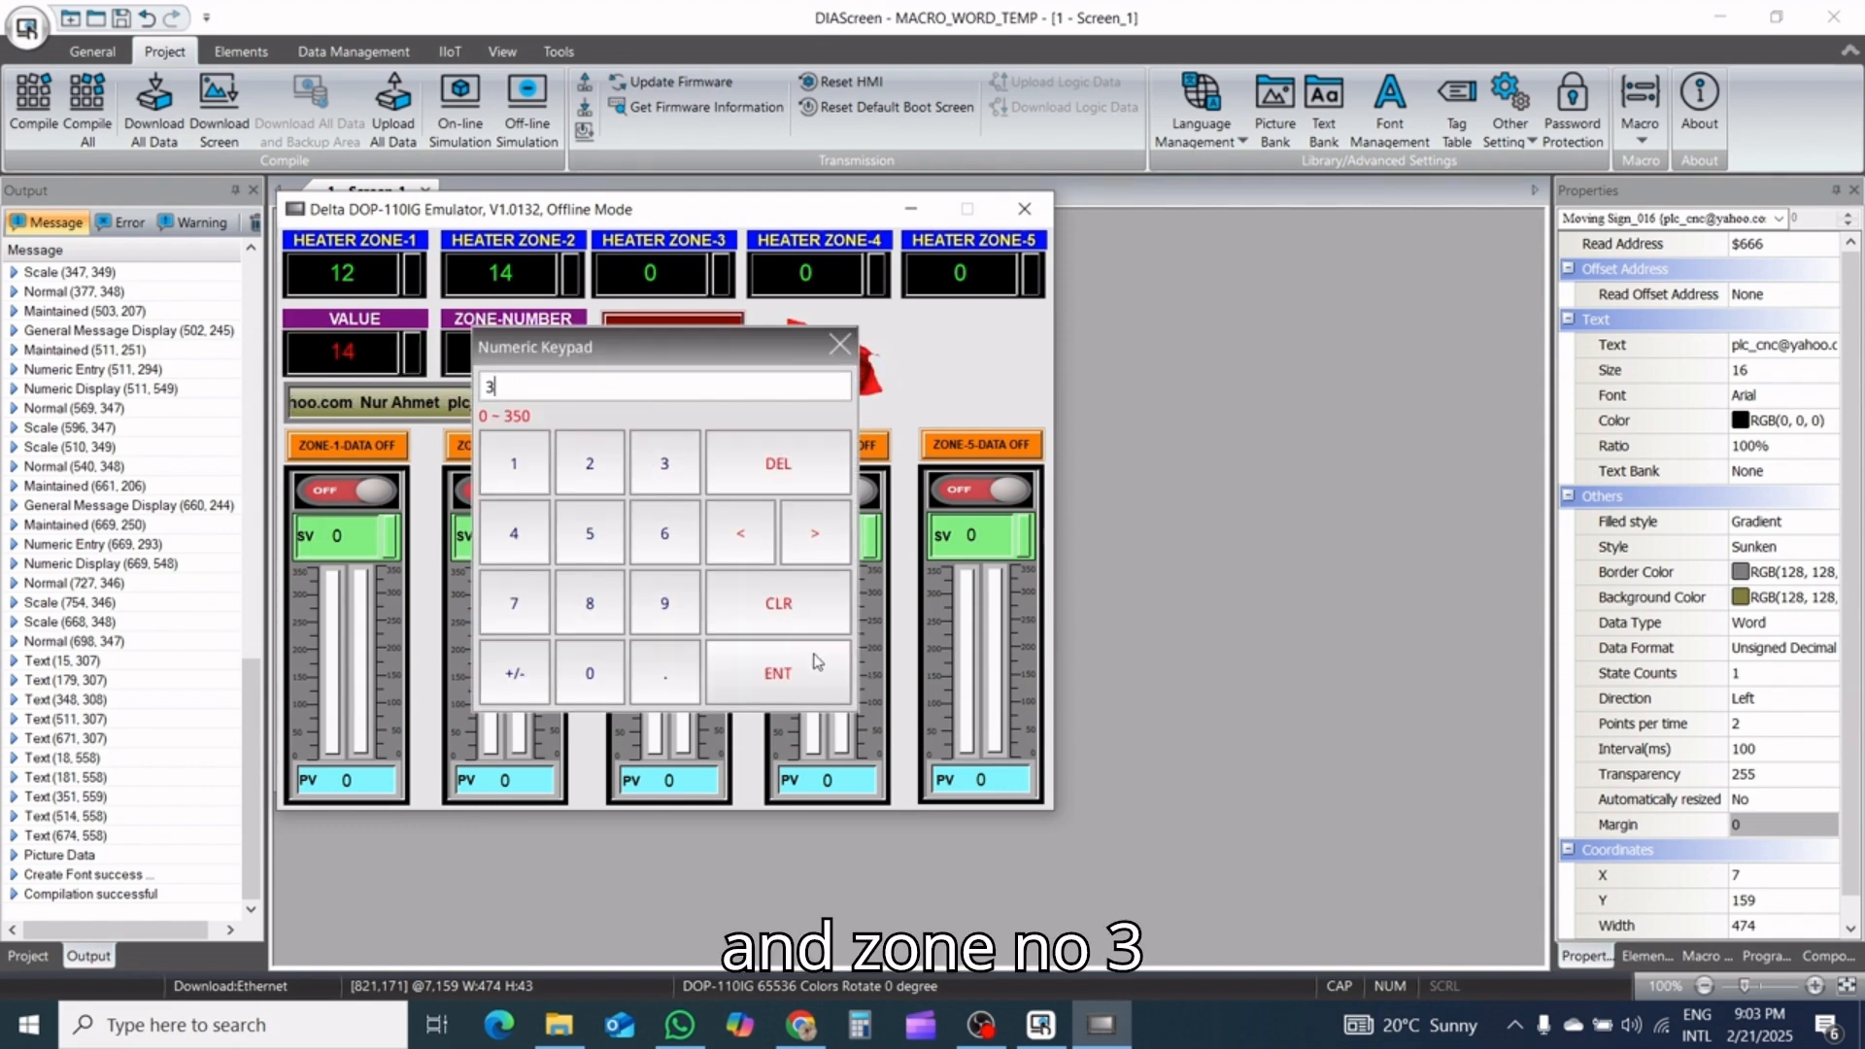
pyautogui.click(533, 339)
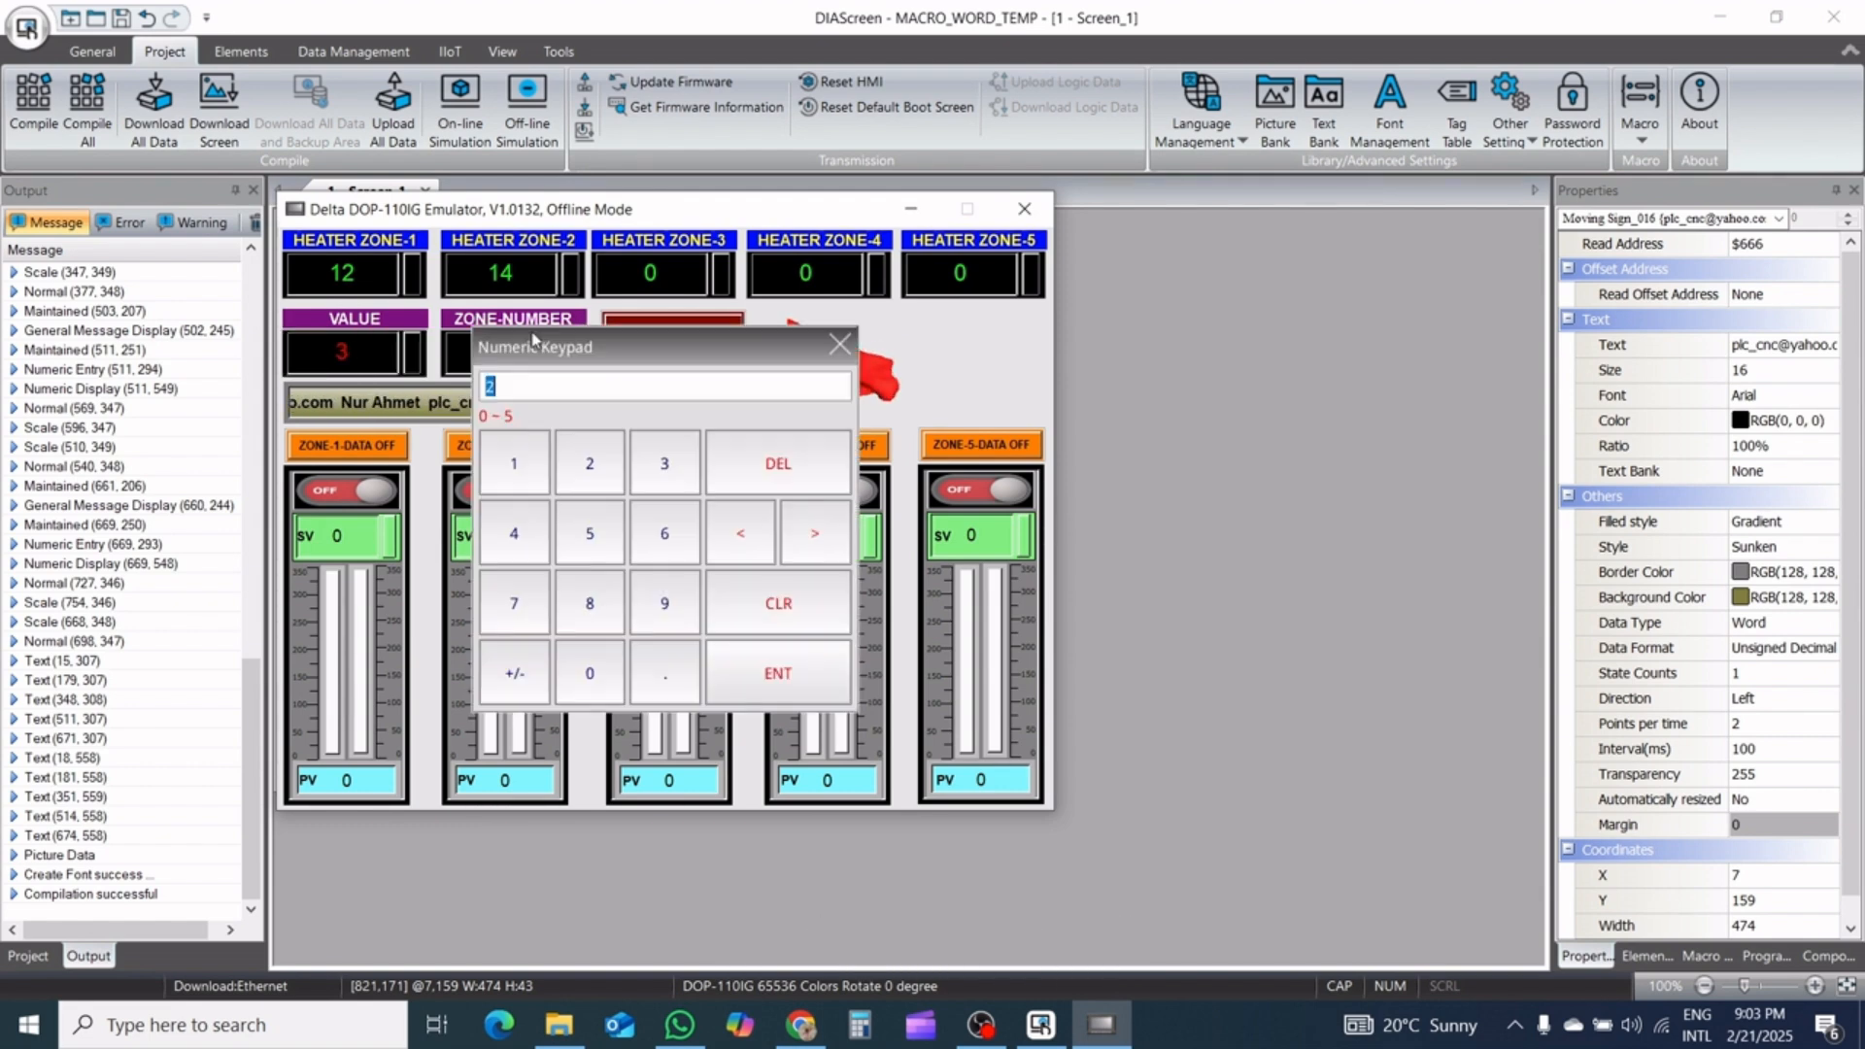
pyautogui.click(662, 466)
pyautogui.click(778, 673)
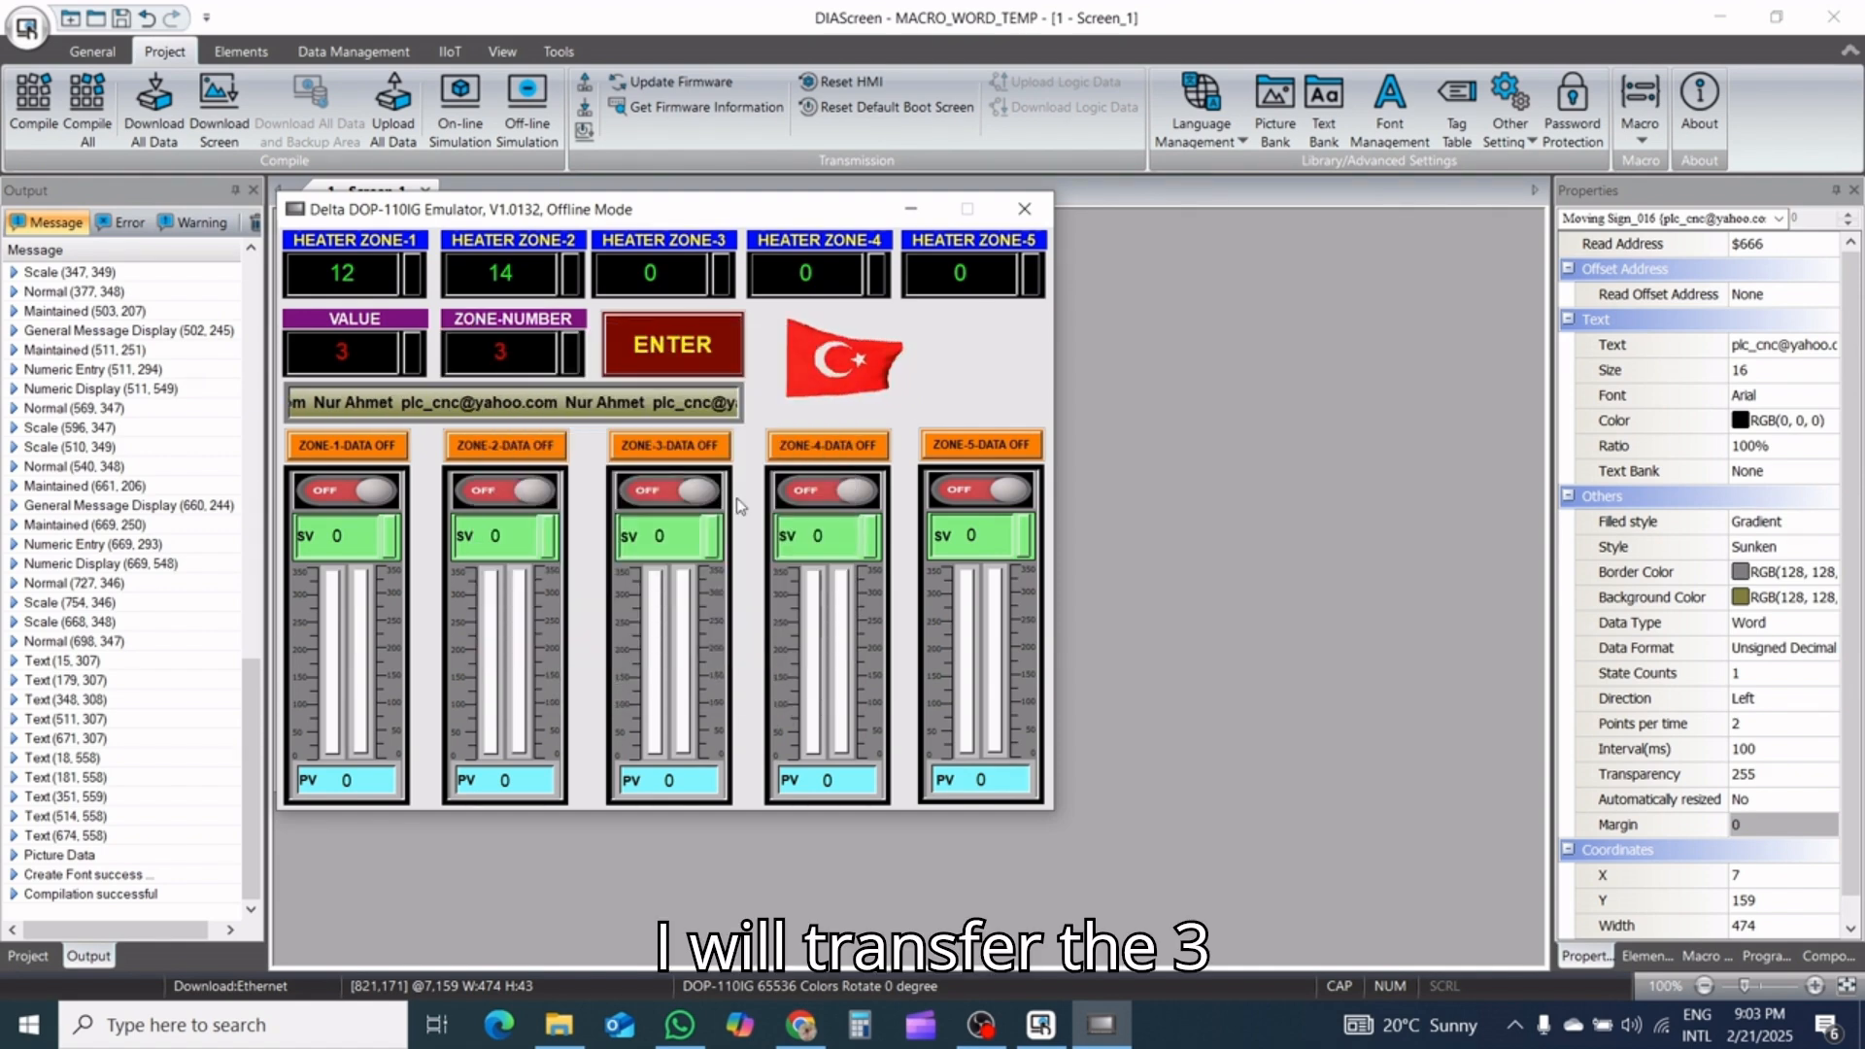
pyautogui.click(714, 348)
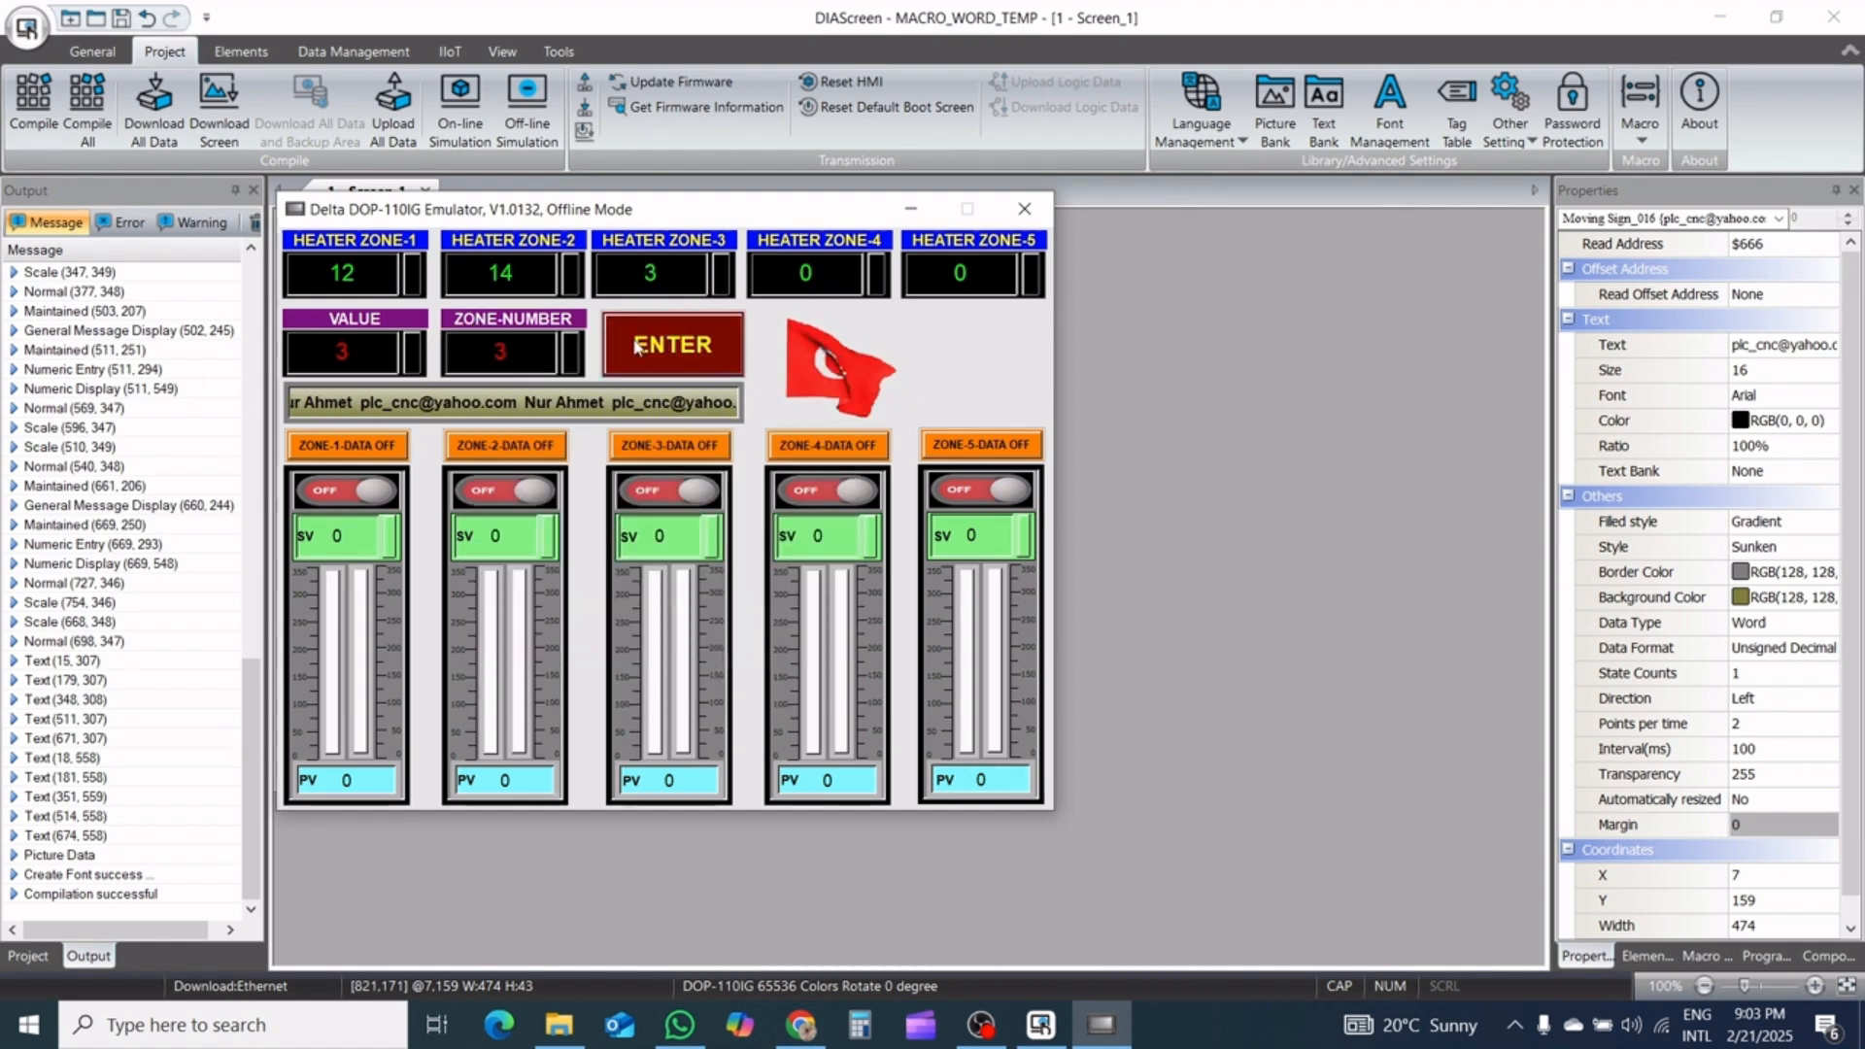
# Set VALUE to 4 and ZONE-NUMBER to 4, and transfer the value to heater zone 4
pyautogui.click(409, 361)
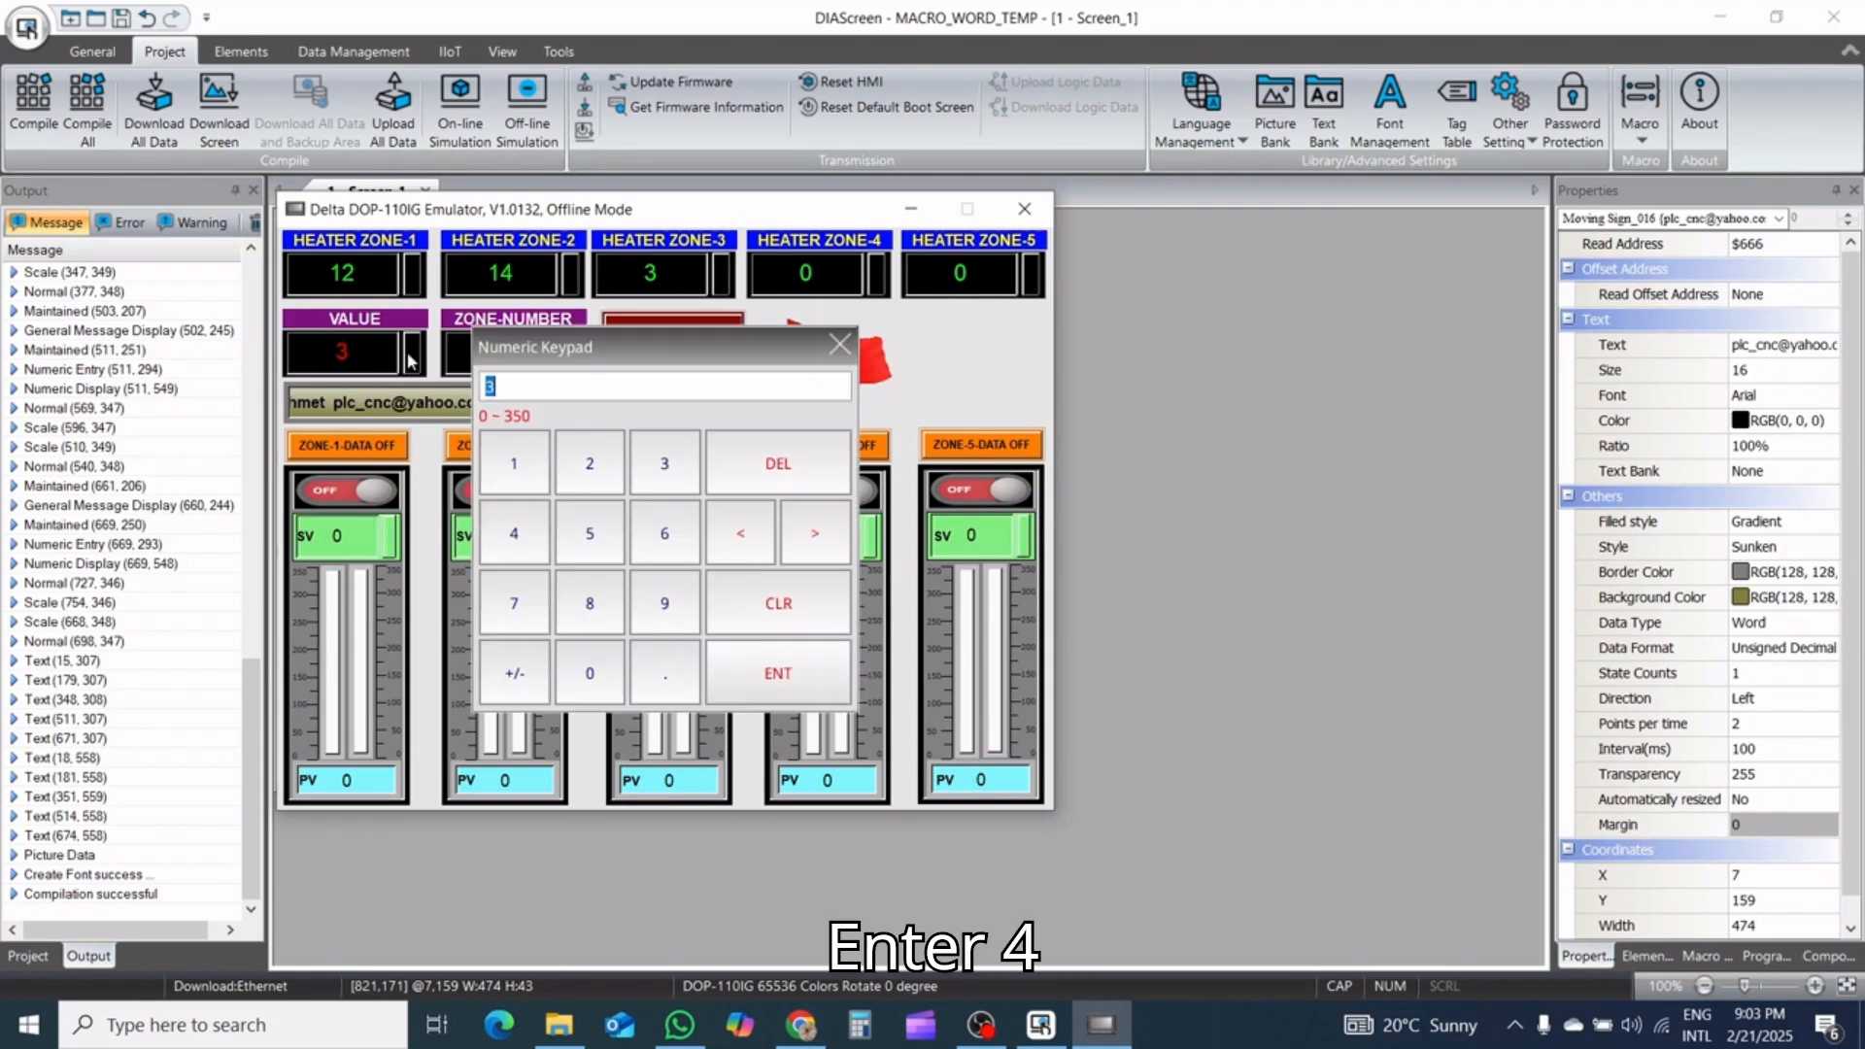
pyautogui.click(516, 532)
pyautogui.click(777, 670)
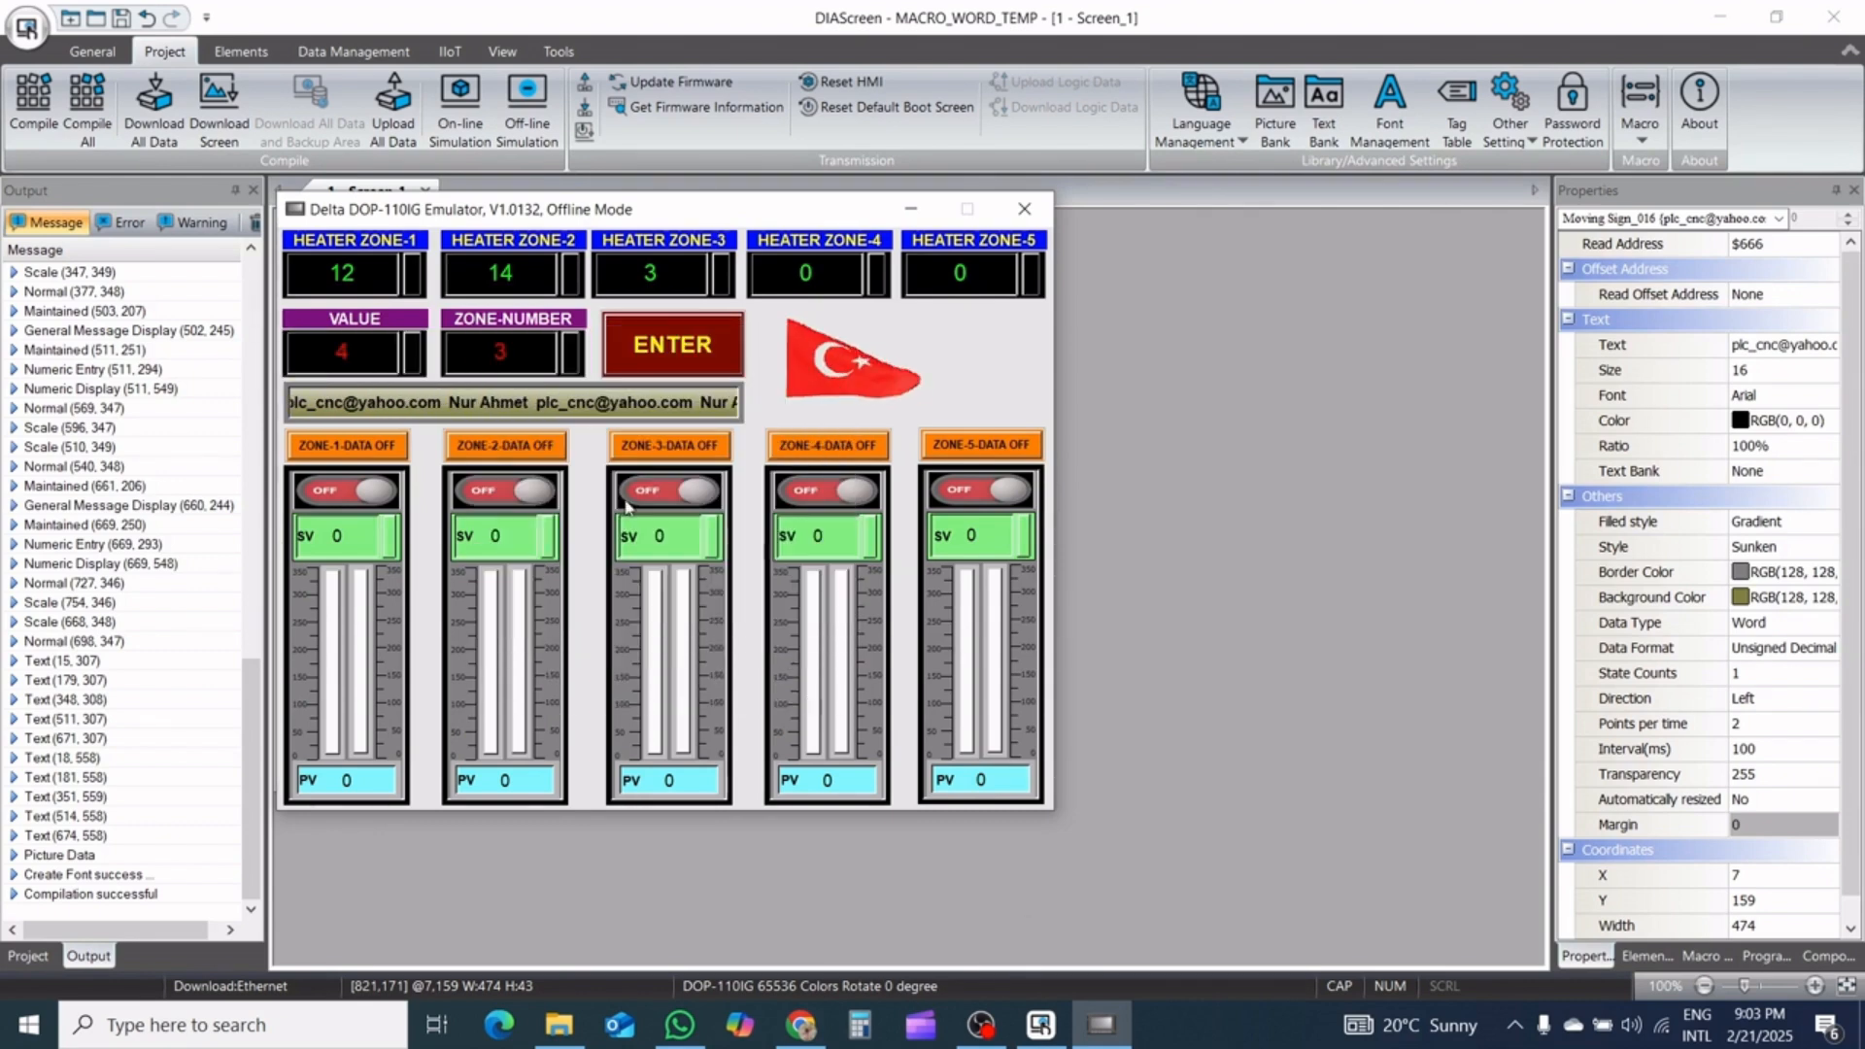
pyautogui.click(522, 345)
pyautogui.click(525, 539)
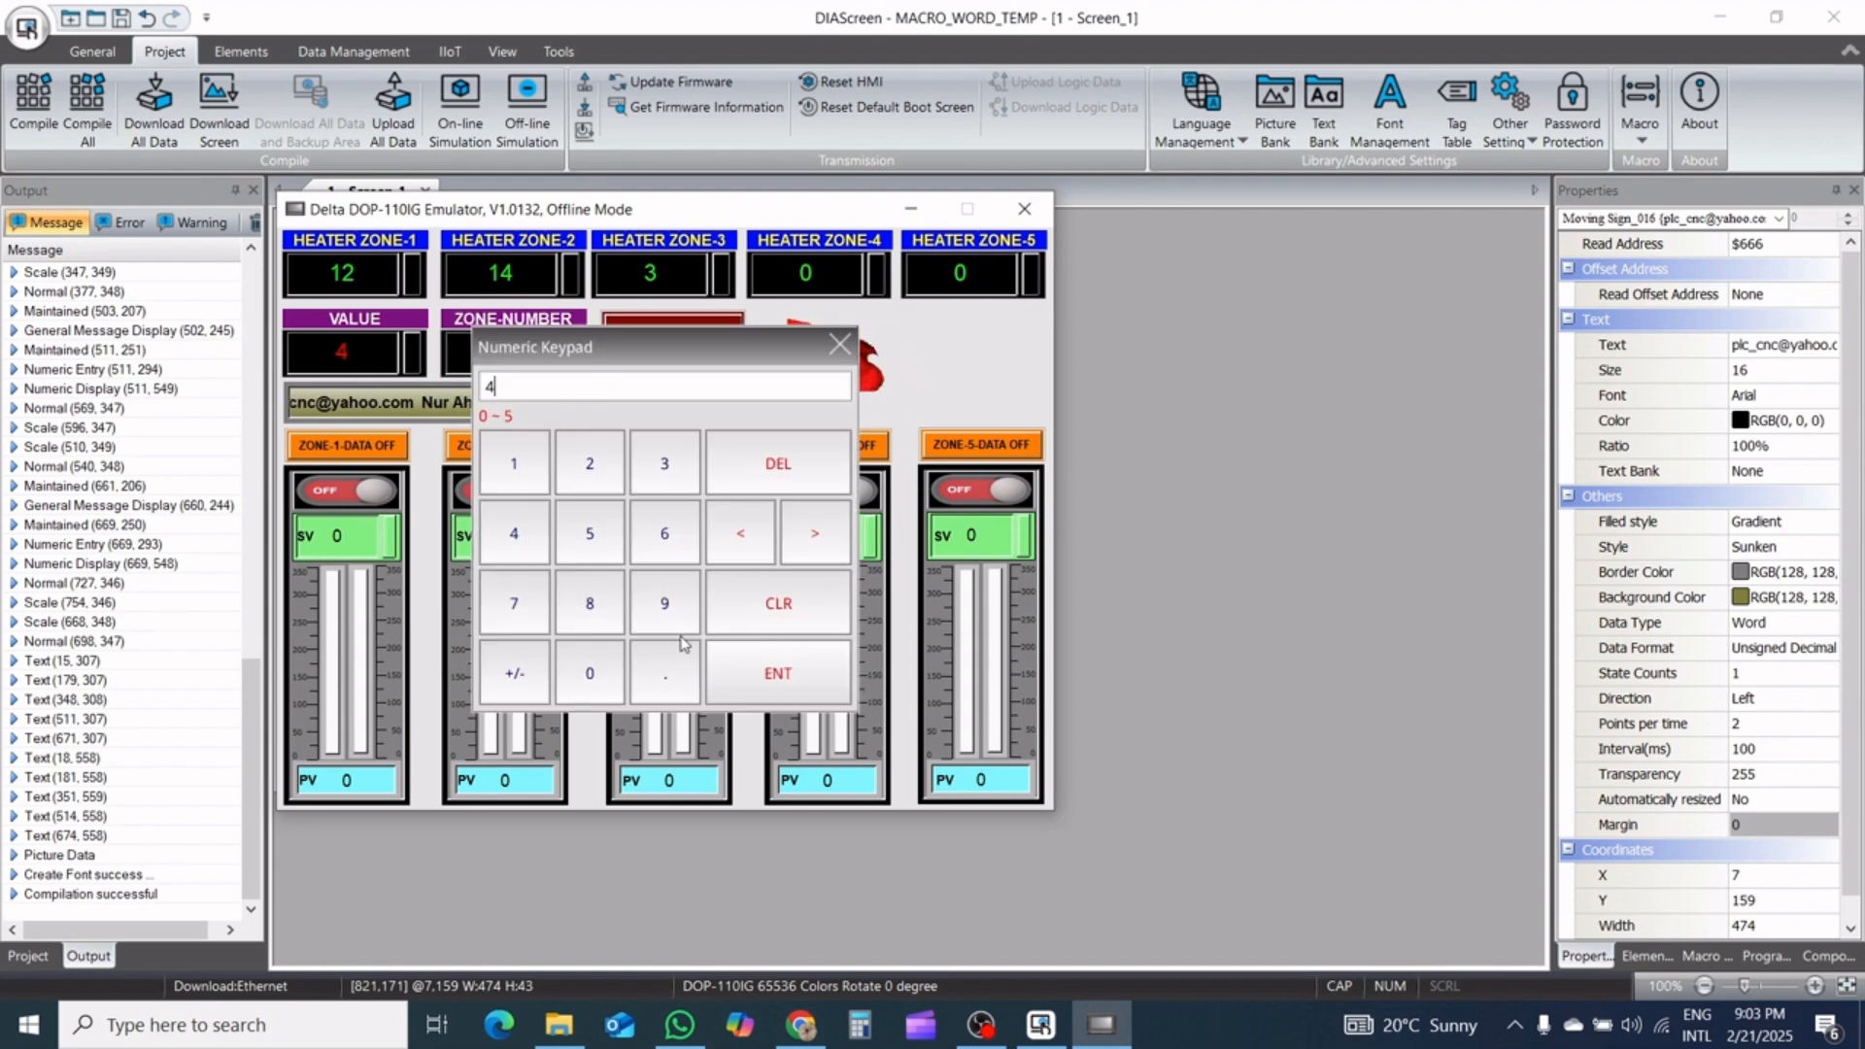
pyautogui.click(777, 672)
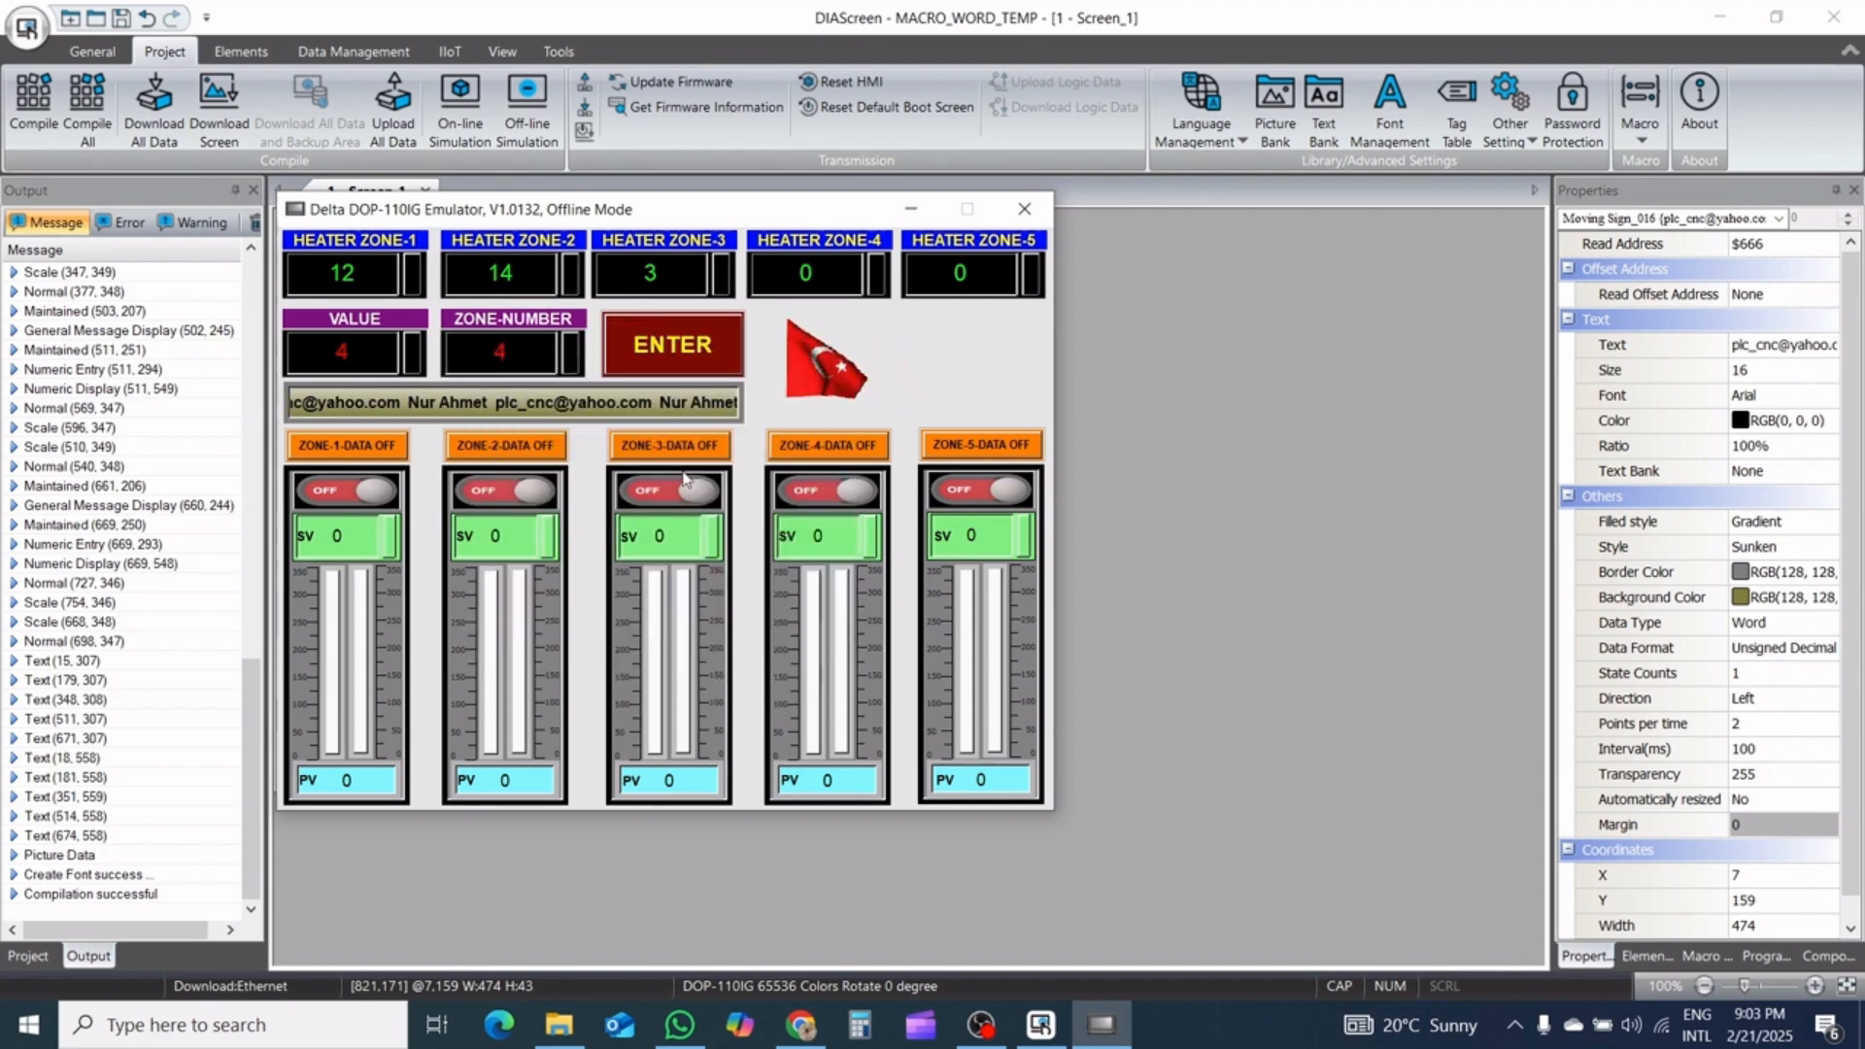
pyautogui.click(672, 369)
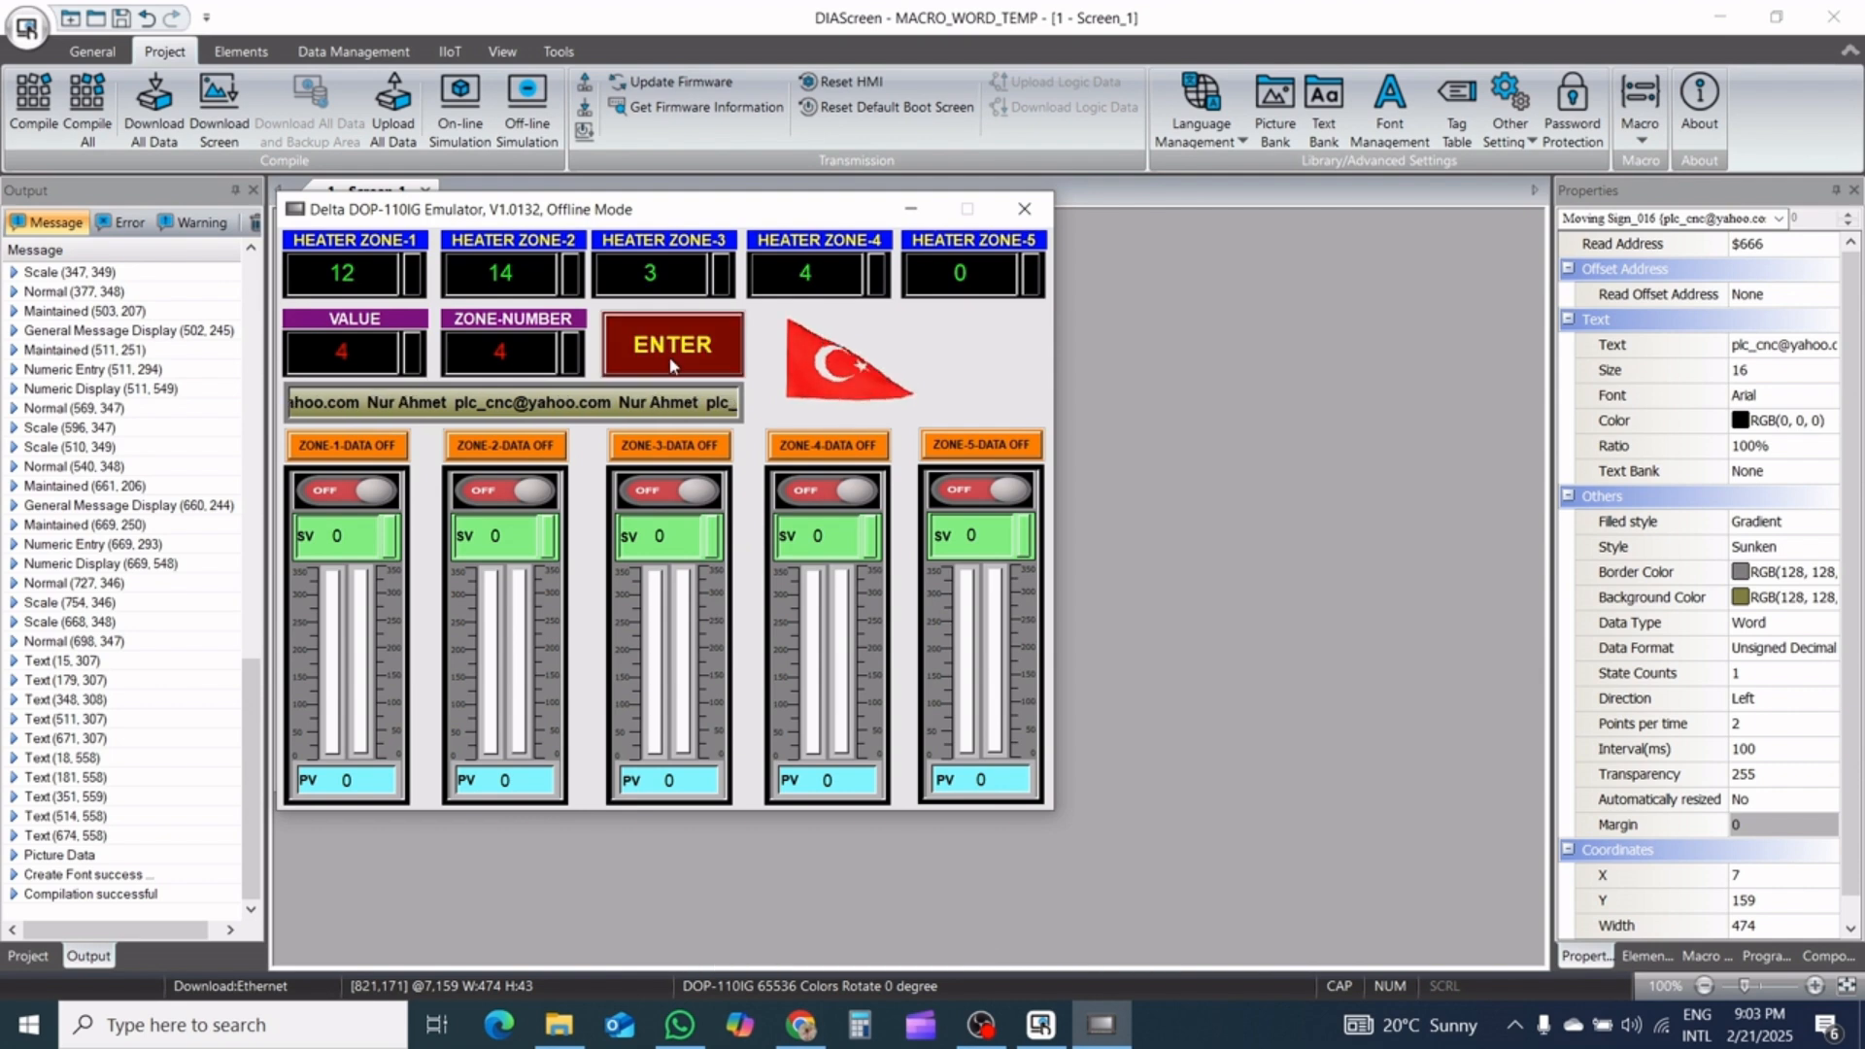
# Set VALUE to 5 and ZONE-NUMBER to 5, and transfer the value to heater zone 5
pyautogui.click(394, 364)
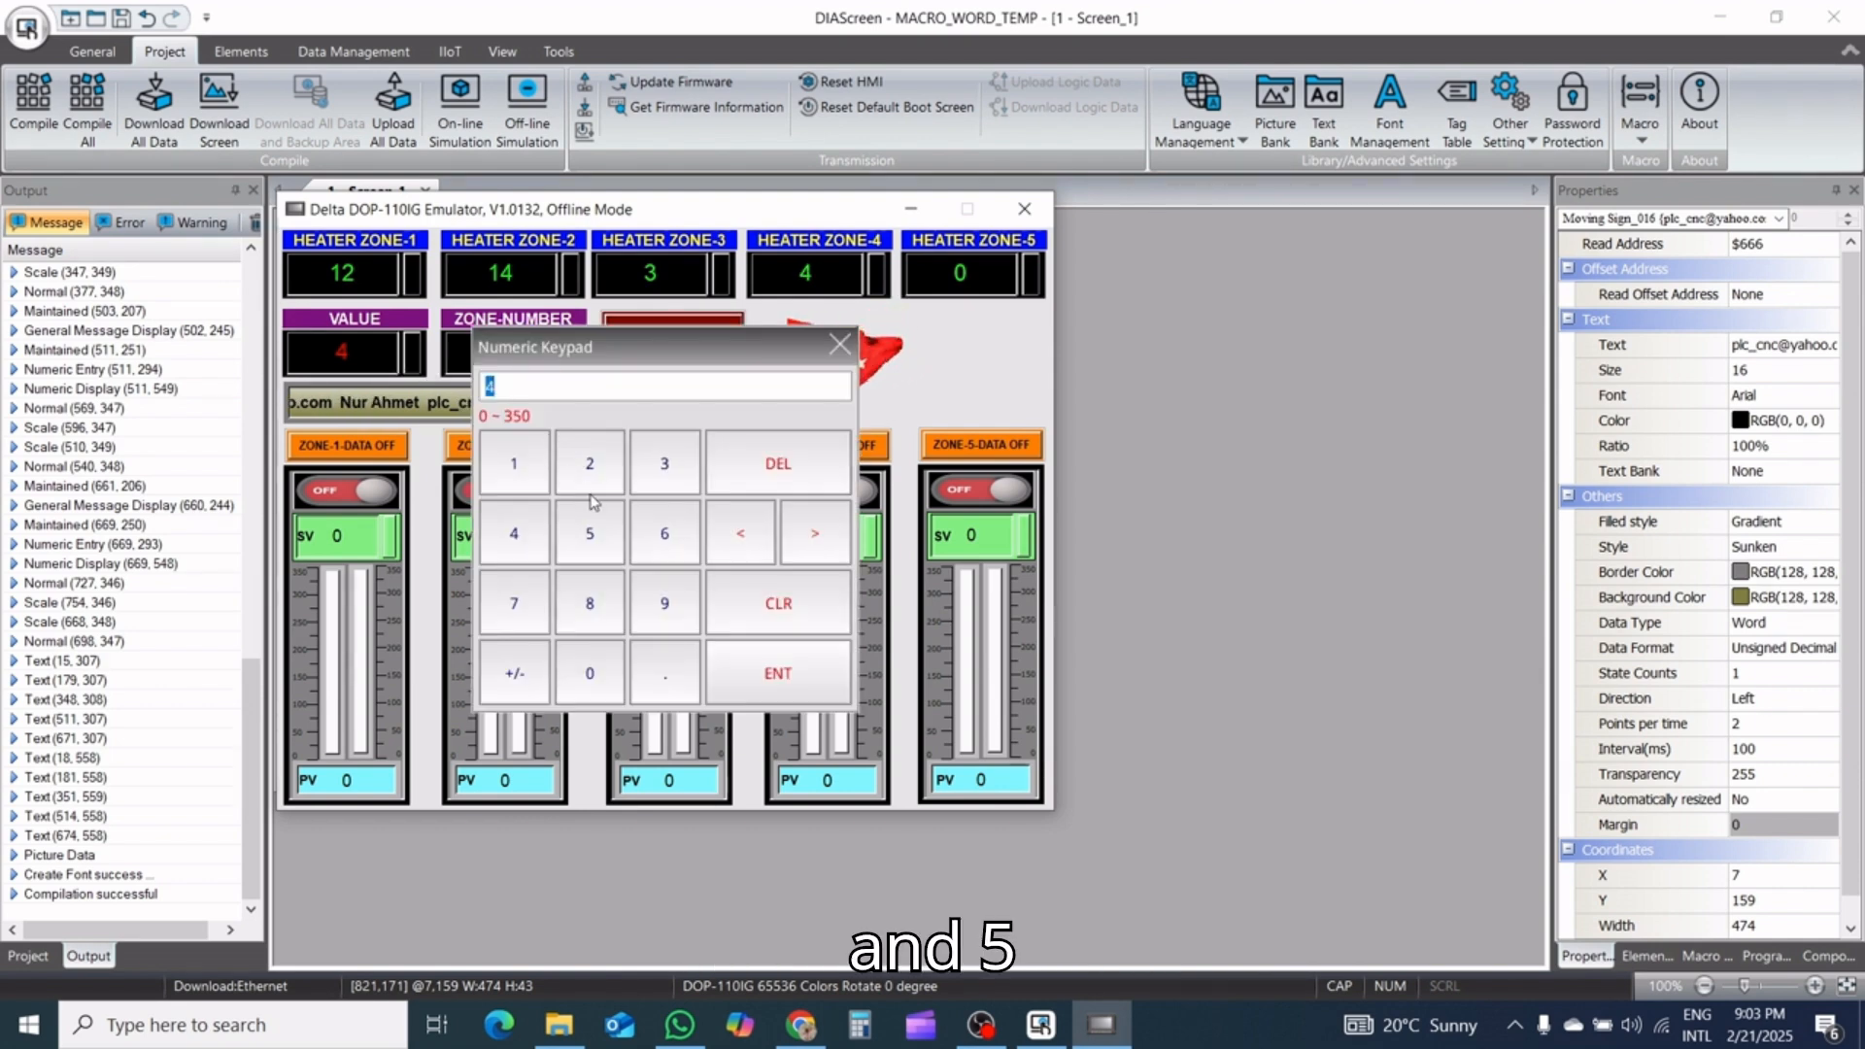
pyautogui.click(589, 529)
pyautogui.click(777, 672)
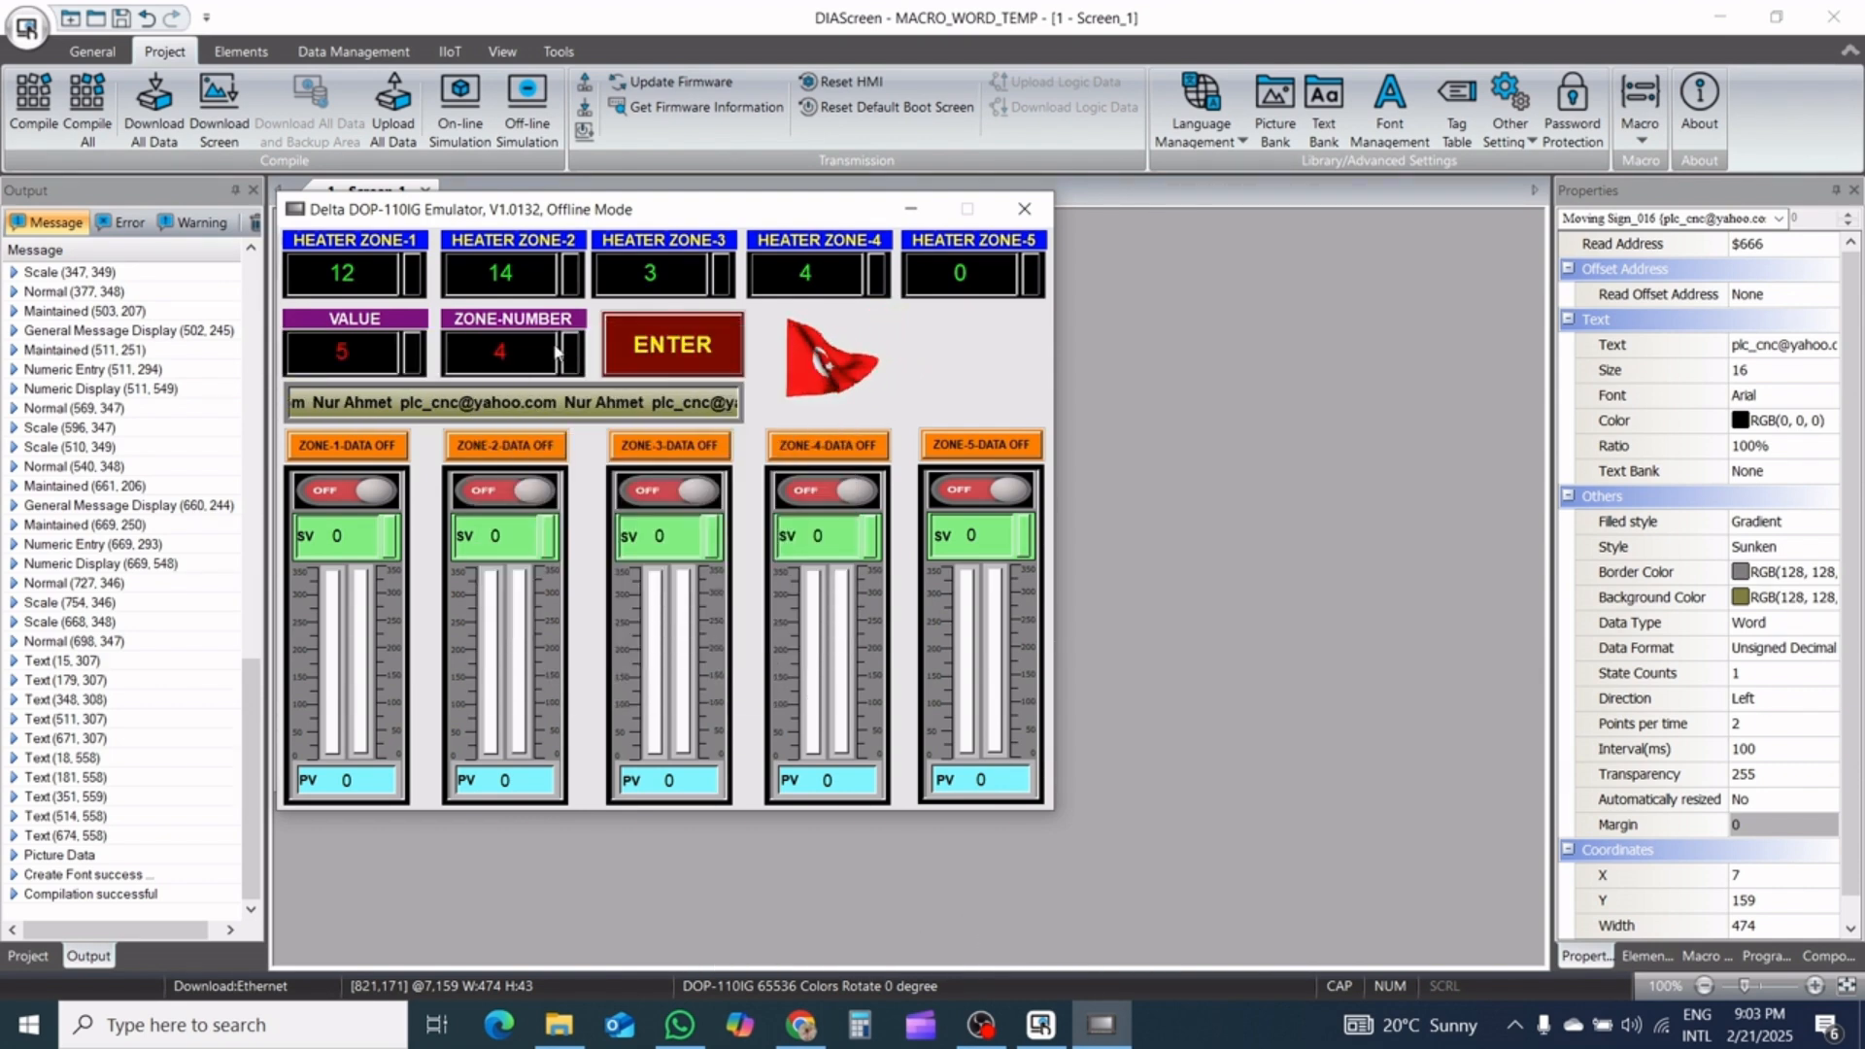
pyautogui.click(515, 349)
pyautogui.click(589, 532)
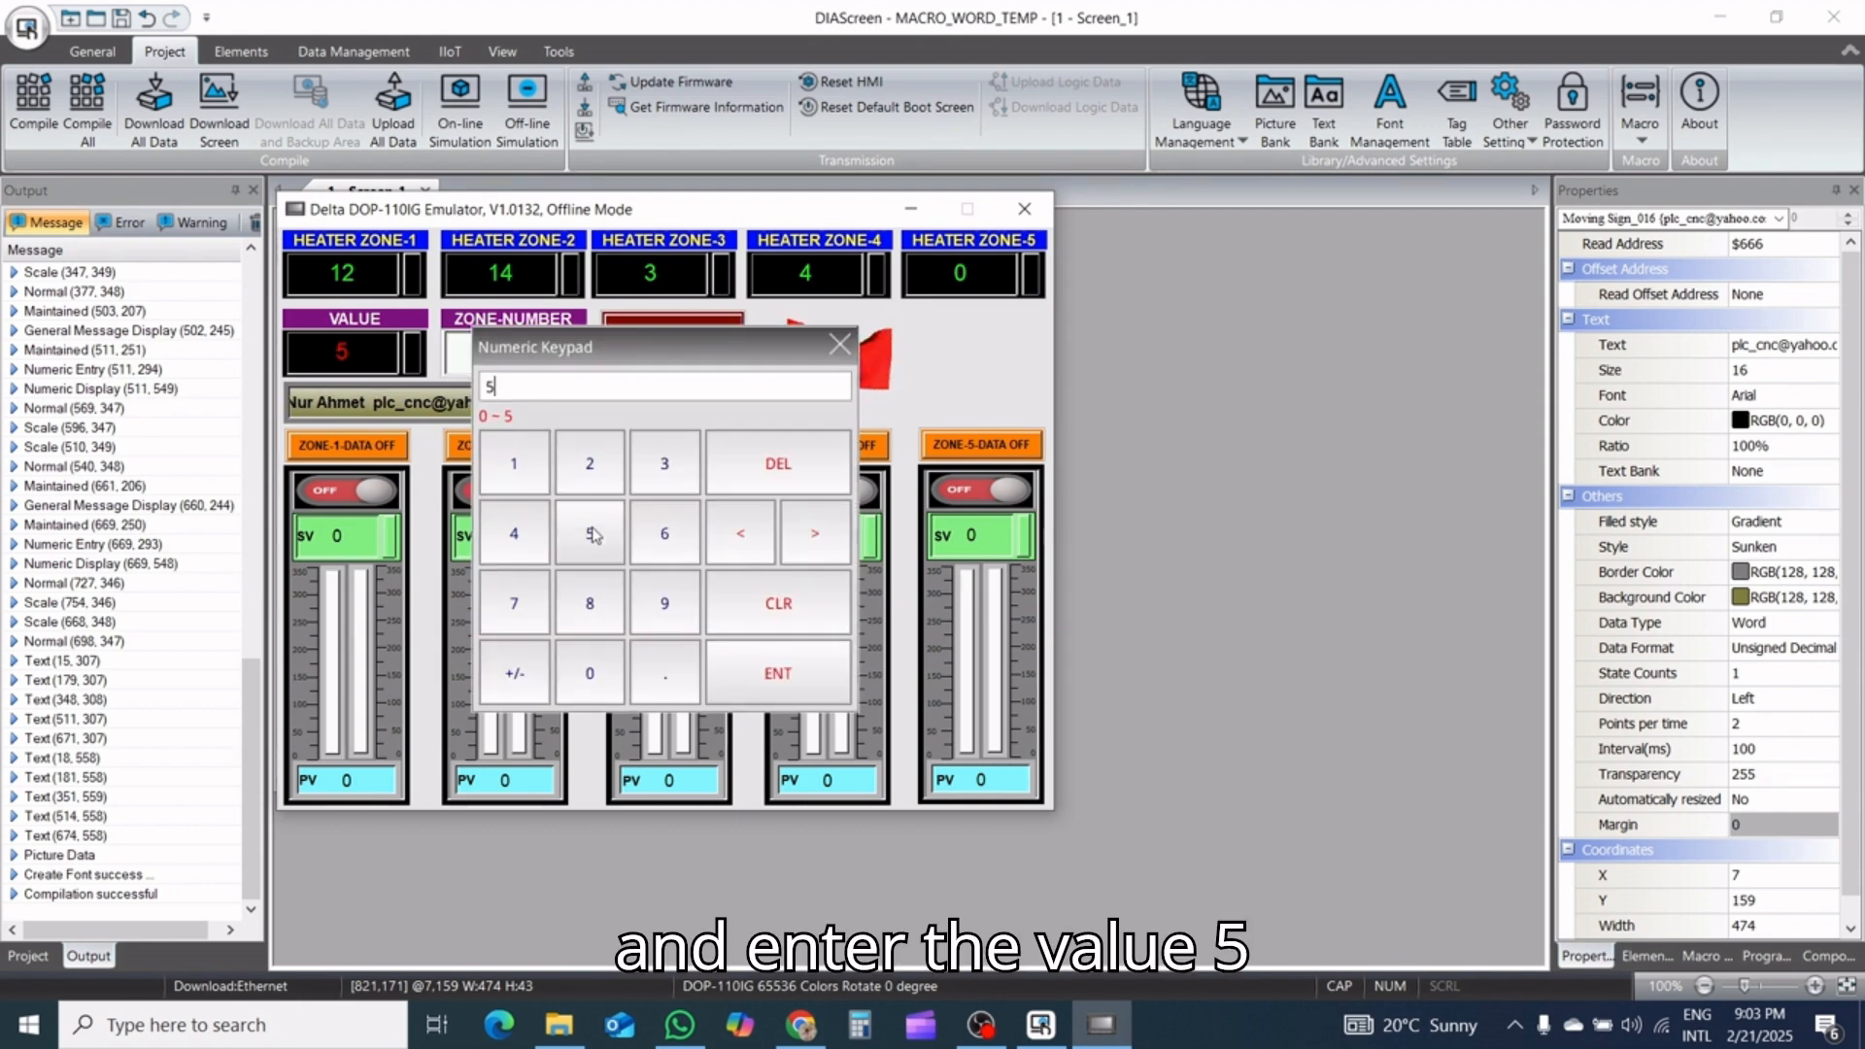
pyautogui.click(777, 672)
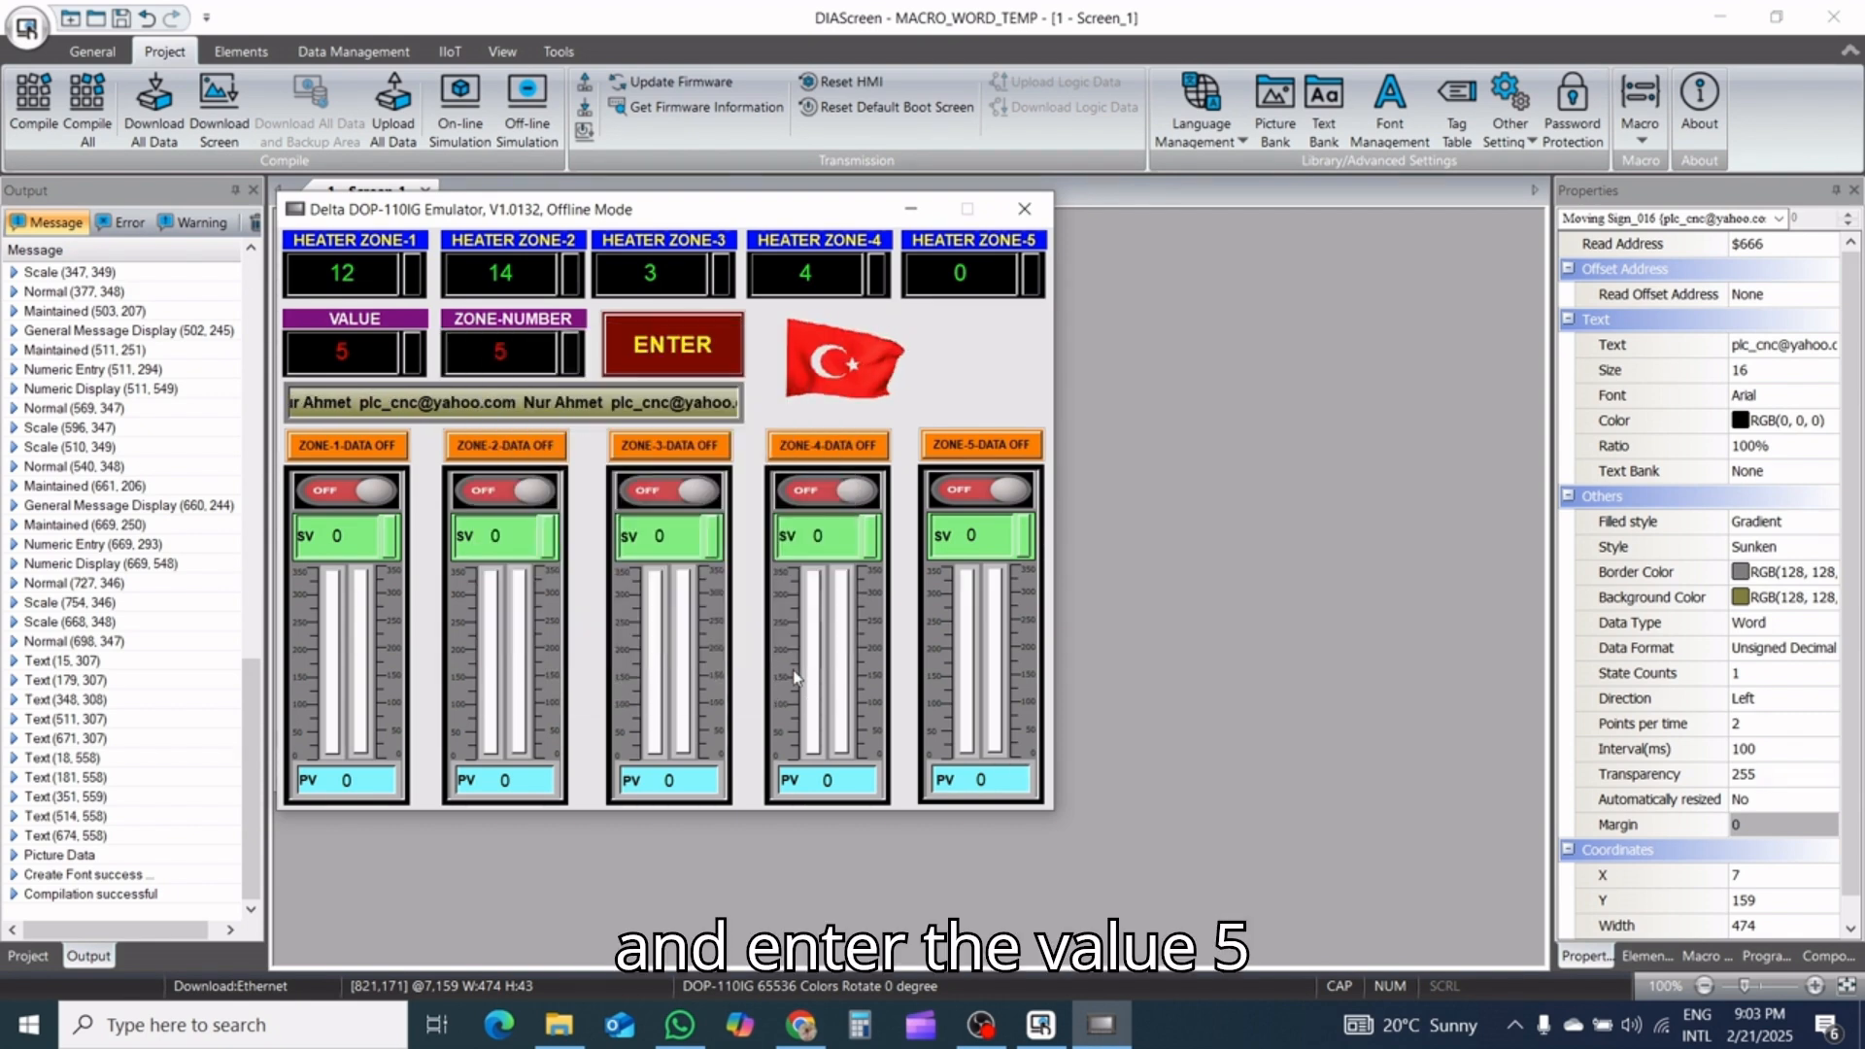
pyautogui.click(672, 345)
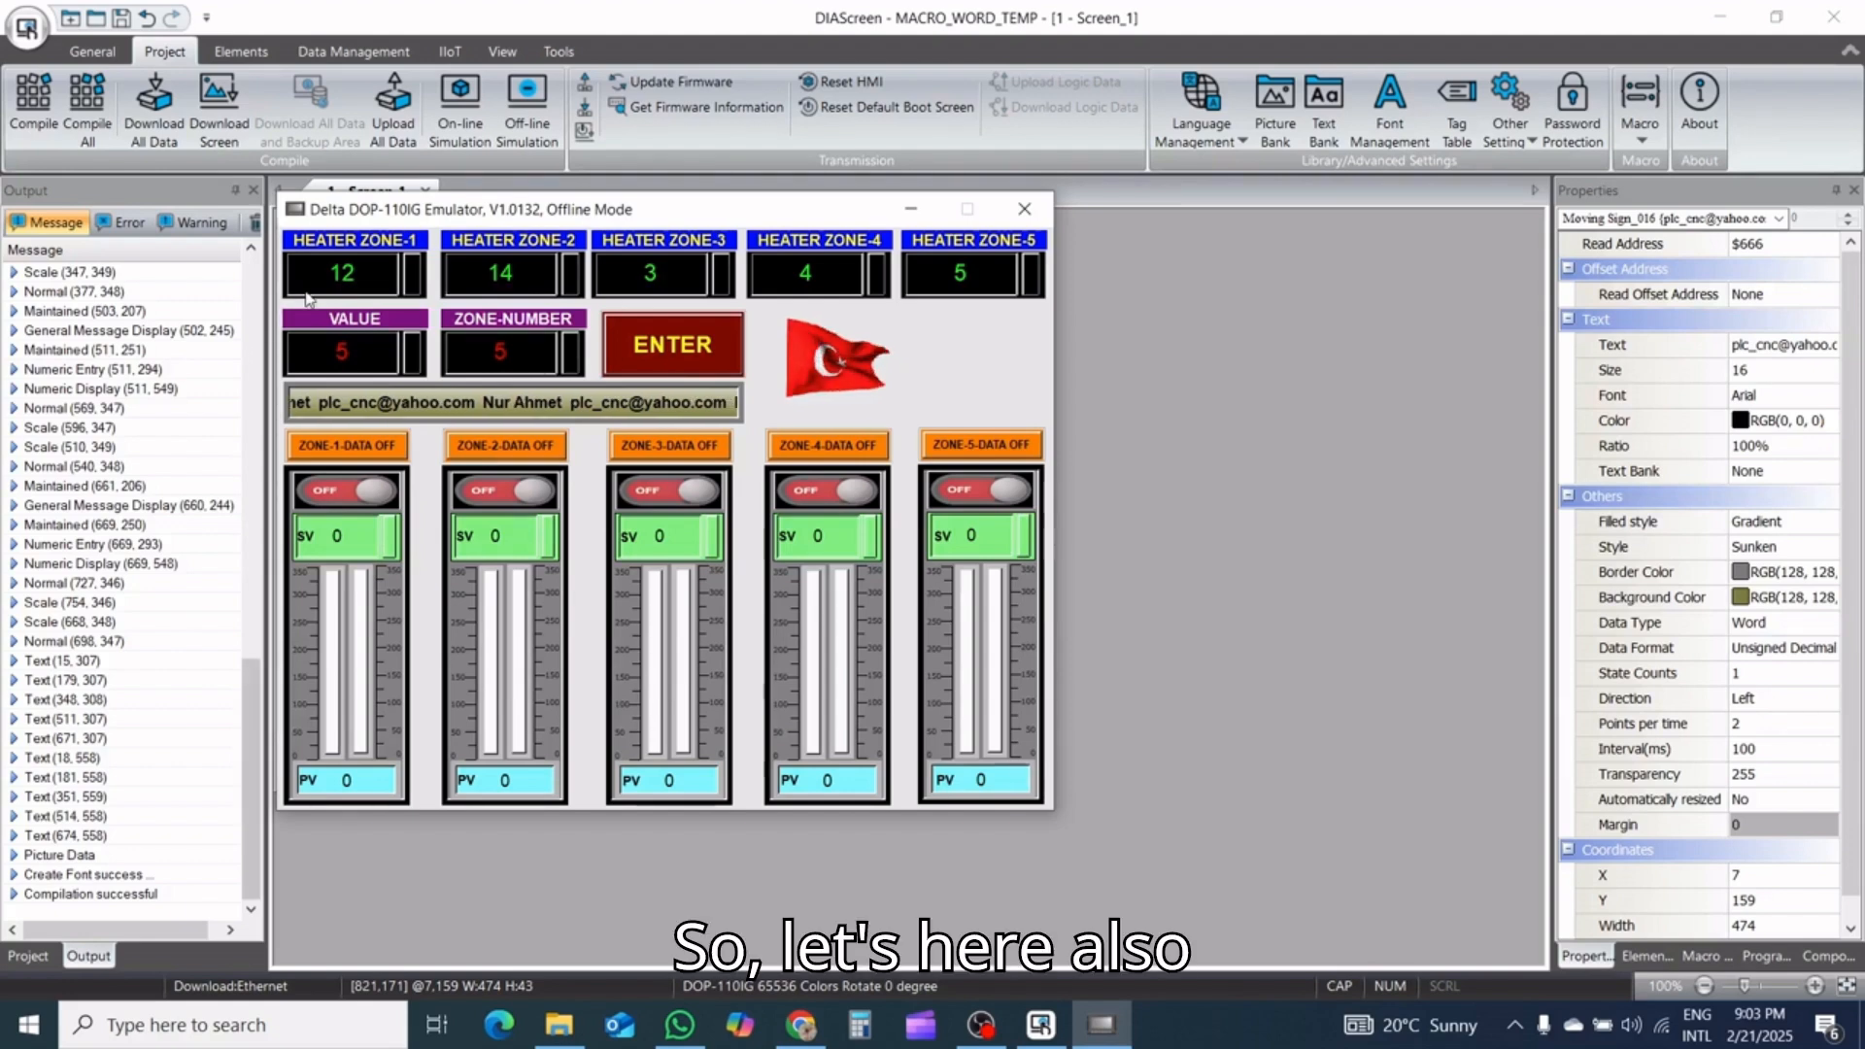
# Enter 1 directly in the HEATER ZONE-1 field and 2 in the HEATER ZONE-2 field
pyautogui.click(372, 291)
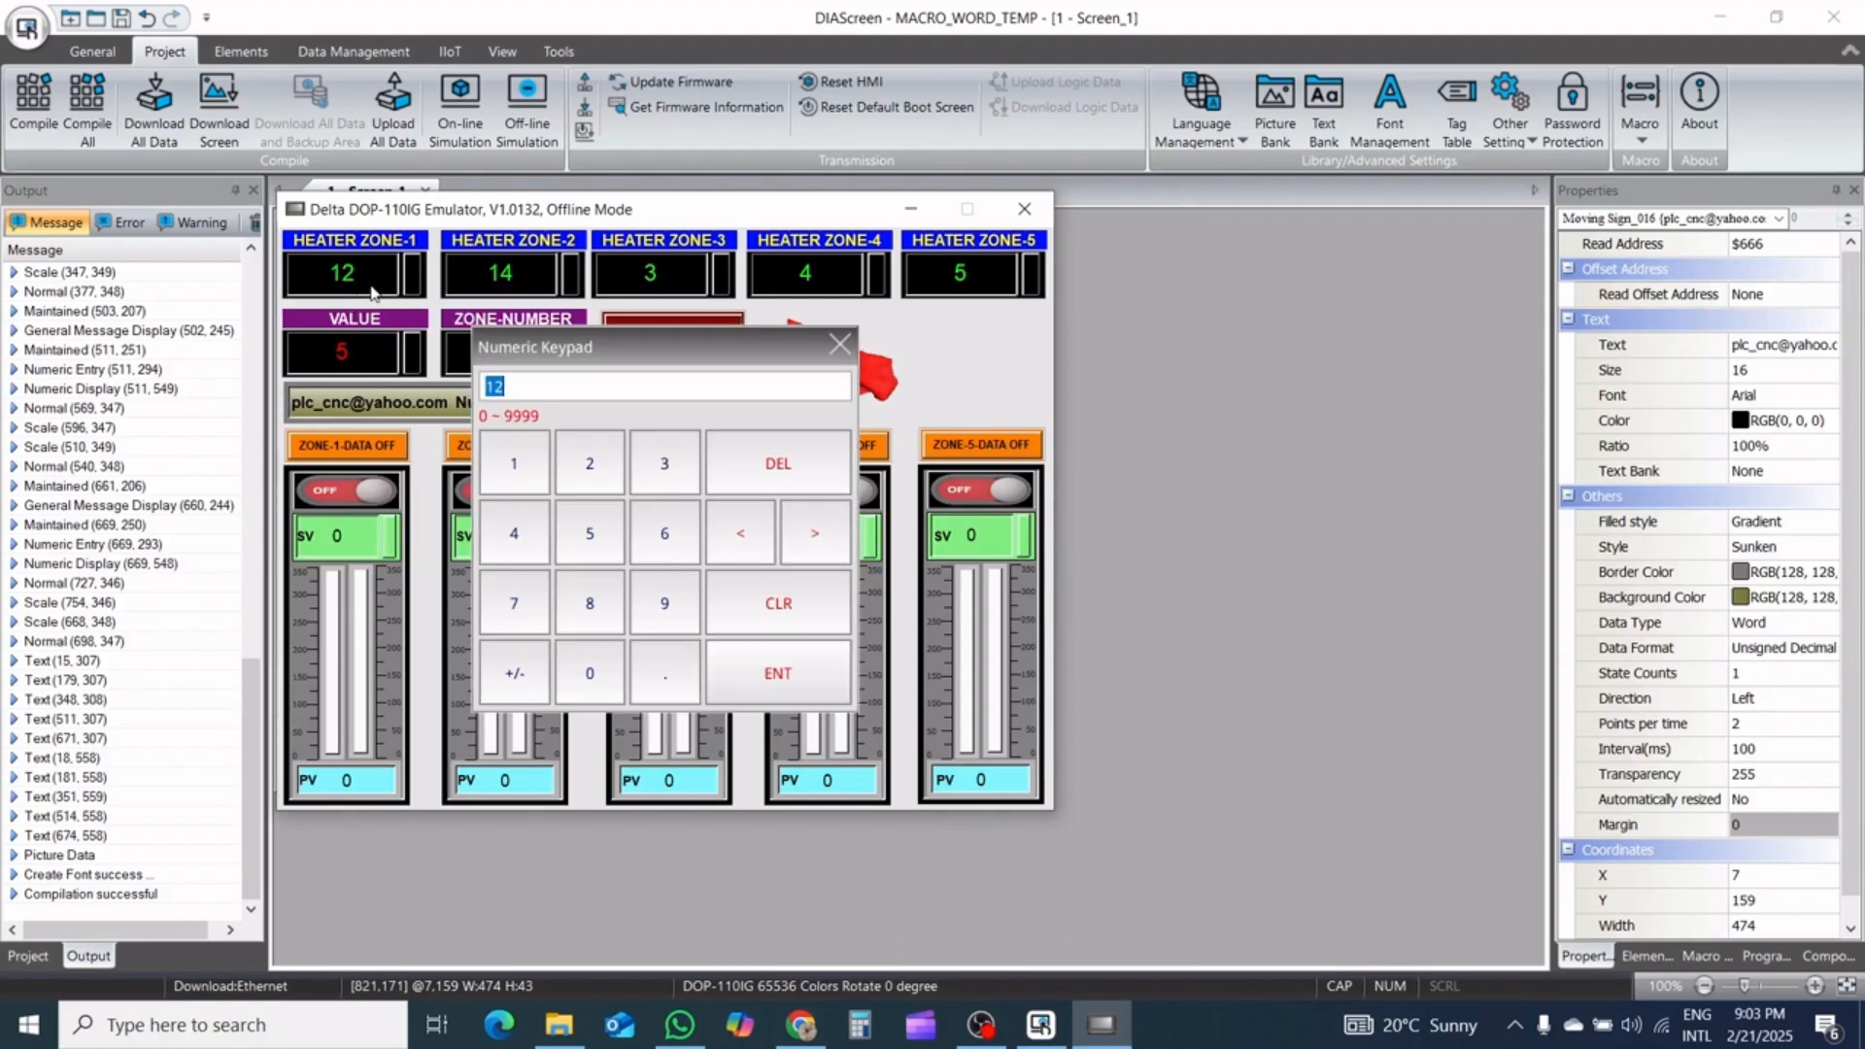
pyautogui.click(513, 464)
pyautogui.click(777, 673)
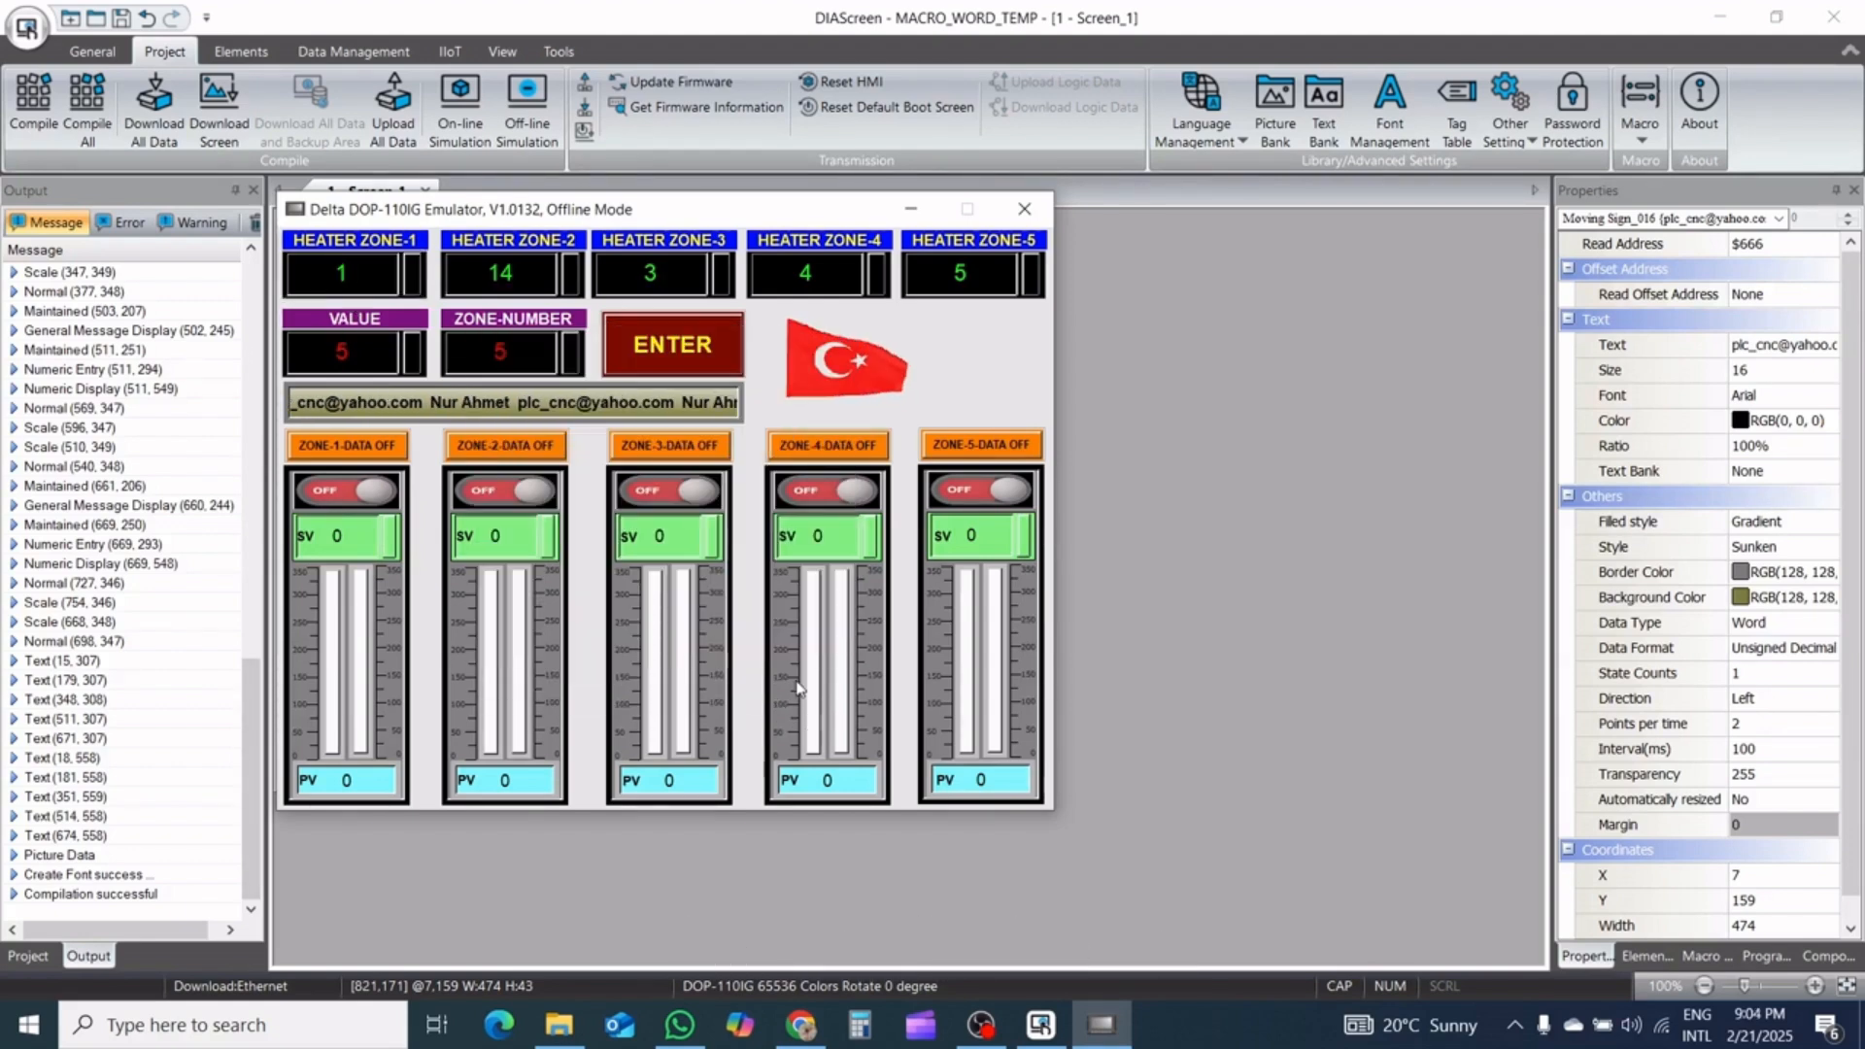
pyautogui.click(505, 275)
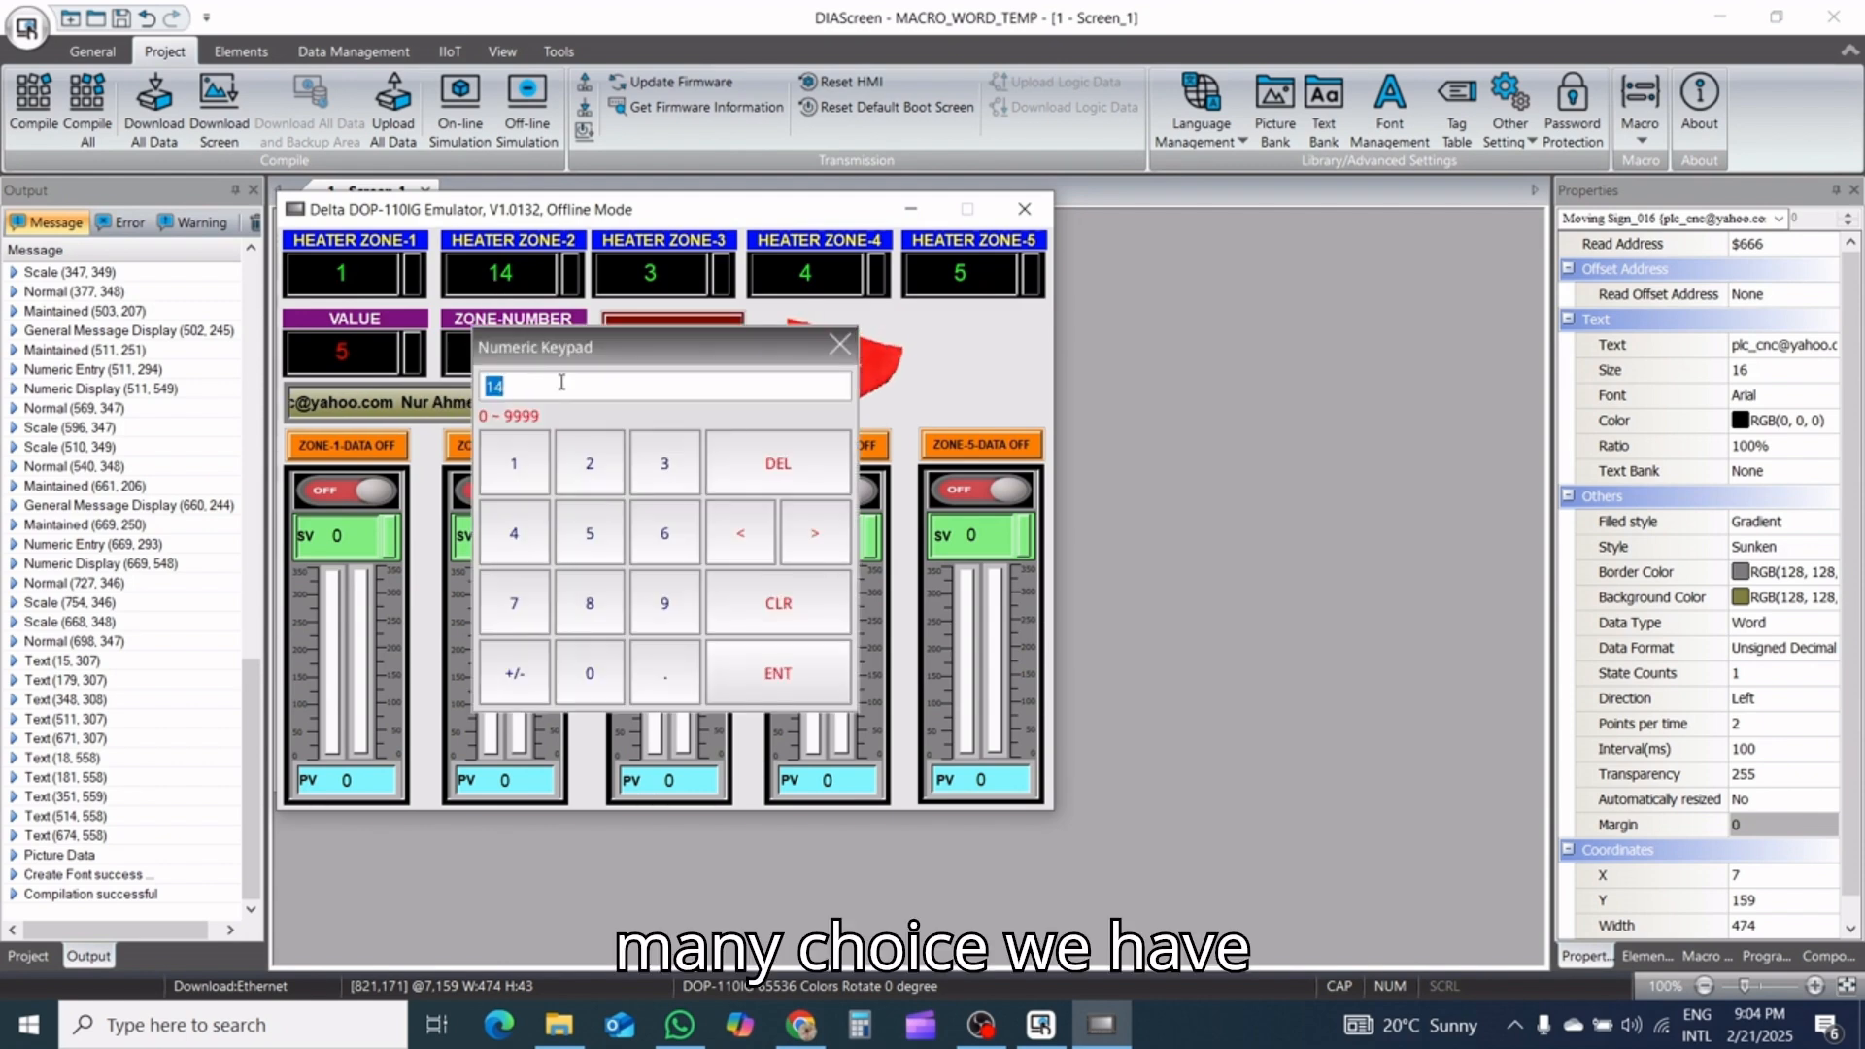
pyautogui.click(778, 673)
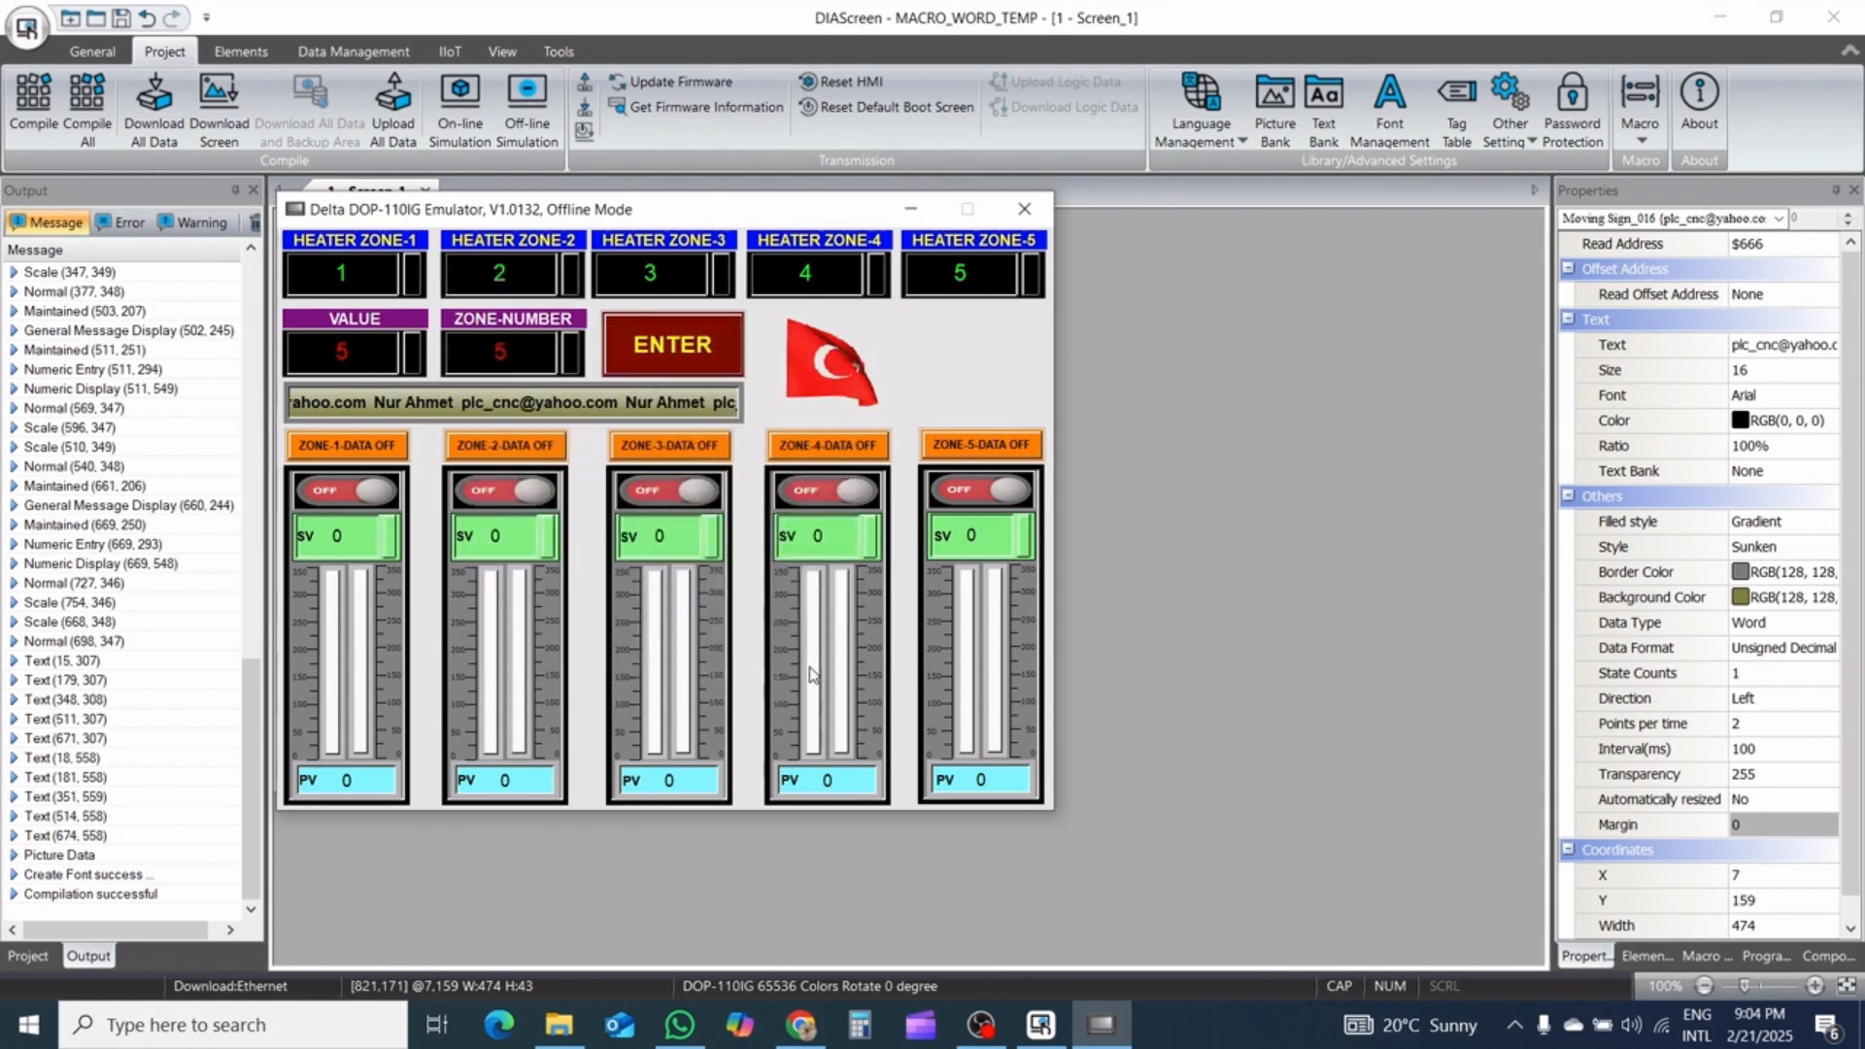
# Set ZONE-NUMBER to 0, and try the out-of-range zone number 6 to test the input limit
pyautogui.click(500, 352)
pyautogui.click(764, 668)
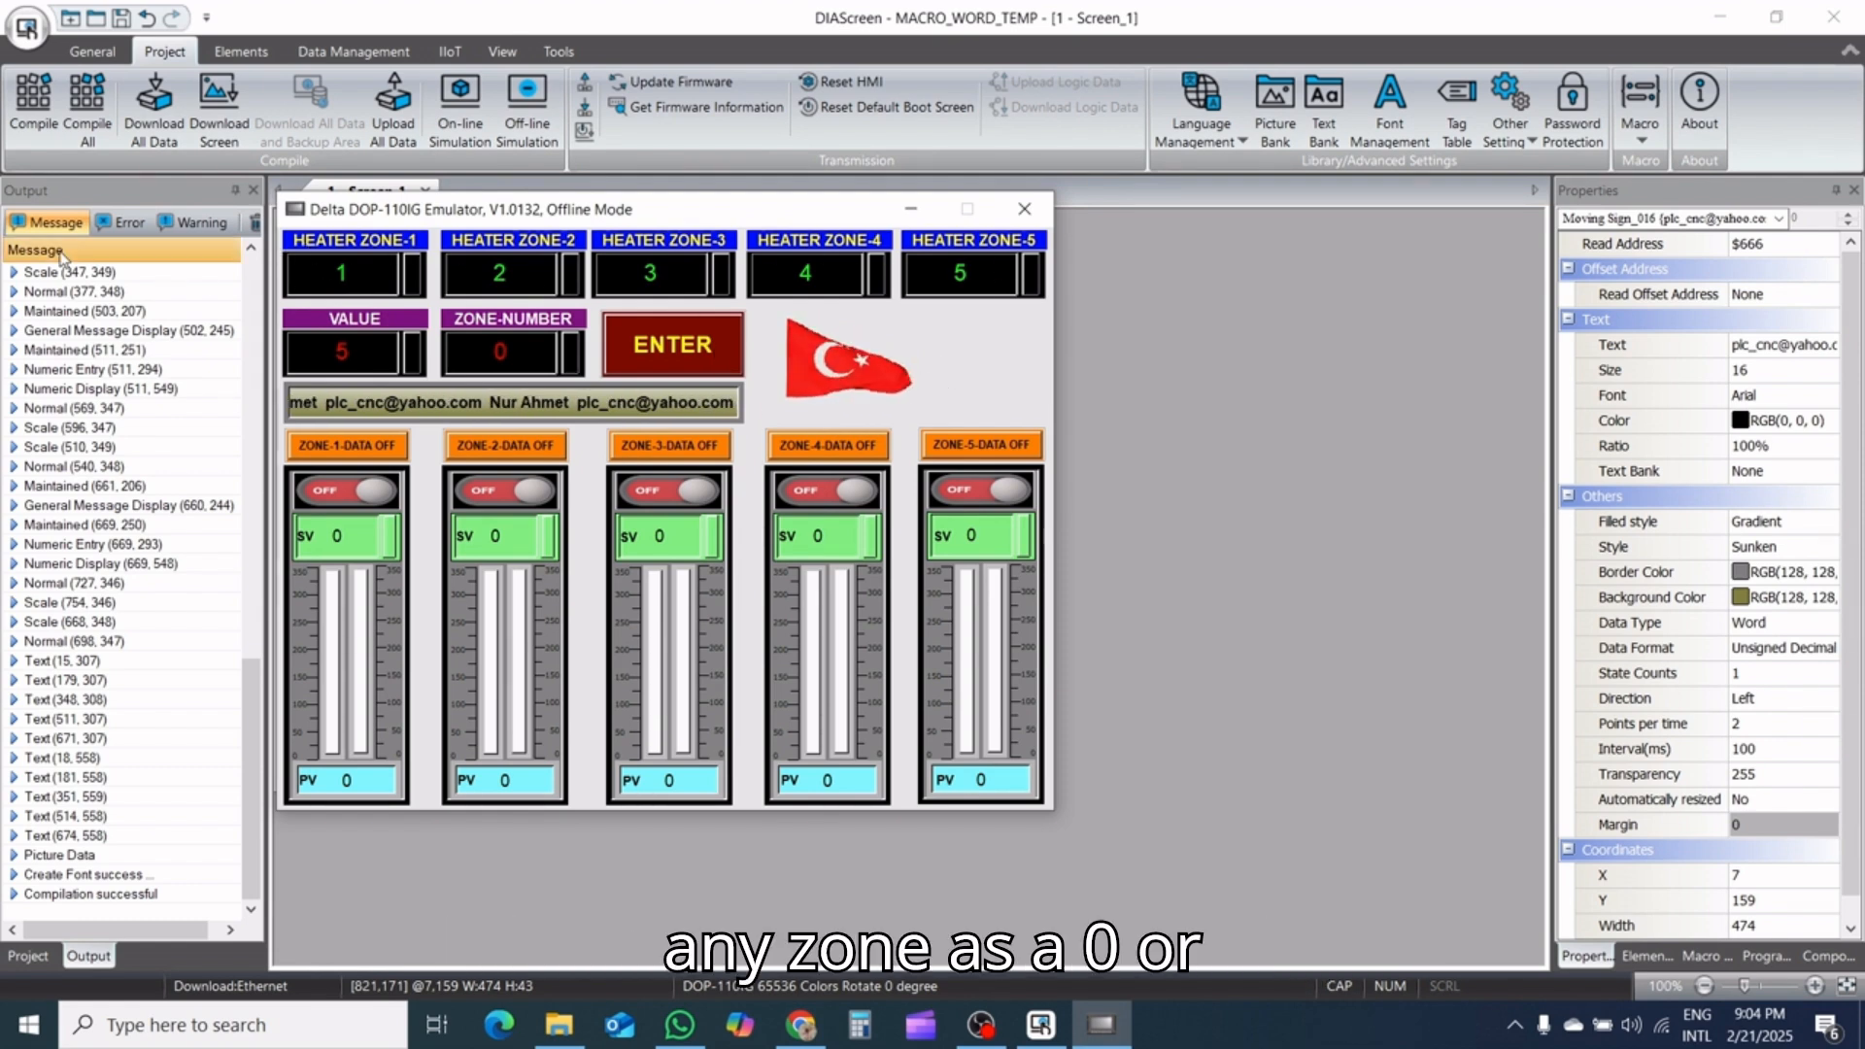
pyautogui.click(486, 362)
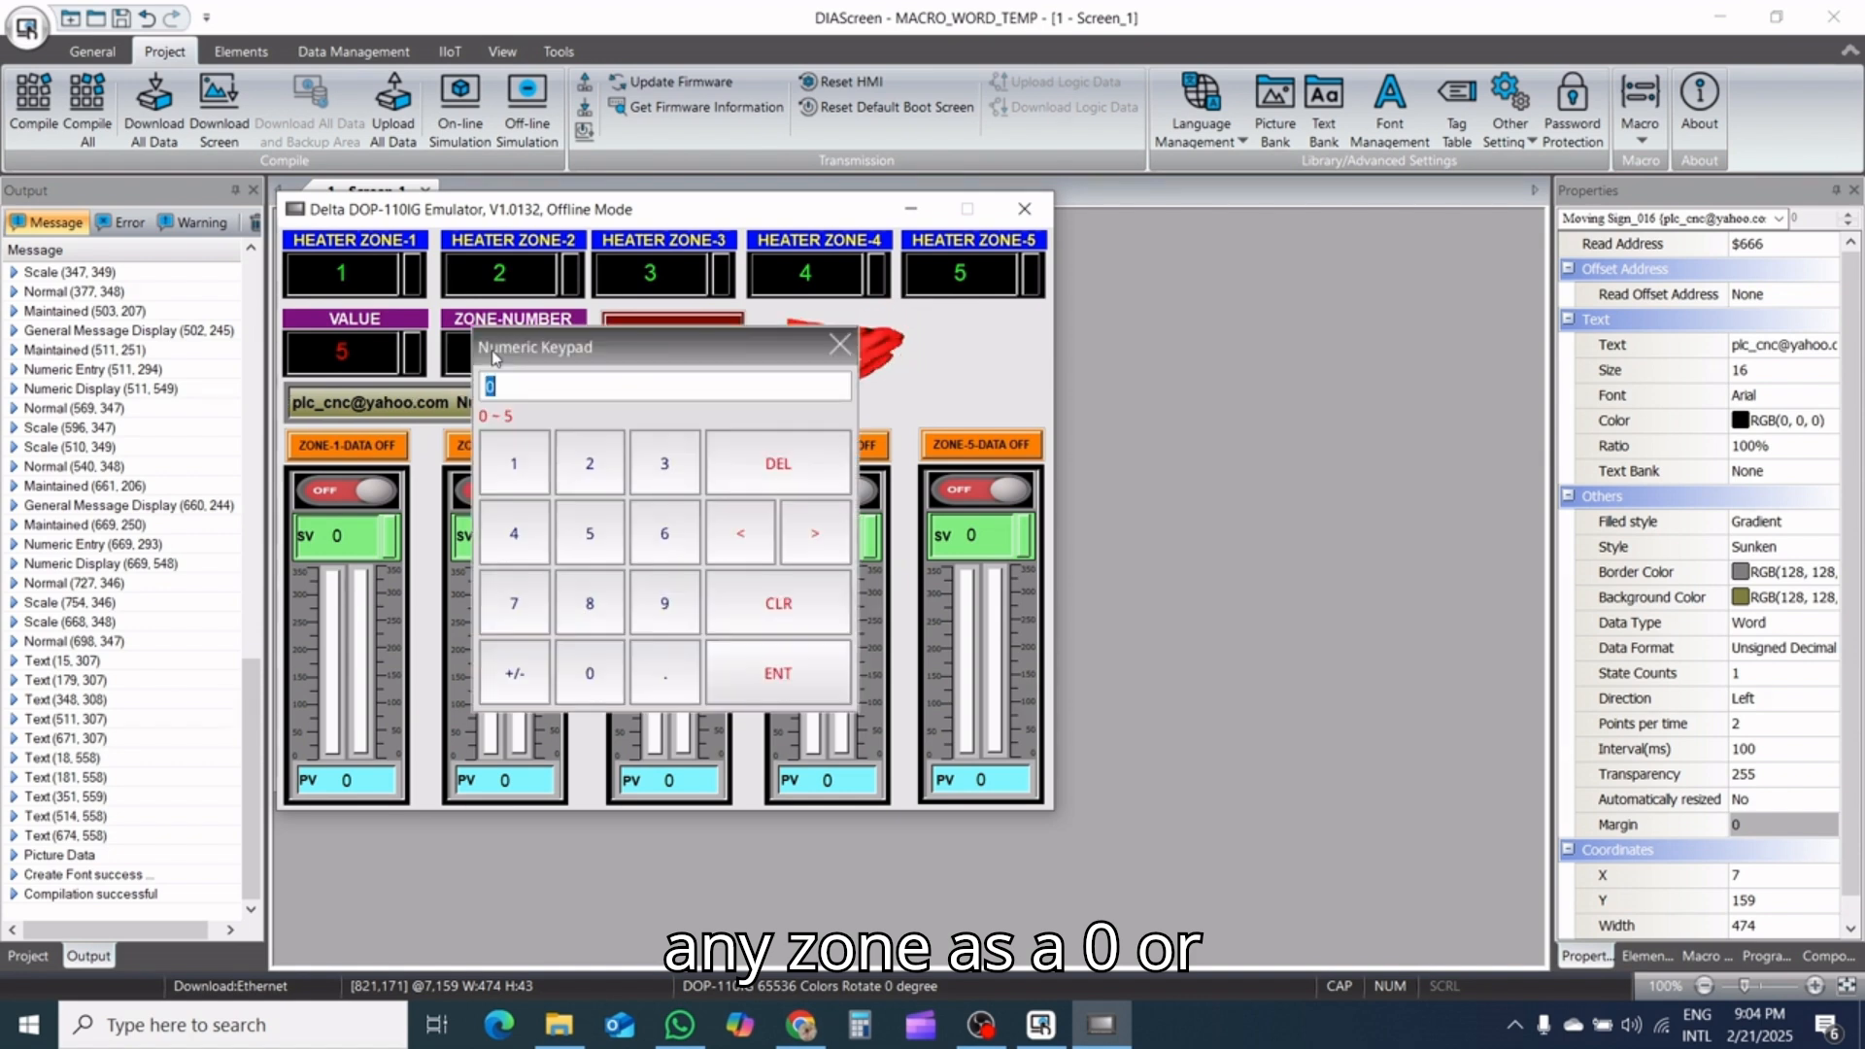
pyautogui.click(761, 688)
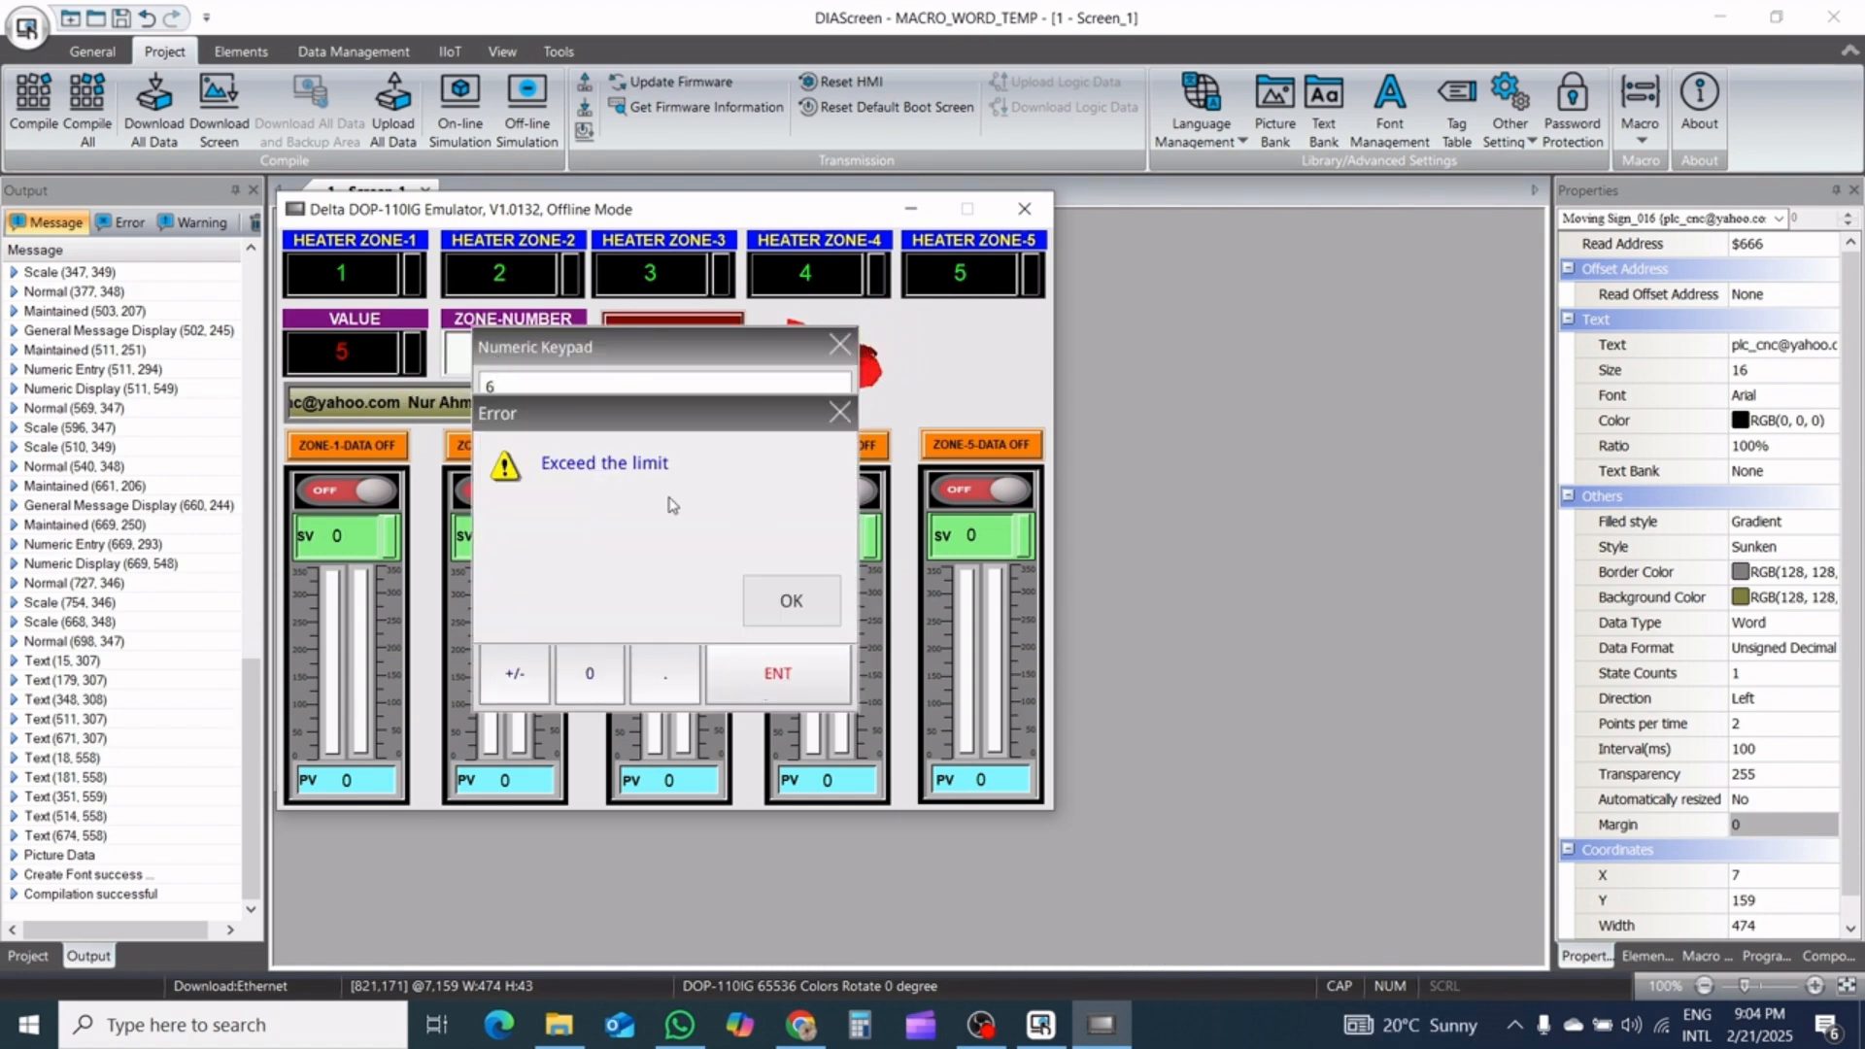
pyautogui.click(837, 425)
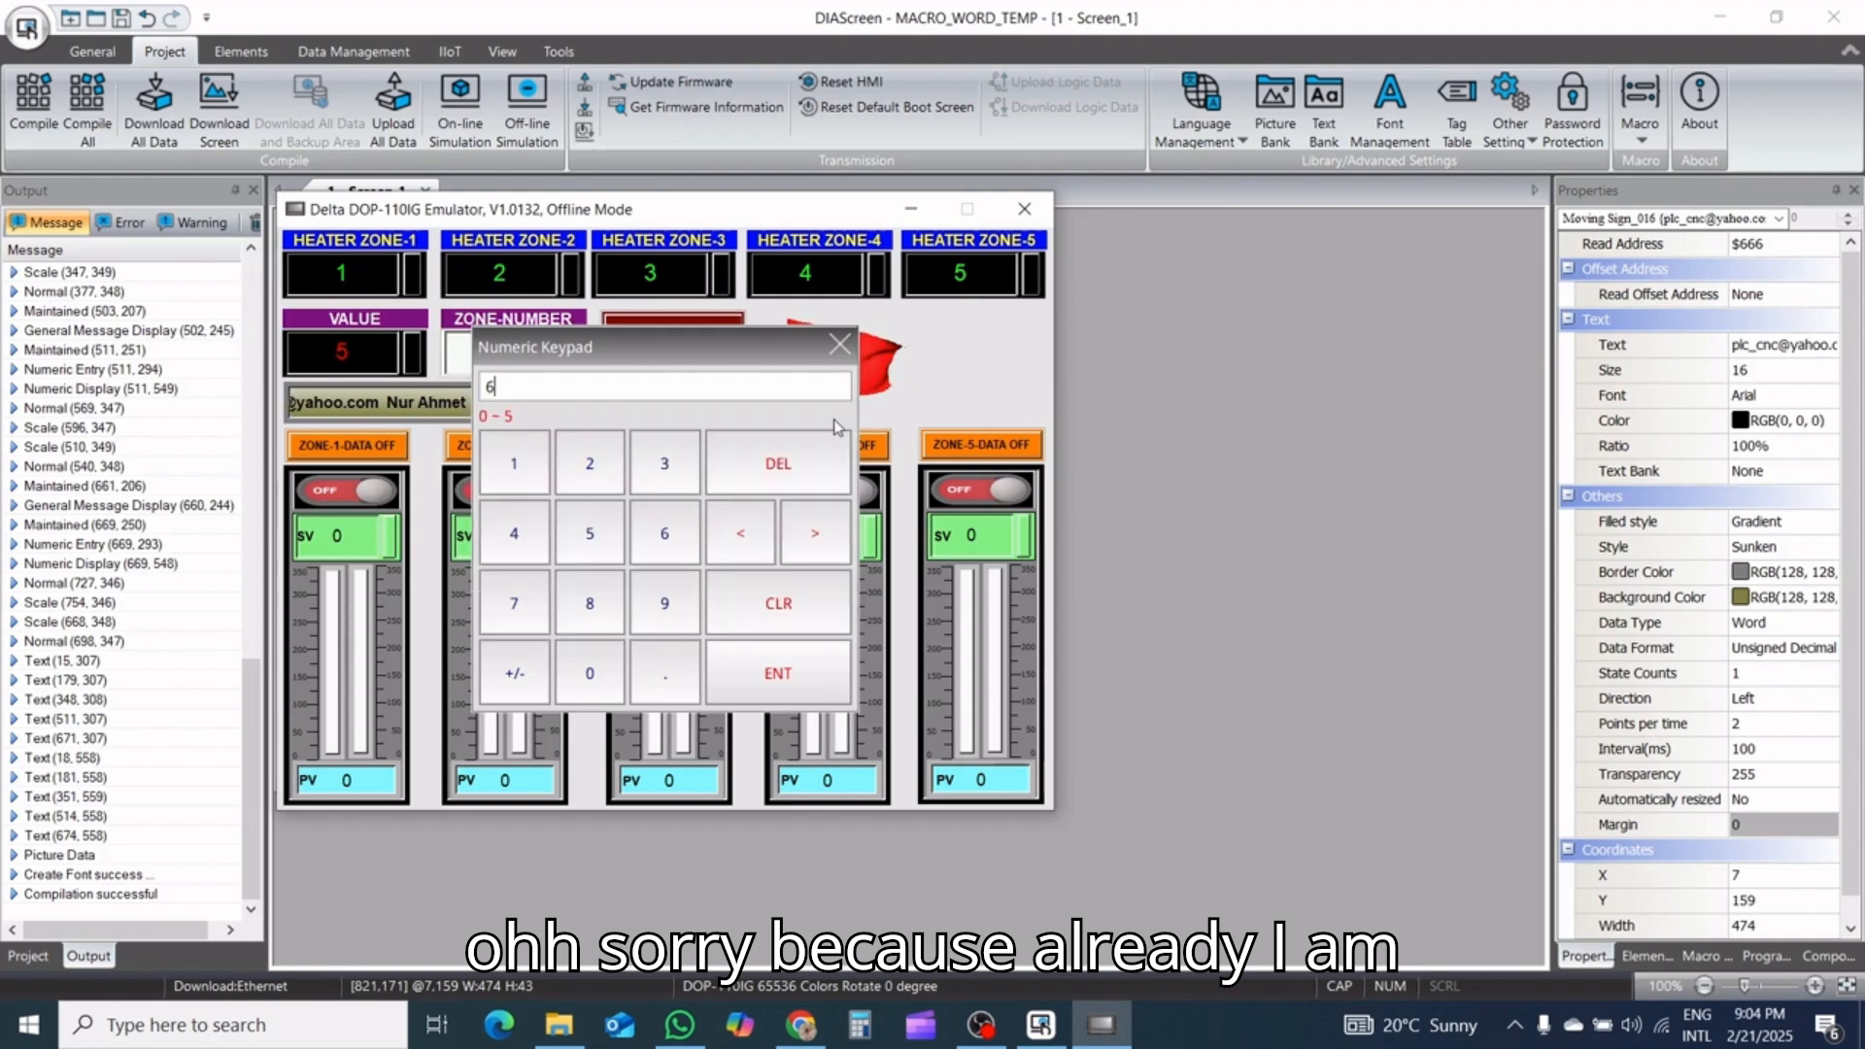
pyautogui.click(840, 347)
pyautogui.click(498, 361)
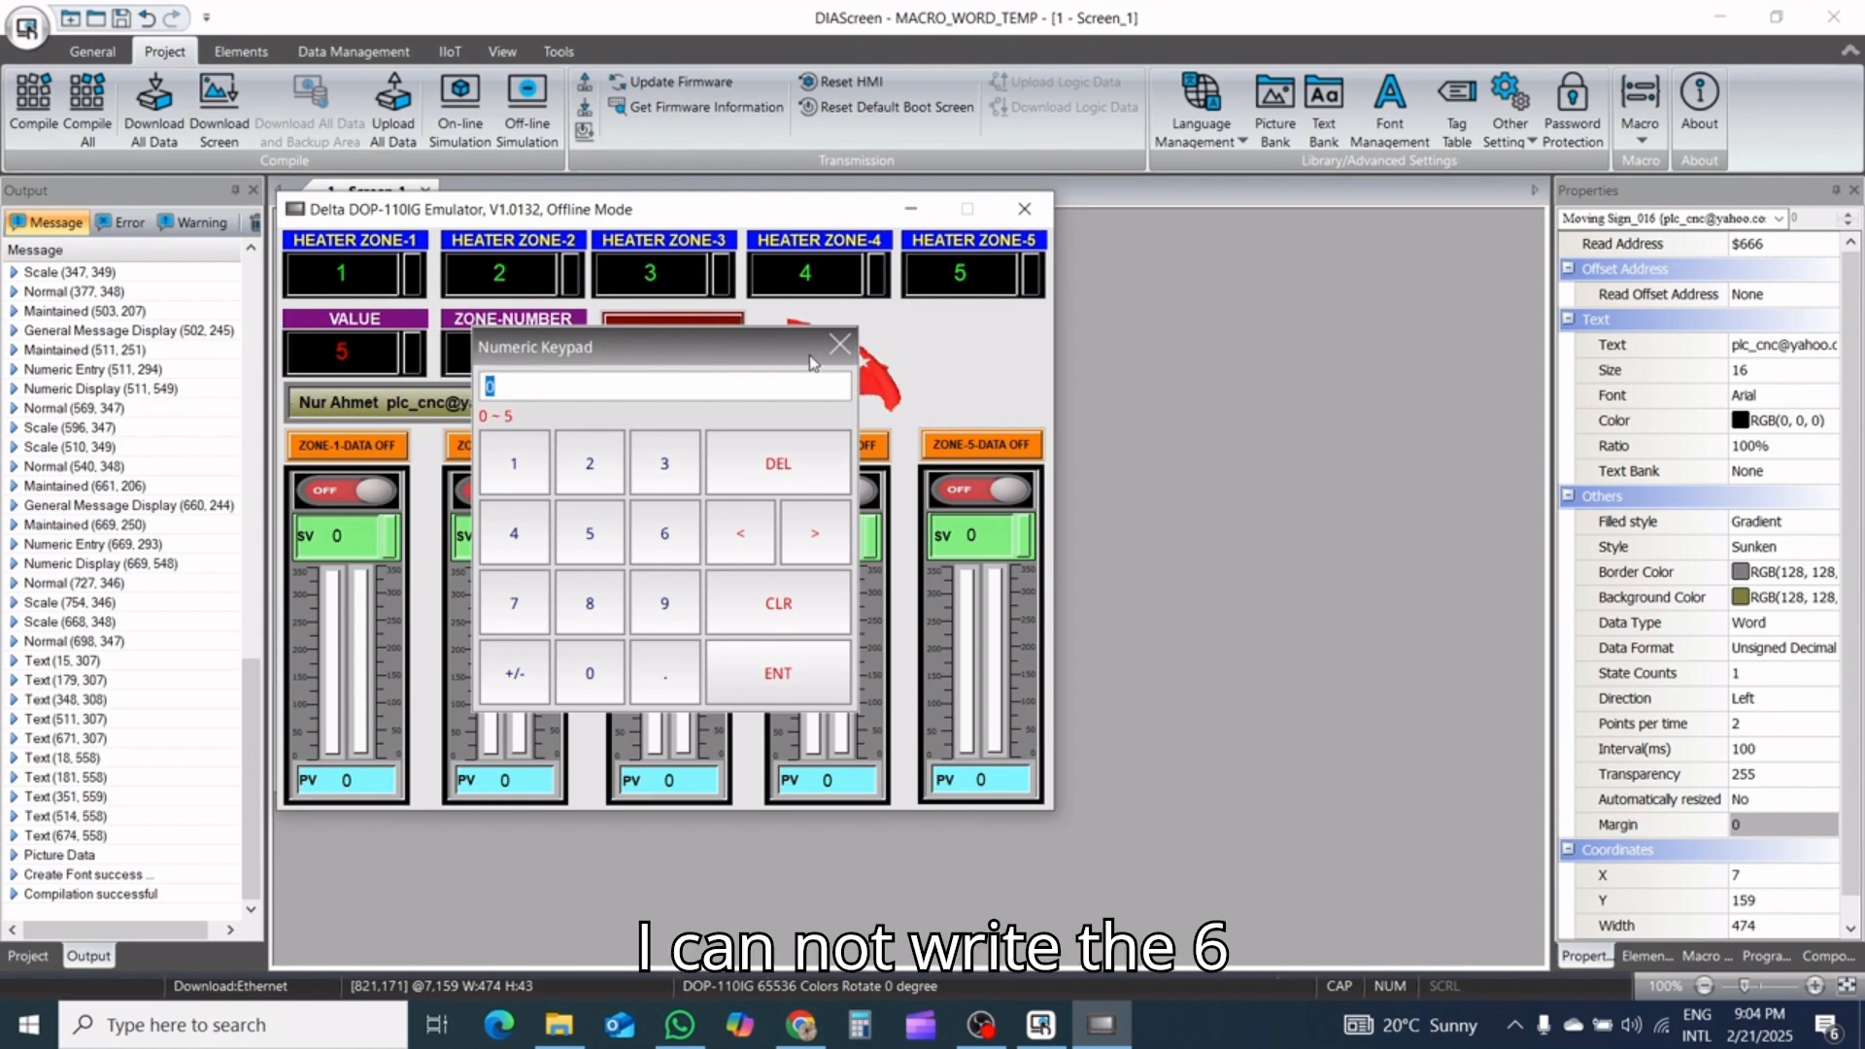
pyautogui.click(819, 683)
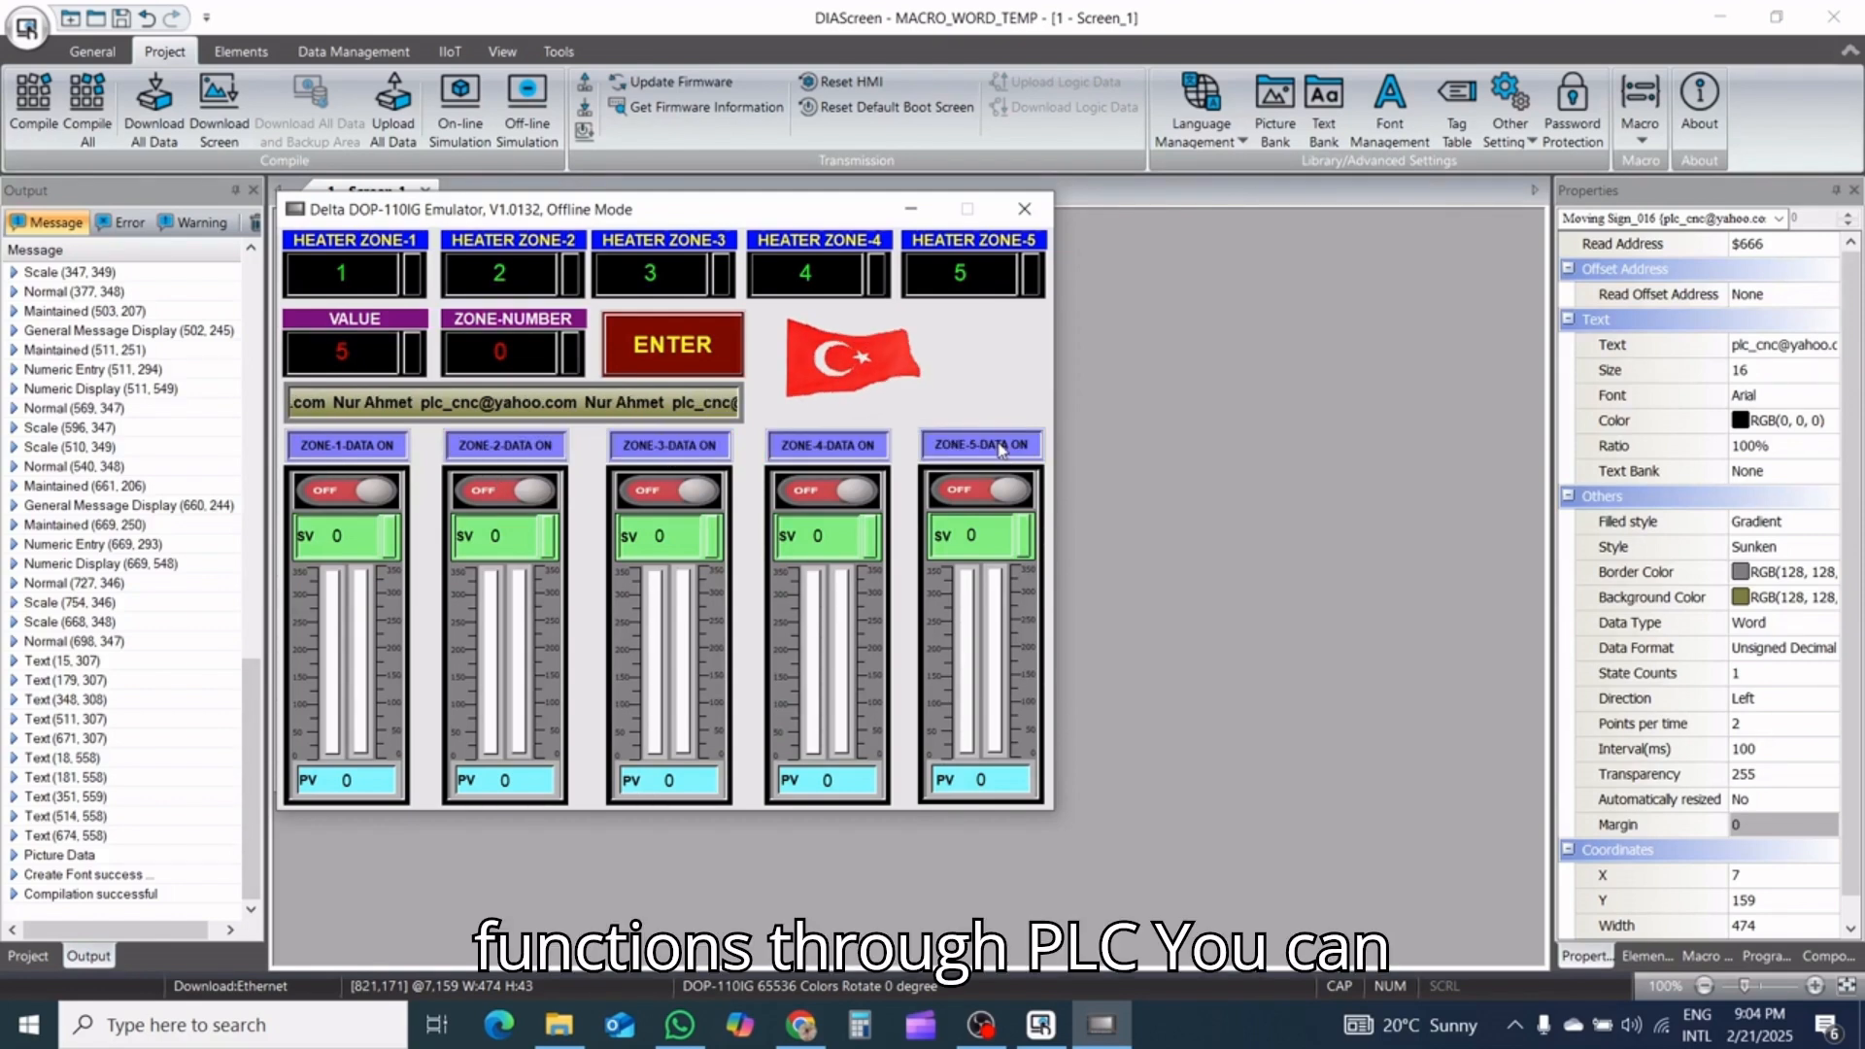
# Switch on the ON/OFF toggles of all five heater zones in the simulated screen
pyautogui.click(995, 493)
pyautogui.click(837, 497)
pyautogui.click(670, 494)
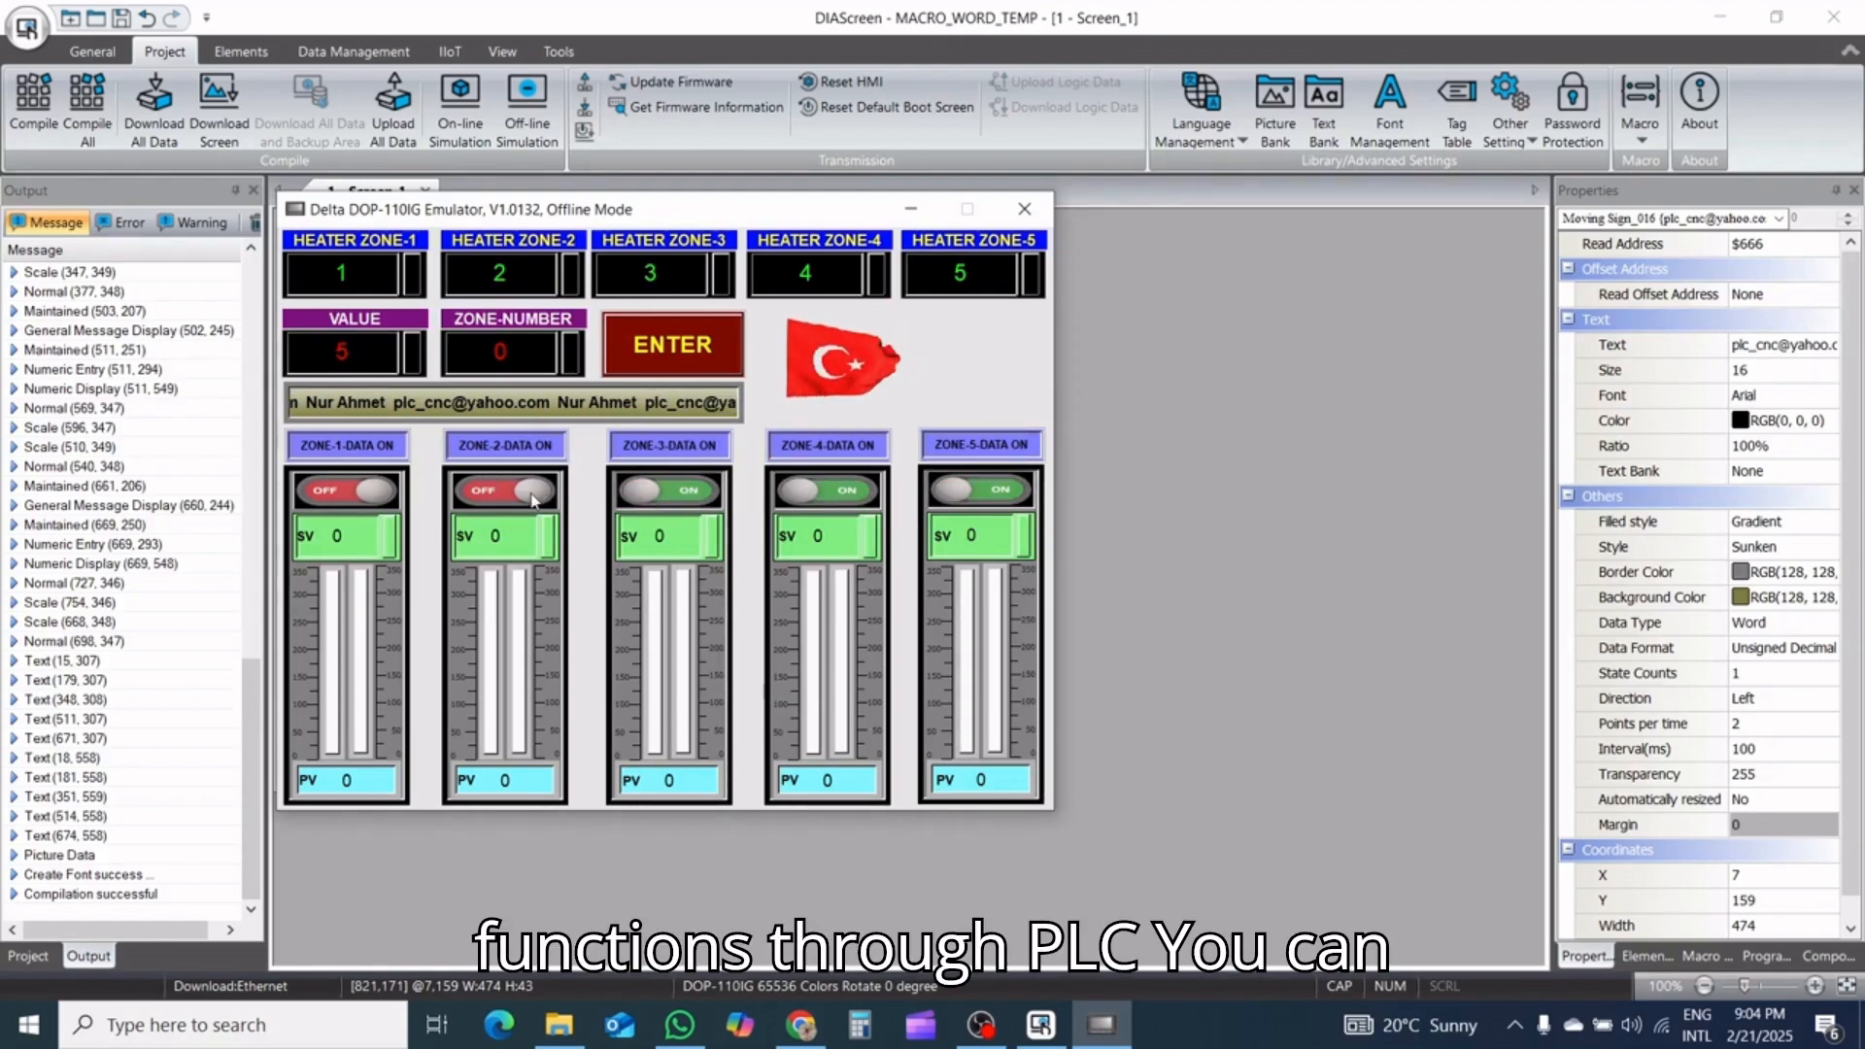
pyautogui.click(507, 493)
pyautogui.click(367, 500)
# Try to set heater zone 1's SV to 12 in the simulation
pyautogui.click(359, 532)
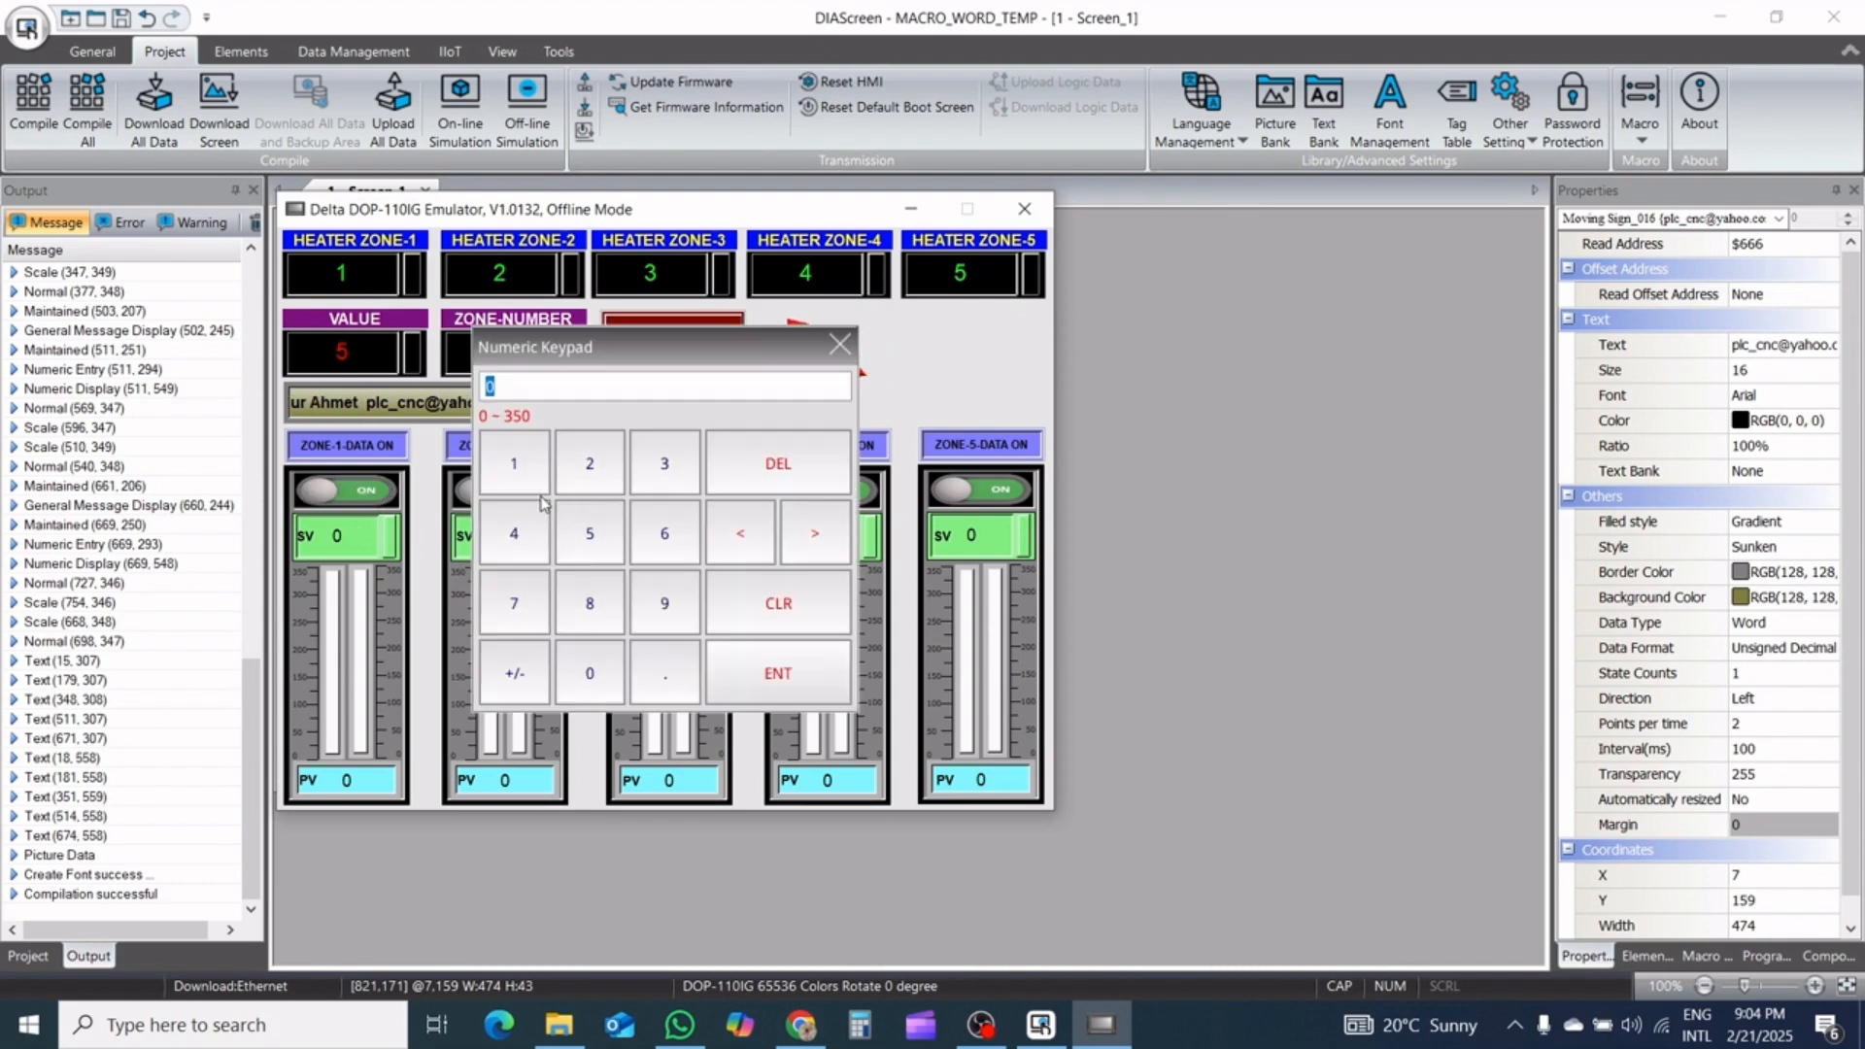
pyautogui.click(515, 464)
pyautogui.click(590, 464)
pyautogui.click(820, 677)
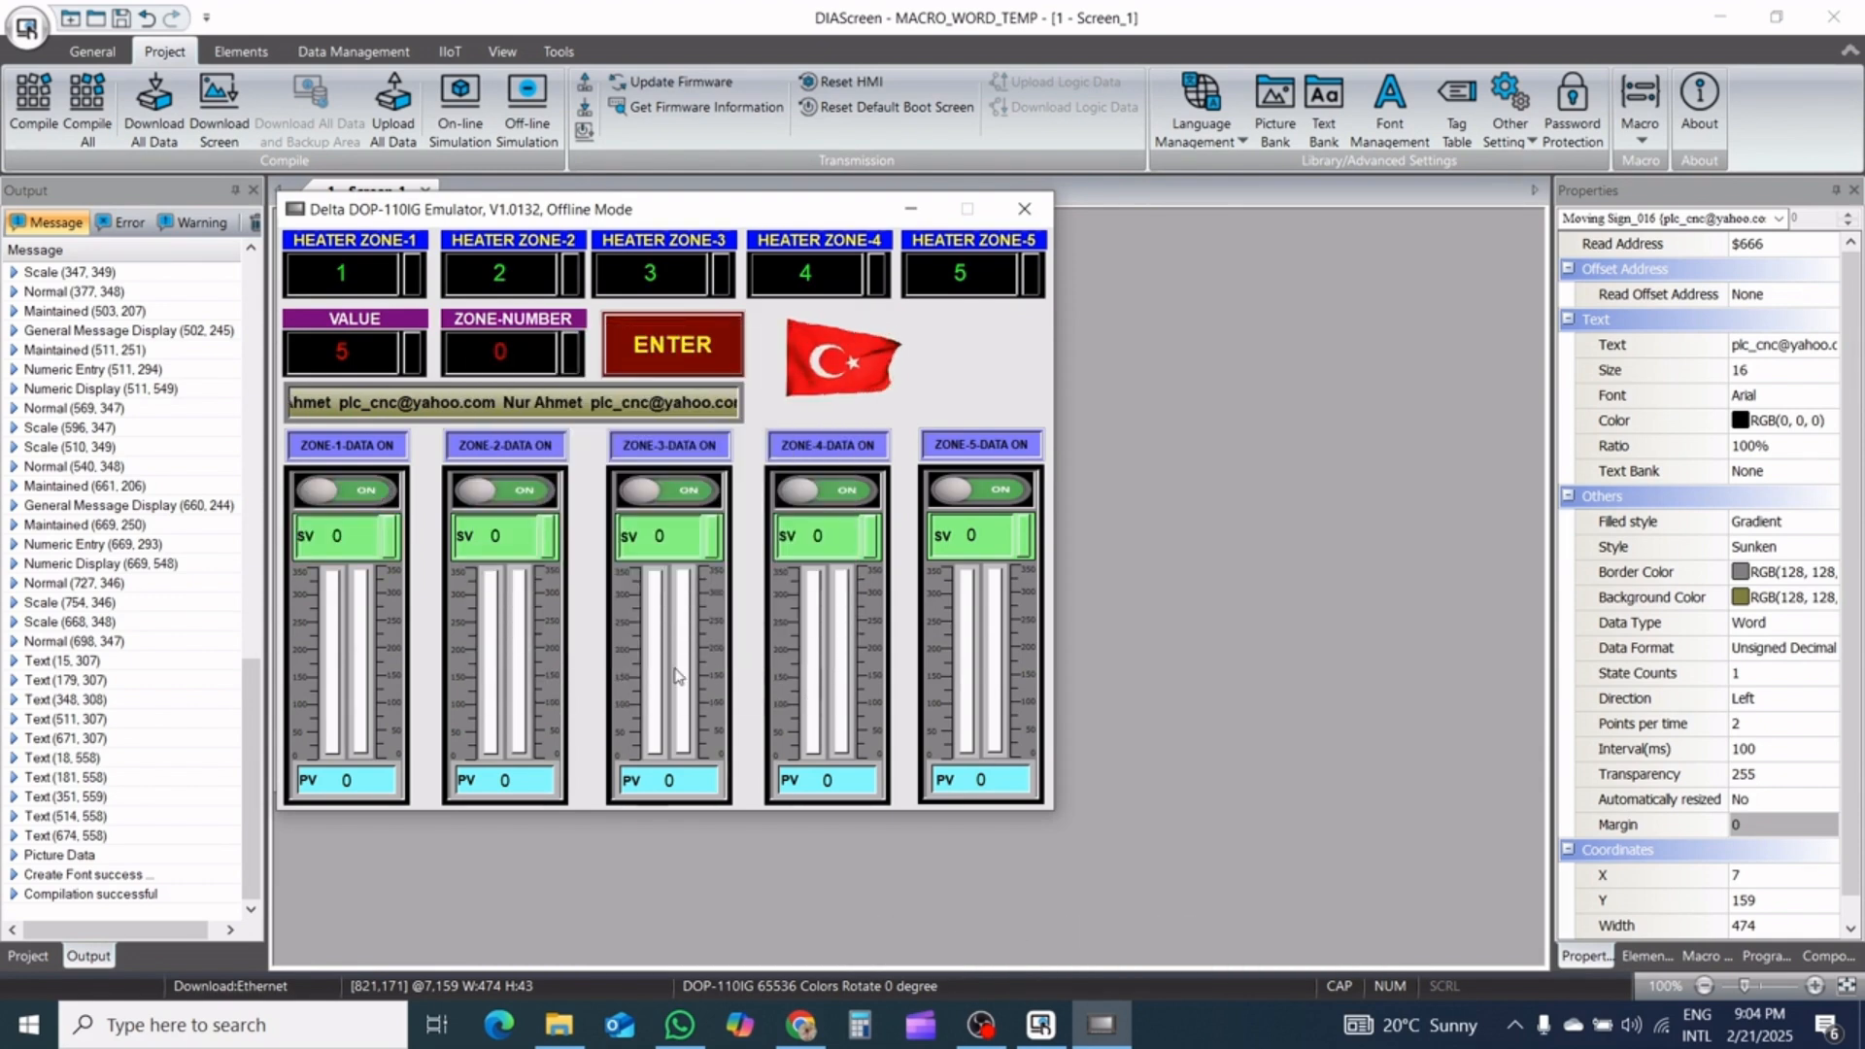
# Try to set heater zone 1's SV to 265, and cancel a further entry in the same field
pyautogui.click(361, 550)
pyautogui.click(589, 464)
pyautogui.click(664, 533)
pyautogui.click(589, 534)
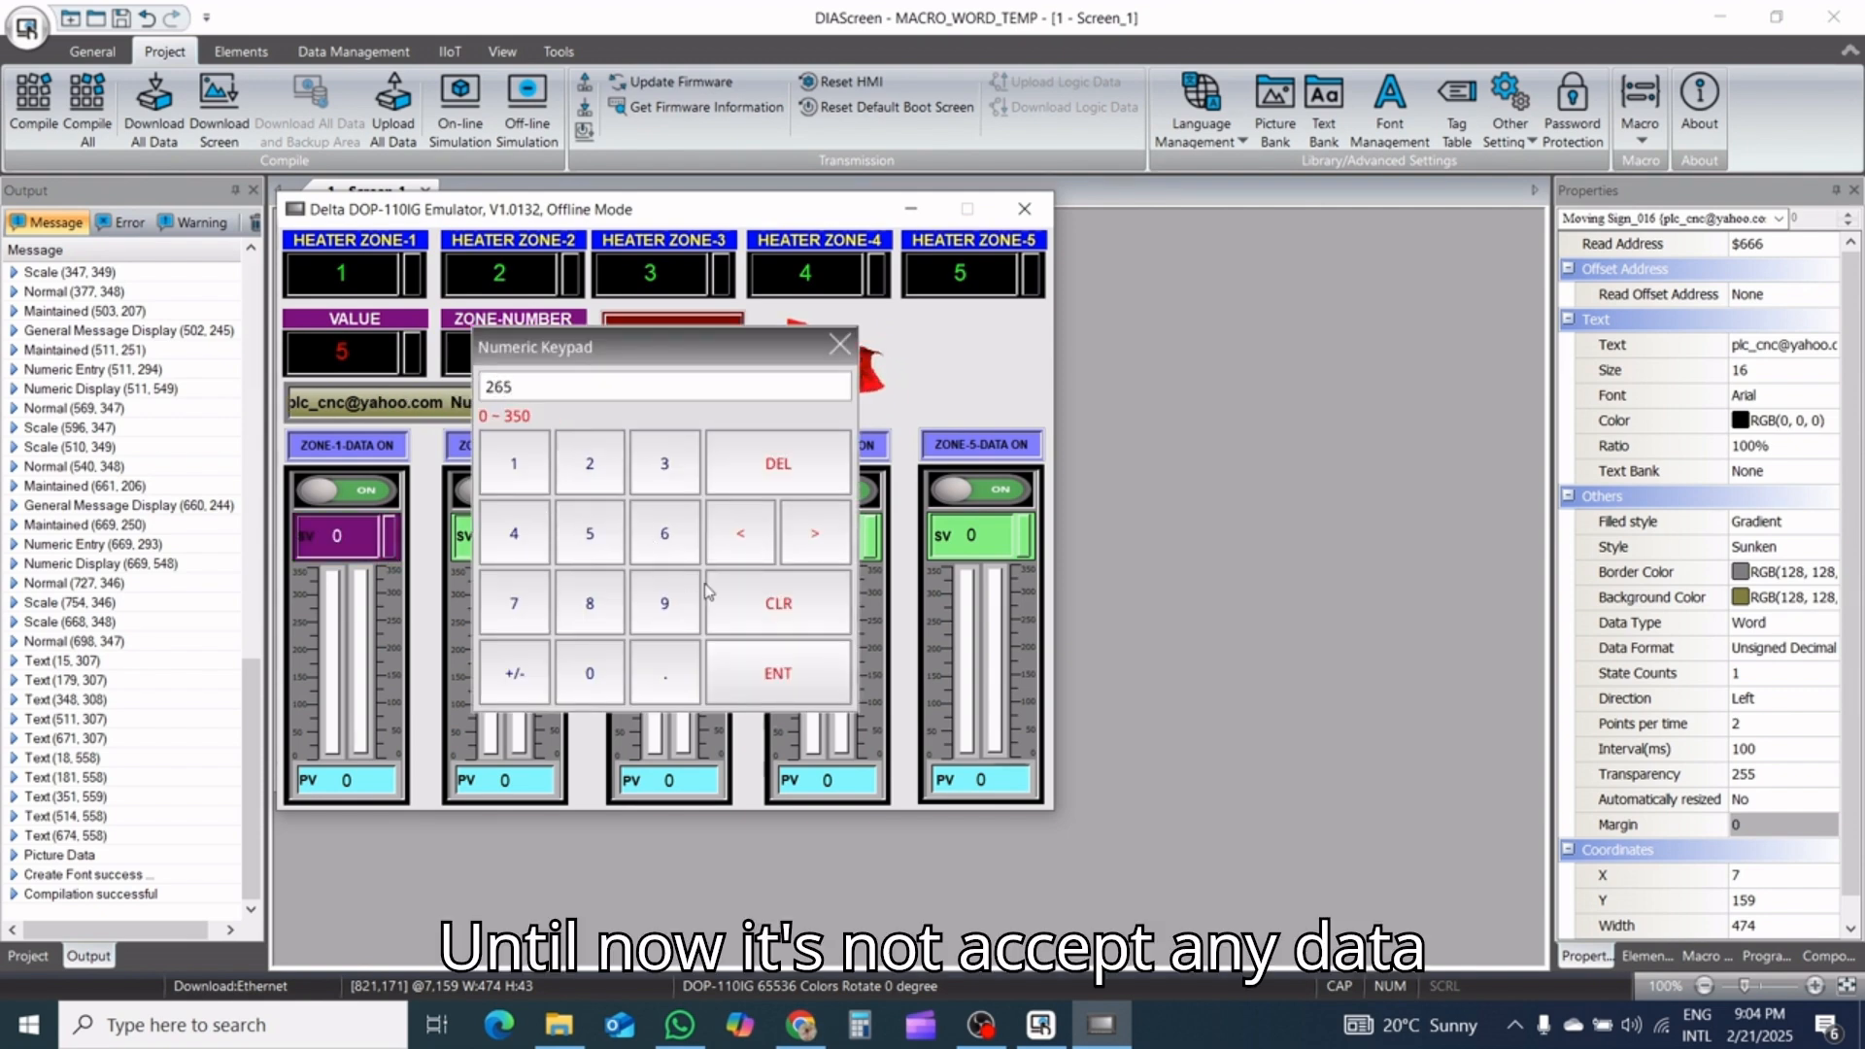
pyautogui.click(807, 668)
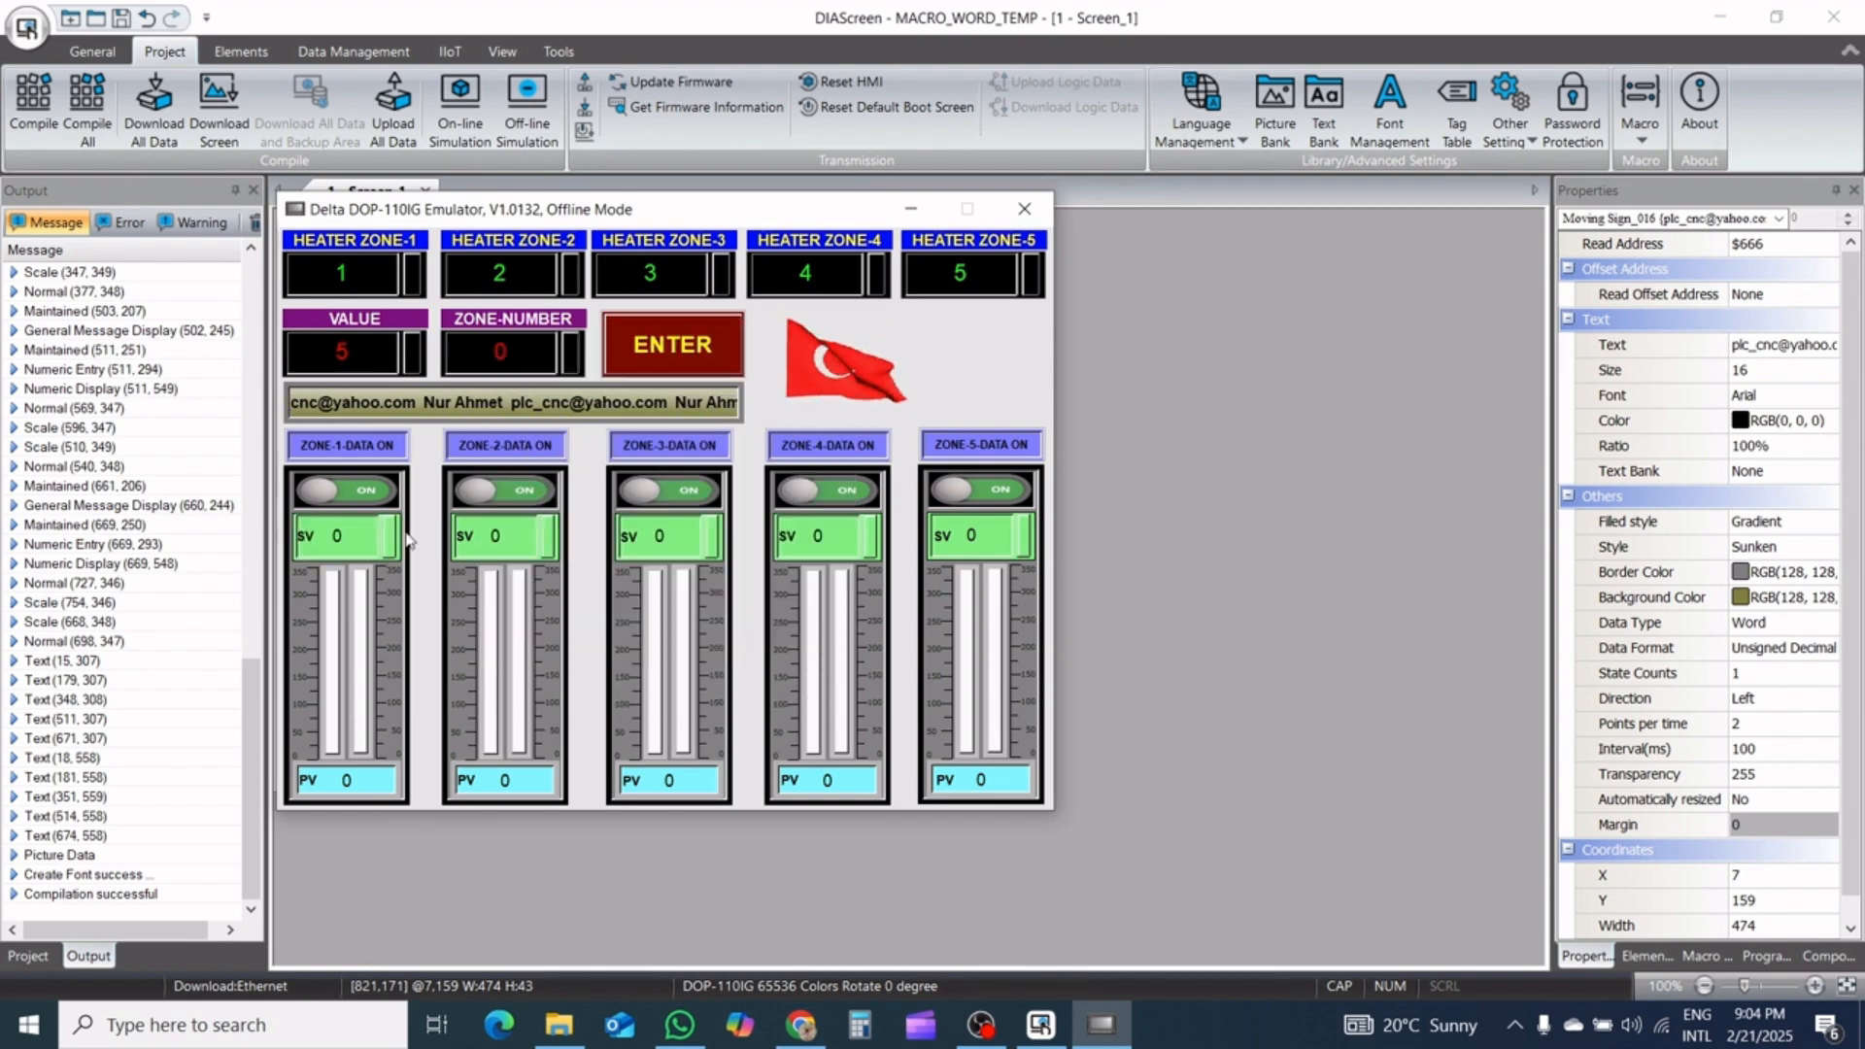
pyautogui.click(355, 537)
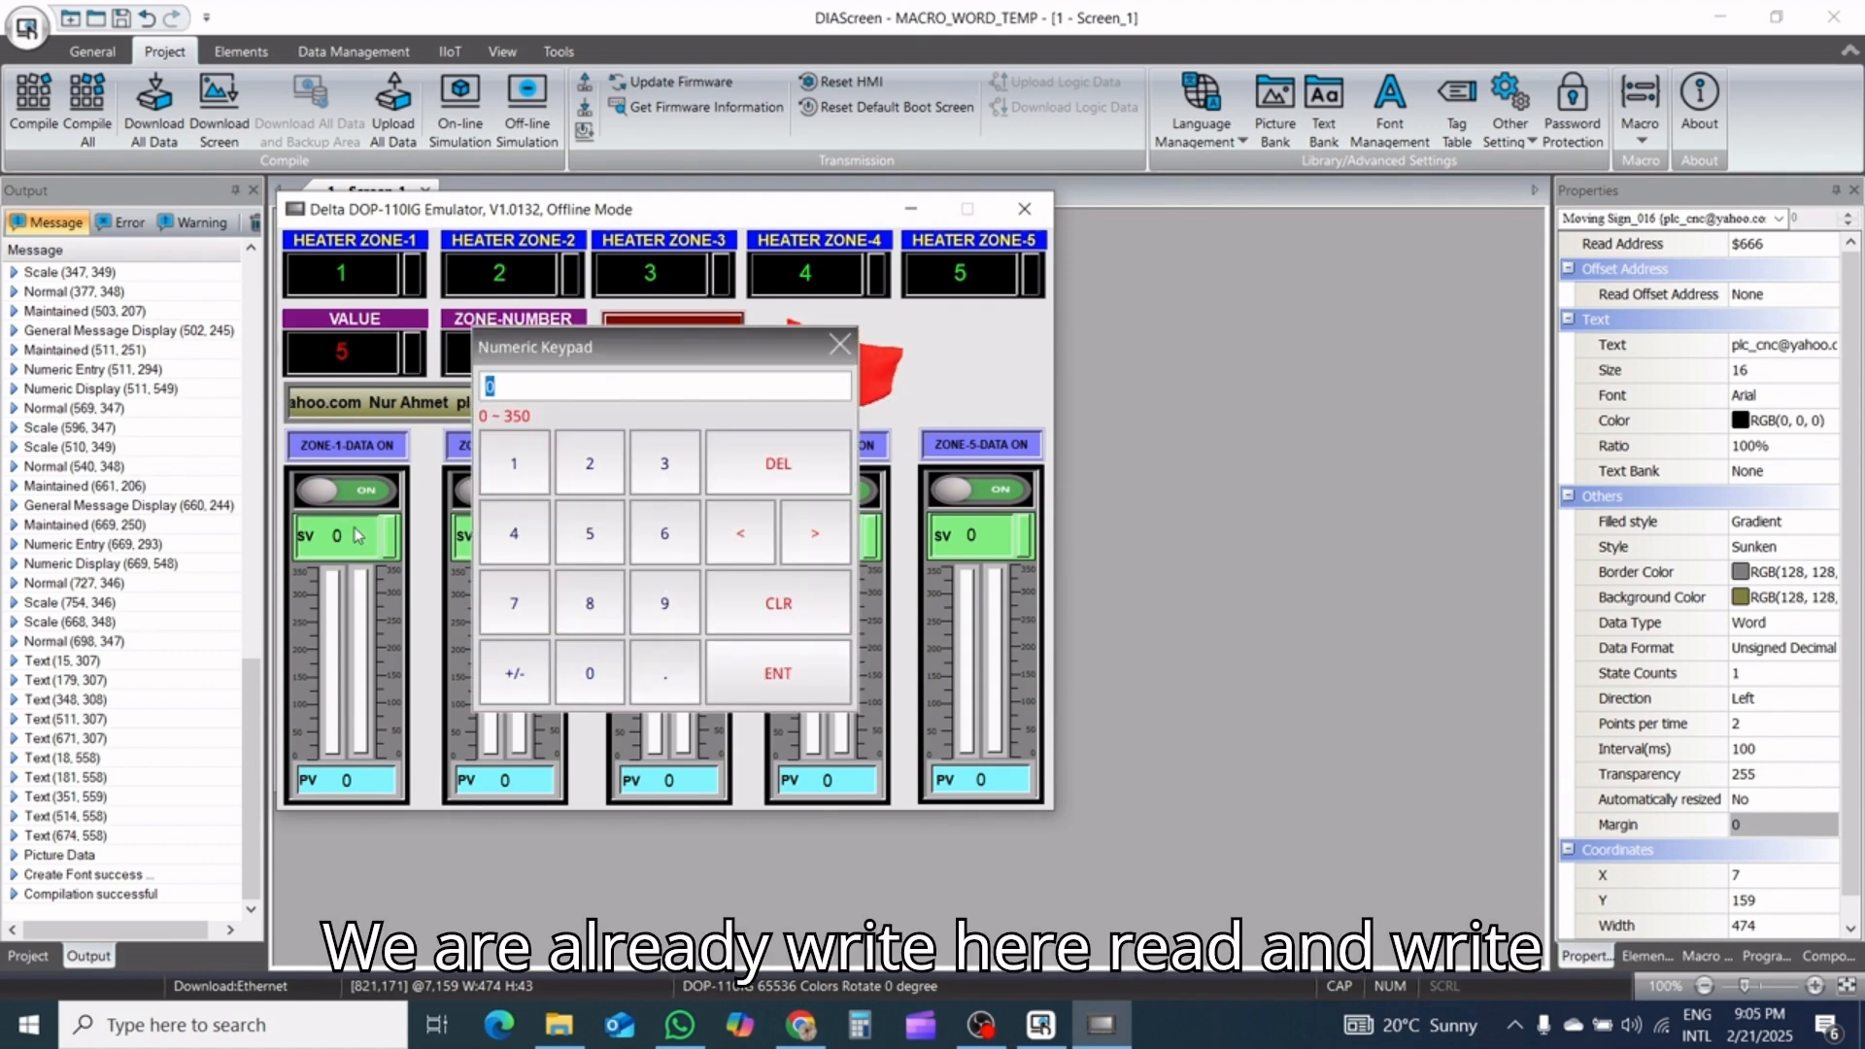
pyautogui.click(843, 344)
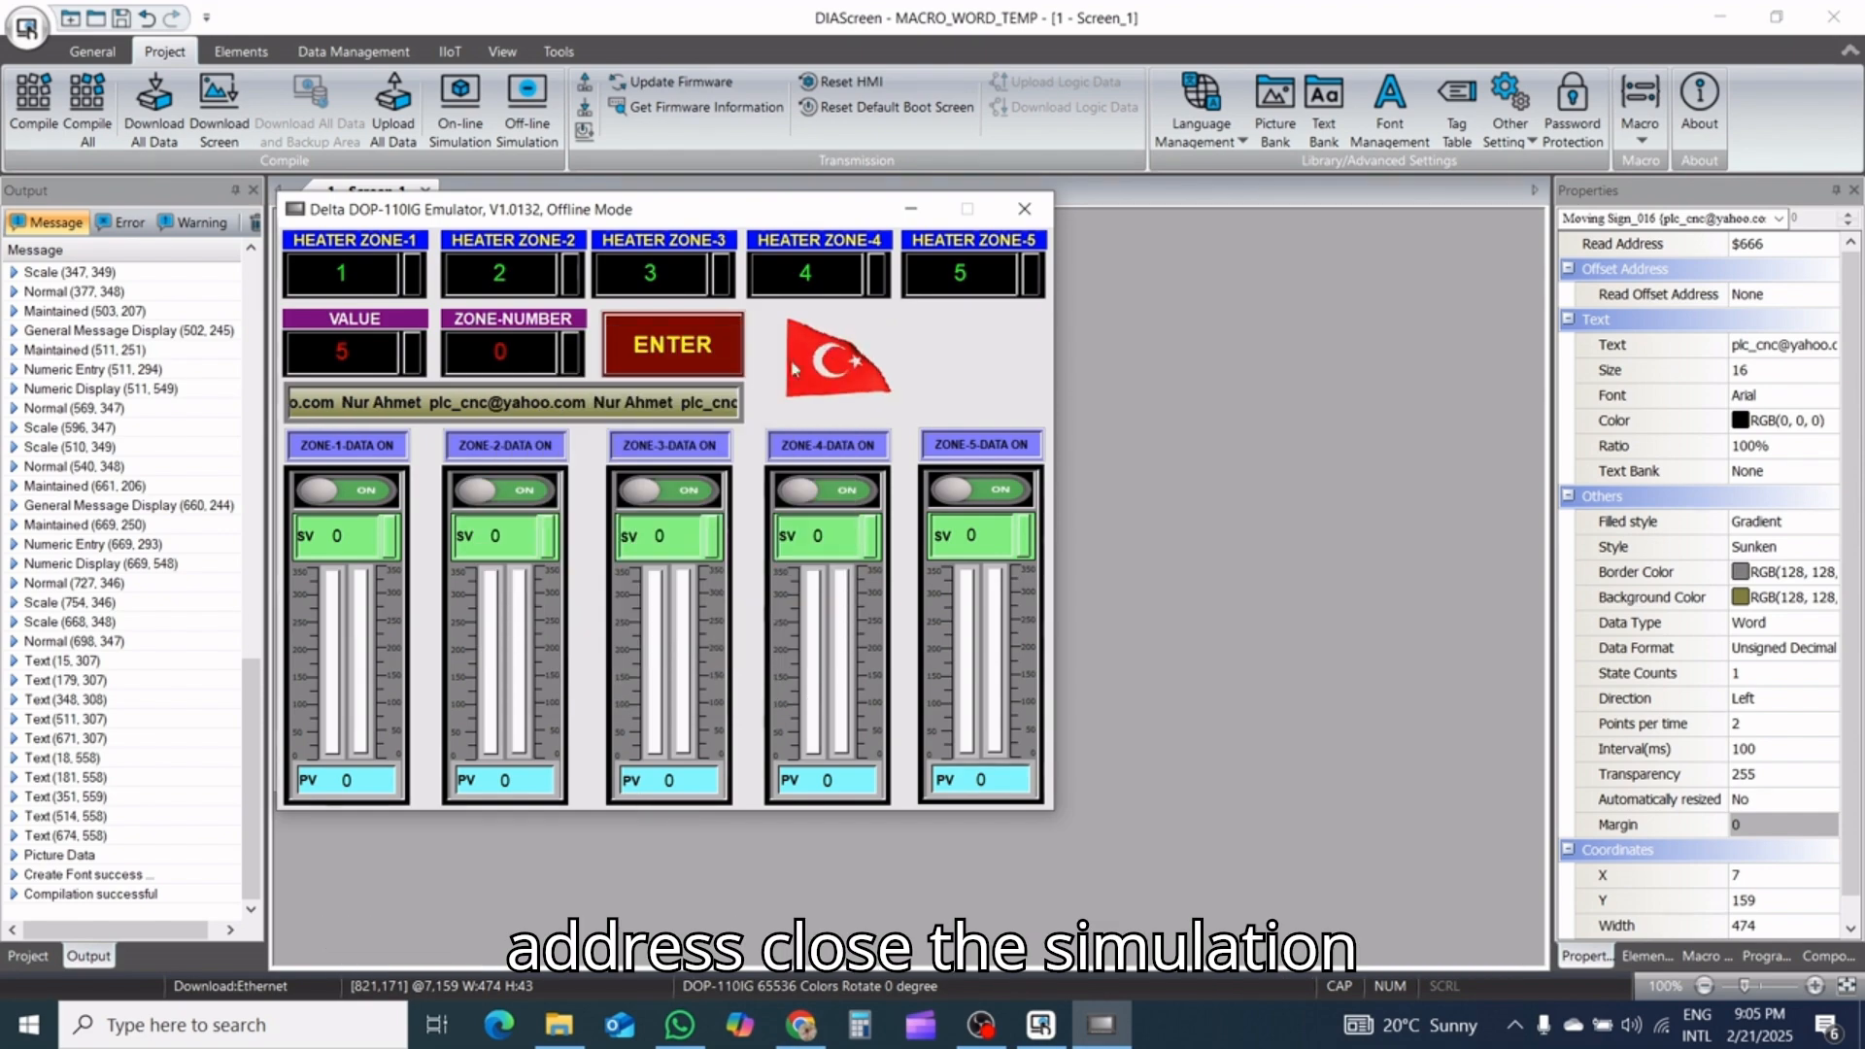
# Close the offline simulation and return to the maximized Screen_1 editor
pyautogui.click(1026, 210)
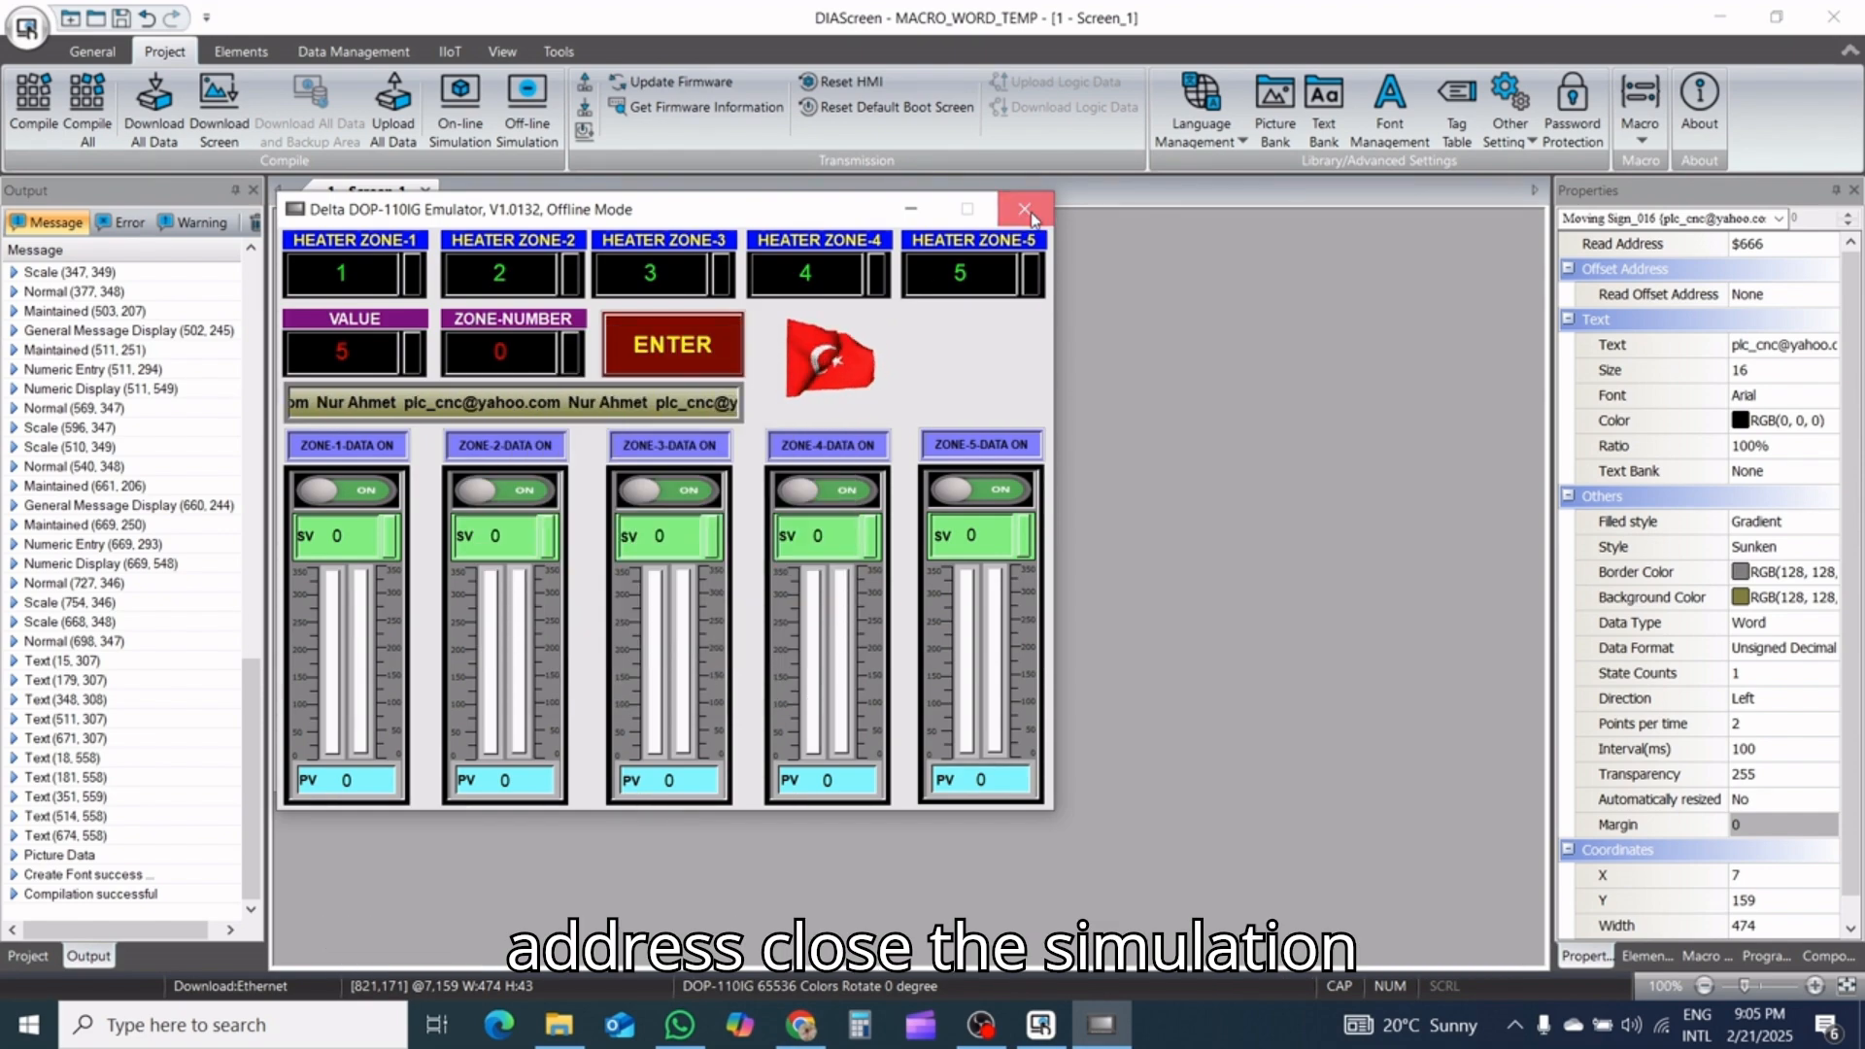
pyautogui.click(1778, 11)
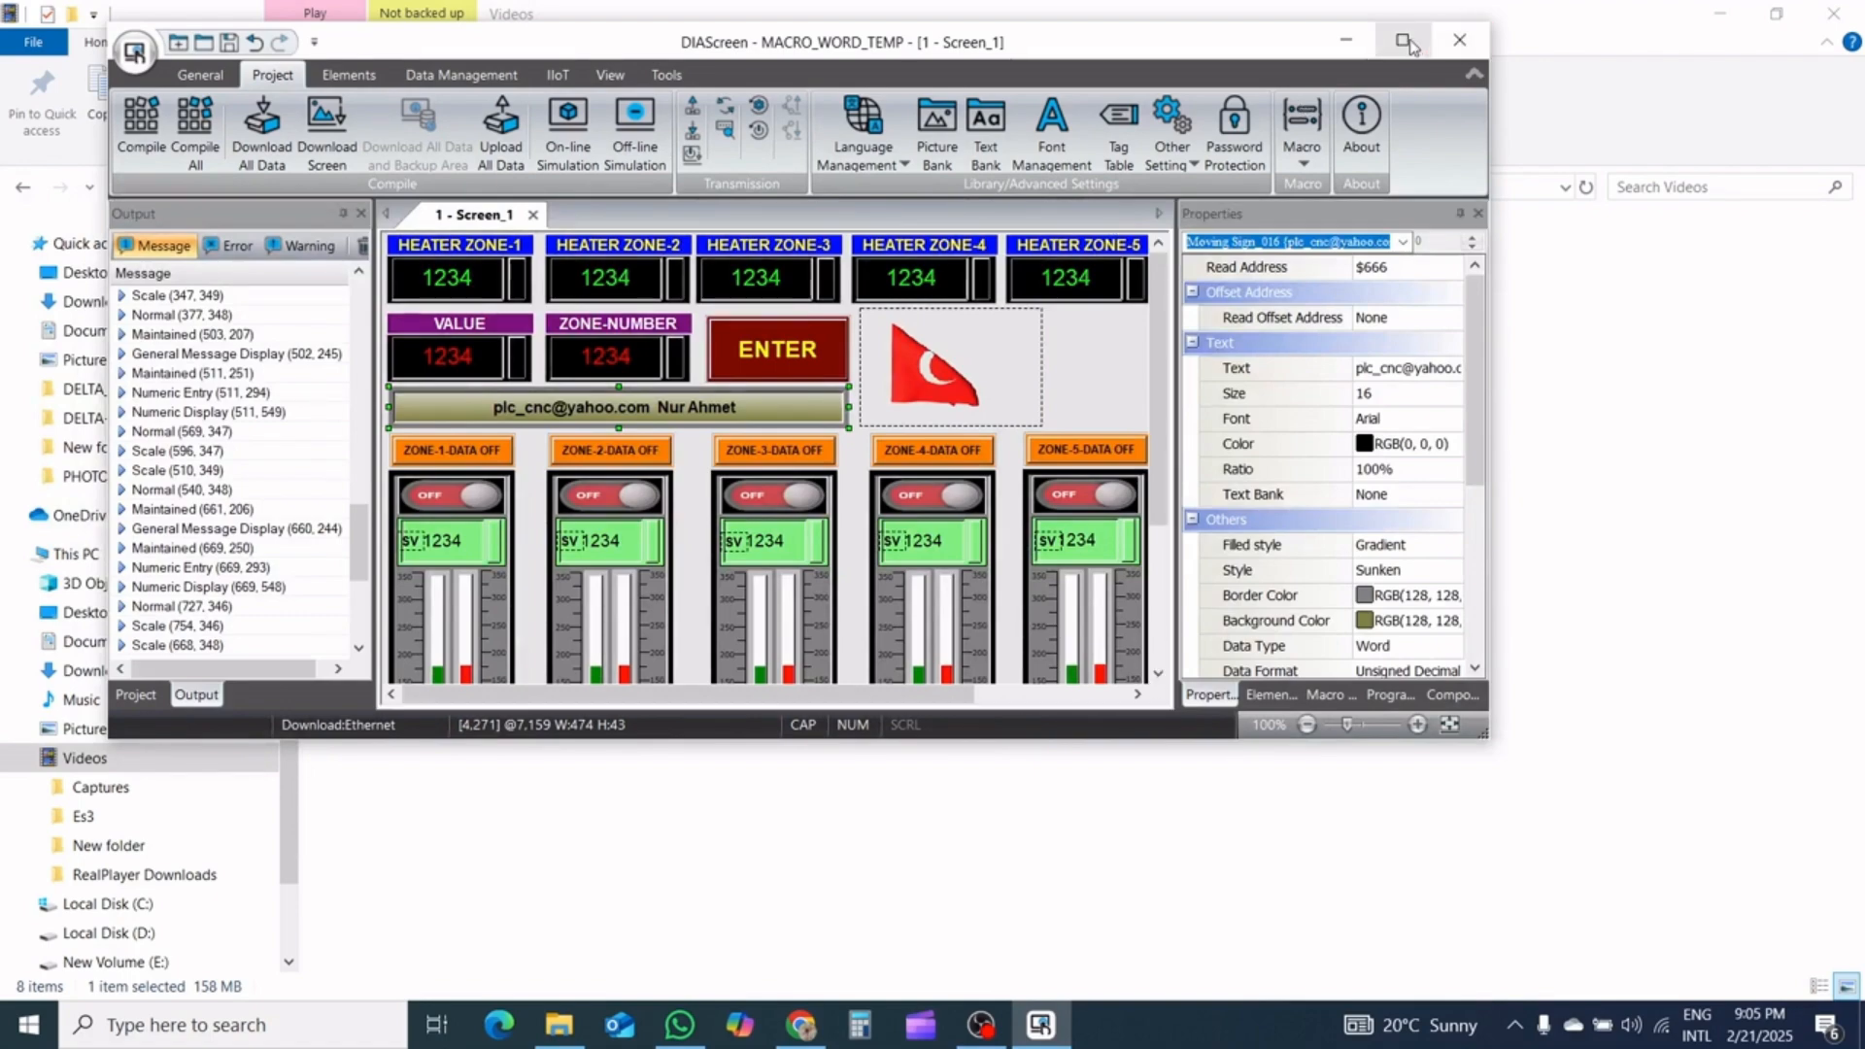
pyautogui.click(1404, 39)
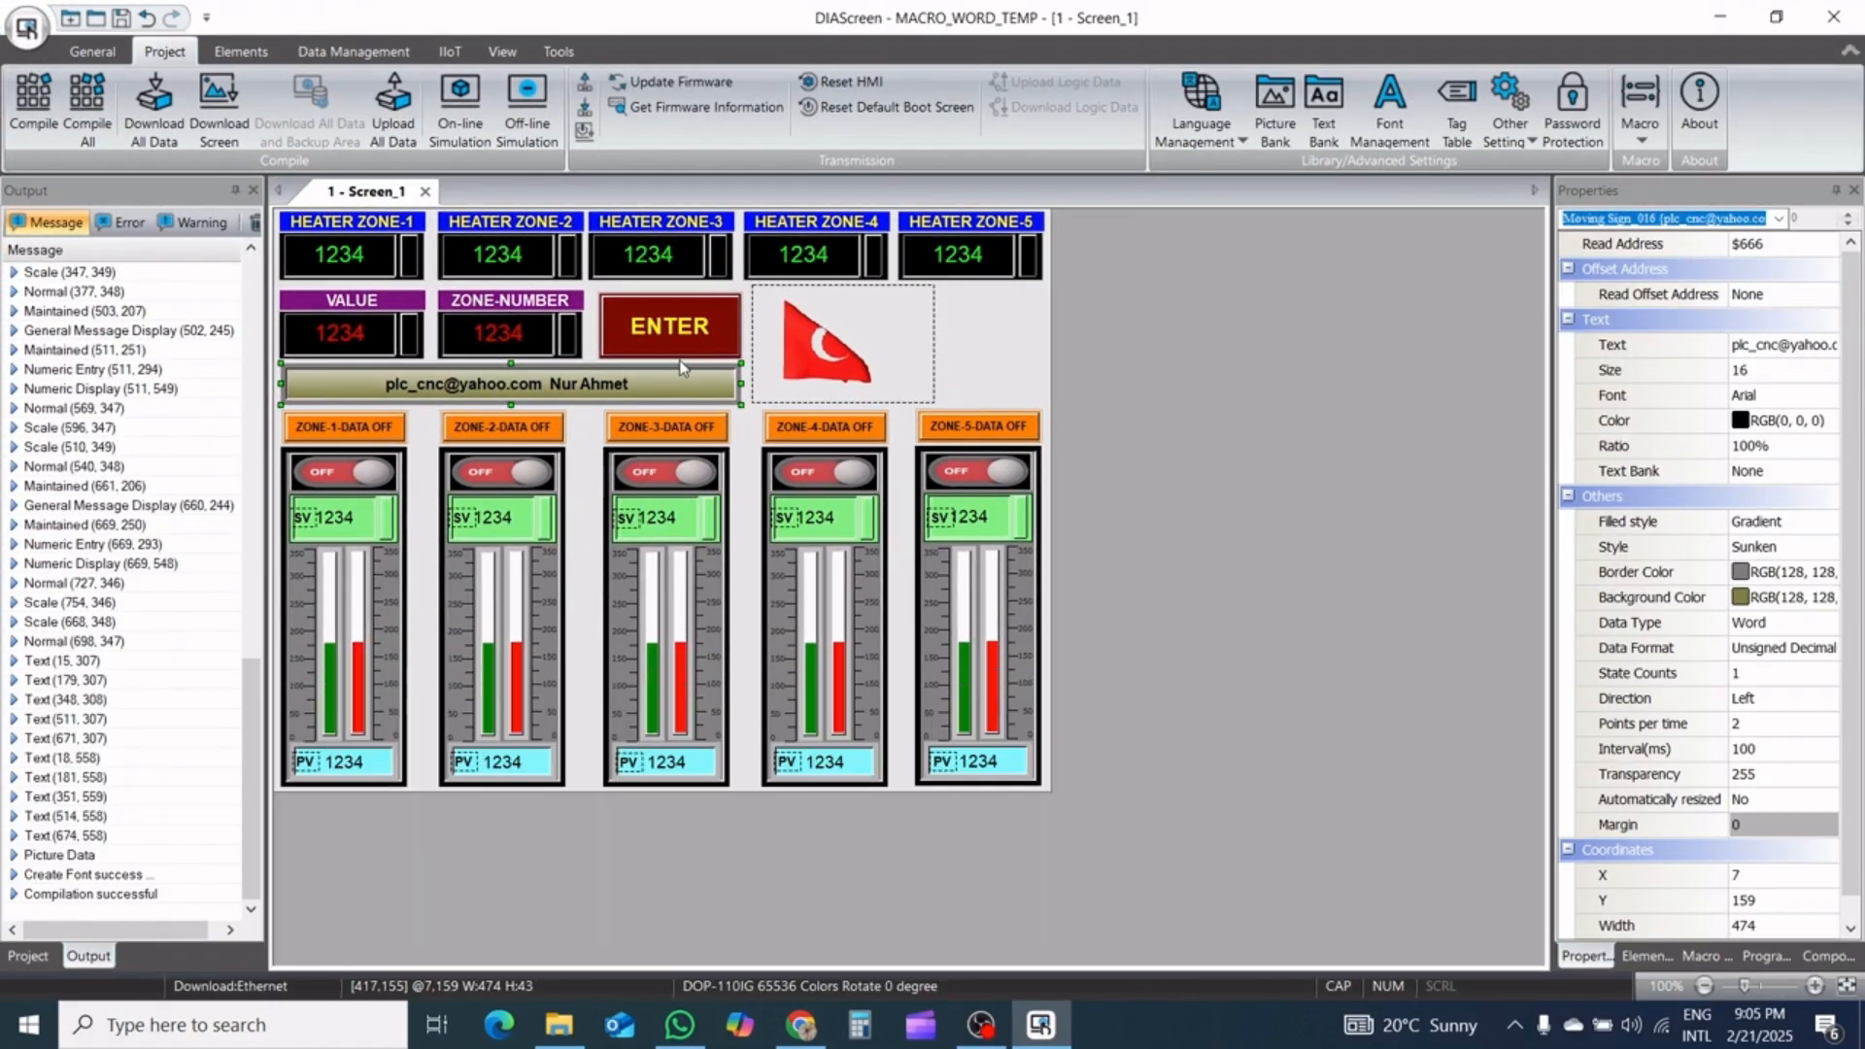
pyautogui.click(394, 529)
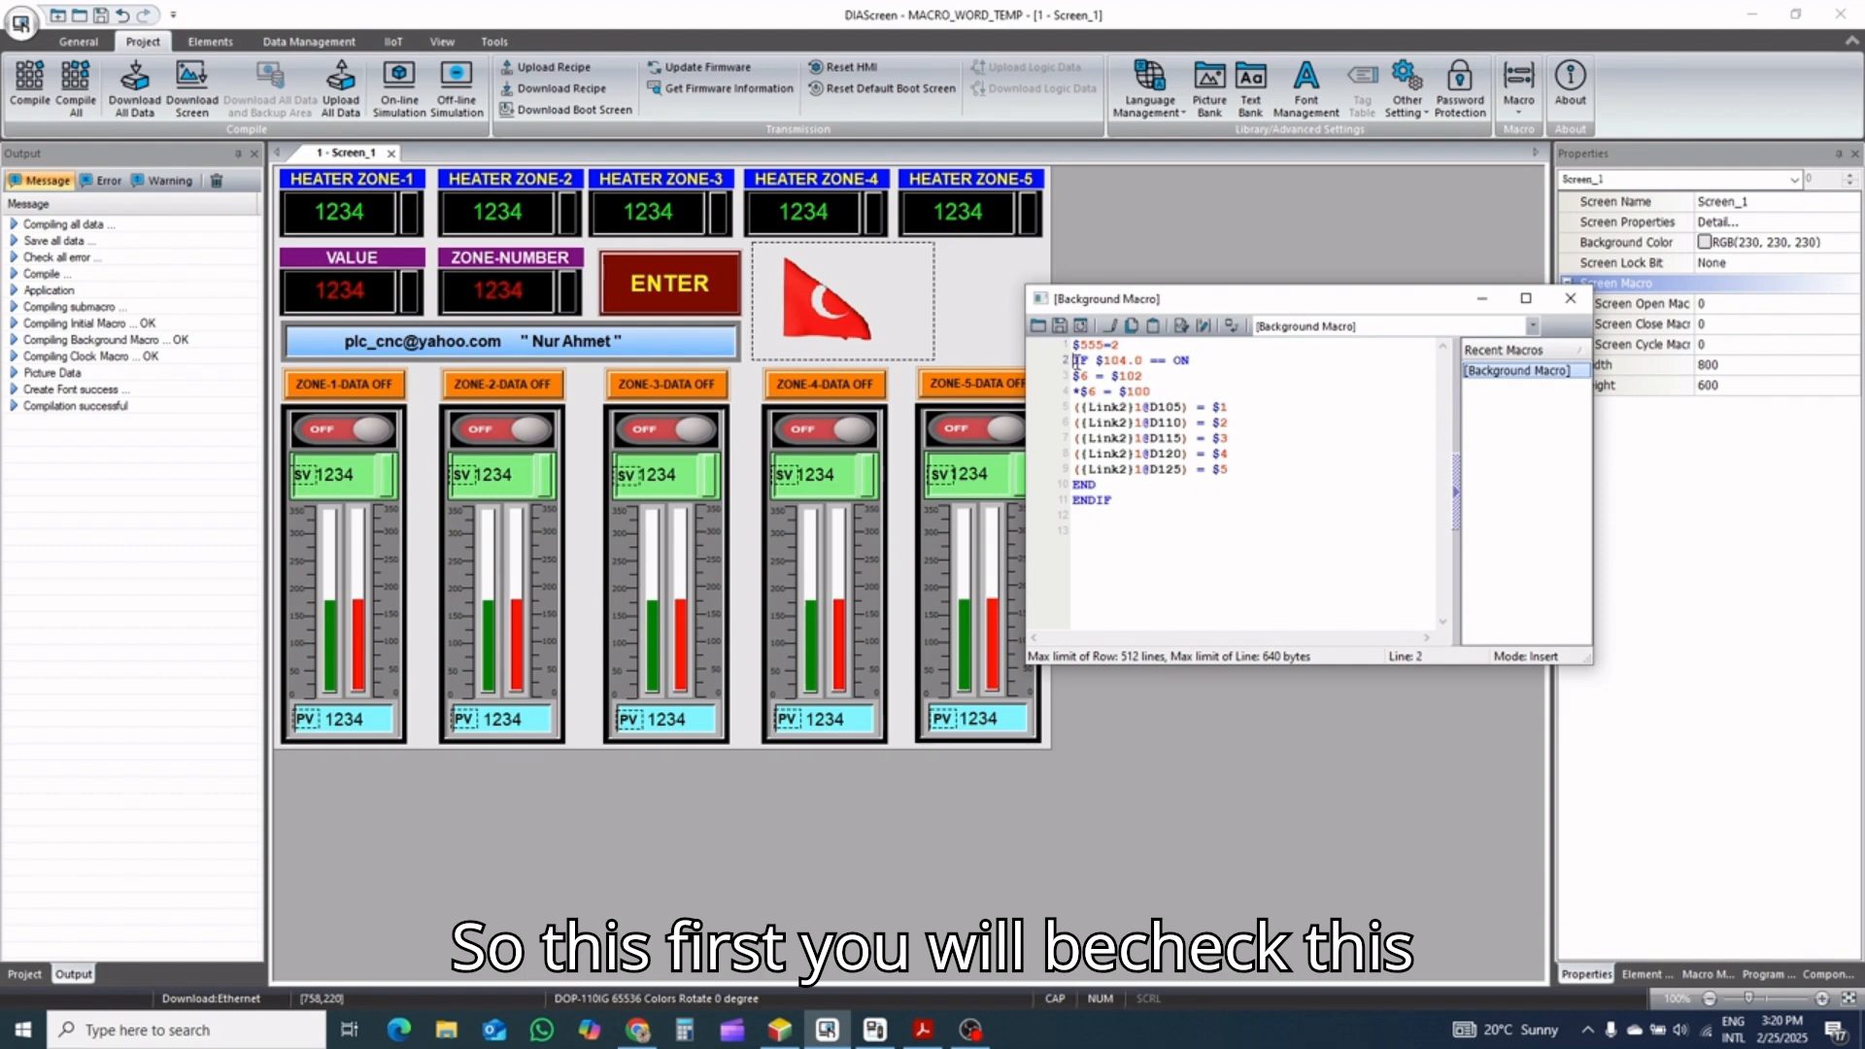
# Examine the IF $104.0 == ON line of the background macro and the ENTER button's write address, leaving the button unchanged
pyautogui.moveTo(1073, 360); pyautogui.dragTo(1185, 361)
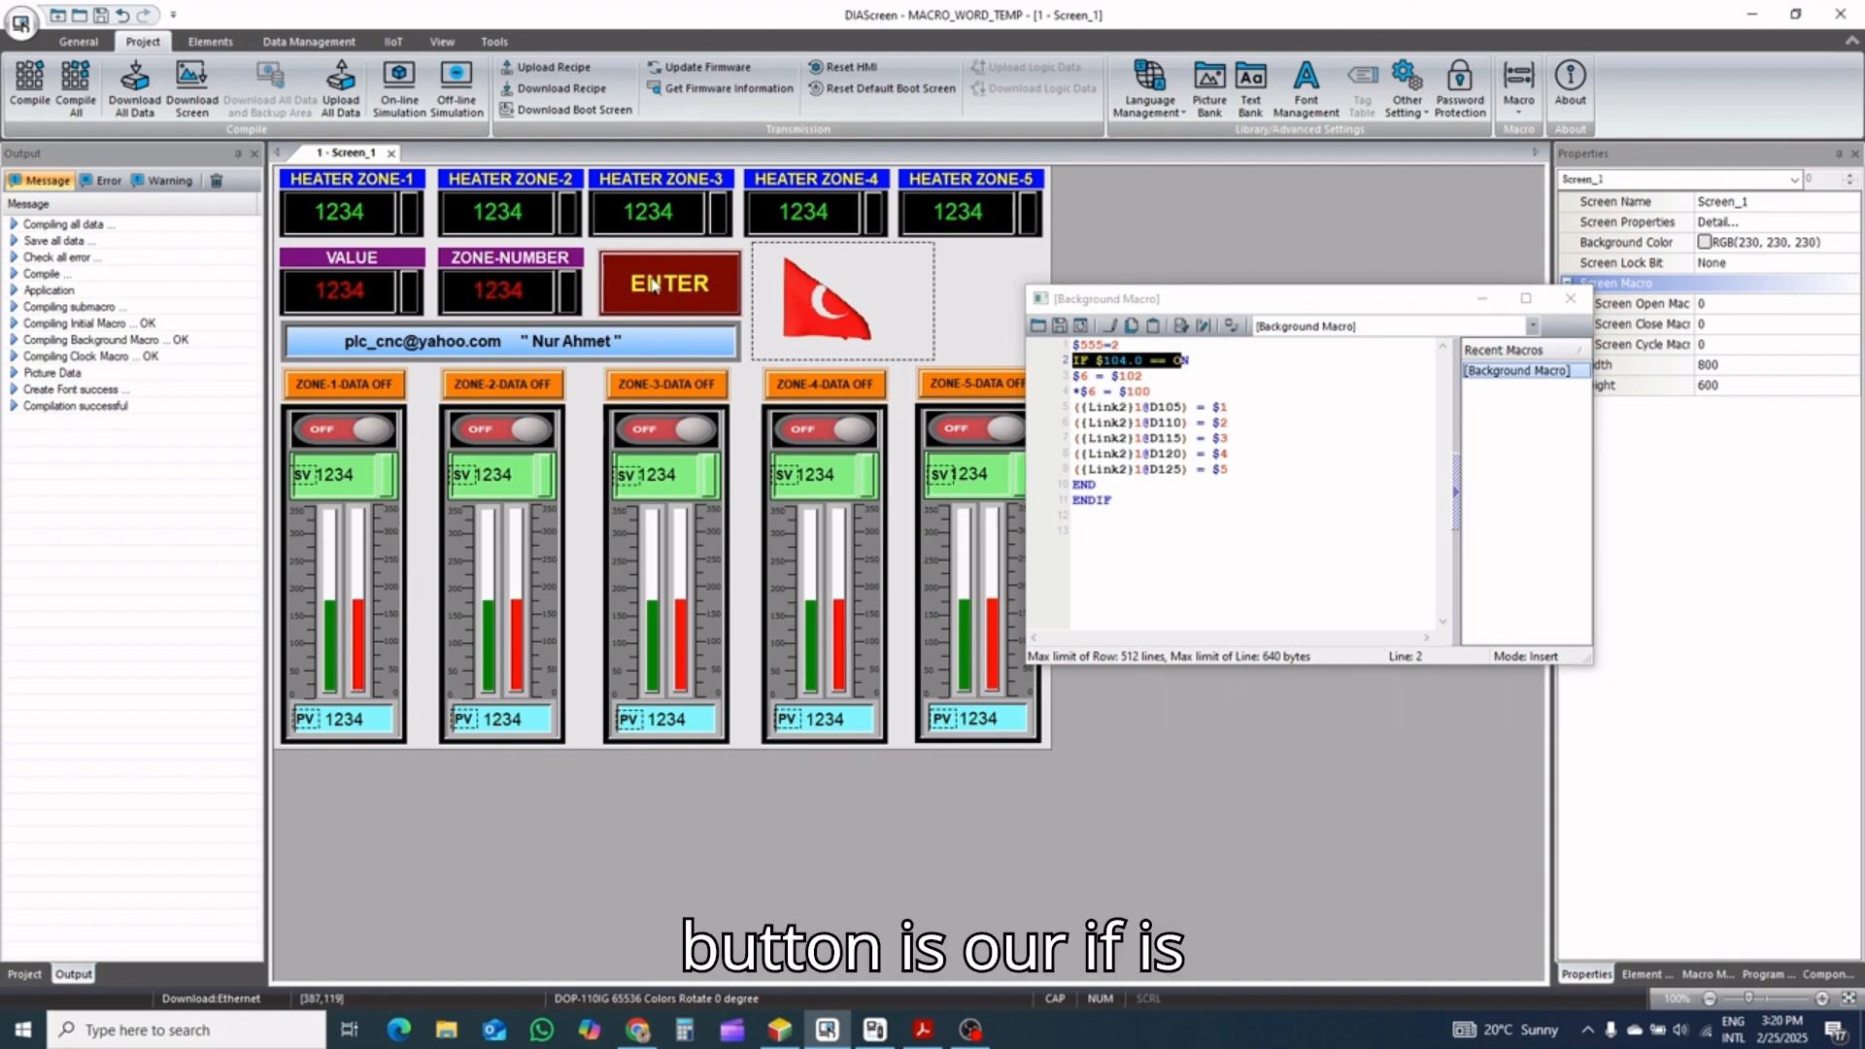
pyautogui.click(652, 284)
pyautogui.click(683, 282)
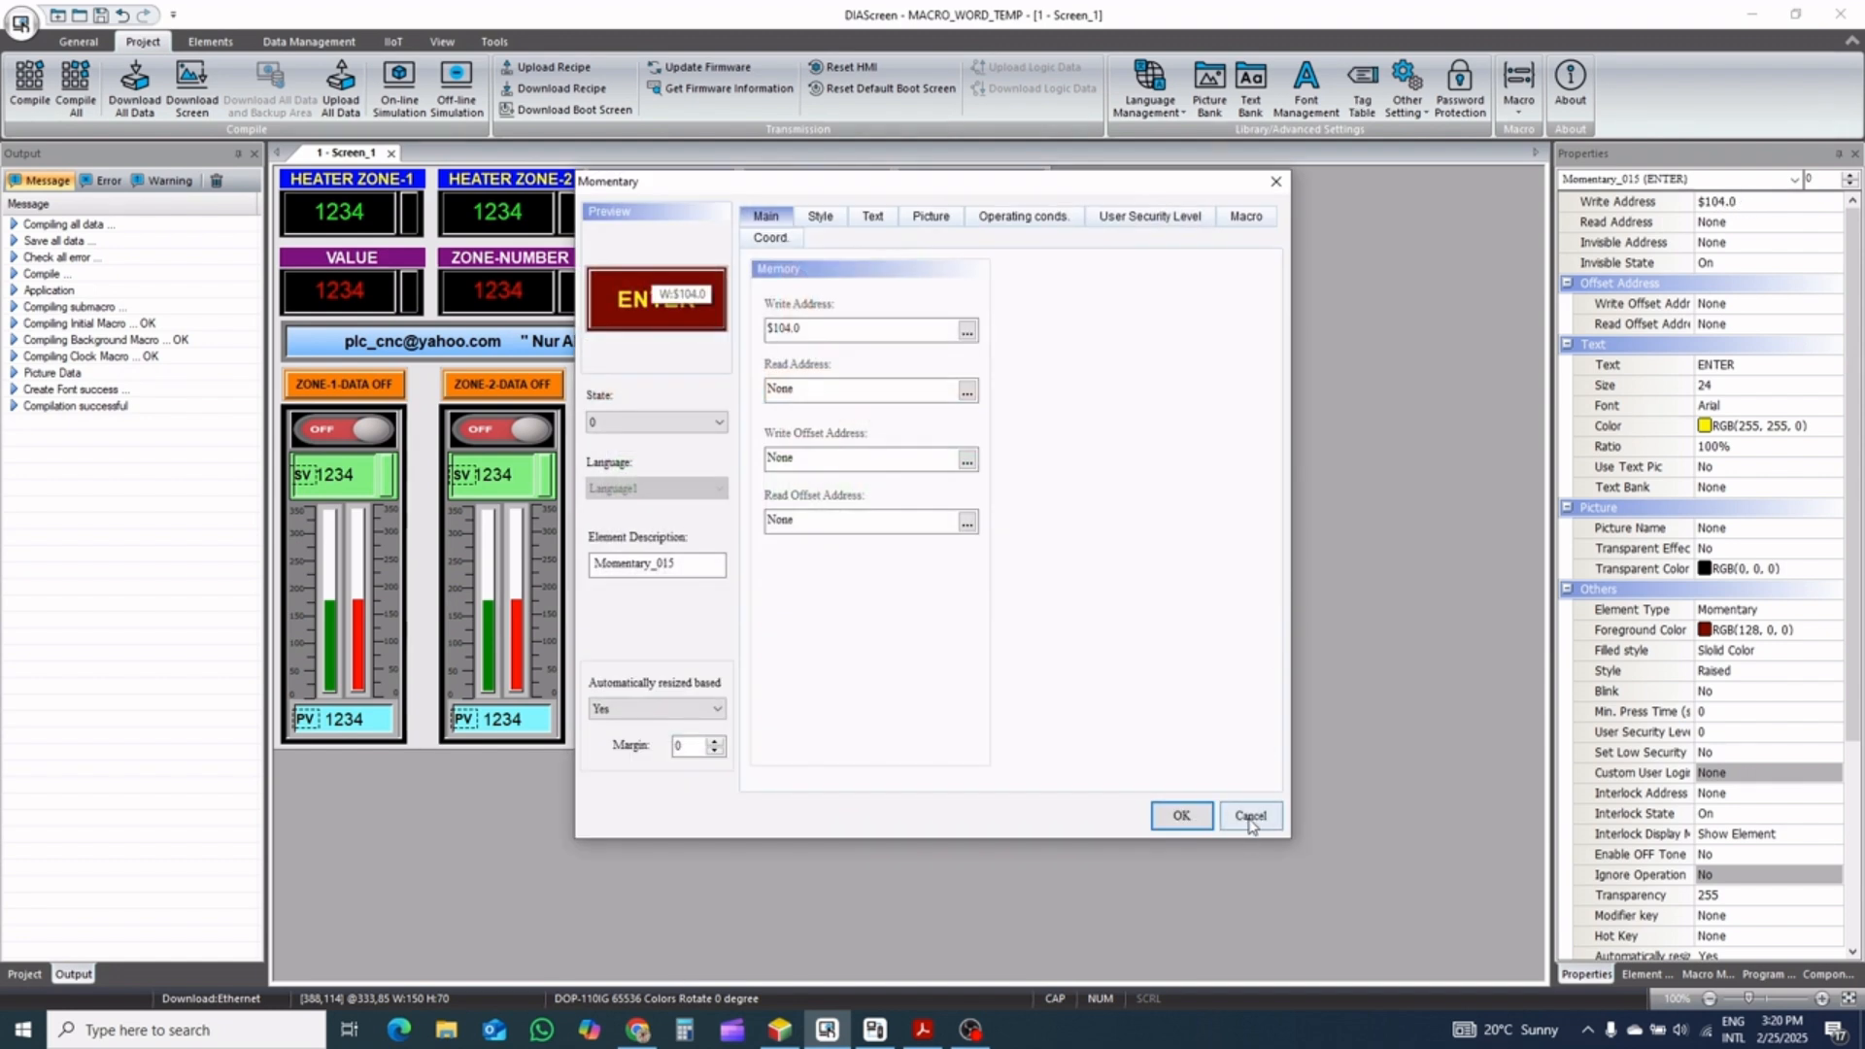
pyautogui.click(1250, 817)
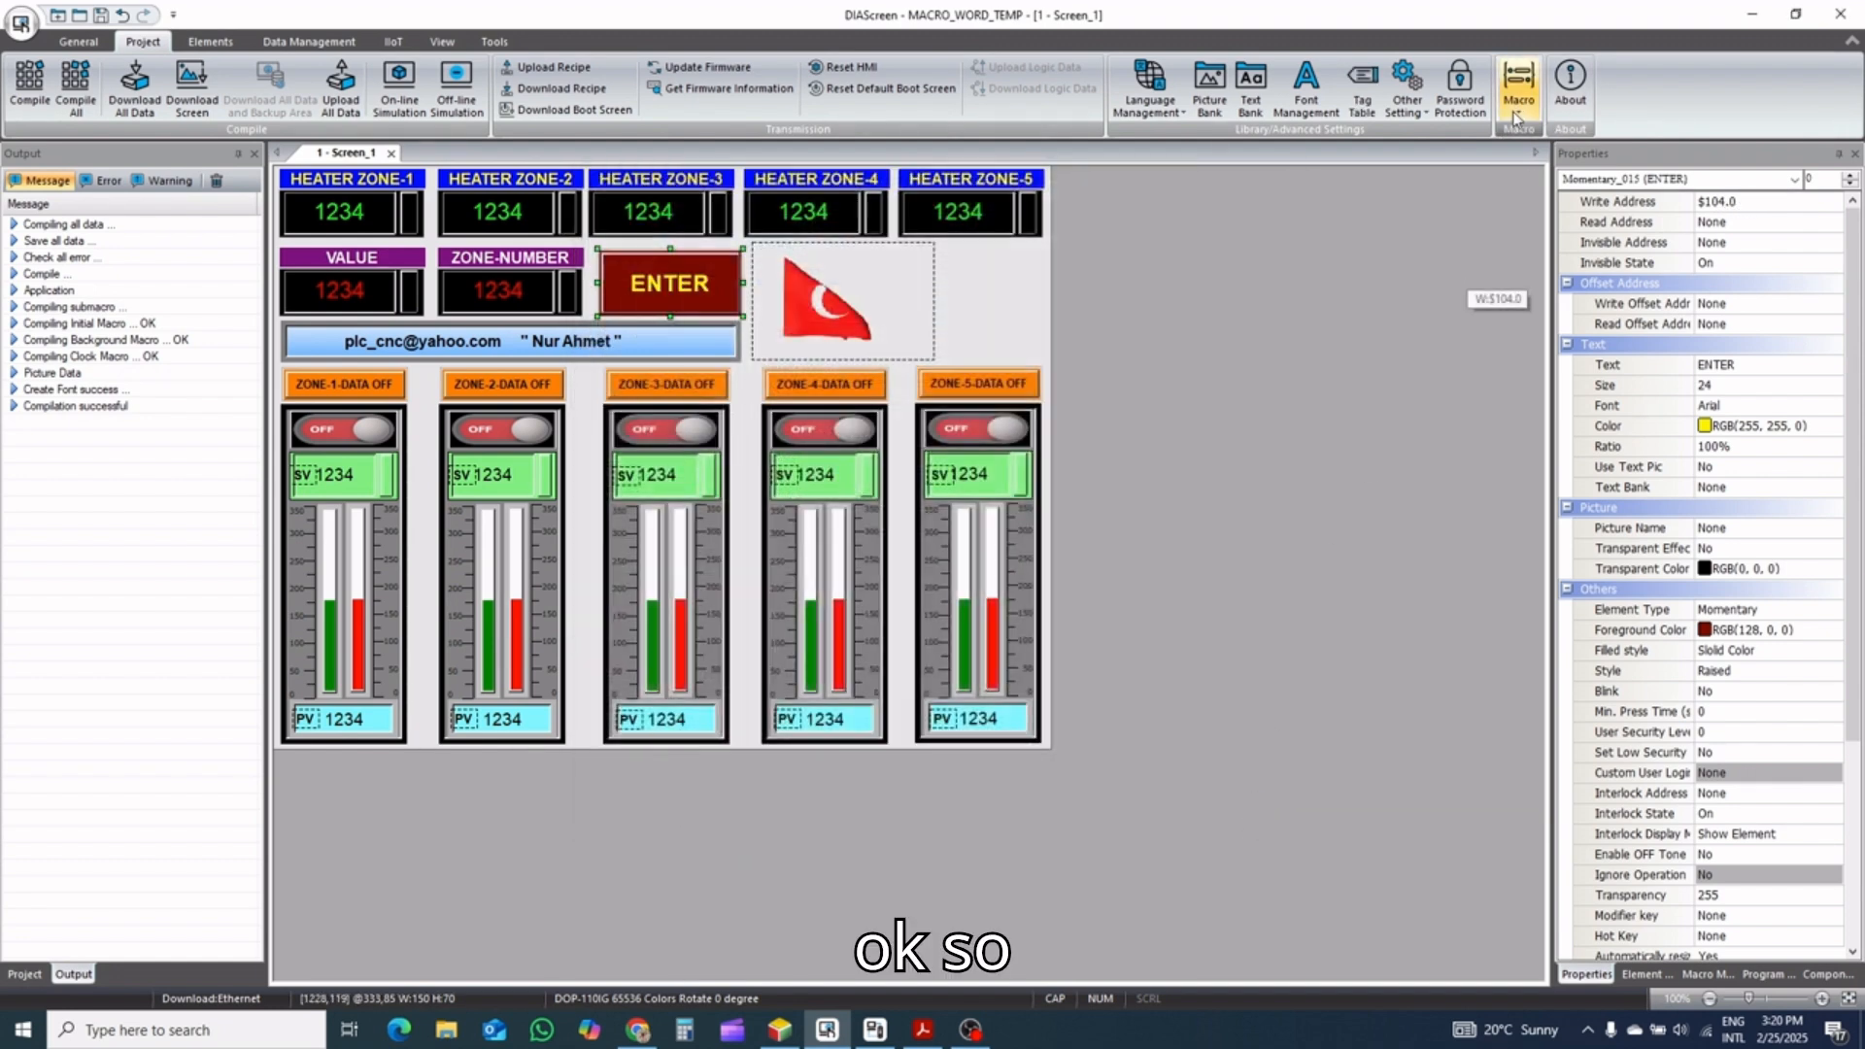
# Reopen the background macro and compare its two $6 lines with the ZONE-NUMBER entry's write address
pyautogui.click(1518, 114)
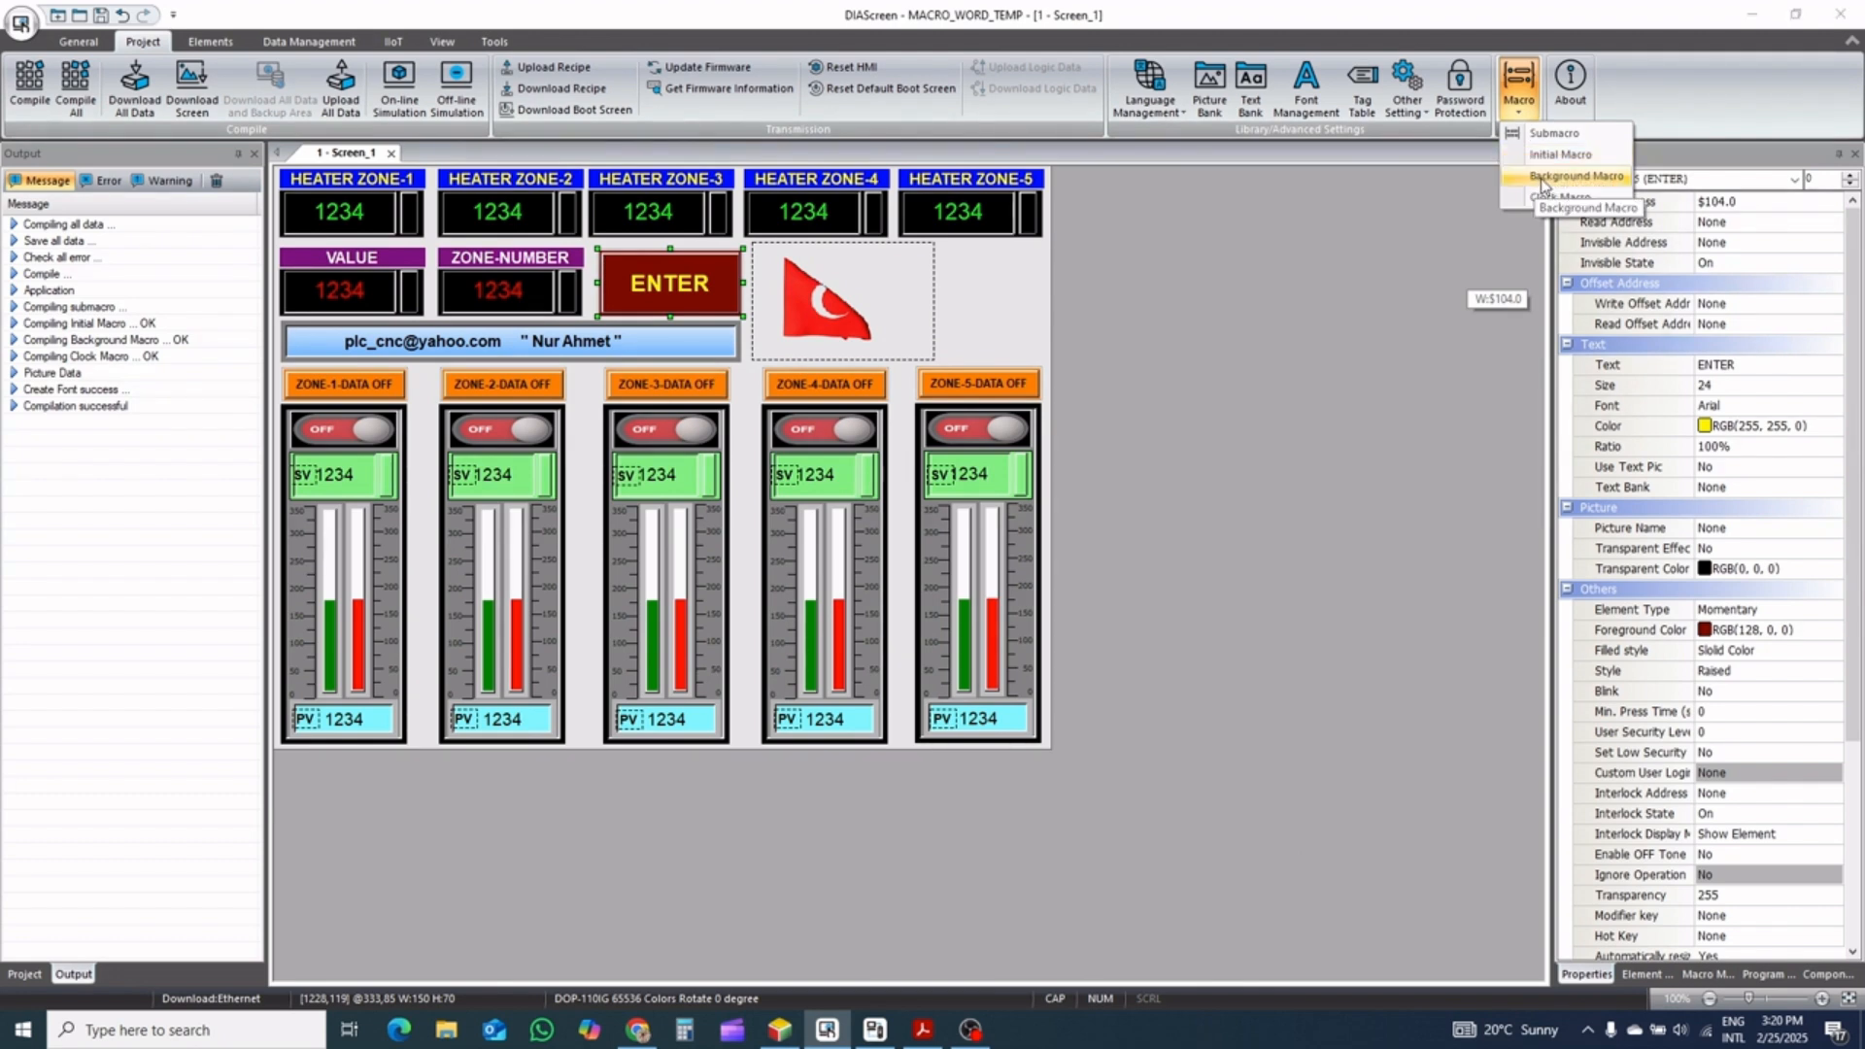
pyautogui.click(1546, 180)
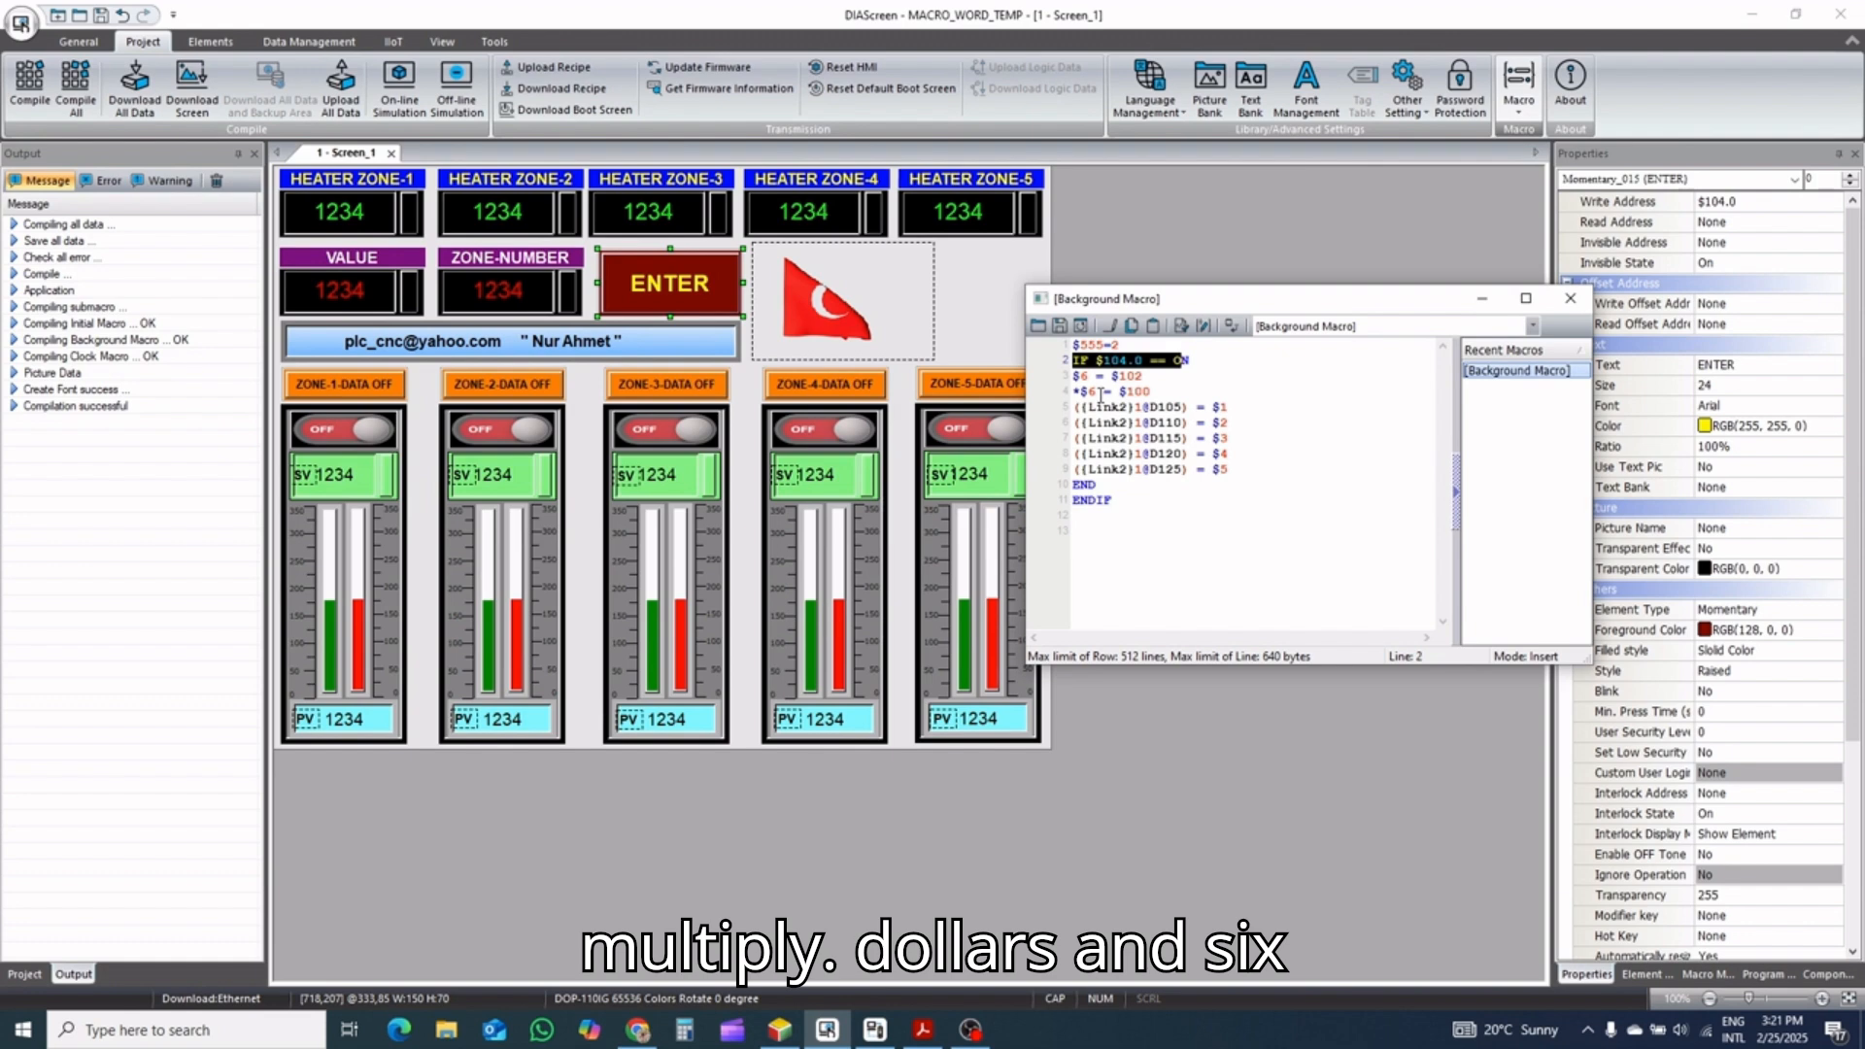
pyautogui.doubleClick(1080, 376)
pyautogui.click(1100, 391)
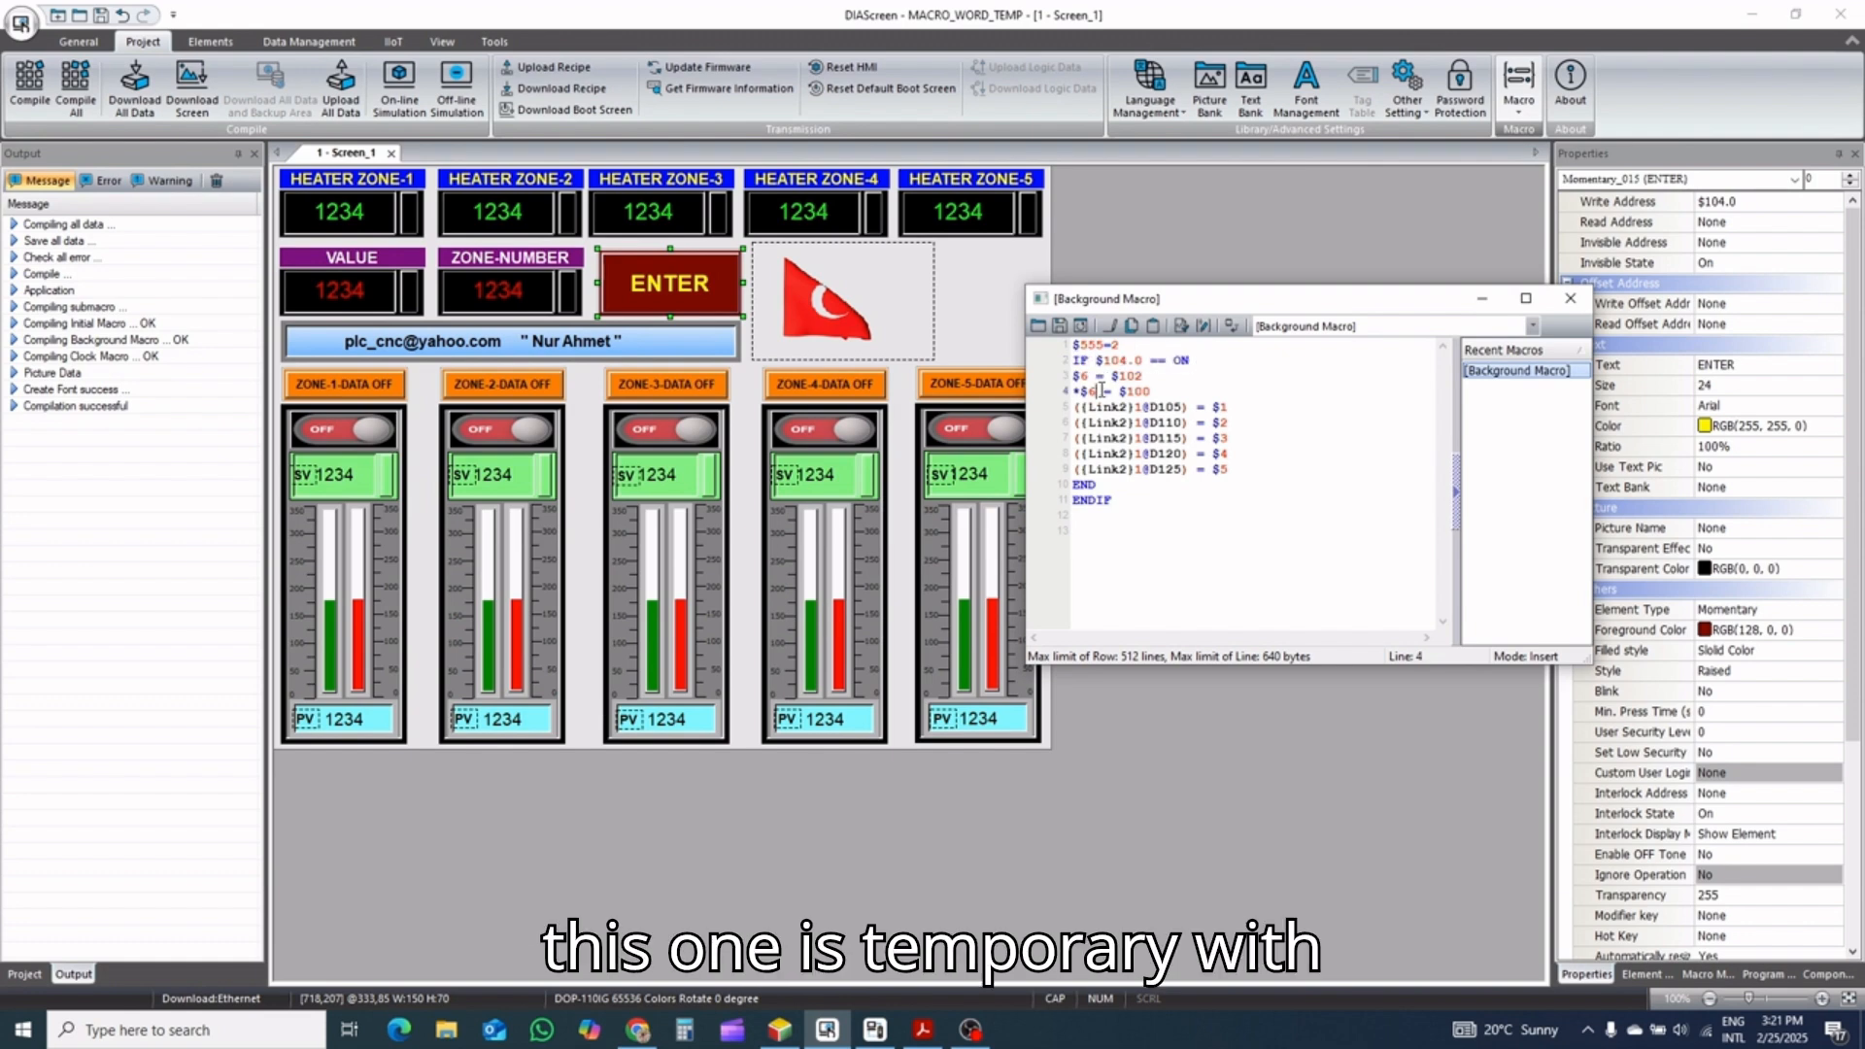
pyautogui.doubleClick(1086, 391)
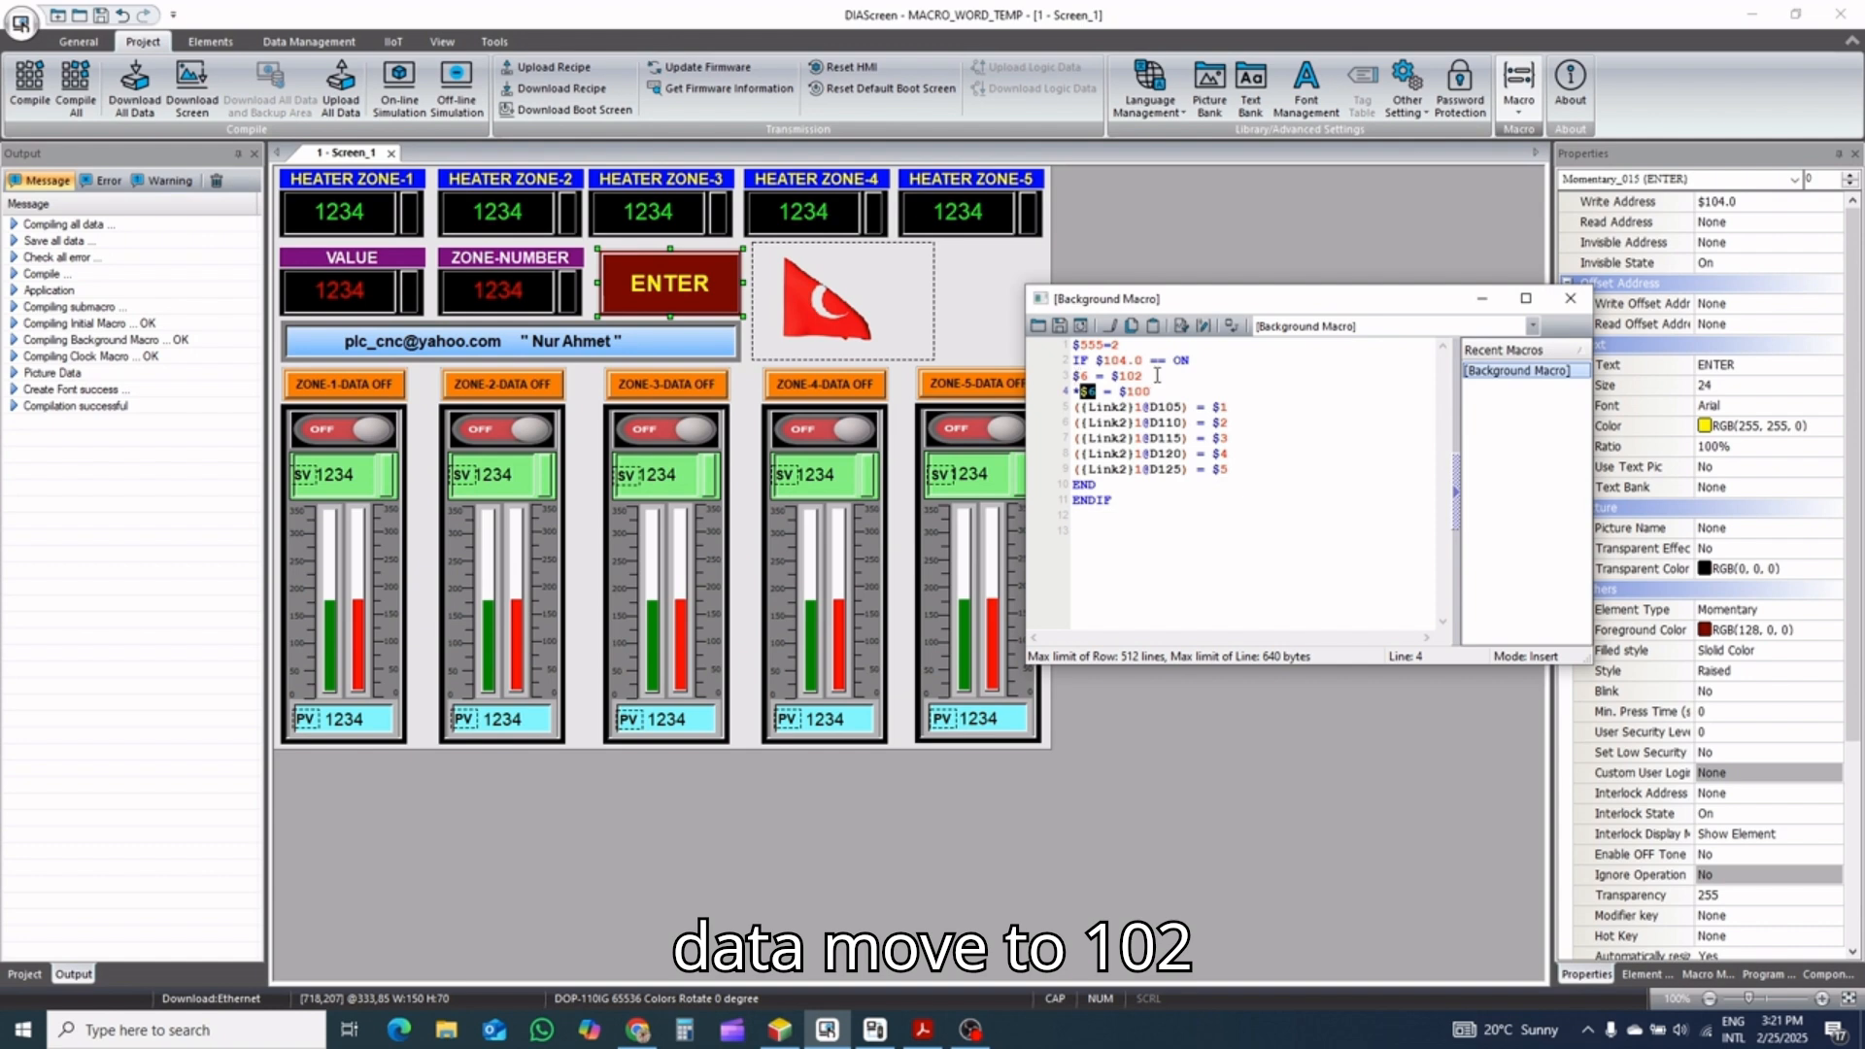
pyautogui.click(1095, 390)
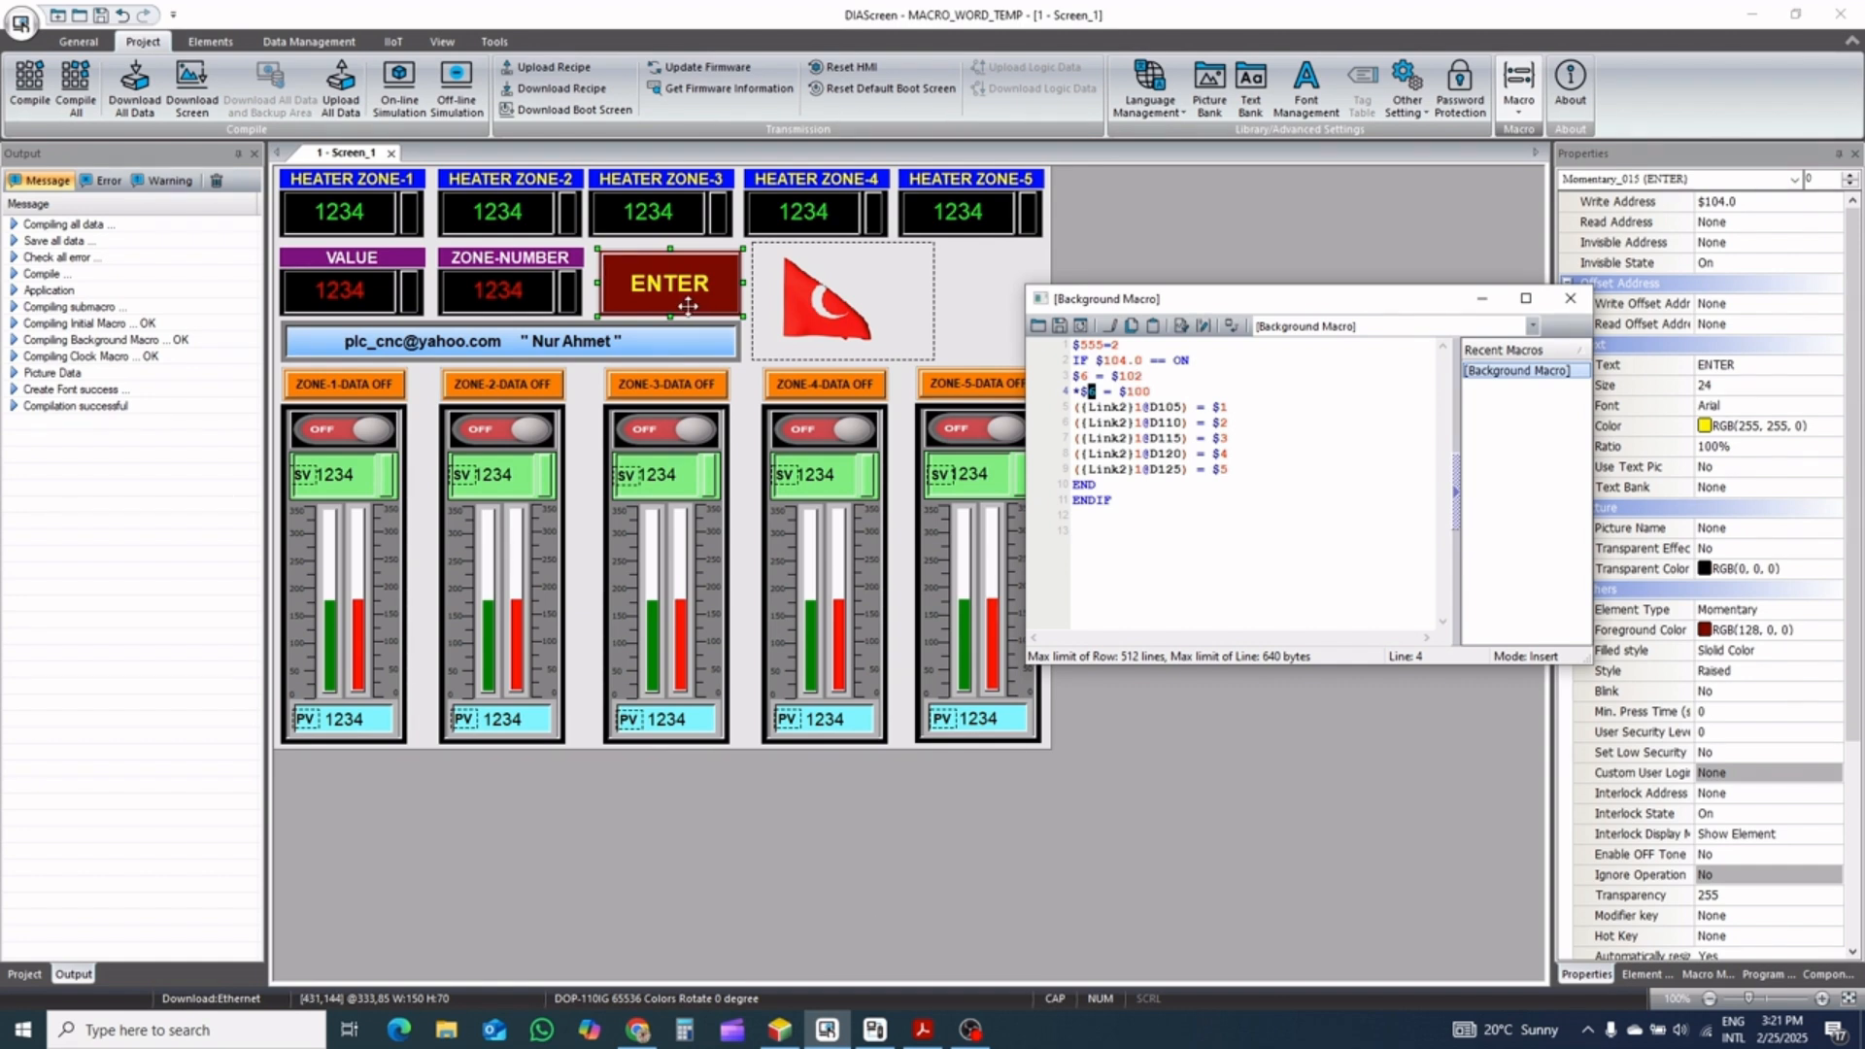
pyautogui.click(514, 309)
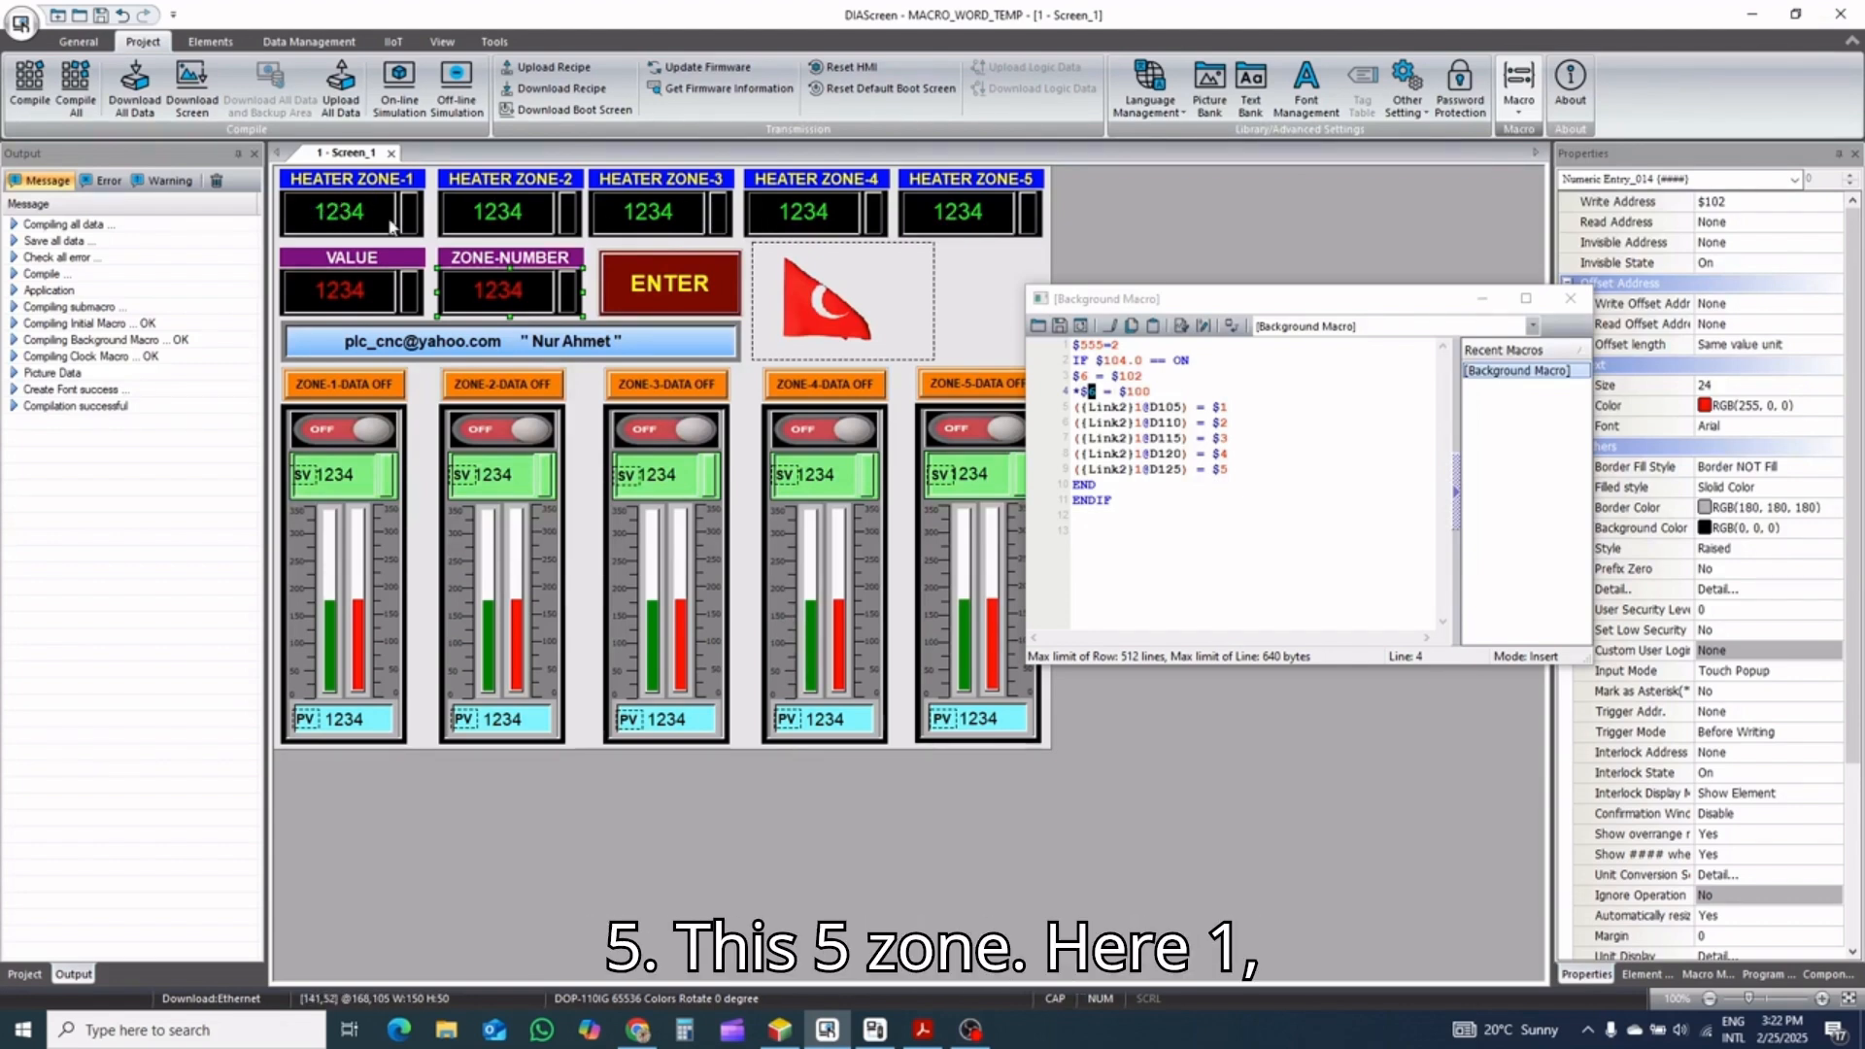
# Examine the macro line that transfers $1 to PLC register D105, and open the PDF reader for reference
pyautogui.click(1200, 407)
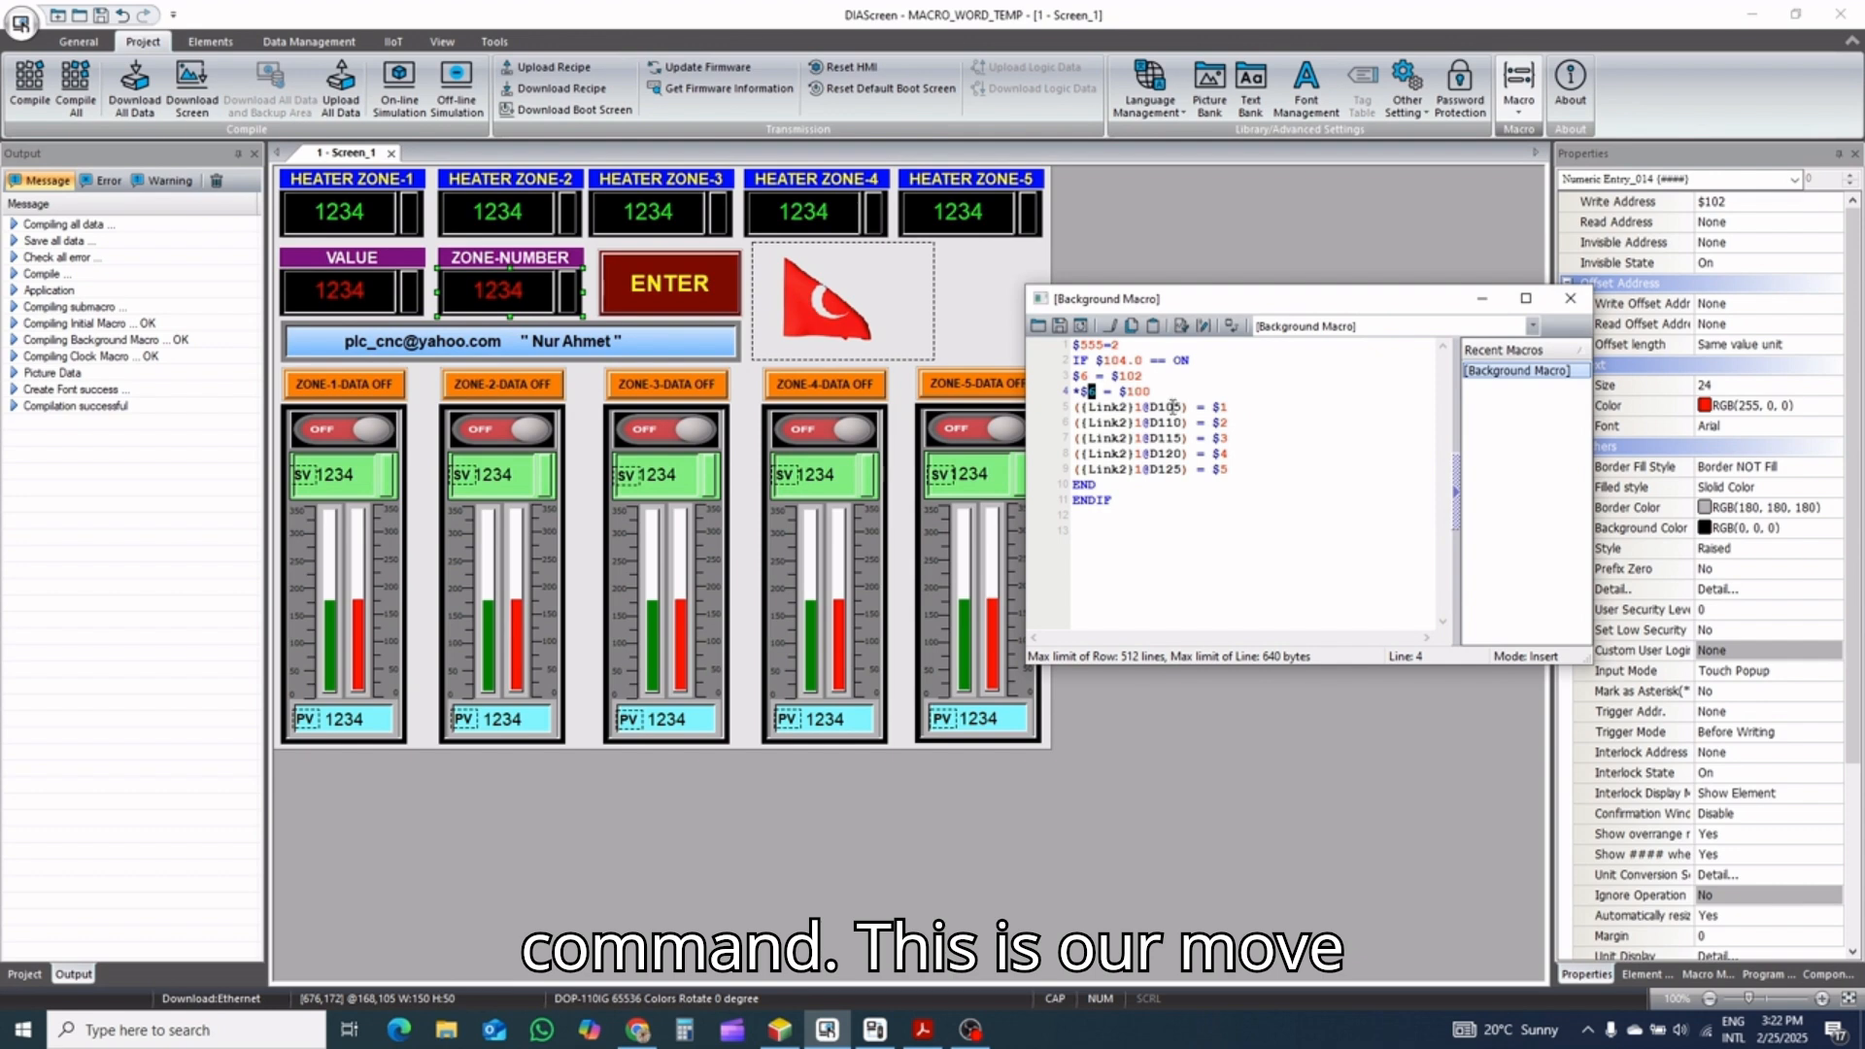
pyautogui.moveTo(1228, 407); pyautogui.dragTo(1072, 408)
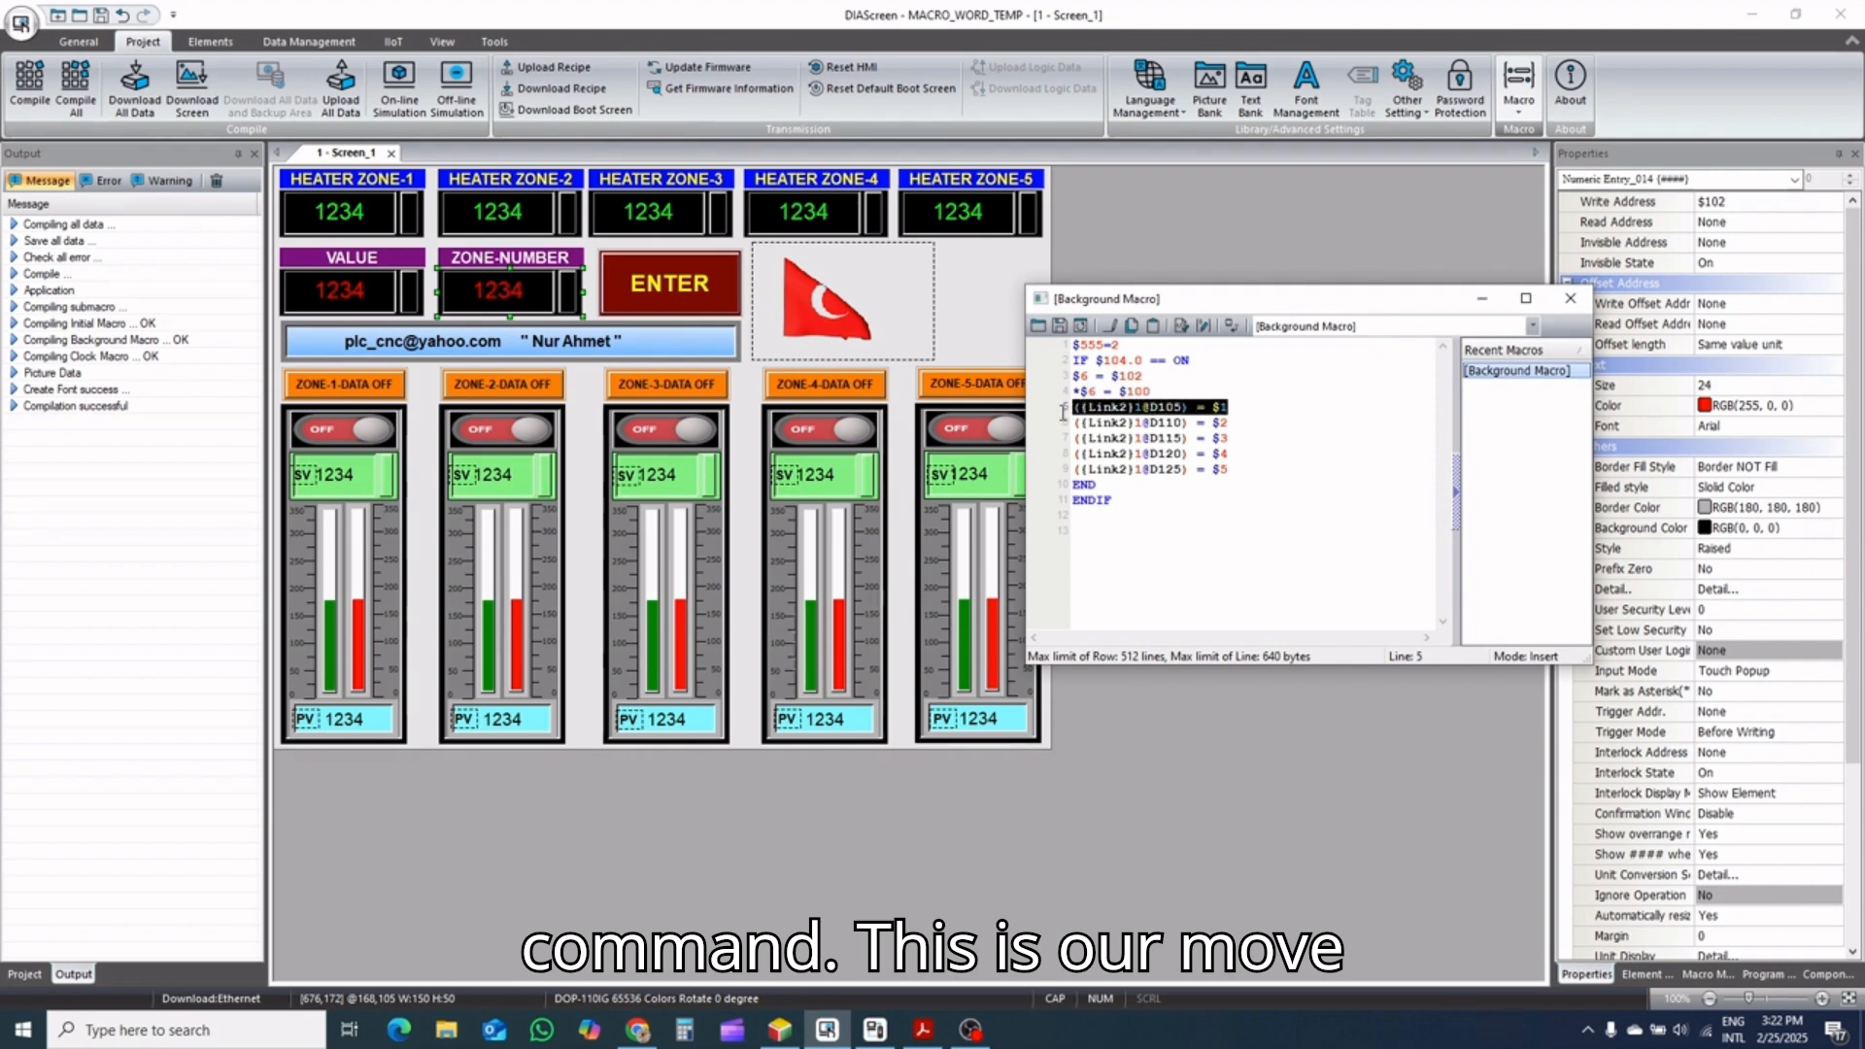
pyautogui.click(1214, 408)
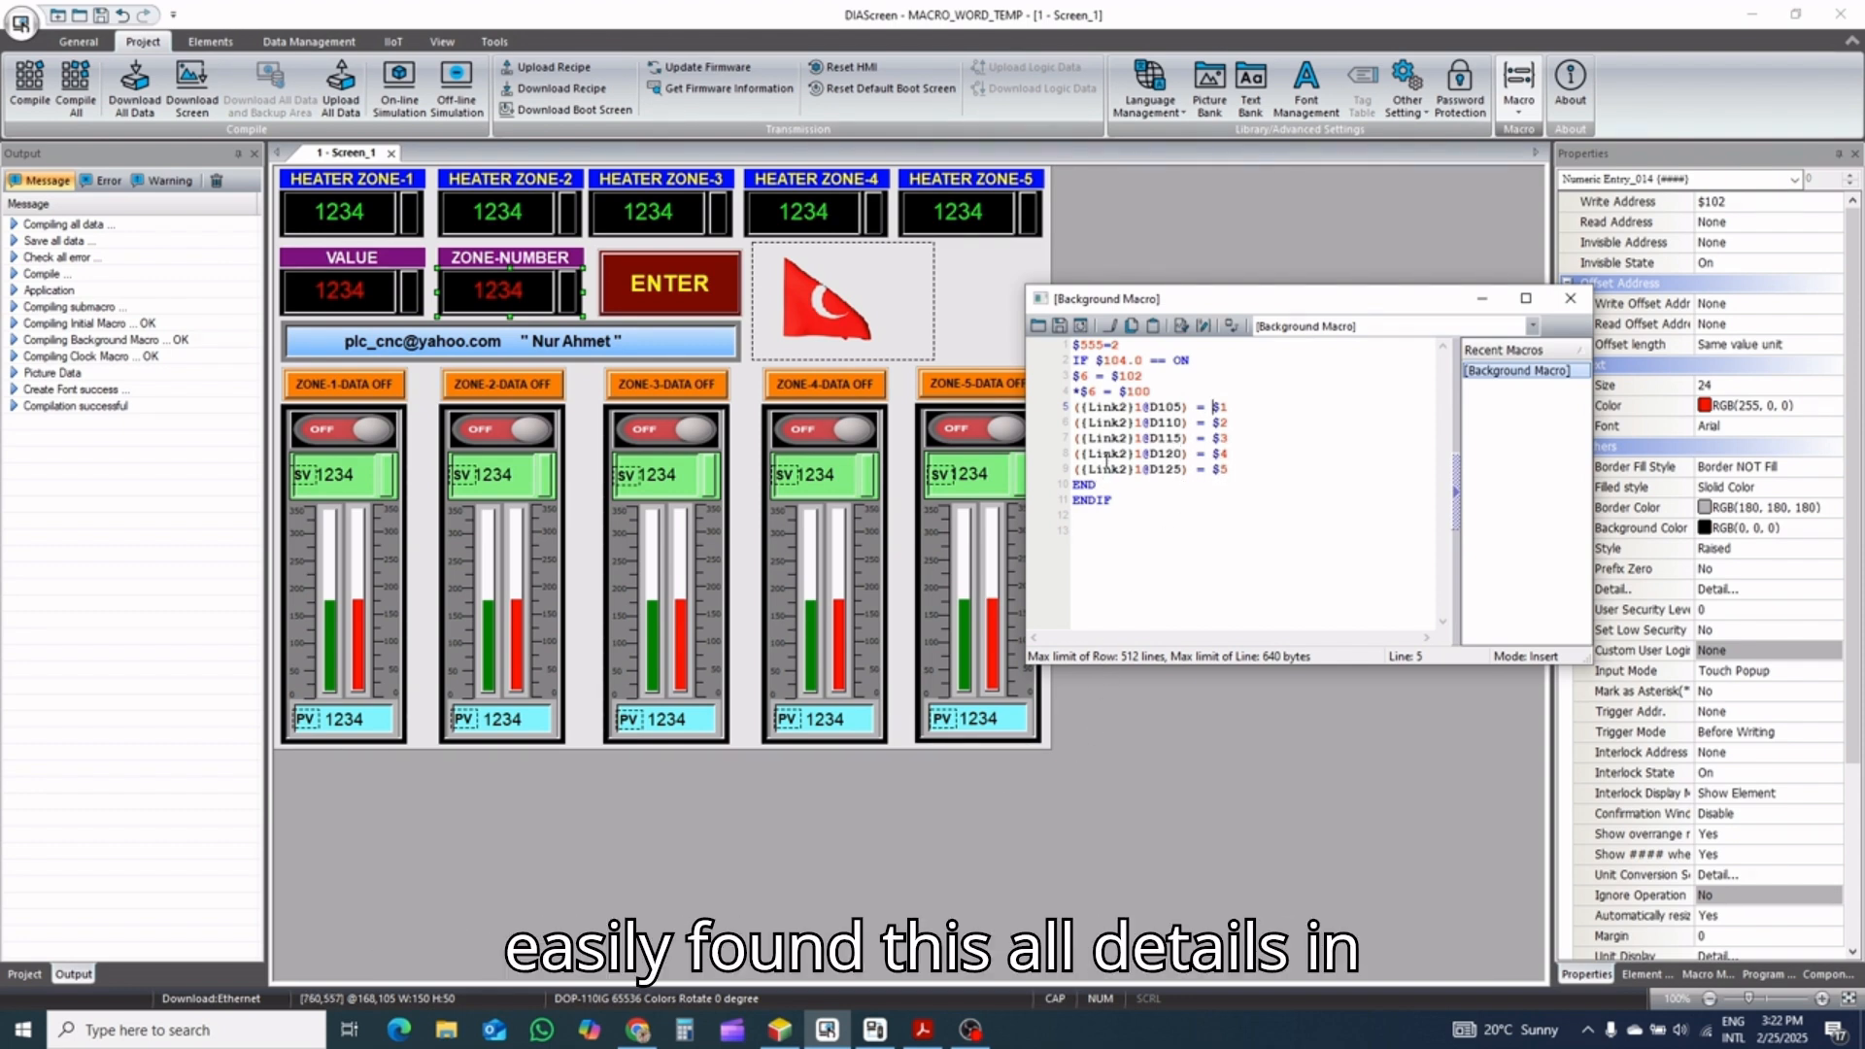
pyautogui.click(923, 1029)
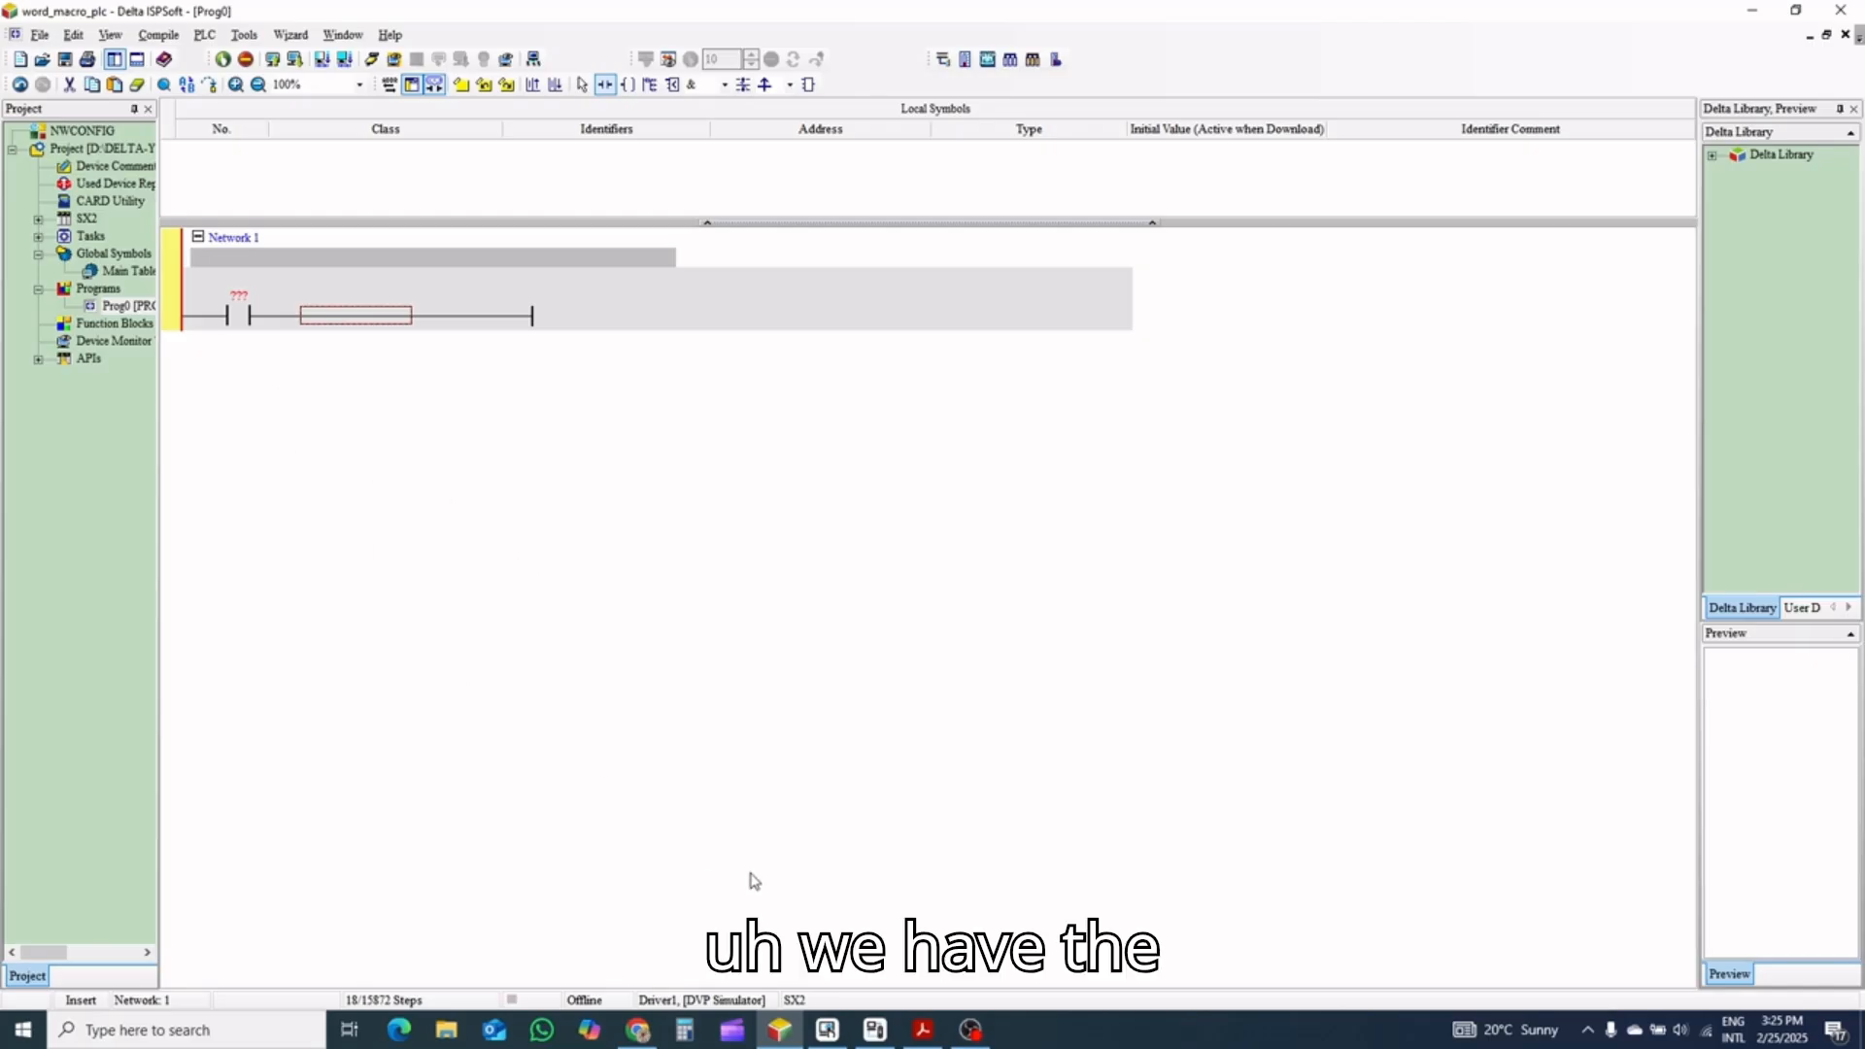
# Switch to DIAScreen to review heater zone 1 on Screen_1, and return to the word_macro_plc program in ISPSoft
pyautogui.click(824, 1035)
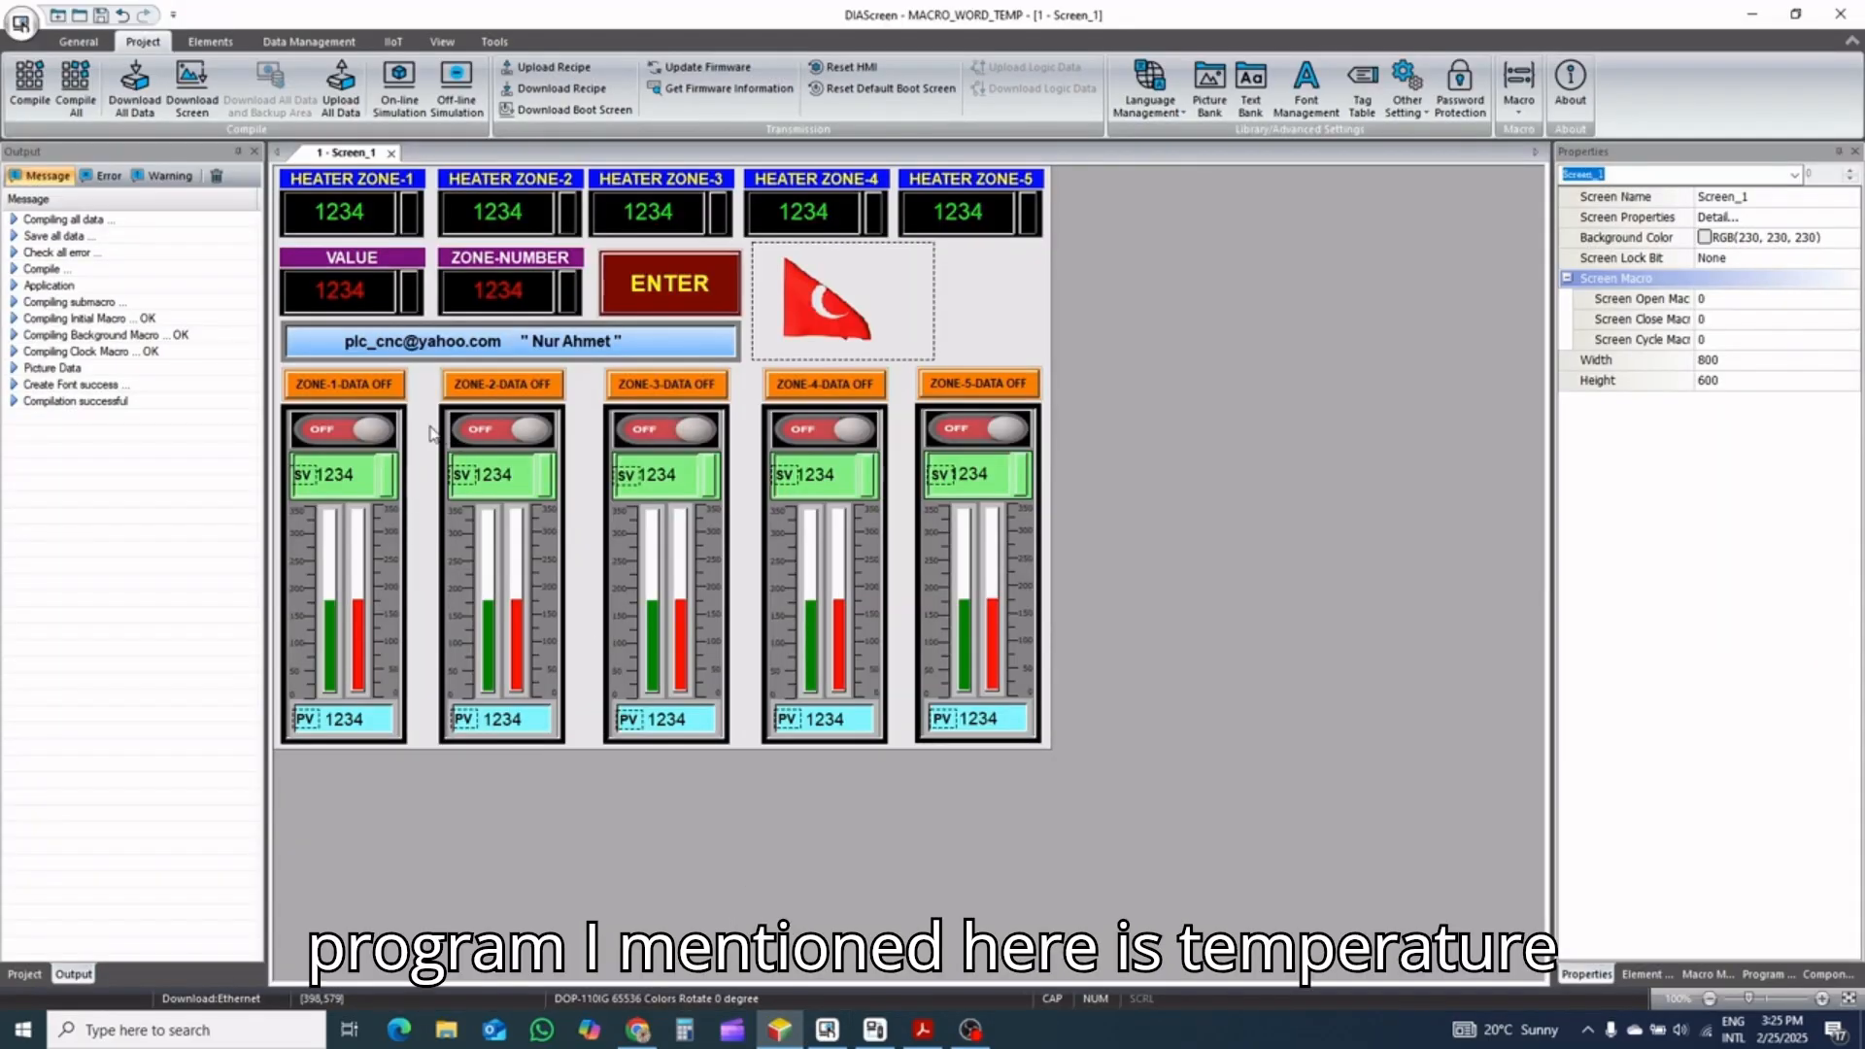
pyautogui.click(372, 497)
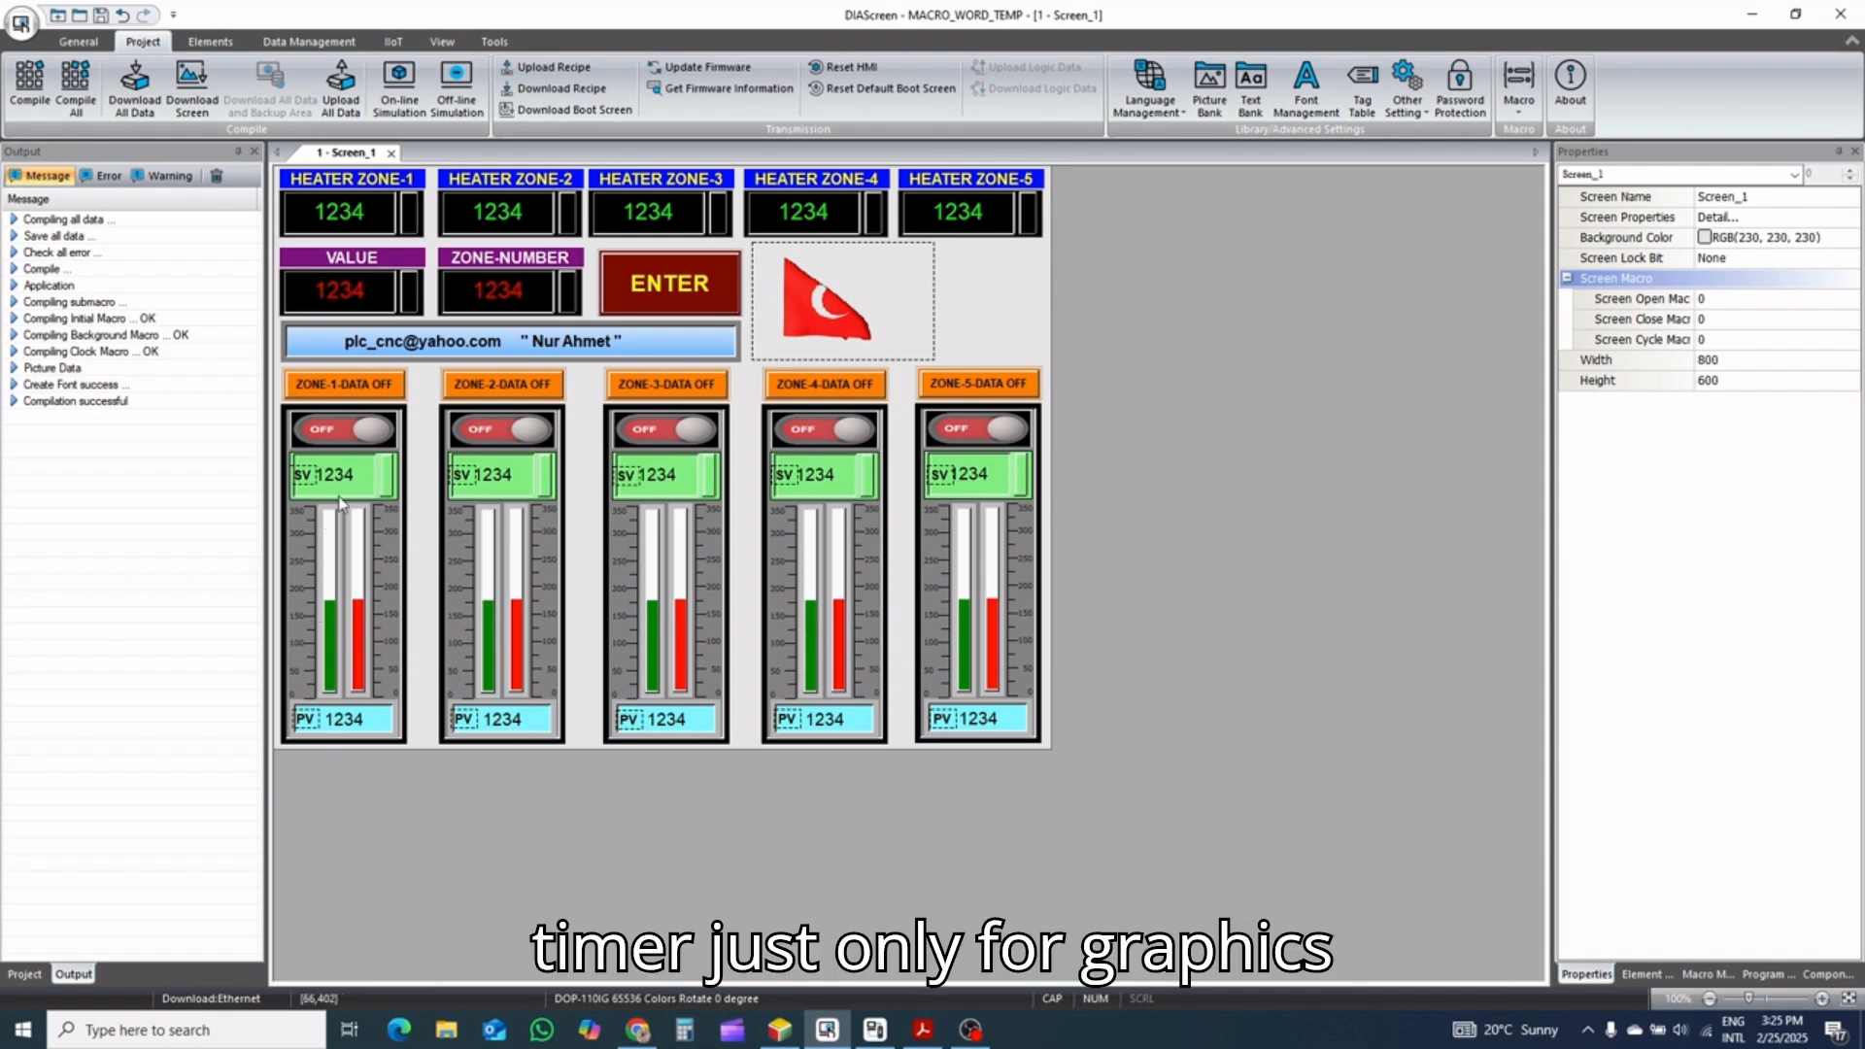
pyautogui.click(1753, 15)
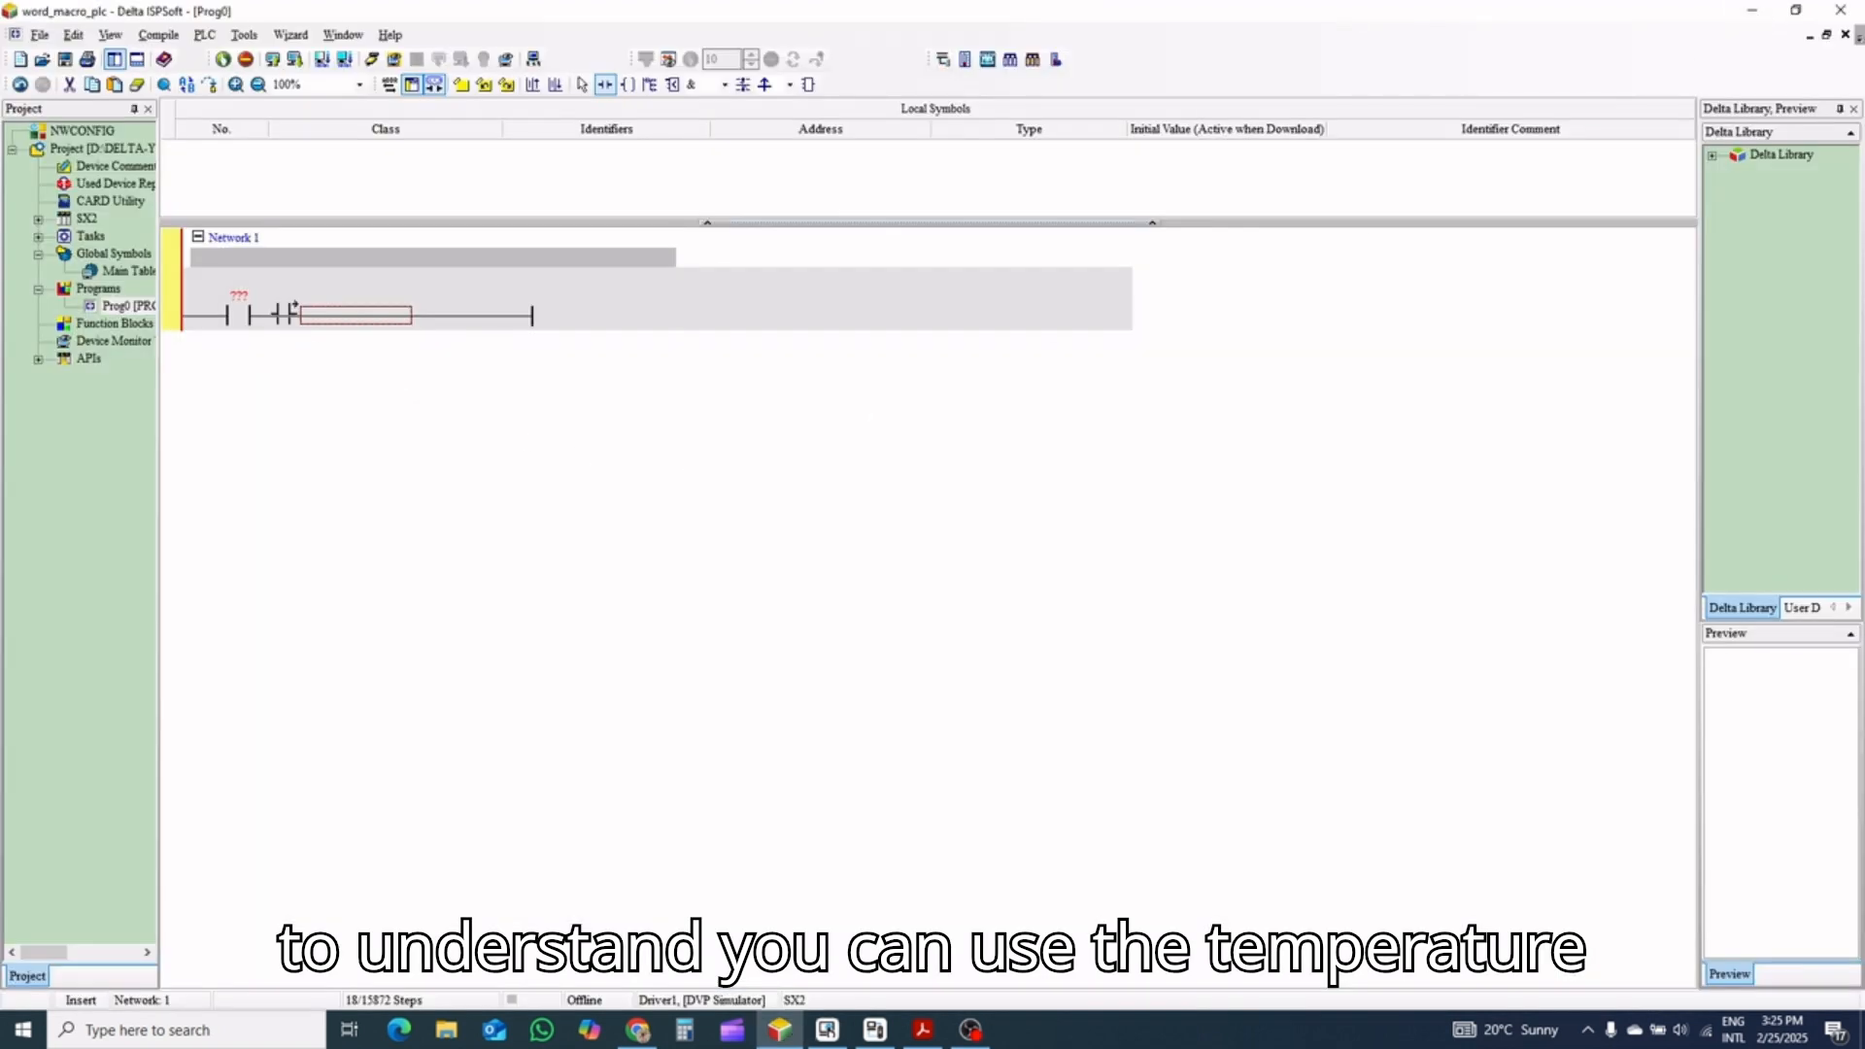
# Insert a TMR timer instruction after the contact in Network 1, choosing it from all instruction types
pyautogui.press('Escape')
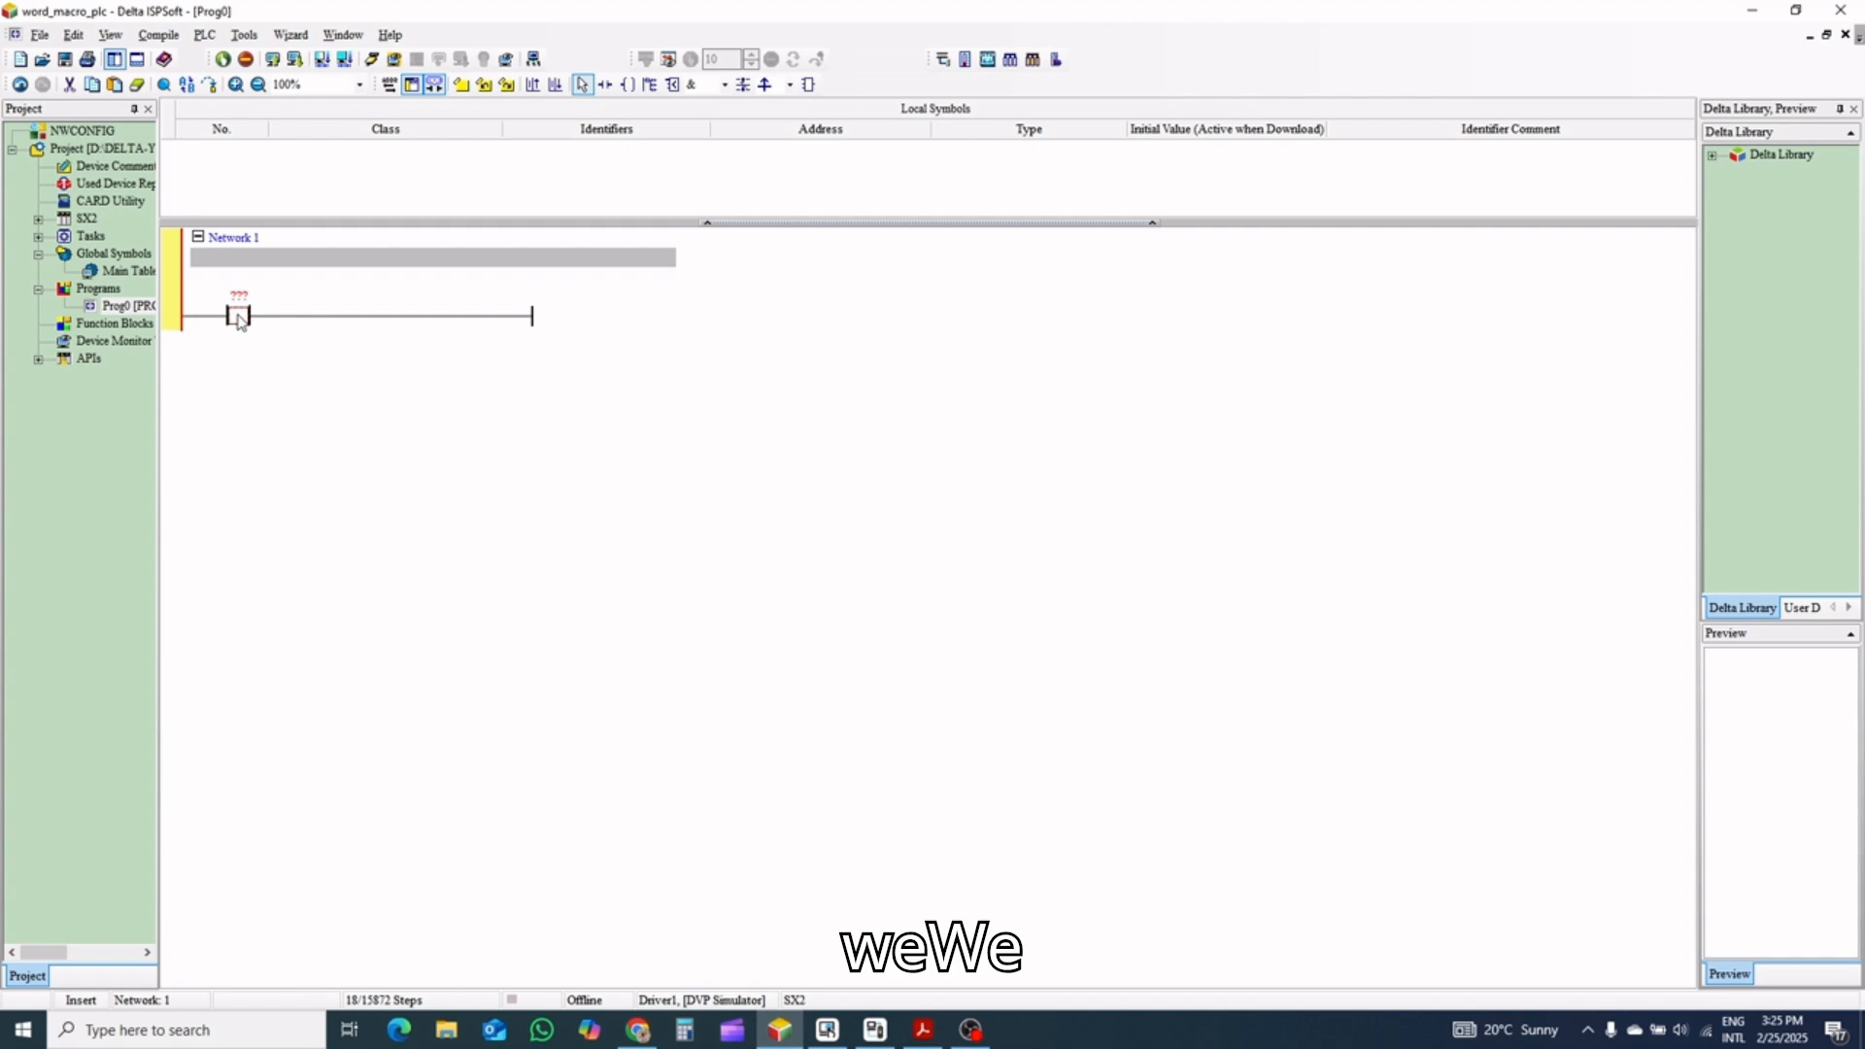
pyautogui.click(468, 318)
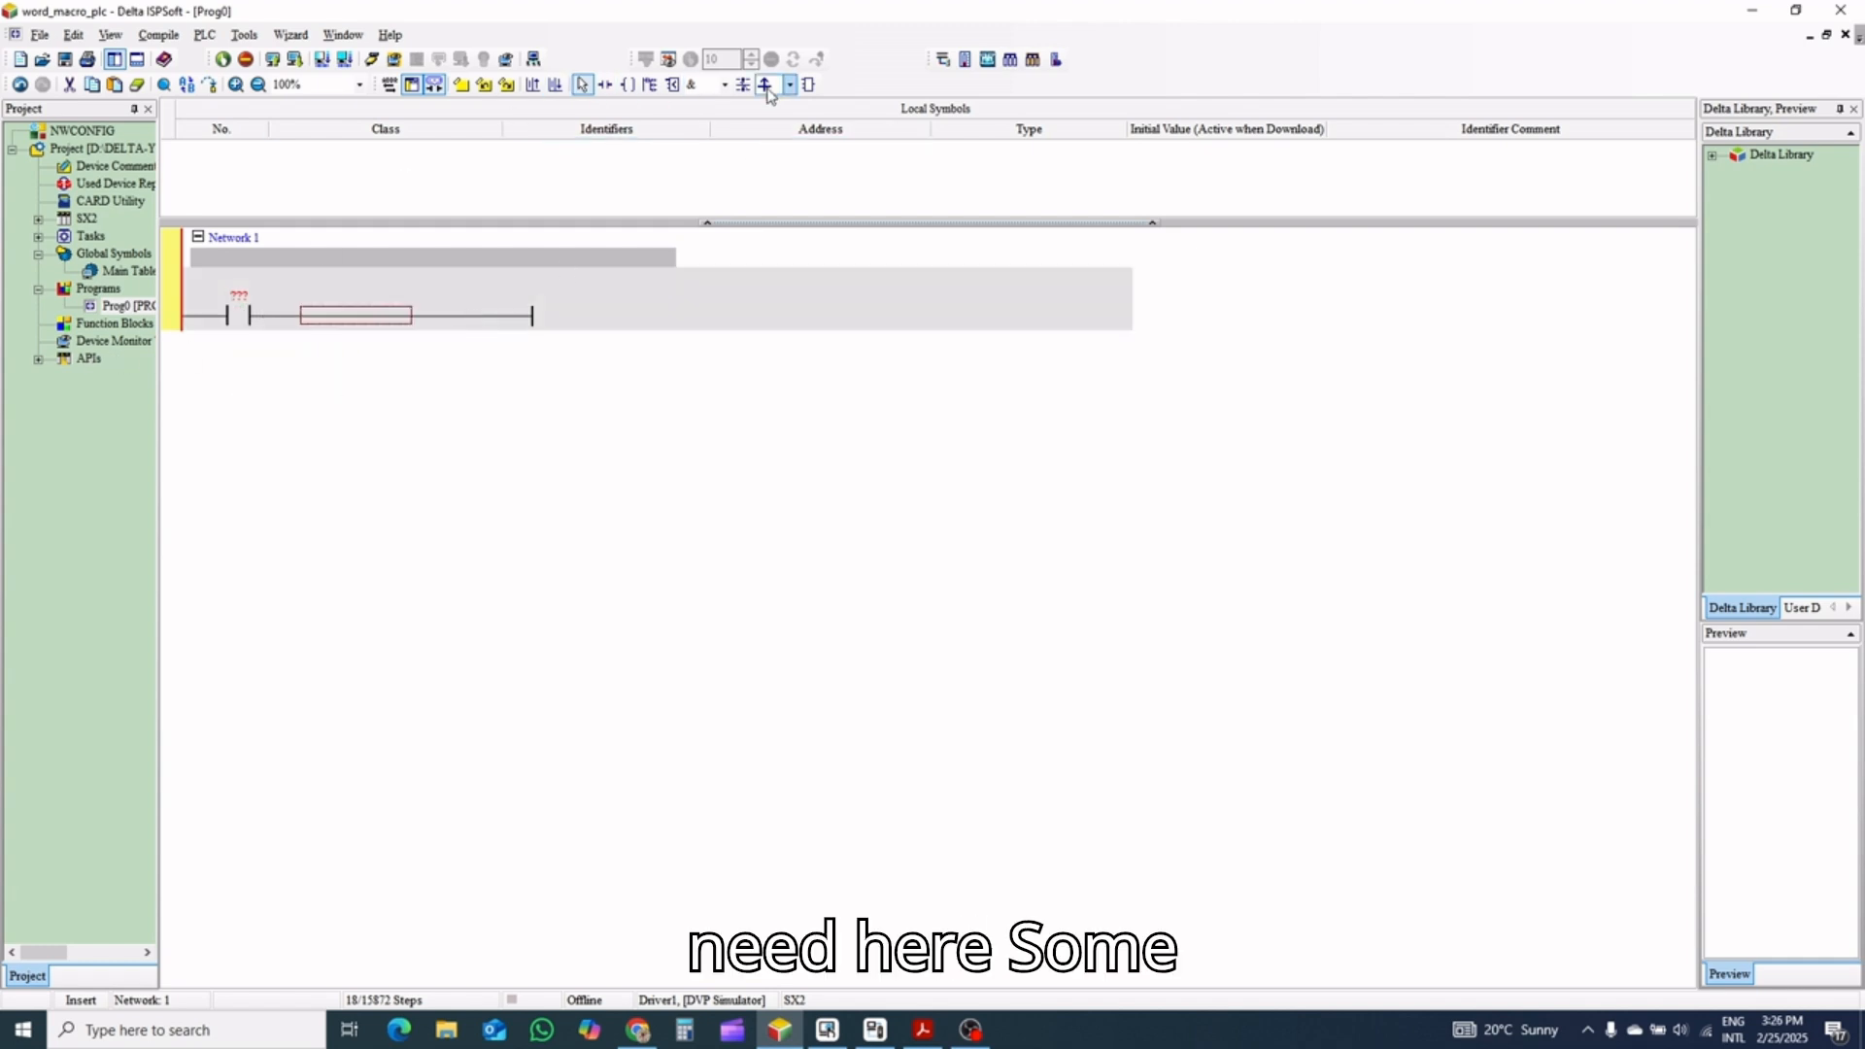
pyautogui.click(808, 84)
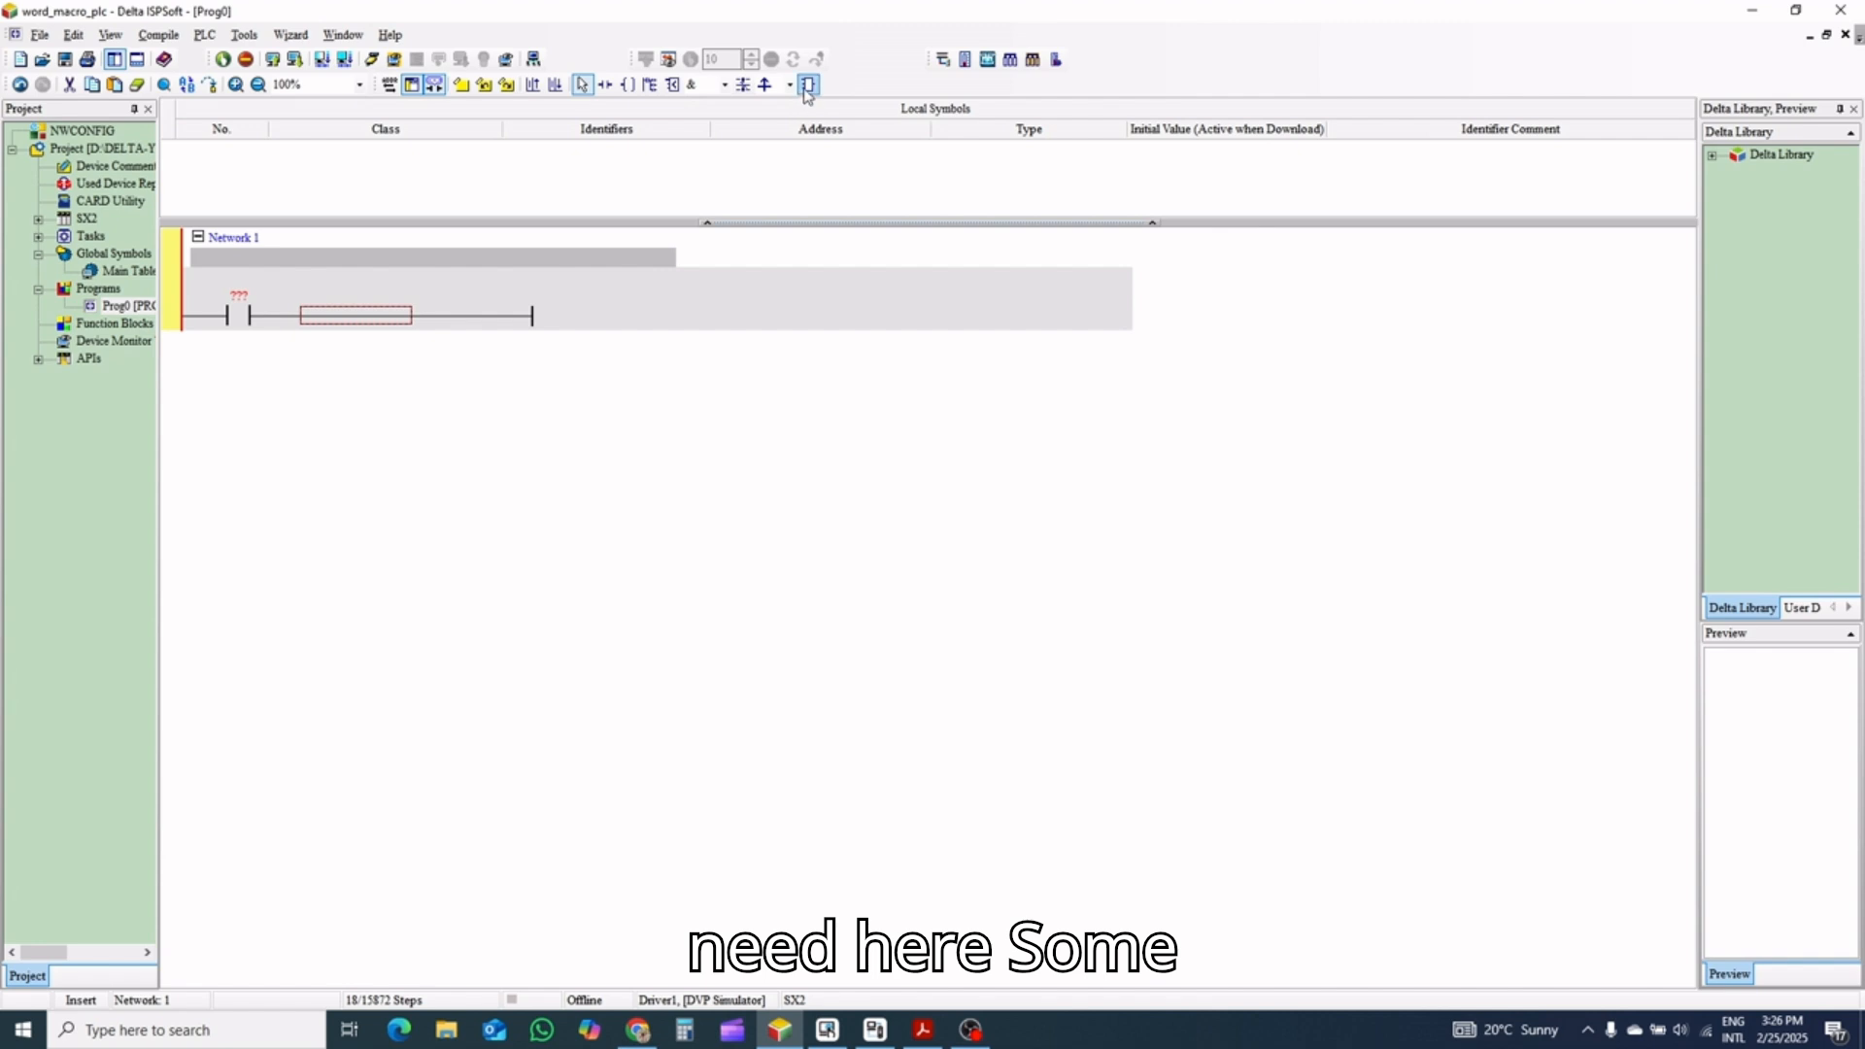
pyautogui.doubleClick(382, 313)
pyautogui.click(1024, 409)
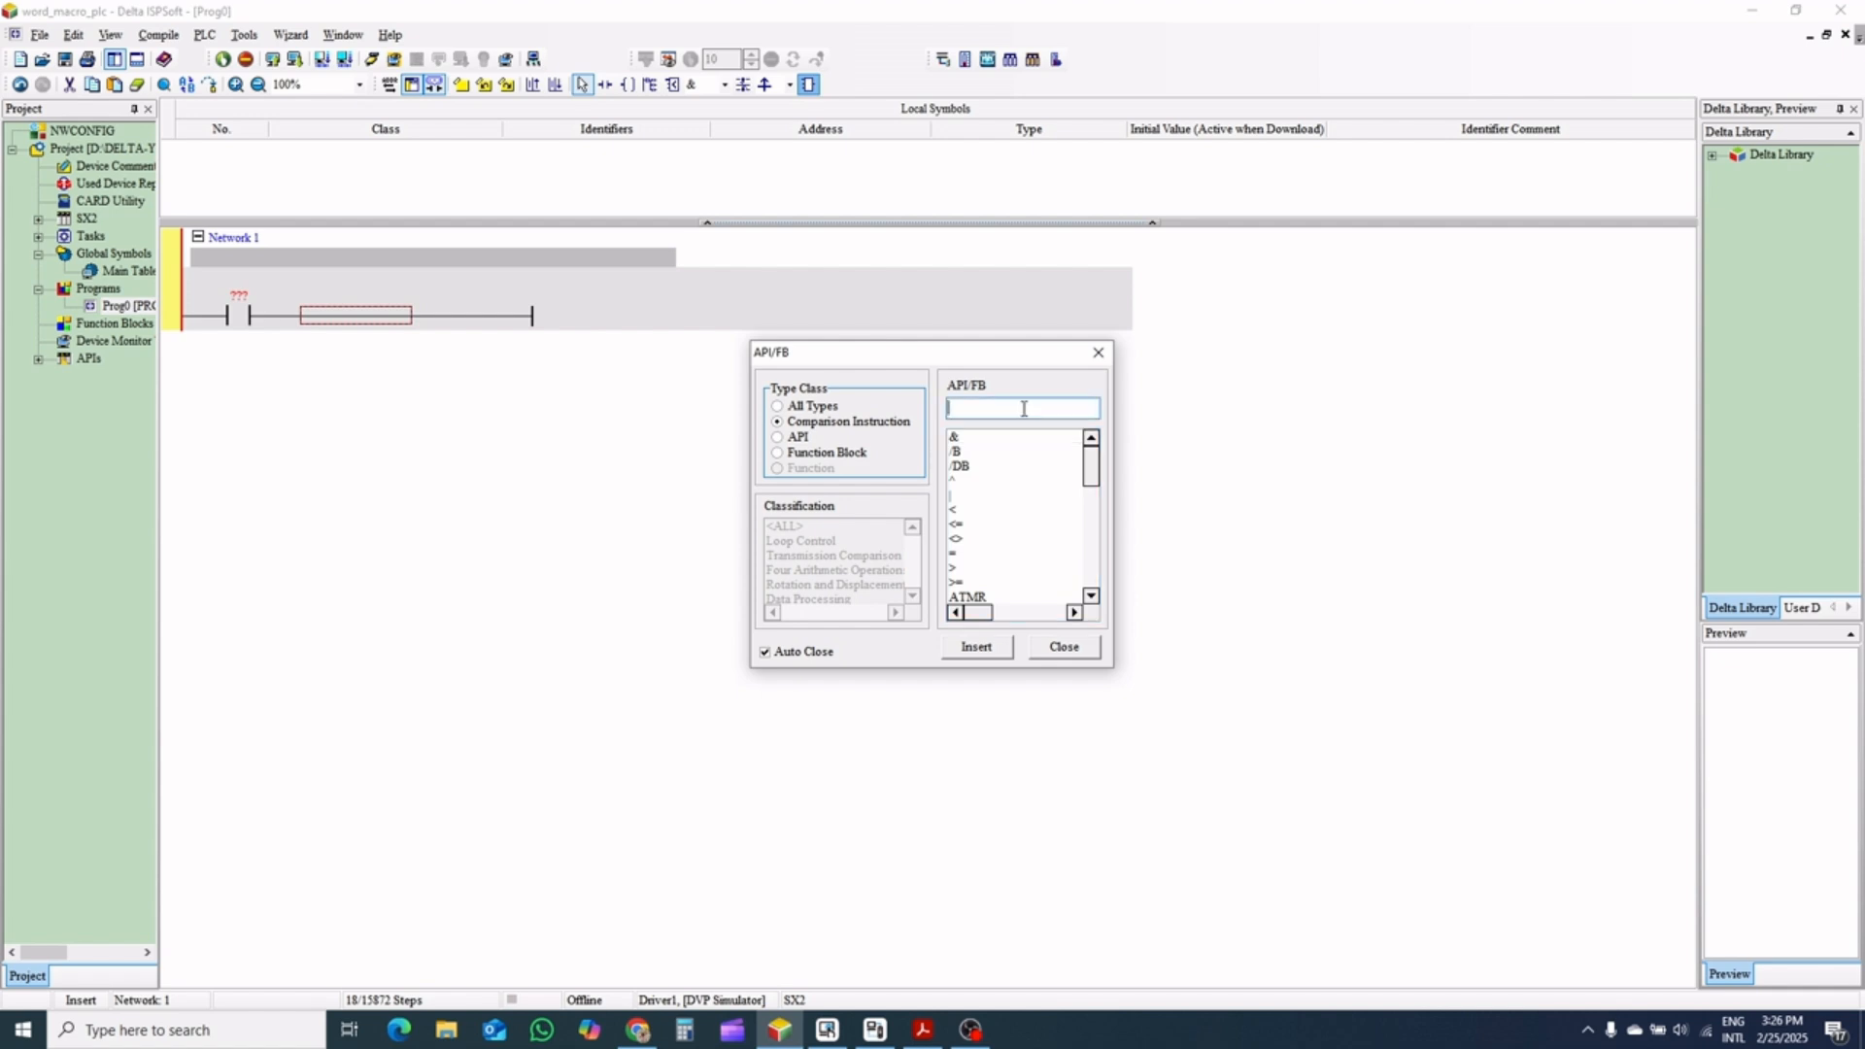
pyautogui.write('TMR')
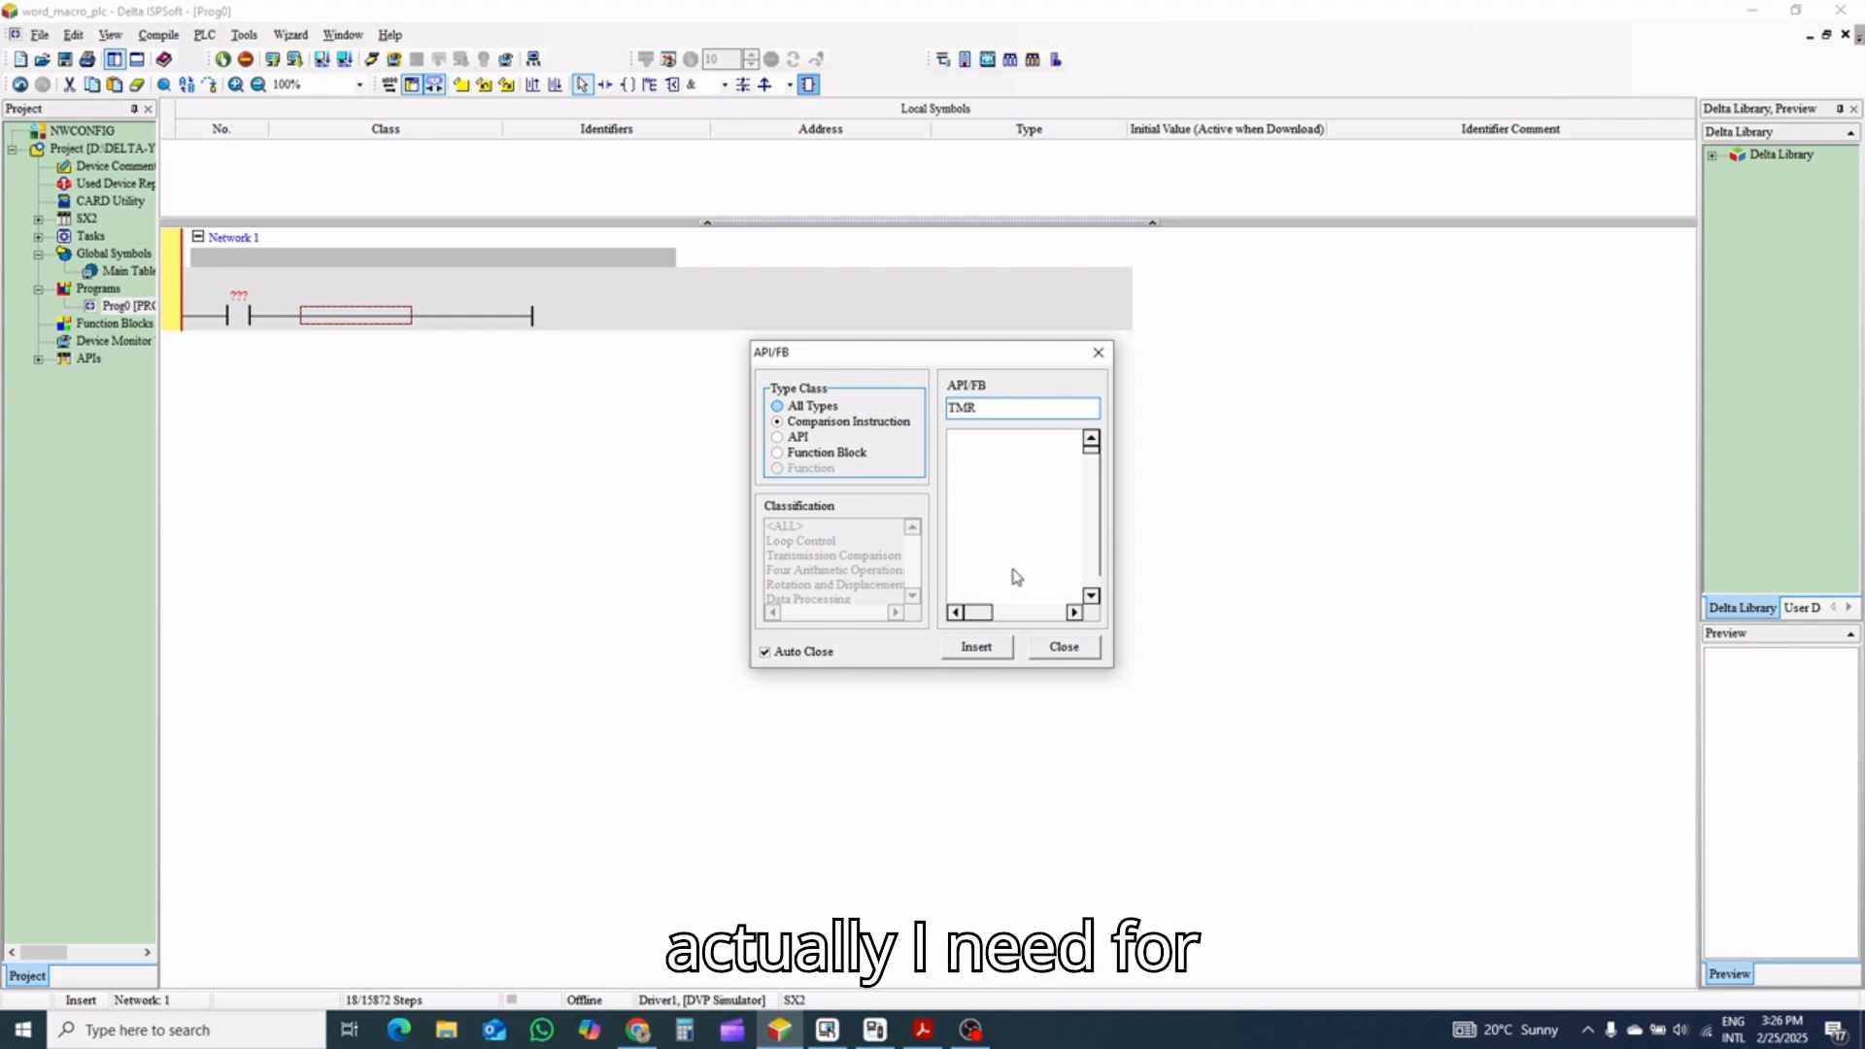
pyautogui.click(979, 646)
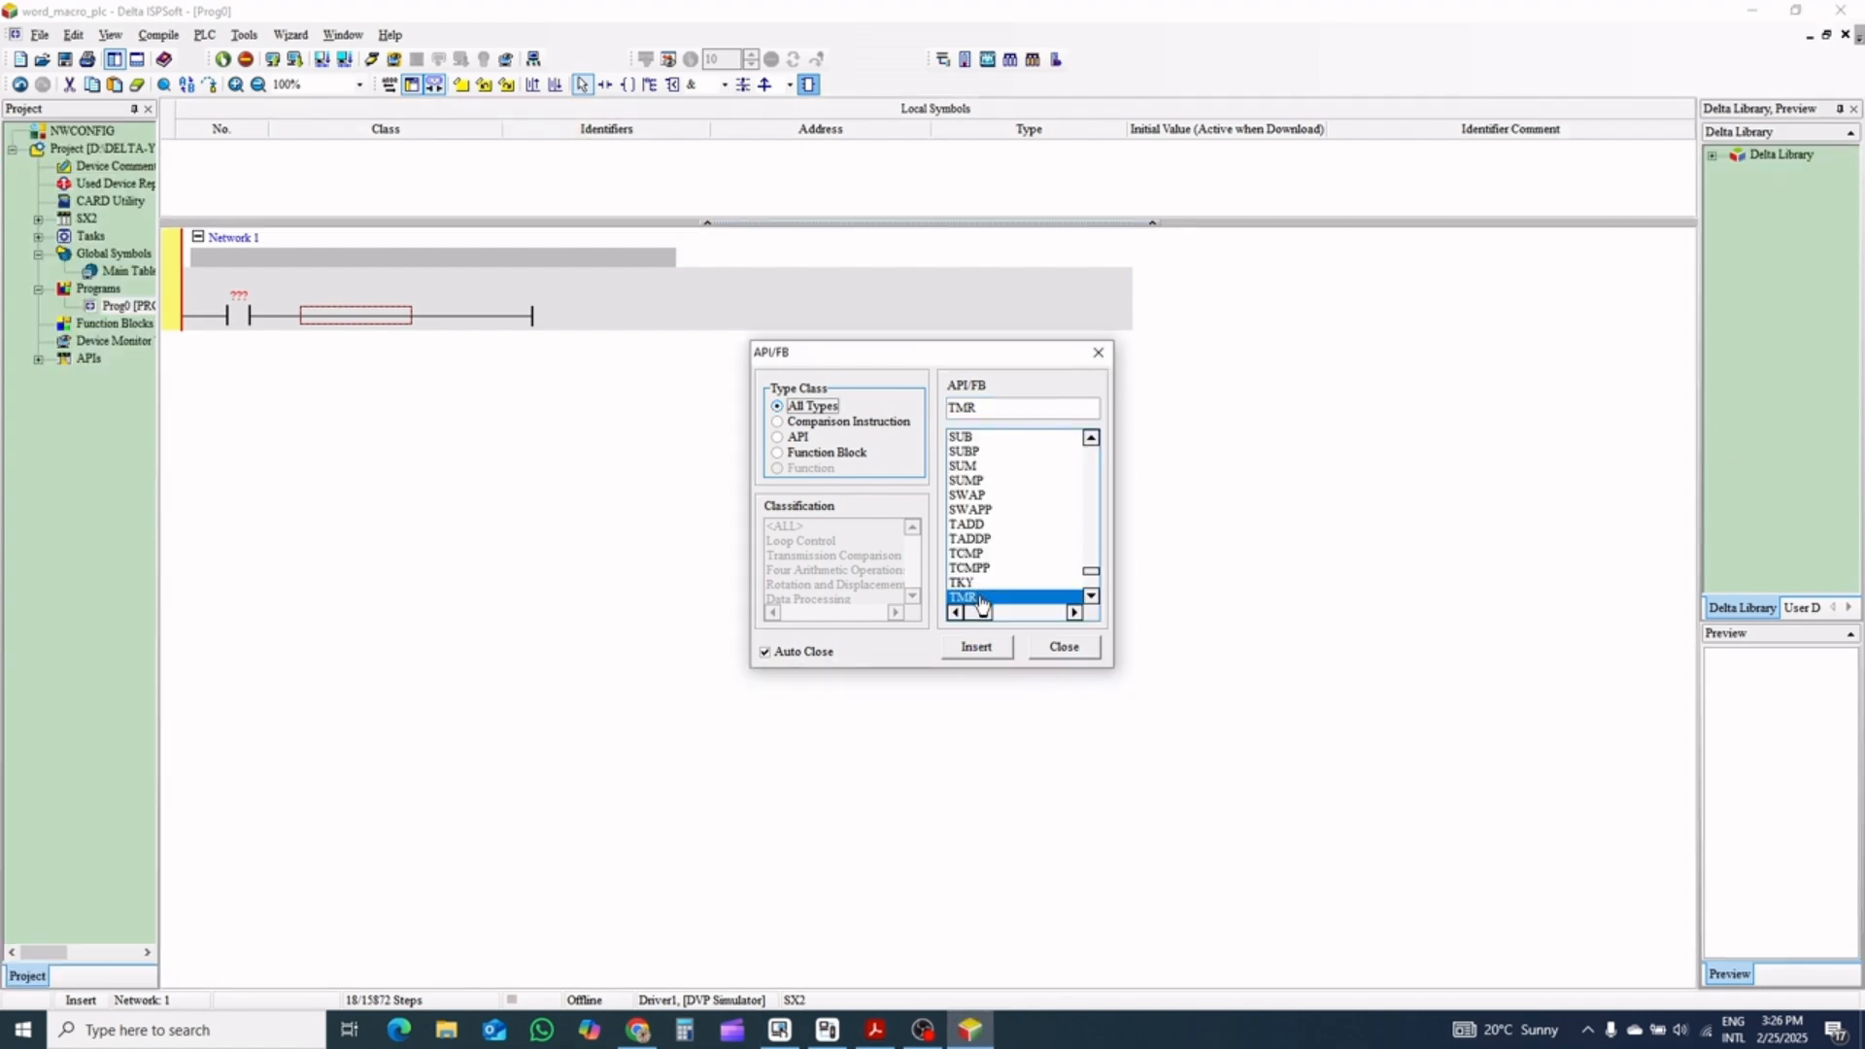
pyautogui.click(976, 646)
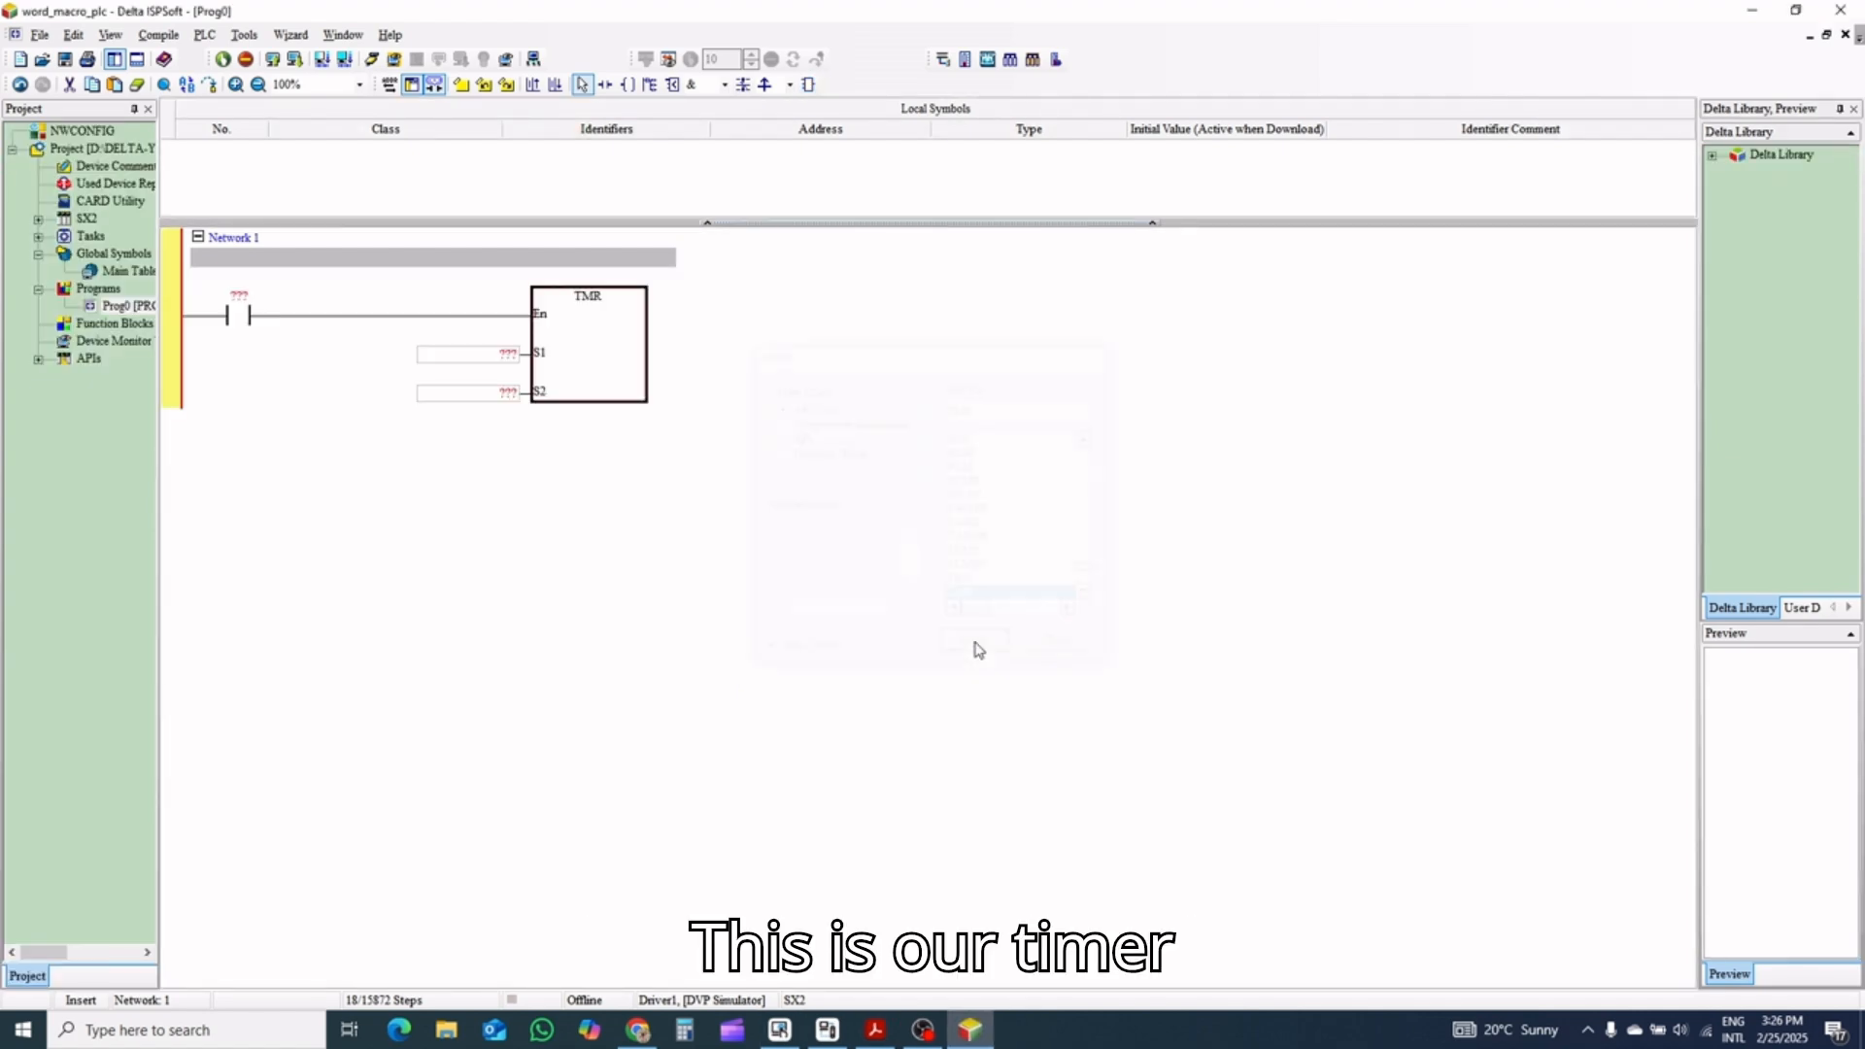
pyautogui.click(251, 382)
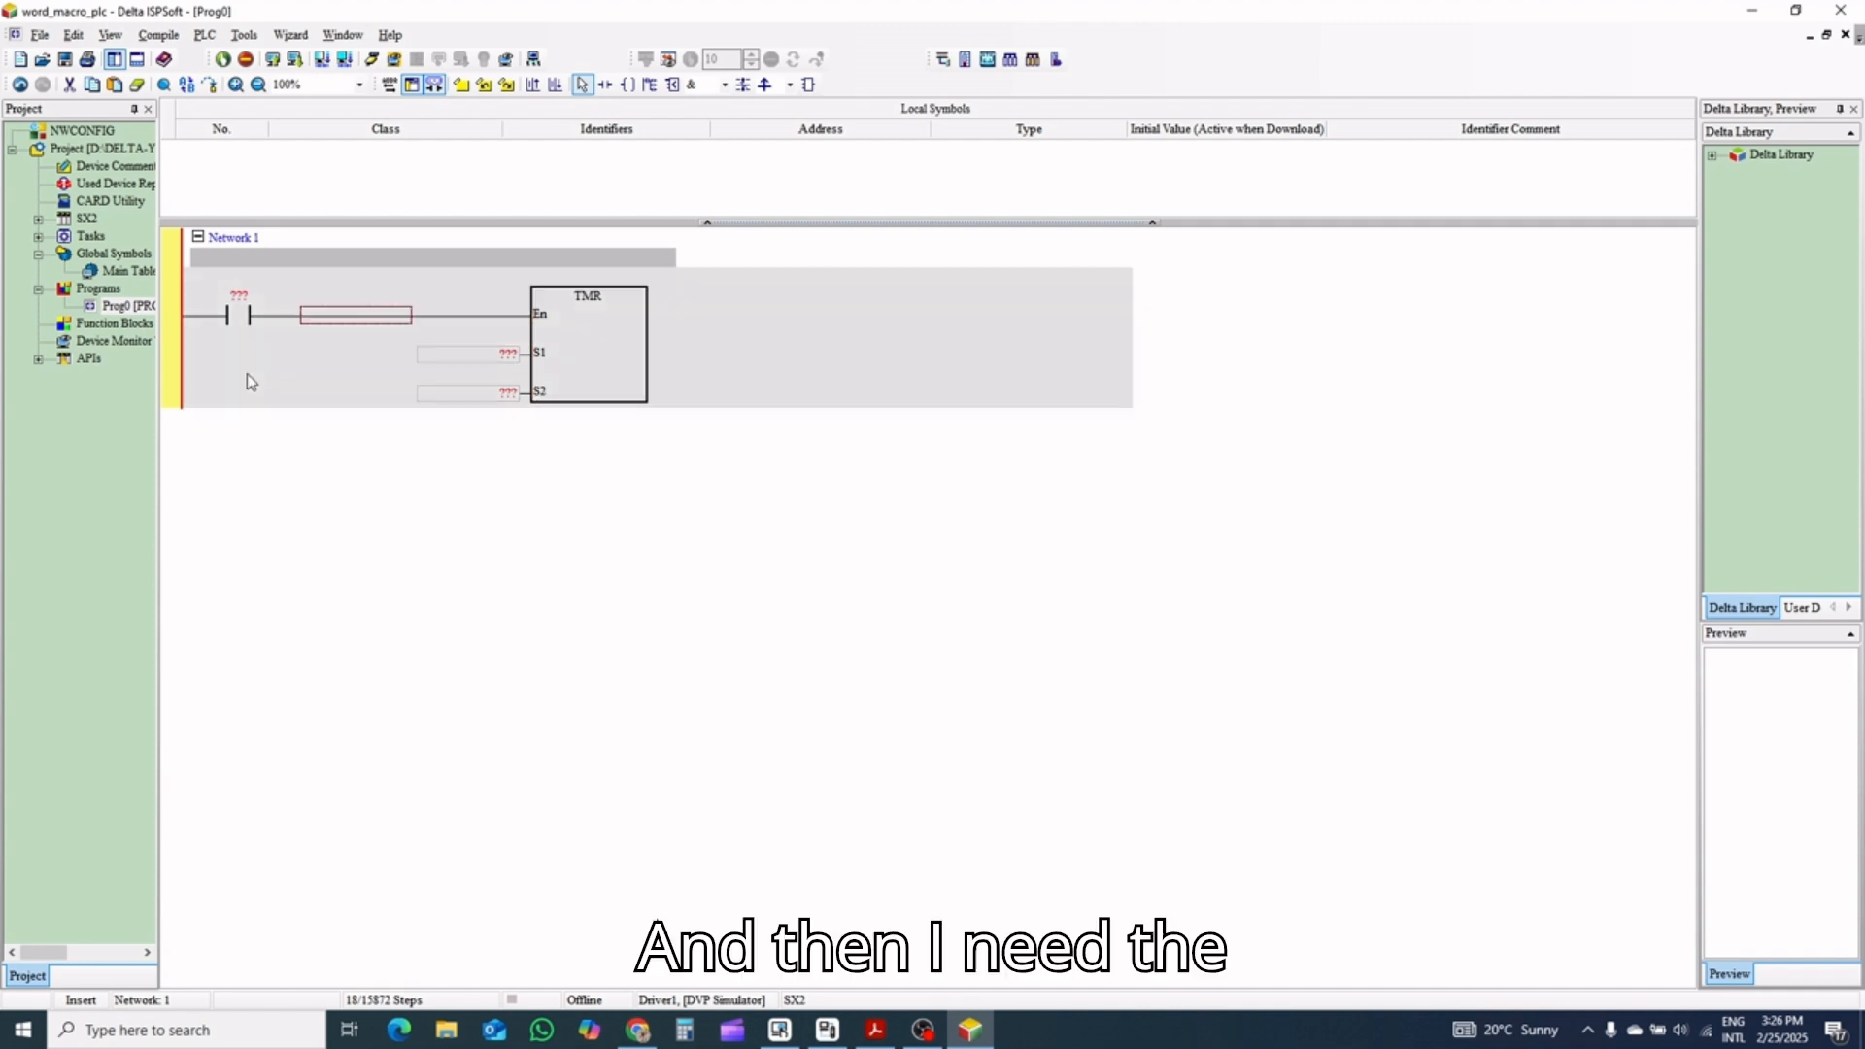
# Add a second network below Network 1 and insert a MOV instruction in it
pyautogui.click(554, 84)
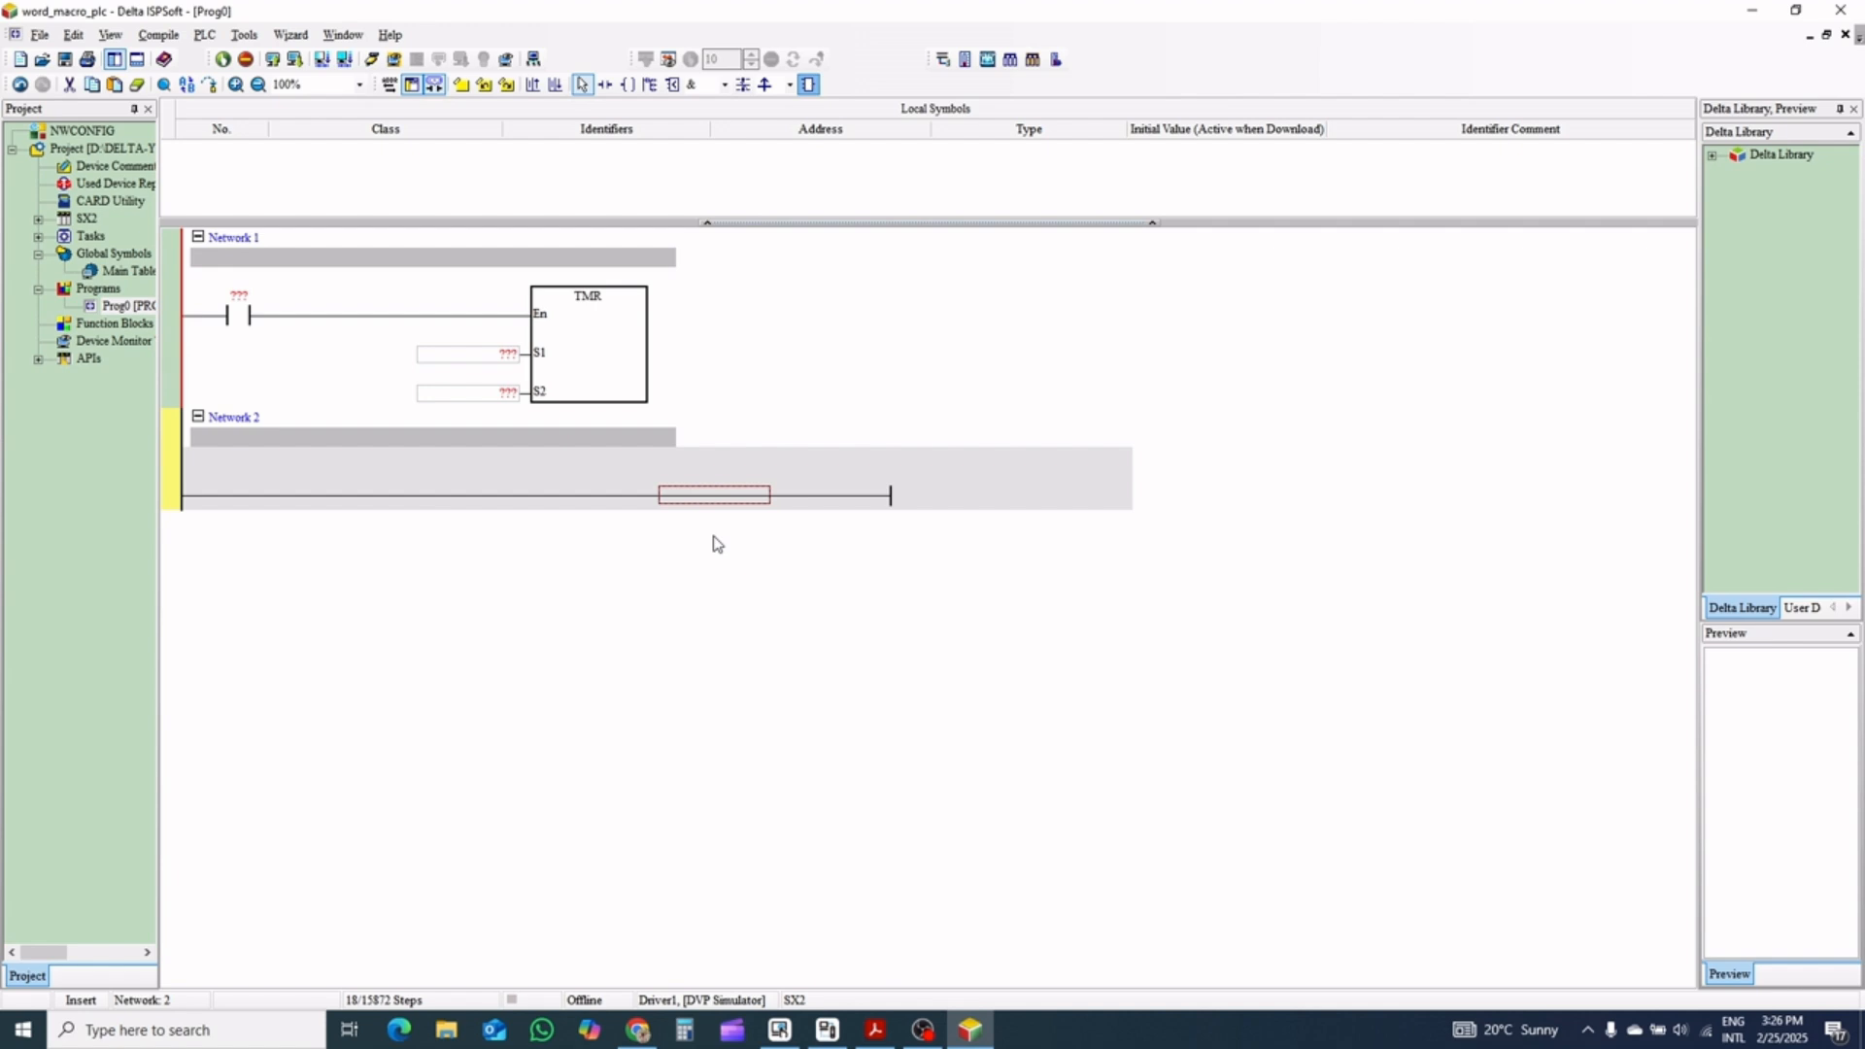
pyautogui.hotkey('ctrl', 'shift', 'u')
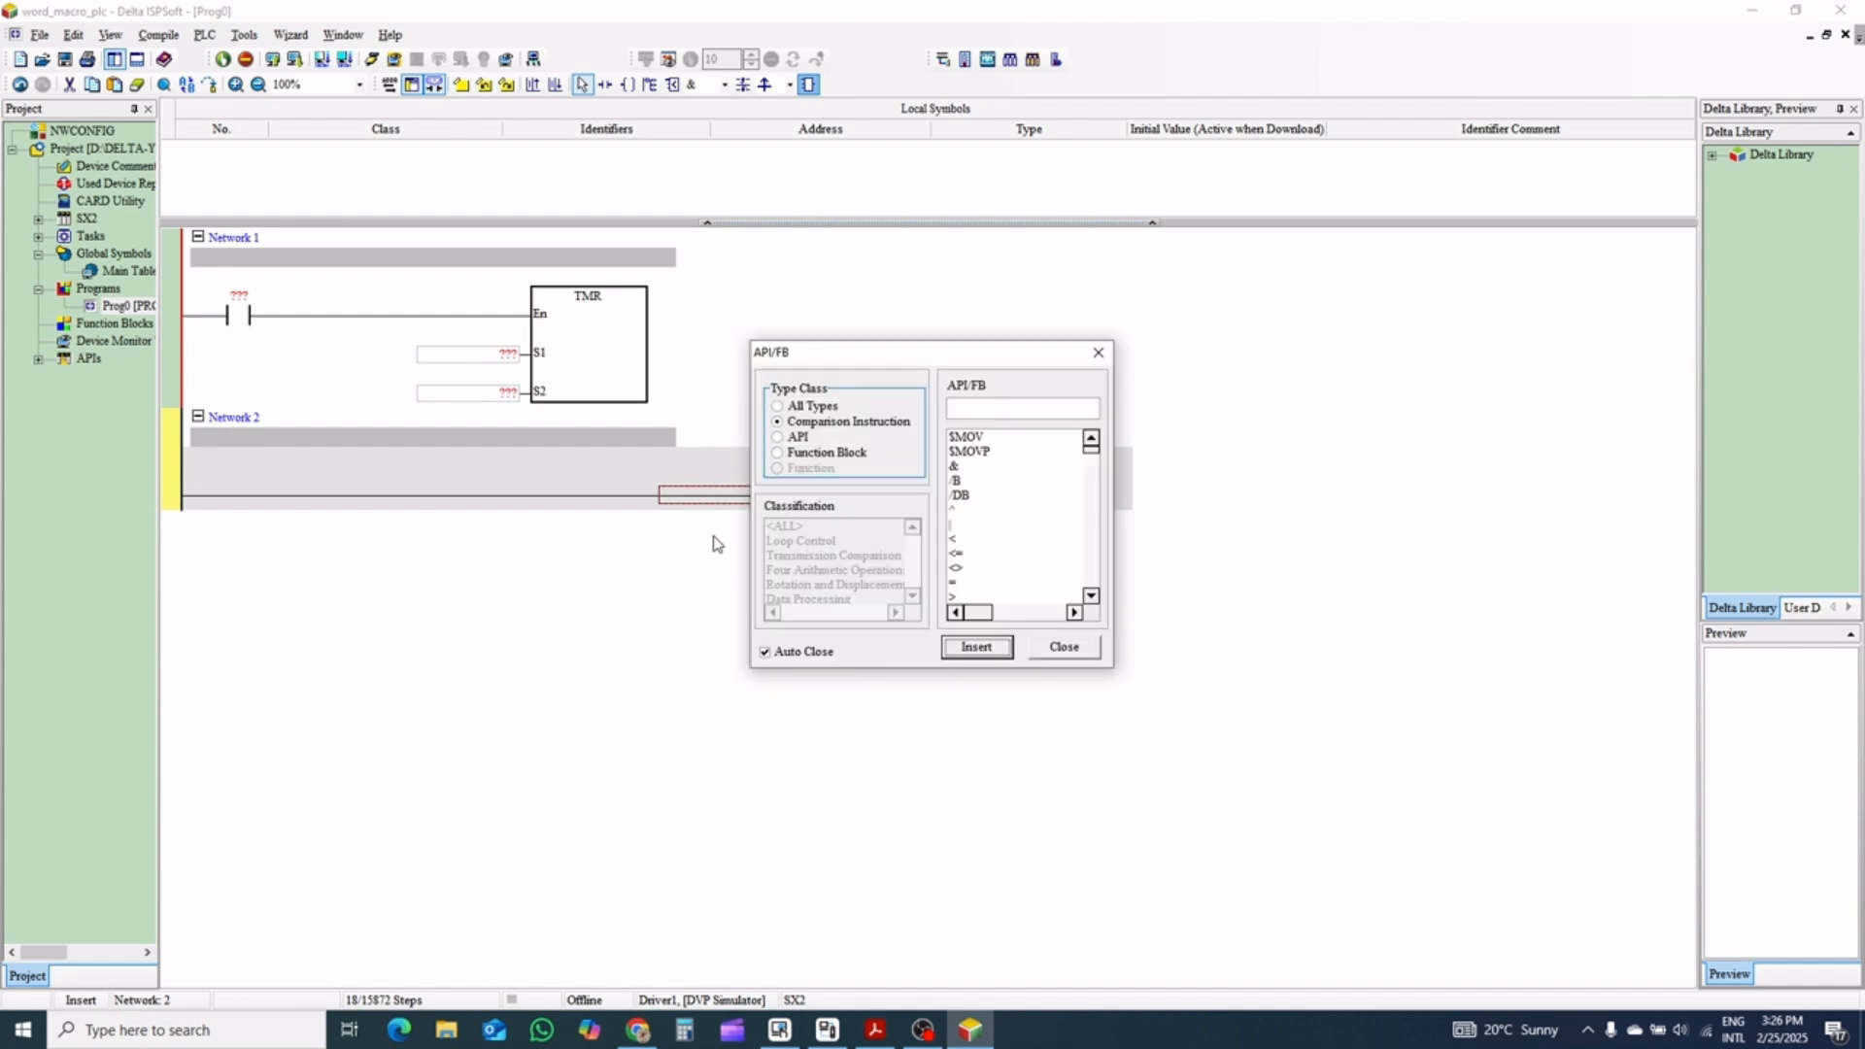
pyautogui.click(1011, 402)
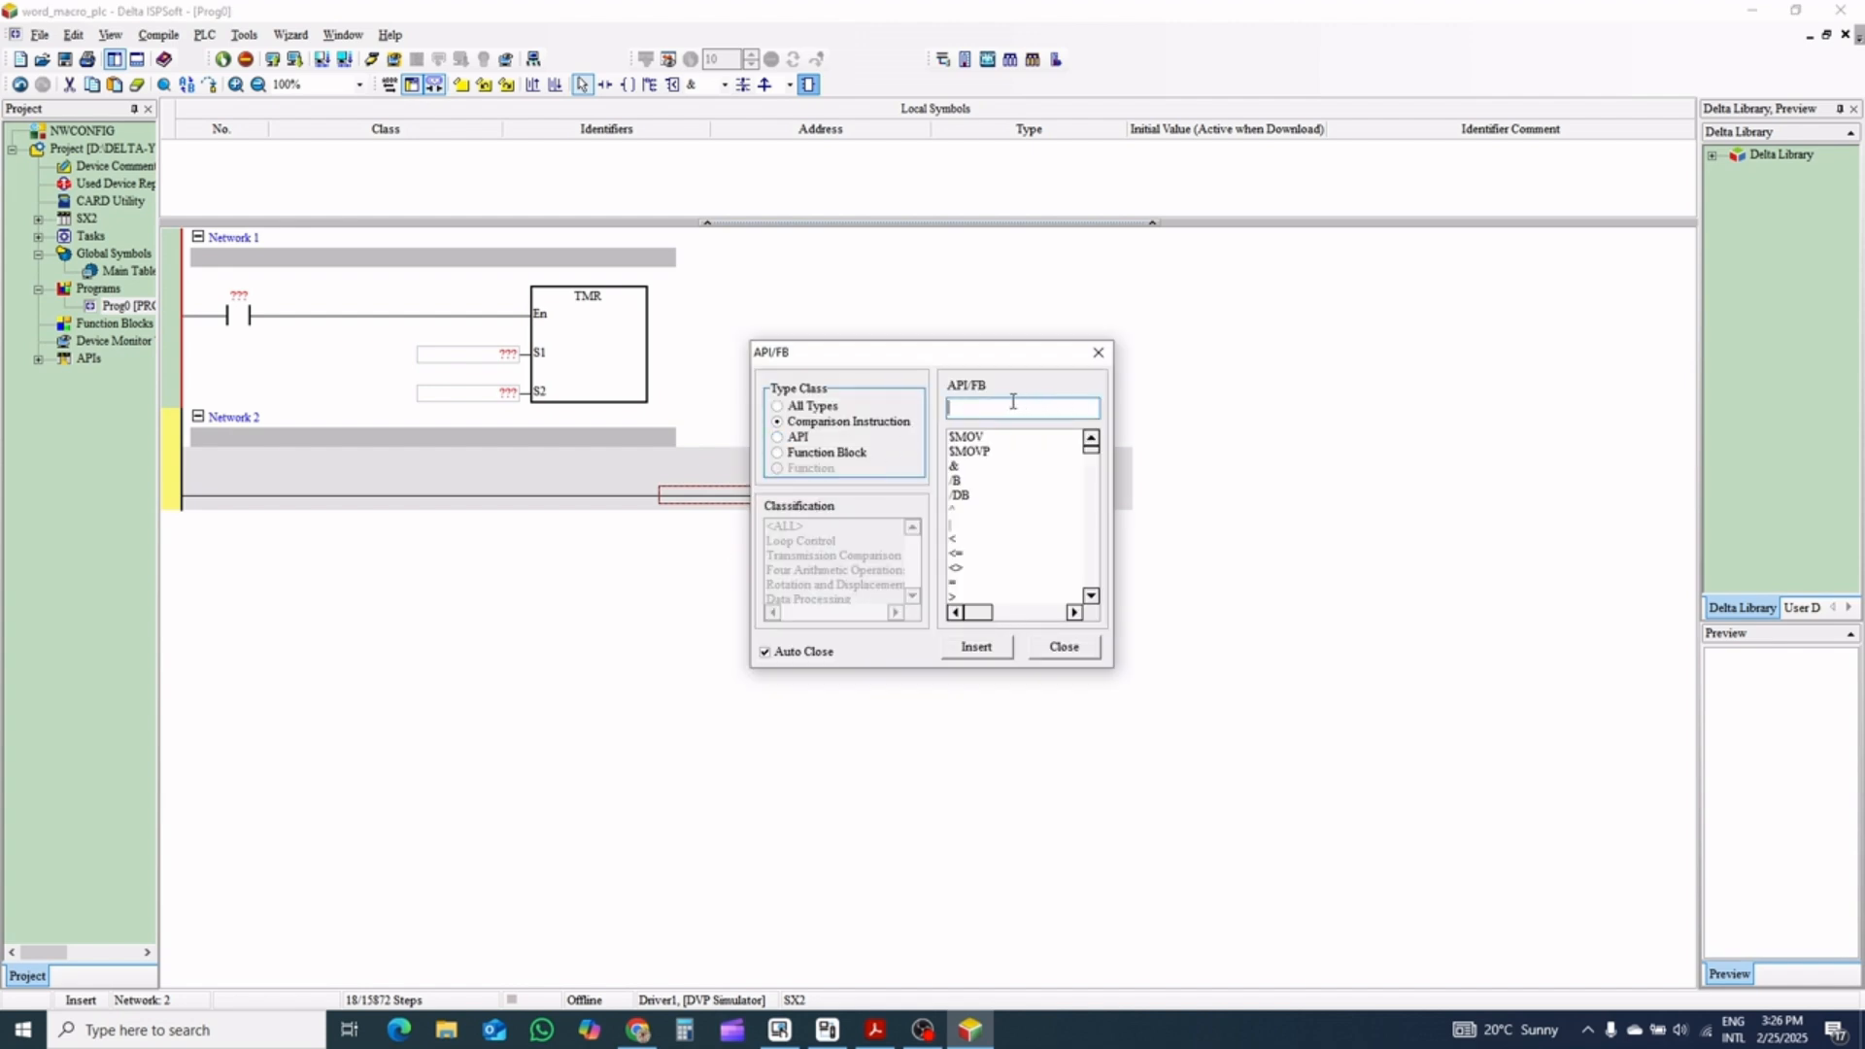
pyautogui.write('MOV')
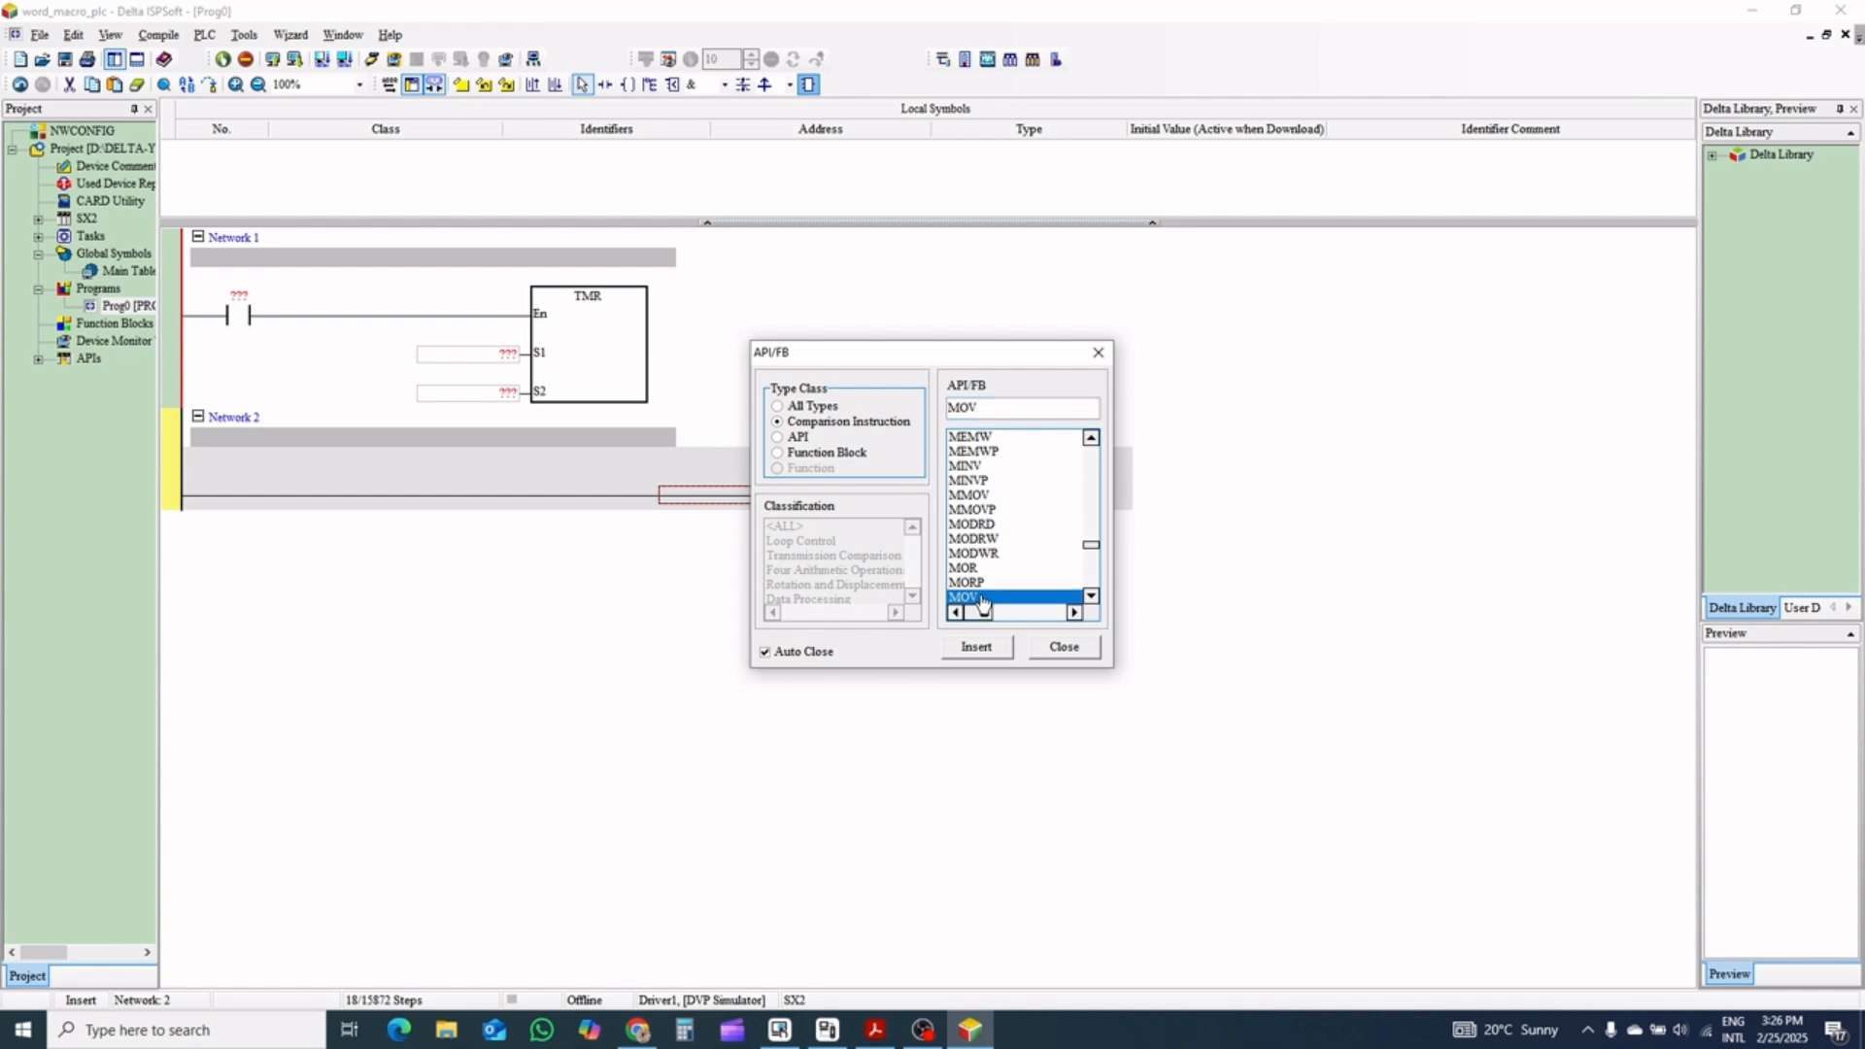
pyautogui.doubleClick(983, 597)
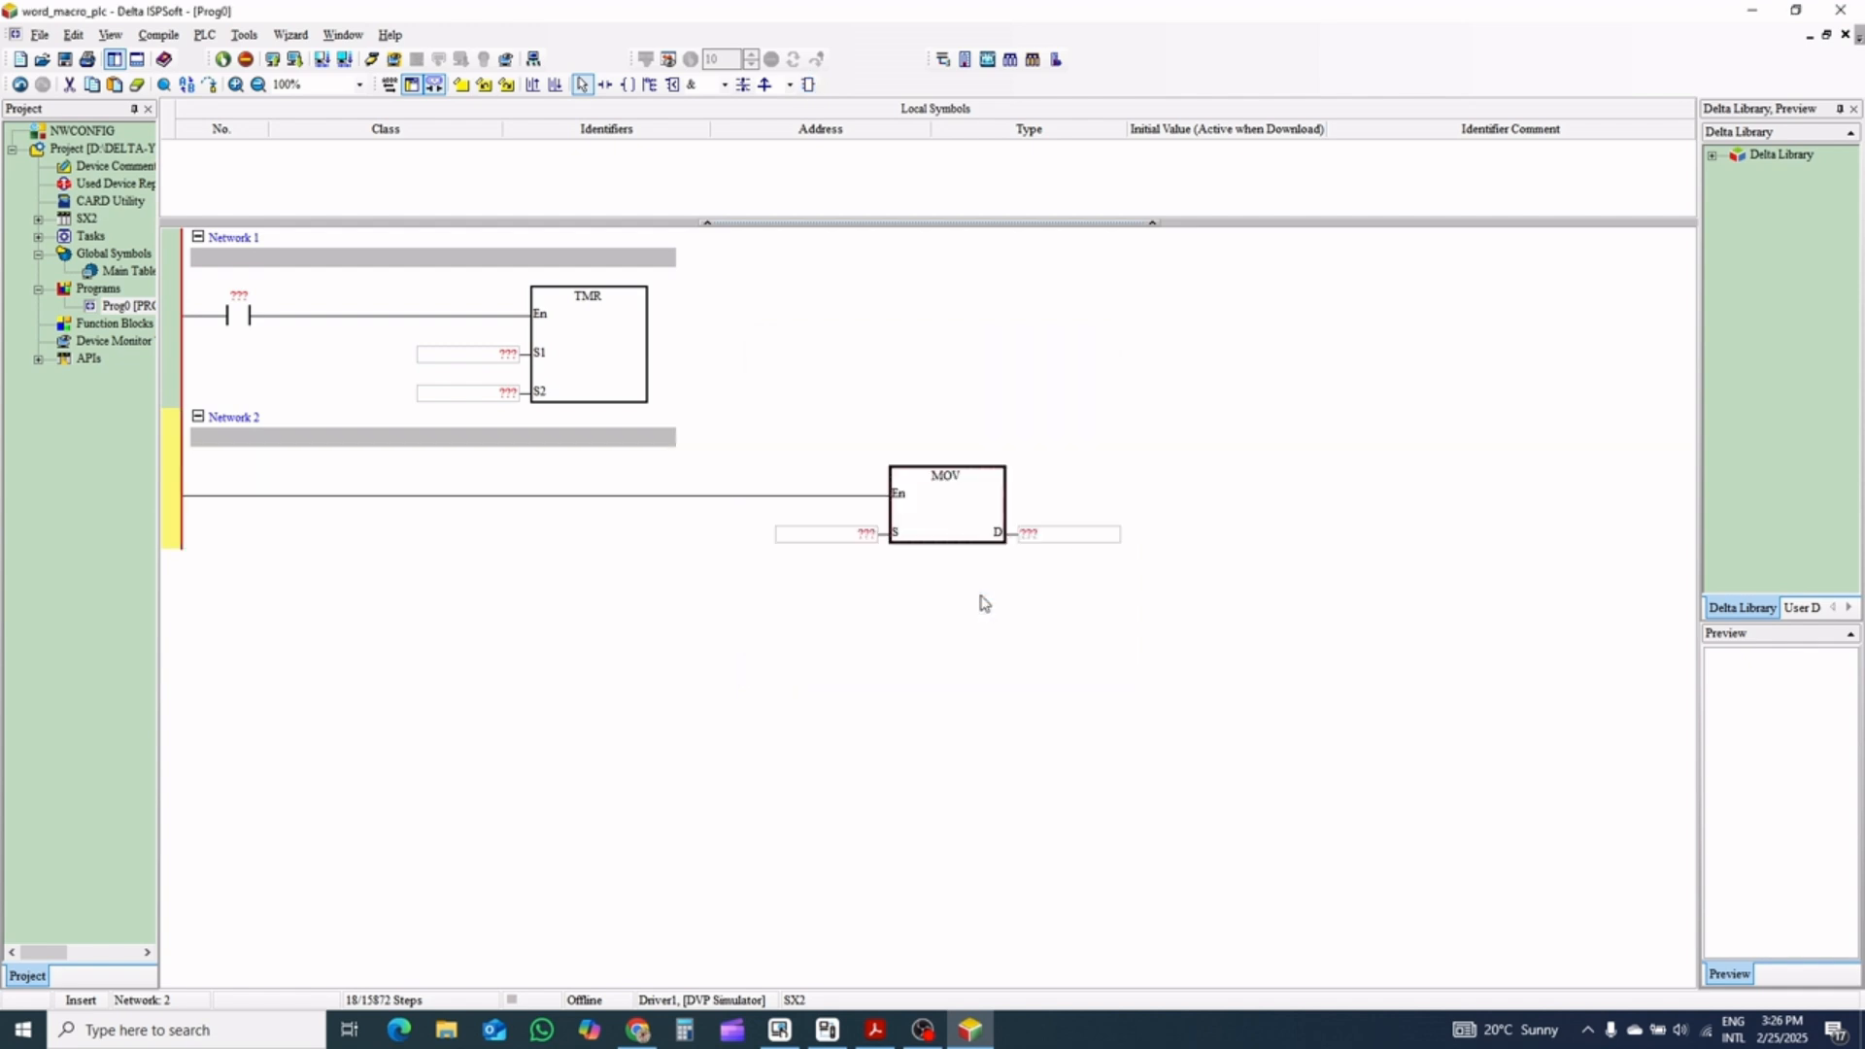
# Insert a normally open contact ahead of the MOV instruction in Network 2
pyautogui.click(536, 499)
pyautogui.click(604, 84)
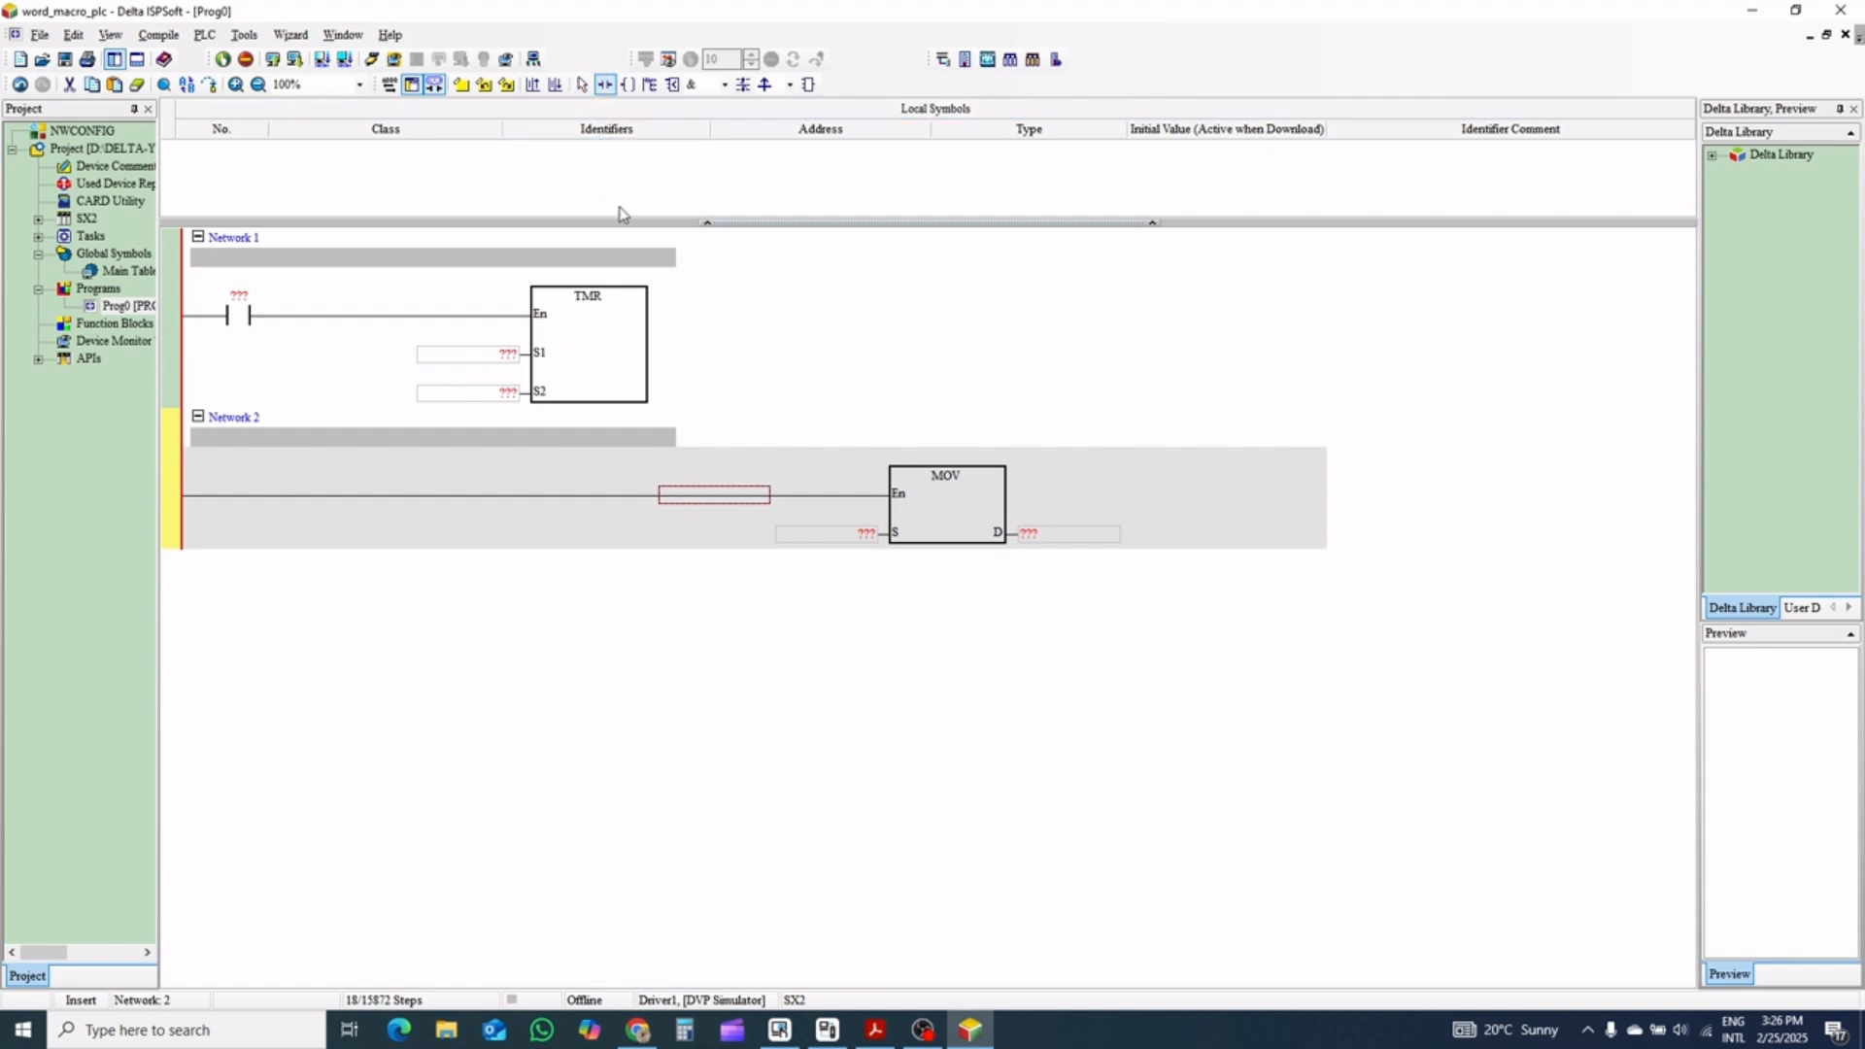
pyautogui.click(708, 495)
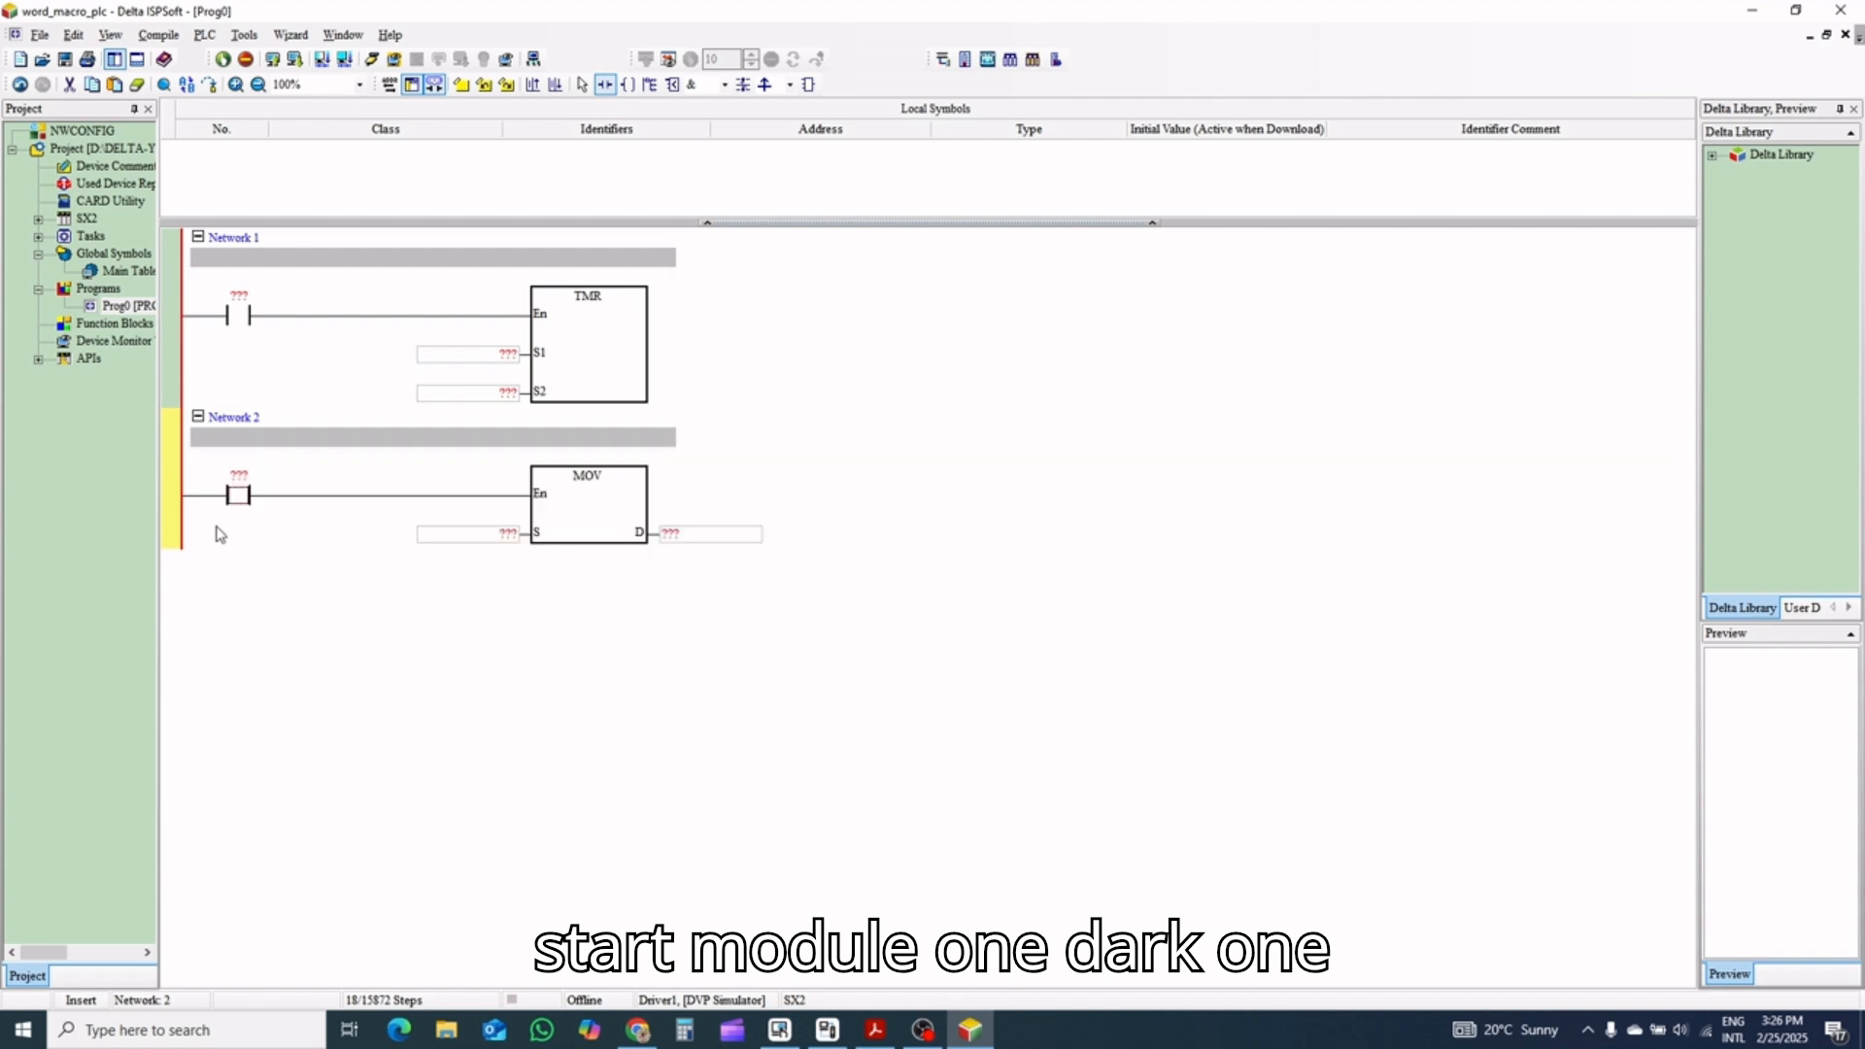
pyautogui.press('Escape')
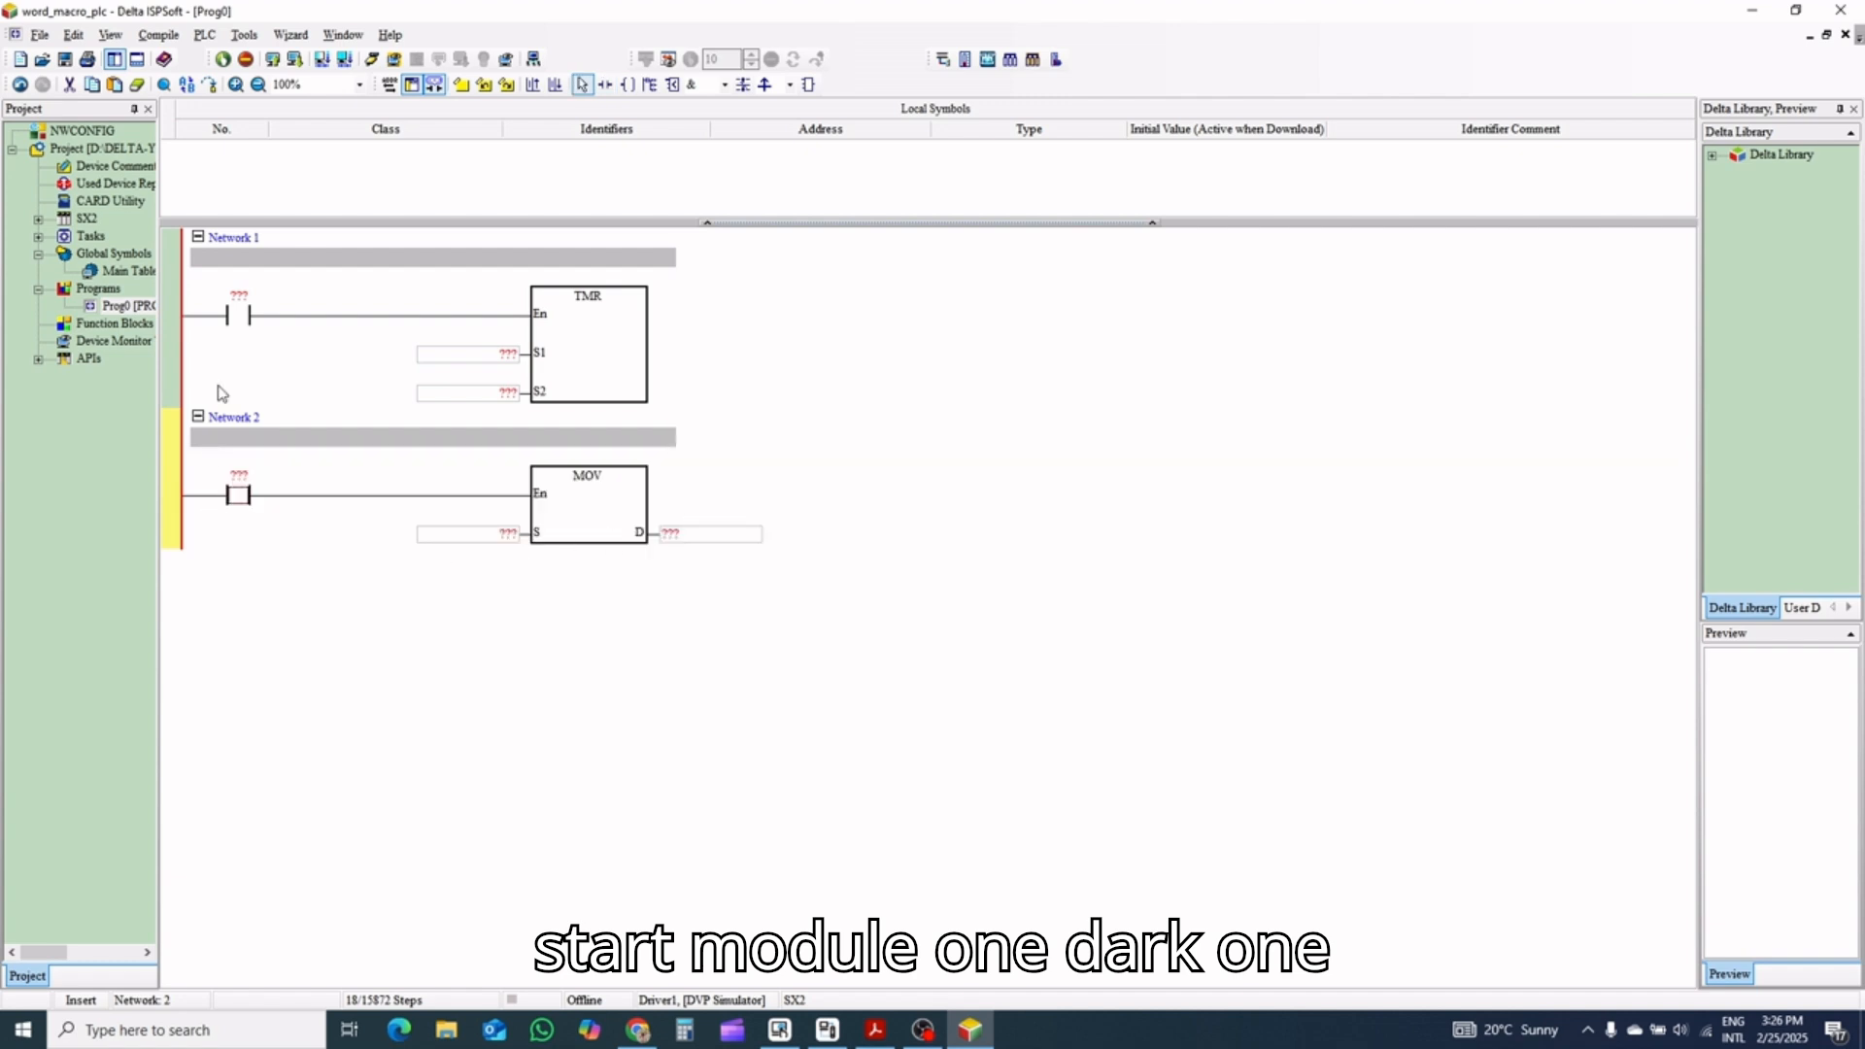
# Assign device M50 to the contact in Network 1
pyautogui.doubleClick(243, 295)
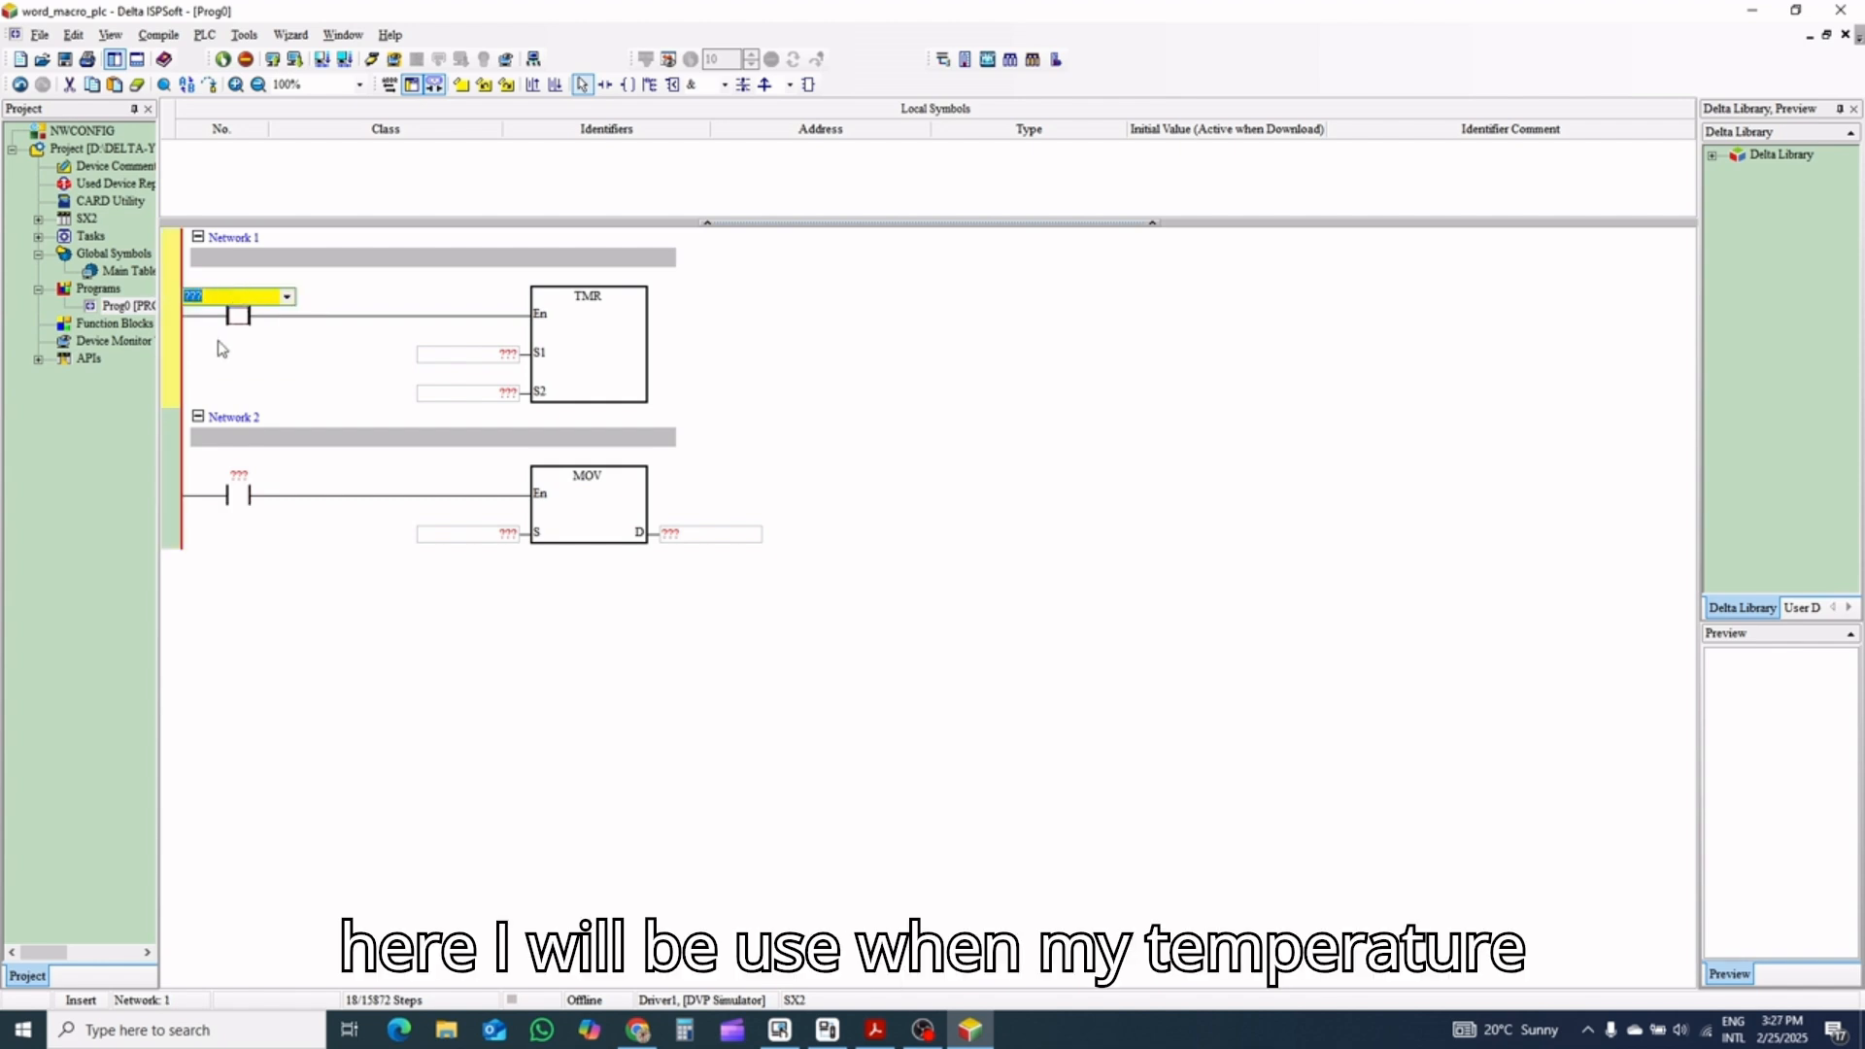
pyautogui.write('M')
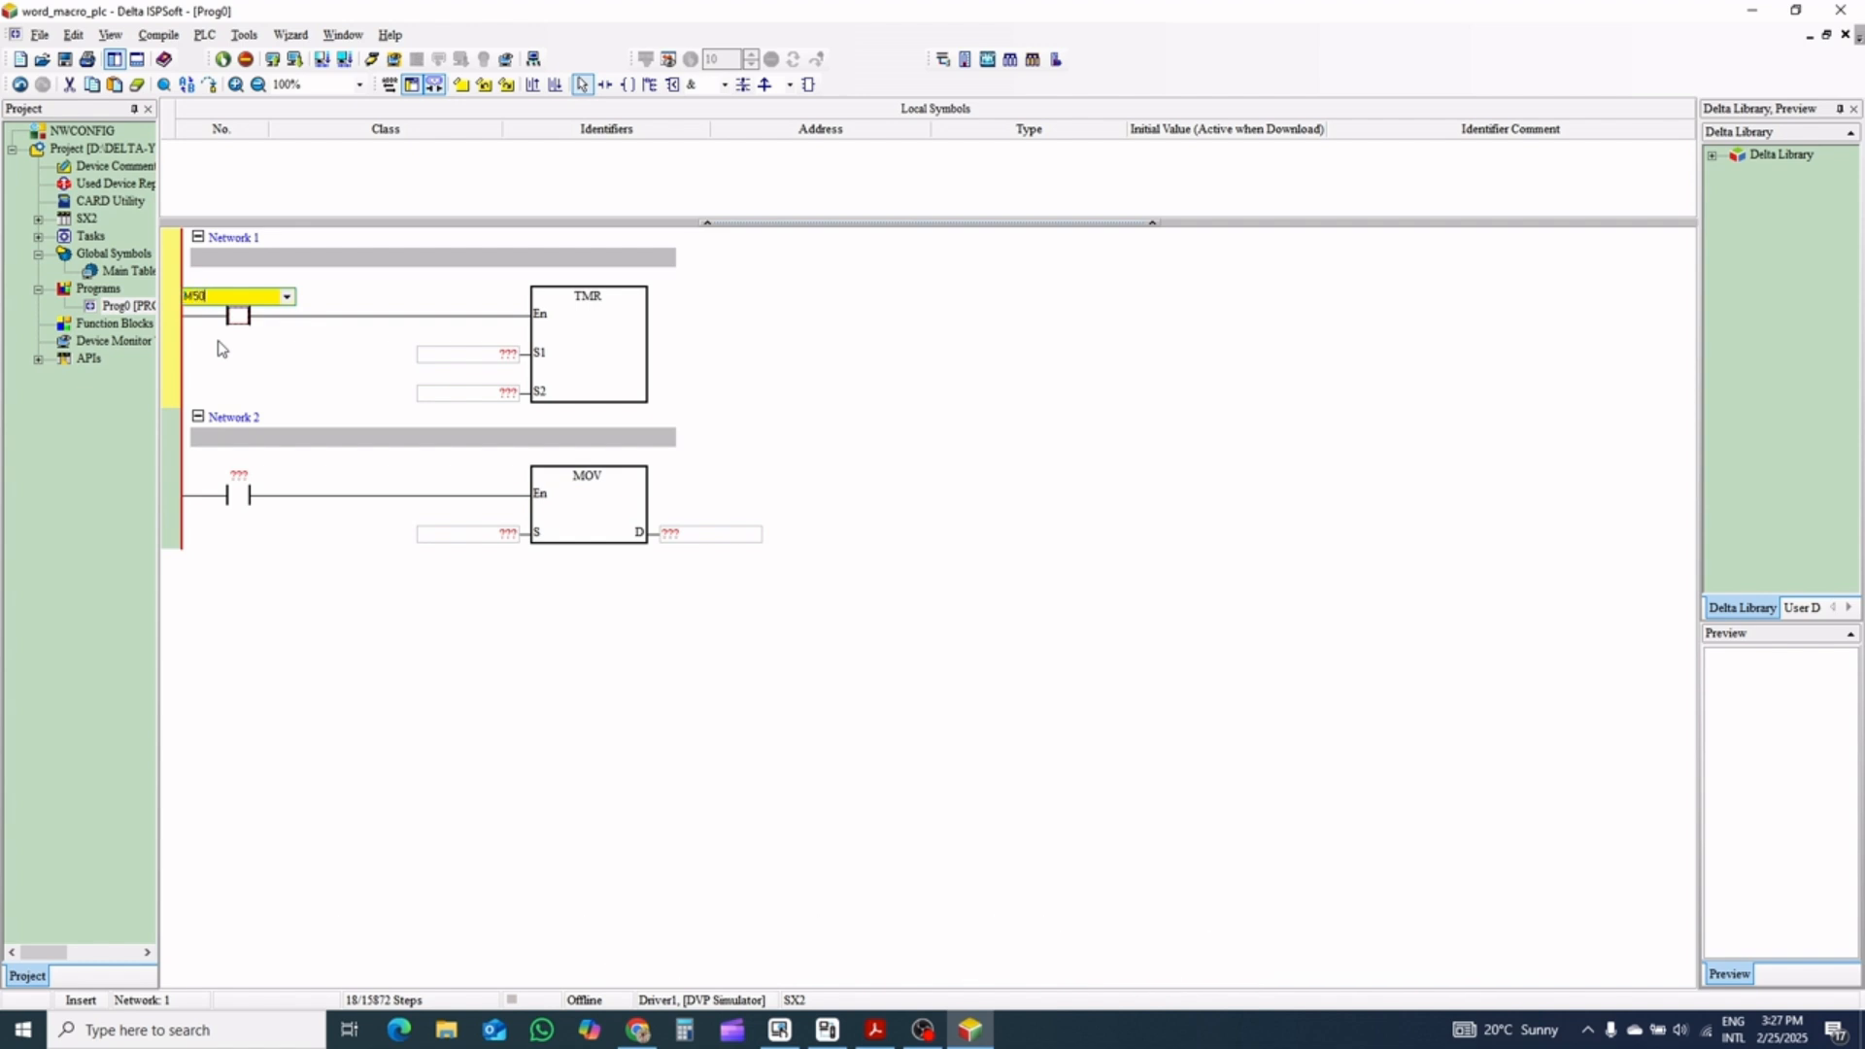
pyautogui.write('50')
pyautogui.press('Return')
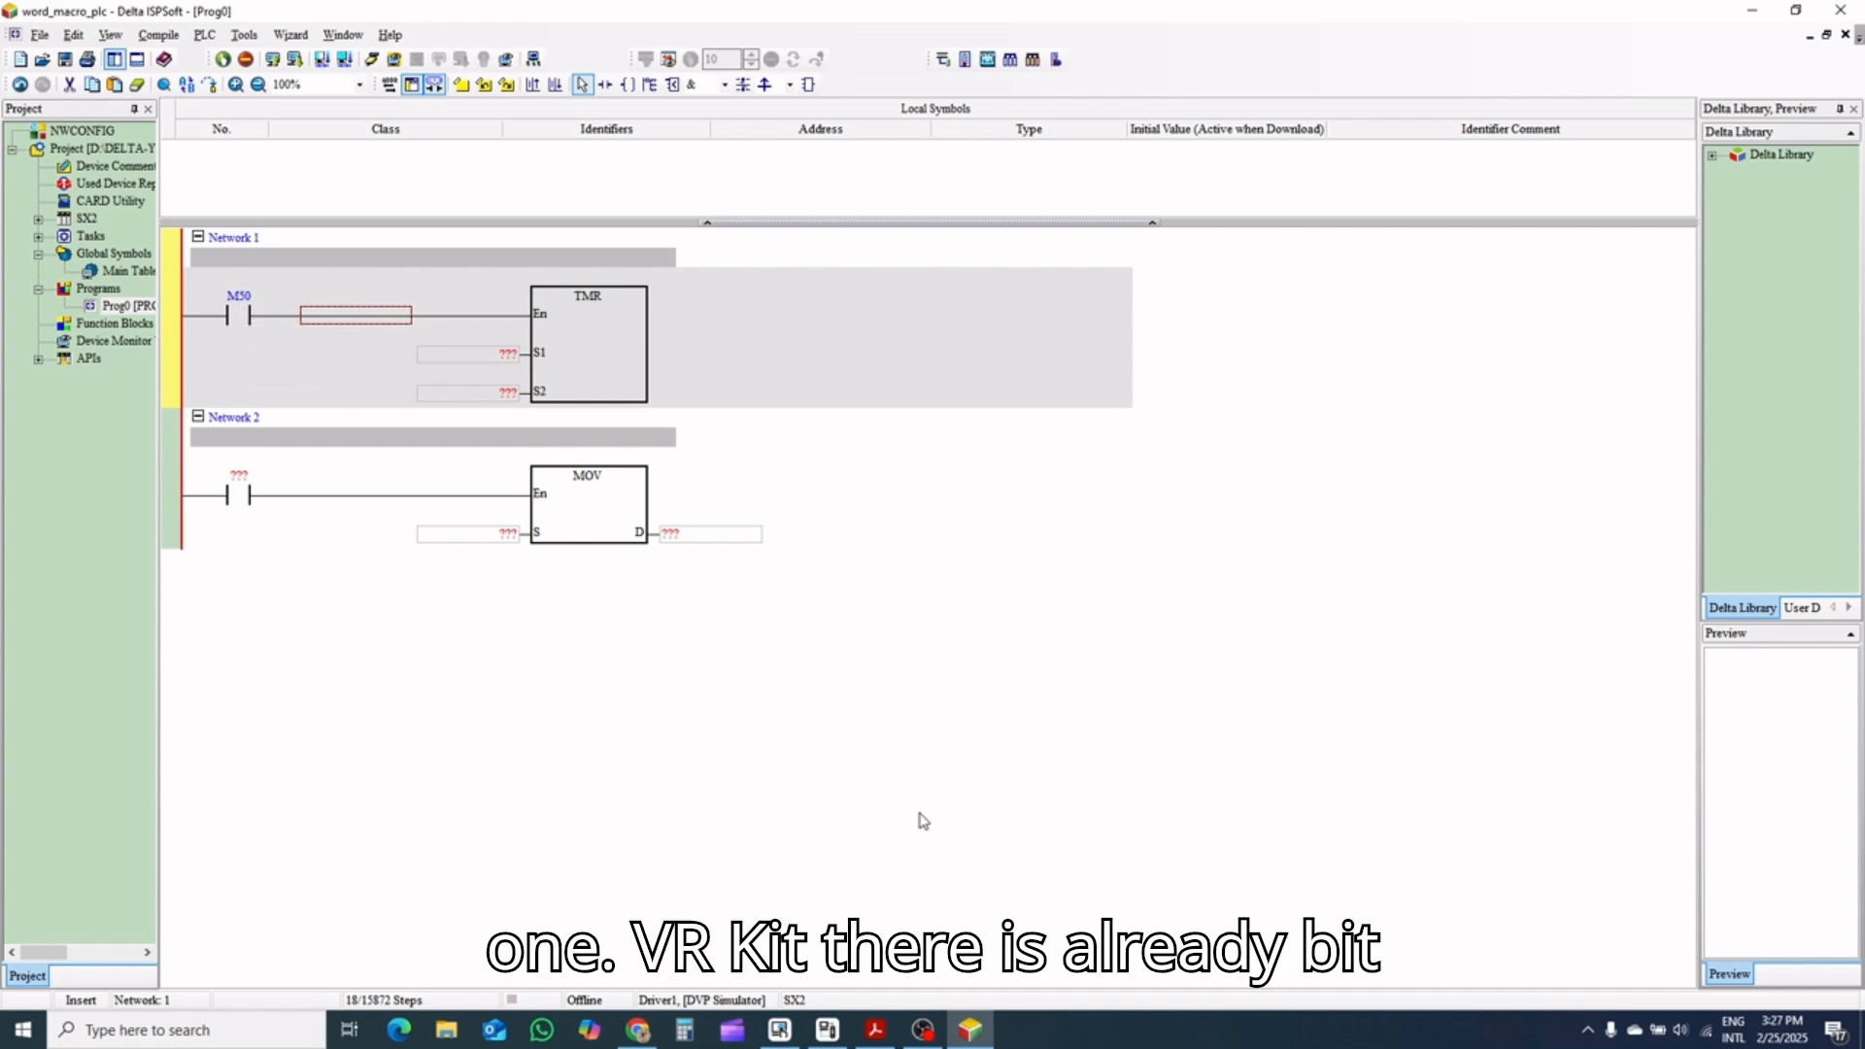
# Switch to DIAScreen, check the heater zone 1 toggle switch's write address, and display all read/write addresses on Screen_1
pyautogui.click(779, 1029)
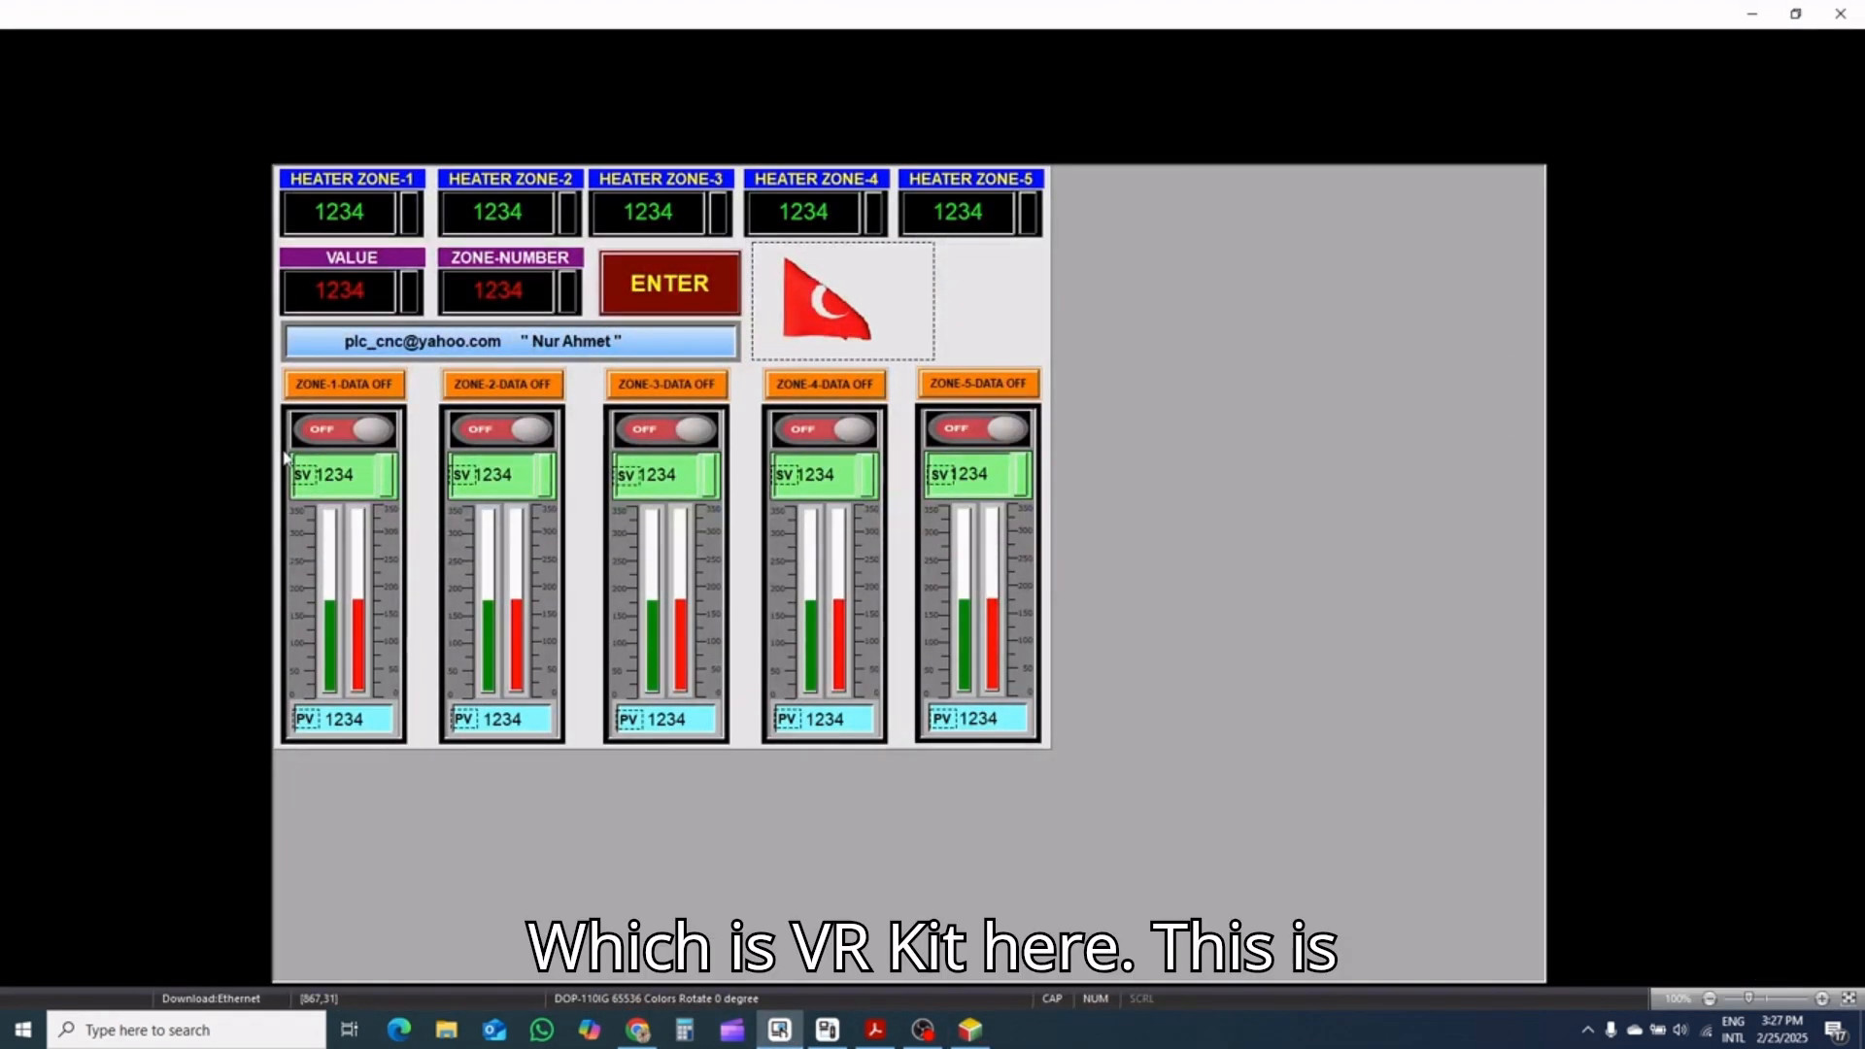
pyautogui.click(330, 434)
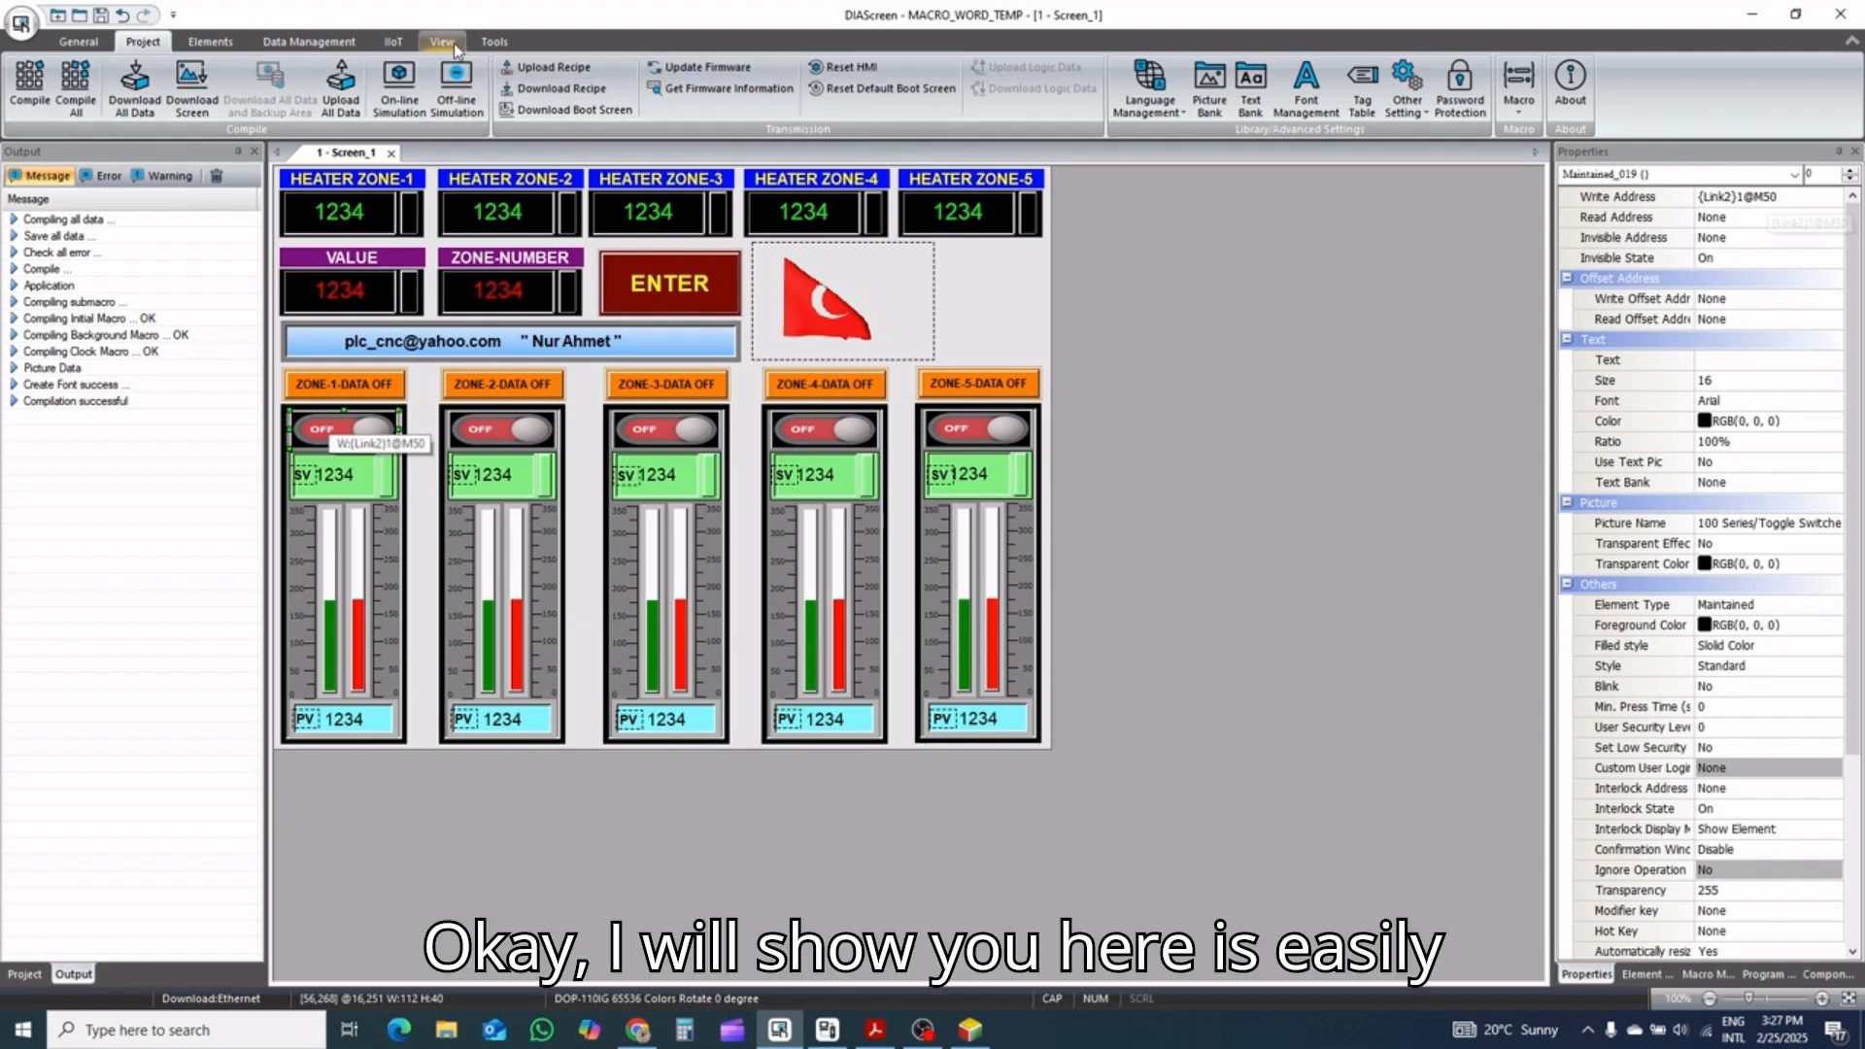
pyautogui.click(495, 42)
pyautogui.click(444, 43)
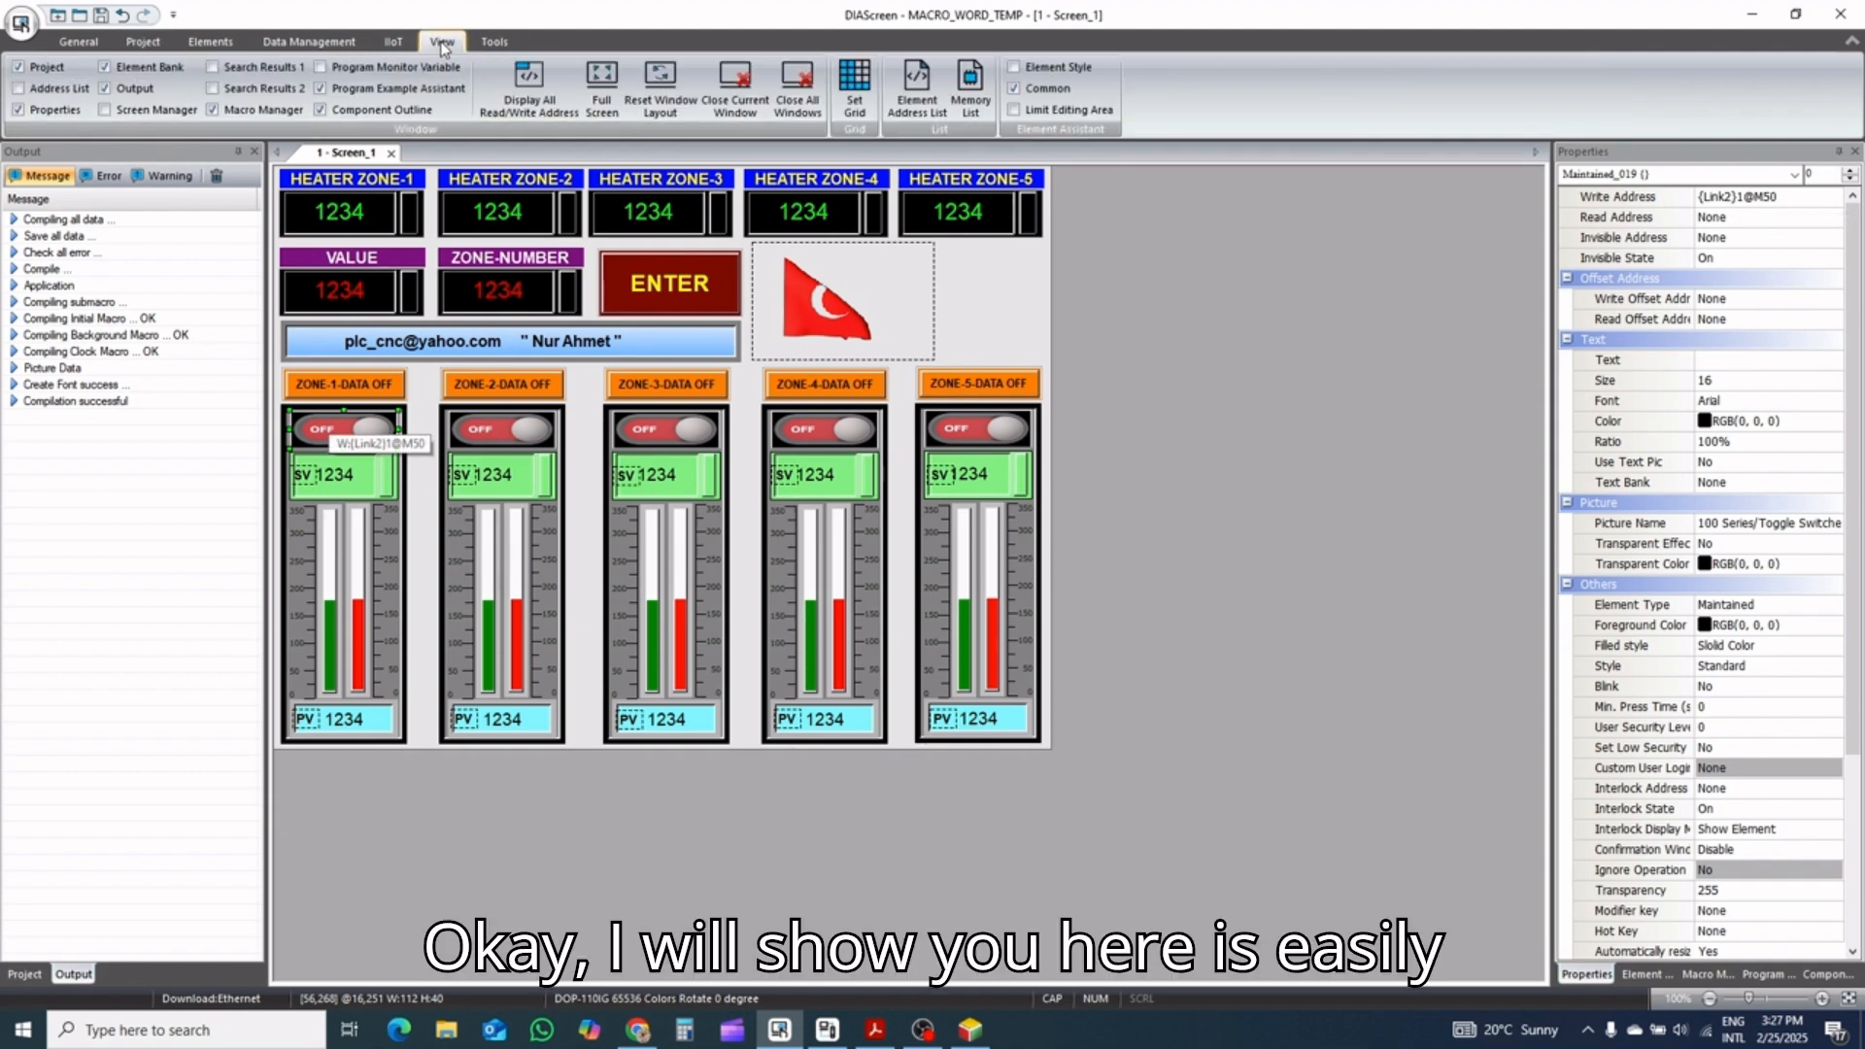
pyautogui.click(529, 89)
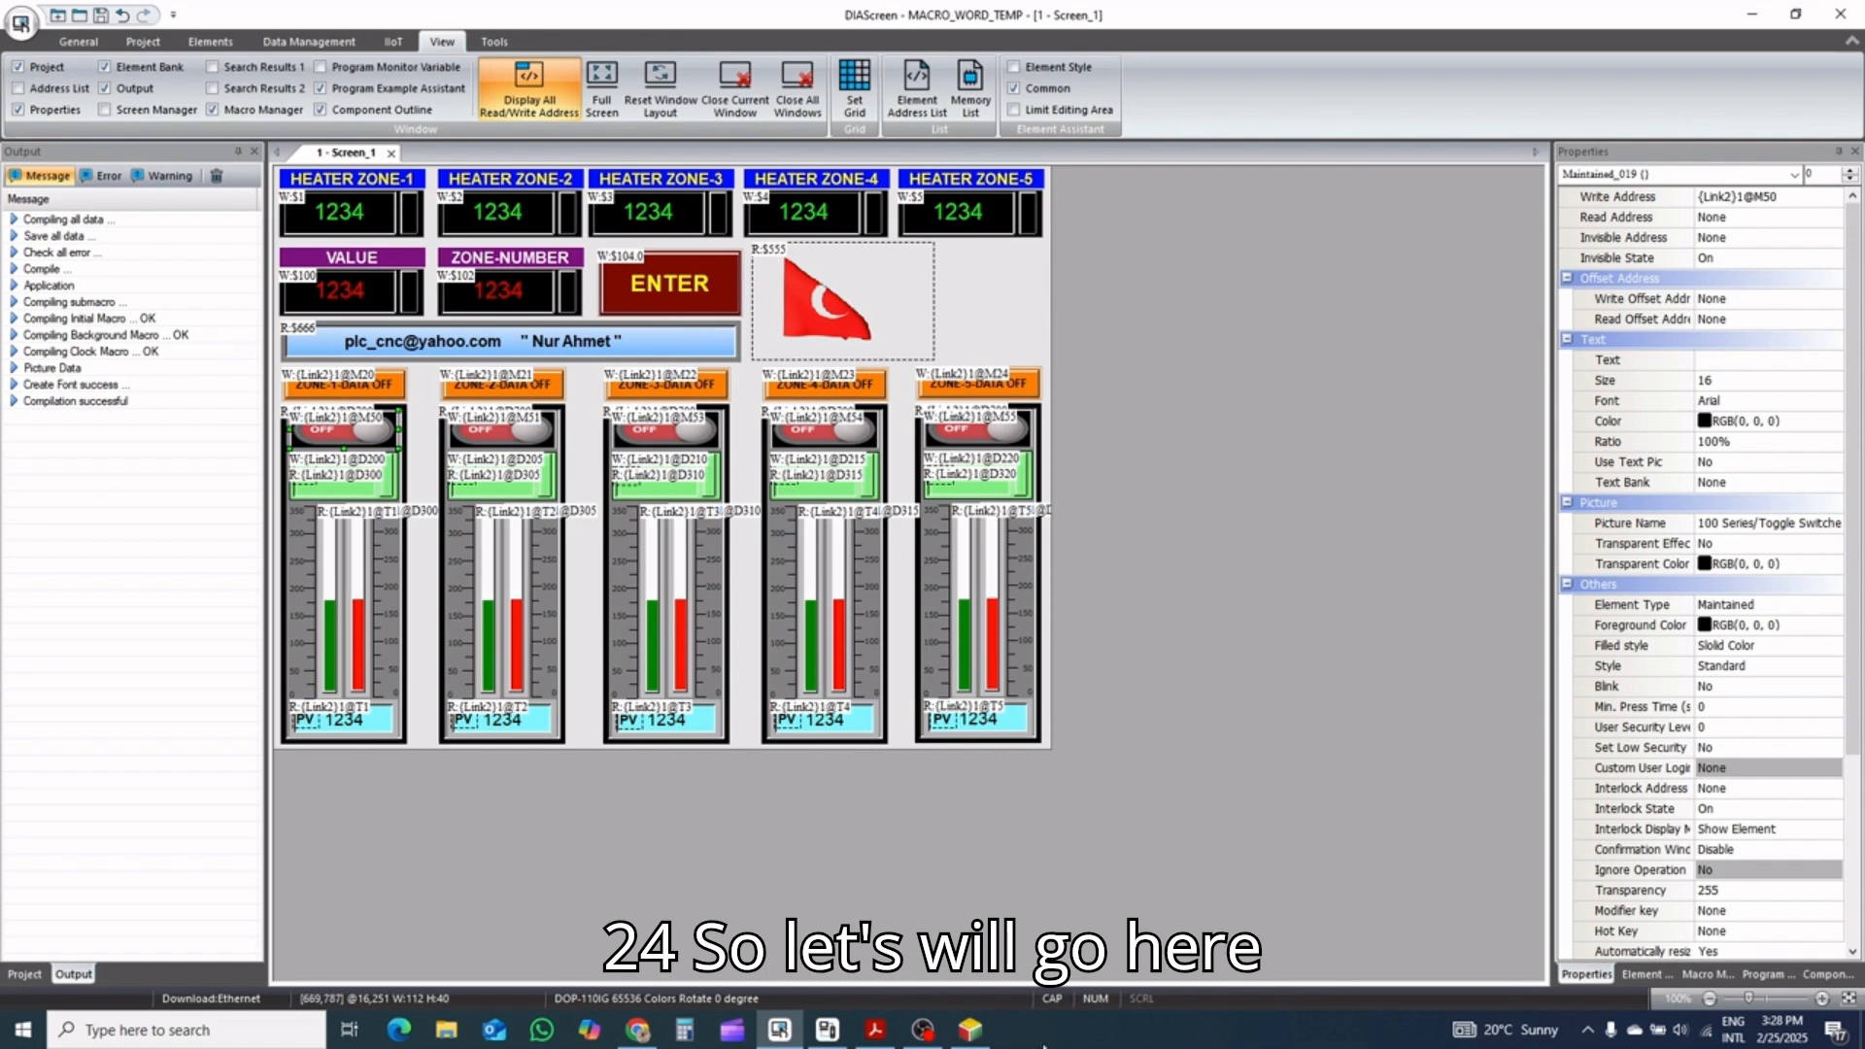
# Return to ISPSoft and set the S1 operand of the TMR instruction in Network 1 to T1
pyautogui.click(969, 1030)
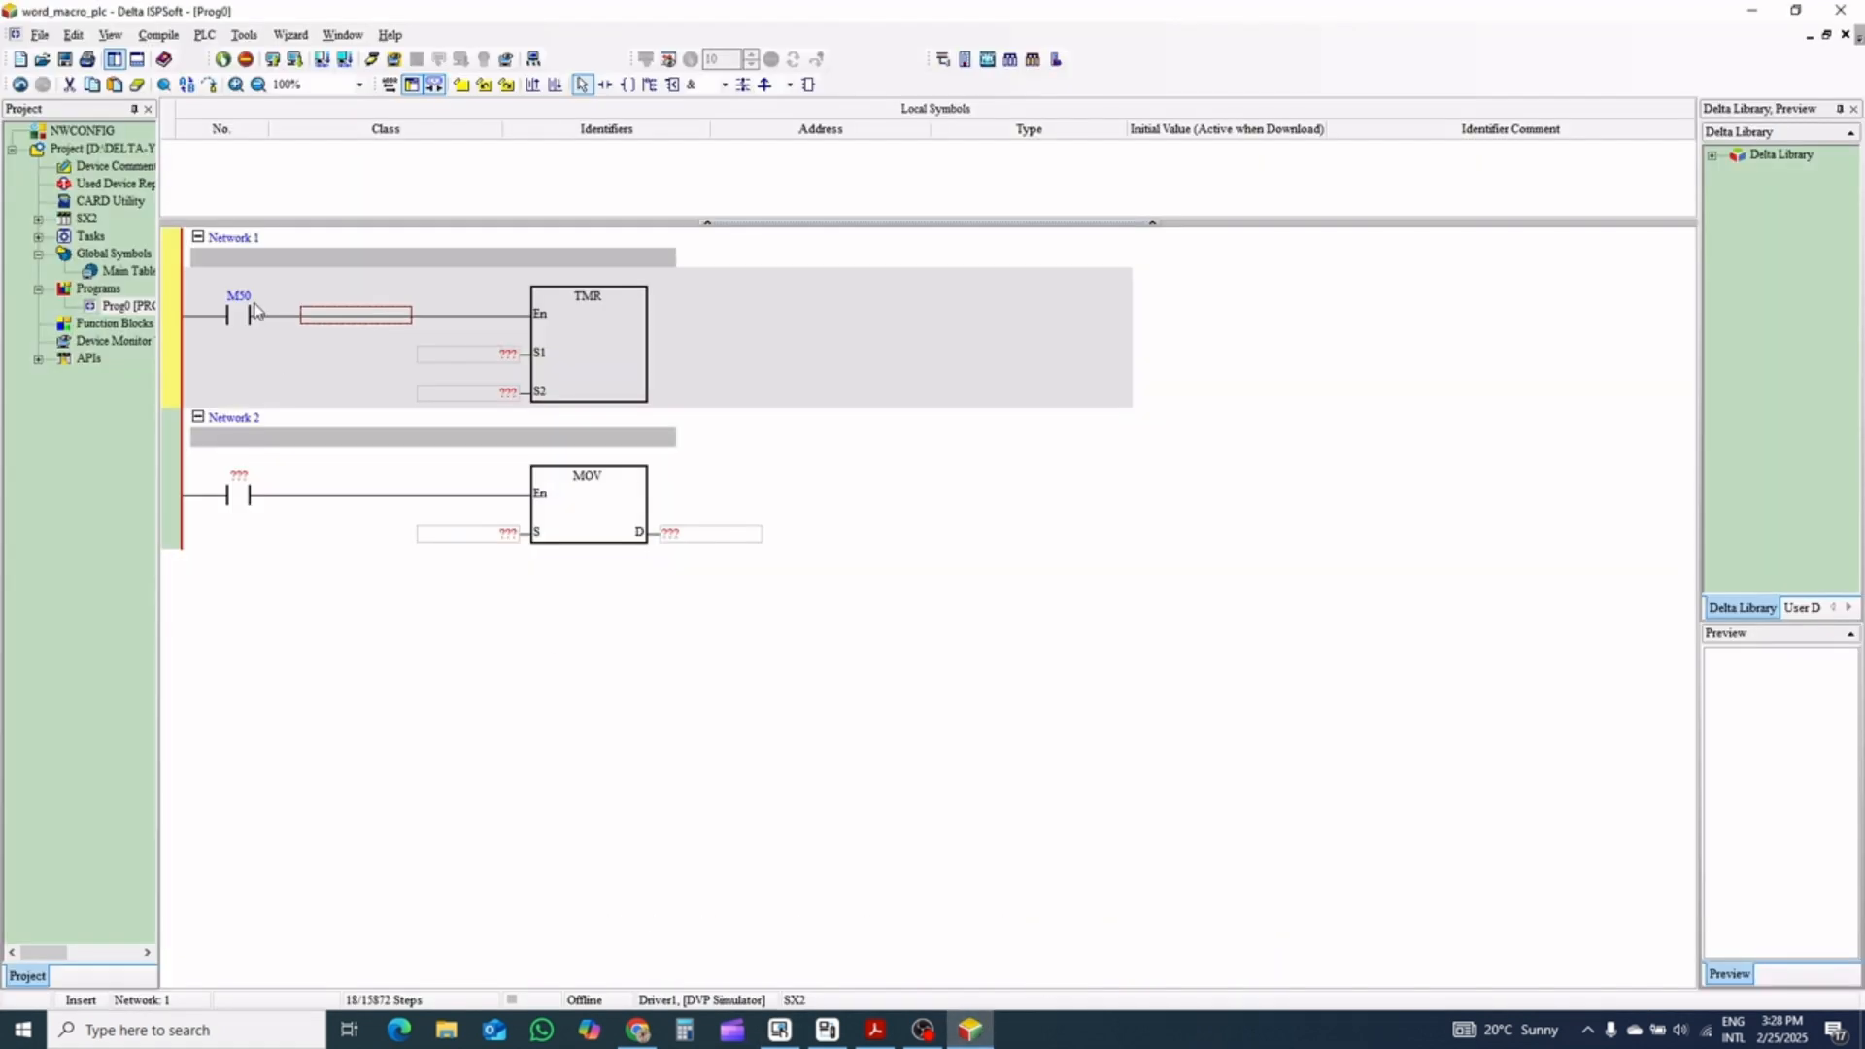
pyautogui.doubleClick(245, 304)
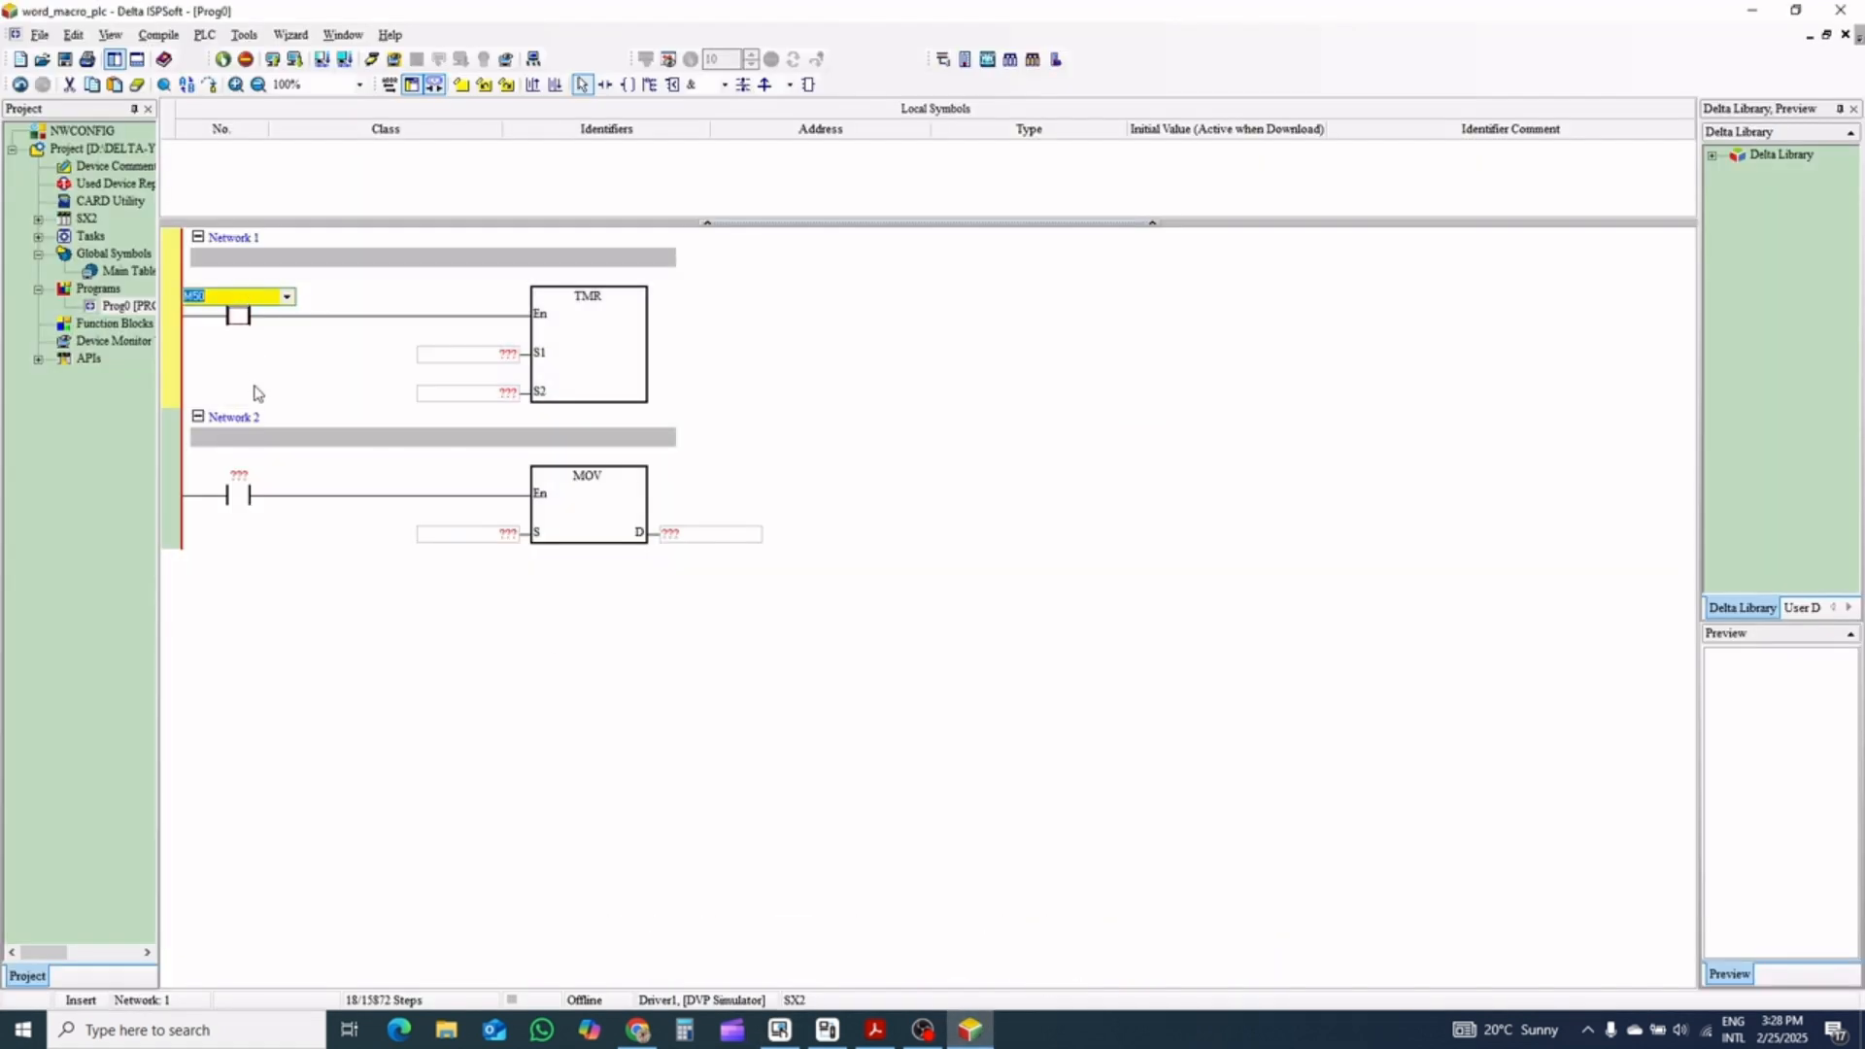
pyautogui.press('Return')
pyautogui.doubleClick(487, 353)
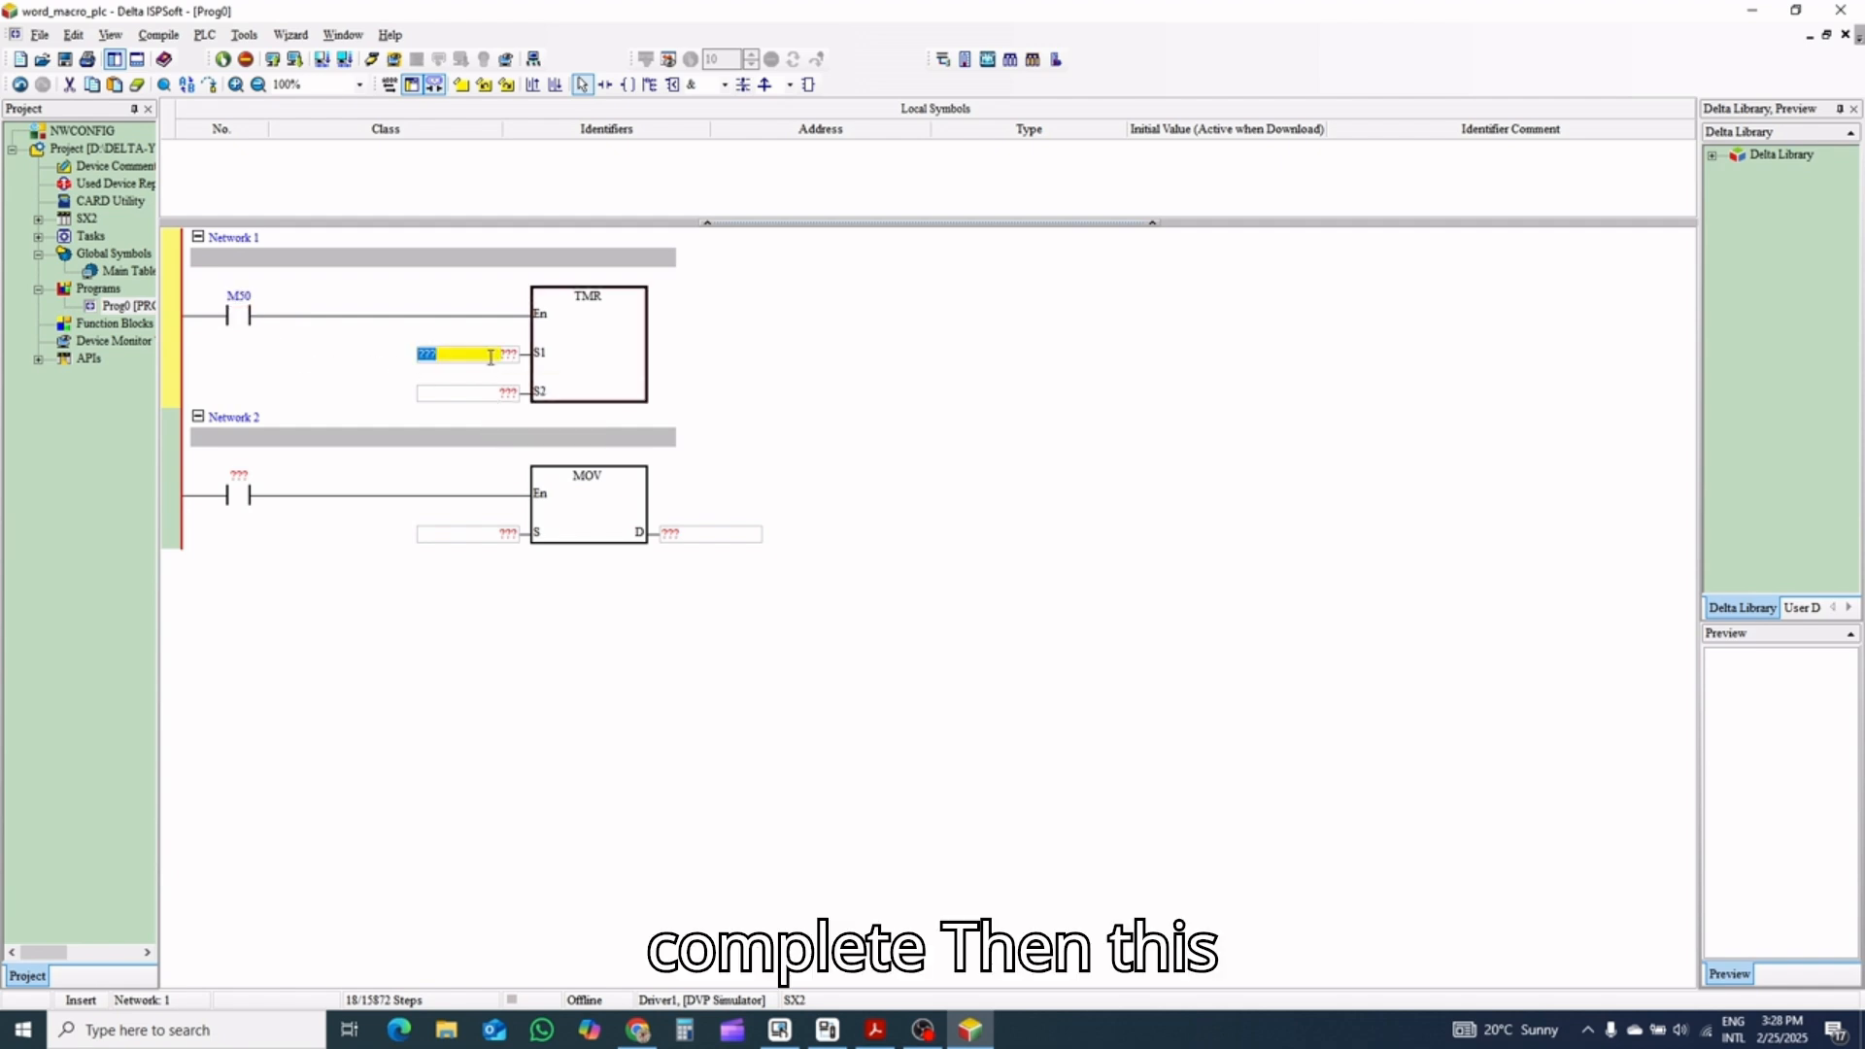
pyautogui.write('T')
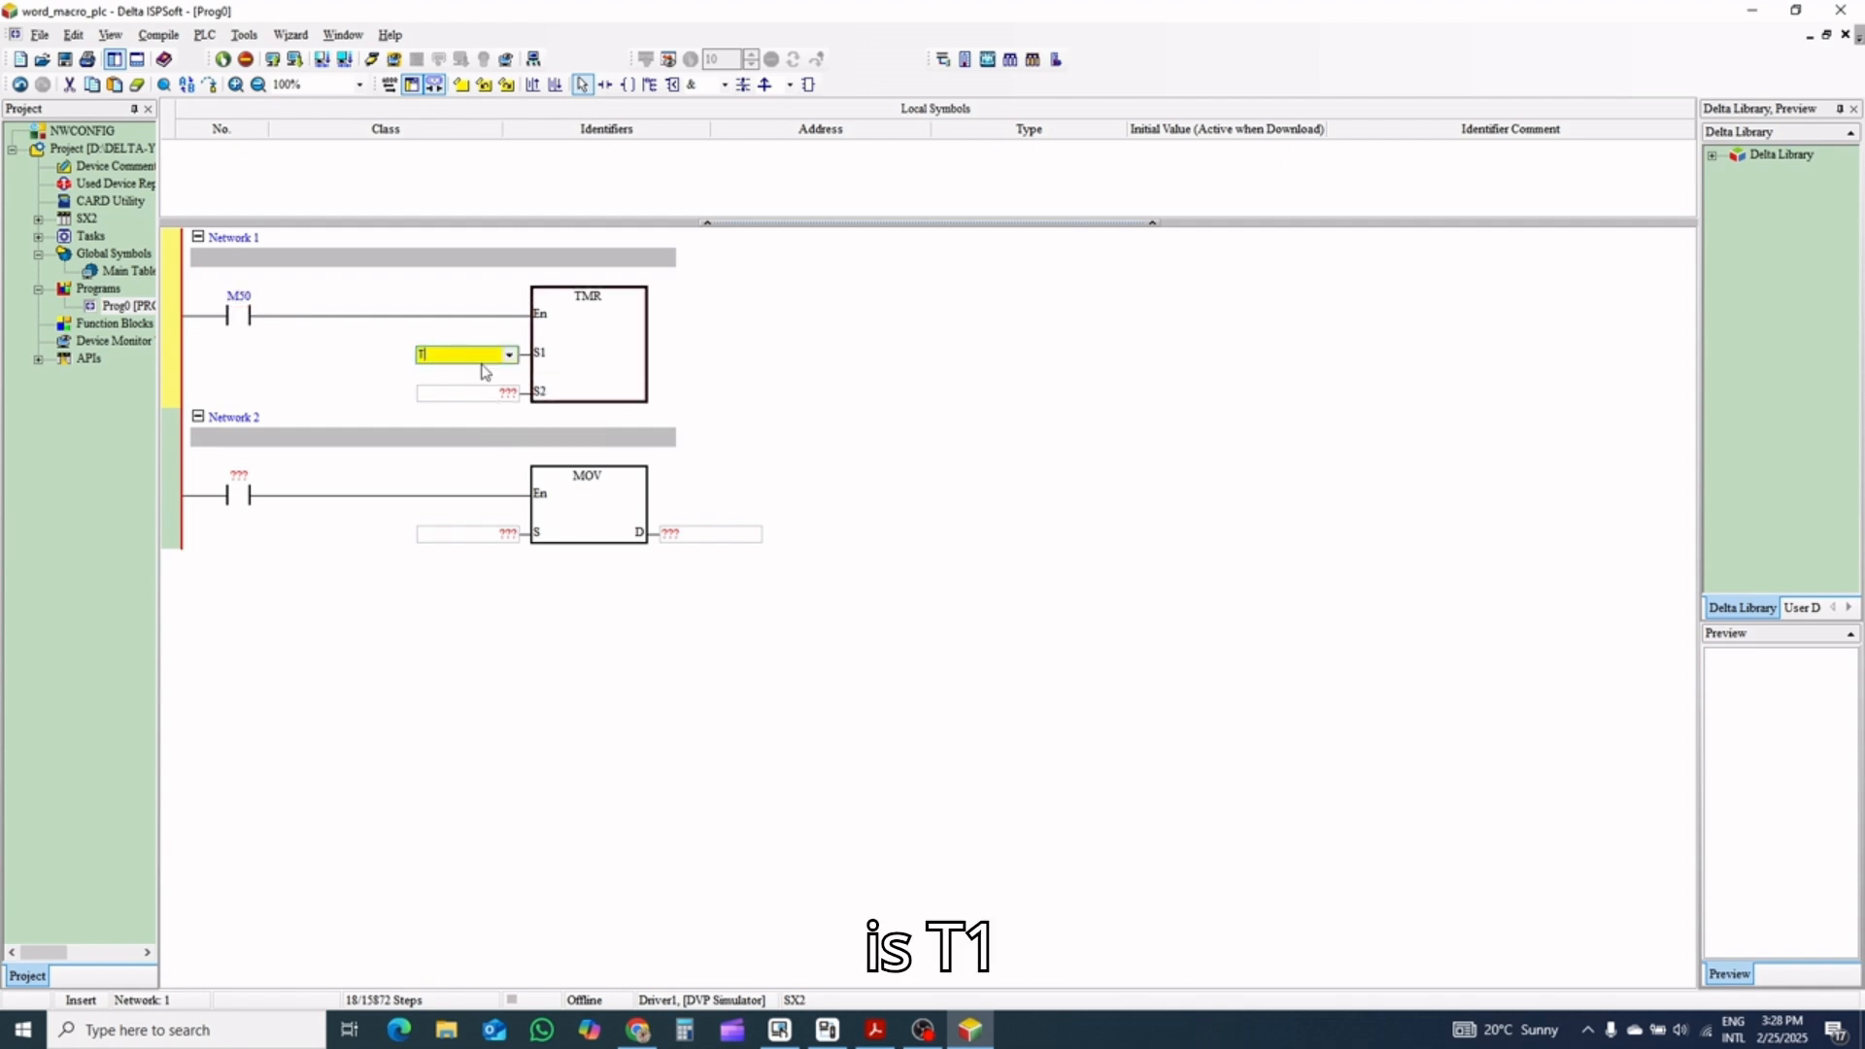
pyautogui.write('1')
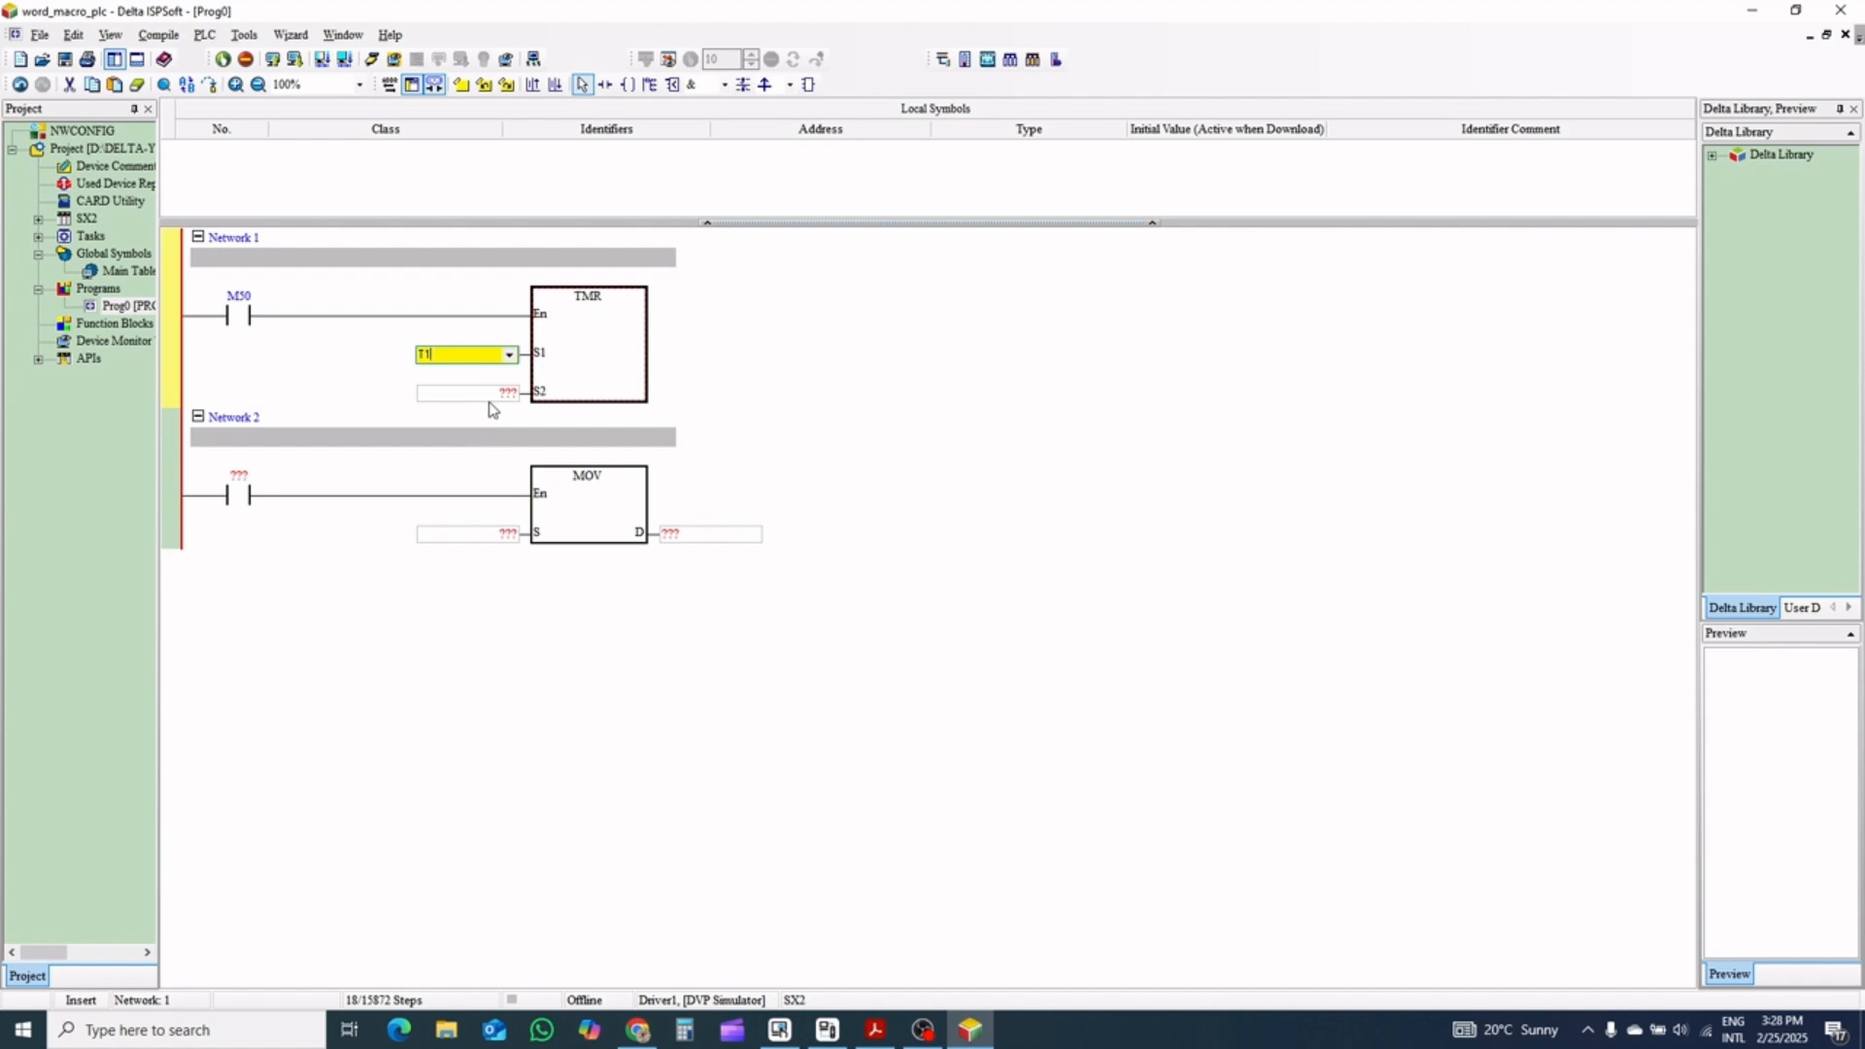
pyautogui.doubleClick(491, 394)
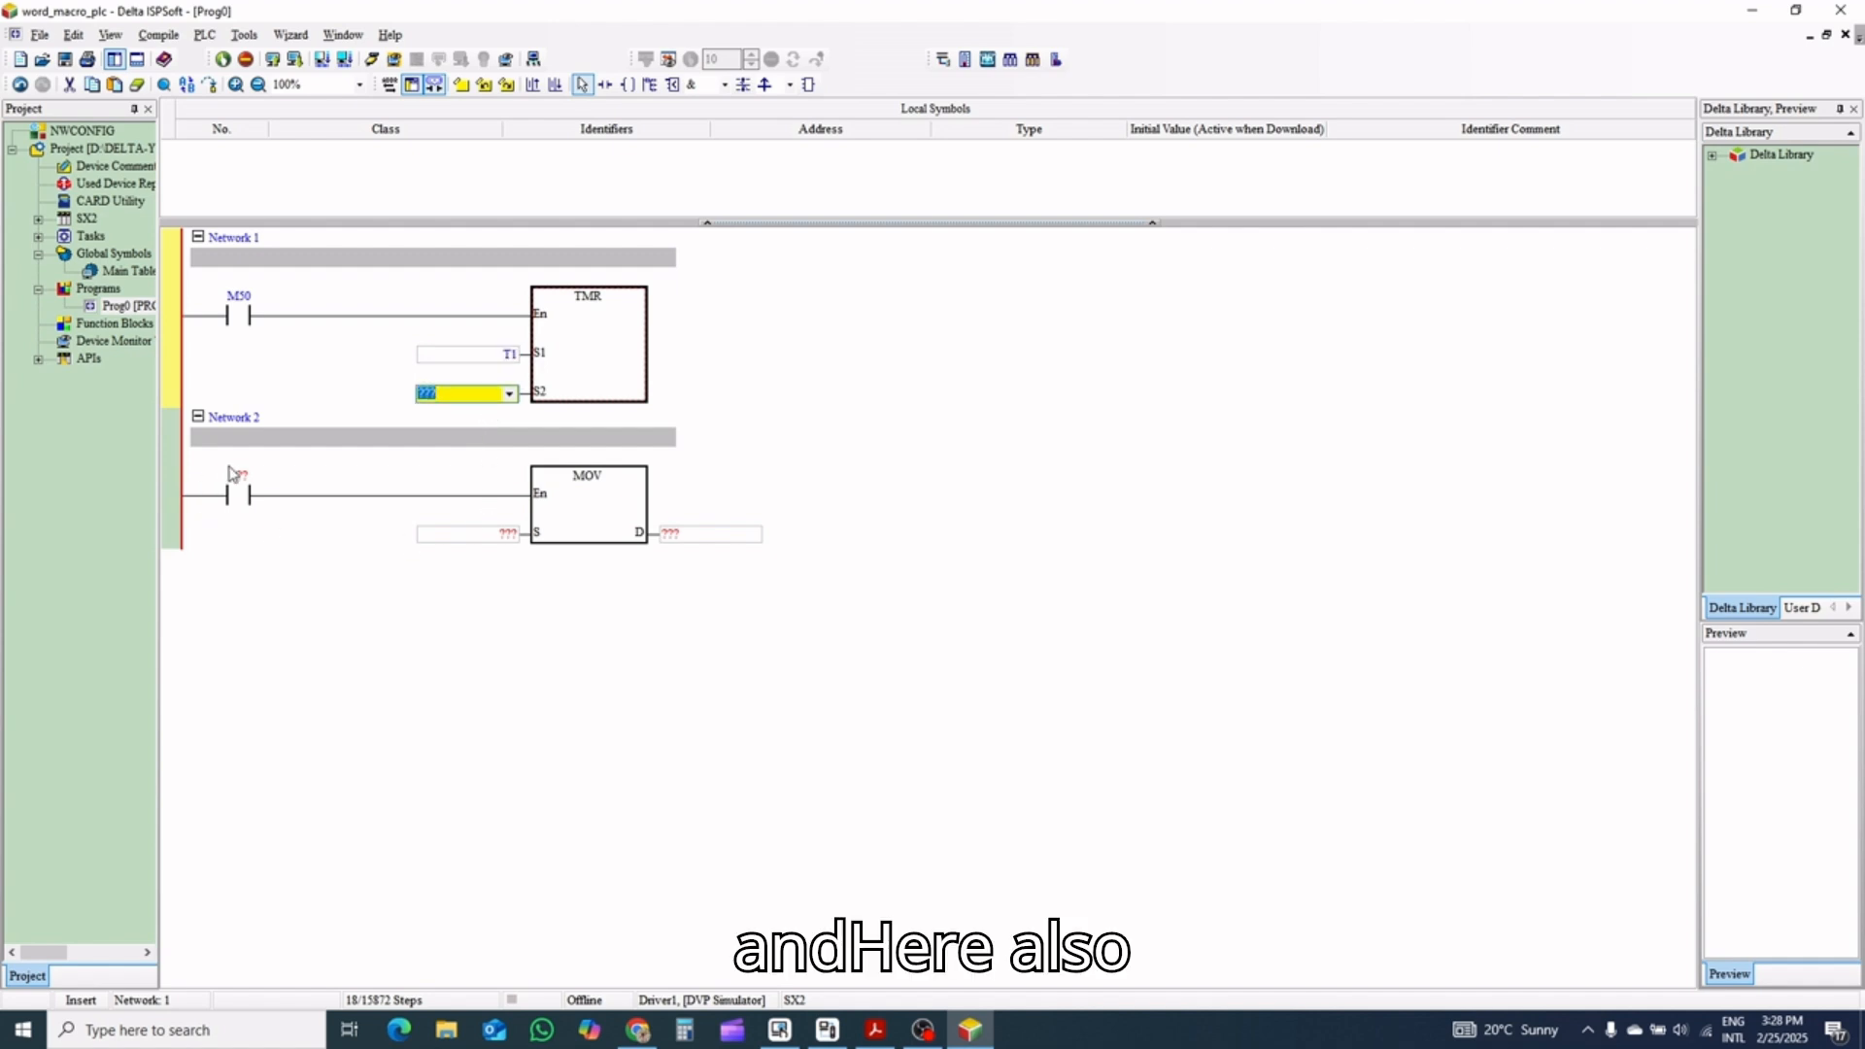
# Assign device M20 to the contact in Network 2, checking the zone 1 data button's address in DIAScreen
pyautogui.doubleClick(238, 495)
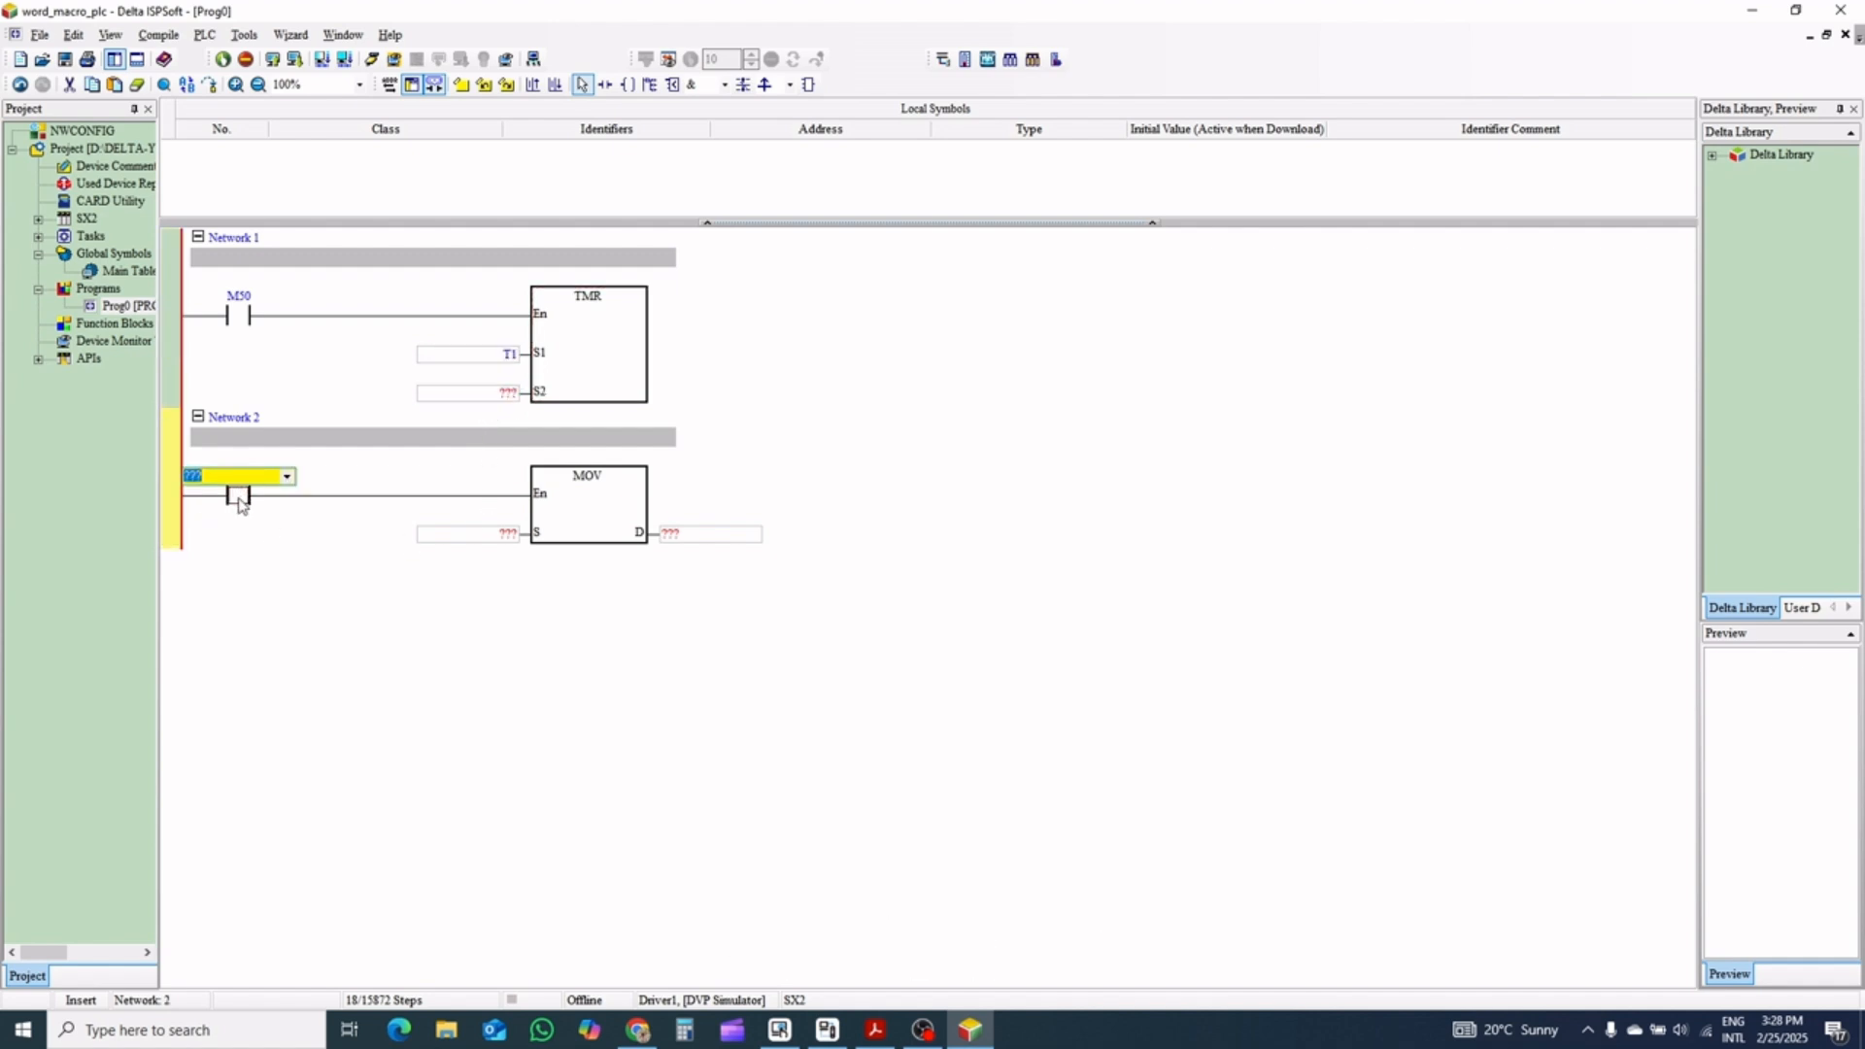
pyautogui.write('M20')
pyautogui.click(778, 1030)
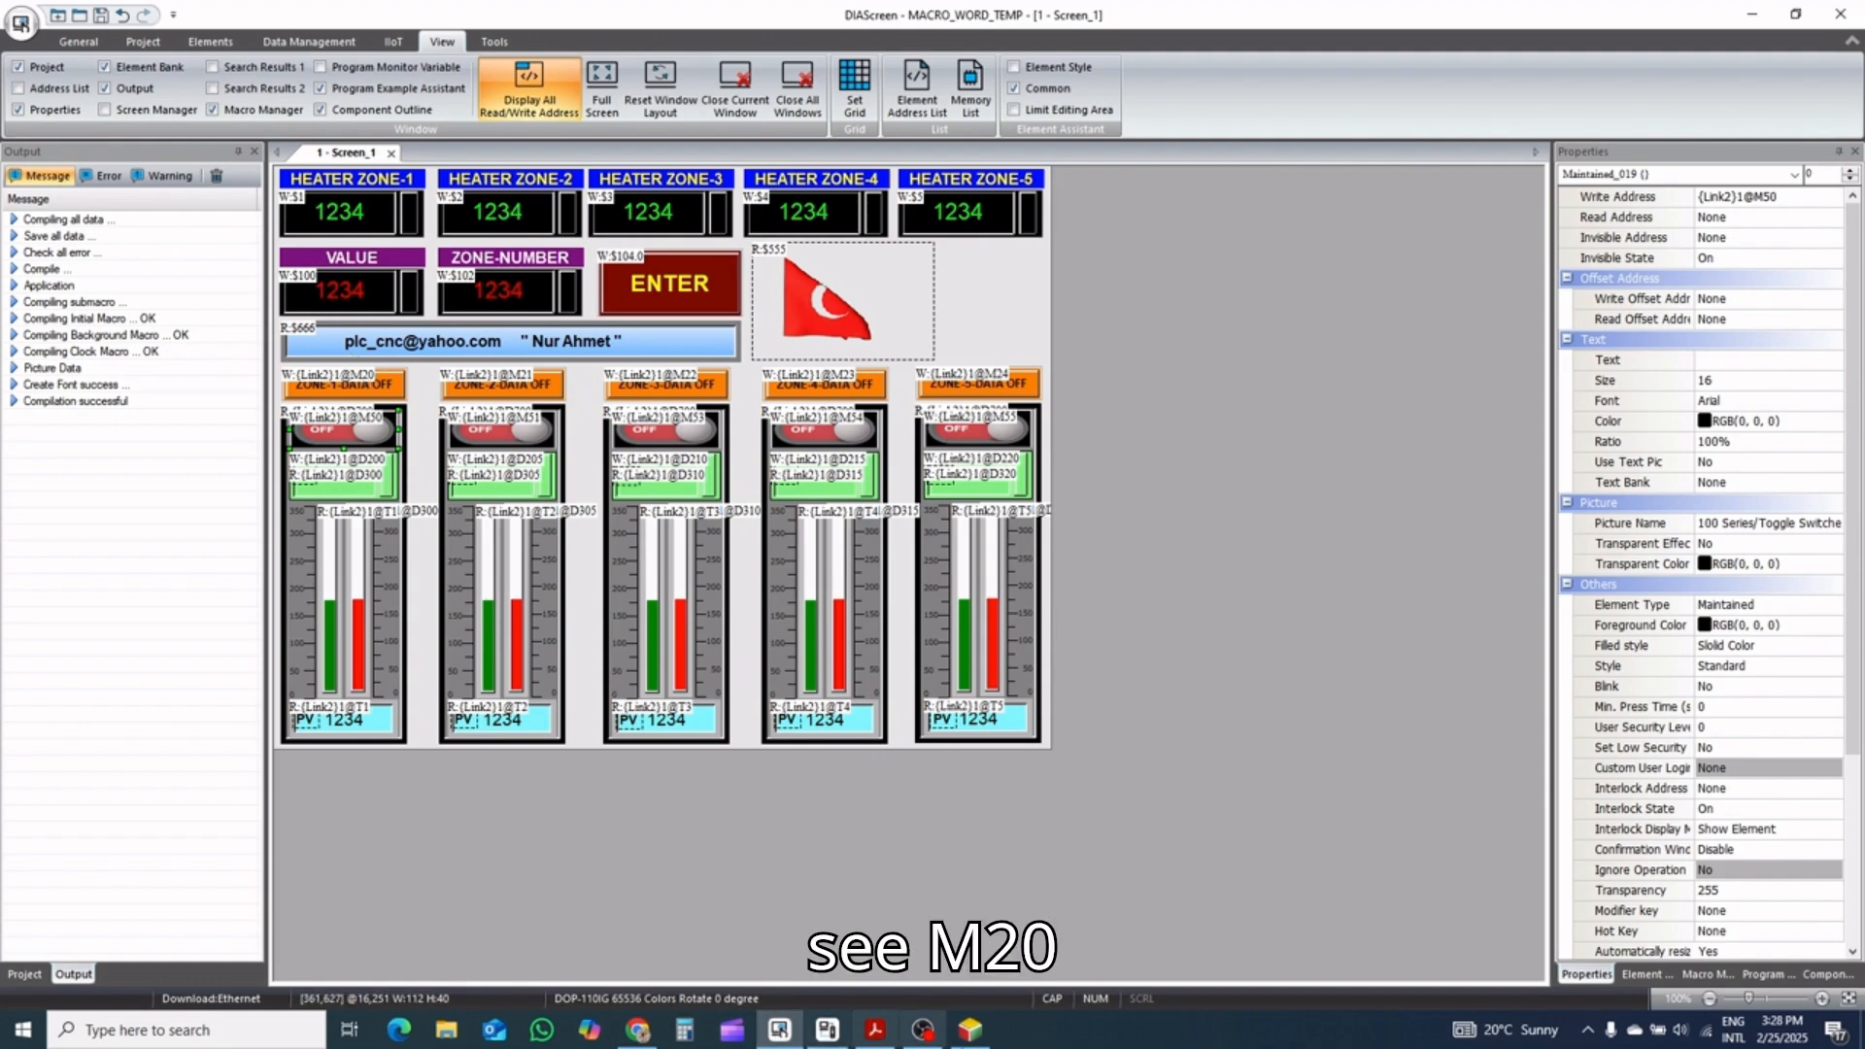
pyautogui.click(979, 1036)
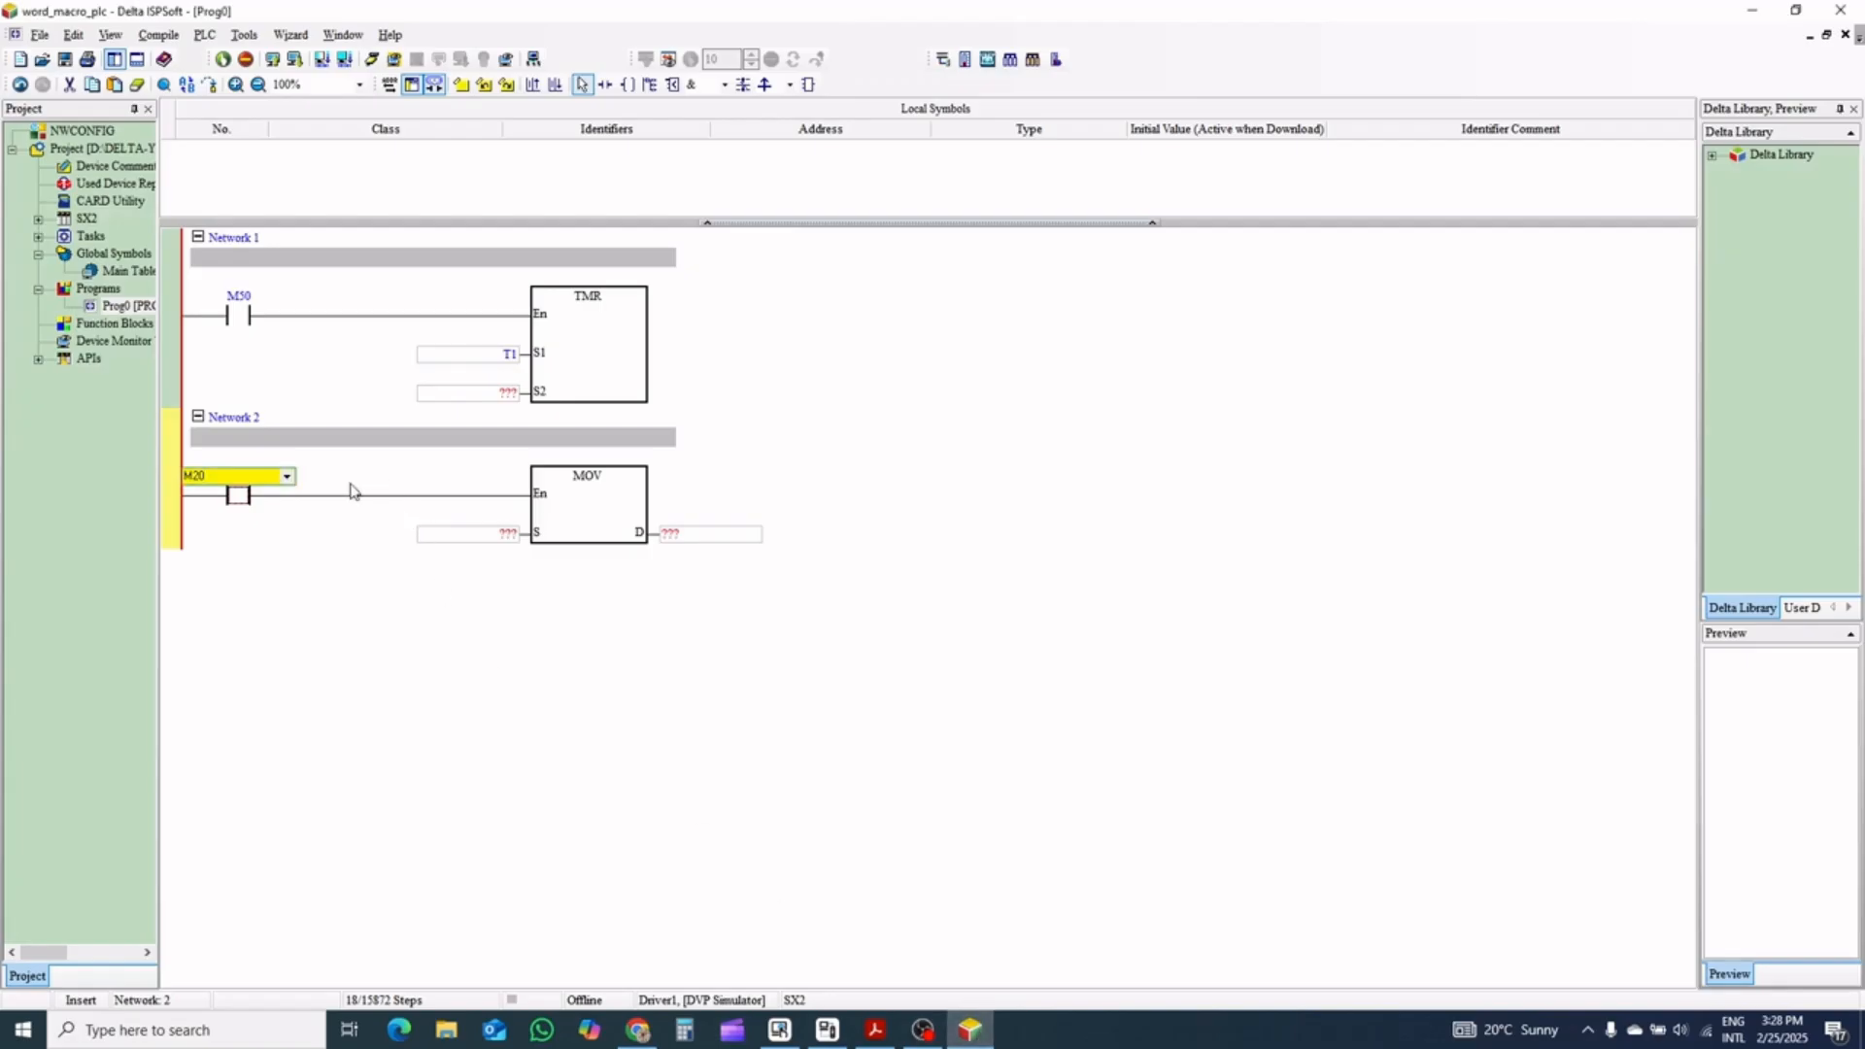
# Set the Network 2 MOV instruction's source to D105 and its destination to D300
pyautogui.click(464, 535)
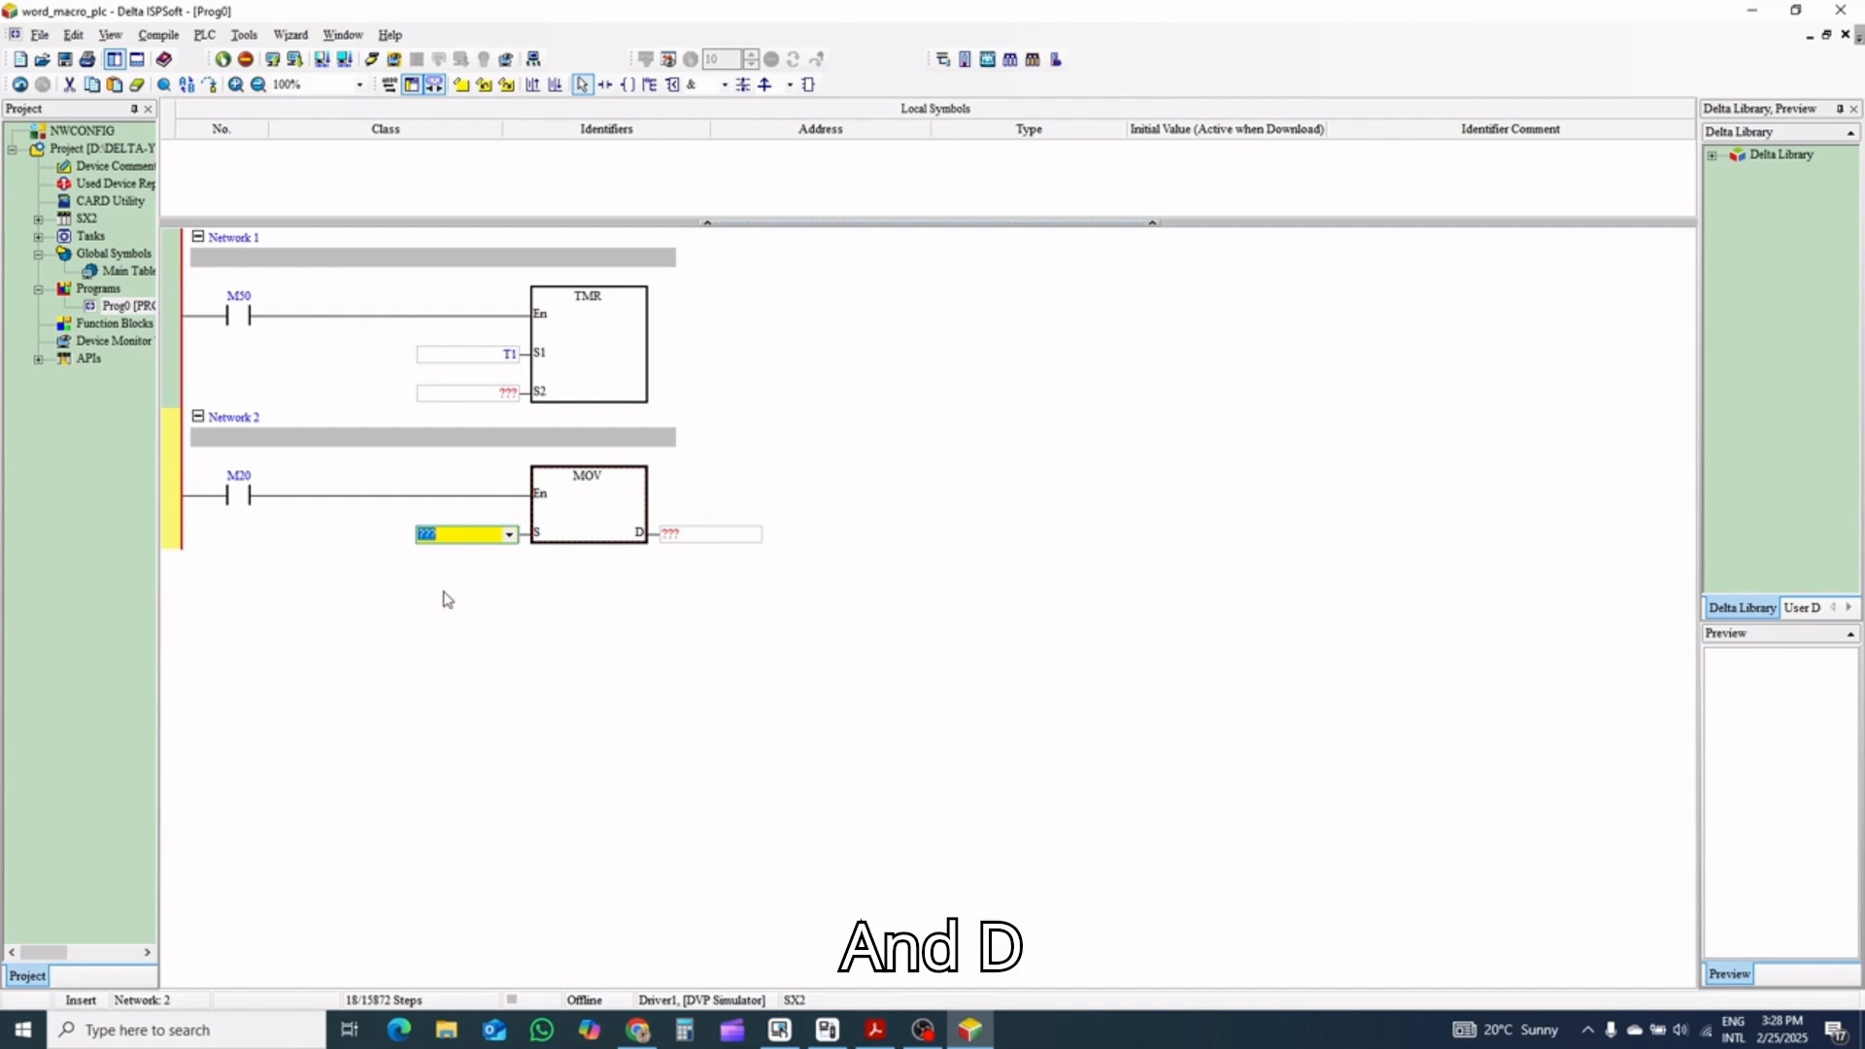
pyautogui.write('D105')
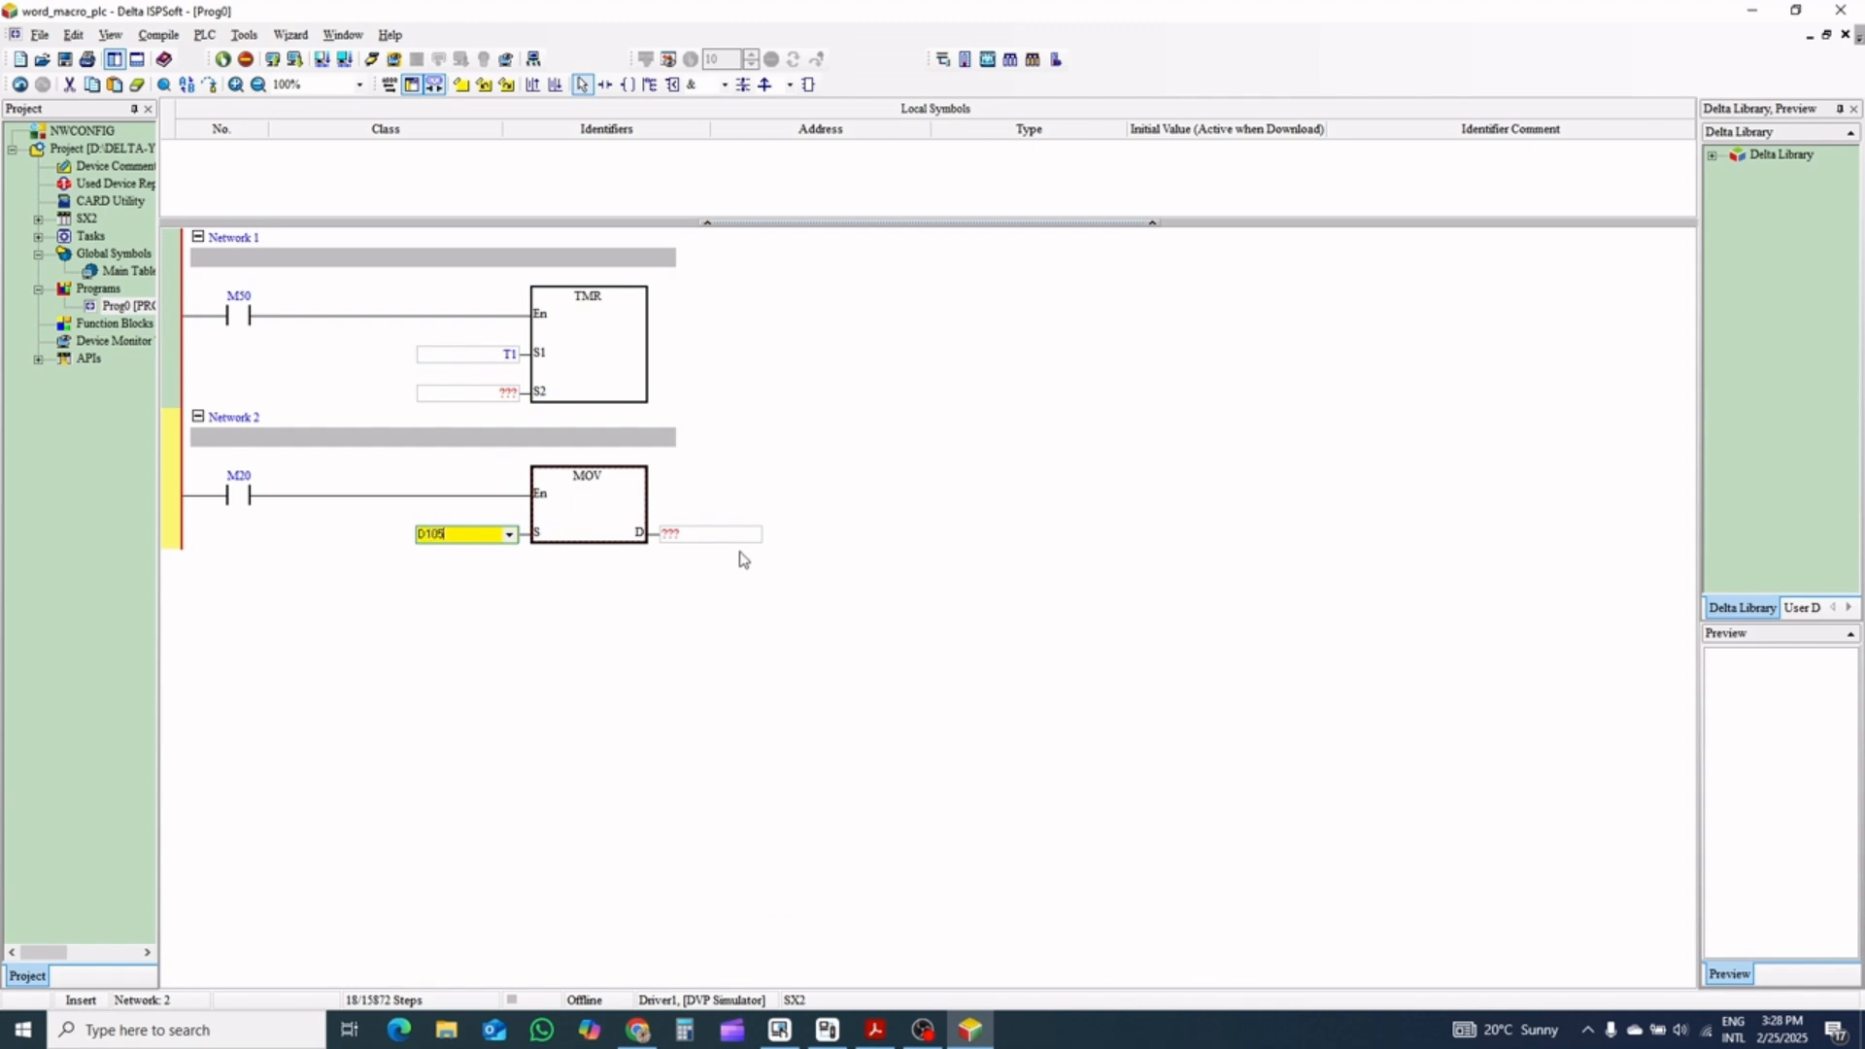
pyautogui.click(711, 531)
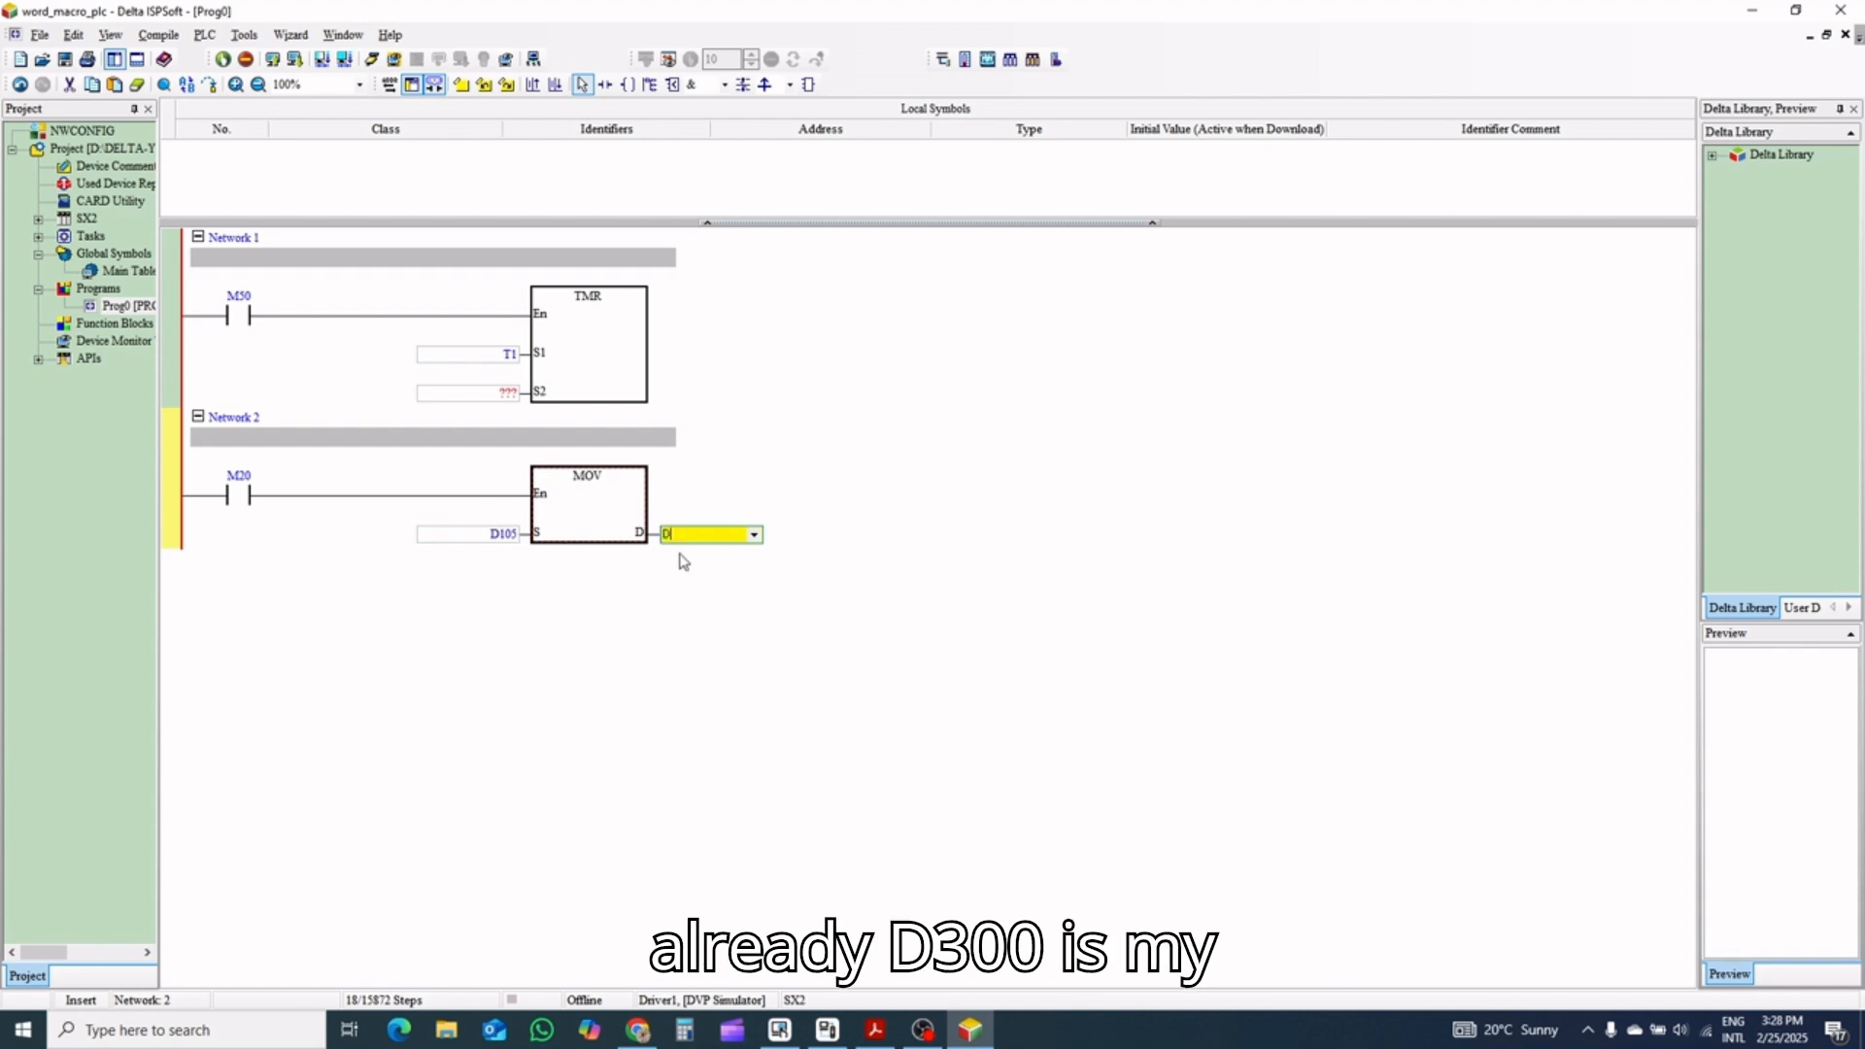
pyautogui.click(359, 697)
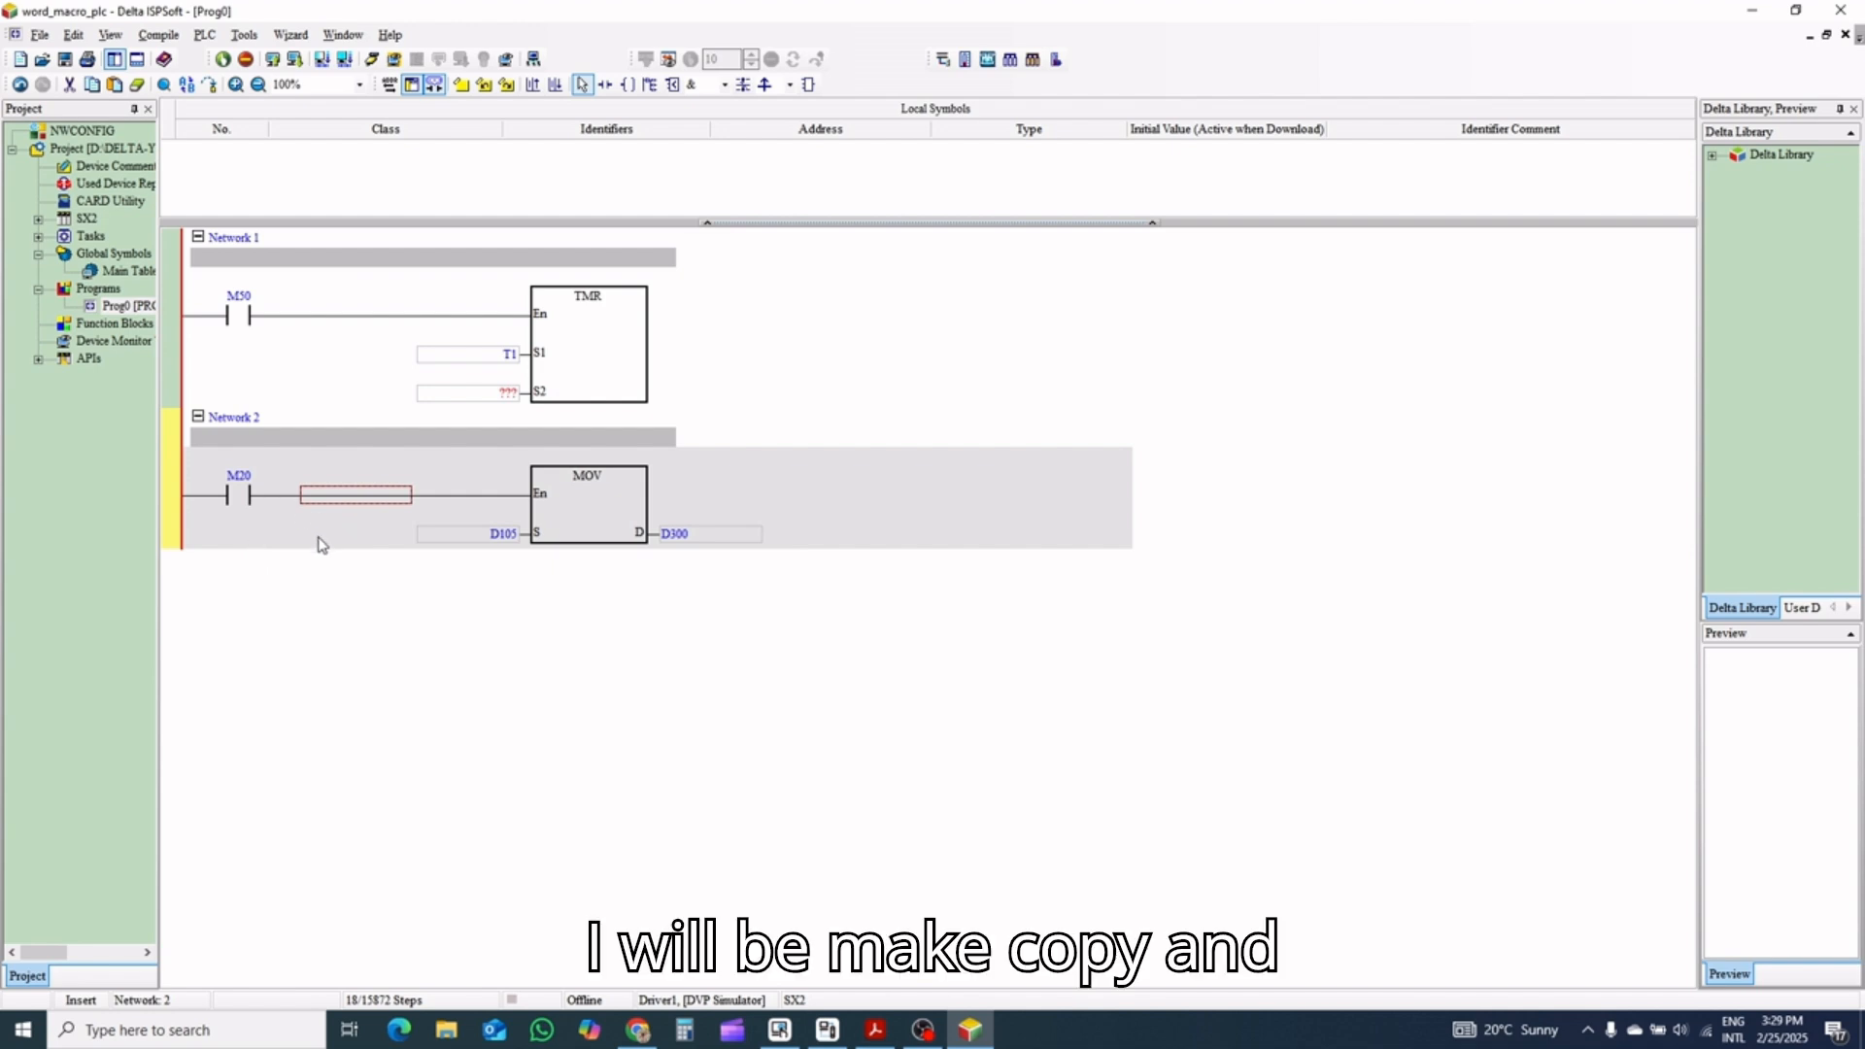
# Paste a copy of Network 2 as Network 3 and change its M20 contact to normally closed
pyautogui.hotkey('ctrl', 'v')
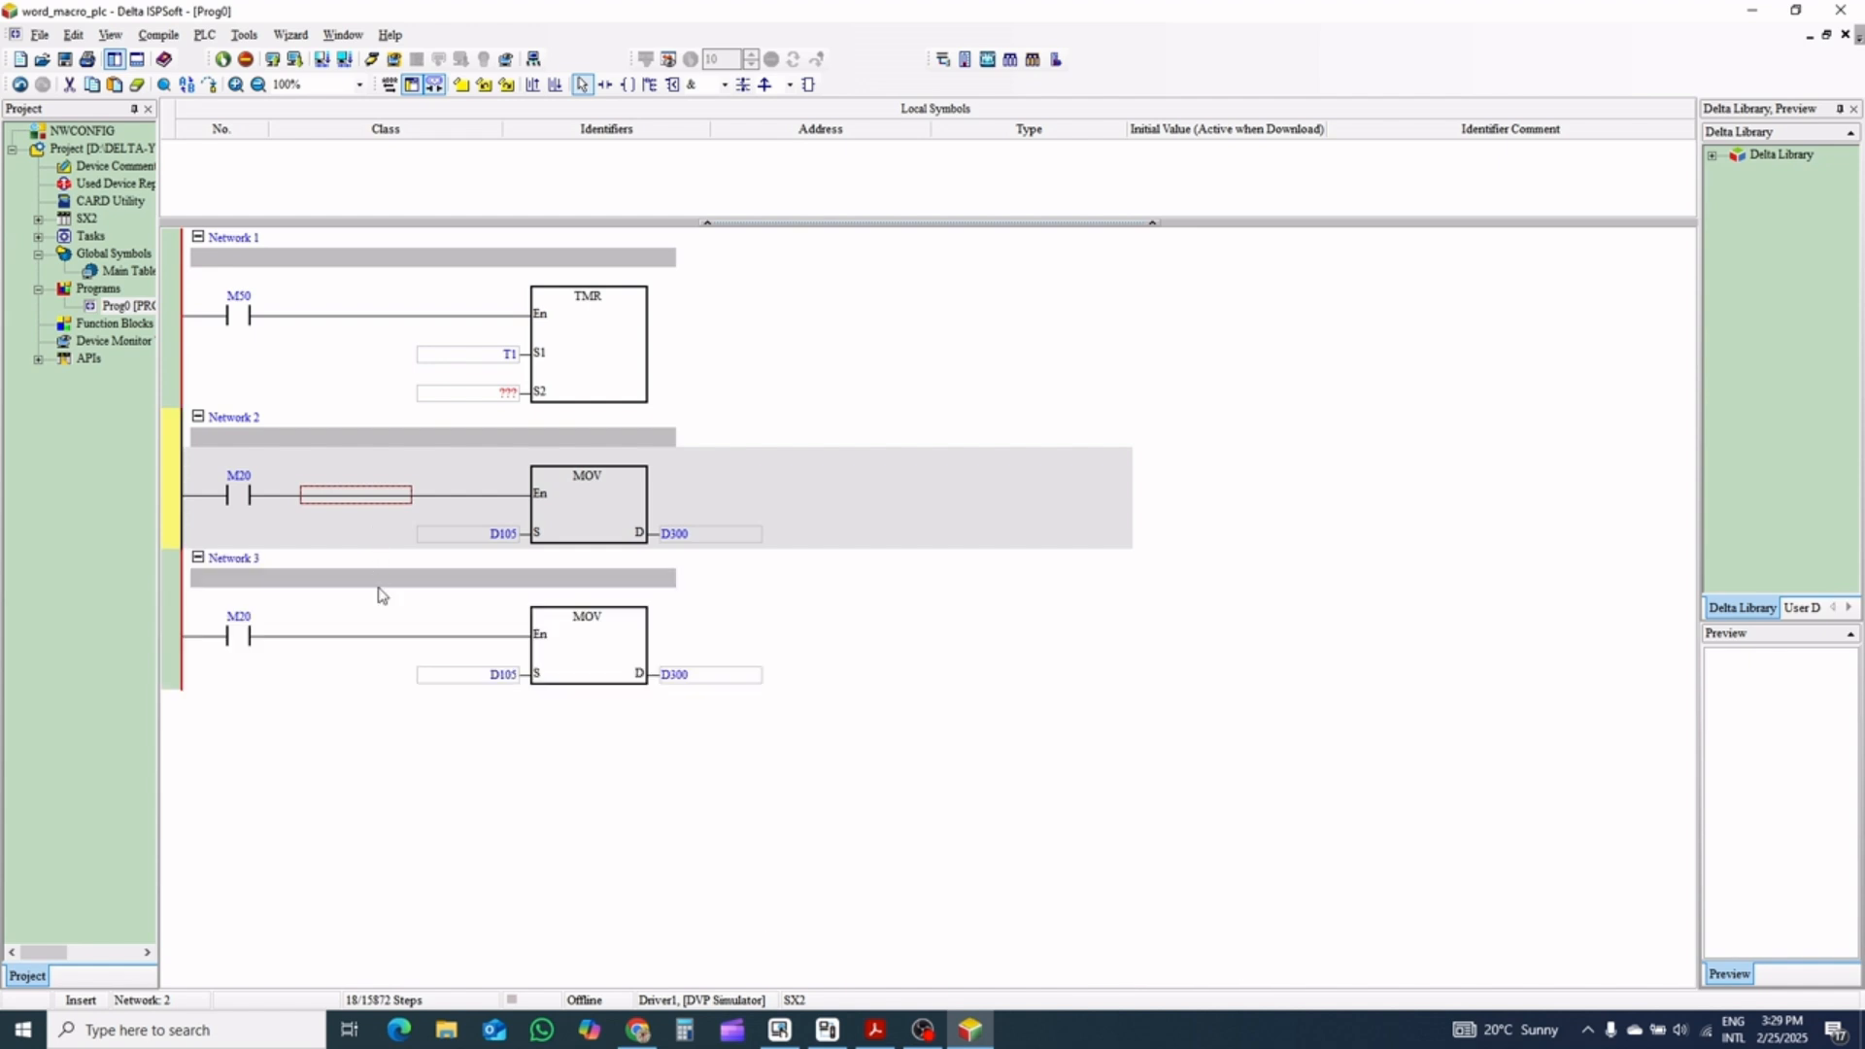
pyautogui.doubleClick(243, 637)
pyautogui.click(244, 643)
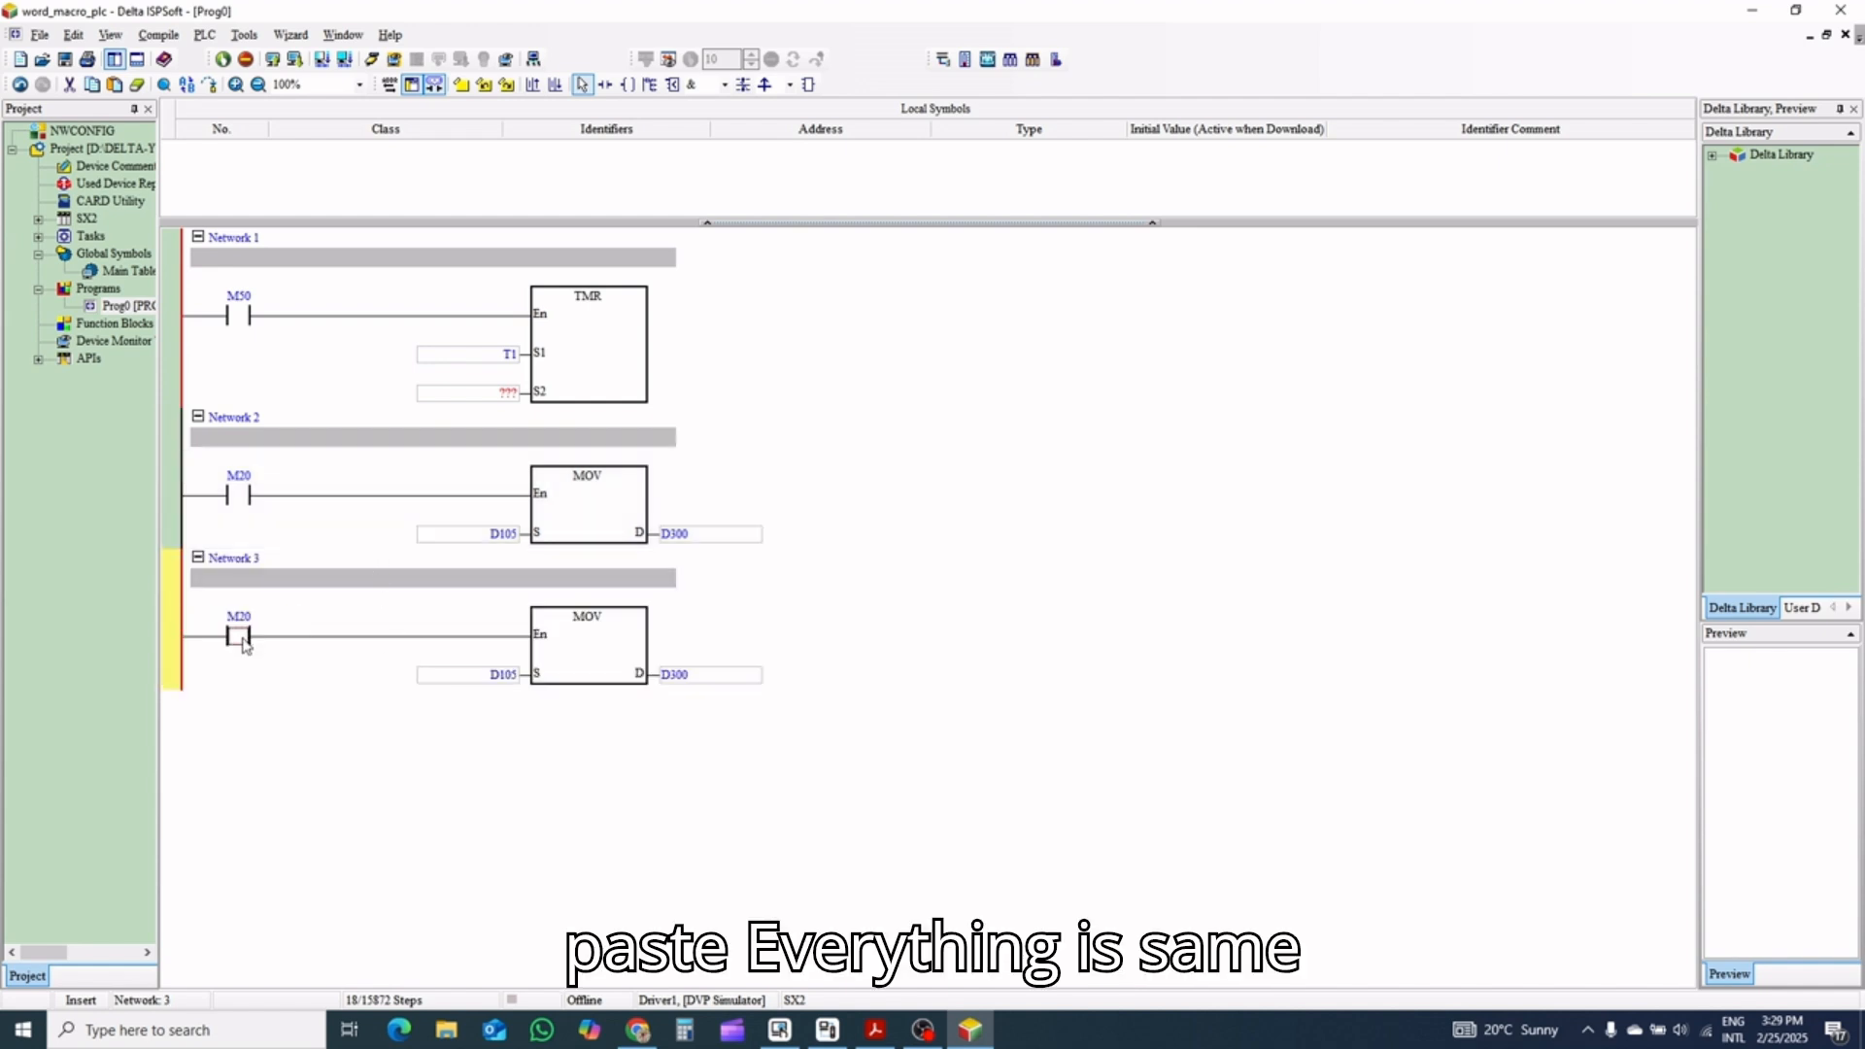
pyautogui.click(245, 643)
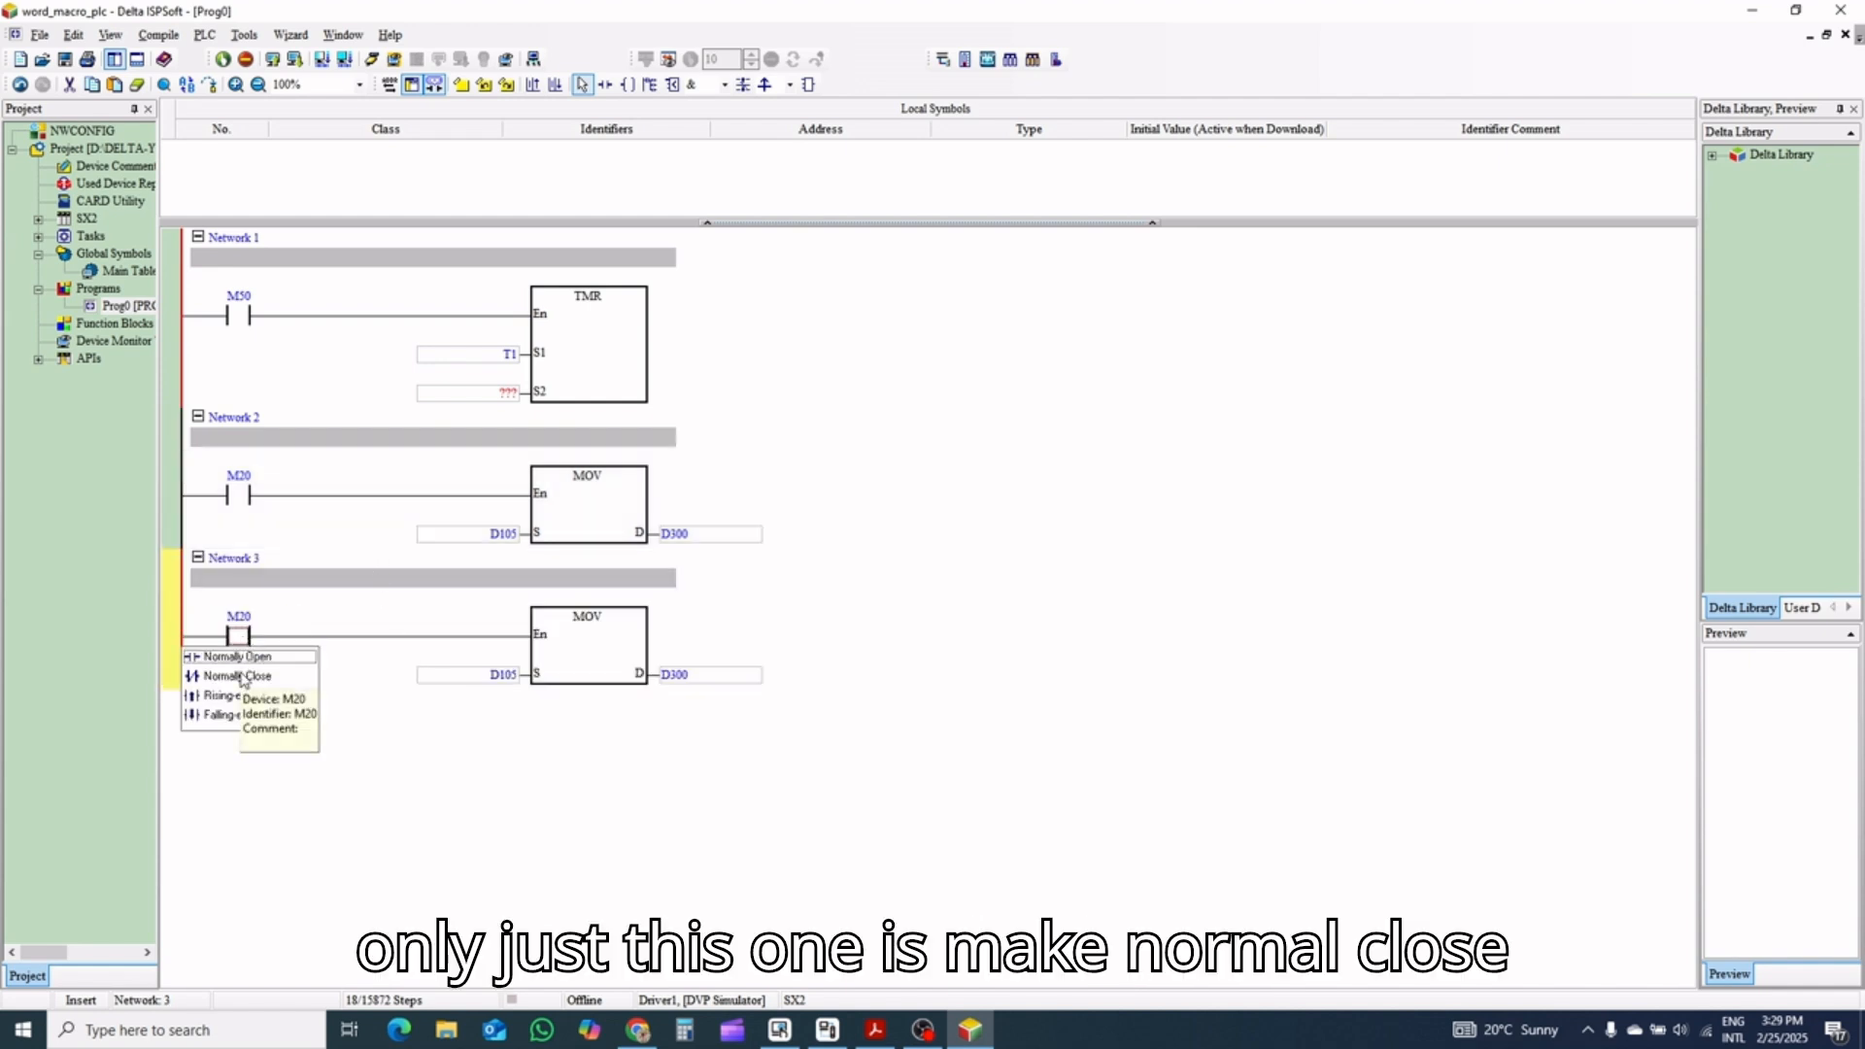
pyautogui.click(242, 678)
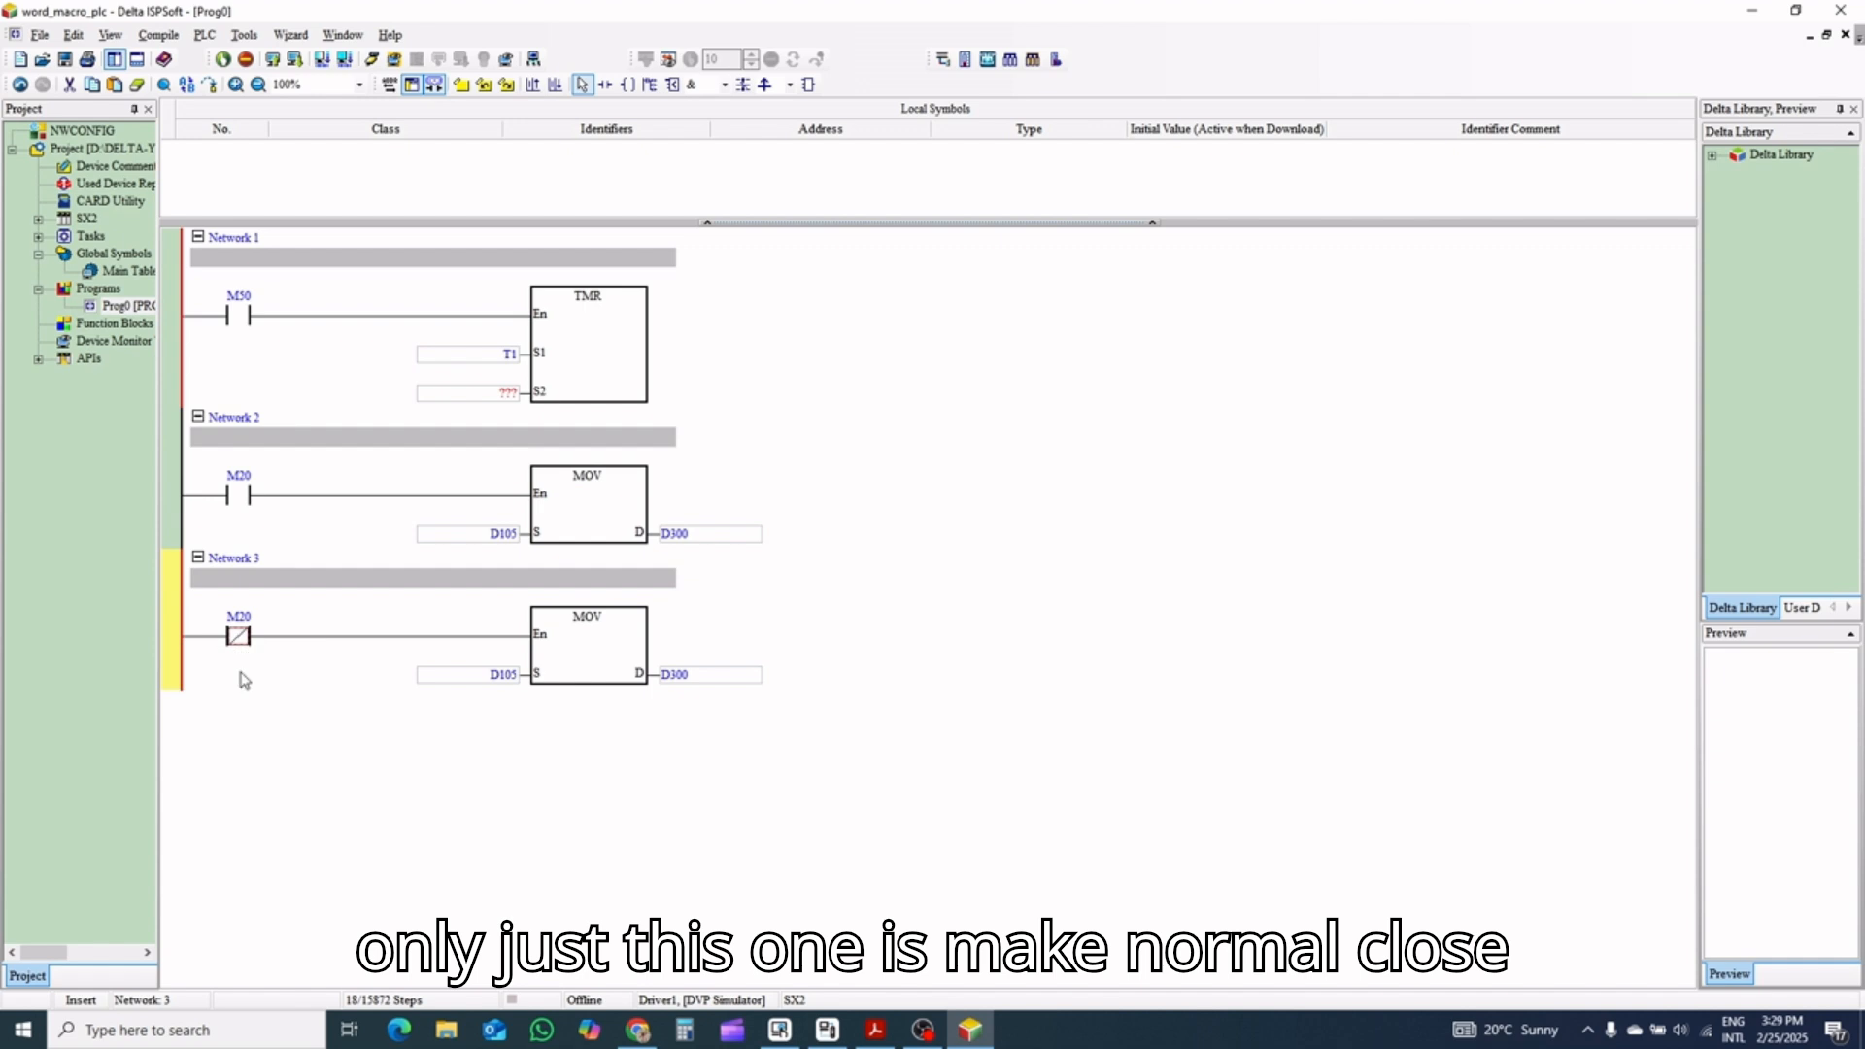
# Set the Network 3 MOV instruction's source to D200 and the Network 1 timer's S2 operand to D300
pyautogui.doubleClick(475, 675)
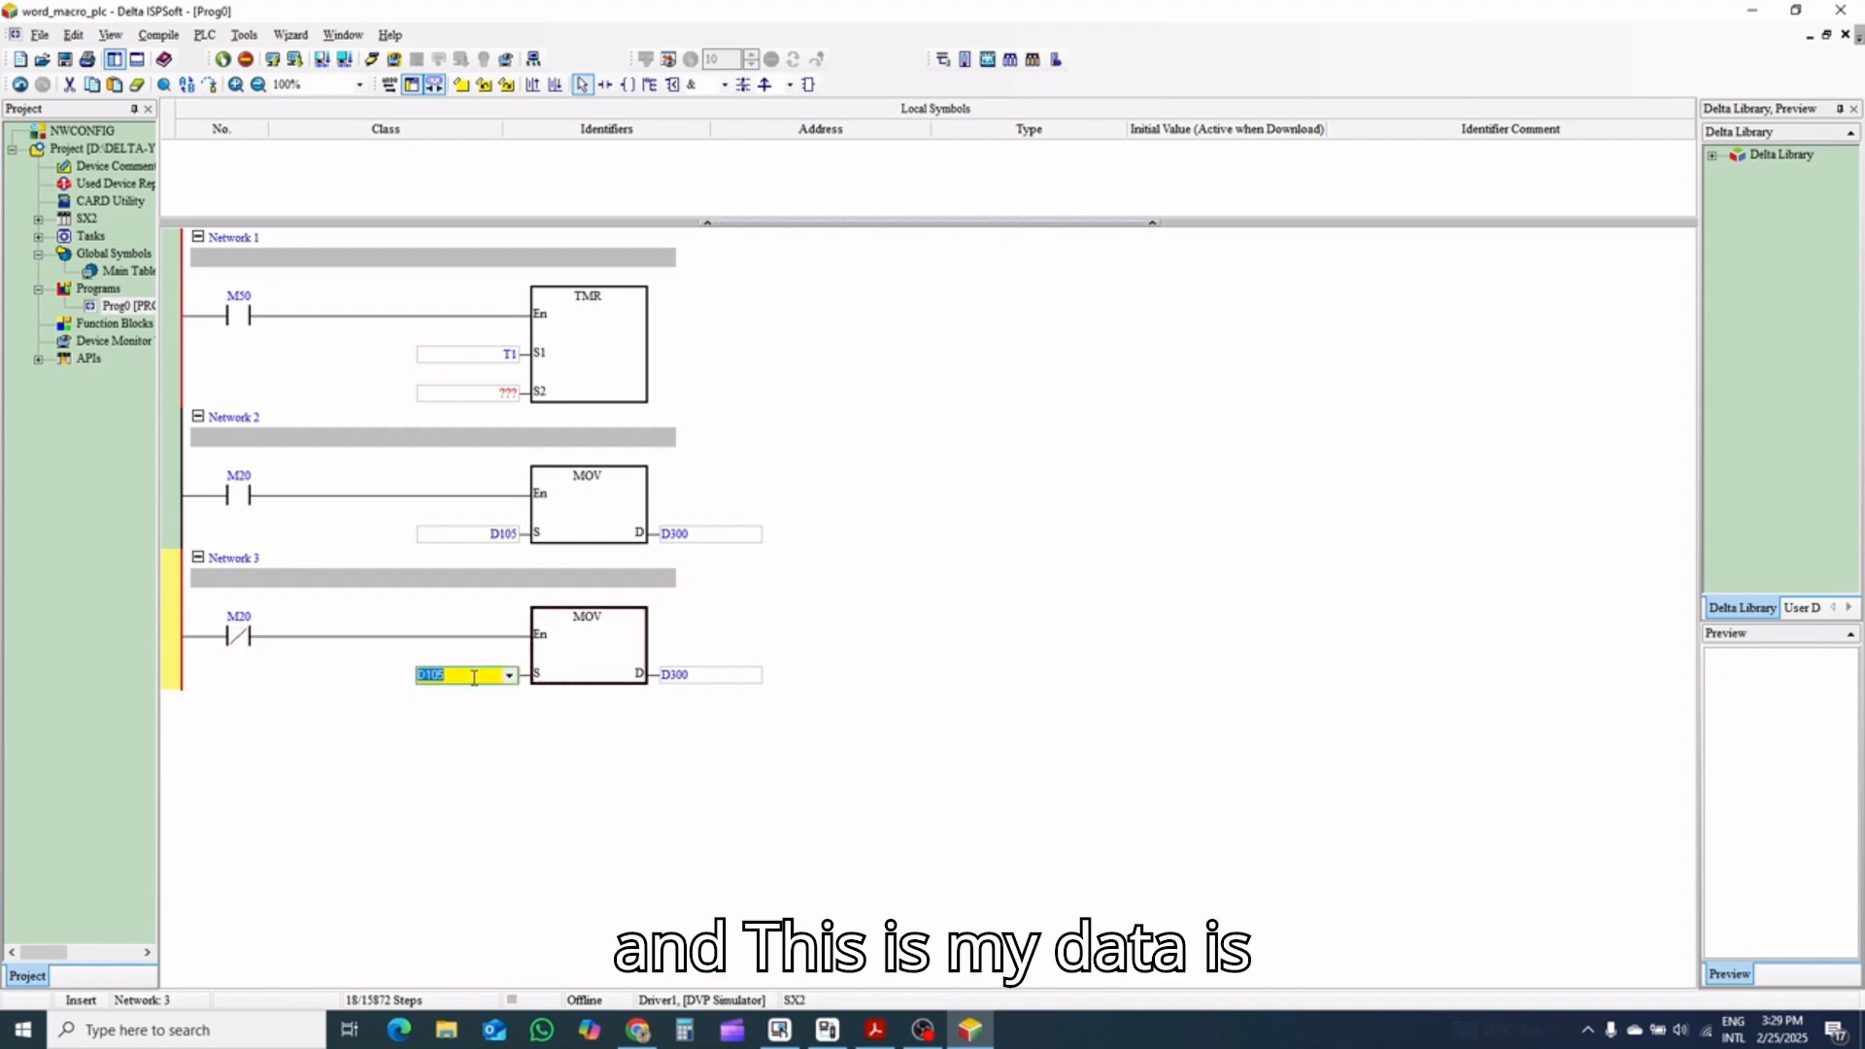
pyautogui.write('D200')
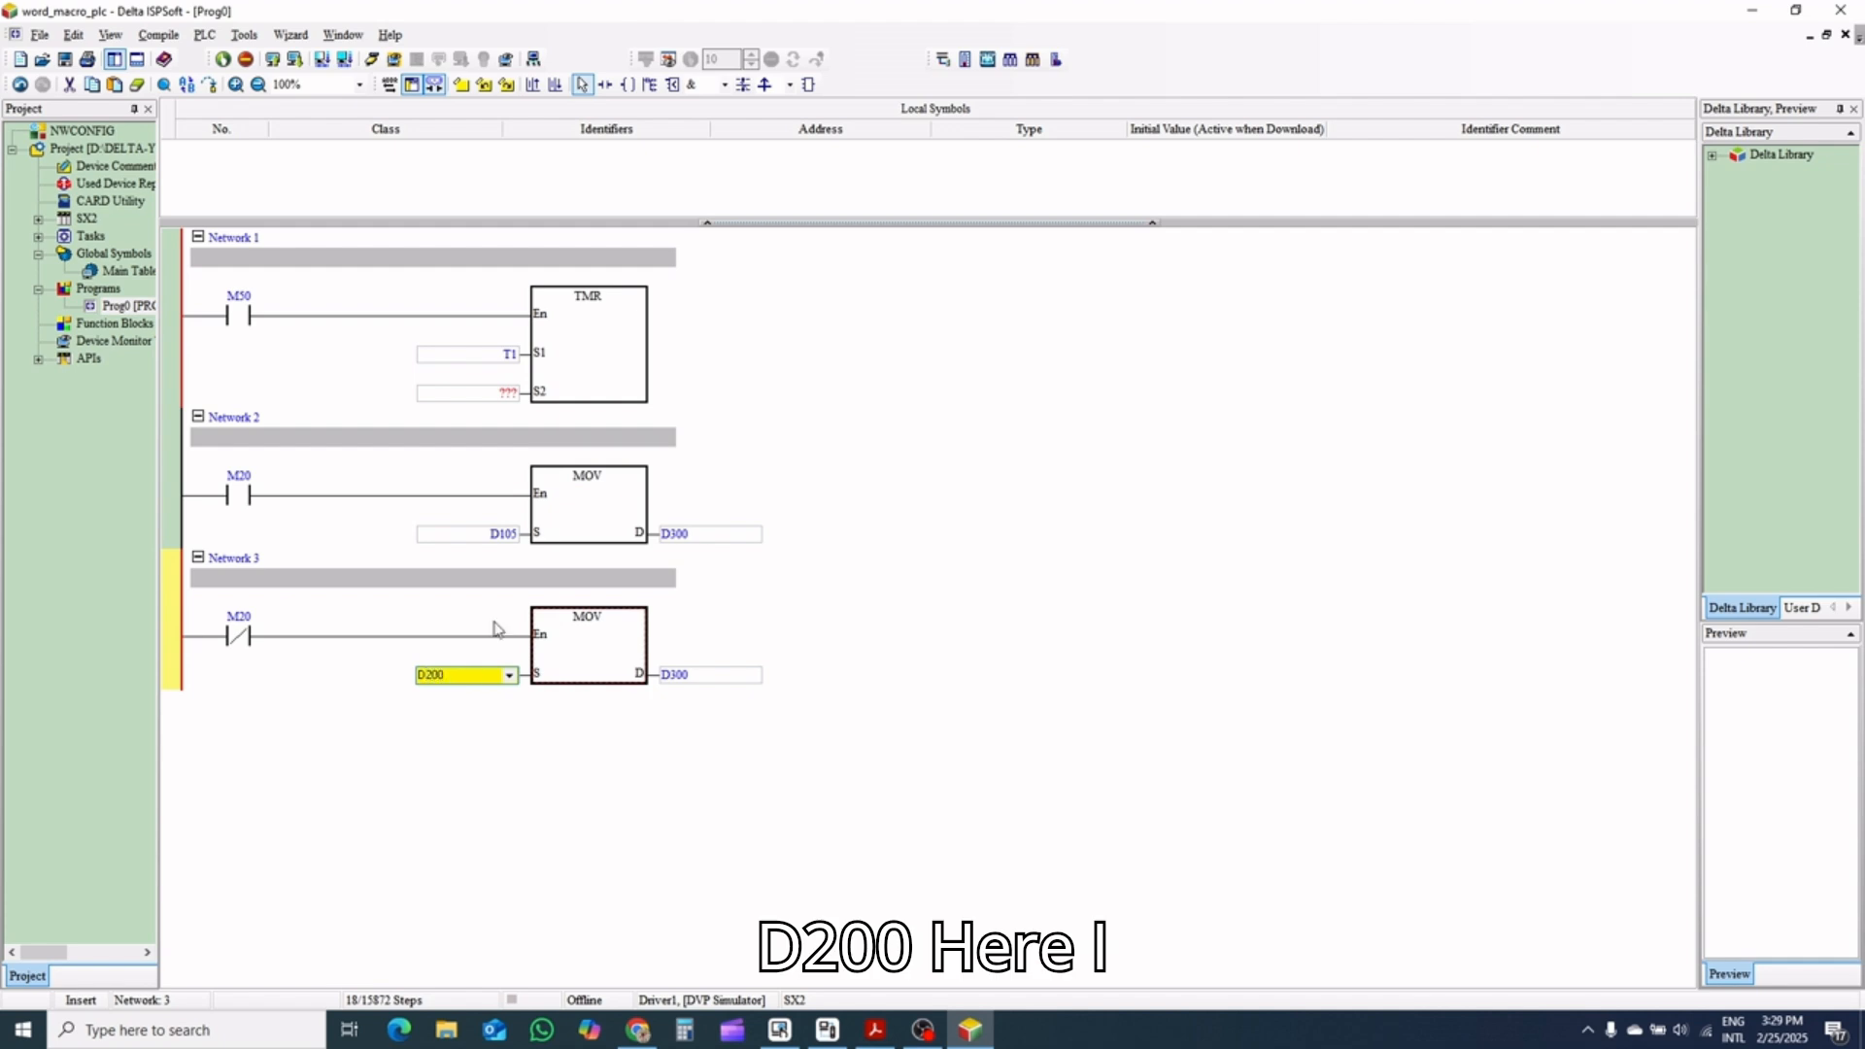
pyautogui.doubleClick(466, 393)
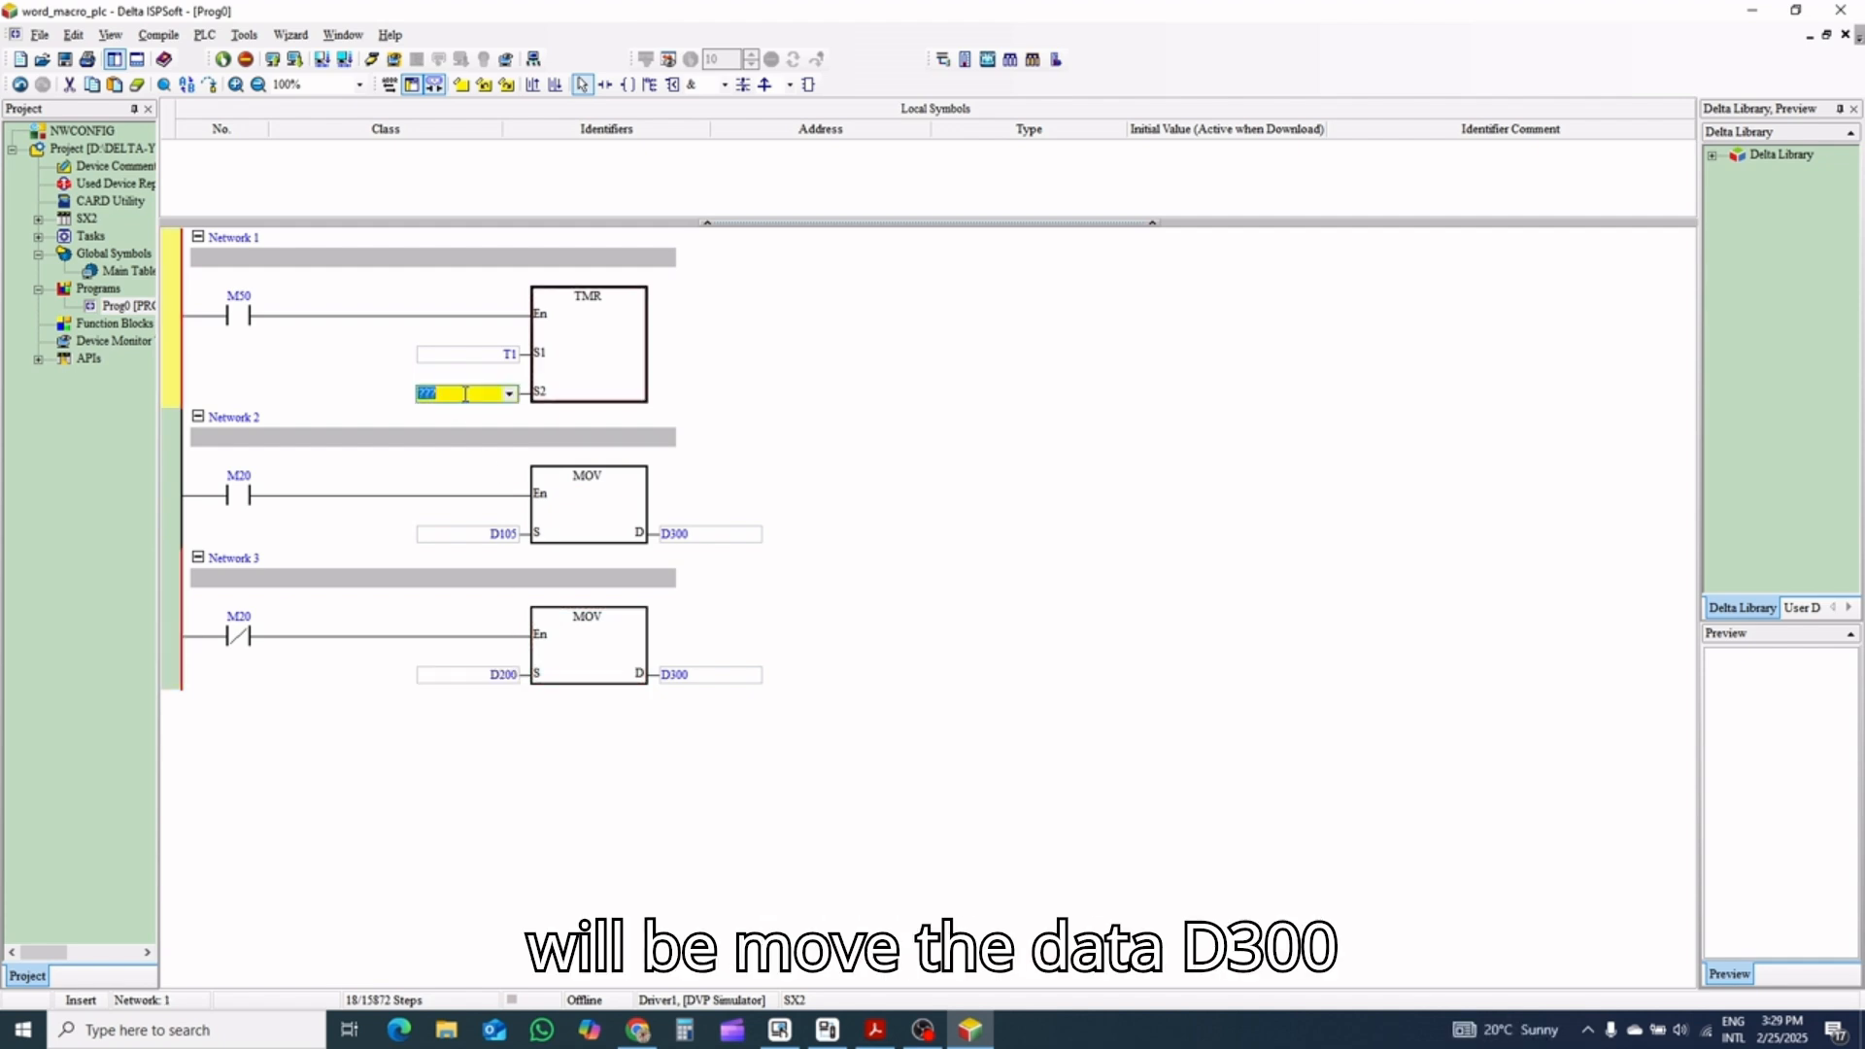
pyautogui.write('D300')
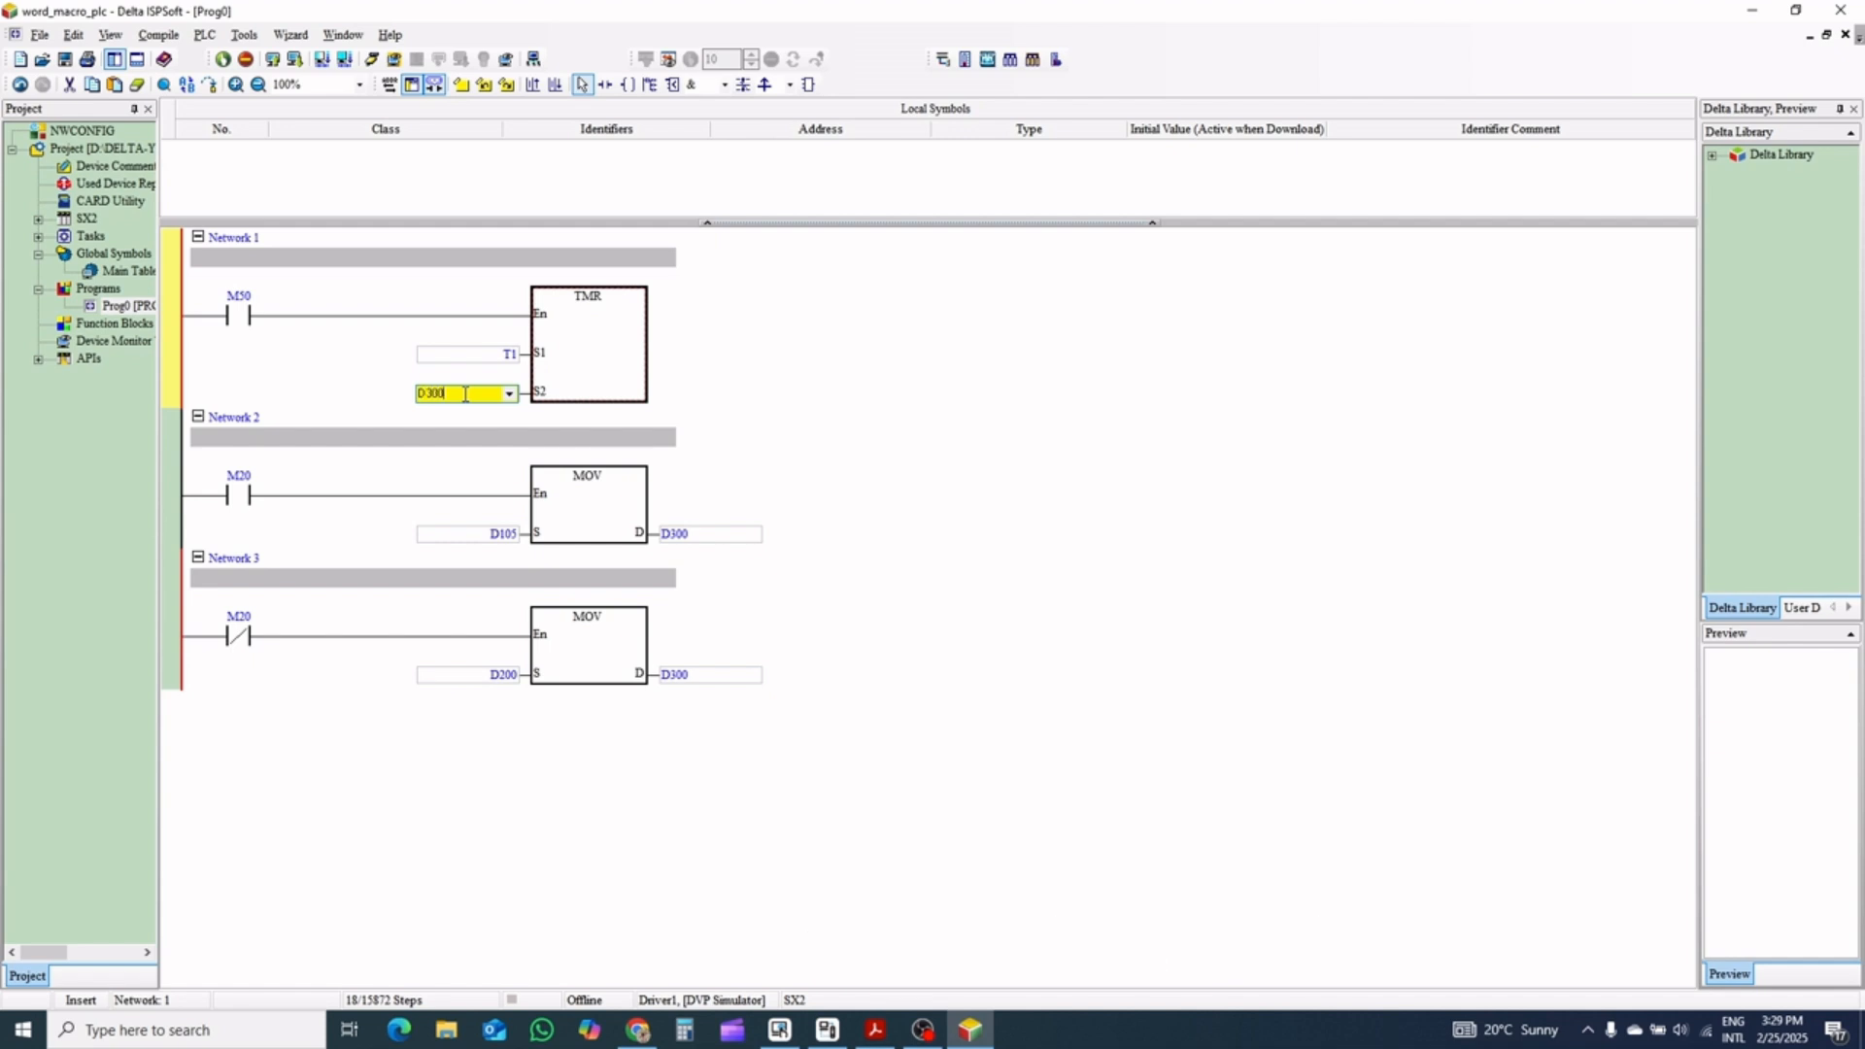
pyautogui.click(932, 417)
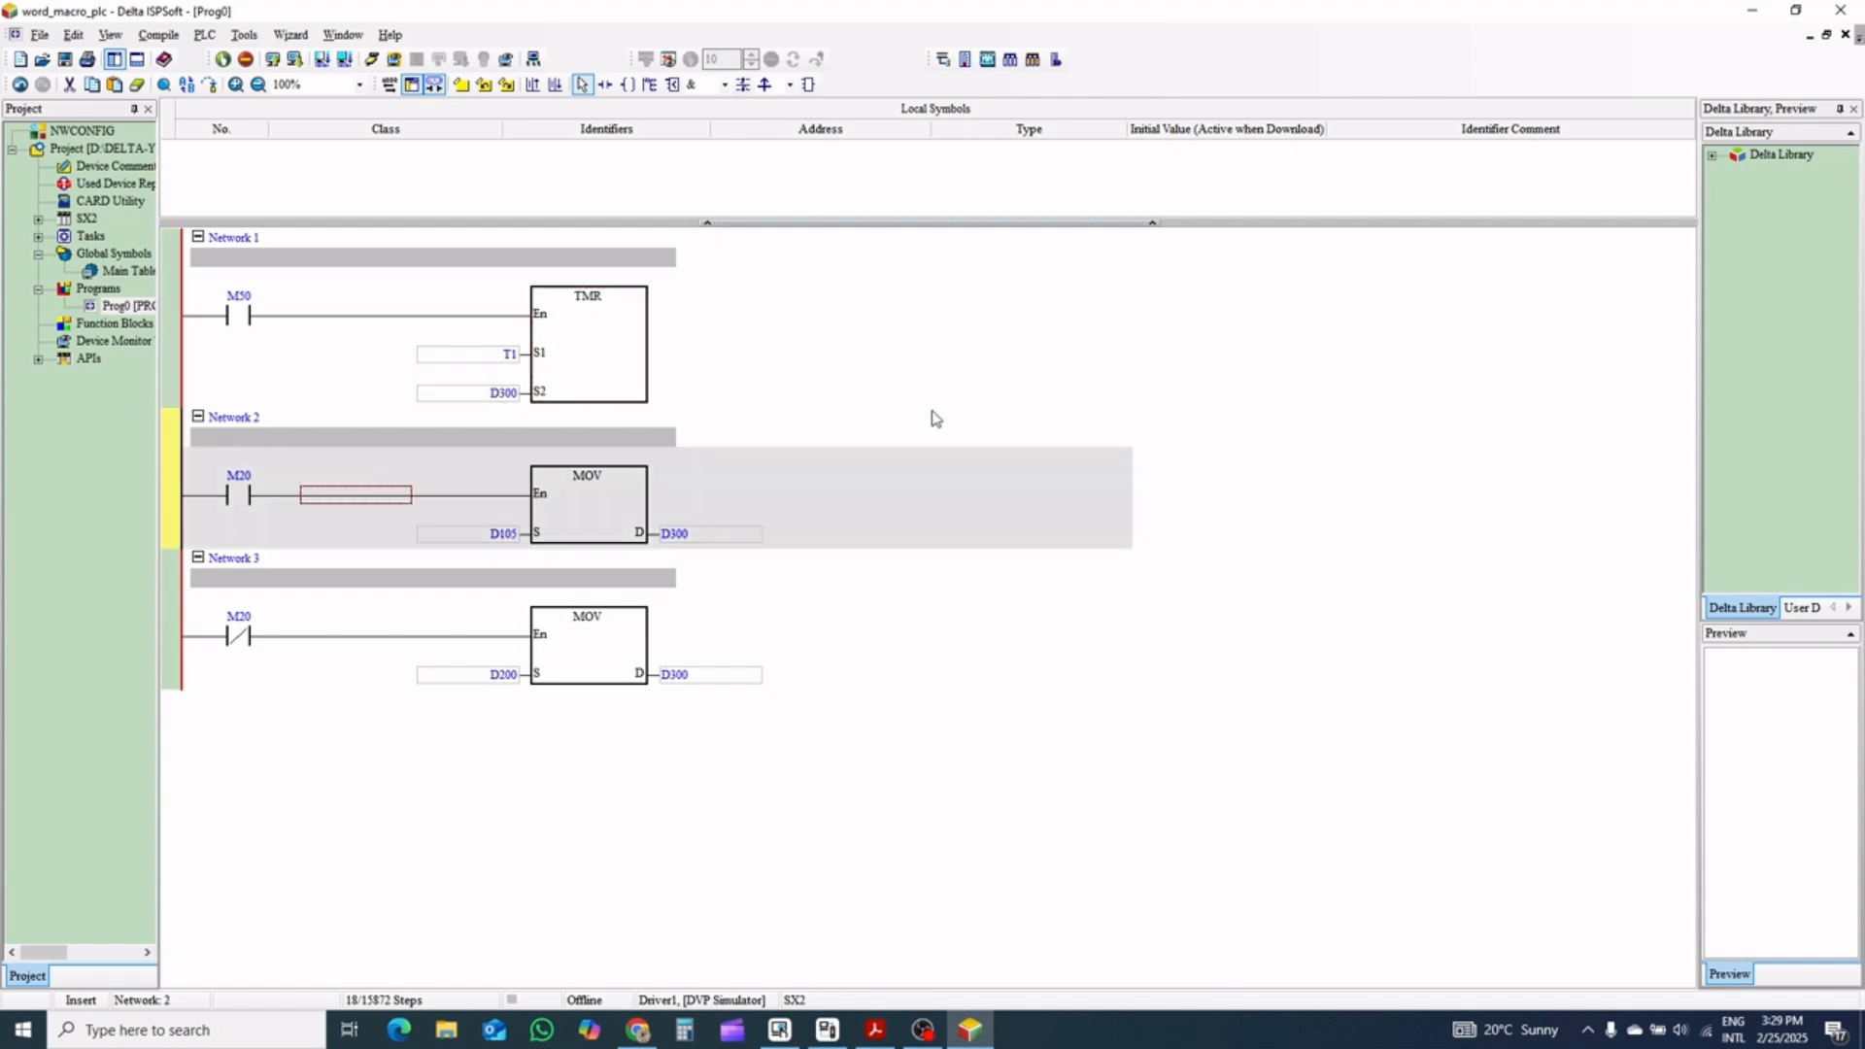
# Copy Networks 1 to 3 as a block and select Network 3 as the insertion point
pyautogui.click(898, 749)
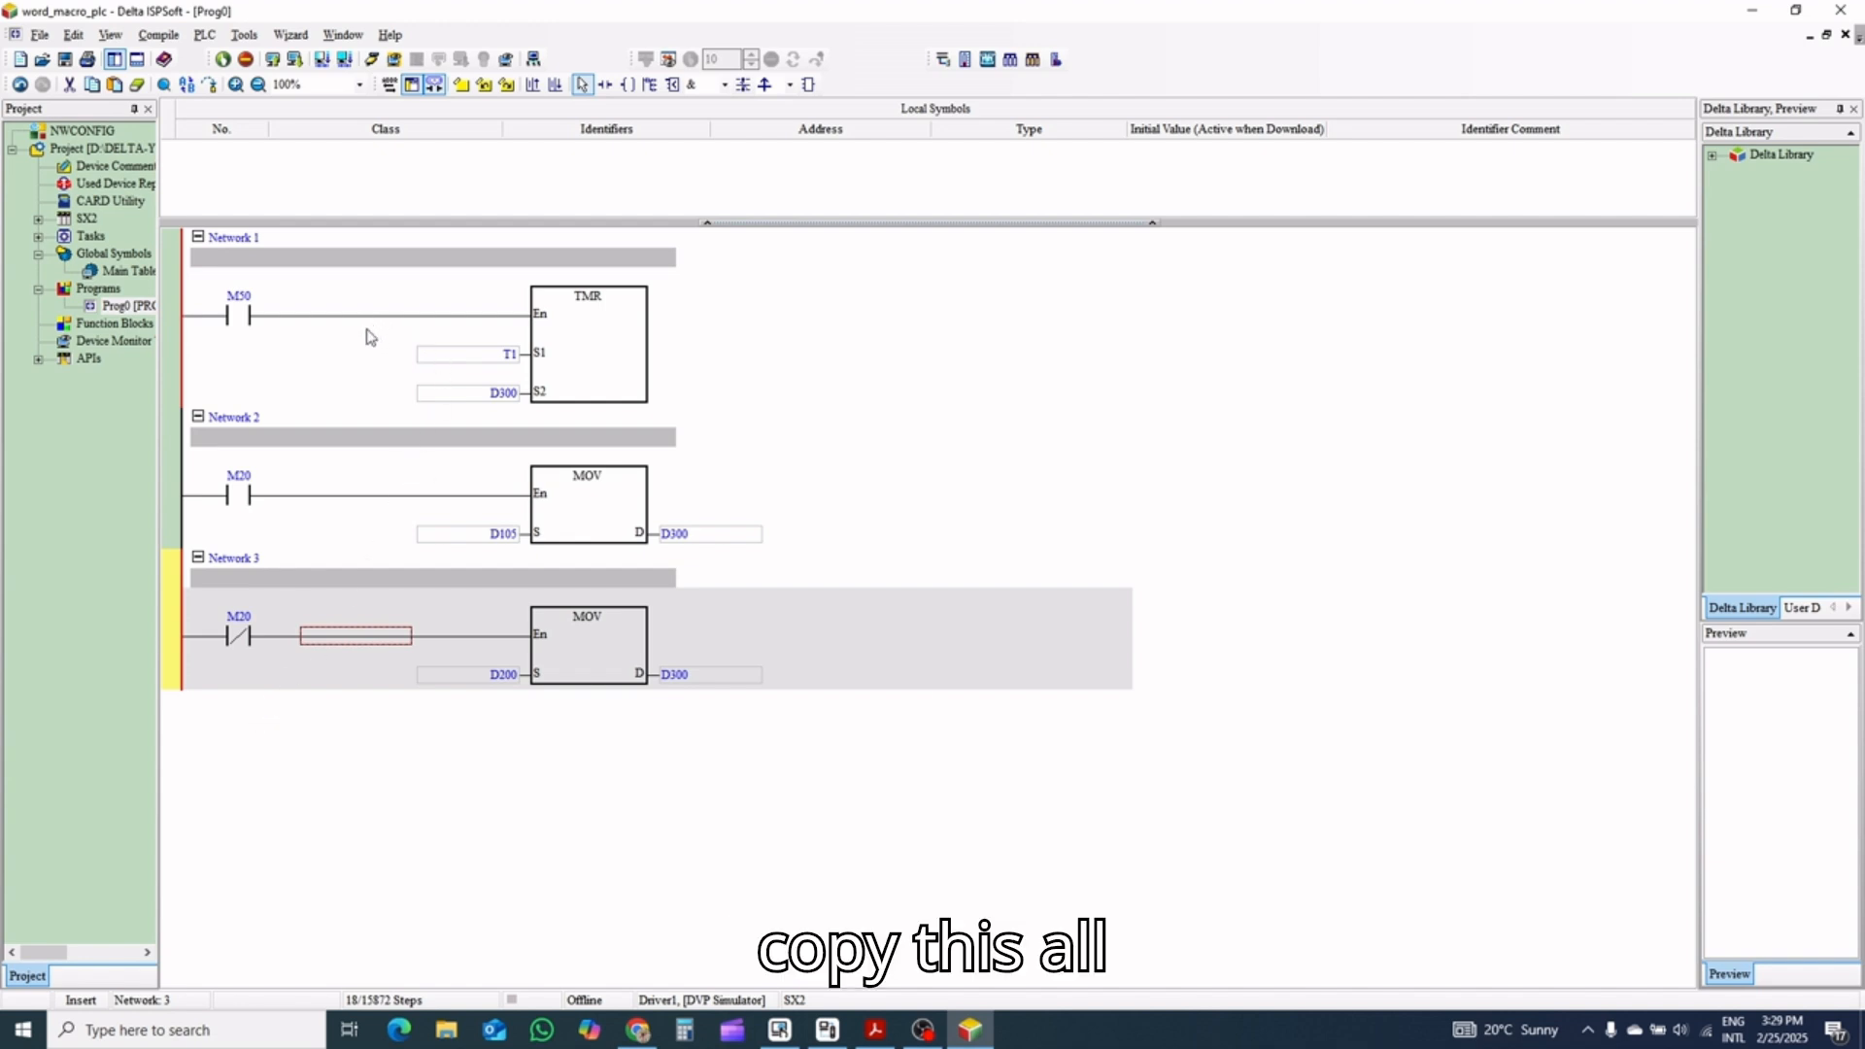
pyautogui.keyDown('shift'); pyautogui.click(359, 357); pyautogui.keyUp('shift')
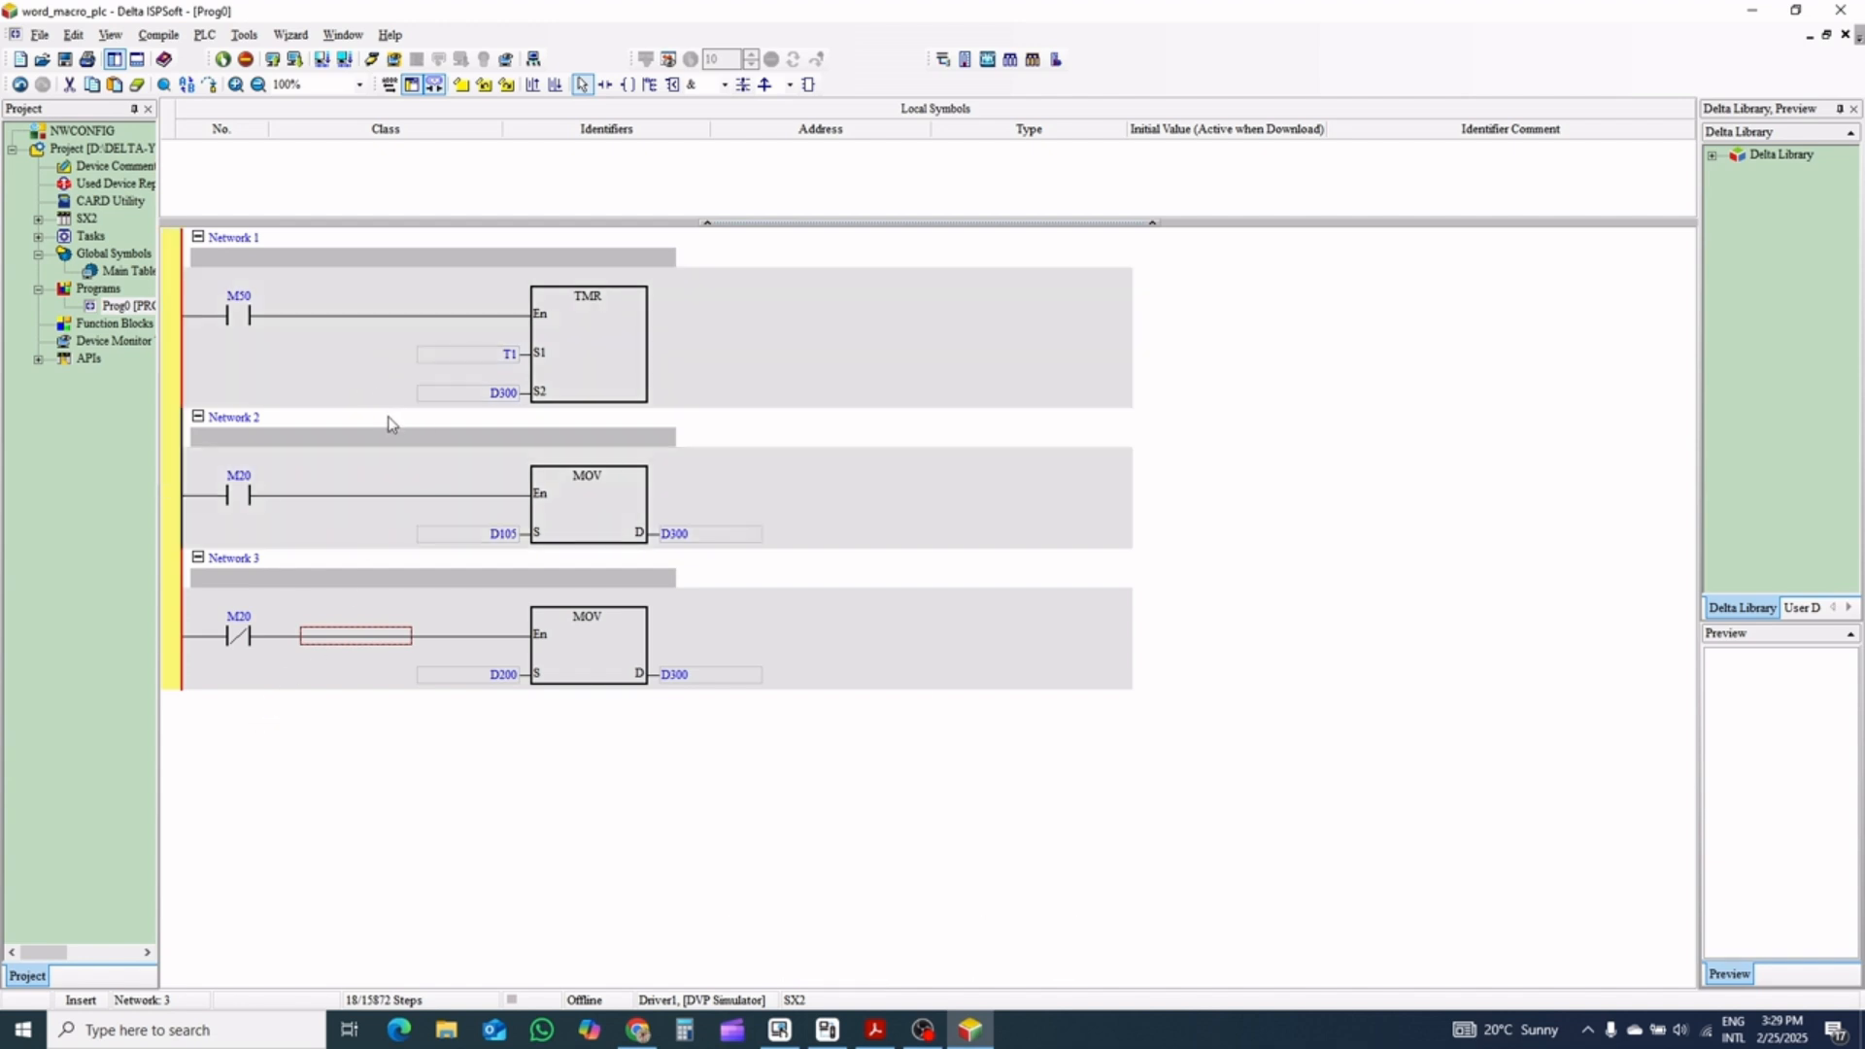
pyautogui.click(326, 757)
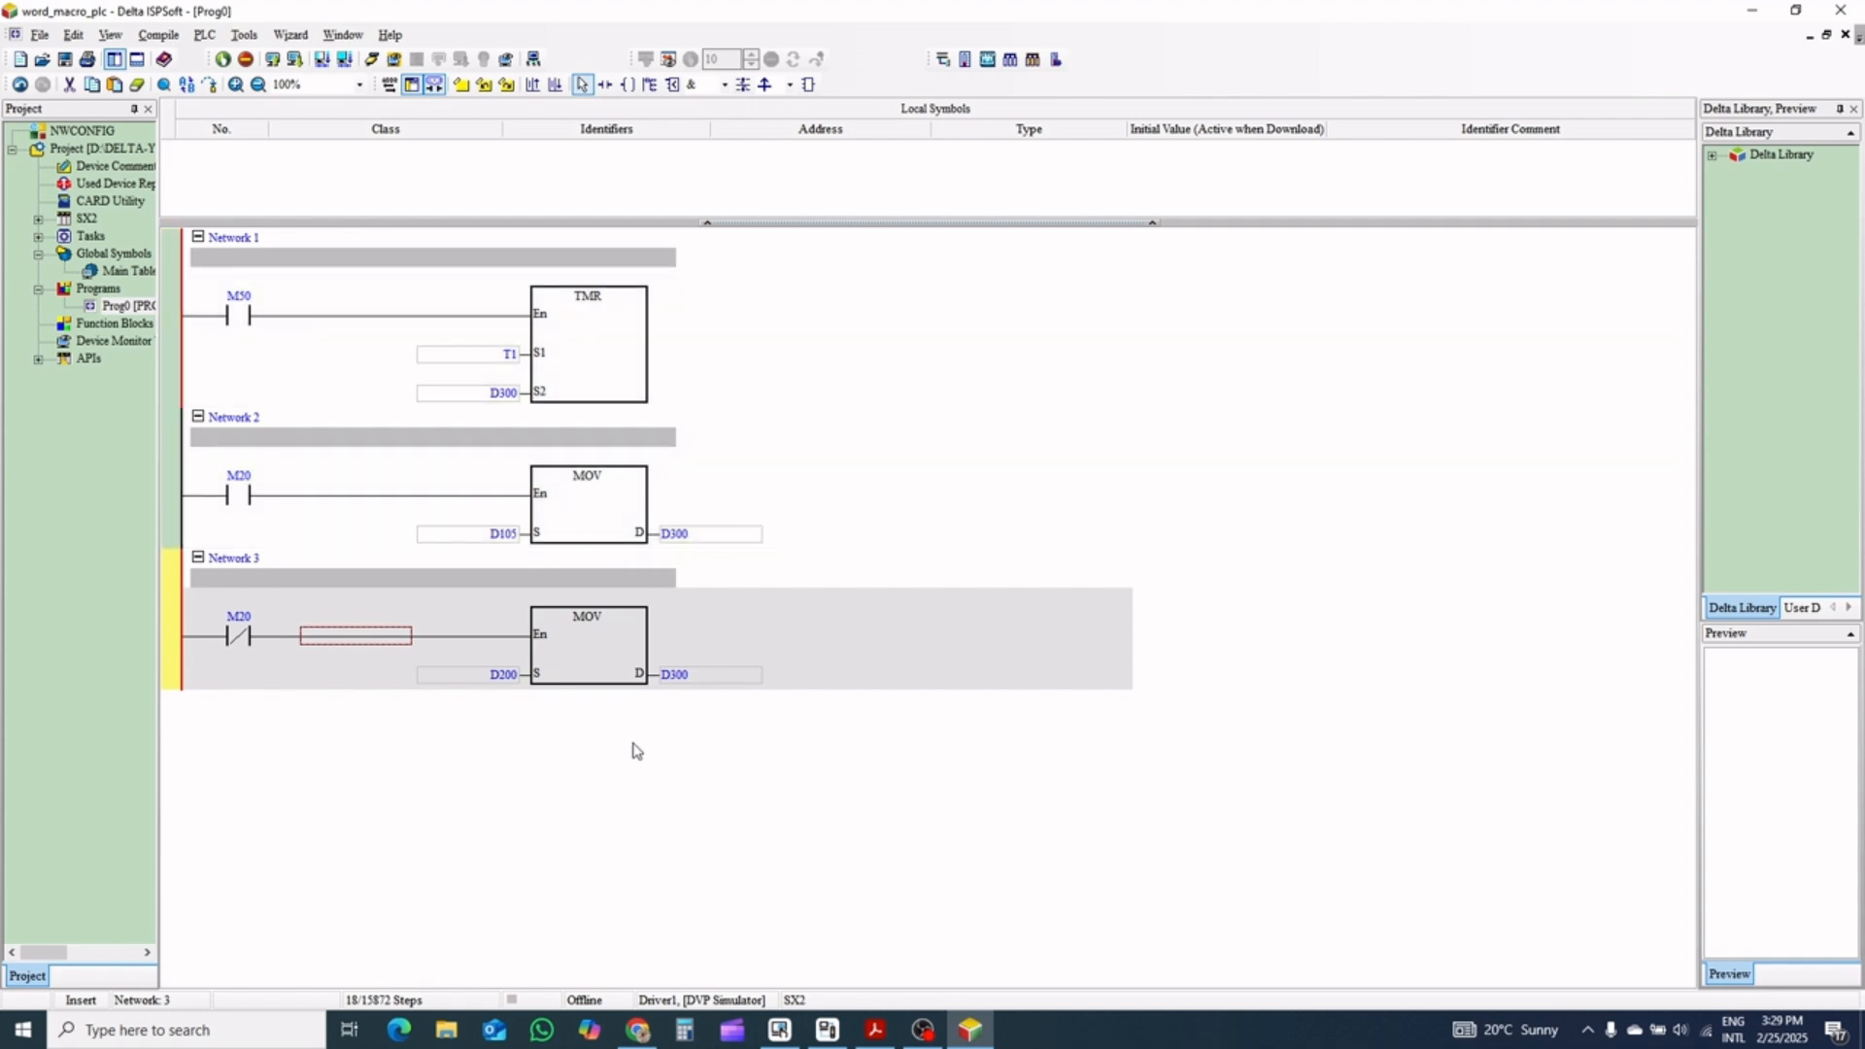
# Try pasting the copied three-network block several times in a row at Network 3
pyautogui.hotkey('ctrl', 'v')
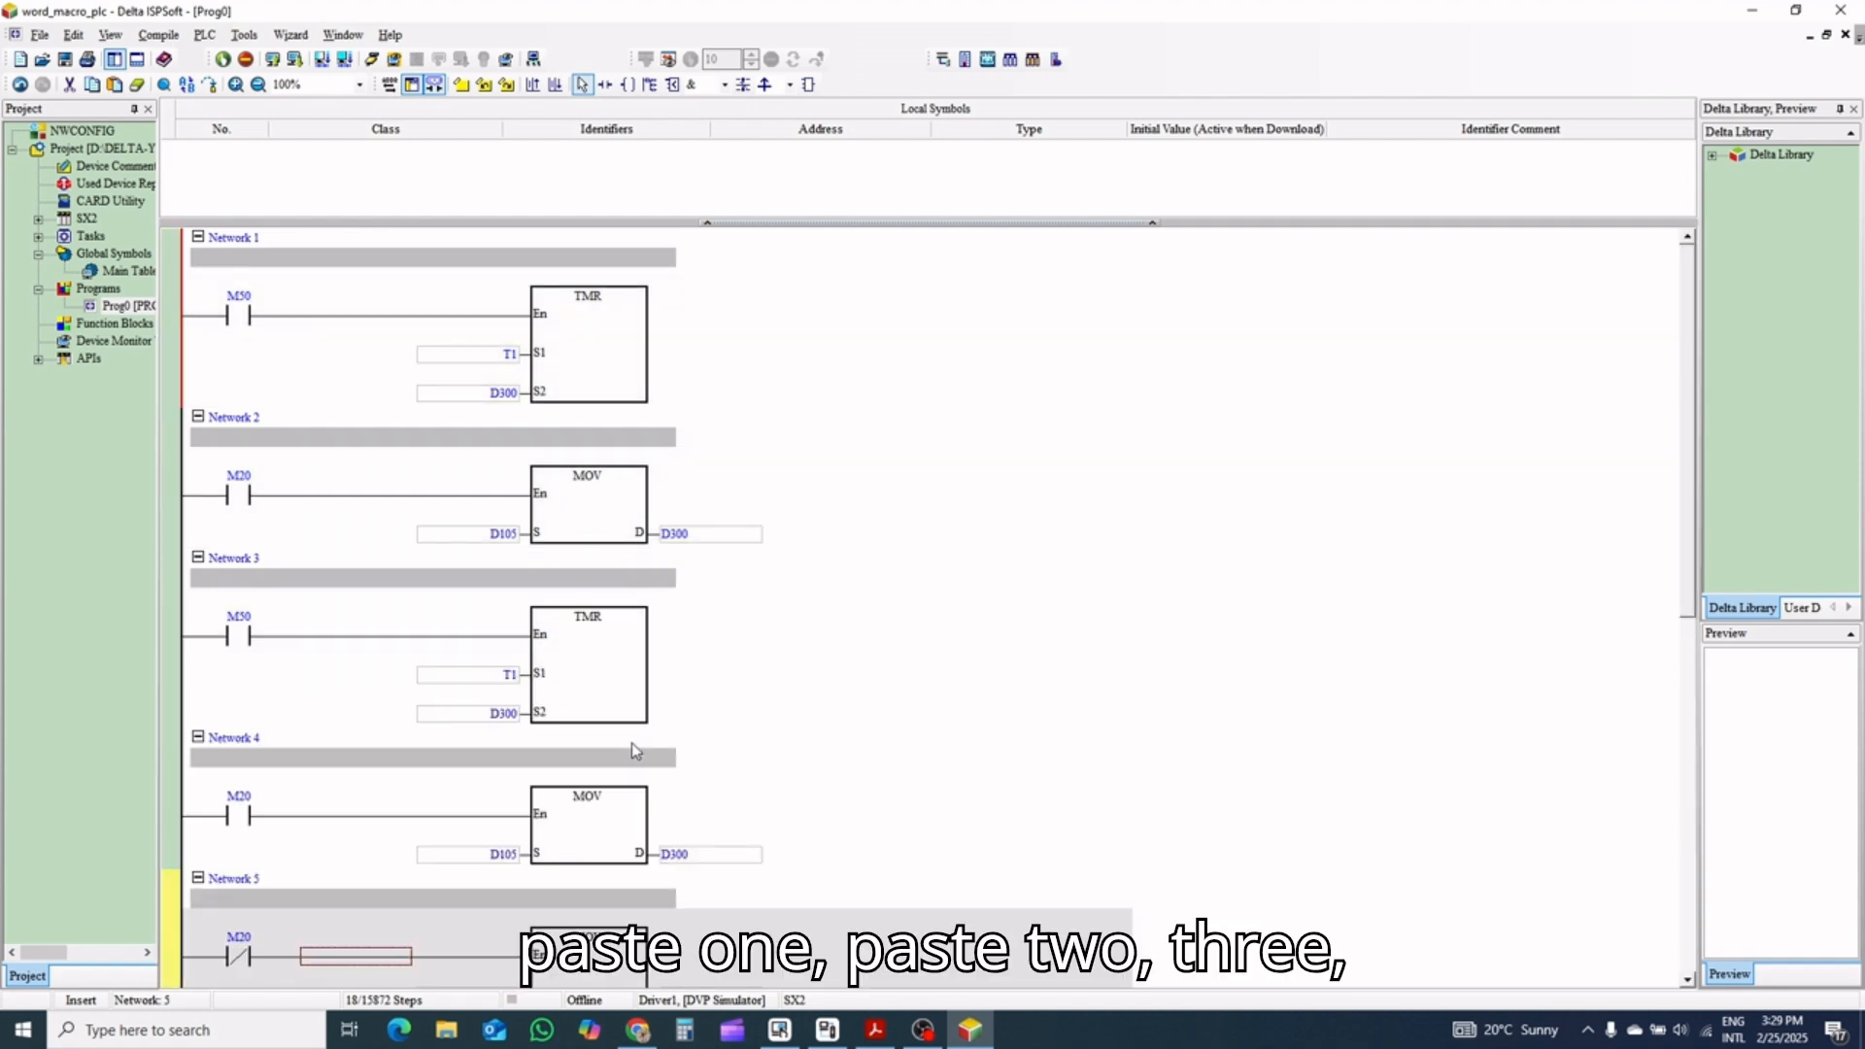
pyautogui.hotkey('ctrl', 'v')
pyautogui.hotkey('ctrl', 'v')
pyautogui.hotkey('ctrl', 'v')
pyautogui.hotkey('ctrl', 'v')
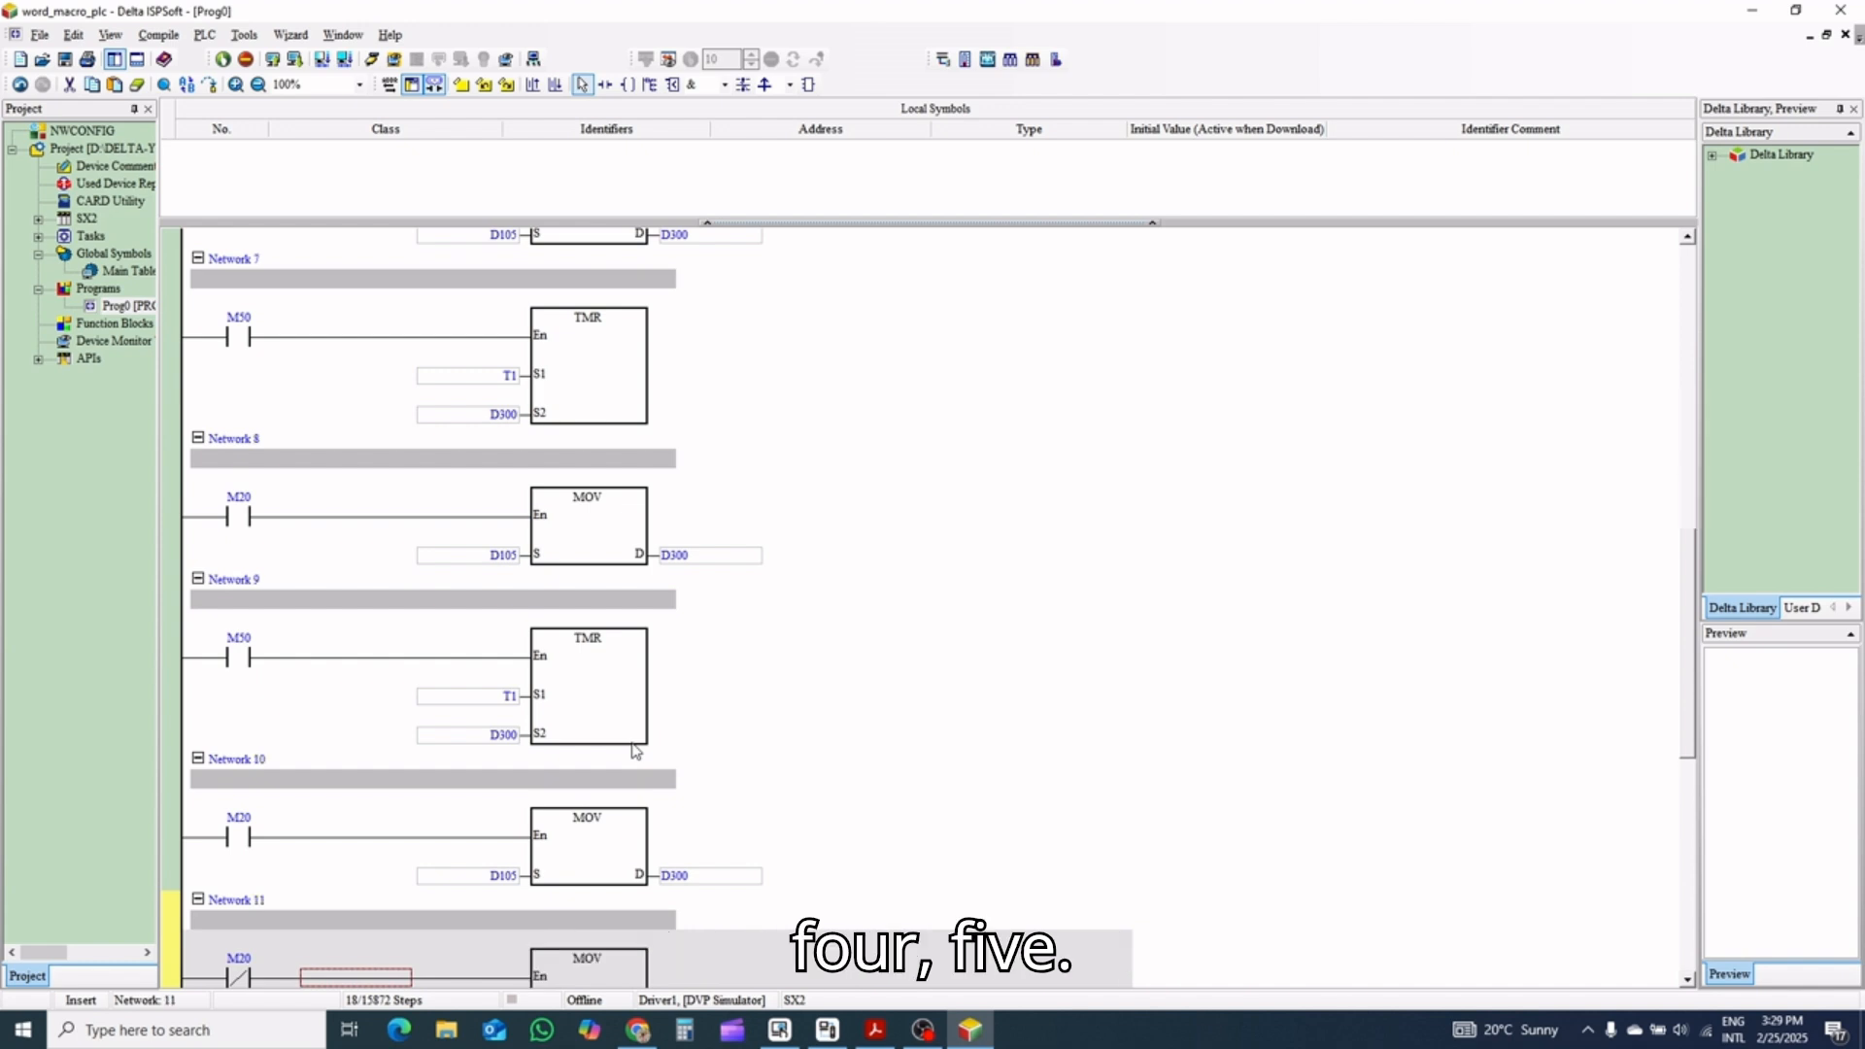
pyautogui.click(832, 595)
pyautogui.scroll(5, 832, 597)
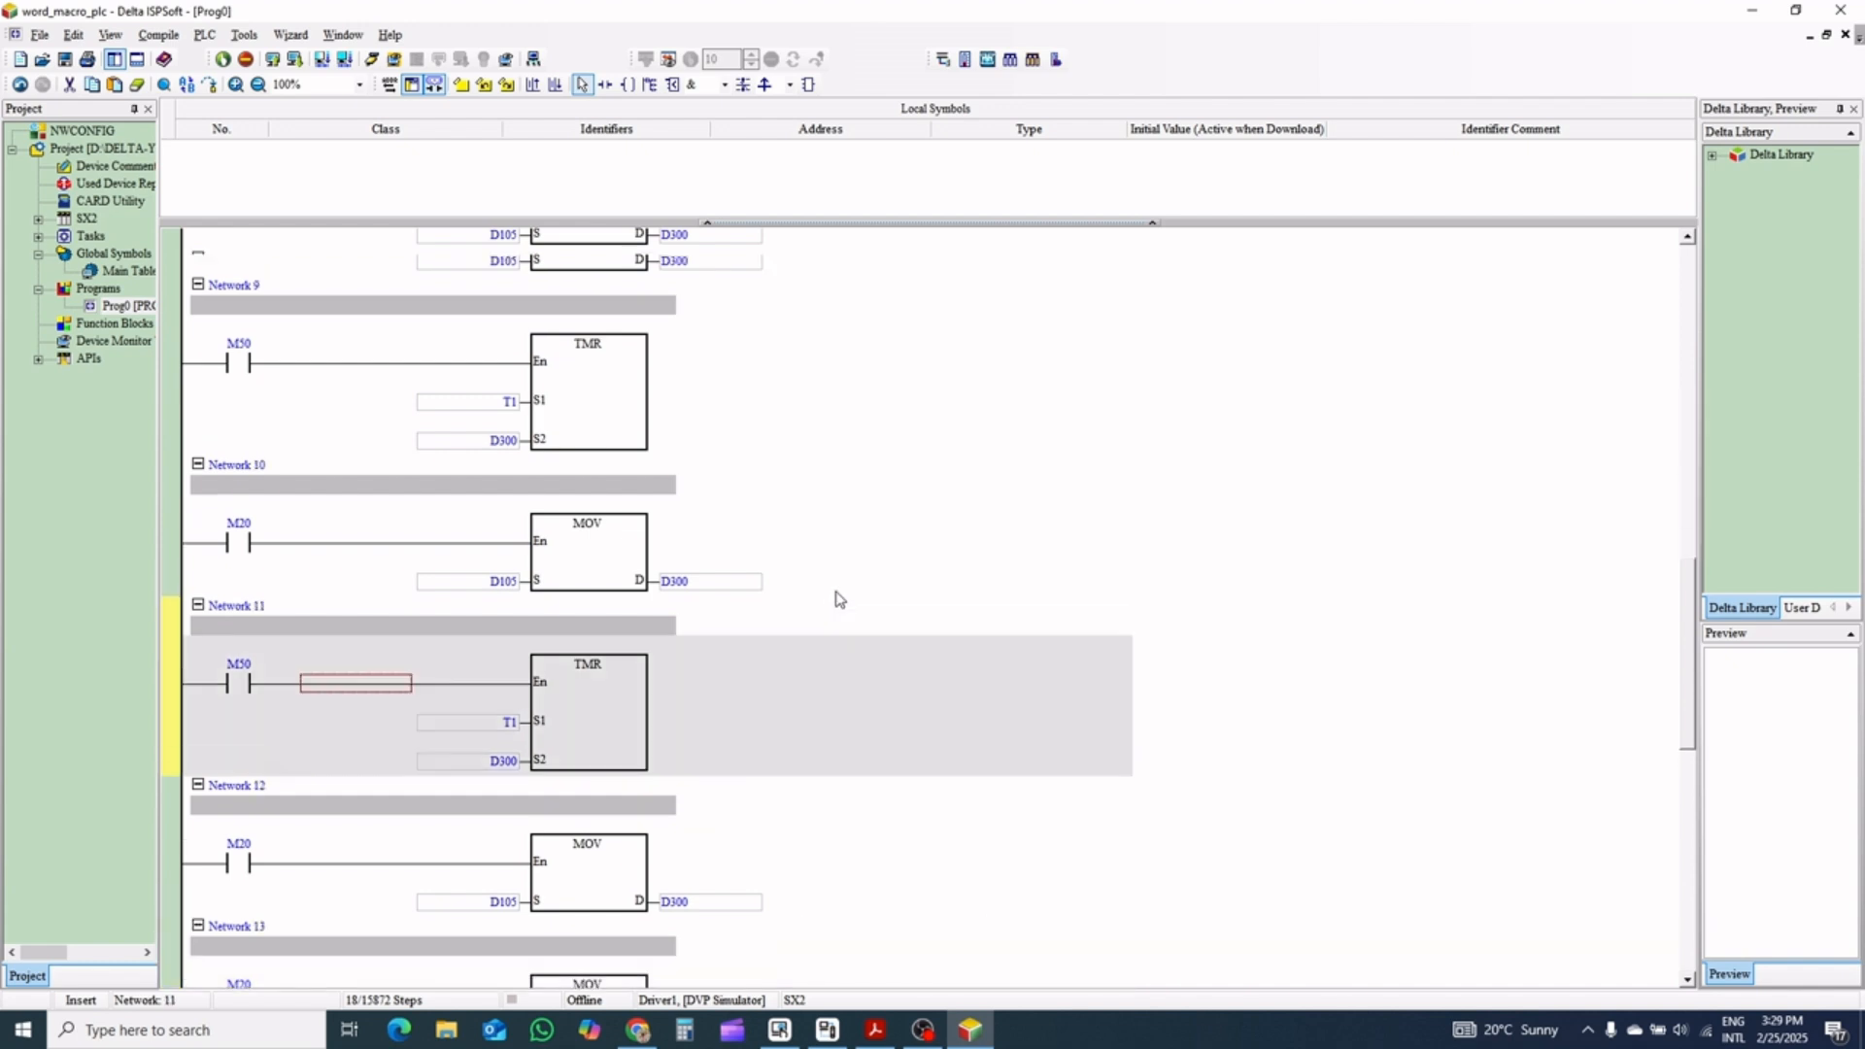
pyautogui.scroll(6, 832, 597)
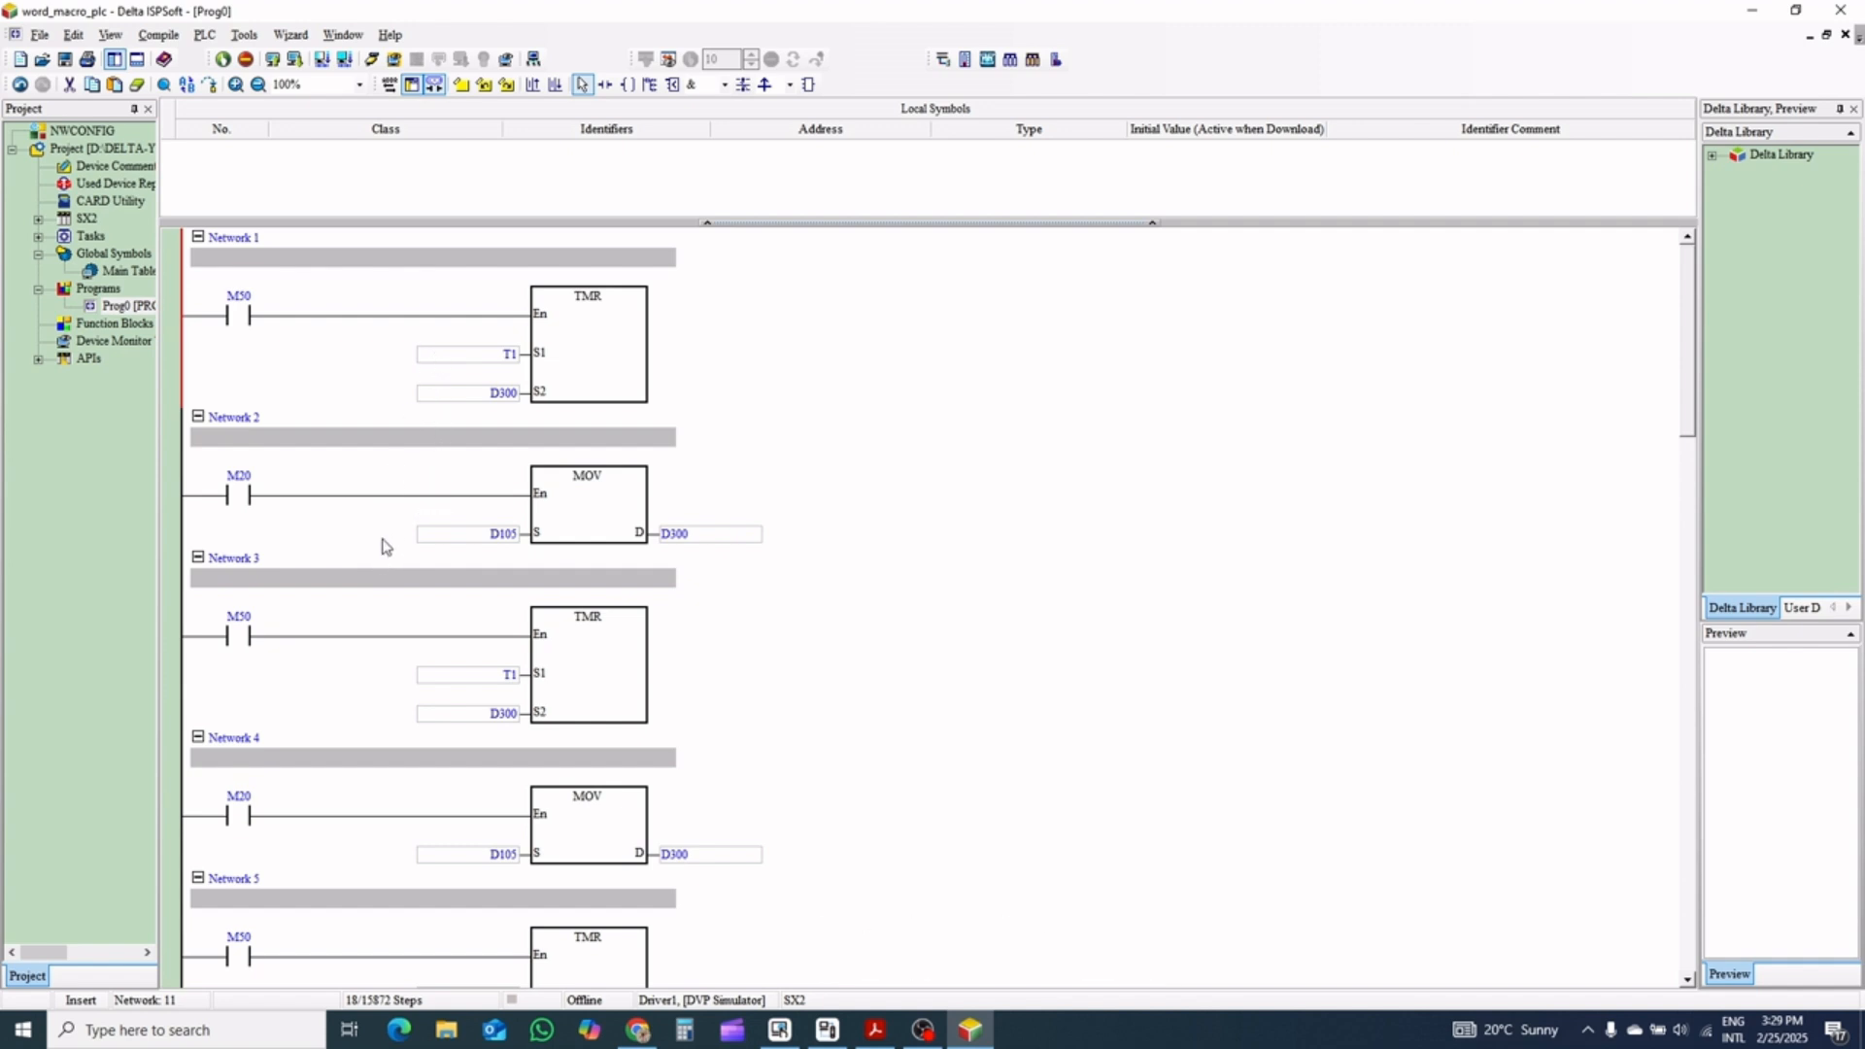
pyautogui.scroll(-5, 382, 546)
pyautogui.scroll(-1, 382, 546)
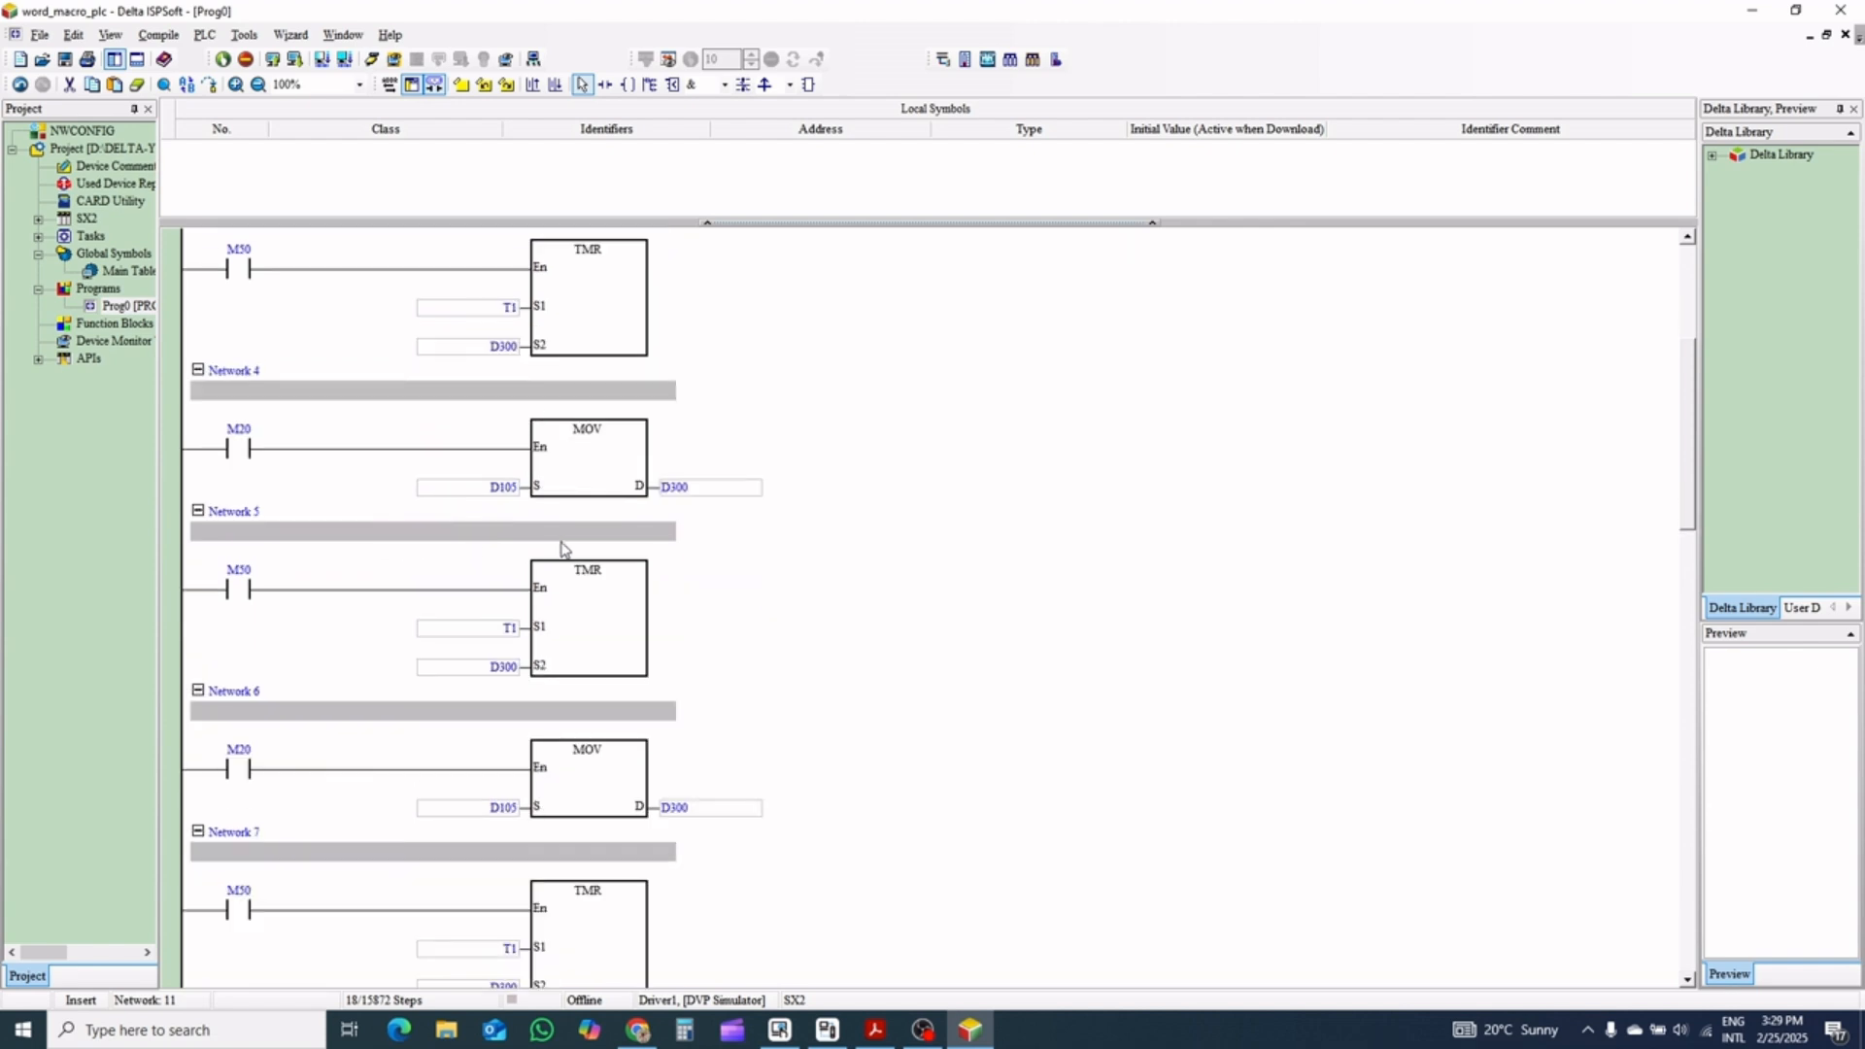
# Undo the repeated pastes back to the original three networks
pyautogui.hotkey('ctrl', 'z')
pyautogui.hotkey('ctrl', 'z')
pyautogui.hotkey('ctrl', 'z')
pyautogui.hotkey('ctrl', 'z')
pyautogui.hotkey('ctrl', 'z')
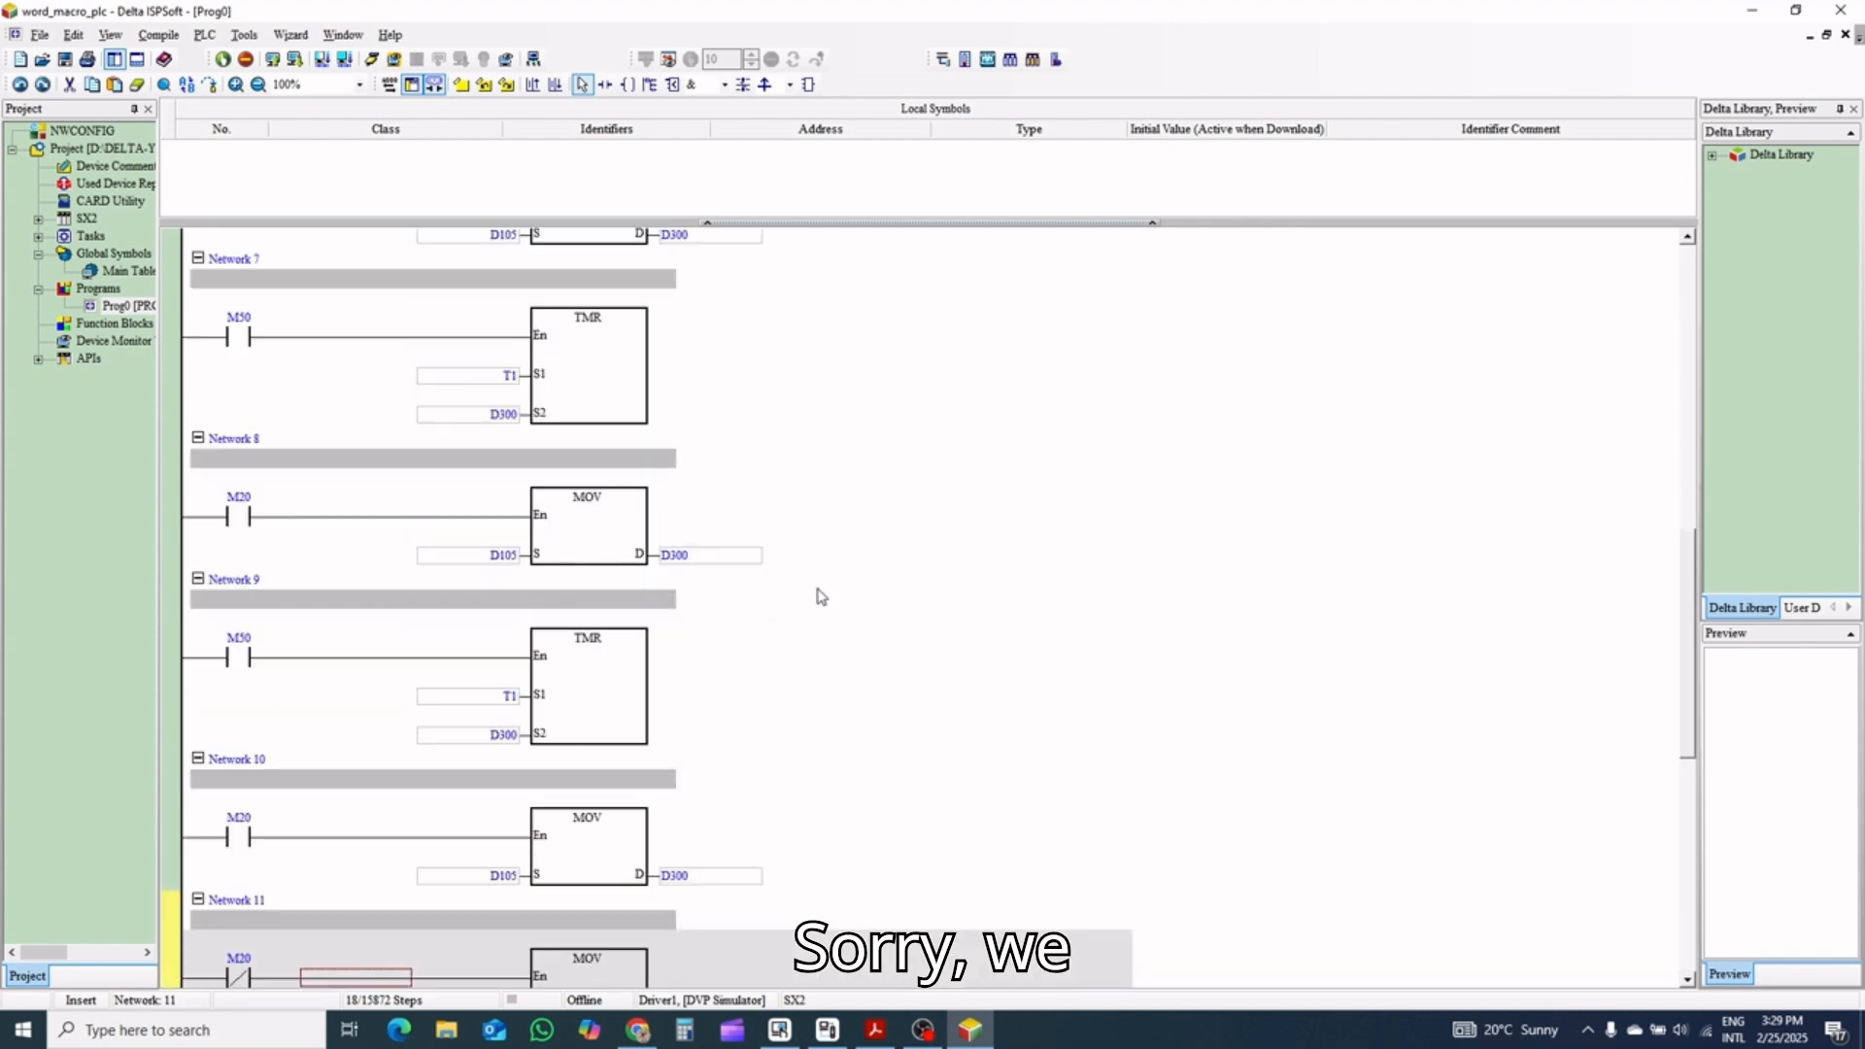
pyautogui.hotkey('ctrl', 'z')
pyautogui.hotkey('ctrl', 'z')
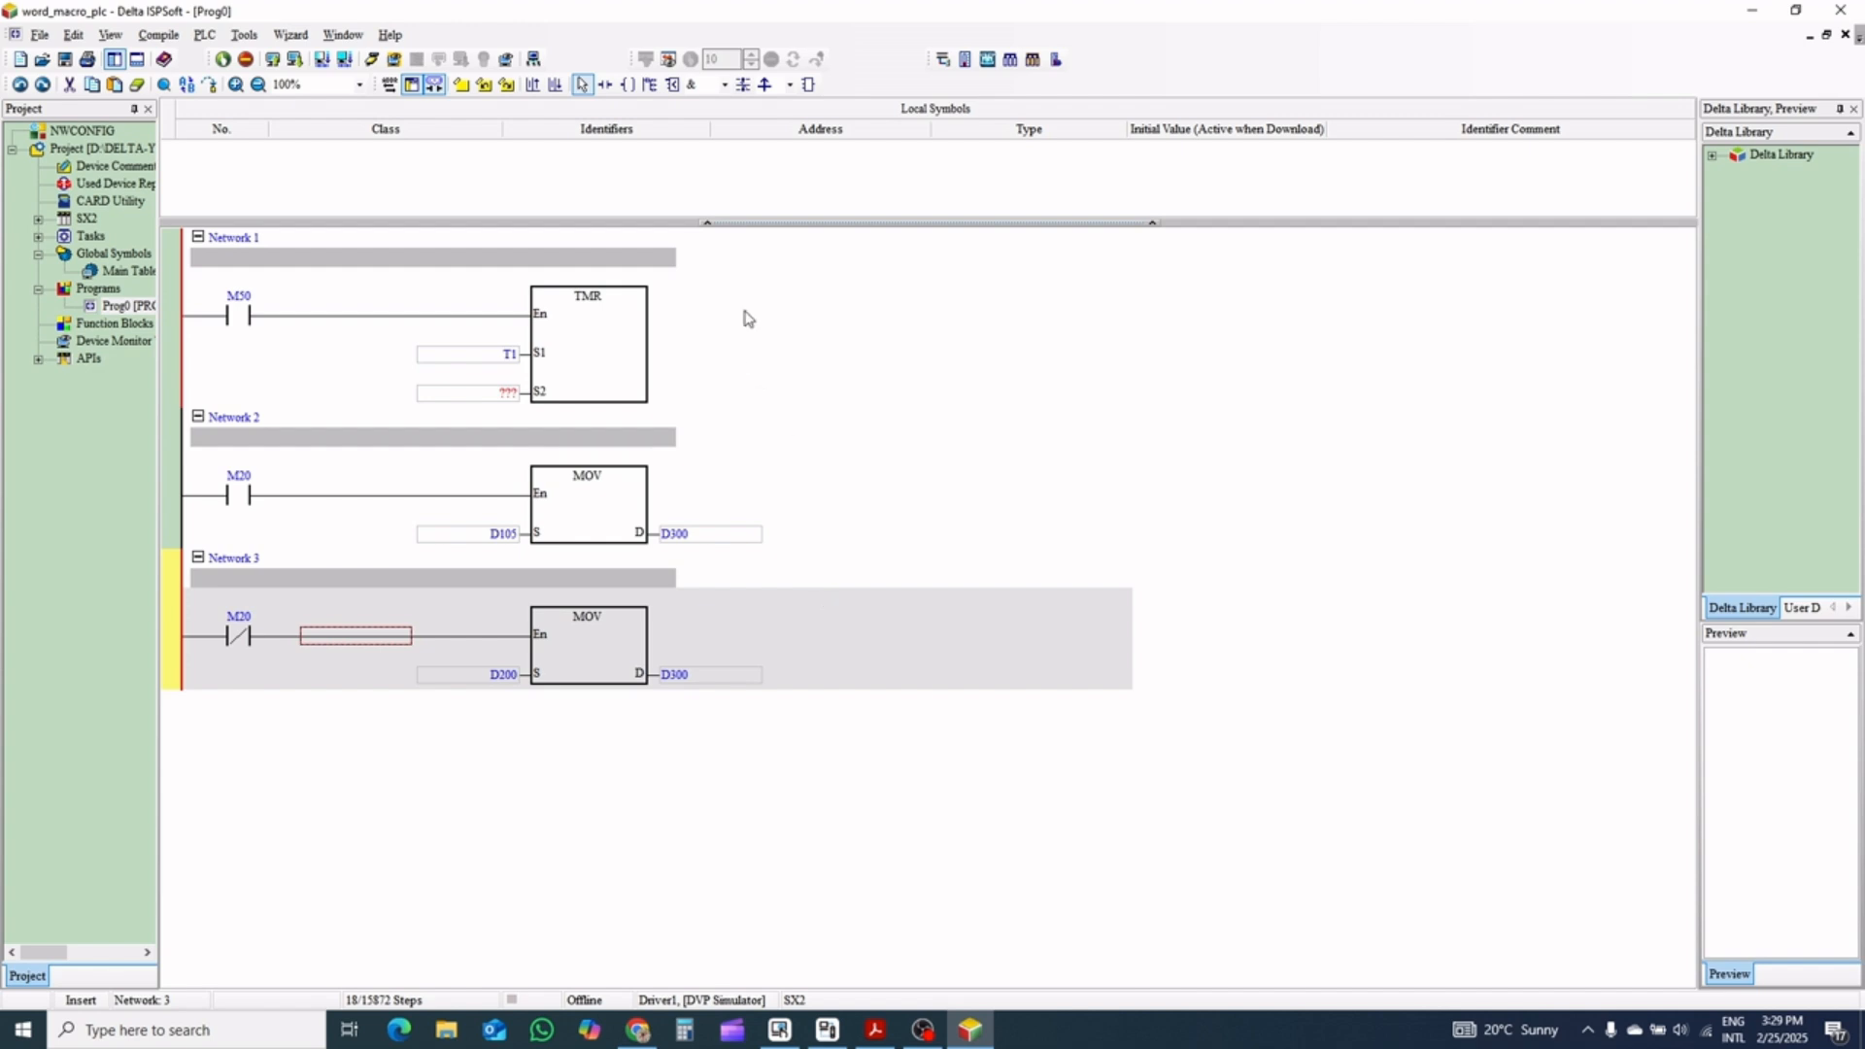
# Add an empty Network 4 after Network 3 and paste the copied three-network block there
pyautogui.click(716, 359)
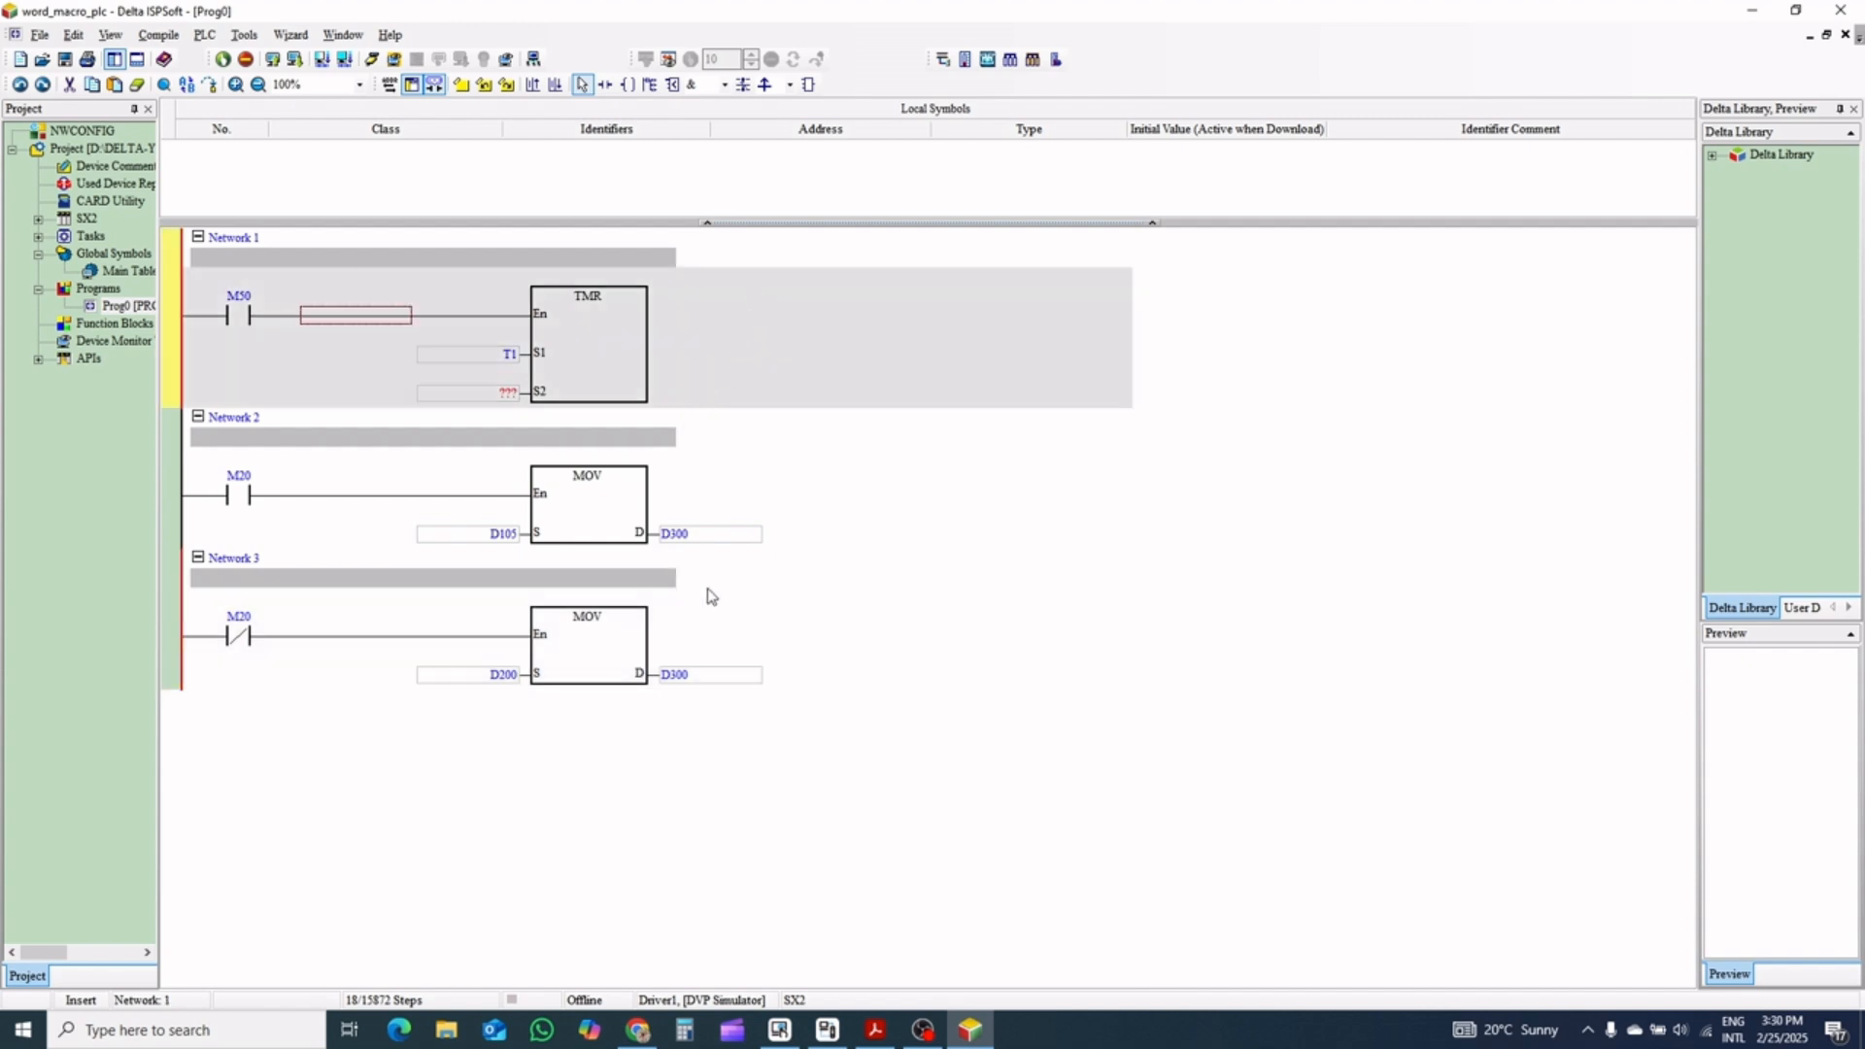
pyautogui.hotkey('ctrl', 'a')
pyautogui.click(337, 720)
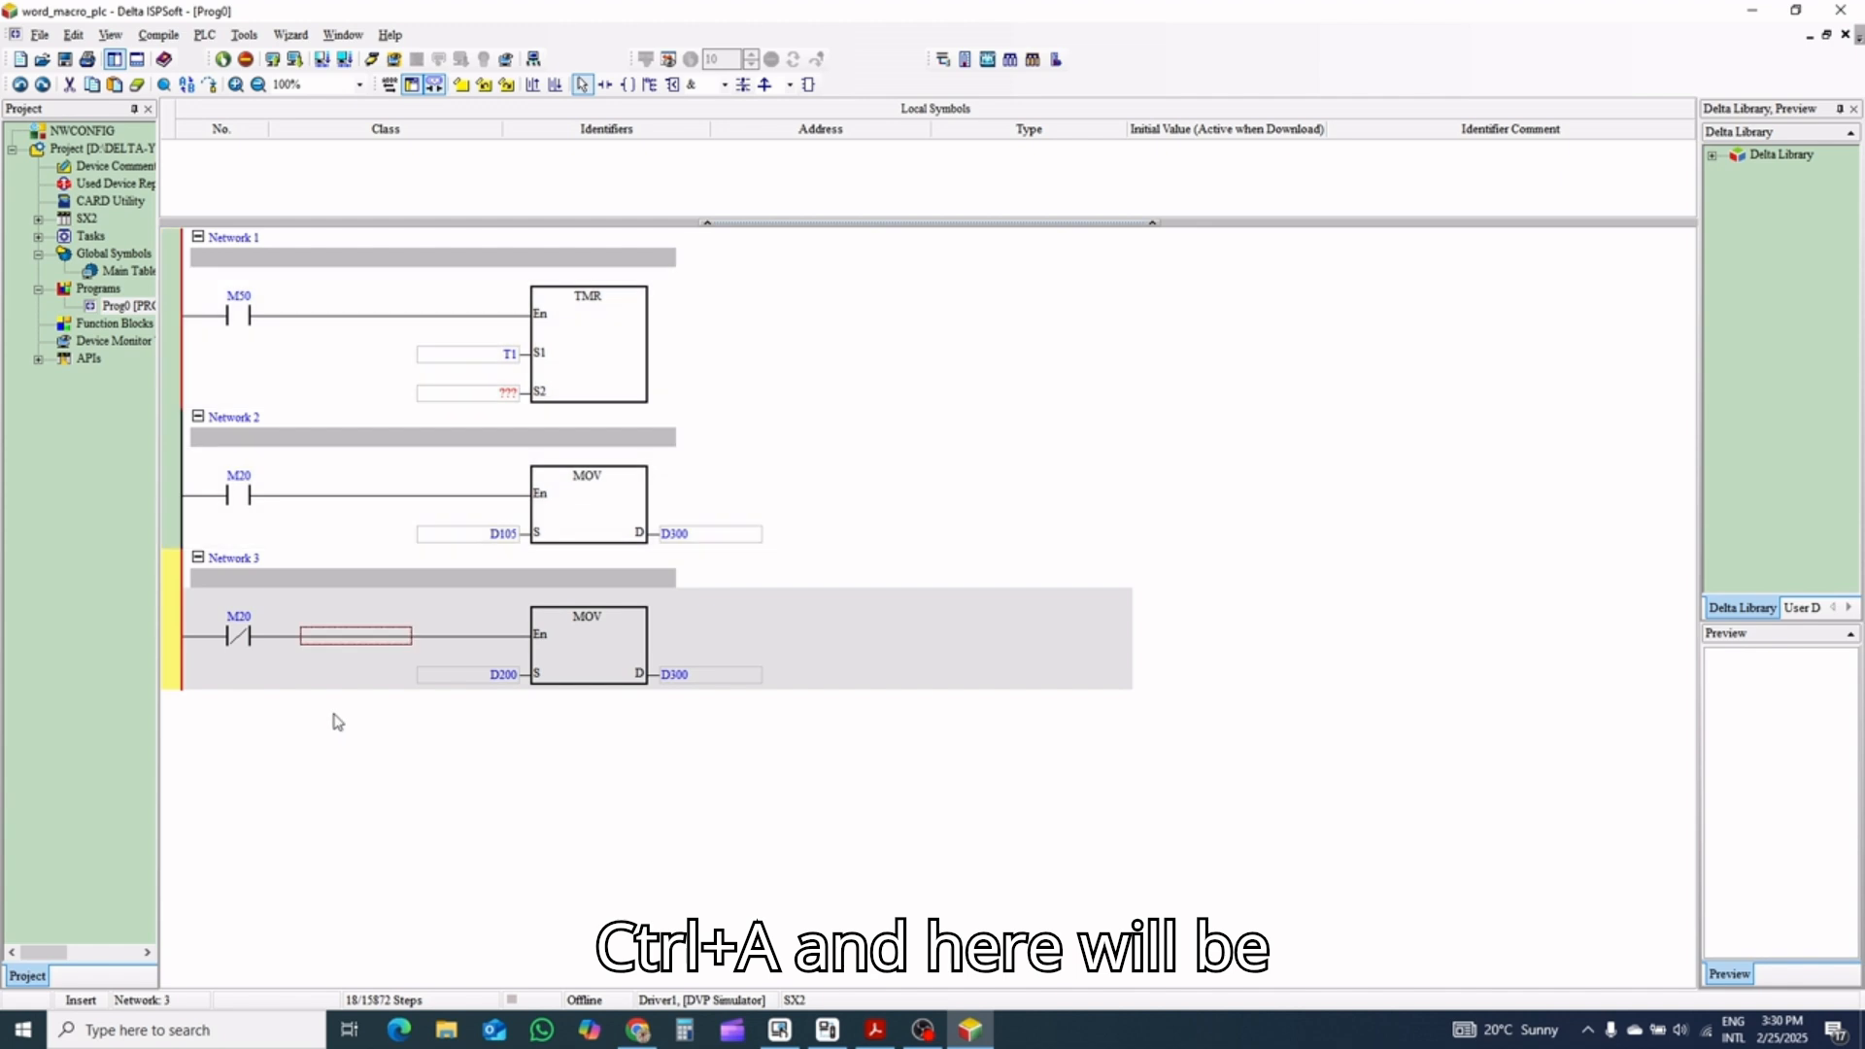
pyautogui.click(554, 85)
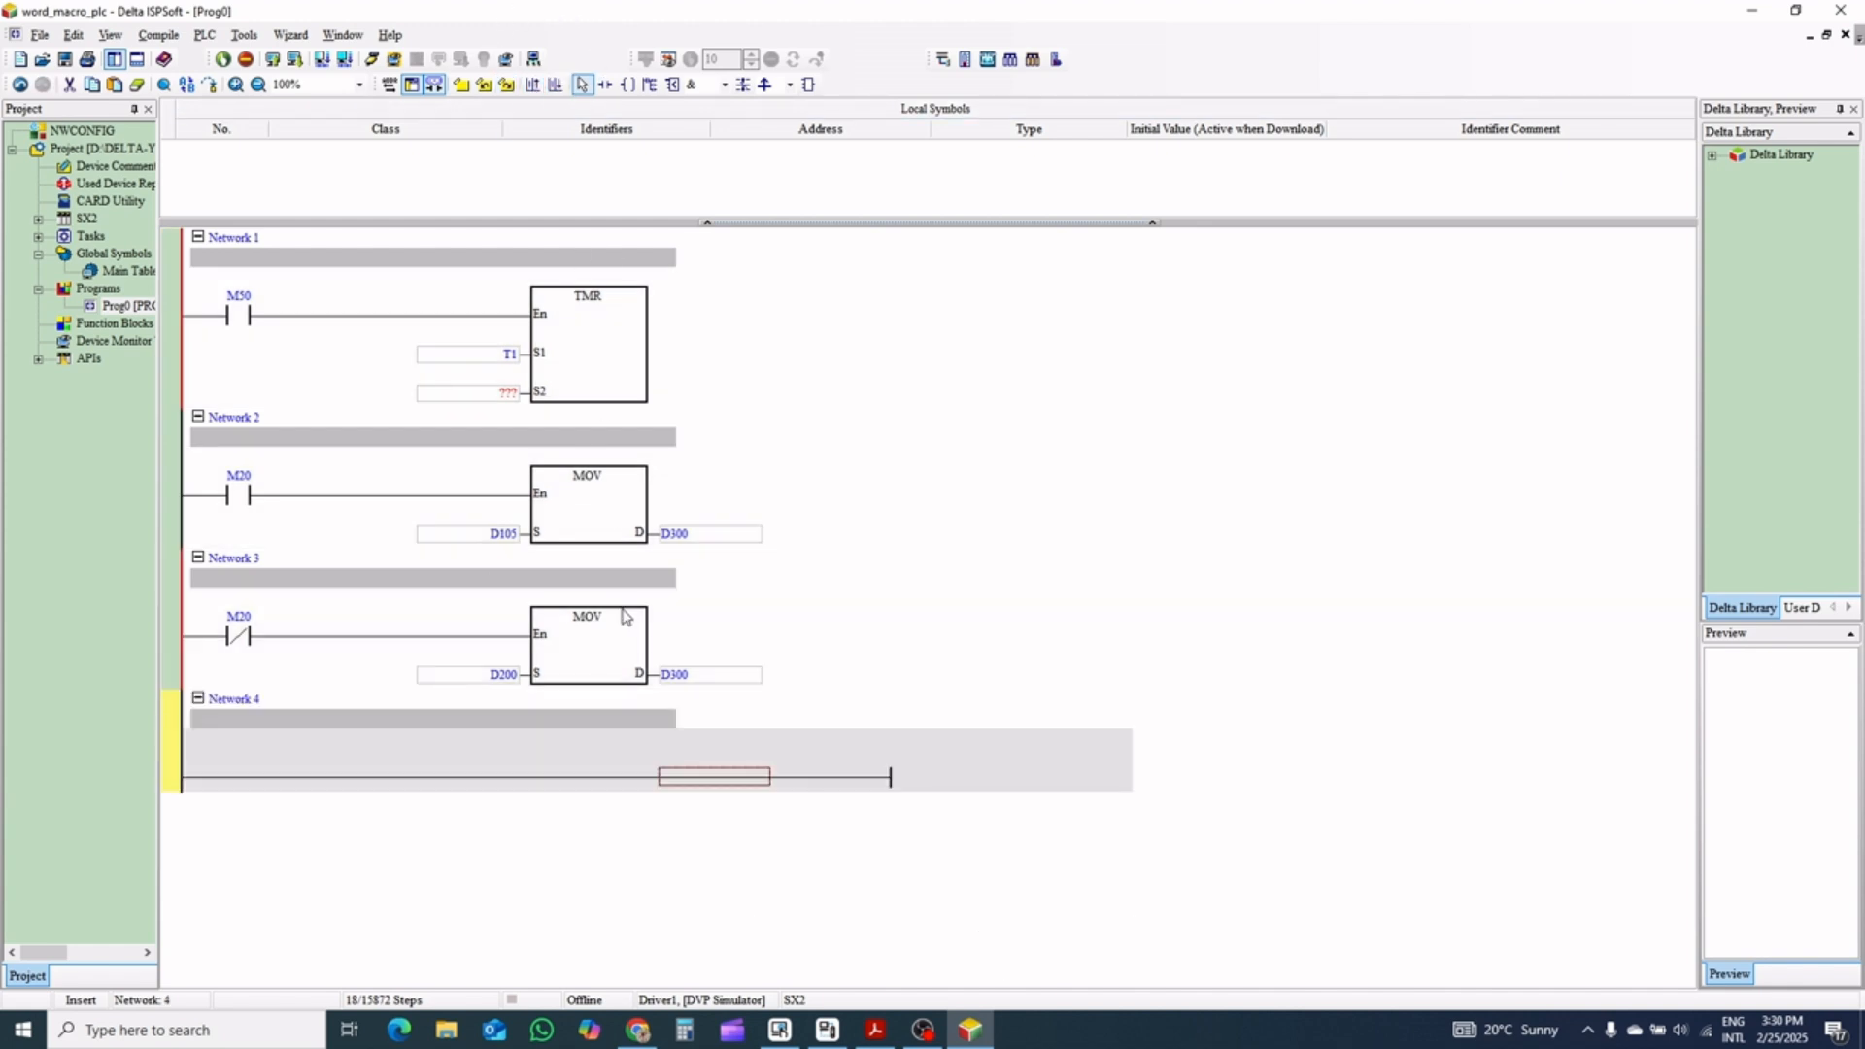
pyautogui.hotkey('ctrl', 'v')
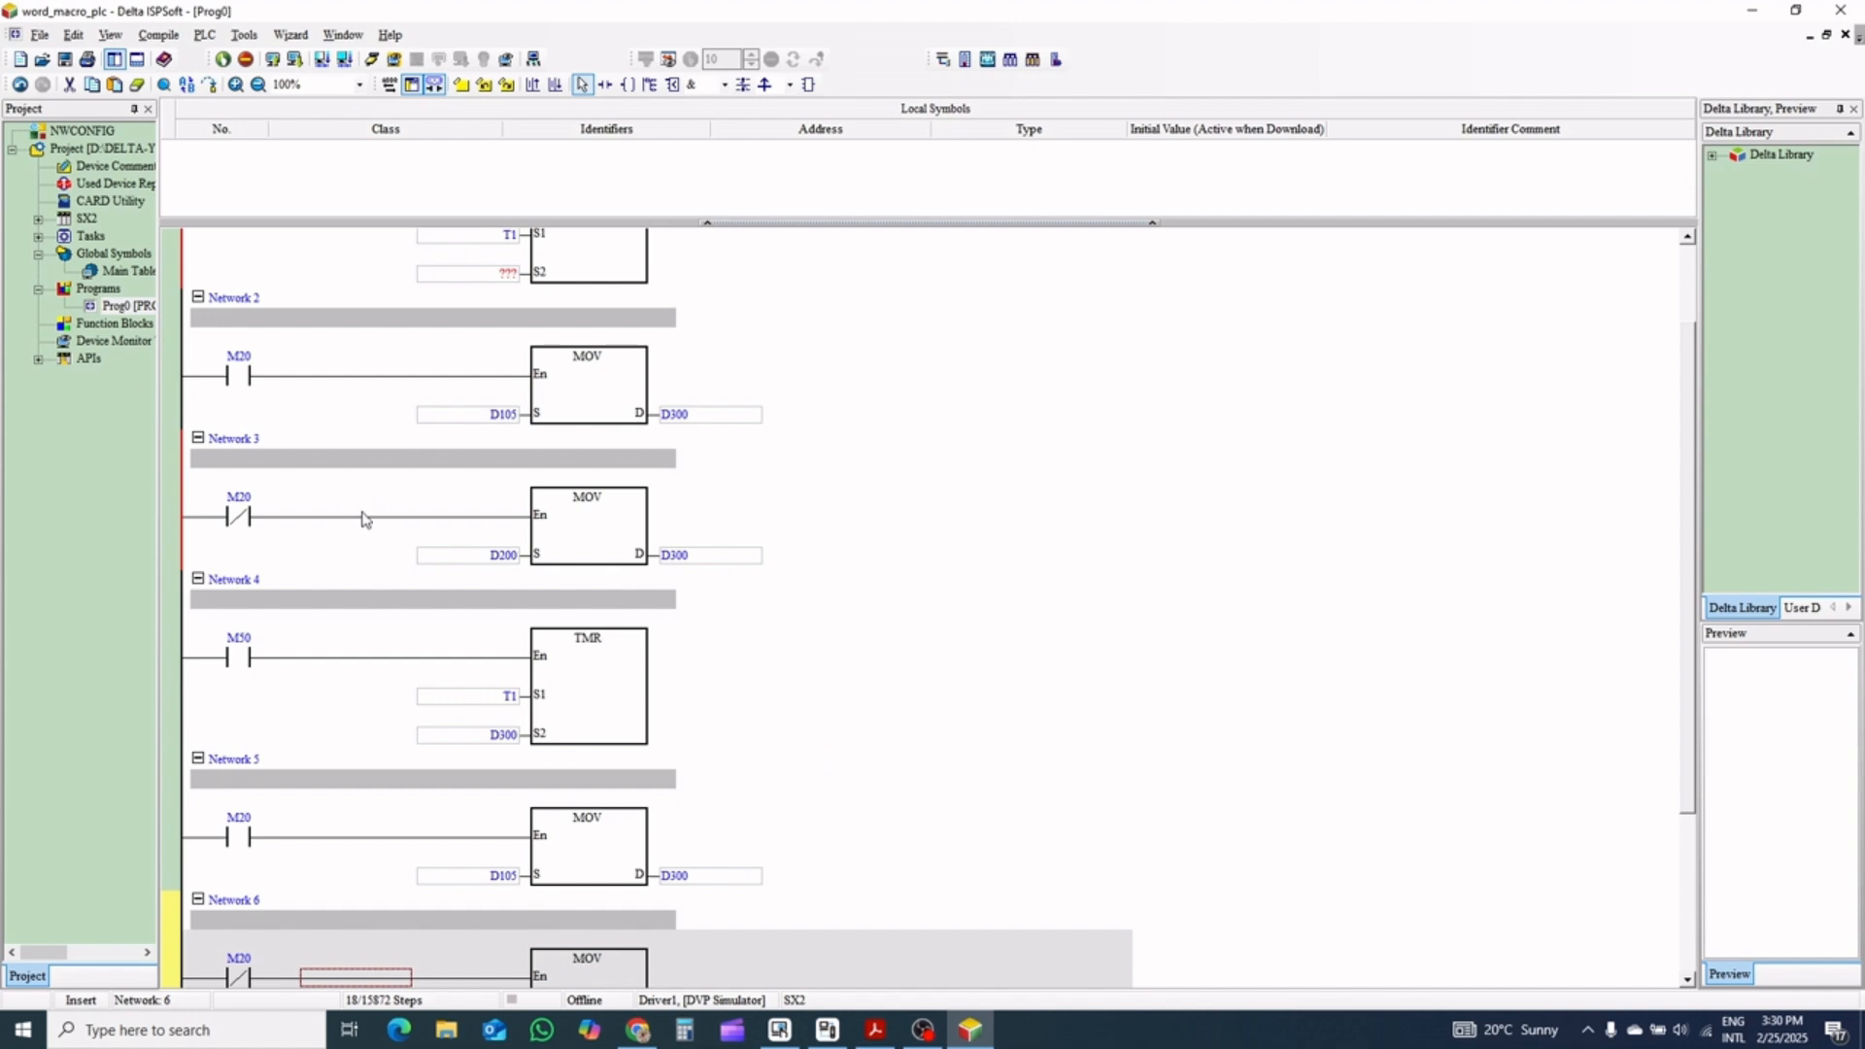
# Paste the three-network block three more times, adding an empty network for each at Networks 7, 10 and 13
pyautogui.scroll(-4, 529, 613)
pyautogui.click(577, 910)
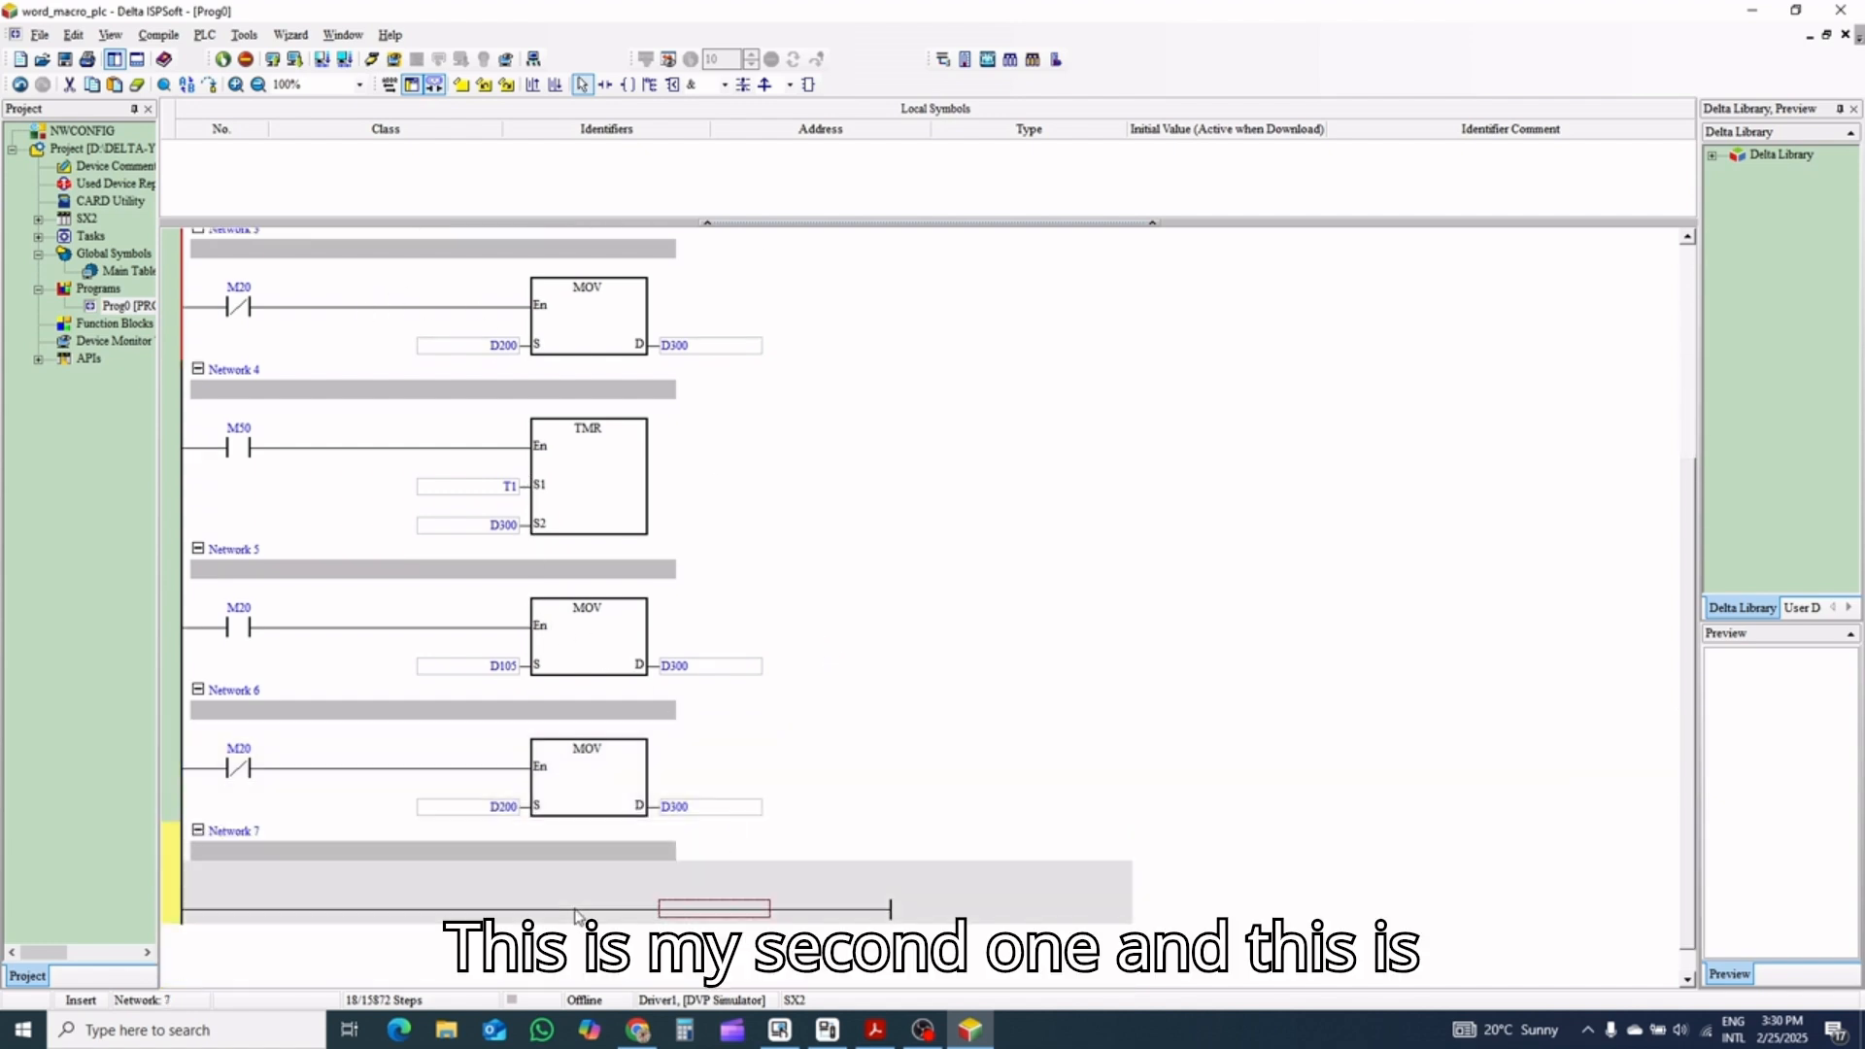
pyautogui.hotkey('ctrl', 'v')
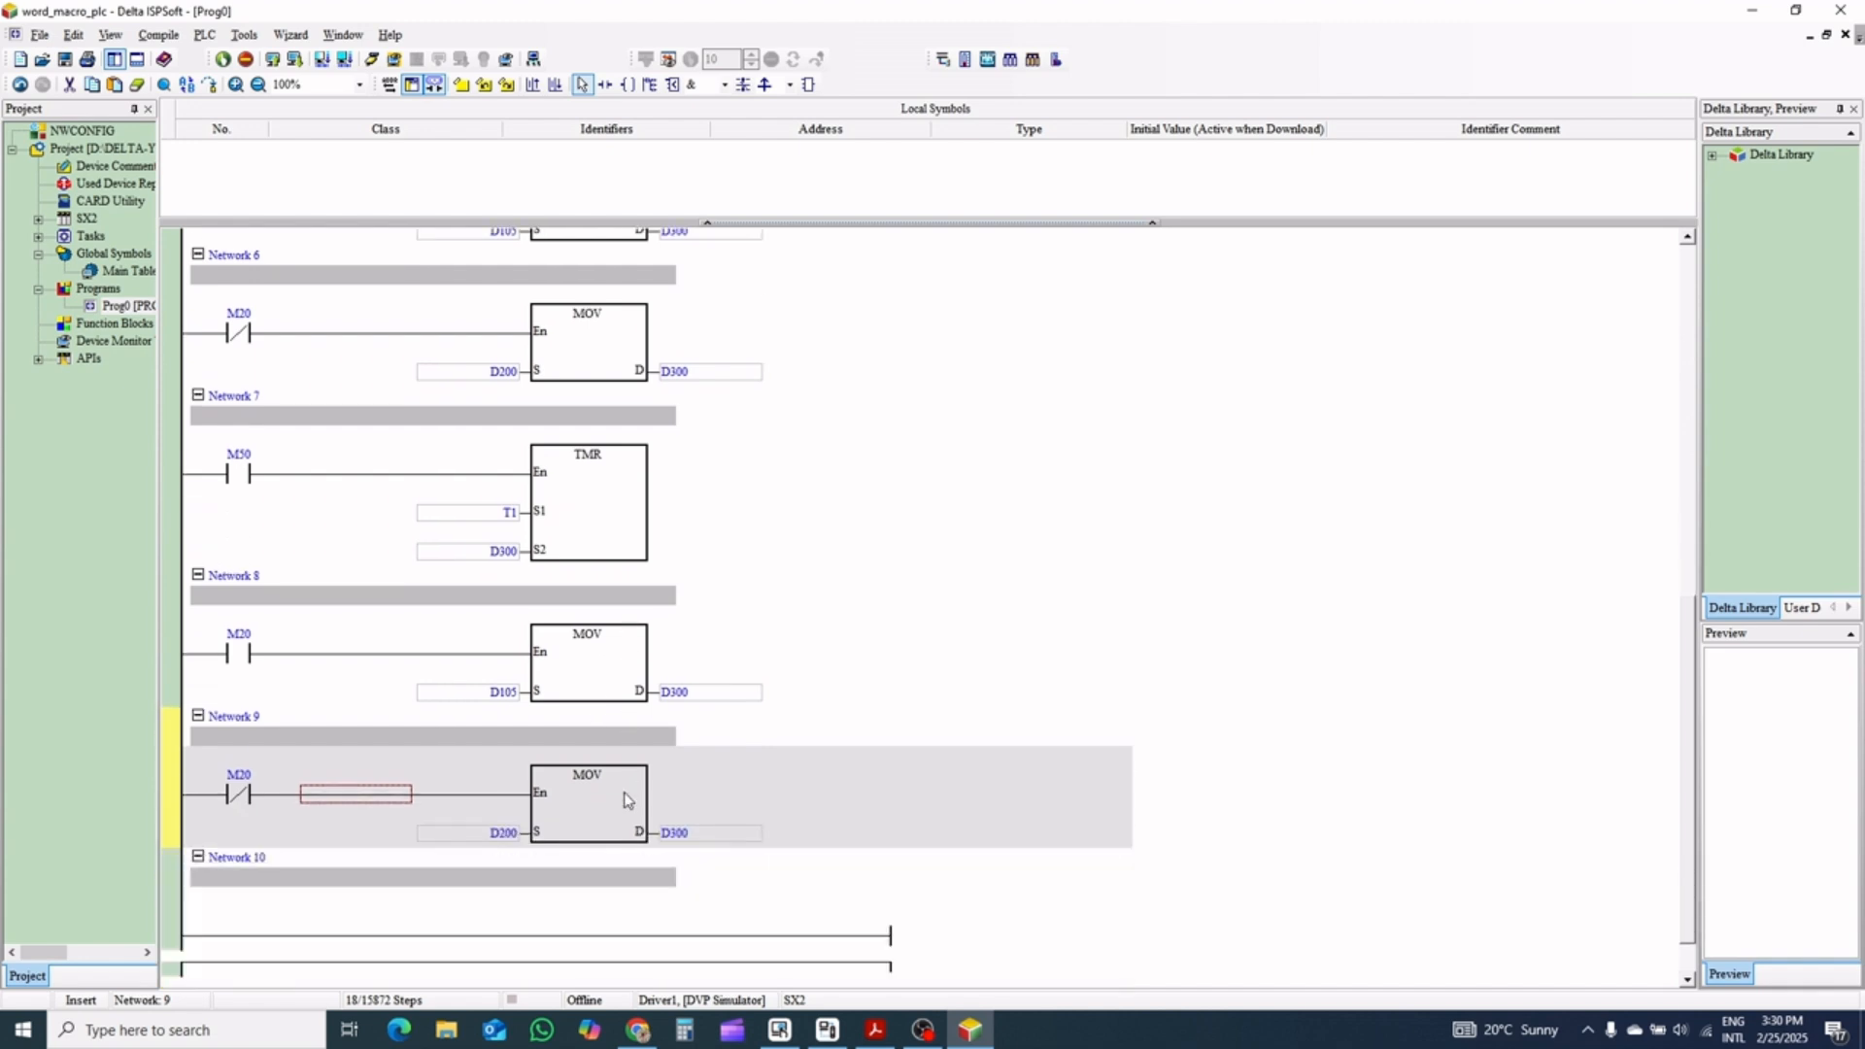
pyautogui.scroll(-1, 568, 853)
pyautogui.click(523, 869)
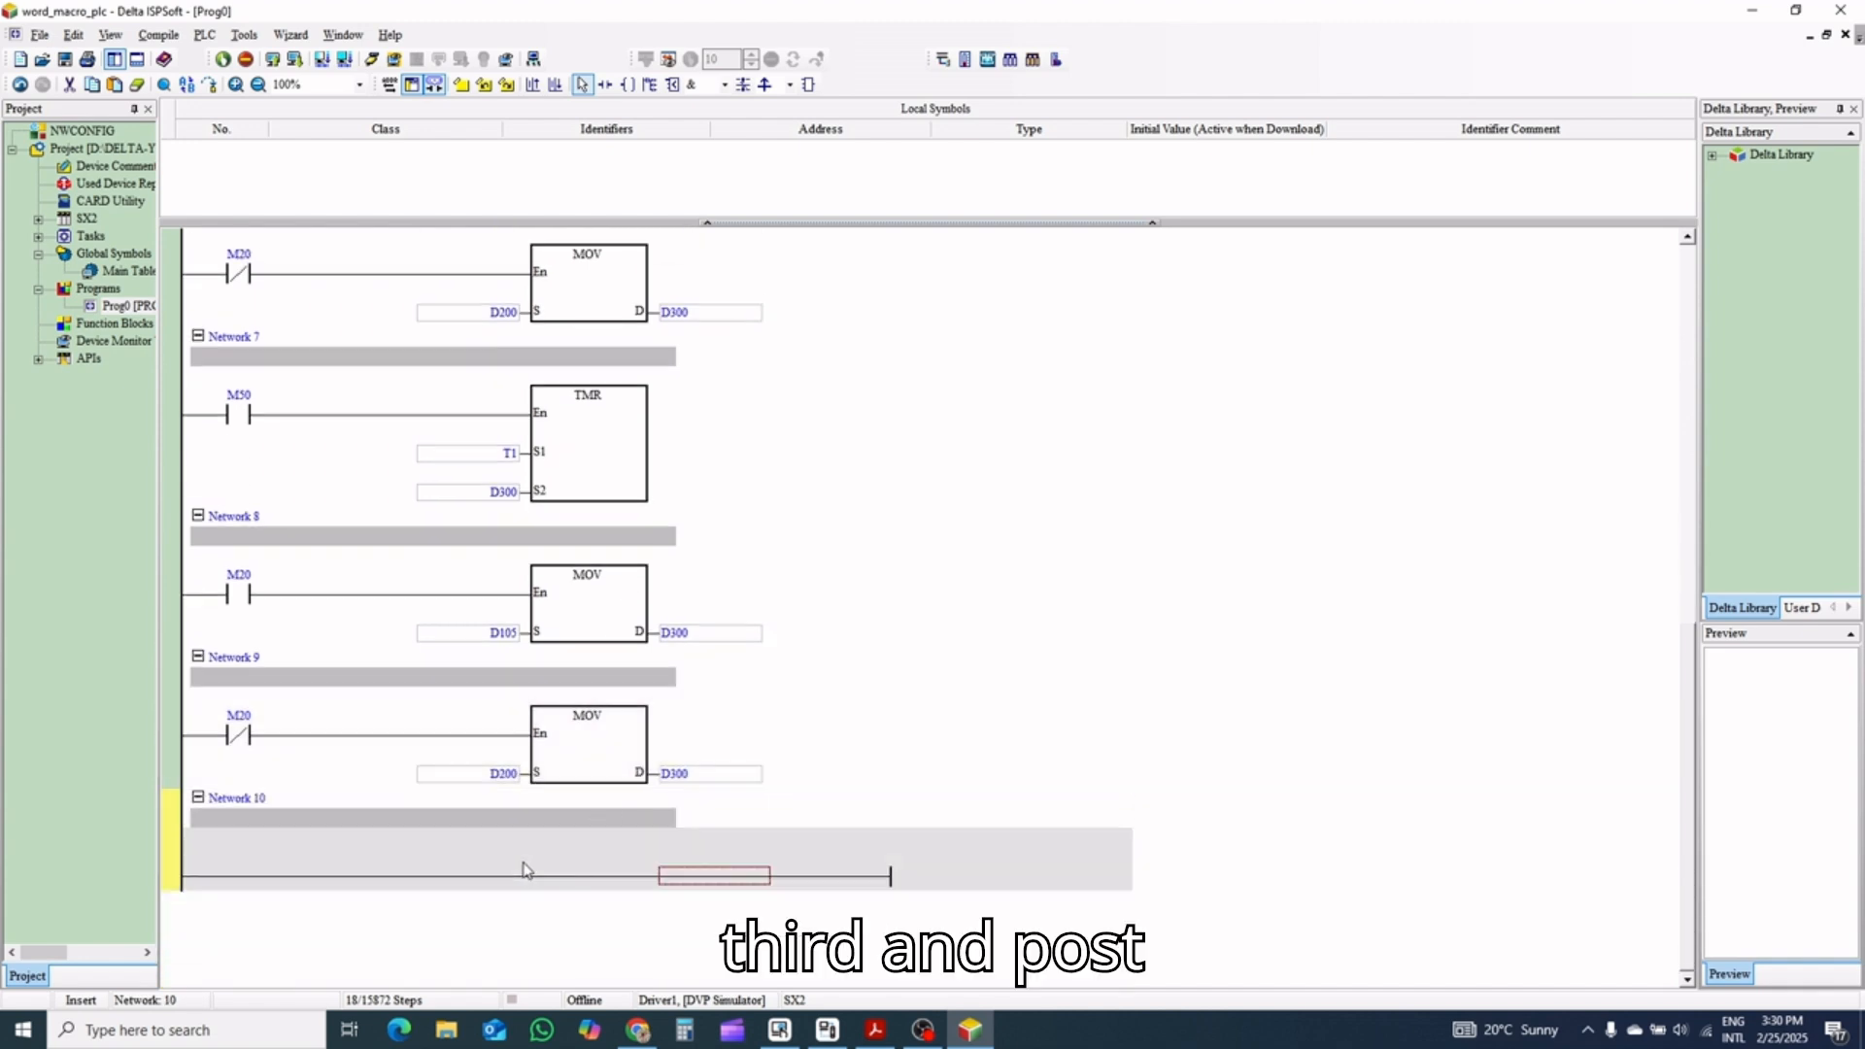
pyautogui.hotkey('ctrl', 'v')
pyautogui.scroll(-4, 521, 863)
pyautogui.click(517, 857)
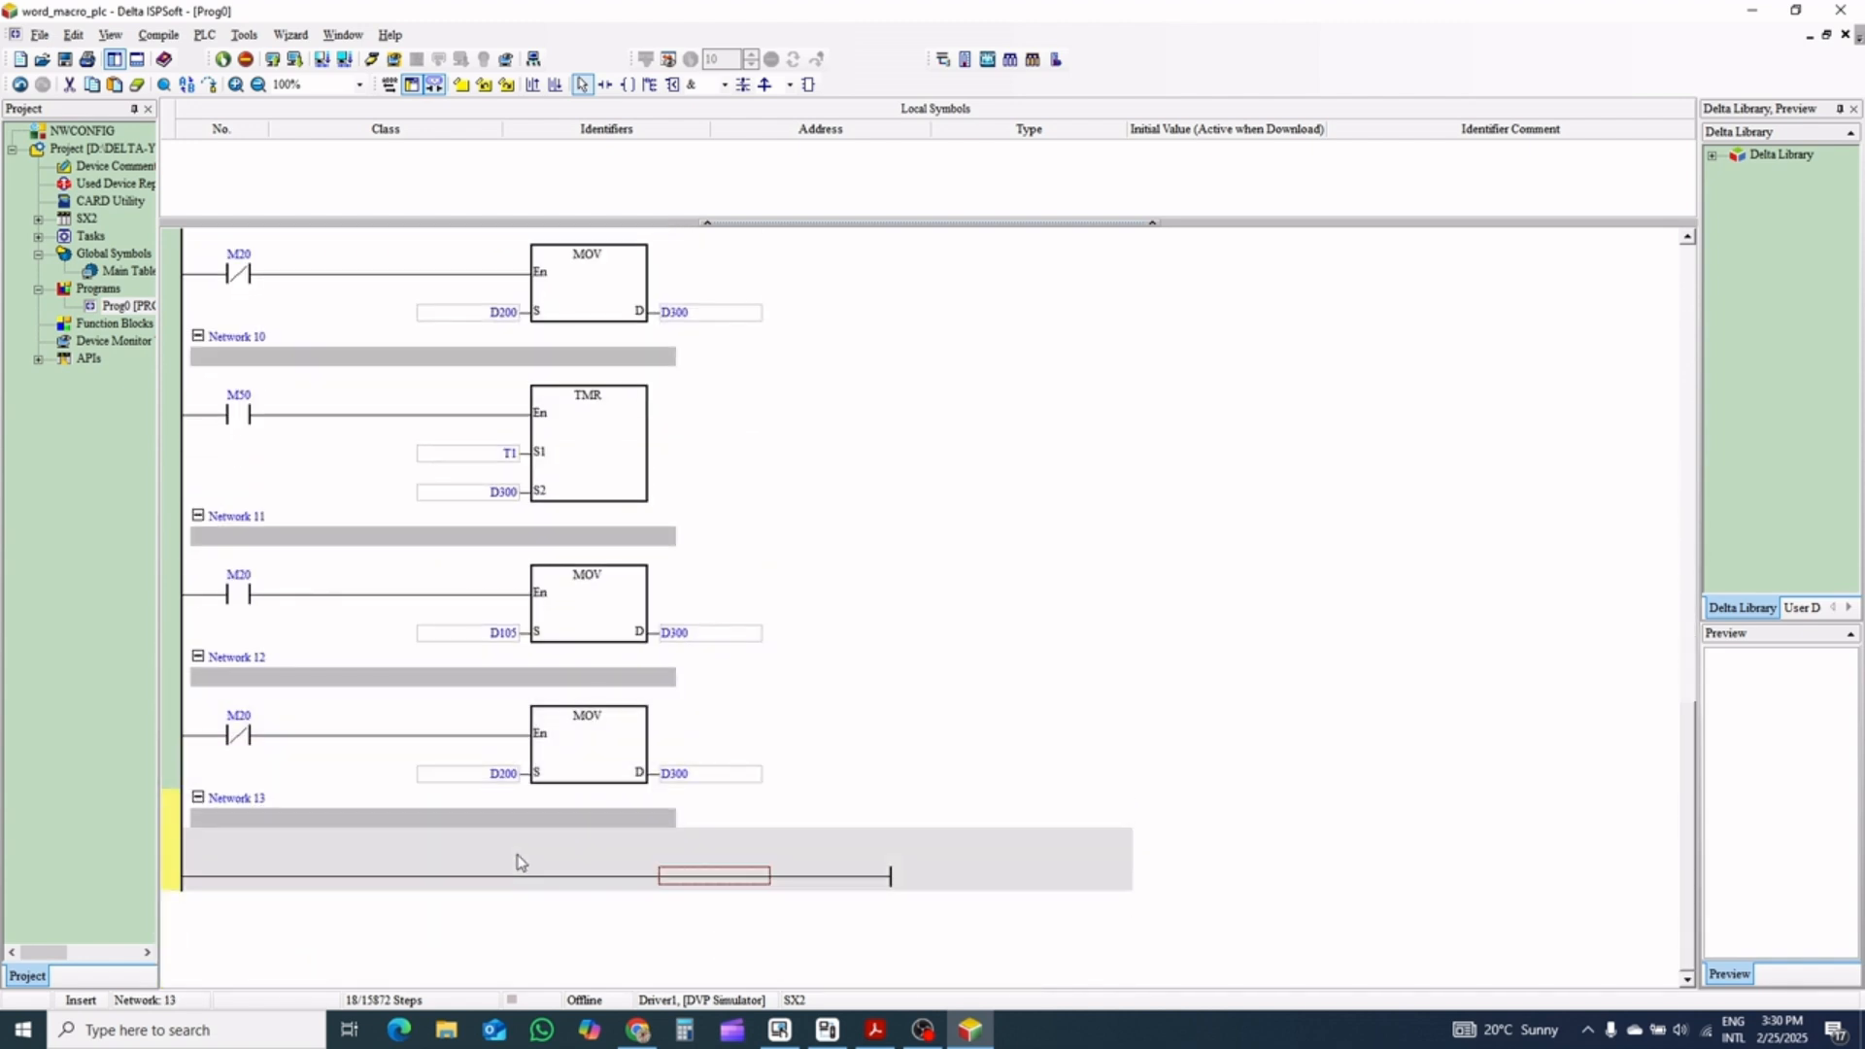
pyautogui.hotkey('ctrl', 'v')
# Set the S2 operand of the TMR instruction in Network 1 to D300
pyautogui.scroll(5, 724, 469)
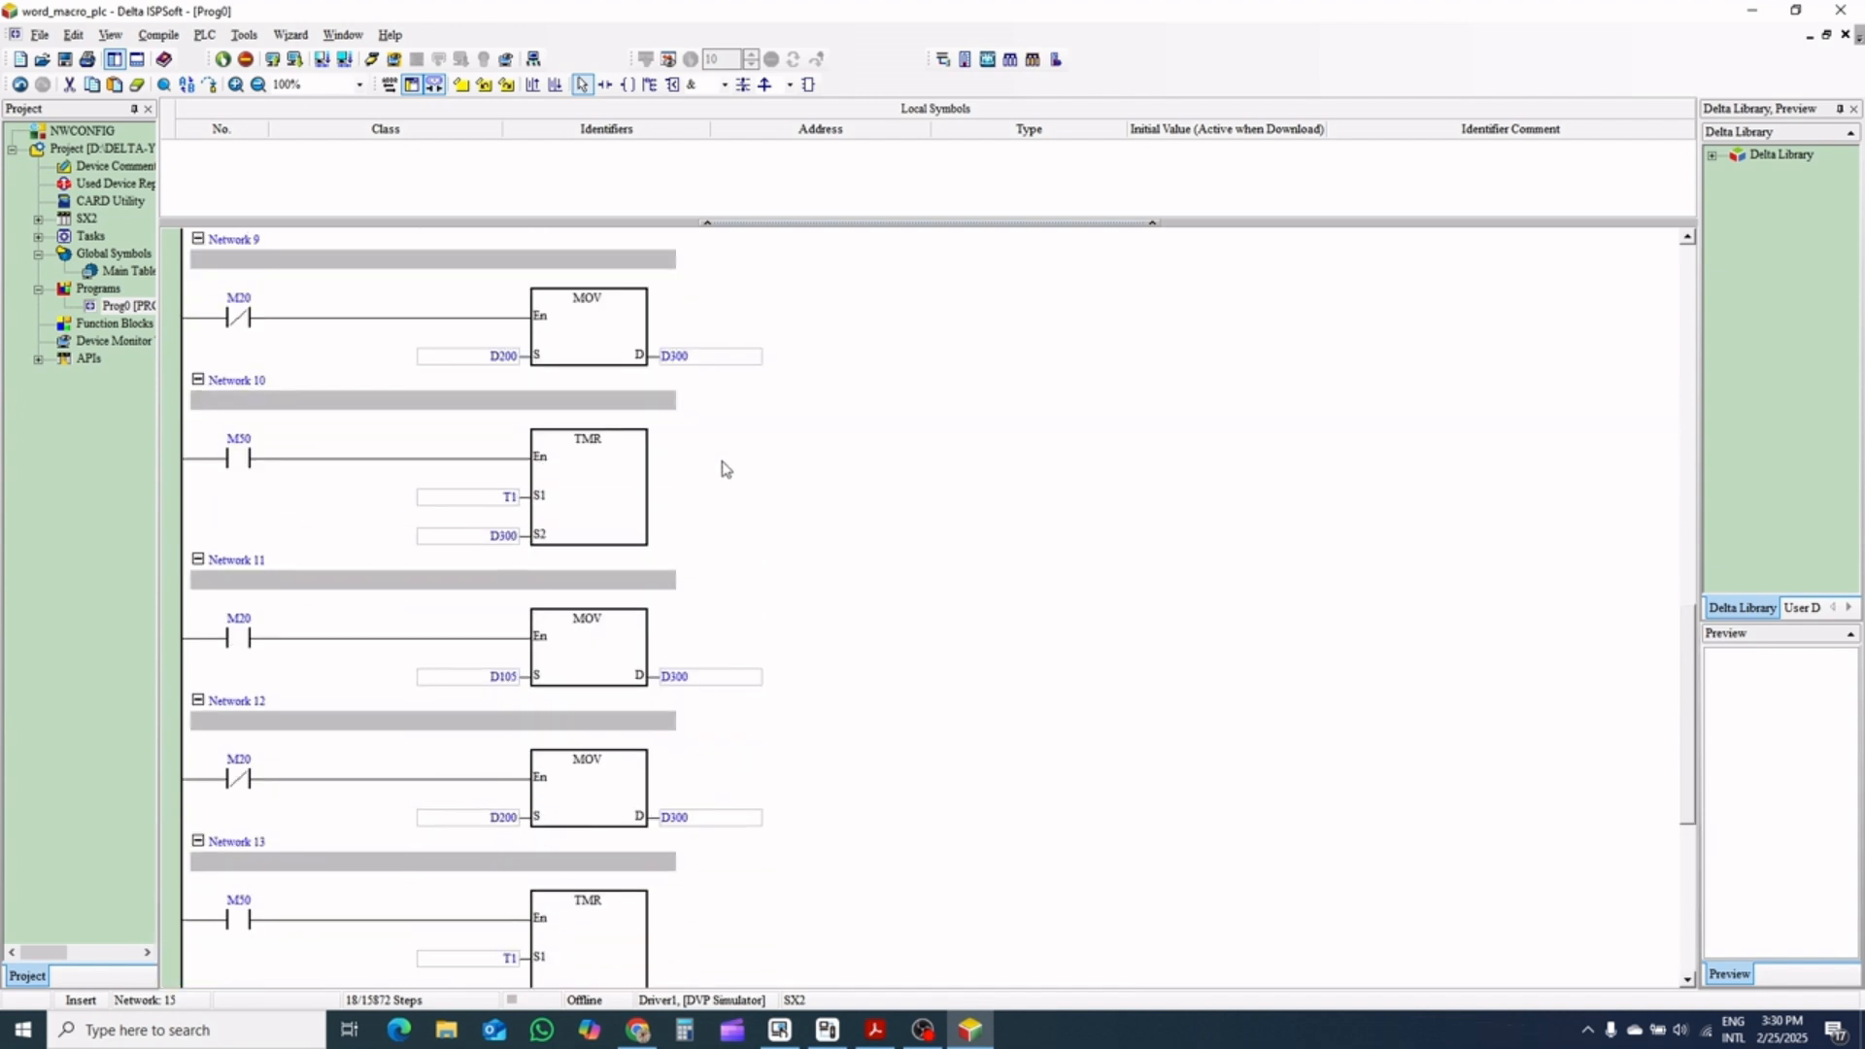
pyautogui.scroll(7, 723, 469)
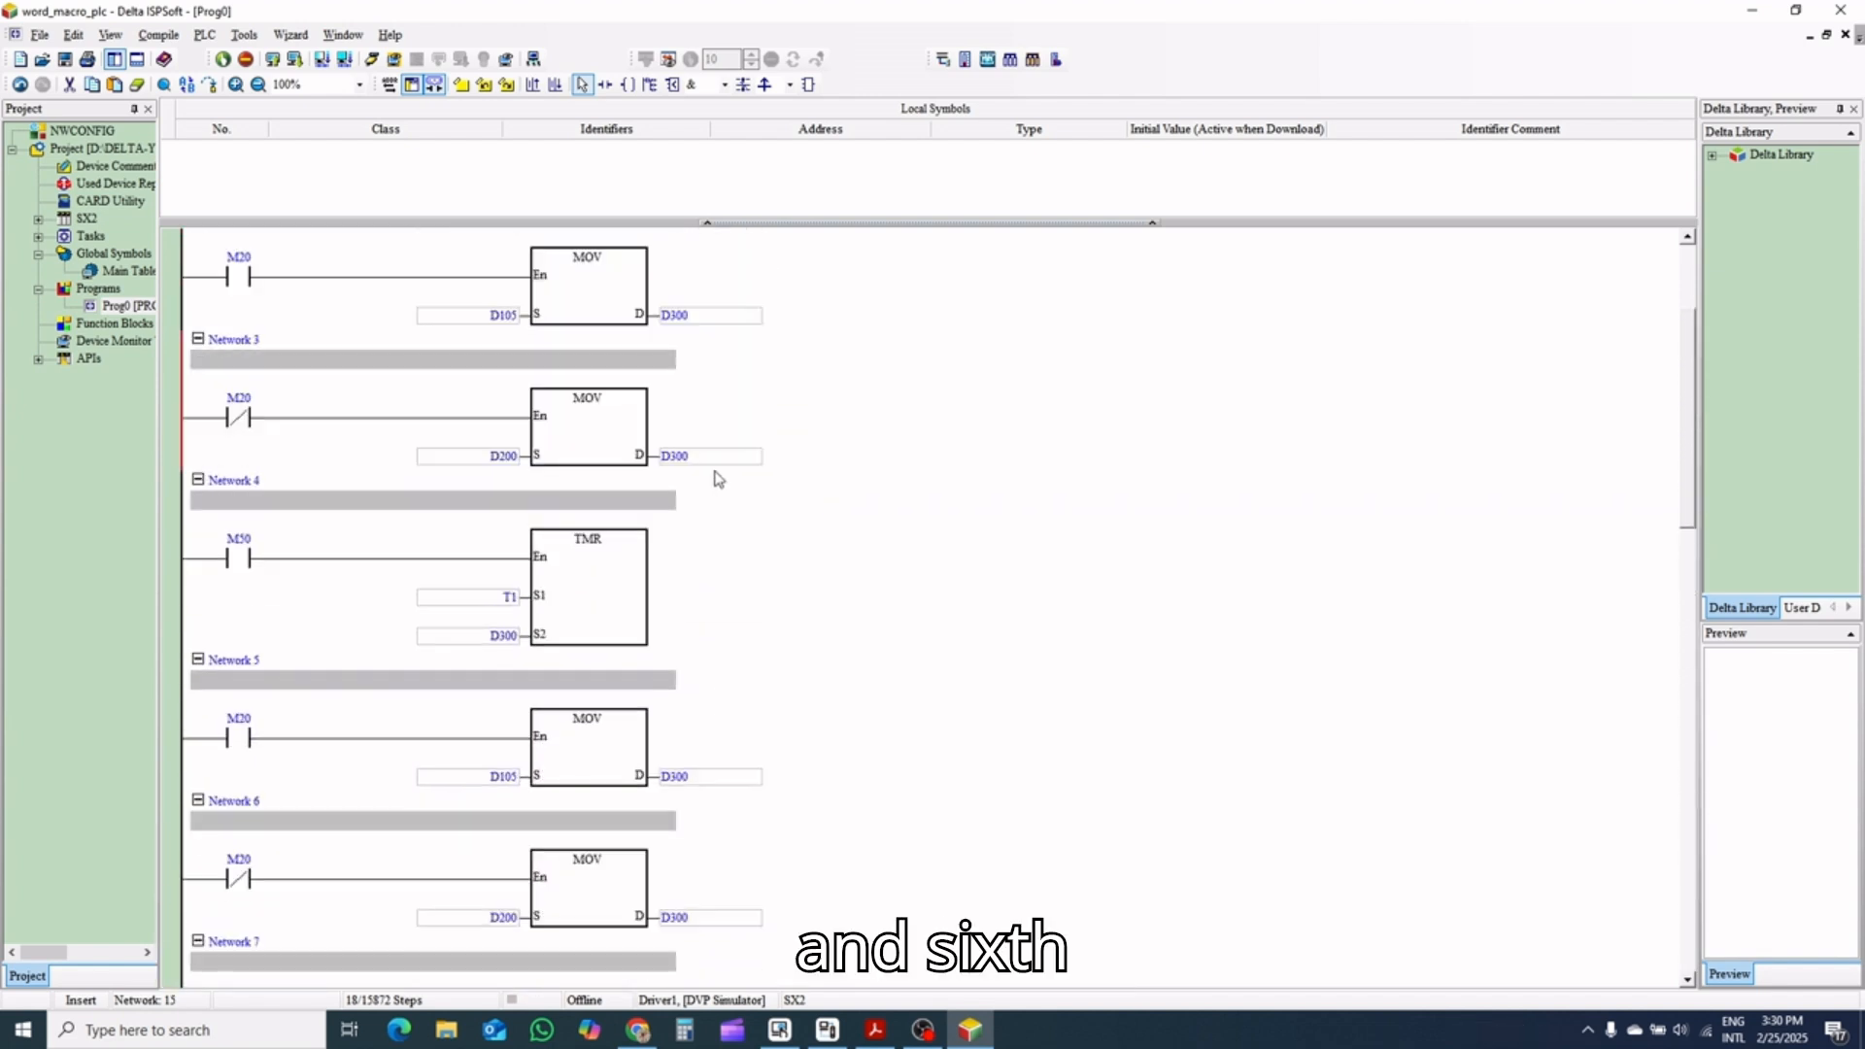
pyautogui.scroll(2, 719, 478)
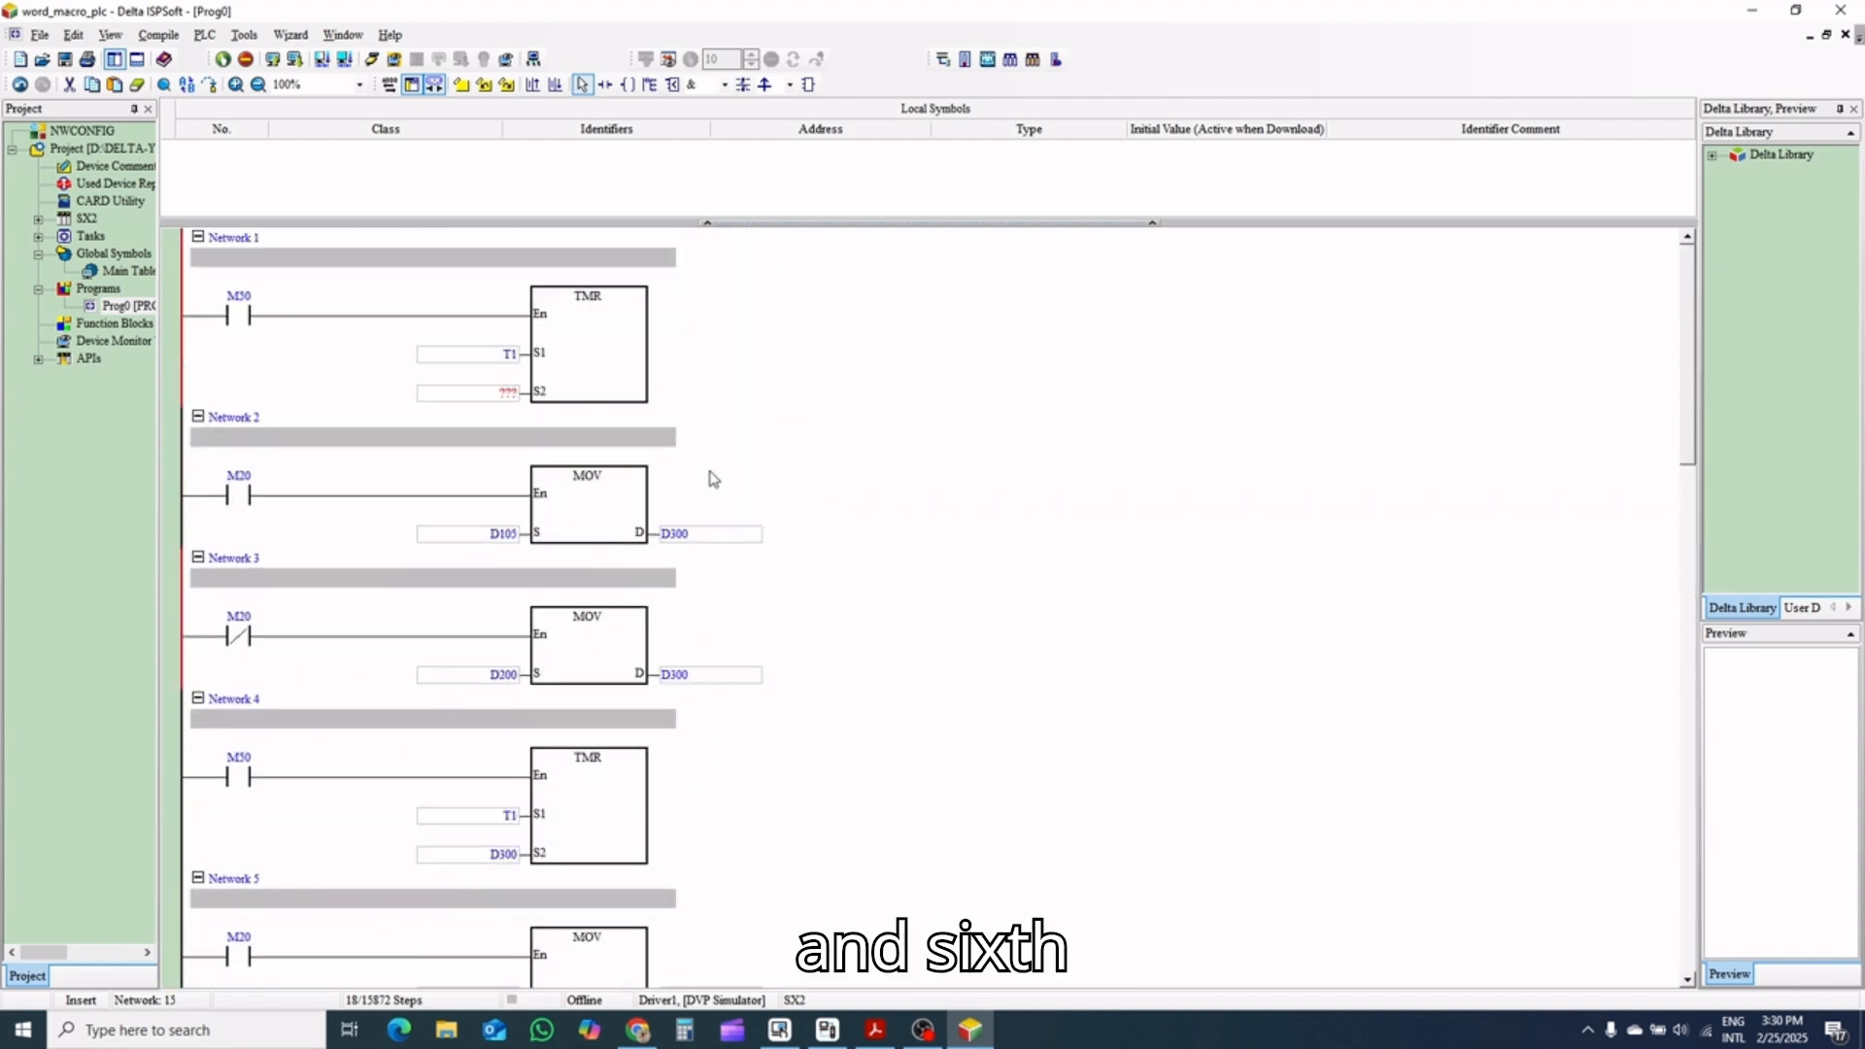
pyautogui.doubleClick(509, 393)
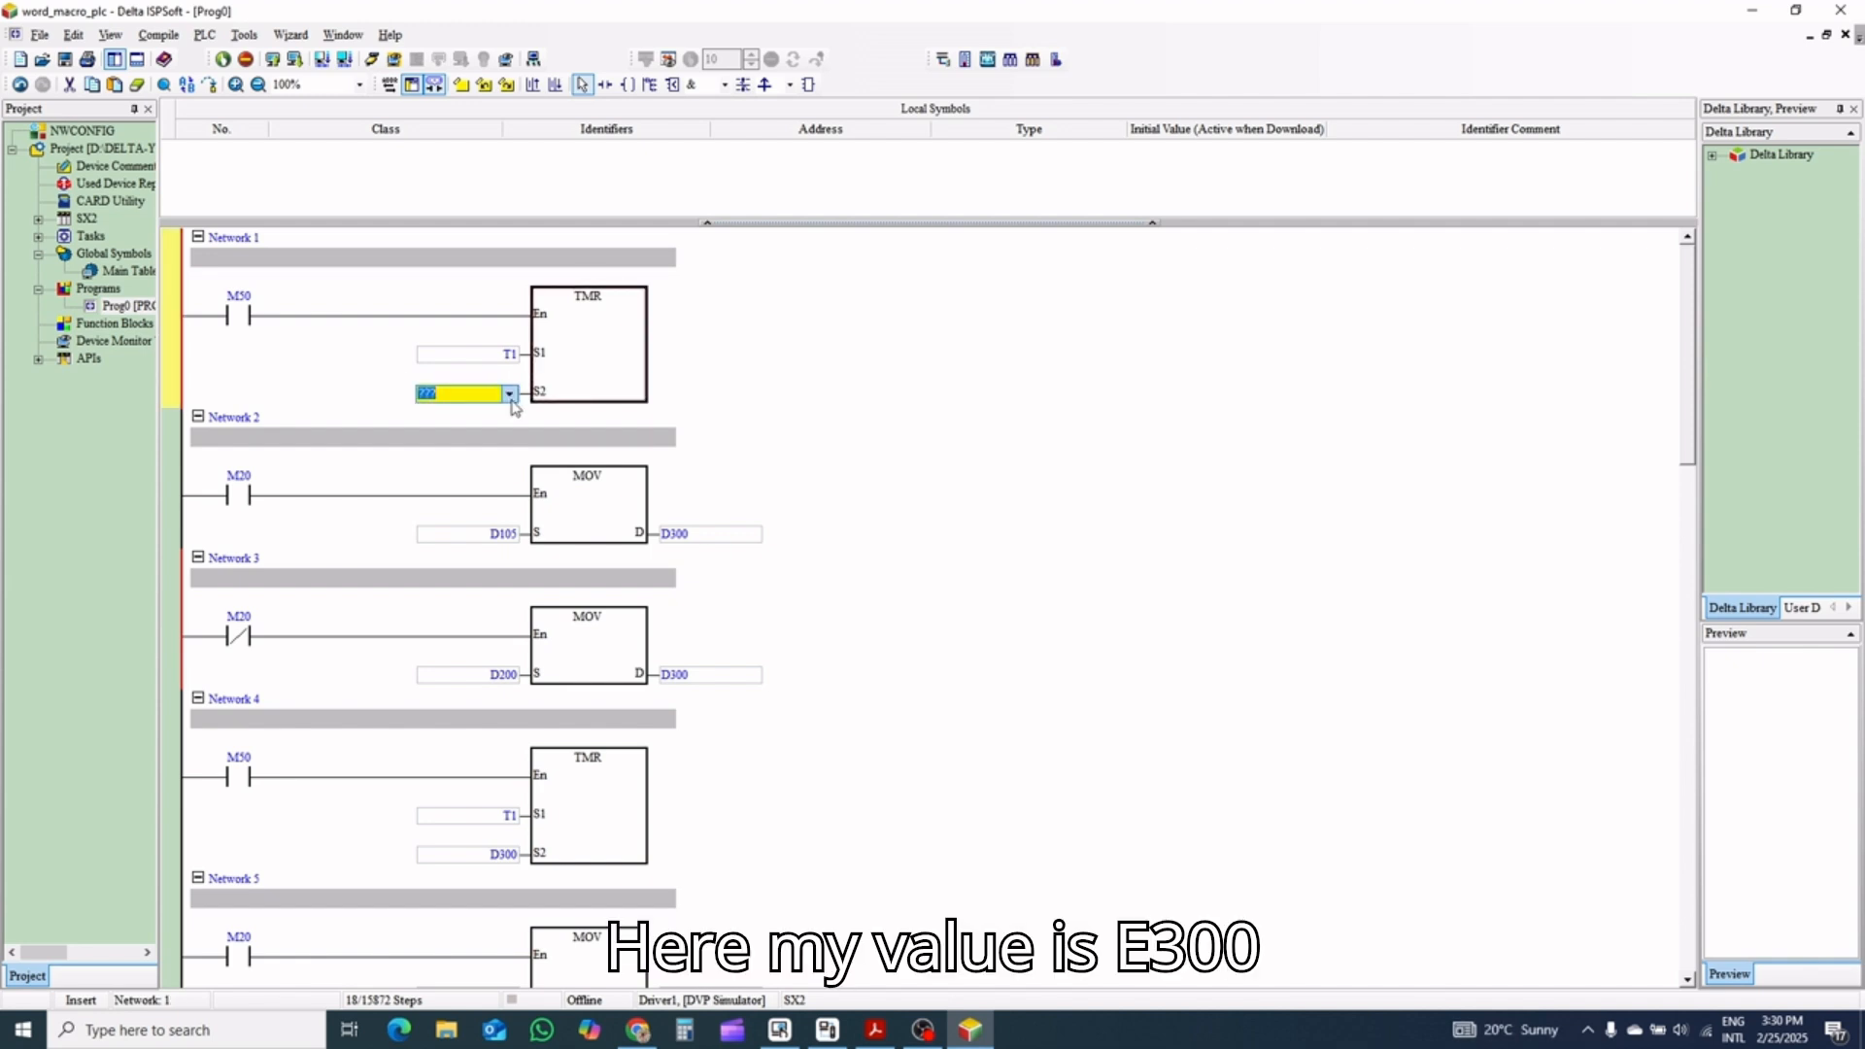
pyautogui.write('D300')
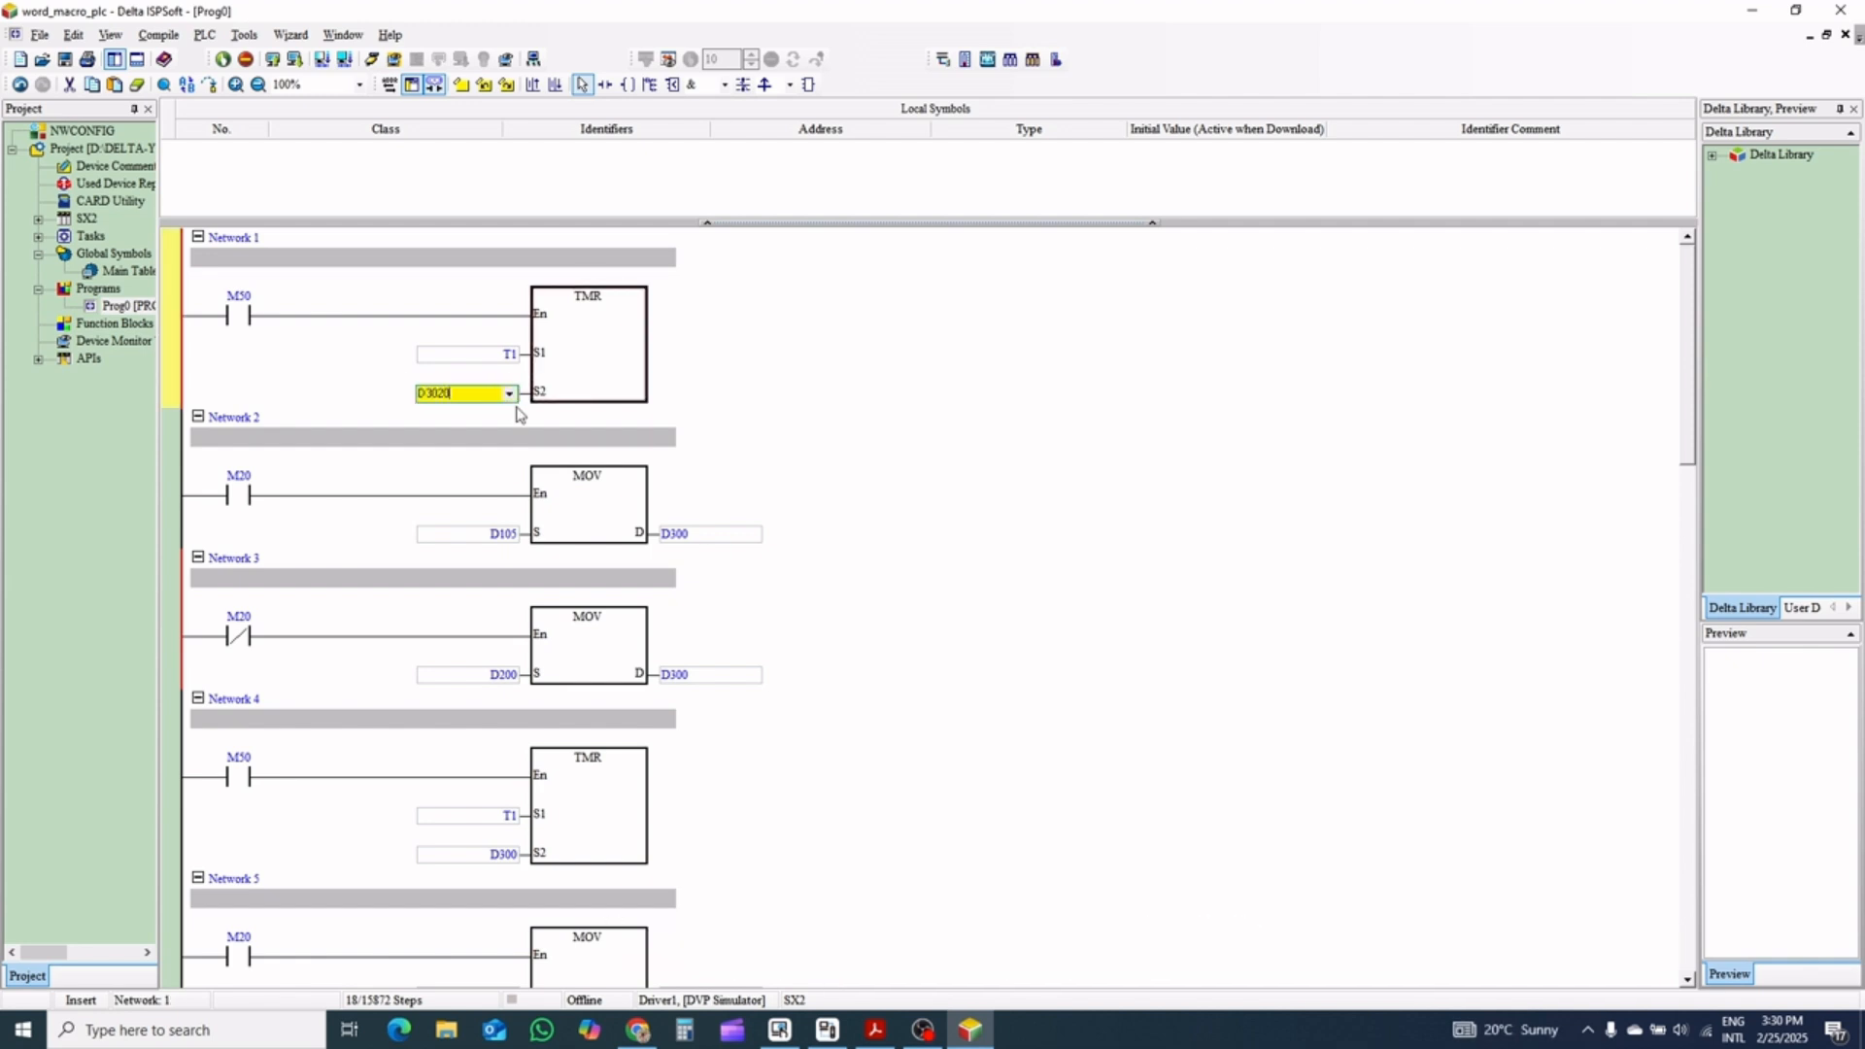
pyautogui.press('Return')
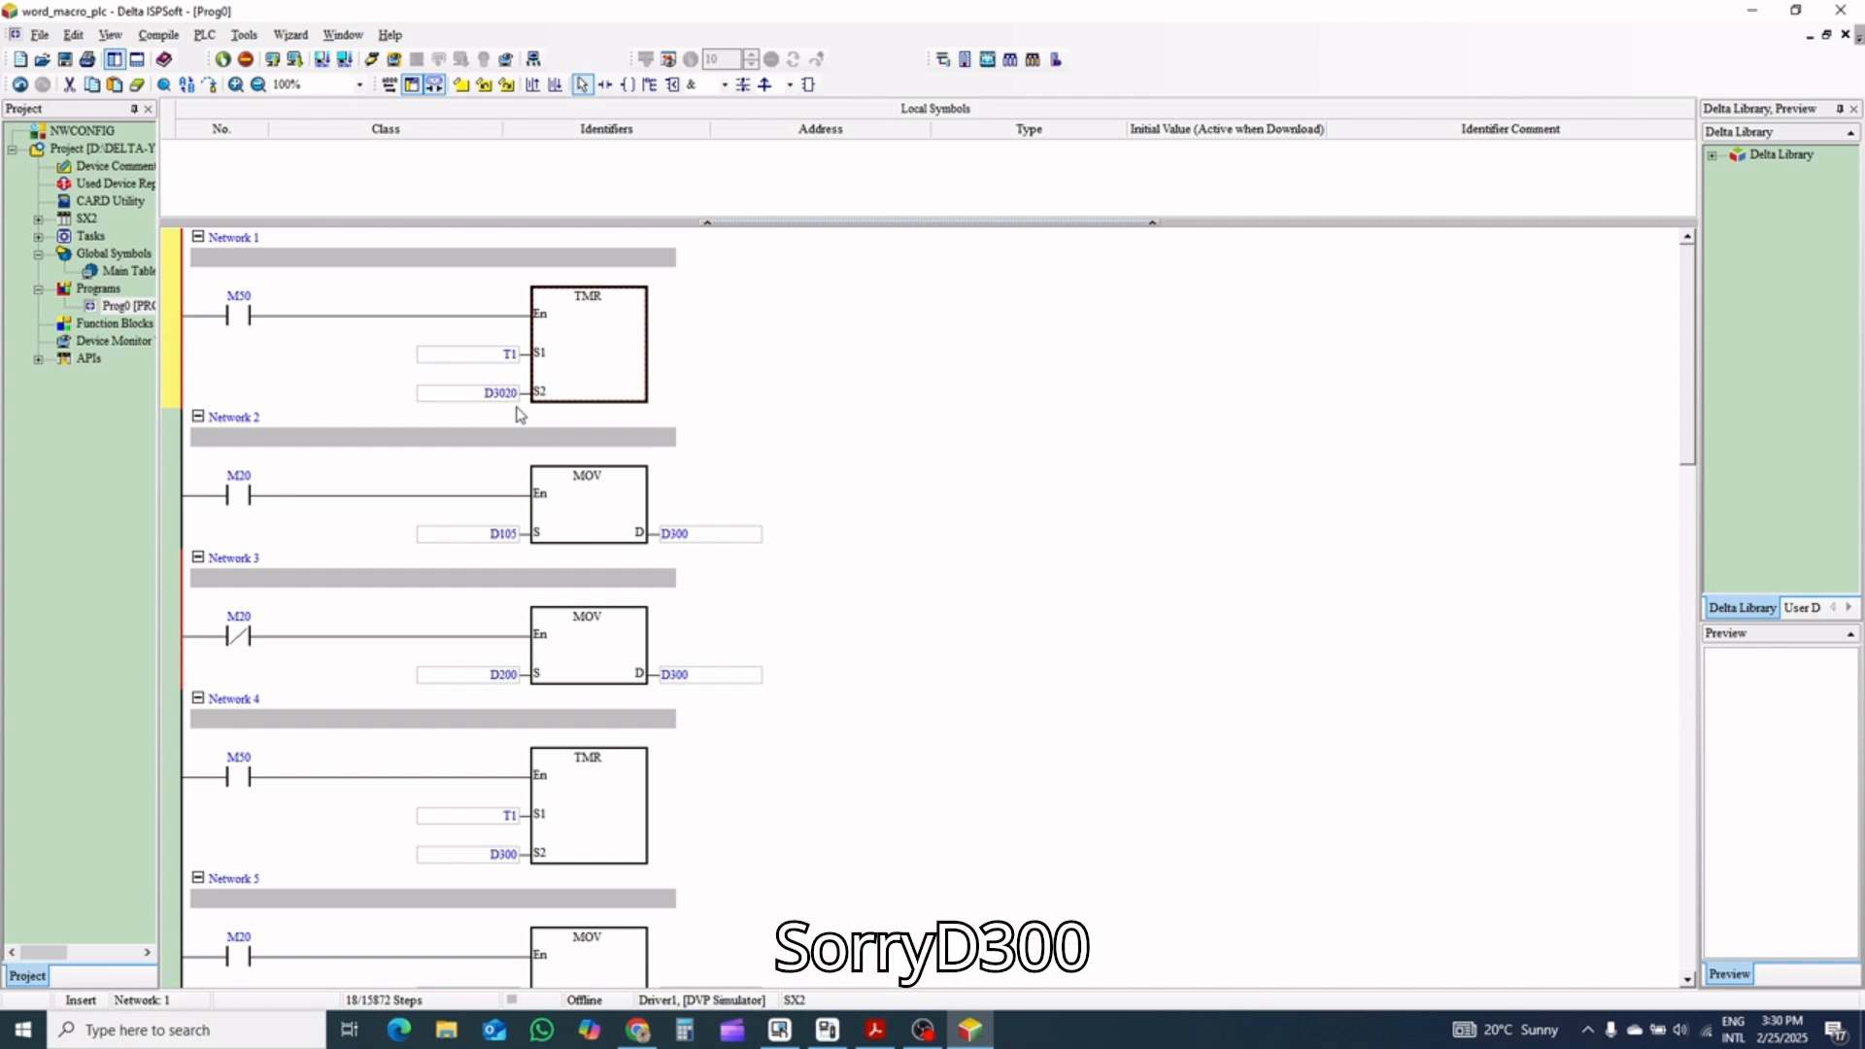
pyautogui.doubleClick(507, 393)
pyautogui.write('D')
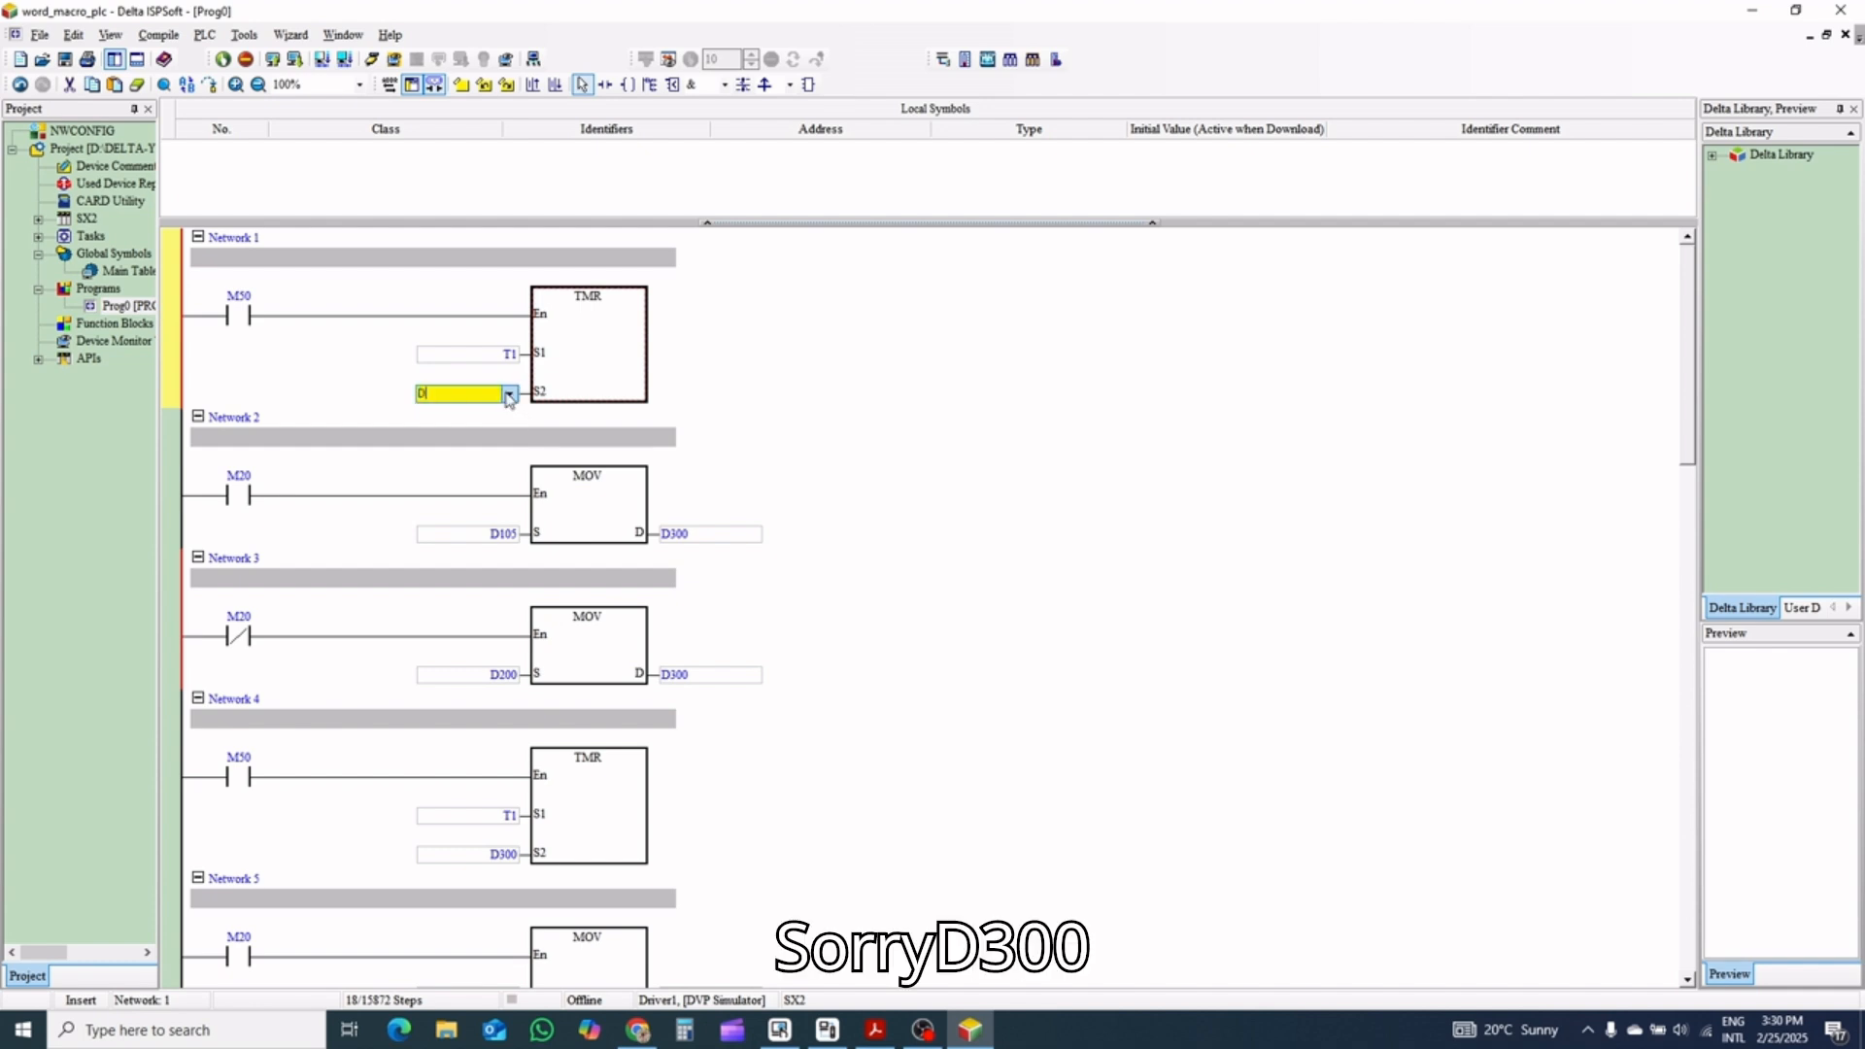
pyautogui.write('300')
pyautogui.press('Return')
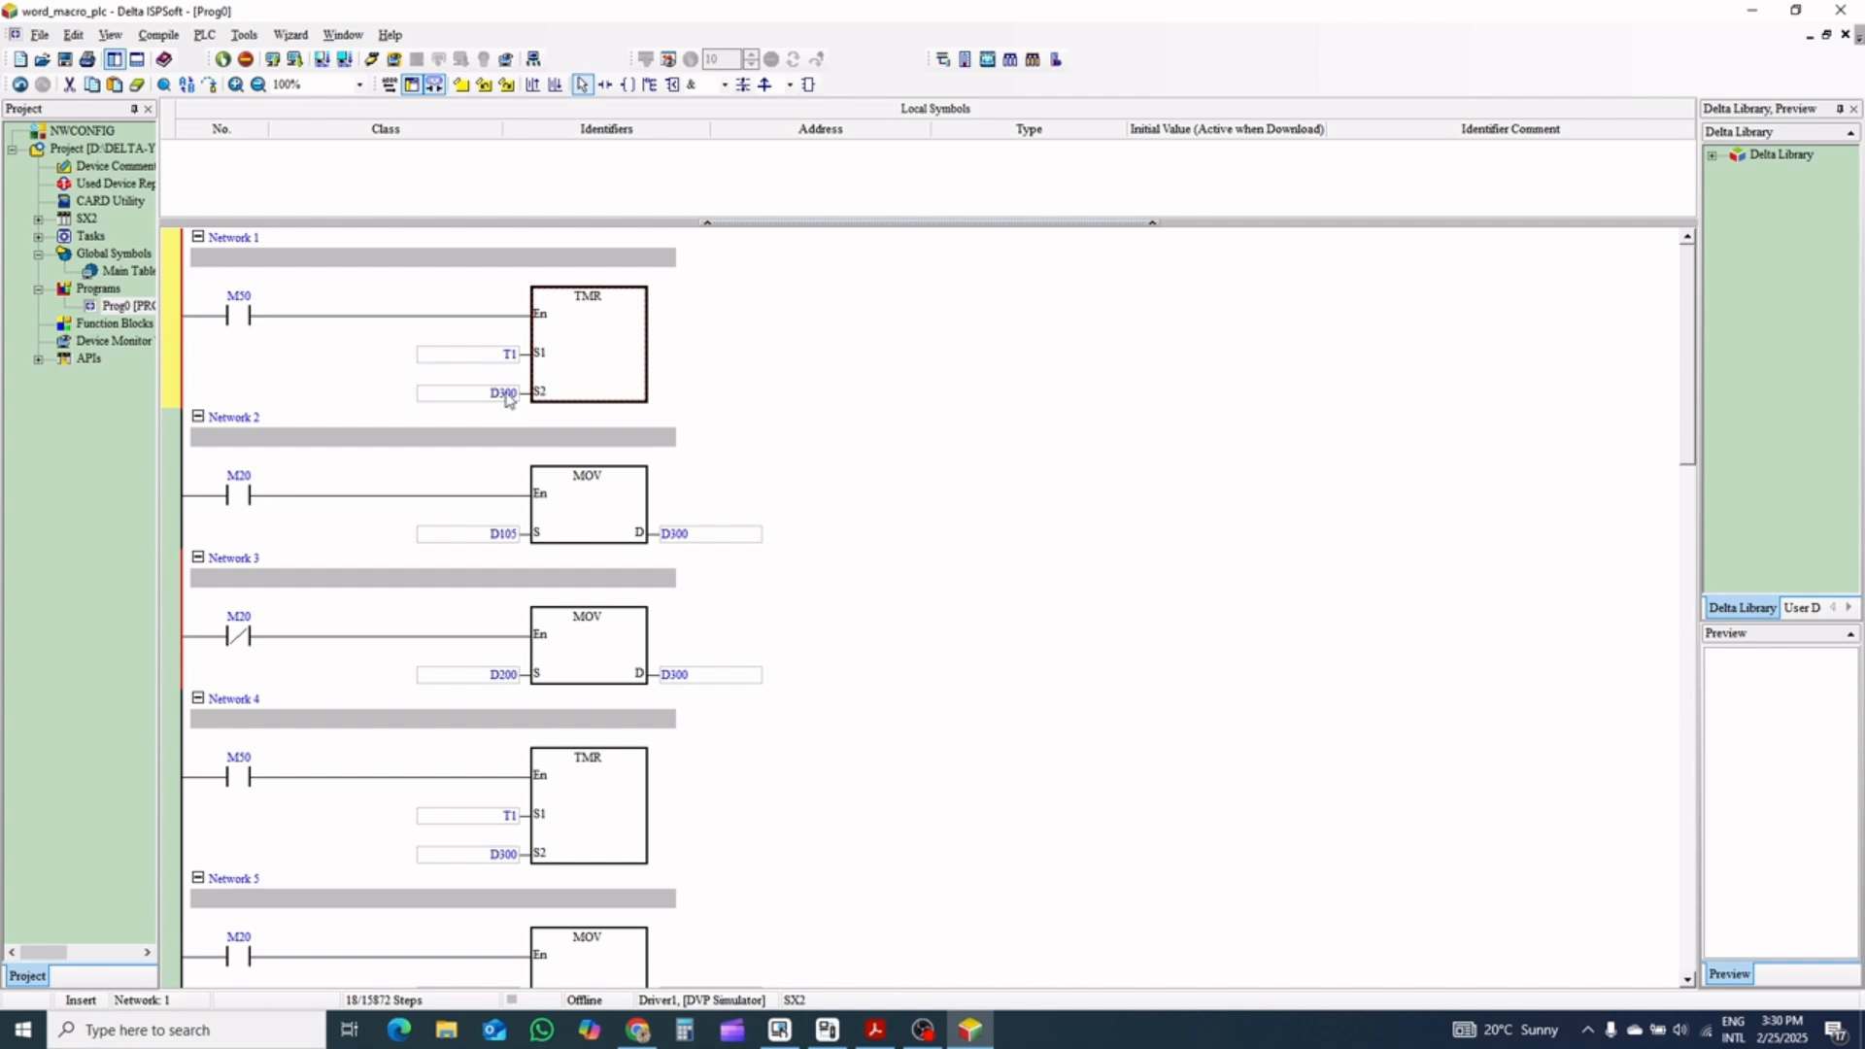
# Change the Network 4 contact to M51 and its TMR instruction's S1 operand to T2
pyautogui.scroll(-2, 291, 583)
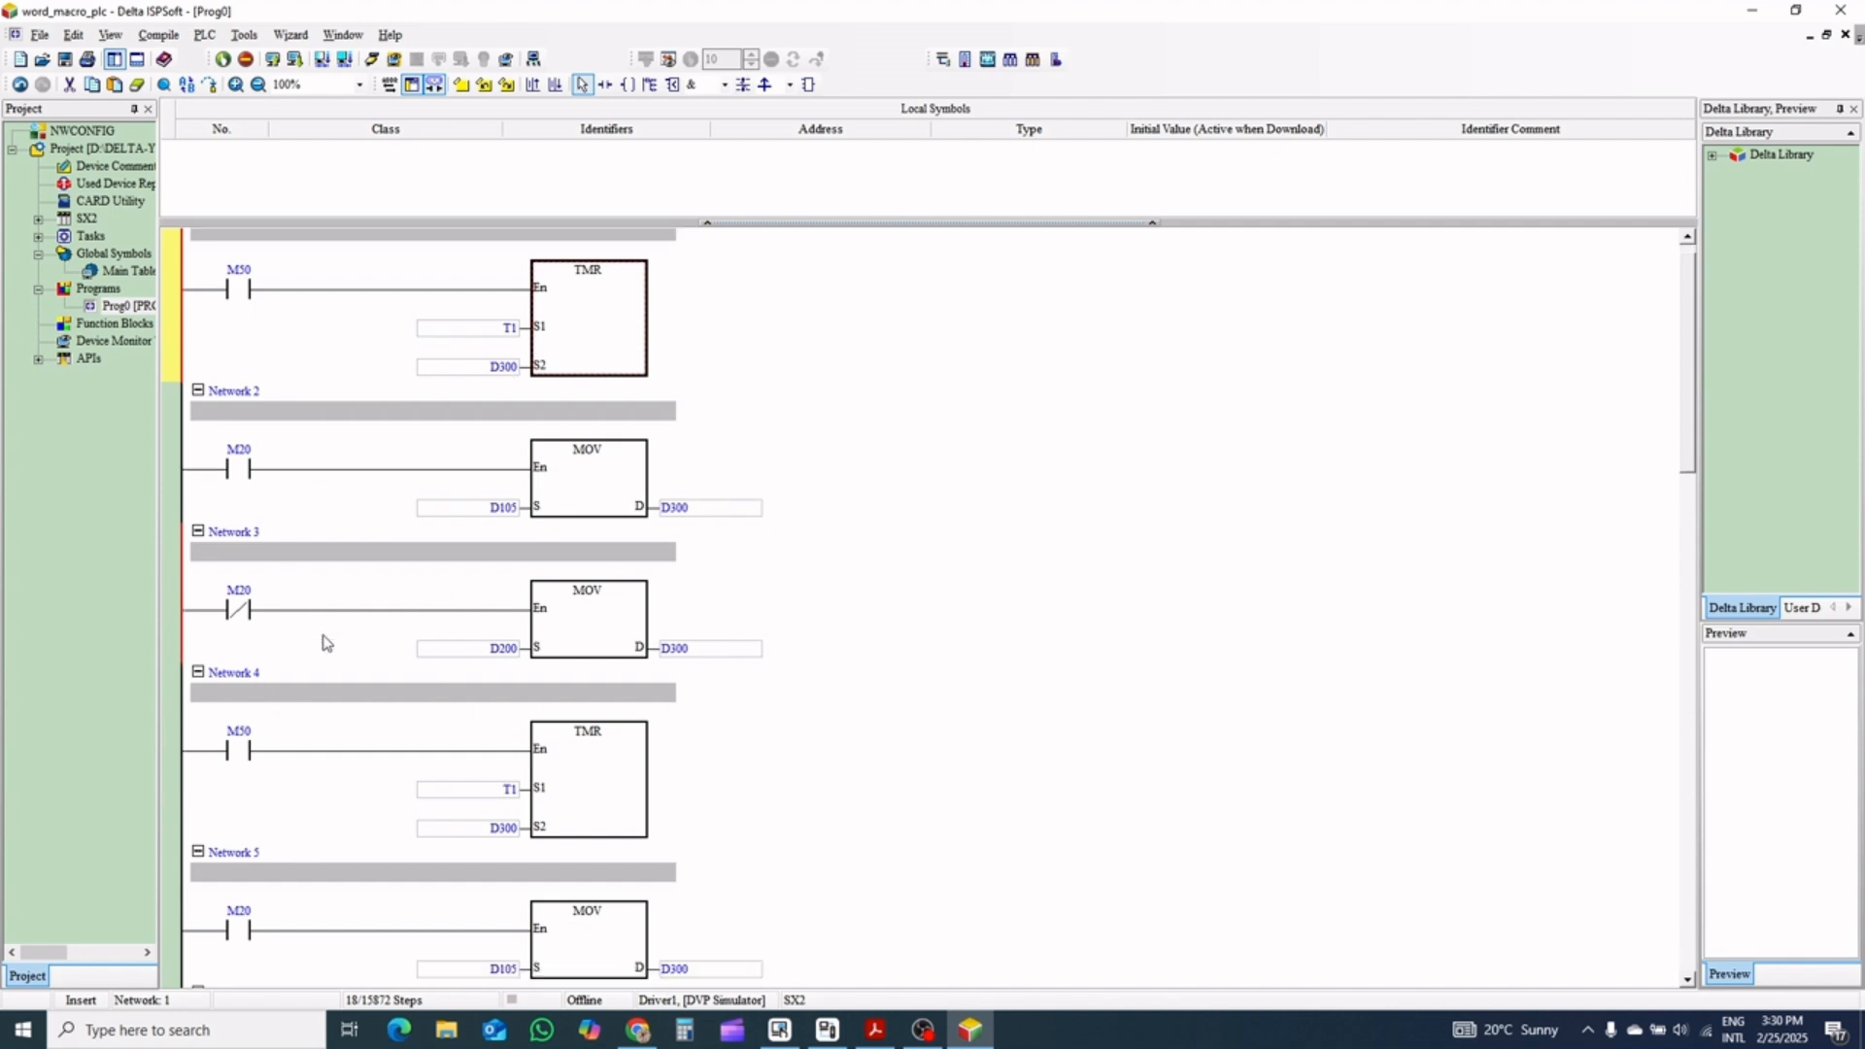
pyautogui.click(250, 714)
pyautogui.doubleClick(250, 713)
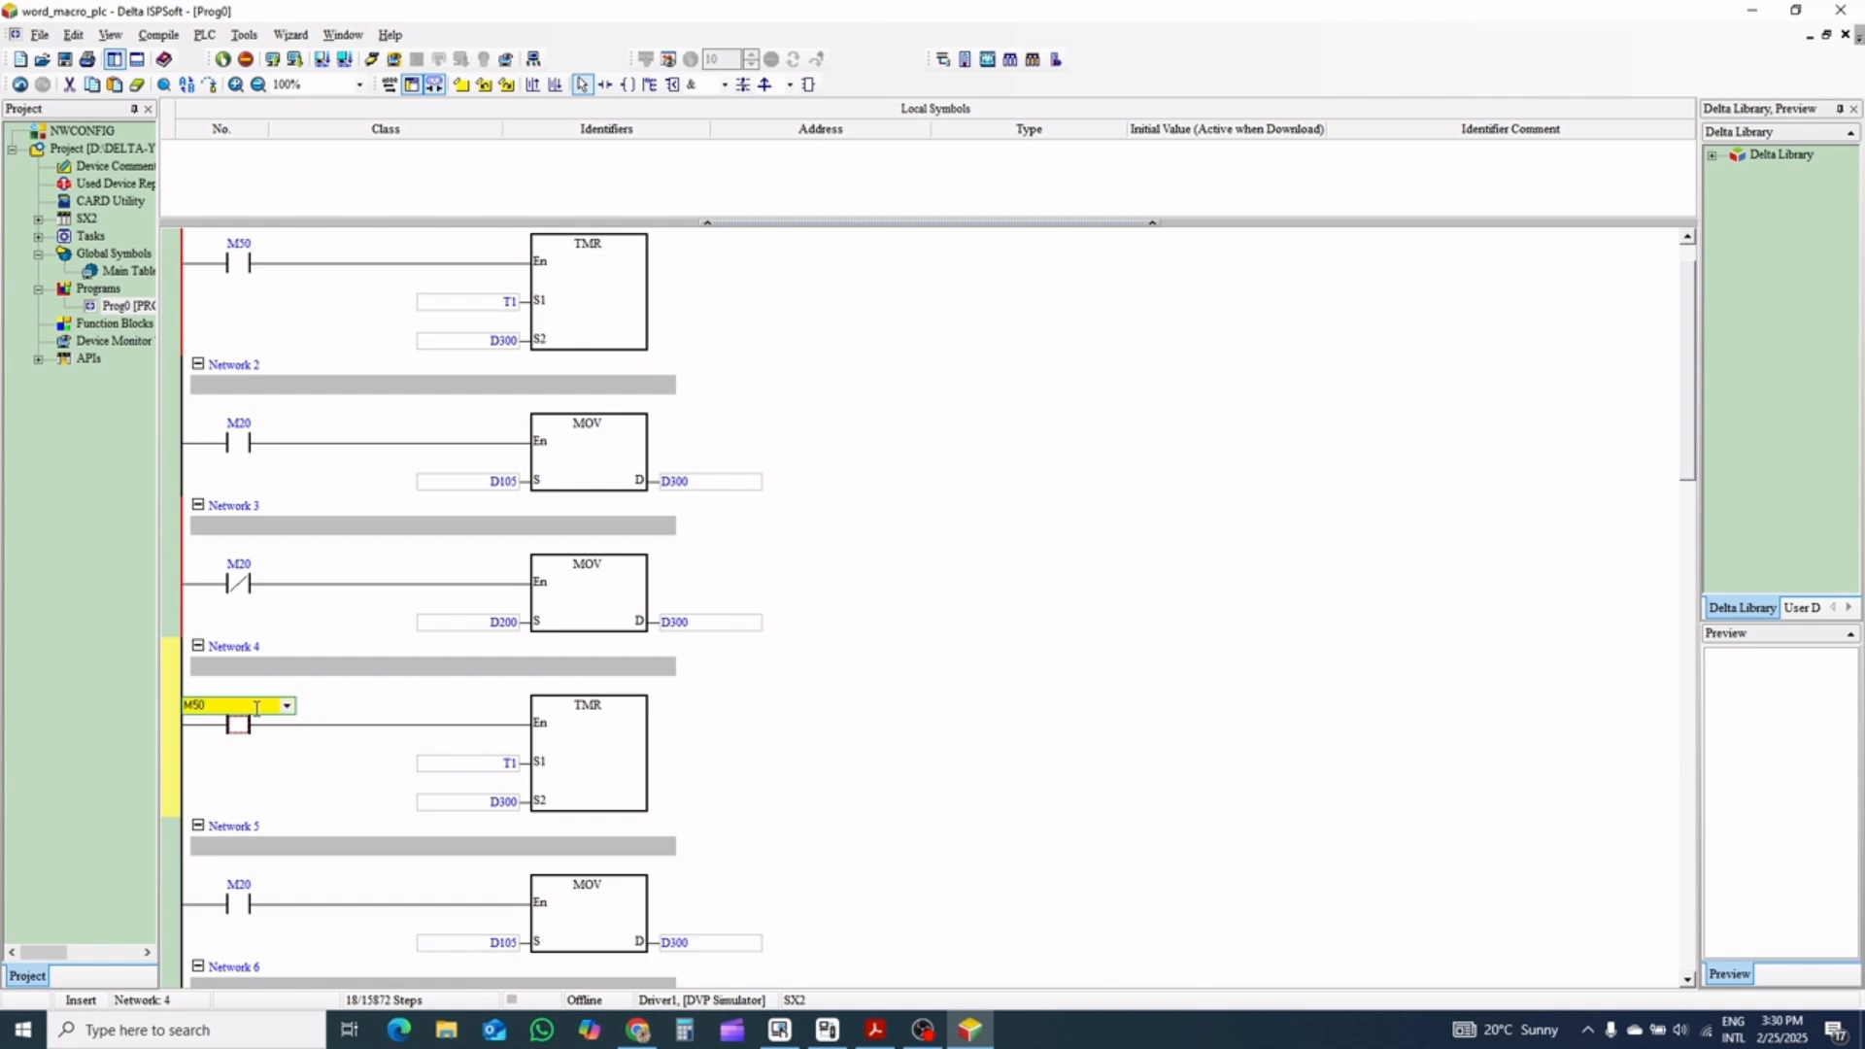
pyautogui.write('M51')
pyautogui.press('Return')
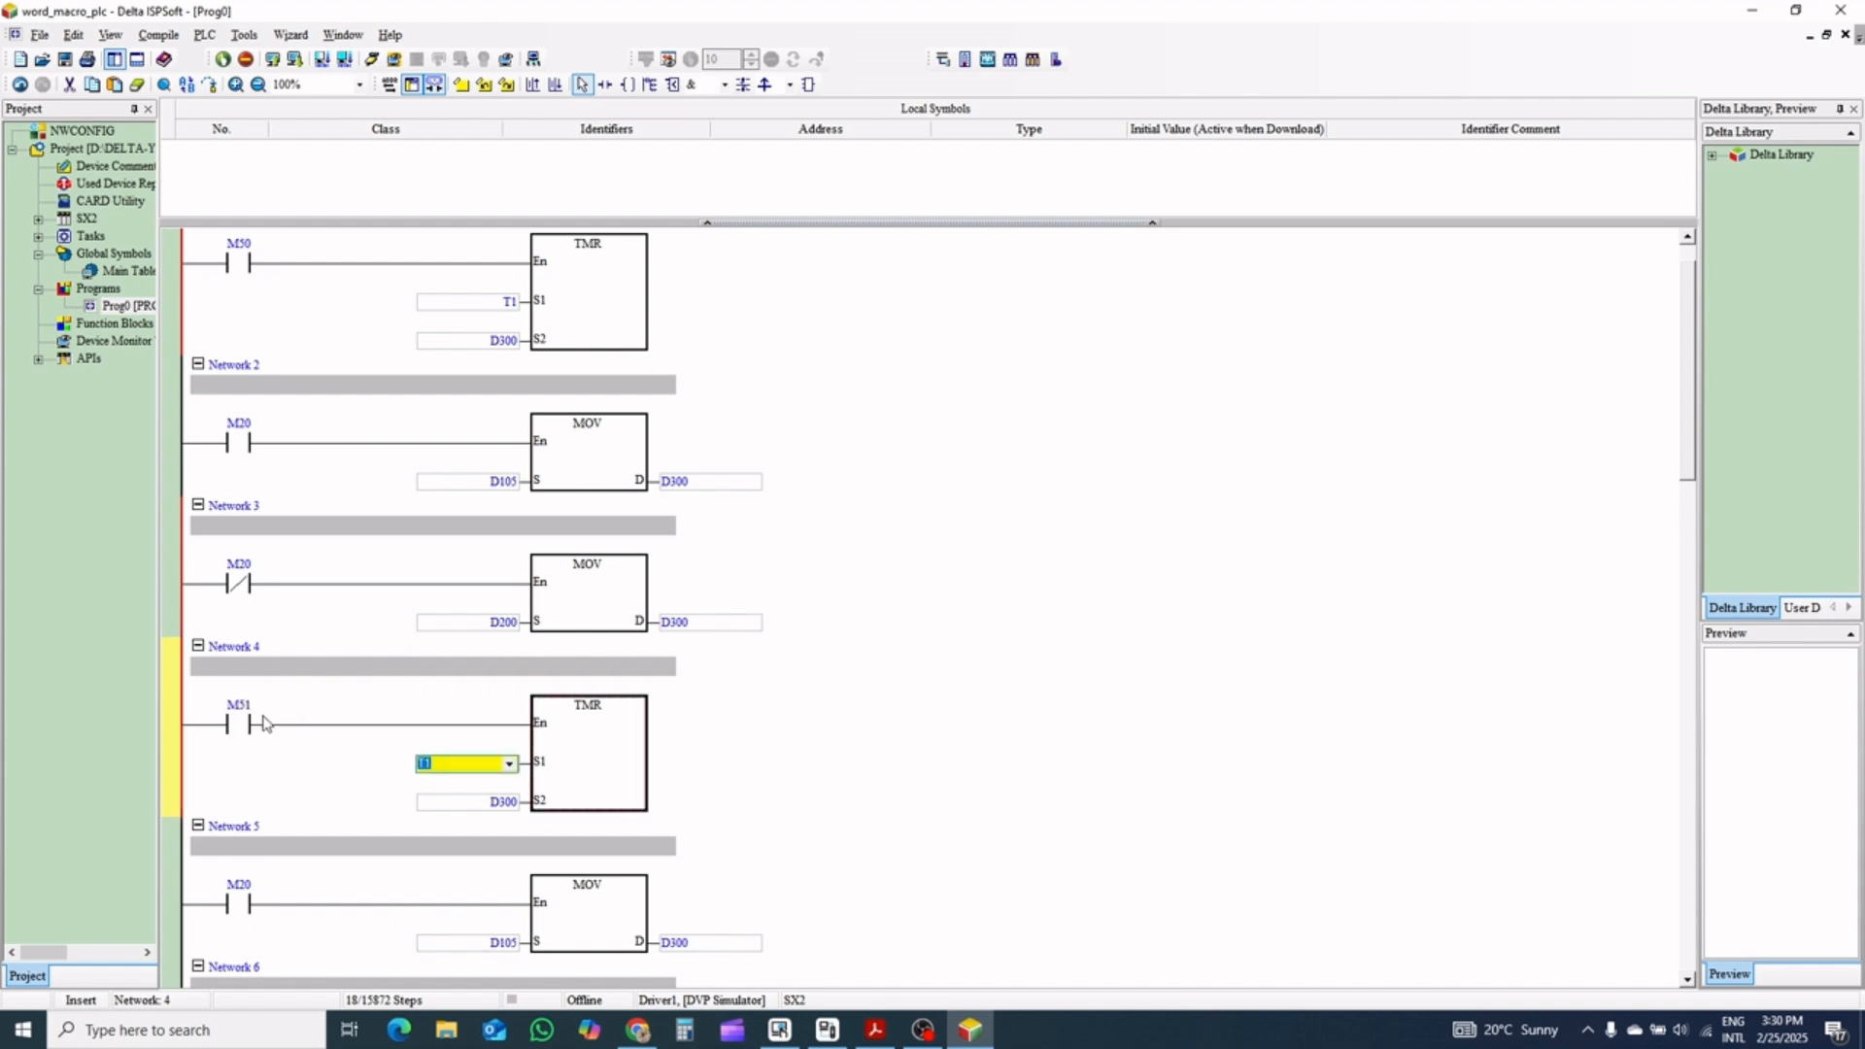
pyautogui.click(450, 760)
pyautogui.press('Return')
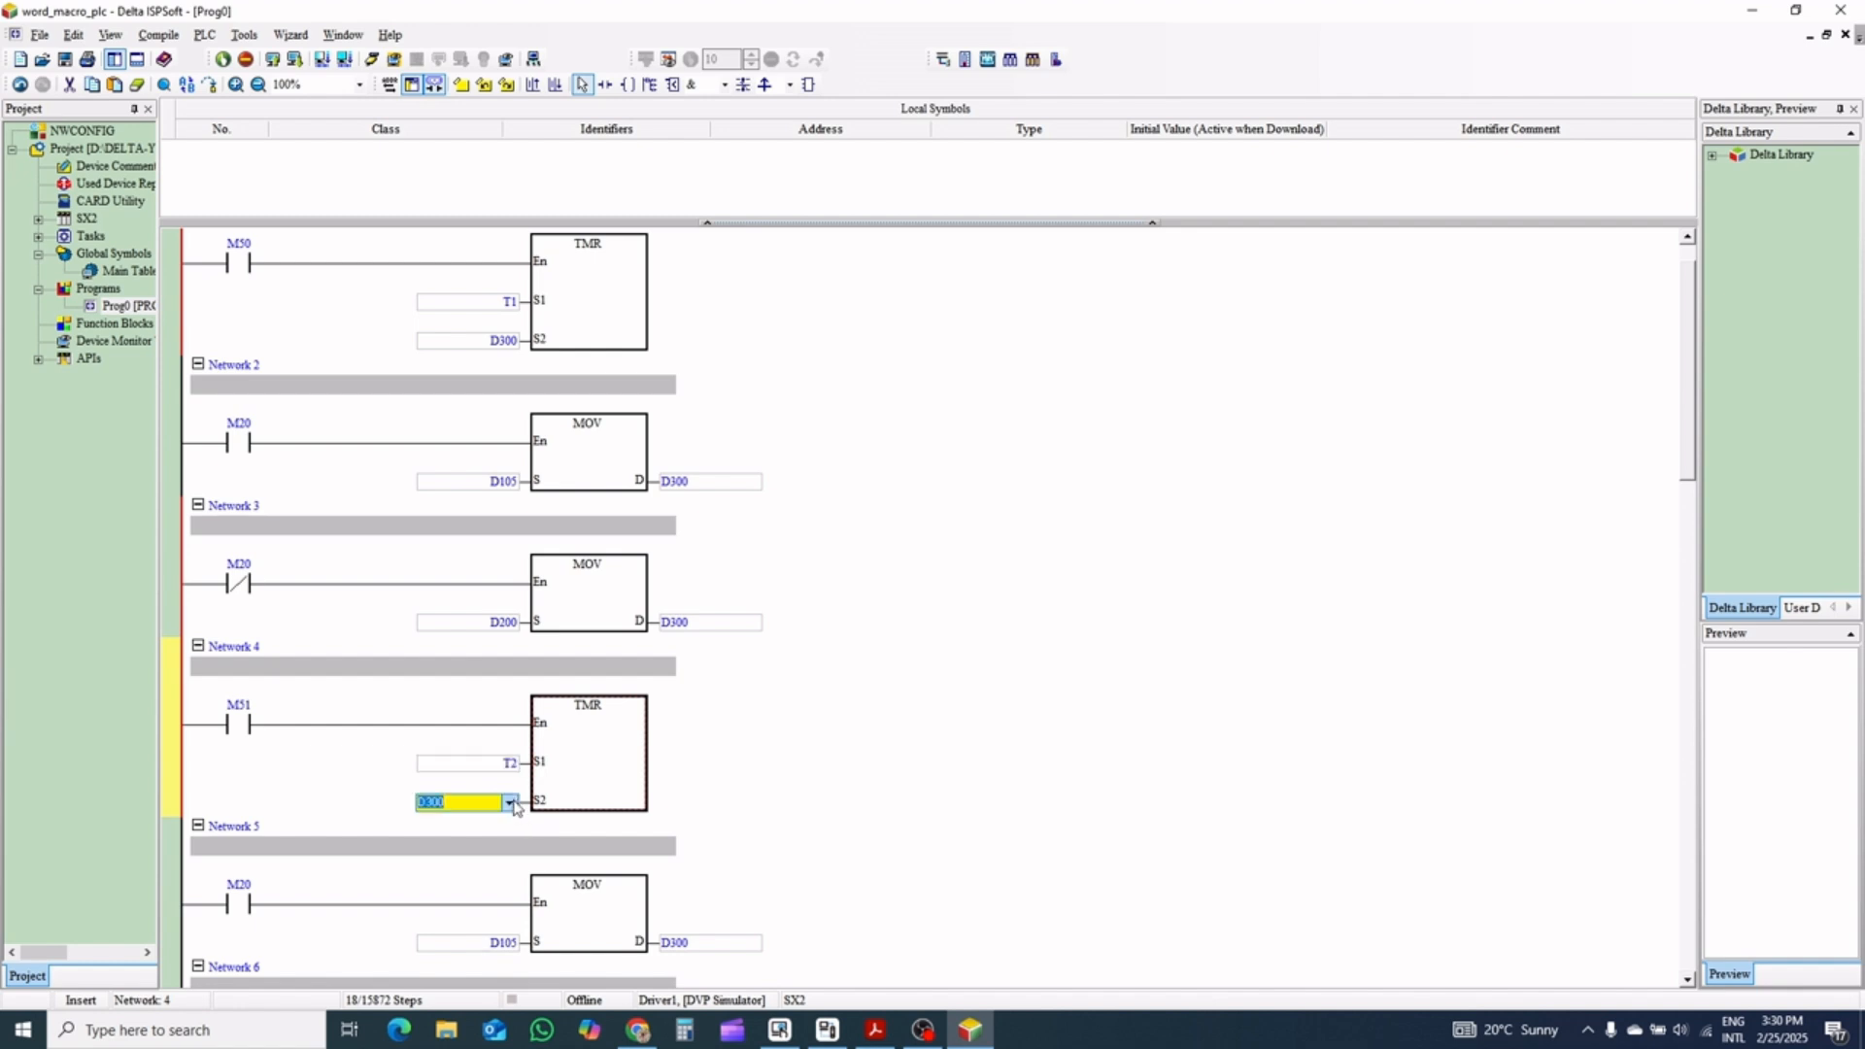
# Set the S2 operand of the TMR instruction in Network 4 to D305
pyautogui.click(465, 802)
pyautogui.write('5')
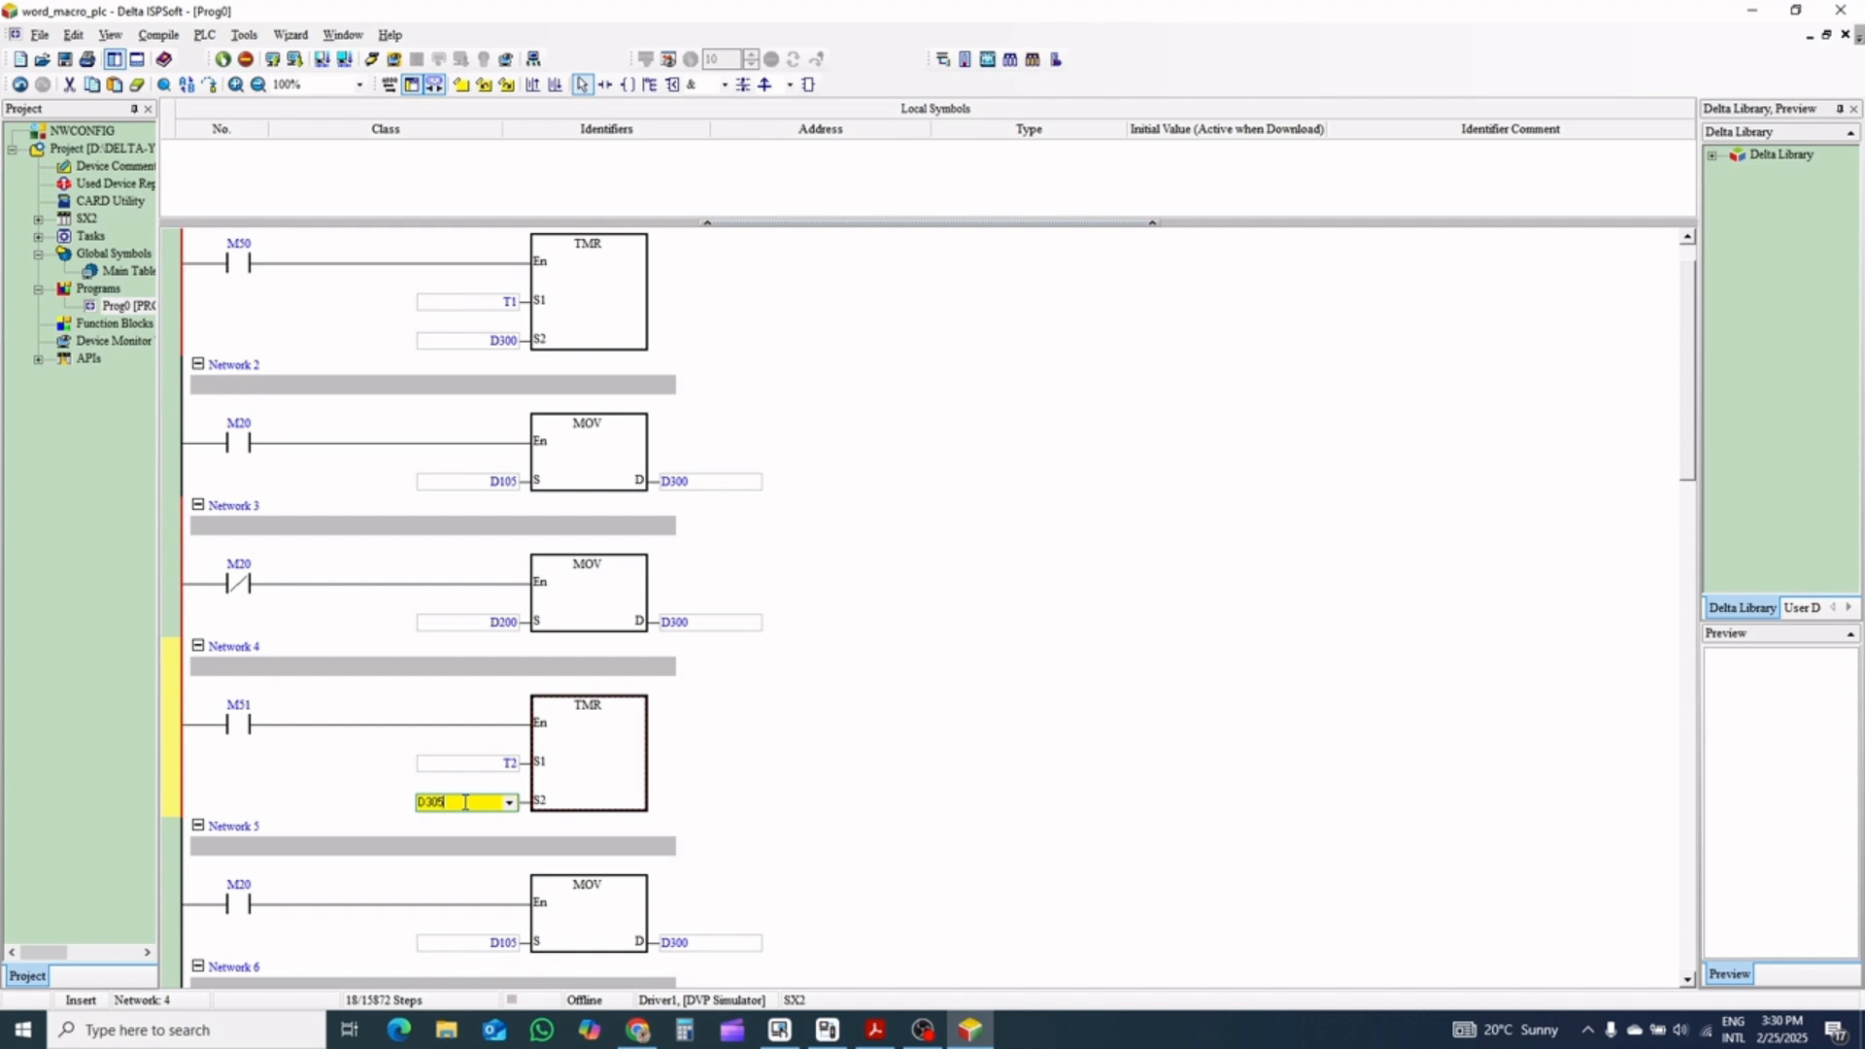
pyautogui.click(705, 804)
# Add the comment "T2" to Network 4
pyautogui.scroll(-1, 705, 804)
pyautogui.click(355, 629)
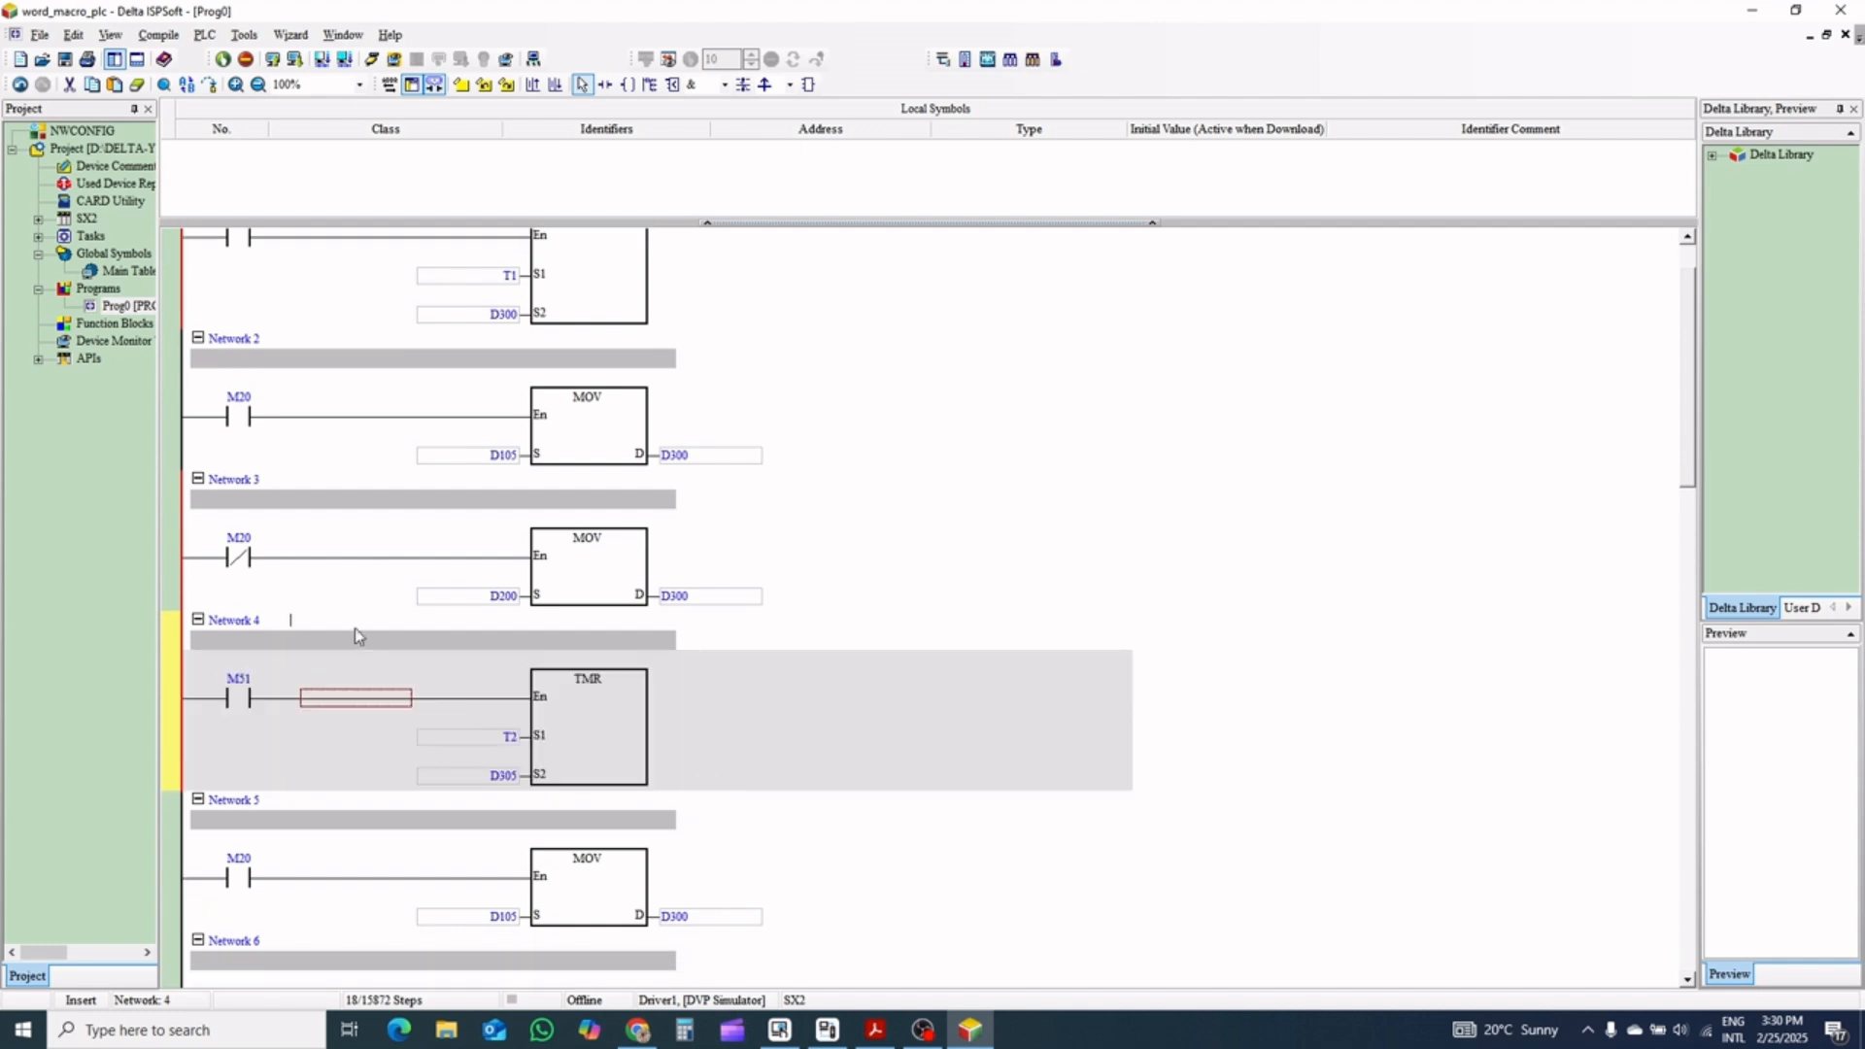
pyautogui.doubleClick(355, 637)
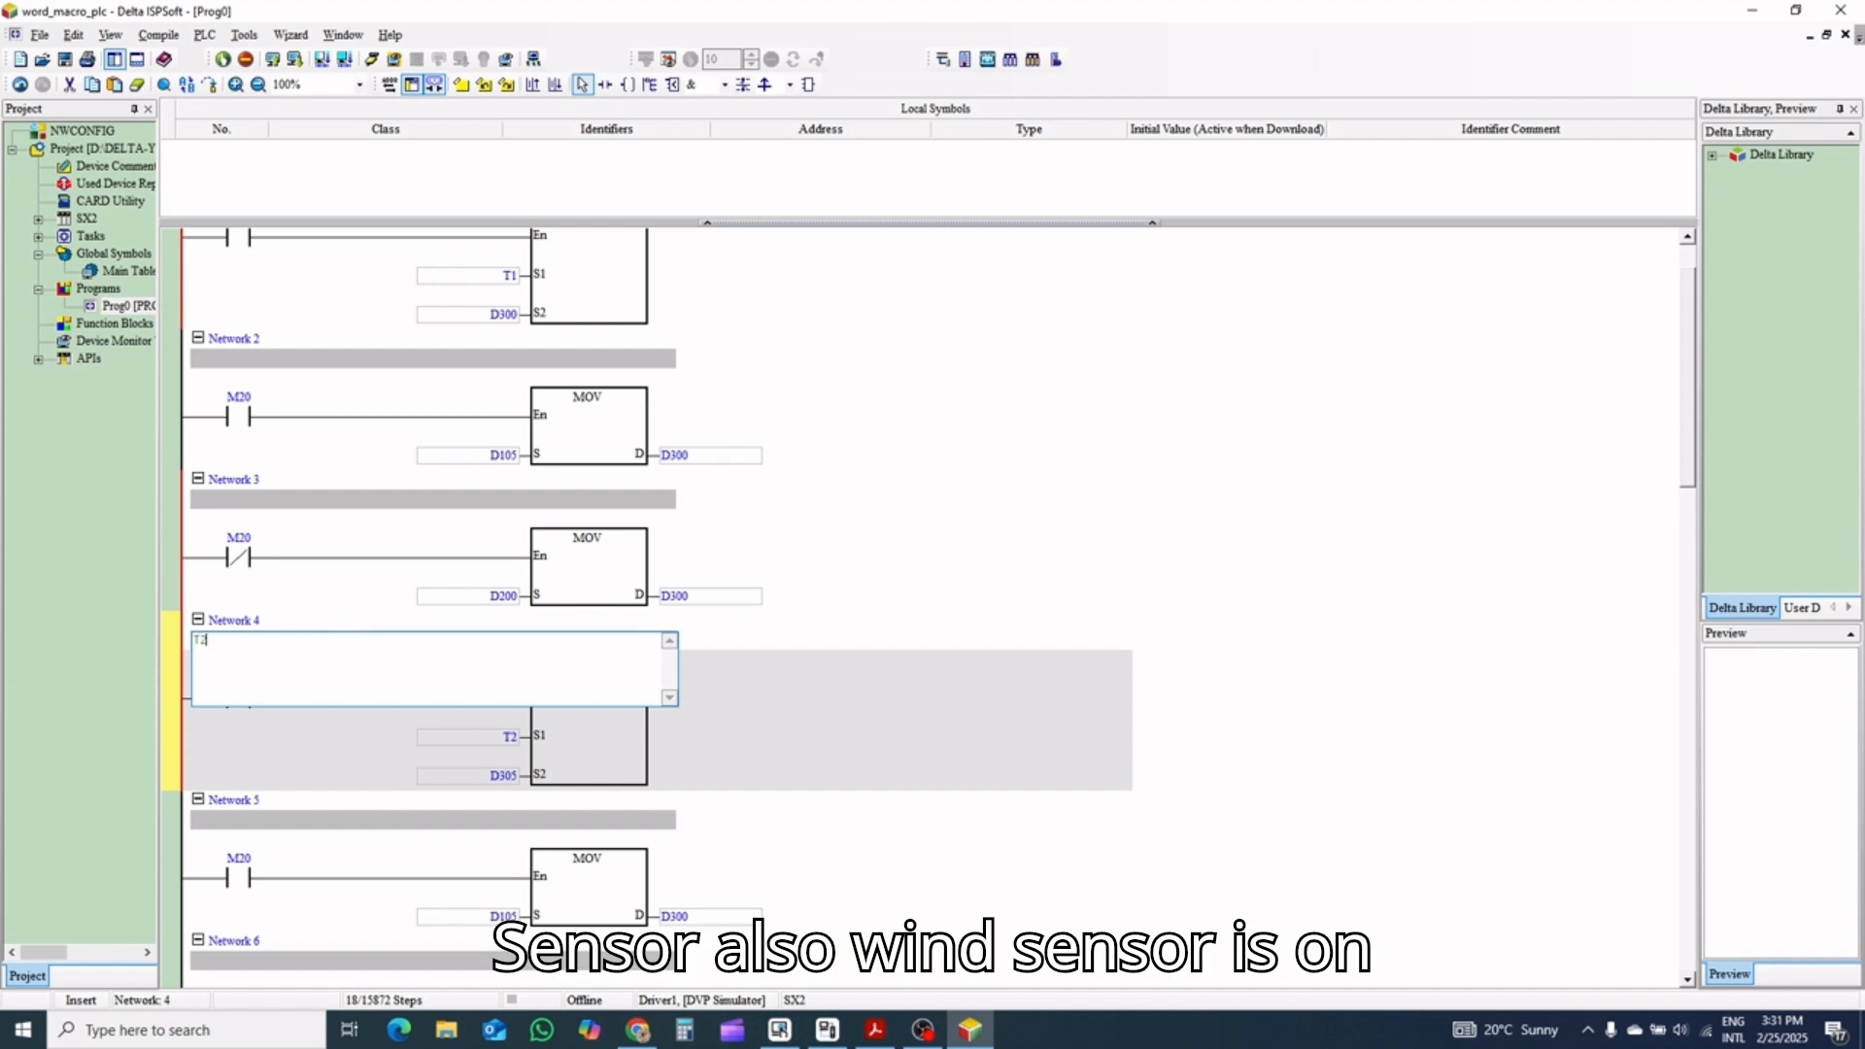
pyautogui.press('Return')
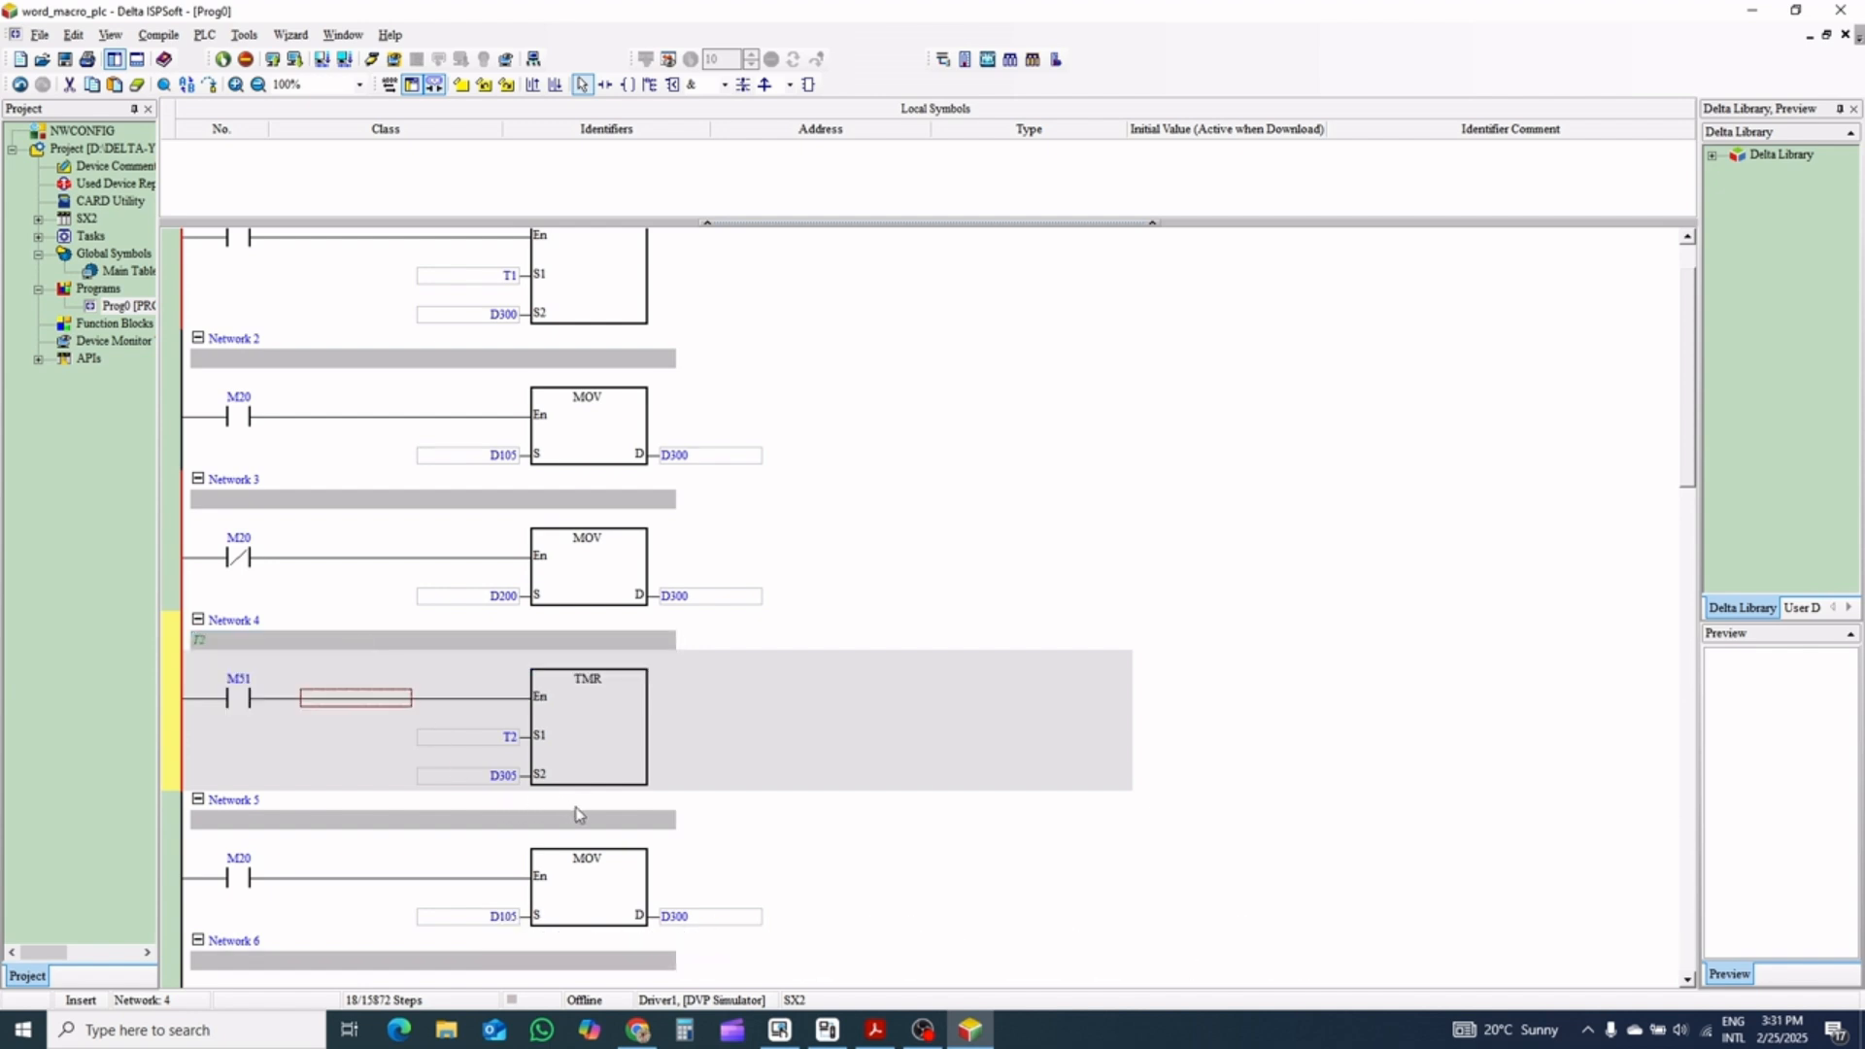
# Review the contacts, timers and MOV operands of all five zones across Networks 1 to 15
pyautogui.scroll(-3, 577, 814)
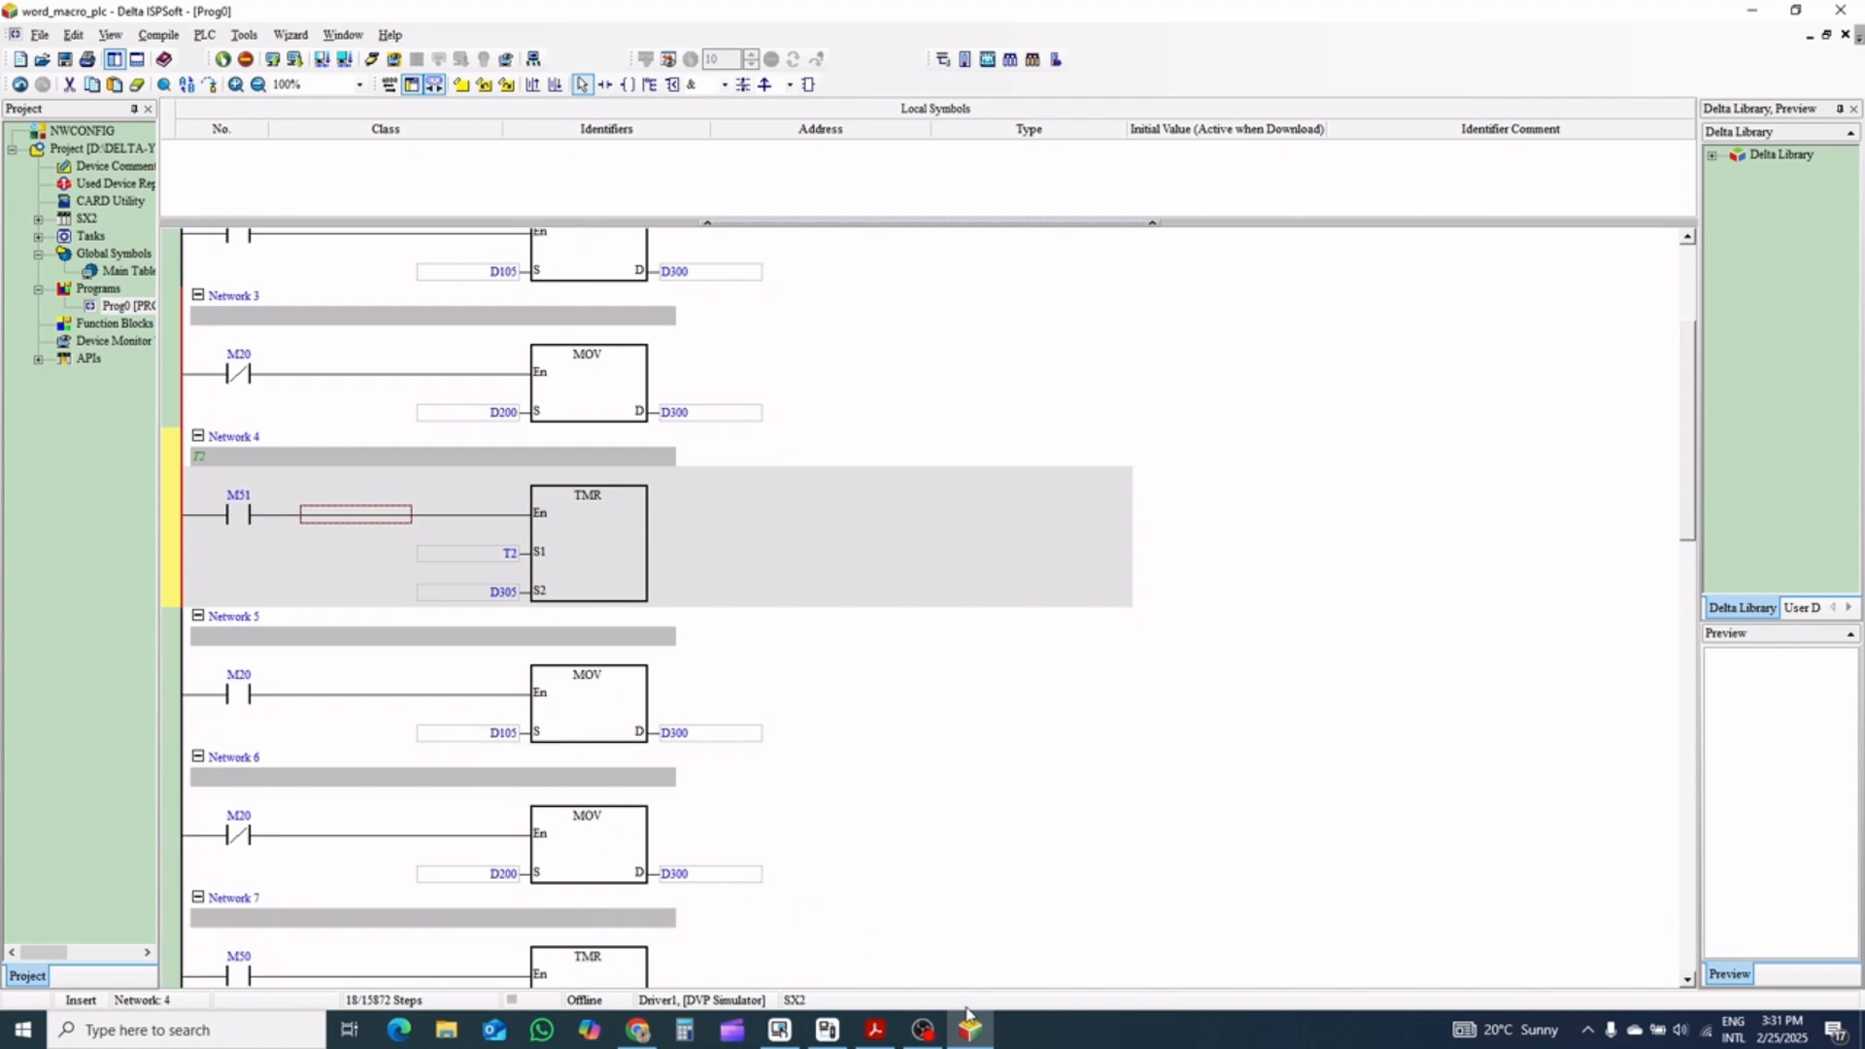
pyautogui.click(935, 1035)
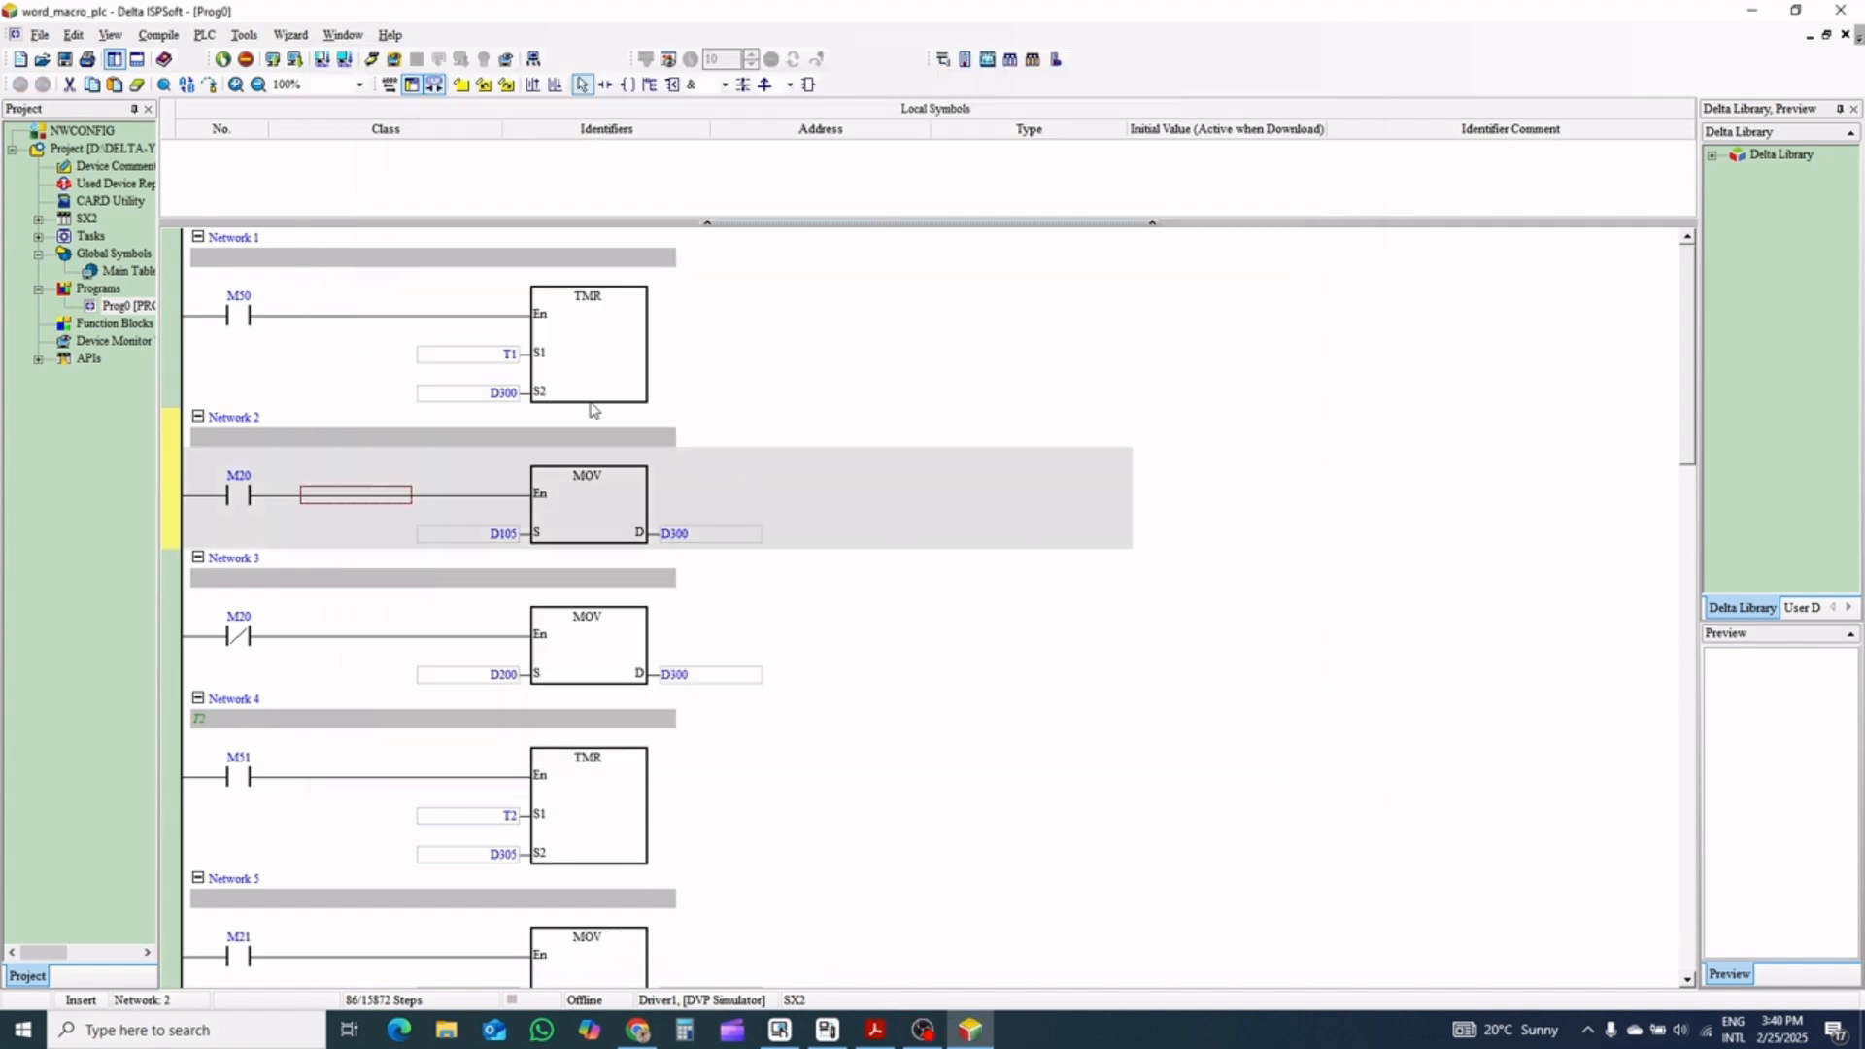
pyautogui.scroll(-5, 789, 466)
pyautogui.scroll(-8, 789, 523)
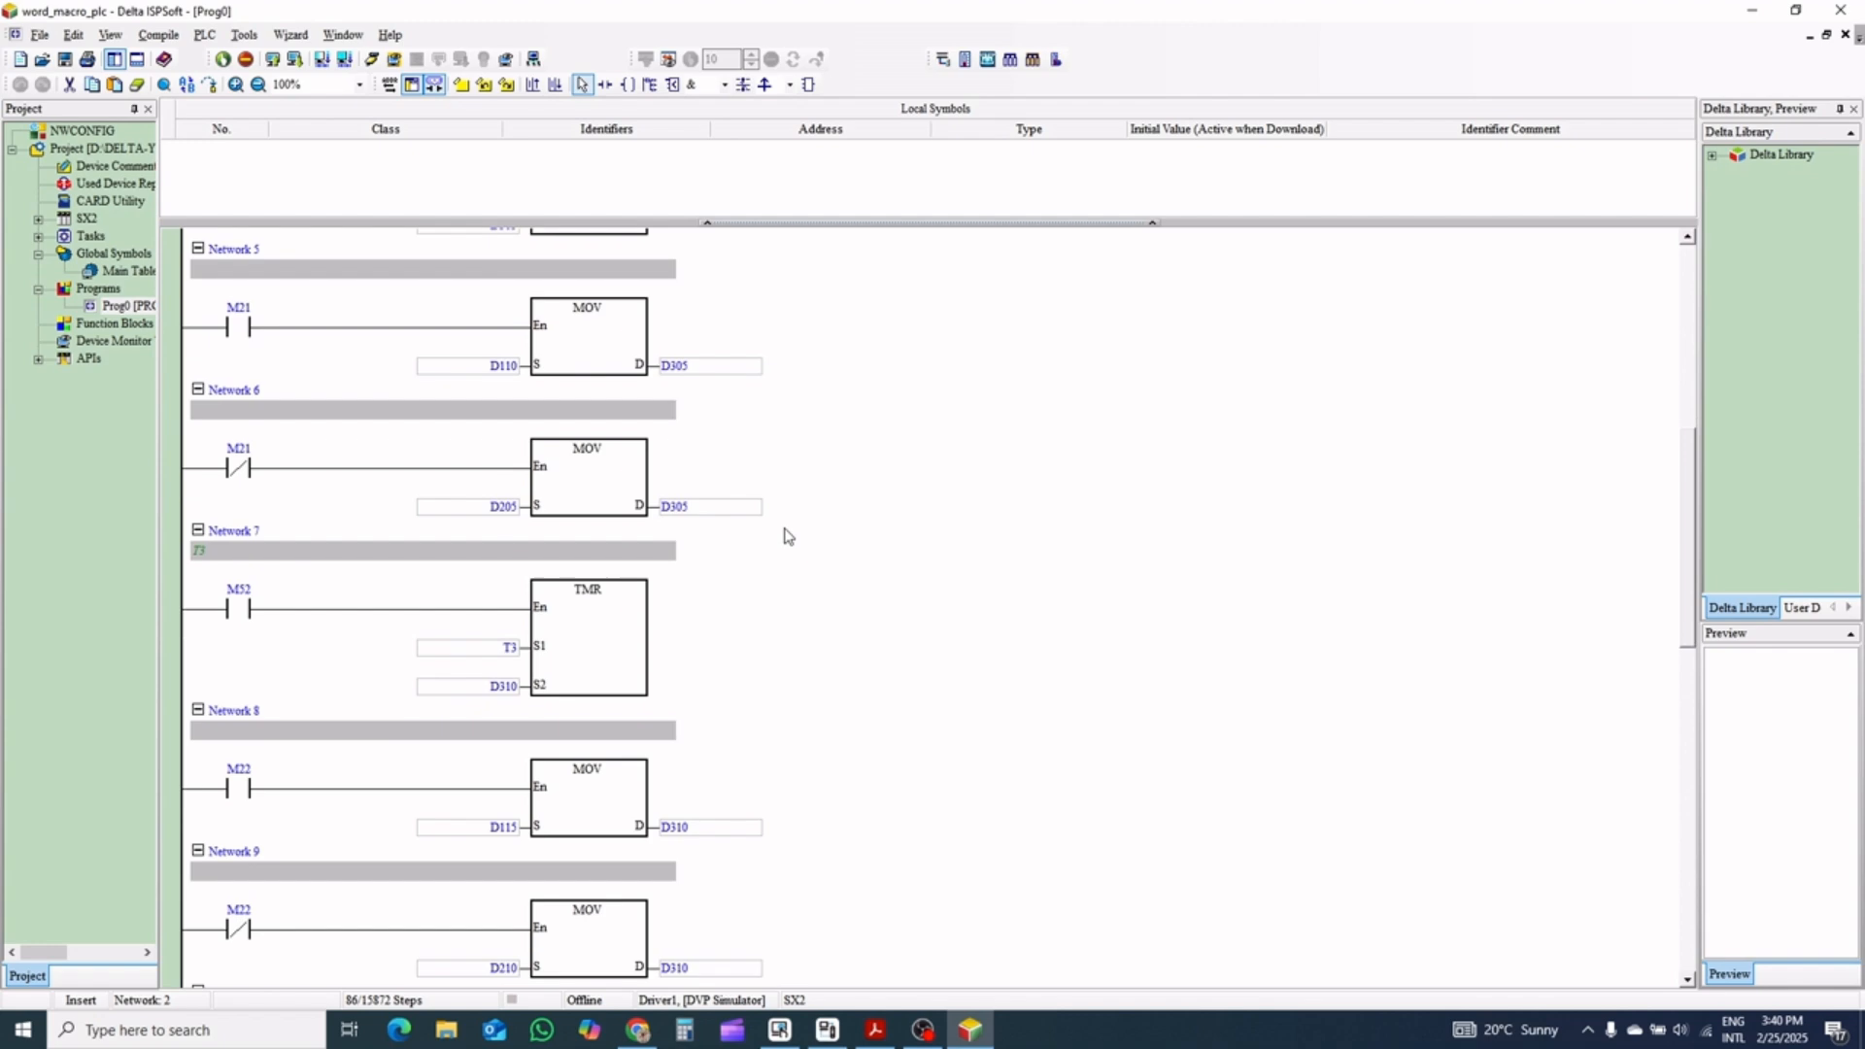
pyautogui.scroll(-3, 788, 561)
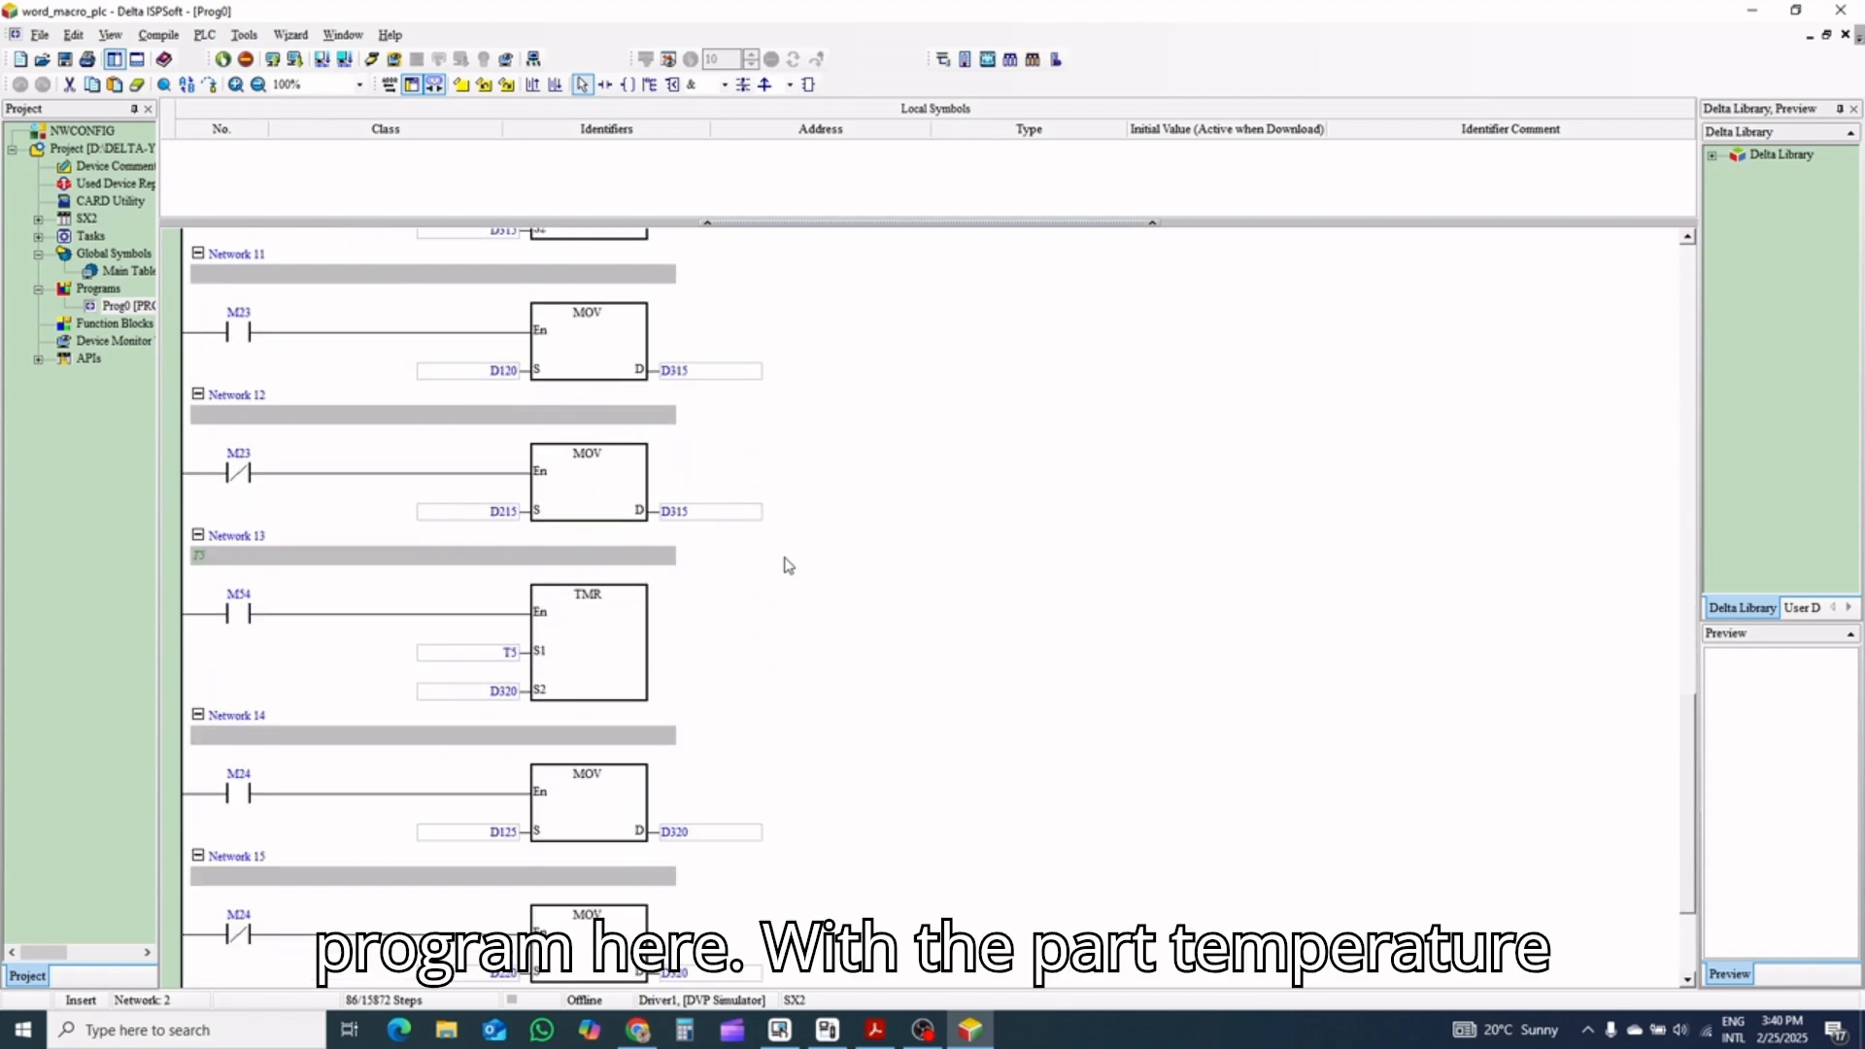
pyautogui.scroll(20, 824, 583)
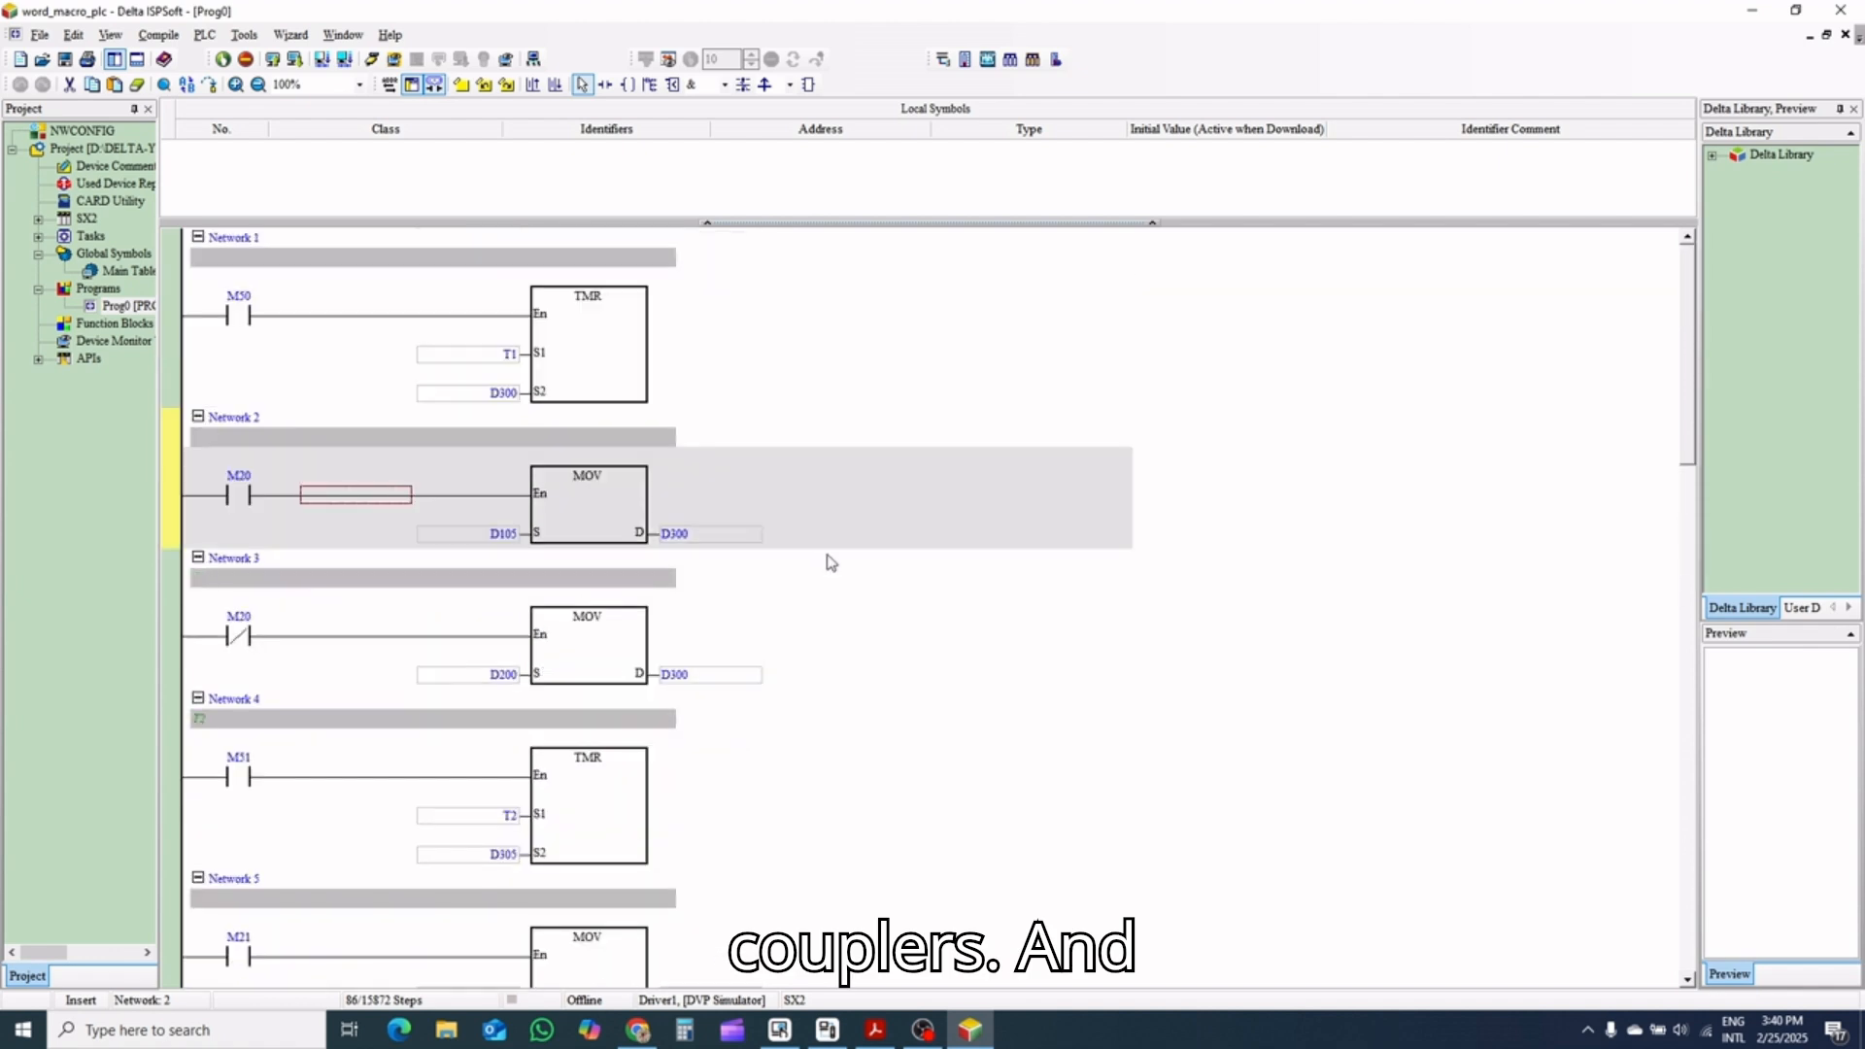
# Collapse the Local Symbols table above the ladder and start online monitoring of the program
pyautogui.click(828, 221)
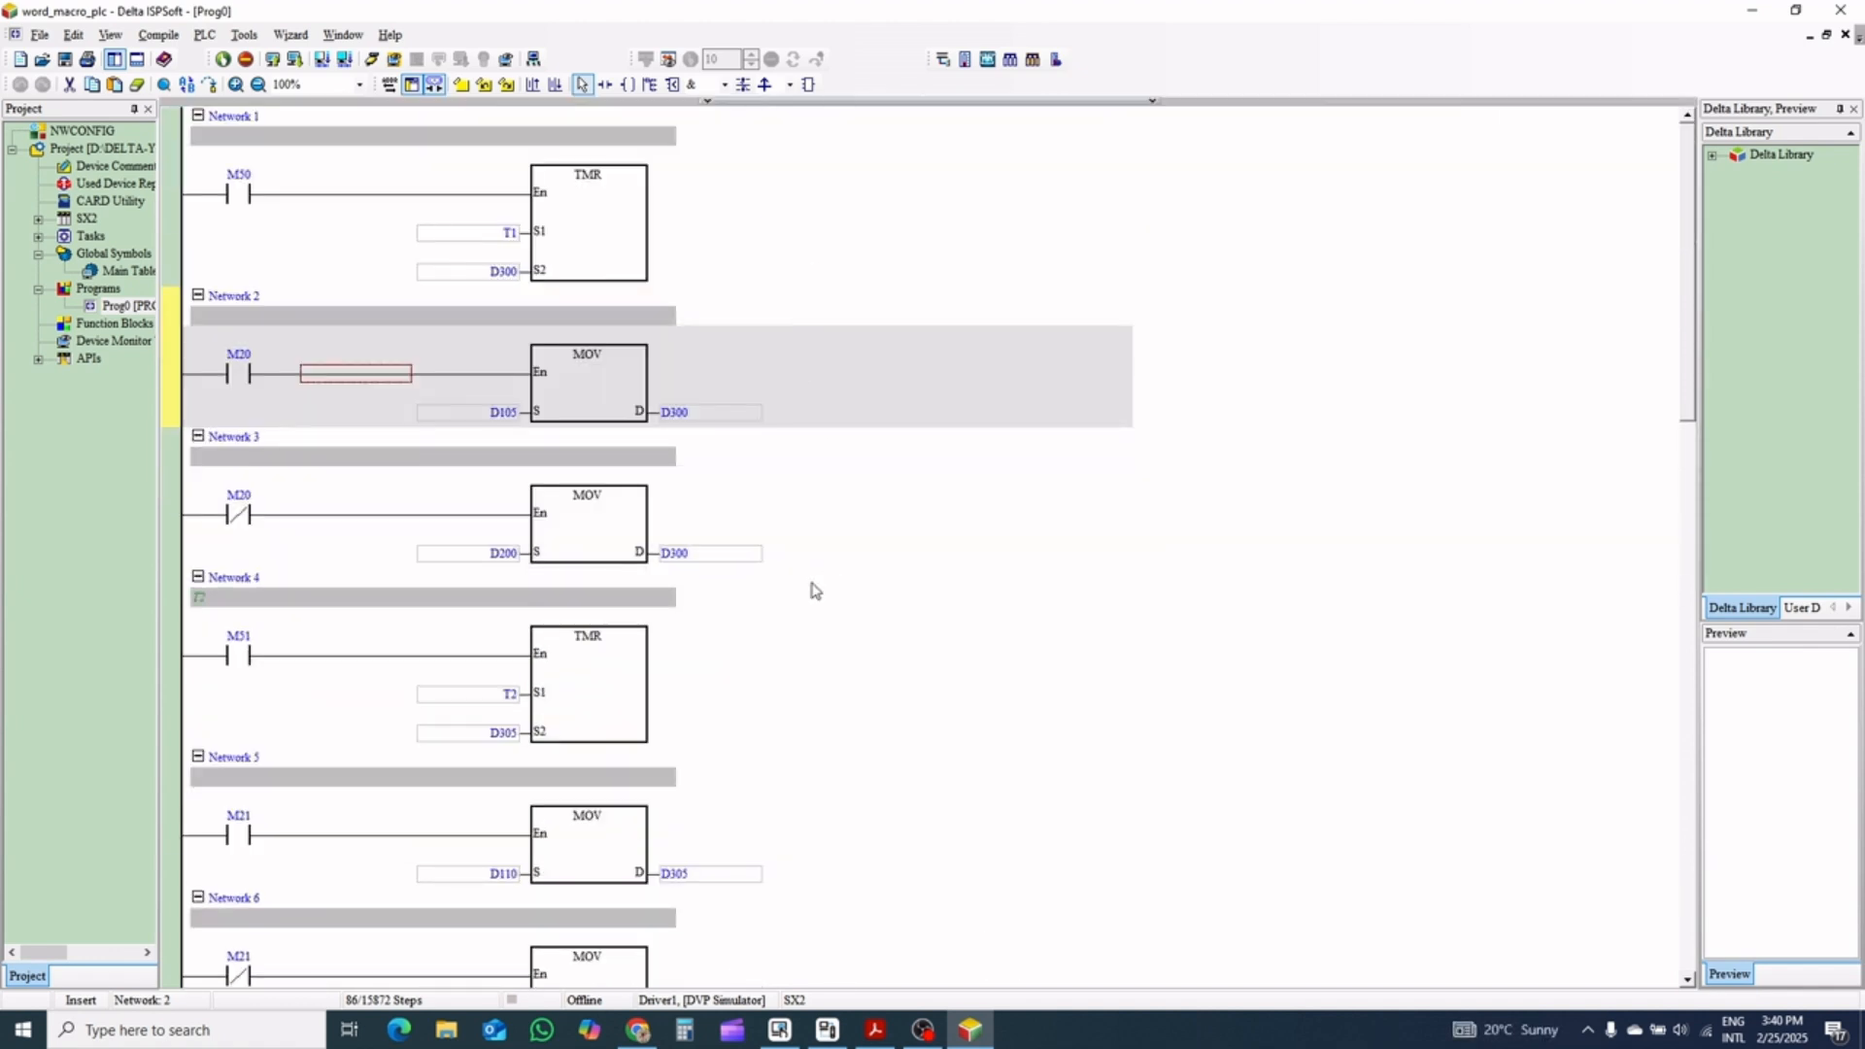
pyautogui.click(371, 59)
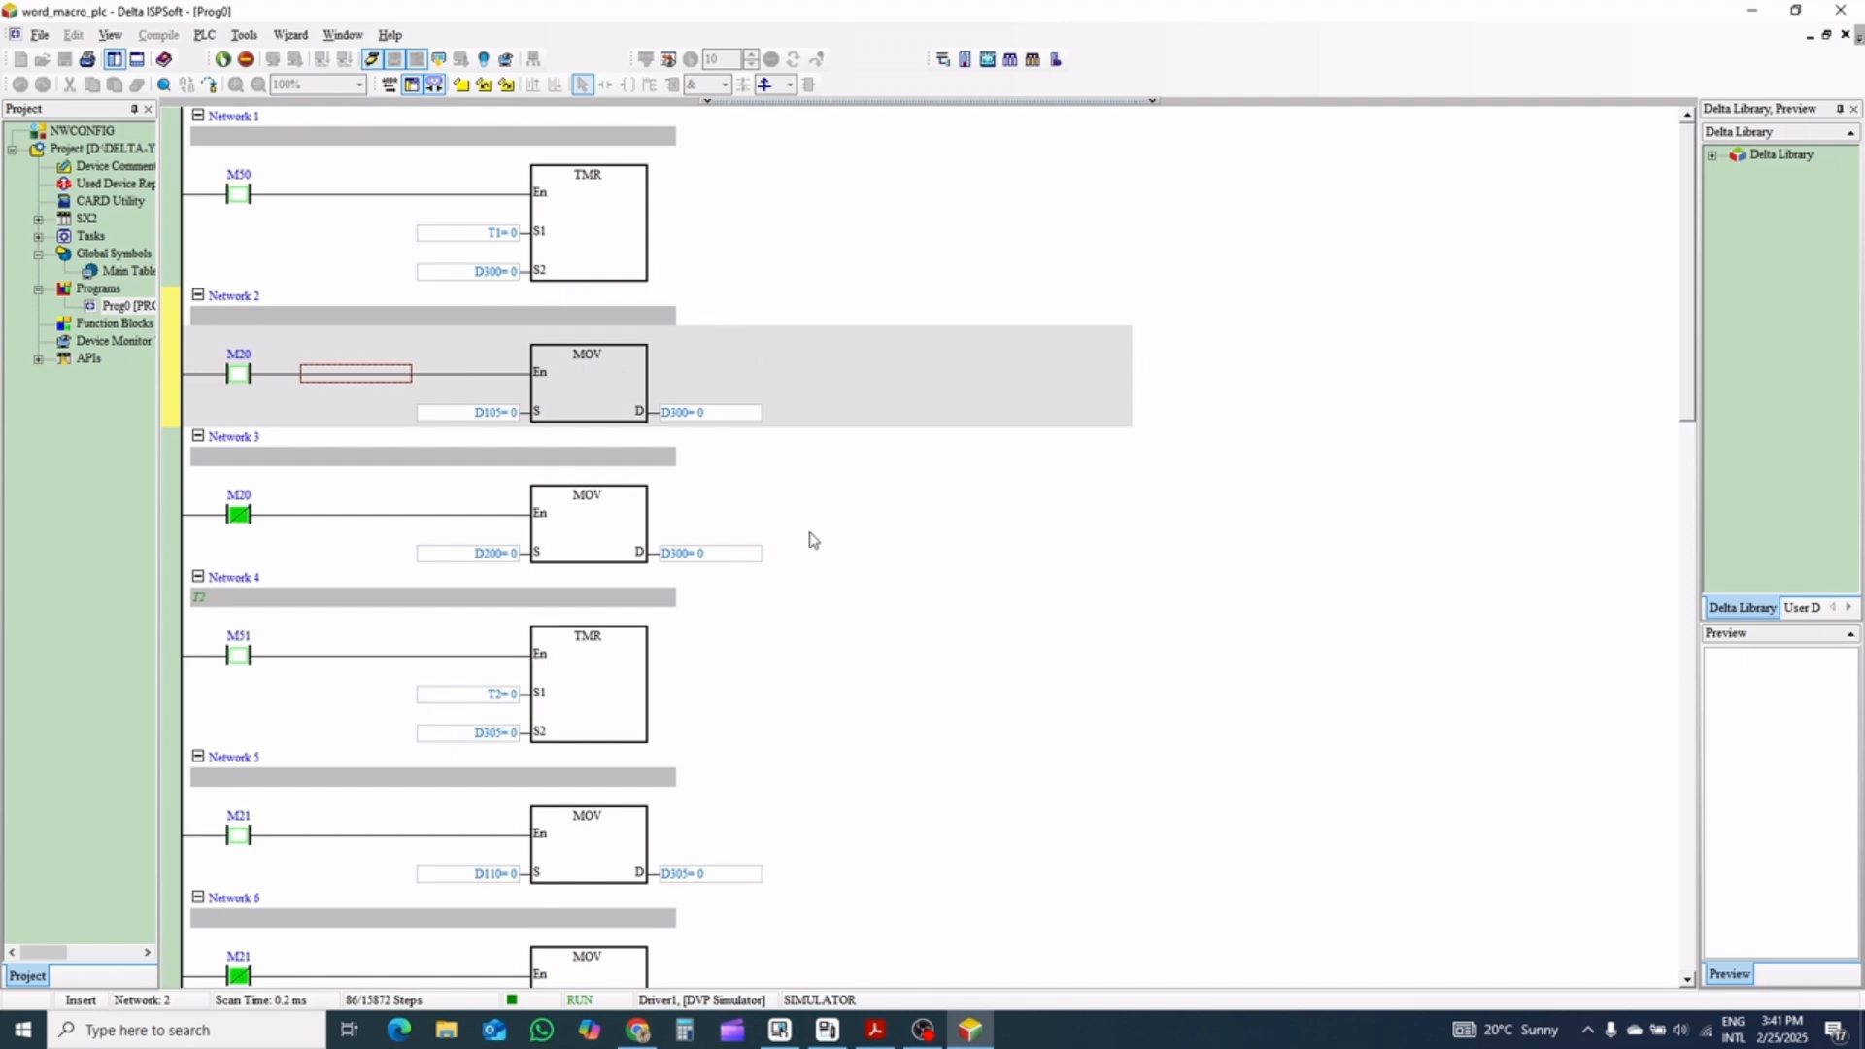
# Switch to DIAScreen, start the off-line simulation, and place the DOP-110IG emulator window beside the monitored ladder
pyautogui.click(782, 1029)
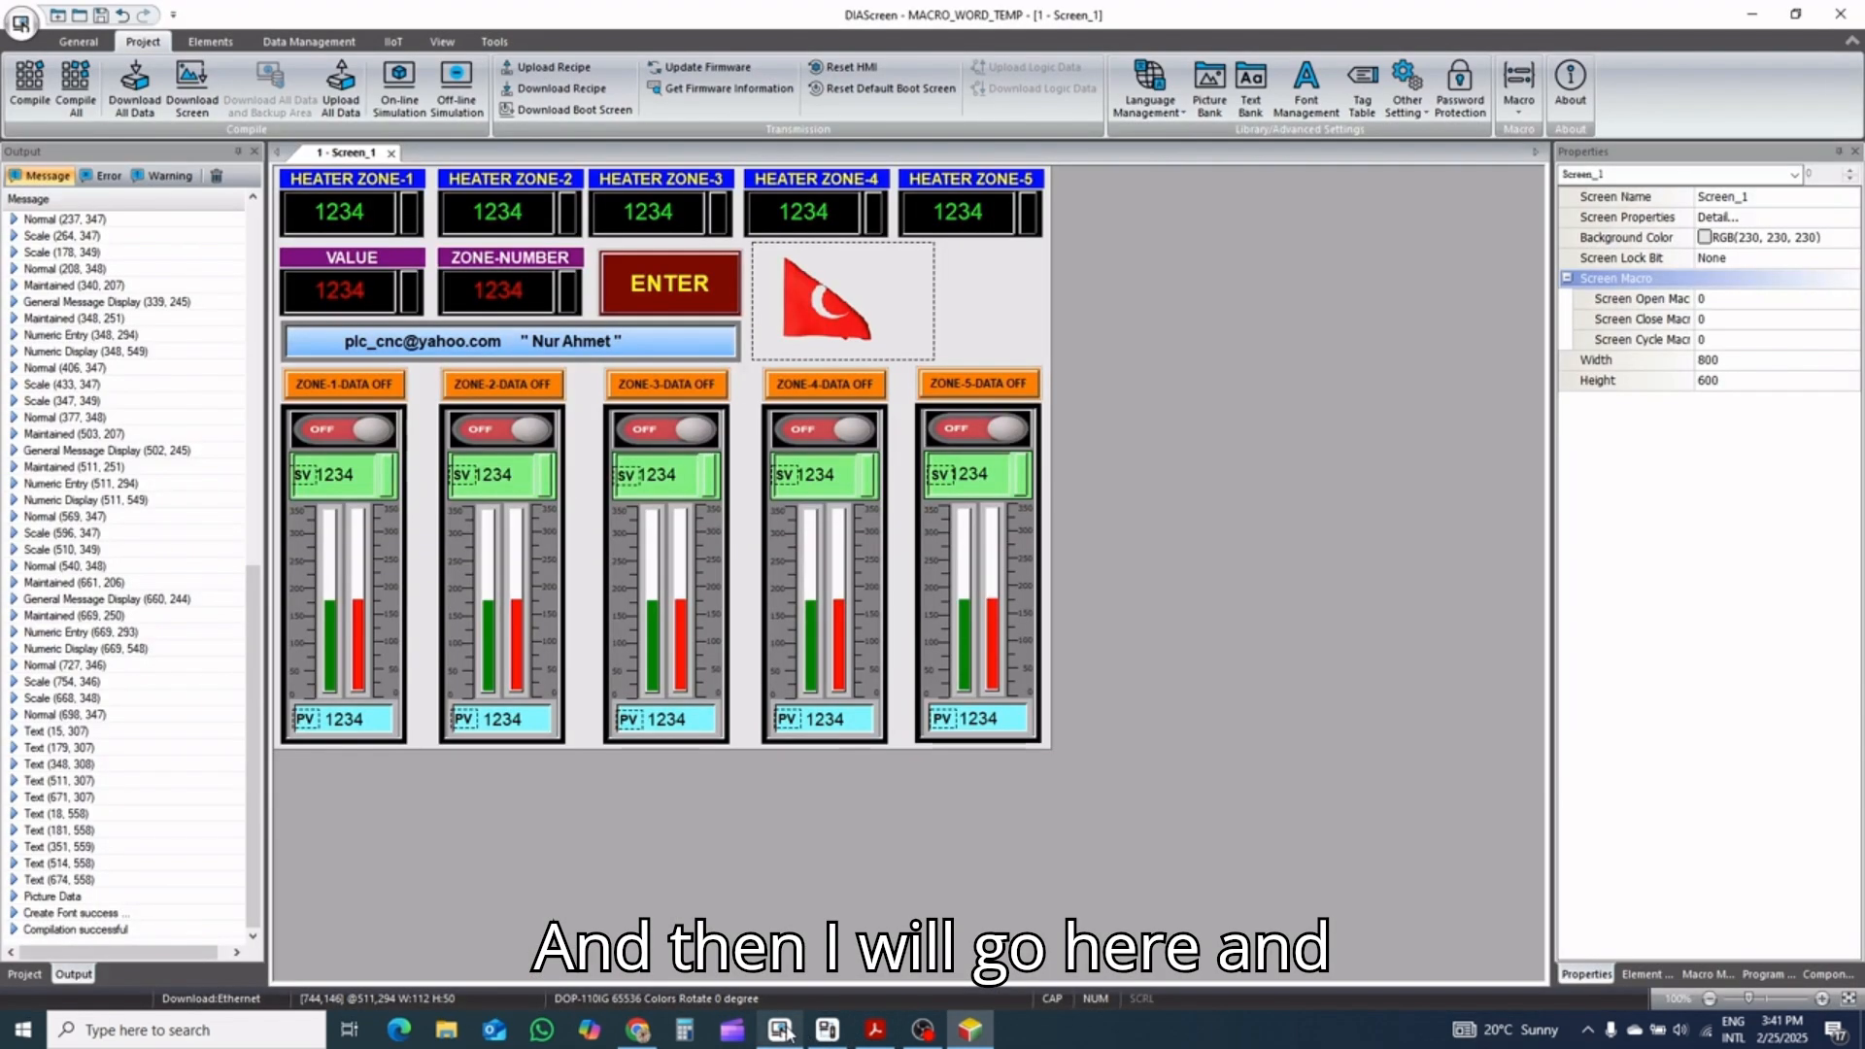
pyautogui.click(456, 88)
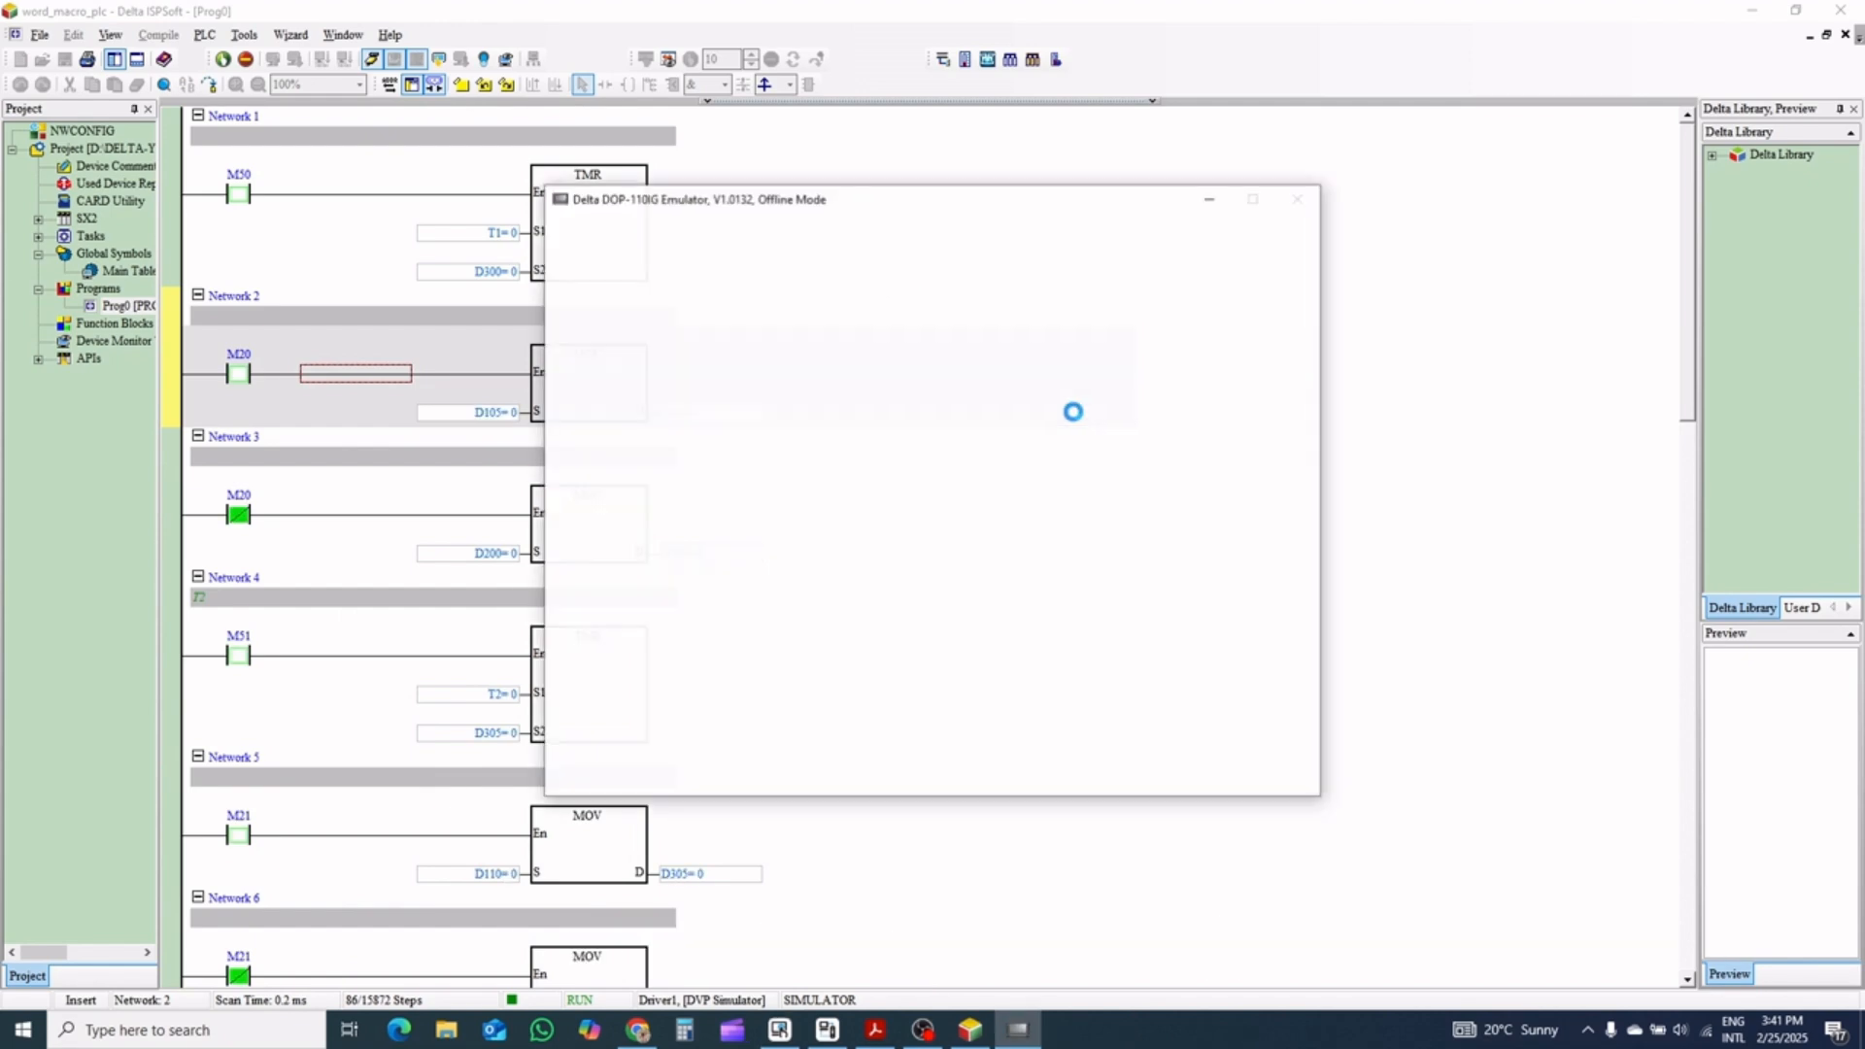
pyautogui.moveTo(843, 201); pyautogui.dragTo(1090, 142)
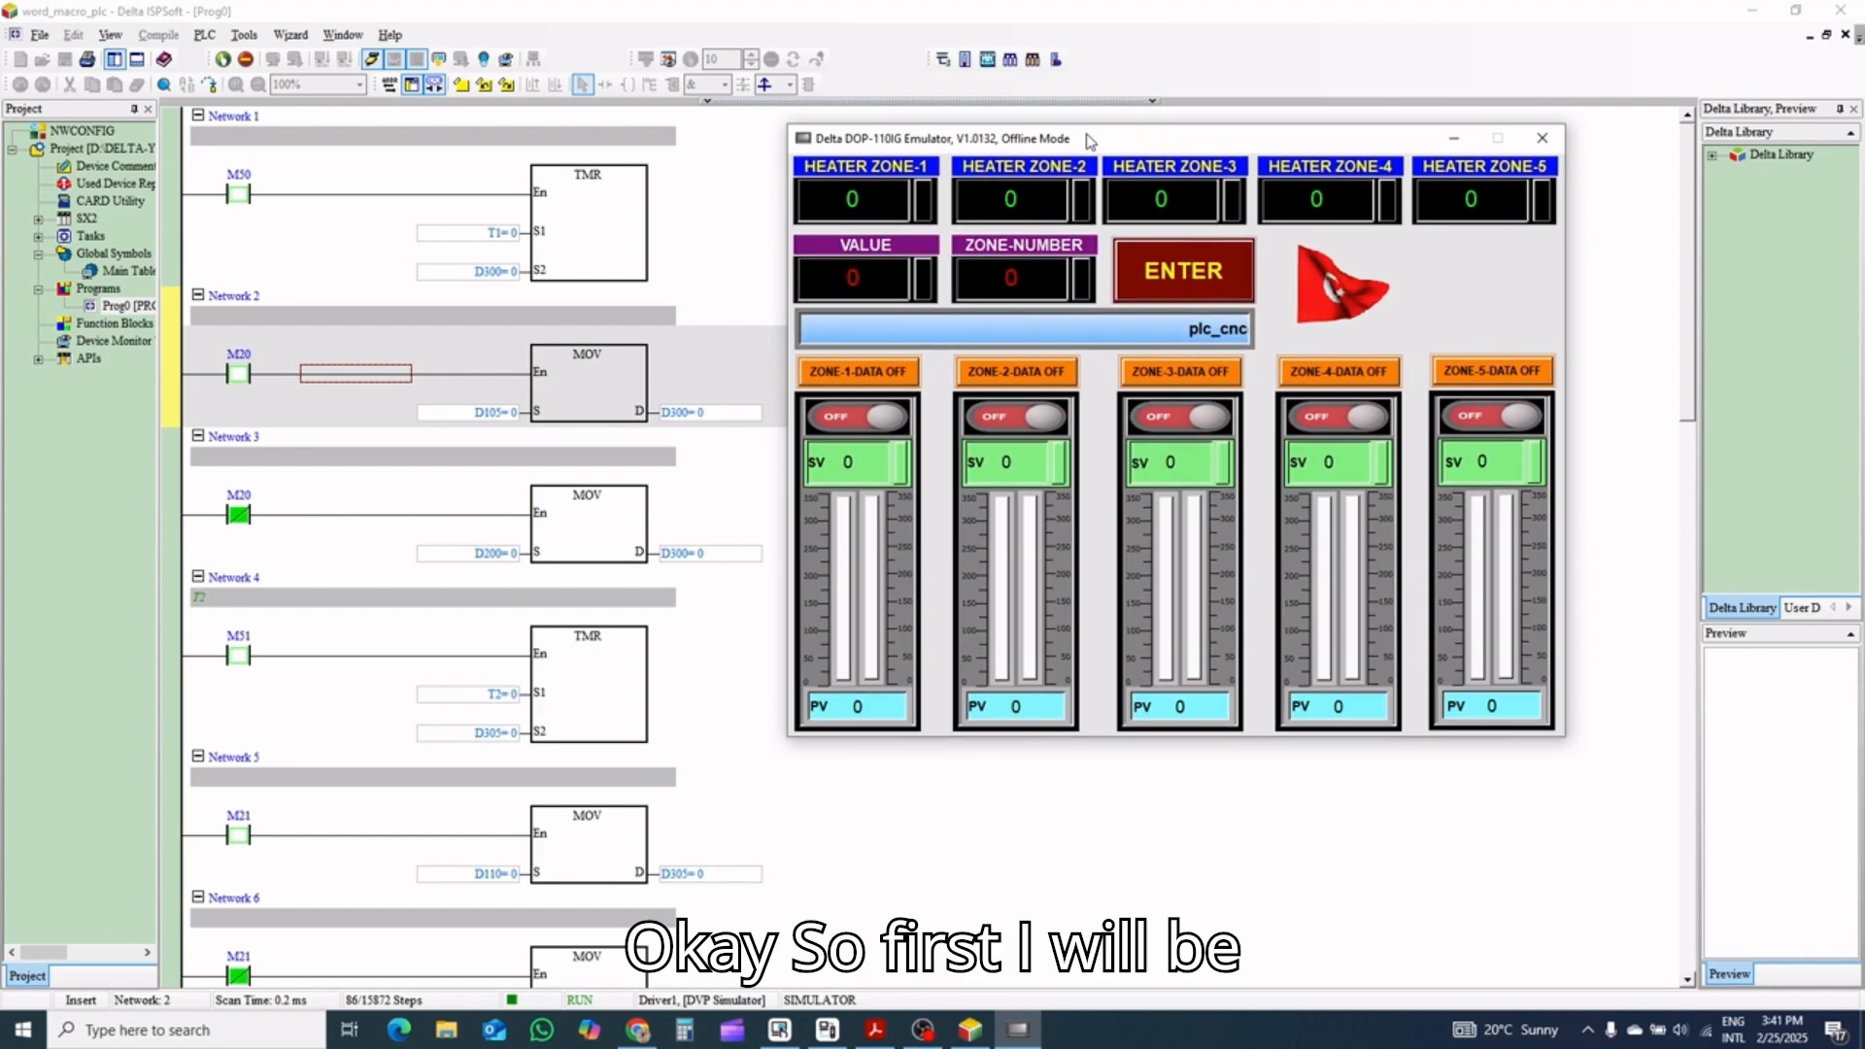
# Enter VALUE 150 and ZONE-NUMBER 1 in the emulator and transfer the value to Heater Zone-1
pyautogui.click(840, 283)
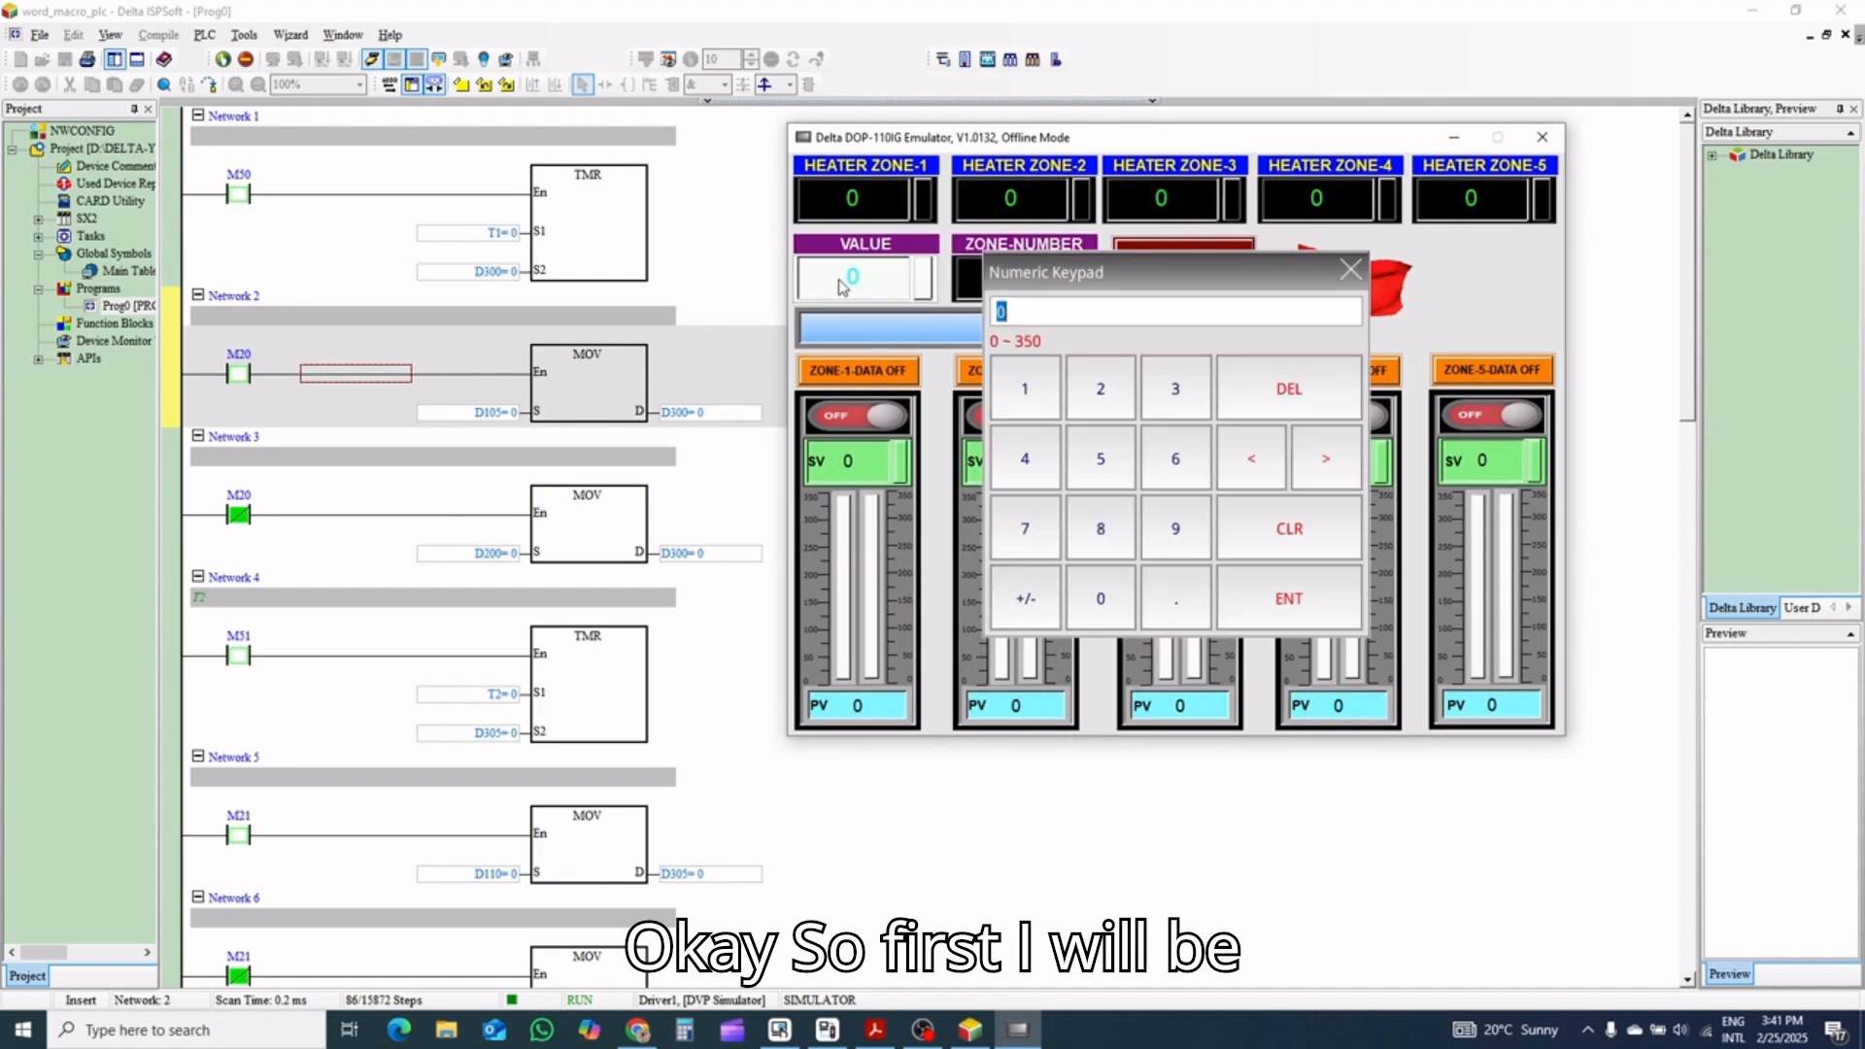
pyautogui.click(1021, 390)
pyautogui.click(1076, 447)
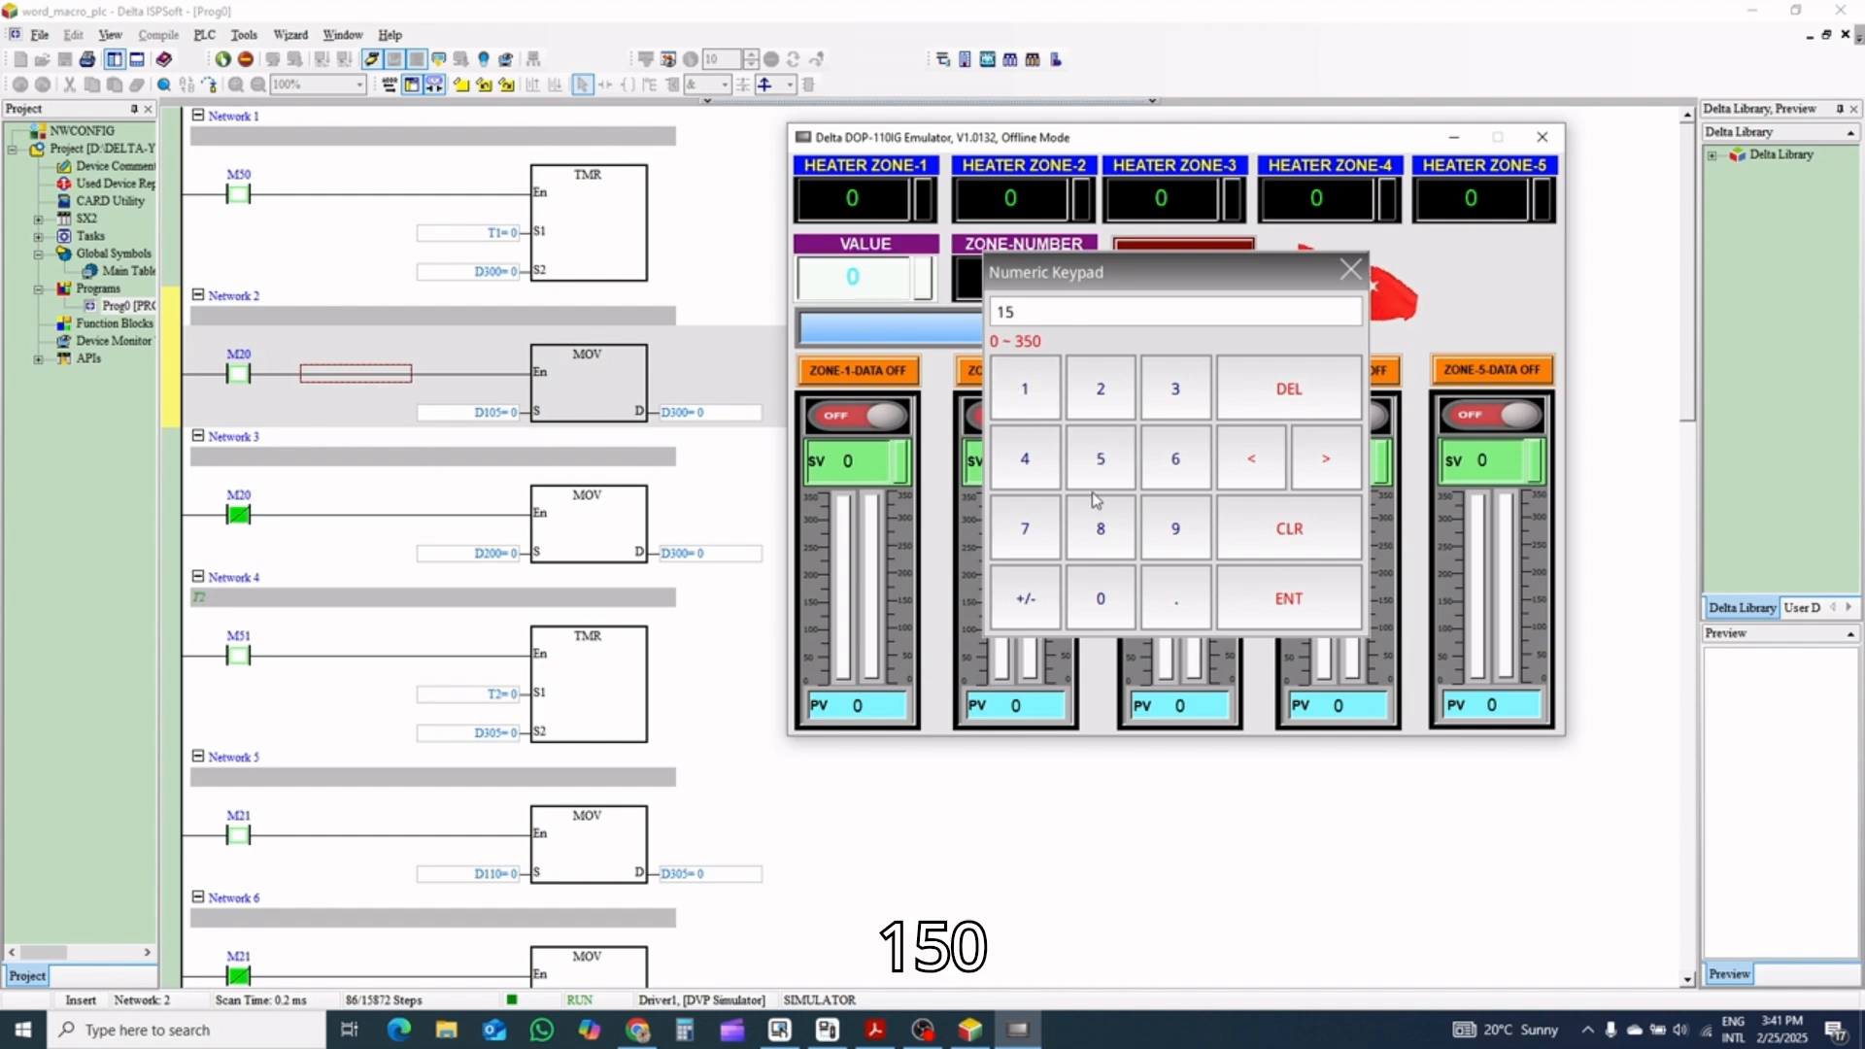
pyautogui.click(1116, 604)
pyautogui.click(1311, 598)
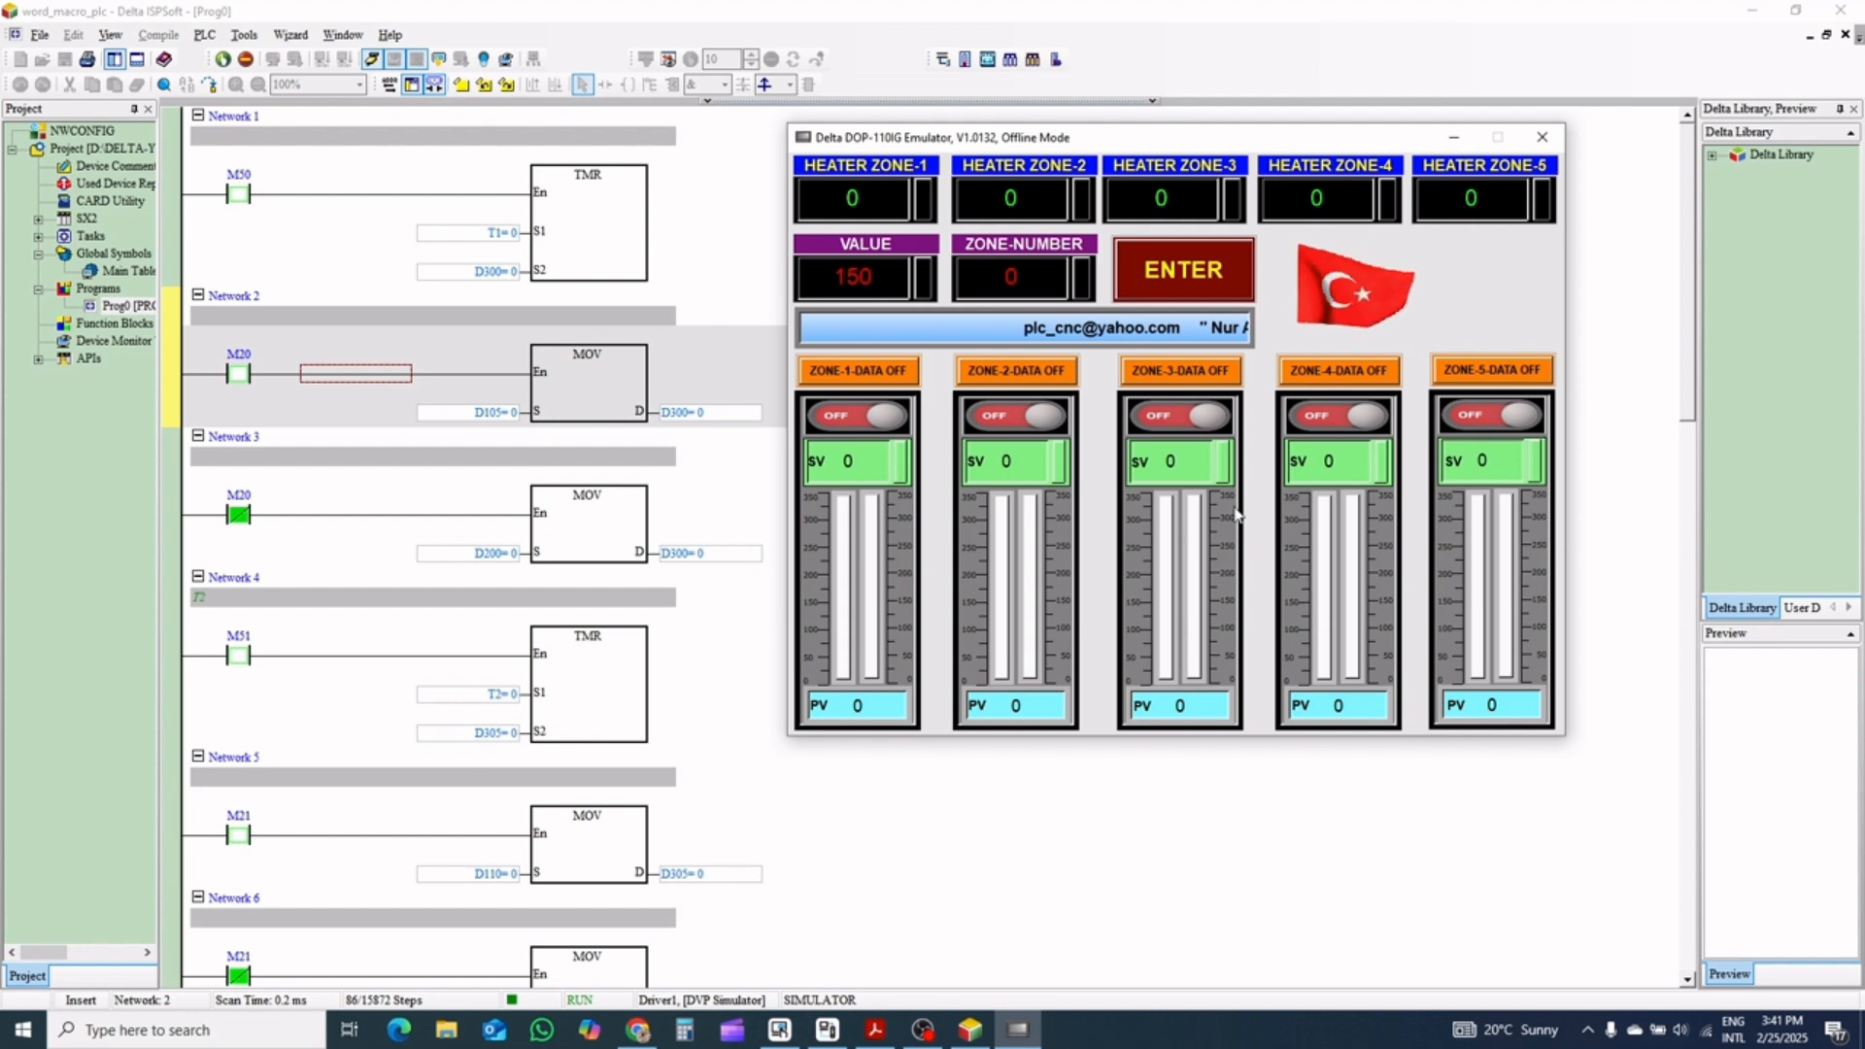
pyautogui.click(1025, 279)
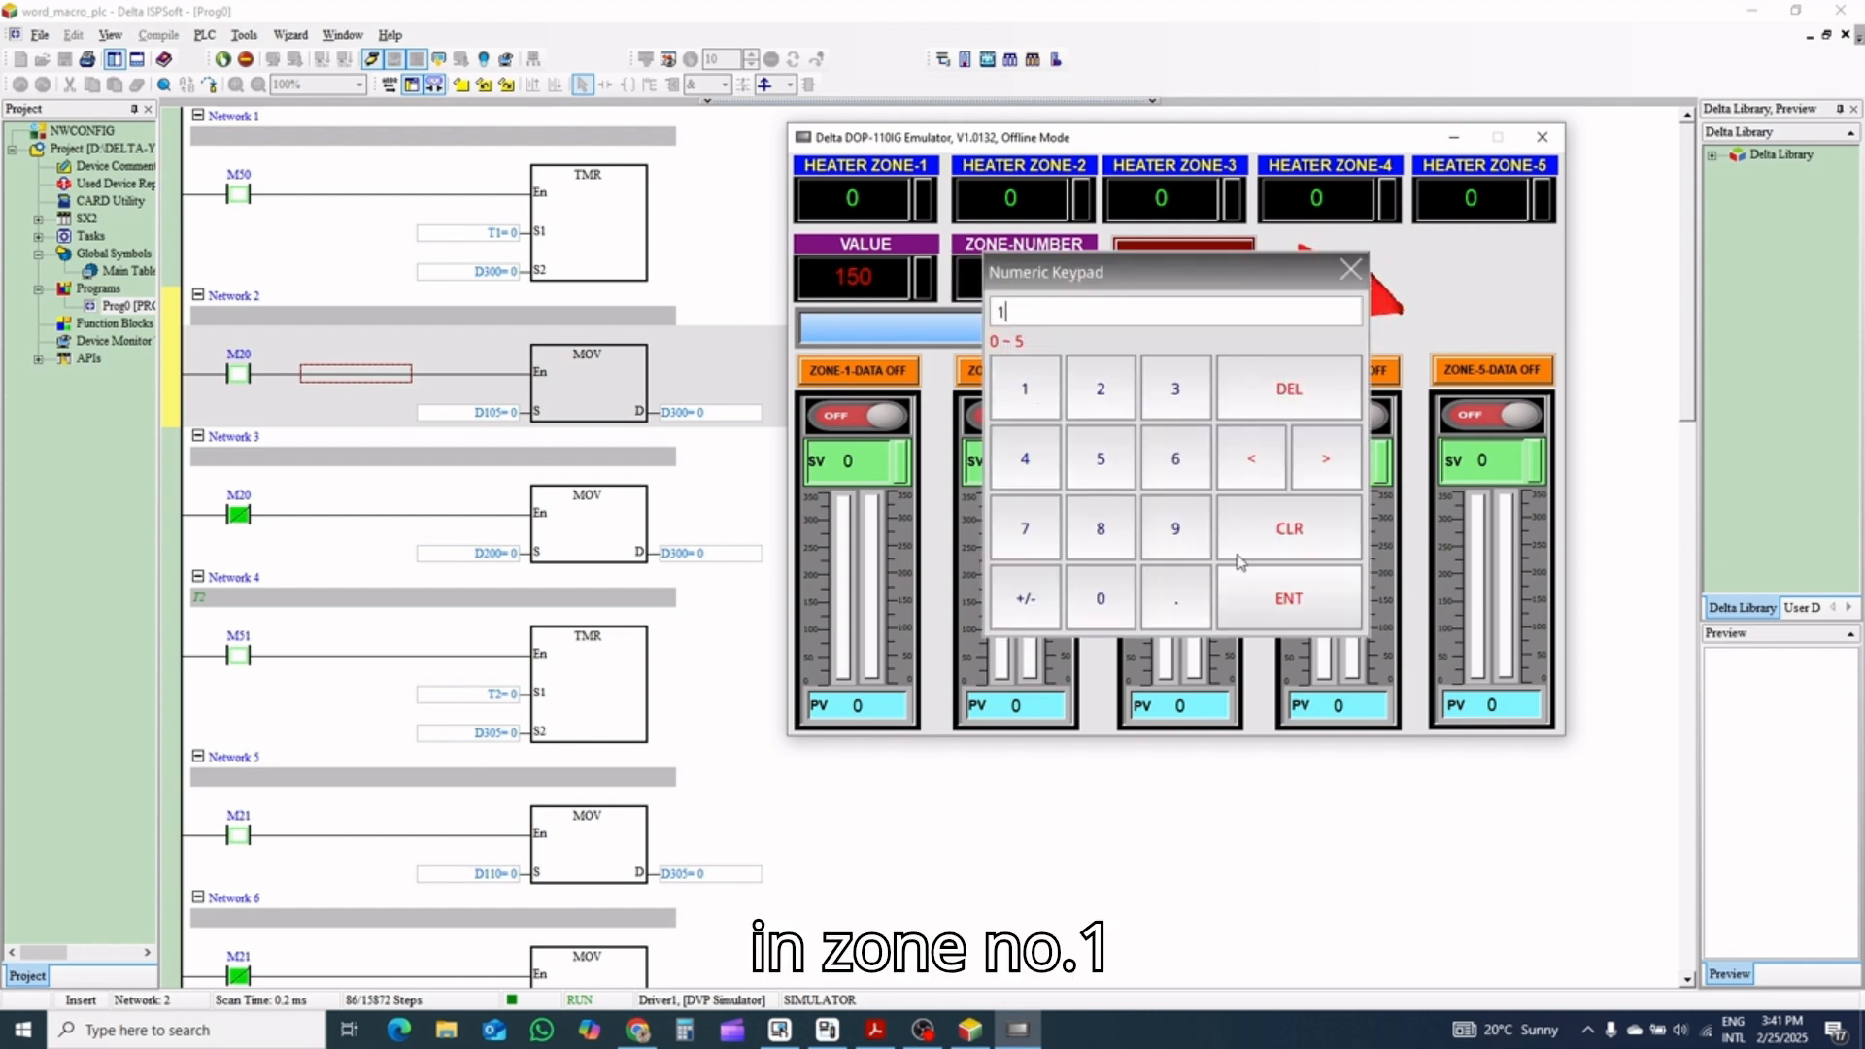
pyautogui.click(1287, 597)
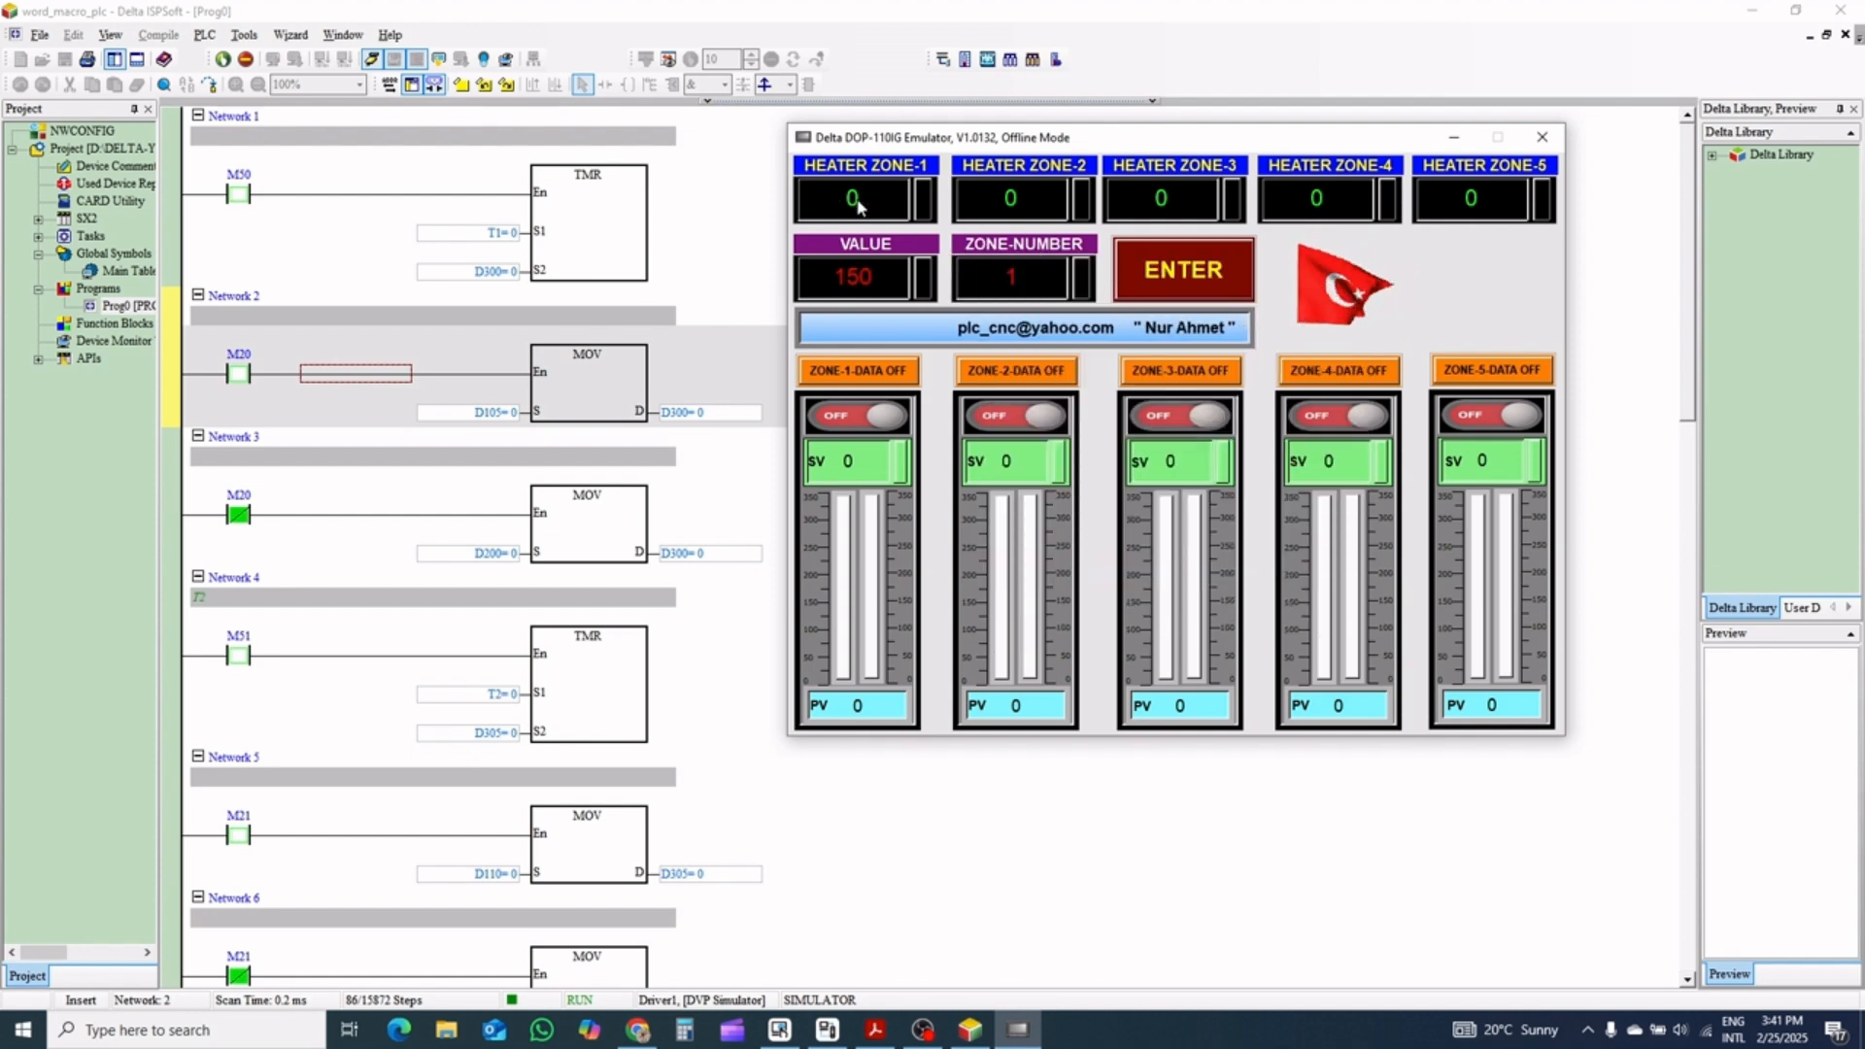
pyautogui.click(1183, 273)
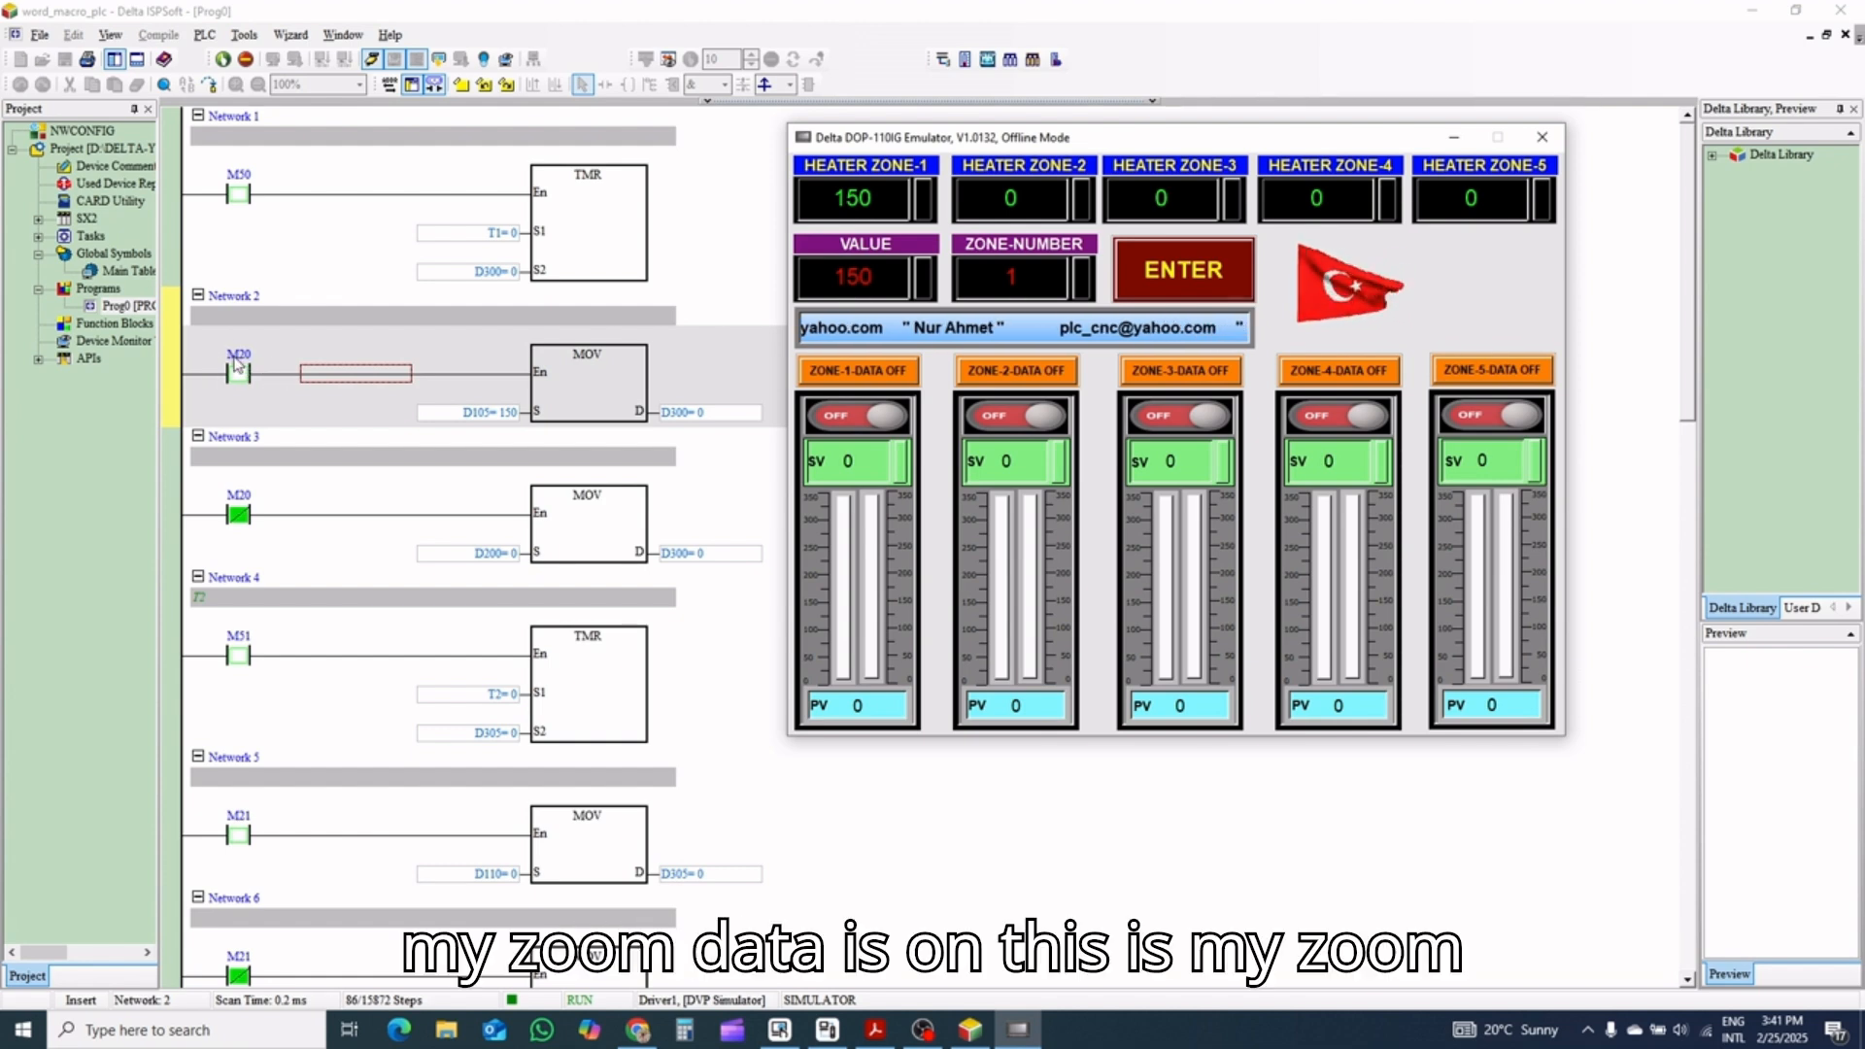
# Turn the Zone-1 data switch on and off again, and set Zone 1's SV to 250
pyautogui.click(830, 373)
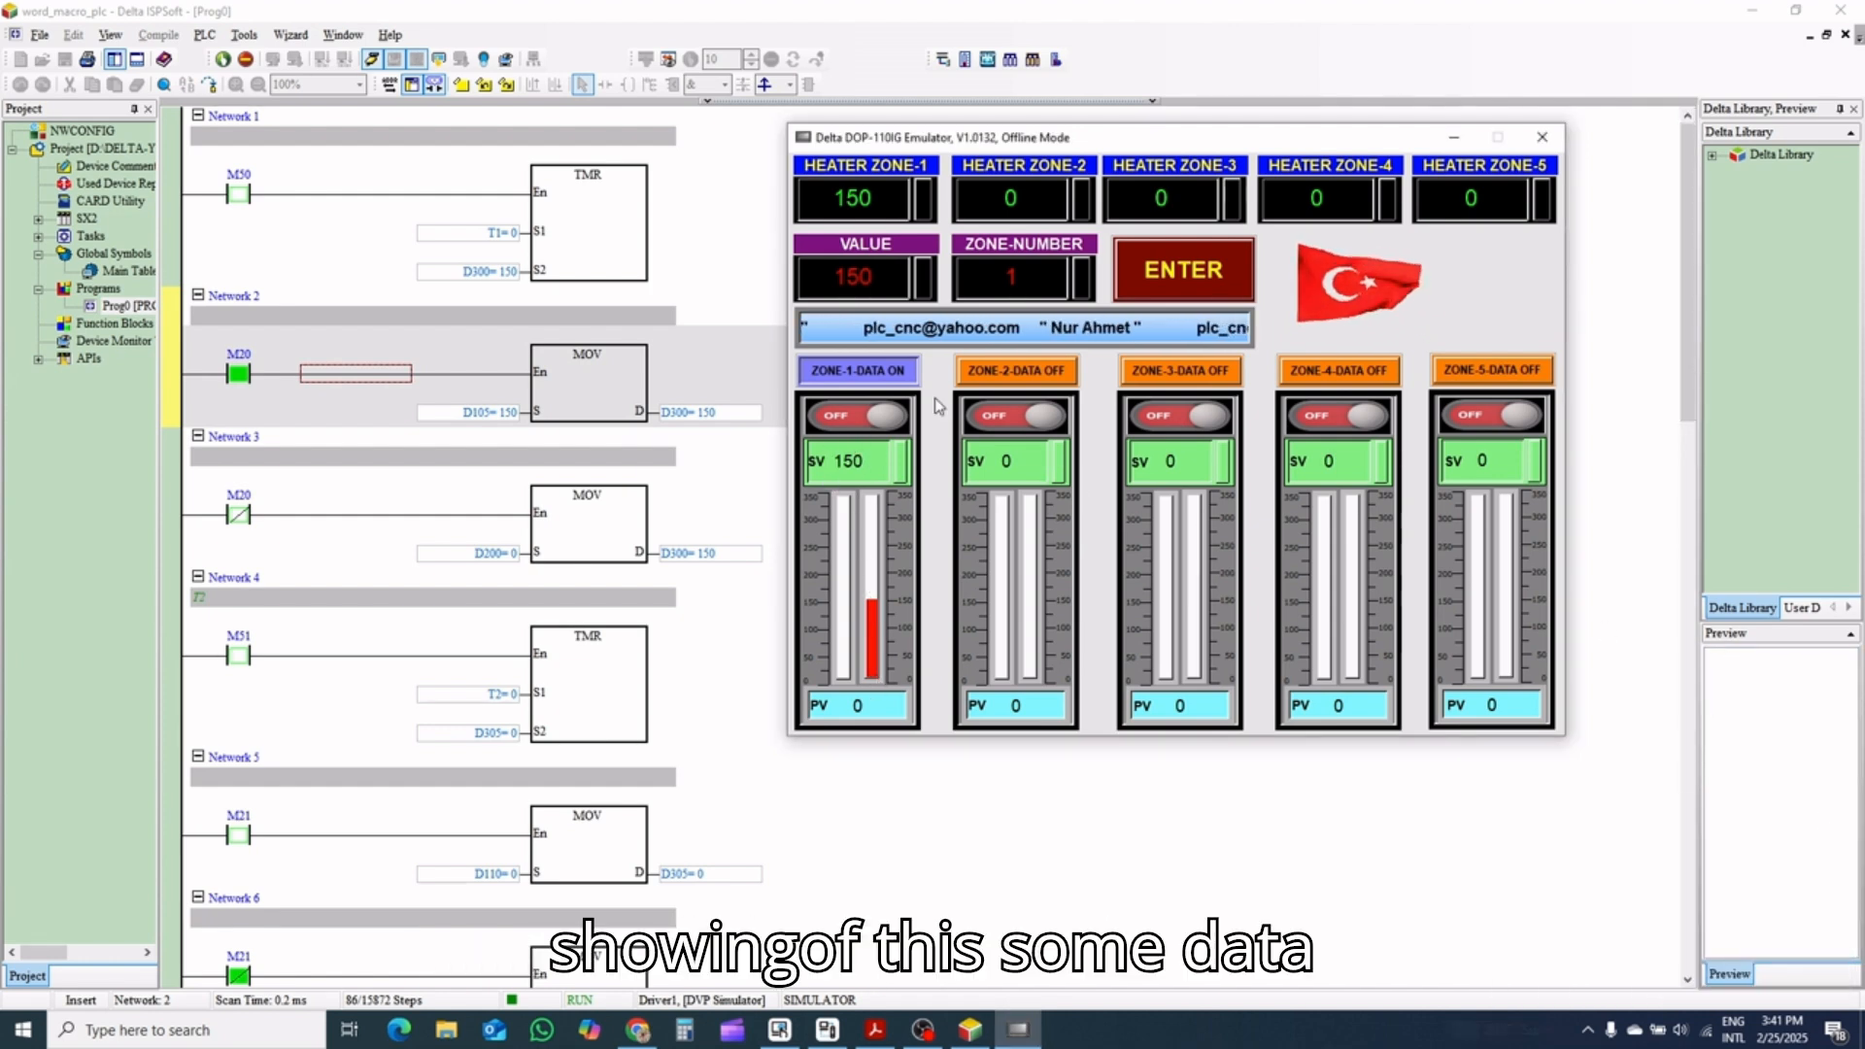
pyautogui.click(881, 368)
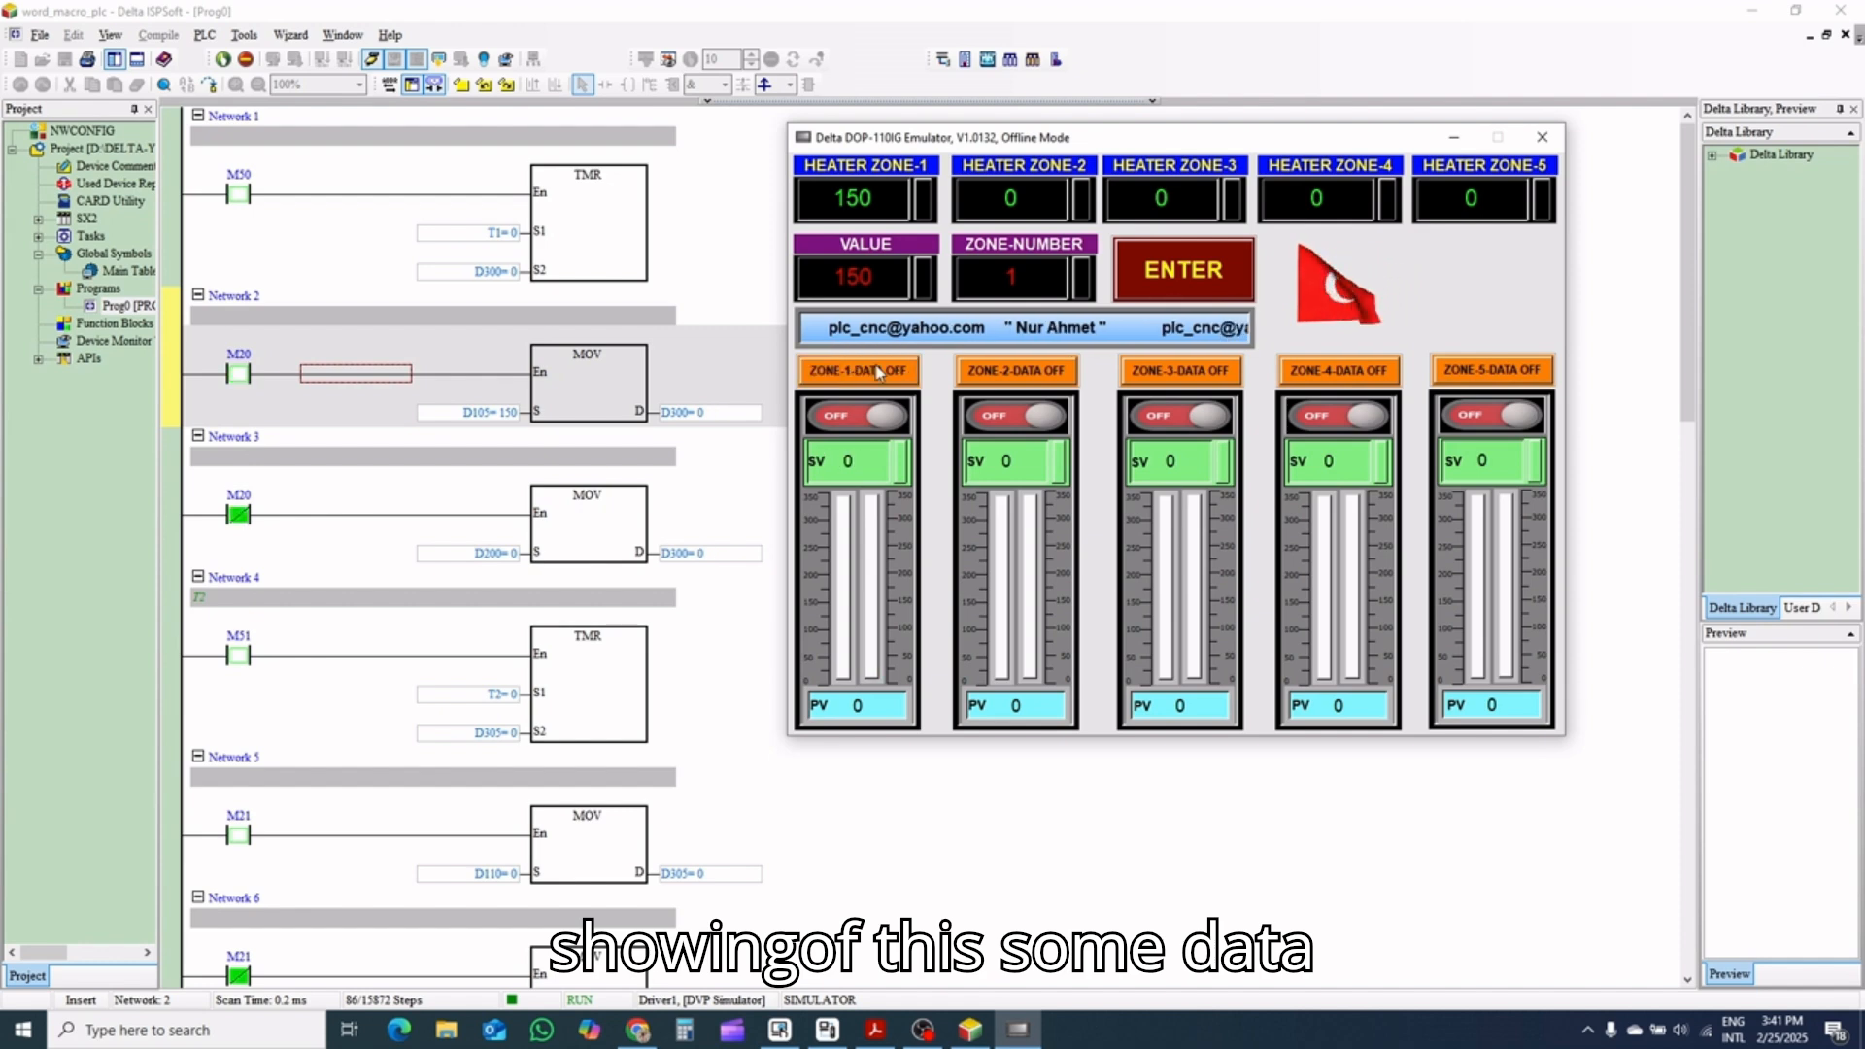
pyautogui.click(898, 467)
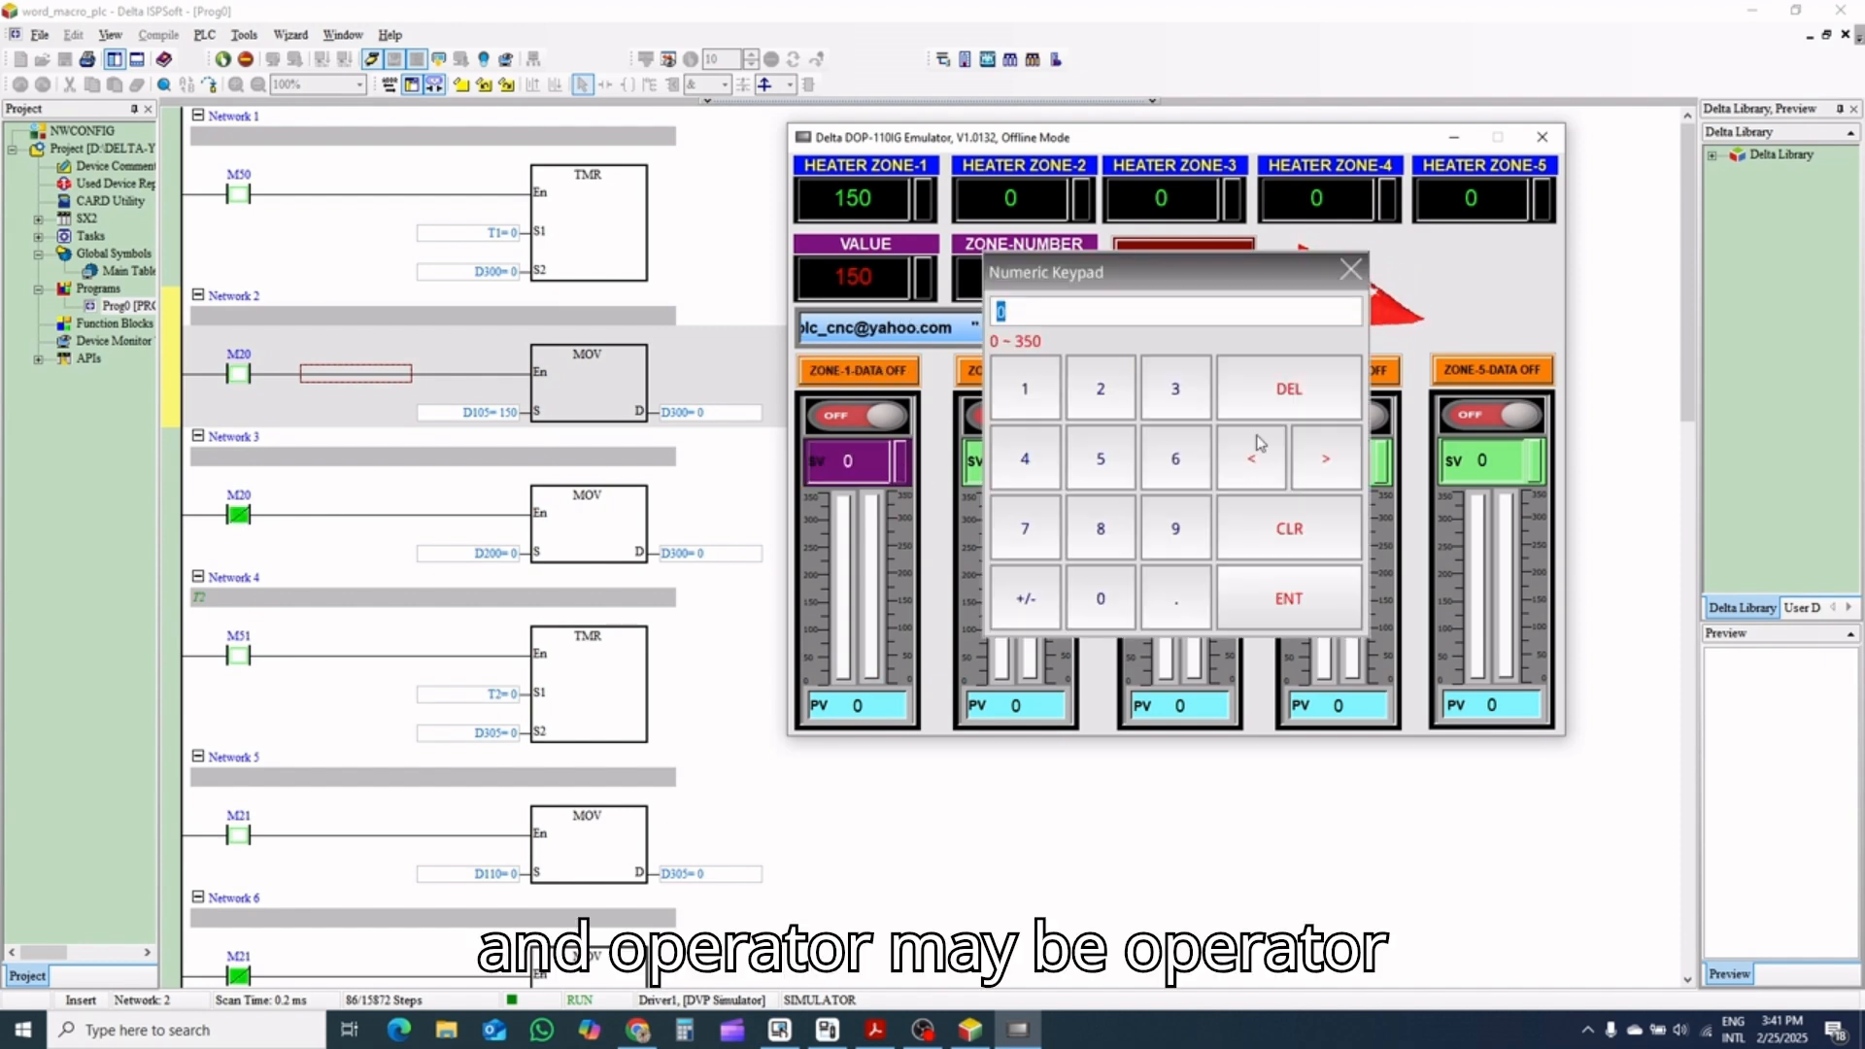
pyautogui.click(1100, 389)
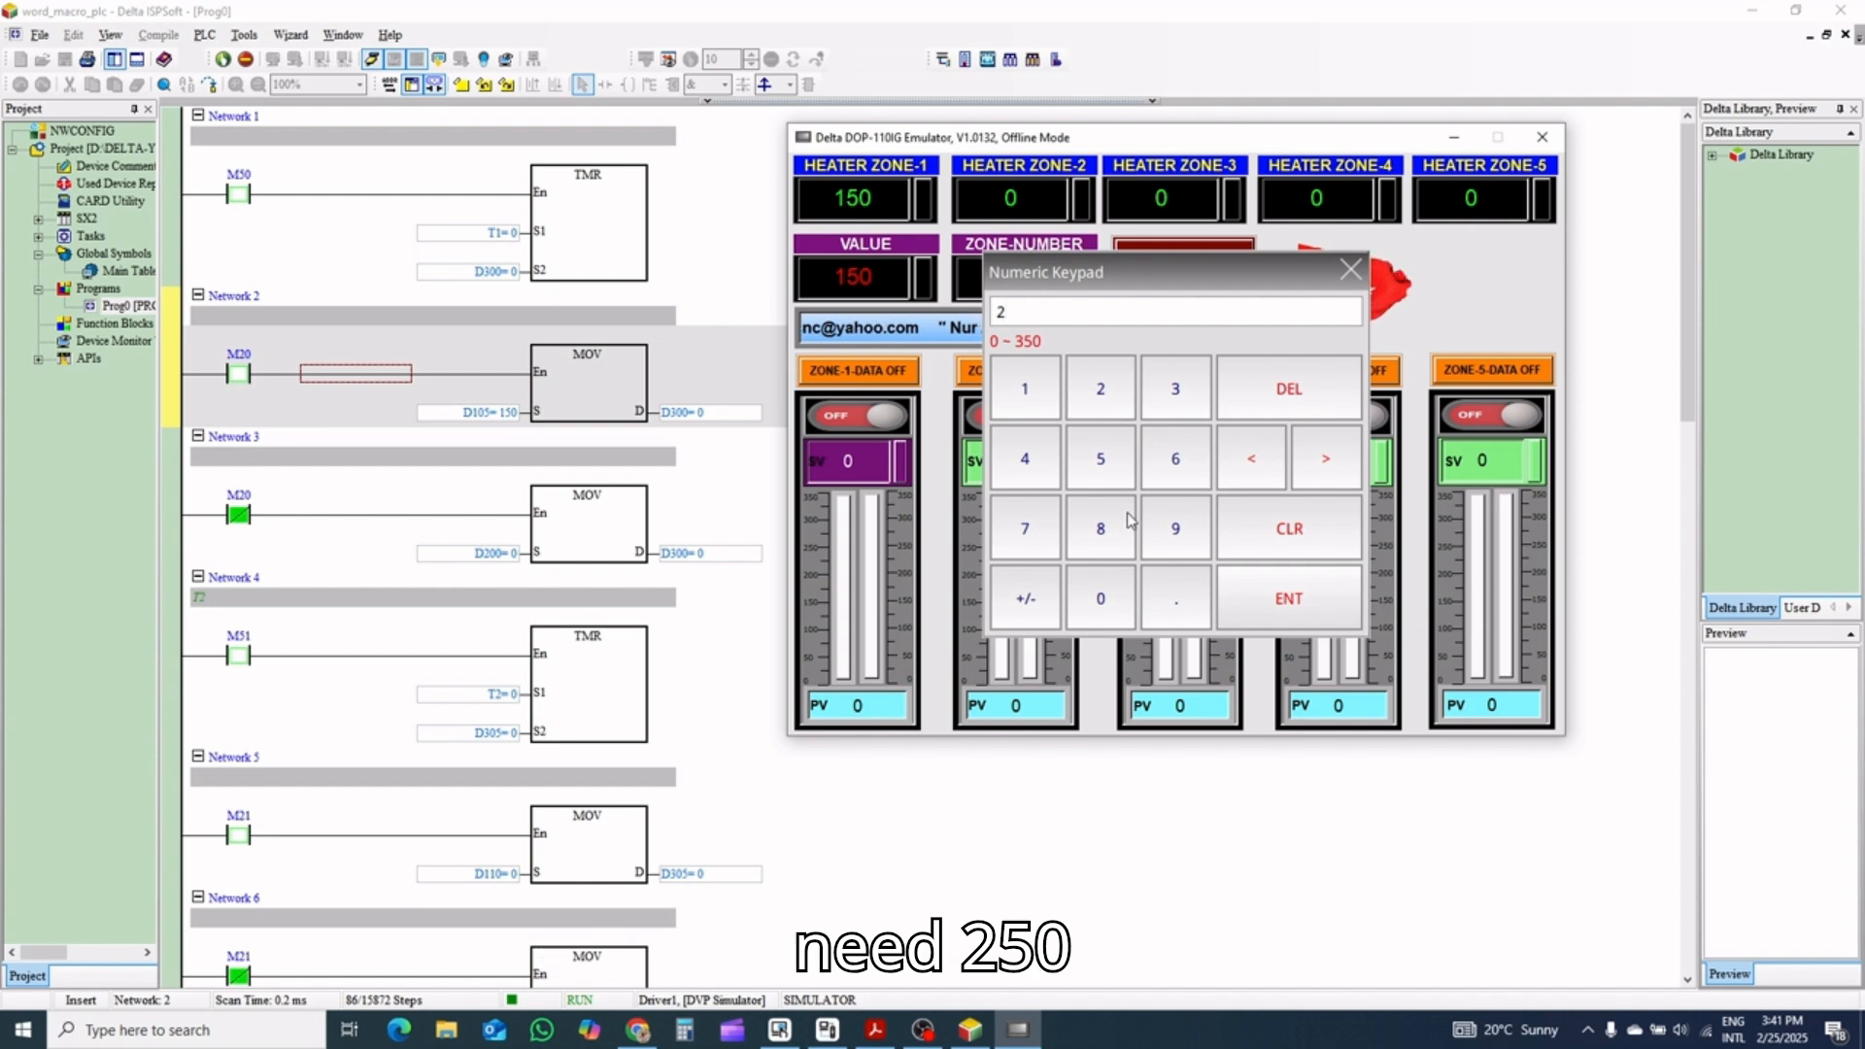
pyautogui.click(1101, 457)
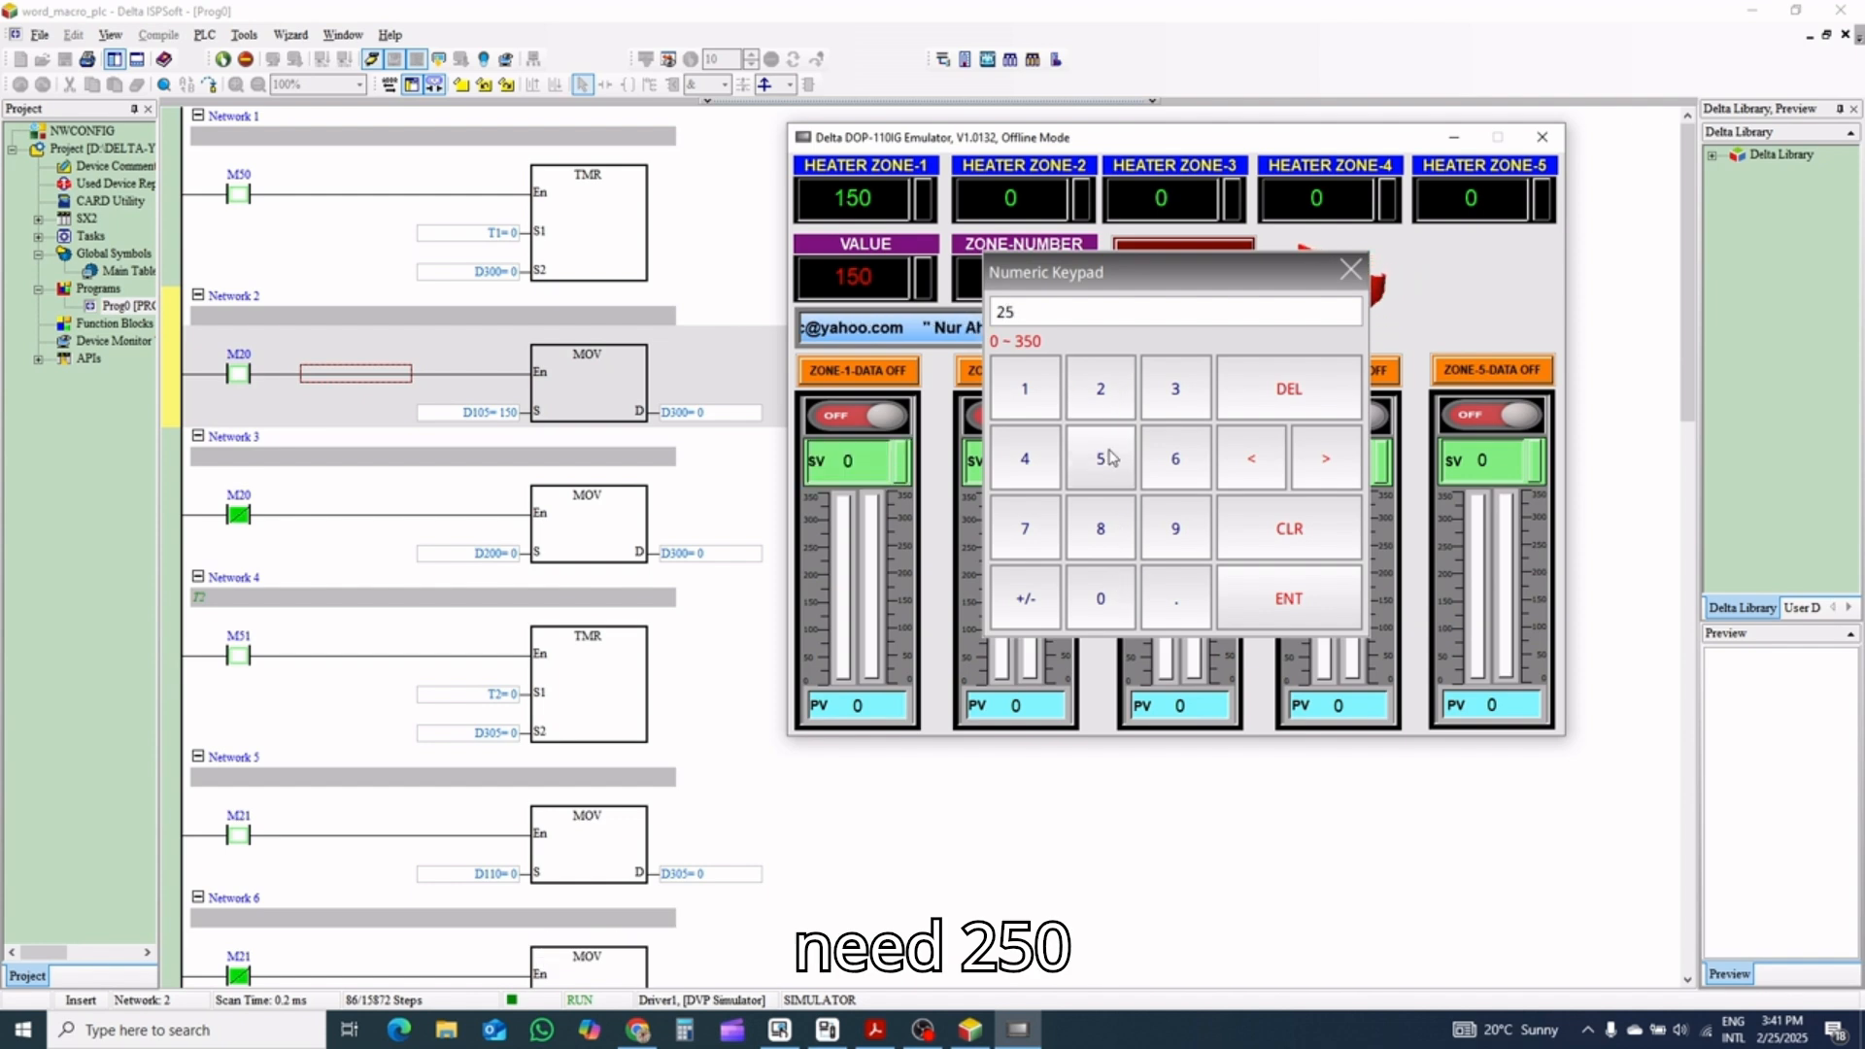
pyautogui.click(1241, 597)
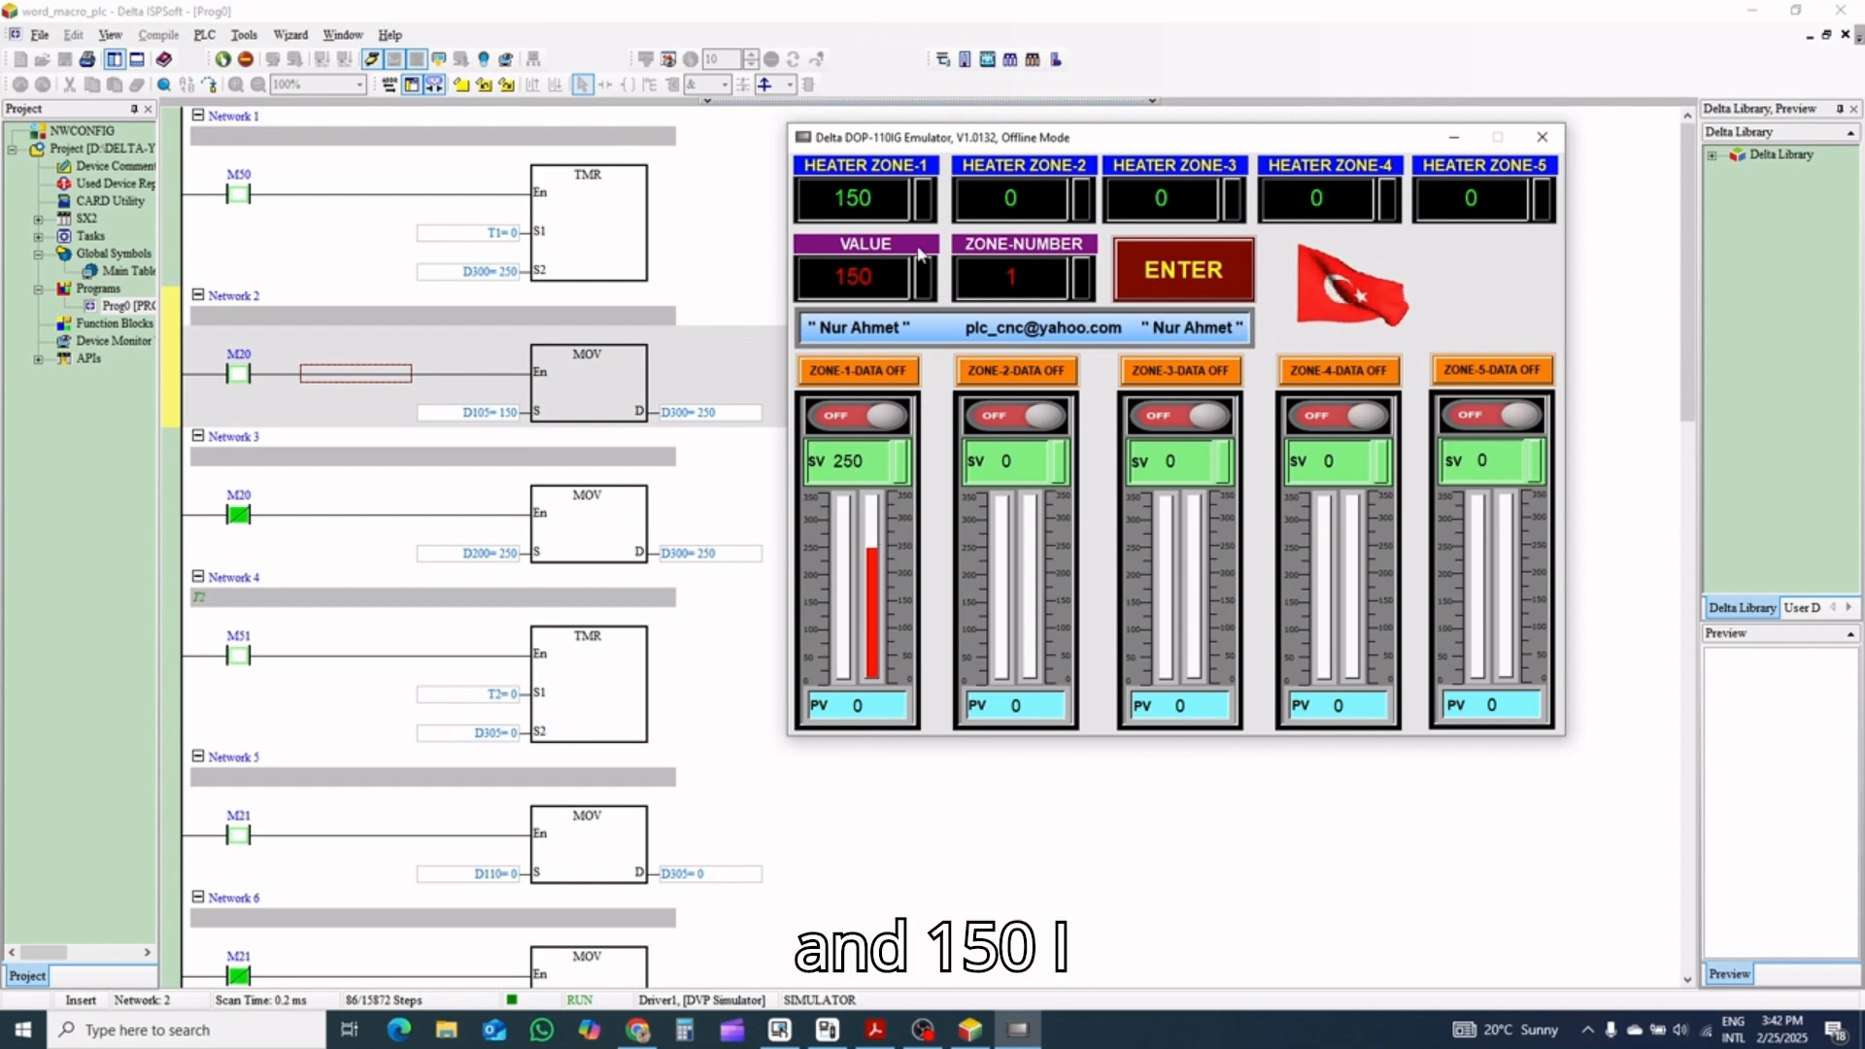
# Enter VALUE 160 and ZONE-NUMBER 2 in the emulator and transfer the value to Heater Zone-2
pyautogui.click(911, 280)
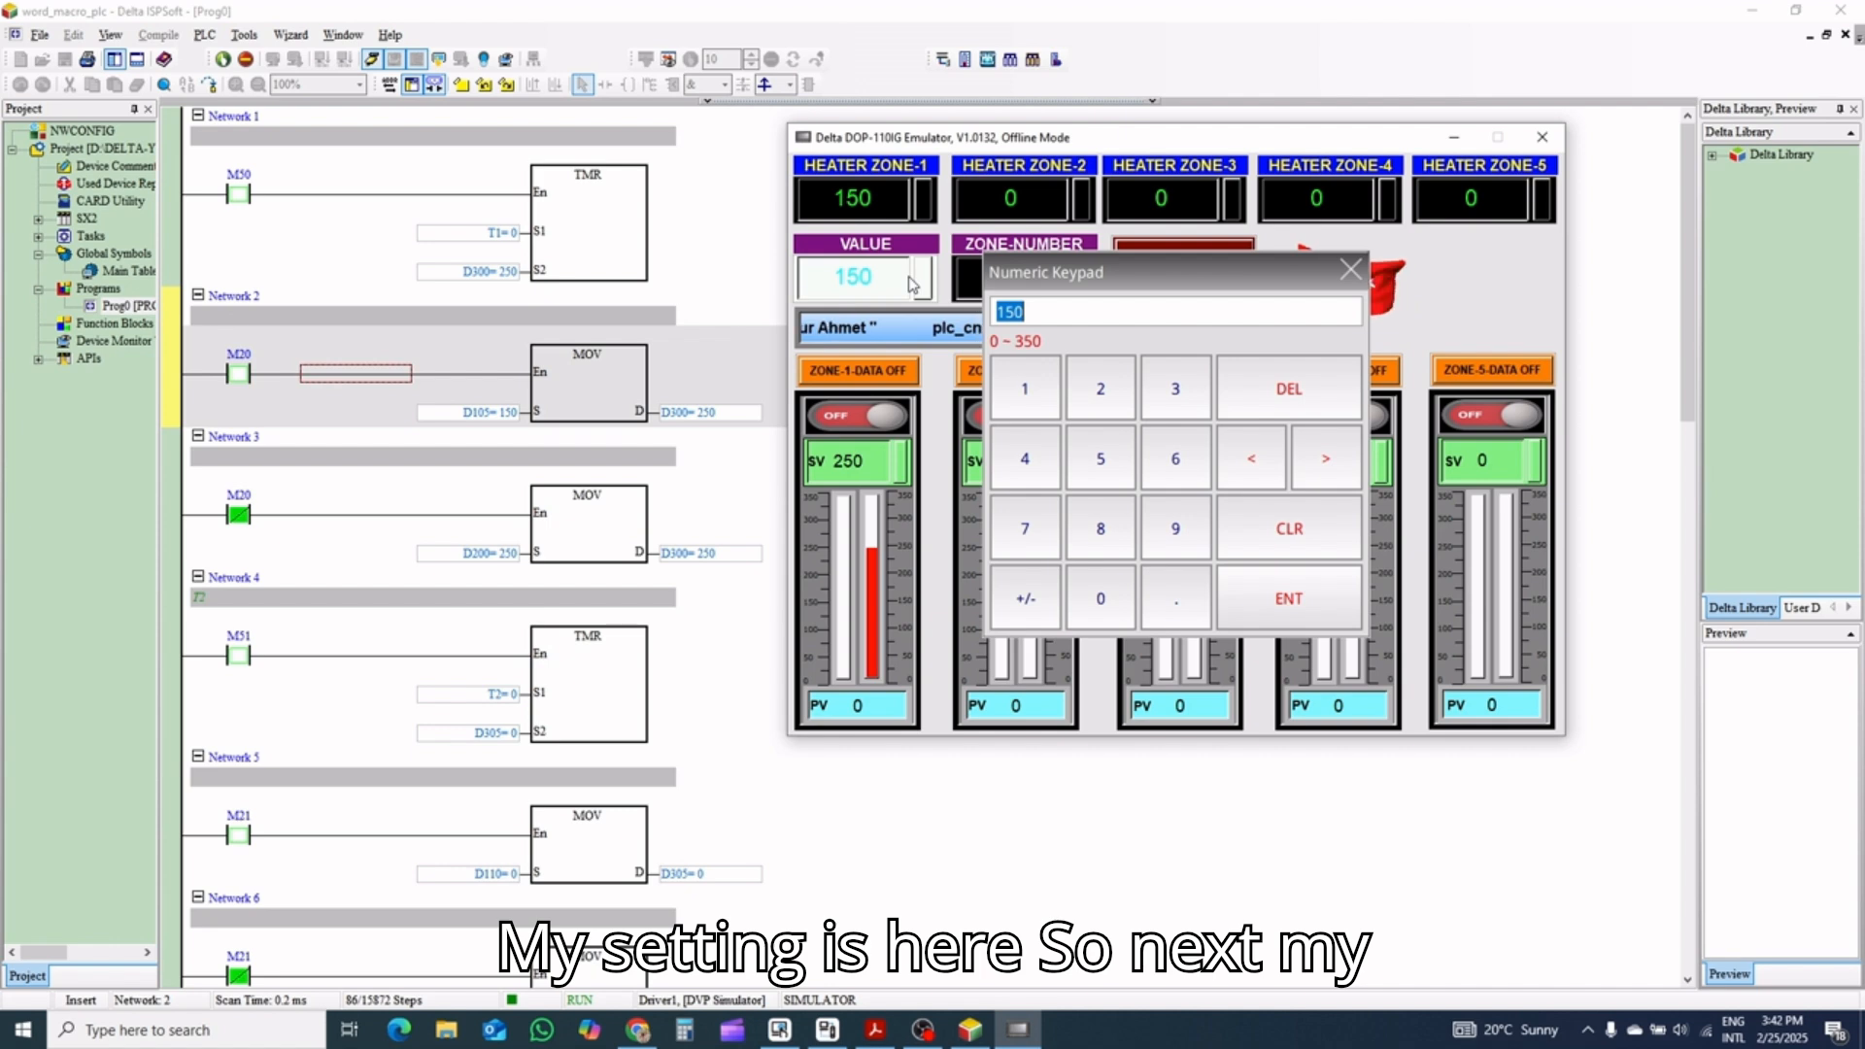
pyautogui.click(1026, 391)
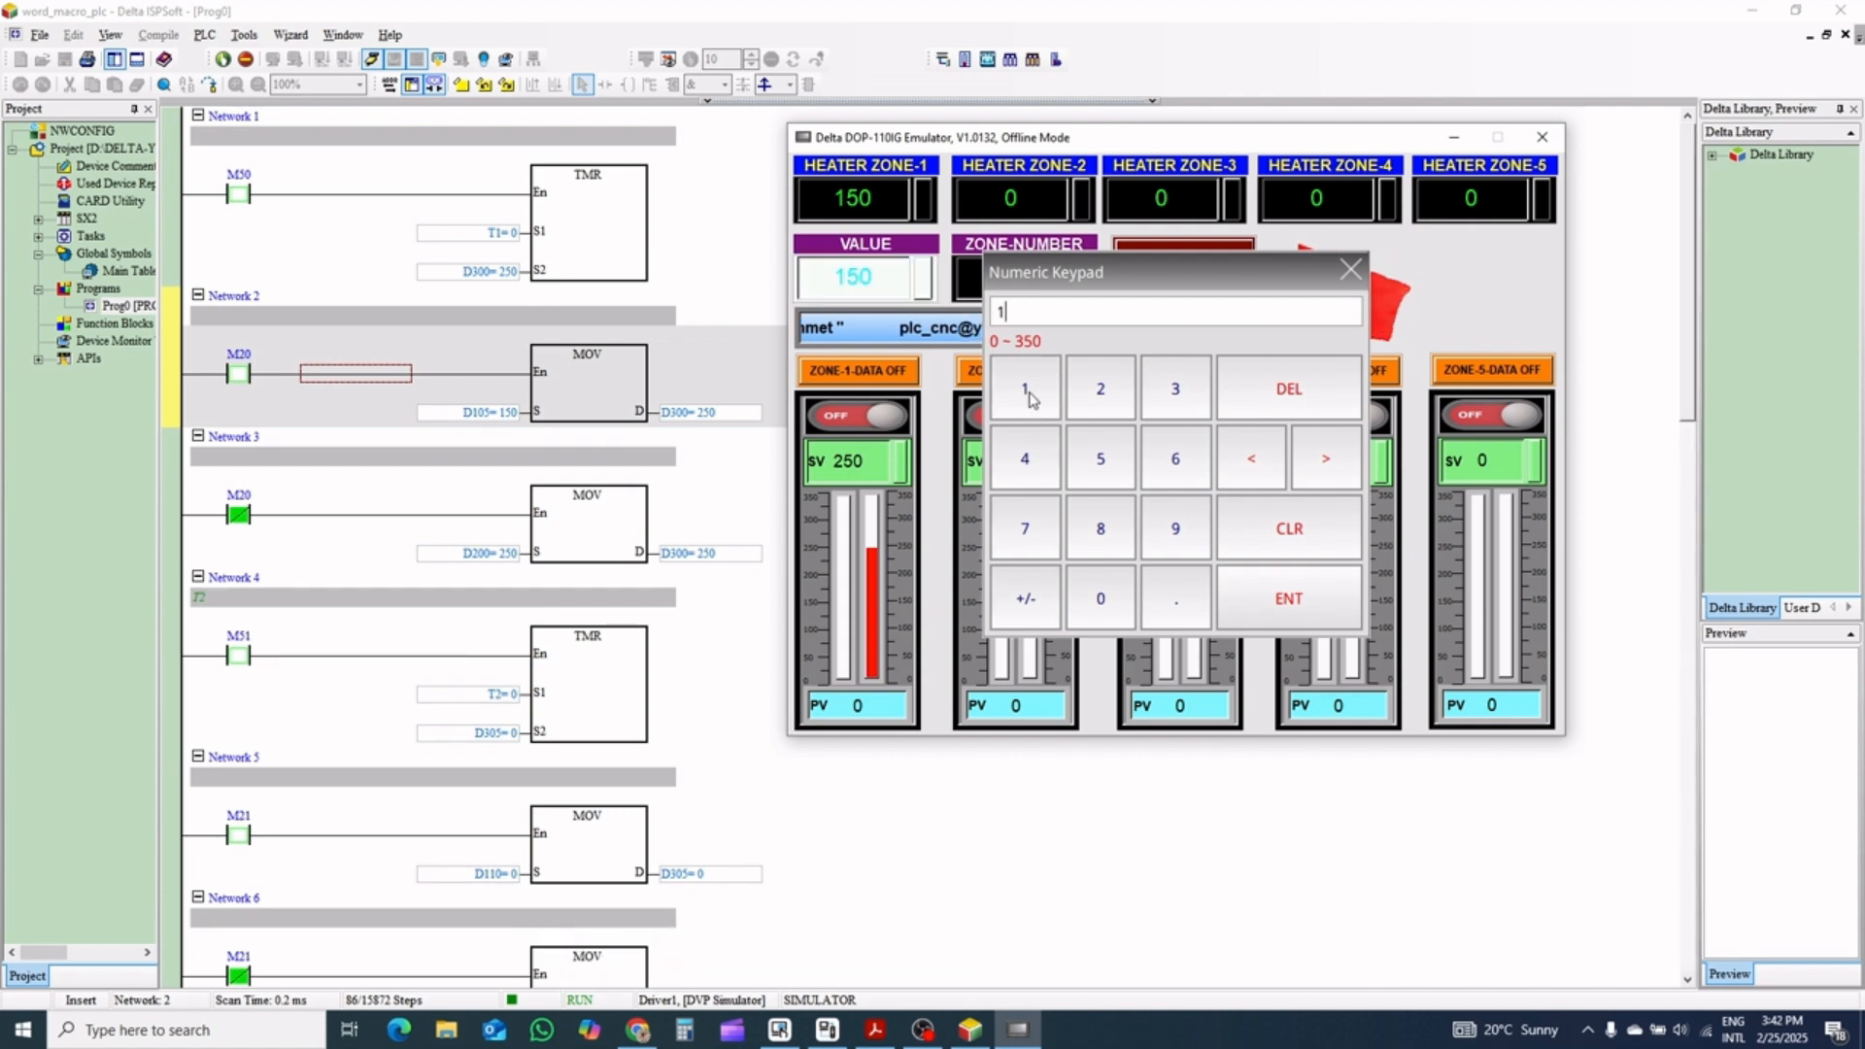
pyautogui.click(1175, 458)
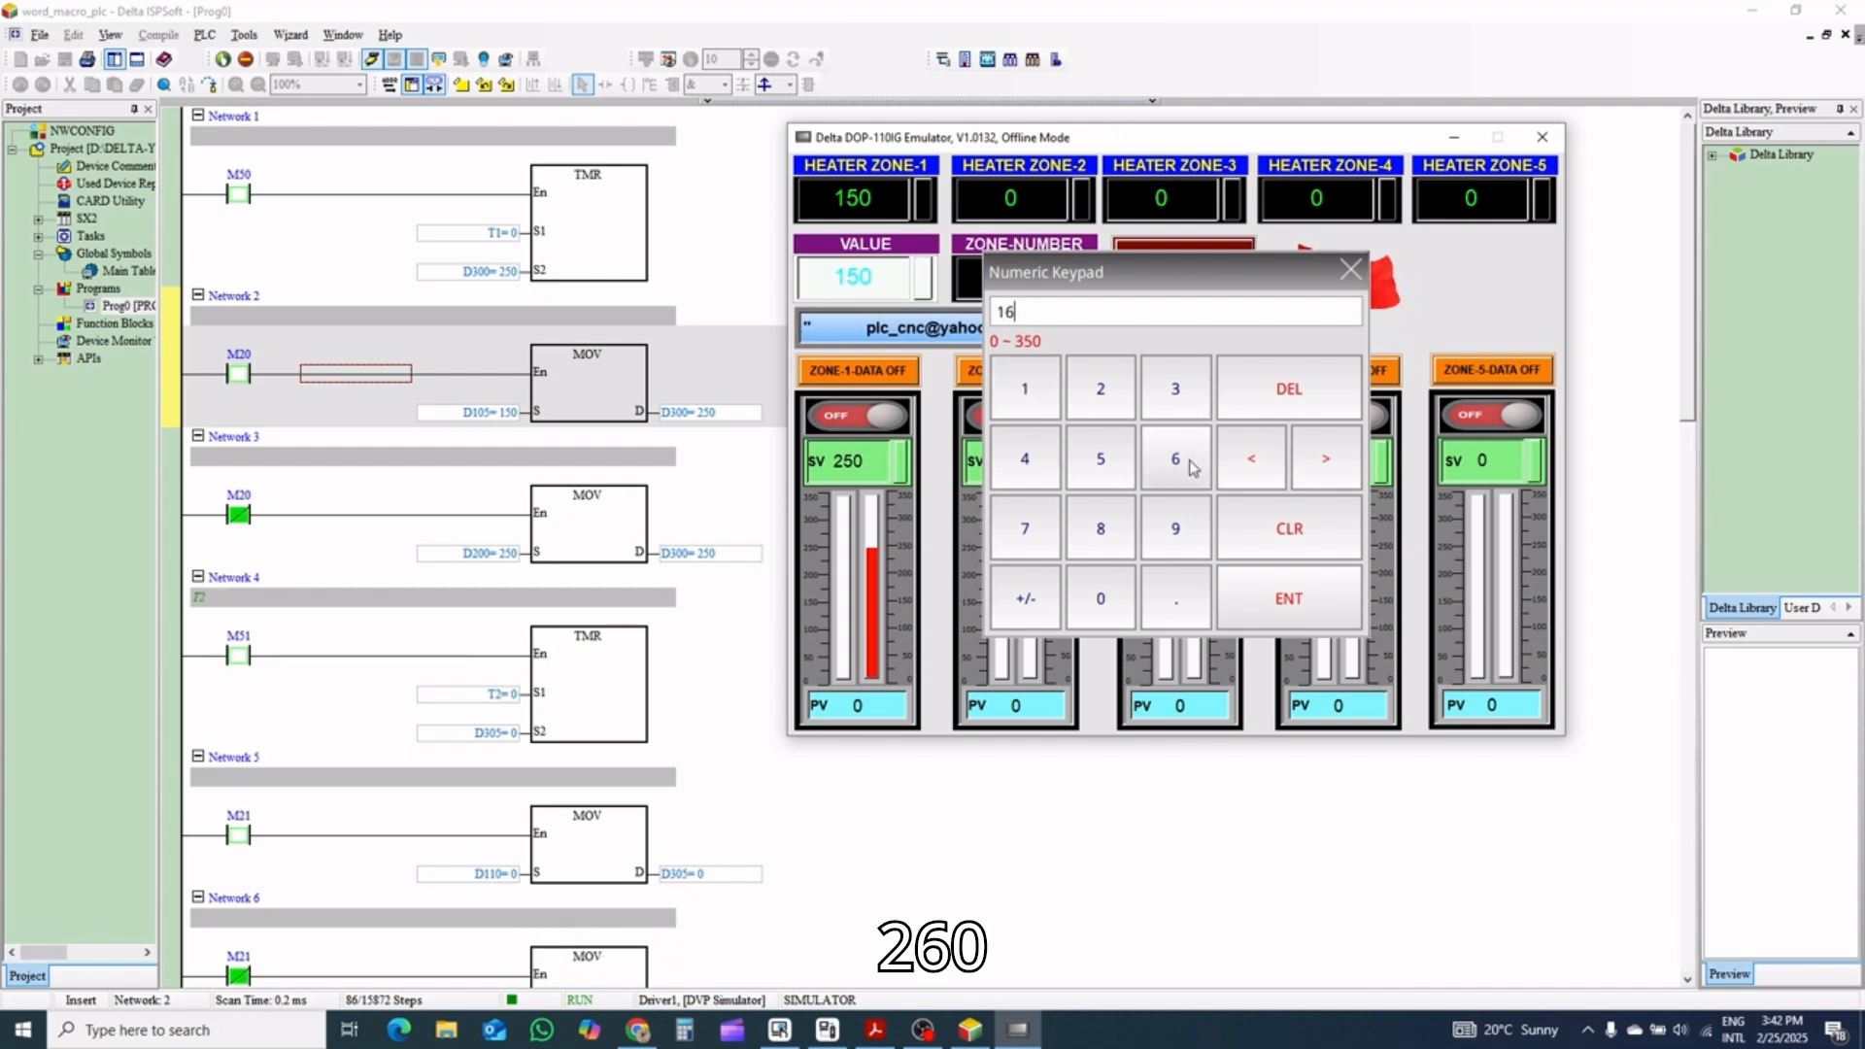
pyautogui.click(1102, 598)
pyautogui.click(1272, 619)
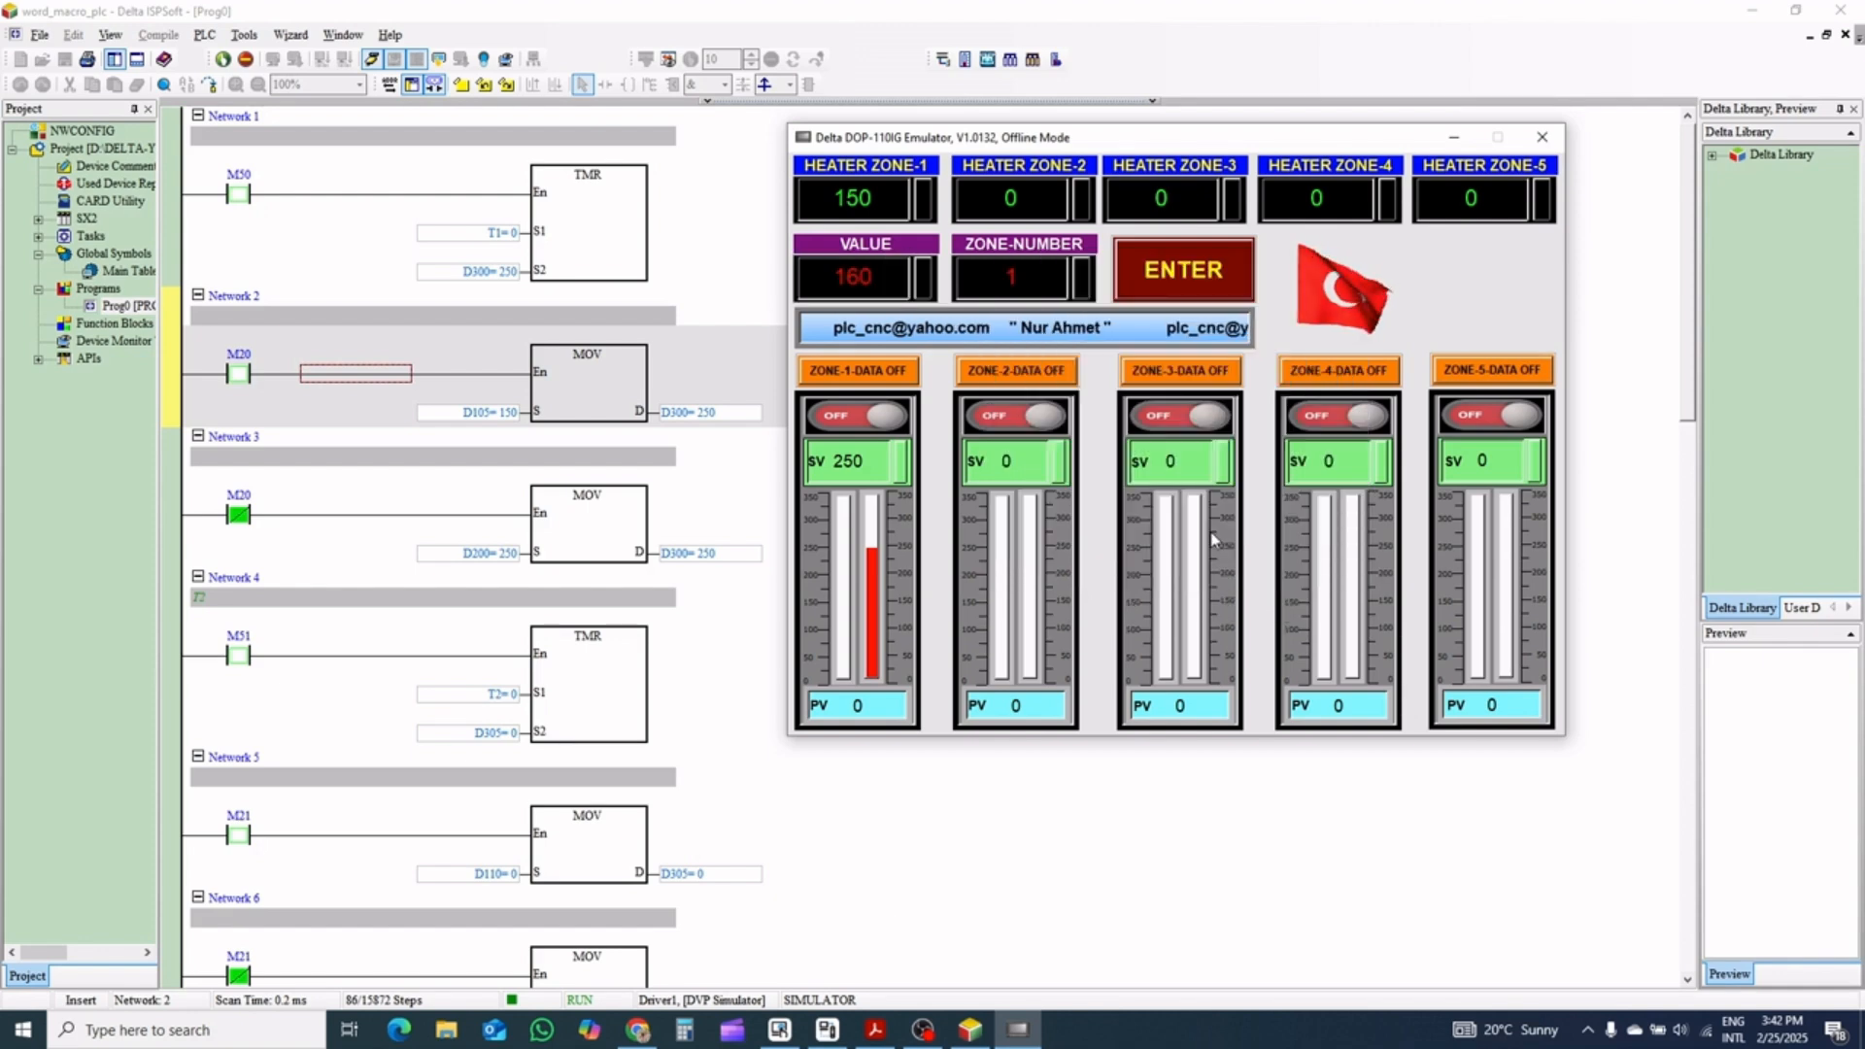
pyautogui.click(1025, 288)
pyautogui.click(1100, 388)
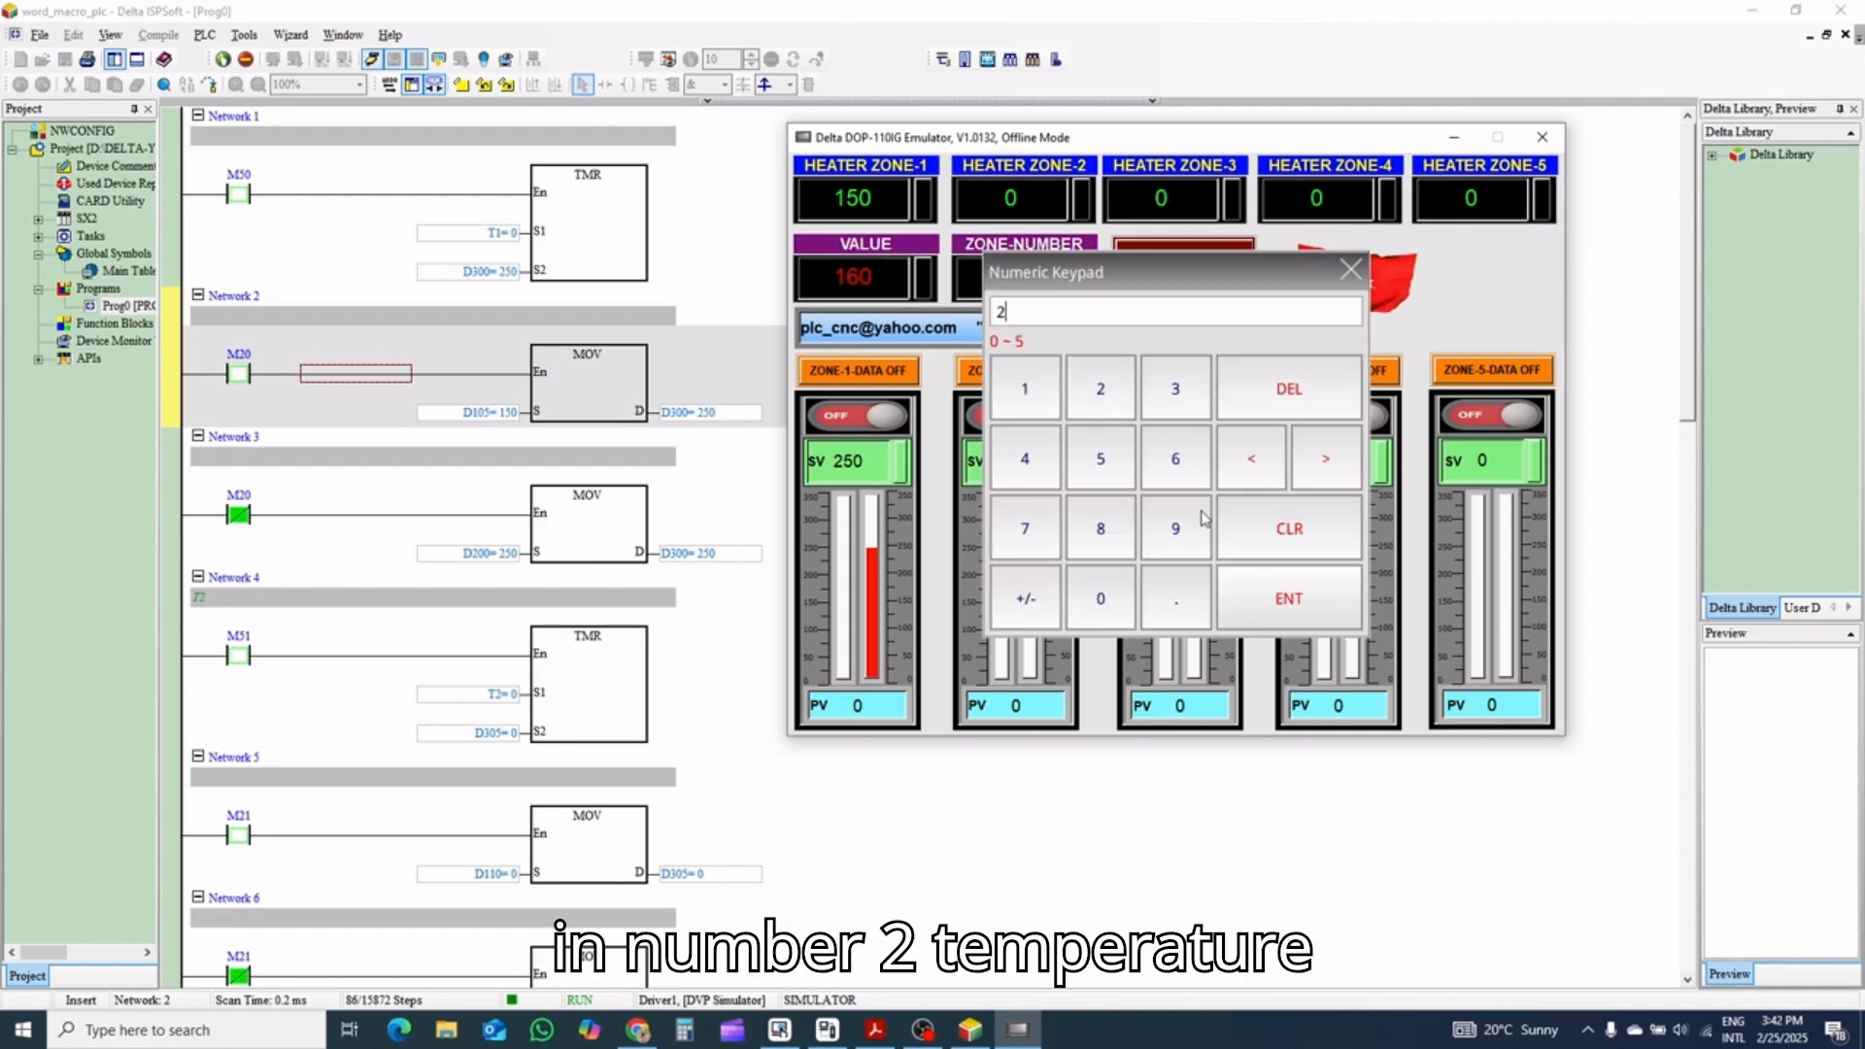
pyautogui.click(1288, 598)
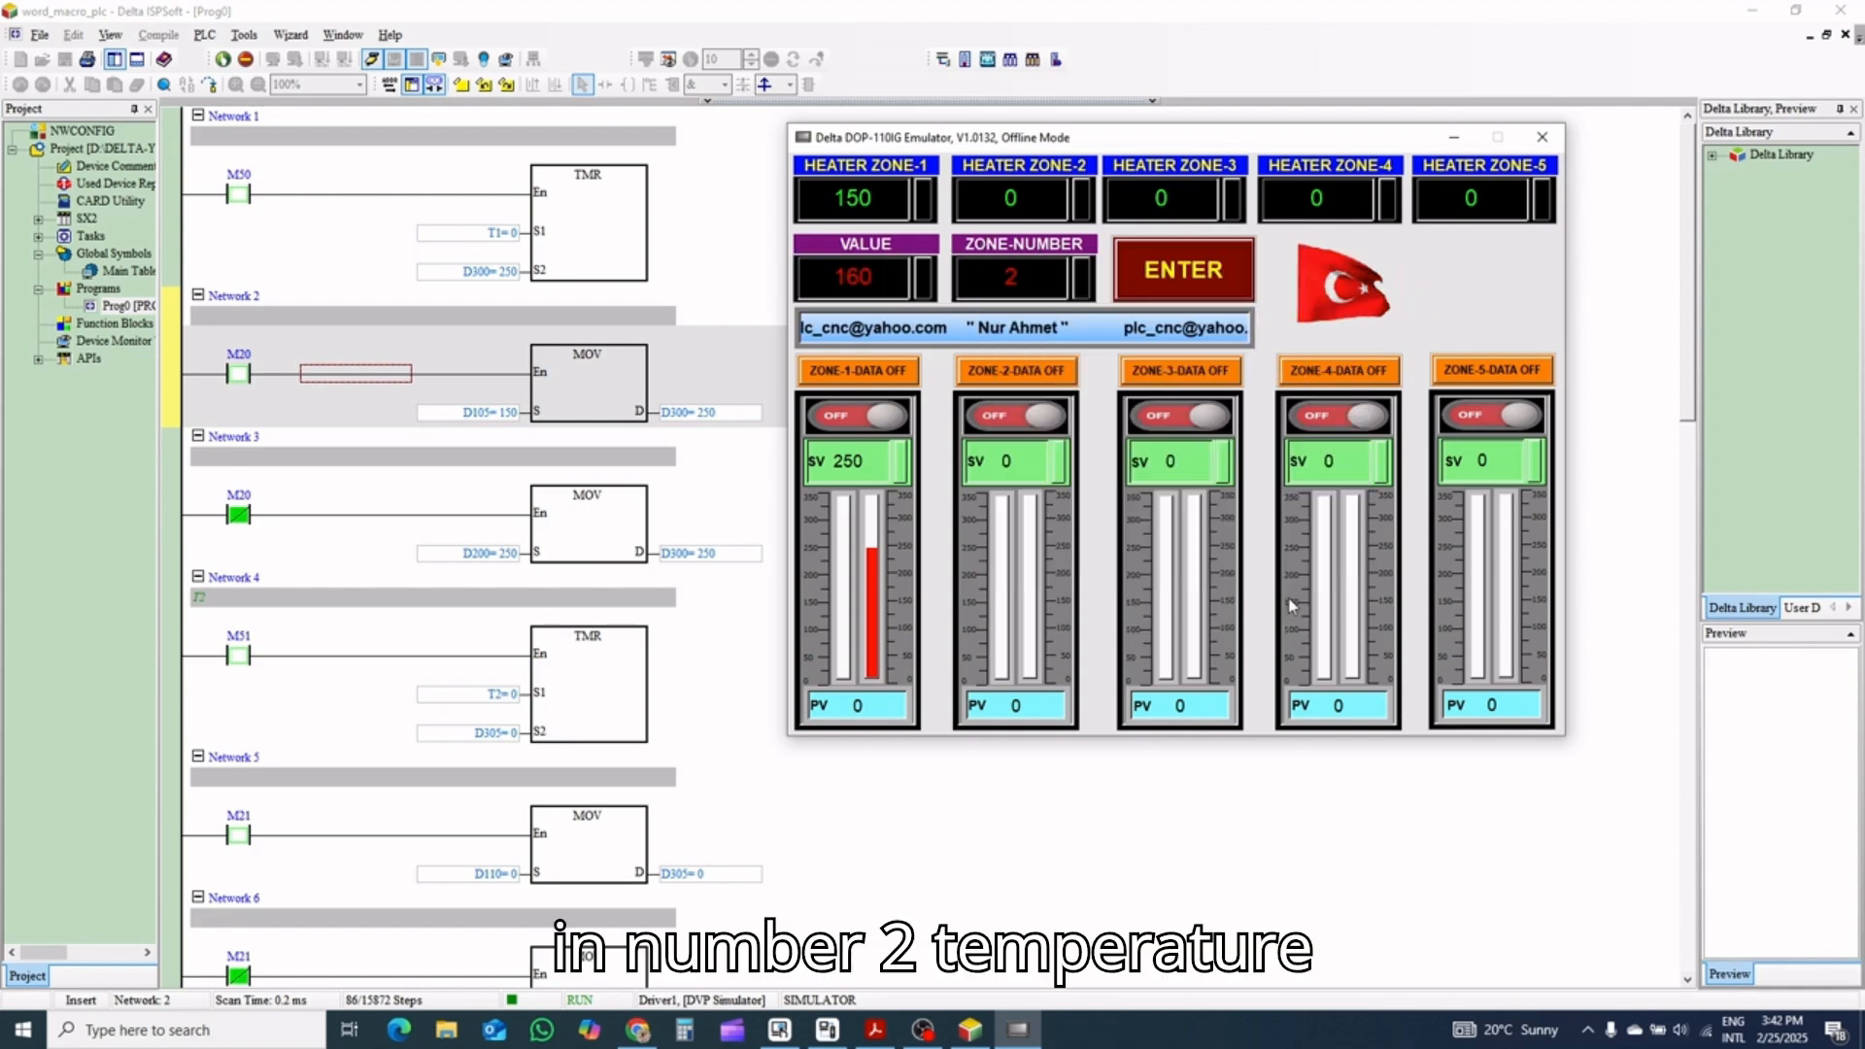
pyautogui.click(1200, 270)
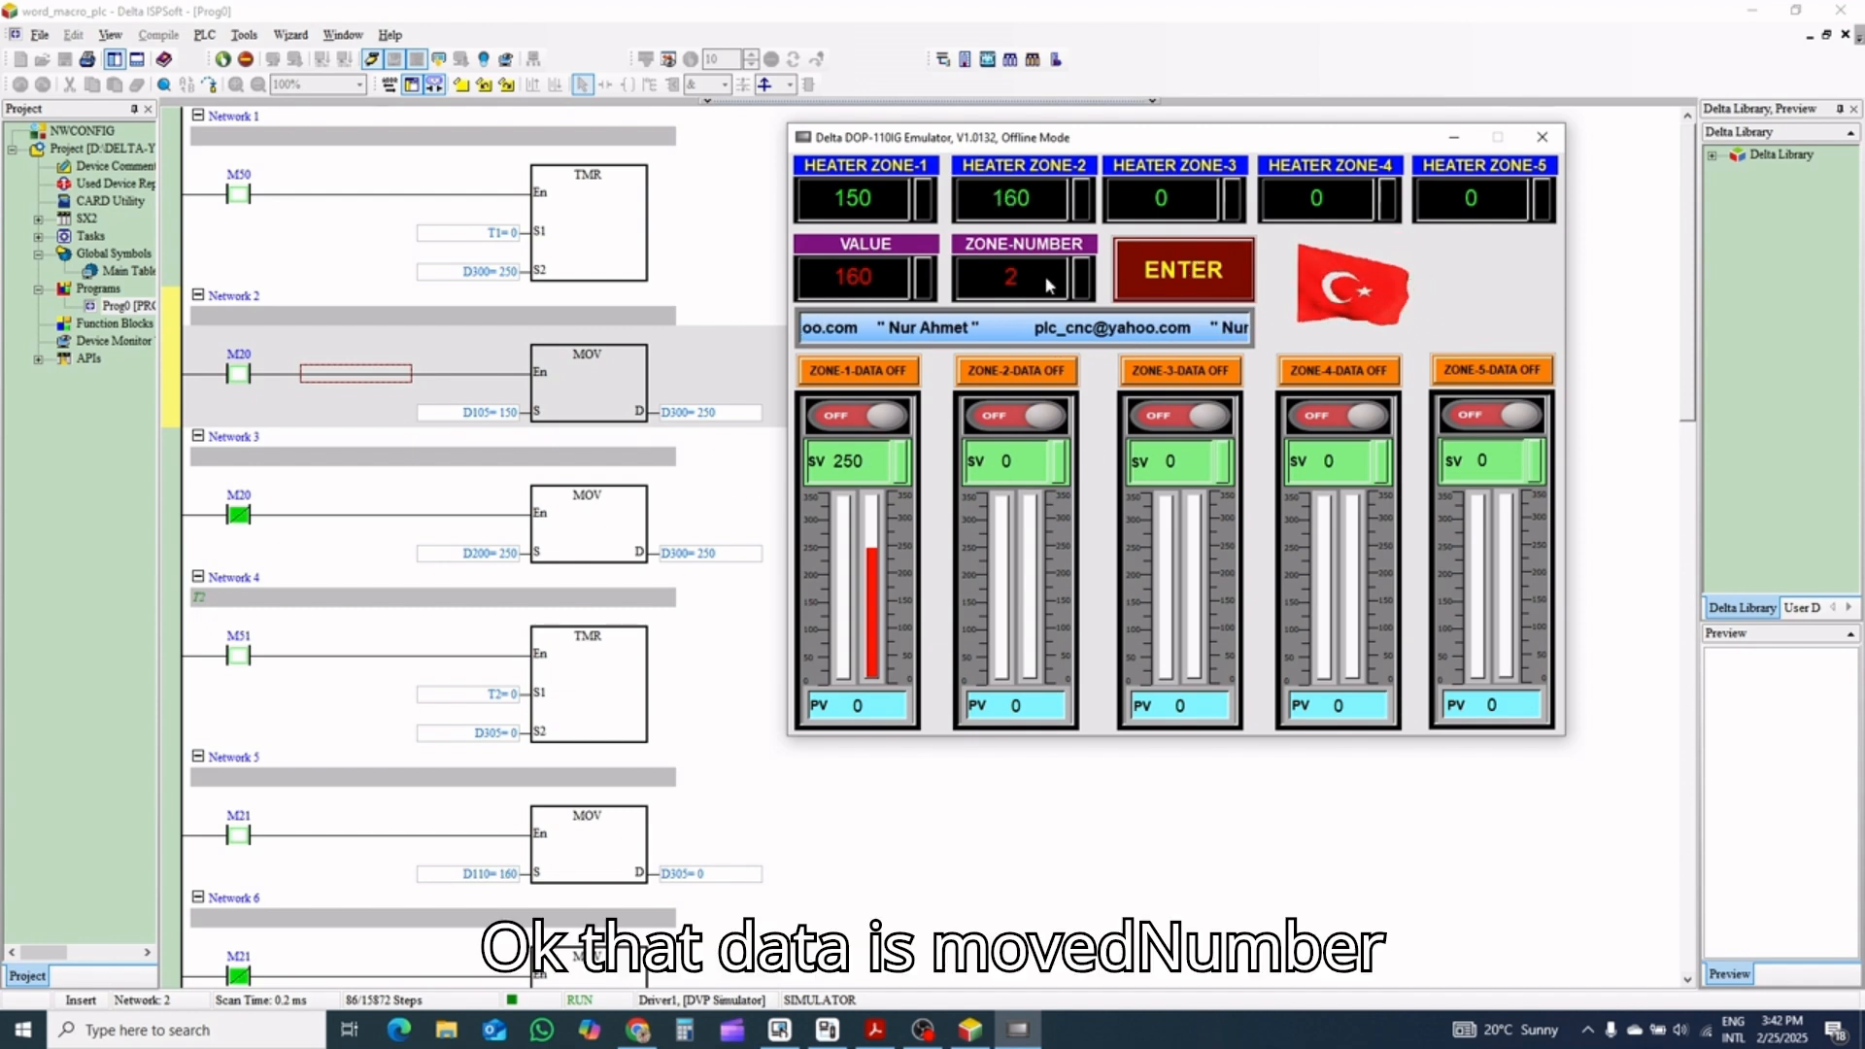
# Enter VALUE 165 and ZONE-NUMBER 3 in the emulator and transfer the value to Heater Zone-3
pyautogui.click(880, 276)
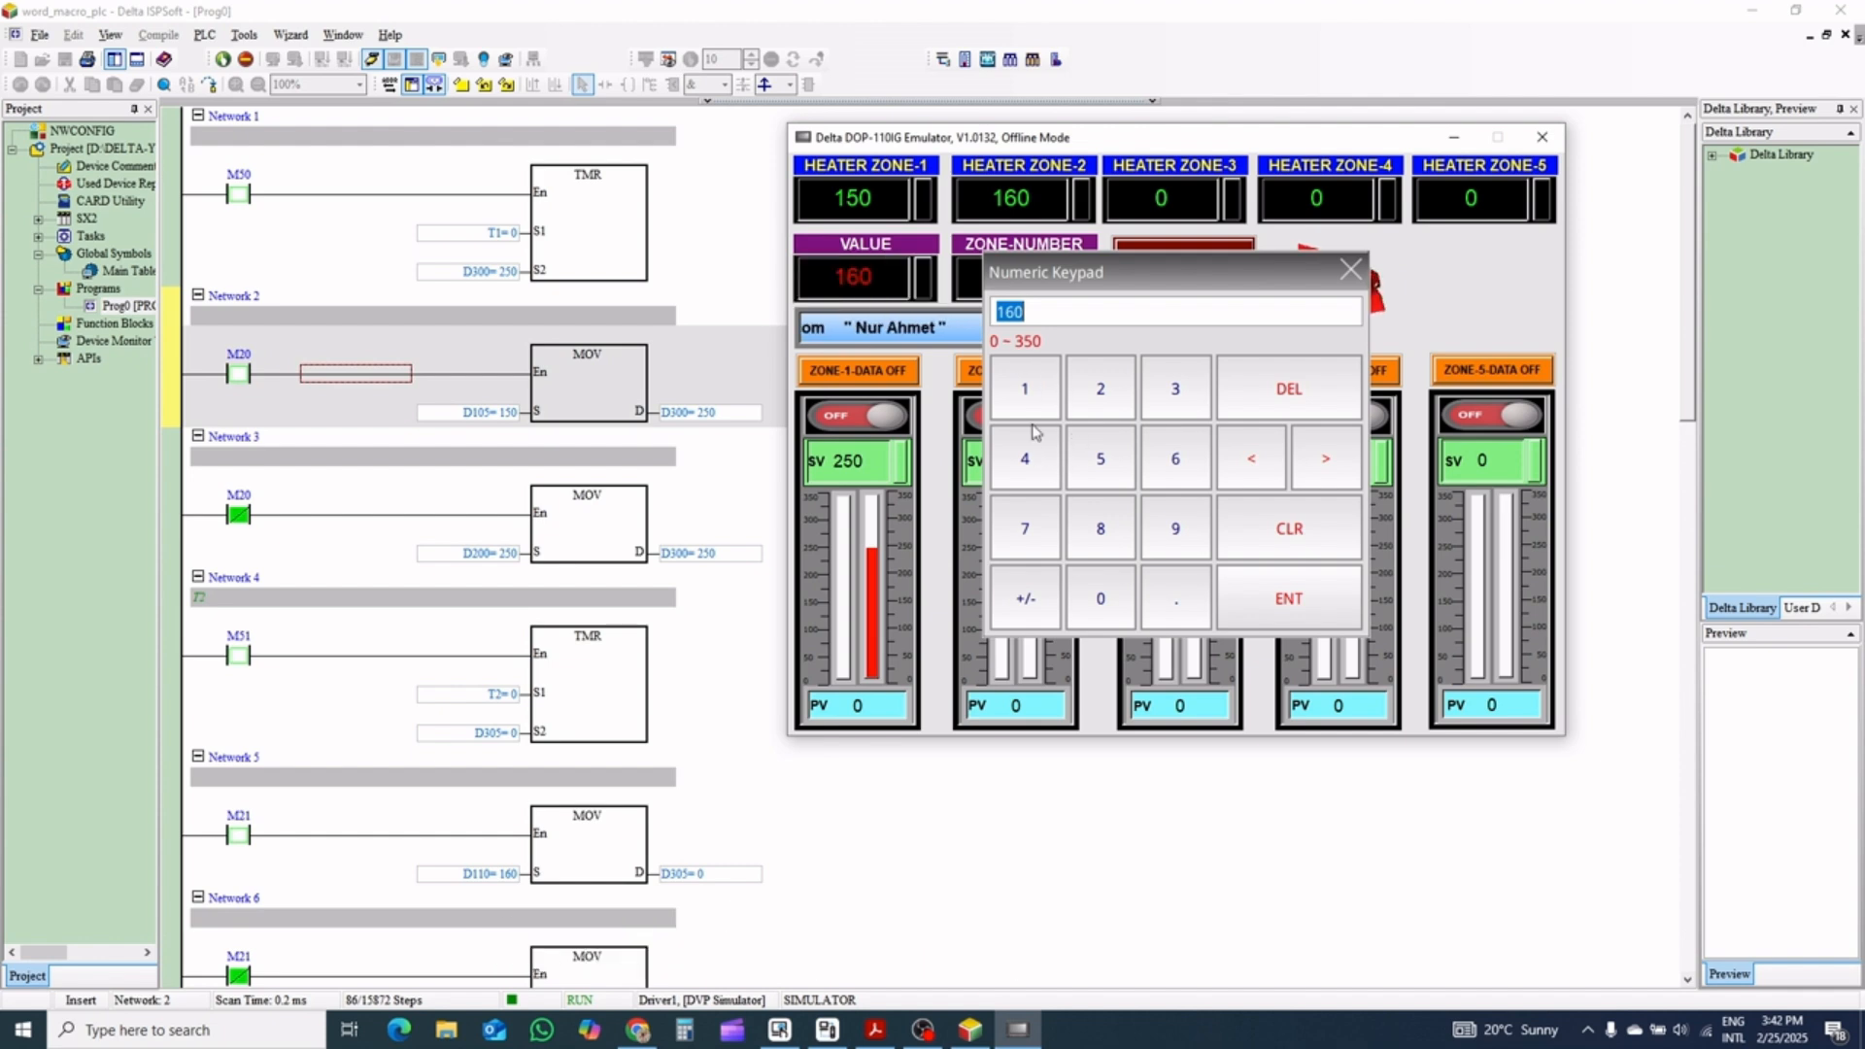
pyautogui.click(1025, 388)
pyautogui.click(1181, 462)
pyautogui.click(1133, 471)
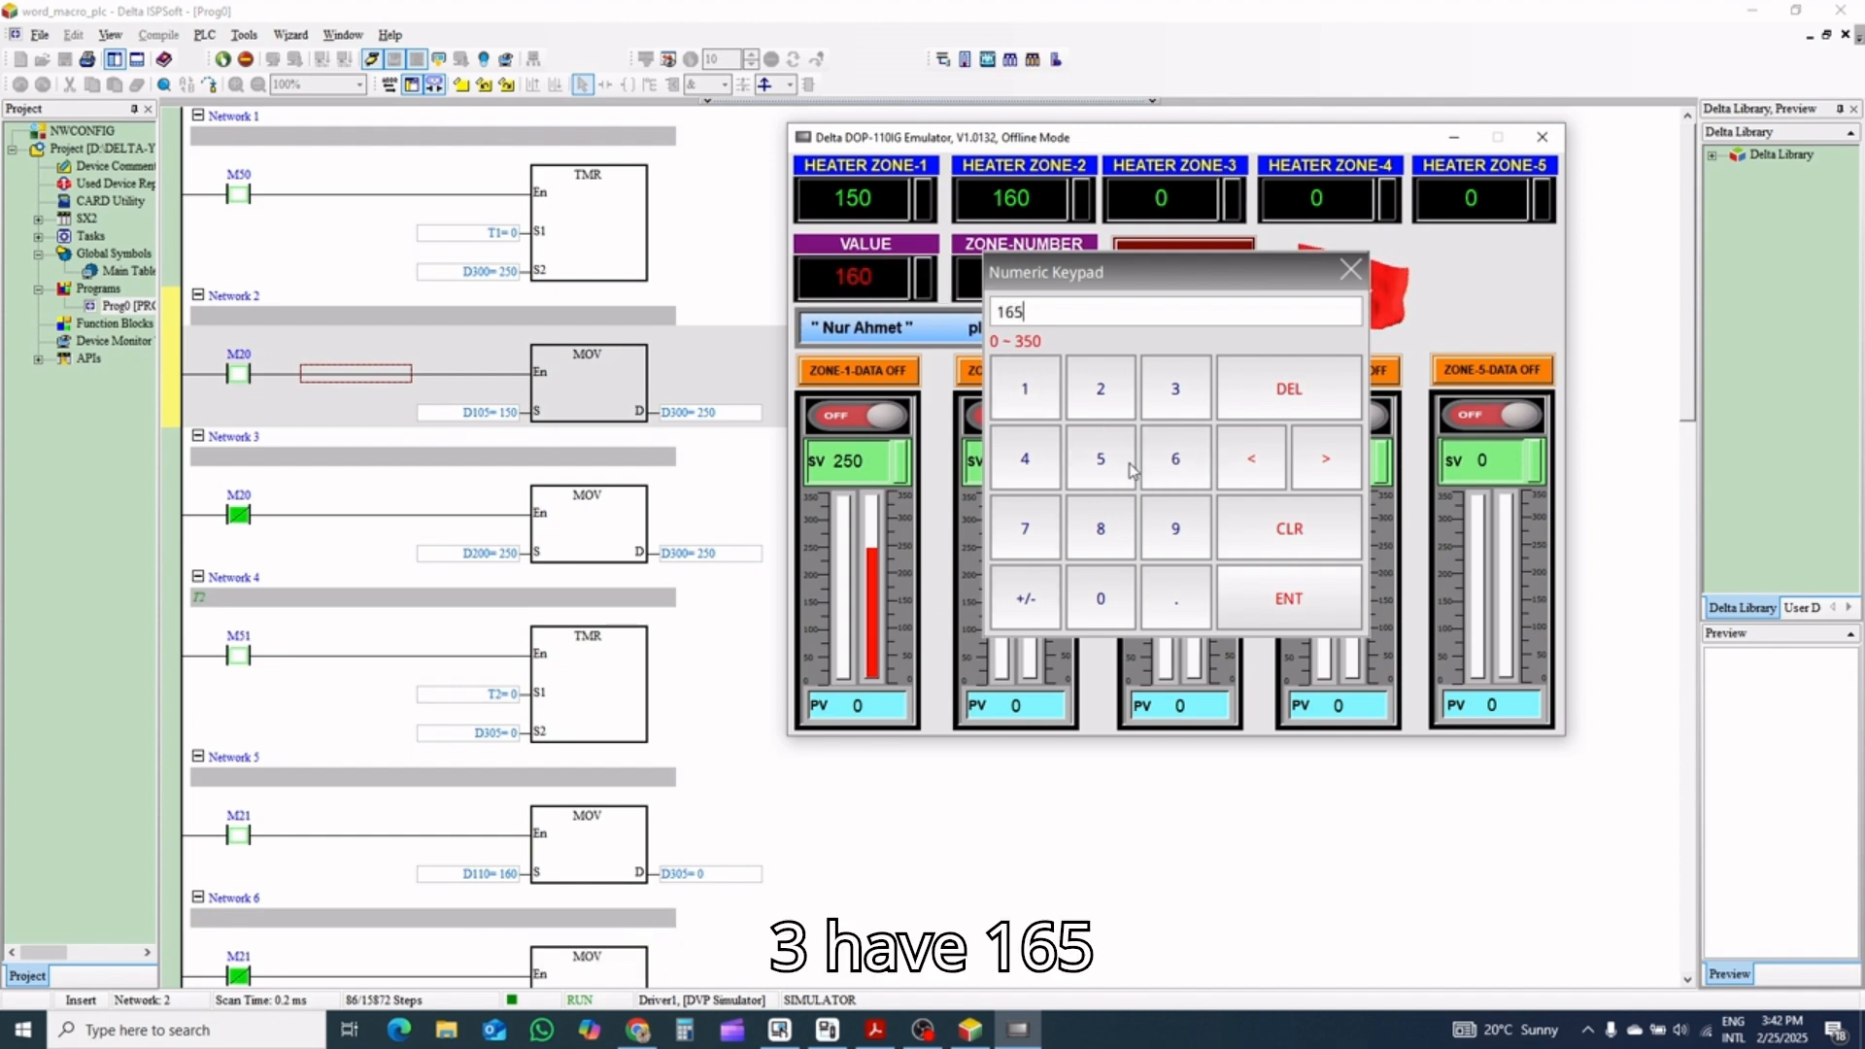
pyautogui.click(1266, 599)
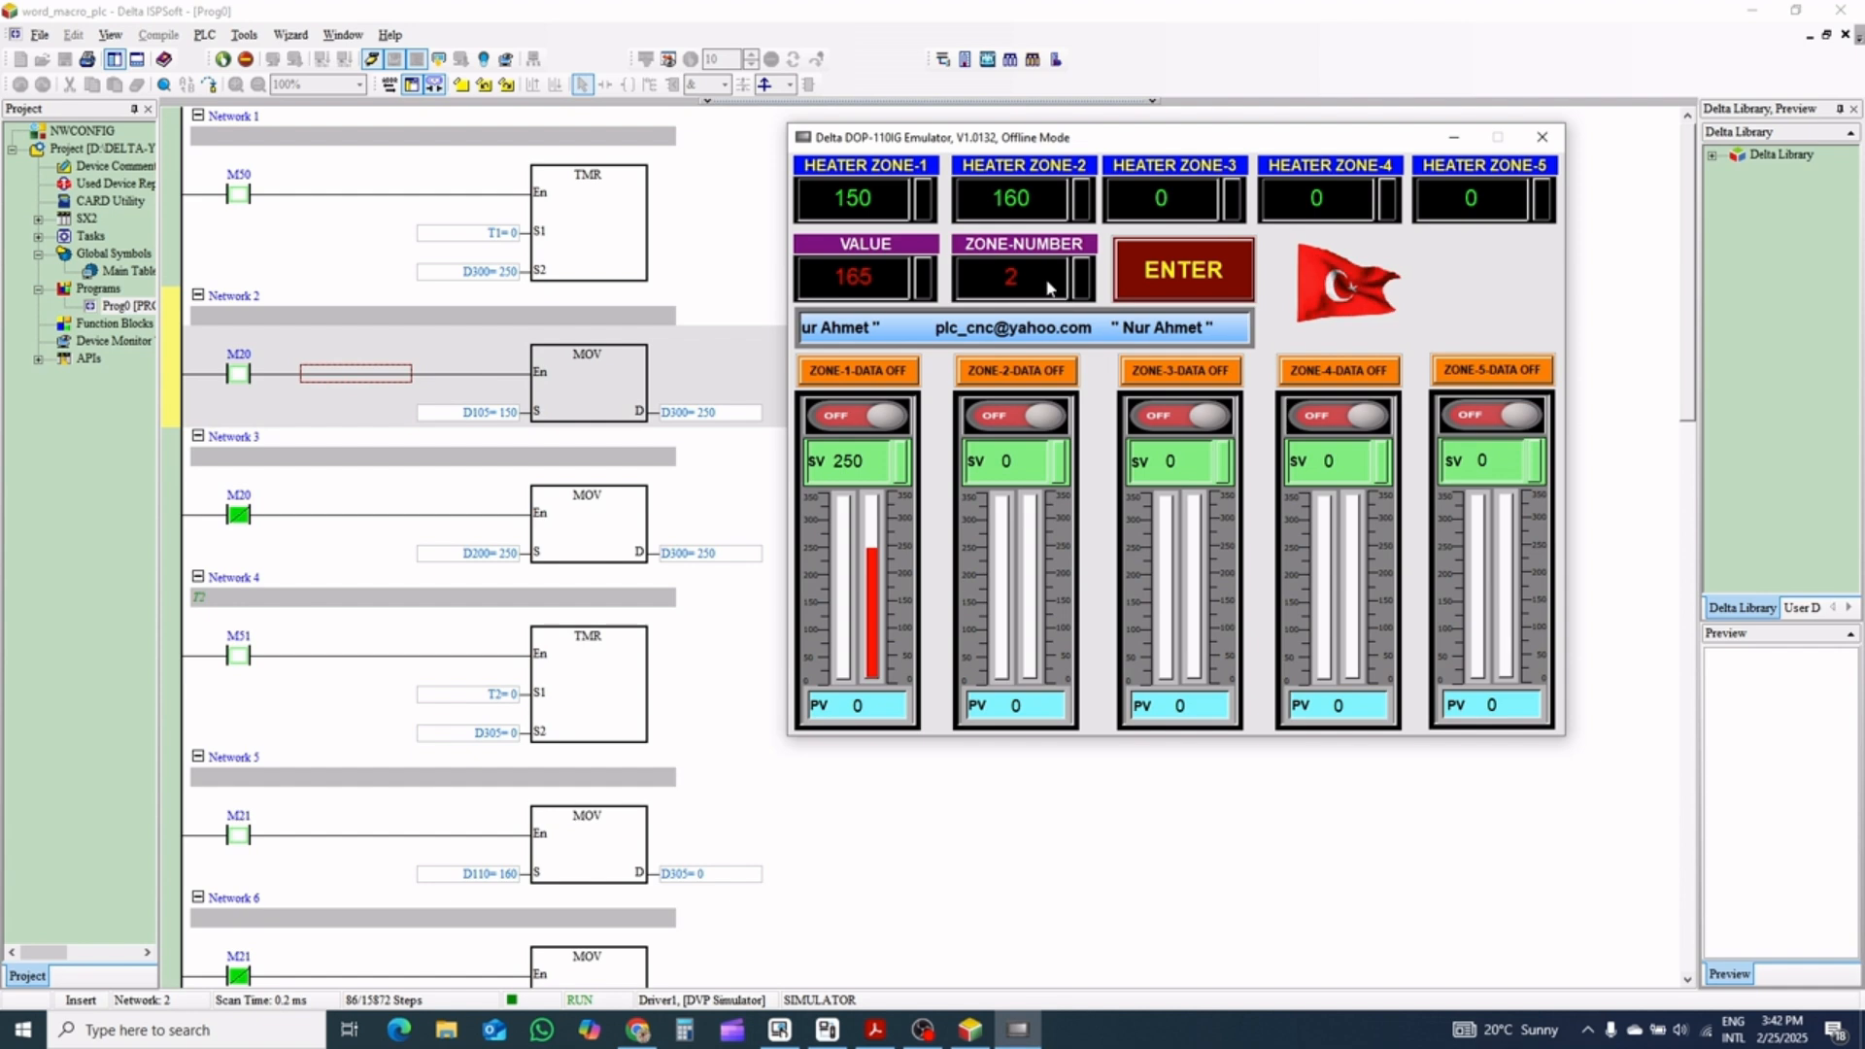
pyautogui.click(1019, 277)
pyautogui.click(1173, 390)
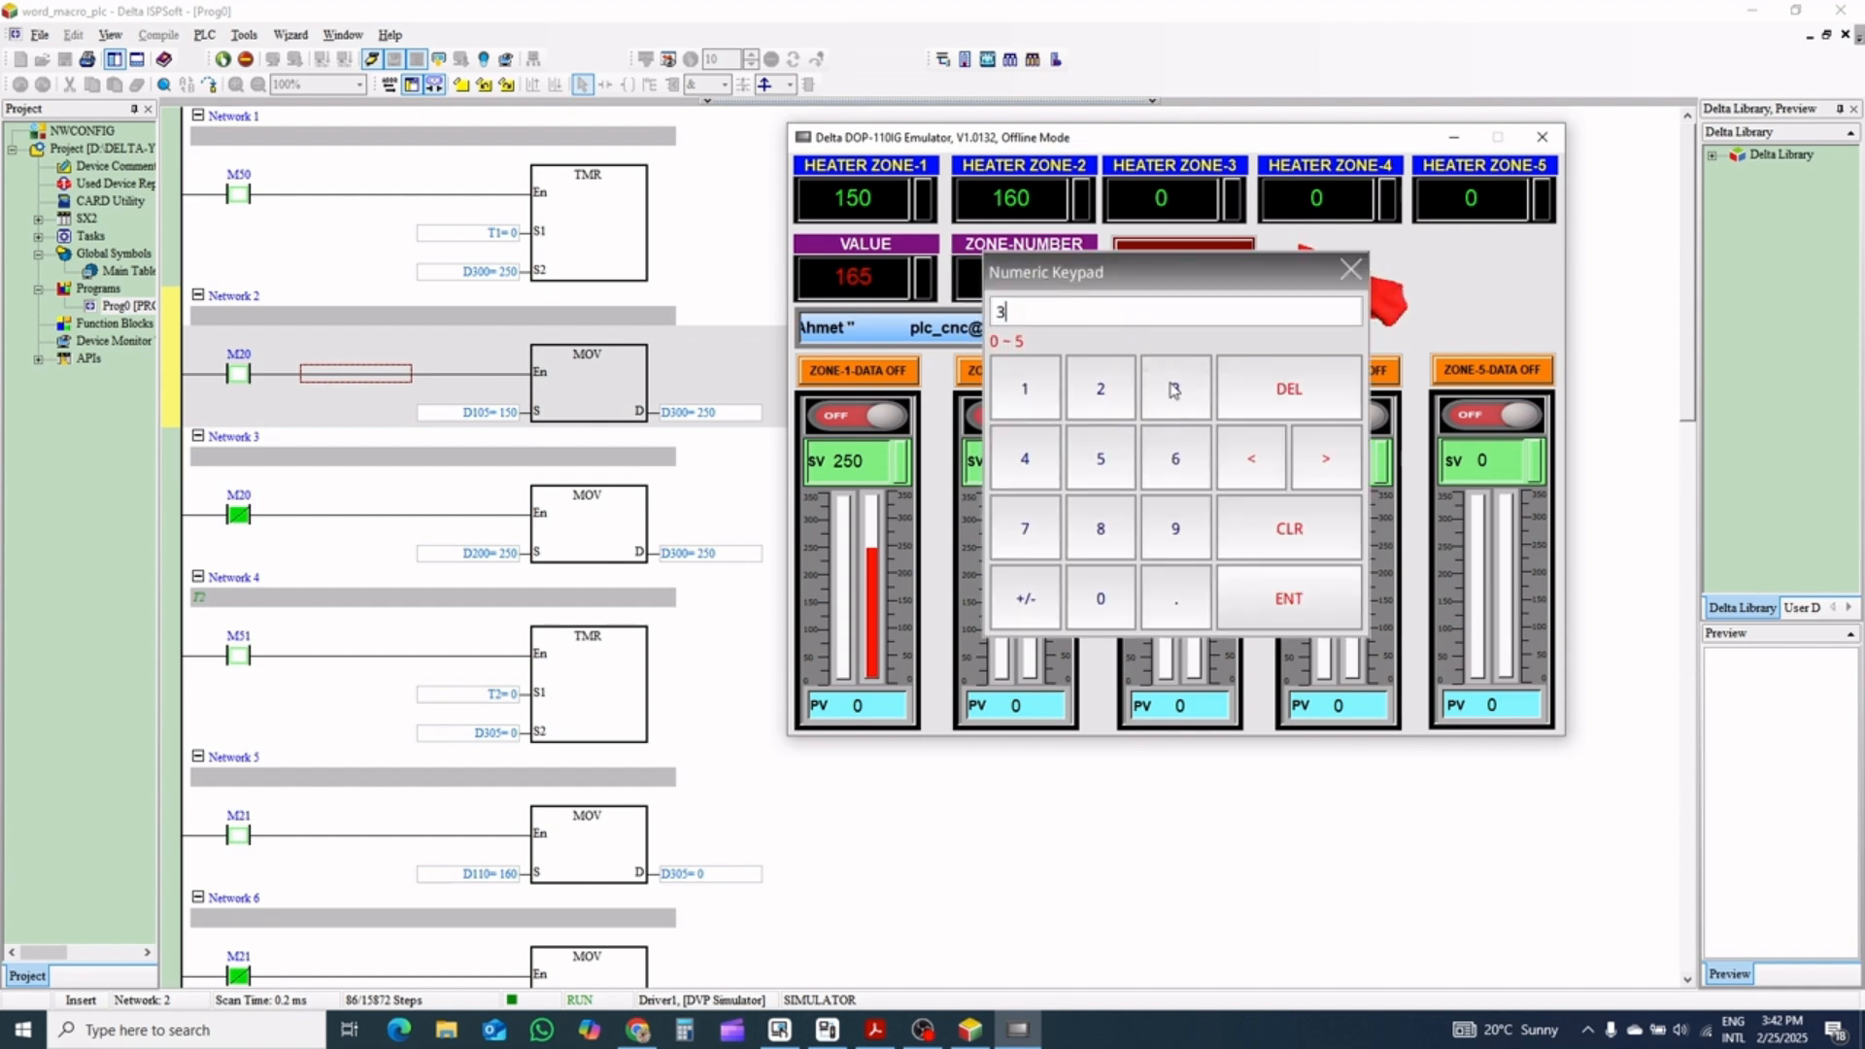
pyautogui.click(1315, 617)
pyautogui.click(1170, 250)
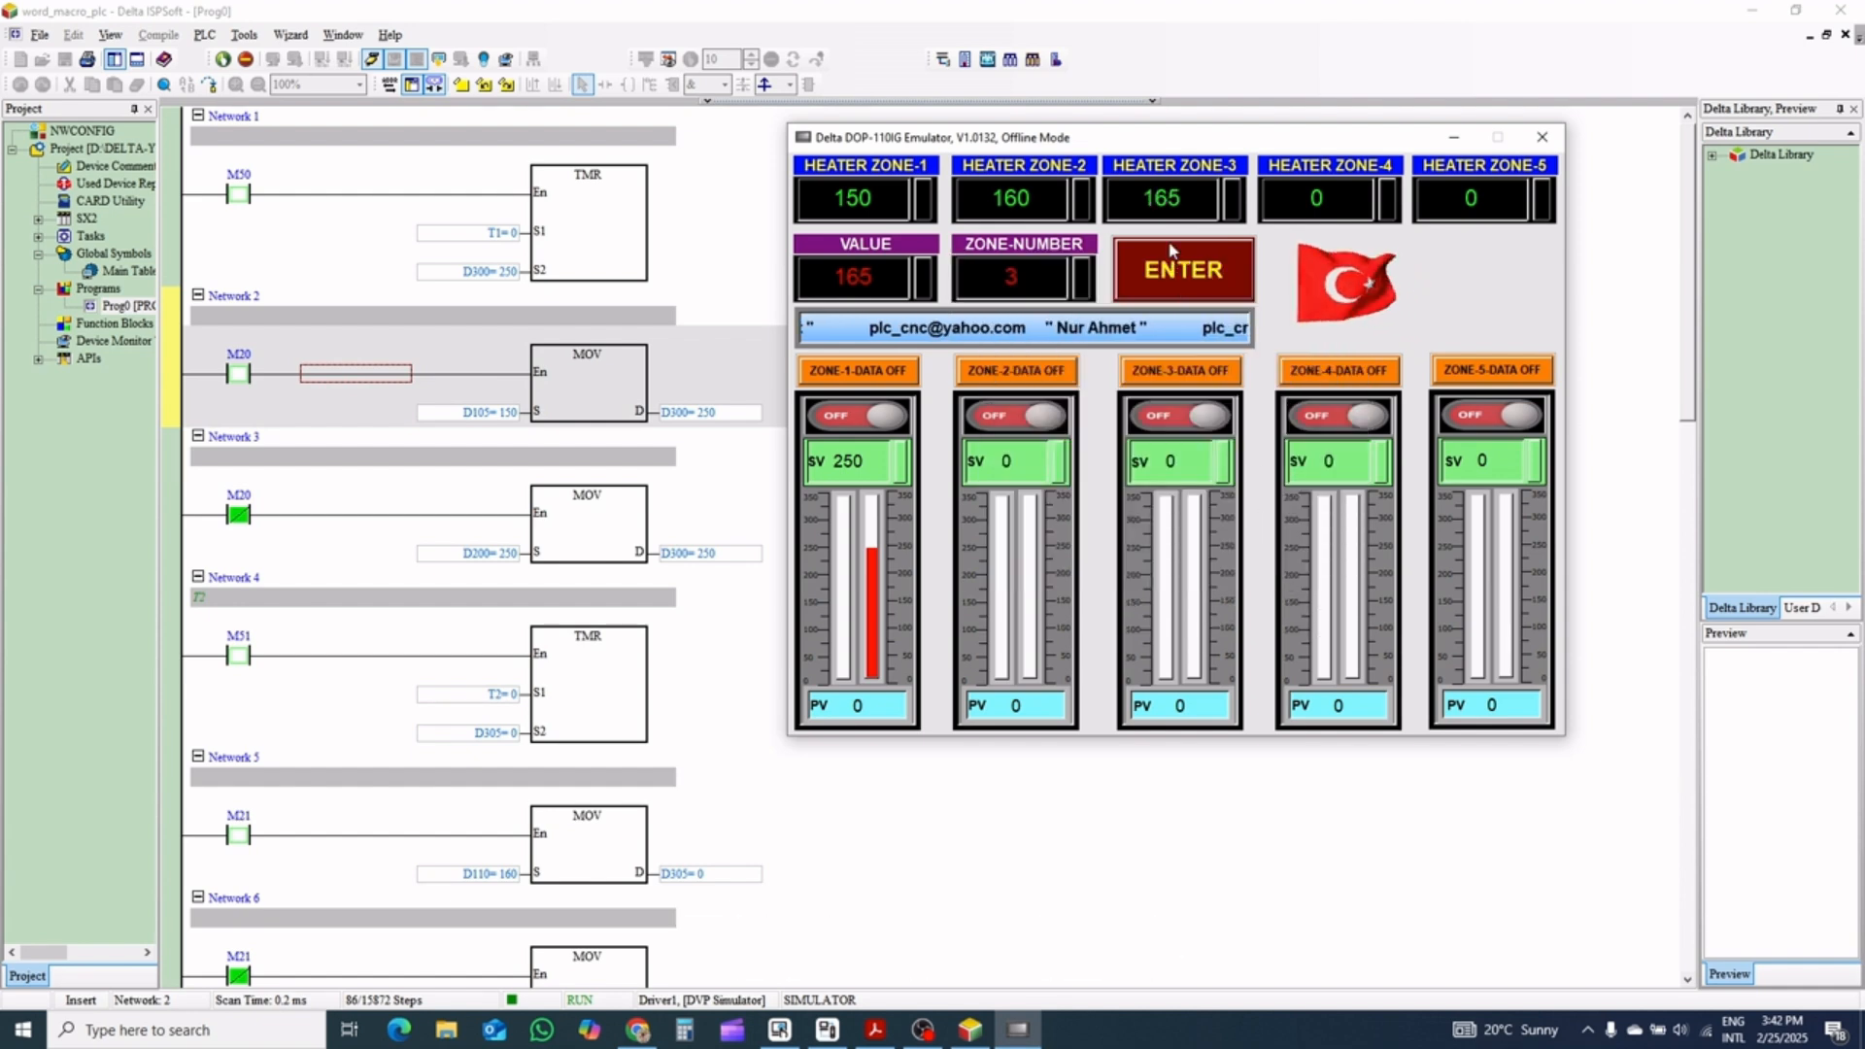
# Enter VALUE 170 and ZONE-NUMBER 4 in the emulator and transfer the value to Heater Zone-4
pyautogui.click(853, 277)
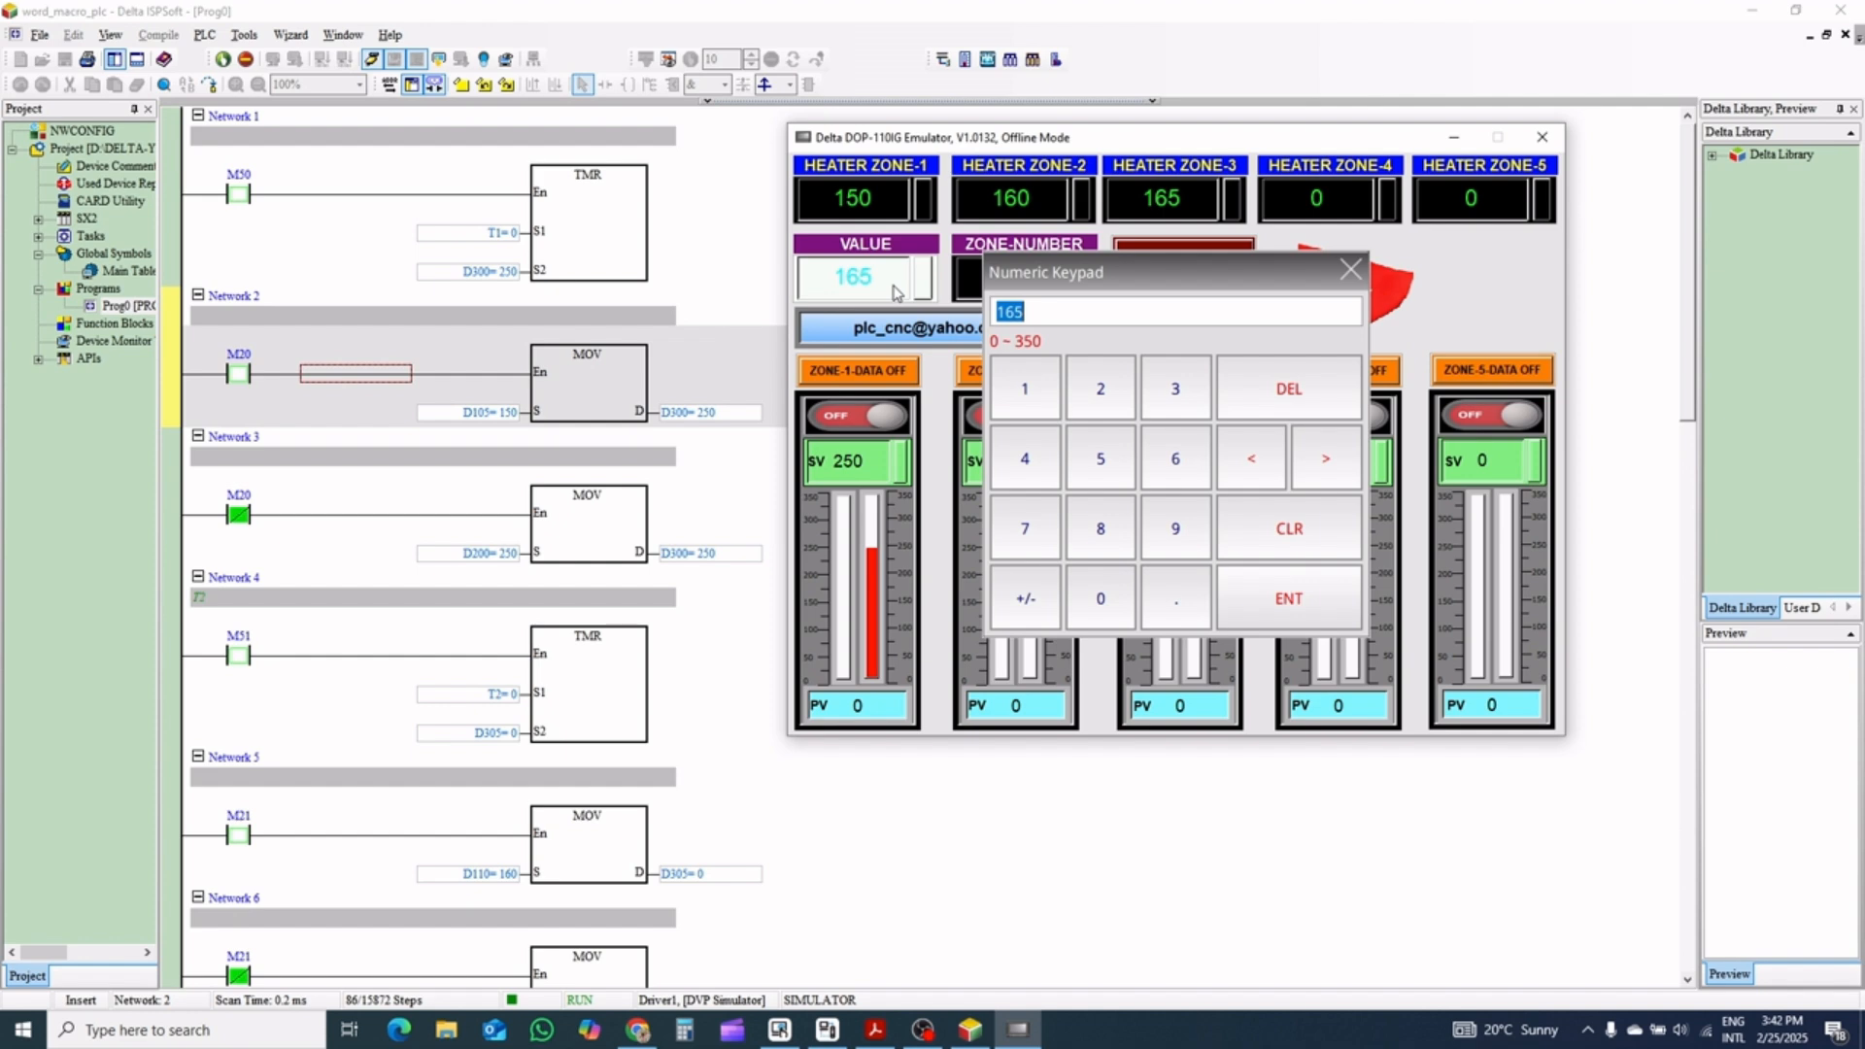
pyautogui.click(1039, 401)
pyautogui.click(1026, 526)
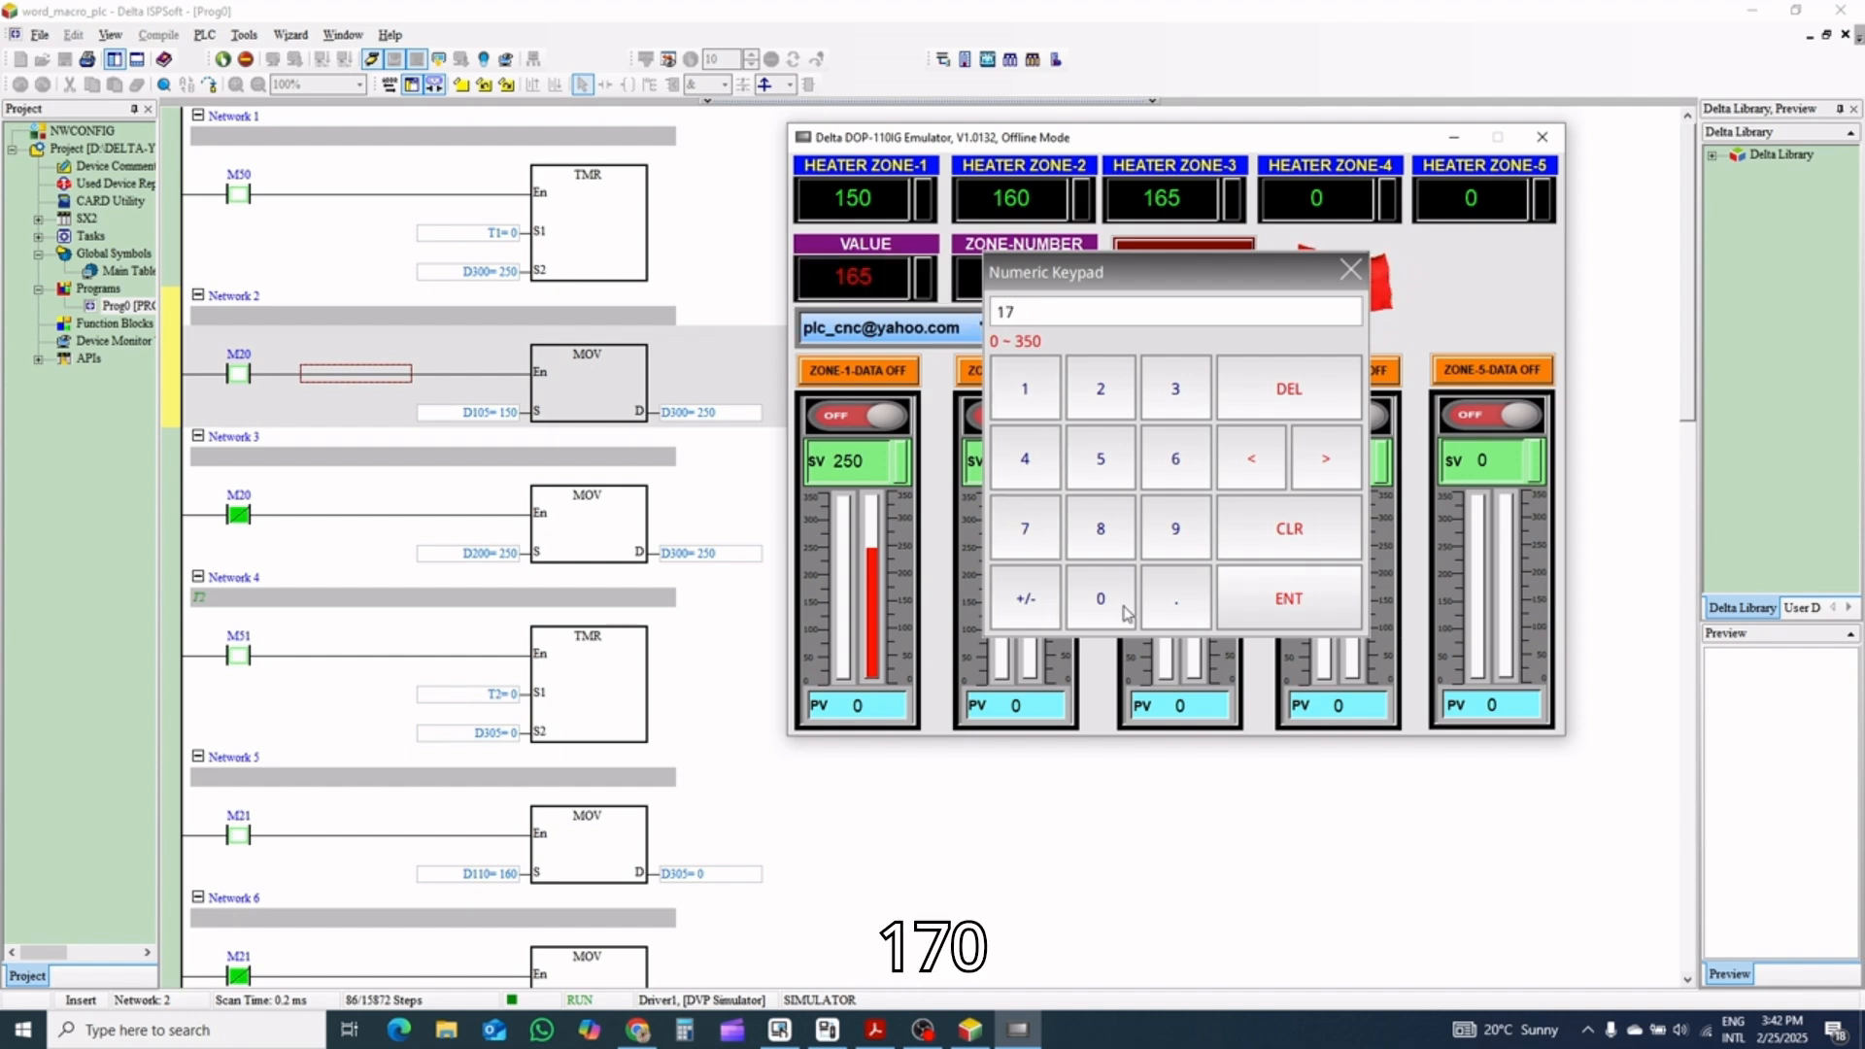
pyautogui.click(1310, 616)
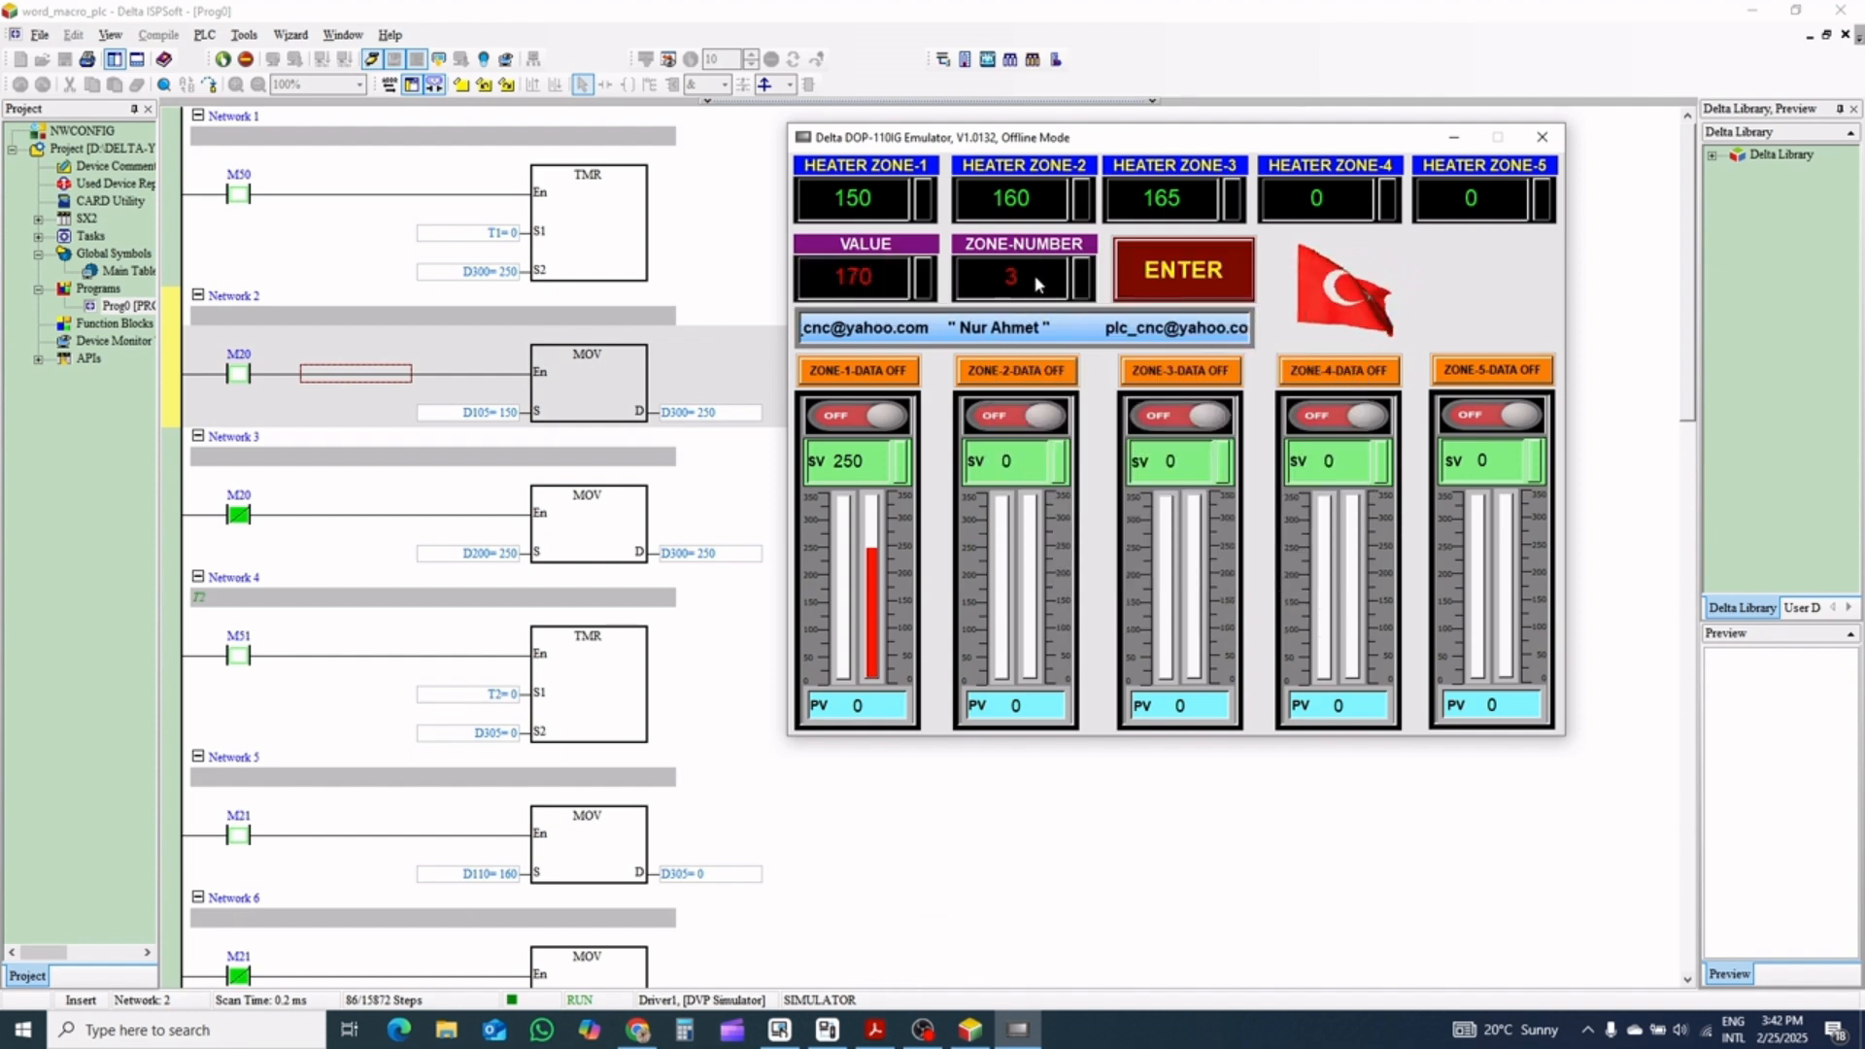
pyautogui.click(968, 279)
pyautogui.click(1253, 595)
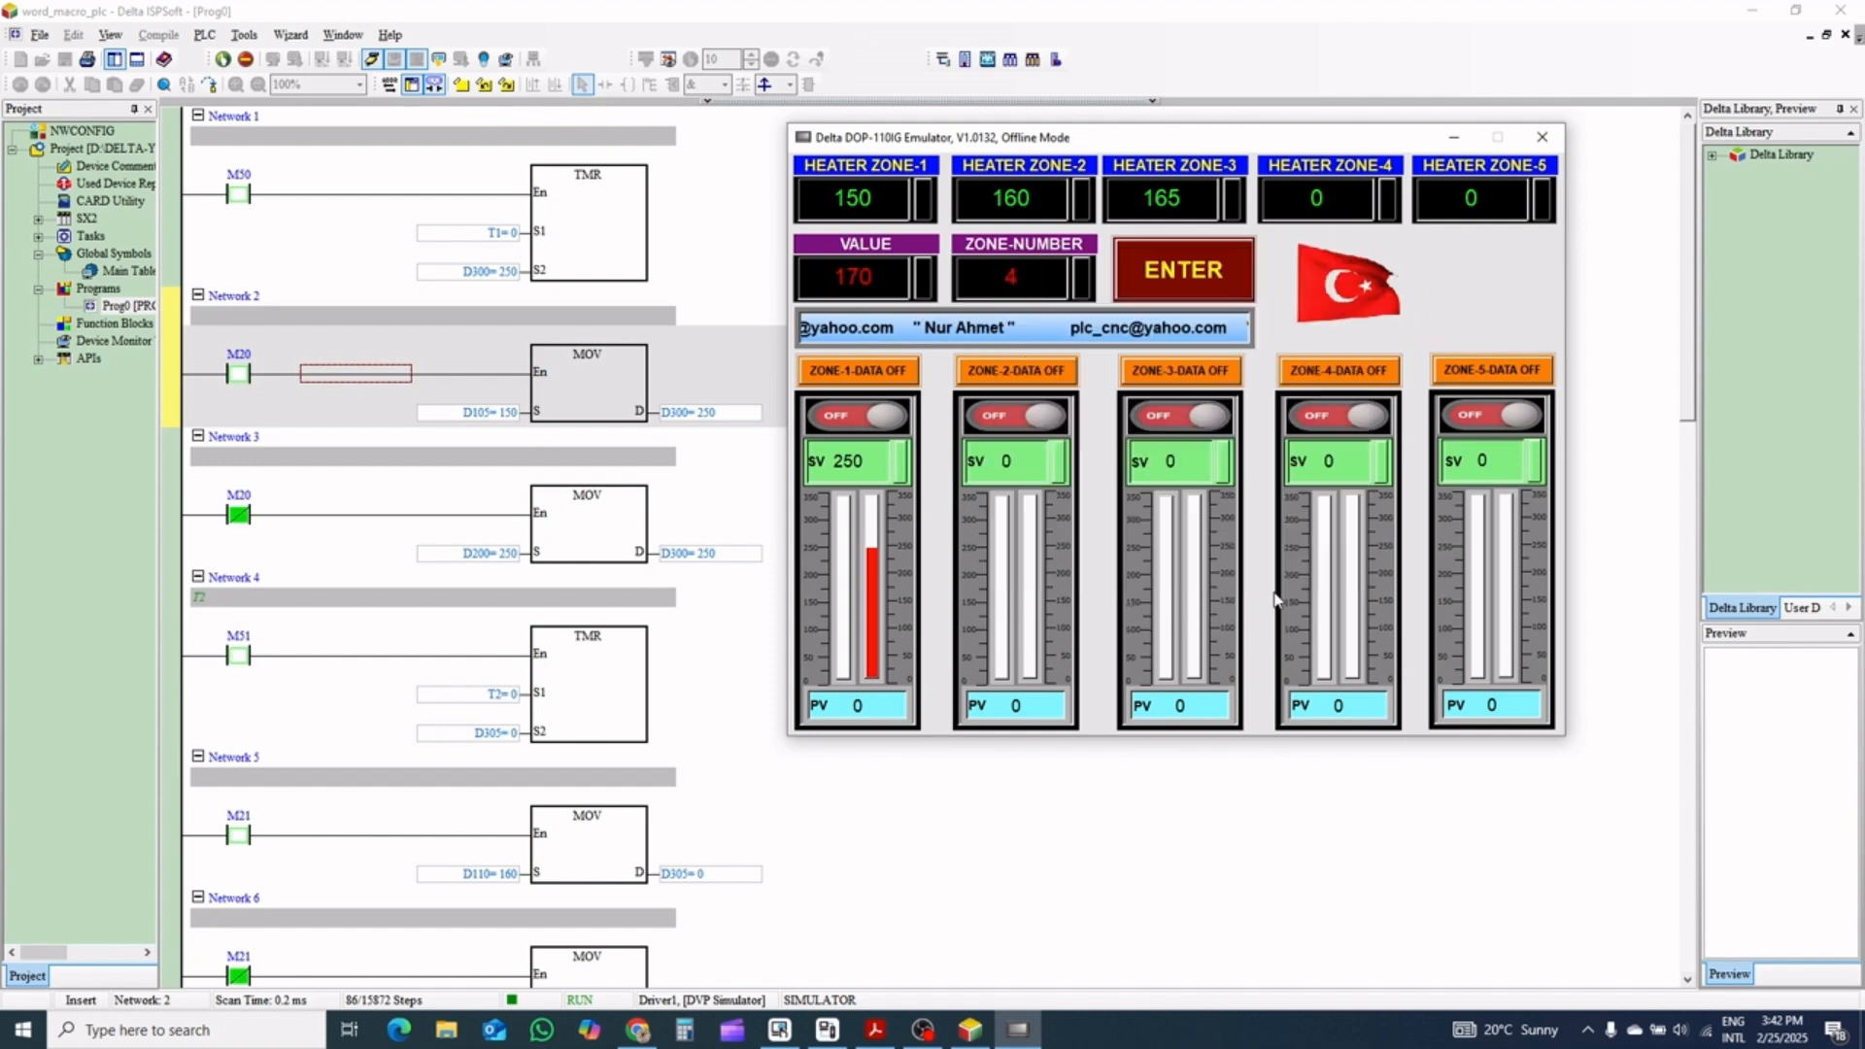
pyautogui.click(1172, 277)
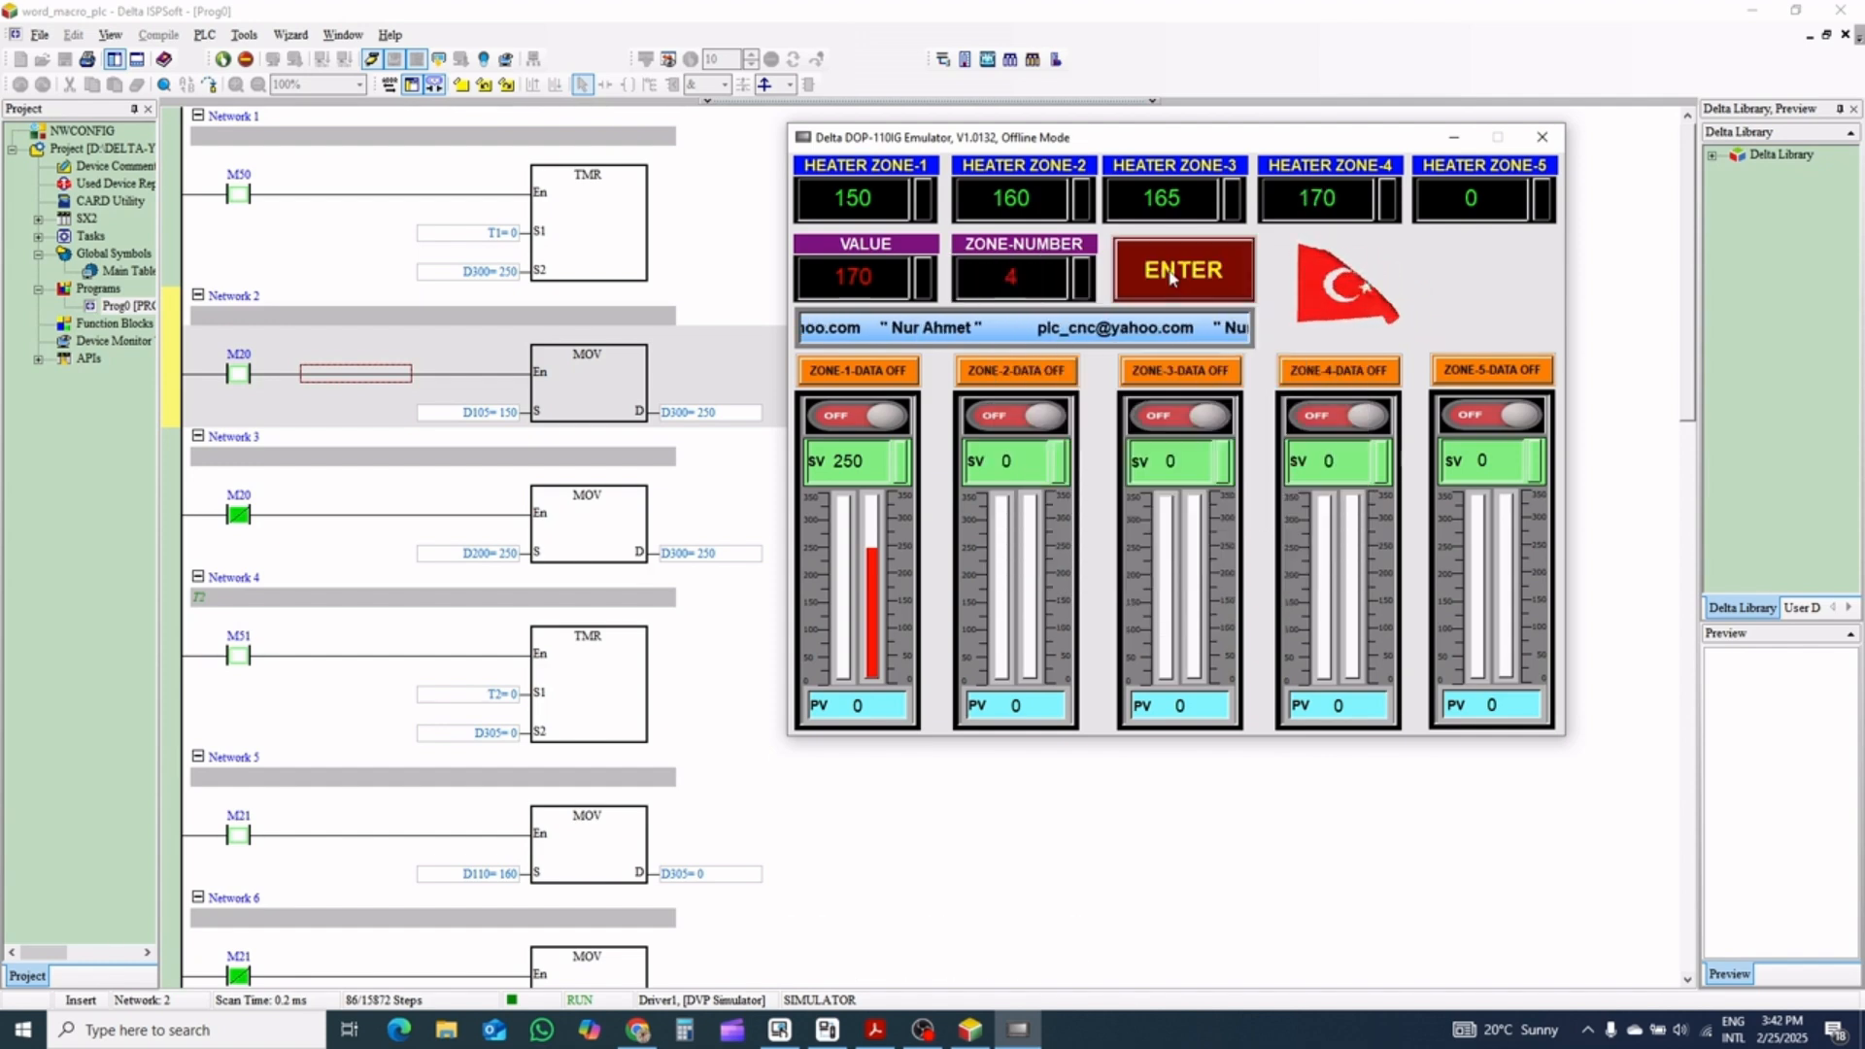
# Enter VALUE 175 and ZONE-NUMBER 5 in the emulator and transfer the value to Heater Zone-5
pyautogui.click(852, 277)
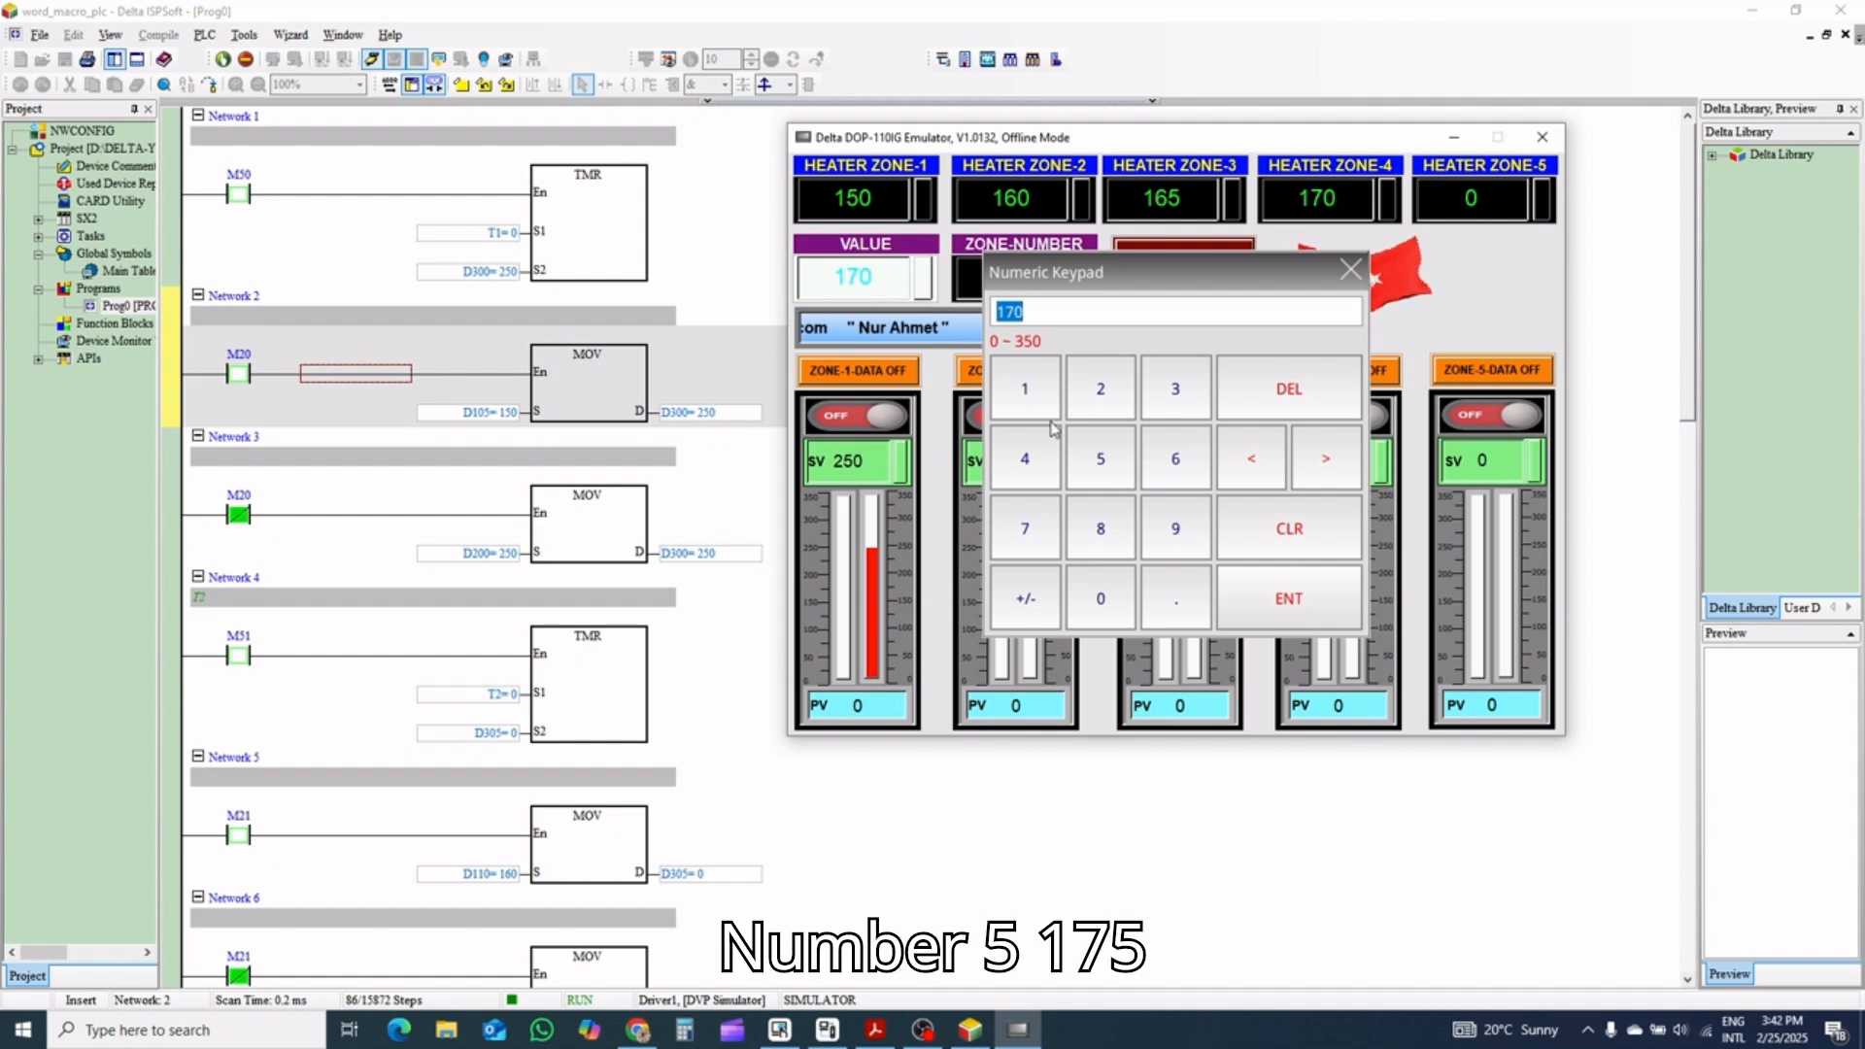
pyautogui.click(1032, 393)
pyautogui.click(1039, 524)
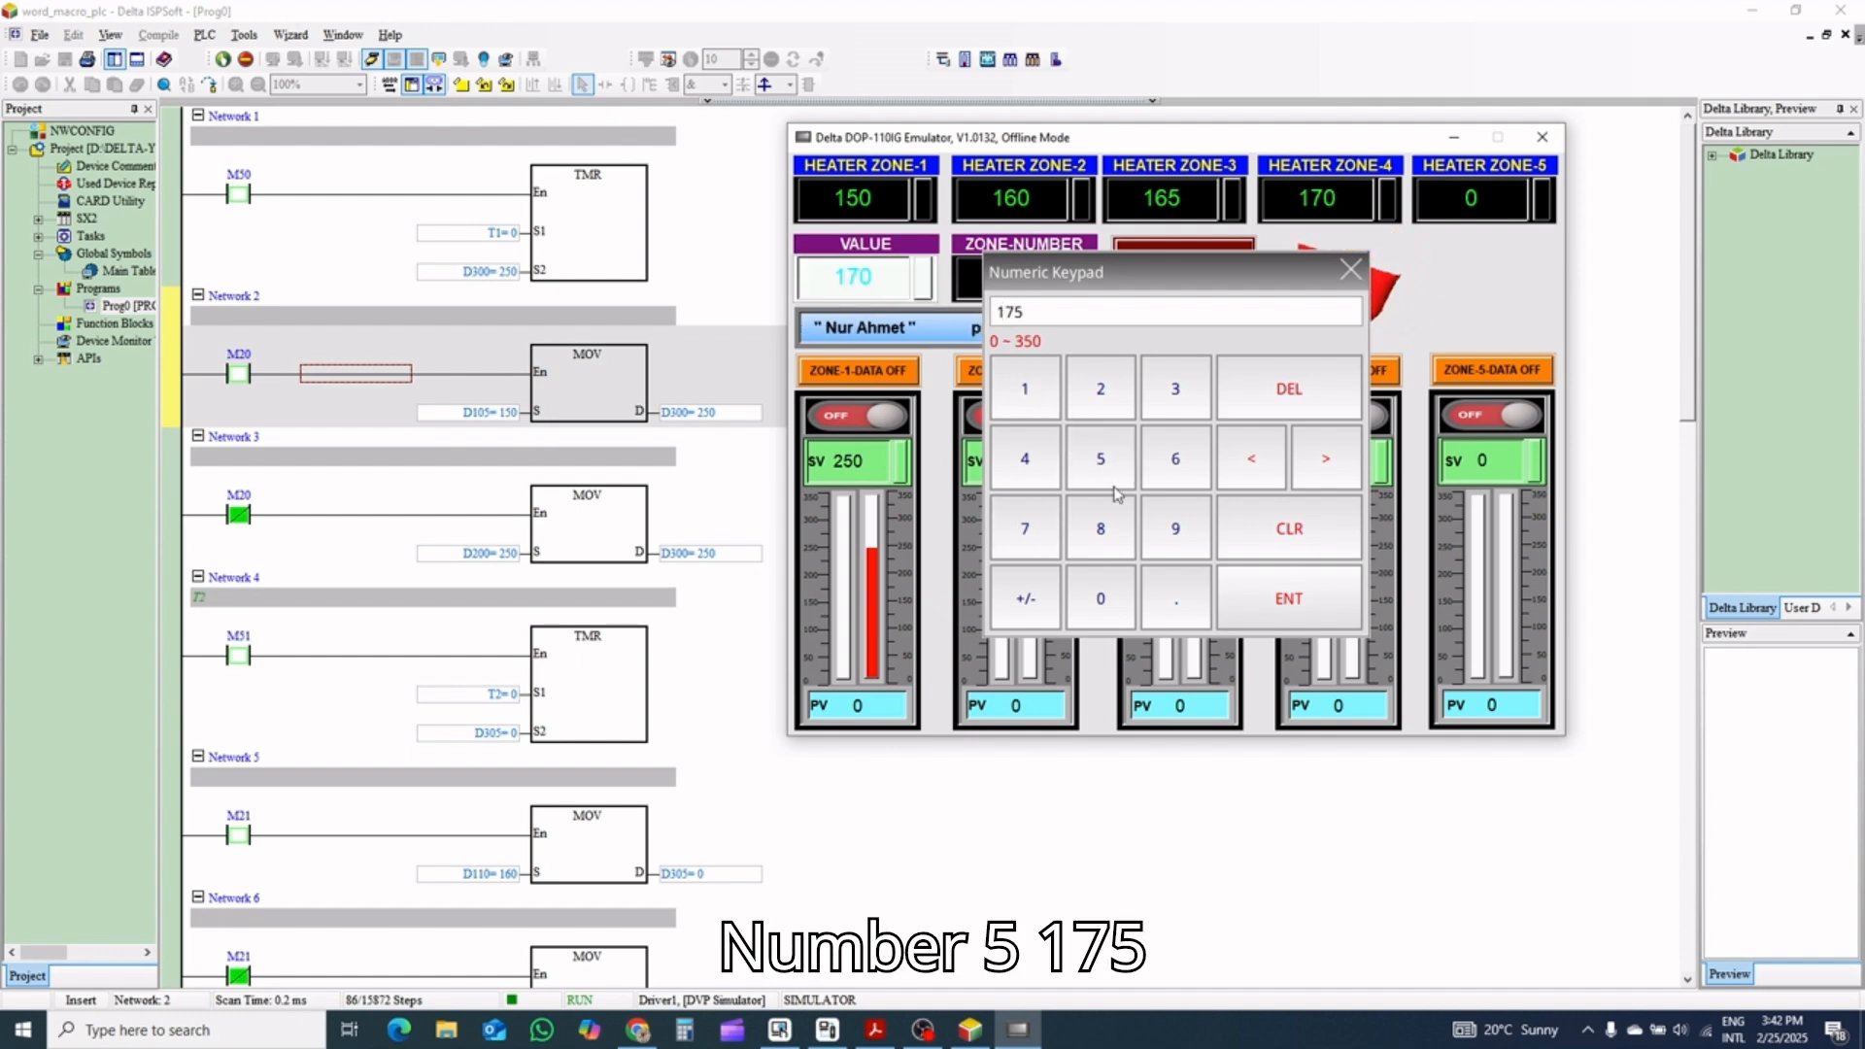
pyautogui.click(1293, 612)
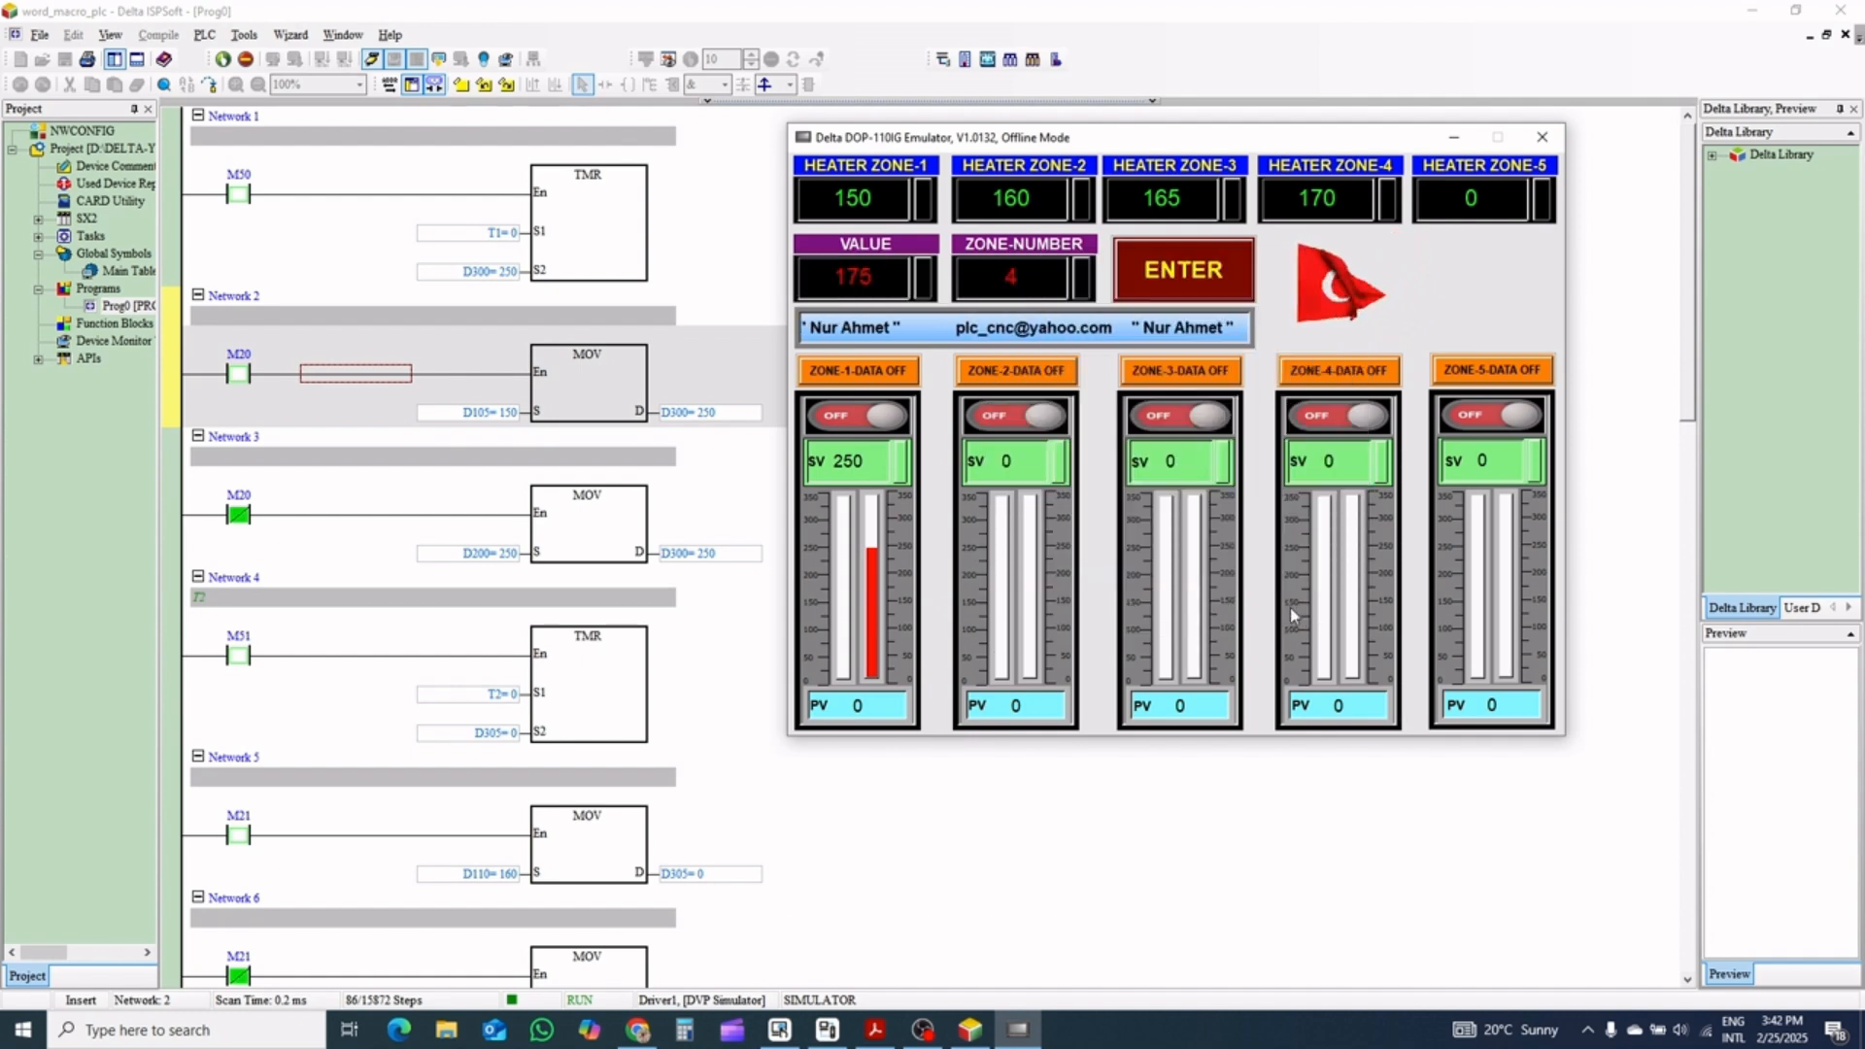
pyautogui.click(1049, 276)
pyautogui.click(1100, 458)
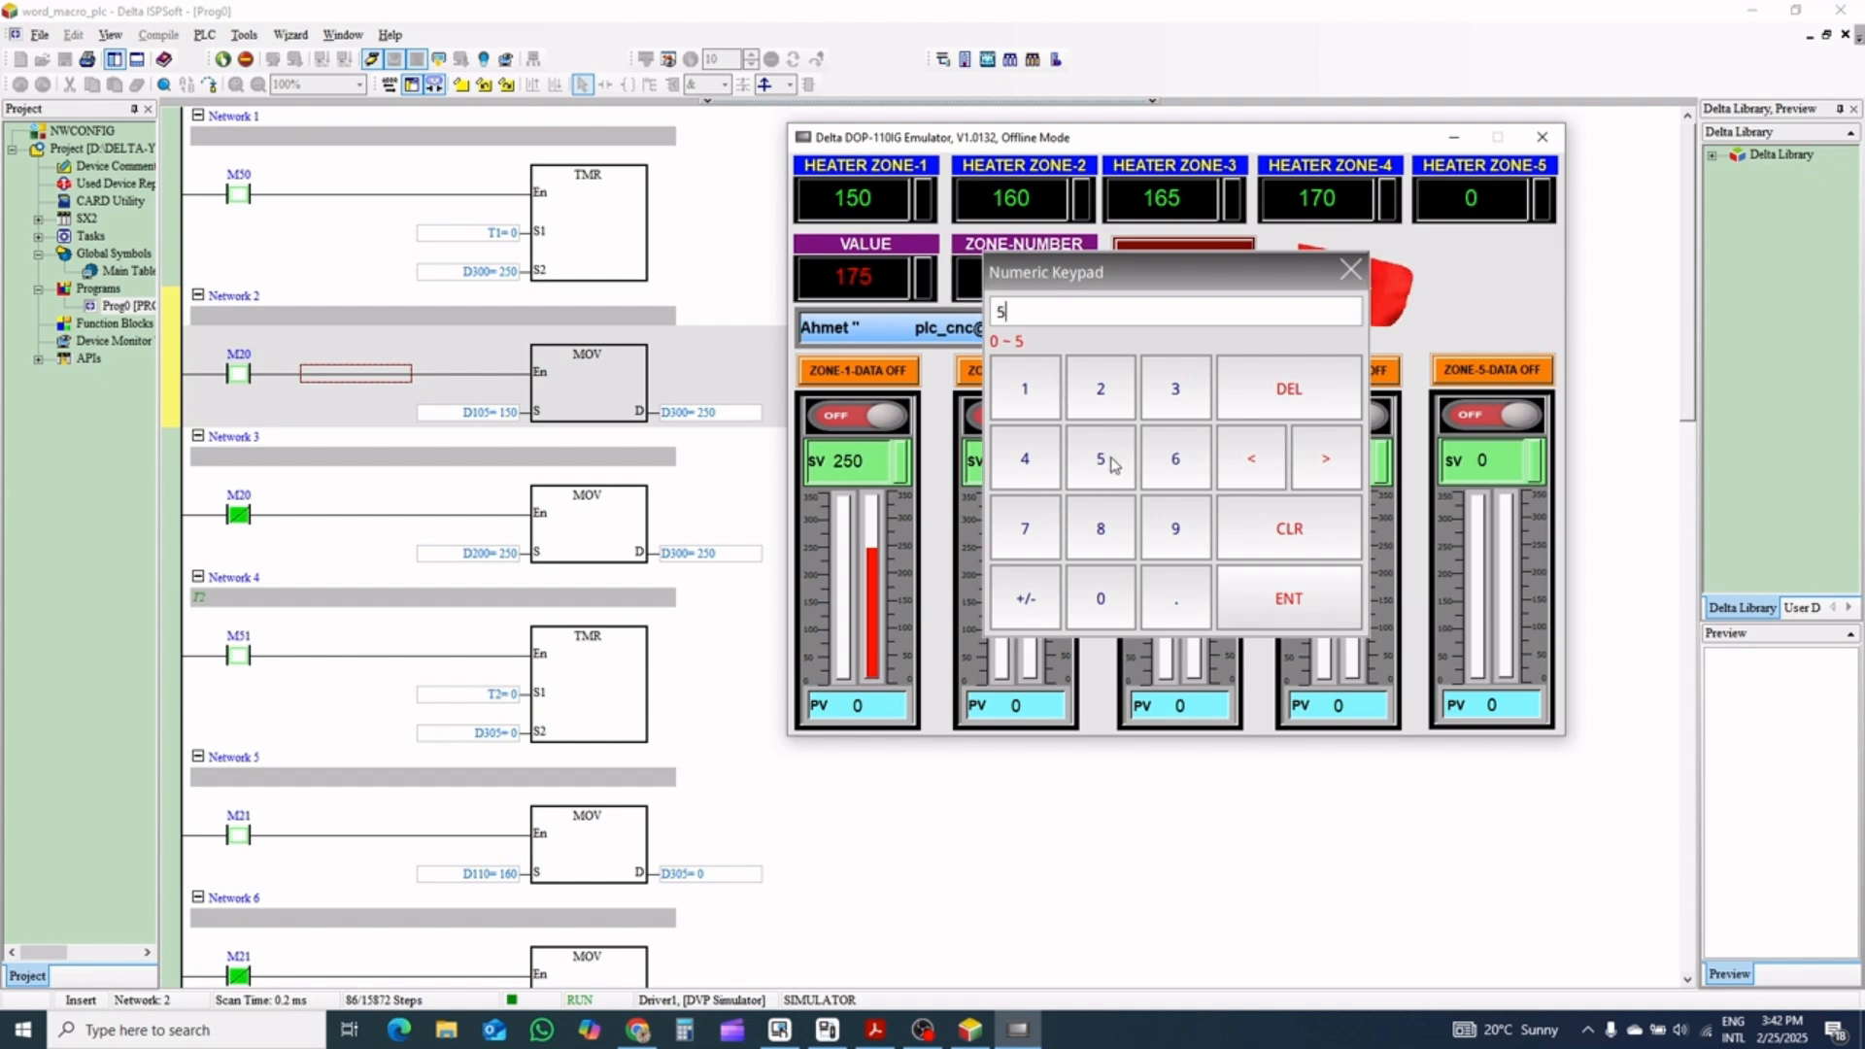
pyautogui.click(1289, 598)
pyautogui.click(1183, 270)
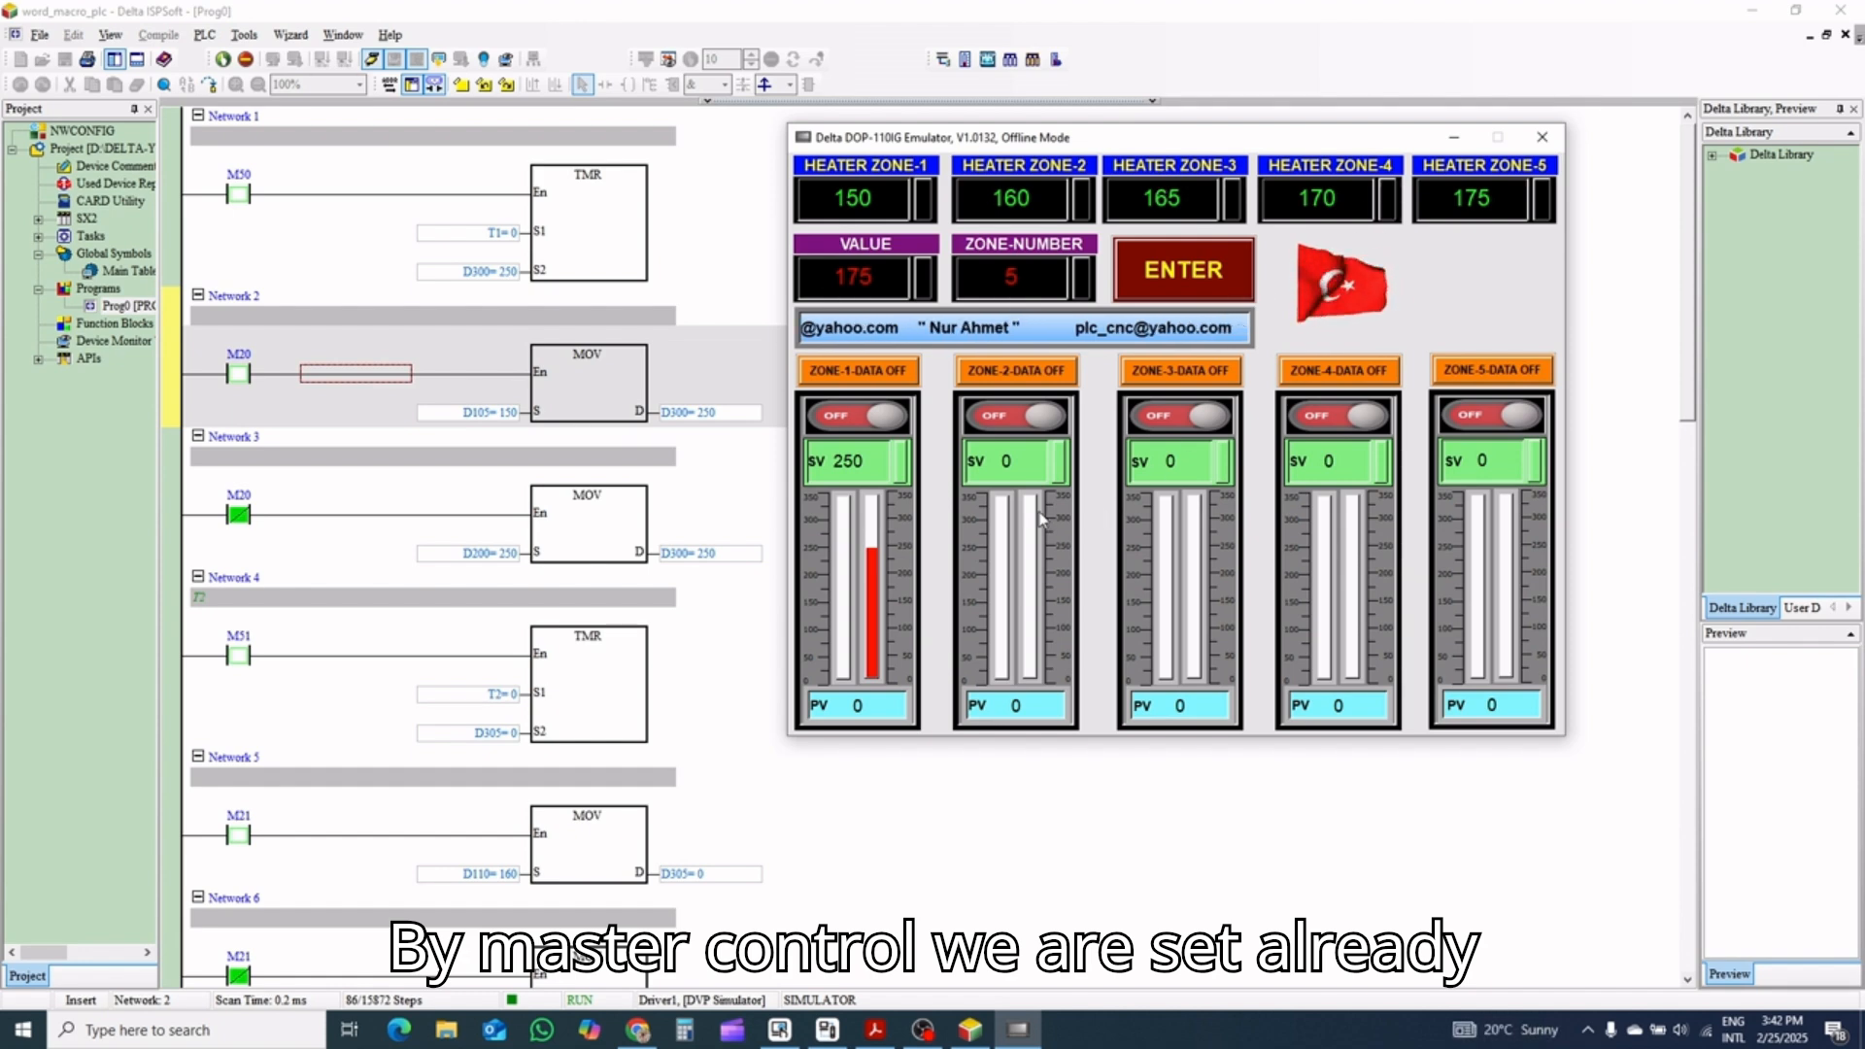
# Set Zone 2's SV to 255 and Zone 3's SV to 260
pyautogui.click(1017, 459)
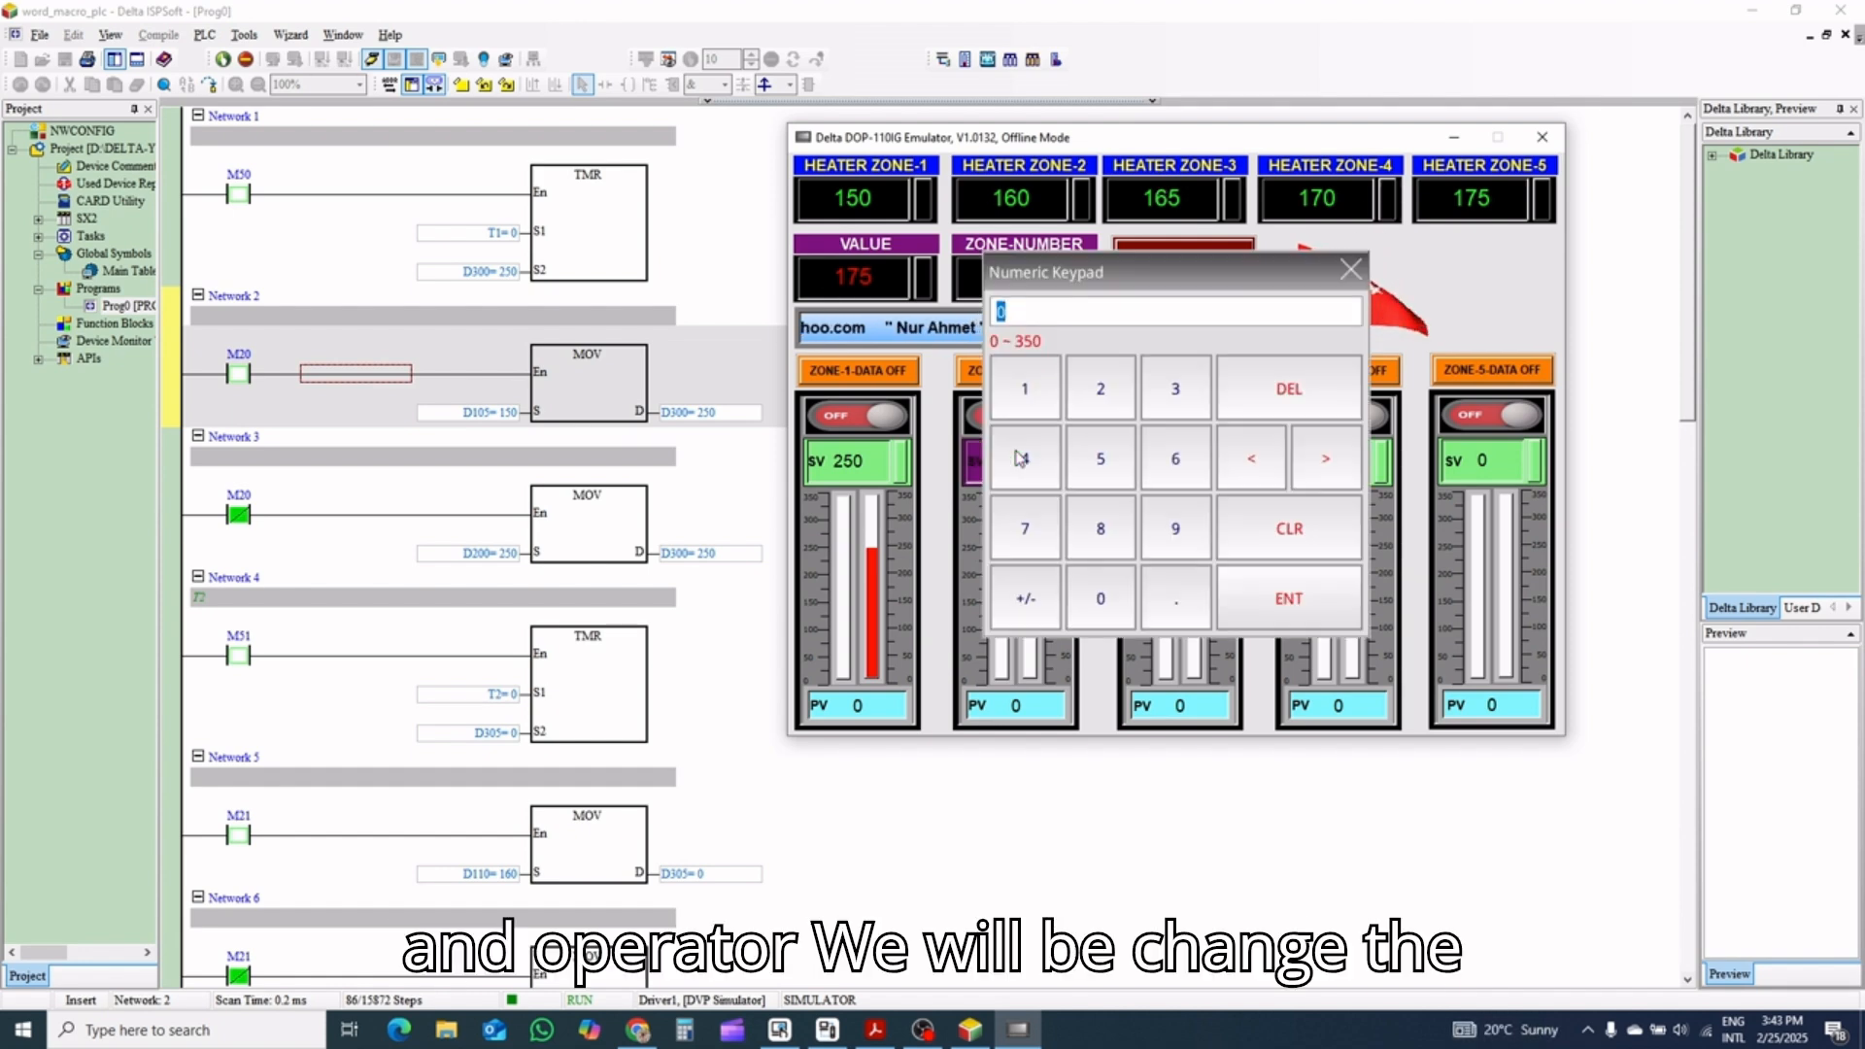
pyautogui.click(1098, 388)
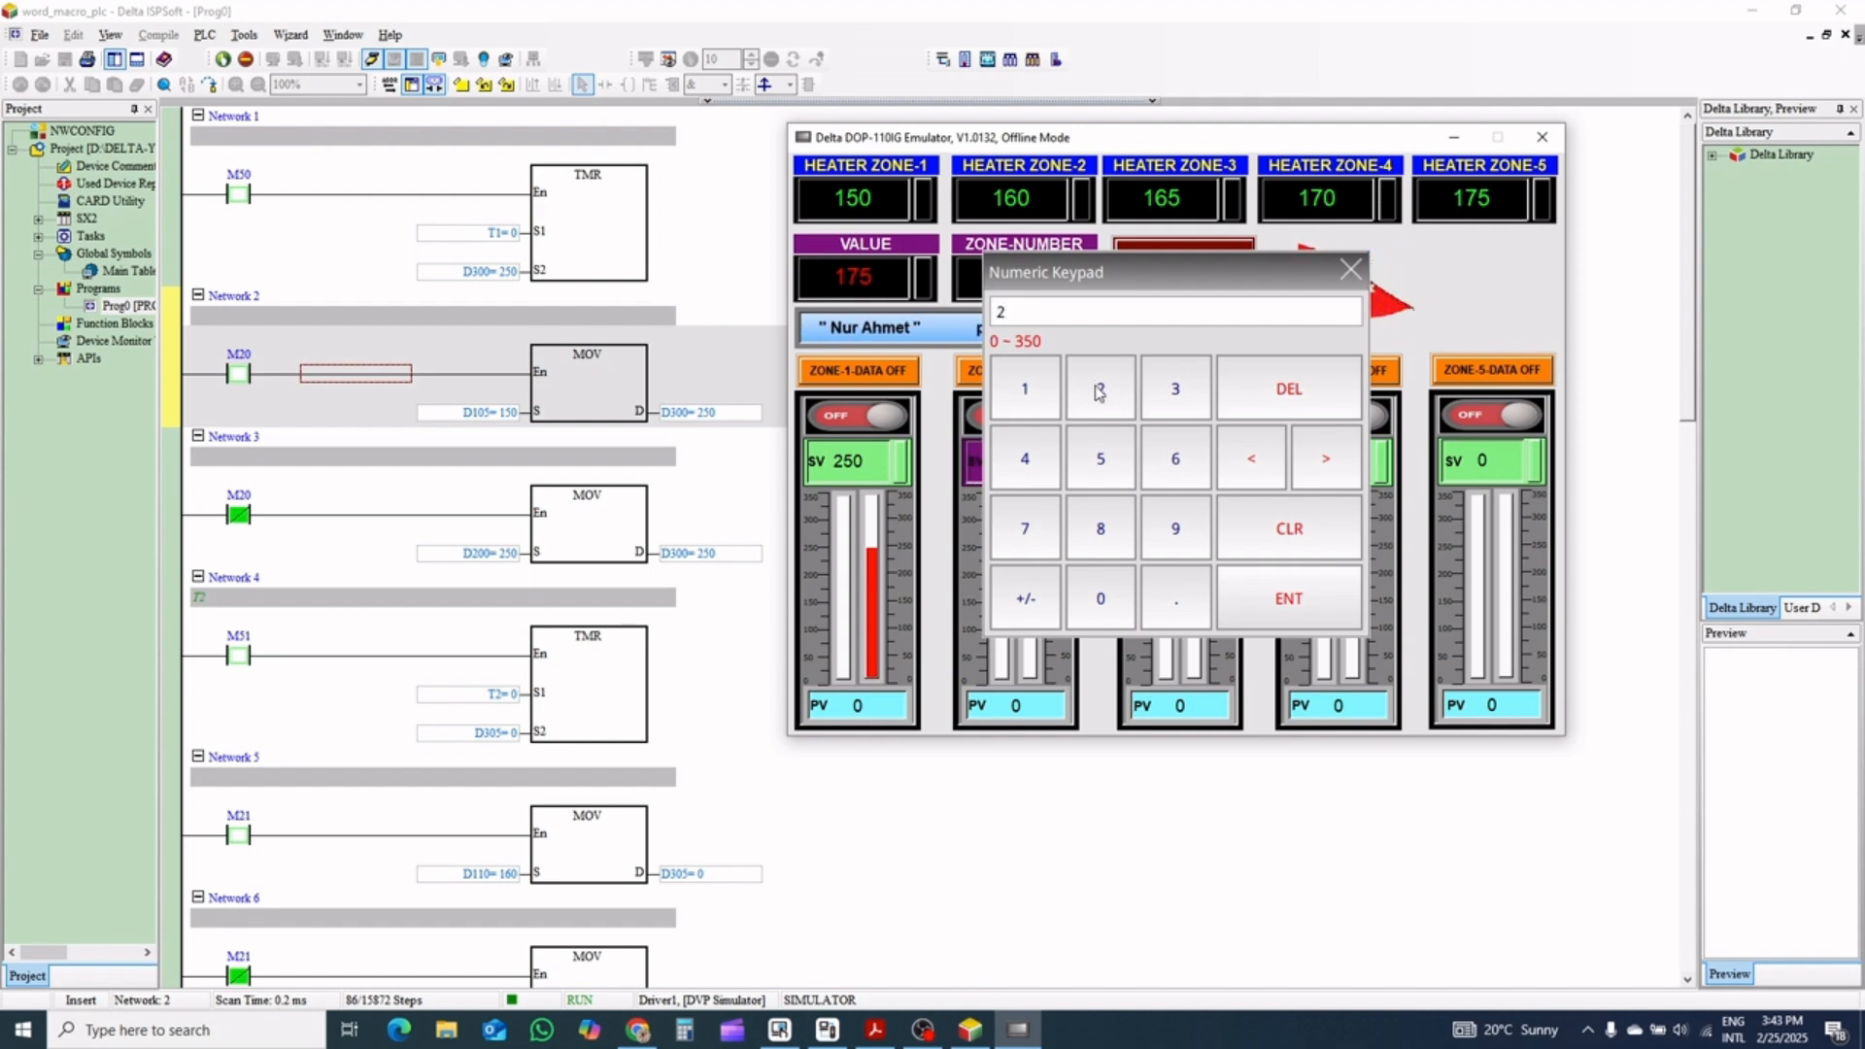
pyautogui.click(1292, 615)
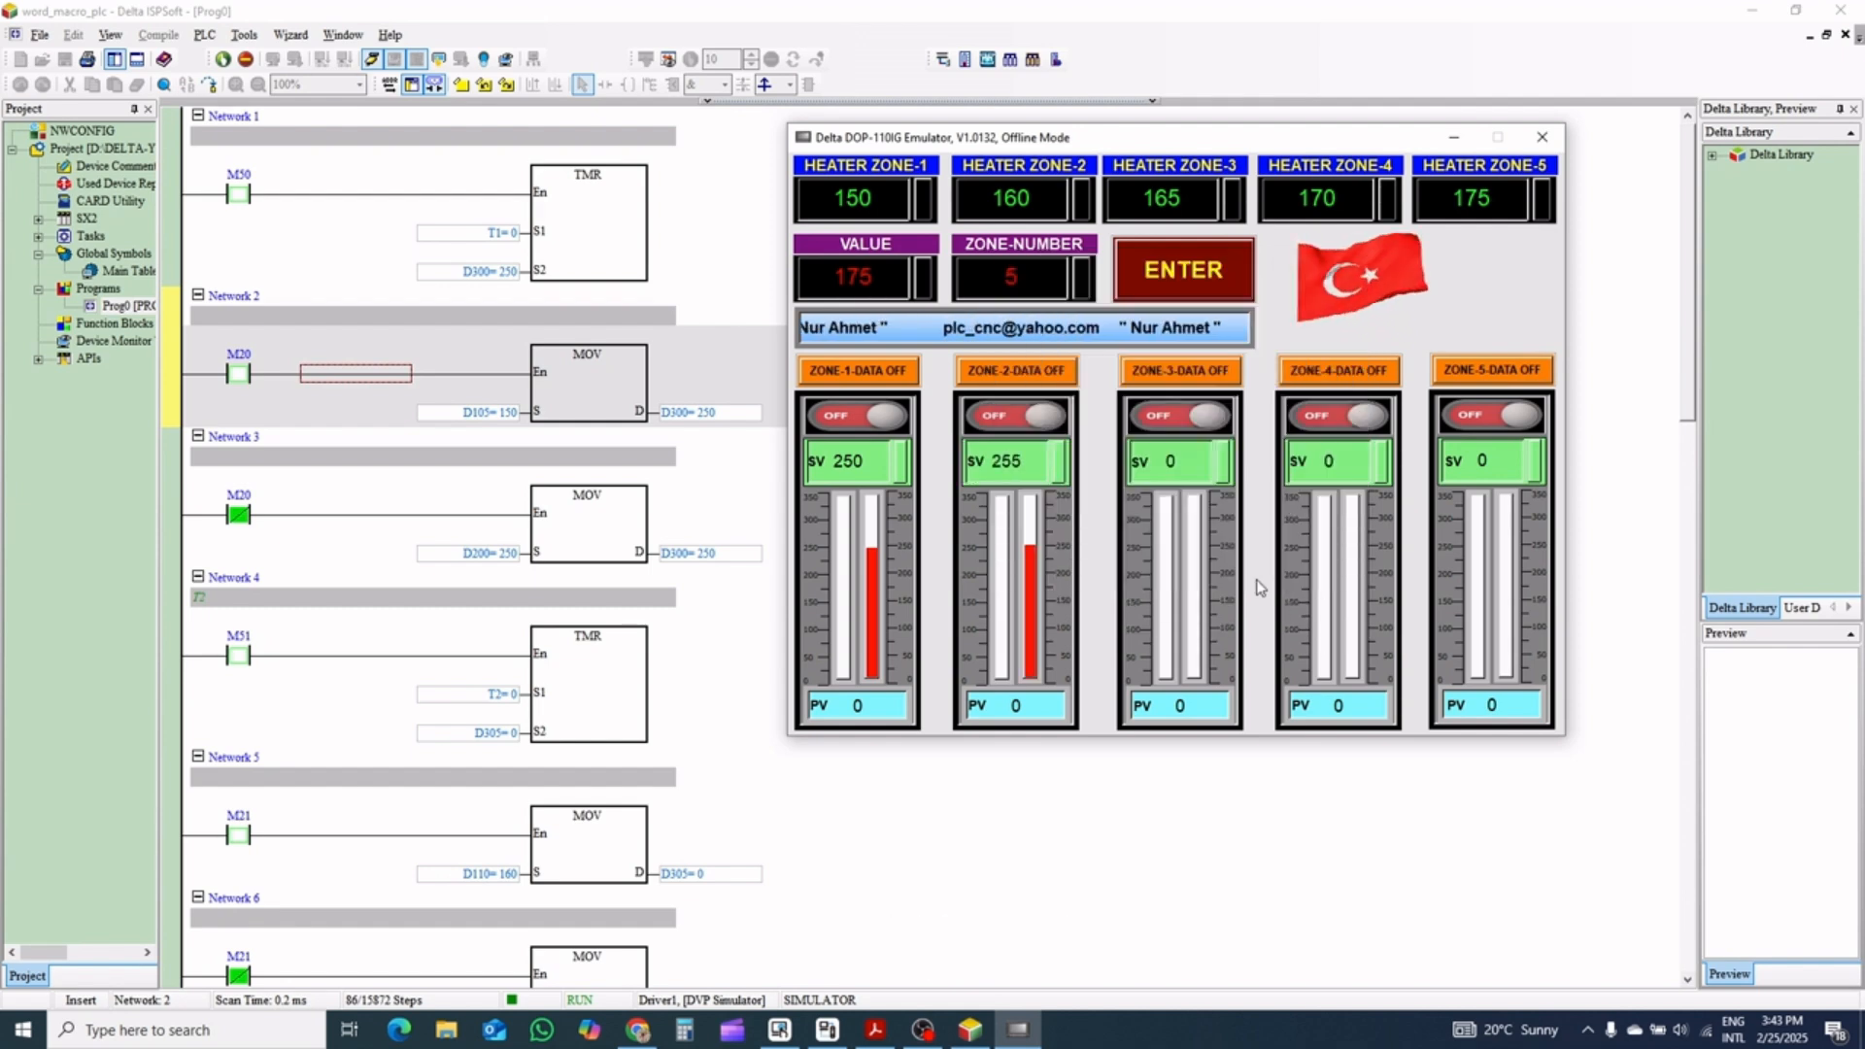
pyautogui.click(1149, 462)
pyautogui.click(1100, 389)
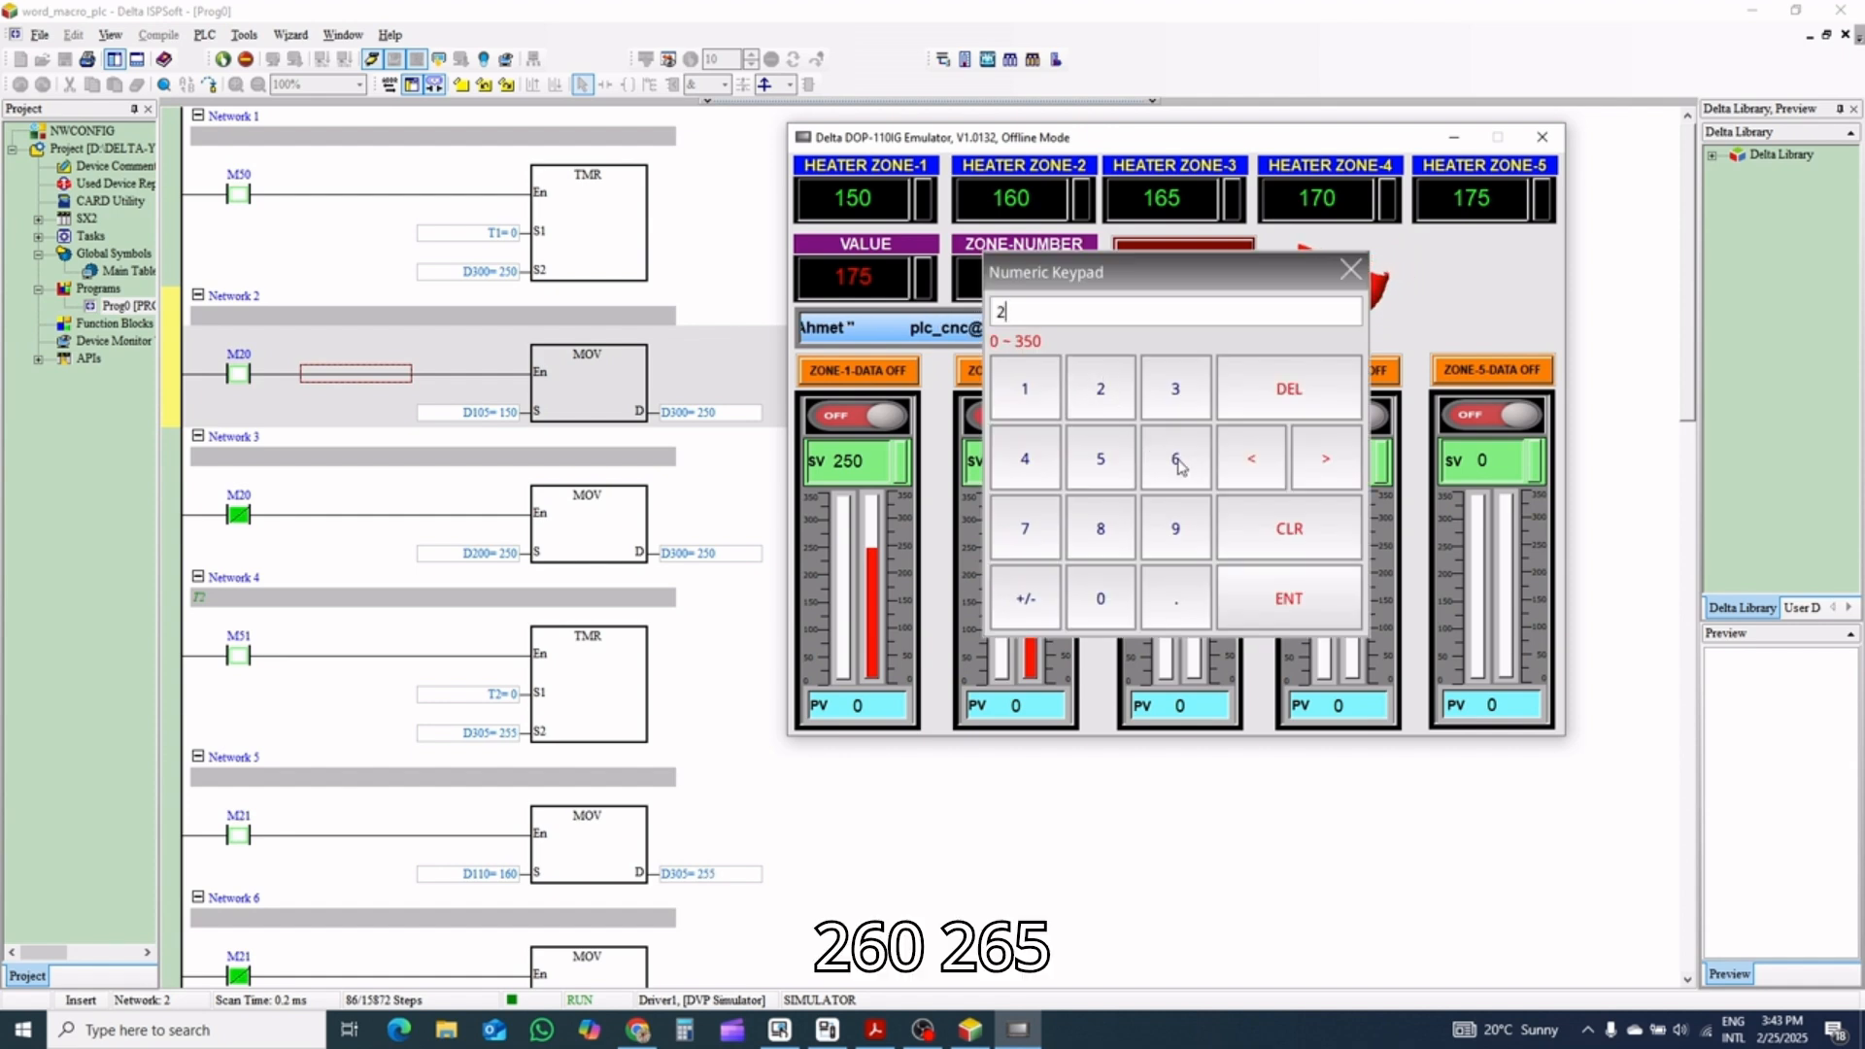
pyautogui.click(1175, 459)
pyautogui.click(1100, 598)
pyautogui.click(1288, 598)
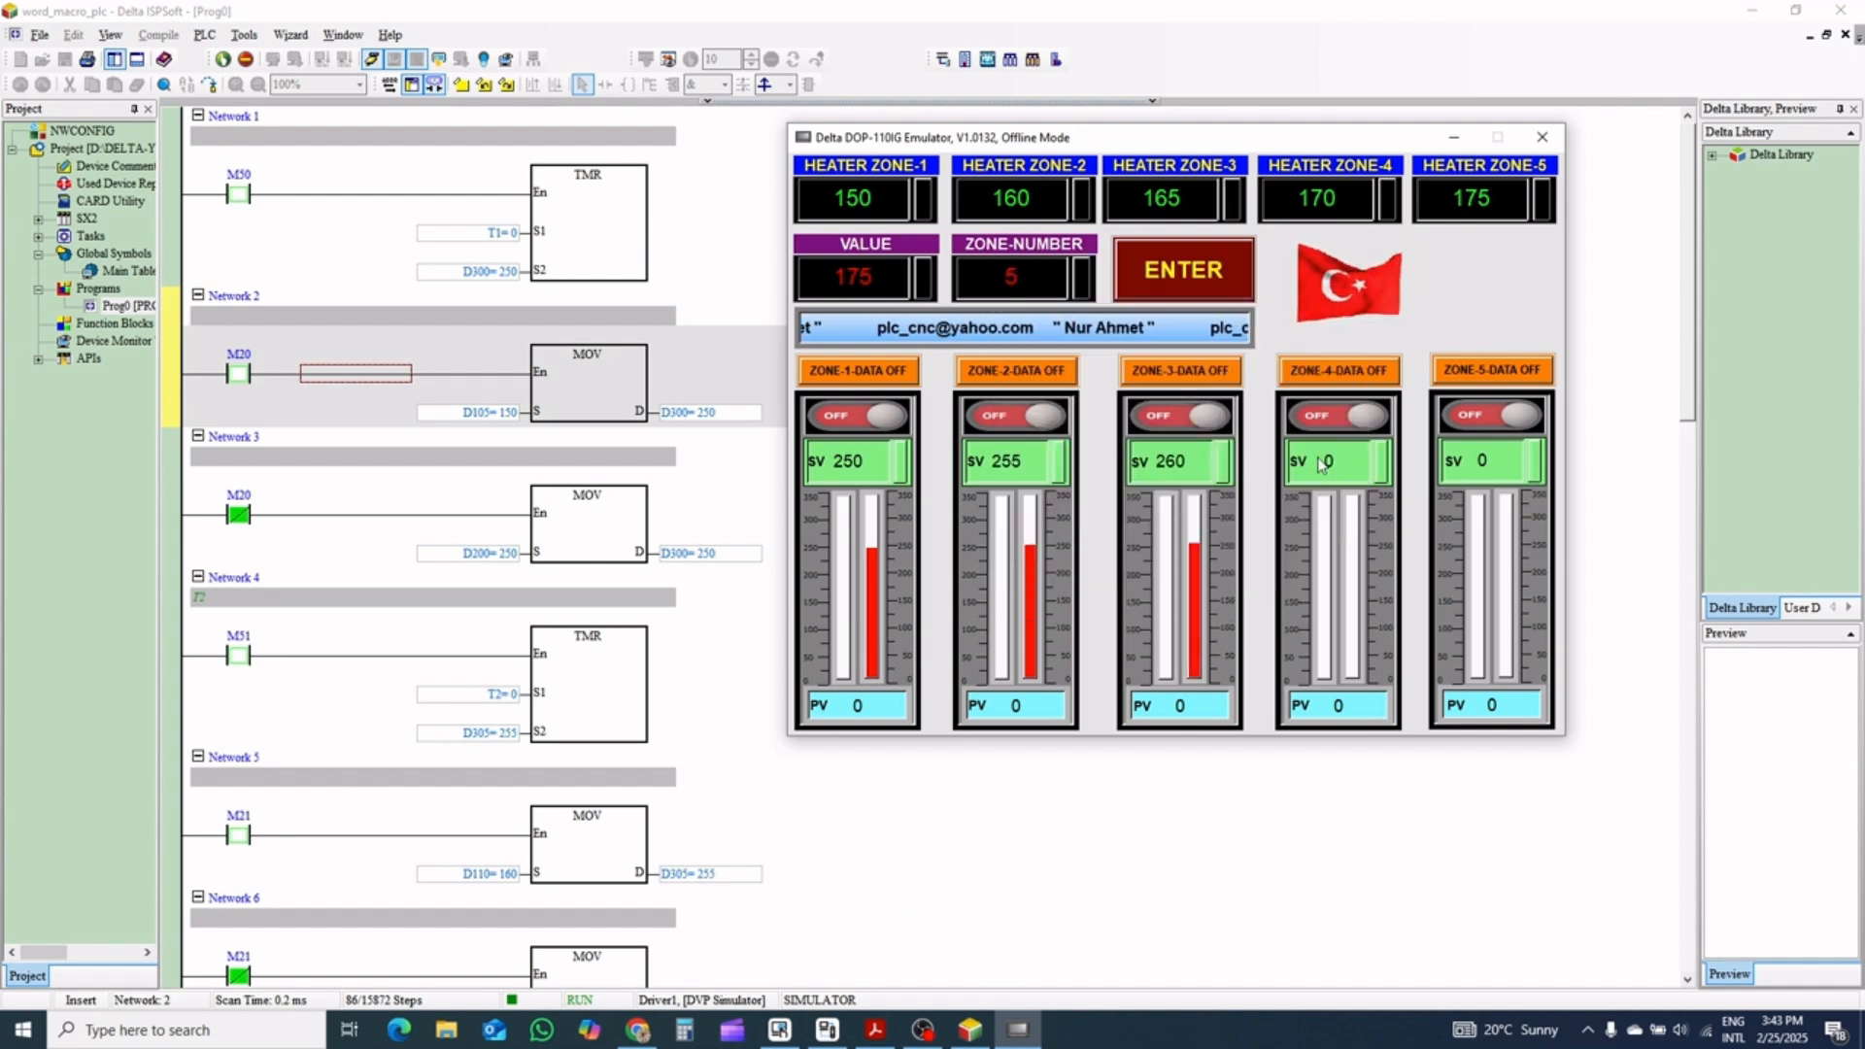
# Set Zone 4's SV to 265 and Zone 5's SV to 270
pyautogui.click(1287, 471)
pyautogui.click(1103, 408)
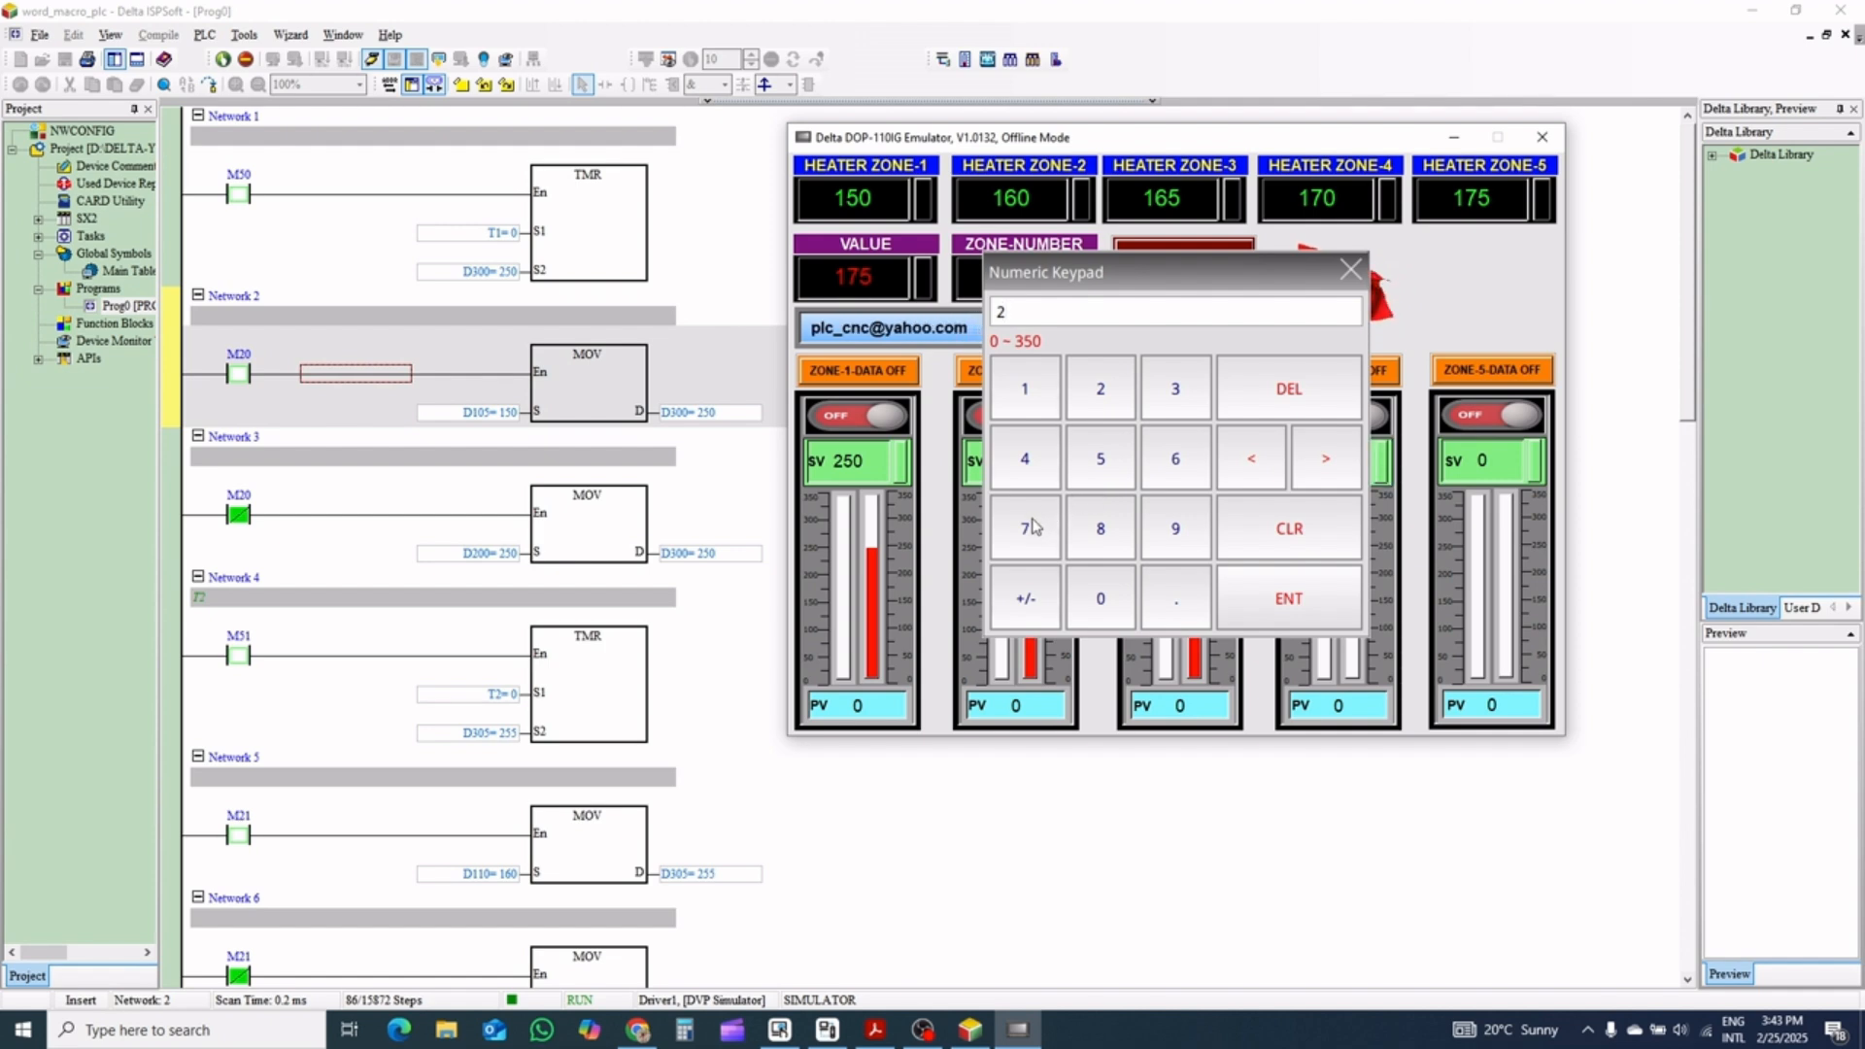
pyautogui.click(1175, 459)
pyautogui.click(1101, 459)
pyautogui.click(1289, 598)
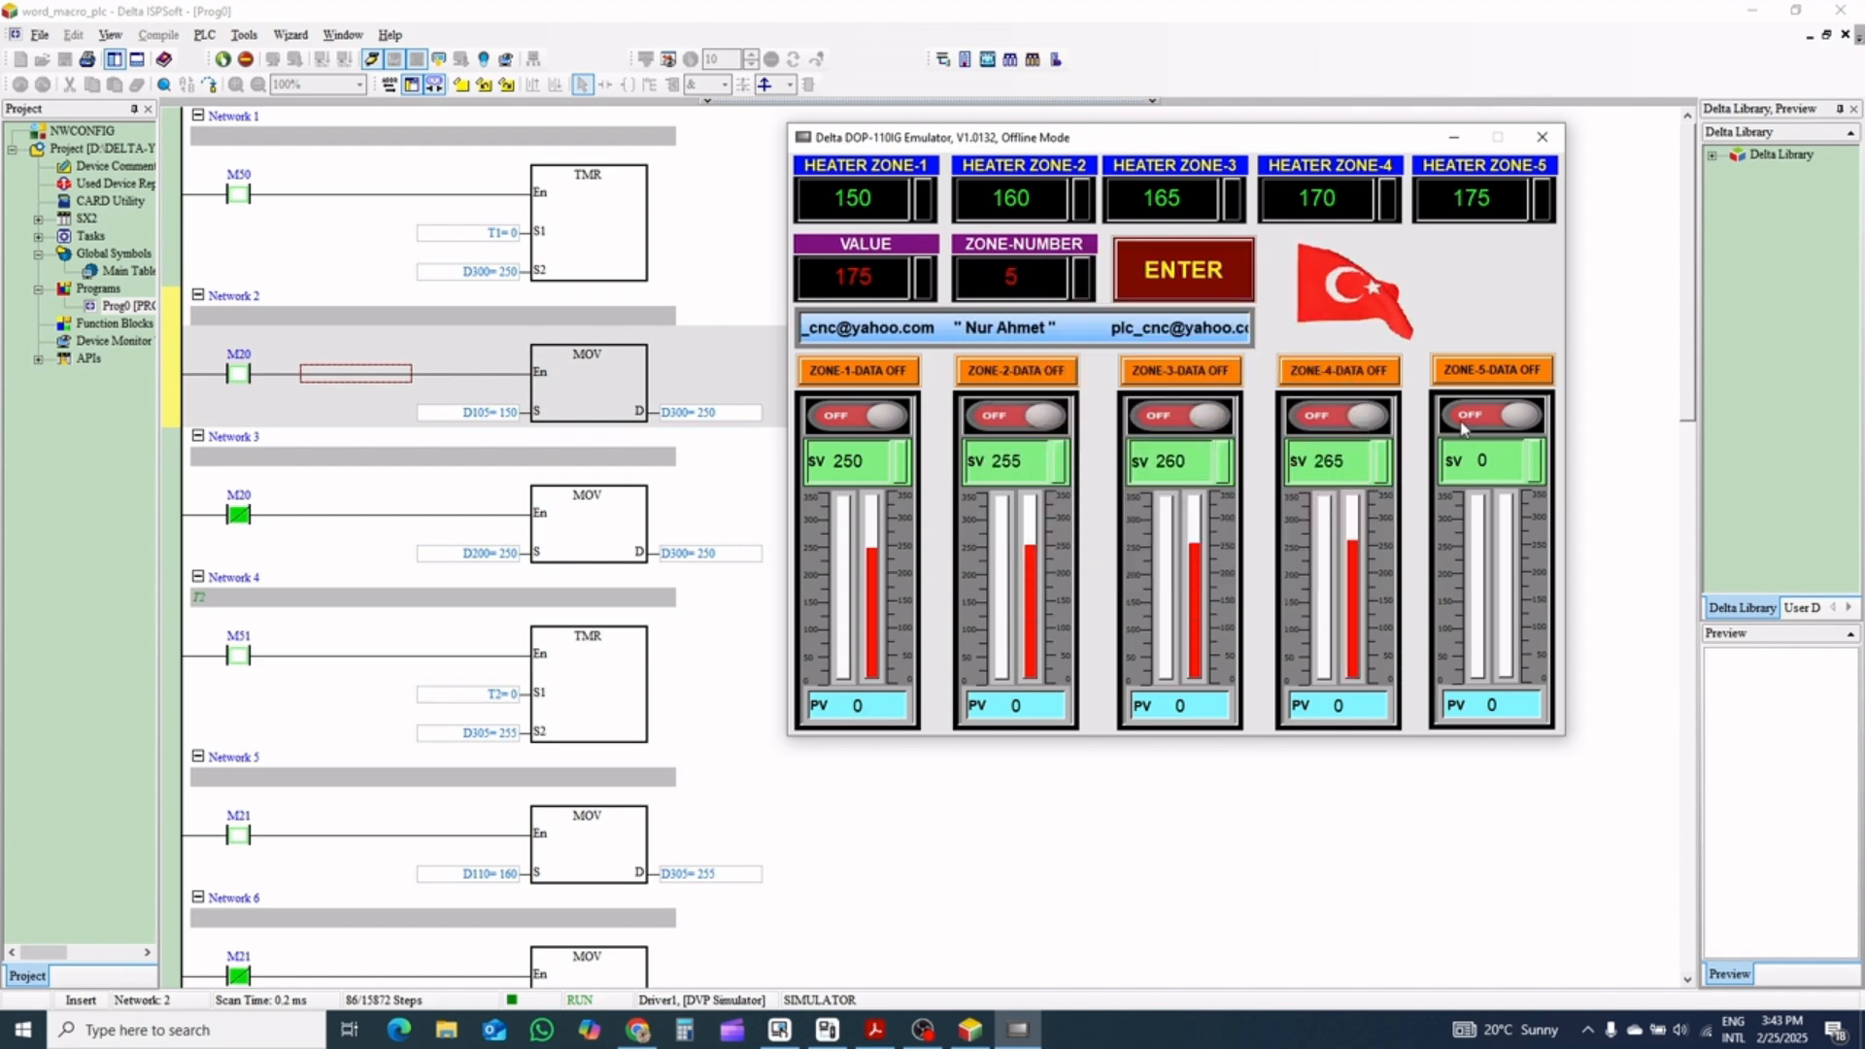
pyautogui.click(1496, 461)
pyautogui.click(1102, 390)
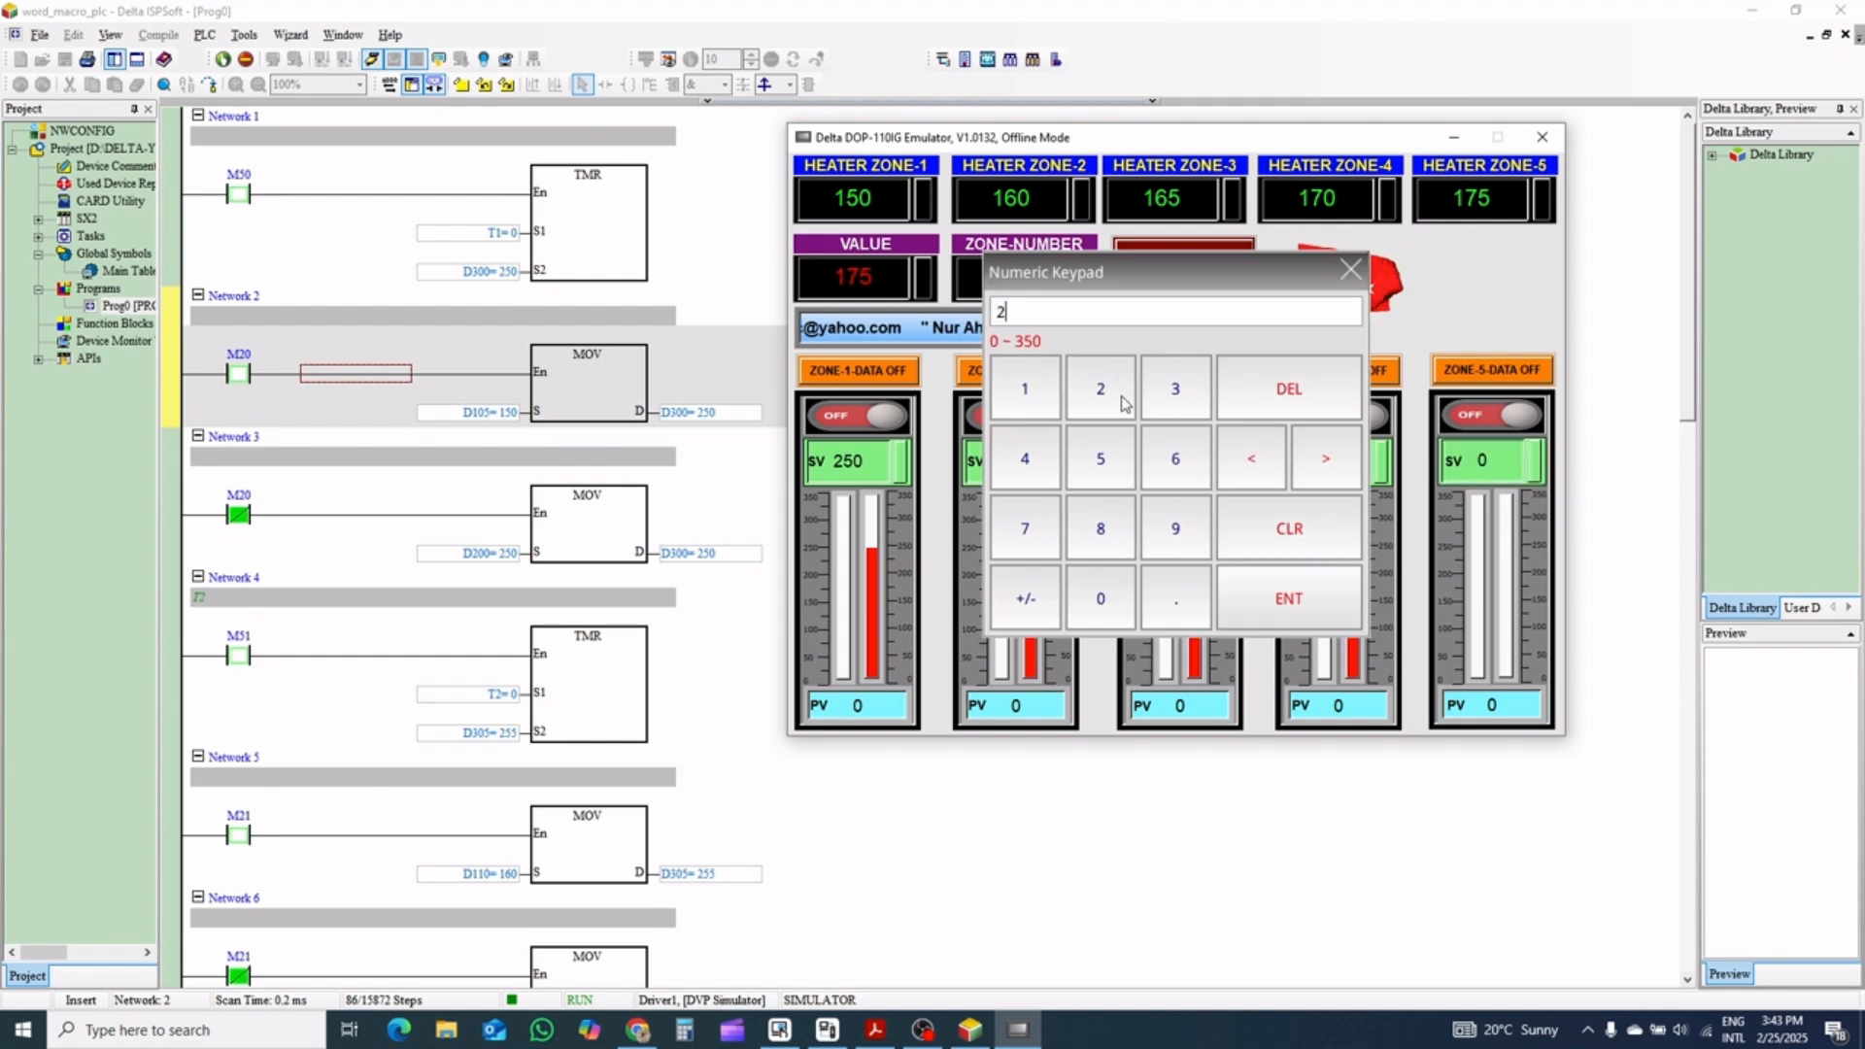
pyautogui.click(1047, 507)
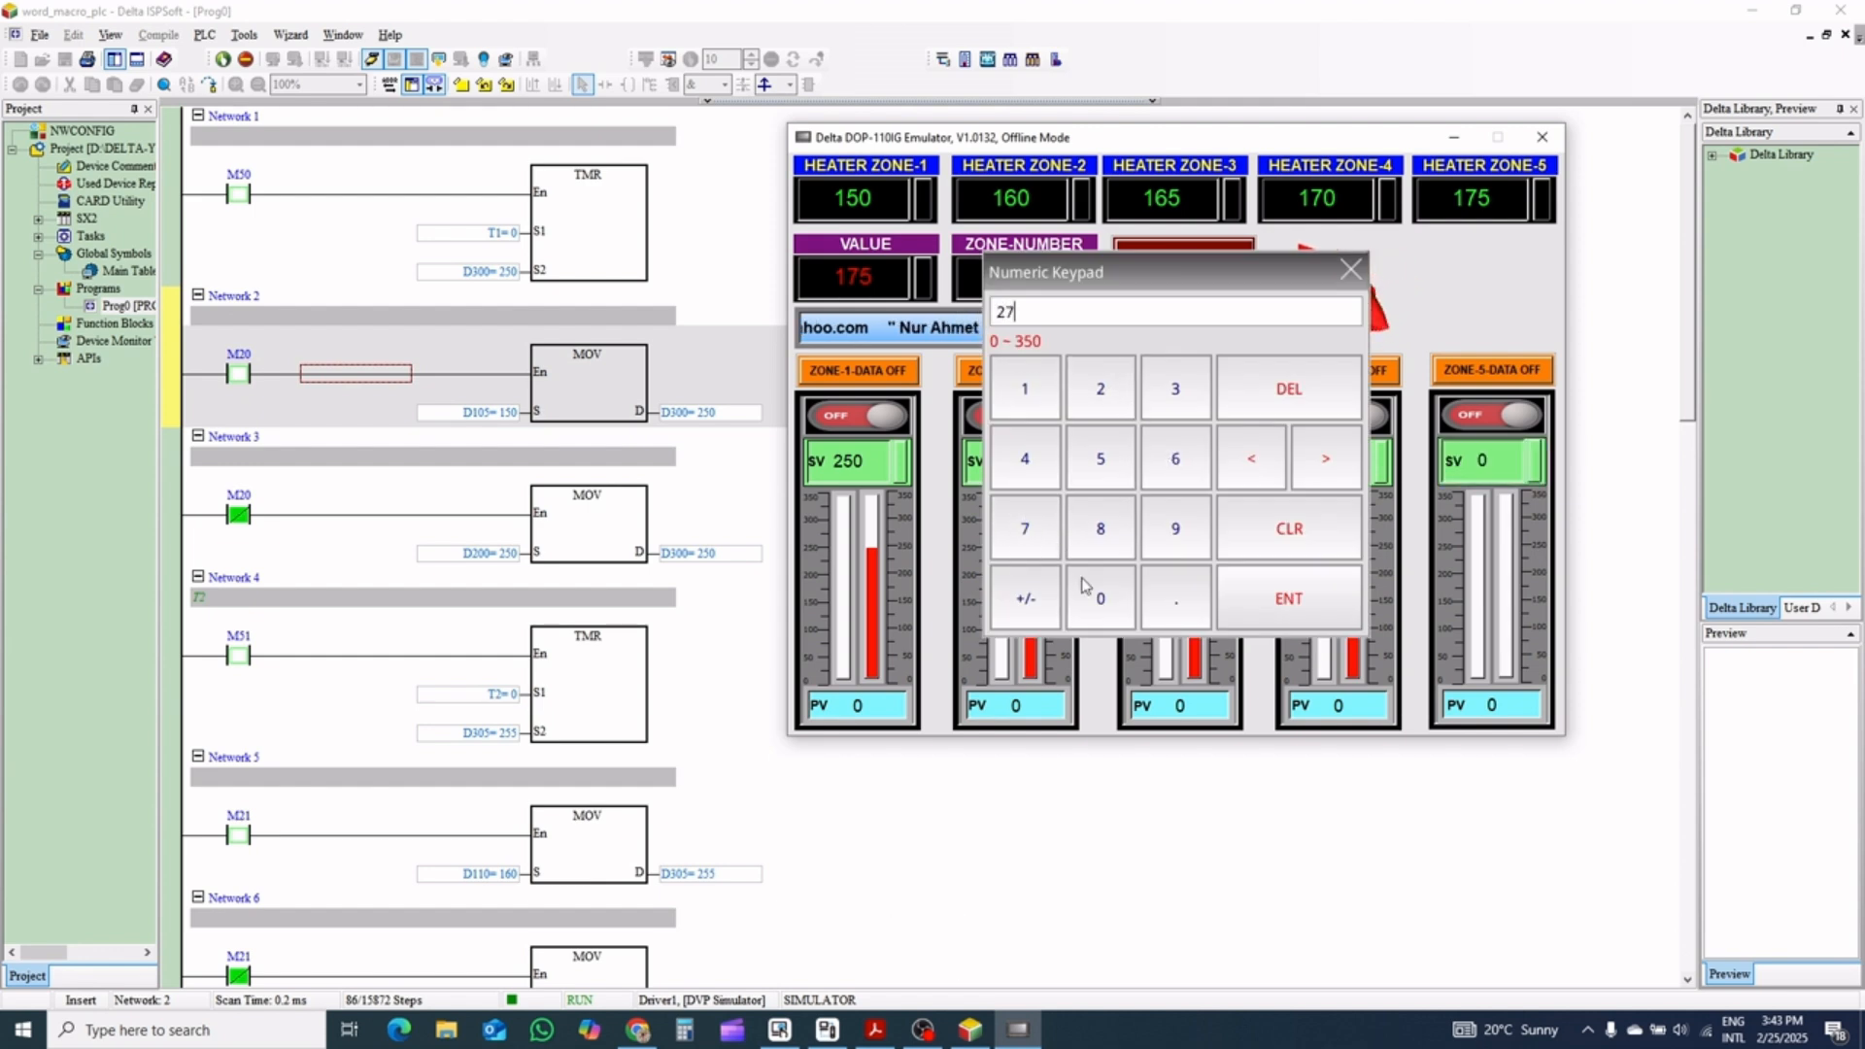
pyautogui.click(1296, 597)
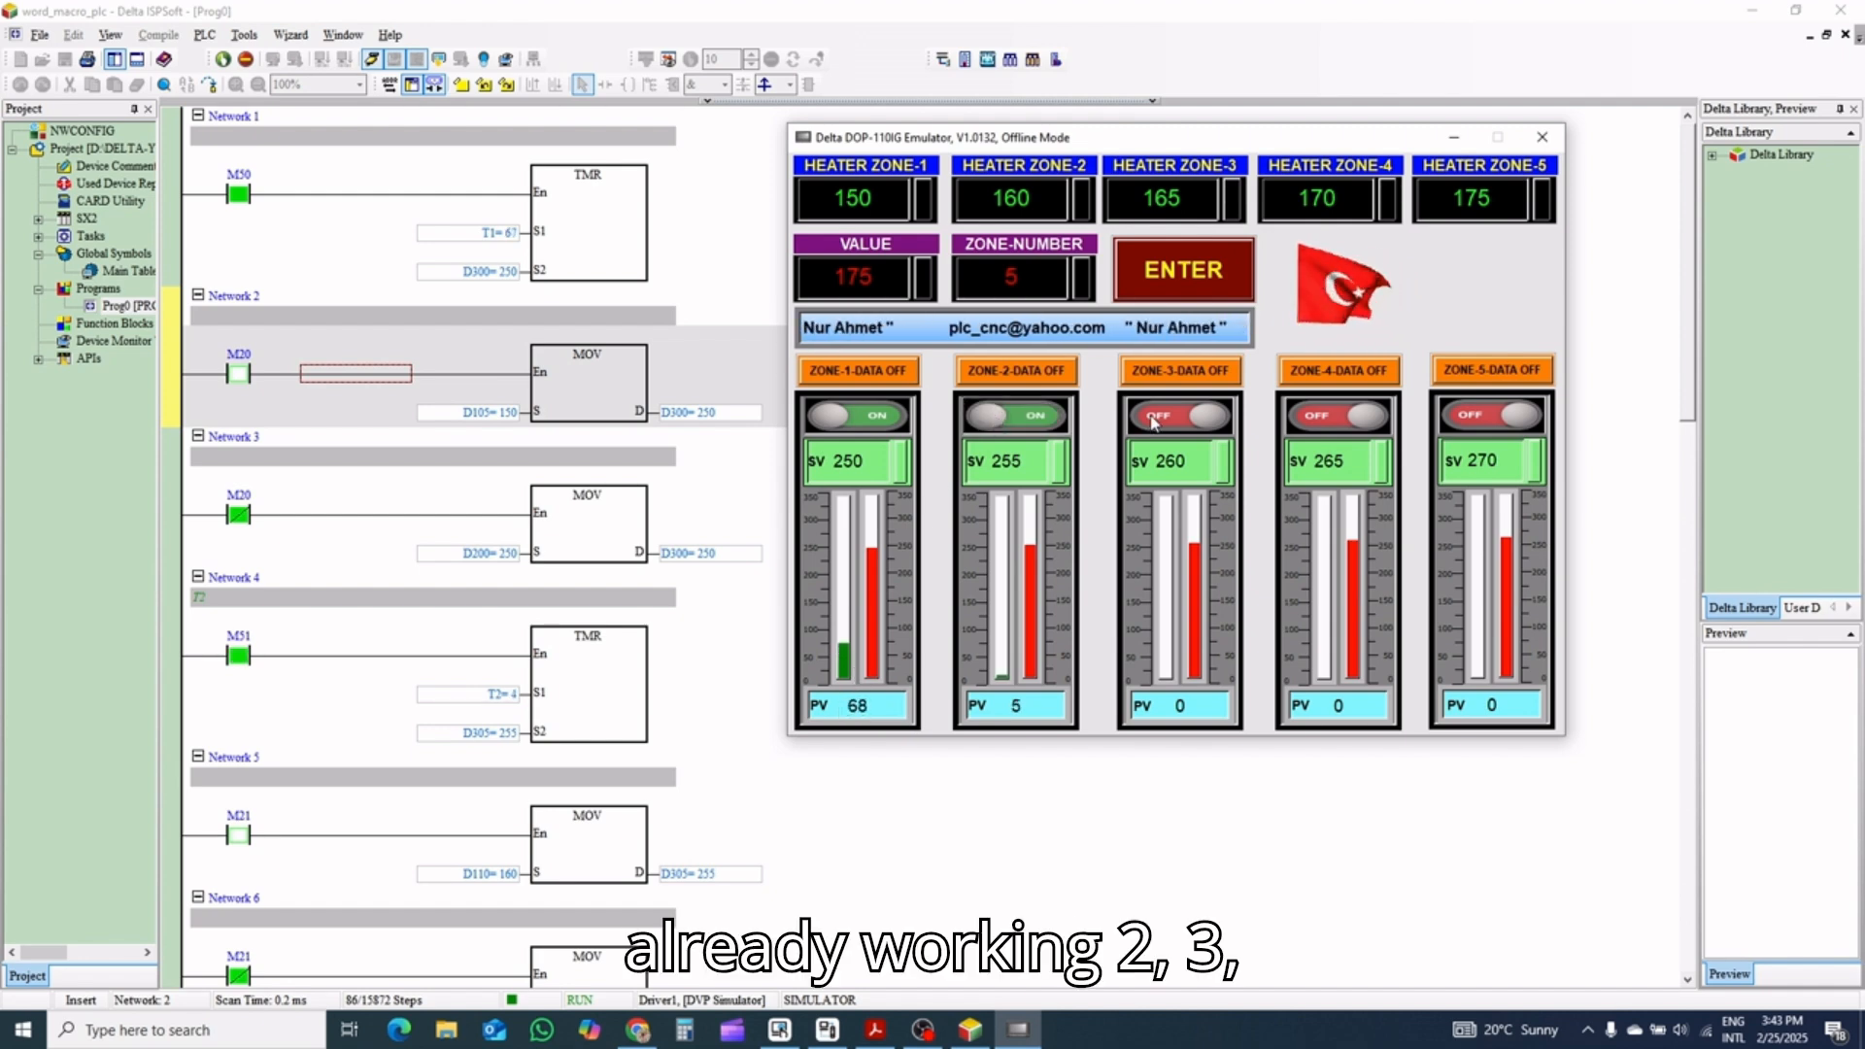
# Turn on the run switches of Zones 3, 4 and 5 and the data switches of all five zones
pyautogui.click(1332, 416)
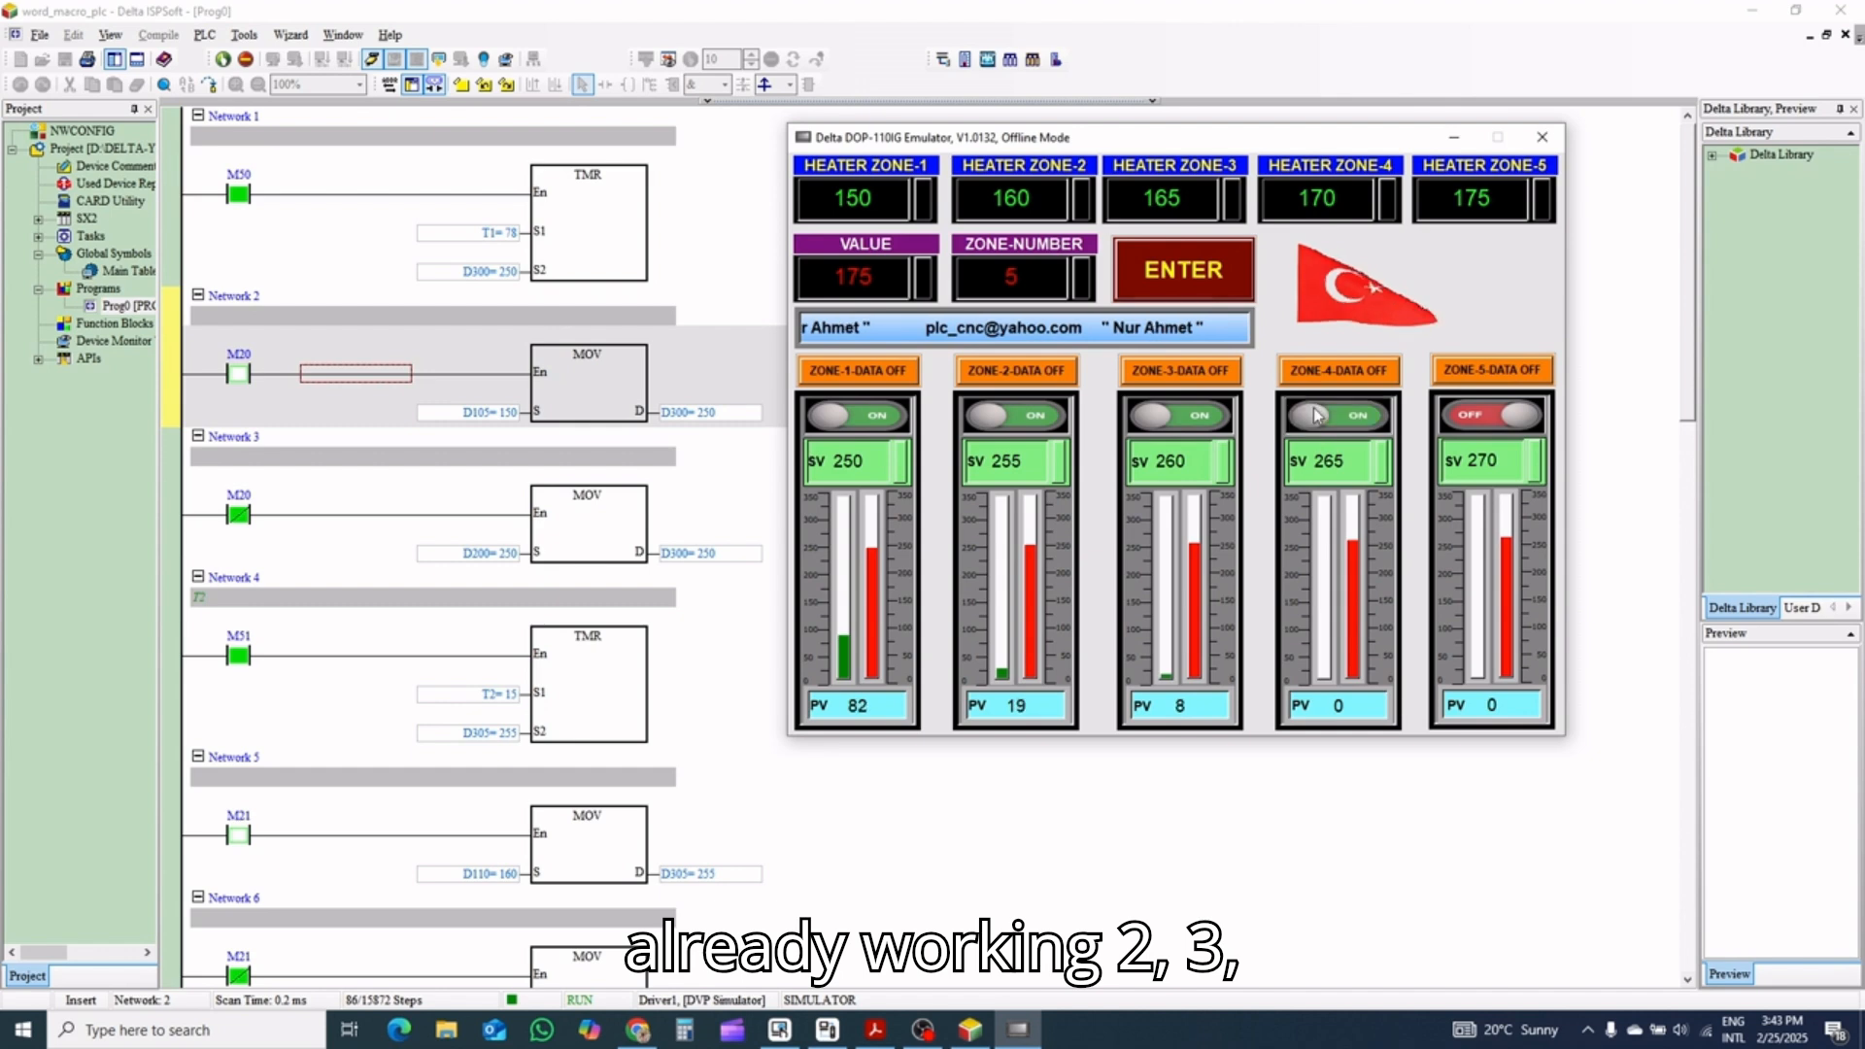
pyautogui.click(1467, 416)
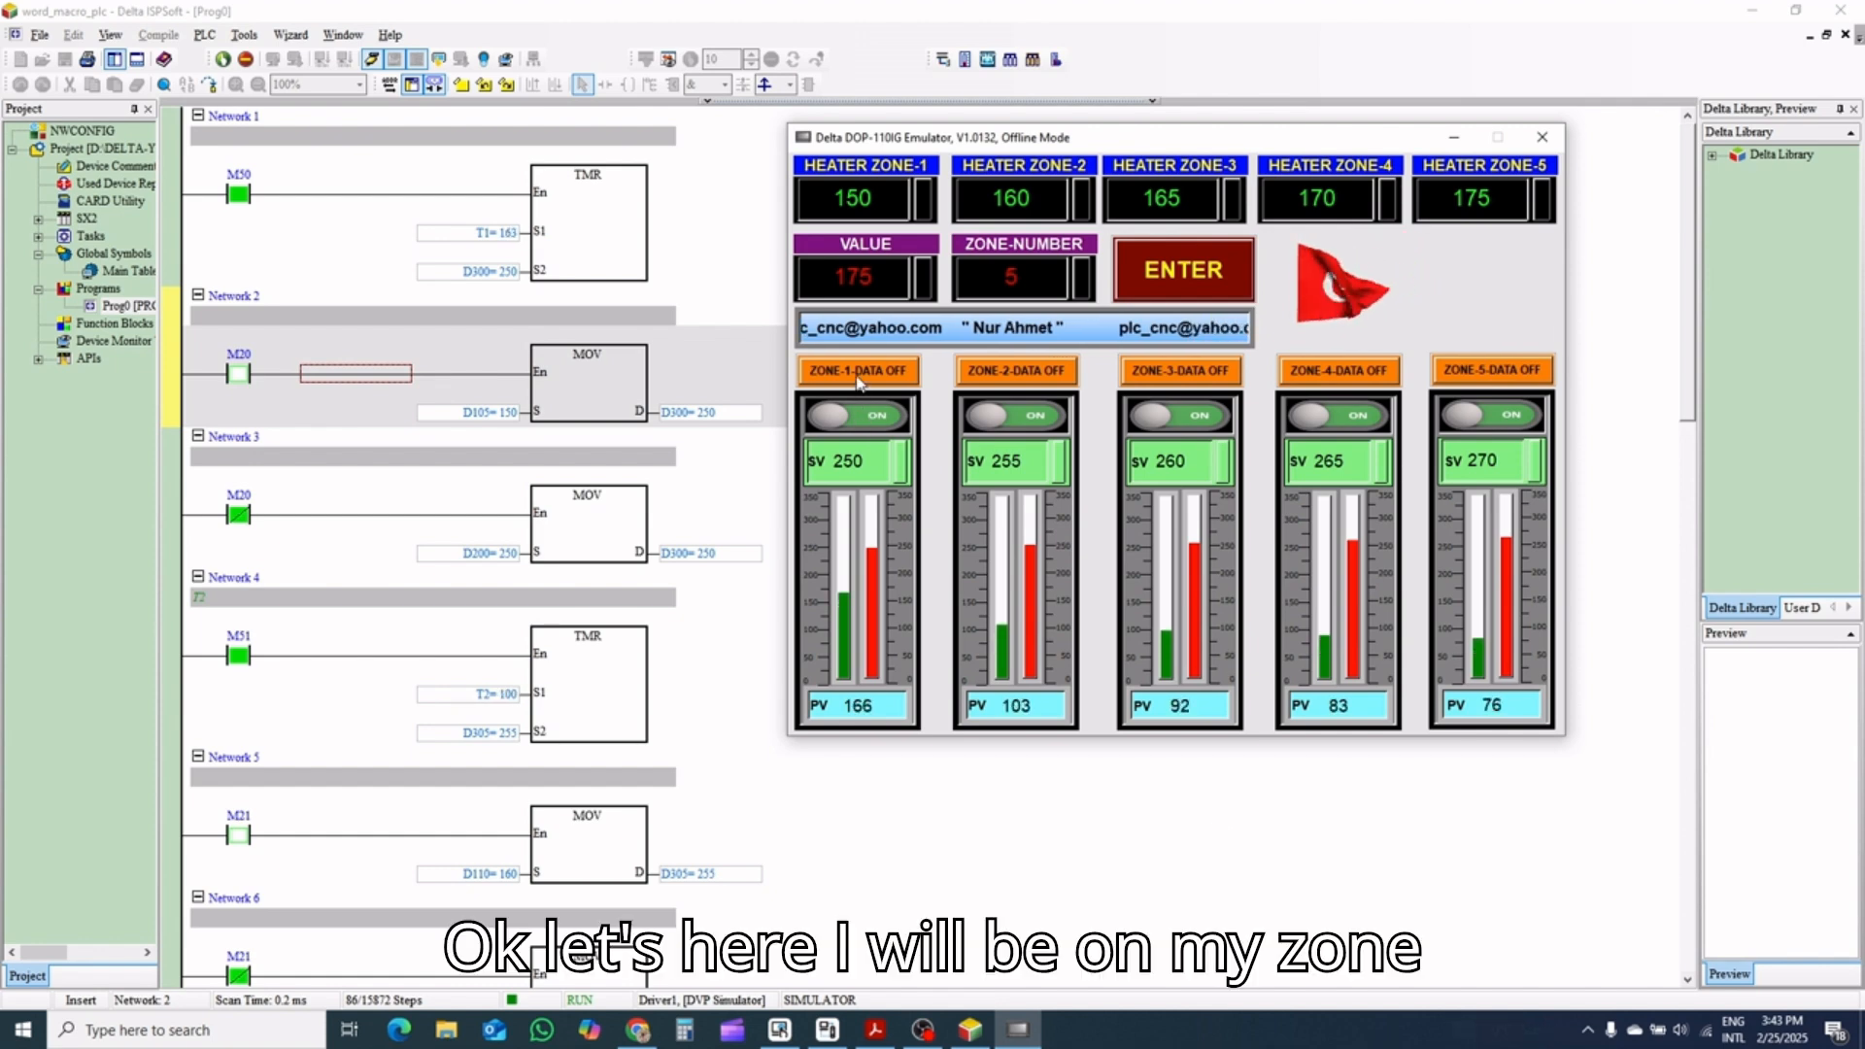
pyautogui.click(1229, 373)
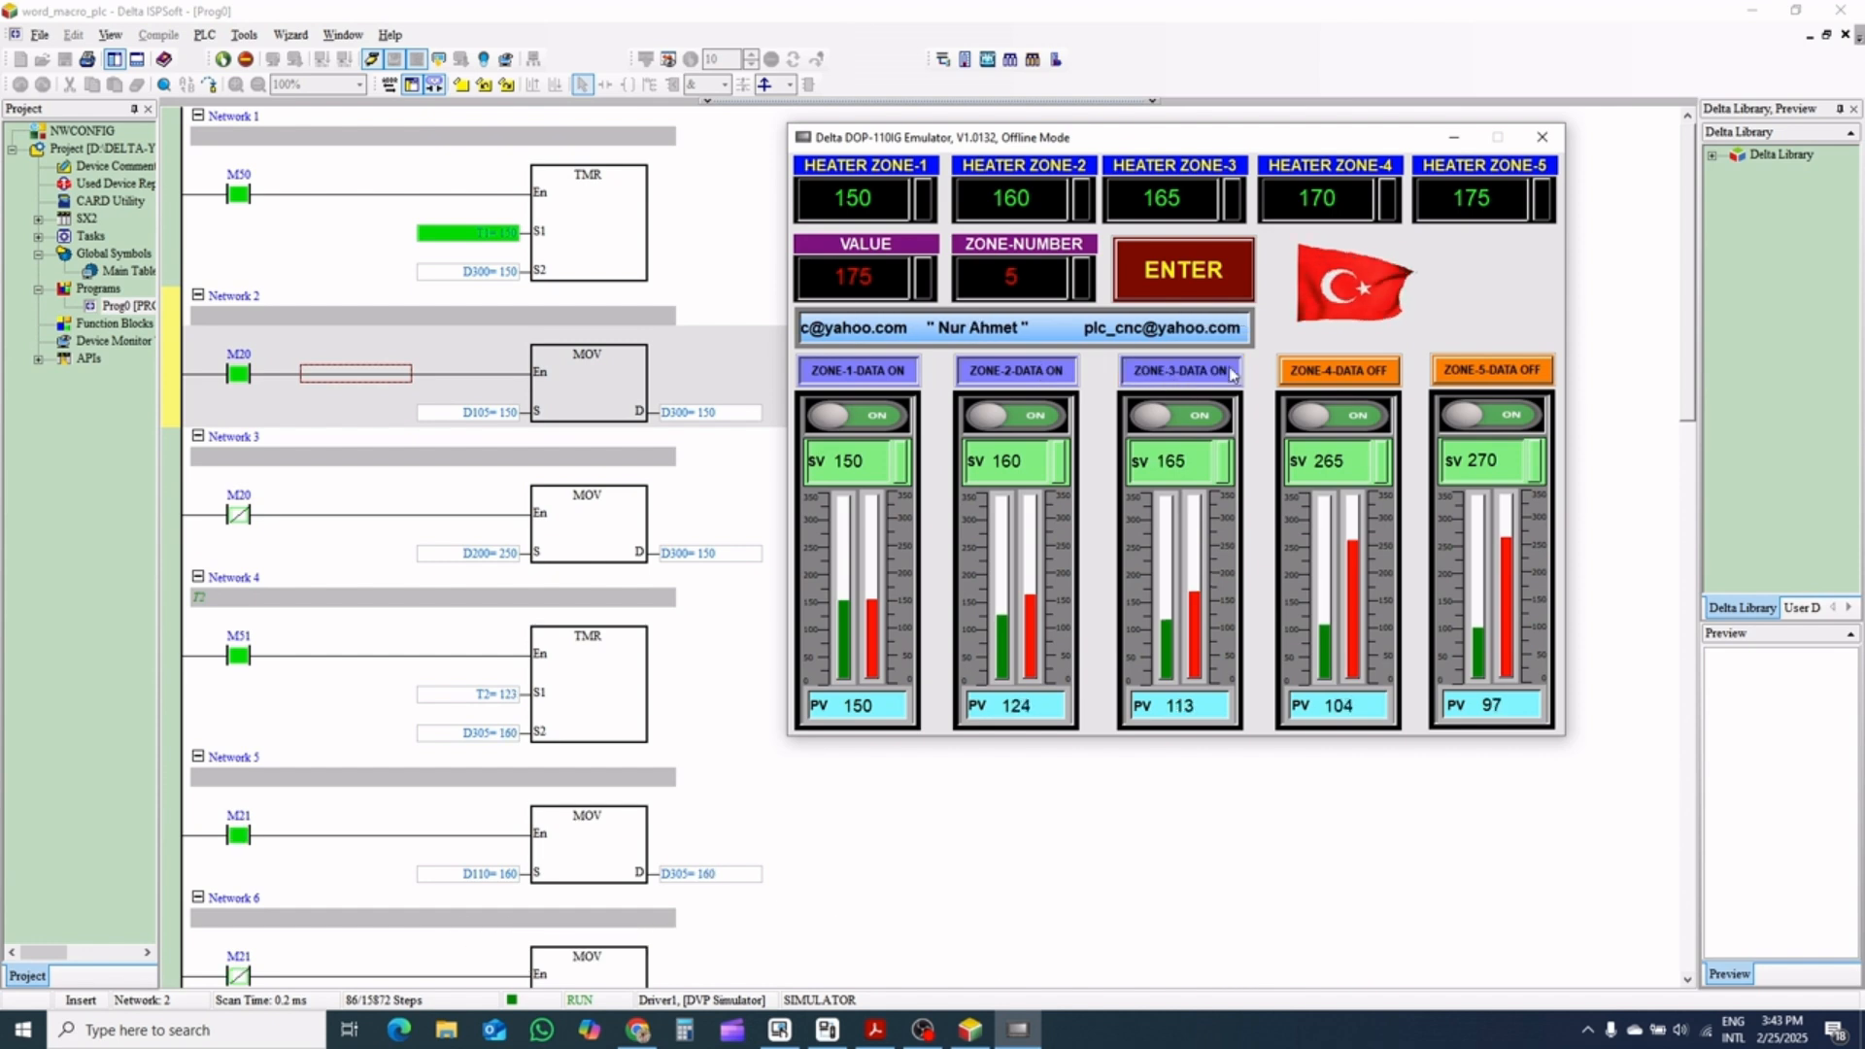
pyautogui.click(1493, 368)
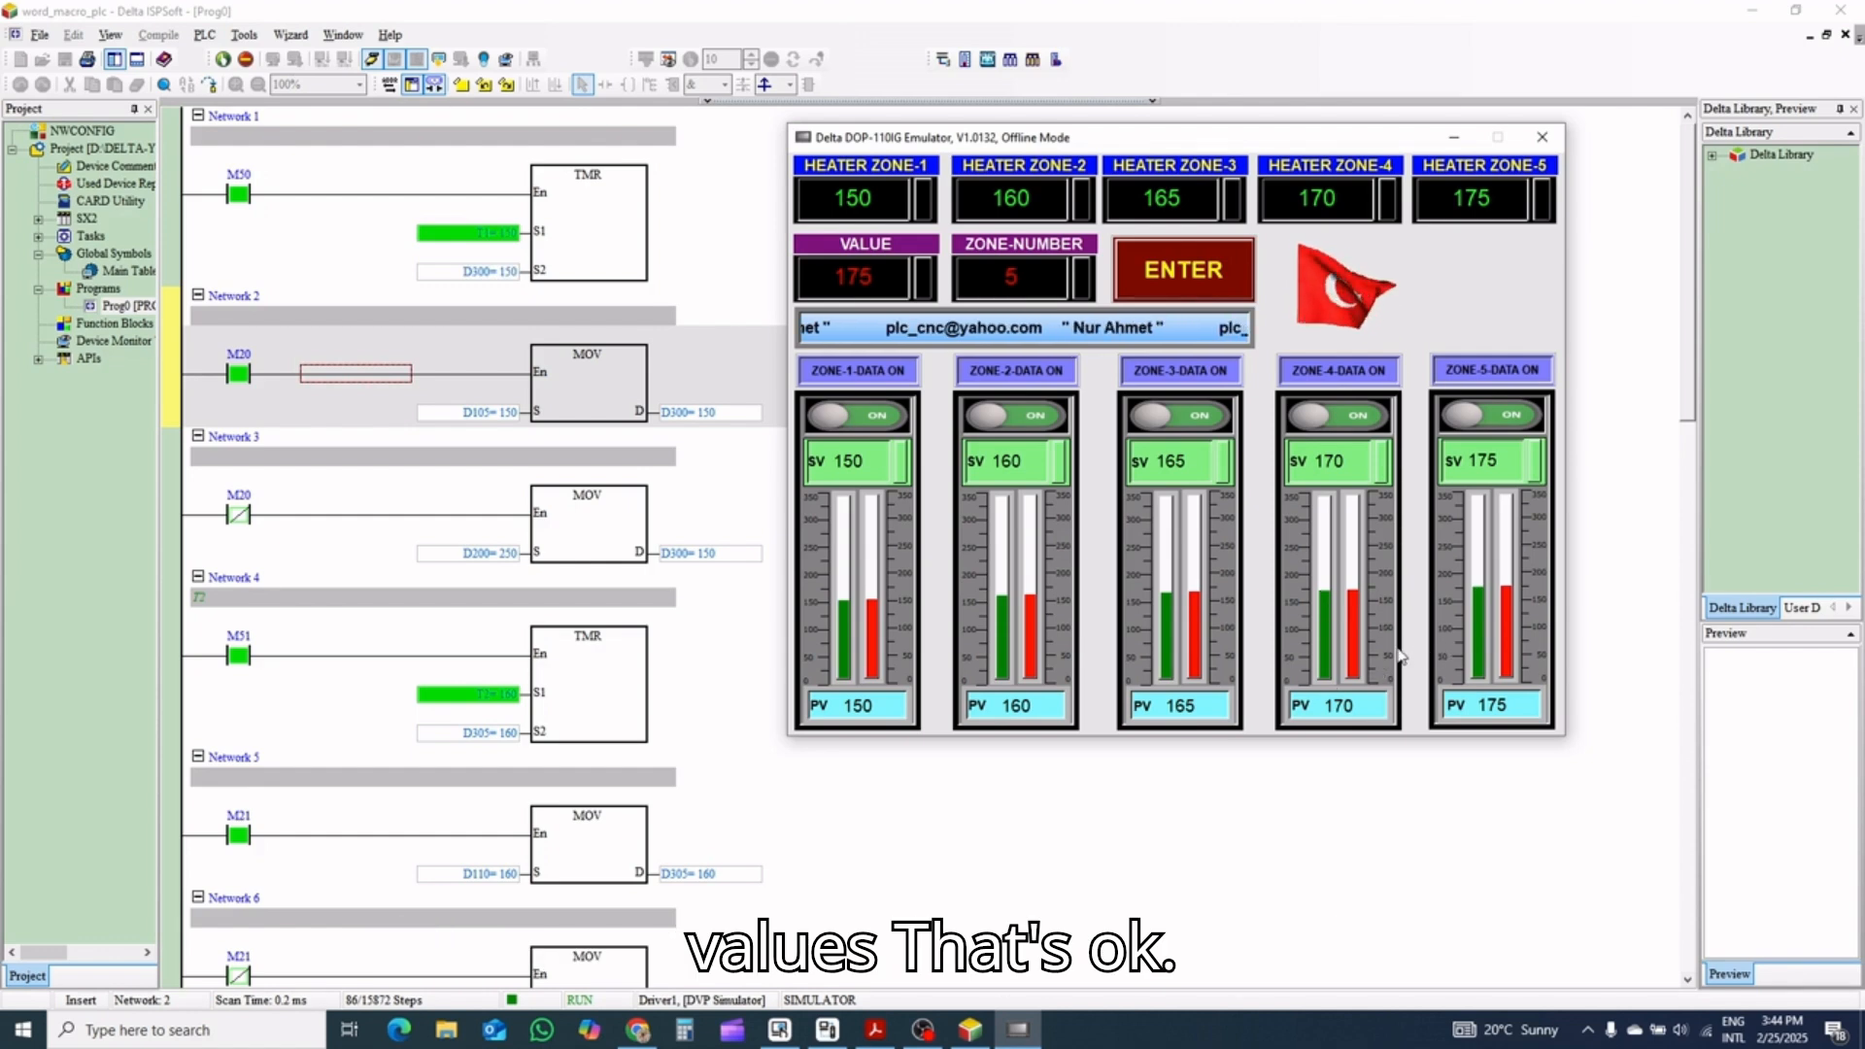
# Turn off the data switches of Zones 1 through 5 so each zone uses its own SV
pyautogui.click(876, 376)
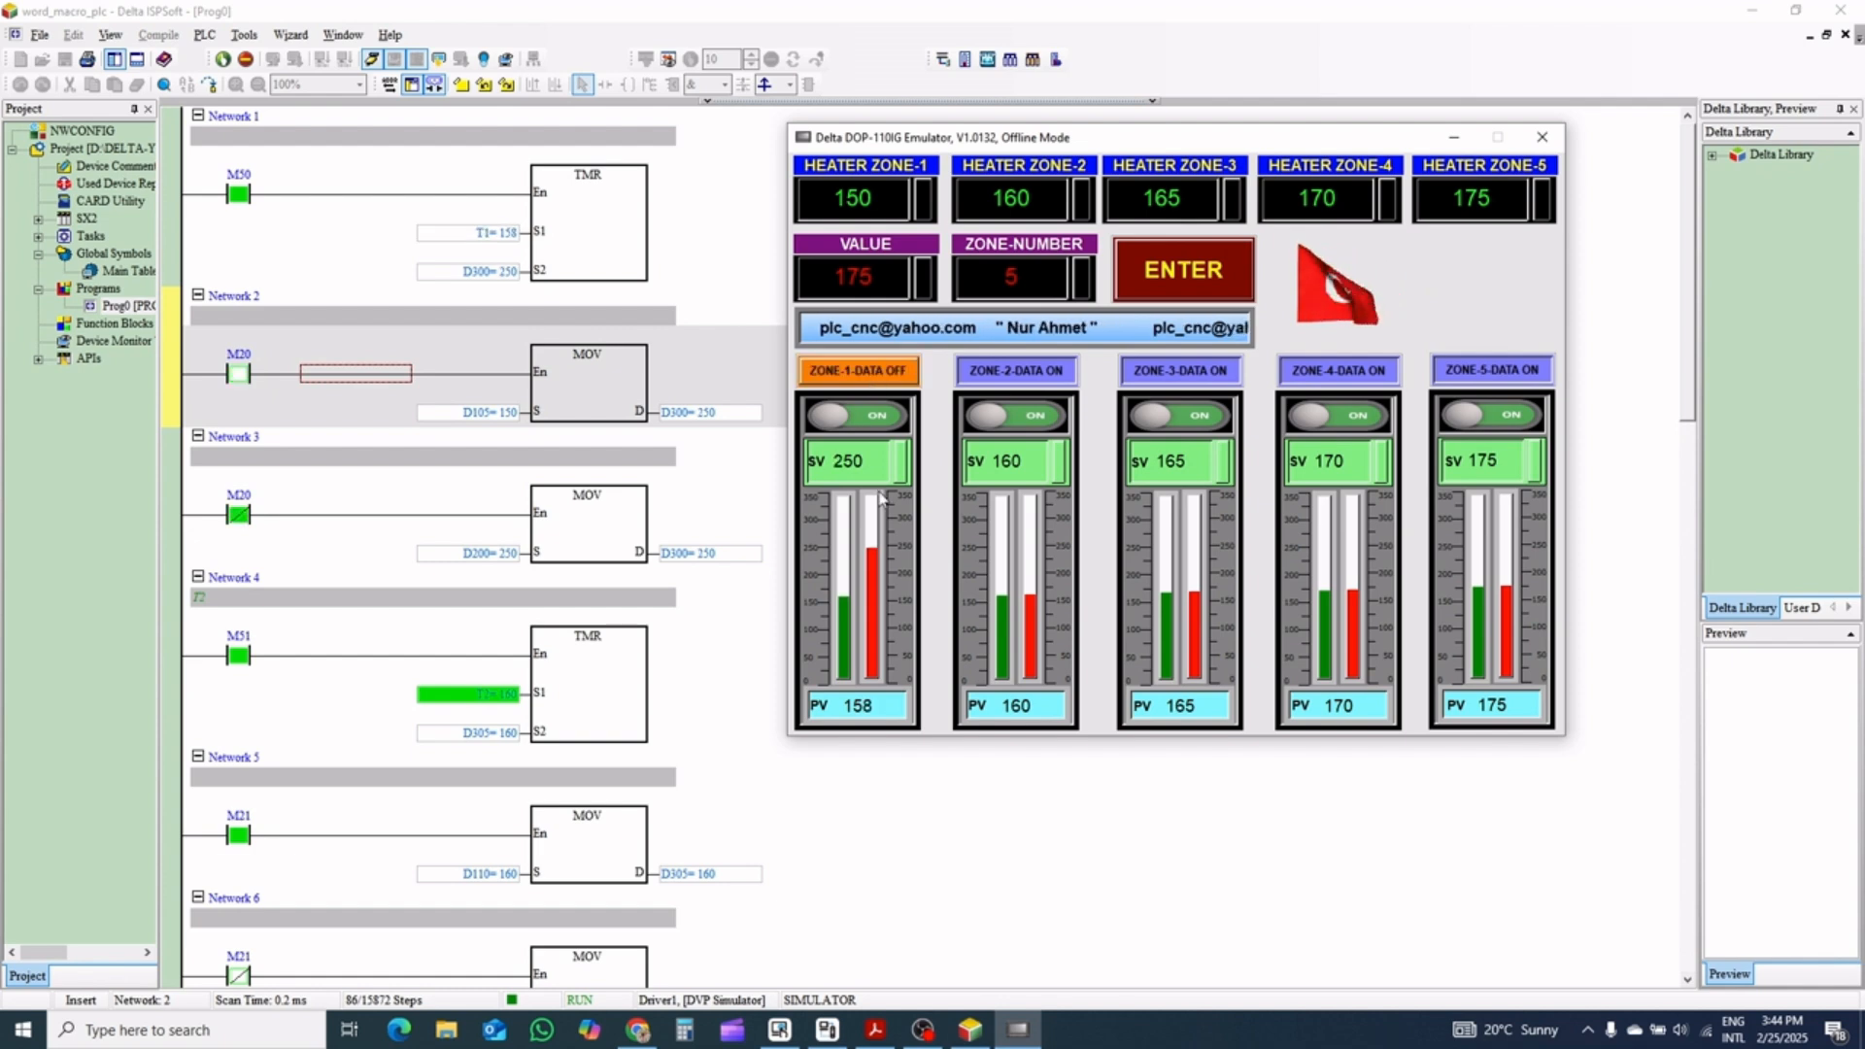
pyautogui.click(1028, 373)
pyautogui.click(1166, 371)
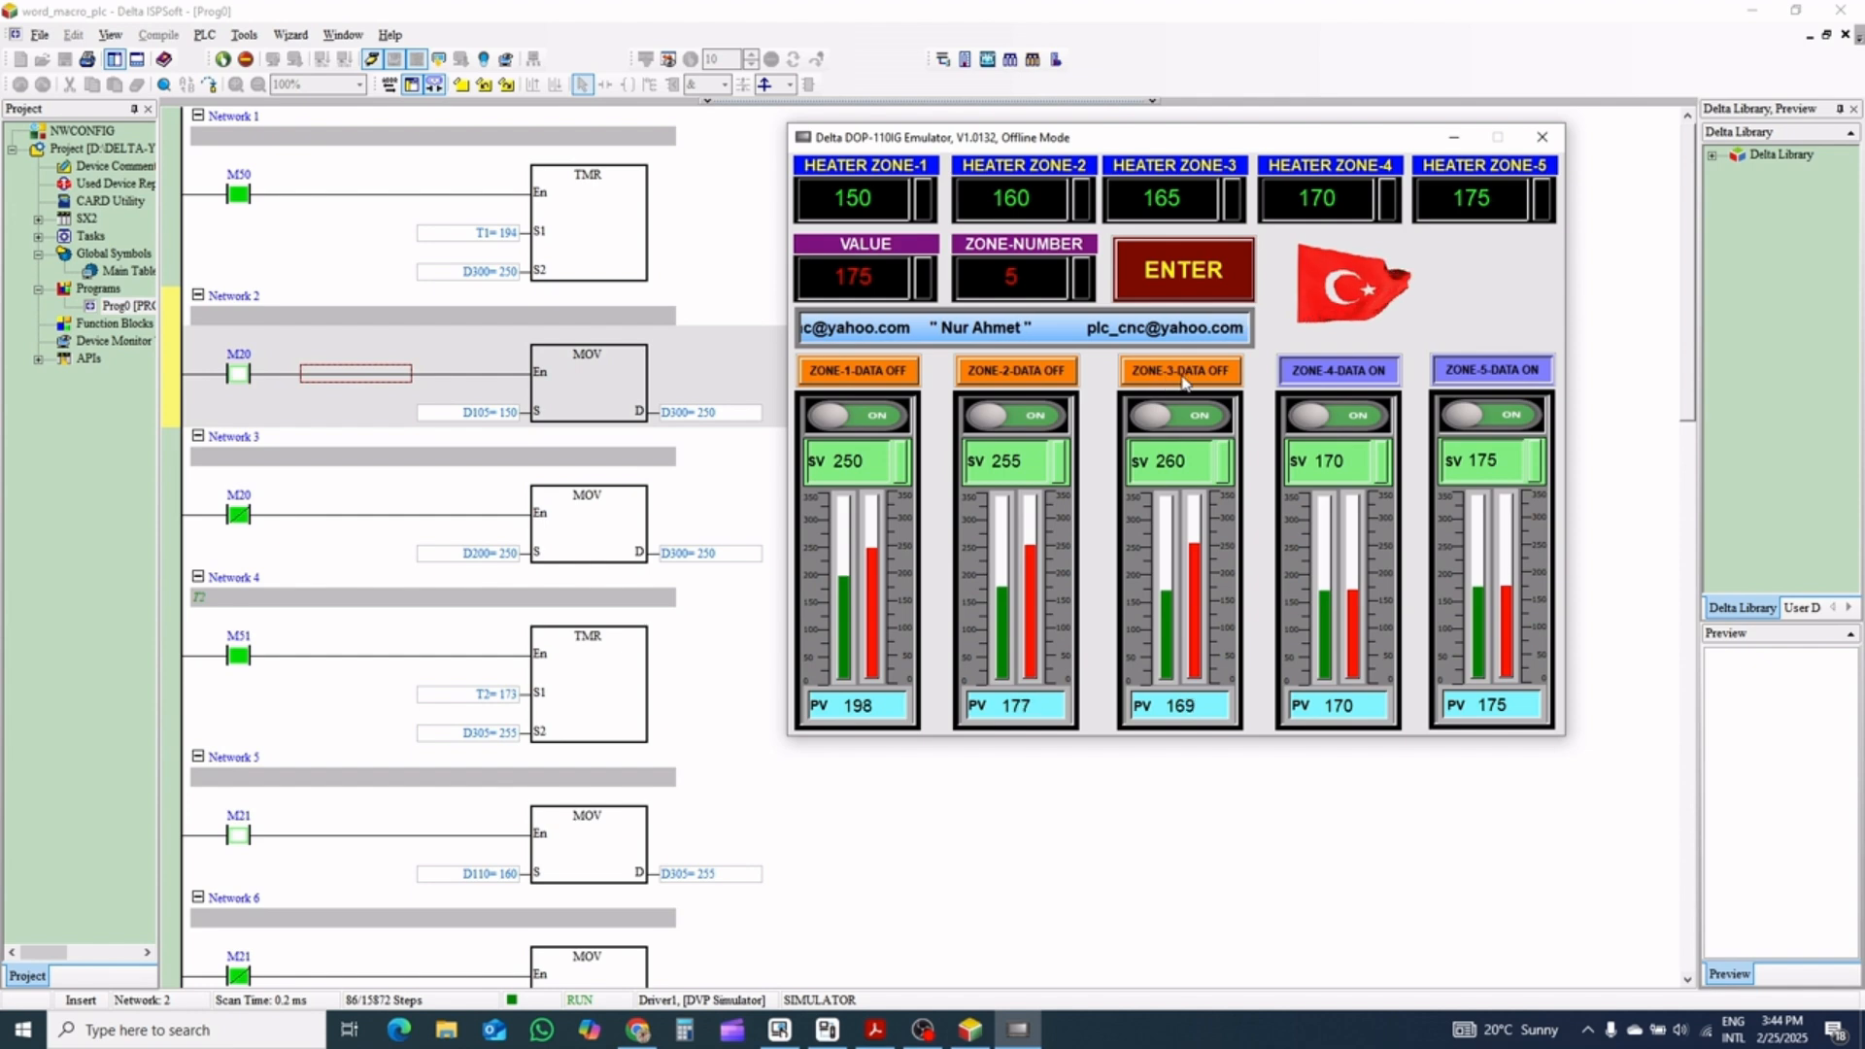
pyautogui.click(1306, 377)
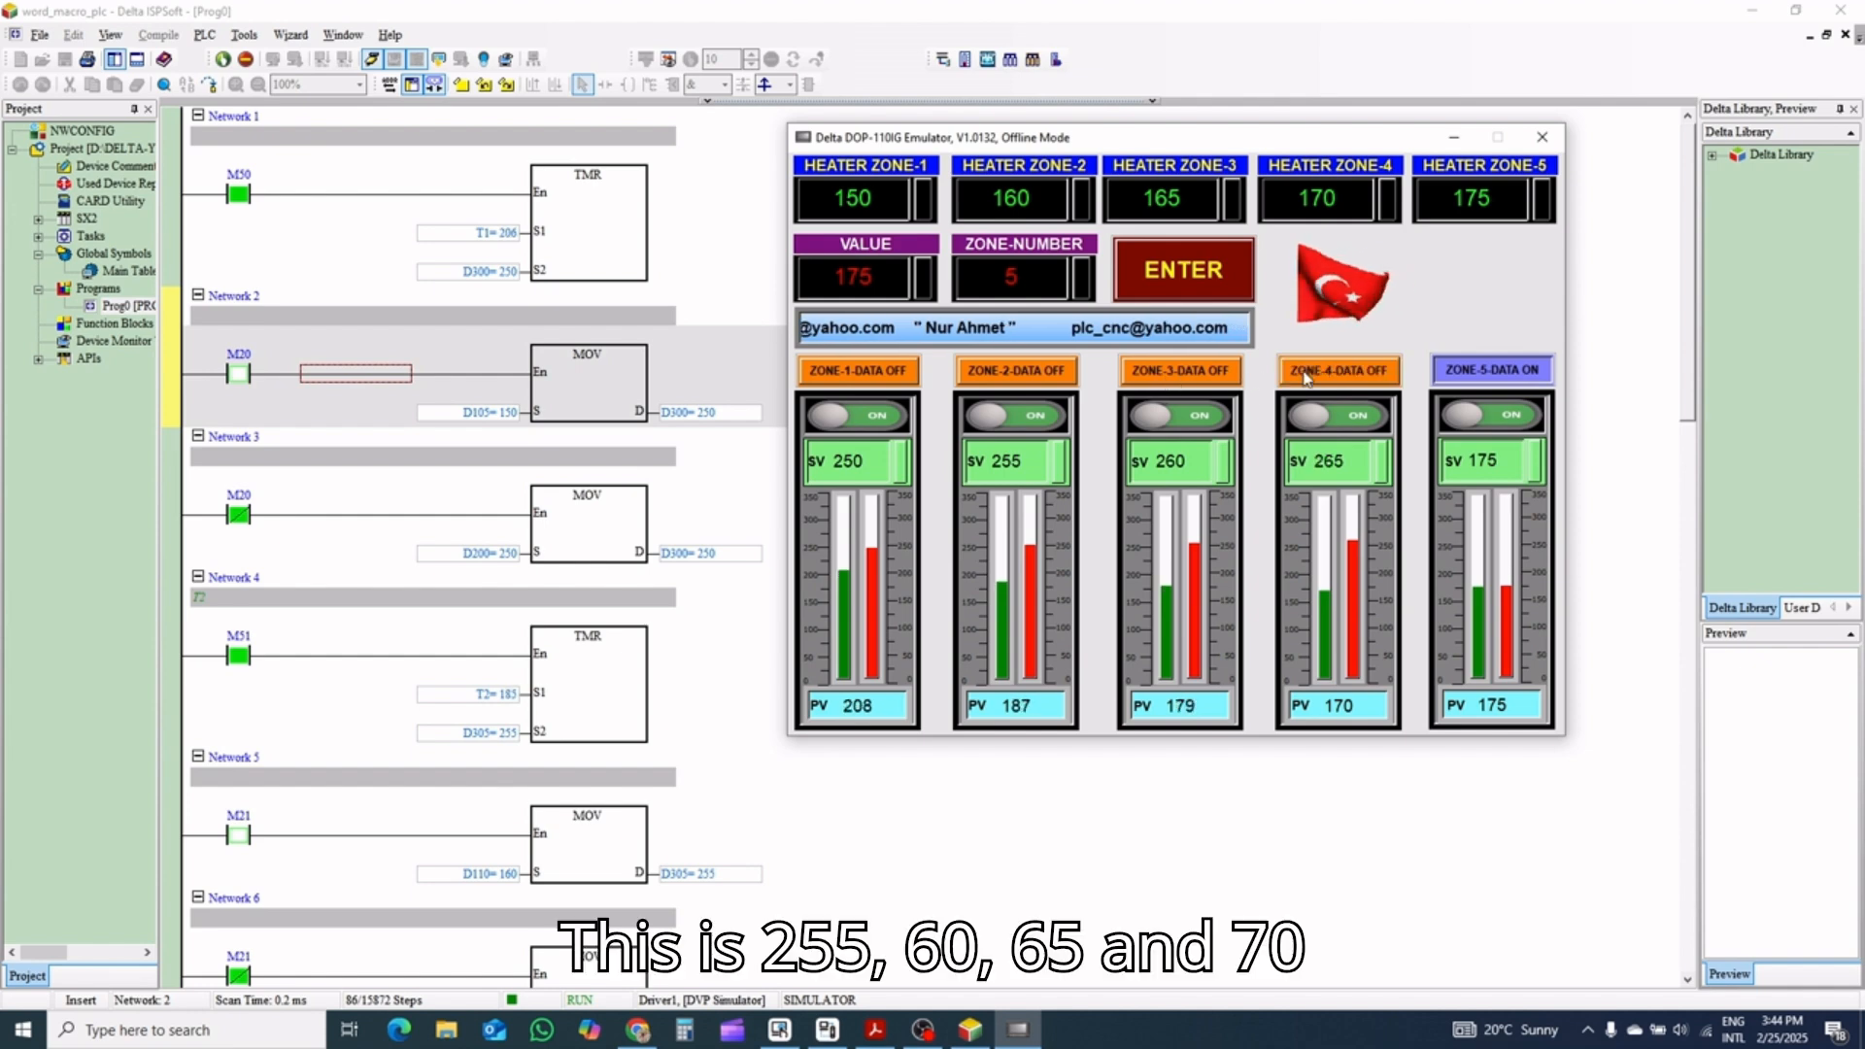
pyautogui.click(1491, 369)
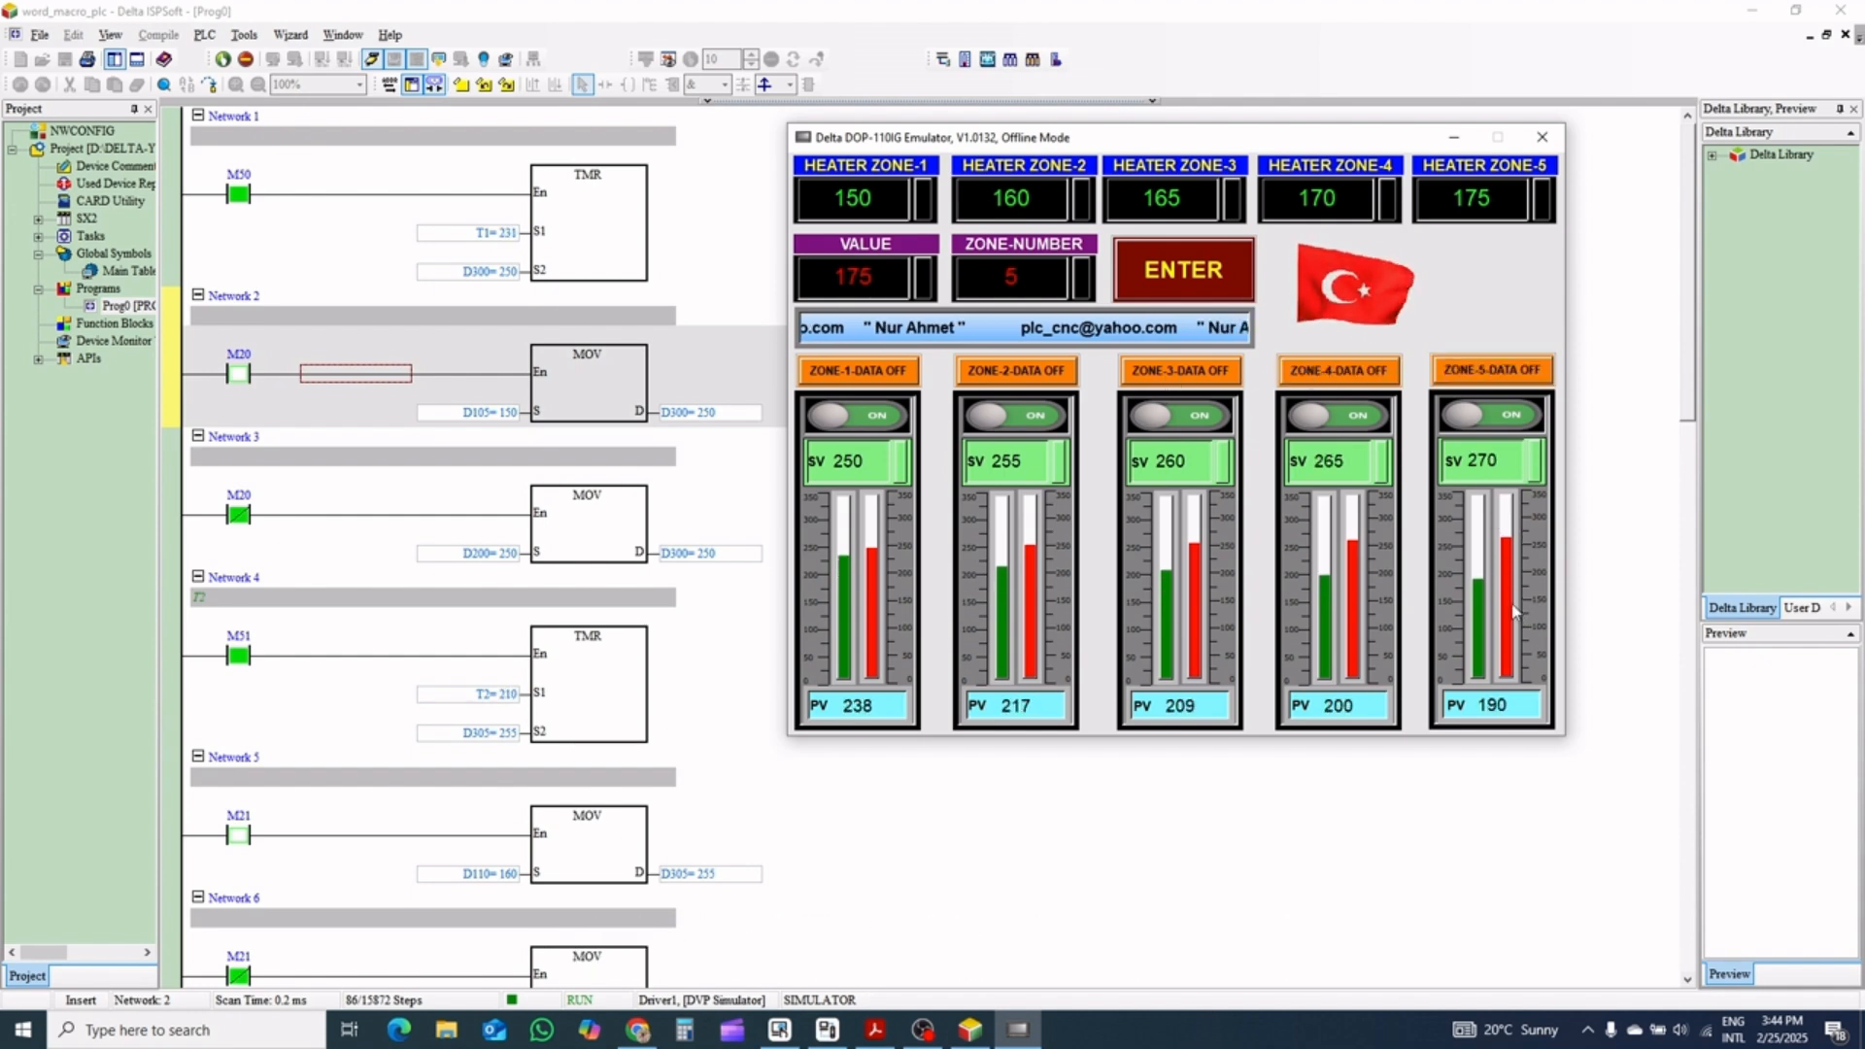
# Turn the data switches of all five zones back on, from Zone 5 to Zone 1, to apply the transferred values
pyautogui.click(1473, 375)
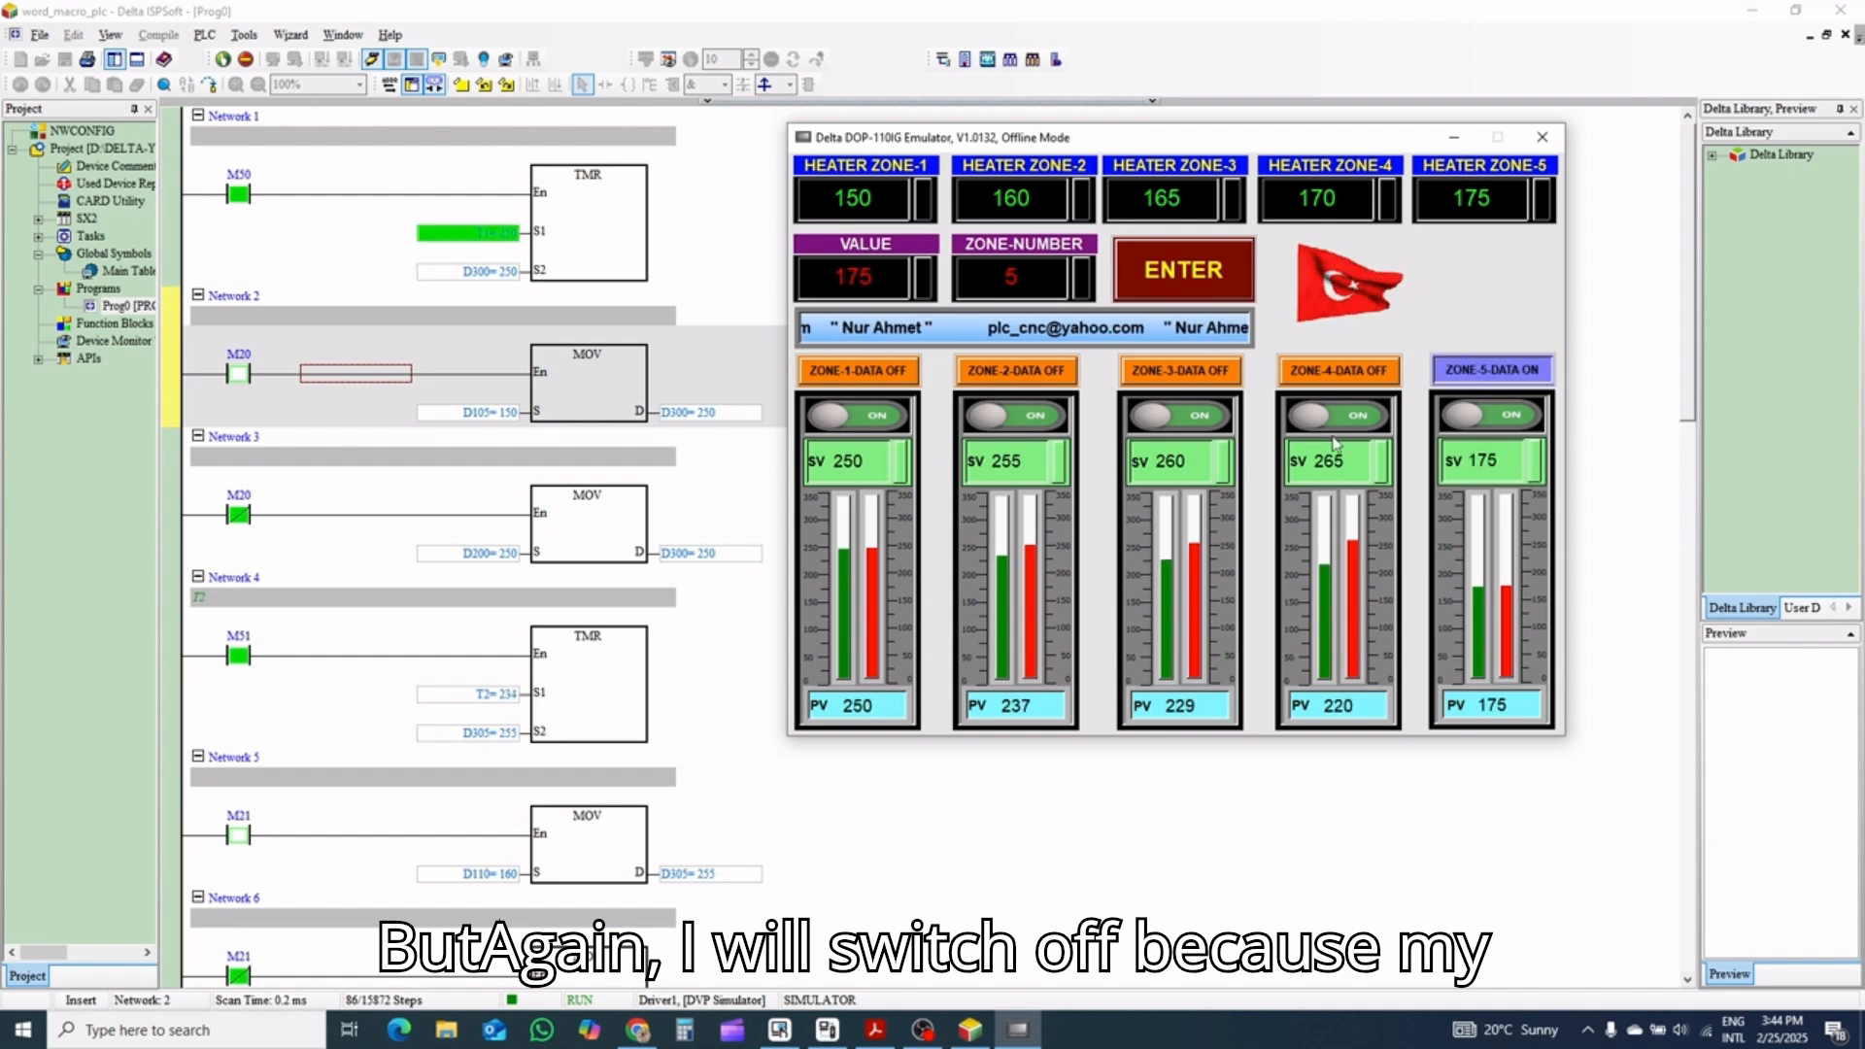
pyautogui.click(1338, 371)
pyautogui.click(1063, 378)
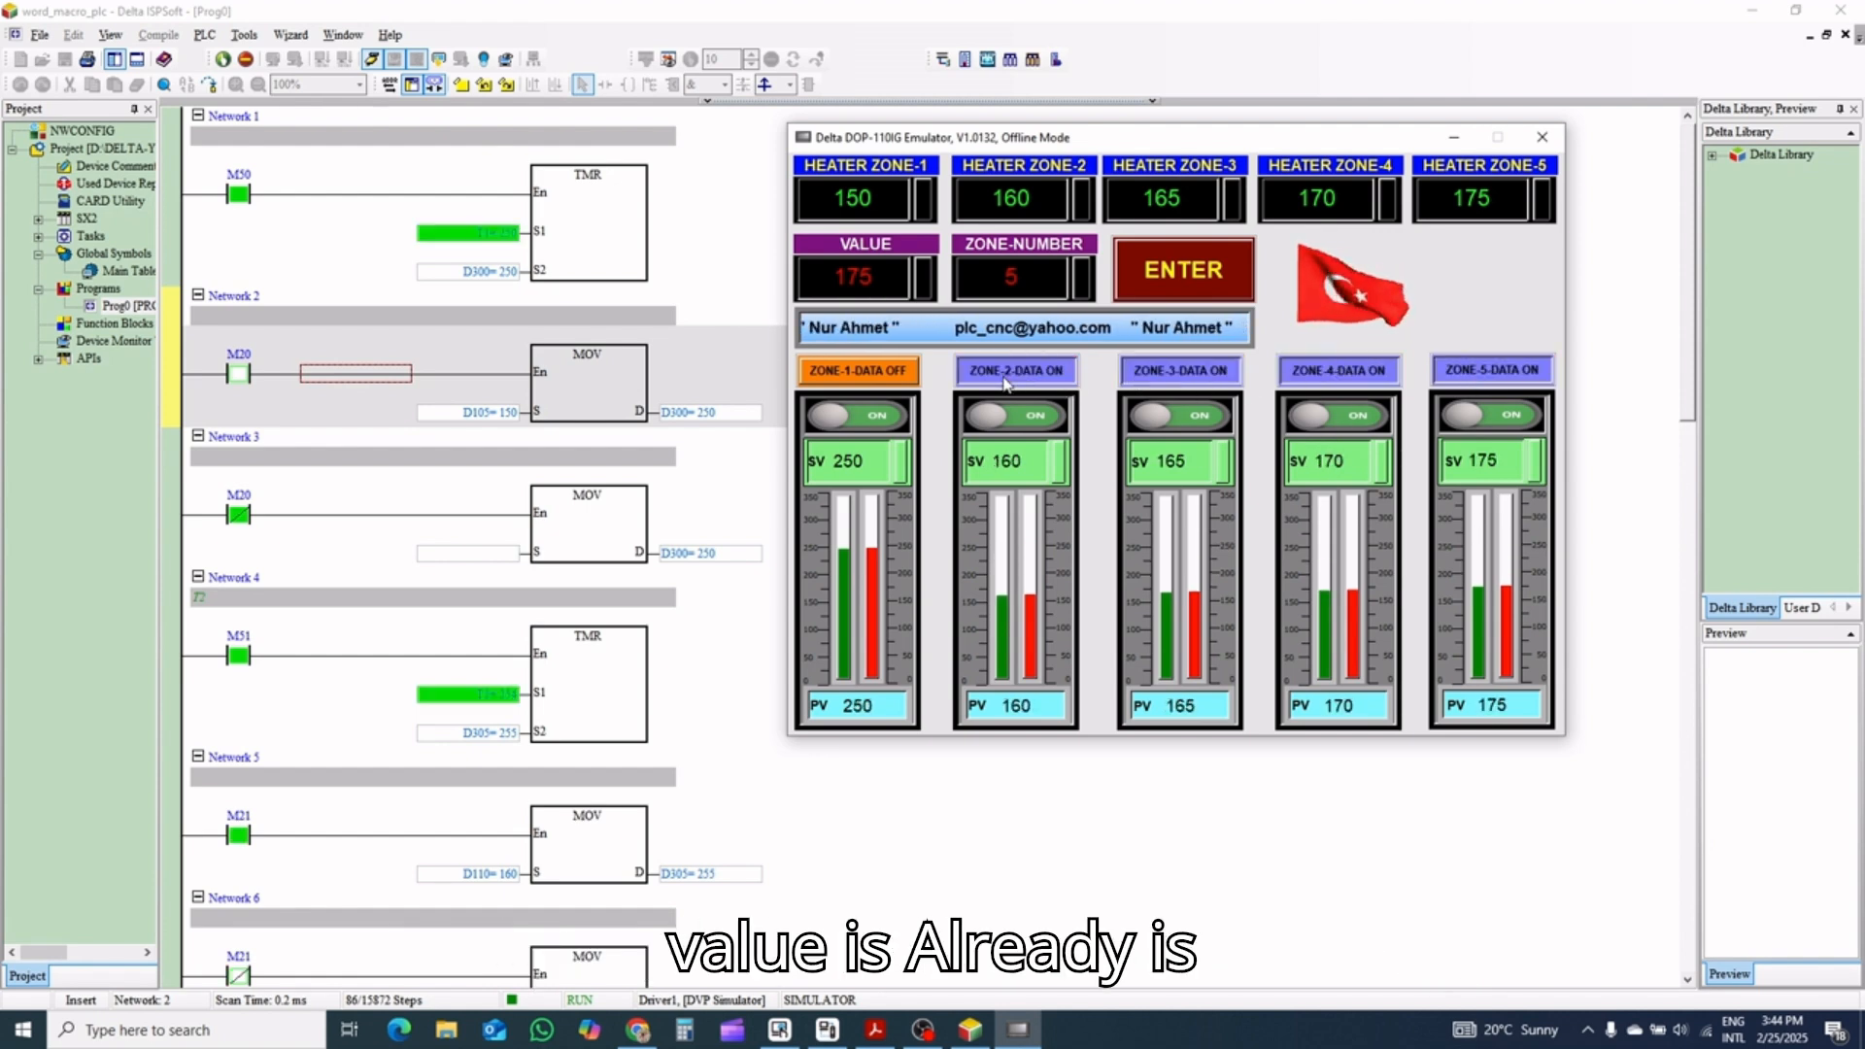
pyautogui.click(858, 370)
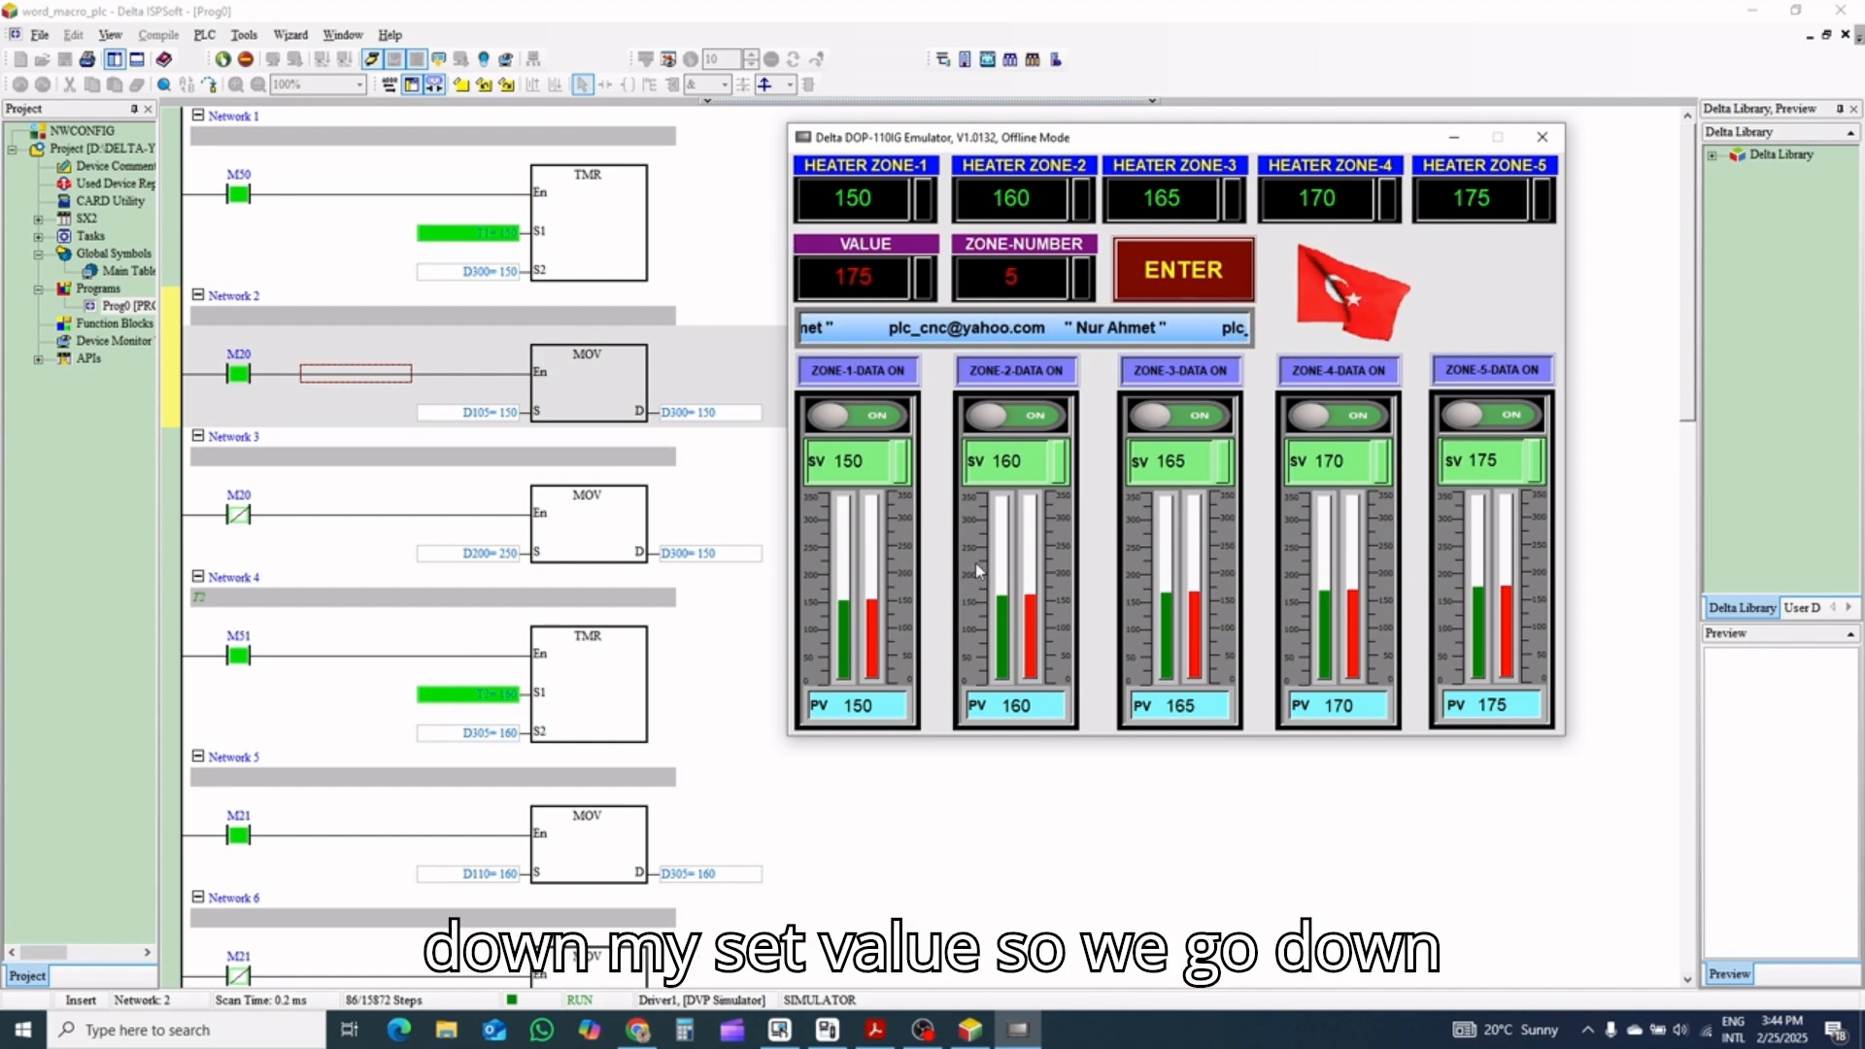
# Turn the data switches of all five zones off again to return to the individual SV settings
pyautogui.click(878, 372)
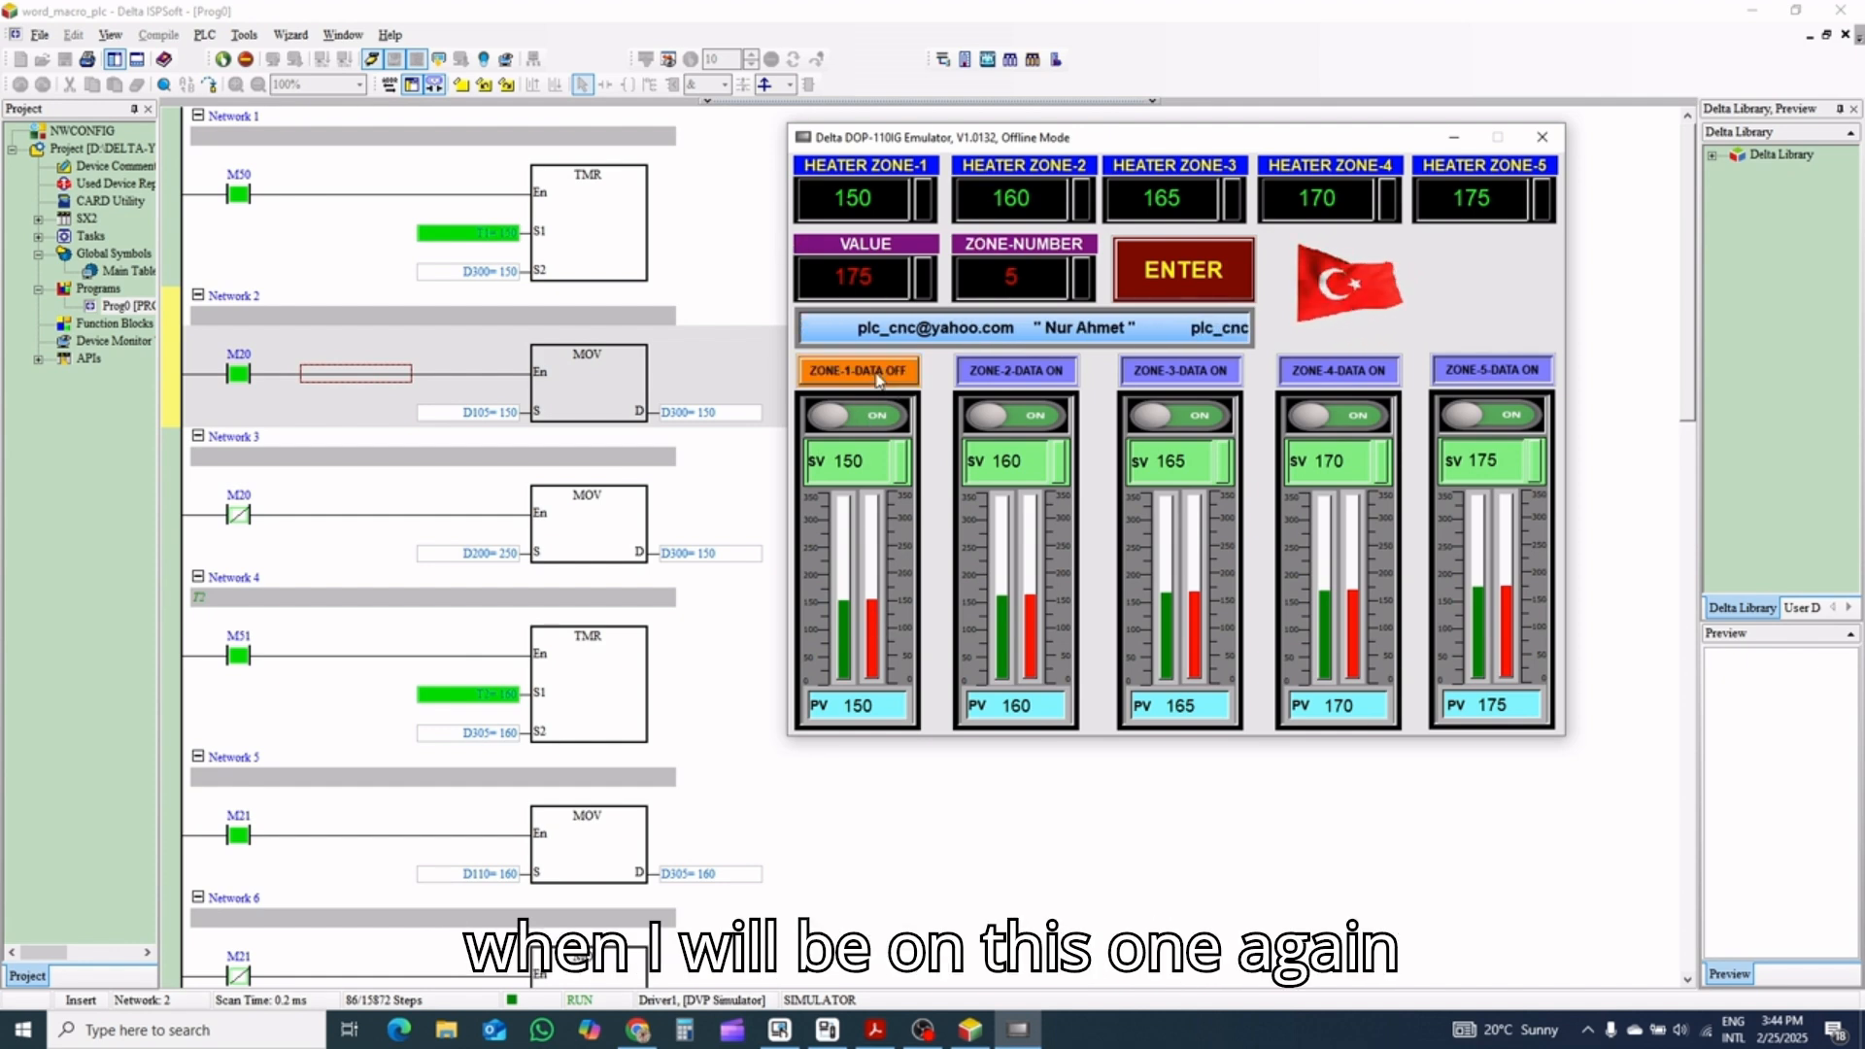
pyautogui.click(1039, 373)
pyautogui.click(1338, 370)
pyautogui.click(1491, 370)
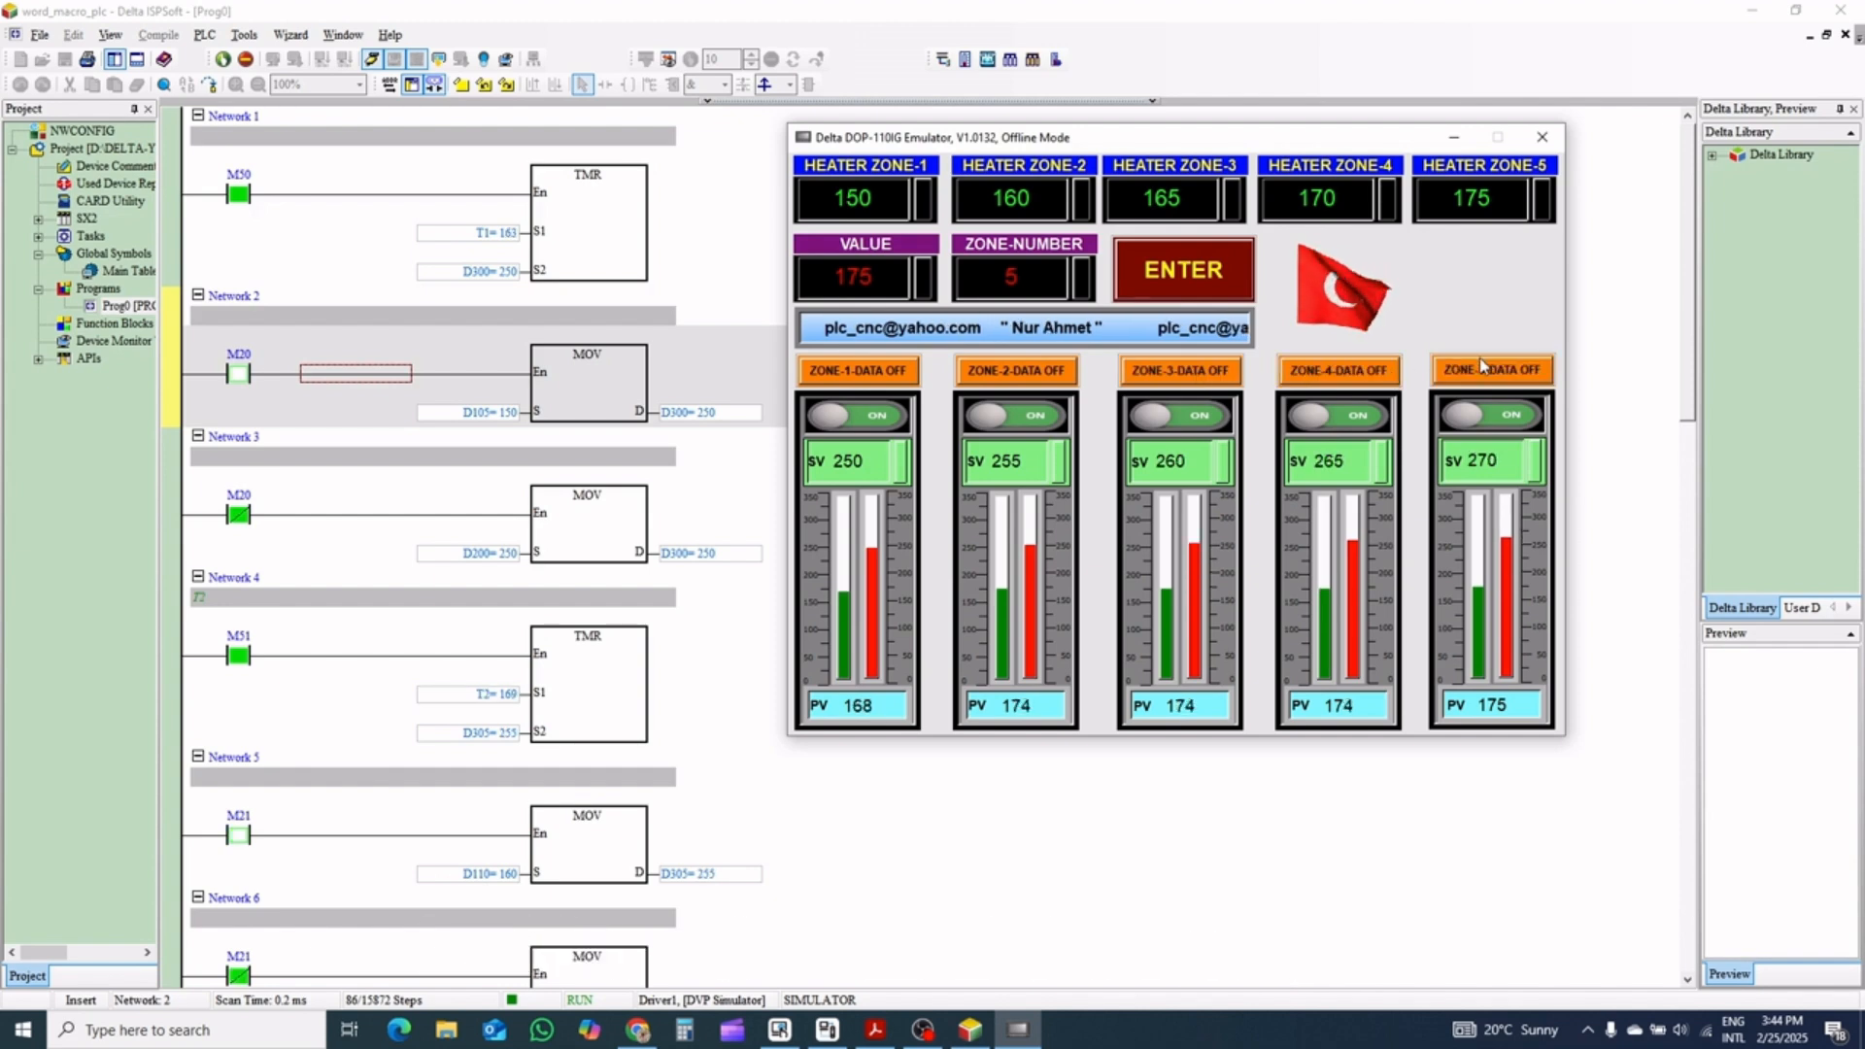